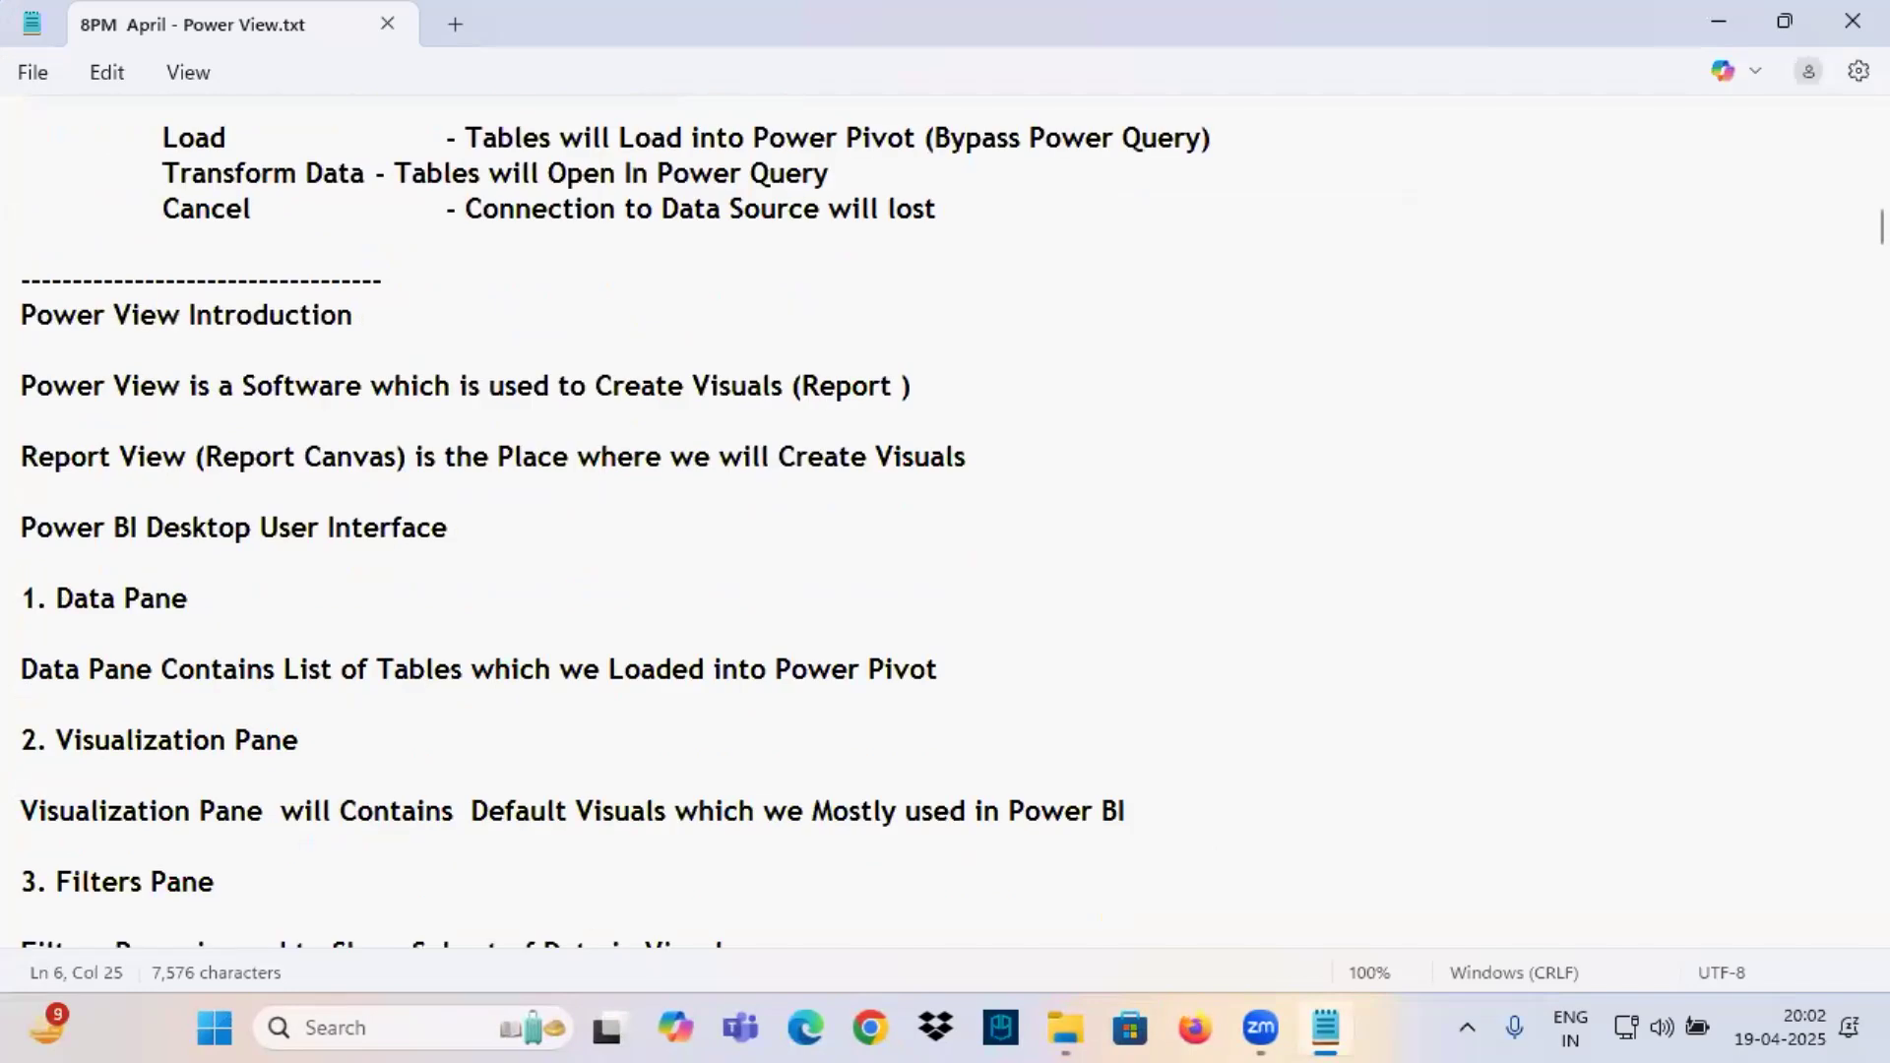
# Add a dashed separator line and a "Class 5" heading at the end of the Power View notes.
pyautogui.moveTo(1881, 226); pyautogui.dragTo(1802, 695)
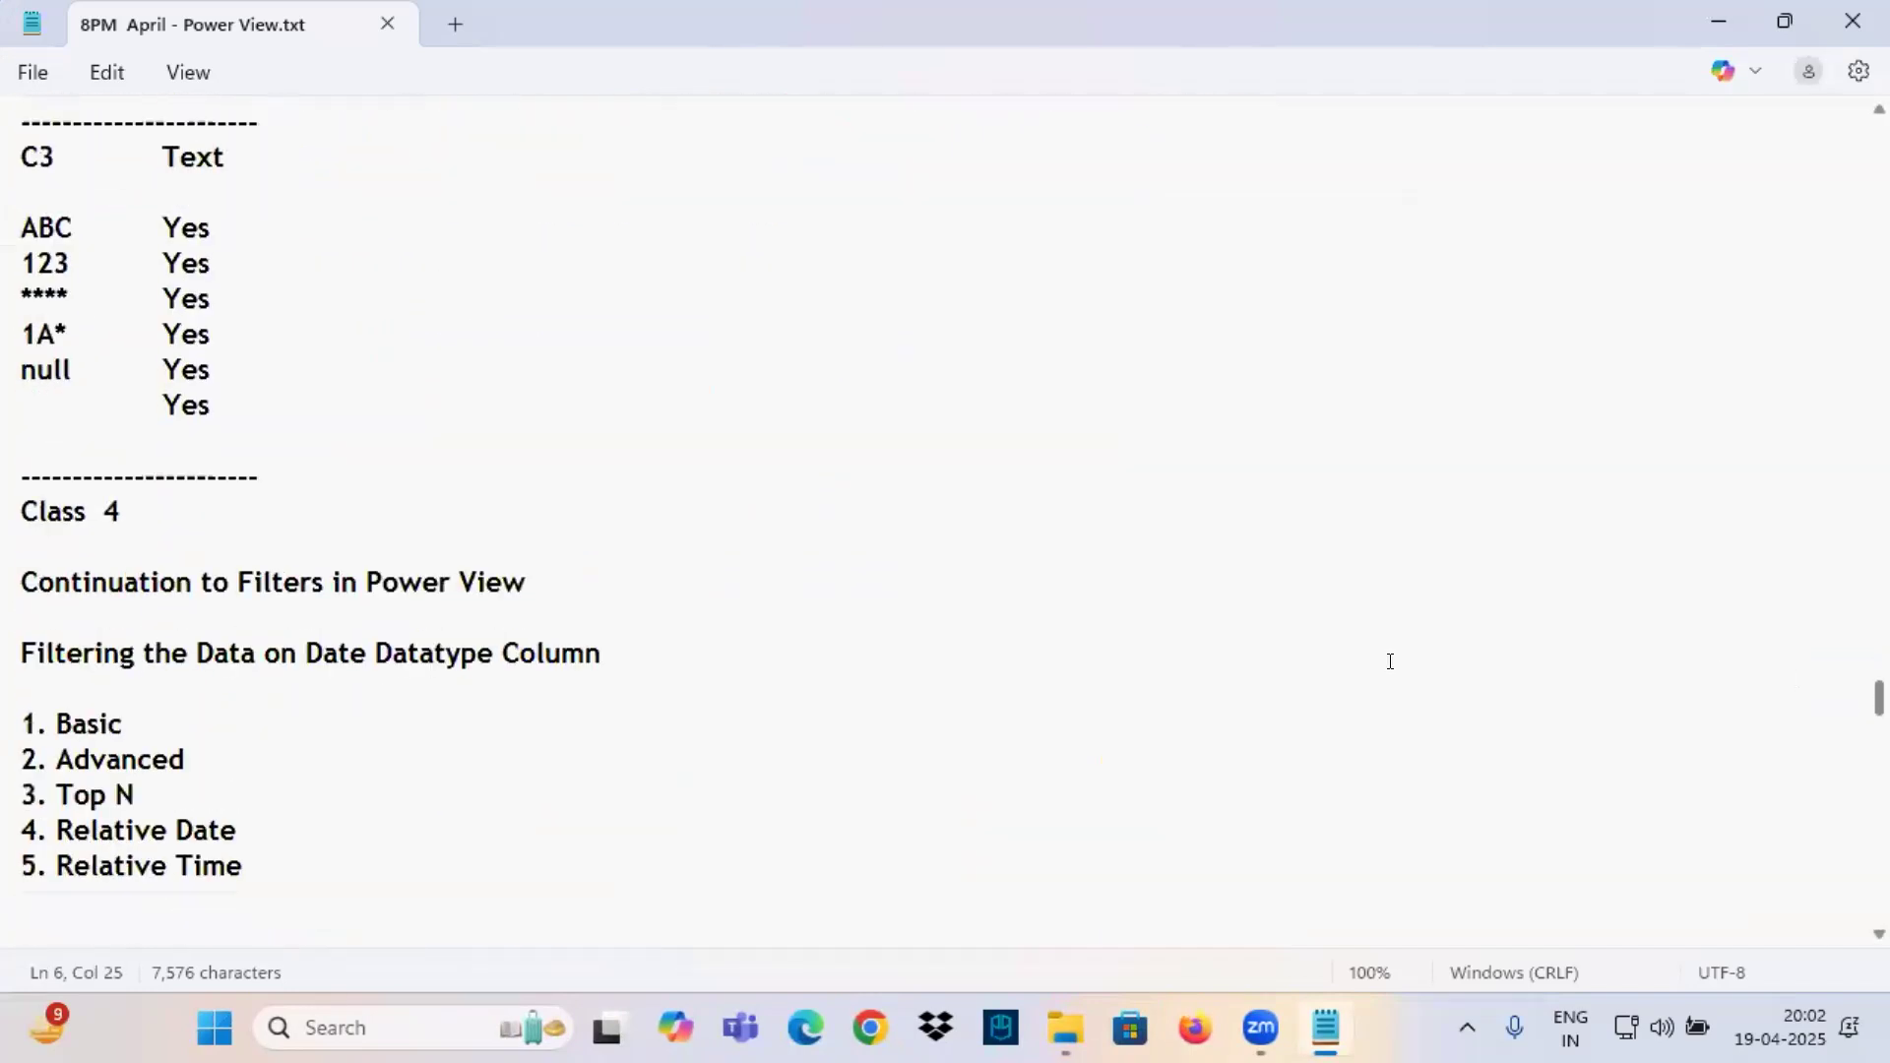
pyautogui.scroll(-20, 209, 461)
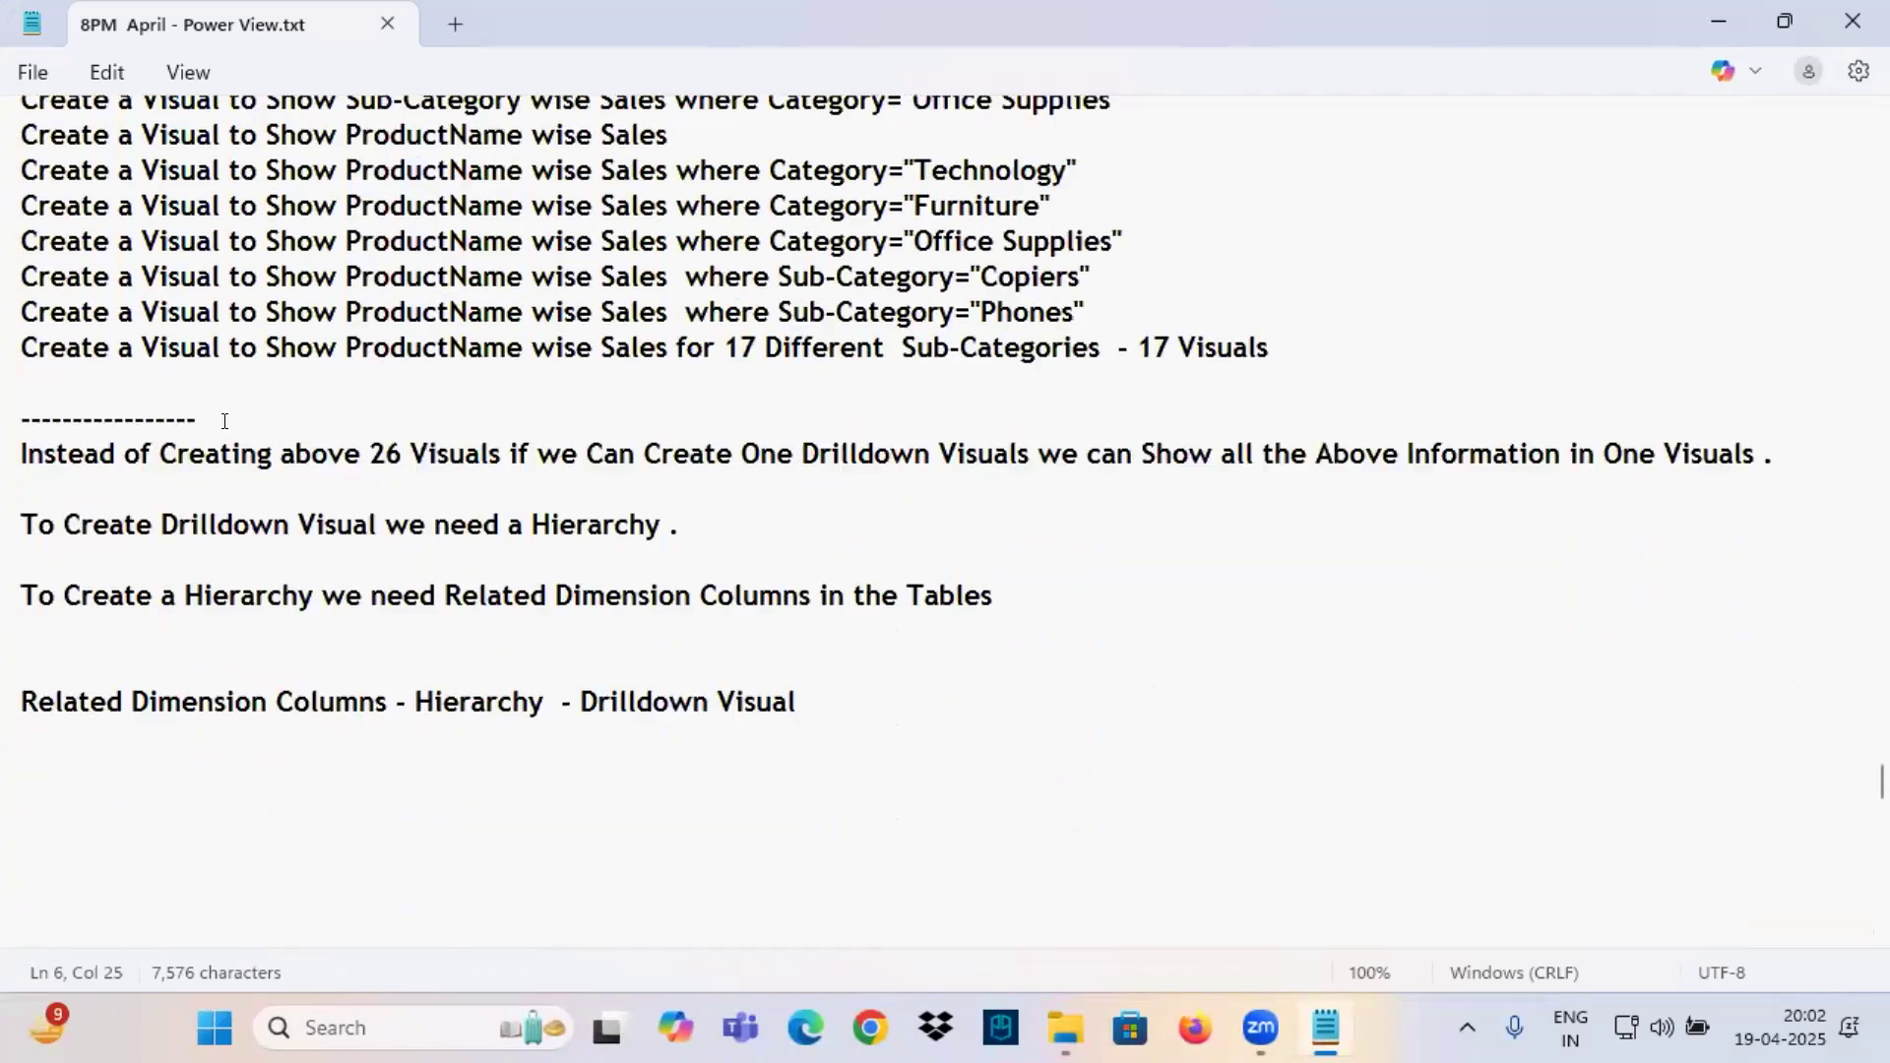
pyautogui.scroll(3, 148, 436)
pyautogui.click(89, 391)
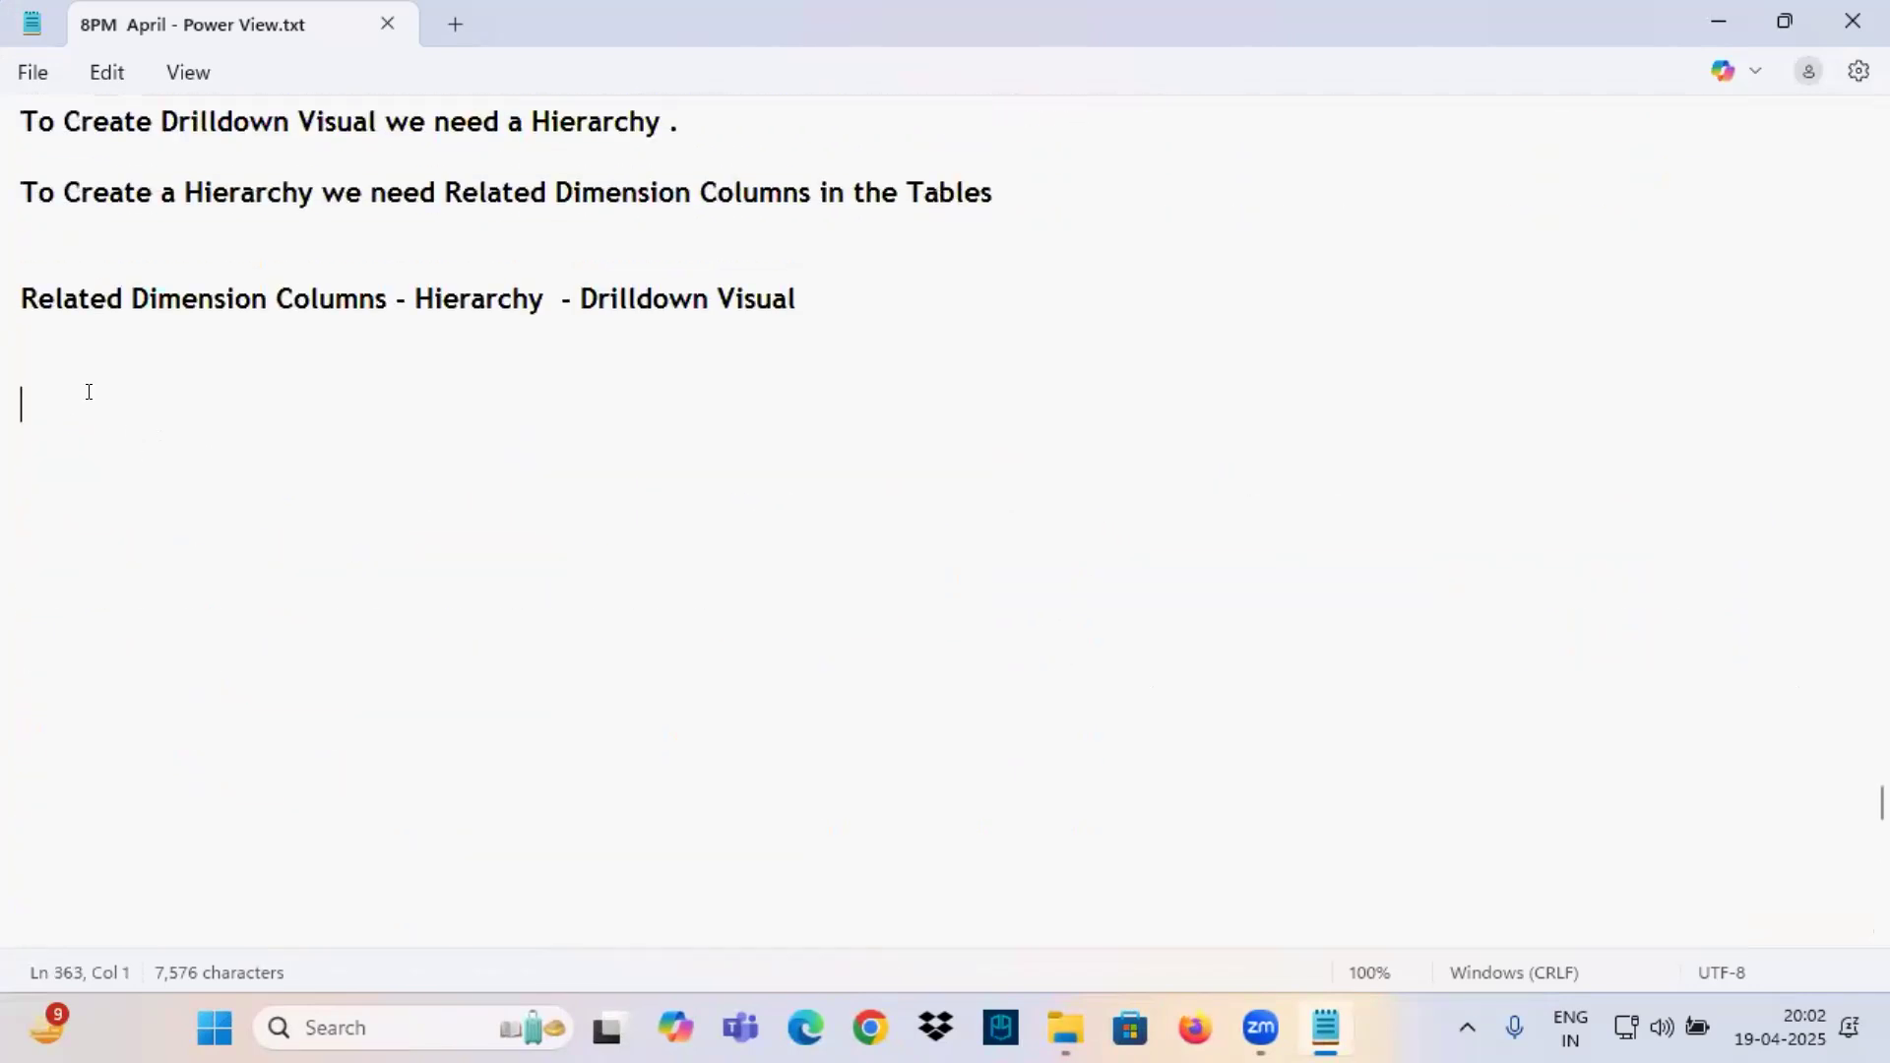
pyautogui.write('------------')
pyautogui.press('Return')
pyautogui.write('Class 5')
pyautogui.press('Return')
pyautogui.press('Return')
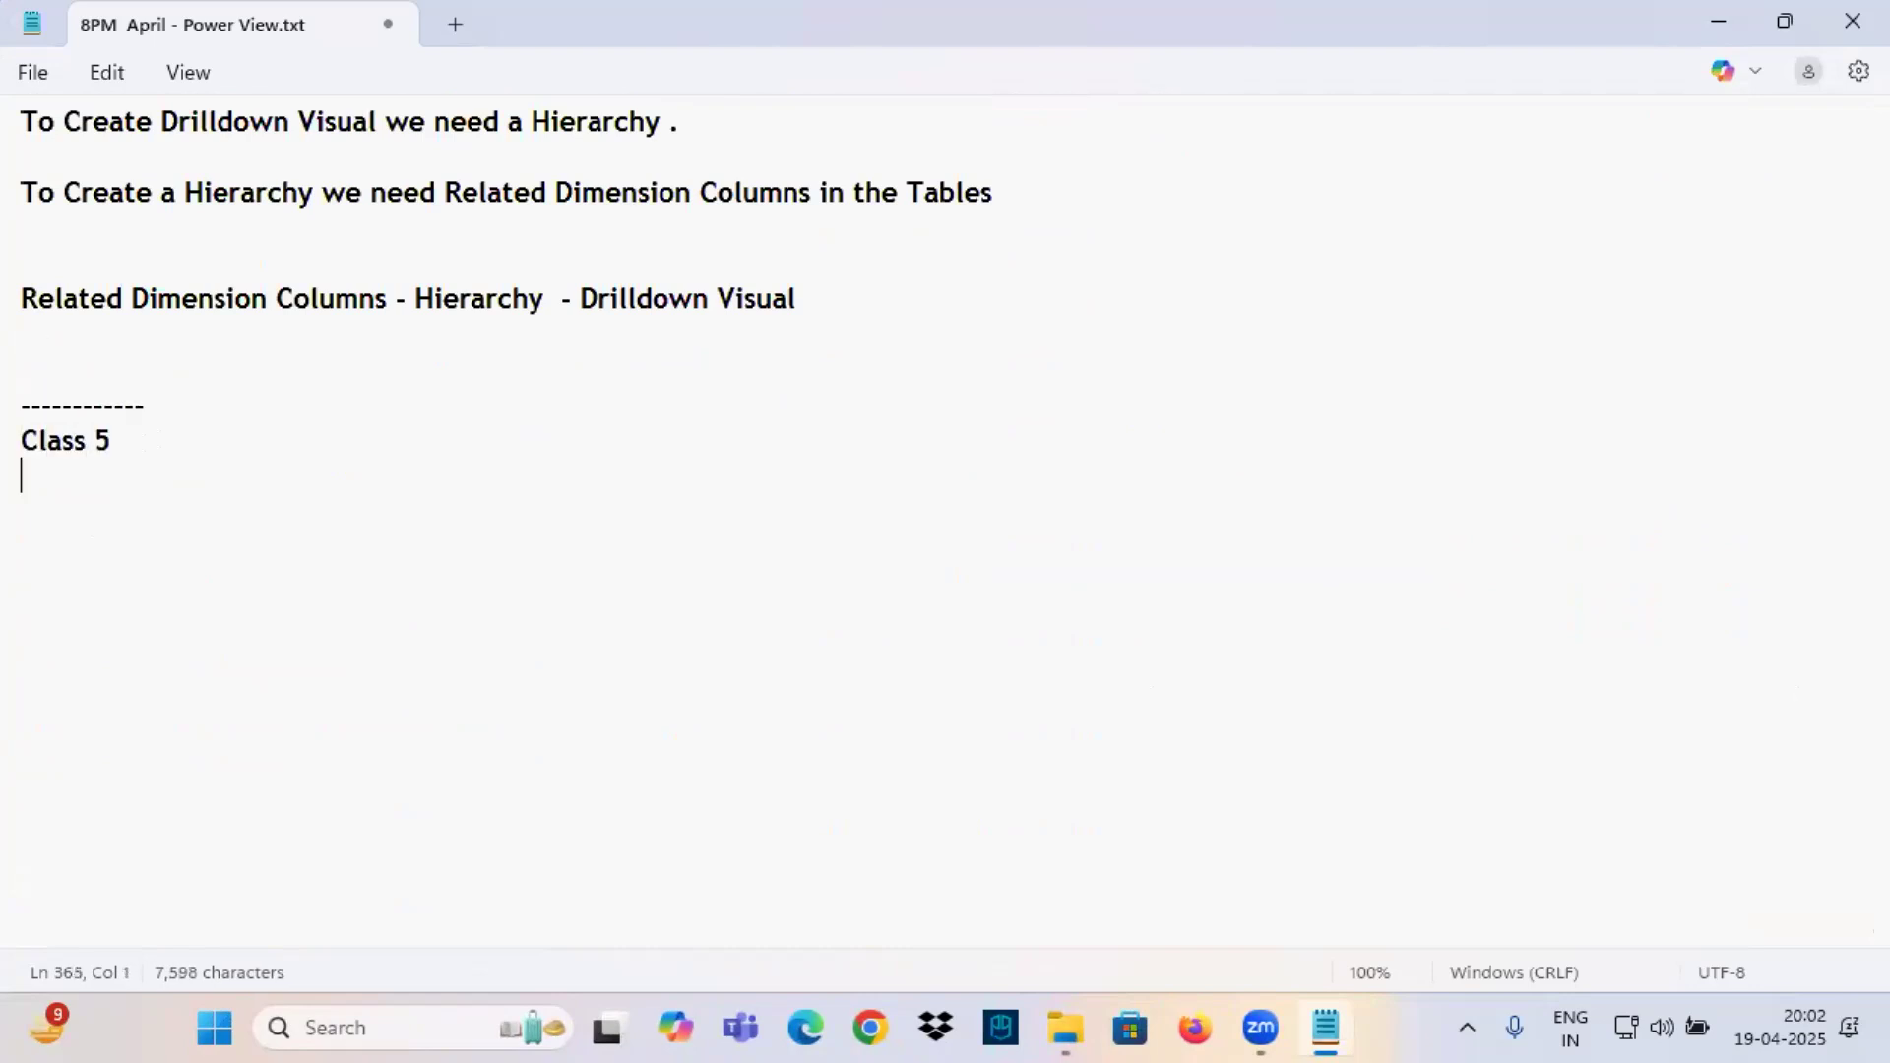
# Under Class 5, write "Continuation to Hierarchies and Drilldown Visuals", copying the topic name from the earlier section heading.
pyautogui.scroll(1, 70, 557)
pyautogui.write('Contin')
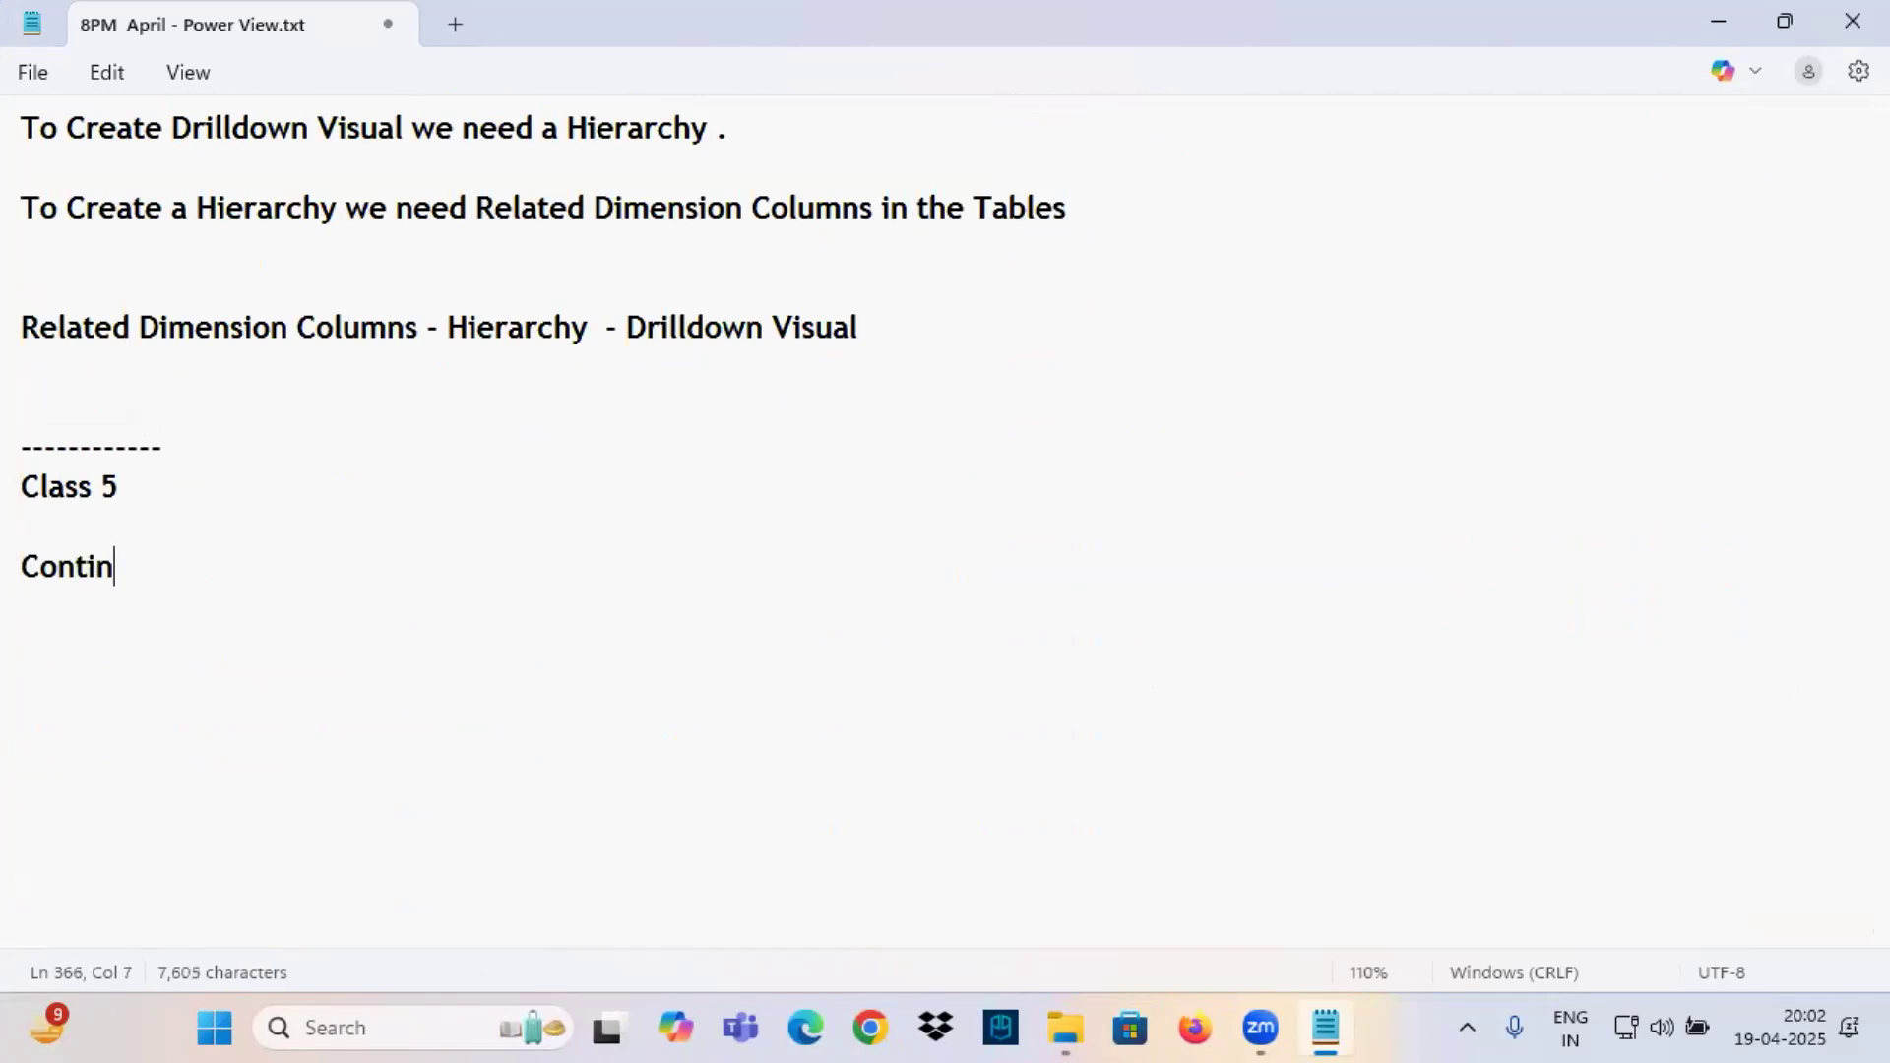
pyautogui.write('uation to')
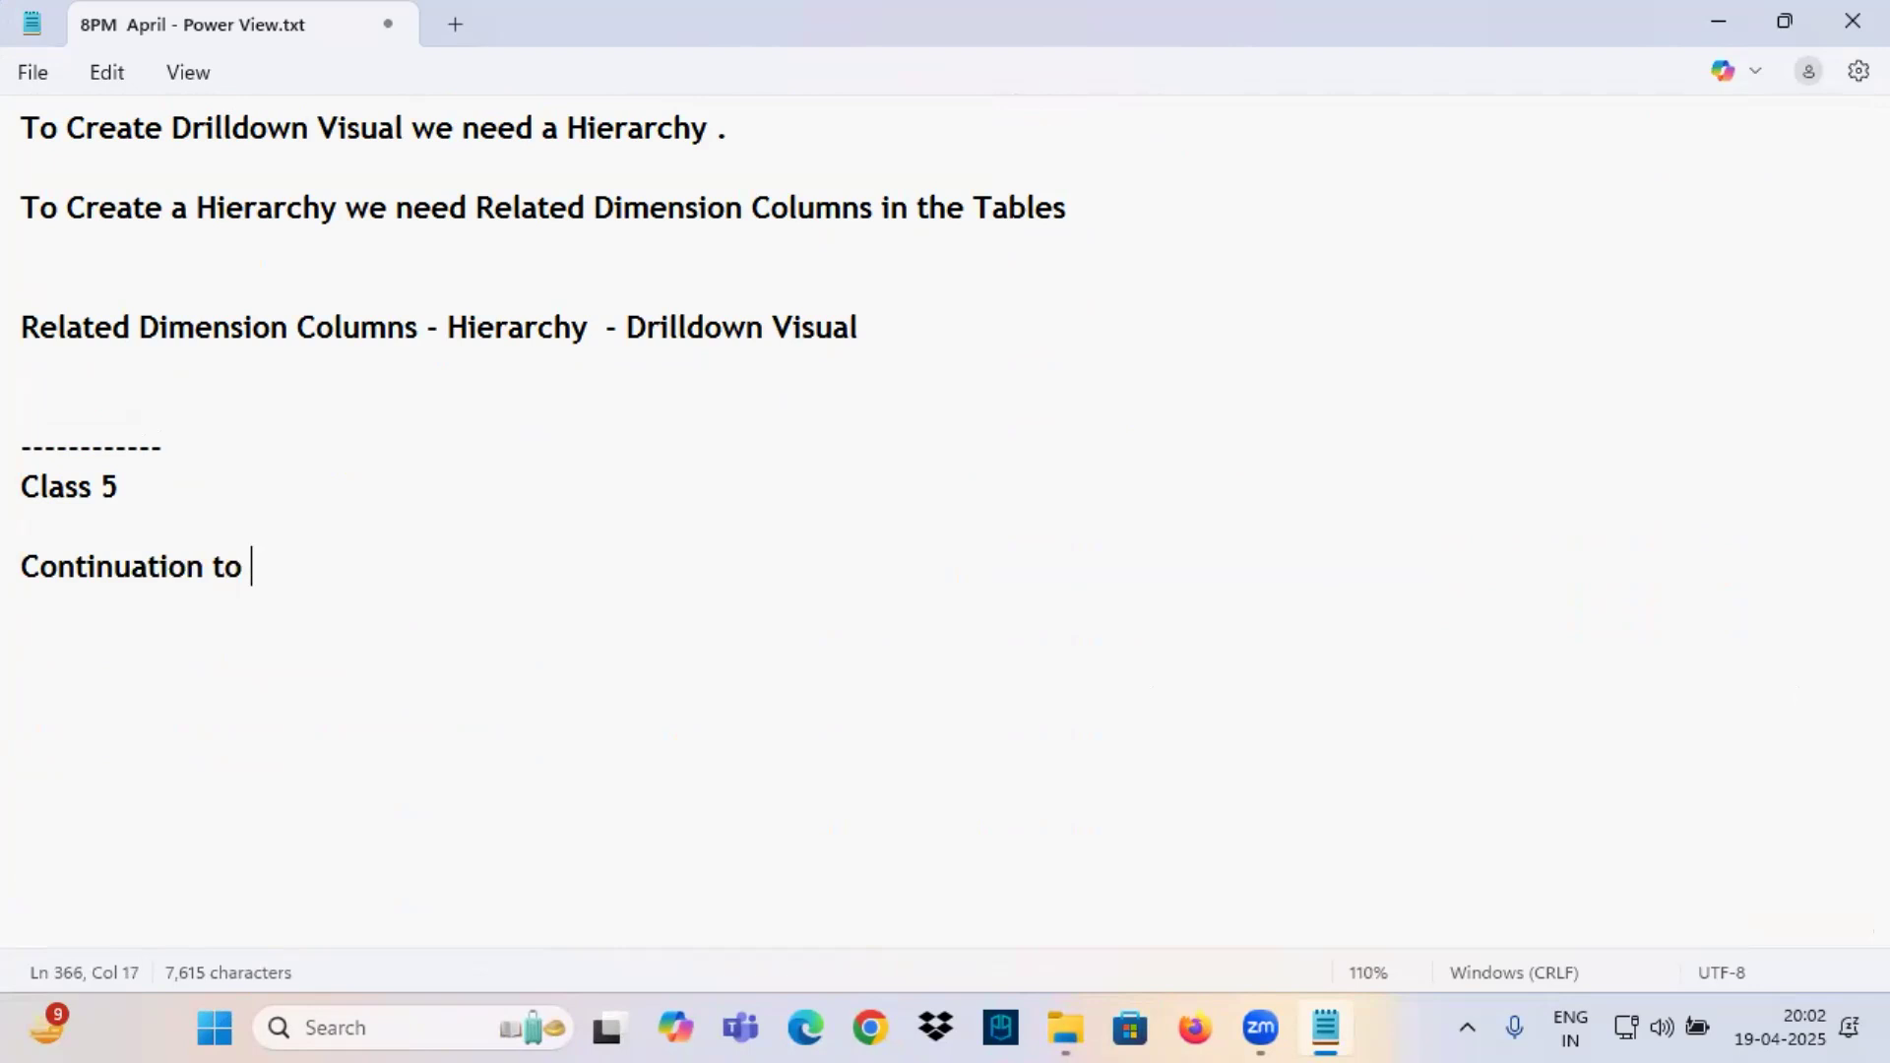
pyautogui.scroll(2, 246, 438)
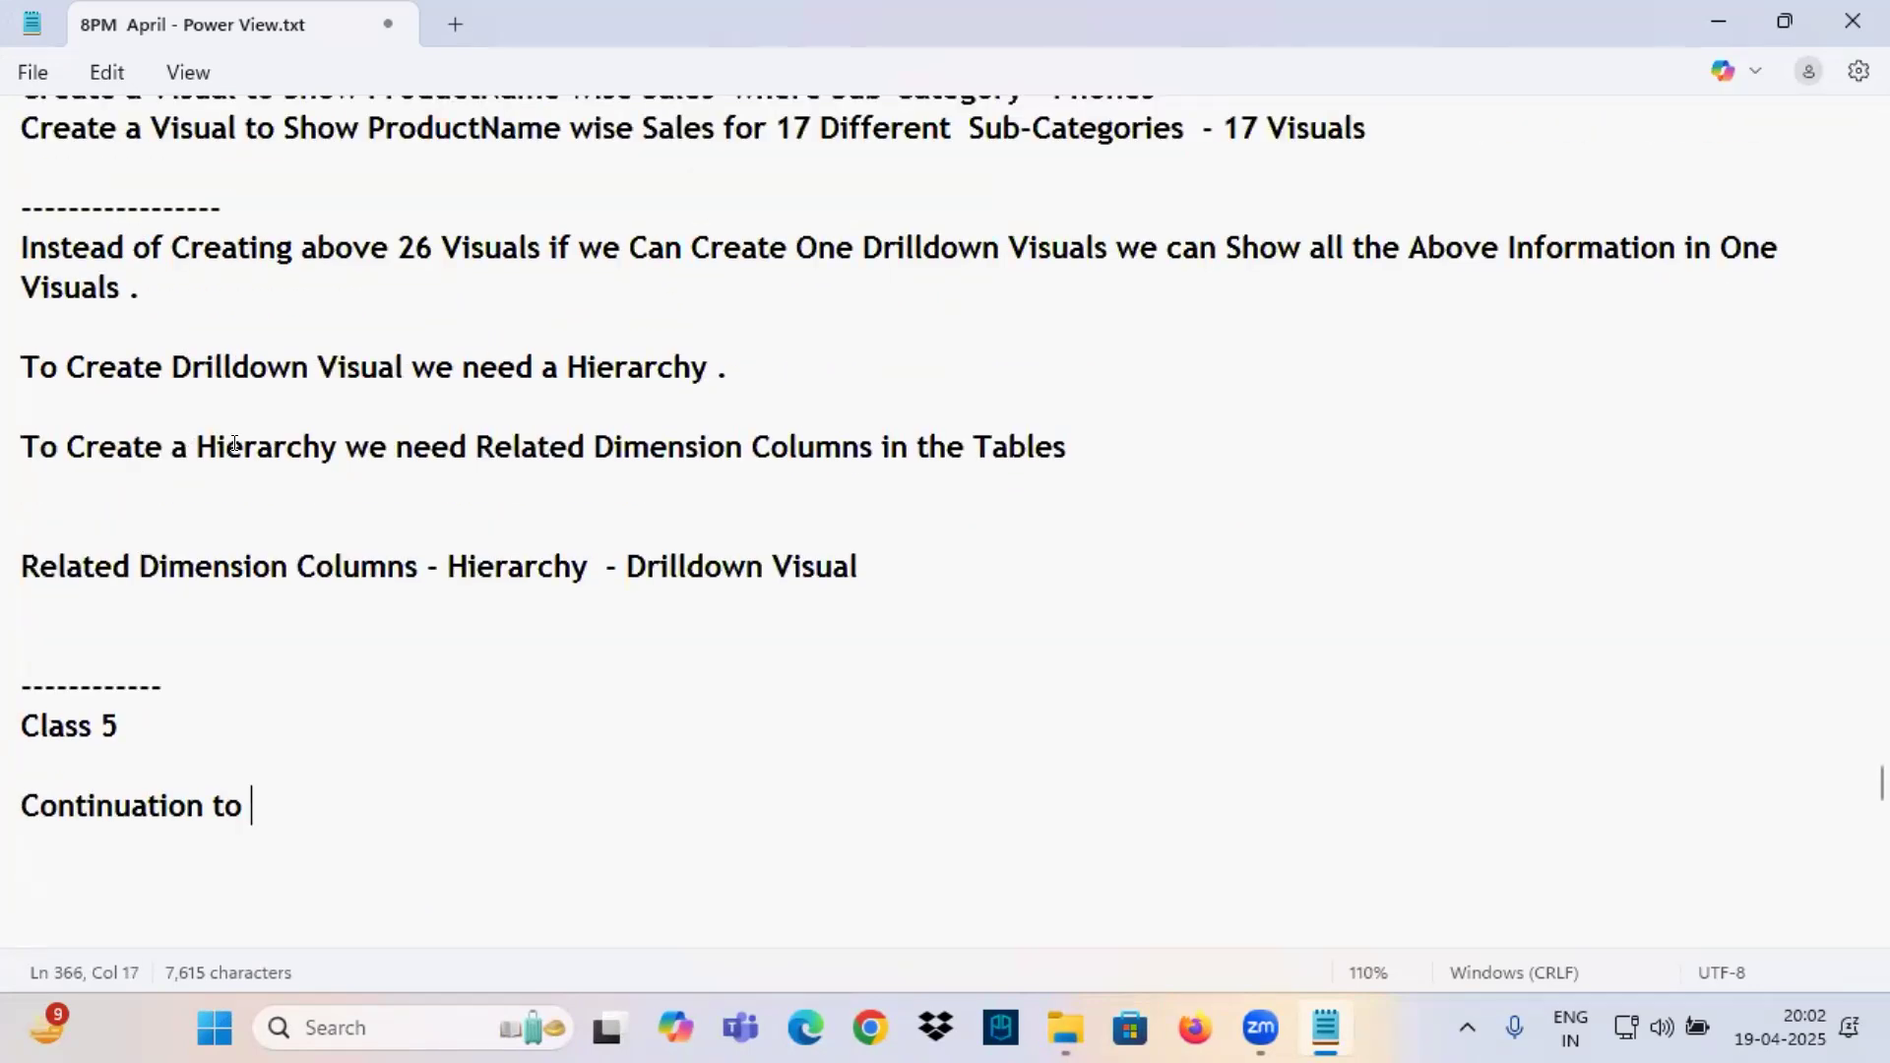
pyautogui.scroll(7, 256, 441)
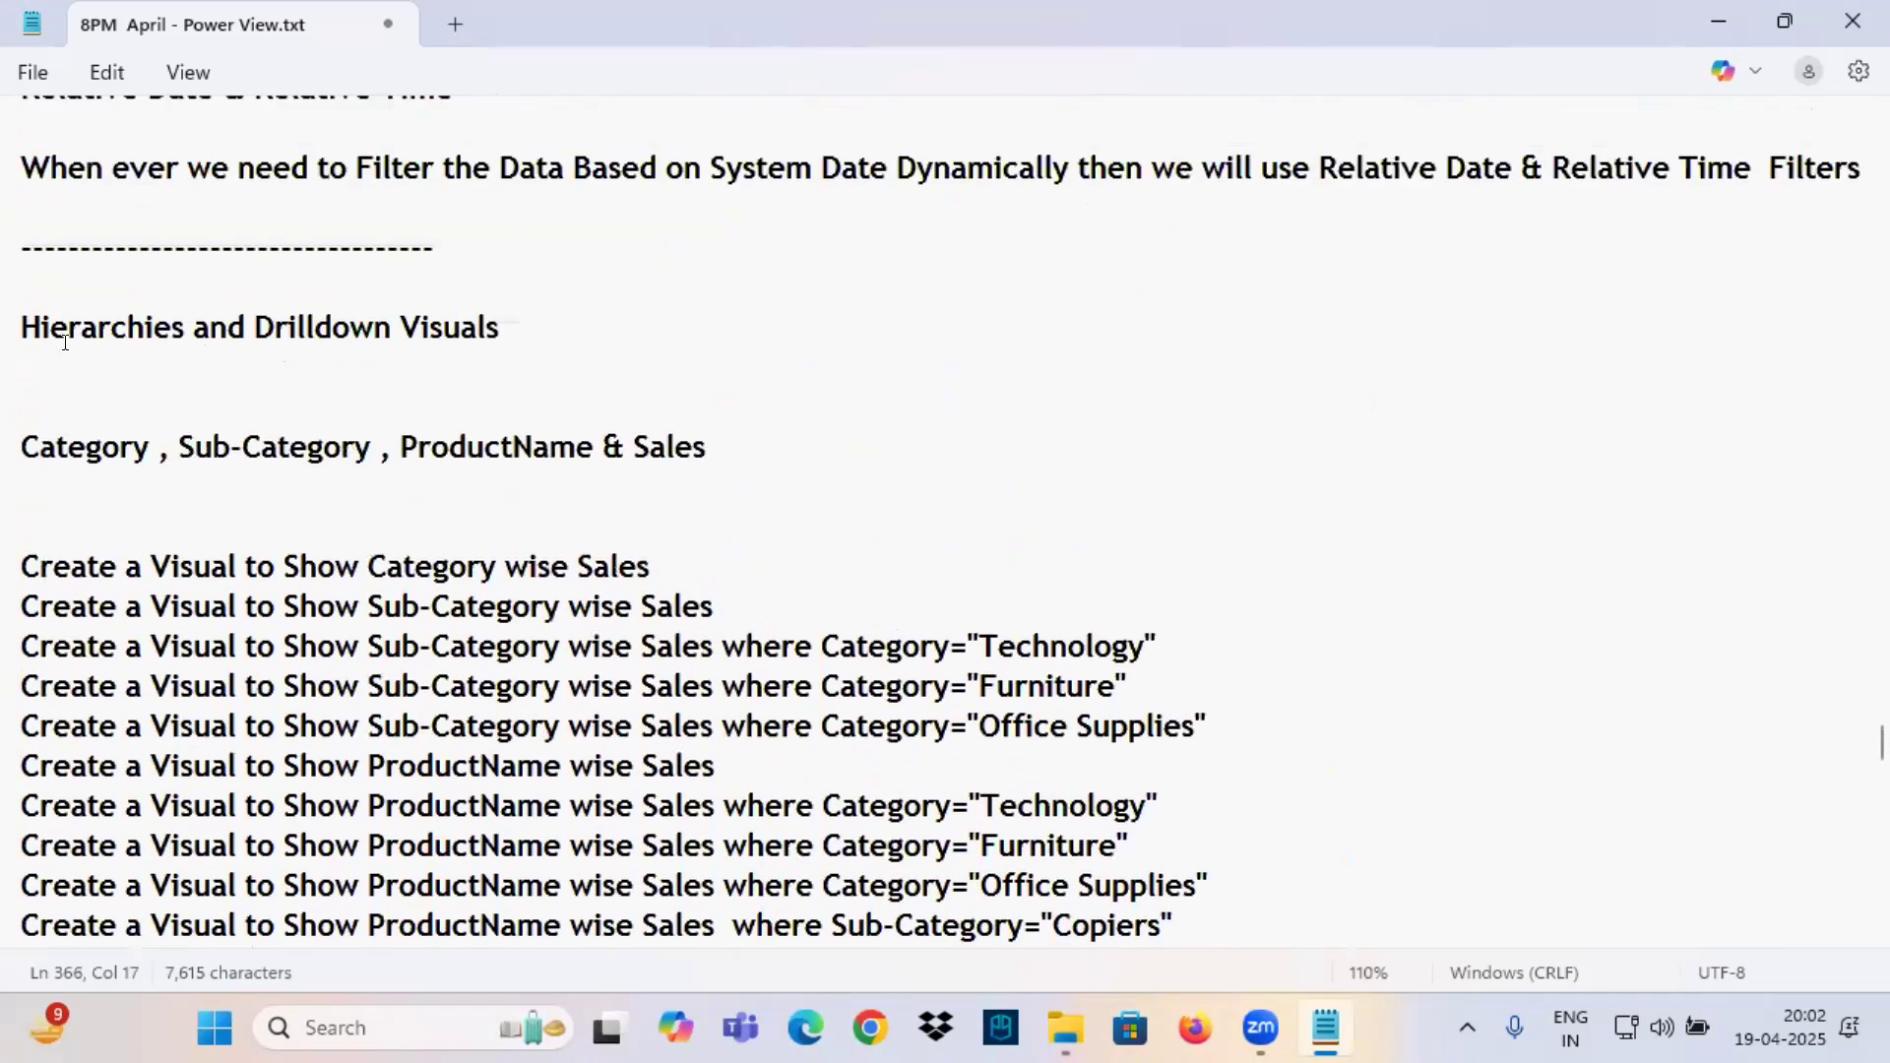
pyautogui.moveTo(20, 325); pyautogui.dragTo(502, 311)
pyautogui.hotkey('ctrl', 'c')
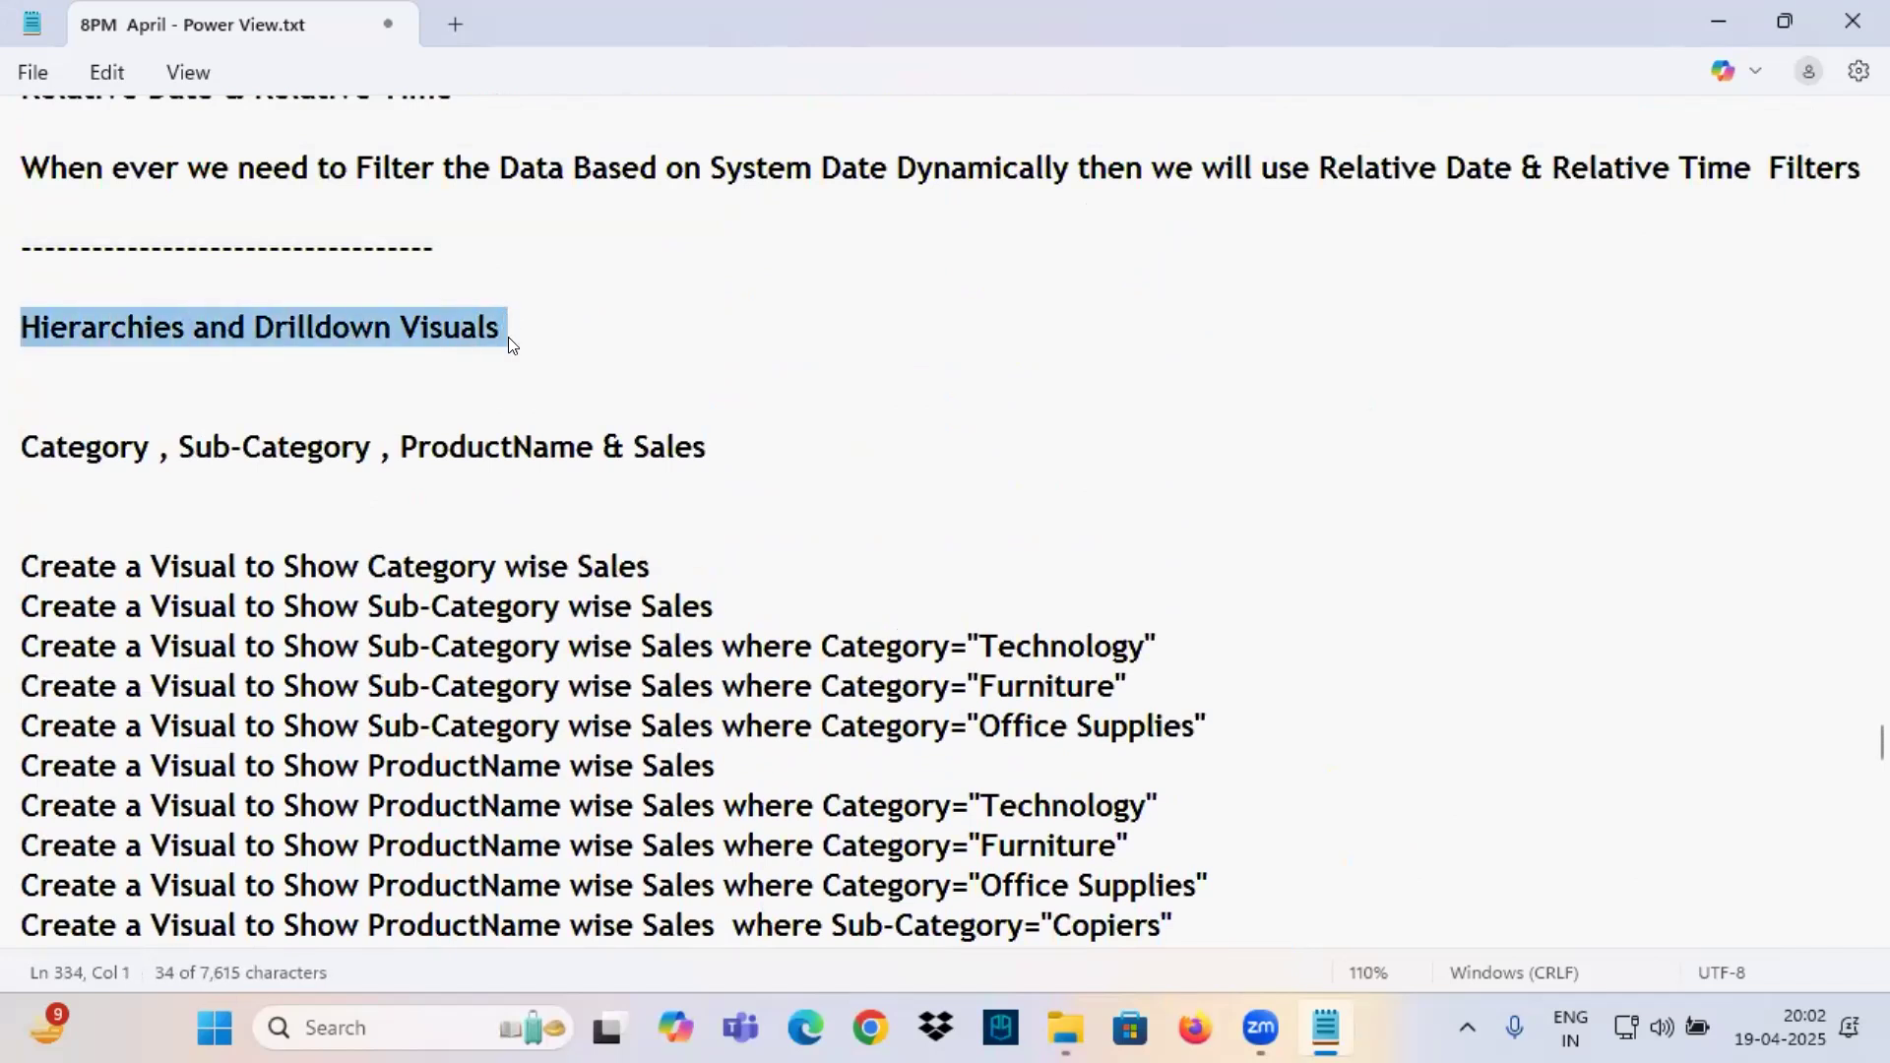
pyautogui.scroll(-2, 507, 319)
pyautogui.scroll(-8, 506, 346)
pyautogui.click(296, 486)
pyautogui.hotkey('ctrl', 'v')
# Review the list of Category, Sub-Category and ProductName visuals and the note about replacing 26 visuals with one drilldown visual.
pyautogui.scroll(9, 182, 435)
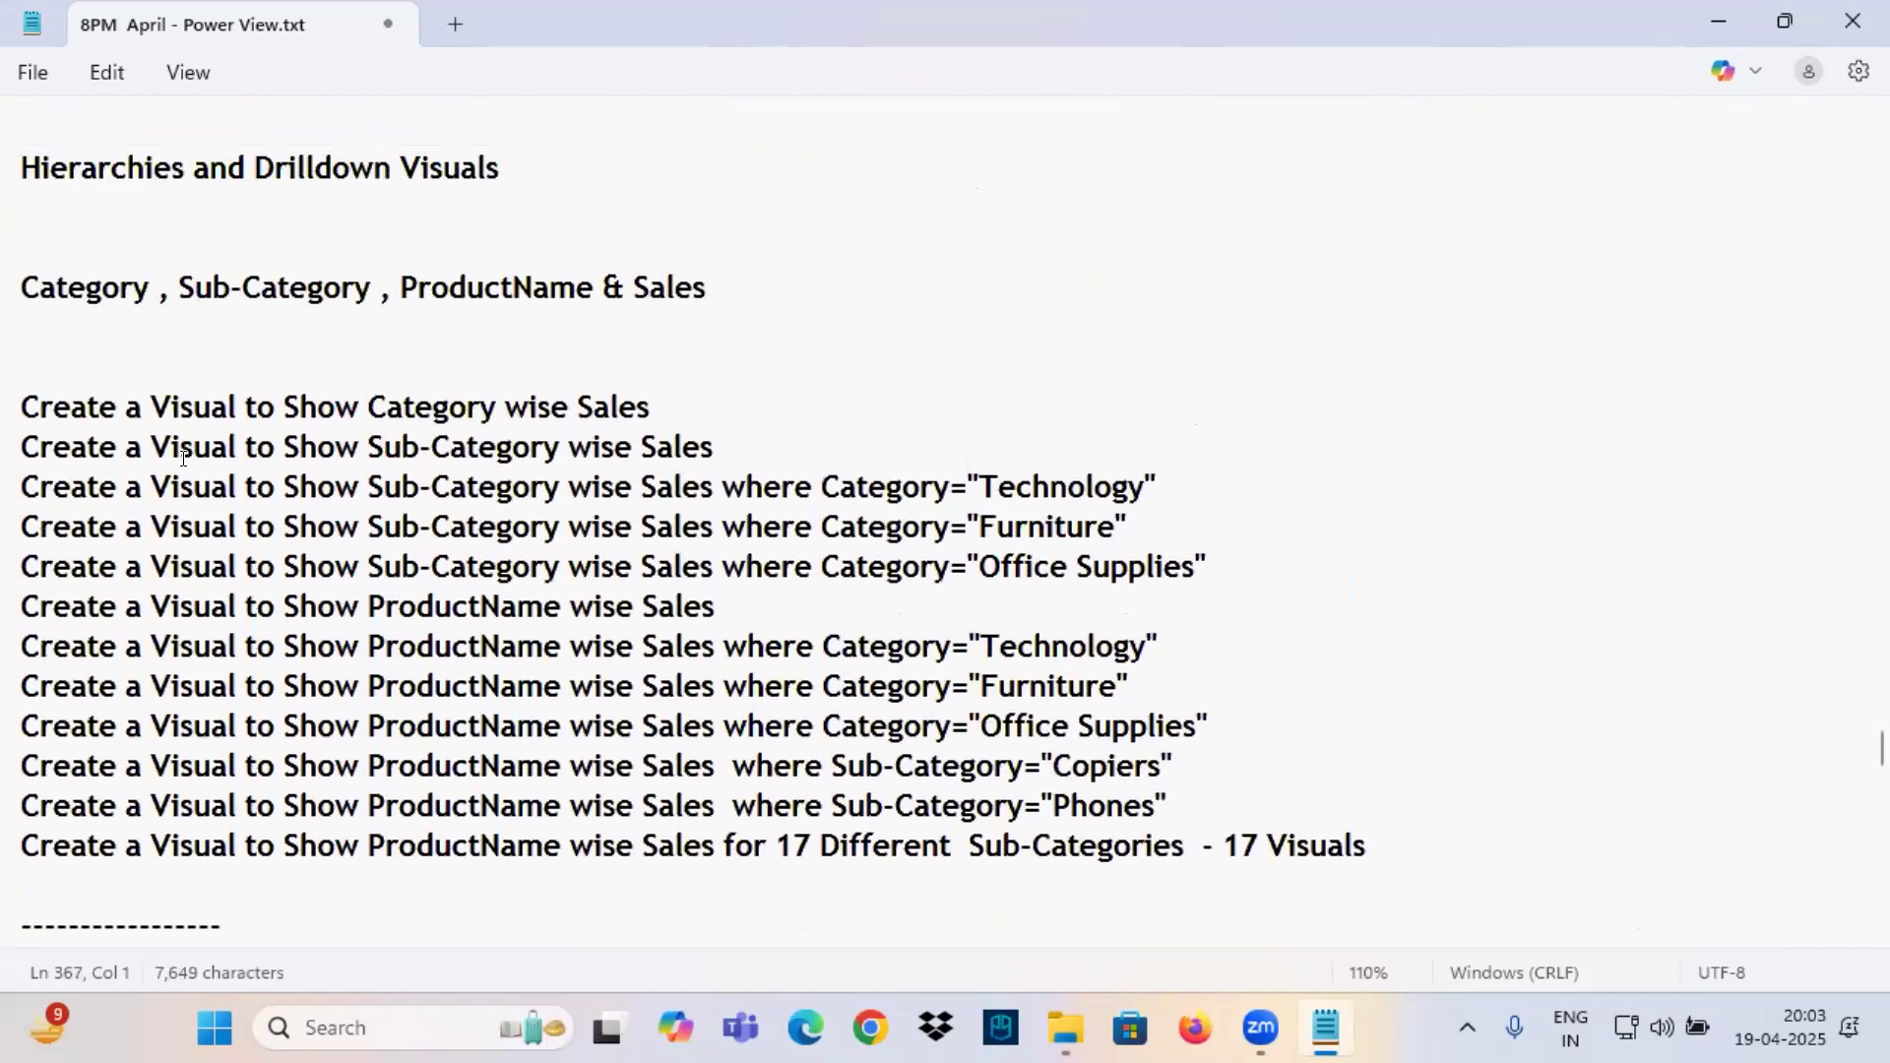
pyautogui.moveTo(16, 269); pyautogui.dragTo(1474, 823)
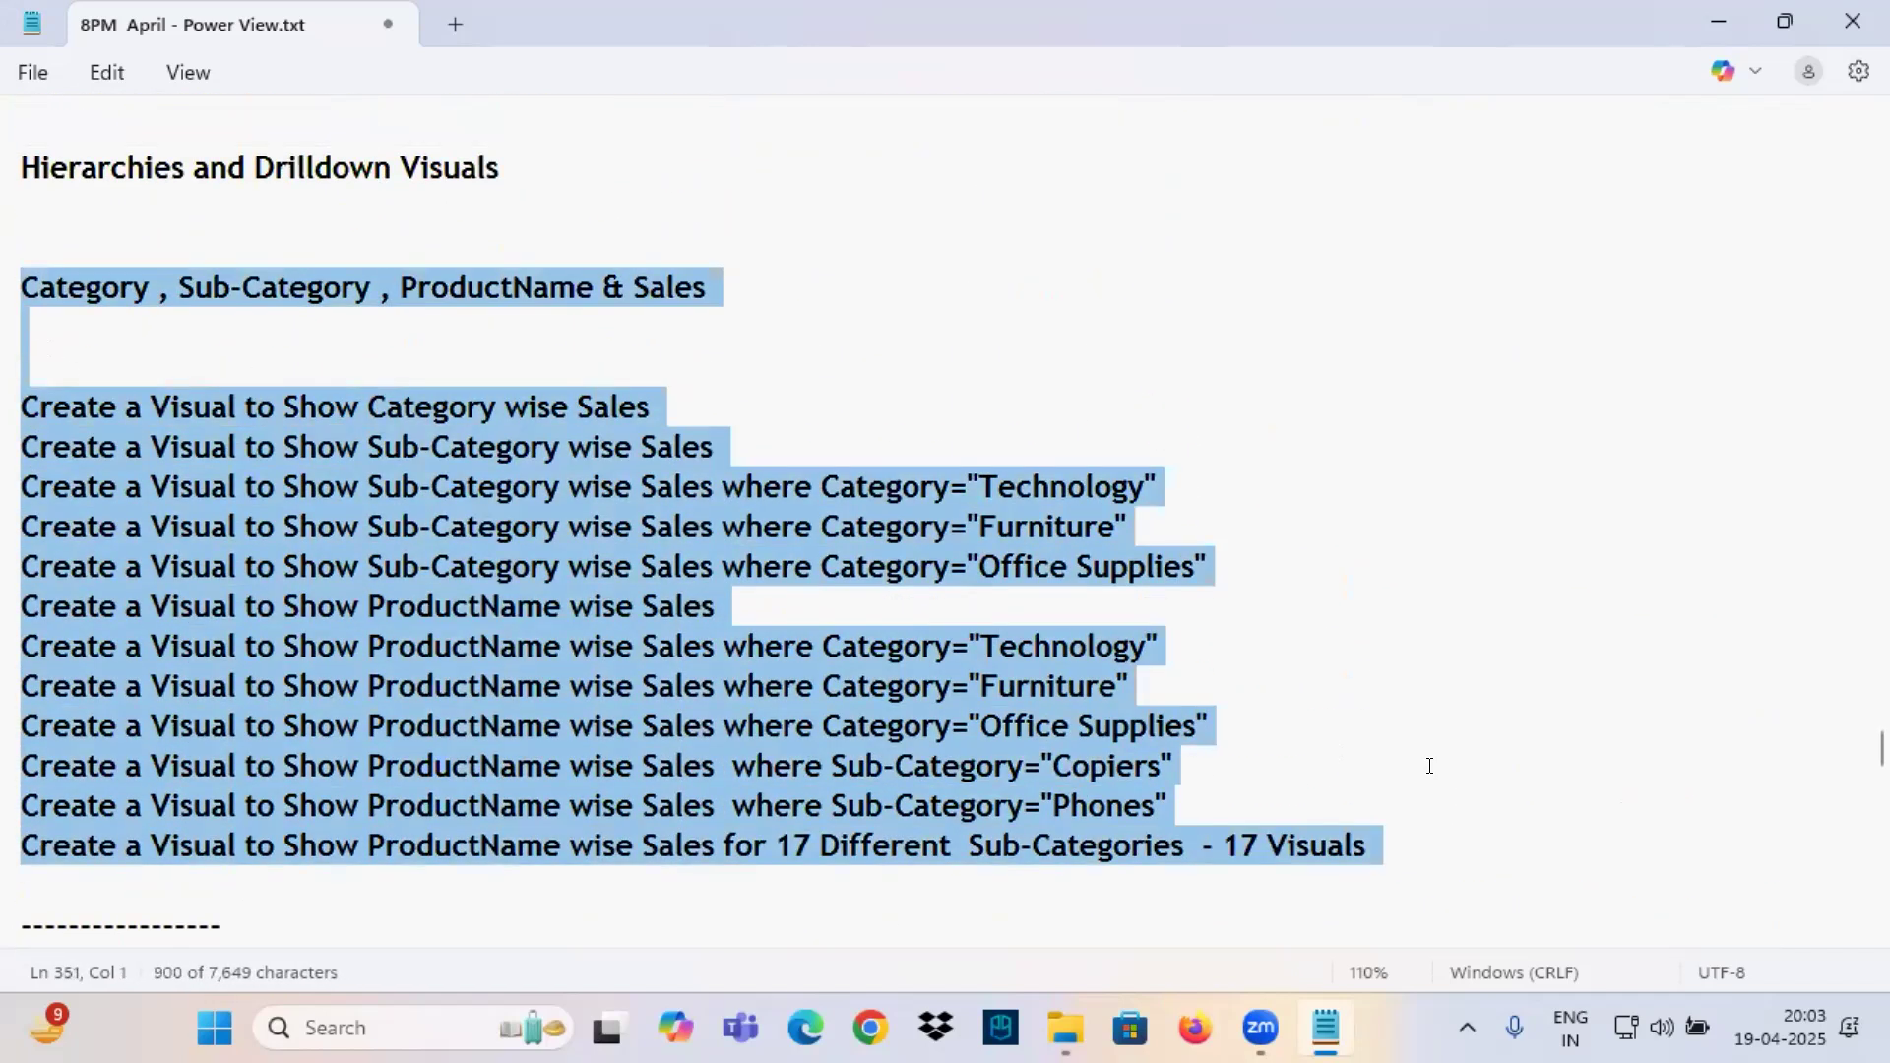
pyautogui.click(632, 569)
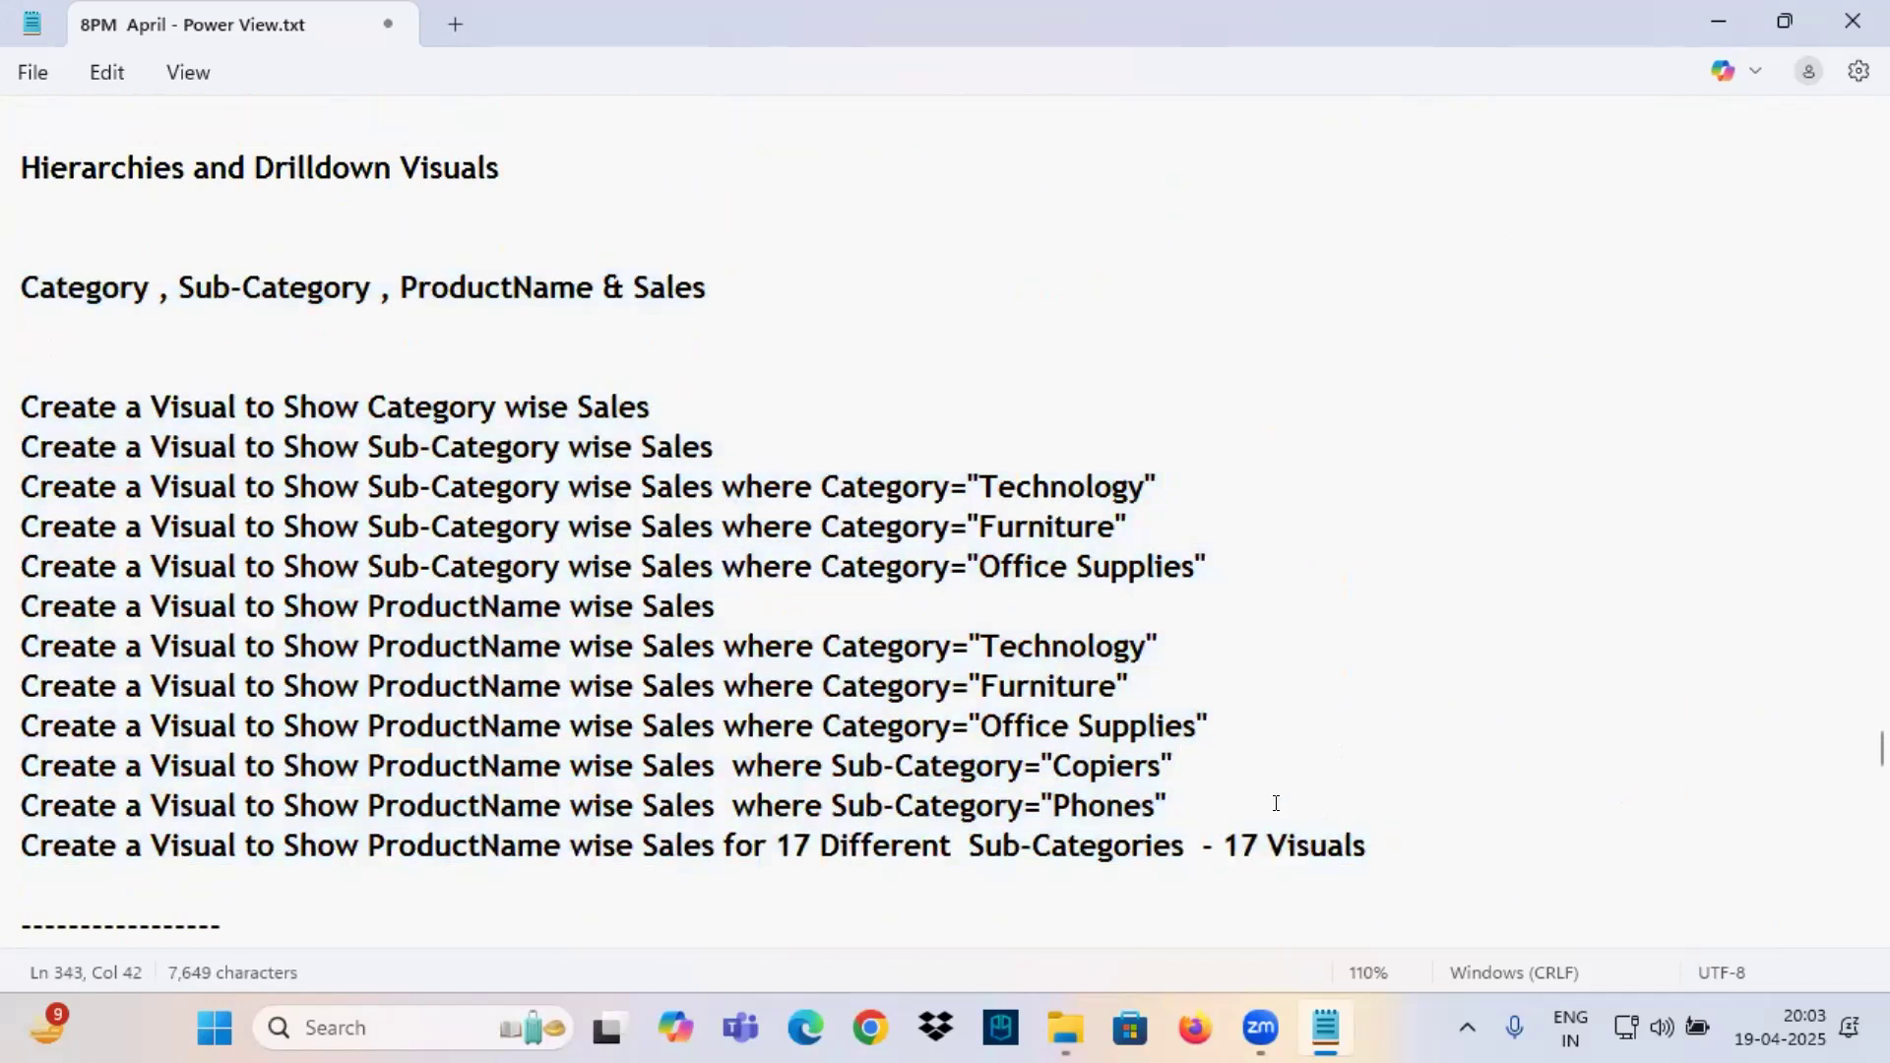
pyautogui.scroll(-4, 489, 604)
pyautogui.moveTo(388, 488); pyautogui.dragTo(554, 484)
pyautogui.click(181, 510)
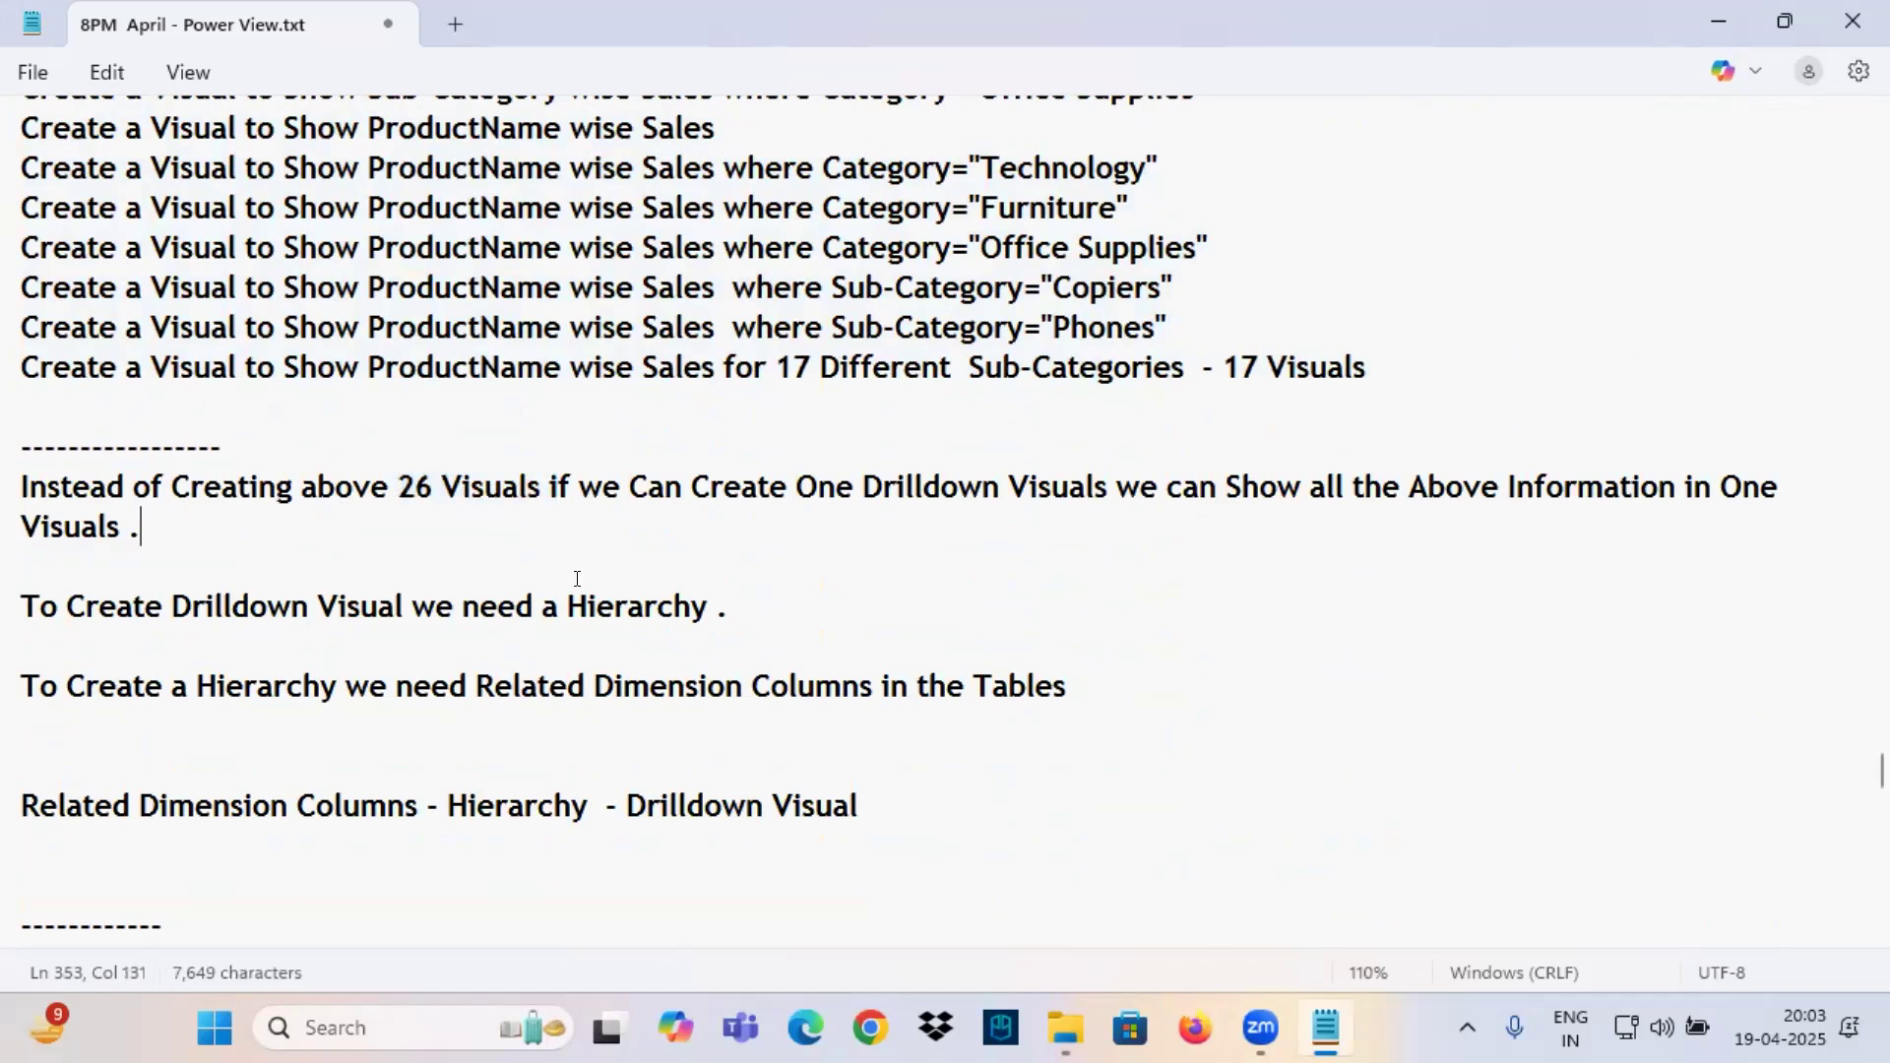
pyautogui.scroll(2, 578, 590)
pyautogui.click(394, 724)
pyautogui.moveTo(395, 721); pyautogui.dragTo(536, 708)
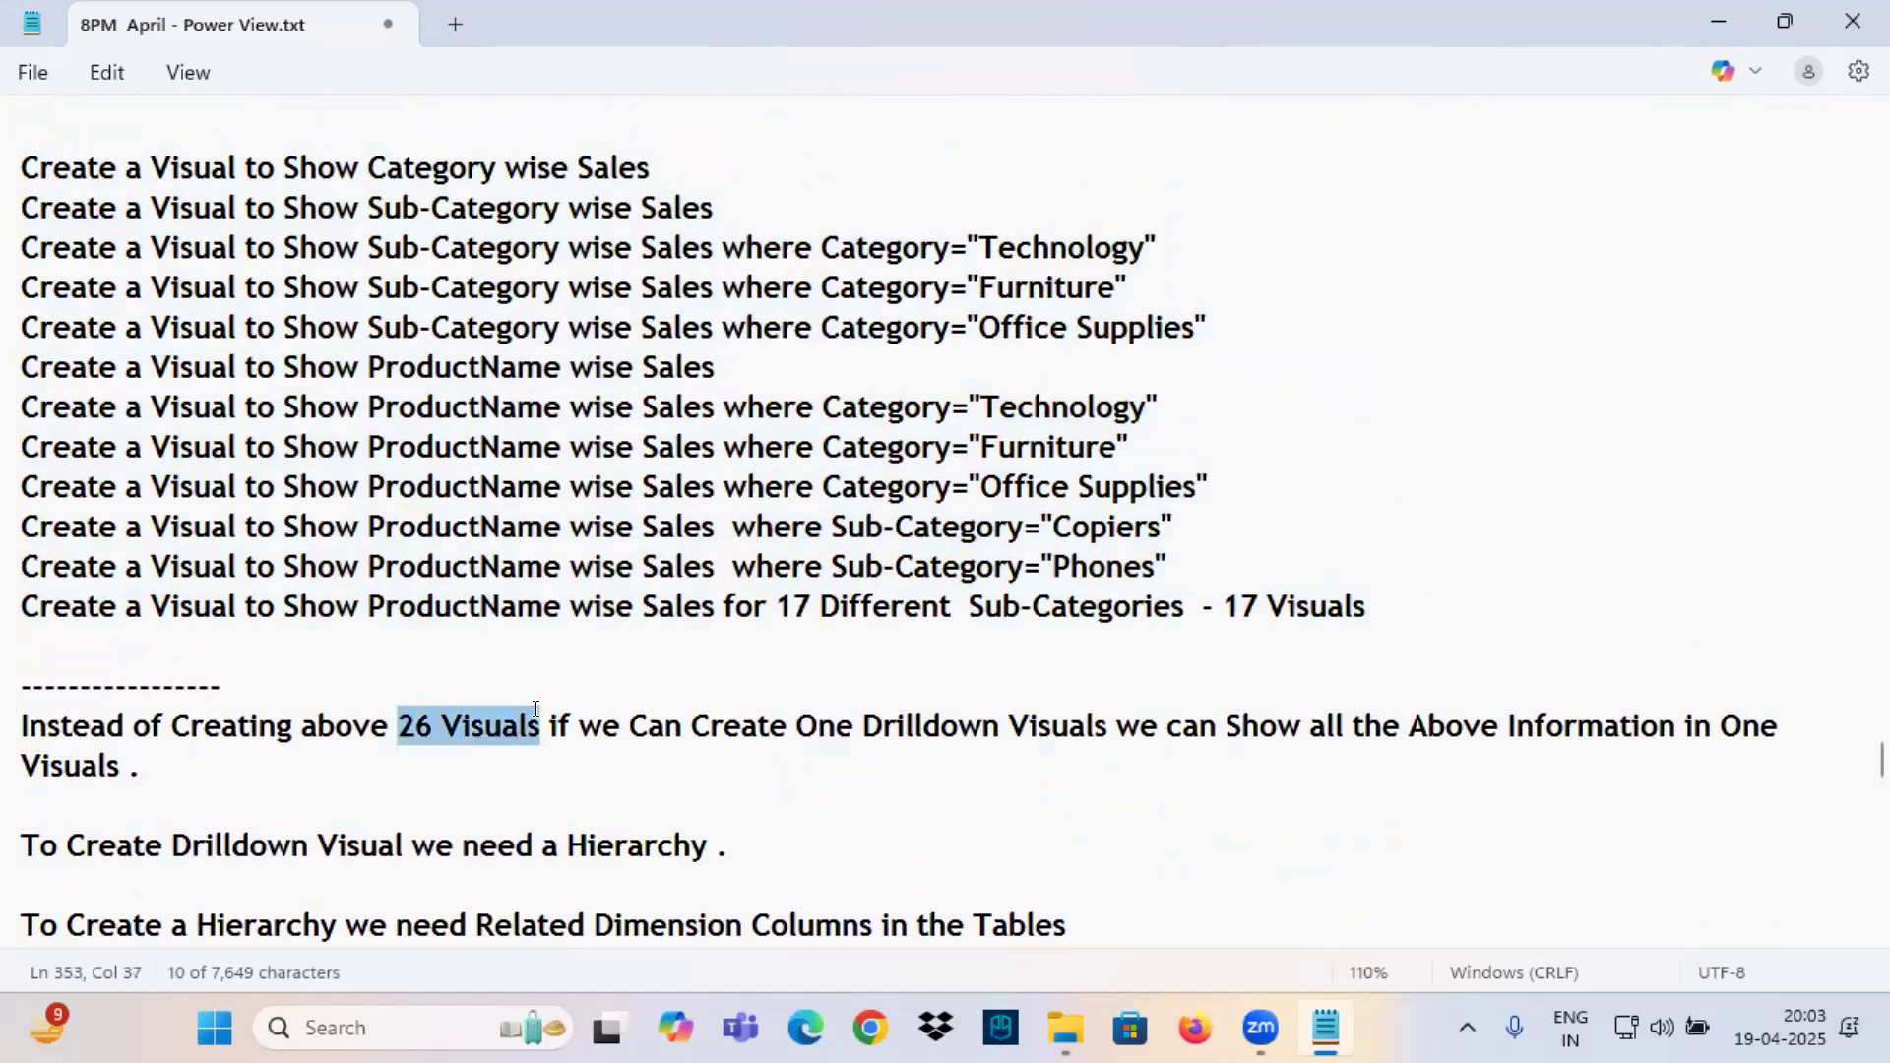
pyautogui.moveTo(777, 726); pyautogui.dragTo(1103, 724)
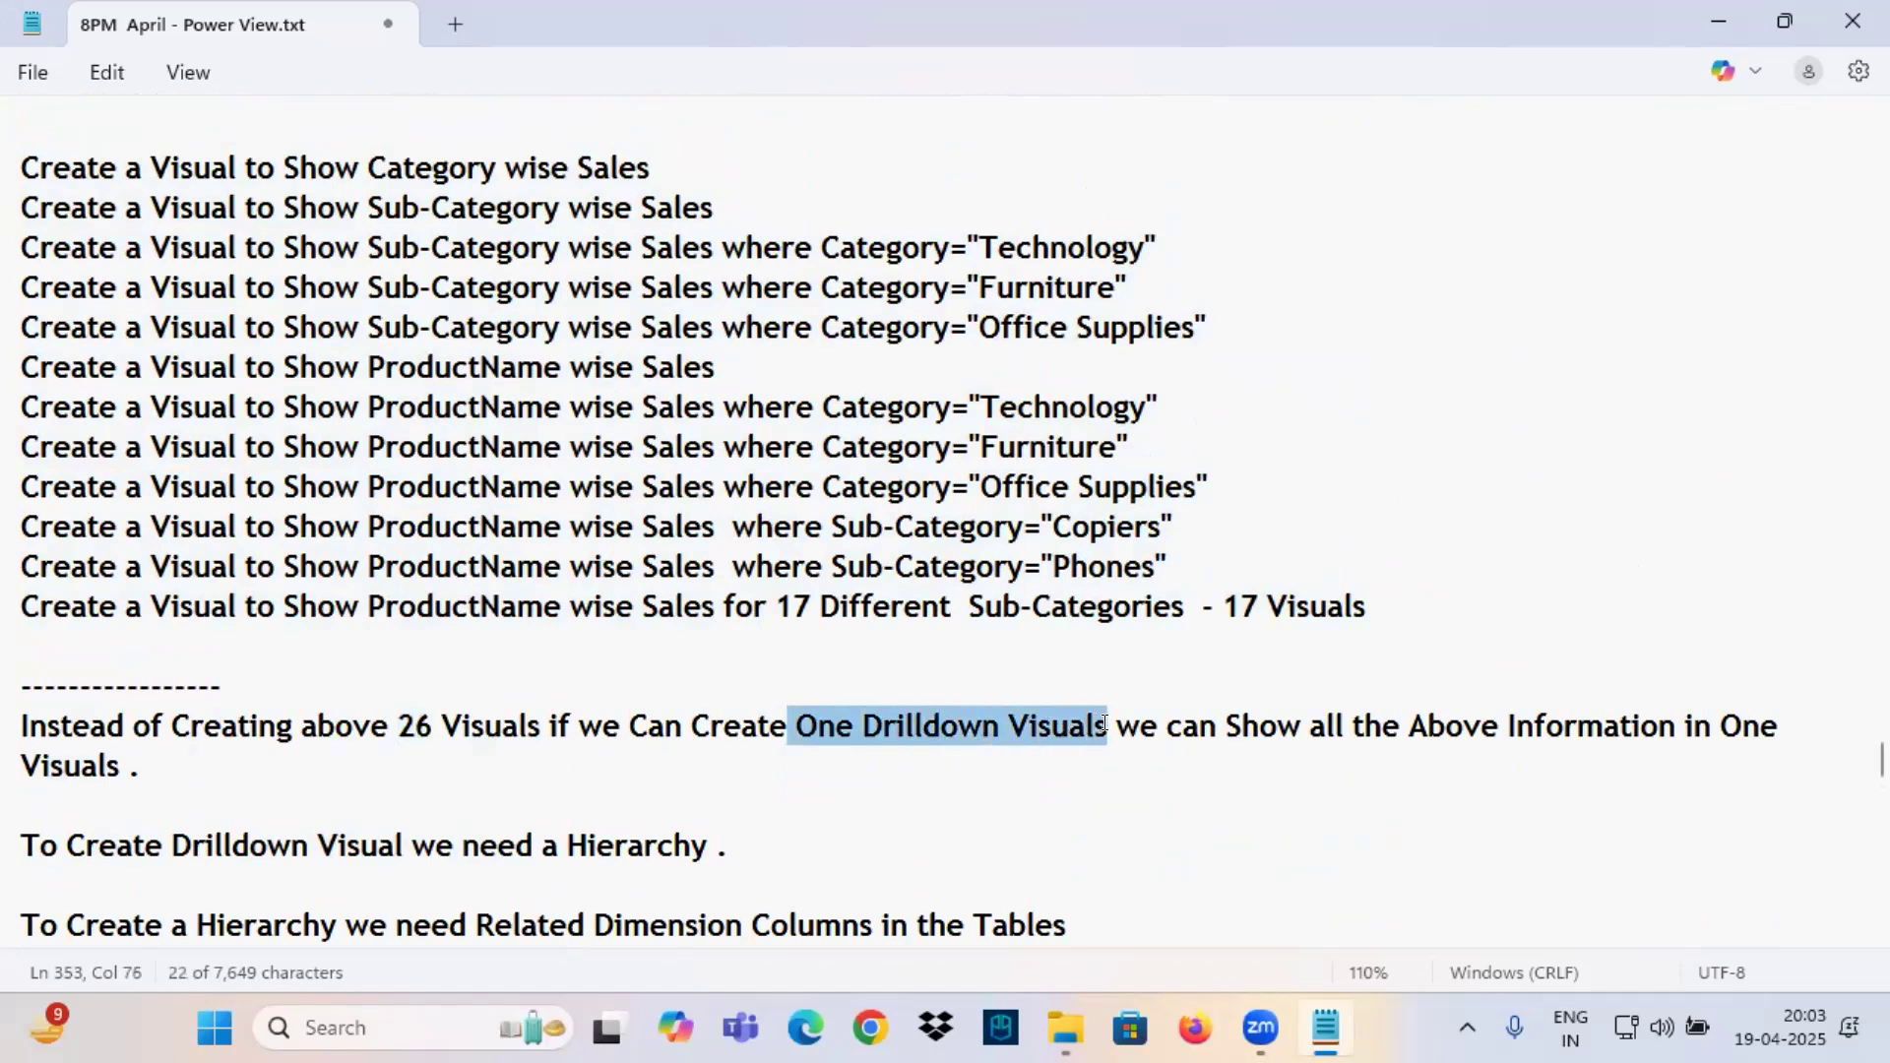
pyautogui.moveTo(1373, 606); pyautogui.dragTo(10, 157)
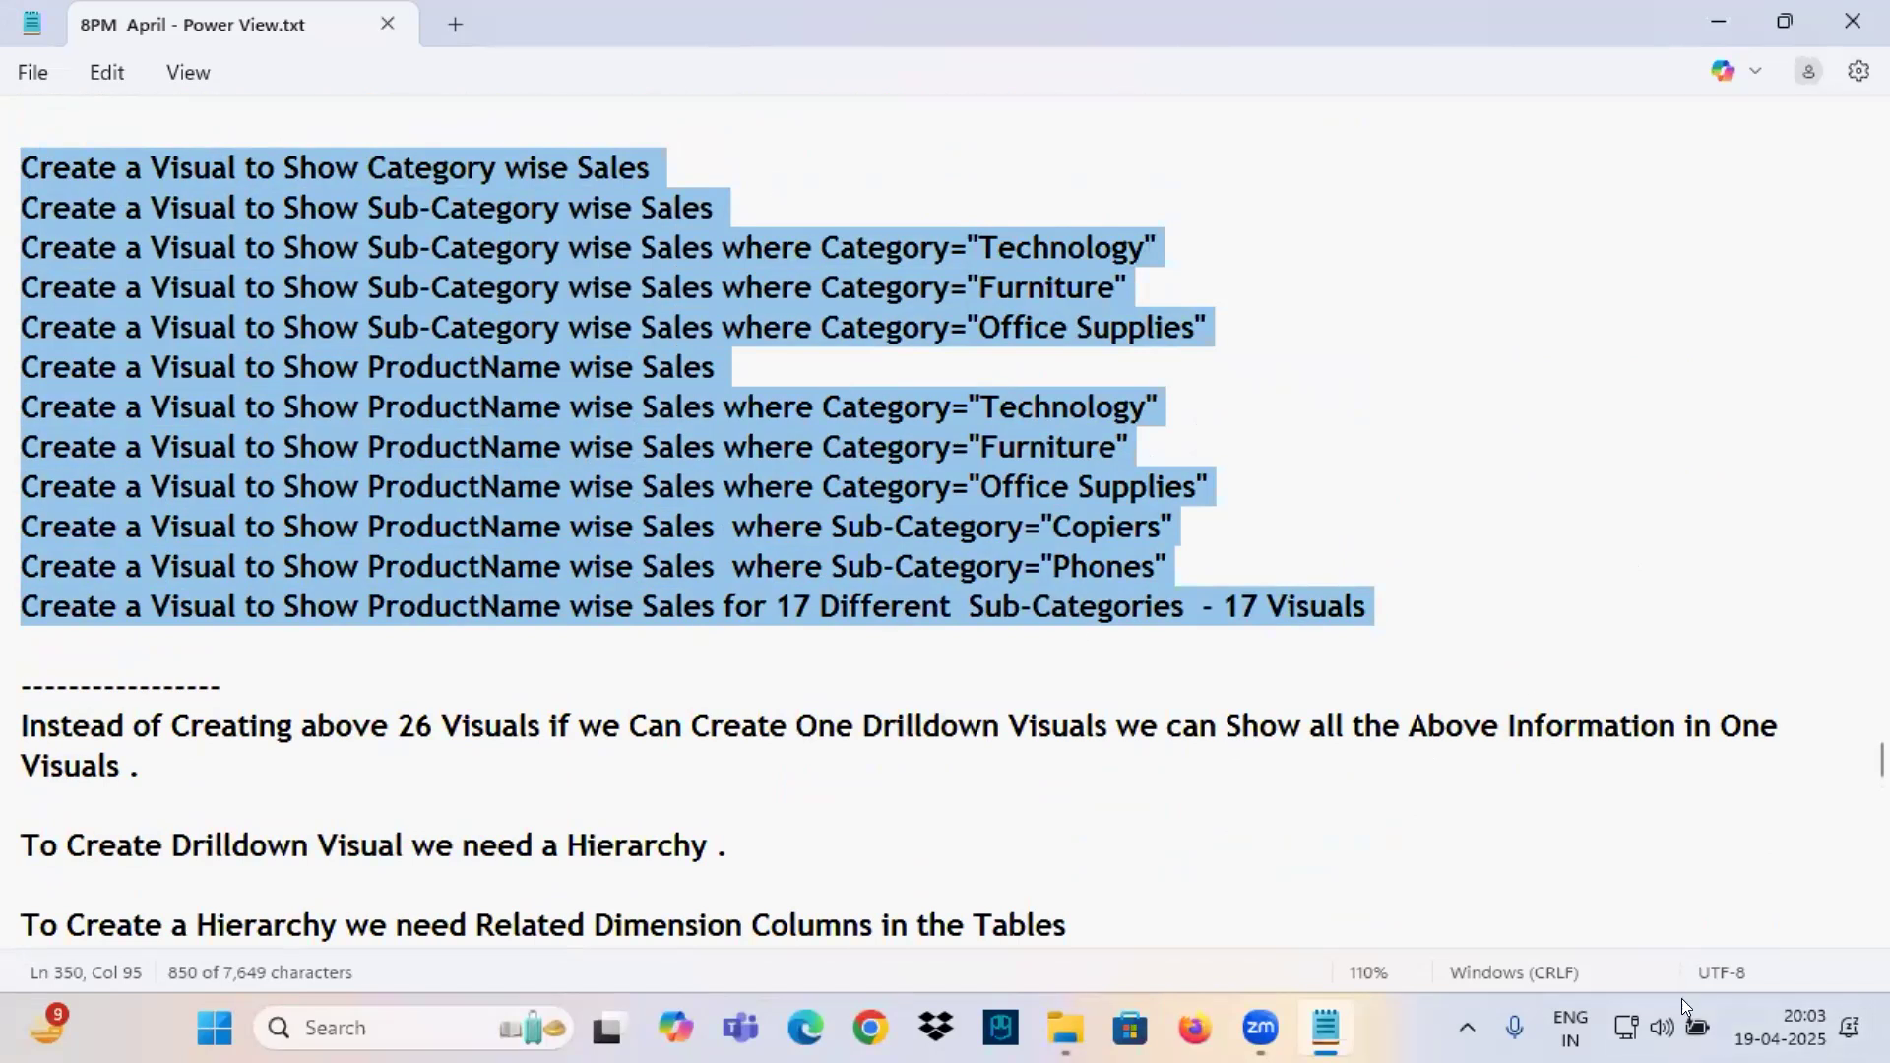
# Launch Power BI Desktop from the desktop and start a blank report.
pyautogui.click(1885, 1030)
pyautogui.doubleClick(404, 67)
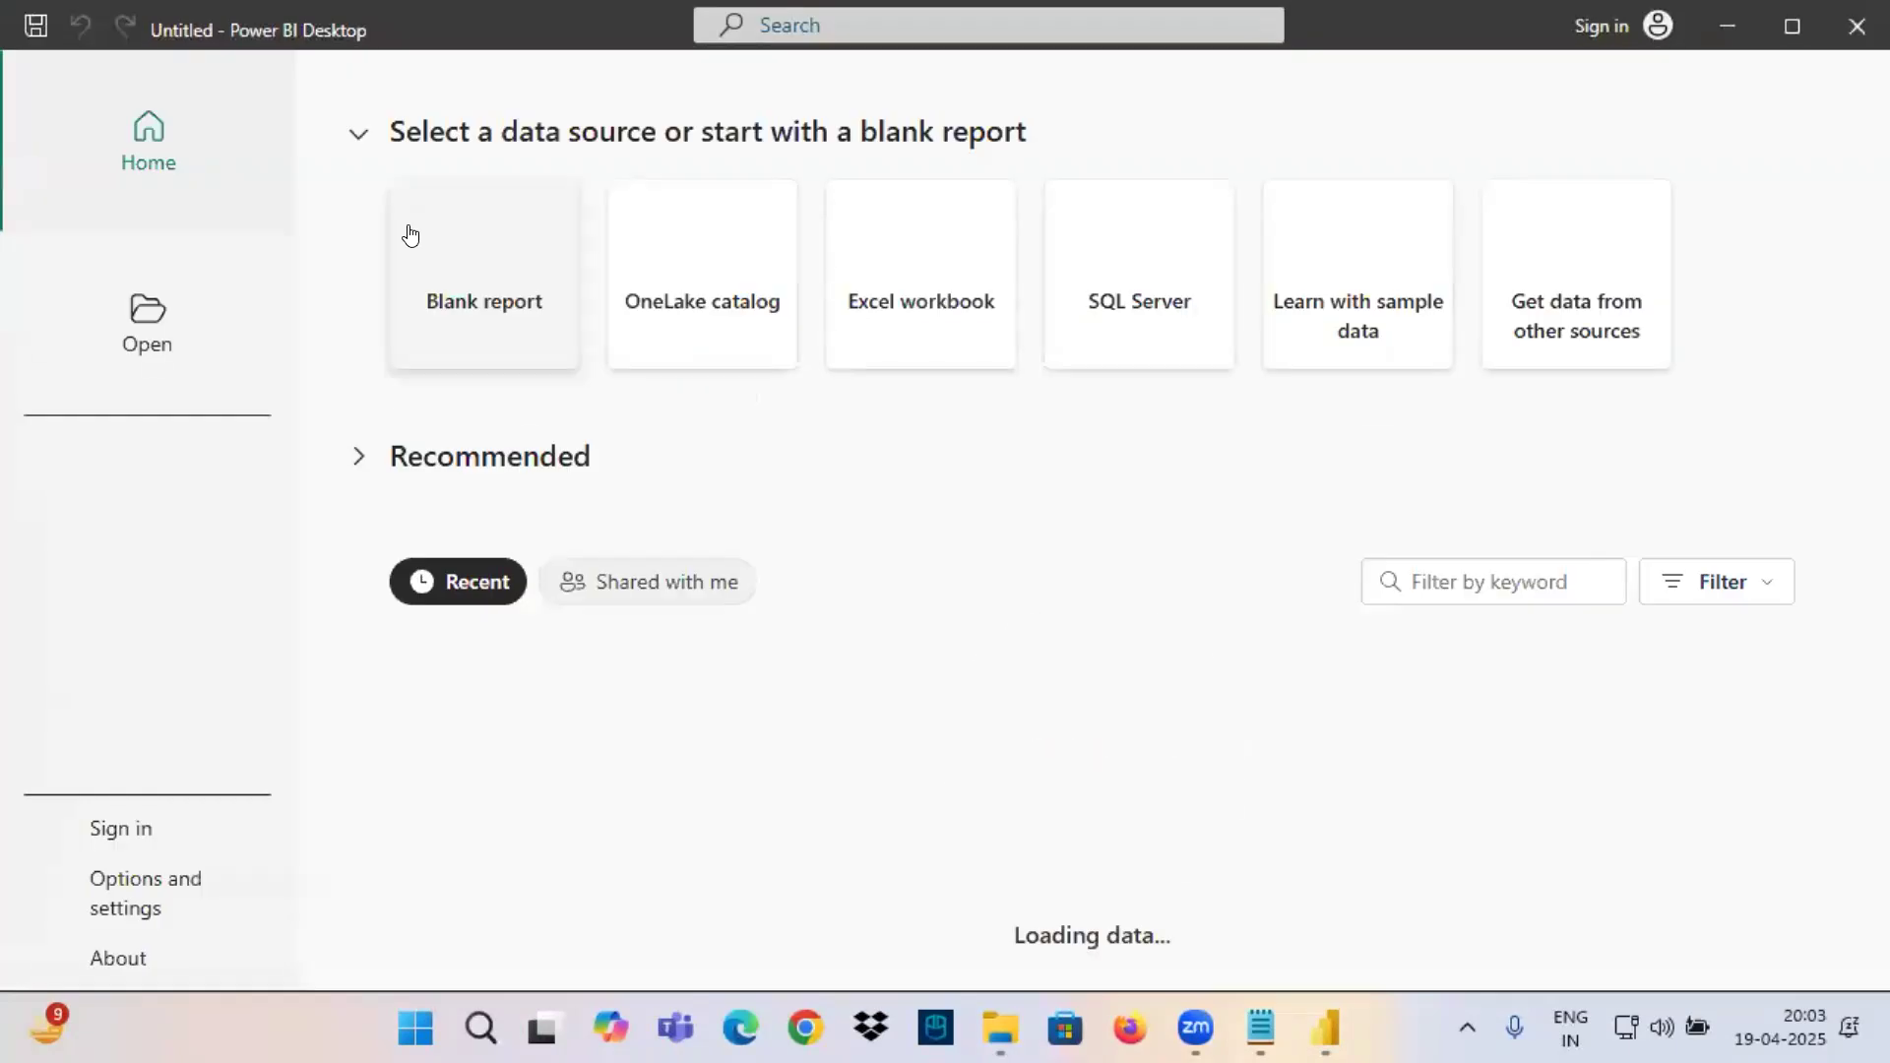
pyautogui.click(470, 235)
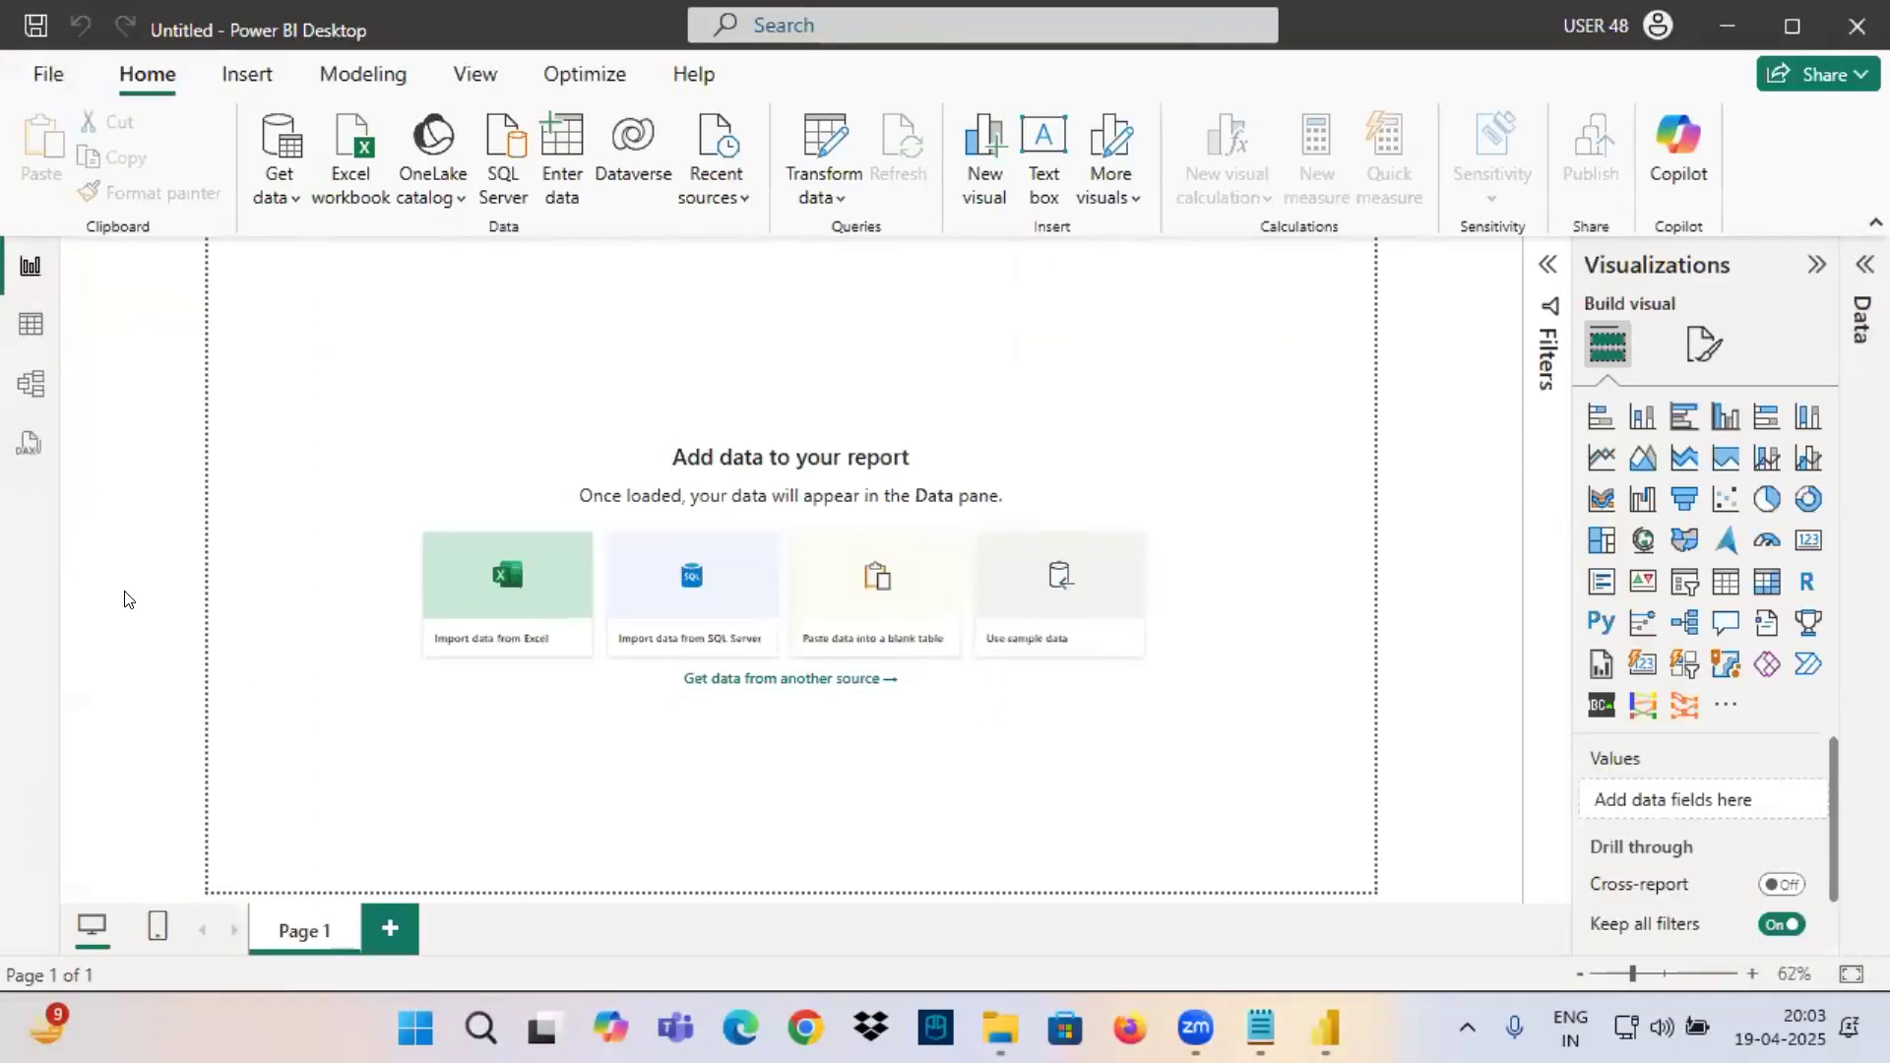
# In the model view, load the Orders table from the Sample - Superstore Excel workbook.
pyautogui.click(31, 385)
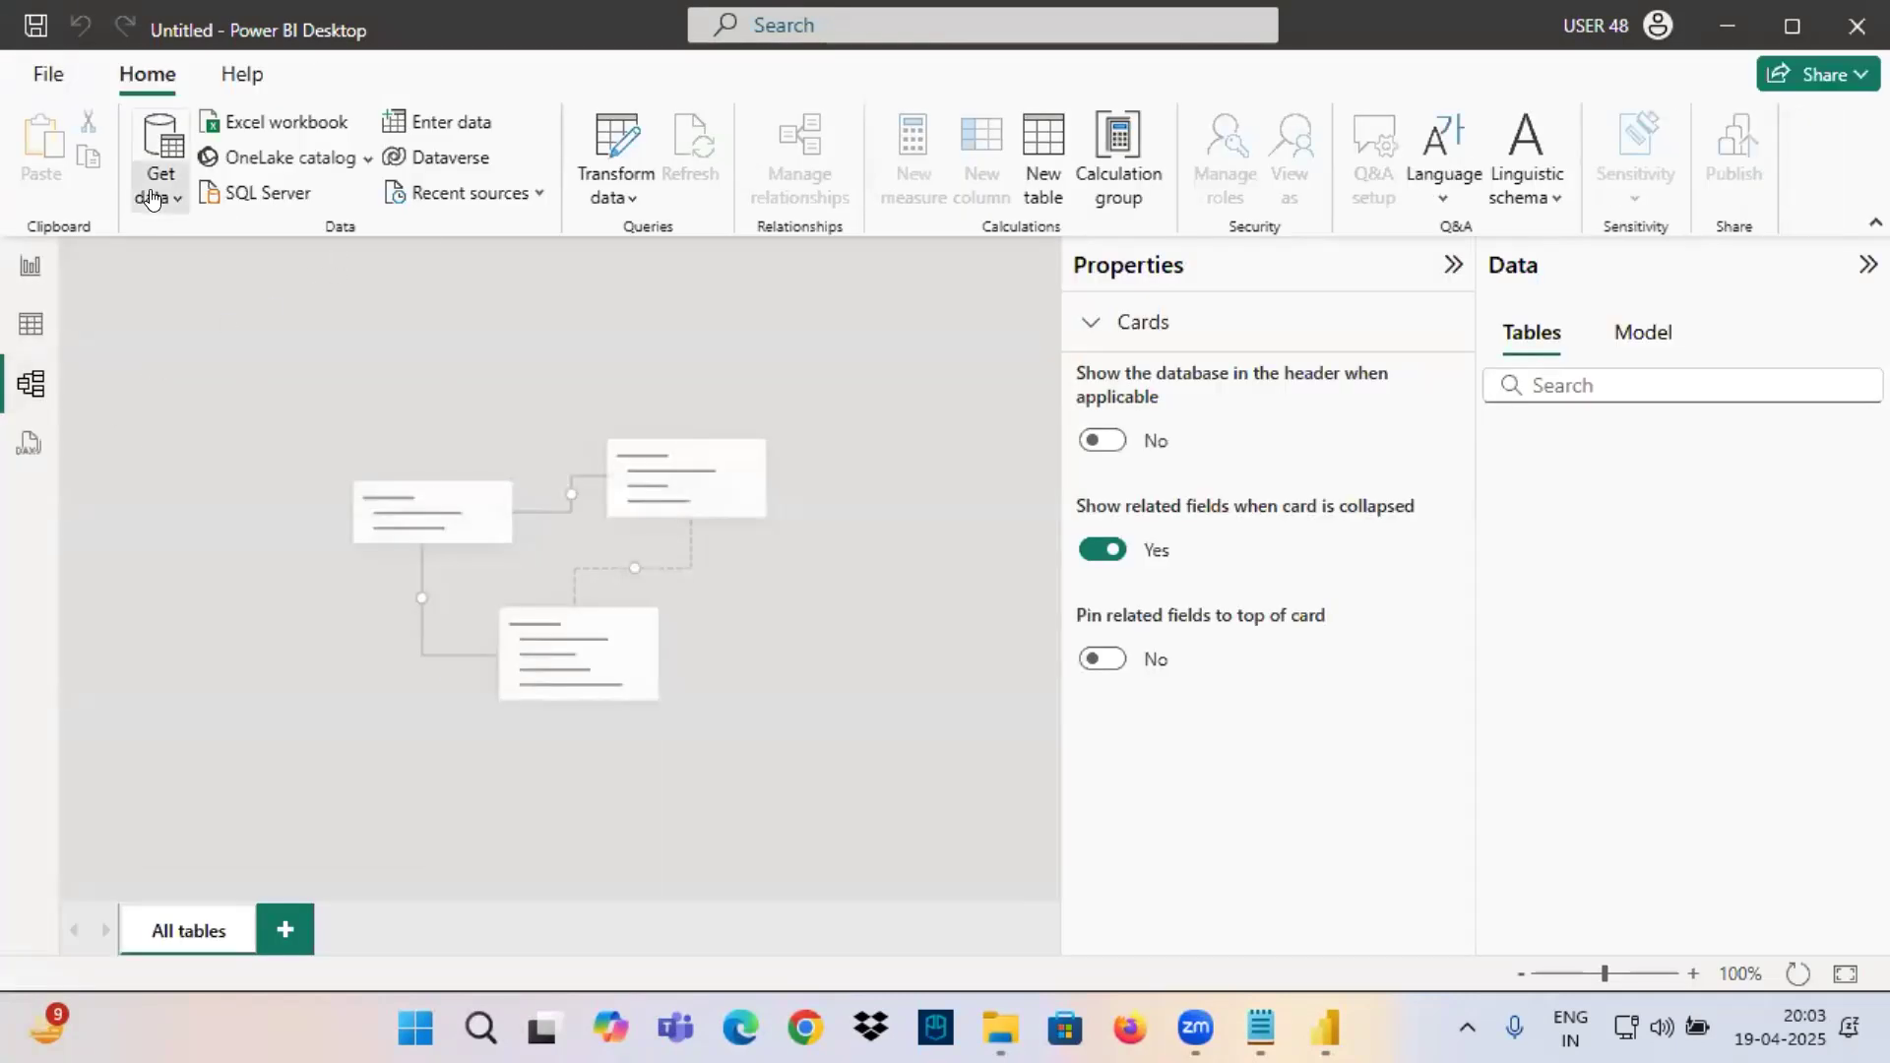
pyautogui.click(159, 190)
pyautogui.click(247, 292)
pyautogui.click(382, 362)
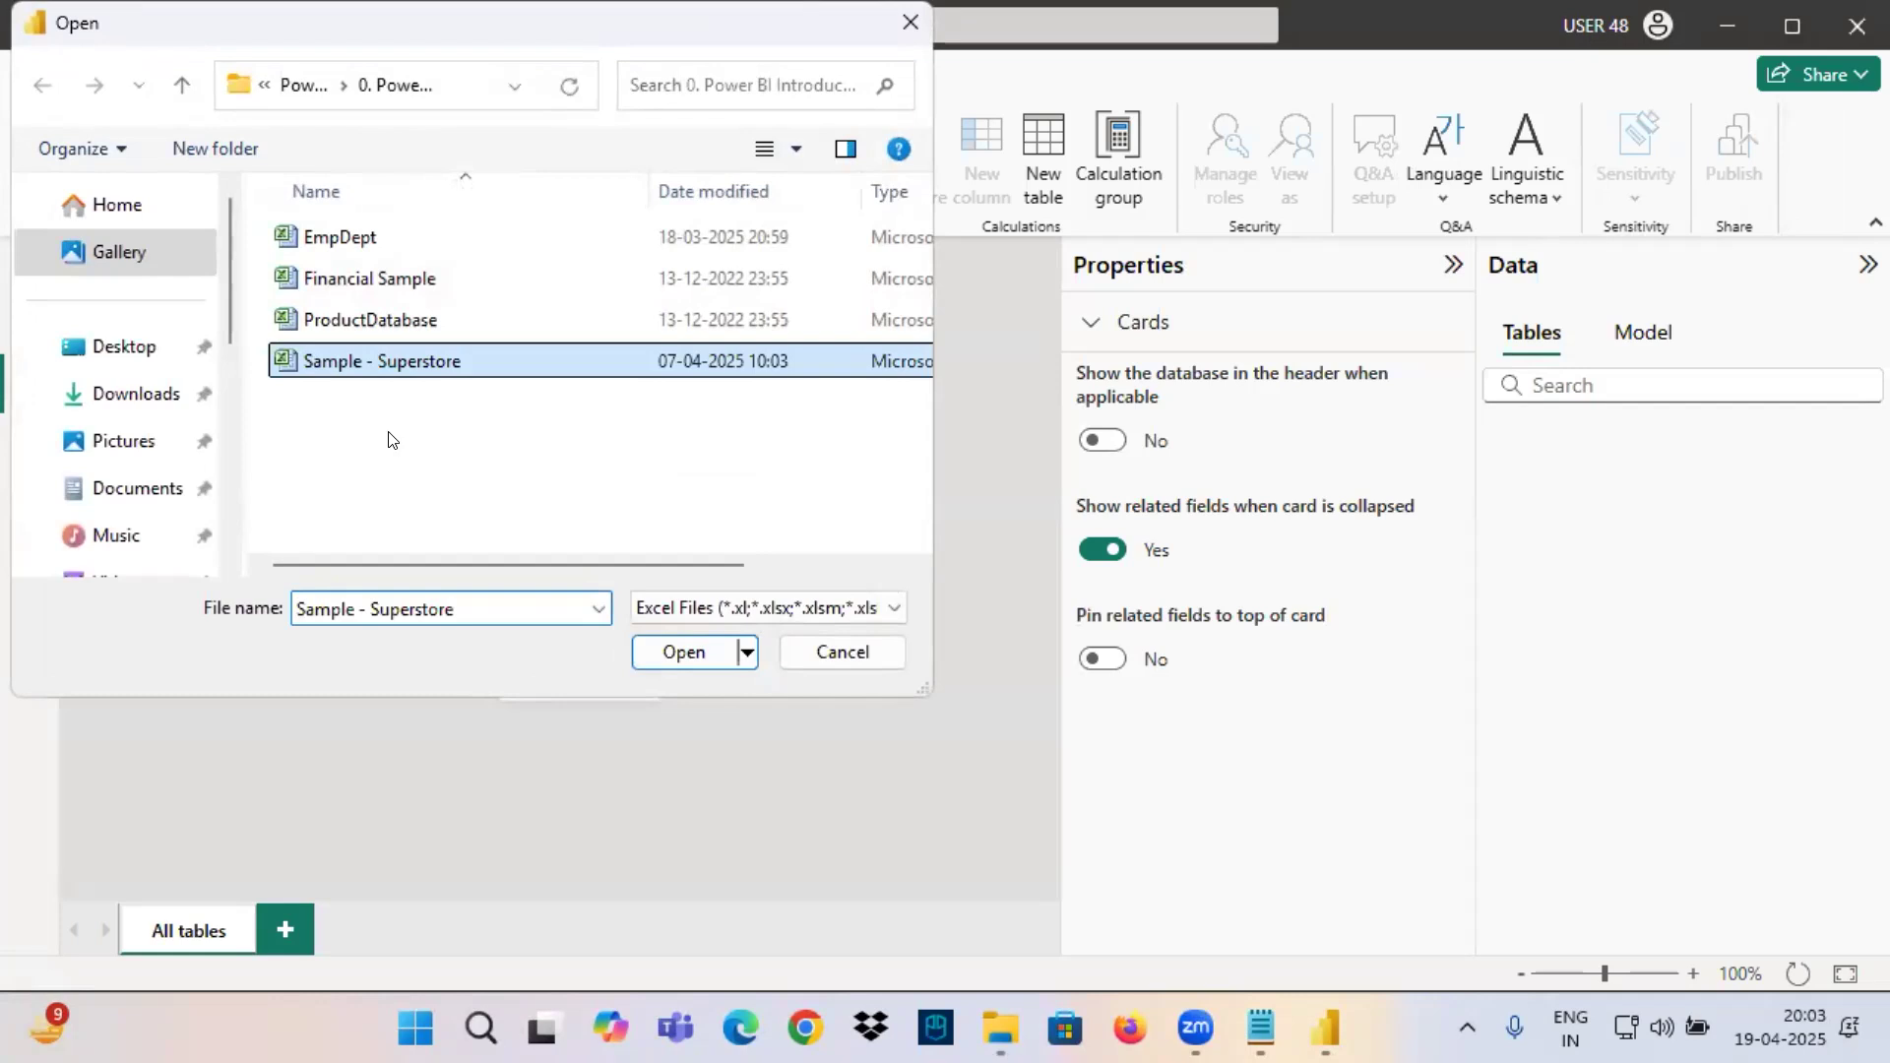
pyautogui.click(683, 652)
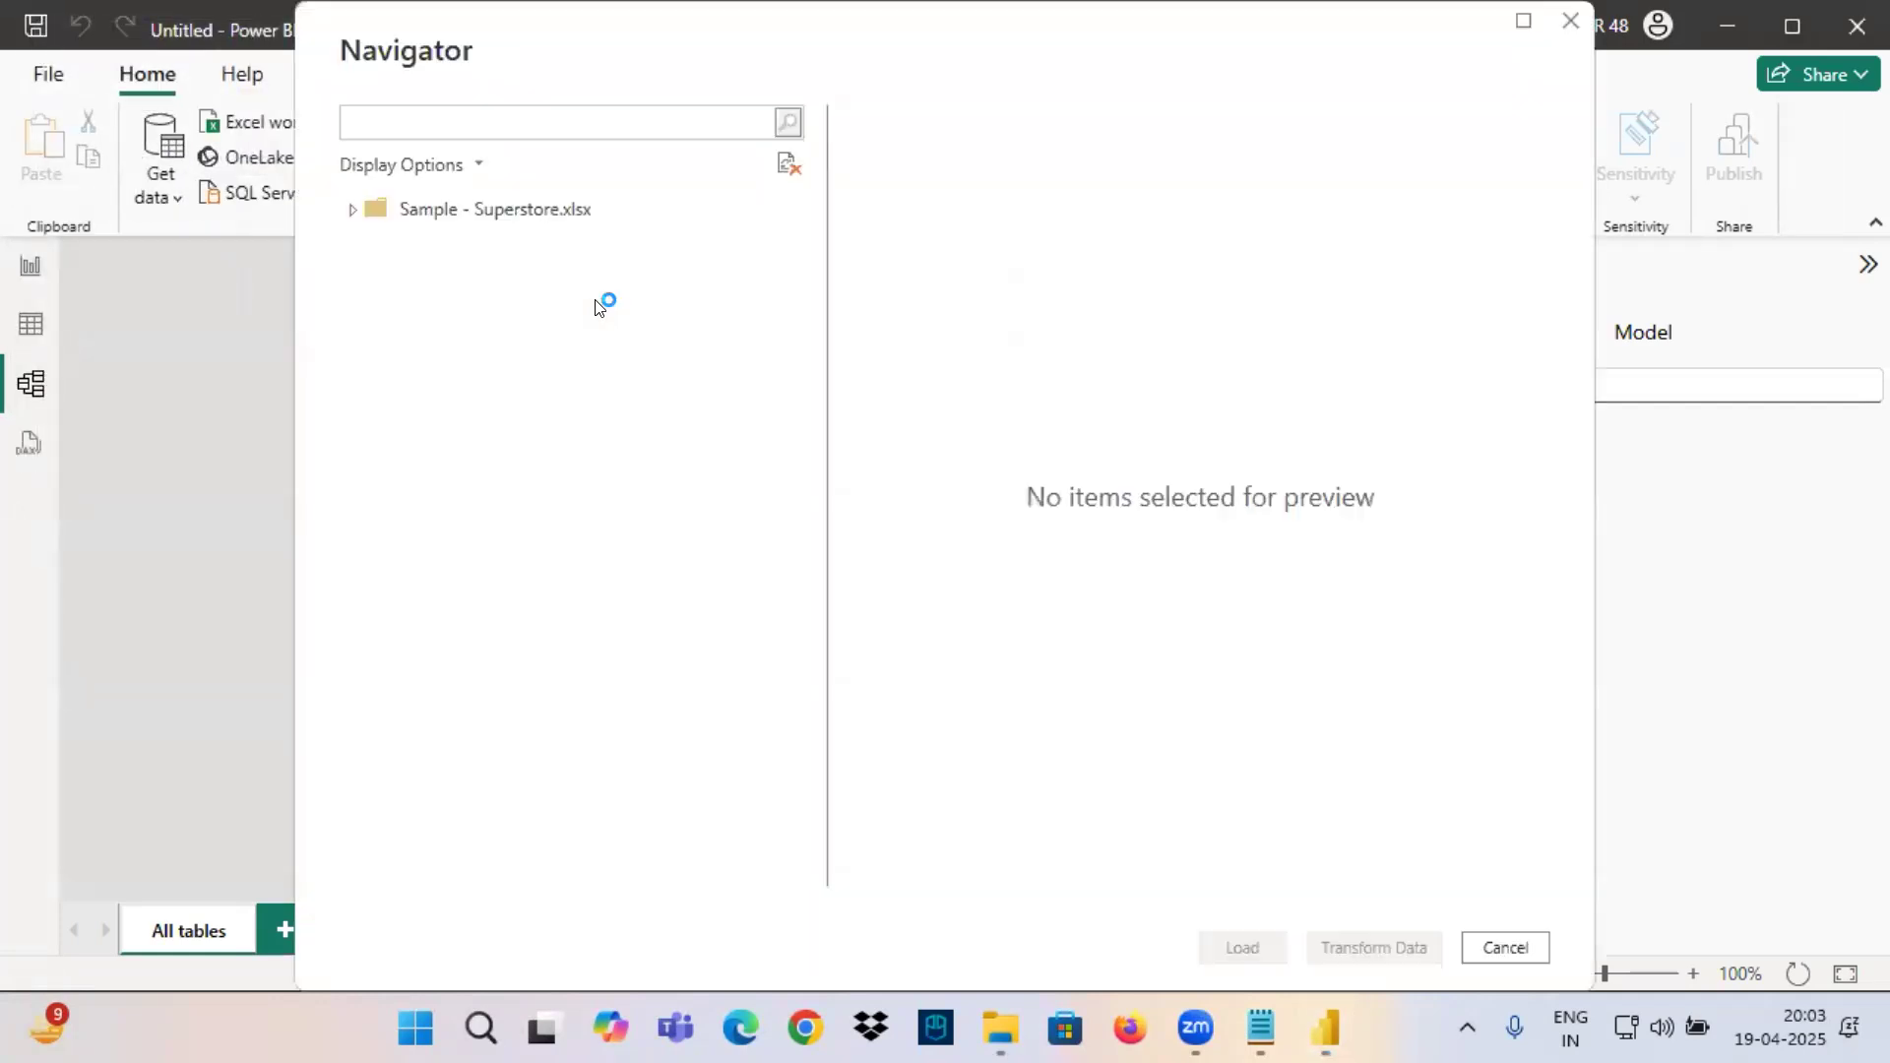
pyautogui.click(384, 244)
pyautogui.click(1240, 947)
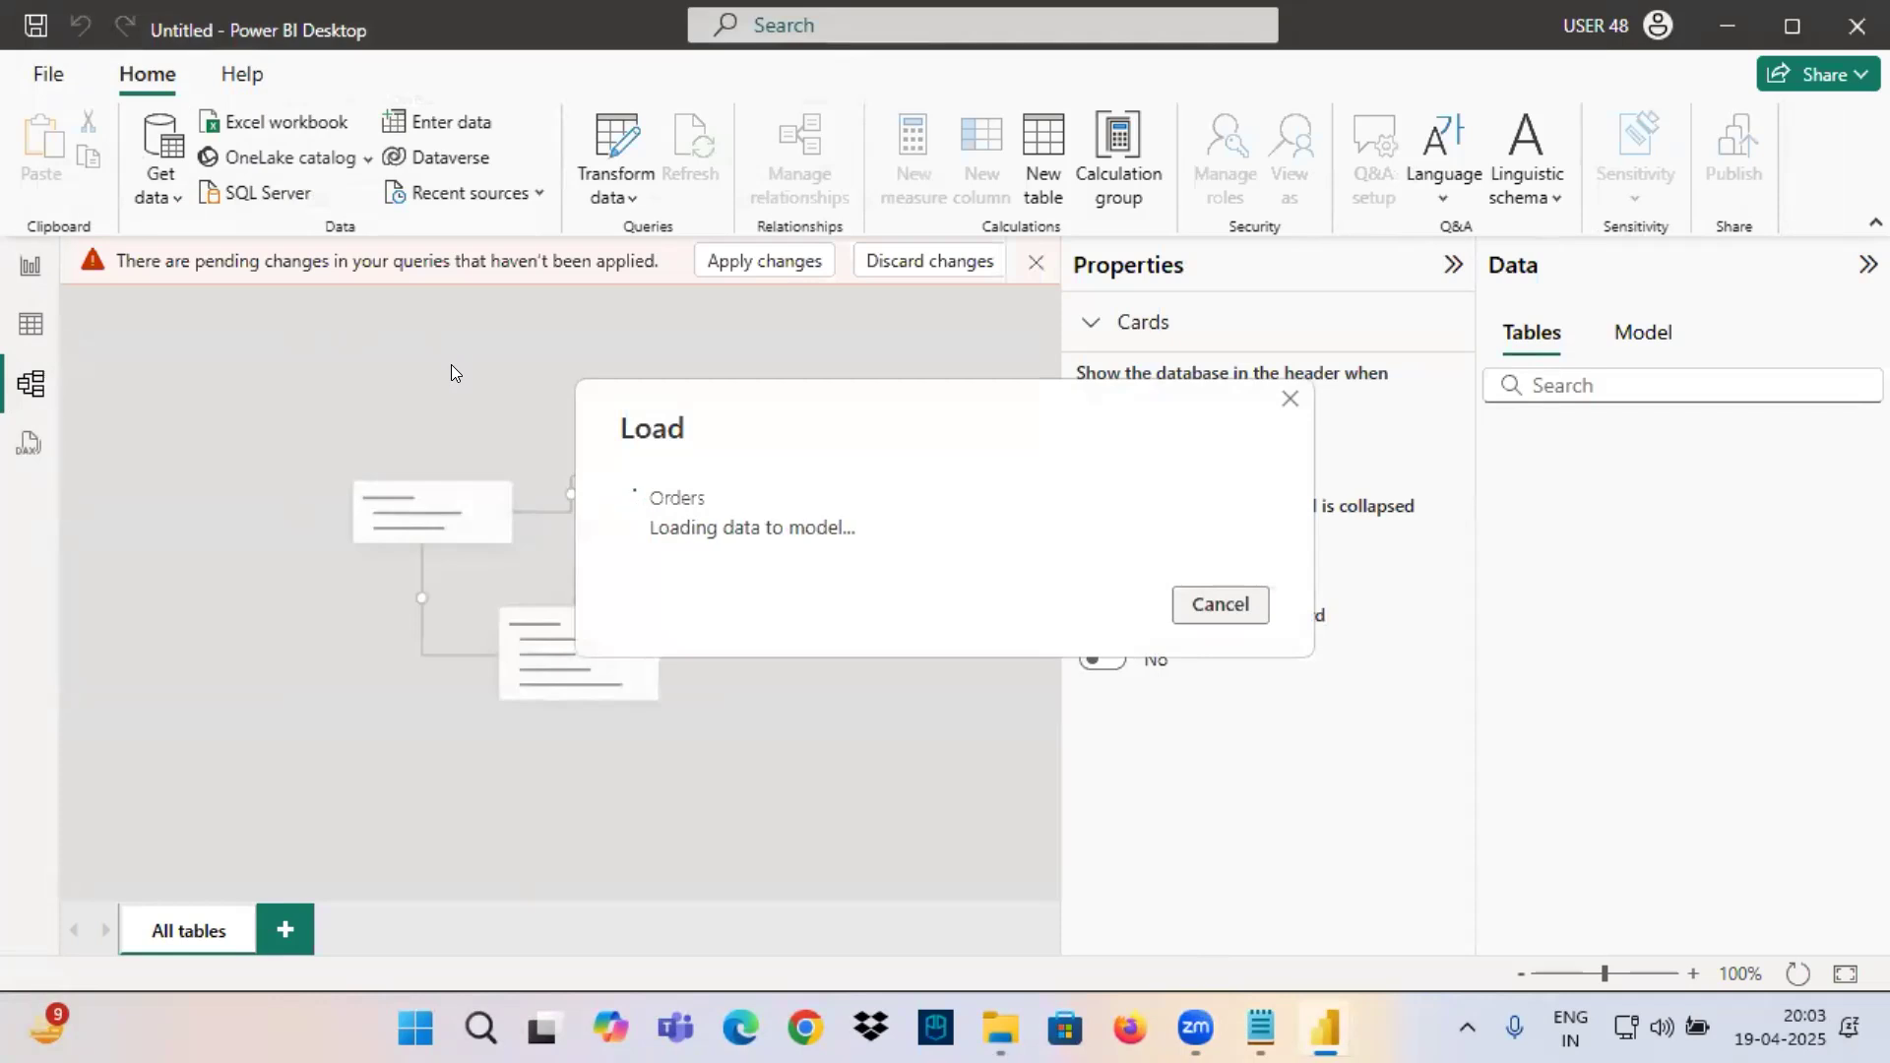
# Look over the Orders data in the table view, then return to the report view and zoom the canvas to 90%.
pyautogui.click(24, 324)
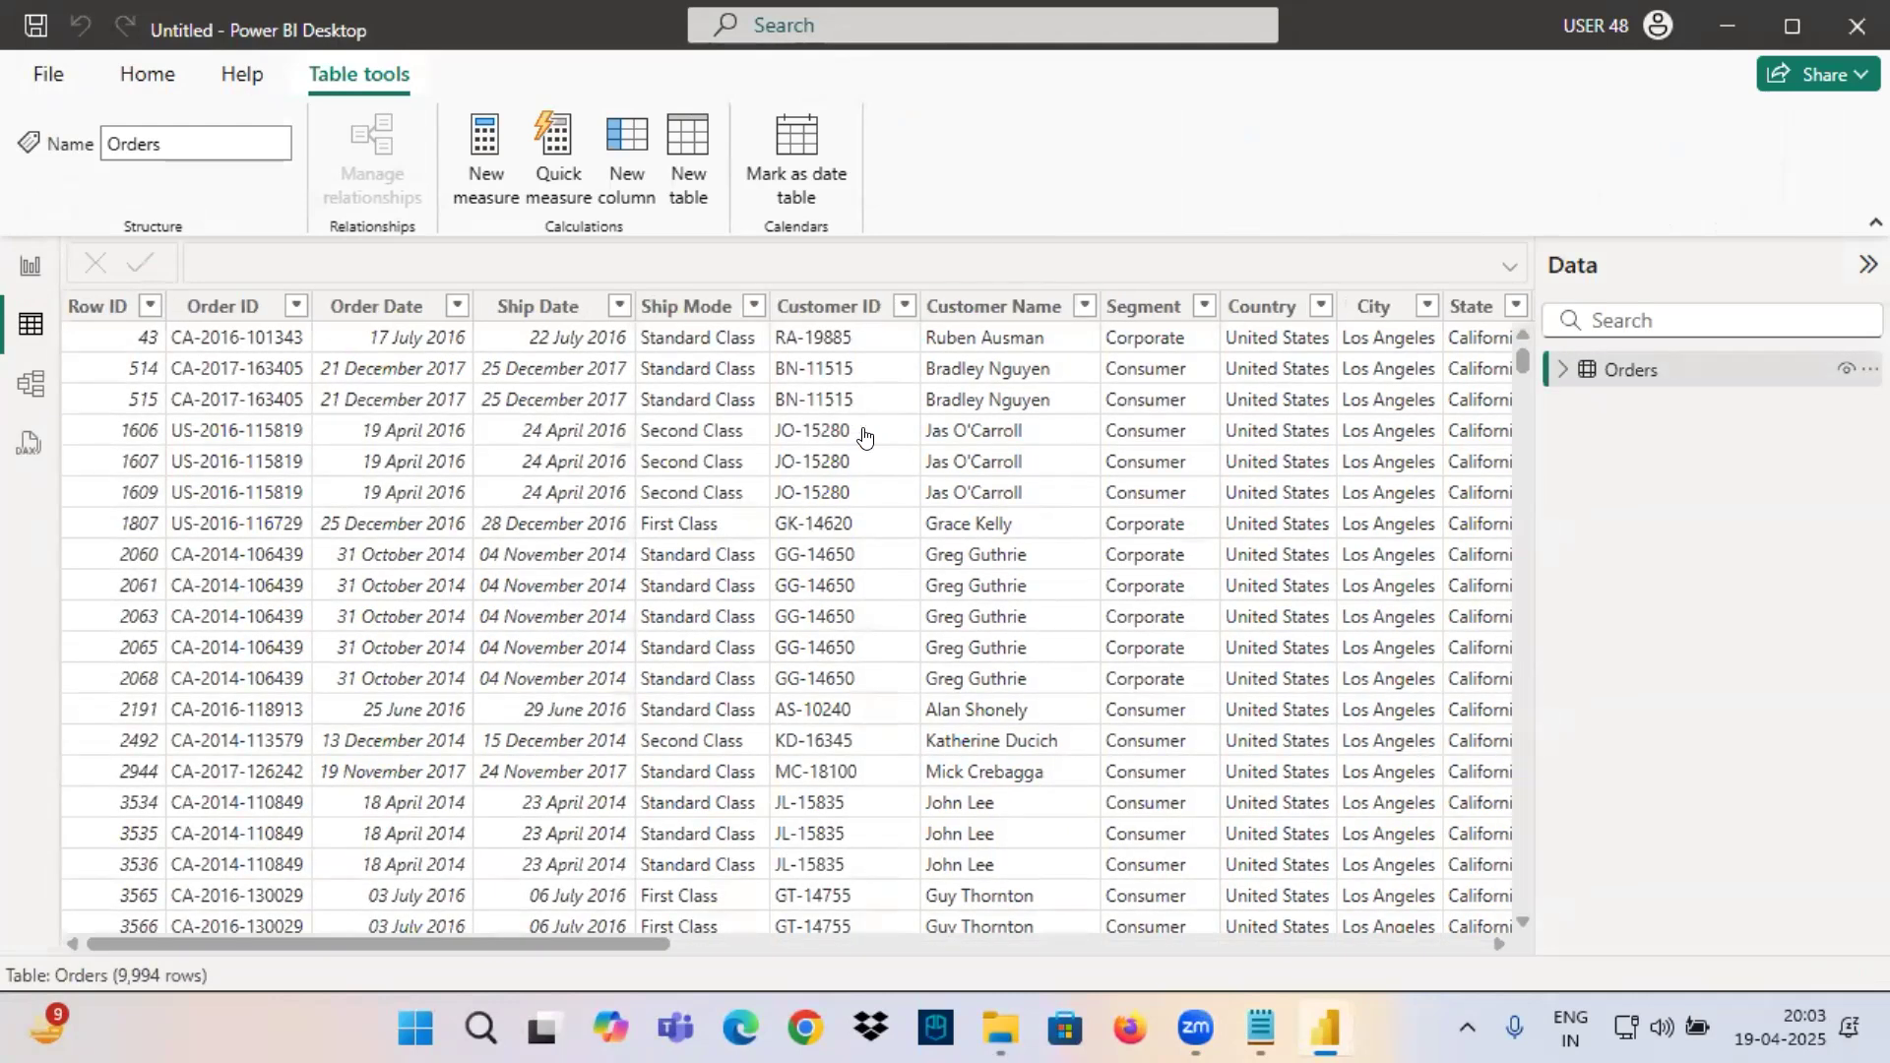
pyautogui.click(30, 267)
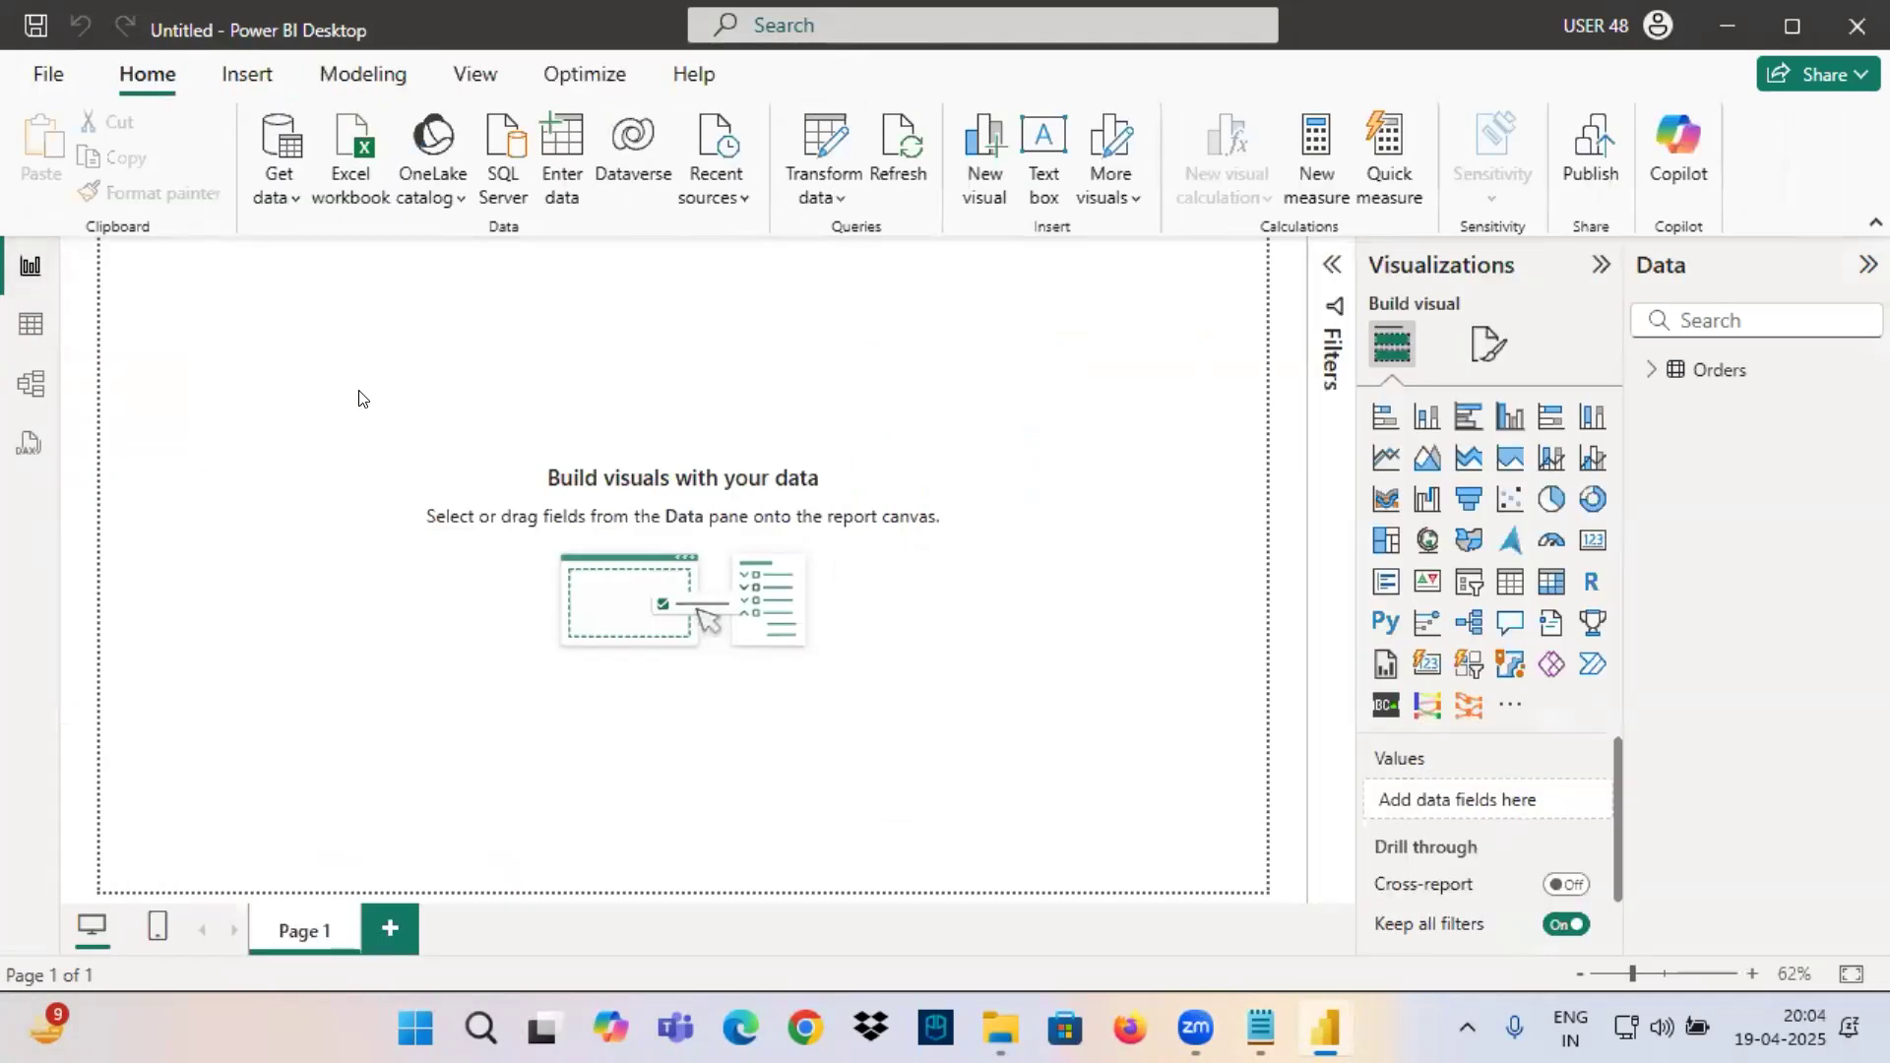
pyautogui.keyDown('ctrl'); pyautogui.scroll(3, 785, 562); pyautogui.keyUp('ctrl')
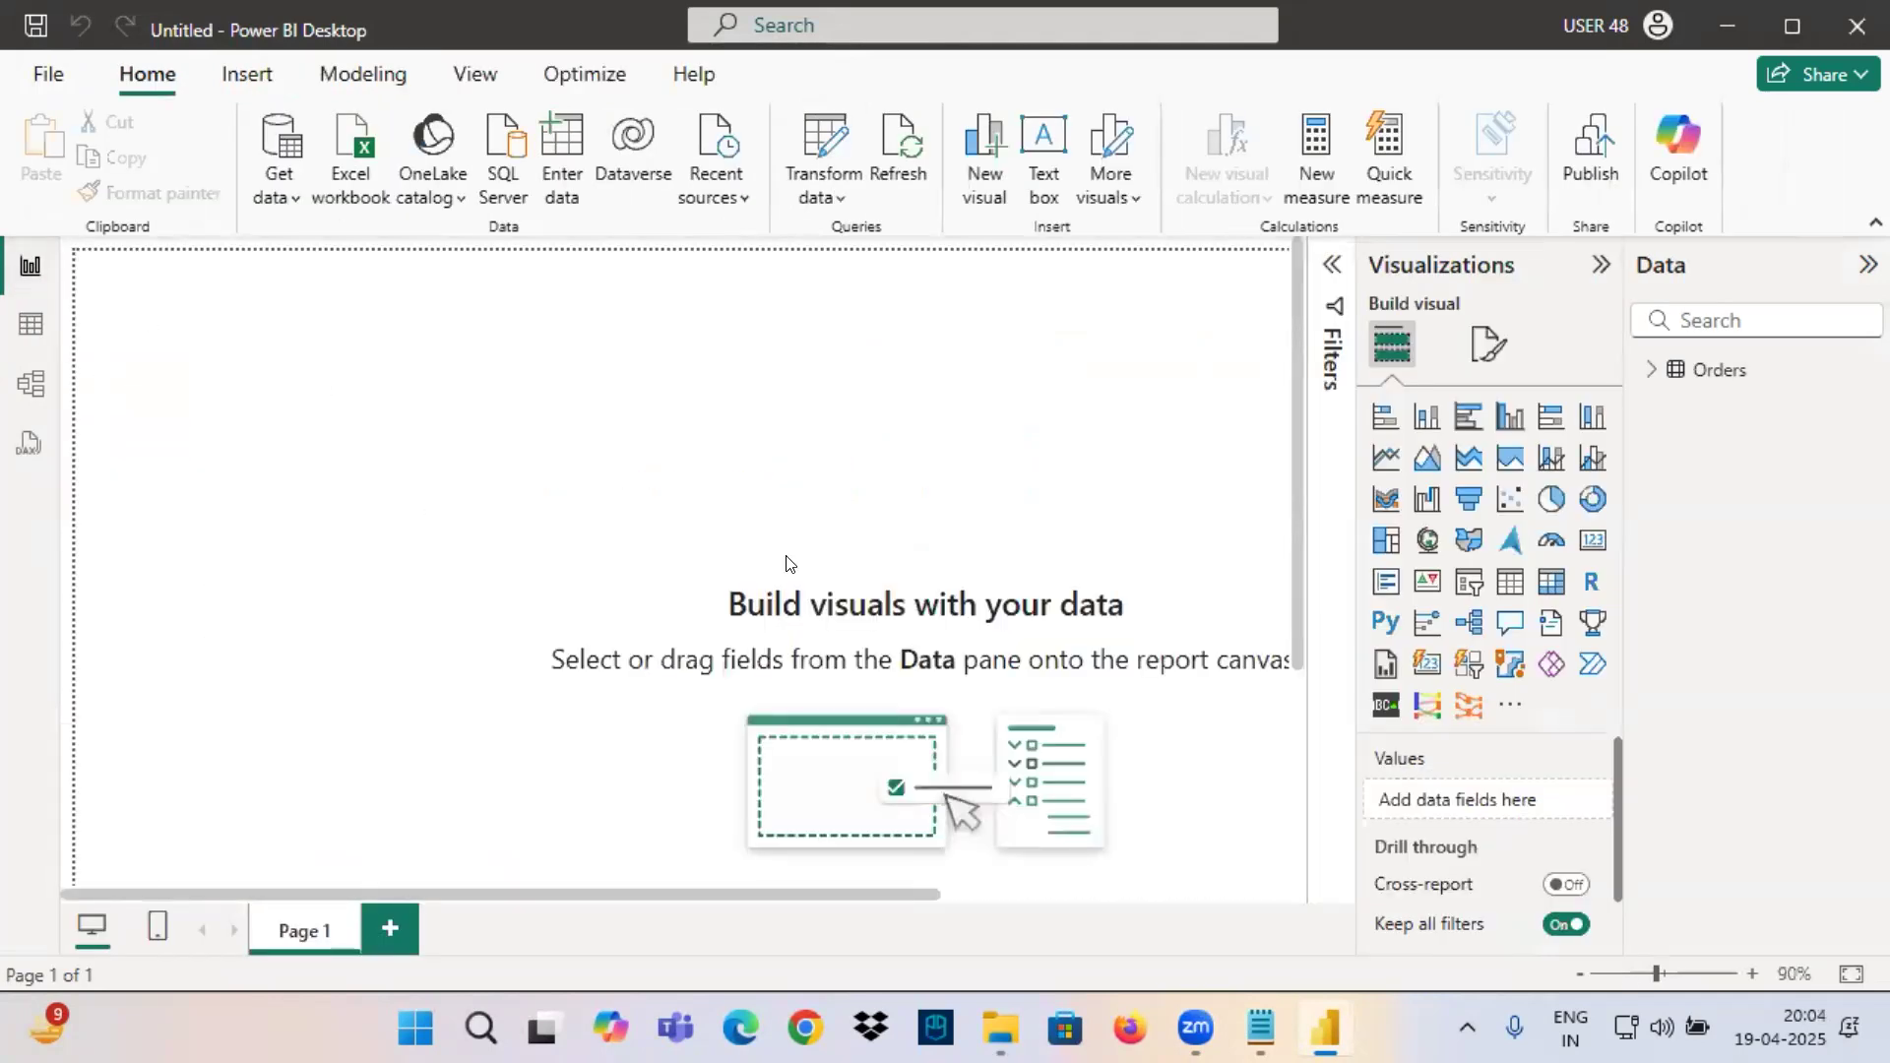
# Switch to the Notepad notes and review the Category, Sub-Category, ProductName & Sales line and the hierarchy requirements.
pyautogui.click(1267, 1029)
pyautogui.click(439, 532)
pyautogui.scroll(4, 129, 404)
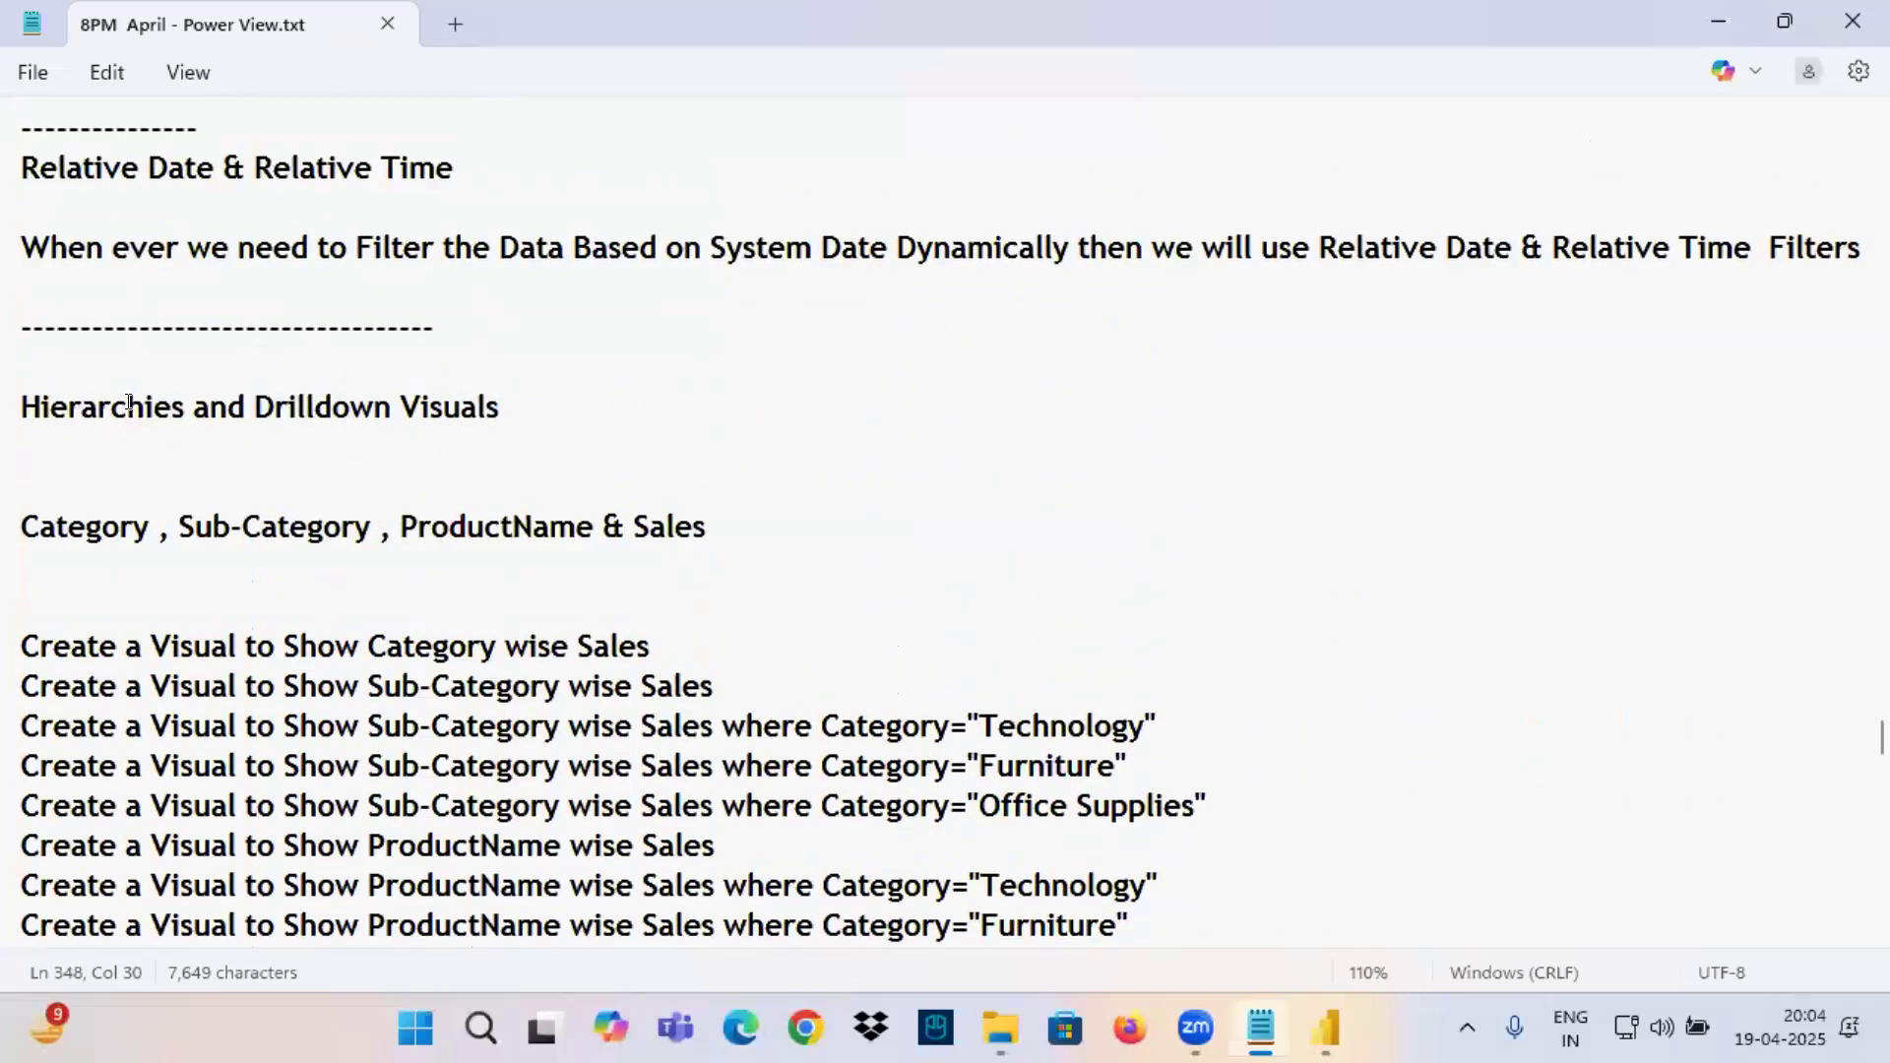
pyautogui.moveTo(22, 524); pyautogui.dragTo(705, 527)
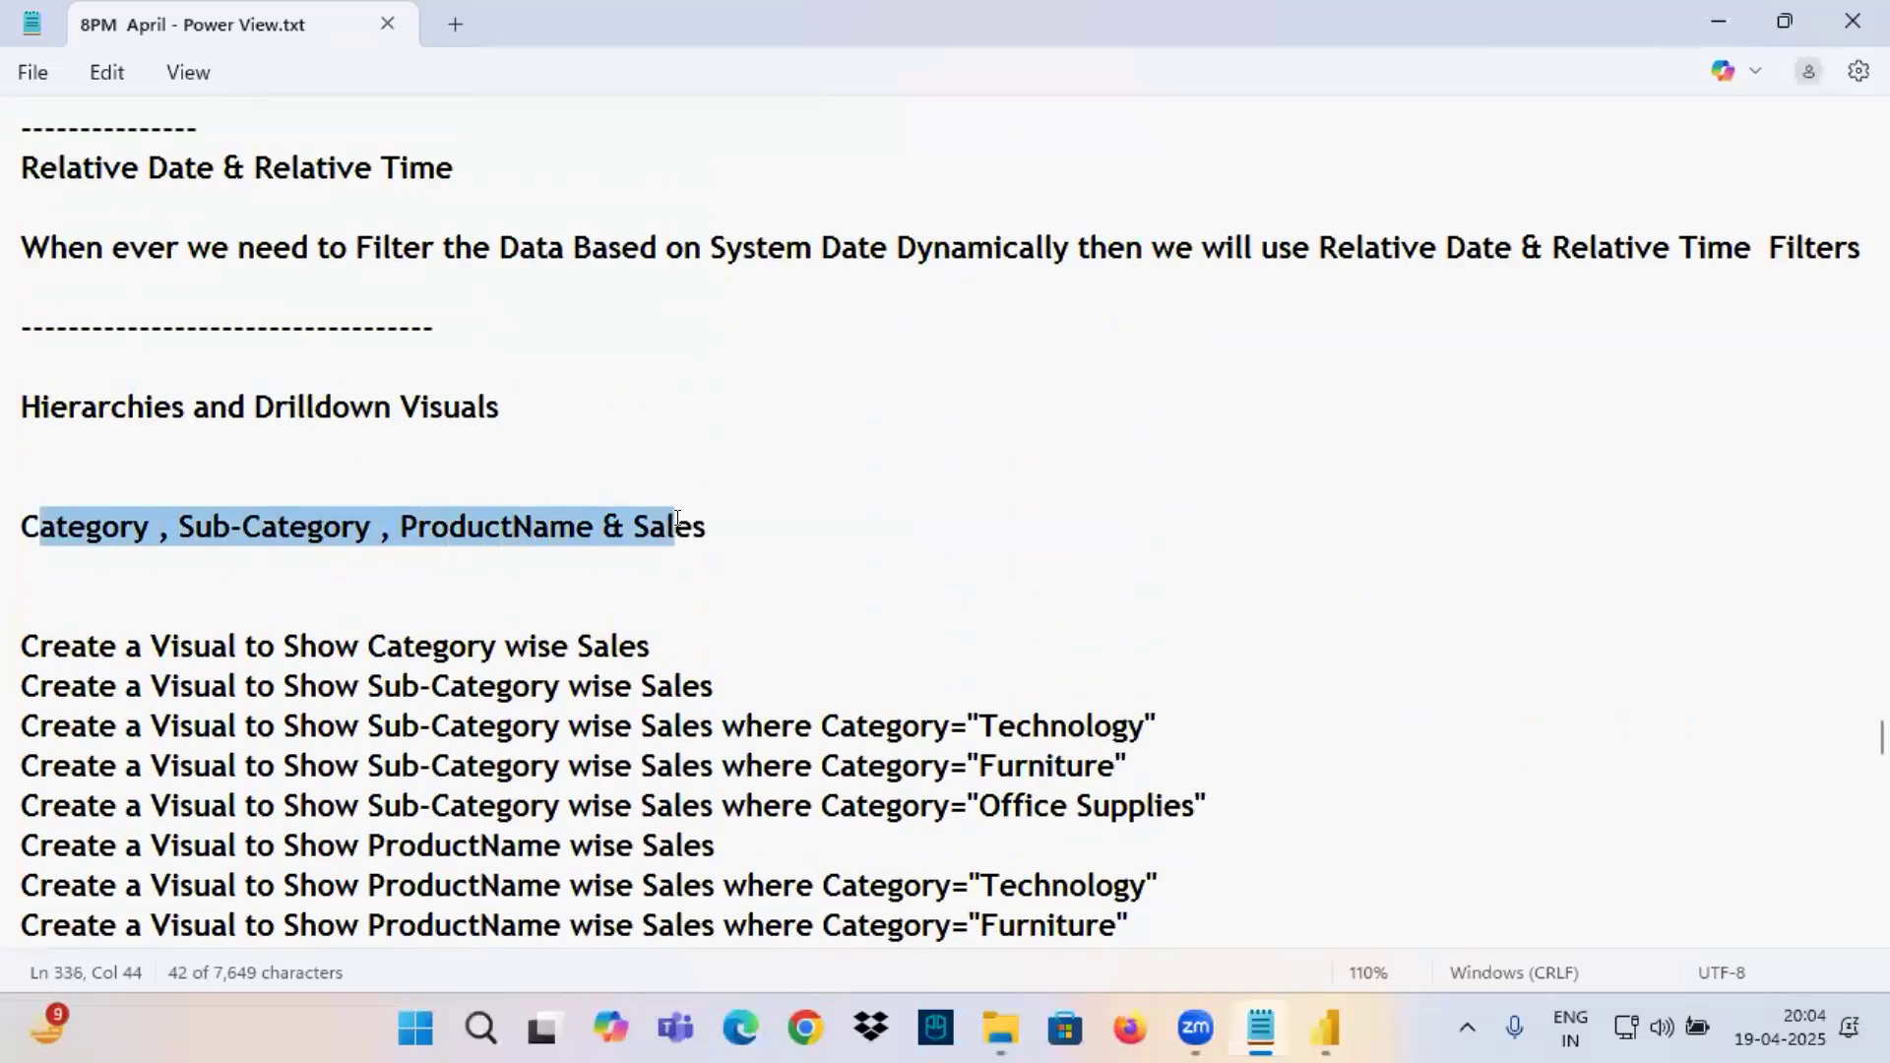
pyautogui.click(158, 560)
pyautogui.moveTo(102, 527); pyautogui.dragTo(721, 519)
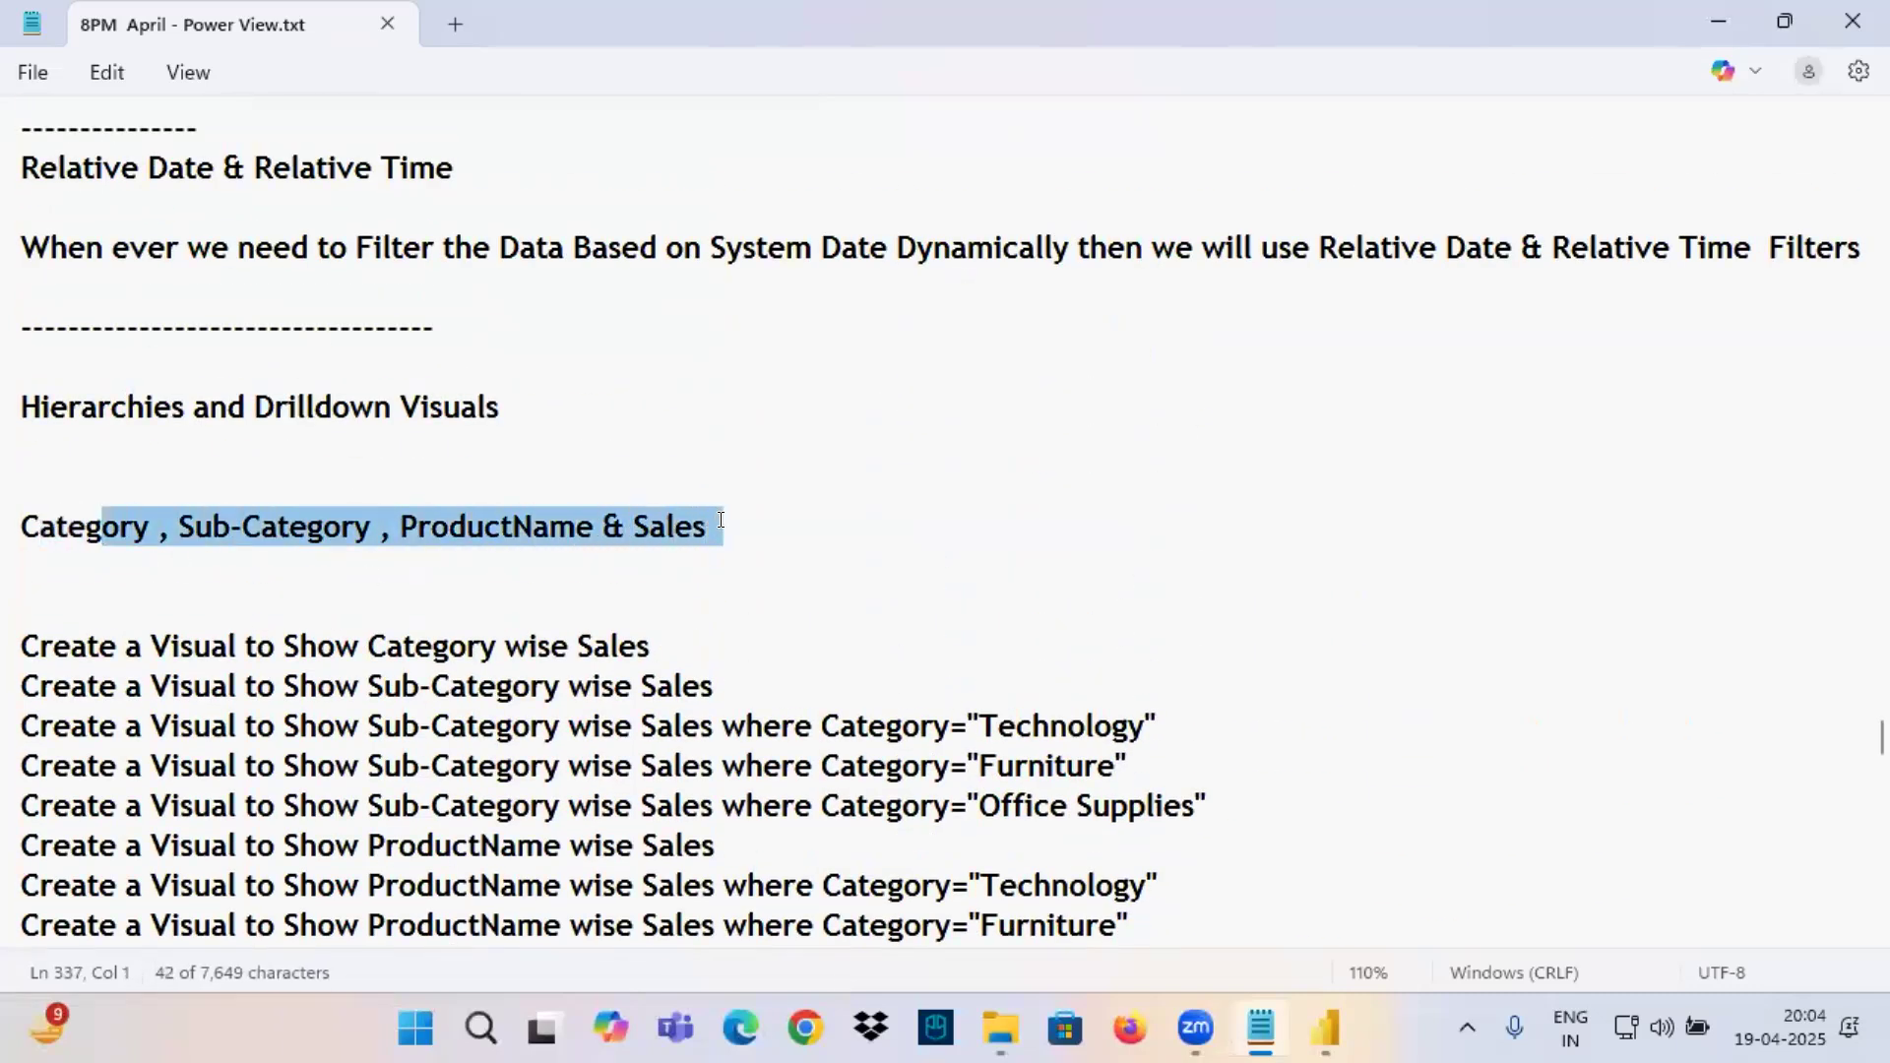
pyautogui.click(653, 517)
pyautogui.moveTo(69, 526); pyautogui.dragTo(692, 523)
pyautogui.scroll(-1, 634, 467)
pyautogui.scroll(-8, 634, 467)
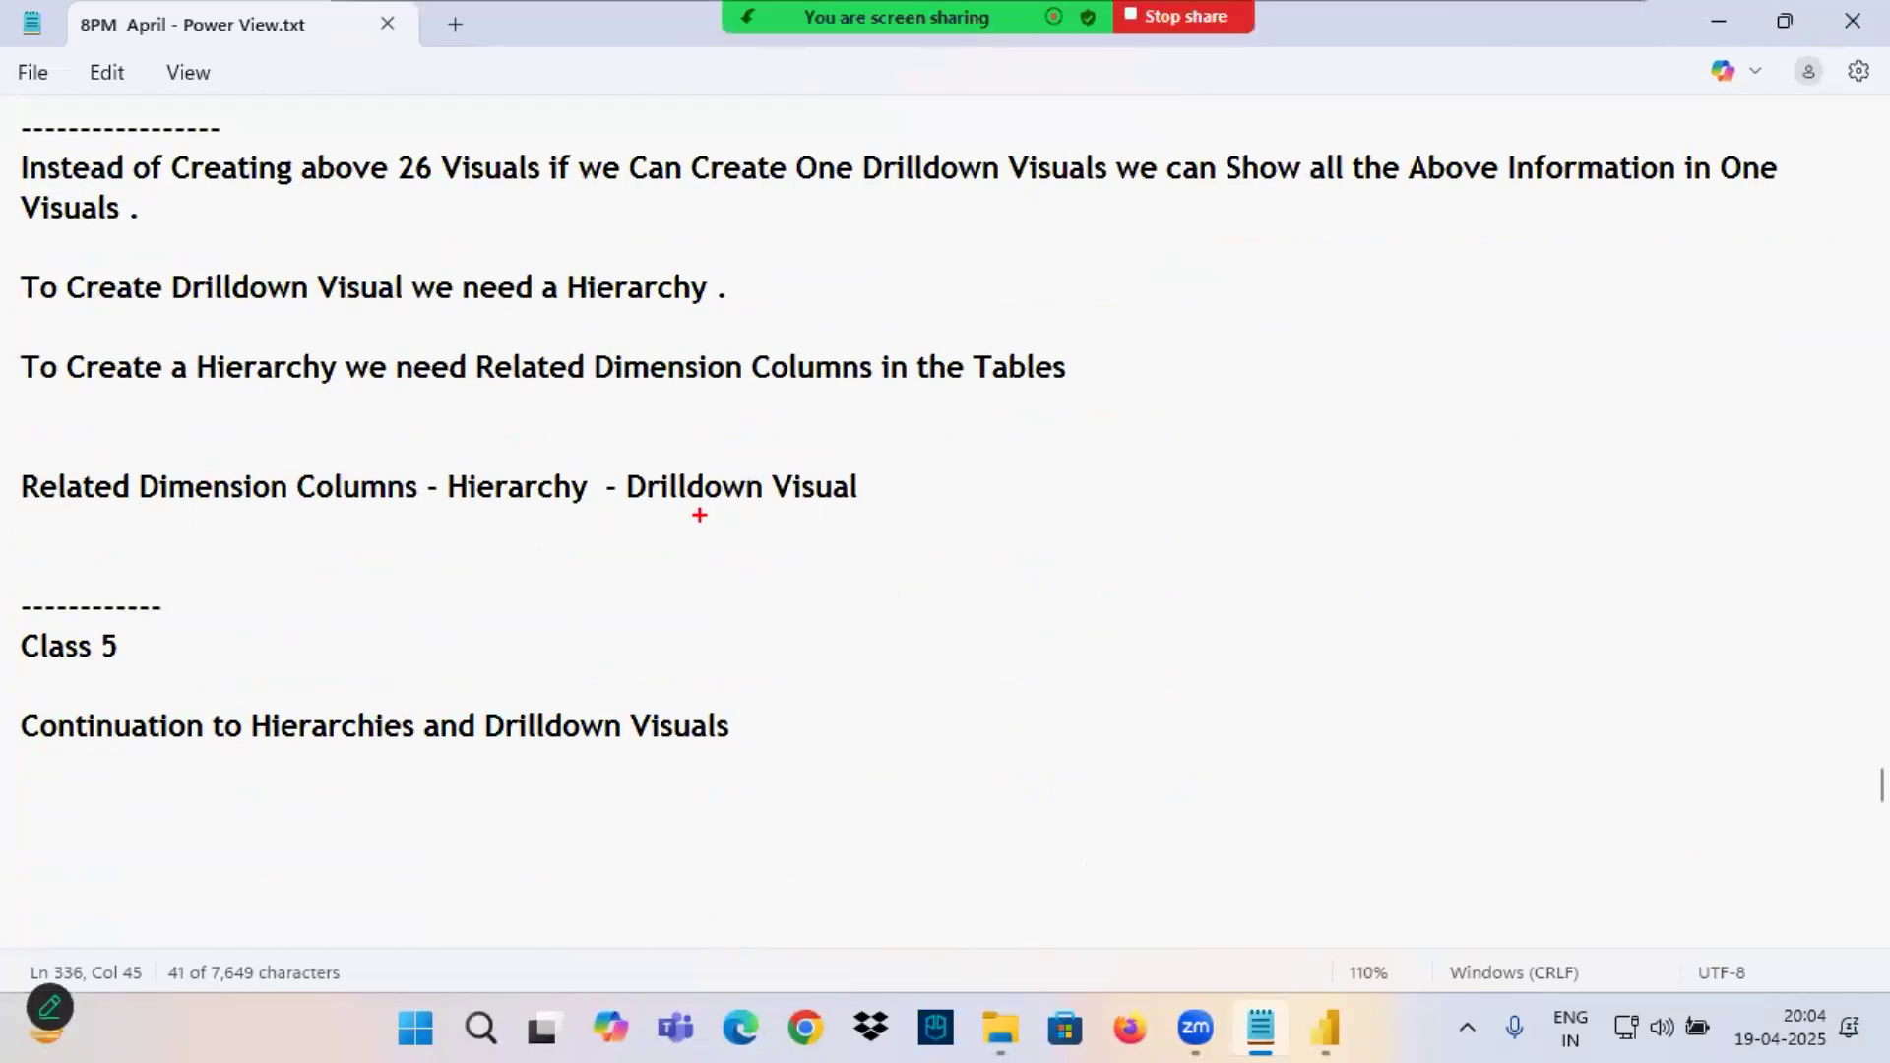
# Mark "Drilldown Visual", "Hierarchy" and "Related Dimension Columns" in the notes with red annotation underlines and an arrow at Hierarchy.
pyautogui.moveTo(698, 513); pyautogui.dragTo(840, 506)
pyautogui.moveTo(466, 512); pyautogui.dragTo(563, 510)
pyautogui.moveTo(482, 424)
pyautogui.mouseDown()
pyautogui.moveTo(498, 453)
pyautogui.moveTo(514, 436)
pyautogui.moveTo(502, 484)
pyautogui.moveTo(622, 512)
pyautogui.mouseUp()
pyautogui.moveTo(56, 509); pyautogui.dragTo(300, 511)
pyautogui.moveTo(117, 511); pyautogui.dragTo(338, 520)
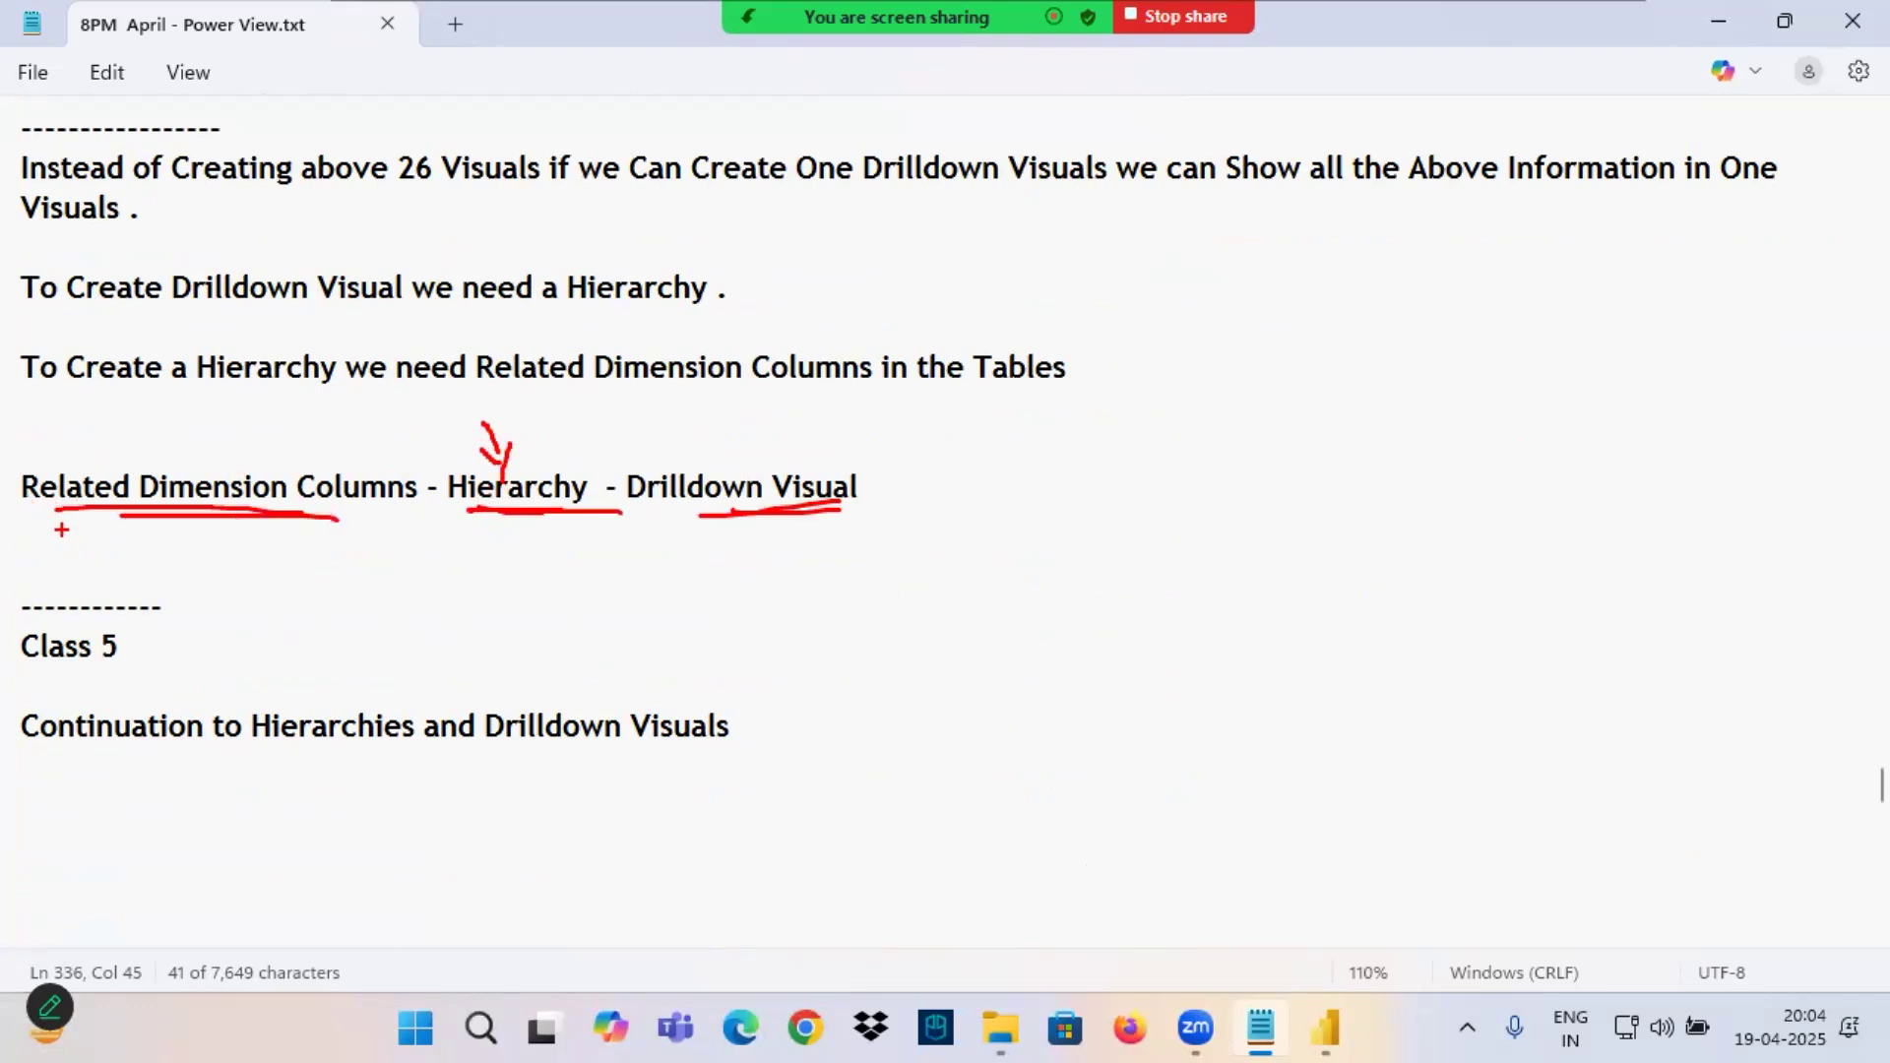
# Copy "Related Dimension Columns" onto a new line below the Class 5 continuation line.
pyautogui.moveTo(21, 487); pyautogui.dragTo(416, 491)
pyautogui.hotkey('ctrl', 'c')
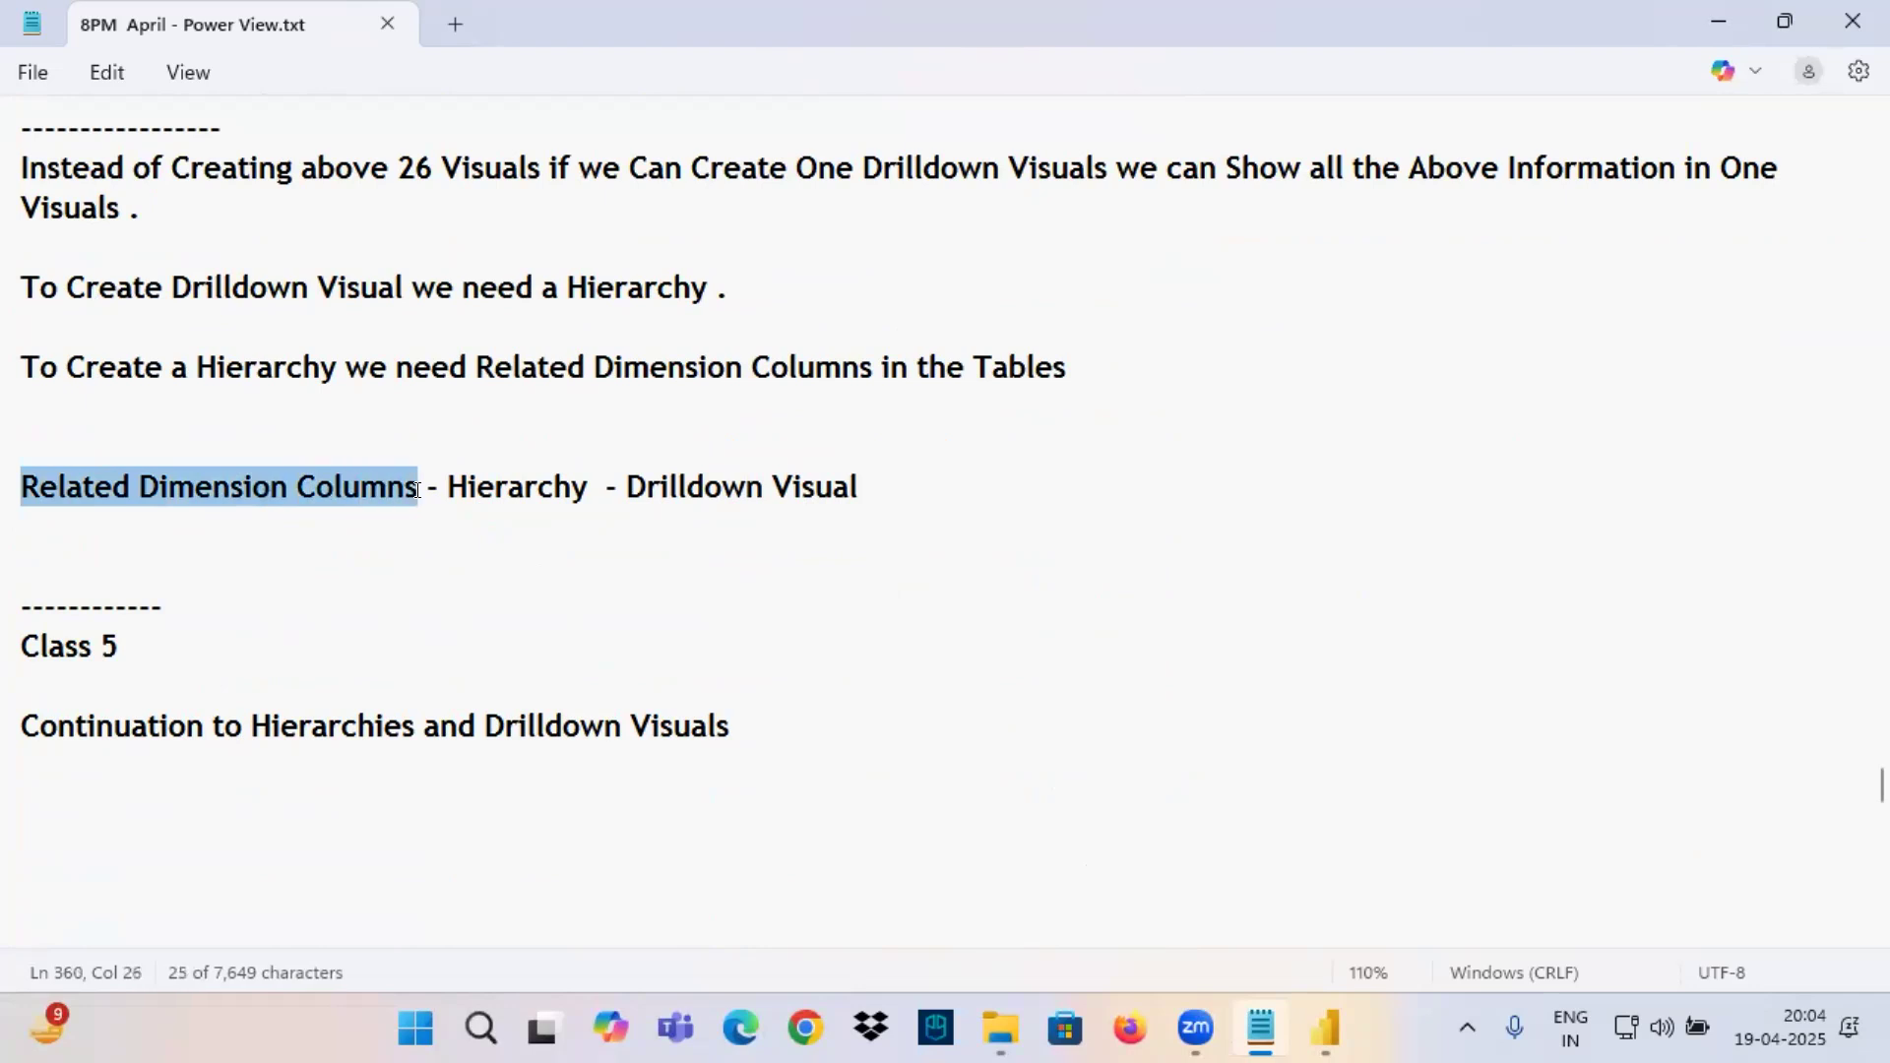
pyautogui.click(187, 803)
pyautogui.hotkey('ctrl', 'v')
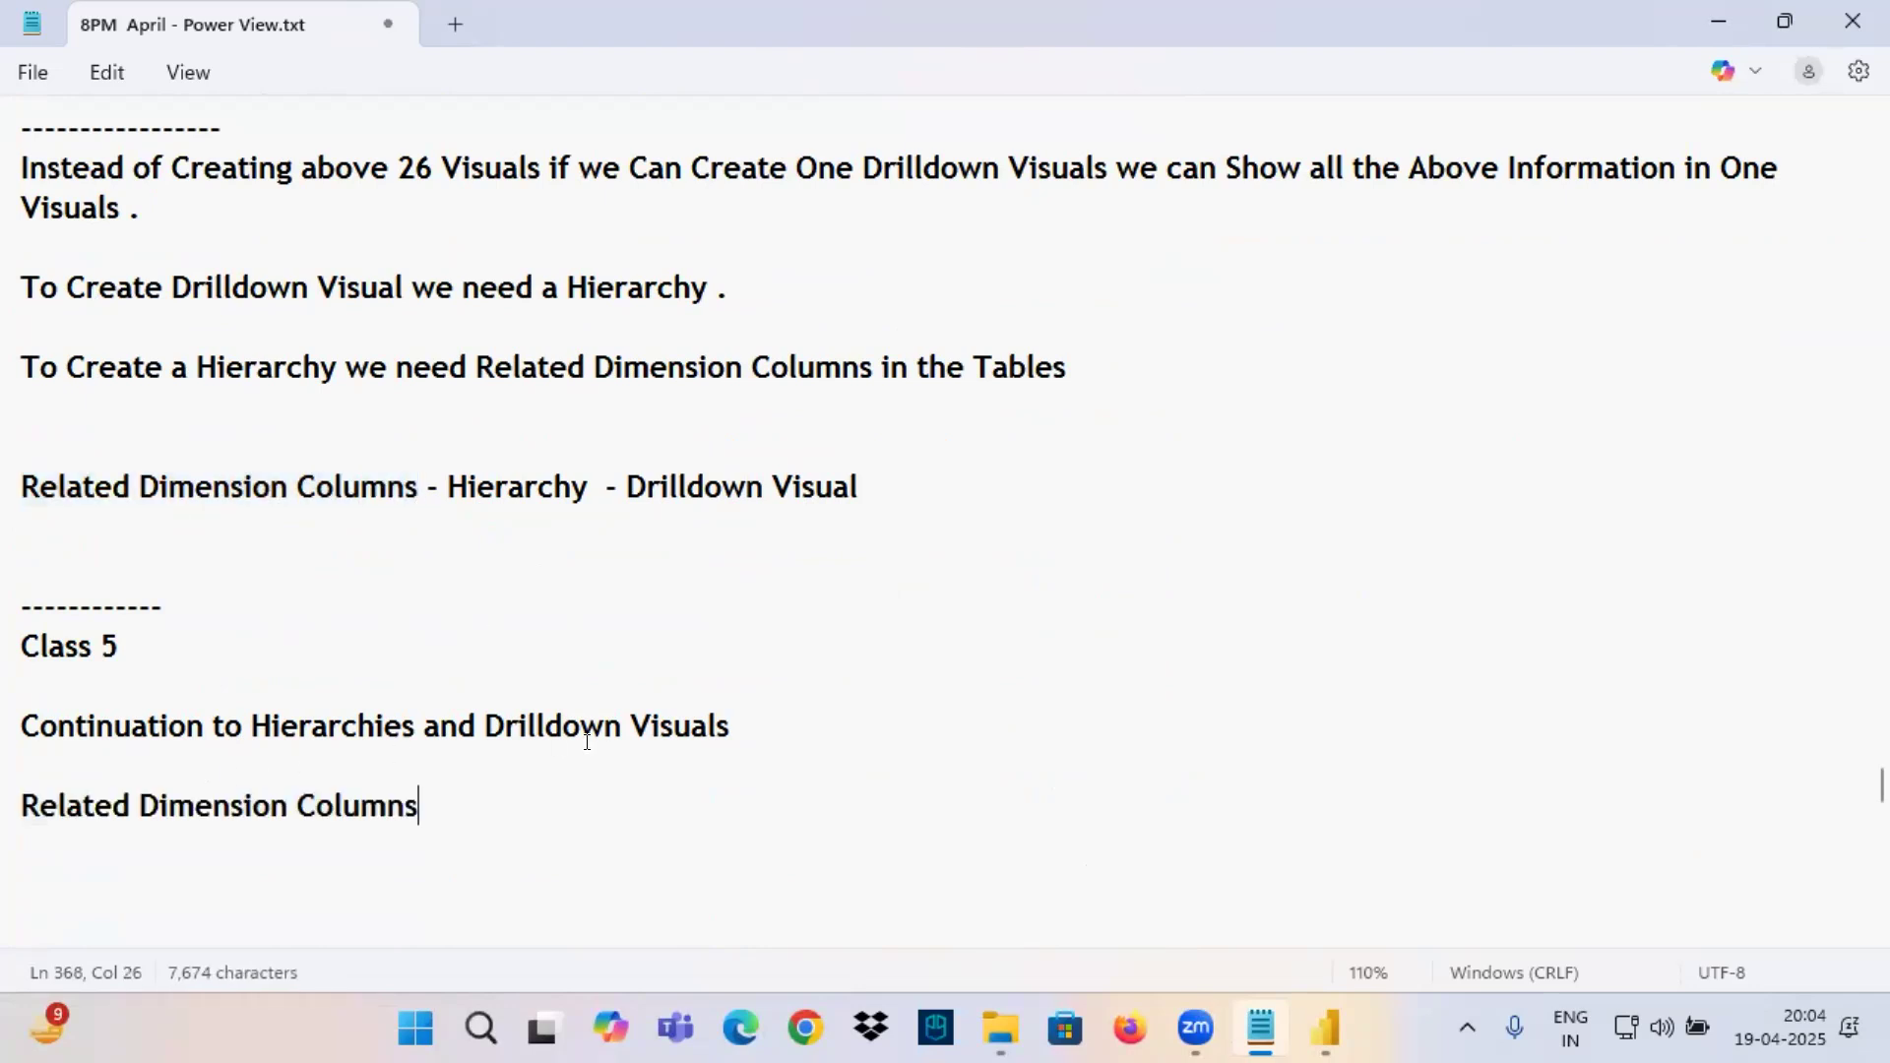
# Copy "Category , Sub-Category , ProductName" from the Hierarchies and Drilldown Visuals notes onto a new line below "Related Dimension Columns" under Class 5.
pyautogui.click(1326, 1028)
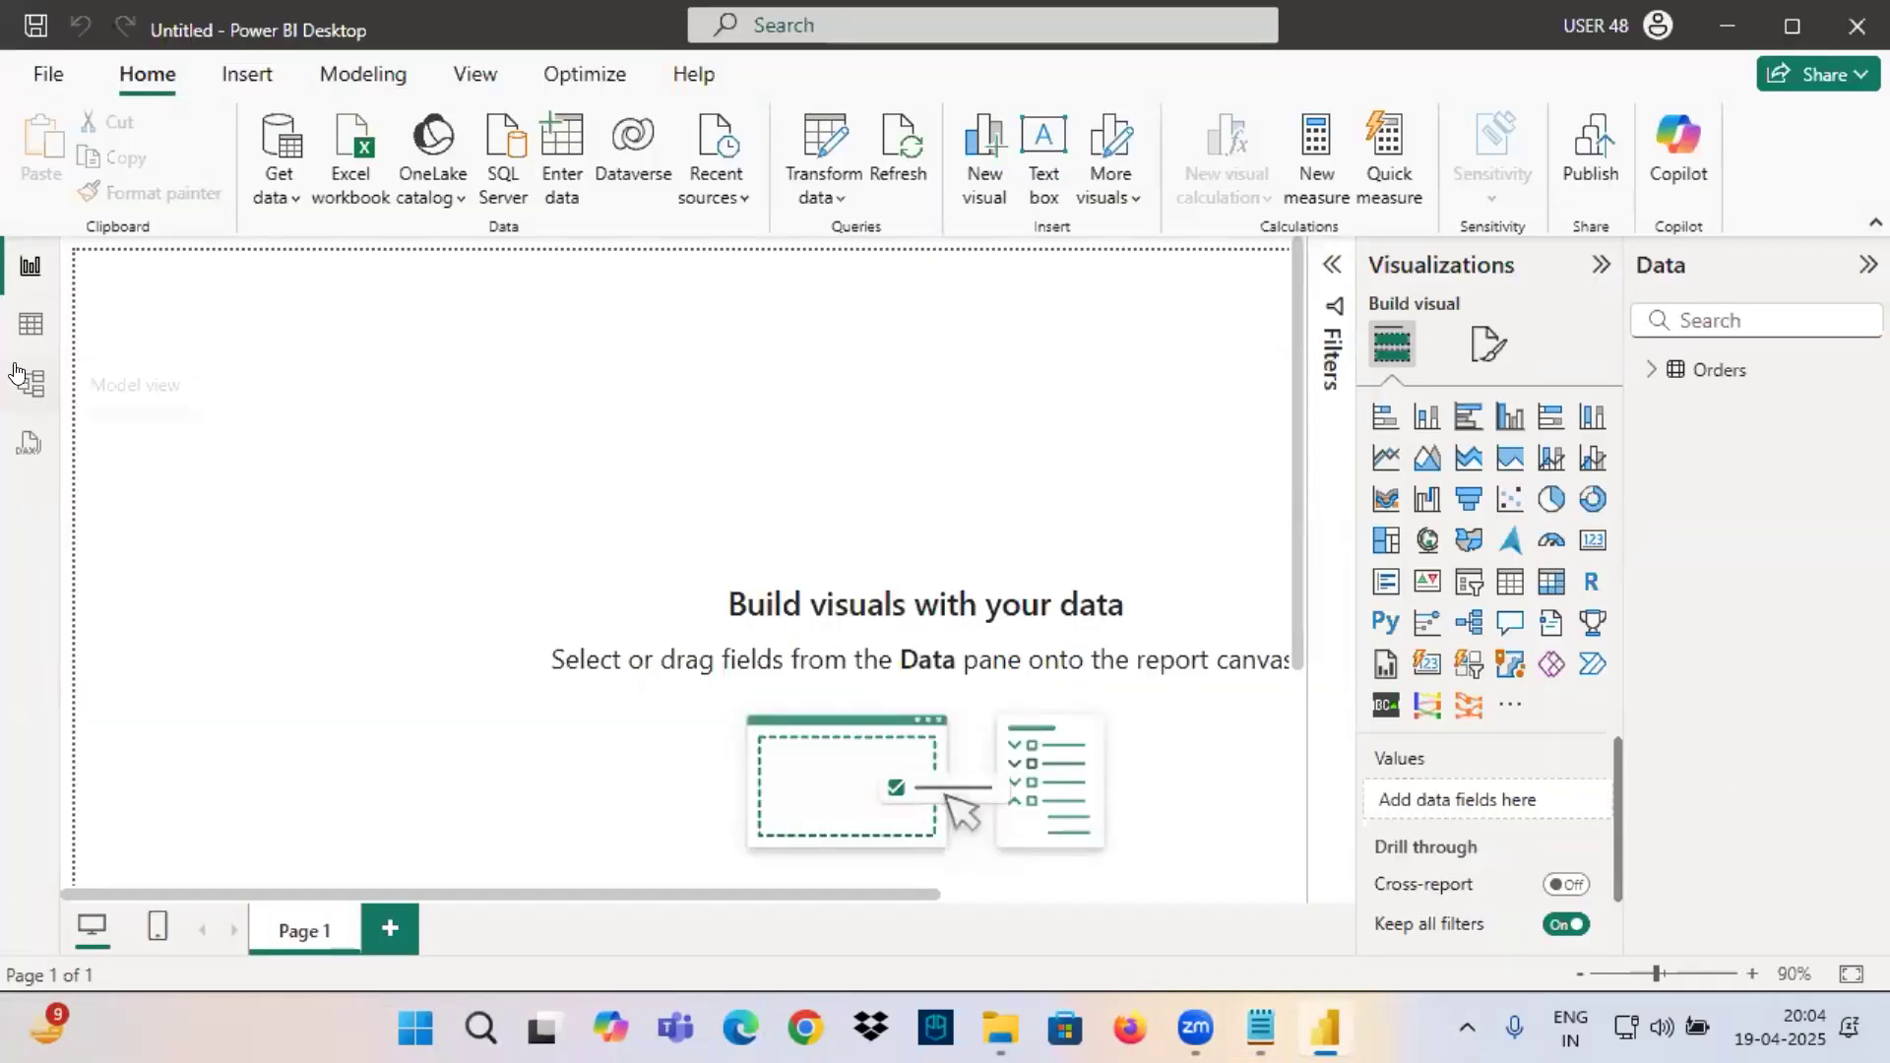
pyautogui.click(1261, 1029)
pyautogui.scroll(8, 139, 352)
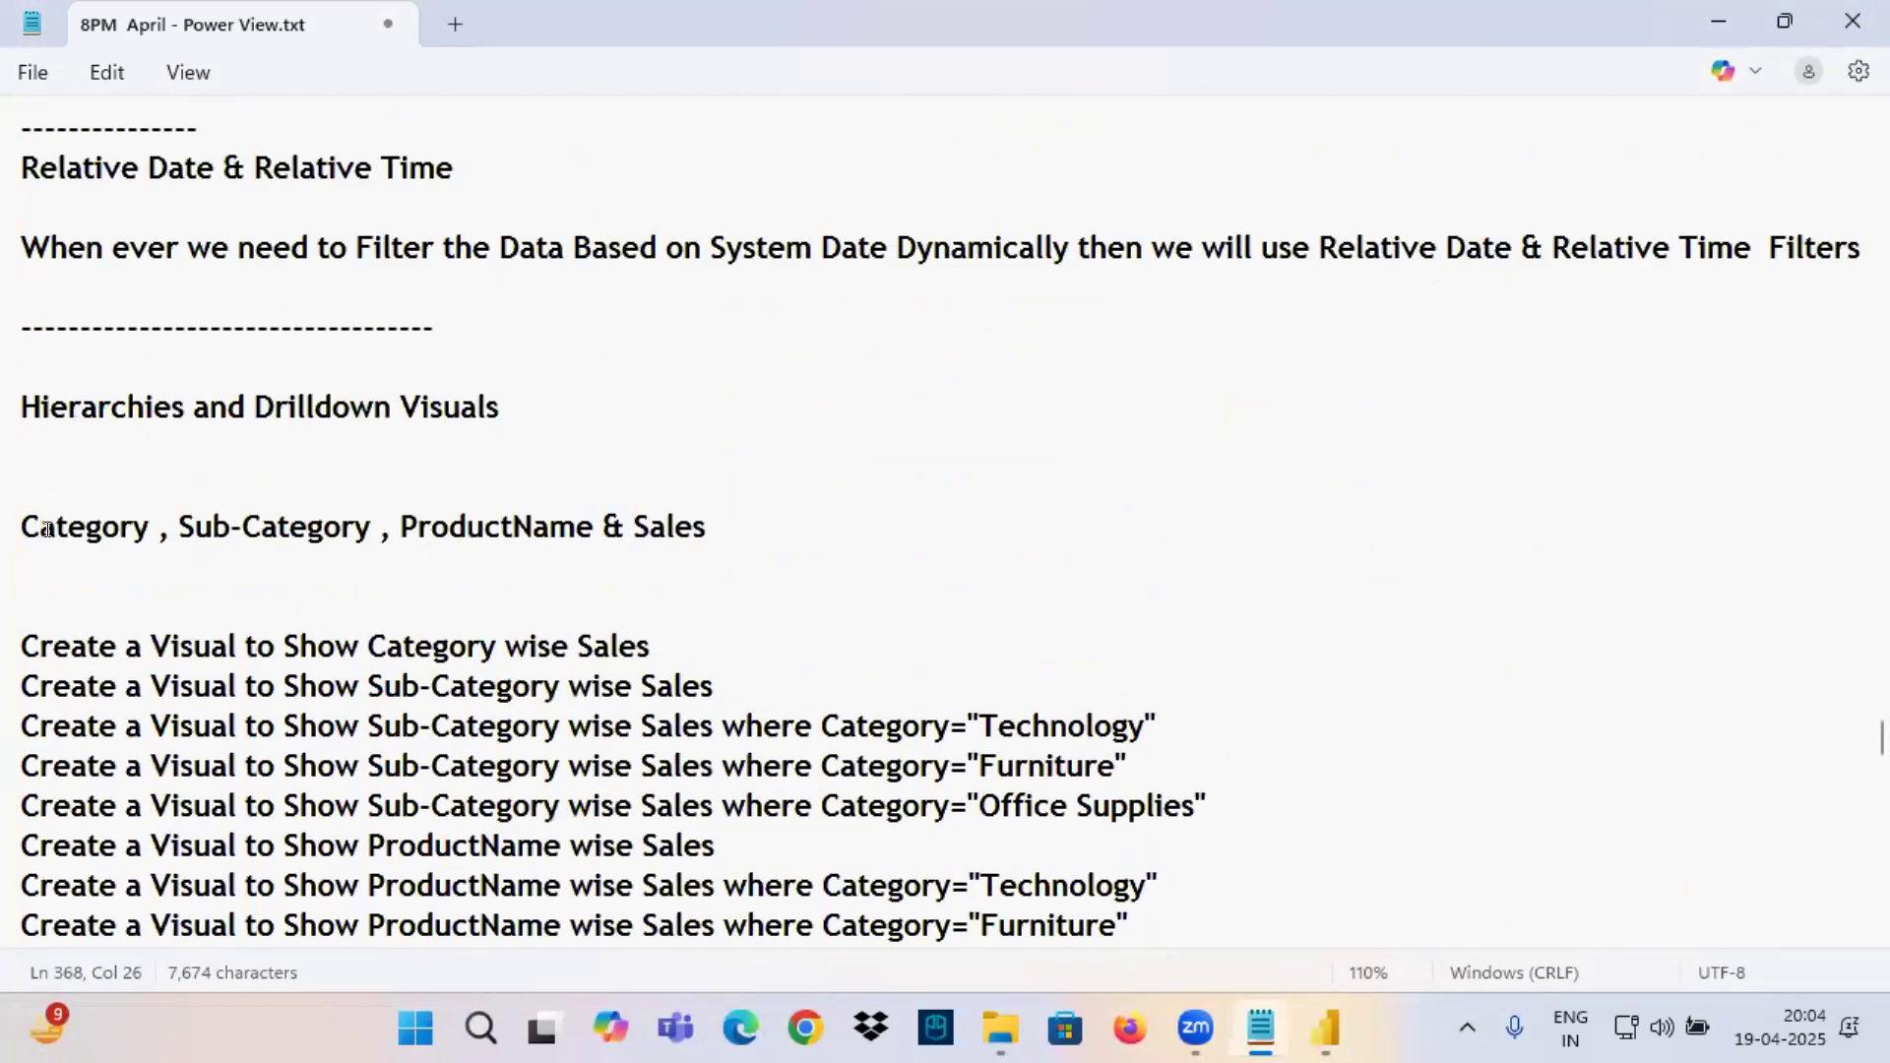
pyautogui.moveTo(17, 521); pyautogui.dragTo(586, 529)
pyautogui.hotkey('ctrl', 'c')
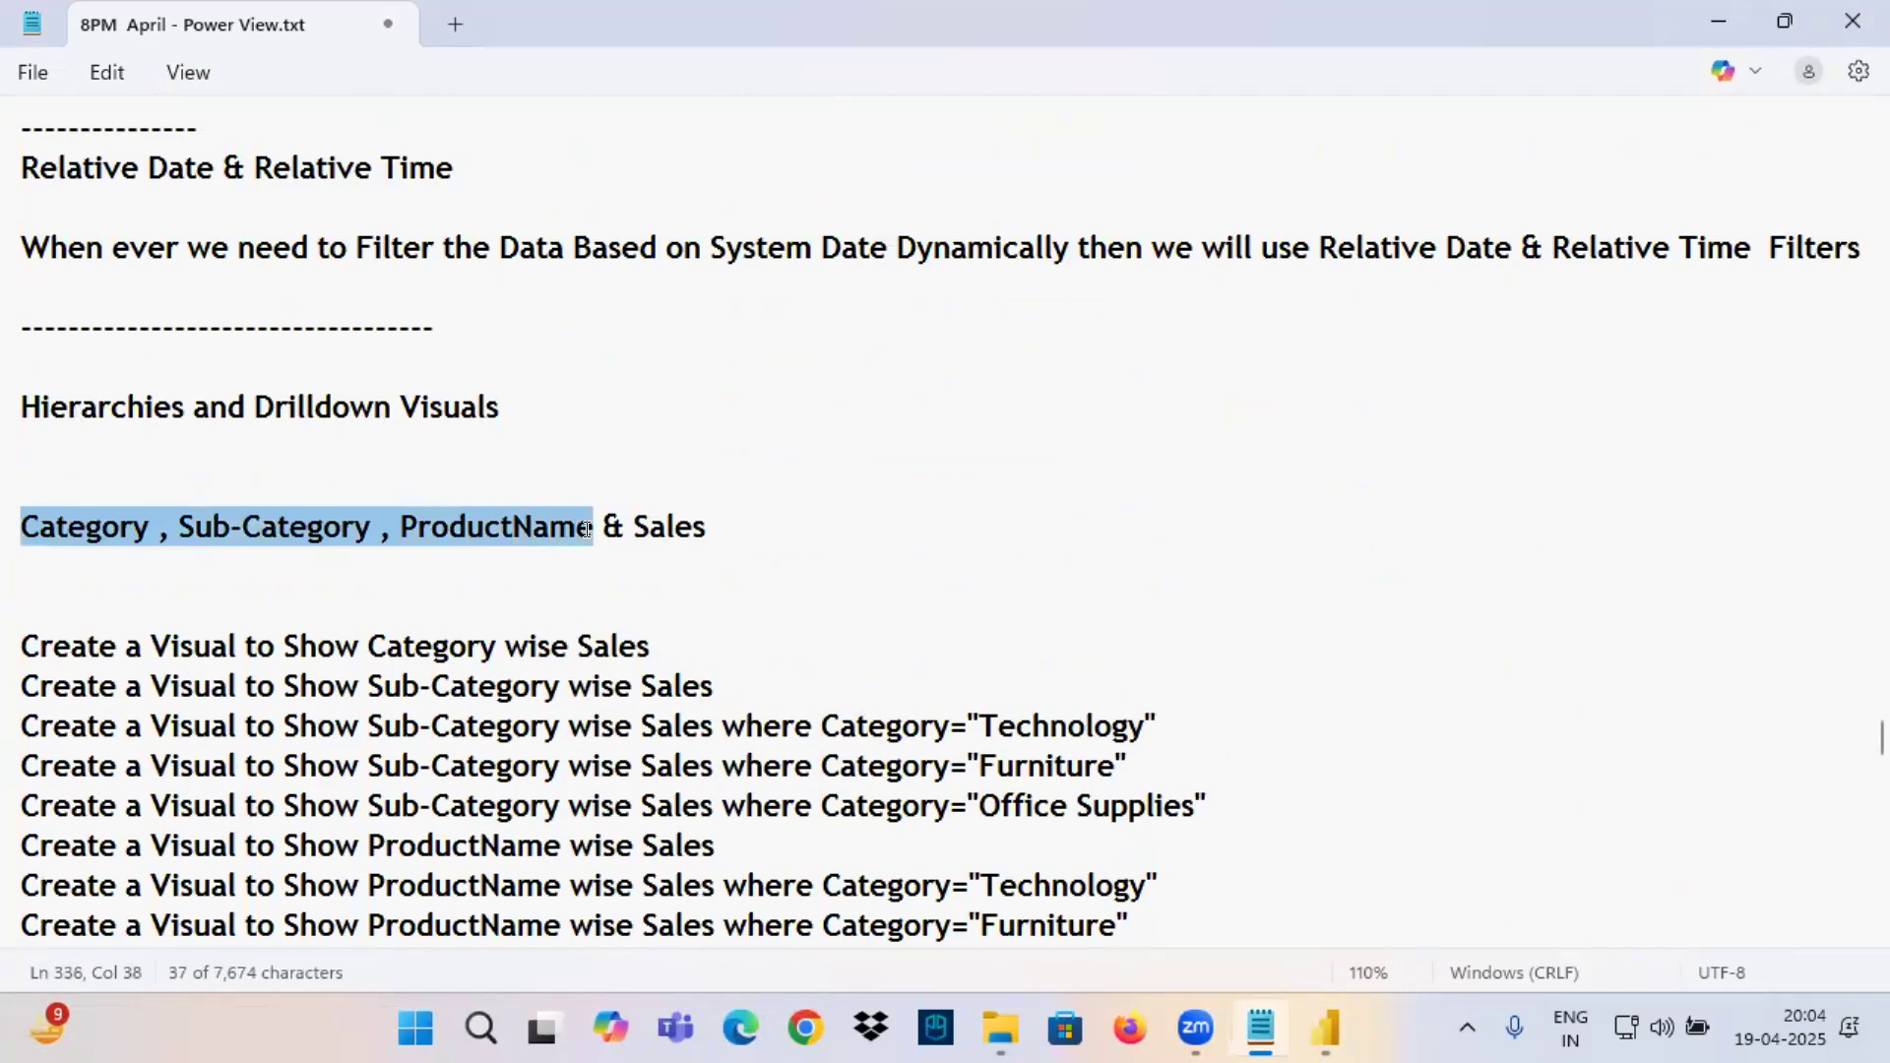
pyautogui.scroll(-11, 561, 554)
pyautogui.click(84, 567)
pyautogui.hotkey('ctrl', 'v')
# Mark the Category, Sub-Category, ProductName line with red annotation underlines, an arrow and the handwritten text "into 5th", then clear the annotations.
pyautogui.moveTo(156, 487); pyautogui.dragTo(260, 487)
pyautogui.moveTo(36, 567); pyautogui.dragTo(316, 567)
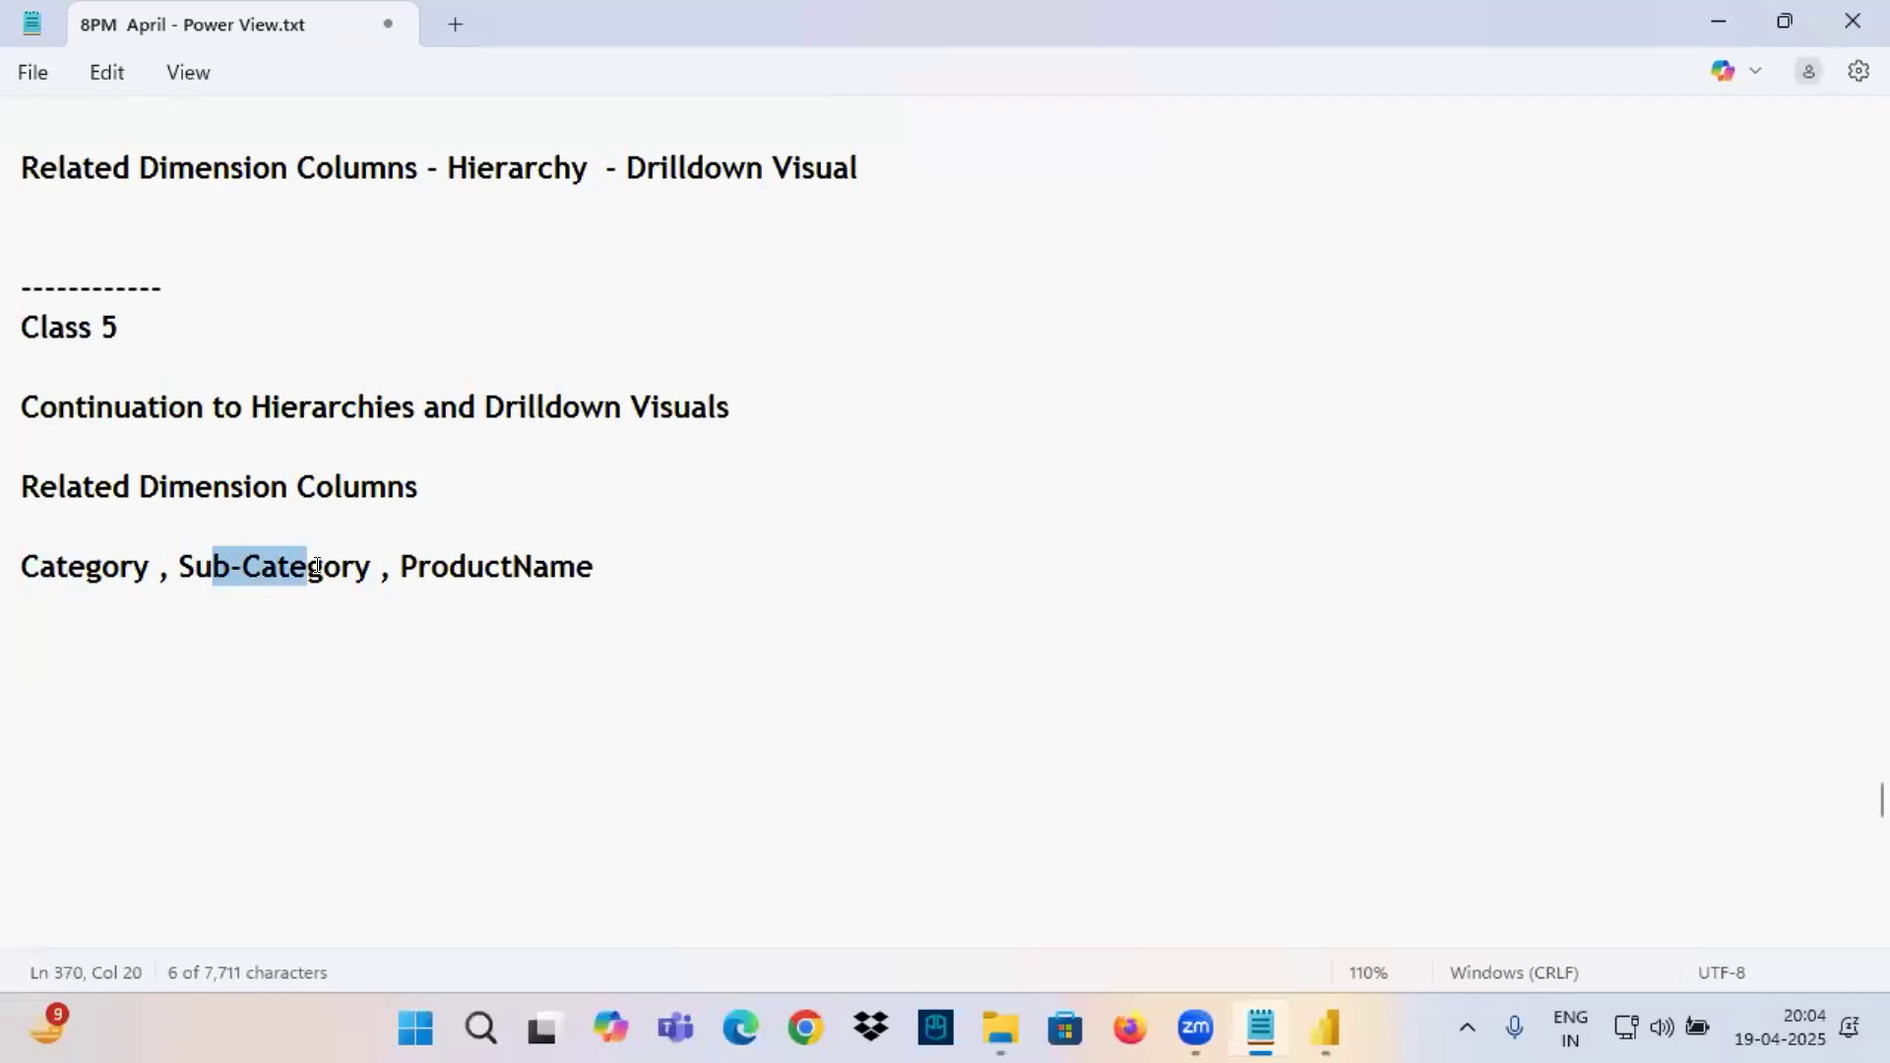
pyautogui.moveTo(449, 567); pyautogui.dragTo(578, 567)
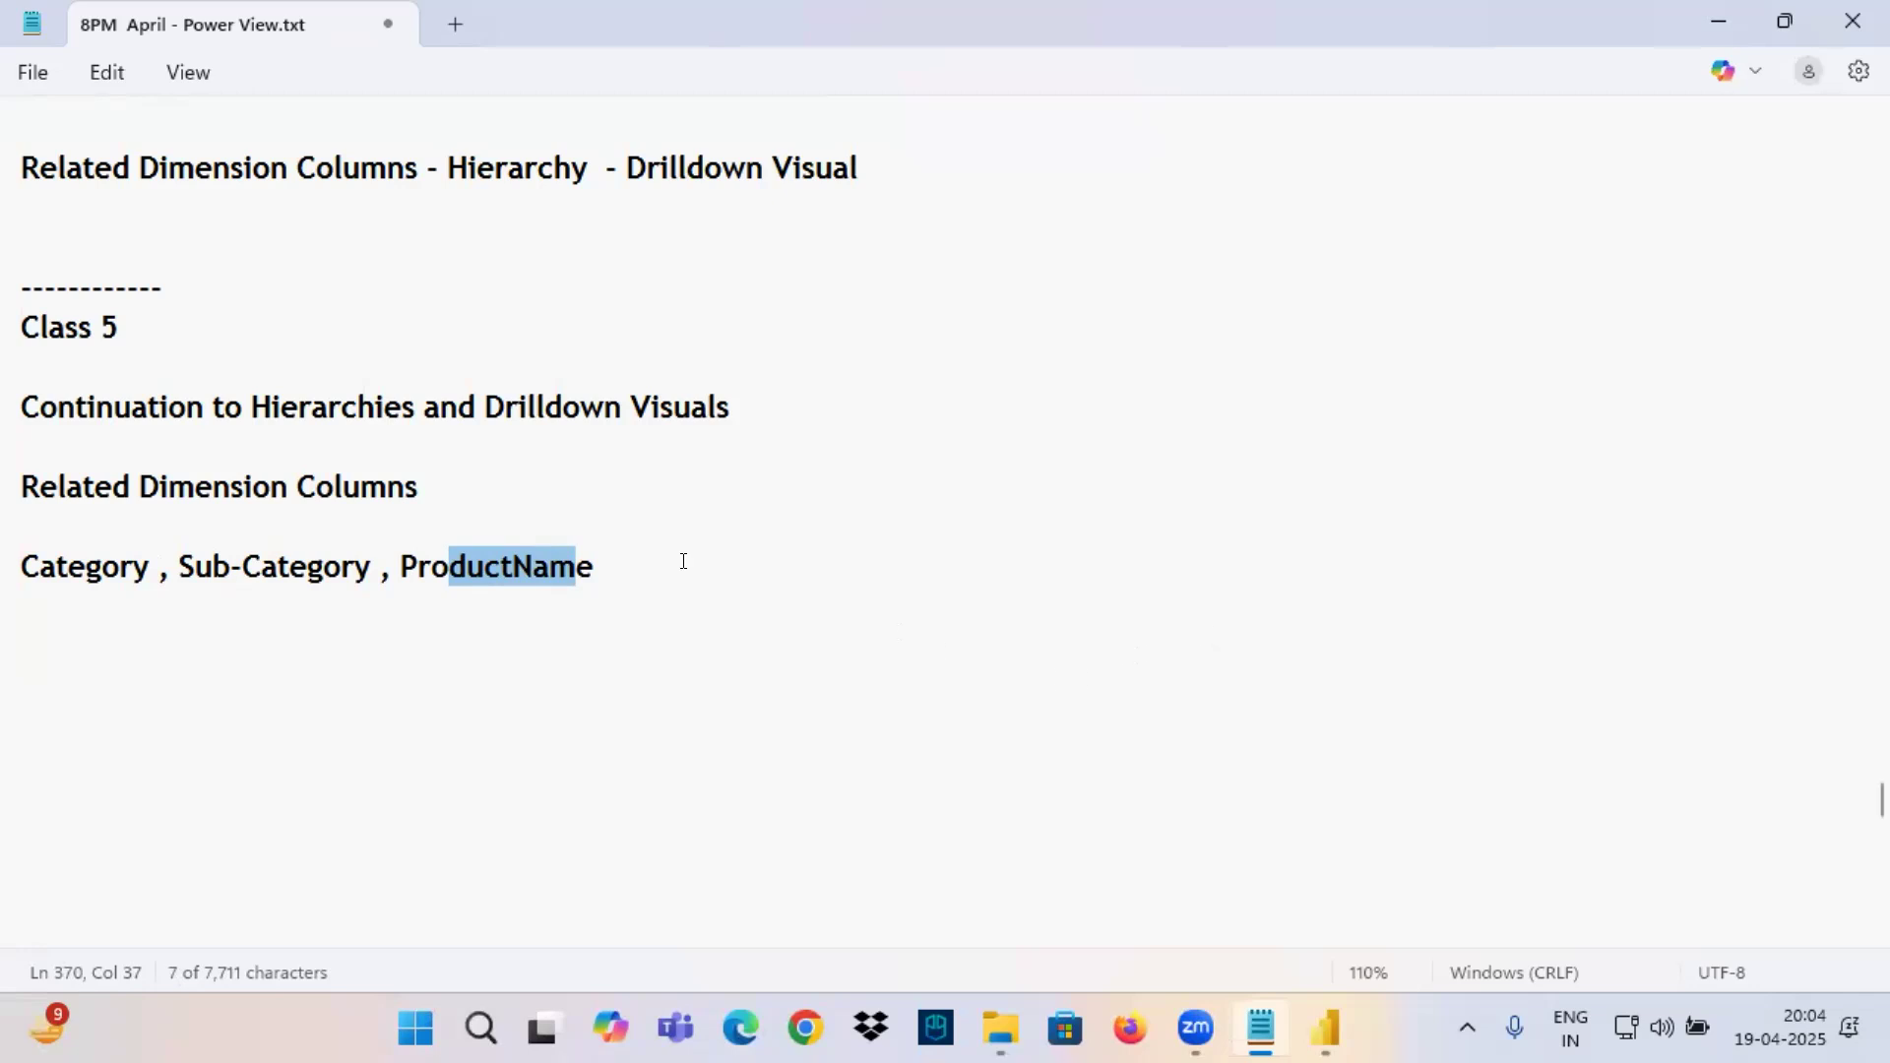
pyautogui.moveTo(985, 510)
pyautogui.mouseDown()
pyautogui.moveTo(986, 554)
pyautogui.moveTo(1024, 507)
pyautogui.moveTo(1142, 510)
pyautogui.moveTo(1161, 451)
pyautogui.mouseUp()
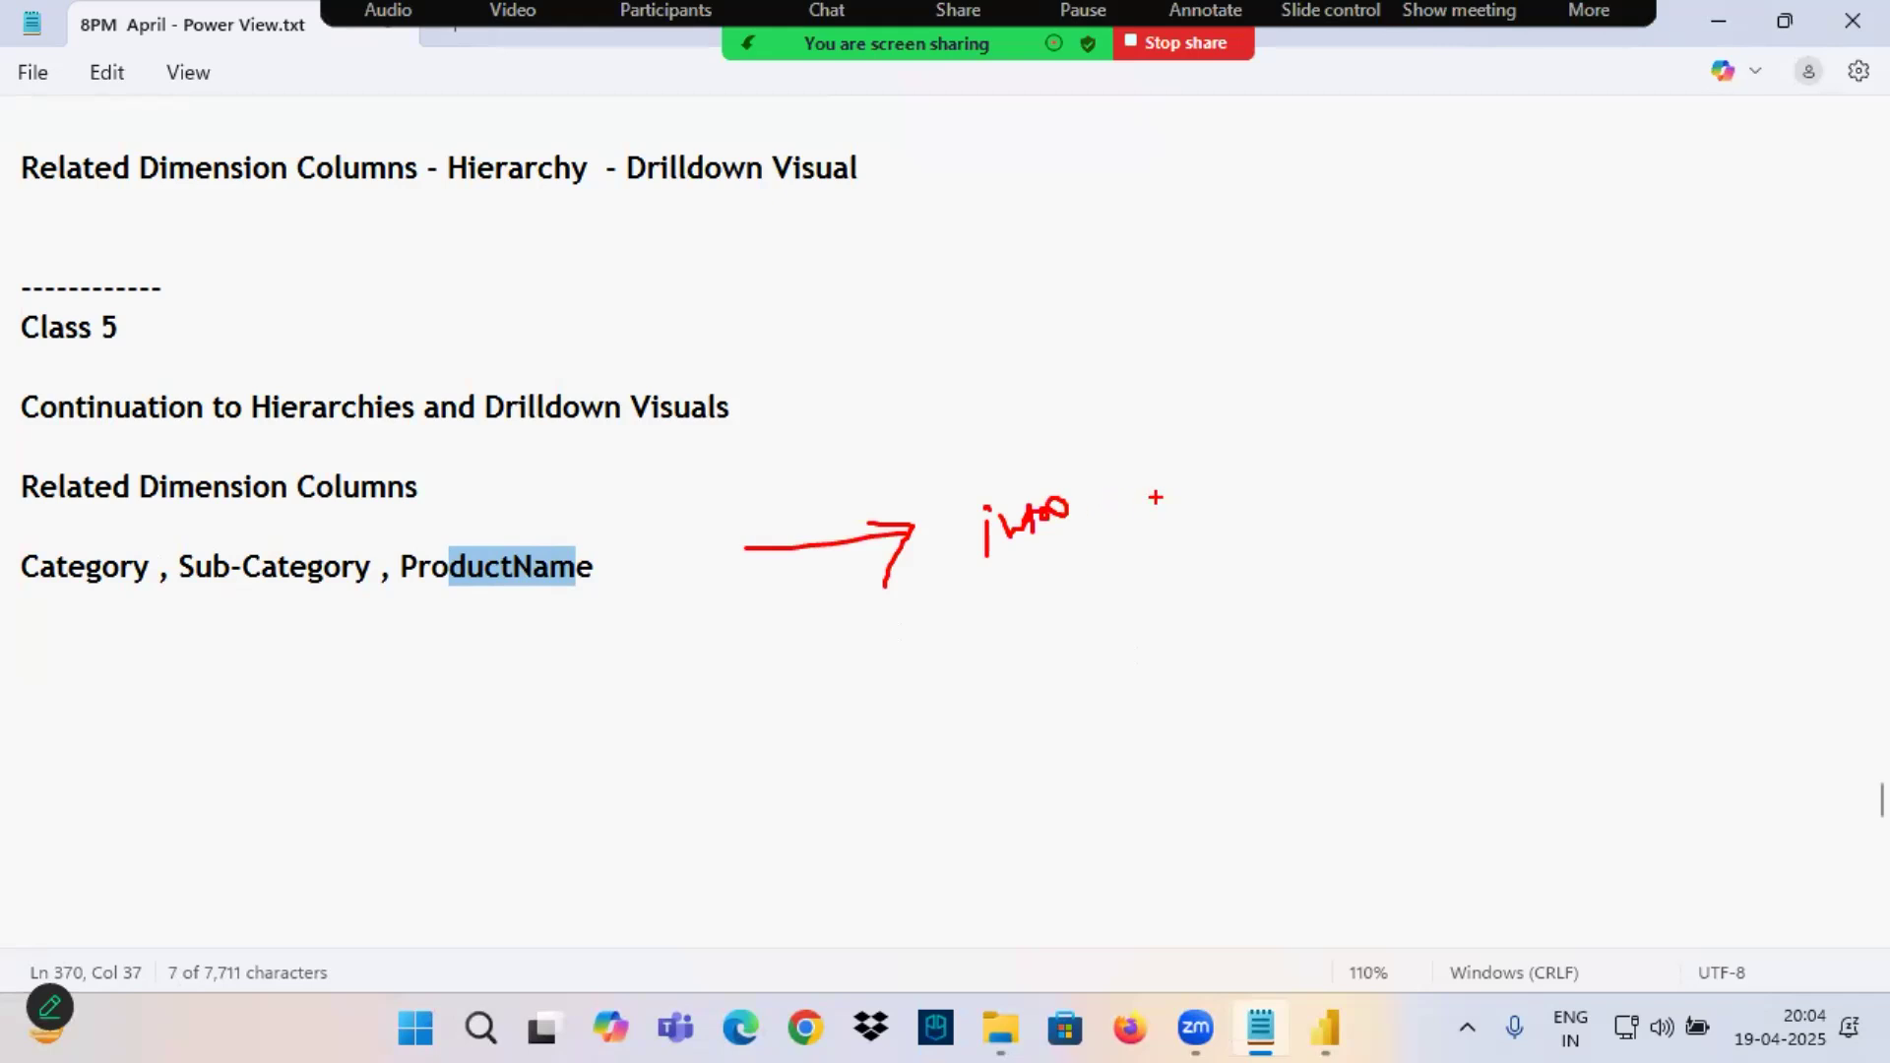
pyautogui.moveTo(1170, 406)
pyautogui.mouseDown()
pyautogui.moveTo(1173, 440)
pyautogui.moveTo(1216, 453)
pyautogui.moveTo(1256, 388)
pyautogui.mouseUp()
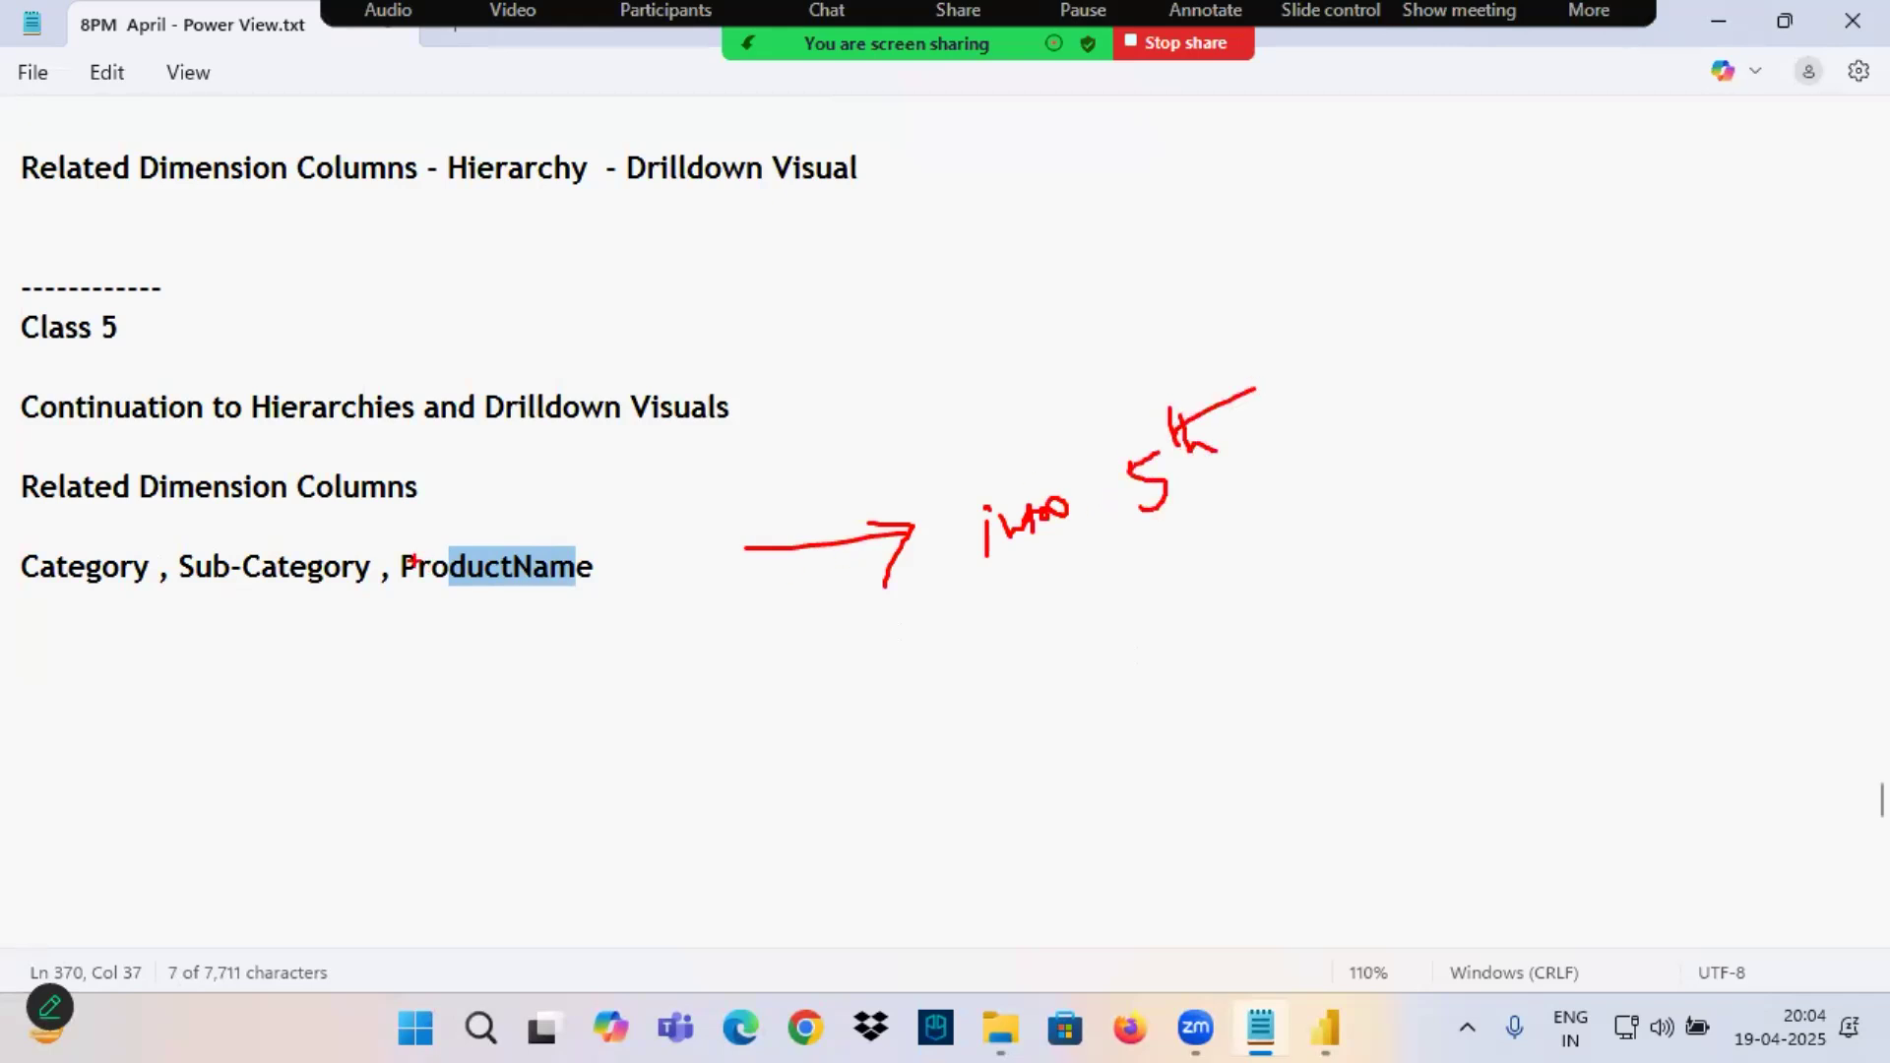
pyautogui.moveTo(168, 498); pyautogui.dragTo(300, 494)
pyautogui.moveTo(46, 602); pyautogui.dragTo(572, 593)
pyautogui.click(634, 151)
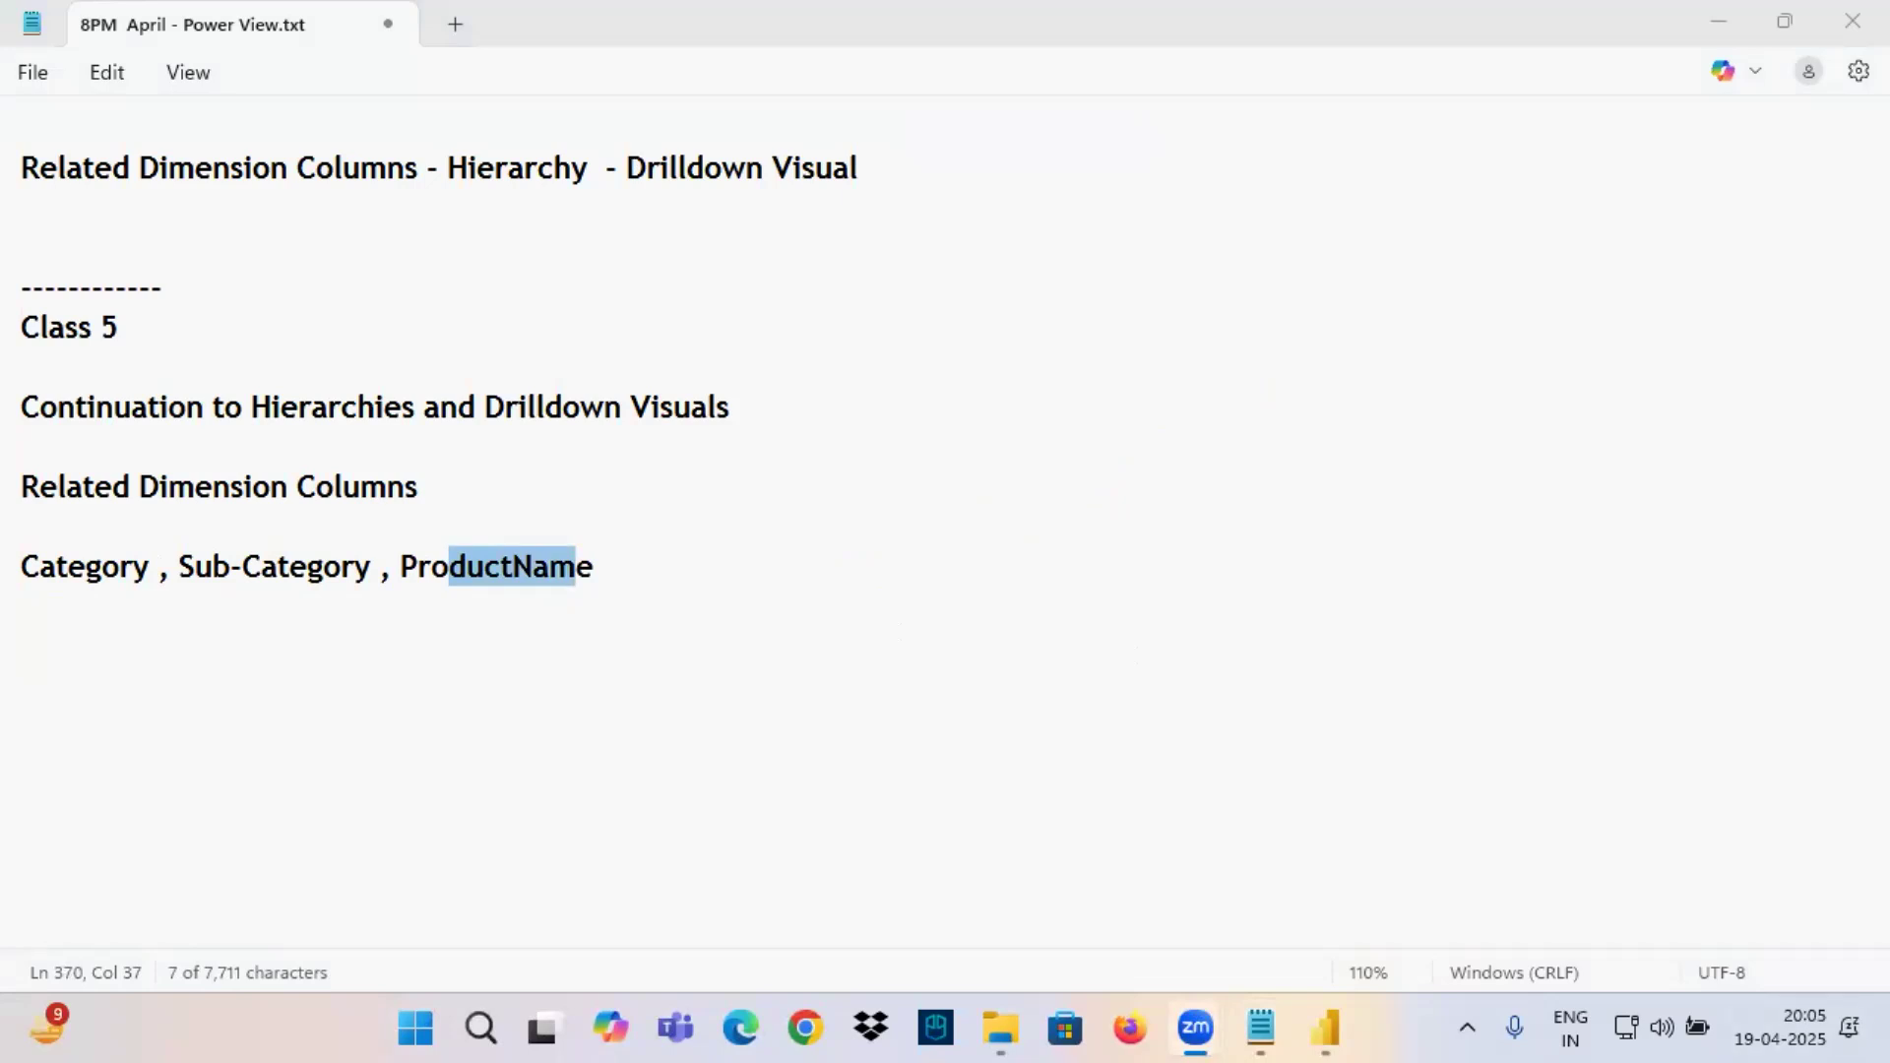
# Return to the notes from the desktop and review the Related Dimension Columns heading and the Category, Sub-Category, ProductName line.
pyautogui.press('super+d')
pyautogui.click(1251, 1029)
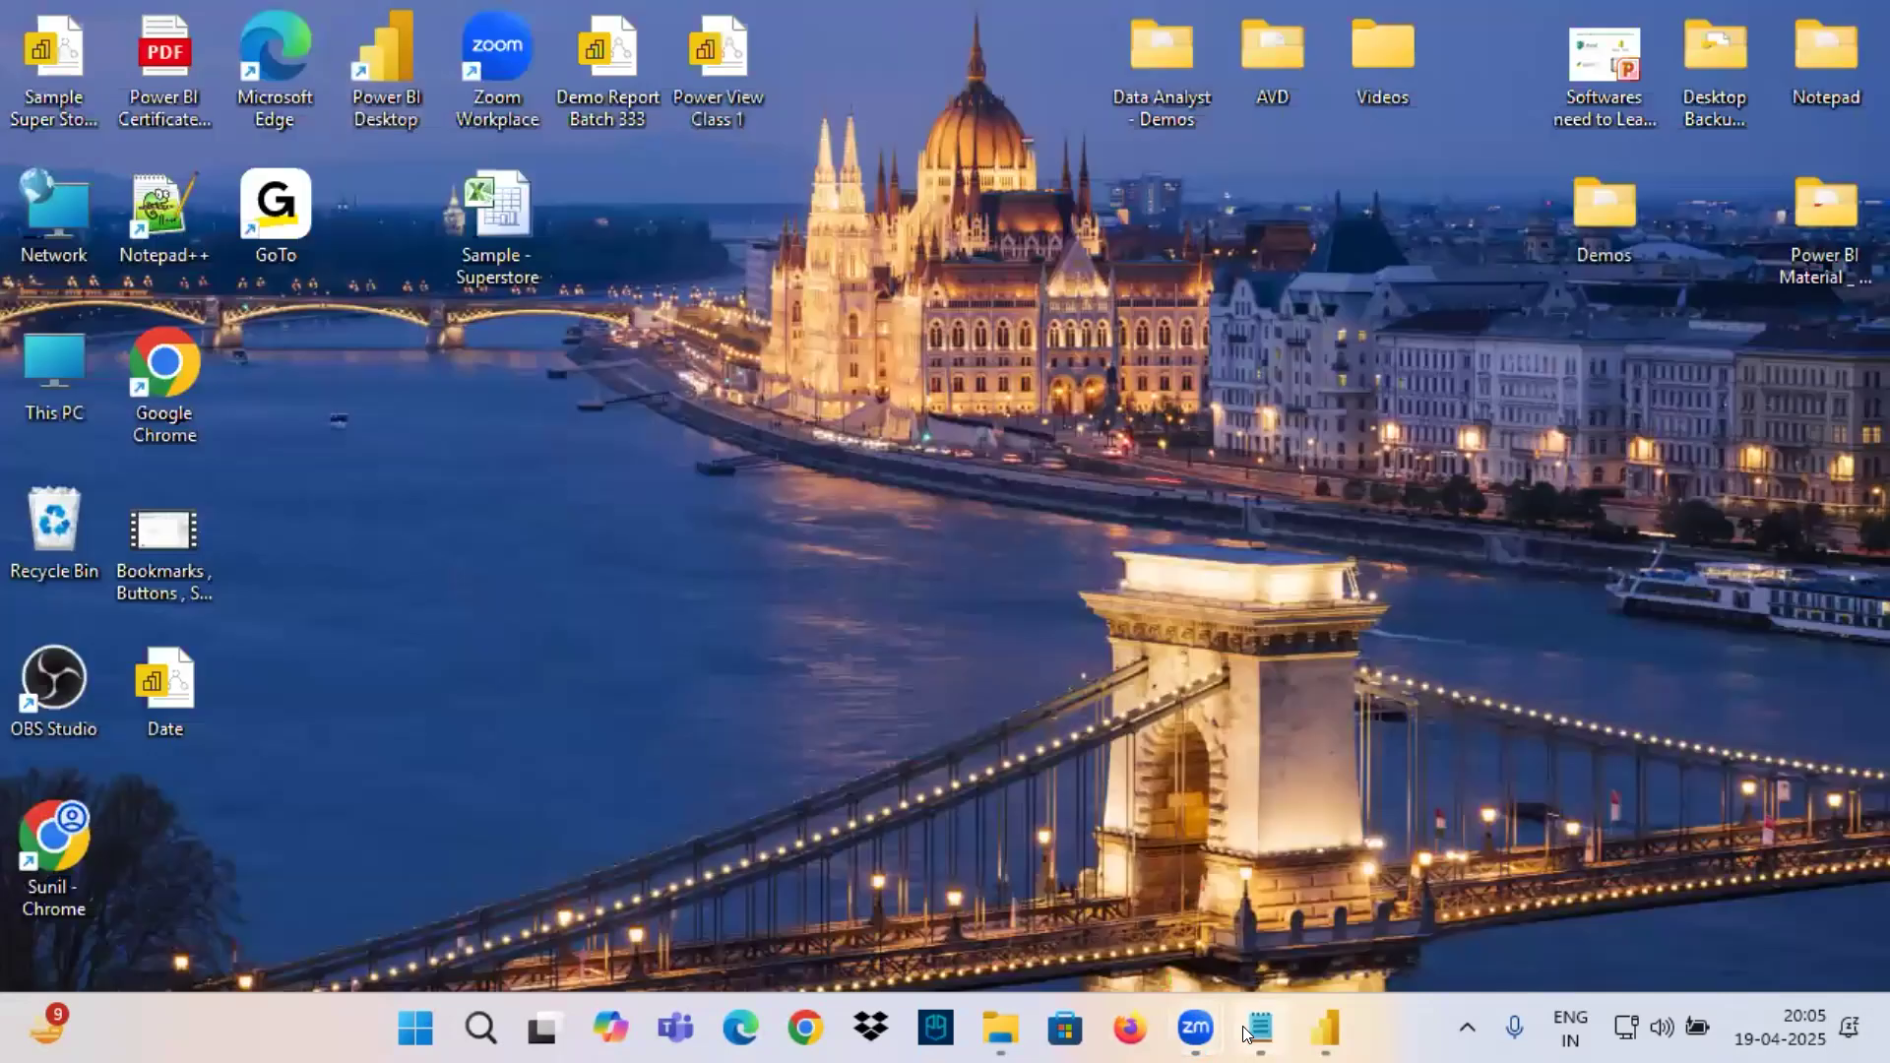
pyautogui.click(138, 606)
pyautogui.moveTo(62, 567); pyautogui.dragTo(148, 568)
pyautogui.moveTo(40, 487); pyautogui.dragTo(143, 486)
pyautogui.moveTo(53, 567); pyautogui.dragTo(547, 569)
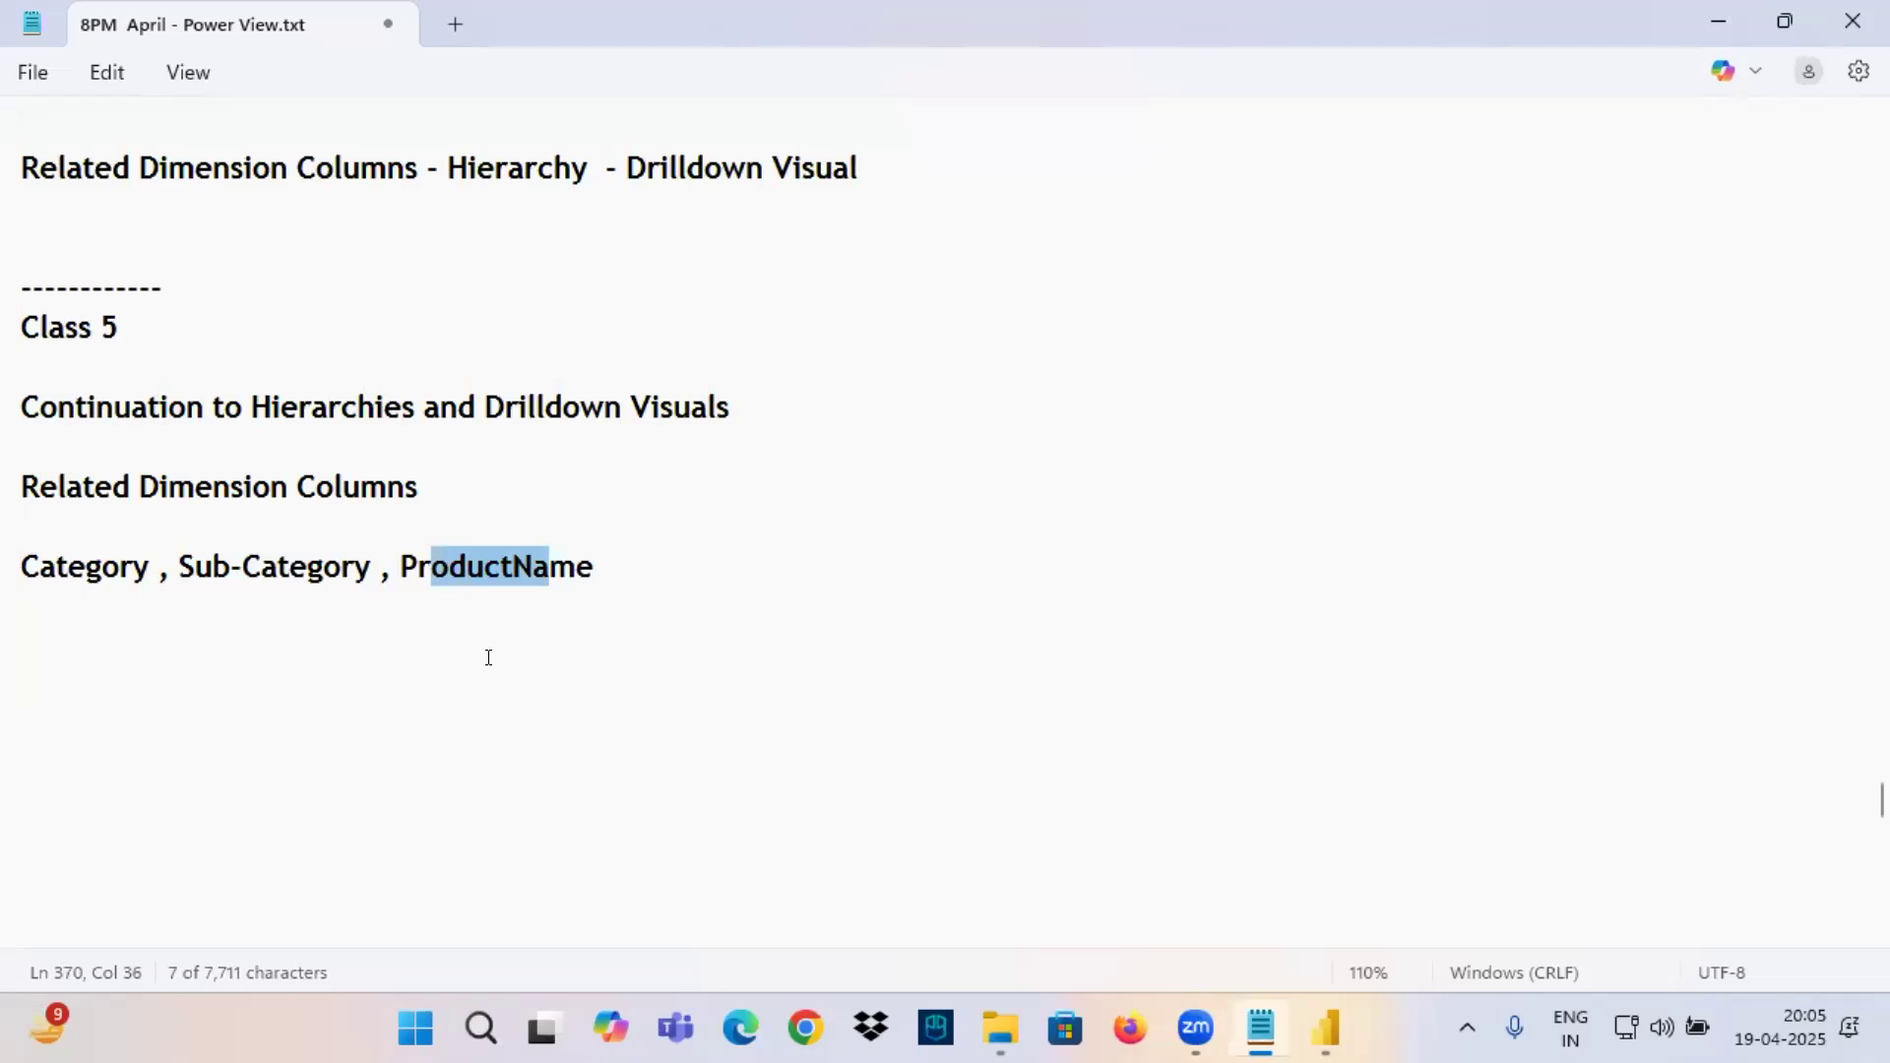
pyautogui.click(99, 569)
# Switch to Power BI Desktop and examine the Category, Sub-Category and Product Name columns of the Orders data in the table view.
pyautogui.click(1326, 1028)
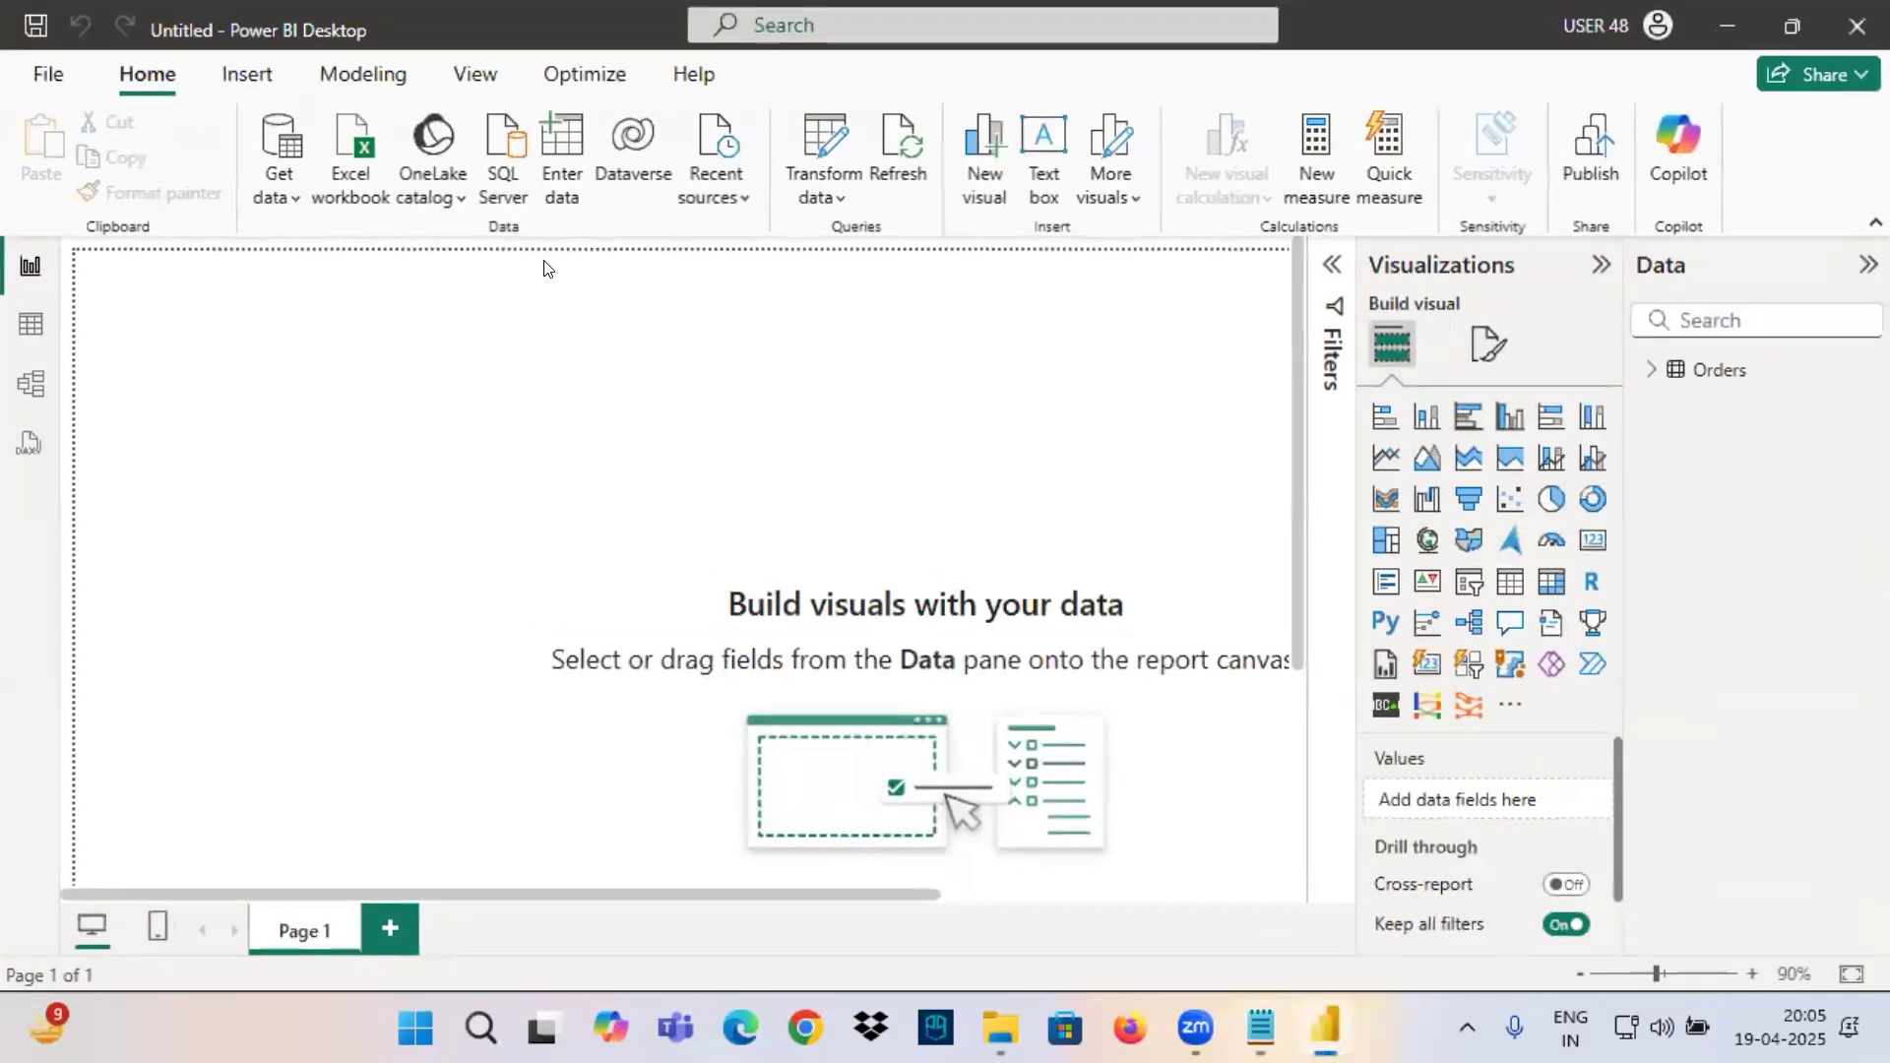
pyautogui.click(21, 330)
pyautogui.click(1863, 264)
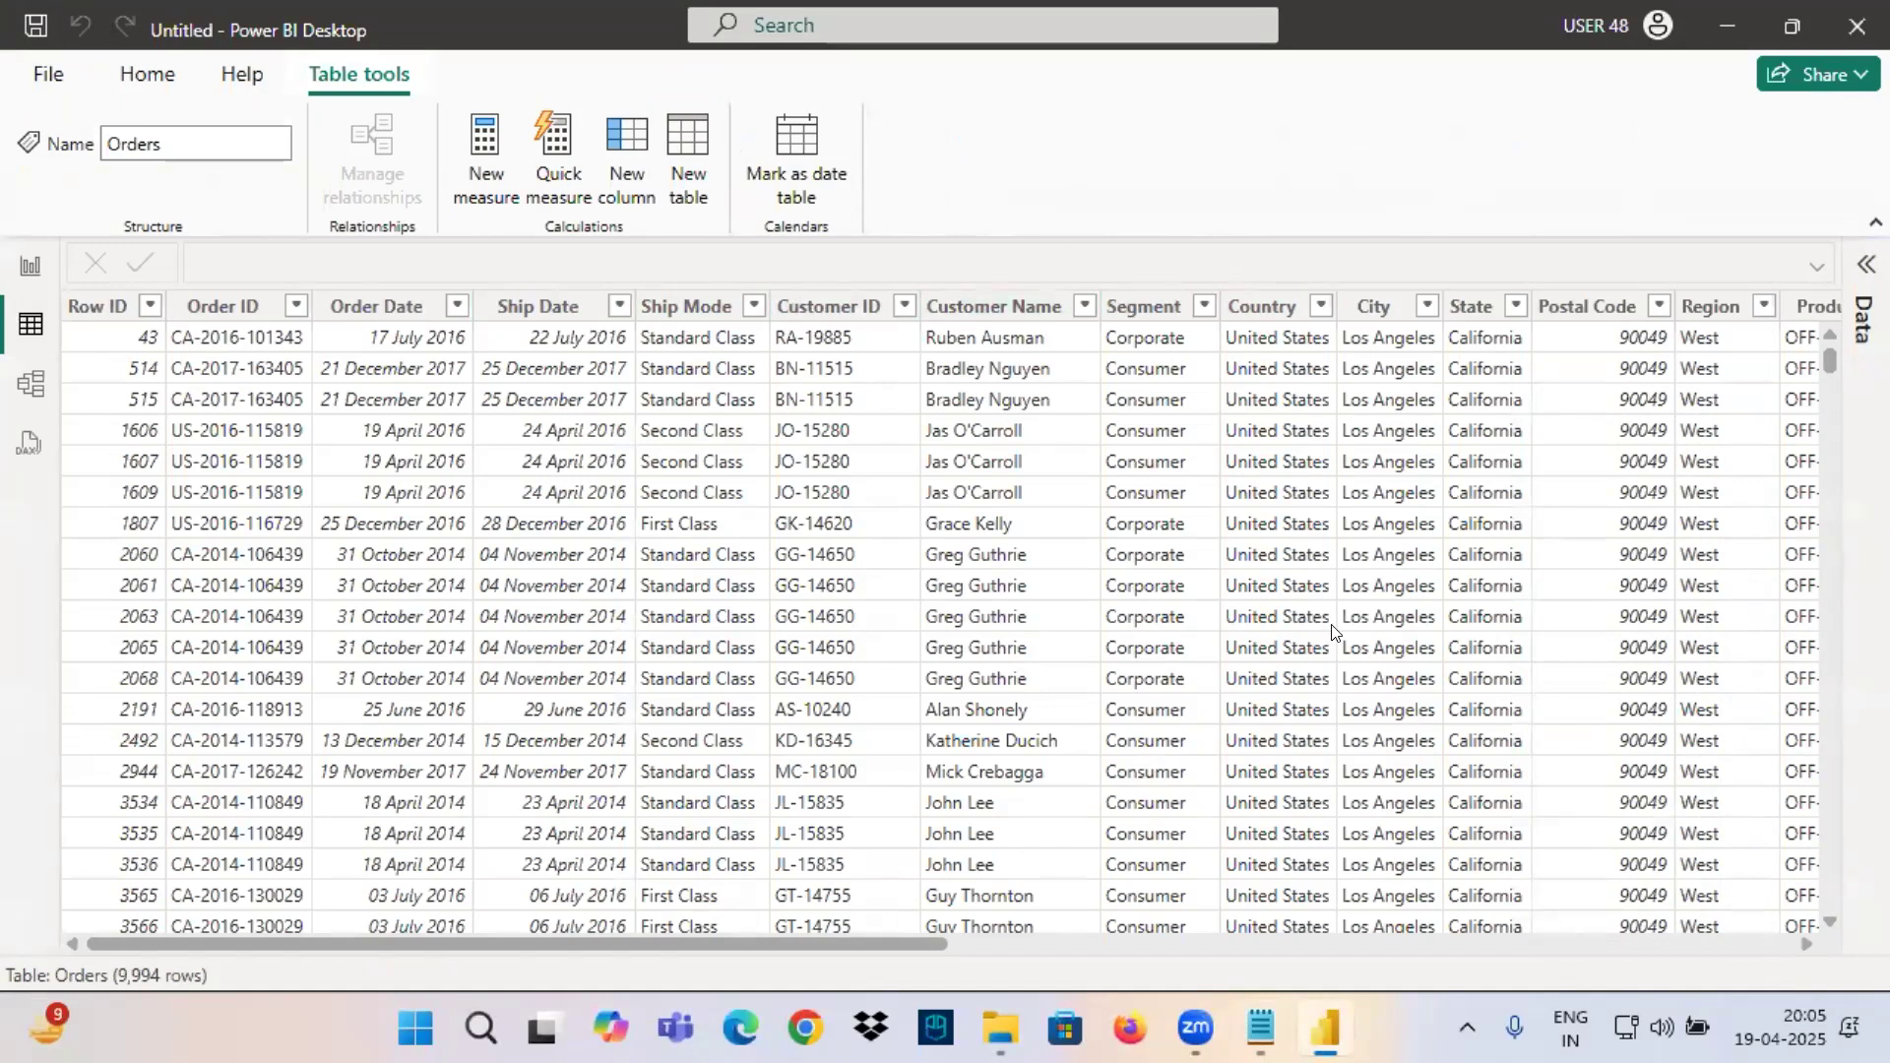
pyautogui.moveTo(830, 952); pyautogui.dragTo(1257, 954)
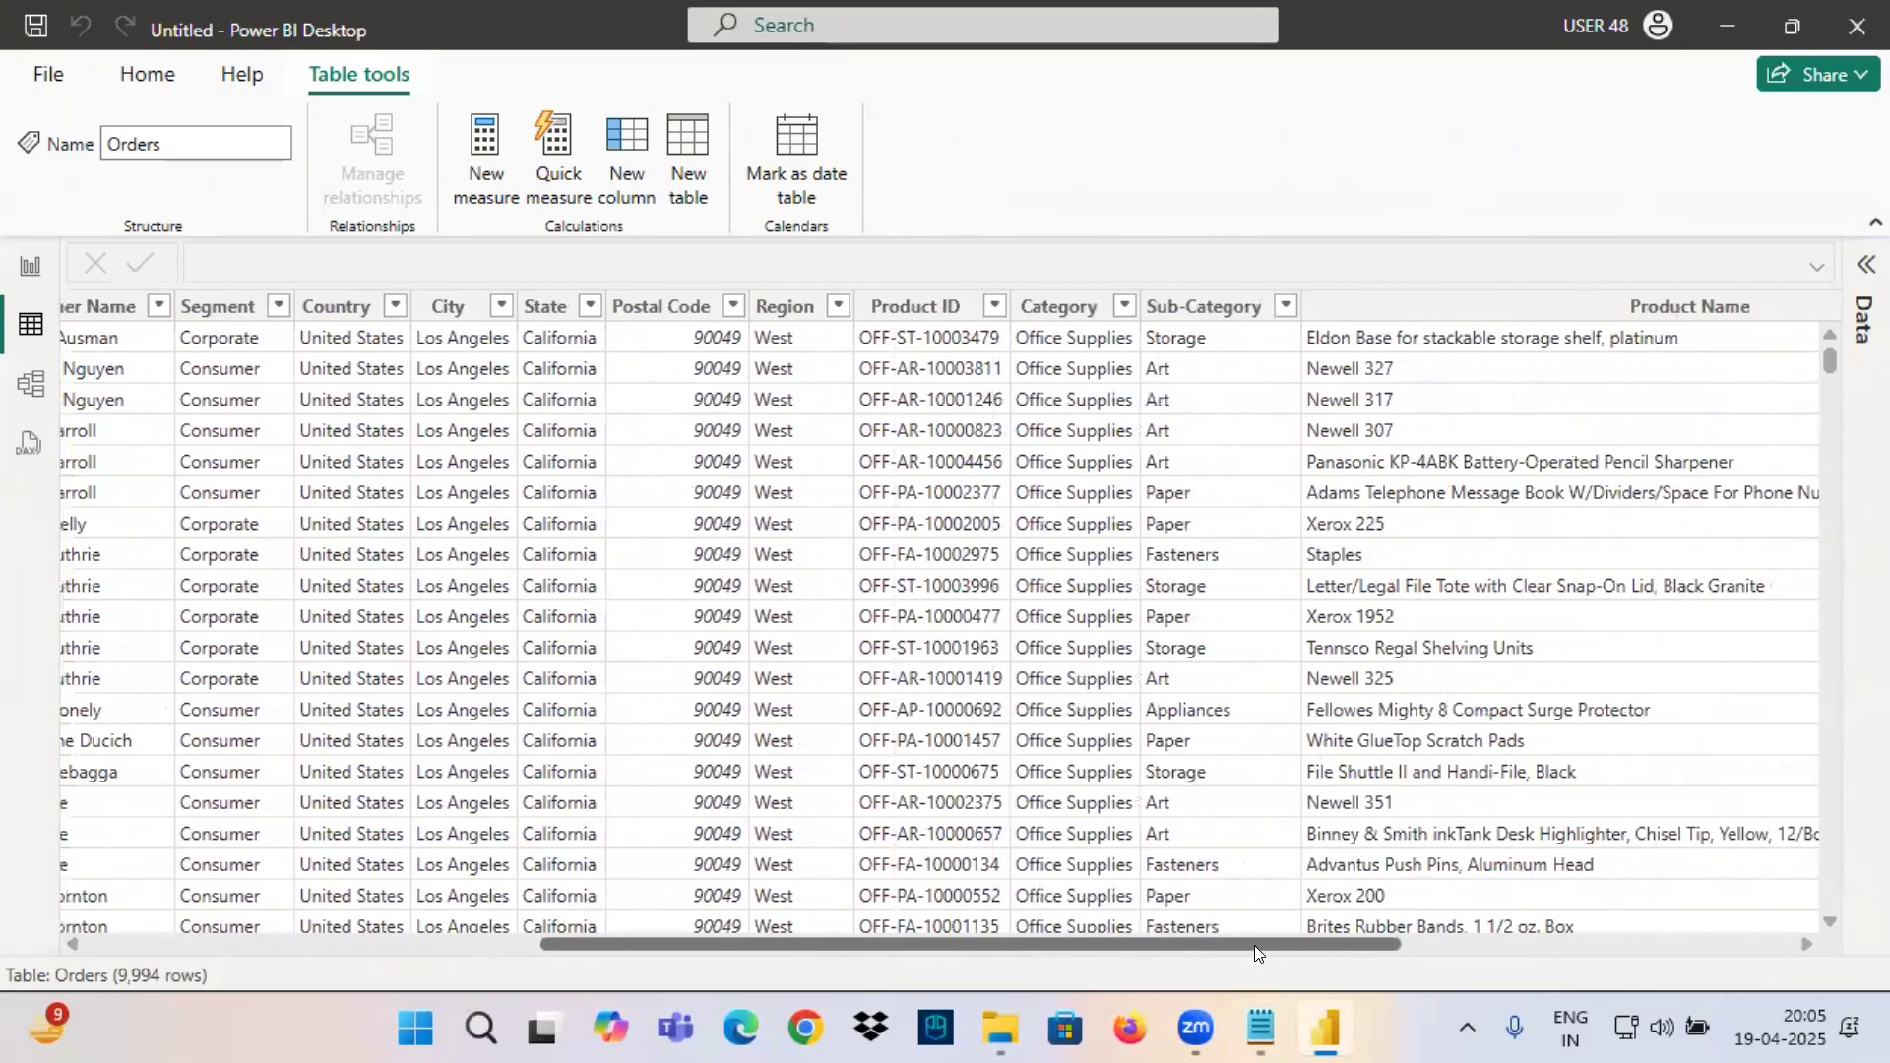
pyautogui.click(1077, 306)
pyautogui.click(1206, 306)
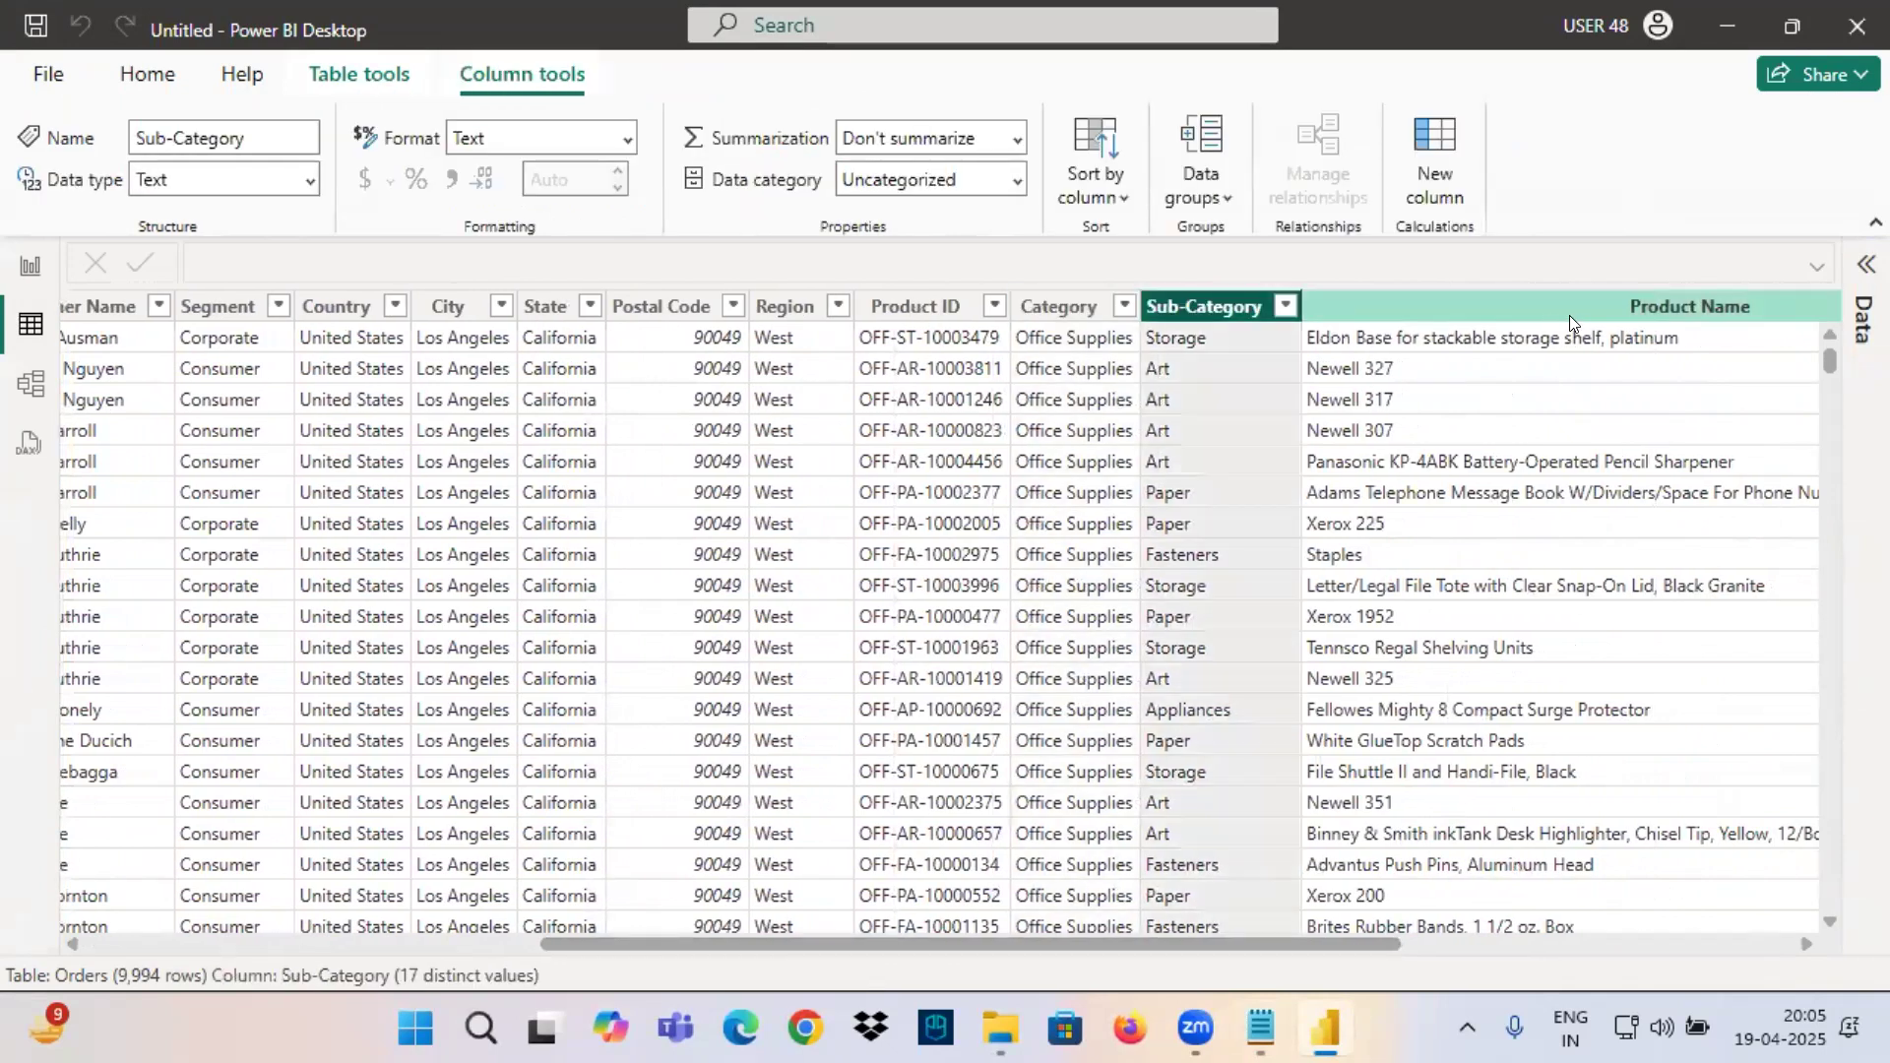
pyautogui.click(1570, 310)
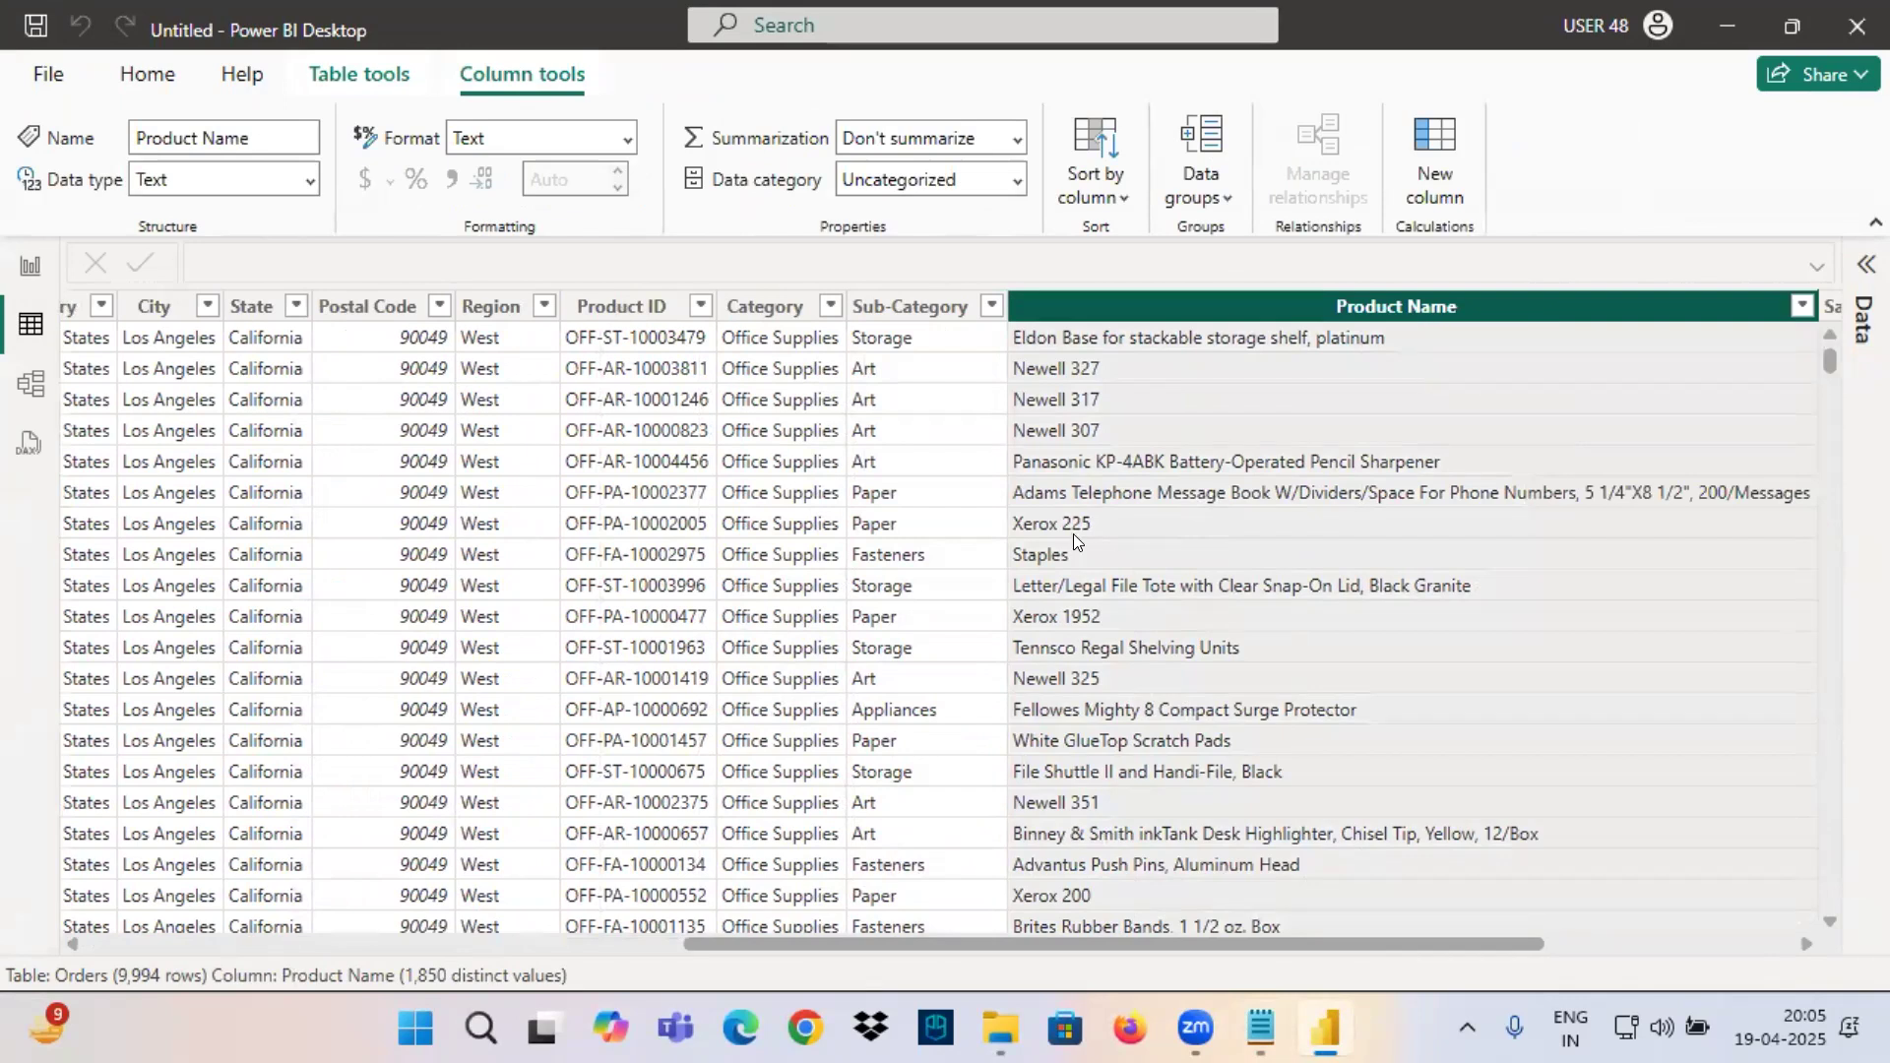
# Examine the Country, City and State columns of the Orders table as another set of related dimension columns.
pyautogui.moveTo(930, 942); pyautogui.dragTo(738, 942)
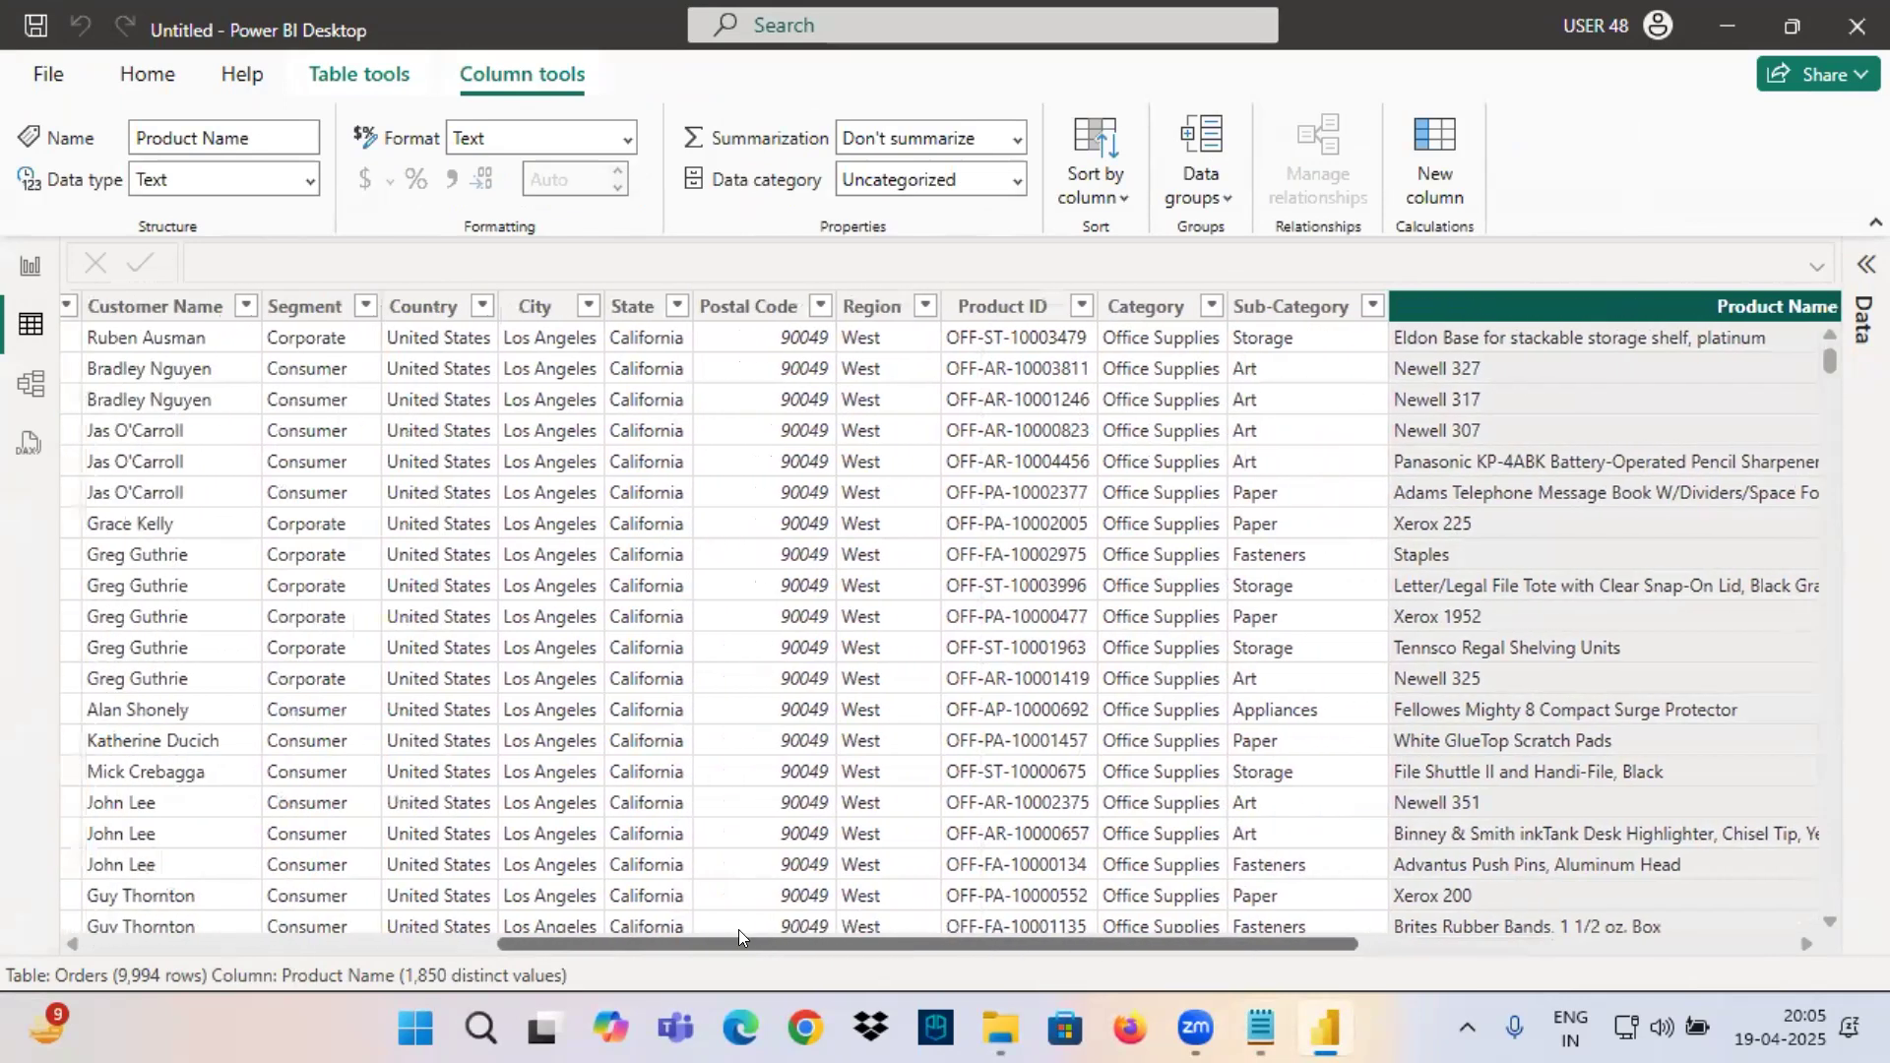
pyautogui.click(463, 313)
pyautogui.click(535, 307)
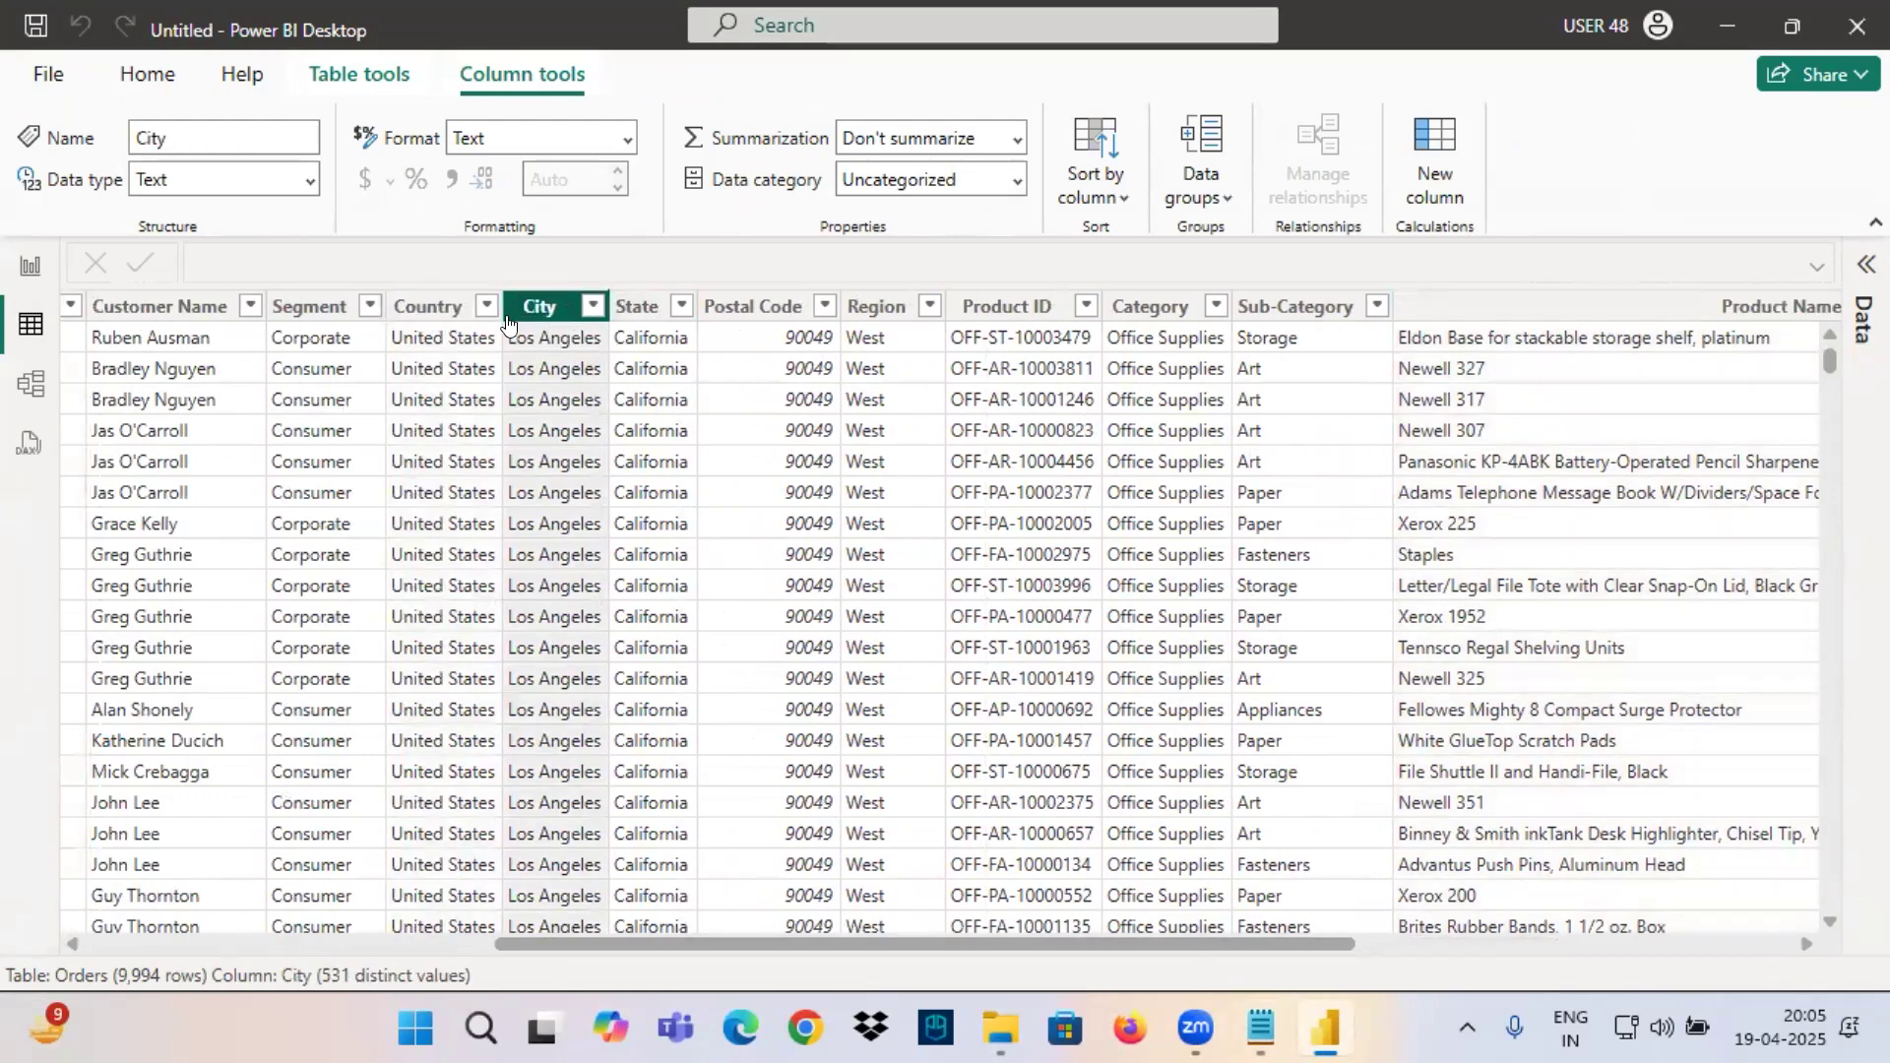
pyautogui.click(427, 308)
pyautogui.click(635, 309)
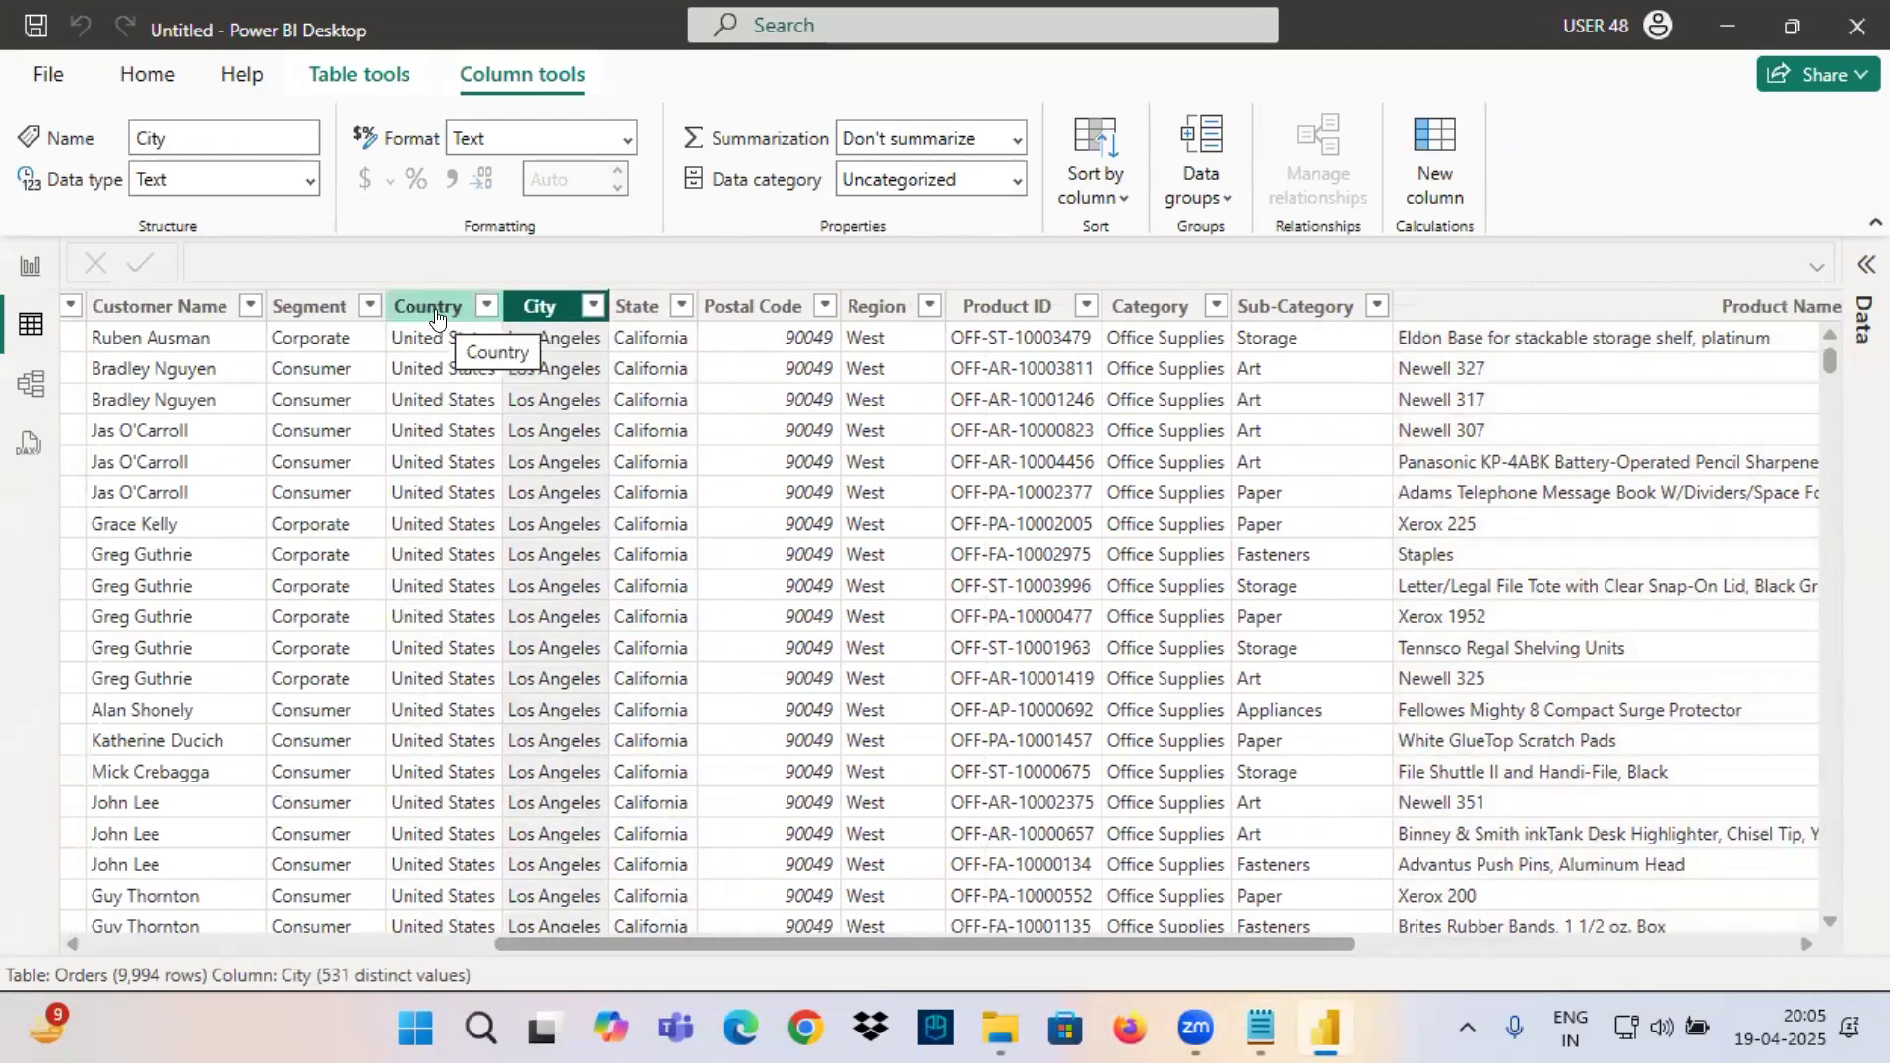
pyautogui.moveTo(403, 284)
pyautogui.mouseDown()
pyautogui.moveTo(404, 246)
pyautogui.moveTo(652, 278)
pyautogui.mouseUp()
pyautogui.moveTo(622, 316); pyautogui.dragTo(685, 313)
pyautogui.moveTo(660, 326)
pyautogui.mouseDown()
pyautogui.moveTo(677, 331)
pyautogui.moveTo(531, 352)
pyautogui.moveTo(529, 334)
pyautogui.mouseUp()
pyautogui.moveTo(529, 334)
pyautogui.mouseDown()
pyautogui.moveTo(515, 369)
pyautogui.moveTo(570, 356)
pyautogui.moveTo(593, 325)
pyautogui.mouseUp()
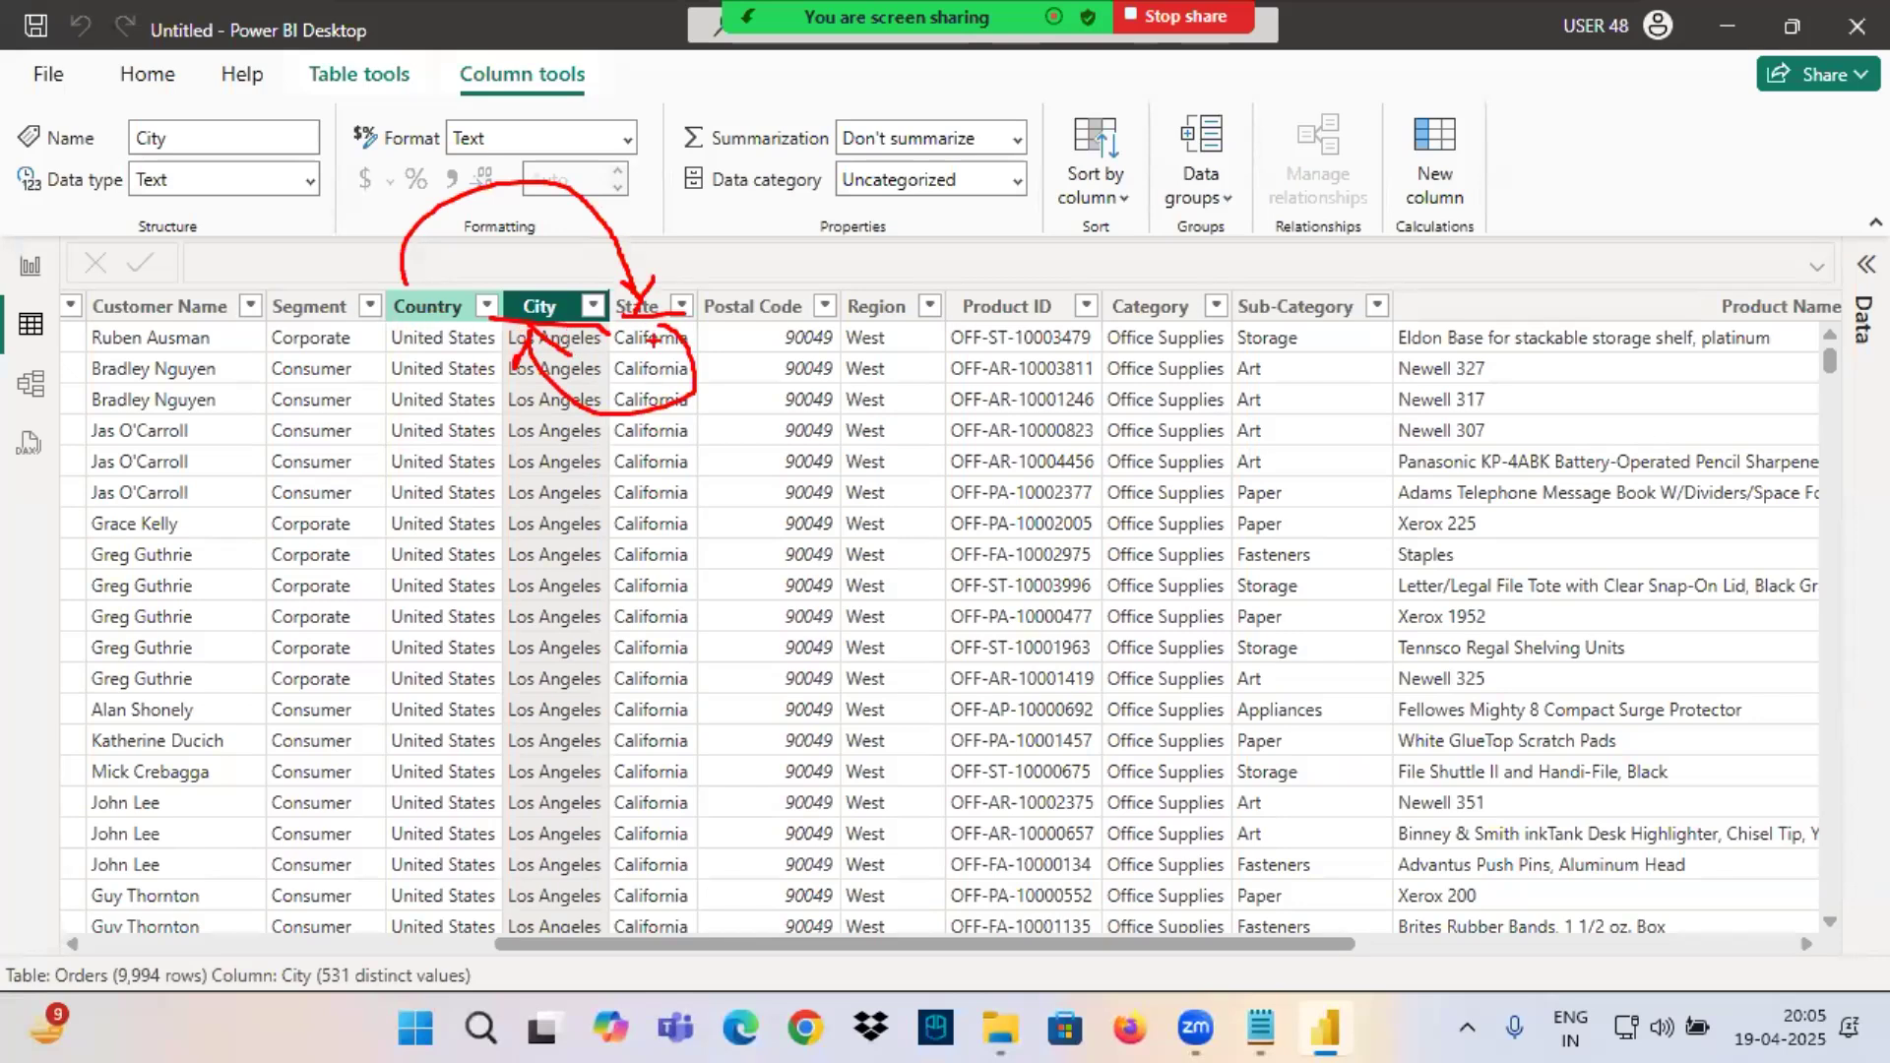
# Switch to the Notepad notes and add the line "Country , State , City" below the Category, Sub-Category, ProductName line.
pyautogui.click(1261, 1028)
pyautogui.click(71, 633)
pyautogui.write('C')
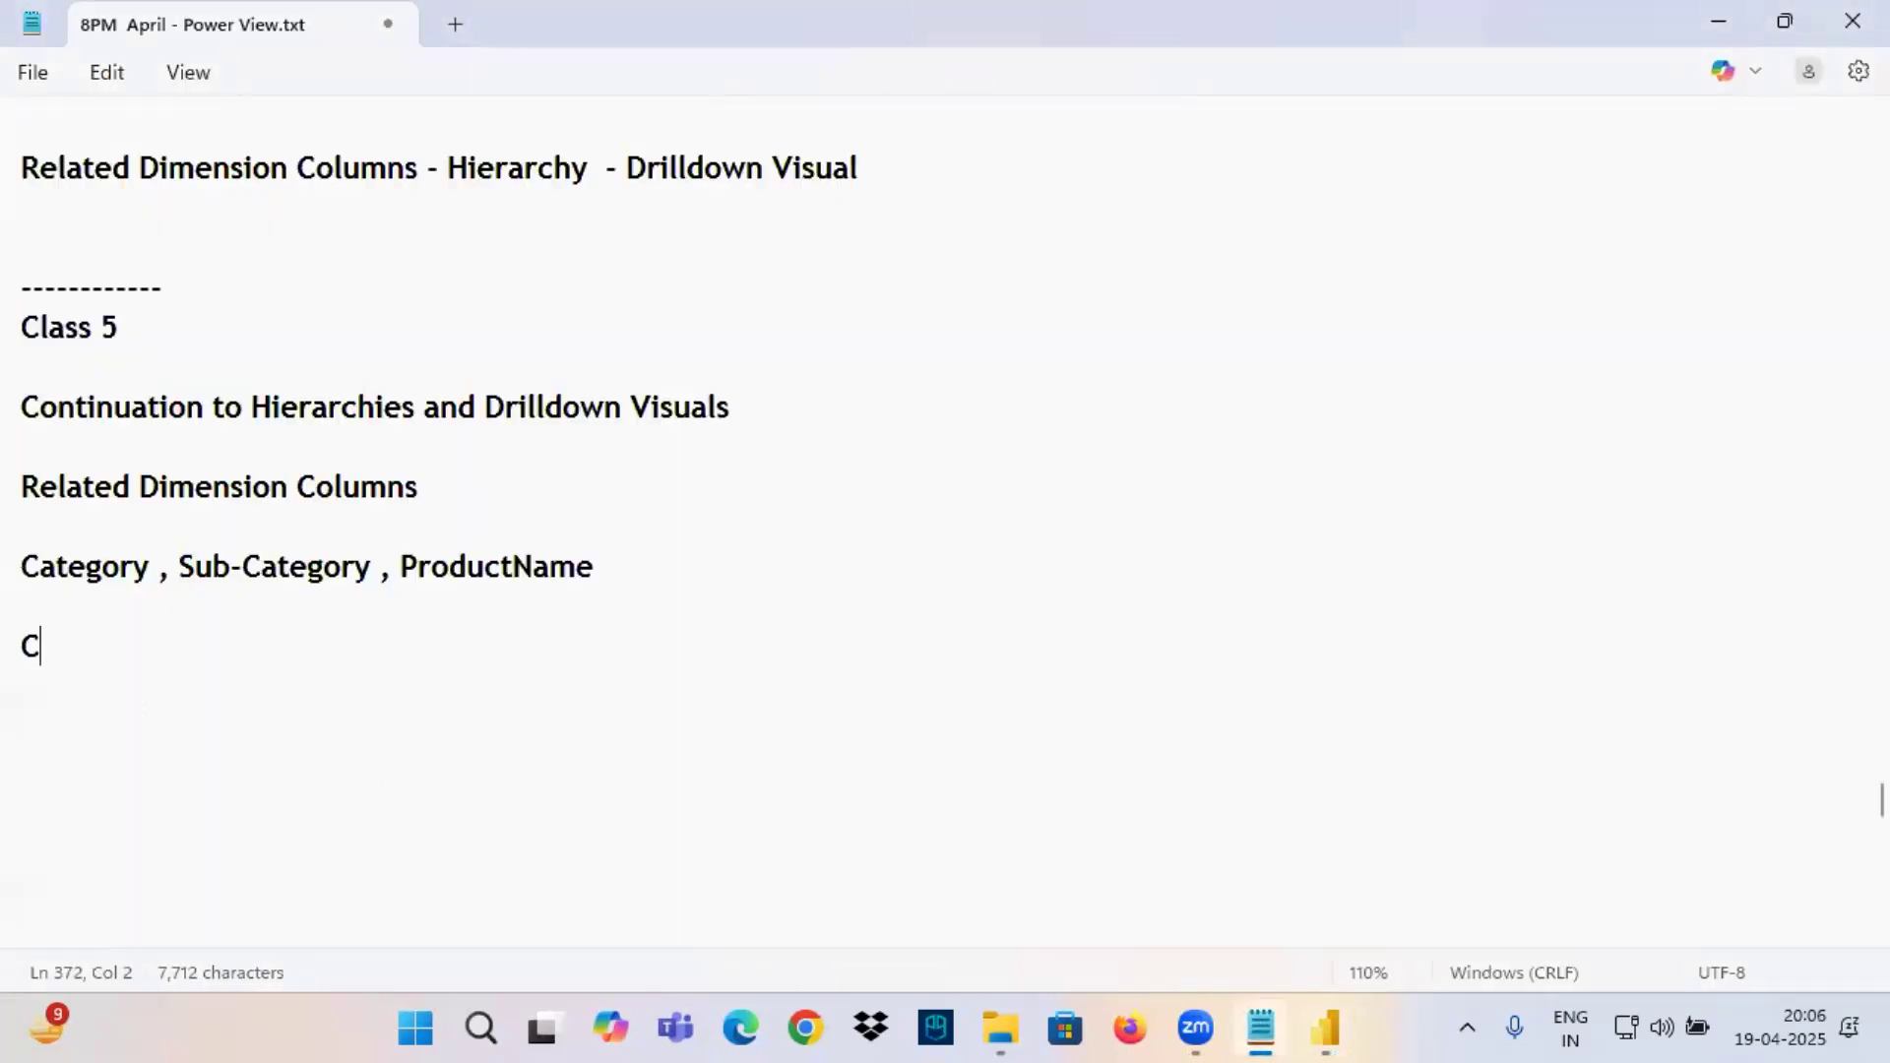
pyautogui.write('ountry , State , City')
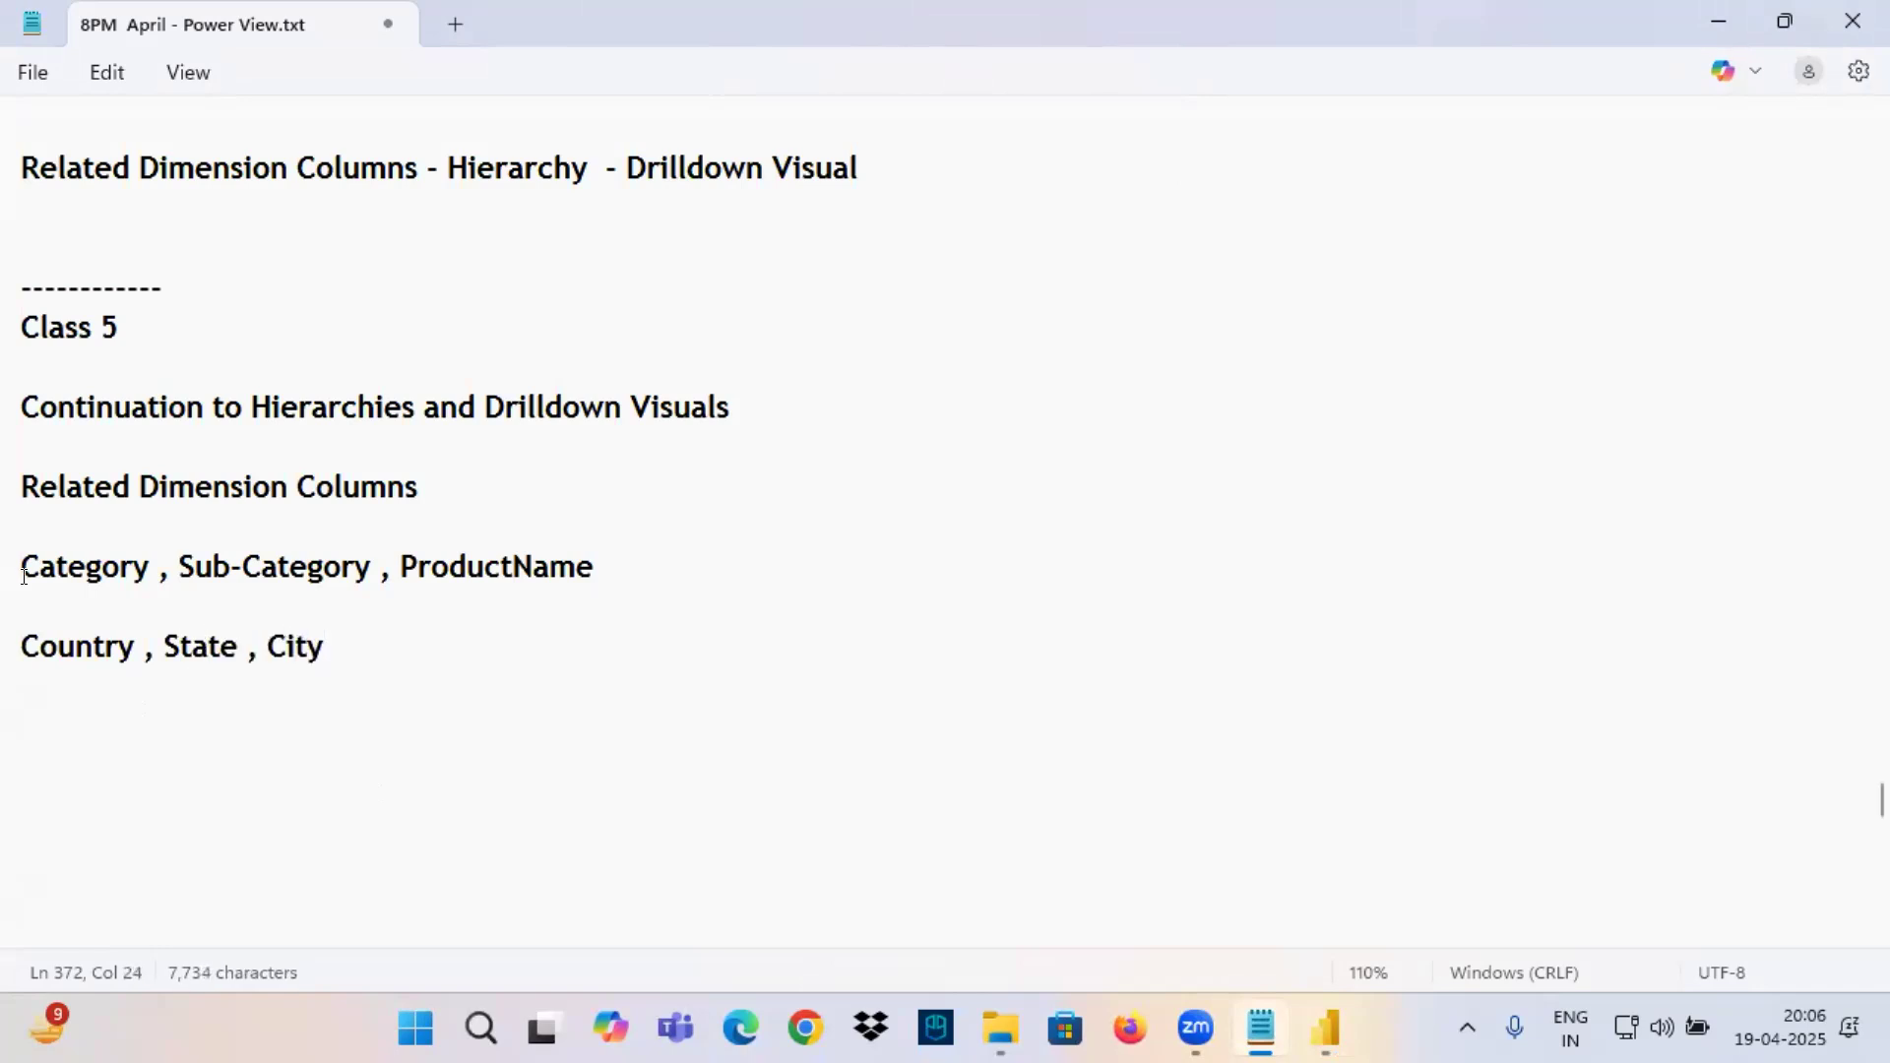
# Box both related-column lines in red and annotate the Hierarchy to Drilldown Visual line with underlines, arrows and "More Vis", then clear the annotations.
pyautogui.moveTo(34, 562); pyautogui.dragTo(423, 649)
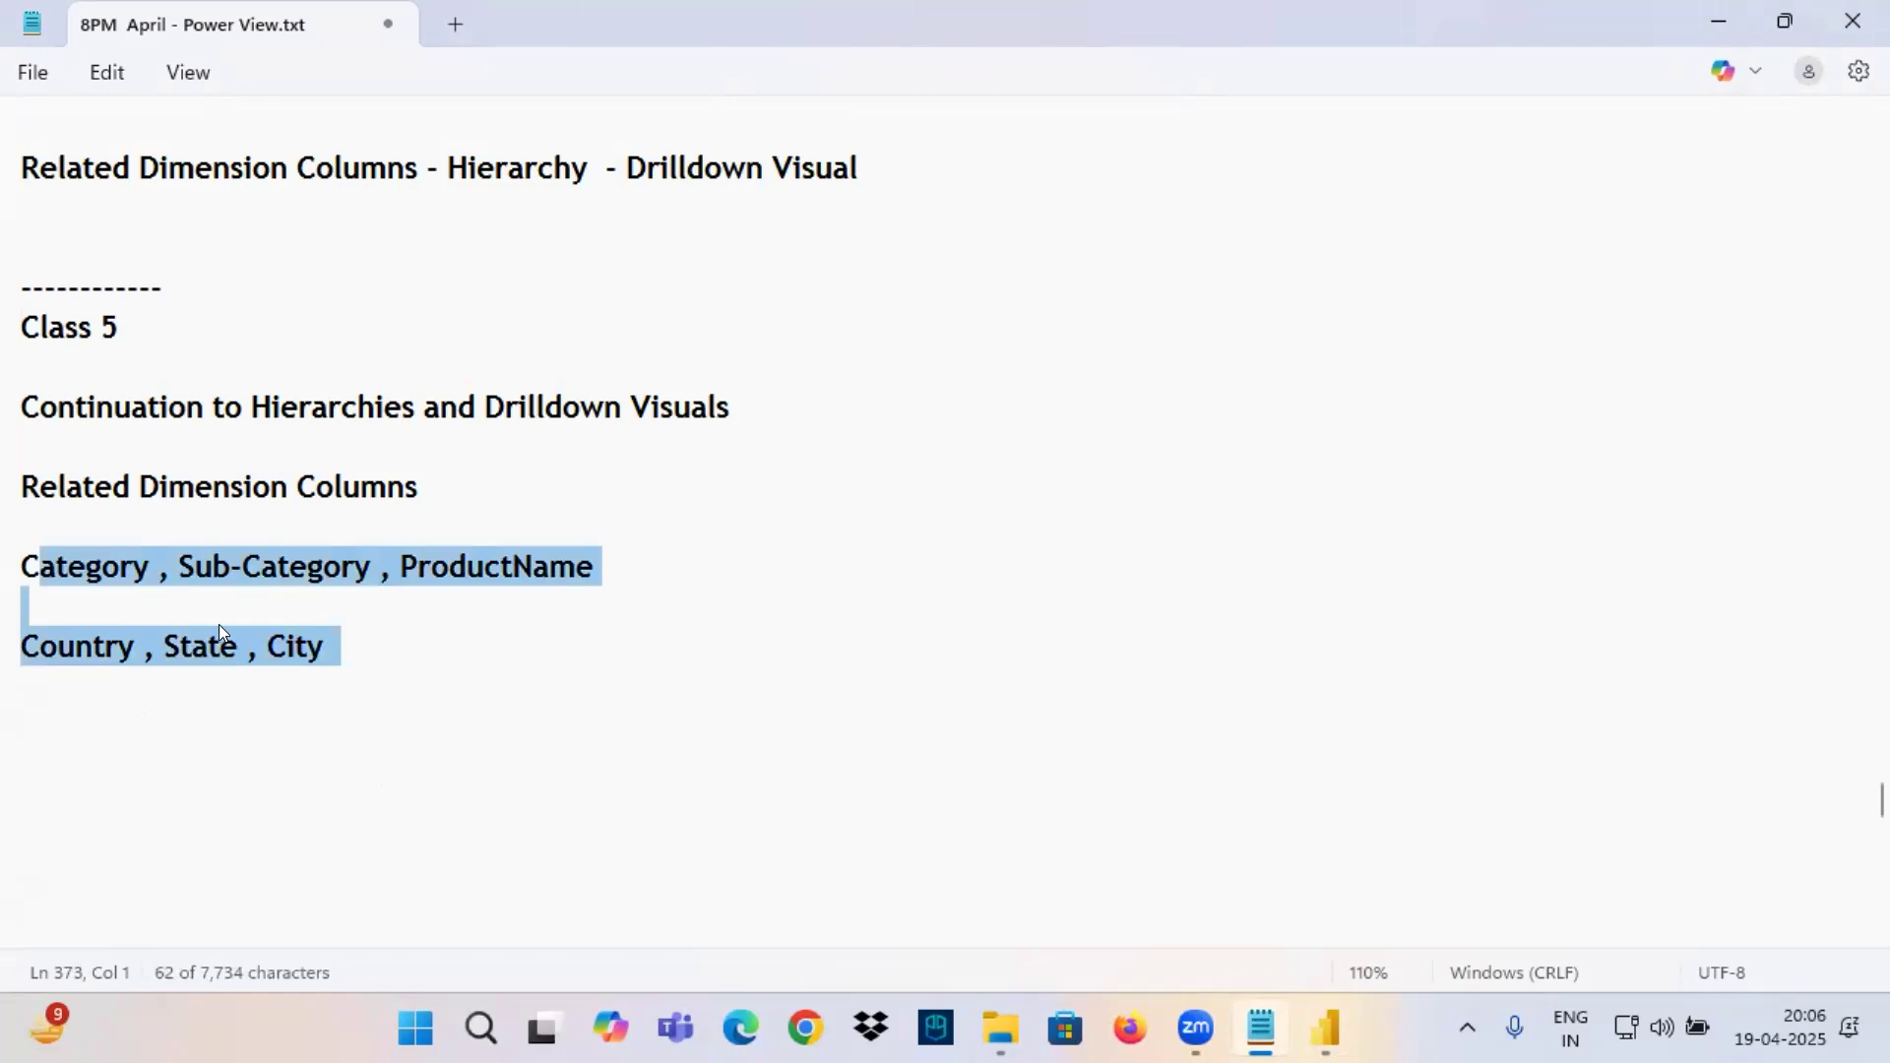
pyautogui.moveTo(2, 549)
pyautogui.mouseDown()
pyautogui.moveTo(705, 658)
pyautogui.moveTo(711, 700)
pyautogui.mouseUp()
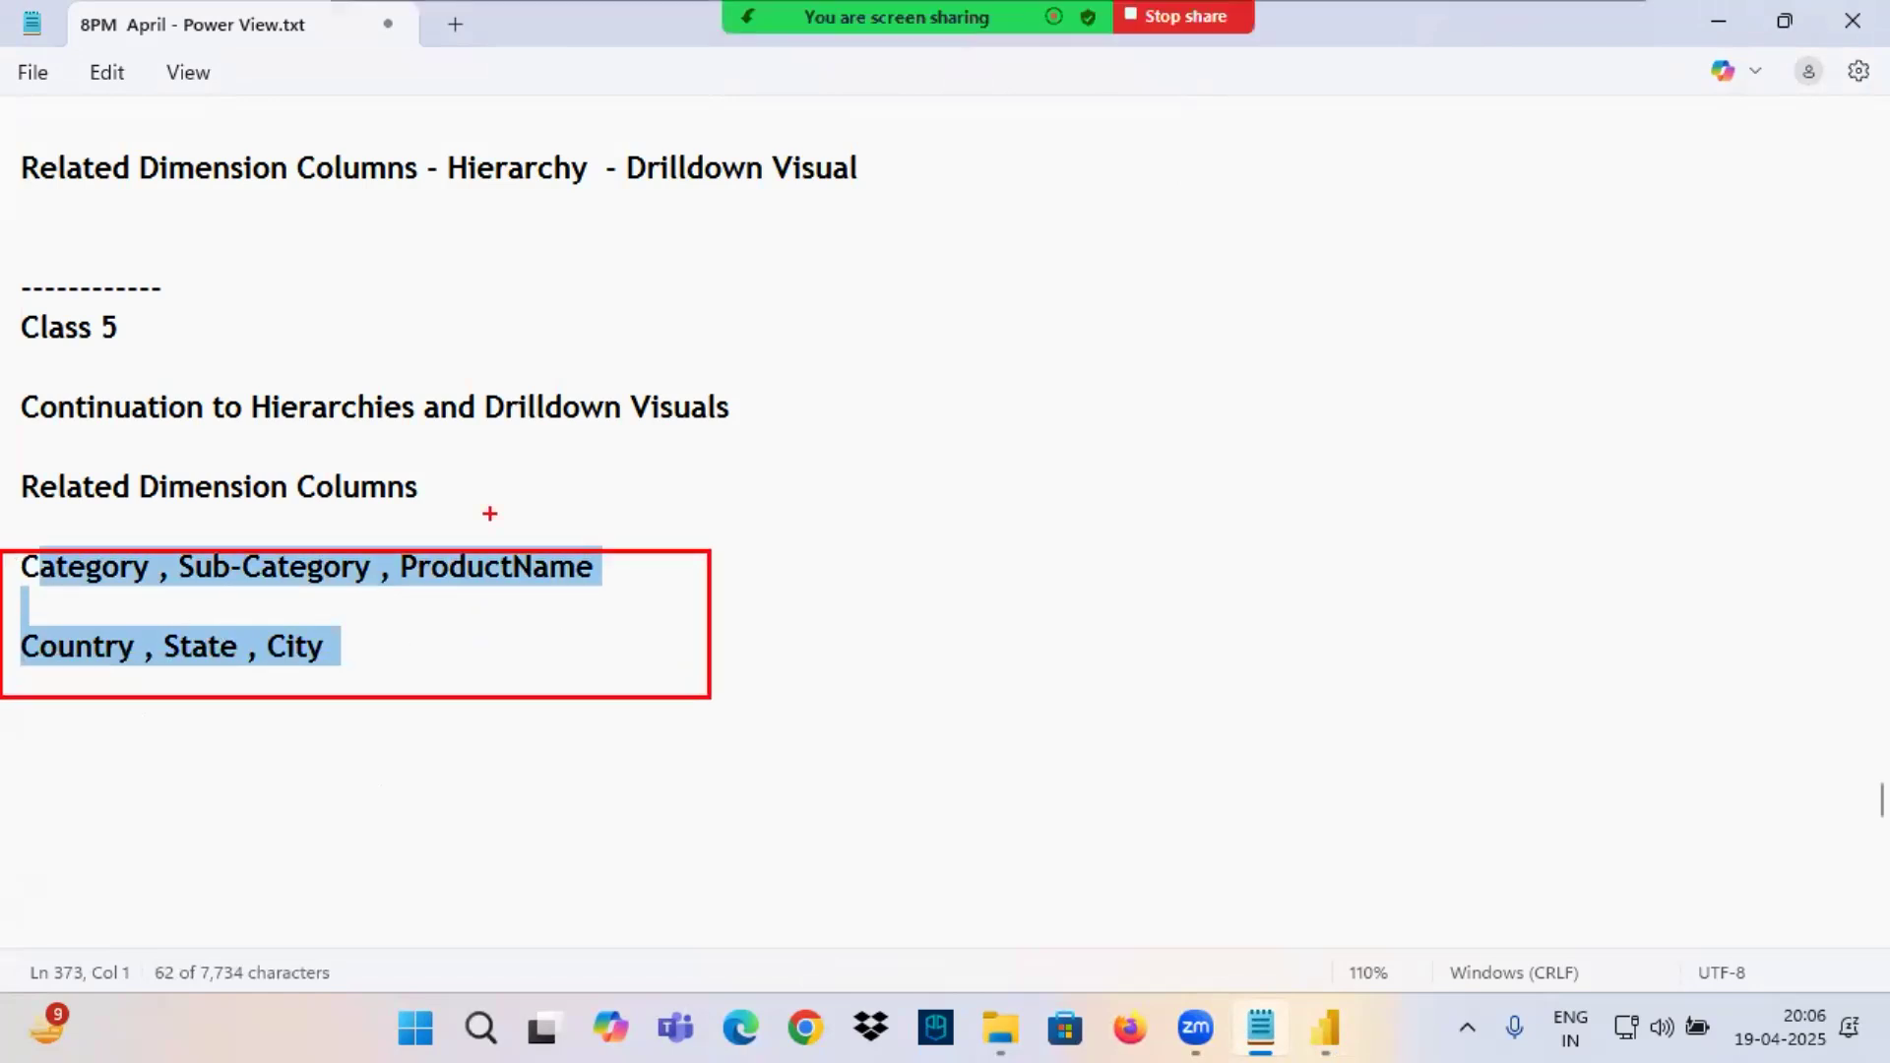
pyautogui.moveTo(218, 184)
pyautogui.mouseDown()
pyautogui.moveTo(345, 183)
pyautogui.moveTo(315, 270)
pyautogui.moveTo(492, 191)
pyautogui.moveTo(489, 224)
pyautogui.moveTo(568, 183)
pyautogui.moveTo(531, 244)
pyautogui.moveTo(703, 180)
pyautogui.mouseUp()
pyautogui.moveTo(718, 183); pyautogui.dragTo(715, 256)
pyautogui.moveTo(647, 175); pyautogui.dragTo(989, 157)
pyautogui.moveTo(953, 144)
pyautogui.mouseDown()
pyautogui.moveTo(1004, 156)
pyautogui.moveTo(950, 228)
pyautogui.mouseUp()
pyautogui.moveTo(1095, 130)
pyautogui.mouseDown()
pyautogui.moveTo(1088, 196)
pyautogui.moveTo(1158, 110)
pyautogui.moveTo(1162, 177)
pyautogui.mouseUp()
pyautogui.moveTo(1193, 110)
pyautogui.mouseDown()
pyautogui.moveTo(1195, 147)
pyautogui.moveTo(1236, 153)
pyautogui.moveTo(1399, 80)
pyautogui.moveTo(1464, 113)
pyautogui.moveTo(1460, 139)
pyautogui.mouseUp()
pyautogui.moveTo(1238, 209); pyautogui.dragTo(1307, 339)
pyautogui.moveTo(1347, 286)
pyautogui.mouseDown()
pyautogui.moveTo(1256, 484)
pyautogui.moveTo(1445, 338)
pyautogui.moveTo(1192, 363)
pyautogui.mouseUp()
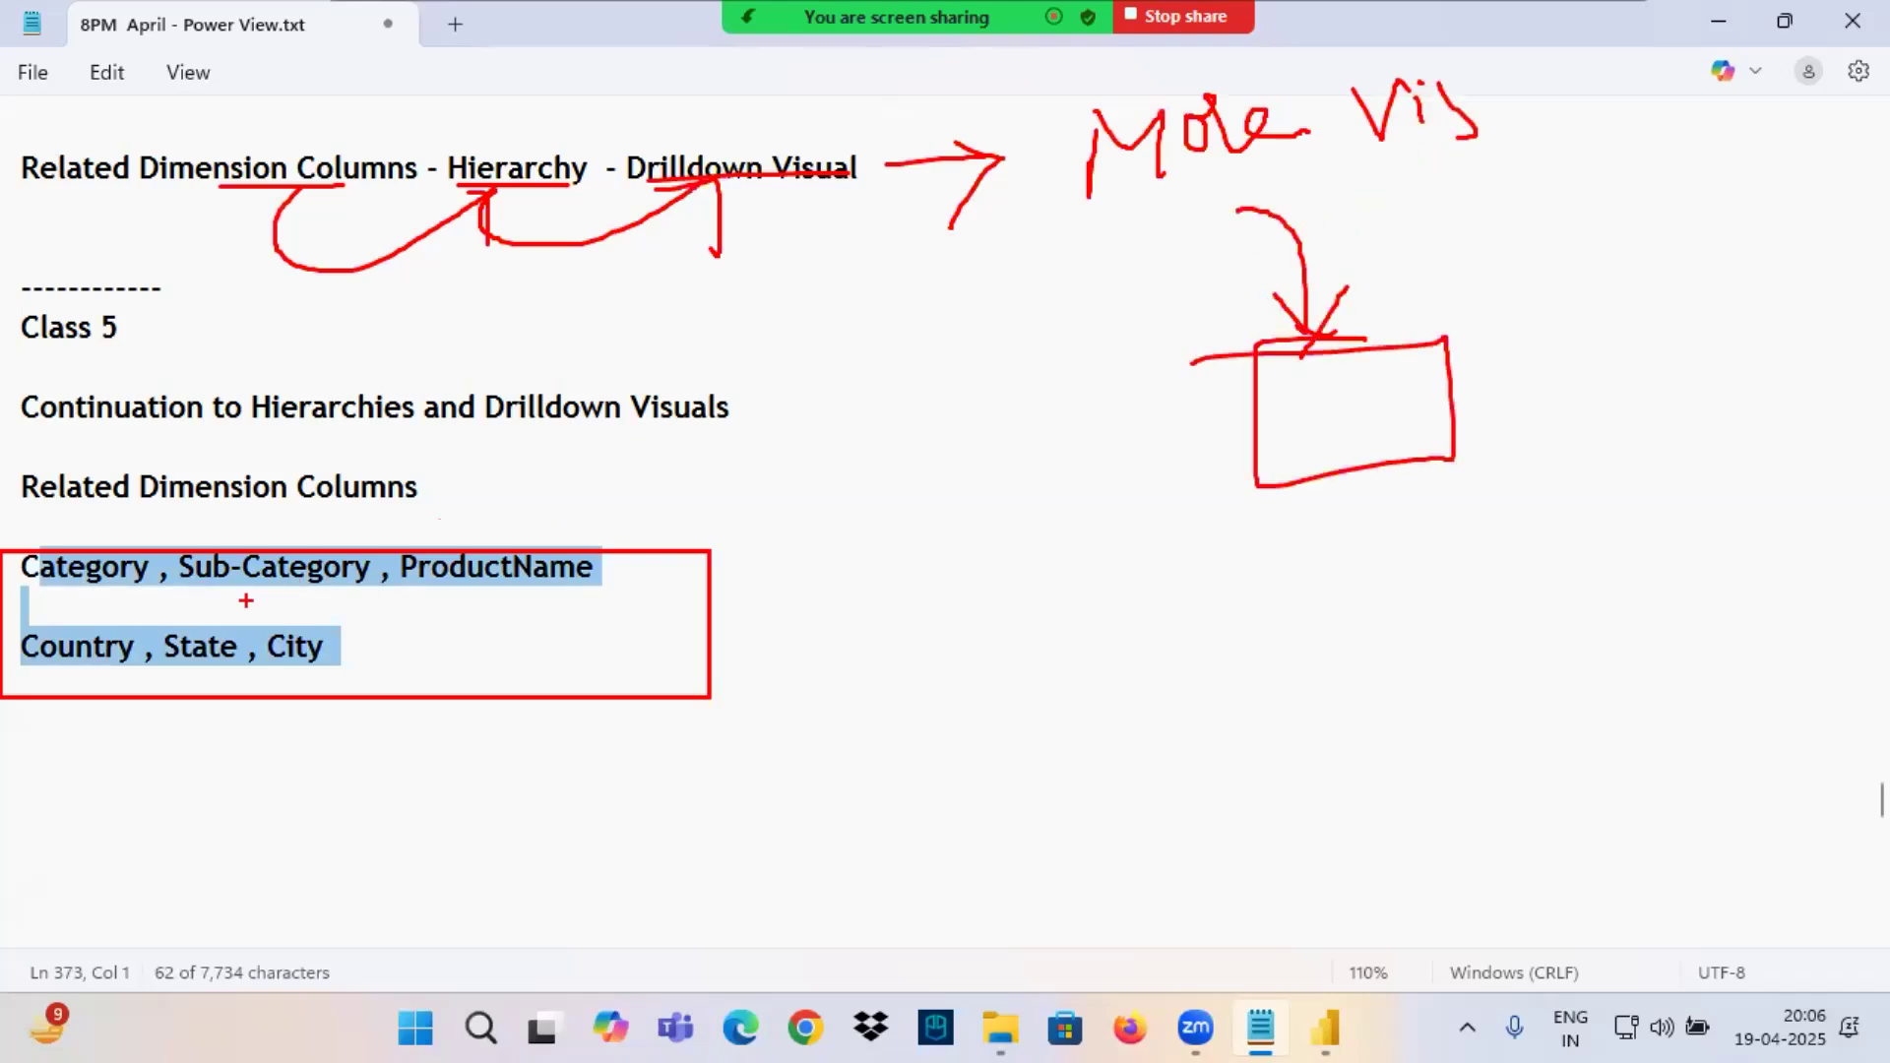
pyautogui.click(131, 568)
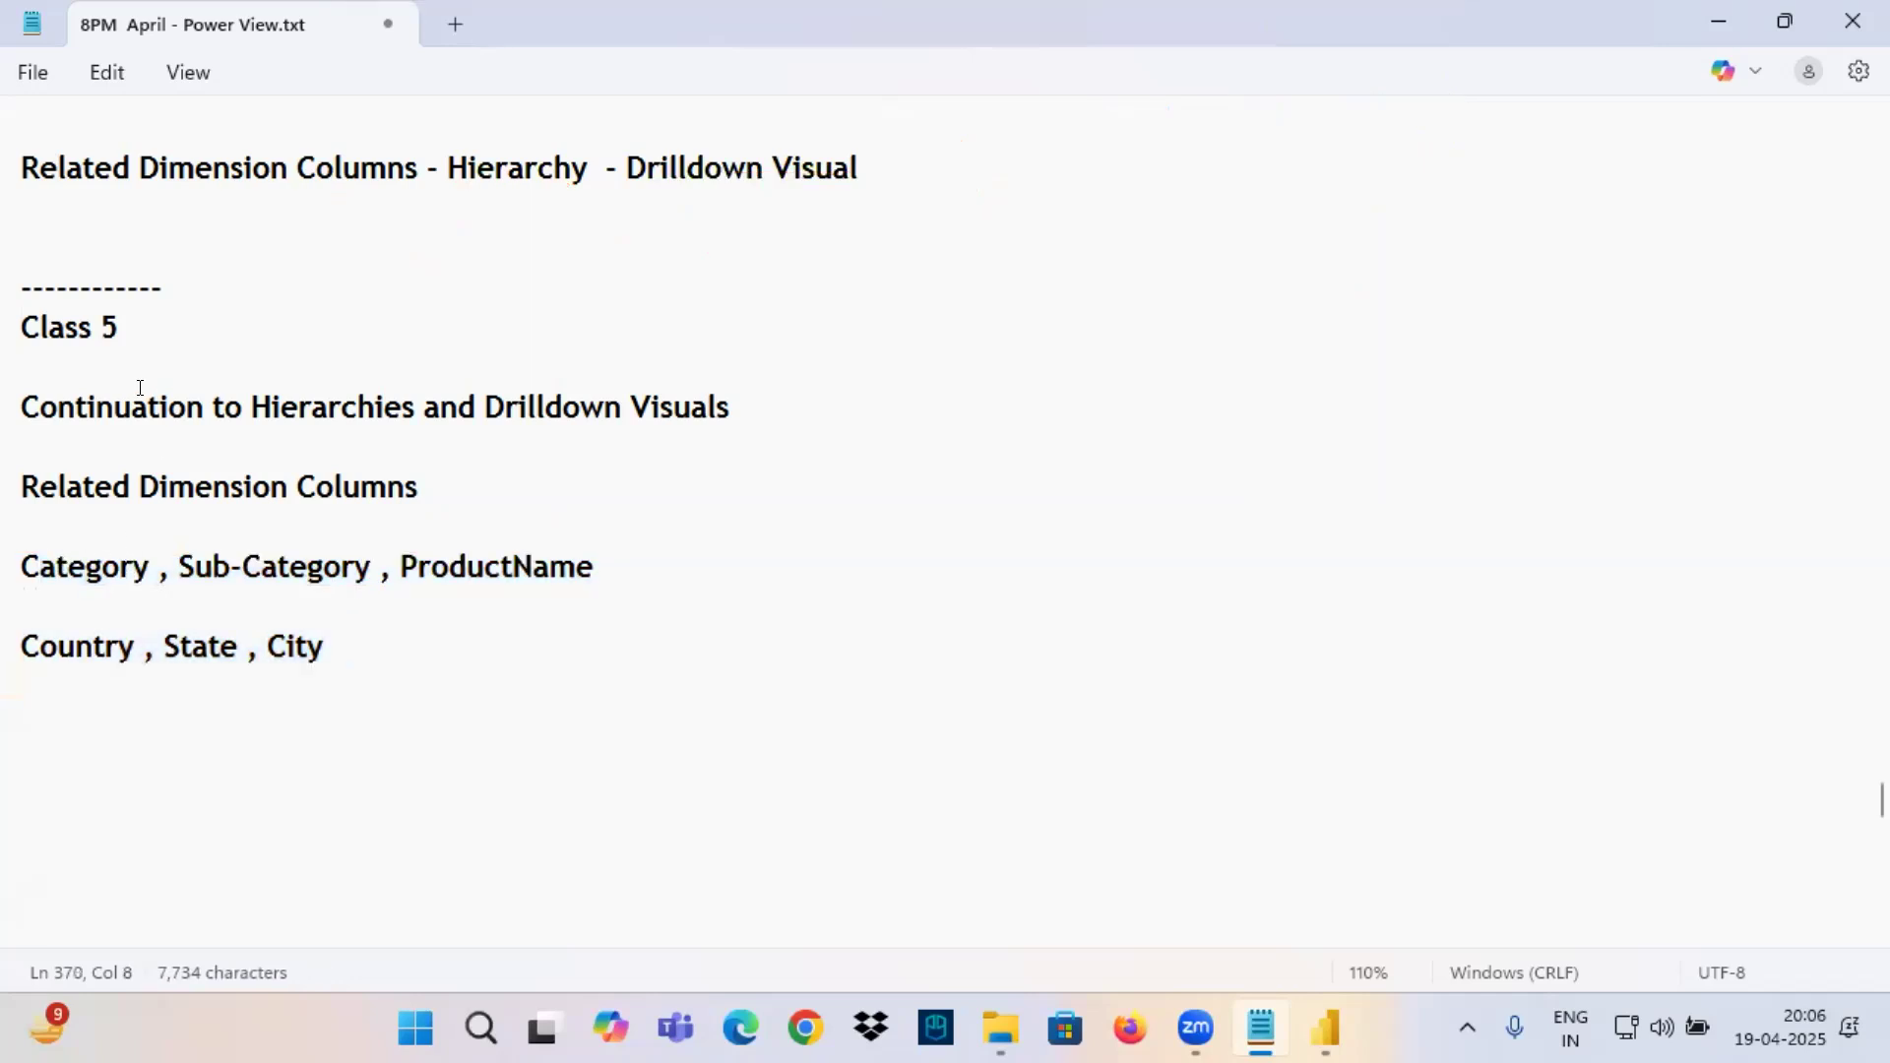
# Add a dashed separator line and the heading "Create Hierarchy" below the Country, State, City line.
pyautogui.click(24, 706)
pyautogui.moveTo(39, 487); pyautogui.dragTo(344, 698)
pyautogui.click(69, 709)
pyautogui.write('--------')
pyautogui.press('Return')
pyautogui.write('Create Hierarchy')
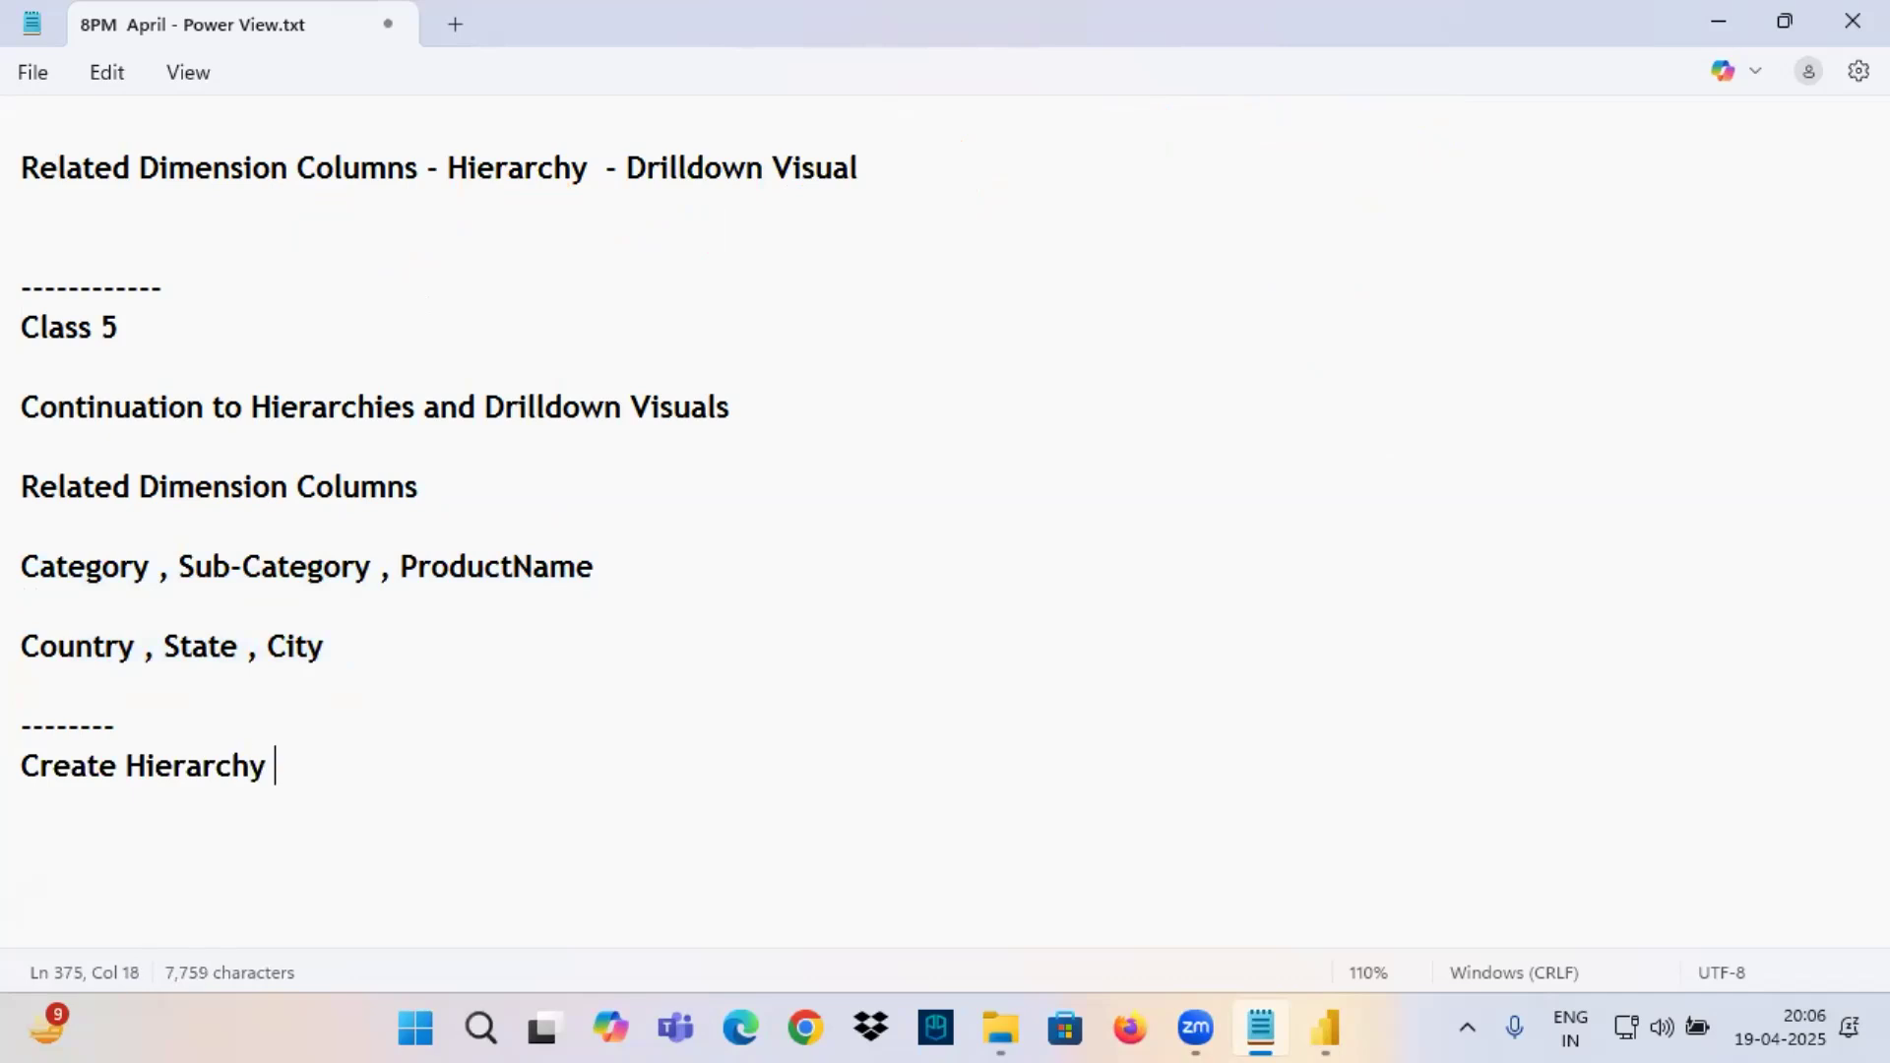
pyautogui.press('Return')
pyautogui.press('Return')
# Copy the word "Hierarchy" from the "Create Hierarchy" heading onto its own line below it.
pyautogui.scroll(-3, 346, 632)
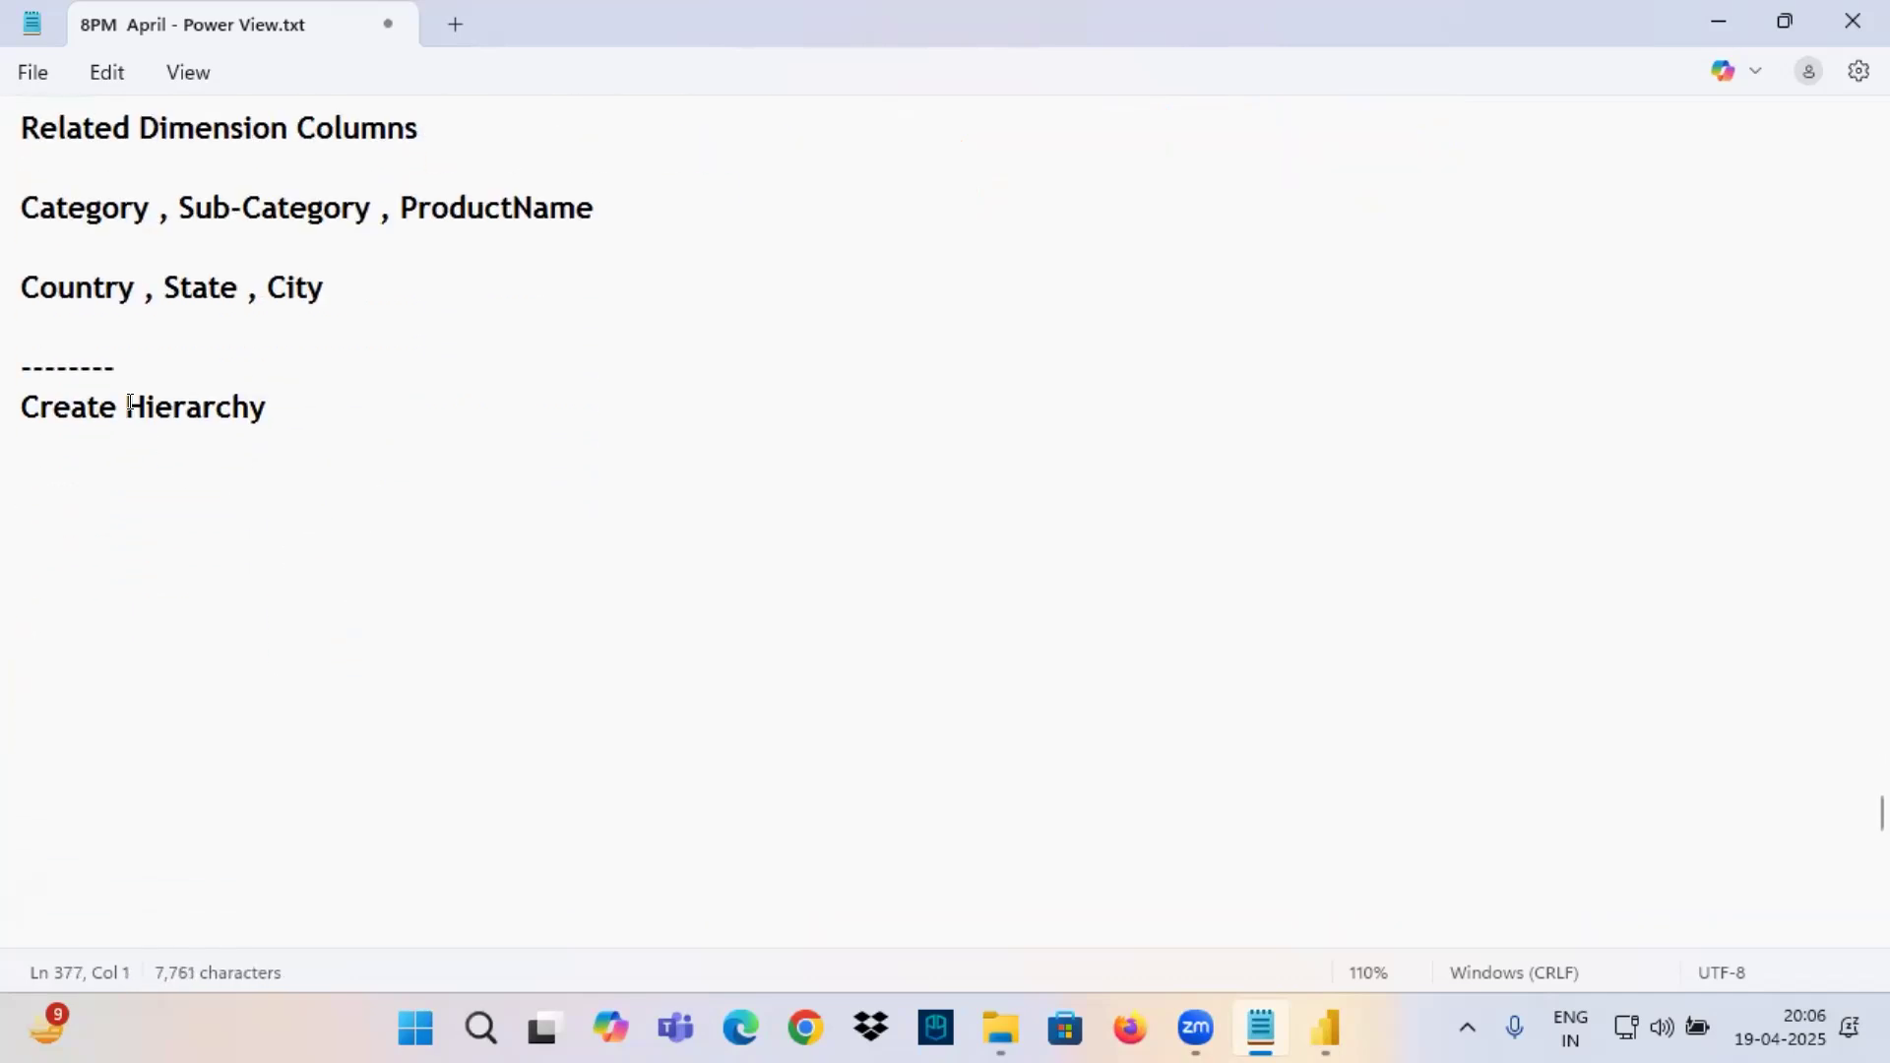
pyautogui.moveTo(127, 407); pyautogui.dragTo(323, 402)
pyautogui.hotkey('ctrl', 'c')
pyautogui.click(63, 488)
pyautogui.hotkey('ctrl', 'v')
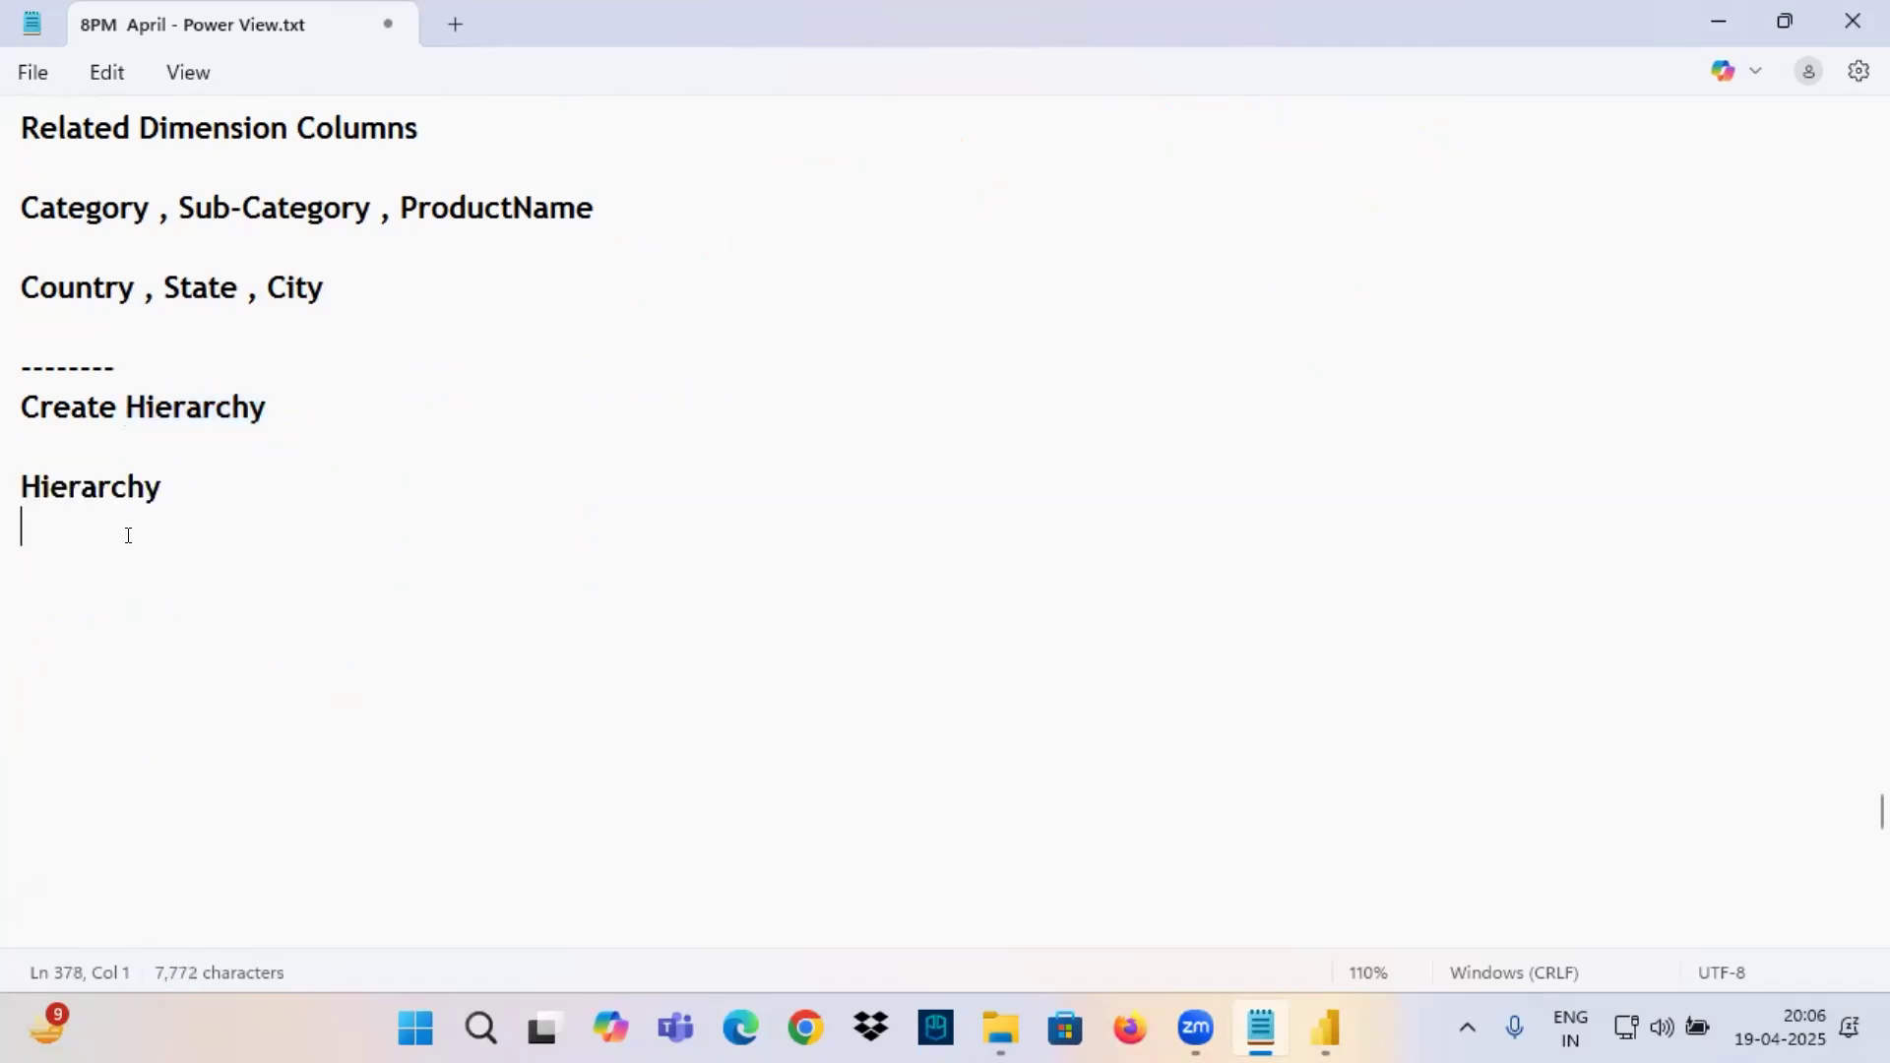
# Write the definition "Ordered Sequence of Related Dimession Columns" below the Hierarchy line.
pyautogui.write('Ord')
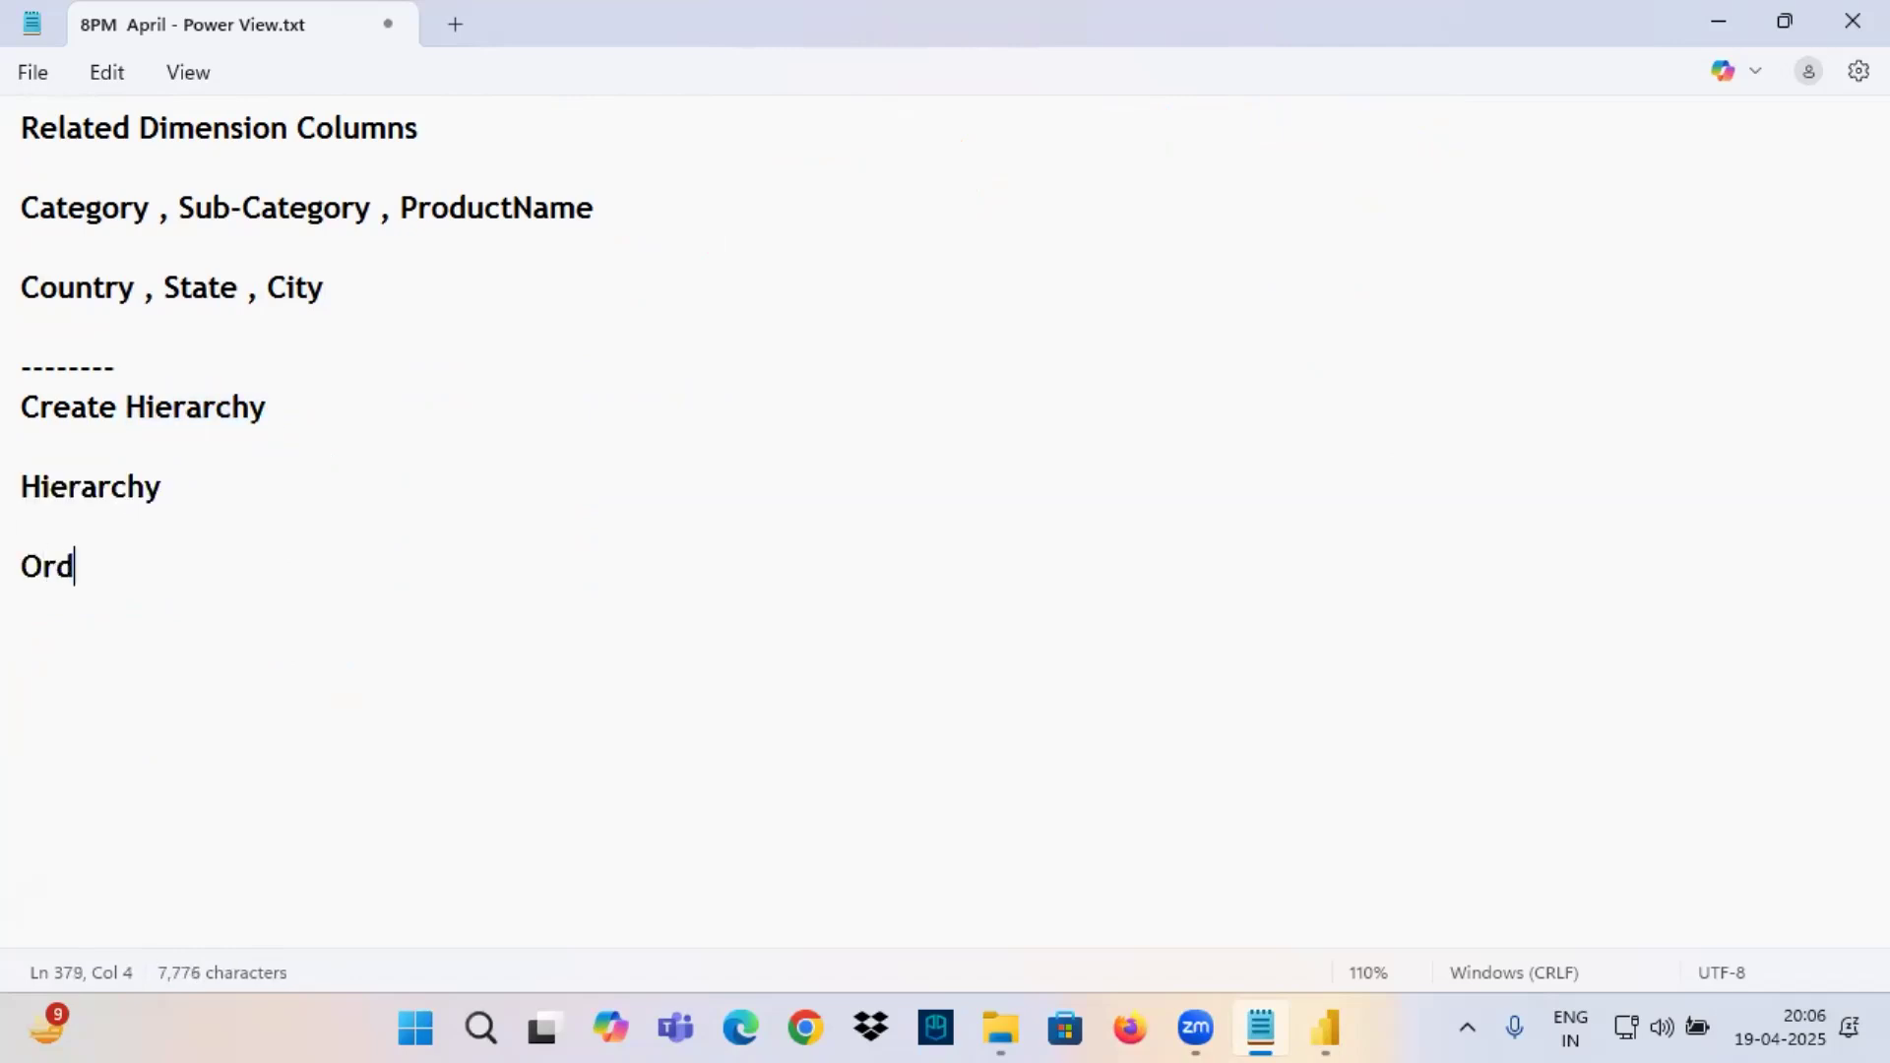
pyautogui.write('ered S')
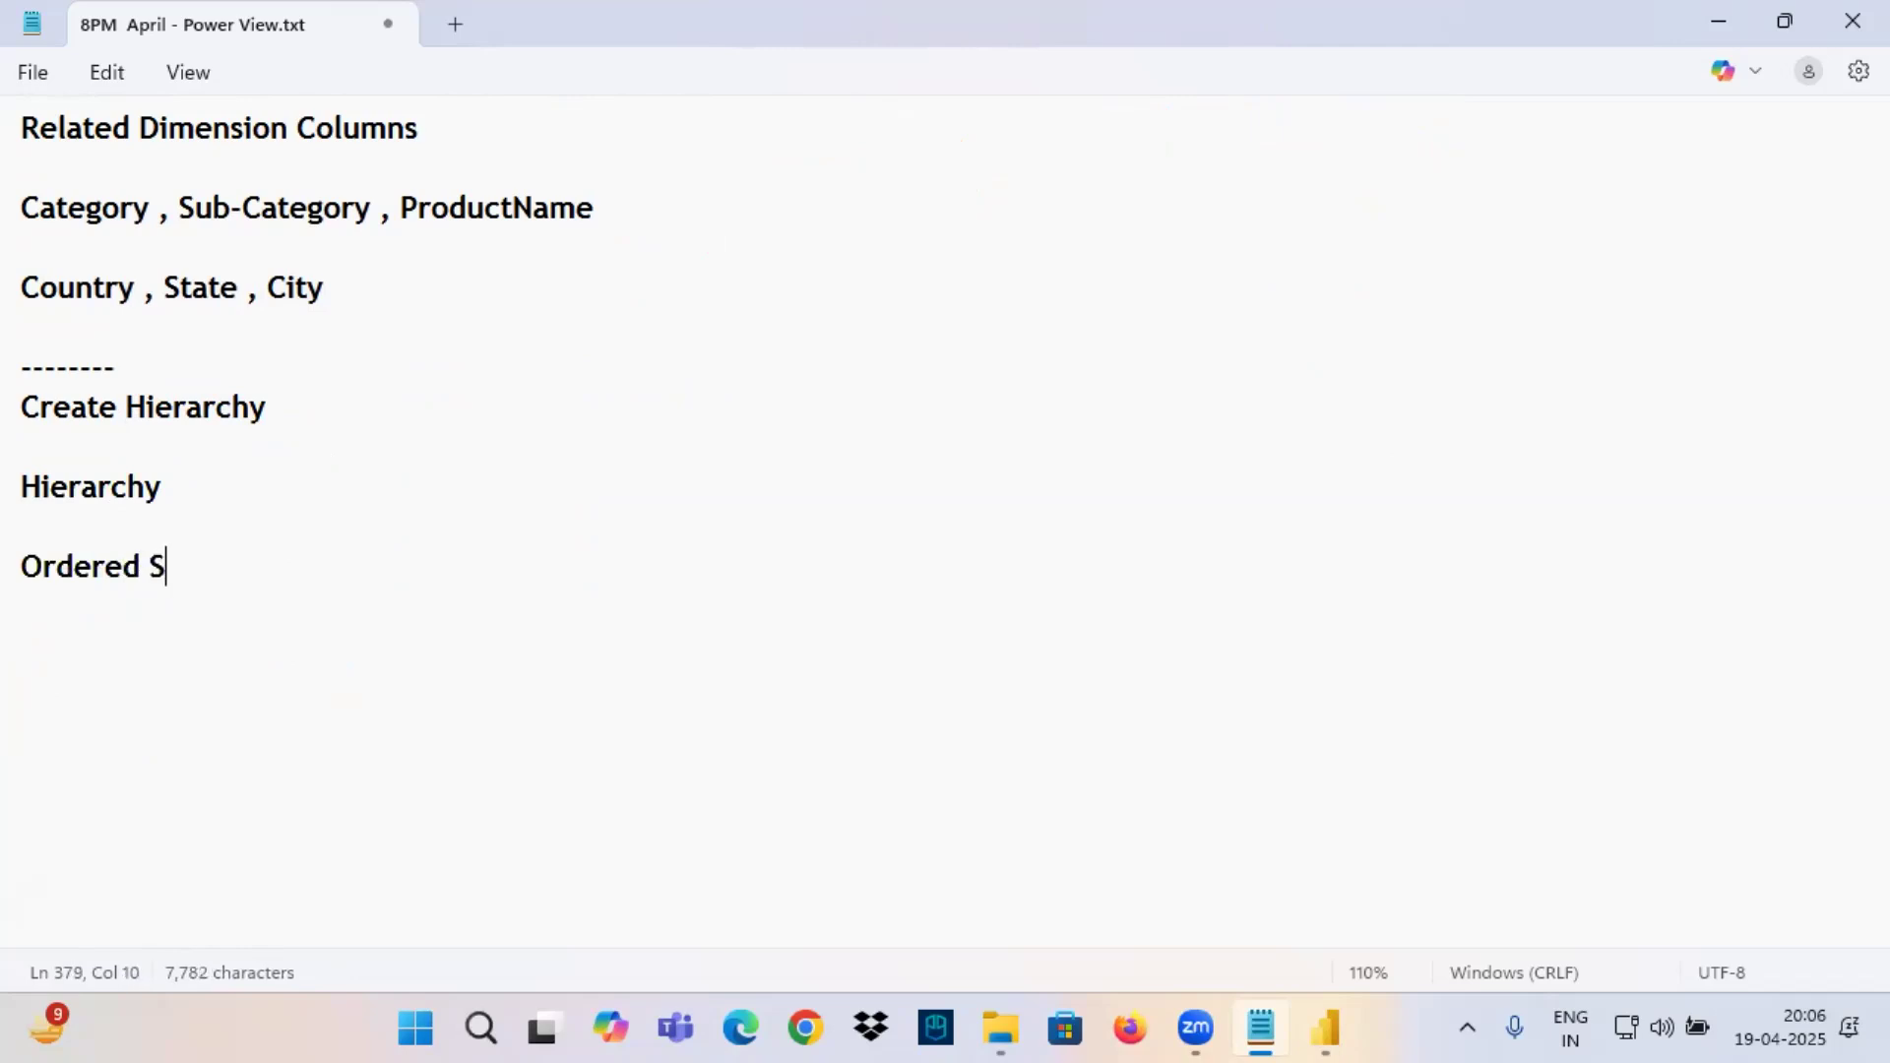
pyautogui.write('equence')
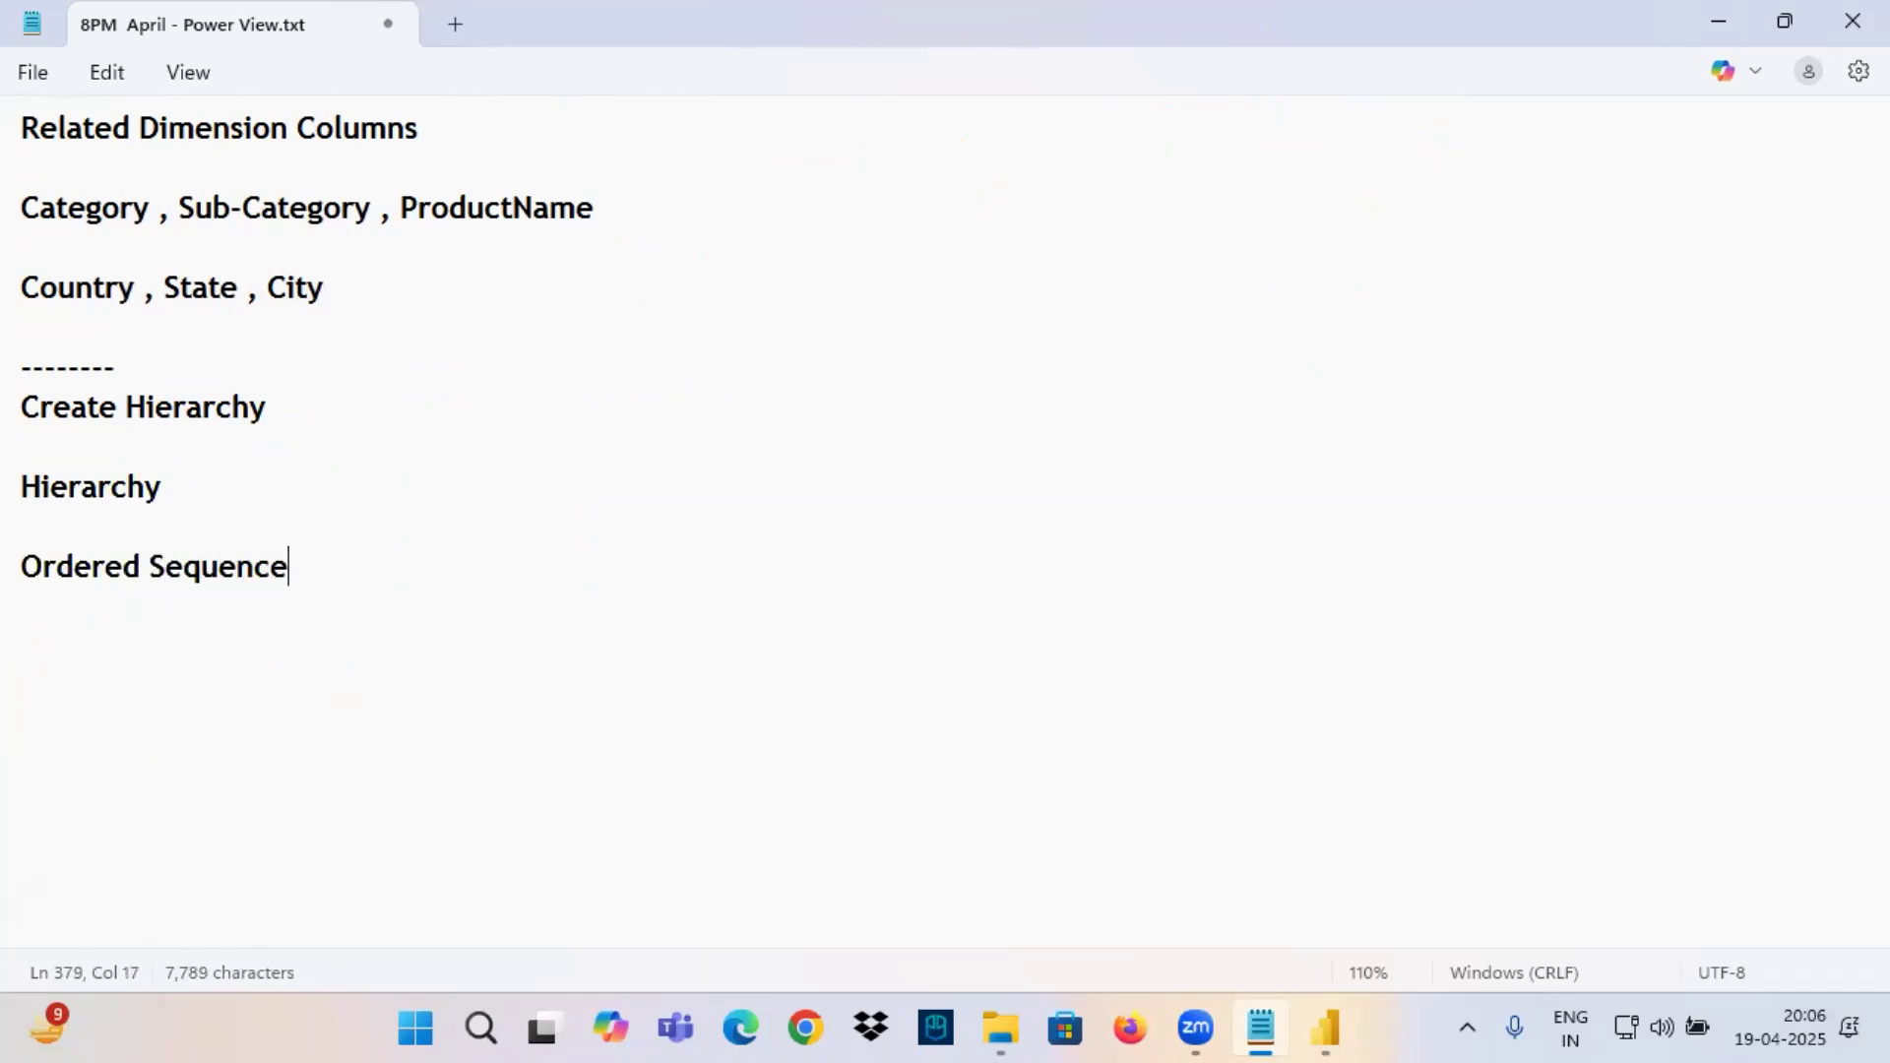
pyautogui.write(' opf')
pyautogui.press('BackSpace')
pyautogui.press('BackSpace')
pyautogui.write('f')
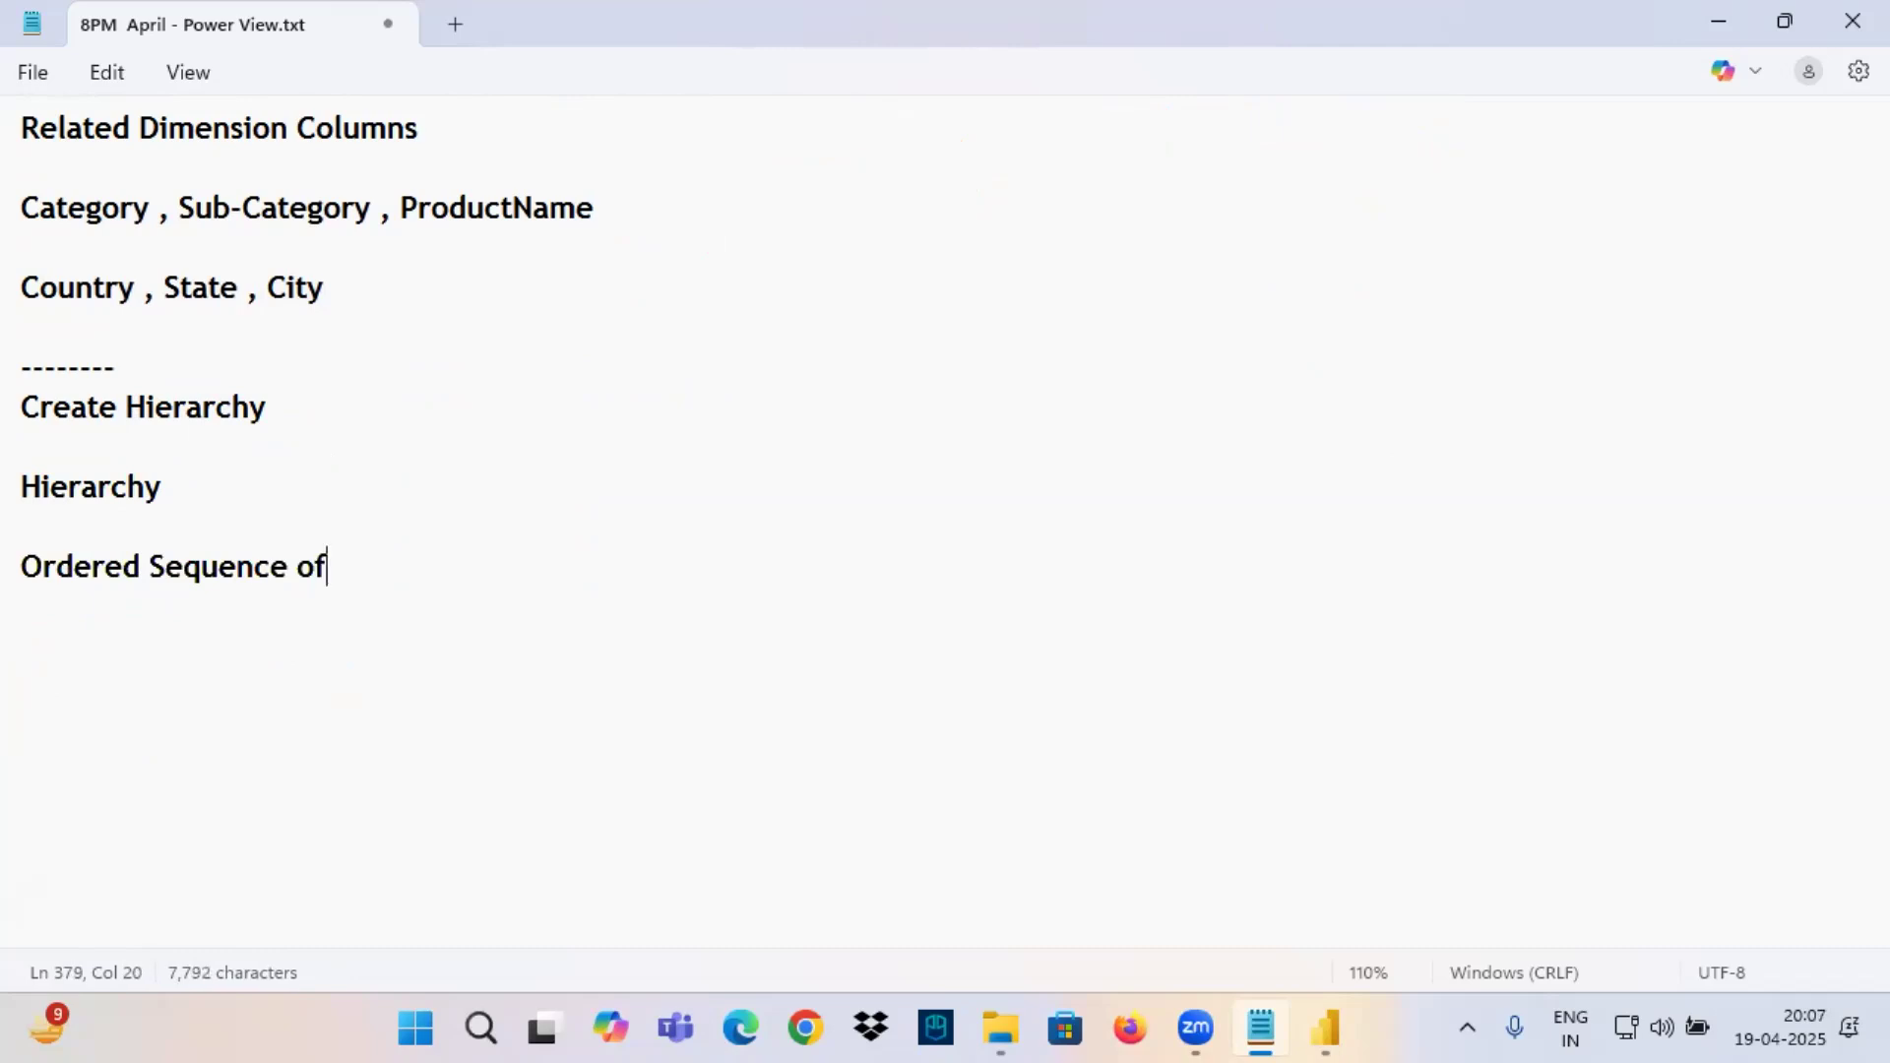
pyautogui.write(' Relate')
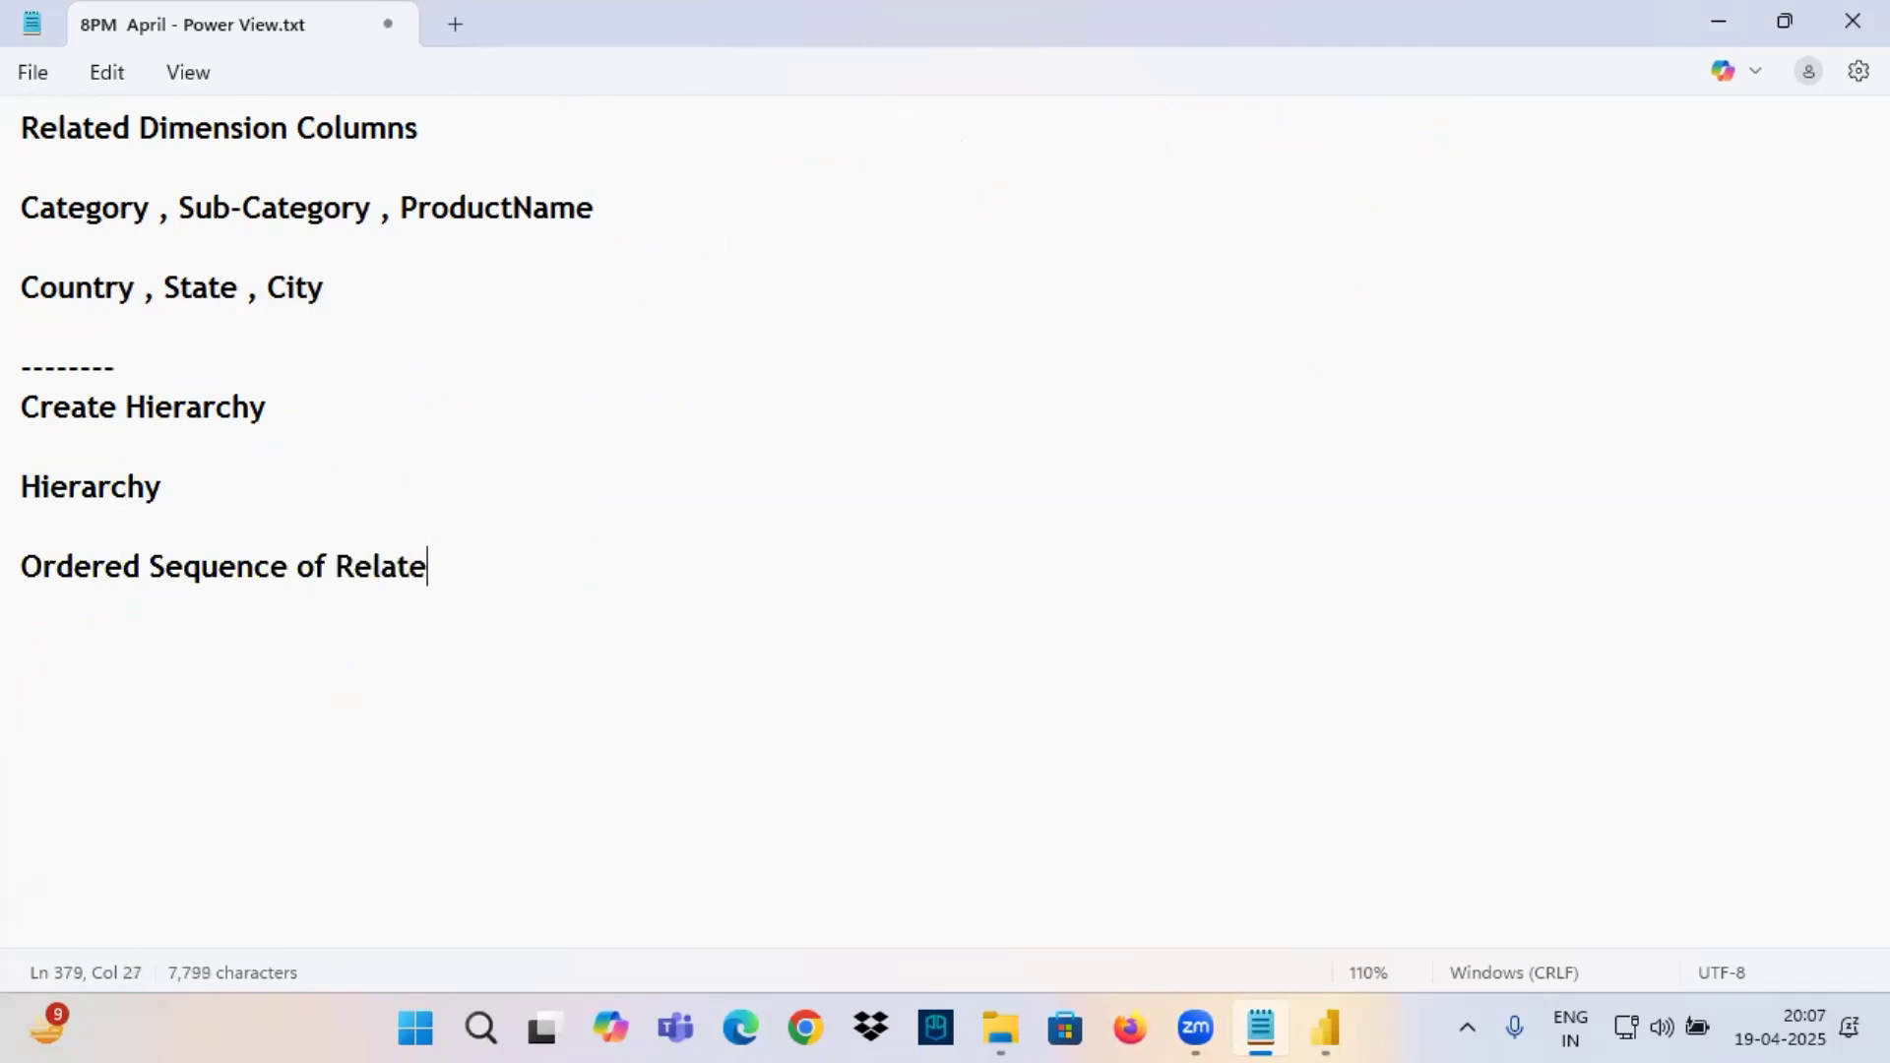
pyautogui.write('d Dimesnion')
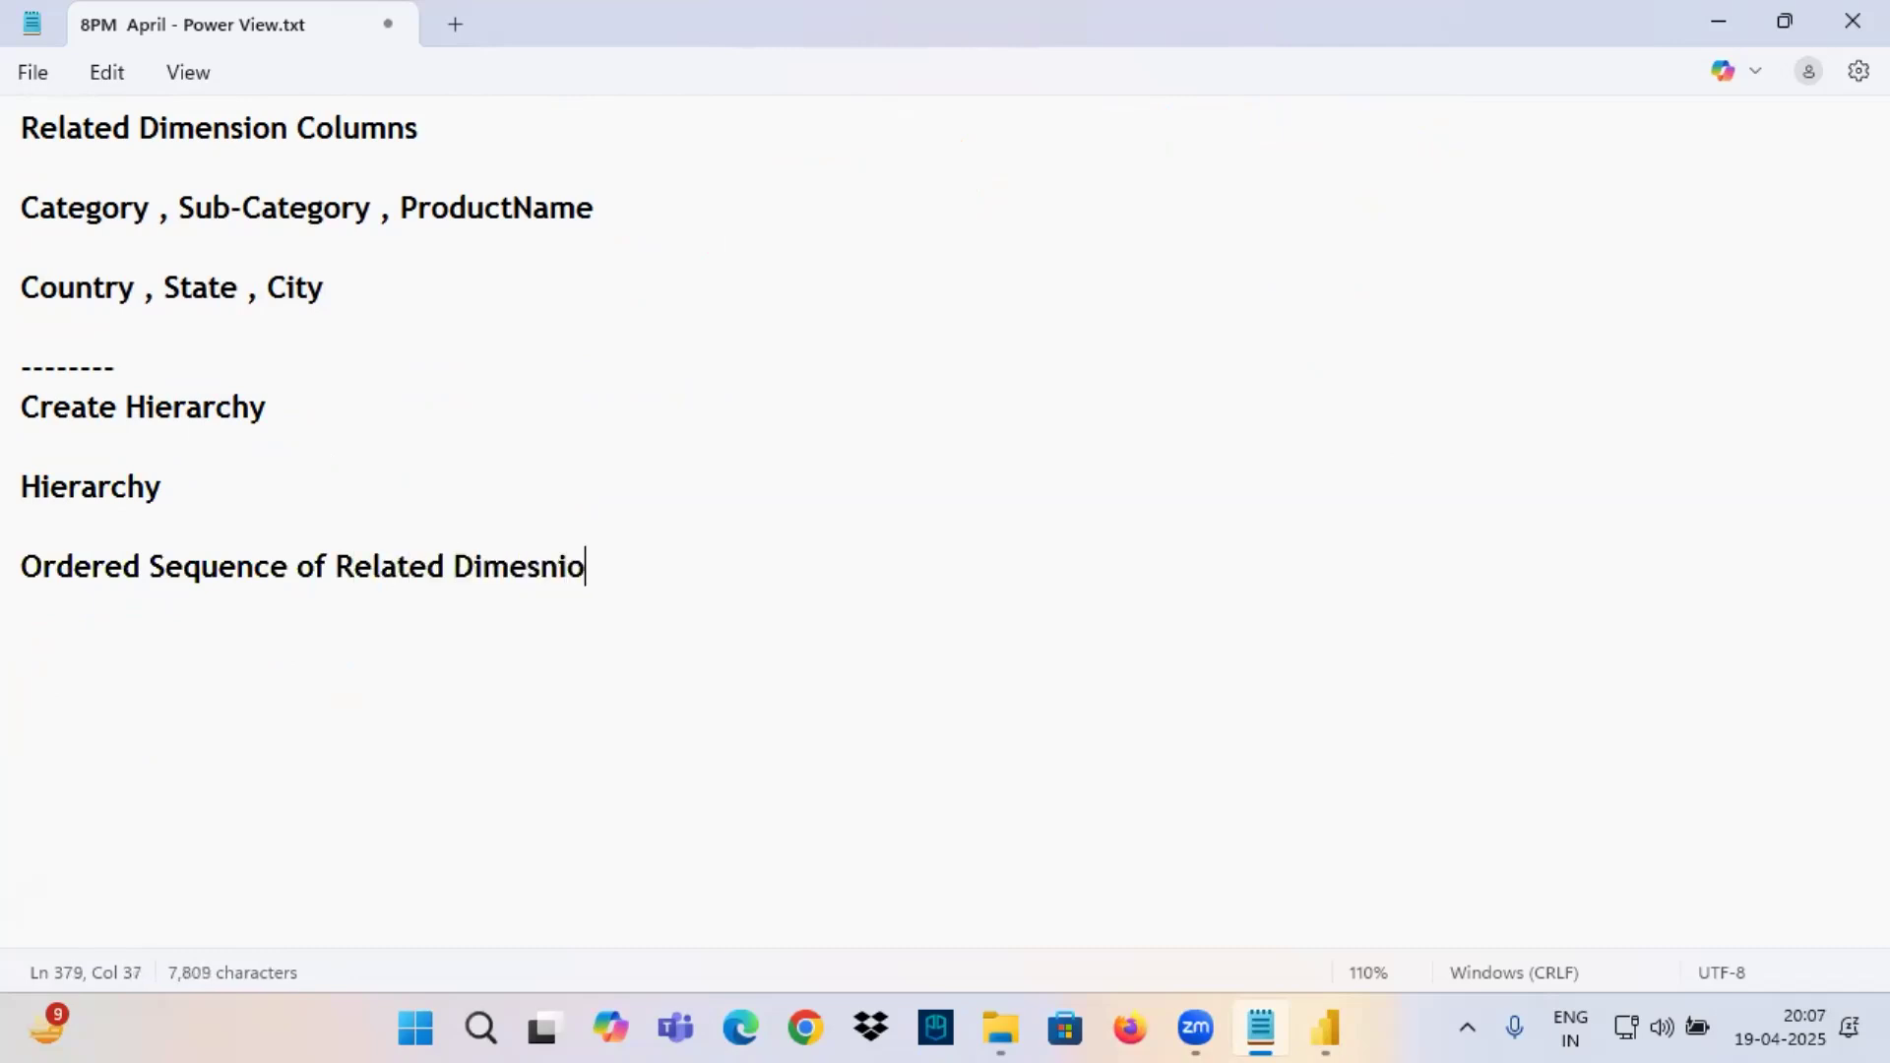
pyautogui.press('BackSpace')
pyautogui.press('BackSpace')
pyautogui.press('BackSpace')
pyautogui.press('BackSpace')
pyautogui.write('sion Columns')
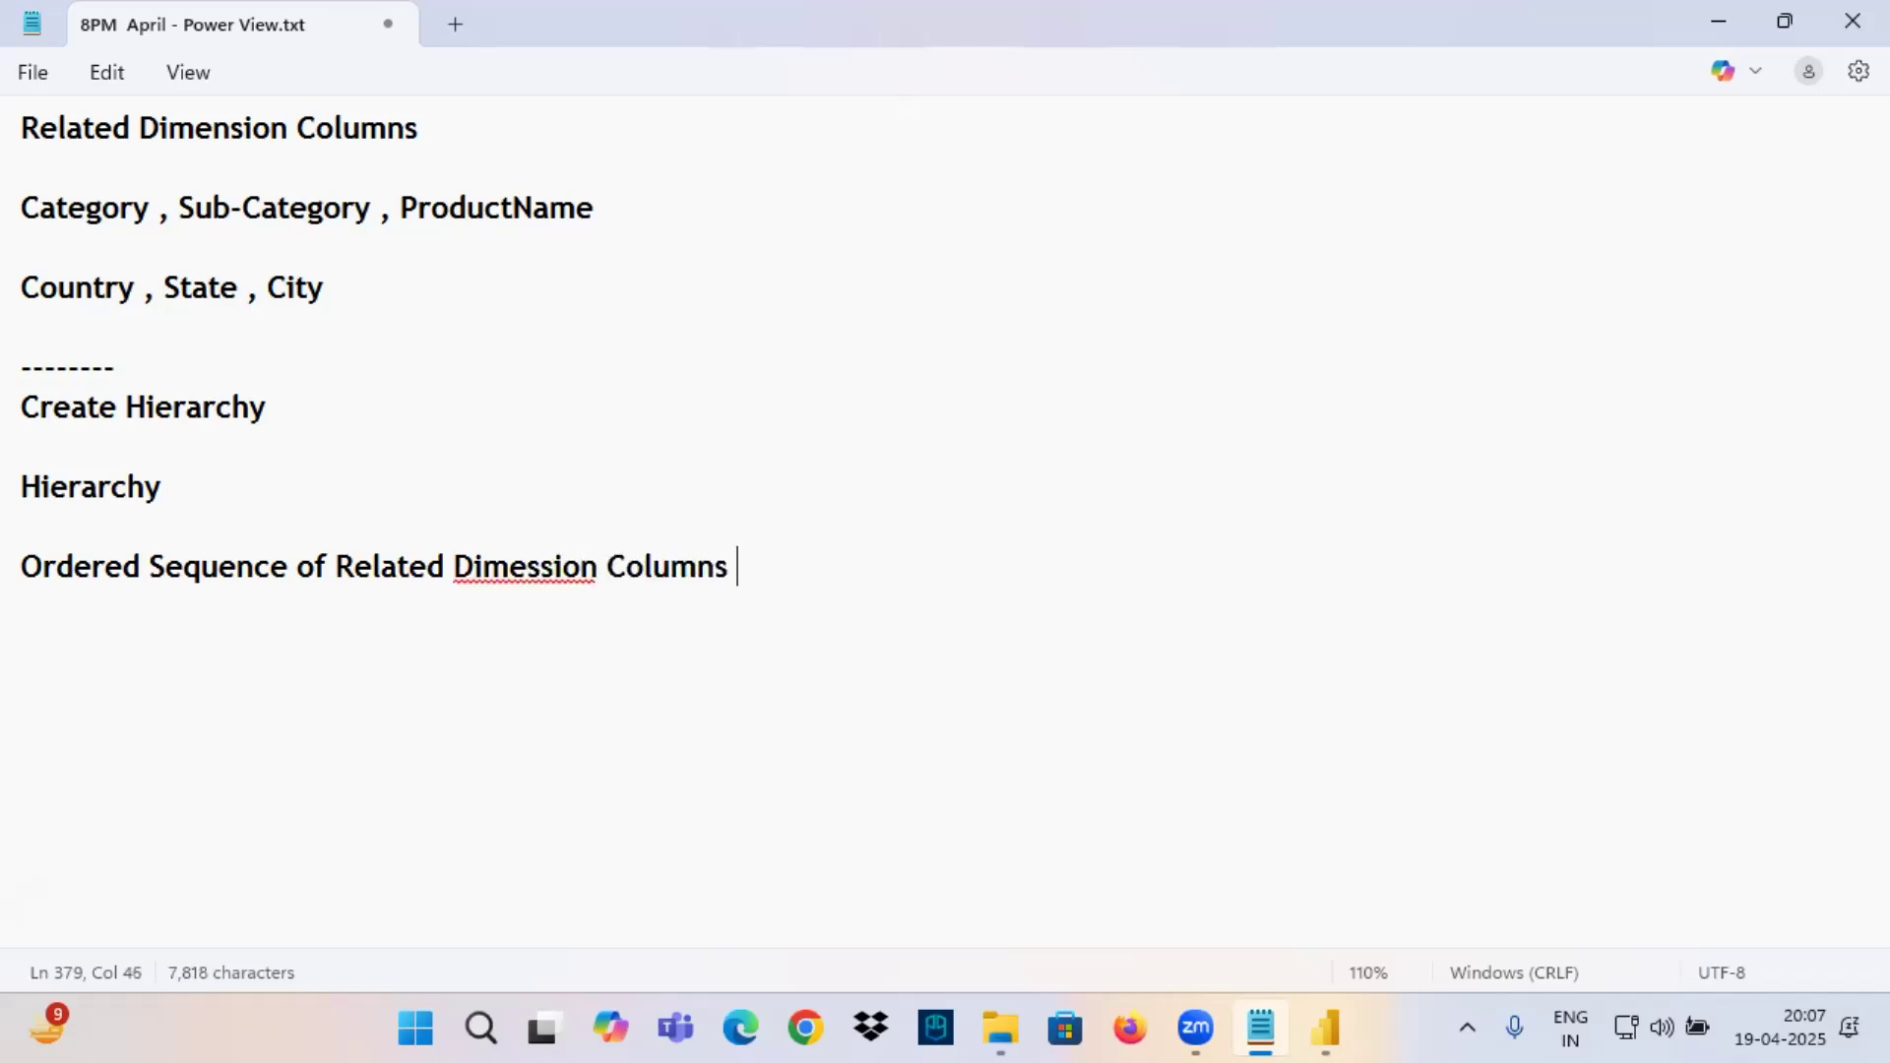
# Correct "Dimession" to "Dimension" in the definition line and complete the line with "we call as Hierarchy".
pyautogui.click(559, 567)
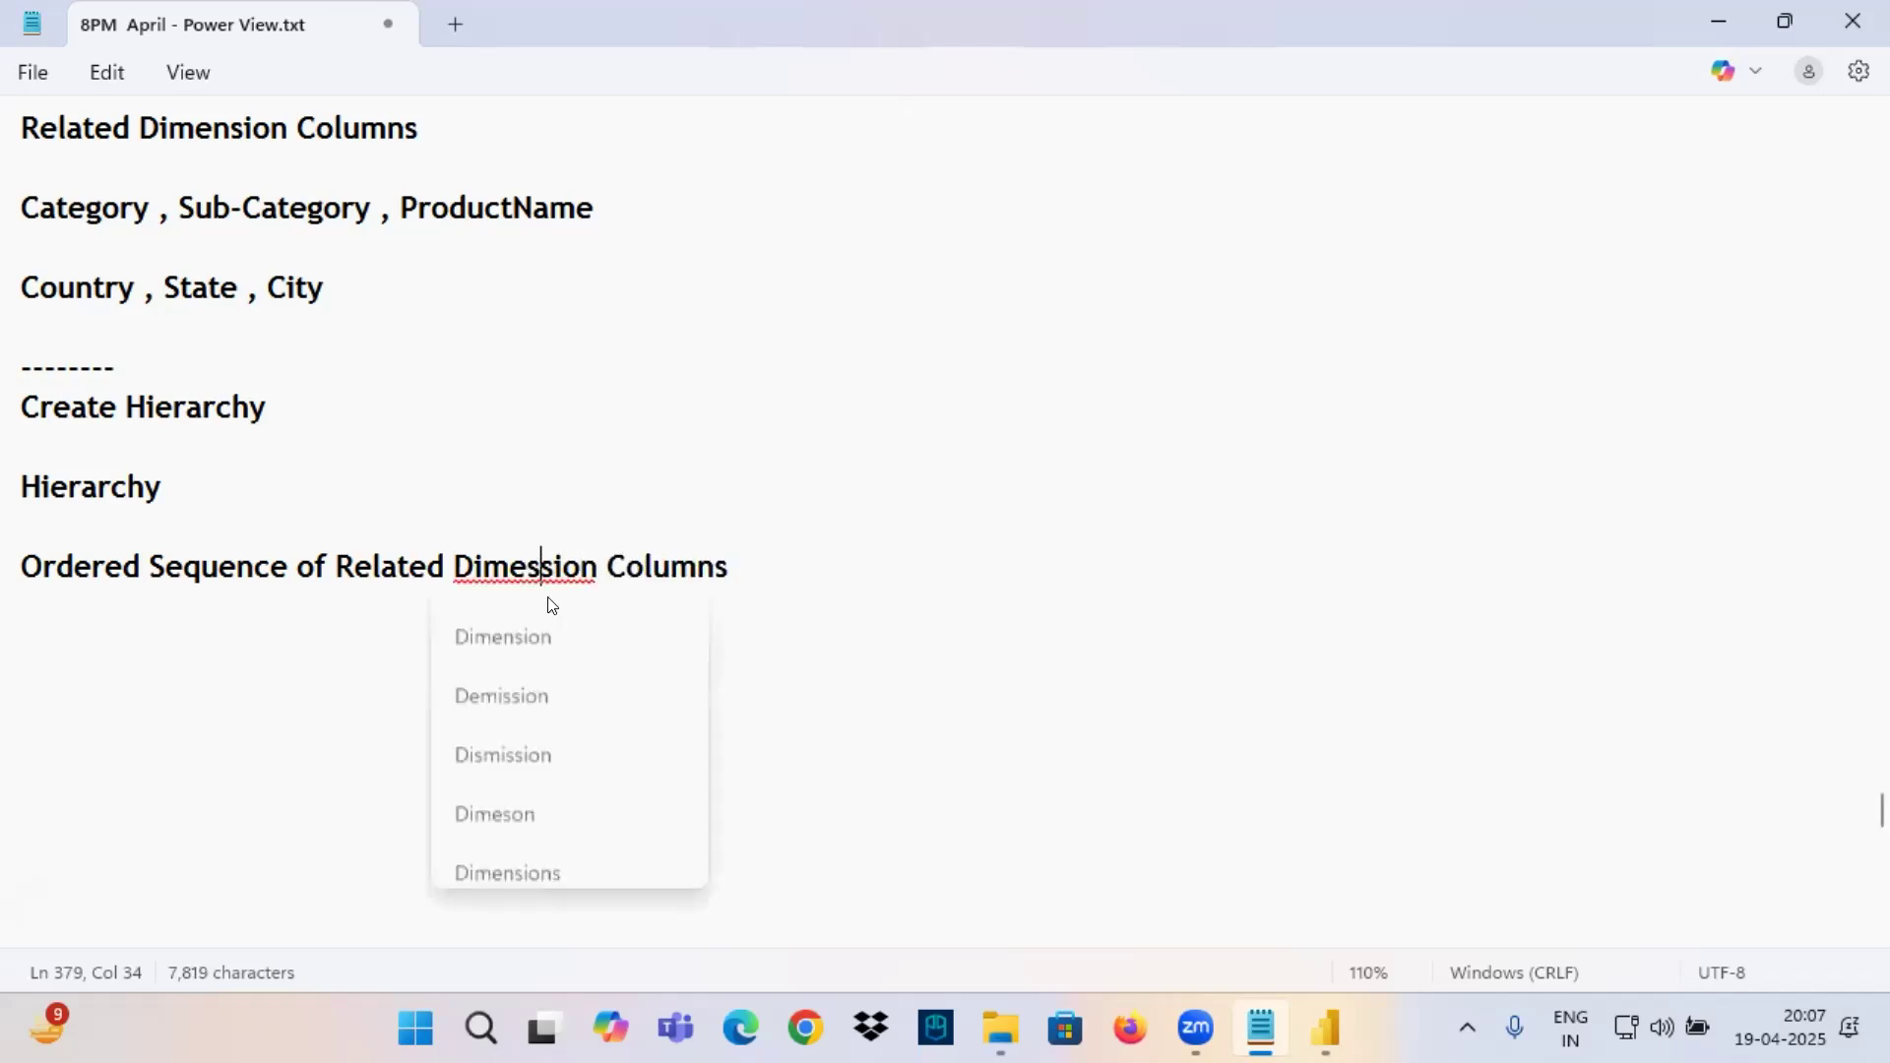
pyautogui.click(543, 625)
pyautogui.click(826, 559)
pyautogui.write('we call as ')
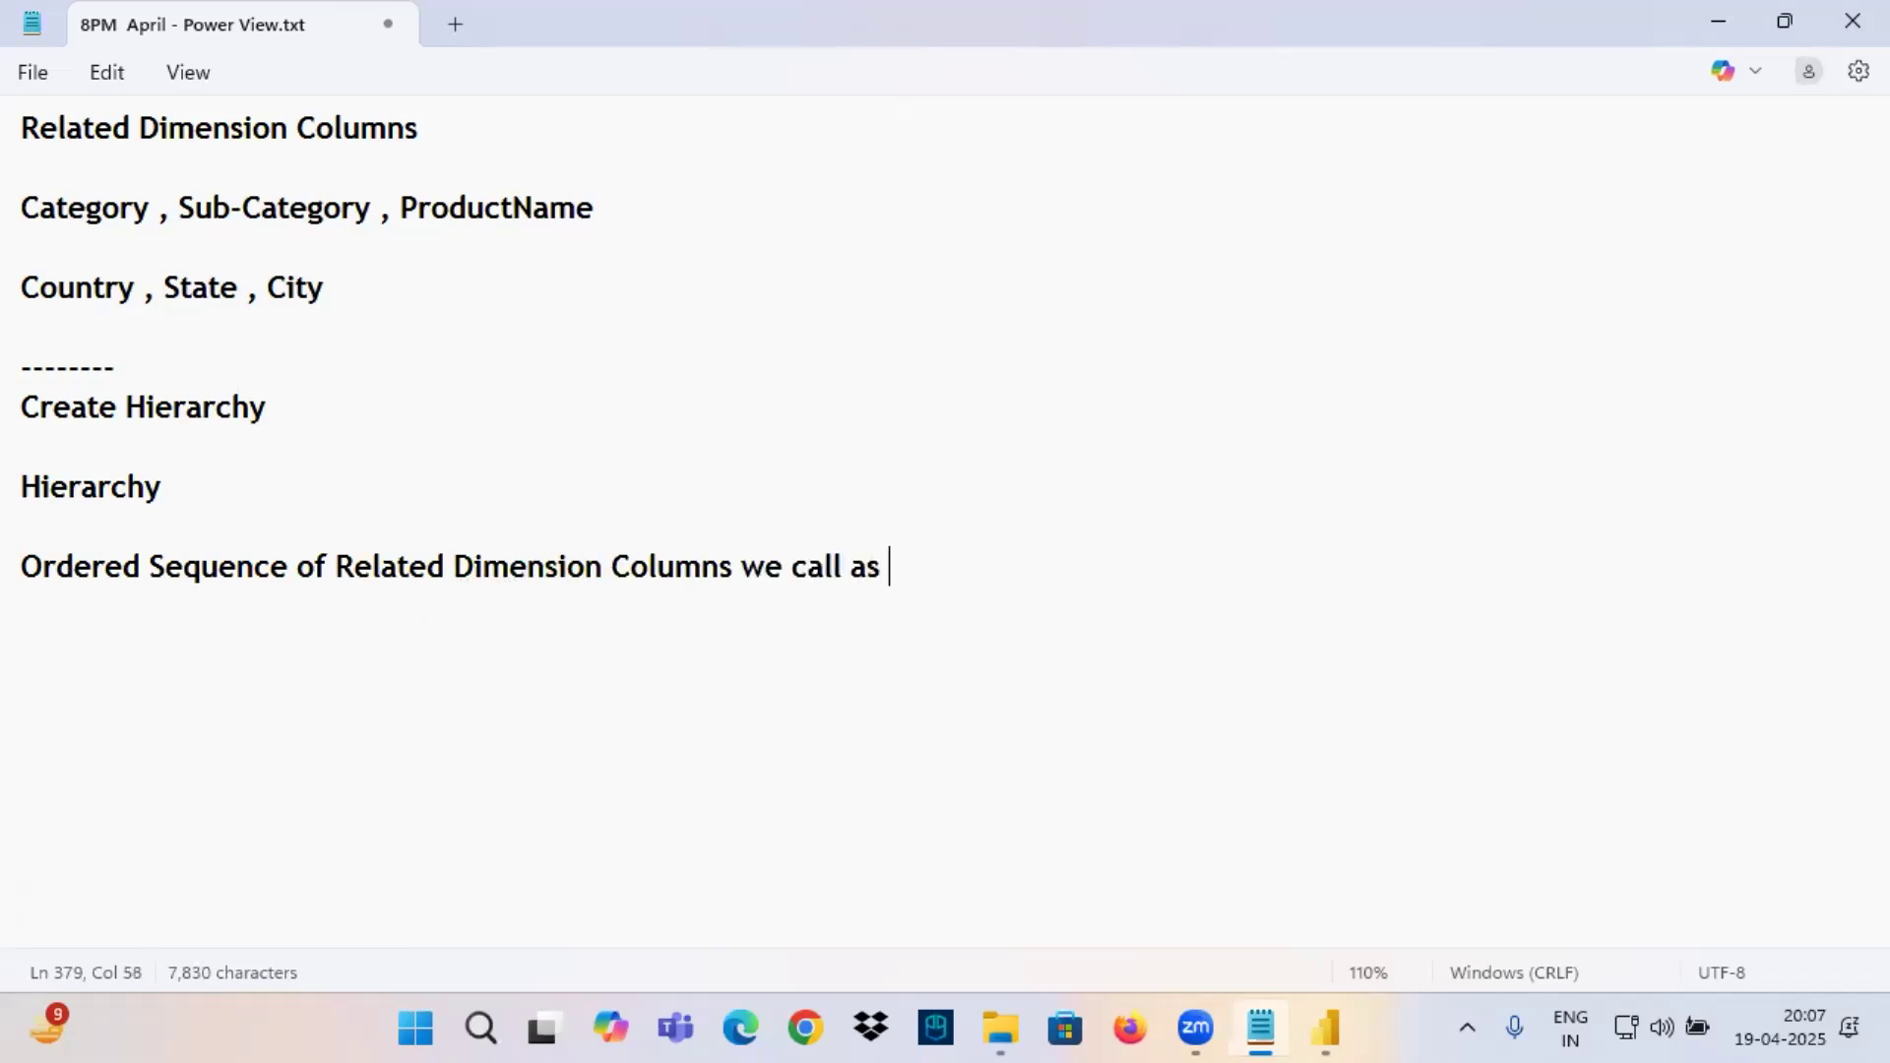
pyautogui.write('Hierarchy')
pyautogui.press('Return')
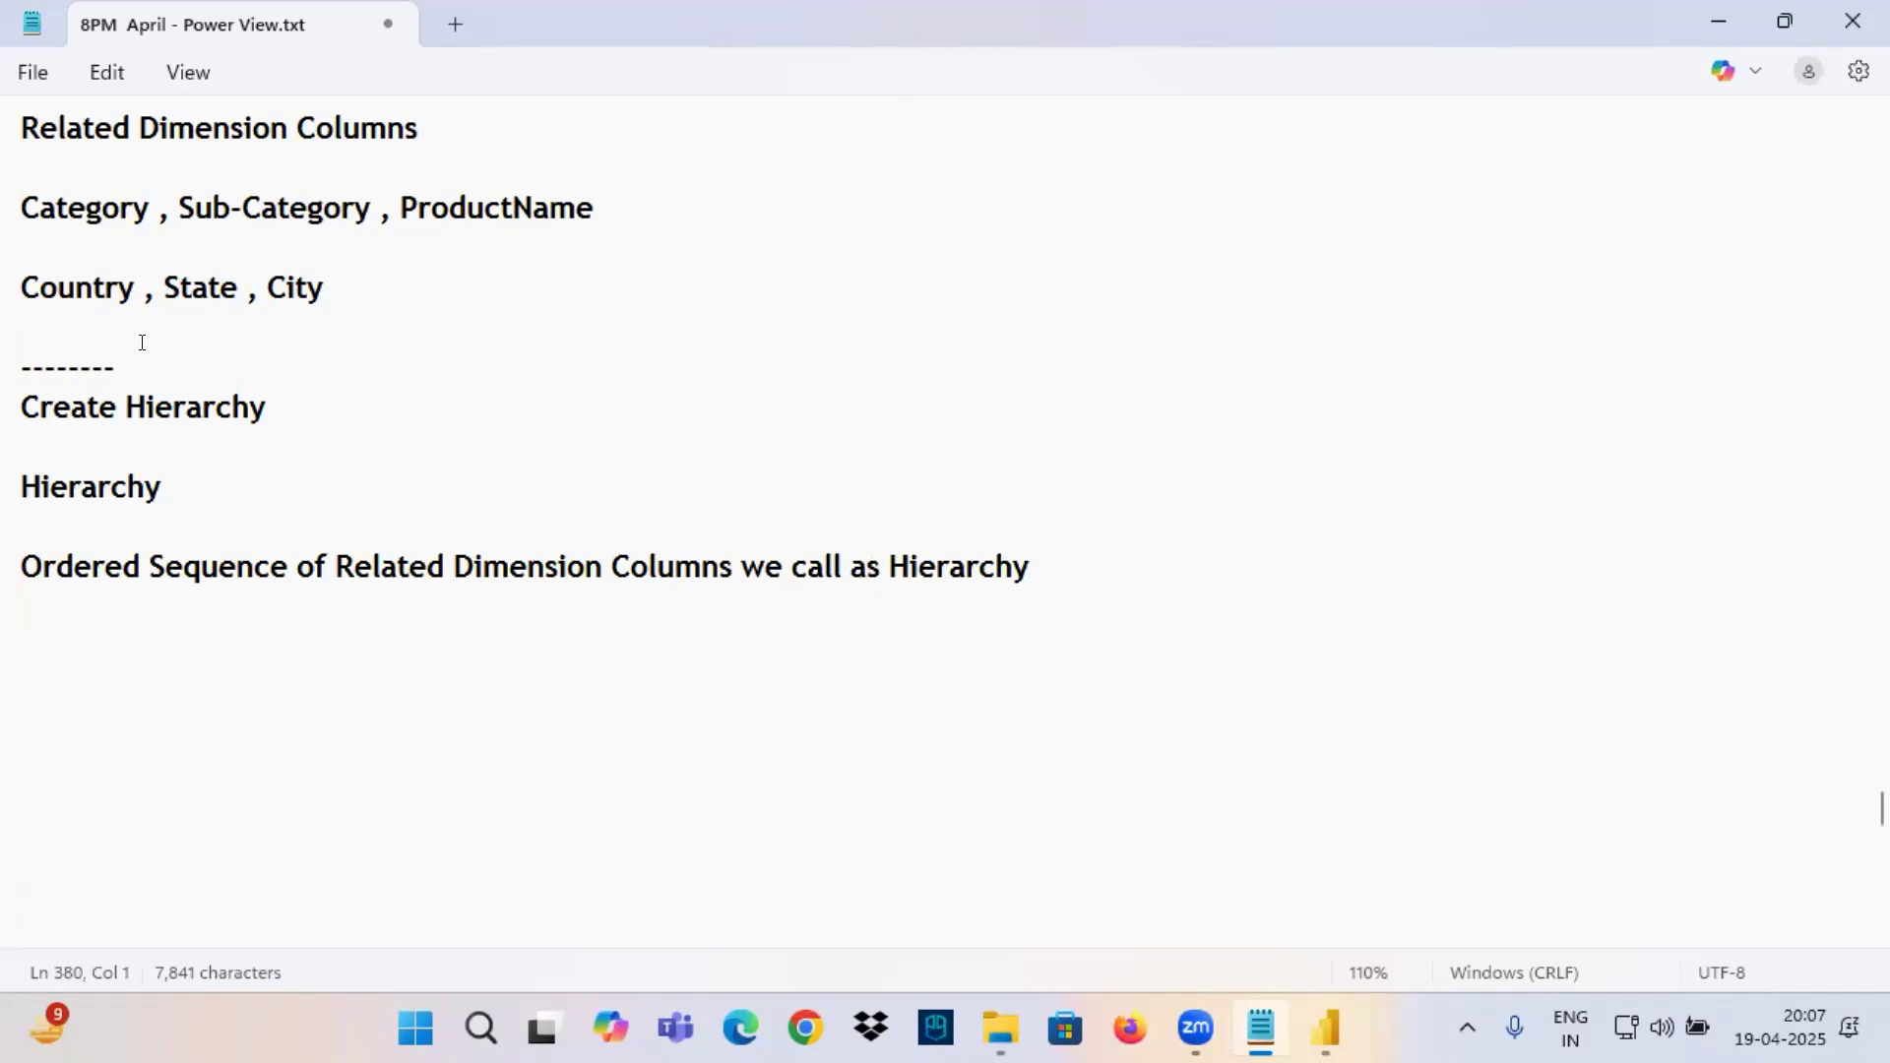
# Mark the Category, Sub-Category, ProductName line with red underlines and arrows, point to "Hierarchy", and underline the Create Hierarchy heading and the definition.
pyautogui.moveTo(223, 227); pyautogui.dragTo(590, 220)
pyautogui.moveTo(925, 463)
pyautogui.mouseDown()
pyautogui.moveTo(955, 544)
pyautogui.moveTo(971, 512)
pyautogui.mouseUp()
pyautogui.moveTo(64, 154); pyautogui.dragTo(82, 207)
pyautogui.moveTo(102, 166); pyautogui.dragTo(92, 215)
pyautogui.moveTo(93, 207); pyautogui.dragTo(202, 218)
pyautogui.moveTo(214, 153)
pyautogui.mouseDown()
pyautogui.moveTo(202, 217)
pyautogui.moveTo(407, 203)
pyautogui.mouseUp()
pyautogui.moveTo(415, 123); pyautogui.dragTo(405, 201)
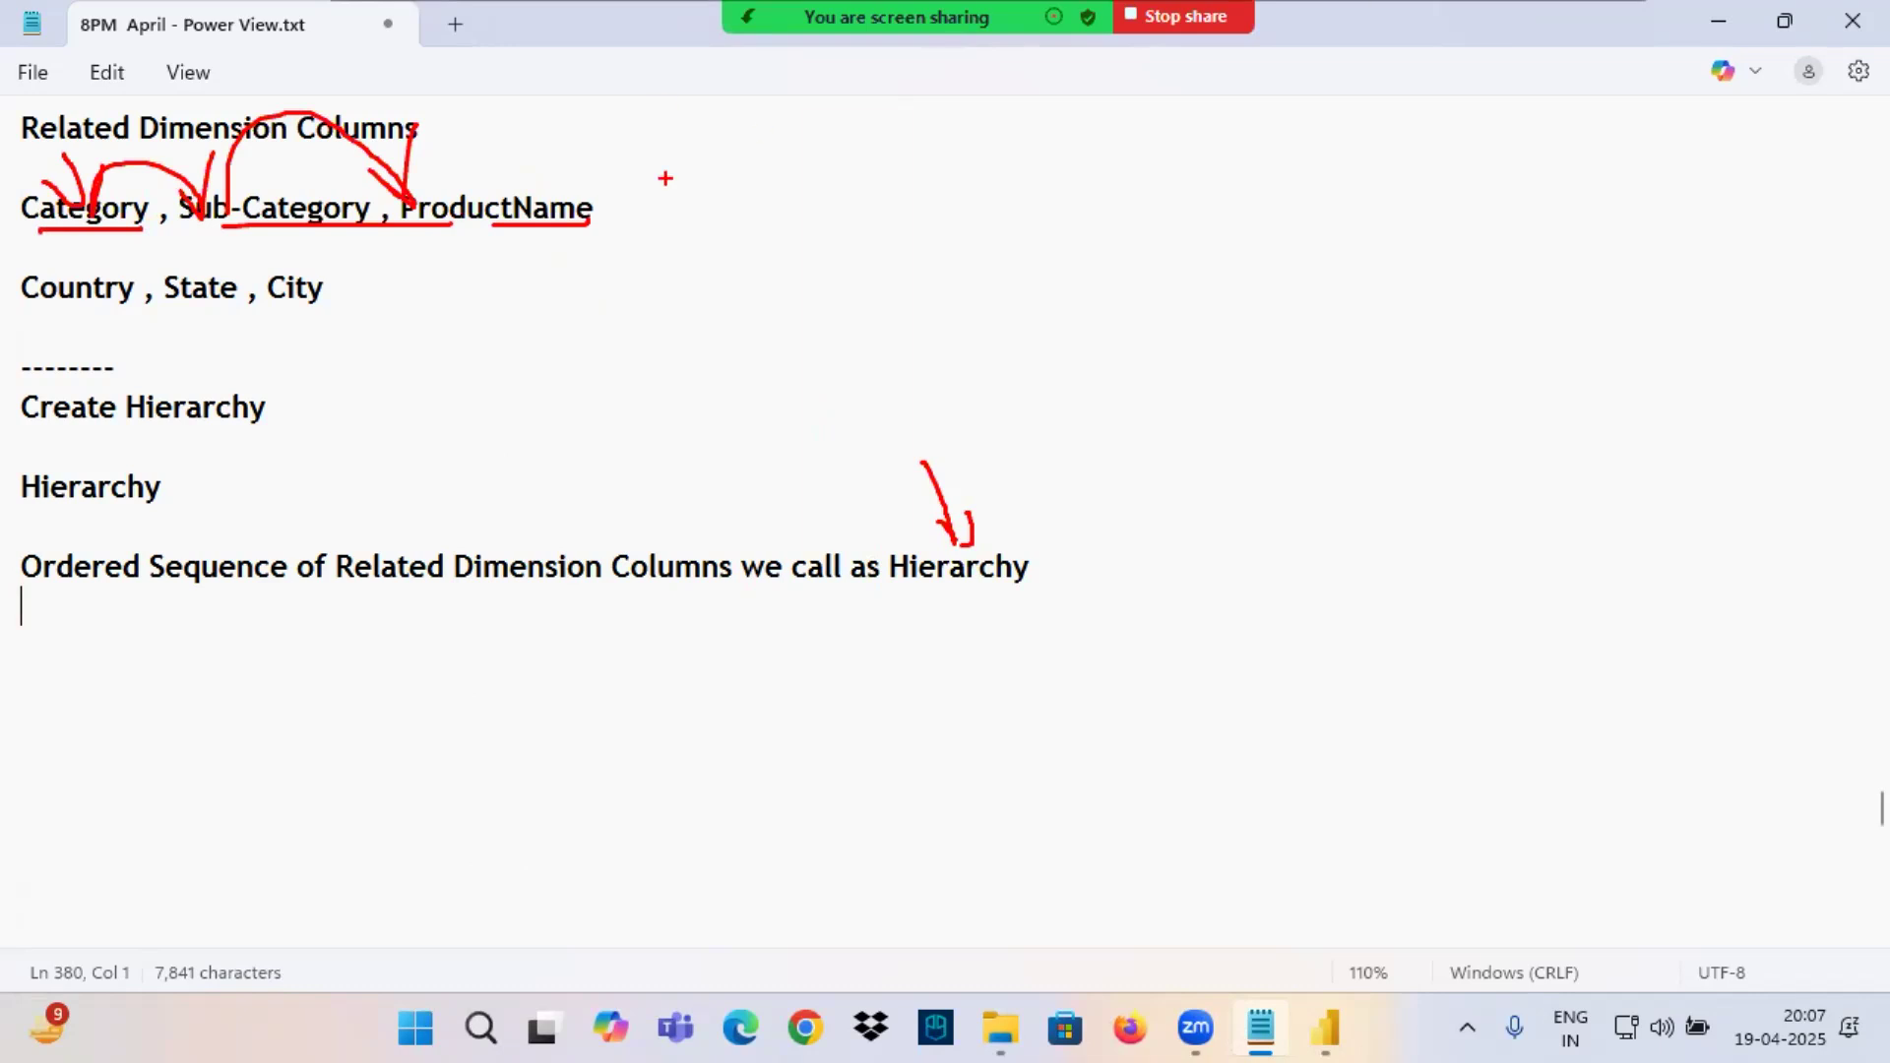
pyautogui.moveTo(40, 430); pyautogui.dragTo(335, 423)
pyautogui.moveTo(129, 585); pyautogui.dragTo(1264, 649)
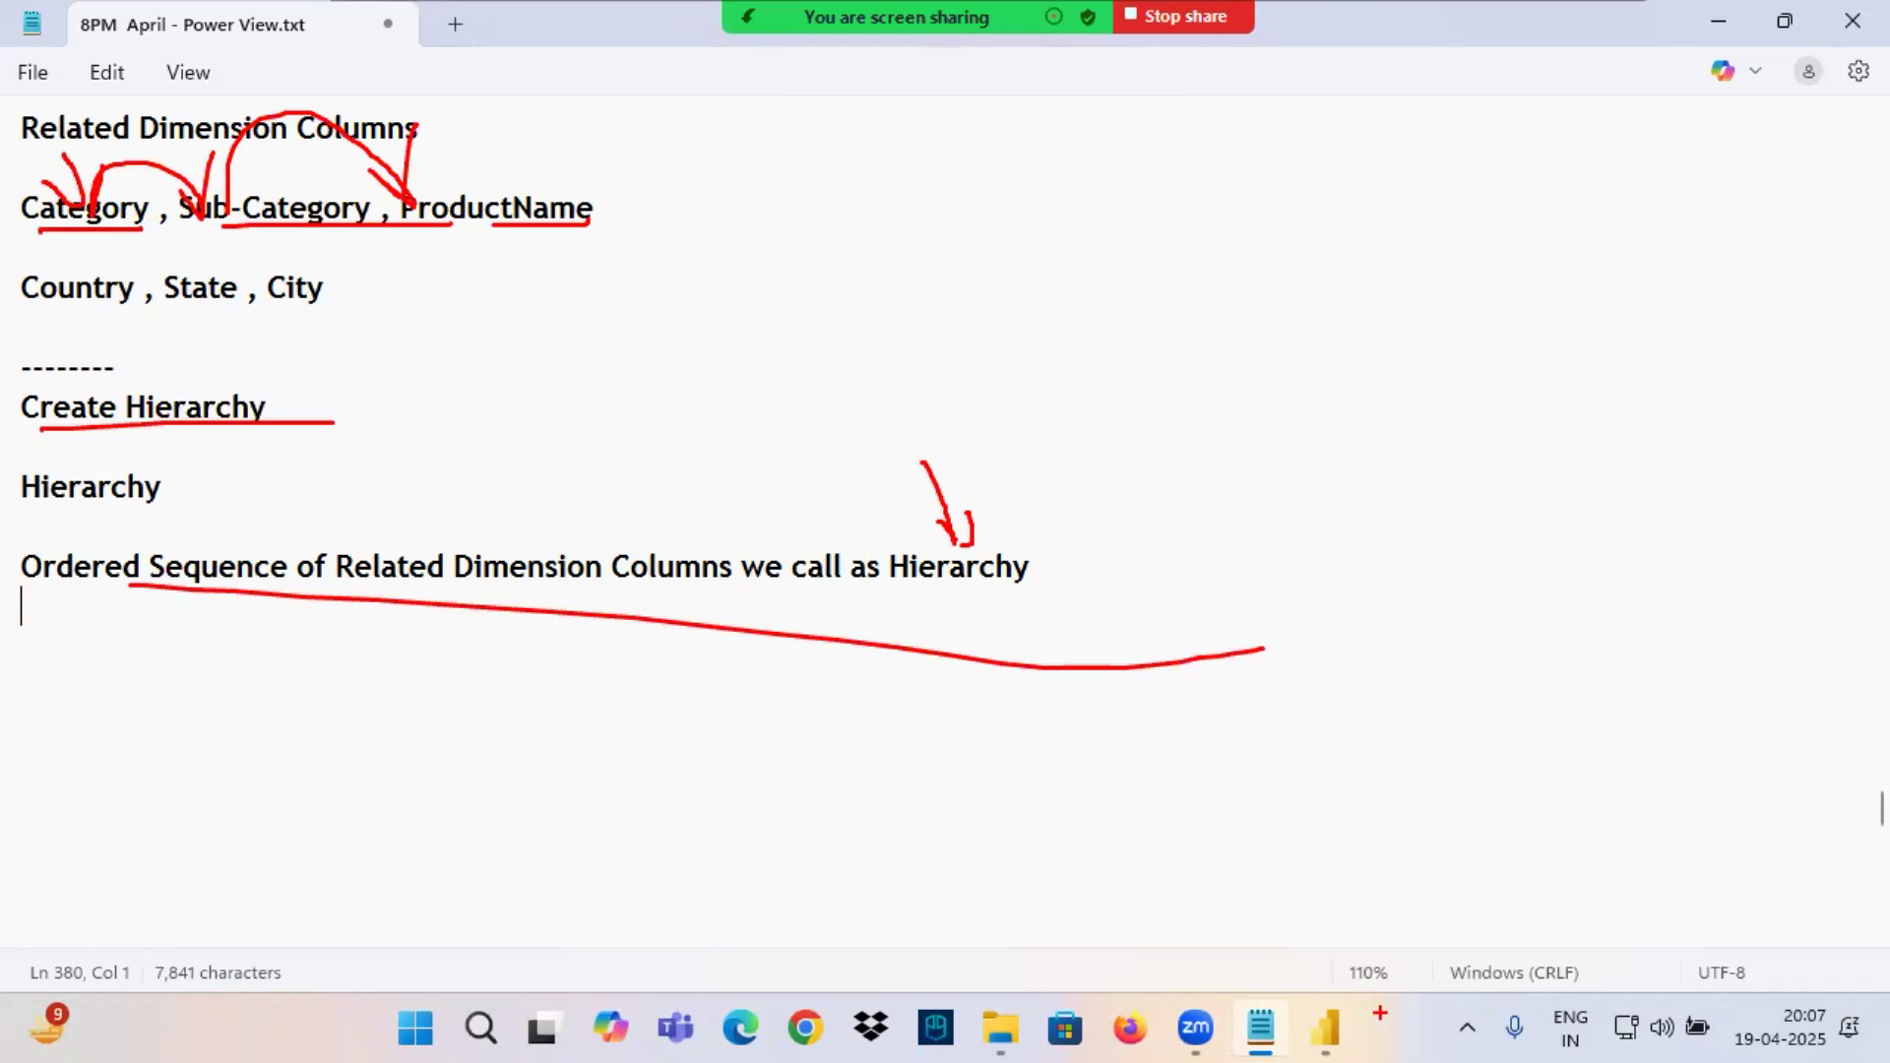
# Switch to Power BI Desktop and show the model view with the Orders table.
pyautogui.click(1326, 1029)
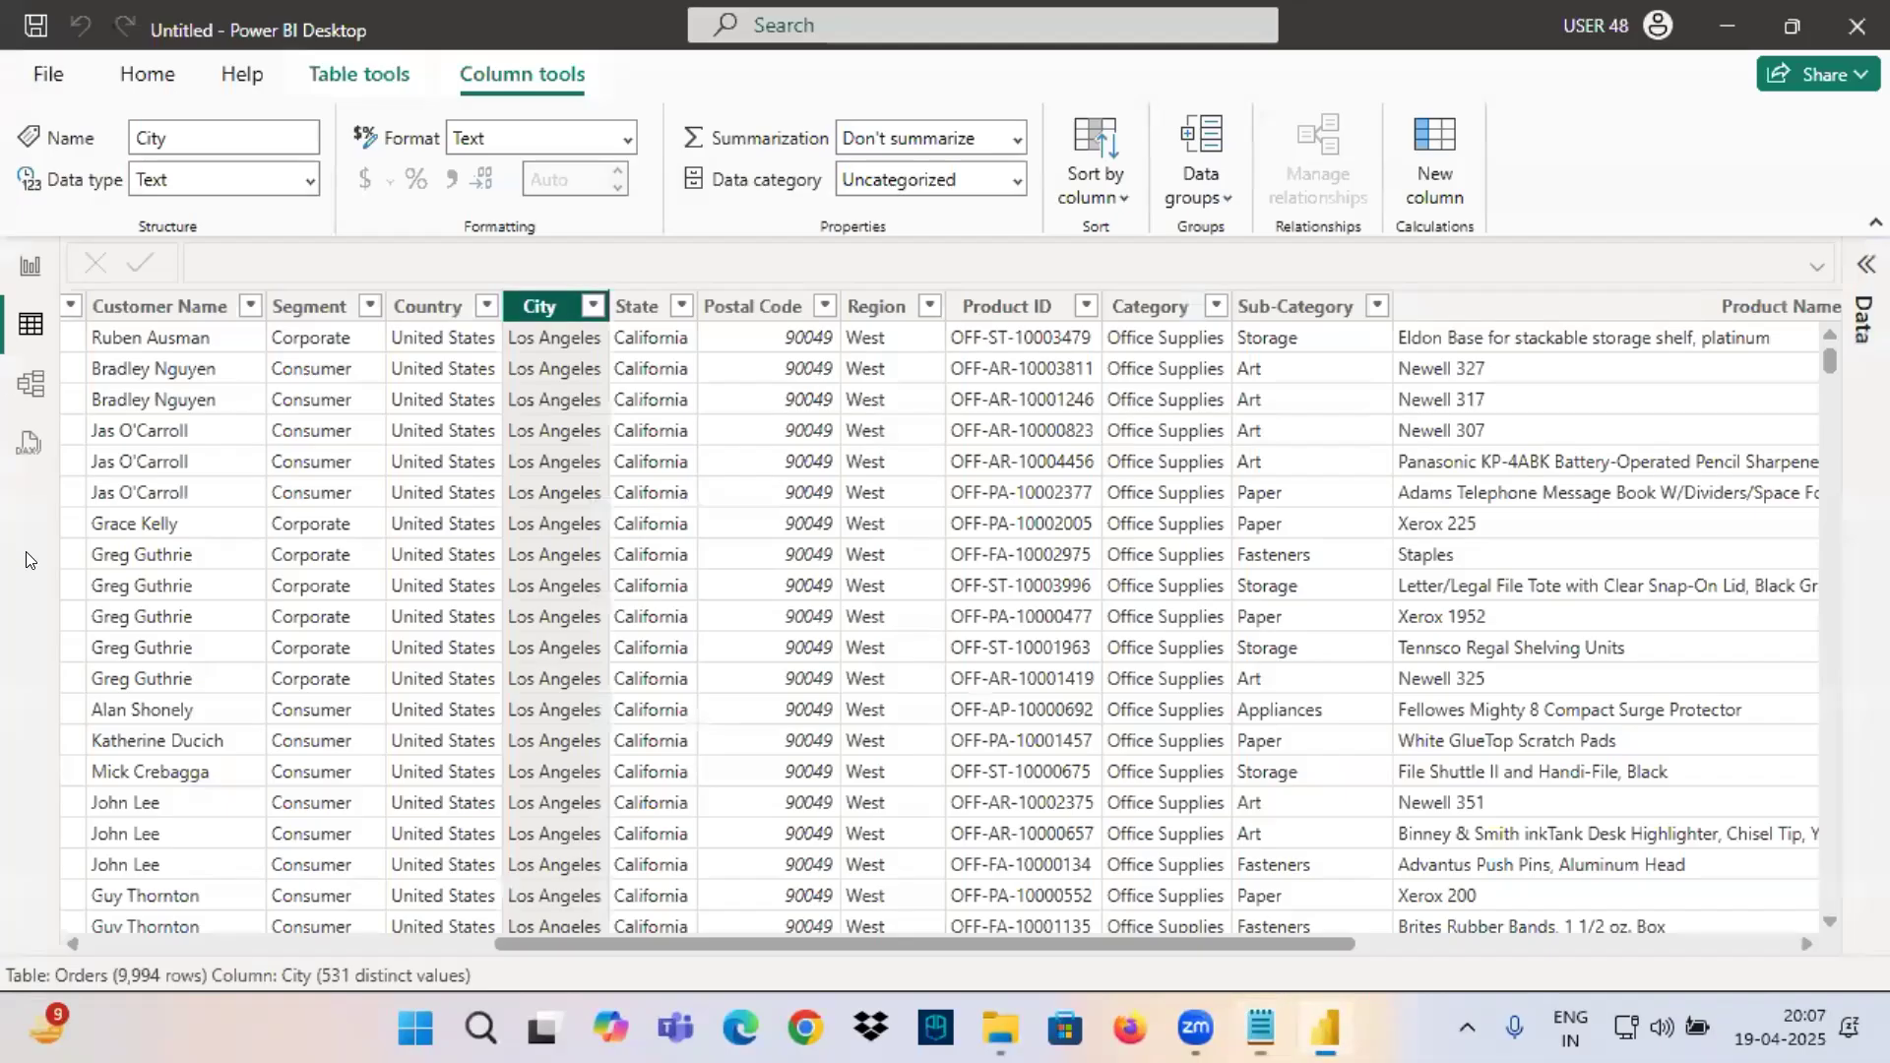
pyautogui.click(14, 387)
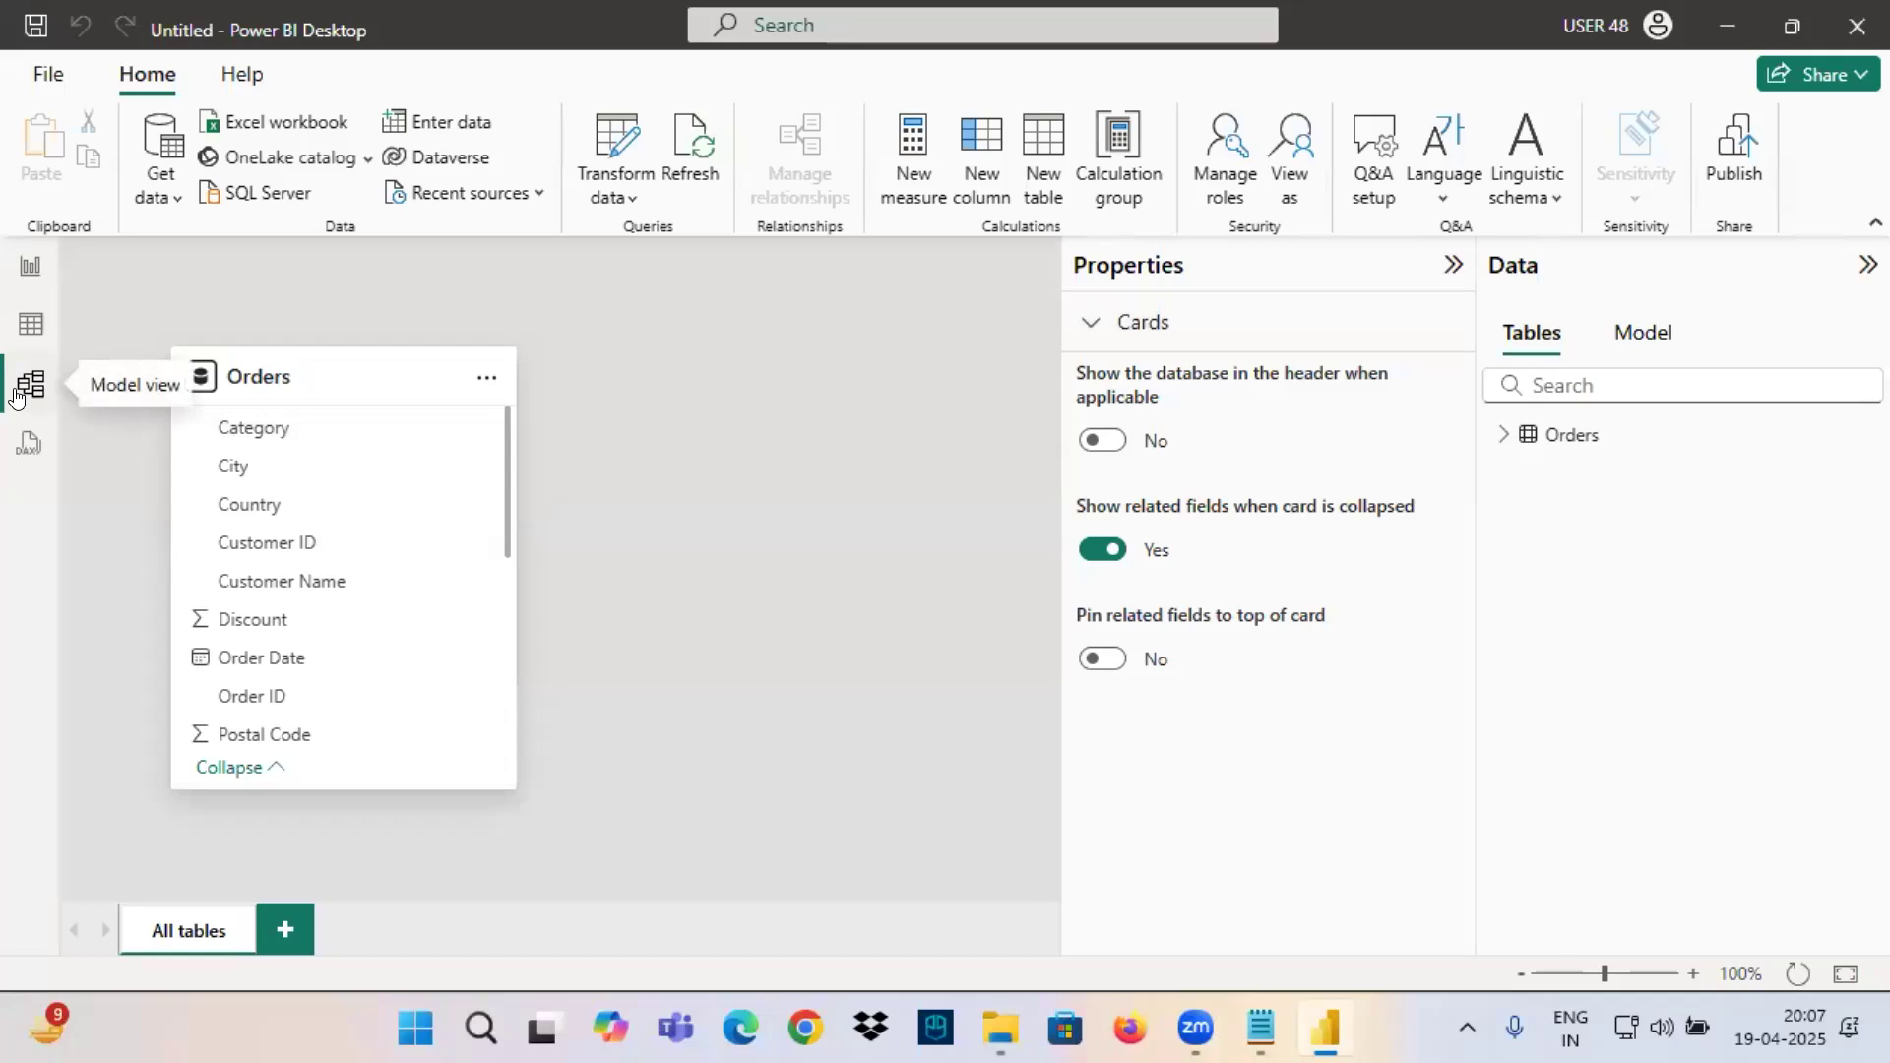
# Return to the Notepad notes and label the Category, Sub-Category, ProductName line with "- Product Hierarchy".
pyautogui.click(1246, 1016)
pyautogui.scroll(1, 197, 404)
pyautogui.click(40, 327)
pyautogui.moveTo(39, 327); pyautogui.dragTo(628, 351)
pyautogui.click(646, 329)
pyautogui.press('Tab')
pyautogui.press('Tab')
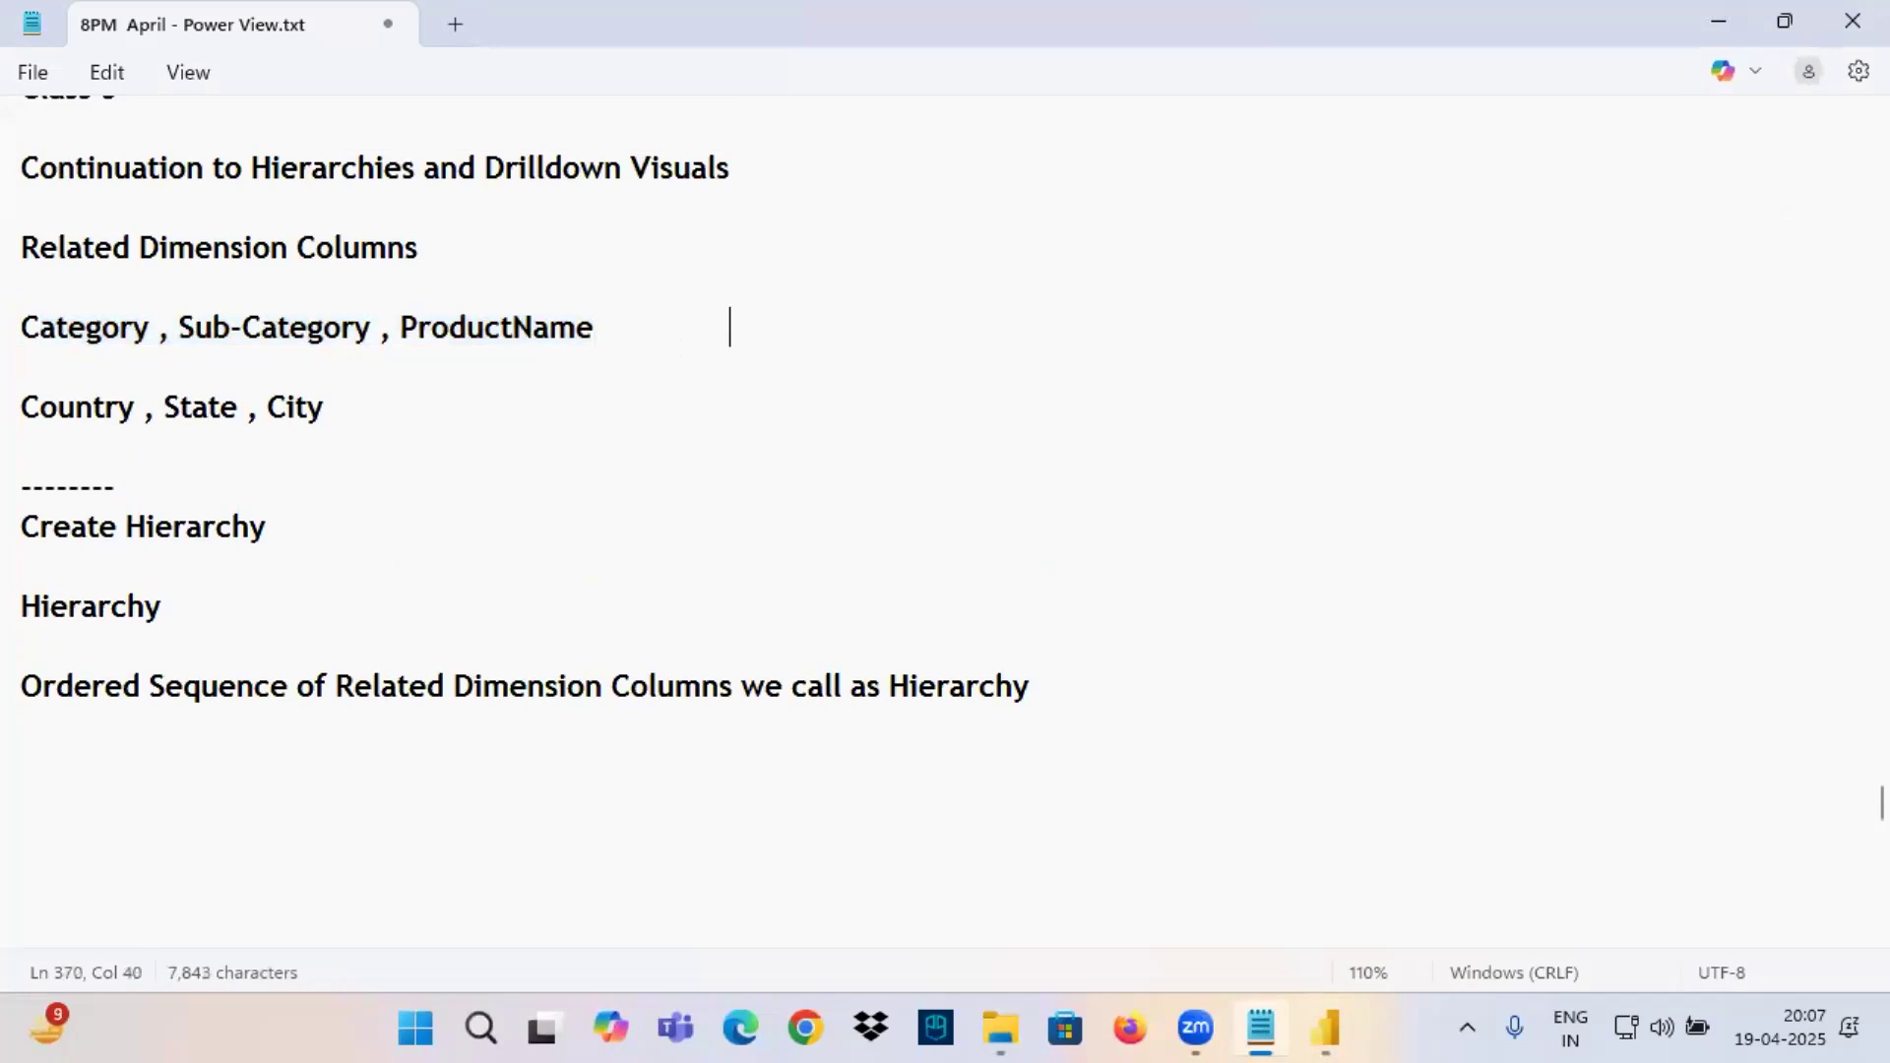
pyautogui.write('- productH')
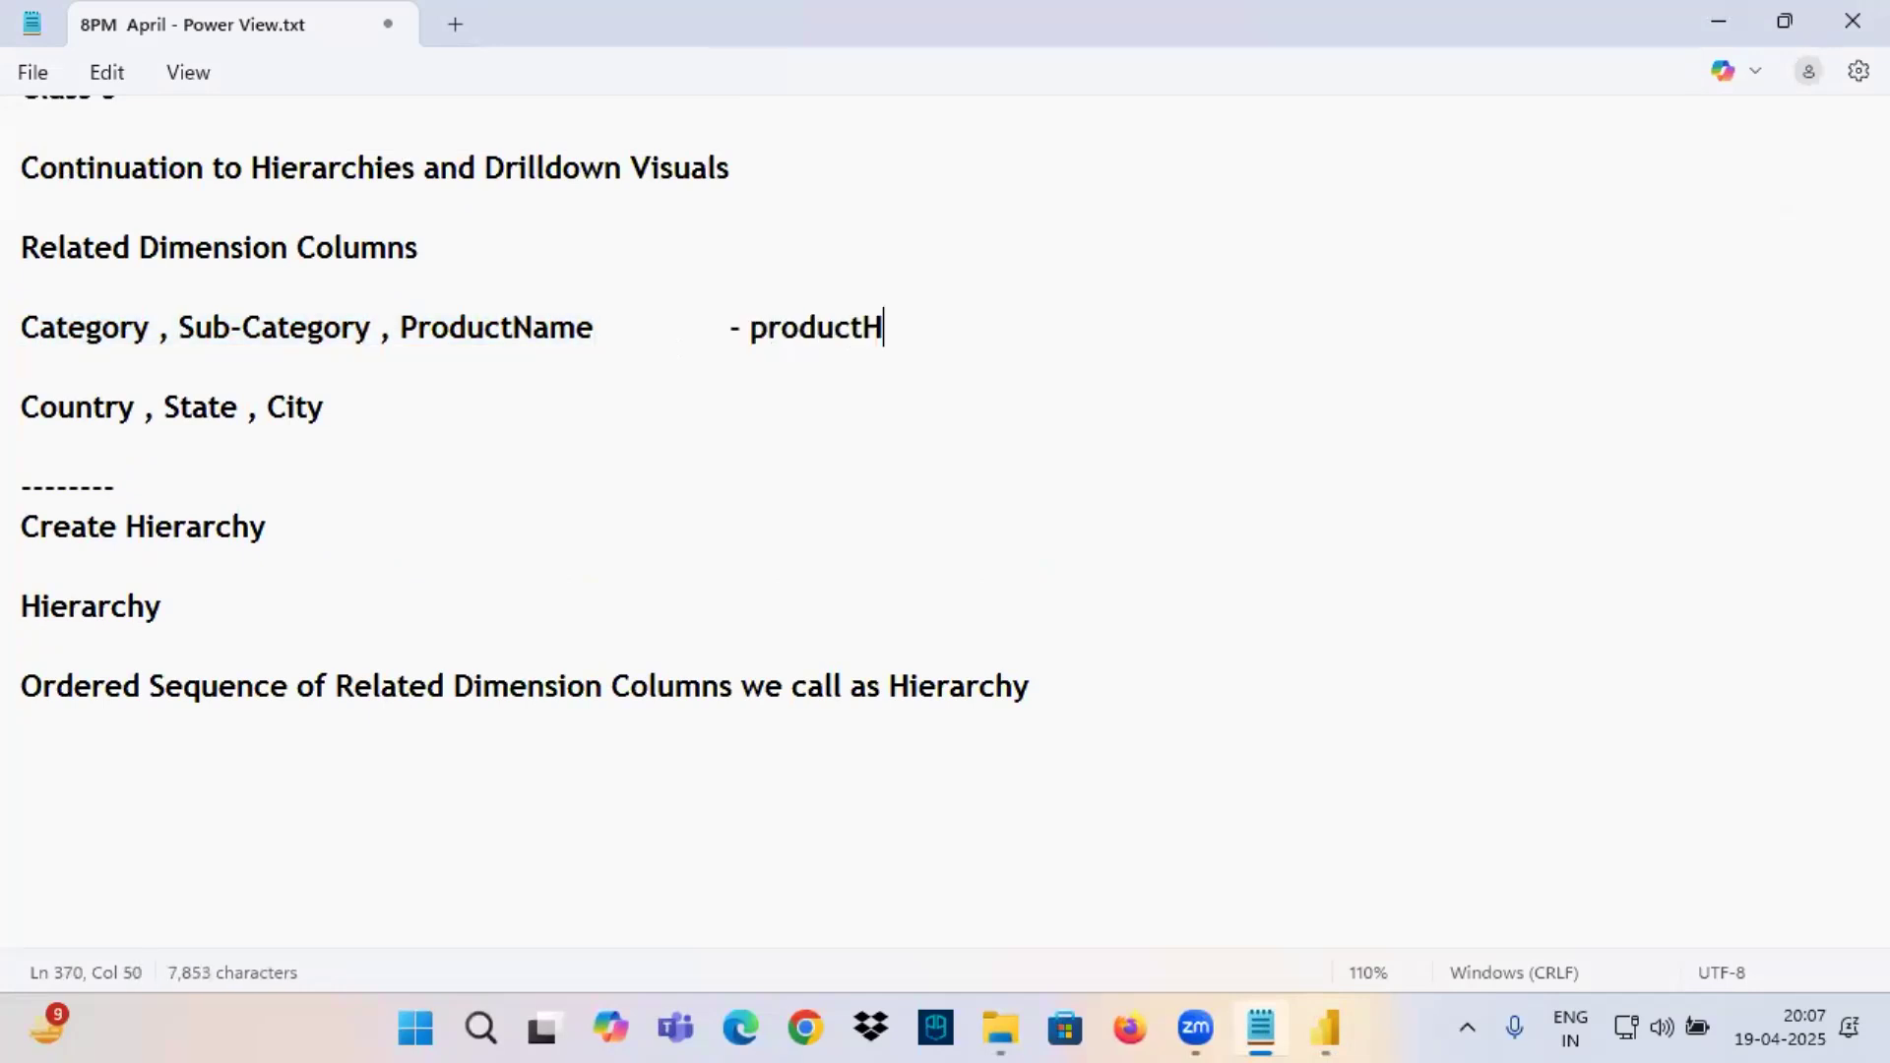
pyautogui.press('BackSpace')
pyautogui.write('Hierarchy')
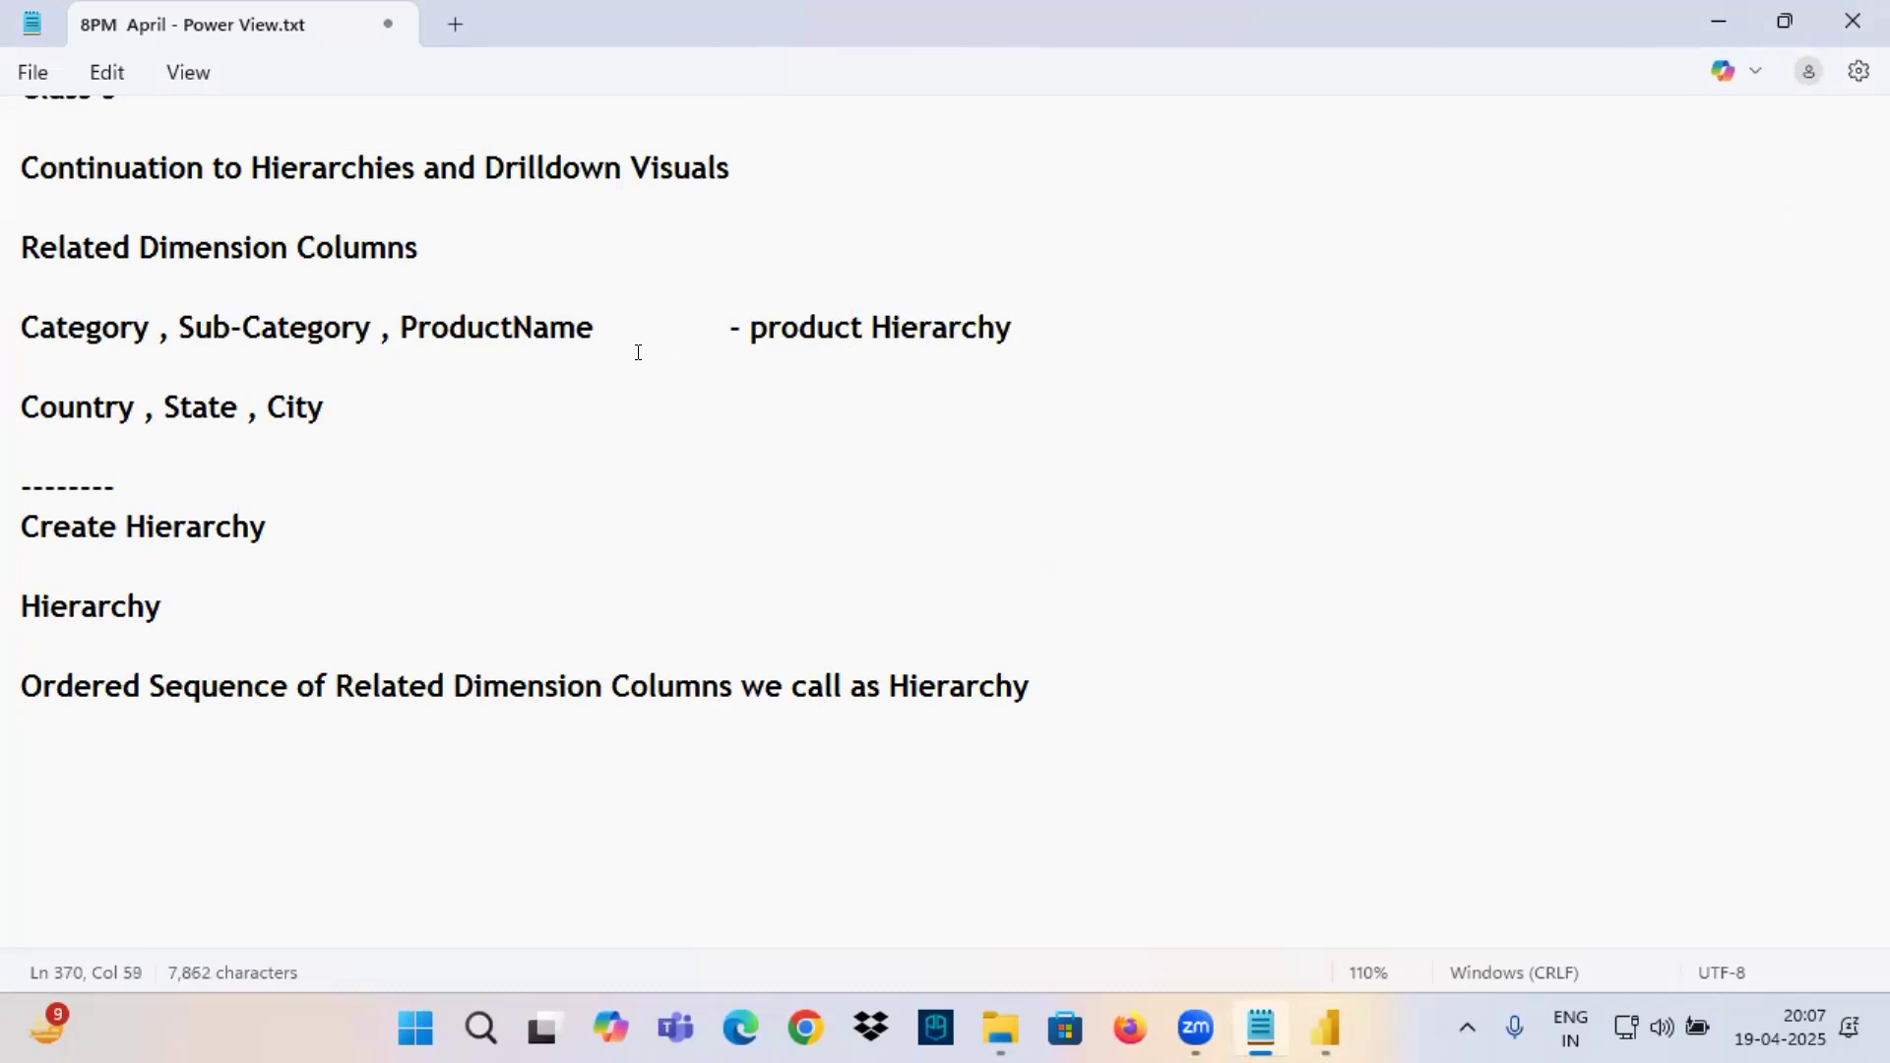
pyautogui.click(756, 328)
pyautogui.press('BackSpace')
pyautogui.write('P')
# Label the Country, State, City line with "- Geography Hierarchy", aligned under the product label, and add a blank line below it.
pyautogui.press('Down')
pyautogui.press('Down')
pyautogui.press('Tab')
pyautogui.press('Tab')
pyautogui.press('Tab')
pyautogui.press('Tab')
pyautogui.press('Tab')
pyautogui.press('Tab')
pyautogui.write('- geography ')
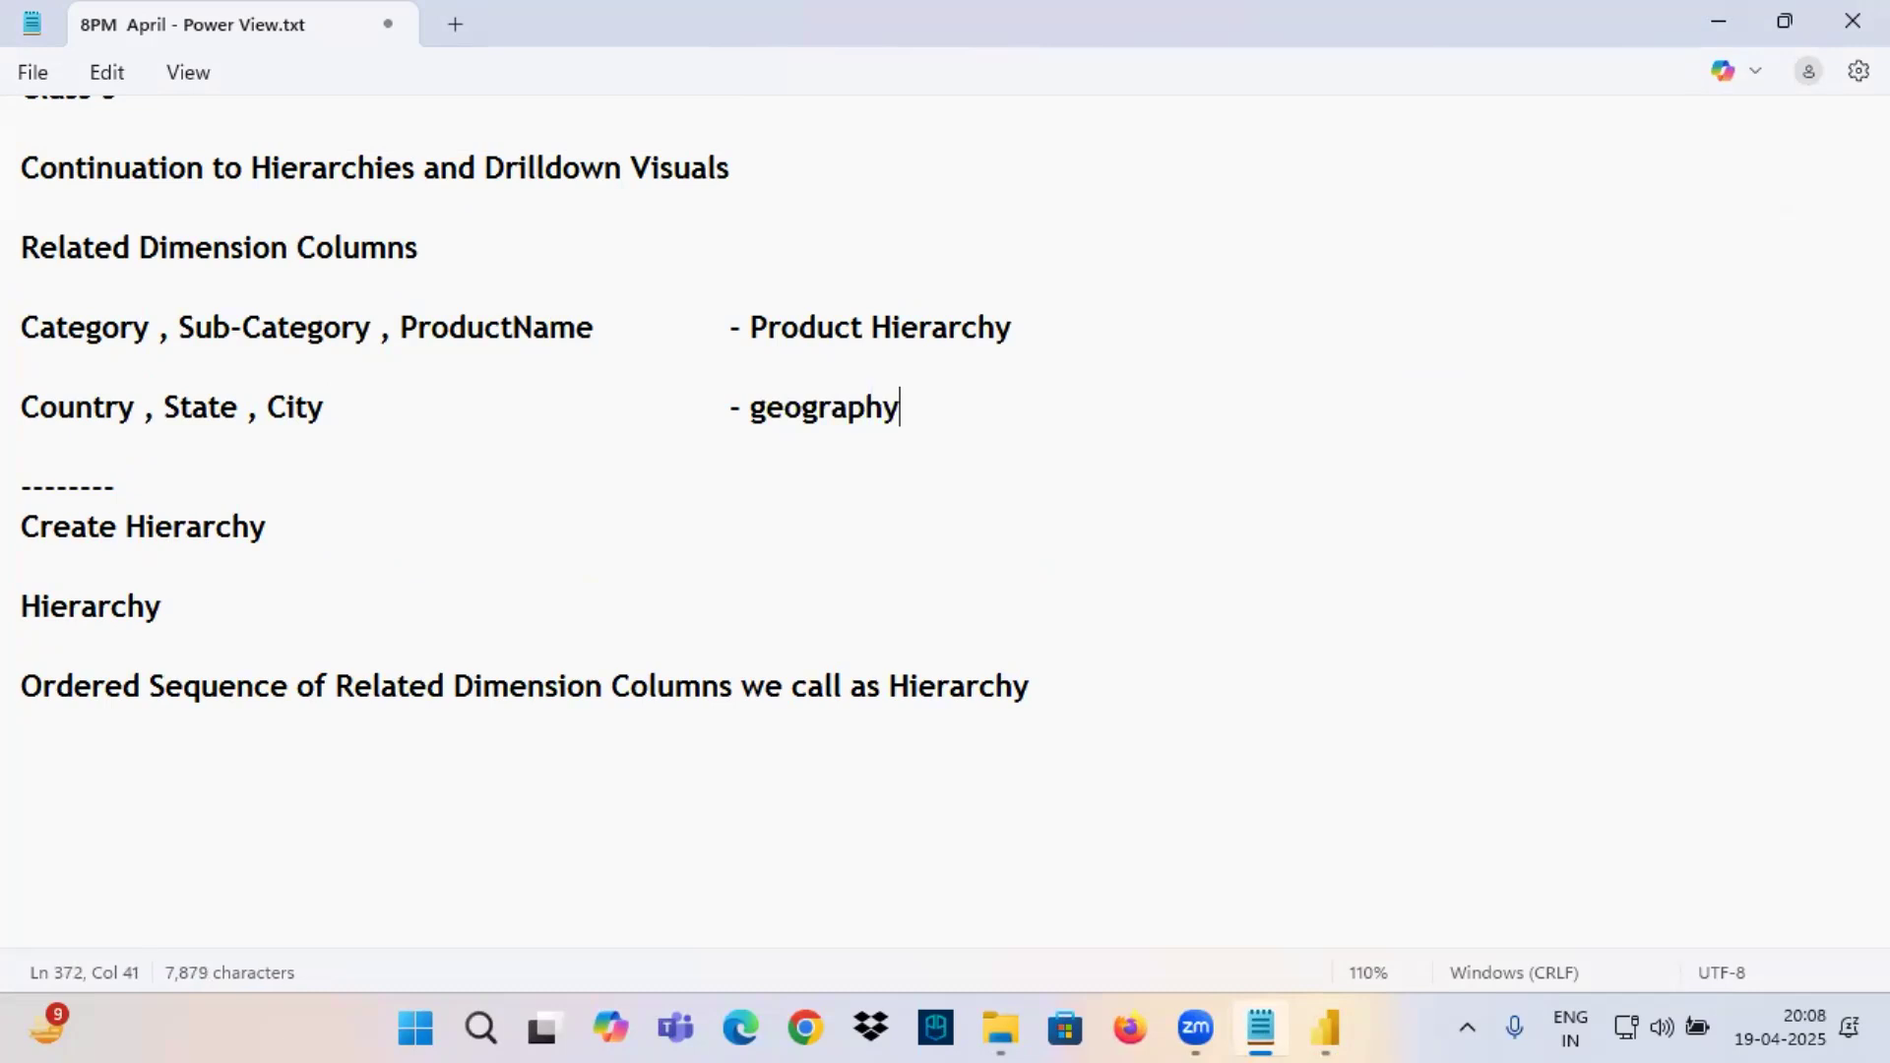
pyautogui.write('Hiera')
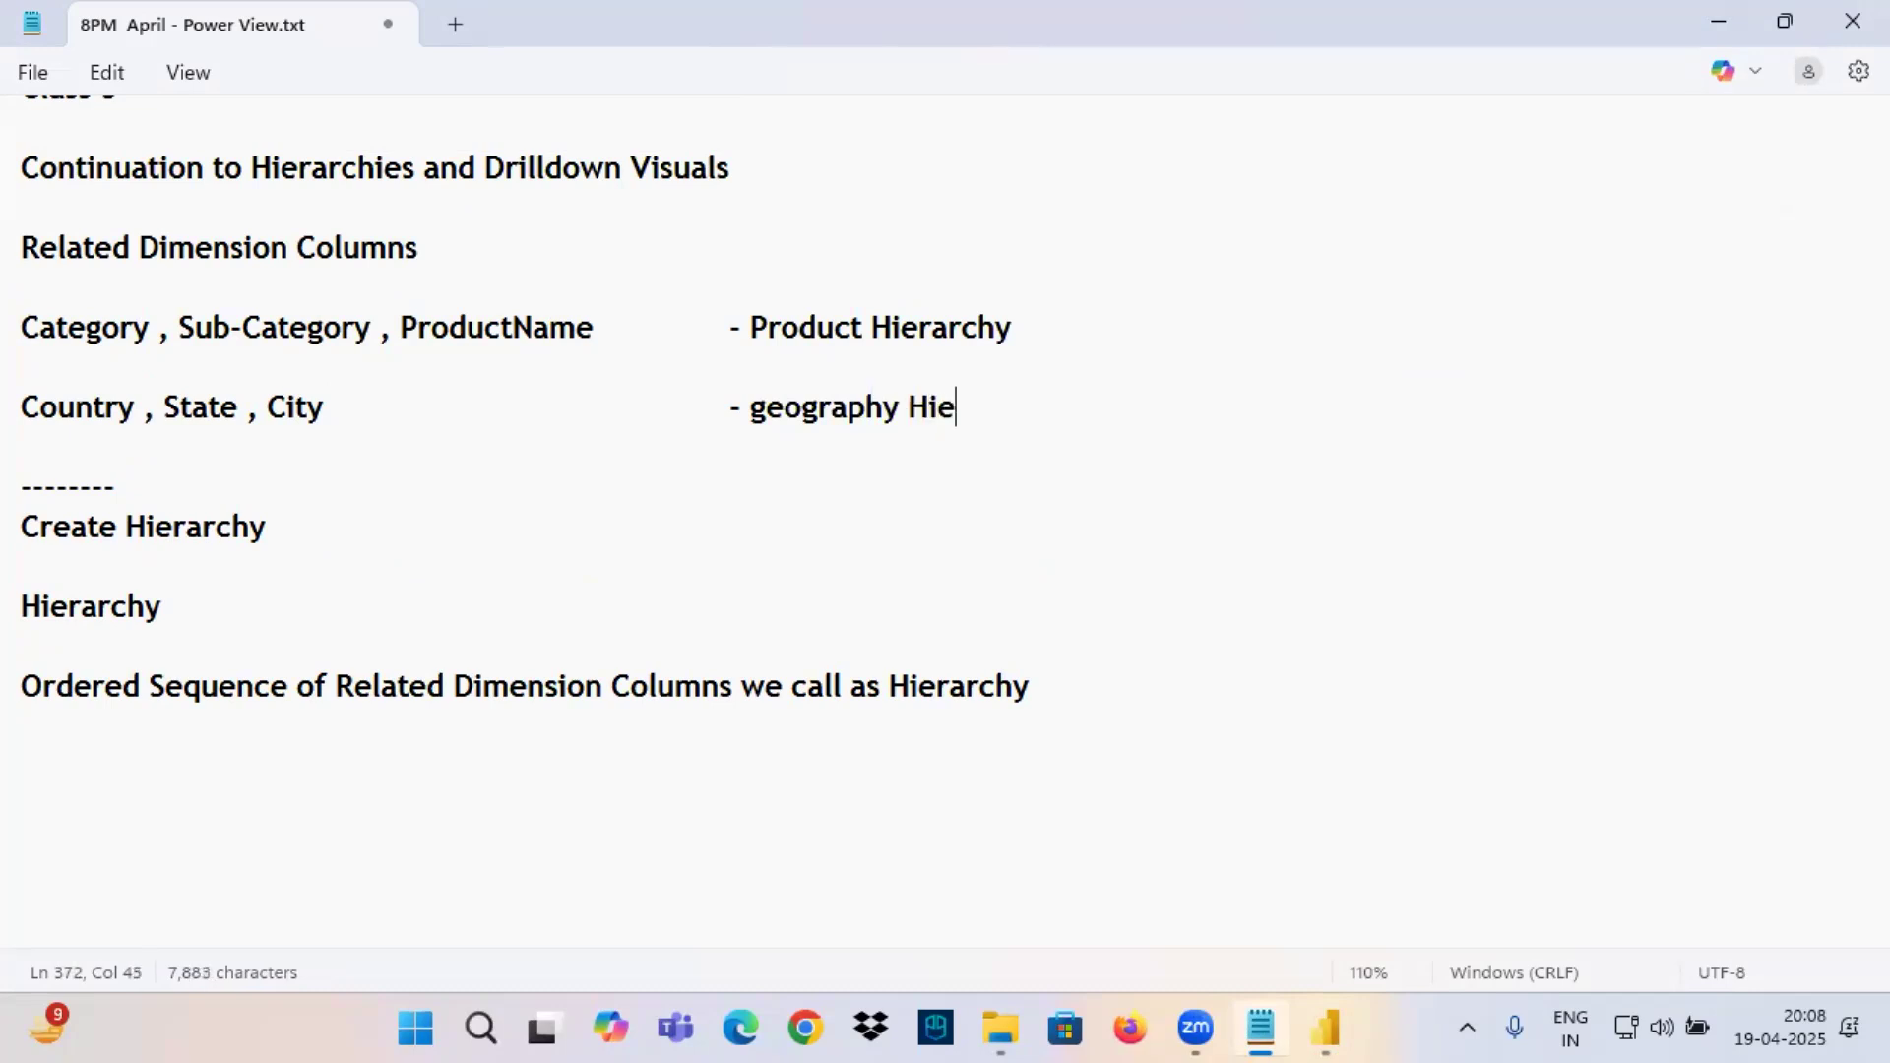
pyautogui.press('BackSpace')
pyautogui.press('BackSpace')
pyautogui.press('BackSpace')
pyautogui.press('BackSpace')
pyautogui.press('BackSpace')
pyautogui.write('Hierarchy')
pyautogui.press('Return')
pyautogui.click(768, 414)
pyautogui.press('BackSpace')
pyautogui.write('G')
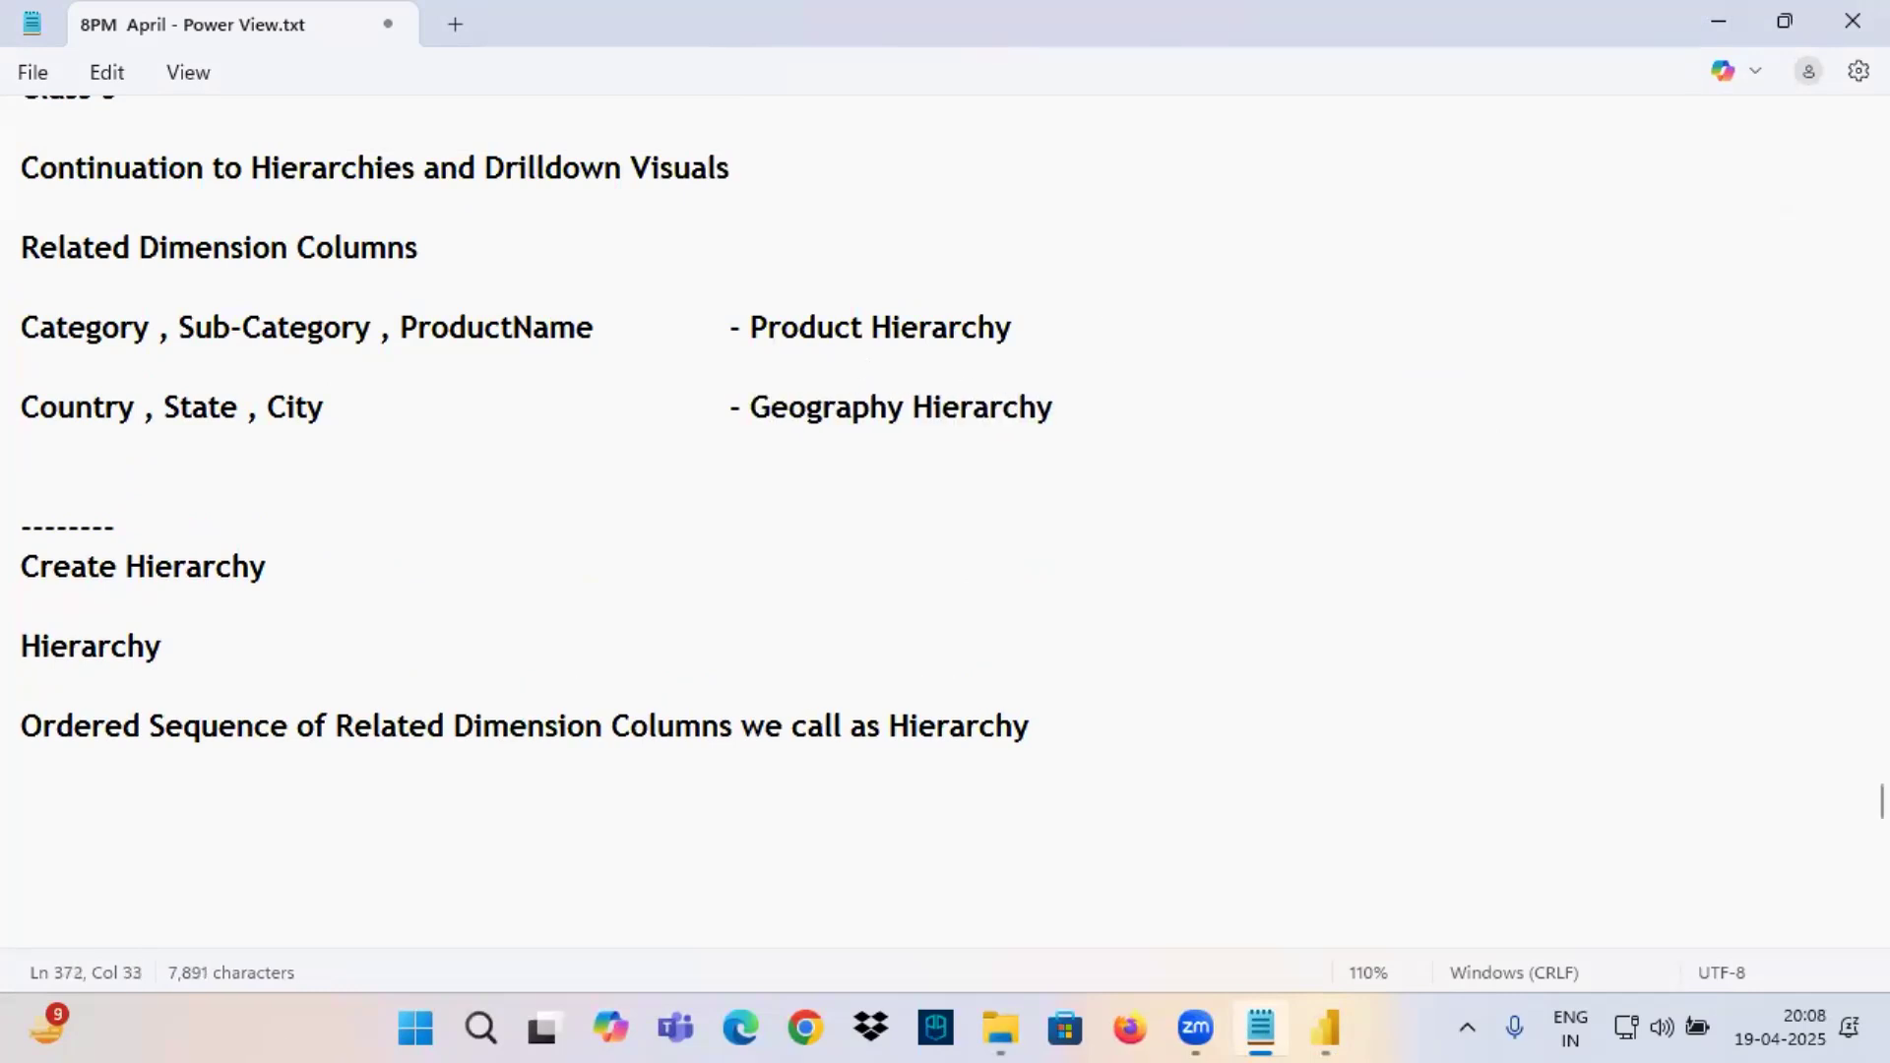
# Point out Category, Sub-Category and ProductName in the notes together with their Product Hierarchy label.
pyautogui.moveTo(21, 328); pyautogui.dragTo(149, 327)
pyautogui.moveTo(751, 327); pyautogui.dragTo(1015, 343)
pyautogui.doubleClick(87, 329)
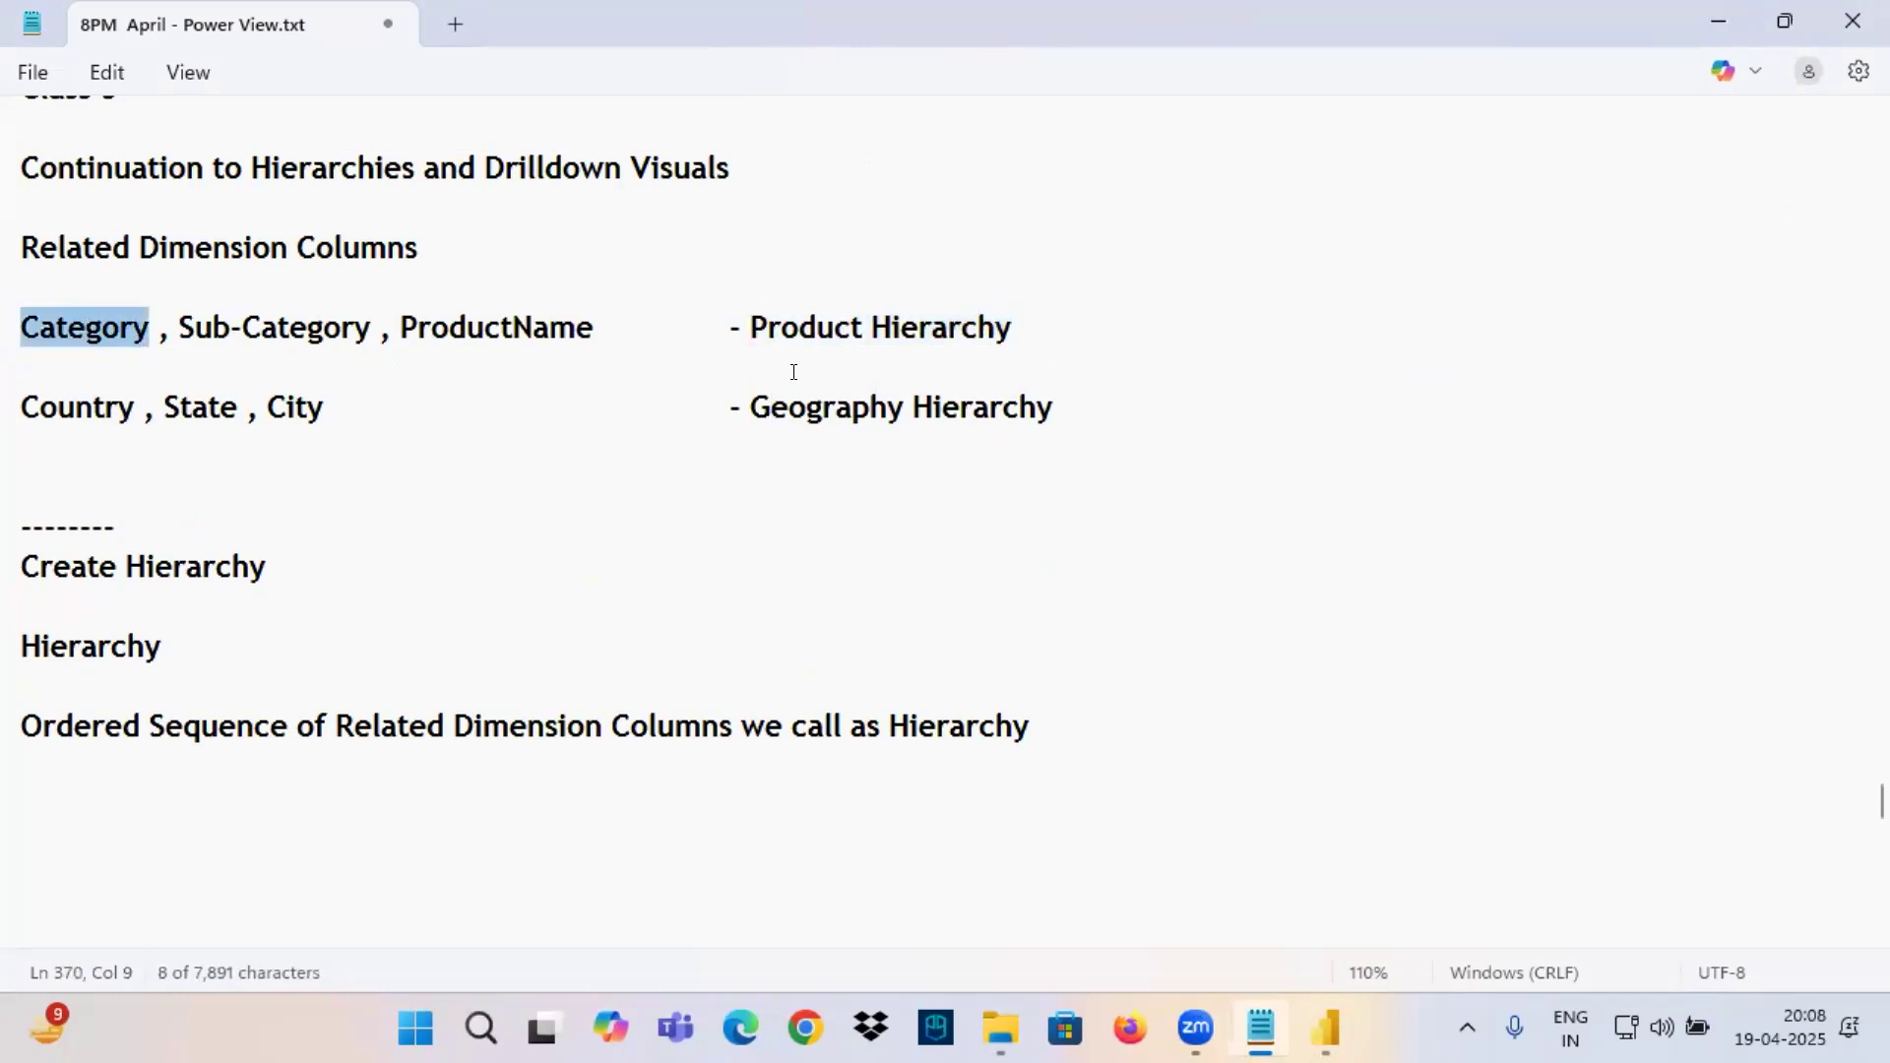
pyautogui.moveTo(747, 328); pyautogui.dragTo(1006, 332)
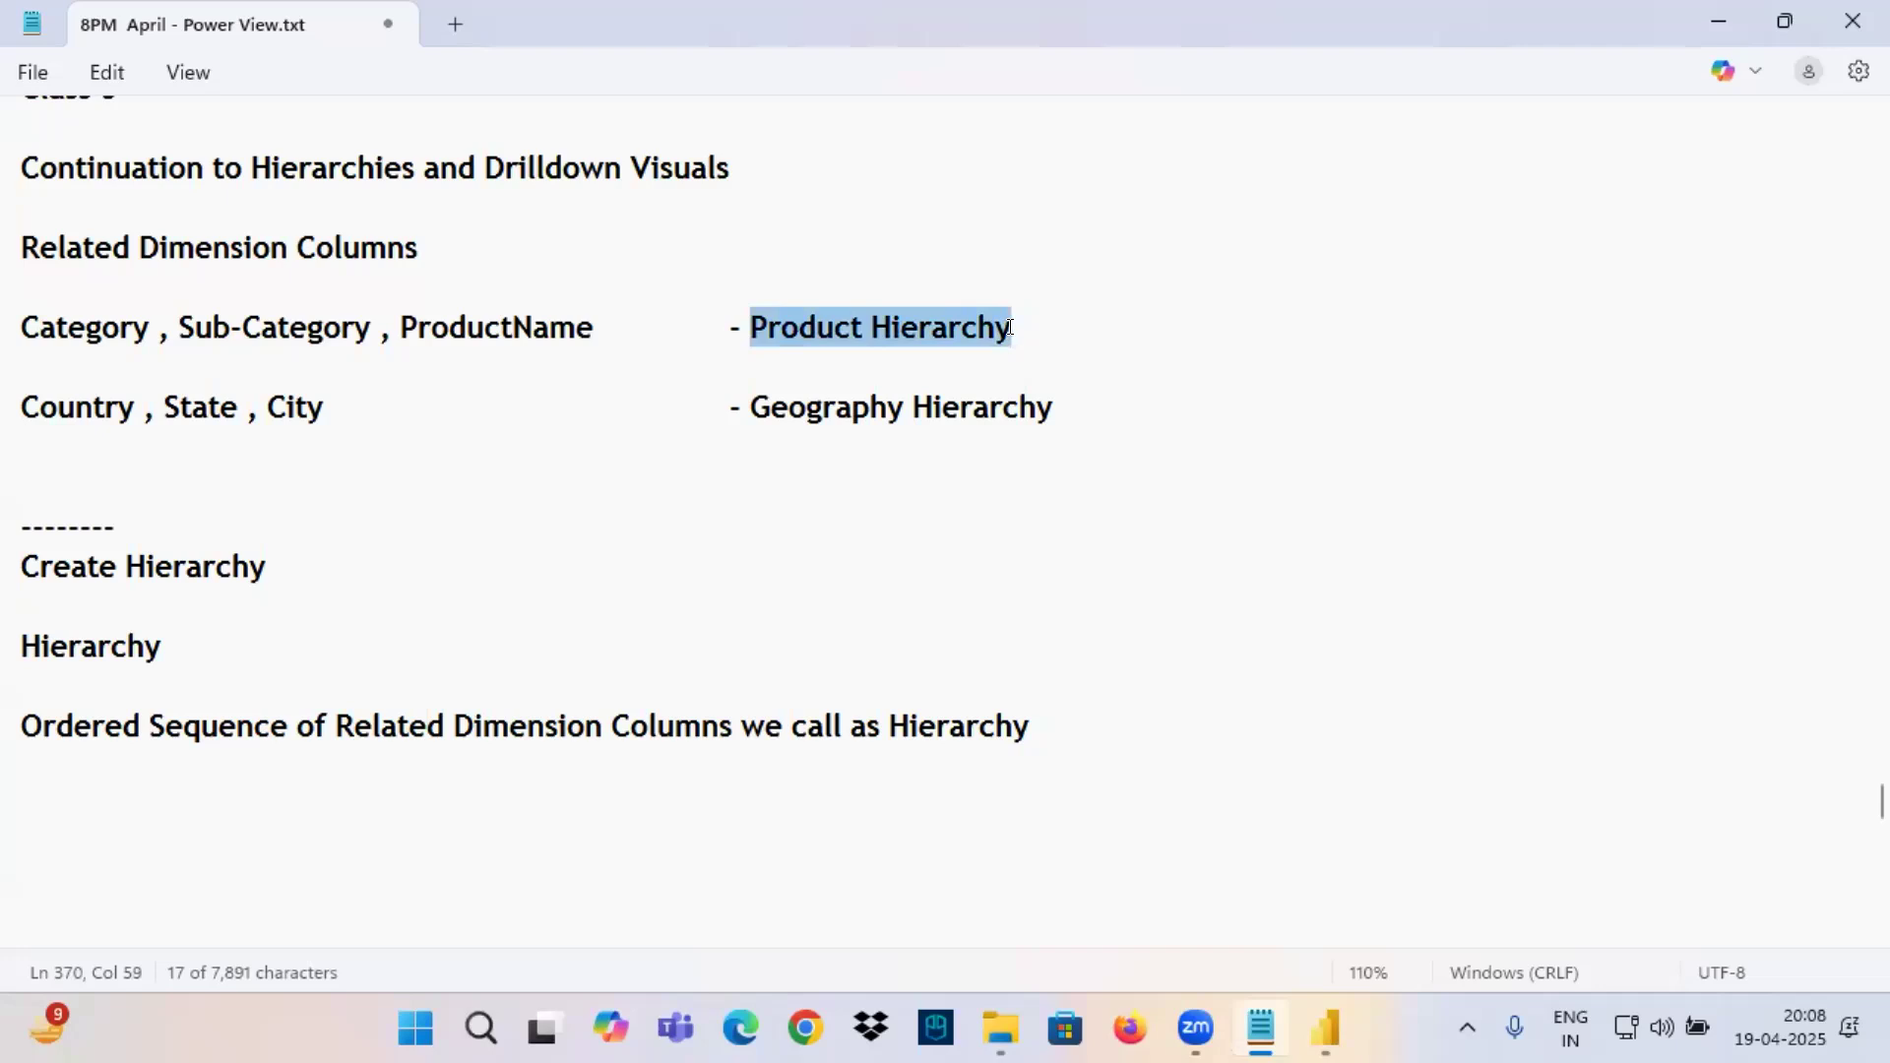
pyautogui.click(229, 328)
pyautogui.click(440, 319)
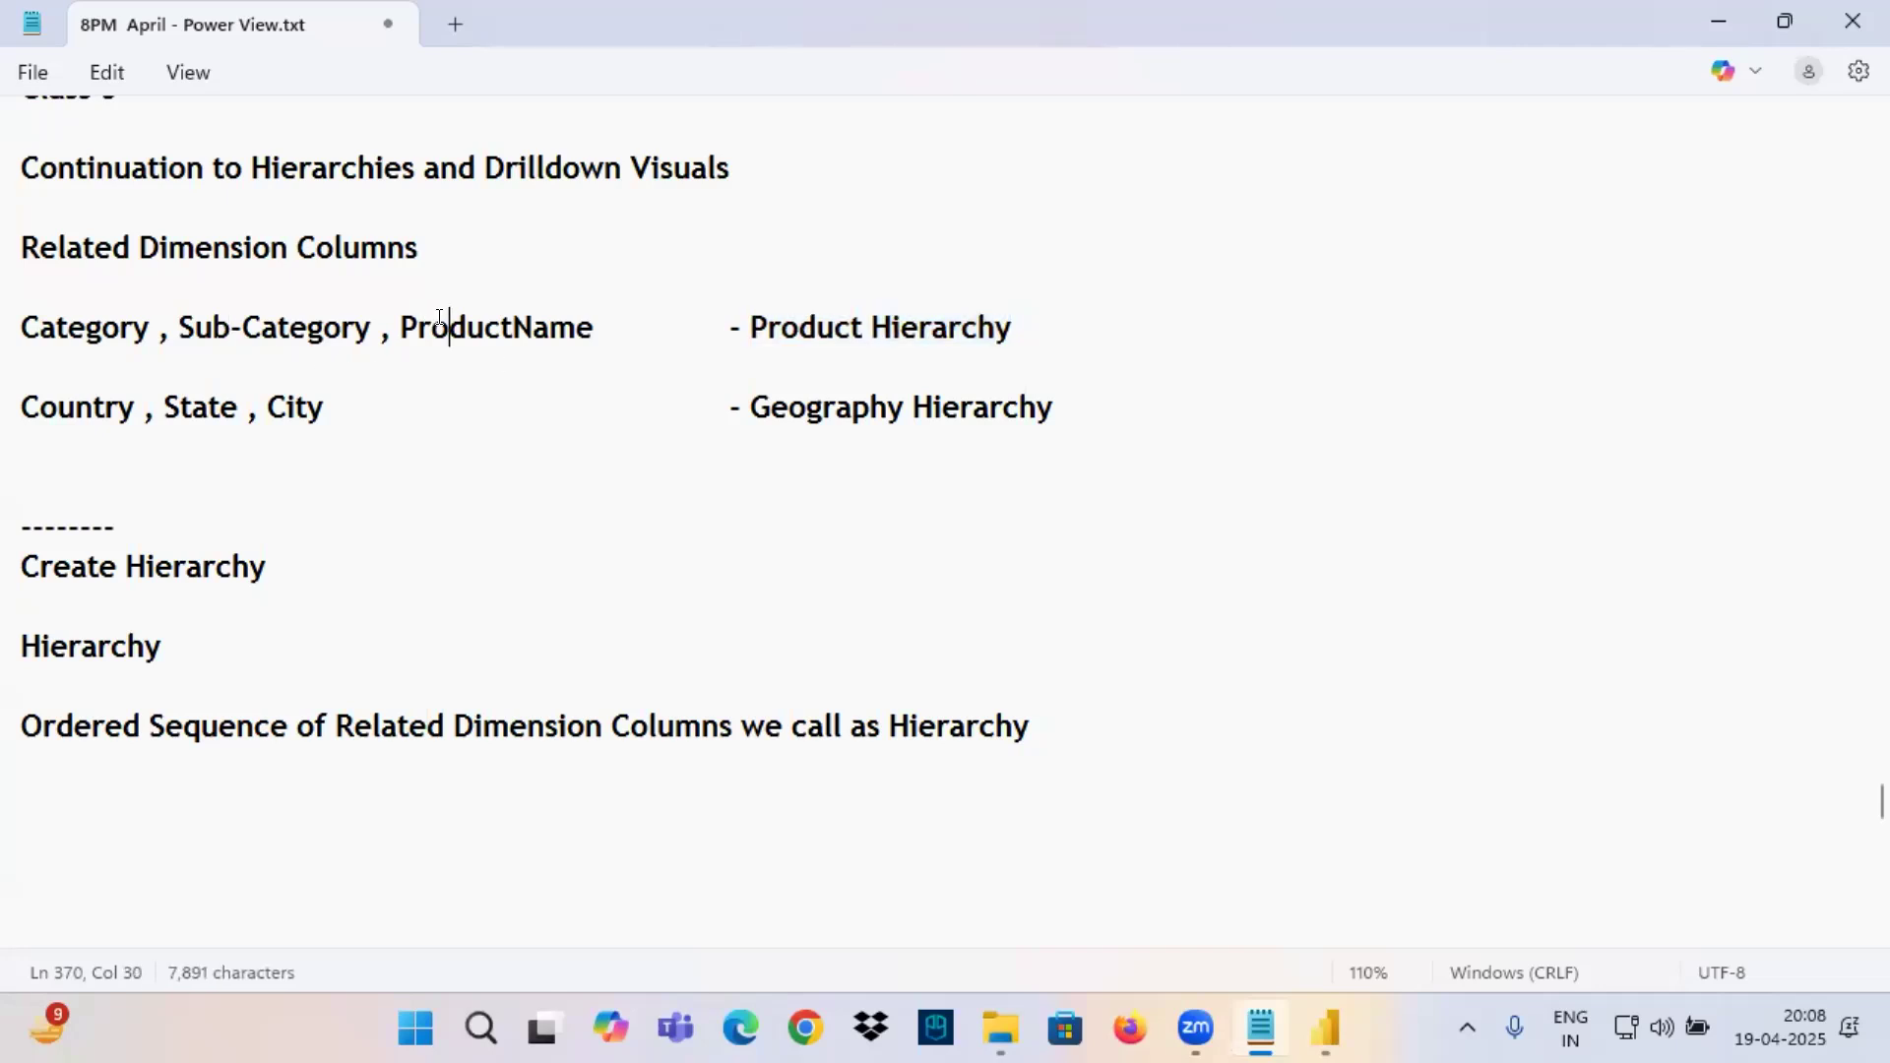
# Switch to Power BI Desktop, create a hierarchy from the Category column of the Orders table, and expand it to show its level.
pyautogui.click(1326, 1028)
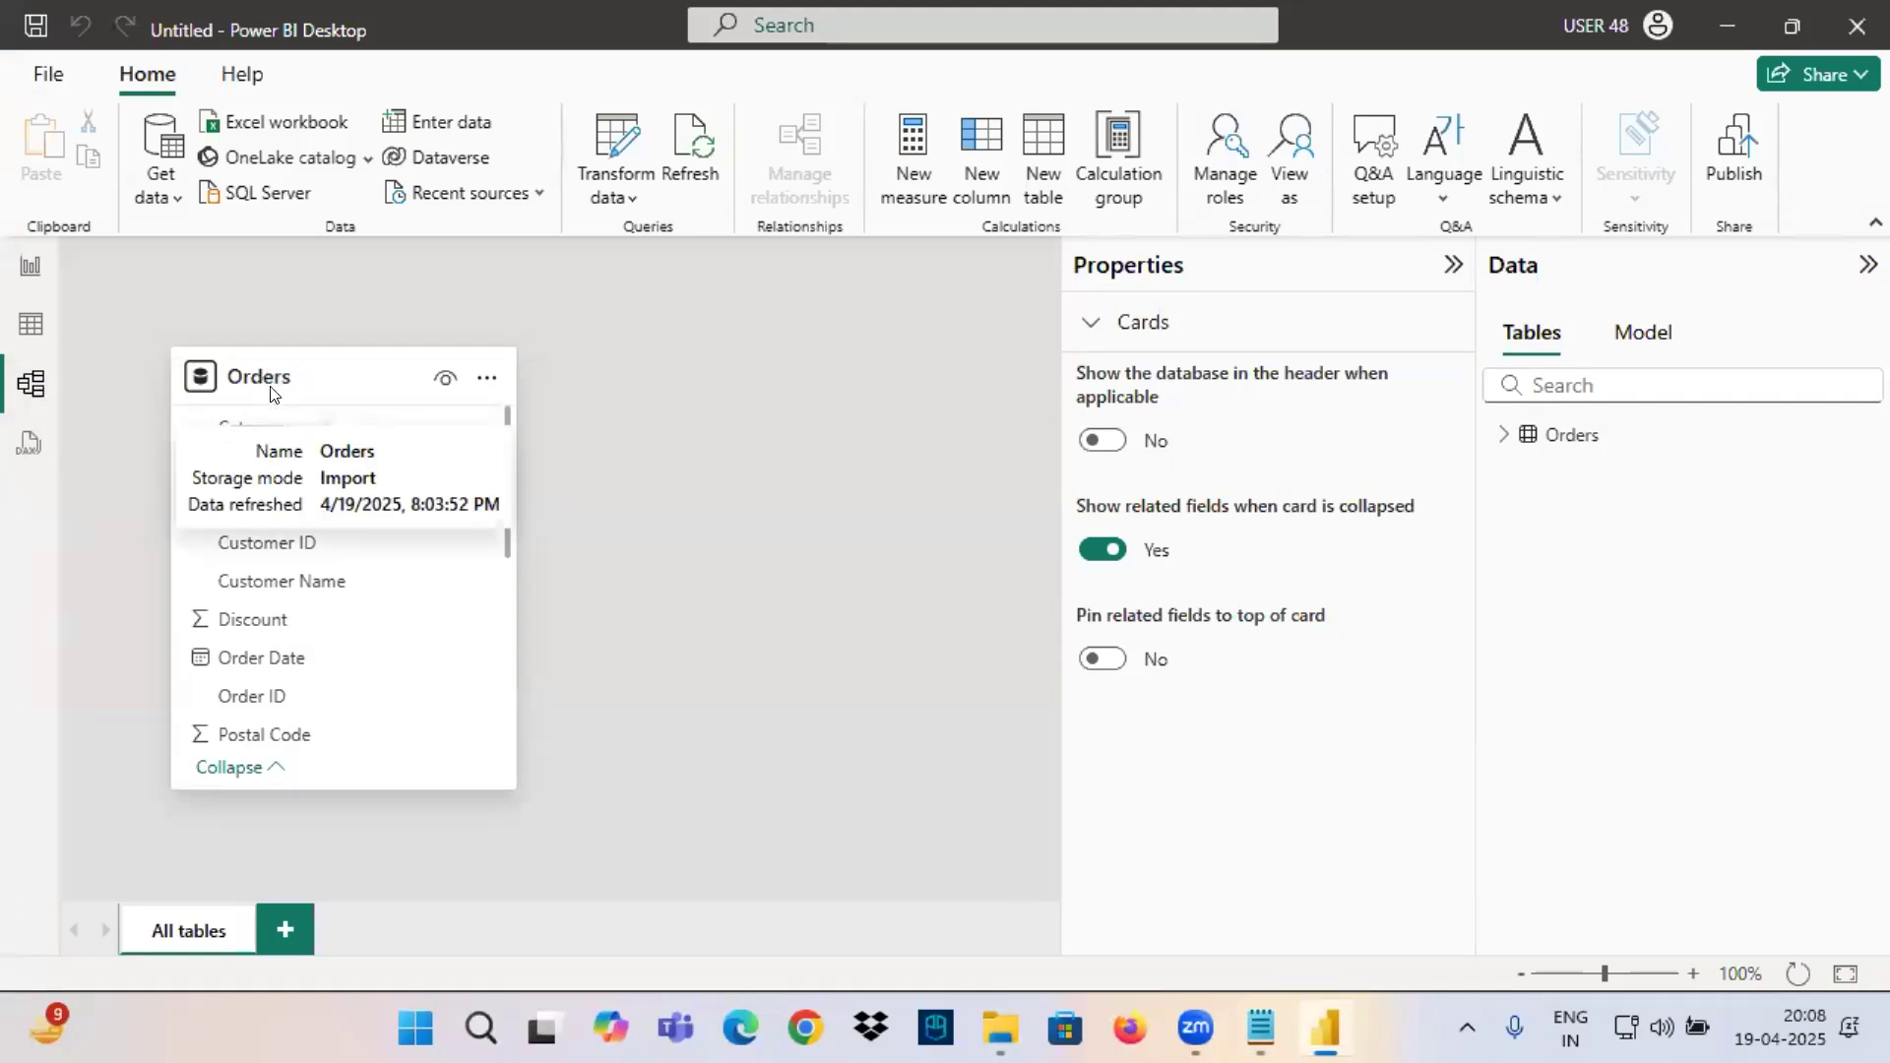
pyautogui.click(294, 439)
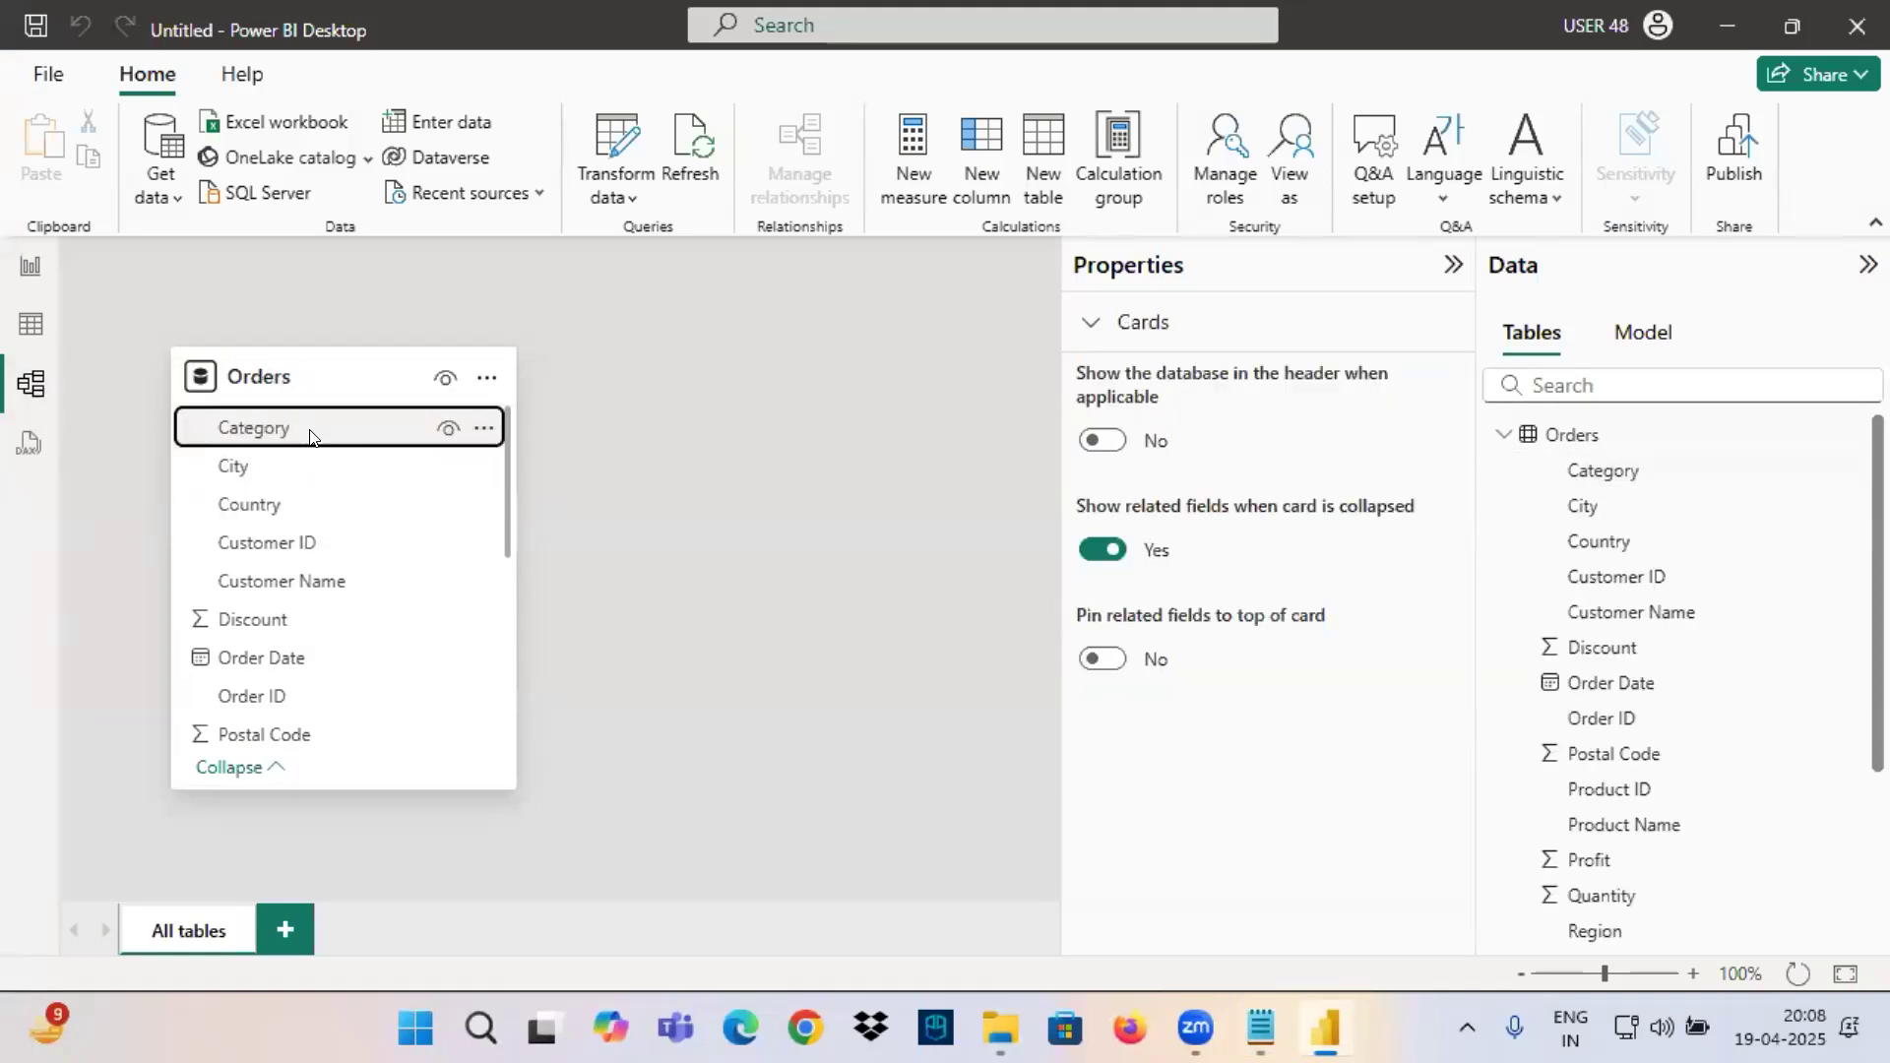
pyautogui.rightClick(371, 434)
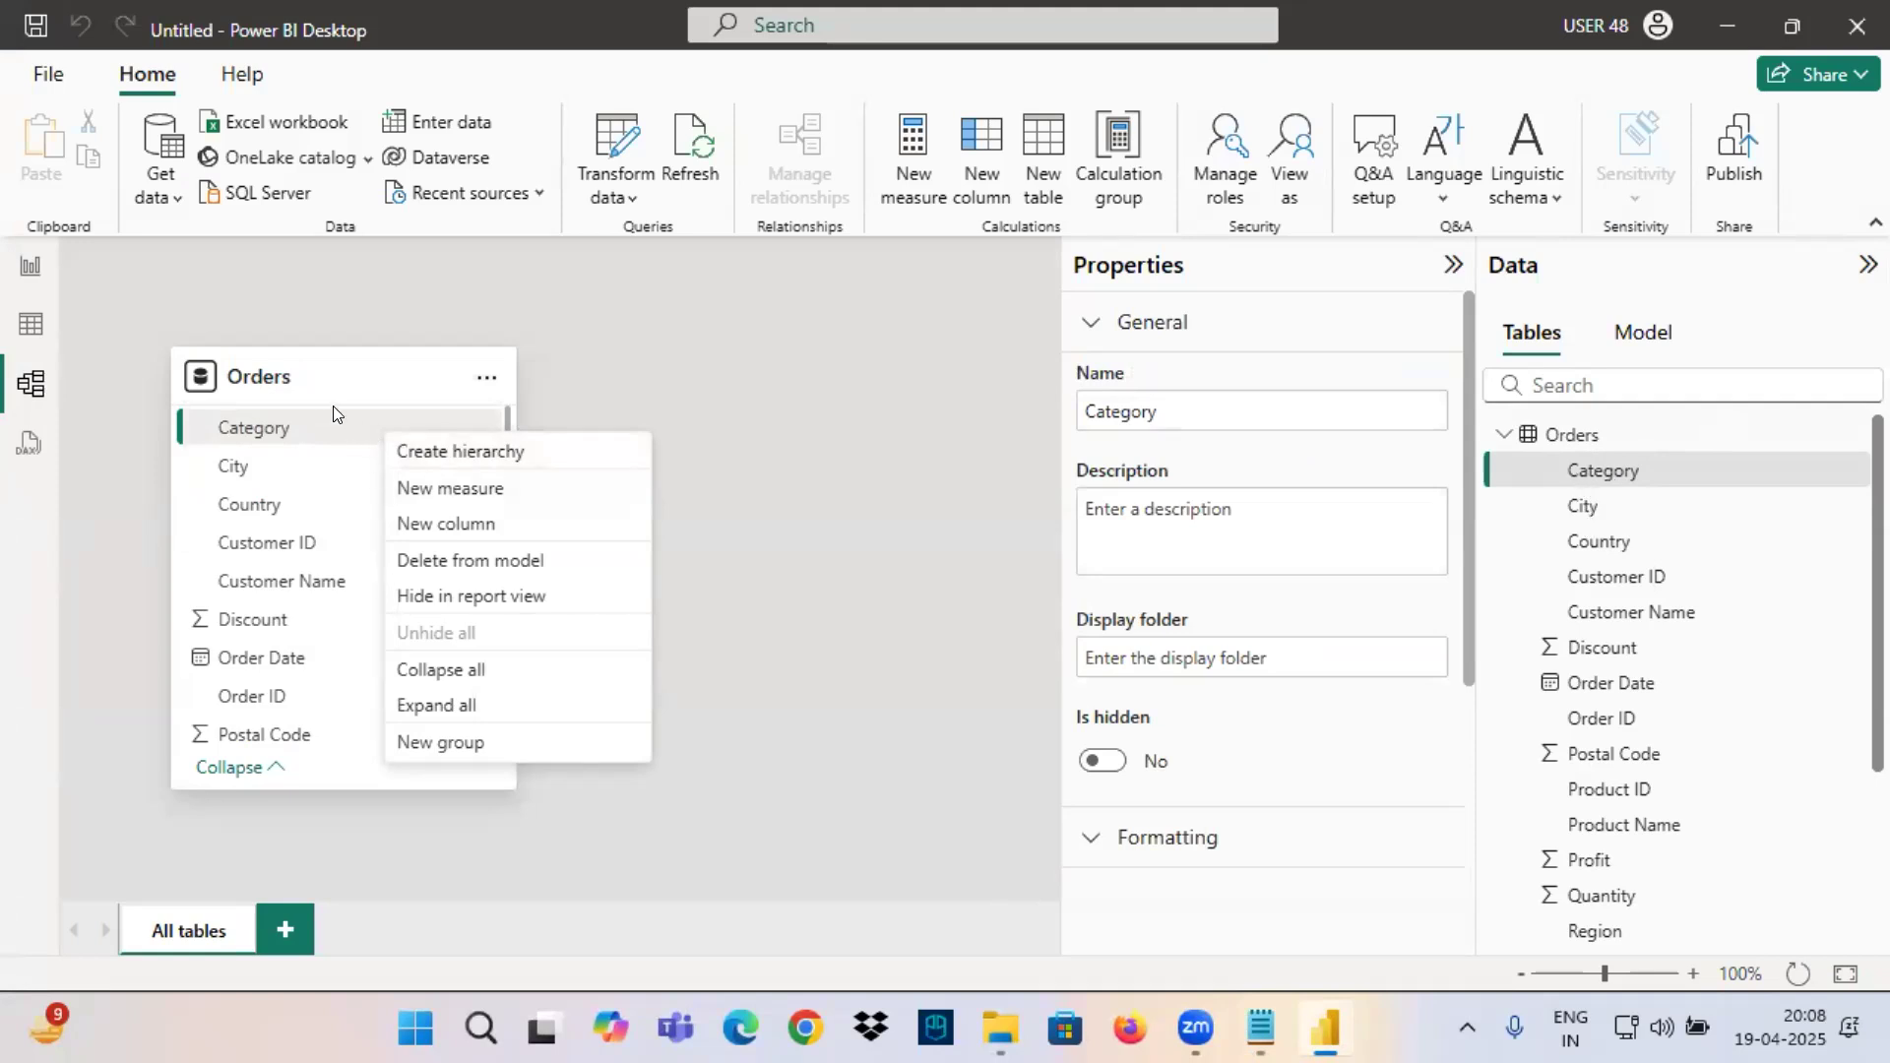
pyautogui.click(392, 448)
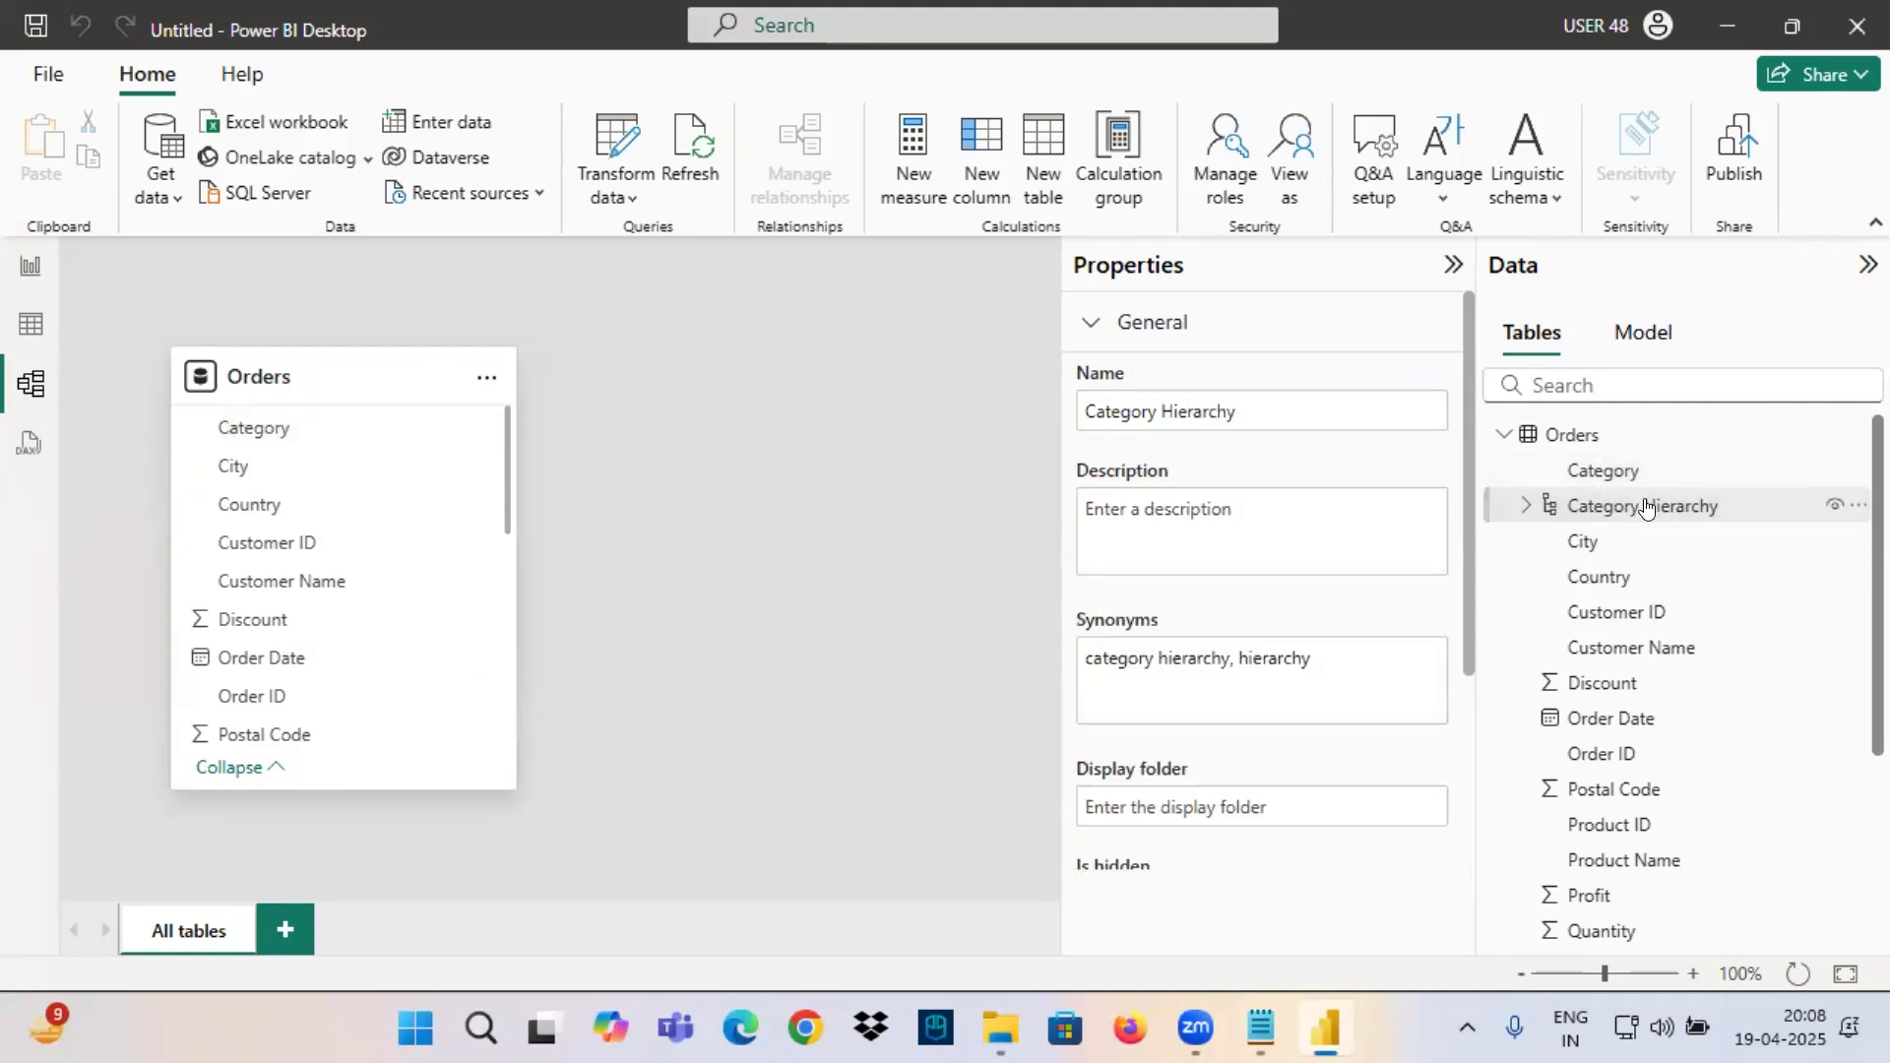
pyautogui.click(1524, 508)
pyautogui.click(1600, 547)
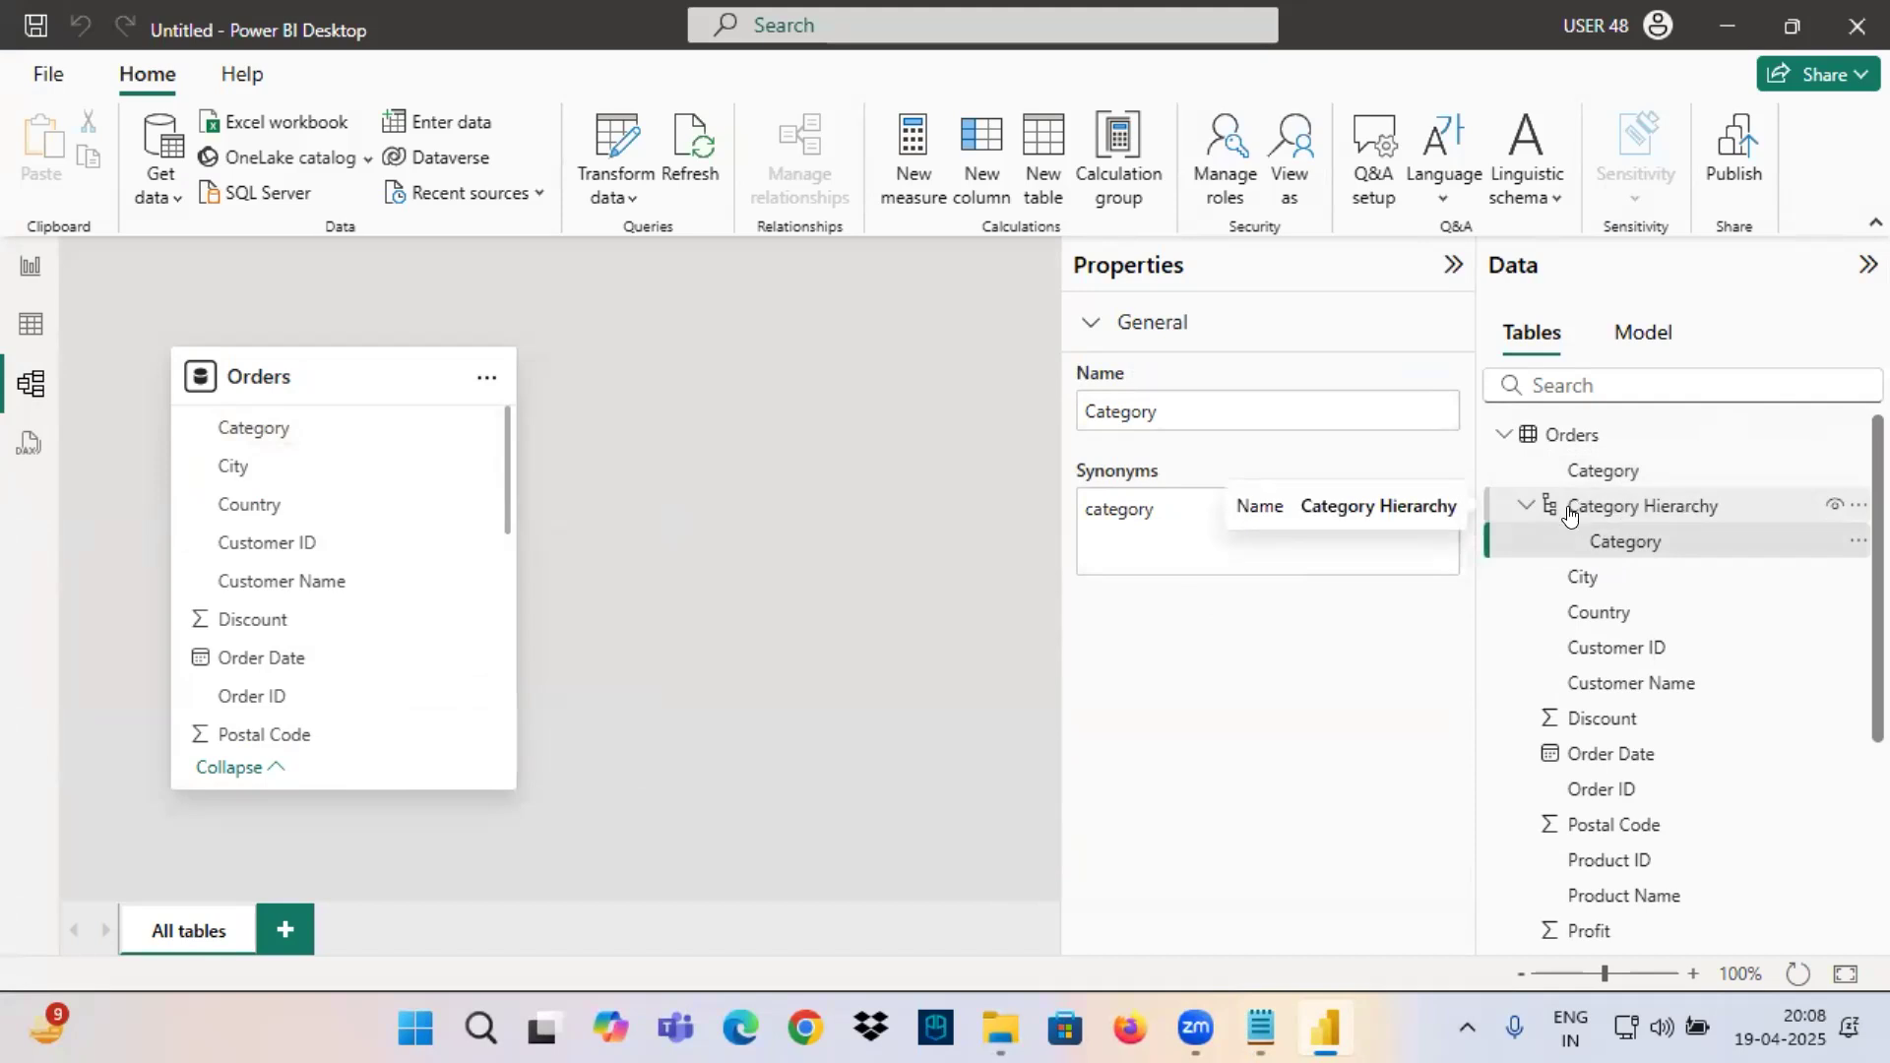
# Rename the new Category-based hierarchy as "Product Hierarchy".
pyautogui.rightClick(1631, 504)
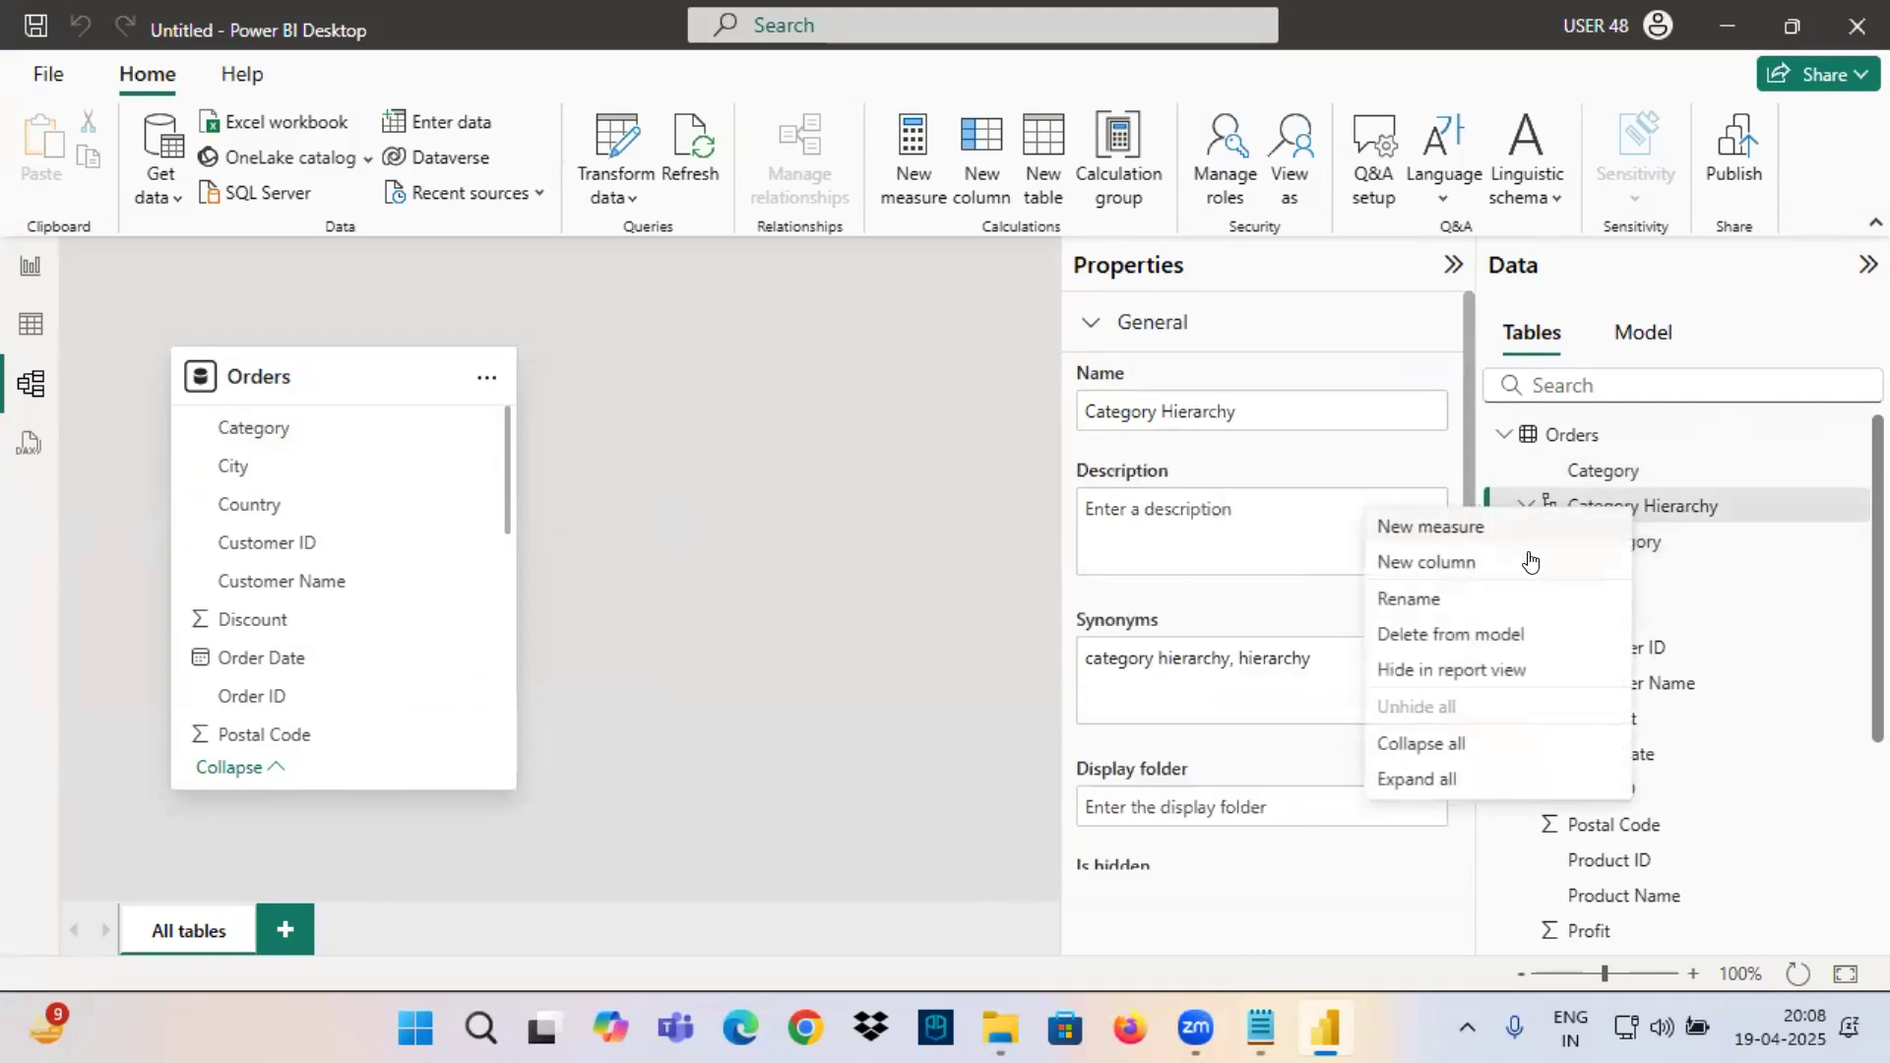
pyautogui.click(1428, 597)
pyautogui.write('Product Hierarchy')
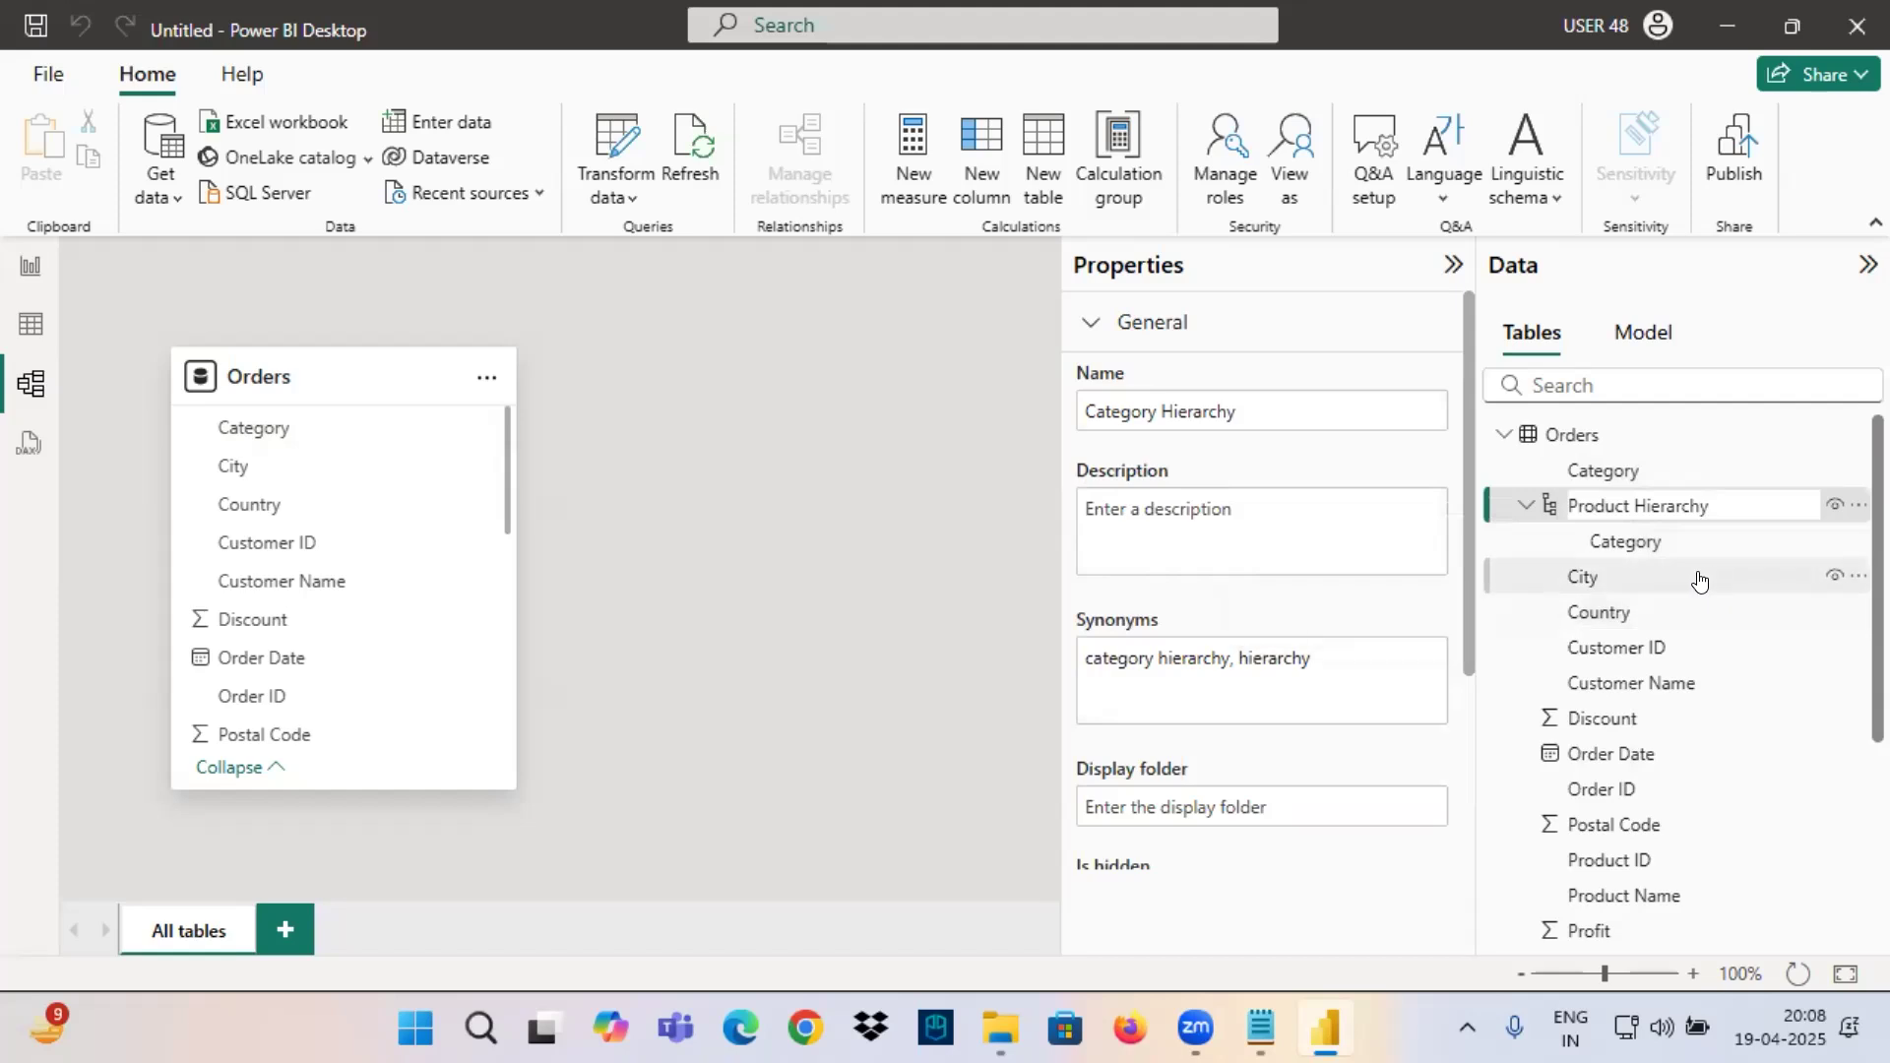
pyautogui.press('Return')
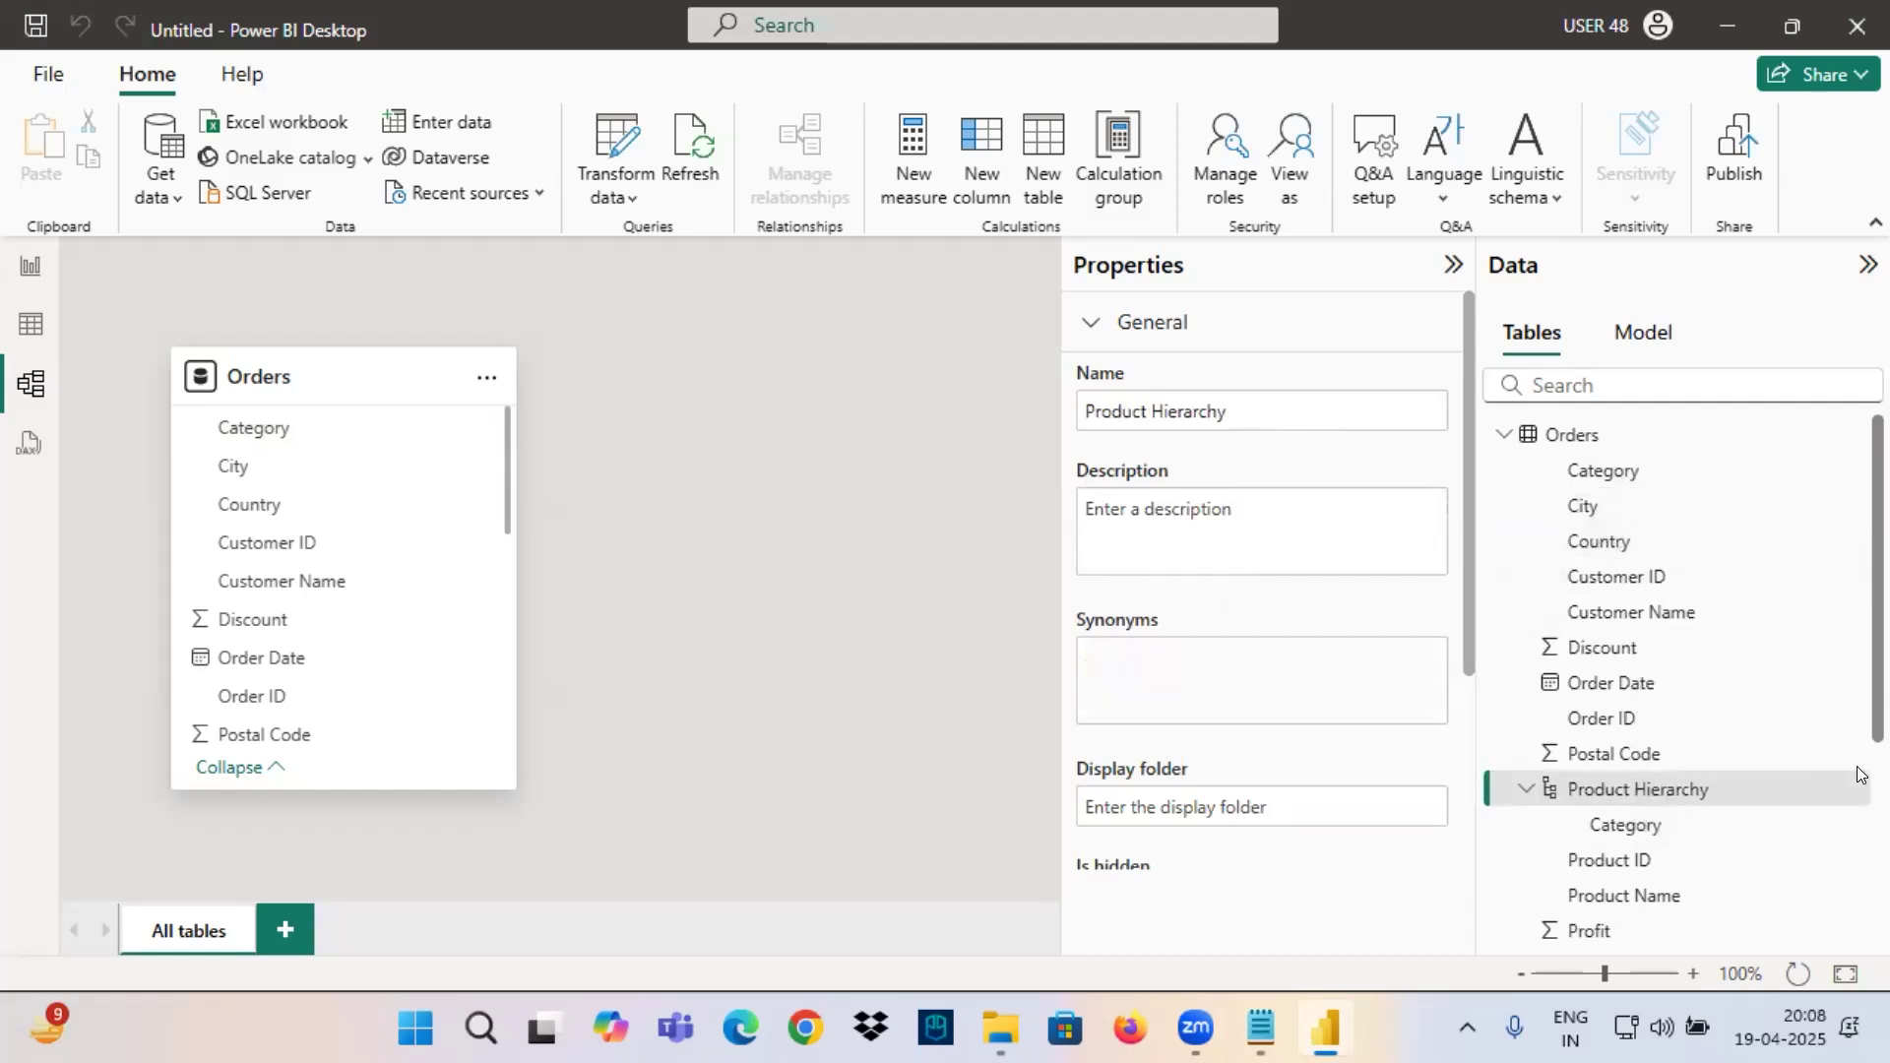
# Add Sub-Category and Product Name as levels below Category in Product Hierarchy, and apply the level changes.
pyautogui.scroll(-2, 1723, 738)
pyautogui.click(1615, 677)
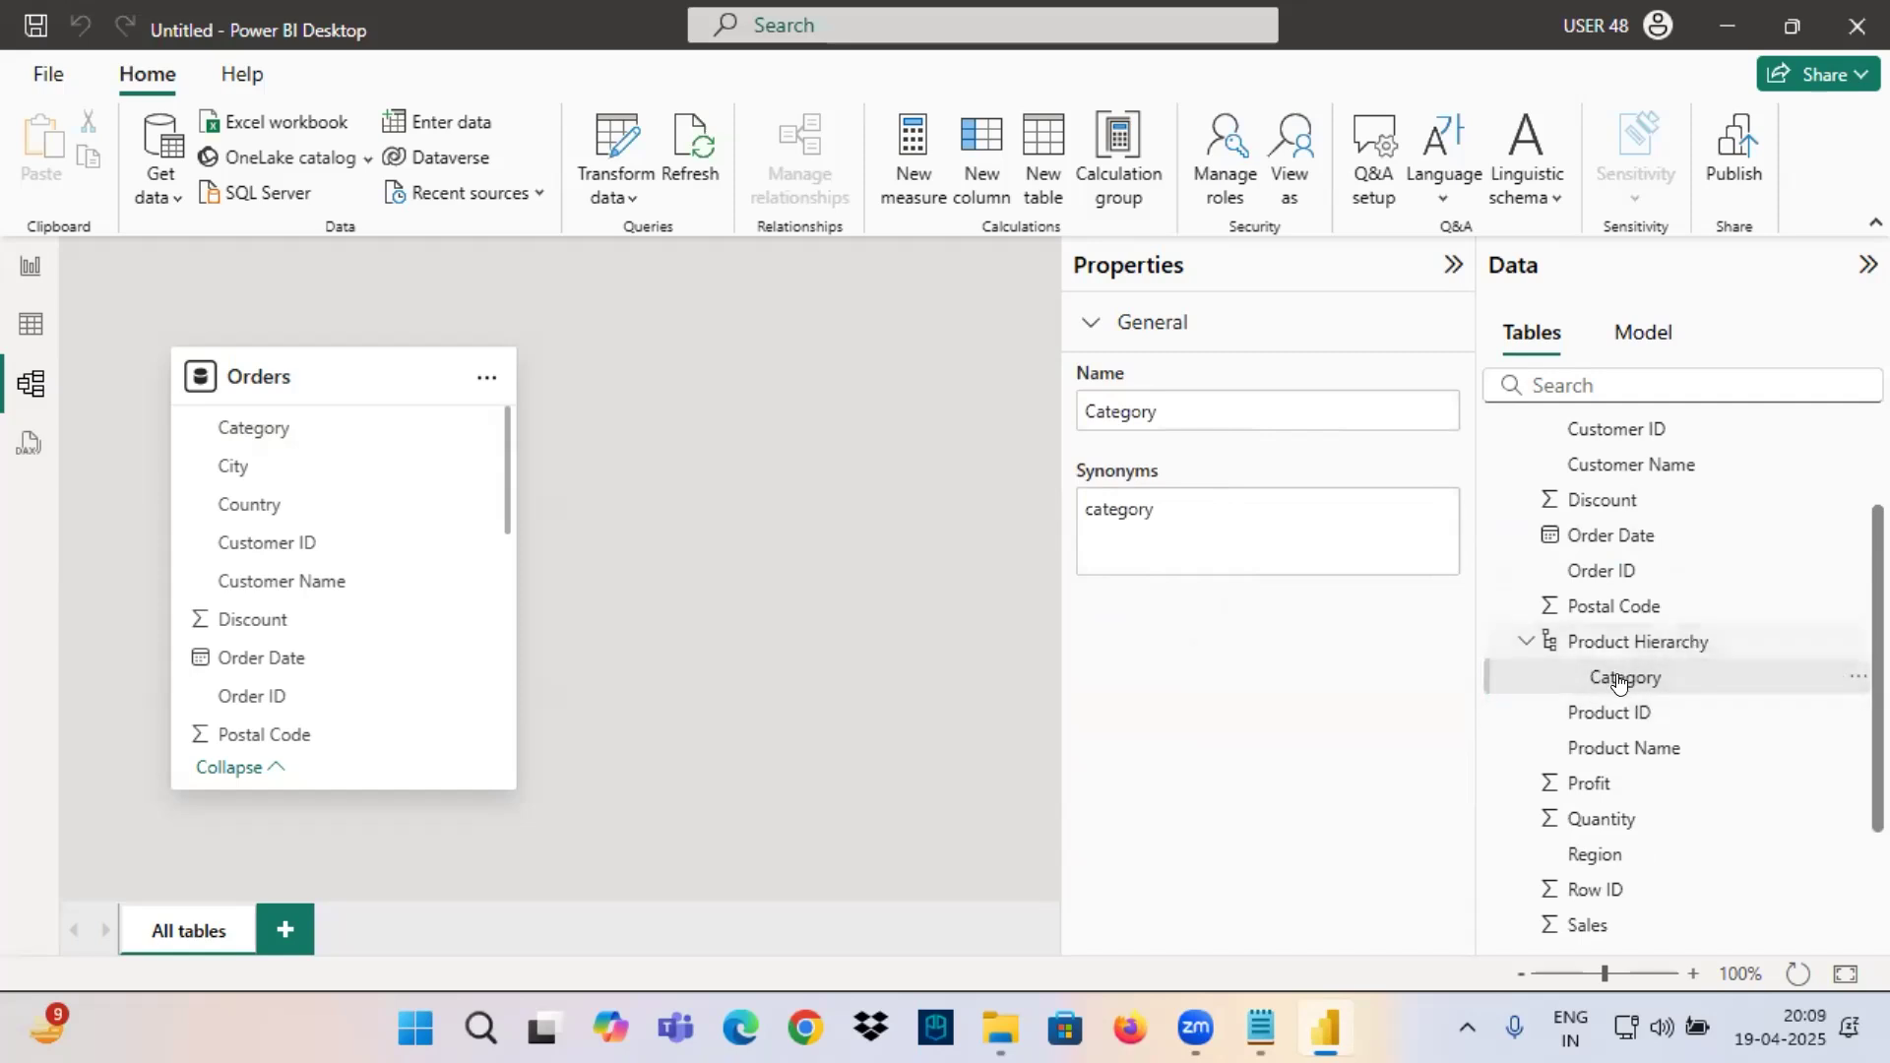
pyautogui.click(1595, 650)
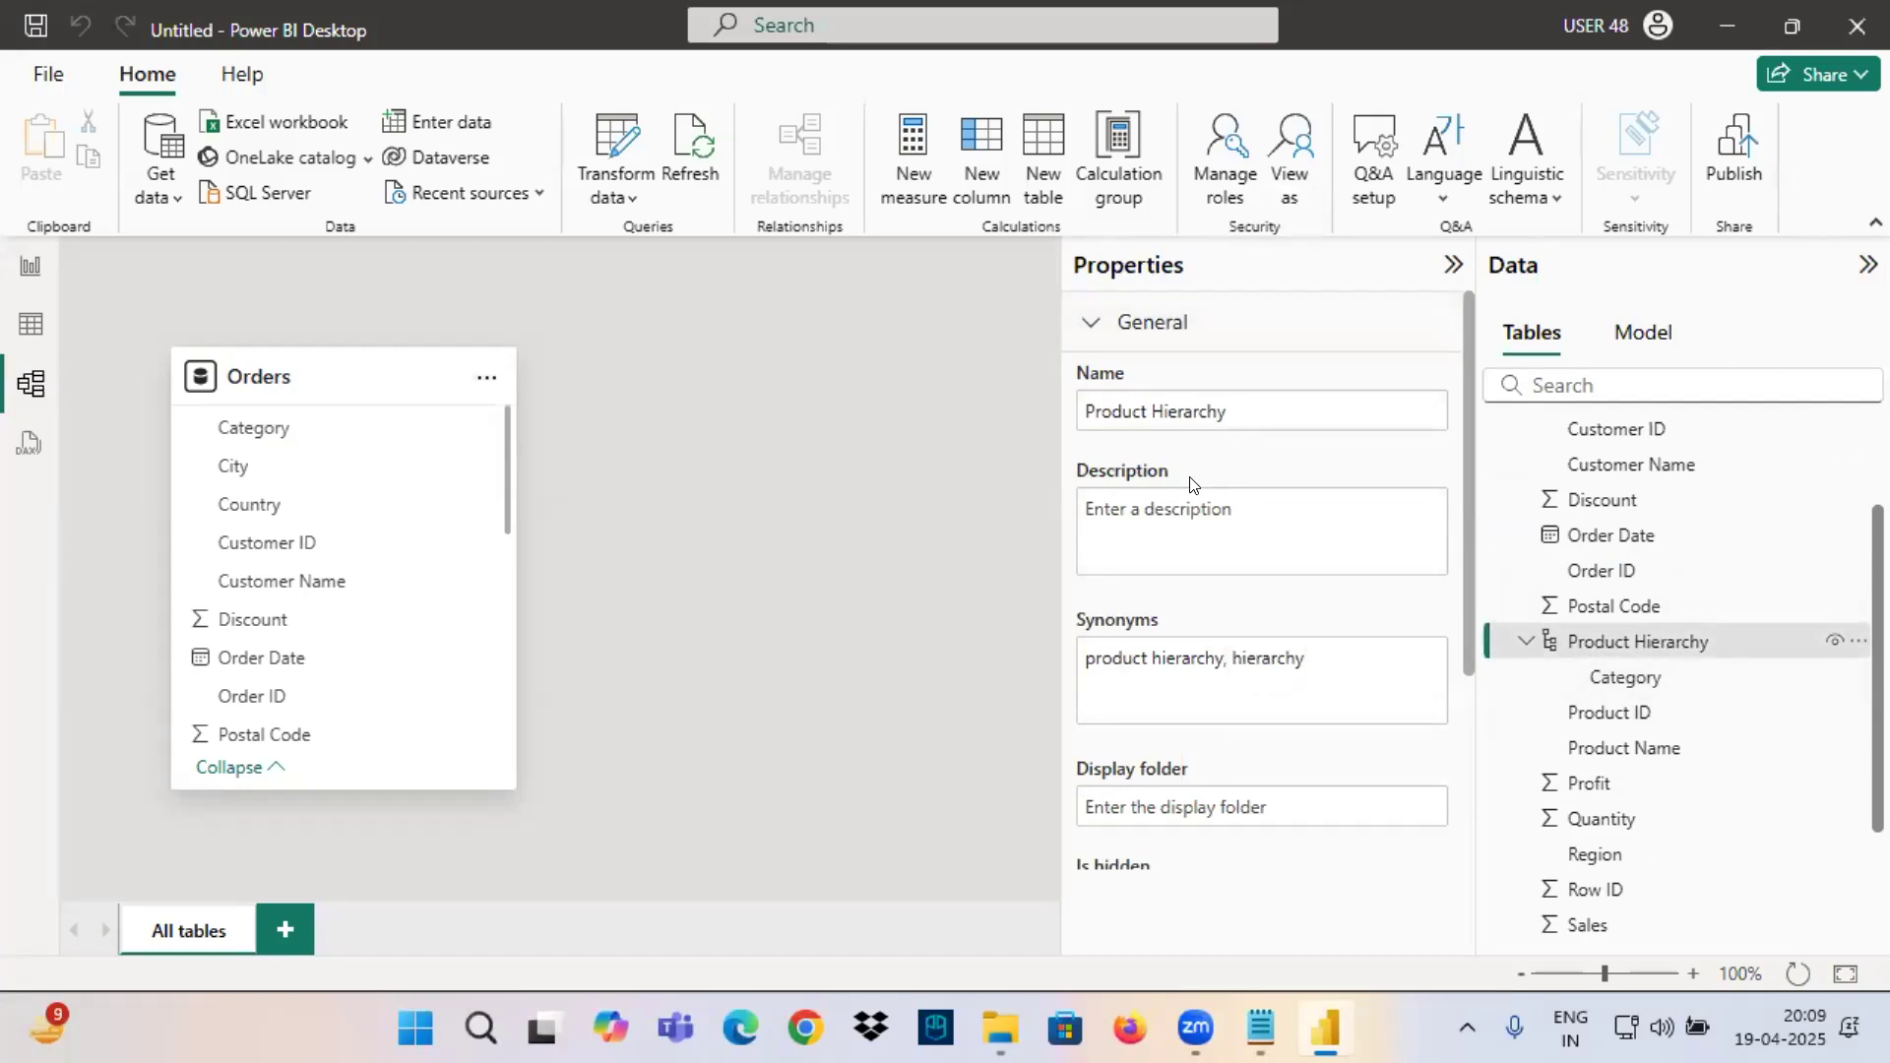
pyautogui.scroll(-3, 1116, 655)
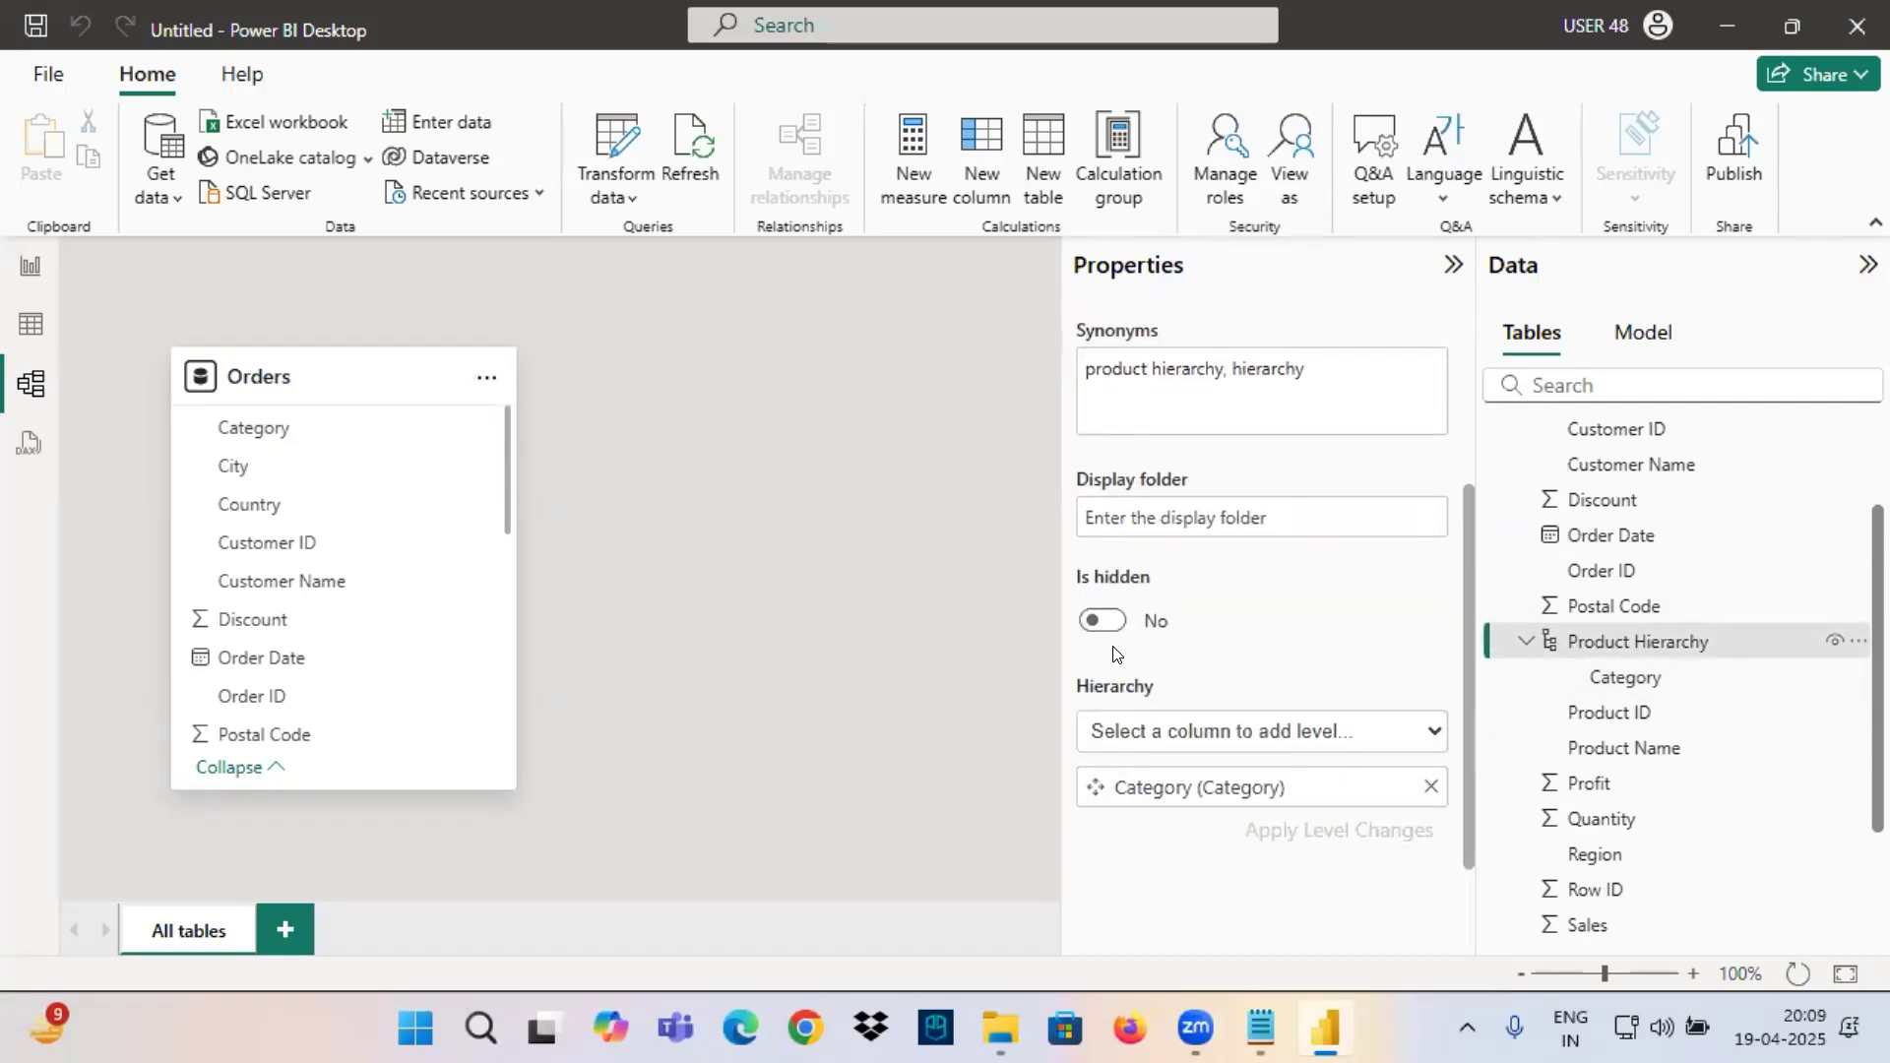
pyautogui.click(1243, 731)
pyautogui.scroll(-2, 1168, 498)
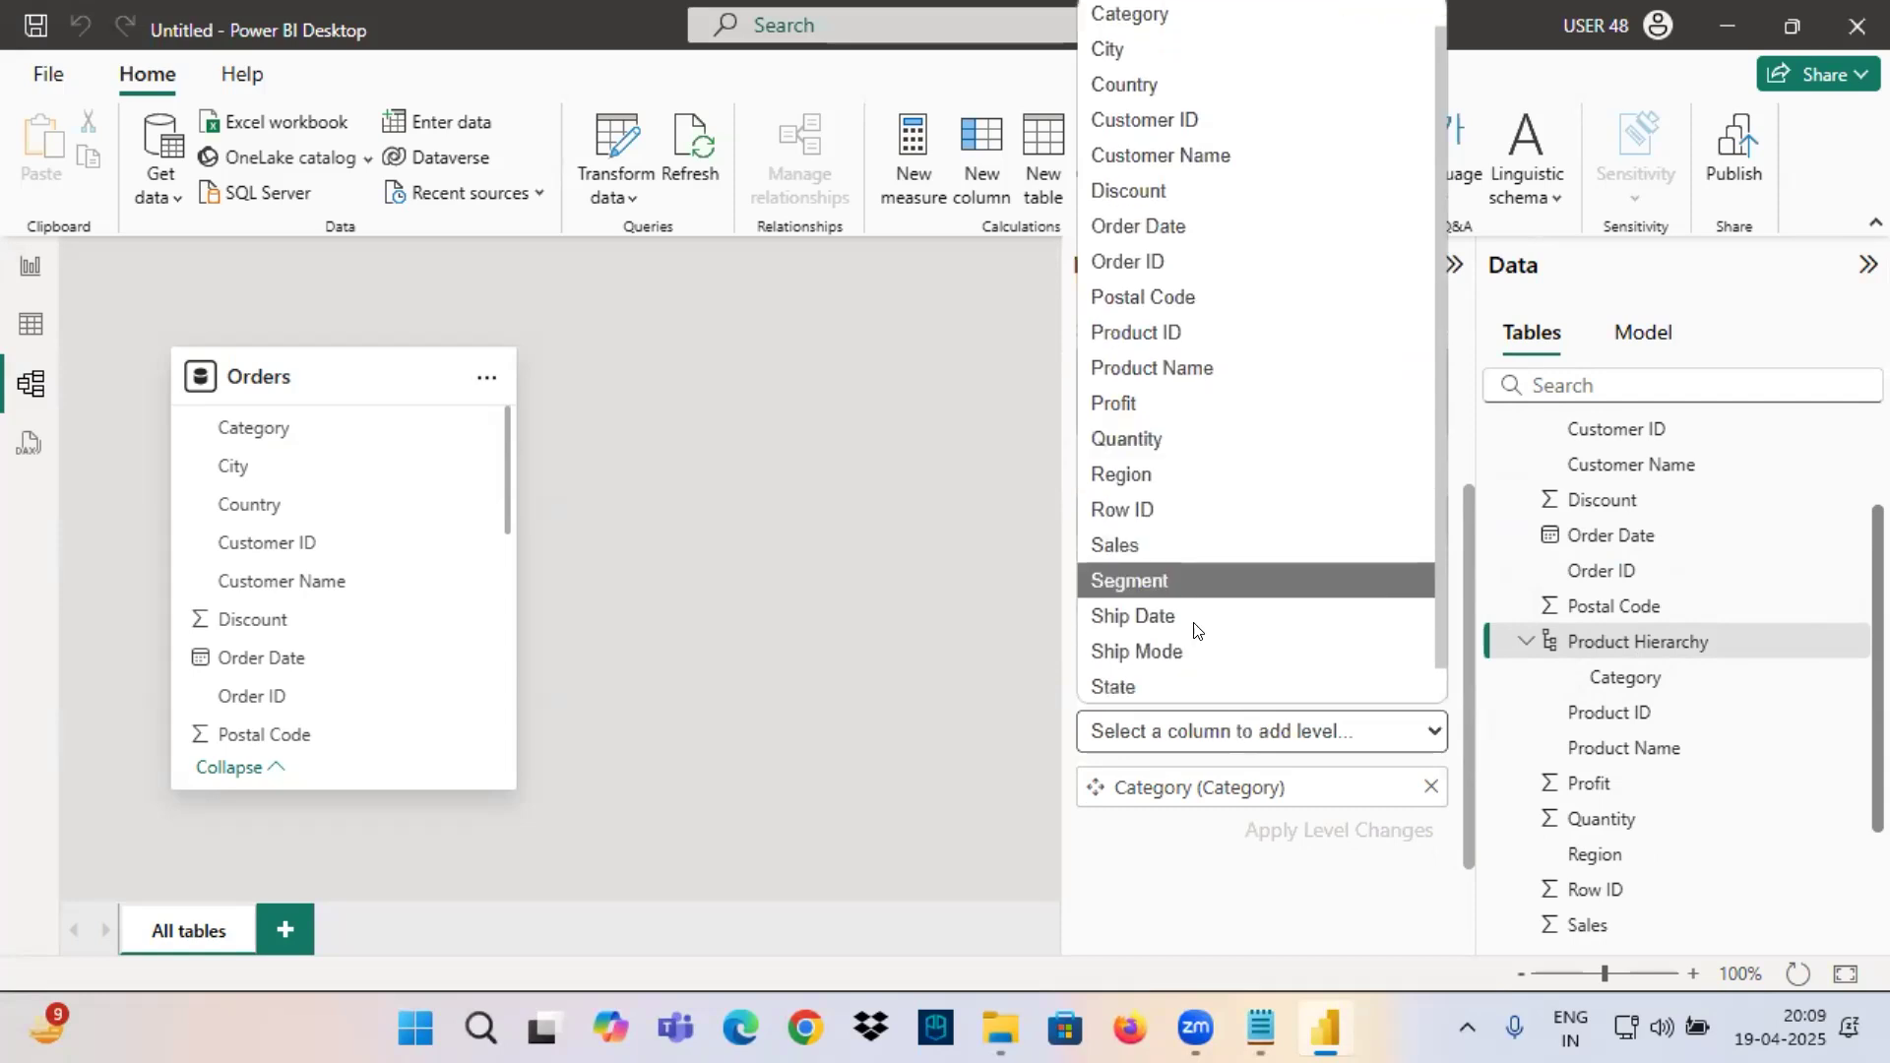
pyautogui.click(1185, 687)
pyautogui.scroll(-1, 1210, 701)
pyautogui.click(1208, 689)
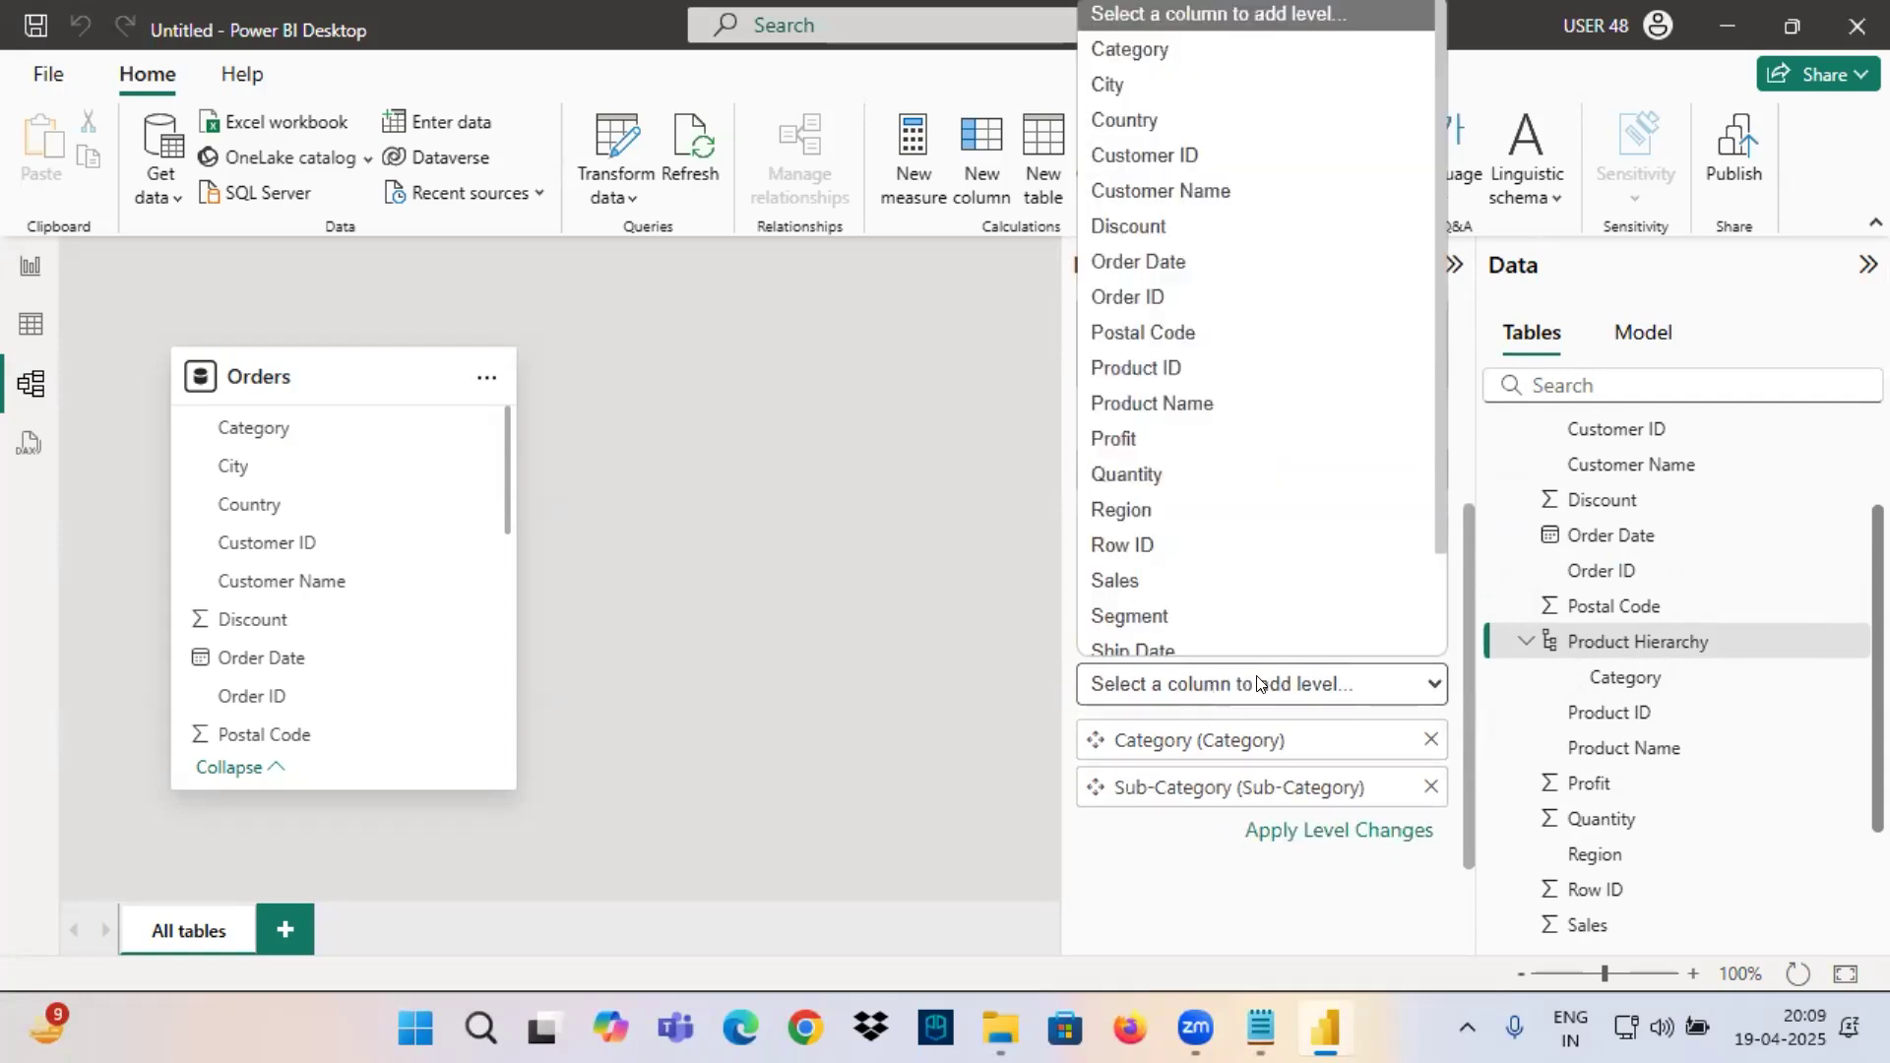
pyautogui.click(1150, 388)
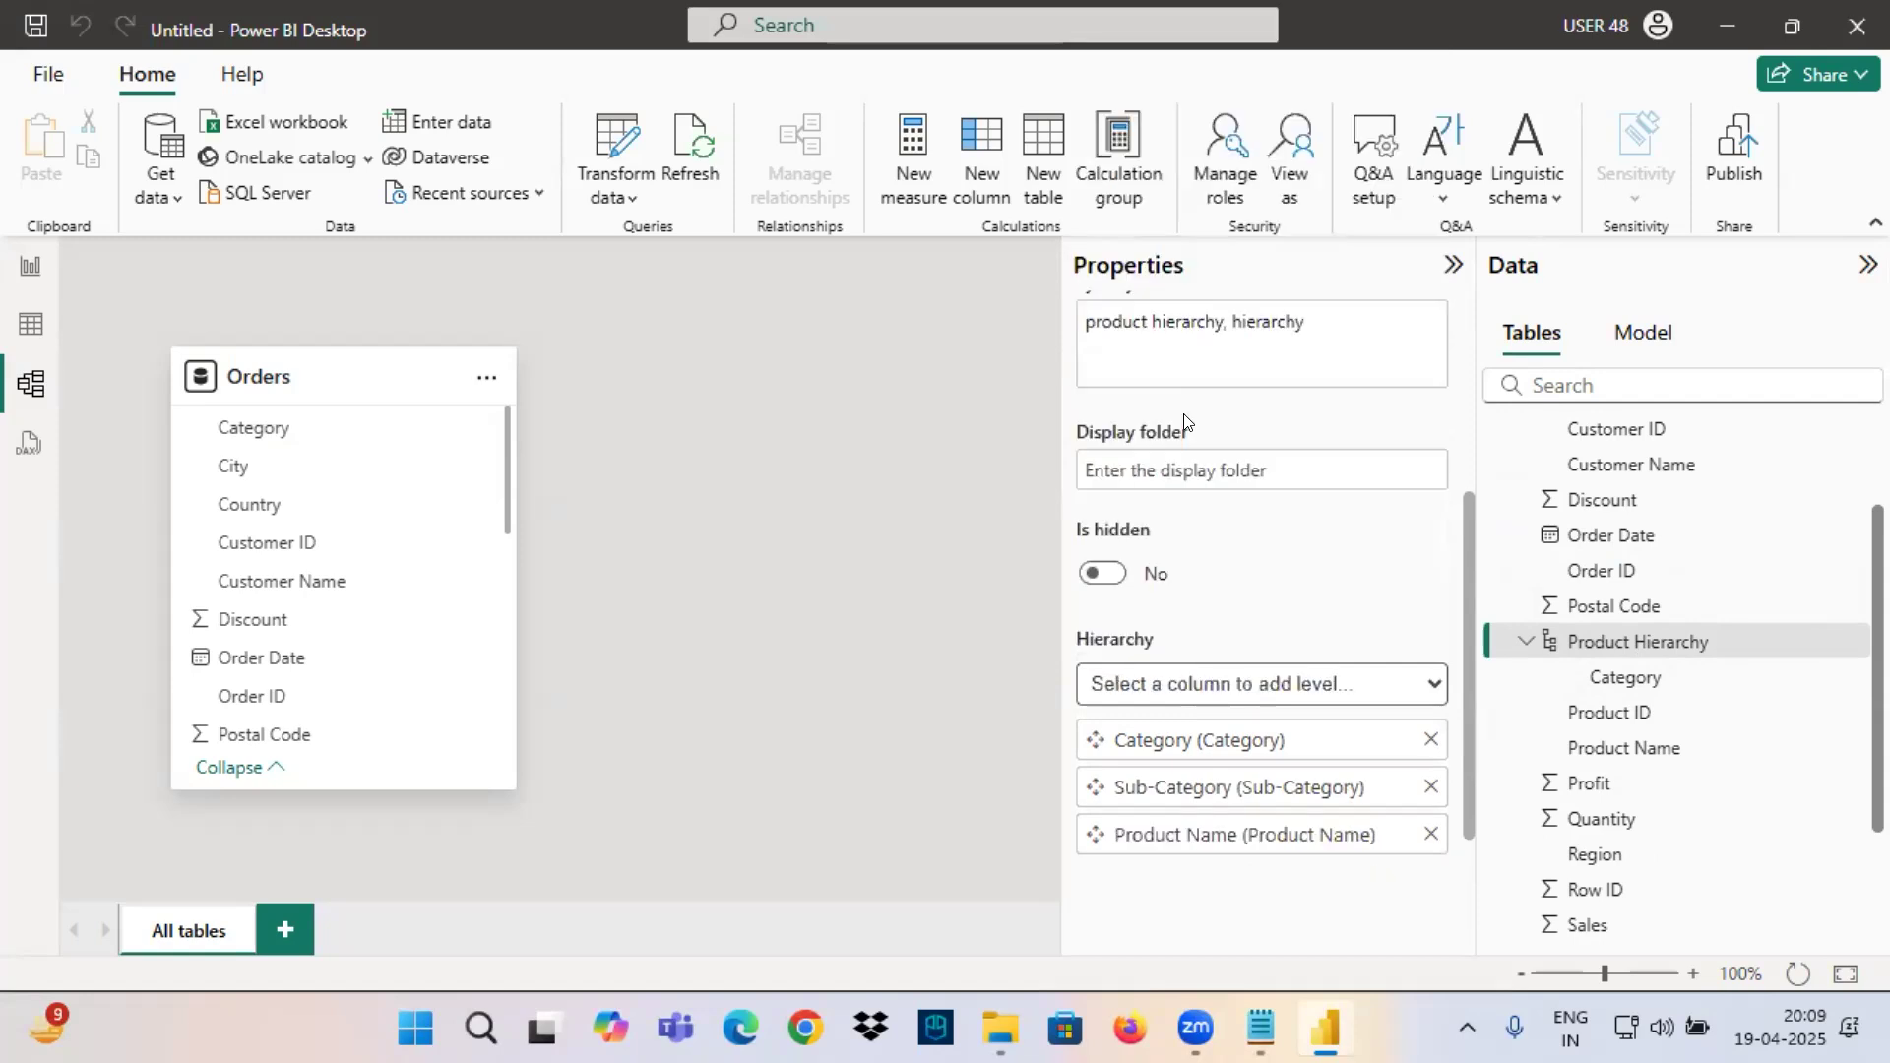
pyautogui.scroll(-1, 1160, 738)
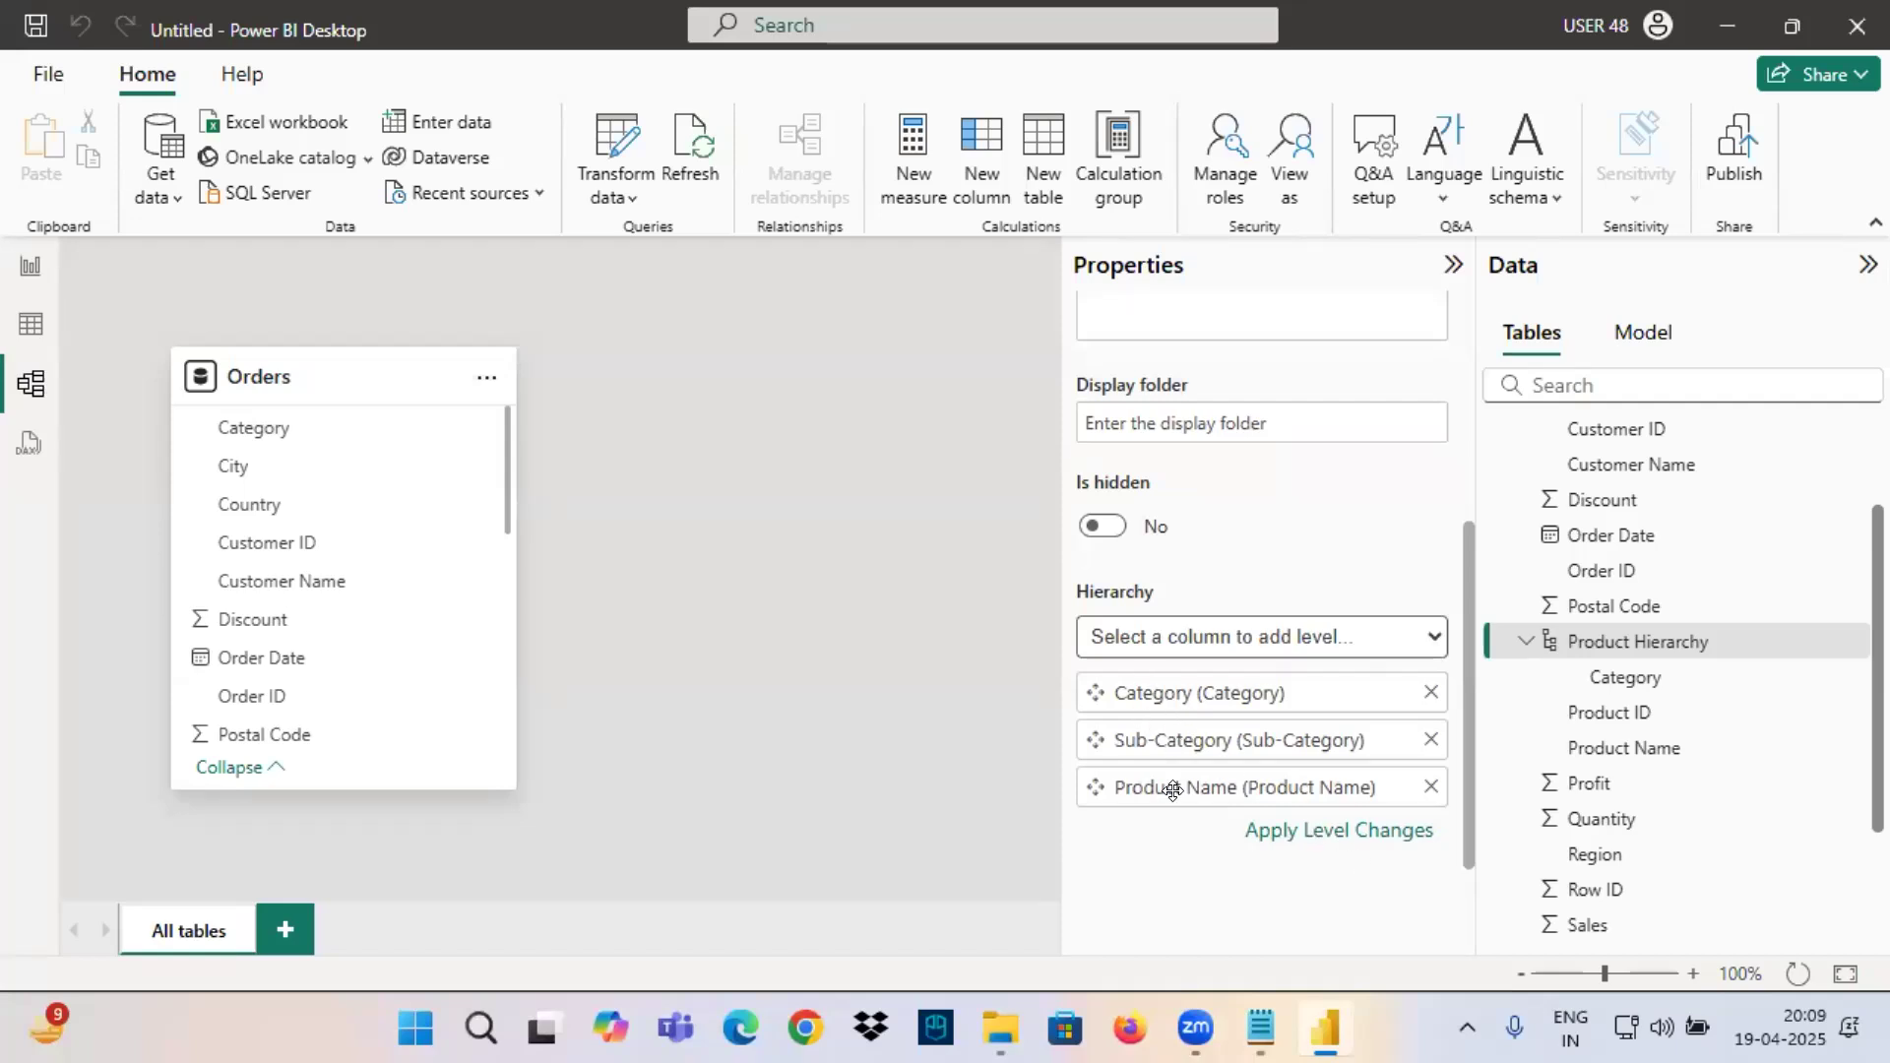
pyautogui.click(1339, 837)
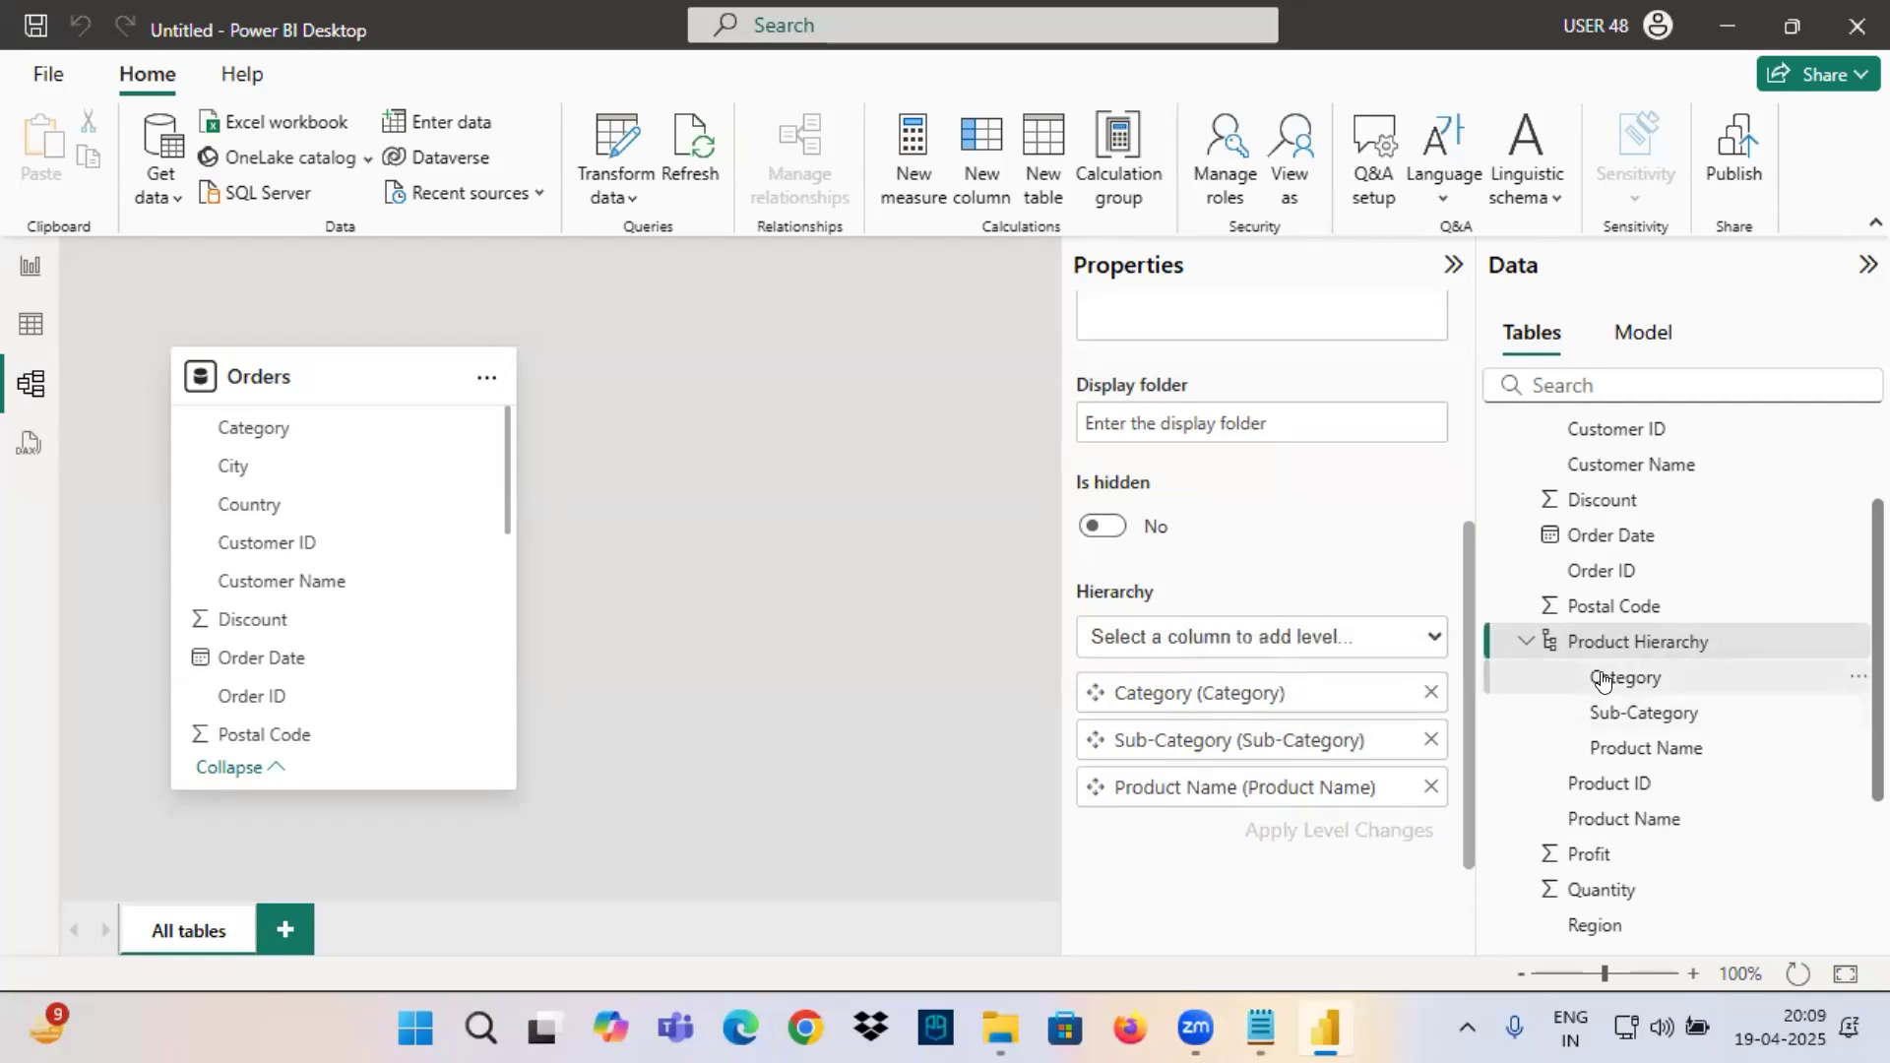
# Box and underline the three levels of Product Hierarchy in red, then circle the hierarchy's name and draw an arrow to it.
pyautogui.moveTo(1579, 651); pyautogui.dragTo(1738, 771)
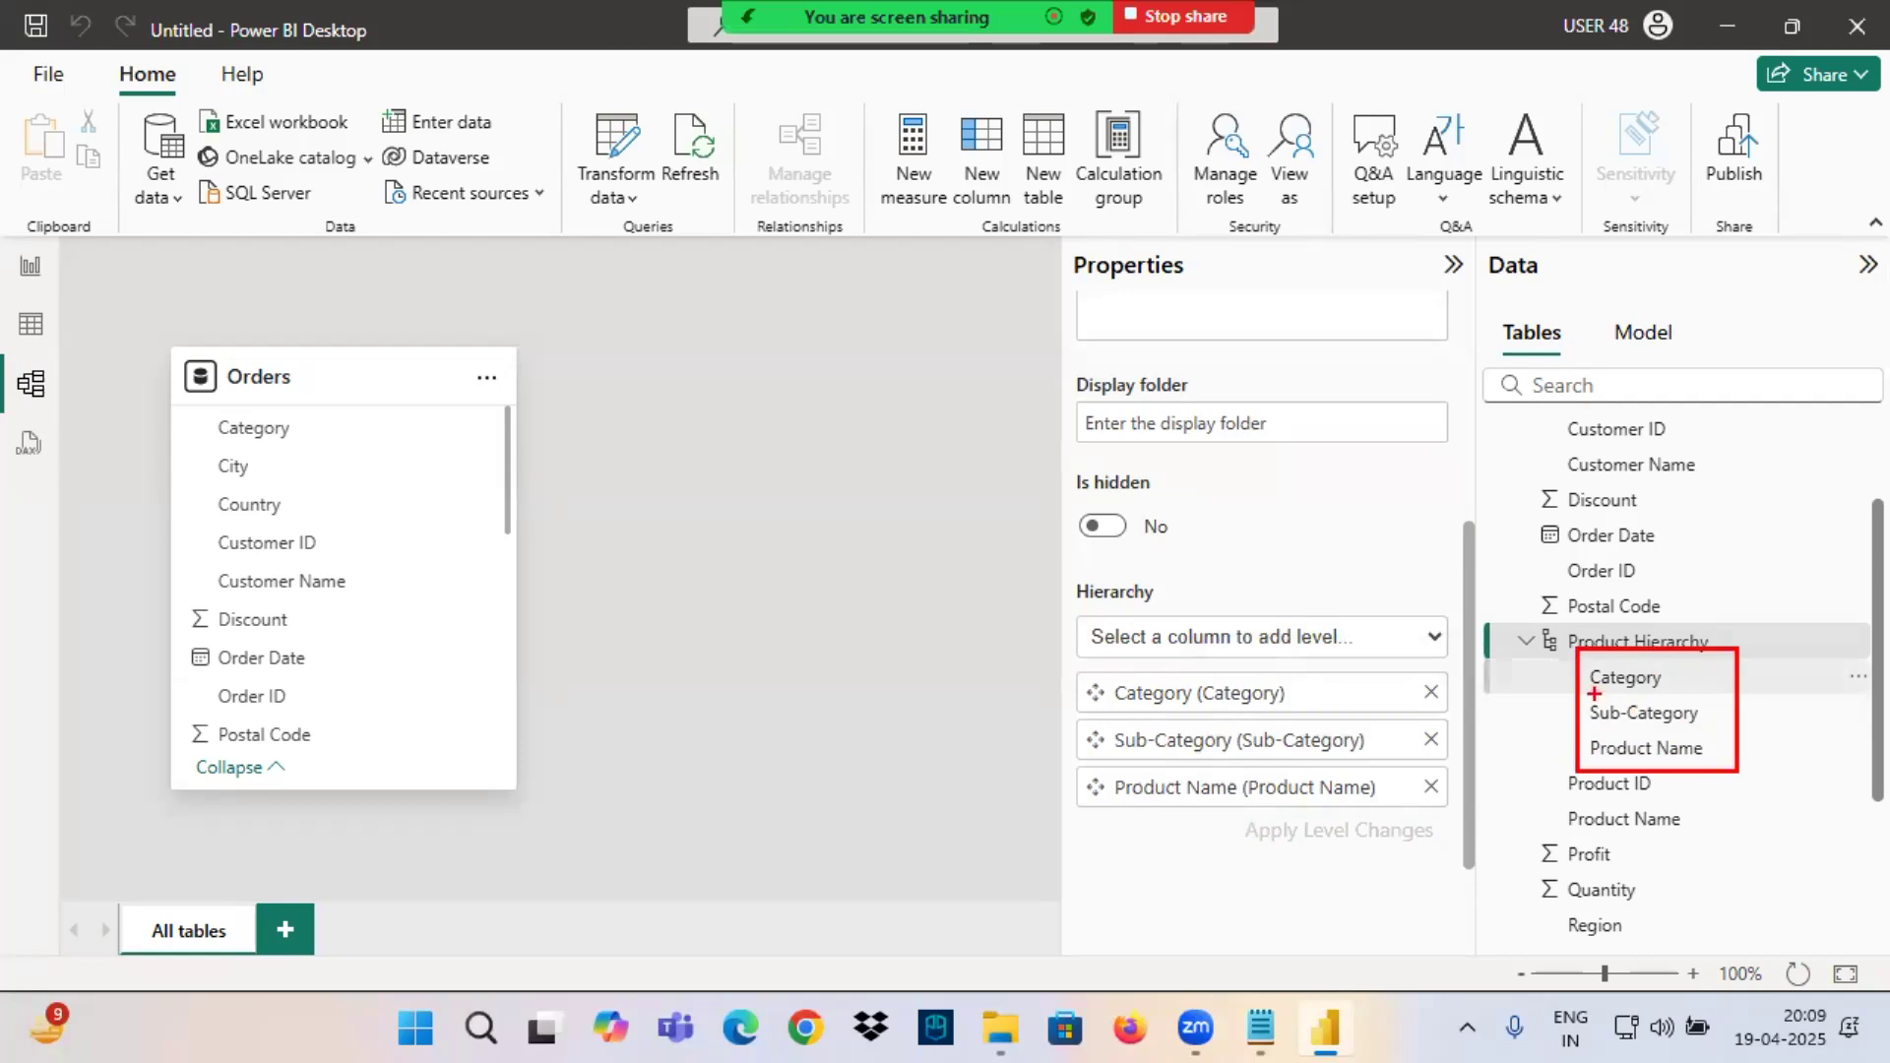
pyautogui.moveTo(1584, 727); pyautogui.dragTo(1748, 707)
pyautogui.moveTo(1600, 761); pyautogui.dragTo(1702, 741)
pyautogui.moveTo(1529, 657)
pyautogui.mouseDown()
pyautogui.moveTo(1728, 657)
pyautogui.moveTo(1514, 652)
pyautogui.mouseUp()
pyautogui.moveTo(1635, 616); pyautogui.dragTo(1669, 632)
pyautogui.moveTo(1703, 581); pyautogui.dragTo(1666, 636)
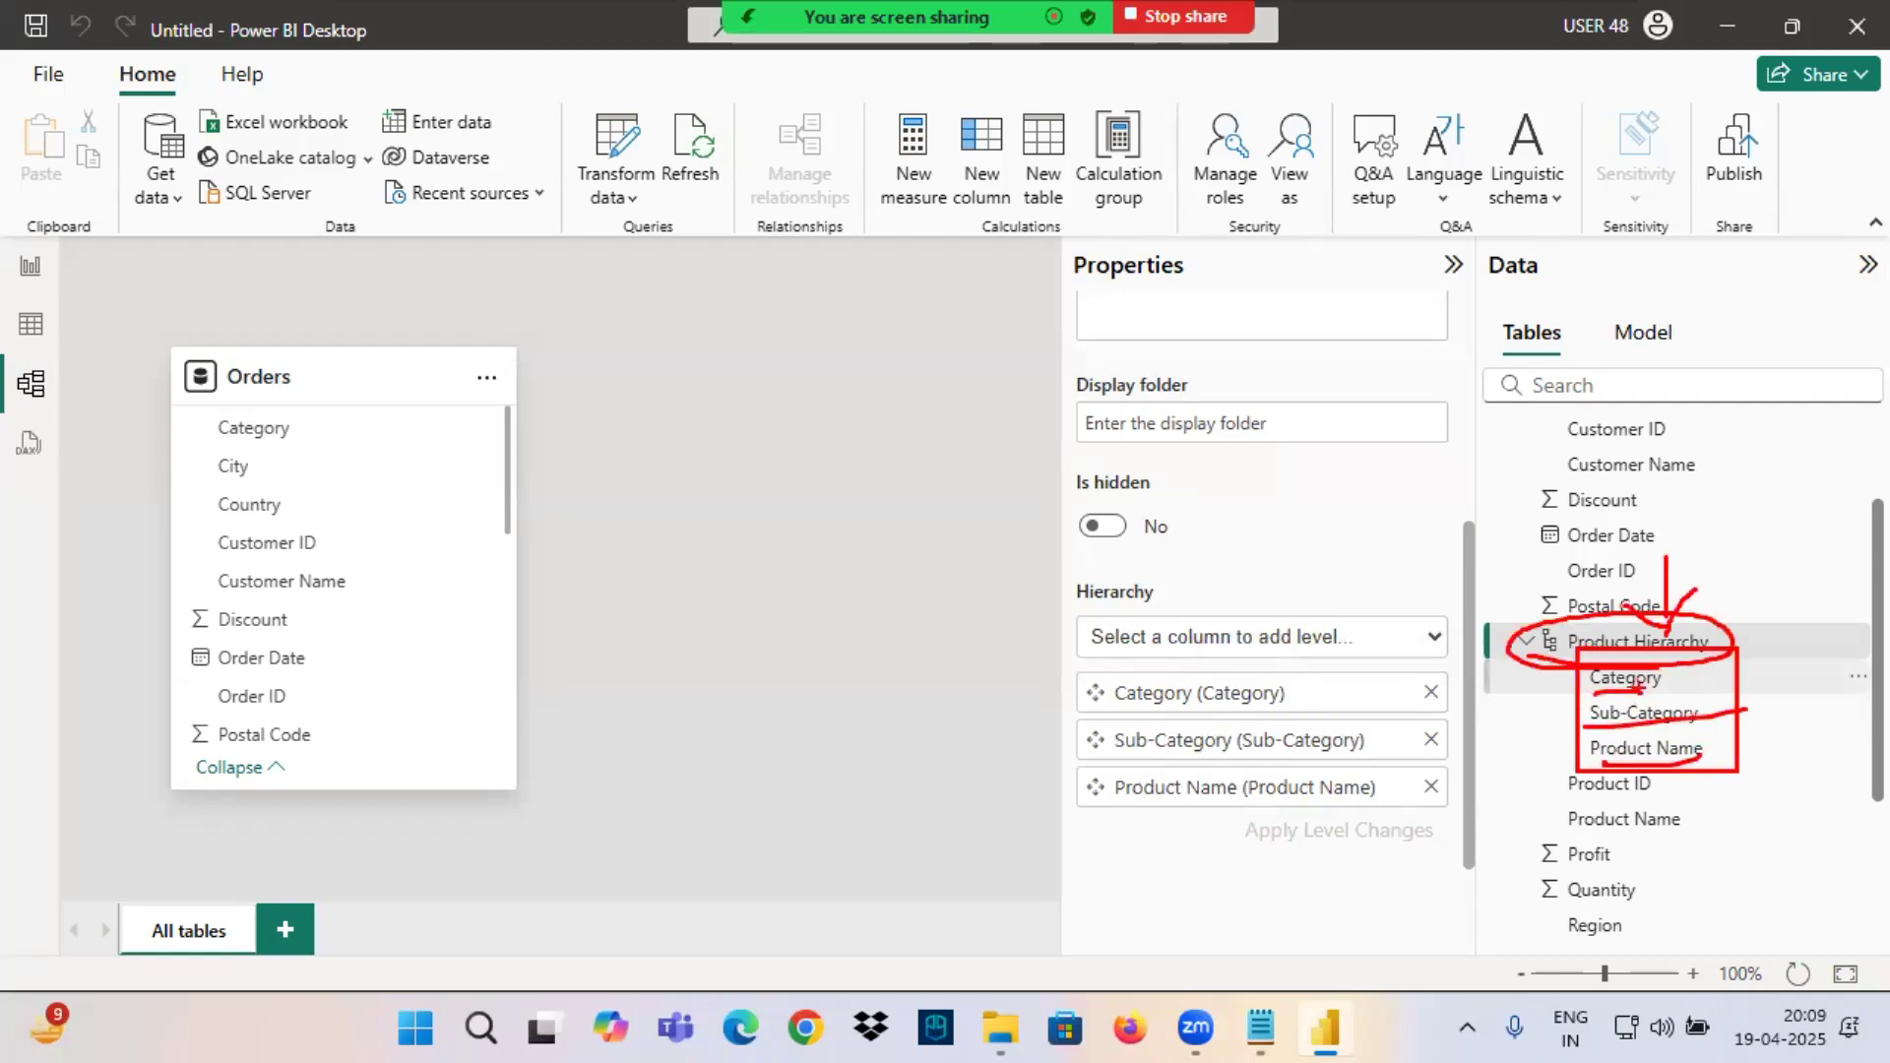
# Switch to the Class 5 notes, copy the text "Geography Hierarchy", and return to Power BI Desktop.
pyautogui.press('Escape')
pyautogui.hotkey('alt', 'Tab')
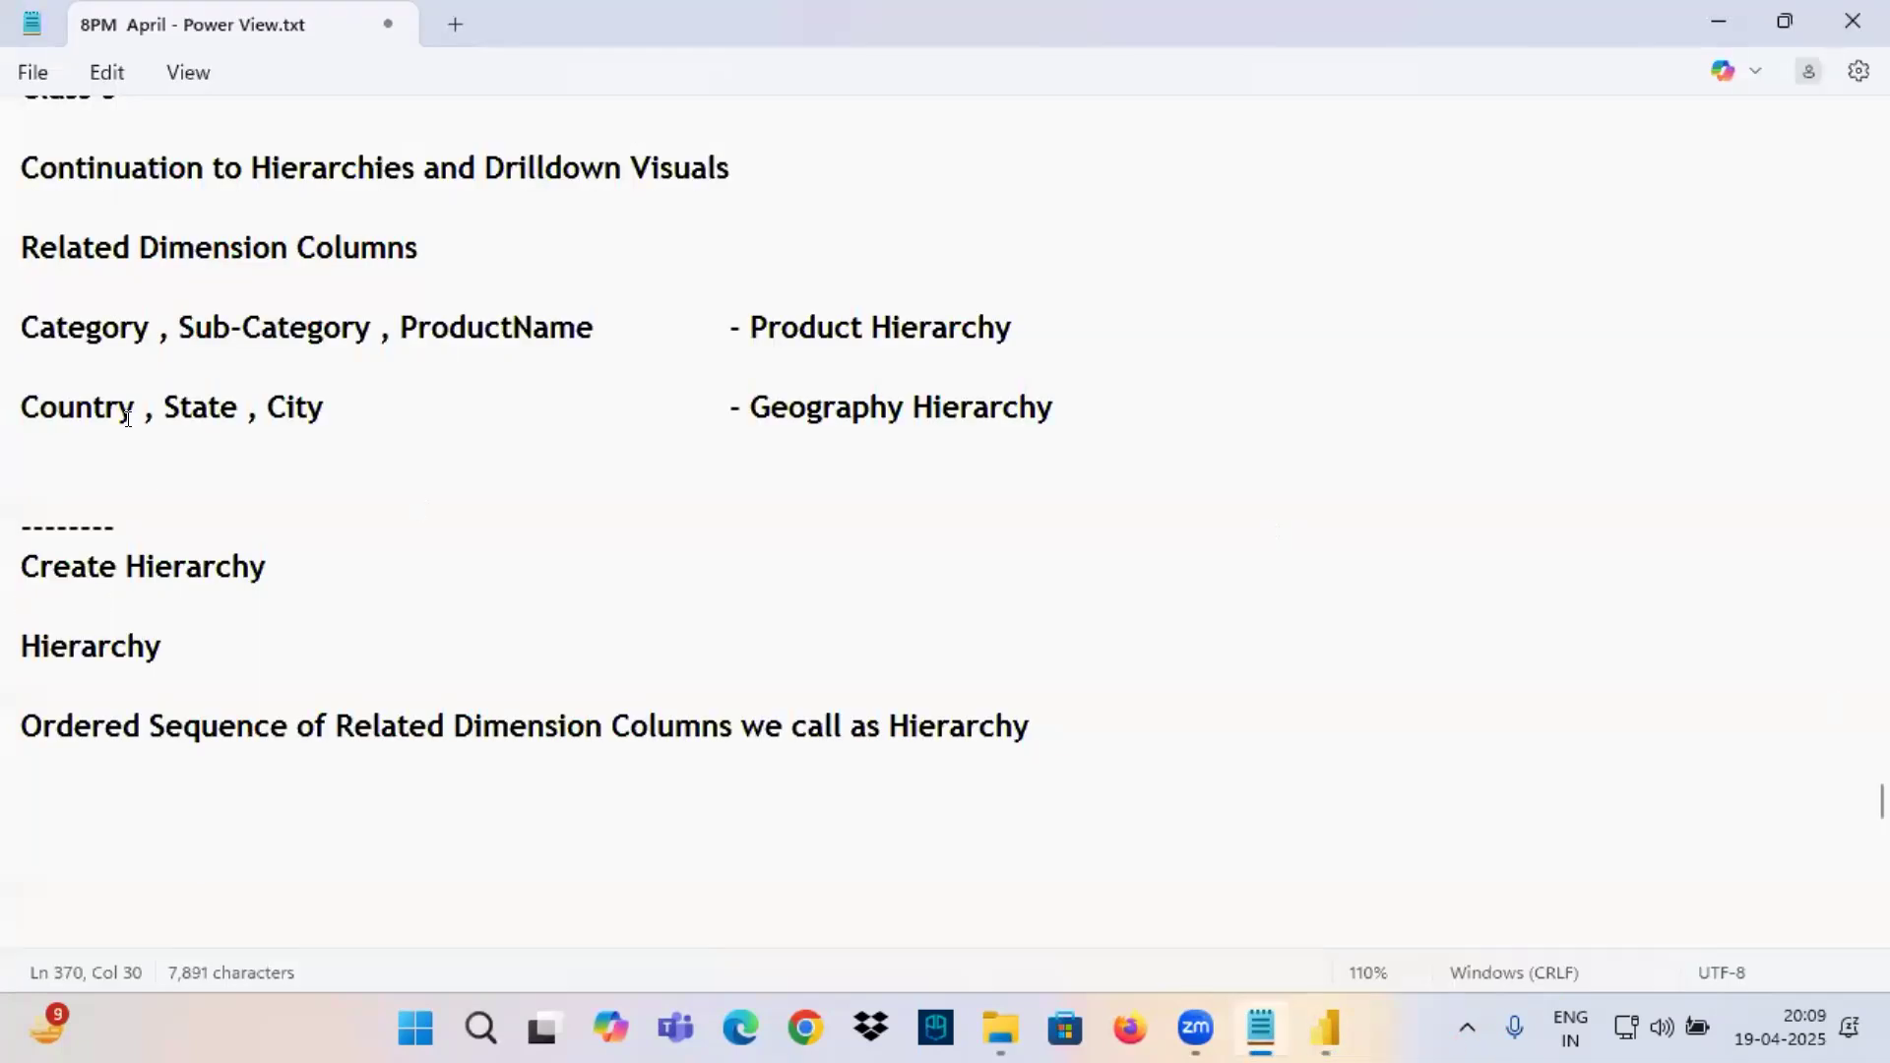
pyautogui.moveTo(752, 402); pyautogui.dragTo(1050, 402)
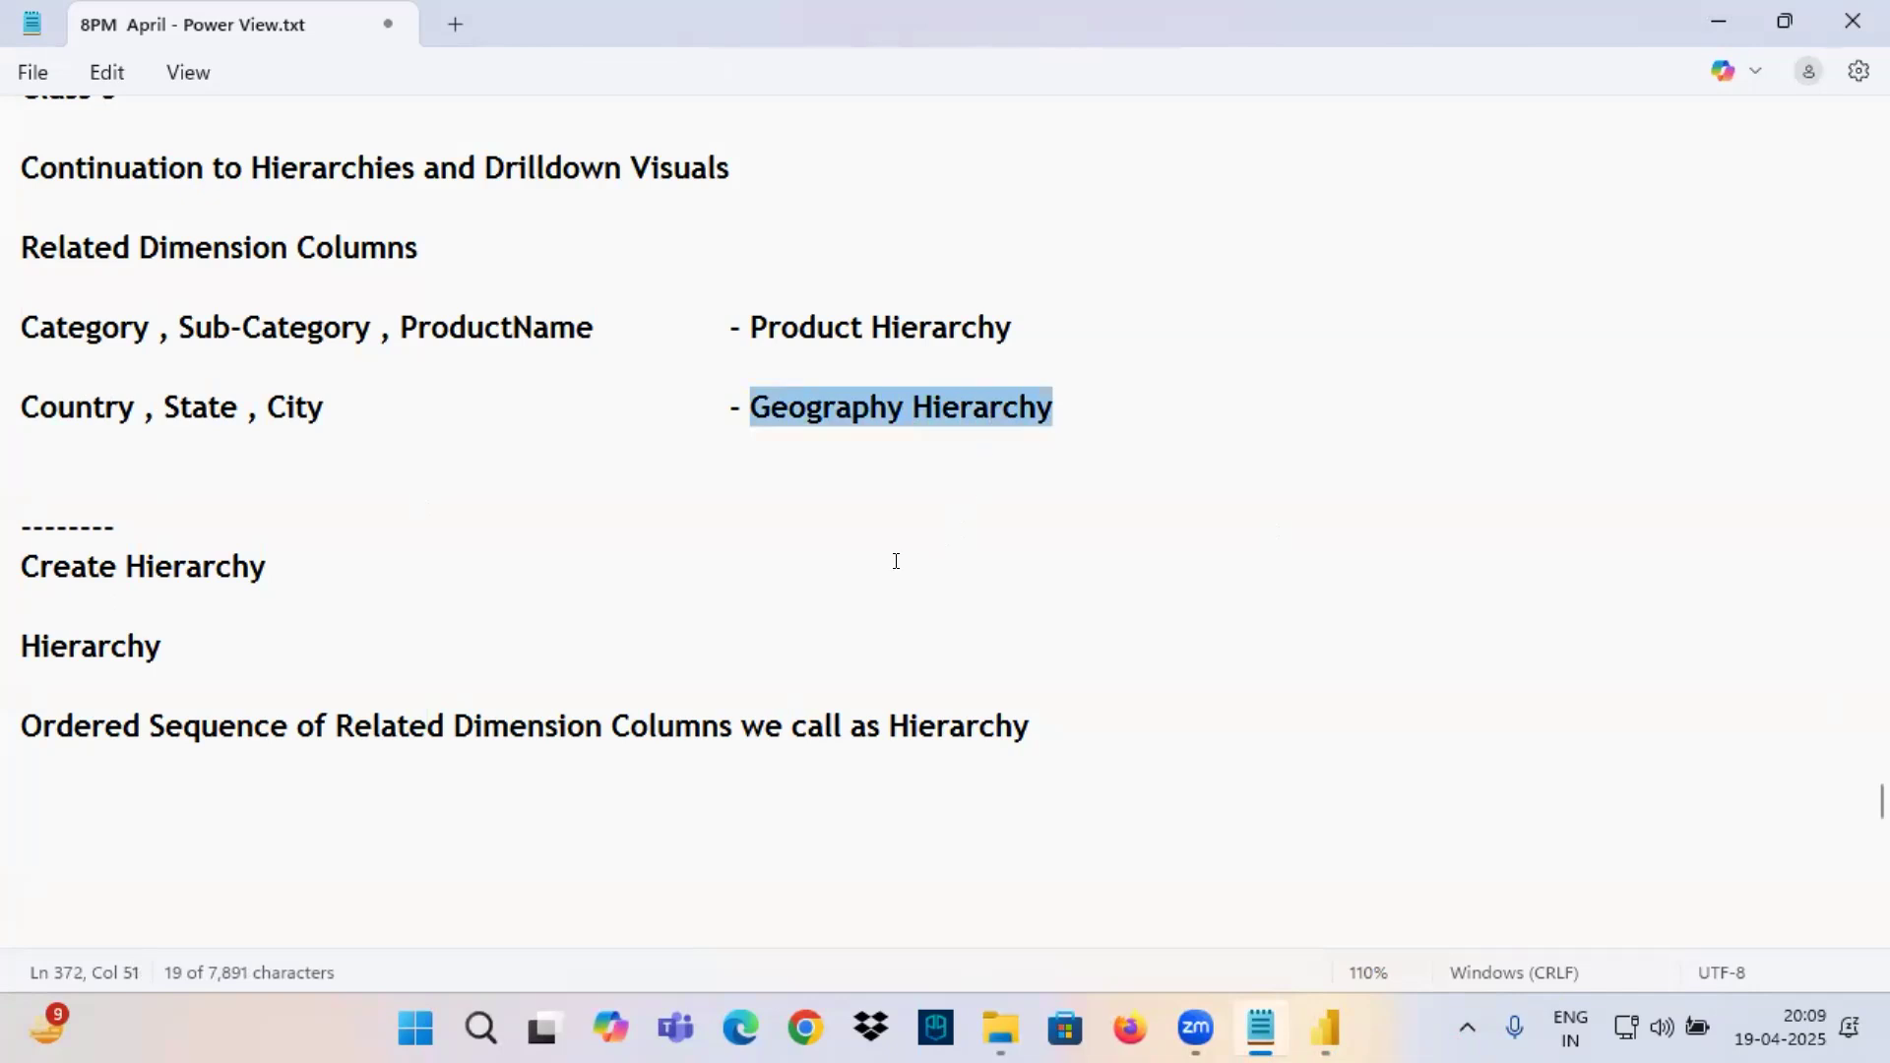
pyautogui.click(1325, 1030)
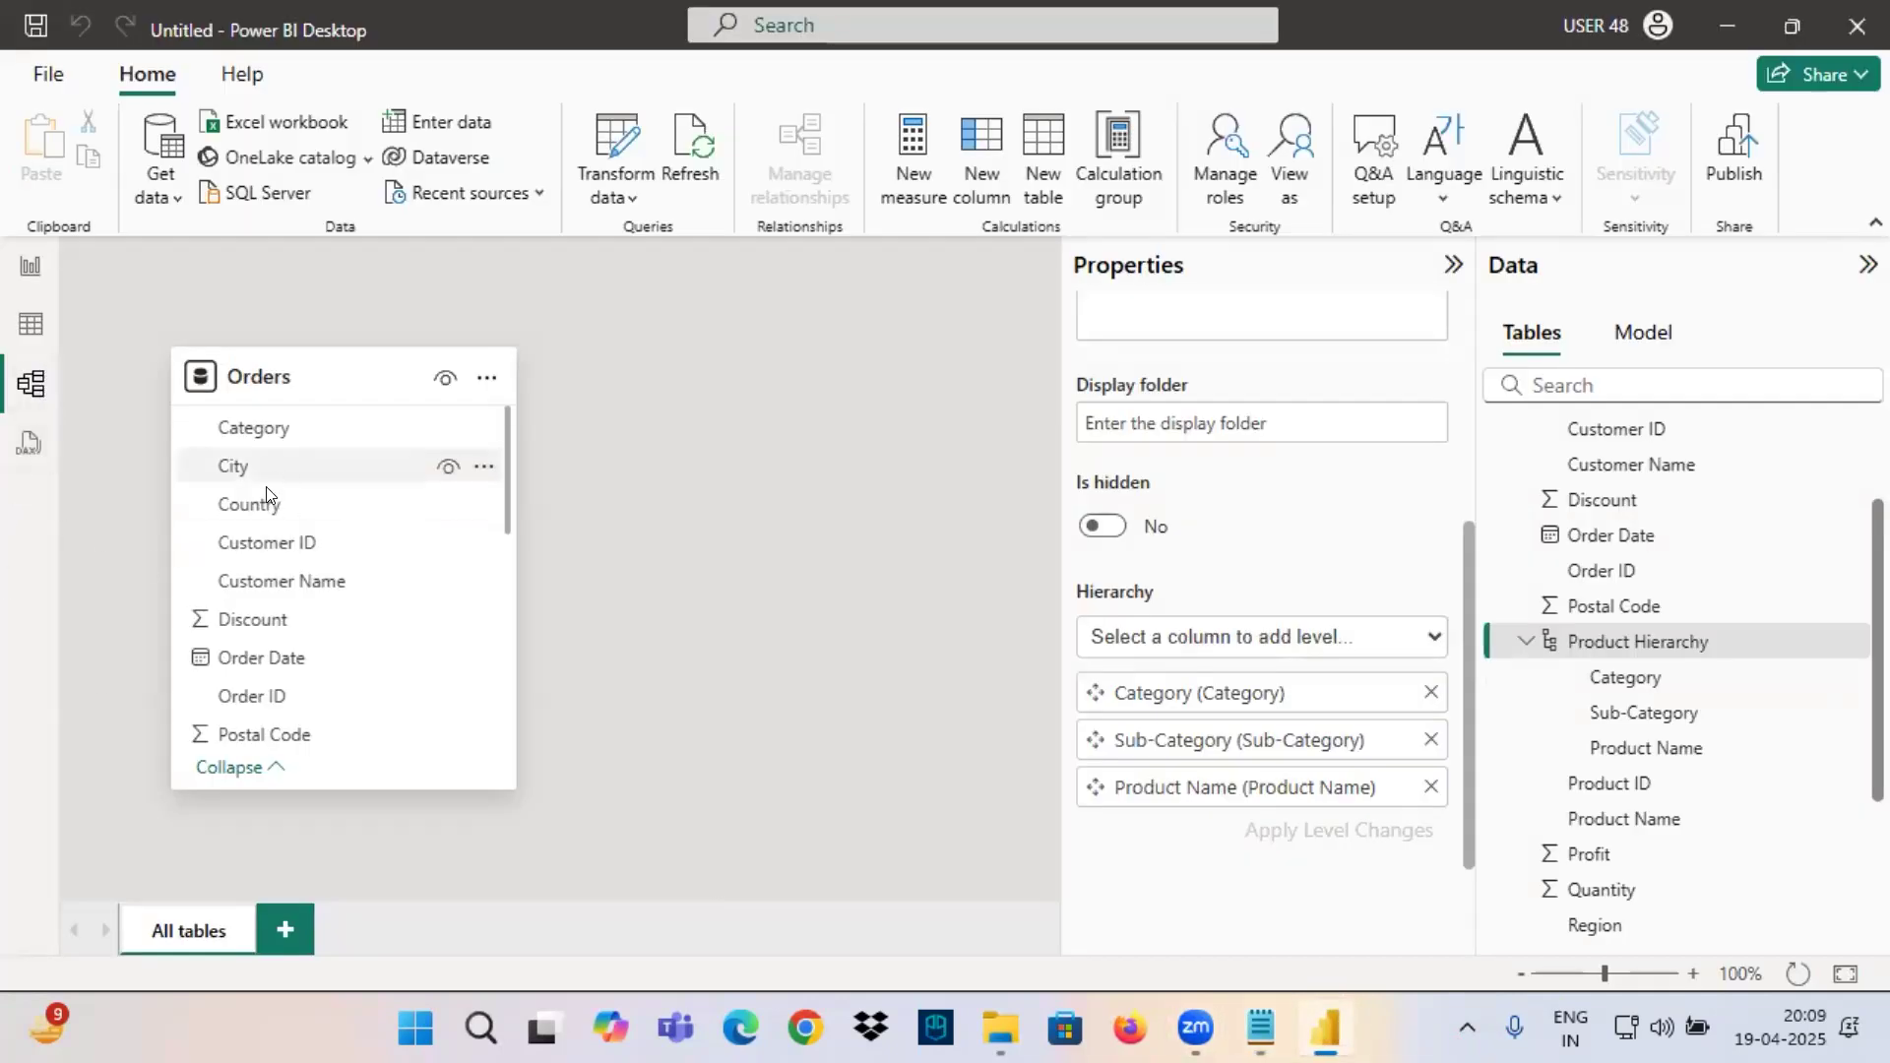
# Create a hierarchy from the Country column of the Orders table and expand it to show its level.
pyautogui.click(239, 505)
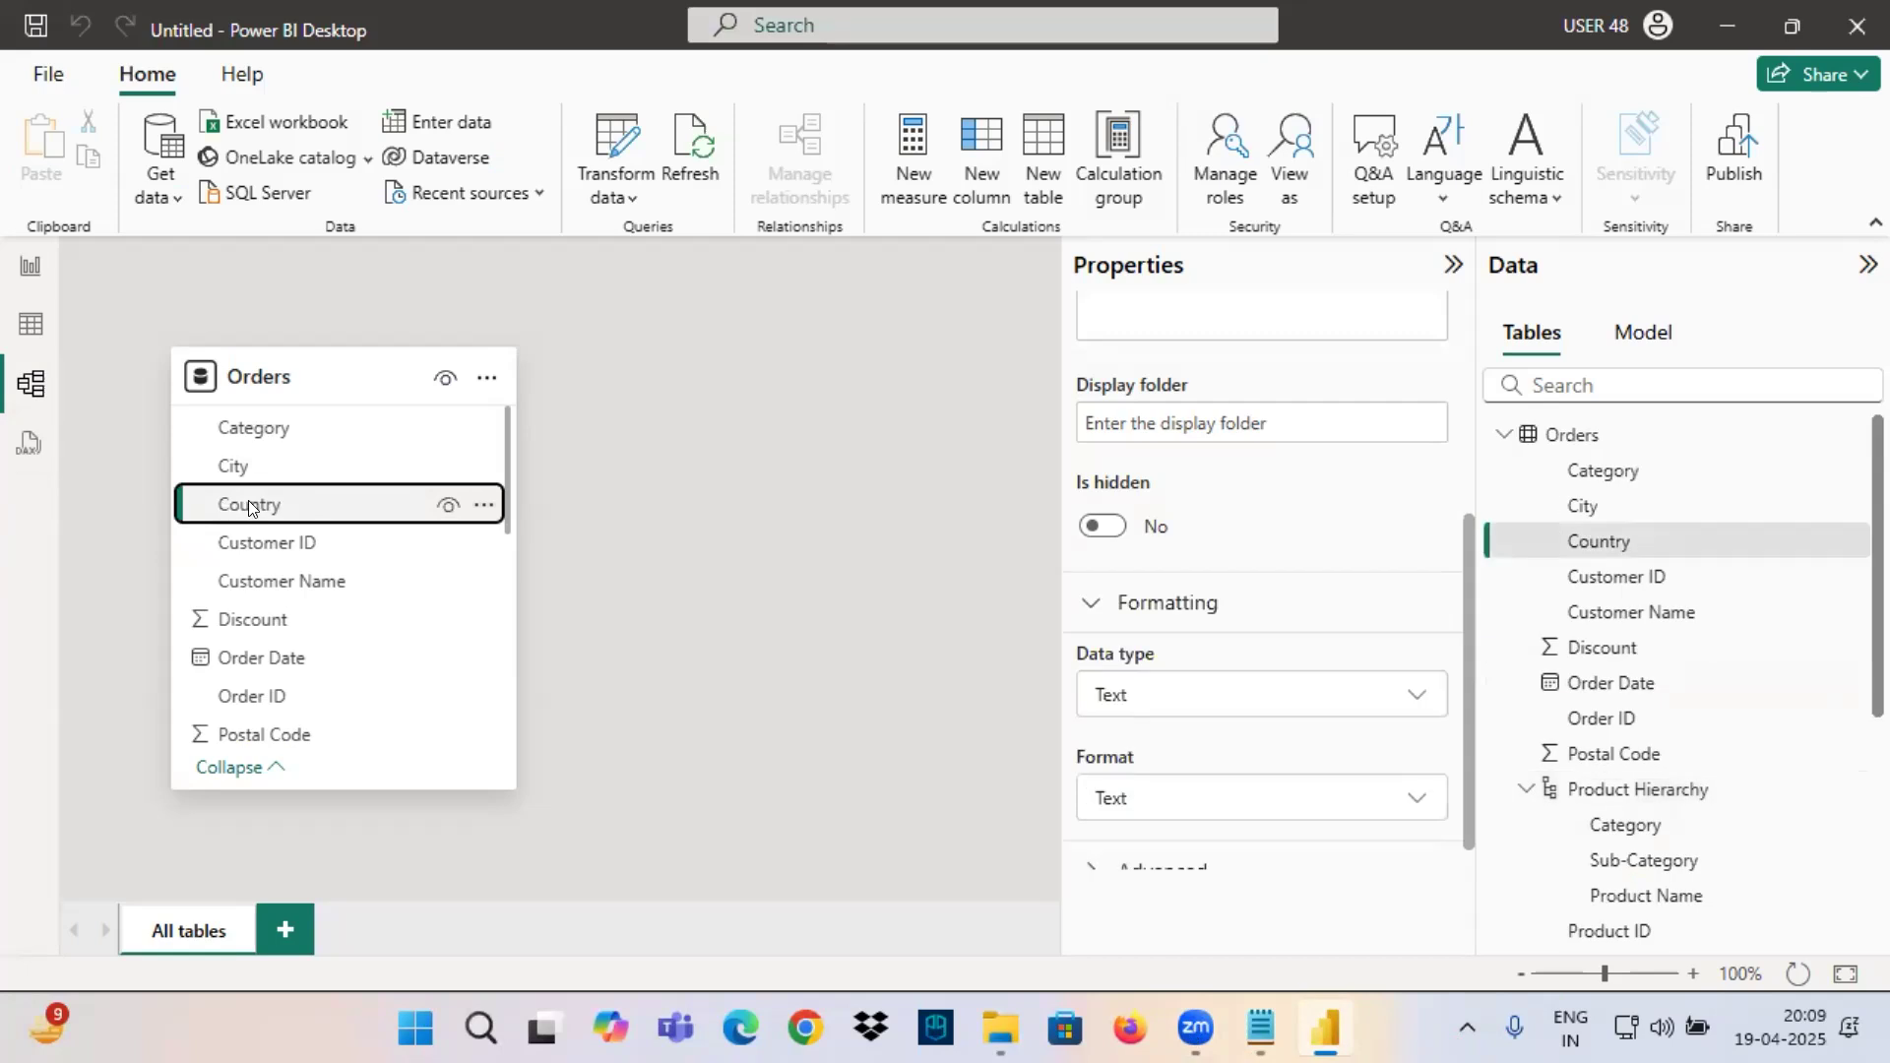
pyautogui.rightClick(248, 505)
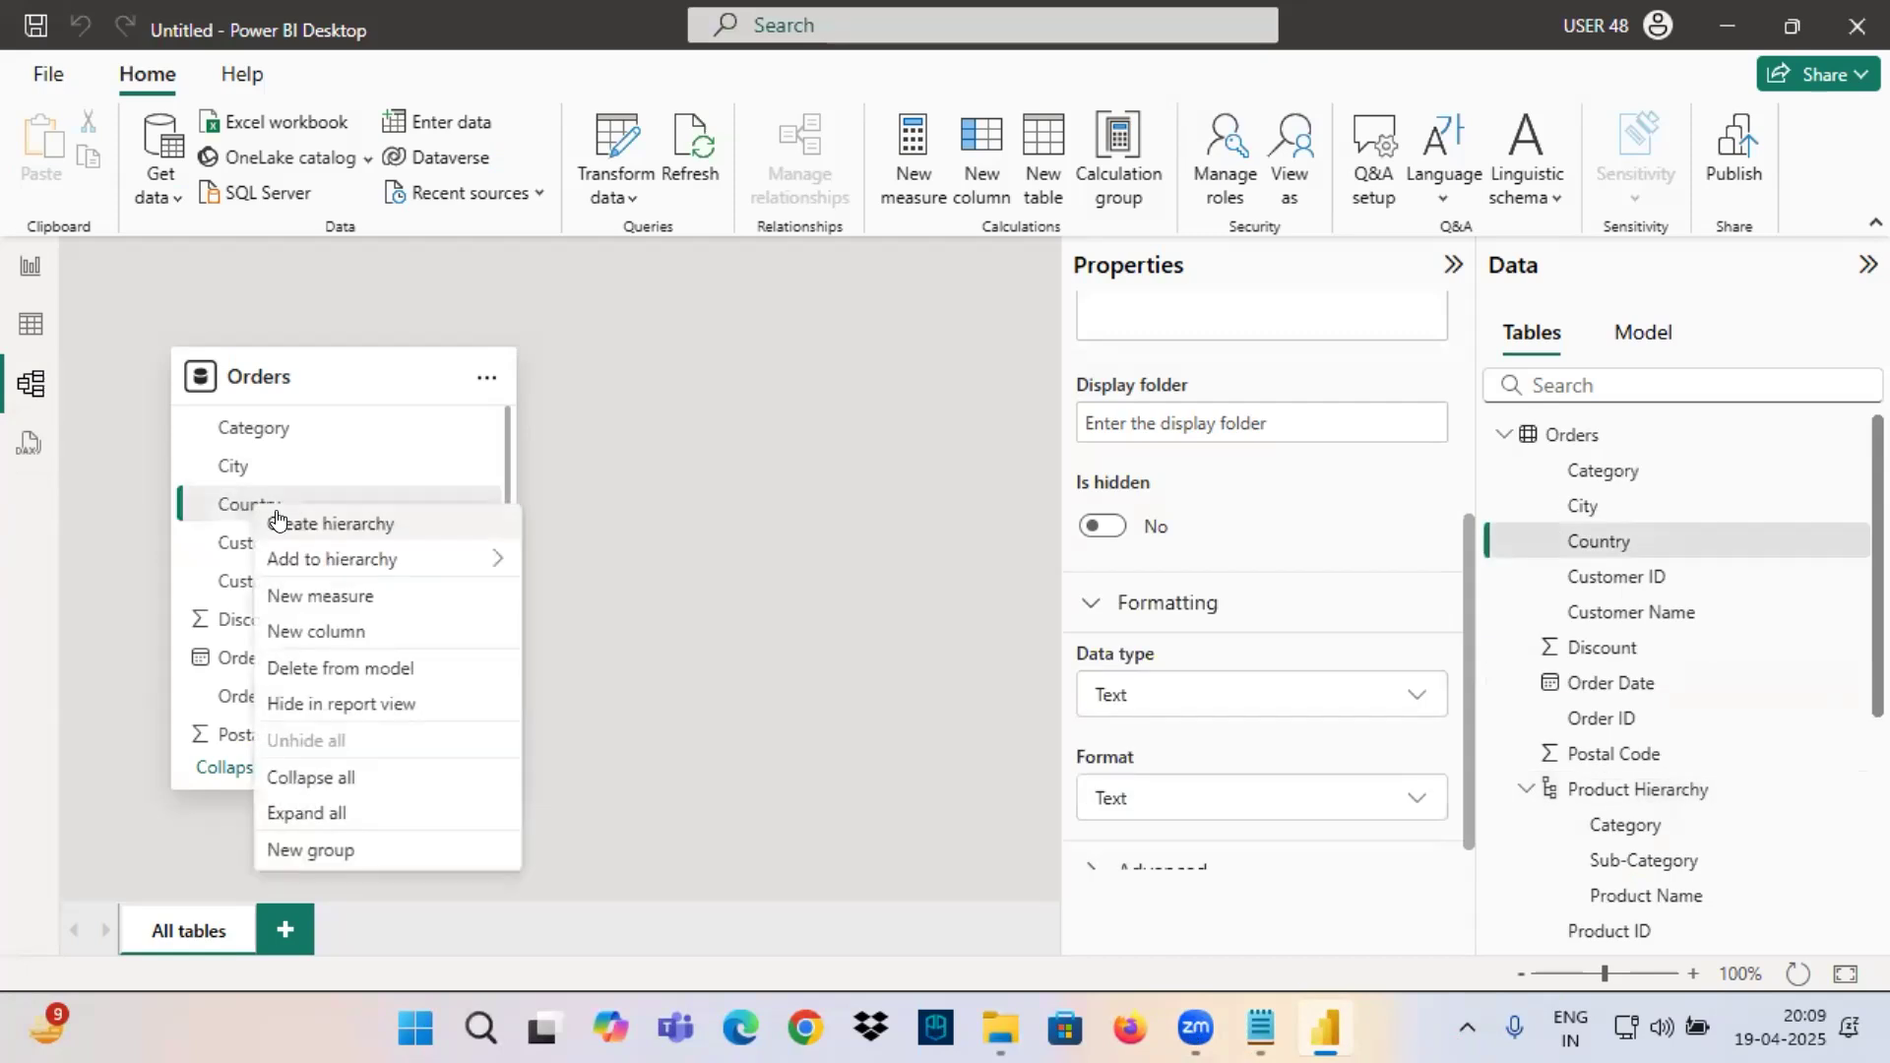
pyautogui.click(295, 525)
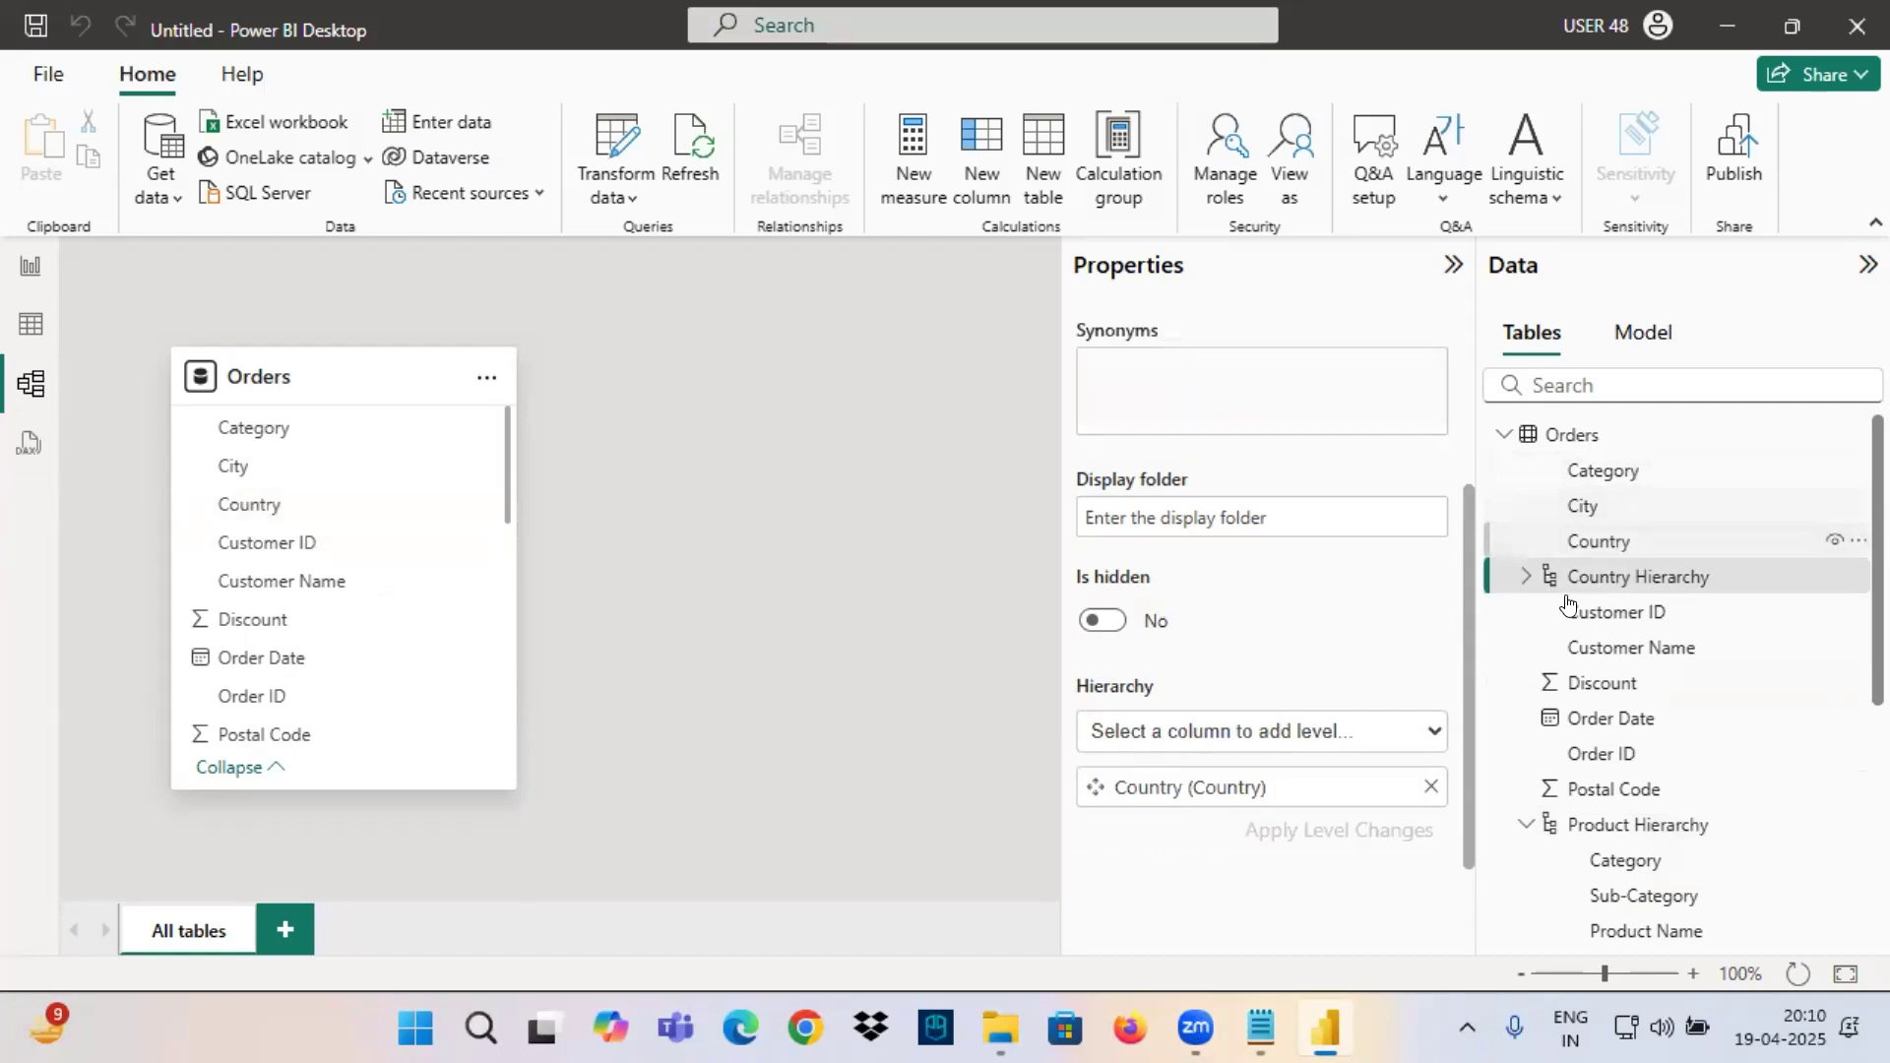
pyautogui.click(1625, 581)
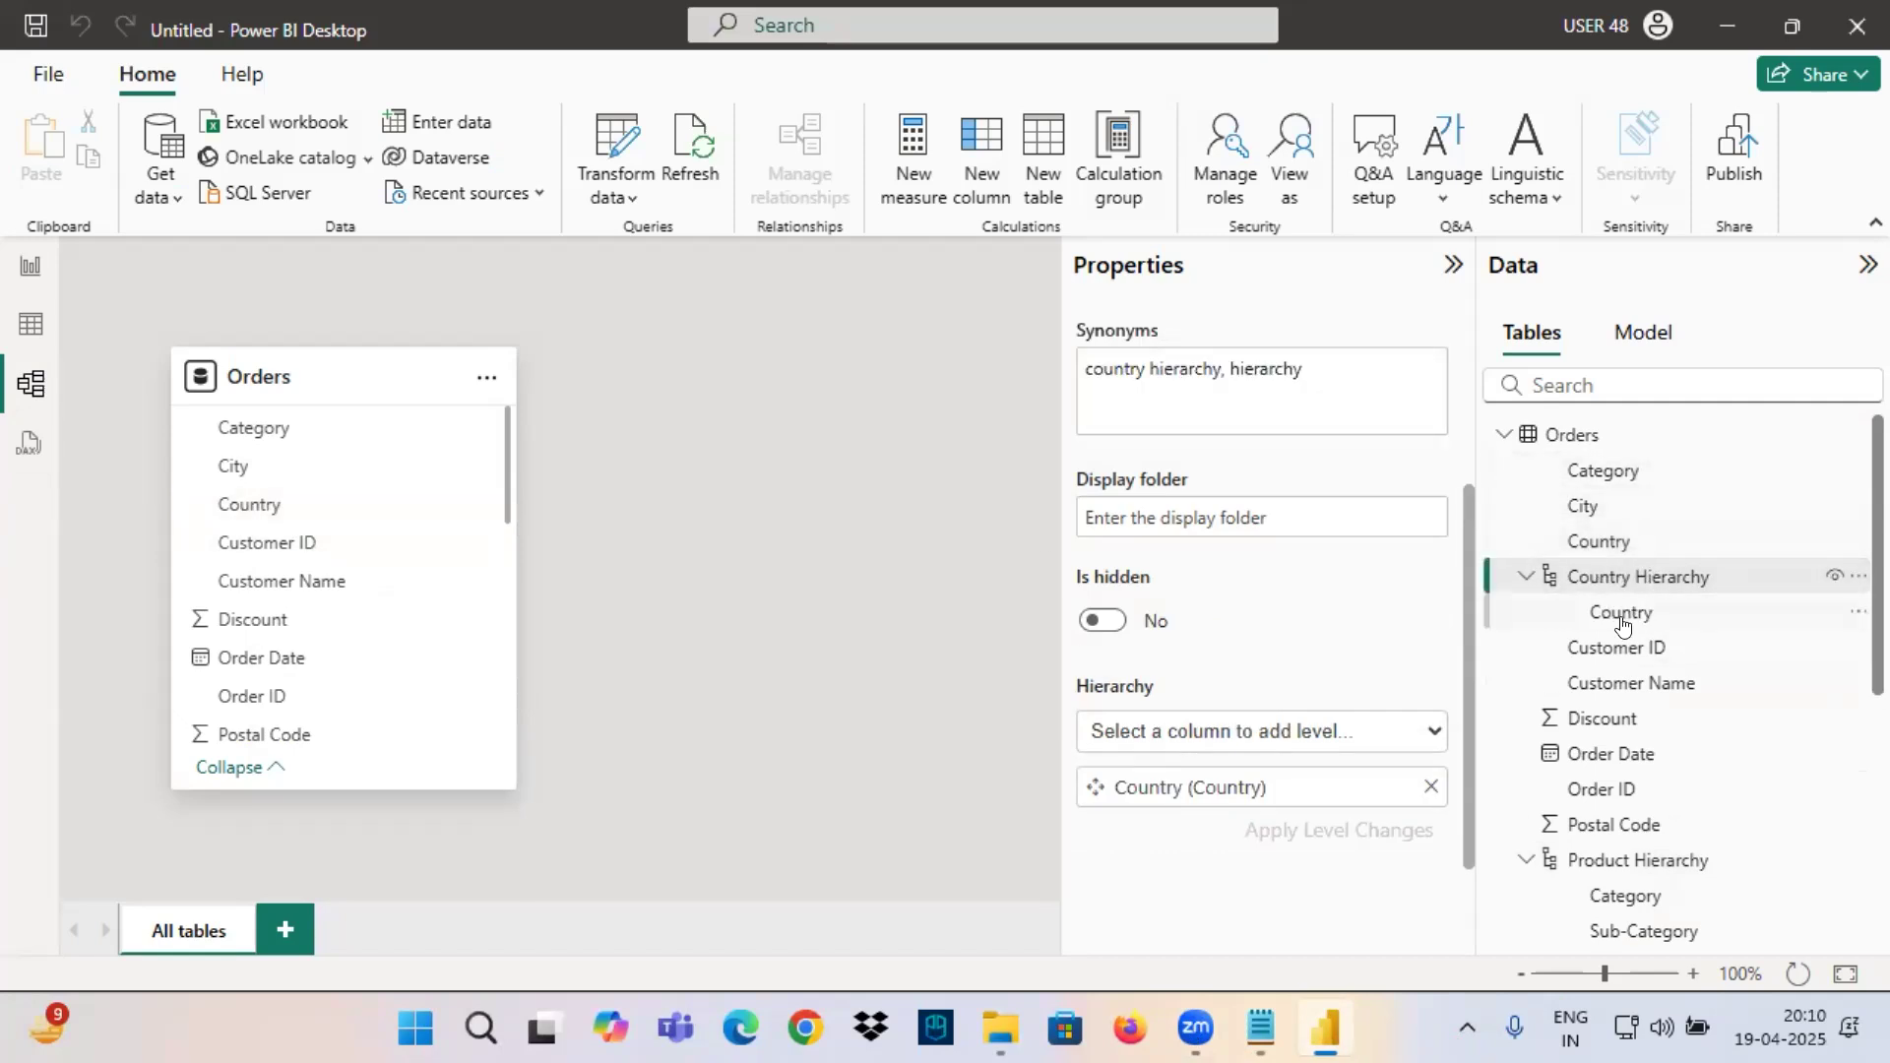
# Rename the new Country-based hierarchy as "Geography Hierarchy".
pyautogui.click(1623, 612)
pyautogui.click(1617, 581)
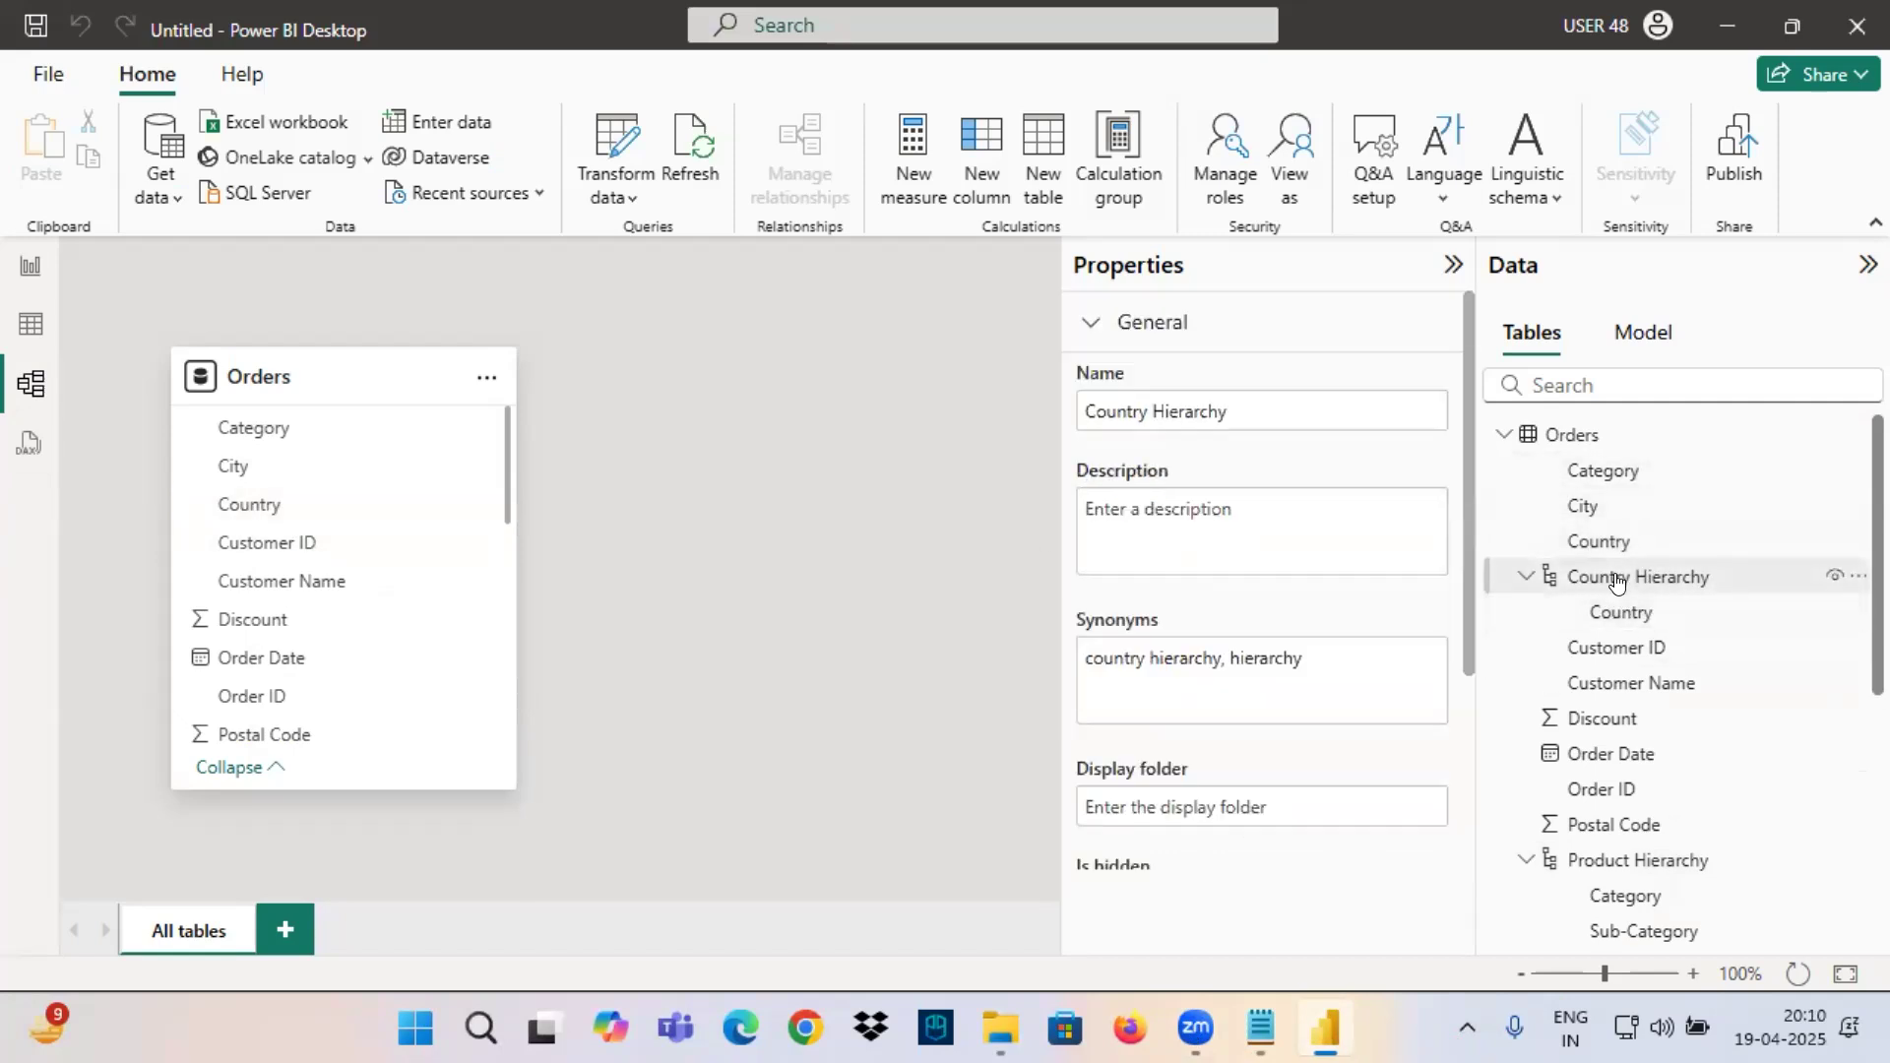
pyautogui.rightClick(1617, 580)
pyautogui.click(1406, 673)
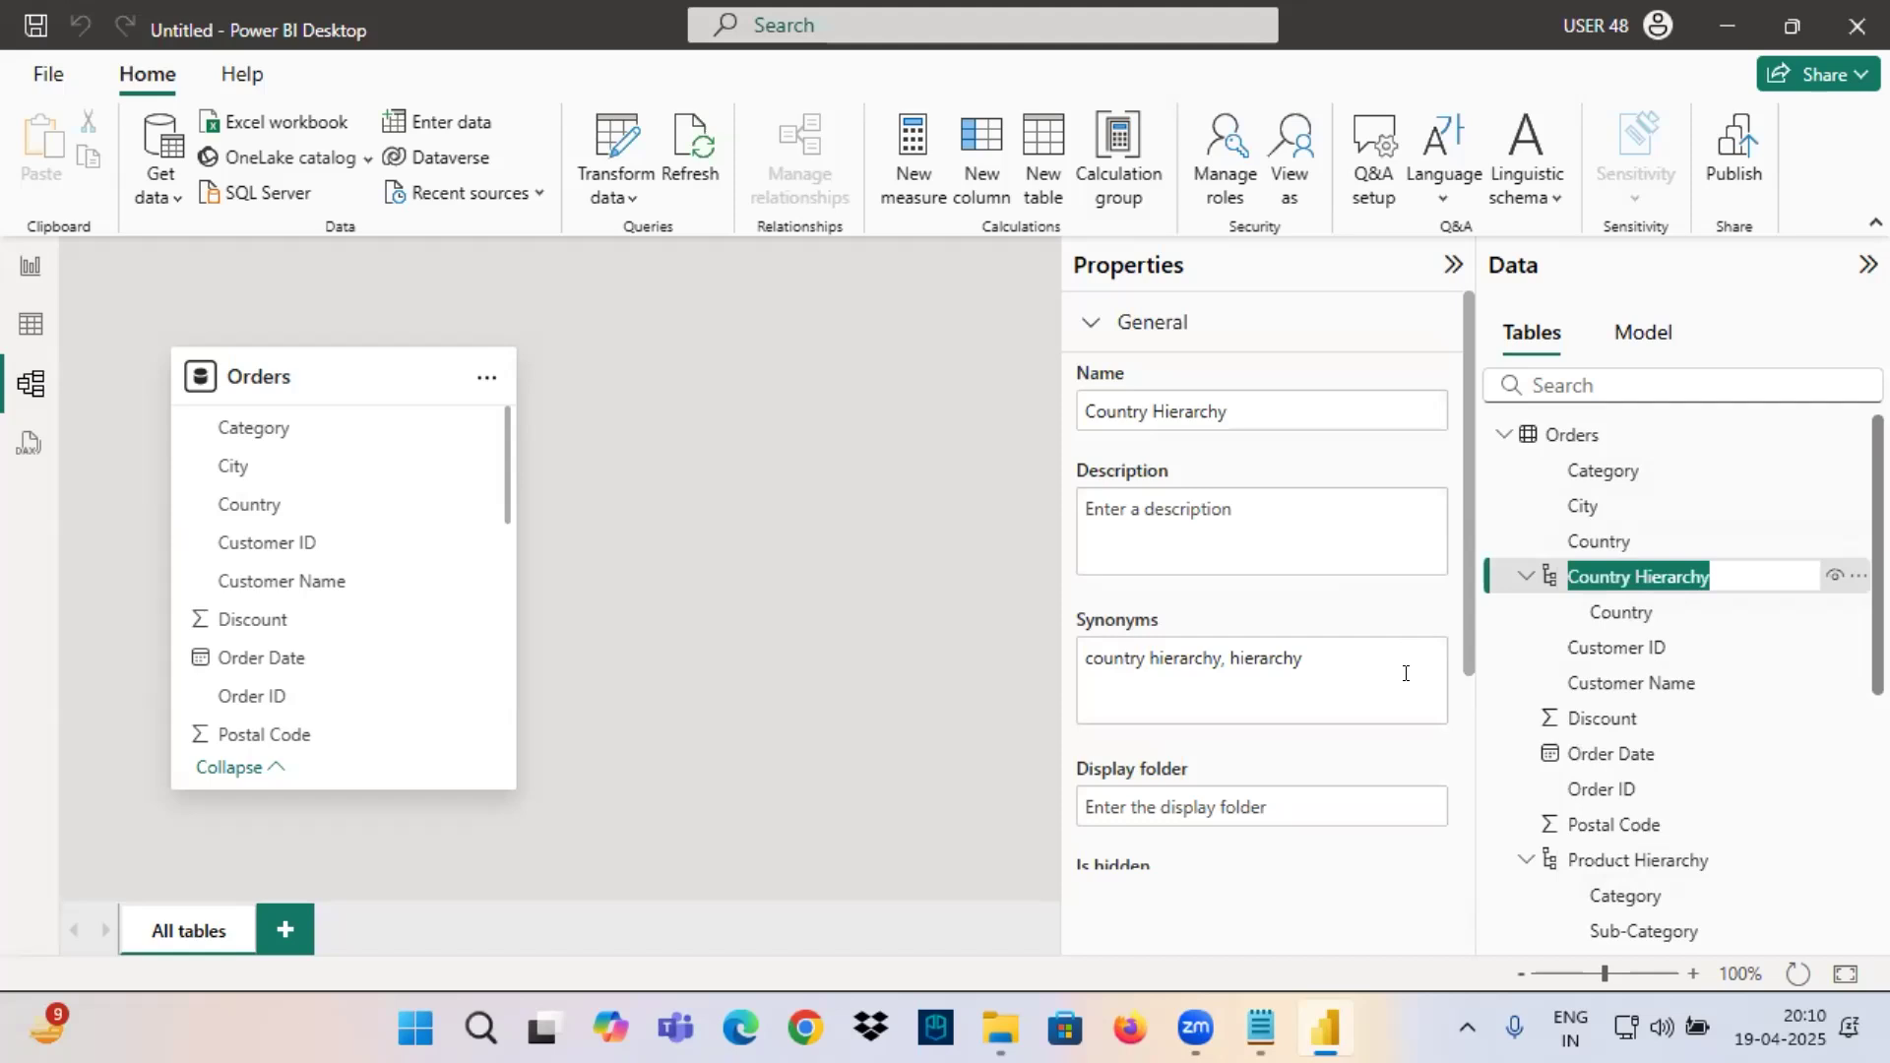
pyautogui.write('Geography Hierarchy')
pyautogui.press('Return')
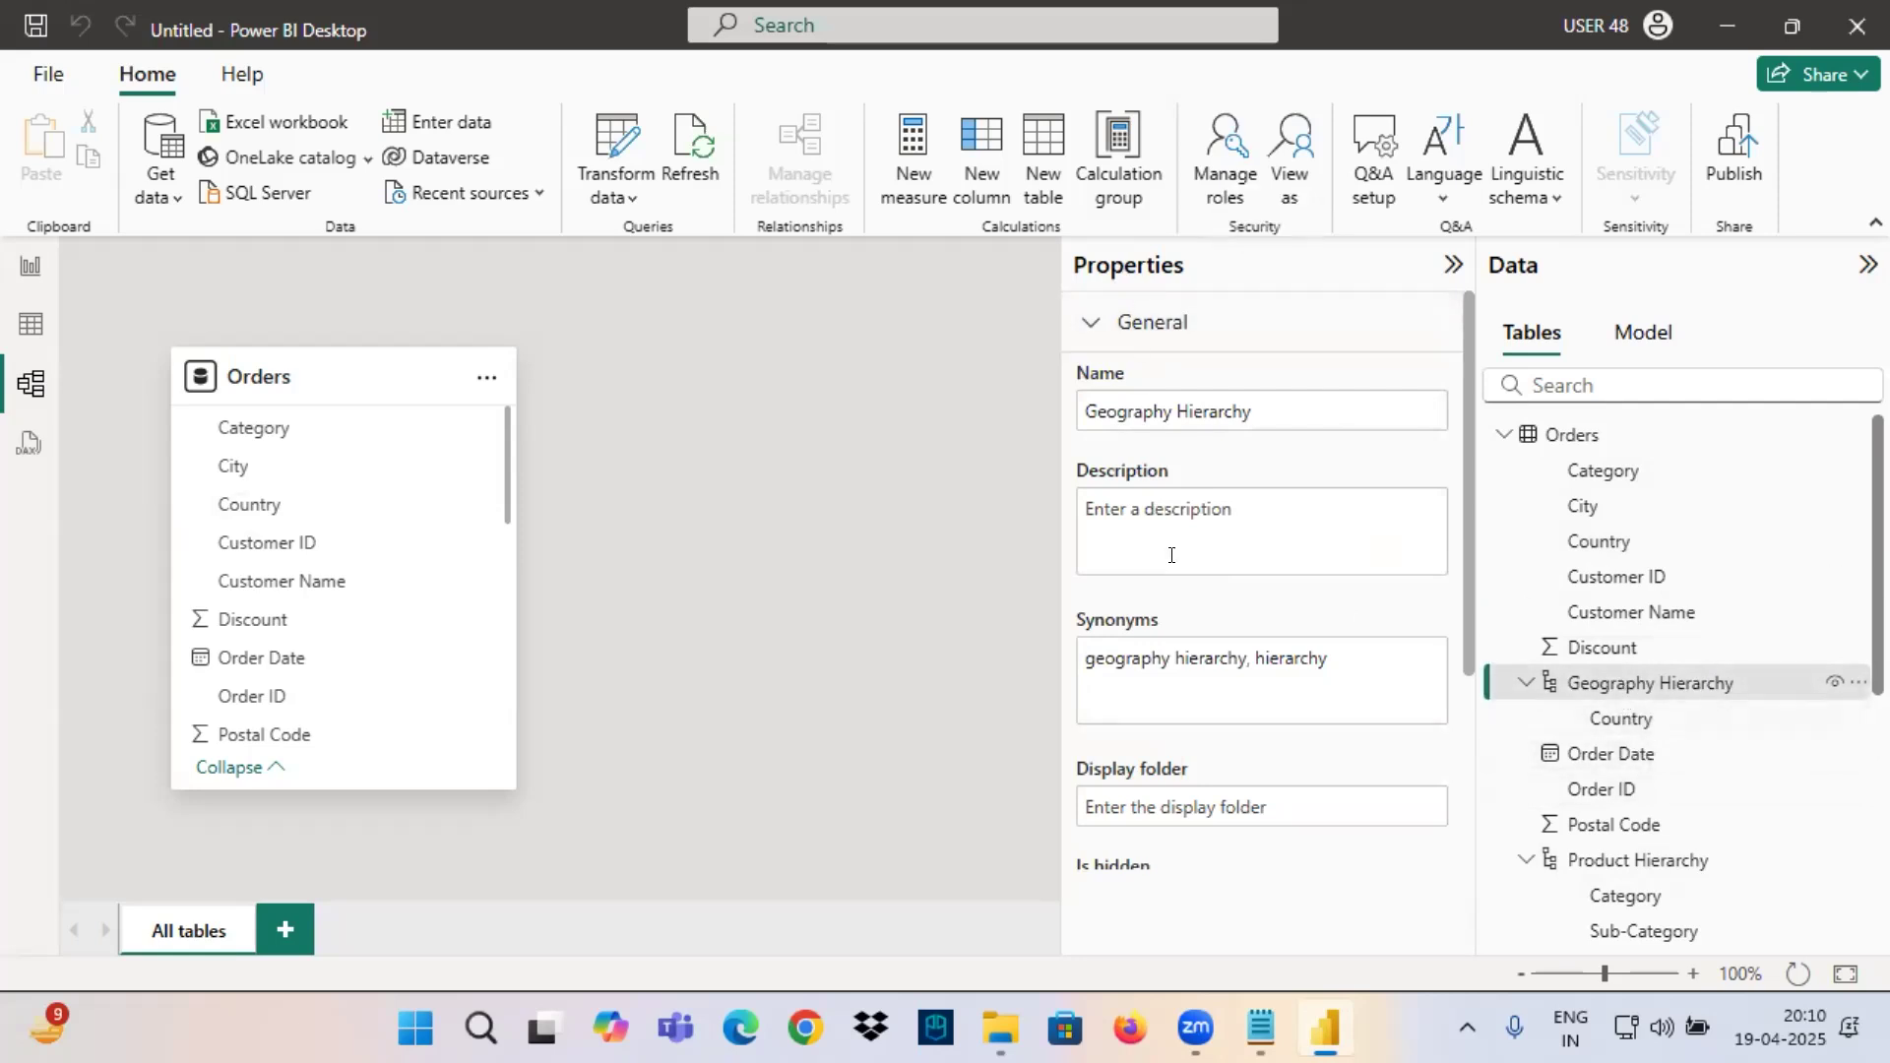
# Add State and City as levels below Country in Geography Hierarchy, and apply the level changes.
pyautogui.scroll(-3, 1169, 755)
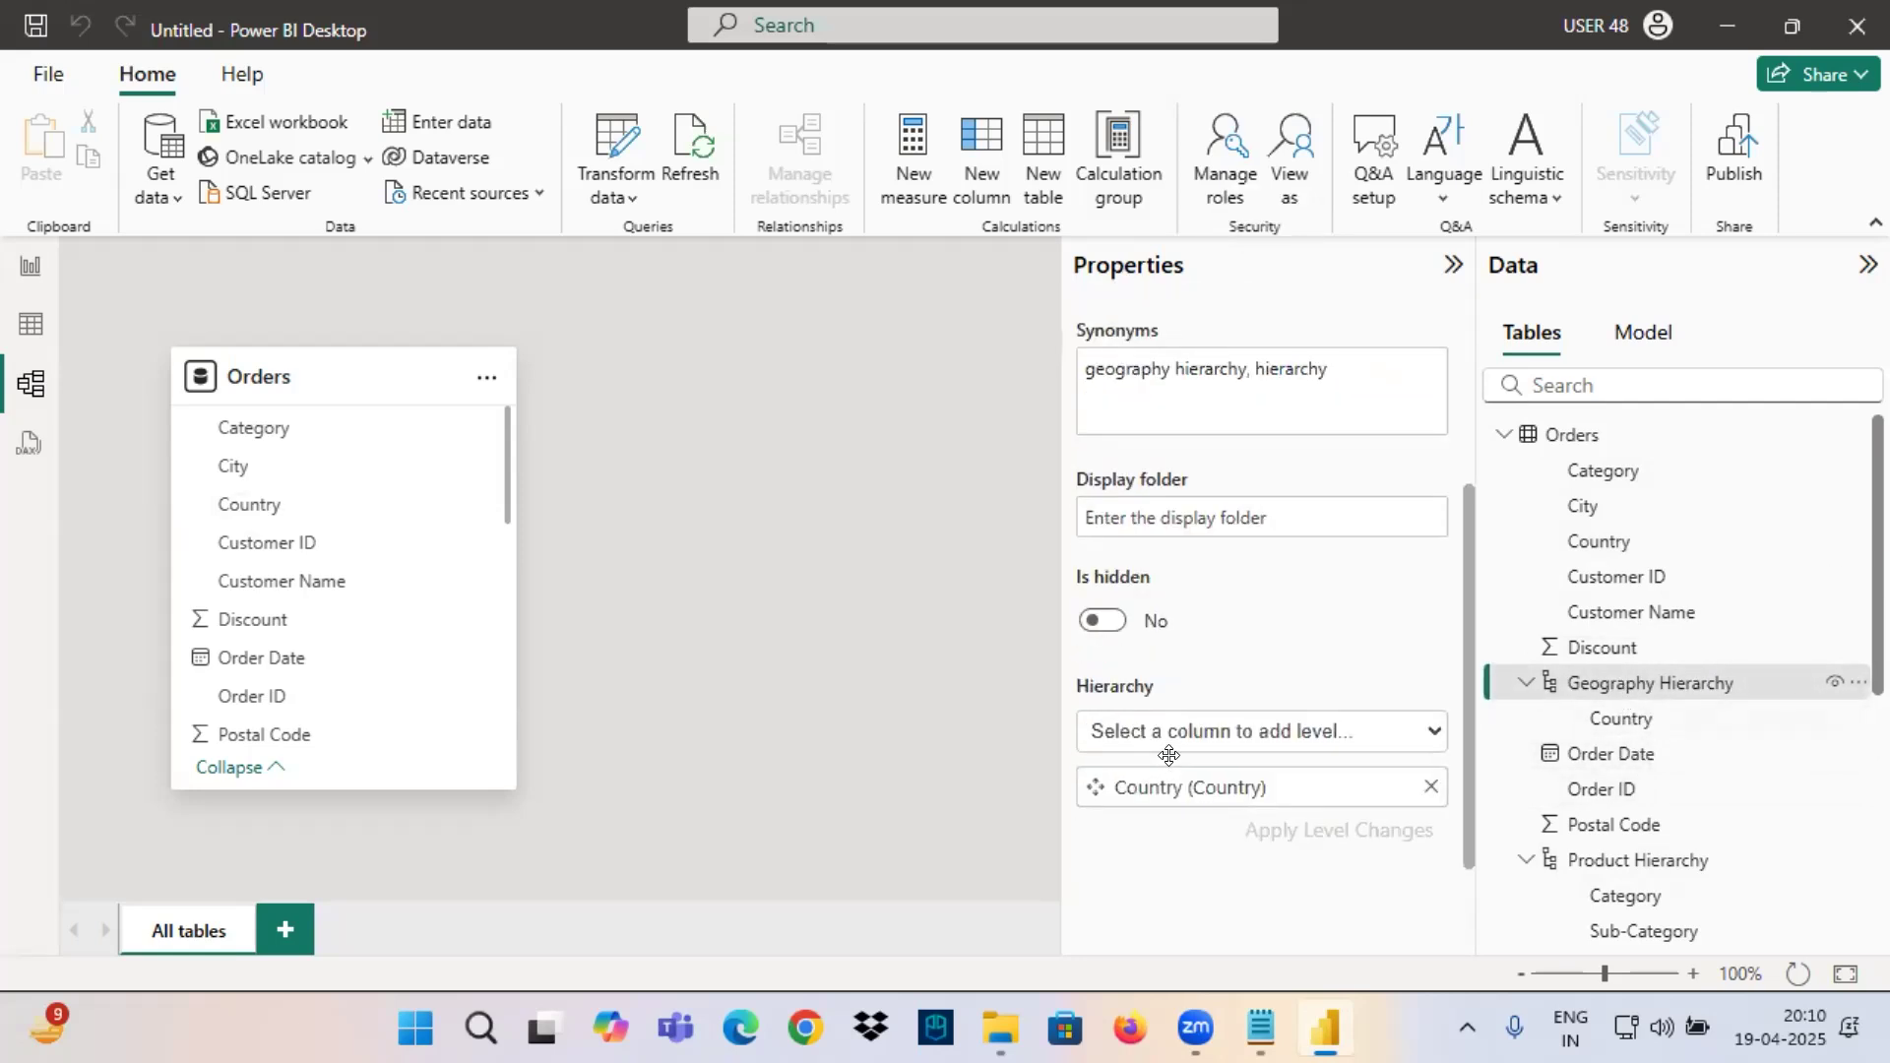
pyautogui.click(1237, 733)
pyautogui.scroll(-1, 1144, 581)
pyautogui.click(1113, 652)
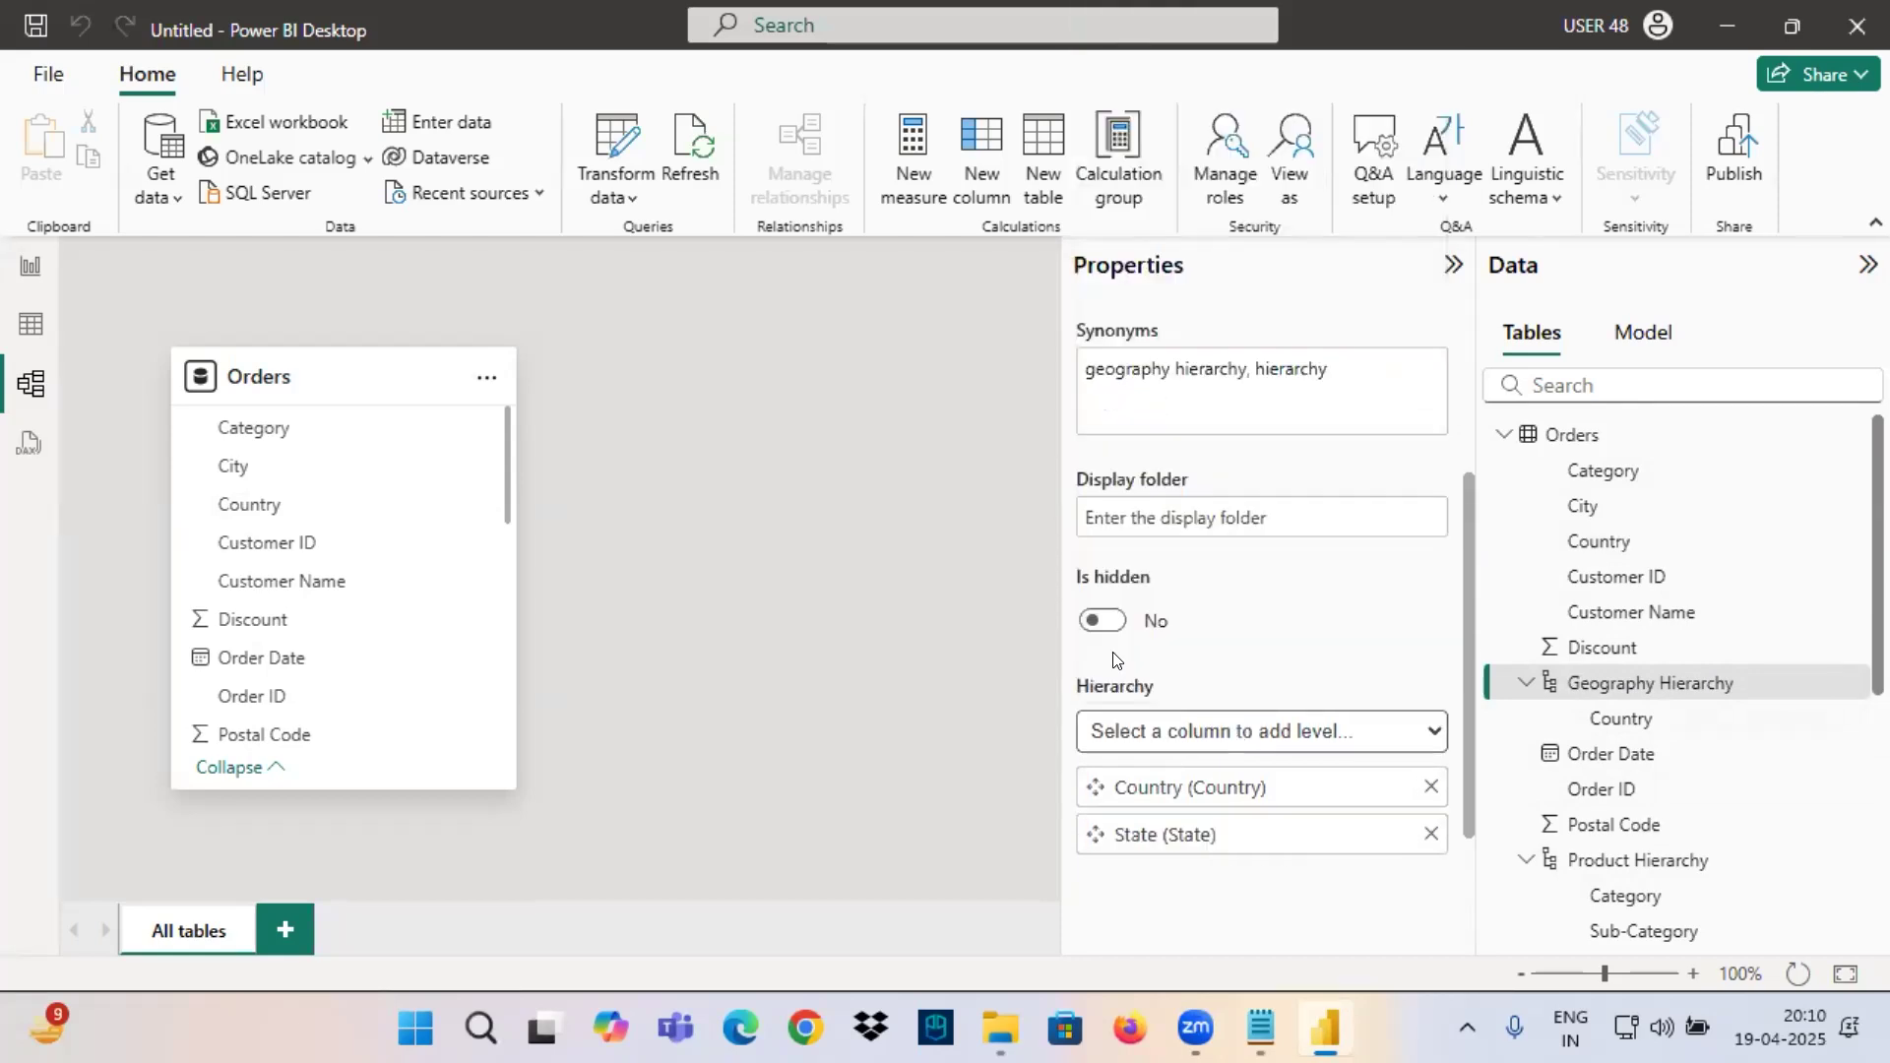
pyautogui.click(1242, 736)
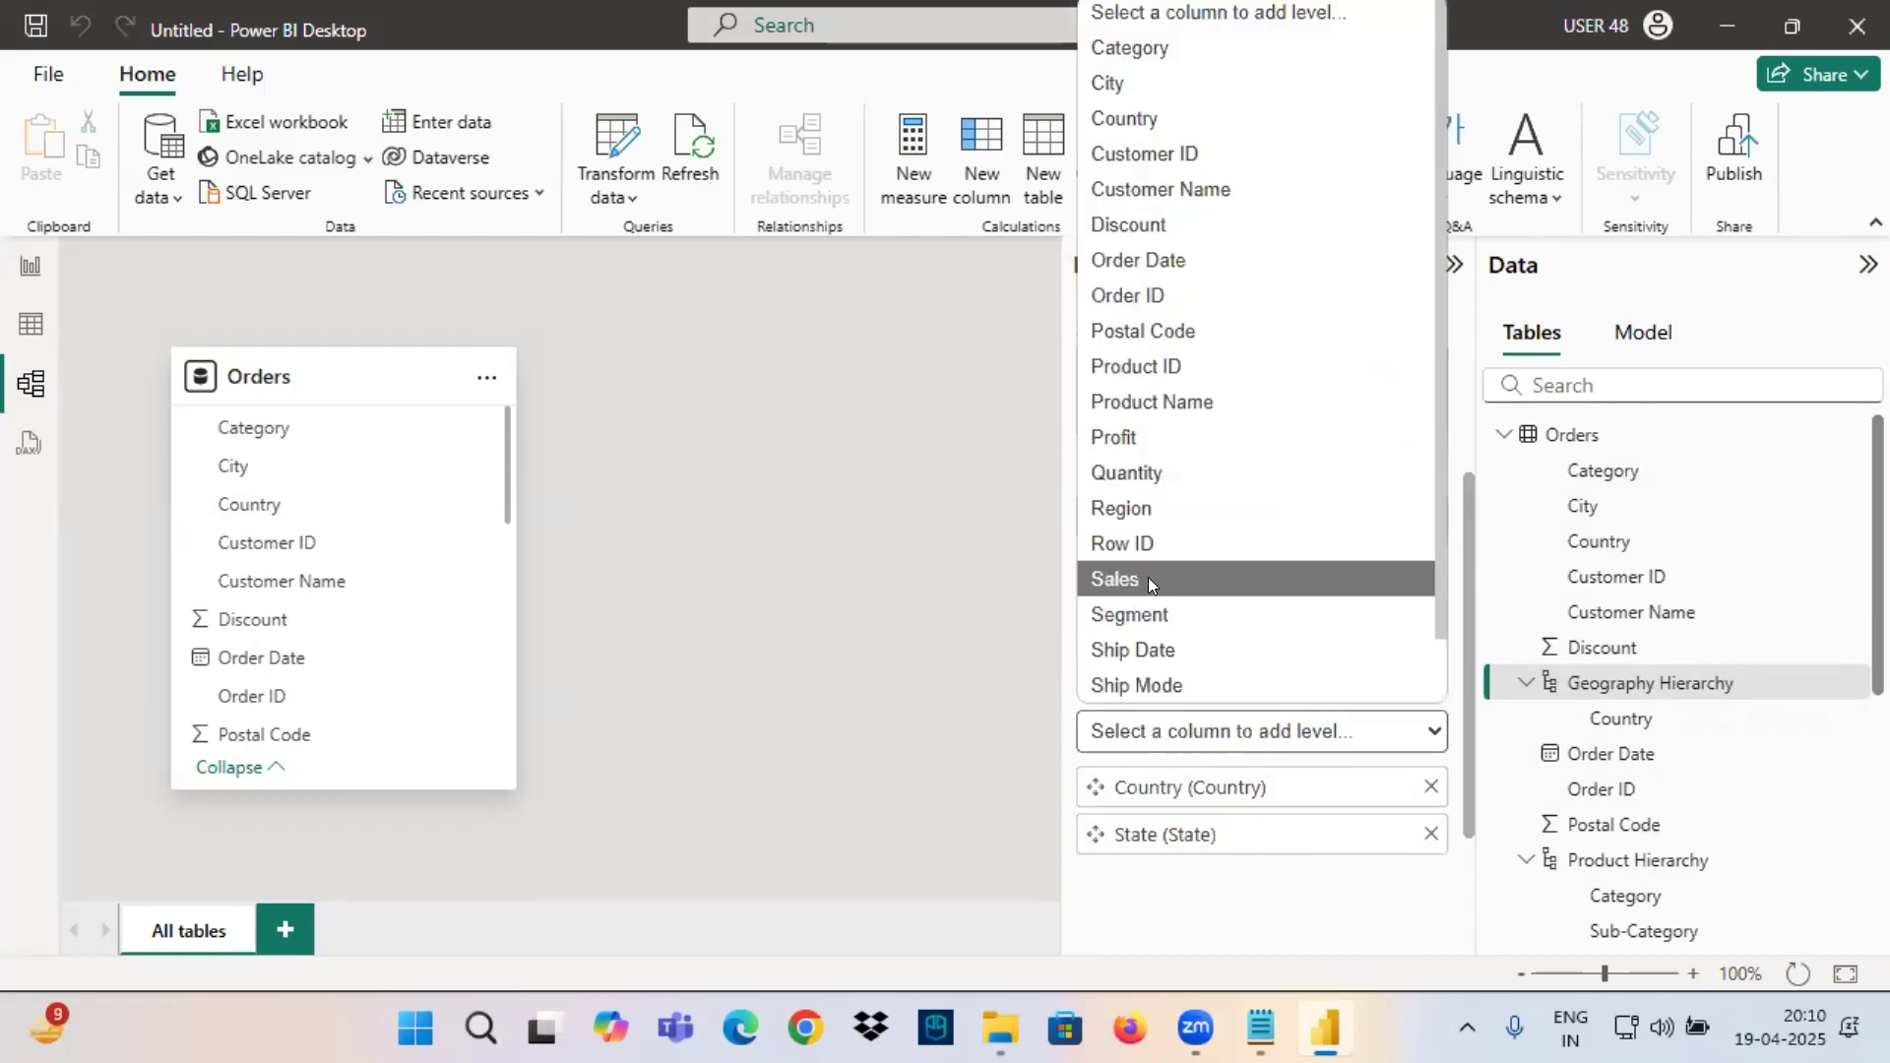
pyautogui.click(1123, 85)
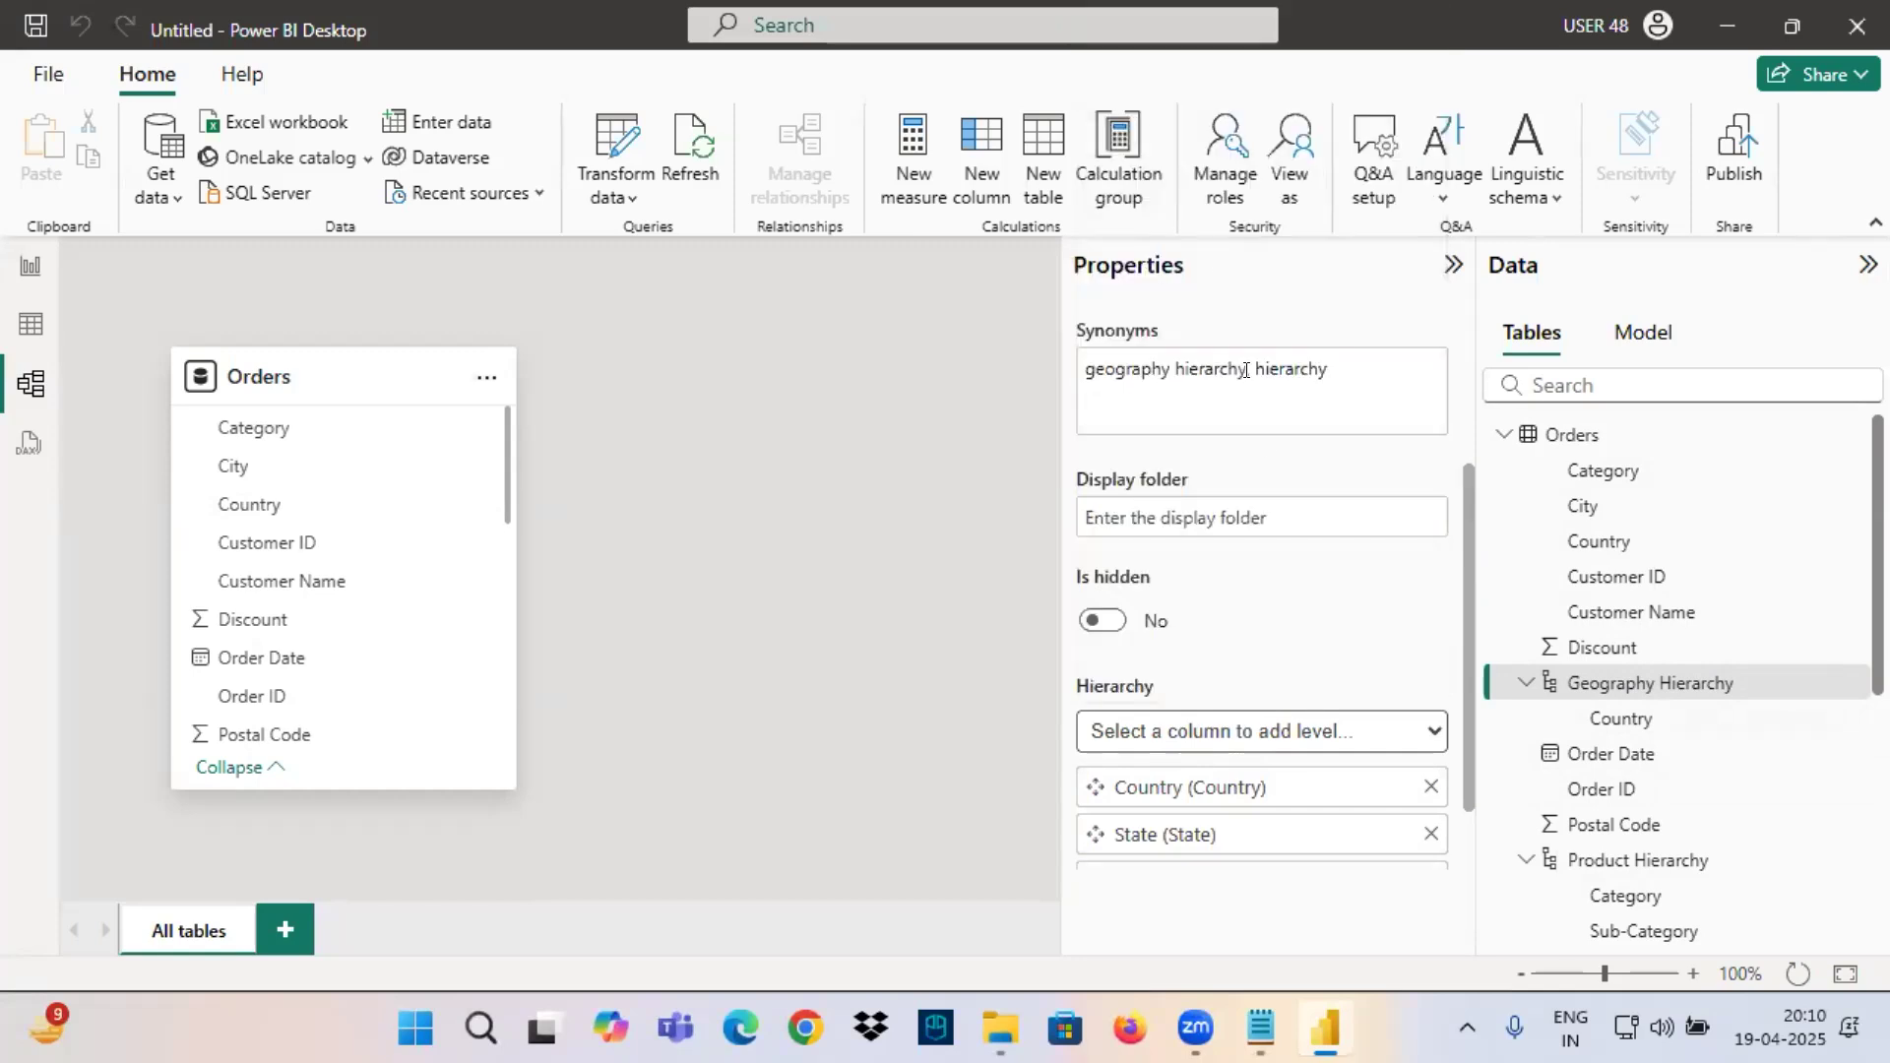
pyautogui.scroll(-1, 1206, 697)
pyautogui.click(1309, 832)
# Box the three levels of Geography Hierarchy in red, mark each one with an arrow, and underline the hierarchy's name.
pyautogui.moveTo(1588, 697)
pyautogui.mouseDown()
pyautogui.moveTo(1612, 771)
pyautogui.moveTo(1658, 809)
pyautogui.mouseUp()
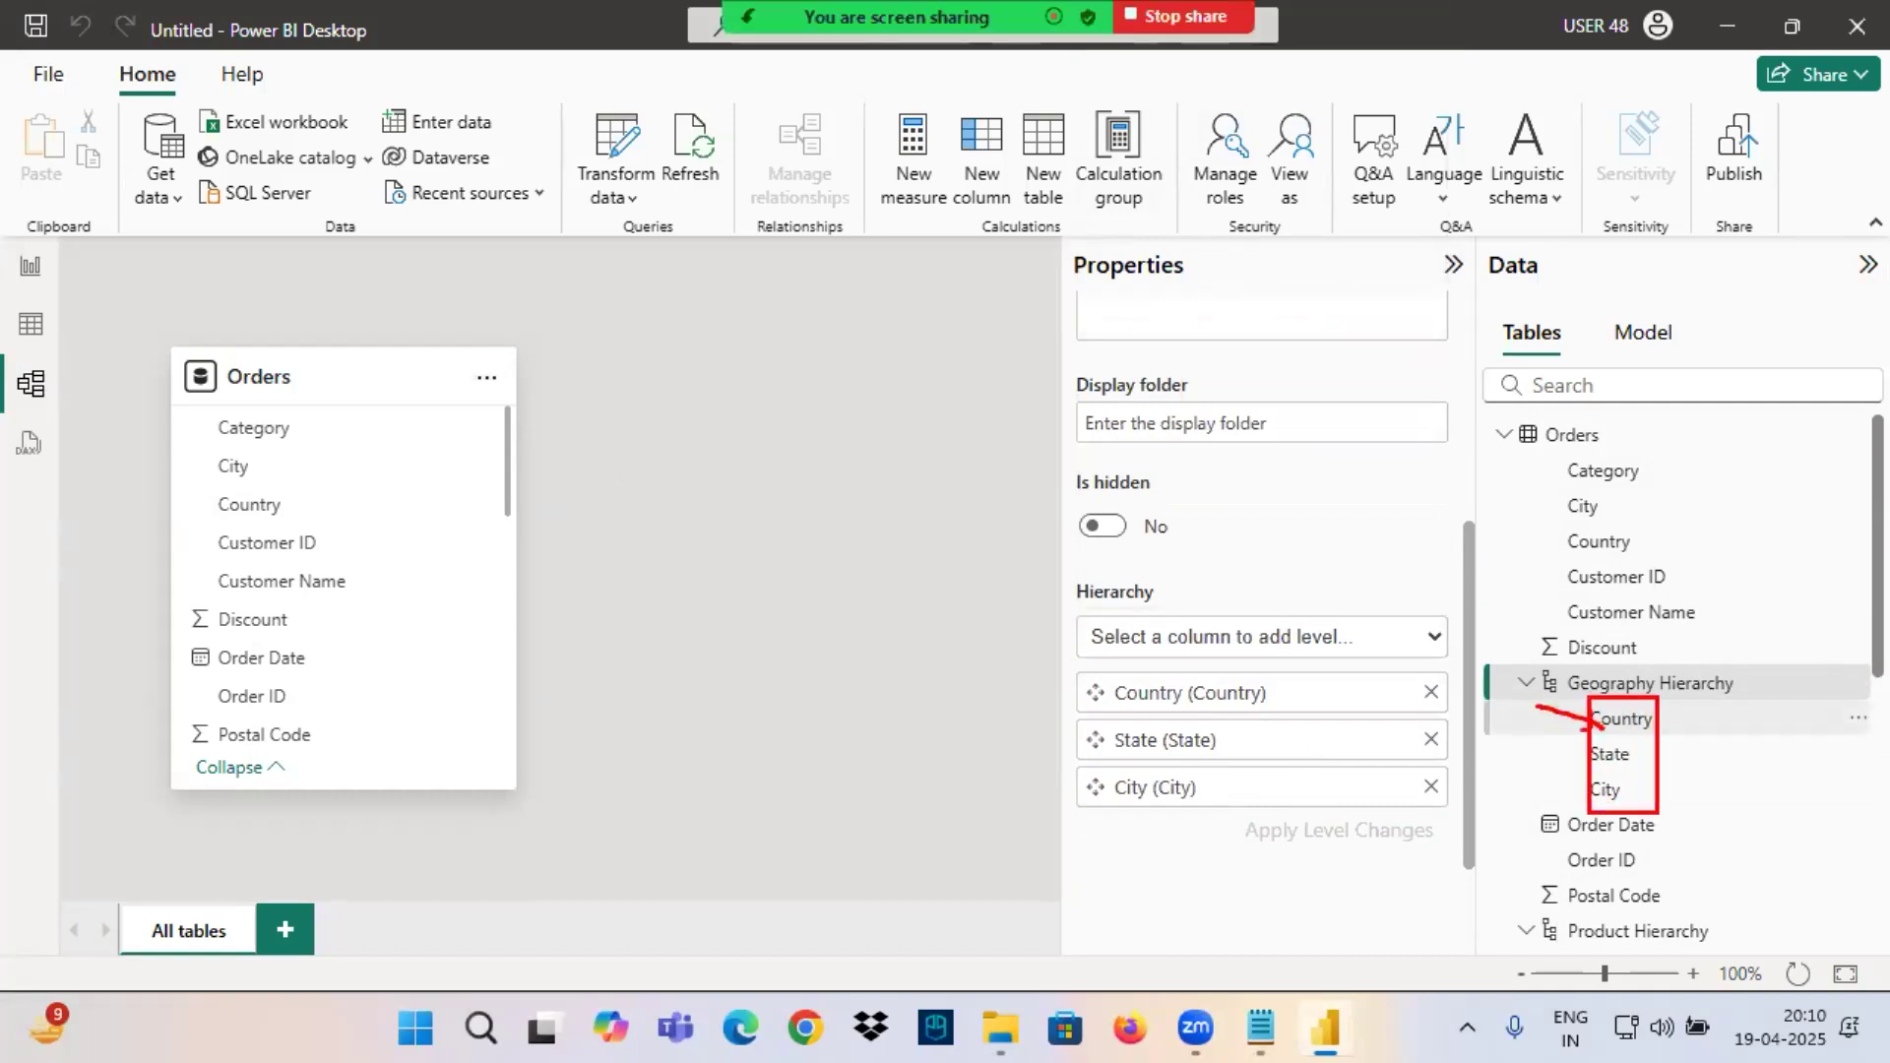
pyautogui.moveTo(1556, 774); pyautogui.dragTo(1587, 757)
pyautogui.moveTo(1538, 785); pyautogui.dragTo(1582, 788)
pyautogui.moveTo(1556, 711); pyautogui.dragTo(1728, 697)
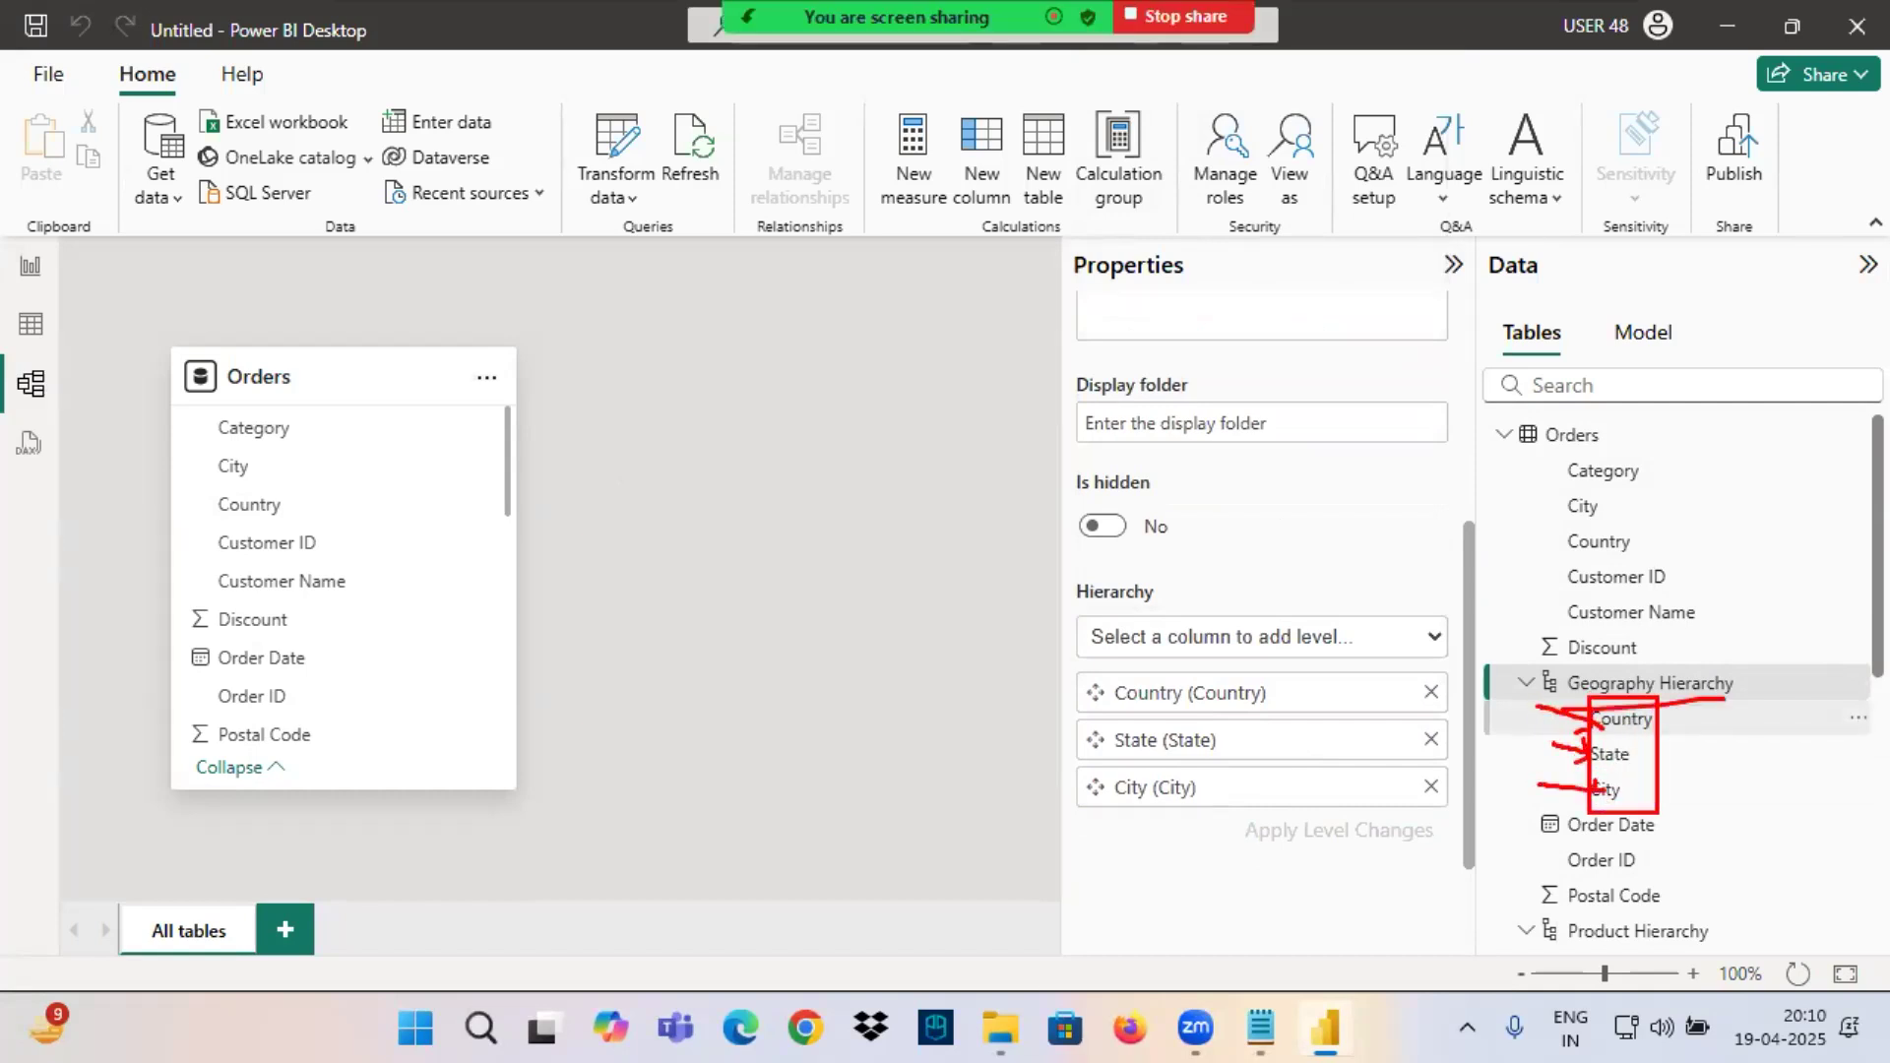
# Switch to the notes and underline Dimension Columns, Hierarchy and Drilldown Visual in red, linking them with arrows.
pyautogui.click(1265, 1024)
pyautogui.scroll(1, 175, 449)
pyautogui.moveTo(166, 187)
pyautogui.mouseDown()
pyautogui.moveTo(497, 192)
pyautogui.moveTo(497, 244)
pyautogui.moveTo(713, 136)
pyautogui.moveTo(719, 153)
pyautogui.mouseUp()
pyautogui.moveTo(662, 182); pyautogui.dragTo(865, 177)
pyautogui.moveTo(699, 190); pyautogui.dragTo(867, 183)
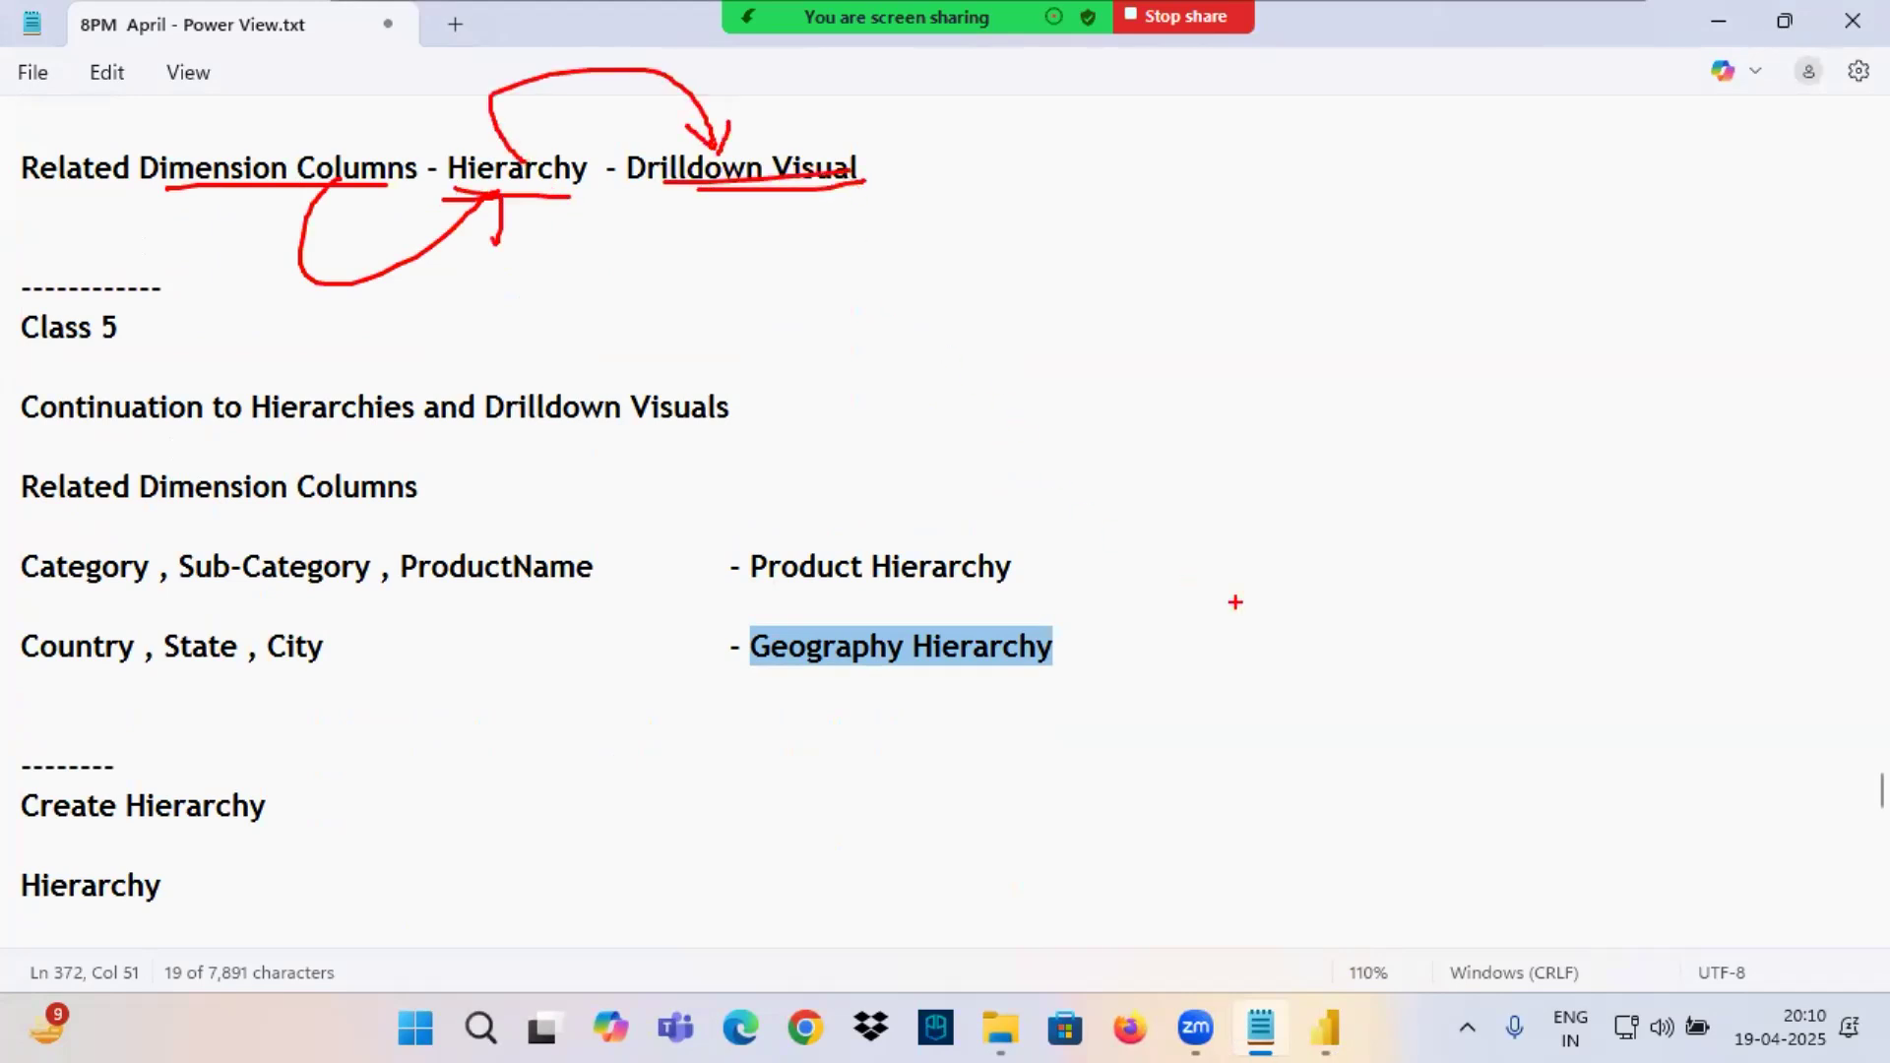
# Return to Power BI's report view and insert a stacked column chart, widening it and collapsing the Filters pane.
pyautogui.click(1326, 1028)
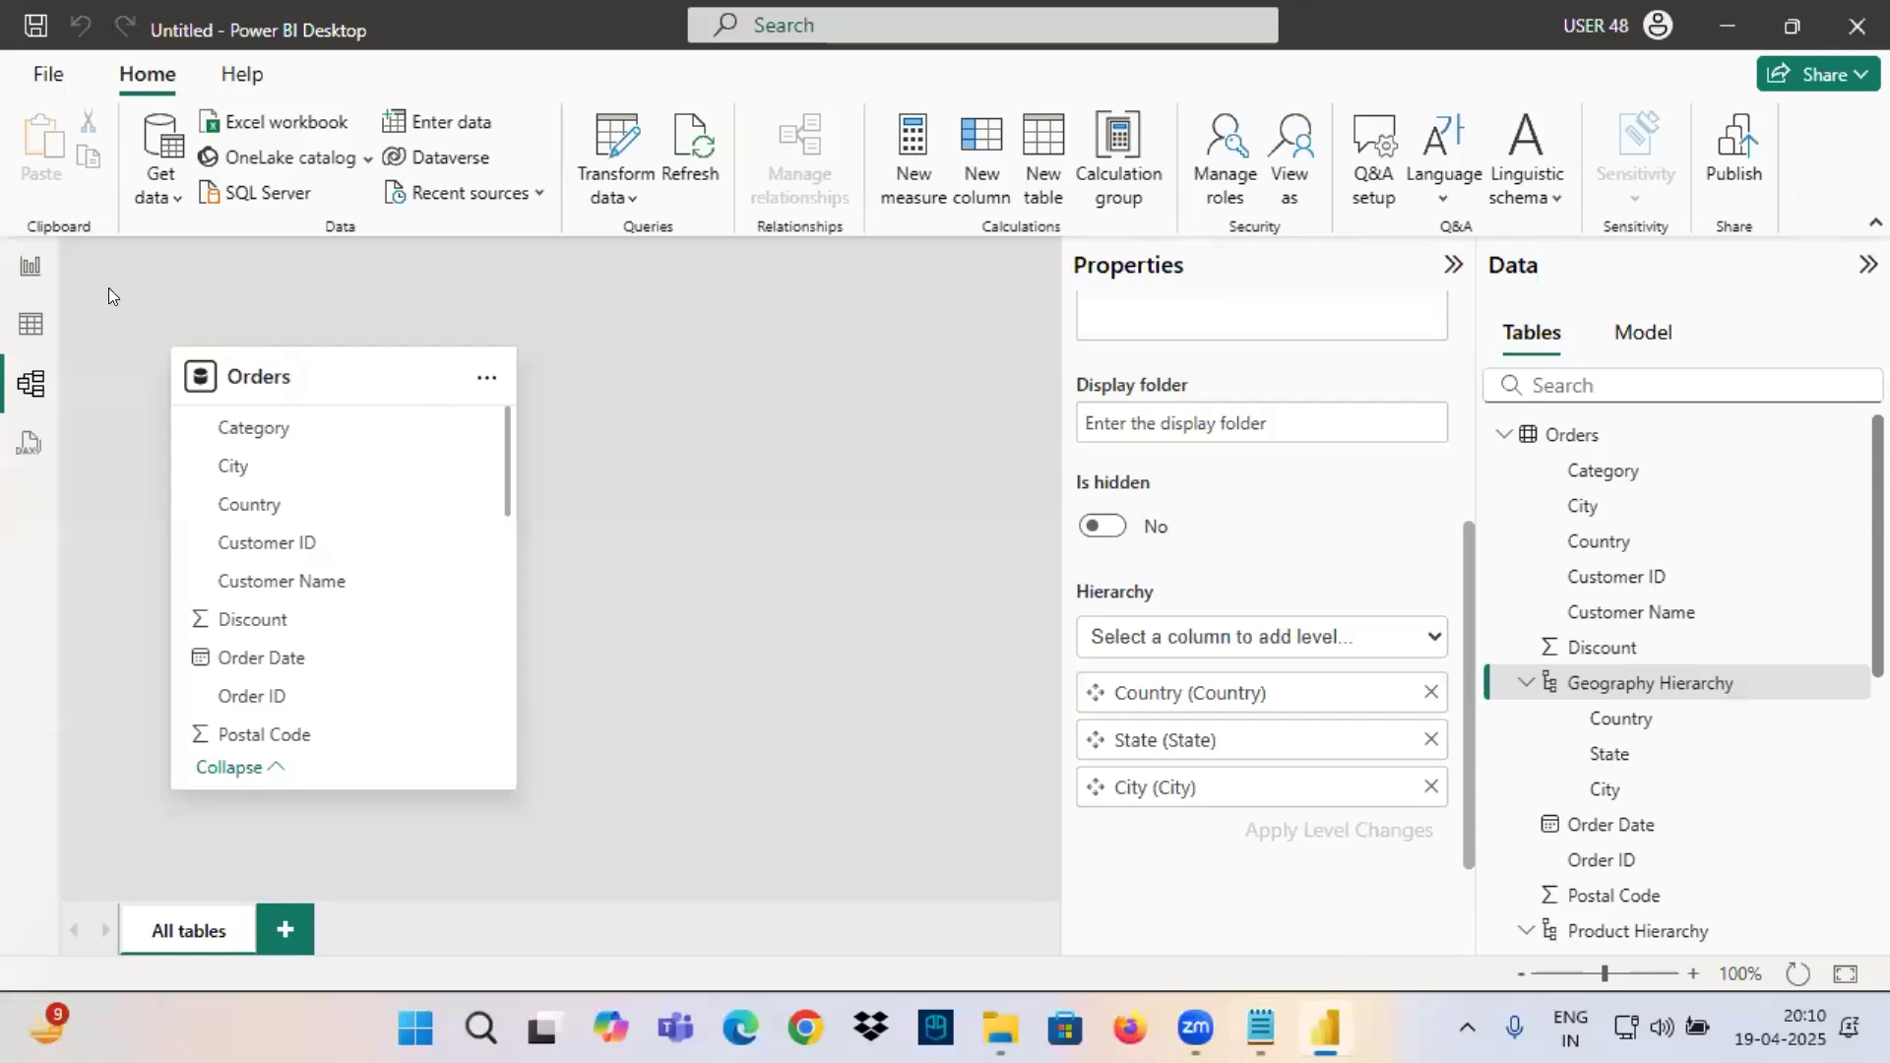
pyautogui.click(30, 266)
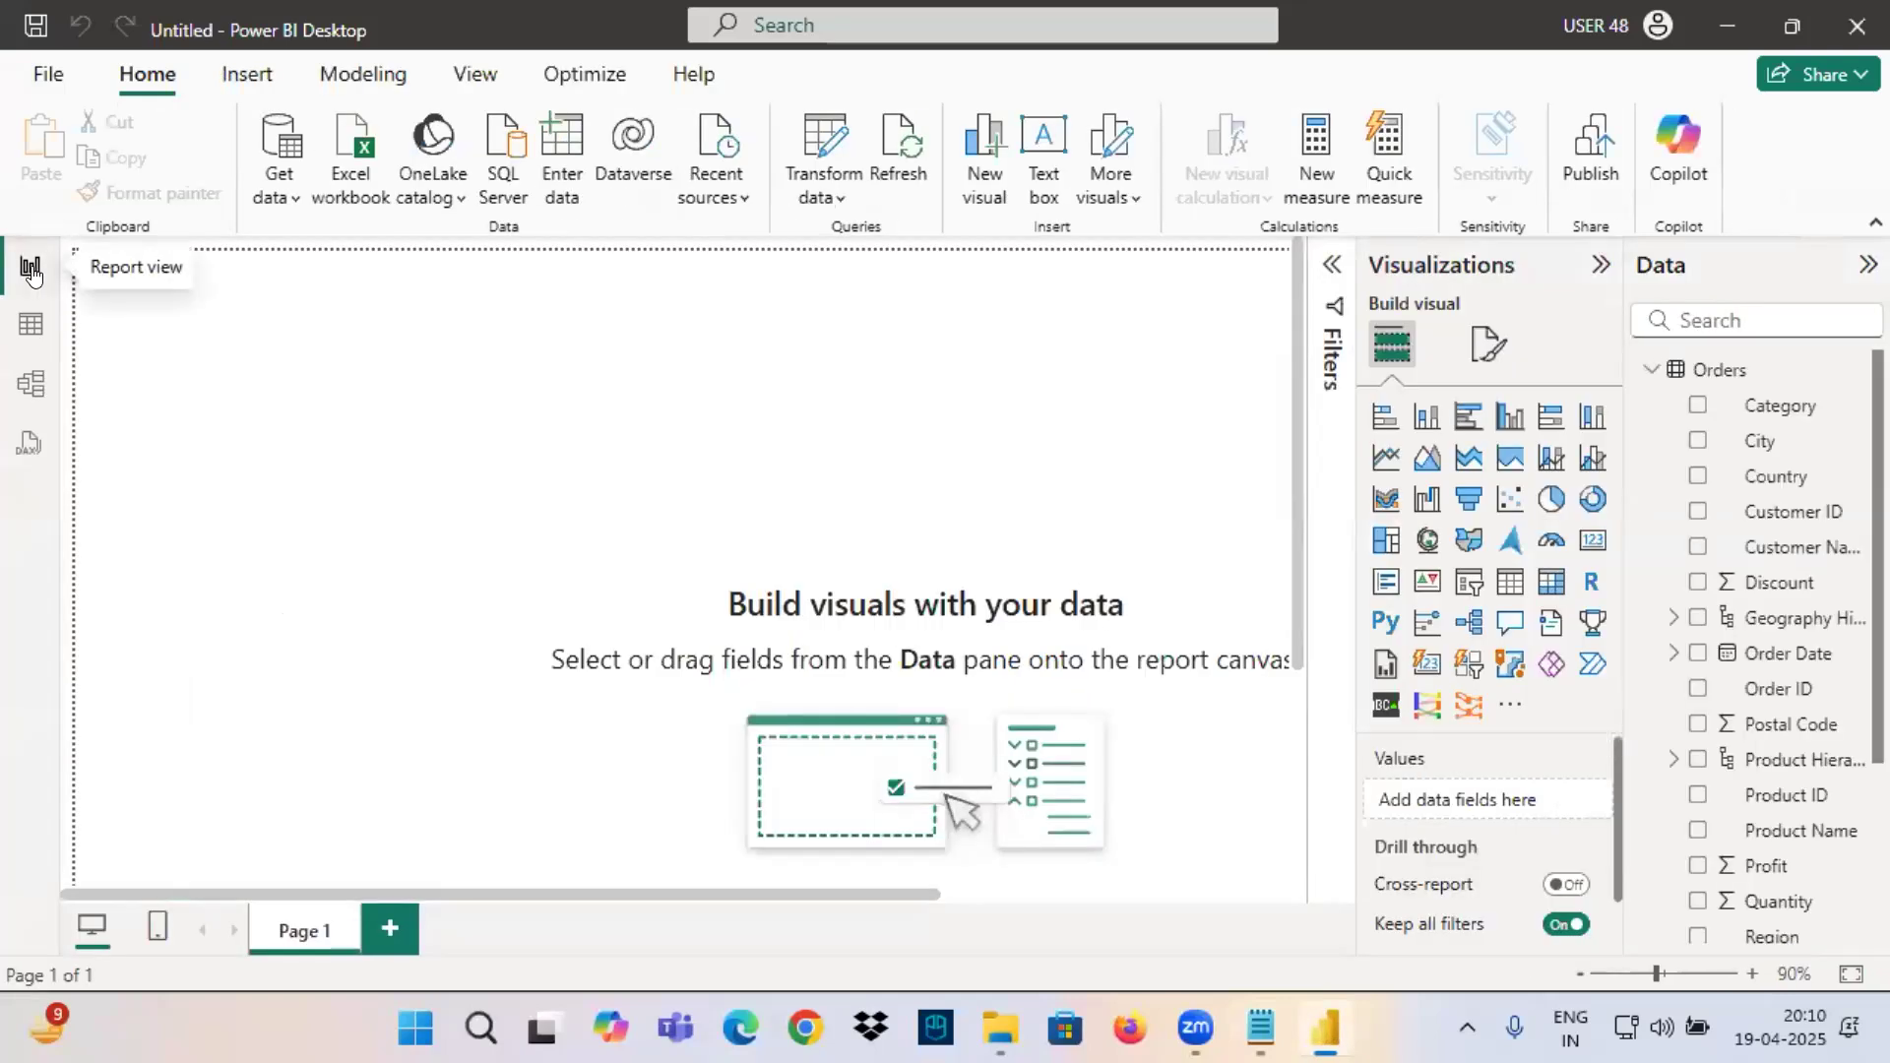
pyautogui.click(1418, 421)
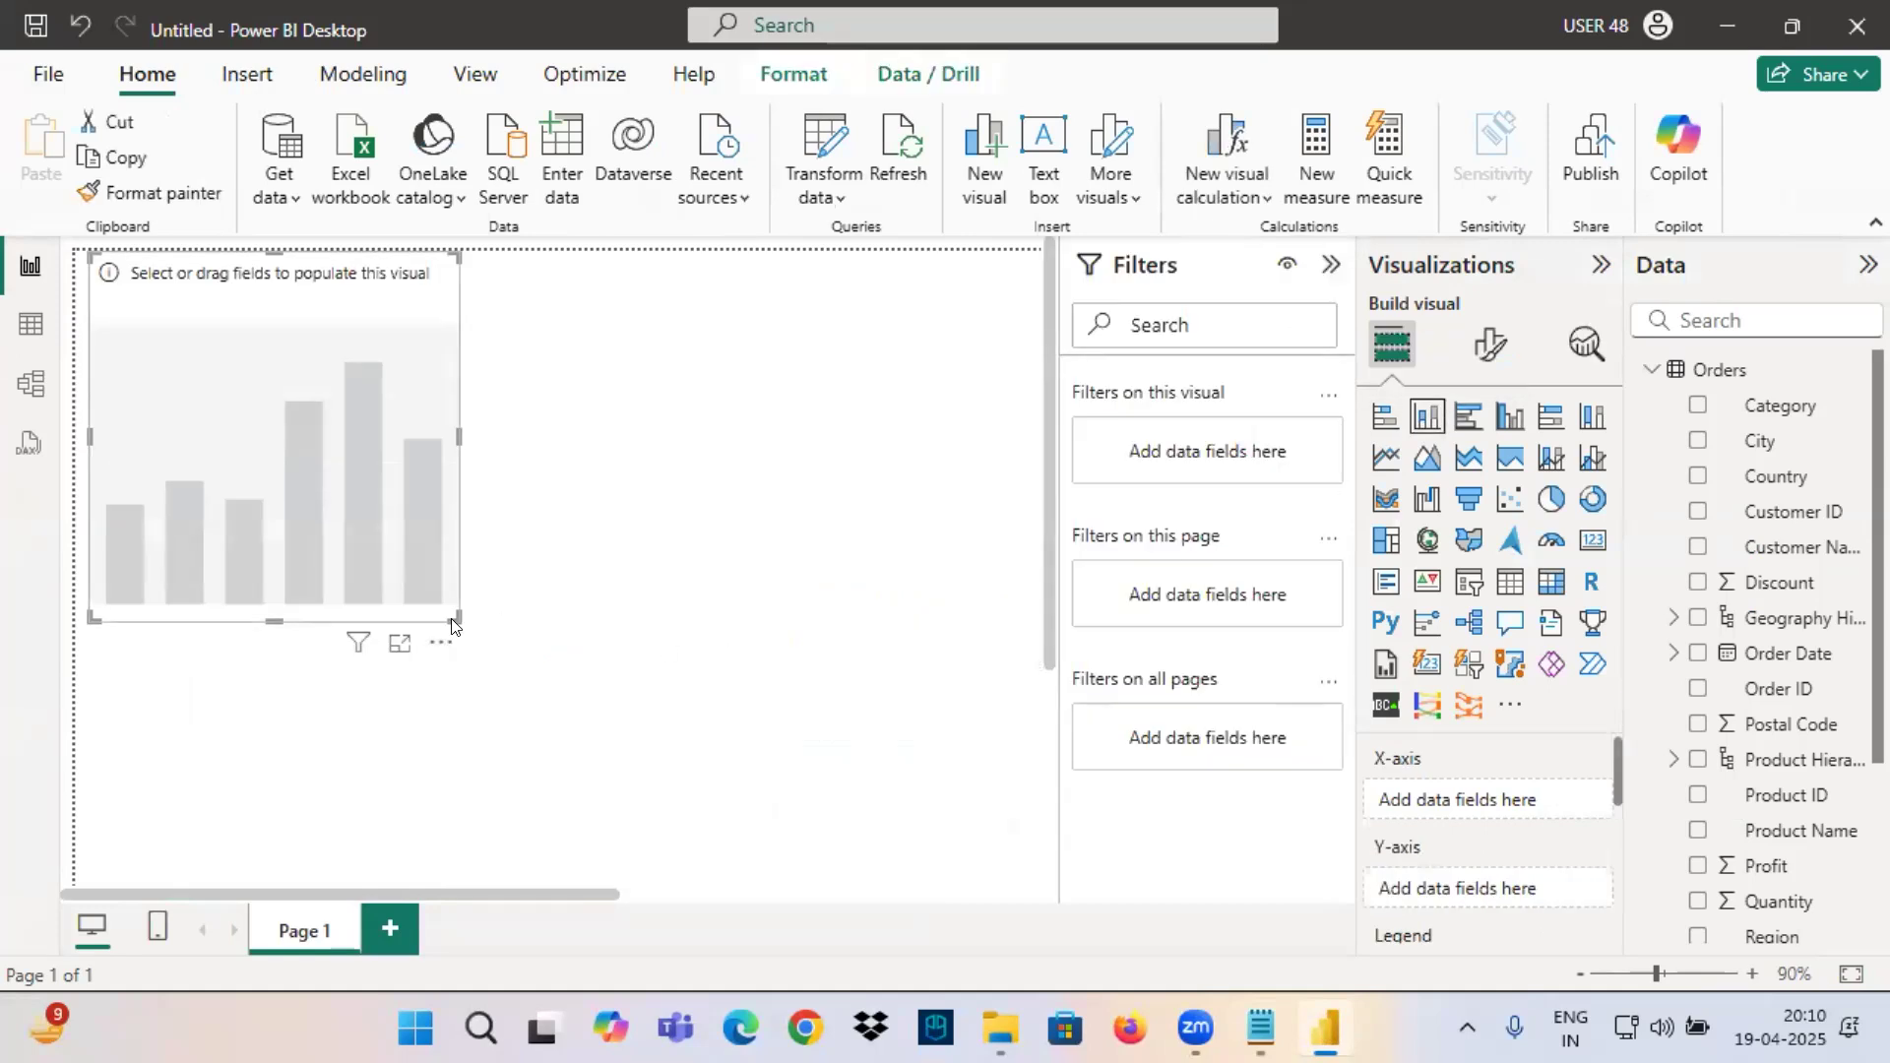
pyautogui.moveTo(457, 621); pyautogui.dragTo(699, 589)
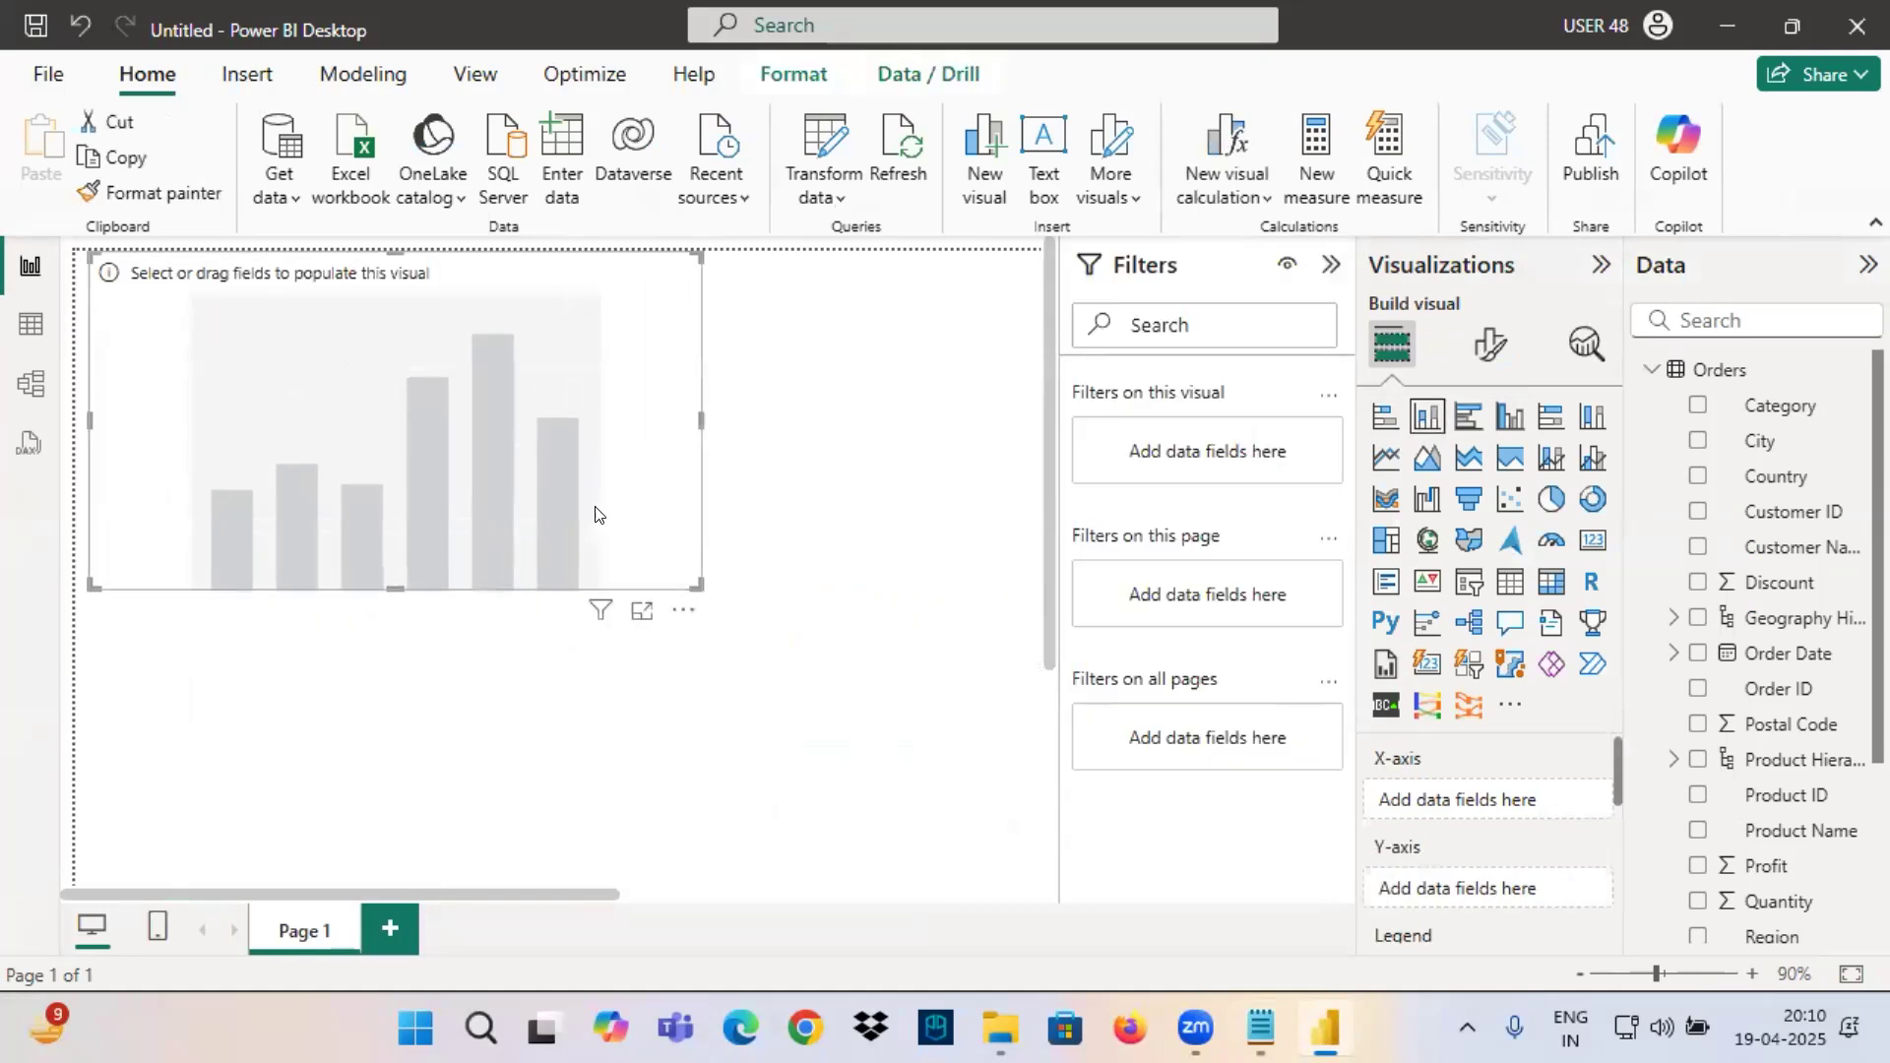
pyautogui.moveTo(595, 513); pyautogui.dragTo(625, 545)
pyautogui.click(1332, 268)
# Plot Sales by Category in the stacked column chart, with Category on the X-axis, and turn on data labels.
pyautogui.moveTo(1763, 405); pyautogui.dragTo(1487, 799)
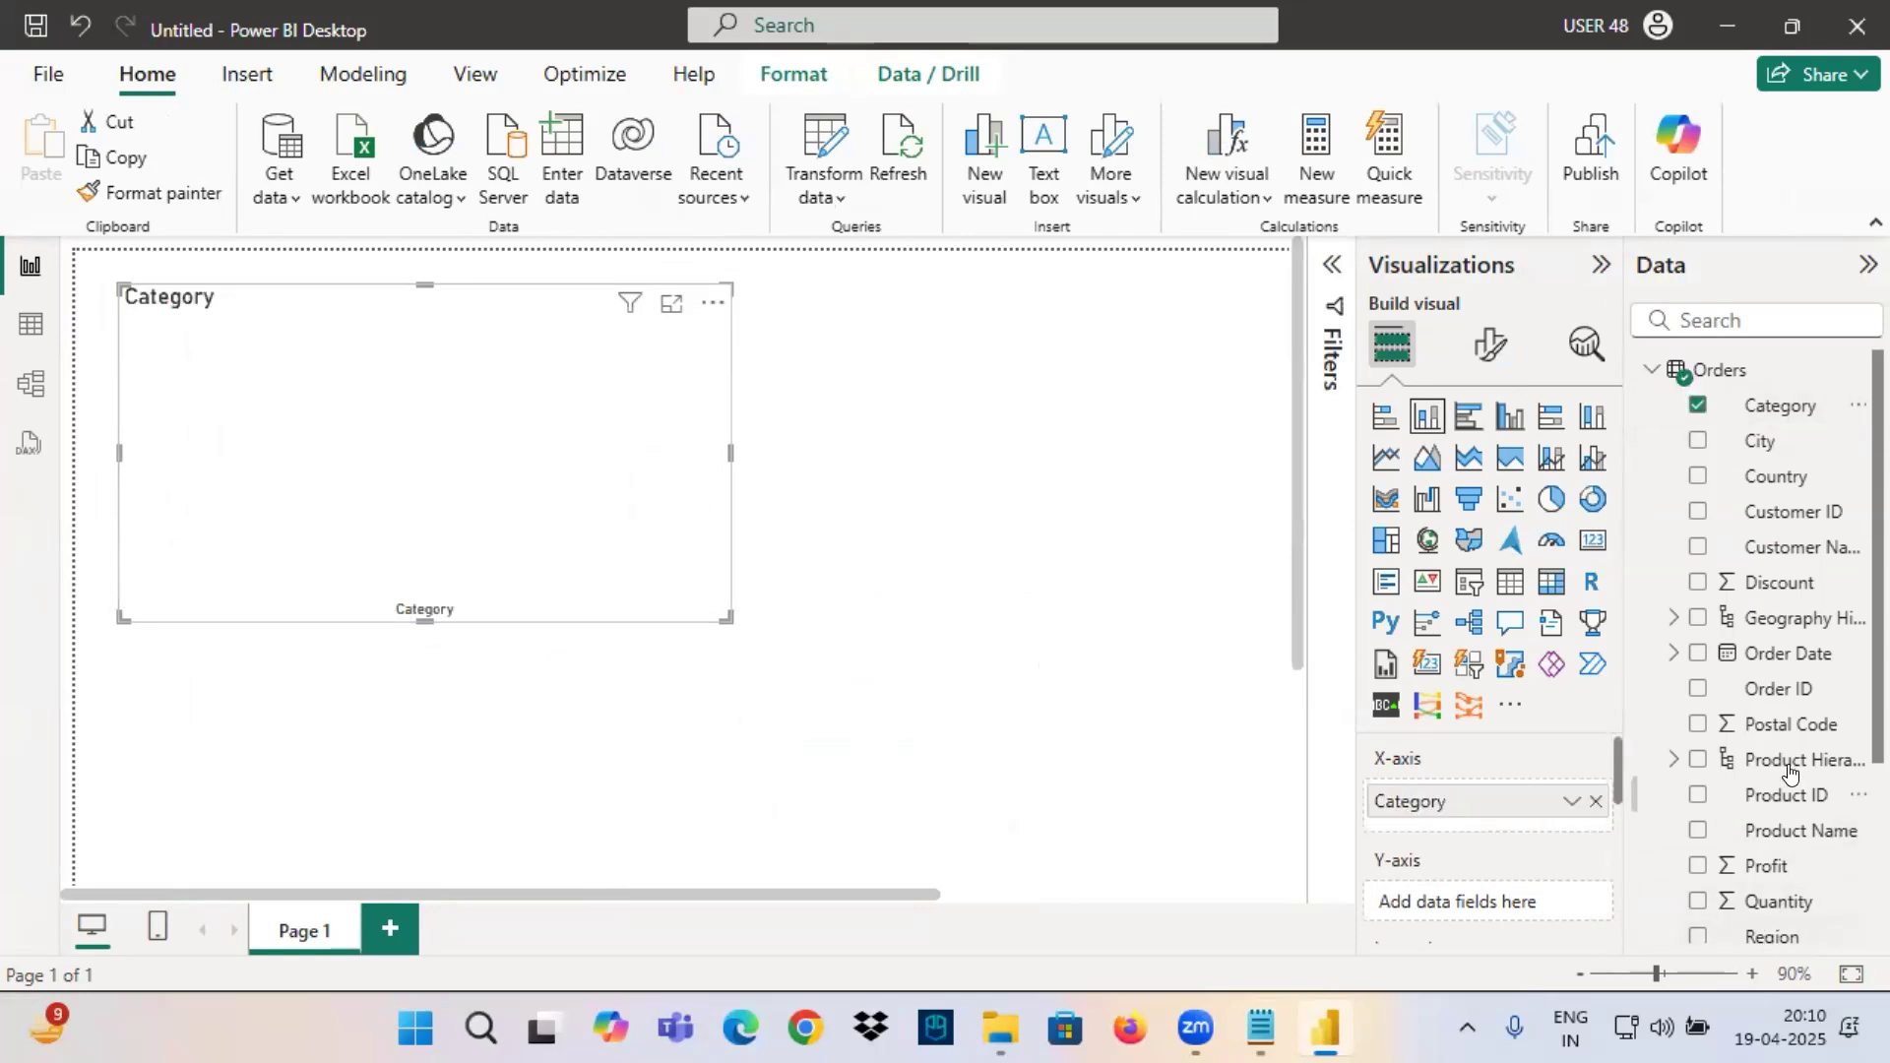
pyautogui.scroll(-3, 1790, 774)
pyautogui.moveTo(1765, 750); pyautogui.dragTo(571, 451)
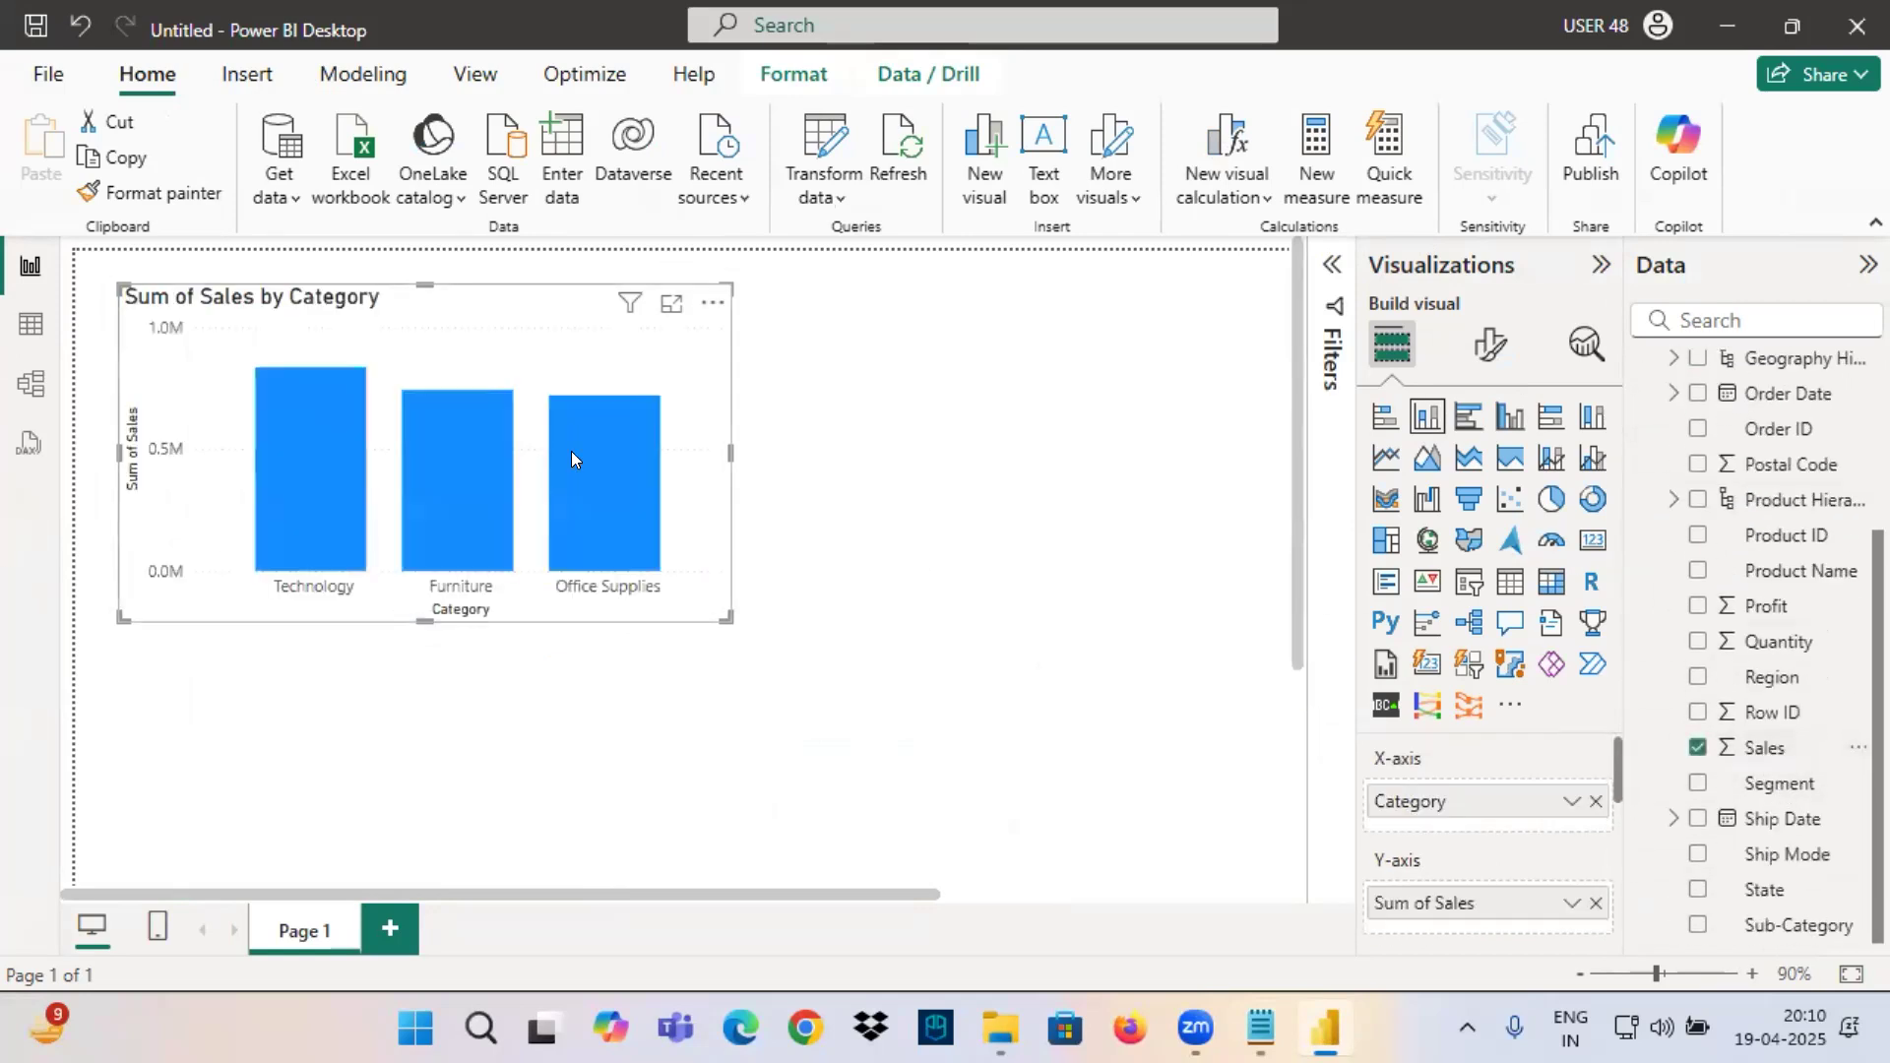
pyautogui.click(1490, 344)
pyautogui.scroll(-3, 1496, 633)
pyautogui.click(1585, 793)
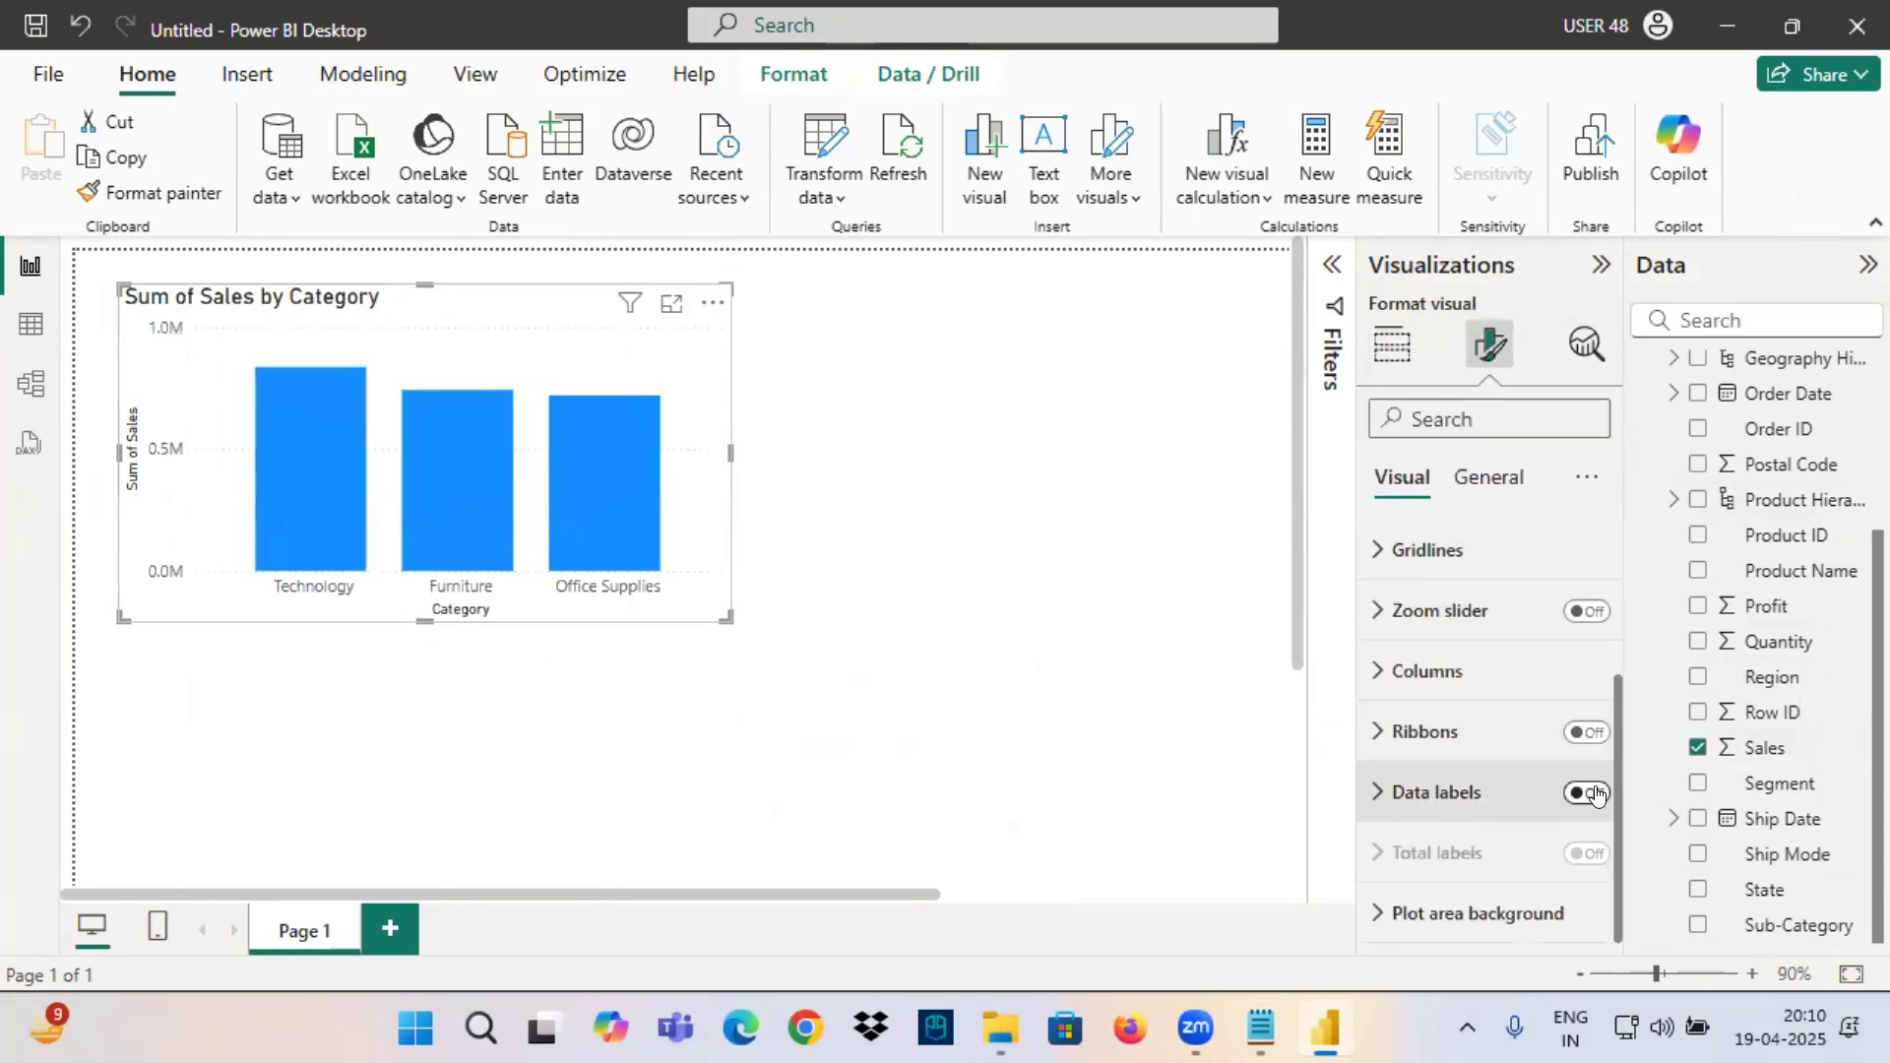
# Give the Sales by Category chart a light grey visual border, and make it slightly shorter while adjusting its position.
pyautogui.click(1484, 482)
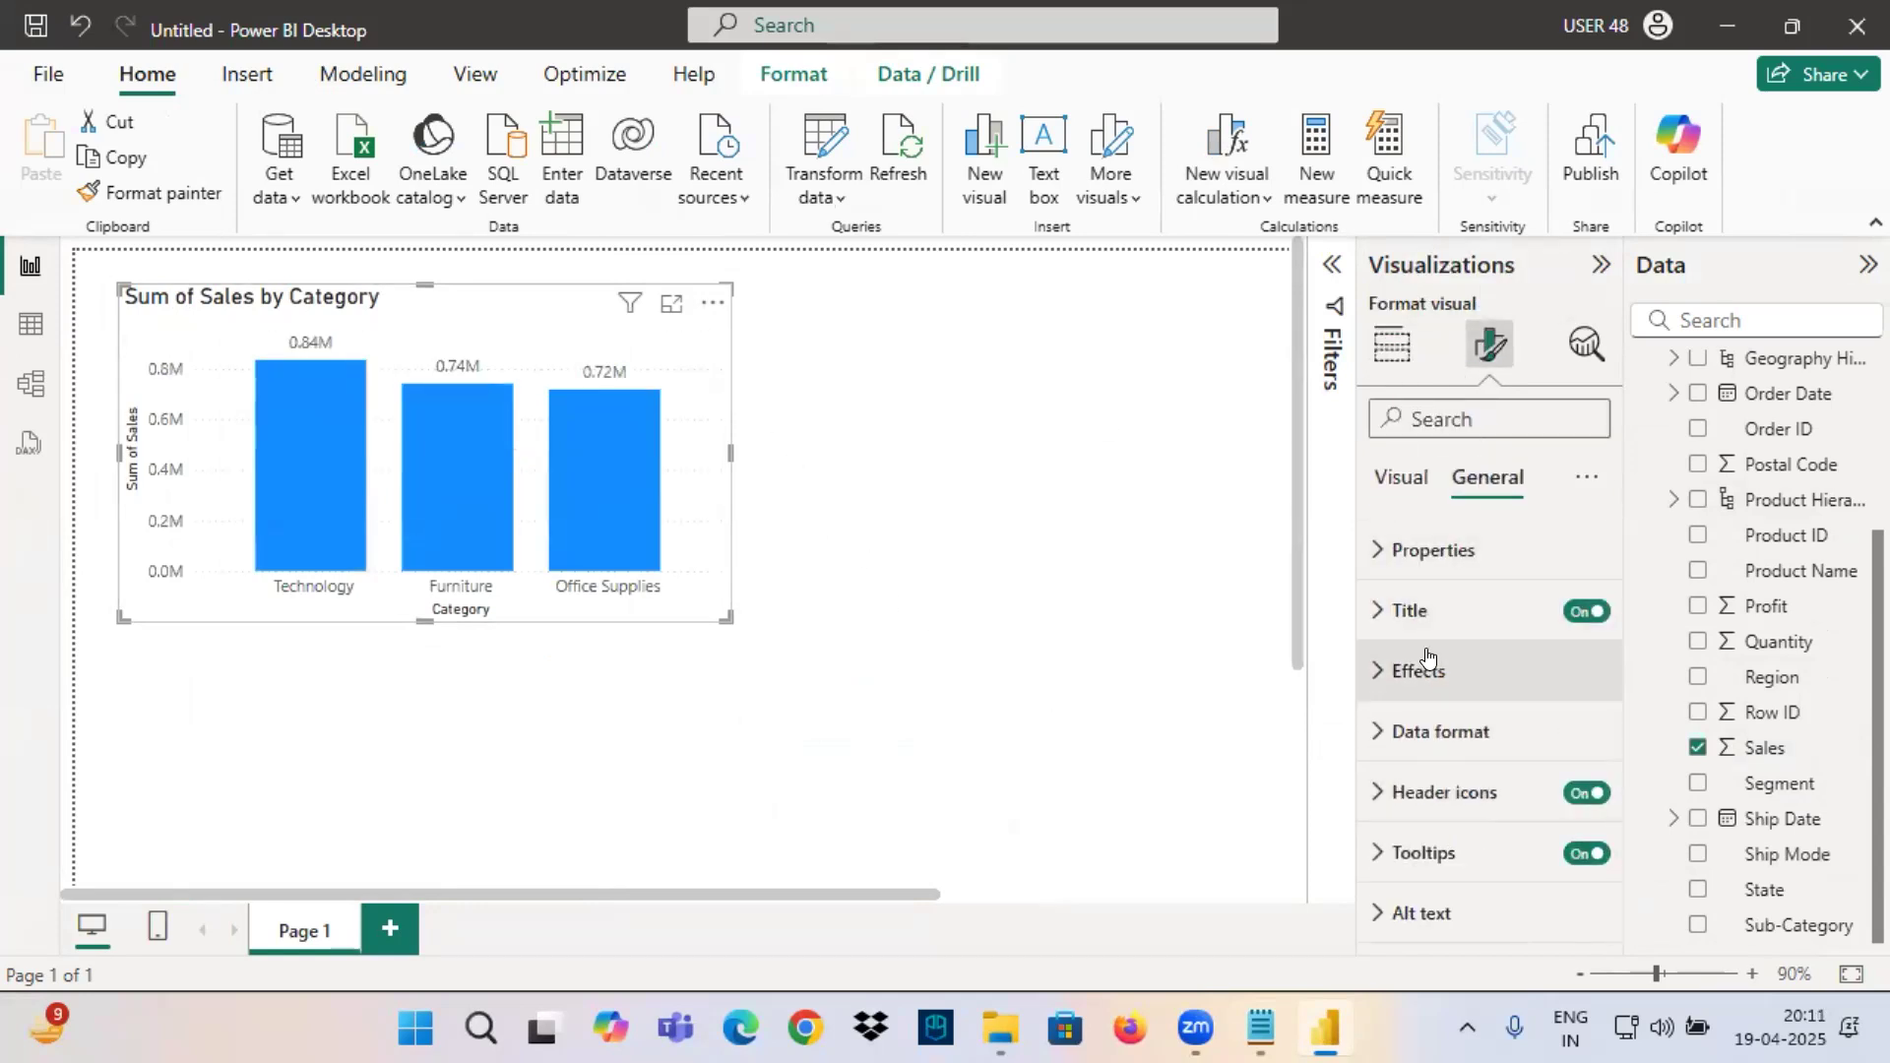
pyautogui.click(1421, 670)
pyautogui.click(1477, 744)
pyautogui.click(1568, 815)
pyautogui.click(1457, 813)
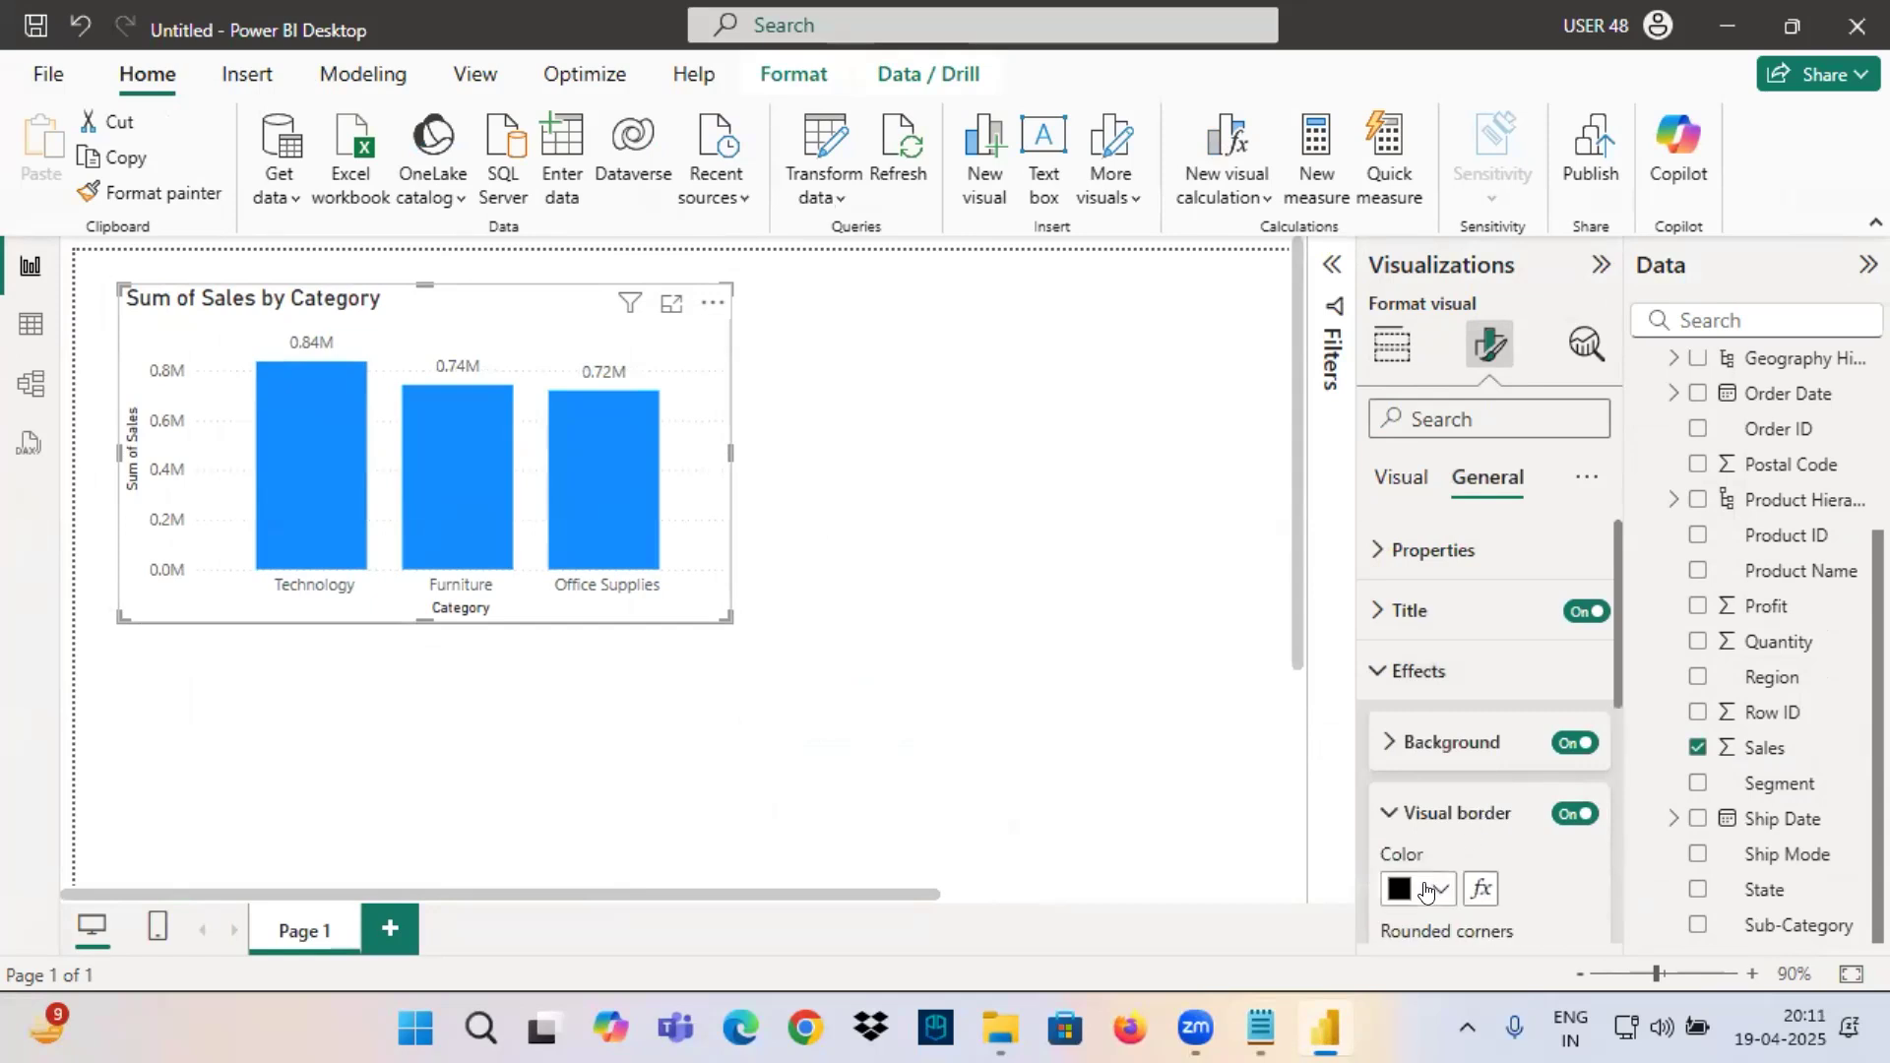
pyautogui.click(1419, 889)
pyautogui.click(1409, 539)
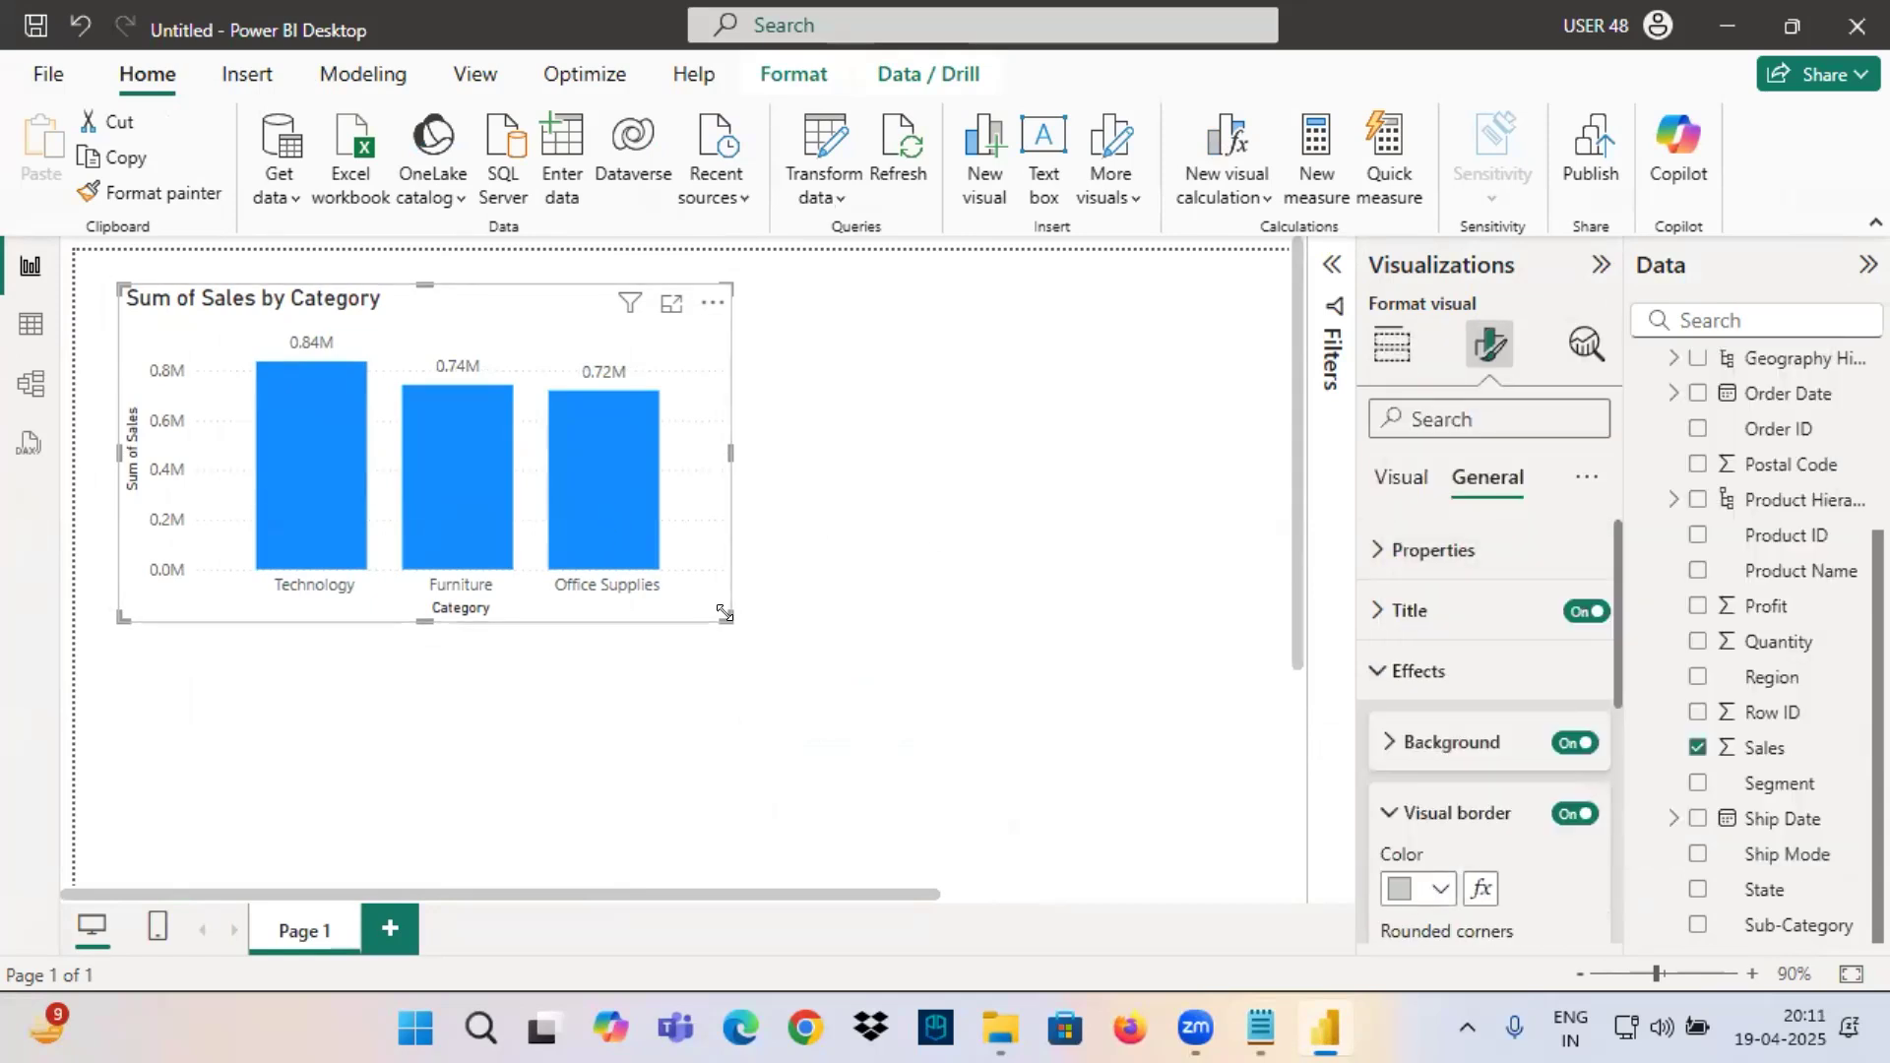
pyautogui.moveTo(729, 621); pyautogui.dragTo(740, 579)
pyautogui.moveTo(578, 338); pyautogui.dragTo(631, 329)
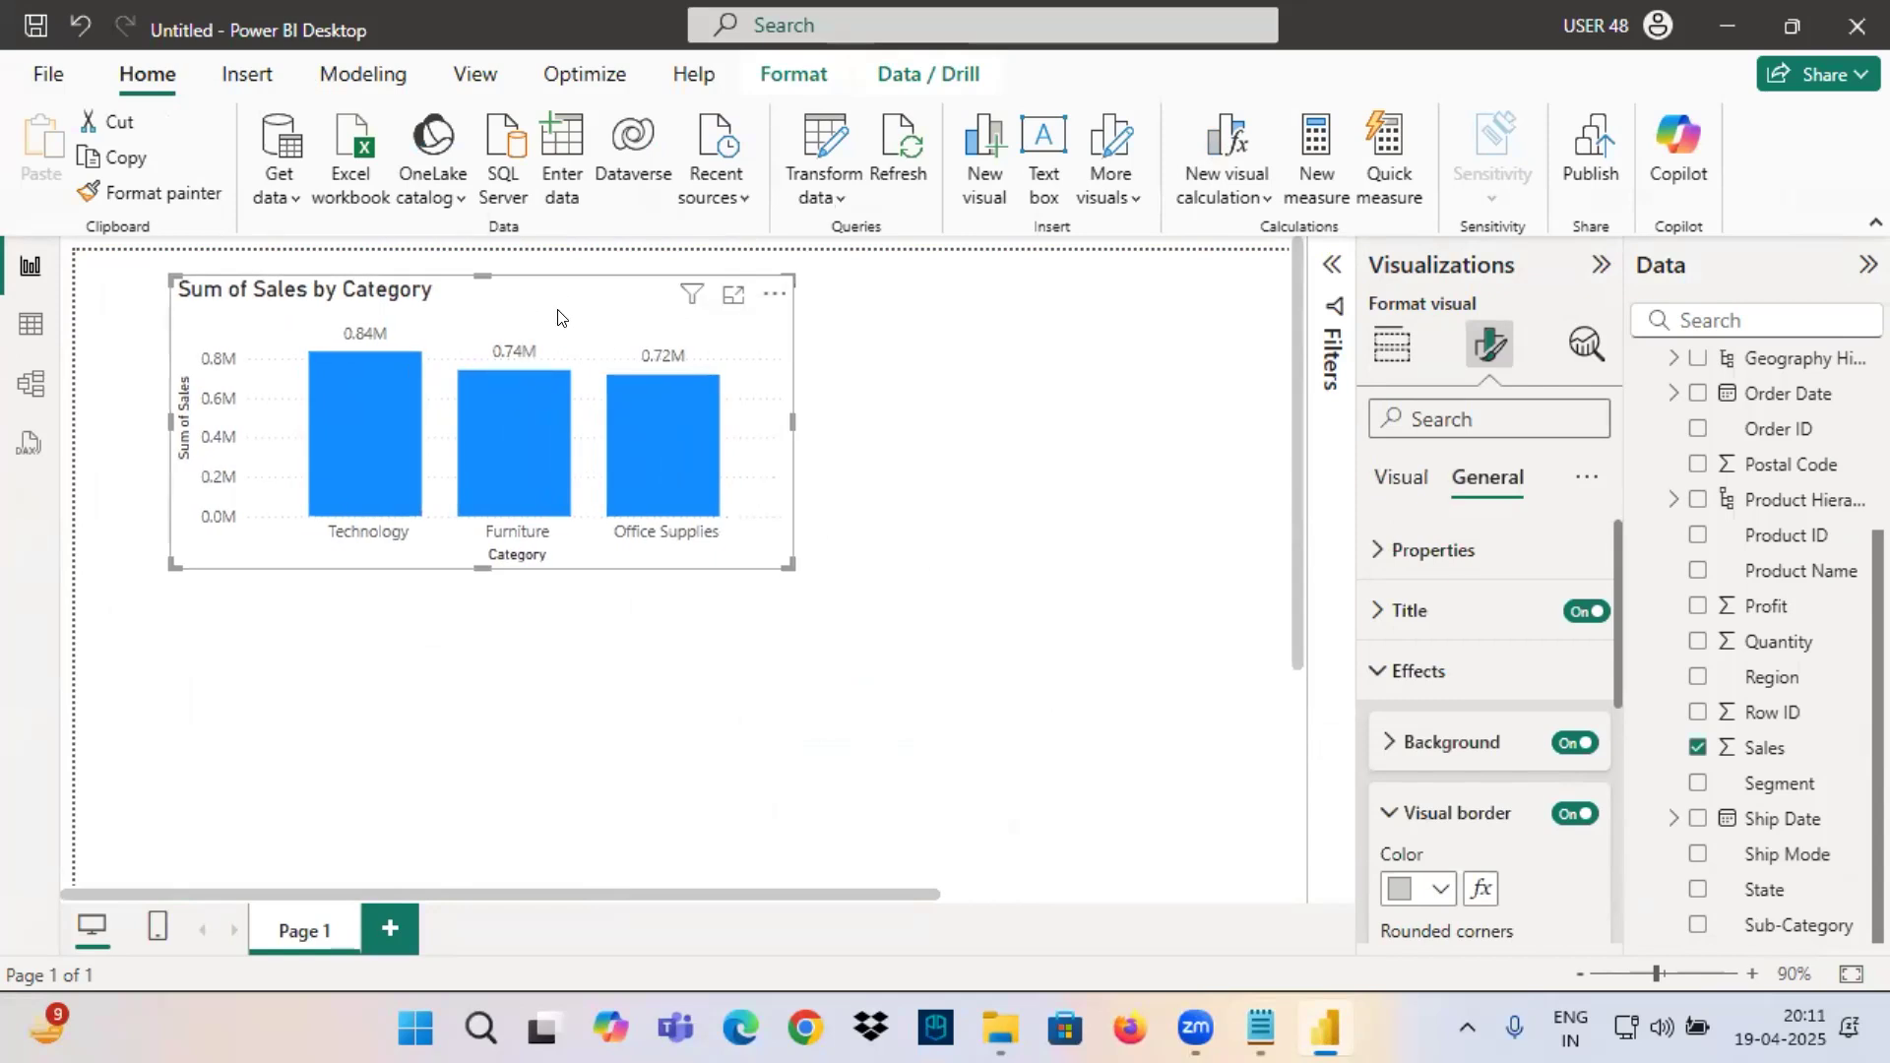
# Show the chart's field assignments, circle and cross out the X-axis Category field in red, and handwrite "Hier" beside it.
pyautogui.click(1388, 350)
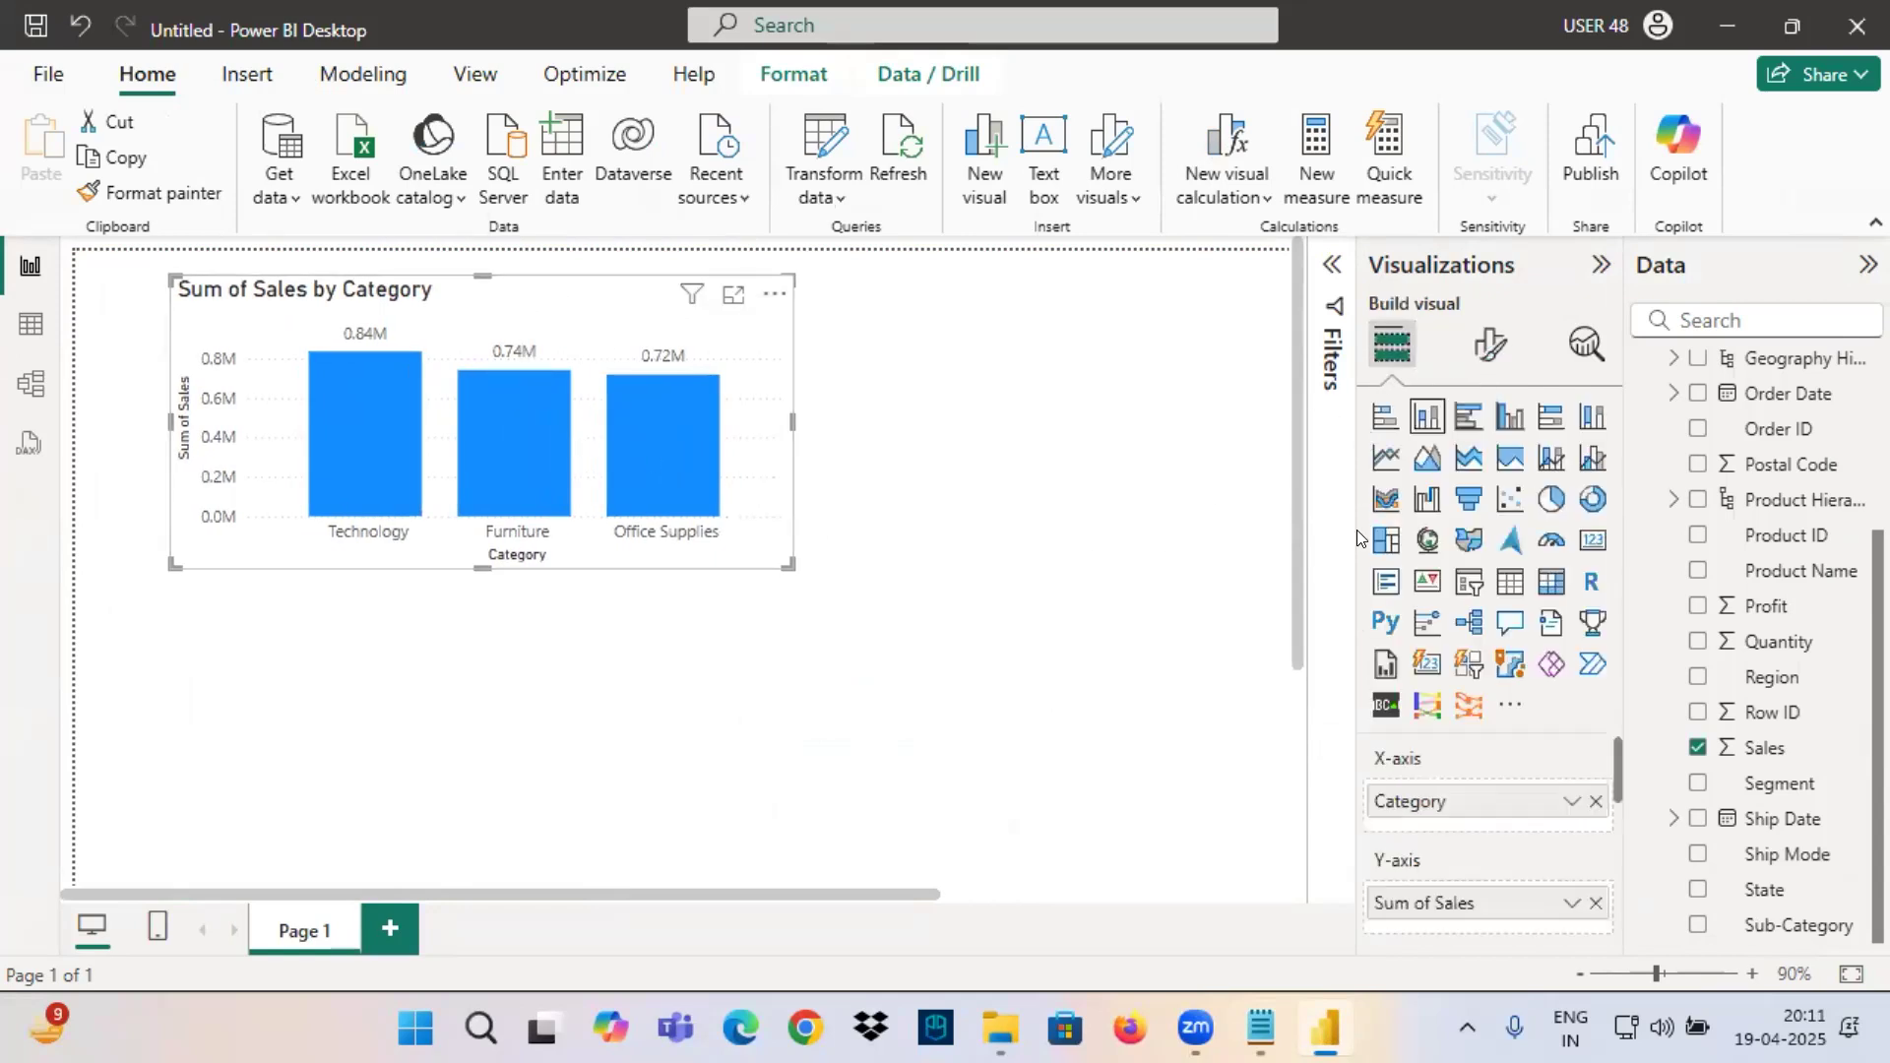
pyautogui.hotkey('ctrl', '2')
pyautogui.moveTo(1258, 752)
pyautogui.mouseDown()
pyautogui.moveTo(1360, 803)
pyautogui.moveTo(1329, 826)
pyautogui.mouseUp()
pyautogui.moveTo(1430, 786); pyautogui.dragTo(1378, 795)
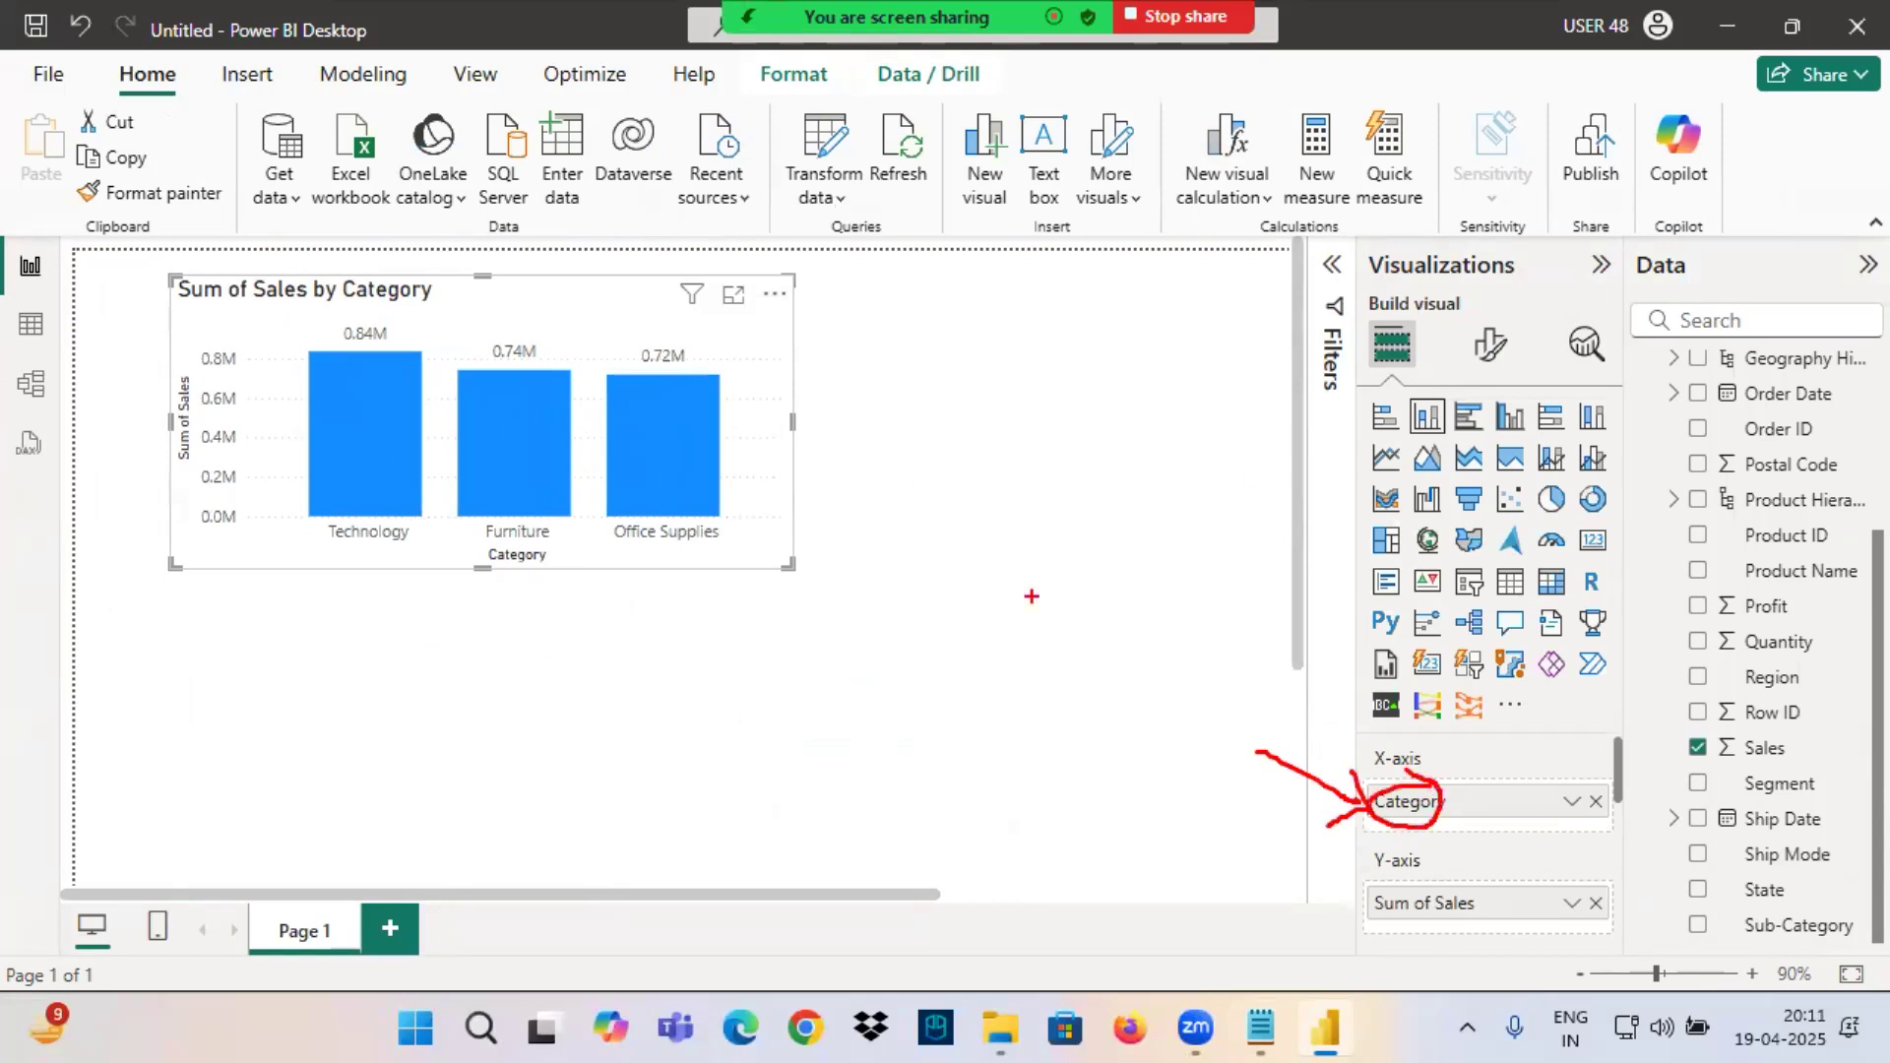
pyautogui.moveTo(1450, 767); pyautogui.dragTo(1374, 838)
pyautogui.moveTo(1347, 750); pyautogui.dragTo(1457, 822)
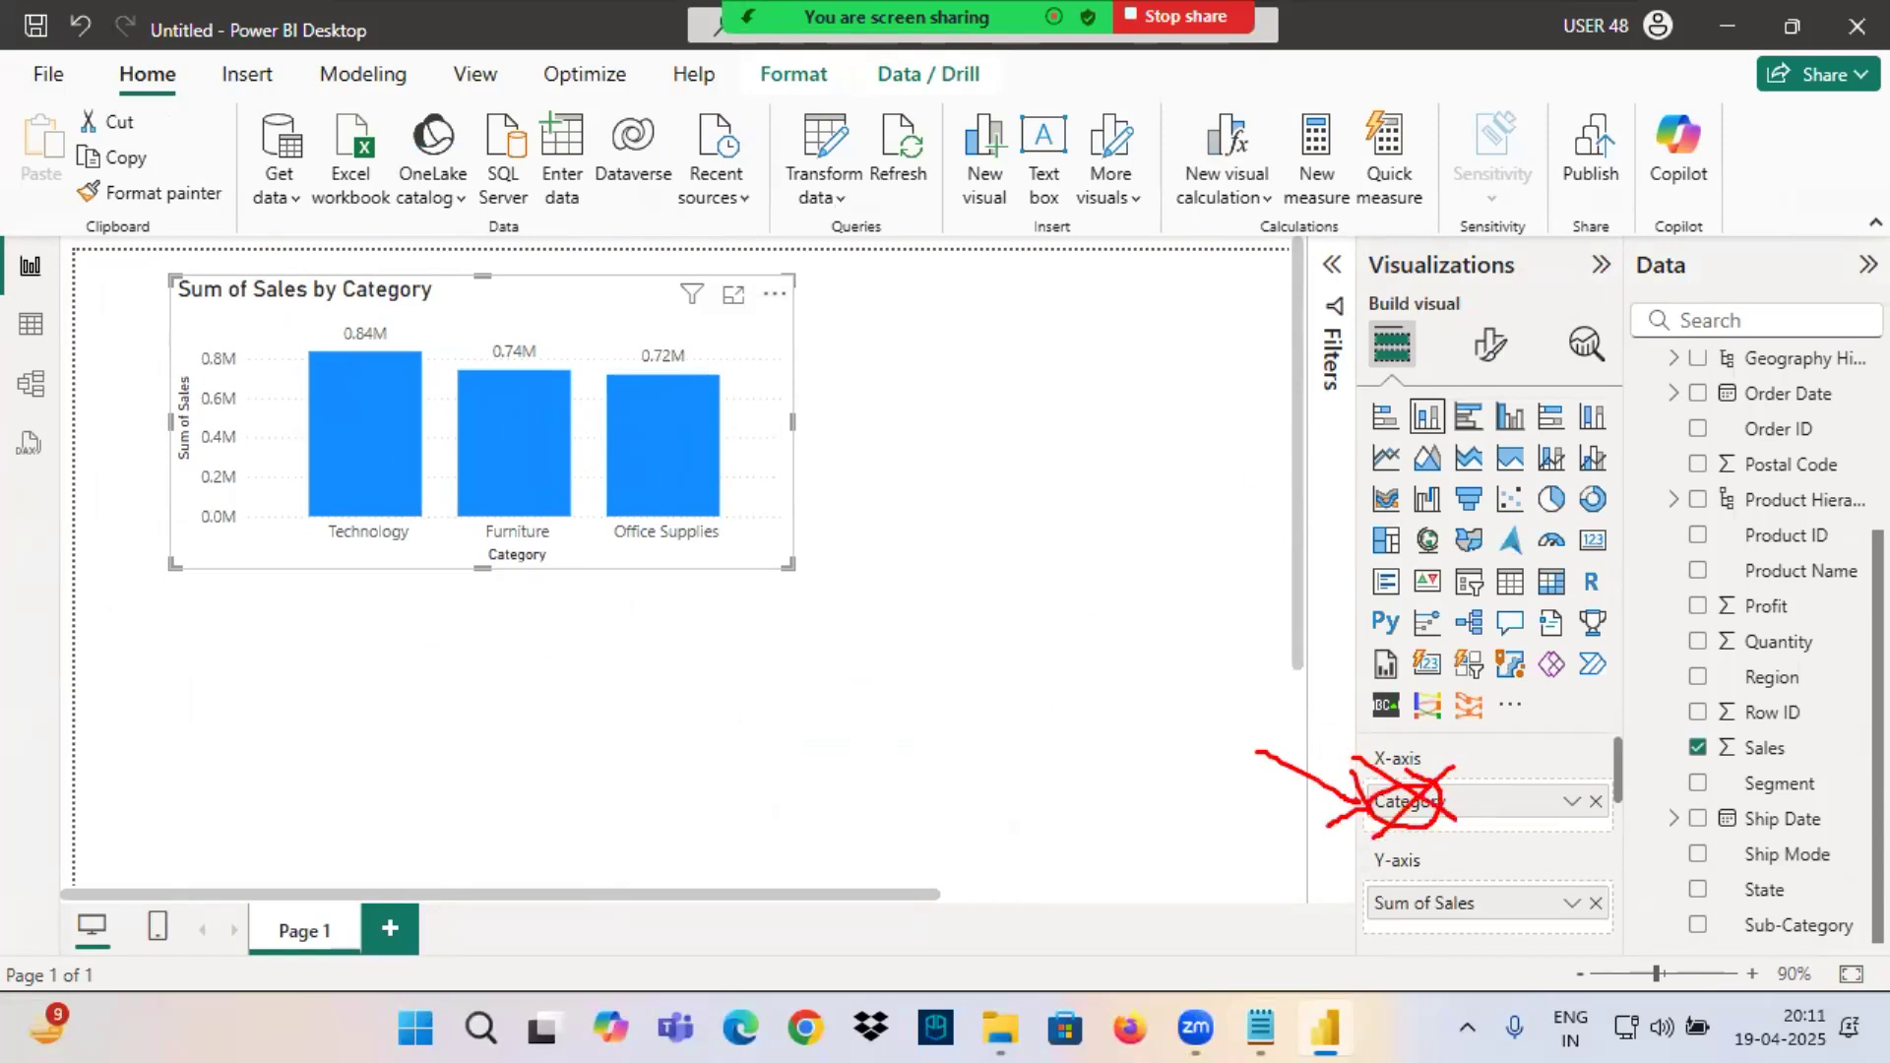
pyautogui.moveTo(1503, 758)
pyautogui.mouseDown()
pyautogui.moveTo(1513, 814)
pyautogui.moveTo(1574, 770)
pyautogui.mouseUp()
pyautogui.moveTo(1573, 768); pyautogui.dragTo(1587, 711)
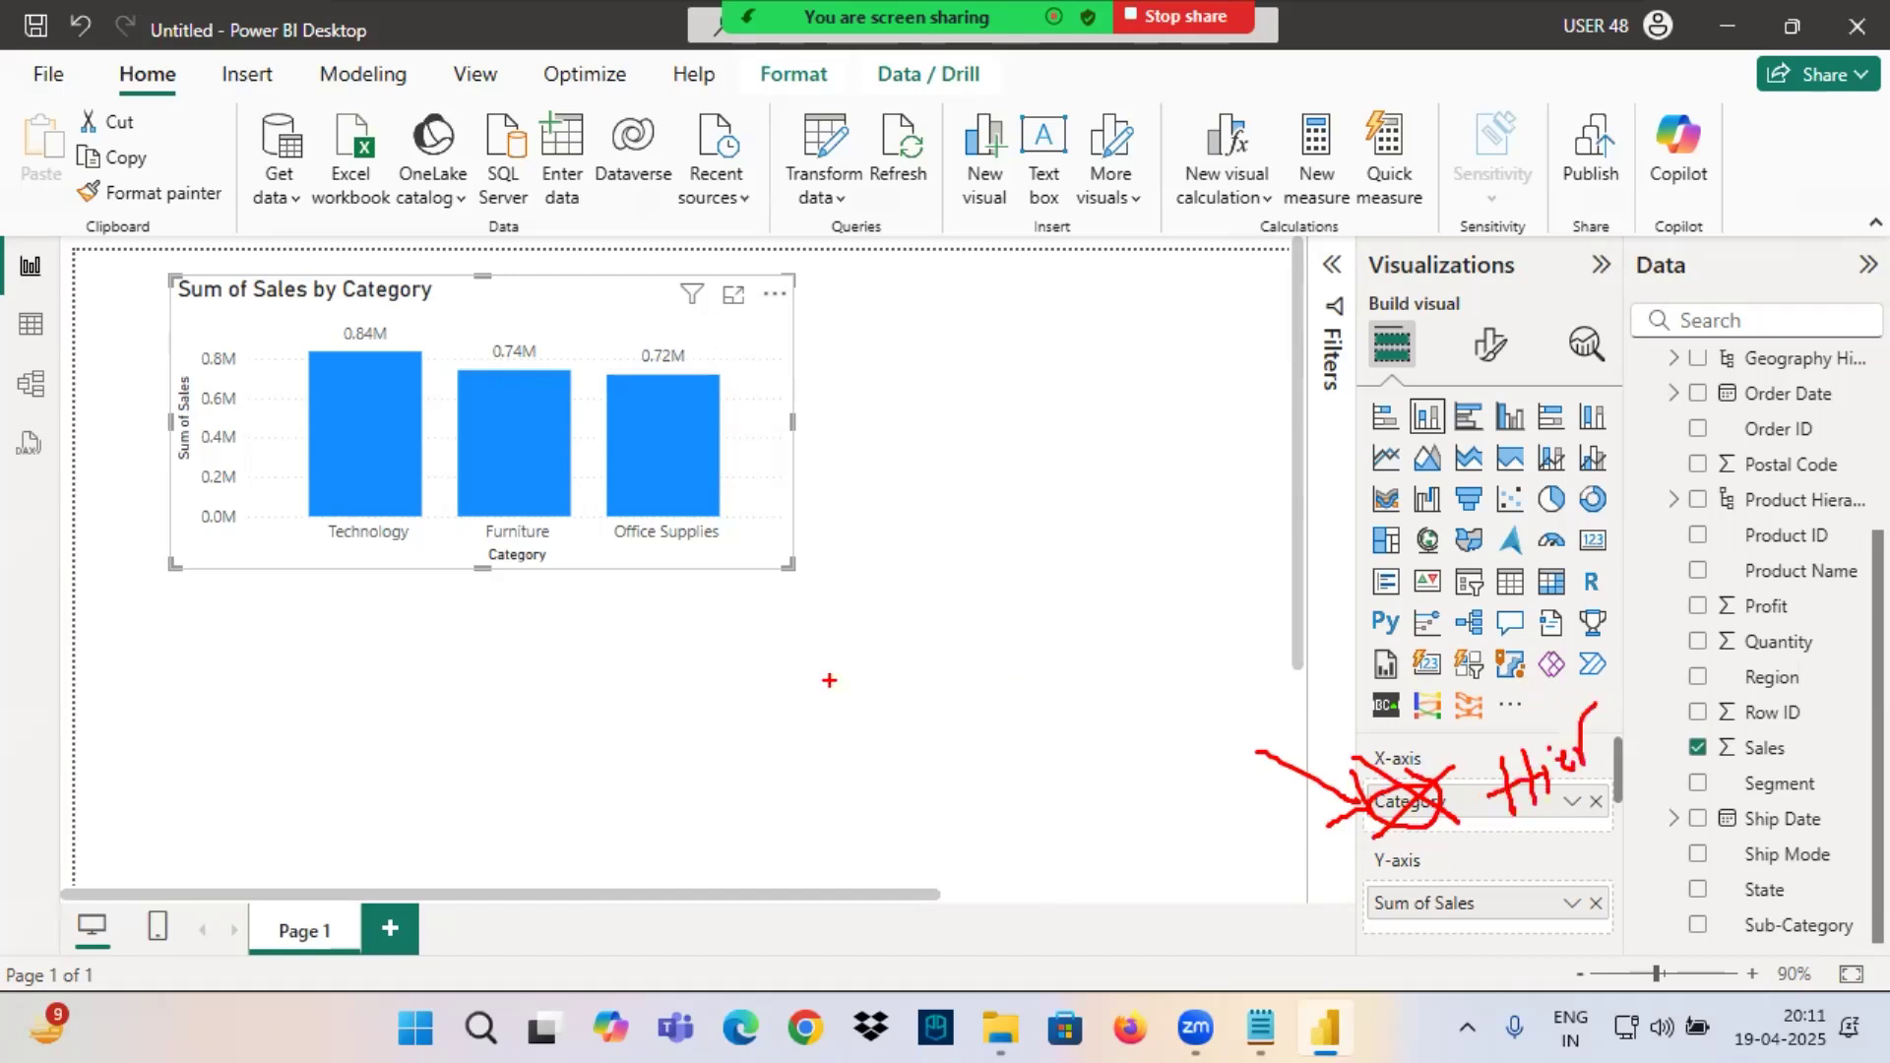
pyautogui.press('Escape')
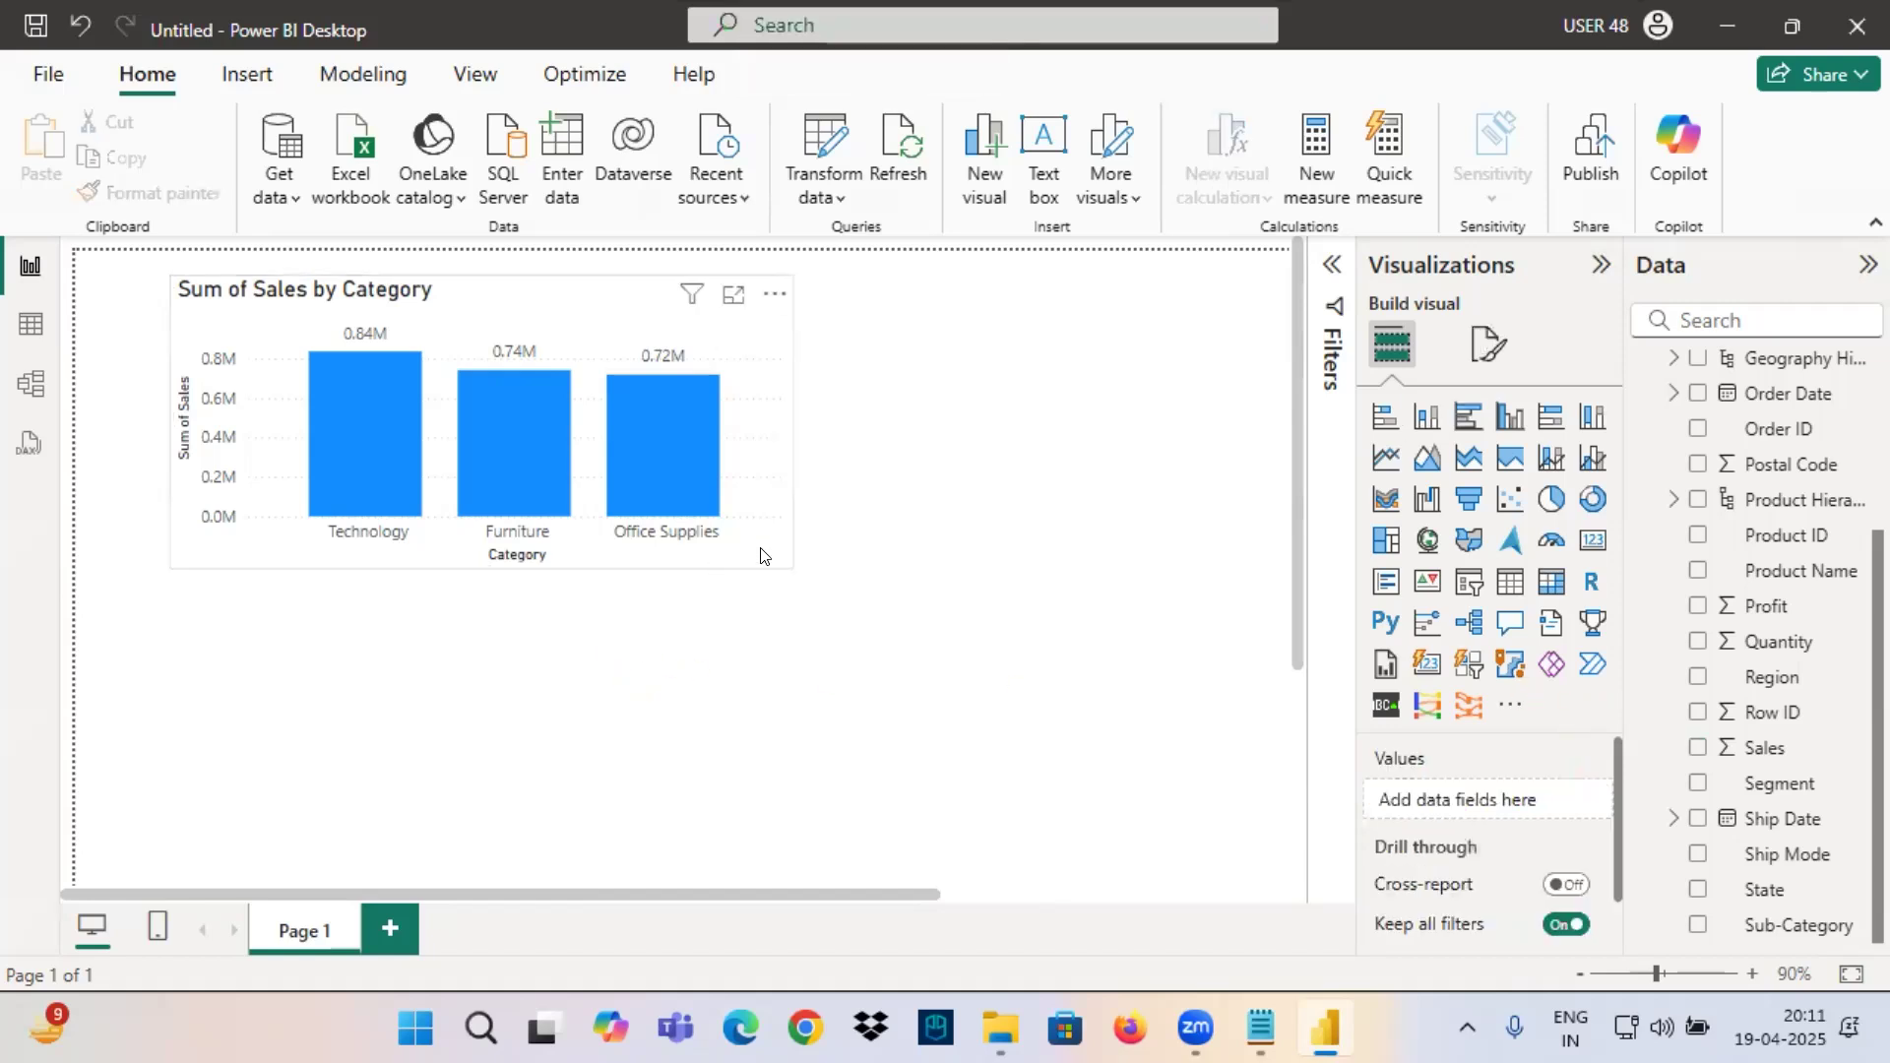
# Shift the Sales by Category chart slightly and insert a second, wider stacked column chart directly below it.
pyautogui.moveTo(769, 540); pyautogui.dragTo(800, 527)
pyautogui.click(603, 705)
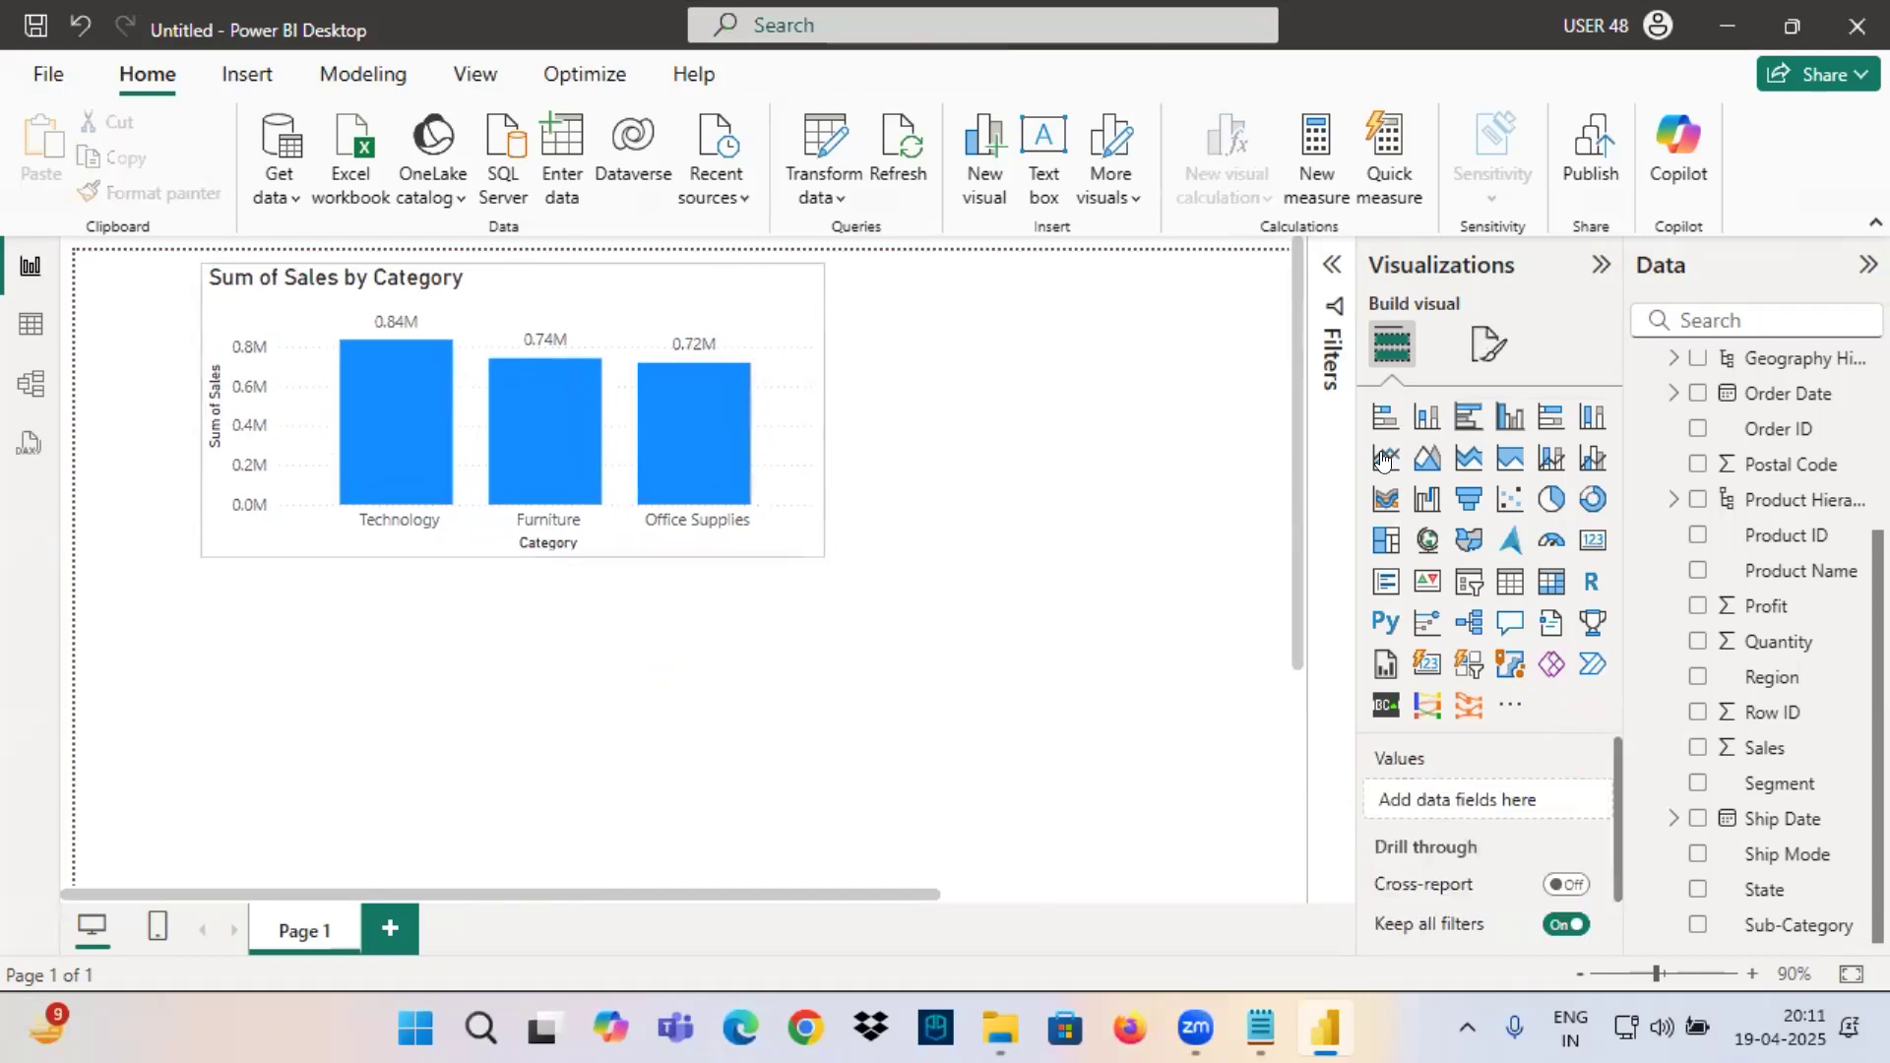
pyautogui.click(1427, 417)
pyautogui.moveTo(676, 714); pyautogui.dragTo(901, 696)
pyautogui.moveTo(424, 580); pyautogui.dragTo(144, 569)
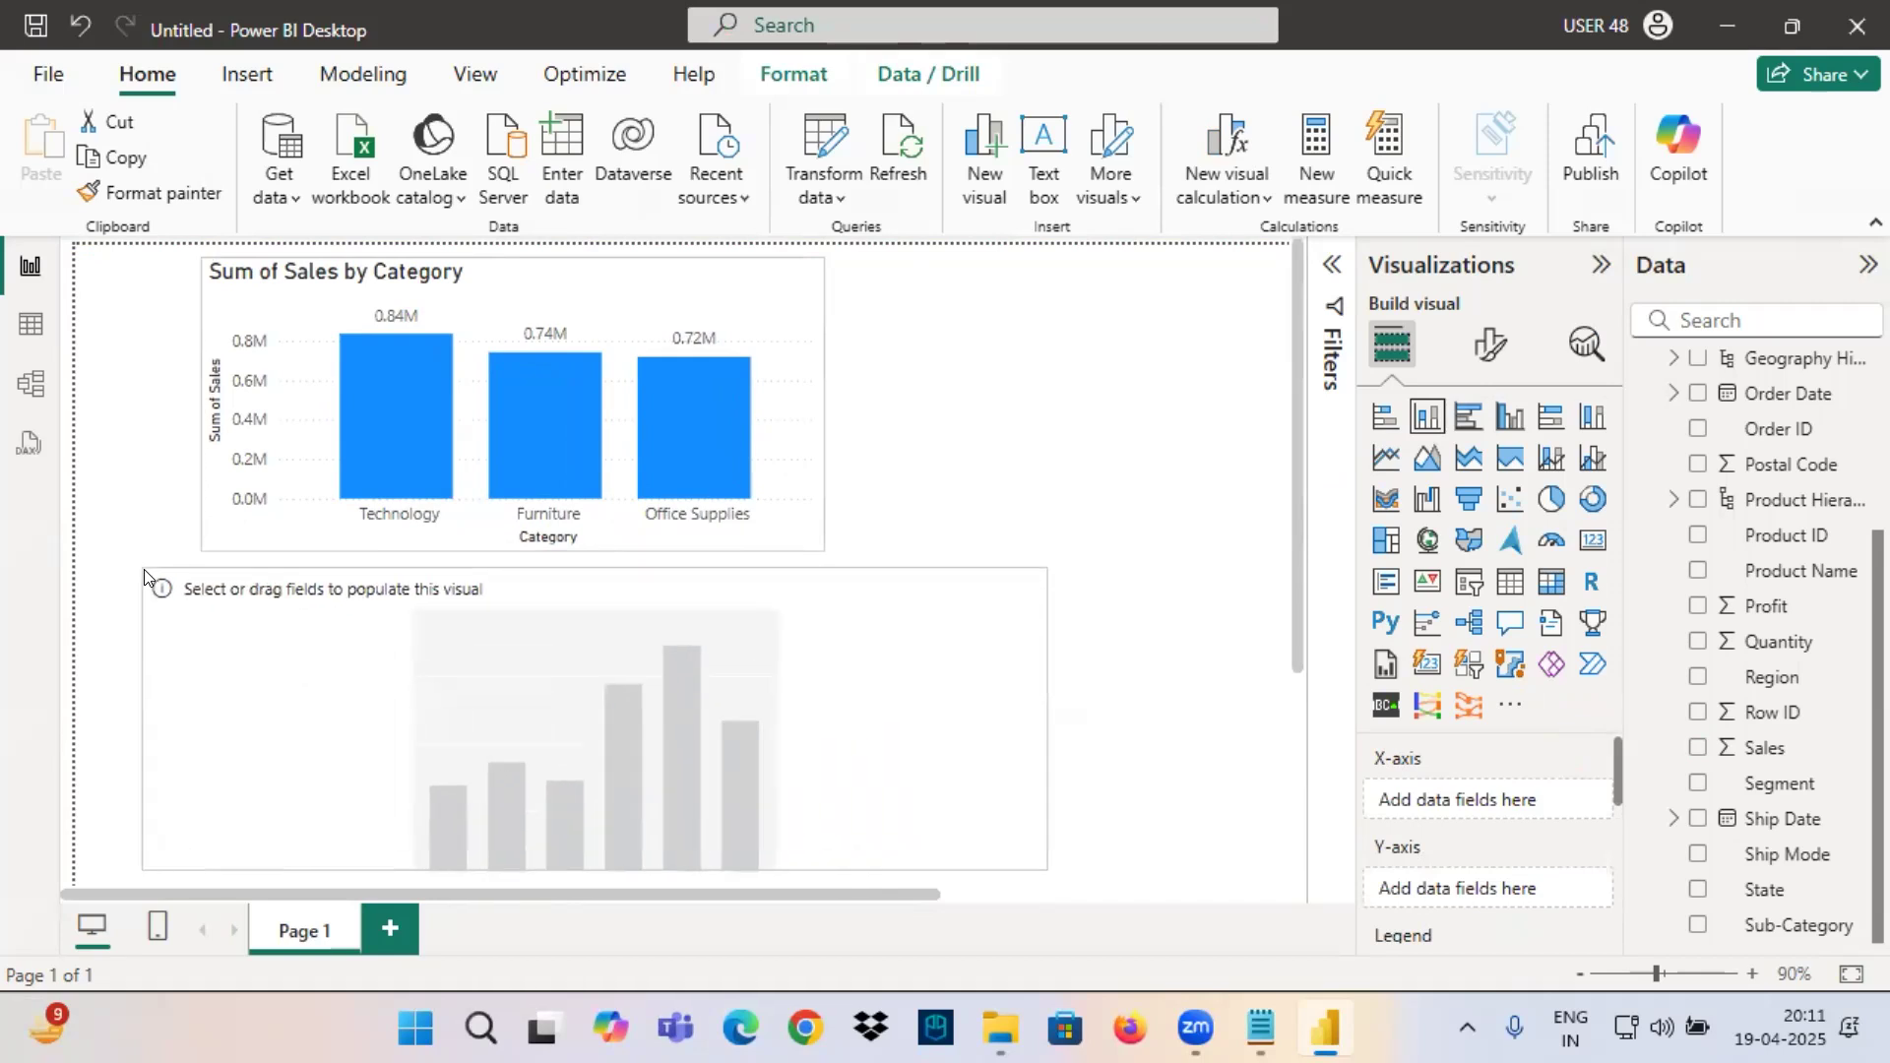
# Plot Sales by Product Hierarchy in the new lower stacked column chart, and copy the upper chart's formatting onto it with Format Painter.
pyautogui.scroll(3, 1762, 650)
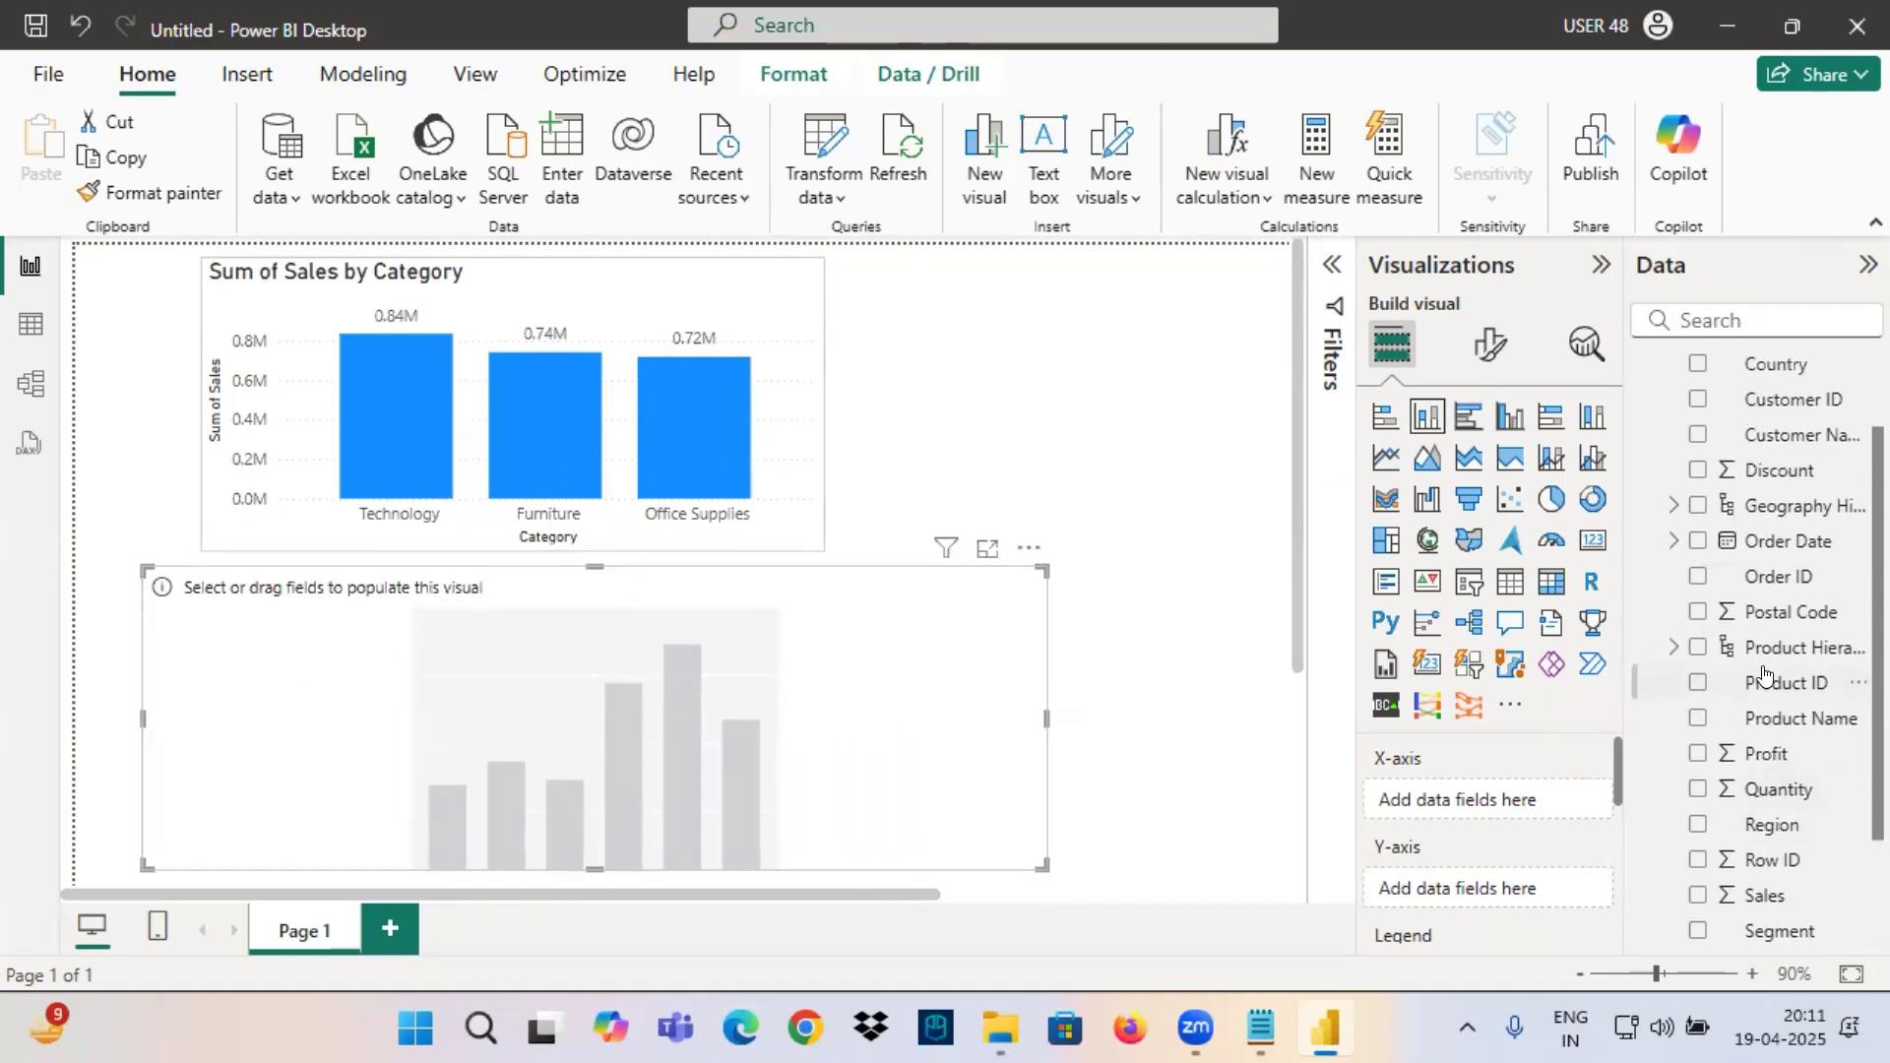
pyautogui.moveTo(1762, 650); pyautogui.dragTo(896, 704)
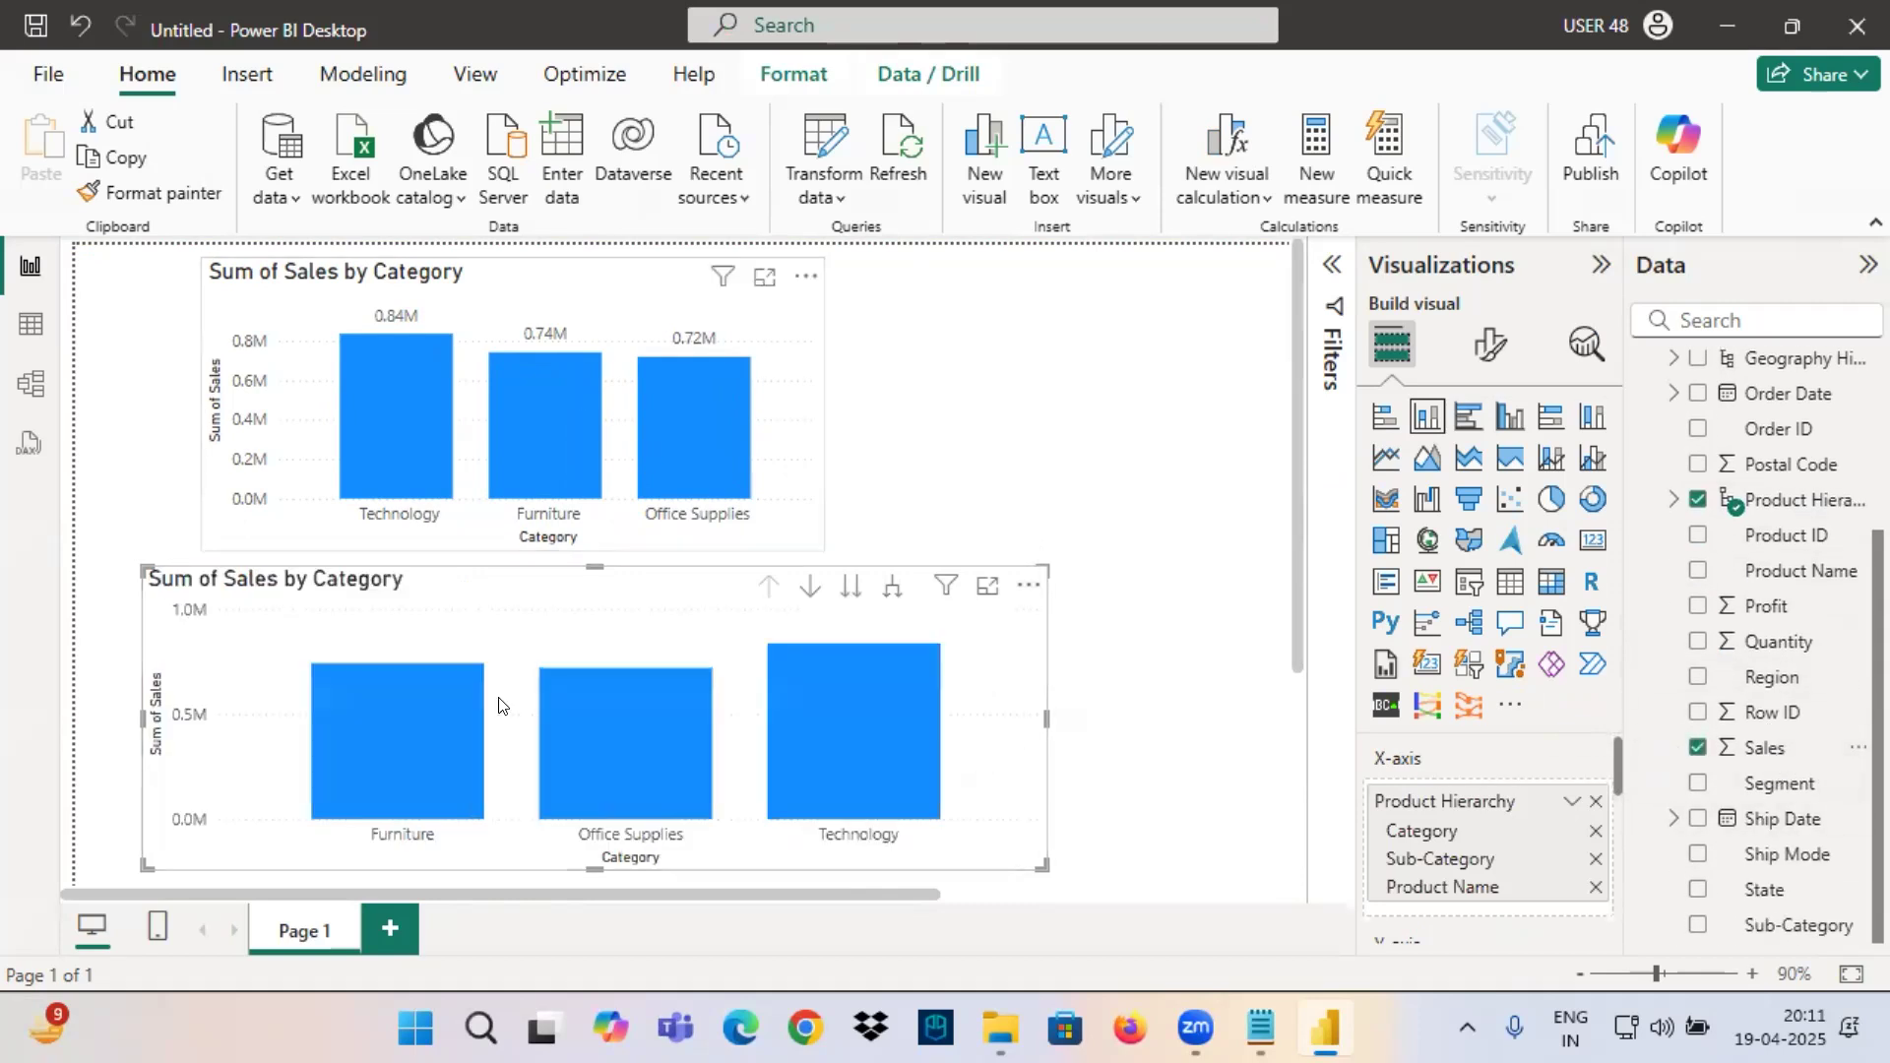
pyautogui.click(581, 317)
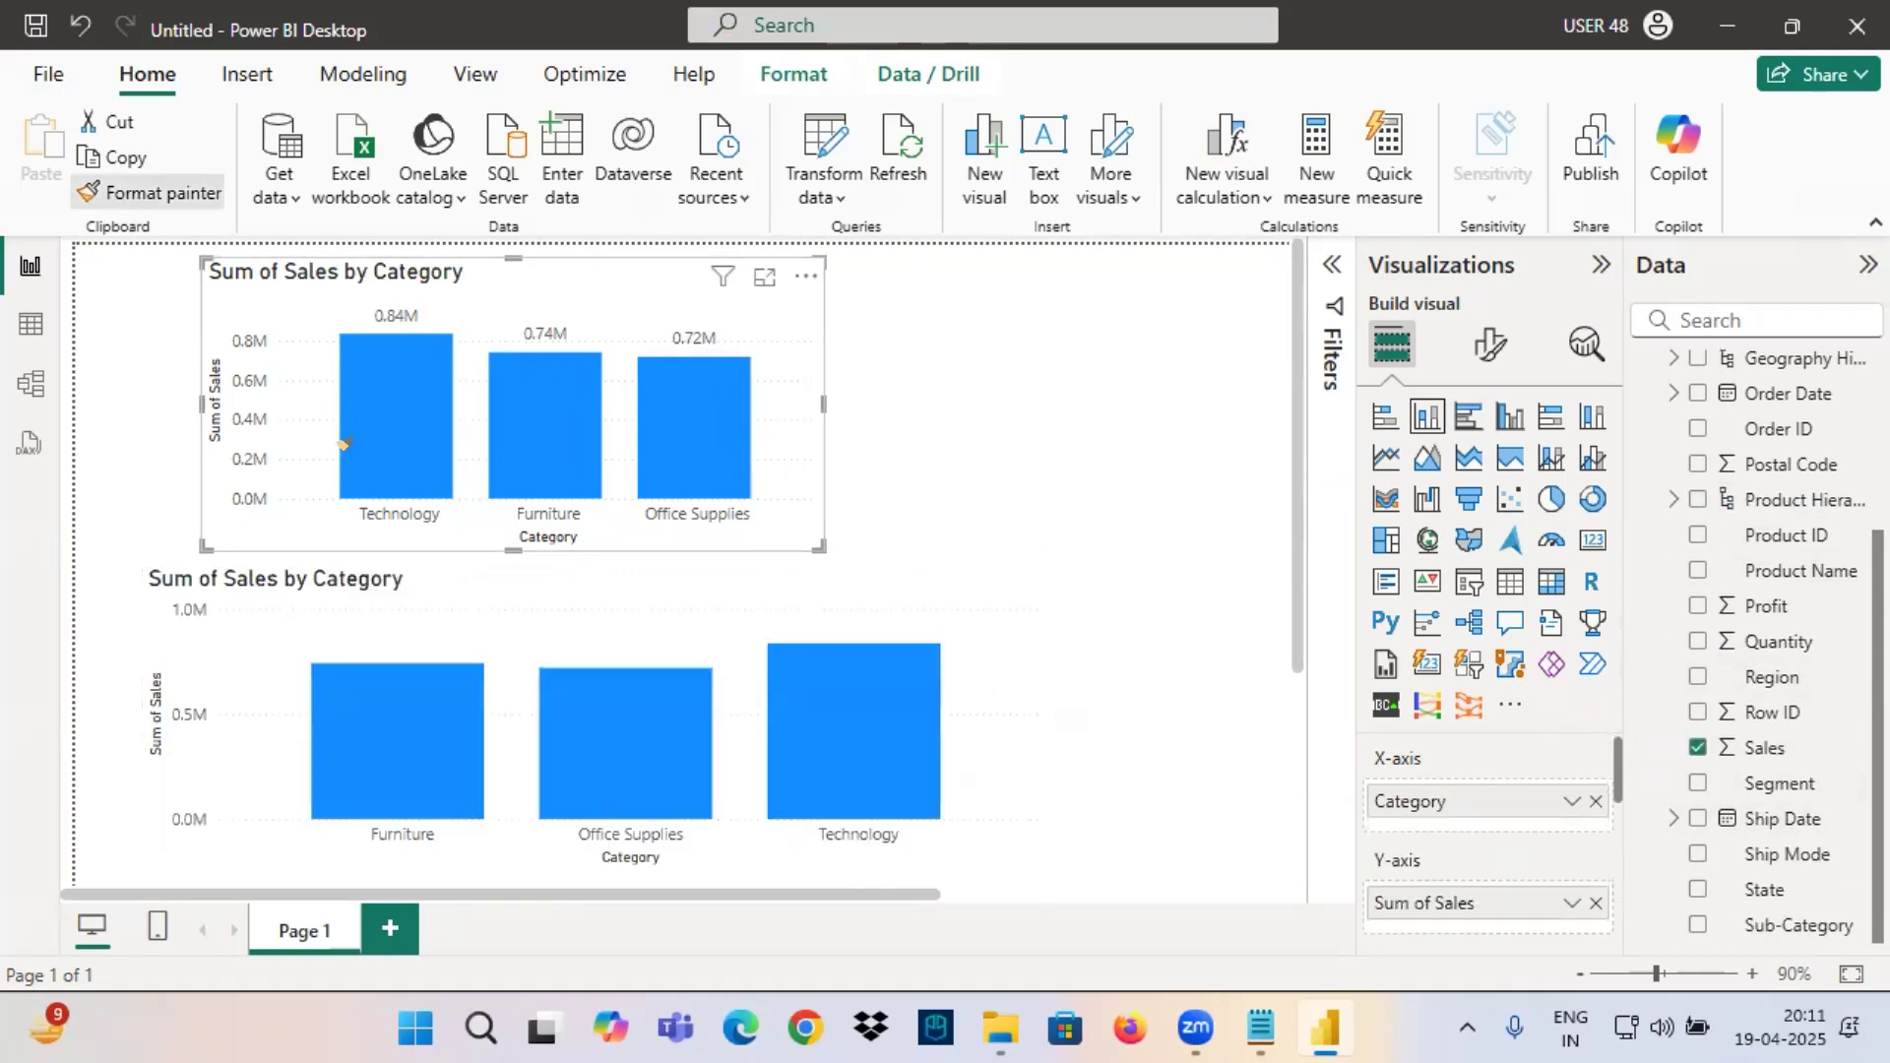
pyautogui.click(509, 613)
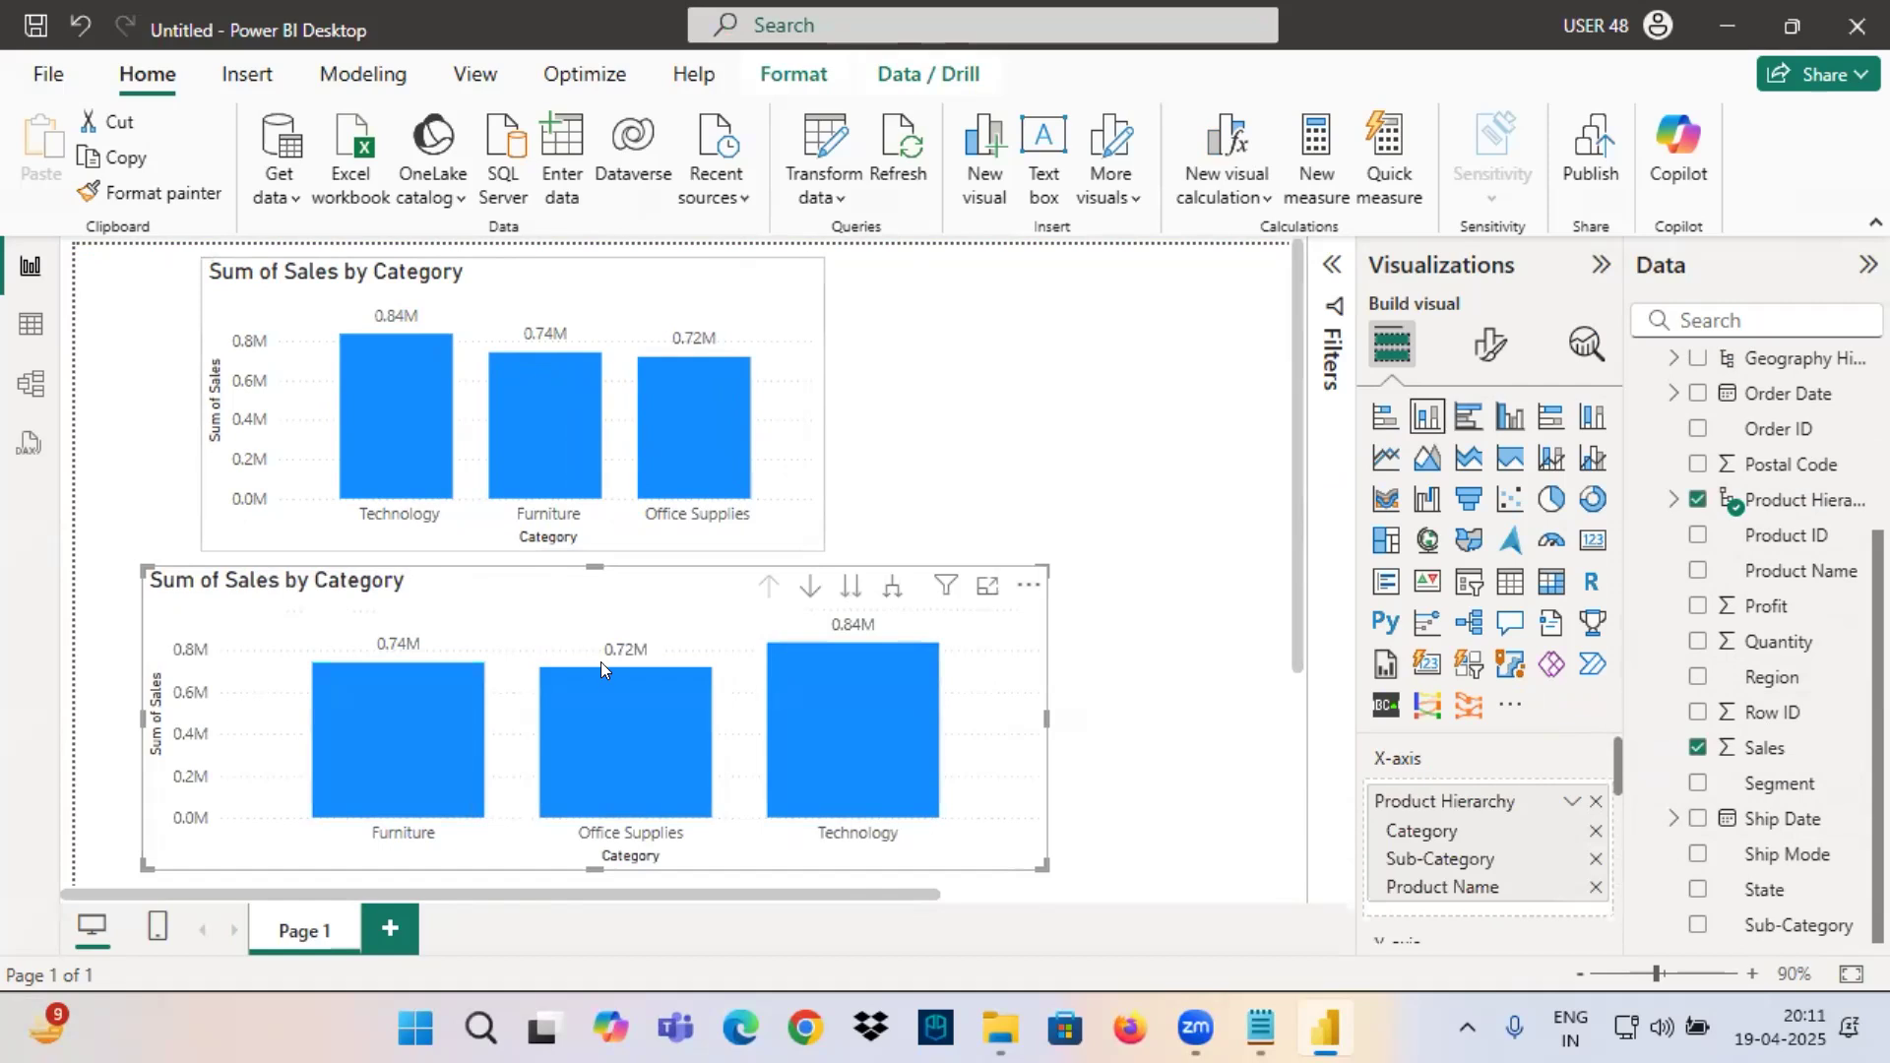
# Show the upper chart's field assignments and mark its X-axis Category field with a red arrow and underline.
pyautogui.click(585, 326)
pyautogui.hotkey('ctrl', '2')
pyautogui.moveTo(1293, 759)
pyautogui.mouseDown()
pyautogui.moveTo(1358, 808)
pyautogui.moveTo(1322, 839)
pyautogui.moveTo(1495, 819)
pyautogui.mouseUp()
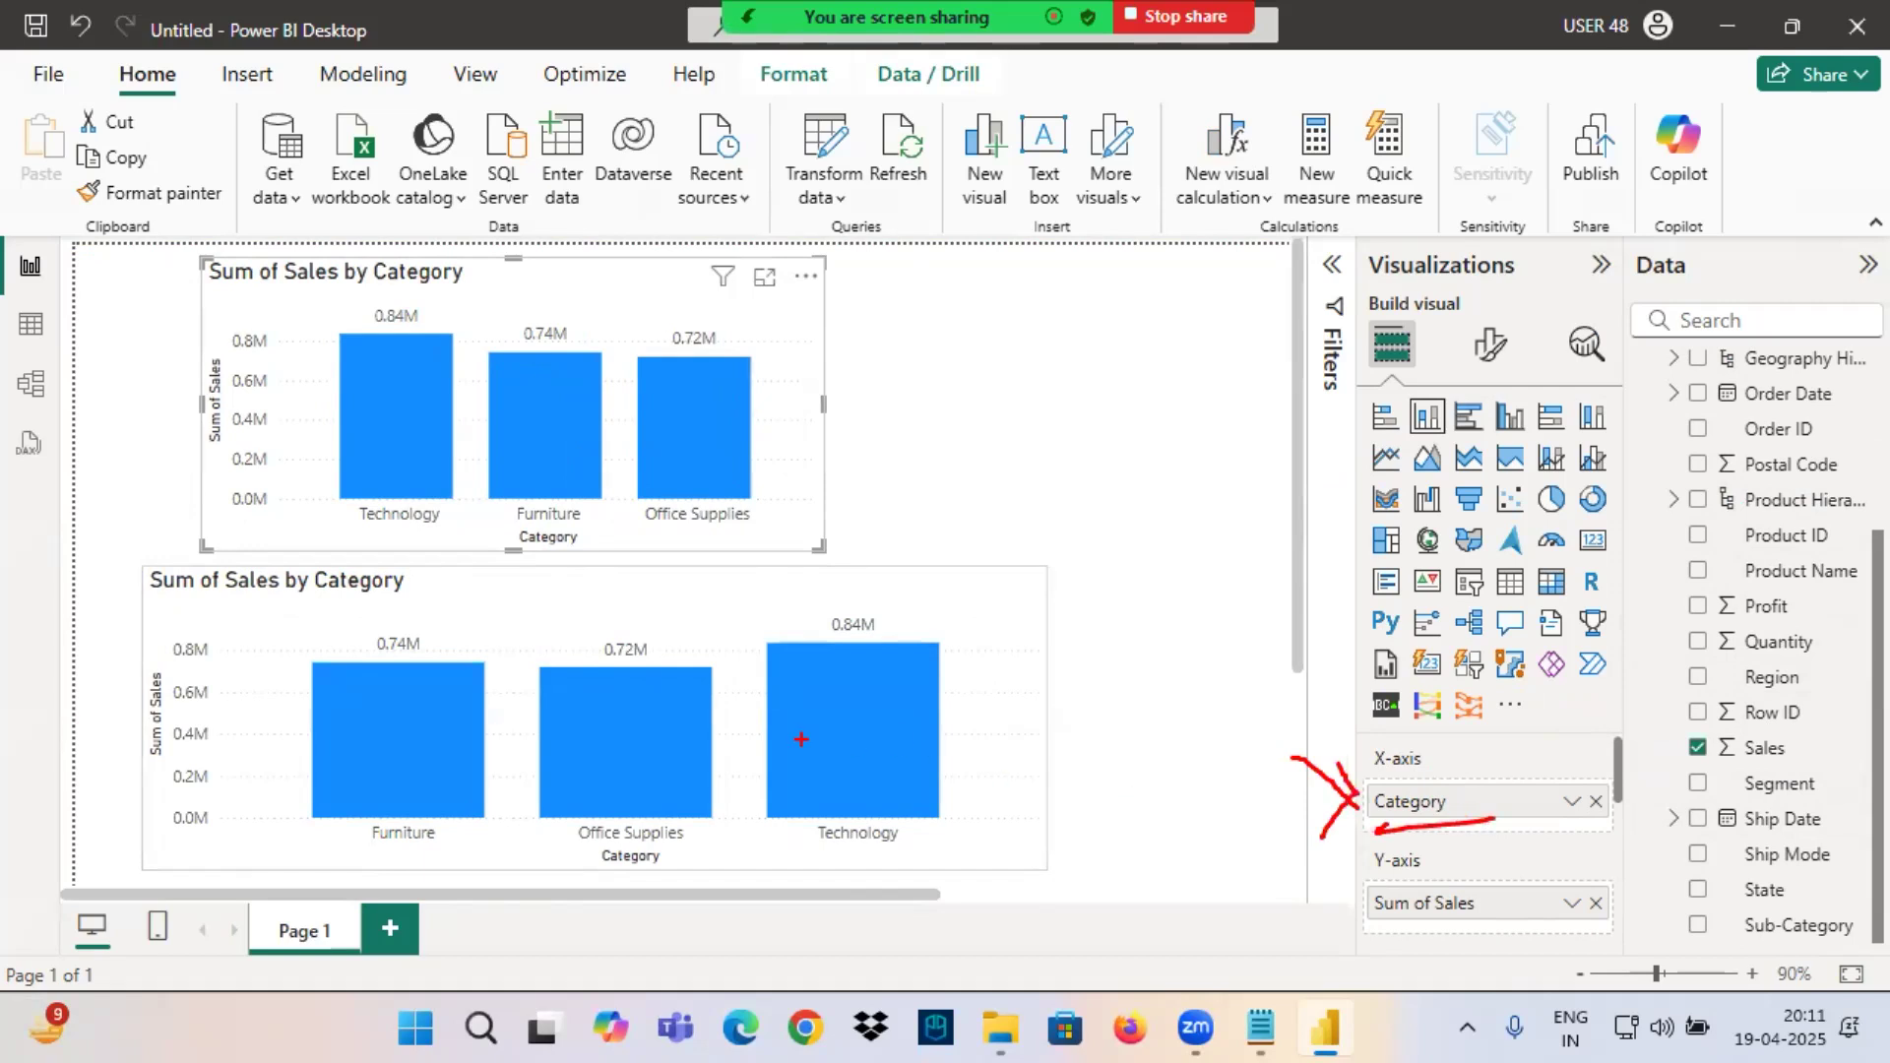
pyautogui.press('Escape')
# Underline Product Hierarchy in the lower chart's X-axis field in red, handwrite "Drill" beside the chart, and frame its drill icons.
pyautogui.click(692, 642)
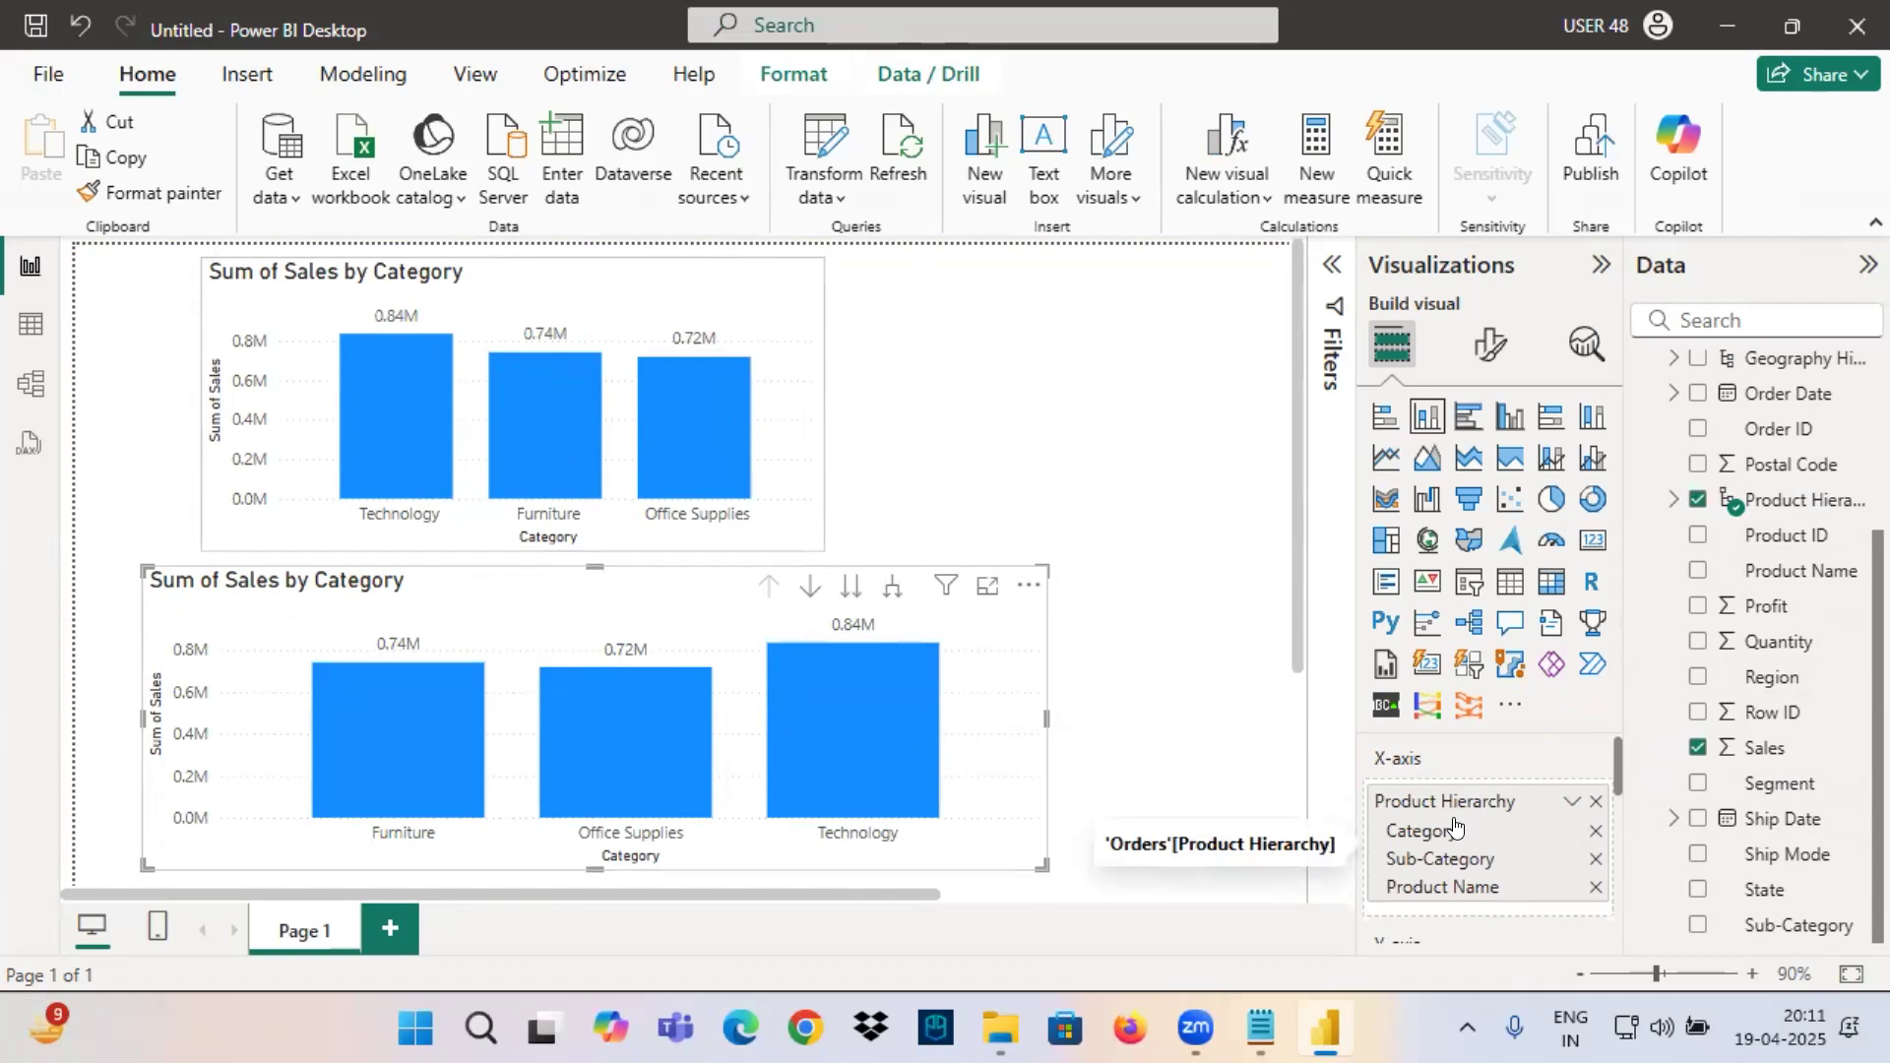
pyautogui.hotkey('ctrl', '2')
pyautogui.moveTo(1393, 816); pyautogui.dragTo(1514, 810)
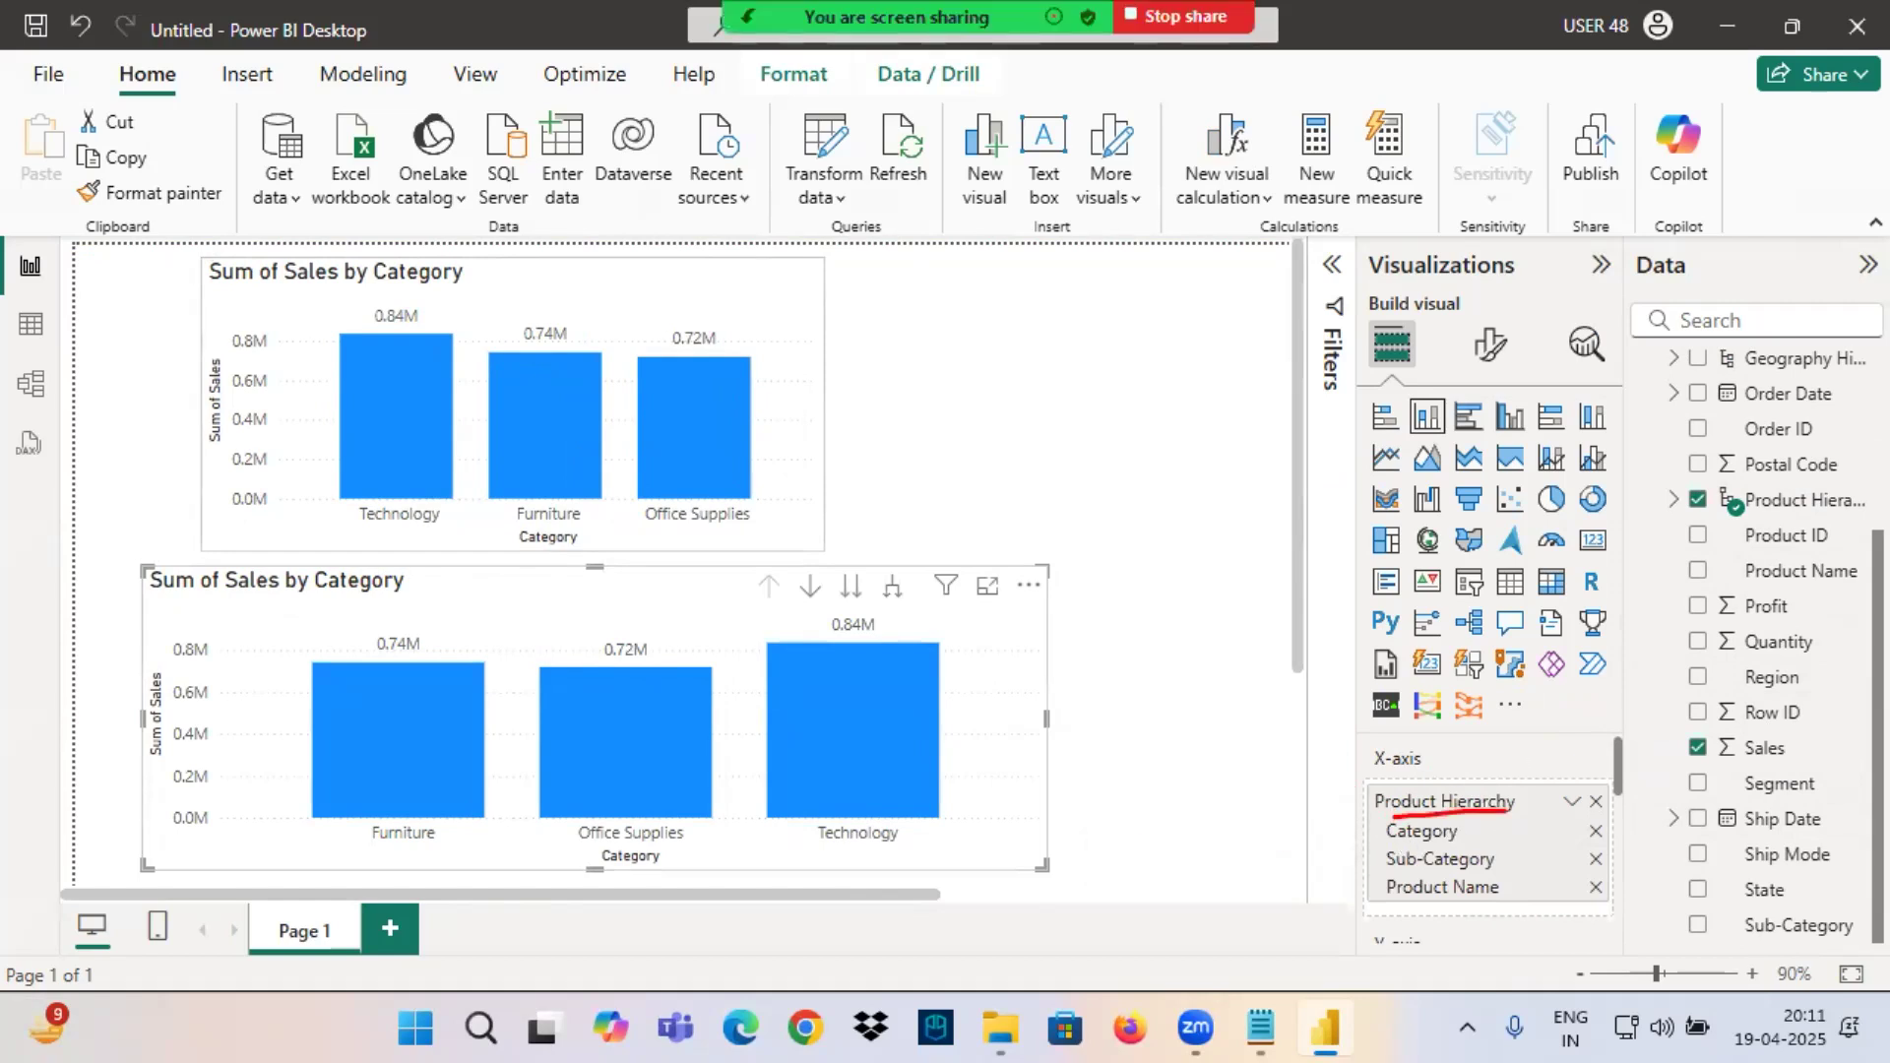
pyautogui.moveTo(1046, 523)
pyautogui.mouseDown()
pyautogui.moveTo(1080, 596)
pyautogui.moveTo(1181, 558)
pyautogui.mouseUp()
pyautogui.moveTo(759, 609); pyautogui.dragTo(911, 605)
pyautogui.moveTo(604, 218)
pyautogui.mouseDown()
pyautogui.moveTo(624, 260)
pyautogui.moveTo(614, 296)
pyautogui.mouseUp()
pyautogui.moveTo(733, 557)
pyautogui.mouseDown()
pyautogui.moveTo(883, 632)
pyautogui.moveTo(924, 627)
pyautogui.mouseUp()
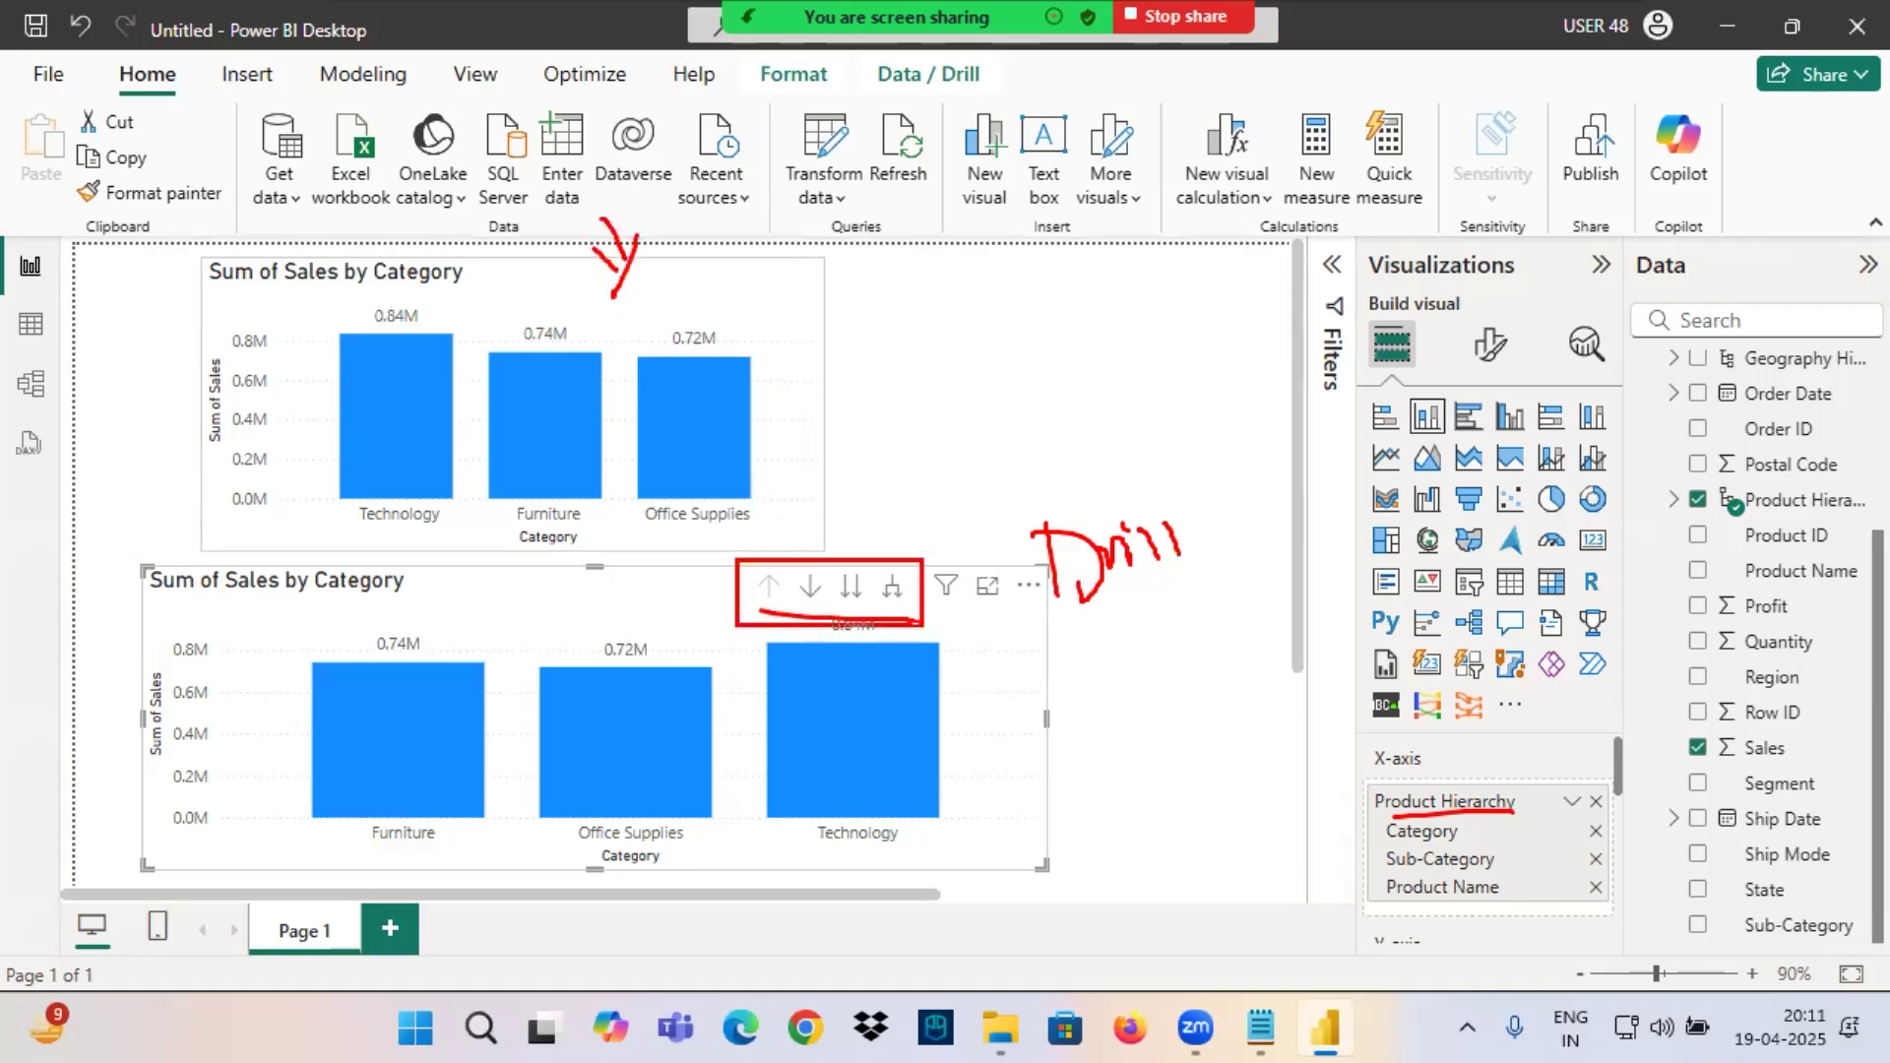
pyautogui.moveTo(730, 619); pyautogui.dragTo(900, 621)
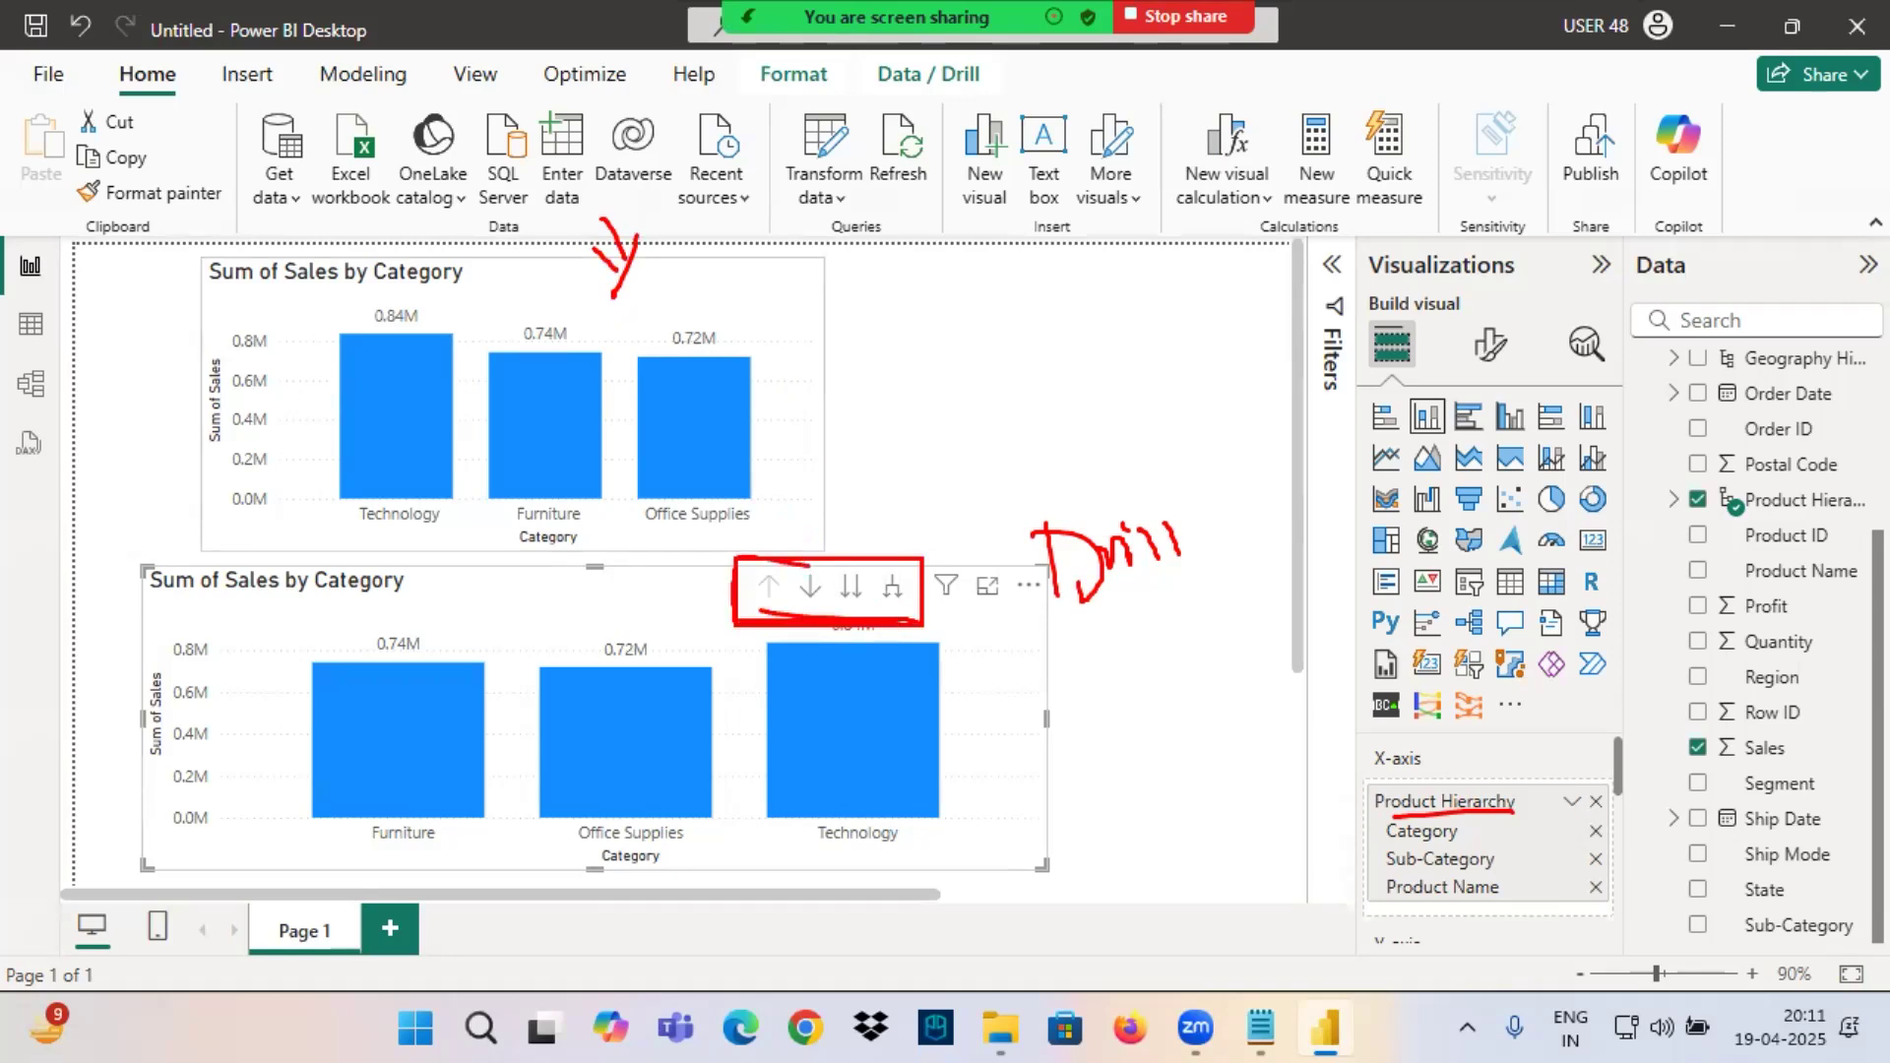
# Handwrite "Drill Actions" in red above the framed drill icons, and mark the matching header area of the upper chart for comparison.
pyautogui.moveTo(913, 555); pyautogui.dragTo(758, 550)
pyautogui.moveTo(809, 452); pyautogui.dragTo(818, 532)
pyautogui.moveTo(789, 475)
pyautogui.mouseDown()
pyautogui.moveTo(818, 530)
pyautogui.moveTo(901, 449)
pyautogui.moveTo(905, 466)
pyautogui.mouseUp()
pyautogui.click(871, 449)
pyautogui.moveTo(905, 432); pyautogui.dragTo(921, 464)
pyautogui.moveTo(951, 422)
pyautogui.mouseDown()
pyautogui.moveTo(948, 453)
pyautogui.moveTo(973, 443)
pyautogui.mouseUp()
pyautogui.moveTo(940, 445); pyautogui.dragTo(1018, 425)
pyautogui.moveTo(1024, 371)
pyautogui.mouseDown()
pyautogui.moveTo(1022, 408)
pyautogui.moveTo(1070, 404)
pyautogui.mouseUp()
pyautogui.moveTo(1078, 376)
pyautogui.mouseDown()
pyautogui.moveTo(1103, 390)
pyautogui.moveTo(1128, 353)
pyautogui.mouseUp()
pyautogui.moveTo(606, 307); pyautogui.dragTo(724, 279)
pyautogui.moveTo(679, 272)
pyautogui.mouseDown()
pyautogui.moveTo(726, 280)
pyautogui.moveTo(699, 328)
pyautogui.mouseUp()
pyautogui.moveTo(798, 279)
pyautogui.mouseDown()
pyautogui.moveTo(757, 252)
pyautogui.moveTo(709, 307)
pyautogui.moveTo(793, 246)
pyautogui.moveTo(508, 239)
pyautogui.mouseUp()
pyautogui.moveTo(711, 246)
pyautogui.mouseDown()
pyautogui.moveTo(656, 182)
pyautogui.moveTo(707, 228)
pyautogui.mouseUp()
pyautogui.moveTo(730, 538); pyautogui.dragTo(756, 553)
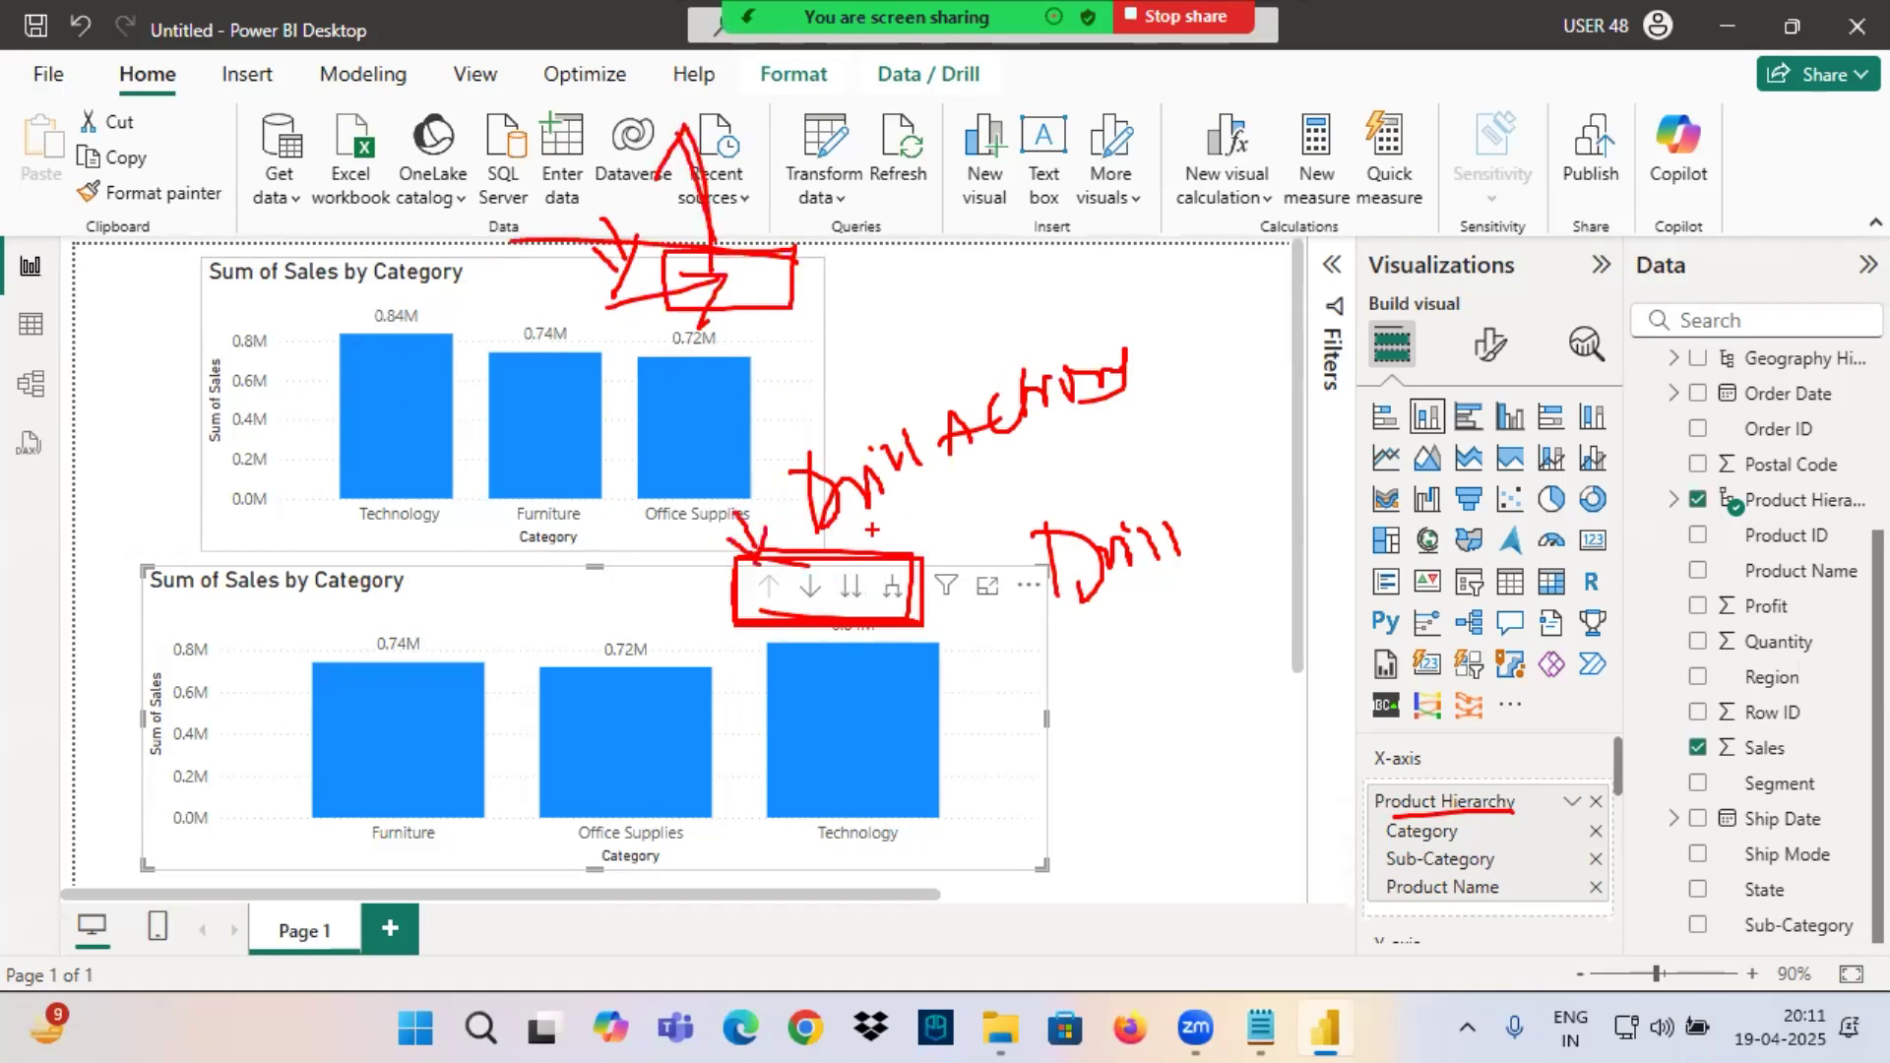
# Switch to the Notepad class notes and add the line "When we Create a Visual with Hierarchy we call as Drilldown Visual .".
pyautogui.click(1262, 1027)
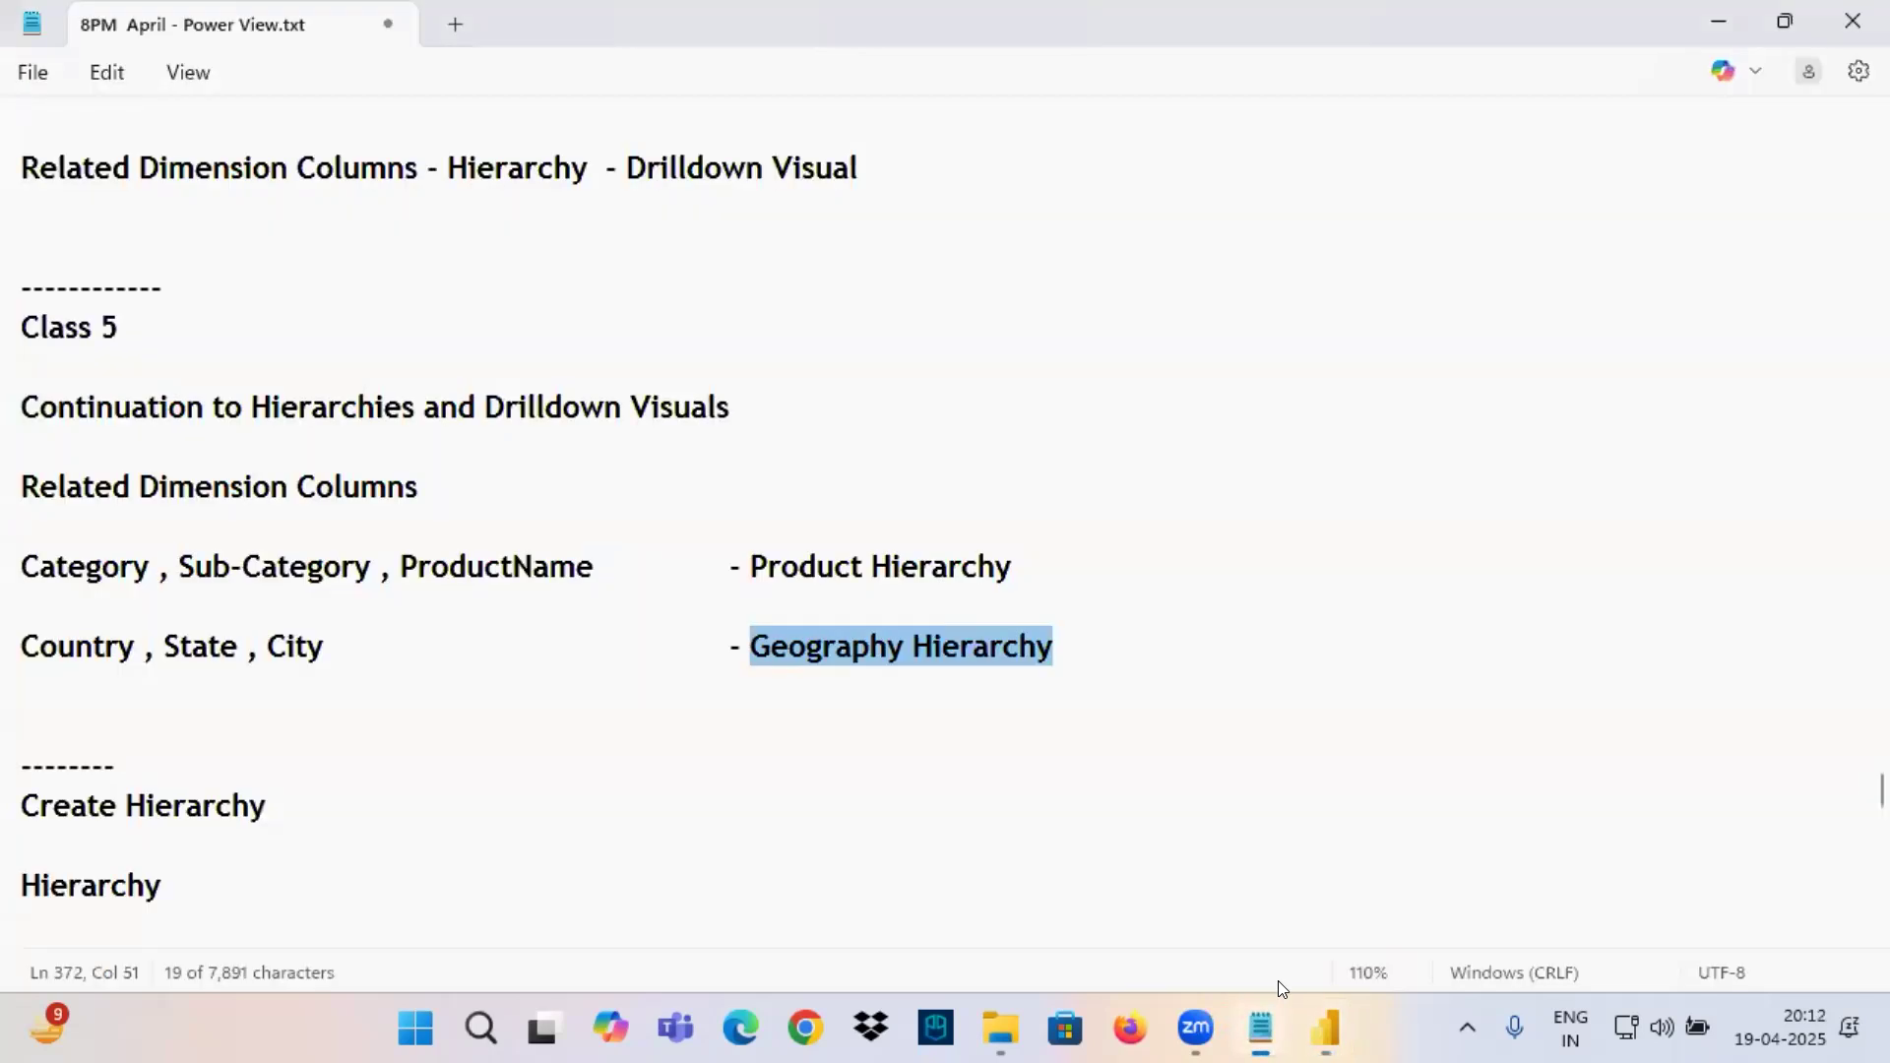
pyautogui.scroll(-4, 434, 603)
pyautogui.click(209, 604)
pyautogui.write('When we Create a Visual wiot')
pyautogui.press('BackSpace')
pyautogui.press('BackSpace')
pyautogui.write('th Hierarchy we call as ')
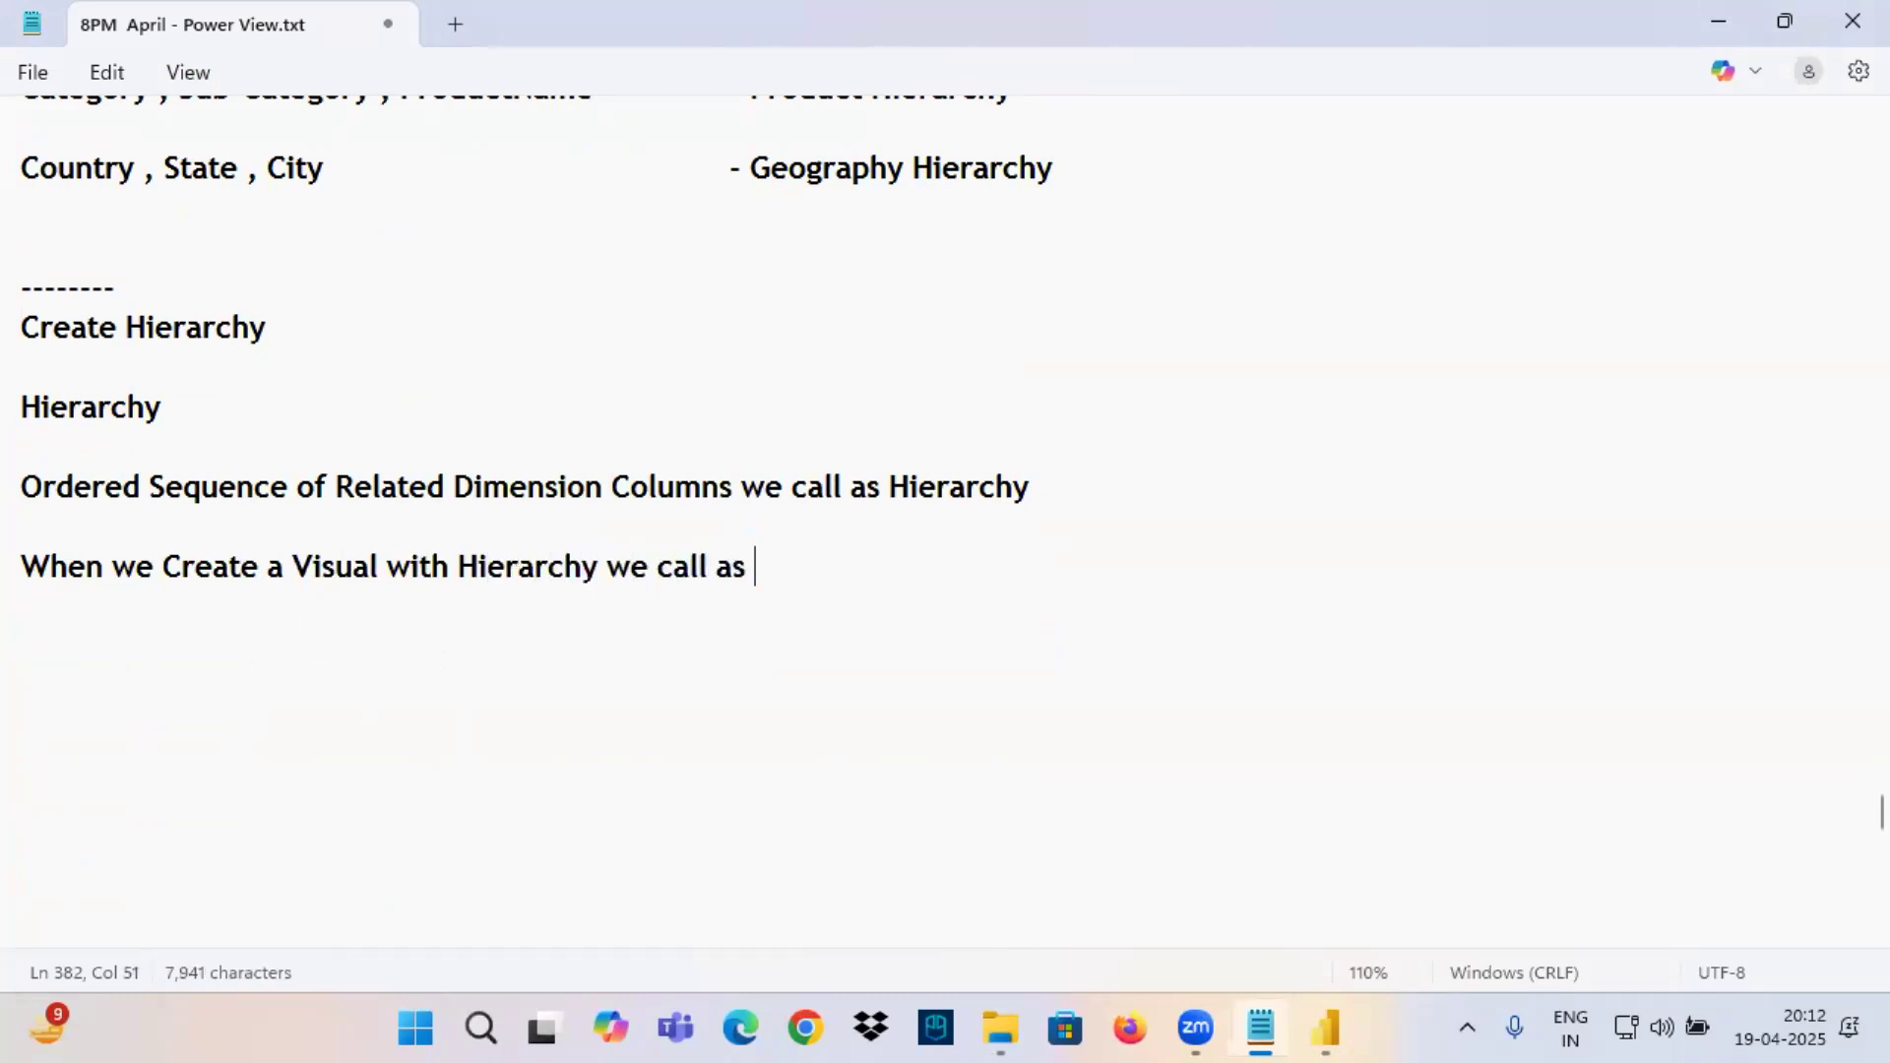
pyautogui.write('Drill')
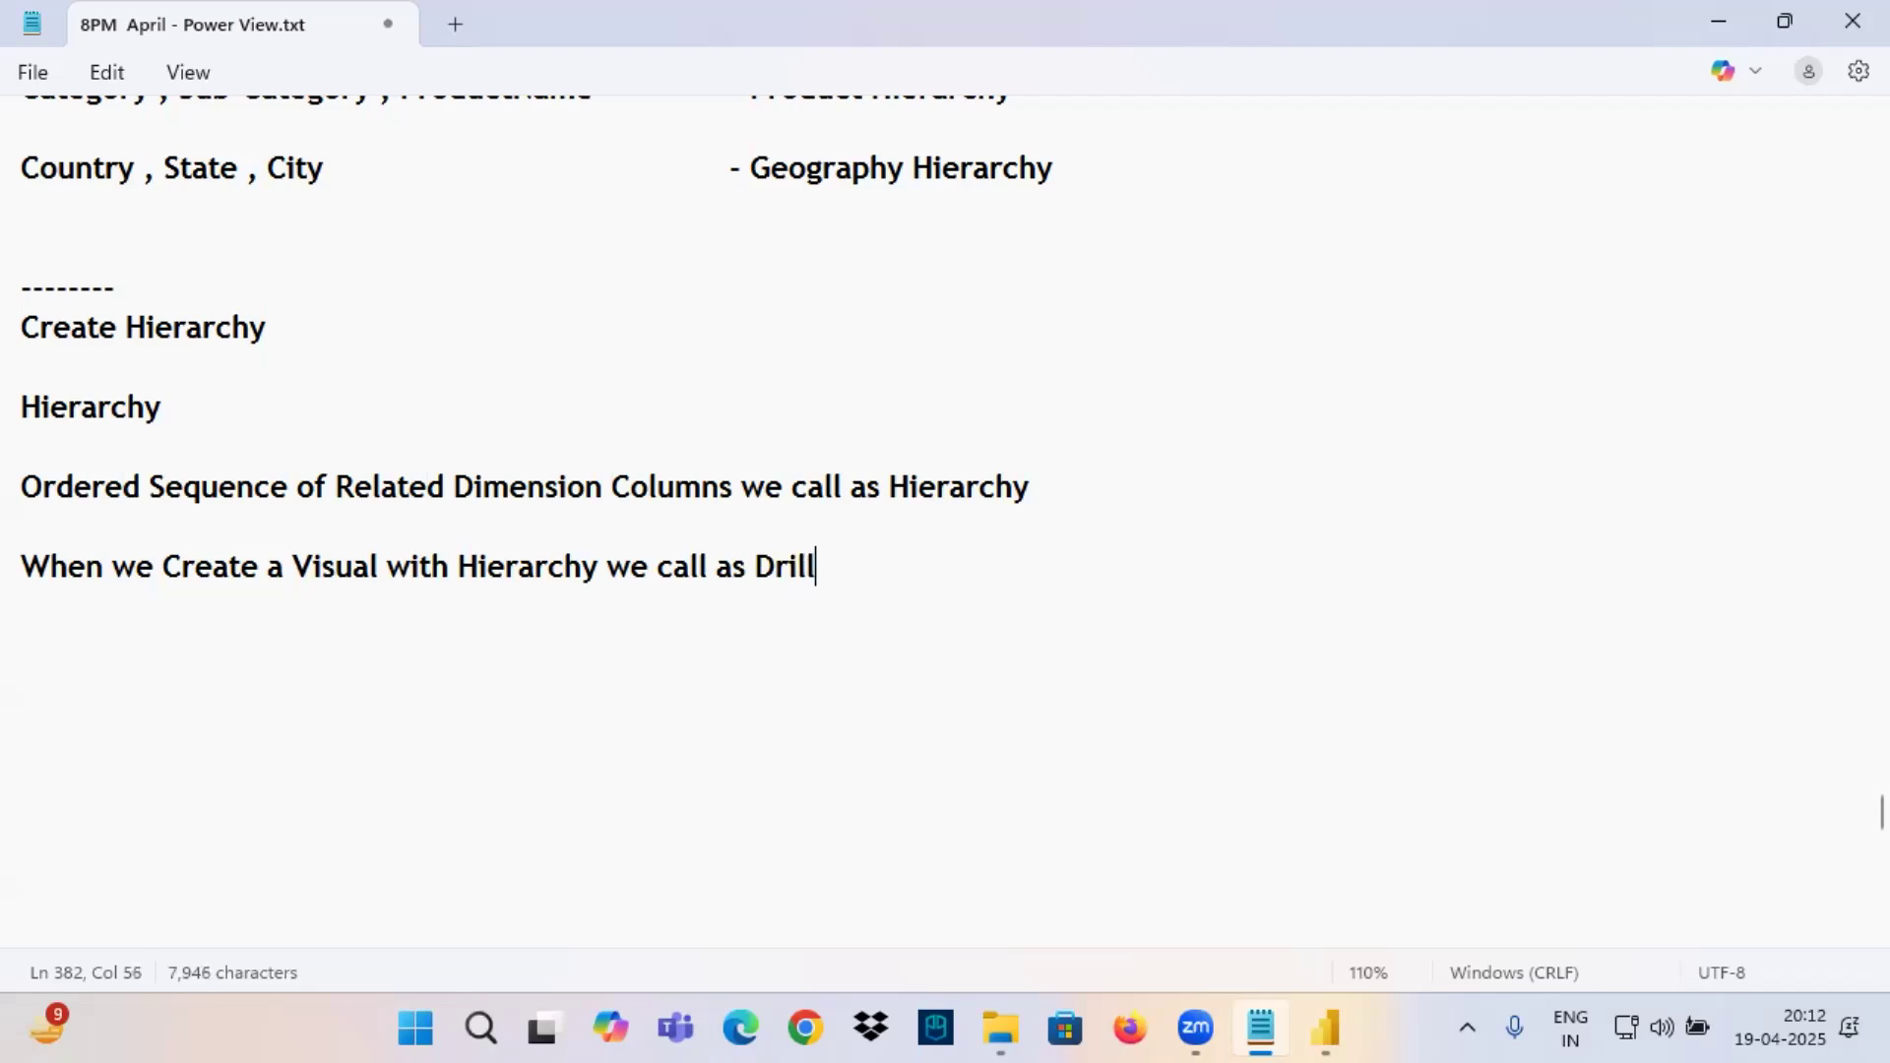
pyautogui.write('dow')
pyautogui.write('Visual .')
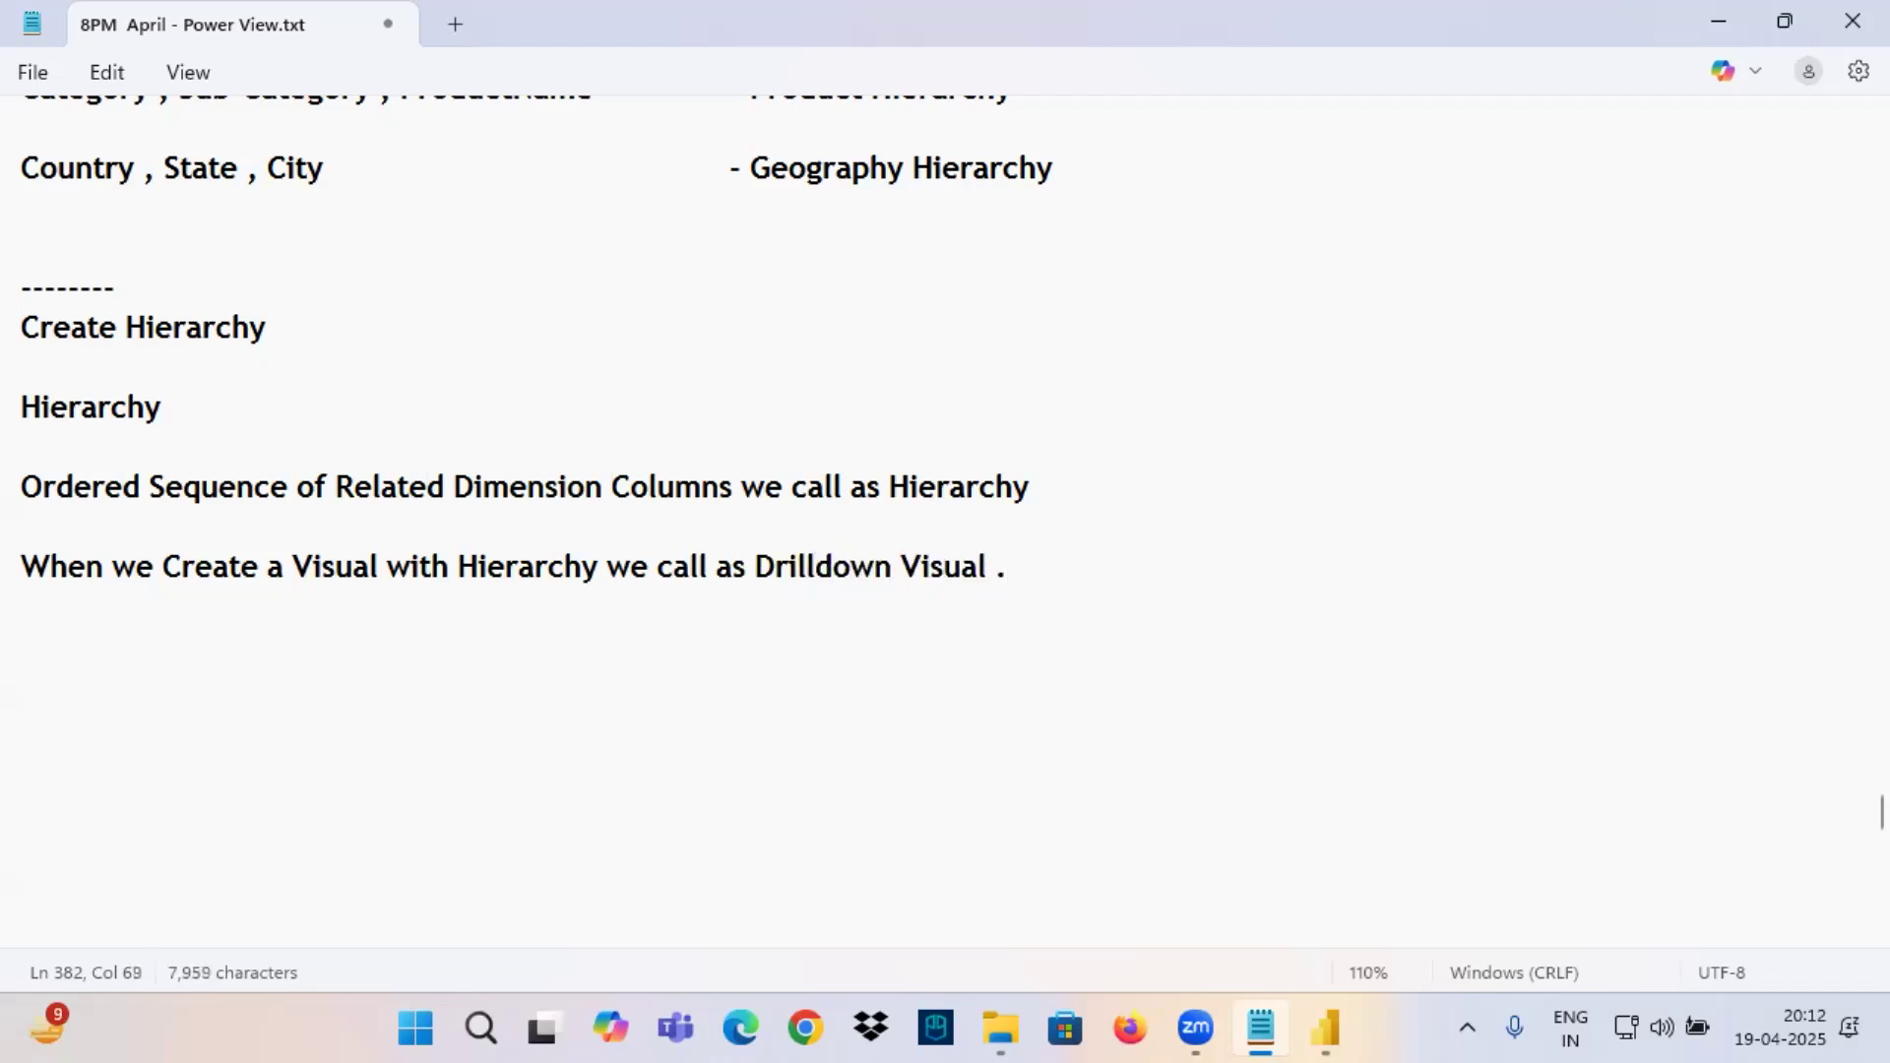
# Return to Power BI, point a red arrow at the Category level under Product Hierarchy, and circle it.
pyautogui.click(1327, 1029)
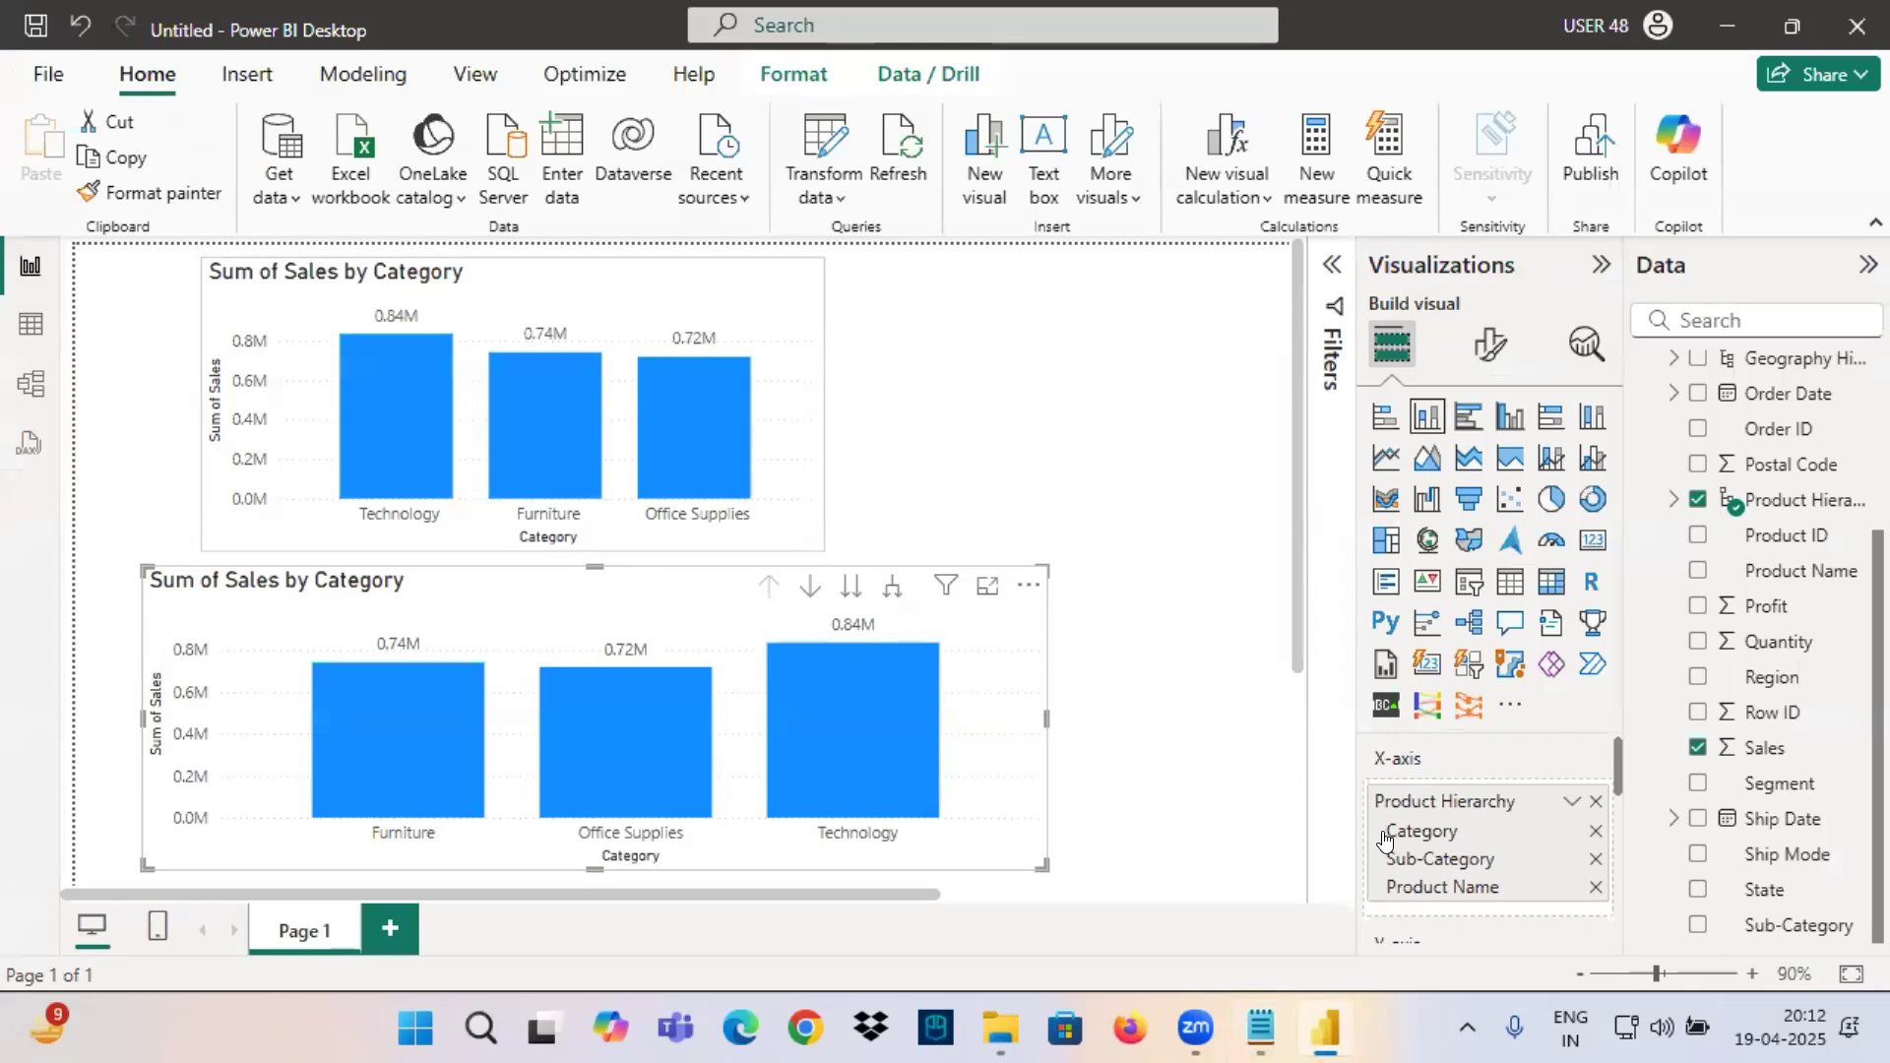
pyautogui.hotkey('ctrl', '2')
pyautogui.moveTo(1291, 826); pyautogui.dragTo(1367, 827)
pyautogui.moveTo(1354, 810); pyautogui.dragTo(1331, 842)
pyautogui.moveTo(1408, 826)
pyautogui.mouseDown()
pyautogui.moveTo(1426, 845)
pyautogui.moveTo(1398, 821)
pyautogui.mouseUp()
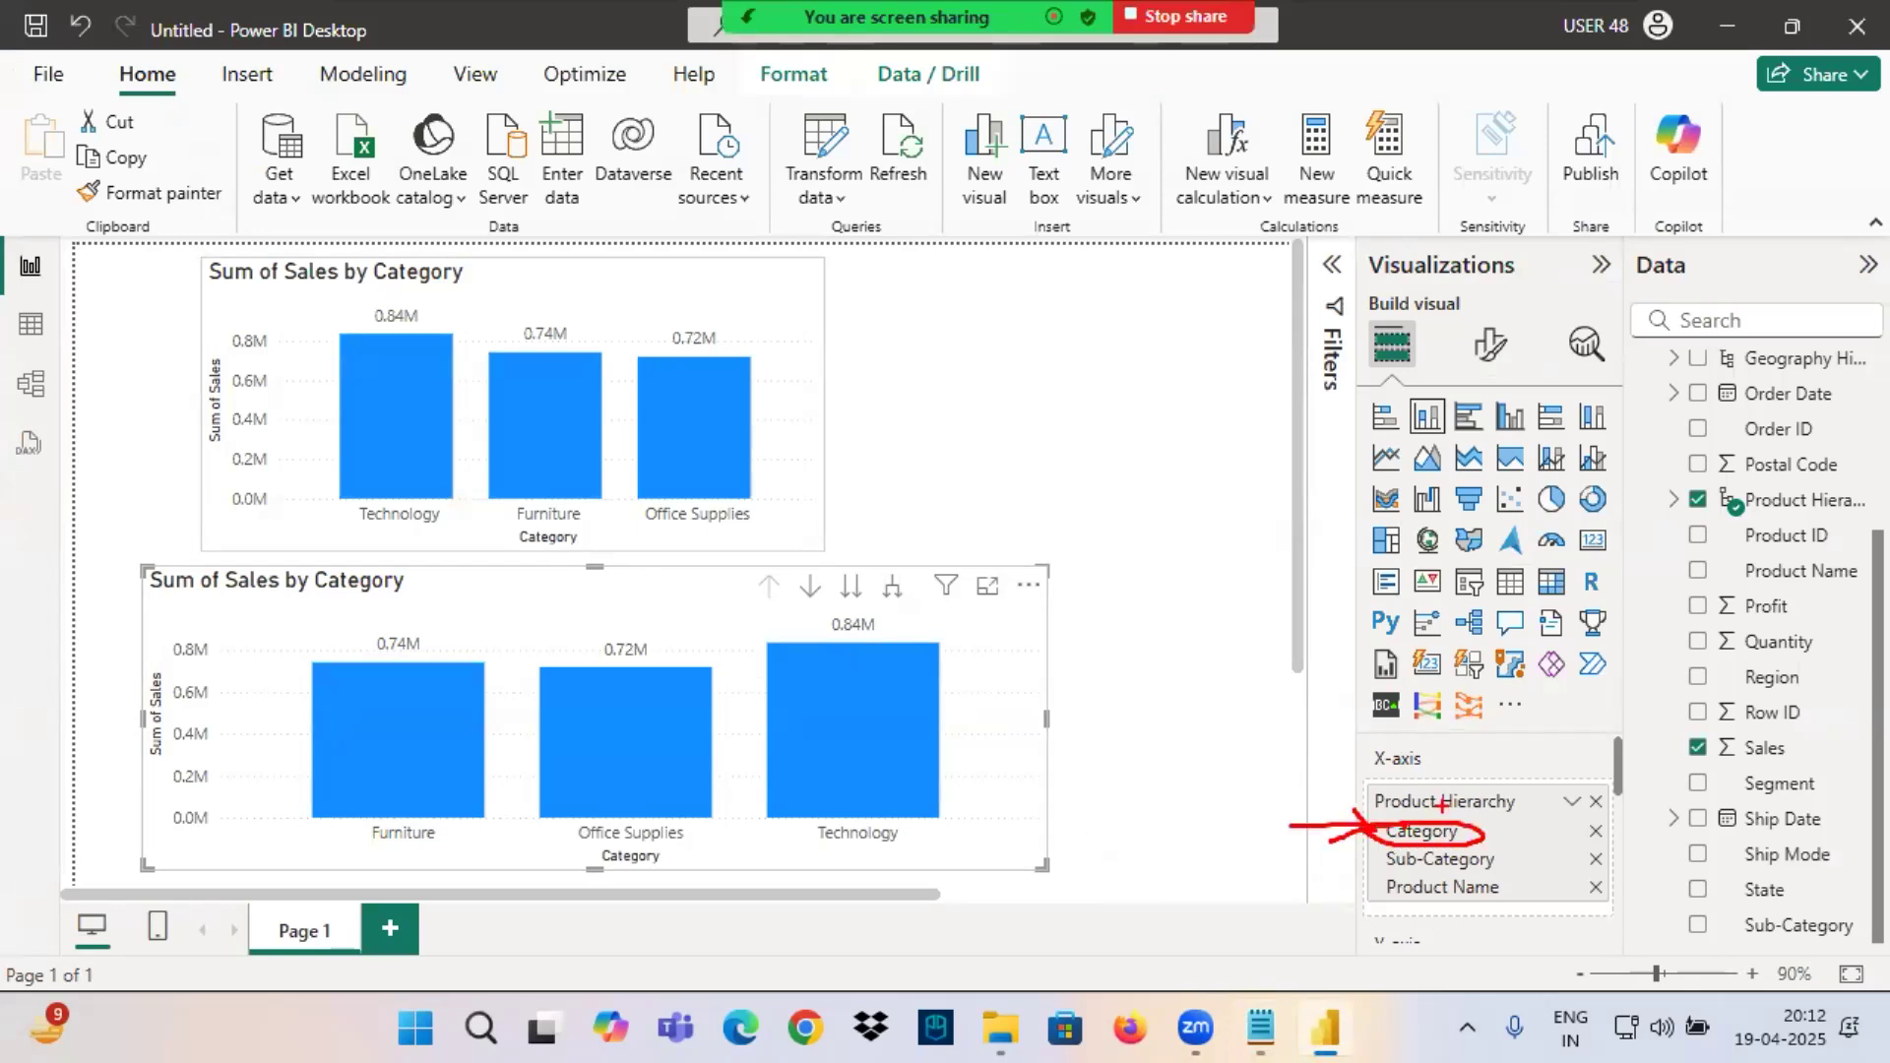
pyautogui.press('Escape')
# Mark the lower chart's Y-axis Sum of Sales field with a red arrow and circle, and frame the chart's Category and Sales axis titles.
pyautogui.scroll(-2, 1444, 819)
pyautogui.scroll(1, 1442, 826)
pyautogui.hotkey('ctrl', '2')
pyautogui.moveTo(1260, 823); pyautogui.dragTo(1363, 841)
pyautogui.moveTo(1341, 820); pyautogui.dragTo(1335, 857)
pyautogui.moveTo(1408, 825)
pyautogui.mouseDown()
pyautogui.moveTo(1362, 829)
pyautogui.moveTo(1476, 827)
pyautogui.mouseUp()
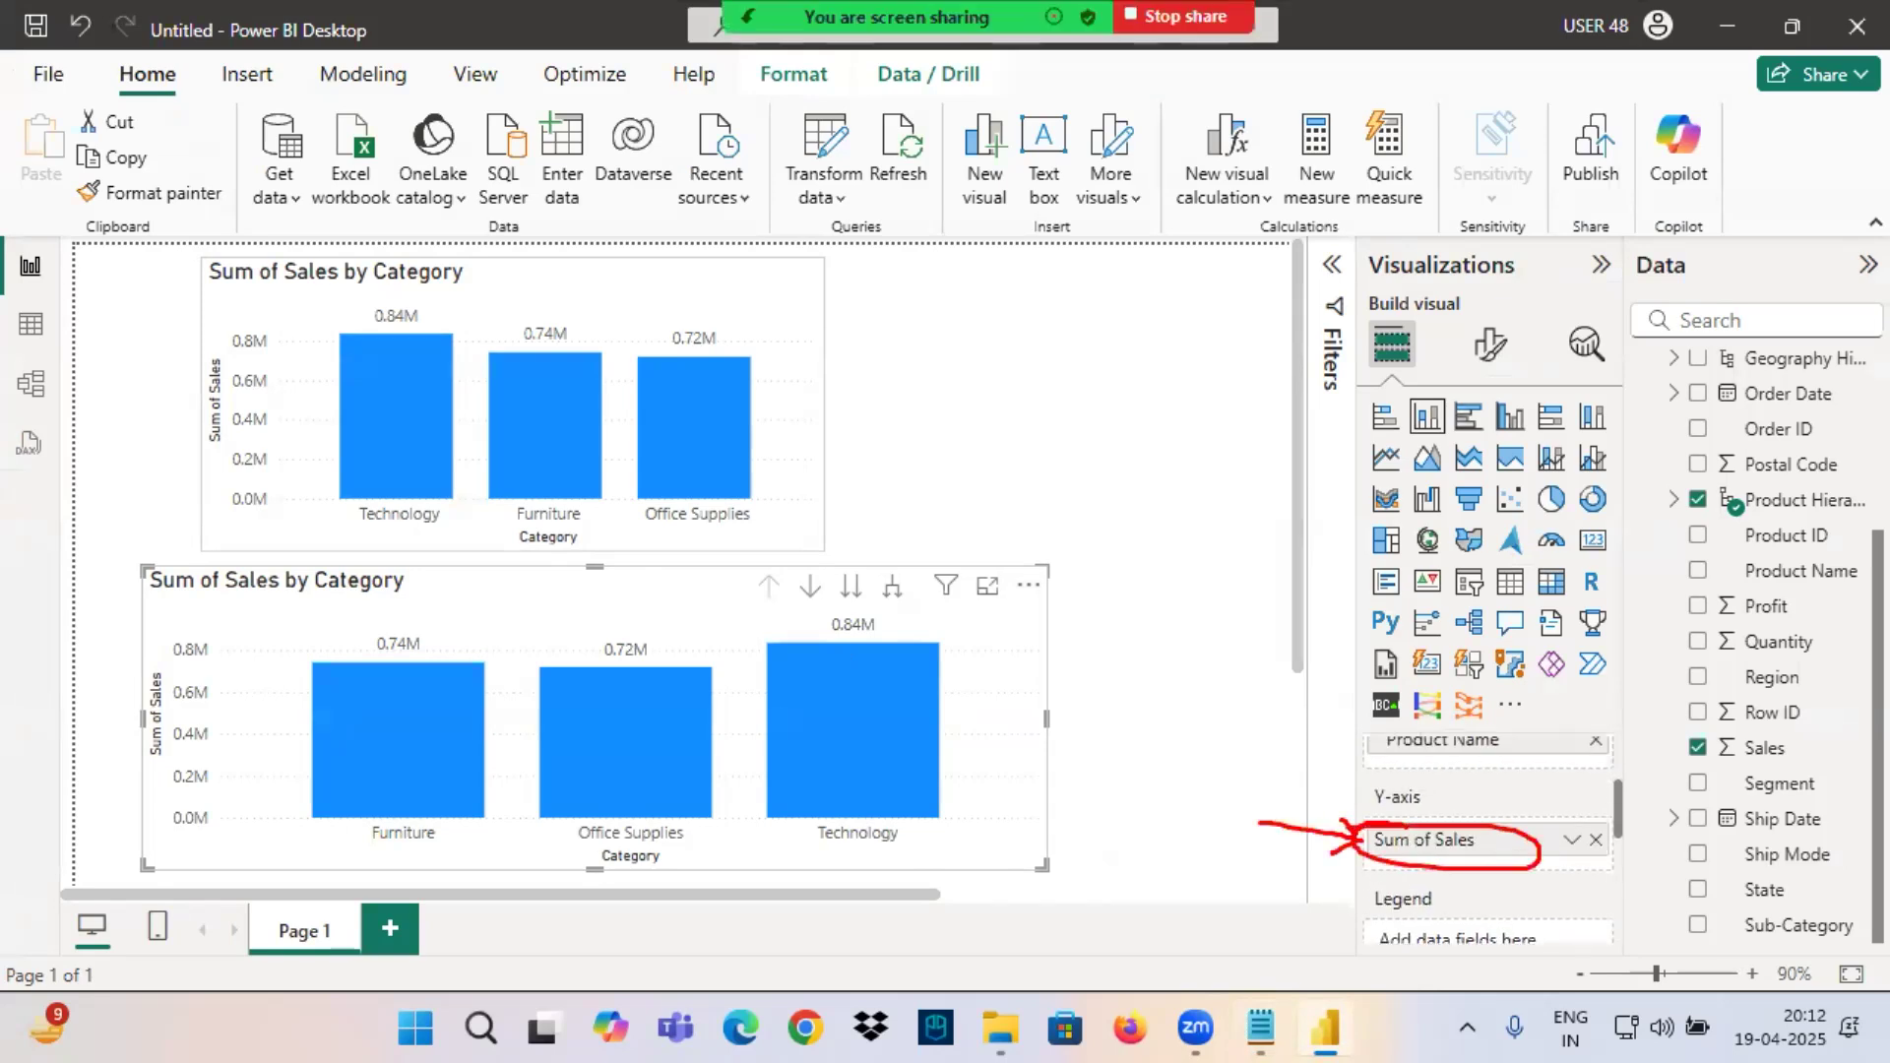
pyautogui.moveTo(567, 840); pyautogui.dragTo(736, 886)
pyautogui.moveTo(131, 645); pyautogui.dragTo(169, 756)
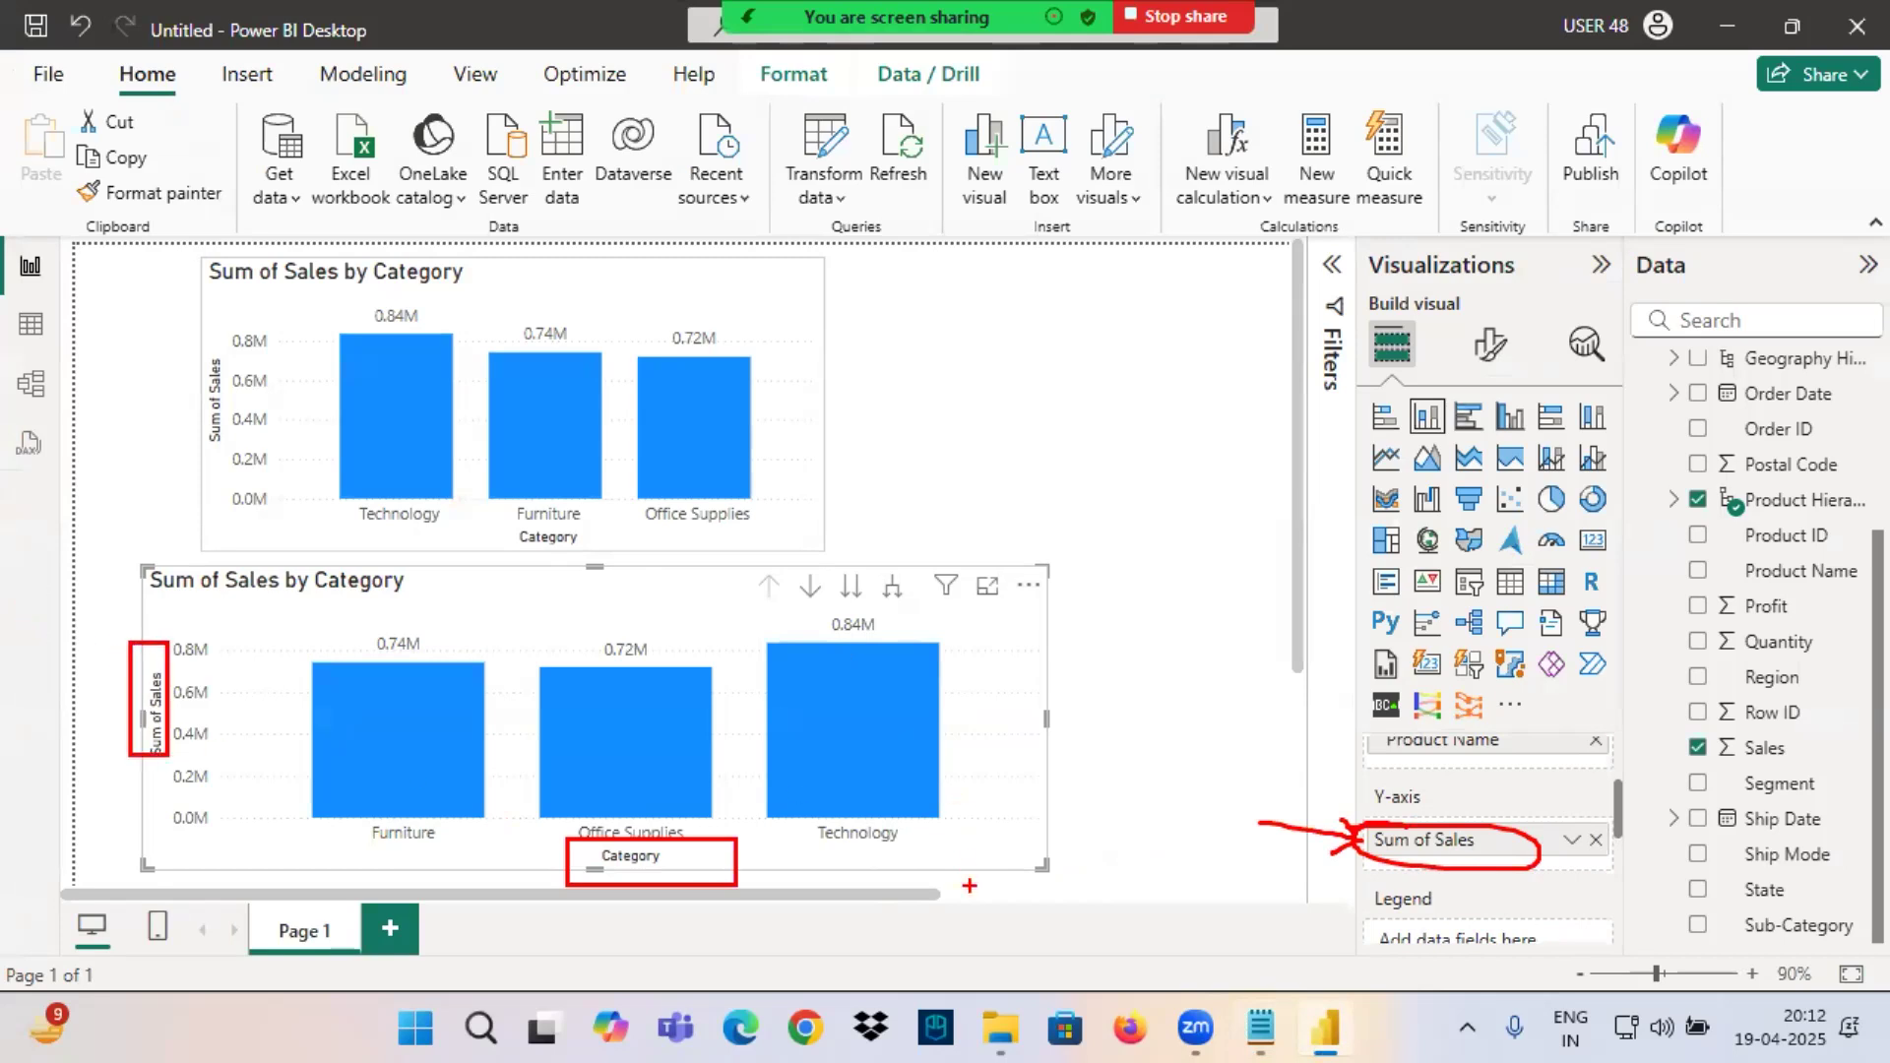
# Add the line "When we Create a Visual with Hierarchy , Default it will Show First Level Data in Hierarchy" to the Notepad notes.
pyautogui.click(1261, 1029)
pyautogui.moveTo(18, 559); pyautogui.dragTo(610, 577)
pyautogui.hotkey('ctrl', 'c')
pyautogui.click(135, 587)
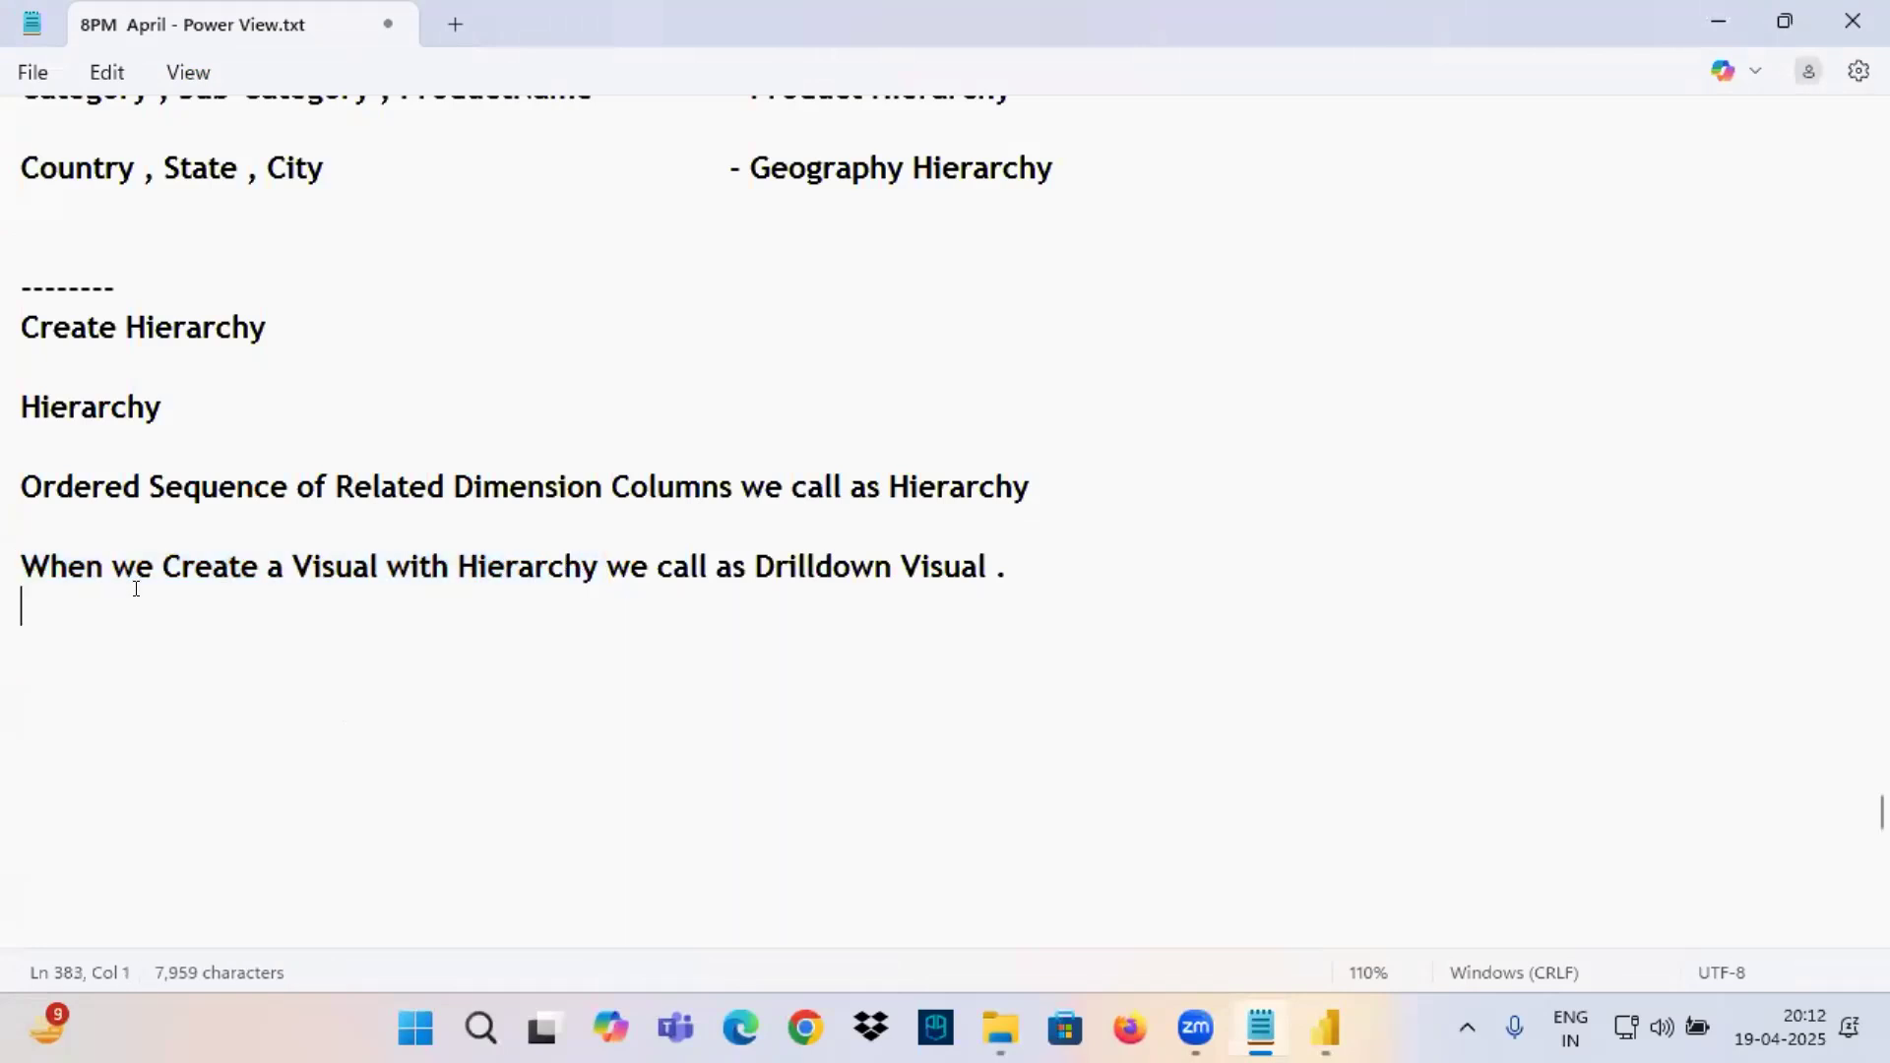
pyautogui.hotkey('ctrl', 'v')
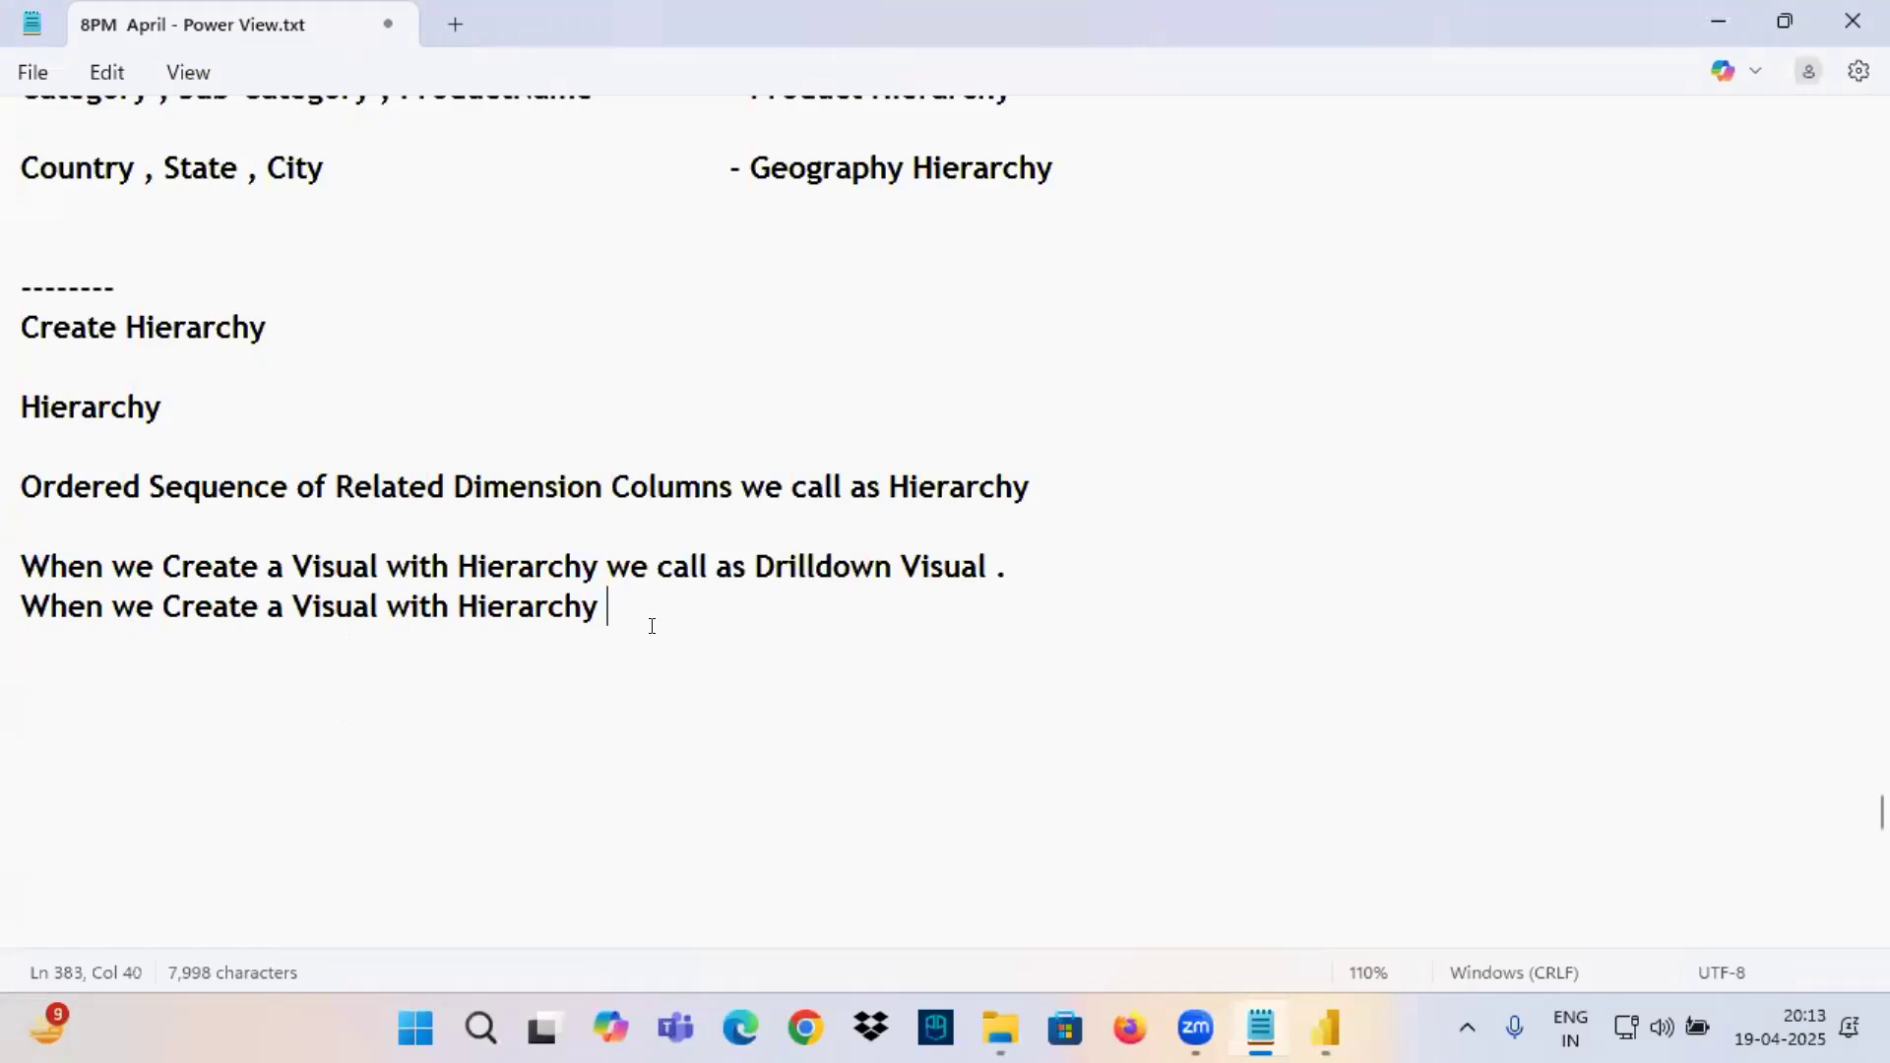
pyautogui.write(', Default it wil')
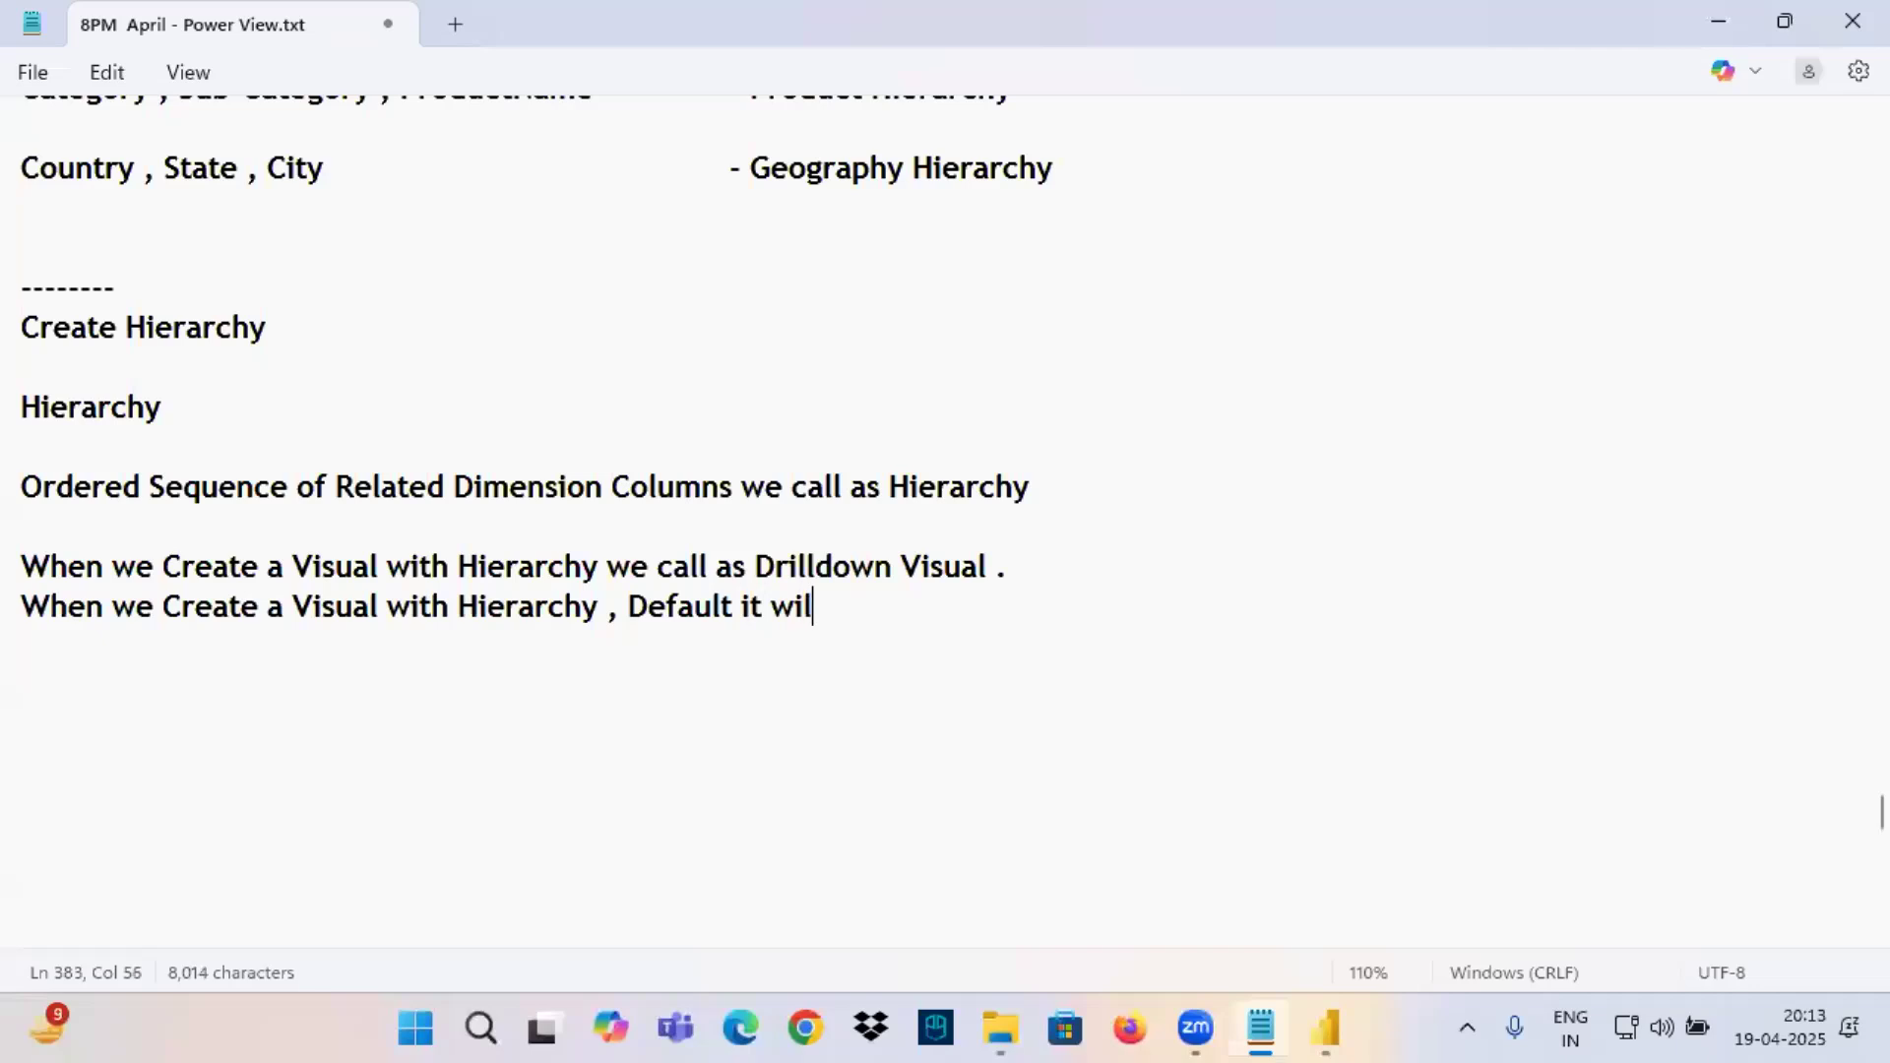
pyautogui.write('l Show Fir')
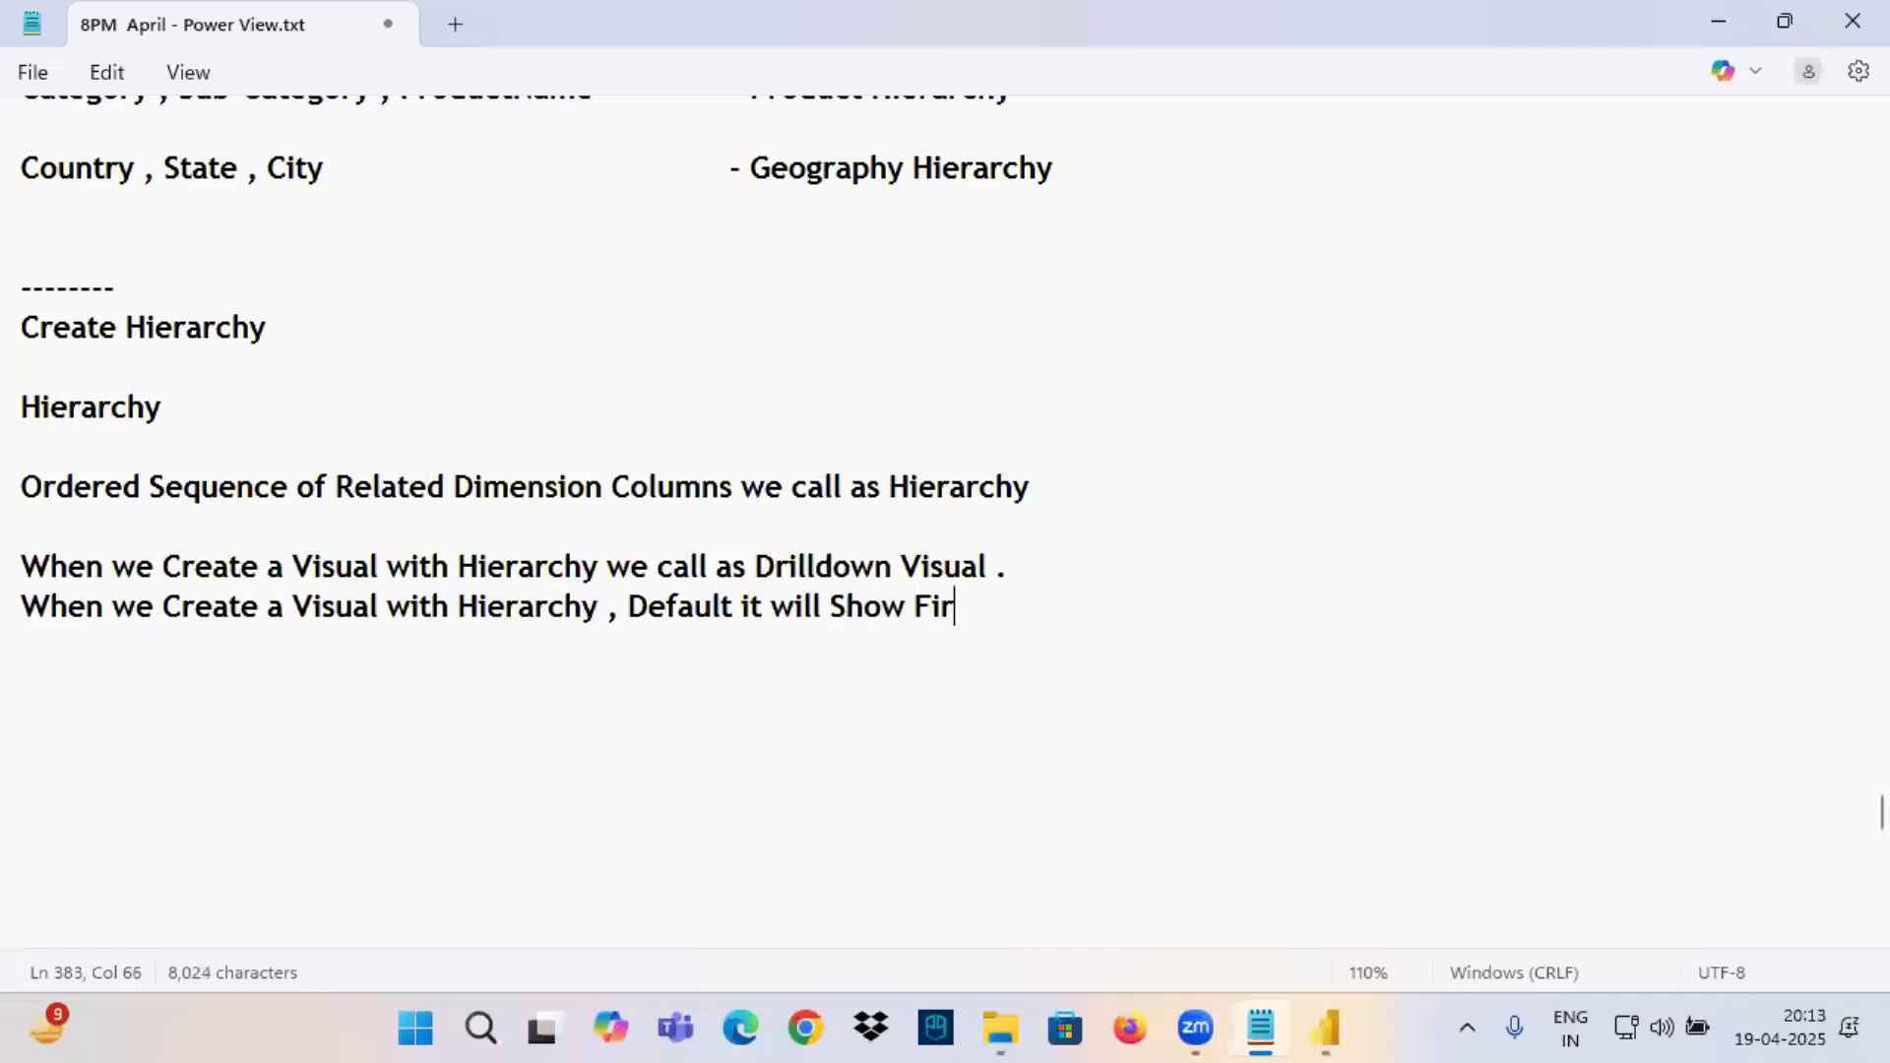
pyautogui.write('st Leve')
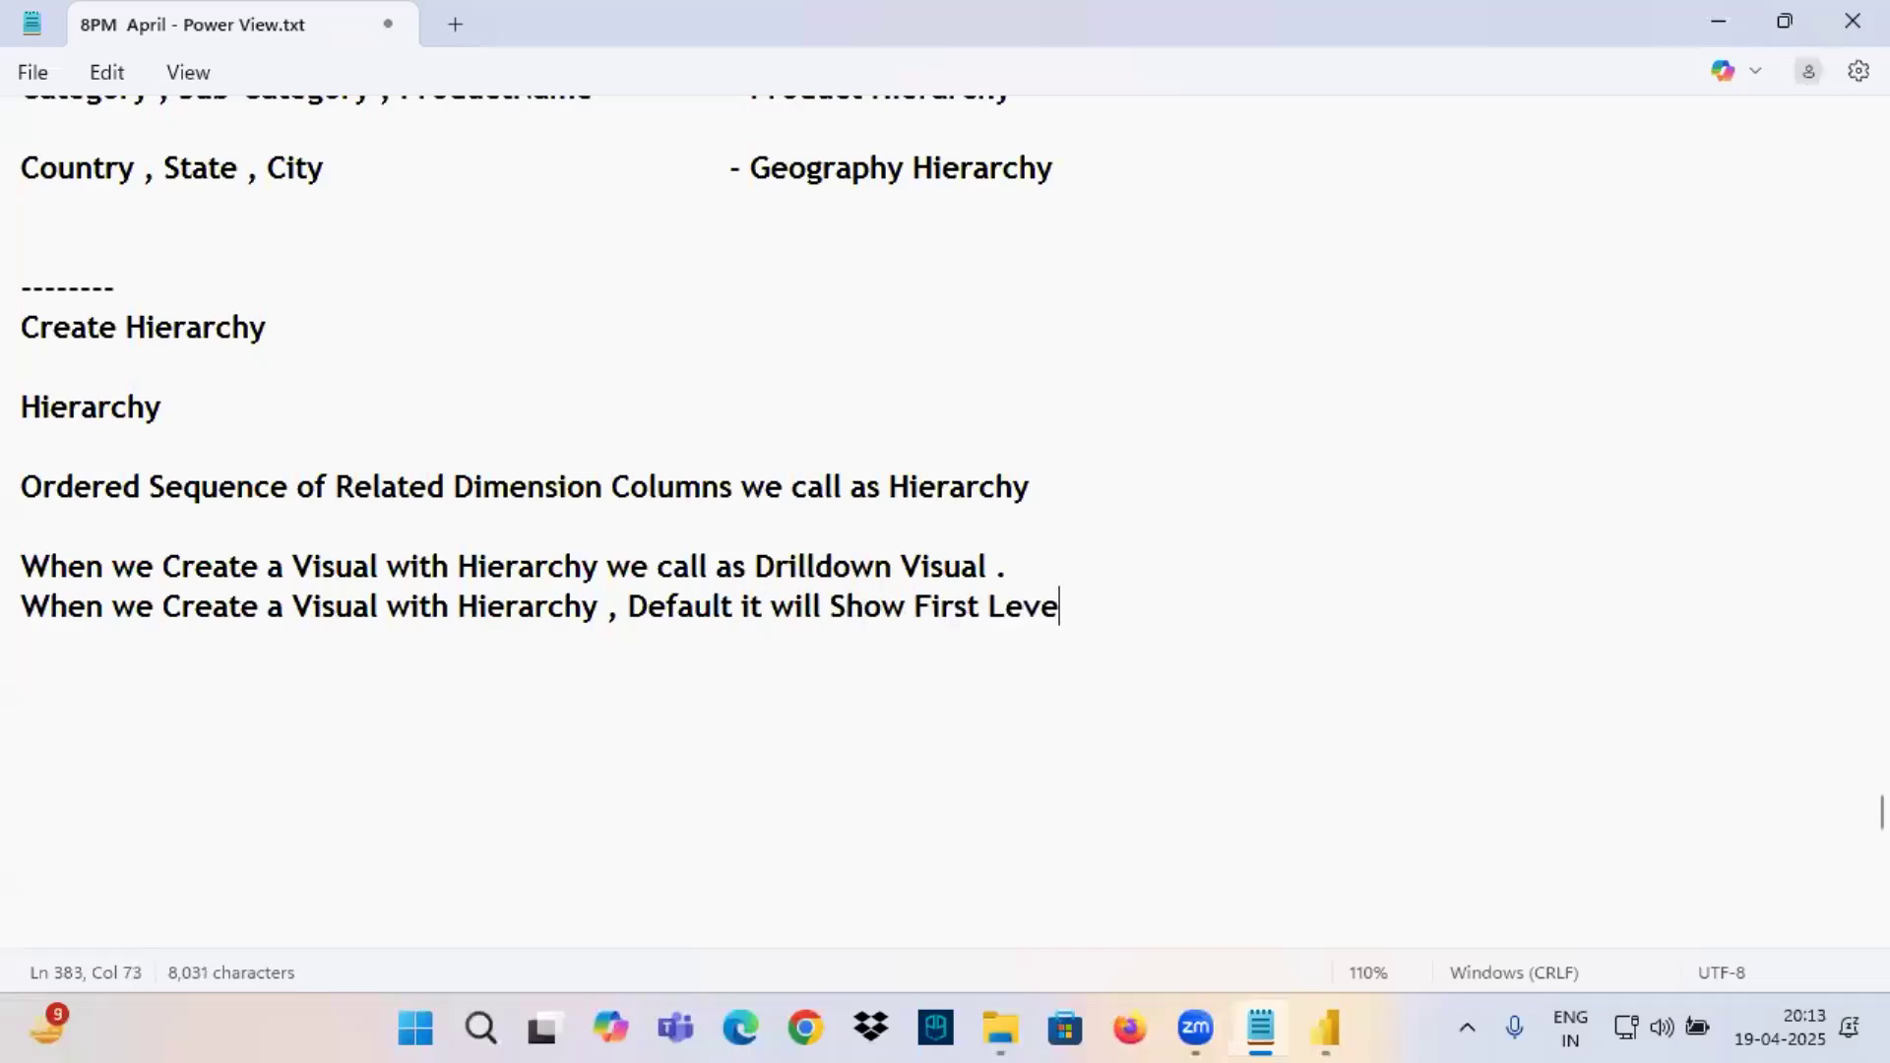
pyautogui.write('l Data in')
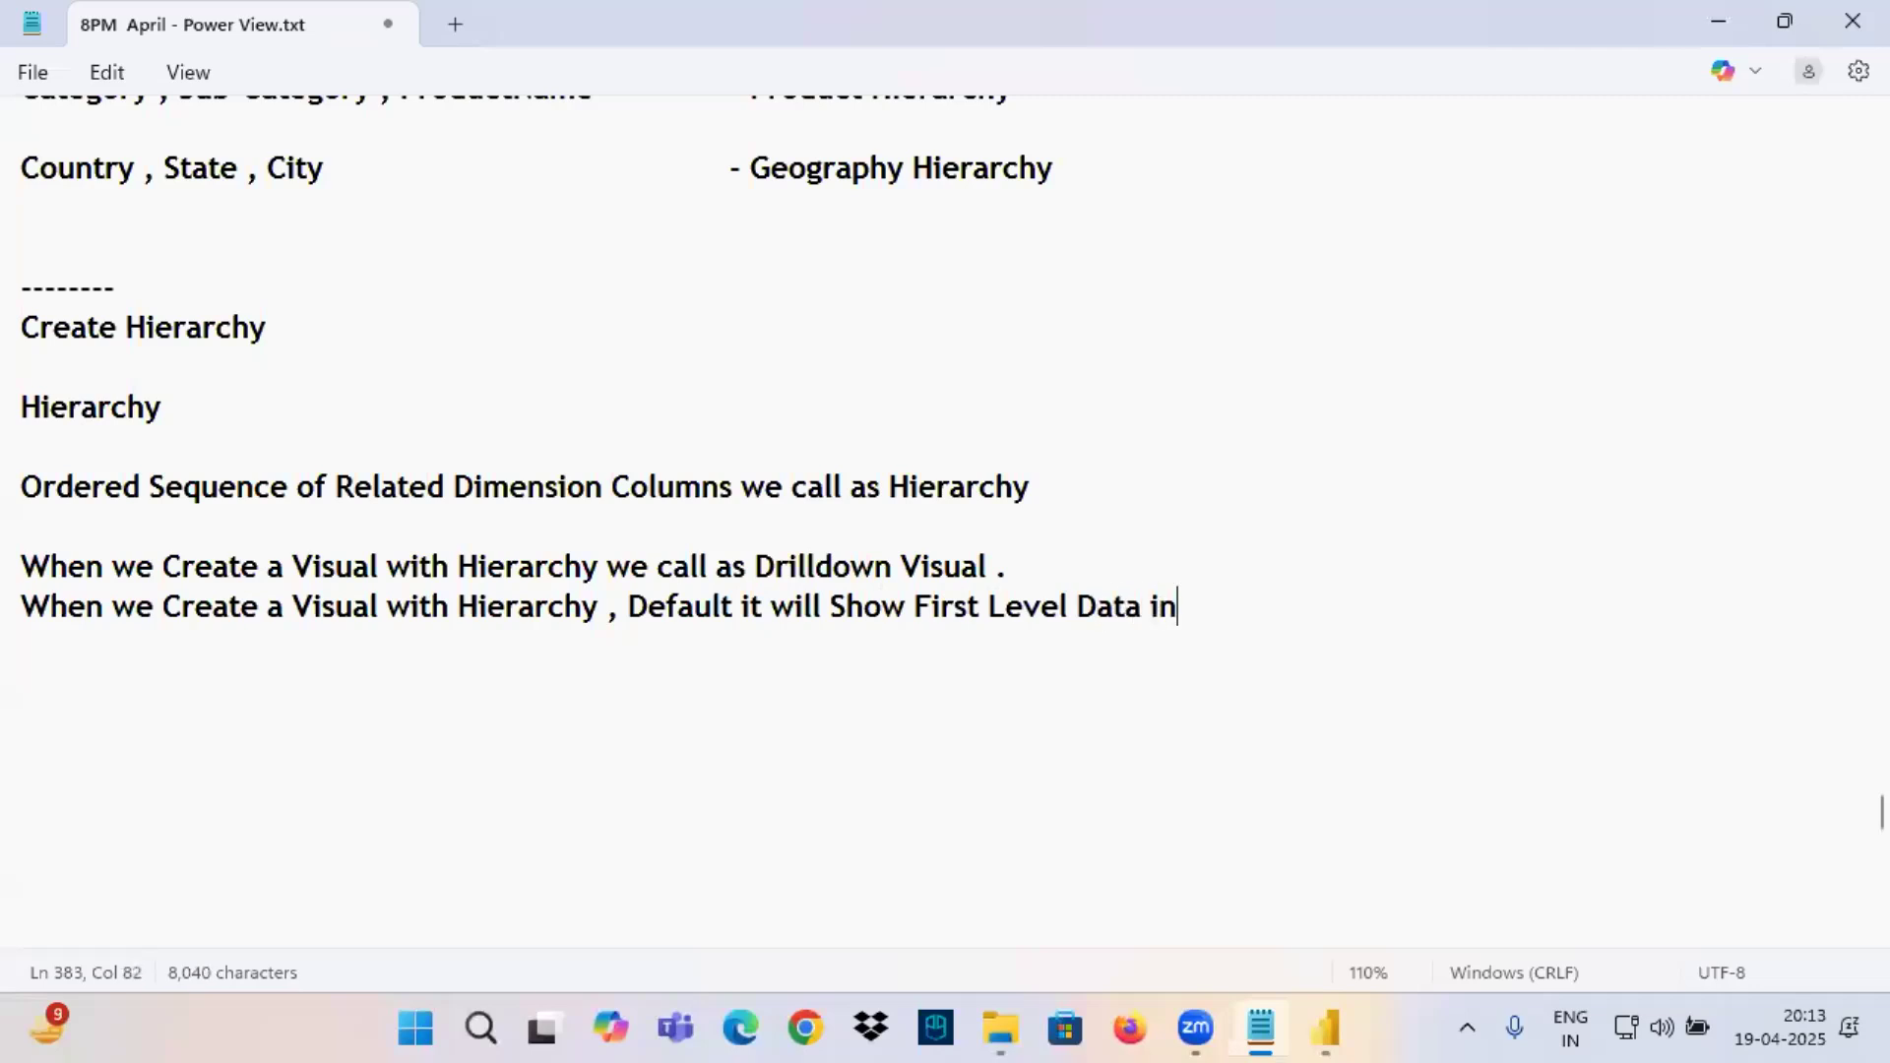
pyautogui.write(' Hierarchy')
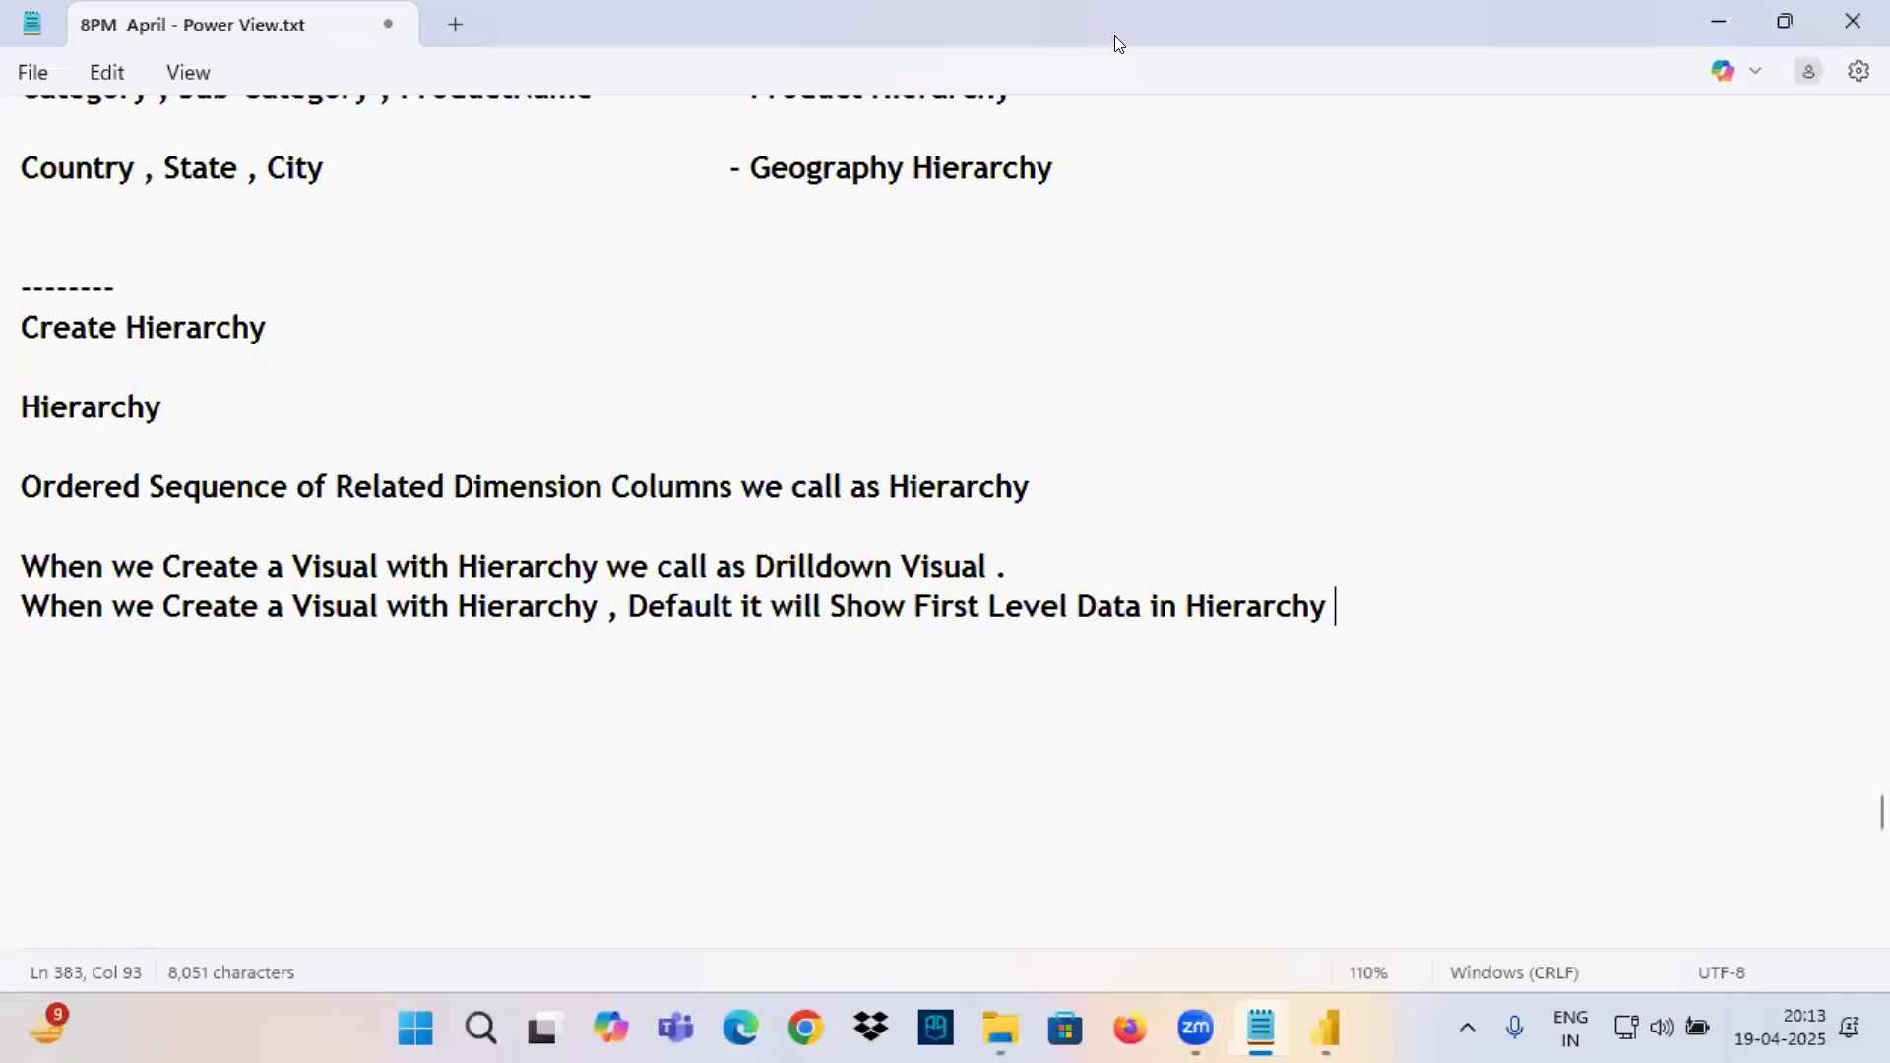
# Back in Power BI, delete the plain Category chart, and move the Product Hierarchy chart up into its place and enlarge it.
pyautogui.click(1326, 1029)
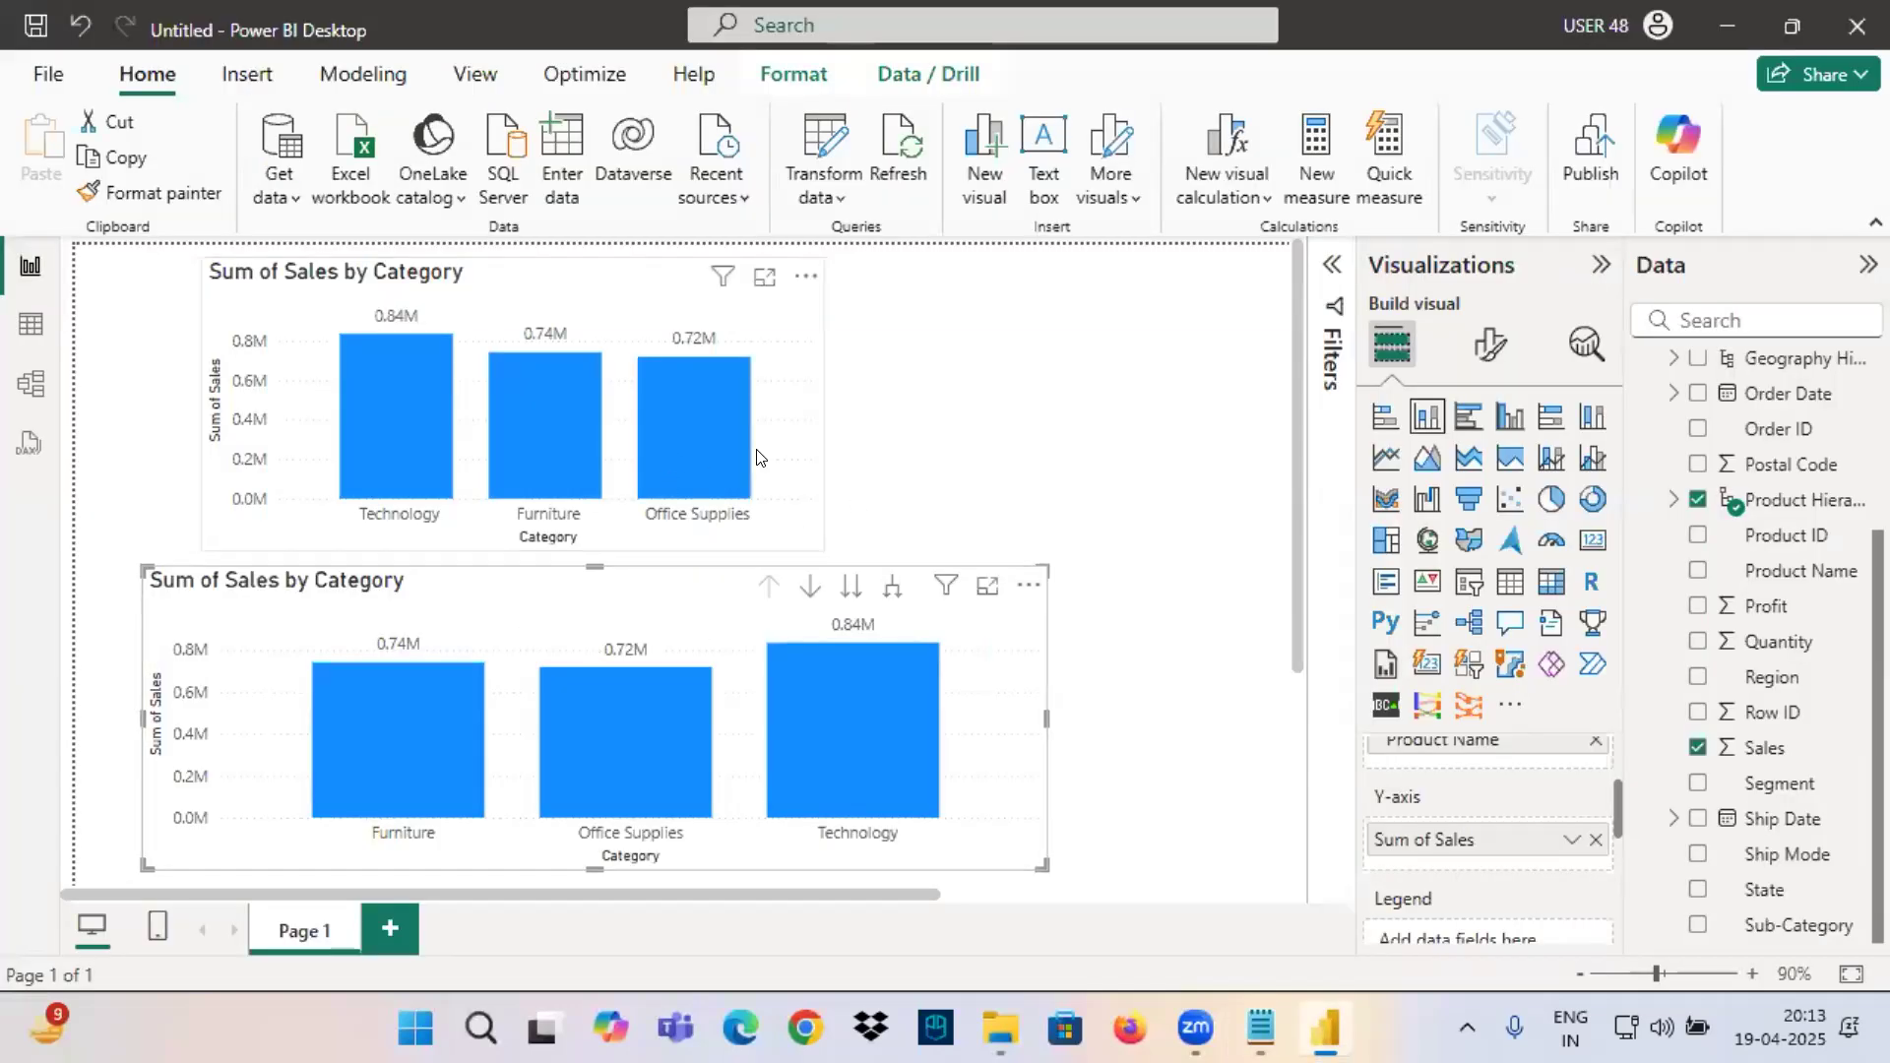
pyautogui.click(764, 386)
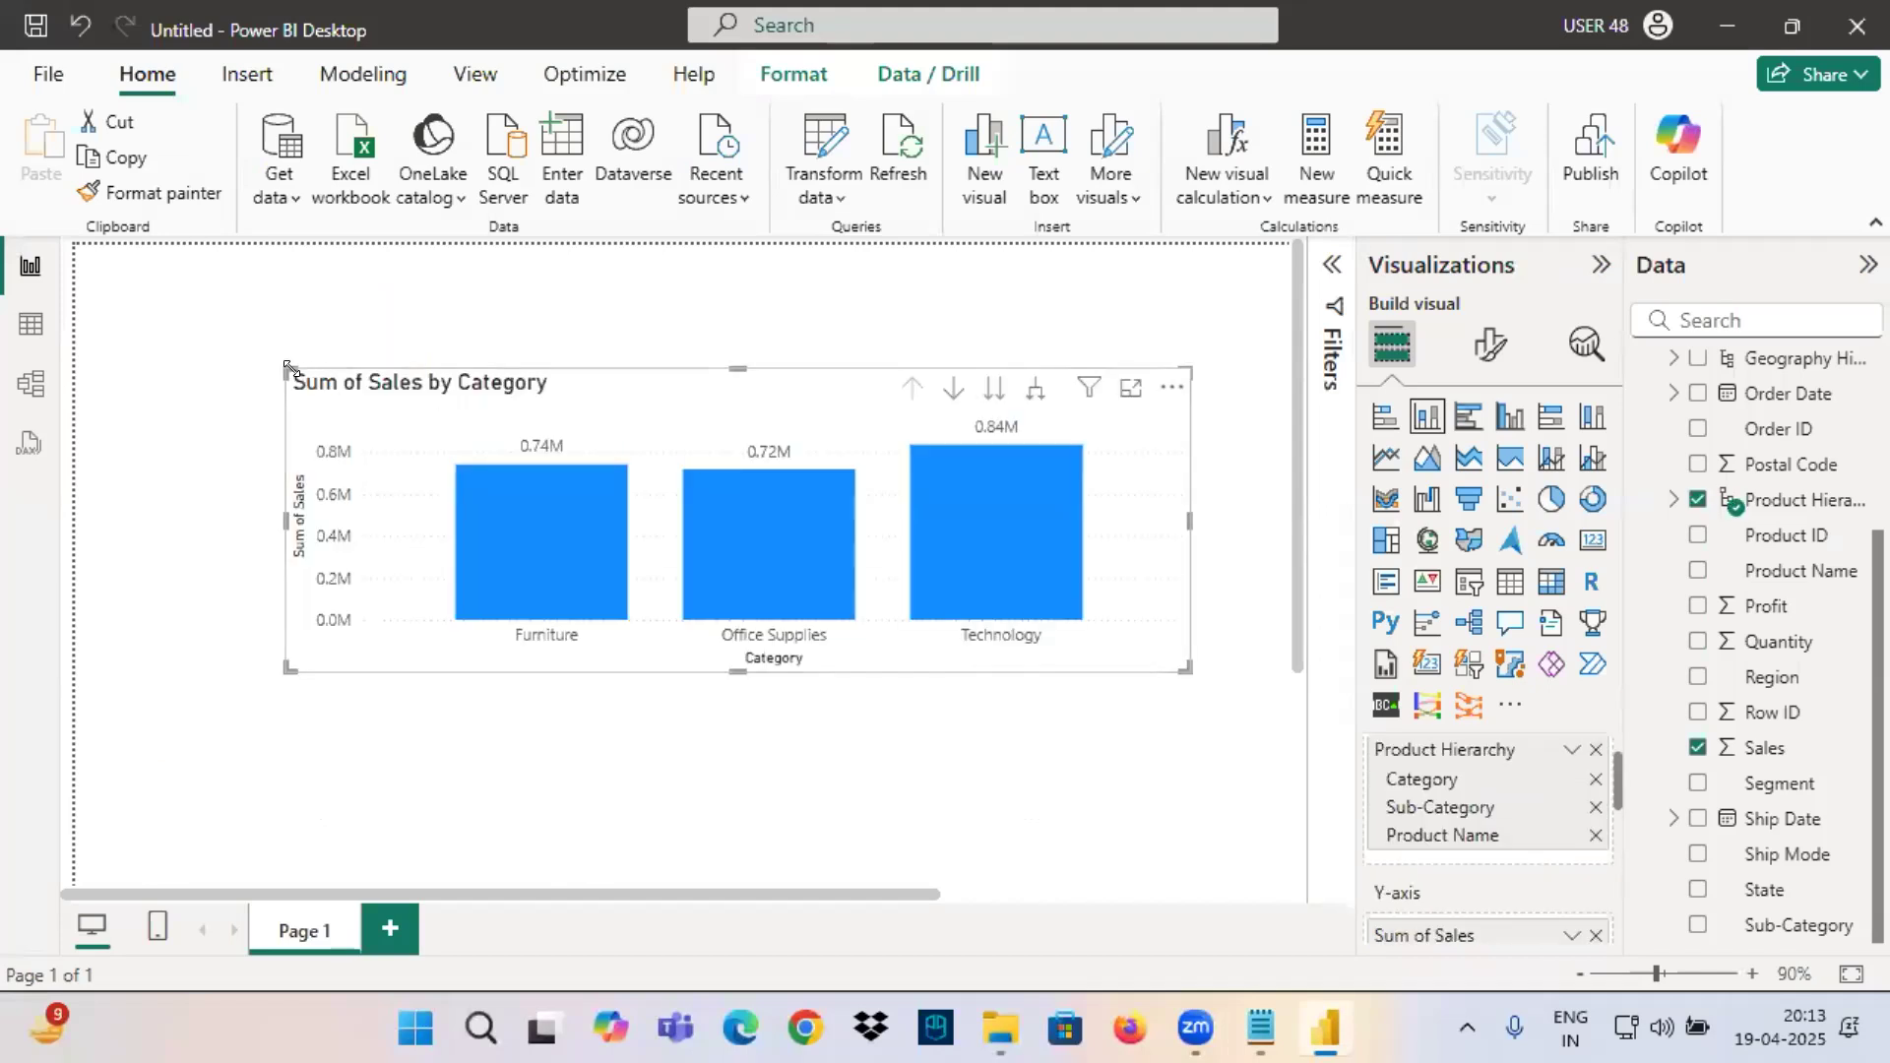
pyautogui.moveTo(288, 375); pyautogui.dragTo(122, 299)
pyautogui.hotkey('ctrl', 'z')
pyautogui.moveTo(288, 375); pyautogui.dragTo(107, 311)
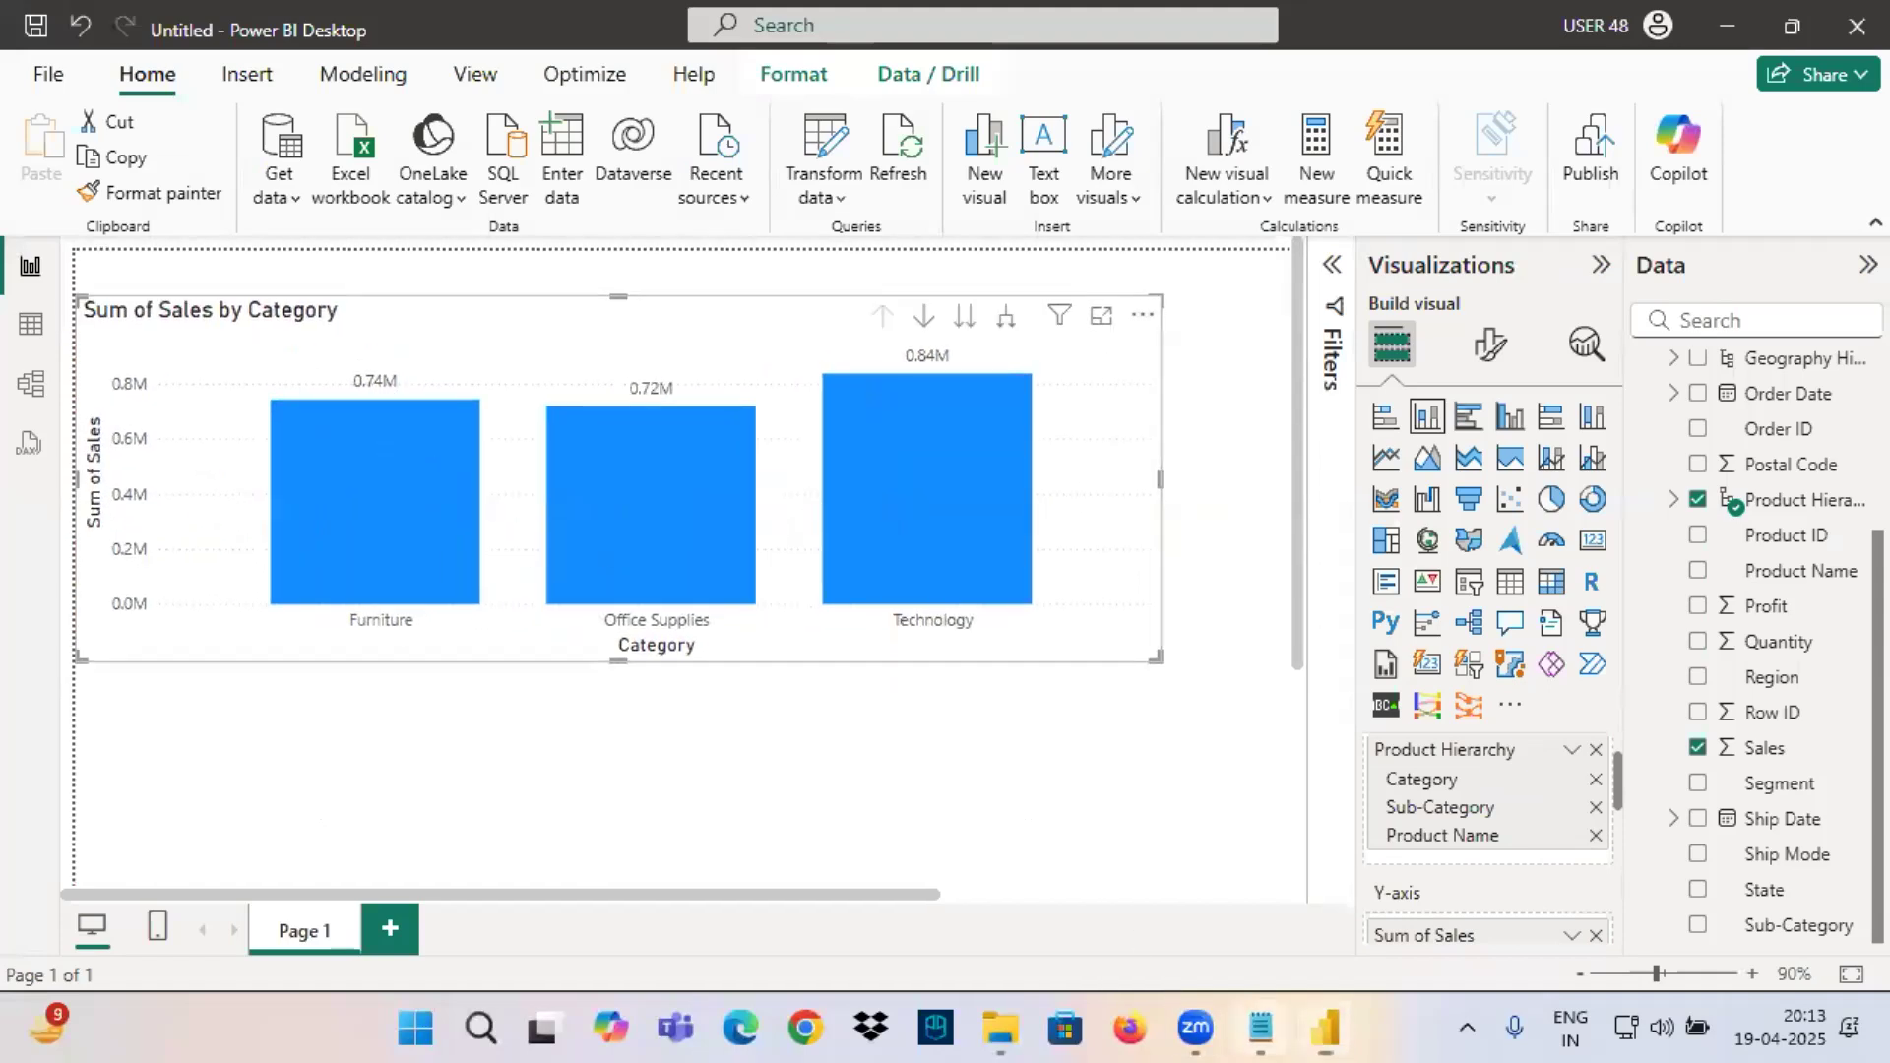
# In the Notepad notes, frame the list of required visuals in red and underline Category and Sales in its first line.
pyautogui.hotkey('alt', 'Tab')
pyautogui.scroll(6, 342, 397)
pyautogui.scroll(6, 342, 396)
pyautogui.scroll(-2, 135, 397)
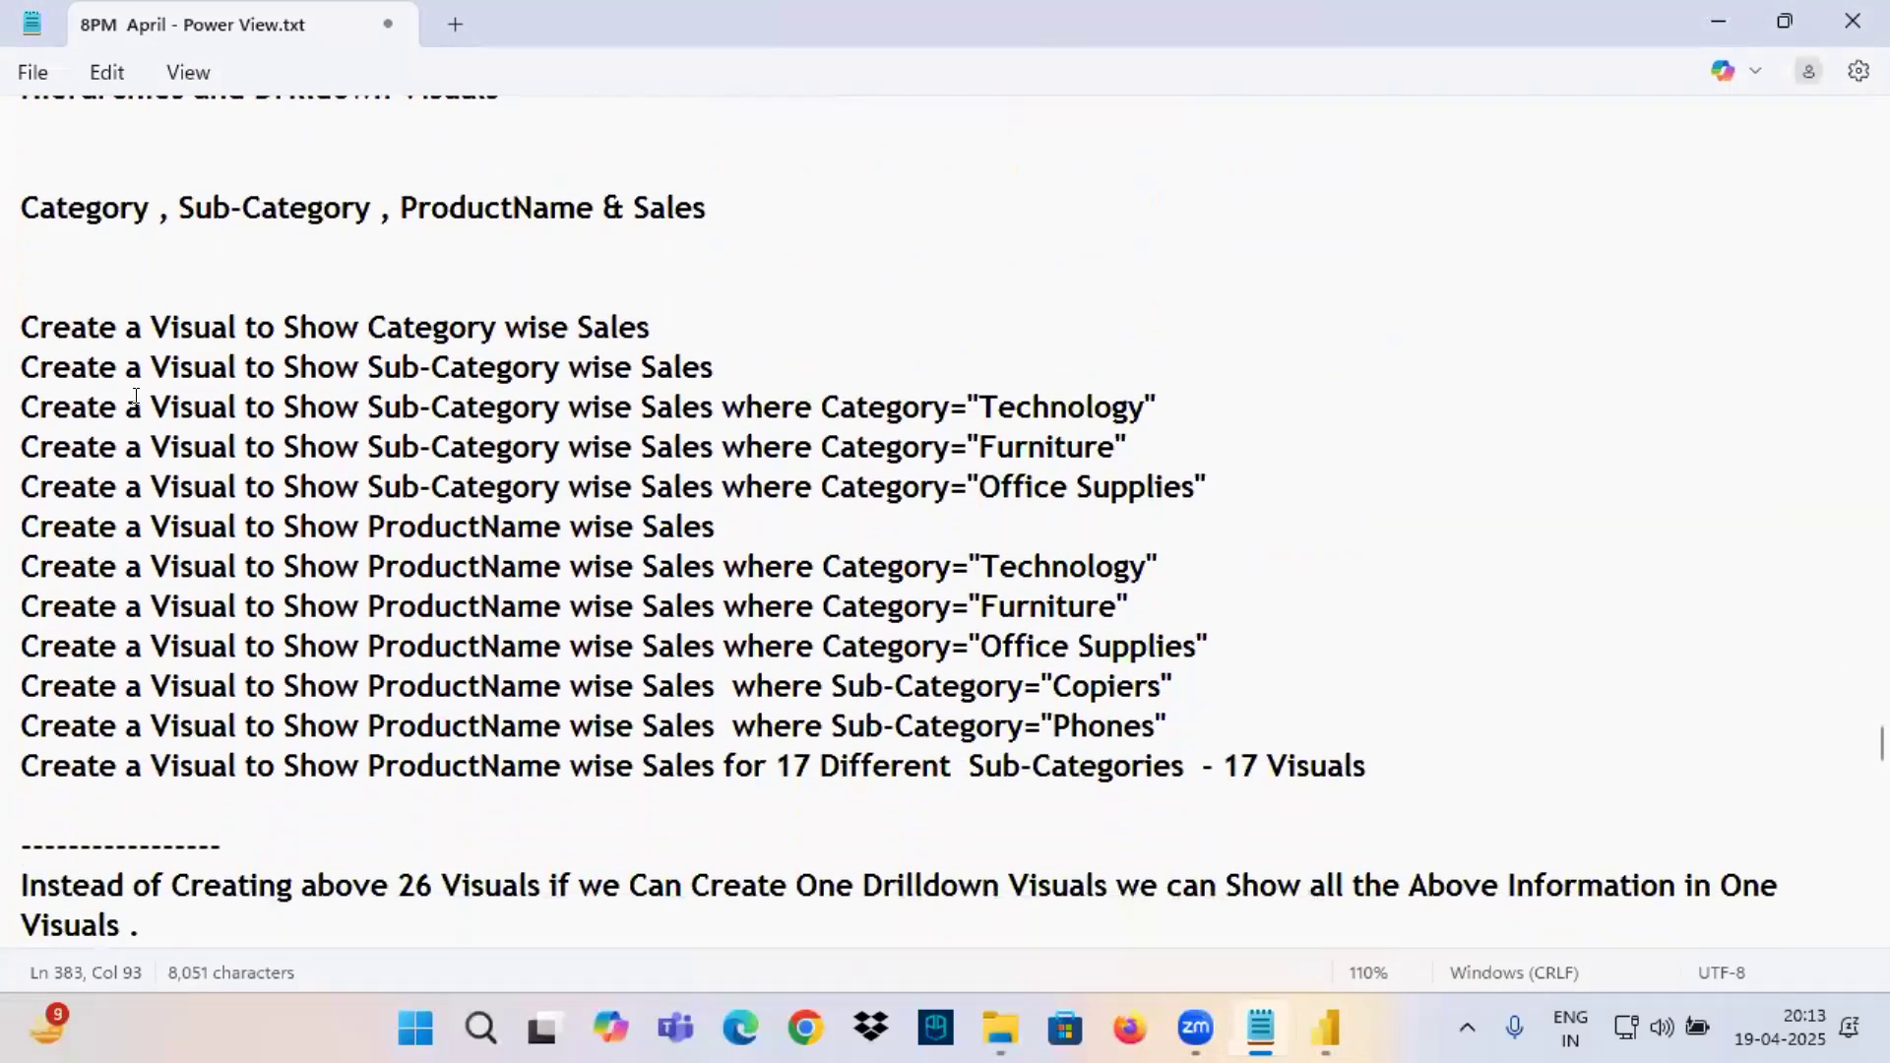
pyautogui.moveTo(17, 306)
pyautogui.mouseDown()
pyautogui.moveTo(1287, 785)
pyautogui.moveTo(1444, 816)
pyautogui.mouseUp()
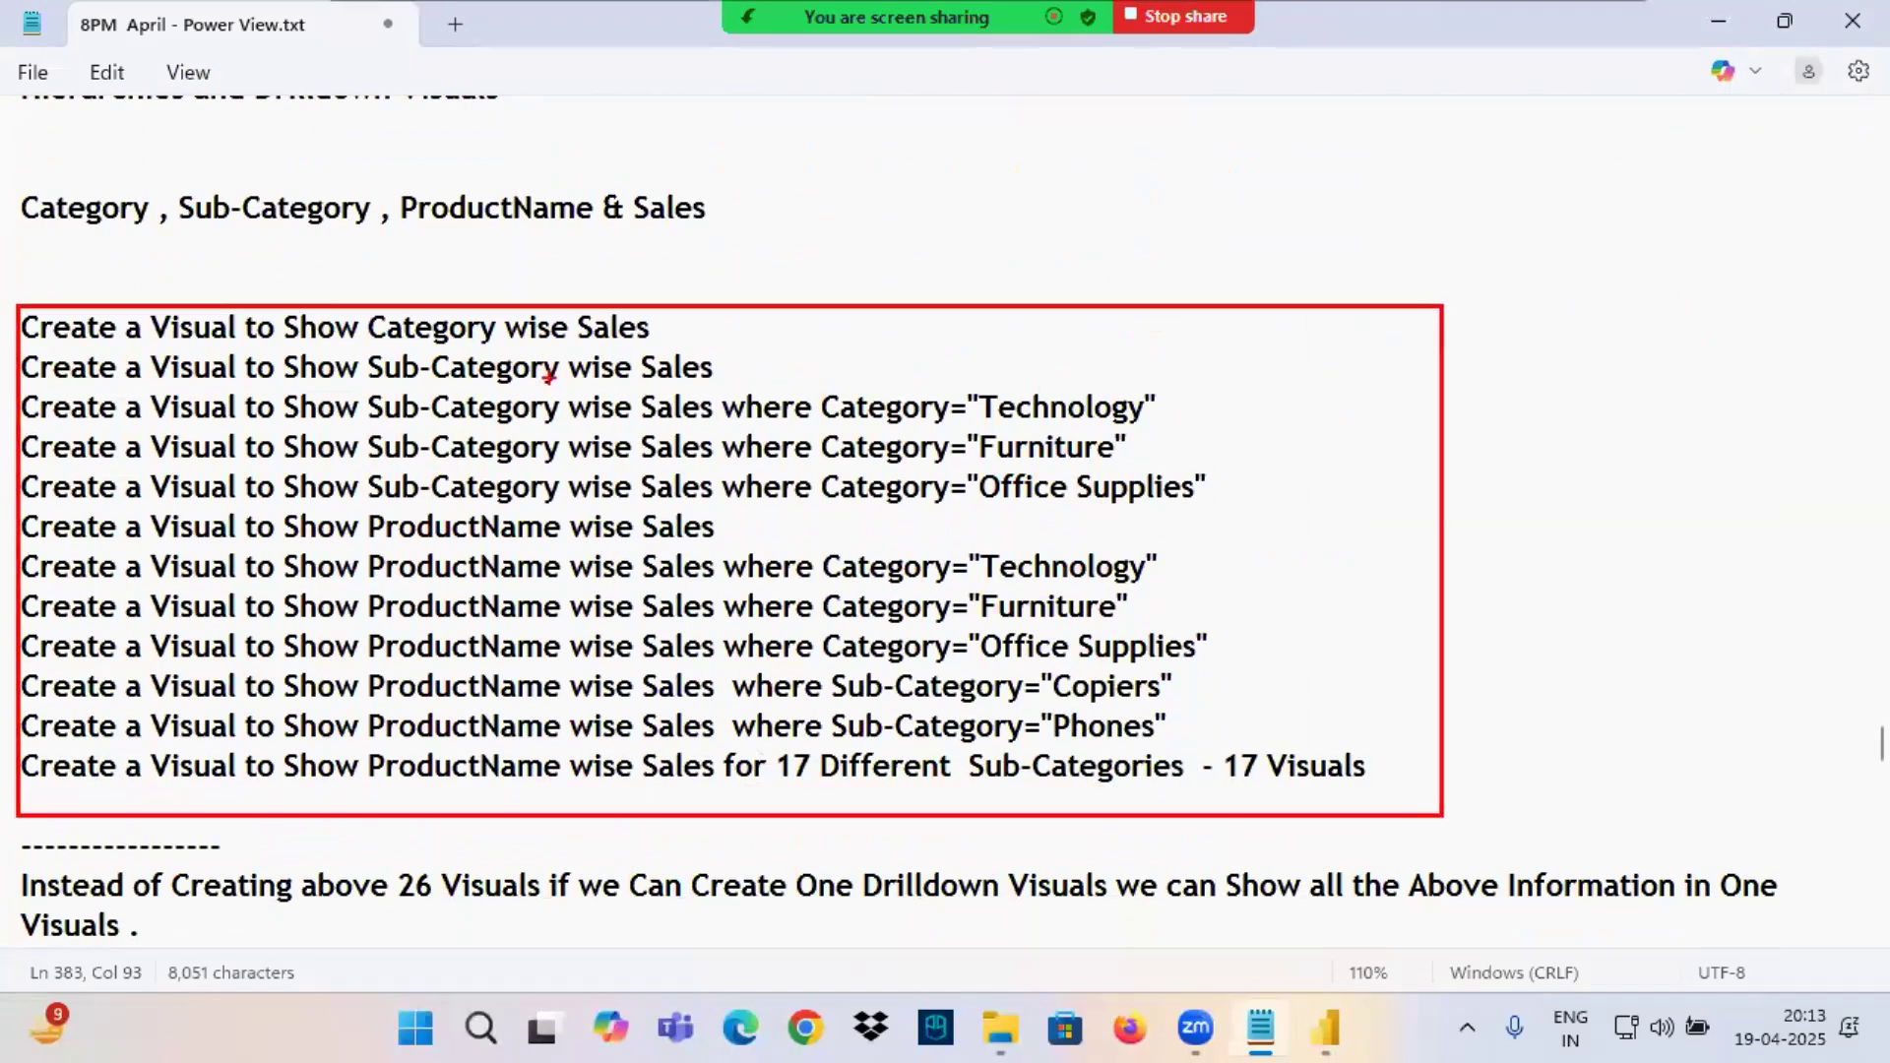
pyautogui.moveTo(395, 341); pyautogui.dragTo(638, 345)
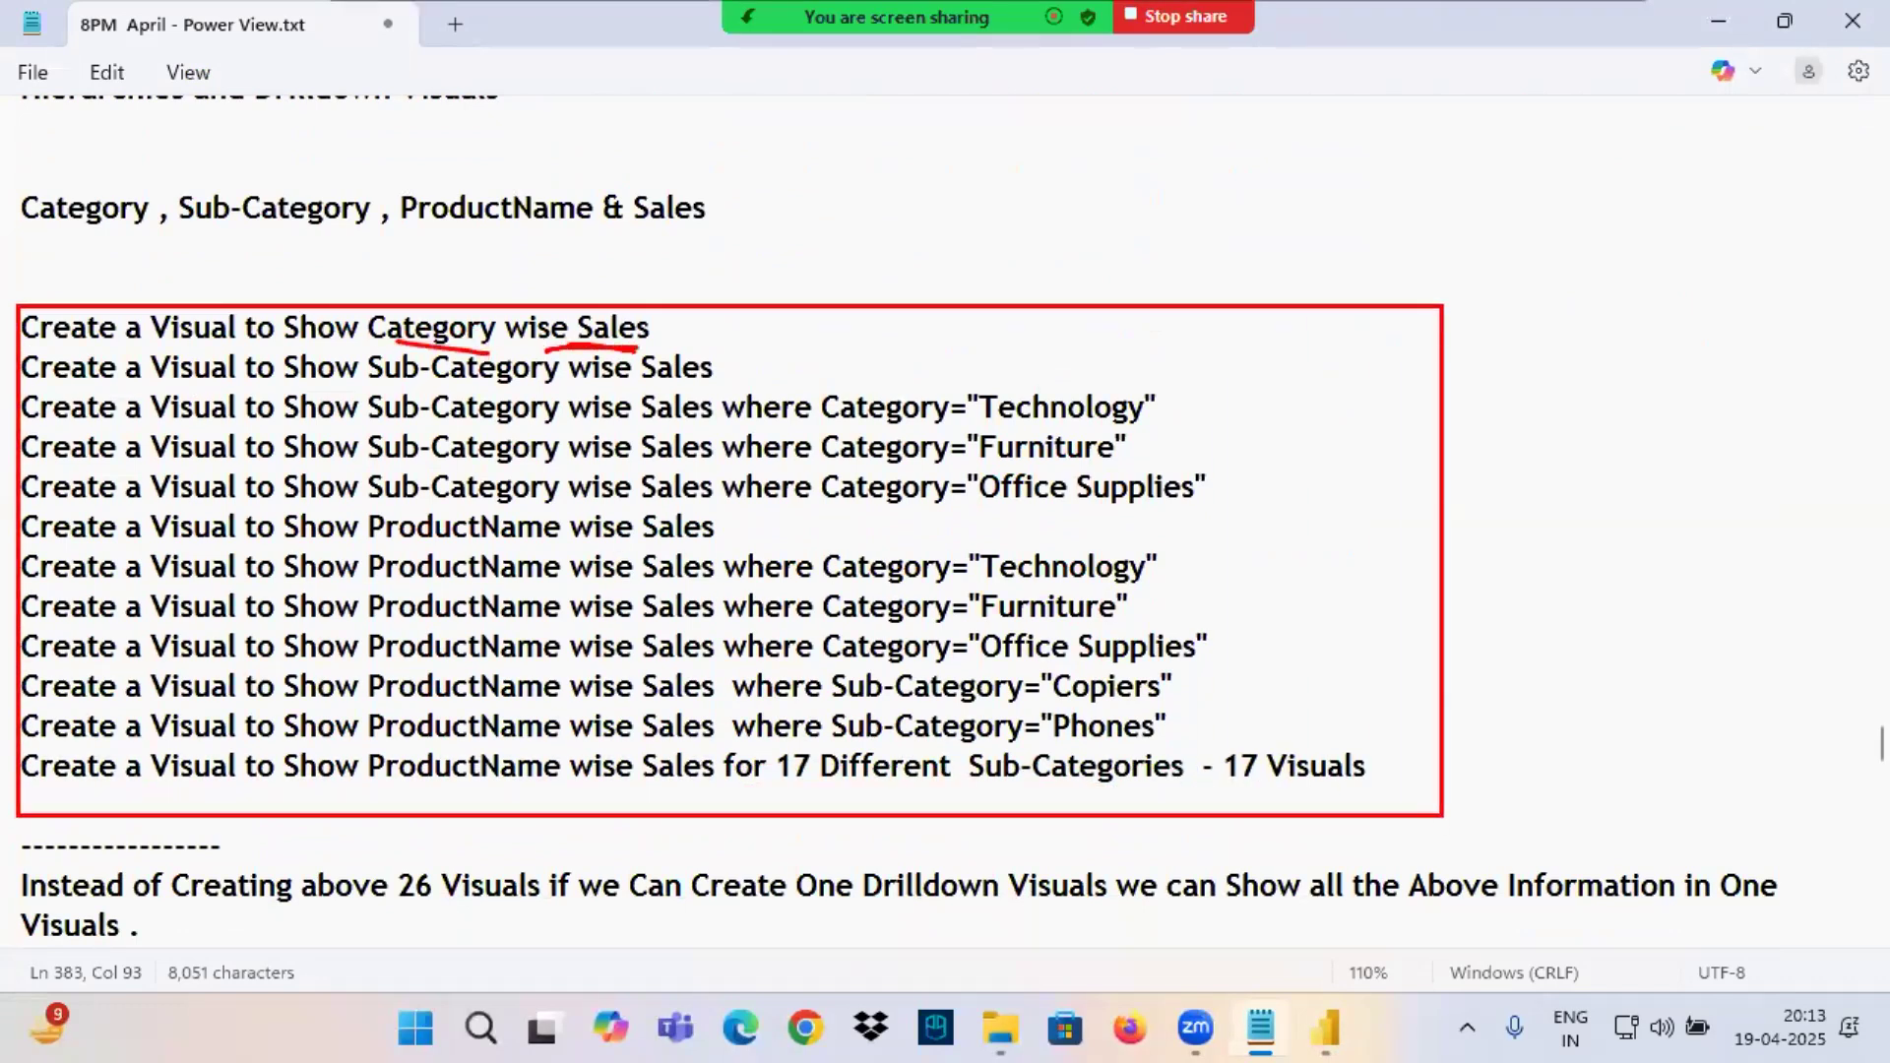
# Return to Power BI and make the Product Hierarchy chart slightly smaller so it fits the visible canvas.
pyautogui.click(1327, 1028)
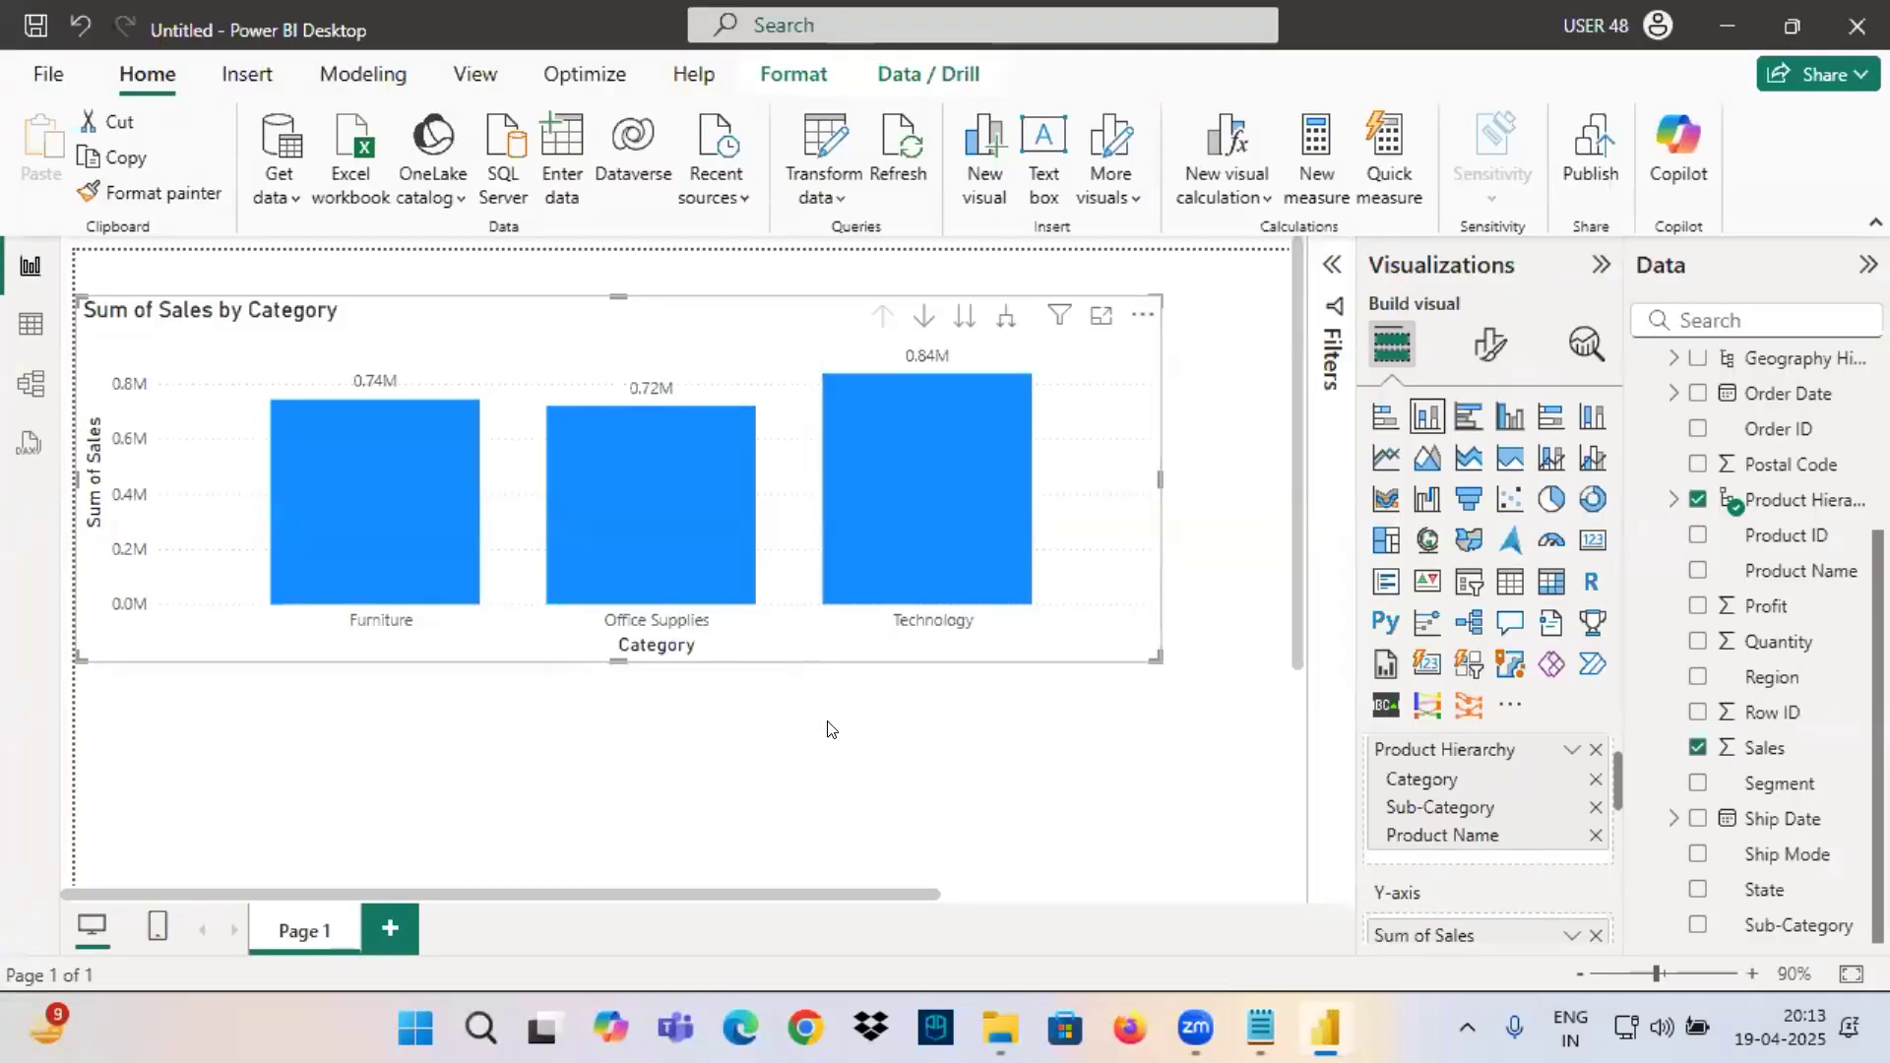
pyautogui.scroll(1, 827, 730)
pyautogui.moveTo(1283, 507); pyautogui.dragTo(1224, 514)
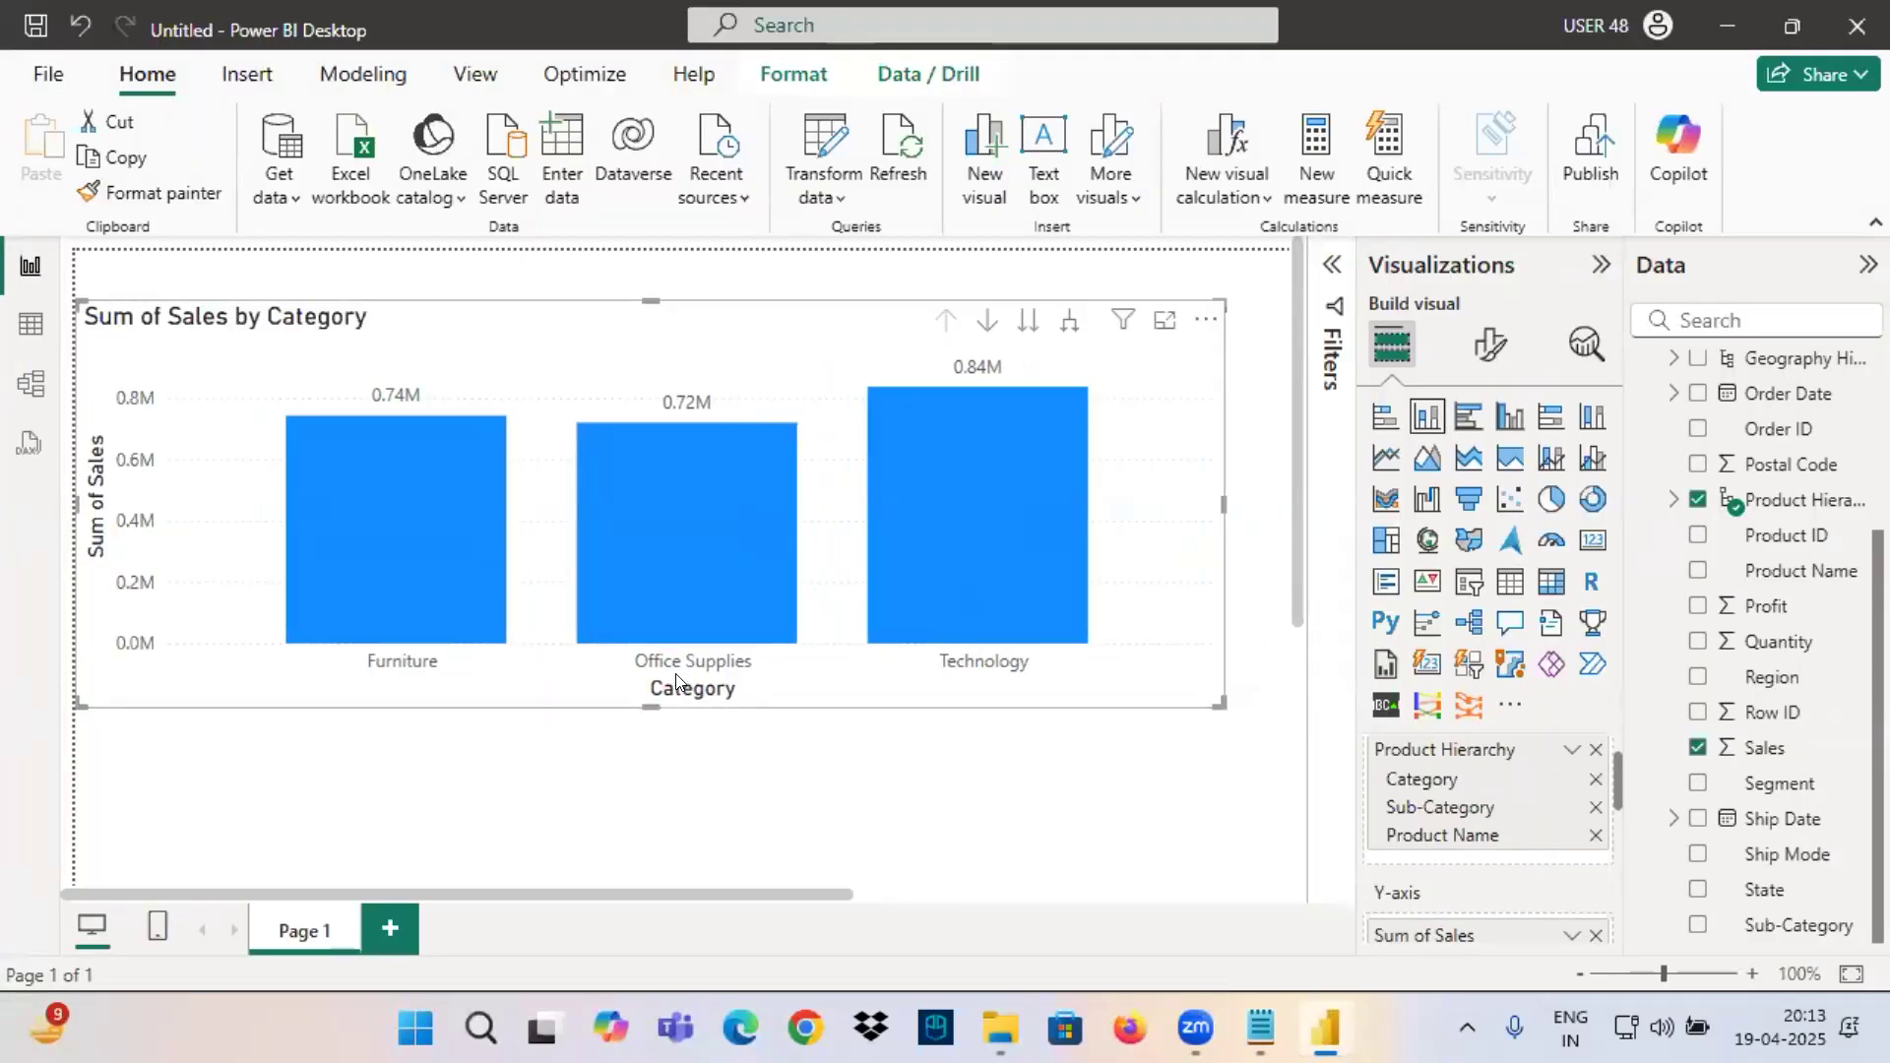
# Underline Sub-Category and Sales in the second line of the notes' visual list, and frame the Product Hierarchy chart in Power BI in red.
pyautogui.hotkey('alt', 'Tab')
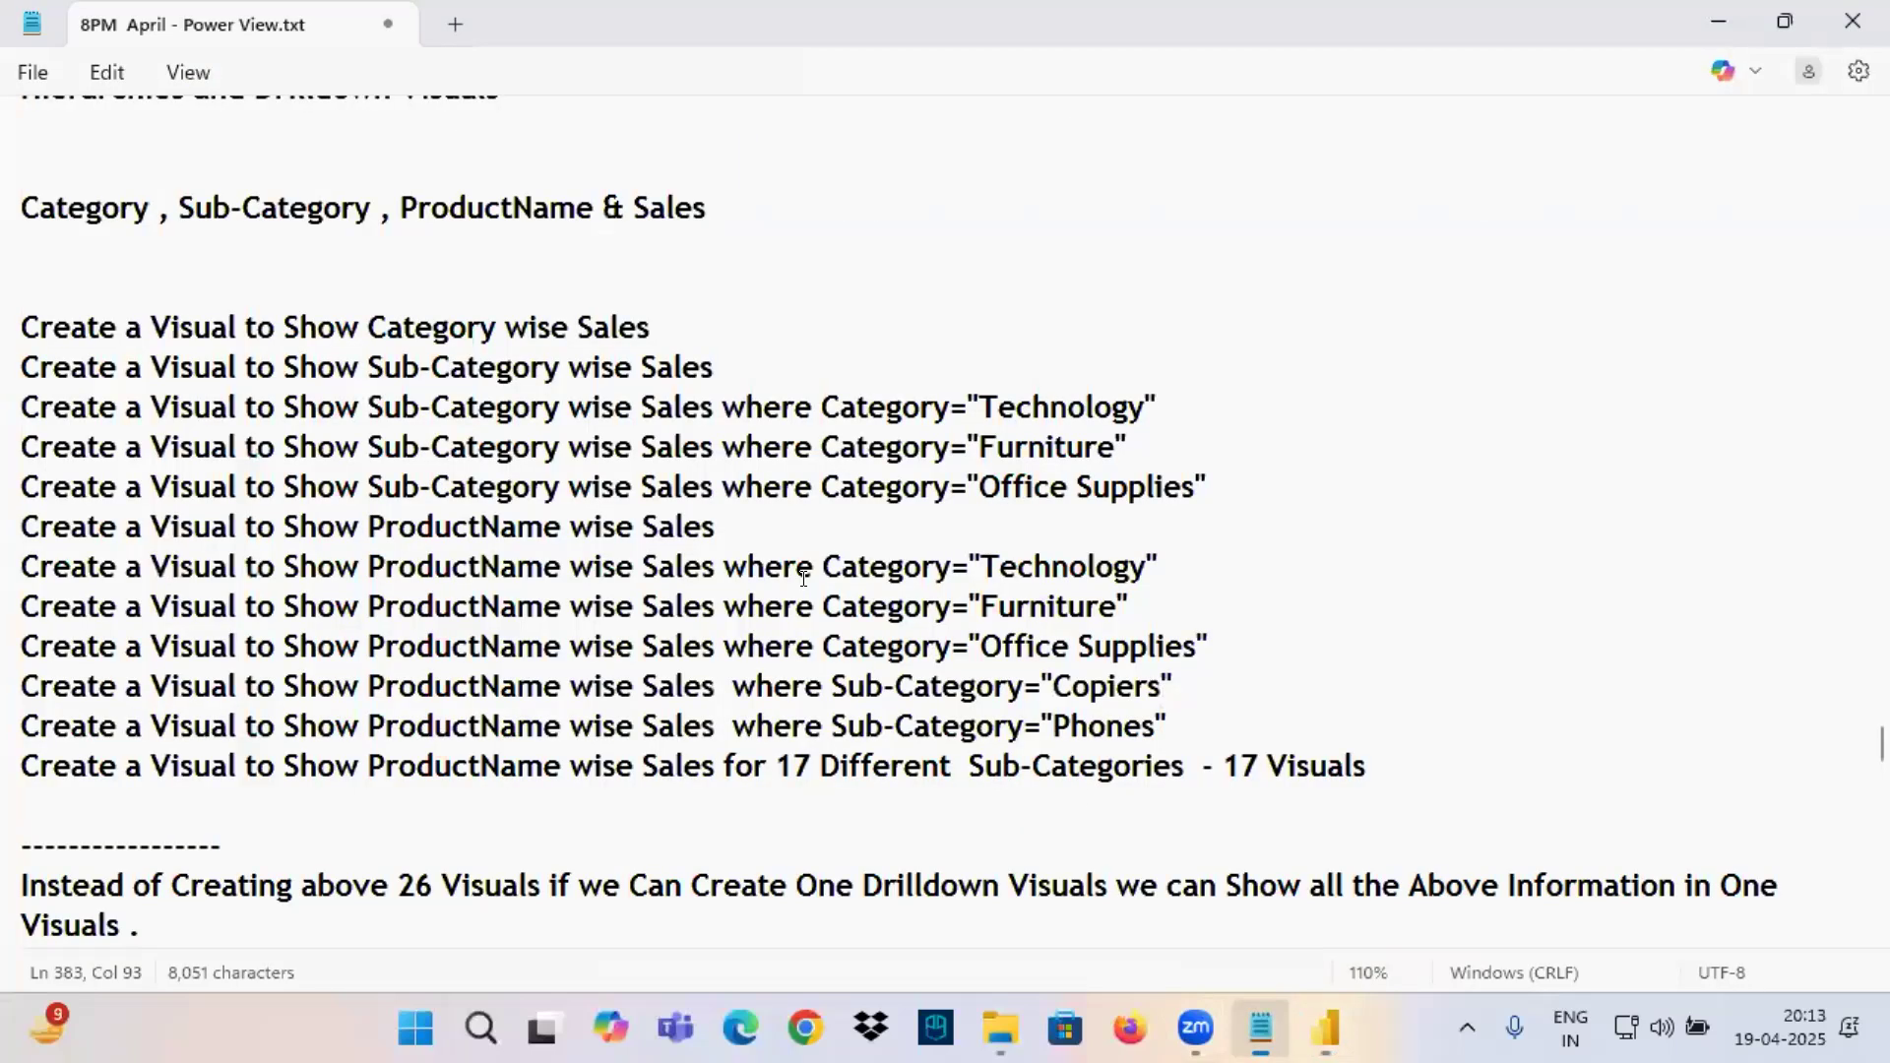
pyautogui.moveTo(85, 239)
pyautogui.mouseDown()
pyautogui.moveTo(731, 169)
pyautogui.moveTo(3, 165)
pyautogui.moveTo(425, 254)
pyautogui.mouseUp()
pyautogui.moveTo(381, 381); pyautogui.dragTo(505, 385)
pyautogui.moveTo(624, 392); pyautogui.dragTo(736, 390)
pyautogui.click(1327, 1029)
pyautogui.moveTo(80, 304)
pyautogui.mouseDown()
pyautogui.moveTo(895, 688)
pyautogui.moveTo(1258, 717)
pyautogui.mouseUp()
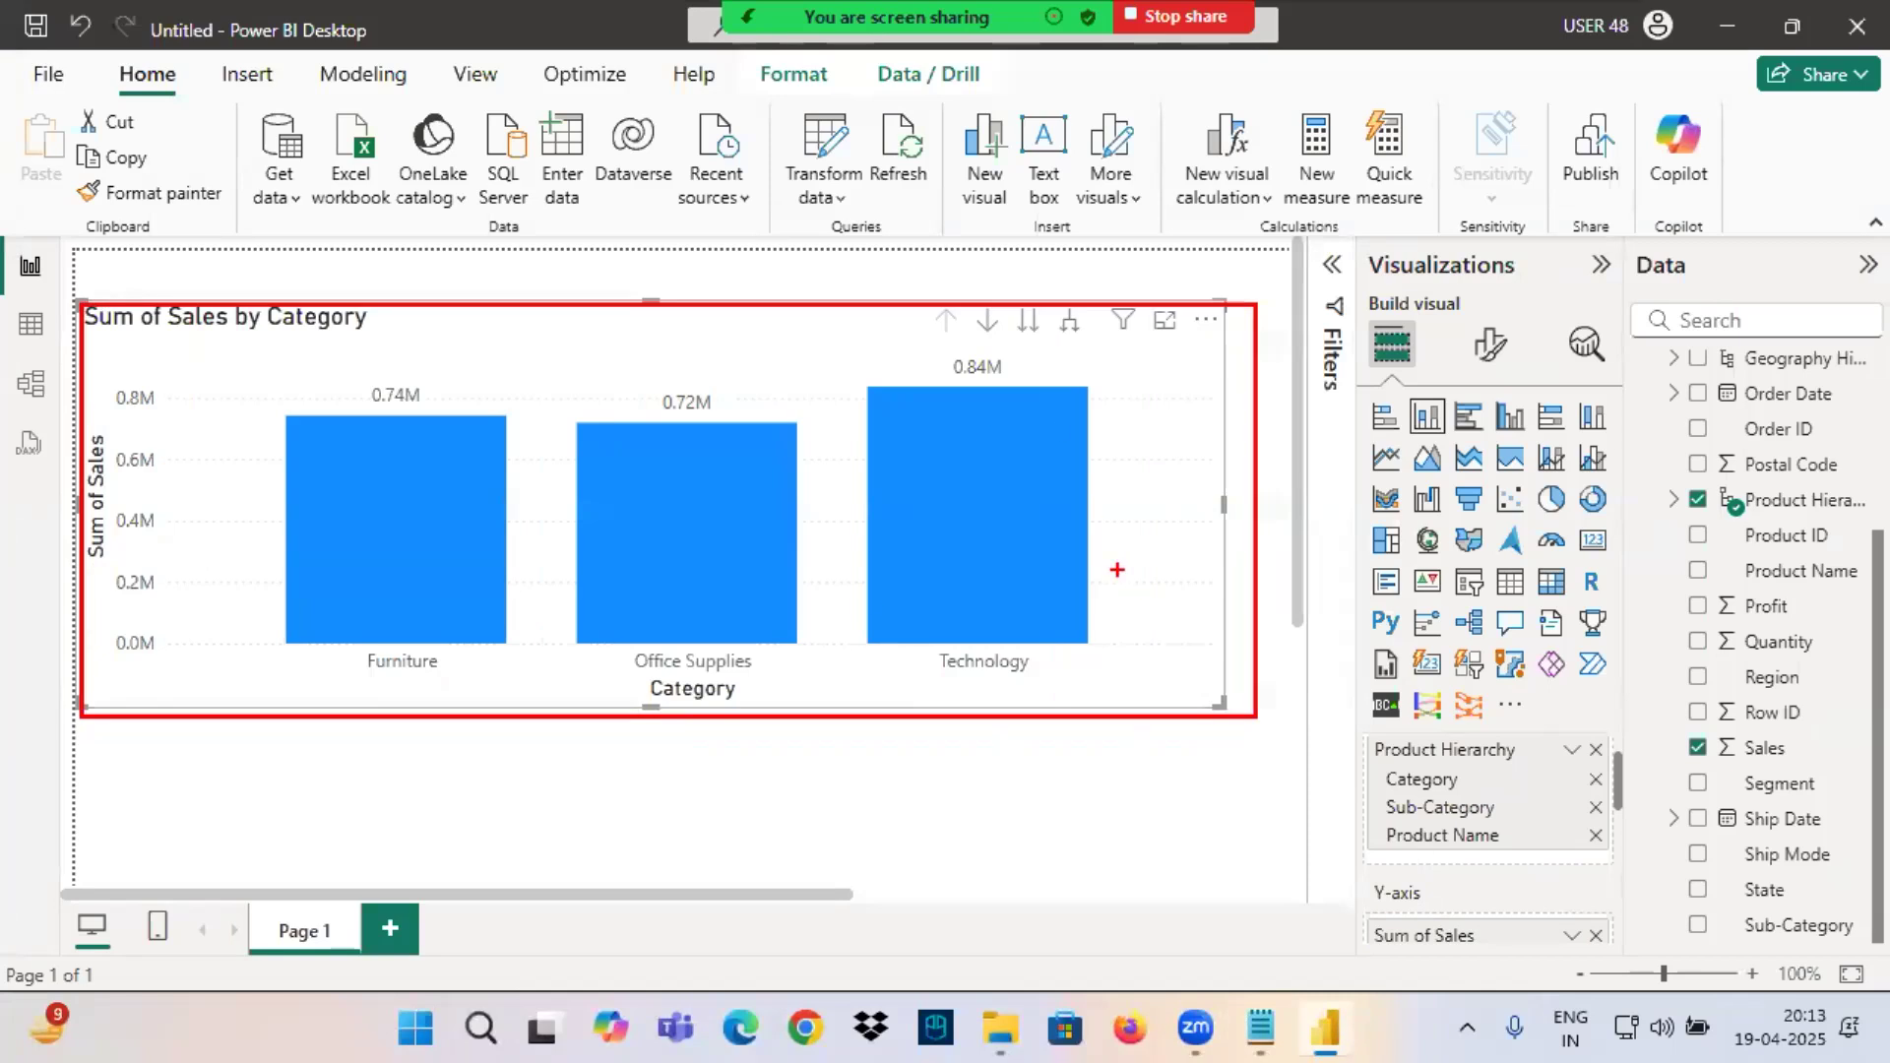
# Point out the column chart with a red arrow, frame and underline its four drill controls, and clear the markings.
pyautogui.moveTo(613, 326); pyautogui.dragTo(680, 434)
pyautogui.moveTo(679, 394); pyautogui.dragTo(669, 451)
pyautogui.moveTo(999, 297)
pyautogui.mouseDown()
pyautogui.moveTo(921, 356)
pyautogui.moveTo(1093, 299)
pyautogui.moveTo(910, 297)
pyautogui.mouseUp()
pyautogui.moveTo(948, 221); pyautogui.dragTo(965, 293)
pyautogui.moveTo(928, 268)
pyautogui.mouseDown()
pyautogui.moveTo(947, 281)
pyautogui.moveTo(976, 261)
pyautogui.mouseUp()
pyautogui.moveTo(935, 344); pyautogui.dragTo(1054, 349)
pyautogui.moveTo(1063, 351); pyautogui.dragTo(1085, 351)
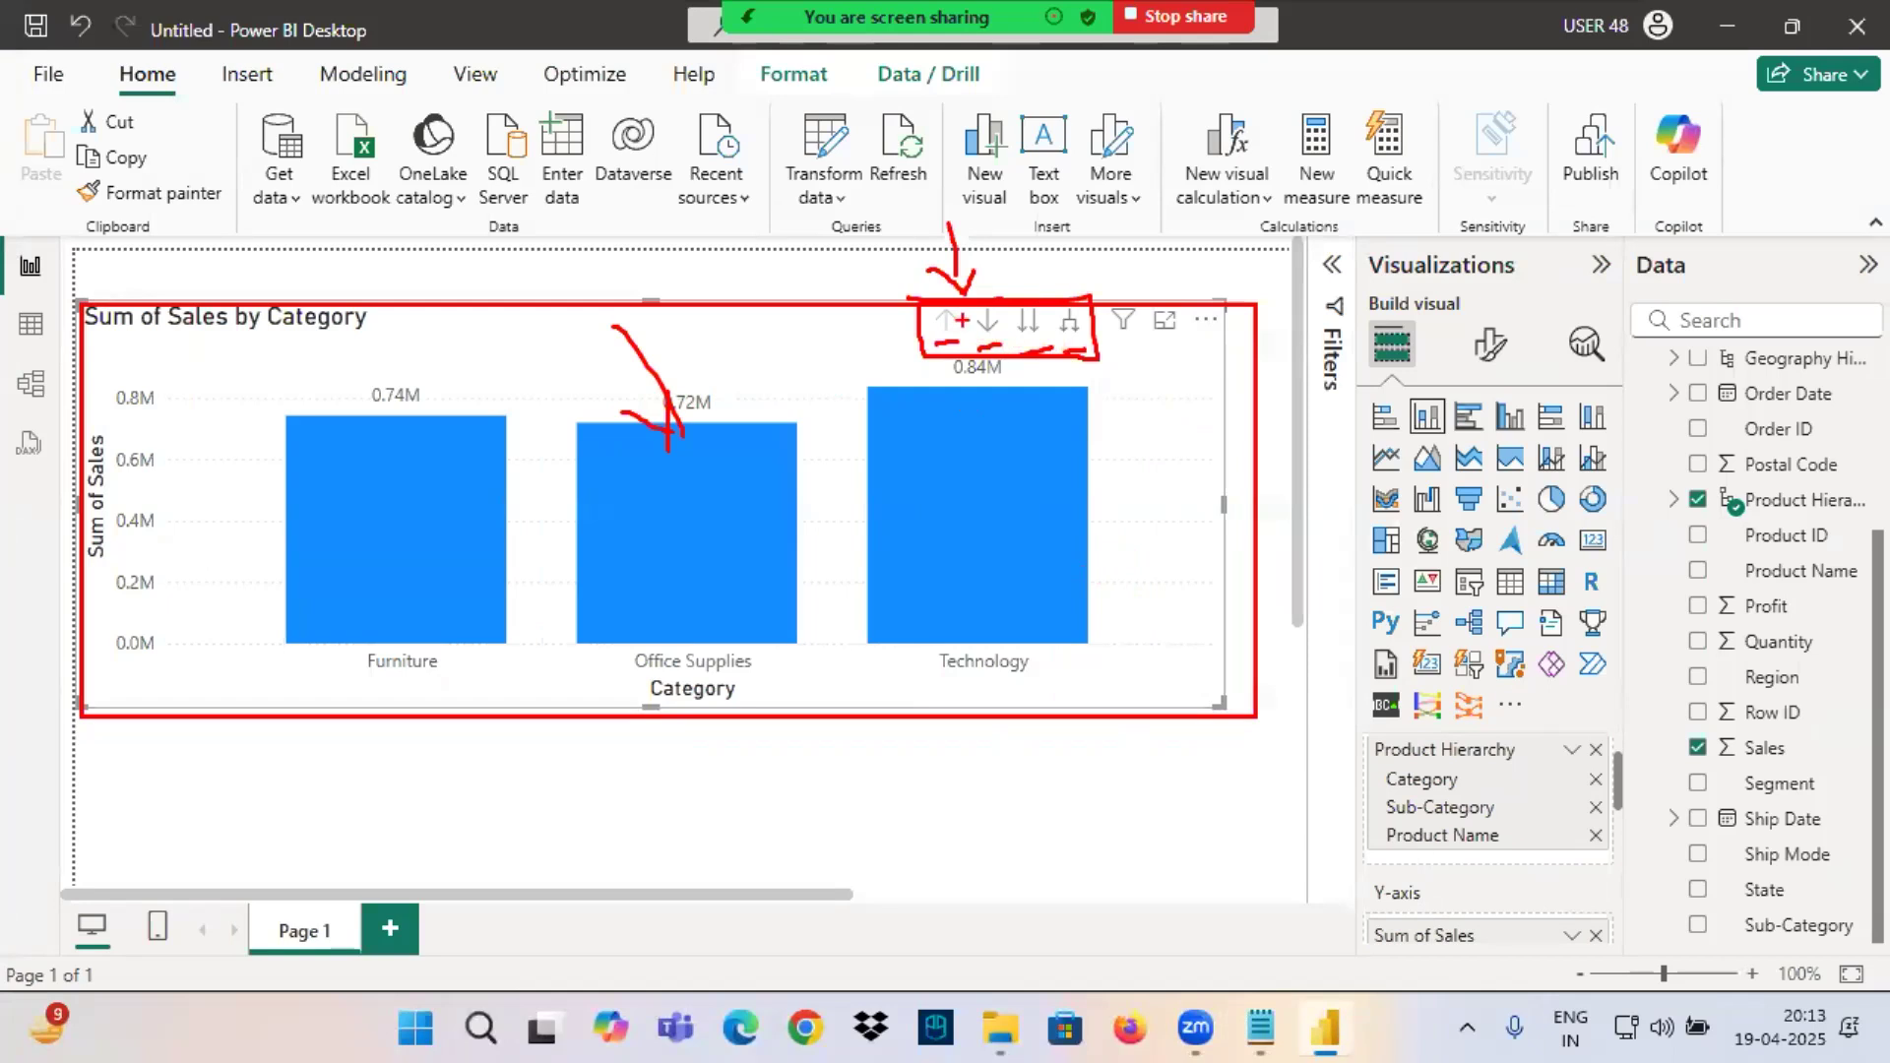
pyautogui.press('Escape')
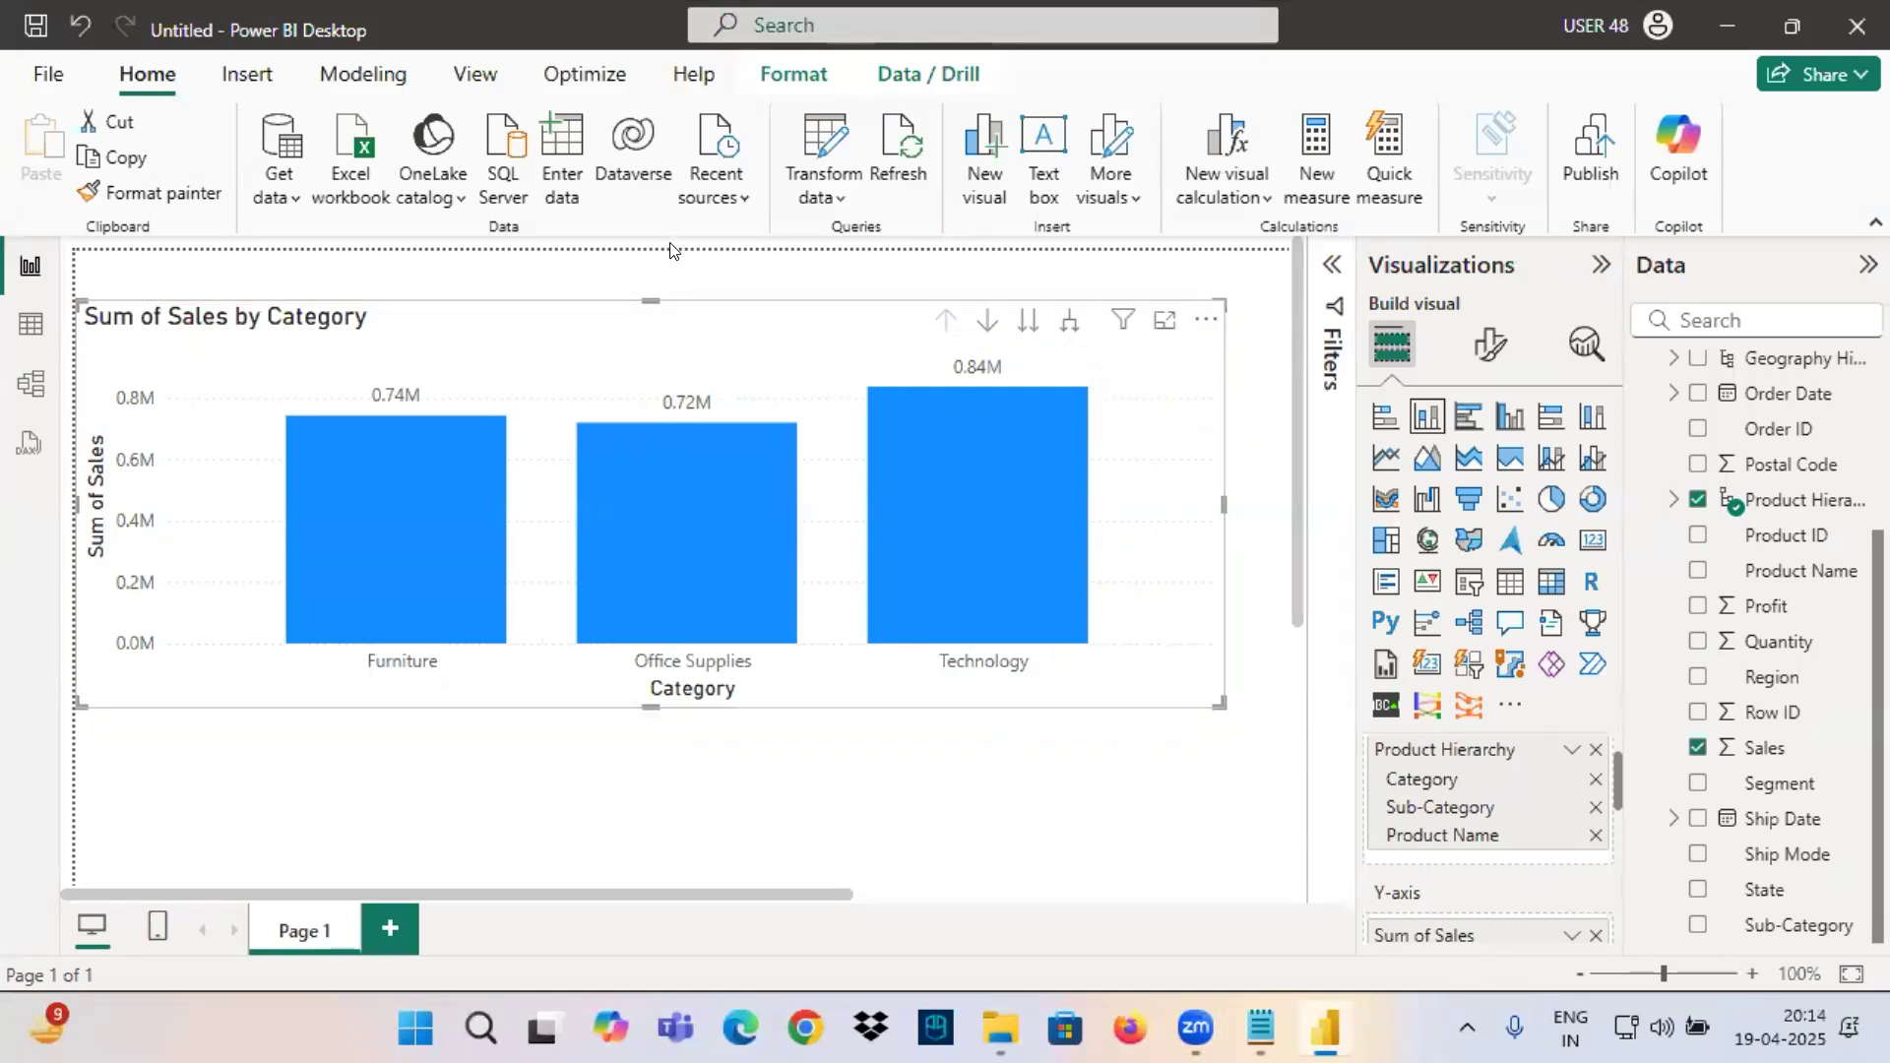
pyautogui.moveTo(929, 302); pyautogui.dragTo(1101, 356)
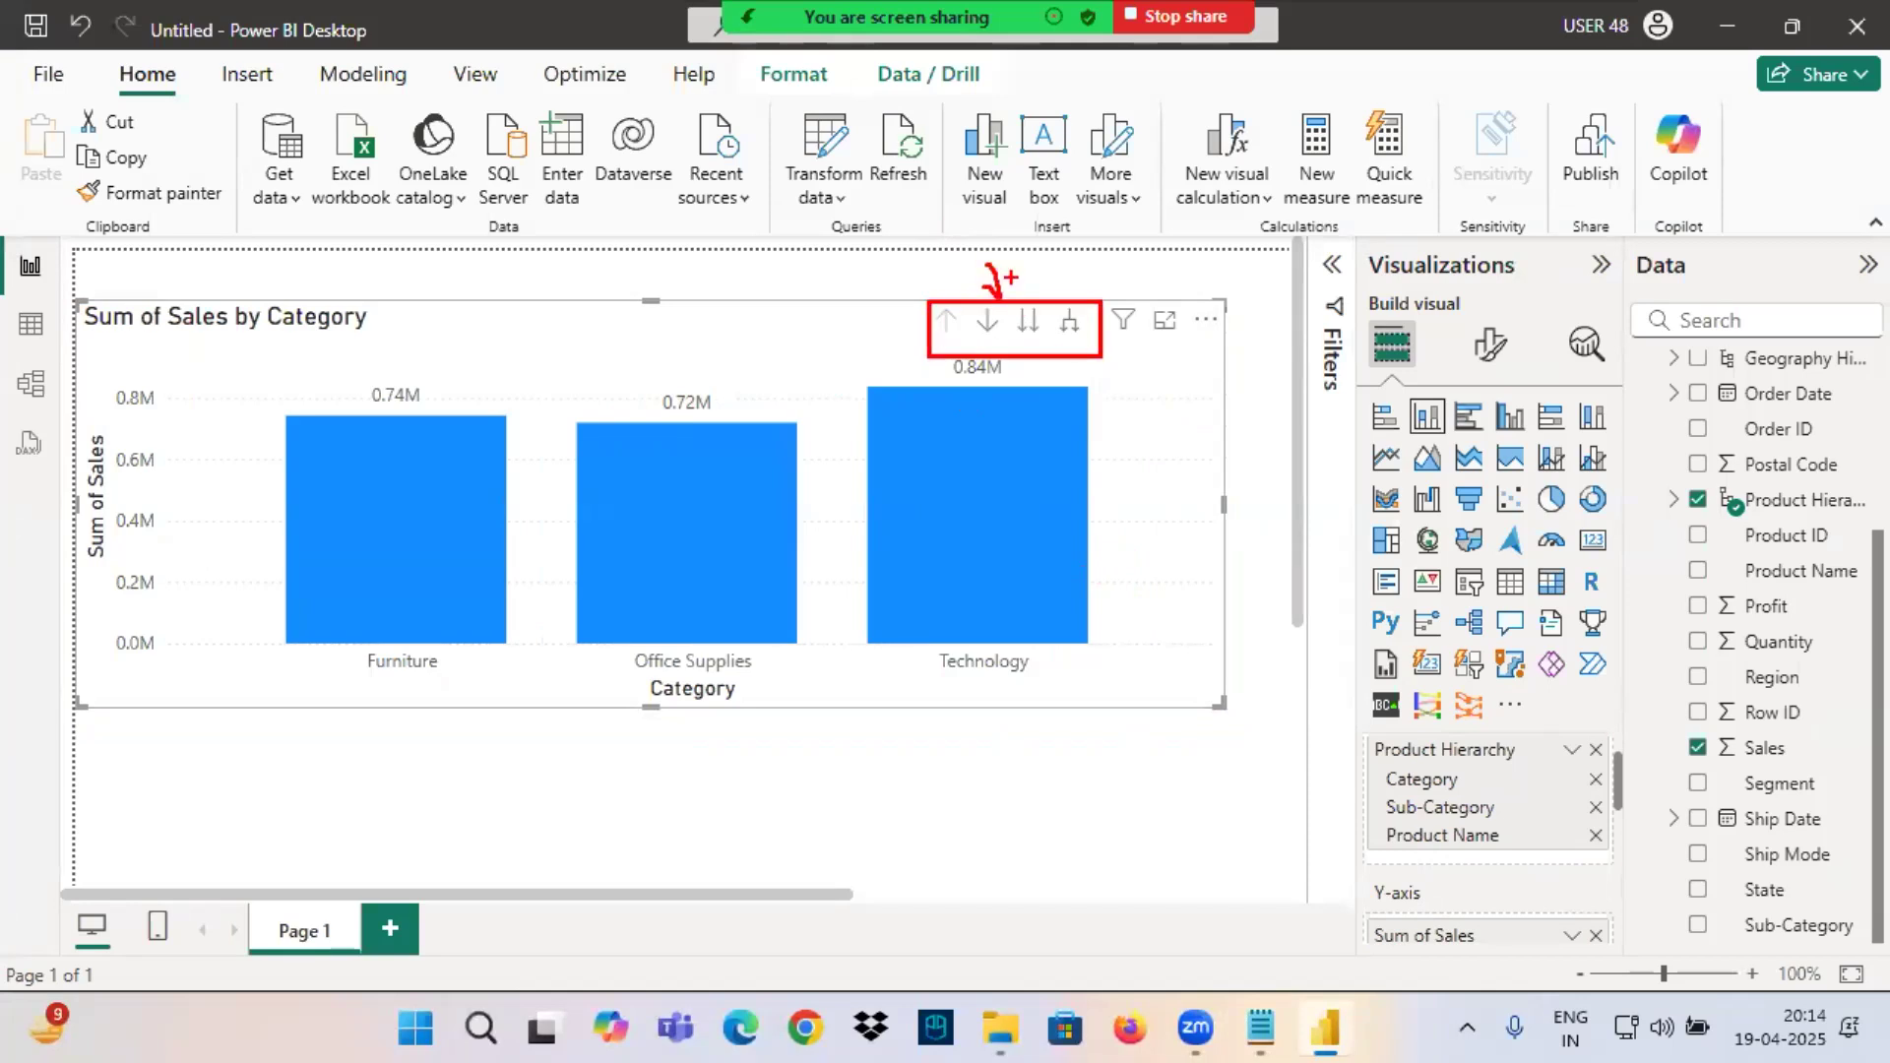
pyautogui.moveTo(971, 347); pyautogui.dragTo(1093, 345)
pyautogui.press('Escape')
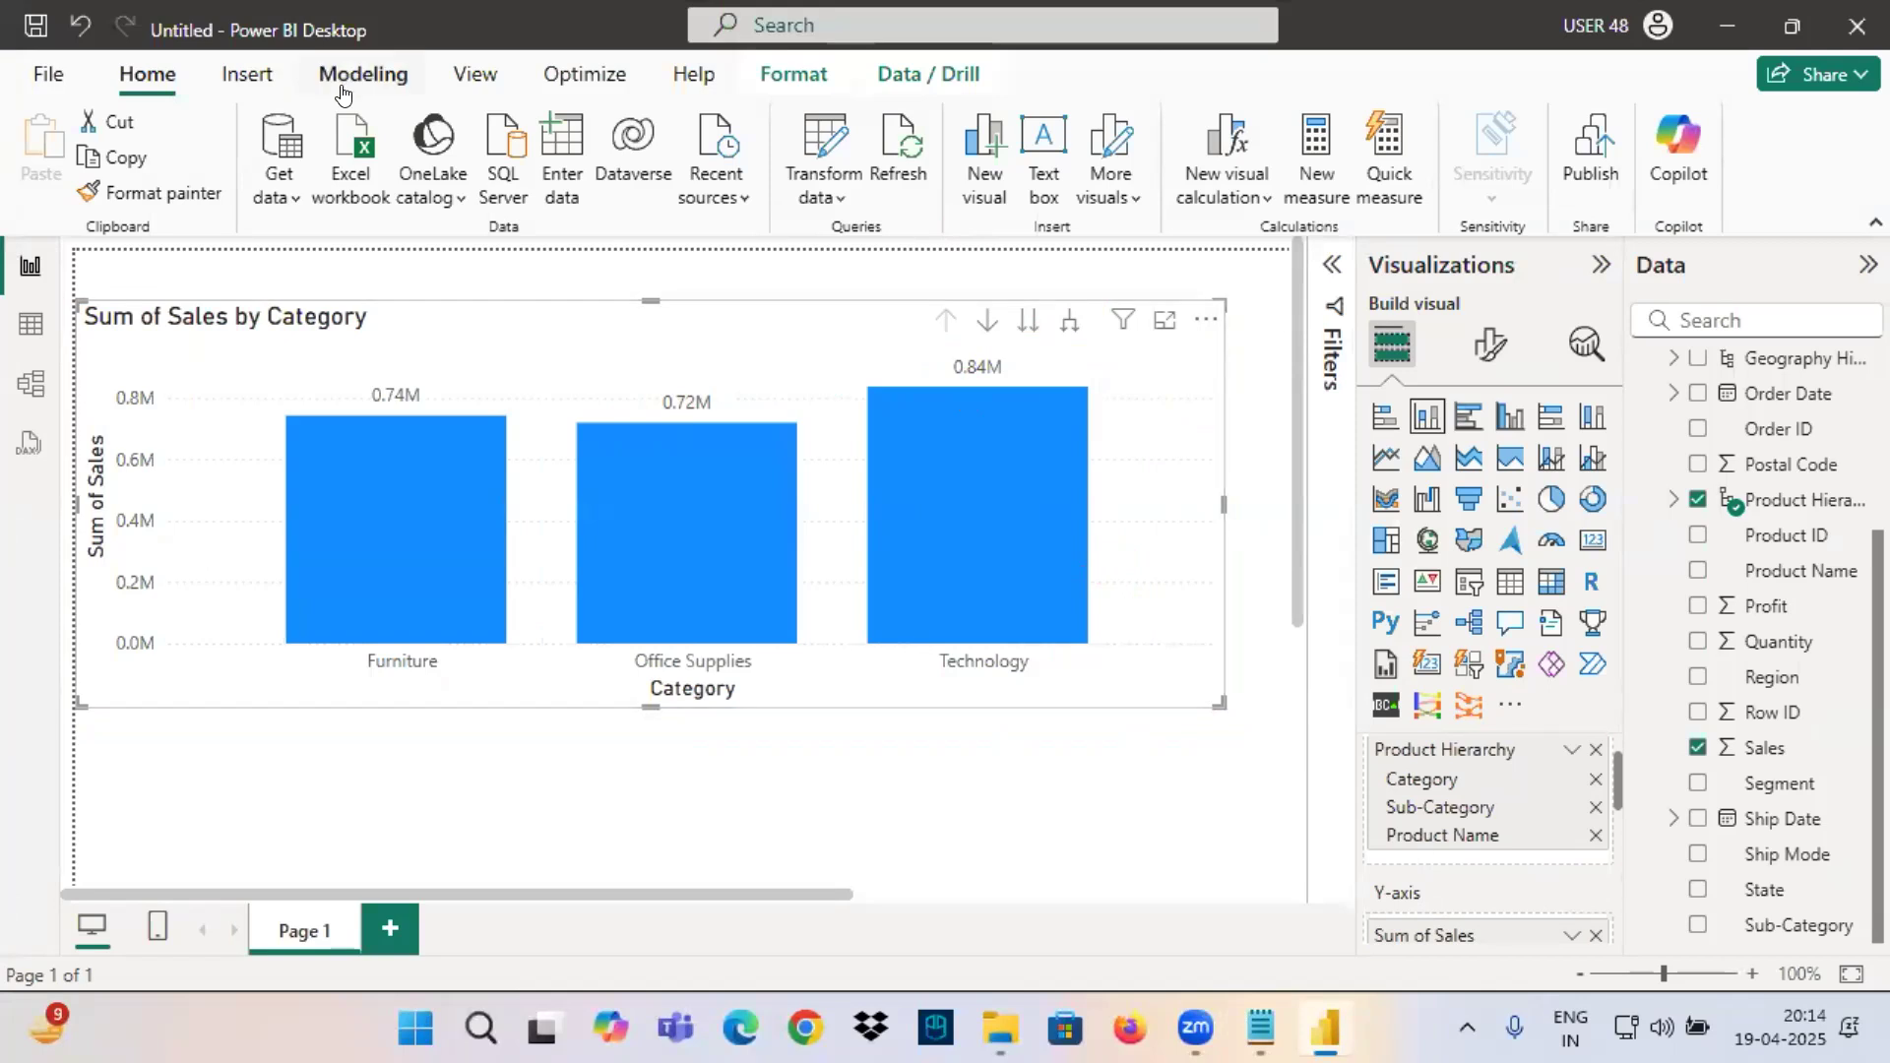
# Show the Data / Drill commands, frame the drill actions in red, and mark each one together with its matching control on the chart.
pyautogui.click(911, 74)
pyautogui.moveTo(402, 100)
pyautogui.mouseDown()
pyautogui.moveTo(548, 168)
pyautogui.moveTo(726, 189)
pyautogui.mouseUp()
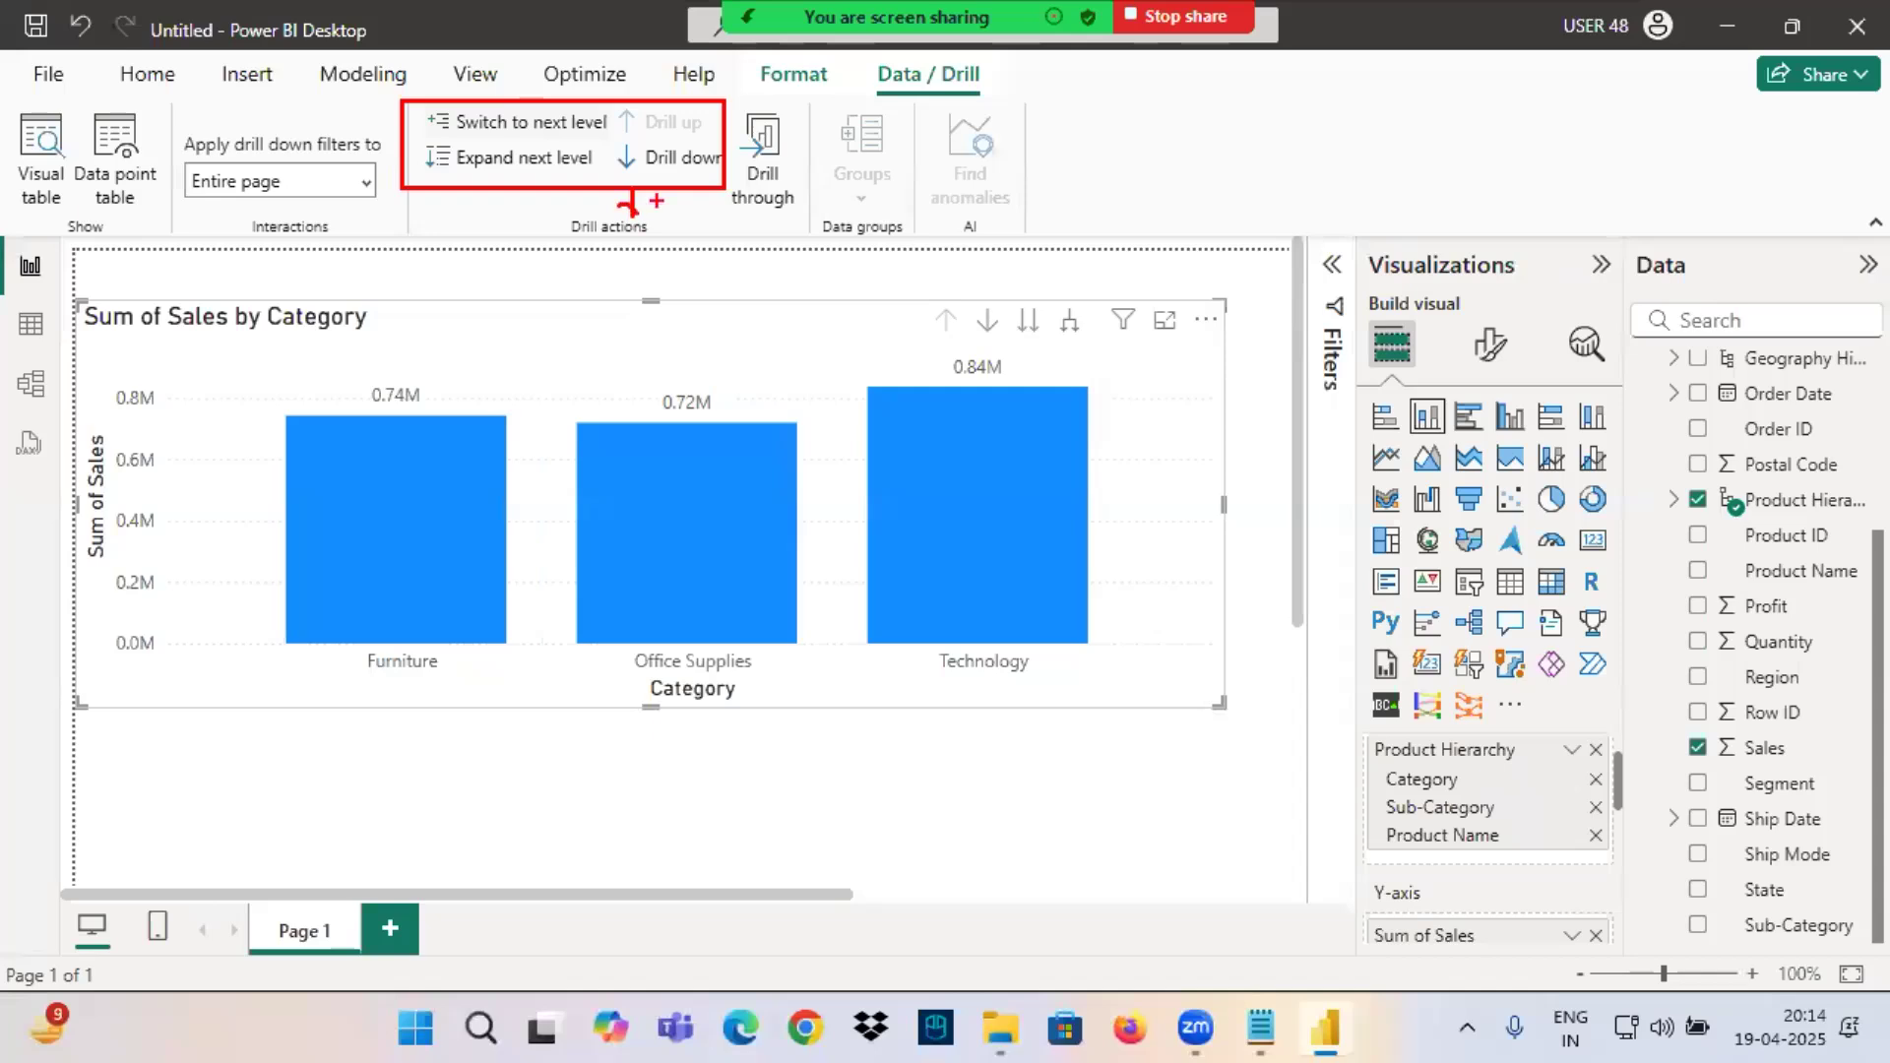
pyautogui.moveTo(962, 301); pyautogui.dragTo(927, 336)
pyautogui.moveTo(631, 138); pyautogui.dragTo(710, 125)
pyautogui.moveTo(967, 299); pyautogui.dragTo(1010, 350)
pyautogui.moveTo(652, 176); pyautogui.dragTo(758, 172)
pyautogui.moveTo(1010, 297); pyautogui.dragTo(1055, 353)
pyautogui.moveTo(495, 137); pyautogui.dragTo(644, 129)
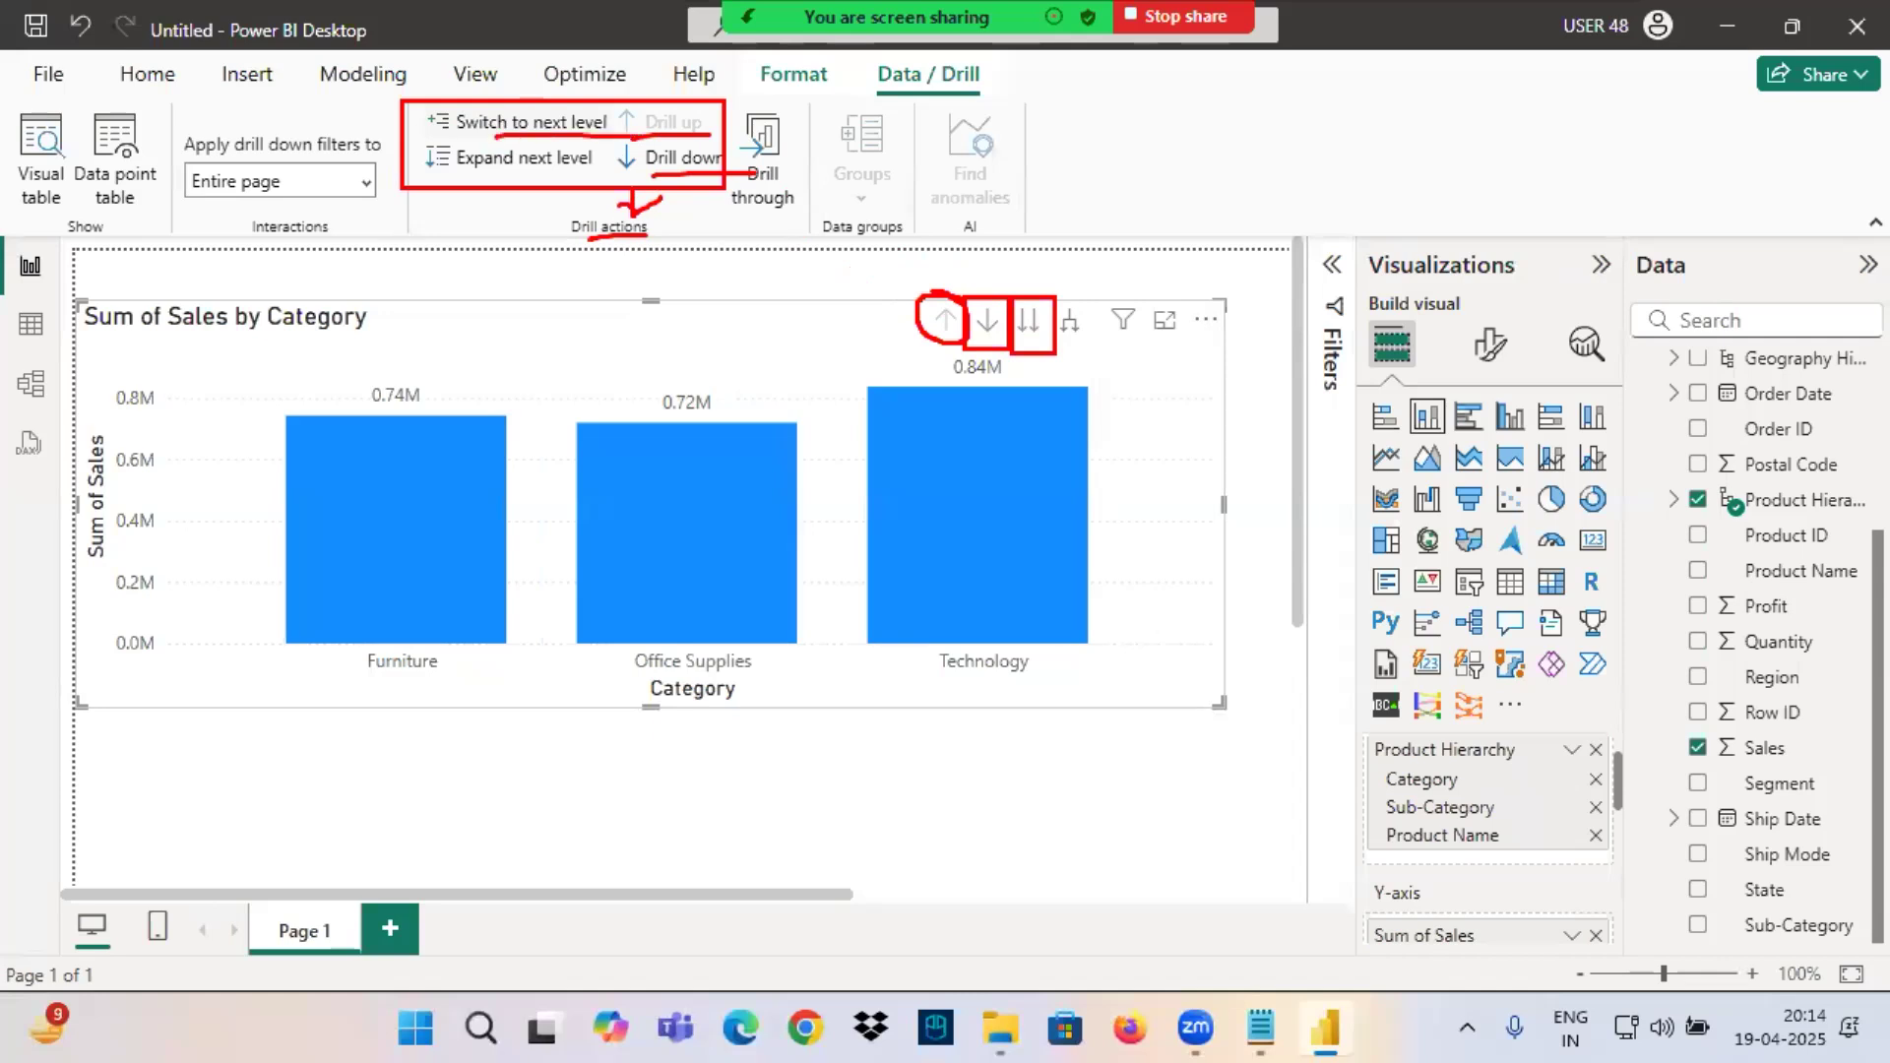
pyautogui.moveTo(1054, 297); pyautogui.dragTo(1093, 350)
pyautogui.moveTo(497, 177); pyautogui.dragTo(583, 174)
pyautogui.moveTo(938, 290)
pyautogui.mouseDown()
pyautogui.moveTo(906, 253)
pyautogui.moveTo(1037, 223)
pyautogui.moveTo(1031, 294)
pyautogui.moveTo(1081, 234)
pyautogui.moveTo(1170, 230)
pyautogui.mouseUp()
pyautogui.moveTo(1099, 302)
pyautogui.mouseDown()
pyautogui.moveTo(1016, 300)
pyautogui.moveTo(906, 340)
pyautogui.moveTo(1129, 344)
pyautogui.moveTo(1095, 290)
pyautogui.mouseUp()
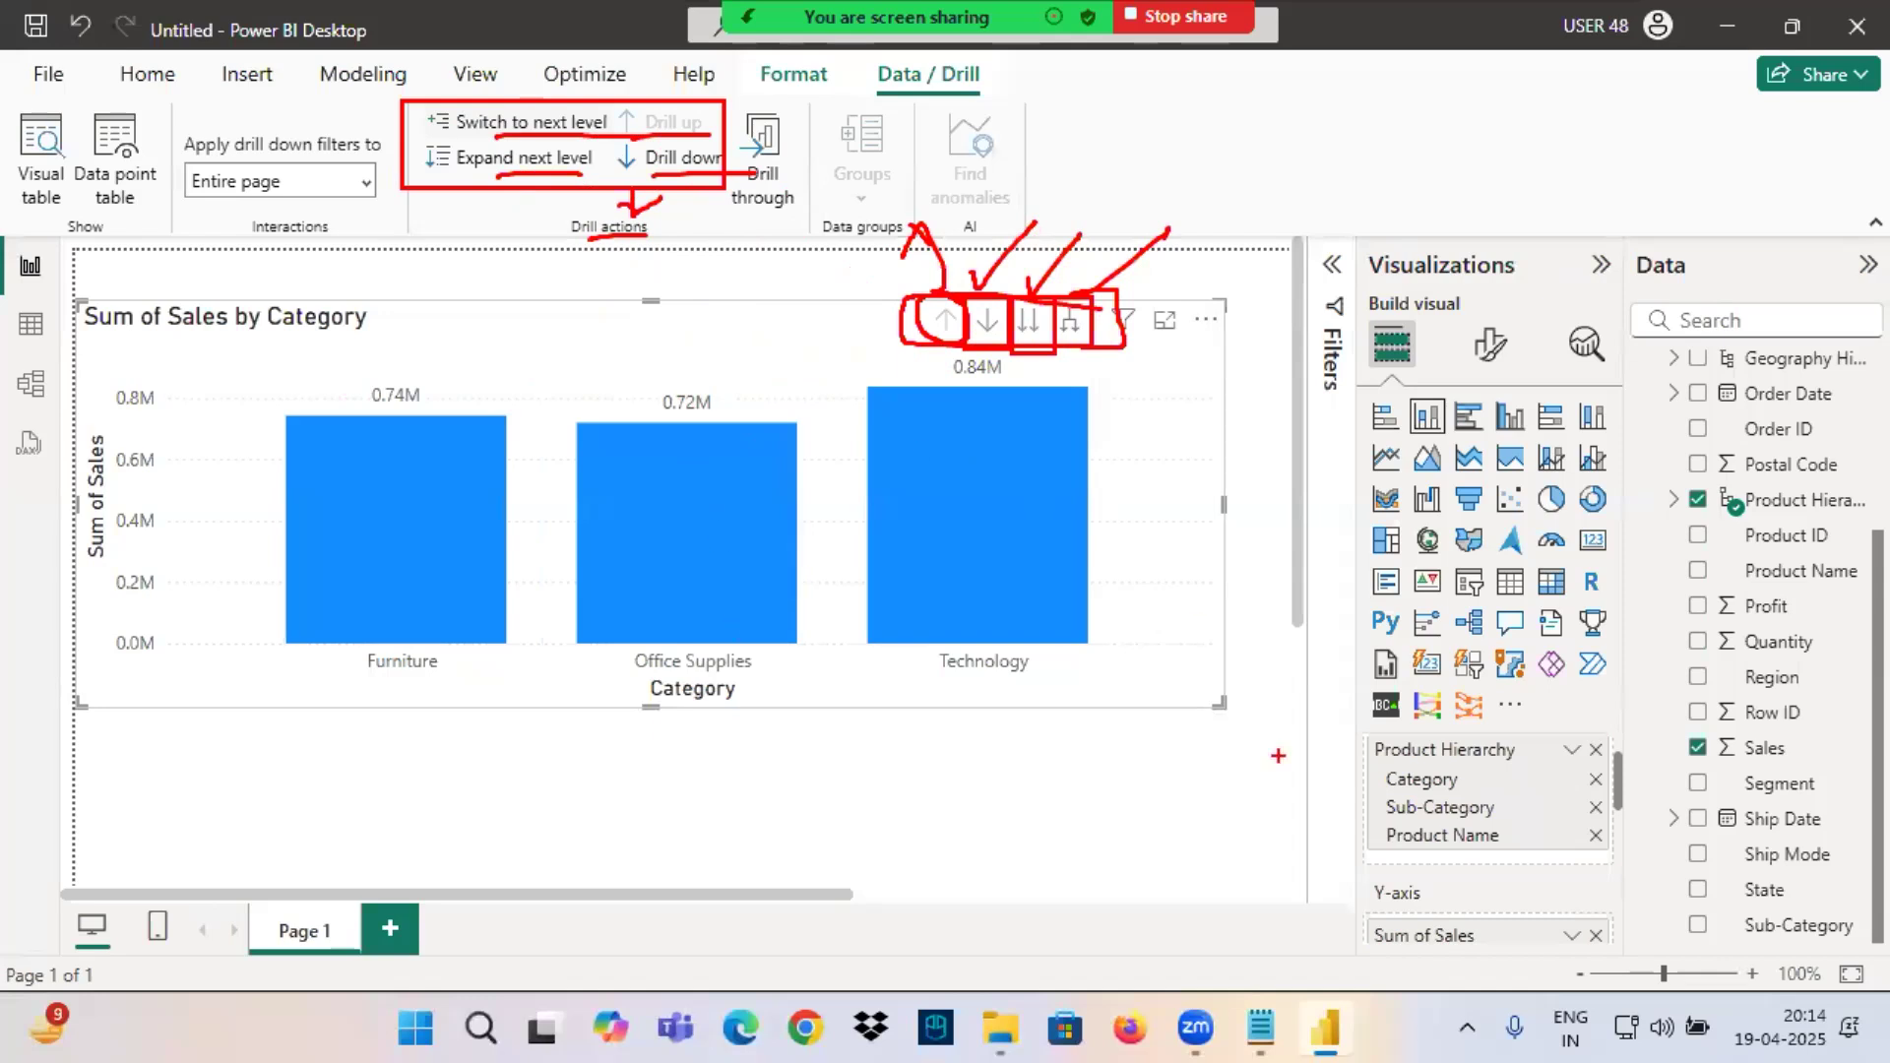
# Underline Category and Sum of Sales in the chart's field wells, circle Sub-Category as the next level, and clear the markings.
pyautogui.moveTo(1398, 773)
pyautogui.mouseDown()
pyautogui.moveTo(1365, 756)
pyautogui.moveTo(1369, 814)
pyautogui.moveTo(1529, 823)
pyautogui.moveTo(1465, 796)
pyautogui.mouseUp()
pyautogui.moveTo(1379, 948); pyautogui.dragTo(1465, 948)
pyautogui.moveTo(1384, 788)
pyautogui.mouseDown()
pyautogui.moveTo(1474, 785)
pyautogui.moveTo(1598, 709)
pyautogui.mouseUp()
pyautogui.moveTo(1487, 896); pyautogui.dragTo(1671, 837)
pyautogui.moveTo(1364, 805)
pyautogui.mouseDown()
pyautogui.moveTo(1388, 823)
pyautogui.moveTo(1310, 838)
pyautogui.moveTo(1497, 817)
pyautogui.mouseUp()
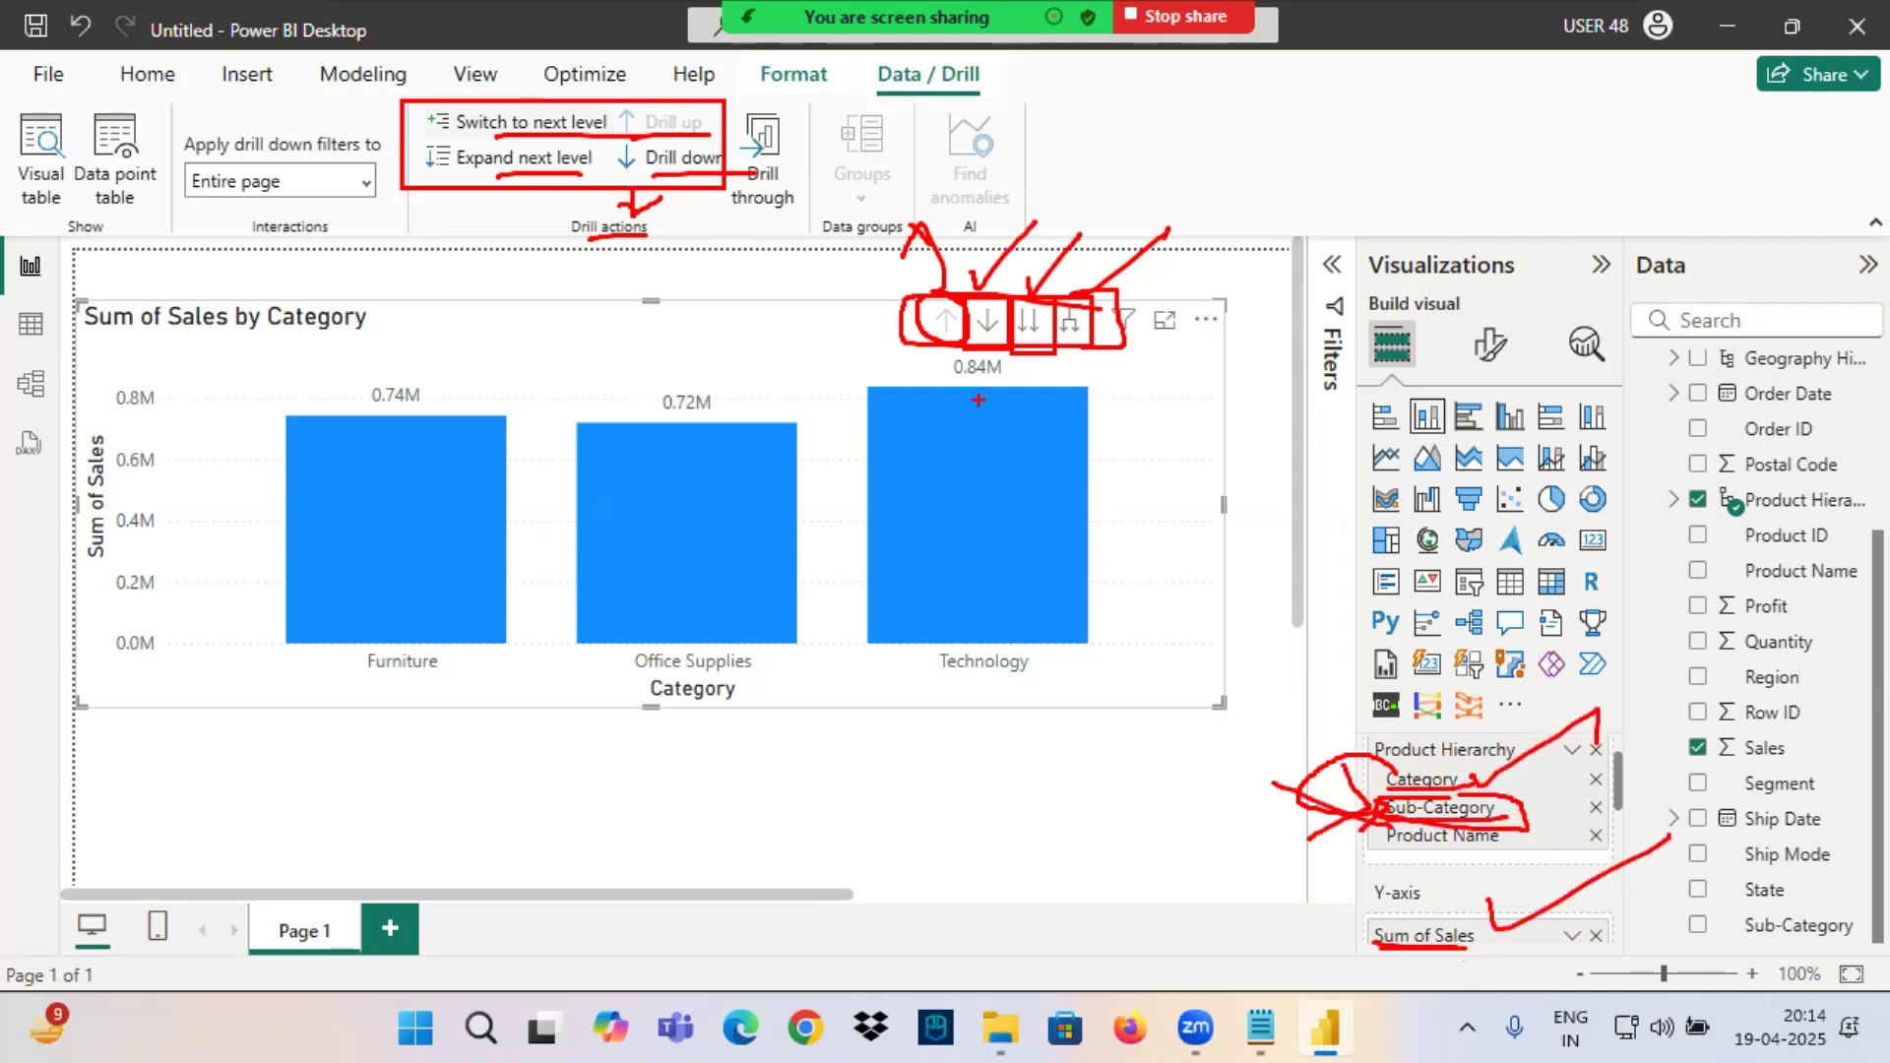
pyautogui.press('Escape')
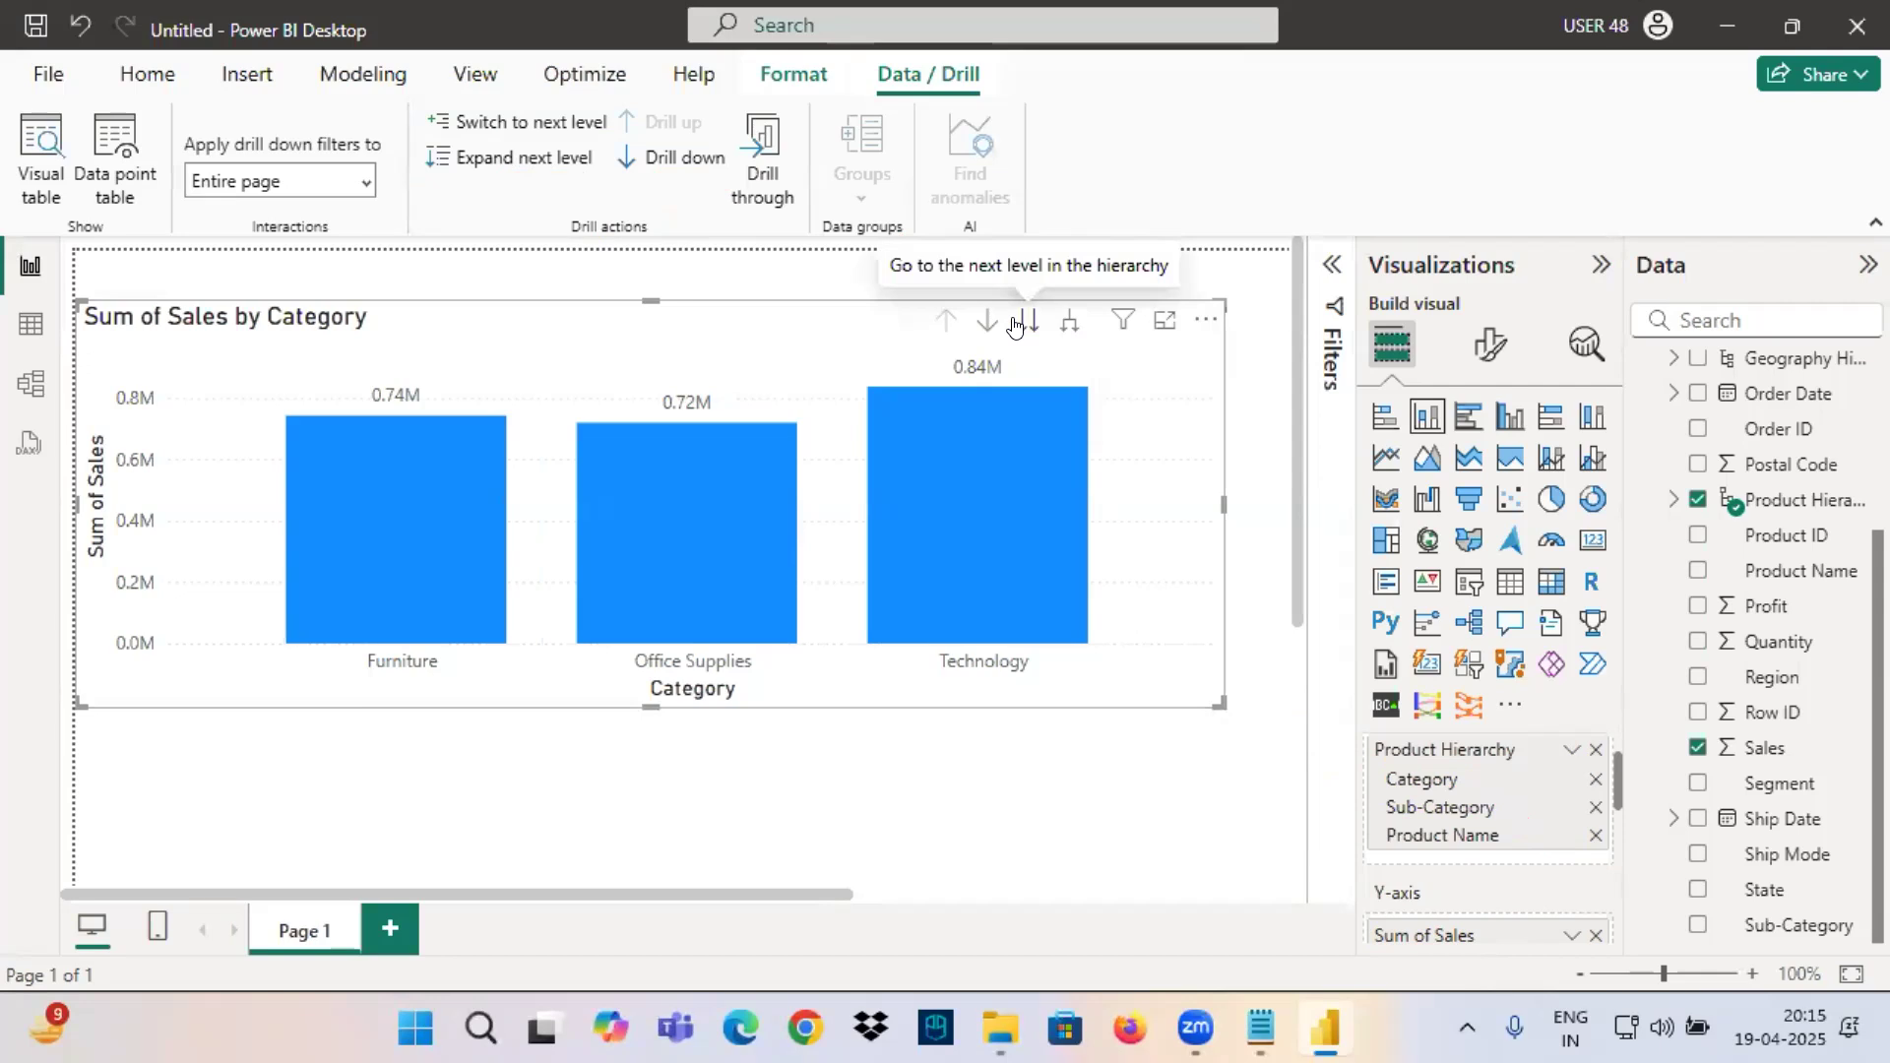
# Switch the chart to the Sub-Category level and mark its Sum of Sales and Sub-Category axes in red.
pyautogui.click(1026, 323)
pyautogui.moveTo(588, 659); pyautogui.dragTo(784, 724)
pyautogui.moveTo(70, 388); pyautogui.dragTo(138, 553)
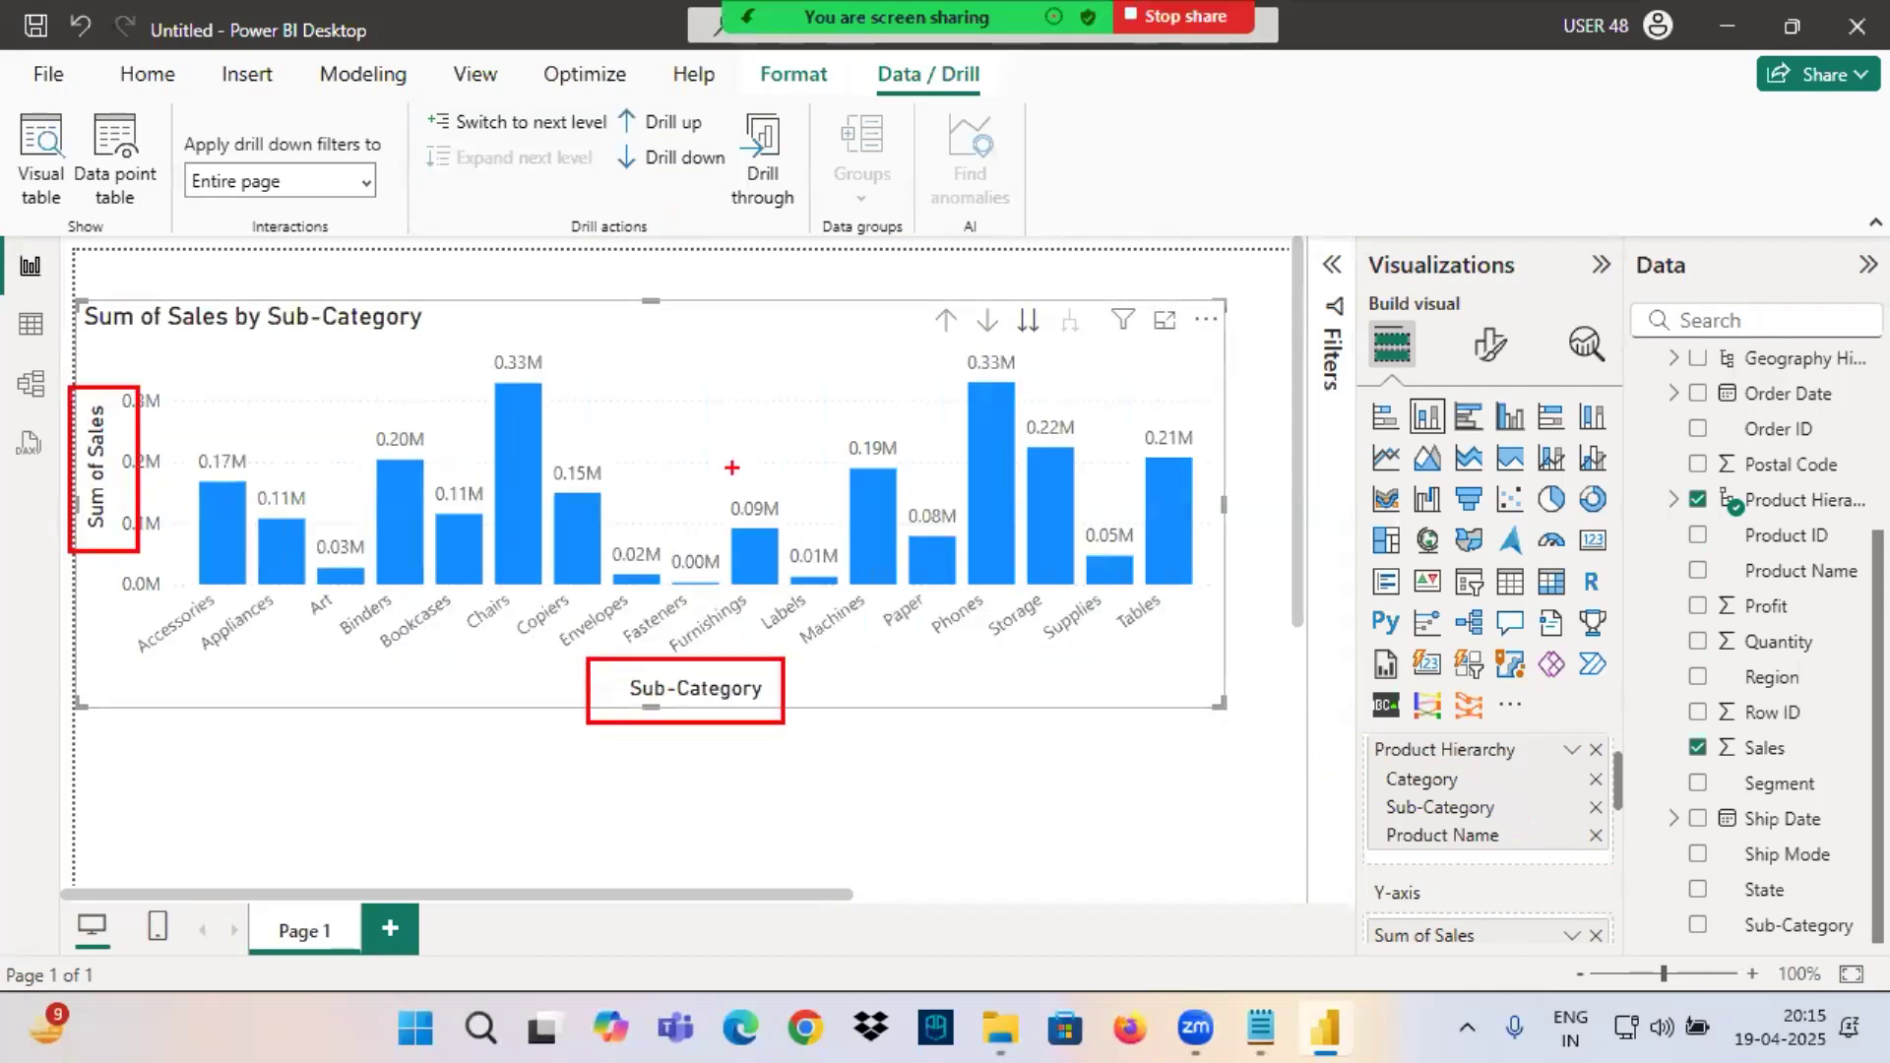
pyautogui.moveTo(1171, 339); pyautogui.dragTo(1245, 329)
pyautogui.moveTo(52, 615); pyautogui.dragTo(127, 610)
pyautogui.moveTo(285, 371); pyautogui.dragTo(564, 351)
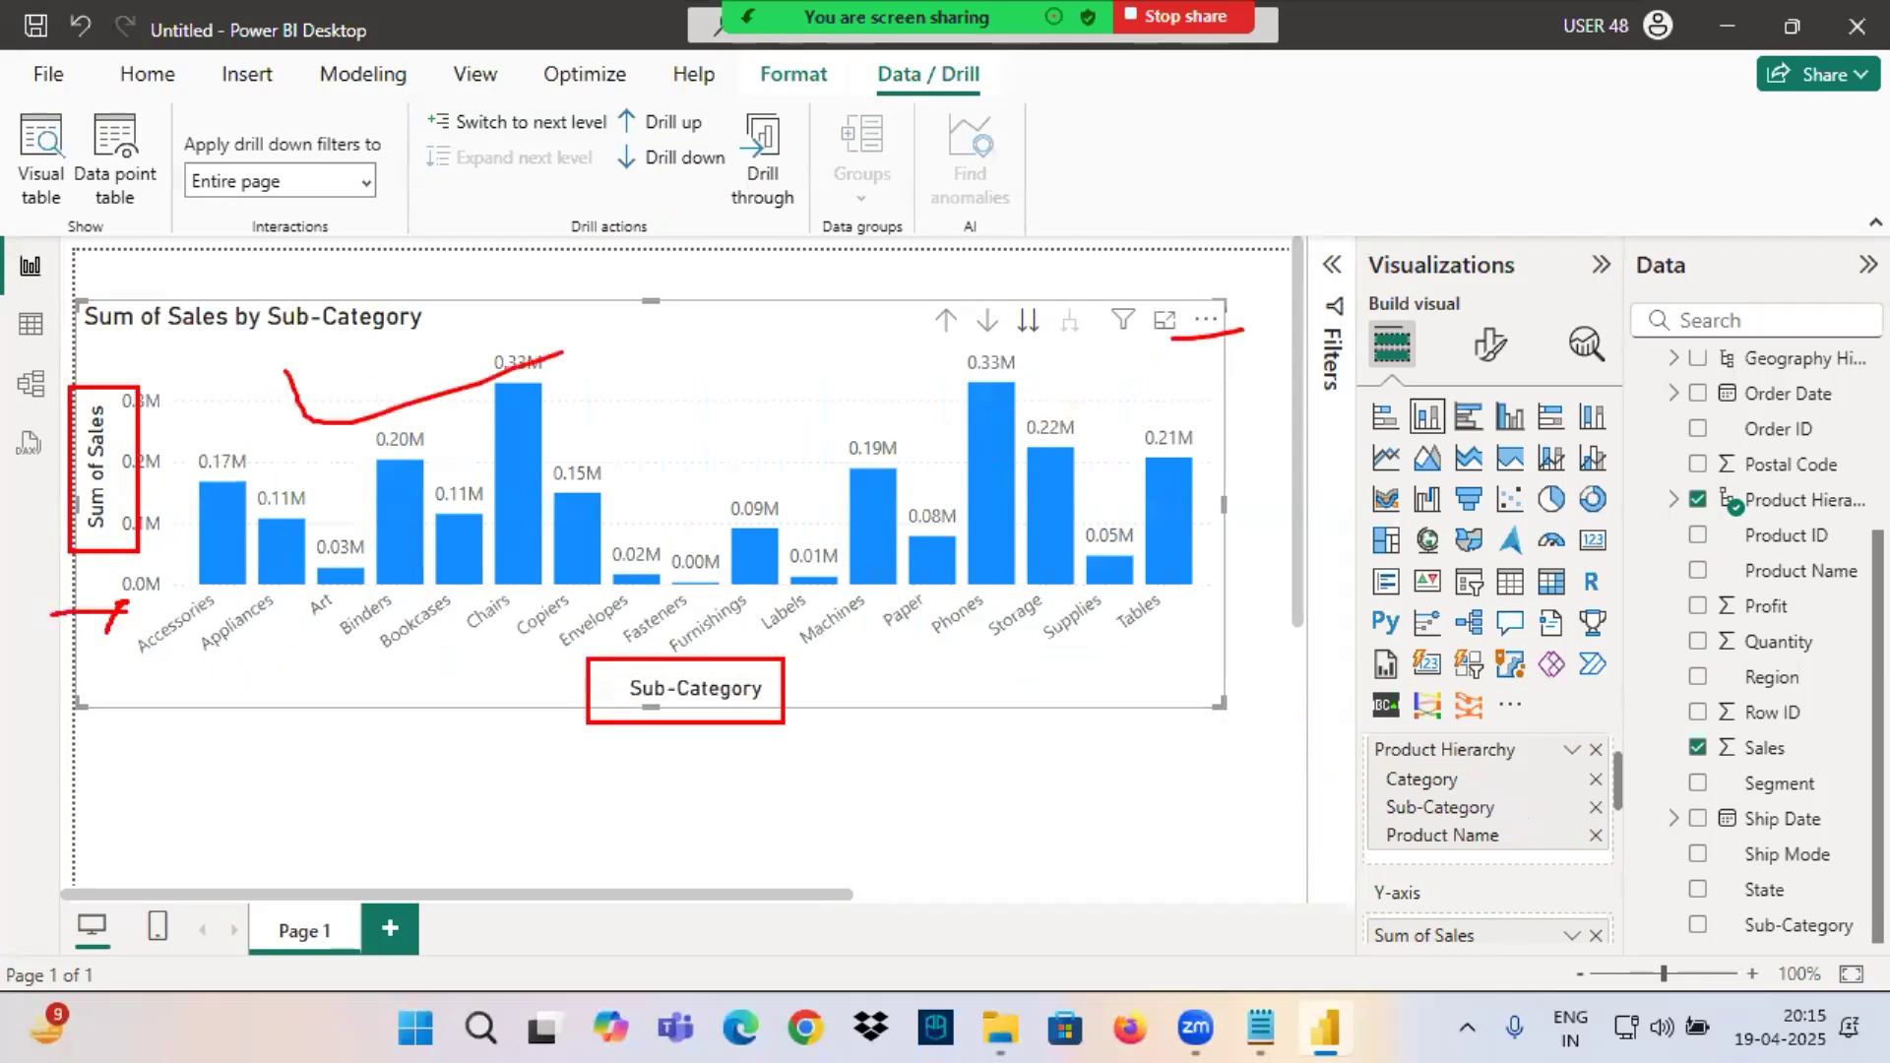
pyautogui.moveTo(54, 605)
pyautogui.mouseDown()
pyautogui.moveTo(116, 602)
pyautogui.moveTo(92, 643)
pyautogui.moveTo(1169, 707)
pyautogui.mouseUp()
pyautogui.moveTo(461, 714); pyautogui.dragTo(1147, 569)
pyautogui.moveTo(345, 541); pyautogui.dragTo(897, 693)
pyautogui.moveTo(168, 328); pyautogui.dragTo(246, 332)
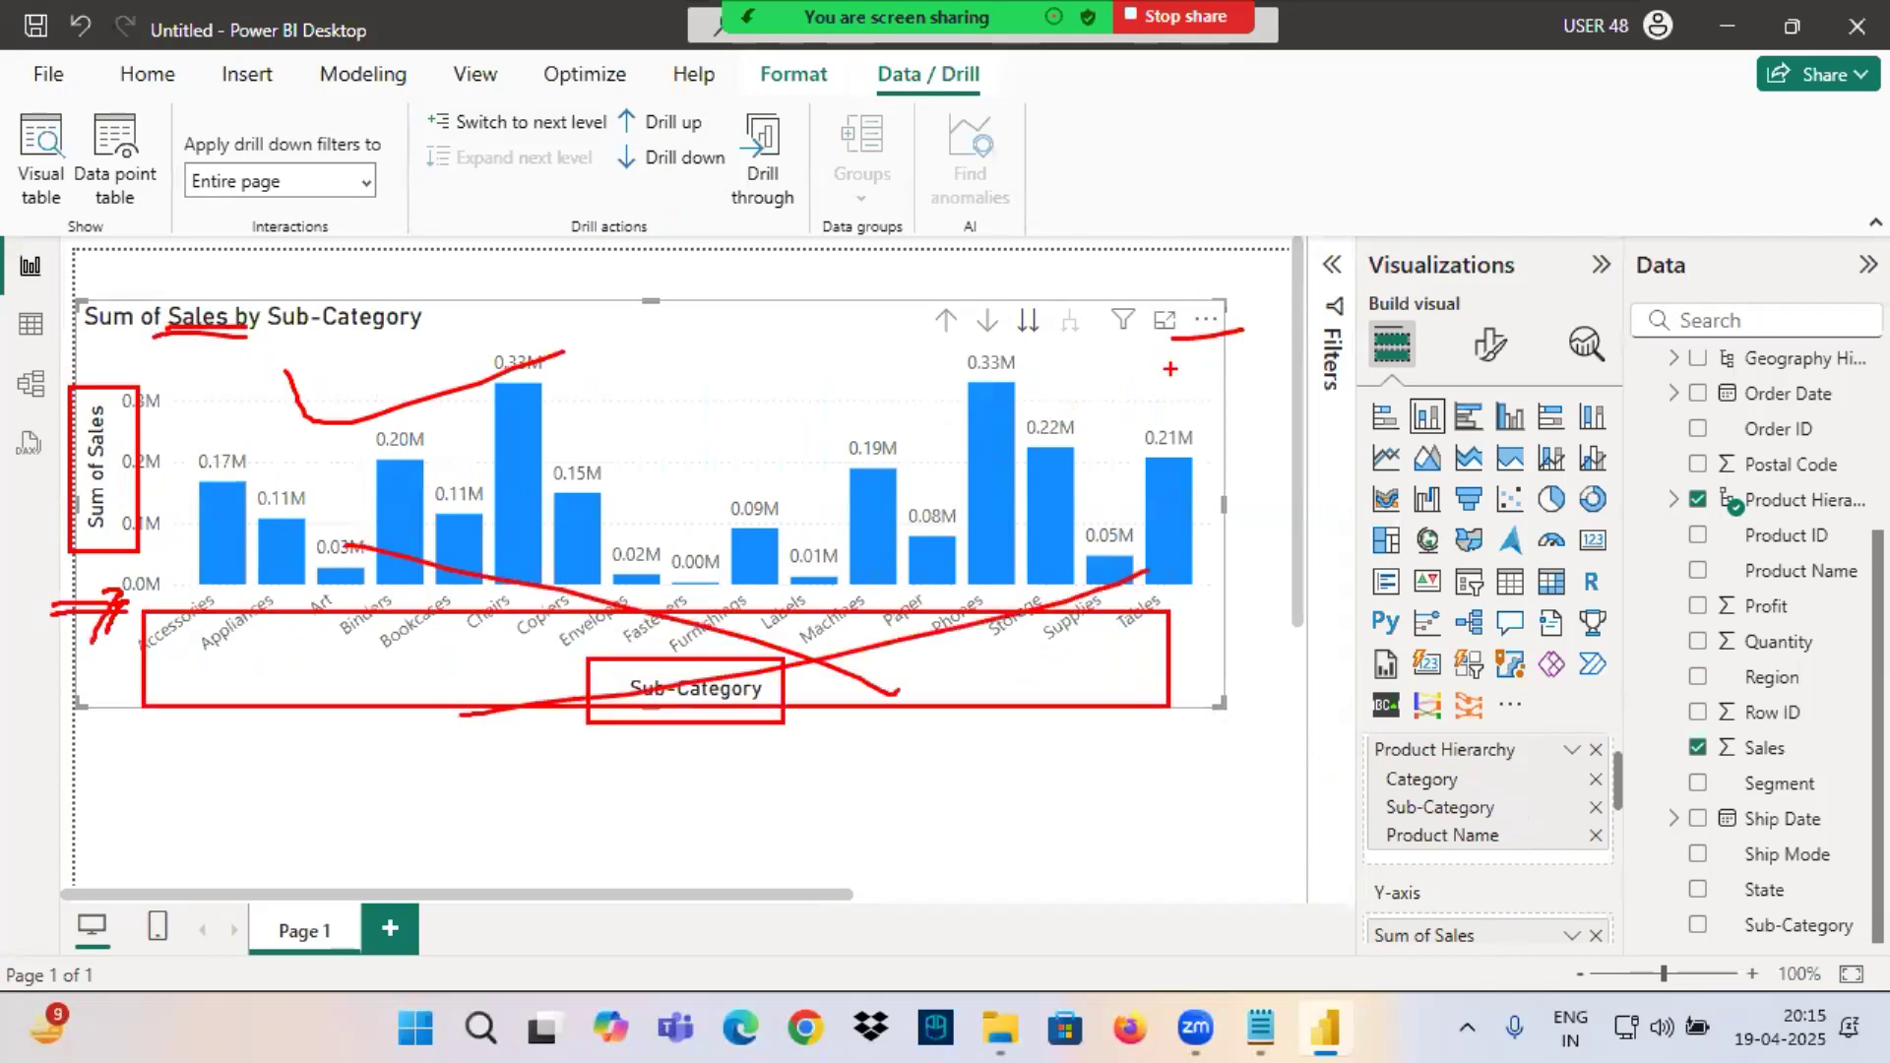
# Sort the Sub-Category chart by Sum of Sales in descending order.
pyautogui.click(1206, 319)
pyautogui.moveTo(1287, 492)
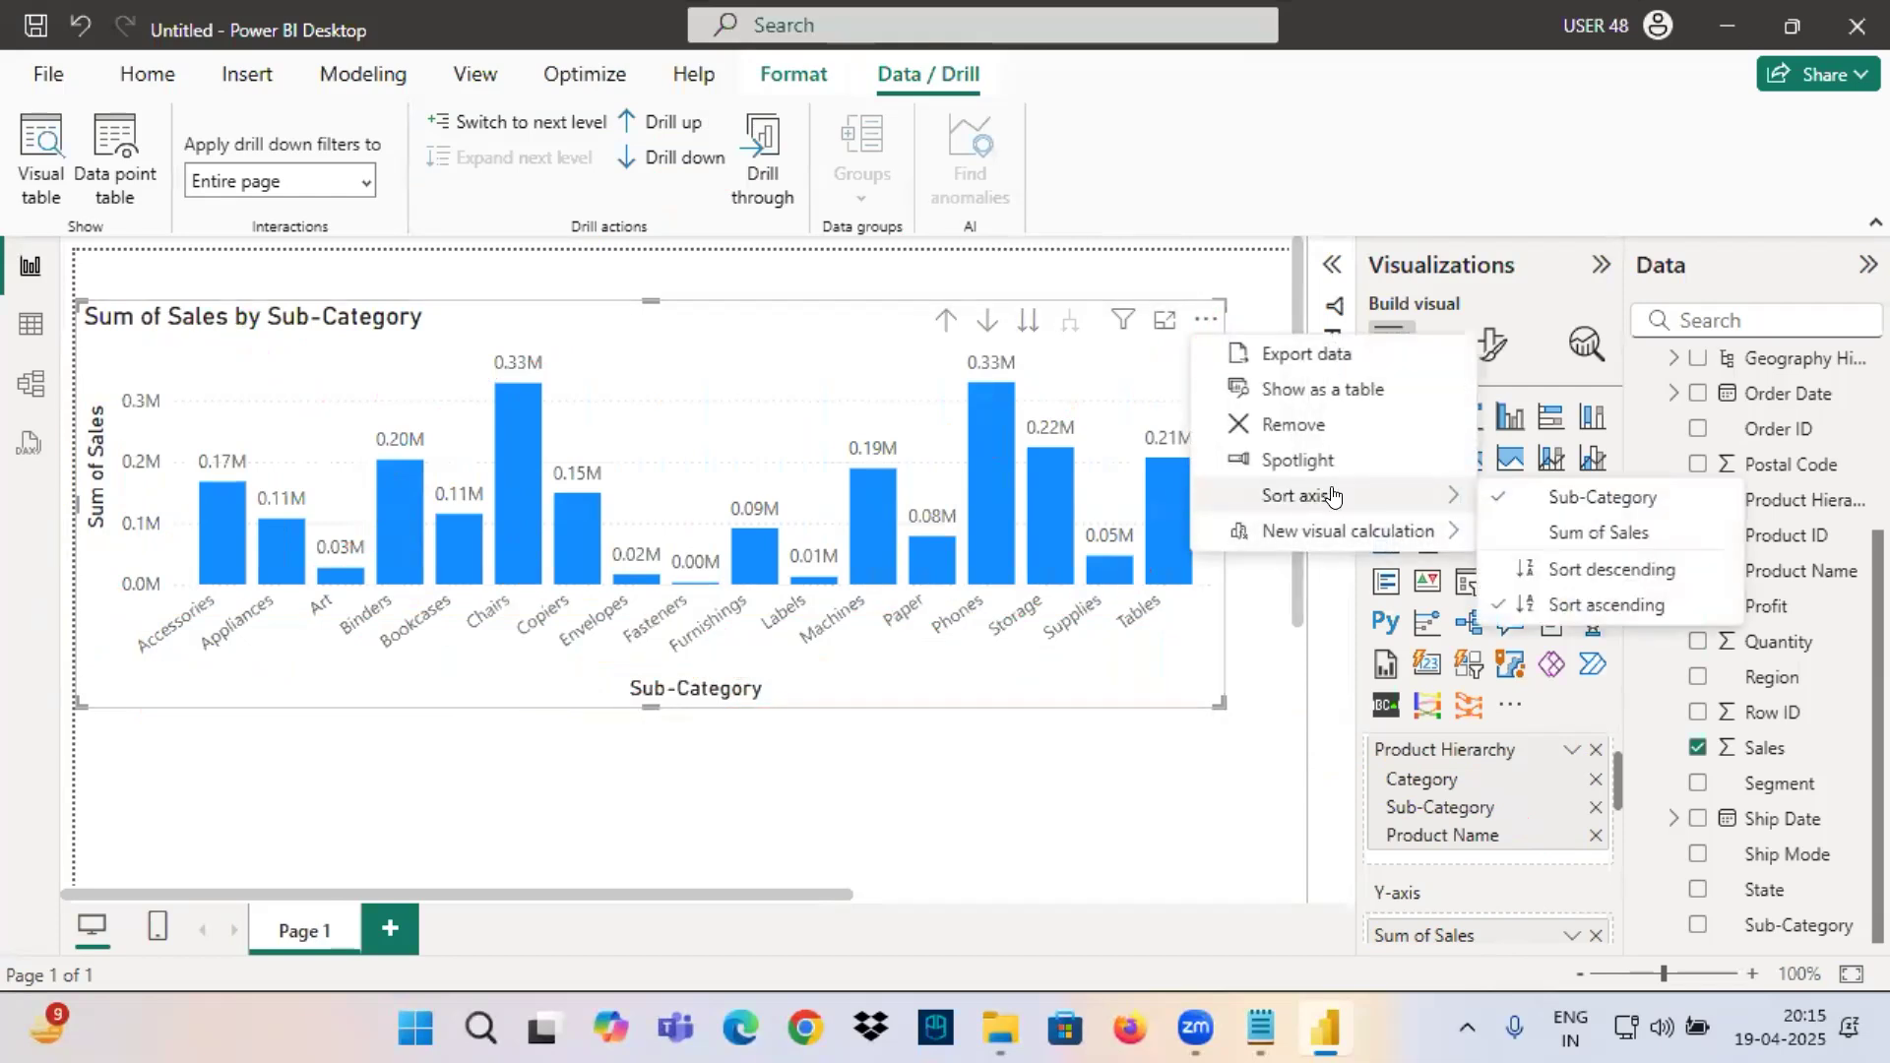
pyautogui.click(1566, 532)
pyautogui.click(1206, 319)
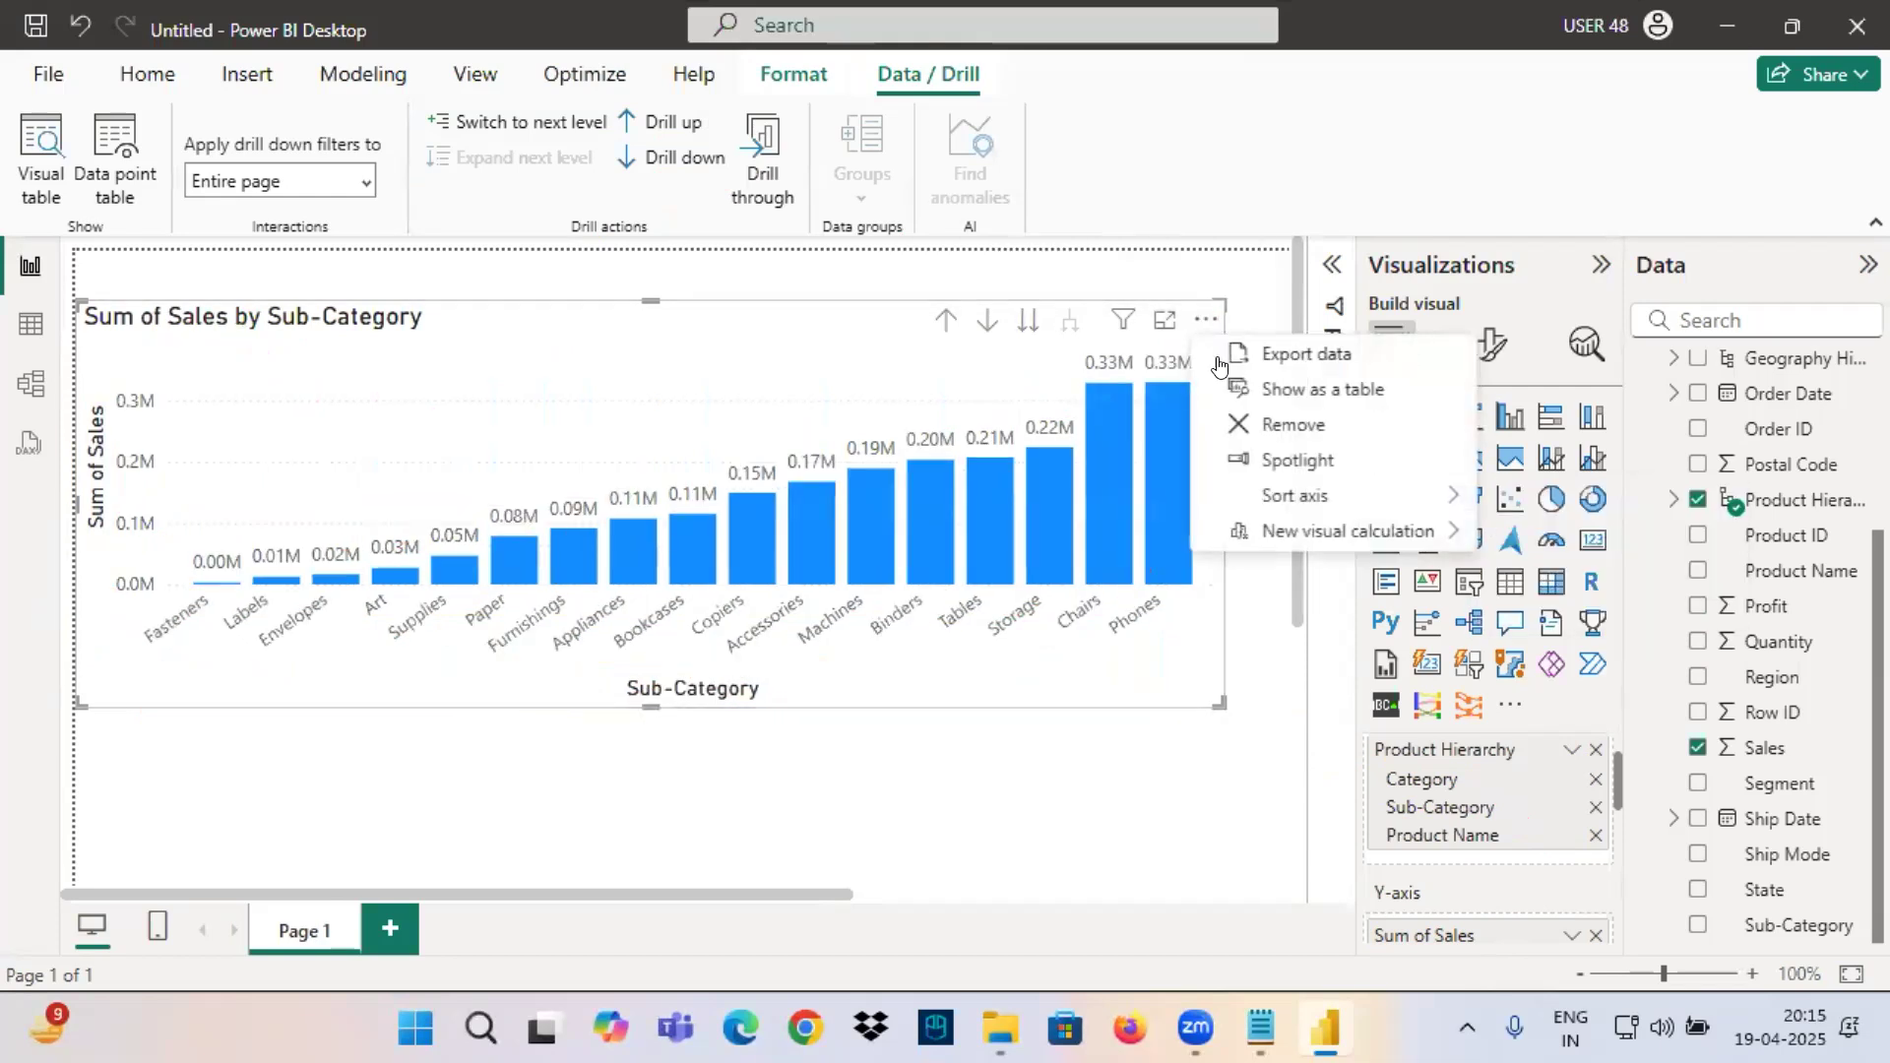
pyautogui.moveTo(1320, 504)
pyautogui.click(1565, 567)
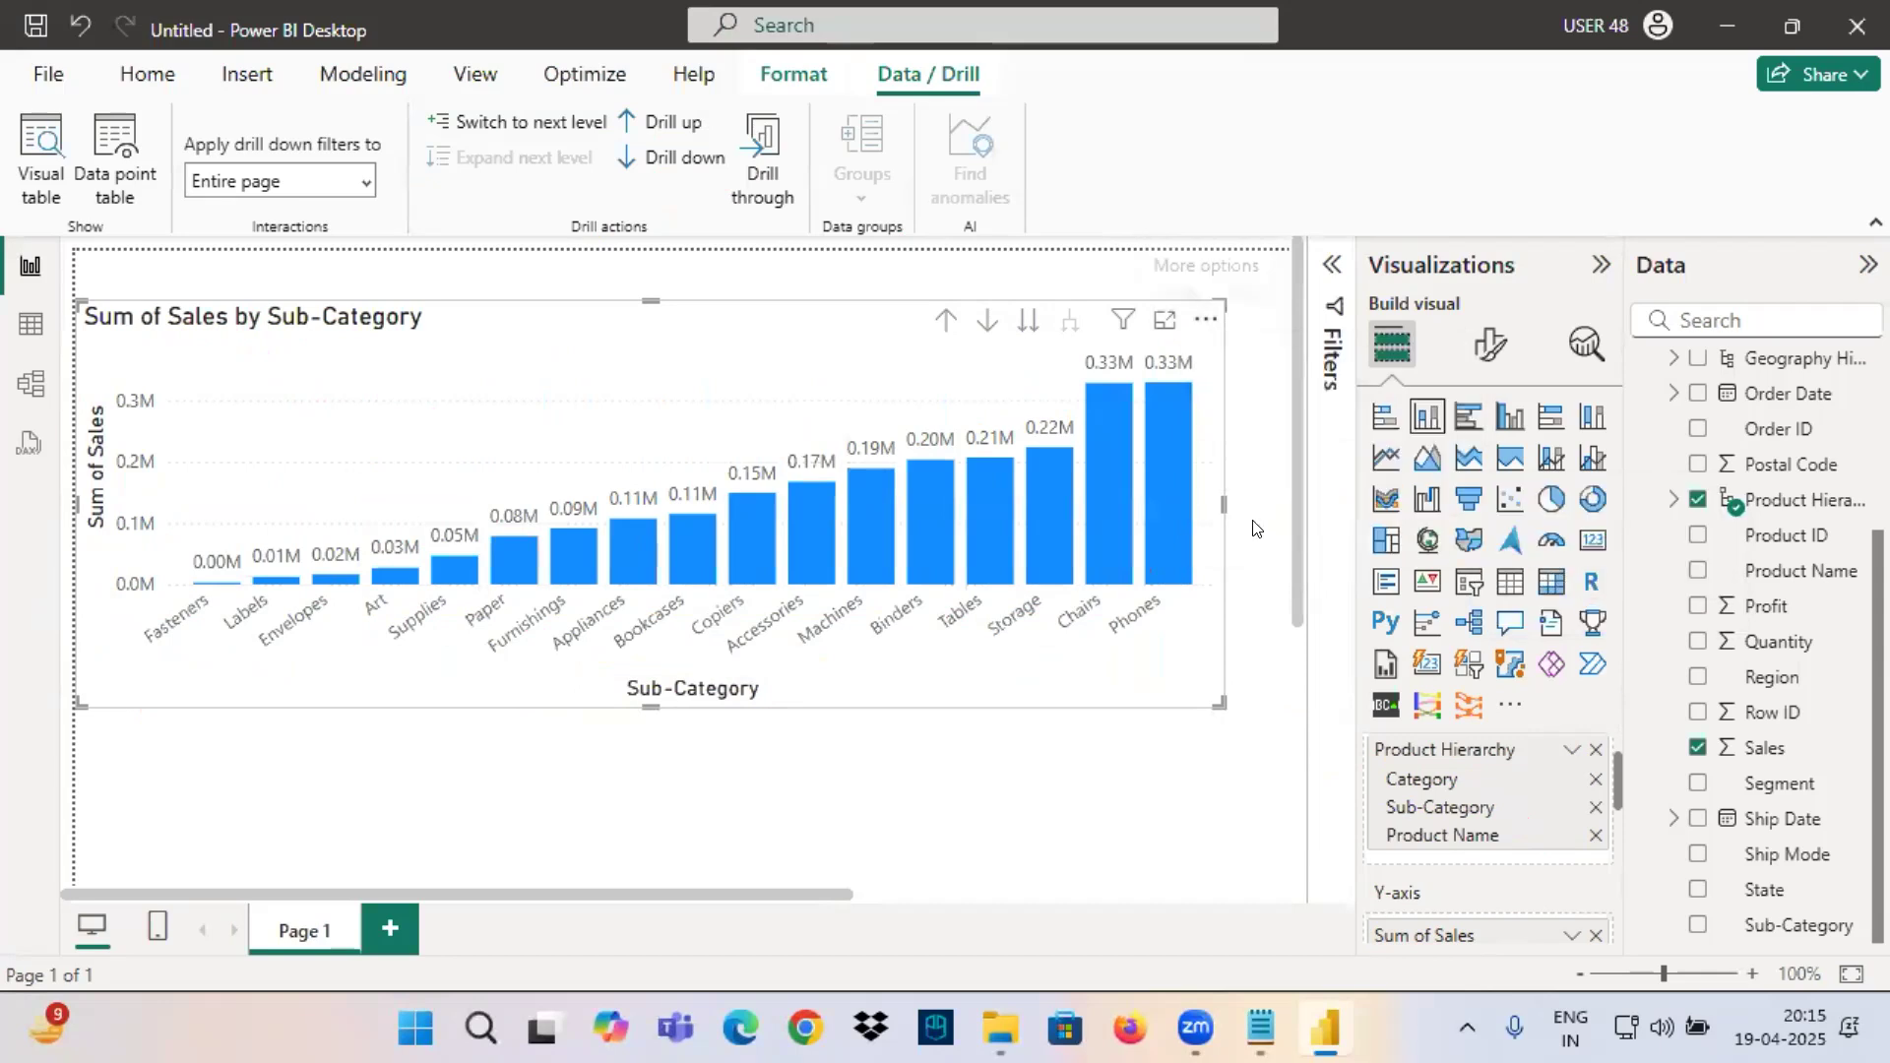
# Frame both axis titles in red, add arrows at Phones and Fasteners, and write 17 below the Sub-Category axis.
pyautogui.moveTo(576, 667)
pyautogui.mouseDown()
pyautogui.moveTo(787, 729)
pyautogui.moveTo(834, 719)
pyautogui.mouseUp()
pyautogui.moveTo(82, 393); pyautogui.dragTo(107, 561)
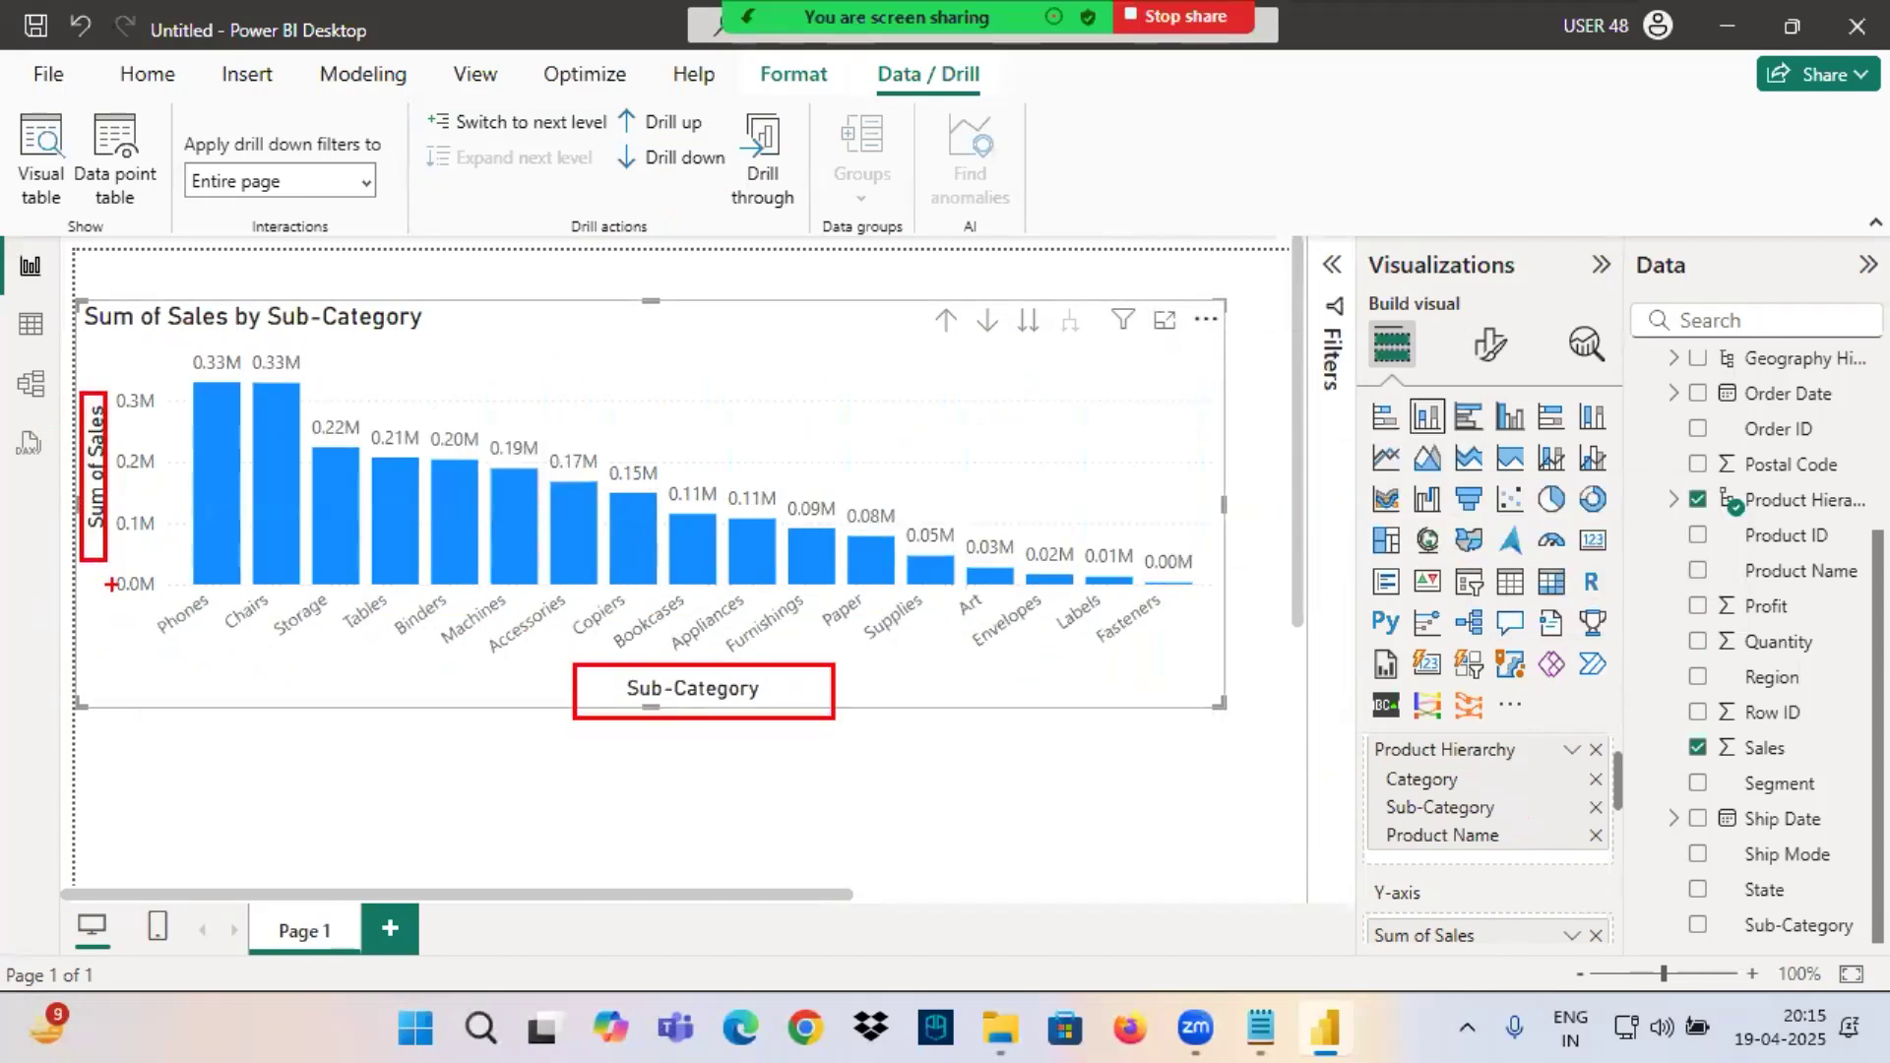
pyautogui.moveTo(180, 627); pyautogui.dragTo(128, 711)
pyautogui.moveTo(1139, 638); pyautogui.dragTo(1155, 738)
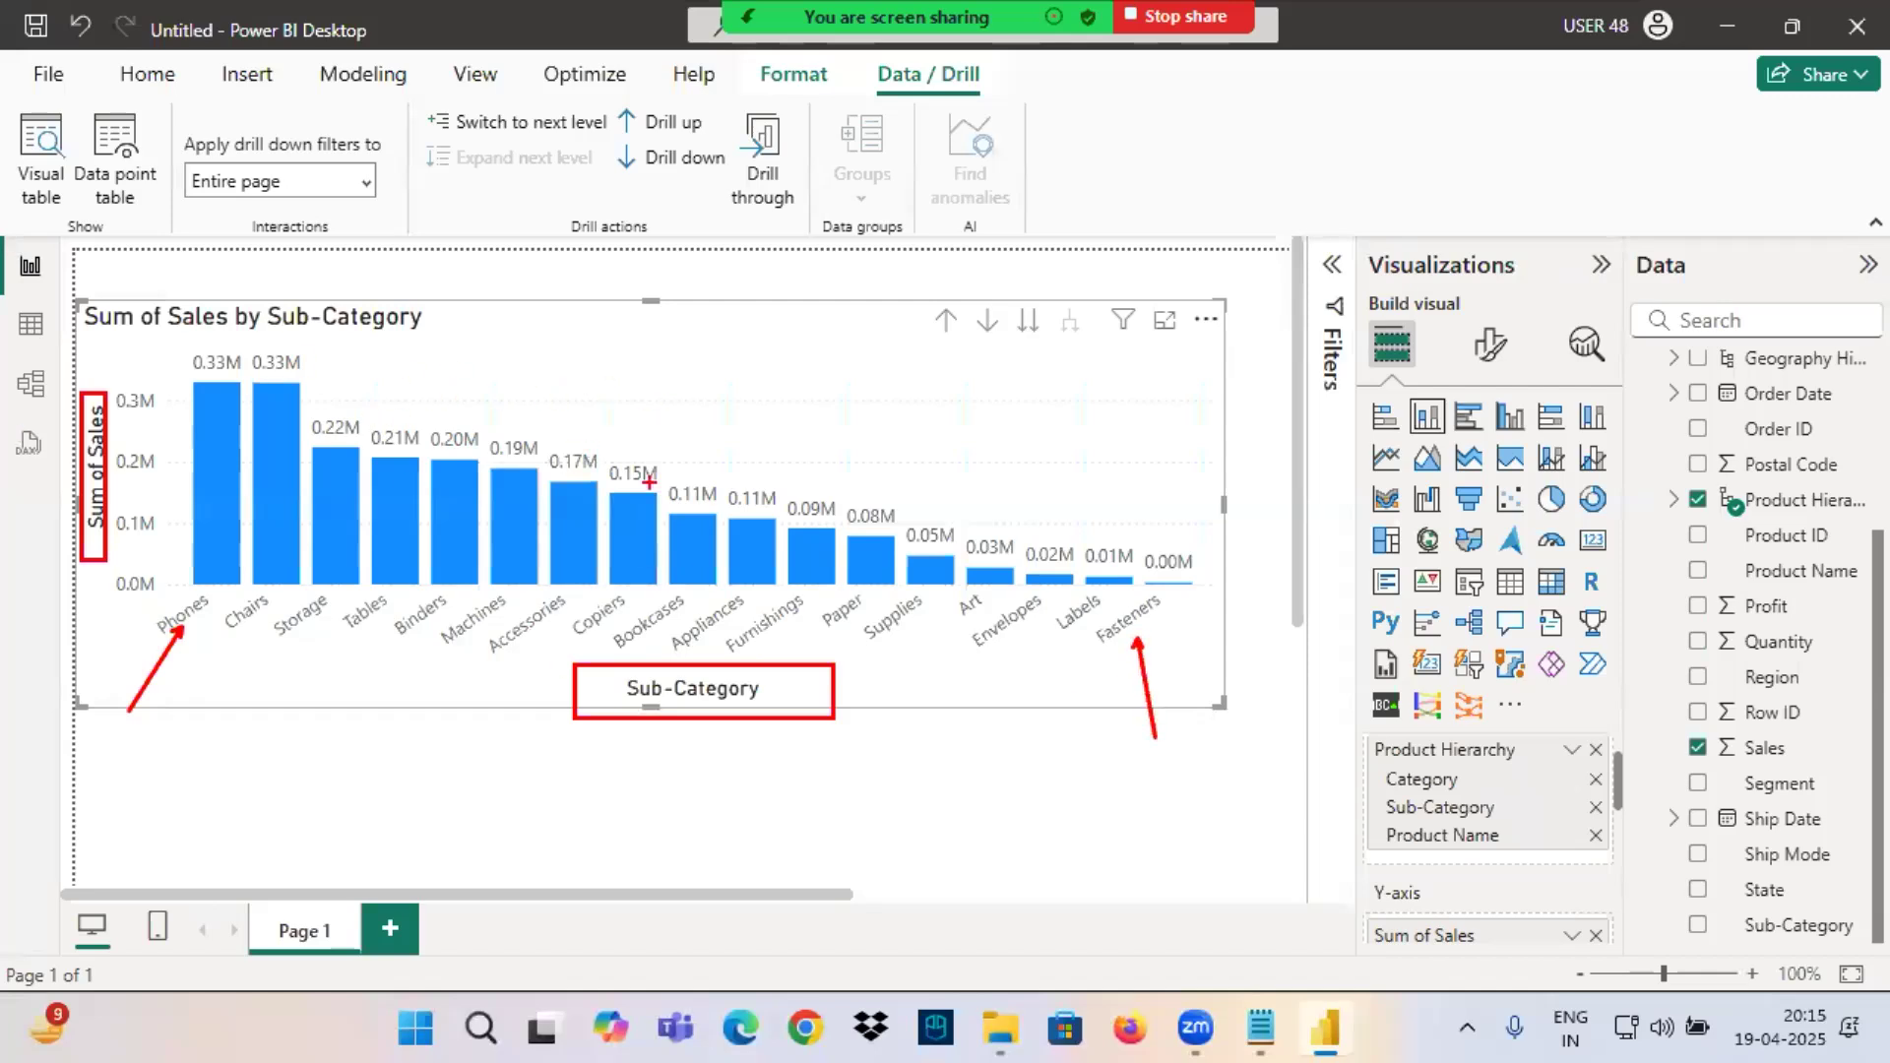
pyautogui.moveTo(689, 738); pyautogui.dragTo(673, 818)
pyautogui.moveTo(715, 752)
pyautogui.mouseDown()
pyautogui.moveTo(739, 745)
pyautogui.moveTo(748, 825)
pyautogui.mouseUp()
pyautogui.moveTo(711, 778); pyautogui.dragTo(784, 761)
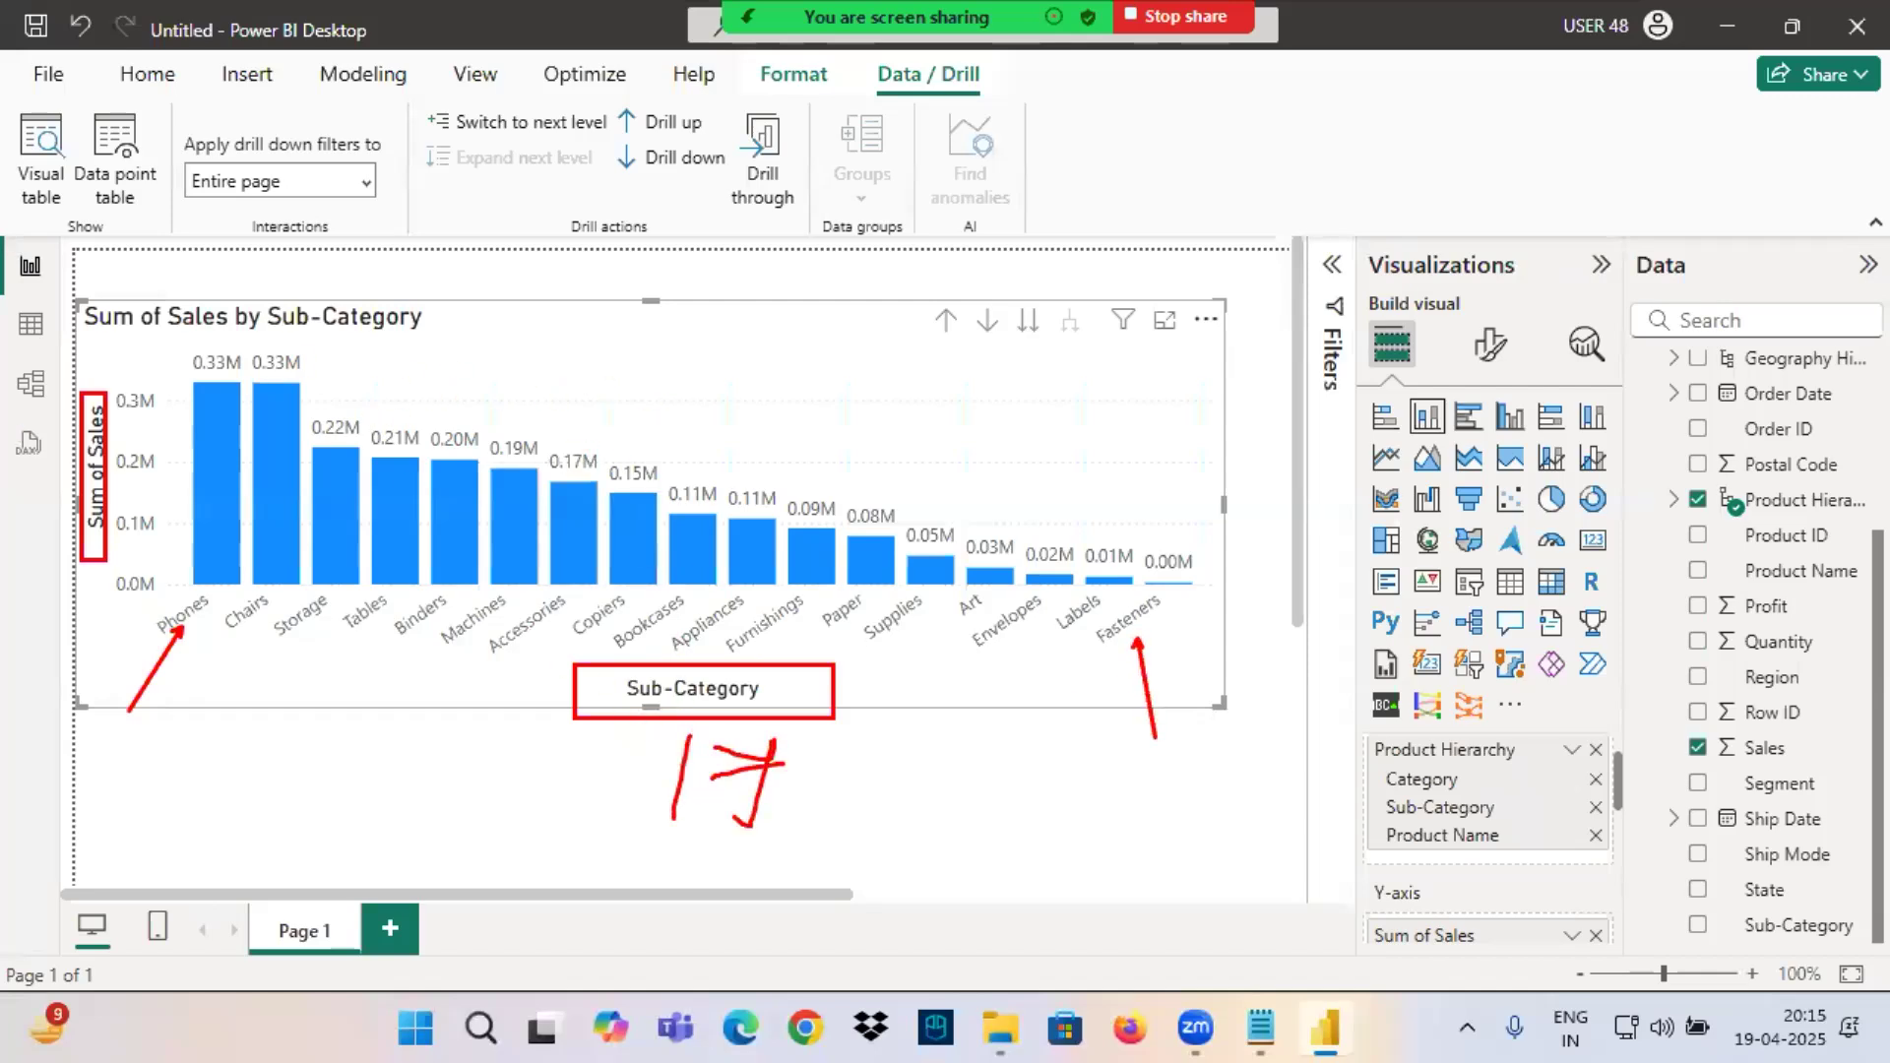
# Encircle the data labels of all sub-category columns, write 2.3M above the chart, and clear the markings.
pyautogui.moveTo(182, 344)
pyautogui.mouseDown()
pyautogui.moveTo(173, 415)
pyautogui.moveTo(1122, 569)
pyautogui.moveTo(898, 451)
pyautogui.moveTo(139, 333)
pyautogui.moveTo(192, 372)
pyautogui.mouseUp()
pyautogui.moveTo(589, 307)
pyautogui.mouseDown()
pyautogui.moveTo(657, 302)
pyautogui.moveTo(679, 354)
pyautogui.mouseUp()
pyautogui.click(695, 325)
pyautogui.moveTo(717, 281)
pyautogui.mouseDown()
pyautogui.moveTo(729, 353)
pyautogui.moveTo(788, 300)
pyautogui.moveTo(807, 344)
pyautogui.mouseUp()
pyautogui.moveTo(657, 390); pyautogui.dragTo(825, 347)
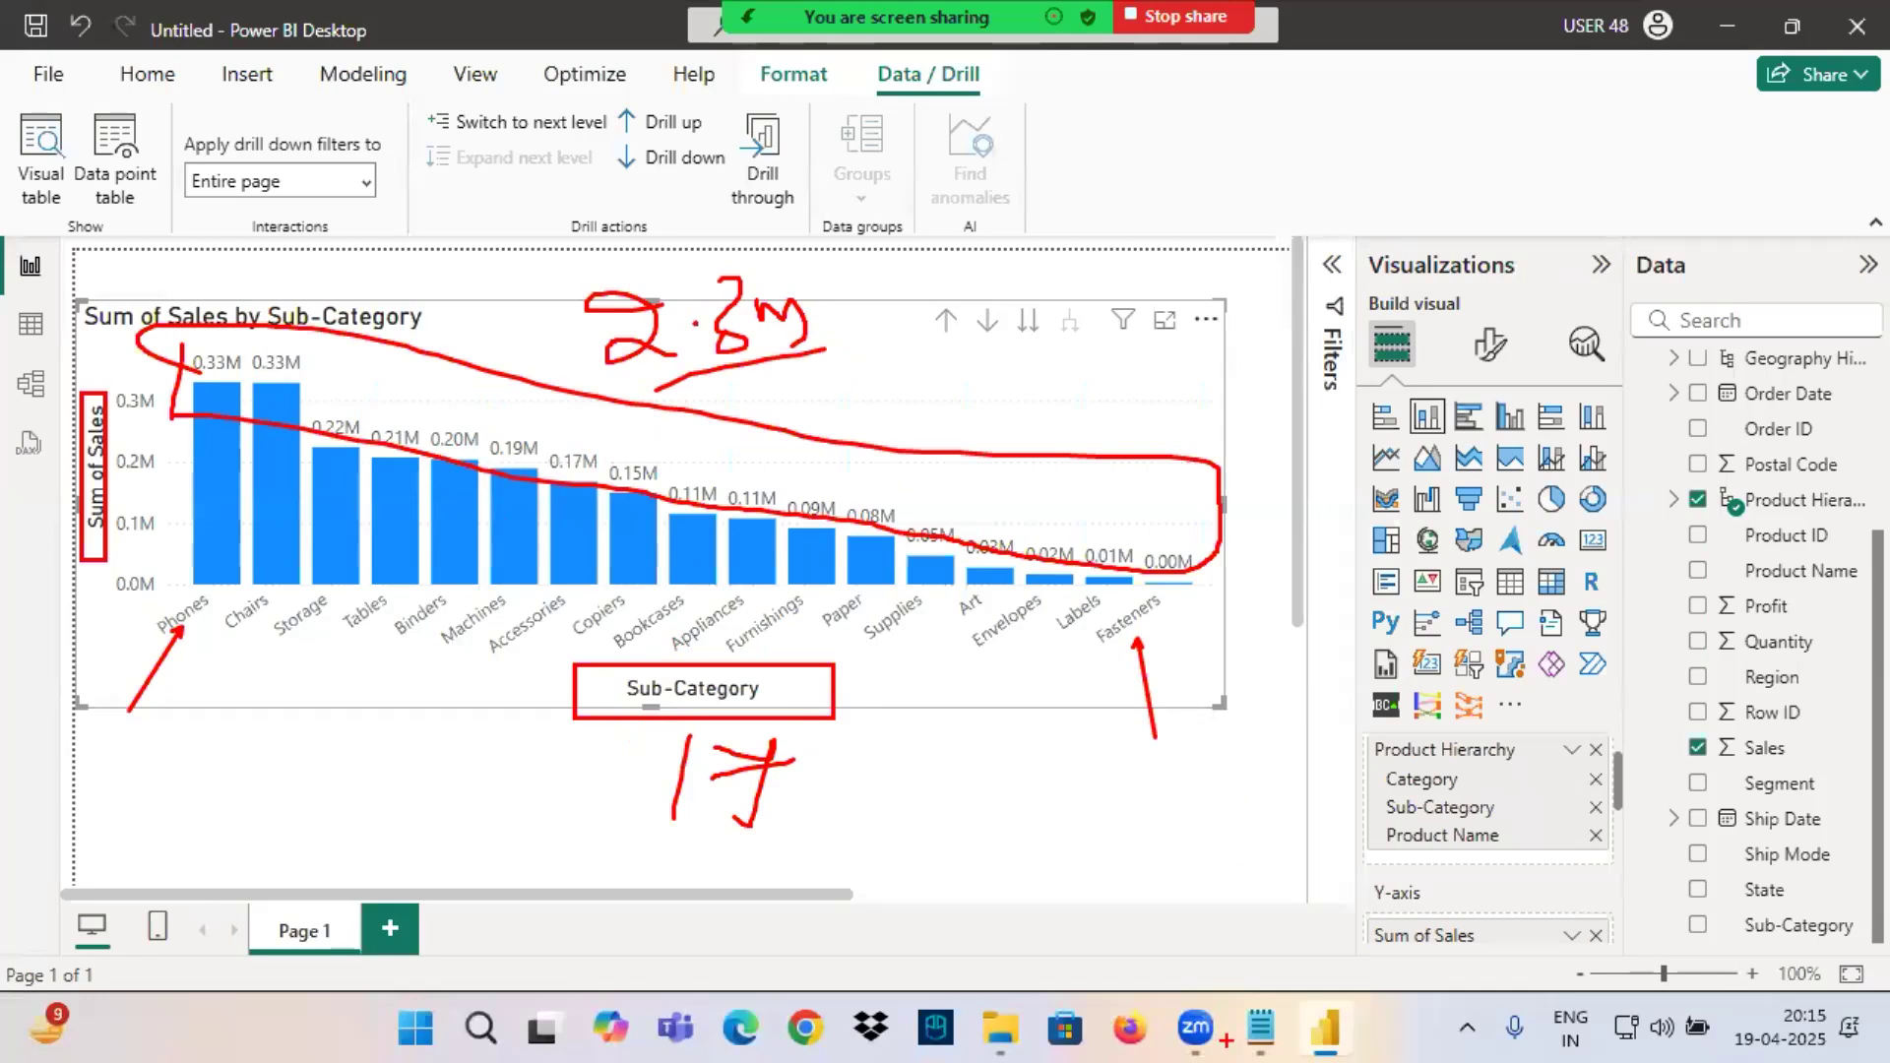
pyautogui.press('Escape')
# In the Notepad notes, highlight the Category and Sub-Category wise Sales lines and the line where Category="Technology".
pyautogui.click(1250, 1038)
pyautogui.moveTo(402, 328); pyautogui.dragTo(650, 325)
pyautogui.moveTo(370, 375); pyautogui.dragTo(733, 371)
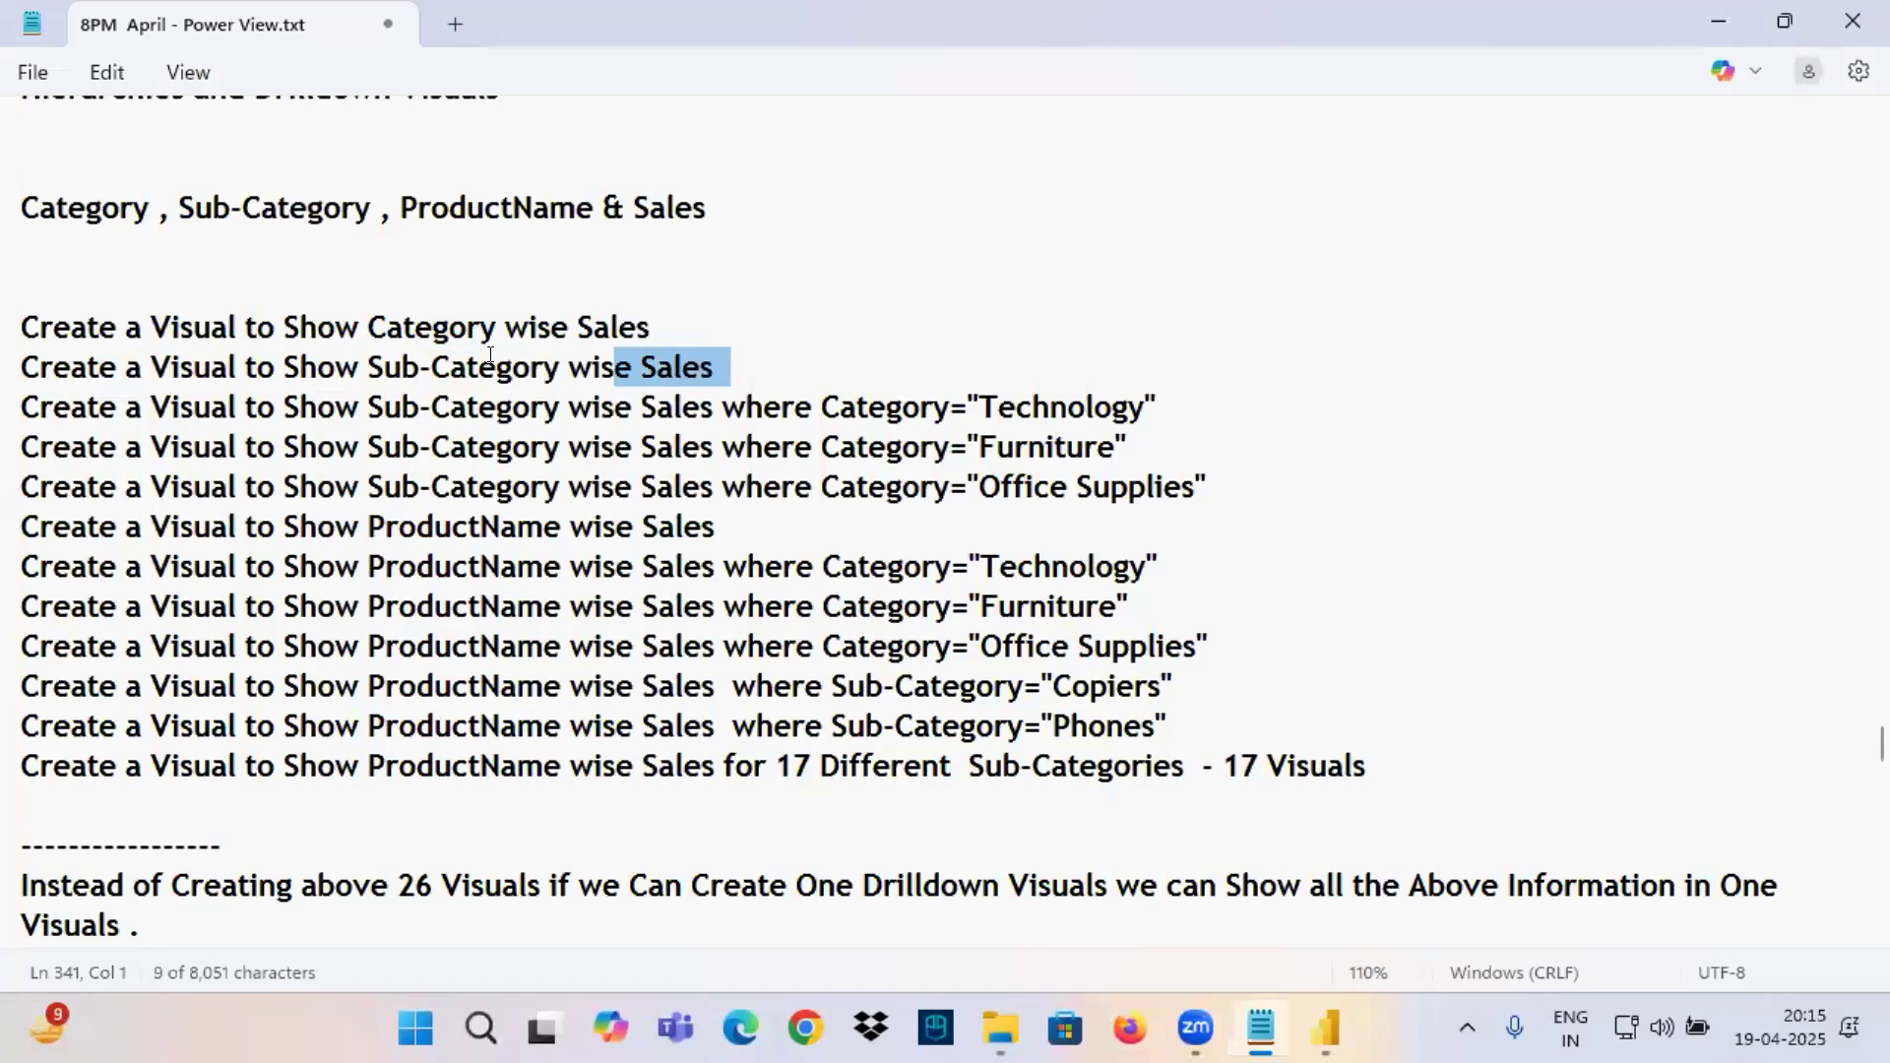
pyautogui.moveTo(398, 412); pyautogui.dragTo(1170, 399)
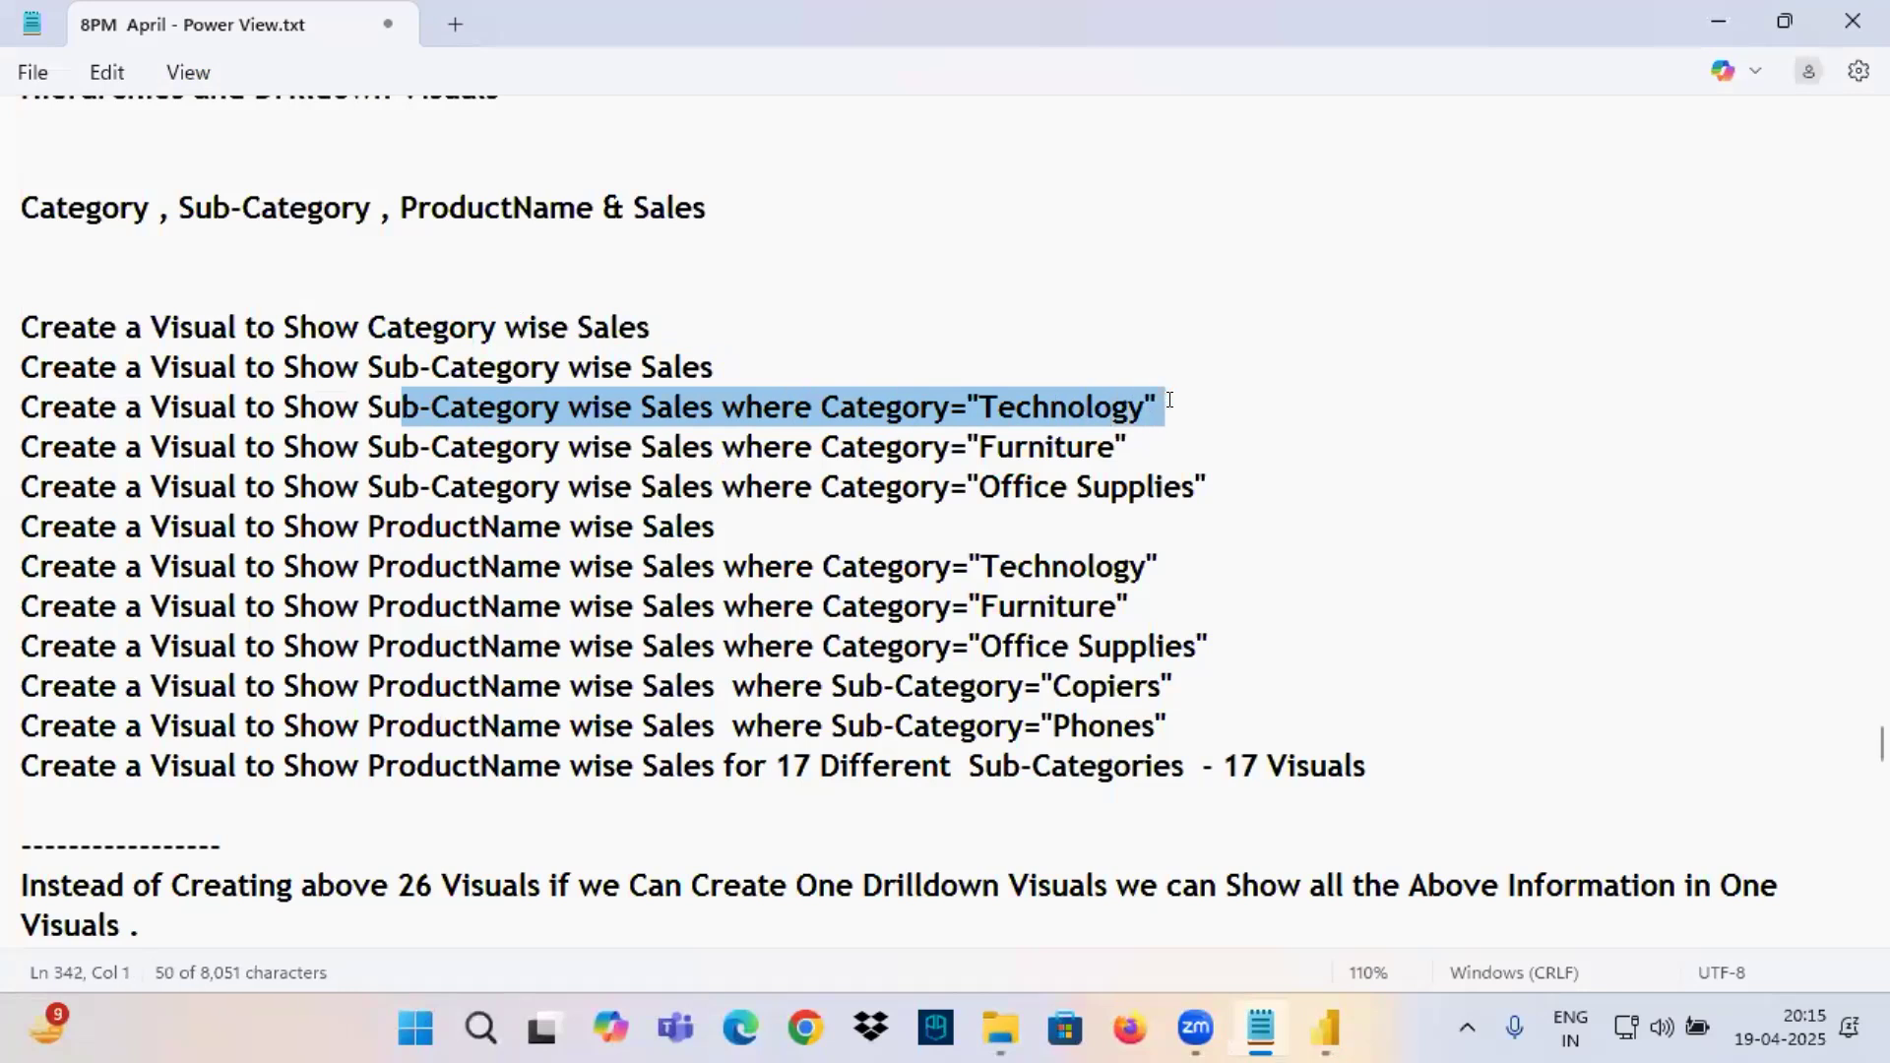
# Return to Power BI, mark Sub-Category, Category and the Drill up commands in red, and drill the chart up to the Category level.
pyautogui.click(1327, 1029)
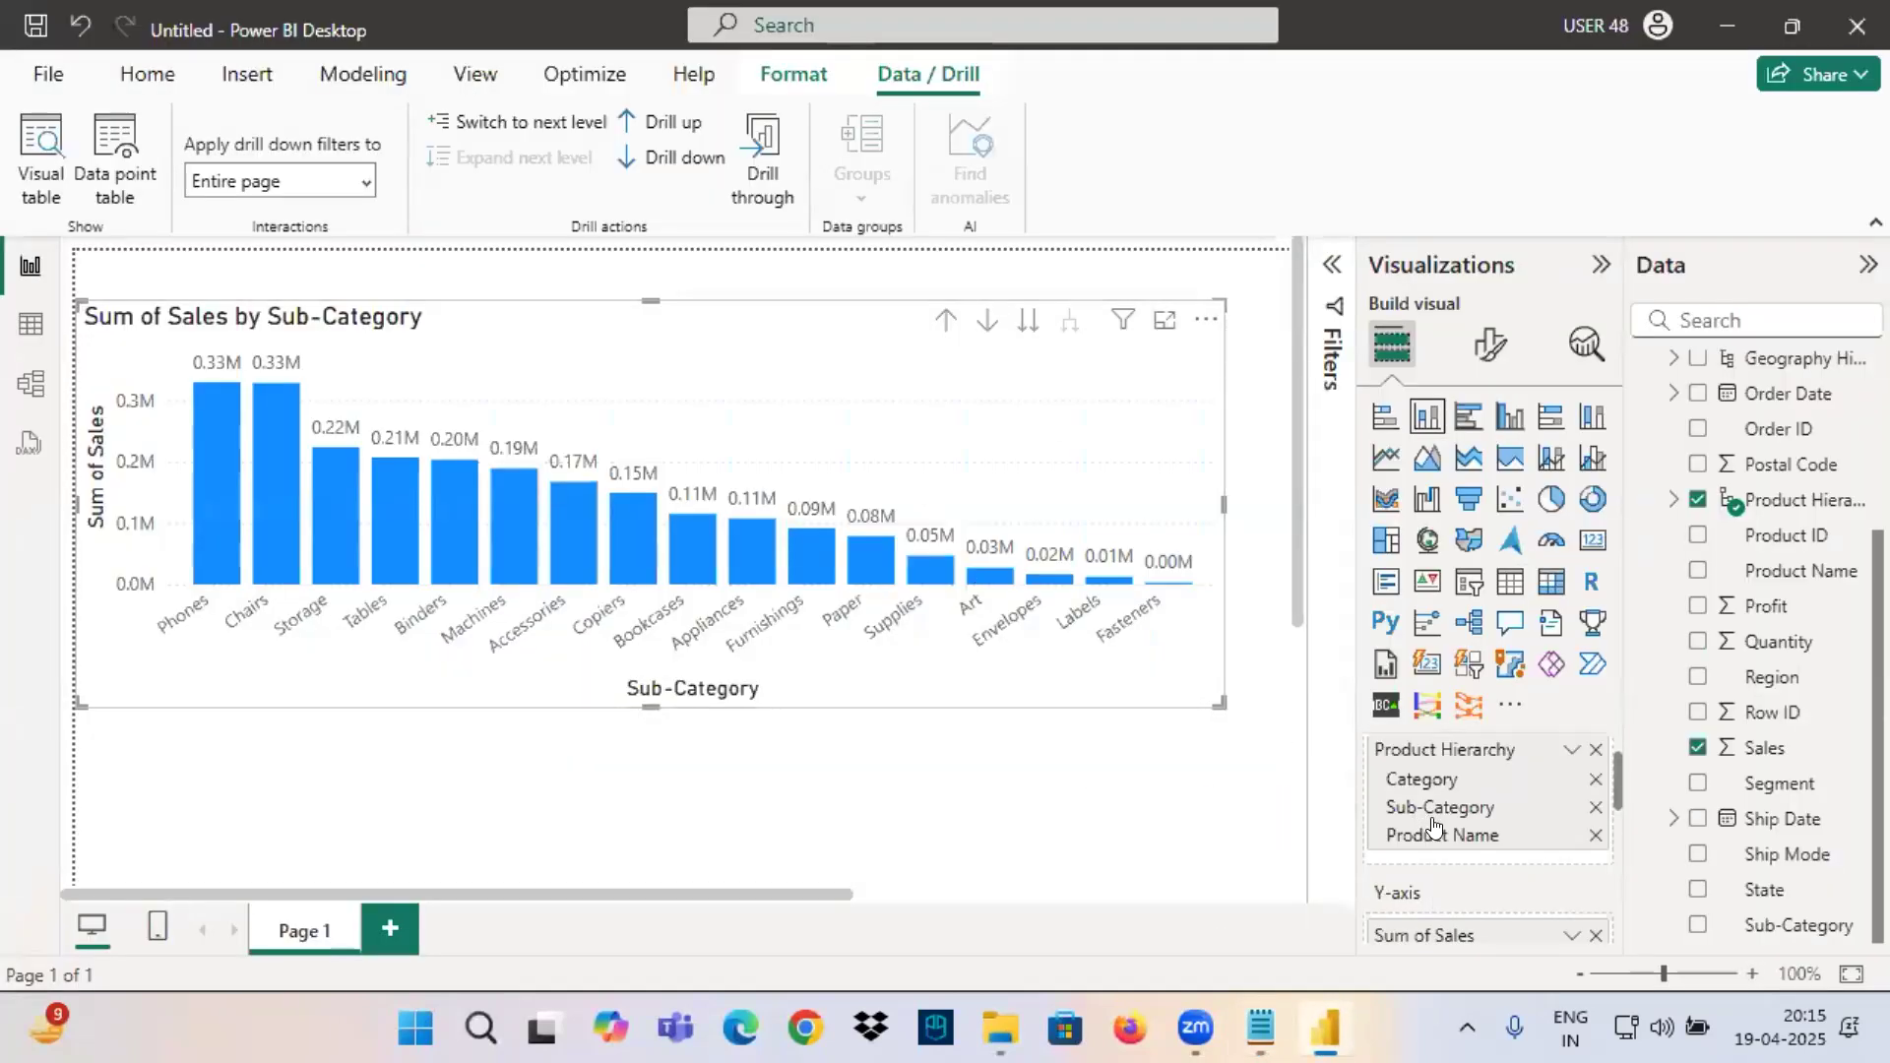
pyautogui.moveTo(1399, 827)
pyautogui.mouseDown()
pyautogui.moveTo(1438, 823)
pyautogui.moveTo(1324, 836)
pyautogui.moveTo(1378, 768)
pyautogui.moveTo(1503, 817)
pyautogui.moveTo(1472, 814)
pyautogui.mouseUp()
pyautogui.moveTo(943, 340); pyautogui.dragTo(997, 354)
pyautogui.moveTo(622, 140); pyautogui.dragTo(756, 131)
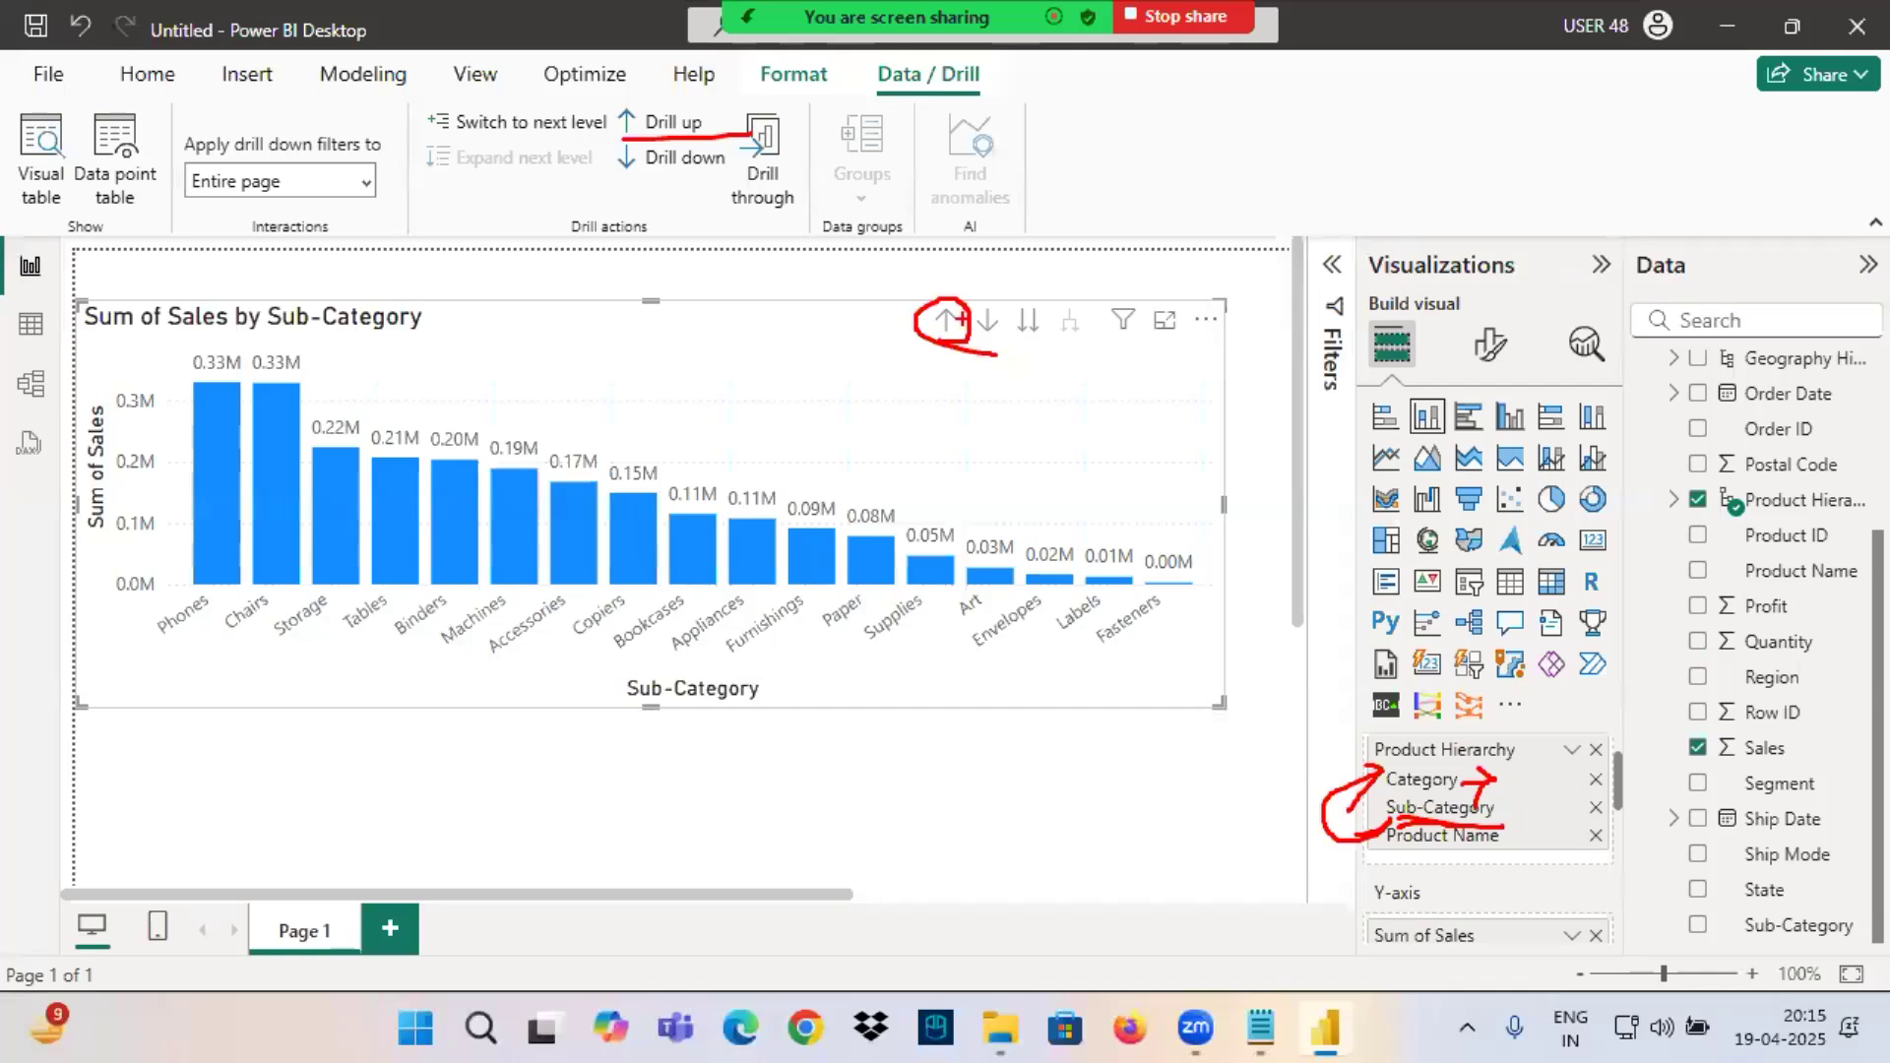
pyautogui.click(945, 320)
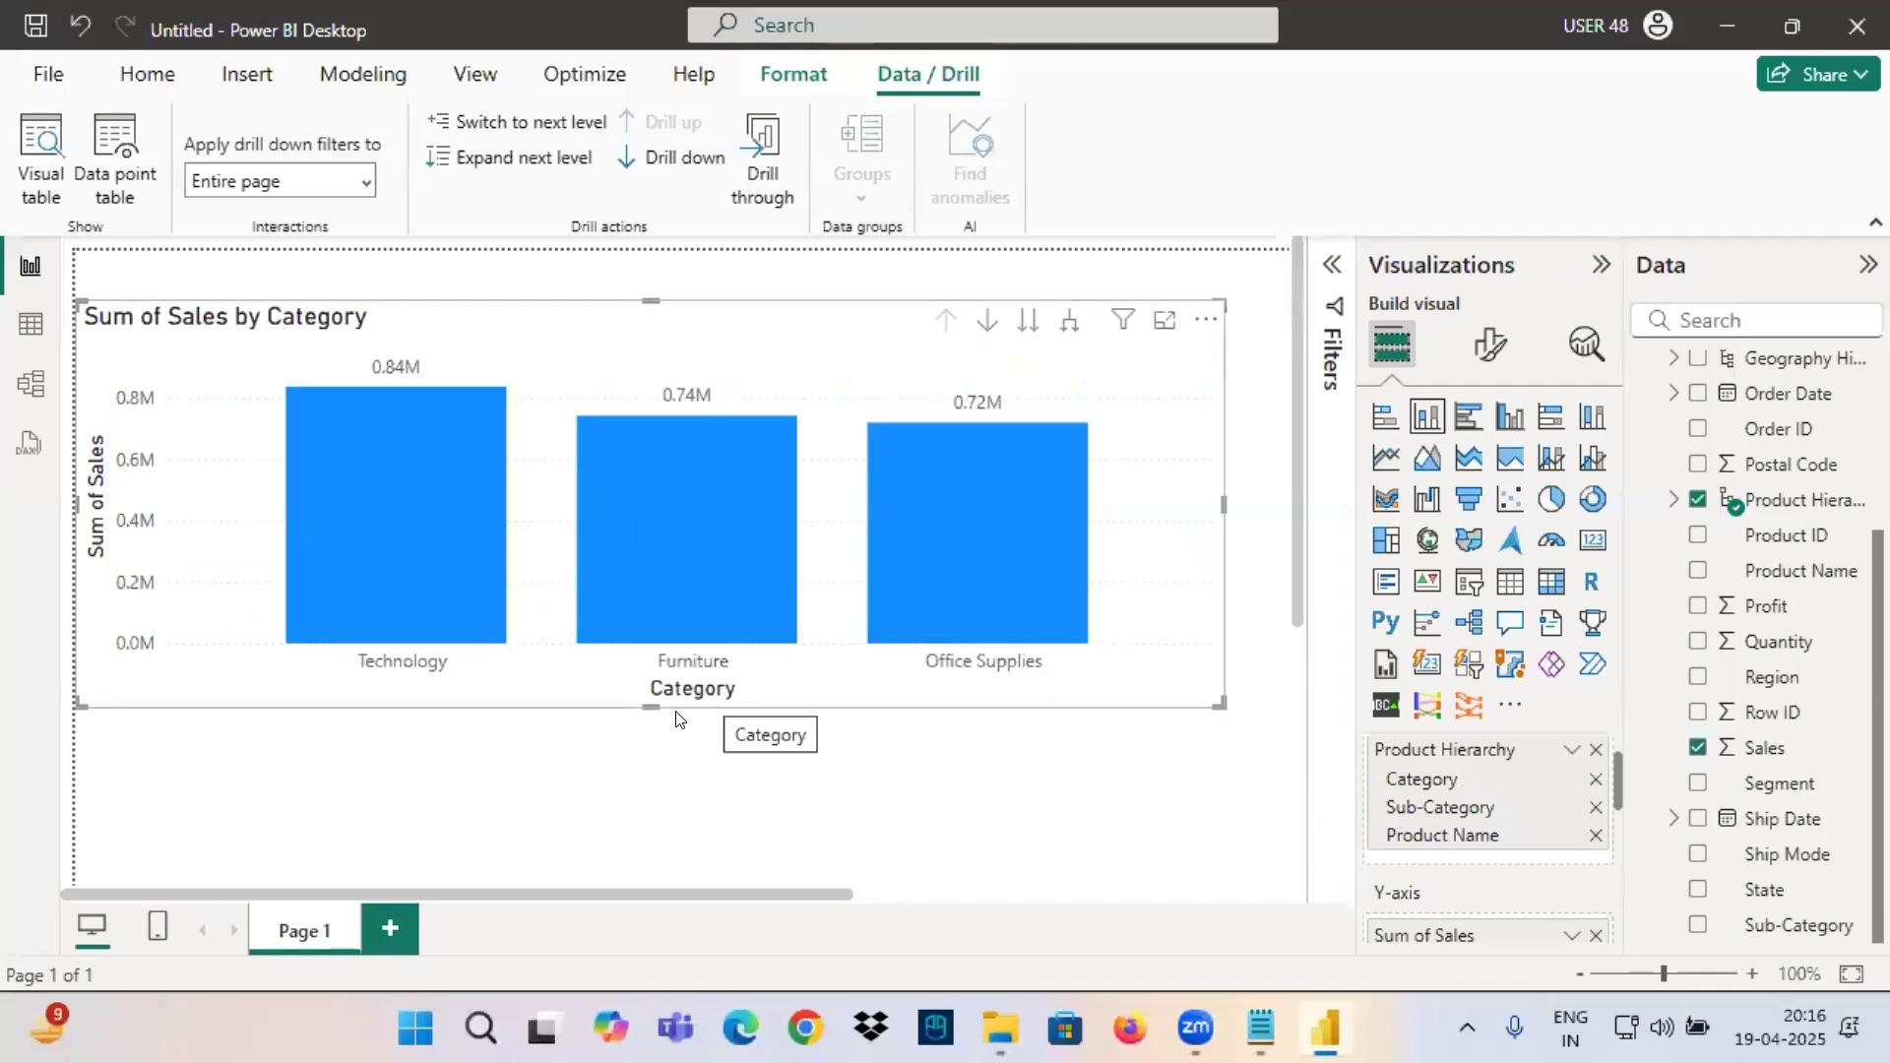
pyautogui.click(653, 721)
pyautogui.click(999, 407)
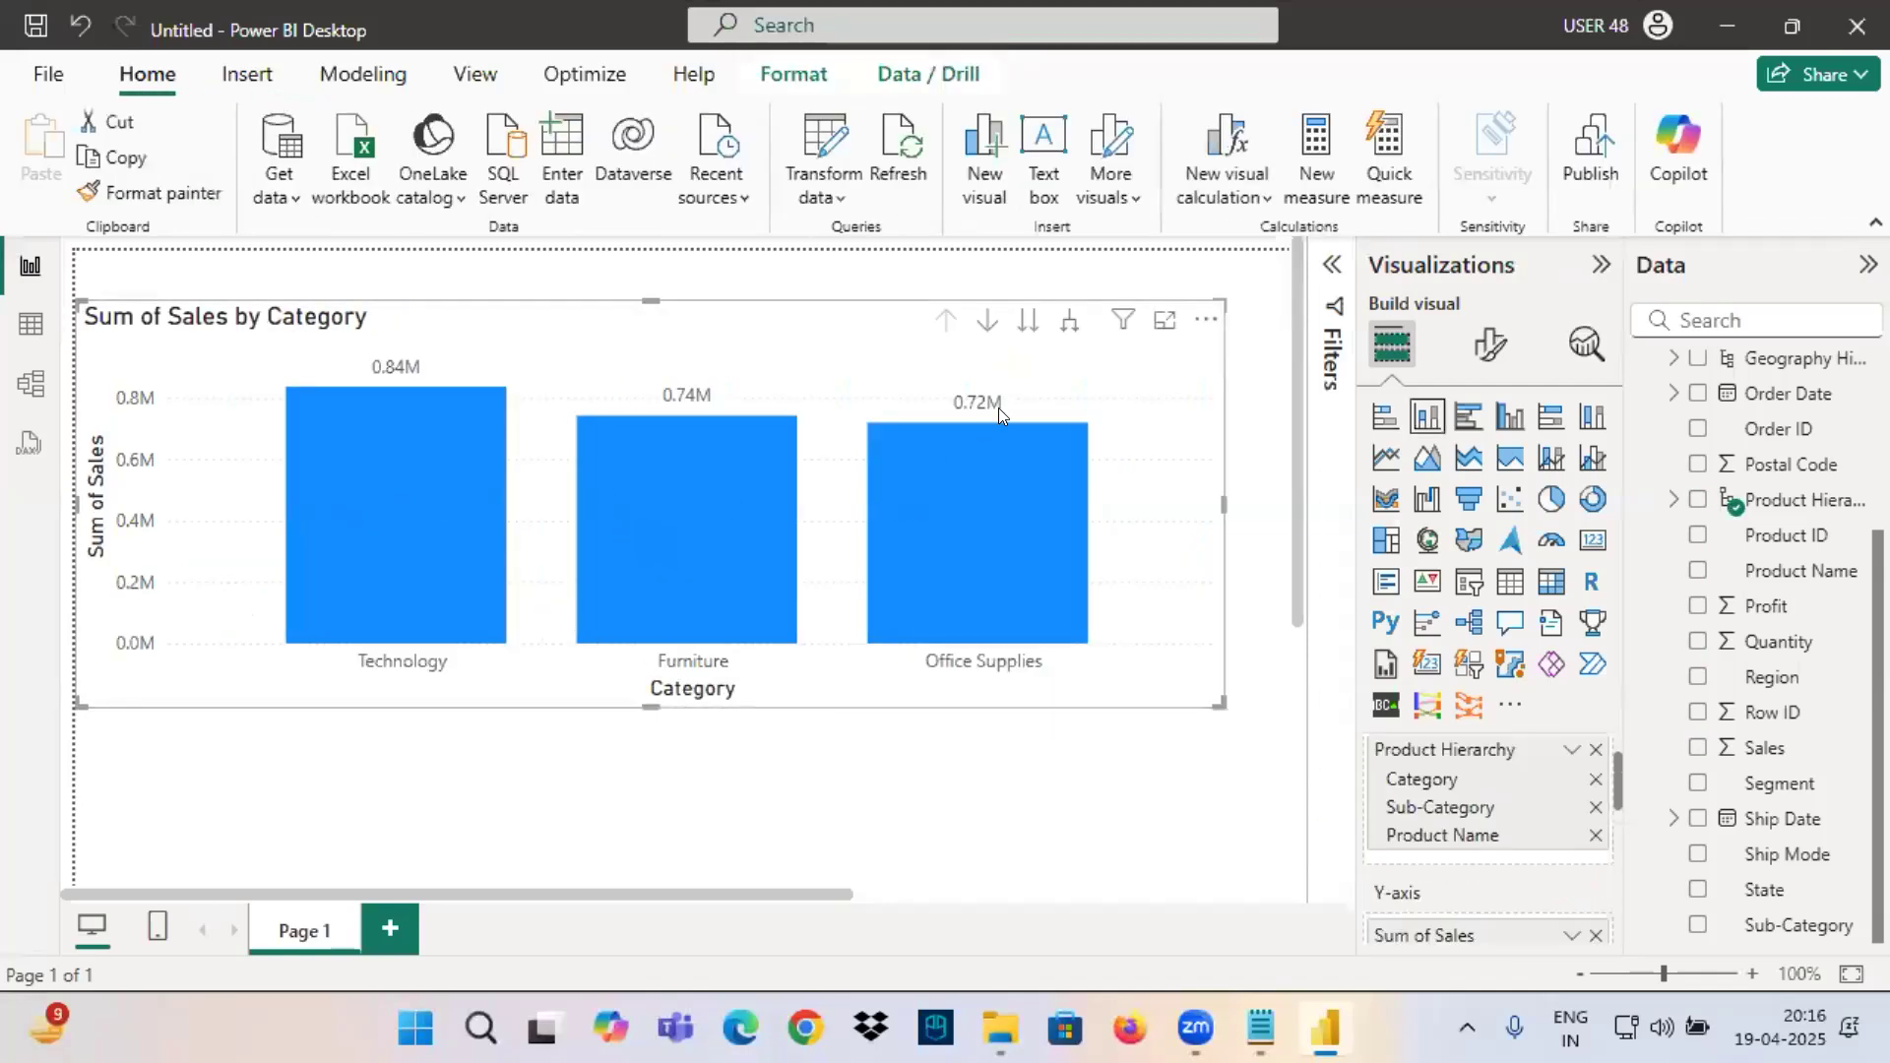
# Frame the next-level control, link it with an arrow to Sub-Category, write Cat=T beside it, and clear the markings.
pyautogui.hotkey('ctrl', '2')
pyautogui.moveTo(1001, 297)
pyautogui.mouseDown()
pyautogui.moveTo(1046, 351)
pyautogui.moveTo(1223, 773)
pyautogui.moveTo(1384, 803)
pyautogui.moveTo(1334, 840)
pyautogui.moveTo(1583, 835)
pyautogui.moveTo(1532, 888)
pyautogui.mouseUp()
pyautogui.moveTo(1532, 804); pyautogui.dragTo(1601, 793)
pyautogui.moveTo(1572, 774); pyautogui.dragTo(1690, 795)
pyautogui.moveTo(1692, 770)
pyautogui.mouseDown()
pyautogui.moveTo(1686, 800)
pyautogui.moveTo(1742, 777)
pyautogui.moveTo(1776, 789)
pyautogui.mouseUp()
pyautogui.moveTo(1800, 757); pyautogui.dragTo(1799, 804)
pyautogui.moveTo(1762, 756); pyautogui.dragTo(1839, 735)
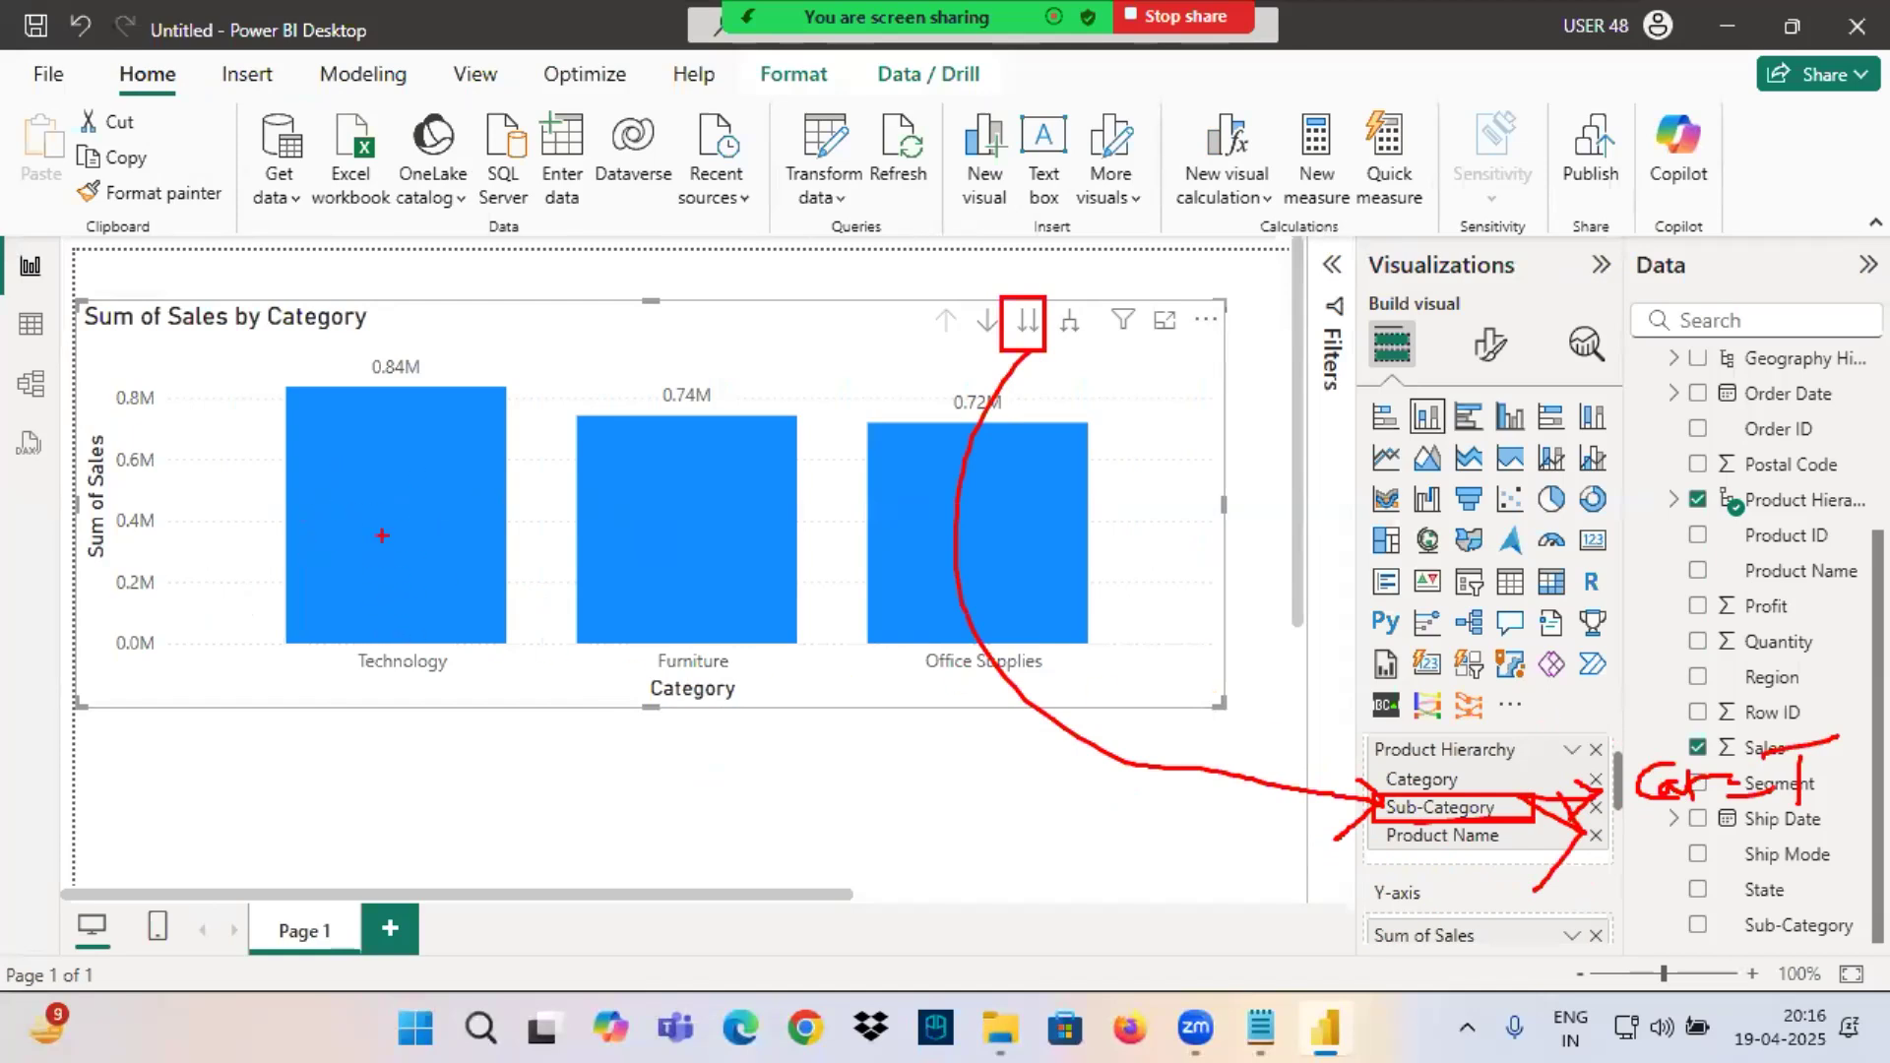
pyautogui.press('Escape')
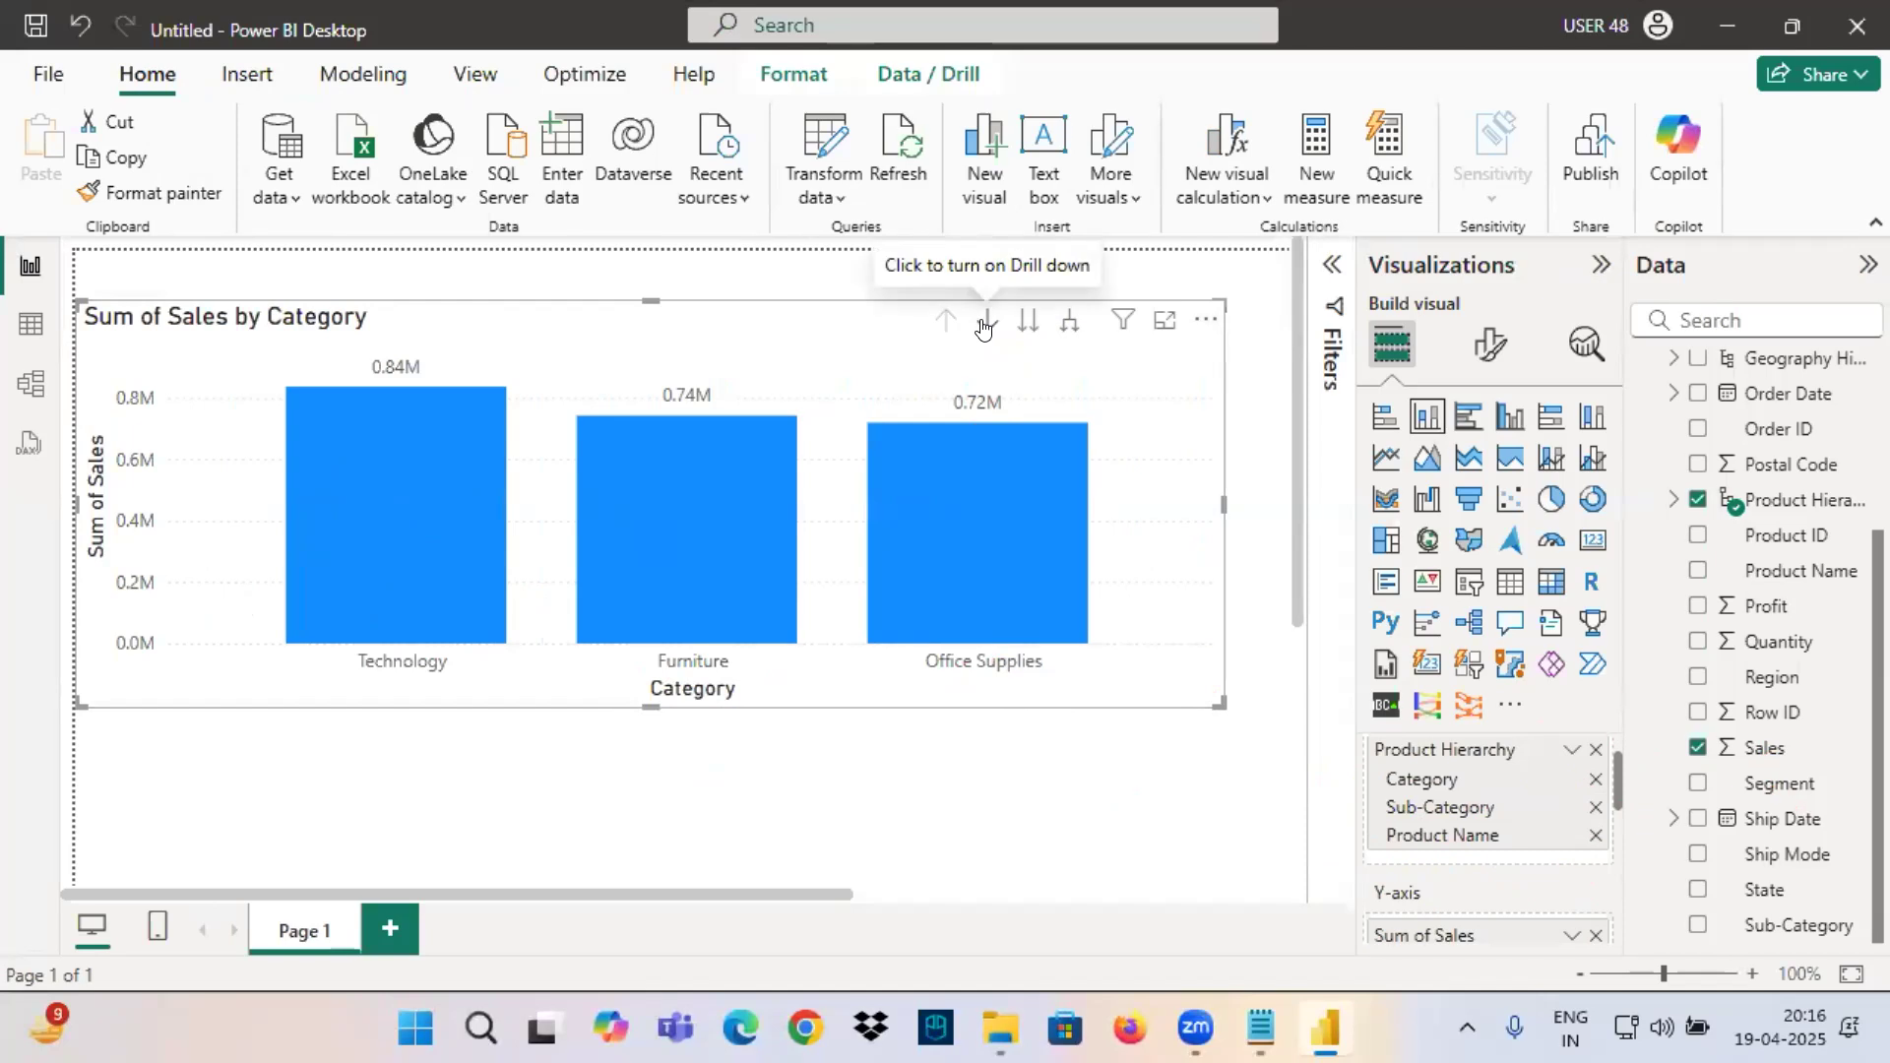
# Toggle the Technology column's selection, switch the chart to the Sub-Category level, and drill back up to Category.
pyautogui.click(382, 460)
pyautogui.click(380, 476)
pyautogui.click(380, 477)
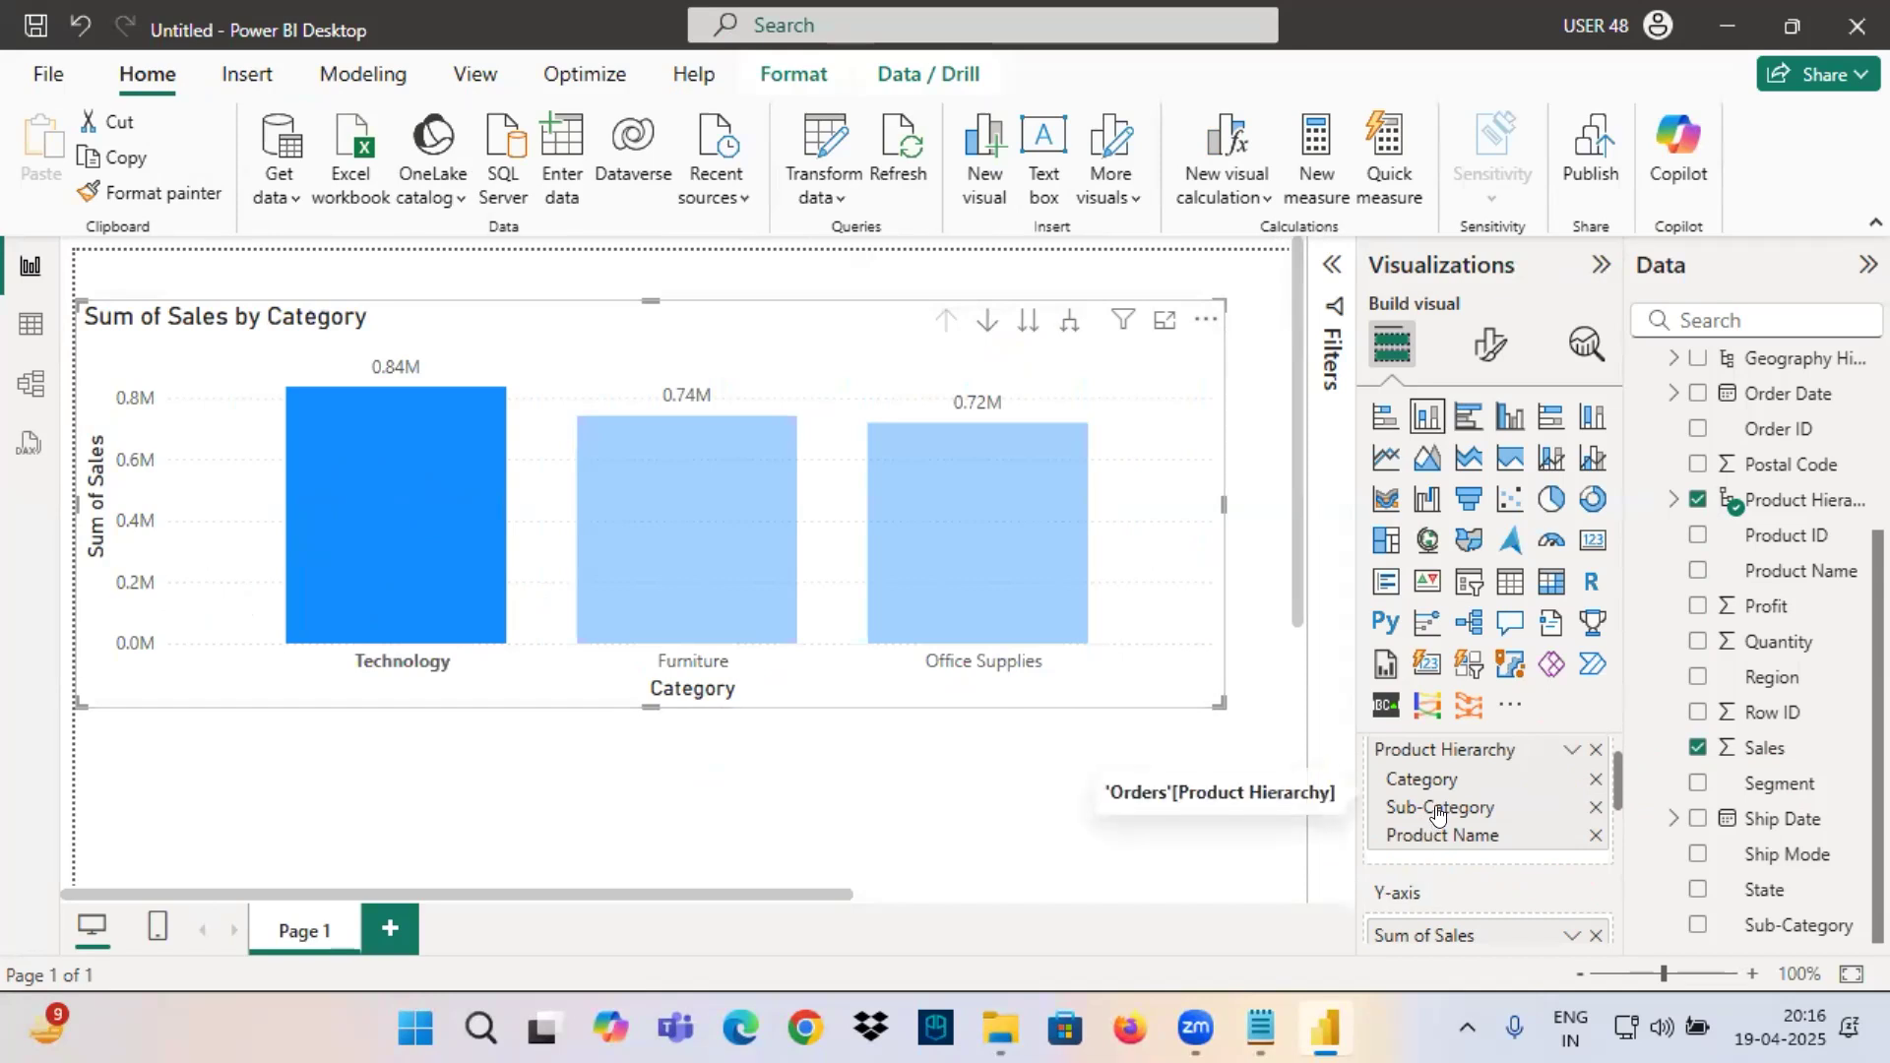
pyautogui.click(363, 455)
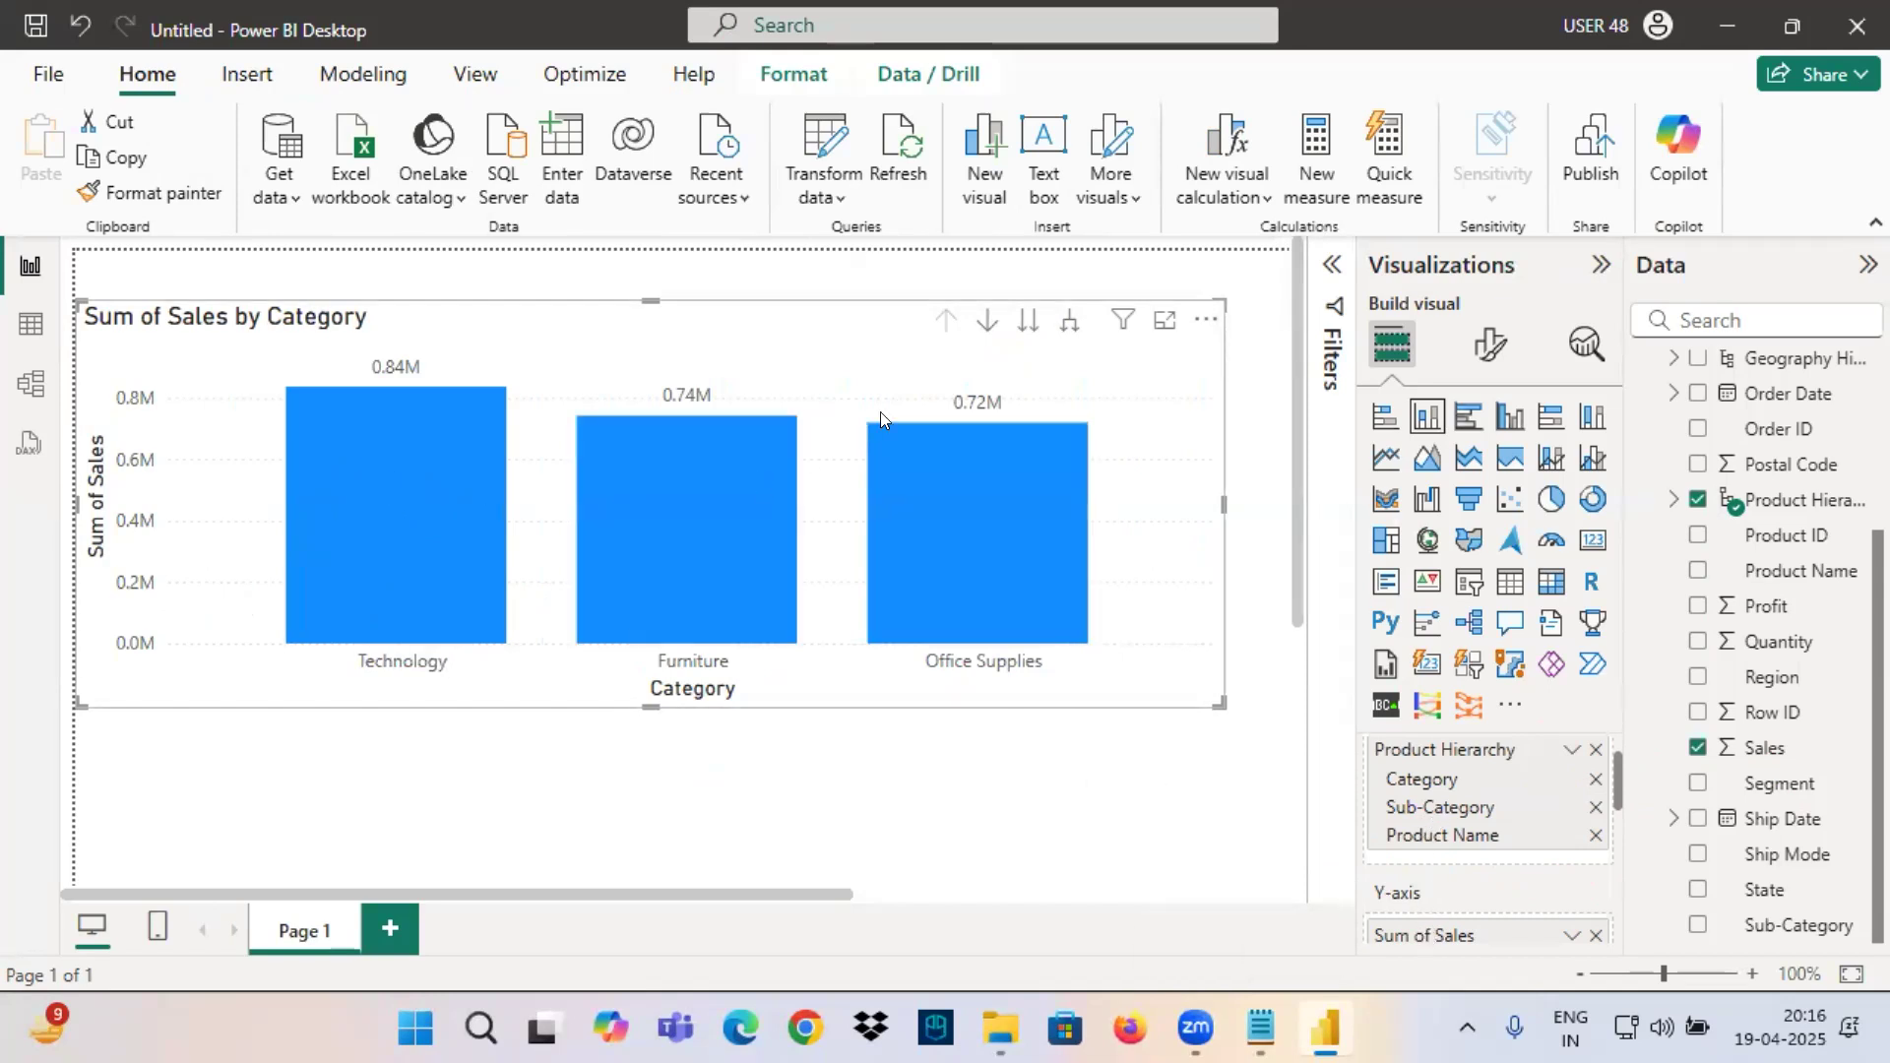
pyautogui.click(1028, 320)
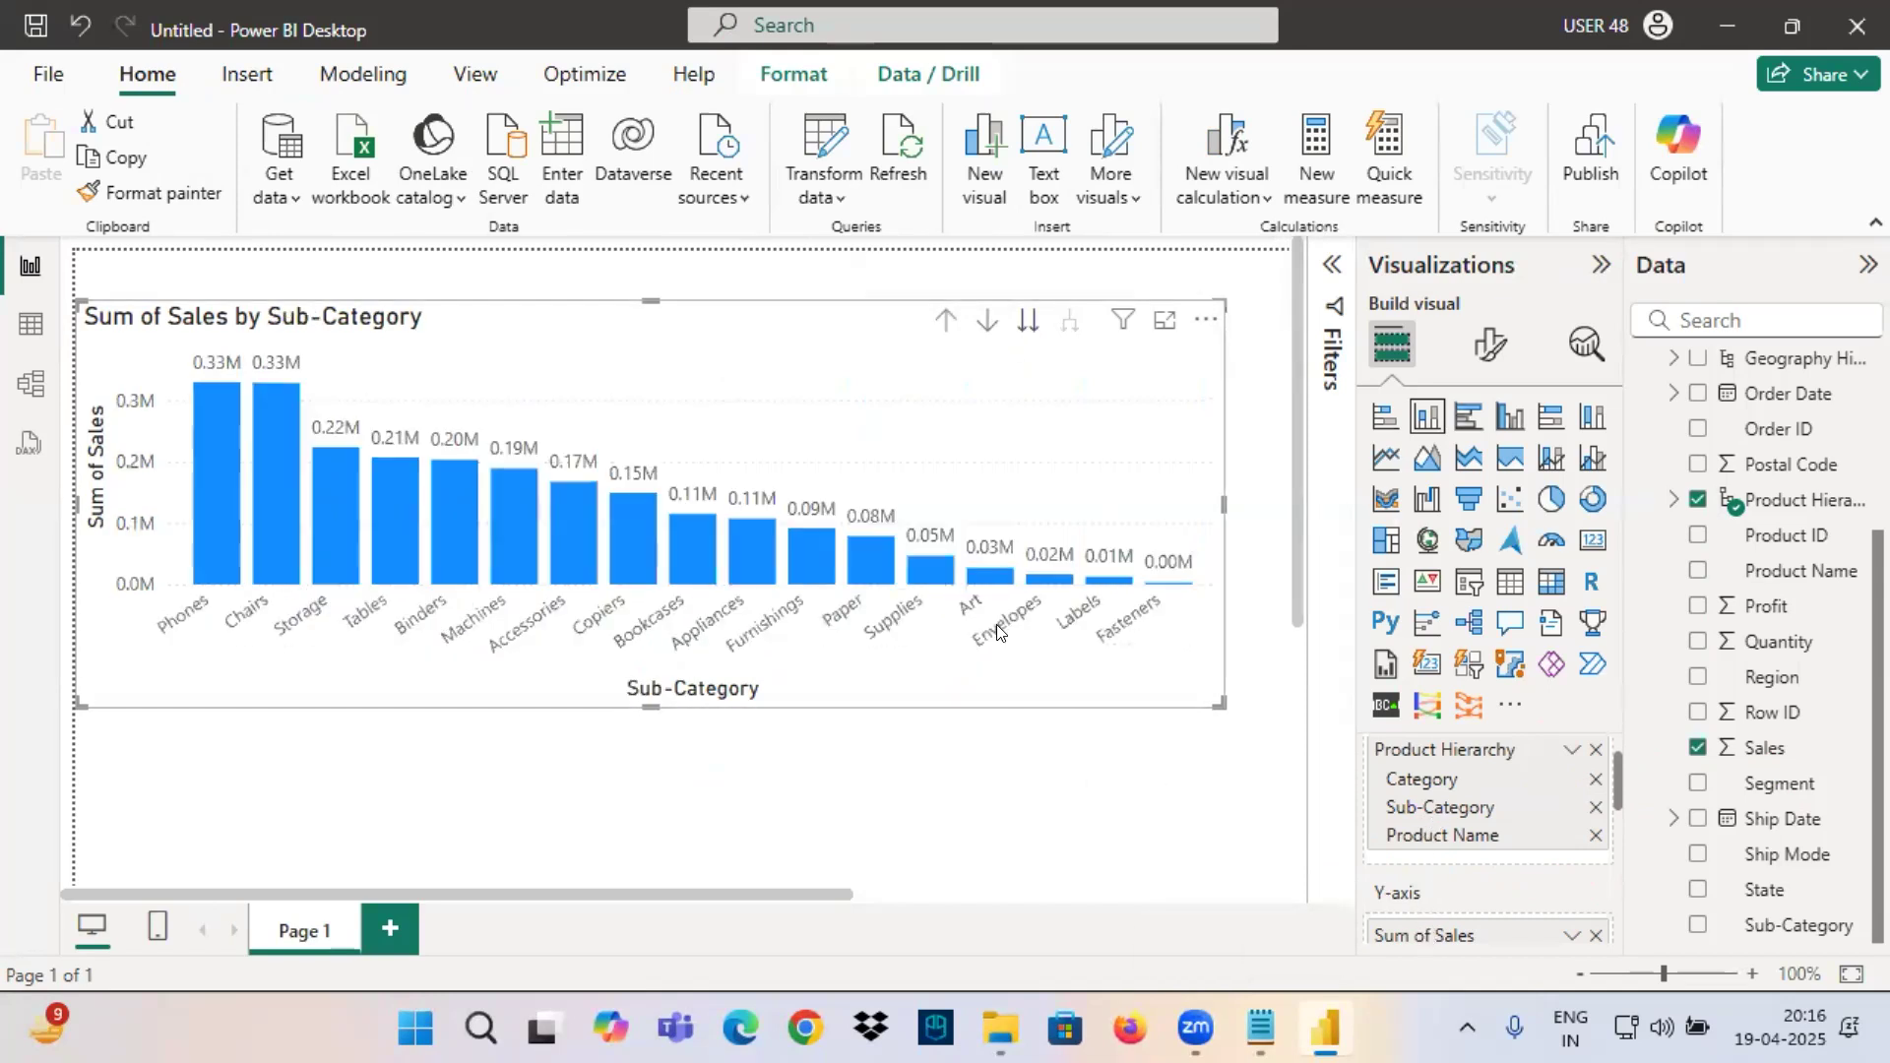
pyautogui.click(946, 320)
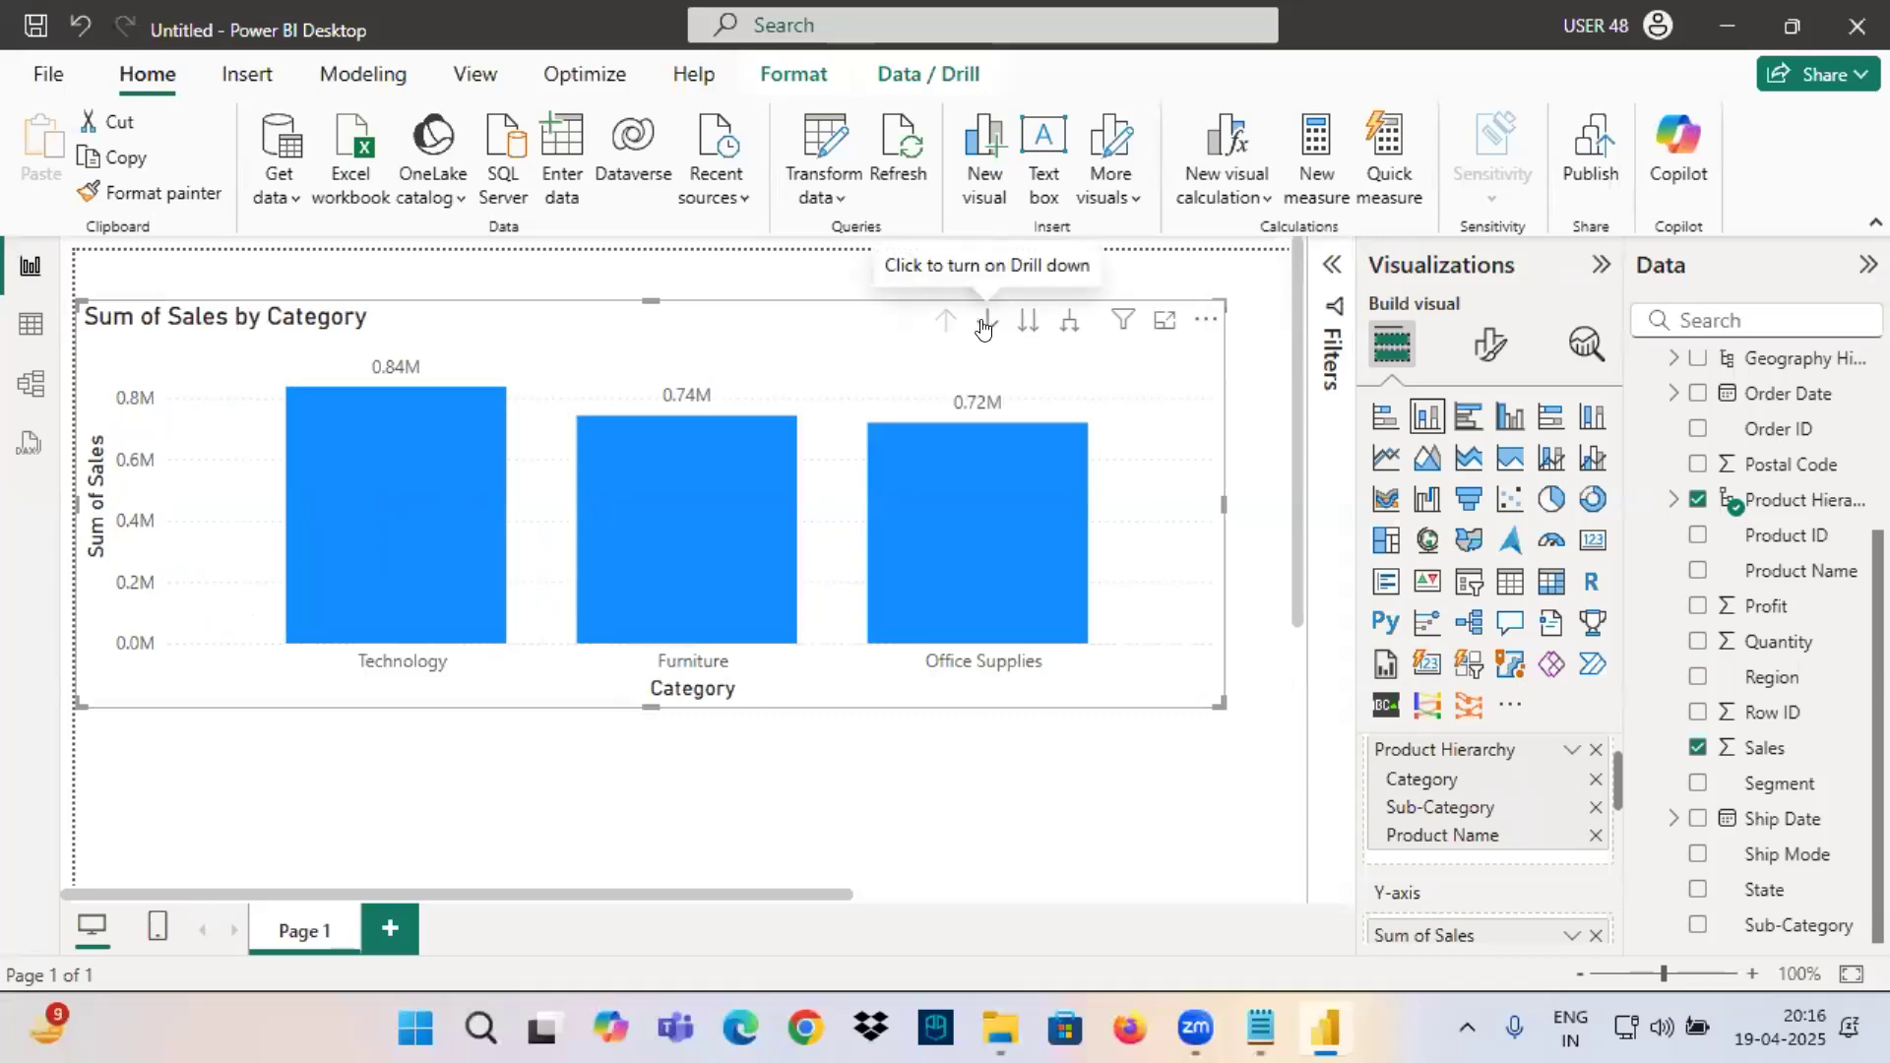
# Frame the chart's Drill down control in red, write ON beneath it, and clear the markings.
pyautogui.hotkey('ctrl', '2')
pyautogui.moveTo(974, 299)
pyautogui.mouseDown()
pyautogui.moveTo(1013, 345)
pyautogui.moveTo(968, 340)
pyautogui.moveTo(1001, 344)
pyautogui.mouseUp()
pyautogui.moveTo(989, 355)
pyautogui.mouseDown()
pyautogui.moveTo(970, 389)
pyautogui.moveTo(994, 356)
pyautogui.mouseUp()
pyautogui.moveTo(1009, 414); pyautogui.dragTo(1057, 346)
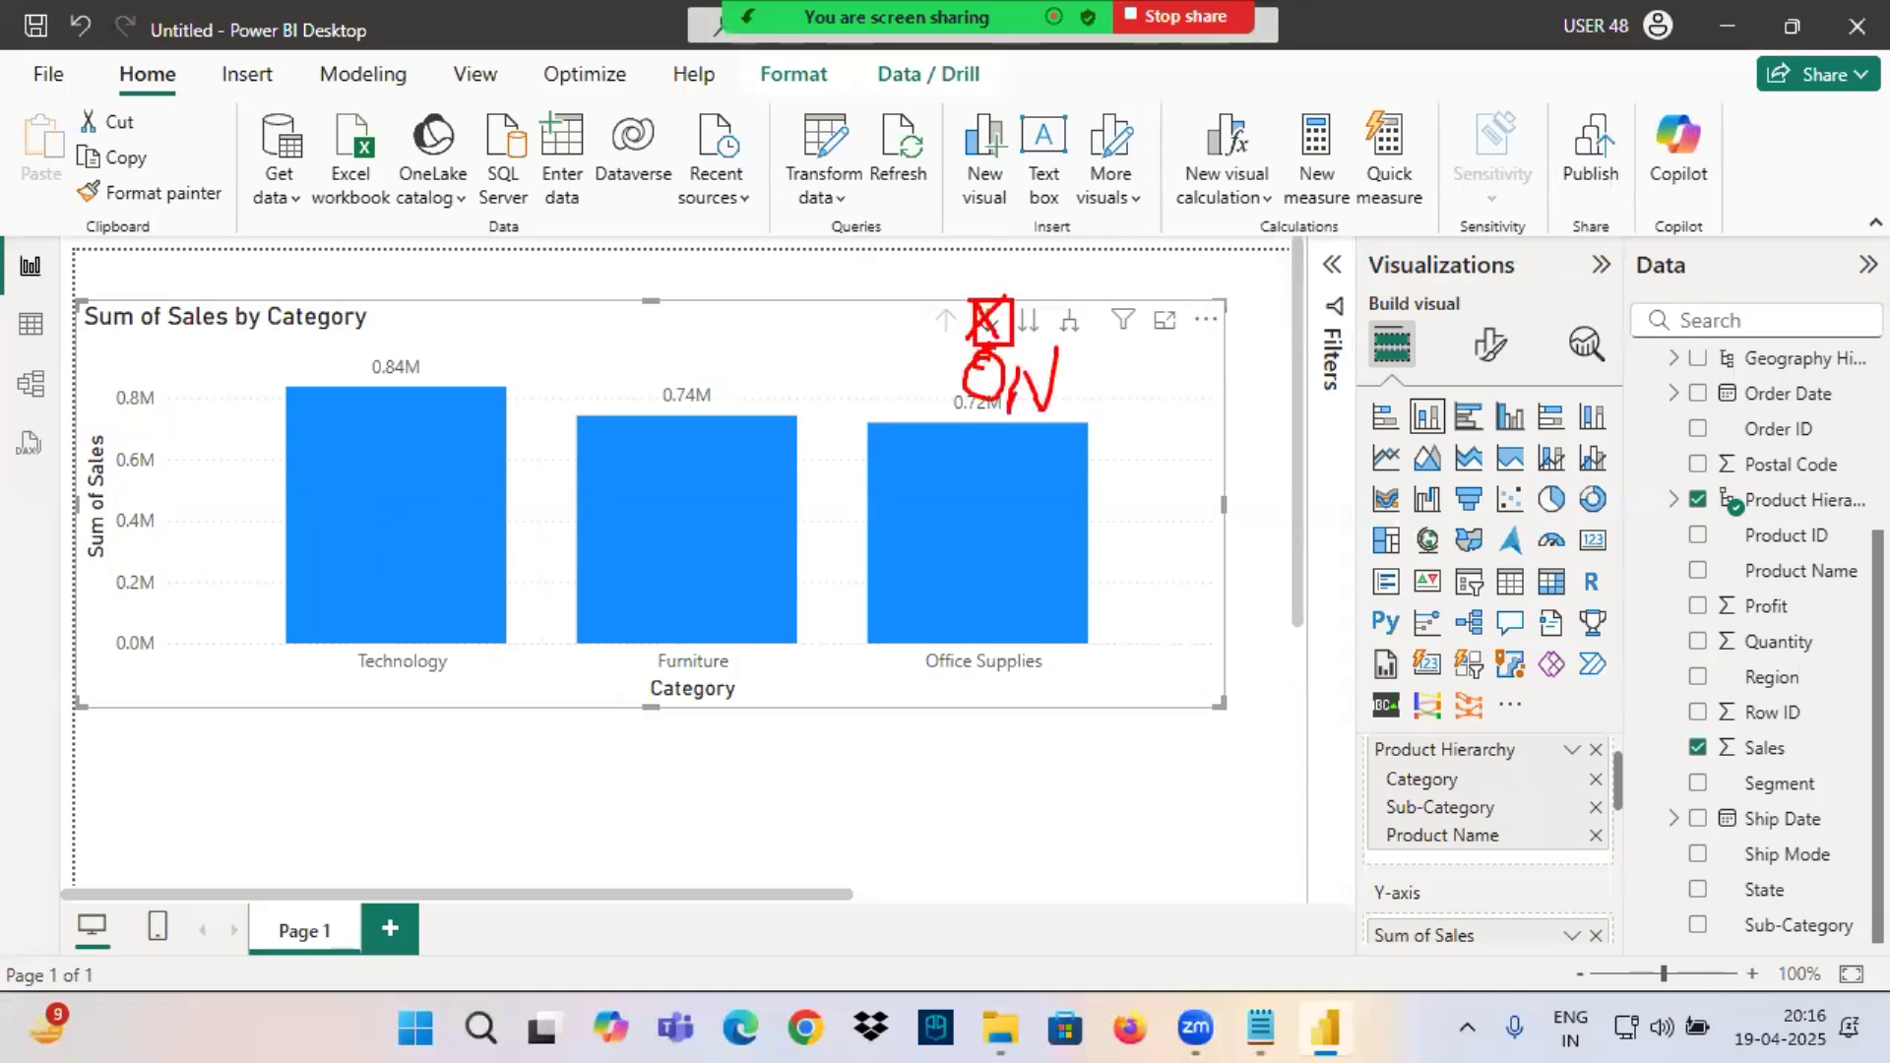
pyautogui.press('Escape')
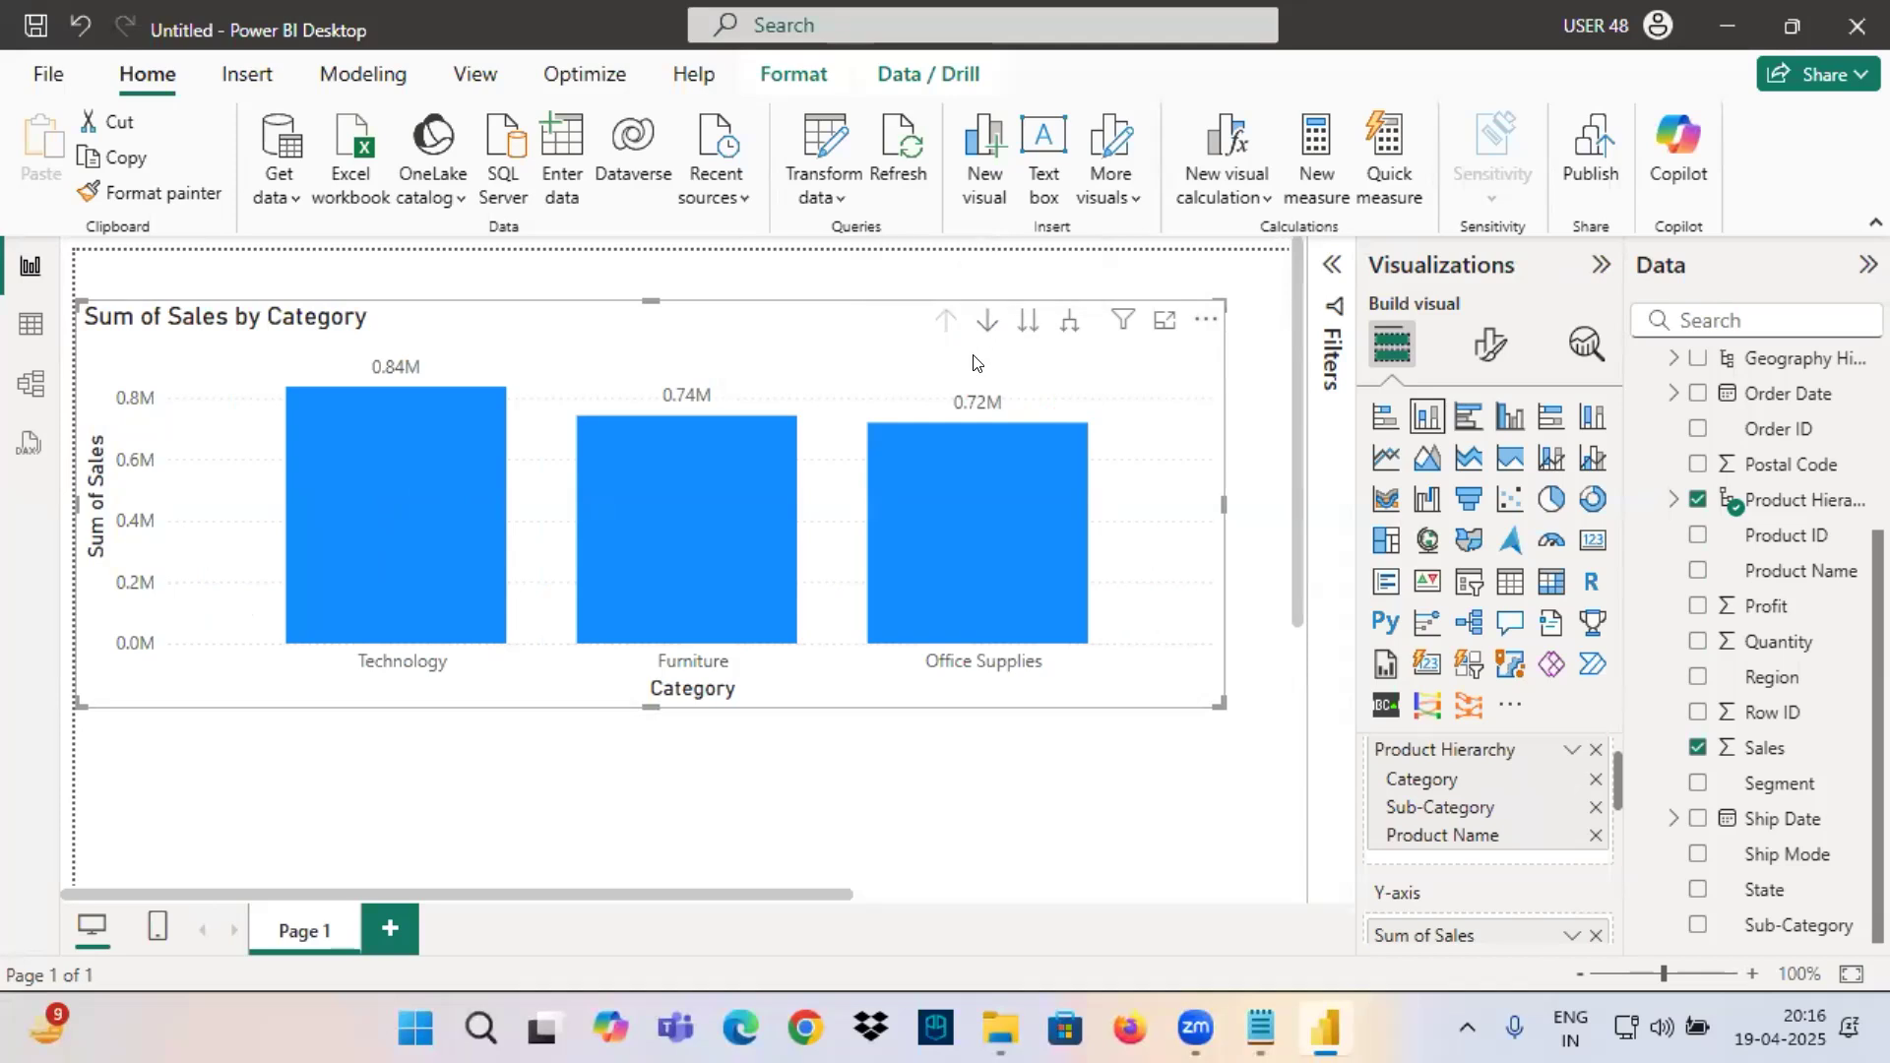
# Show the Data / Drill commands, frame the chart's drill controls in red, and turn on drill-down mode.
pyautogui.click(894, 75)
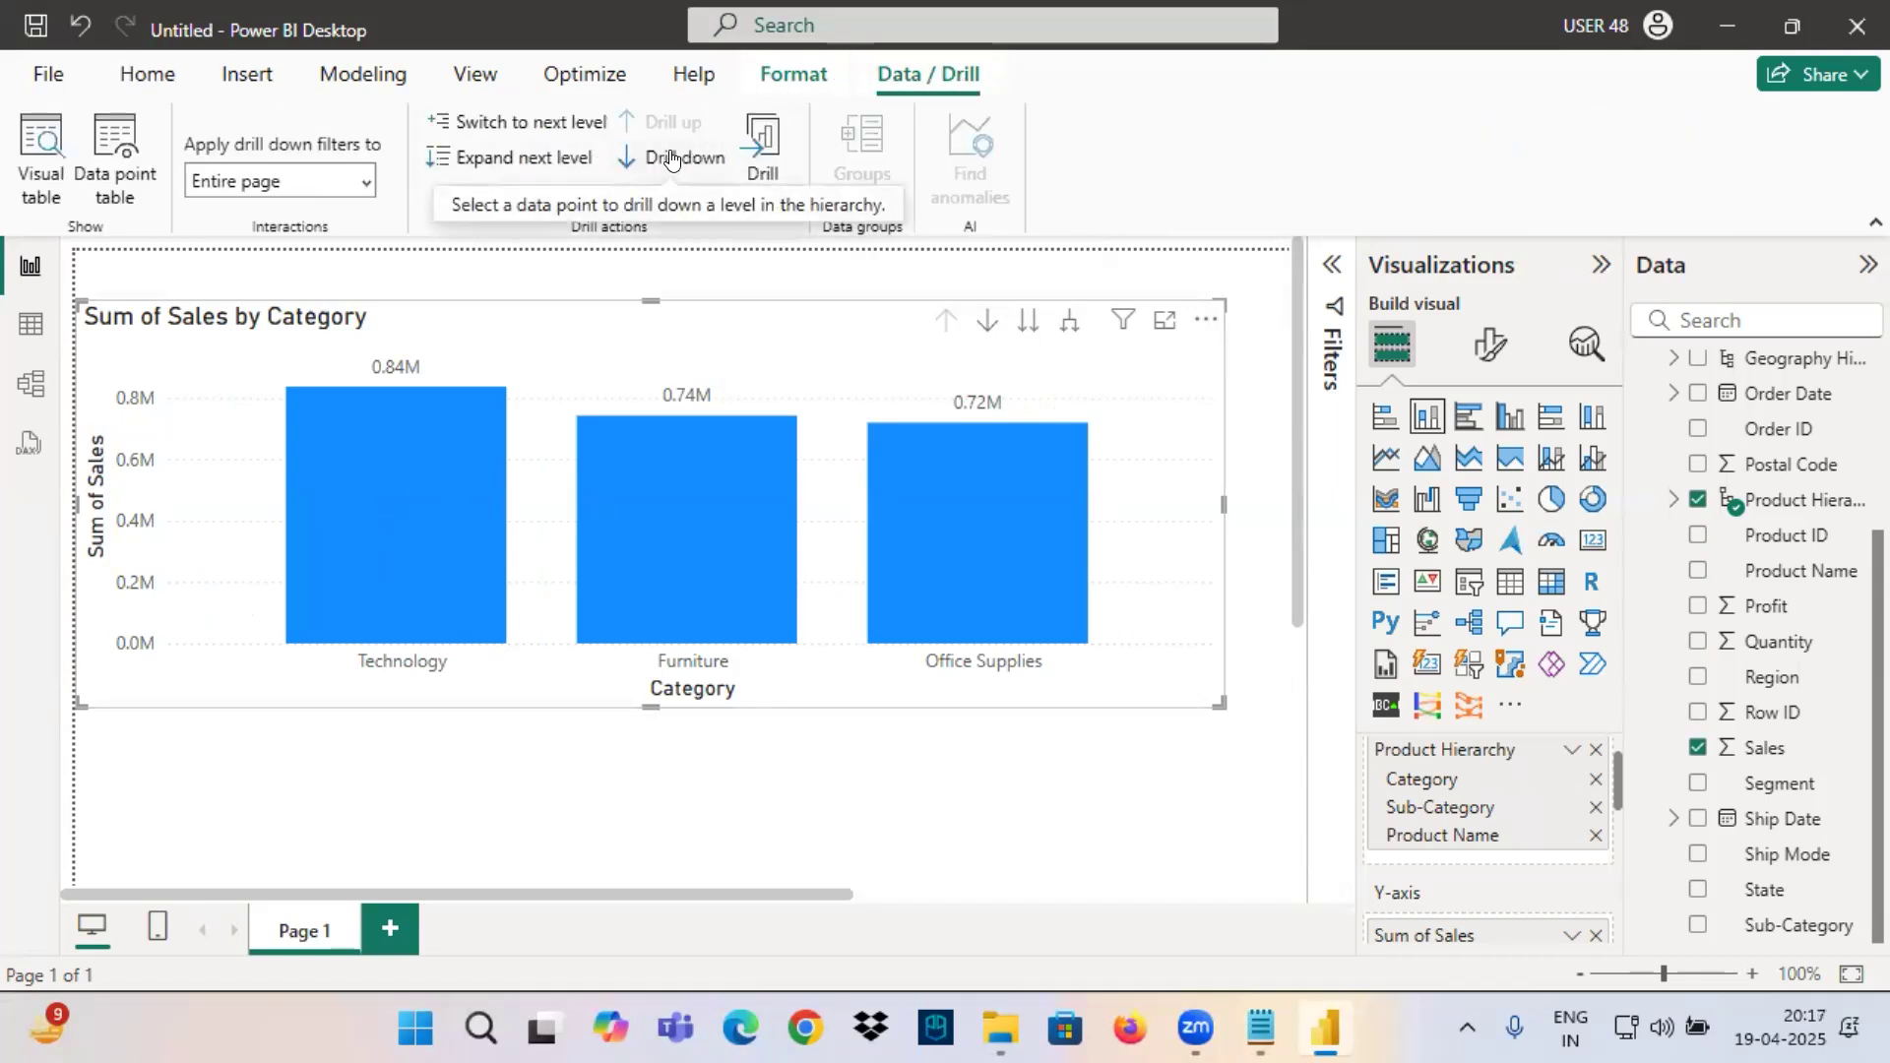
pyautogui.moveTo(931, 307); pyautogui.dragTo(1123, 359)
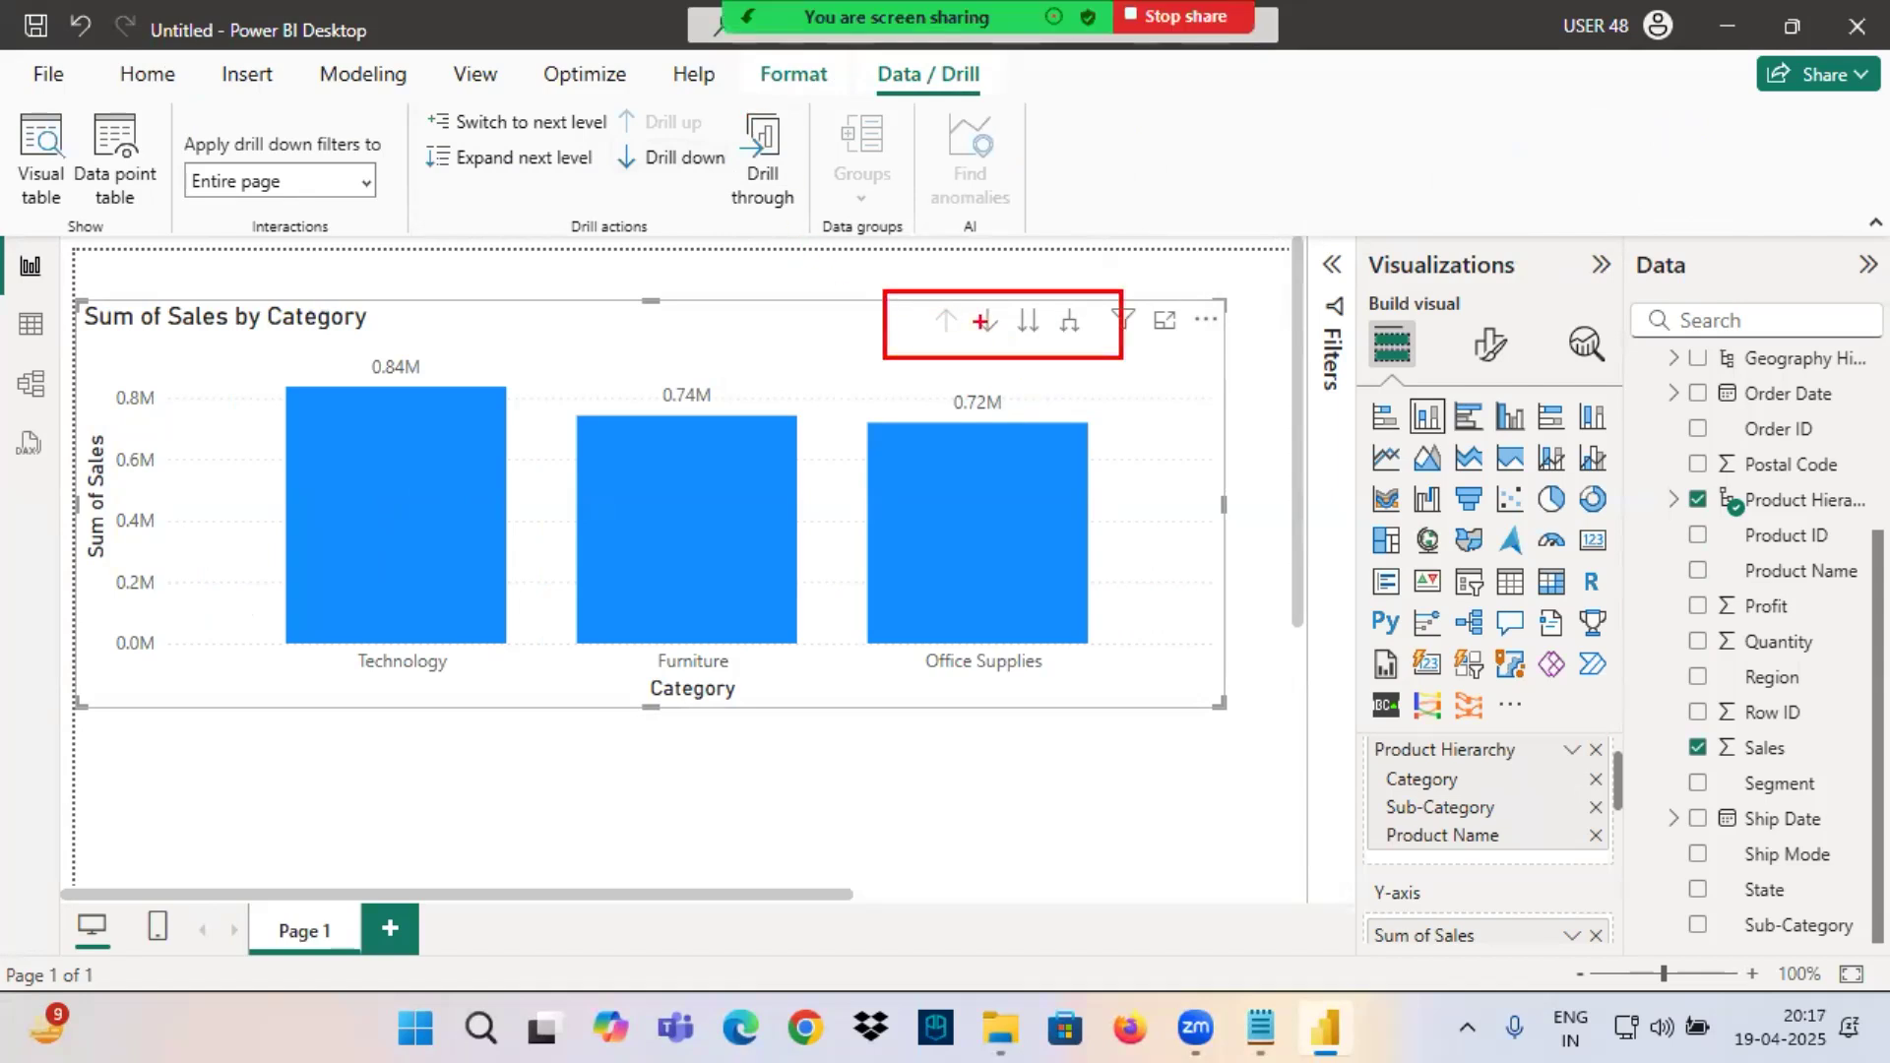
pyautogui.click(982, 321)
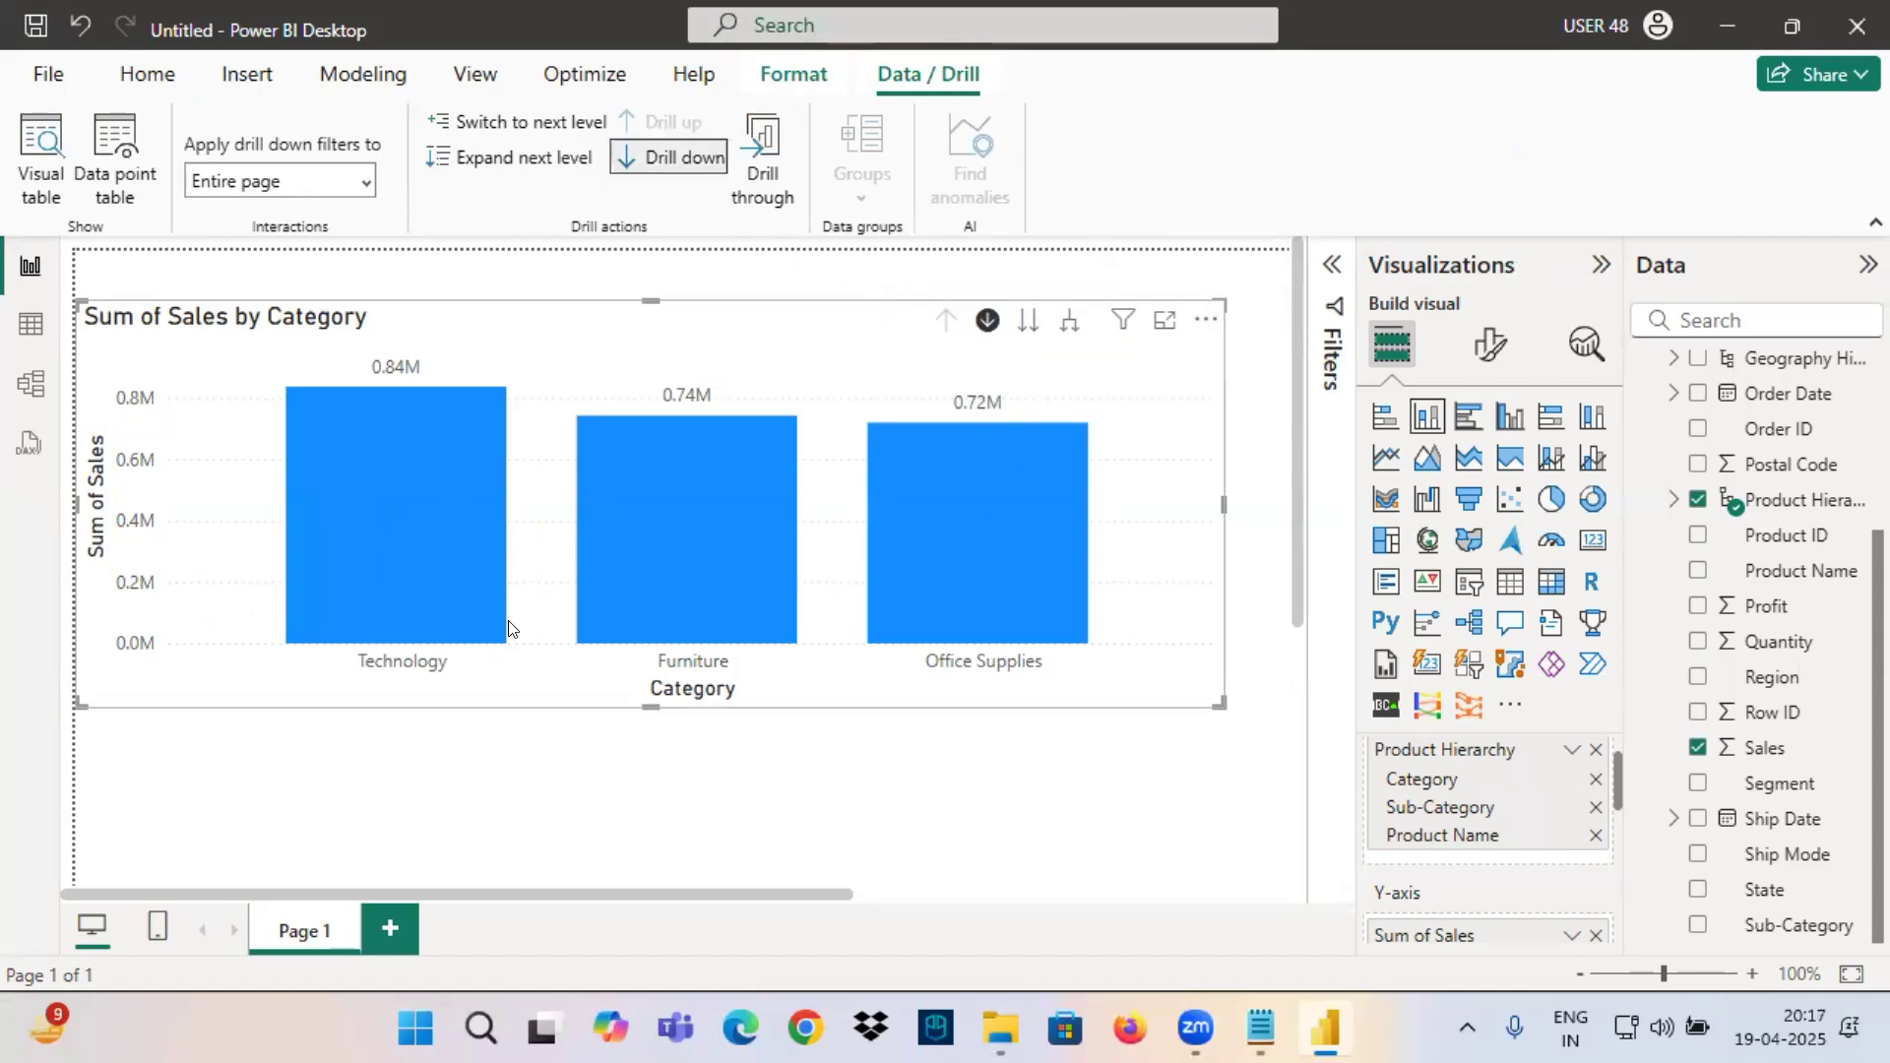
# Show the Technology column's tooltip, mark around it in red, and clear the markings.
pyautogui.moveTo(403, 507)
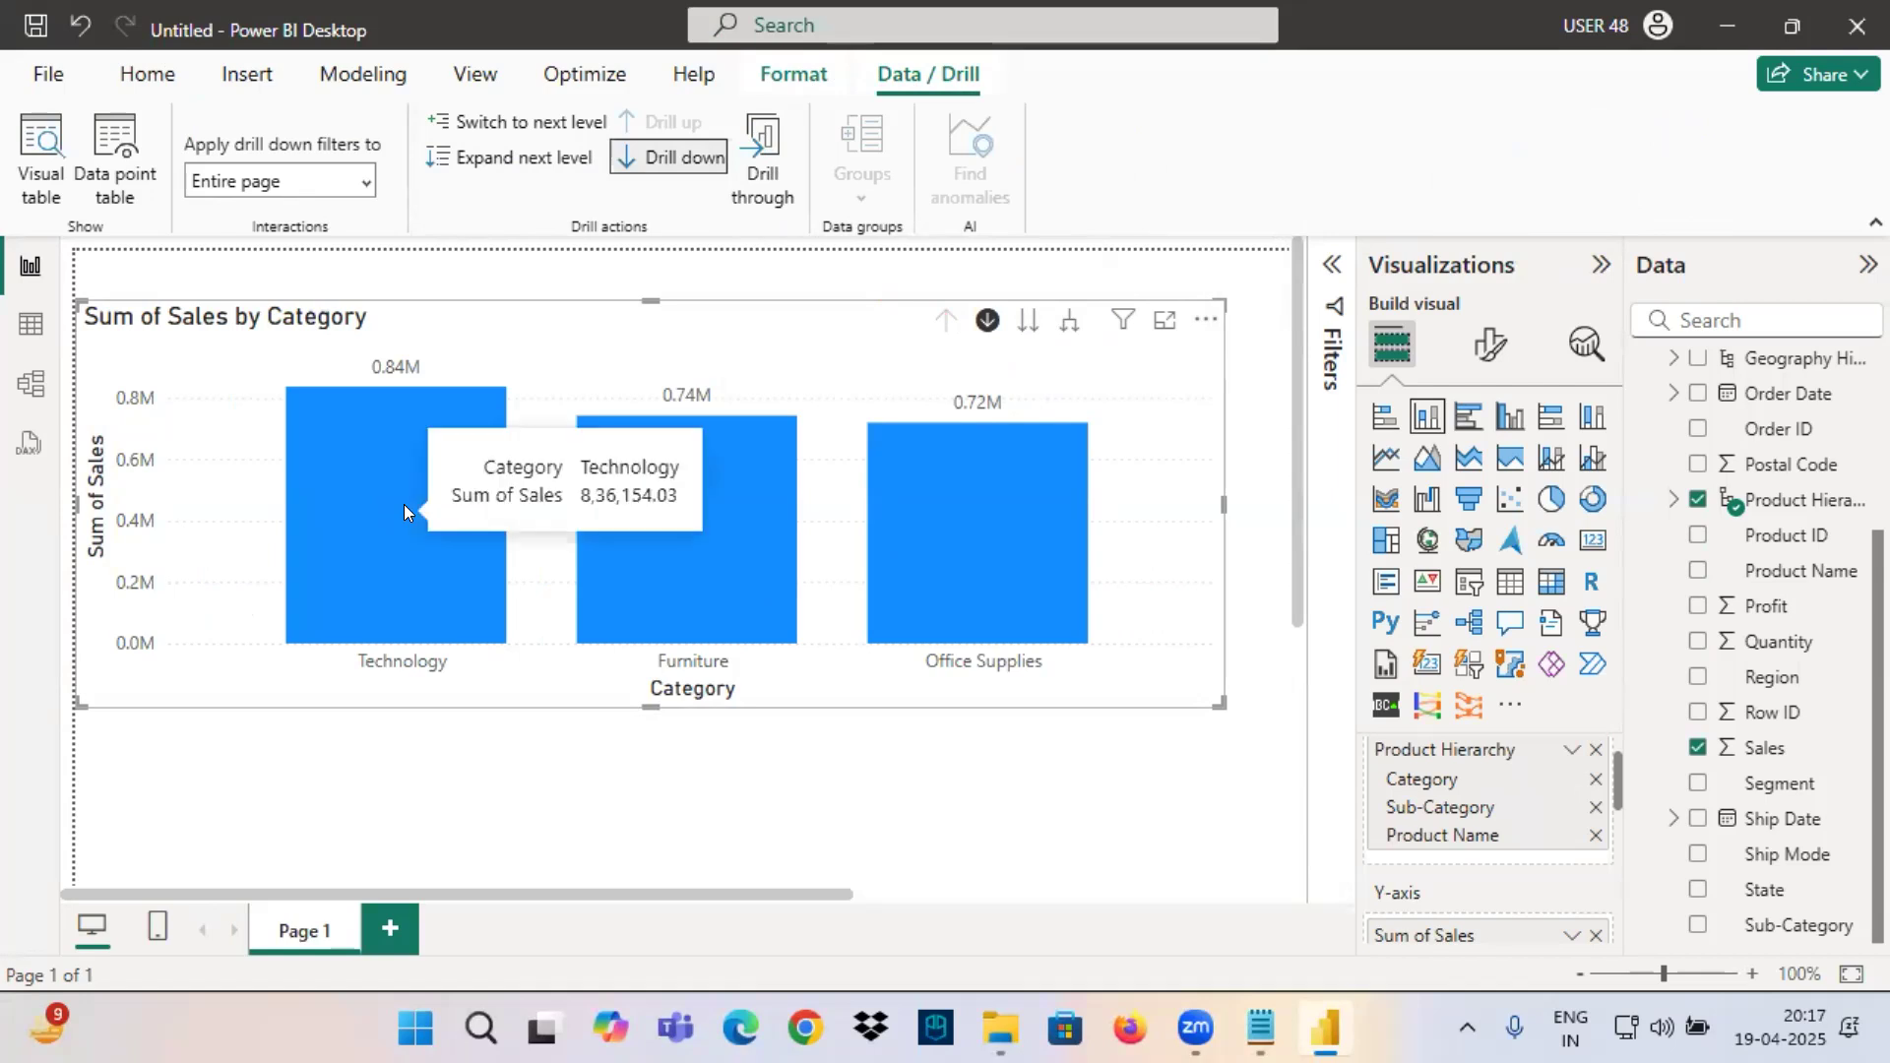
pyautogui.hotkey('ctrl', '2')
pyautogui.moveTo(431, 484); pyautogui.dragTo(601, 540)
pyautogui.moveTo(493, 477)
pyautogui.mouseDown()
pyautogui.moveTo(573, 456)
pyautogui.moveTo(630, 404)
pyautogui.moveTo(764, 394)
pyautogui.mouseUp()
pyautogui.moveTo(770, 355)
pyautogui.mouseDown()
pyautogui.moveTo(807, 392)
pyautogui.moveTo(849, 396)
pyautogui.mouseUp()
pyautogui.moveTo(776, 424); pyautogui.dragTo(871, 379)
pyautogui.moveTo(461, 535); pyautogui.dragTo(670, 528)
pyautogui.press('Escape')
# Toggle drill-down mode and the Technology column's selection, and drill into Technology with drill-down mode on.
pyautogui.click(987, 320)
pyautogui.moveTo(407, 509)
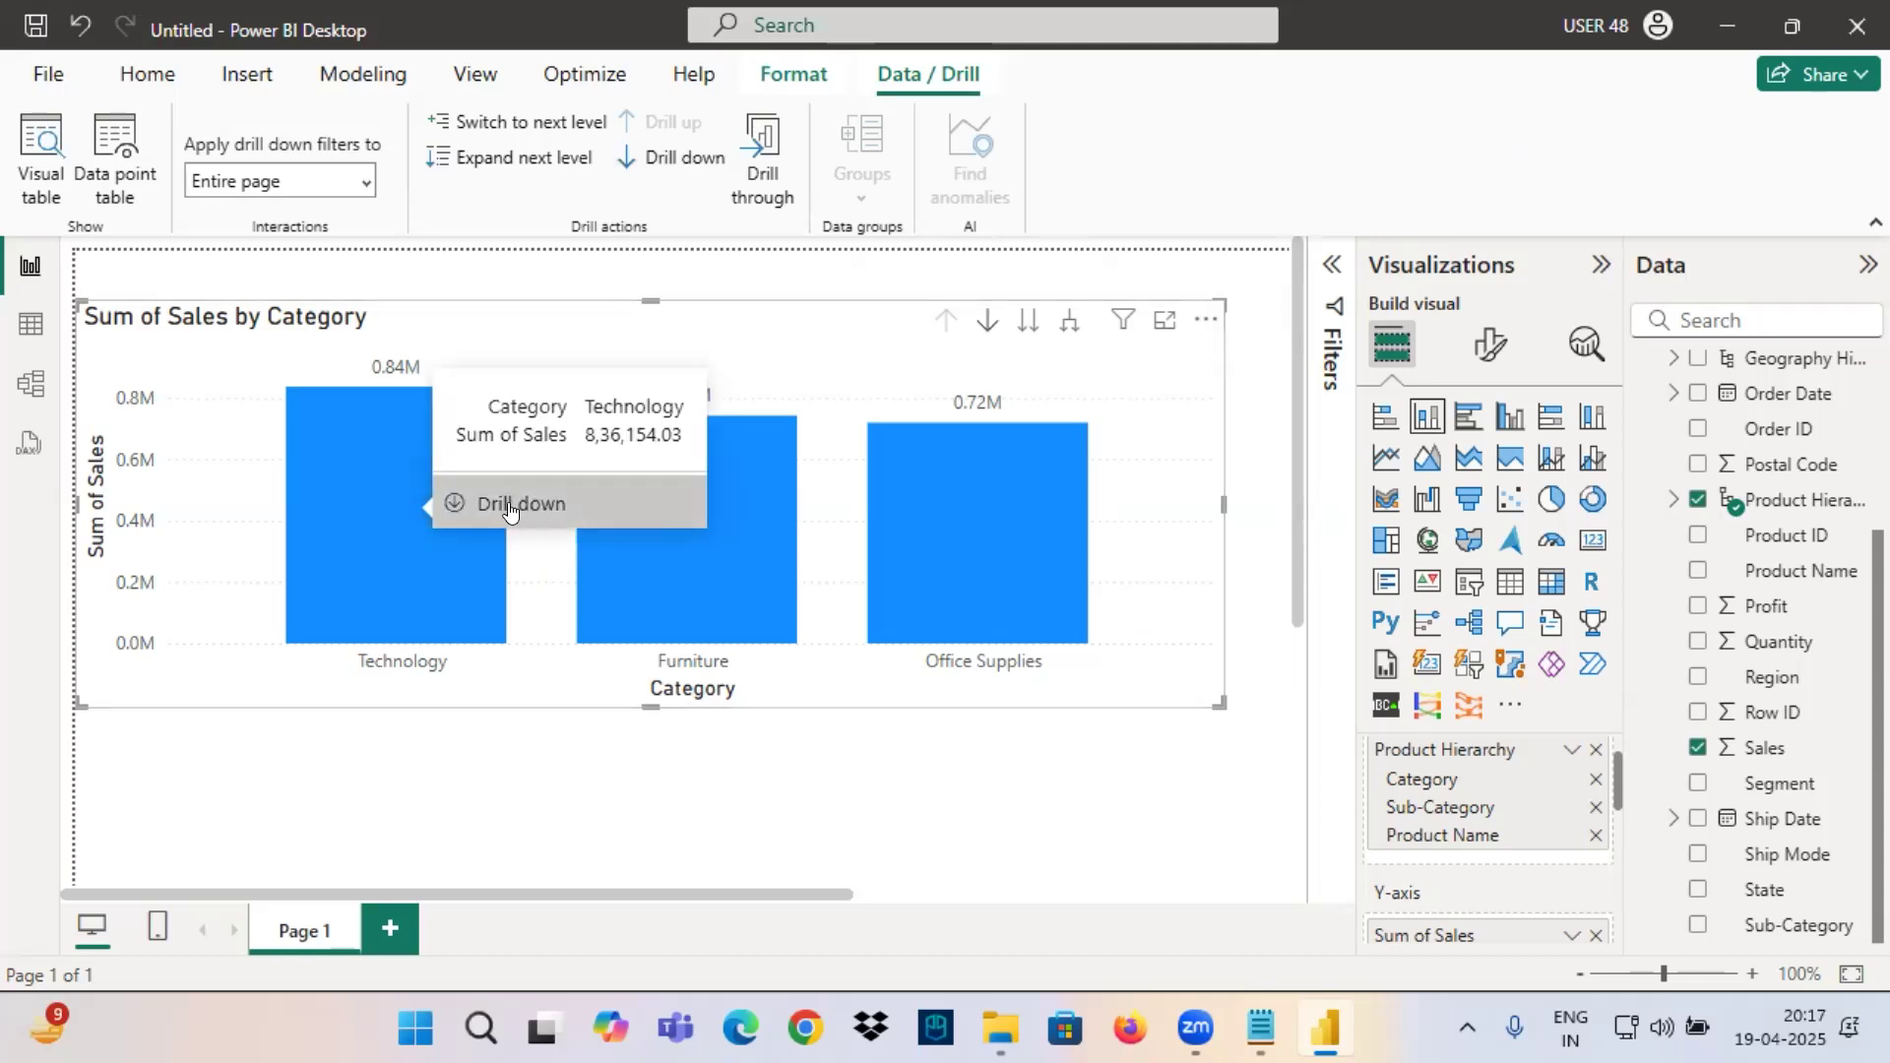
pyautogui.click(985, 323)
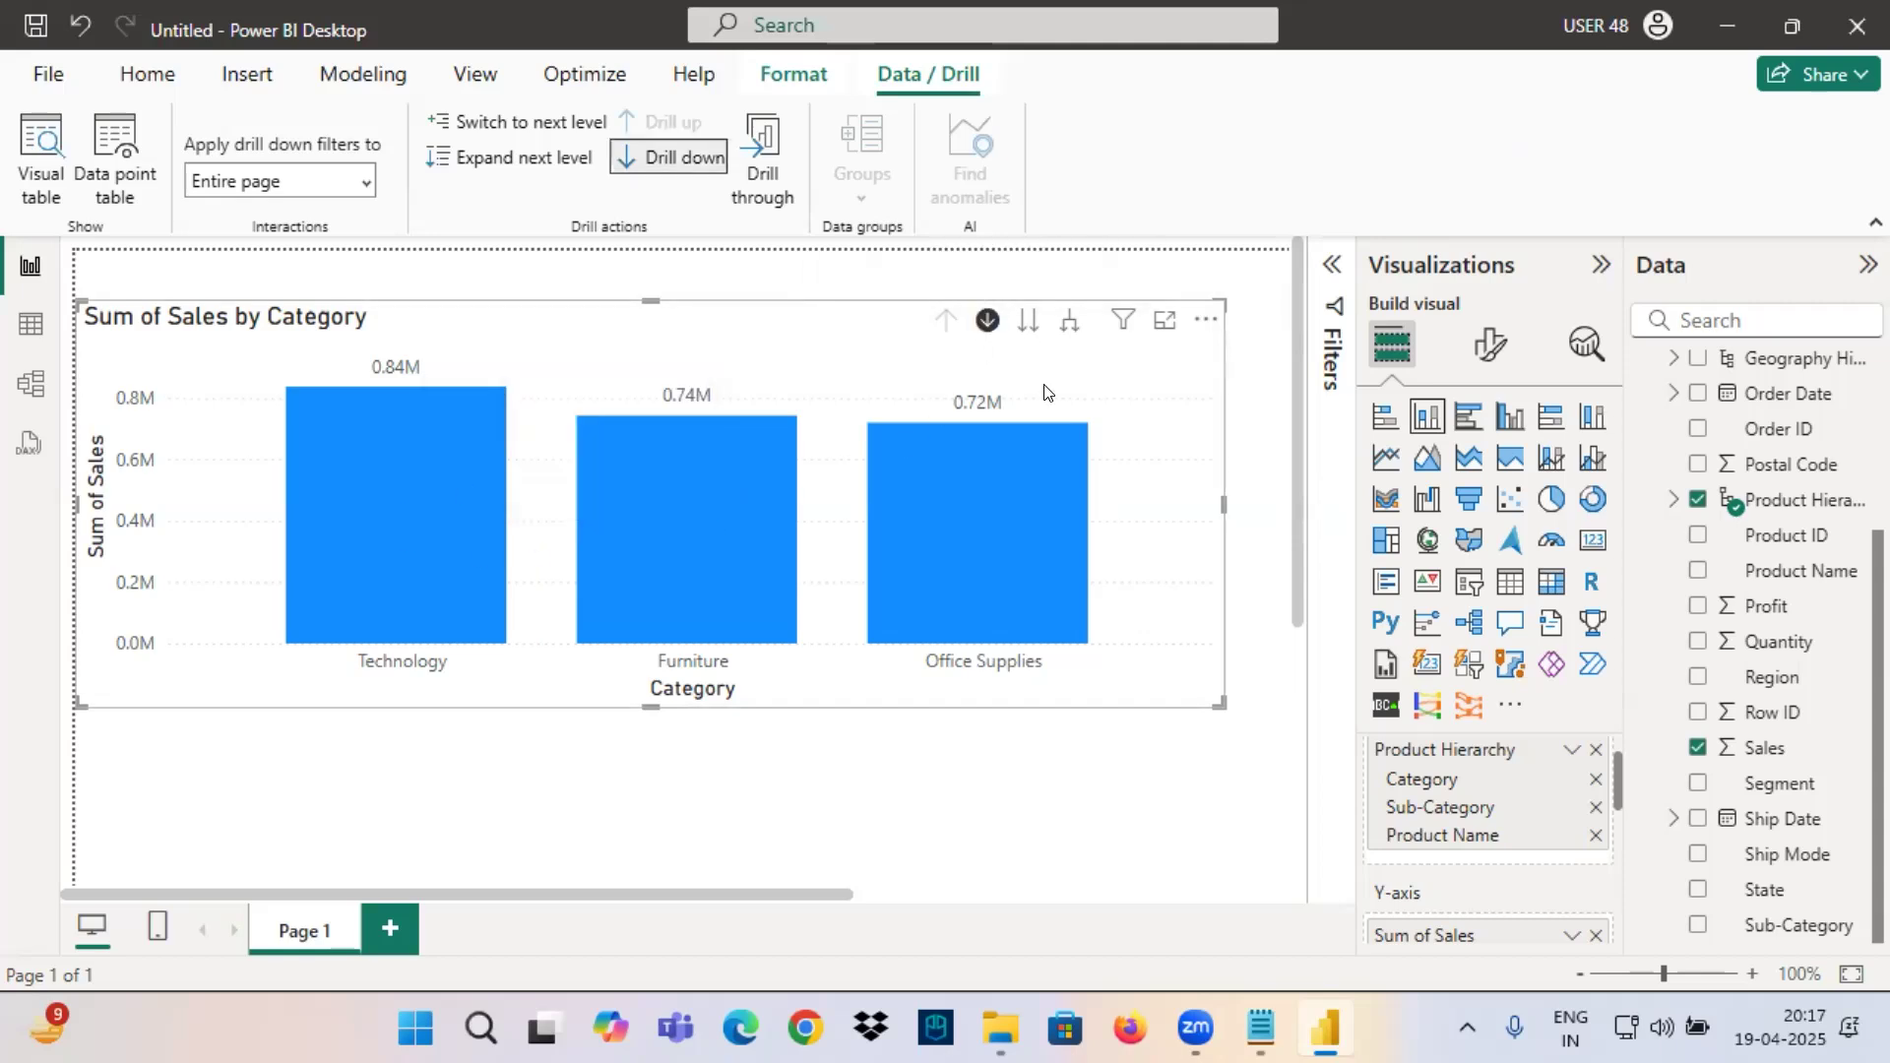
pyautogui.click(382, 519)
pyautogui.click(384, 518)
pyautogui.click(382, 518)
pyautogui.click(382, 518)
pyautogui.click(382, 516)
pyautogui.click(986, 323)
pyautogui.click(411, 516)
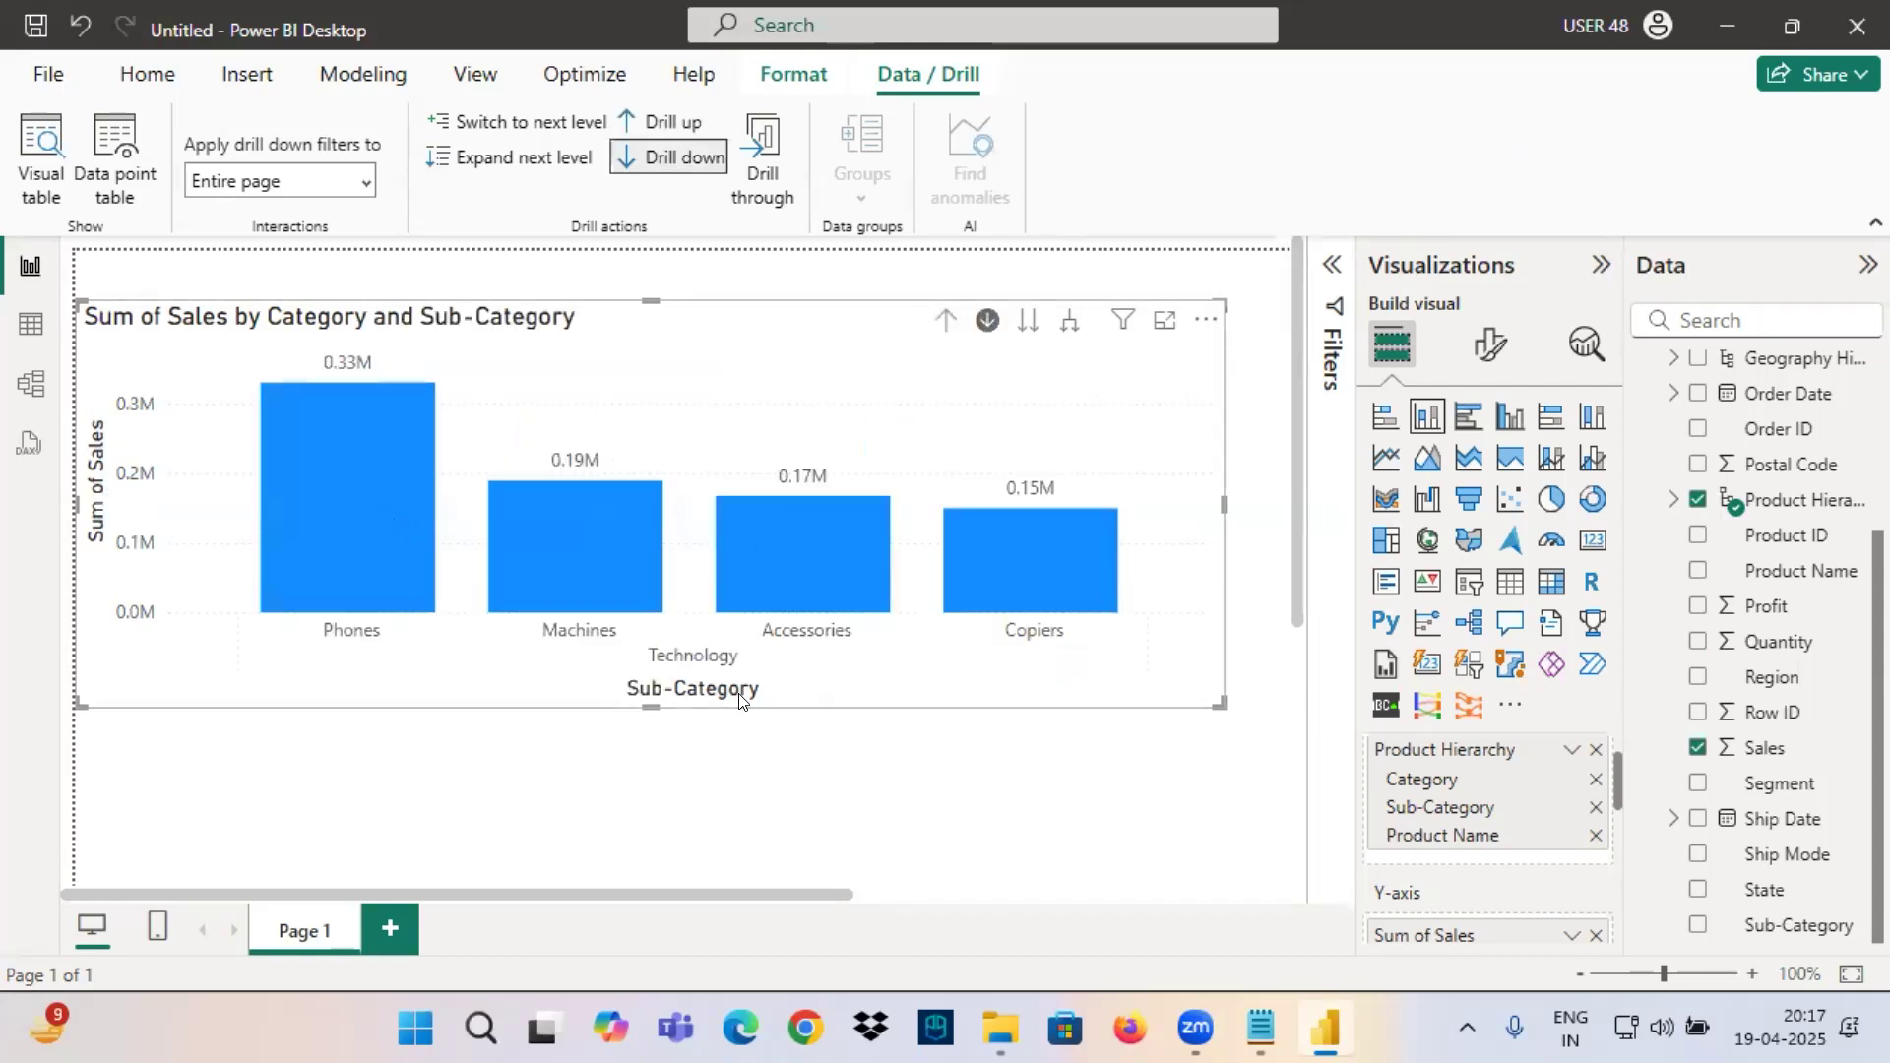
# Mark the Technology sub-category labels and the axis title in red, clear the markings, and drill up to Category.
pyautogui.moveTo(651, 670); pyautogui.dragTo(745, 667)
pyautogui.moveTo(634, 707)
pyautogui.mouseDown()
pyautogui.moveTo(689, 679)
pyautogui.moveTo(719, 717)
pyautogui.mouseUp()
pyautogui.moveTo(314, 636); pyautogui.dragTo(658, 646)
pyautogui.moveTo(775, 646); pyautogui.dragTo(850, 651)
pyautogui.moveTo(1043, 671); pyautogui.dragTo(1158, 671)
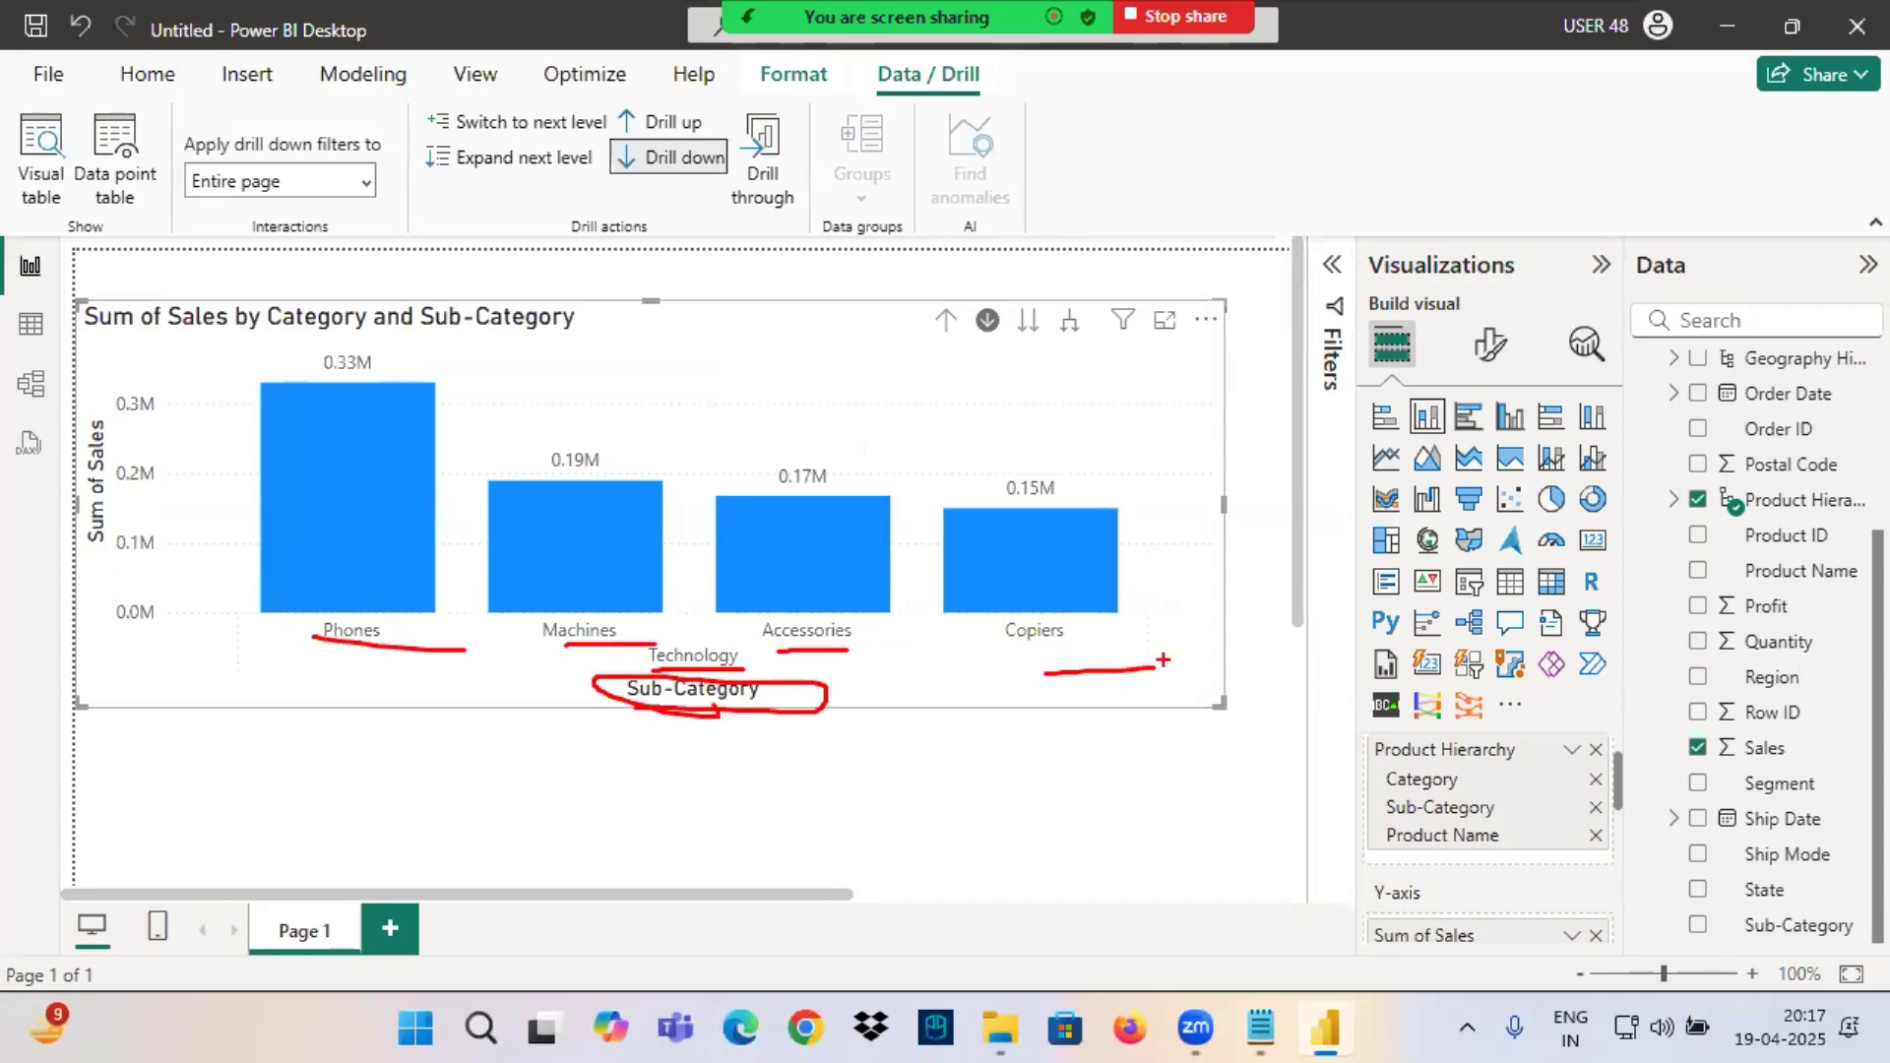
pyautogui.press('Escape')
pyautogui.click(944, 321)
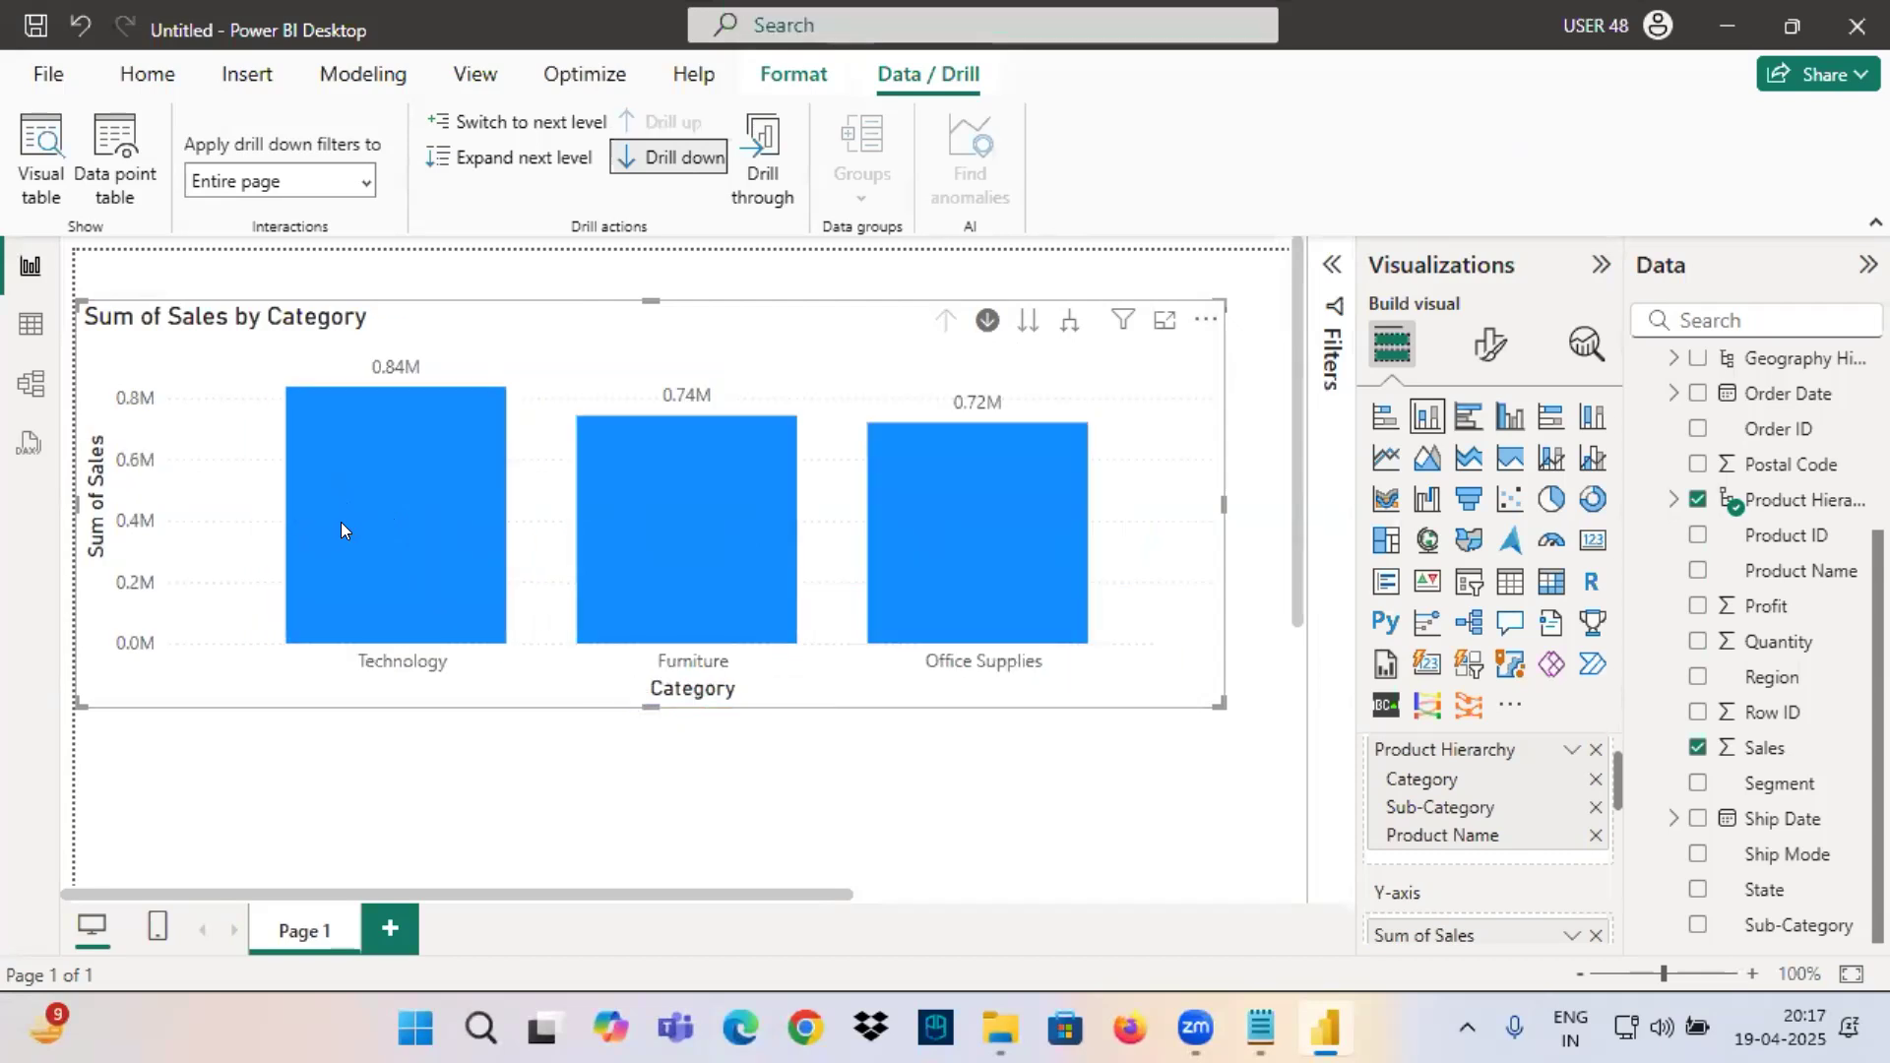
# Underline Technology, link it with a red arrow to Sub-Category in the Product Hierarchy, mark the drill-down control, and clear the markings.
pyautogui.hotkey('ctrl', '2')
pyautogui.moveTo(341, 676); pyautogui.dragTo(479, 676)
pyautogui.moveTo(408, 679)
pyautogui.mouseDown()
pyautogui.moveTo(295, 762)
pyautogui.moveTo(1374, 810)
pyautogui.moveTo(1336, 837)
pyautogui.moveTo(1403, 795)
pyautogui.mouseUp()
pyautogui.moveTo(1359, 827)
pyautogui.mouseDown()
pyautogui.moveTo(1521, 784)
pyautogui.moveTo(1379, 787)
pyautogui.mouseUp()
pyautogui.moveTo(465, 658)
pyautogui.mouseDown()
pyautogui.moveTo(332, 654)
pyautogui.moveTo(483, 704)
pyautogui.moveTo(1347, 835)
pyautogui.mouseUp()
pyautogui.moveTo(967, 342)
pyautogui.mouseDown()
pyautogui.moveTo(989, 300)
pyautogui.moveTo(1024, 352)
pyautogui.mouseUp()
pyautogui.press('Escape')
# Drill into Technology from its column and again from its tooltip, returning to the Category level each time.
pyautogui.click(361, 506)
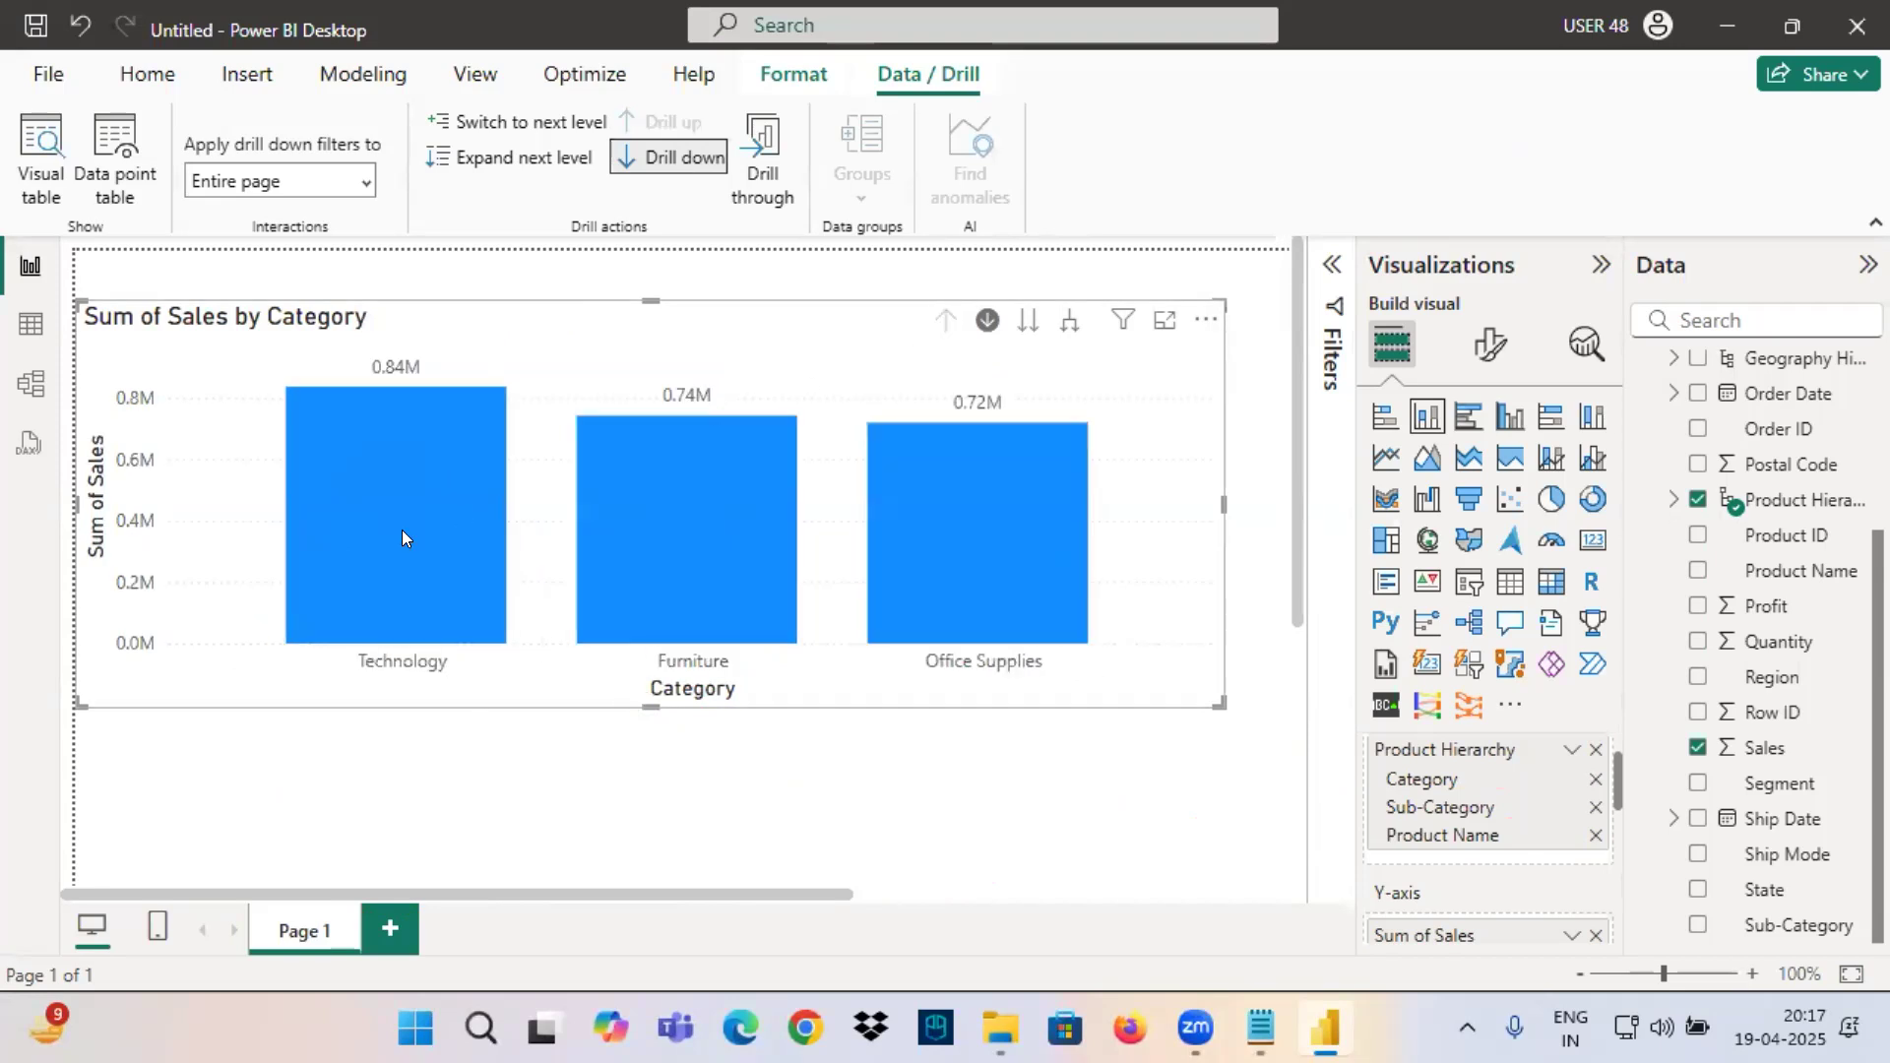
pyautogui.moveTo(405, 508)
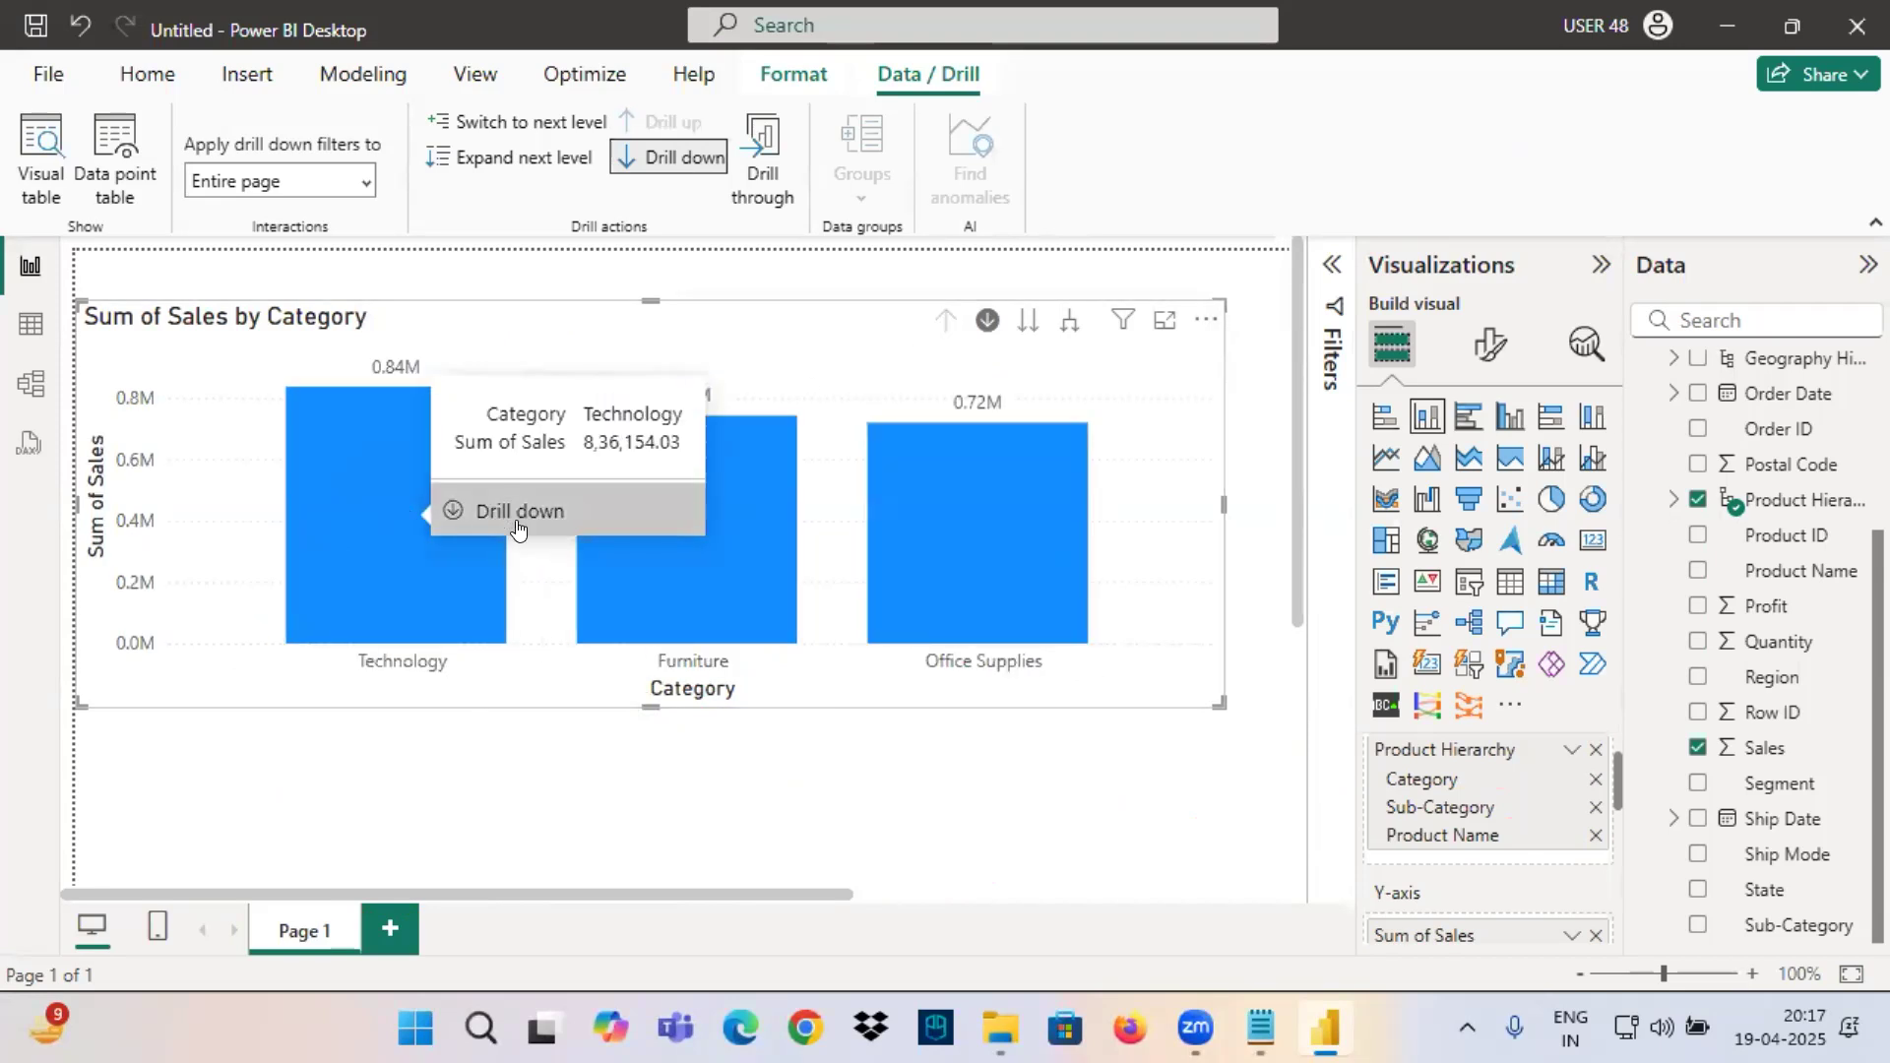
pyautogui.click(519, 529)
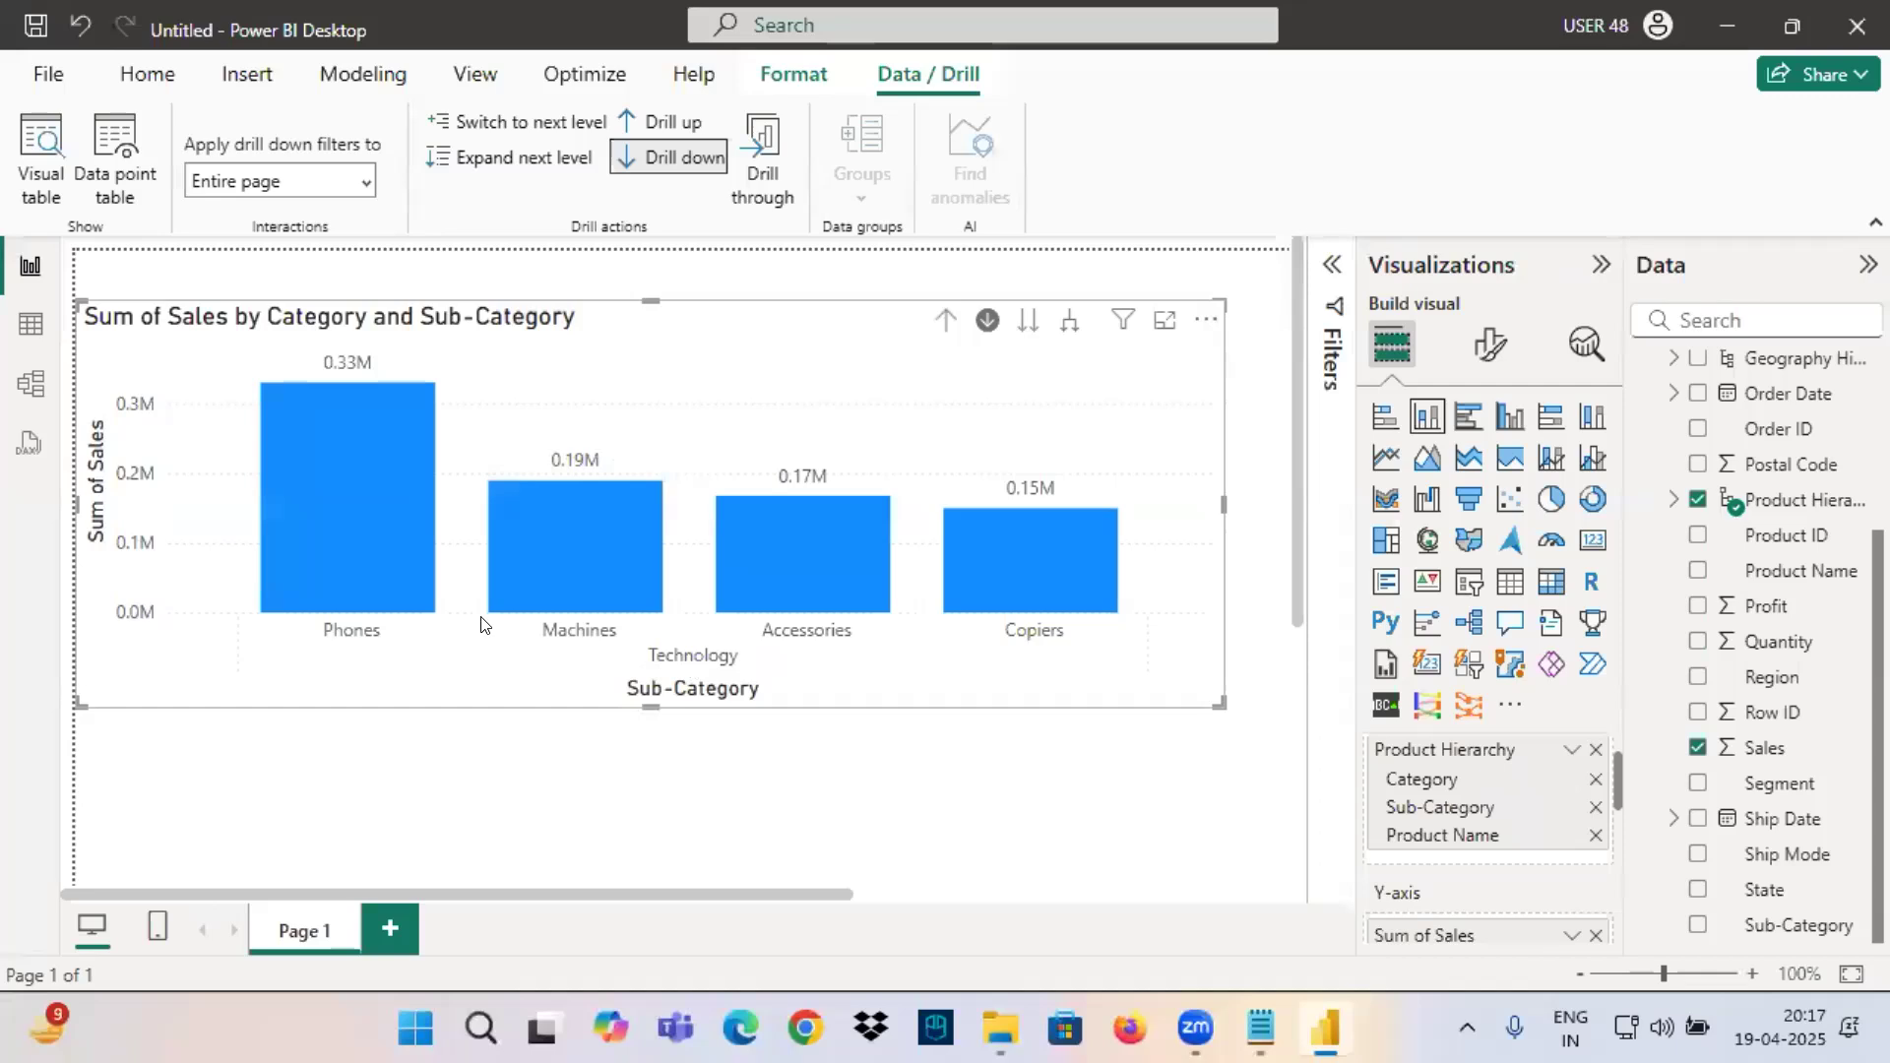
pyautogui.click(945, 320)
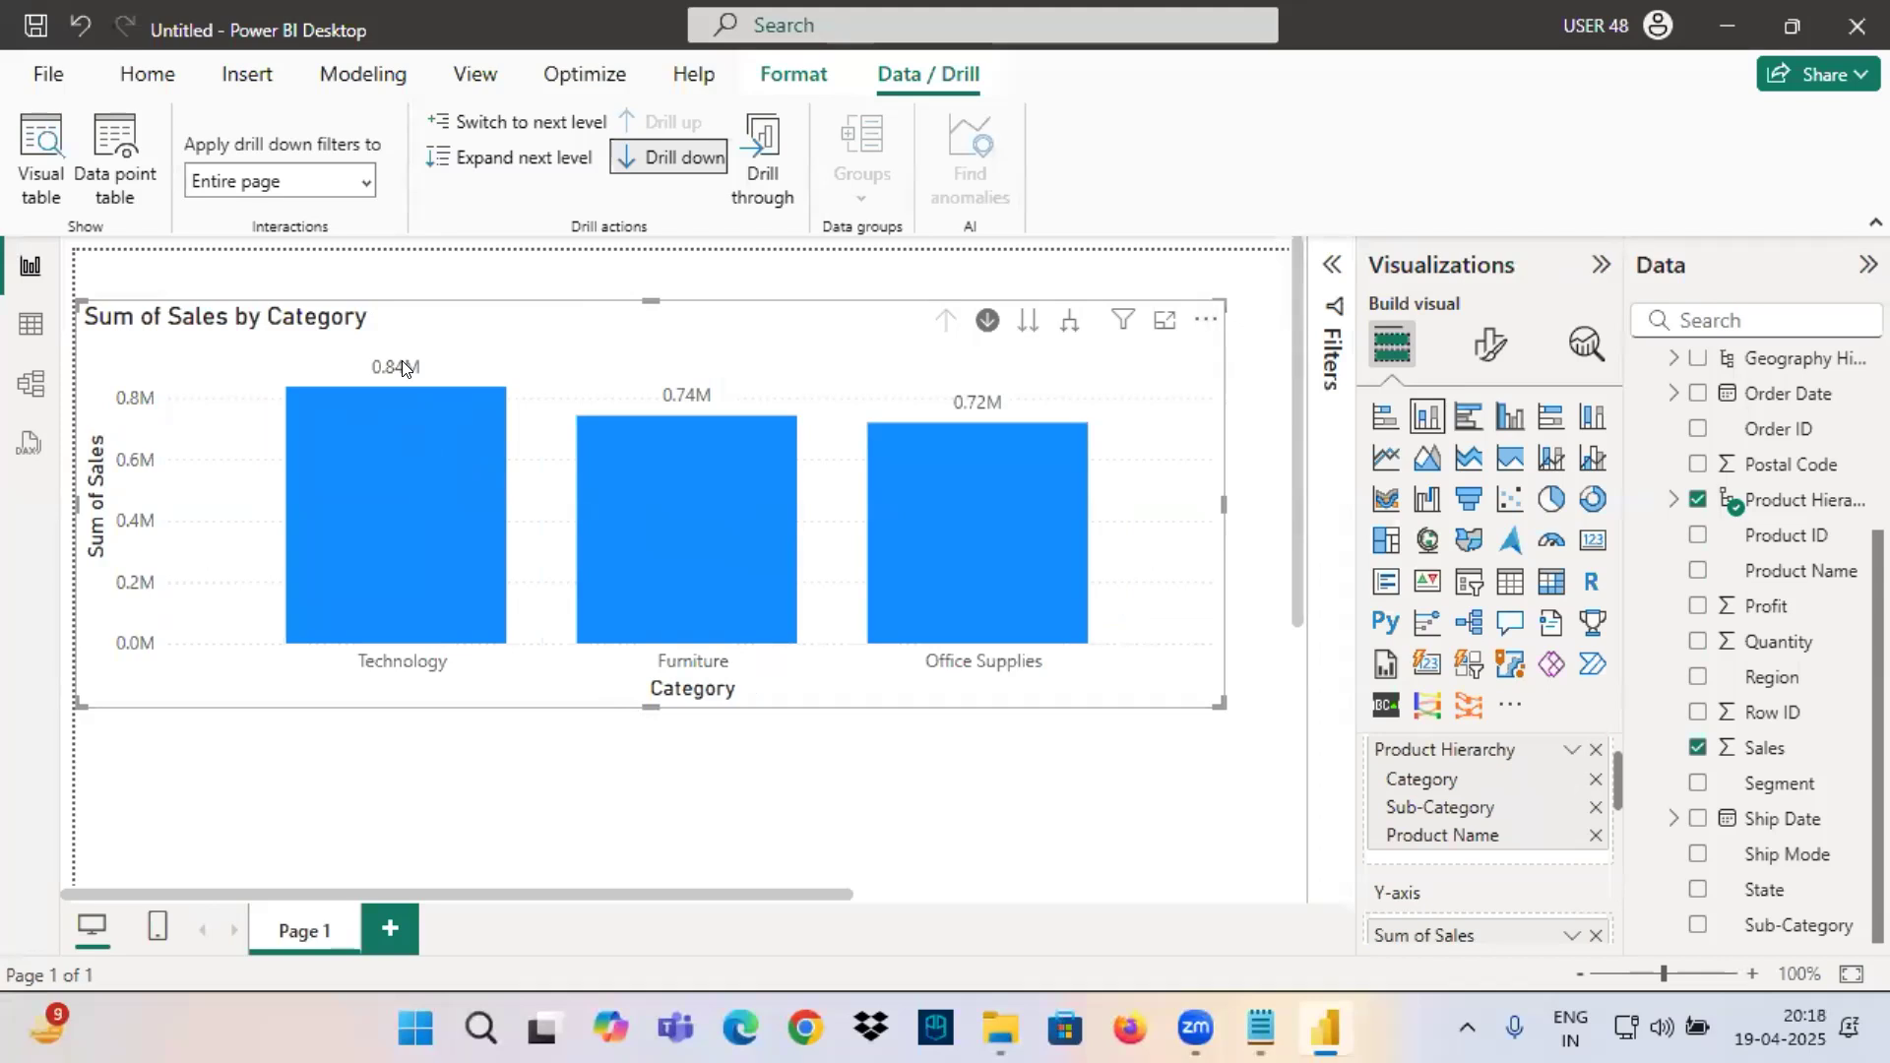
# Link Technology to Sub-Category with a red arrow, drill into the Technology column, and return to Category.
pyautogui.moveTo(331, 691)
pyautogui.mouseDown()
pyautogui.moveTo(472, 684)
pyautogui.moveTo(1011, 856)
pyautogui.moveTo(1365, 807)
pyautogui.moveTo(1359, 846)
pyautogui.moveTo(1531, 792)
pyautogui.moveTo(1536, 832)
pyautogui.moveTo(1570, 859)
pyautogui.mouseUp()
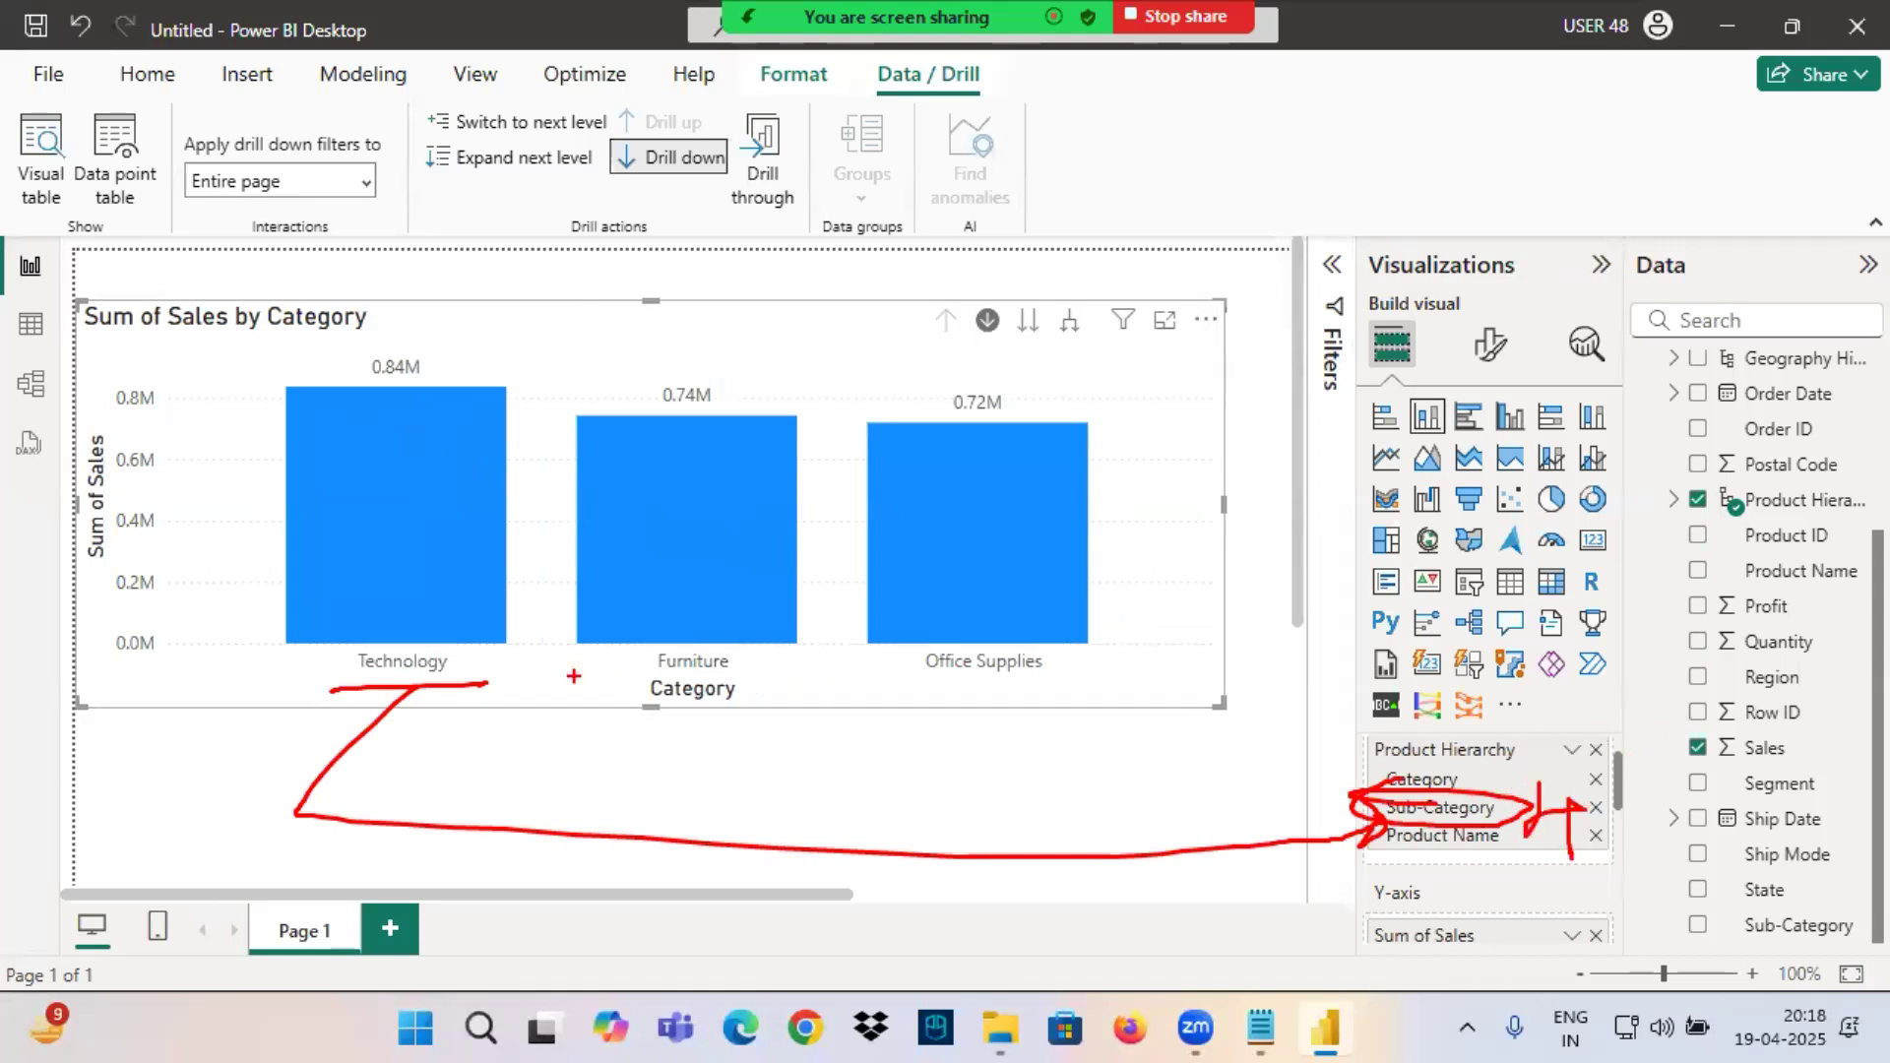
pyautogui.click(390, 606)
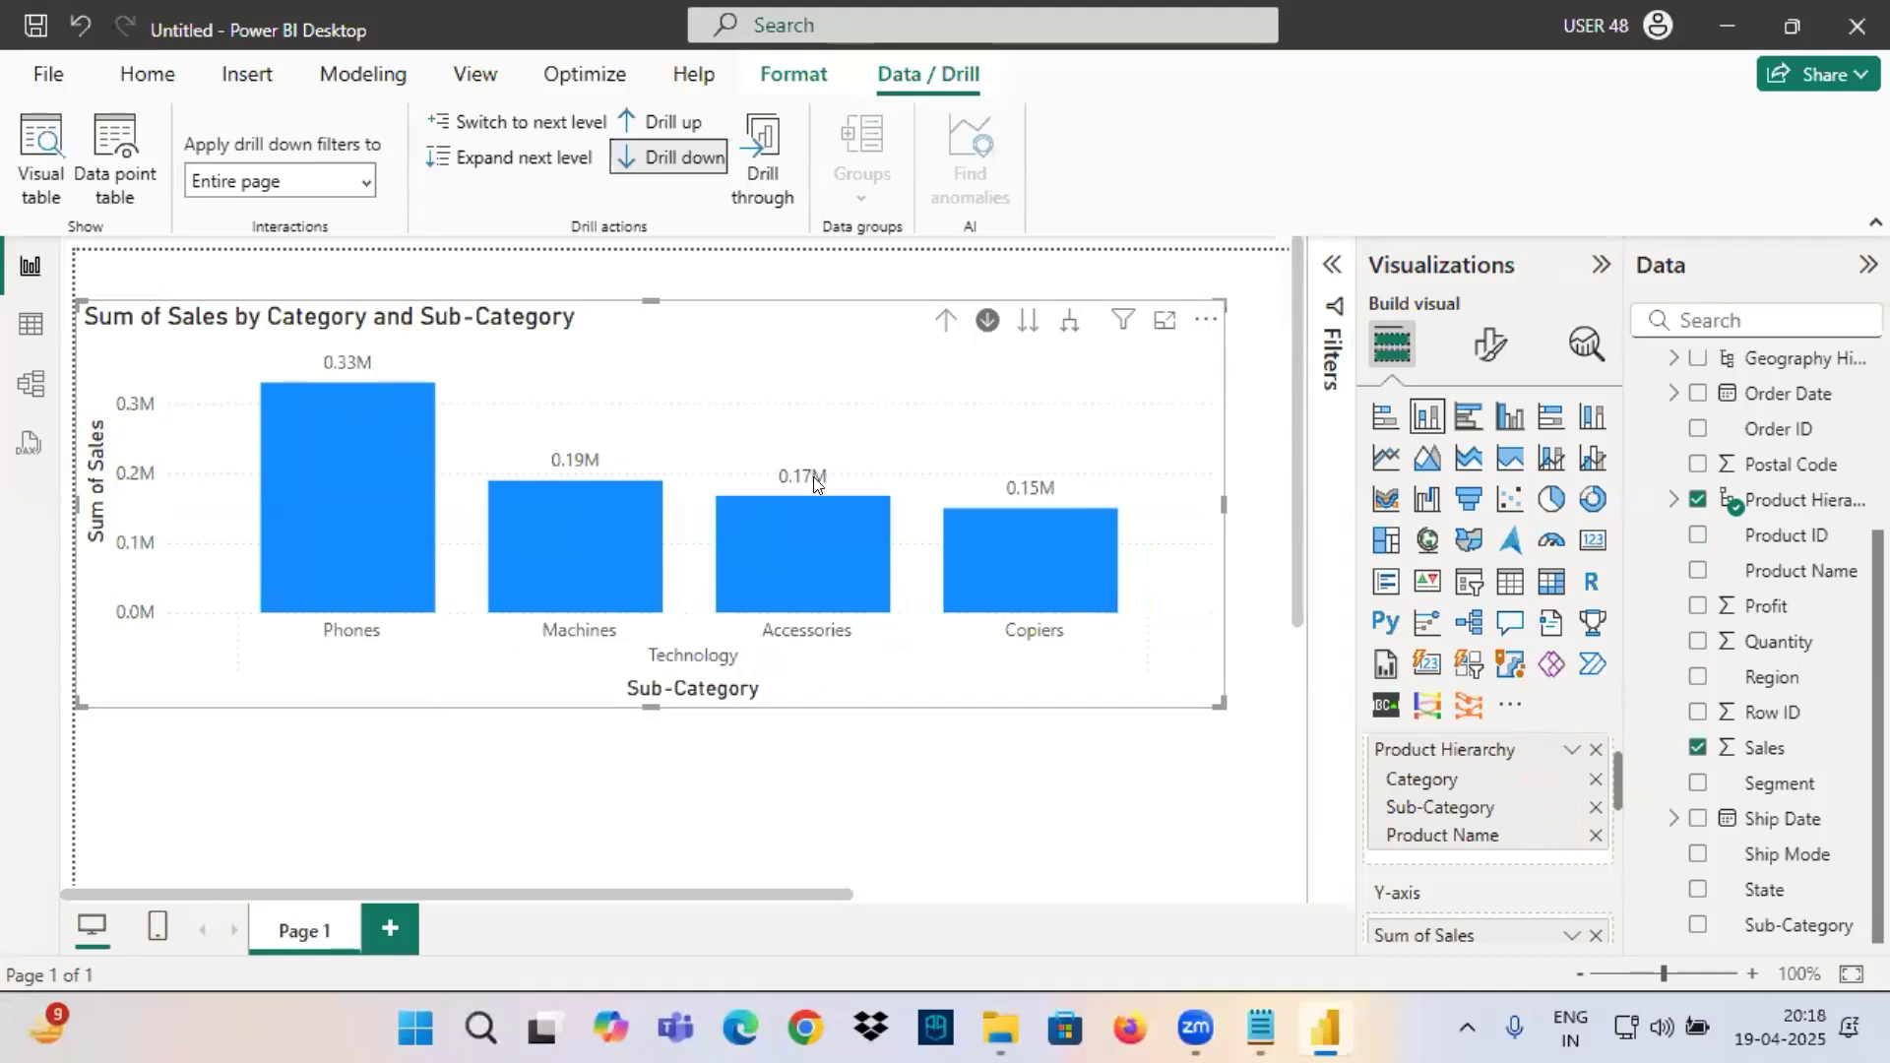
pyautogui.click(944, 321)
# Drill into Furniture's sub-categories, return to Category, and drill into Office Supplies.
pyautogui.click(698, 528)
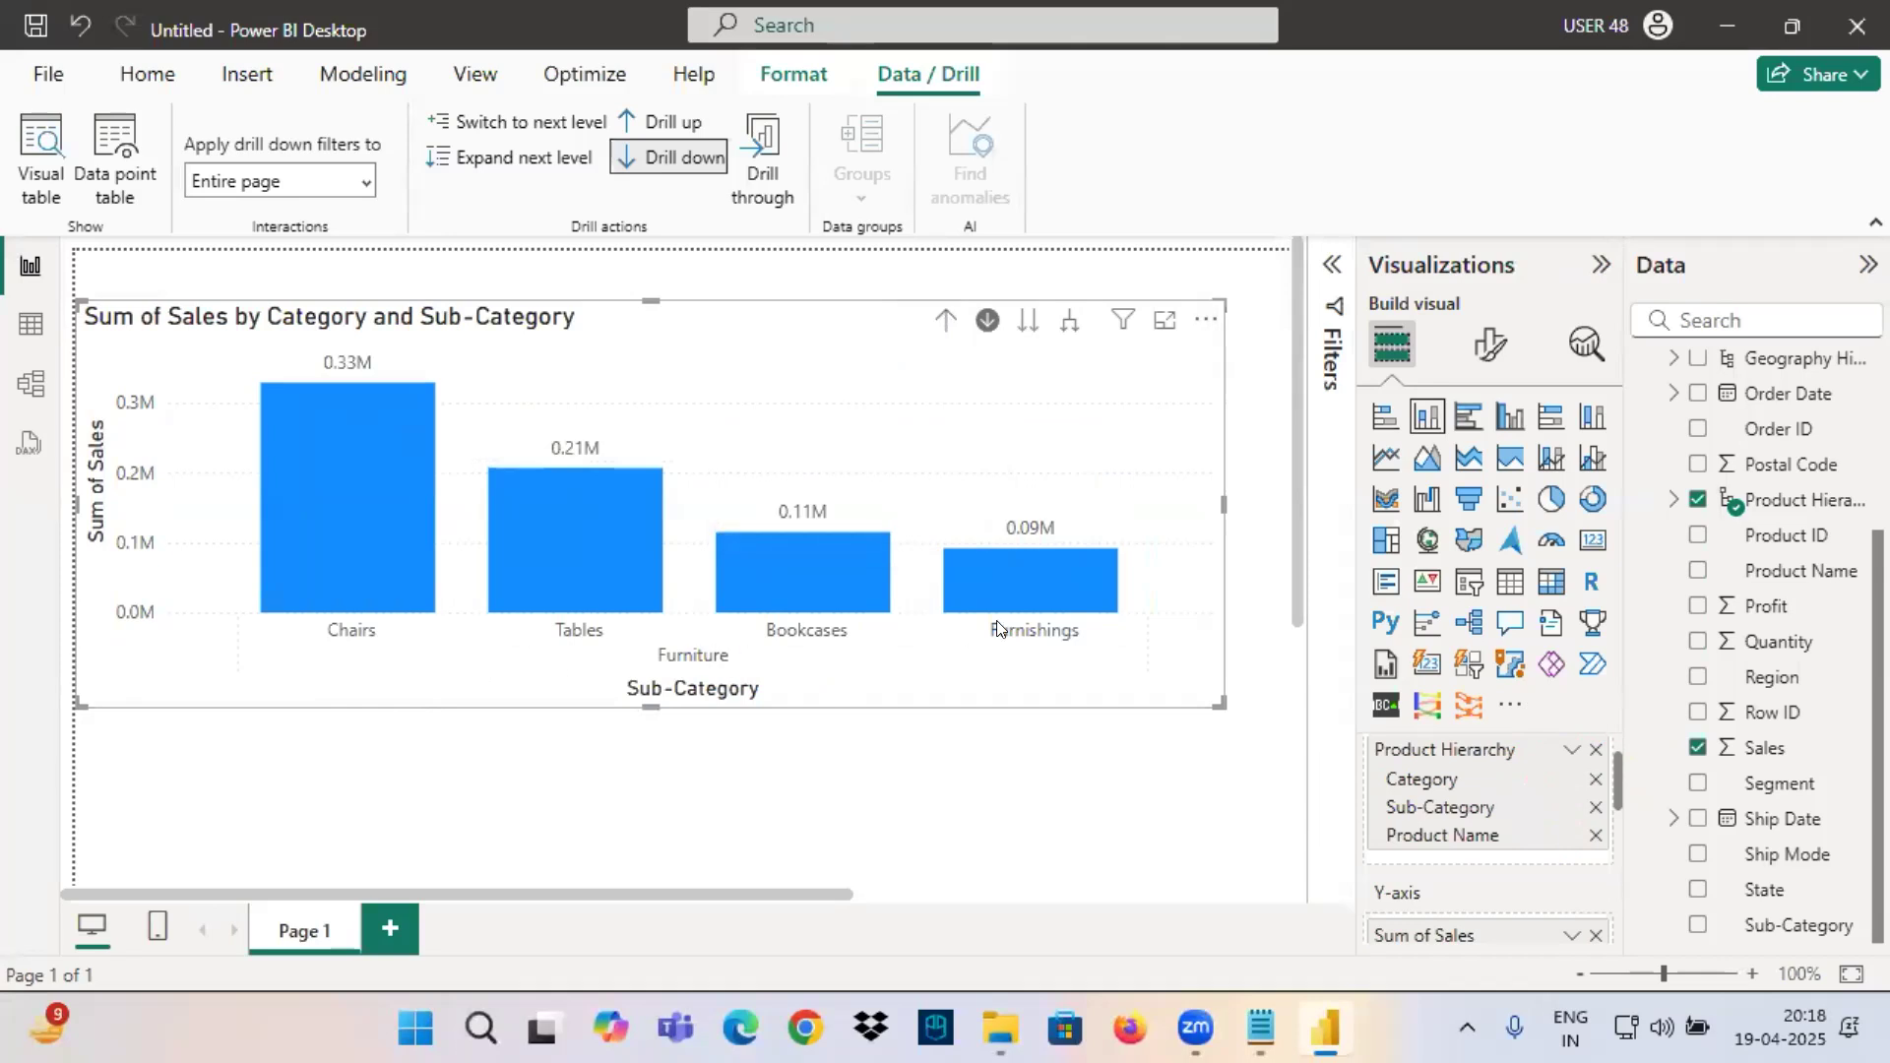
pyautogui.click(944, 321)
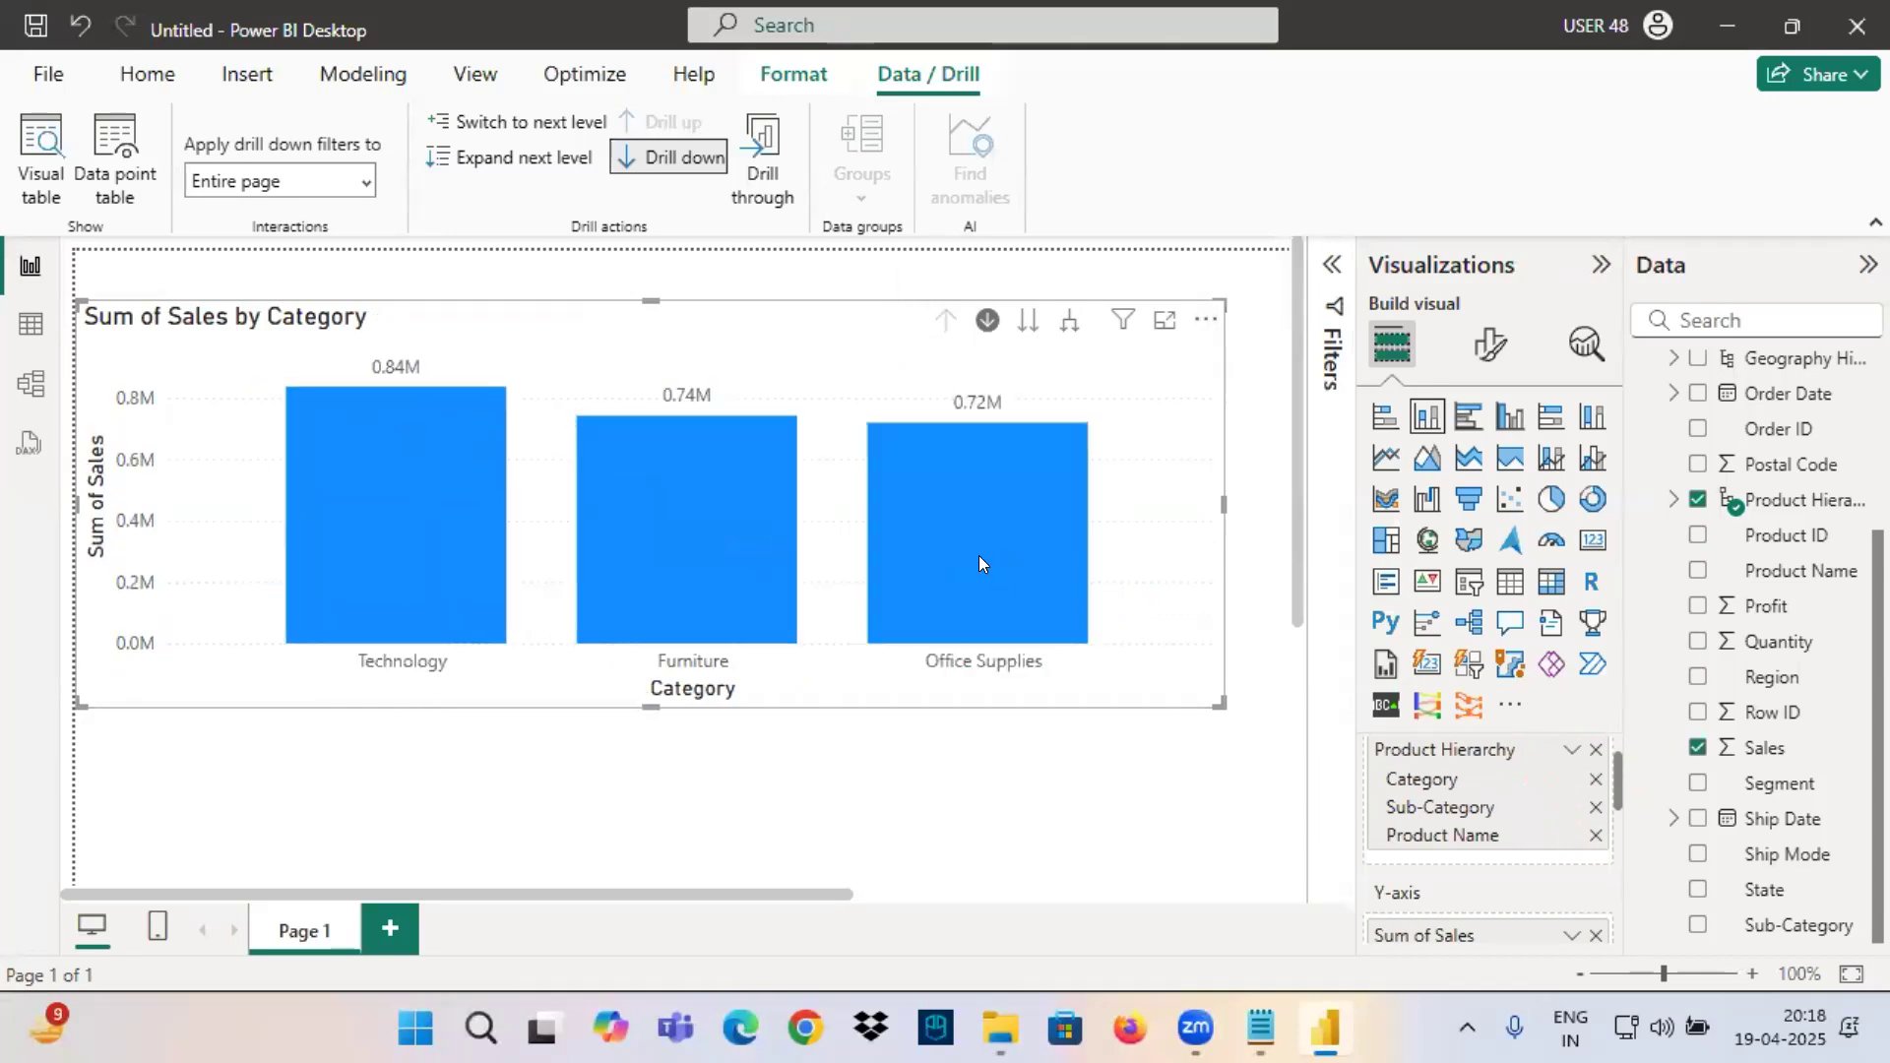
pyautogui.click(978, 555)
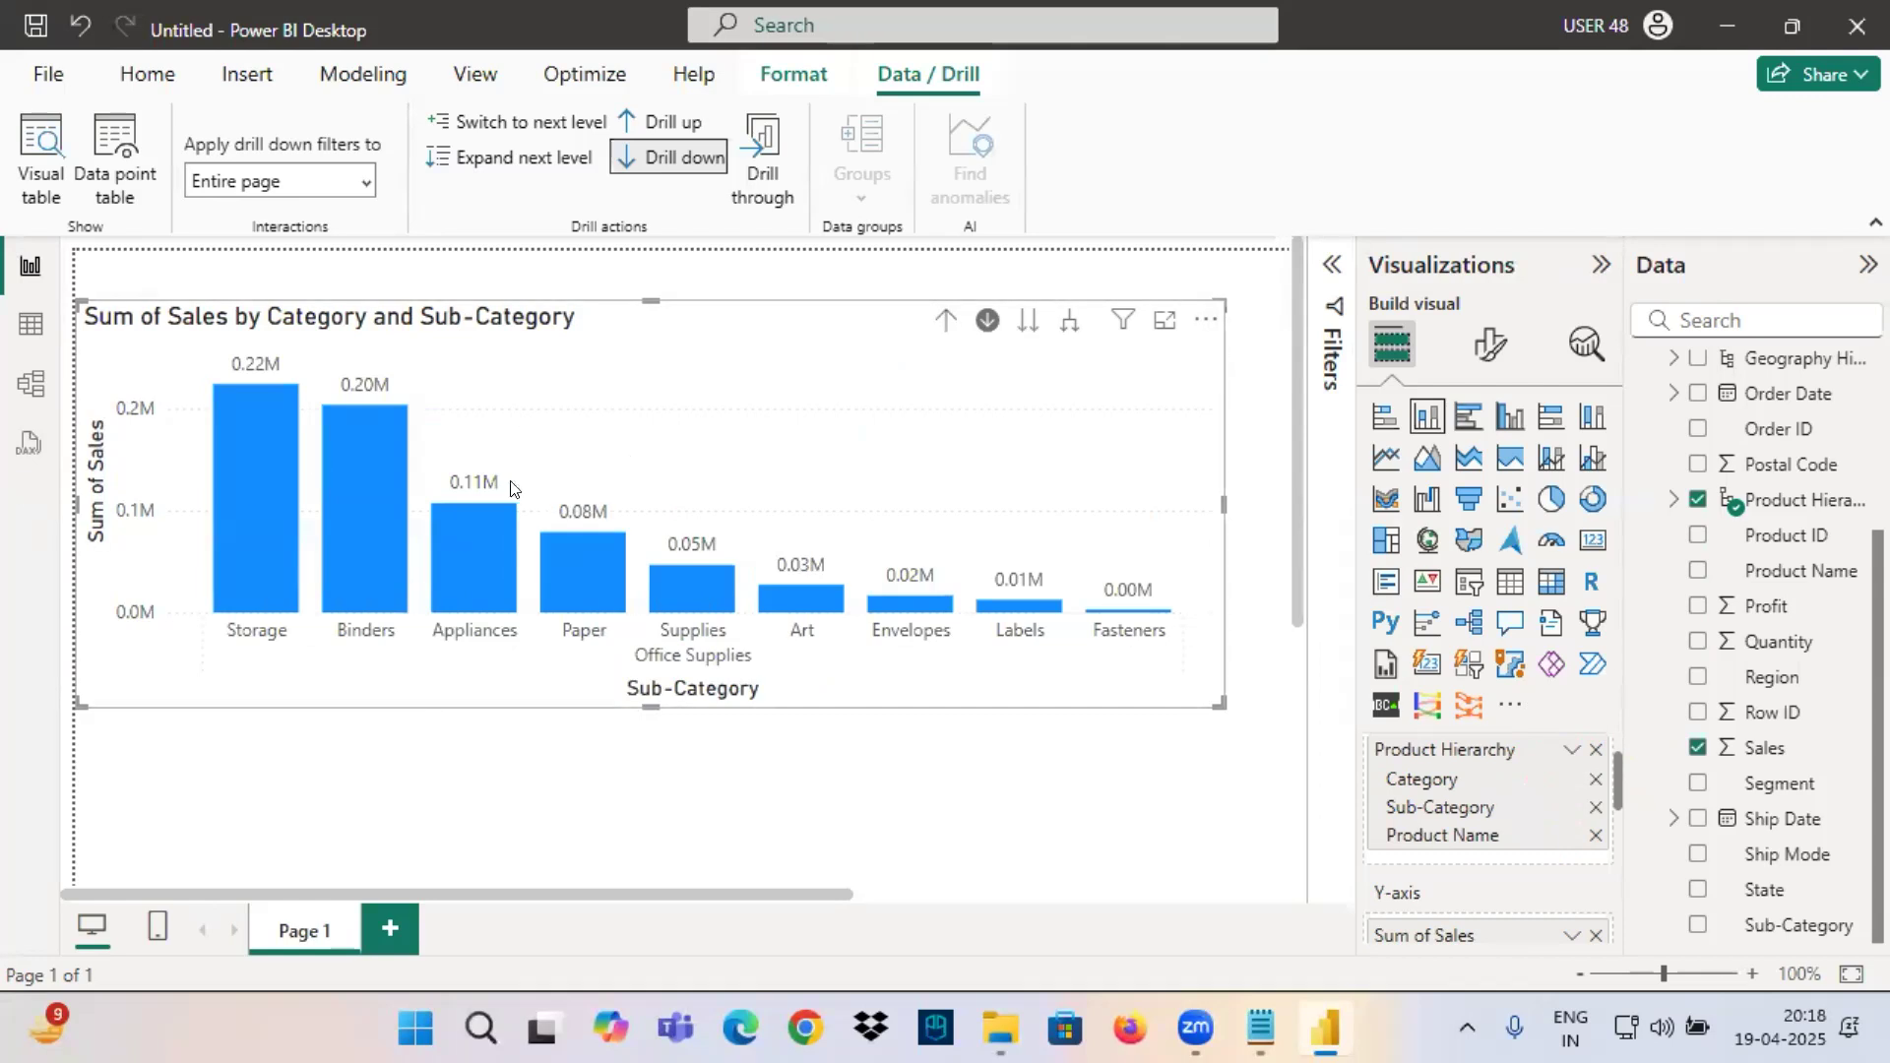
# Switch to the Notepad class notes and highlight the Category, Sub-Category and ProductName wise Sales lines.
pyautogui.click(1260, 1029)
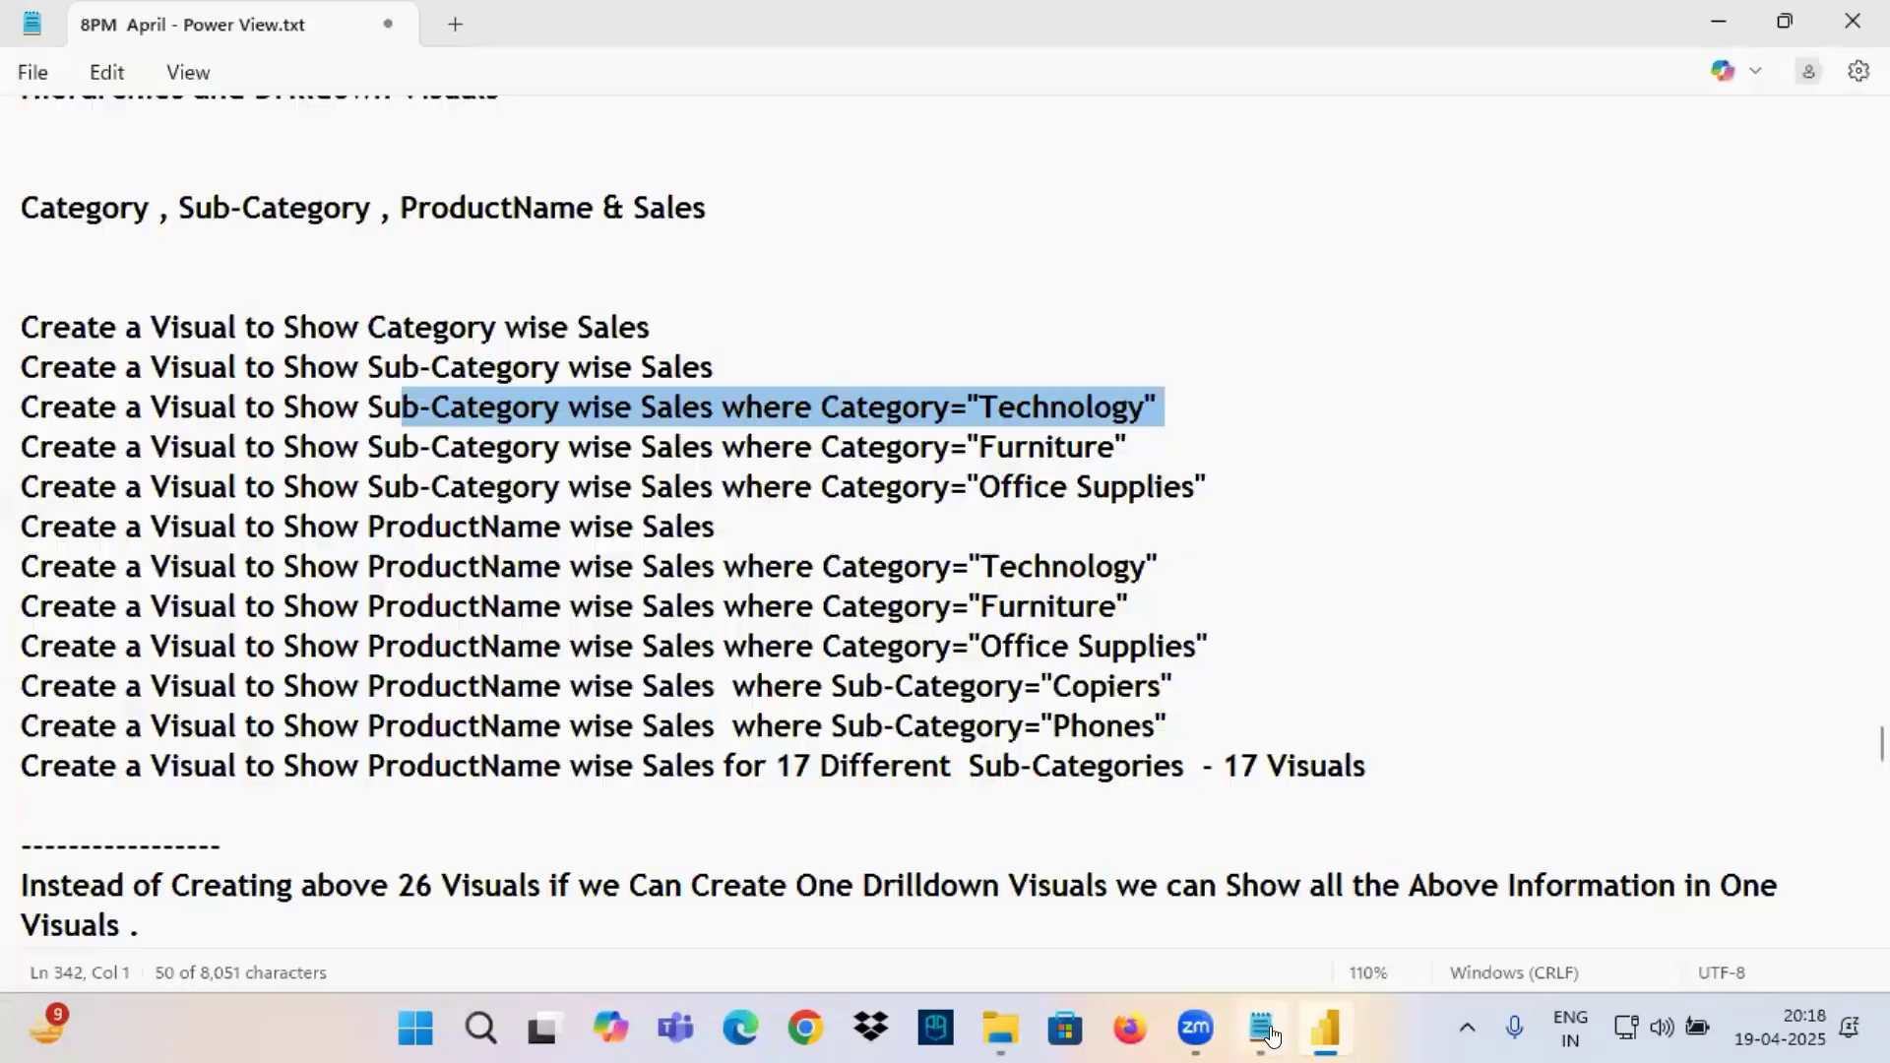
pyautogui.moveTo(425, 329); pyautogui.dragTo(650, 328)
pyautogui.moveTo(398, 367); pyautogui.dragTo(722, 351)
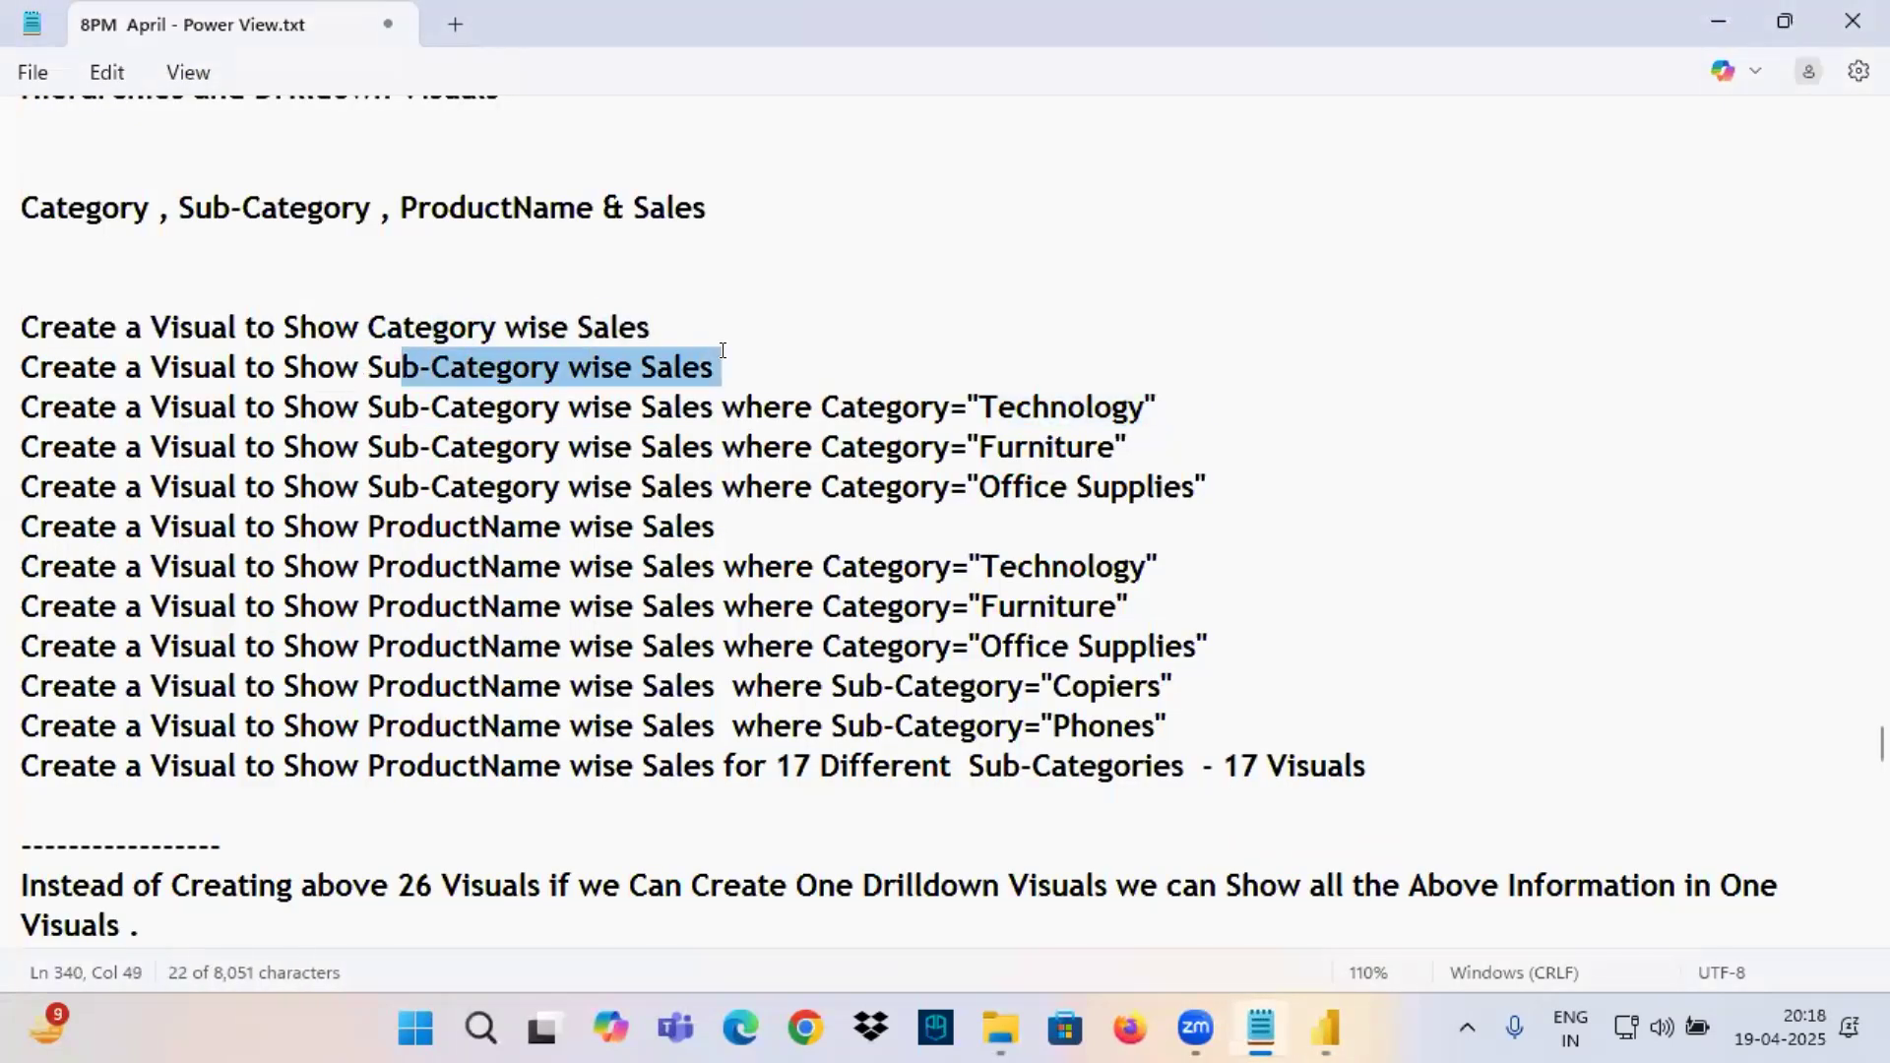
pyautogui.moveTo(383, 406); pyautogui.dragTo(1217, 487)
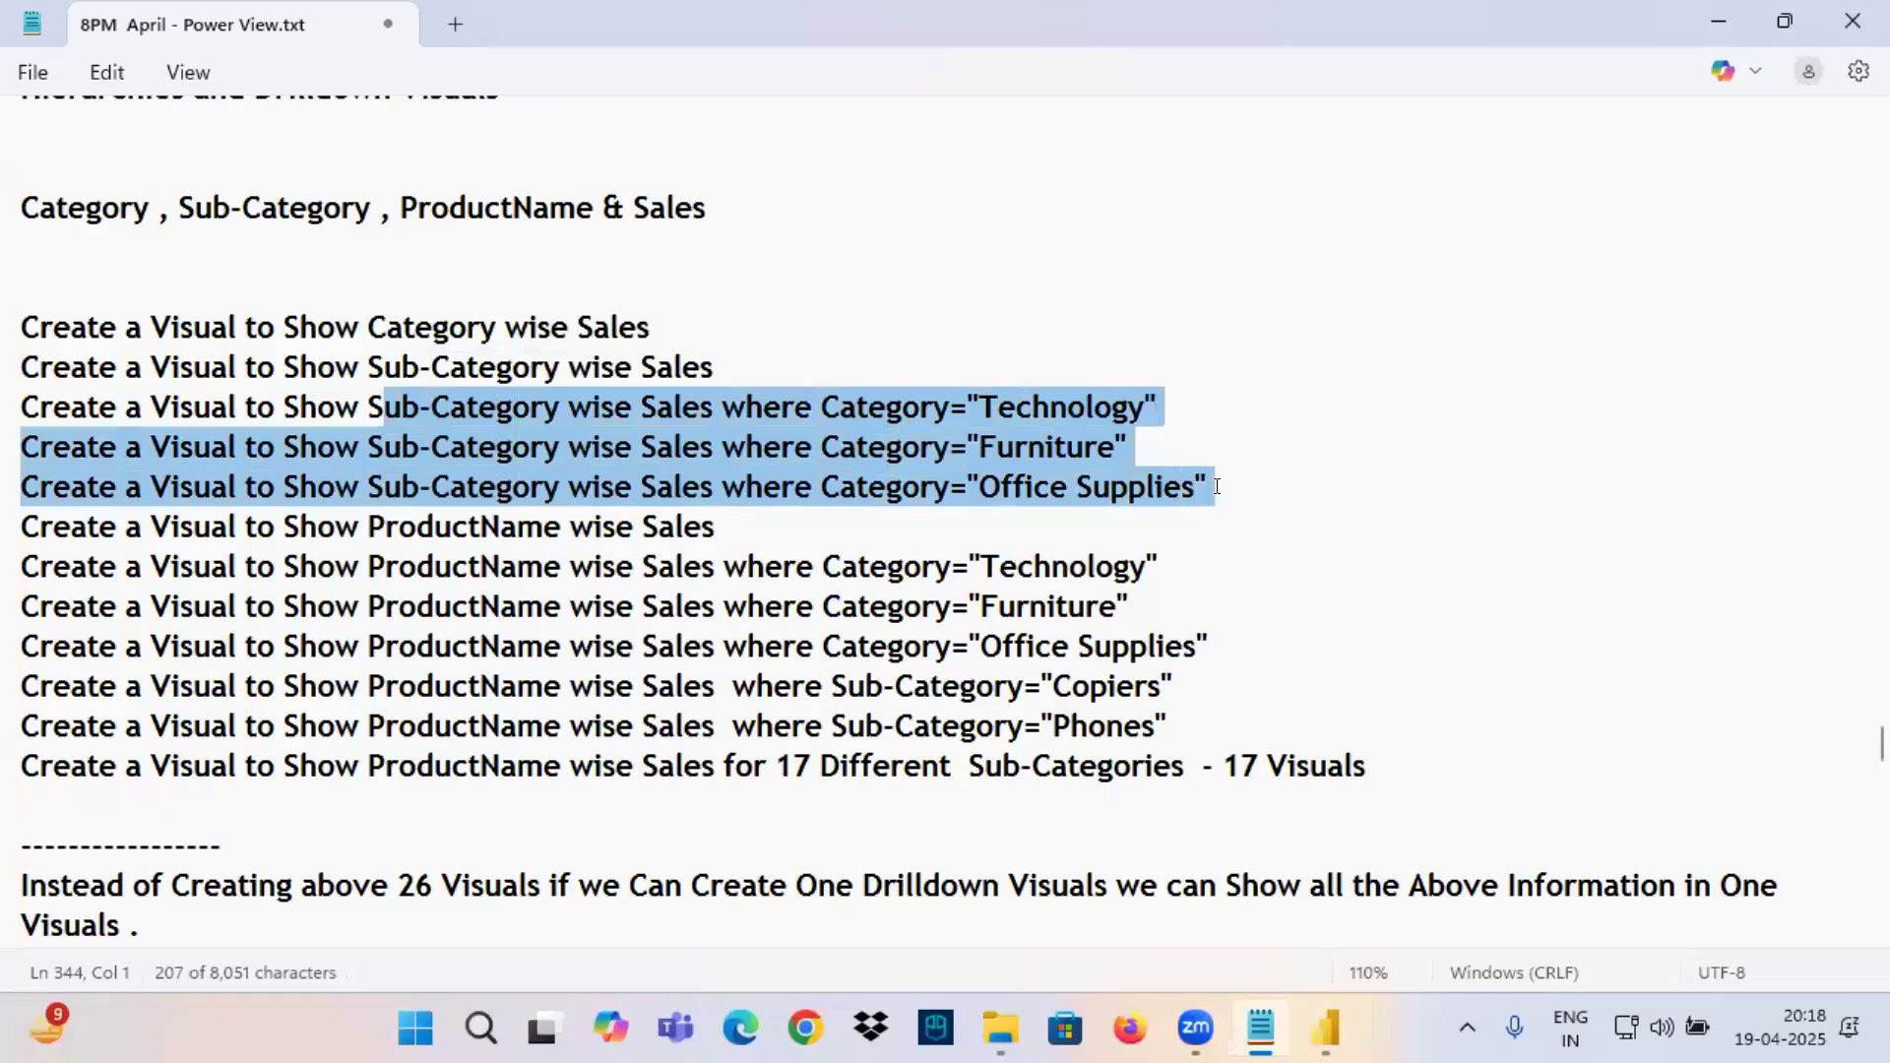
pyautogui.moveTo(383, 528); pyautogui.dragTo(747, 536)
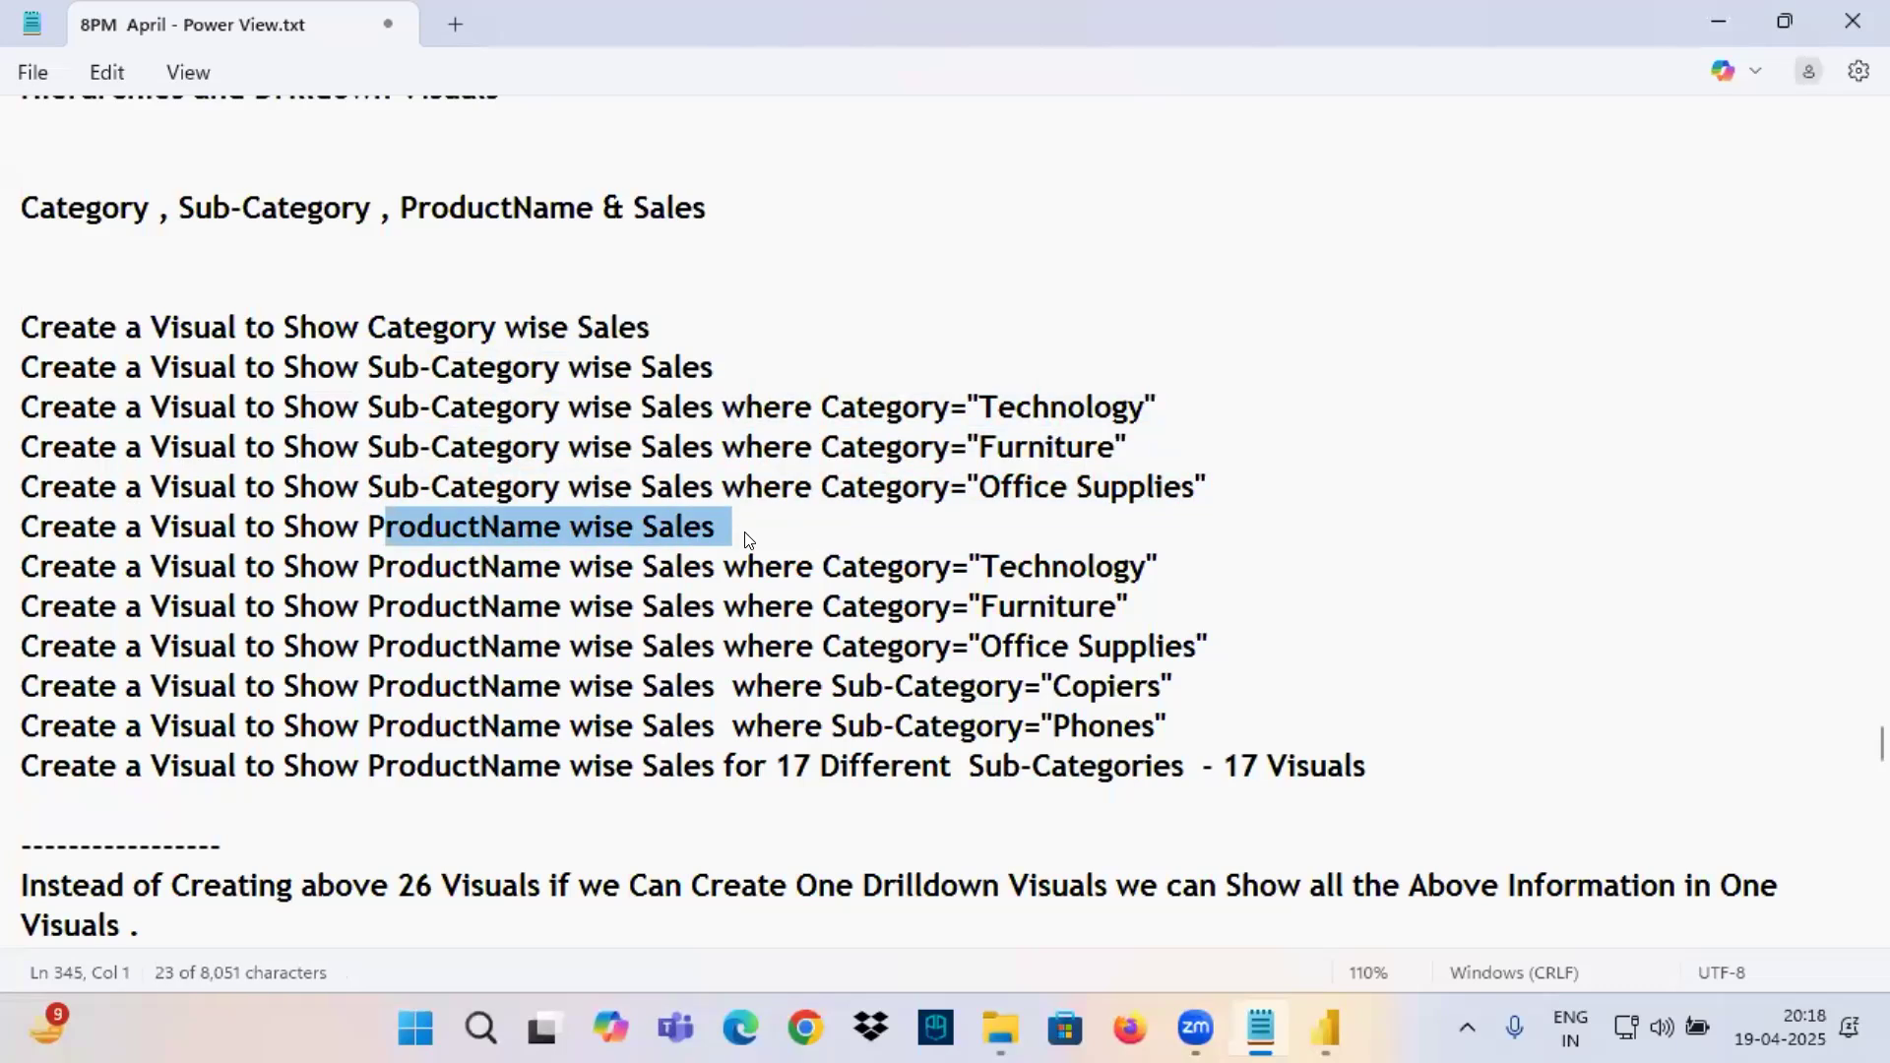
pyautogui.click(450, 523)
pyautogui.click(676, 527)
# Return to Power BI, drill up to Category, and mark Product Name, Sum of Sales and the next-level control in red.
pyautogui.click(1329, 1031)
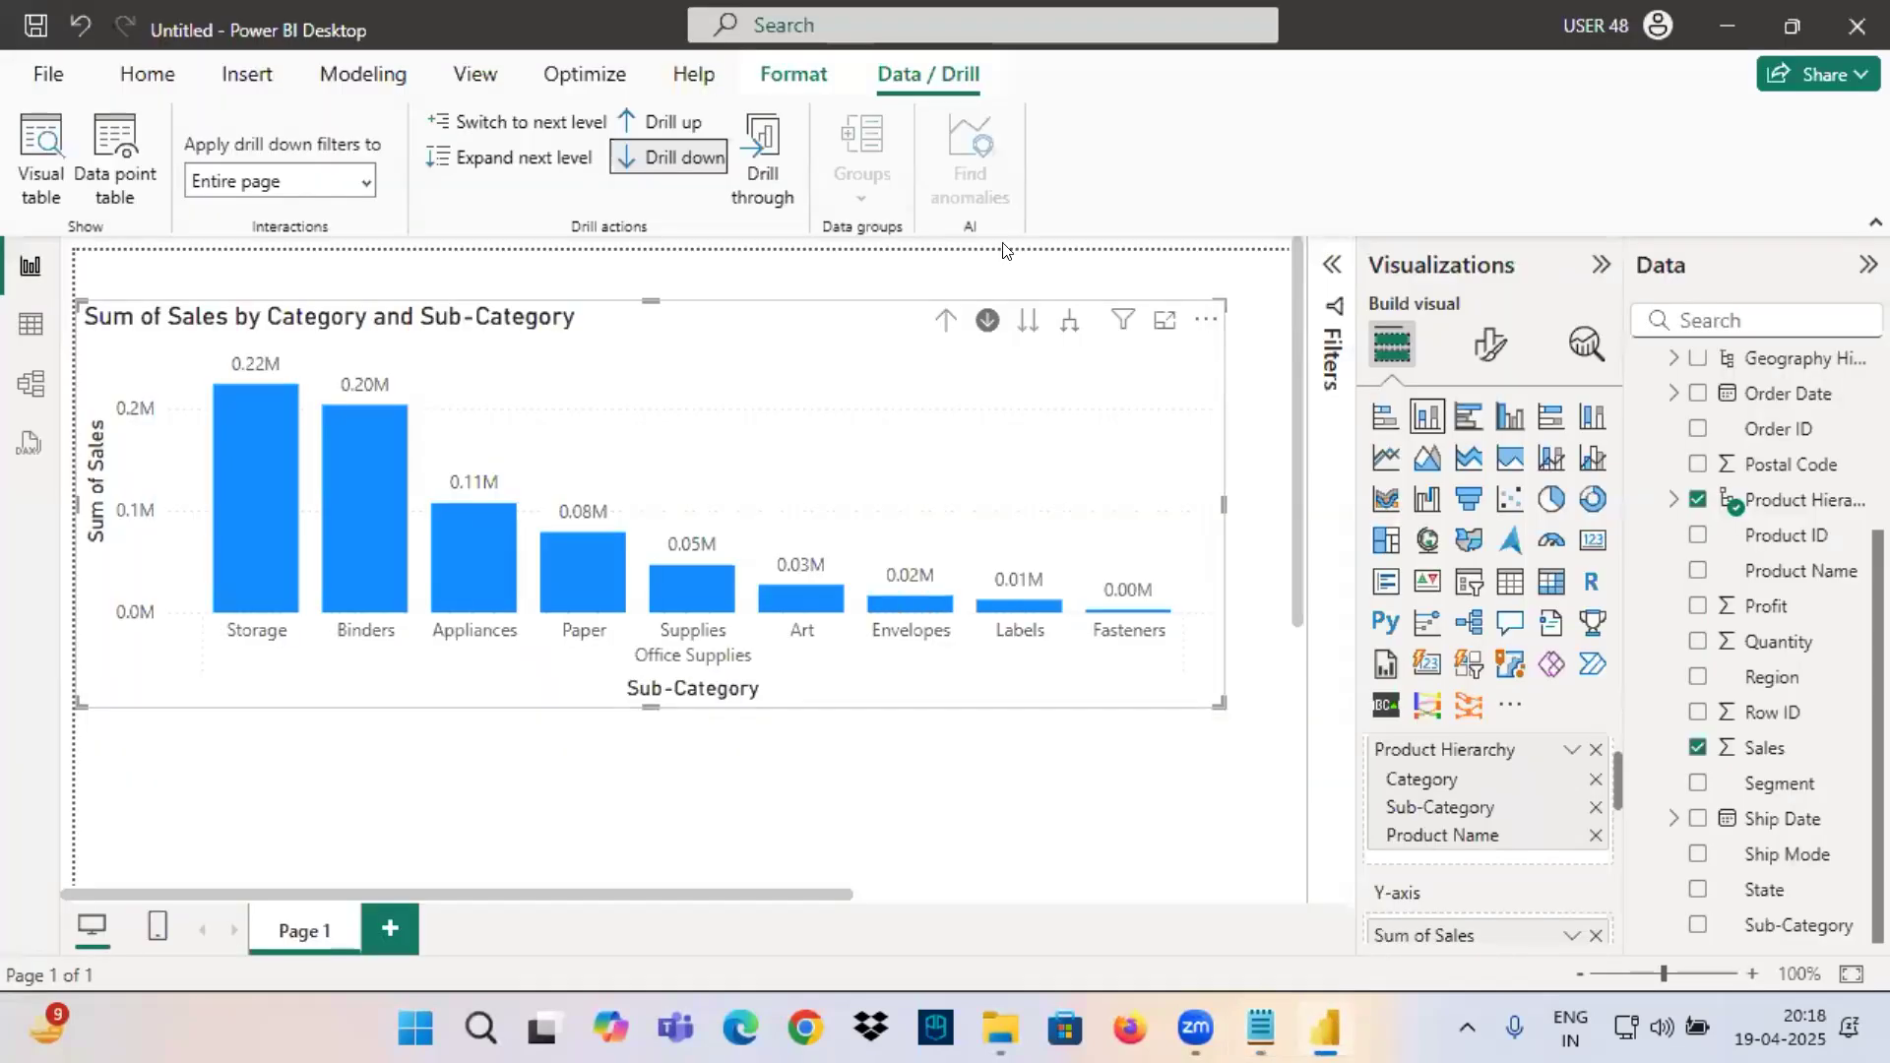
pyautogui.click(948, 318)
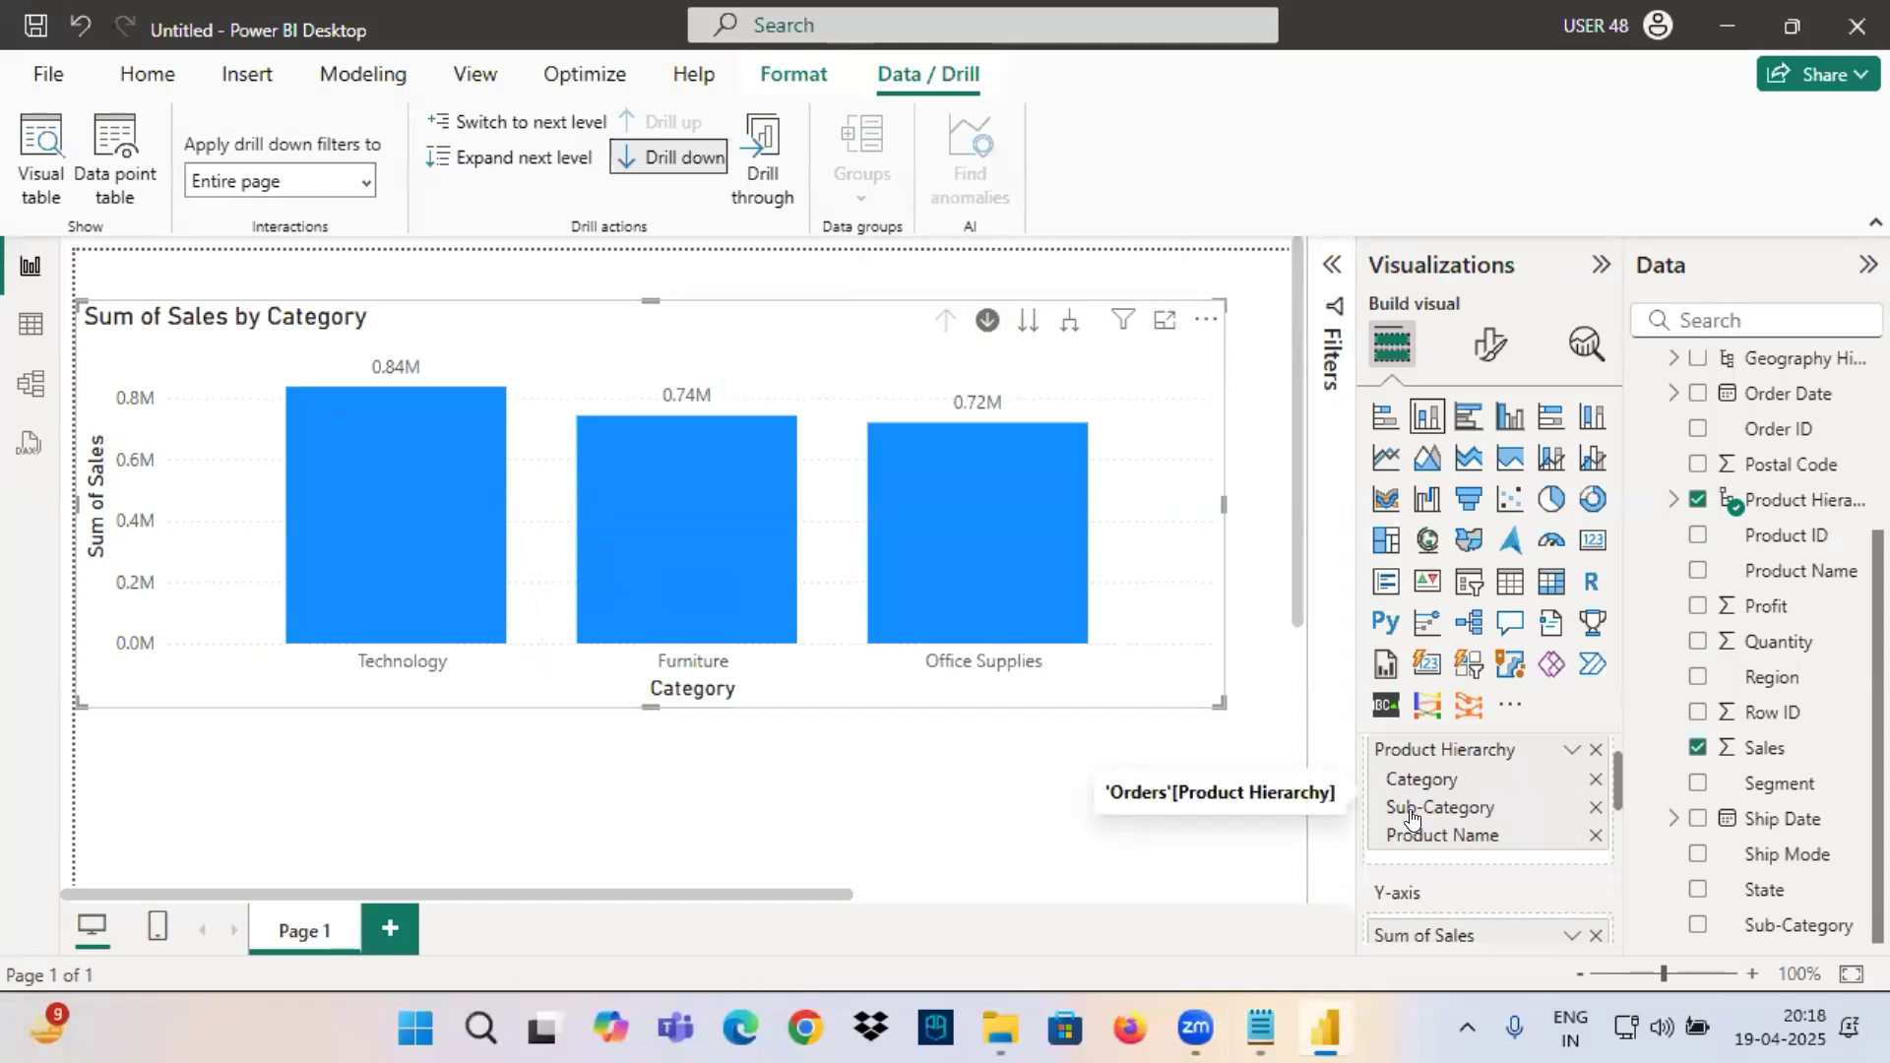
pyautogui.hotkey('ctrl', '2')
pyautogui.moveTo(1338, 780)
pyautogui.mouseDown()
pyautogui.moveTo(1372, 778)
pyautogui.moveTo(1310, 821)
pyautogui.mouseUp()
pyautogui.moveTo(1312, 913); pyautogui.dragTo(1387, 940)
pyautogui.moveTo(1364, 898); pyautogui.dragTo(1316, 965)
pyautogui.moveTo(1272, 845); pyautogui.dragTo(1412, 845)
pyautogui.moveTo(1347, 825)
pyautogui.mouseDown()
pyautogui.moveTo(1383, 839)
pyautogui.moveTo(1331, 884)
pyautogui.mouseUp()
pyautogui.moveTo(1398, 827); pyautogui.dragTo(1345, 835)
pyautogui.moveTo(1438, 929)
pyautogui.mouseDown()
pyautogui.moveTo(1341, 940)
pyautogui.moveTo(1418, 911)
pyautogui.mouseUp()
pyautogui.moveTo(1050, 340)
pyautogui.mouseDown()
pyautogui.moveTo(1013, 352)
pyautogui.moveTo(1055, 433)
pyautogui.moveTo(1046, 456)
pyautogui.mouseUp()
pyautogui.moveTo(1061, 429); pyautogui.dragTo(1077, 414)
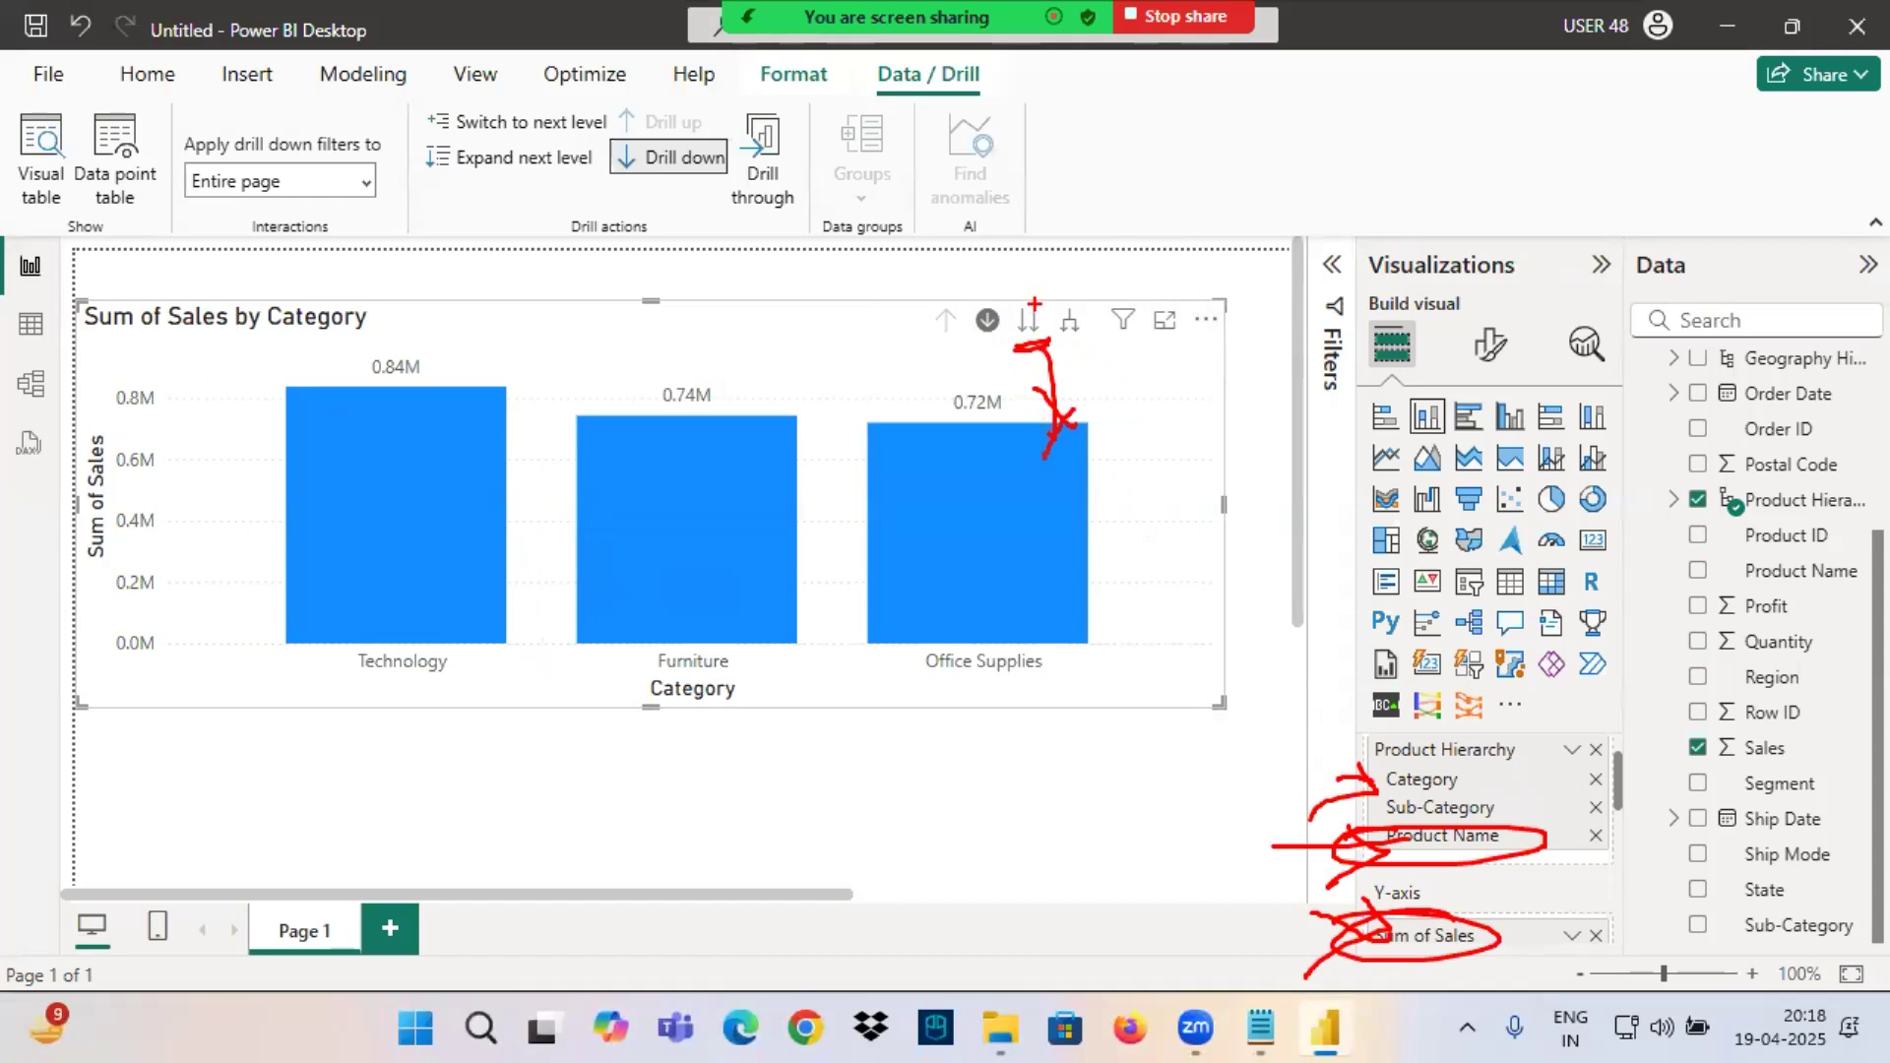
# Switch the whole chart to the Sub-Category level and on to the Product Name level.
pyautogui.click(1029, 320)
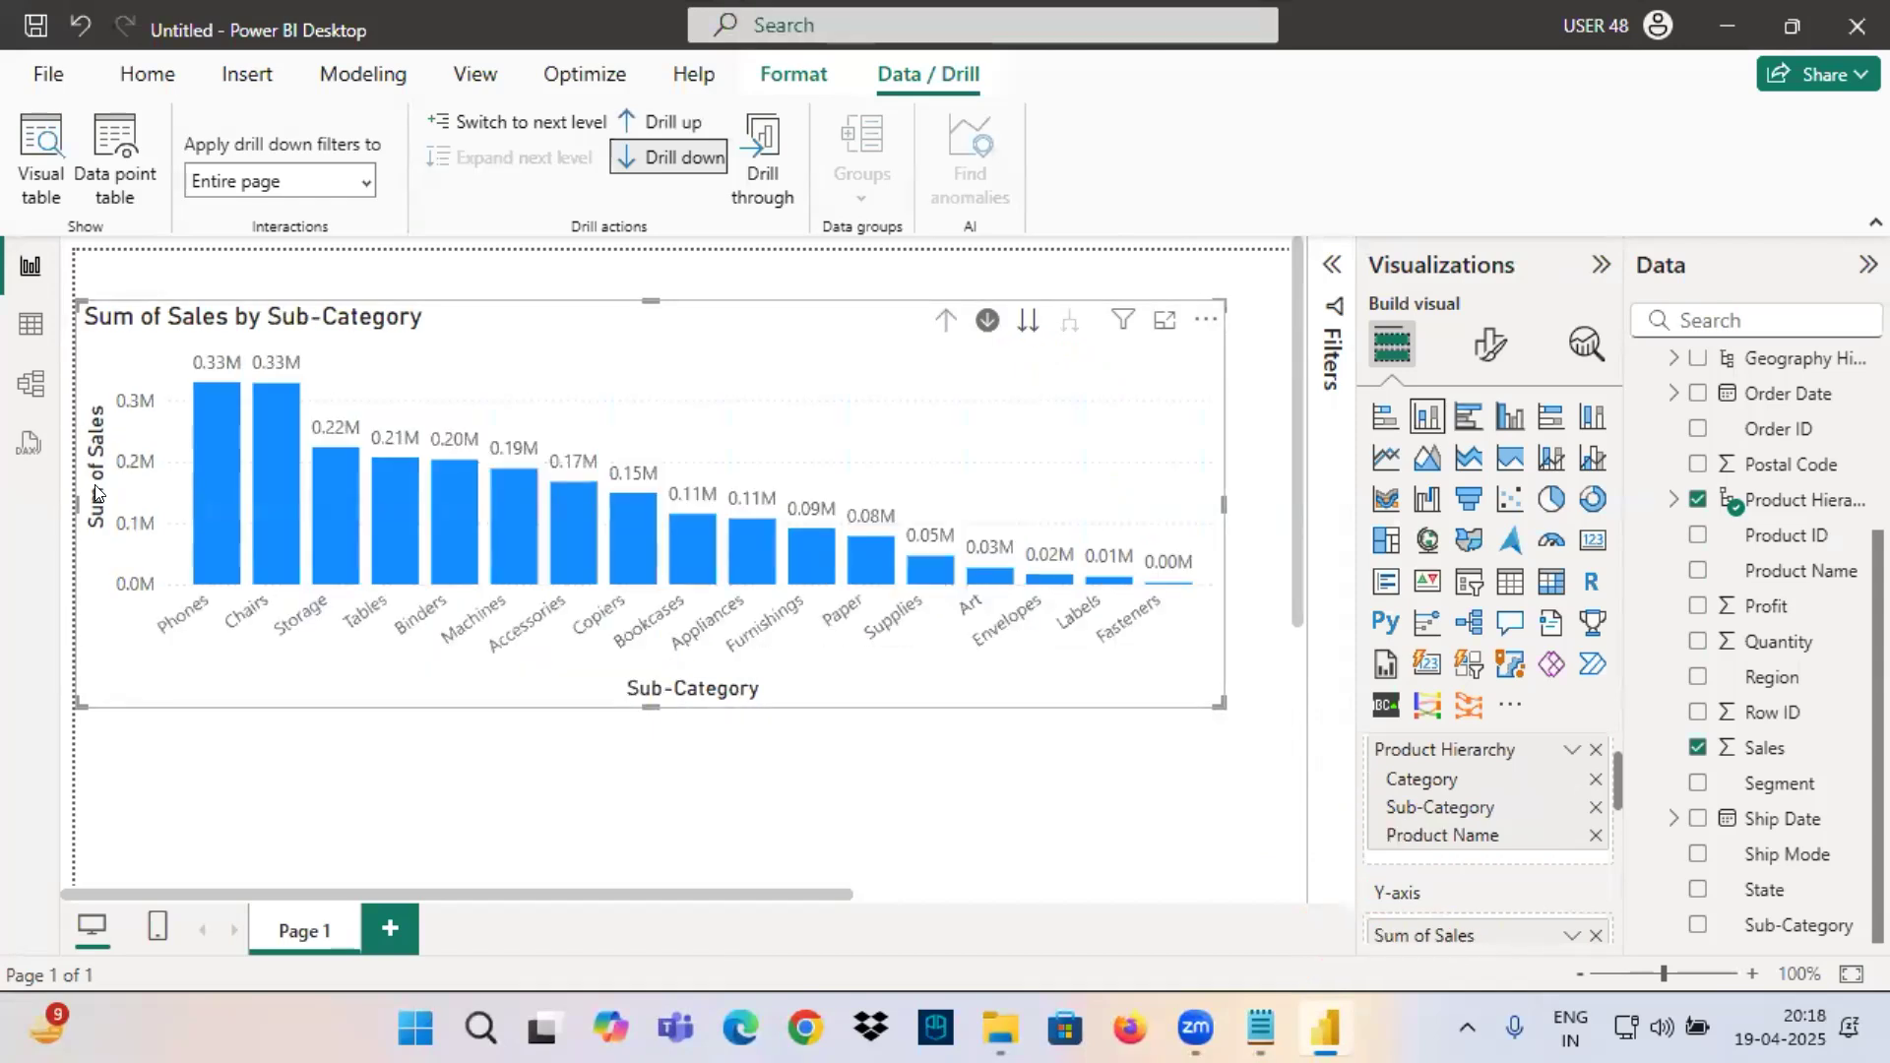
pyautogui.click(1027, 322)
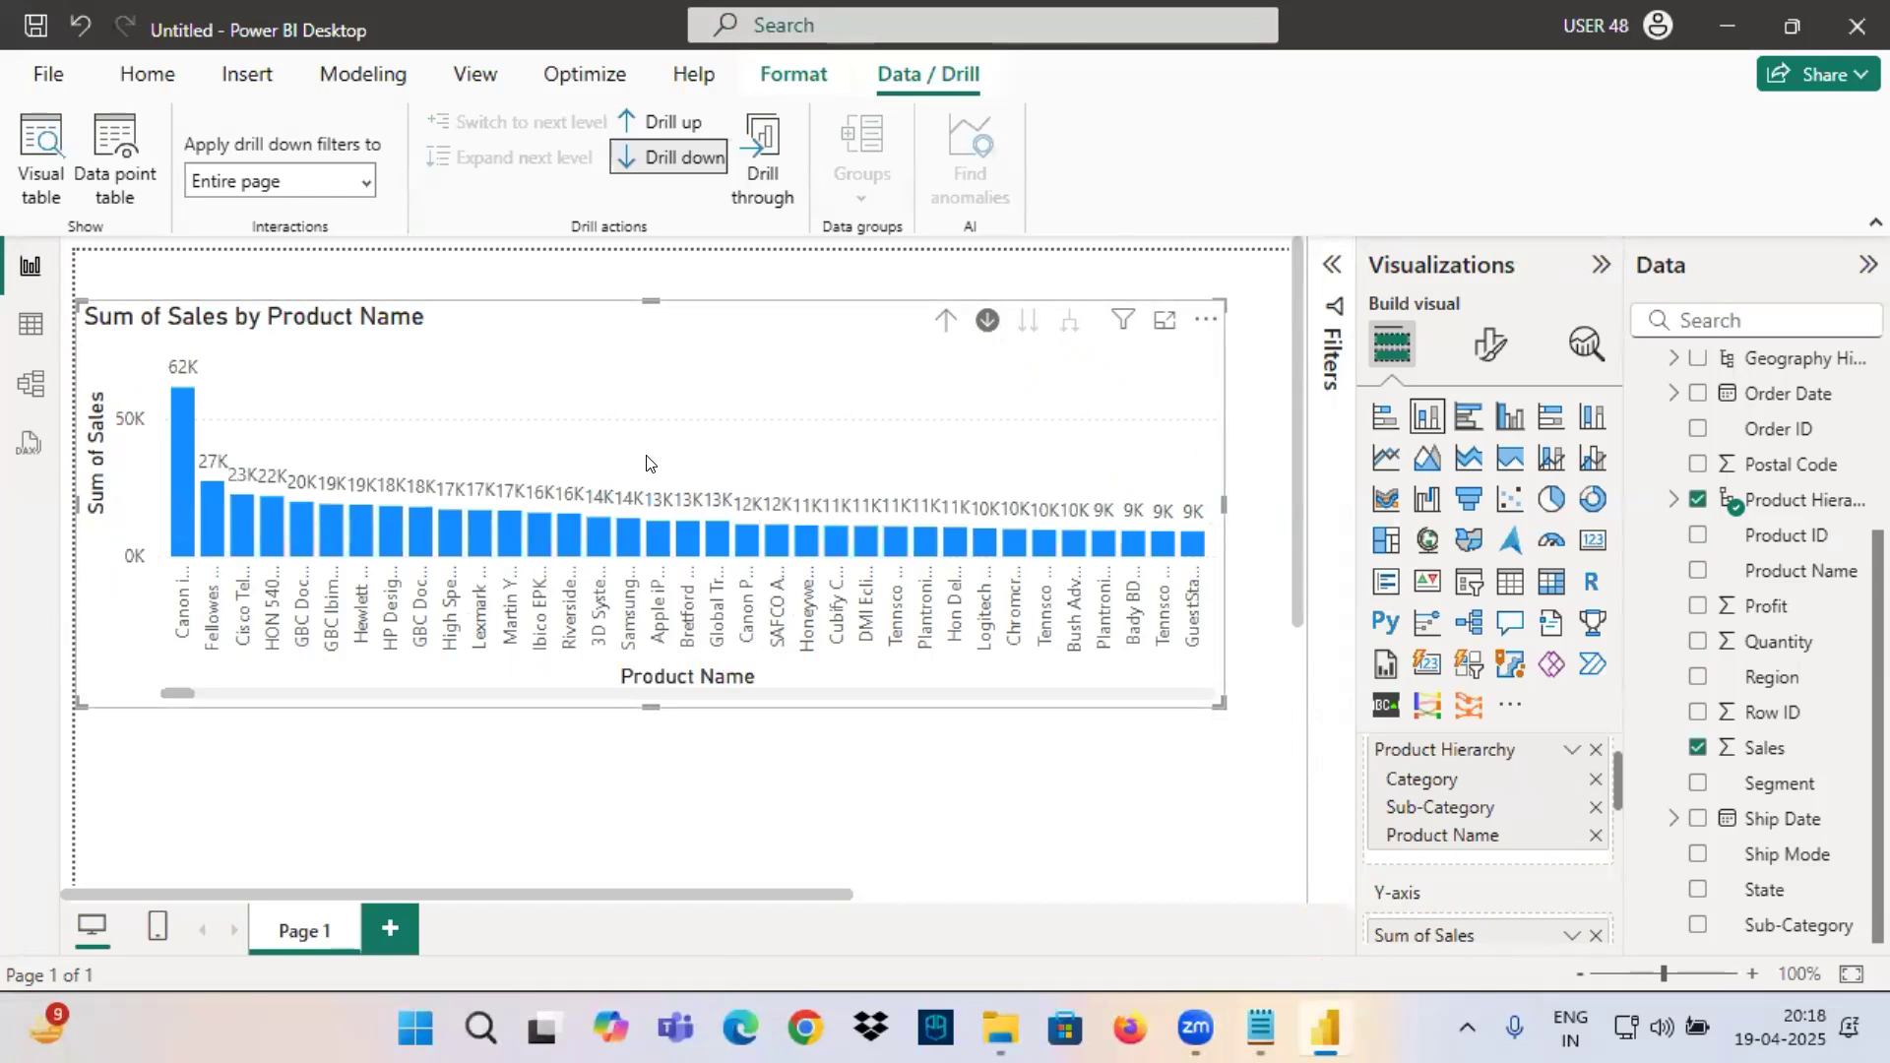
pyautogui.moveTo(1119, 322)
# Mark the Product Name columns' data labels in red, write 2.3M above them, and clear the markings.
pyautogui.moveTo(243, 491)
pyautogui.mouseDown()
pyautogui.moveTo(918, 509)
pyautogui.moveTo(500, 441)
pyautogui.moveTo(837, 502)
pyautogui.mouseUp()
pyautogui.moveTo(855, 387)
pyautogui.mouseDown()
pyautogui.moveTo(784, 393)
pyautogui.moveTo(891, 436)
pyautogui.moveTo(960, 423)
pyautogui.moveTo(975, 445)
pyautogui.mouseUp()
pyautogui.moveTo(996, 429)
pyautogui.mouseDown()
pyautogui.moveTo(1034, 389)
pyautogui.moveTo(1050, 434)
pyautogui.mouseUp()
pyautogui.moveTo(848, 459); pyautogui.dragTo(1103, 415)
pyautogui.moveTo(210, 259); pyautogui.dragTo(214, 386)
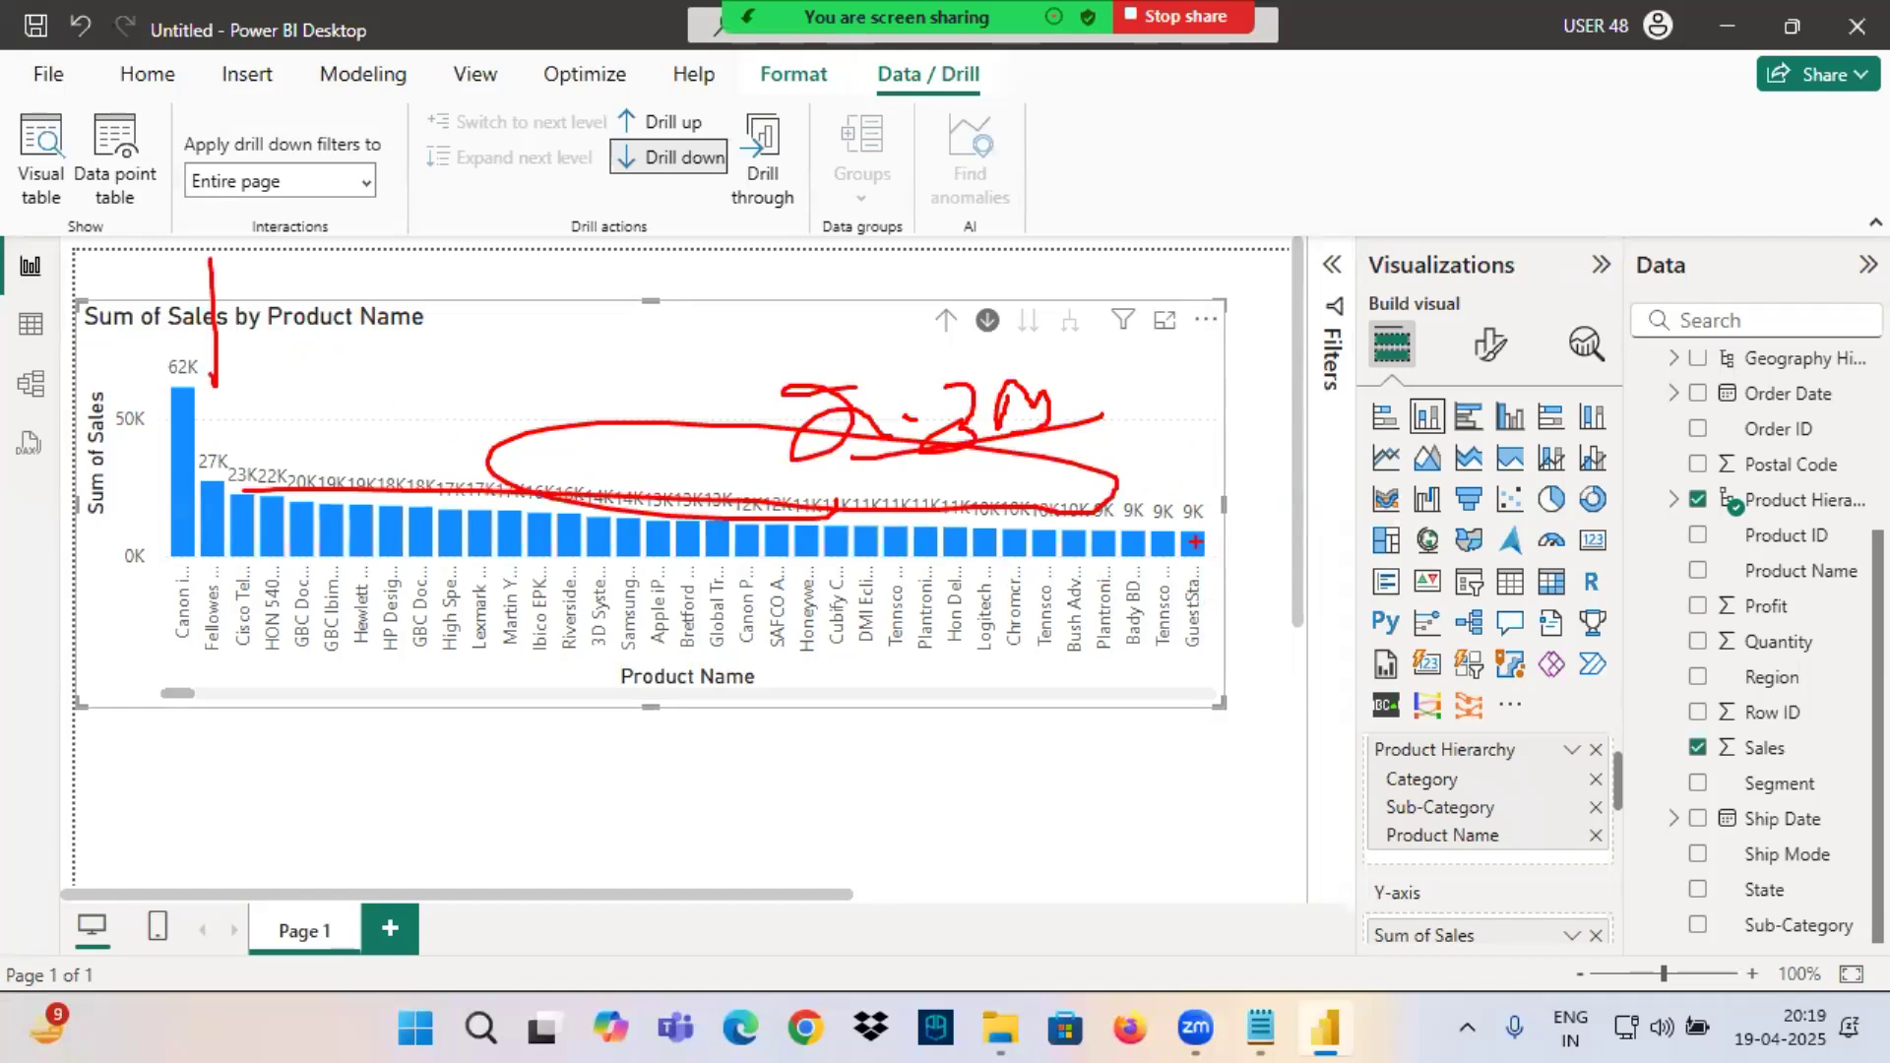
pyautogui.press('Escape')
# Switch to the Notepad notes and highlight ProductName wise Sales and the line limited to Category="Technology".
pyautogui.click(1260, 1028)
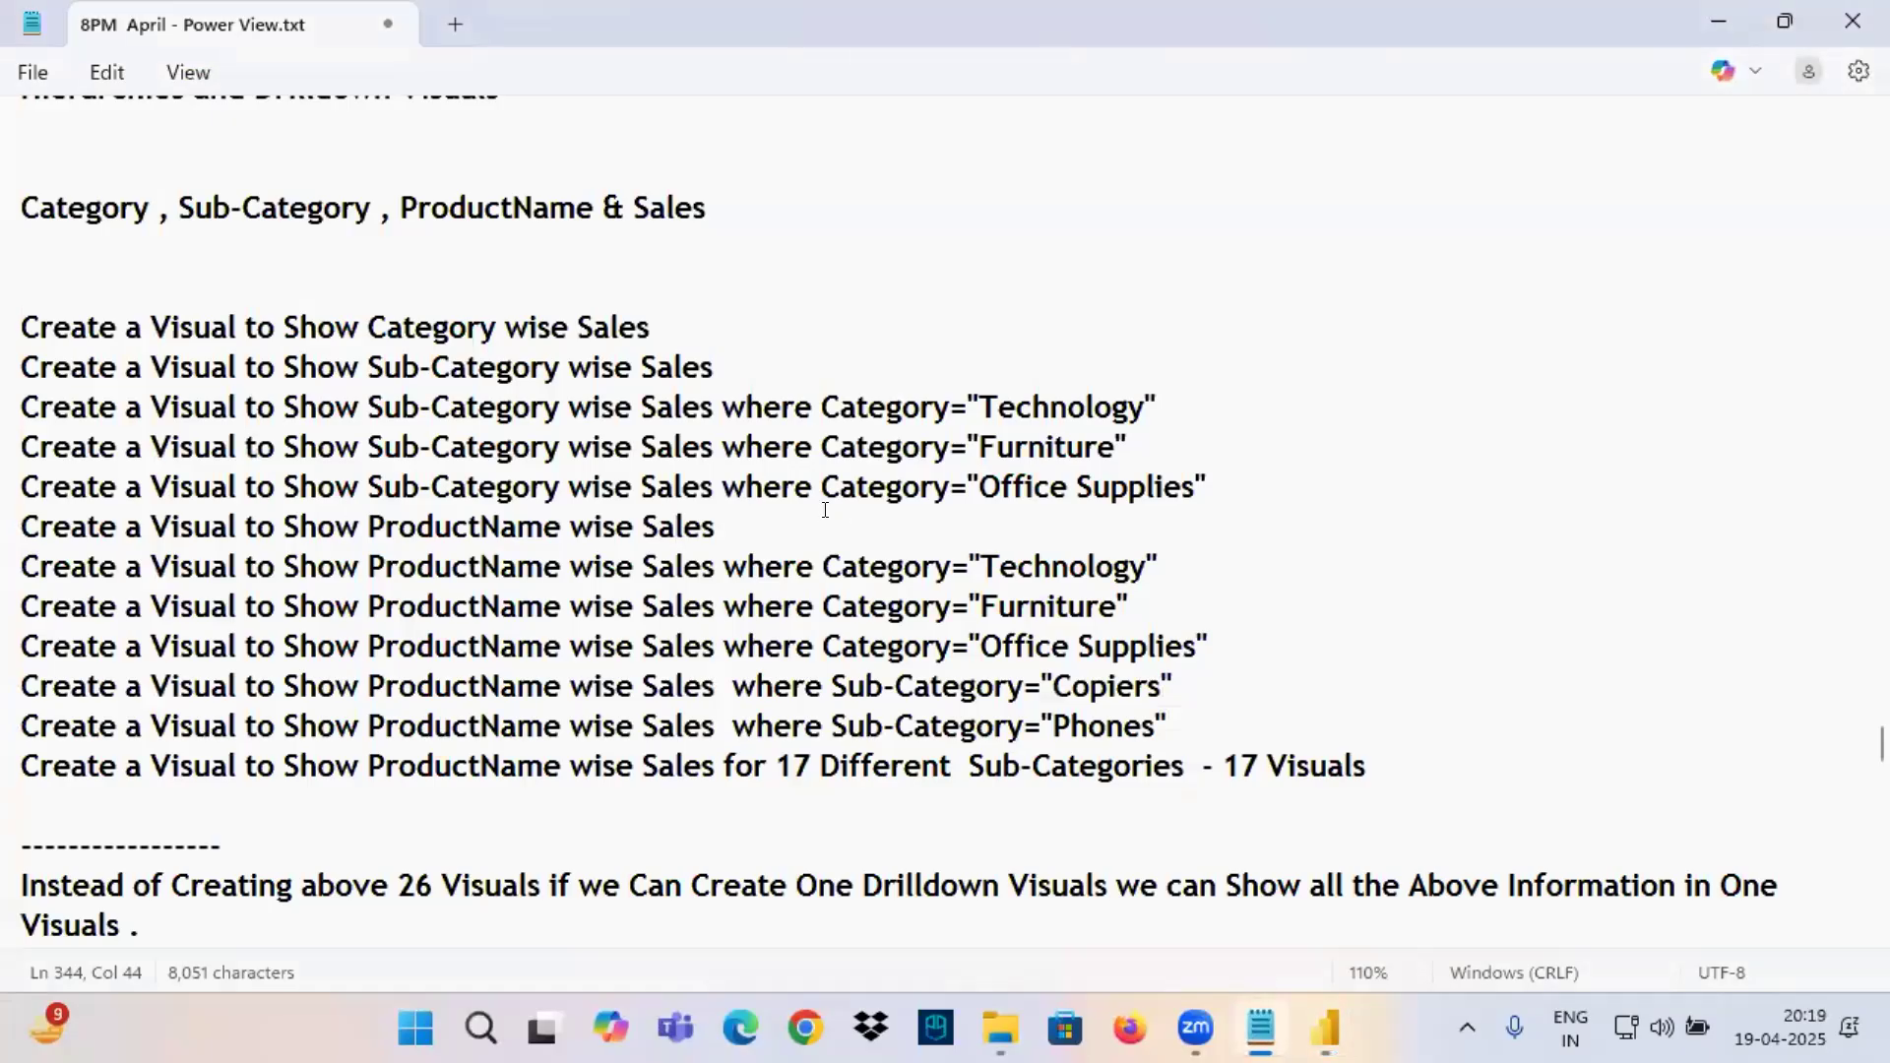
pyautogui.moveTo(377, 521); pyautogui.dragTo(745, 520)
pyautogui.moveTo(376, 568); pyautogui.dragTo(561, 567)
pyautogui.moveTo(999, 567); pyautogui.dragTo(1155, 556)
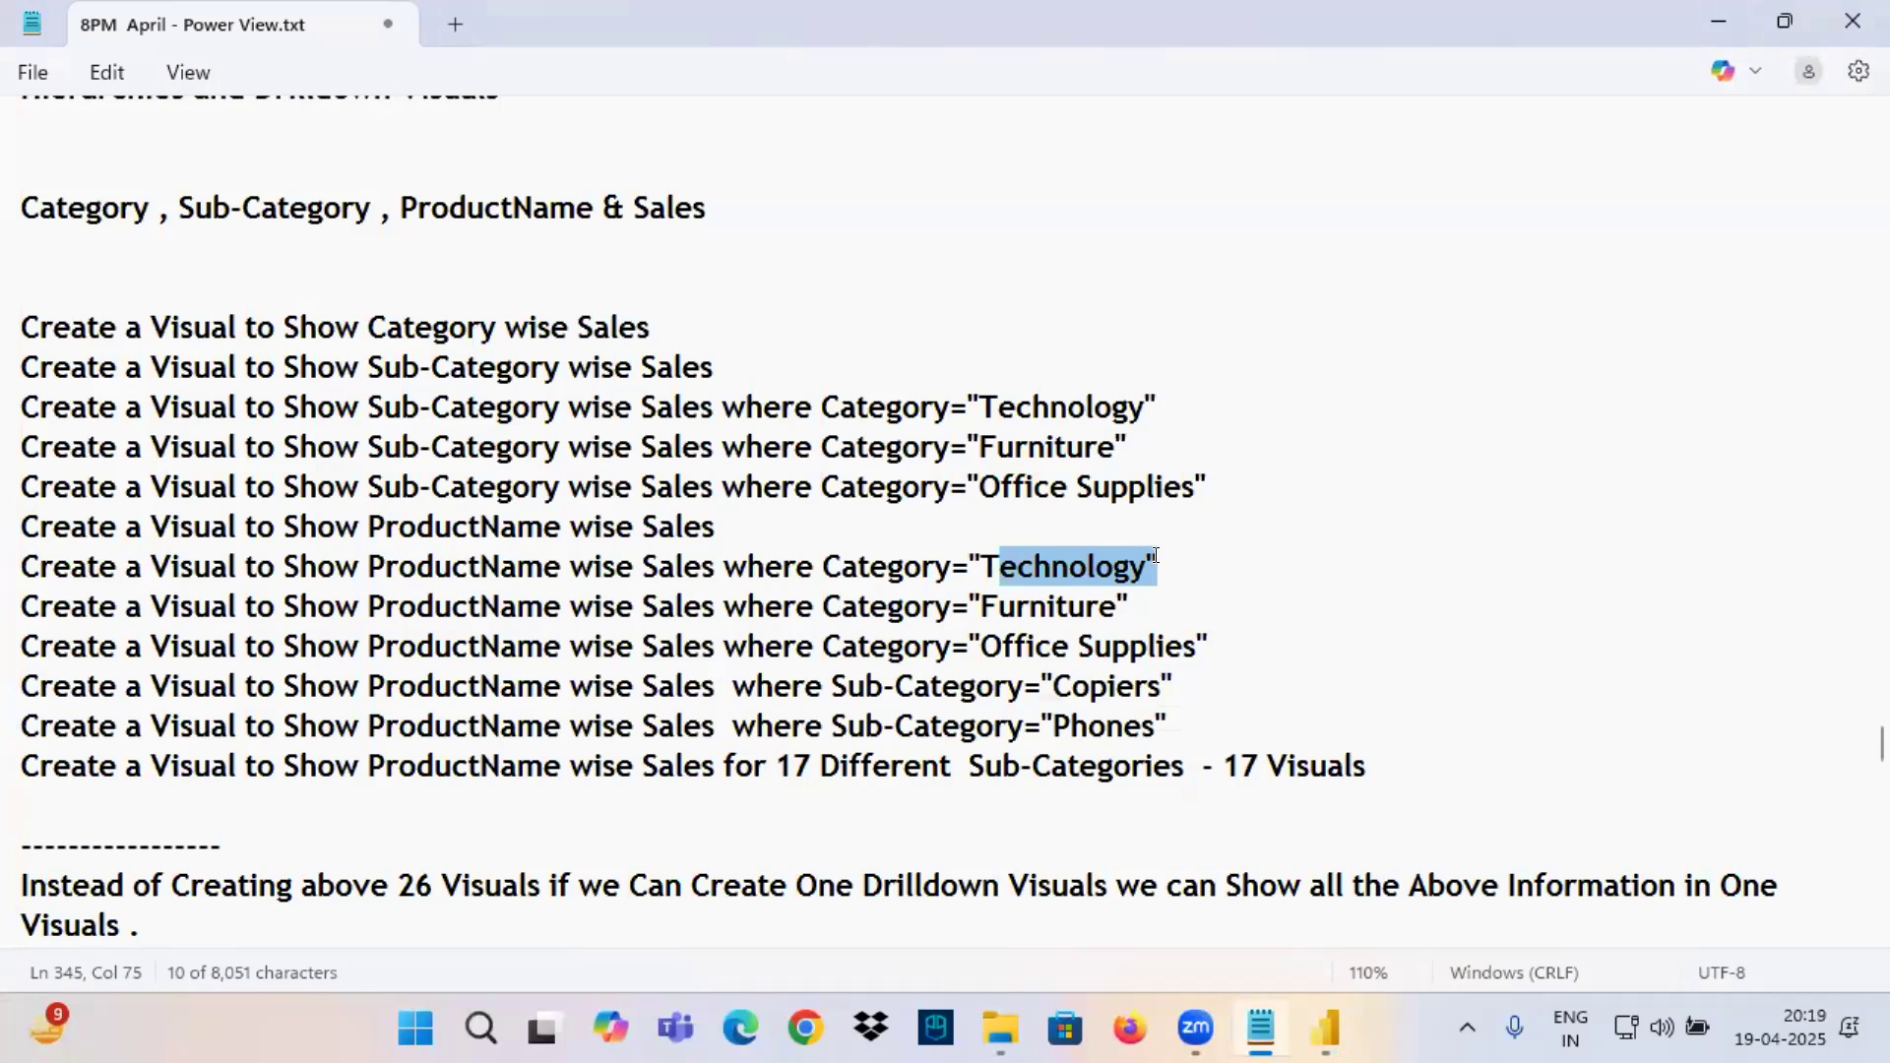
# Return to Power BI, drill the chart up from Product Name to Category, and drill into Technology.
pyautogui.click(1307, 1020)
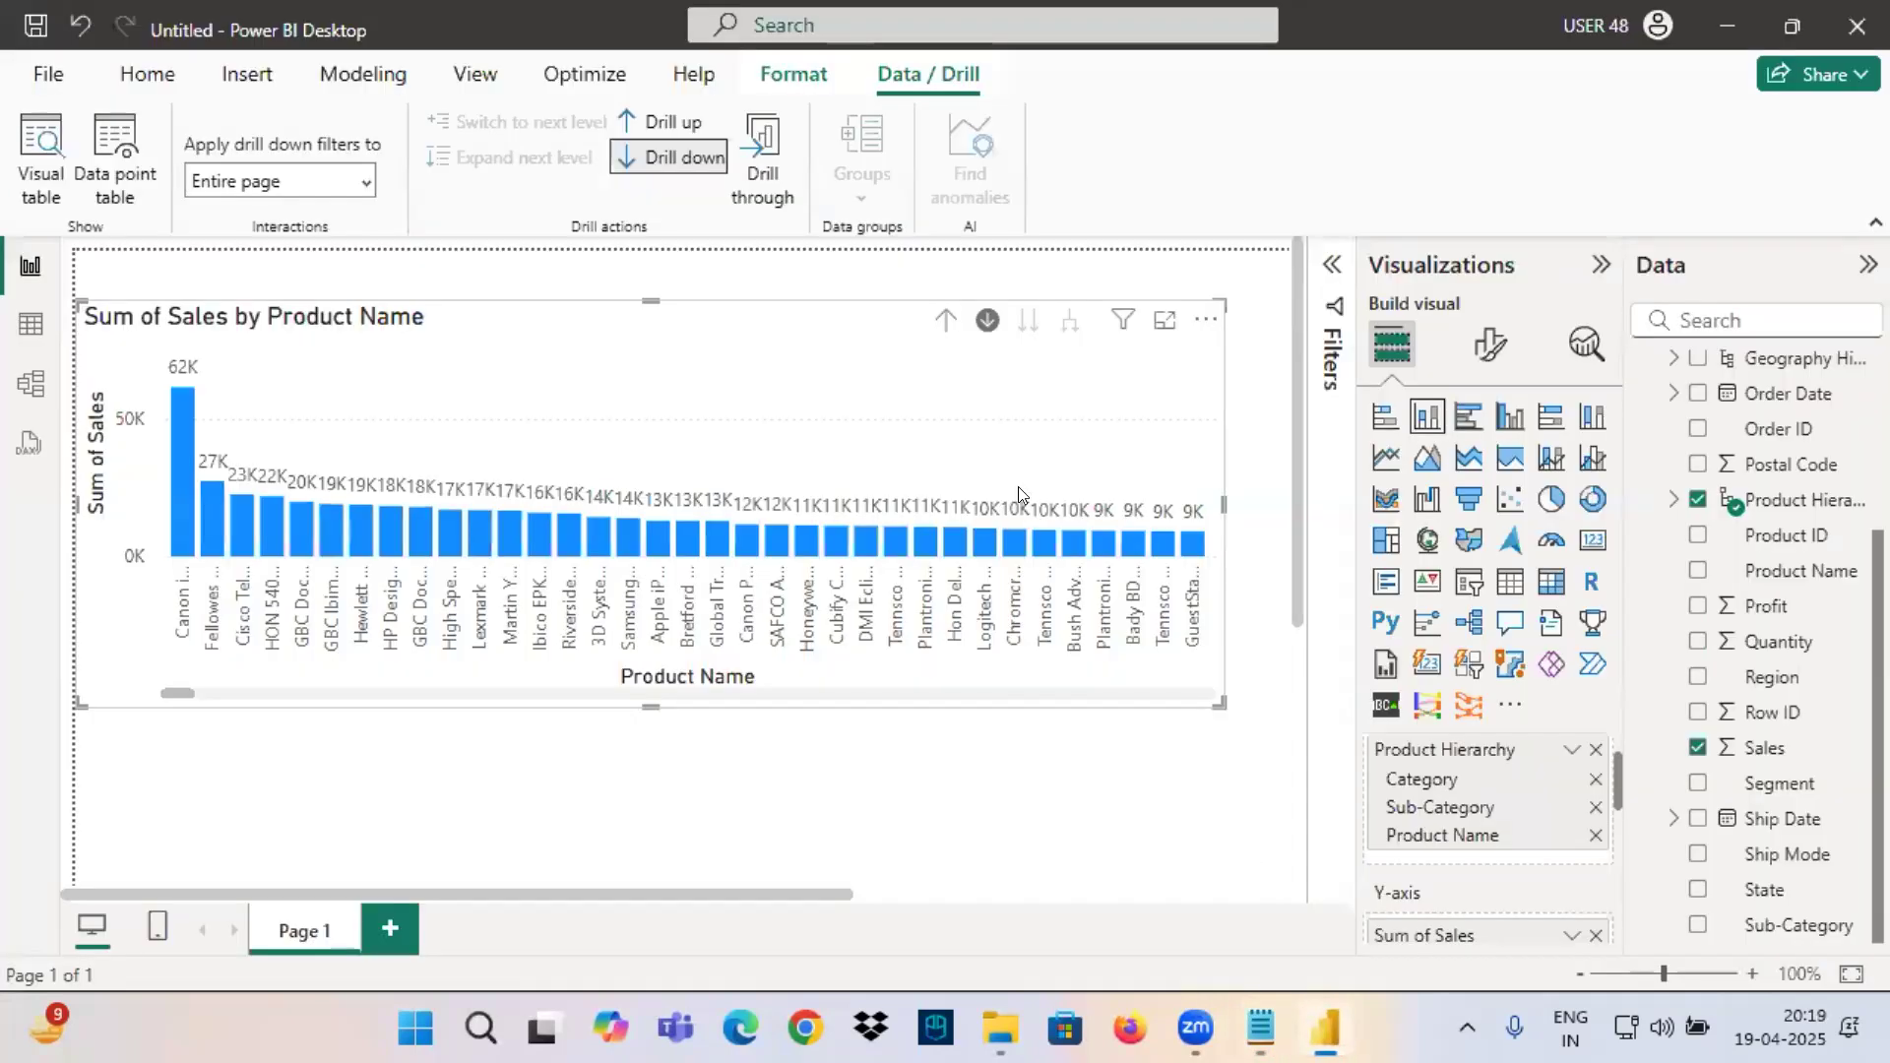
pyautogui.click(942, 322)
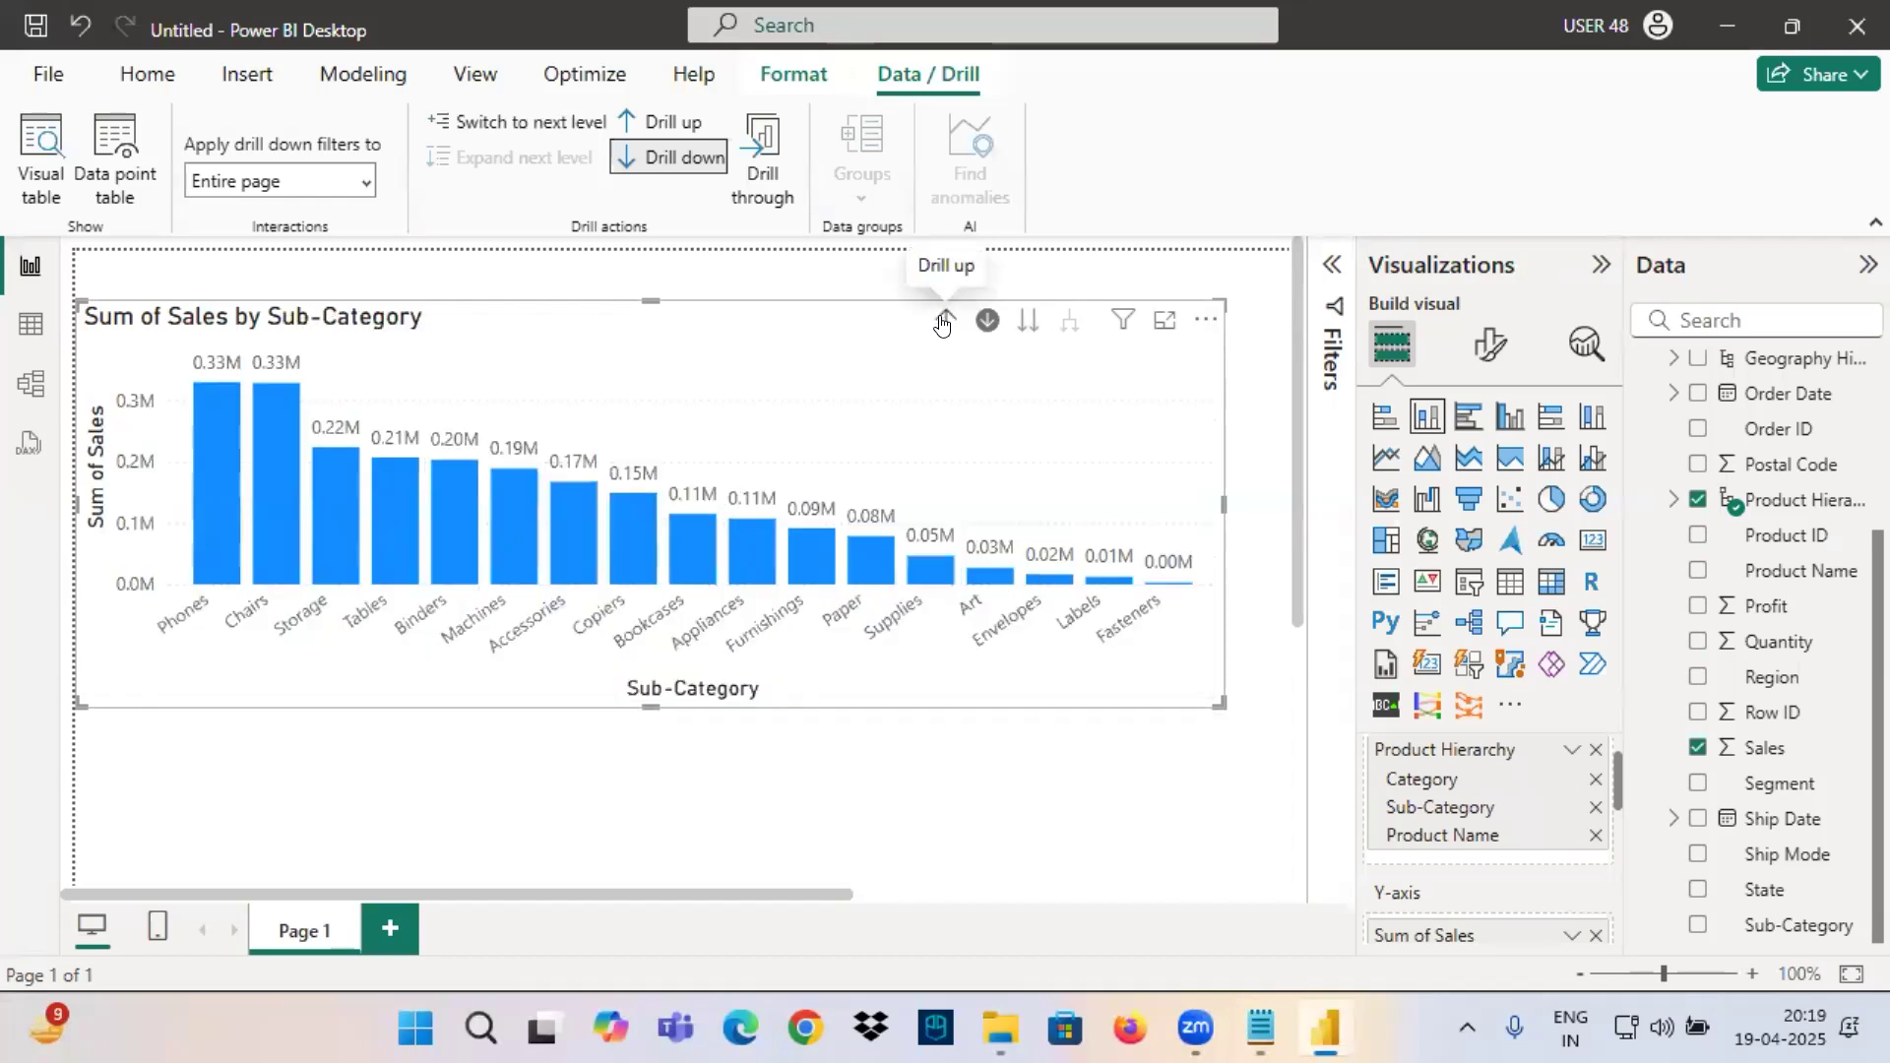
pyautogui.click(943, 322)
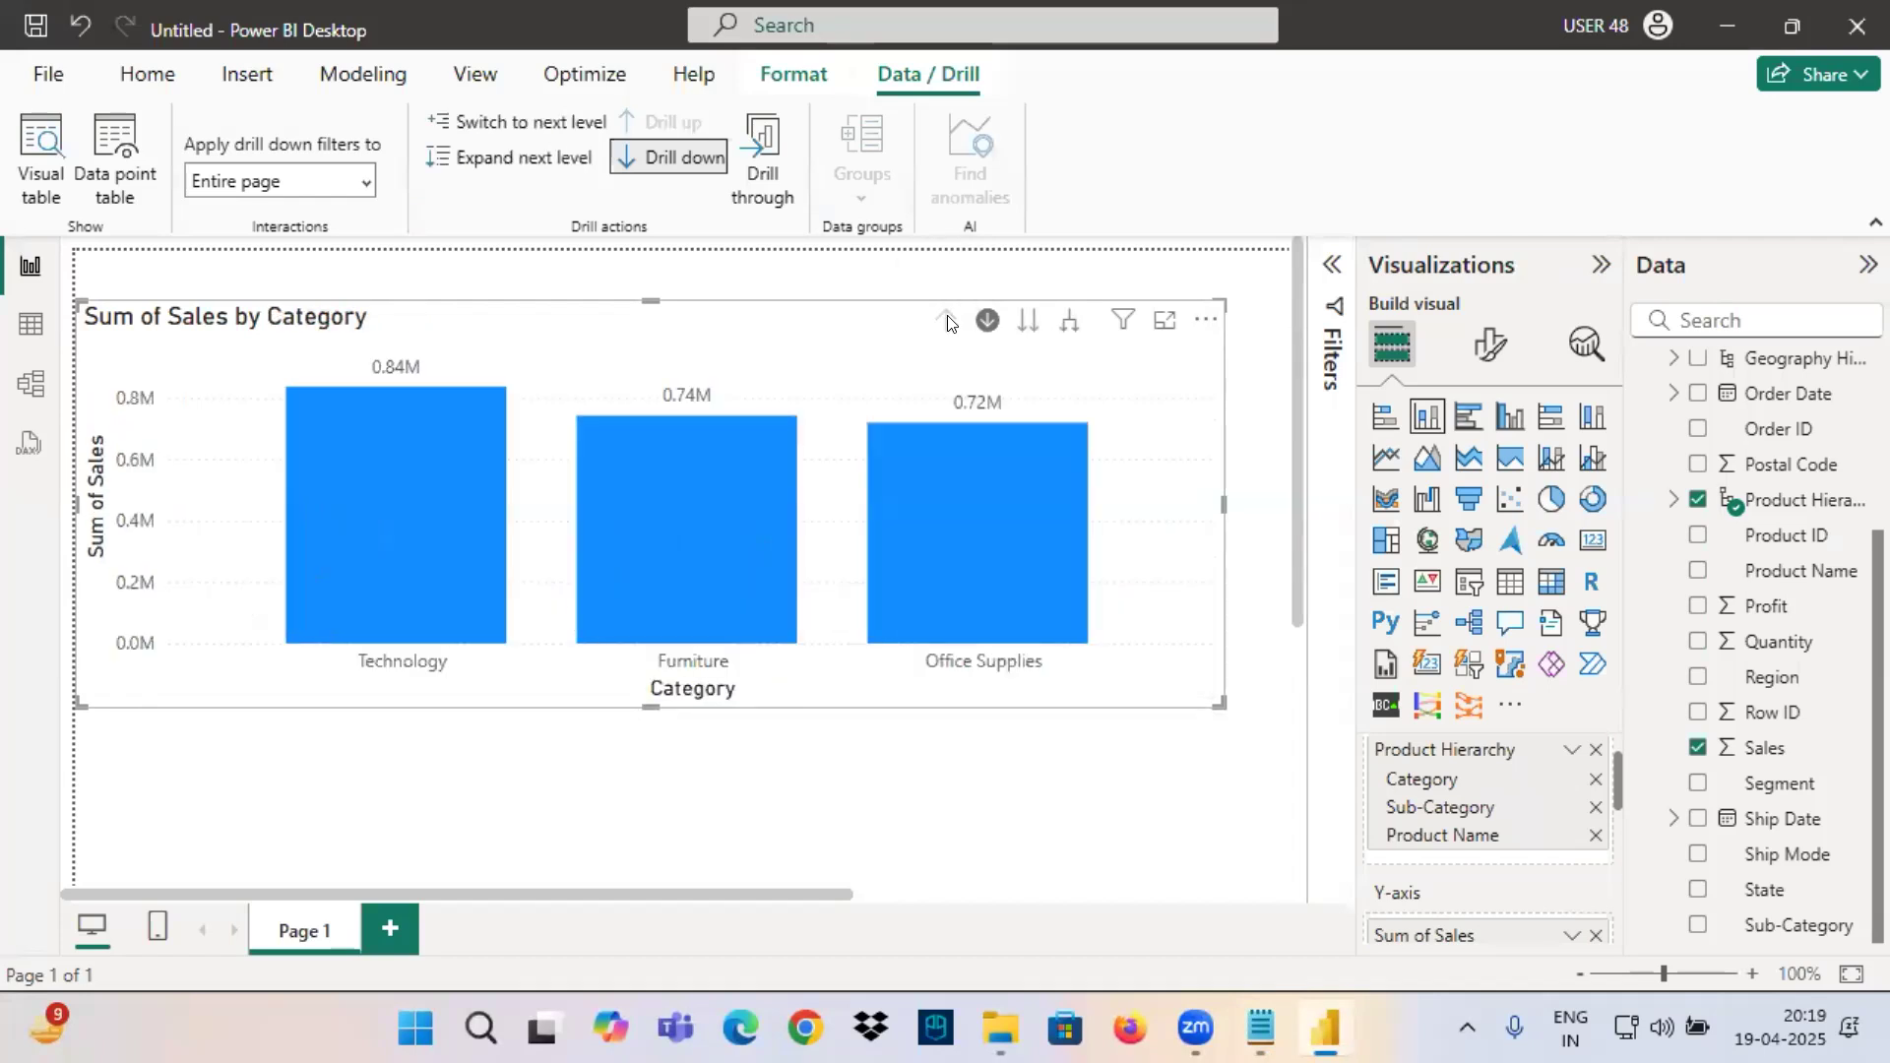
pyautogui.click(367, 530)
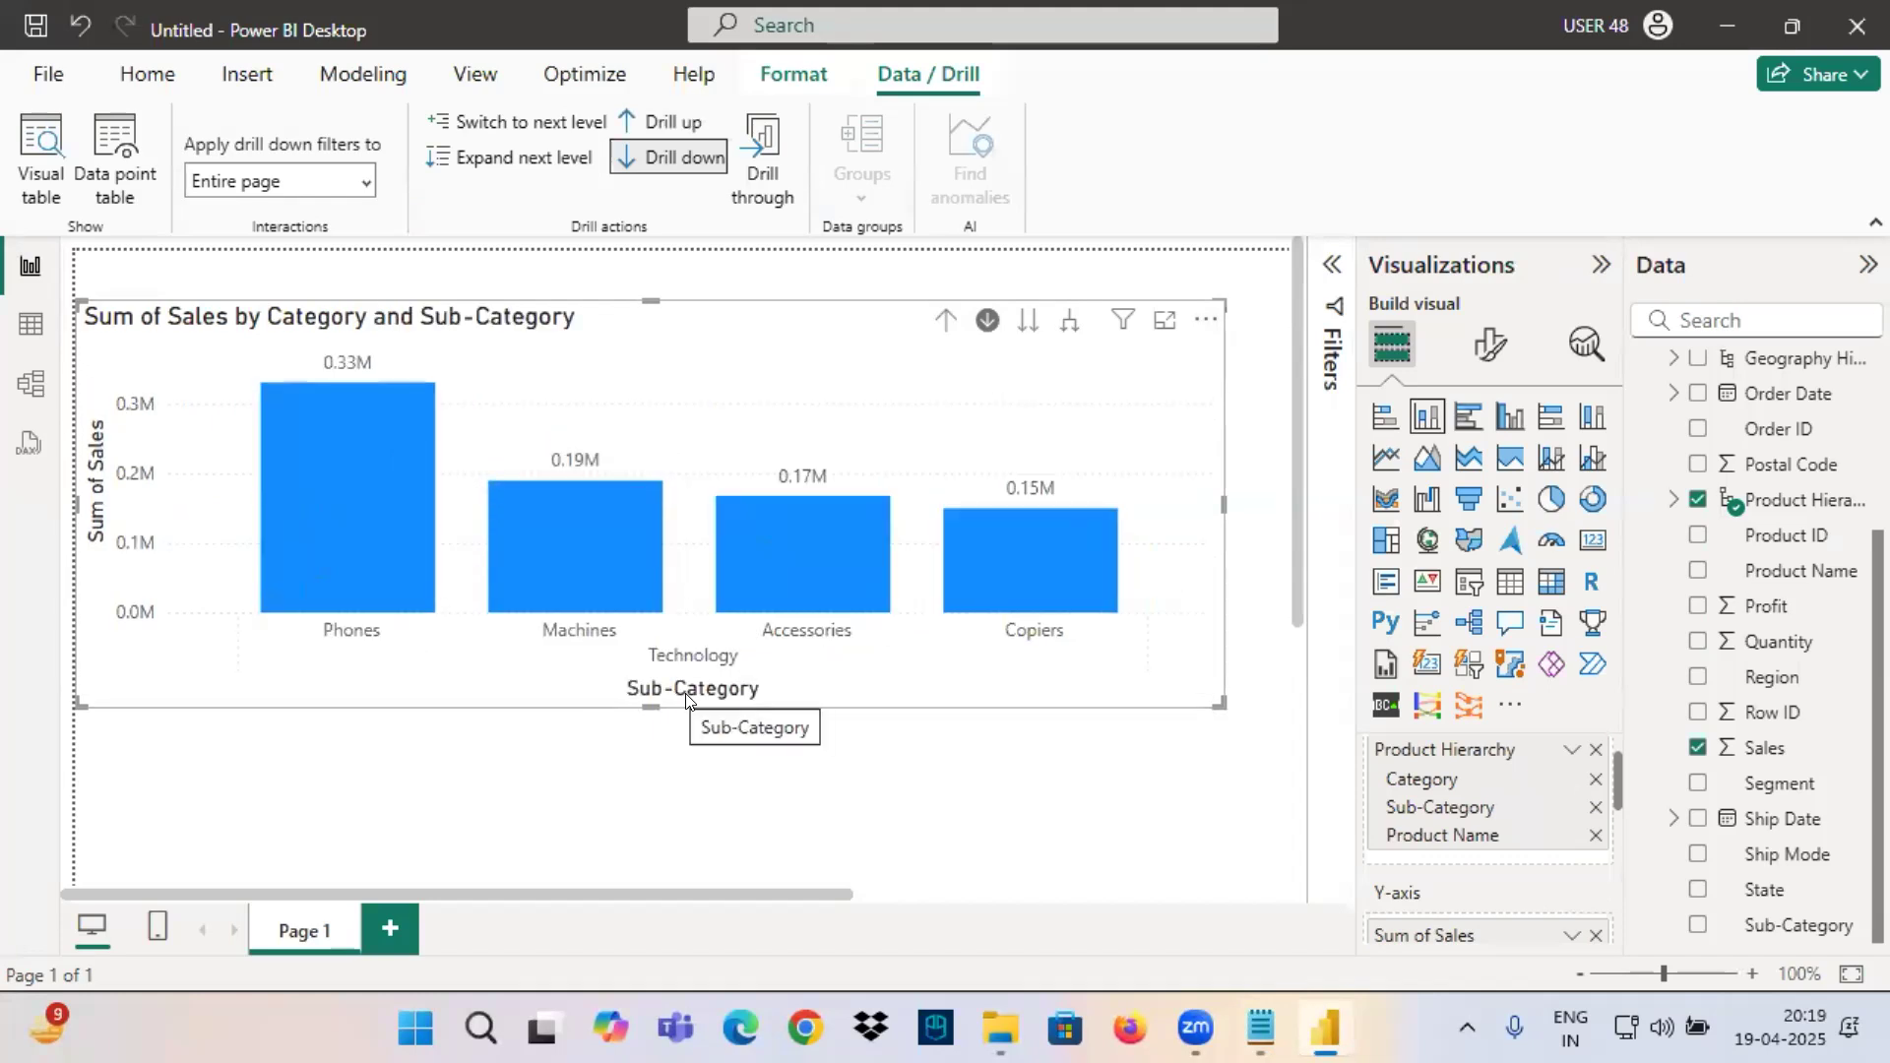
# Mark the Technology and Sub-Category axis labels and the next-level control in red, and clear the markings.
pyautogui.moveTo(757, 671); pyautogui.dragTo(608, 733)
pyautogui.moveTo(619, 664)
pyautogui.mouseDown()
pyautogui.moveTo(803, 749)
pyautogui.moveTo(784, 720)
pyautogui.moveTo(881, 695)
pyautogui.moveTo(957, 702)
pyautogui.moveTo(999, 731)
pyautogui.mouseUp()
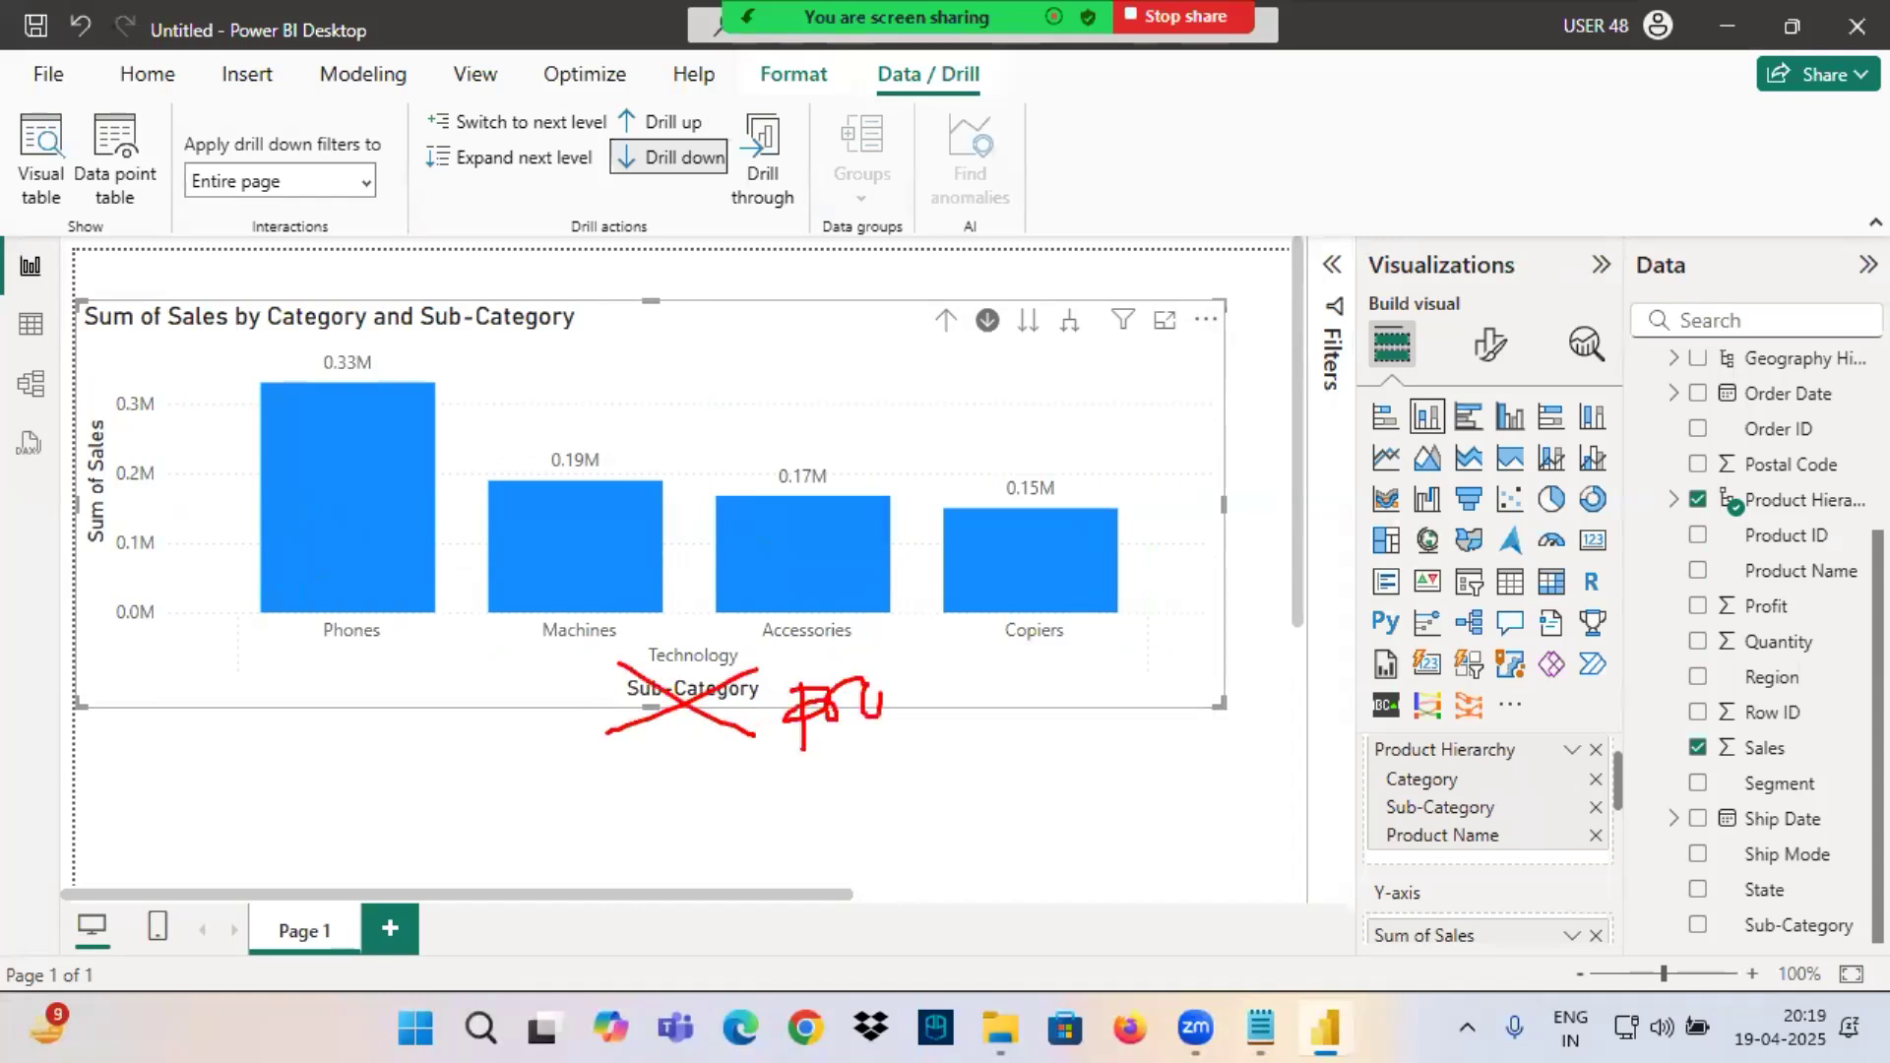
pyautogui.moveTo(863, 751); pyautogui.dragTo(1079, 706)
pyautogui.moveTo(1052, 313)
pyautogui.mouseDown()
pyautogui.moveTo(1014, 335)
pyautogui.moveTo(1052, 309)
pyautogui.mouseUp()
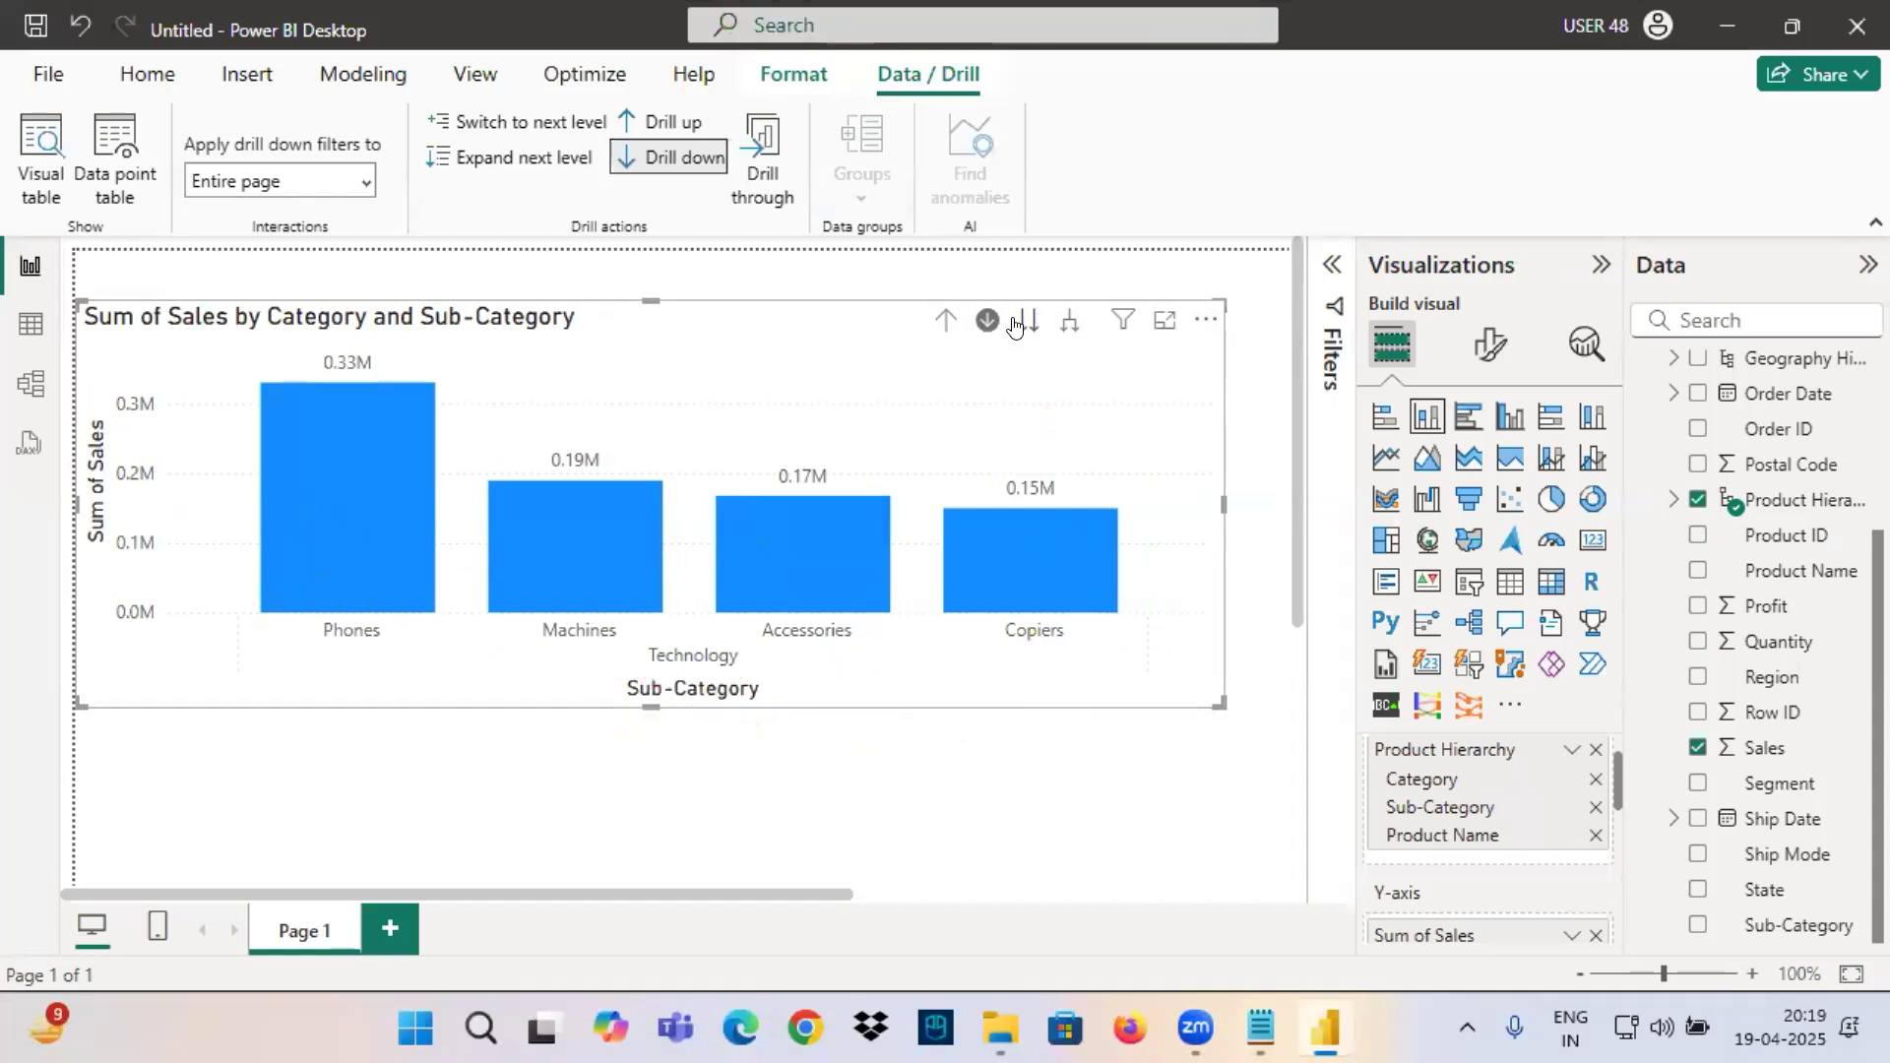
# Advance the Technology chart to the Product Name level and mark its Category filter, axis titles and tallest column in red.
pyautogui.click(1028, 321)
pyautogui.moveTo(1123, 322)
pyautogui.moveTo(1124, 386)
pyautogui.mouseDown()
pyautogui.moveTo(1249, 465)
pyautogui.moveTo(1306, 465)
pyautogui.mouseUp()
pyautogui.moveTo(599, 655); pyautogui.dragTo(874, 715)
pyautogui.moveTo(81, 375); pyautogui.dragTo(123, 538)
pyautogui.moveTo(1034, 424)
pyautogui.mouseDown()
pyautogui.moveTo(1131, 431)
pyautogui.moveTo(1061, 487)
pyautogui.mouseUp()
pyautogui.moveTo(168, 393); pyautogui.dragTo(288, 346)
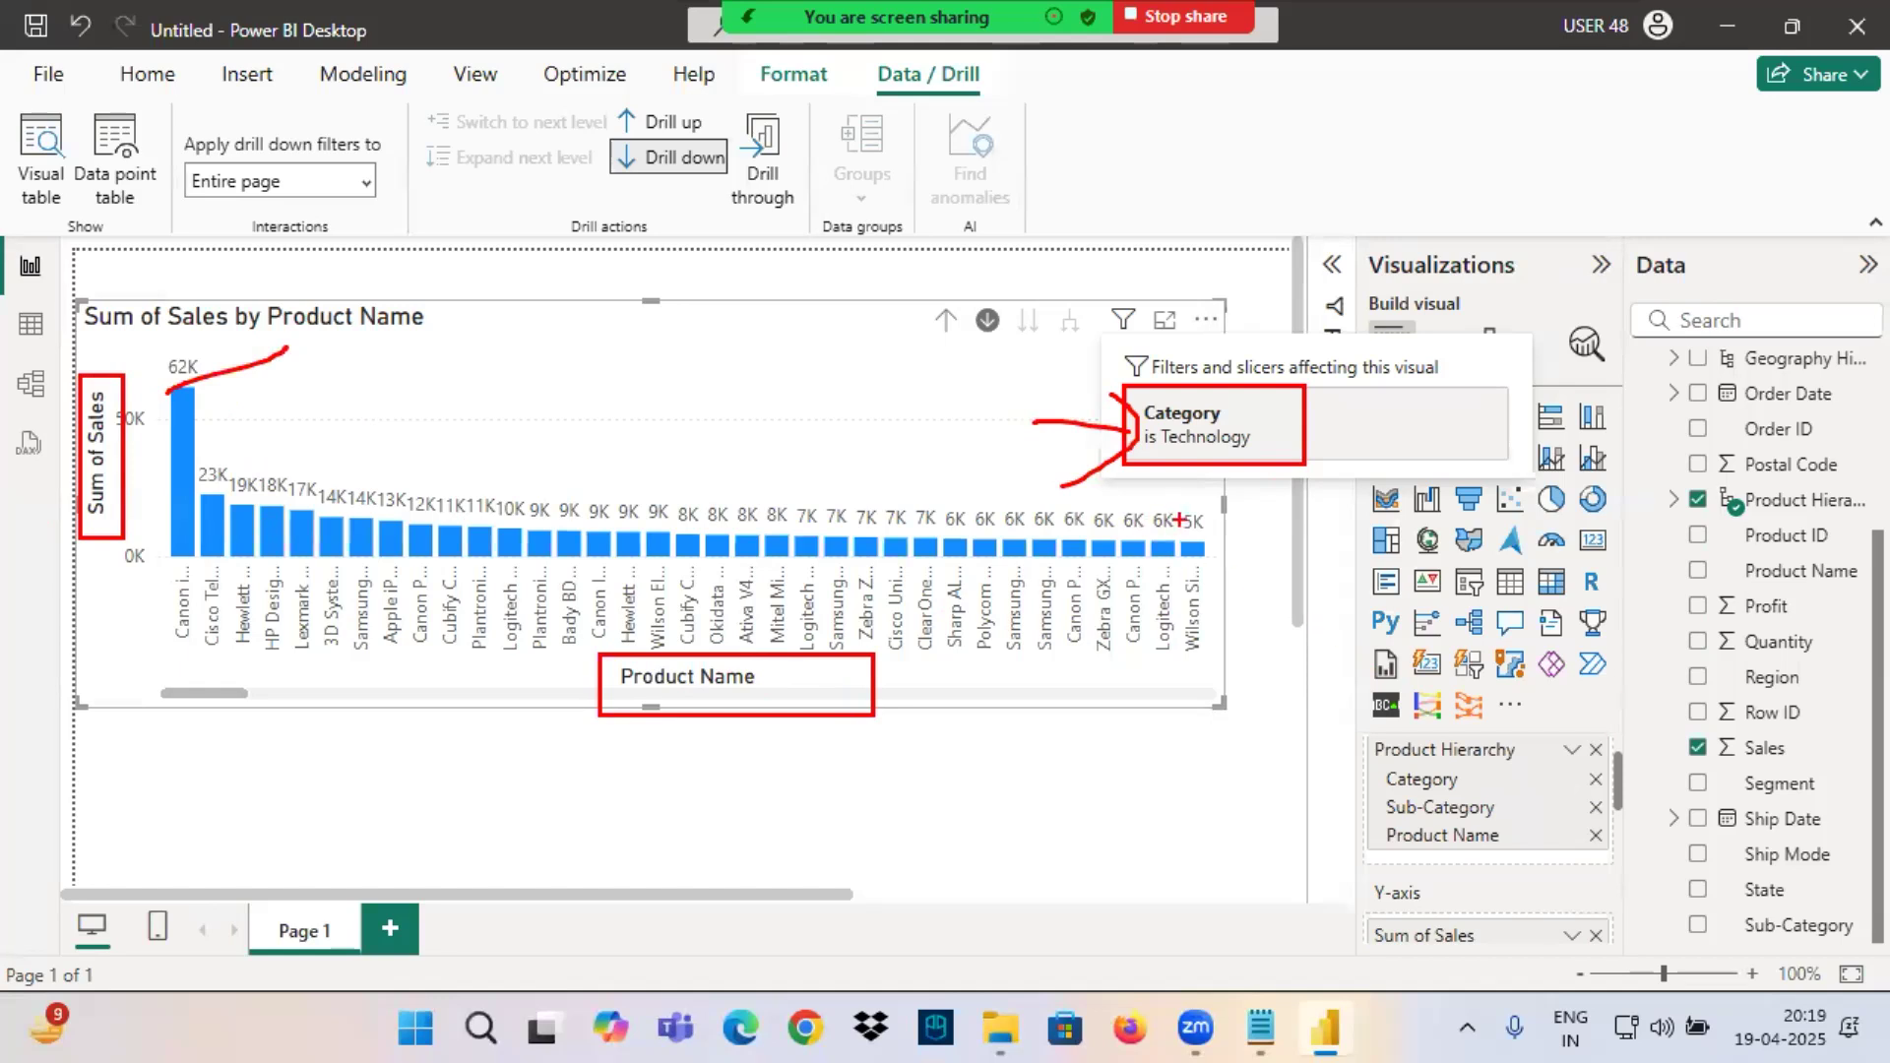
# Drill the chart up to Category, drill into Furniture, and advance it to the Product Name level.
pyautogui.click(947, 320)
pyautogui.click(946, 320)
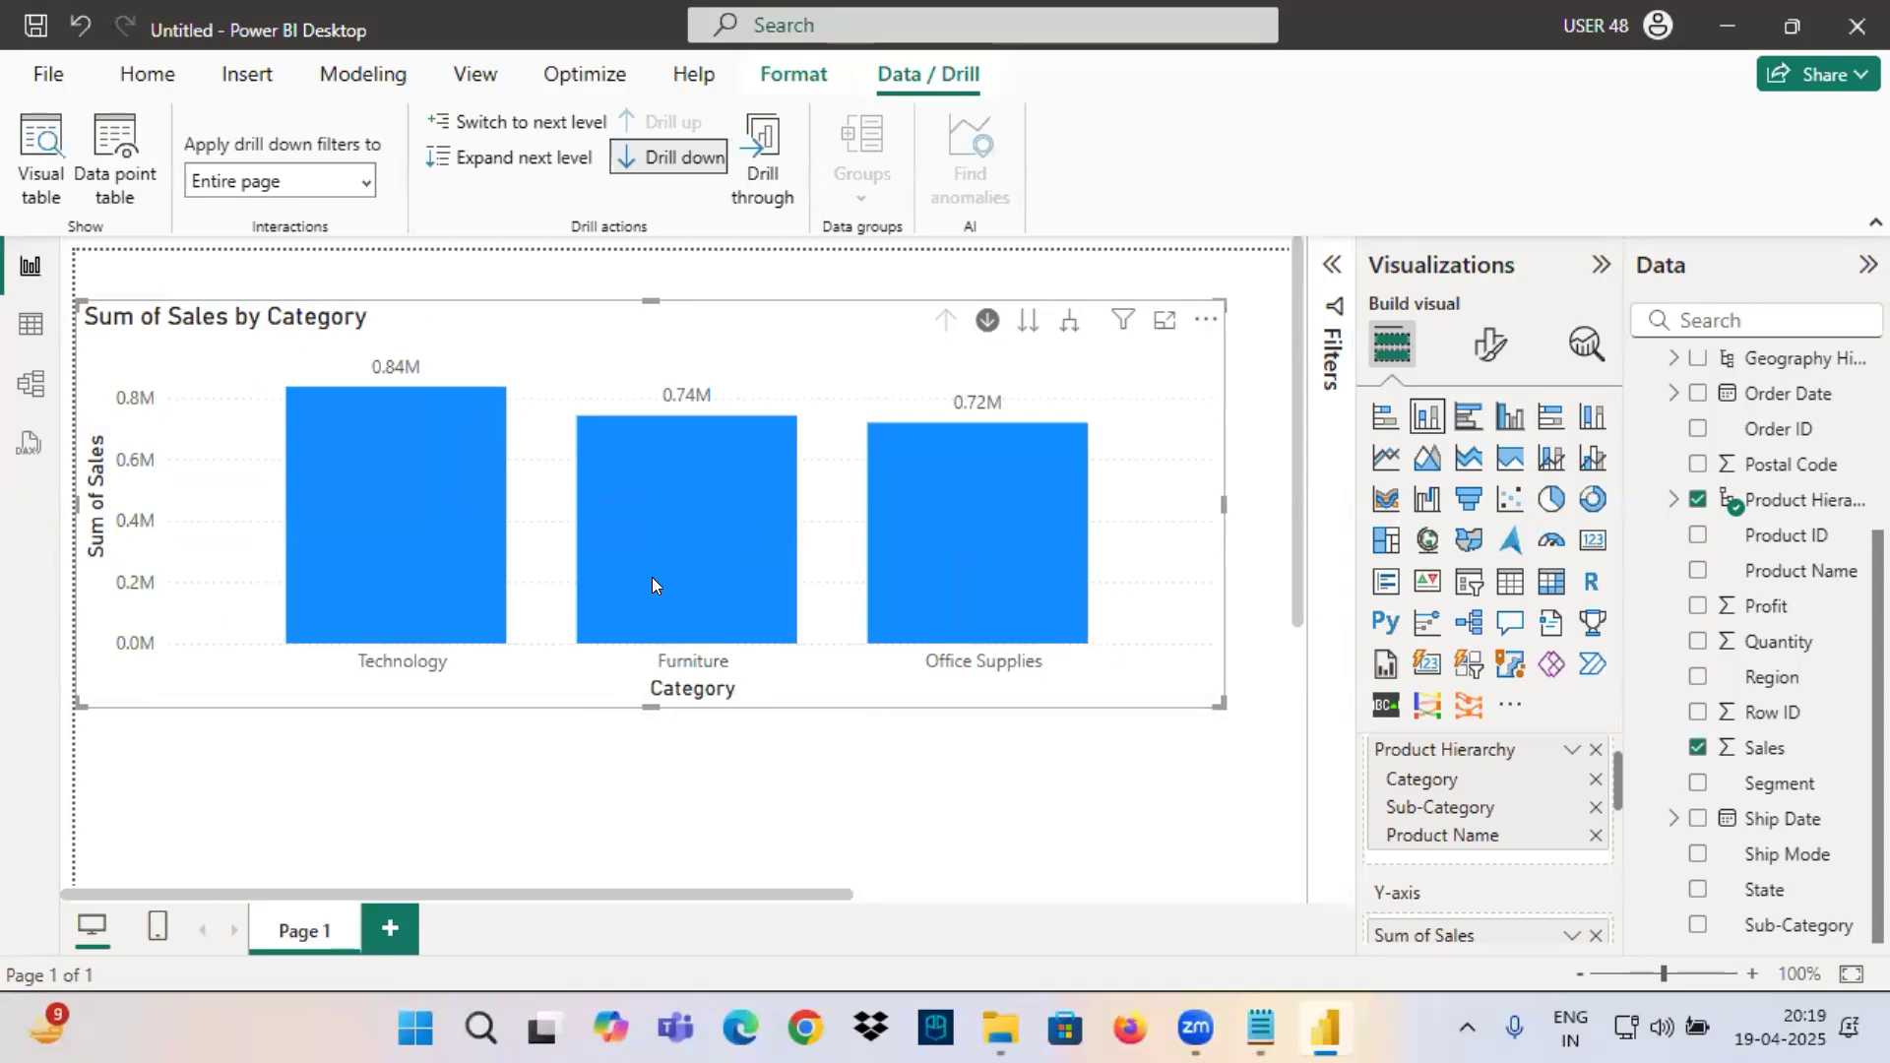
pyautogui.click(652, 585)
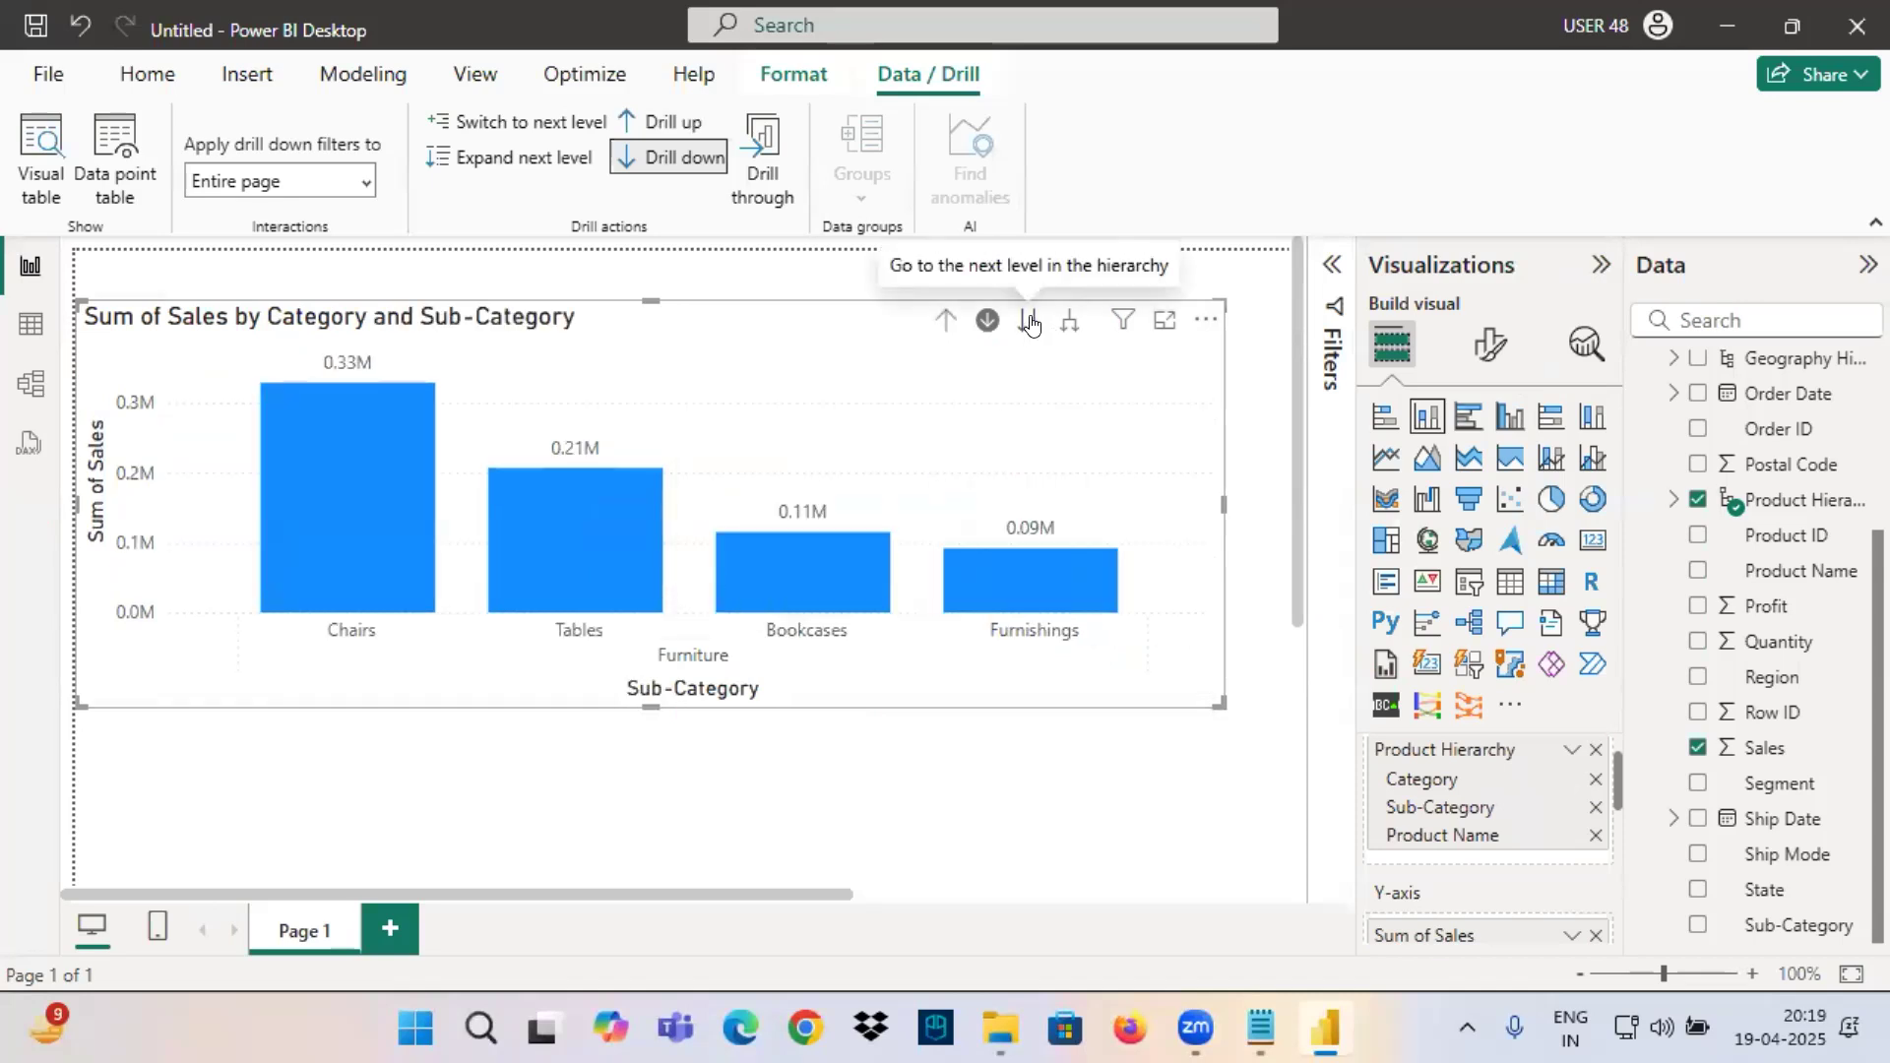
pyautogui.click(1029, 322)
pyautogui.moveTo(1108, 321)
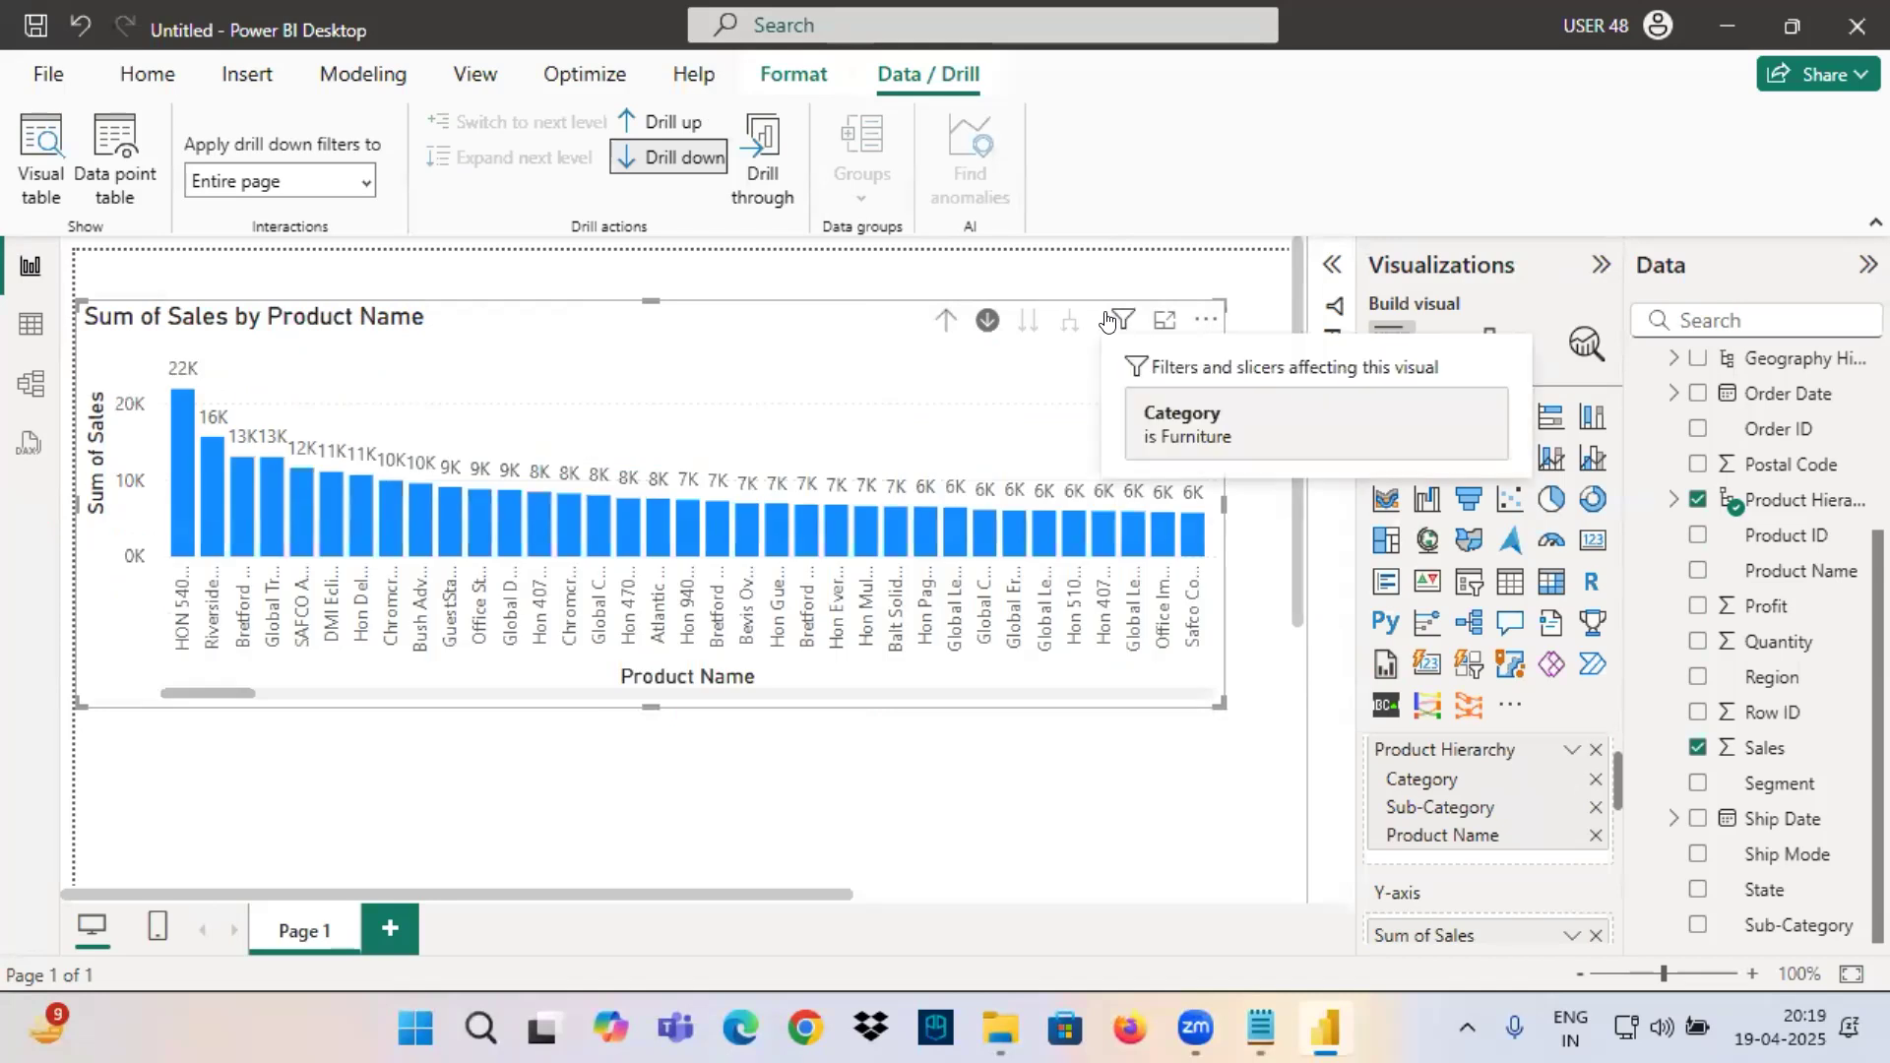
# Mark the Category is Furniture filter, both axis titles and the tallest column in red.
pyautogui.moveTo(1130, 390)
pyautogui.mouseDown()
pyautogui.moveTo(1258, 463)
pyautogui.moveTo(1298, 461)
pyautogui.mouseUp()
pyautogui.moveTo(582, 657)
pyautogui.mouseDown()
pyautogui.moveTo(724, 700)
pyautogui.moveTo(875, 711)
pyautogui.mouseUp()
pyautogui.moveTo(71, 370); pyautogui.dragTo(135, 588)
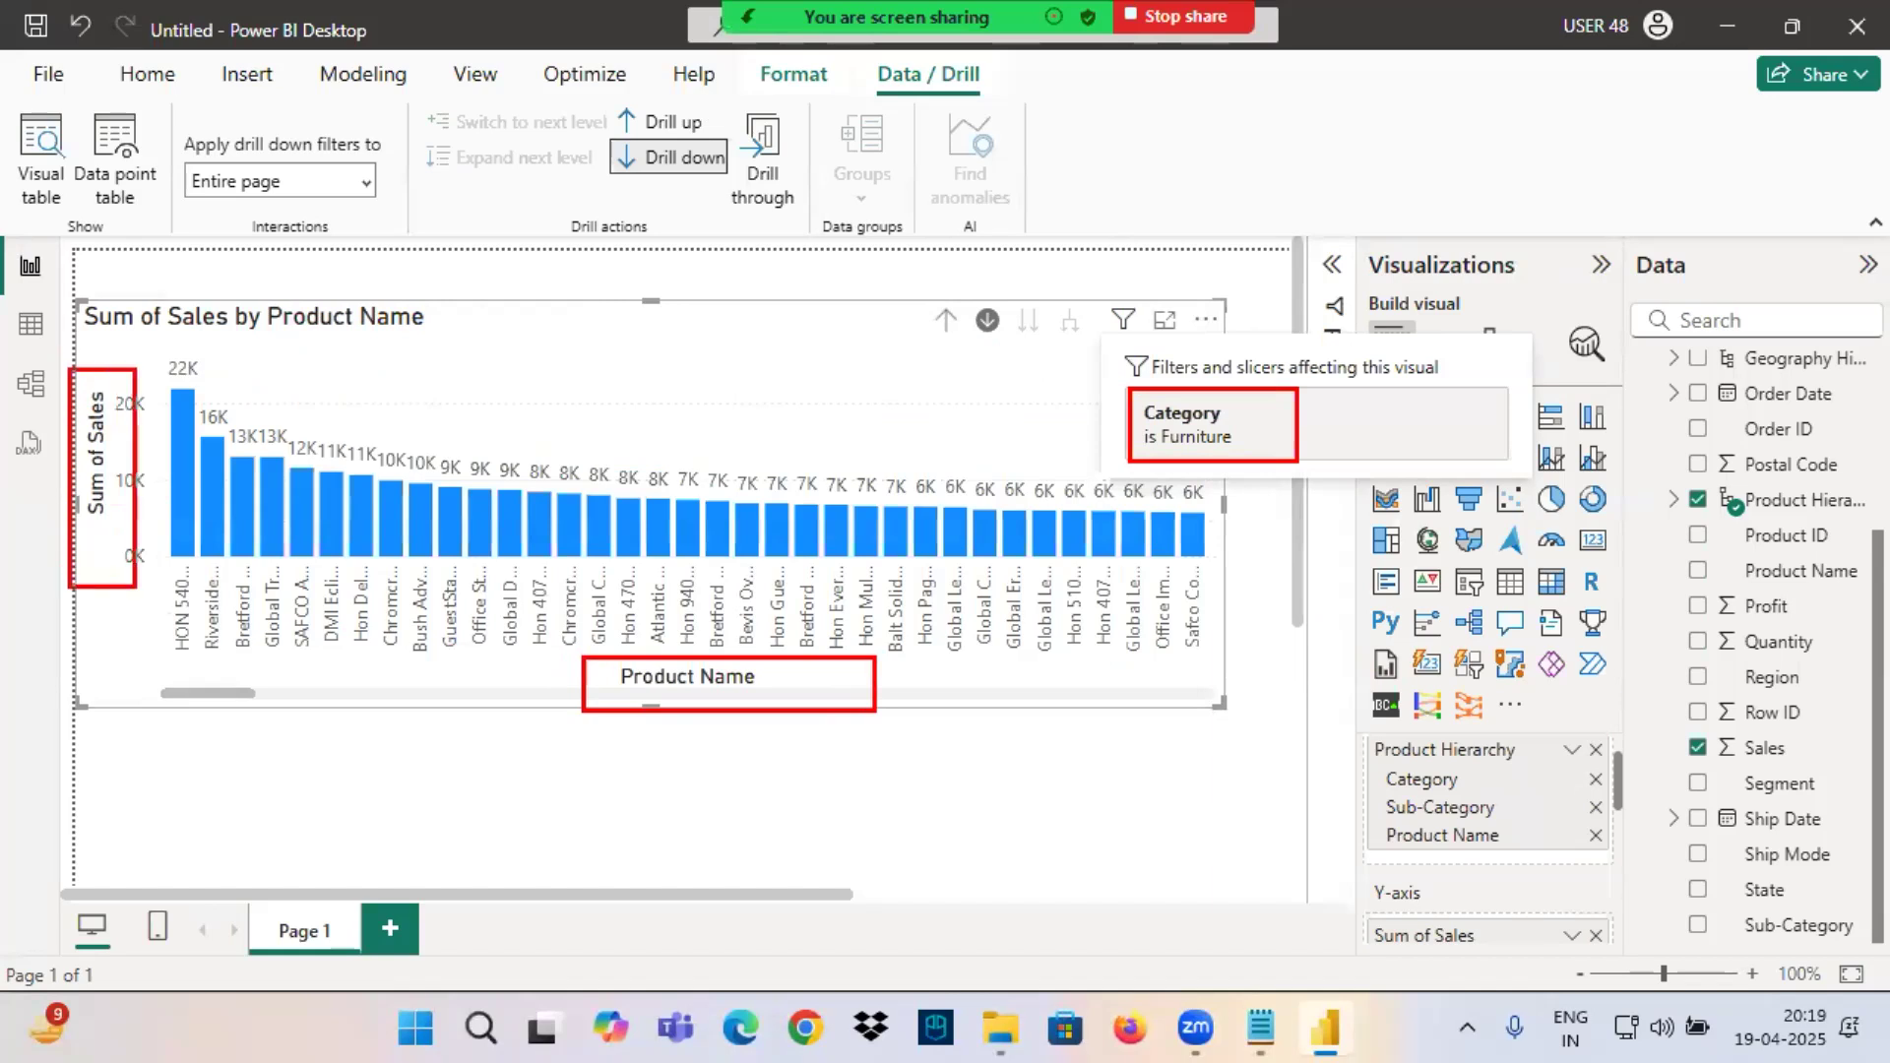
pyautogui.moveTo(183, 423); pyautogui.dragTo(239, 313)
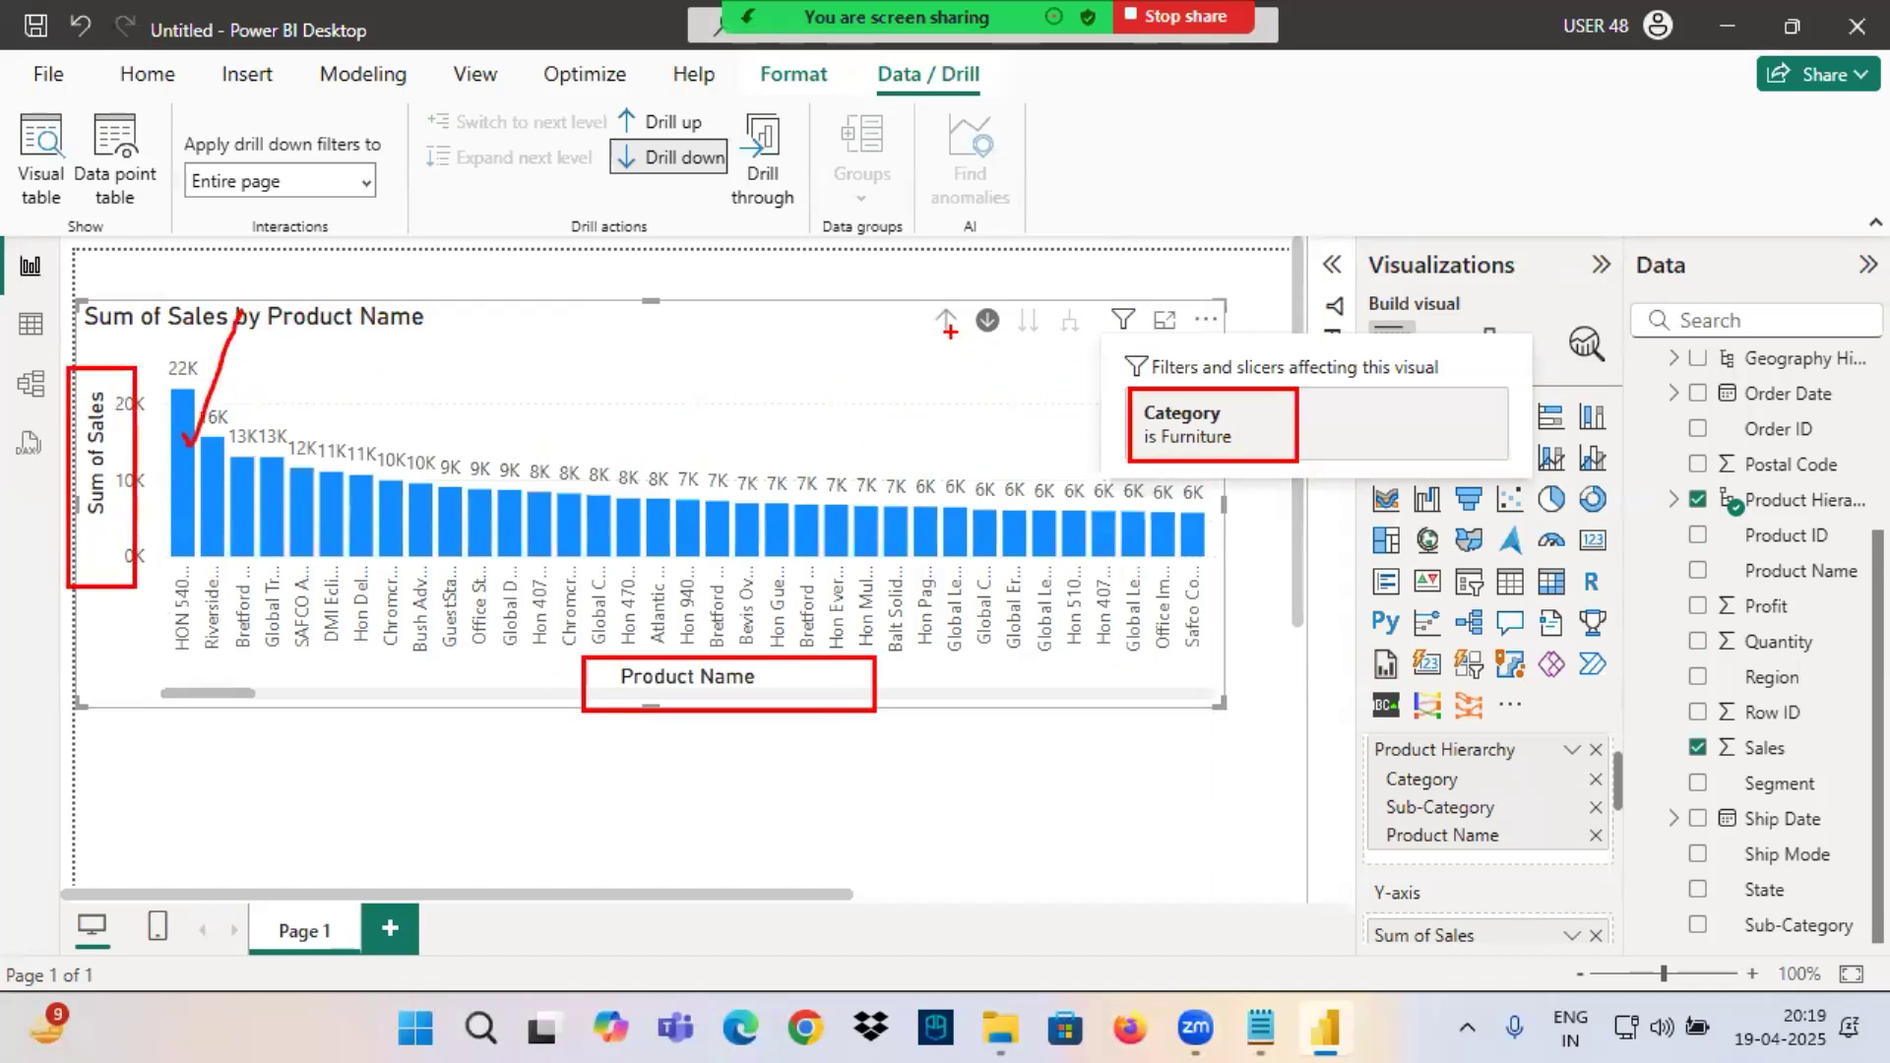
# Drill the chart up to Category, drill into Office Supplies, and advance it to the Product Name level.
pyautogui.click(945, 320)
pyautogui.click(945, 320)
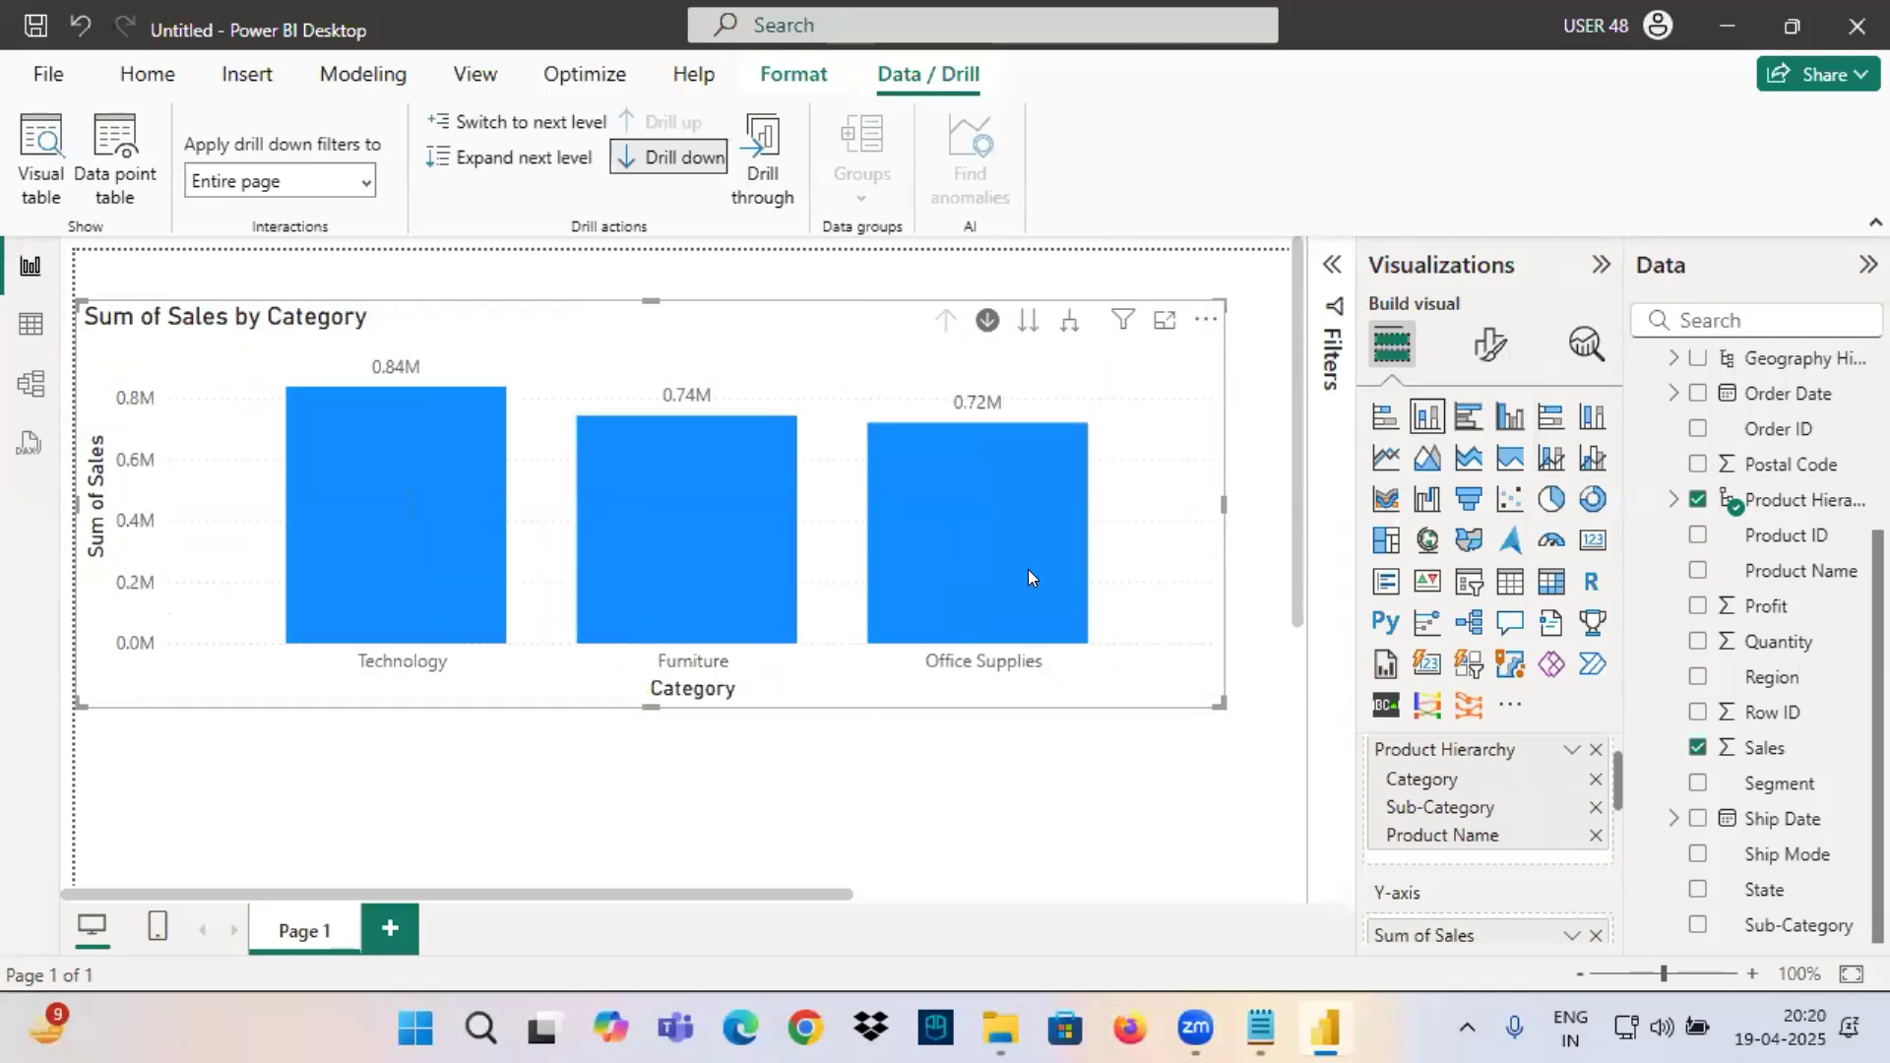
pyautogui.click(980, 545)
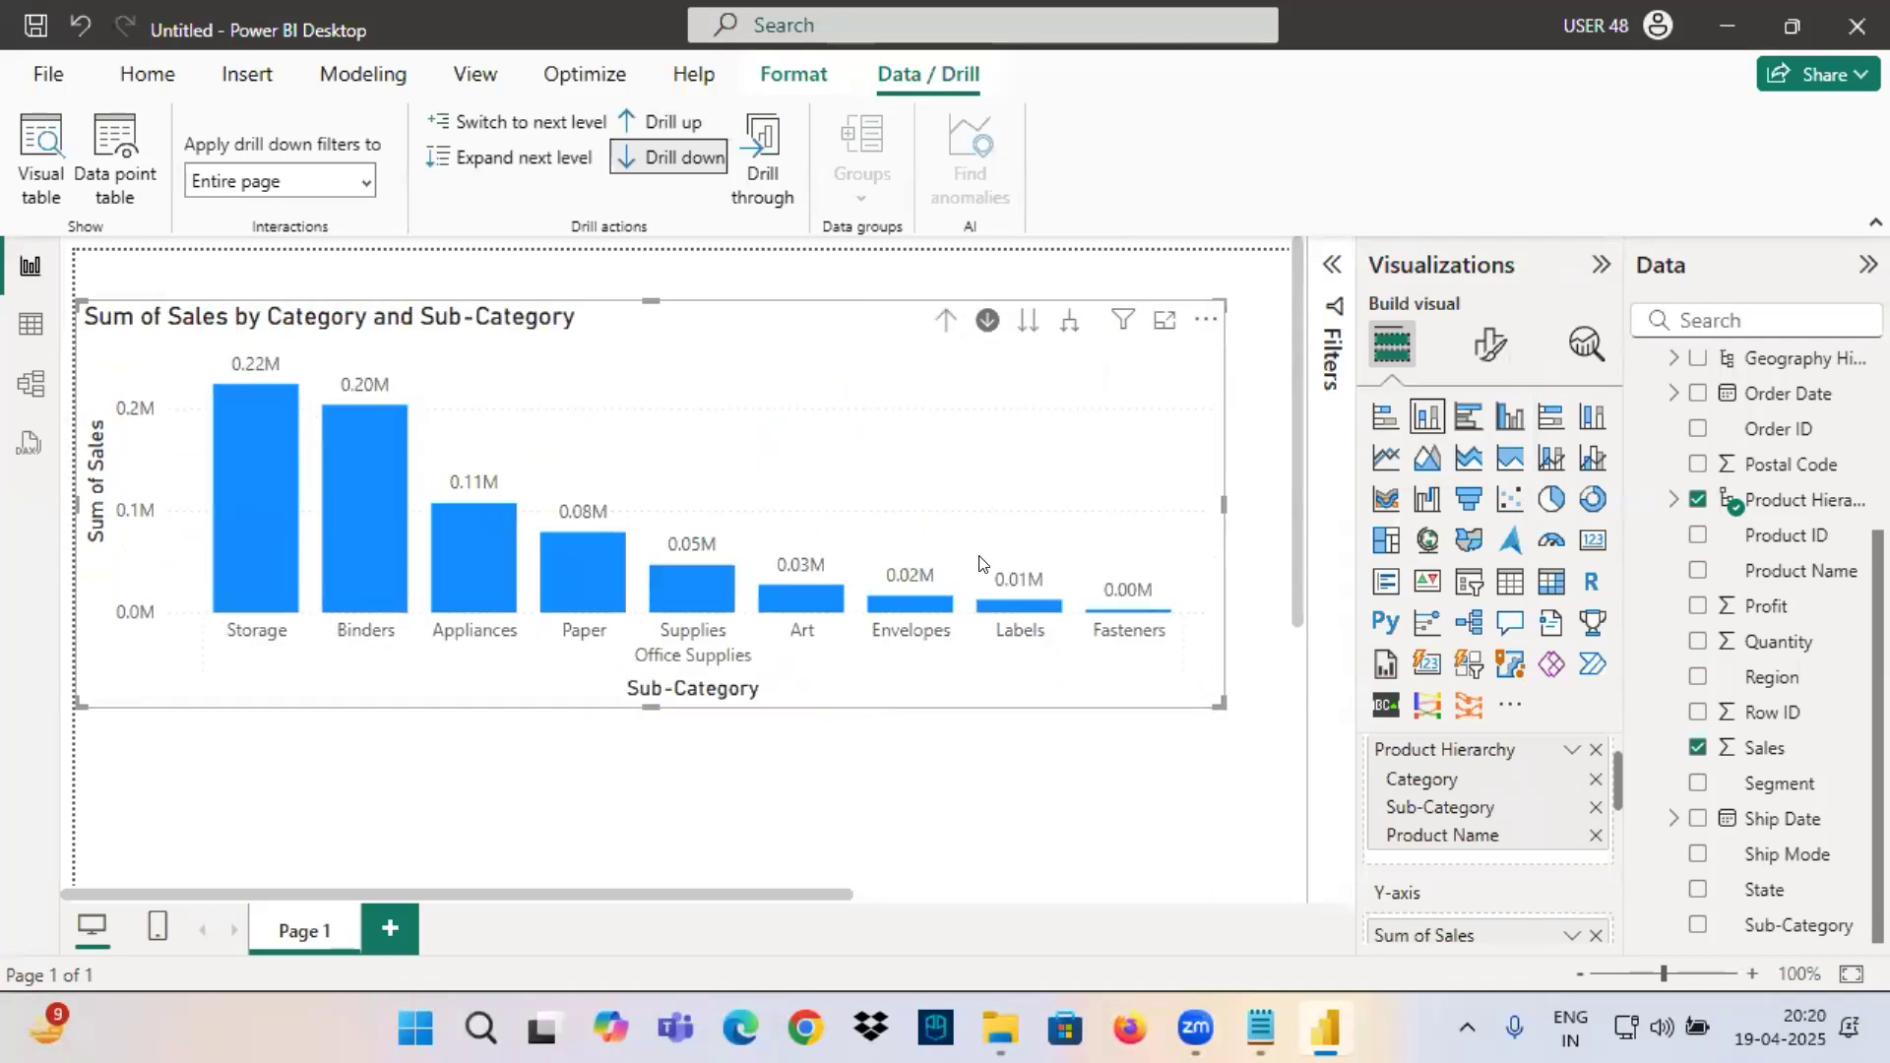
pyautogui.click(1028, 322)
pyautogui.moveTo(1122, 321)
# Mark the Category is Office Supplies filter and both axis titles in red, and clear the markings.
pyautogui.hotkey('ctrl', '2')
pyautogui.moveTo(1126, 396); pyautogui.dragTo(1353, 459)
pyautogui.moveTo(600, 690); pyautogui.dragTo(753, 696)
pyautogui.moveTo(68, 390); pyautogui.dragTo(131, 528)
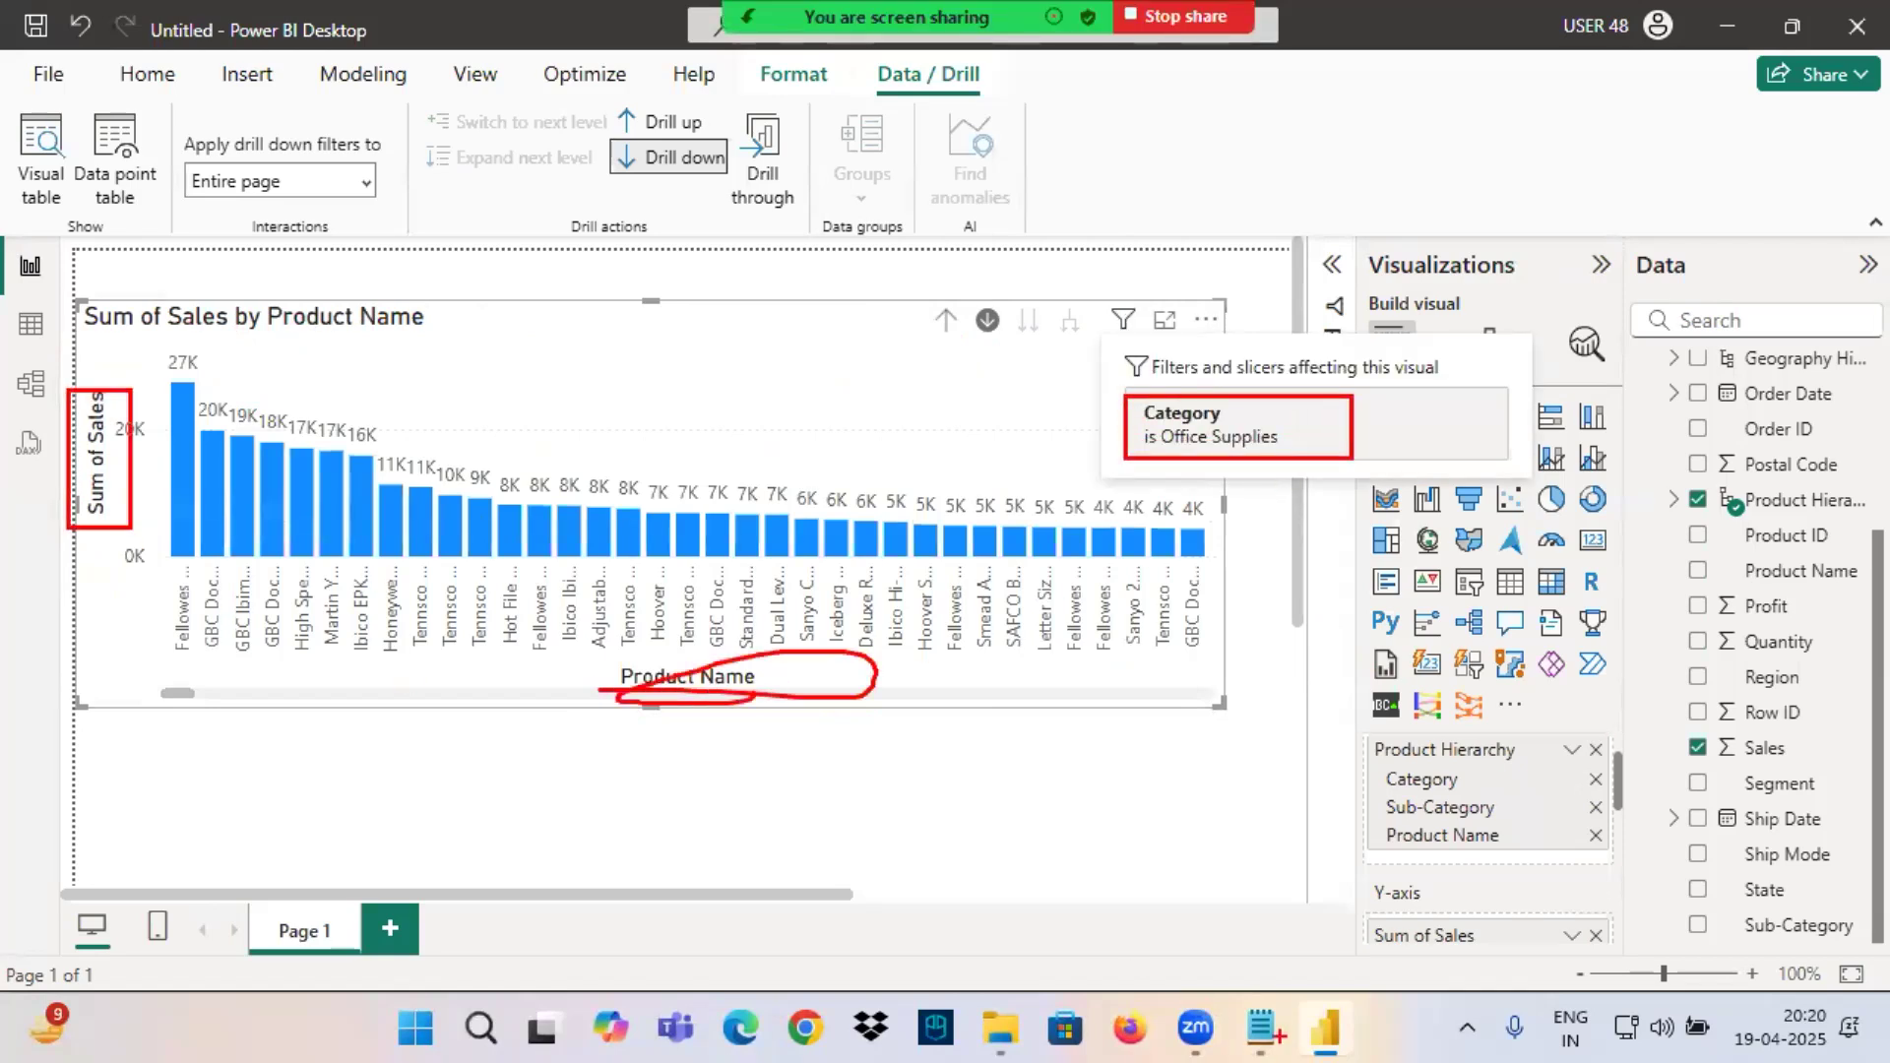
pyautogui.press('Escape')
# Switch to the Notepad notes and highlight the ProductName line limited to Sub-Category="Copiers", underlining ProductName and Copiers in red.
pyautogui.click(1277, 1035)
pyautogui.moveTo(765, 567); pyautogui.dragTo(1224, 648)
pyautogui.moveTo(414, 686); pyautogui.dragTo(907, 686)
pyautogui.click(658, 726)
pyautogui.moveTo(434, 686); pyautogui.dragTo(577, 687)
pyautogui.moveTo(992, 686); pyautogui.dragTo(1135, 702)
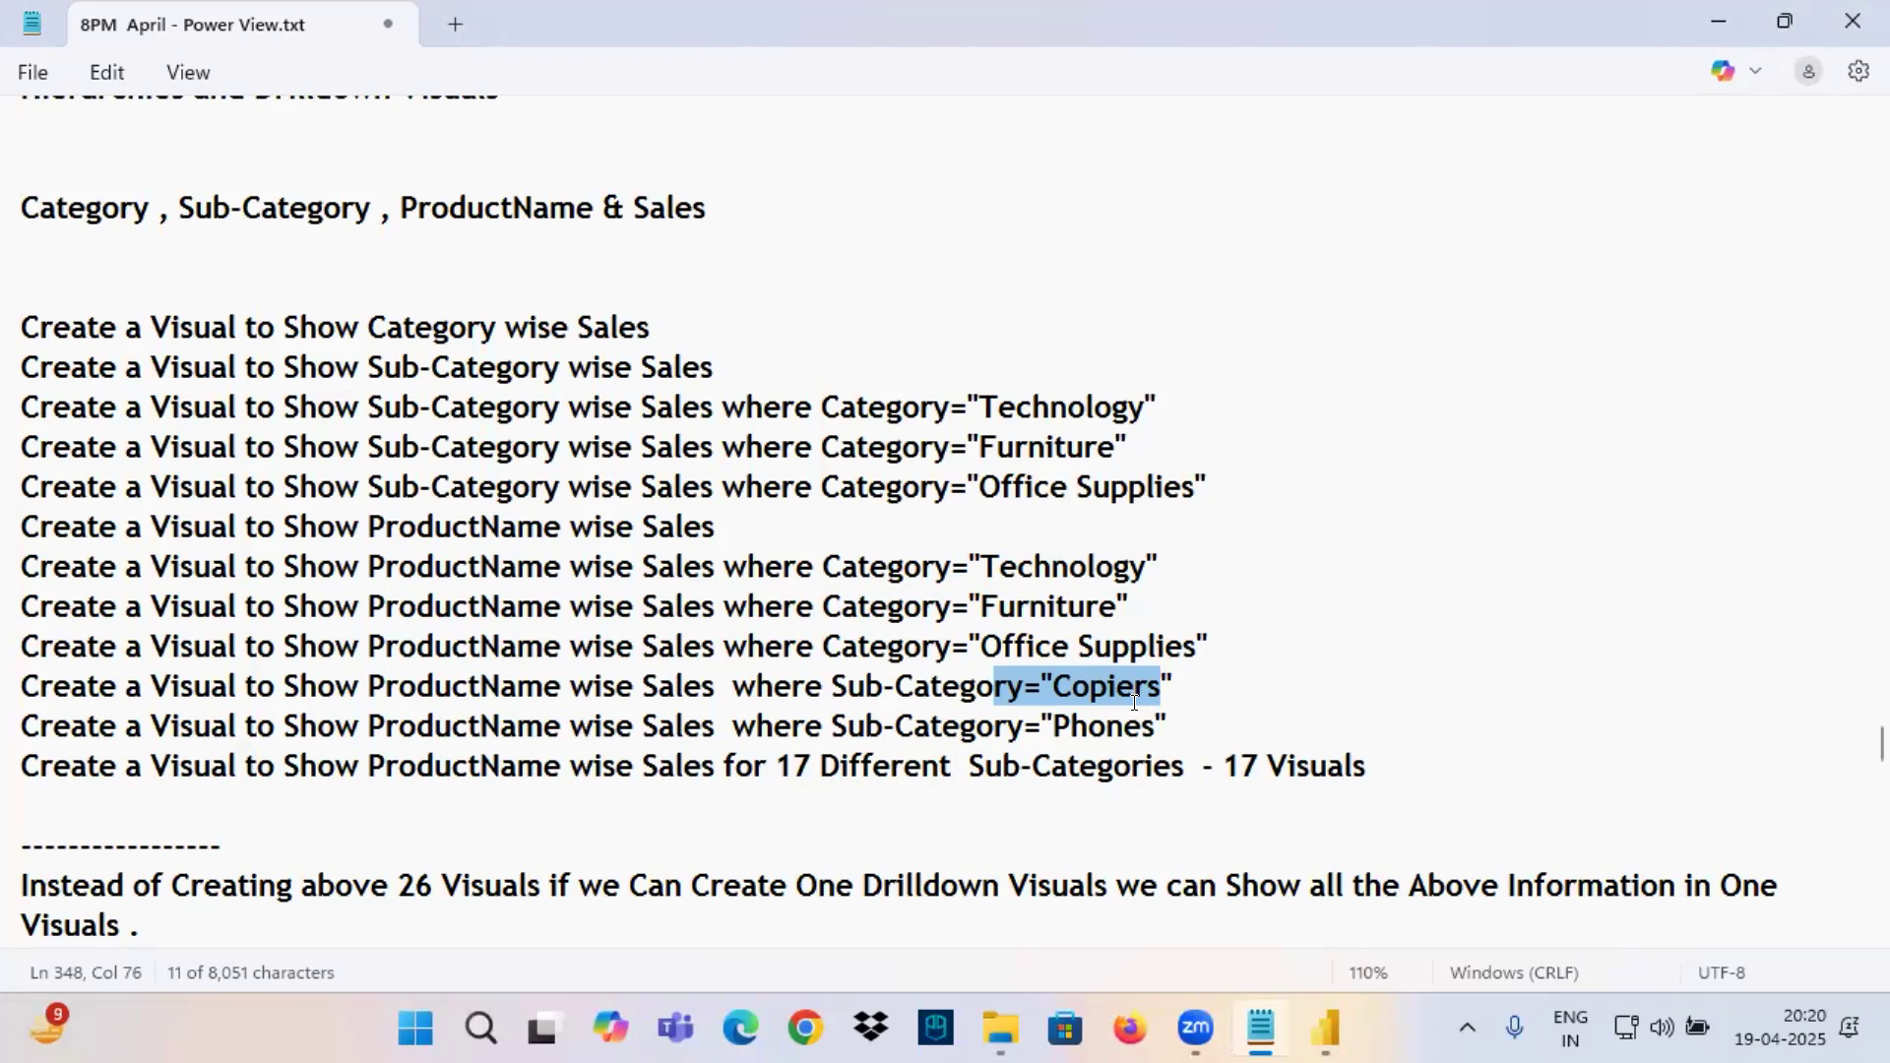
pyautogui.moveTo(433, 708); pyautogui.dragTo(583, 702)
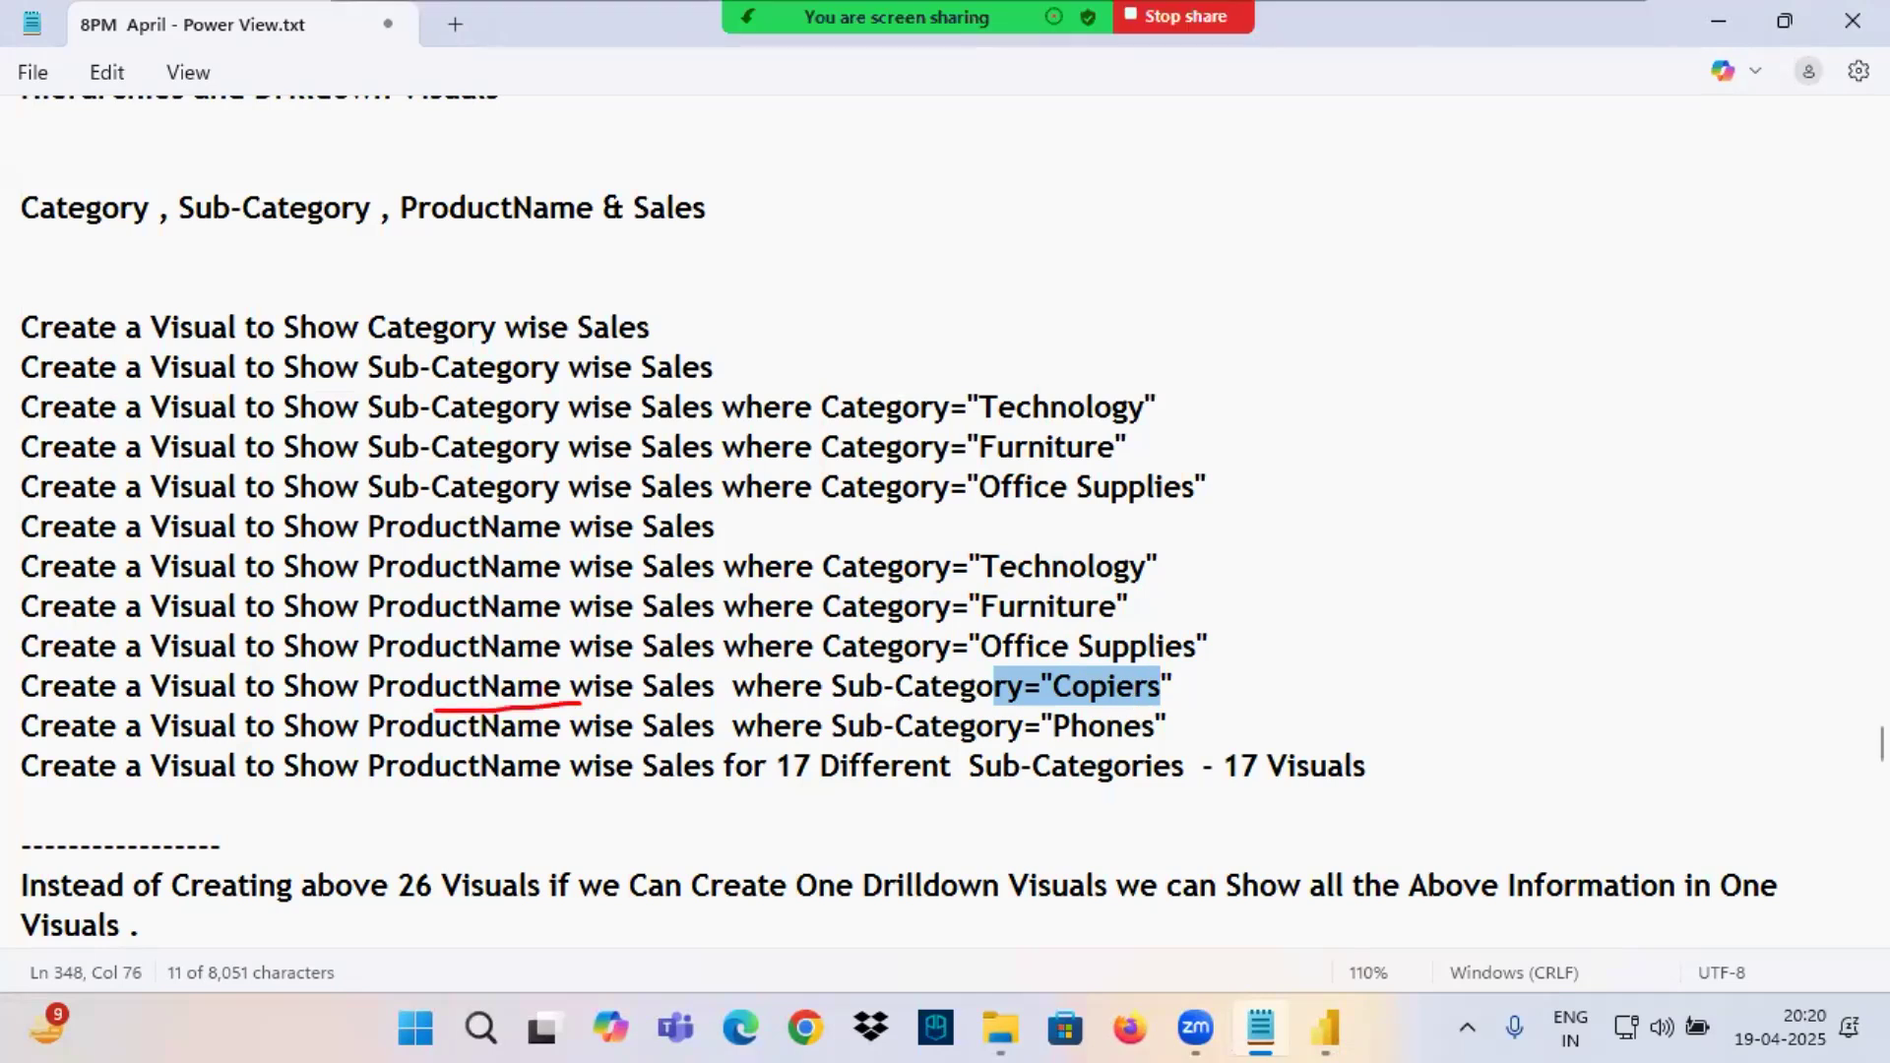
pyautogui.moveTo(1084, 705)
pyautogui.mouseDown()
pyautogui.moveTo(1179, 694)
pyautogui.moveTo(998, 548)
pyautogui.moveTo(699, 670)
pyautogui.mouseUp()
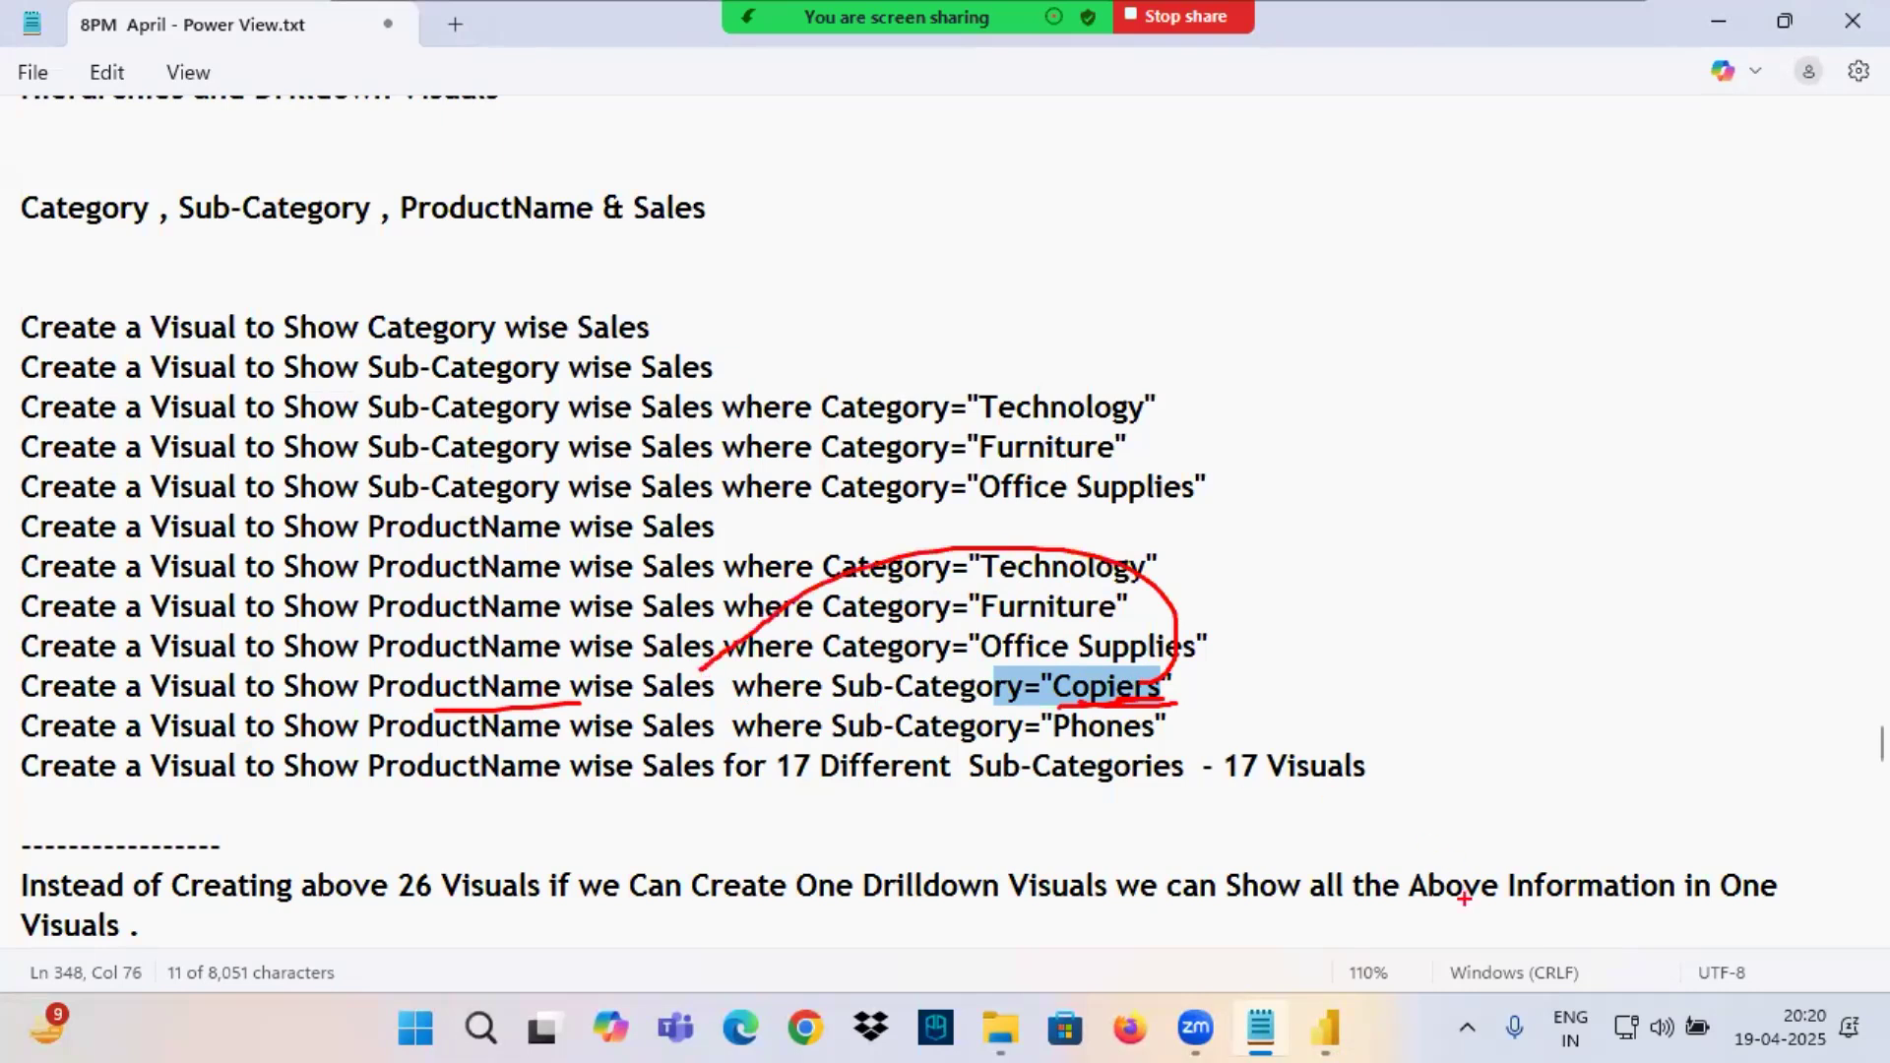
# Return to Power BI, drill the chart up to Category, and switch all categories to the Sub-Category level.
pyautogui.click(1324, 1028)
pyautogui.click(936, 321)
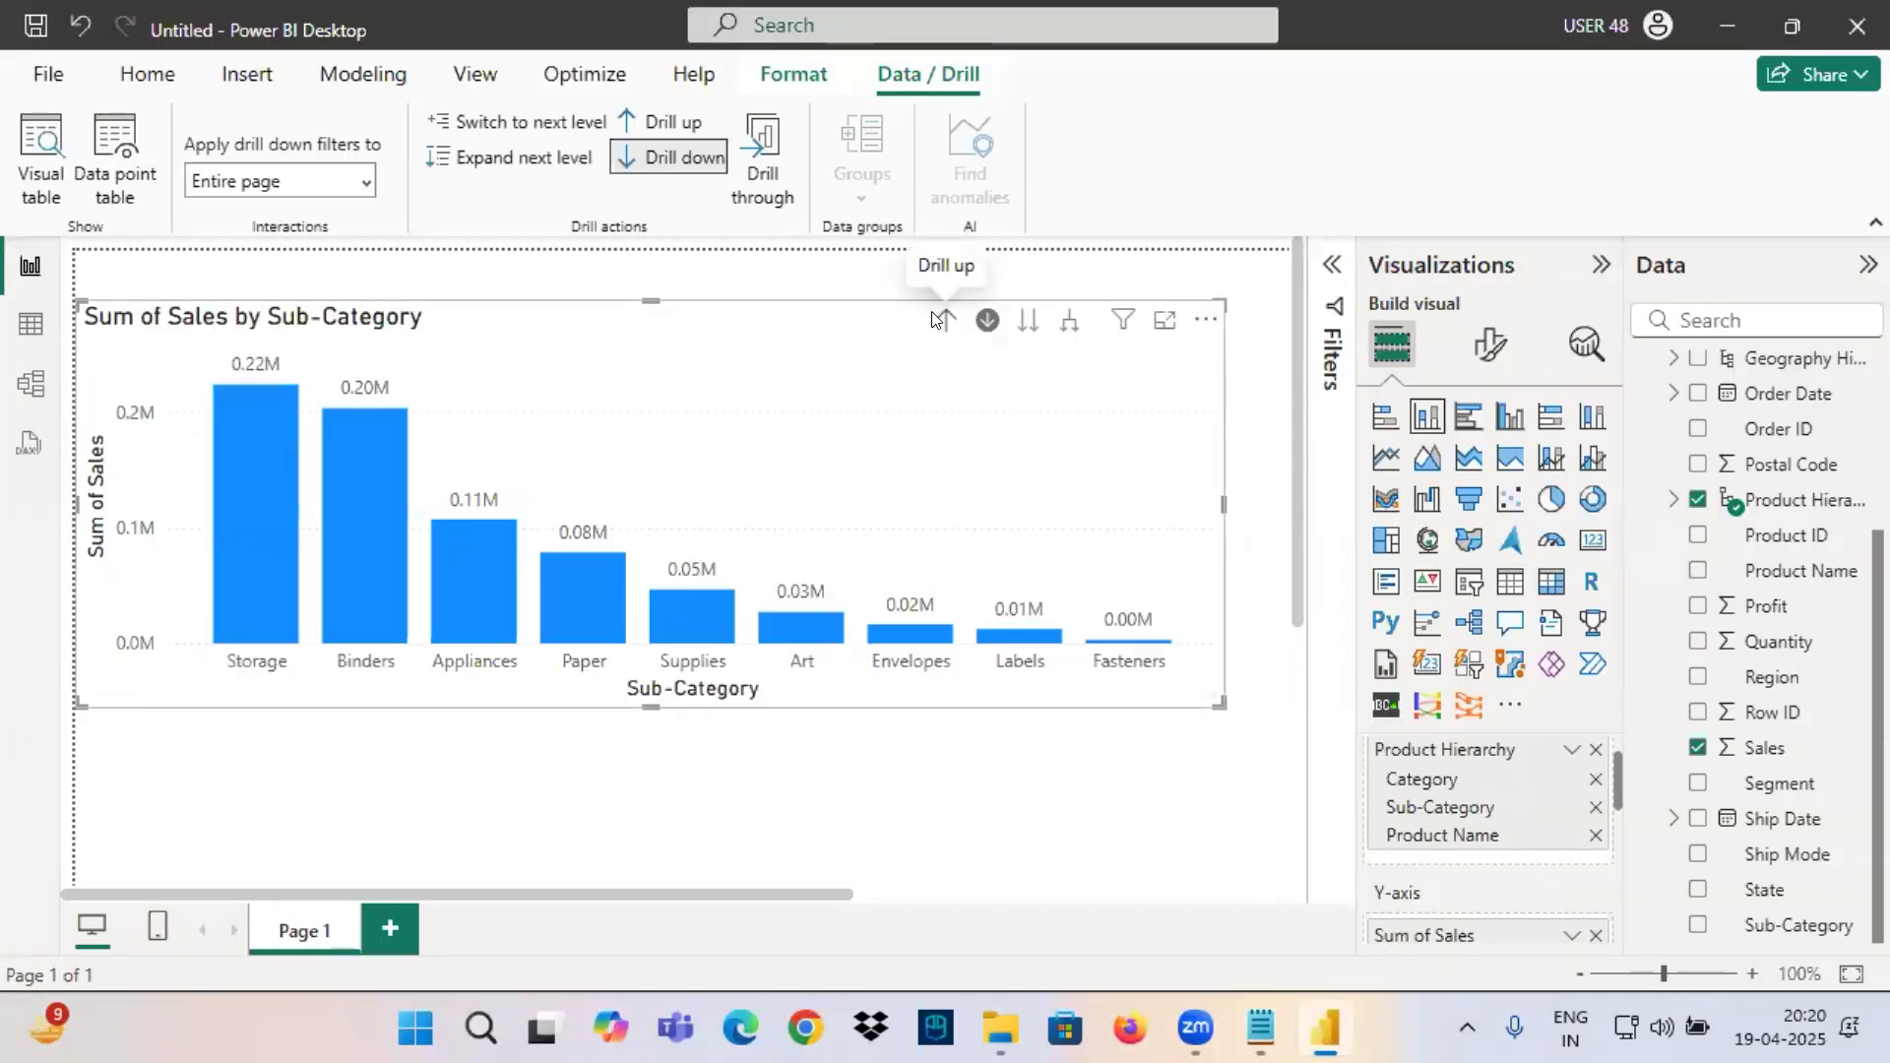
pyautogui.click(936, 321)
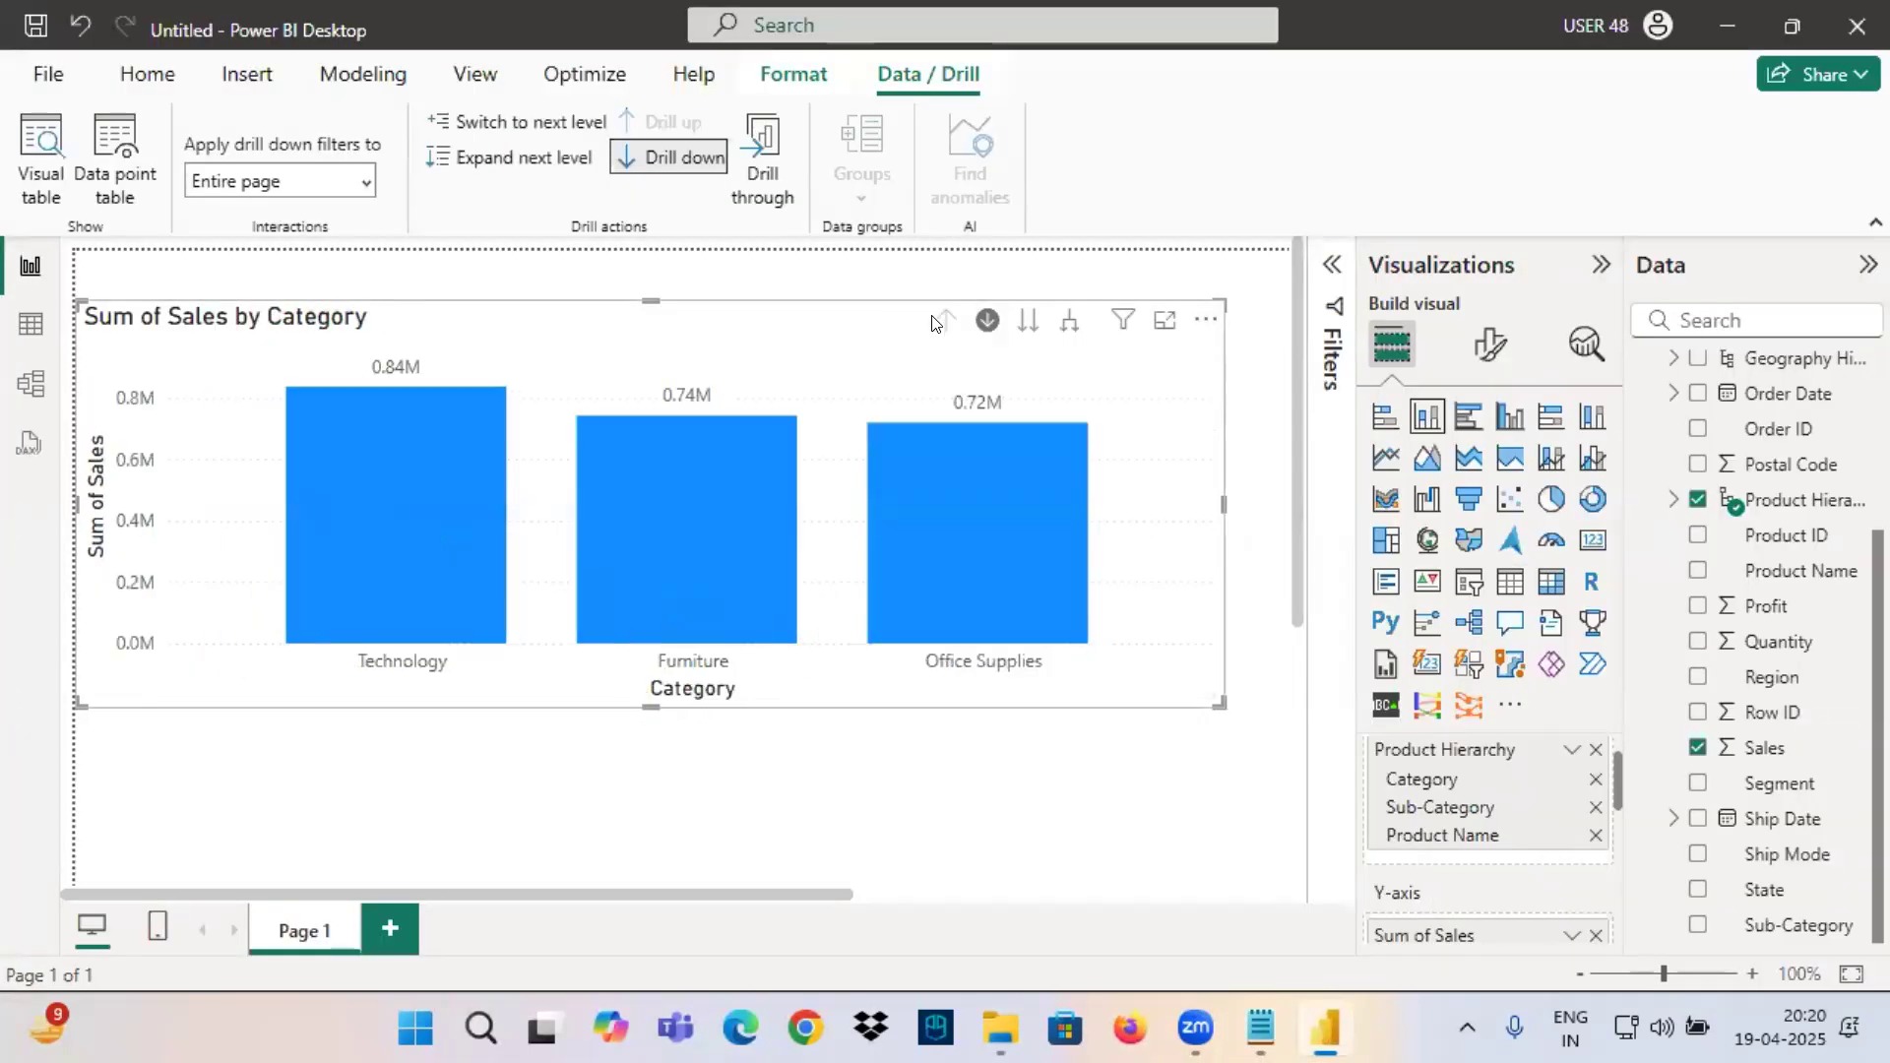
pyautogui.click(1028, 320)
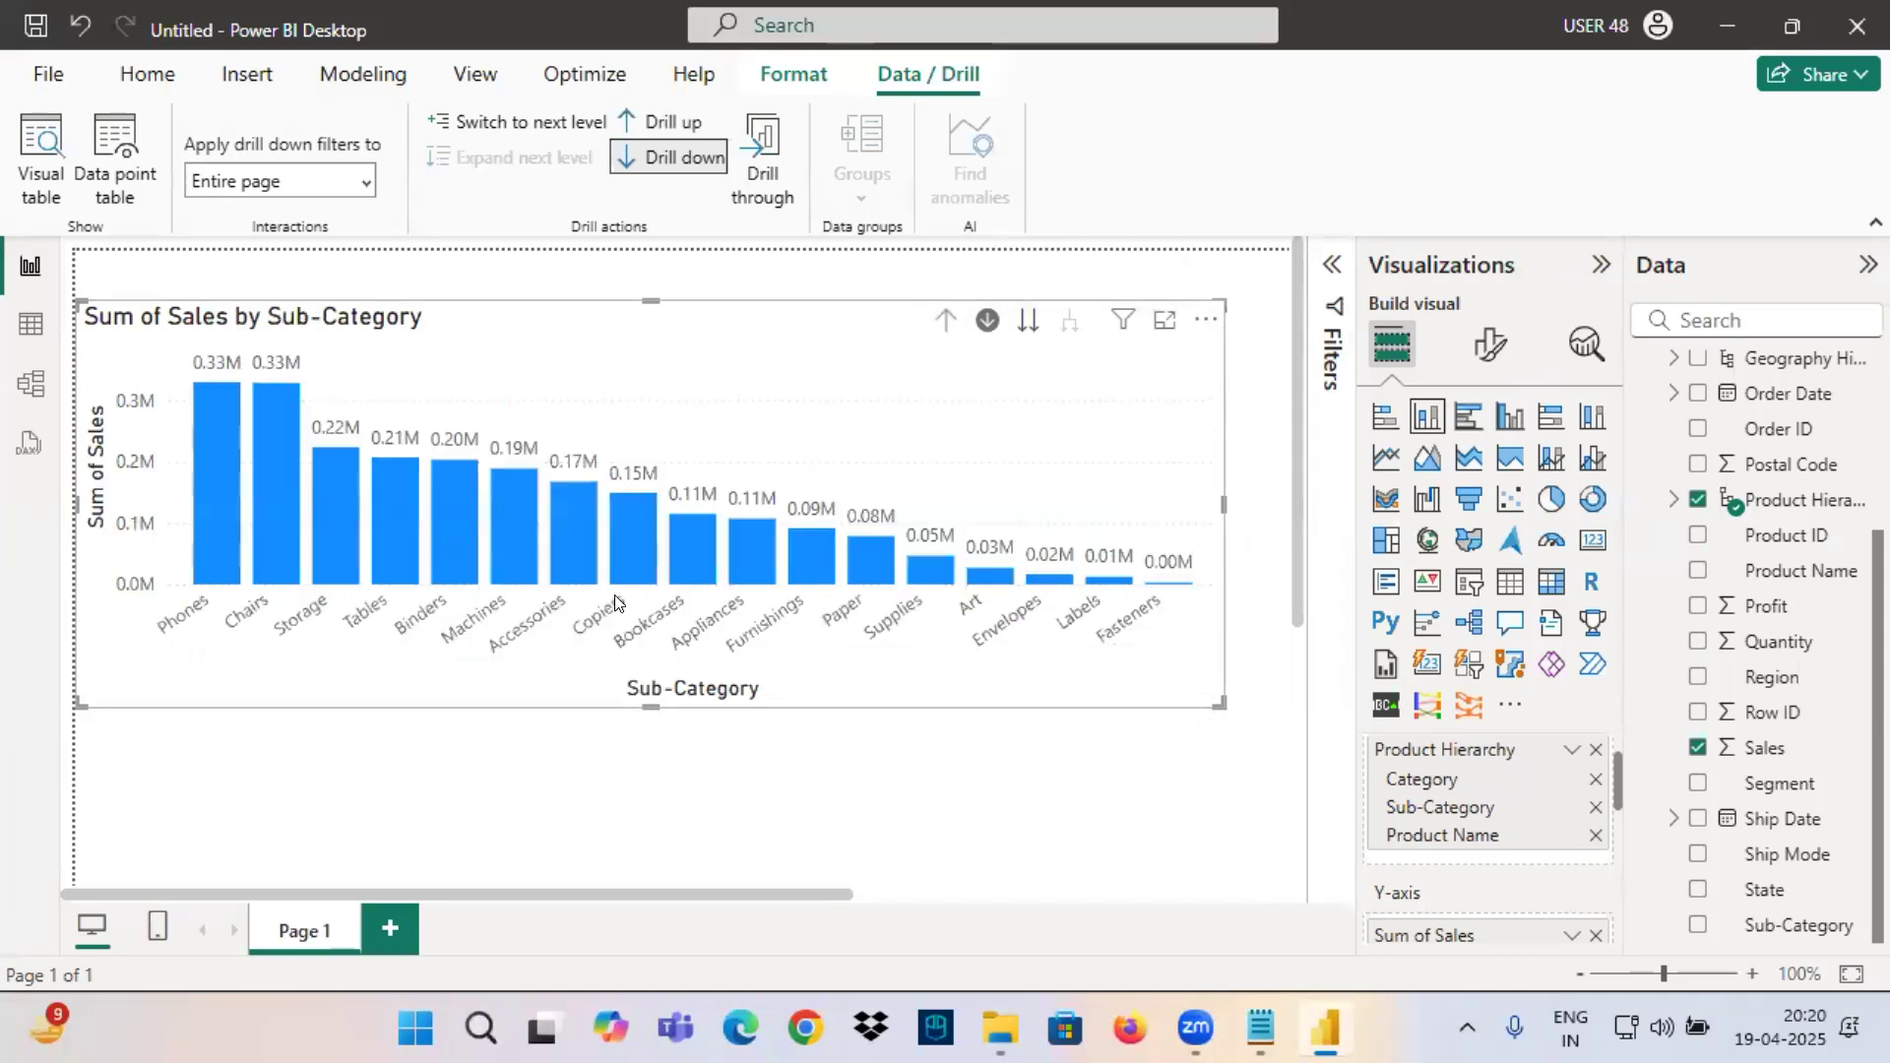
# Mark the Copiers label and its data label in red, link them to Product Name in the hierarchy, and clear the markings.
pyautogui.moveTo(578, 636); pyautogui.dragTo(642, 634)
pyautogui.moveTo(631, 497)
pyautogui.mouseDown()
pyautogui.moveTo(622, 448)
pyautogui.moveTo(658, 493)
pyautogui.mouseUp()
pyautogui.moveTo(623, 570)
pyautogui.mouseDown()
pyautogui.moveTo(689, 682)
pyautogui.moveTo(1312, 794)
pyautogui.moveTo(1389, 844)
pyautogui.moveTo(1319, 876)
pyautogui.mouseUp()
pyautogui.moveTo(1404, 810)
pyautogui.mouseDown()
pyautogui.moveTo(1507, 848)
pyautogui.moveTo(1386, 823)
pyautogui.mouseUp()
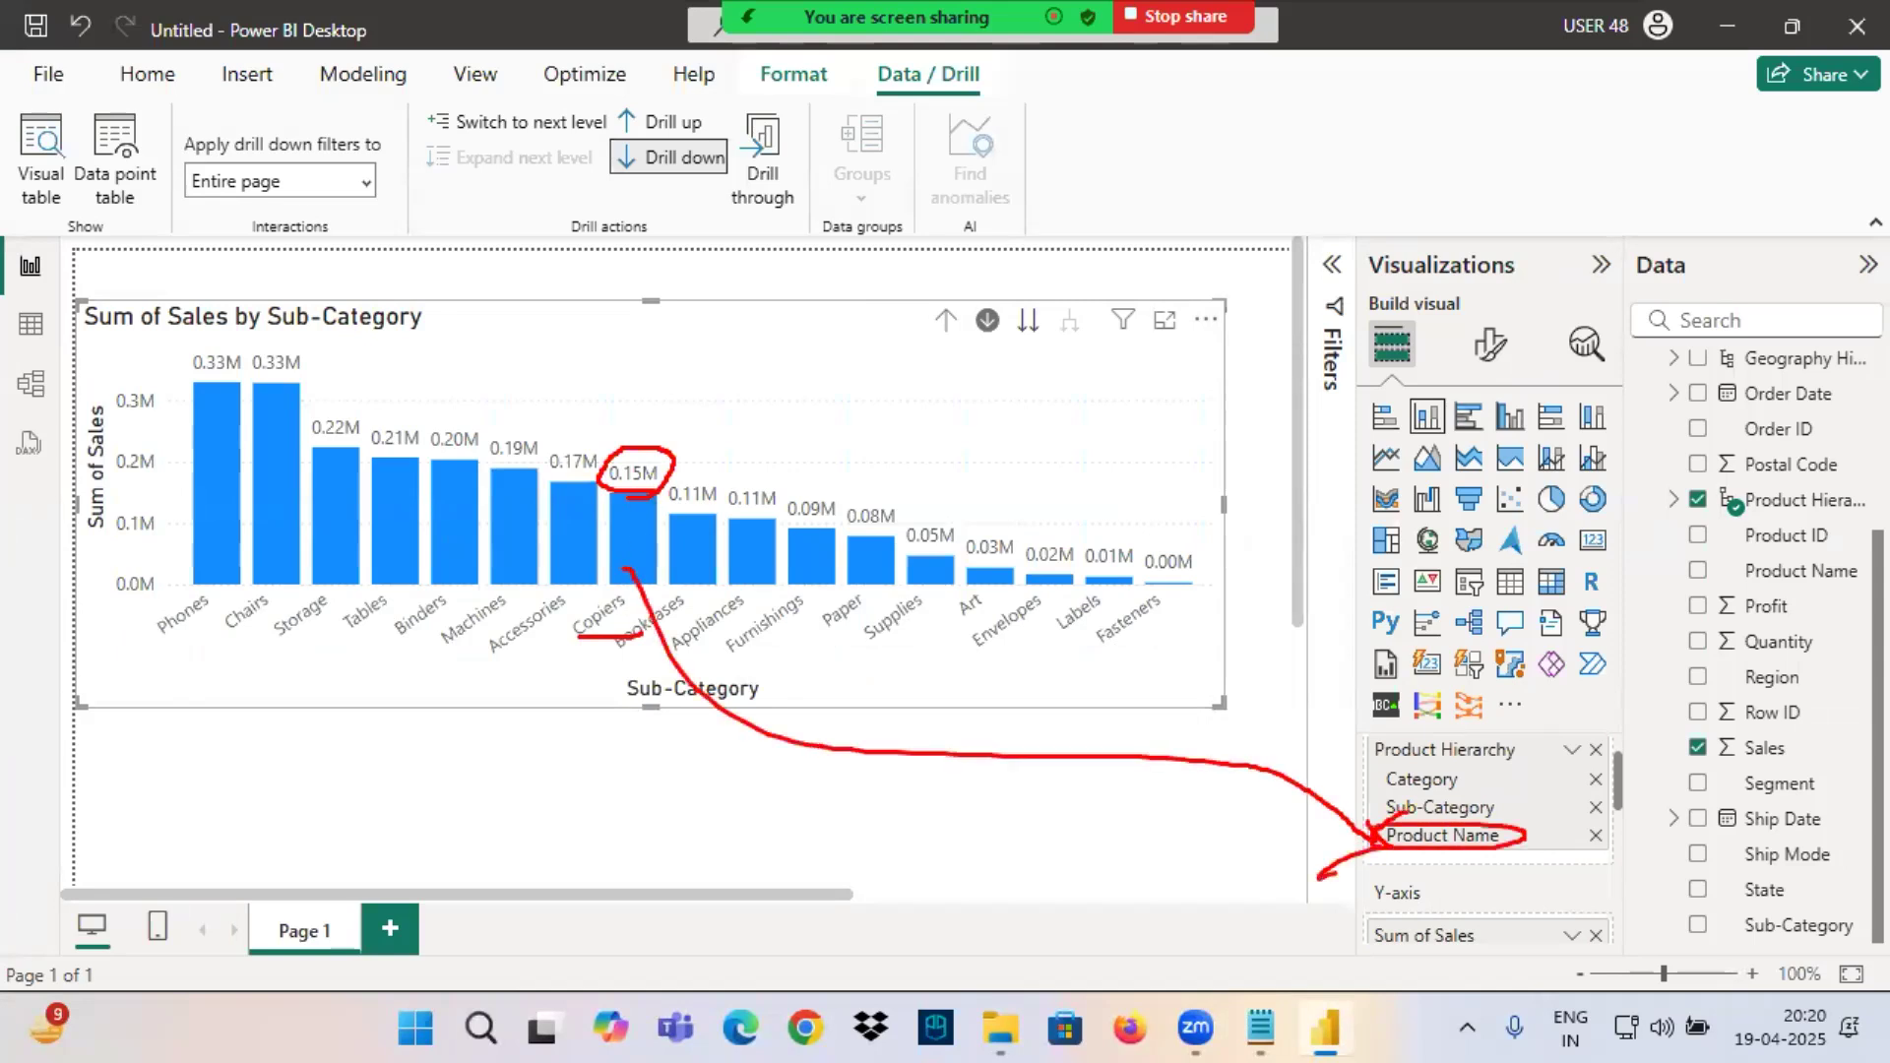
pyautogui.moveTo(646, 374); pyautogui.dragTo(650, 441)
pyautogui.moveTo(631, 412); pyautogui.dragTo(651, 443)
pyautogui.press('Escape')
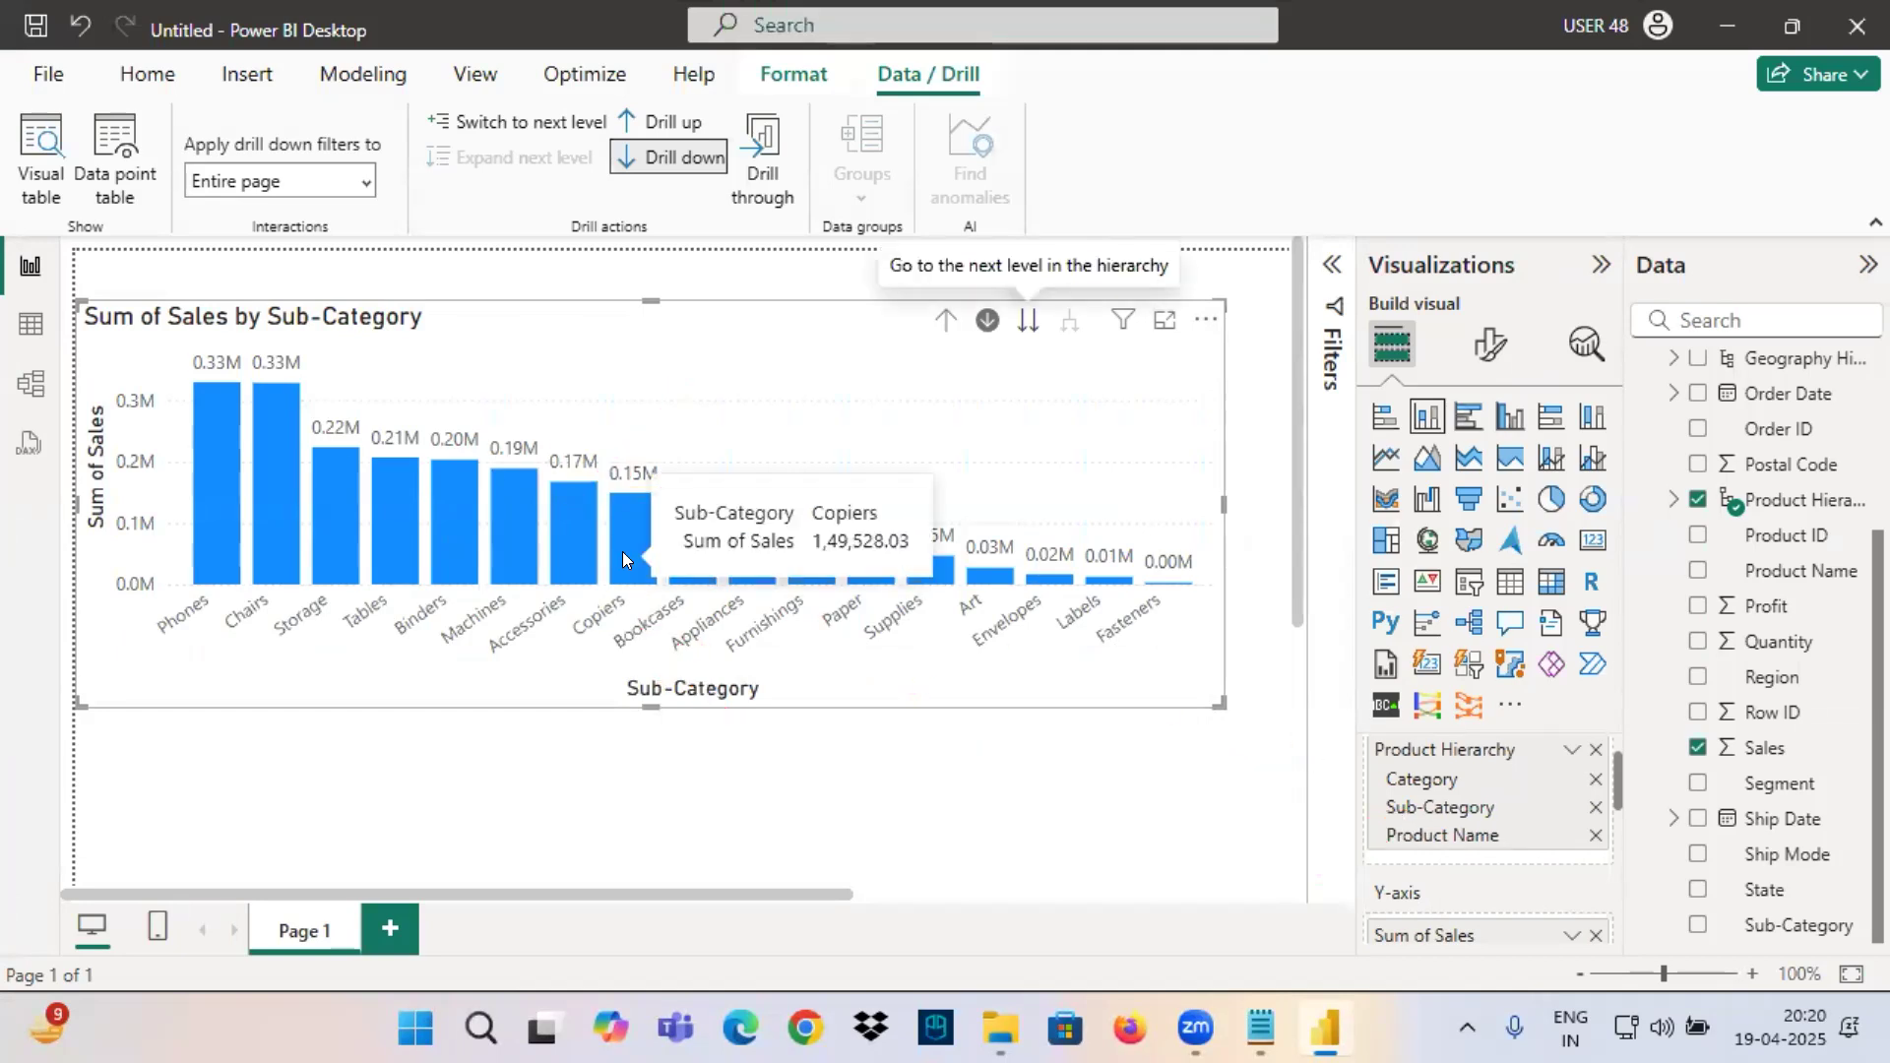
# Drill down into the Copiers column and display the filters affecting the visual.
pyautogui.rightClick(622, 554)
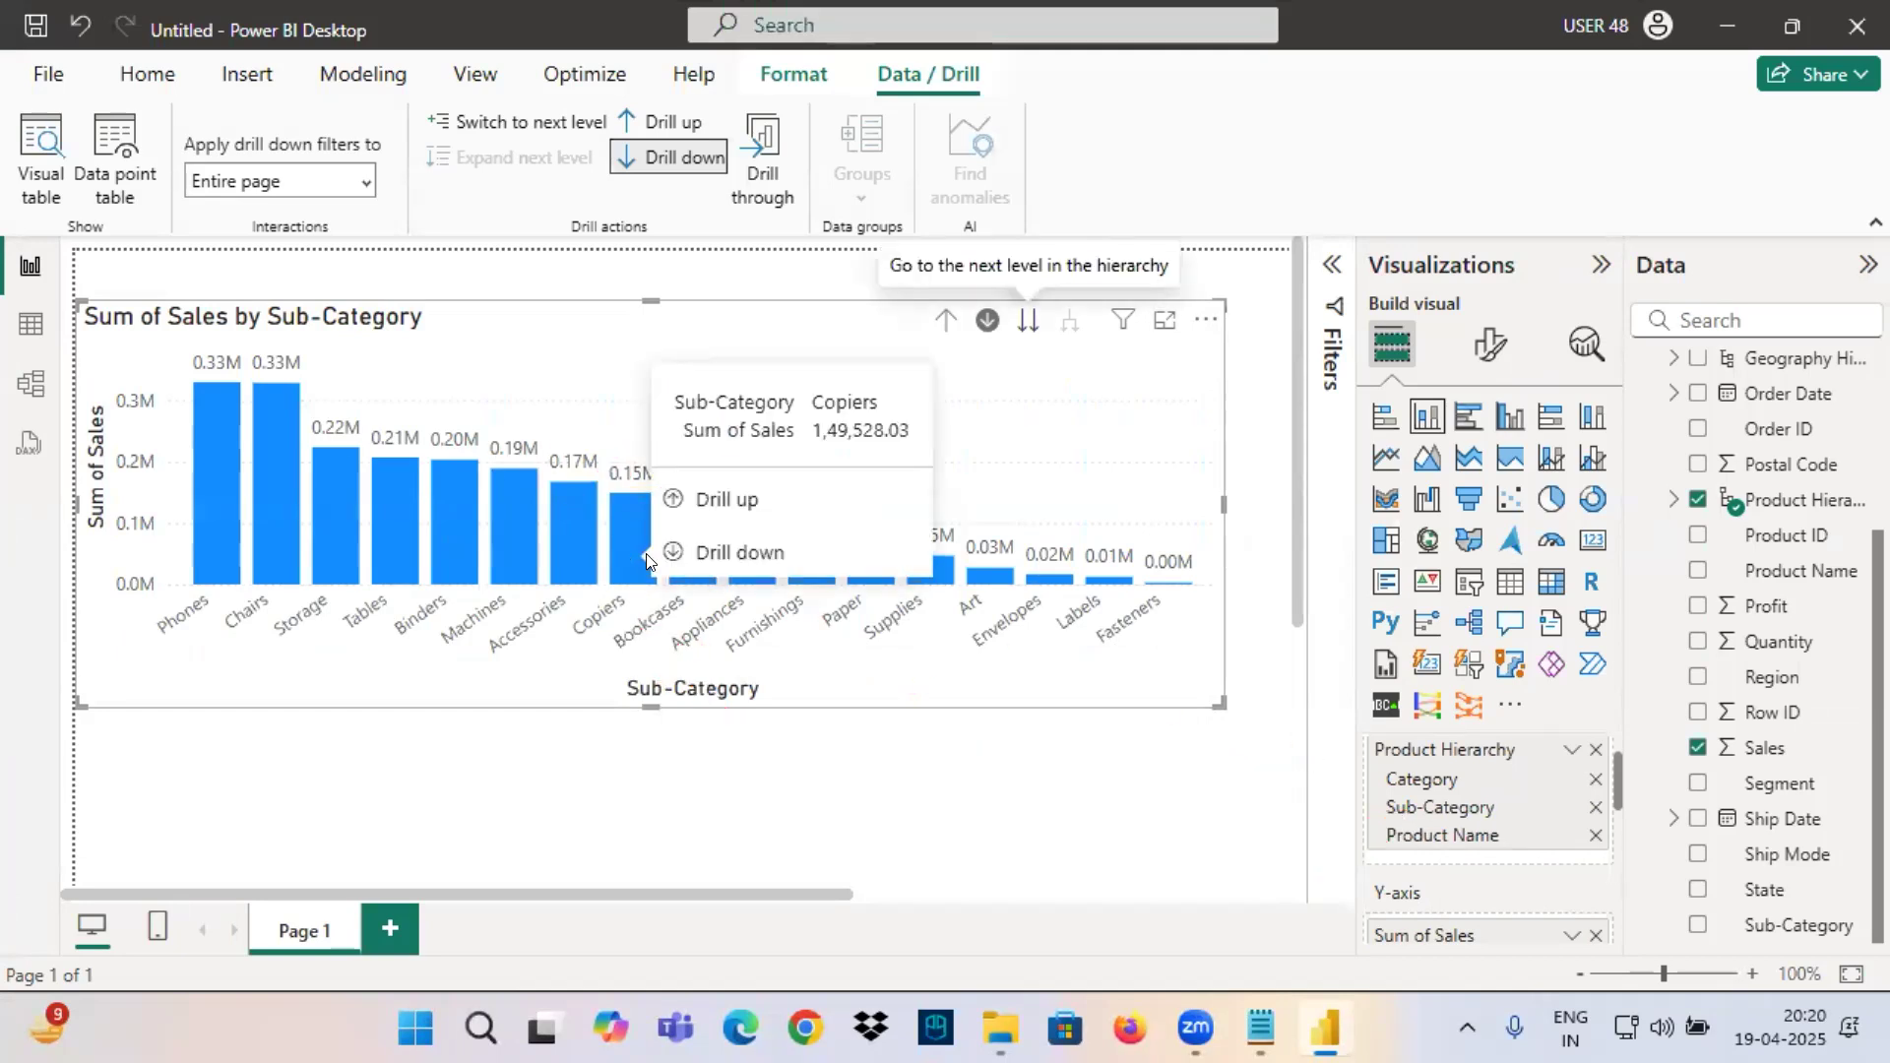
pyautogui.click(729, 555)
pyautogui.moveTo(1121, 325)
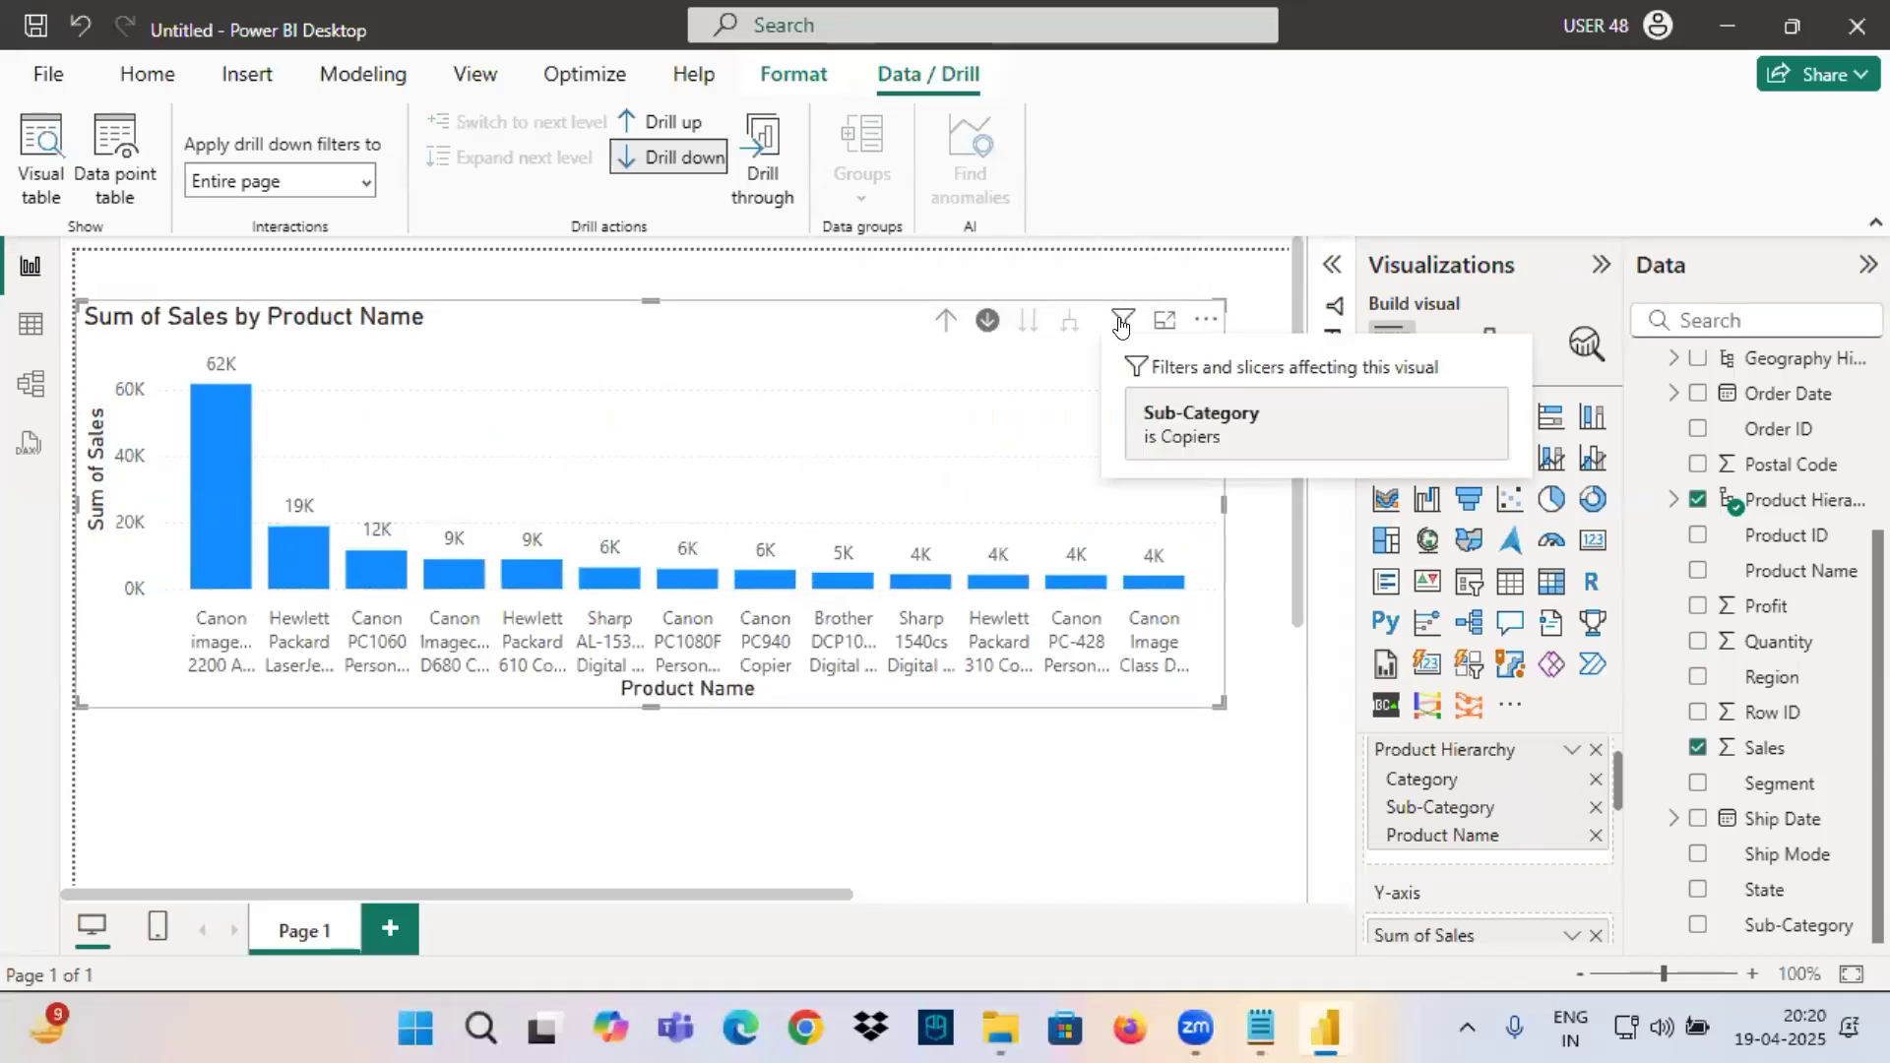
# Mark the Sub-Category is Copiers filter, both axis titles and the area above the product columns in red.
pyautogui.moveTo(1122, 389); pyautogui.dragTo(1327, 455)
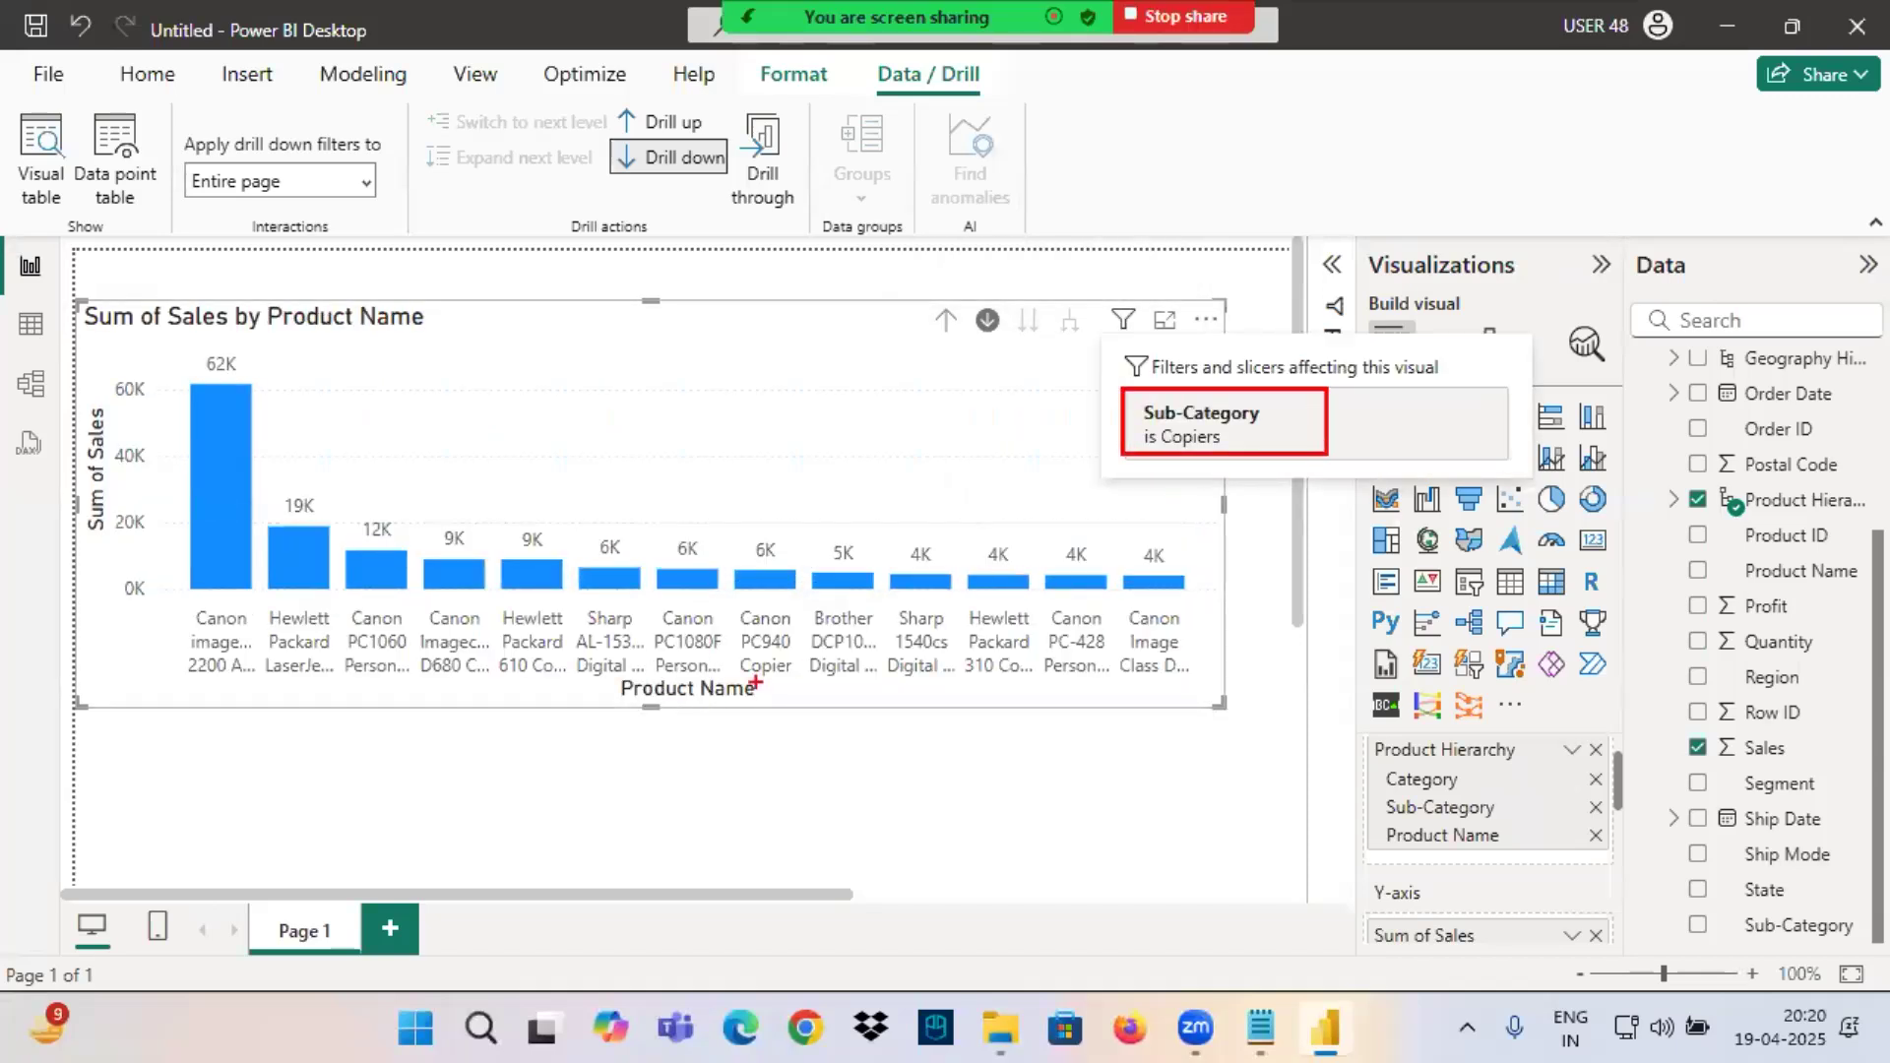
pyautogui.moveTo(599, 677); pyautogui.dragTo(812, 721)
pyautogui.moveTo(85, 393); pyautogui.dragTo(149, 564)
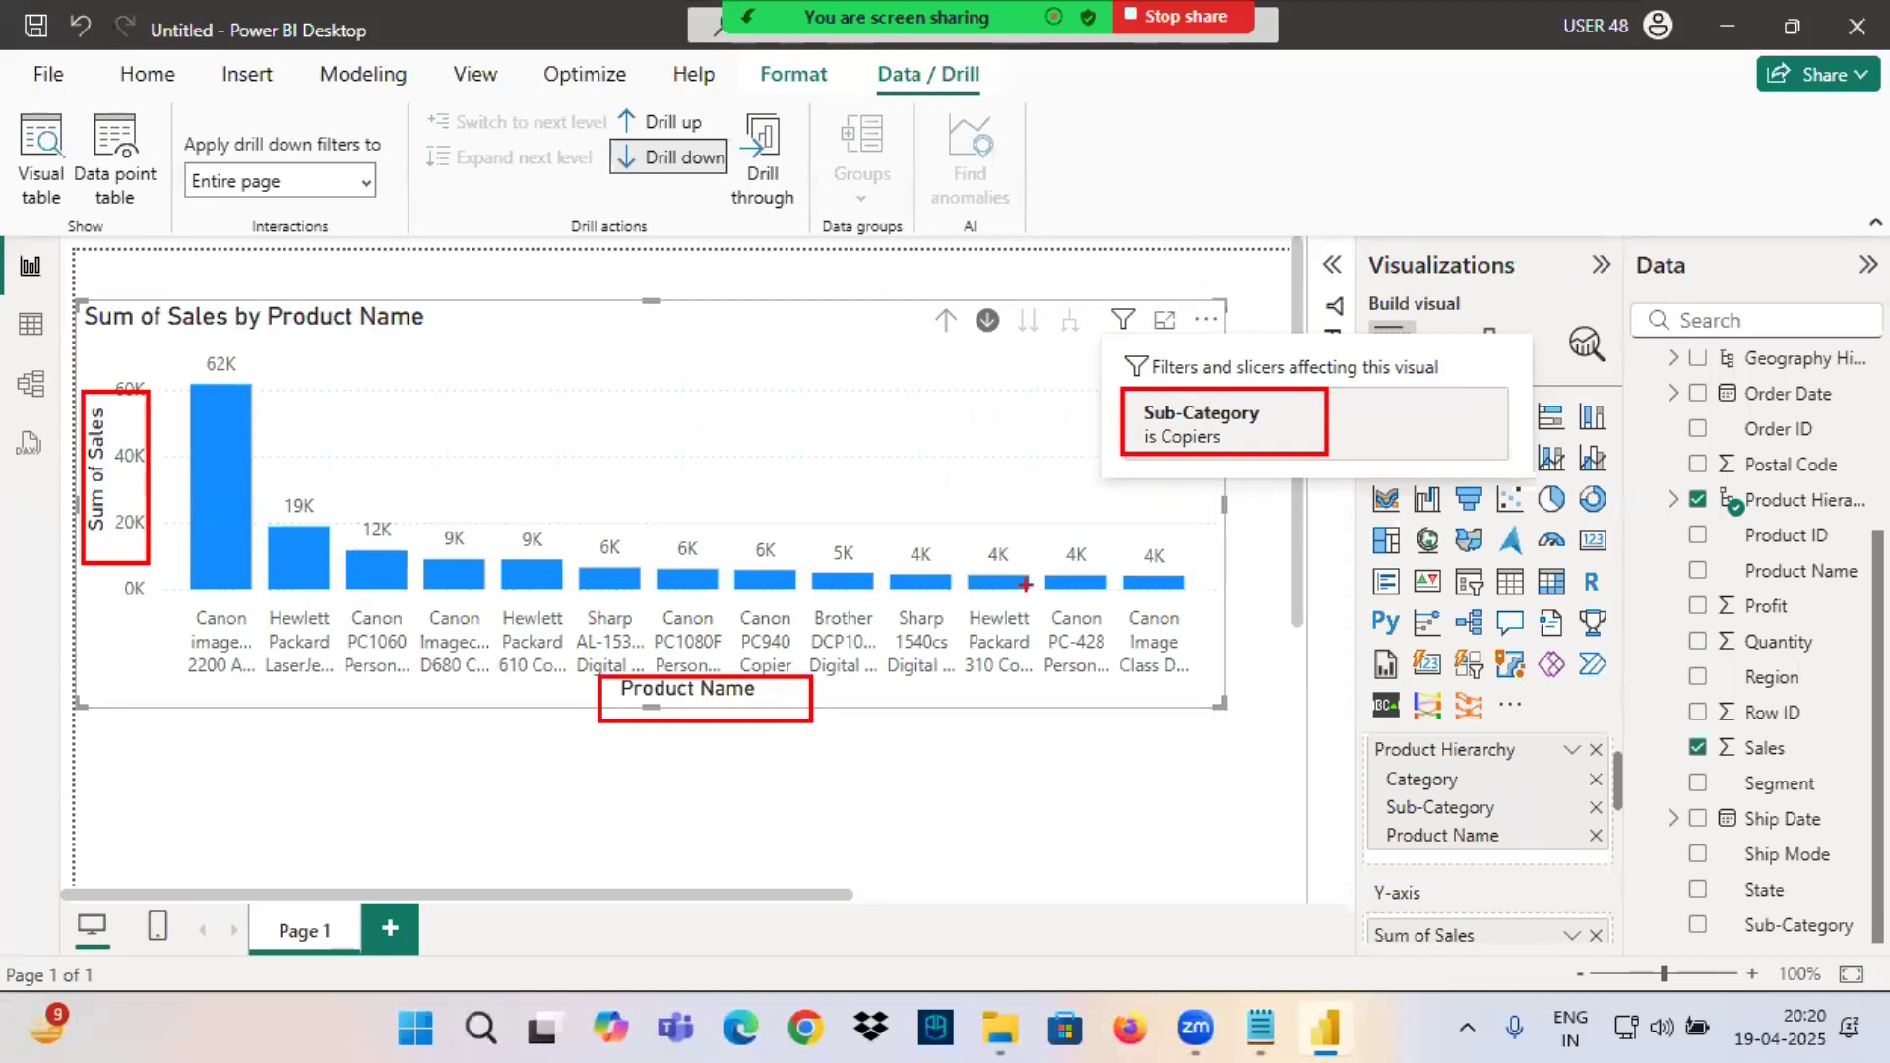
pyautogui.moveTo(639, 435); pyautogui.dragTo(635, 489)
pyautogui.moveTo(663, 453)
pyautogui.mouseDown()
pyautogui.moveTo(707, 488)
pyautogui.moveTo(653, 508)
pyautogui.mouseUp()
pyautogui.moveTo(638, 435); pyautogui.dragTo(571, 459)
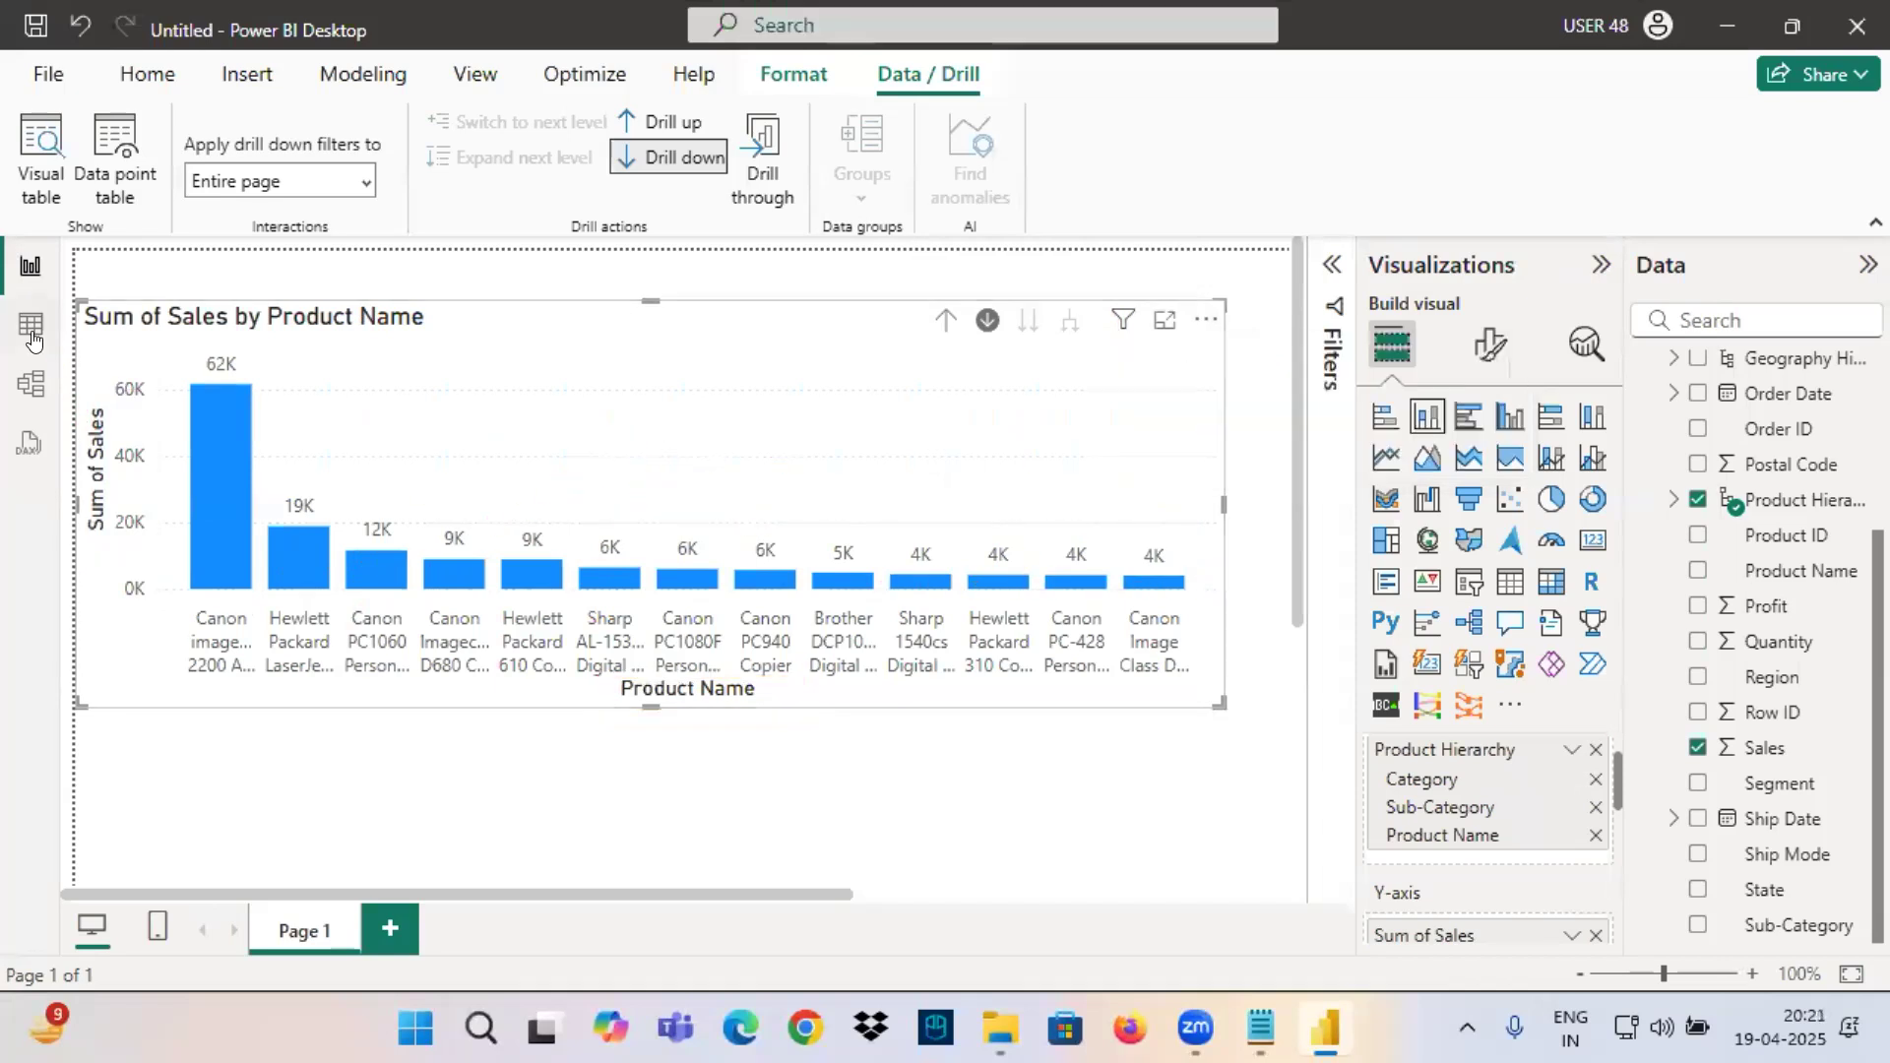
# Open the Orders table data and check the distinct value counts of the Product Name and Sub-Category columns.
pyautogui.click(30, 324)
pyautogui.moveTo(879, 947); pyautogui.dragTo(1278, 931)
pyautogui.click(1569, 313)
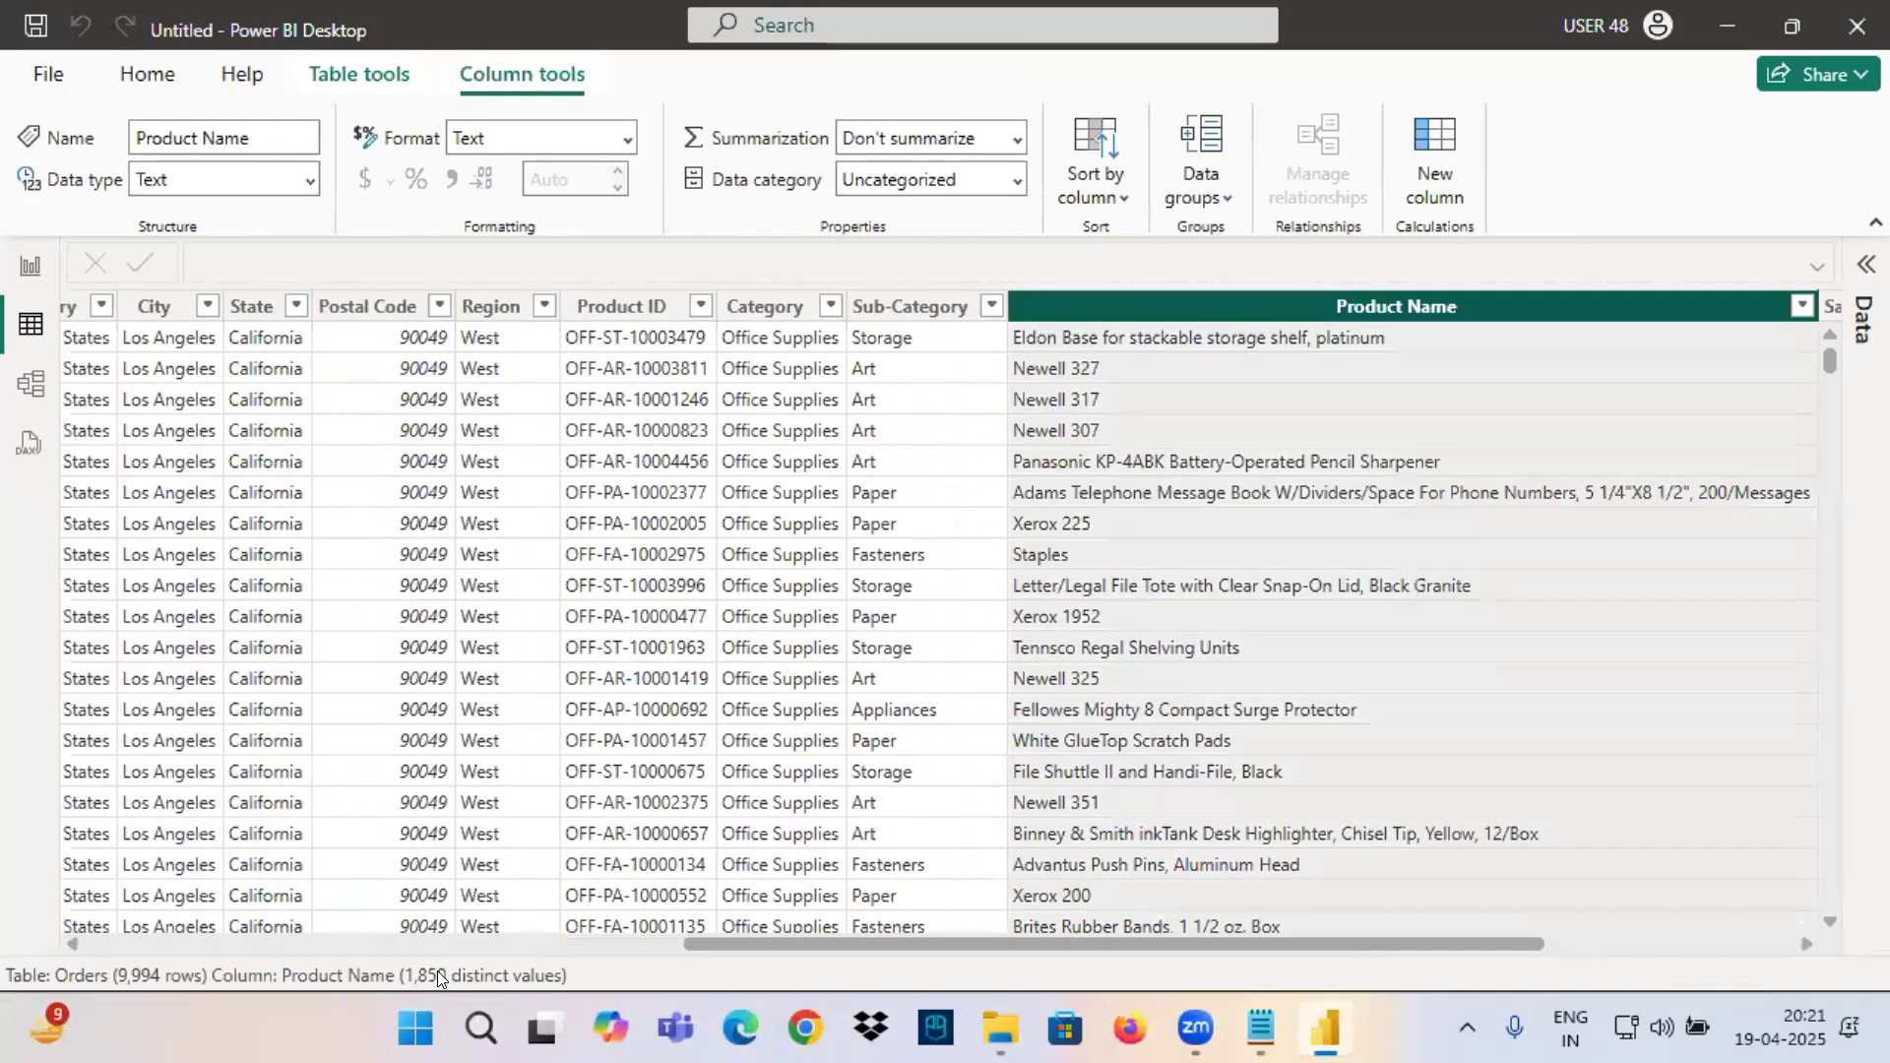
pyautogui.click(911, 306)
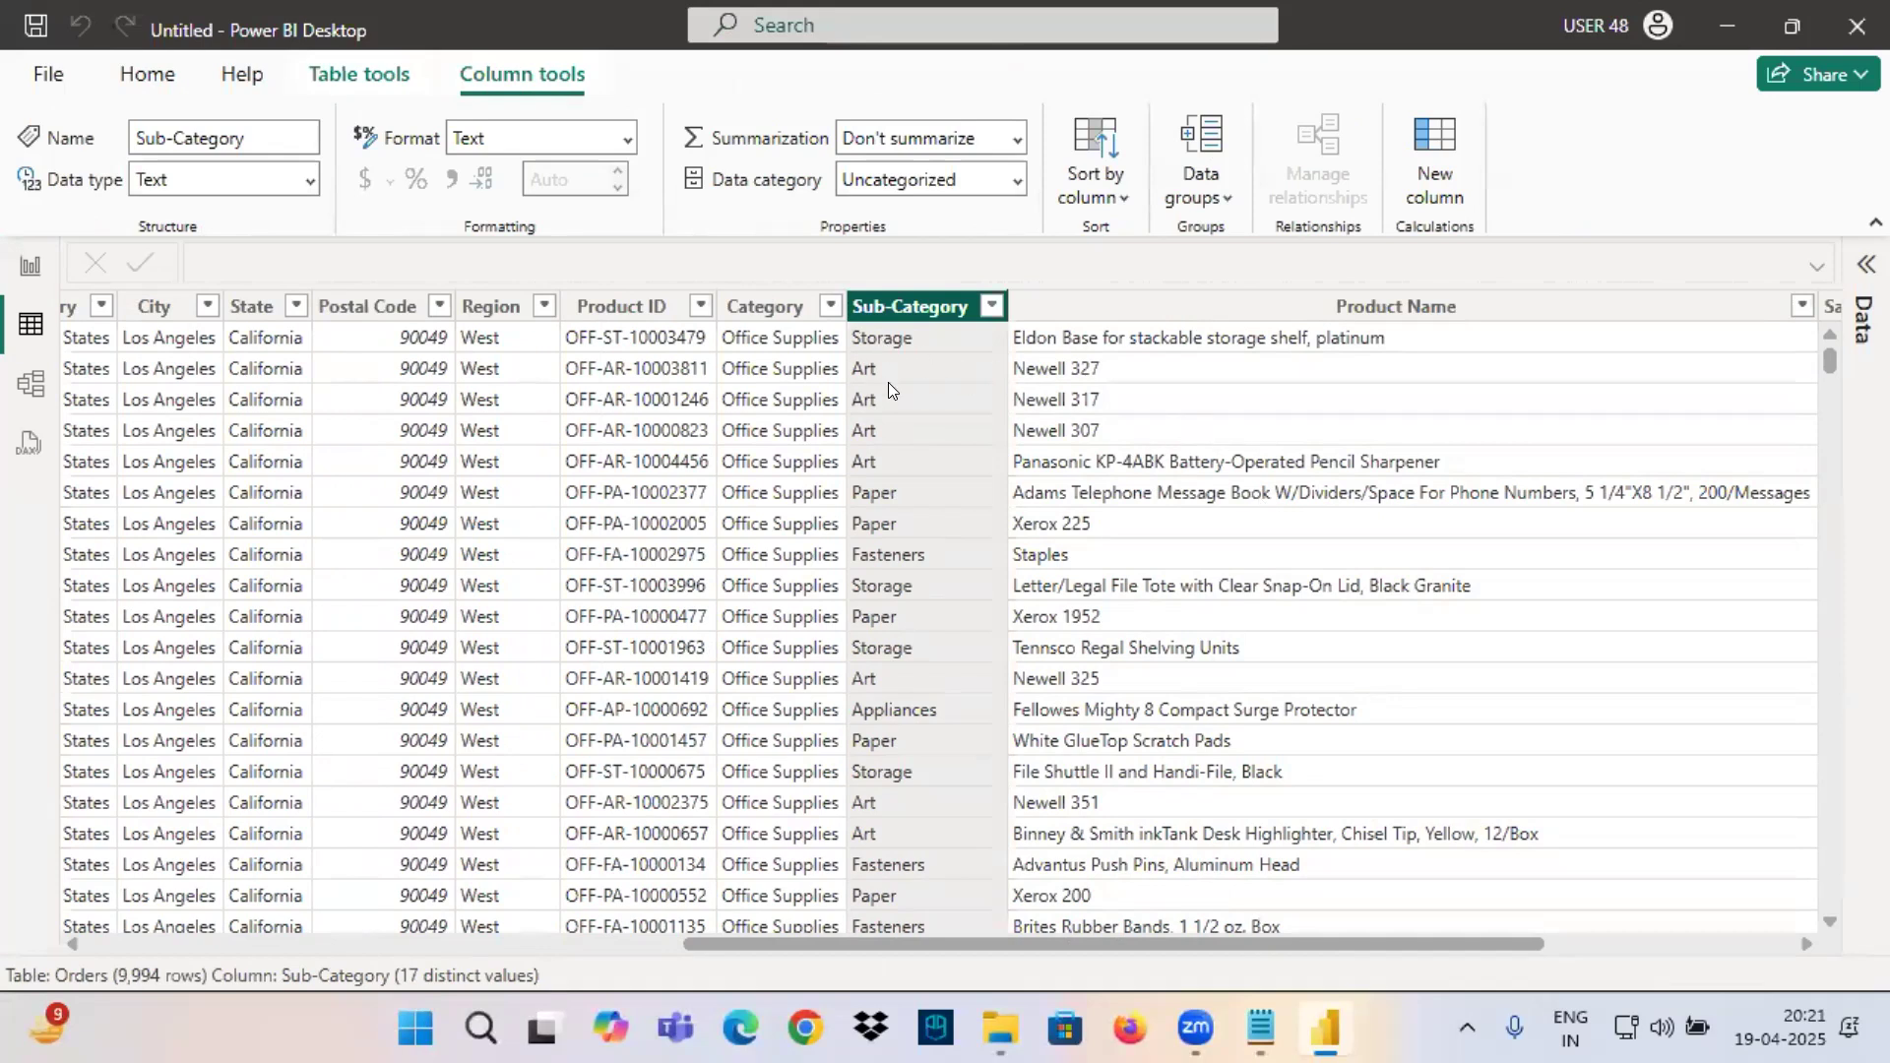
# Write 17 with an arrow to 1850 in red over the table, and add an arrow to a circled 13 below.
pyautogui.moveTo(903, 364); pyautogui.dragTo(906, 542)
pyautogui.moveTo(928, 416)
pyautogui.mouseDown()
pyautogui.moveTo(991, 427)
pyautogui.moveTo(978, 504)
pyautogui.mouseUp()
pyautogui.moveTo(961, 479); pyautogui.dragTo(1078, 460)
pyautogui.moveTo(1078, 436)
pyautogui.mouseDown()
pyautogui.moveTo(1203, 413)
pyautogui.moveTo(1216, 466)
pyautogui.mouseUp()
pyautogui.moveTo(1266, 358); pyautogui.dragTo(1276, 437)
pyautogui.moveTo(1322, 358)
pyautogui.mouseDown()
pyautogui.moveTo(1357, 442)
pyautogui.moveTo(1334, 407)
pyautogui.mouseUp()
pyautogui.moveTo(1383, 343); pyautogui.dragTo(1380, 347)
pyautogui.moveTo(953, 569); pyautogui.dragTo(982, 705)
pyautogui.moveTo(1060, 602); pyautogui.dragTo(1230, 571)
pyautogui.moveTo(1213, 559)
pyautogui.mouseDown()
pyautogui.moveTo(1236, 596)
pyautogui.moveTo(1219, 625)
pyautogui.mouseUp()
pyautogui.moveTo(1304, 530); pyautogui.dragTo(1323, 606)
pyautogui.moveTo(1341, 532)
pyautogui.mouseDown()
pyautogui.moveTo(1357, 520)
pyautogui.moveTo(1355, 615)
pyautogui.mouseUp()
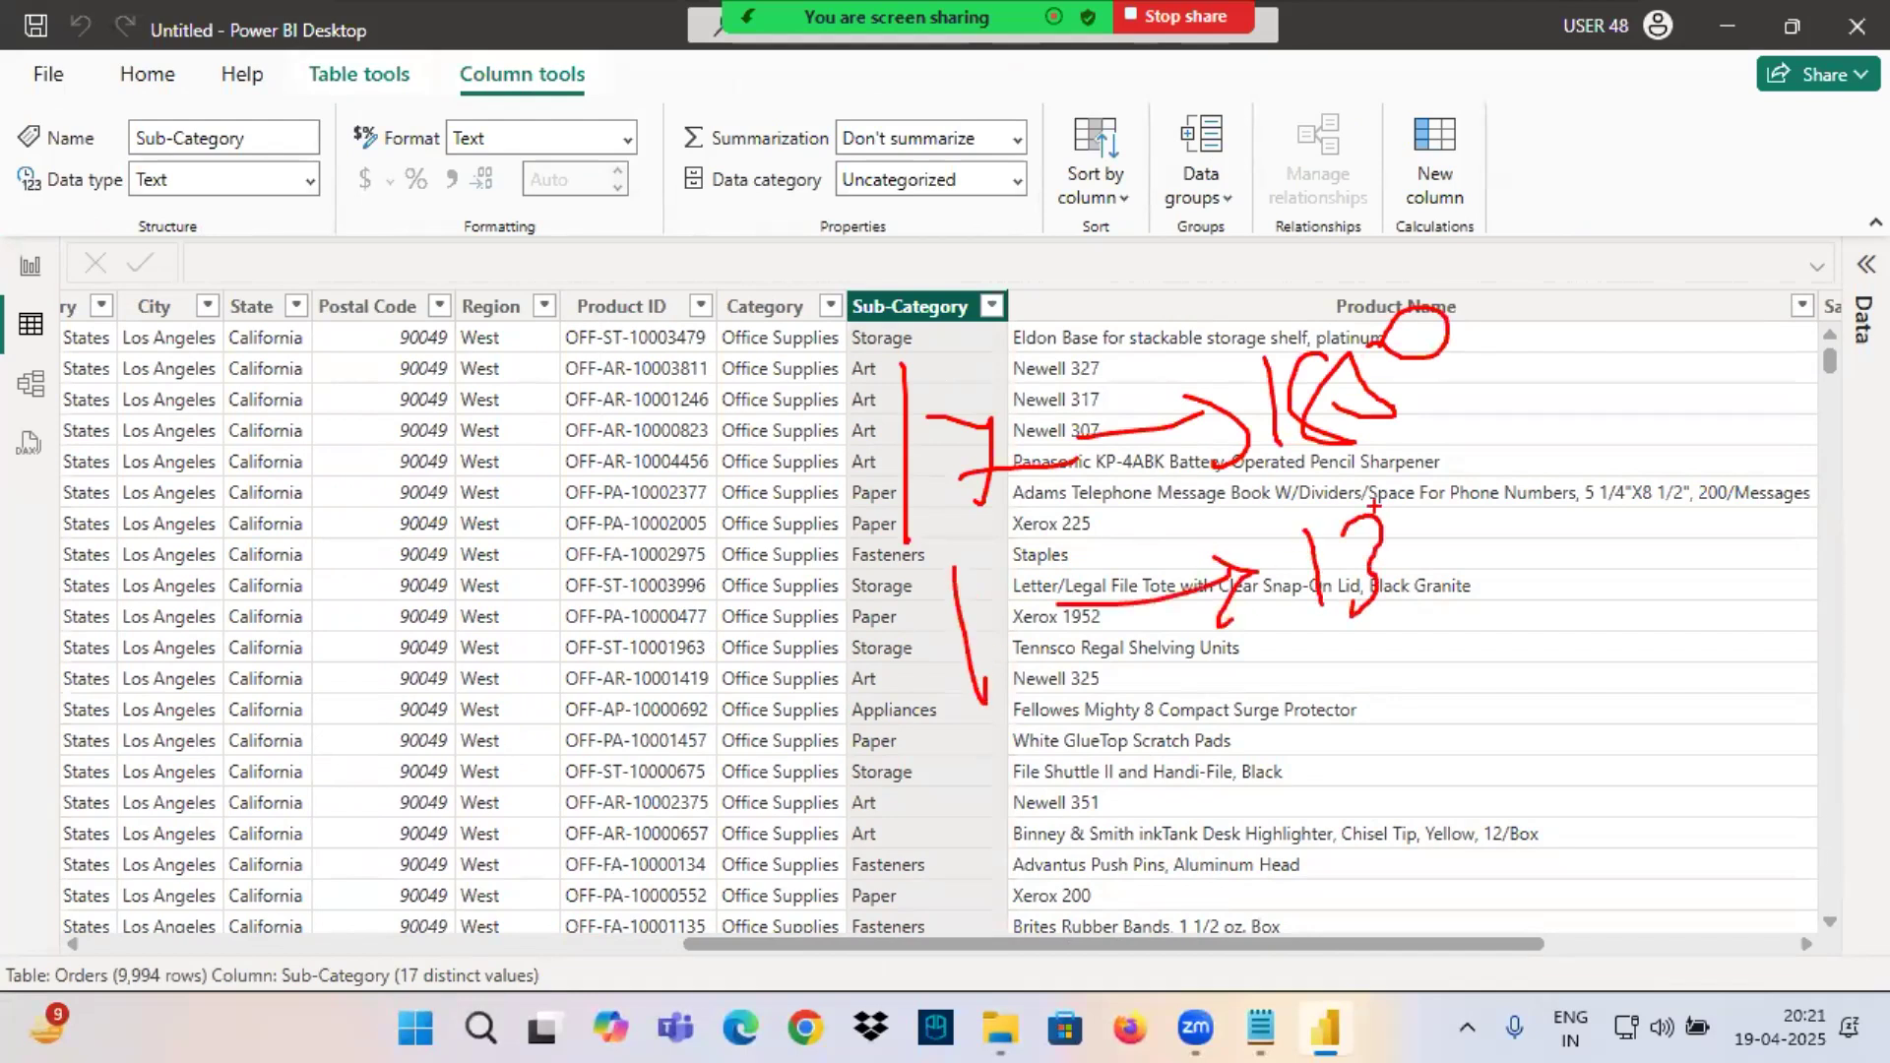
pyautogui.moveTo(1374, 505); pyautogui.dragTo(1052, 534)
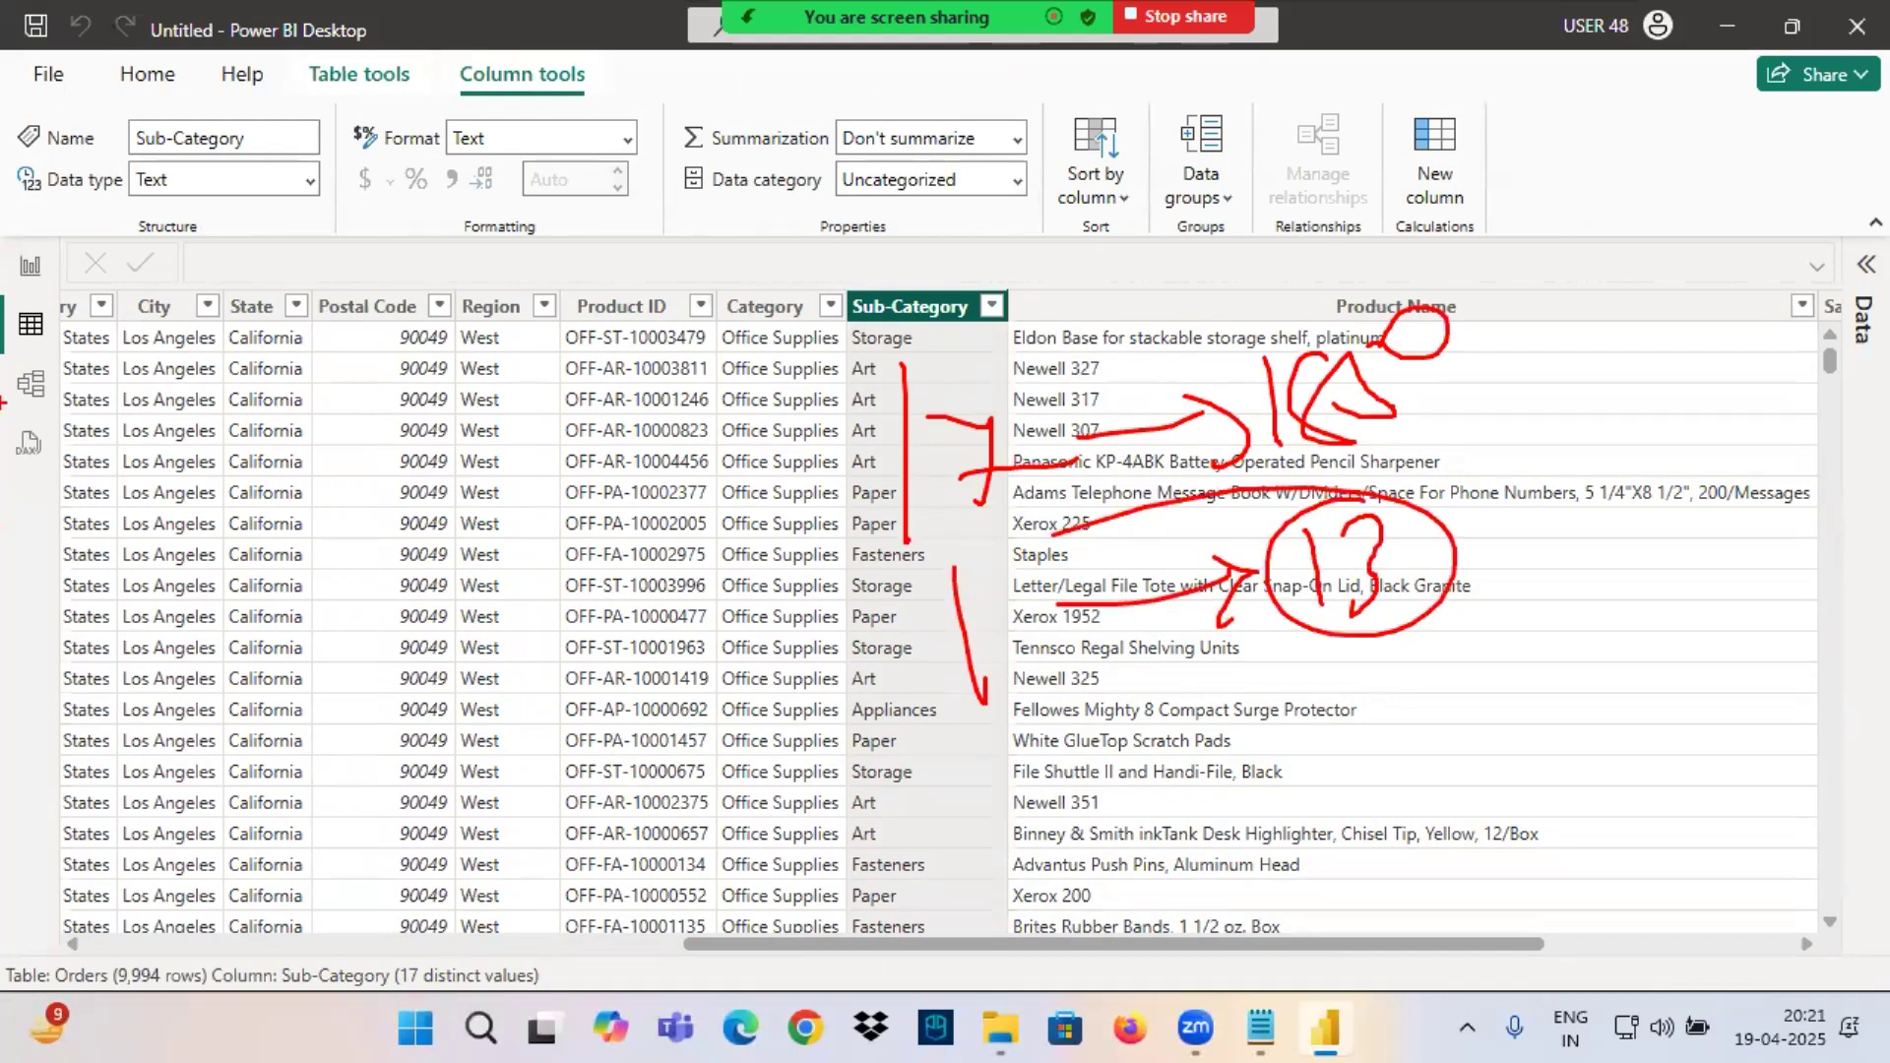
# Return to the report, drill the chart up to Sub-Category, drill into Phones, and check the applied filter.
pyautogui.click(30, 266)
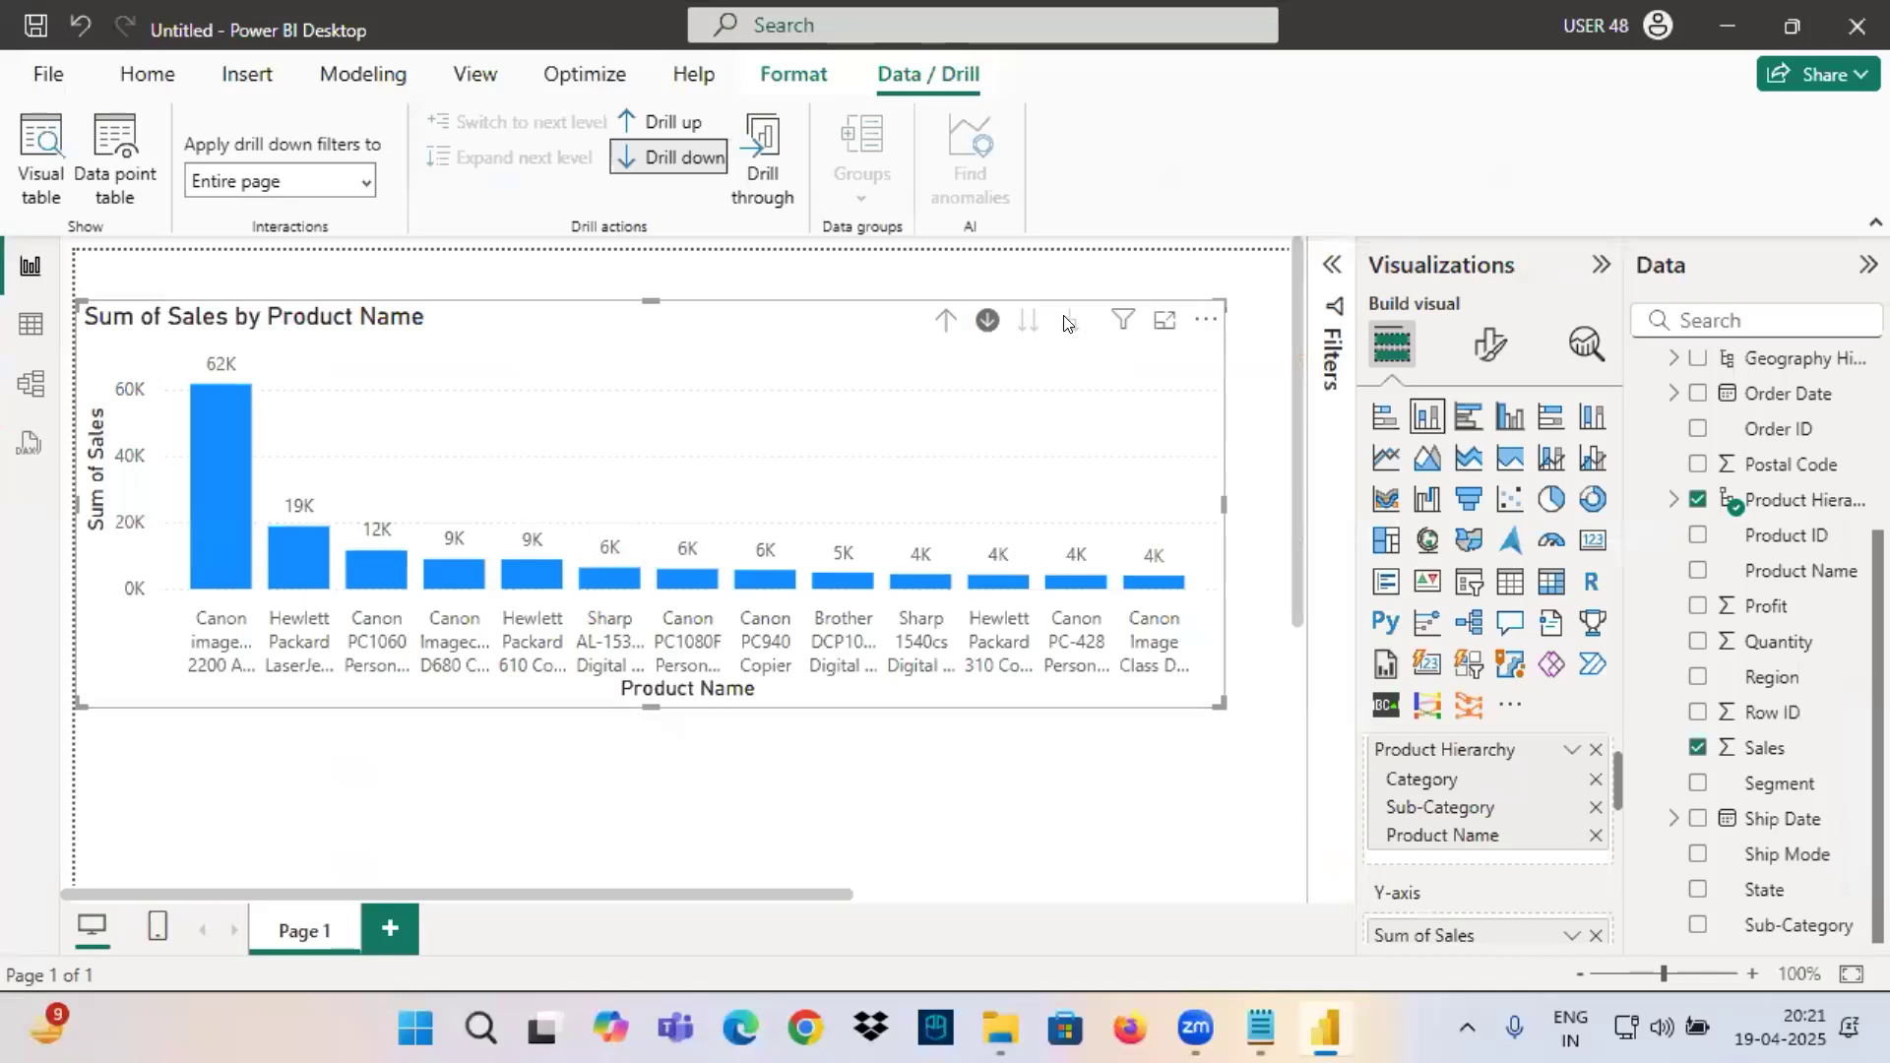
pyautogui.moveTo(1128, 323)
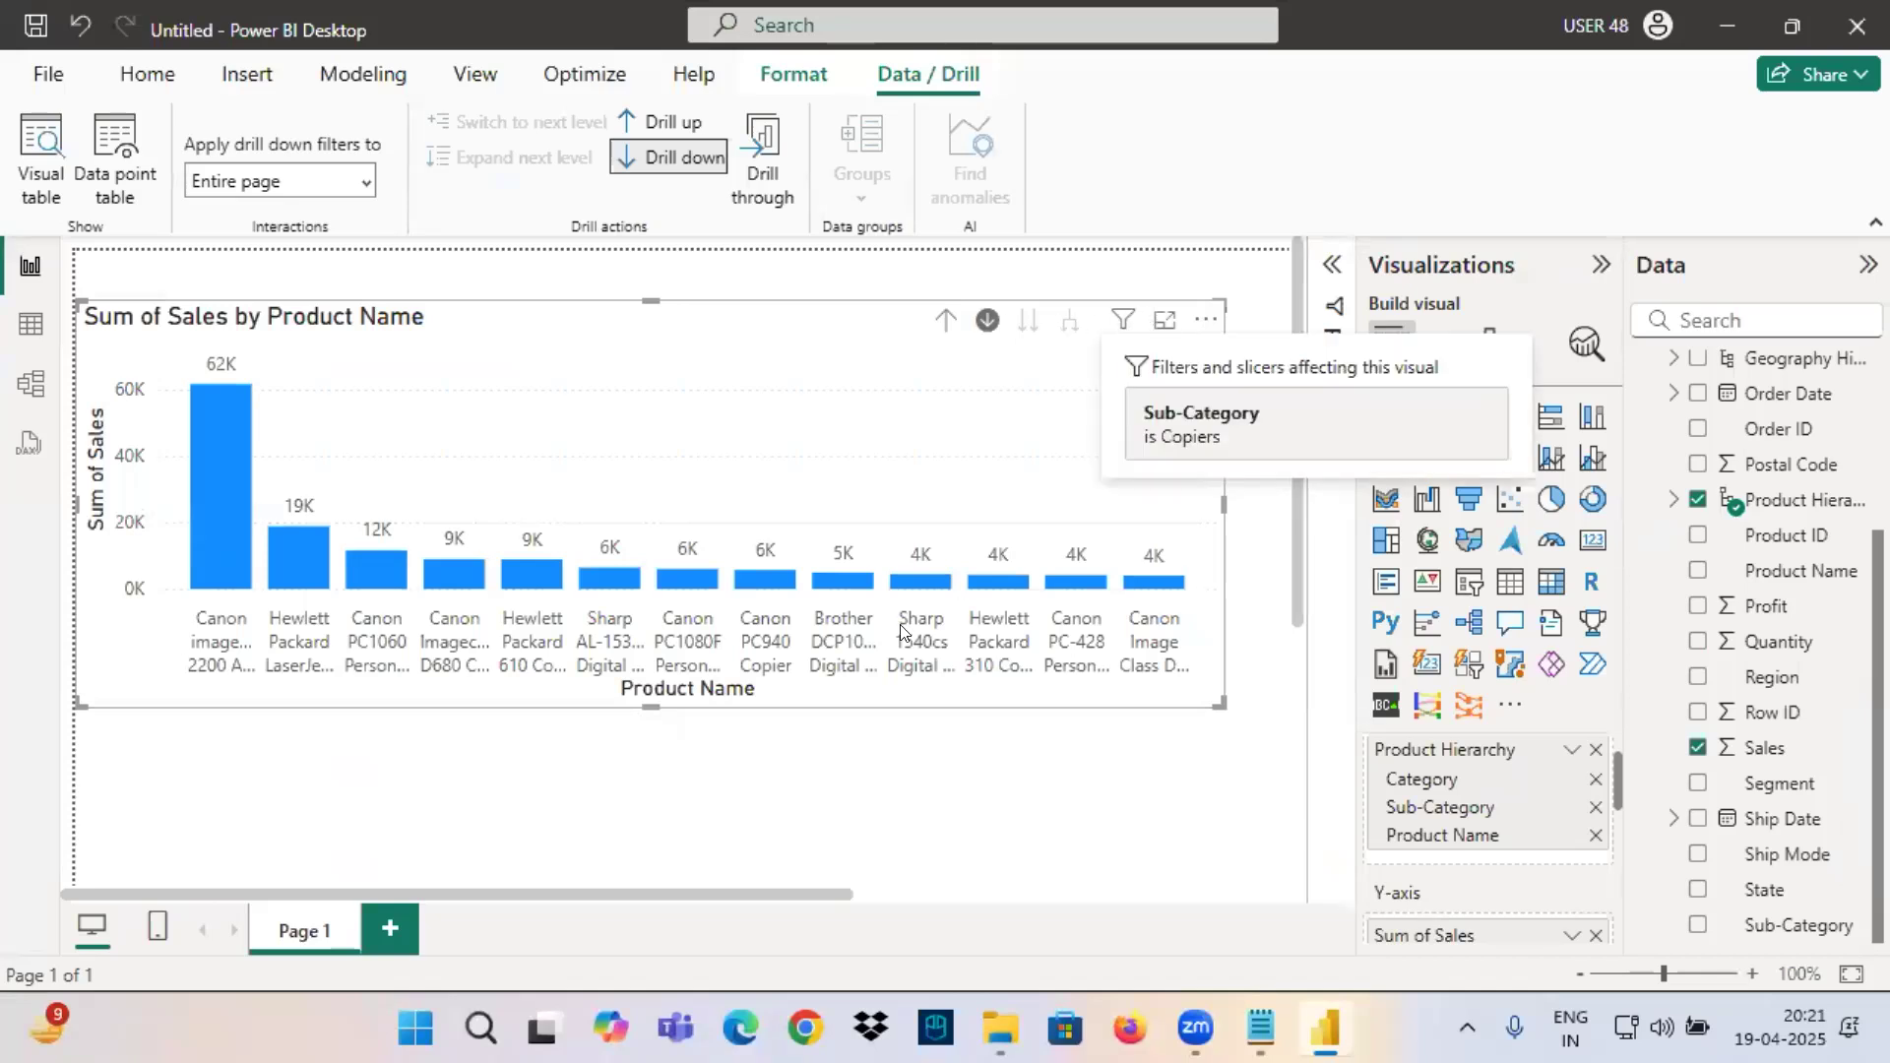
pyautogui.click(944, 321)
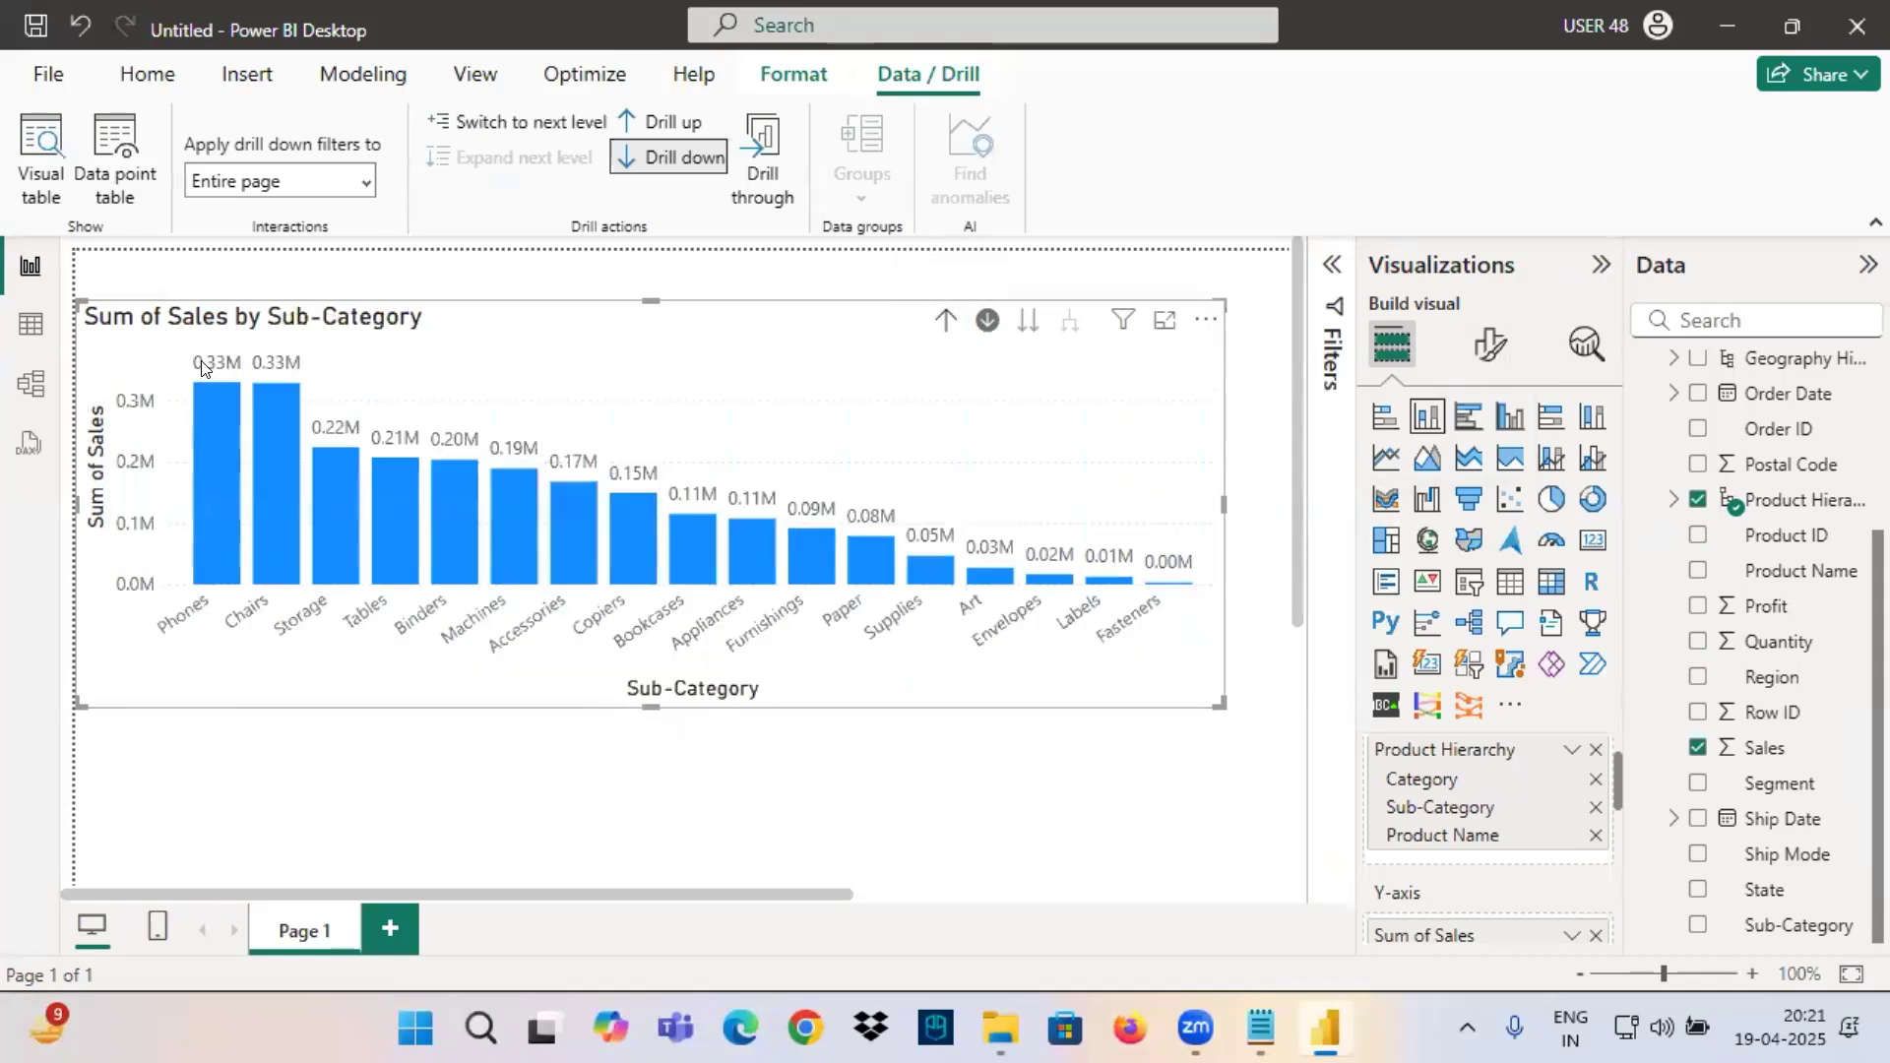
pyautogui.click(215, 457)
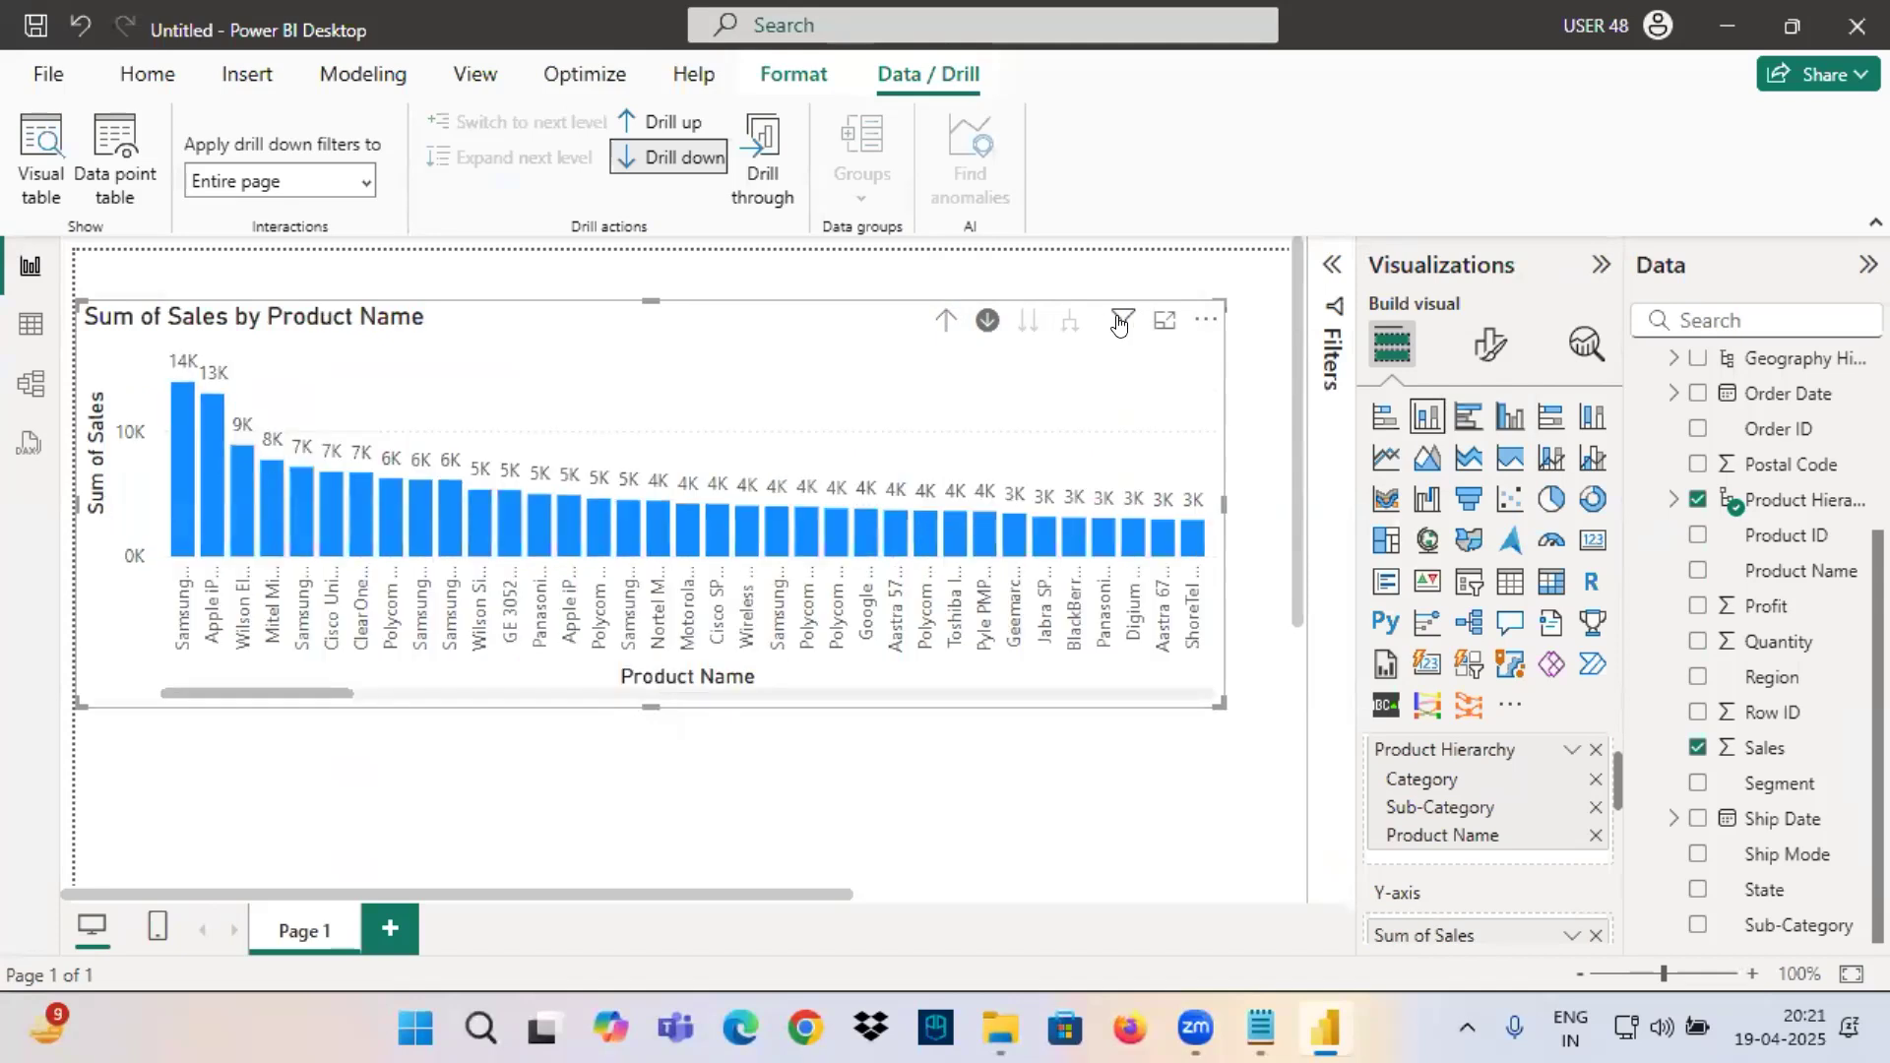
pyautogui.moveTo(1120, 322)
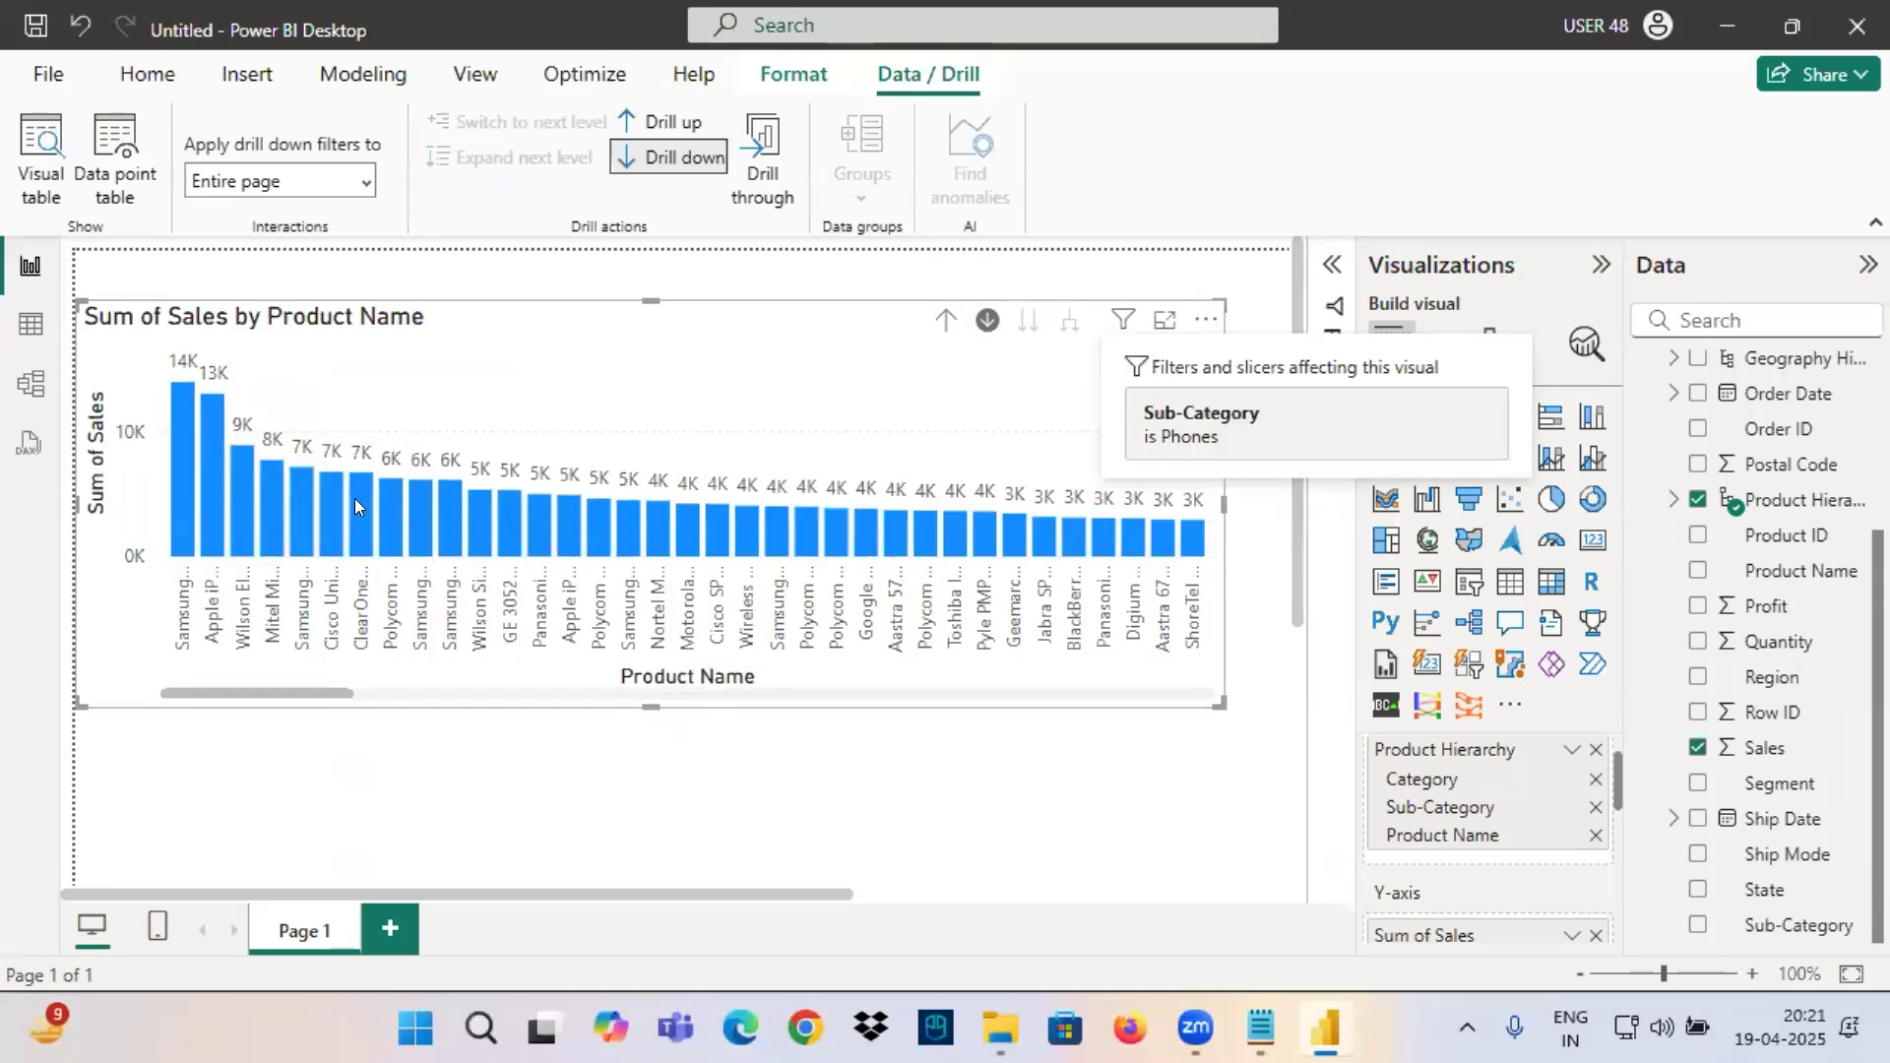
# Drill the chart up to Sub-Category, drill into Chairs, and check the applied filter.
pyautogui.click(946, 320)
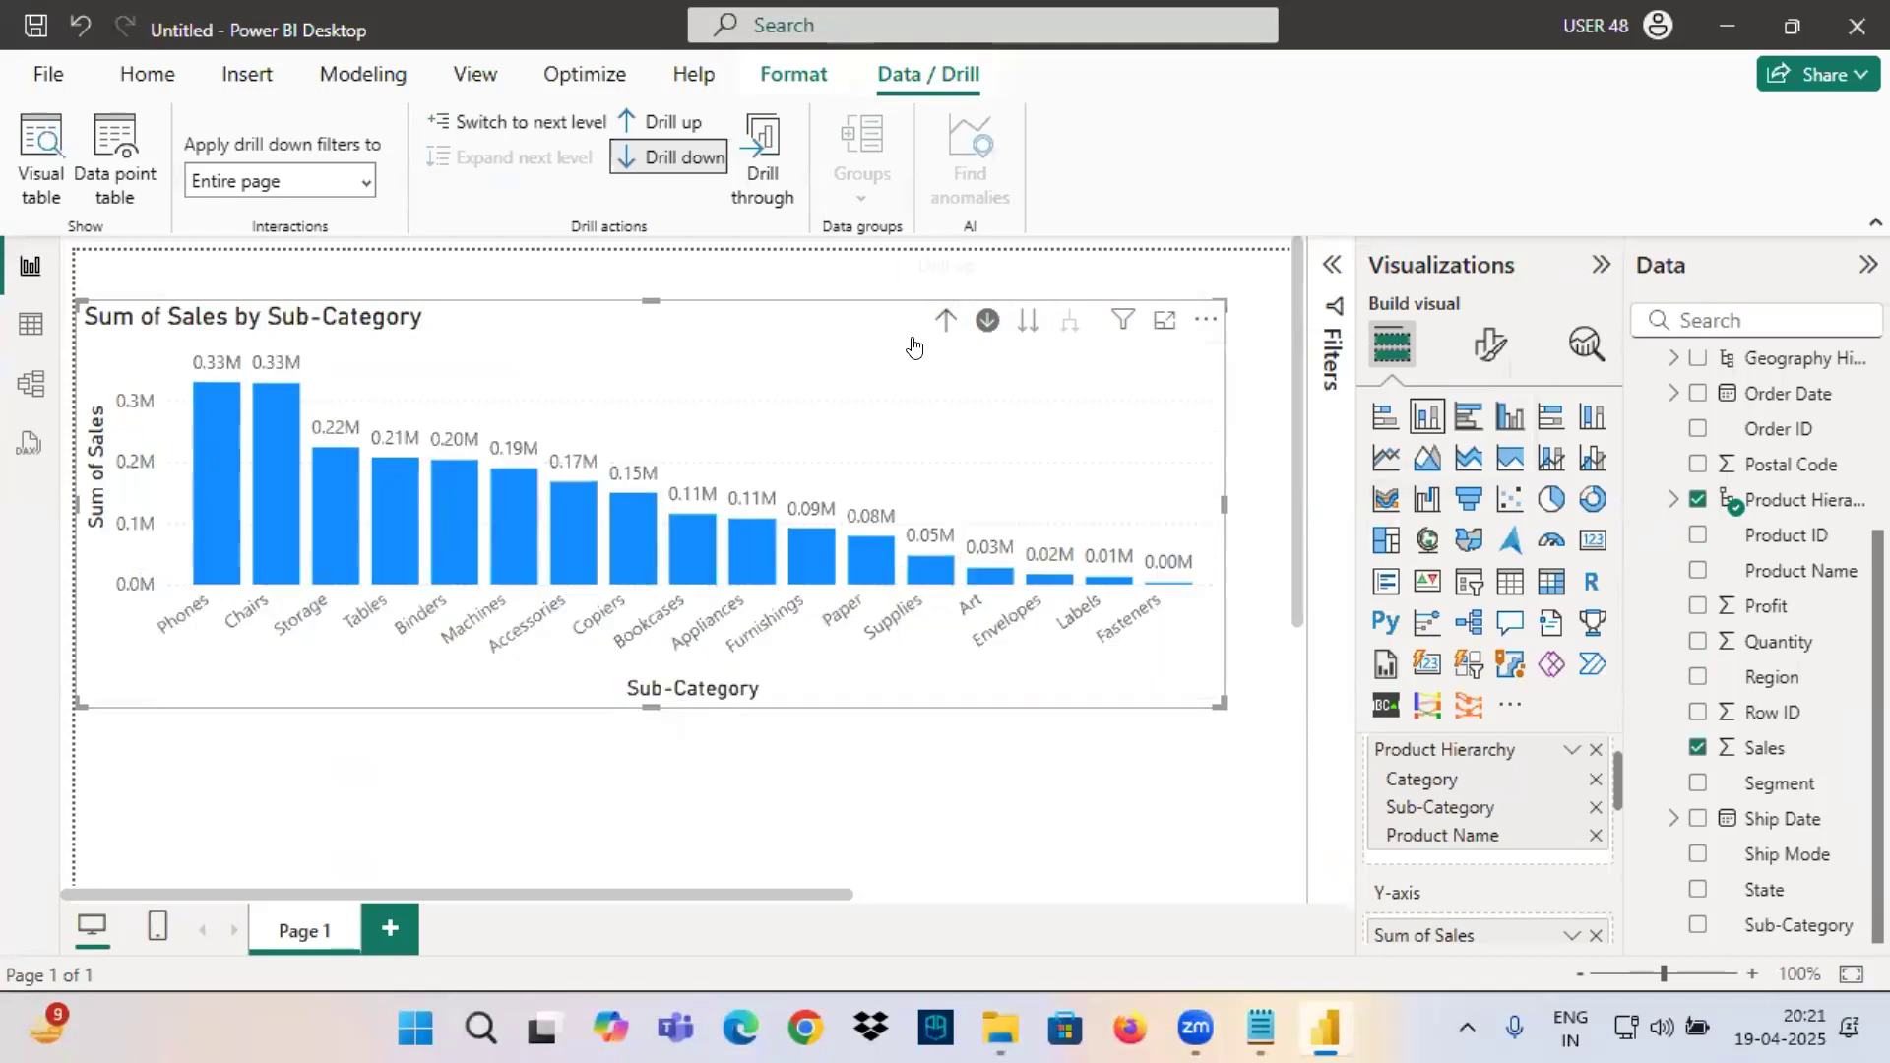
pyautogui.click(260, 486)
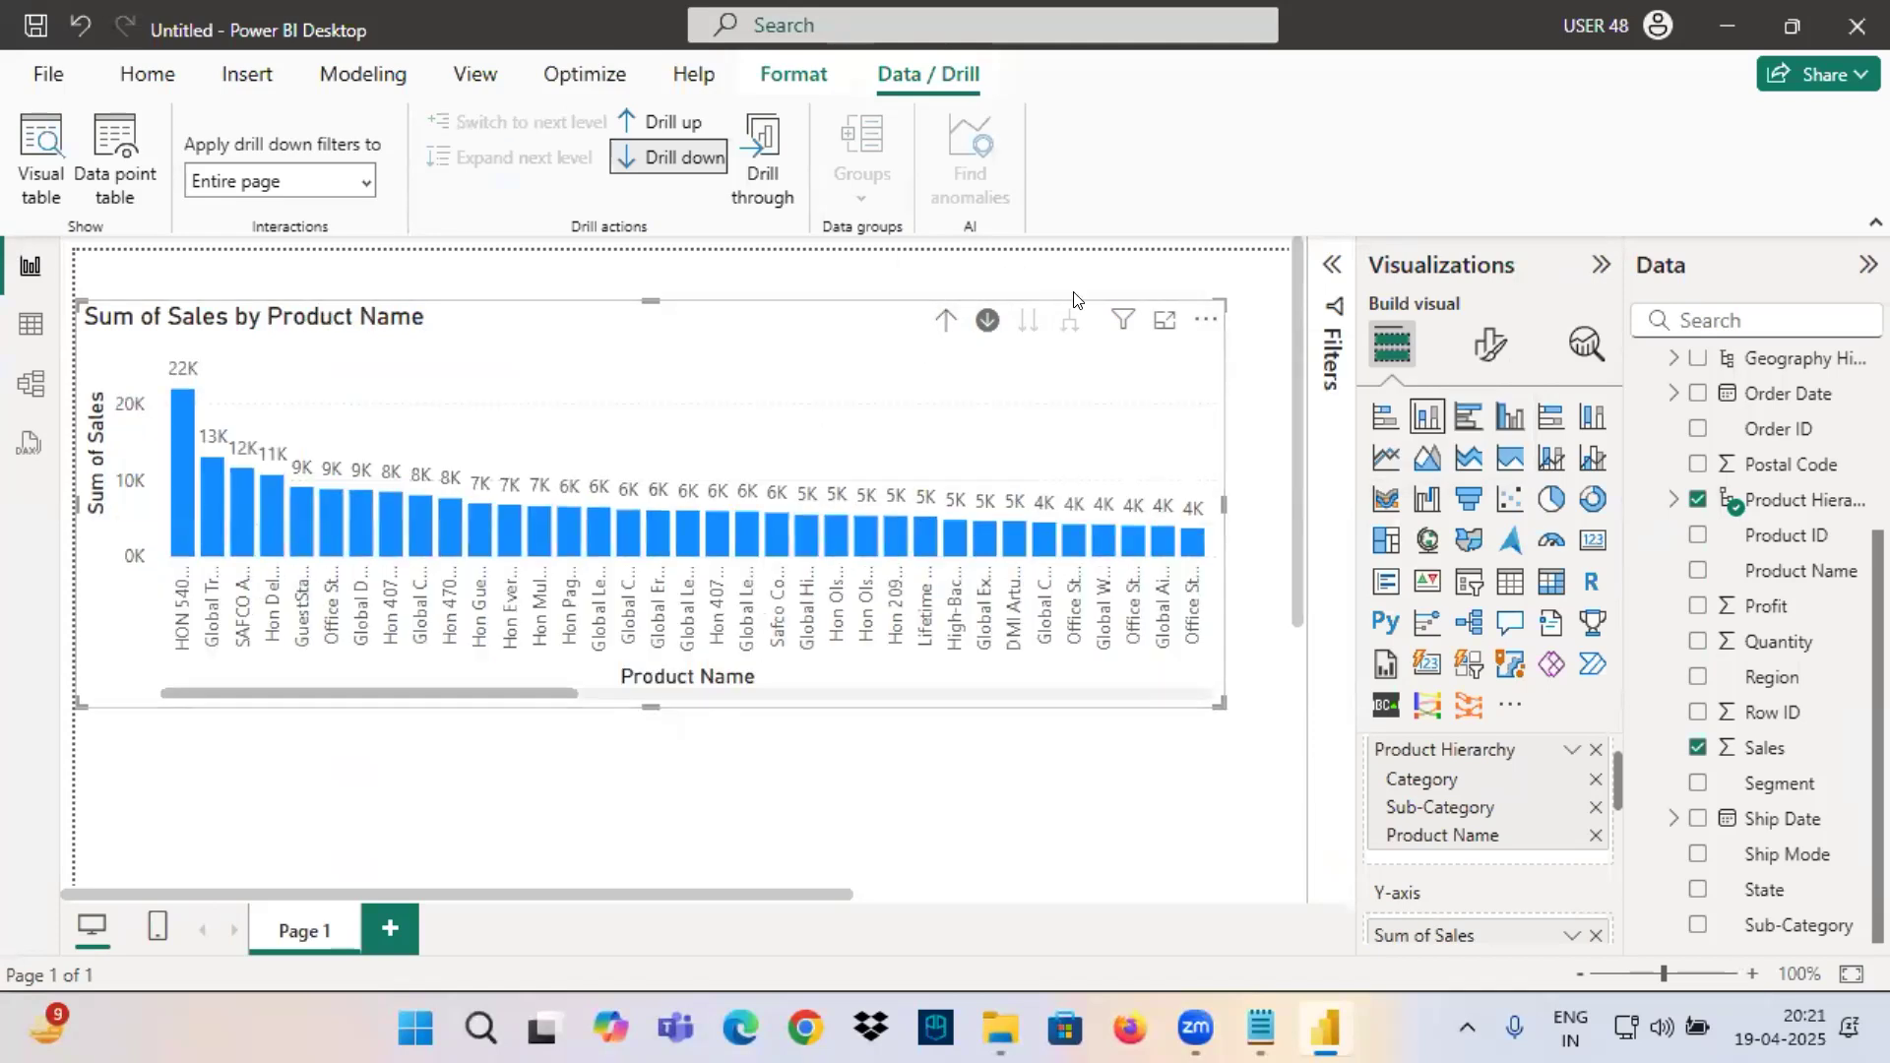
pyautogui.moveTo(1126, 322)
# Switch to the Notepad notes, underline the 17 Different Sub-Categories line in red, and circle 17 Visuals.
pyautogui.click(1254, 1029)
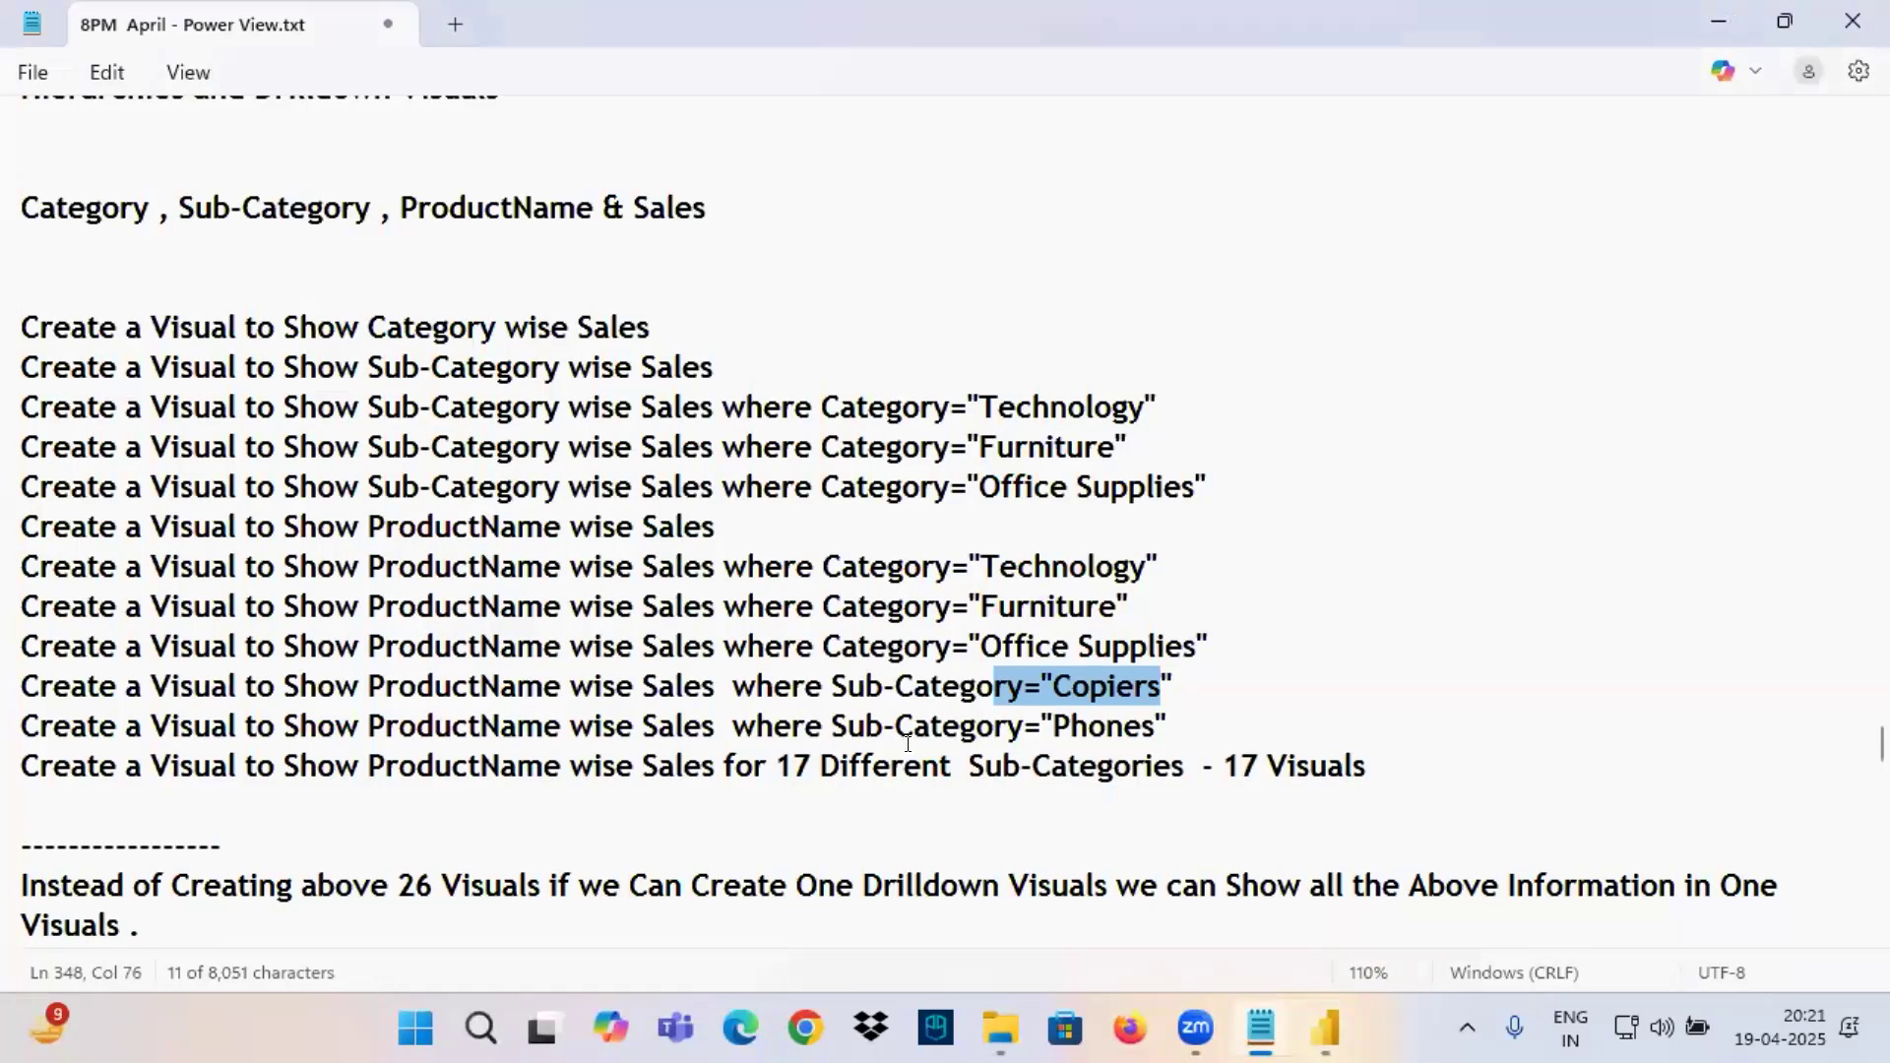
pyautogui.moveTo(430, 784)
pyautogui.mouseDown()
pyautogui.moveTo(1371, 783)
pyautogui.moveTo(1236, 803)
pyautogui.moveTo(1250, 746)
pyautogui.mouseUp()
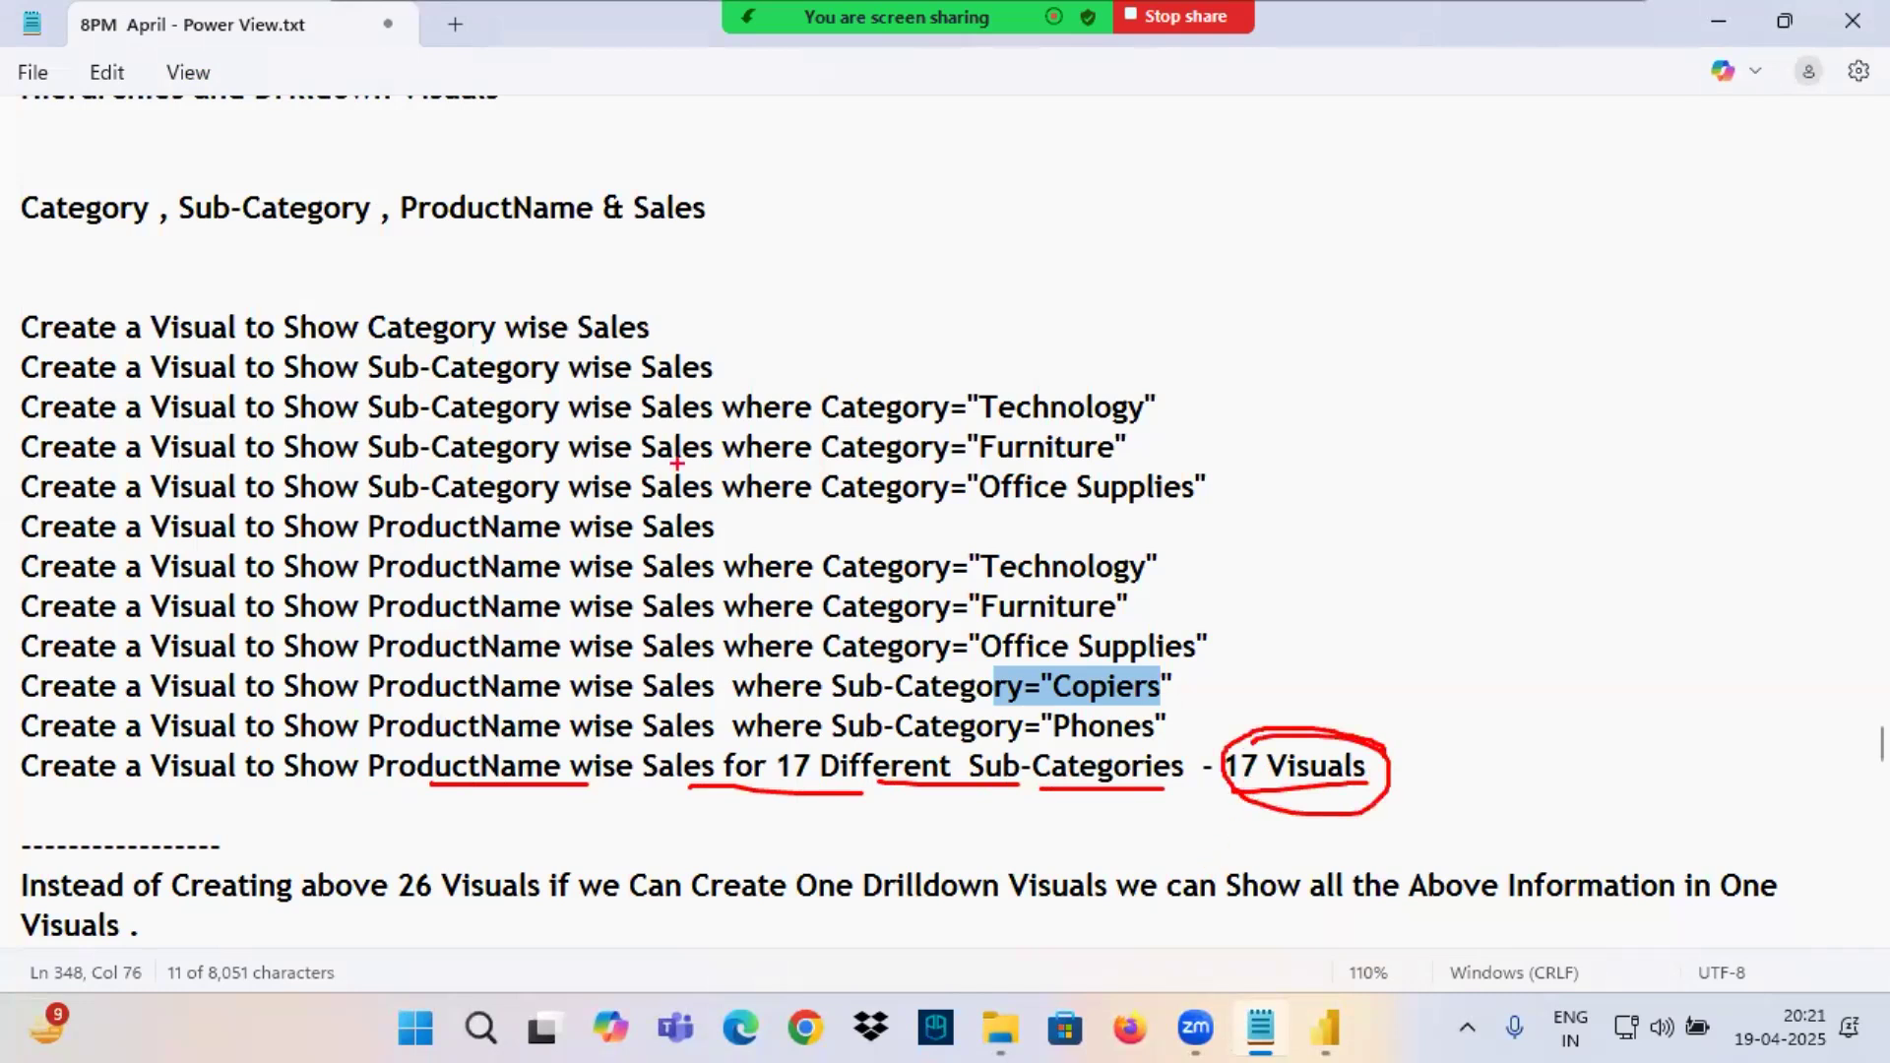
# Bracket the list of visuals in red with an arrow to the One Drilldown Visuals line, and add another red arrow beside it.
pyautogui.moveTo(1044, 288)
pyautogui.mouseDown()
pyautogui.moveTo(1217, 344)
pyautogui.moveTo(1302, 876)
pyautogui.moveTo(1048, 852)
pyautogui.mouseUp()
pyautogui.moveTo(1405, 376)
pyautogui.mouseDown()
pyautogui.moveTo(1639, 325)
pyautogui.moveTo(1593, 448)
pyautogui.mouseUp()
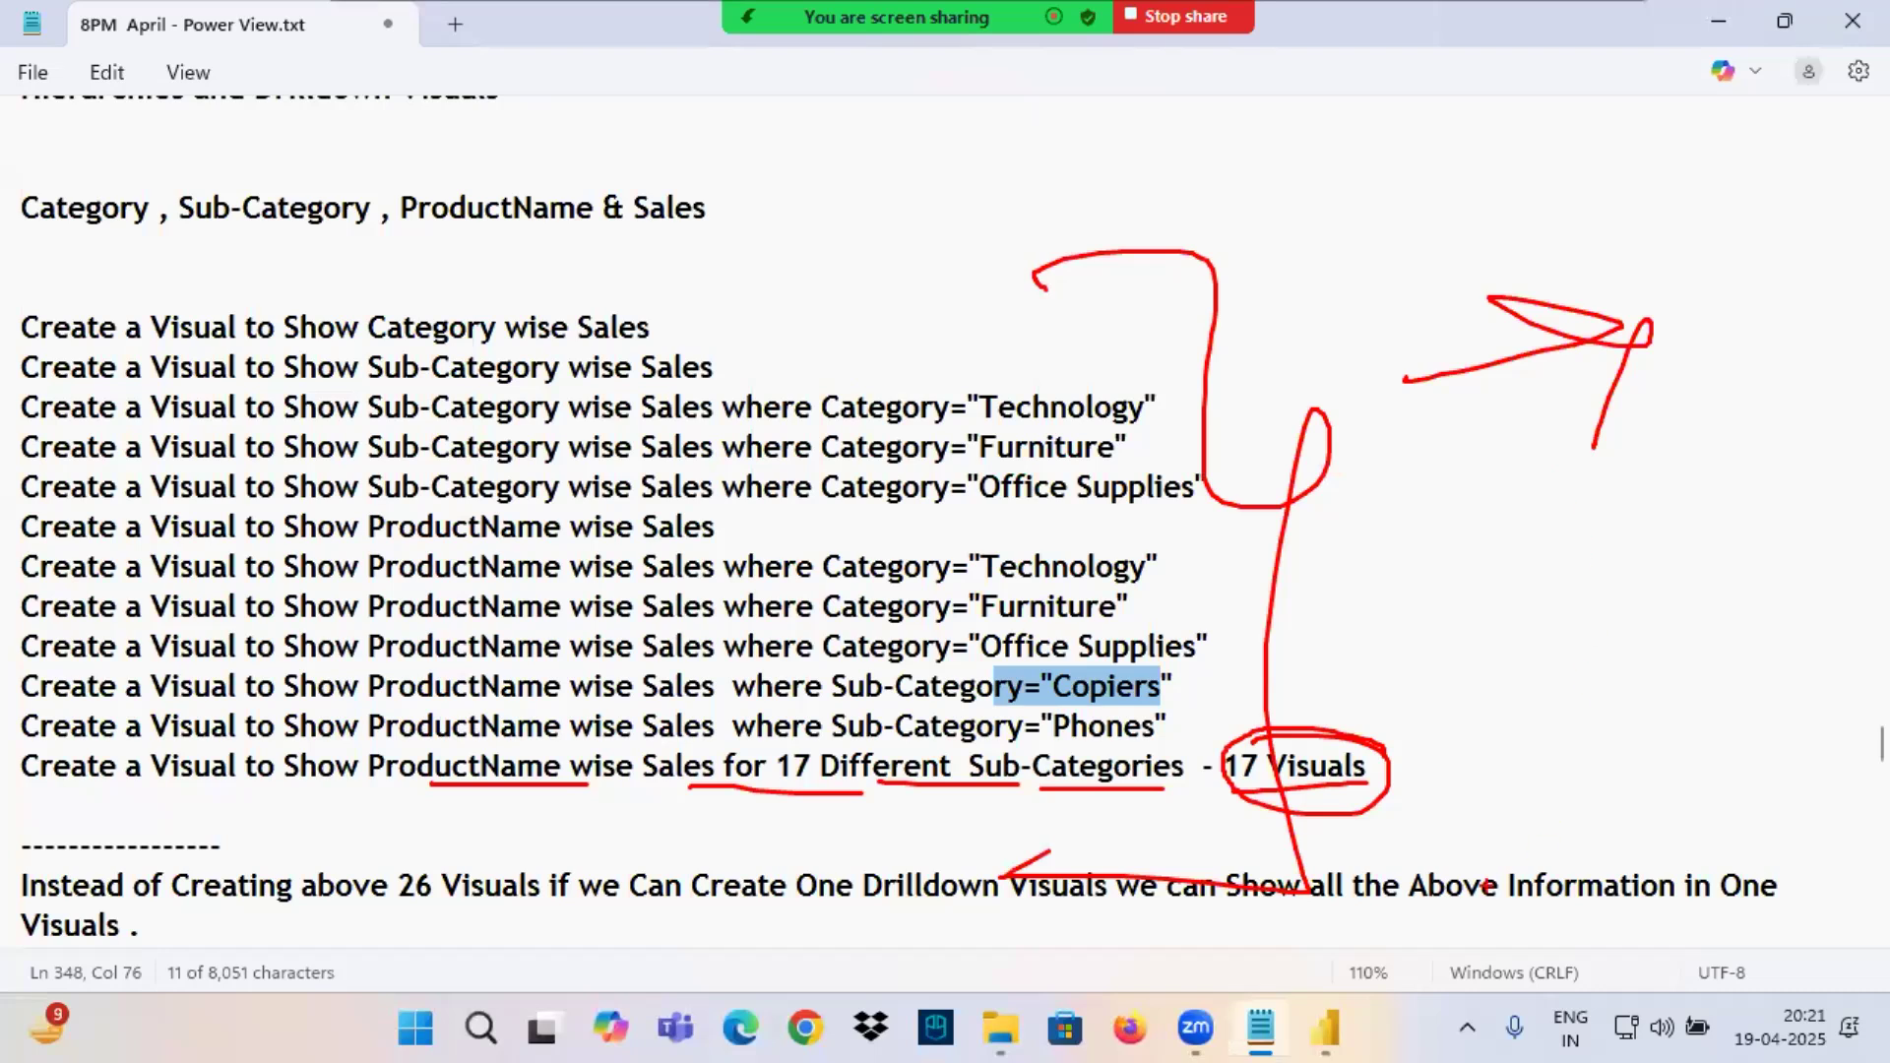
# Switch to the Power BI report and drill the chart up to the Category level.
pyautogui.click(1329, 1024)
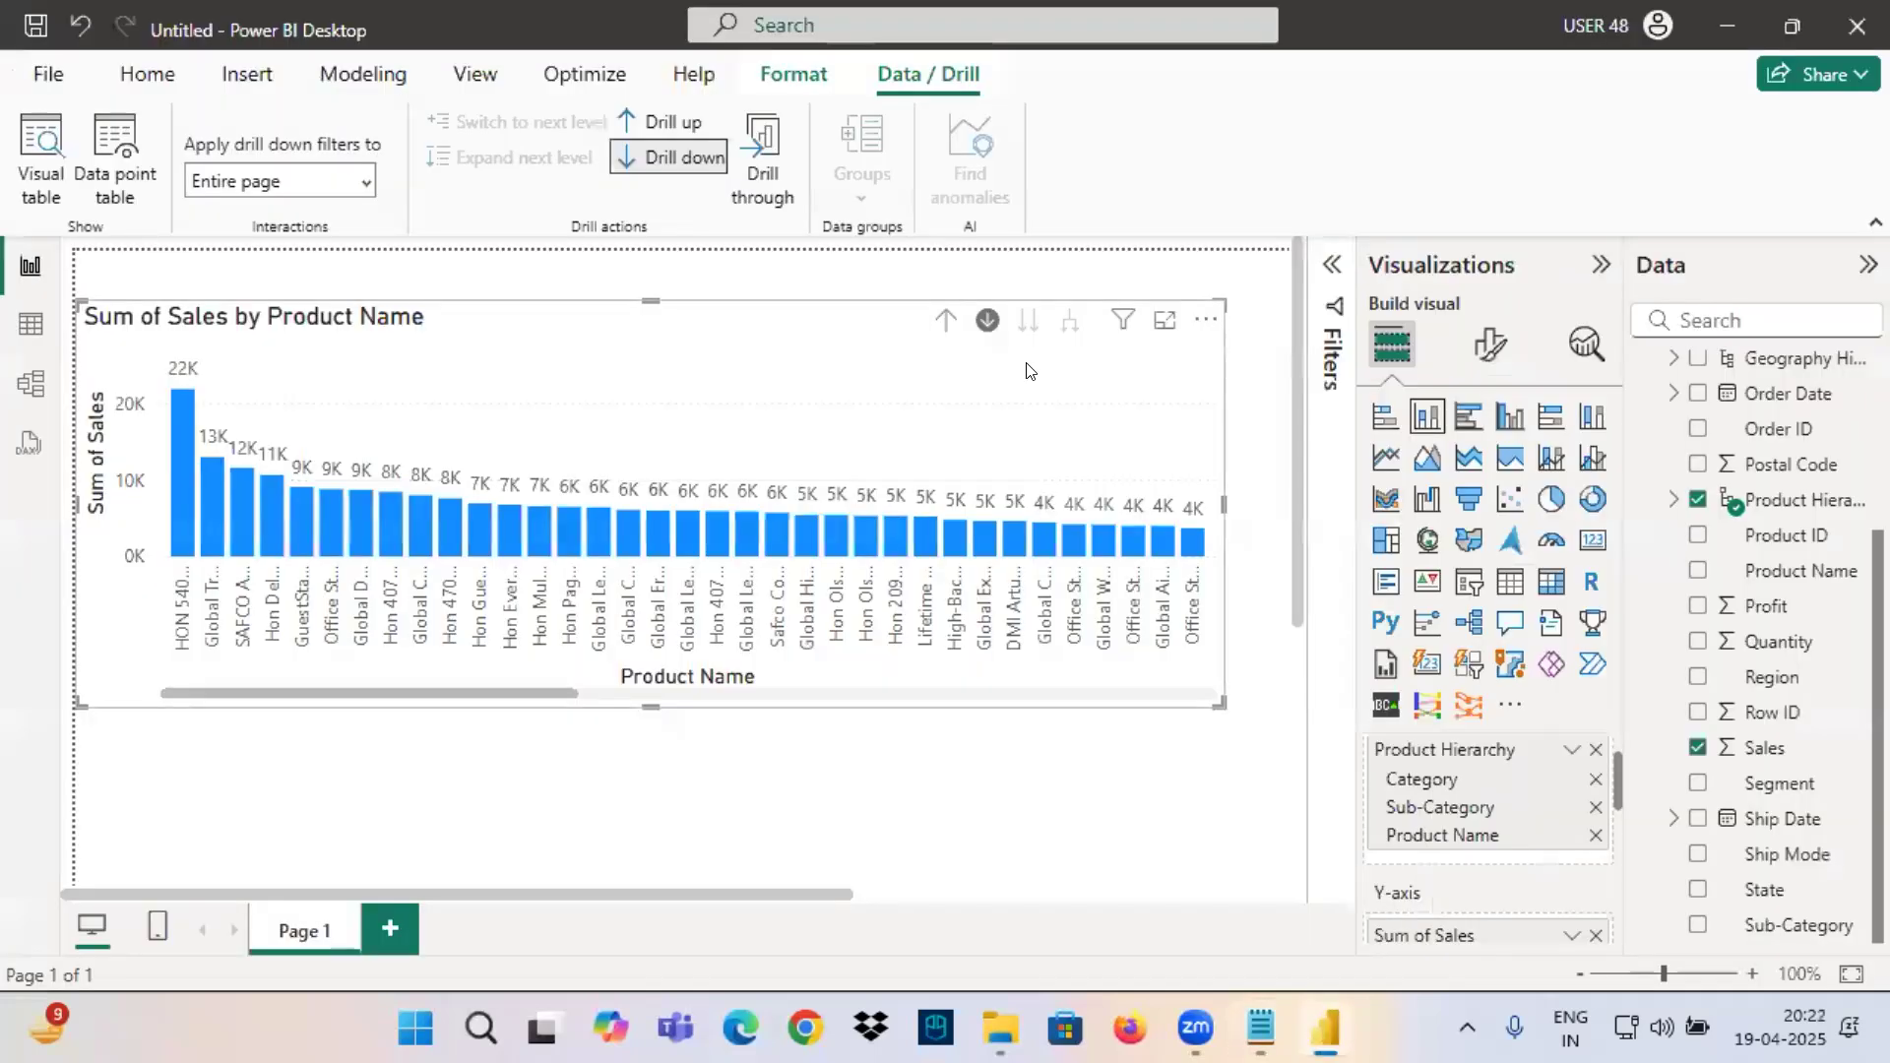
pyautogui.click(945, 321)
pyautogui.click(943, 335)
# Box the chart's drill-up, drill-down and next-level controls in red, circle the expand-all control with arrows, and clear the marks.
pyautogui.moveTo(947, 297)
pyautogui.mouseDown()
pyautogui.moveTo(918, 340)
pyautogui.moveTo(951, 300)
pyautogui.moveTo(981, 314)
pyautogui.moveTo(1006, 275)
pyautogui.moveTo(1006, 349)
pyautogui.moveTo(1052, 301)
pyautogui.moveTo(916, 344)
pyautogui.moveTo(1058, 347)
pyautogui.moveTo(898, 288)
pyautogui.mouseUp()
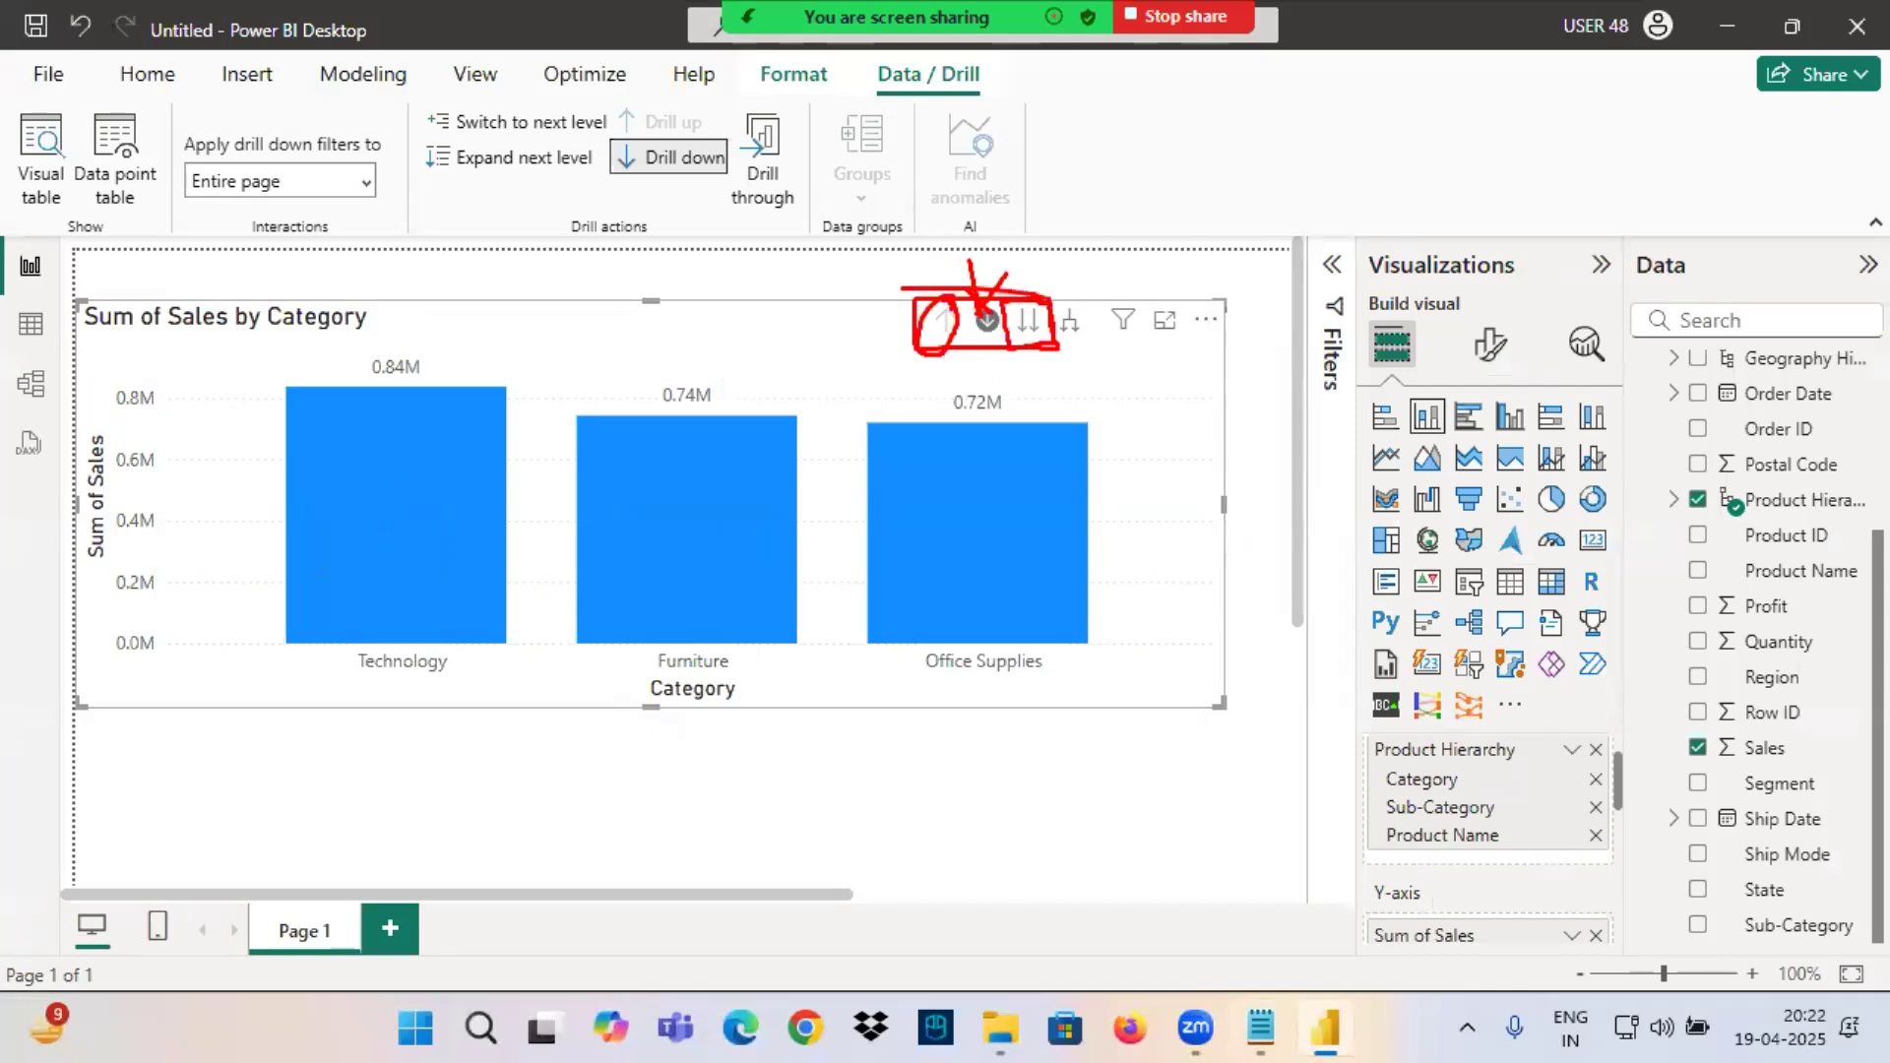
pyautogui.moveTo(1091, 307)
pyautogui.mouseDown()
pyautogui.moveTo(1063, 304)
pyautogui.moveTo(1091, 340)
pyautogui.moveTo(1066, 298)
pyautogui.mouseUp()
pyautogui.moveTo(1048, 289); pyautogui.dragTo(1082, 279)
pyautogui.moveTo(1044, 346)
pyautogui.mouseDown()
pyautogui.moveTo(1134, 339)
pyautogui.moveTo(1194, 252)
pyautogui.mouseUp()
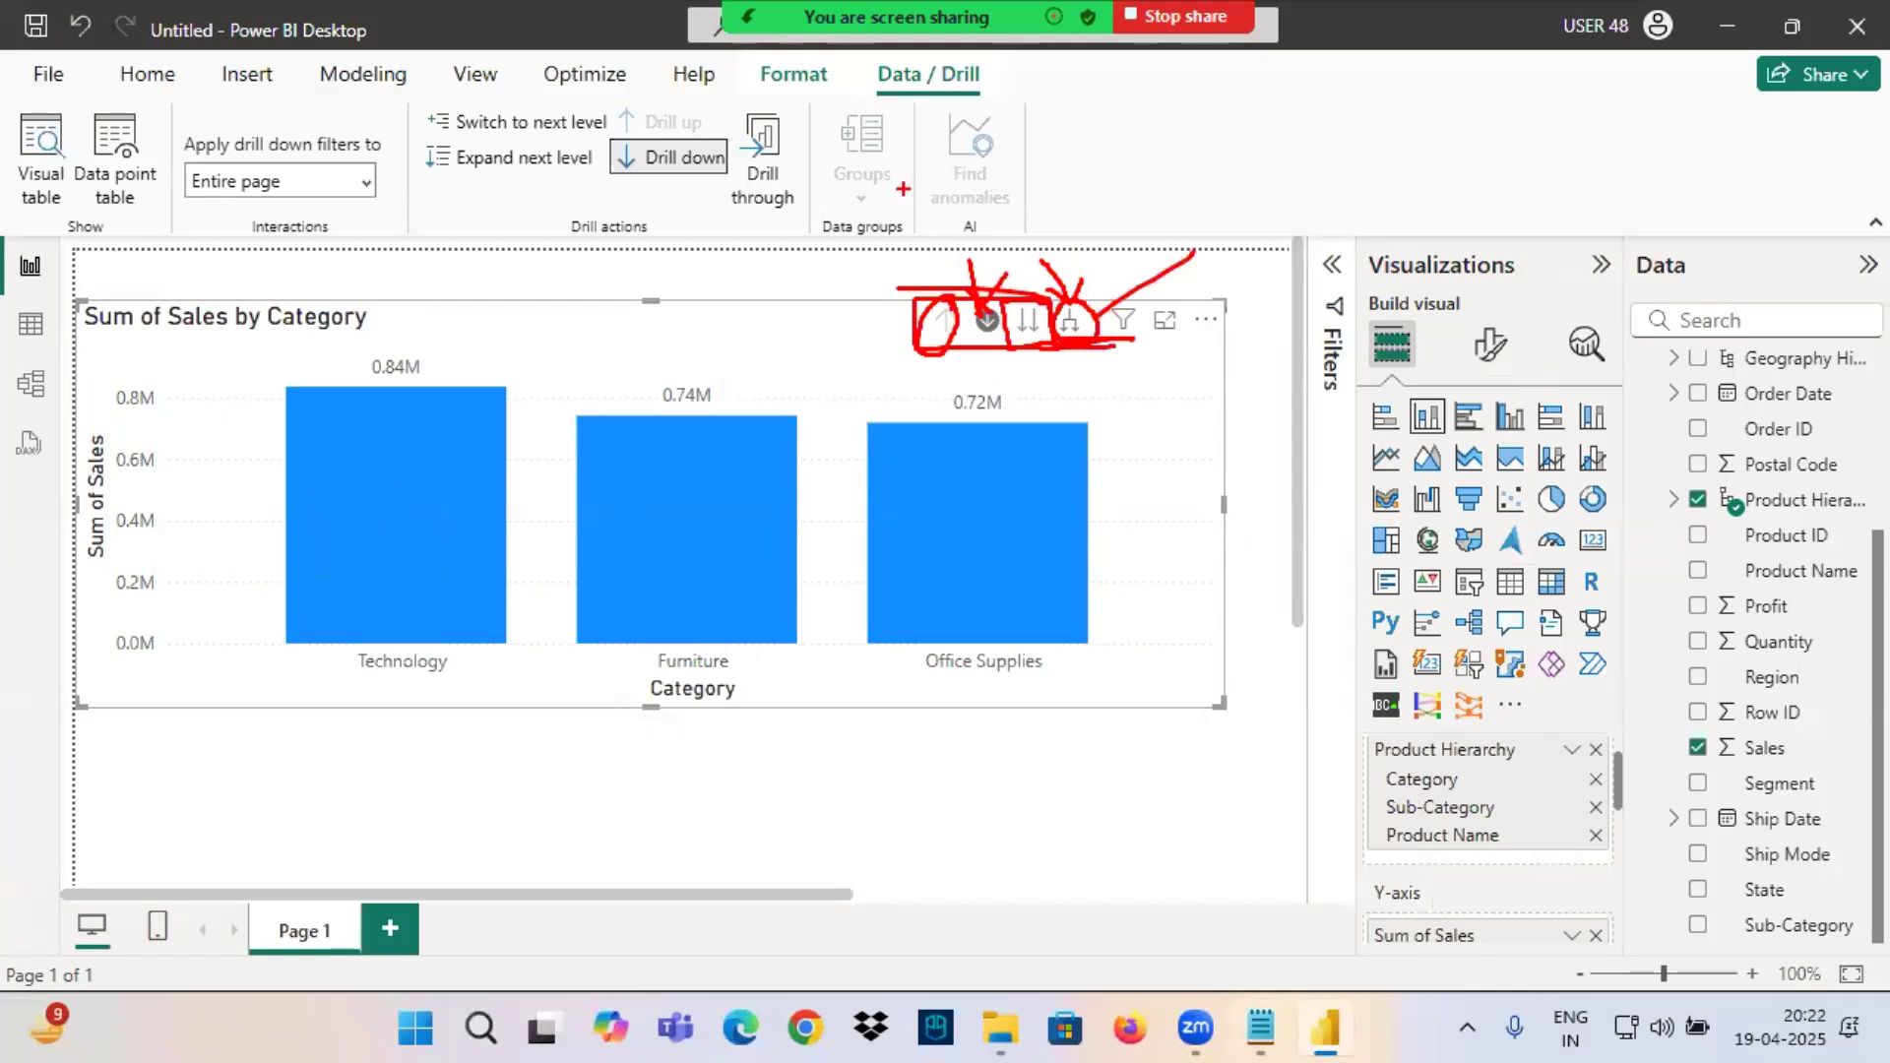
pyautogui.moveTo(927, 352); pyautogui.dragTo(1022, 341)
pyautogui.press('Escape')
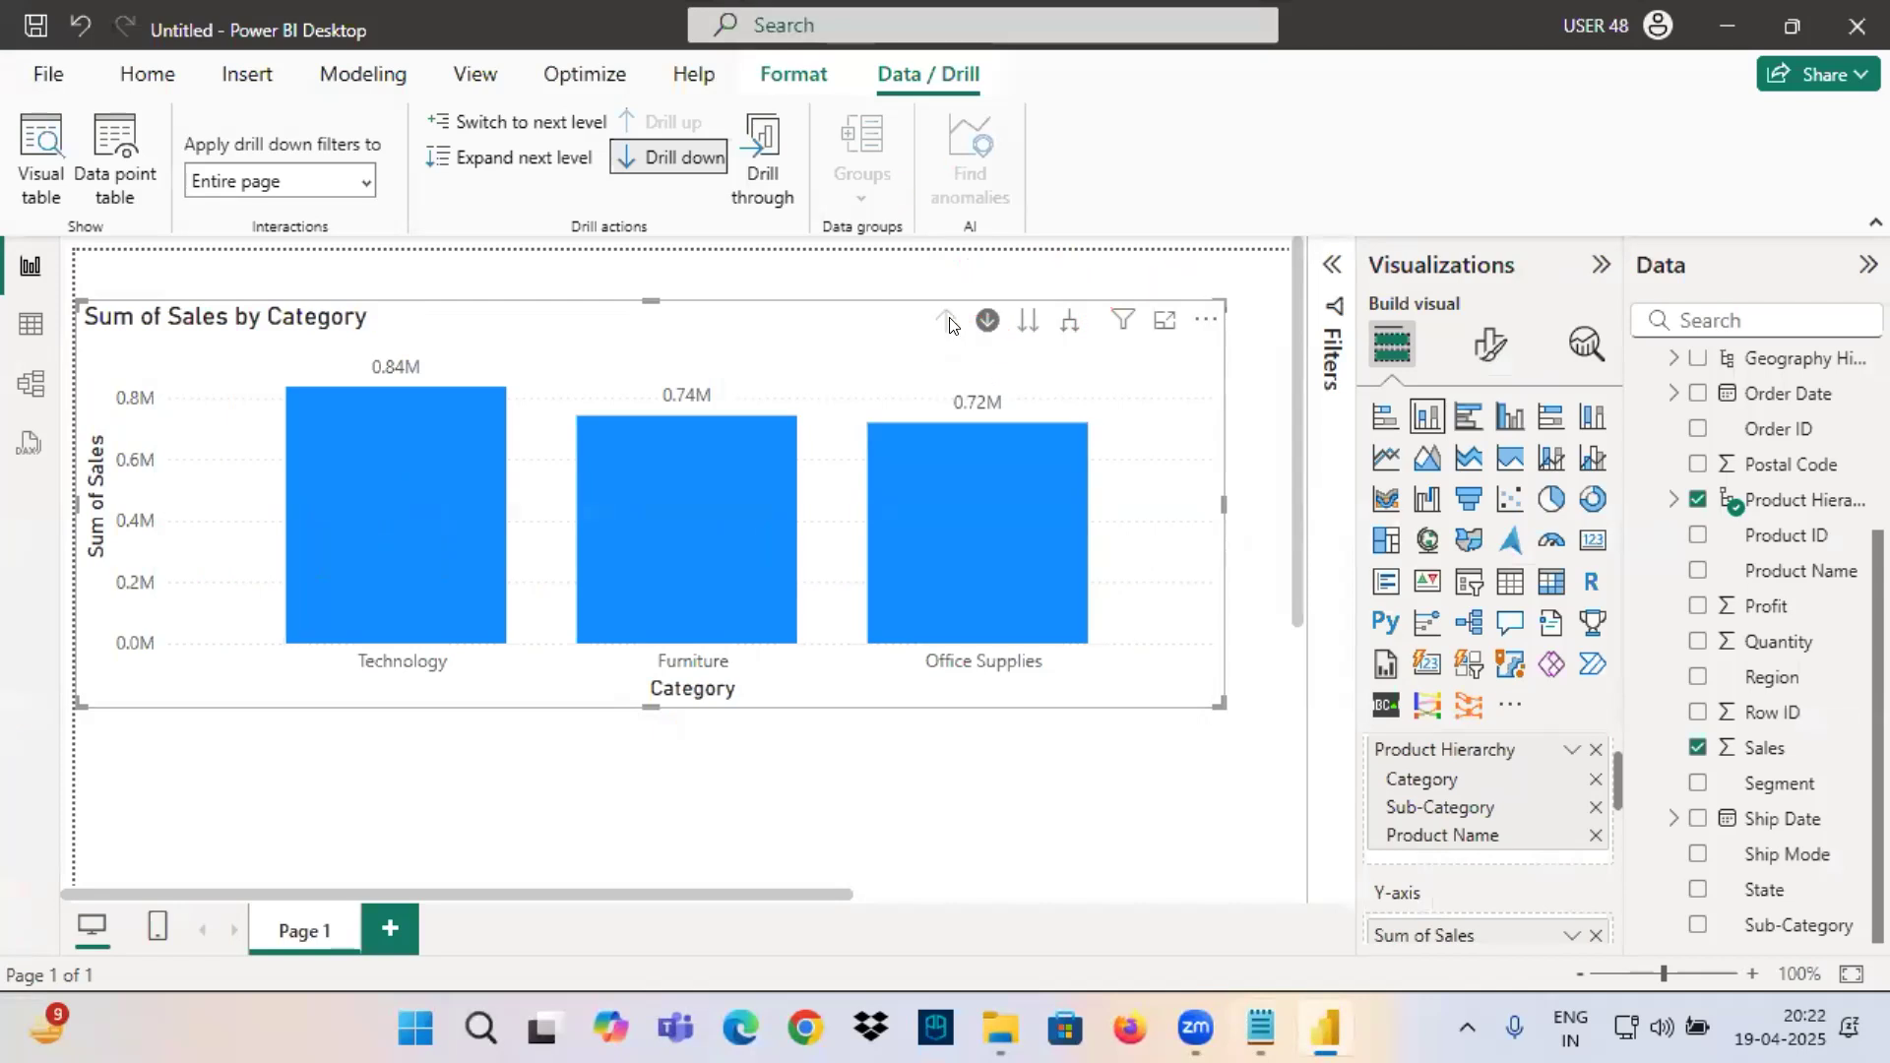
# Mark the Product Hierarchy levels on the chart's axis in red, underlining Sub-Category.
pyautogui.hotkey('ctrl', '2')
pyautogui.moveTo(1385, 811)
pyautogui.mouseDown()
pyautogui.moveTo(1477, 816)
pyautogui.moveTo(1310, 797)
pyautogui.moveTo(1376, 750)
pyautogui.mouseUp()
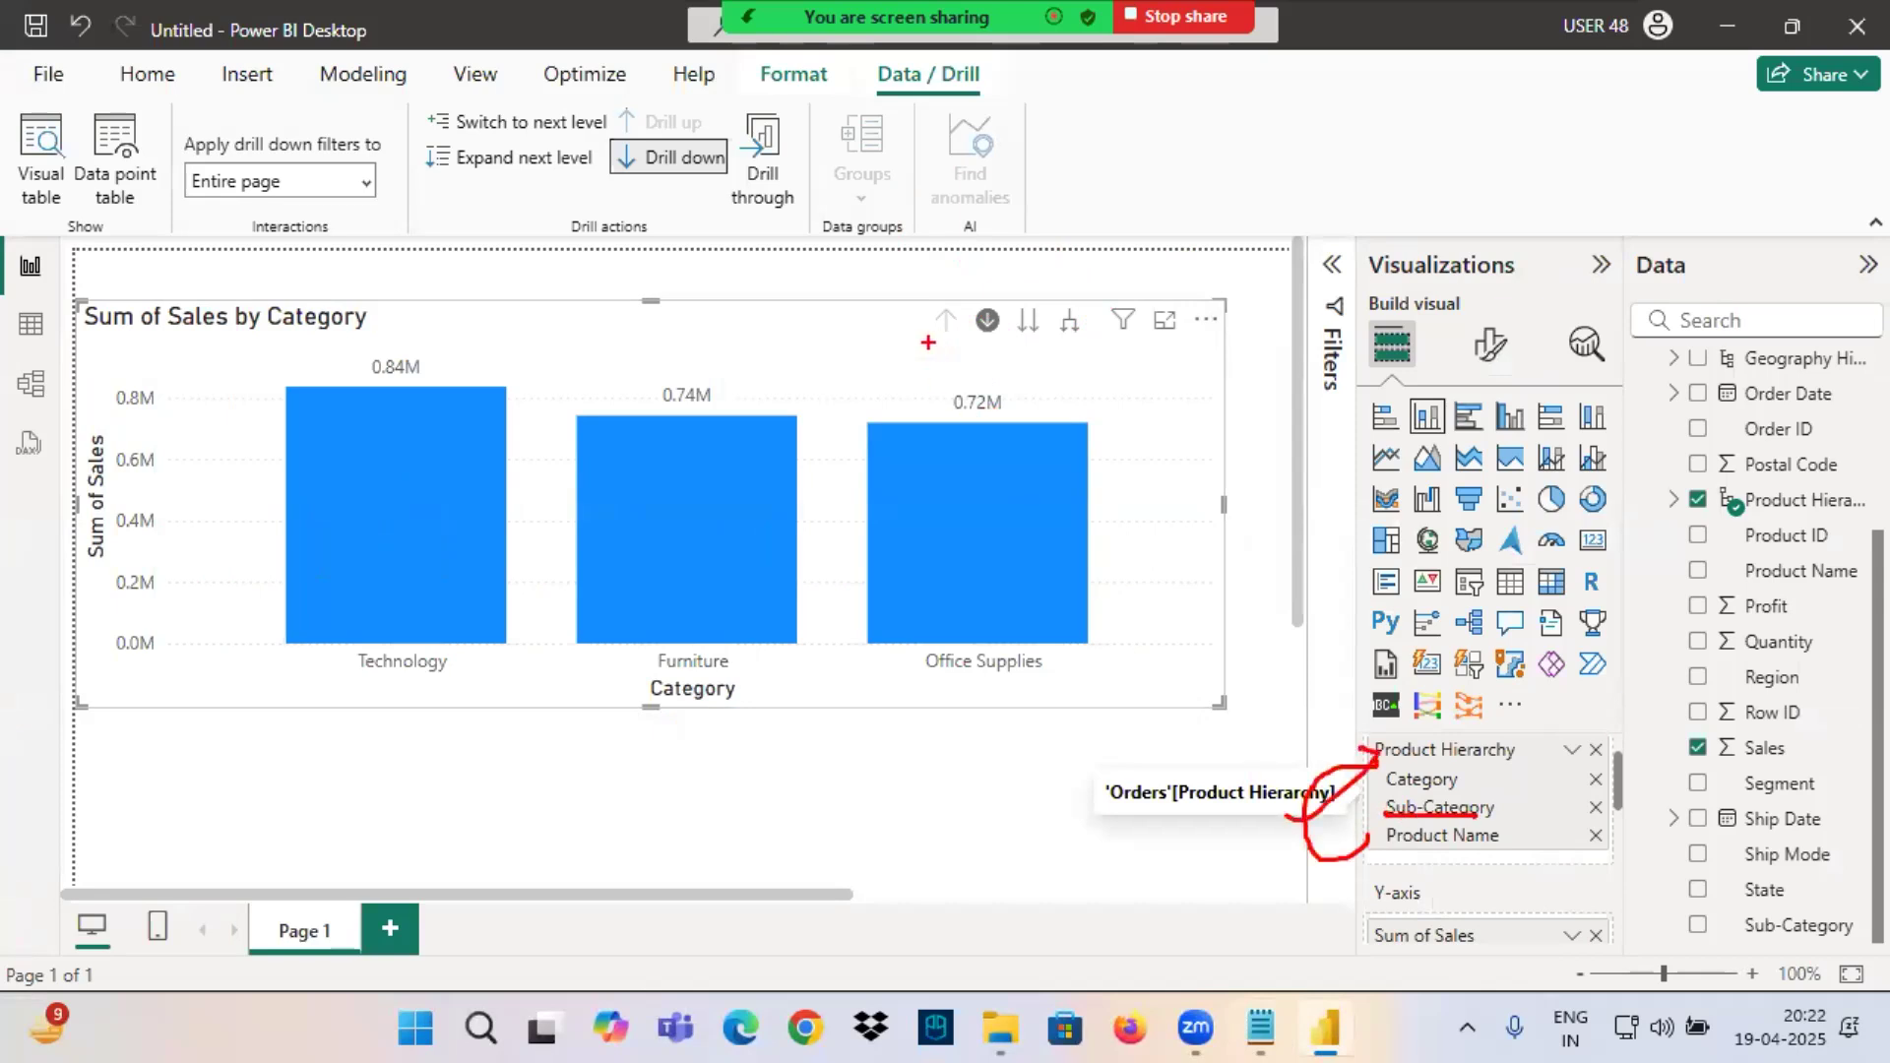
pyautogui.moveTo(1461, 780); pyautogui.dragTo(1556, 842)
# Box the drill-down control in red, circle the next-level control, mark the Technology column, and clear the annotations.
pyautogui.moveTo(1045, 311)
pyautogui.mouseDown()
pyautogui.moveTo(1016, 296)
pyautogui.moveTo(1042, 343)
pyautogui.moveTo(1050, 303)
pyautogui.moveTo(985, 305)
pyautogui.moveTo(978, 333)
pyautogui.moveTo(1000, 336)
pyautogui.moveTo(999, 303)
pyautogui.mouseUp()
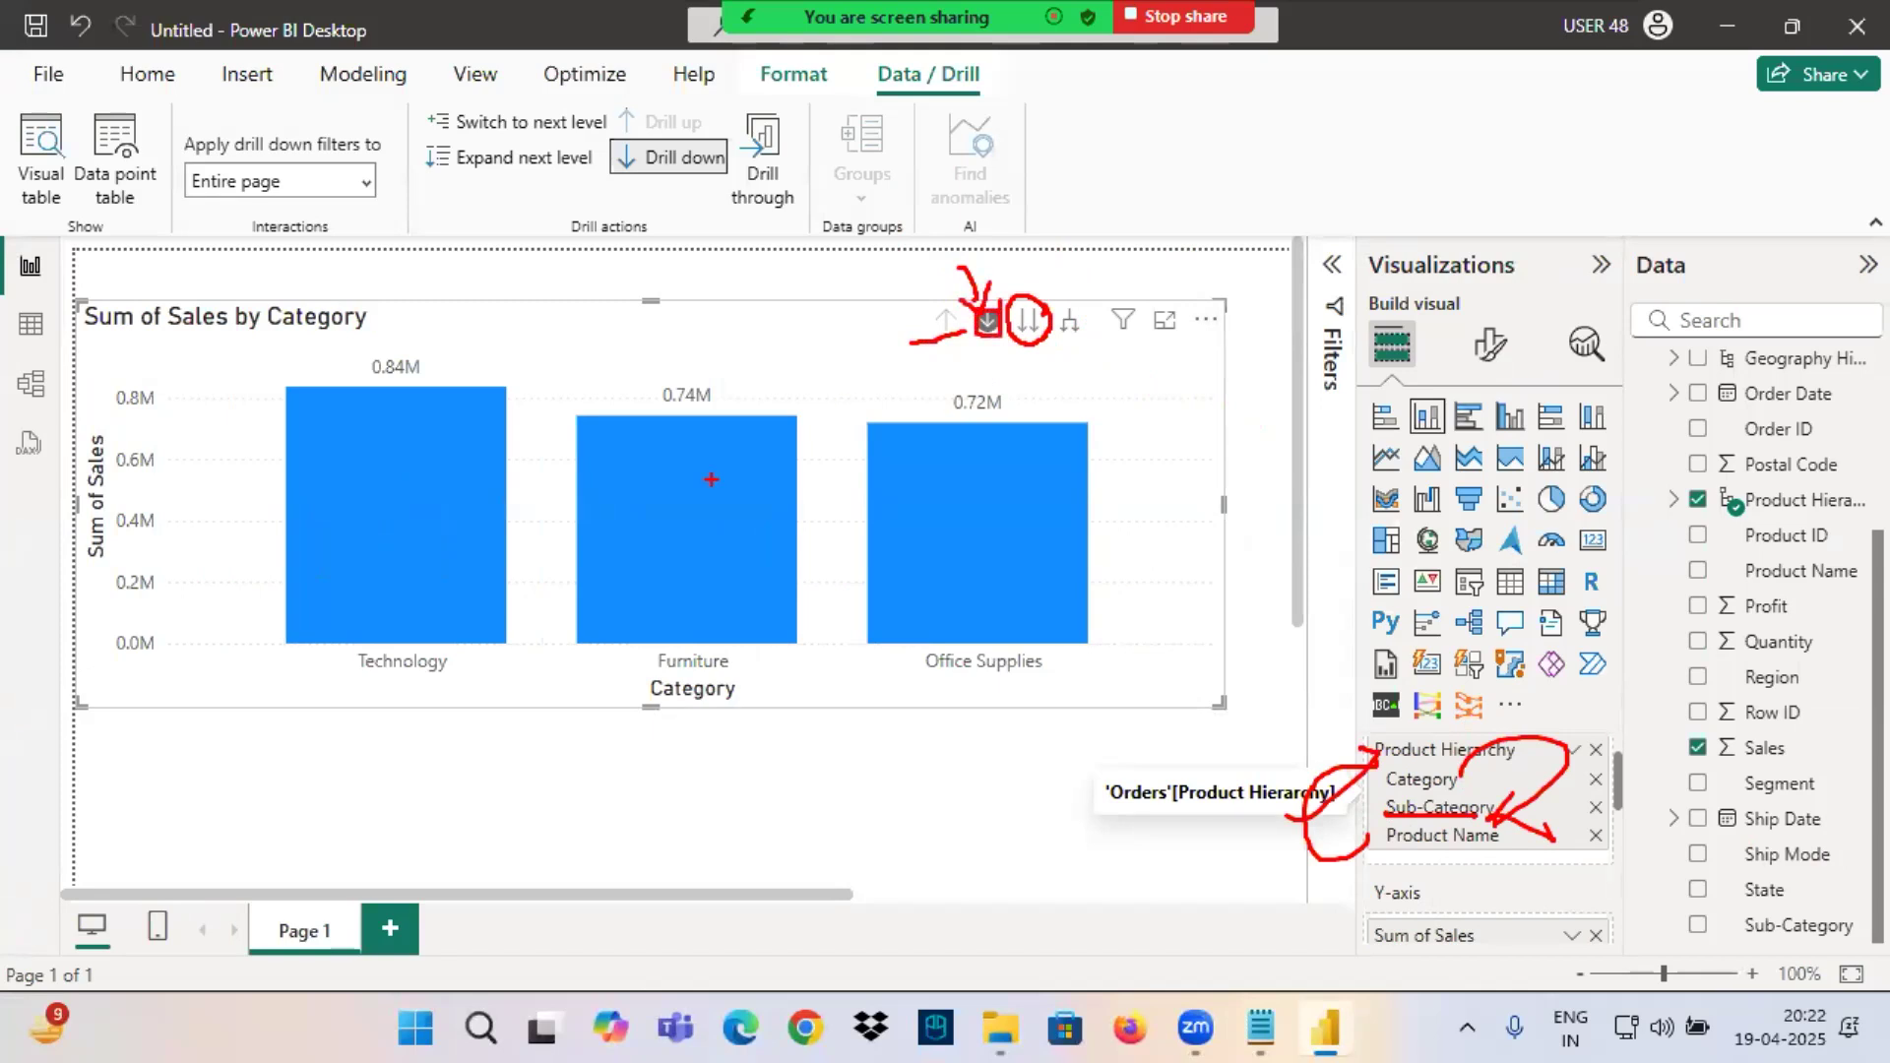
pyautogui.moveTo(351, 490); pyautogui.dragTo(501, 436)
pyautogui.press('Escape')
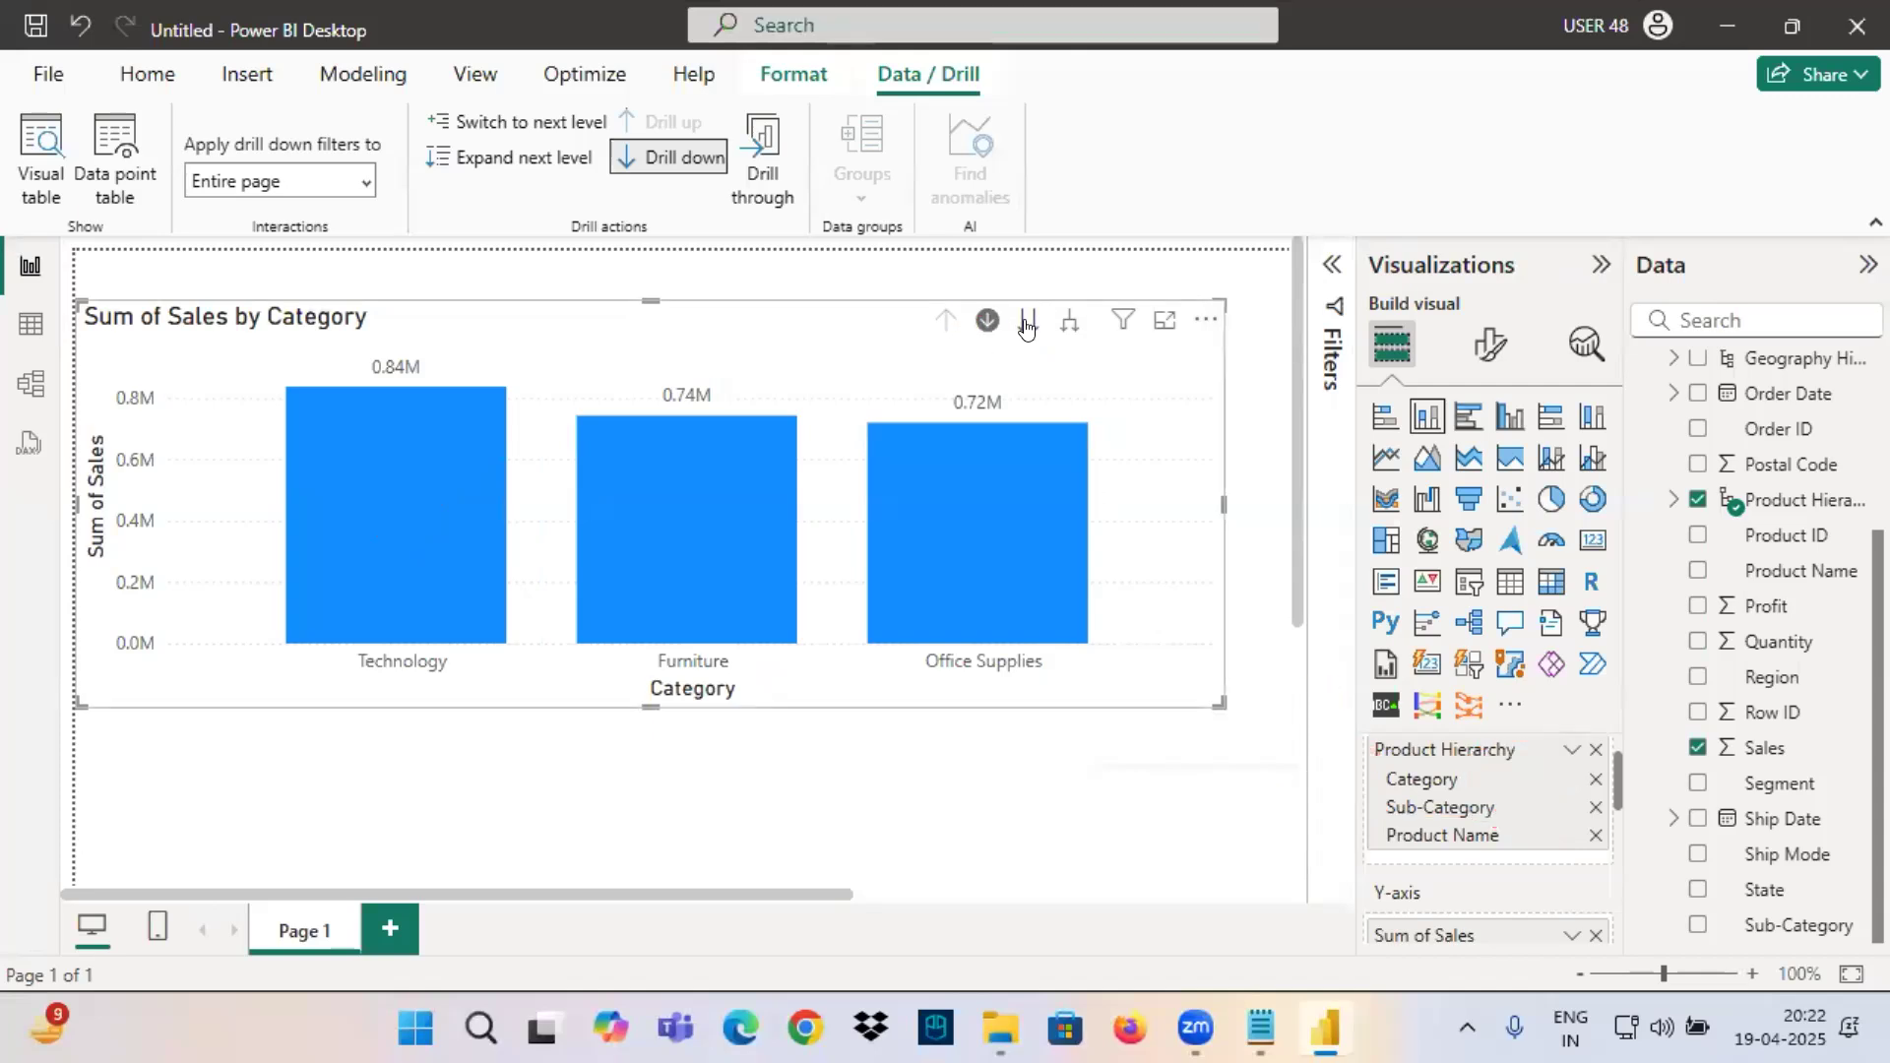
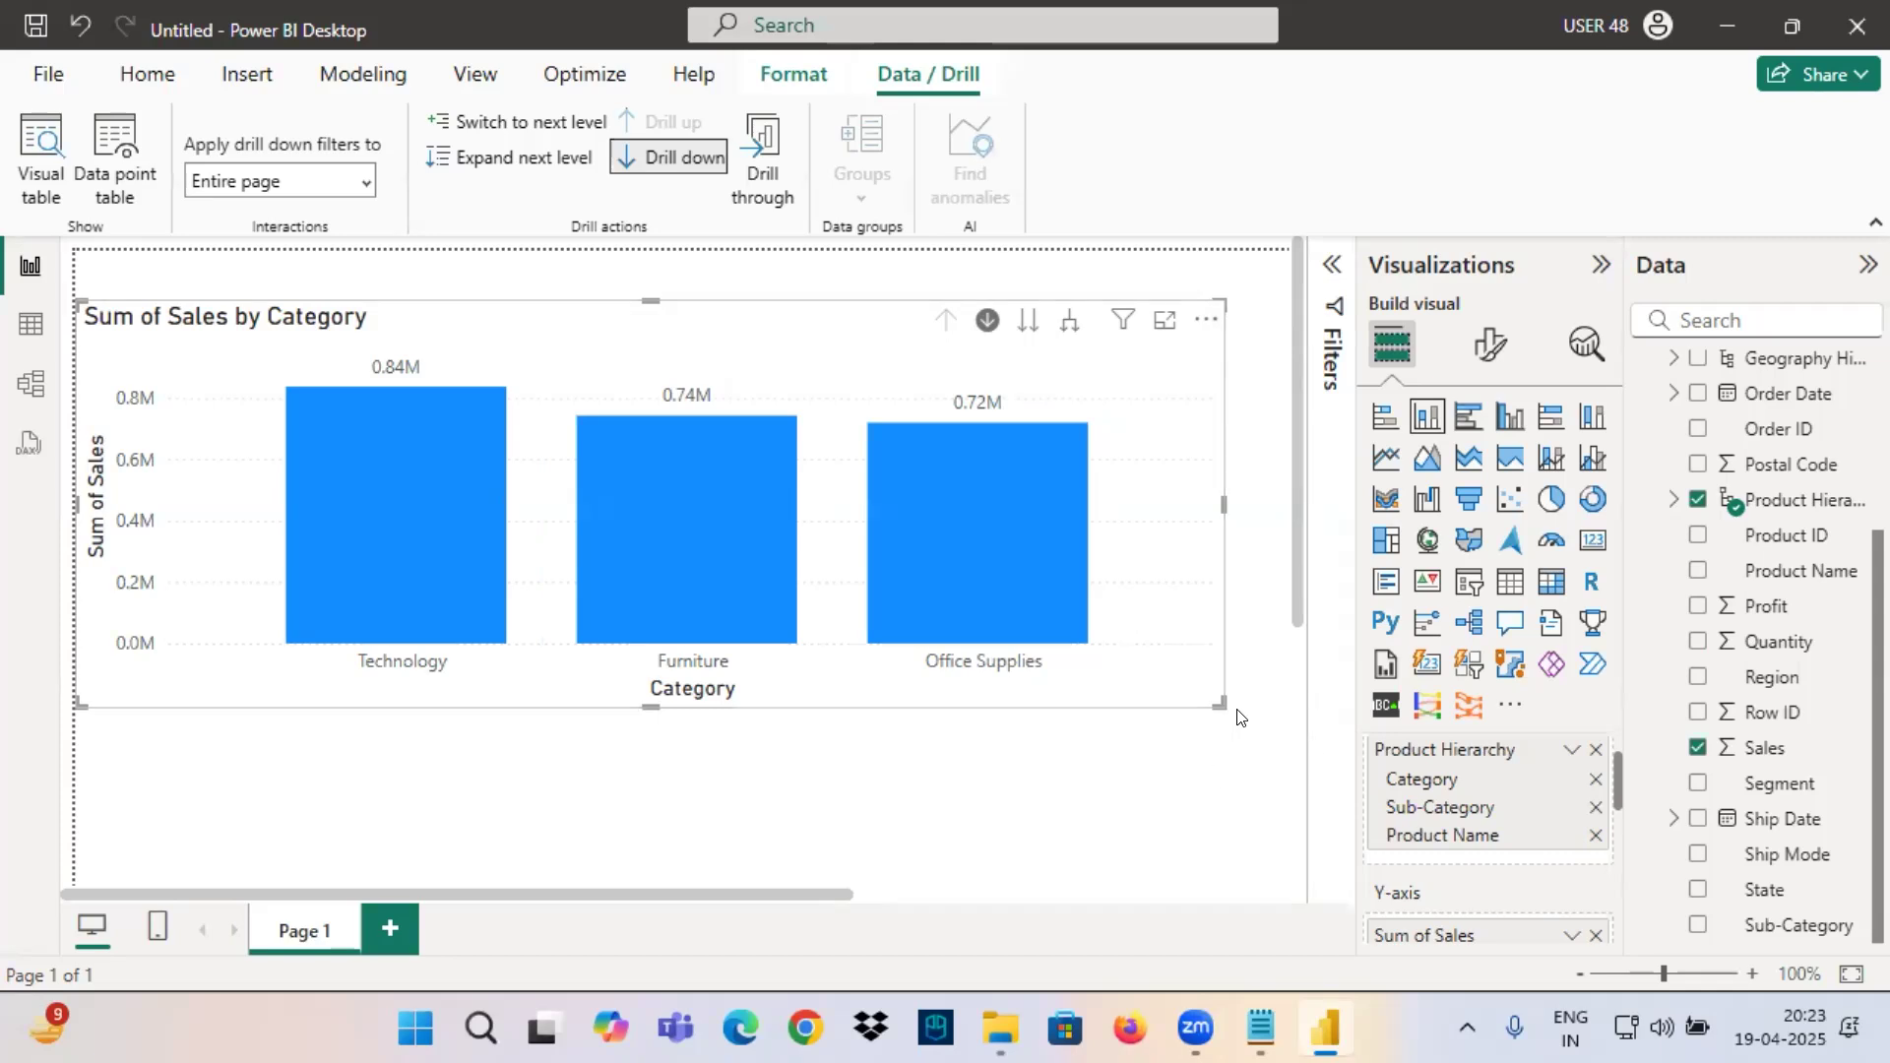
# Glance at the visuals list in the notes, return to the report and shift the Sum of Sales by Category chart slightly right.
pyautogui.click(1262, 1029)
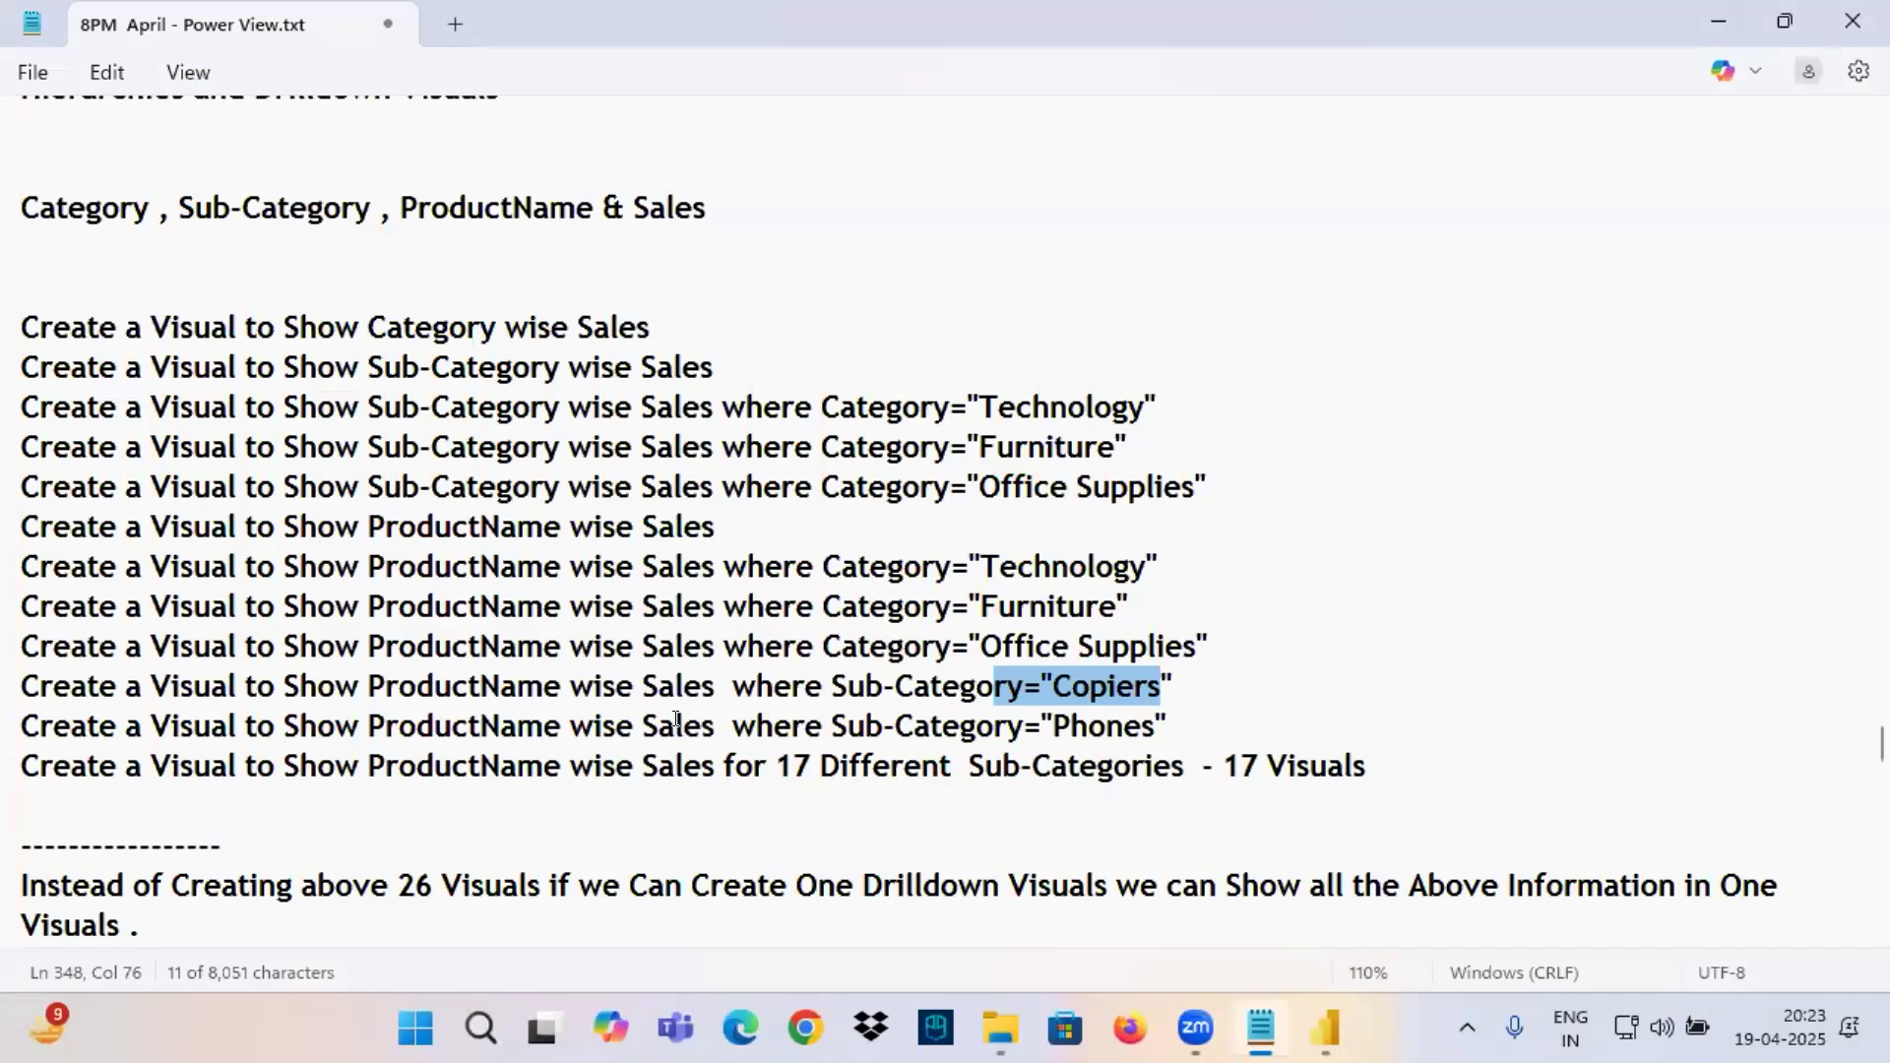
pyautogui.click(1330, 1024)
pyautogui.moveTo(584, 381); pyautogui.dragTo(628, 386)
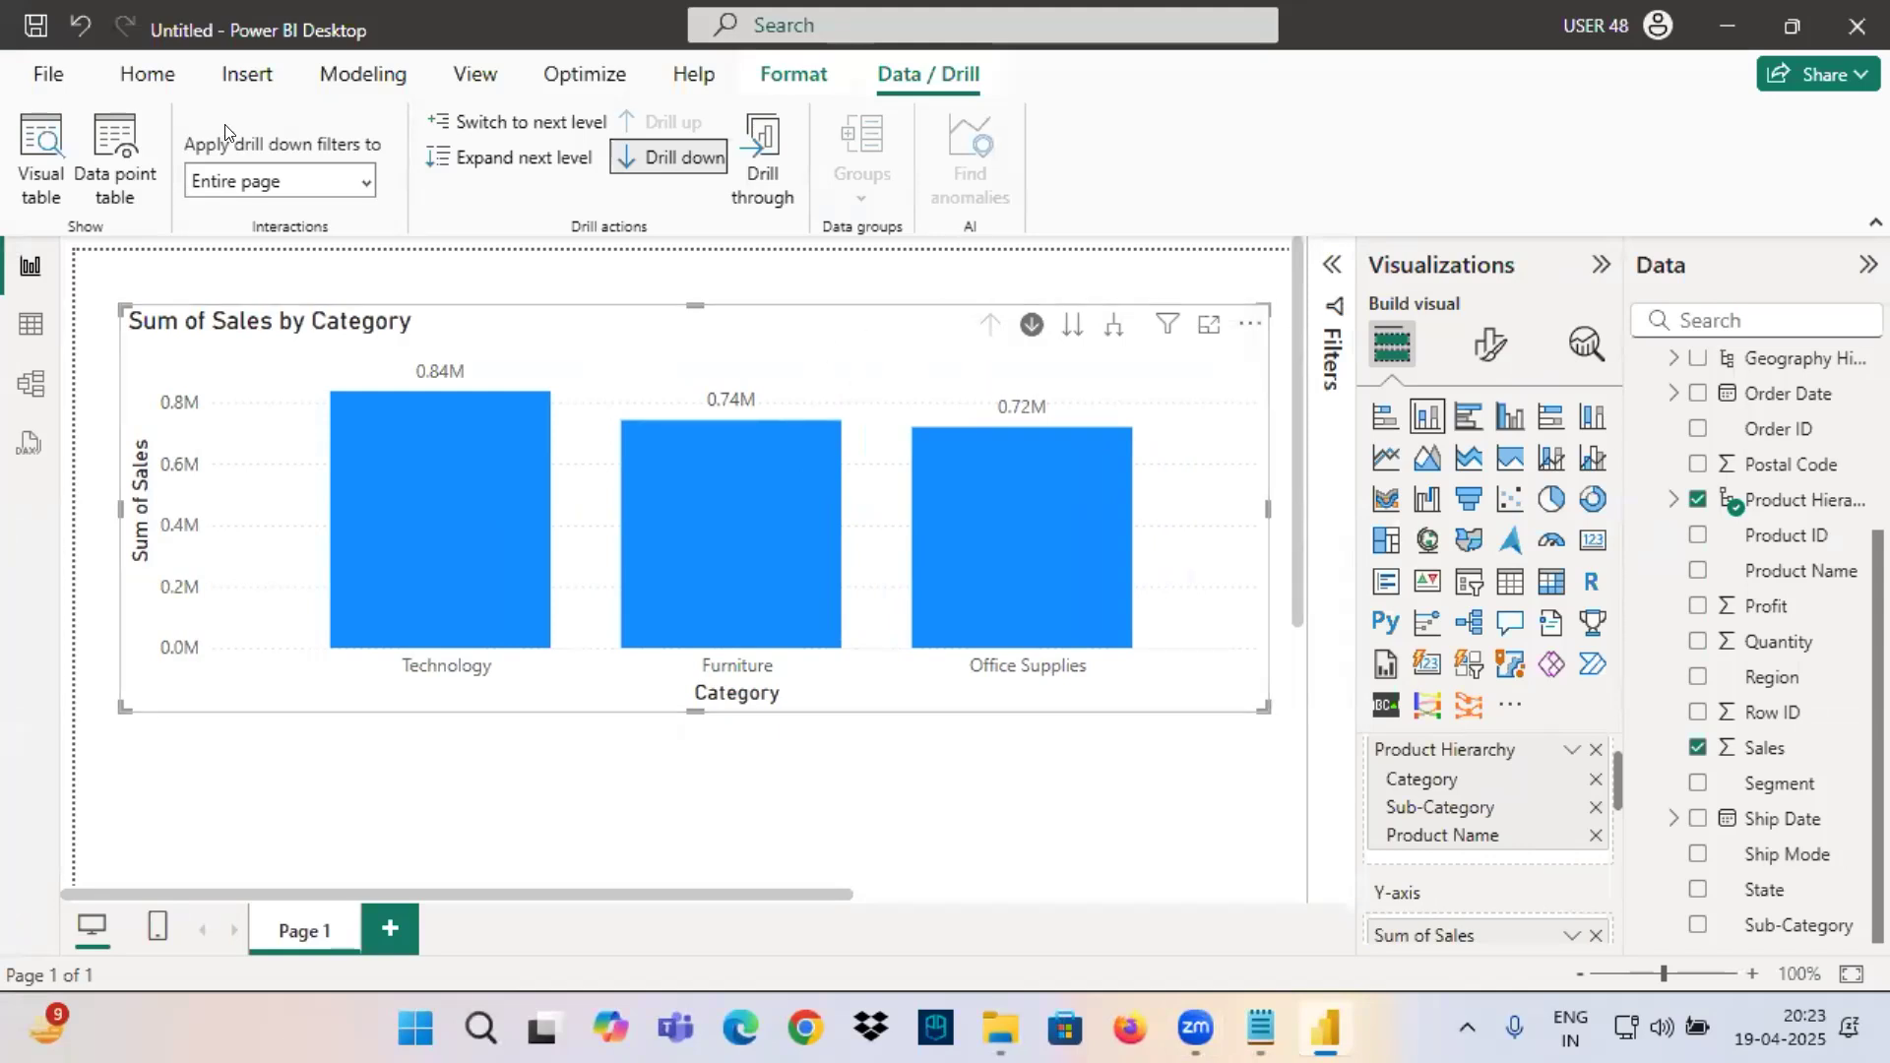
pyautogui.click(148, 74)
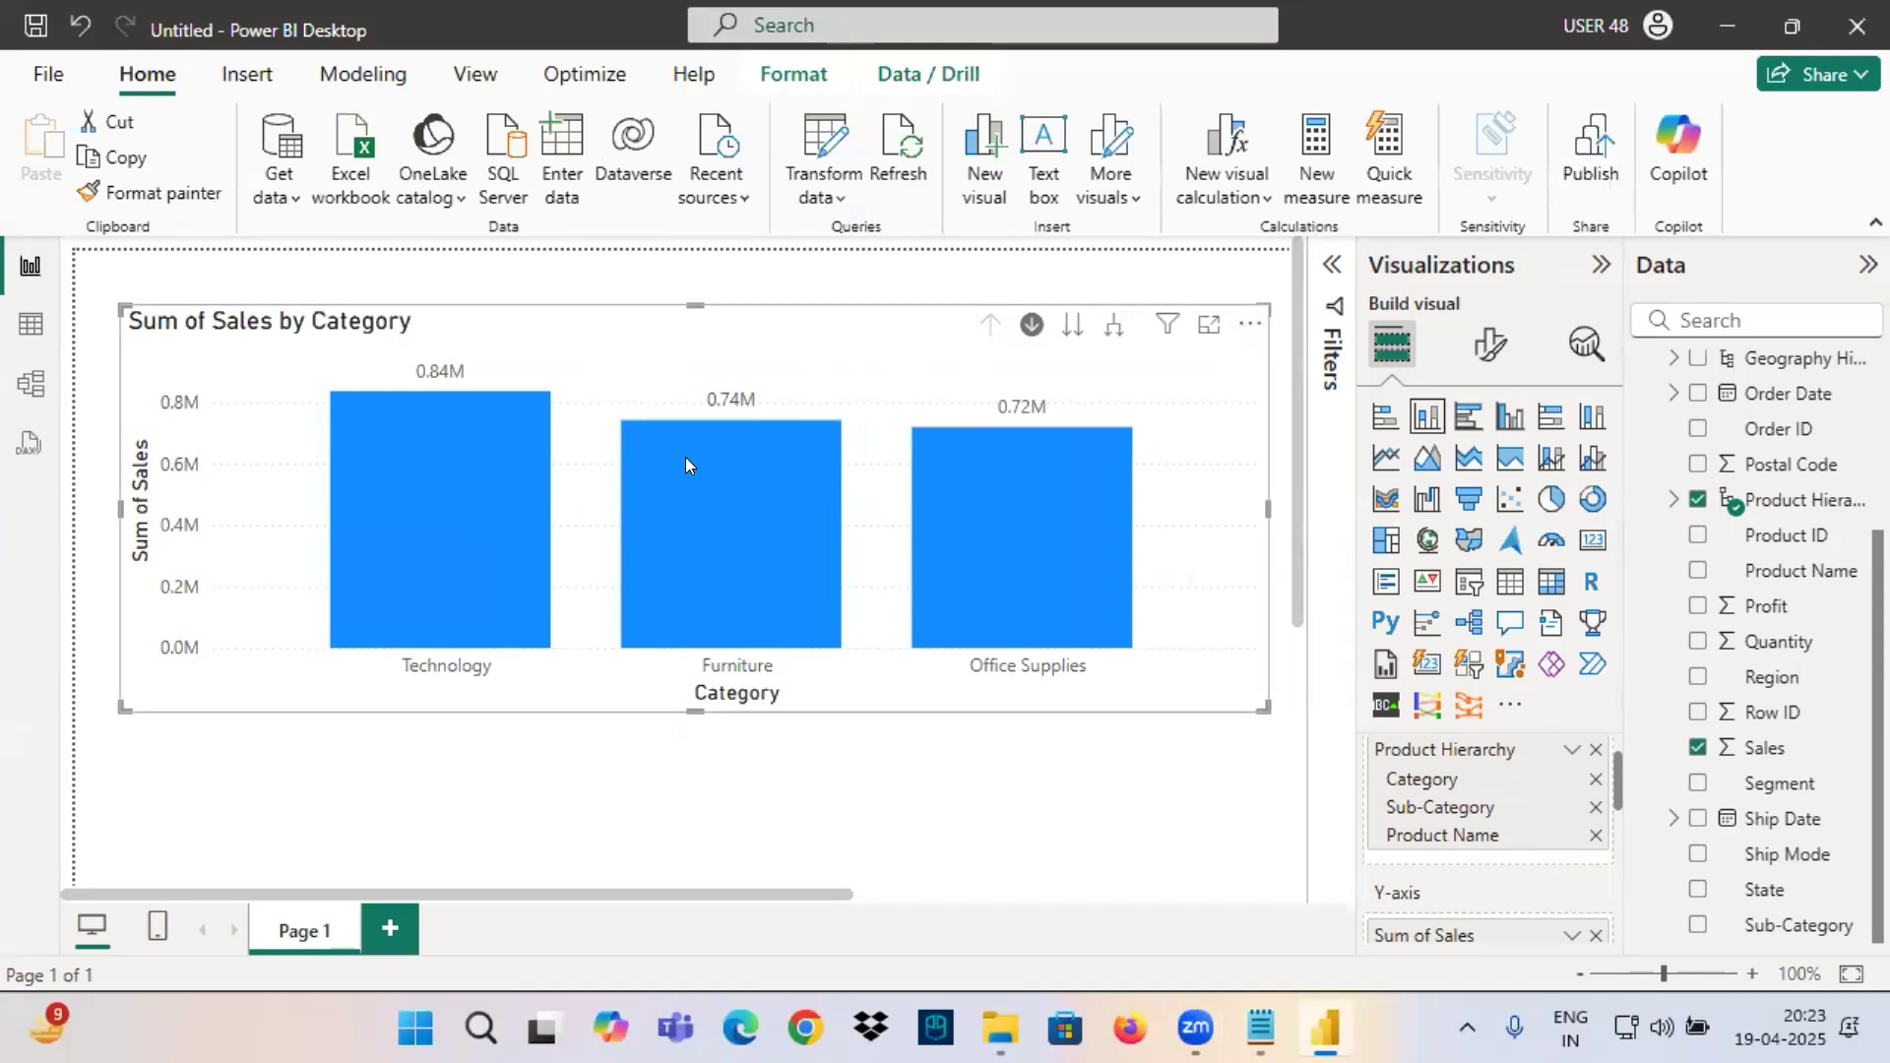
# Switch to the Notepad notes and add the heading "Types of Hierarchies" below the line about first level data.
pyautogui.click(1255, 1037)
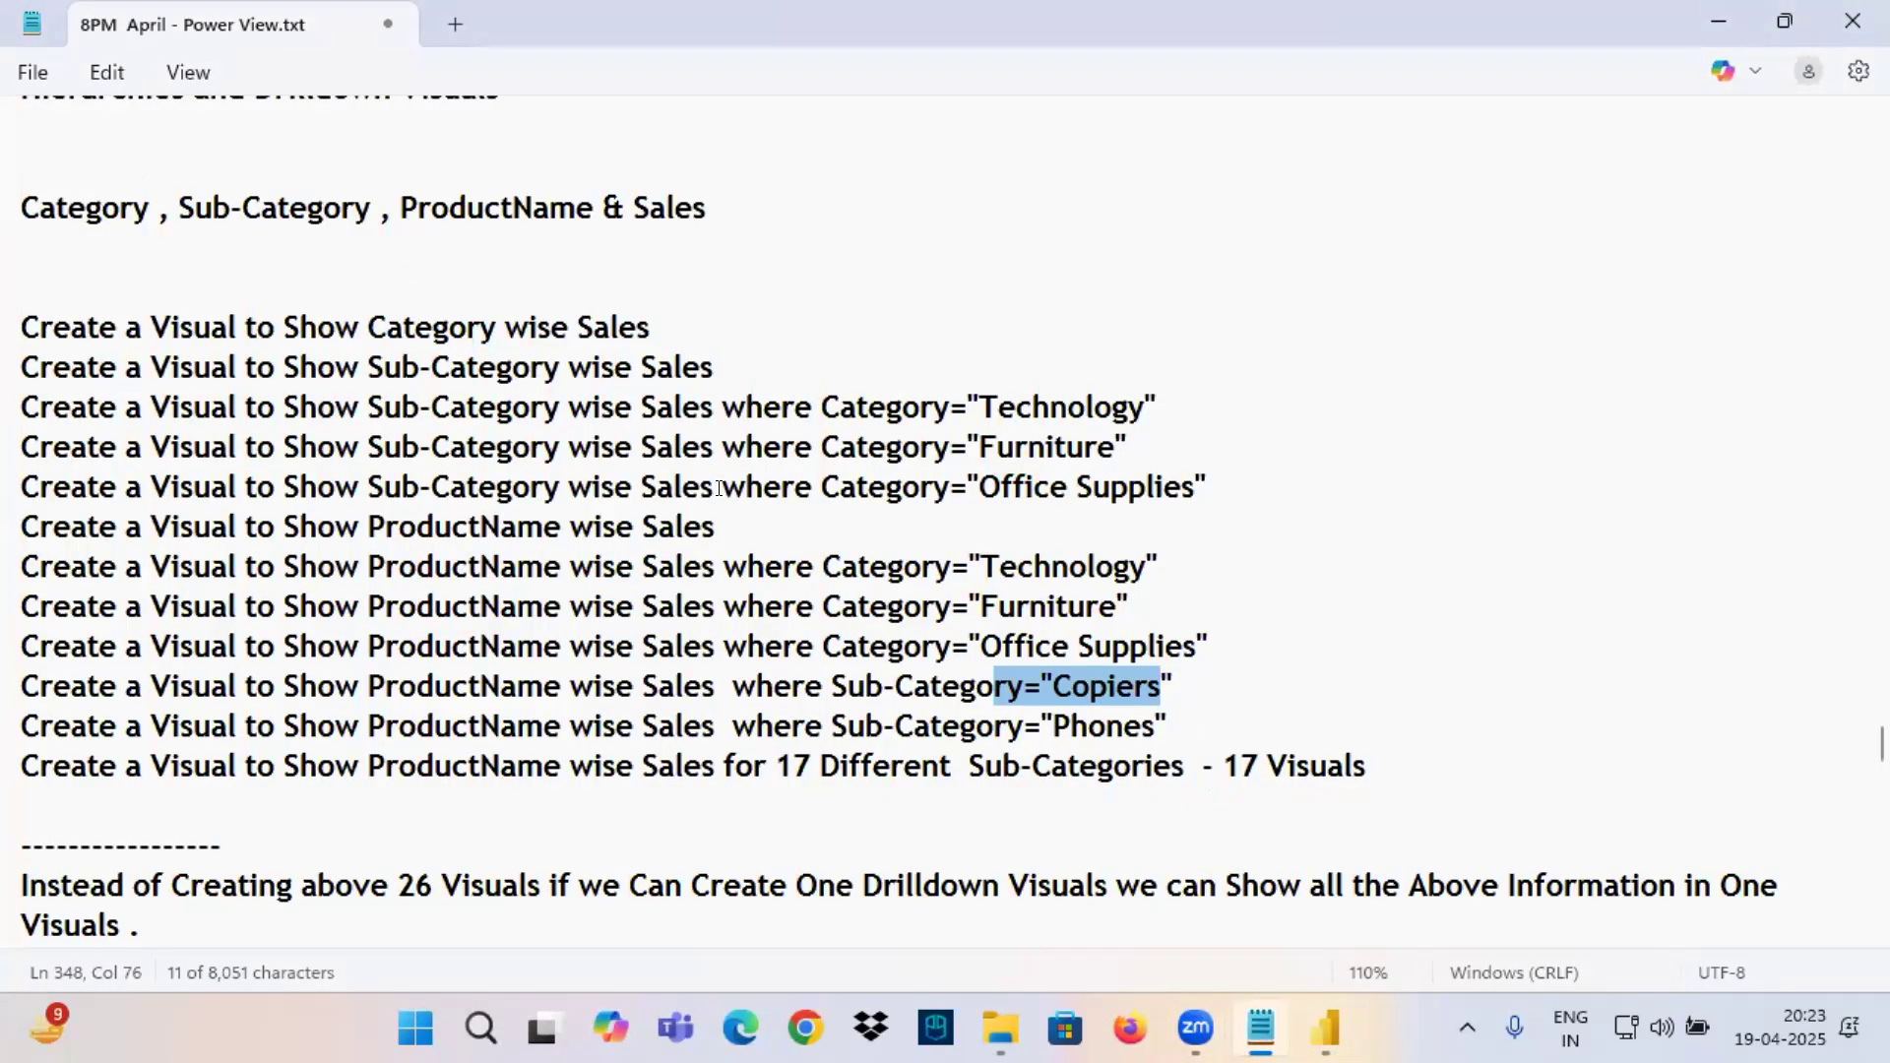
pyautogui.scroll(-10, 706, 446)
pyautogui.scroll(-8, 246, 591)
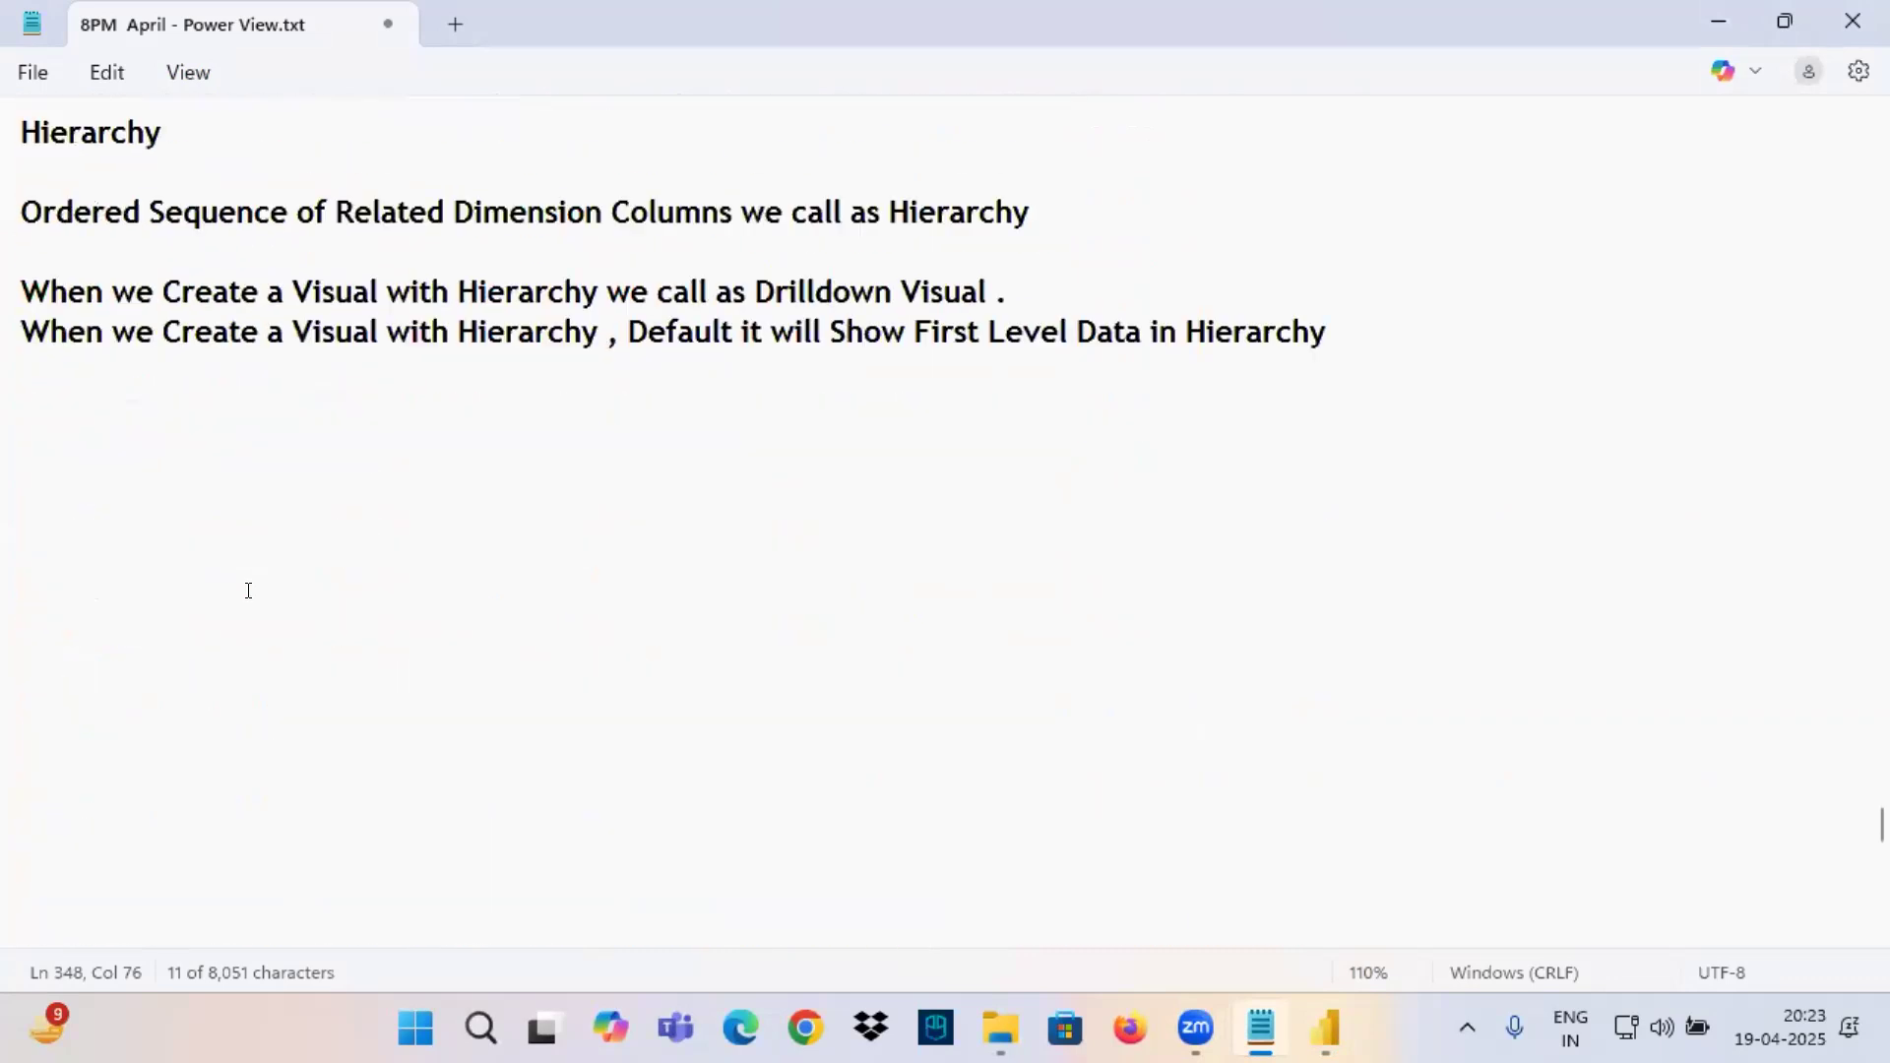
pyautogui.scroll(6, 148, 552)
pyautogui.click(131, 686)
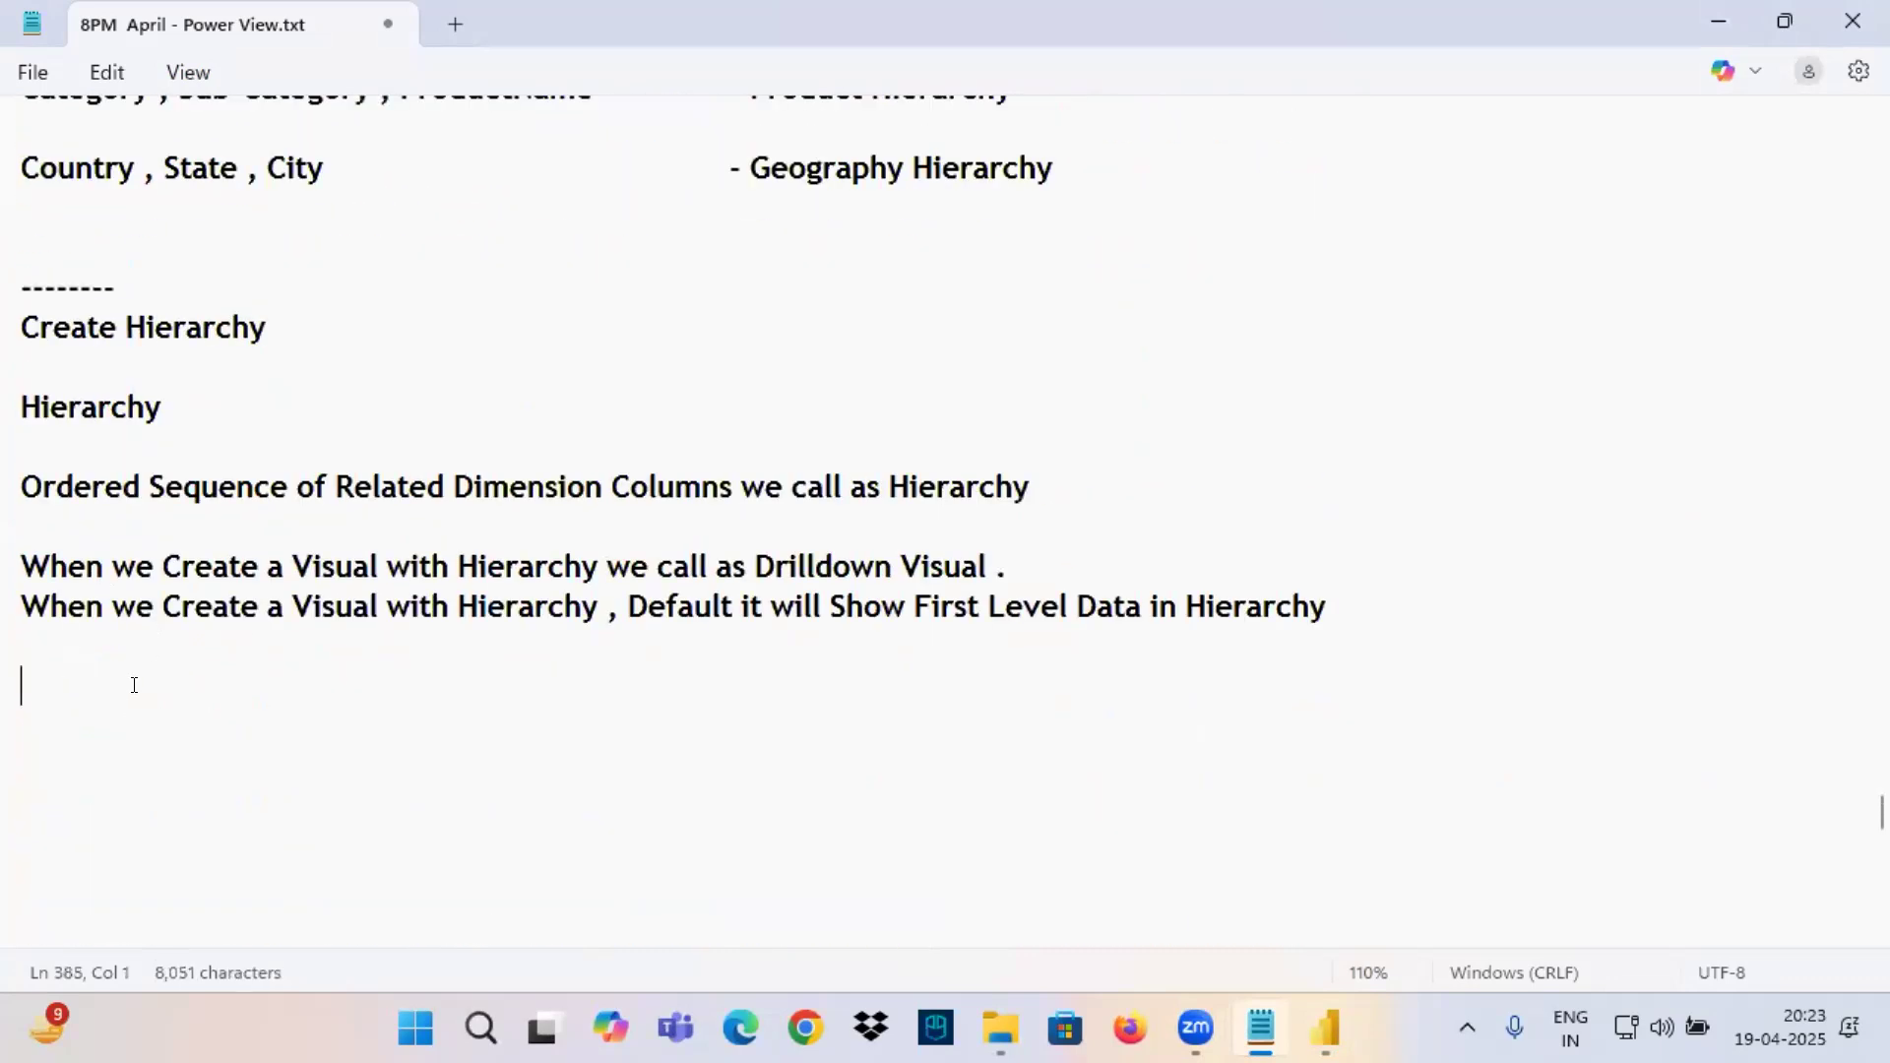
pyautogui.write('Types ')
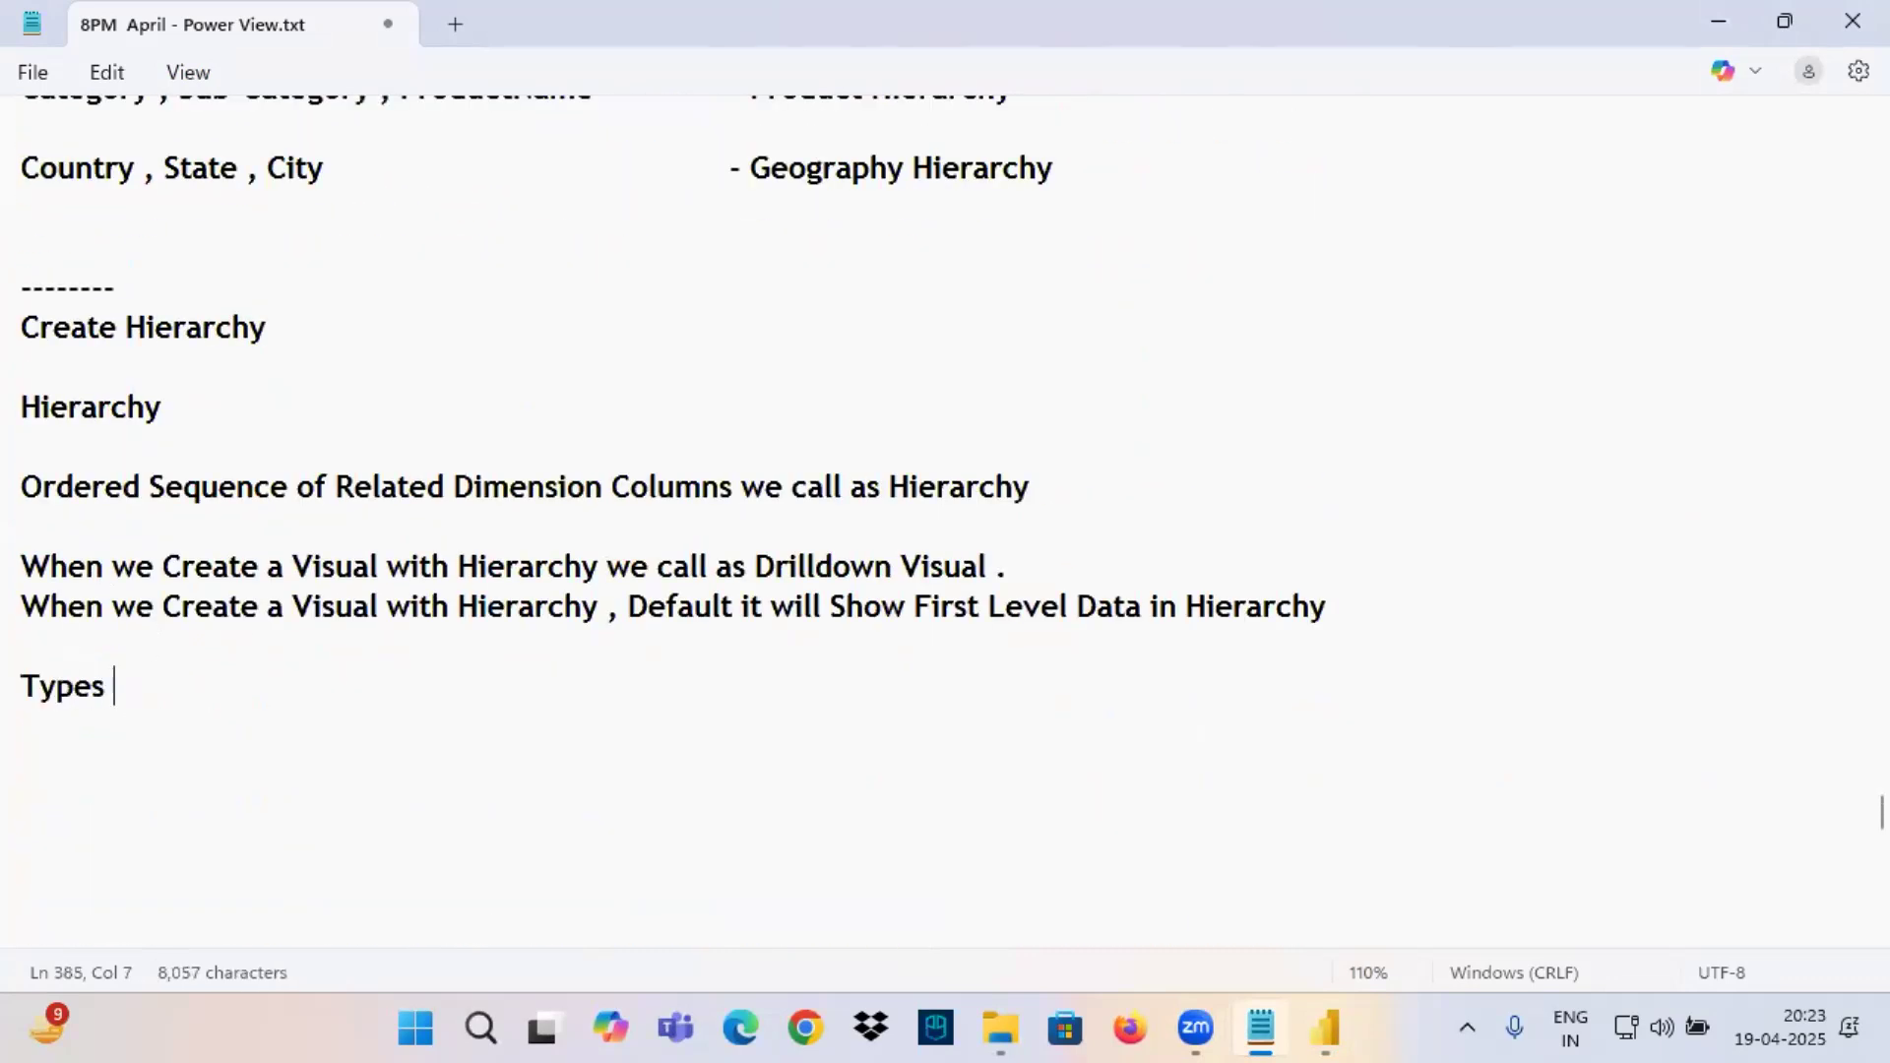
pyautogui.write('of Hierarchies')
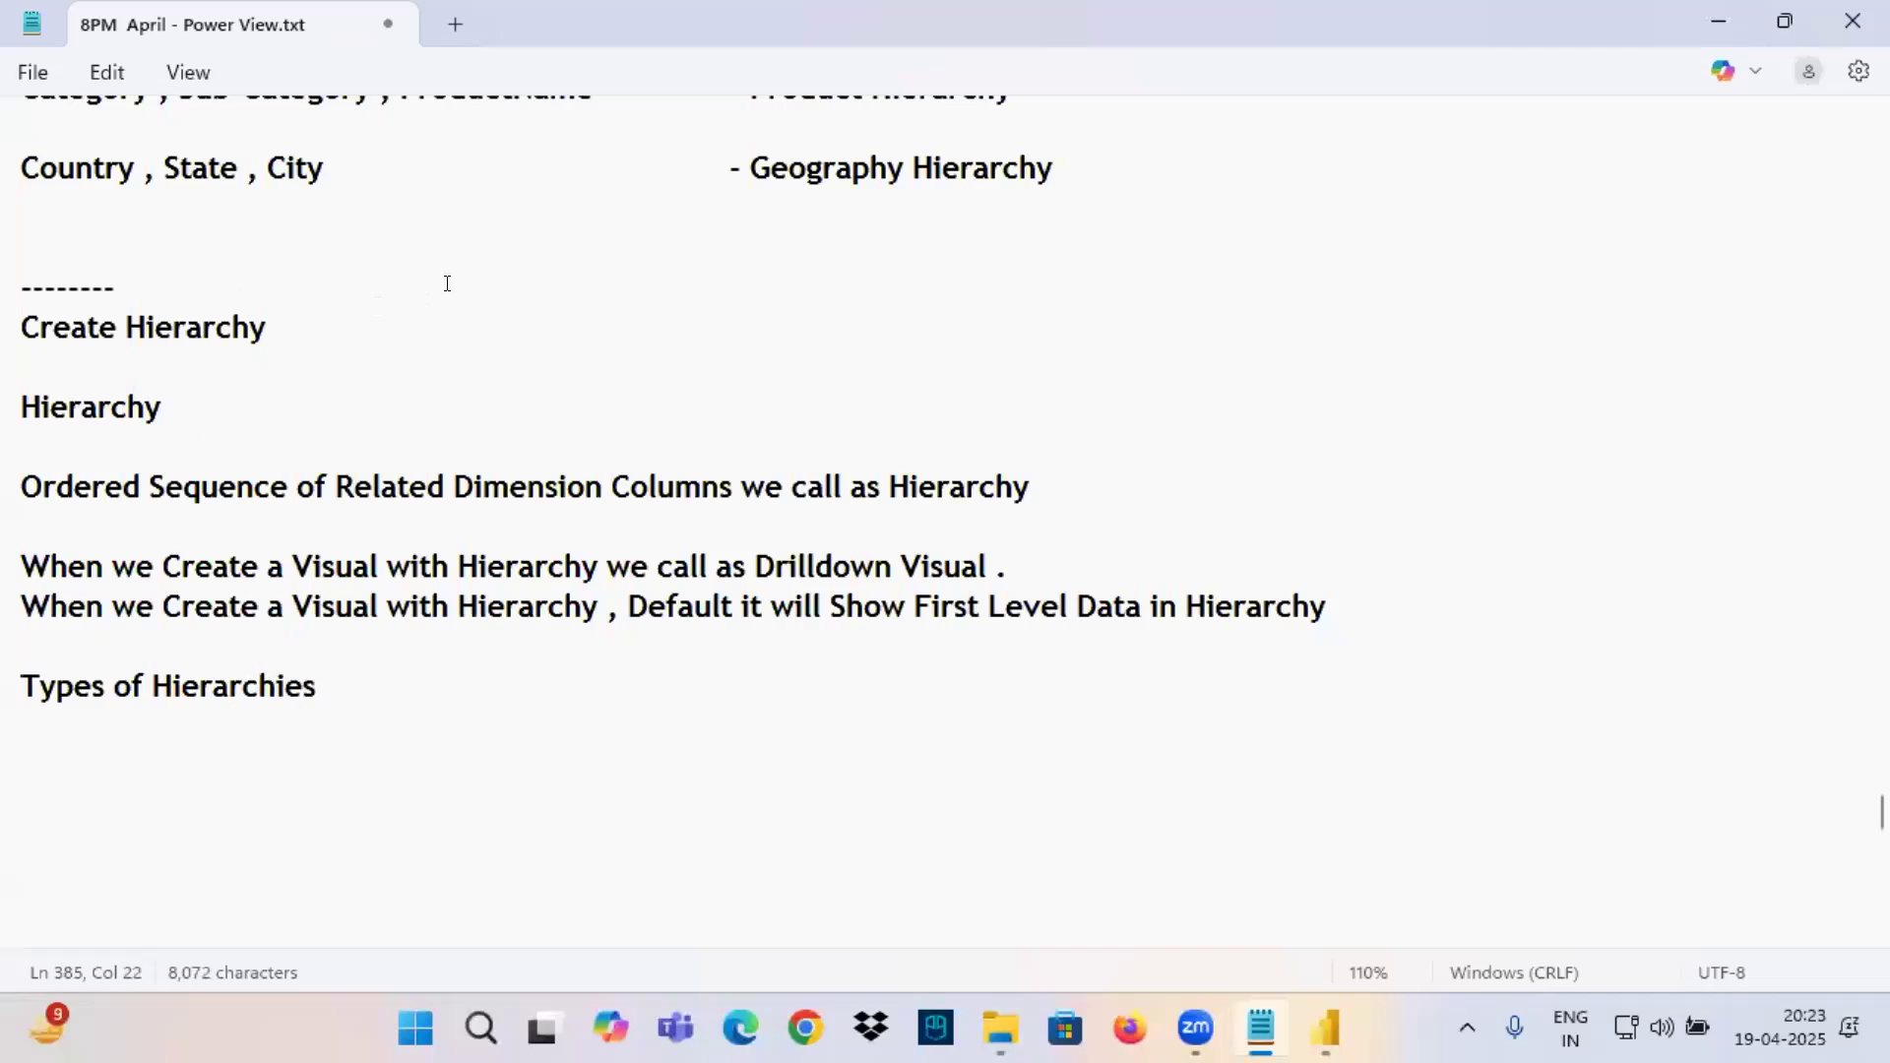
# Add the first list item, "1. System Defined Hierarches", under the Types of Hierarchies heading.
pyautogui.click(738, 165)
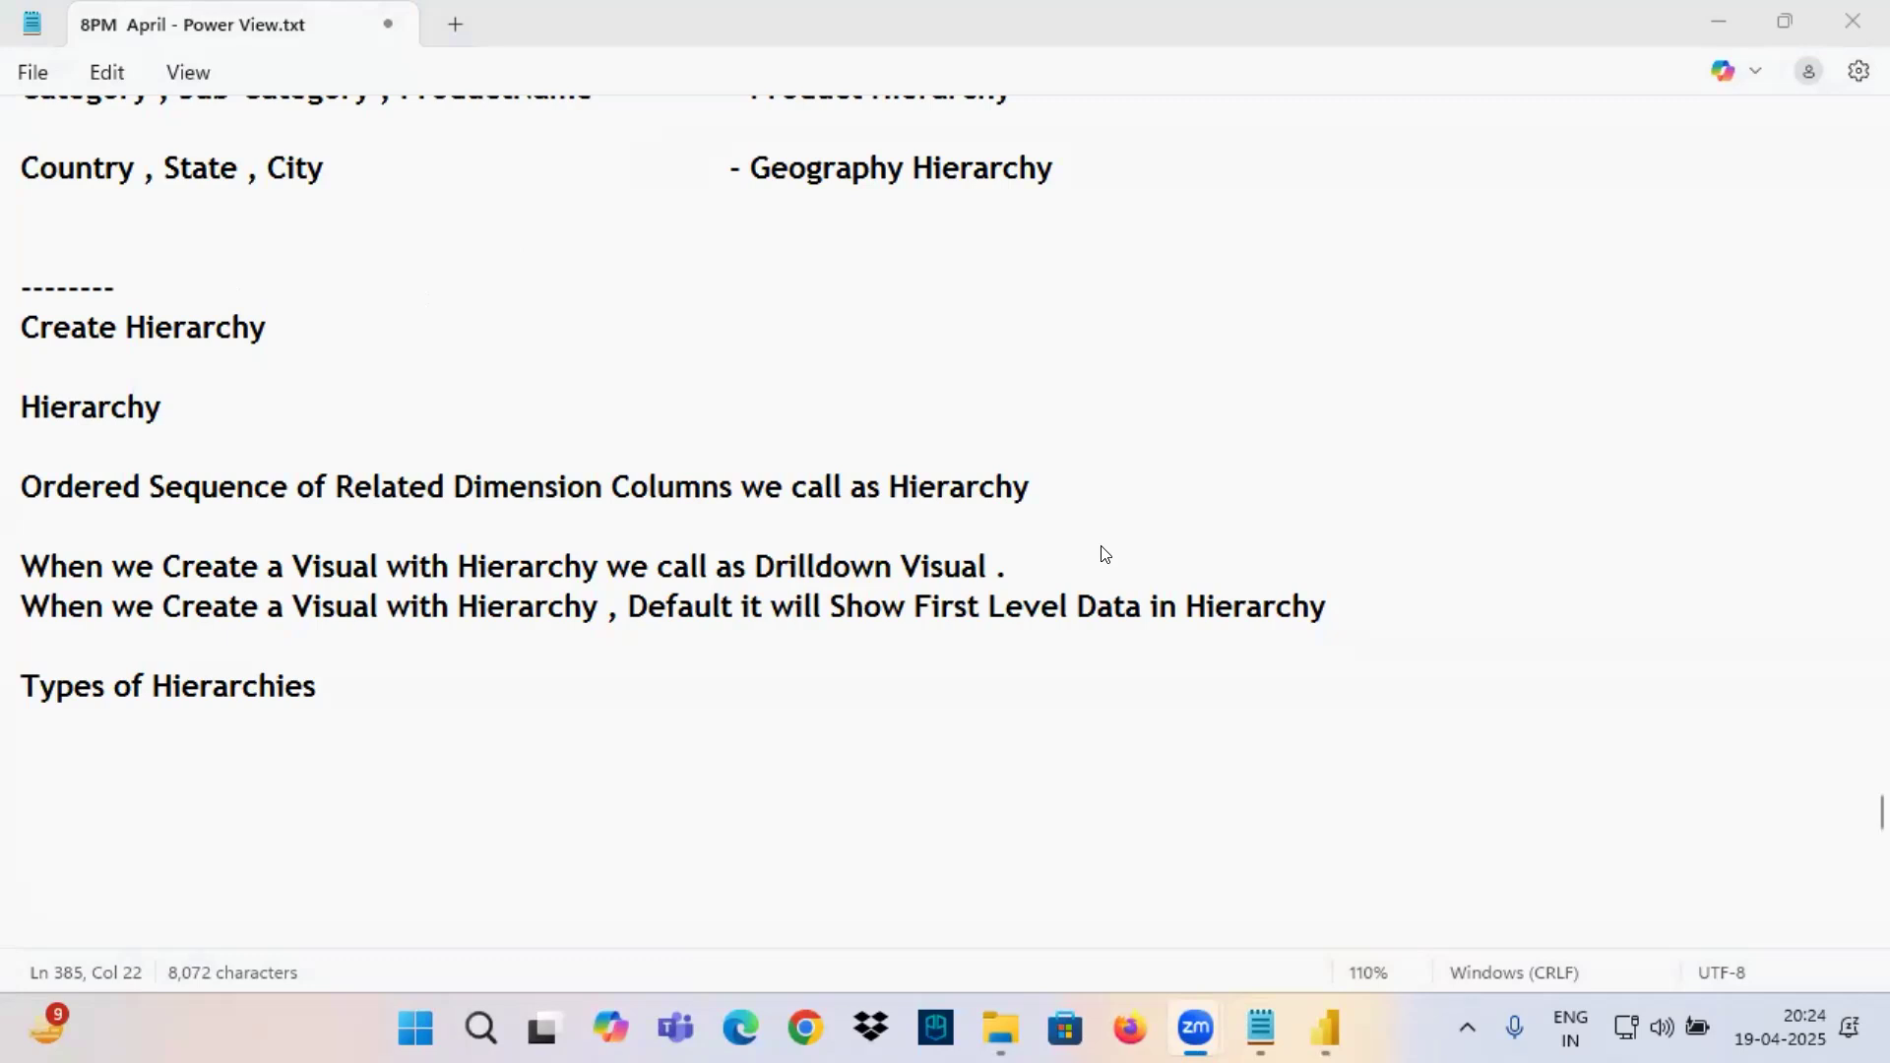
pyautogui.click(173, 709)
pyautogui.moveTo(56, 686); pyautogui.dragTo(394, 684)
pyautogui.click(394, 683)
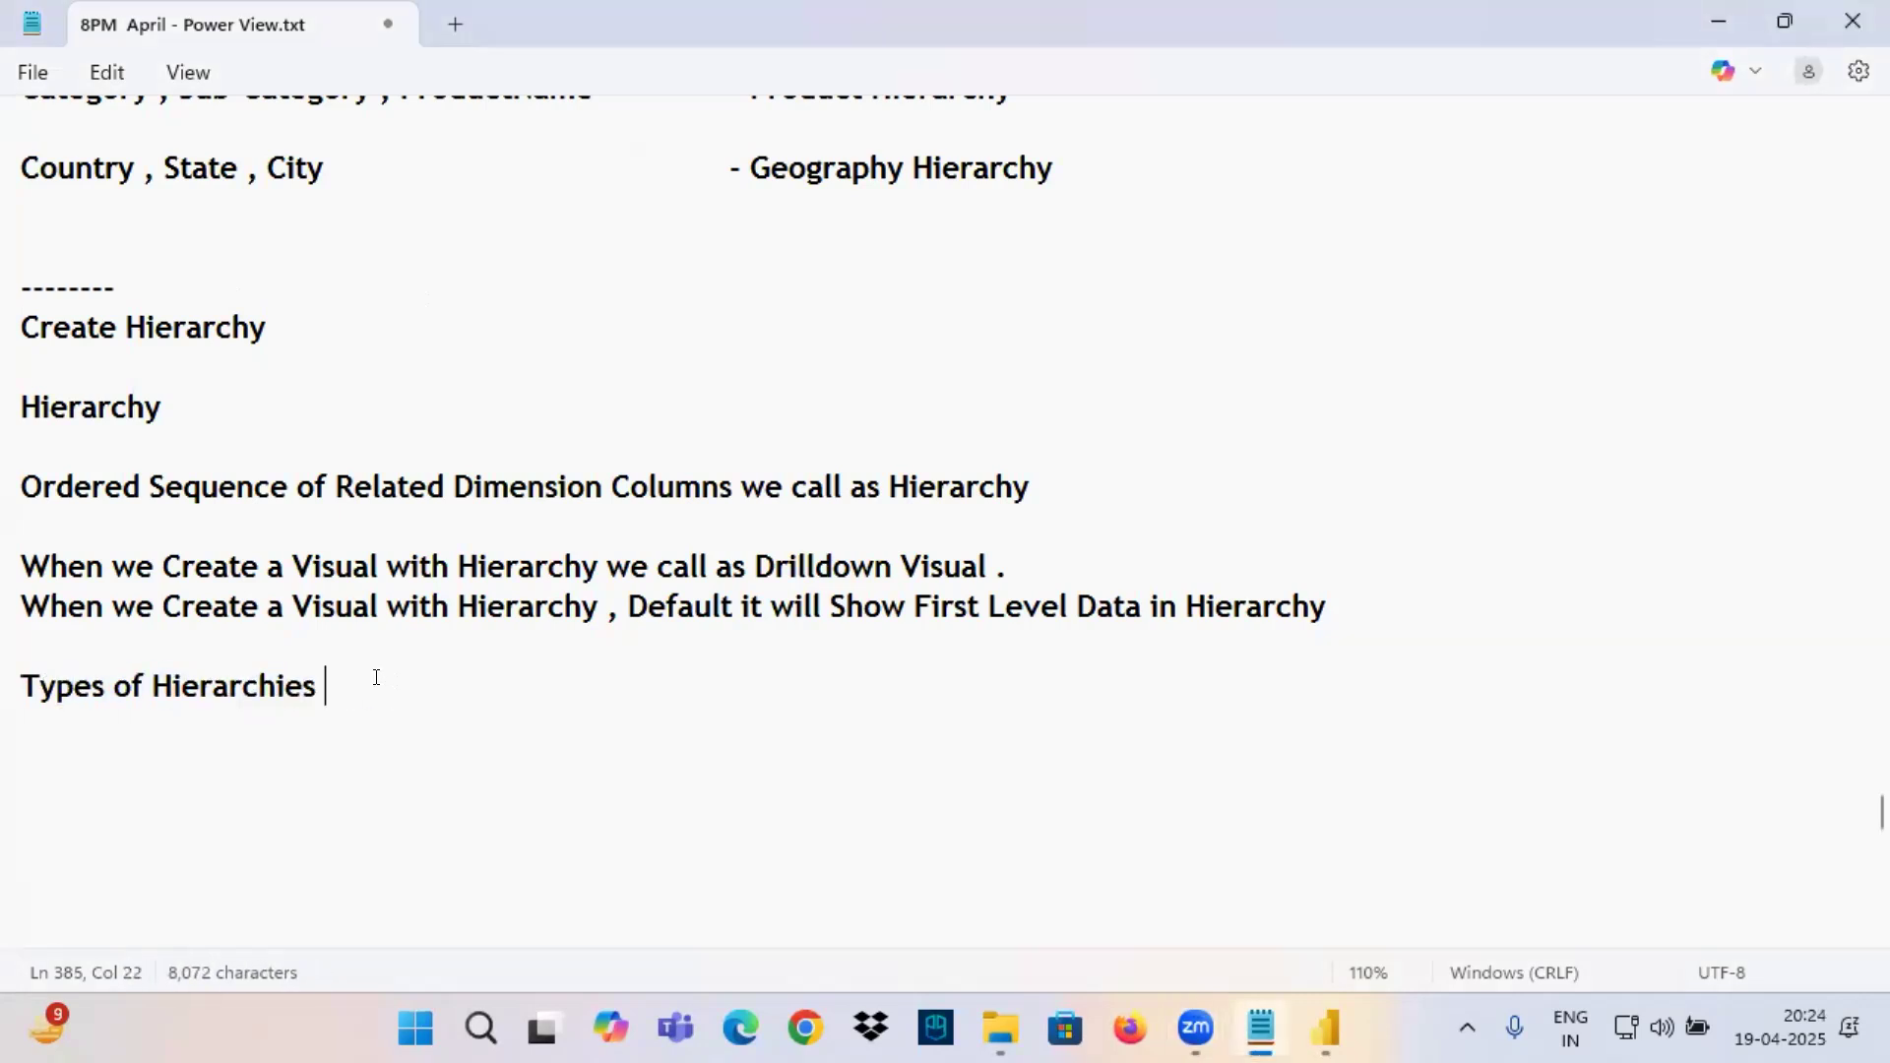
pyautogui.press('Return')
pyautogui.press('Return')
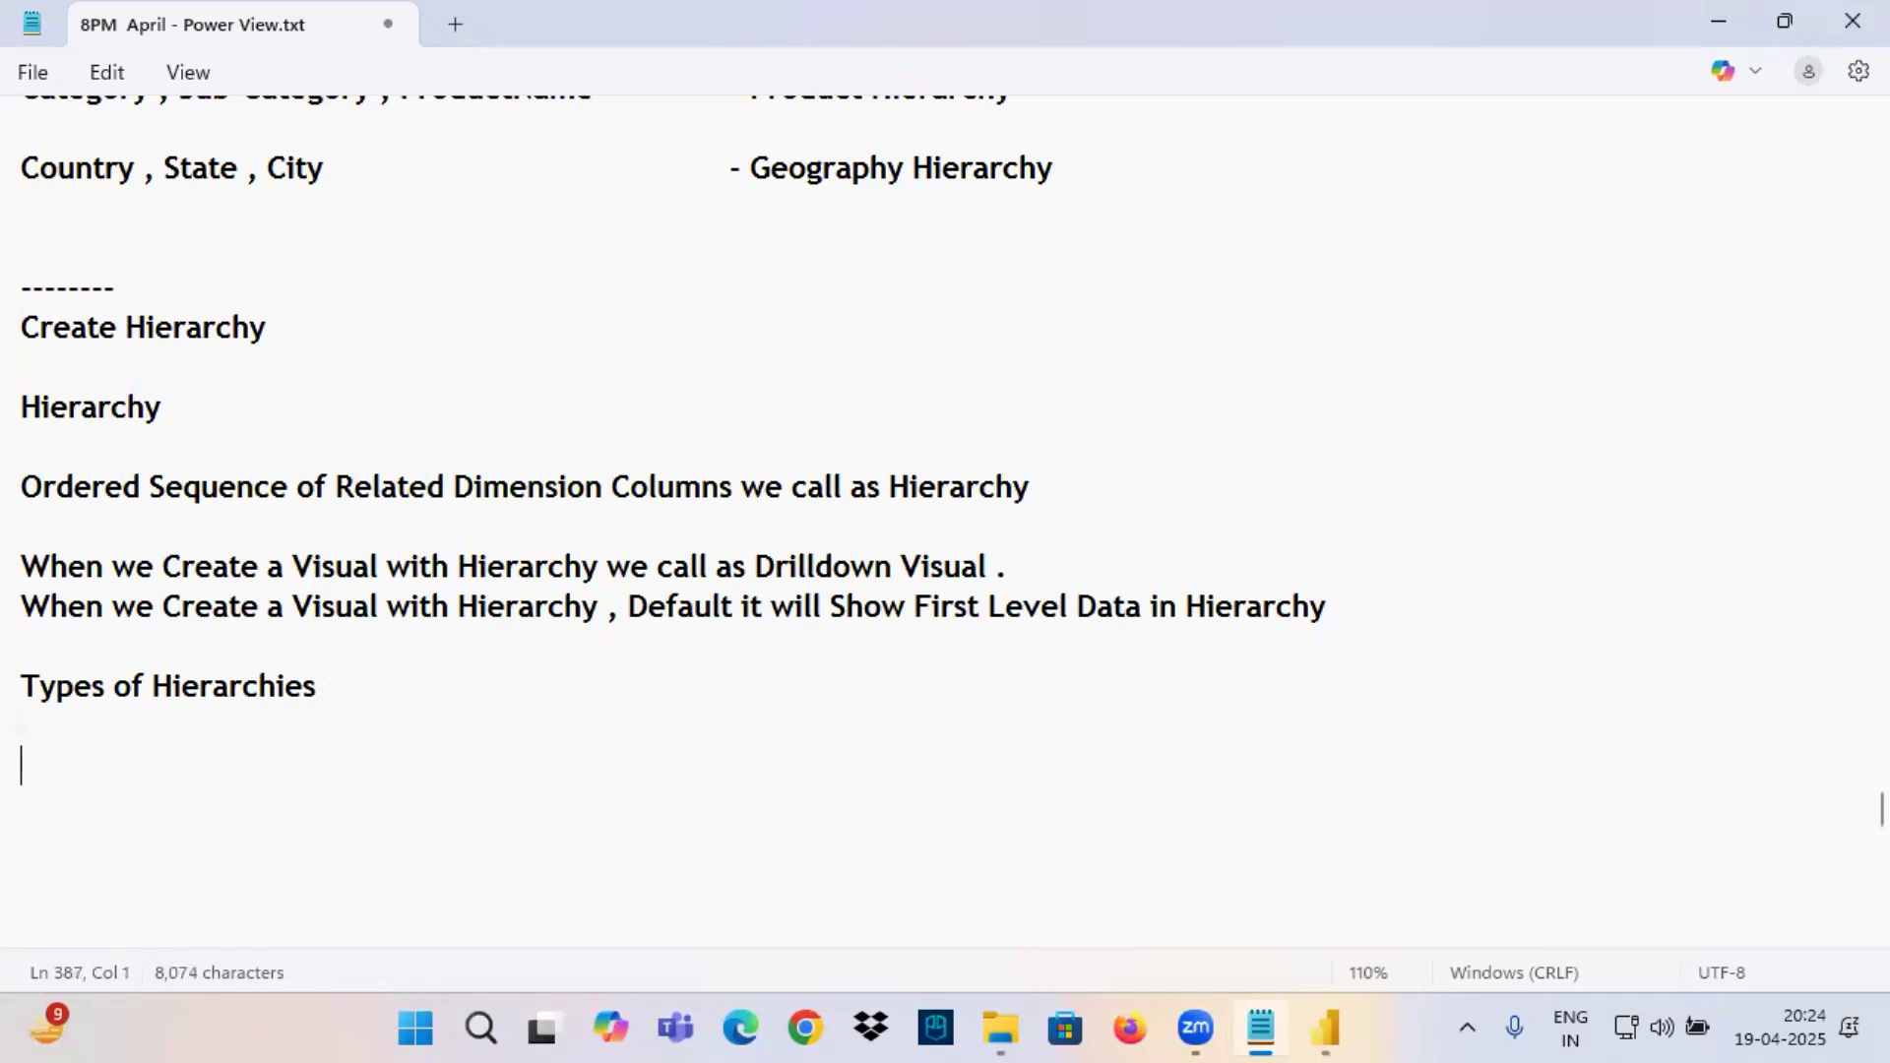
pyautogui.write('1. ')
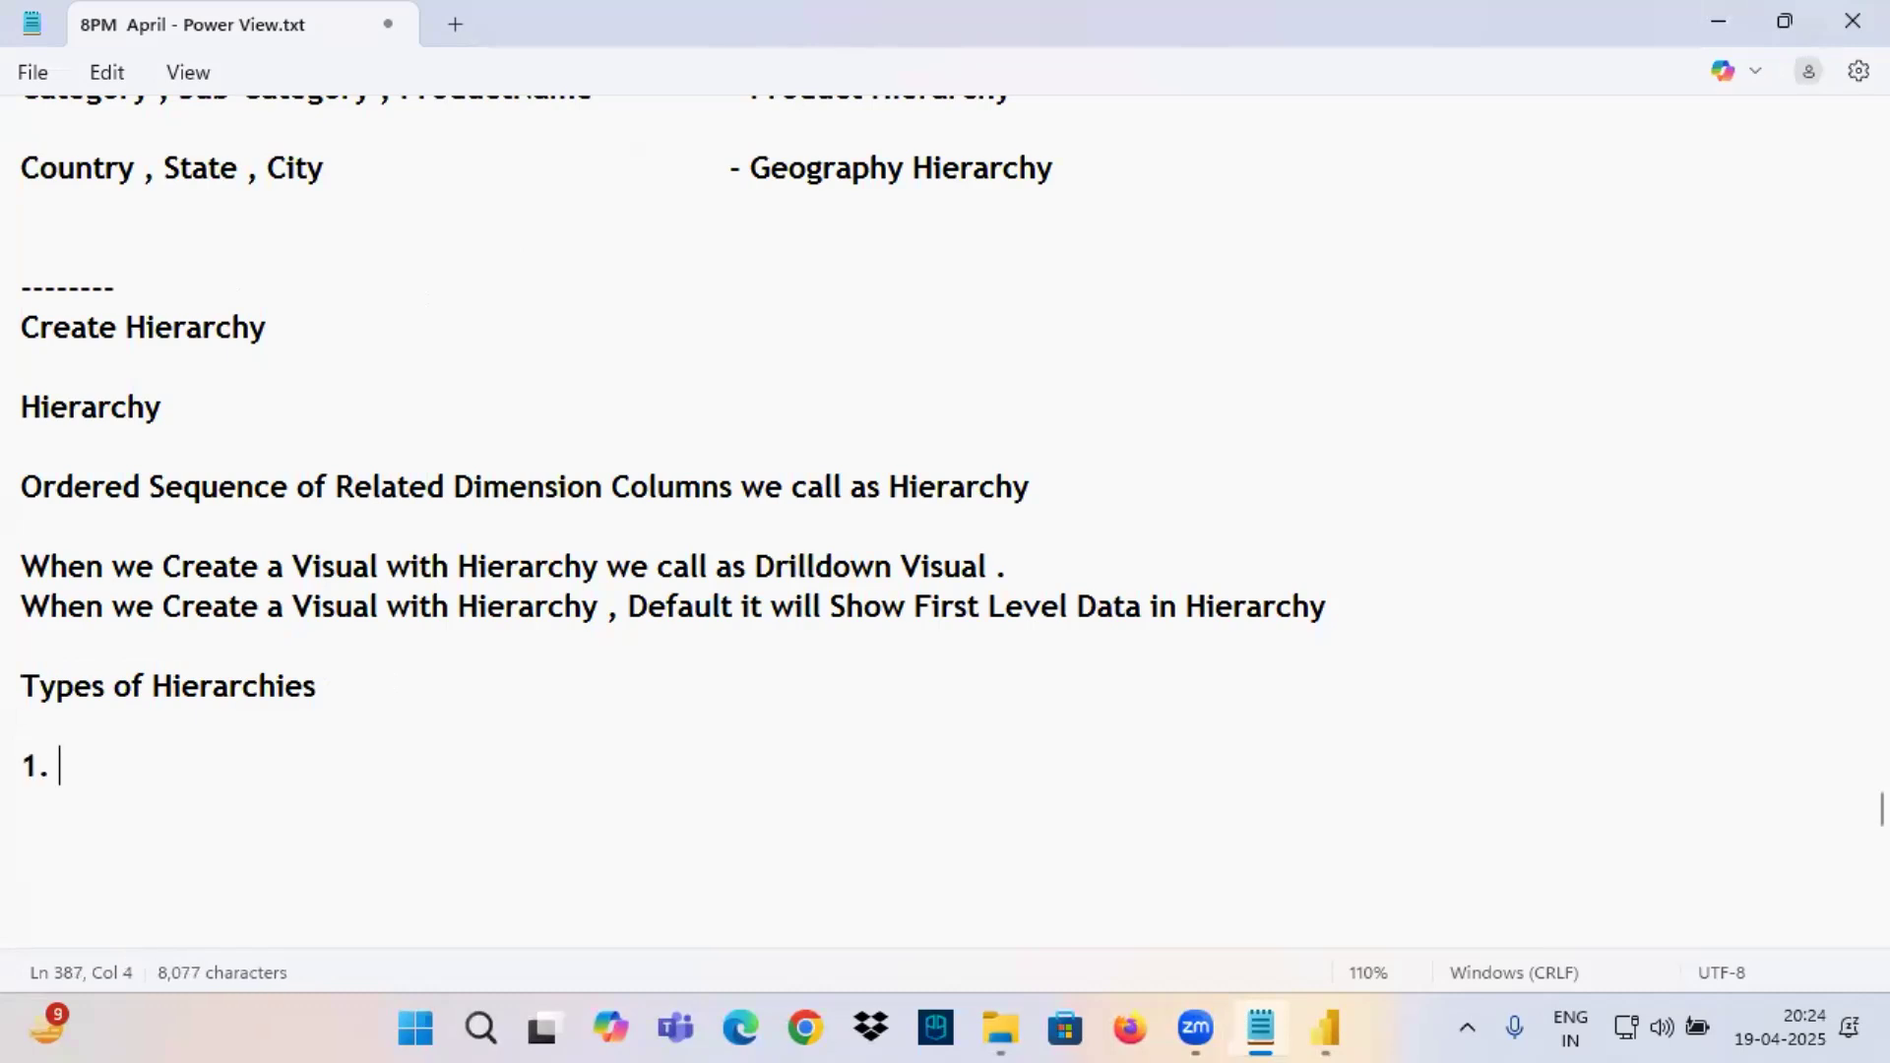
pyautogui.write('Syste')
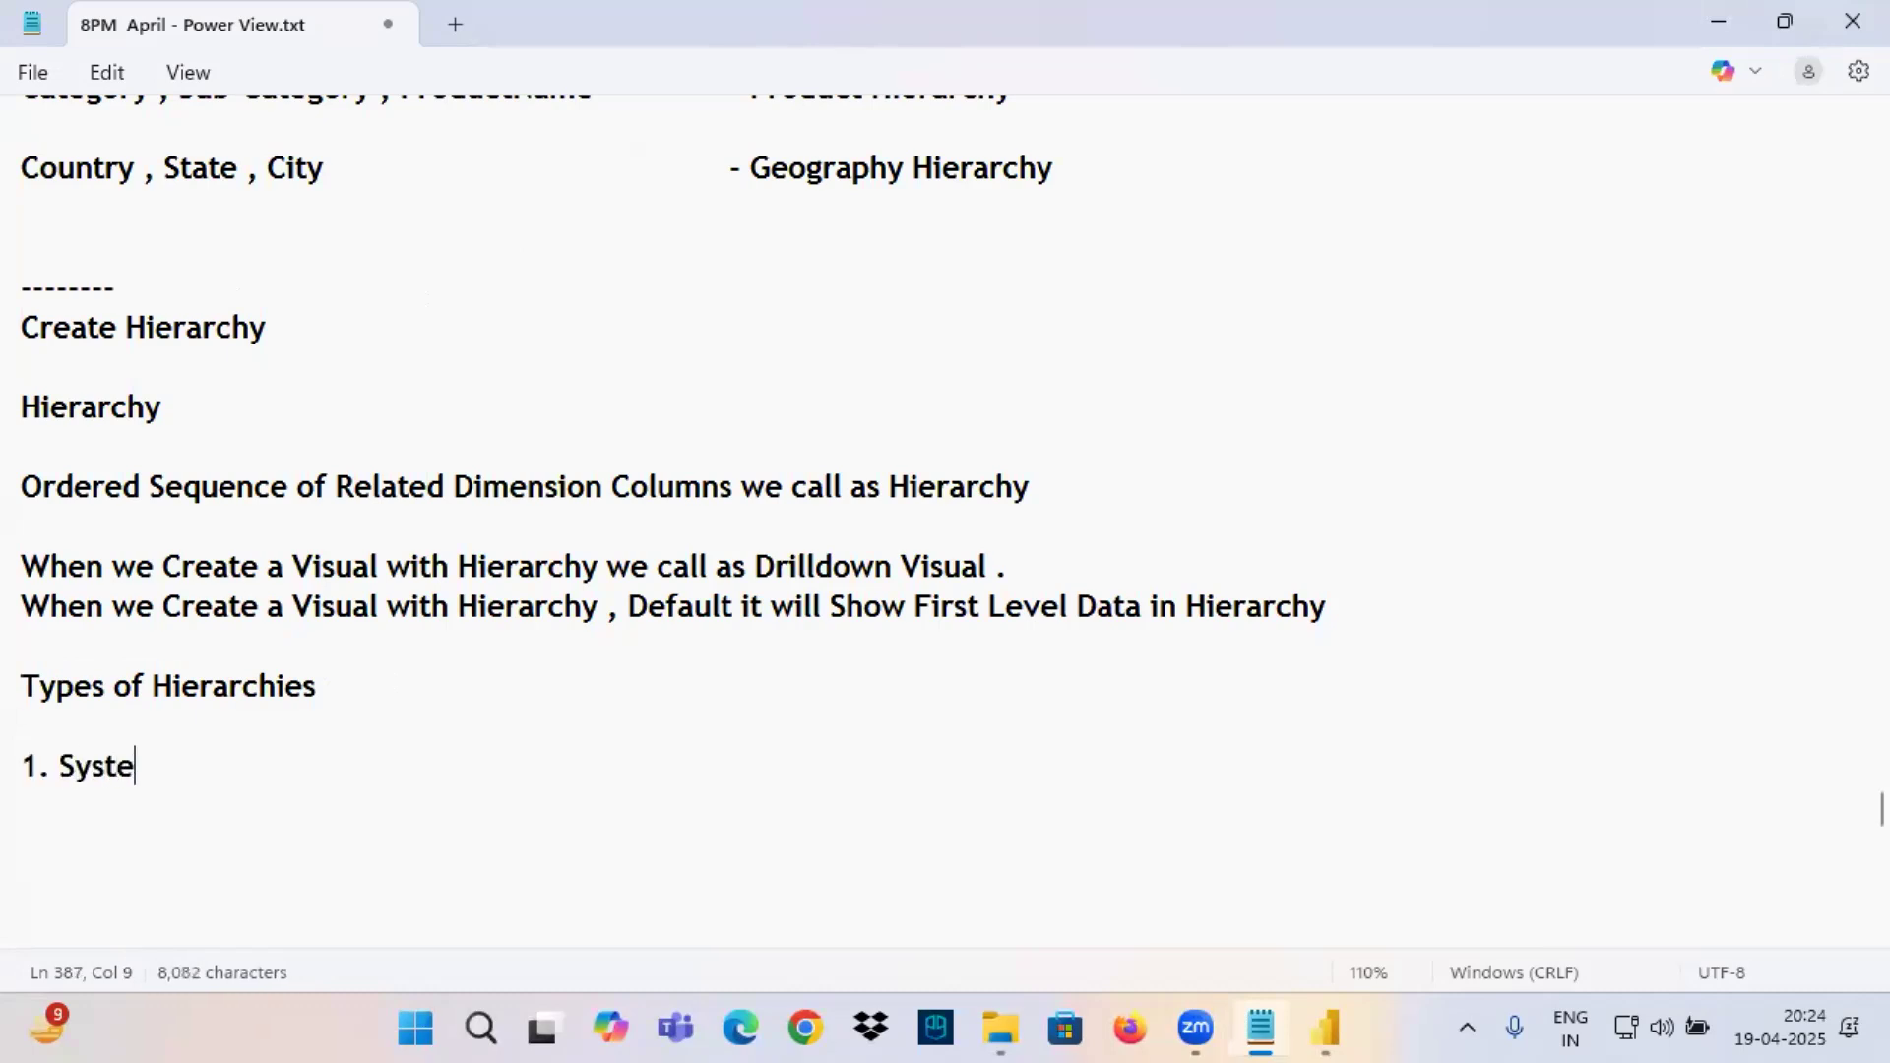
pyautogui.write('m Def')
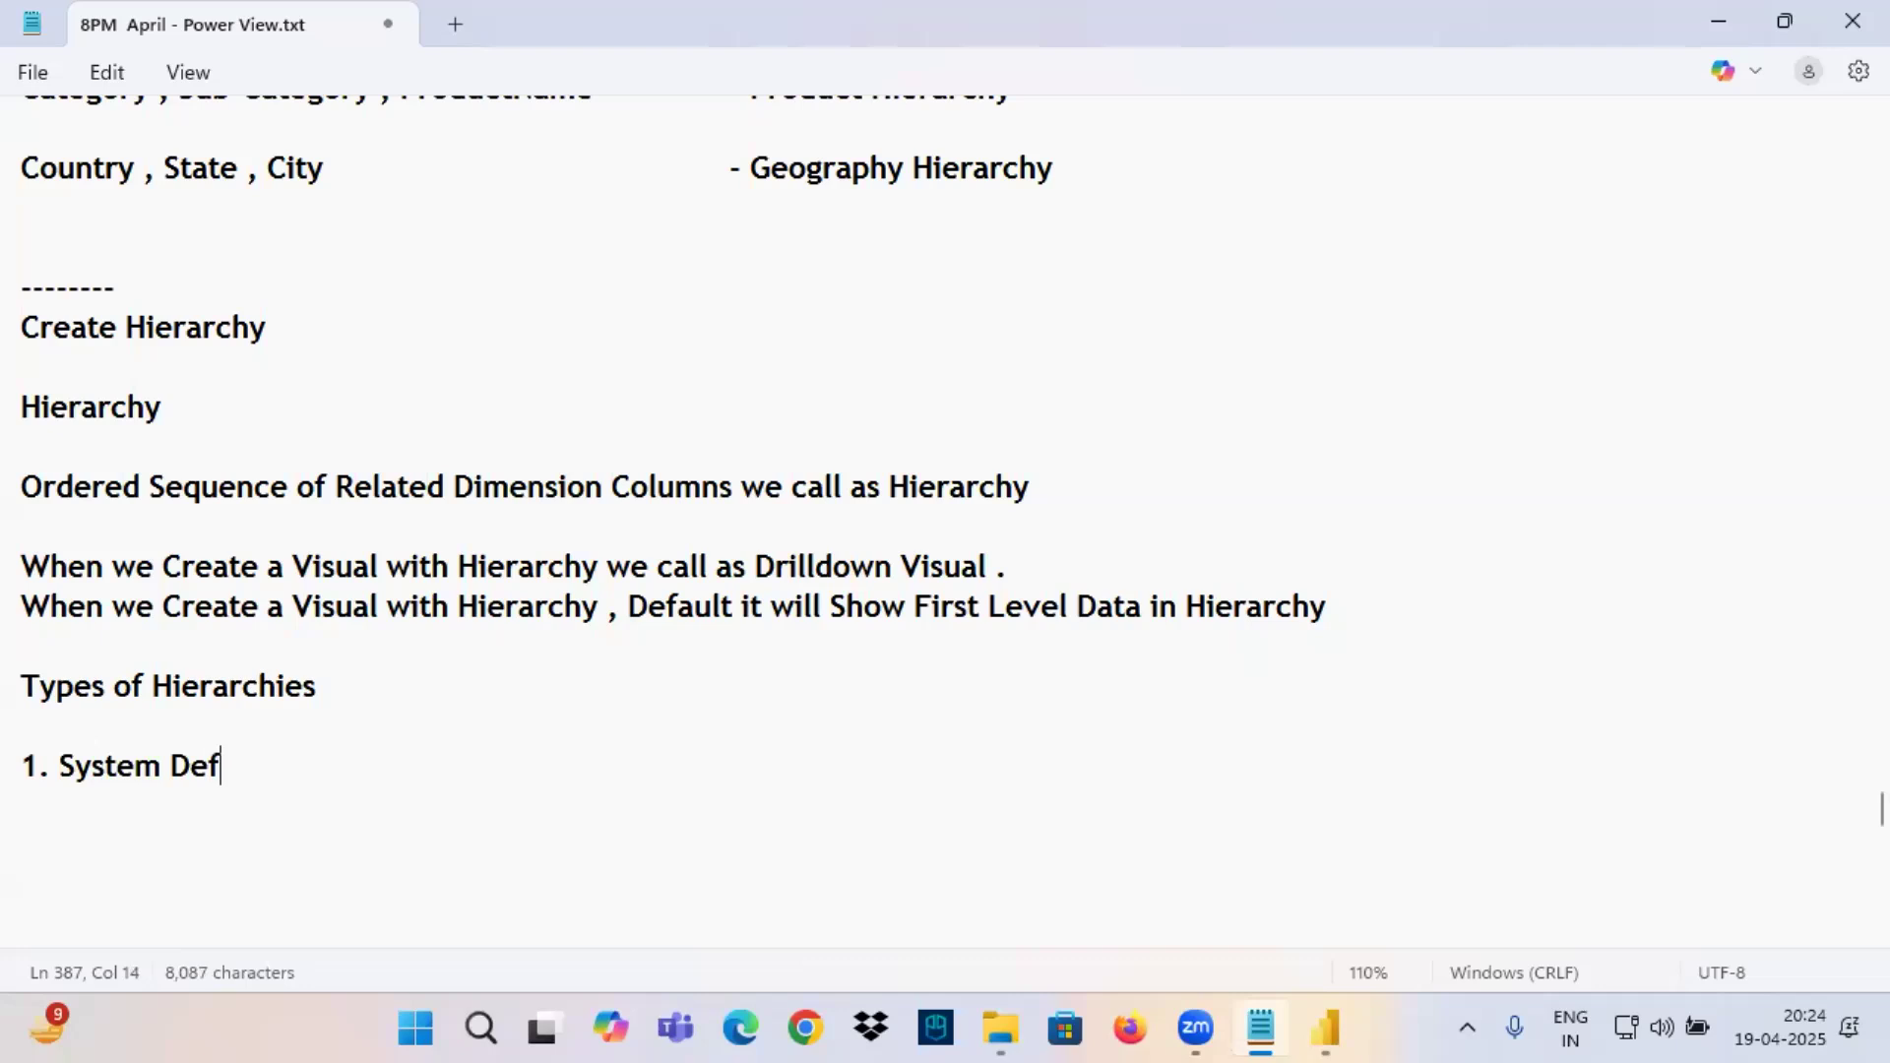
pyautogui.write('ined Hier')
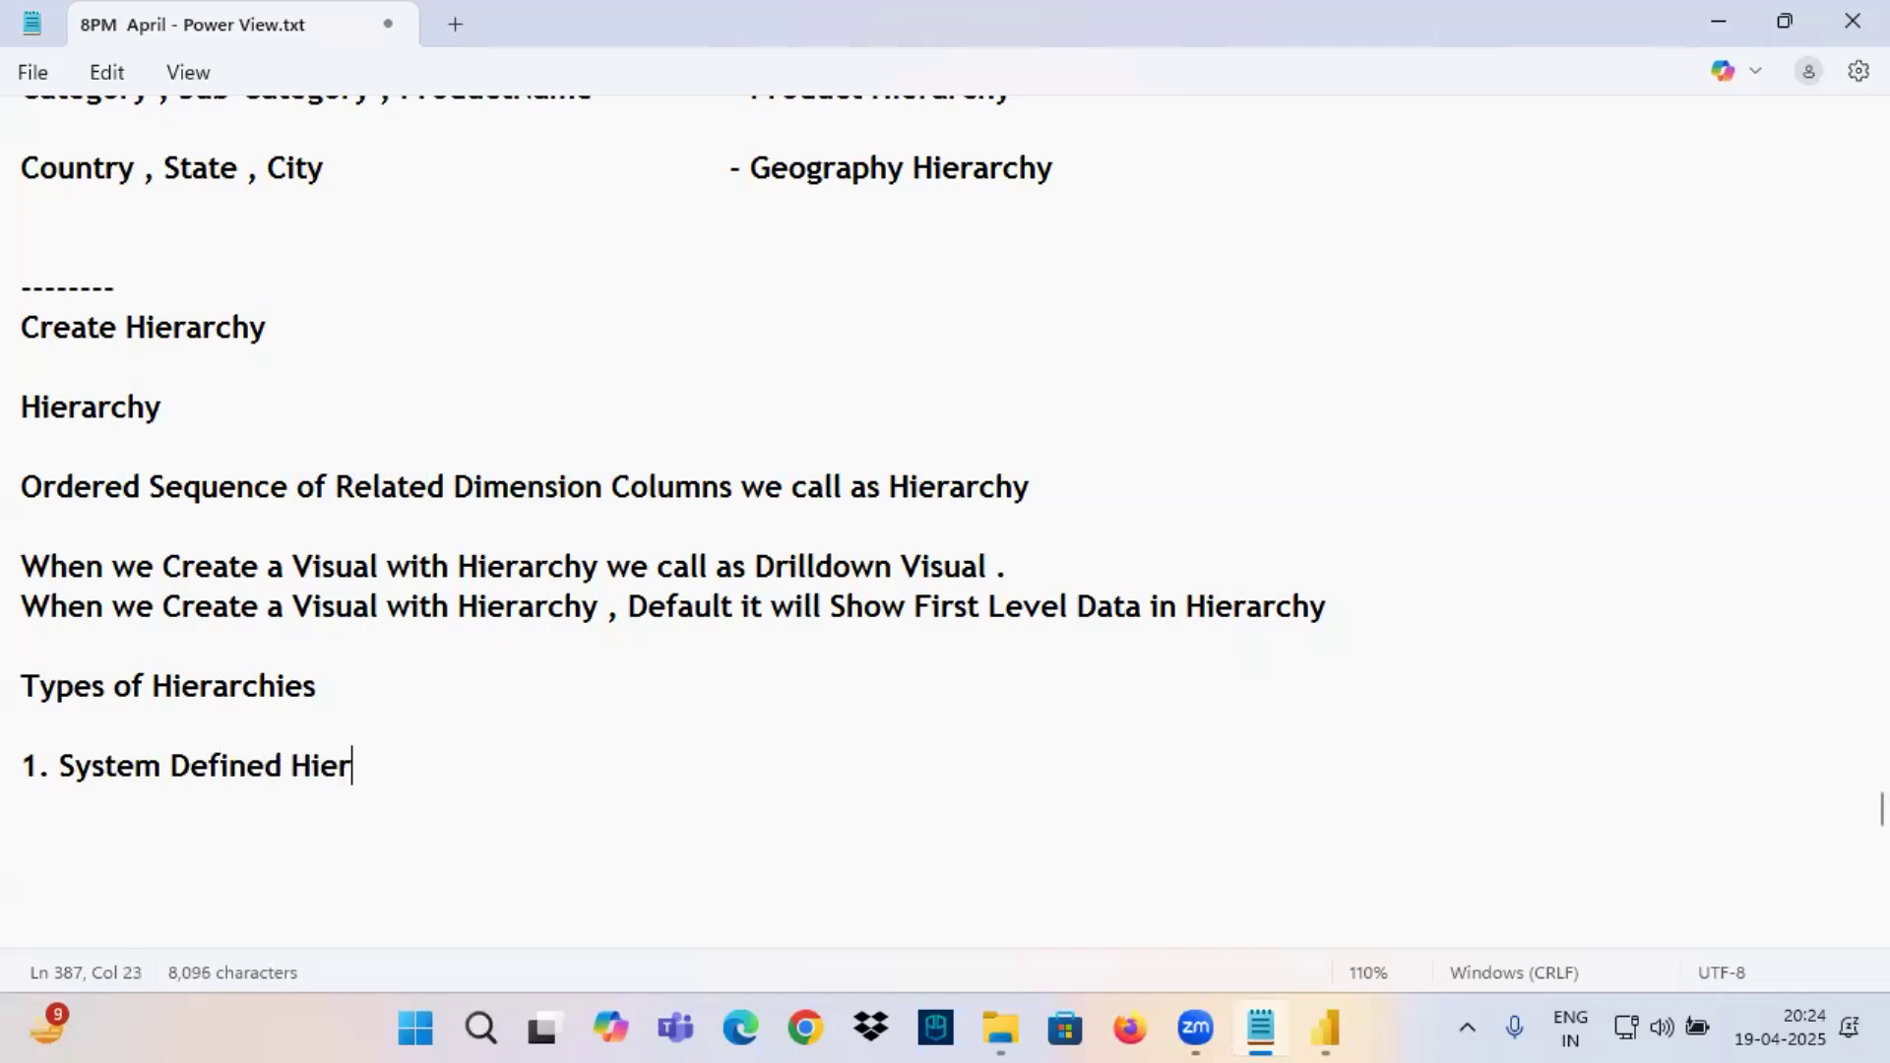
pyautogui.write('arches')
pyautogui.press('Return')
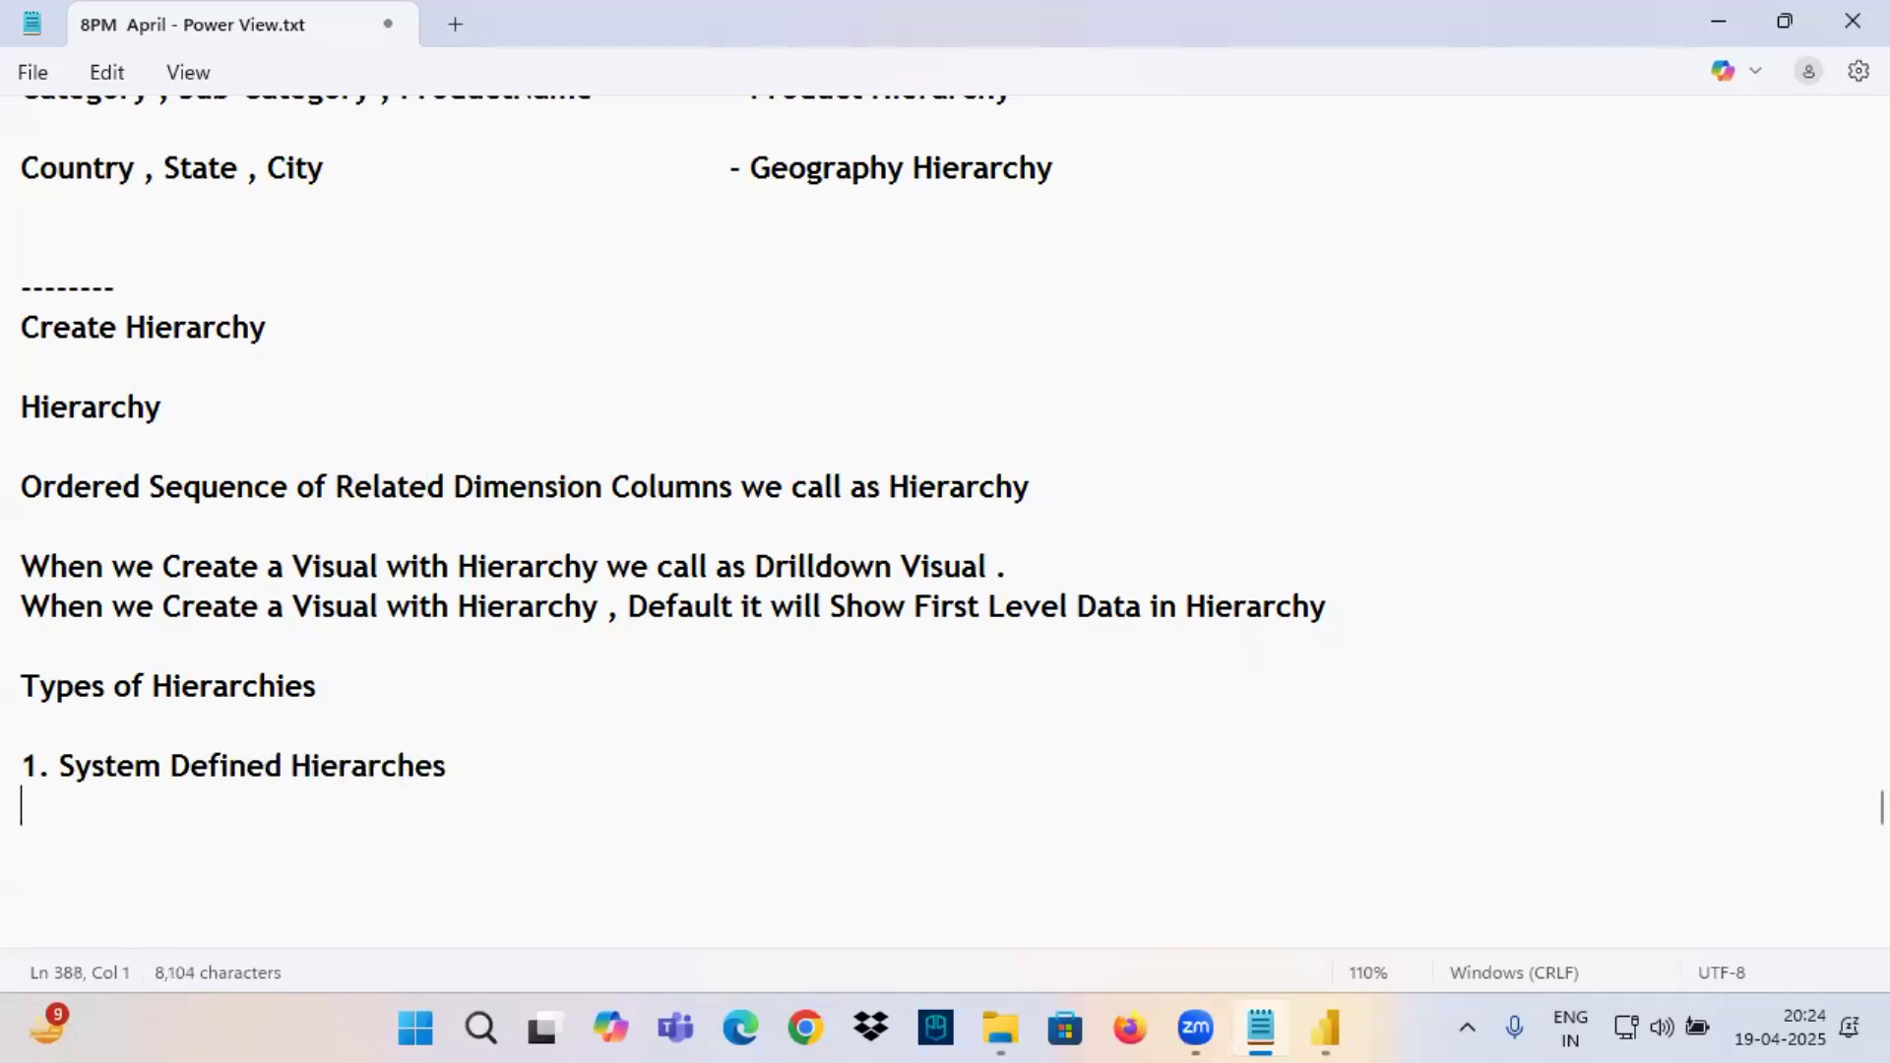
# Add the second list item, "2. User Defined Hierarchies", and highlight both hierarchy types.
pyautogui.write('2. Us')
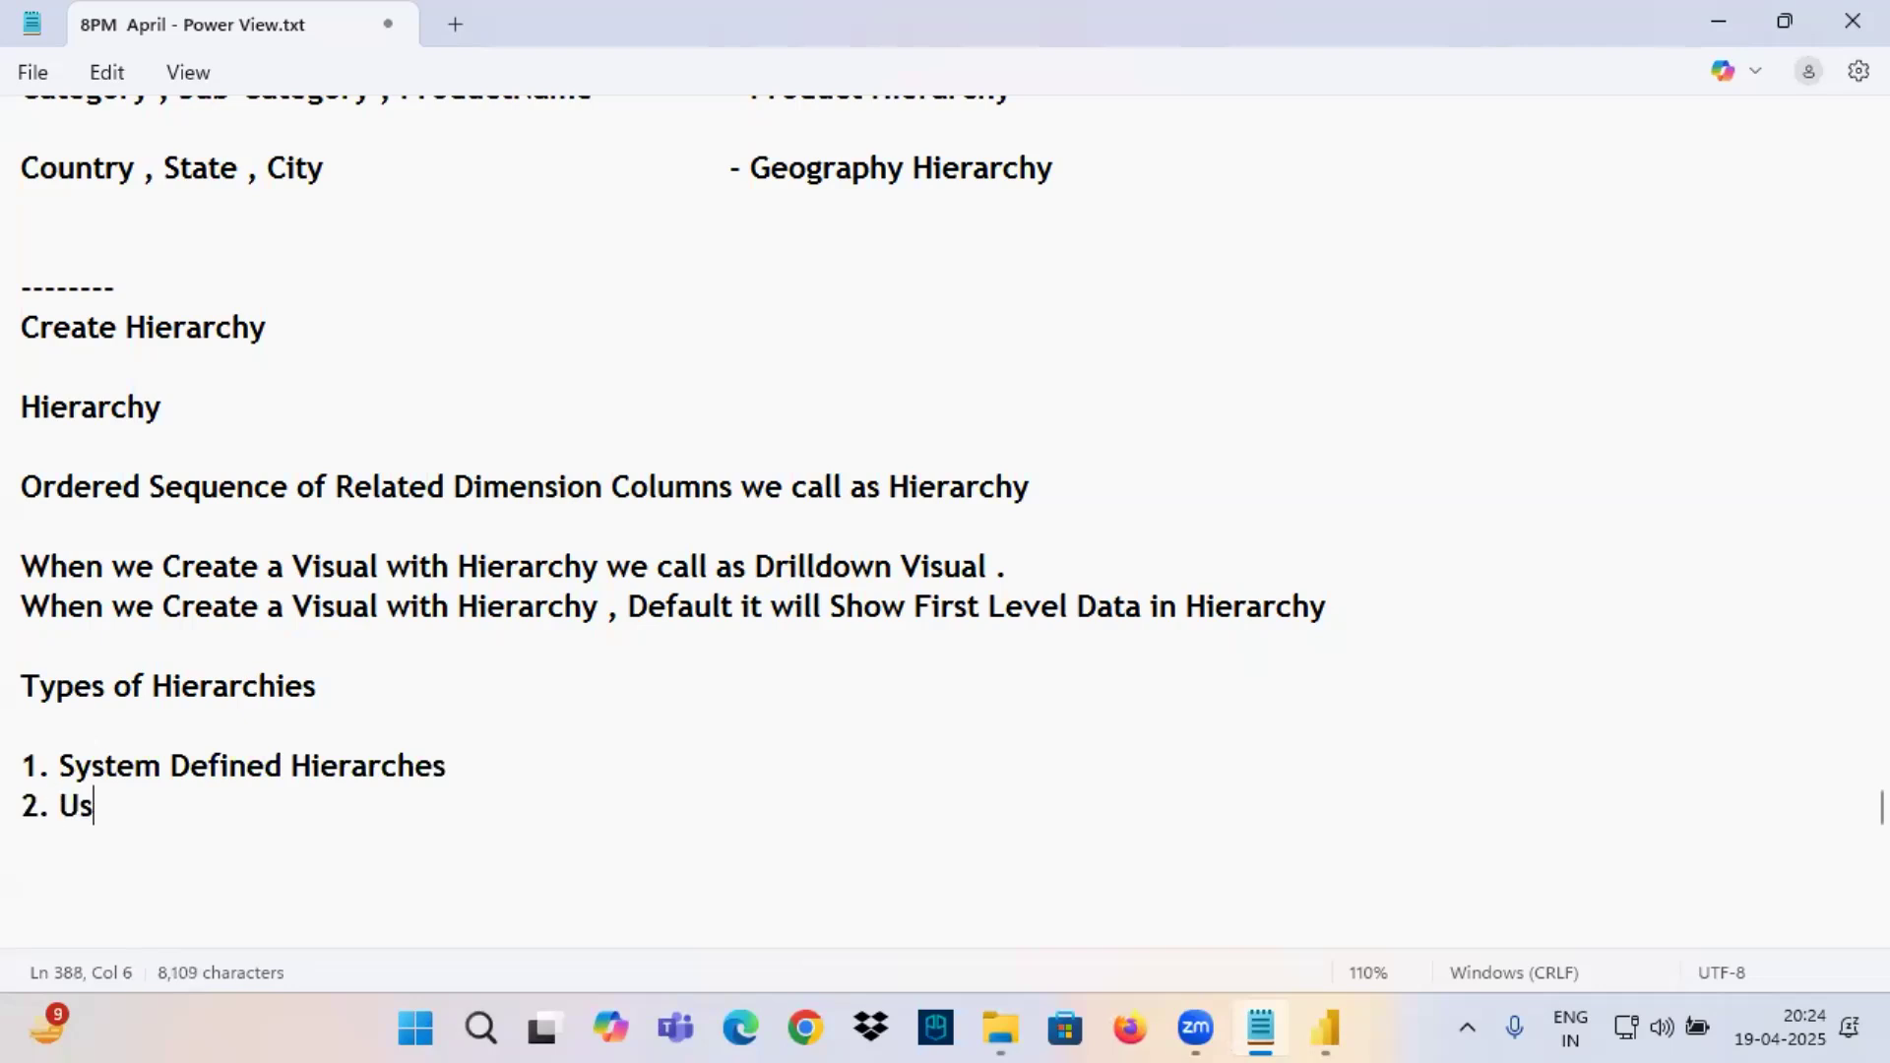
pyautogui.write('er Def')
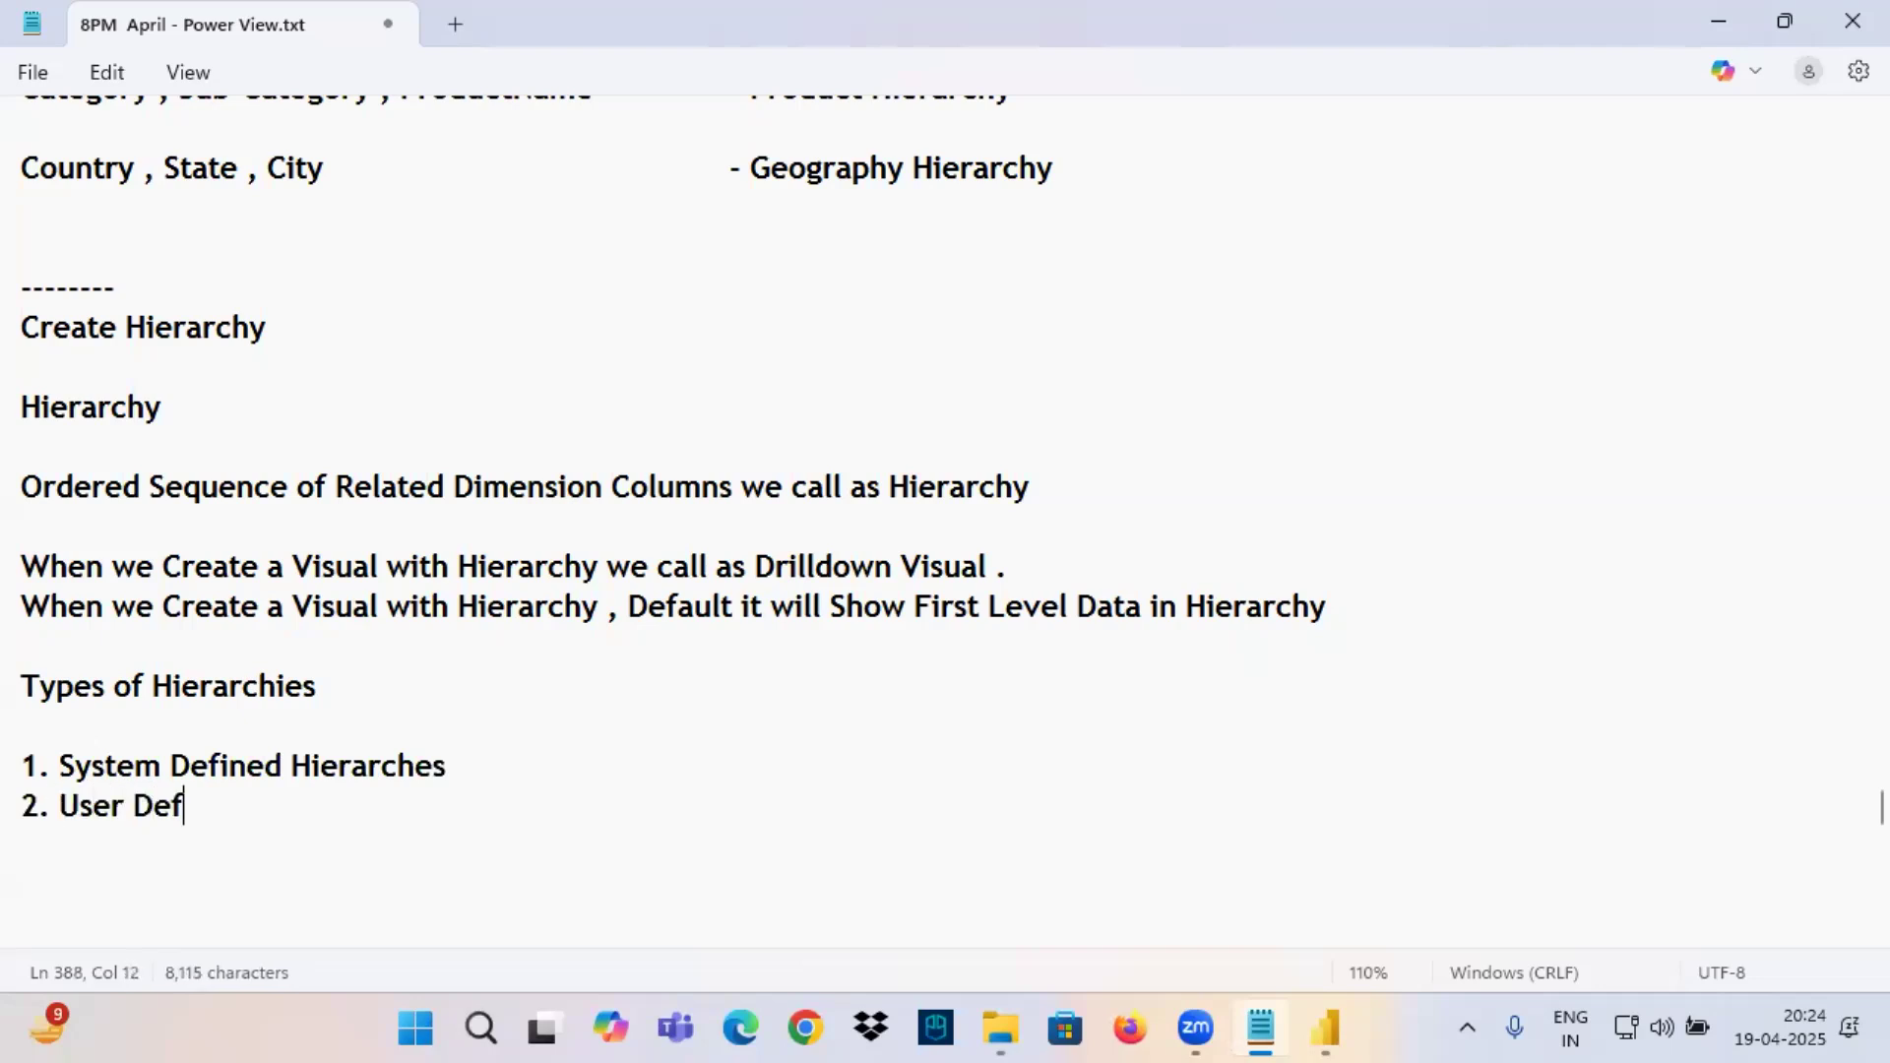
pyautogui.write('ined Hi')
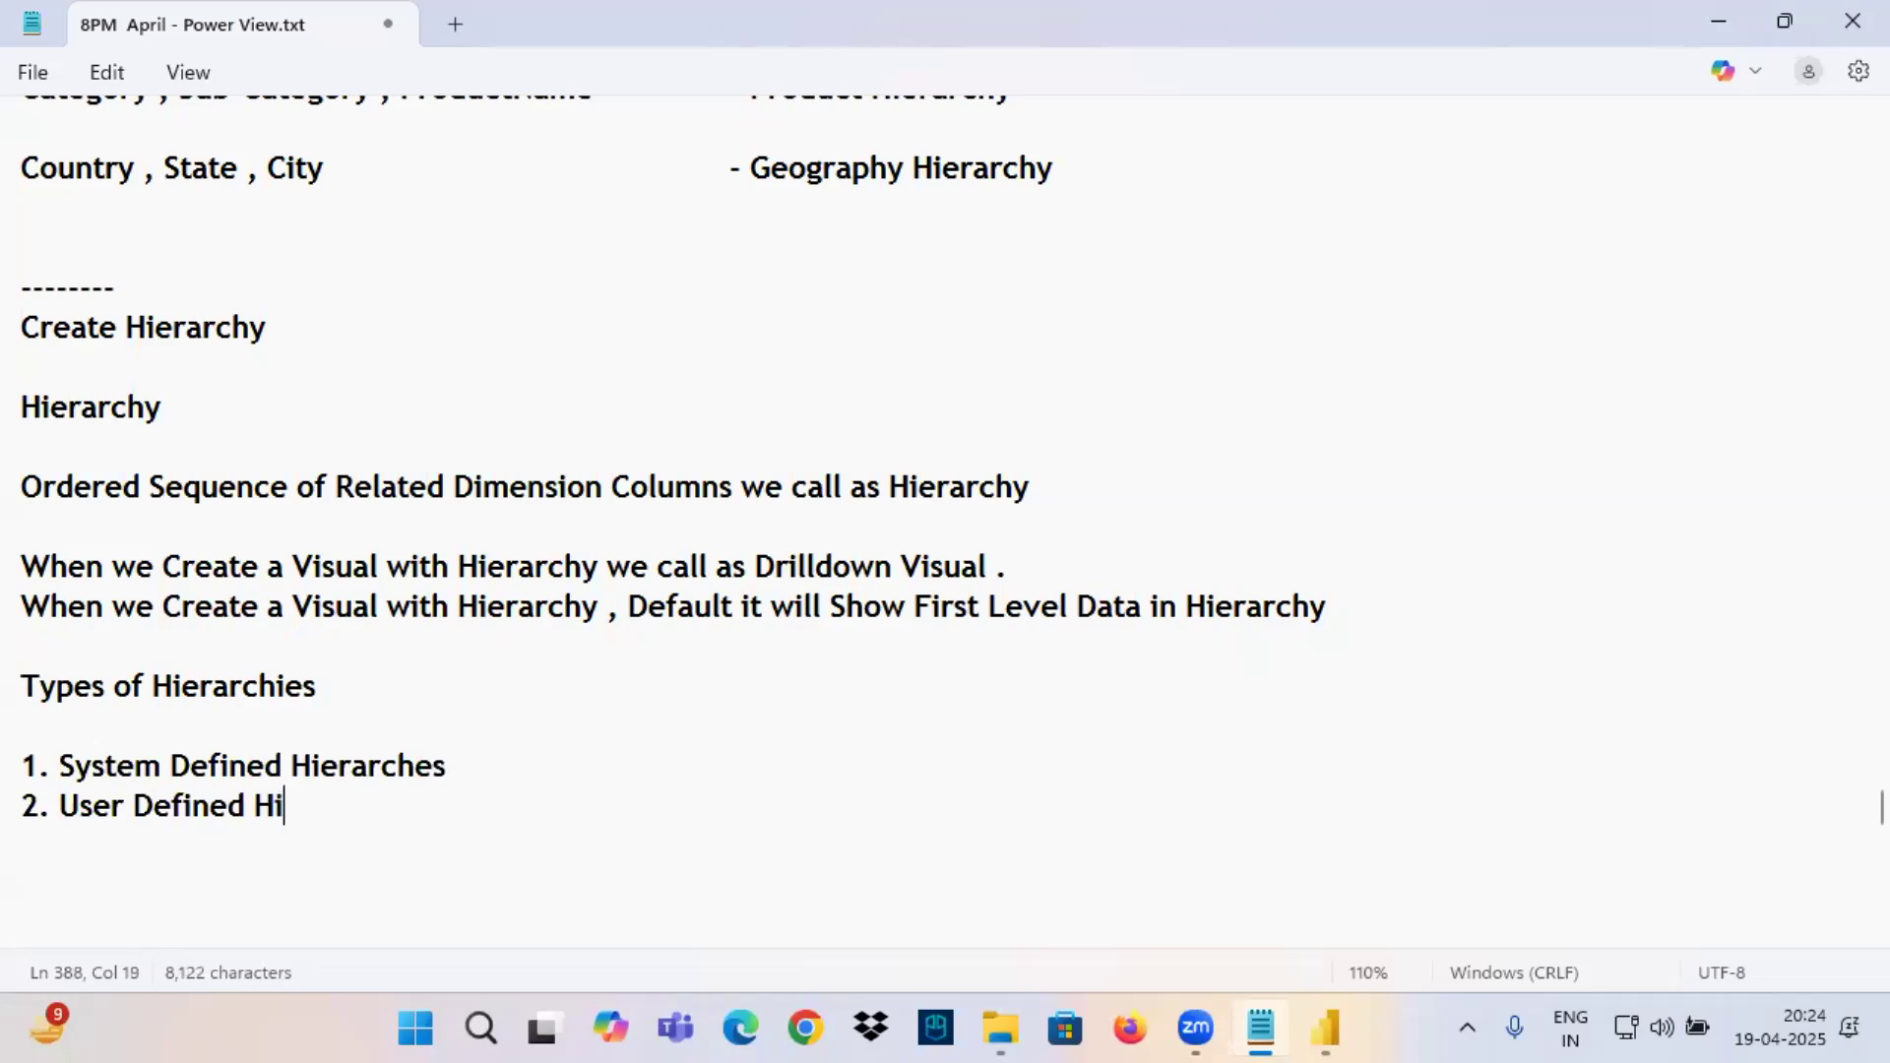
pyautogui.write('erarchies')
pyautogui.press('Return')
pyautogui.press('Return')
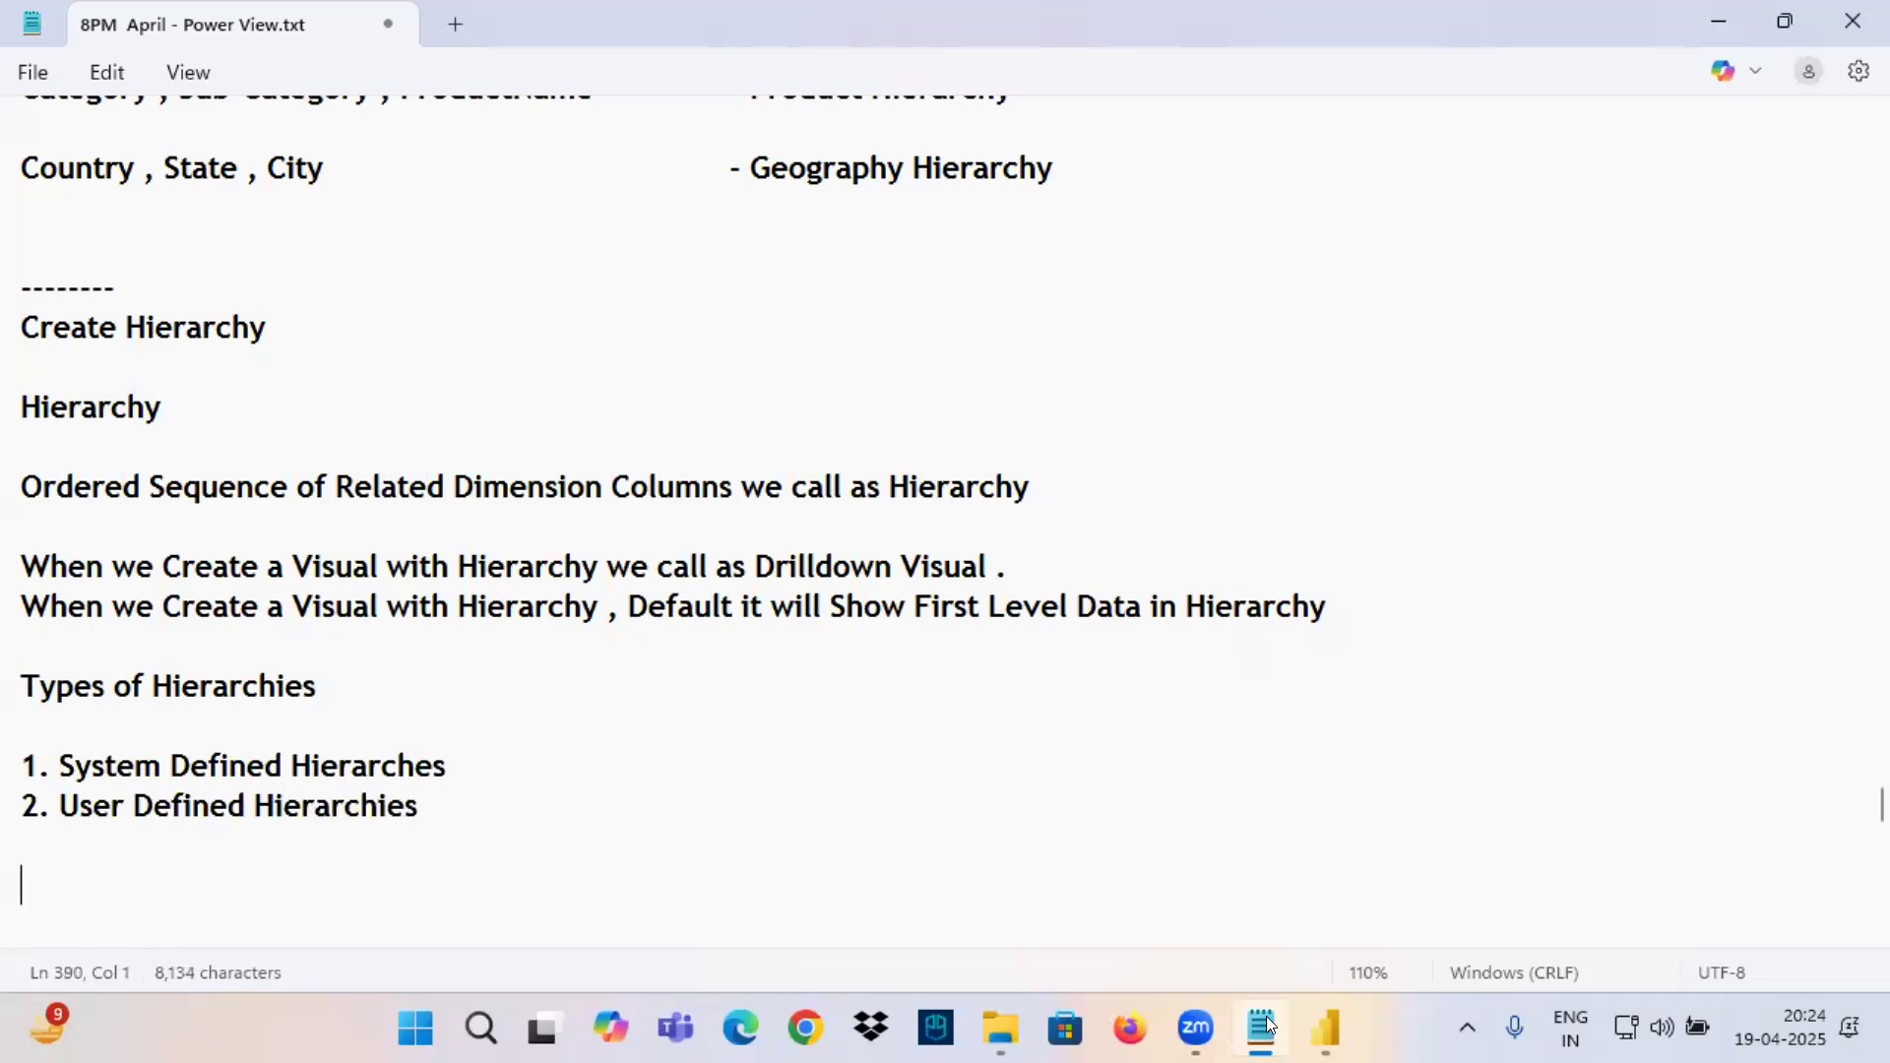
pyautogui.click(153, 763)
pyautogui.moveTo(153, 763); pyautogui.dragTo(473, 821)
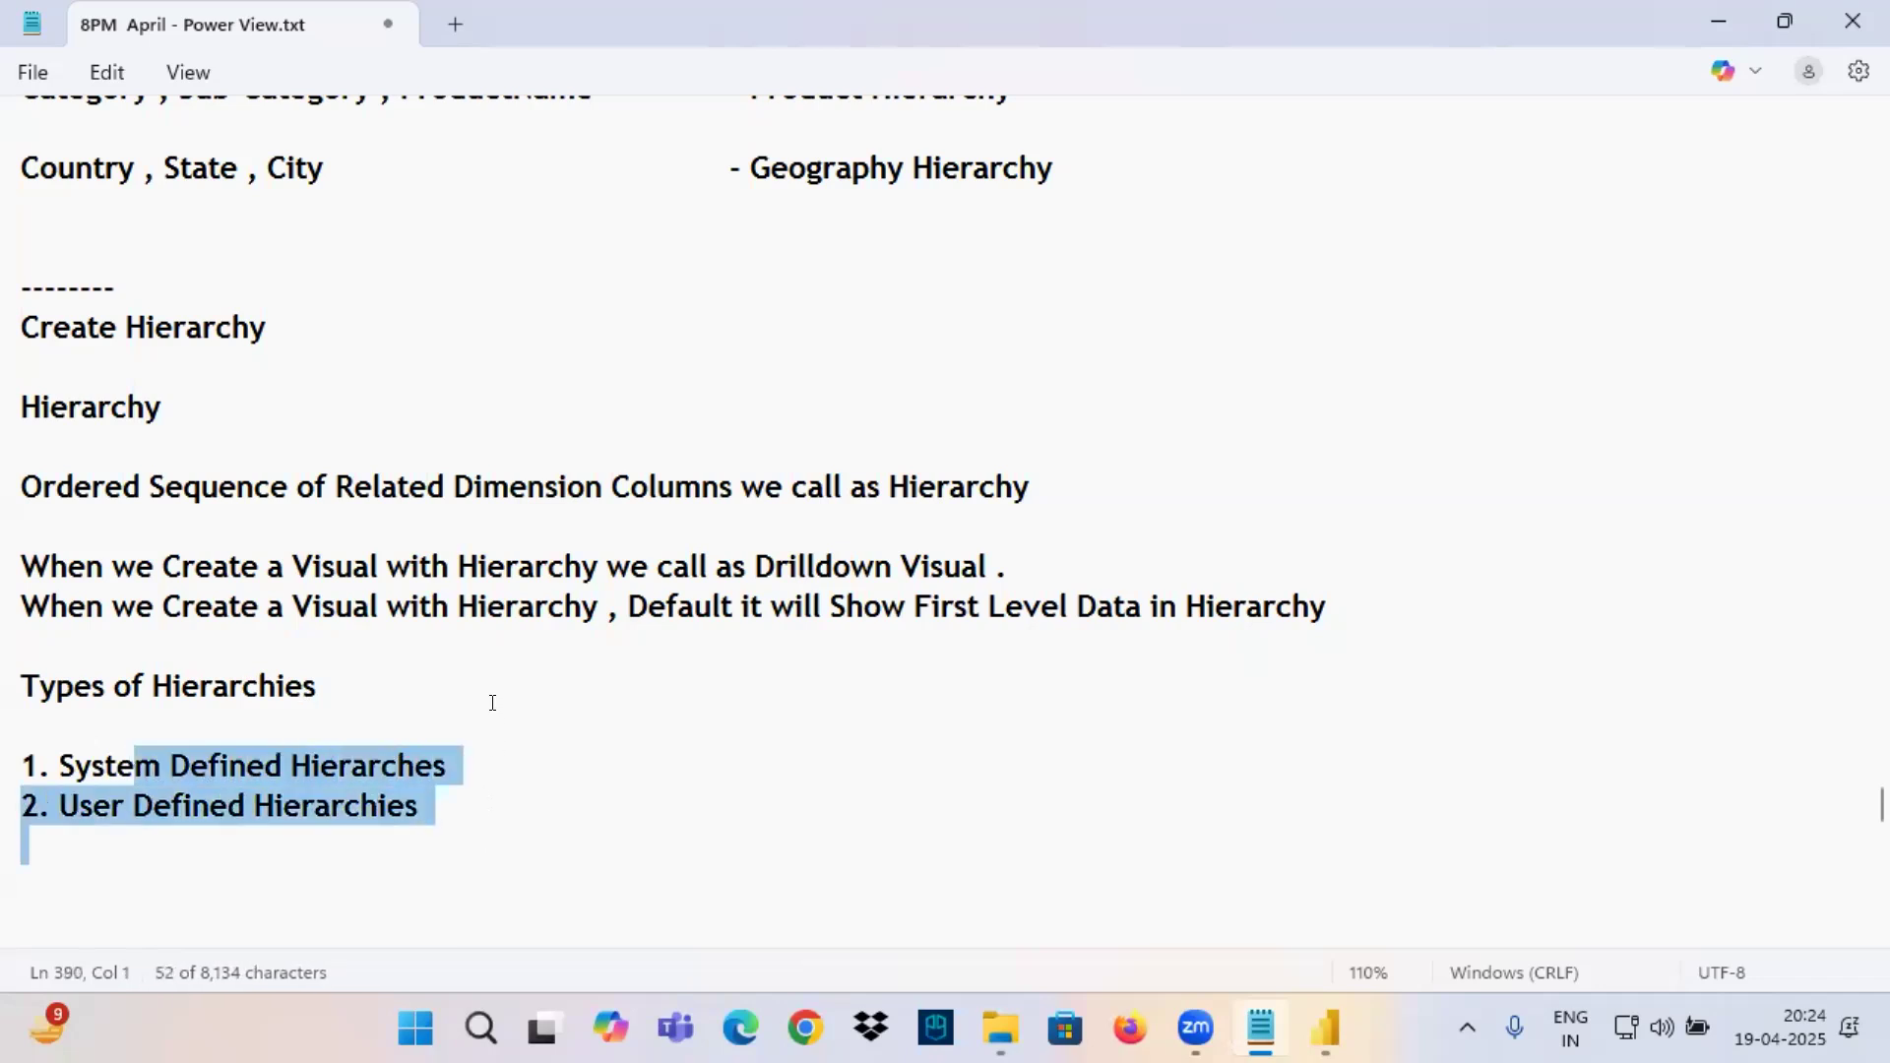
# Add a "--" separator below the list and paste the copied "System Defined Hierarches" beneath it as a subheading.
pyautogui.scroll(-2, 493, 702)
pyautogui.click(59, 637)
pyautogui.click(60, 524)
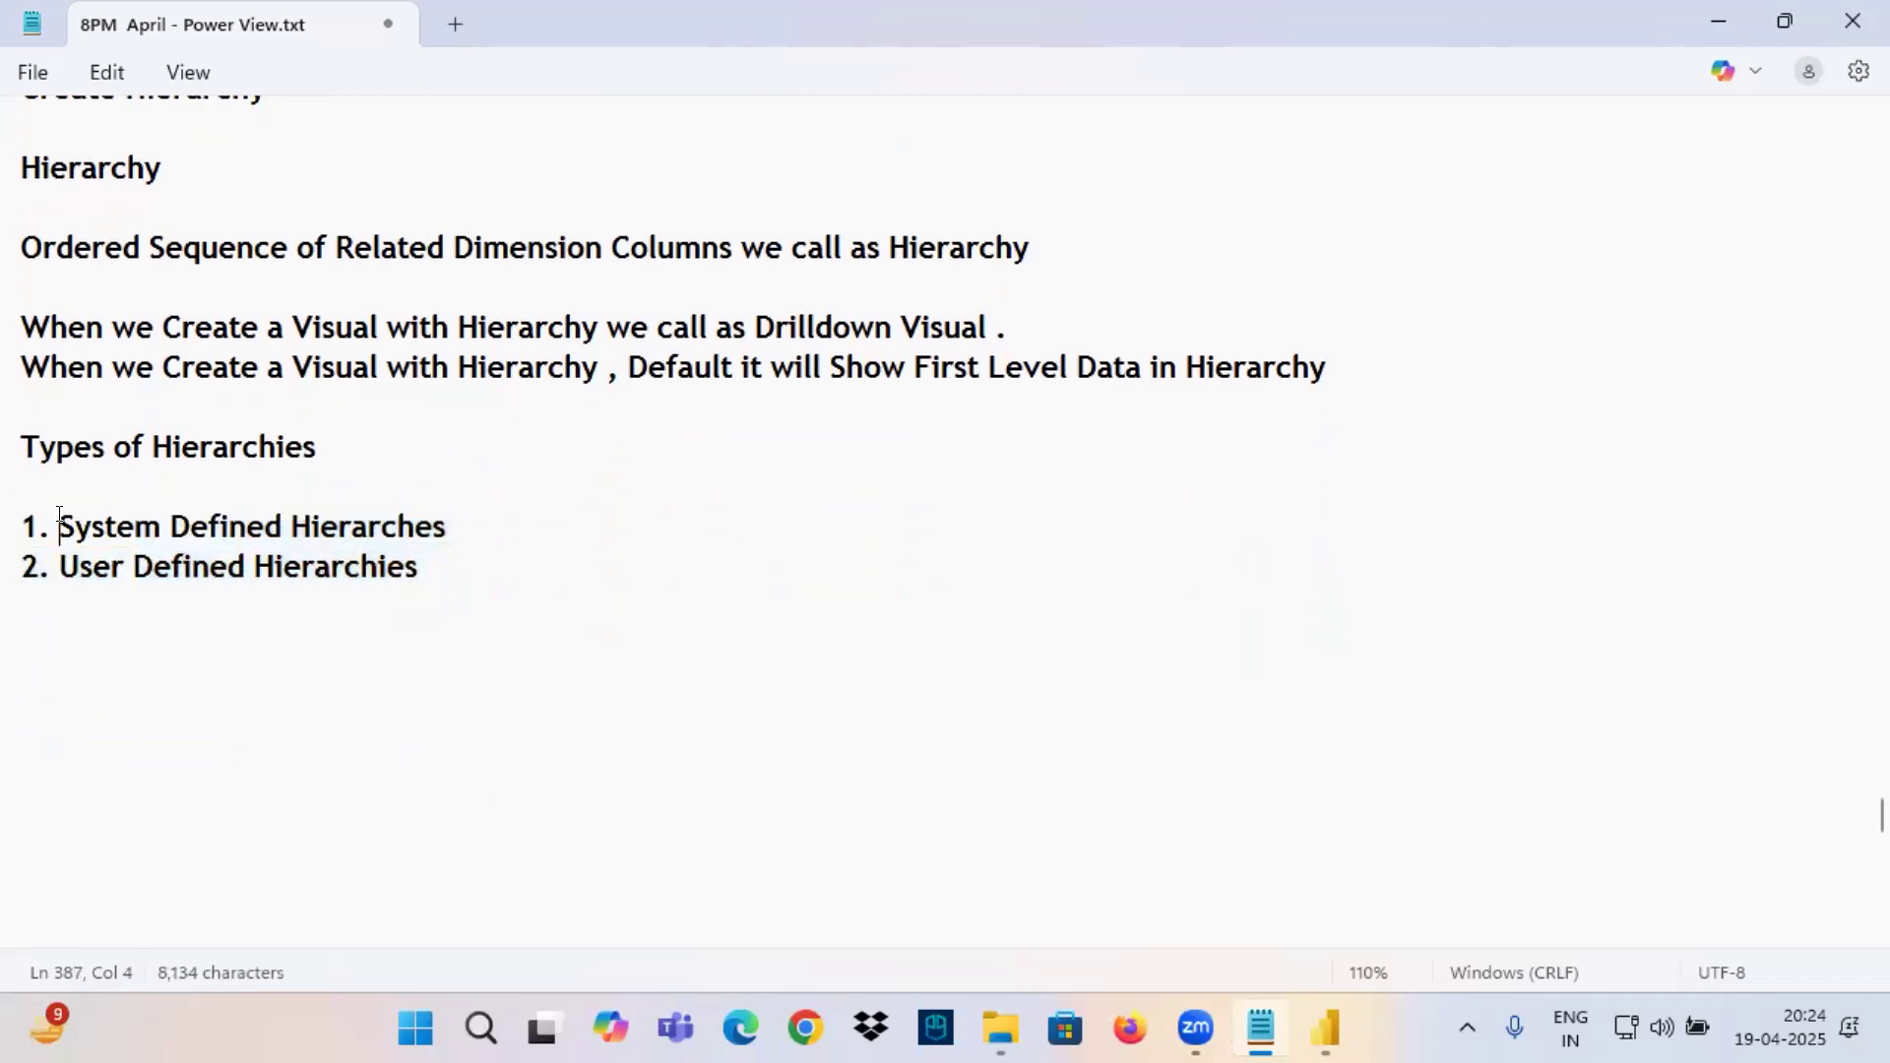
pyautogui.moveTo(60, 524); pyautogui.dragTo(463, 520)
pyautogui.hotkey('ctrl', 'c')
pyautogui.click(44, 654)
pyautogui.write('--')
pyautogui.press('Return')
pyautogui.hotkey('ctrl', 'v')
pyautogui.press('Return')
pyautogui.press('Return')
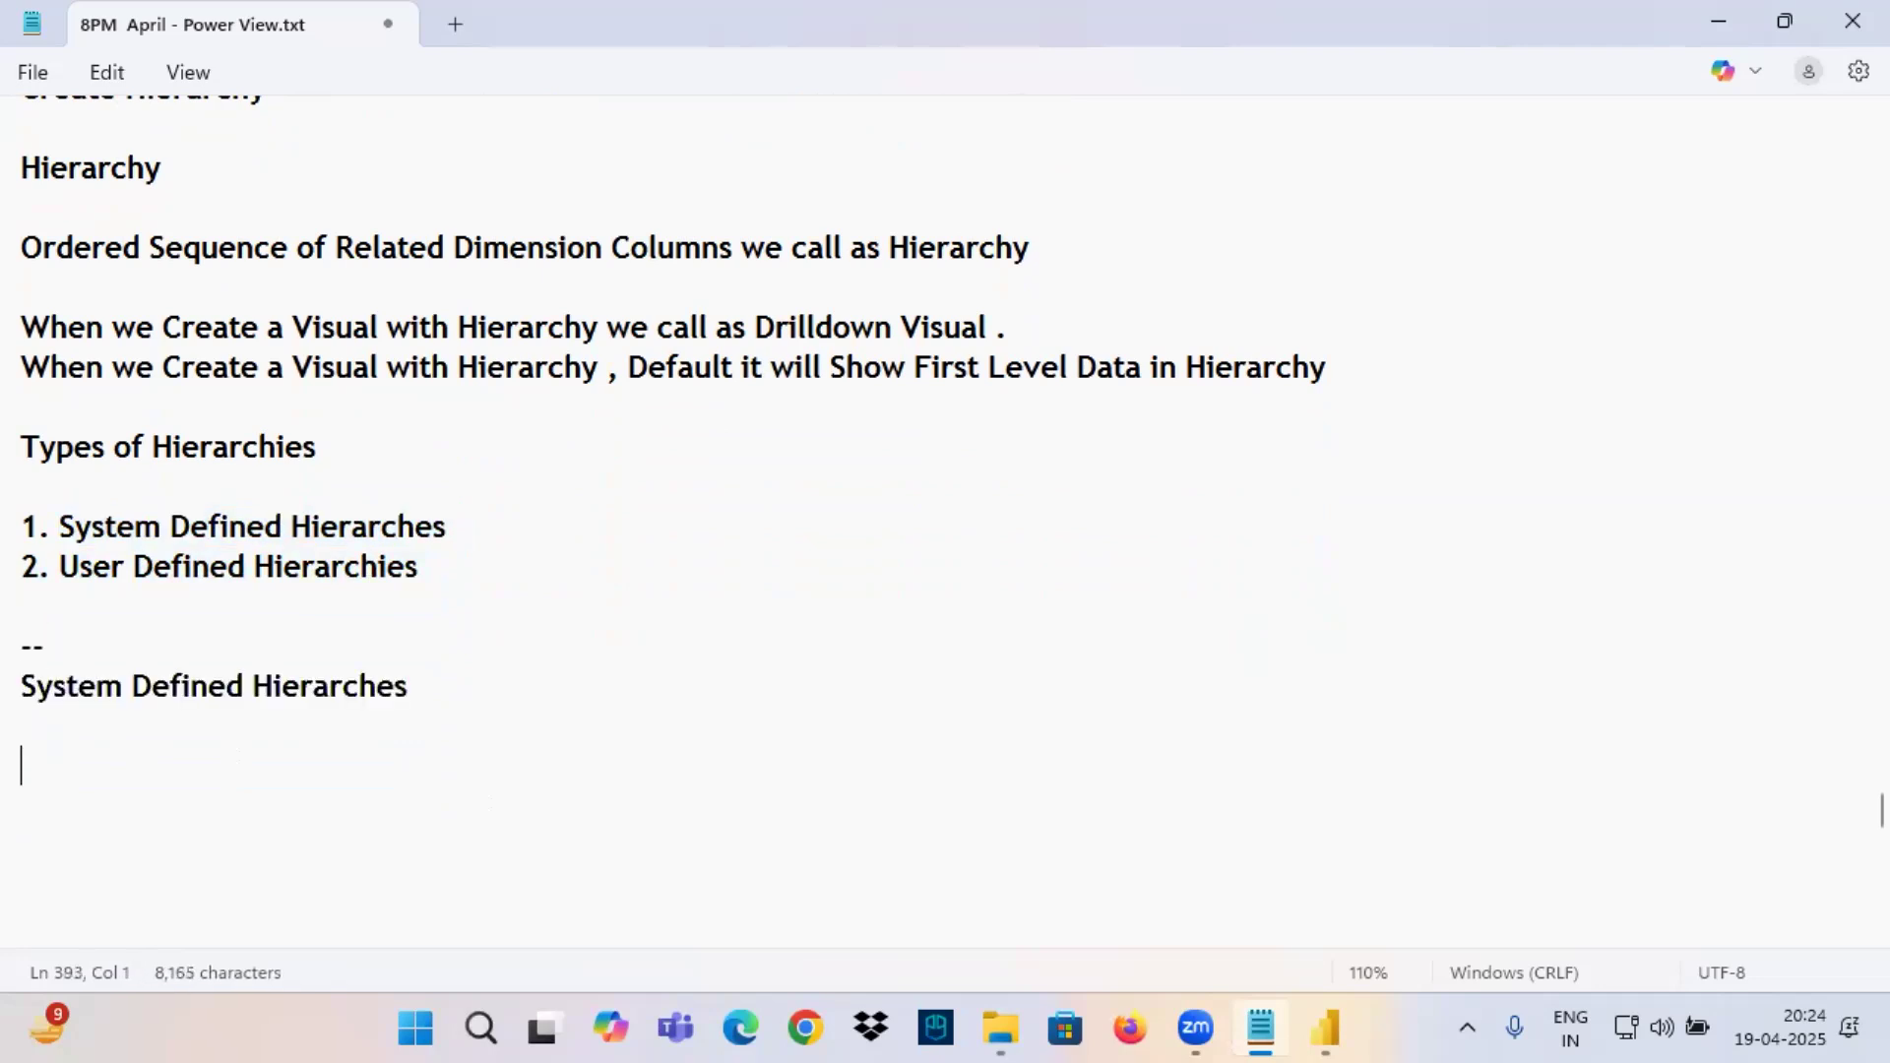
# Write the definition "Hierarchies Created By Power BI we call as System Defined Hierarches" under the subheading.
pyautogui.write('Hierarchies Created')
pyautogui.press('BackSpace')
pyautogui.write('ed ')
pyautogui.write('Bu')
pyautogui.press('BackSpace')
pyautogui.write('y Power BVI')
pyautogui.press('BackSpace')
pyautogui.press('BackSpace')
pyautogui.write('I we call as')
pyautogui.hotkey('ctrl', 'v')
pyautogui.press('Return')
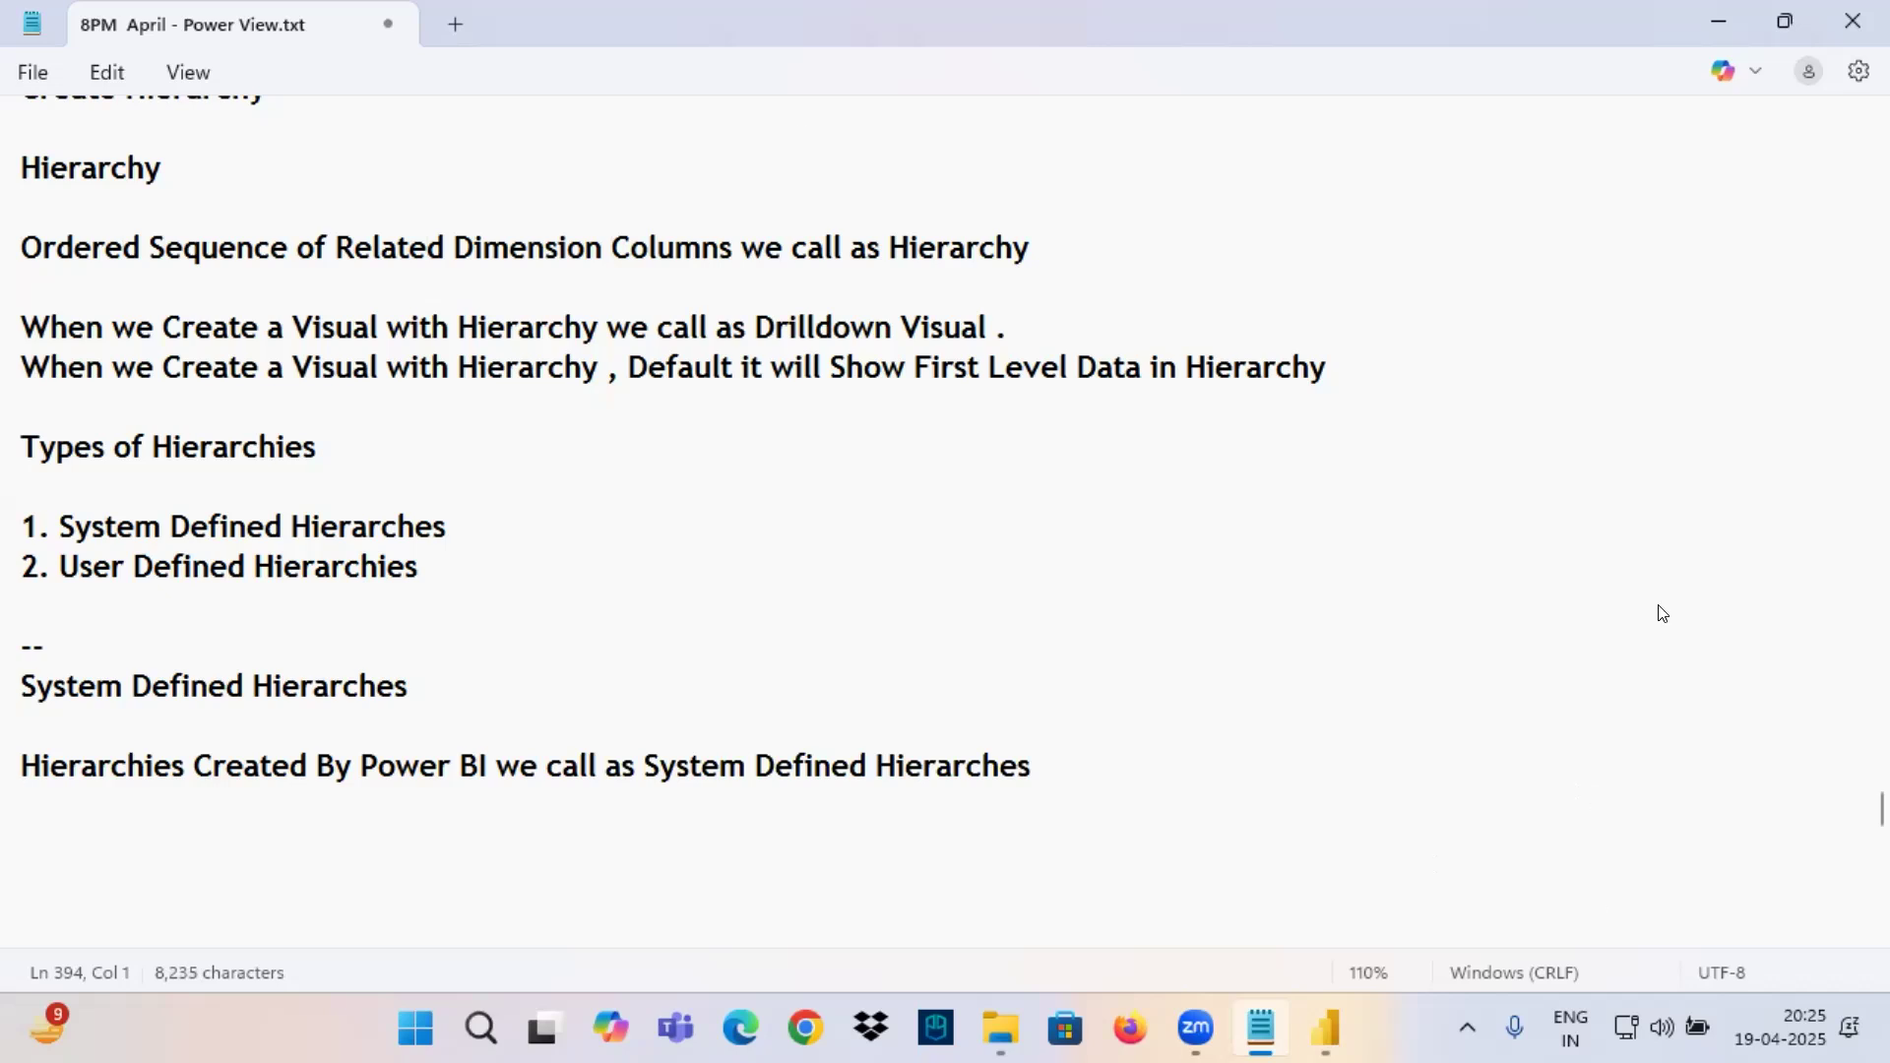
# Switch to Power BI, expand Order Date and its Date Hierarchy in the Orders table, and widen the field list.
pyautogui.hotkey('alt', 'Tab')
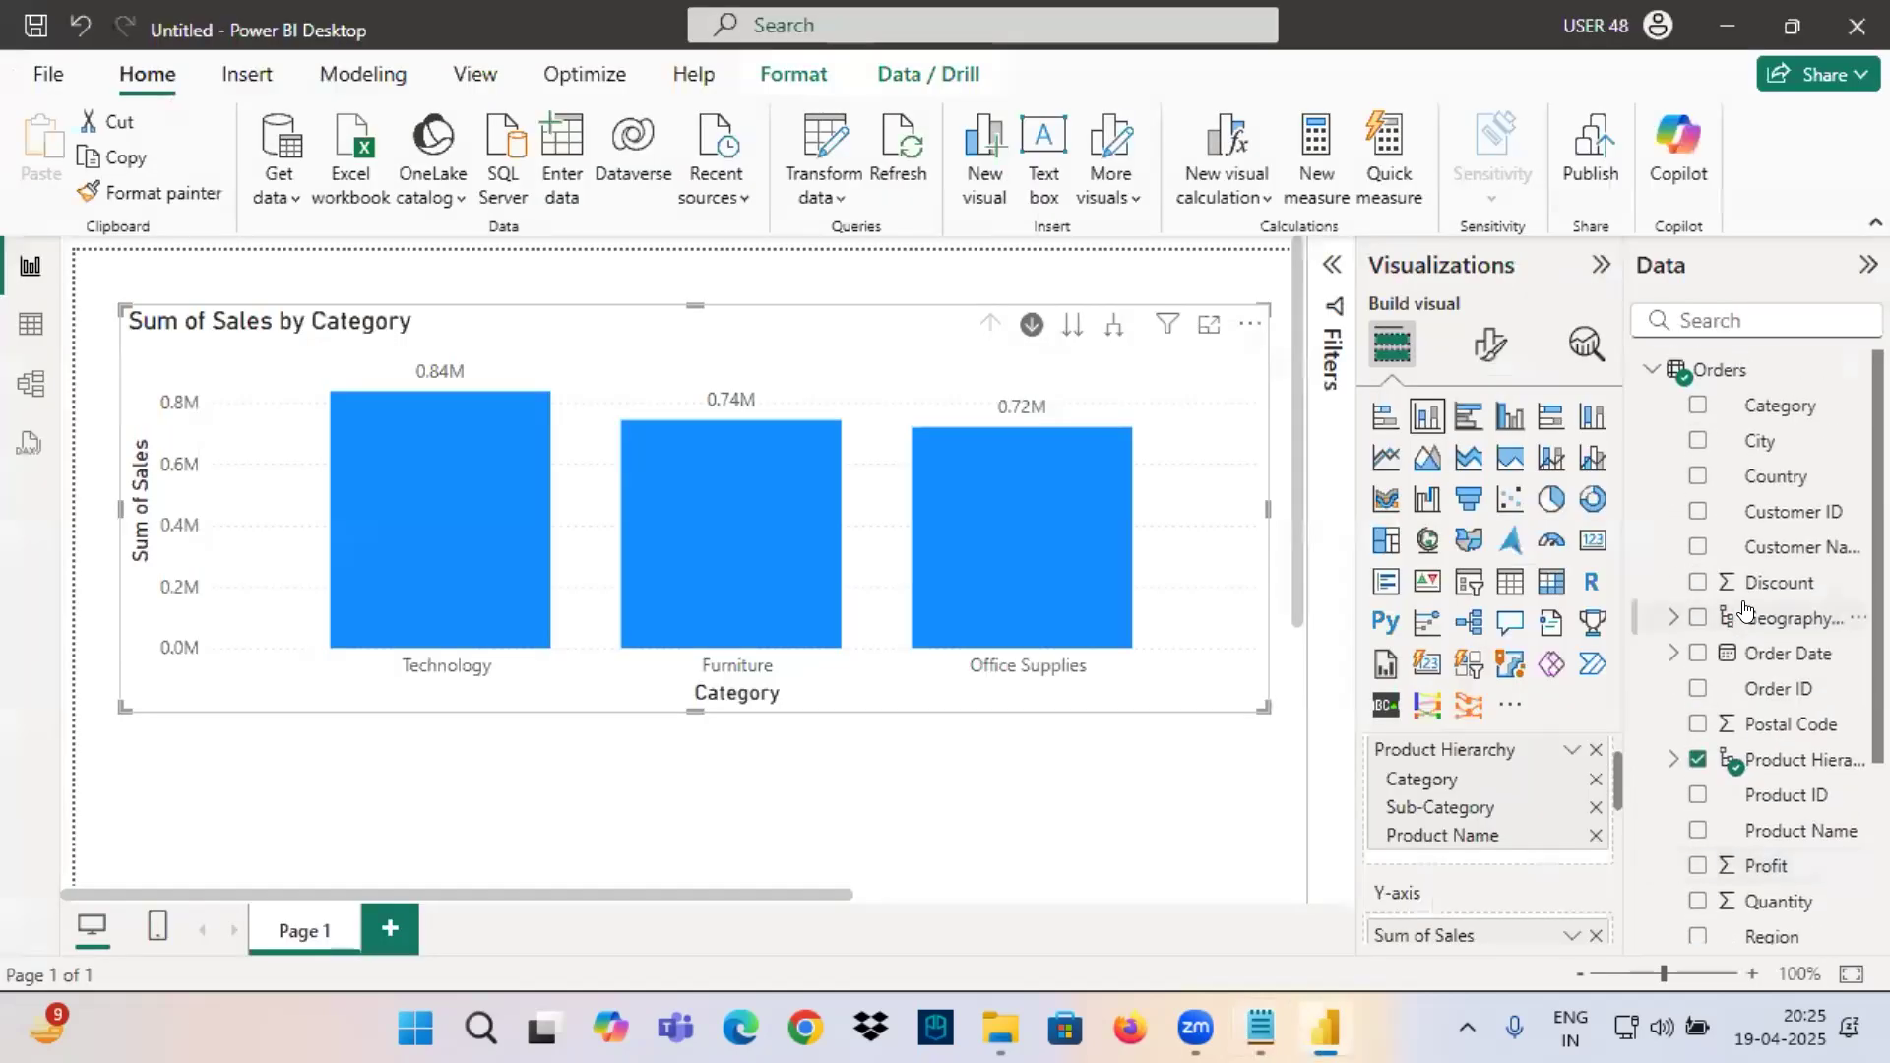
pyautogui.click(1721, 372)
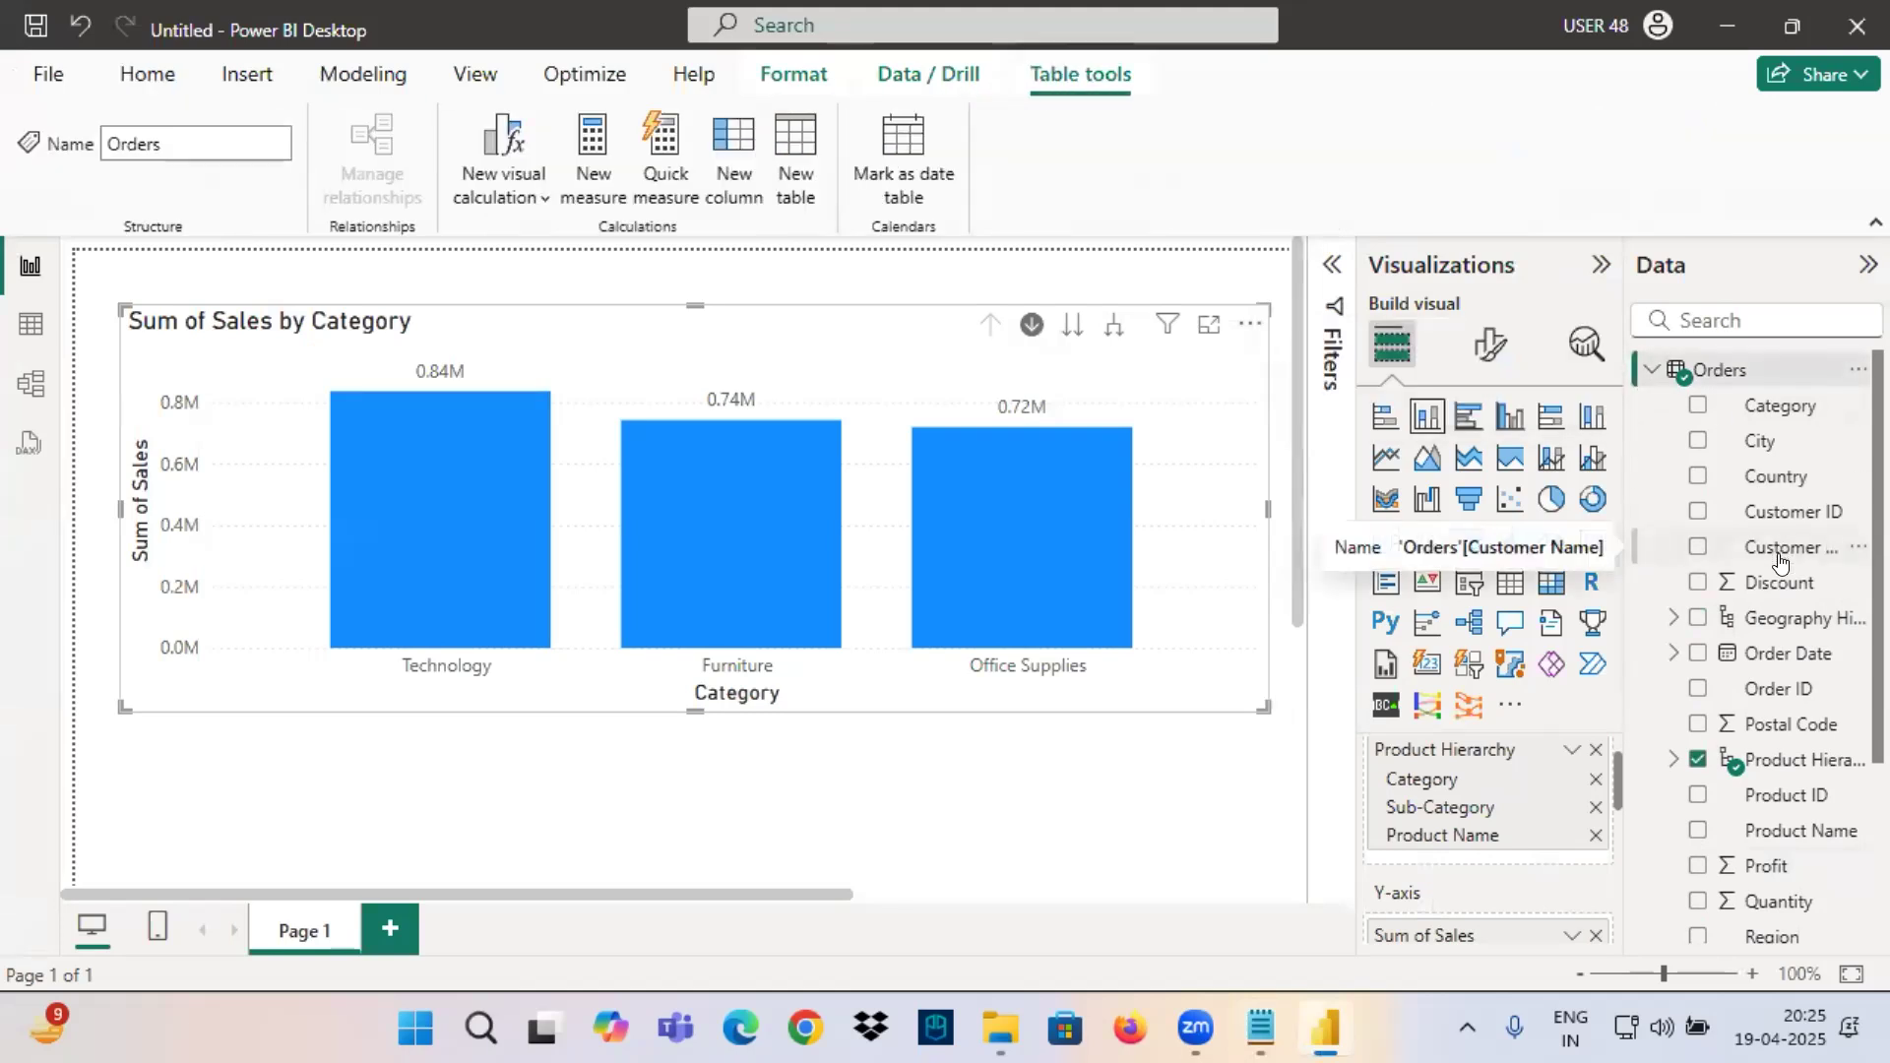
pyautogui.scroll(-3, 1781, 562)
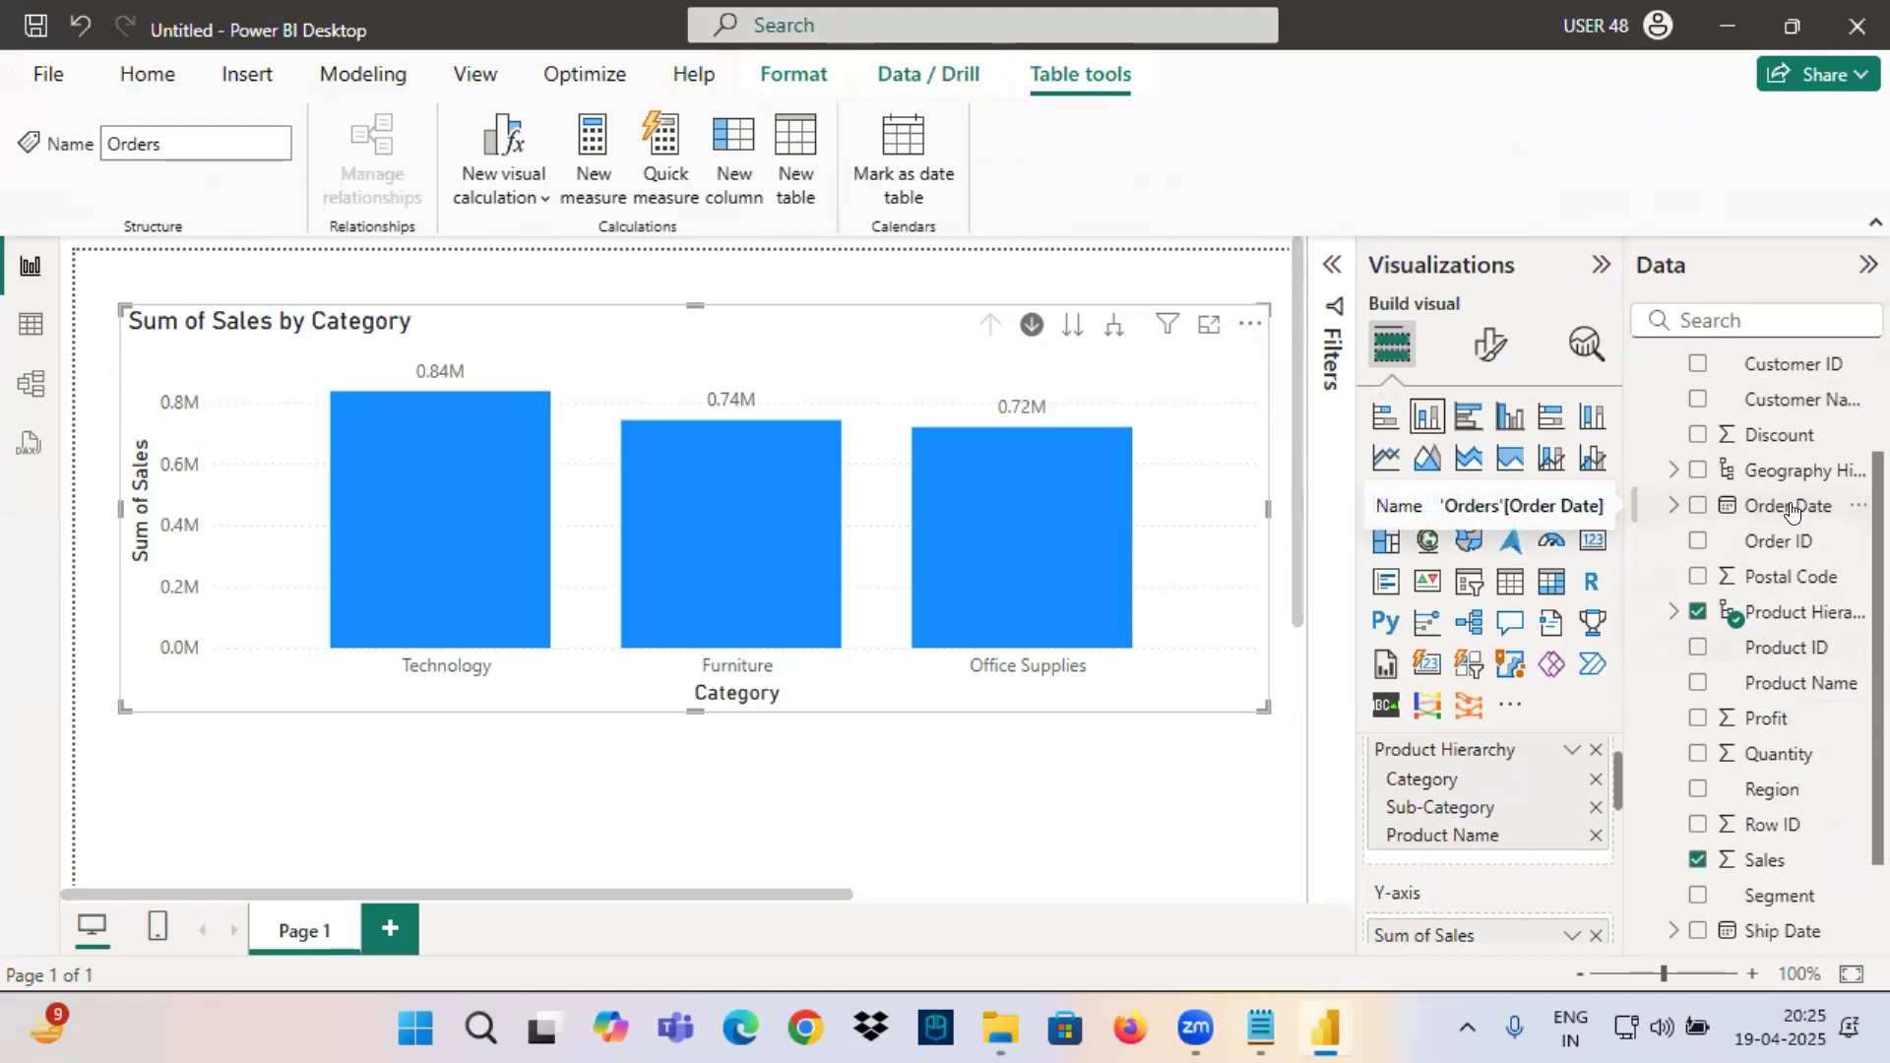
pyautogui.click(1674, 505)
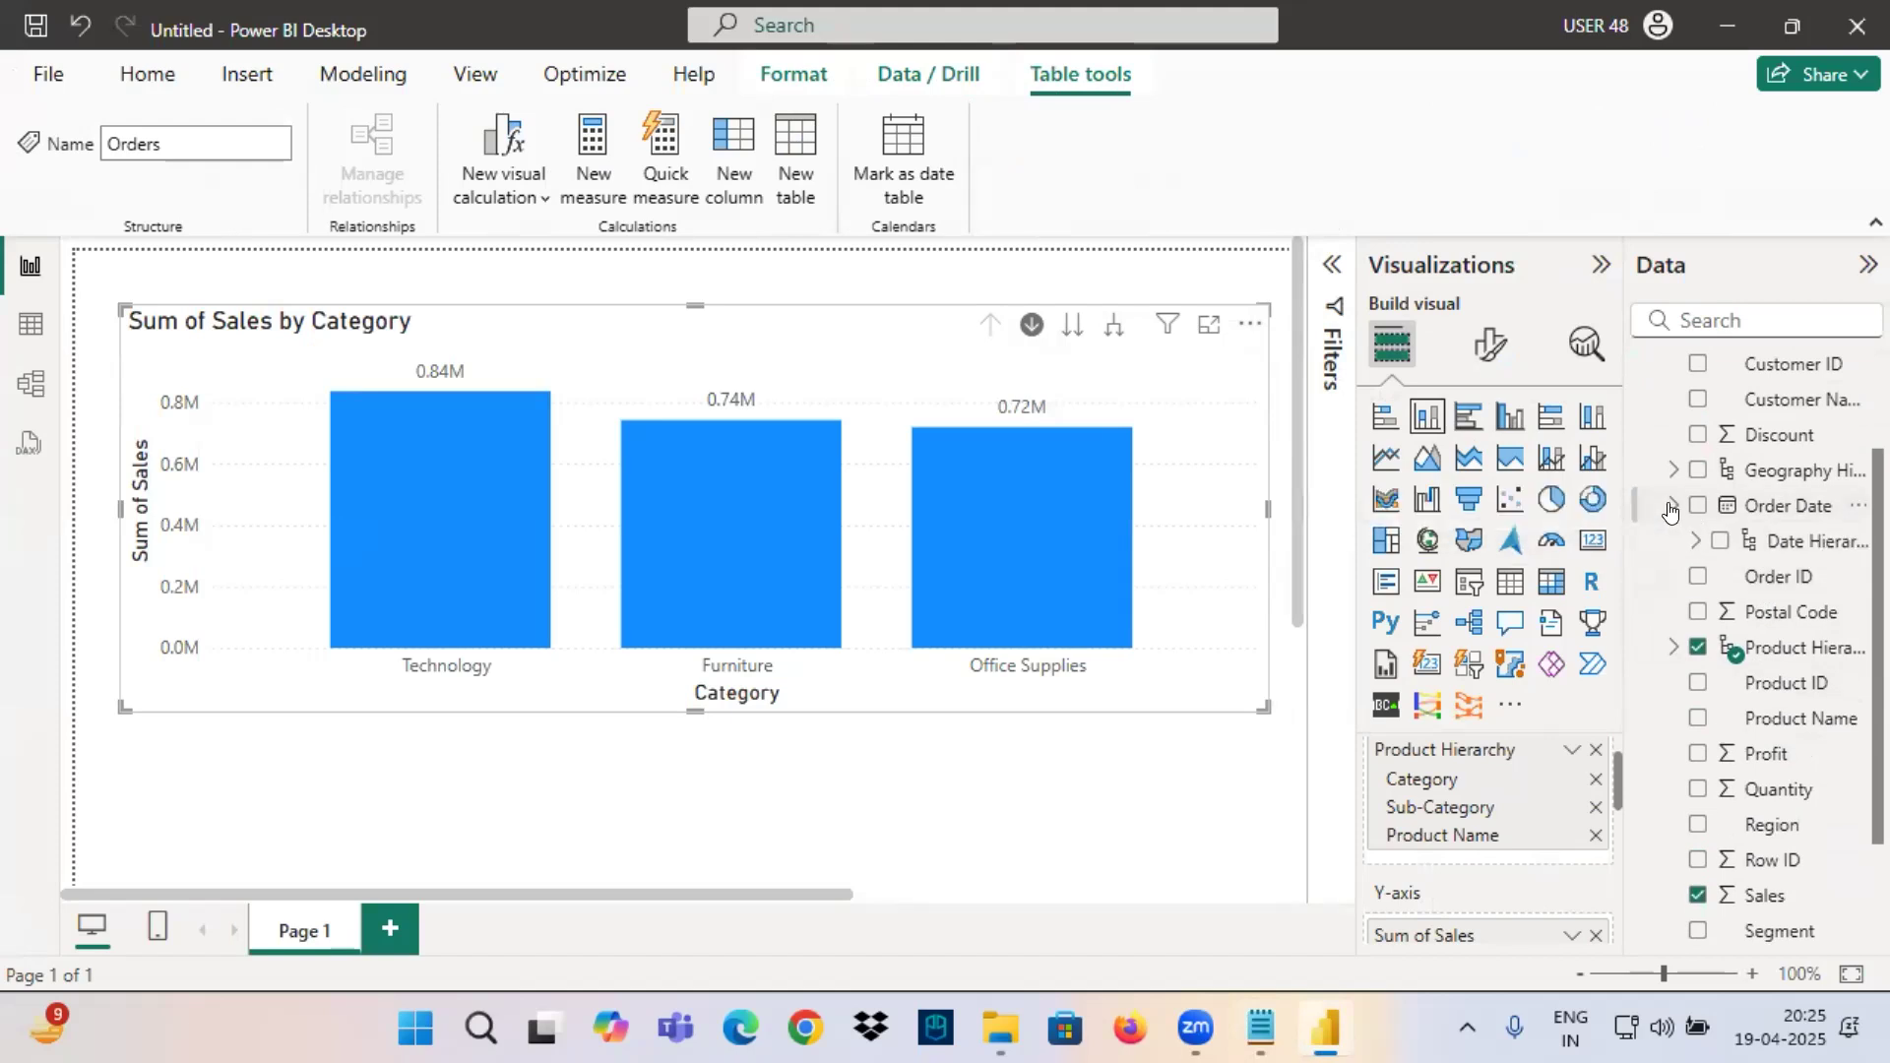
pyautogui.click(1693, 541)
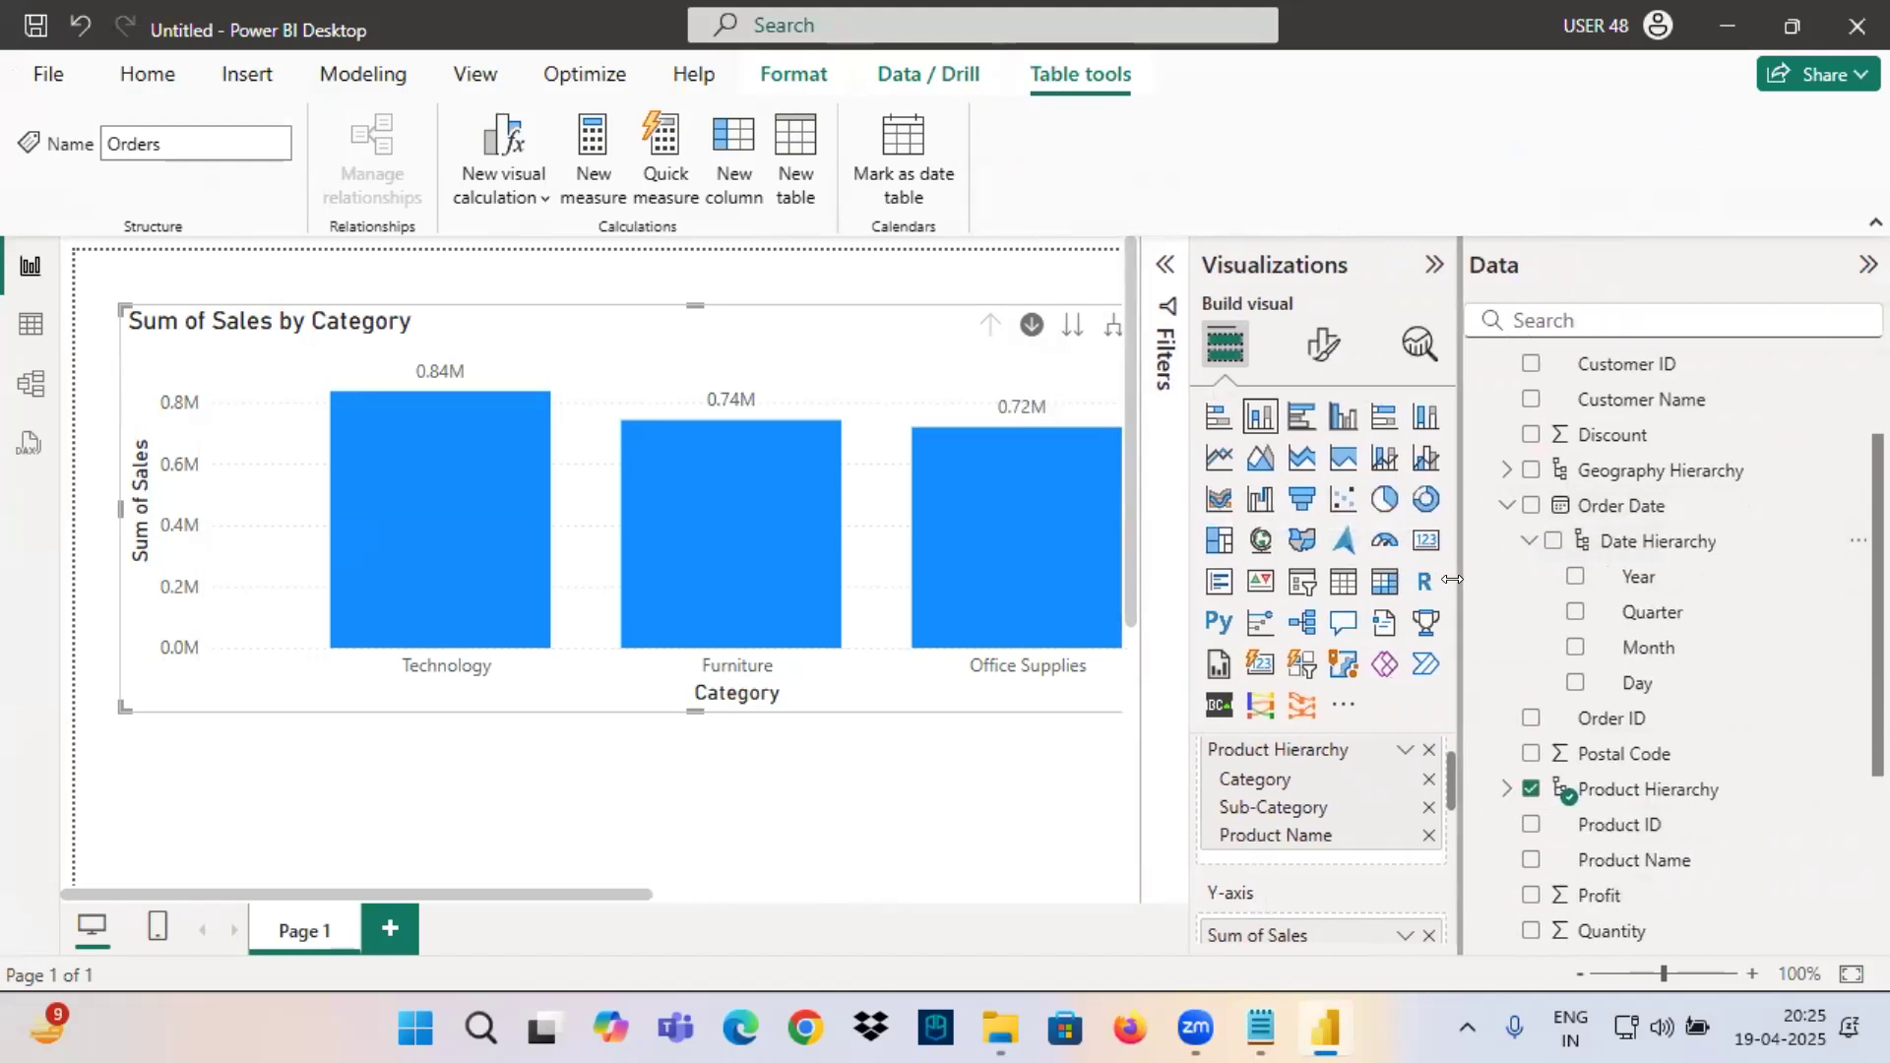
# Box Date Hierarchy under Order Date in red, mark it with arrows, and underline Power BI in the window title.
pyautogui.moveTo(1551, 557)
pyautogui.mouseDown()
pyautogui.moveTo(1718, 564)
pyautogui.moveTo(1725, 532)
pyautogui.moveTo(1556, 516)
pyautogui.moveTo(1597, 564)
pyautogui.mouseUp()
pyautogui.moveTo(1758, 484)
pyautogui.mouseDown()
pyautogui.moveTo(1730, 505)
pyautogui.moveTo(1756, 532)
pyautogui.mouseUp()
pyautogui.moveTo(1638, 561); pyautogui.dragTo(1738, 558)
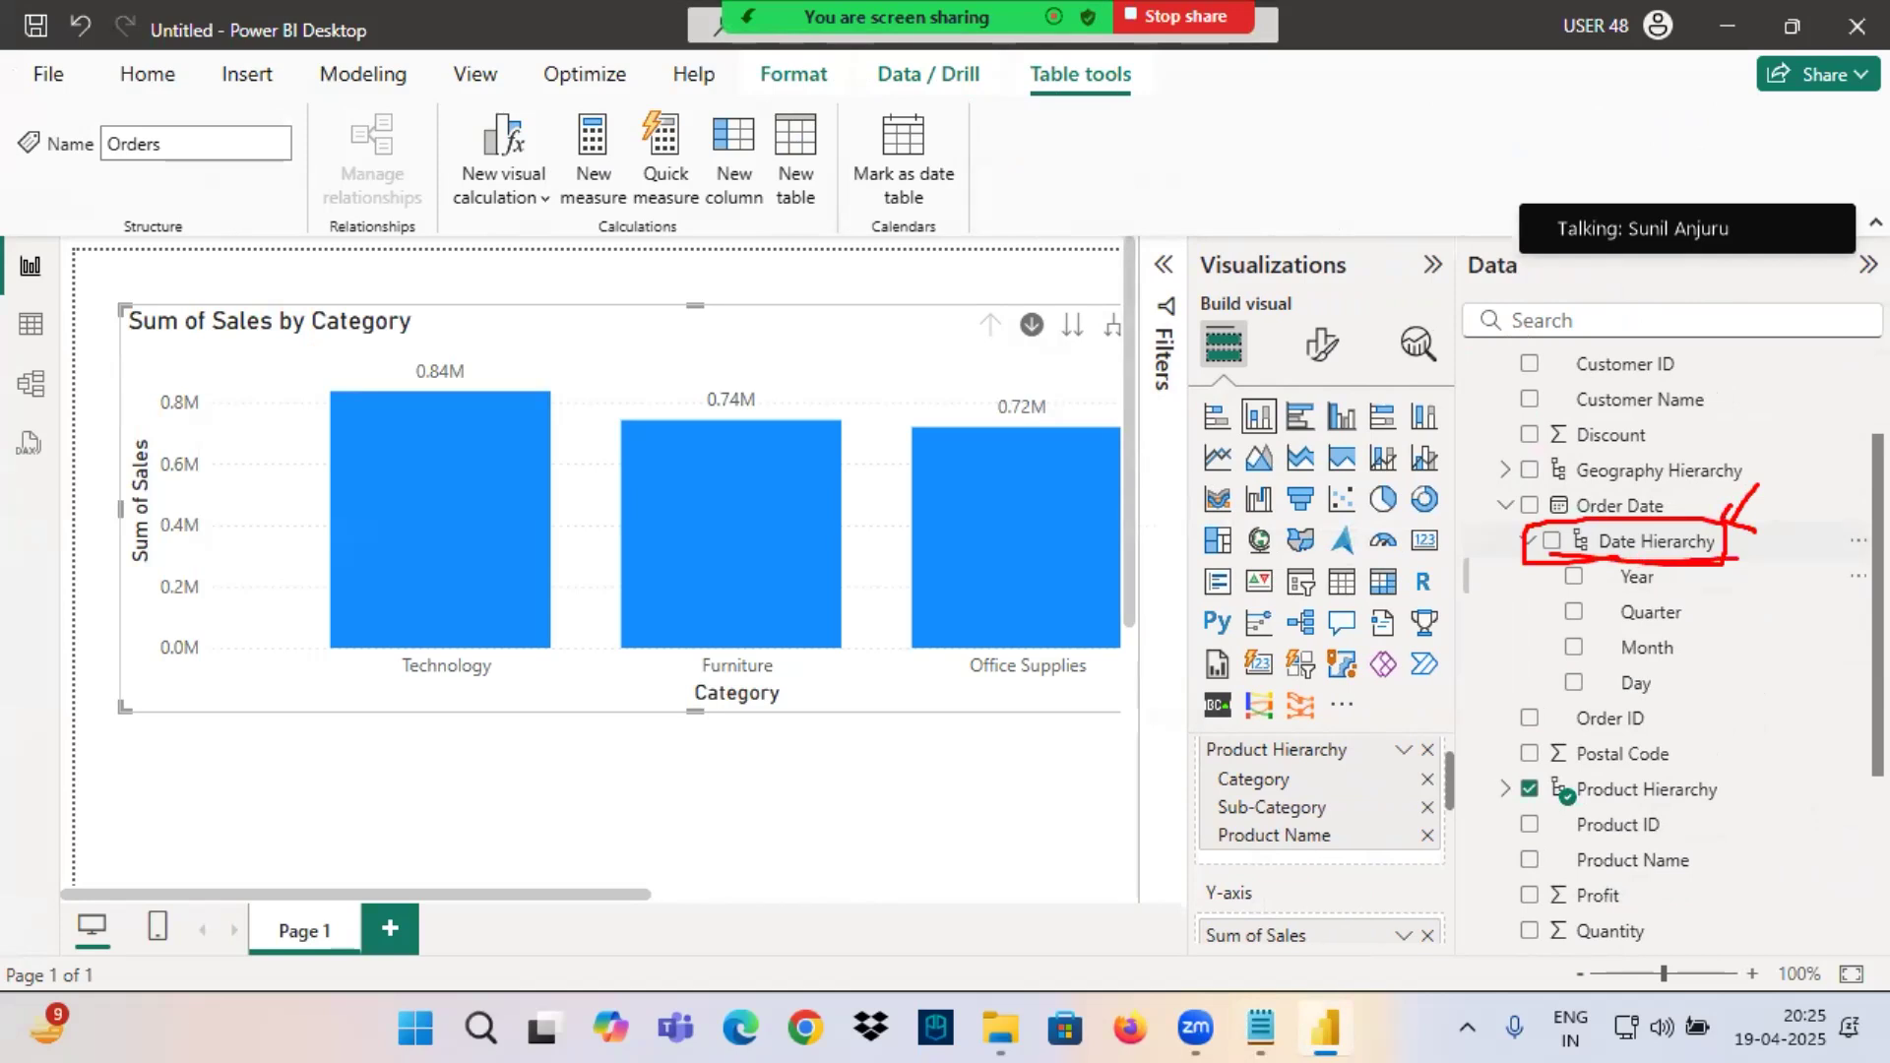
pyautogui.moveTo(1651, 475); pyautogui.dragTo(1654, 526)
pyautogui.moveTo(225, 54); pyautogui.dragTo(276, 49)
pyautogui.moveTo(1581, 553); pyautogui.dragTo(1731, 579)
pyautogui.moveTo(1780, 512)
pyautogui.mouseDown()
pyautogui.moveTo(1751, 559)
pyautogui.moveTo(1855, 544)
pyautogui.moveTo(1888, 559)
pyautogui.mouseUp()
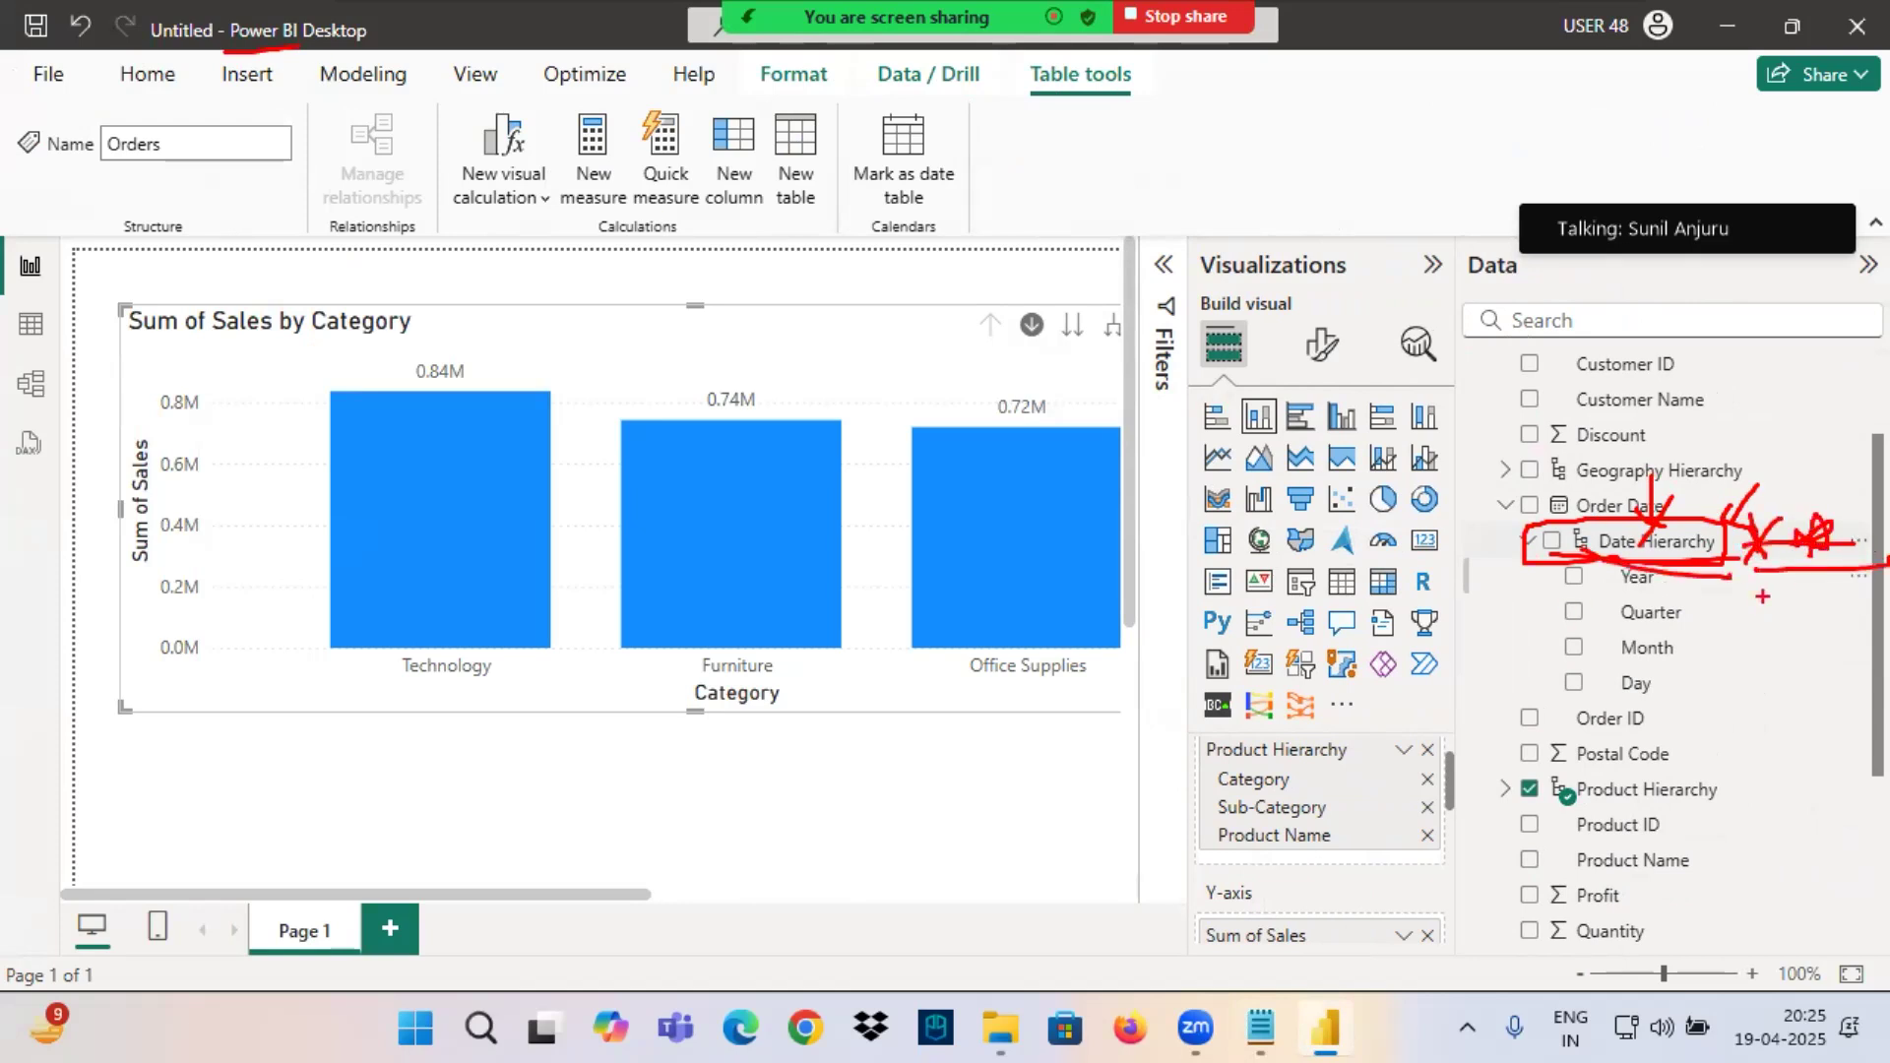
pyautogui.moveTo(1534, 554); pyautogui.dragTo(1738, 543)
# Highlight System Defined Hierarches in the notes, then show the first columns of the Orders table in Power BI's Table view.
pyautogui.click(1261, 1029)
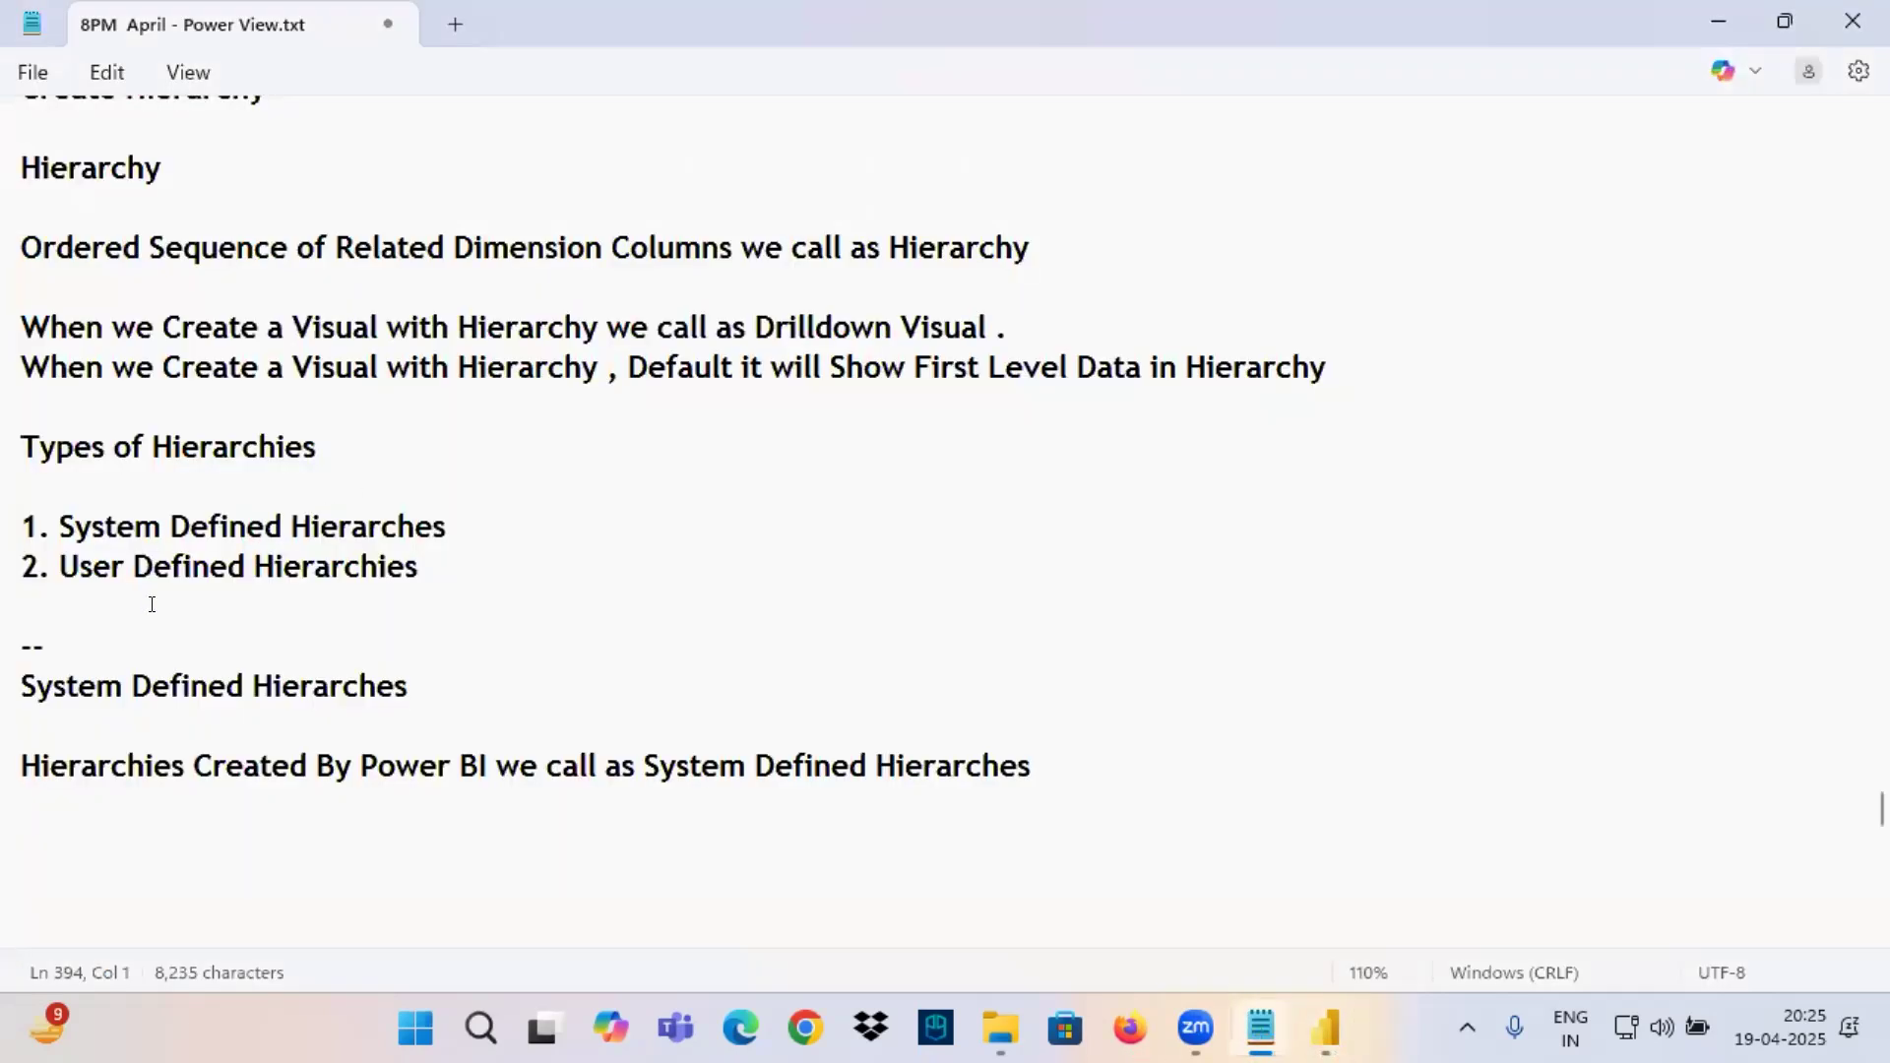
pyautogui.moveTo(135, 529); pyautogui.dragTo(424, 537)
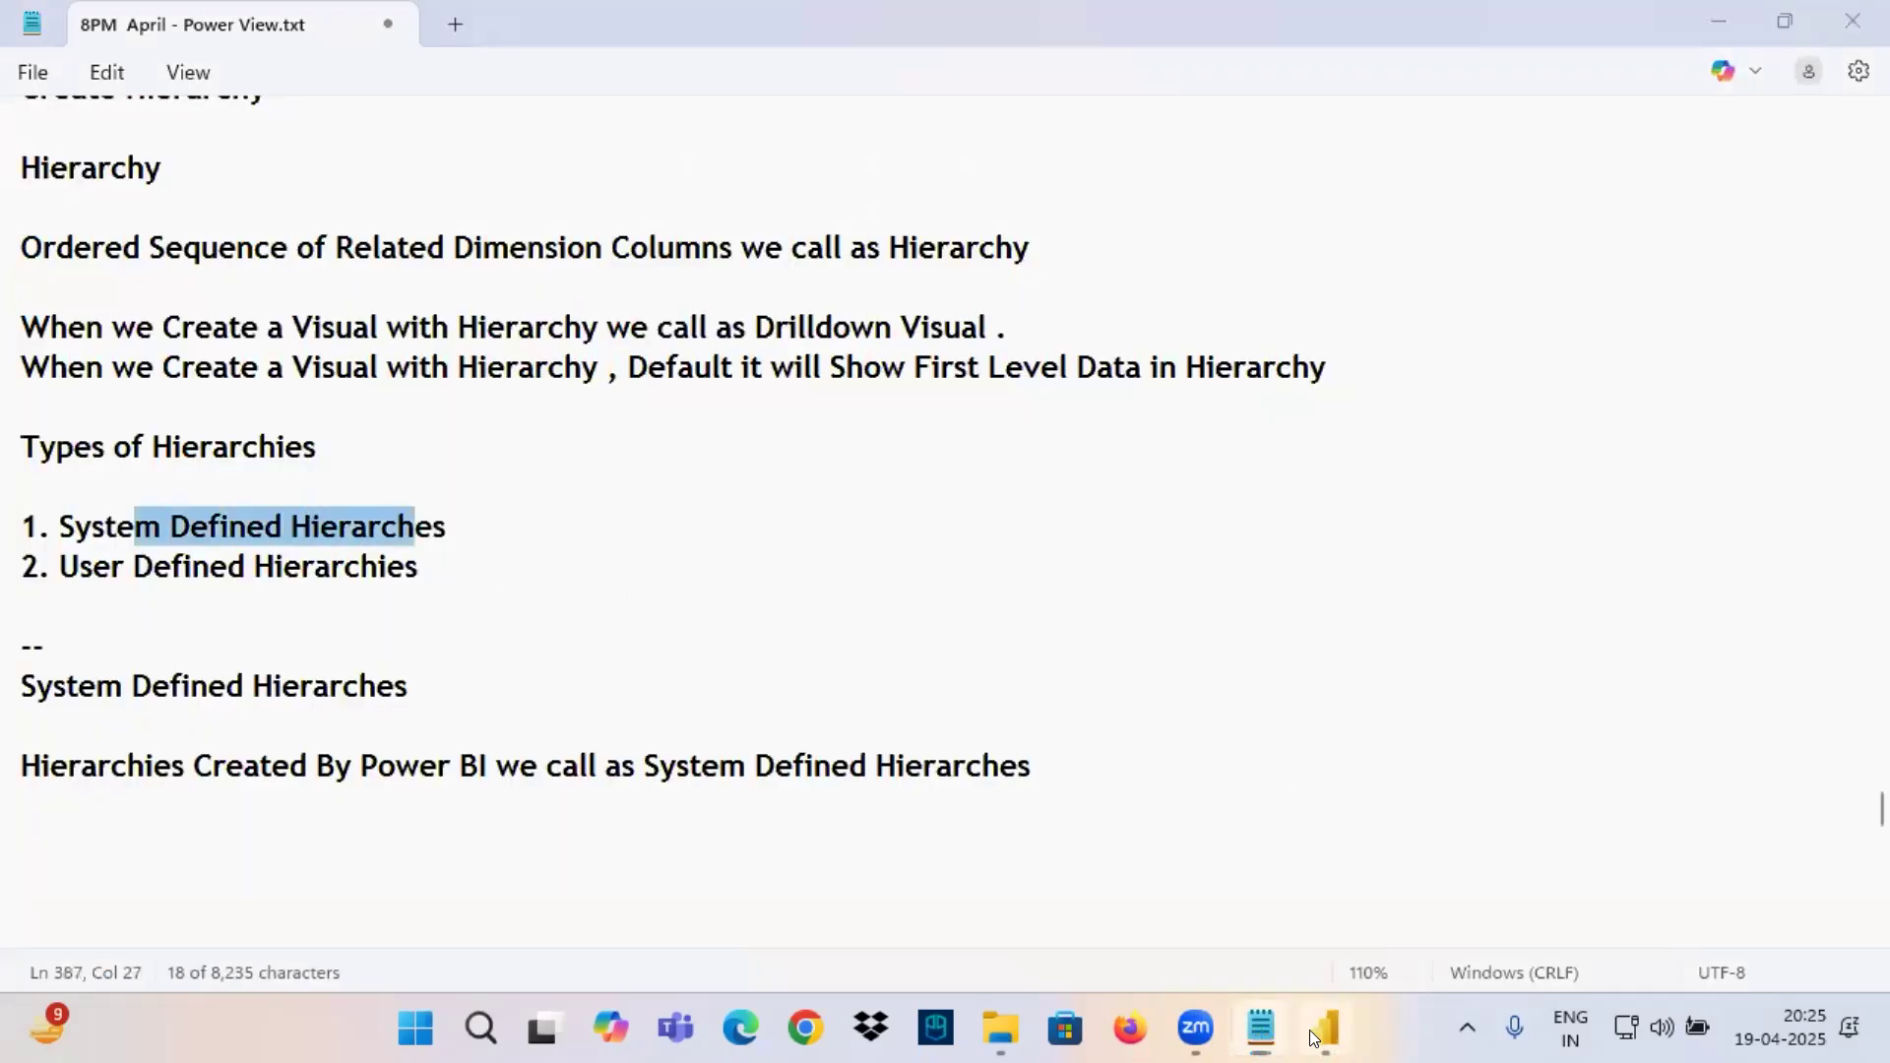
pyautogui.click(1326, 1029)
pyautogui.click(31, 324)
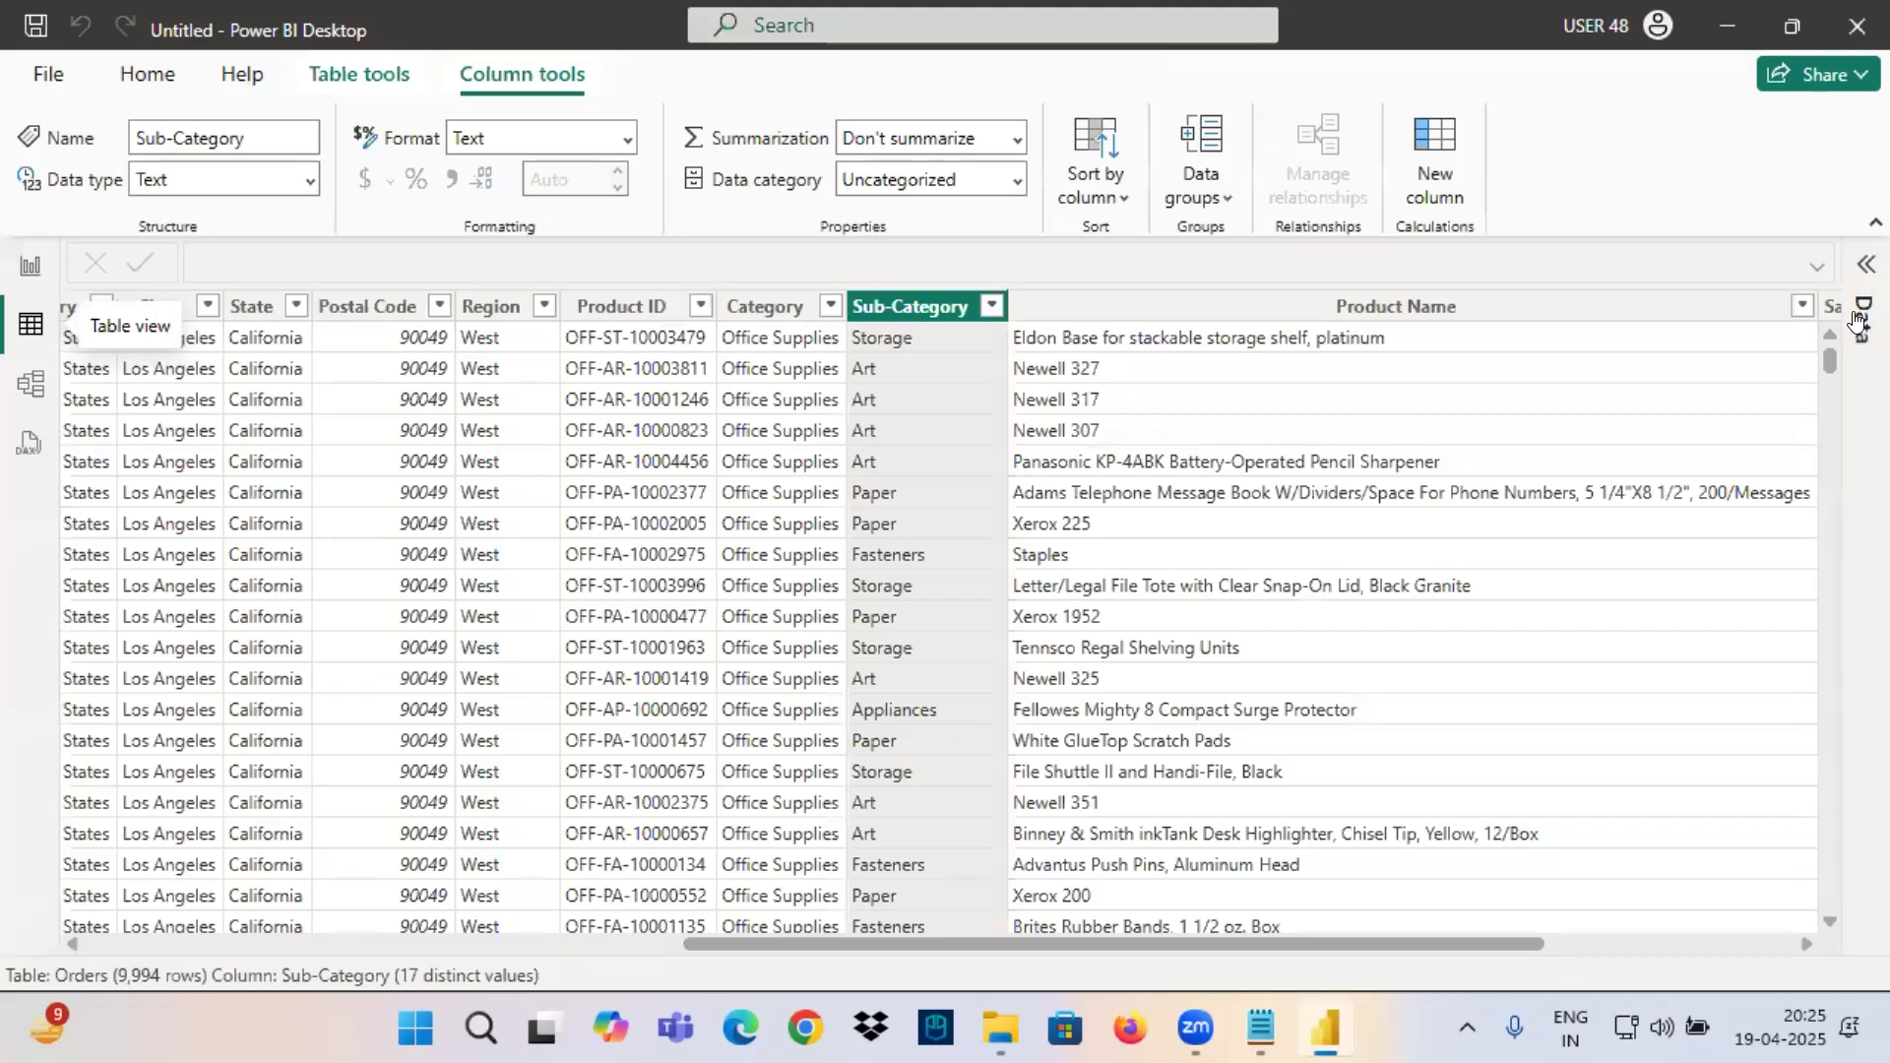
pyautogui.moveTo(756, 942); pyautogui.dragTo(159, 943)
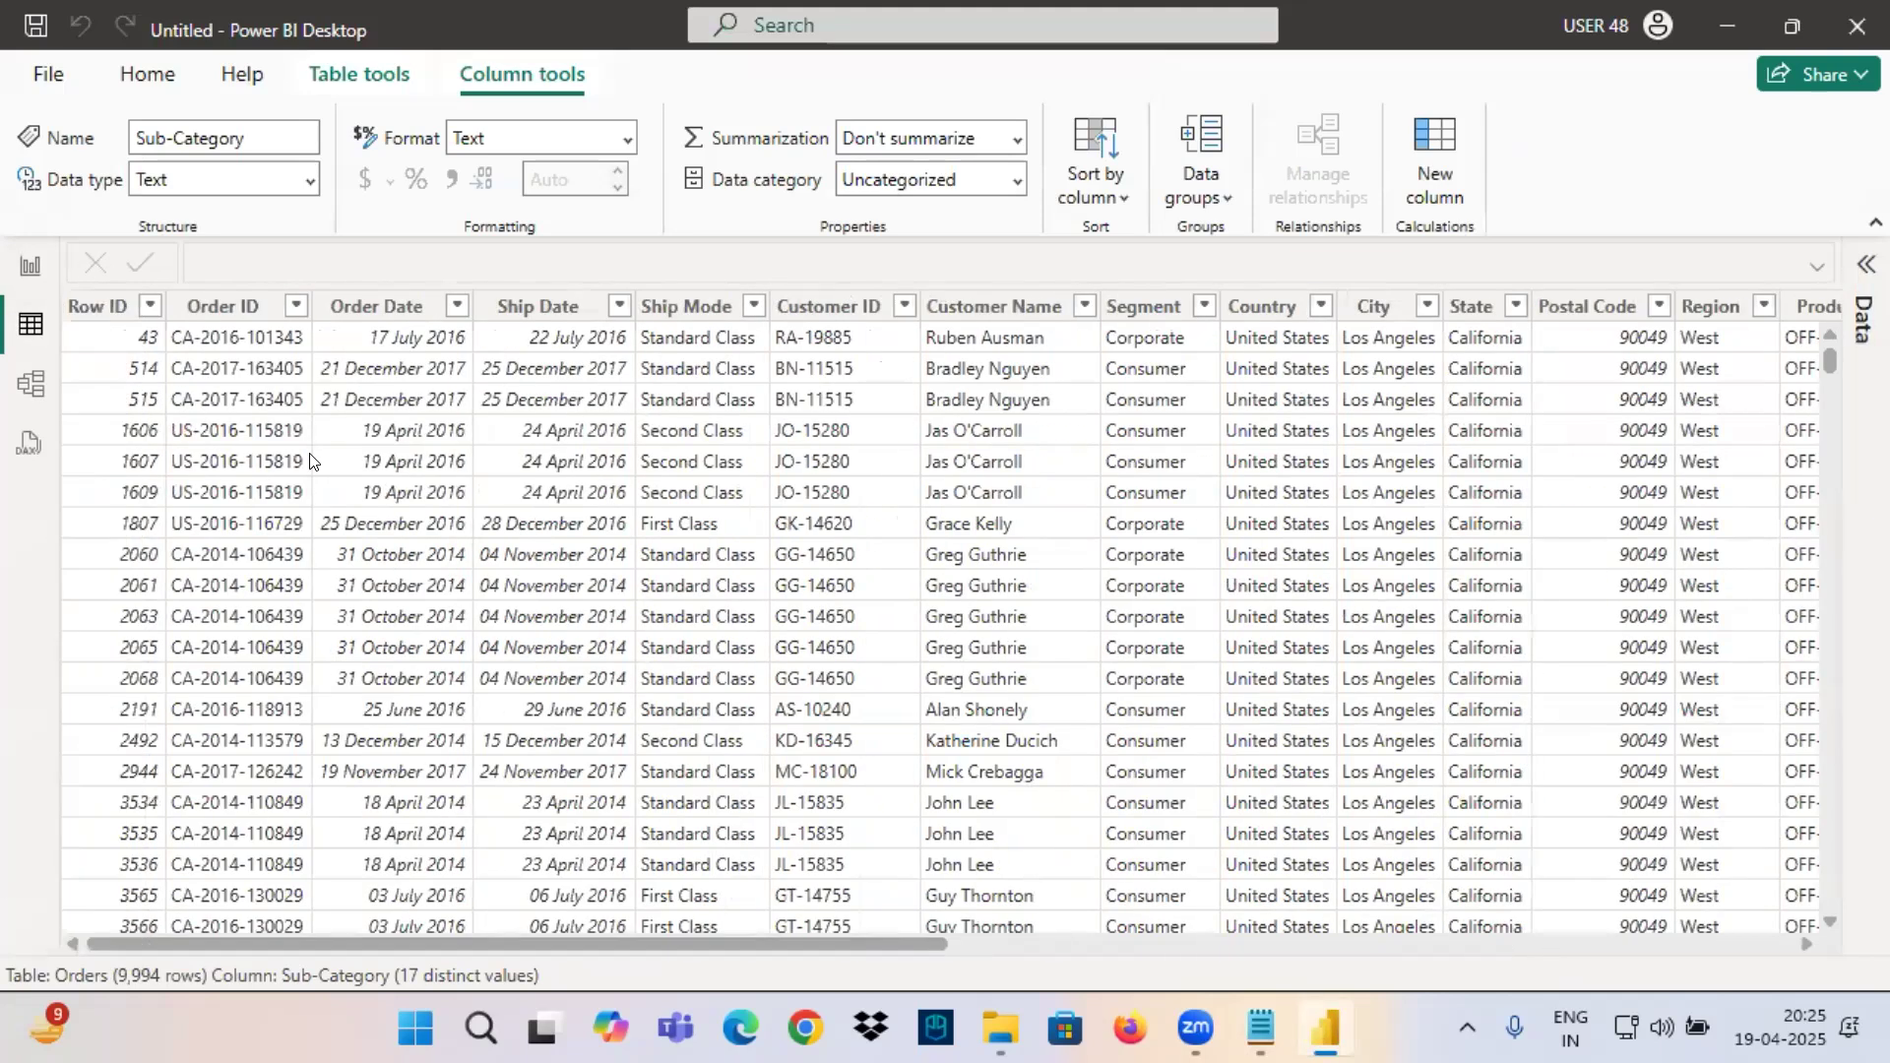
# Select the Order Date and Ship Date columns and reveal the Date Hierarchy under each in the Orders field list.
pyautogui.click(364, 306)
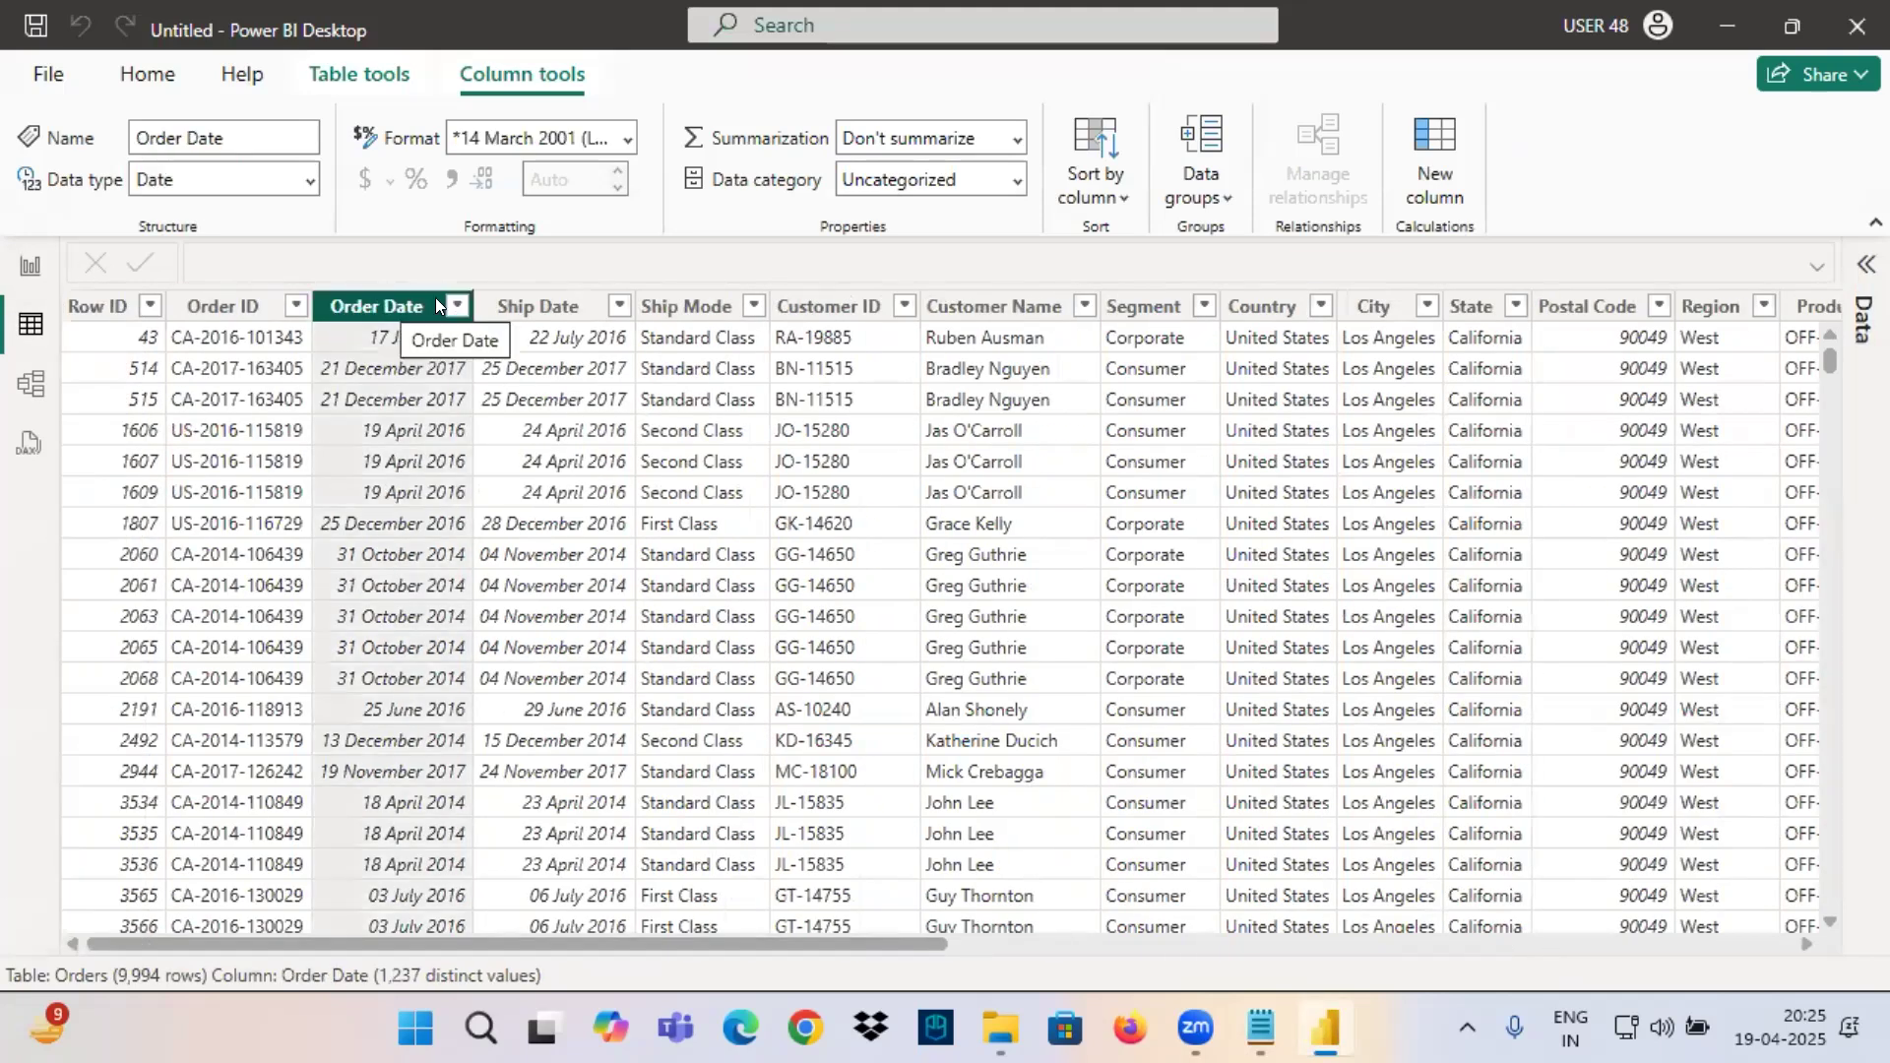
pyautogui.click(528, 306)
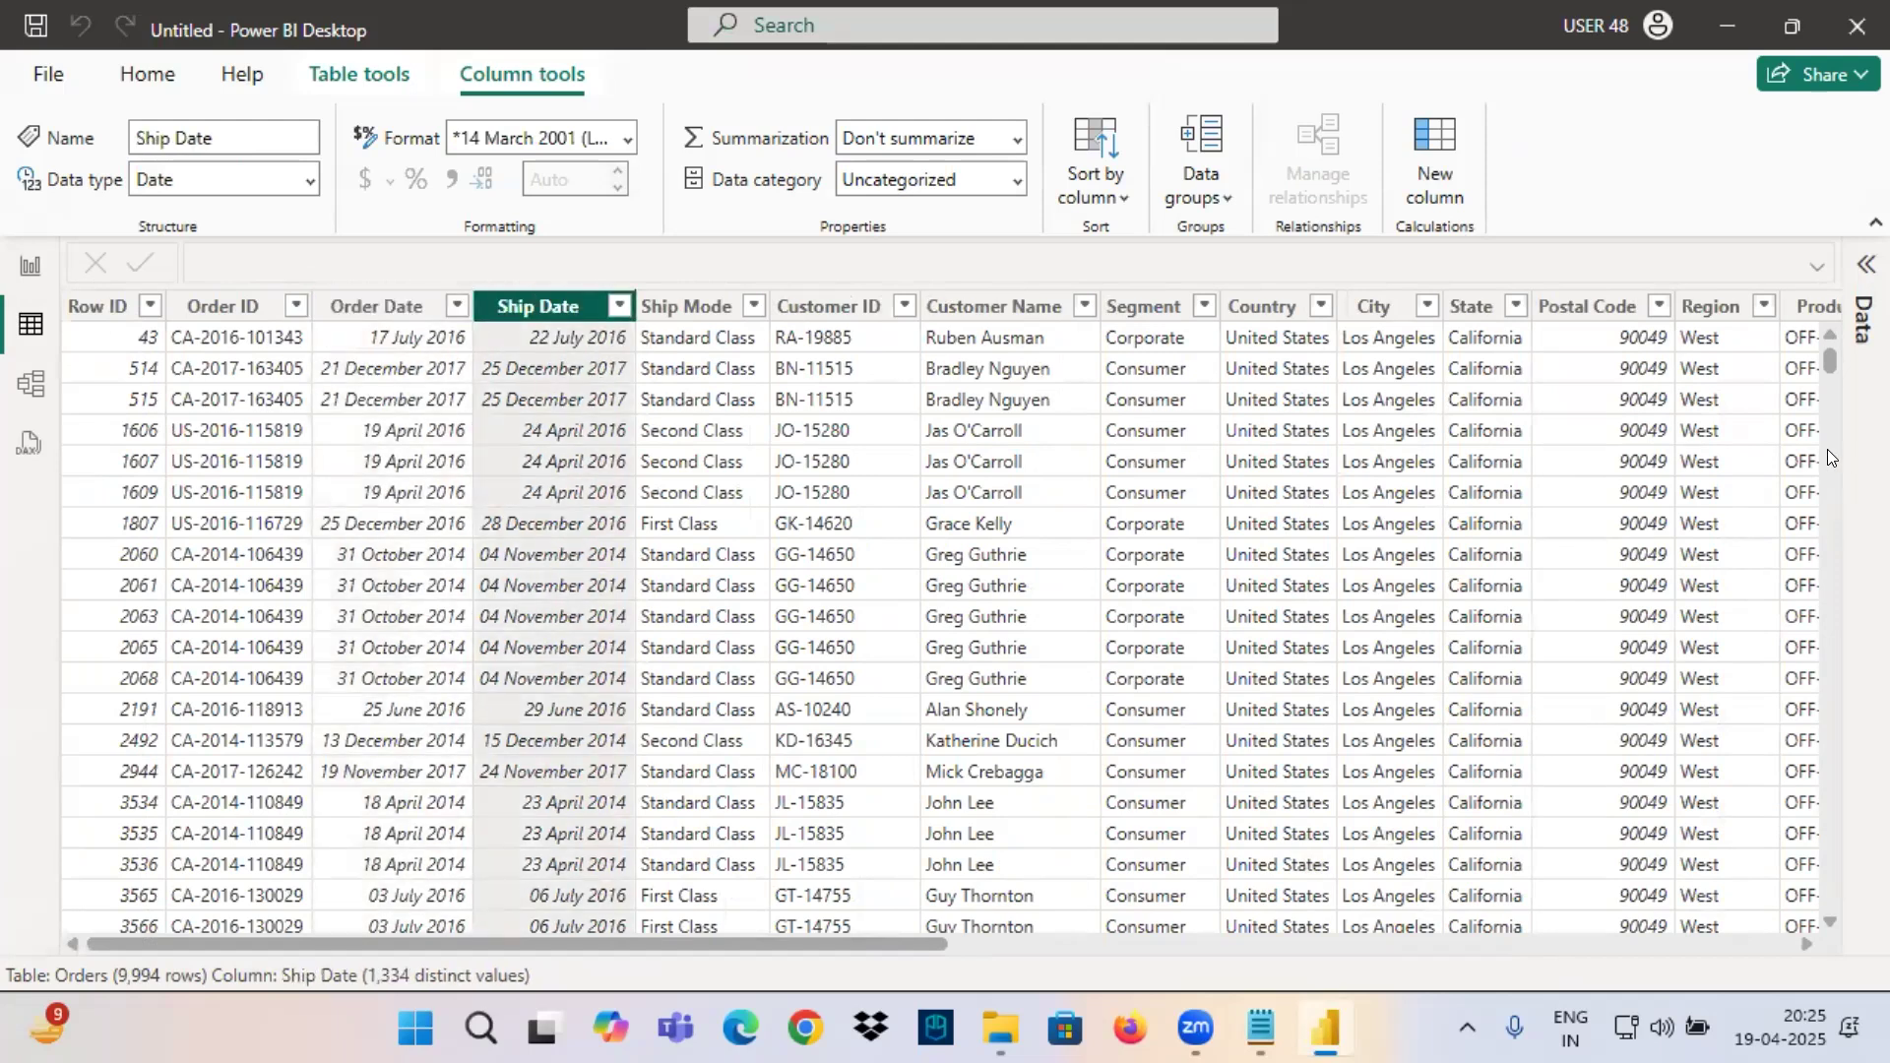
pyautogui.click(1866, 264)
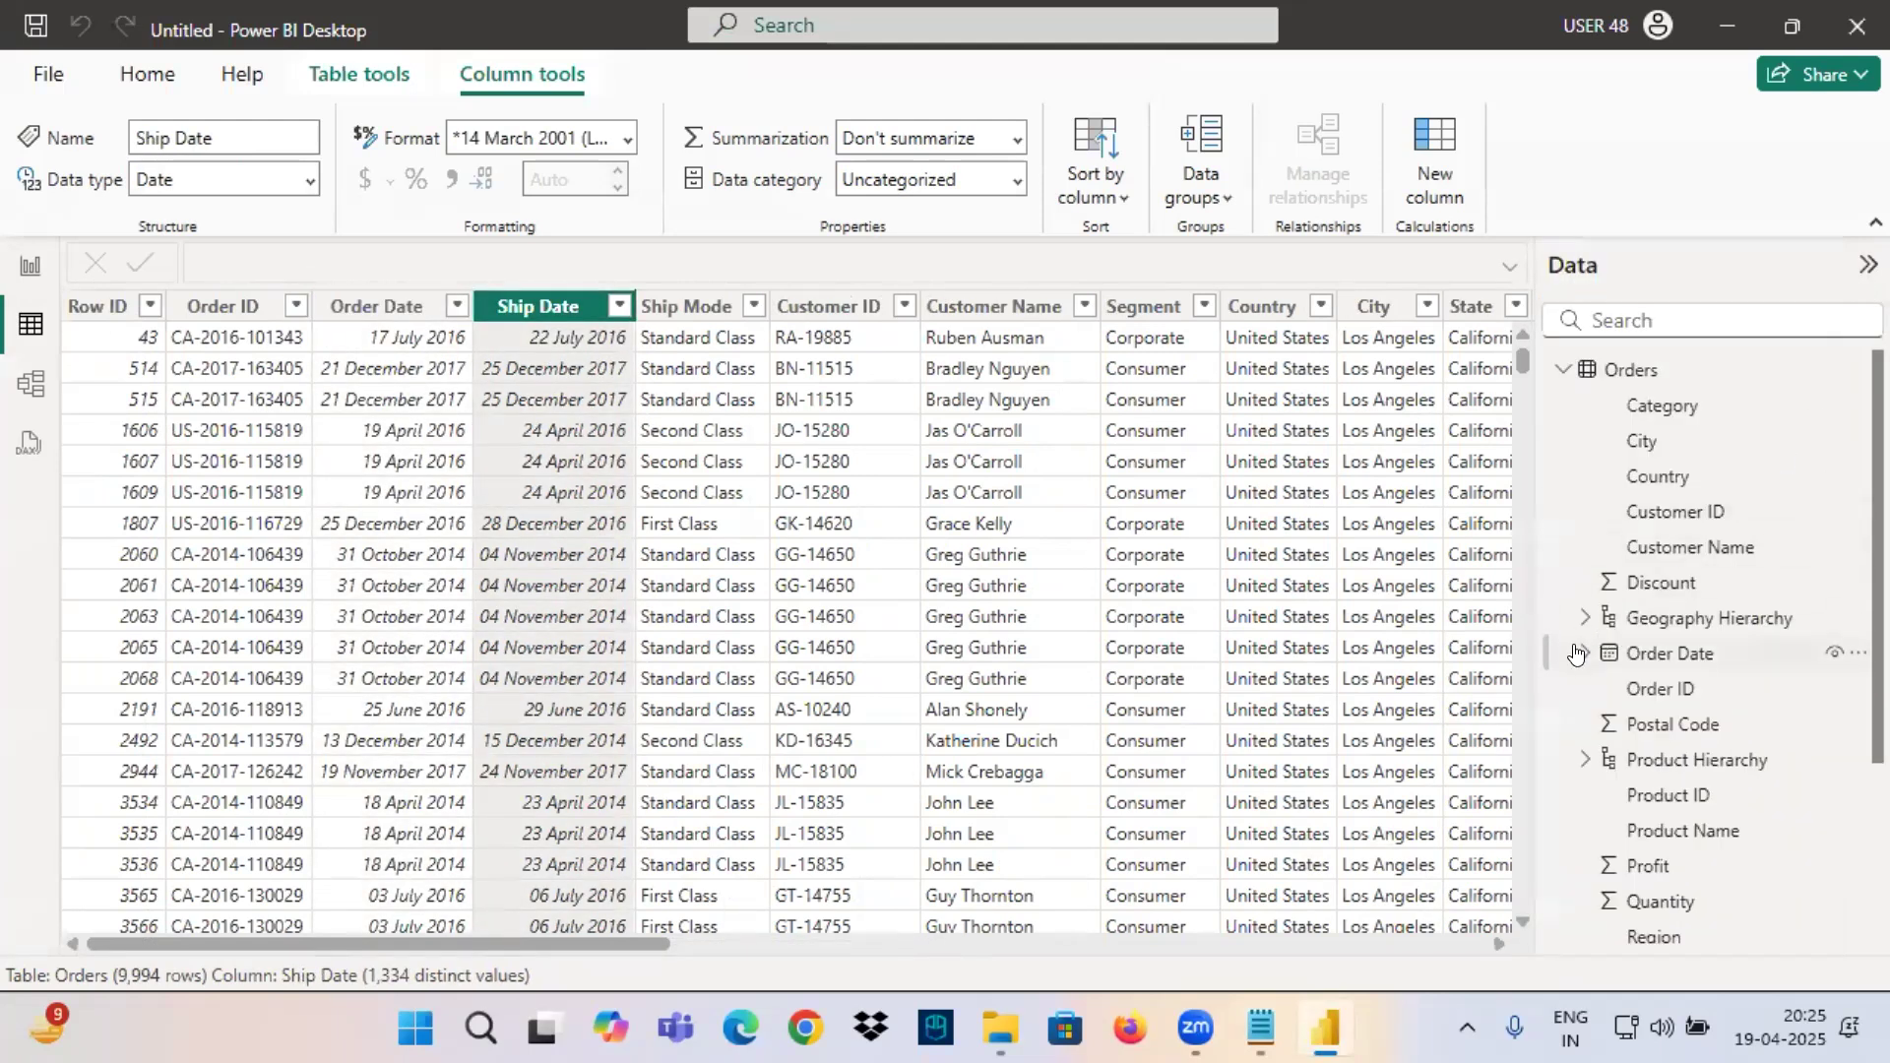
pyautogui.click(1585, 653)
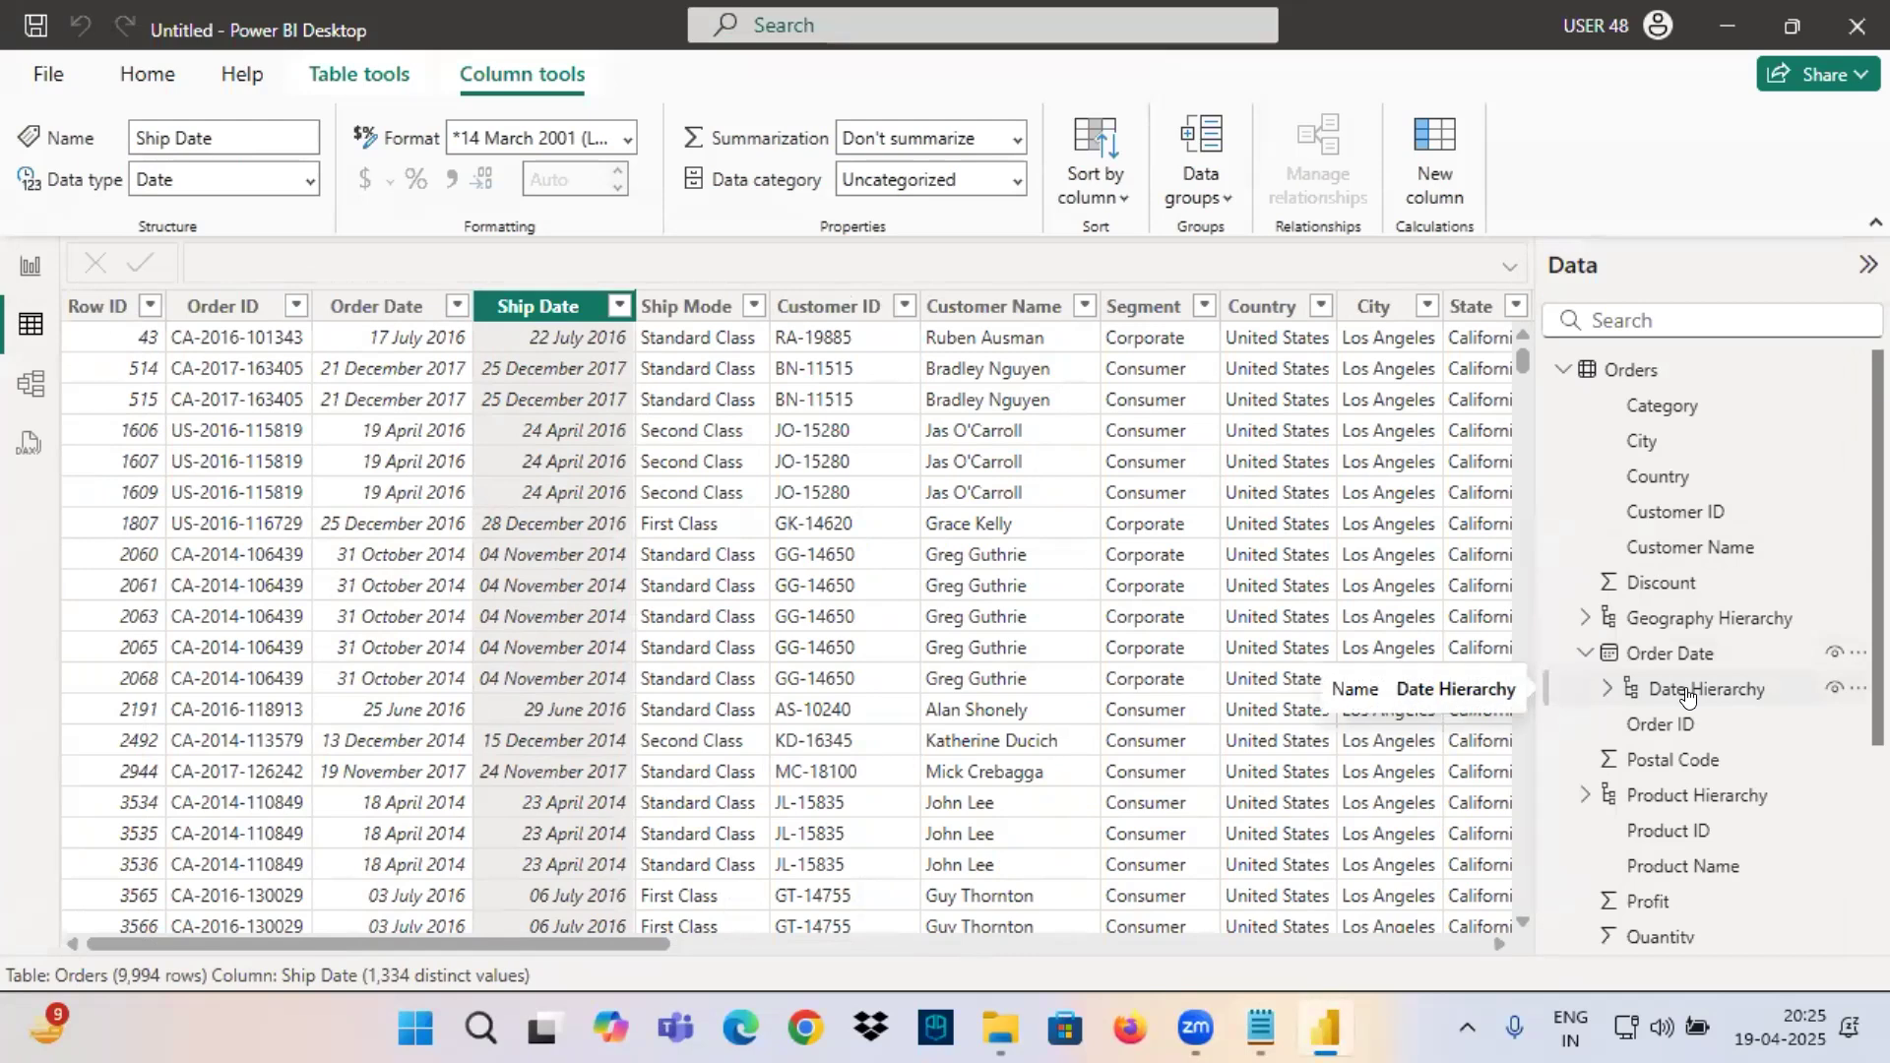
pyautogui.scroll(-3, 1688, 698)
pyautogui.click(1580, 820)
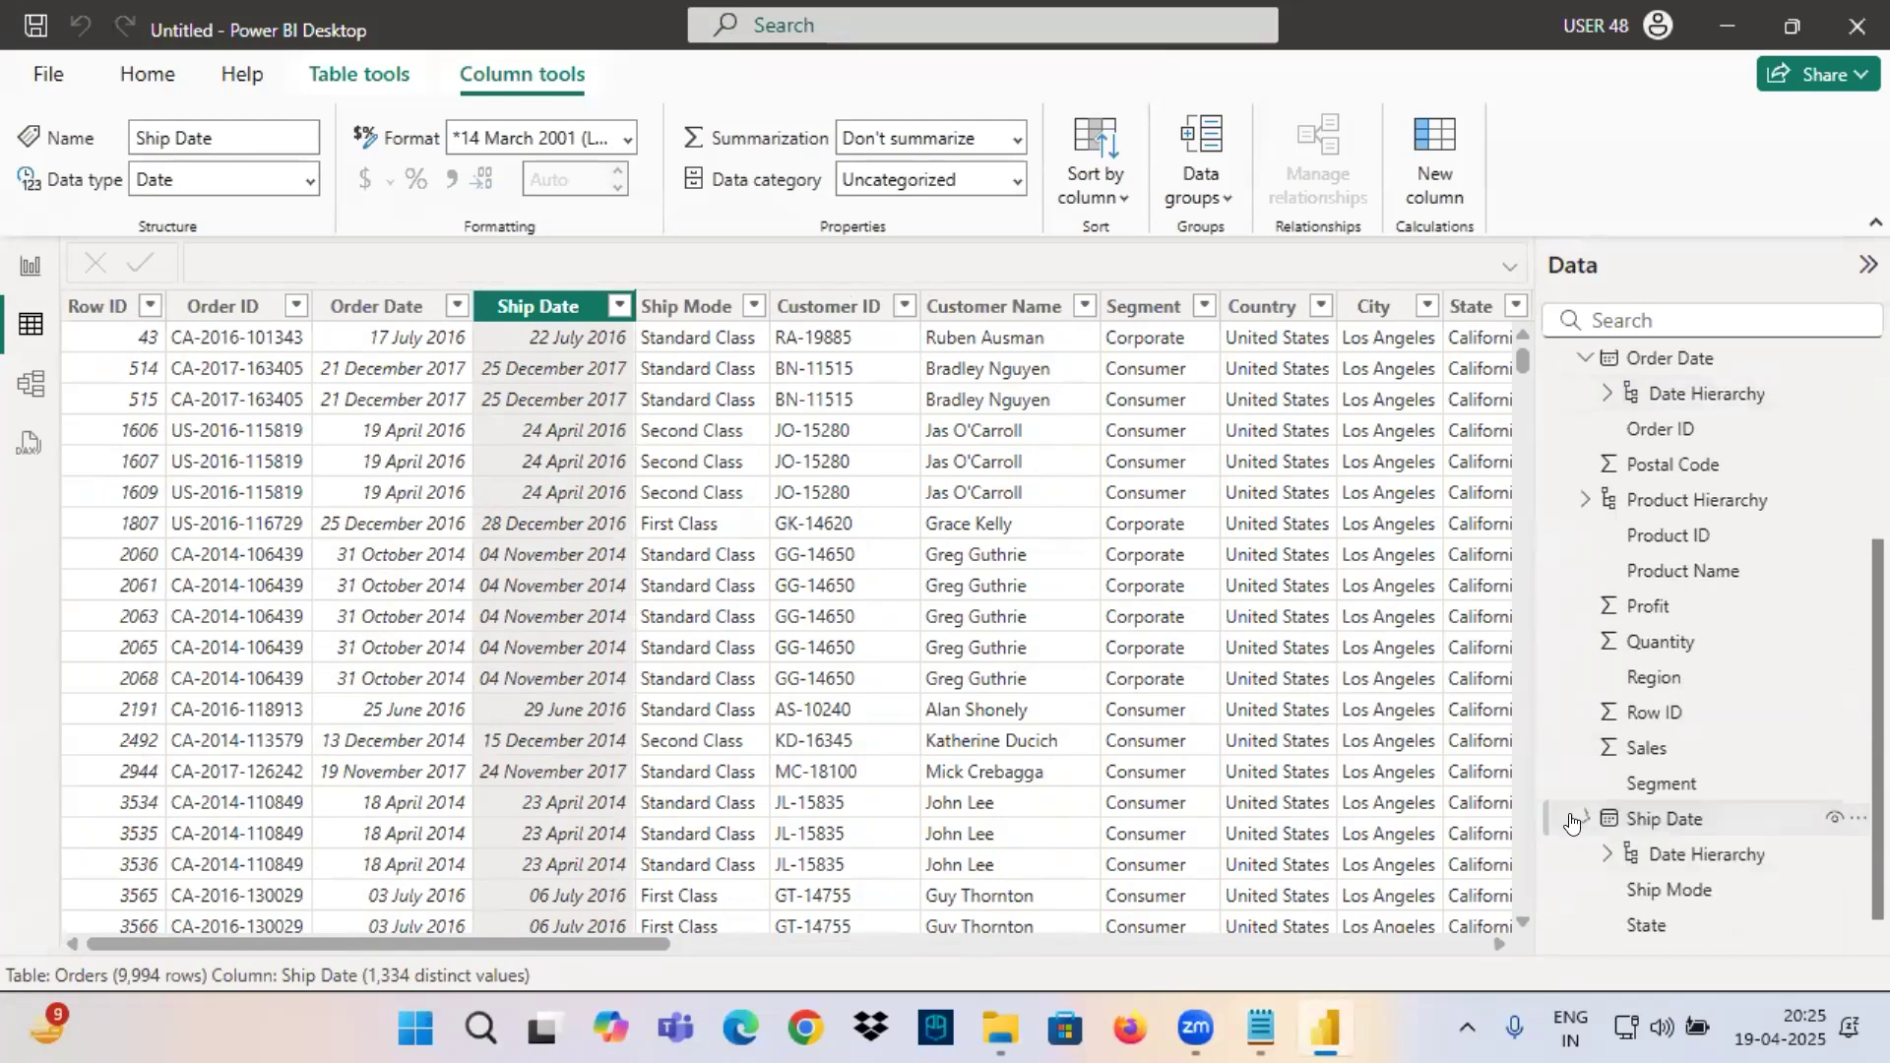
pyautogui.click(1665, 822)
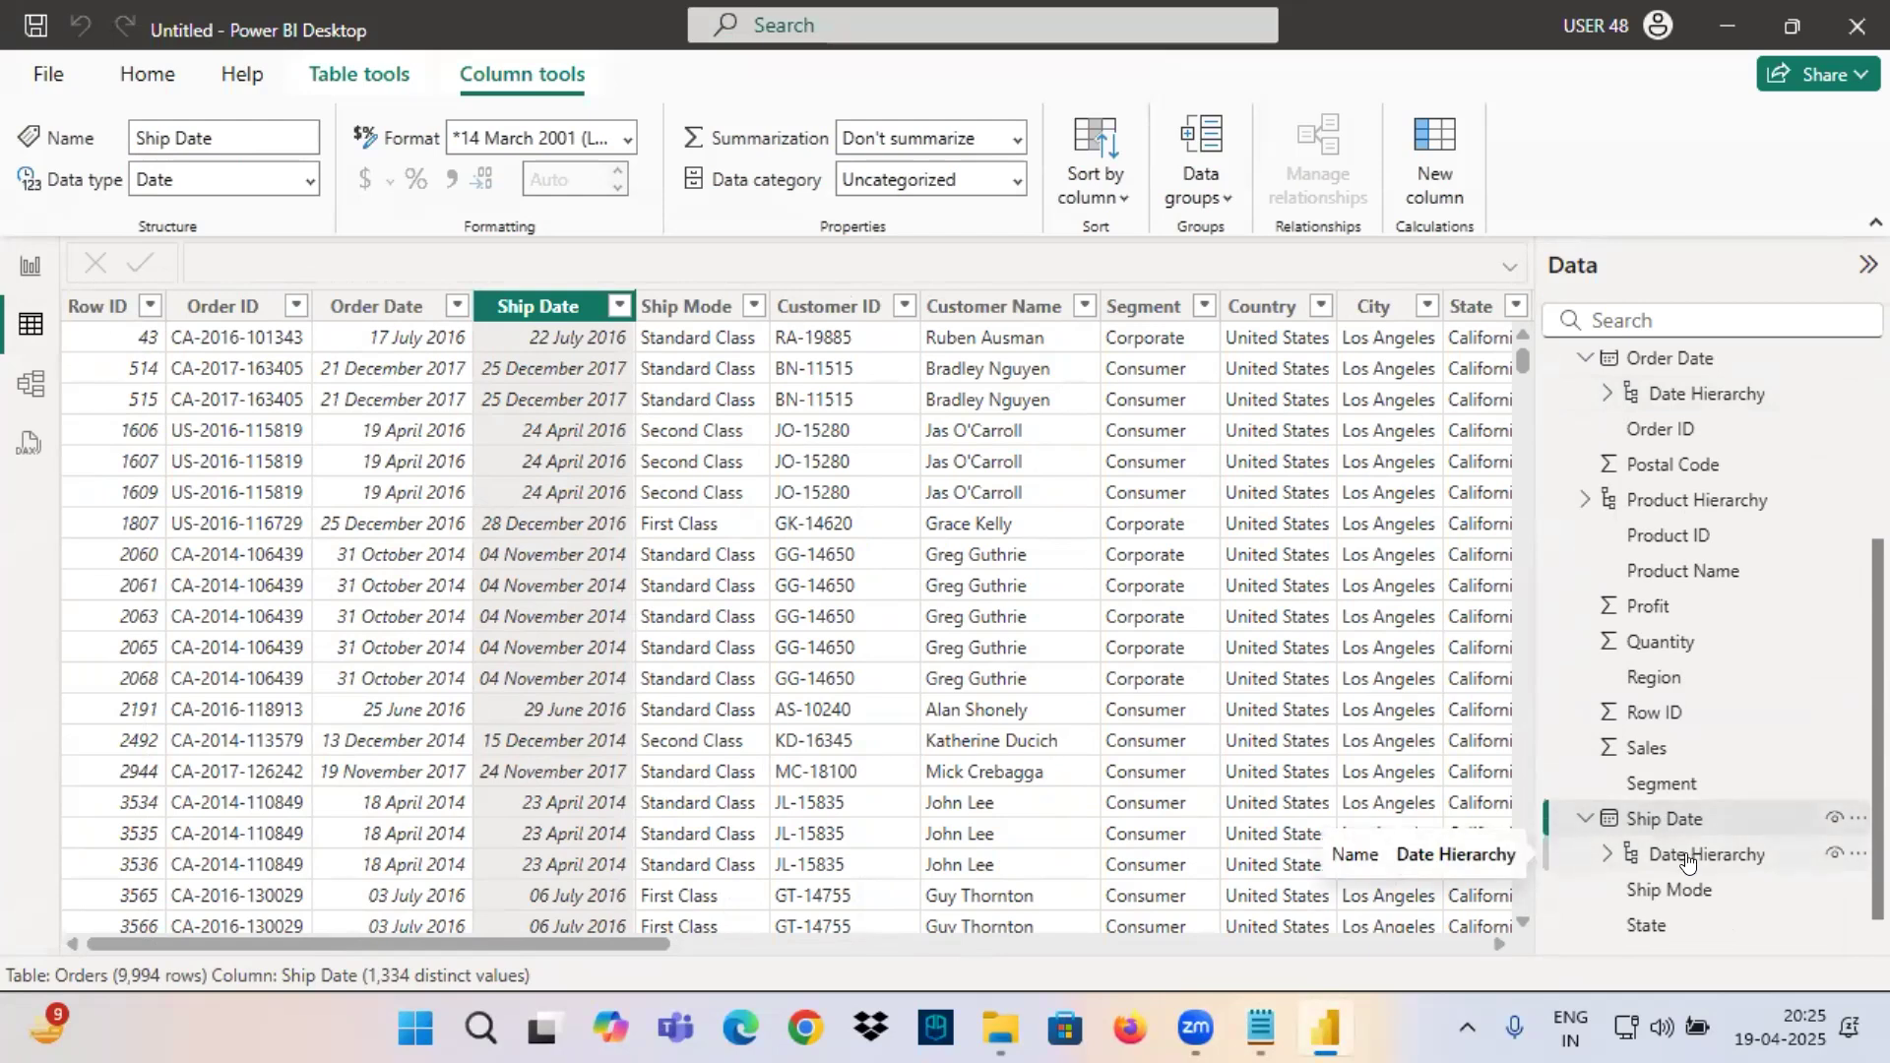
# Switch to the Notepad notes, add the line "Date Hierarchy" below the System Defined Hierarches definition, and highlight that whole section.
pyautogui.click(1262, 1018)
pyautogui.click(108, 826)
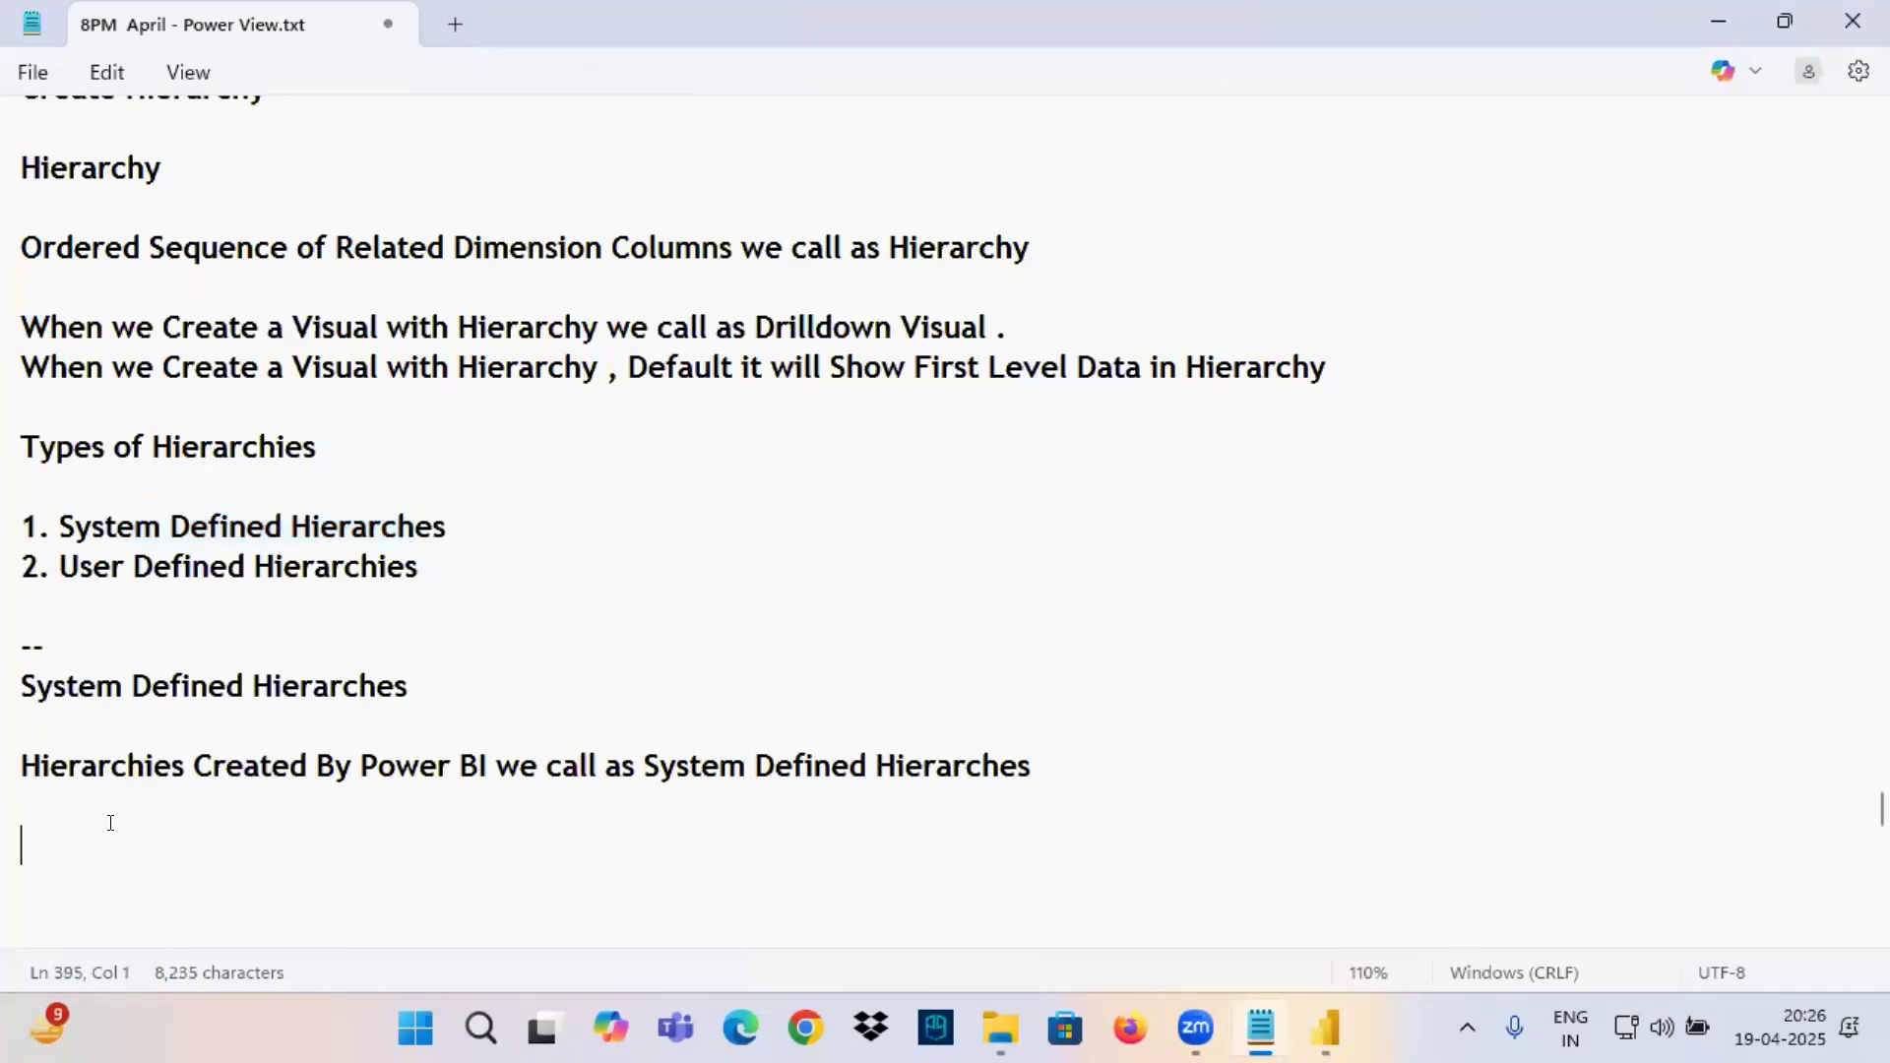
pyautogui.write('Dste')
pyautogui.press('BackSpace')
pyautogui.press('BackSpace')
pyautogui.press('BackSpace')
pyautogui.write('ate ')
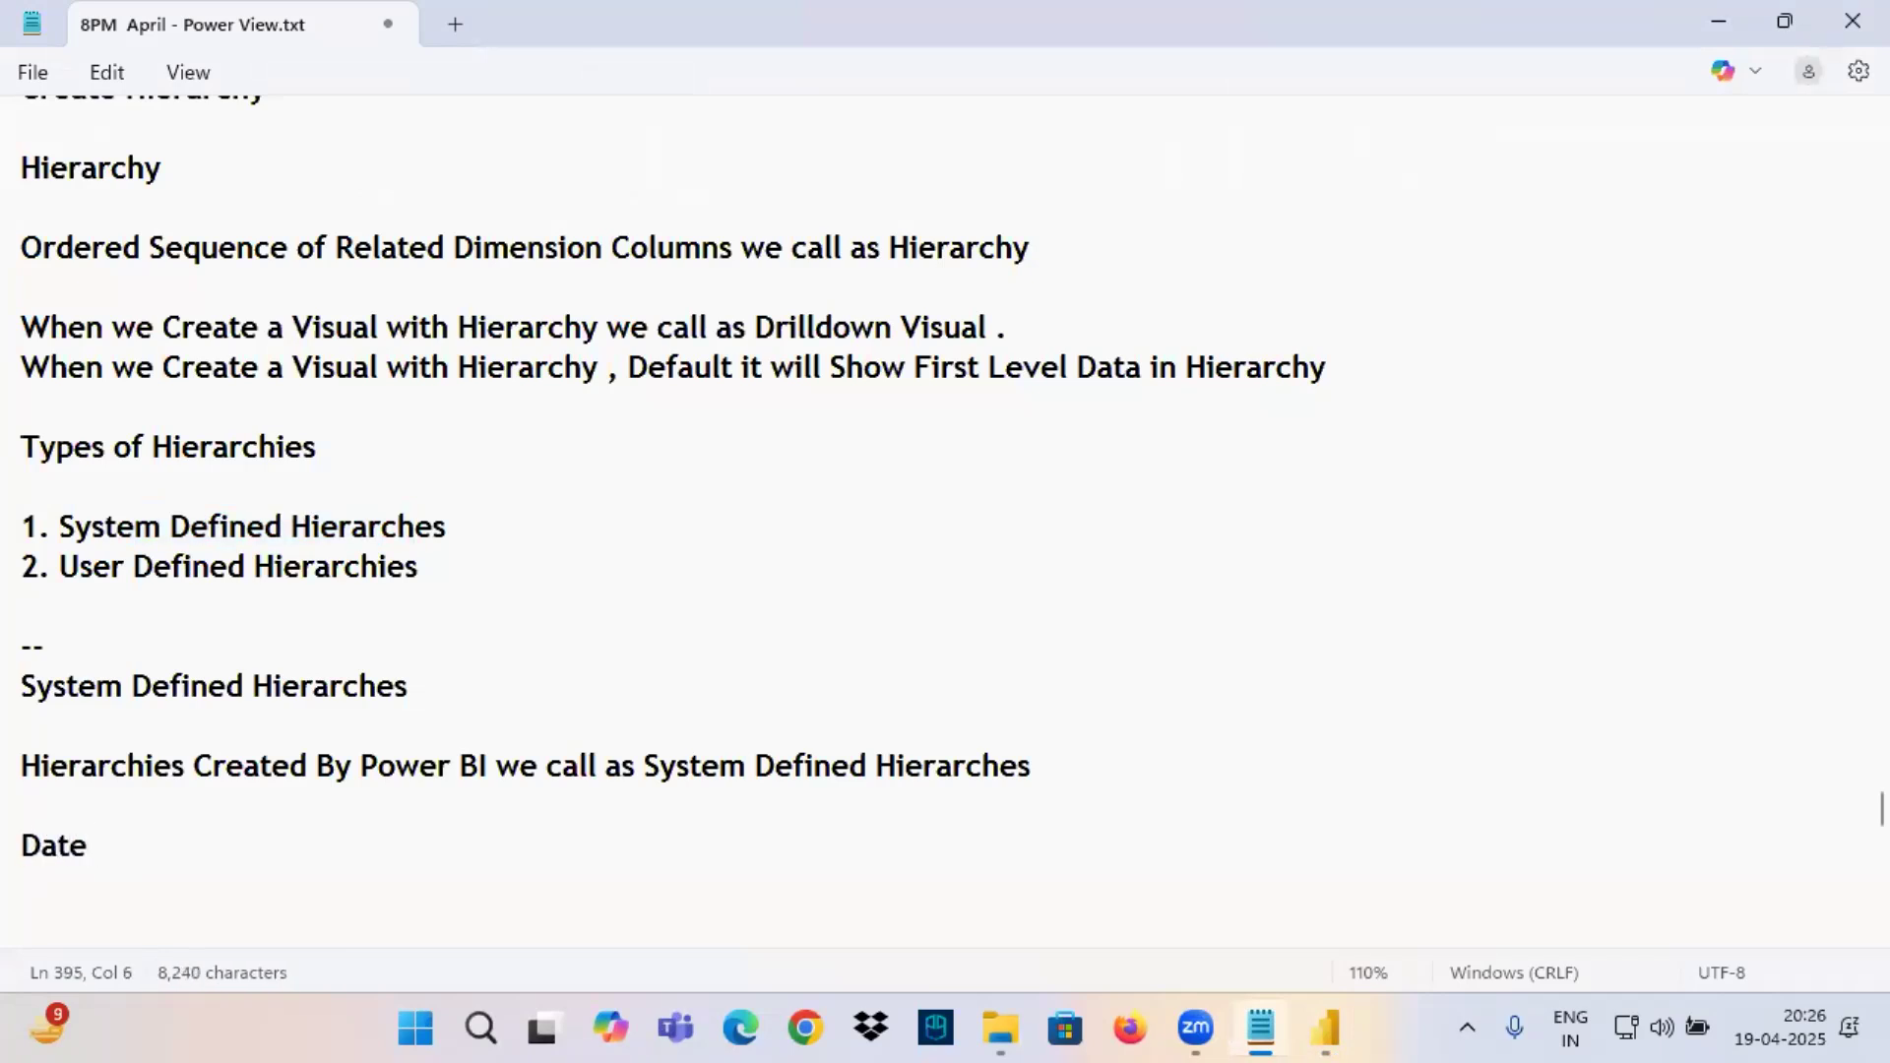
pyautogui.write('Hierarchy')
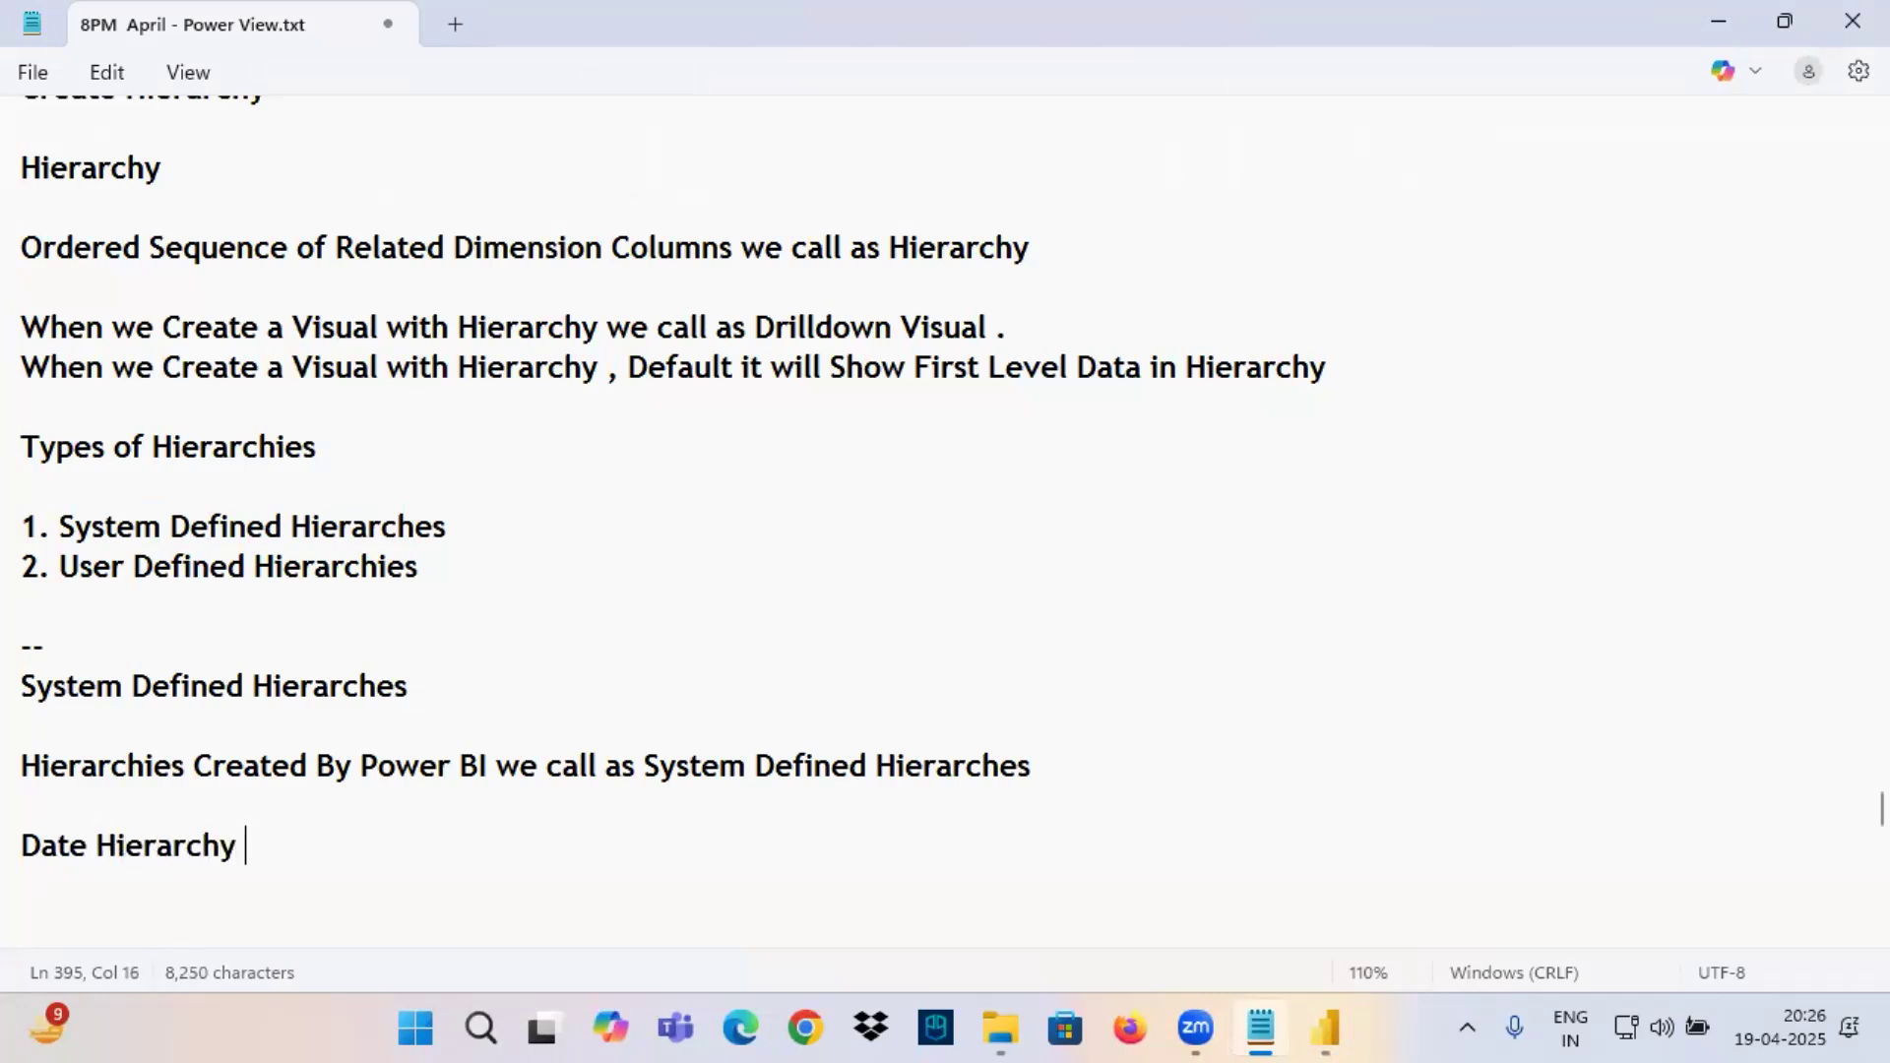
pyautogui.moveTo(70, 675); pyautogui.dragTo(467, 871)
pyautogui.moveTo(241, 849); pyautogui.dragTo(10, 681)
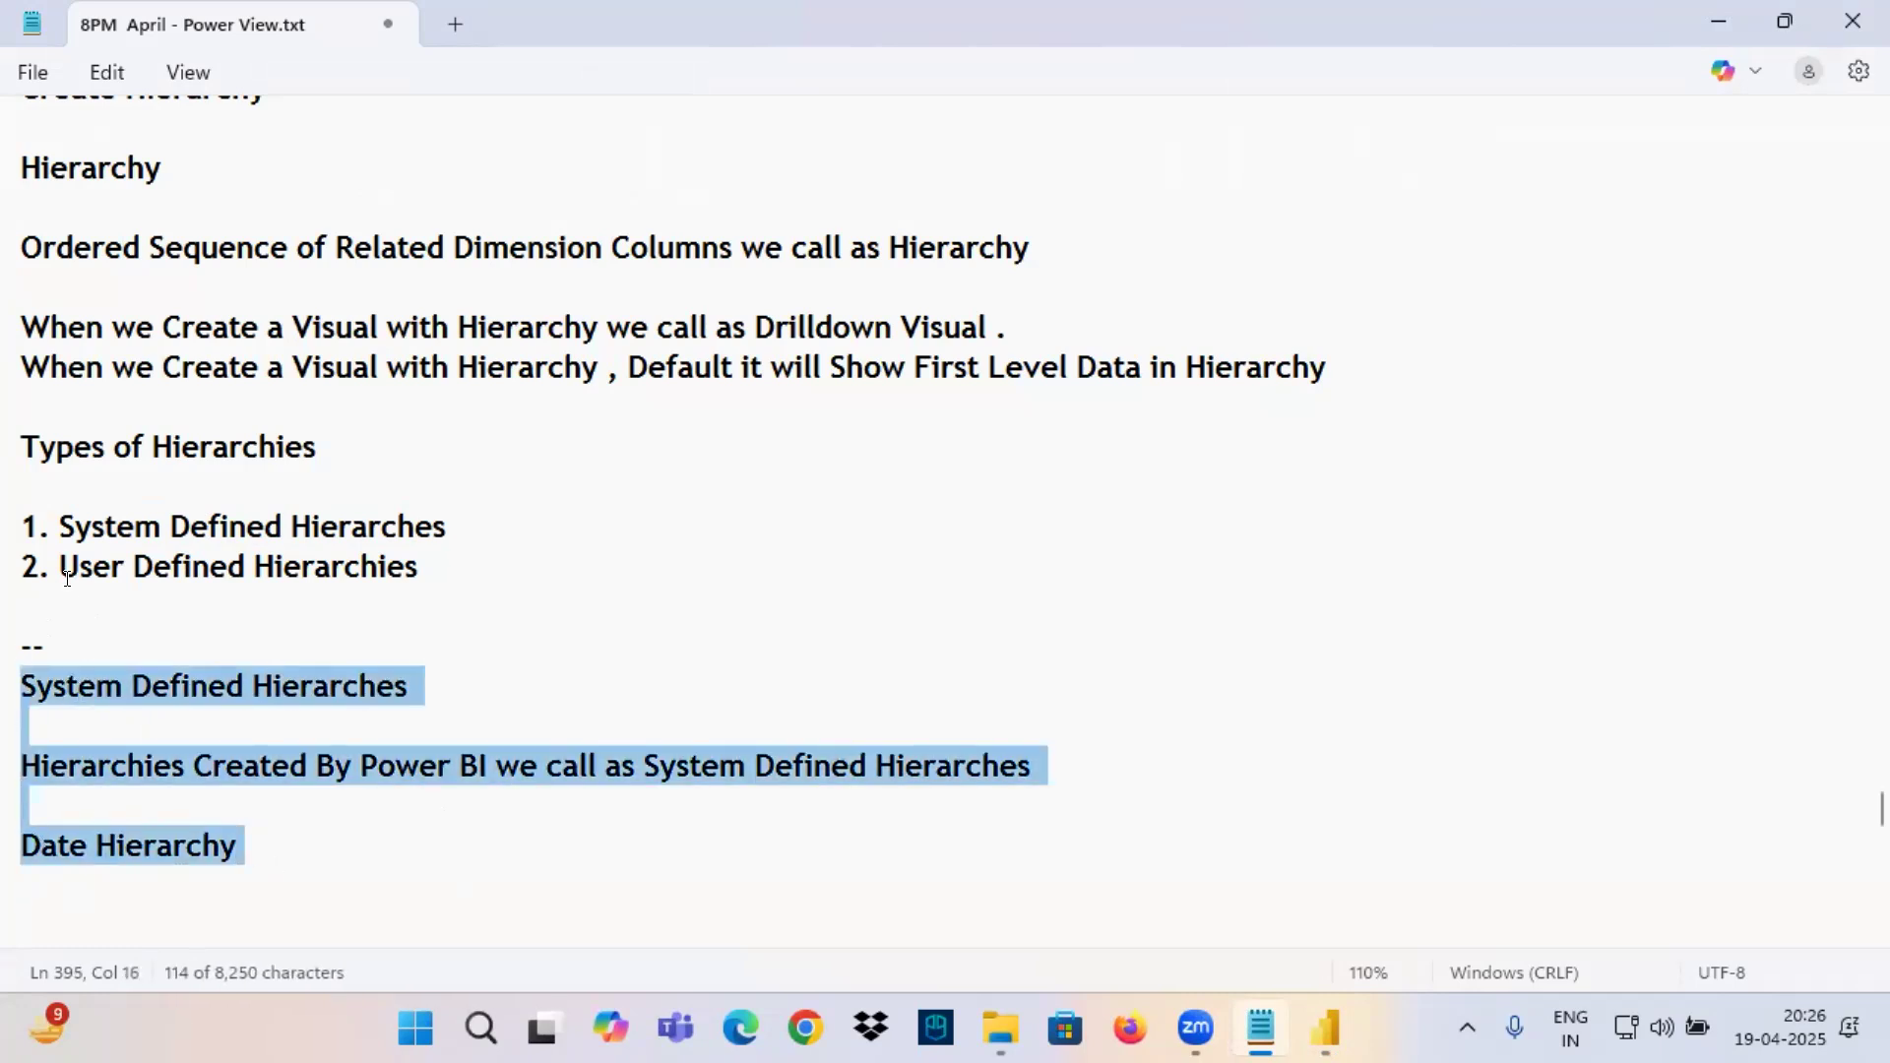
# Add a dashed separator below Date Hierarchy and copy "User Defined Hierarchies" from the types list under it as a subheading.
pyautogui.moveTo(64, 563); pyautogui.dragTo(433, 571)
pyautogui.click(433, 571)
pyautogui.moveTo(58, 559); pyautogui.dragTo(414, 565)
pyautogui.hotkey('ctrl', 'c')
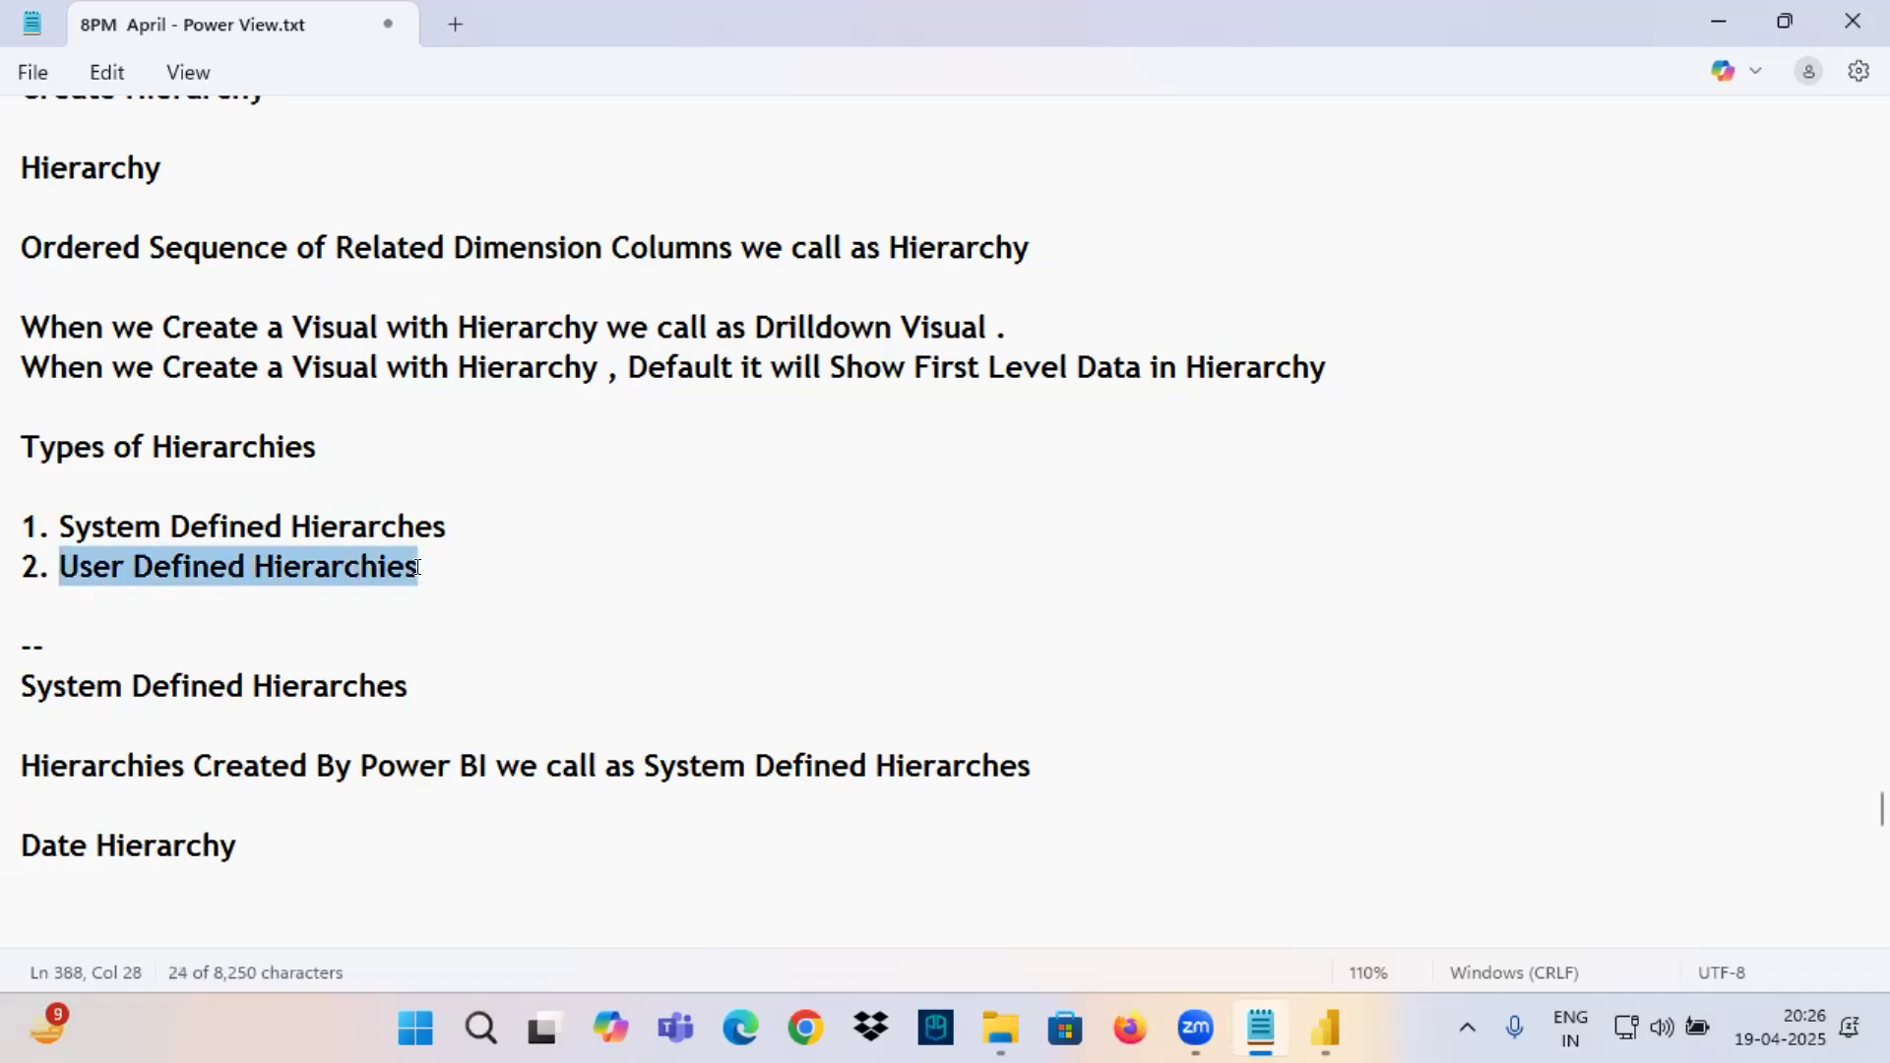
pyautogui.scroll(-3, 257, 679)
pyautogui.click(106, 588)
pyautogui.write('--------')
pyautogui.press('Return')
pyautogui.hotkey('ctrl', 'v')
# Write the definition "Hierarchies Created By Developers we call as User Defined Hierarchies" under the new subheading.
pyautogui.press('Return')
pyautogui.press('Return')
pyautogui.write('Hierar')
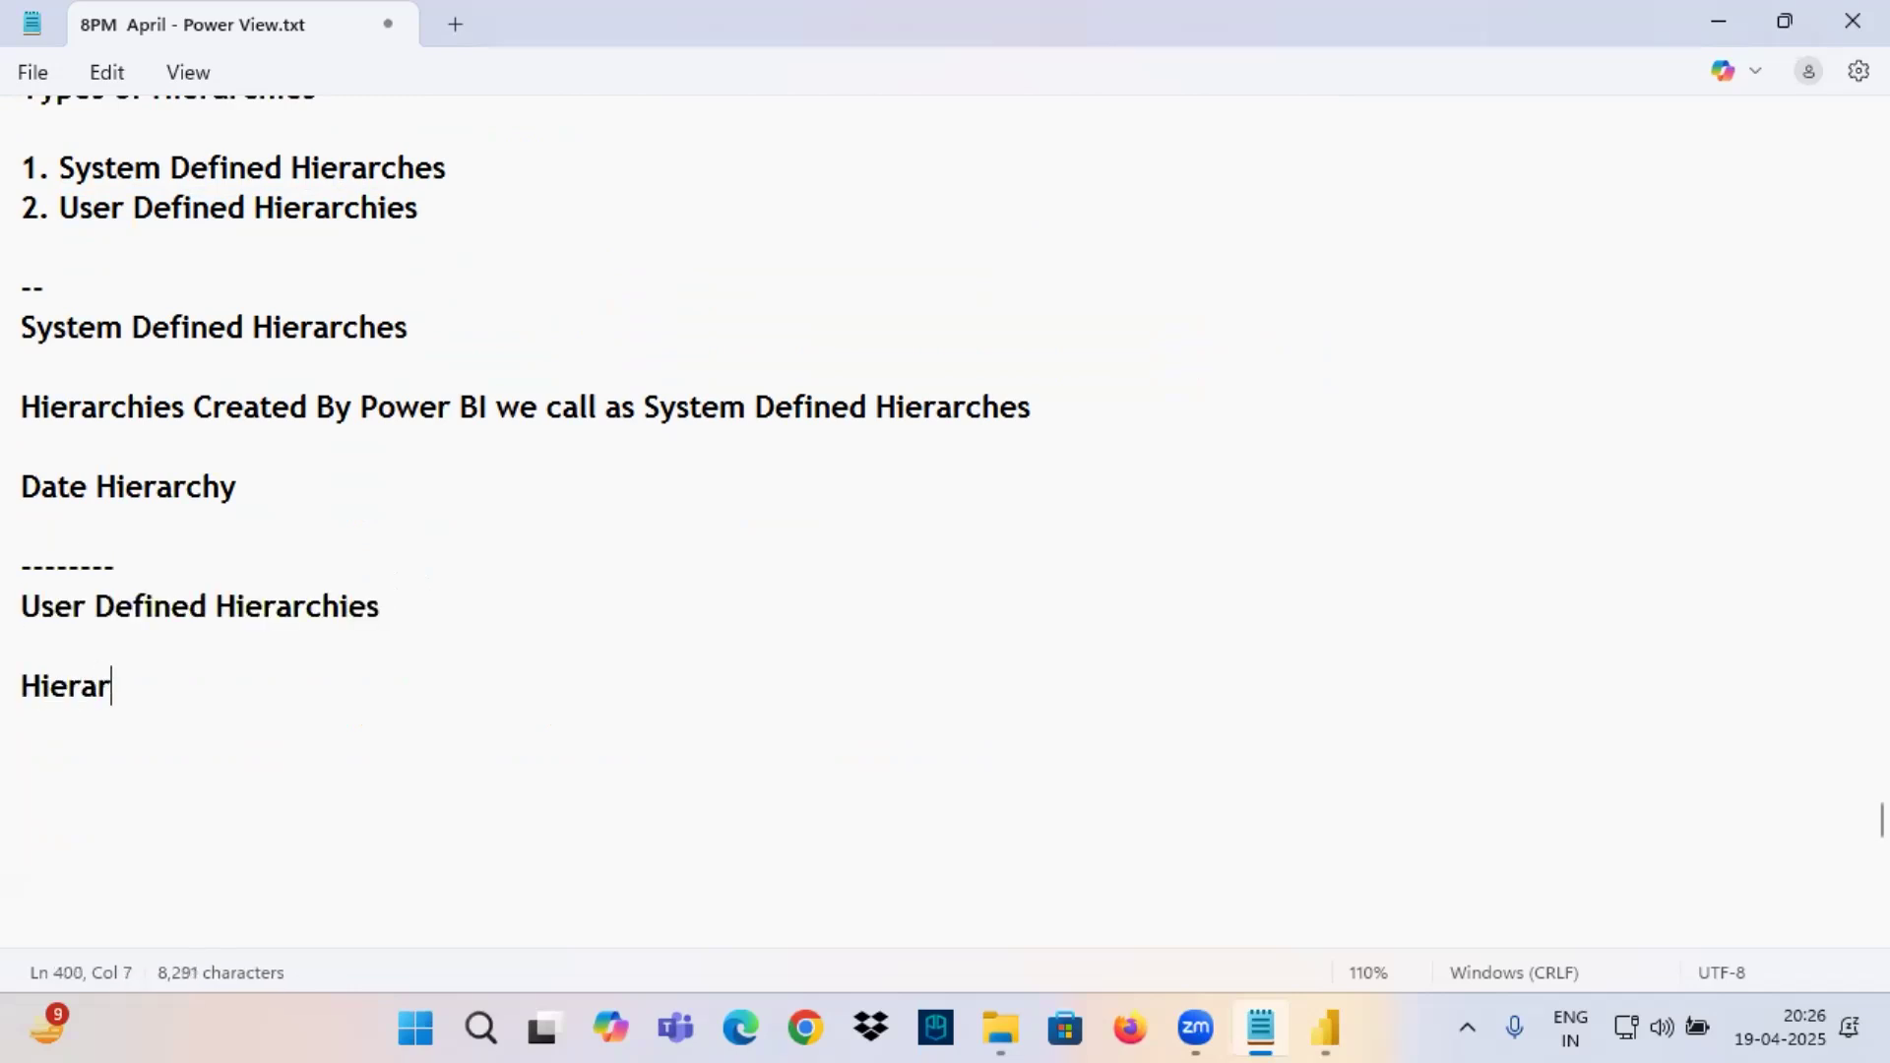
pyautogui.write('chies Creatd')
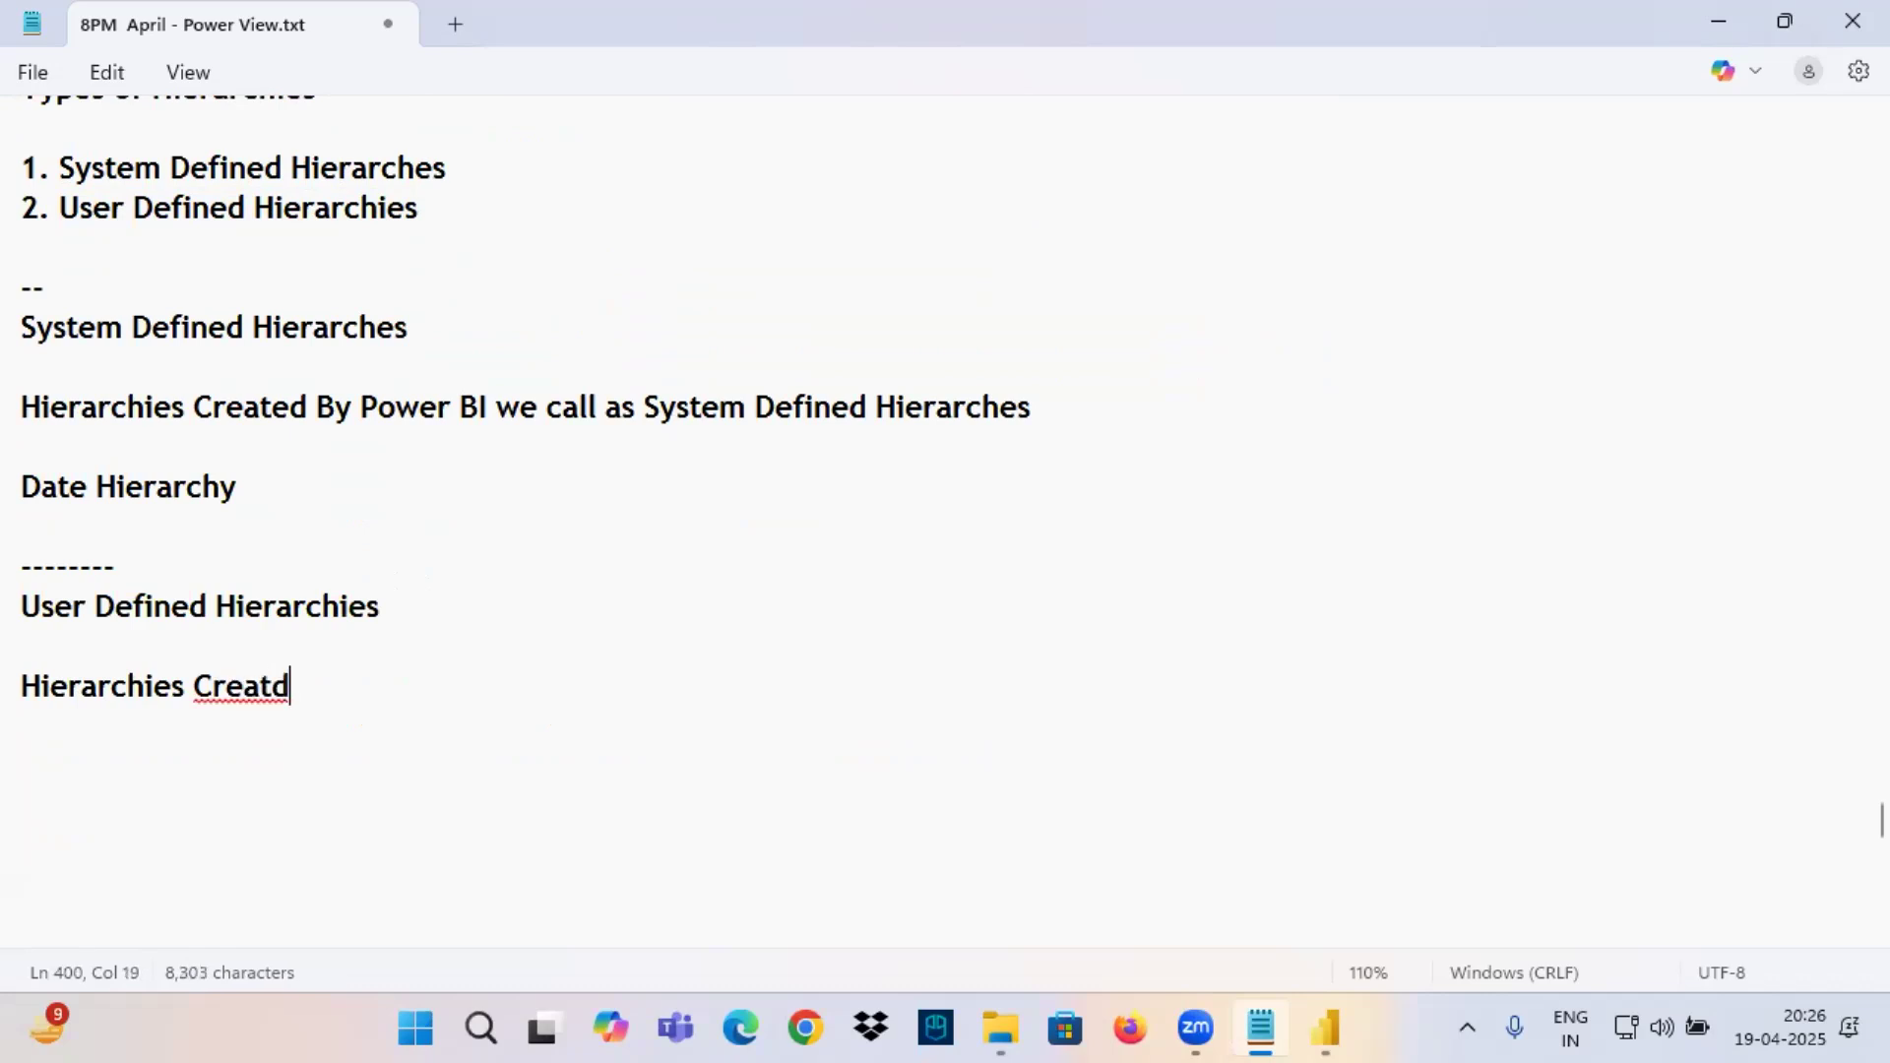
pyautogui.press('BackSpace')
pyautogui.write('ed Bu')
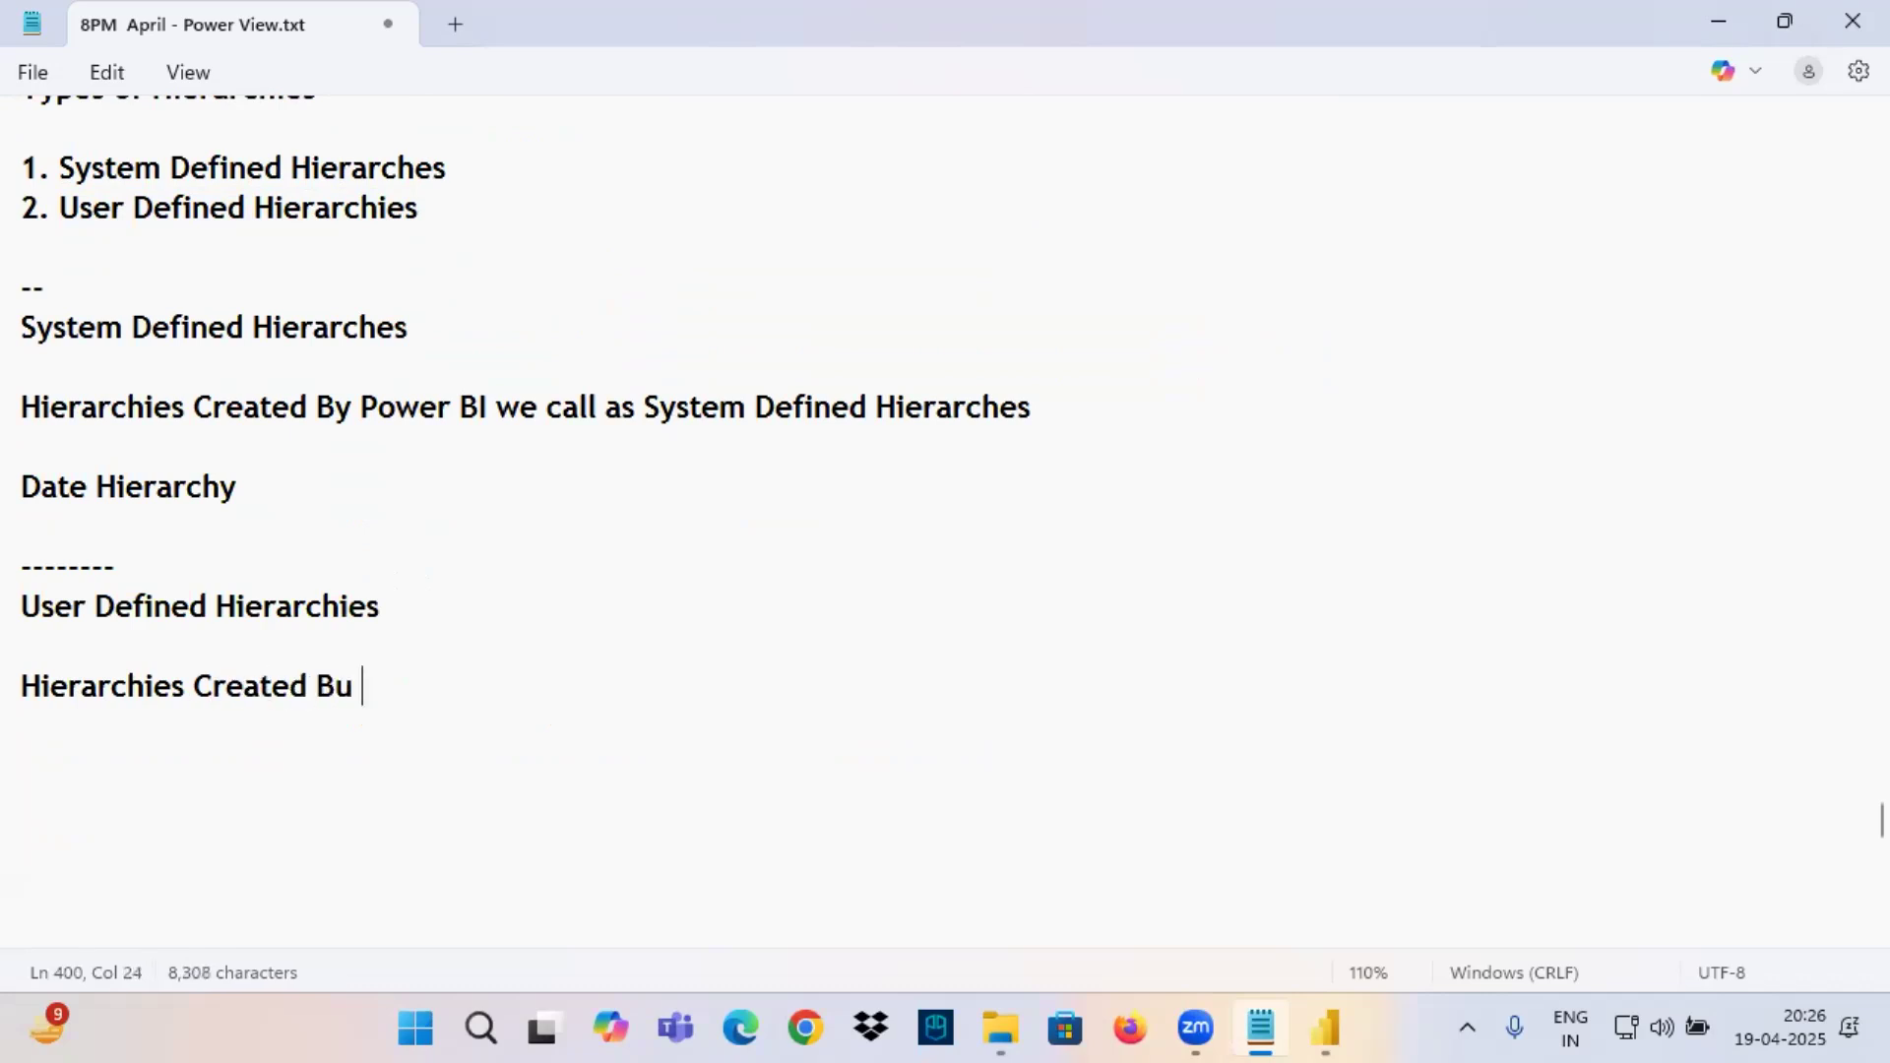
pyautogui.press('BackSpace')
pyautogui.write('y Dev')
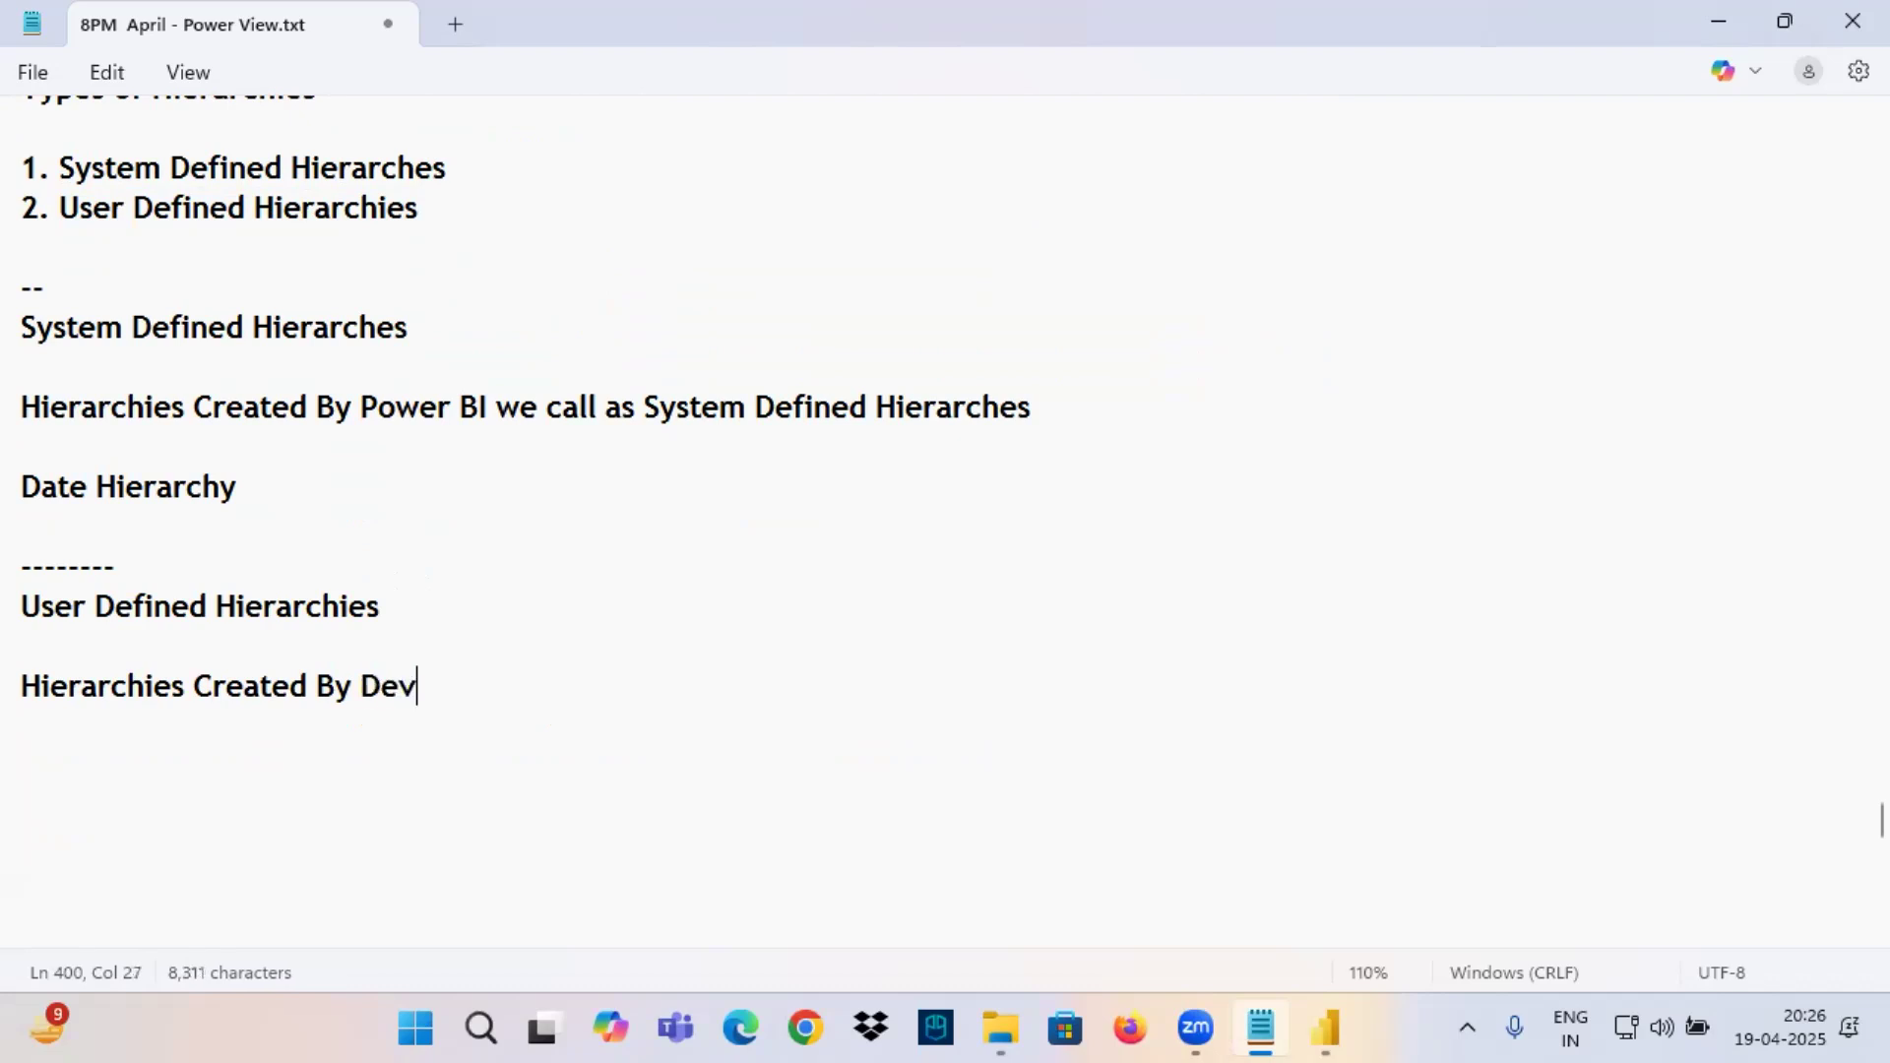
pyautogui.write('elopers we call as')
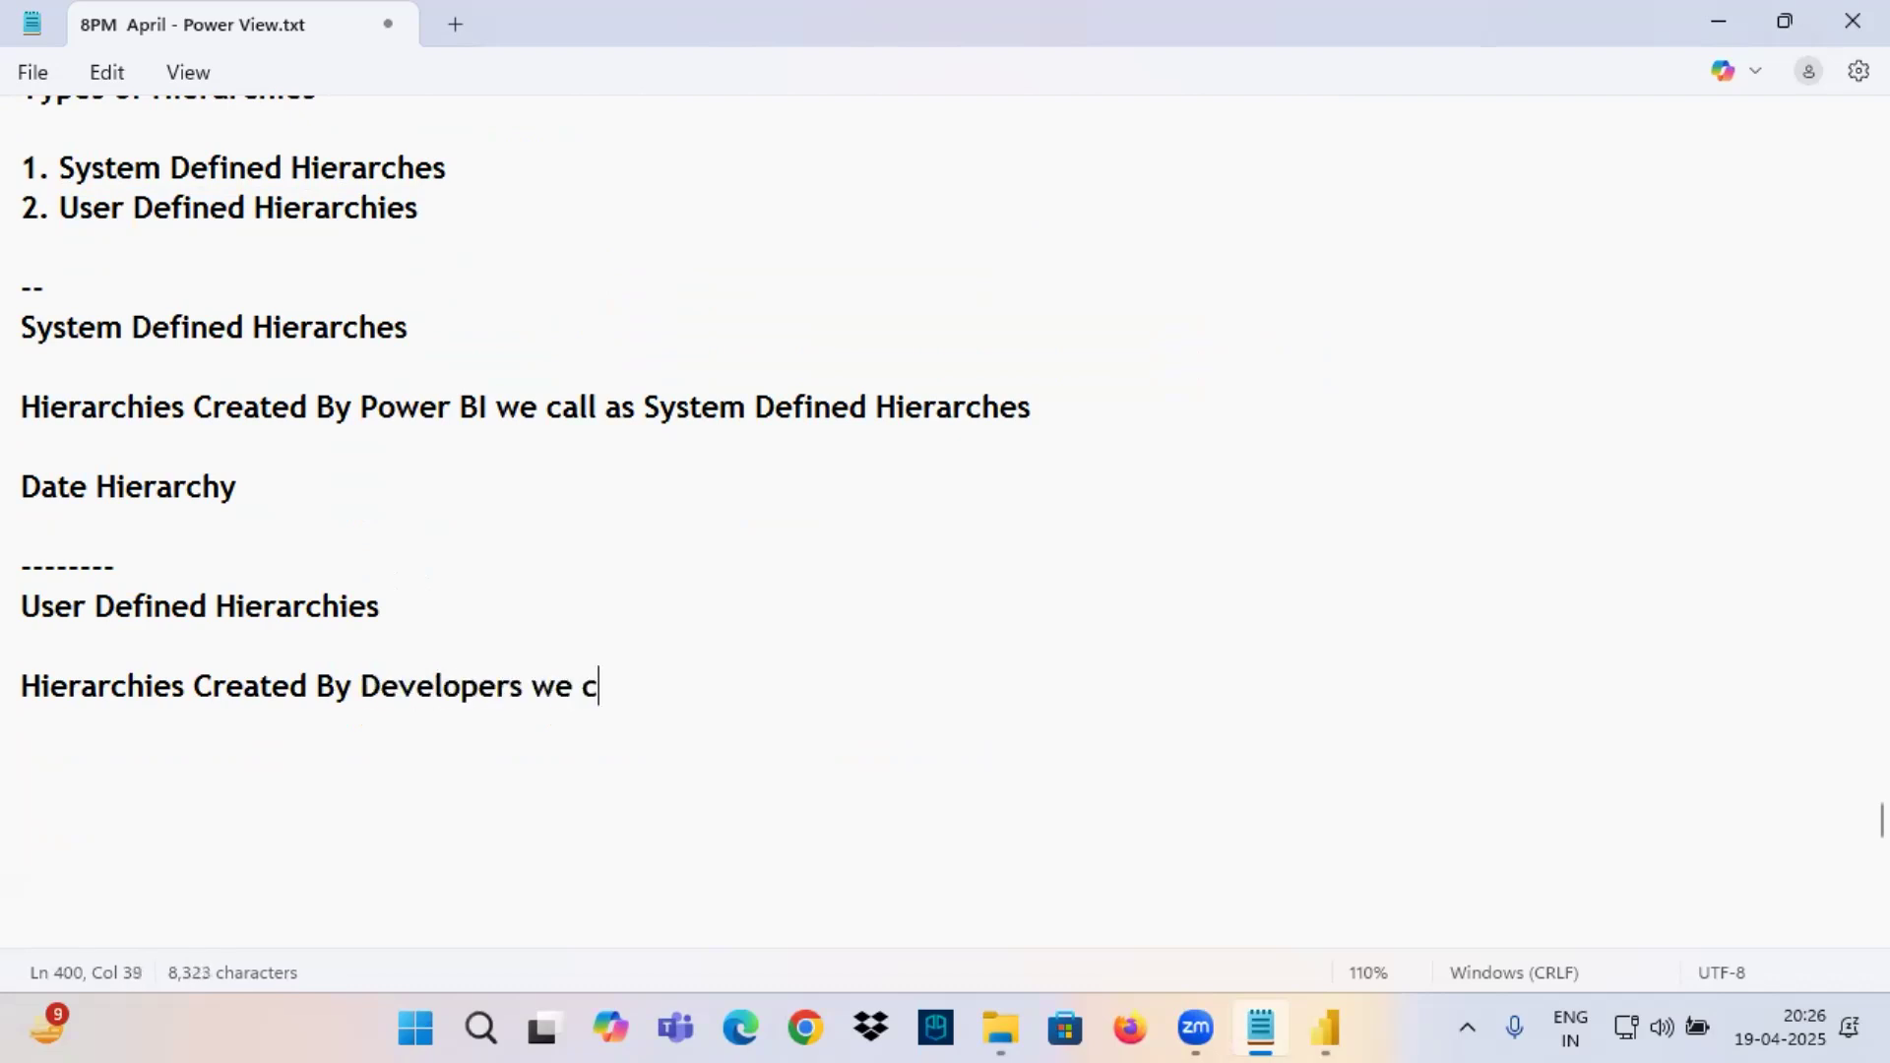
pyautogui.hotkey('ctrl', 'v')
# Add the example line "Eg: Product Hierarchy , Geography Hierarchy etc.," below the User Defined Hierarchies definition.
pyautogui.press('Return')
pyautogui.press('Return')
pyautogui.write('Eg:')
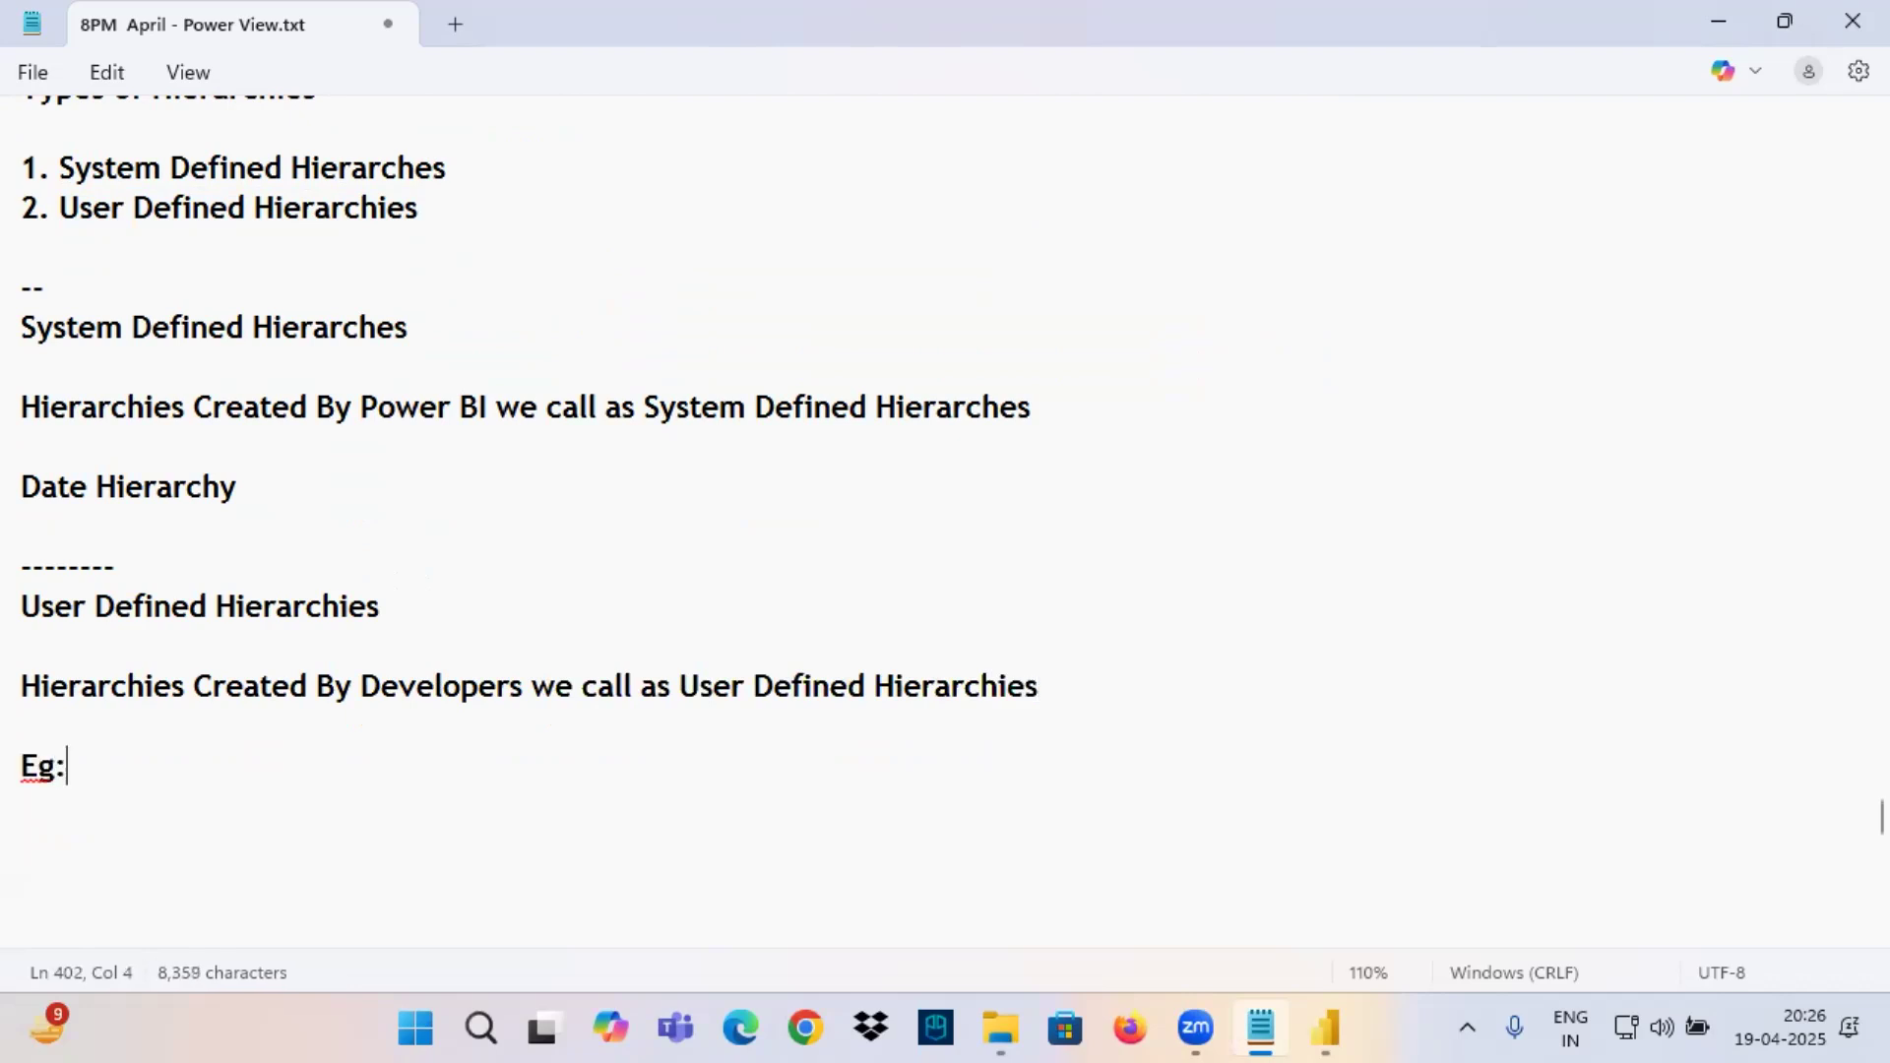
pyautogui.write(' Produc')
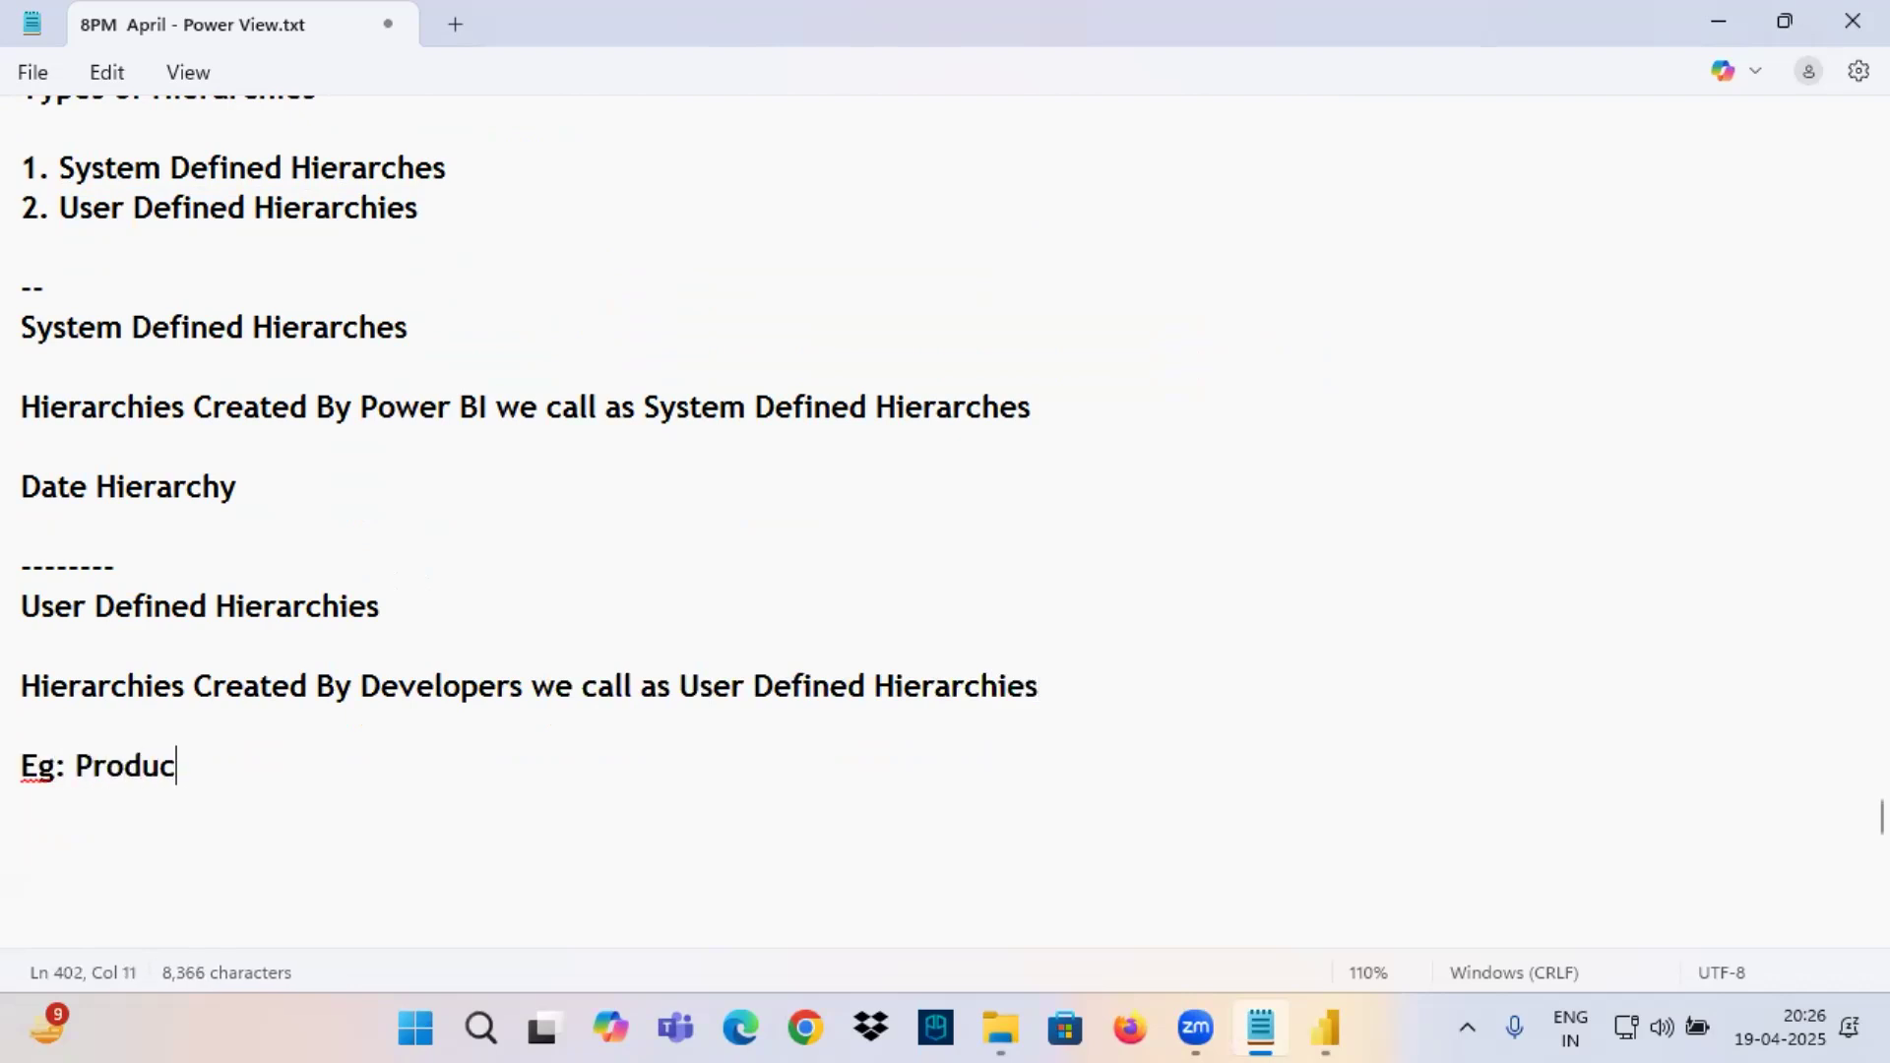
pyautogui.write('t Hiearrcgy')
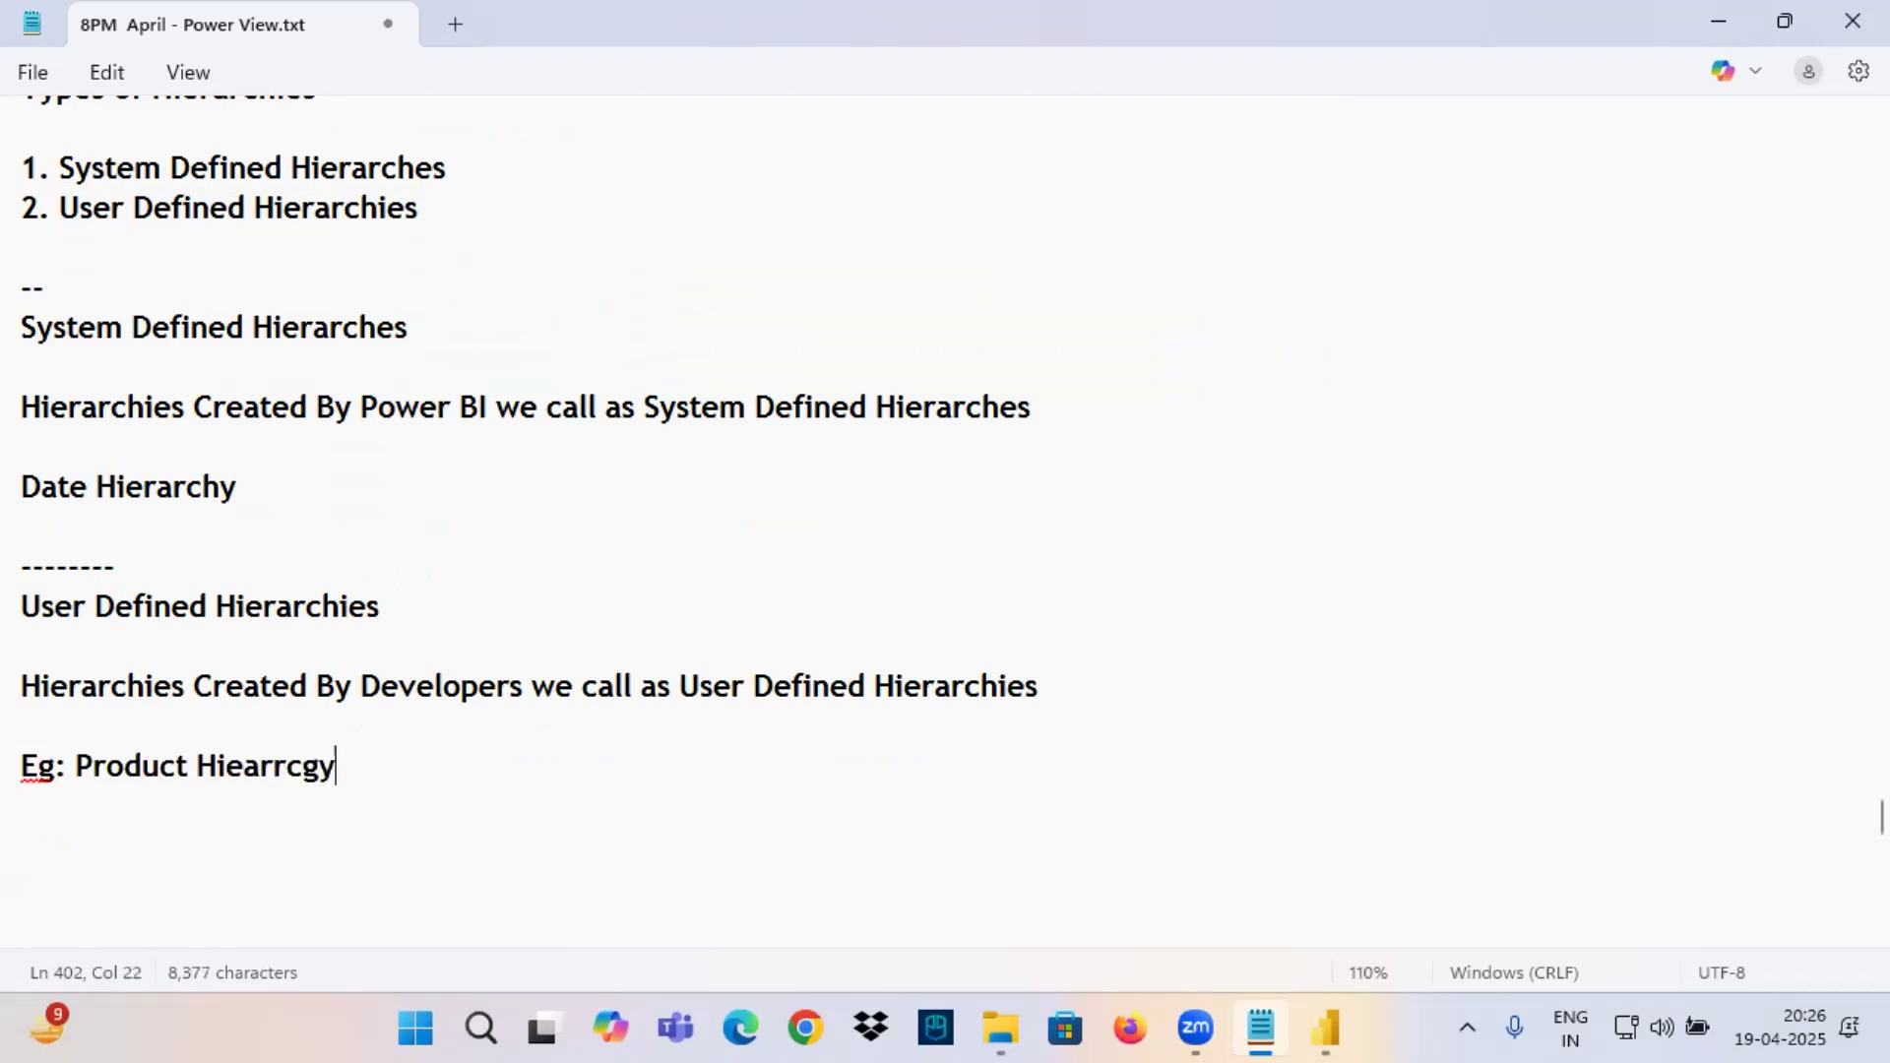
pyautogui.click(279, 766)
pyautogui.click(316, 821)
pyautogui.click(398, 788)
pyautogui.click(396, 768)
pyautogui.write(', Geography Hierarchy etc.,')
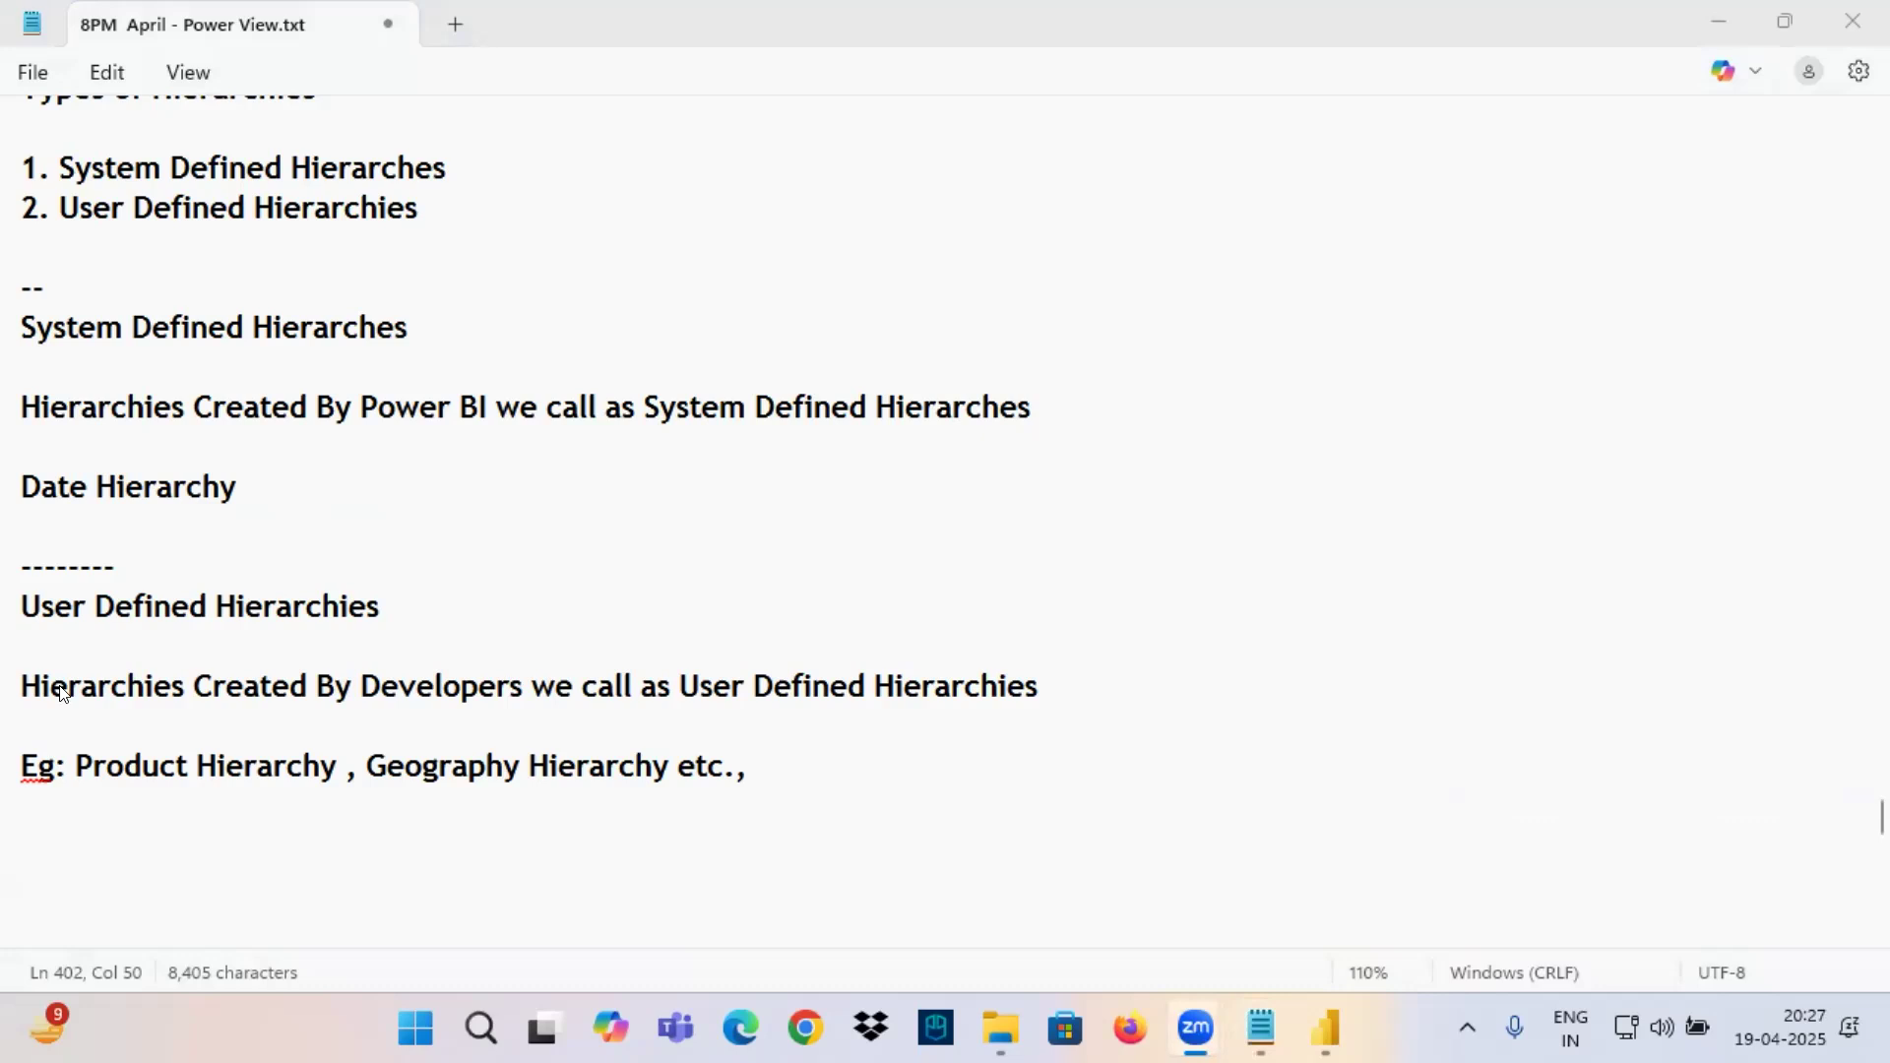
# Review the User Defined Hierarchies section and its example line, then the System Defined Hierarches section, highlighting each in the notes.
pyautogui.moveTo(19, 602); pyautogui.dragTo(936, 861)
pyautogui.click(1331, 1006)
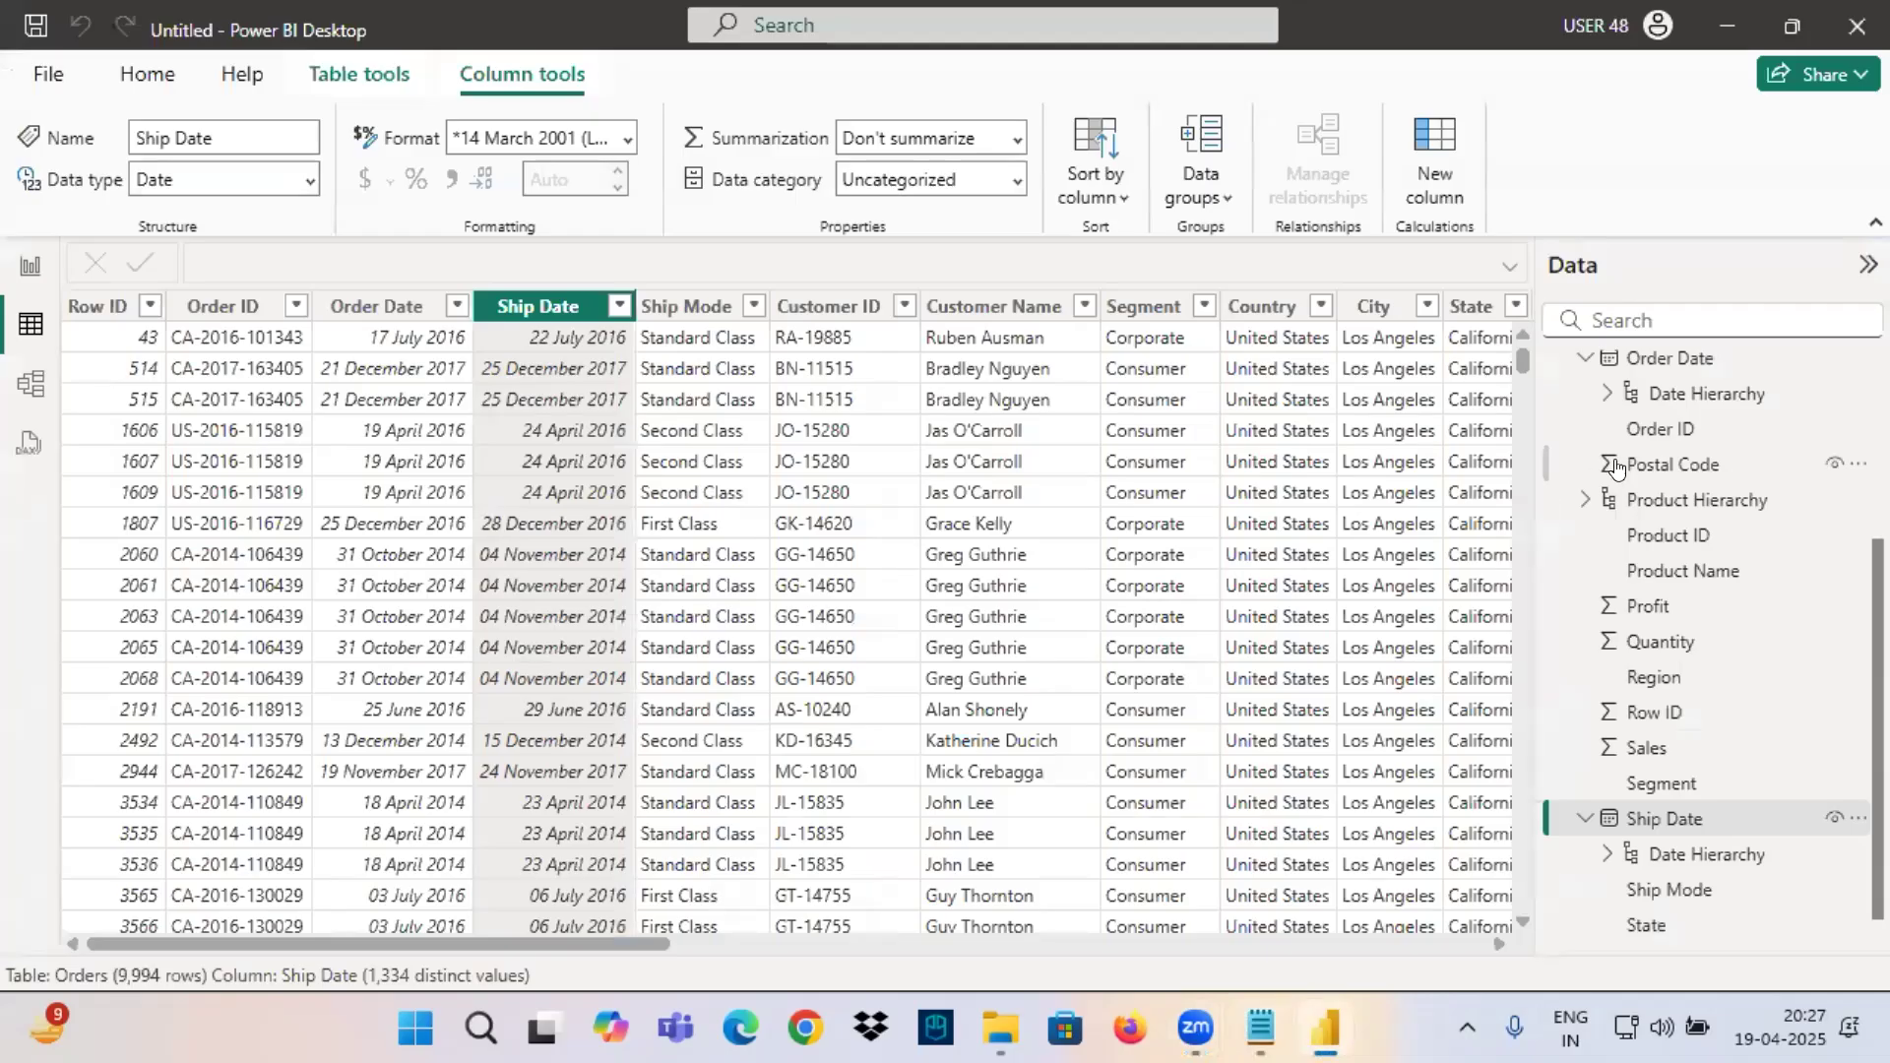
pyautogui.click(1259, 1024)
pyautogui.click(106, 630)
pyautogui.moveTo(42, 606); pyautogui.dragTo(796, 804)
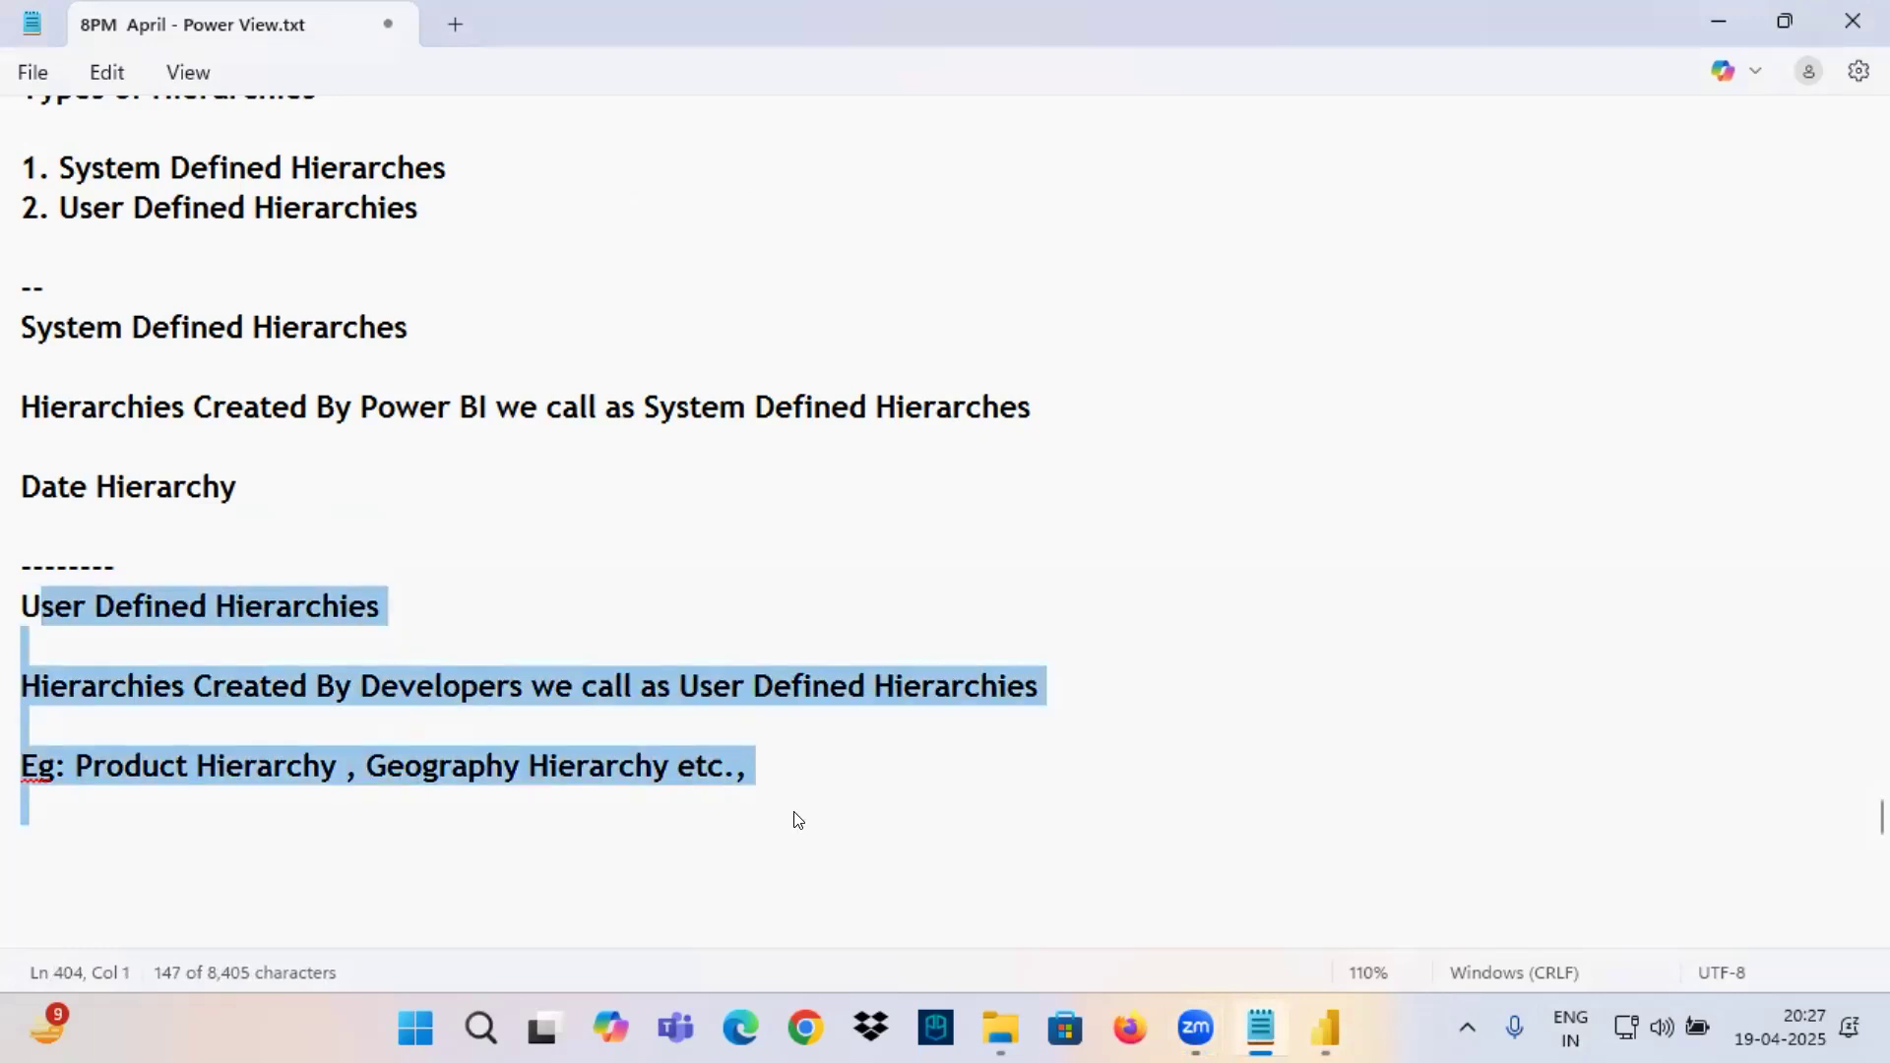
pyautogui.click(798, 817)
pyautogui.moveTo(125, 766); pyautogui.dragTo(815, 756)
pyautogui.scroll(1, 205, 563)
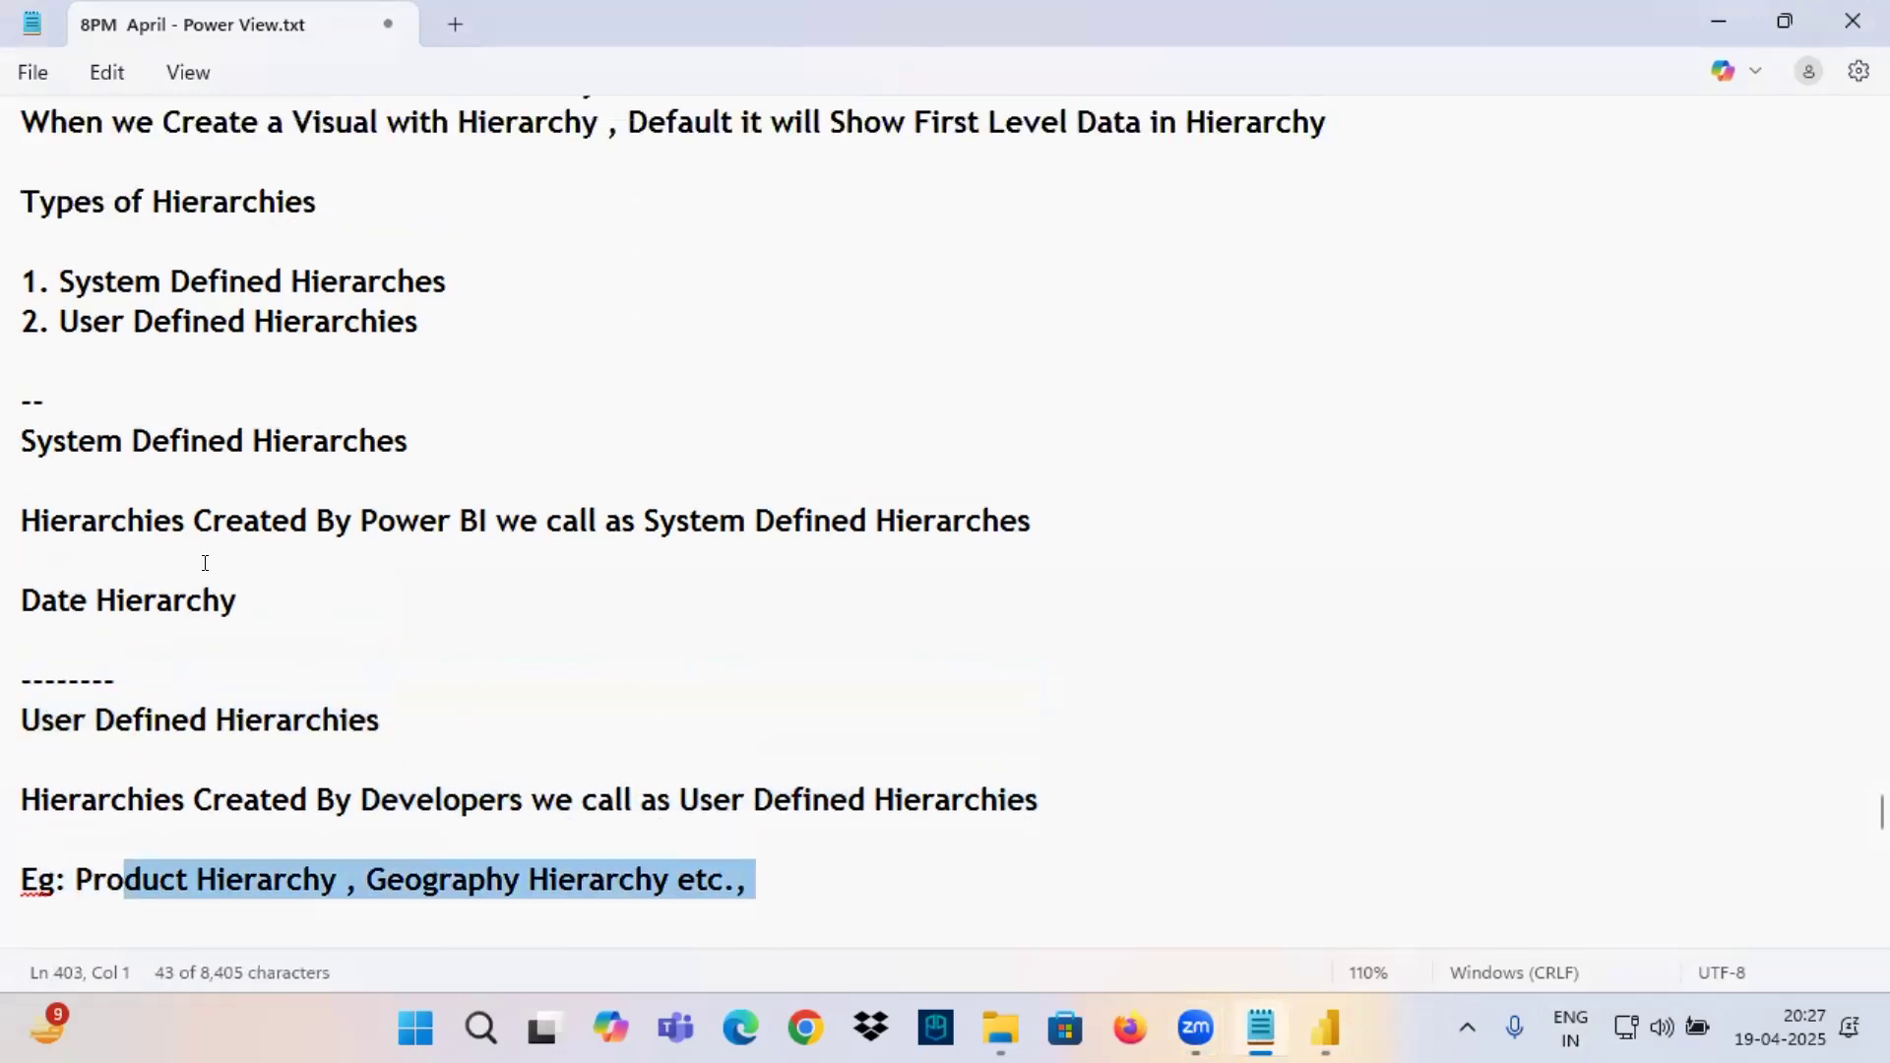
pyautogui.scroll(1, 205, 563)
pyautogui.moveTo(34, 561); pyautogui.dragTo(419, 751)
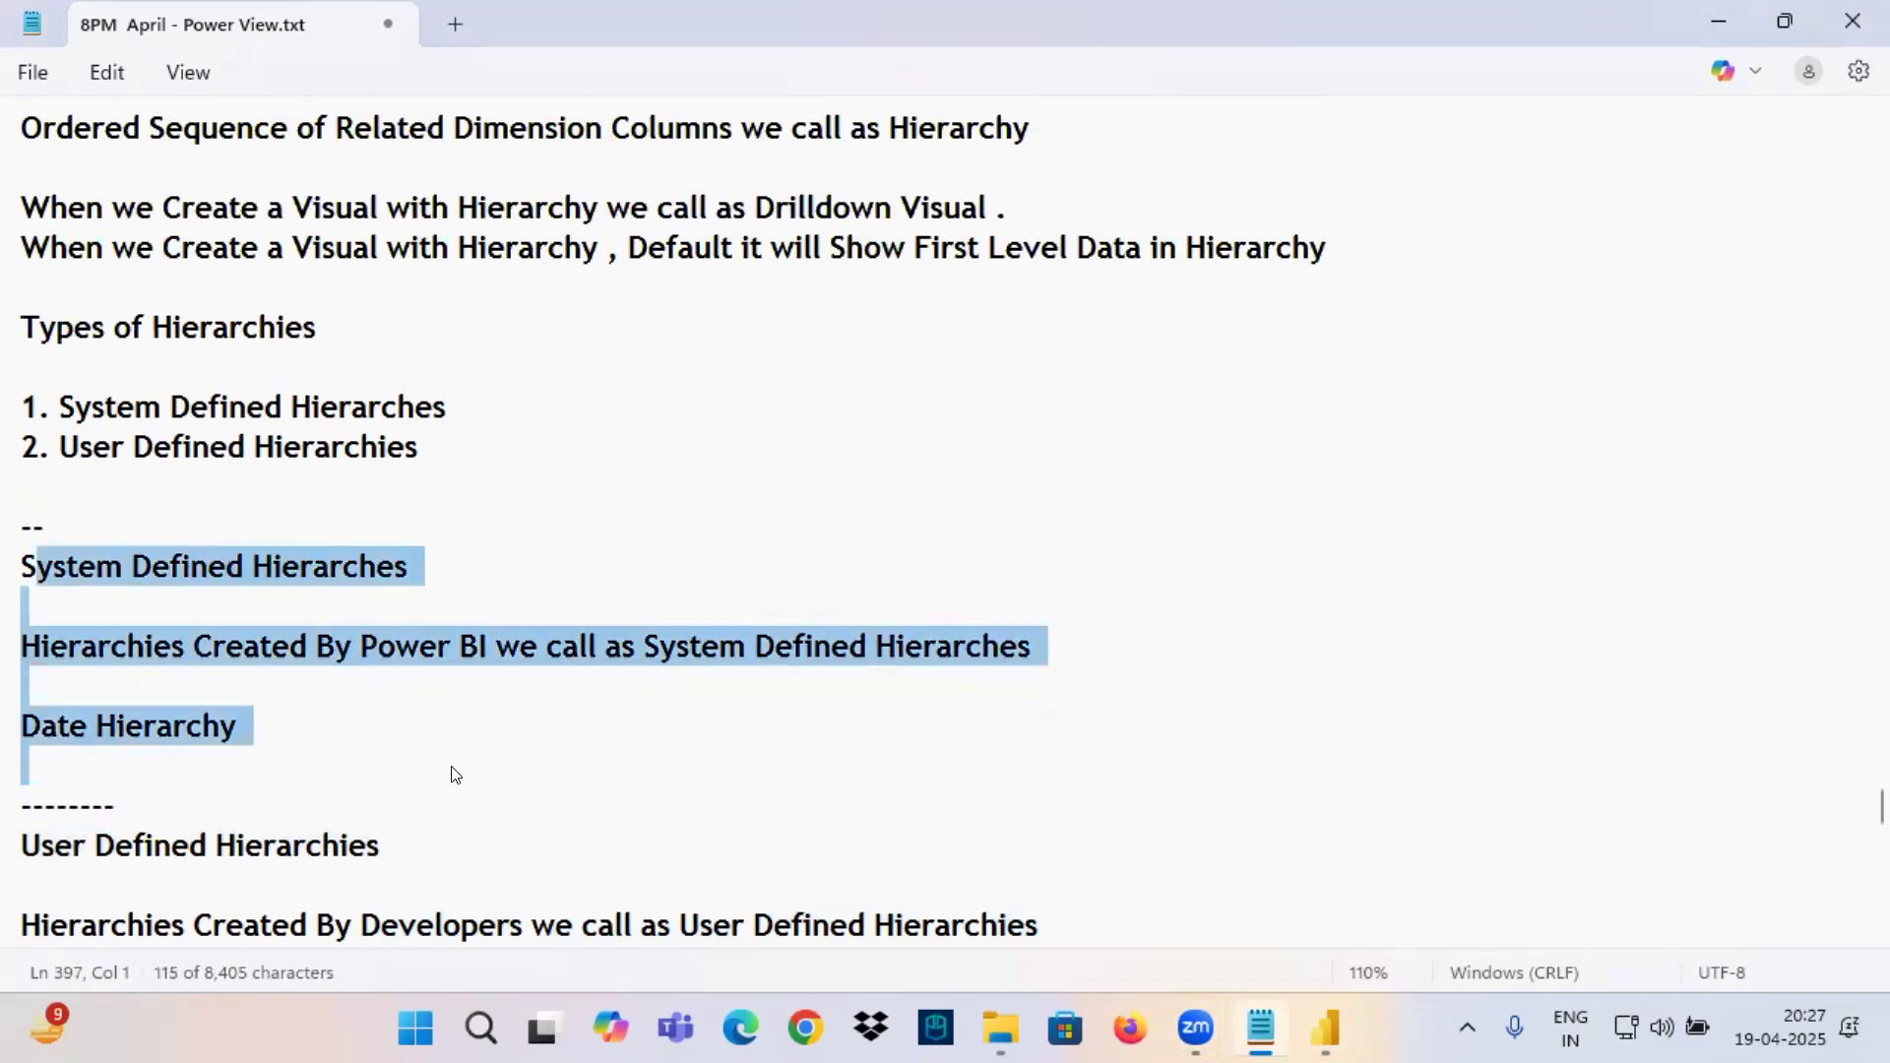
# Switch to Power BI and select the Order Date column, then the Sales column, in the Orders table.
pyautogui.click(1325, 1029)
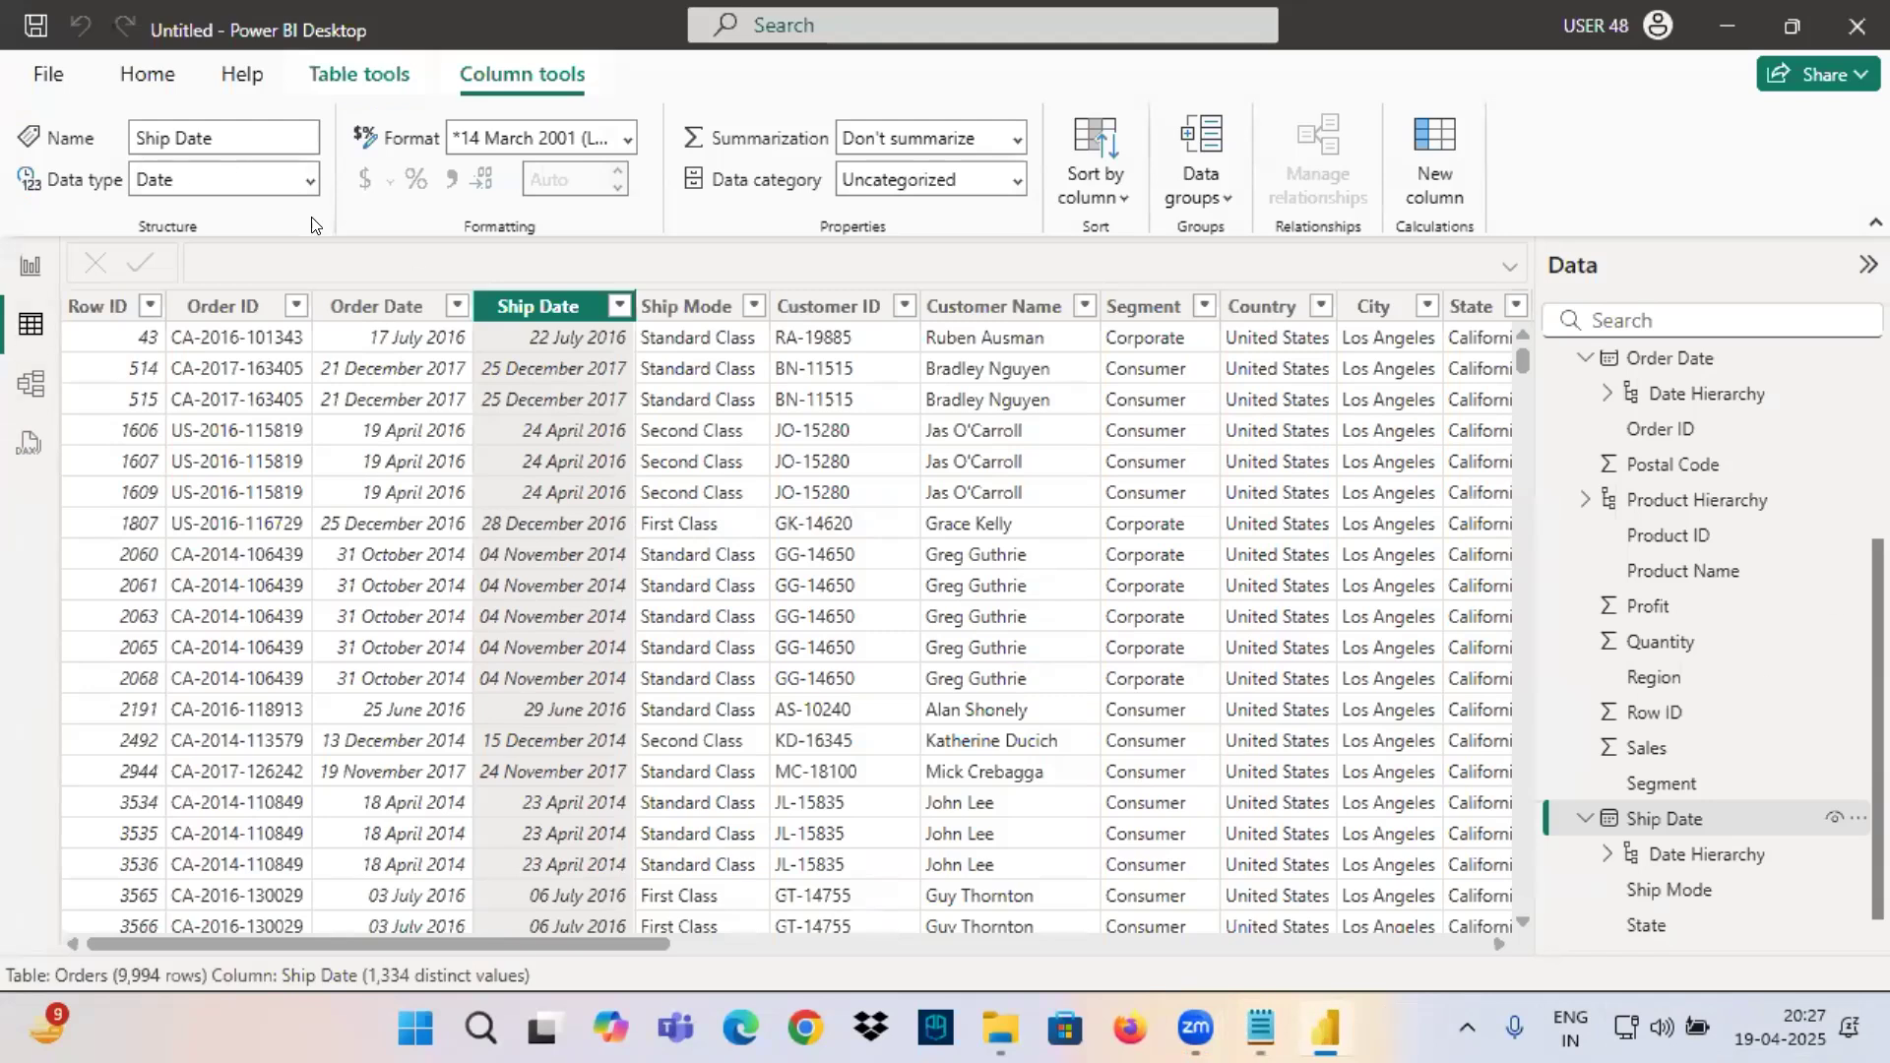
pyautogui.click(433, 306)
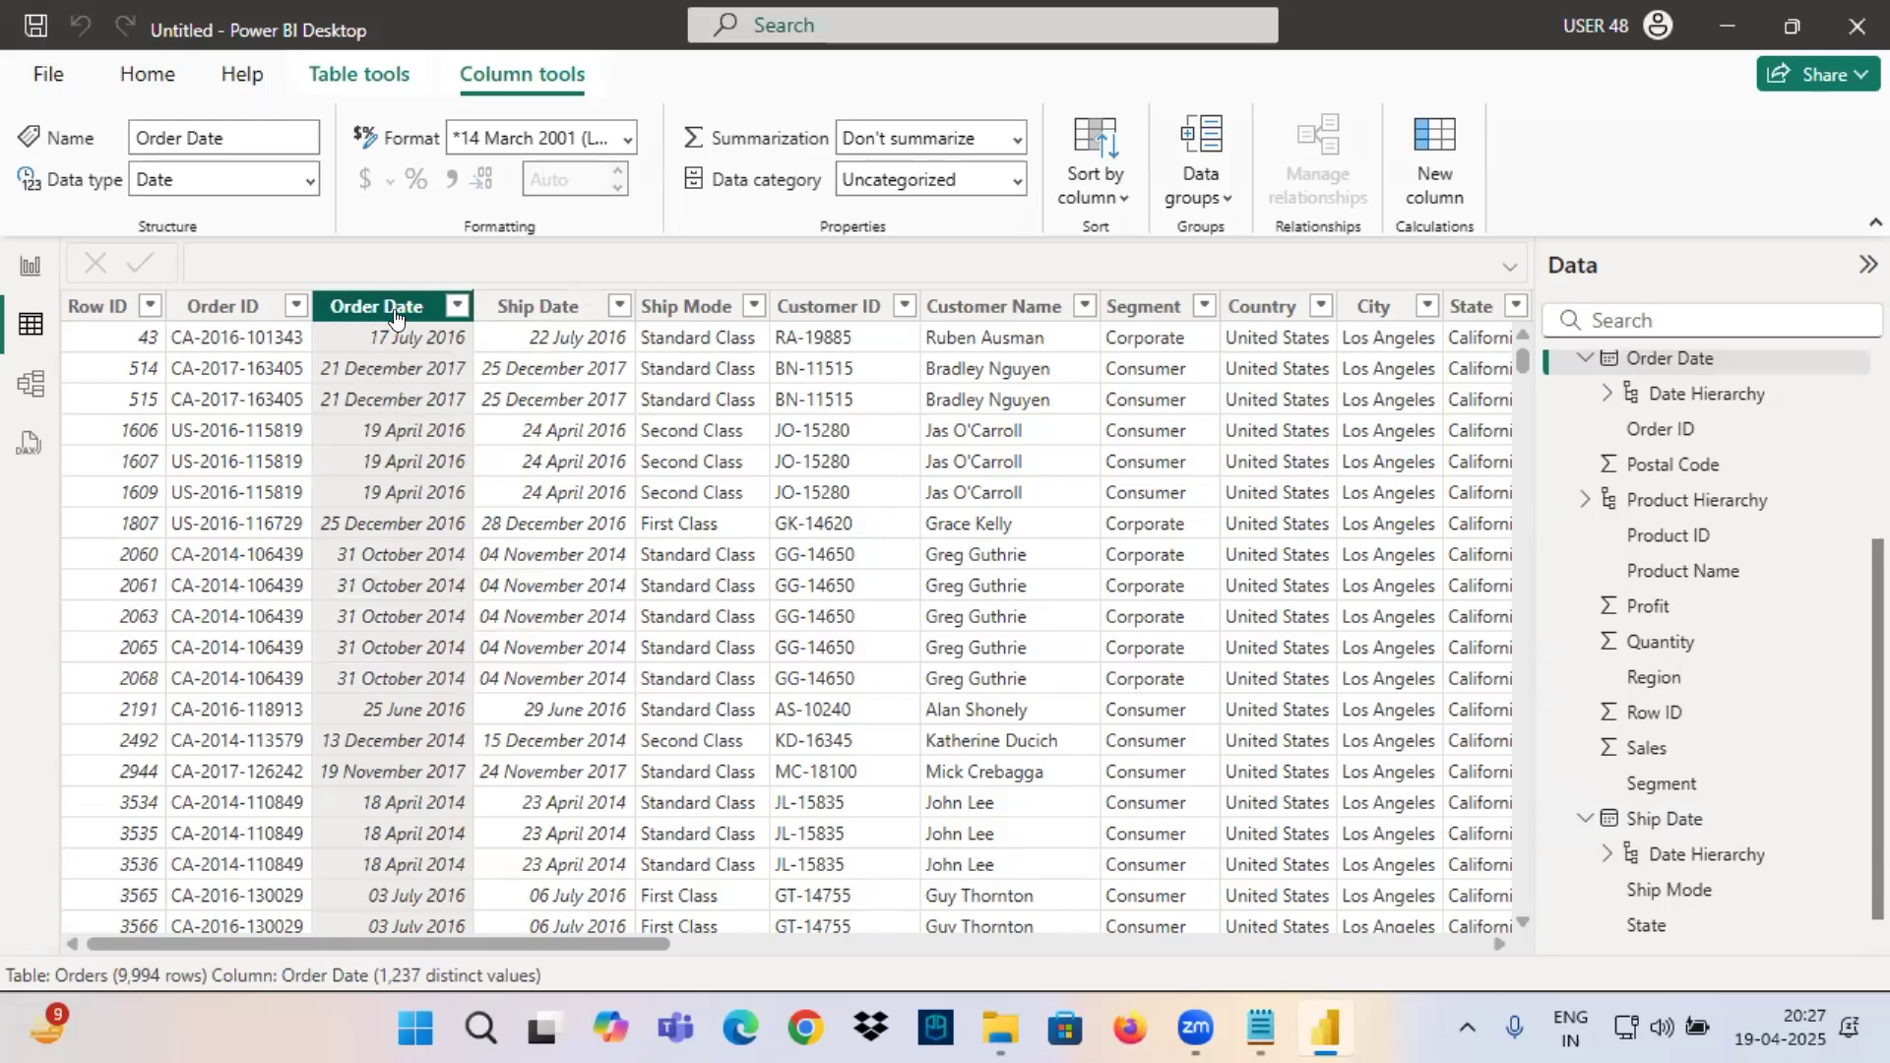
pyautogui.scroll(-8, 401, 384)
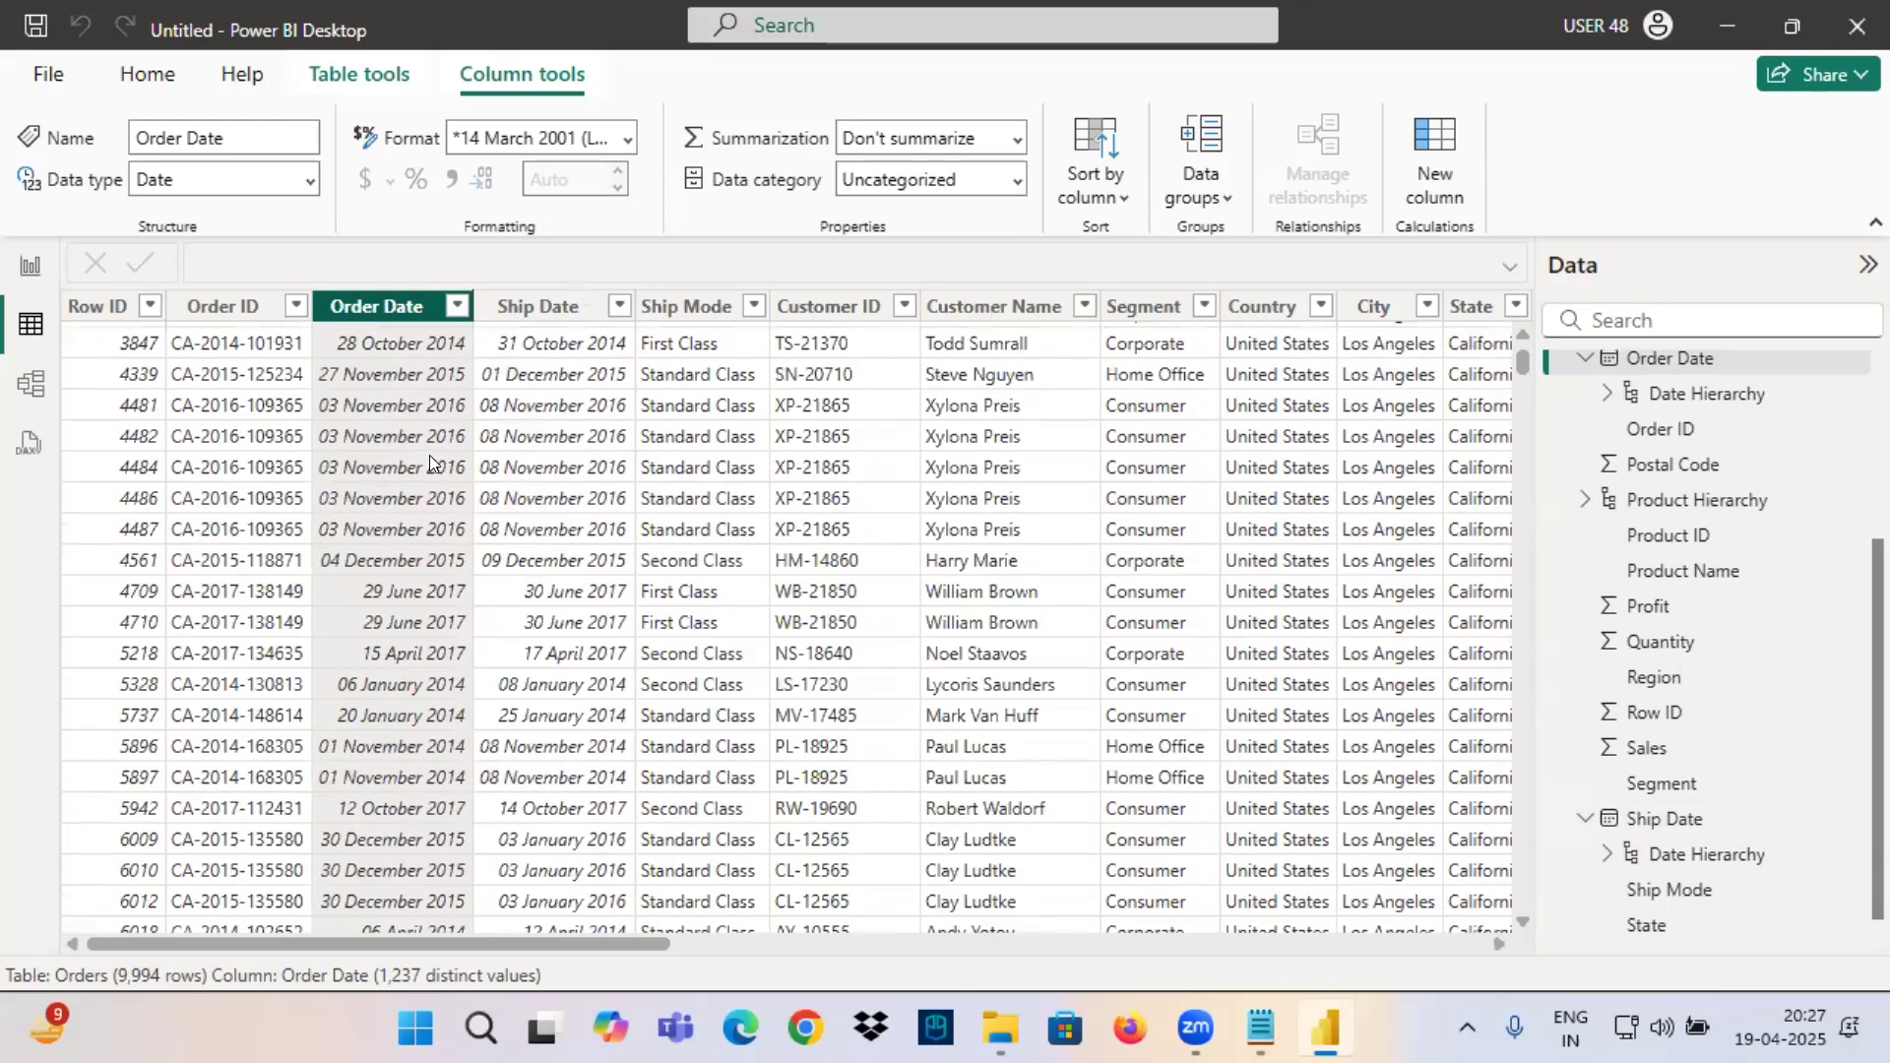
pyautogui.moveTo(455, 941); pyautogui.dragTo(1270, 943)
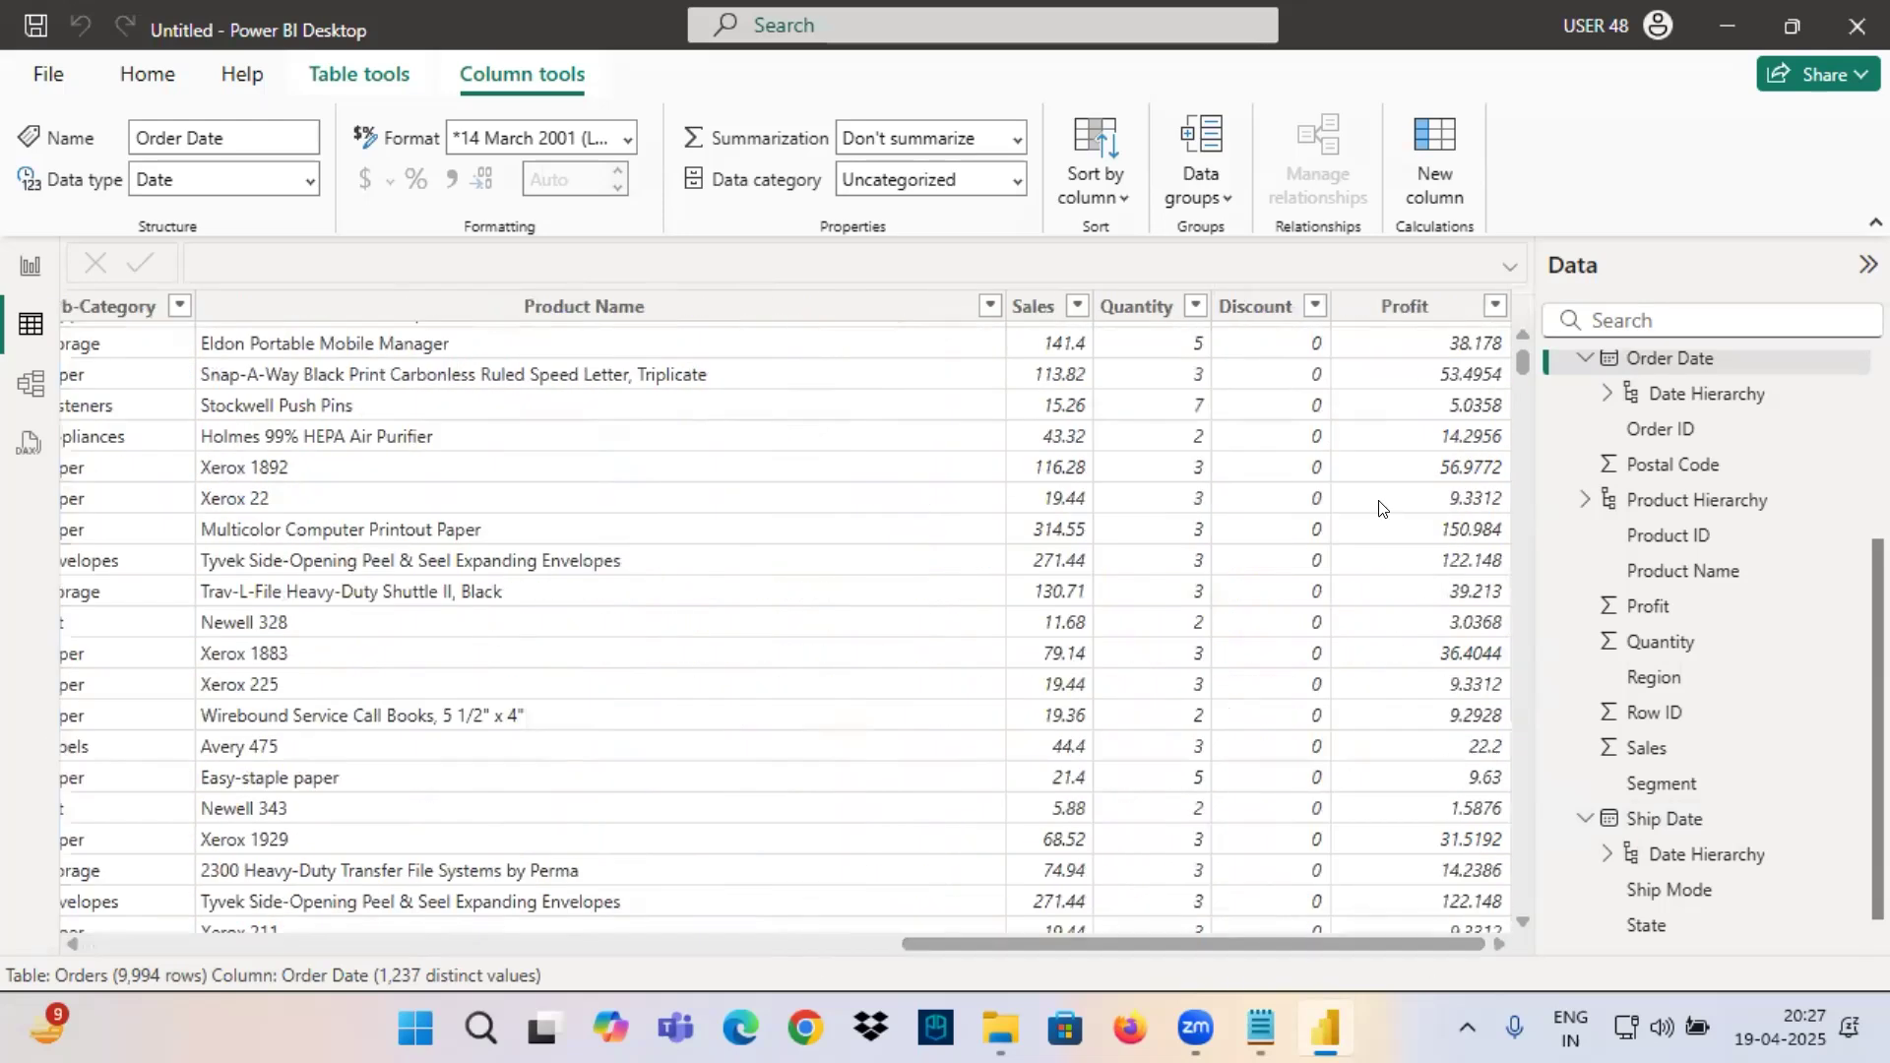
pyautogui.click(1034, 306)
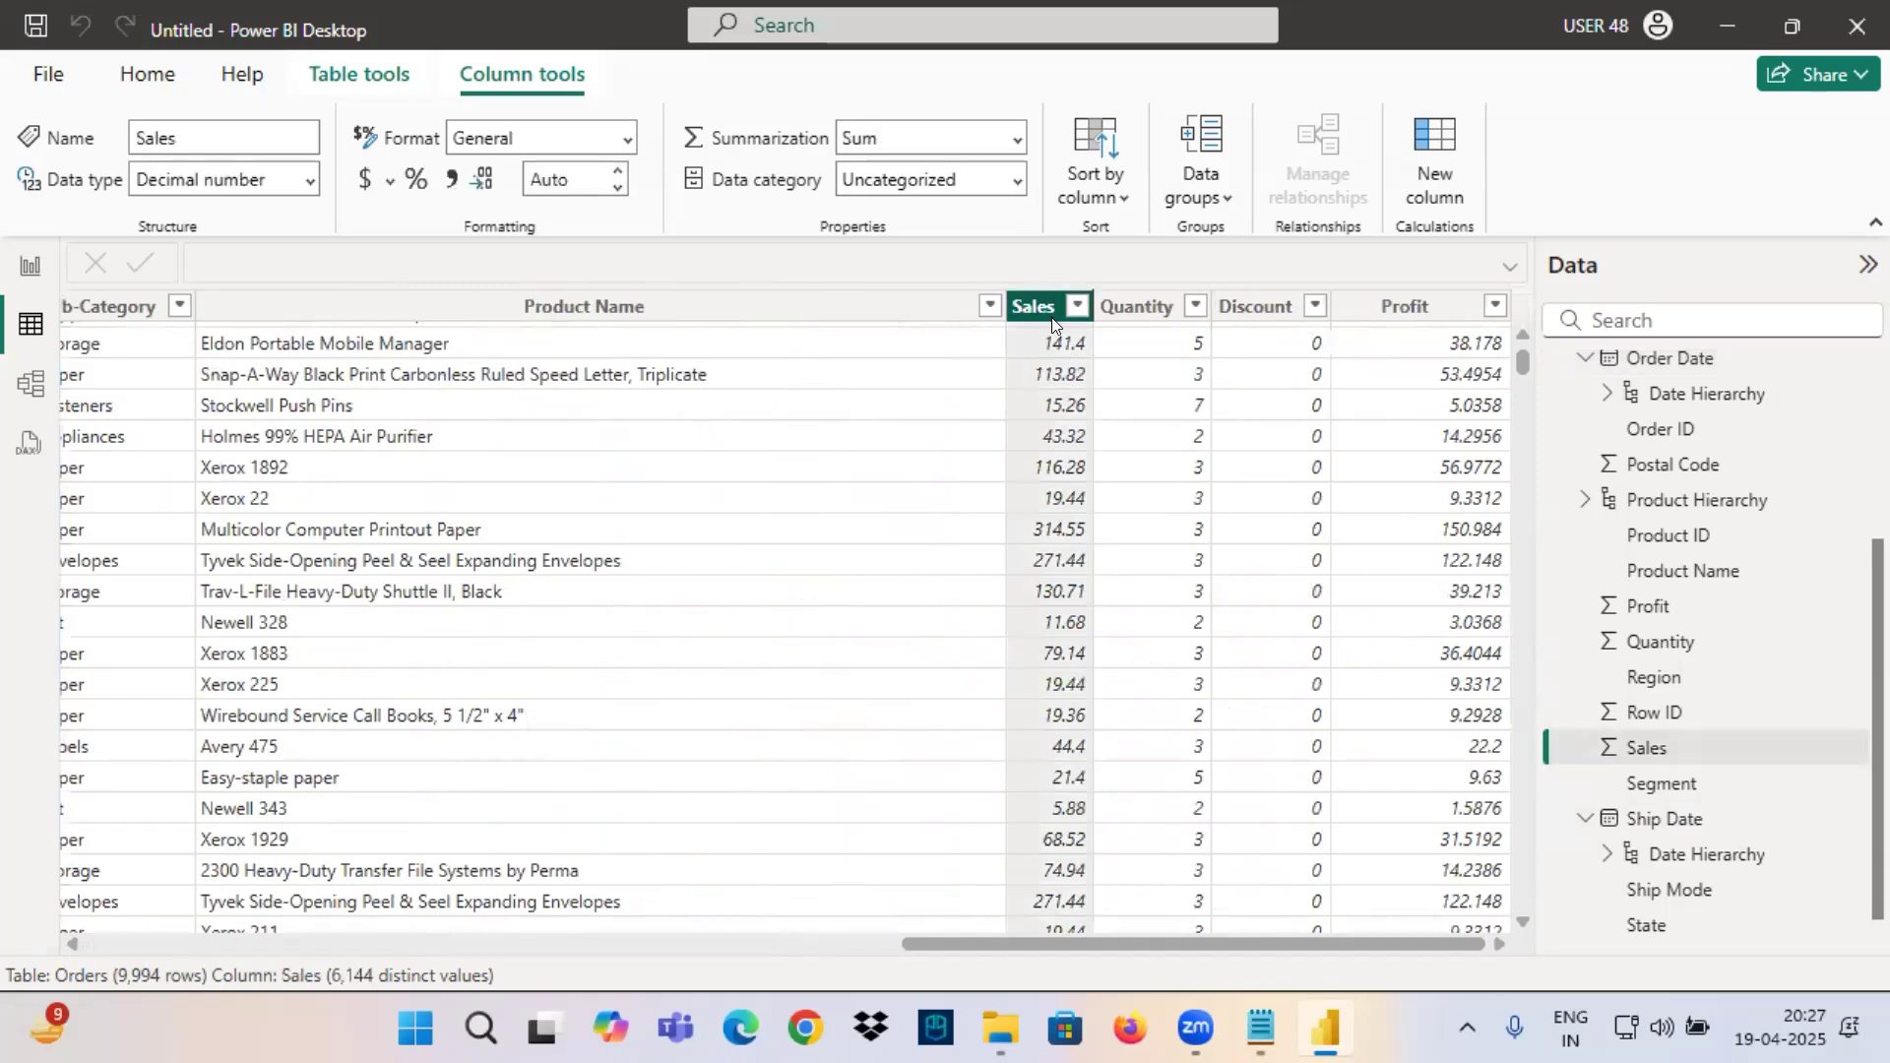
# Return to the Notepad notes and add a dashed separator with the tab-spaced line "OrderDate" and "Sales" beneath the examples.
pyautogui.moveTo(1280, 999)
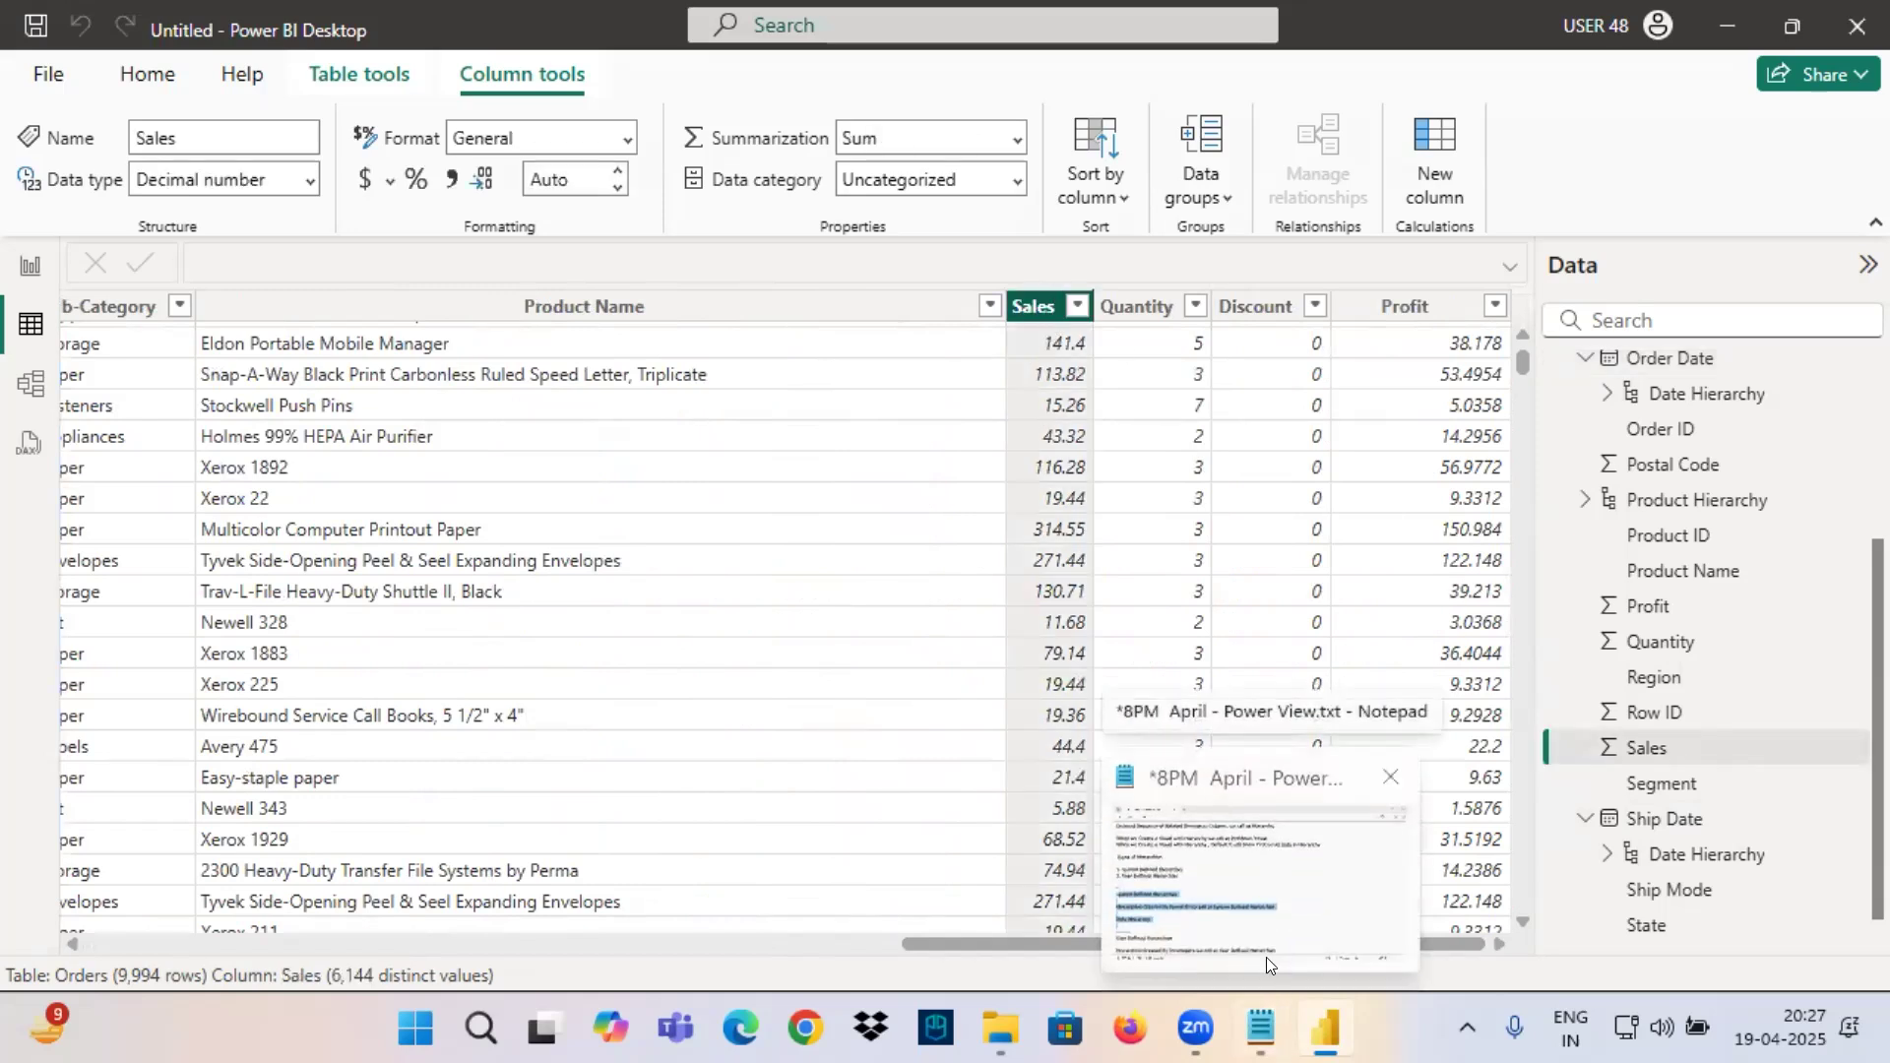
pyautogui.click(1256, 1021)
pyautogui.scroll(-5, 435, 698)
pyautogui.scroll(5, 435, 698)
pyautogui.scroll(-4, 161, 662)
pyautogui.scroll(2, 63, 512)
pyautogui.click(61, 591)
pyautogui.write('--------------')
pyautogui.press('Return')
pyautogui.write('OrderDate')
pyautogui.press('Tab')
pyautogui.press('Tab')
pyautogui.write('Sales')
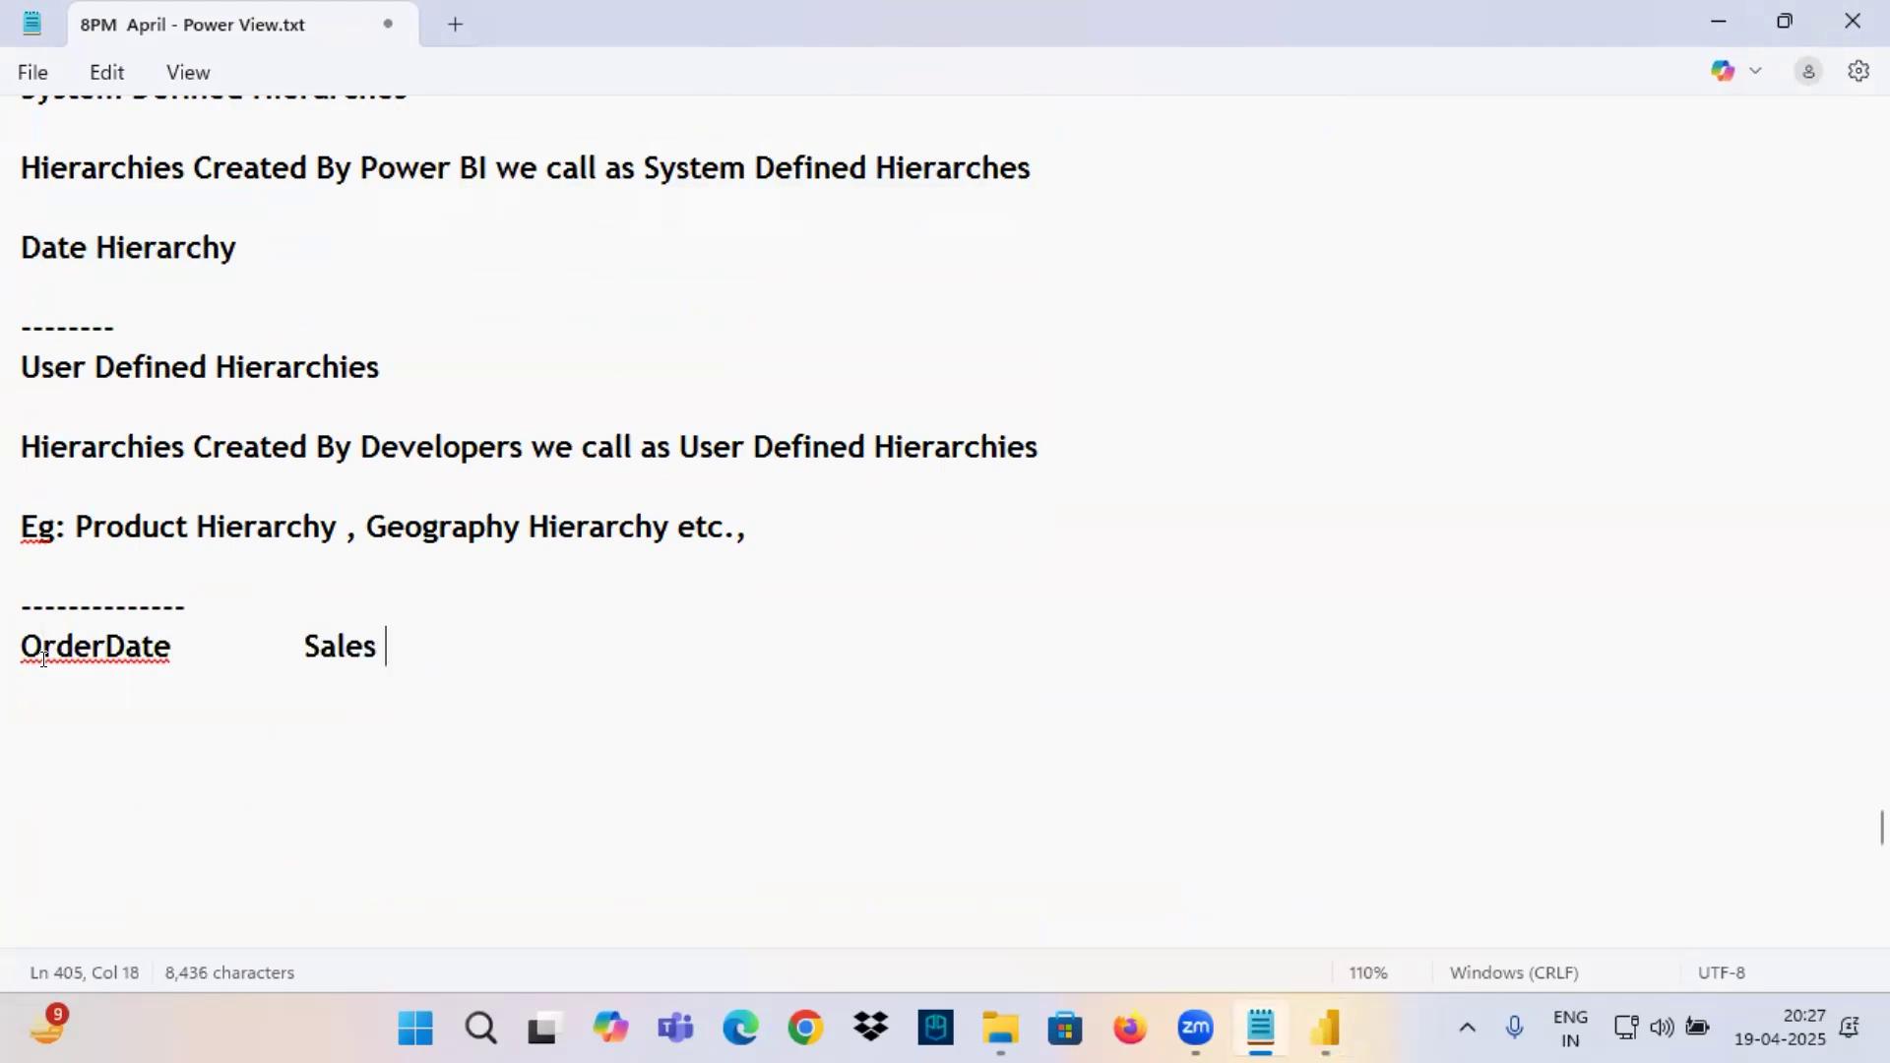
# Underline OrderDate and Sales in red and draw an arrow from them to the handwritten words "Create Vis".
pyautogui.moveTo(309, 671); pyautogui.dragTo(390, 667)
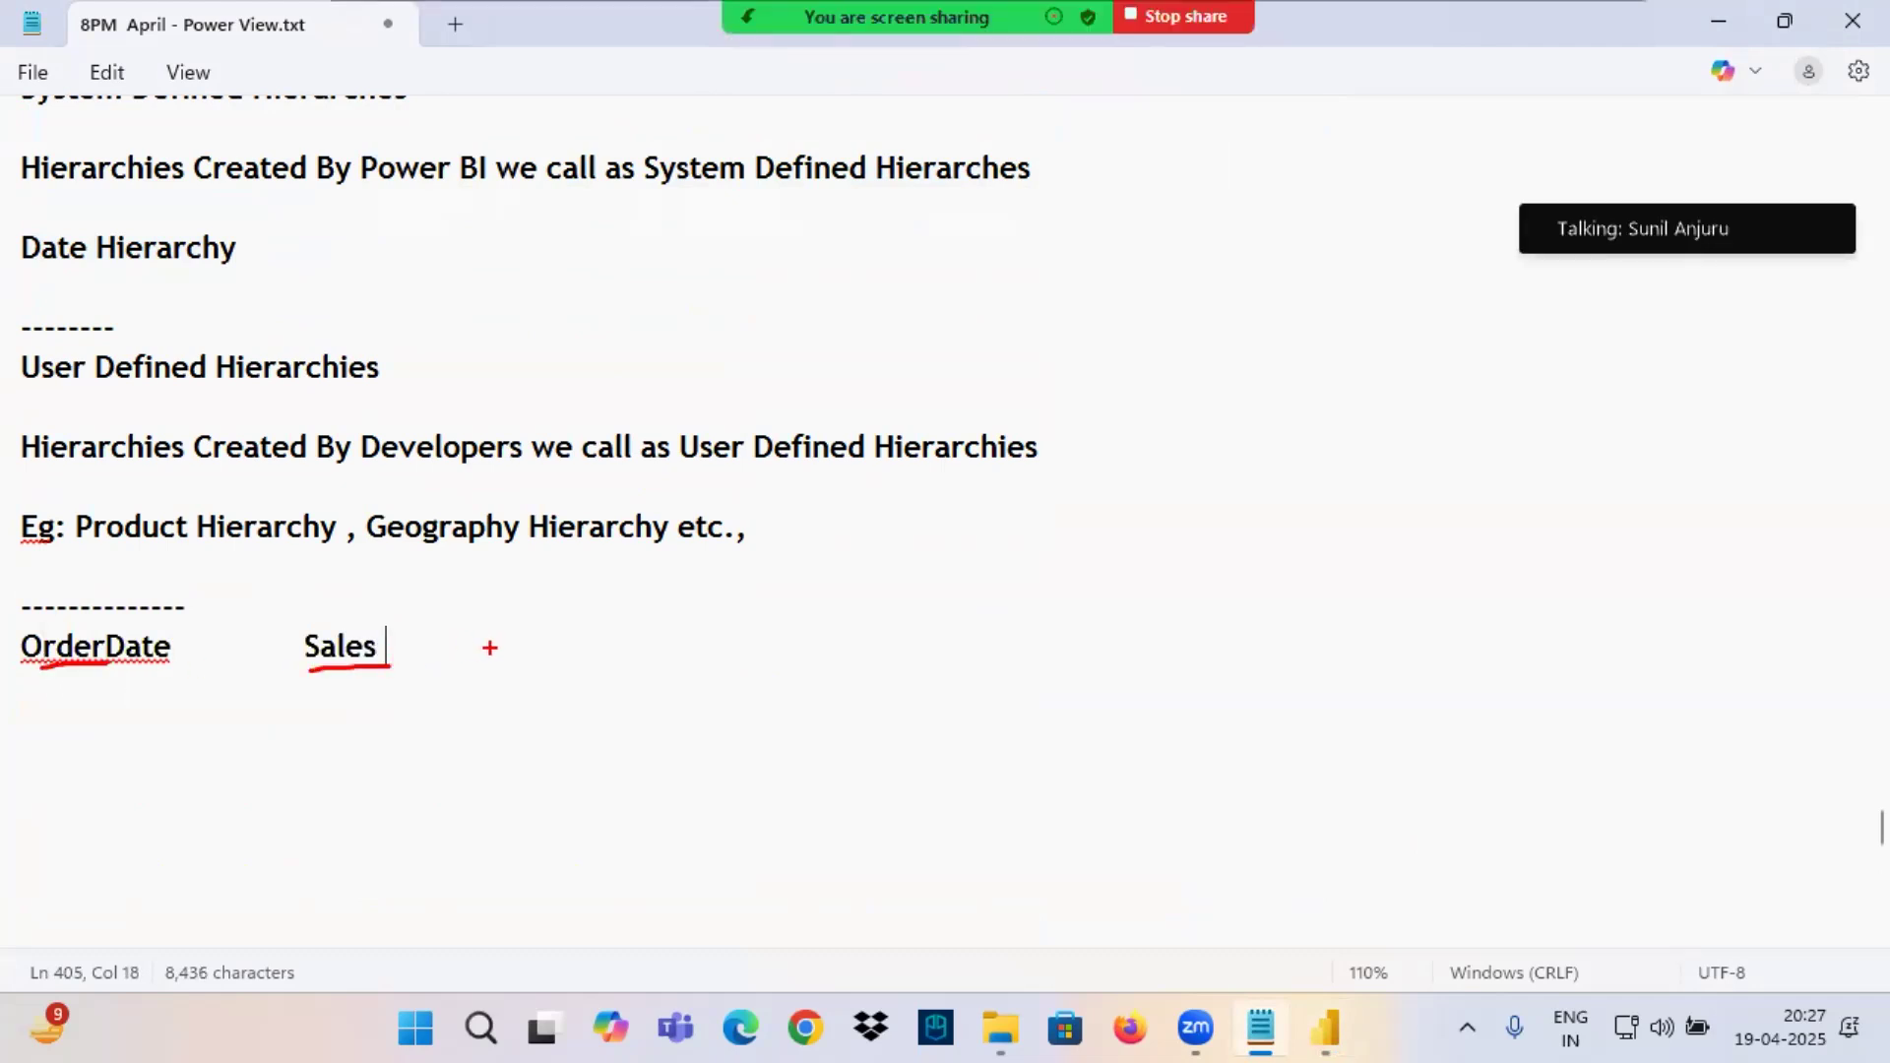
pyautogui.moveTo(582, 670)
pyautogui.mouseDown()
pyautogui.moveTo(825, 670)
pyautogui.moveTo(805, 709)
pyautogui.mouseUp()
pyautogui.moveTo(988, 635); pyautogui.dragTo(995, 677)
pyautogui.moveTo(1020, 678)
pyautogui.mouseDown()
pyautogui.moveTo(1089, 645)
pyautogui.moveTo(1095, 666)
pyautogui.mouseUp()
pyautogui.moveTo(1108, 654); pyautogui.dragTo(1226, 676)
pyautogui.moveTo(1182, 635); pyautogui.dragTo(1242, 628)
pyautogui.moveTo(1306, 589); pyautogui.dragTo(1365, 563)
pyautogui.moveTo(1408, 602)
pyautogui.mouseDown()
pyautogui.moveTo(1419, 648)
pyautogui.moveTo(1434, 612)
pyautogui.mouseUp()
pyautogui.moveTo(1469, 586)
pyautogui.mouseDown()
pyautogui.moveTo(1511, 658)
pyautogui.moveTo(1467, 665)
pyautogui.mouseUp()
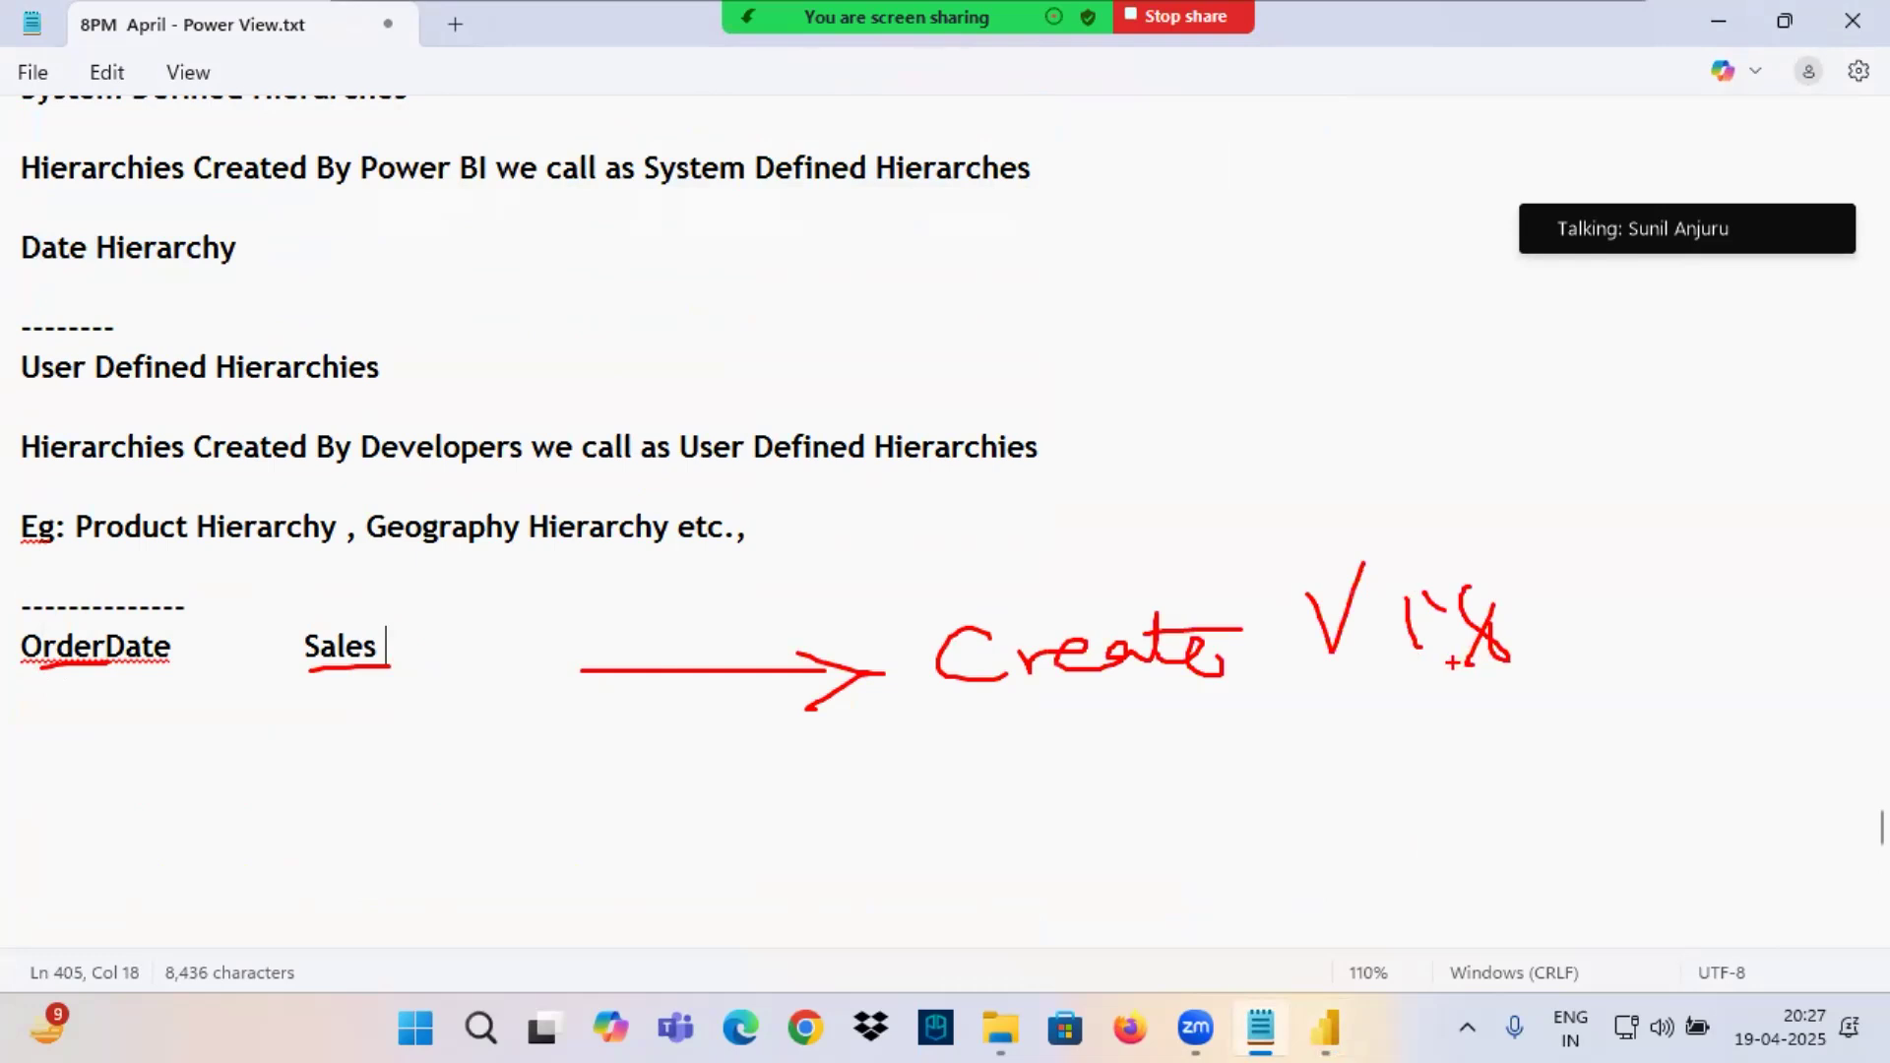
pyautogui.moveTo(56, 674); pyautogui.dragTo(45, 668)
pyautogui.moveTo(239, 666); pyautogui.dragTo(407, 665)
pyautogui.moveTo(394, 642)
pyautogui.mouseDown()
pyautogui.moveTo(344, 613)
pyautogui.moveTo(285, 658)
pyautogui.moveTo(403, 650)
pyautogui.moveTo(374, 793)
pyautogui.moveTo(434, 754)
pyautogui.moveTo(370, 804)
pyautogui.mouseUp()
# Switch to Power BI's report view and add a second report page.
pyautogui.click(1326, 1027)
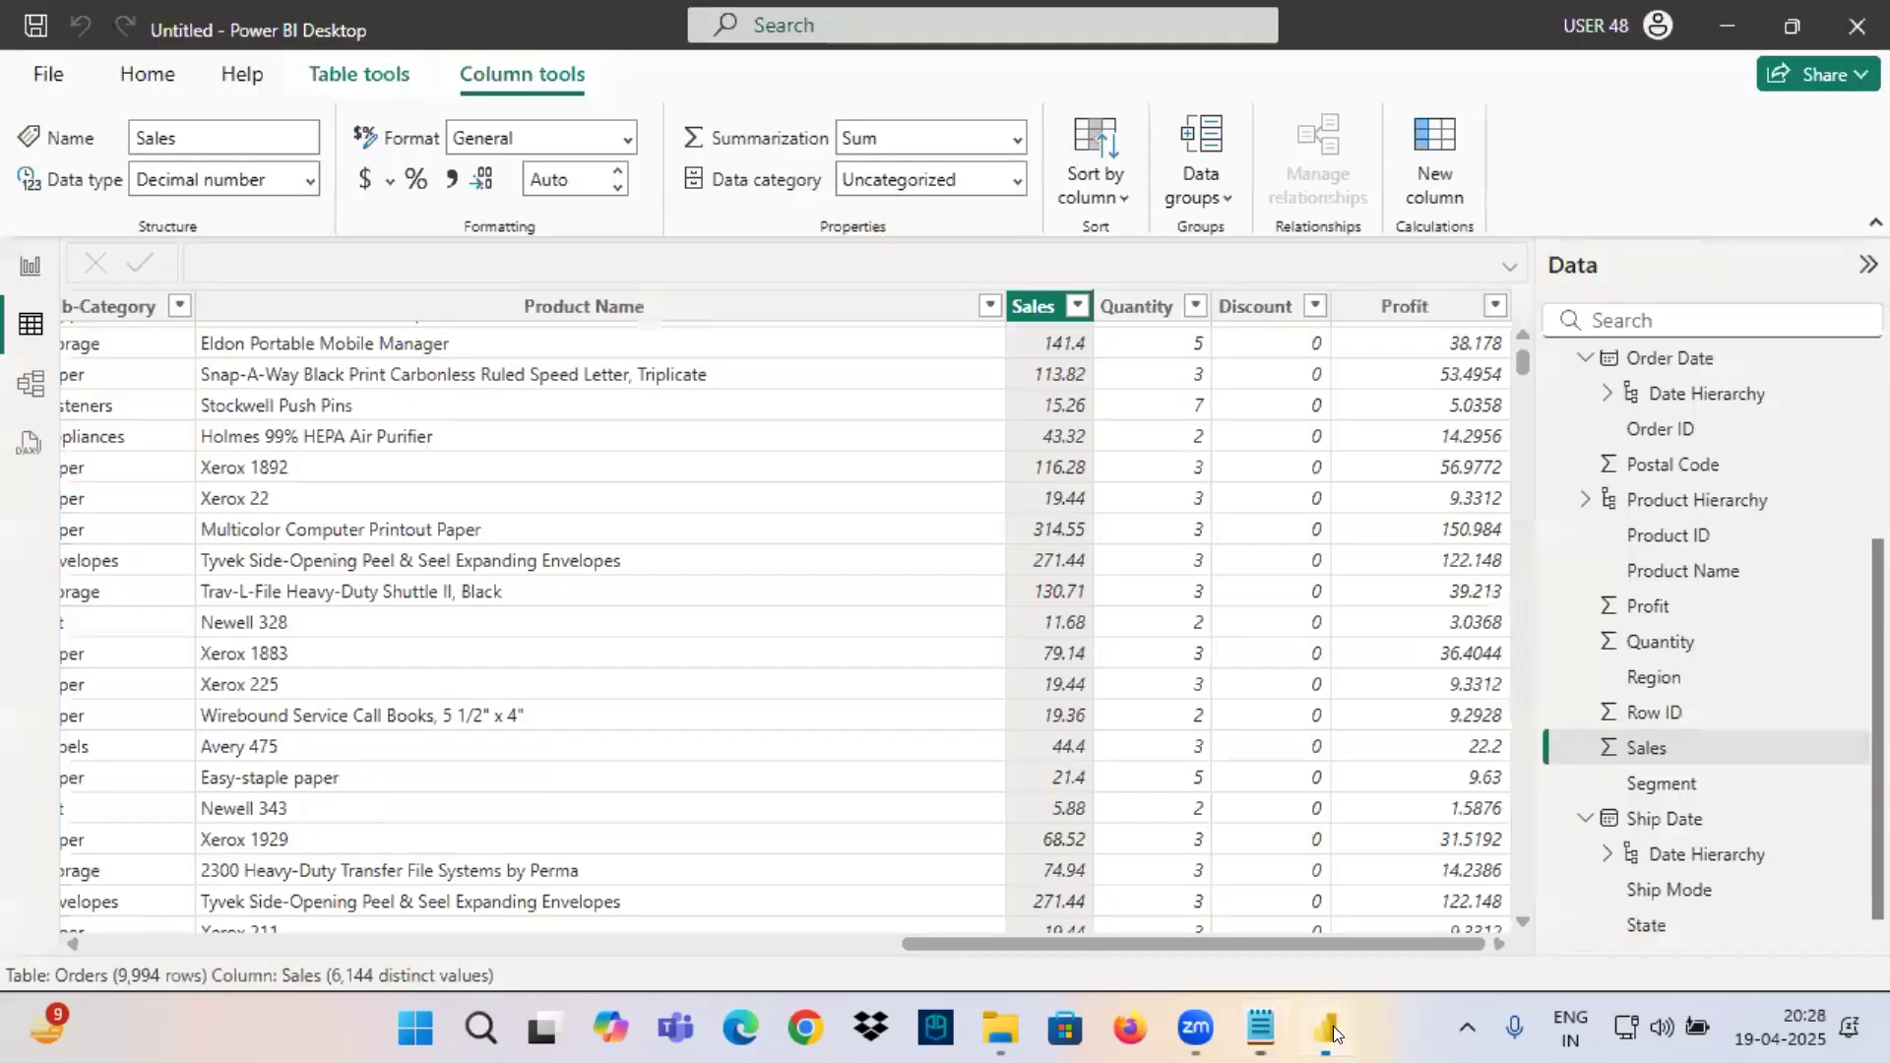
pyautogui.click(30, 265)
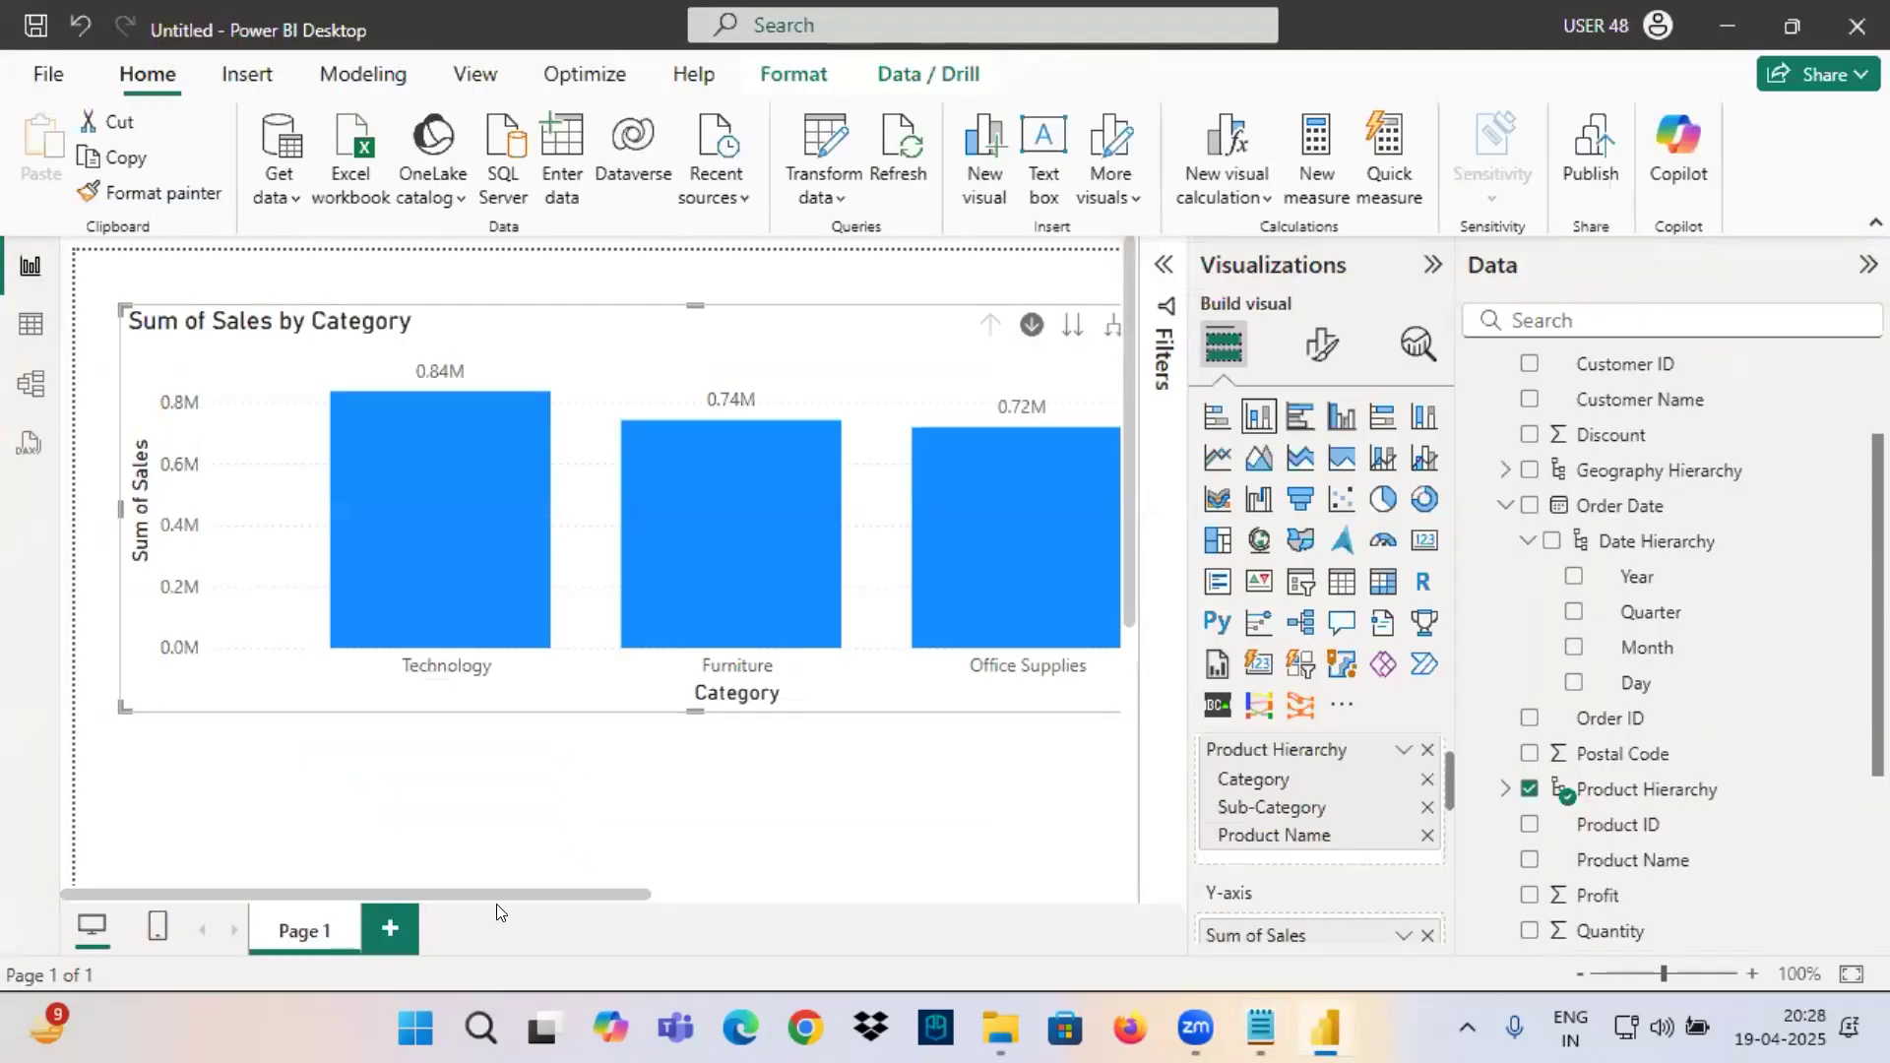
pyautogui.click(390, 930)
# Add a card visual for Sales on Page 2, shrink it and position it near the page's upper-left corner.
pyautogui.click(1425, 541)
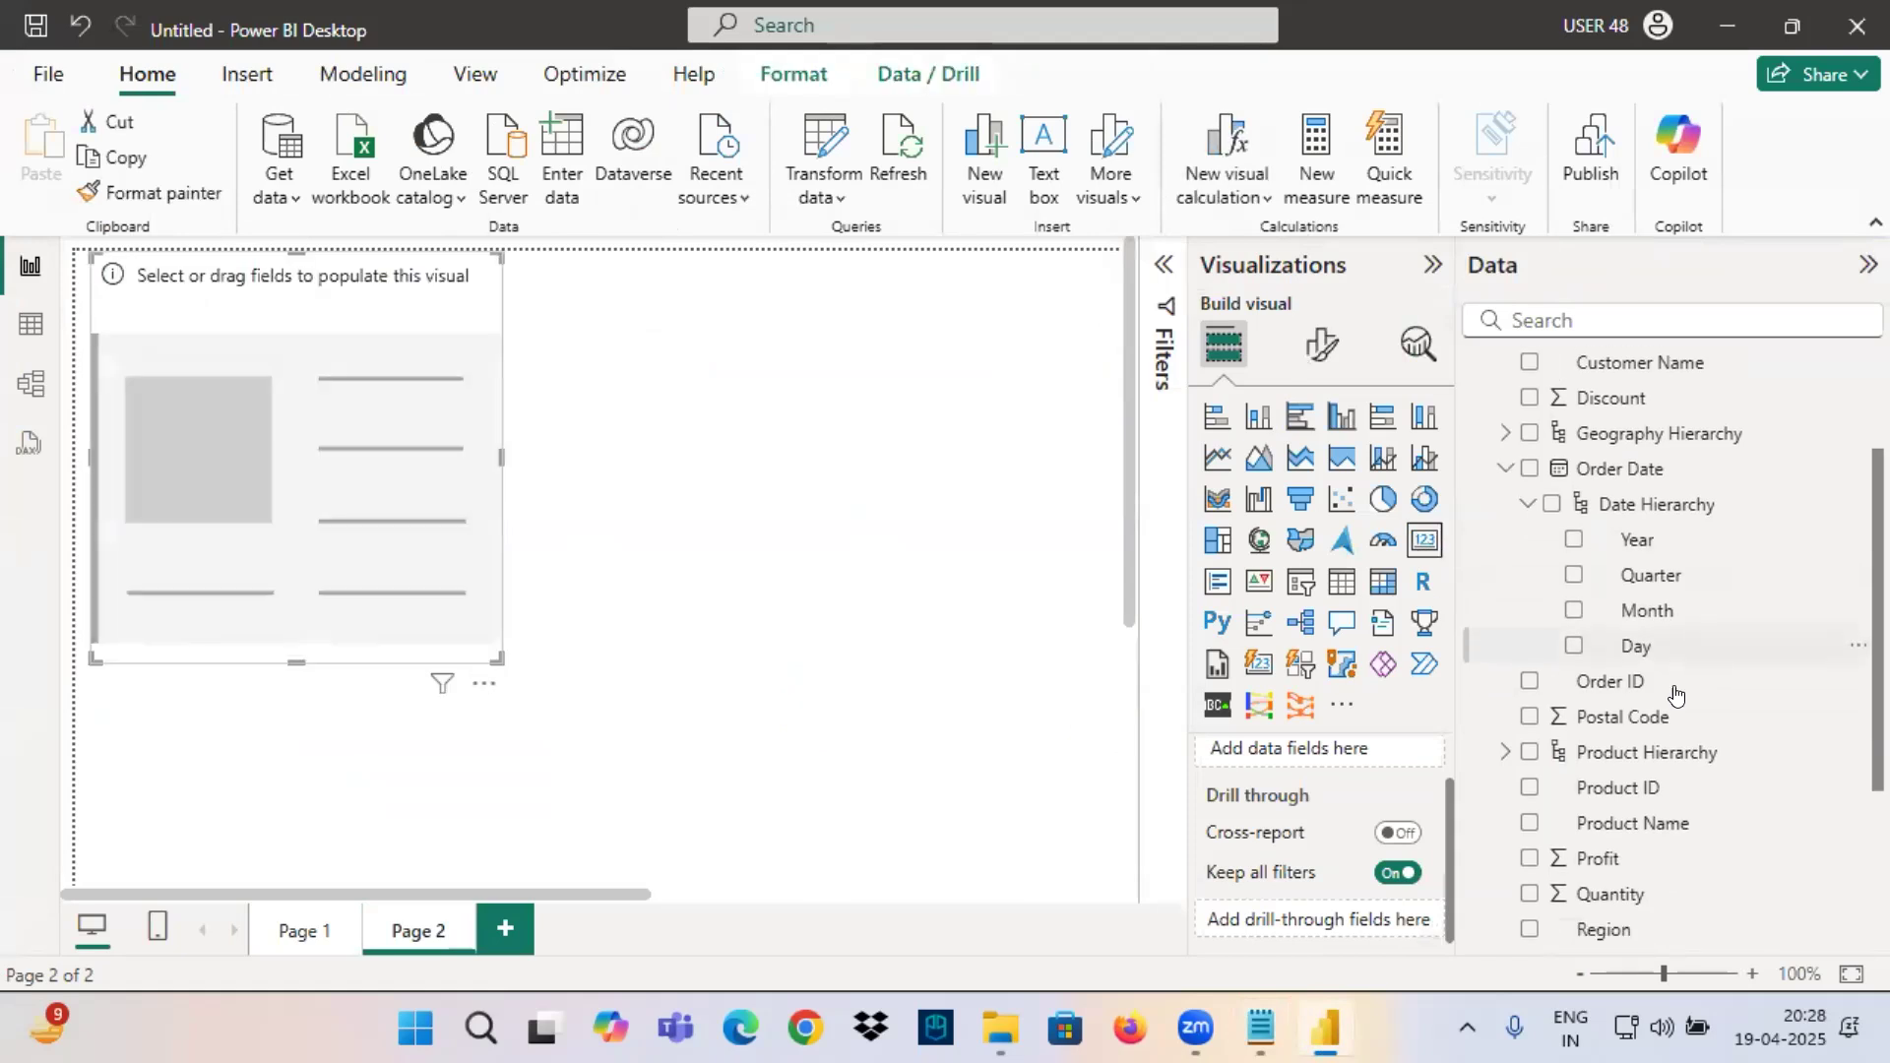
pyautogui.scroll(-3, 1675, 689)
pyautogui.moveTo(1596, 748); pyautogui.dragTo(359, 434)
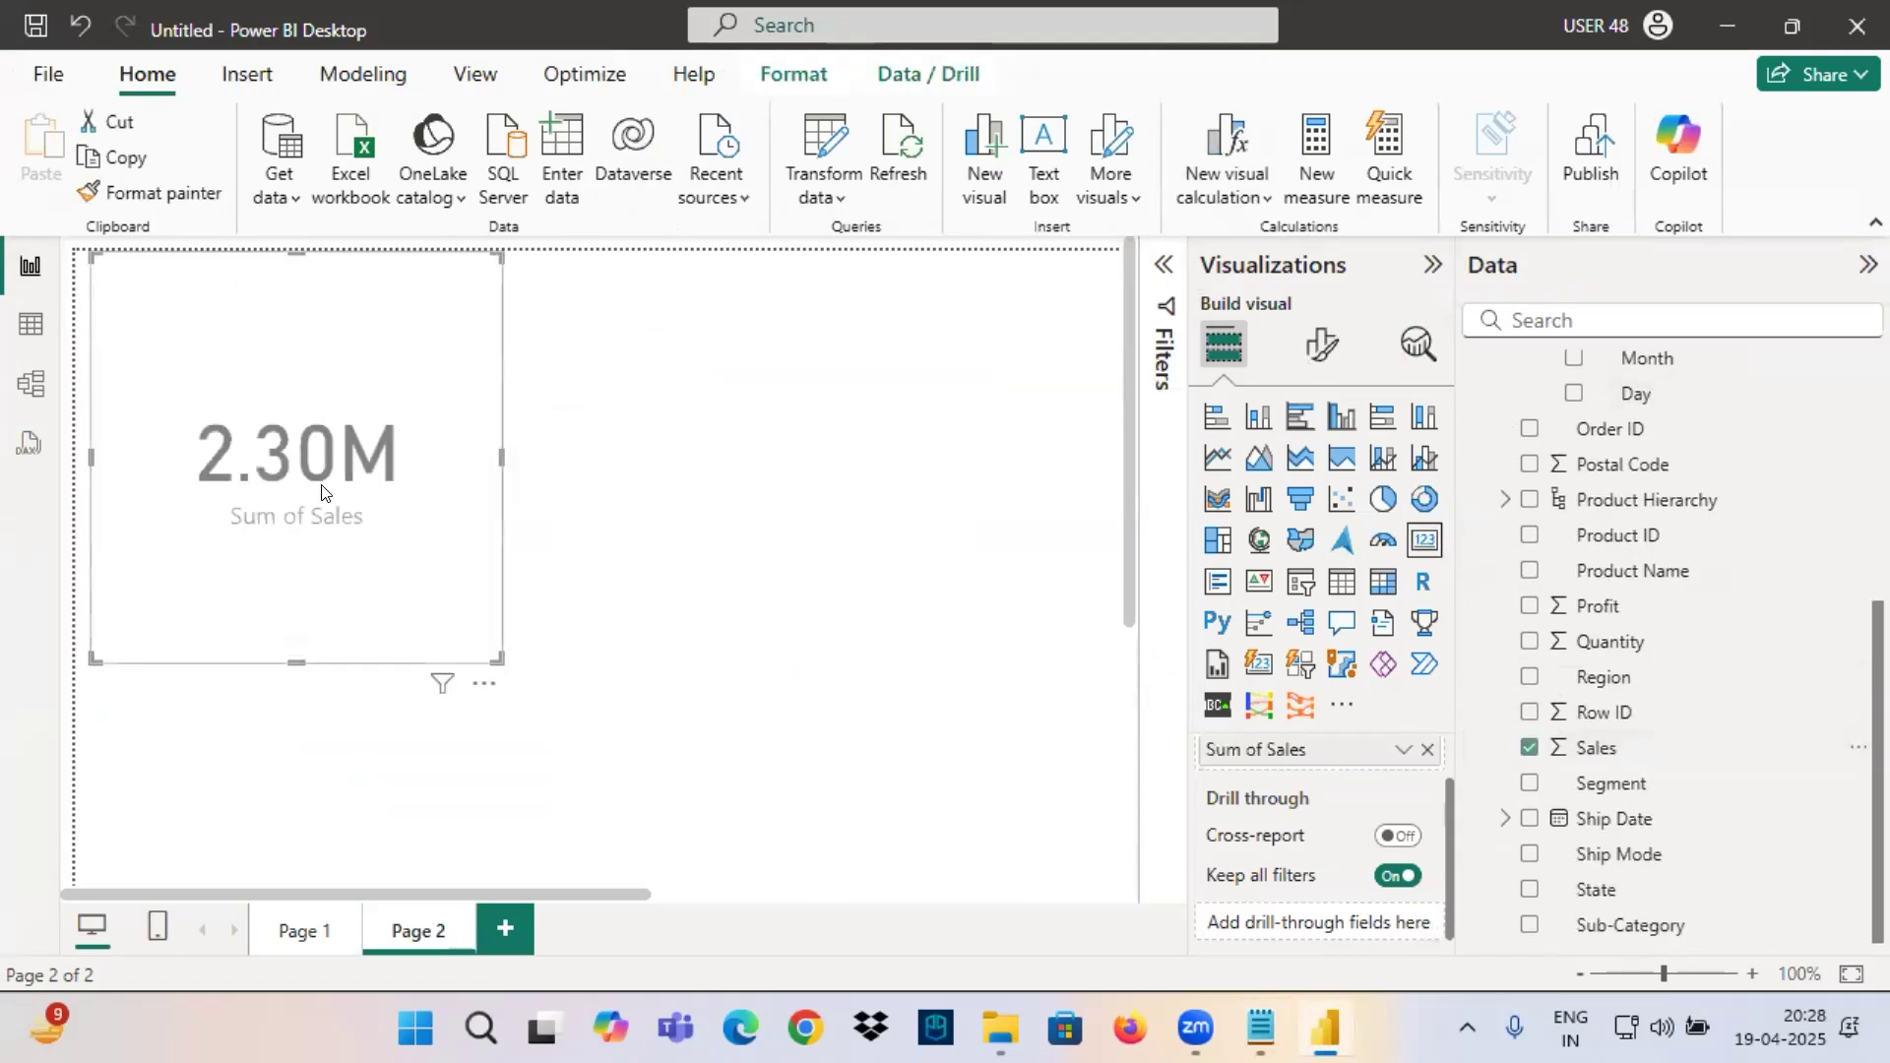
pyautogui.moveTo(500, 660); pyautogui.dragTo(355, 394)
pyautogui.moveTo(239, 347); pyautogui.dragTo(341, 390)
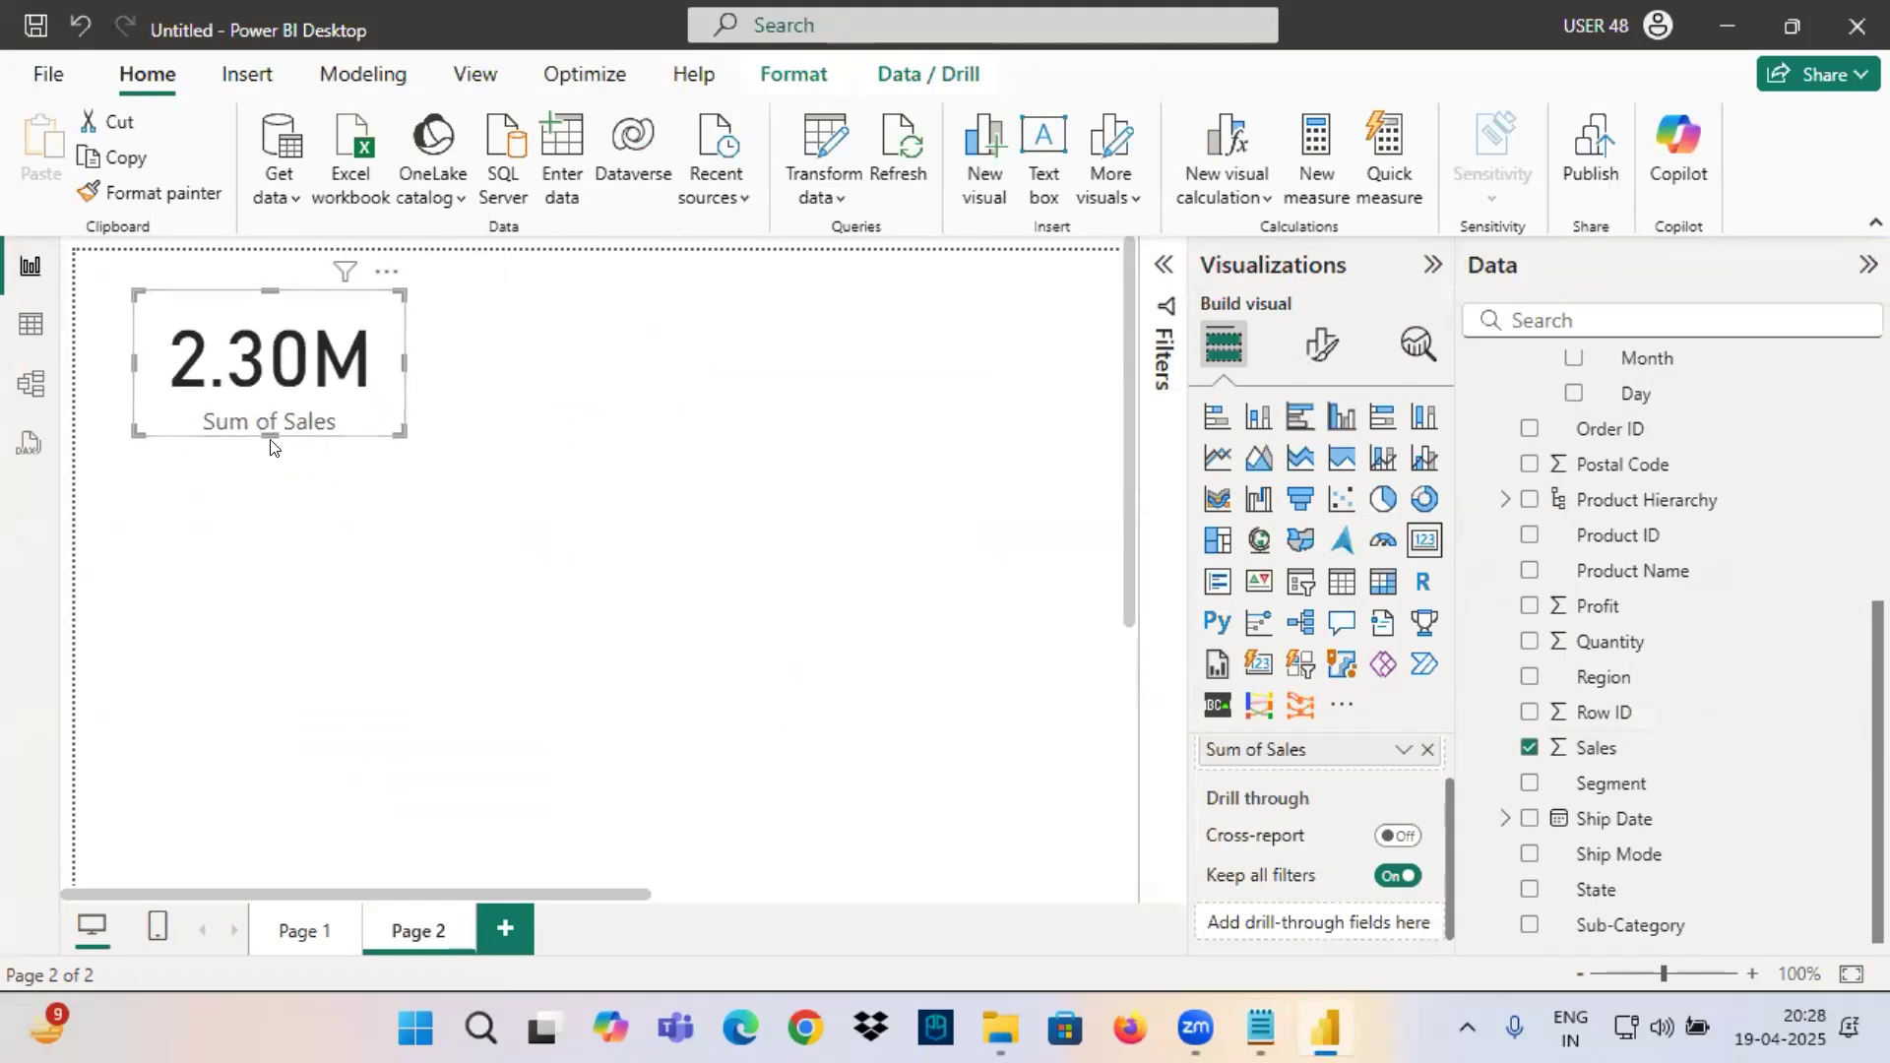
# Underline the Sum of Sales label on the card in red, then clear the annotation.
pyautogui.hotkey('ctrl', '2')
pyautogui.moveTo(205, 427); pyautogui.dragTo(354, 428)
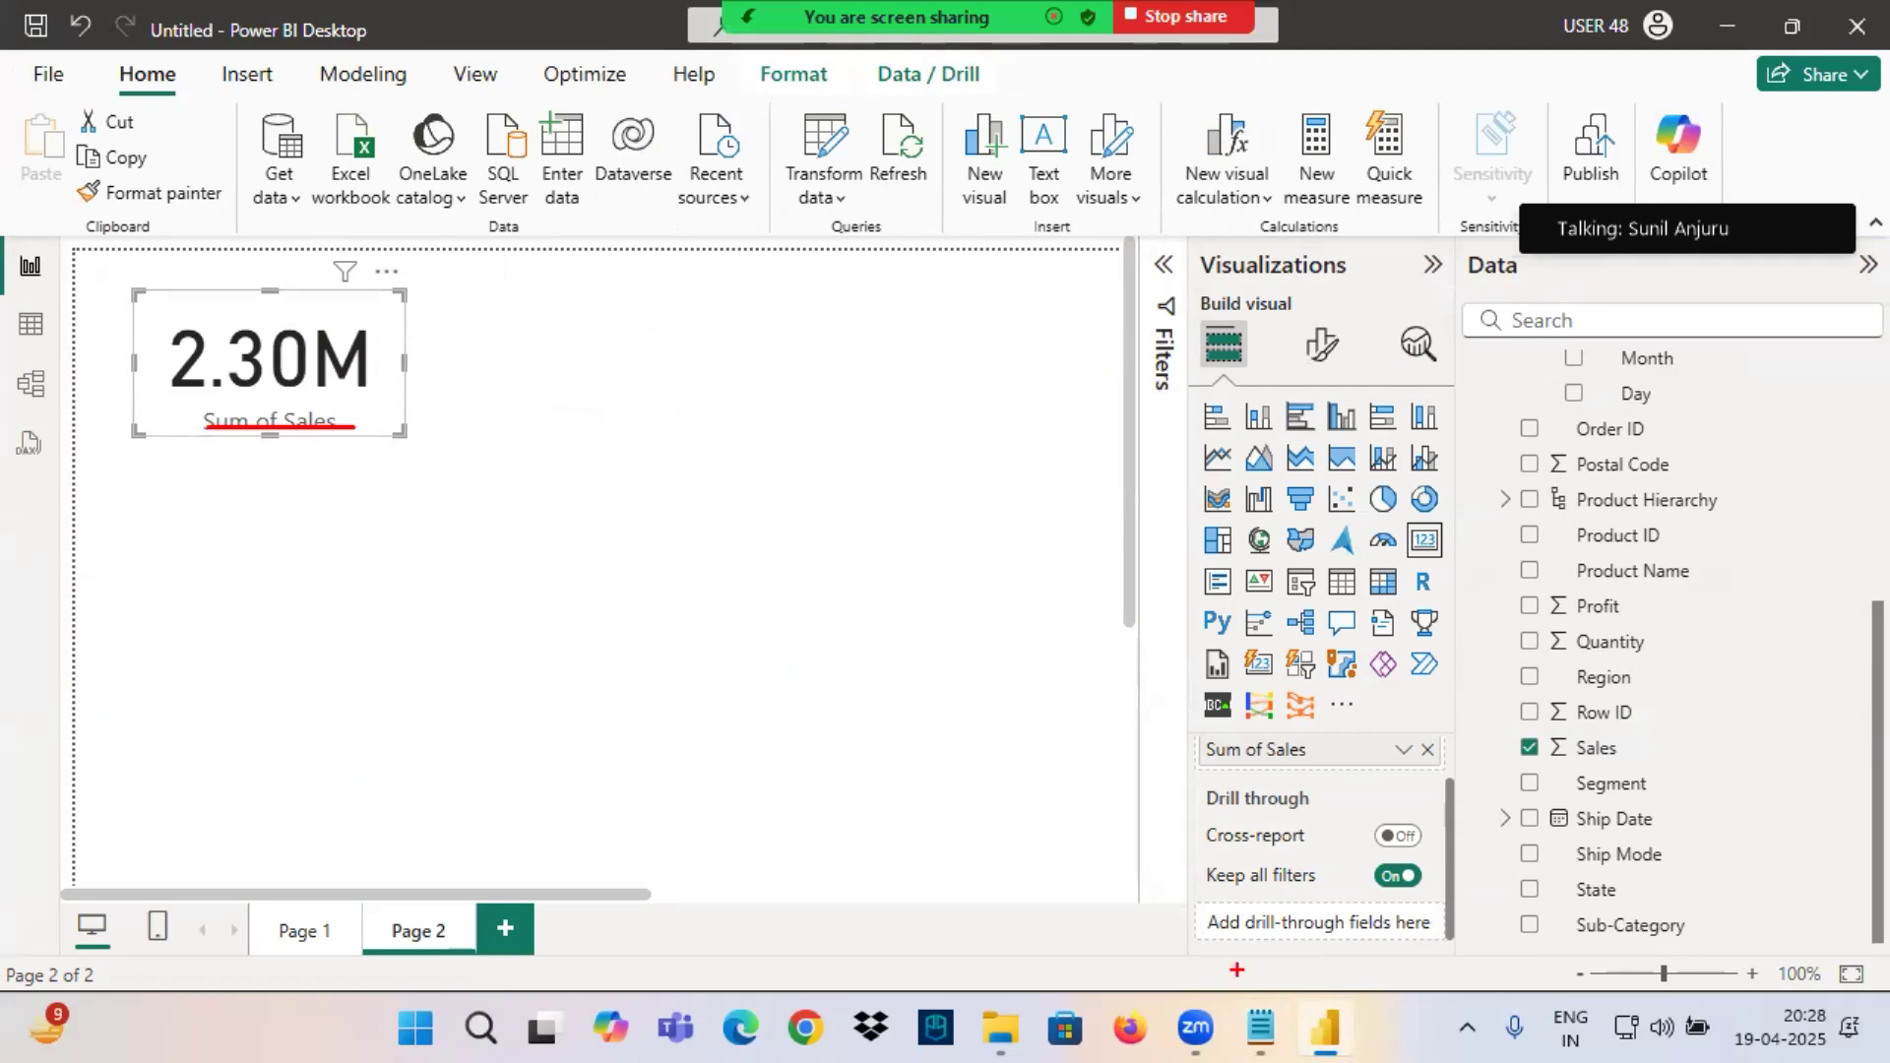
pyautogui.press('Escape')
# Return to the Notepad notes, highlight the OrderDate and Sales line, and underline both words in red.
pyautogui.click(1260, 1028)
pyautogui.moveTo(25, 658); pyautogui.dragTo(377, 637)
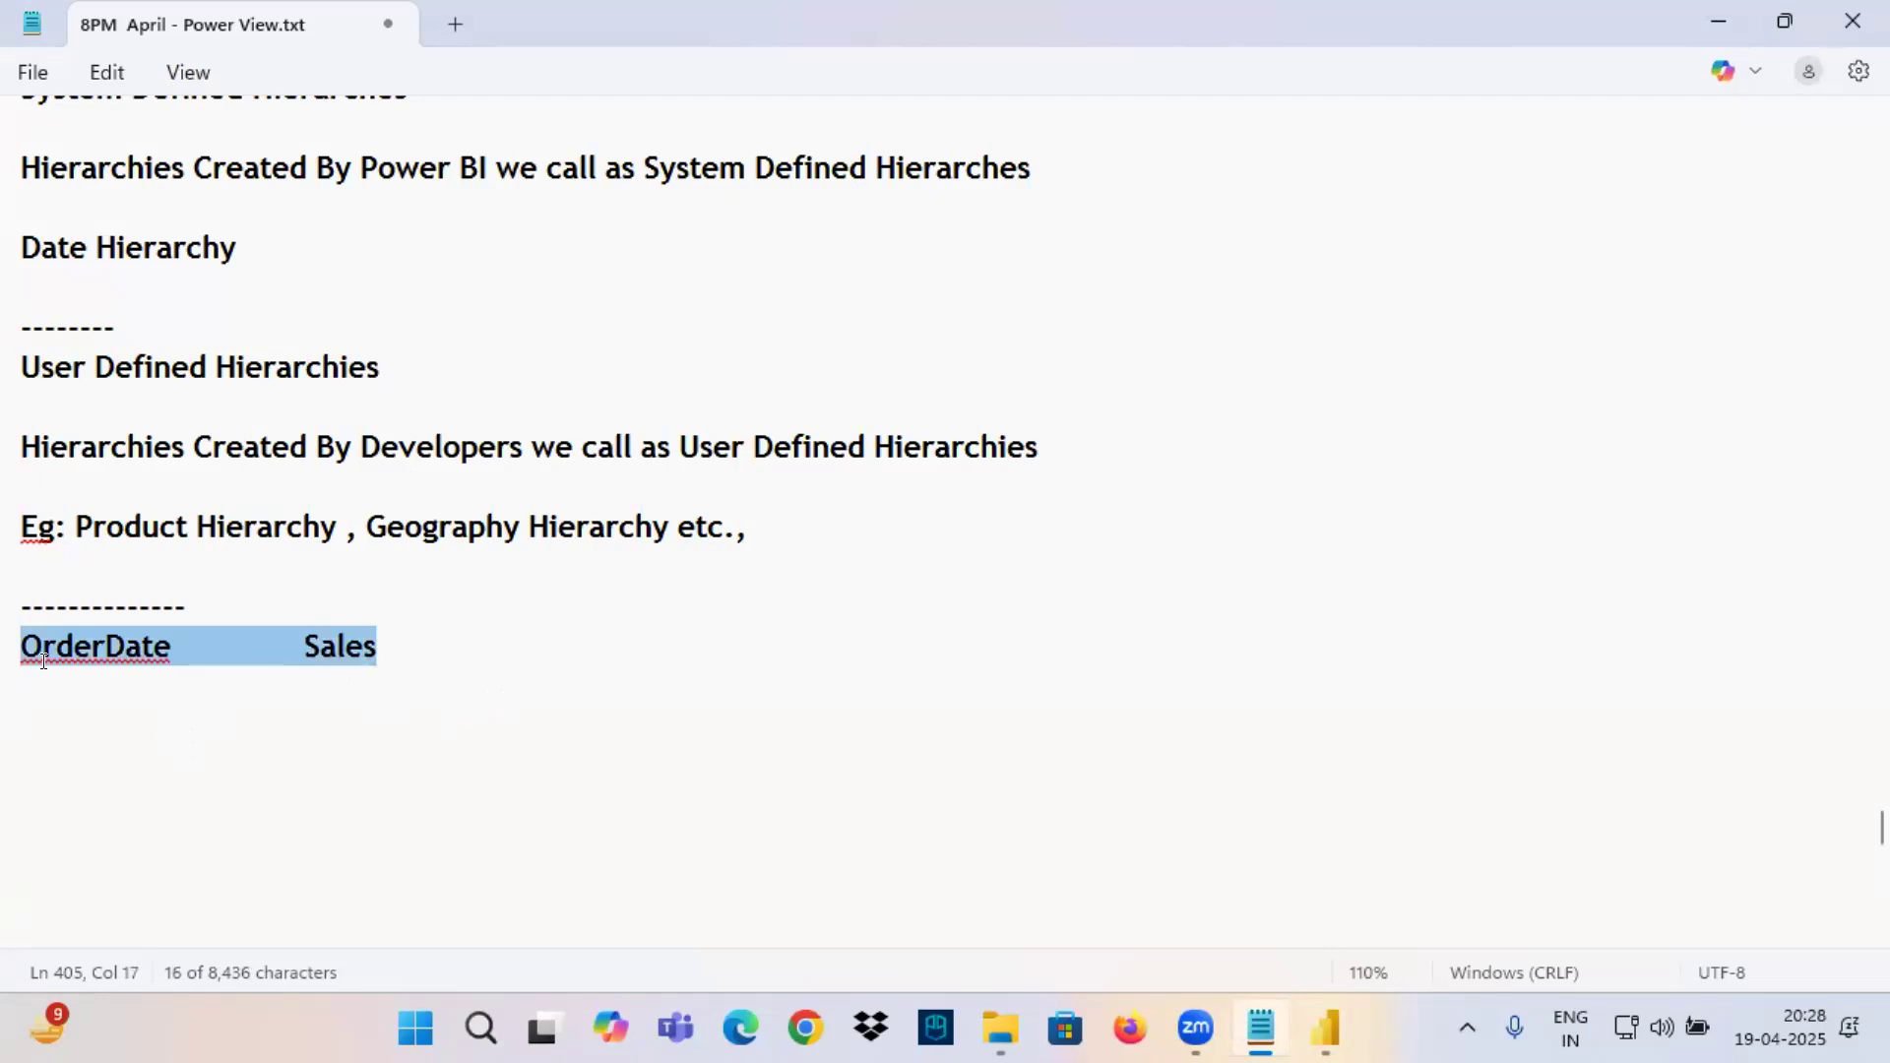
pyautogui.hotkey('ctrl', '2')
pyautogui.moveTo(46, 658); pyautogui.dragTo(161, 668)
pyautogui.moveTo(321, 682); pyautogui.dragTo(425, 665)
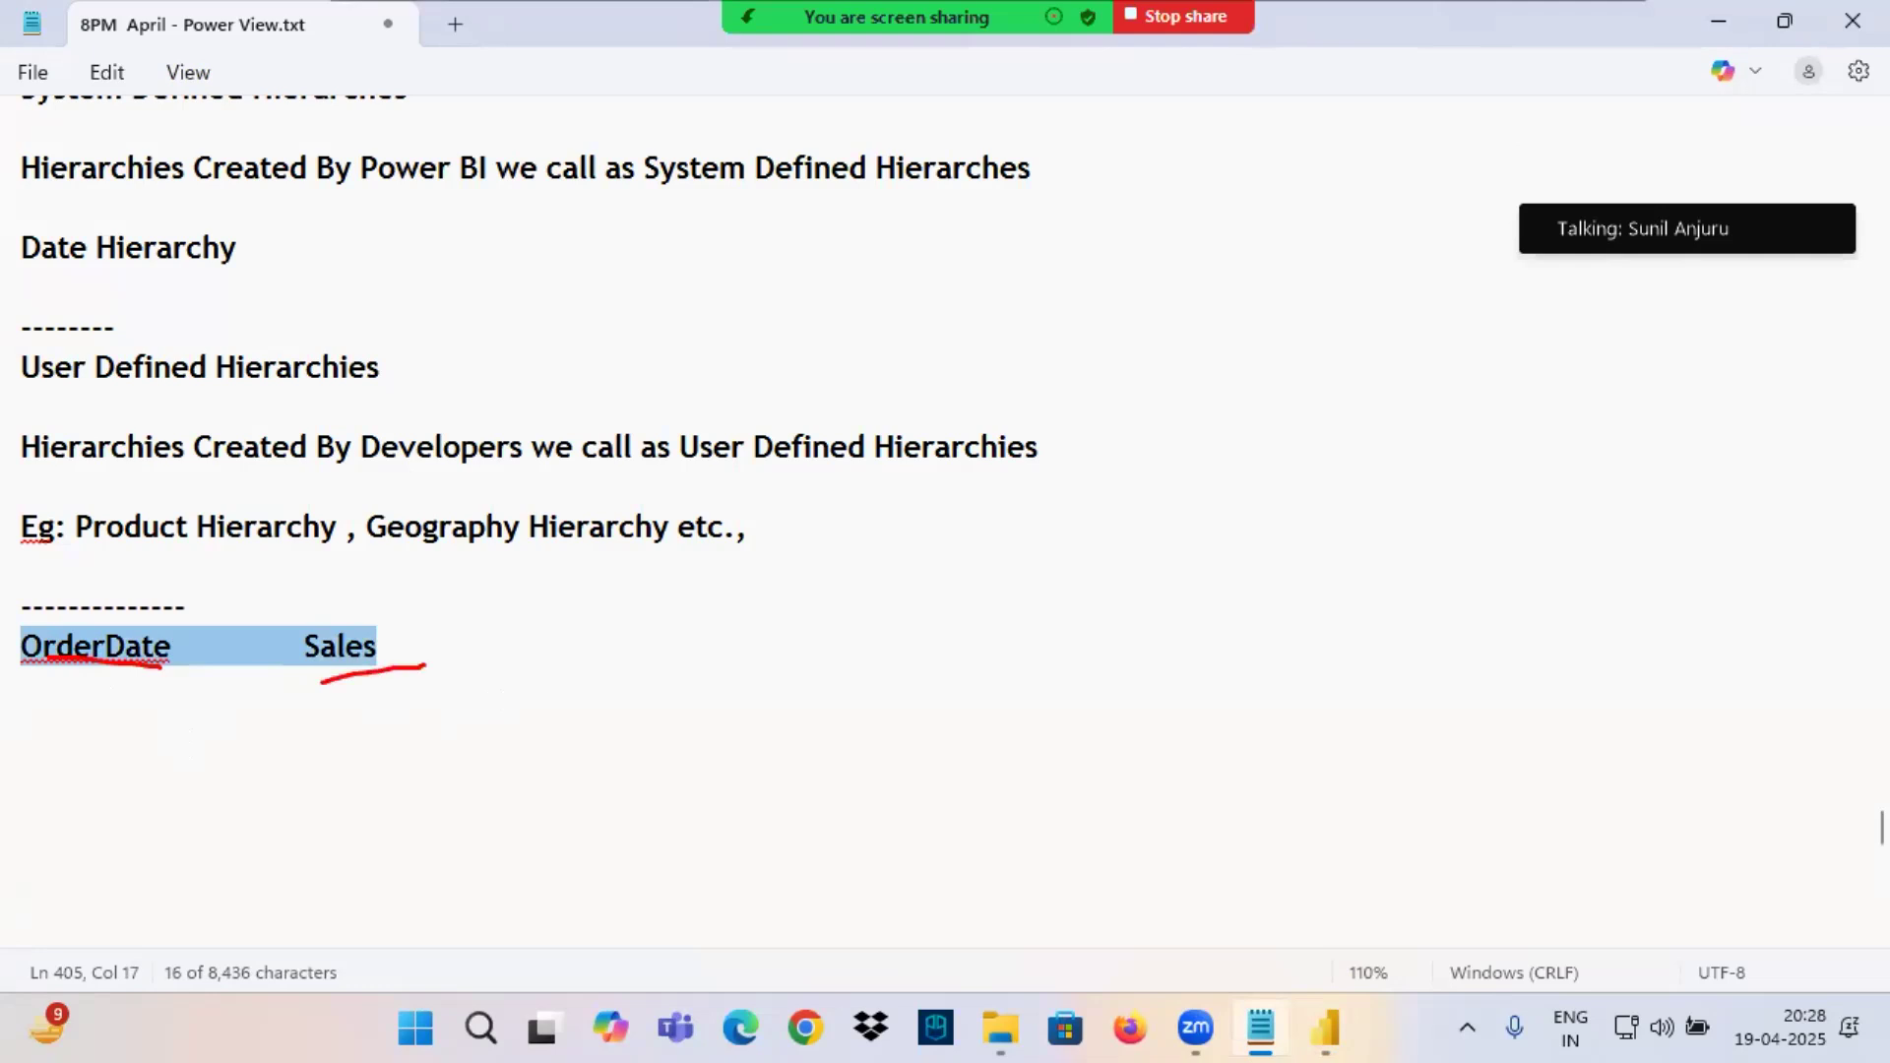
# Draw a stack of short red lines and handwrite a circled, underlined "4 x 365" above them in the notes.
pyautogui.moveTo(977, 537); pyautogui.dragTo(1110, 531)
pyautogui.moveTo(995, 575)
pyautogui.mouseDown()
pyautogui.moveTo(1131, 558)
pyautogui.moveTo(1130, 598)
pyautogui.mouseUp()
pyautogui.moveTo(1019, 661); pyautogui.dragTo(1168, 651)
pyautogui.moveTo(1021, 711); pyautogui.dragTo(1202, 711)
pyautogui.moveTo(1181, 348); pyautogui.dragTo(1147, 446)
pyautogui.moveTo(1264, 376); pyautogui.dragTo(1221, 410)
pyautogui.moveTo(1219, 367); pyautogui.dragTo(1270, 413)
pyautogui.moveTo(1294, 367); pyautogui.dragTo(1315, 434)
pyautogui.moveTo(1369, 355)
pyautogui.mouseDown()
pyautogui.moveTo(1360, 412)
pyautogui.moveTo(1406, 424)
pyautogui.mouseUp()
pyautogui.moveTo(1411, 372); pyautogui.dragTo(1491, 358)
pyautogui.moveTo(1174, 453)
pyautogui.mouseDown()
pyautogui.moveTo(1587, 446)
pyautogui.moveTo(1546, 340)
pyautogui.moveTo(1172, 468)
pyautogui.moveTo(1521, 353)
pyautogui.mouseUp()
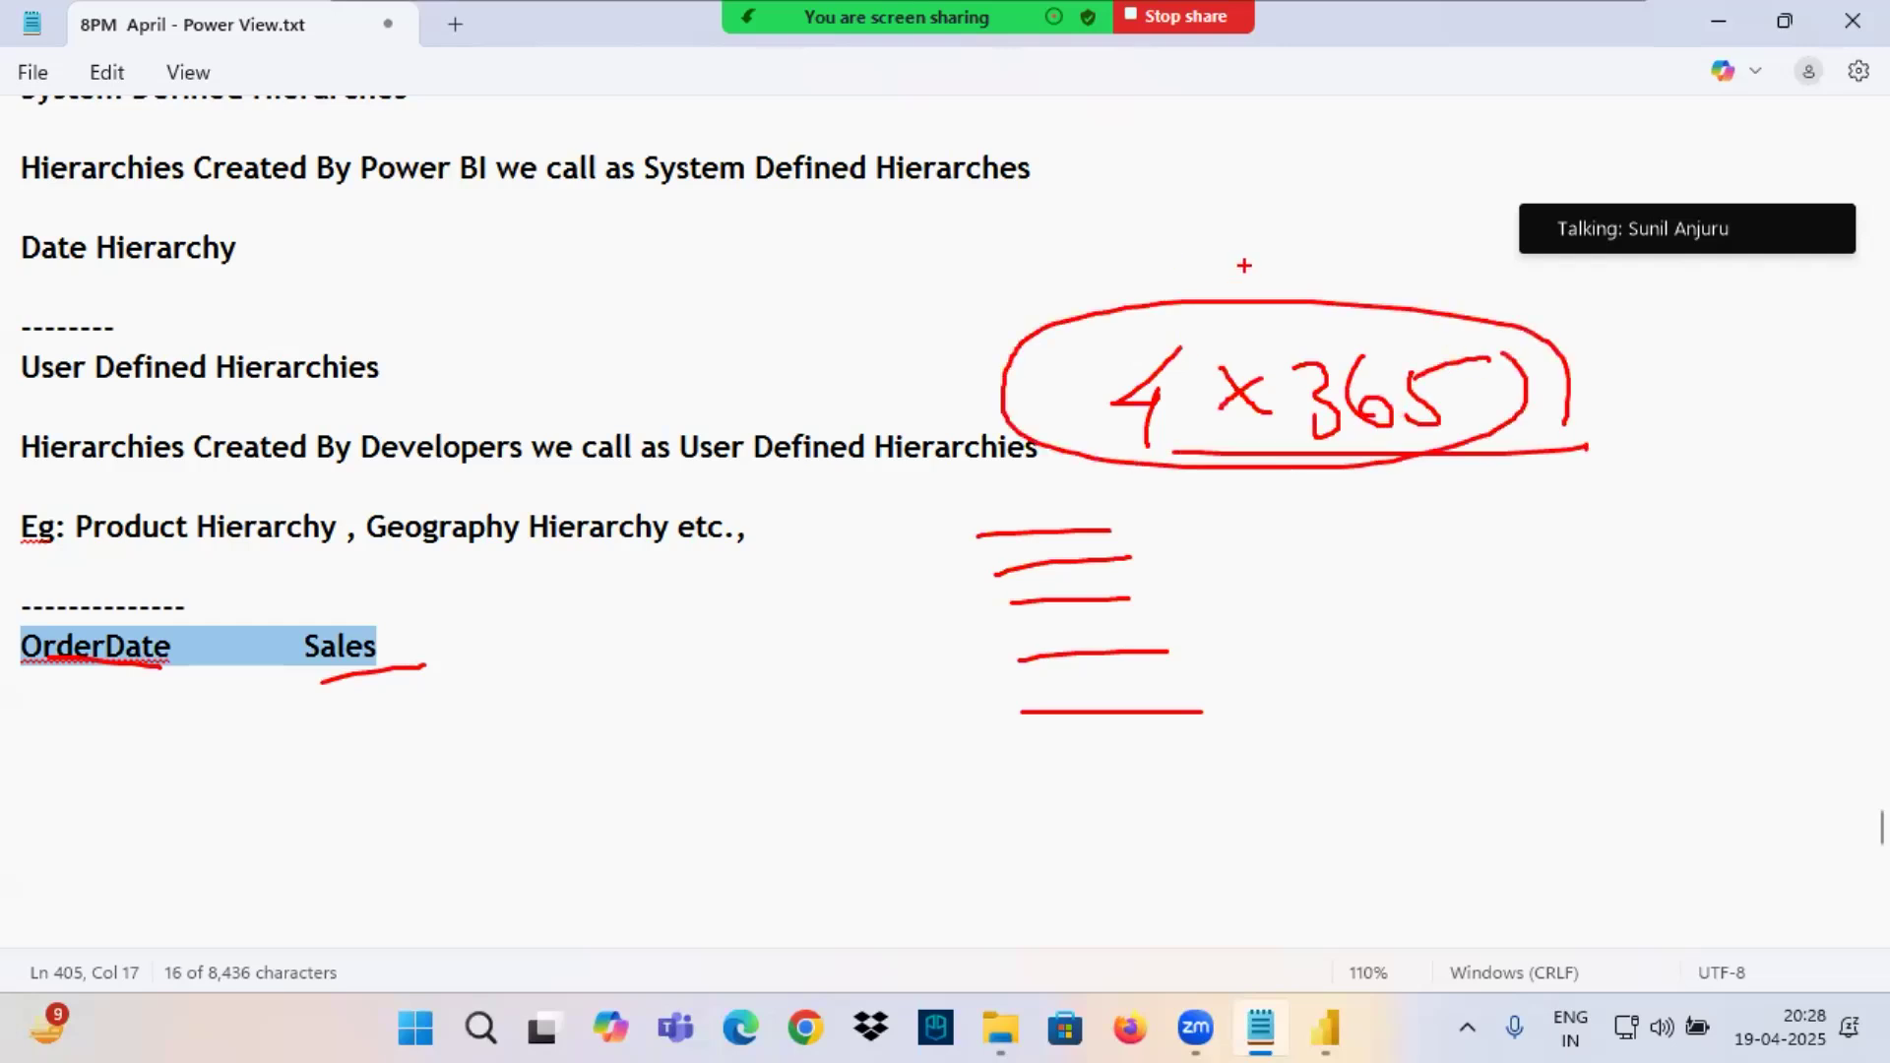
# Draw an upward arrow from the circled "4 x 365", underline it again and cross it out.
pyautogui.moveTo(1277, 299); pyautogui.dragTo(1301, 177)
pyautogui.moveTo(1264, 210)
pyautogui.mouseDown()
pyautogui.moveTo(1301, 177)
pyautogui.moveTo(1334, 221)
pyautogui.mouseUp()
pyautogui.moveTo(1219, 447); pyautogui.dragTo(1536, 416)
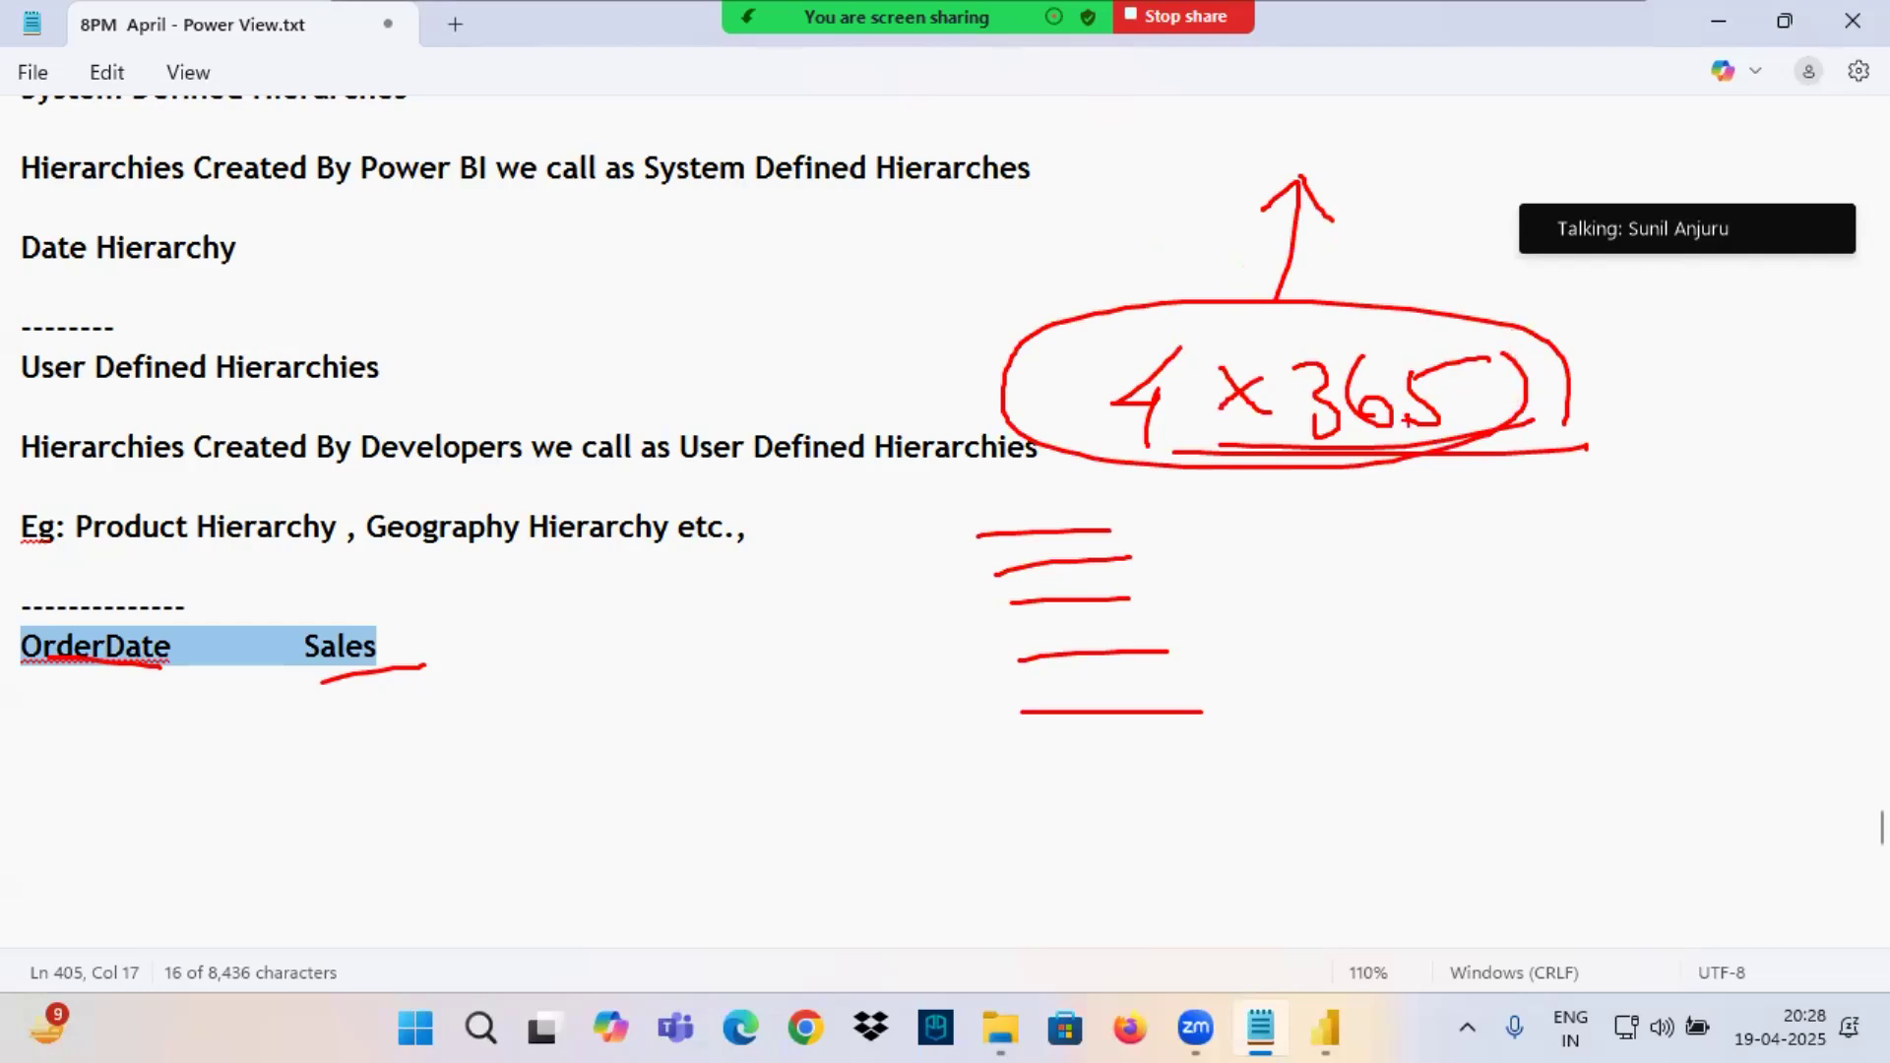
pyautogui.moveTo(1558, 337); pyautogui.dragTo(1113, 404)
pyautogui.moveTo(1103, 288); pyautogui.dragTo(1677, 483)
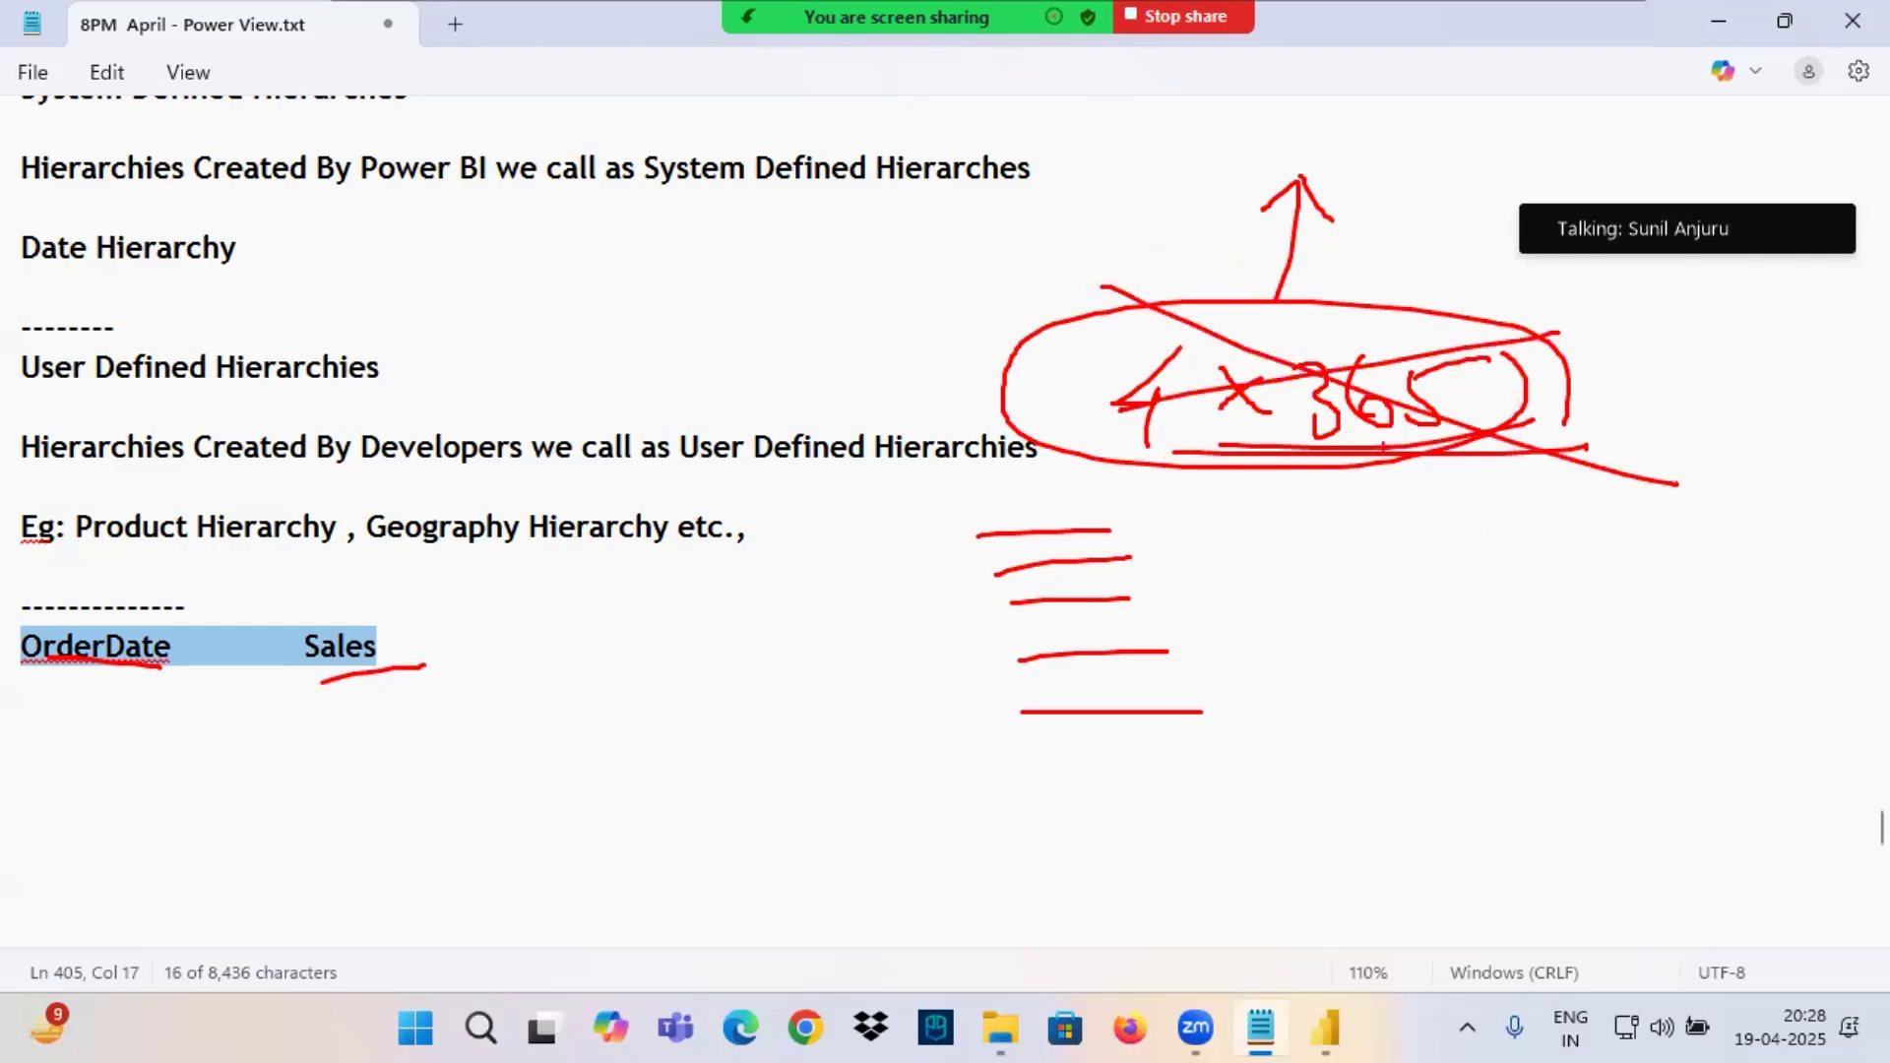
# Handwrite "2.3M" with an arrow to "4 years" beside the OrderDate and Sales line, and double-underline 2.3M.
pyautogui.moveTo(618, 607)
pyautogui.mouseDown()
pyautogui.moveTo(678, 666)
pyautogui.moveTo(731, 622)
pyautogui.moveTo(720, 658)
pyautogui.mouseUp()
pyautogui.click(686, 632)
pyautogui.moveTo(748, 646); pyautogui.dragTo(904, 574)
pyautogui.moveTo(904, 574)
pyautogui.mouseDown()
pyautogui.moveTo(876, 618)
pyautogui.moveTo(948, 602)
pyautogui.moveTo(957, 652)
pyautogui.mouseUp()
pyautogui.moveTo(980, 589)
pyautogui.mouseDown()
pyautogui.moveTo(1036, 595)
pyautogui.moveTo(1120, 535)
pyautogui.mouseUp()
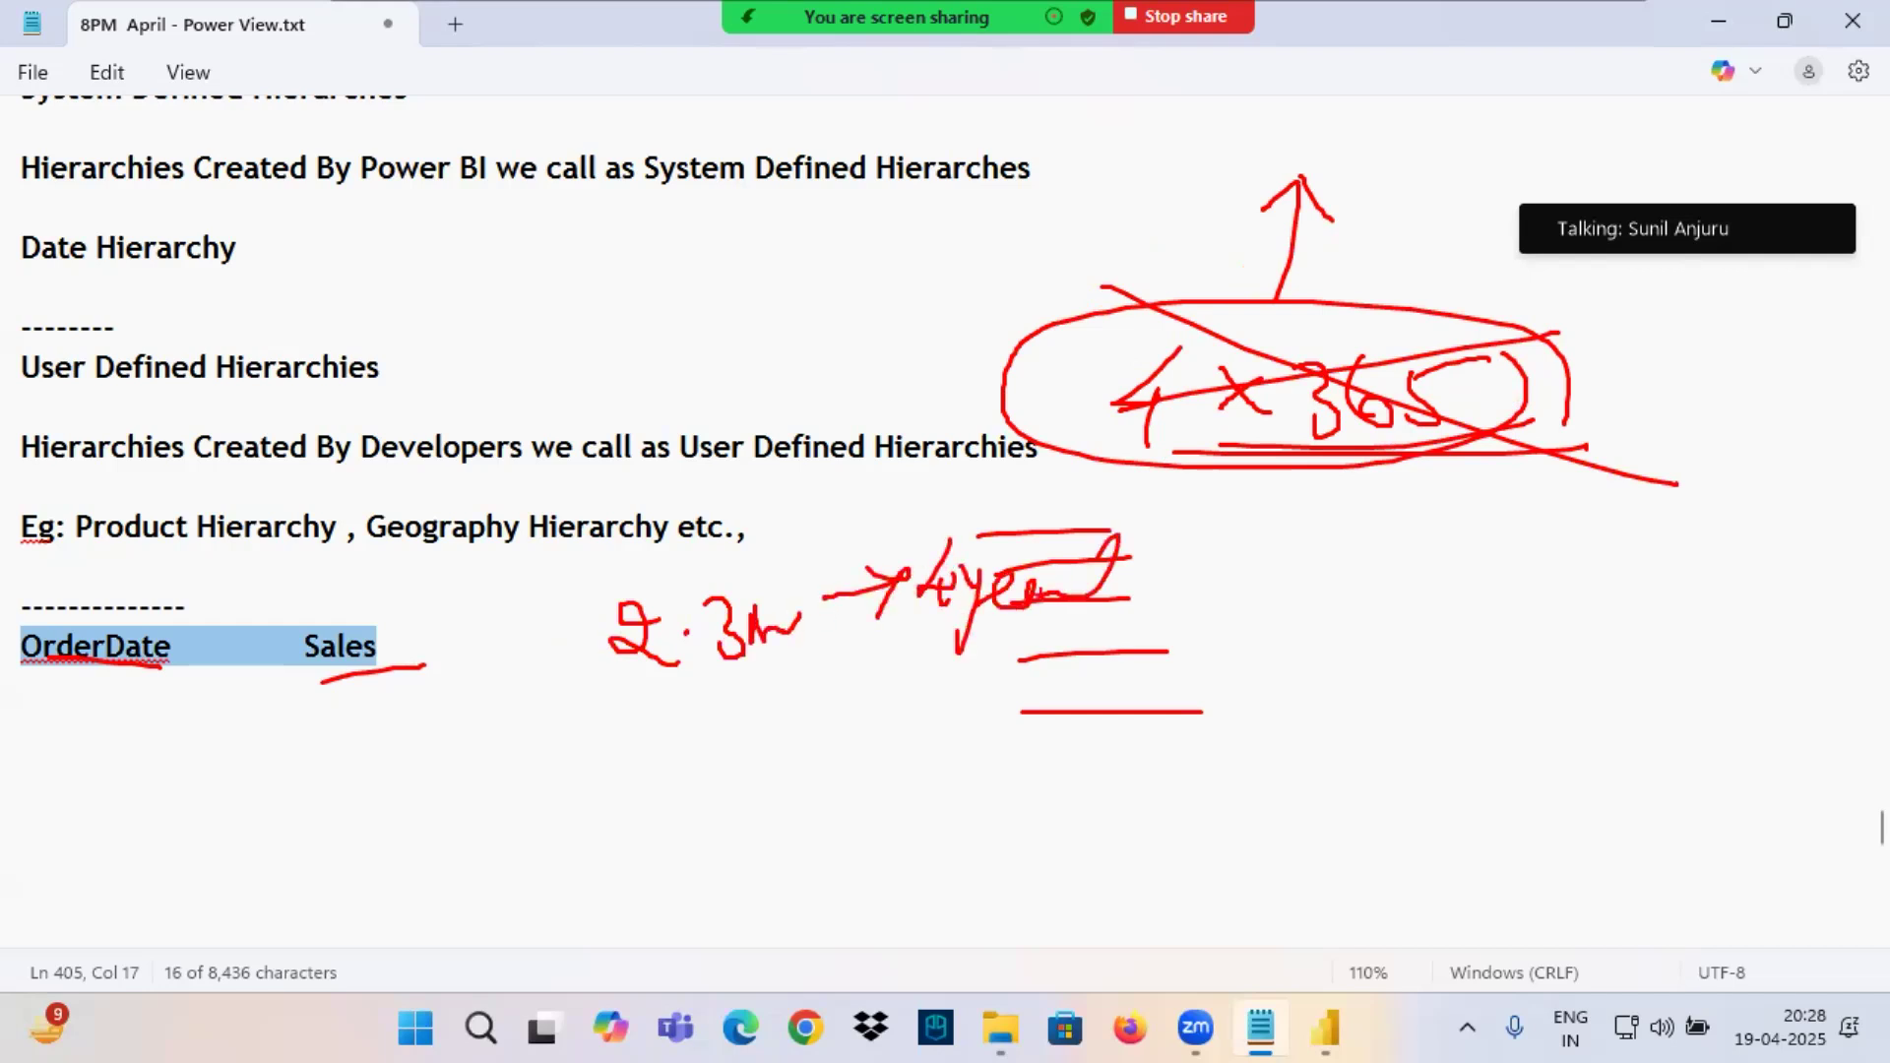
pyautogui.moveTo(638, 685); pyautogui.dragTo(755, 676)
pyautogui.moveTo(621, 700); pyautogui.dragTo(773, 687)
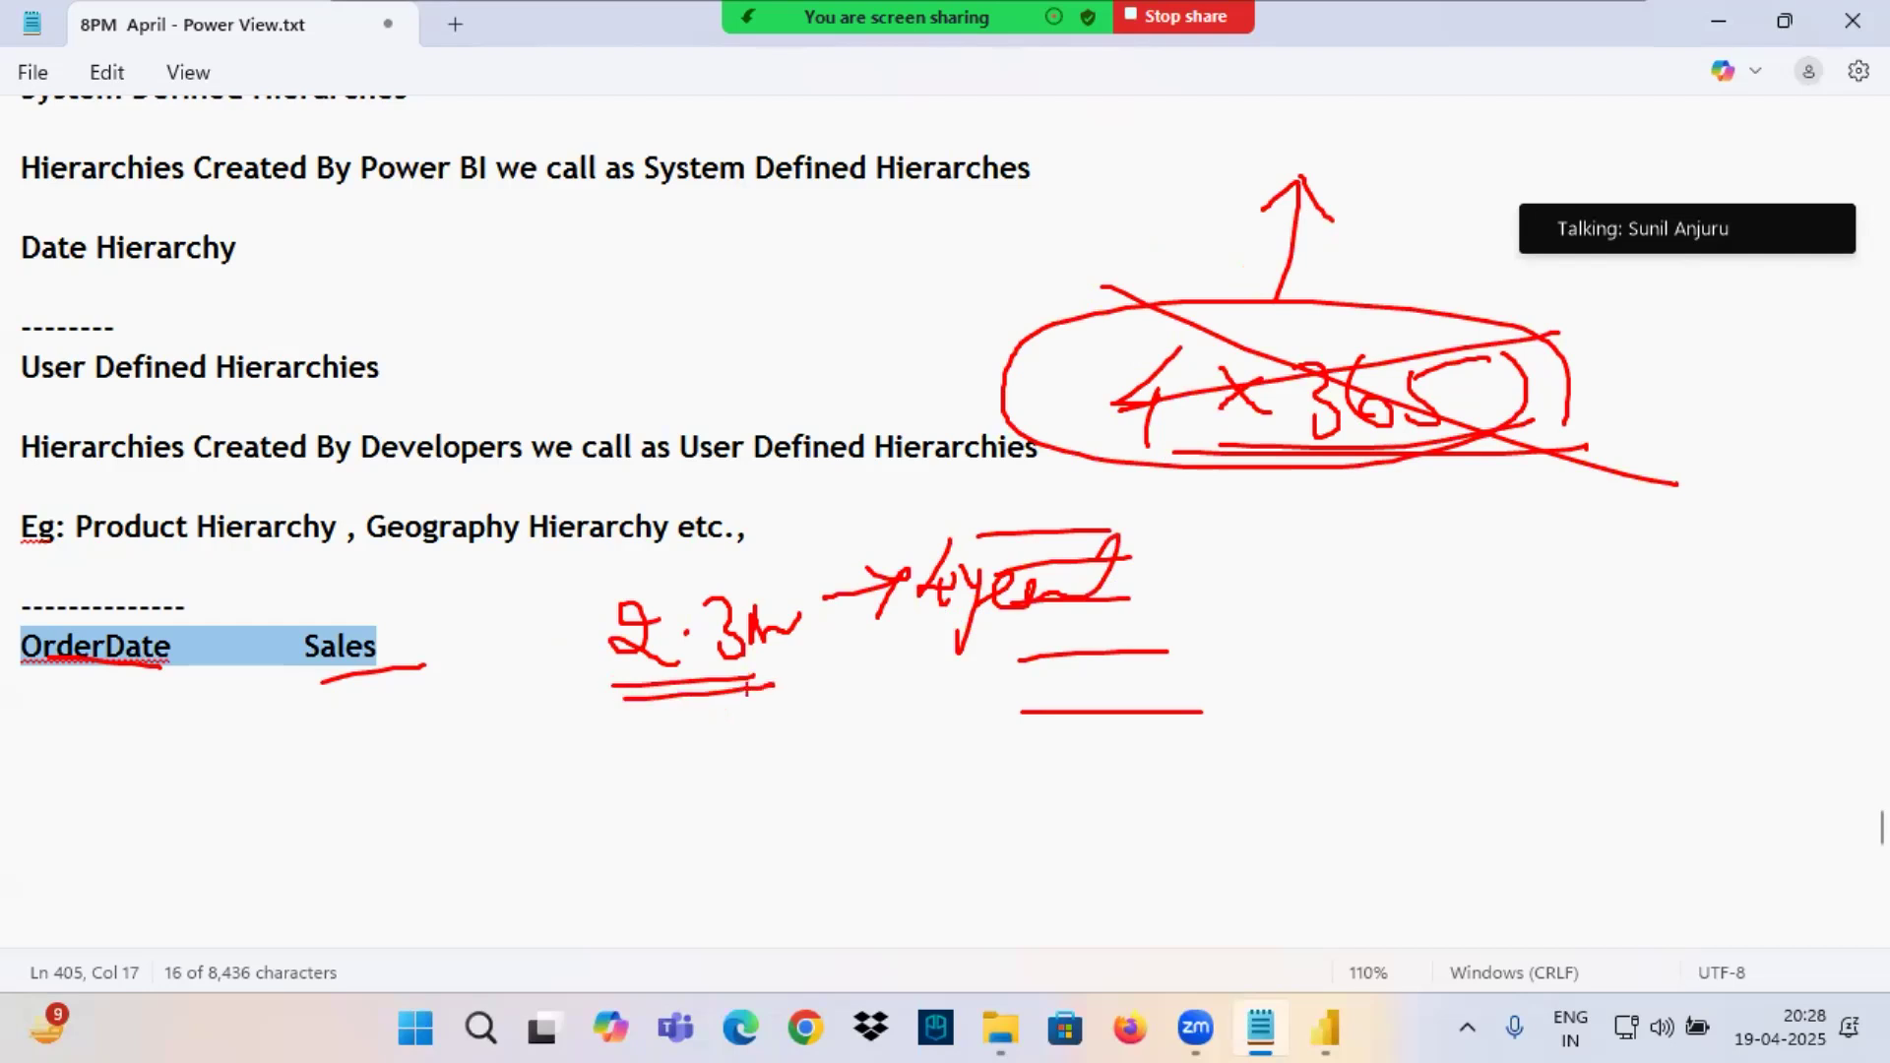
pyautogui.moveTo(9, 674)
pyautogui.mouseDown()
pyautogui.moveTo(154, 679)
pyautogui.moveTo(99, 674)
pyautogui.mouseUp()
pyautogui.moveTo(577, 730)
pyautogui.mouseDown()
pyautogui.moveTo(571, 820)
pyautogui.moveTo(676, 783)
pyautogui.moveTo(705, 805)
pyautogui.mouseUp()
pyautogui.moveTo(811, 728); pyautogui.dragTo(785, 852)
pyautogui.moveTo(877, 705); pyautogui.dragTo(919, 754)
# Clear the annotations and add the line "Create a Visual to Show year wise Sales" below OrderDate and Sales.
pyautogui.click(415, 632)
pyautogui.click(213, 774)
pyautogui.write('ate ')
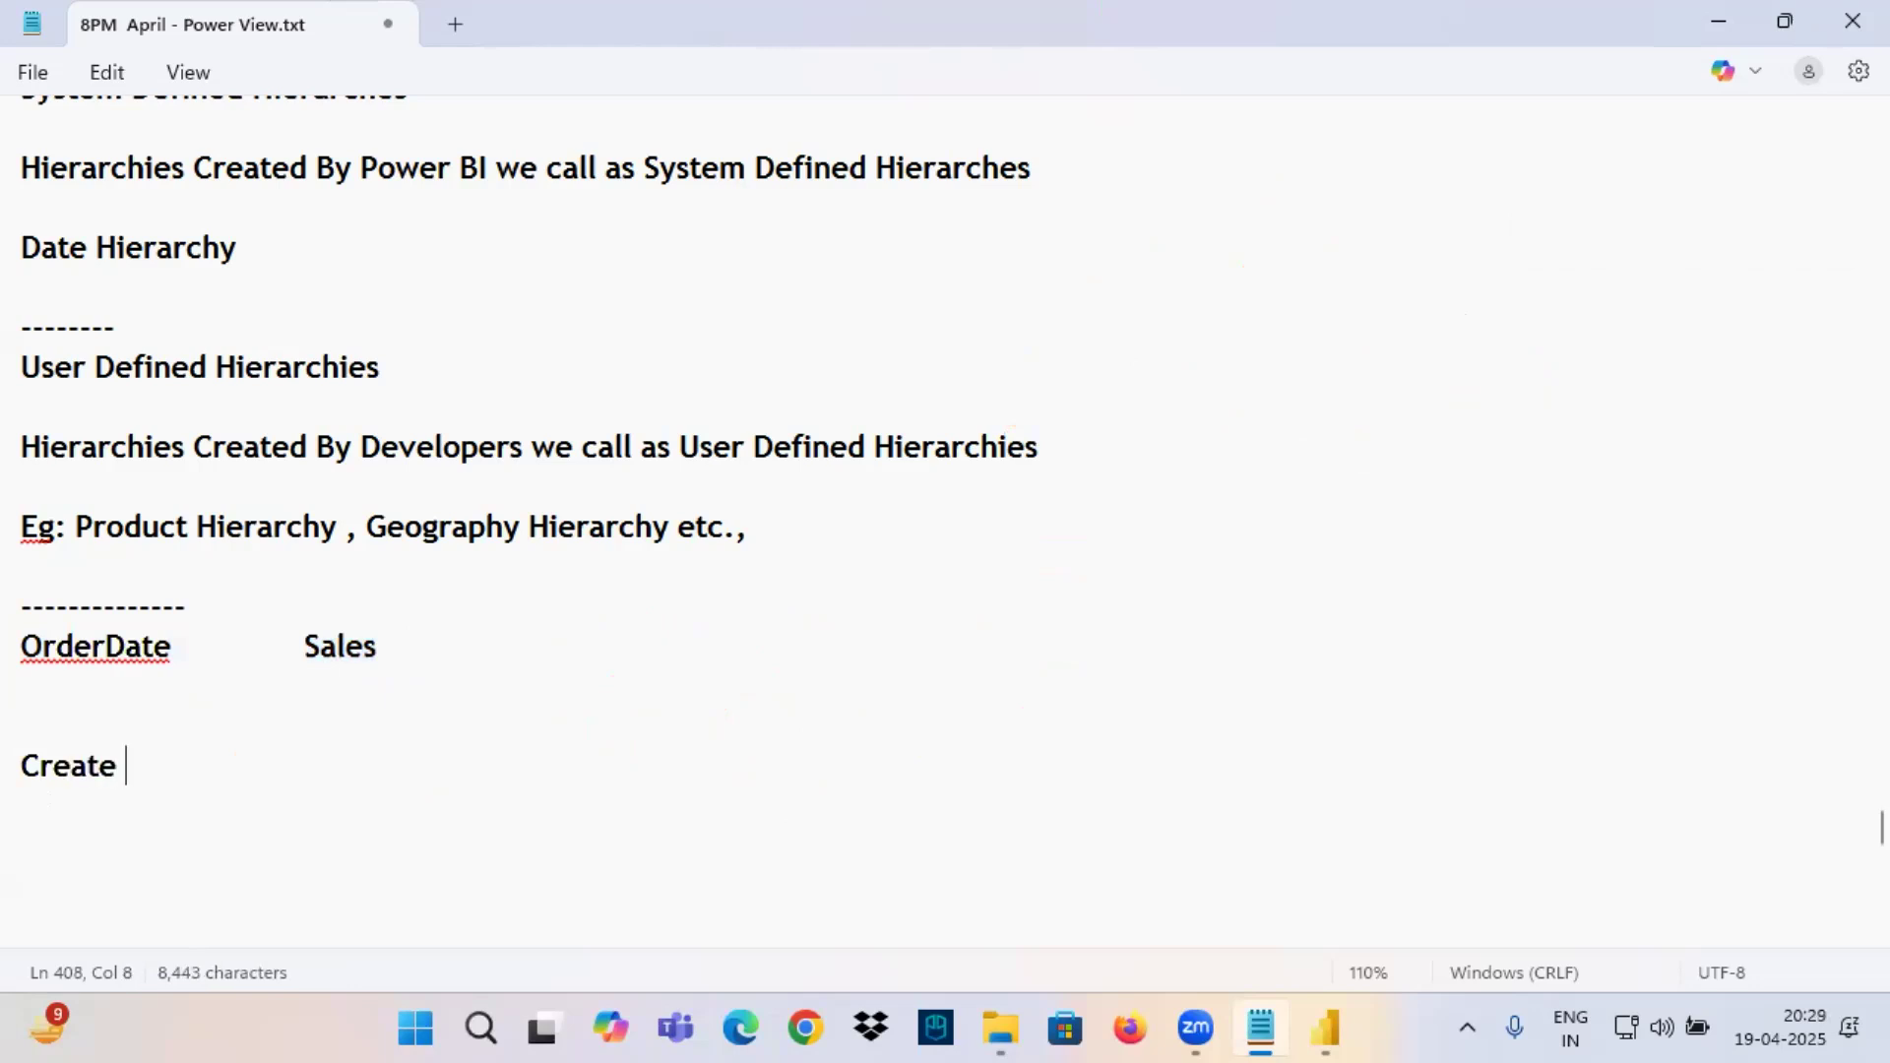
pyautogui.write('a Visual to ')
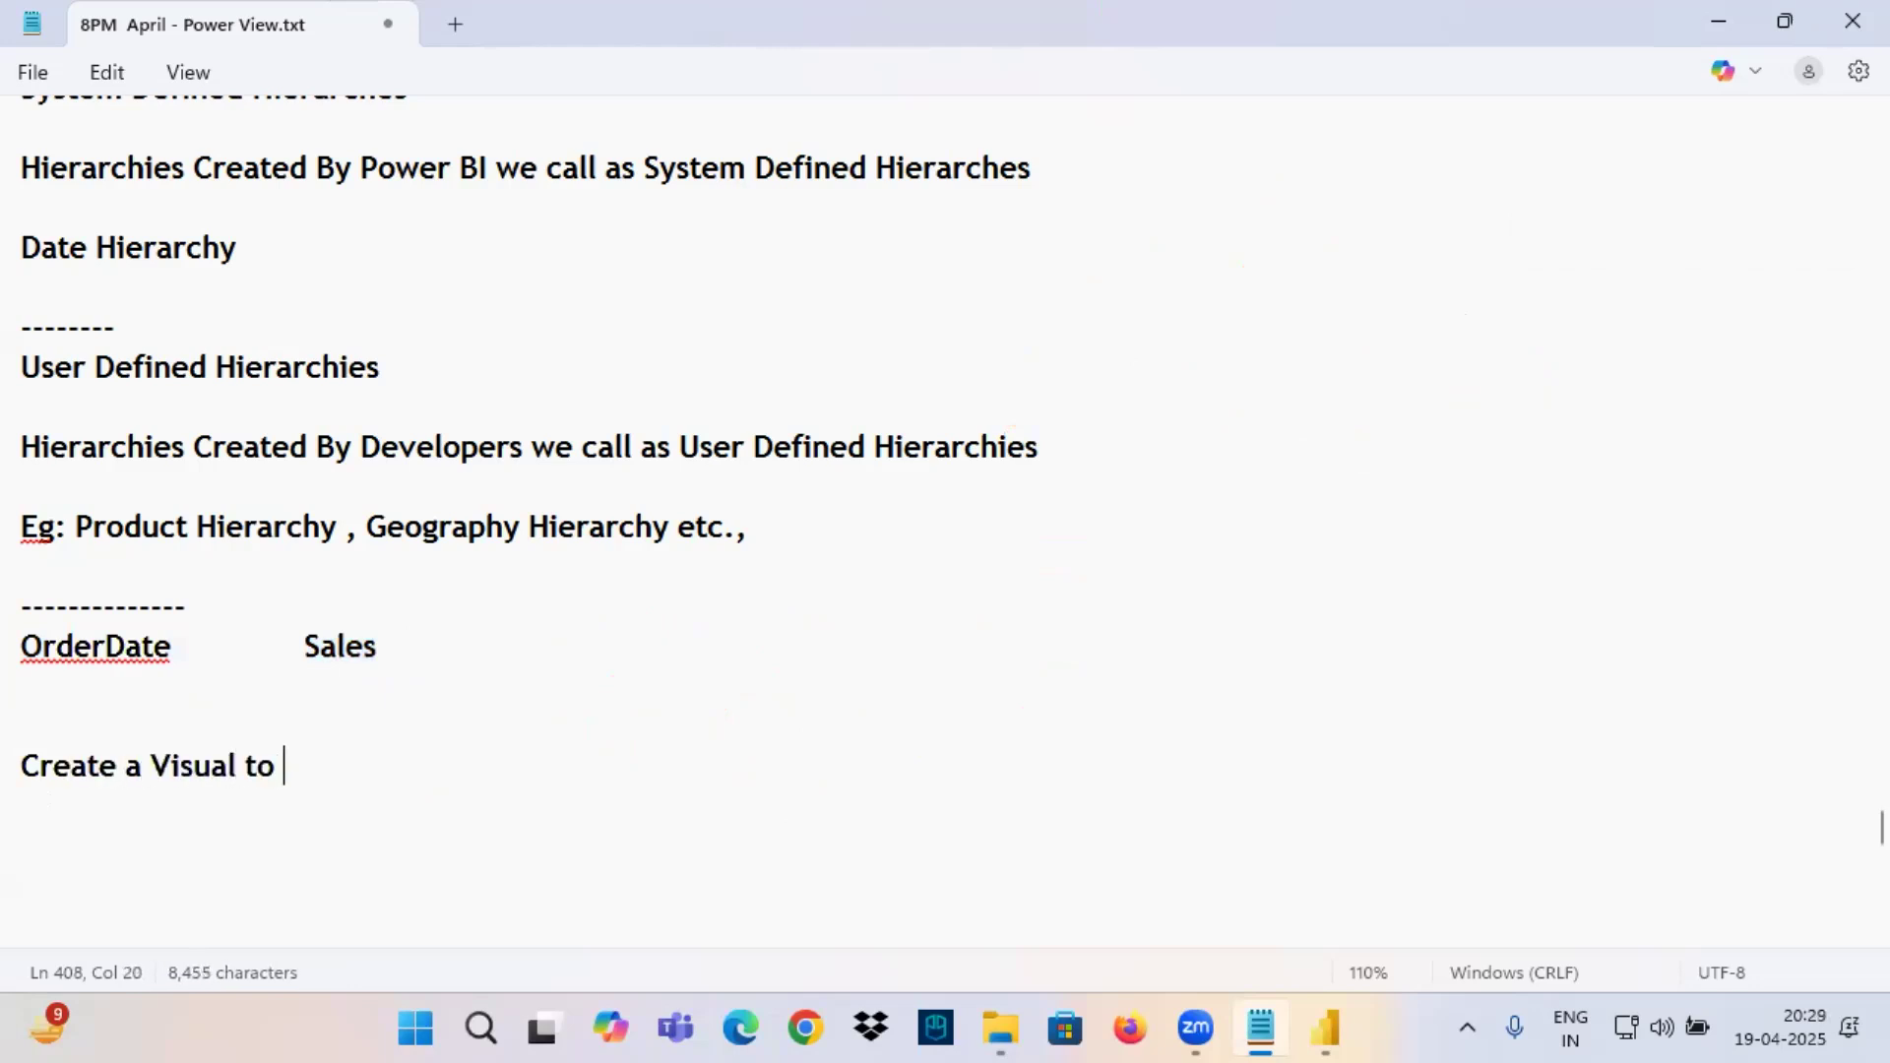
pyautogui.write('Show year ')
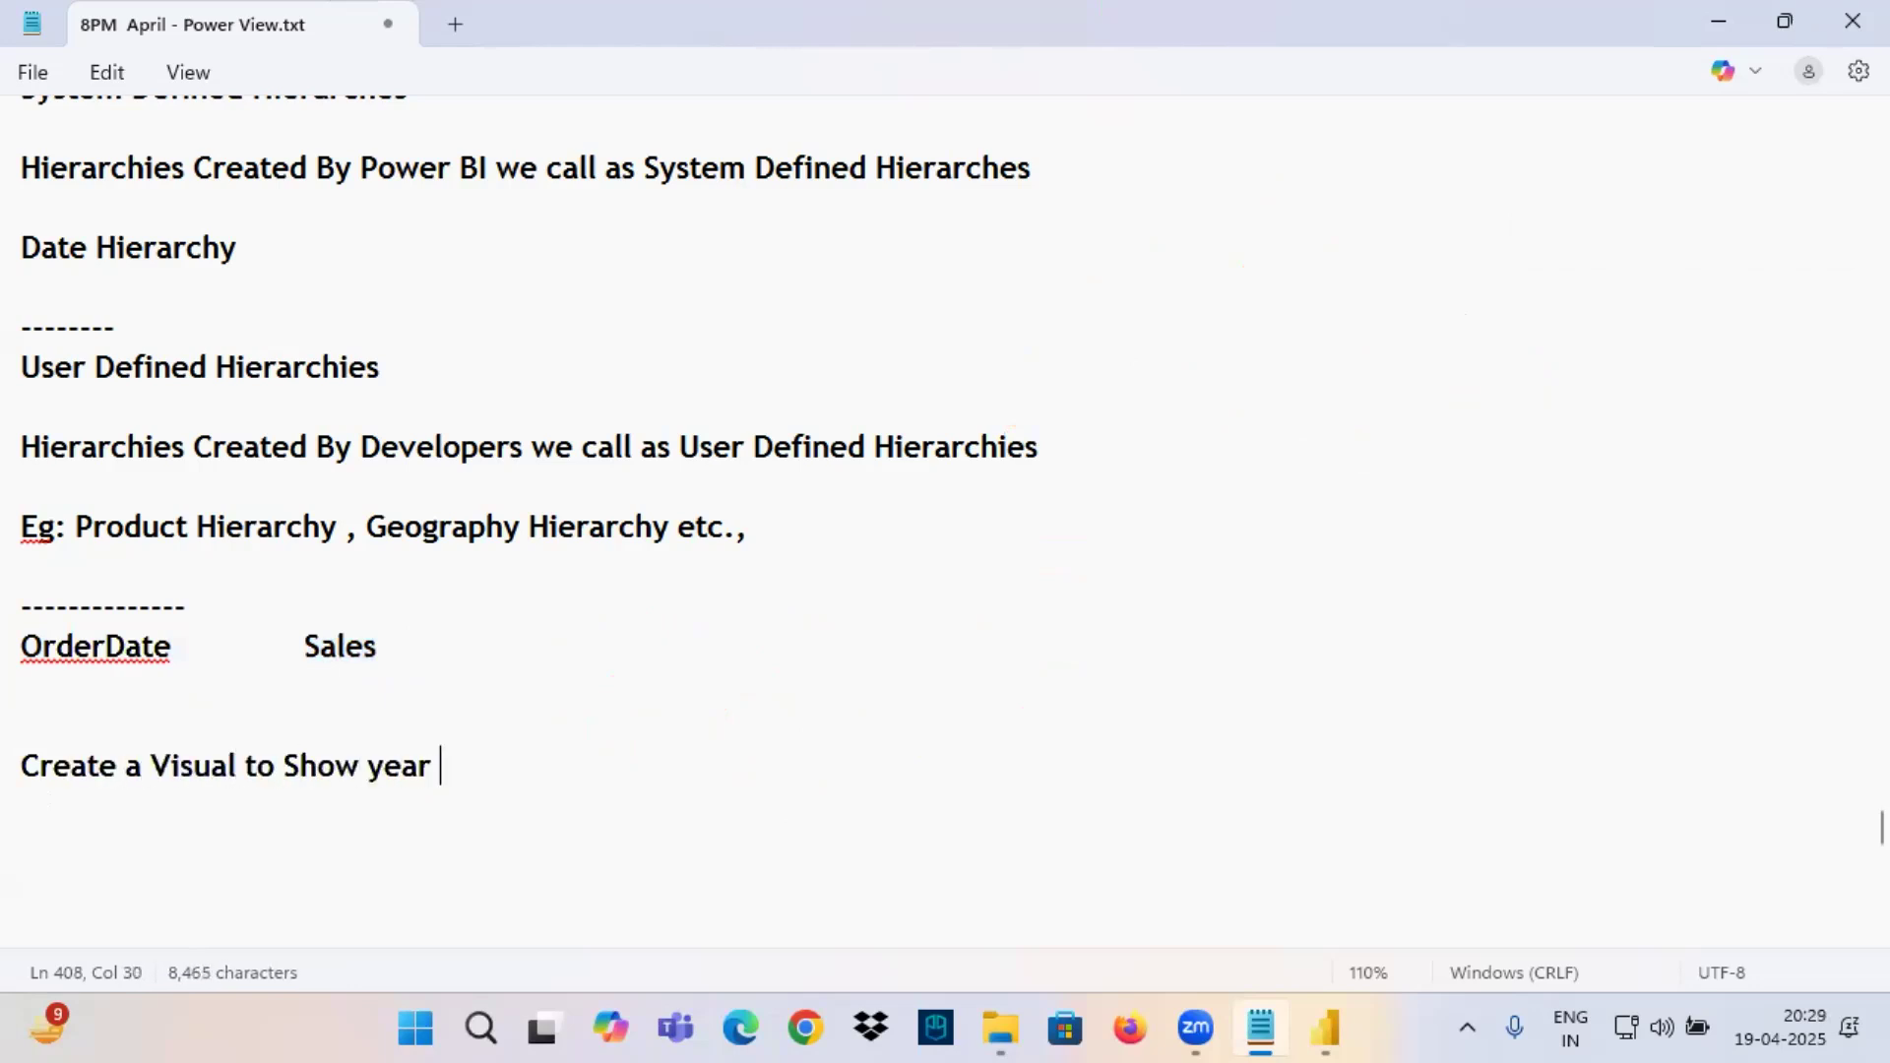
pyautogui.write('wise Sales')
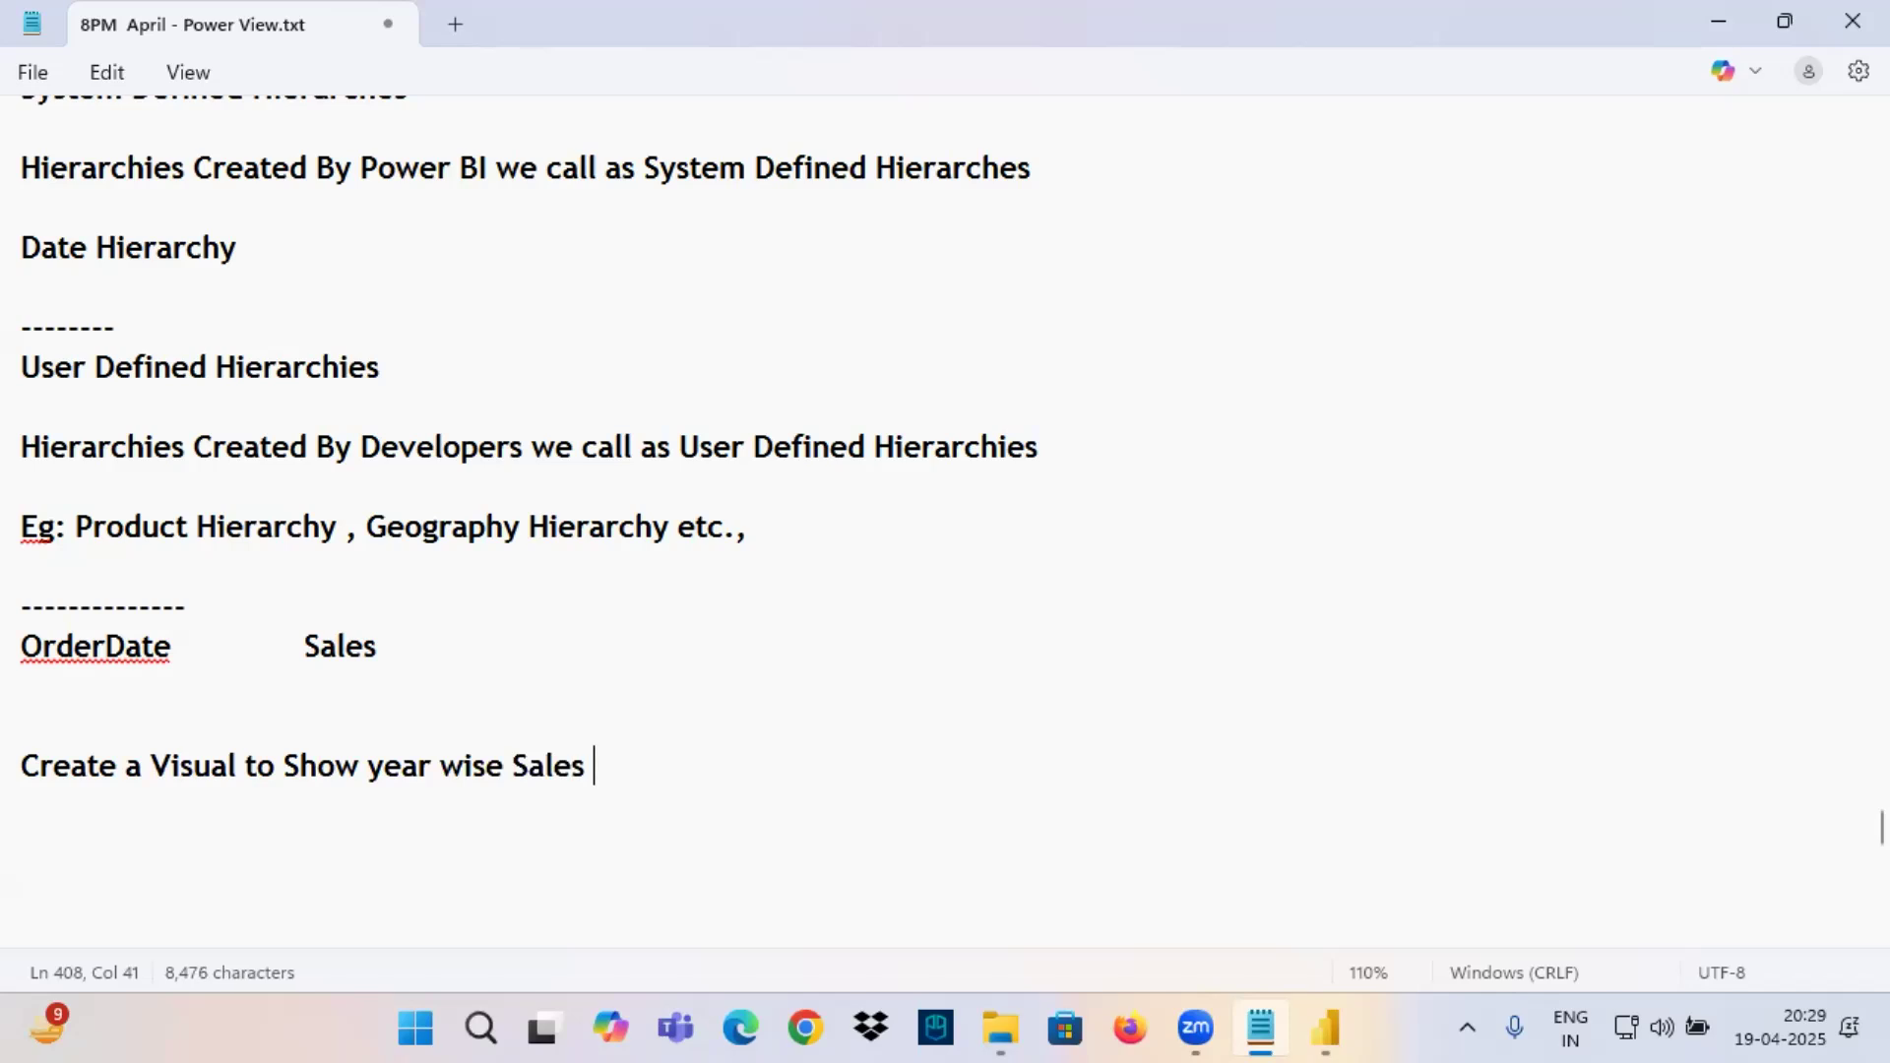
# Switch to Power BI and mark the Date Hierarchy under Order Date with a red box, a cross and an arrow.
pyautogui.click(1310, 1024)
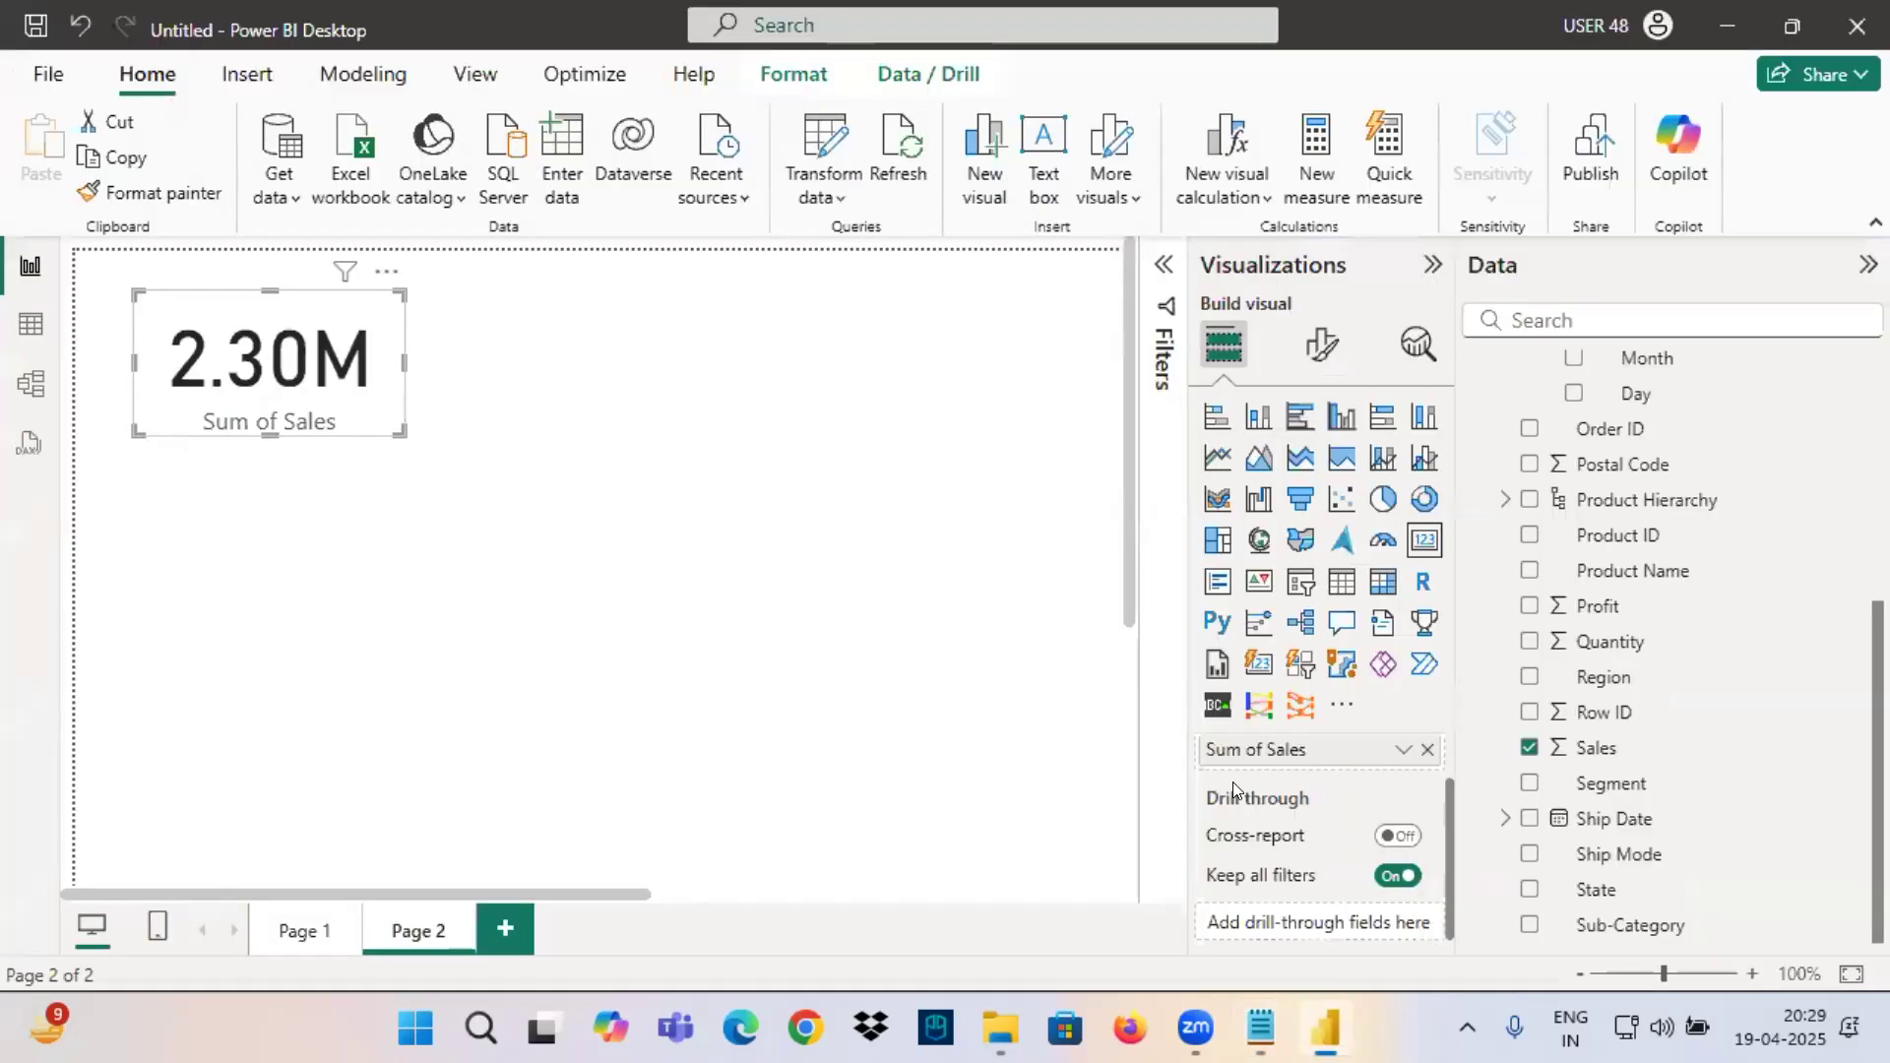
pyautogui.scroll(4, 1624, 482)
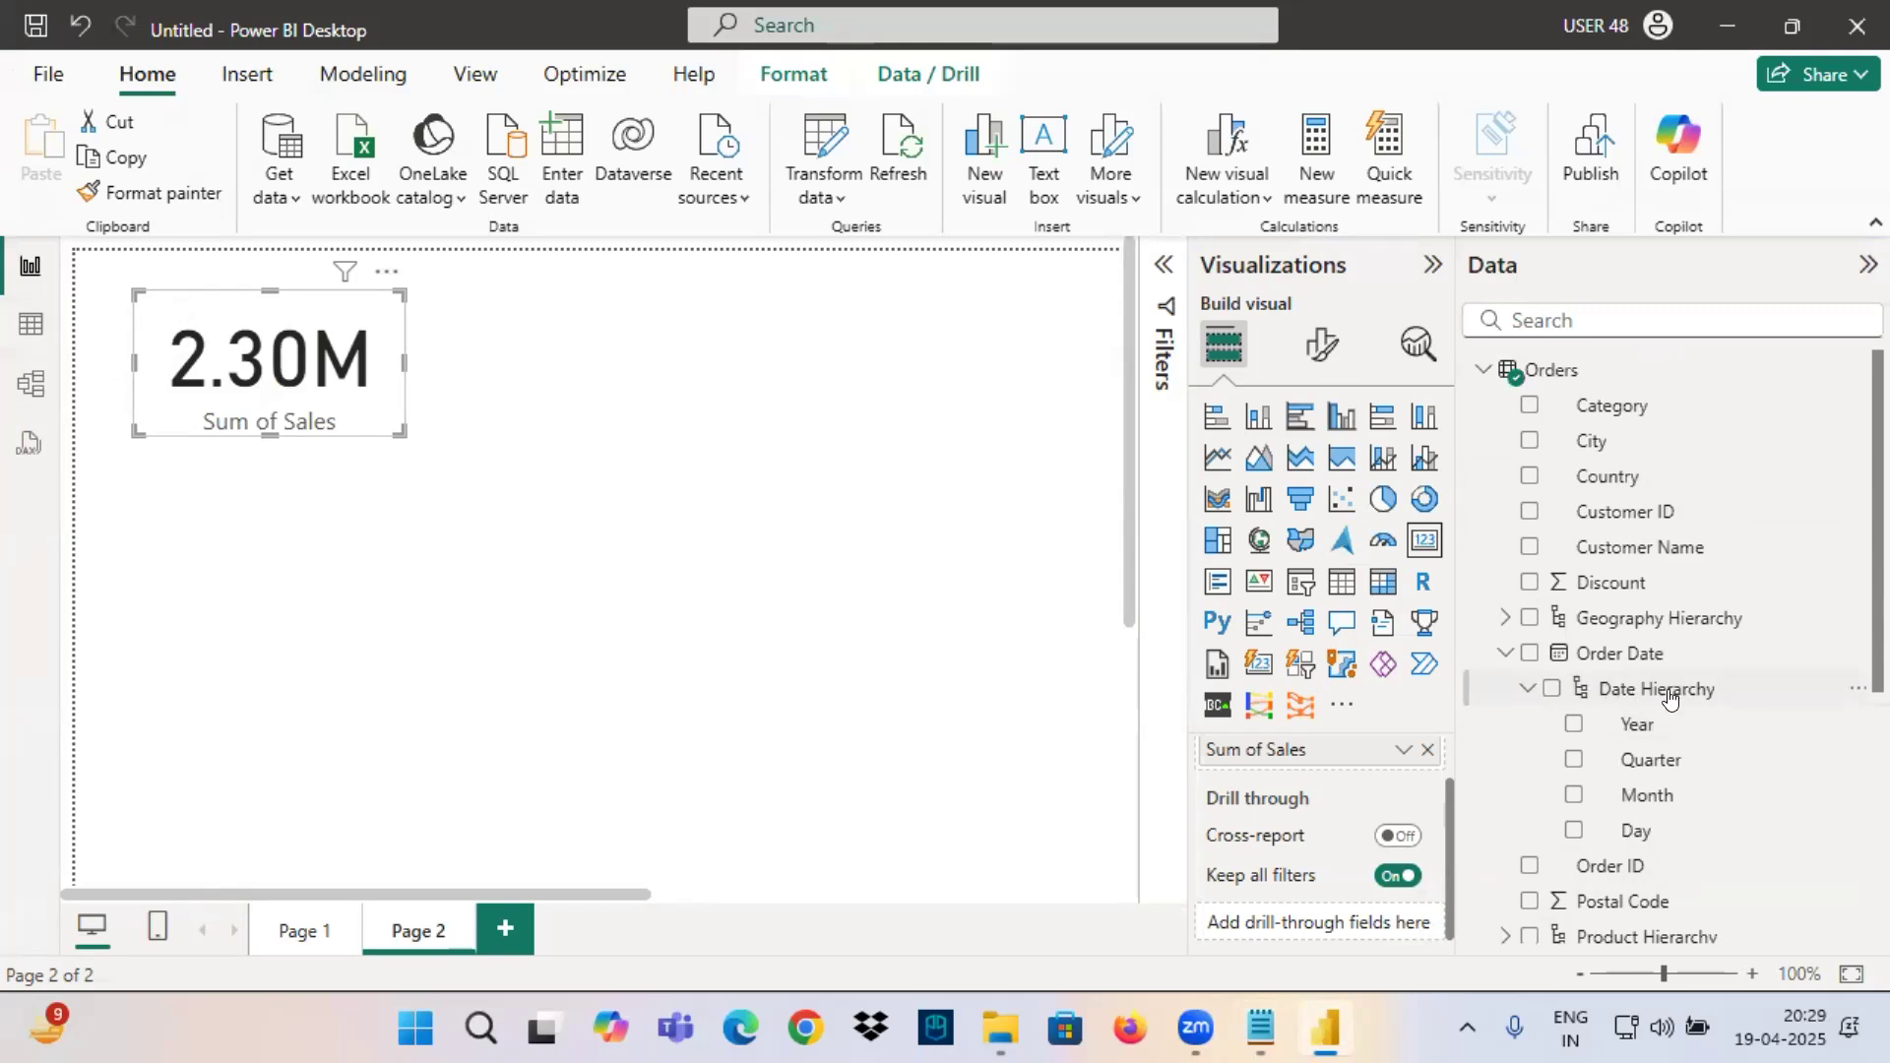
pyautogui.hotkey('ctrl', '2')
pyautogui.moveTo(1508, 713)
pyautogui.mouseDown()
pyautogui.moveTo(1746, 665)
pyautogui.moveTo(1473, 671)
pyautogui.moveTo(1606, 699)
pyautogui.mouseUp()
pyautogui.moveTo(1702, 594); pyautogui.dragTo(1715, 686)
pyautogui.moveTo(1744, 626)
pyautogui.mouseDown()
pyautogui.moveTo(1709, 700)
pyautogui.moveTo(1556, 722)
pyautogui.moveTo(1730, 724)
pyautogui.mouseUp()
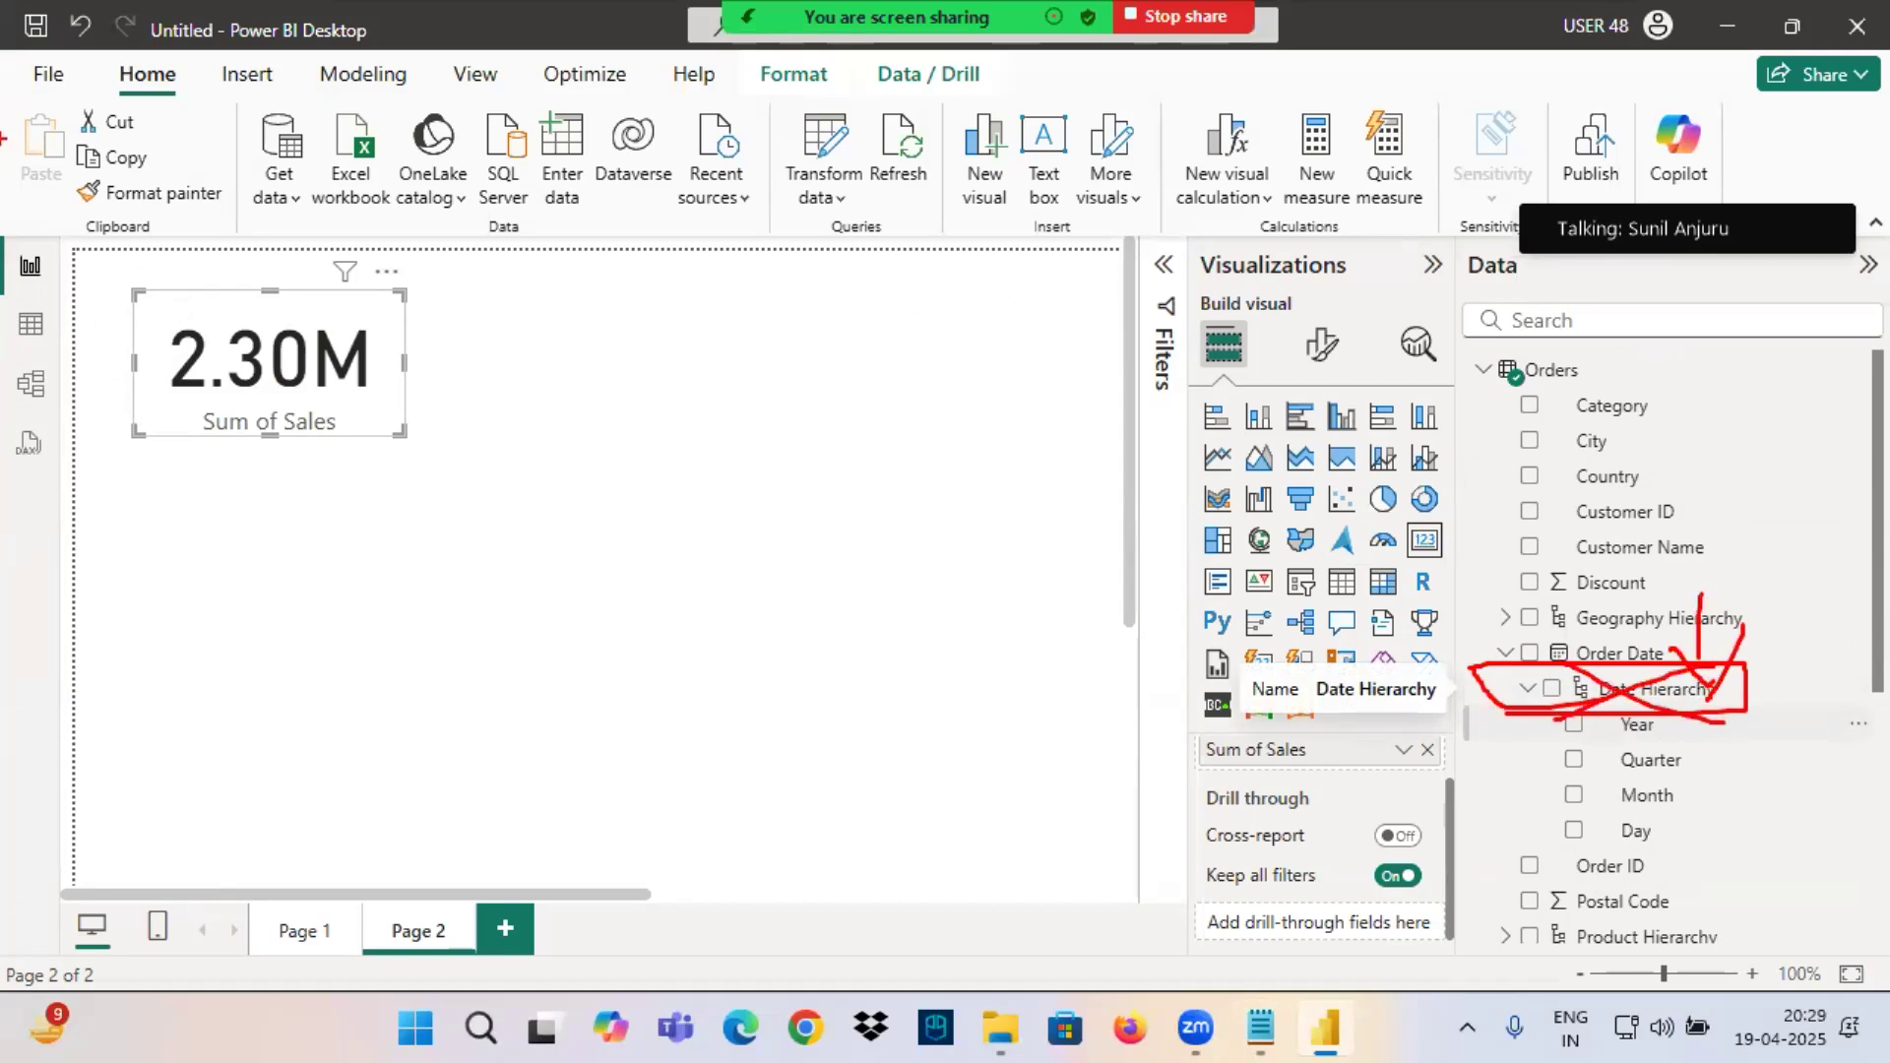
# Circle the word File in red, add further arrows at the Date Hierarchy, and clear the annotations.
pyautogui.moveTo(45, 88)
pyautogui.mouseDown()
pyautogui.moveTo(35, 51)
pyautogui.moveTo(48, 92)
pyautogui.mouseUp()
pyautogui.moveTo(1437, 628); pyautogui.dragTo(1573, 708)
pyautogui.moveTo(1554, 666); pyautogui.dragTo(1582, 706)
pyautogui.moveTo(1564, 687); pyautogui.dragTo(1455, 793)
pyautogui.moveTo(1455, 793); pyautogui.dragTo(1488, 790)
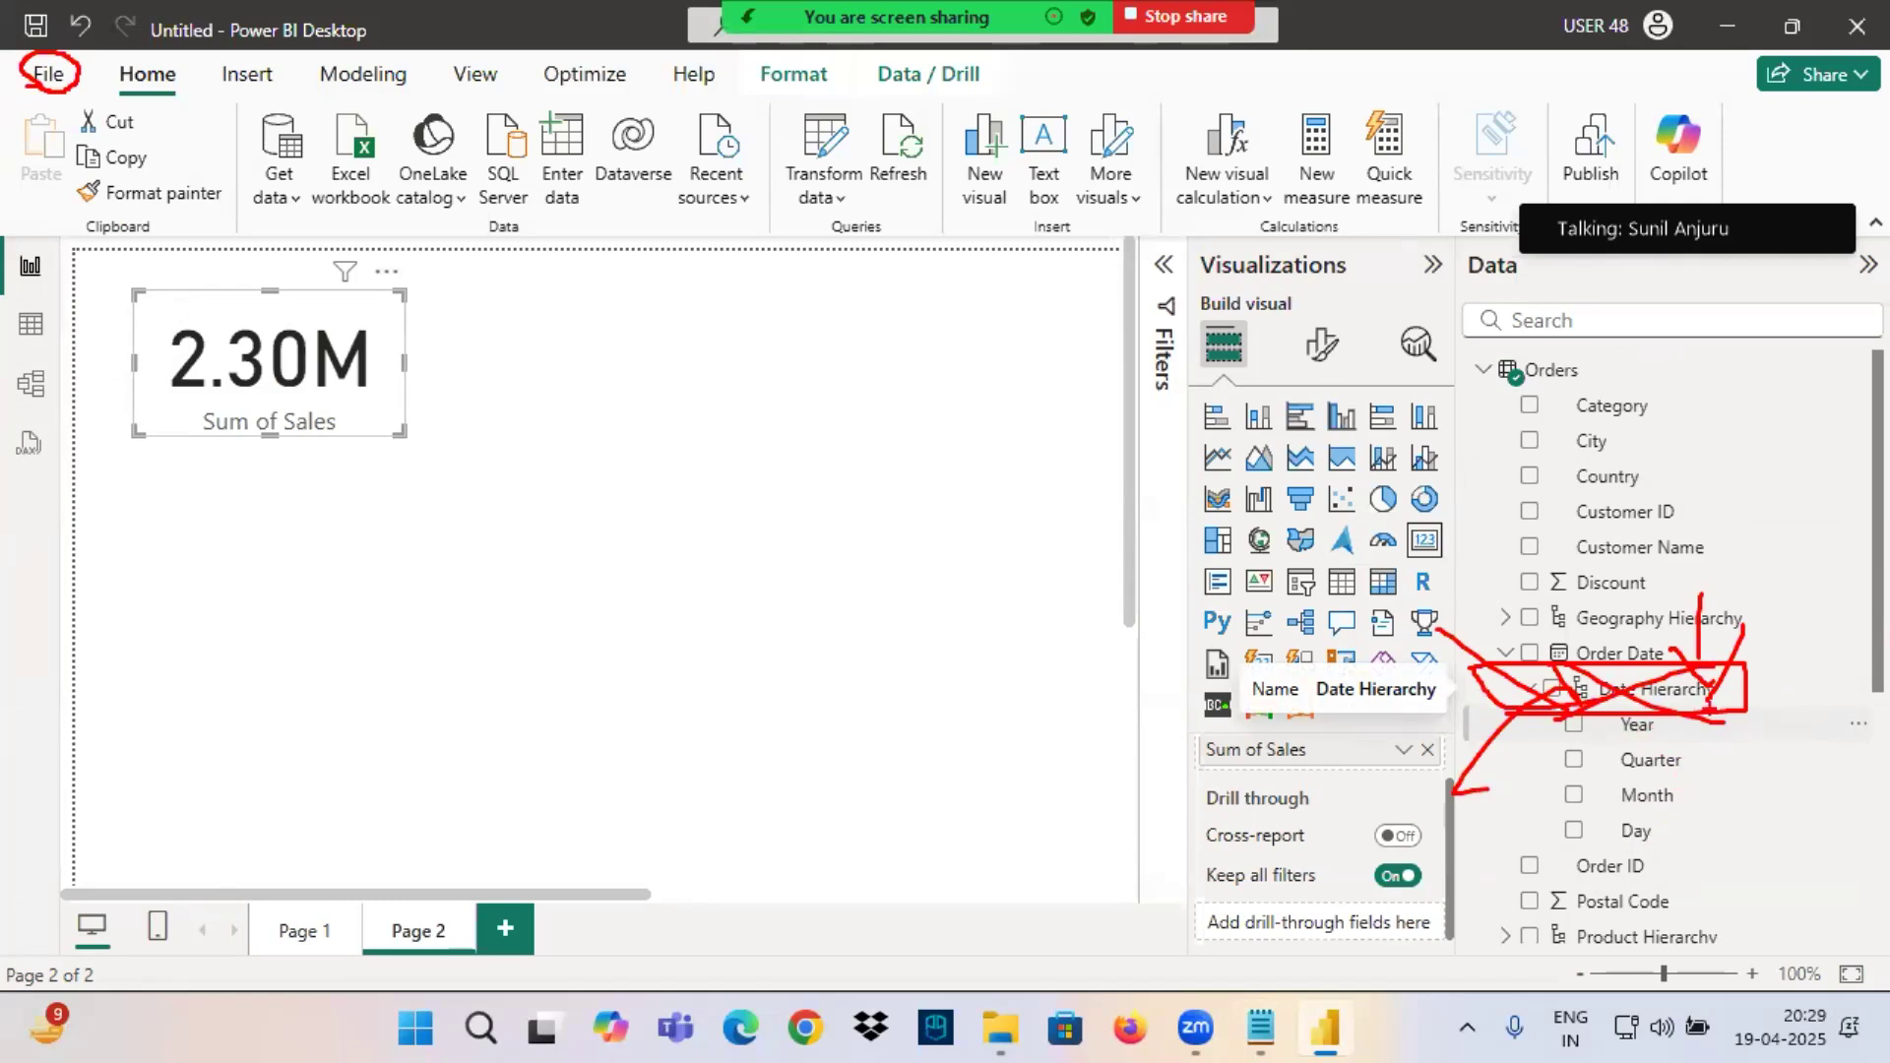
pyautogui.press('Escape')
# Mark Order Date and its Year level in red and draw arrows from them to the empty report canvas.
pyautogui.hotkey('ctrl', '2')
pyautogui.moveTo(1592, 666)
pyautogui.mouseDown()
pyautogui.moveTo(1758, 678)
pyautogui.moveTo(1615, 738)
pyautogui.moveTo(542, 676)
pyautogui.mouseUp()
pyautogui.moveTo(733, 623)
pyautogui.mouseDown()
pyautogui.moveTo(696, 626)
pyautogui.moveTo(891, 780)
pyautogui.mouseUp()
pyautogui.moveTo(1498, 835); pyautogui.dragTo(465, 694)
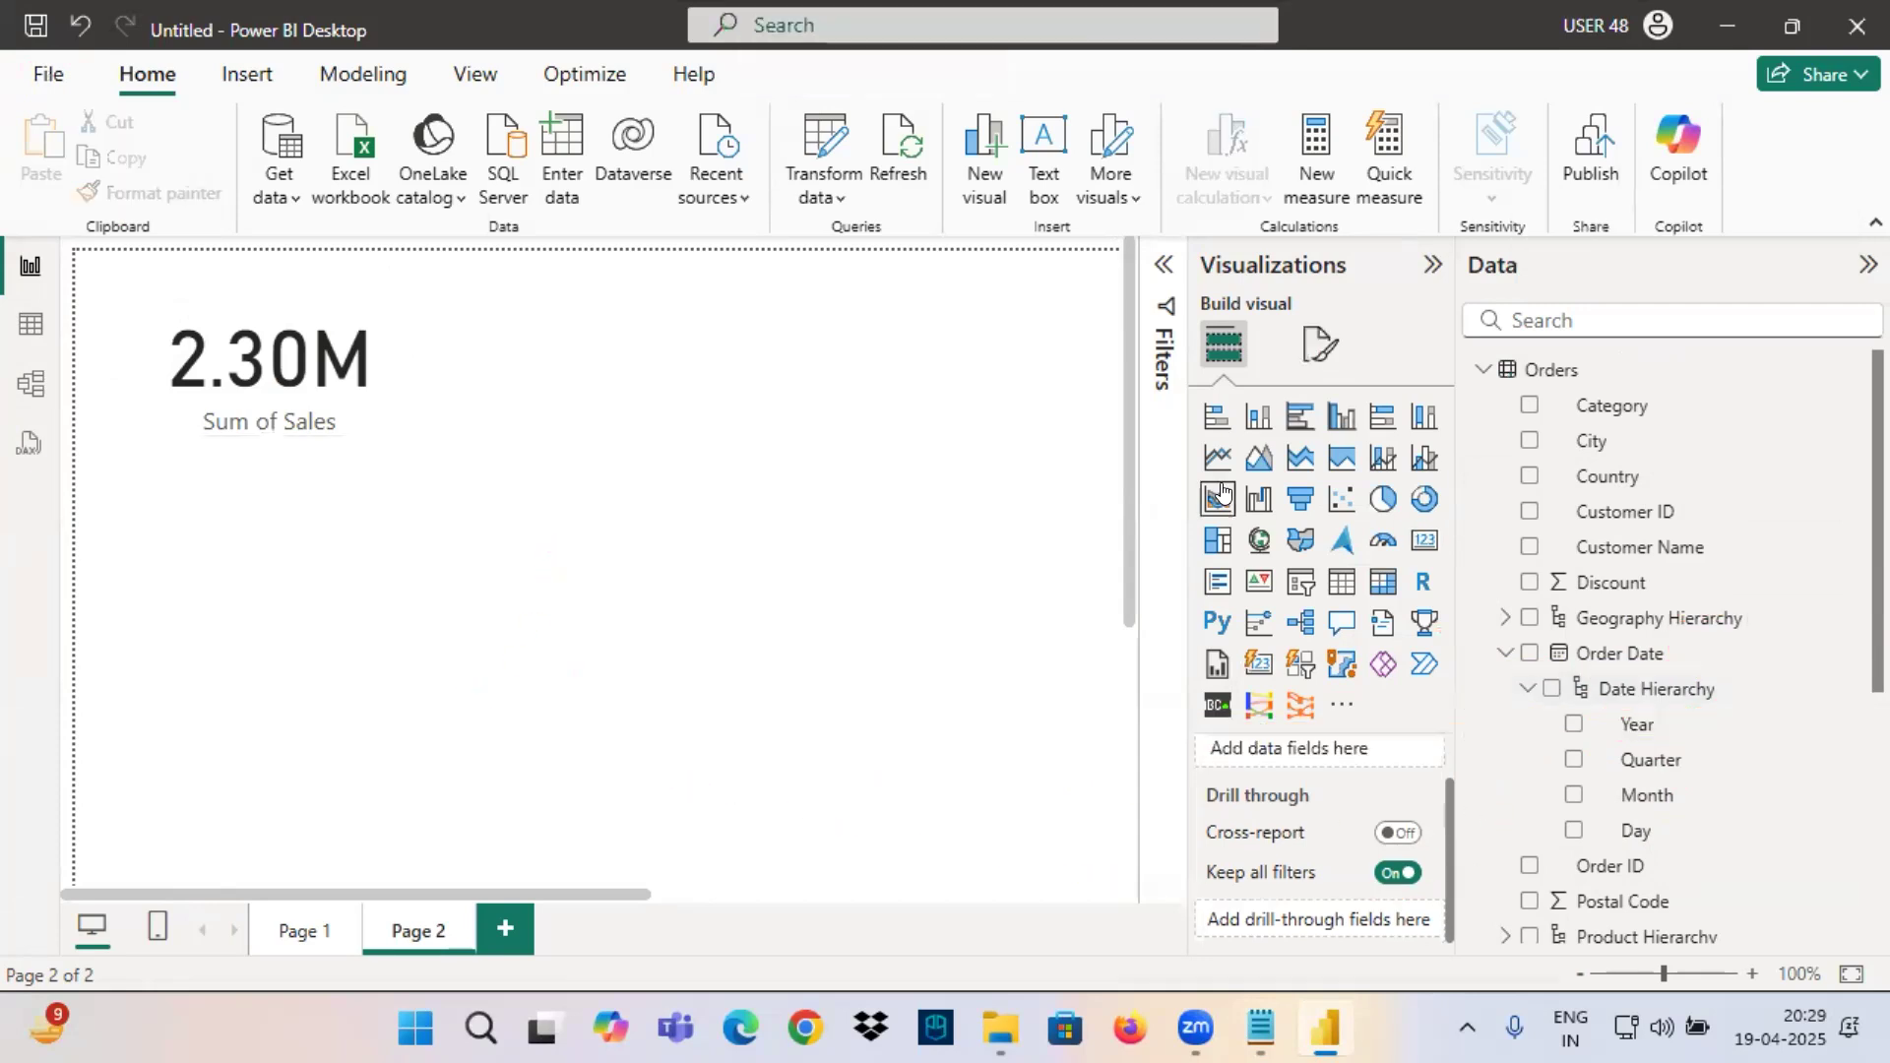
# Add a wide line chart below the card showing Sales by the Year level of Order Date.
pyautogui.click(1218, 458)
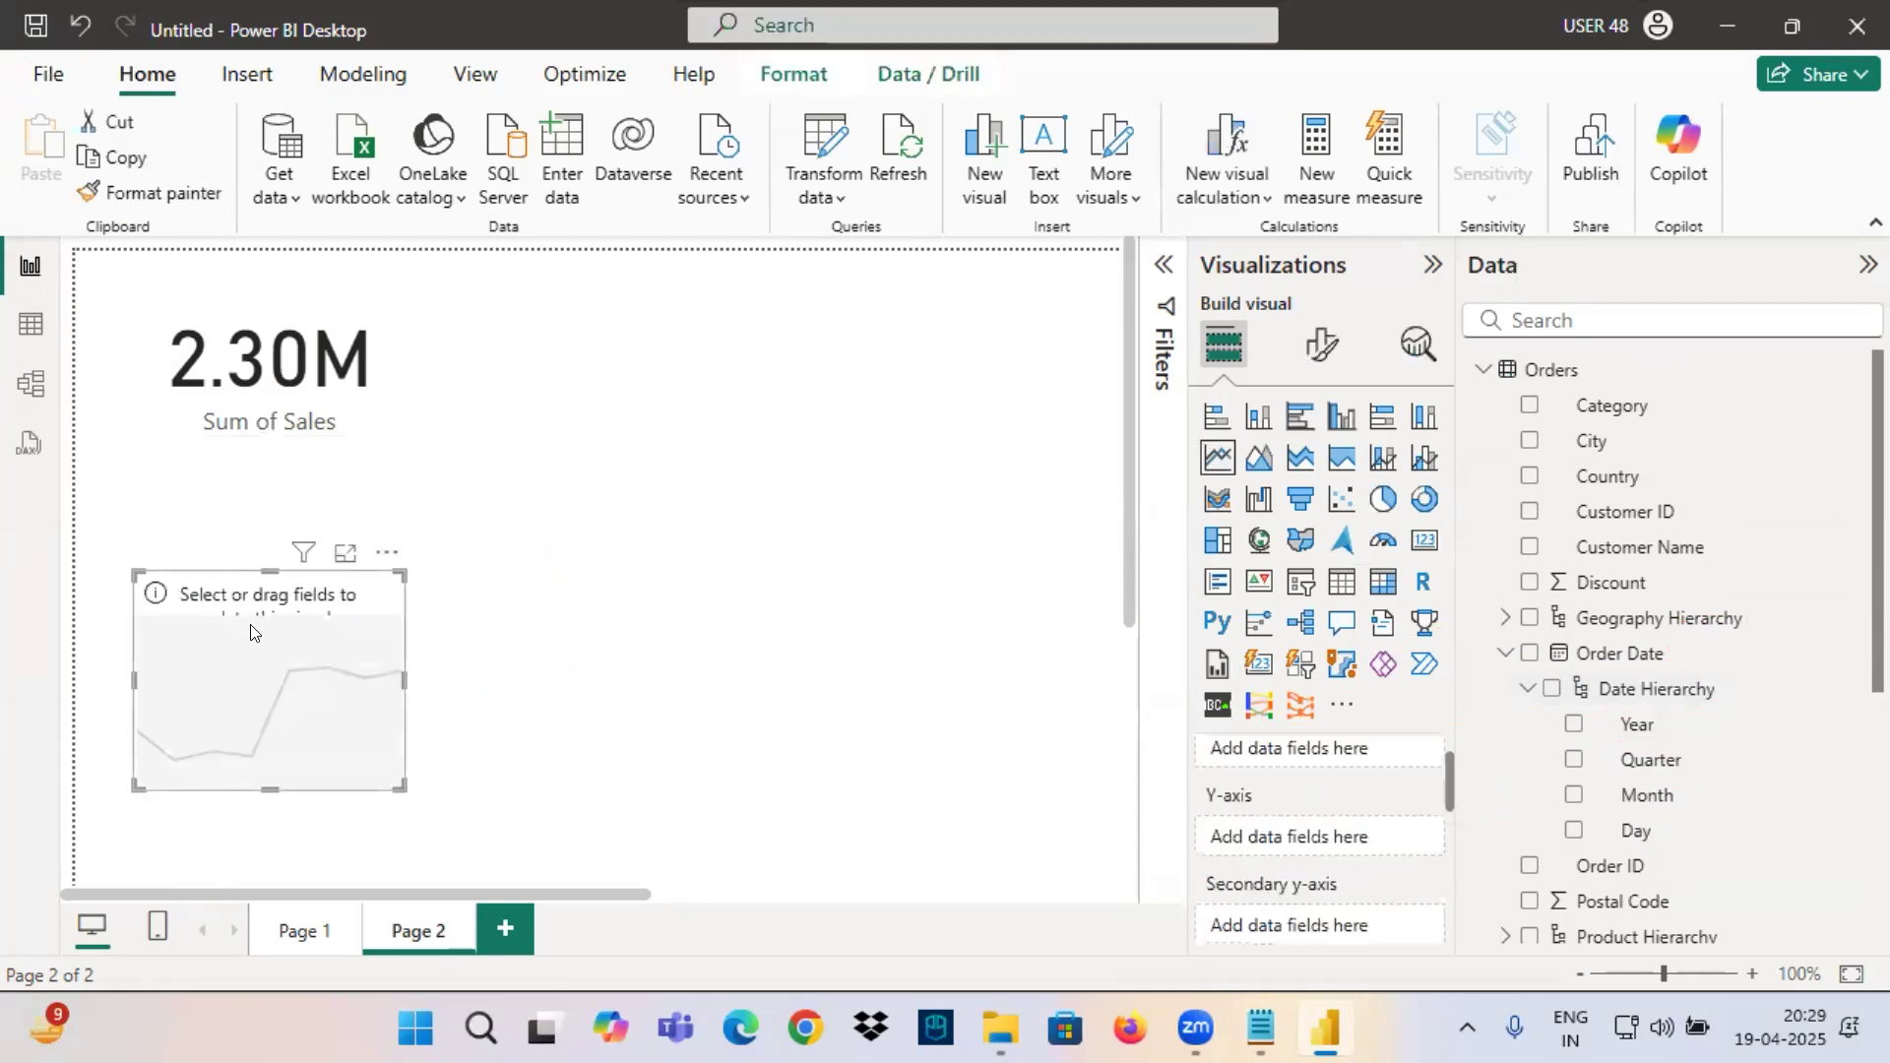
pyautogui.moveTo(252, 628); pyautogui.dragTo(354, 544)
pyautogui.moveTo(486, 696); pyautogui.dragTo(891, 763)
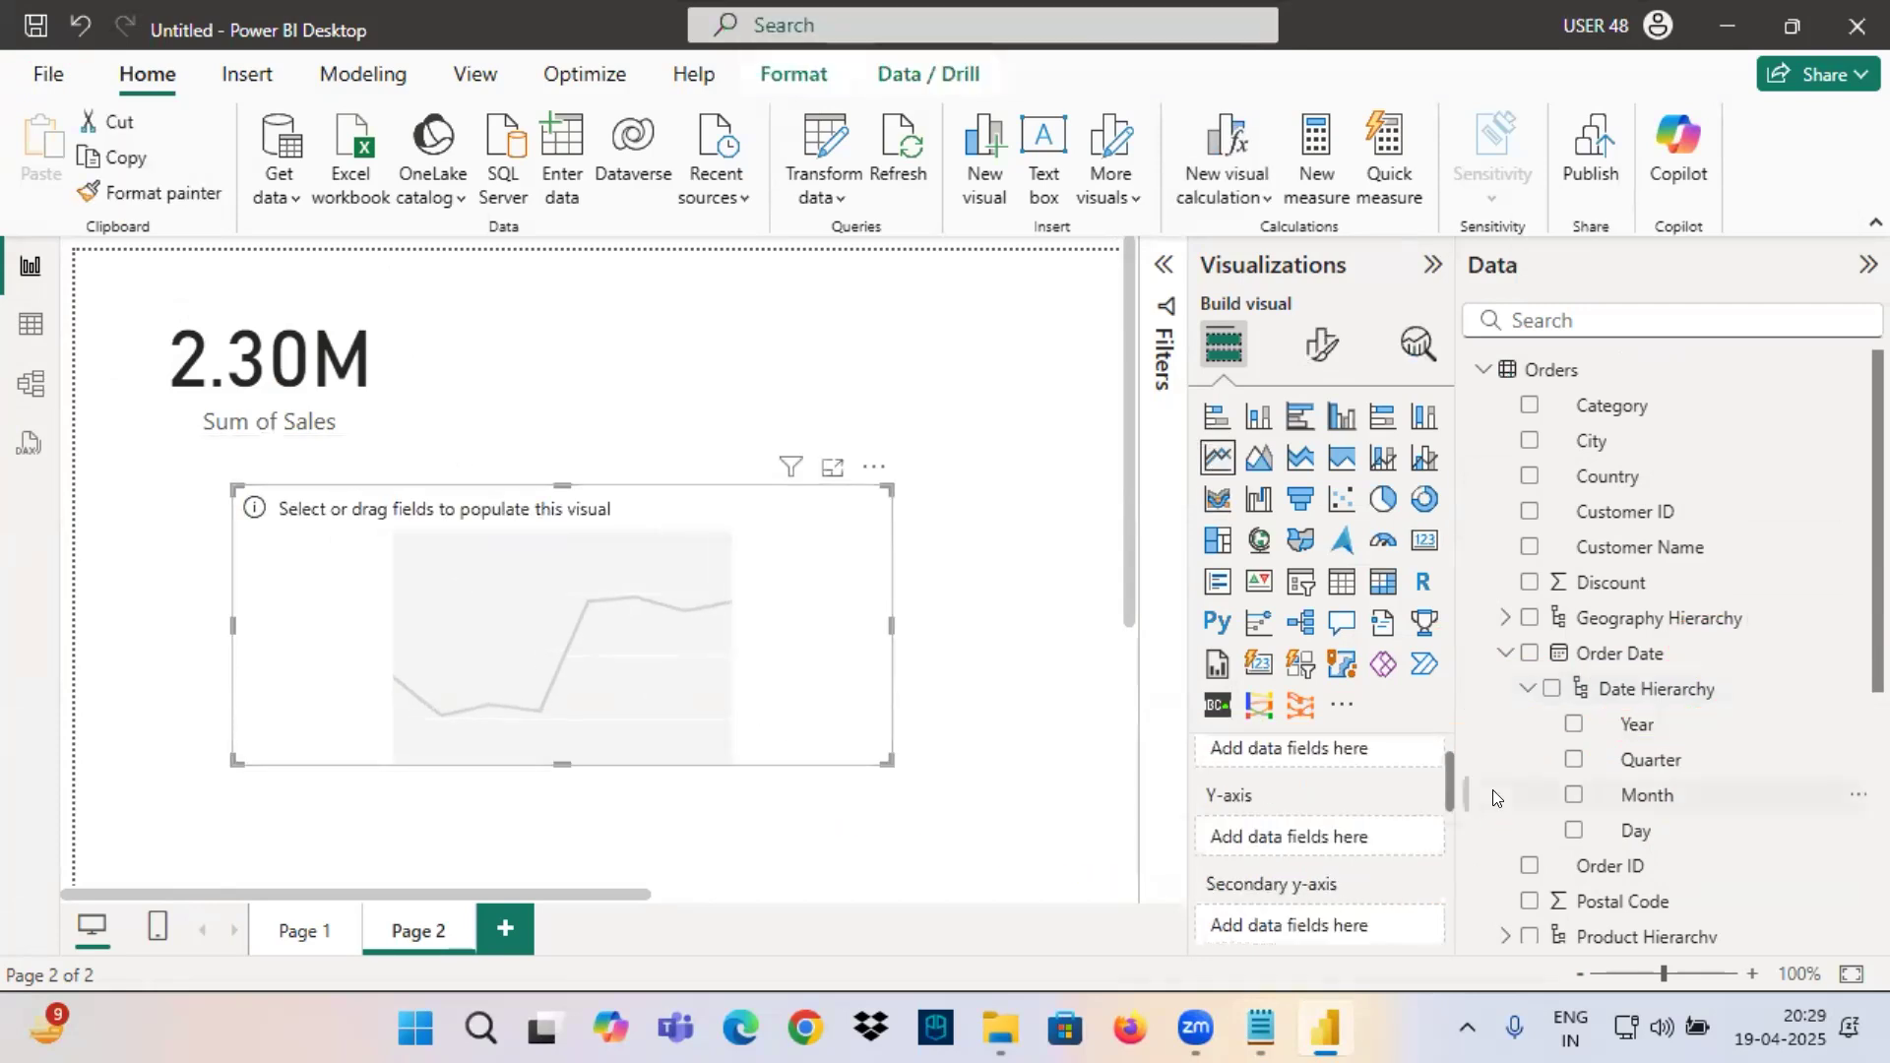
pyautogui.moveTo(1635, 725); pyautogui.dragTo(547, 647)
pyautogui.scroll(-5, 1624, 759)
pyautogui.moveTo(1605, 747); pyautogui.dragTo(558, 822)
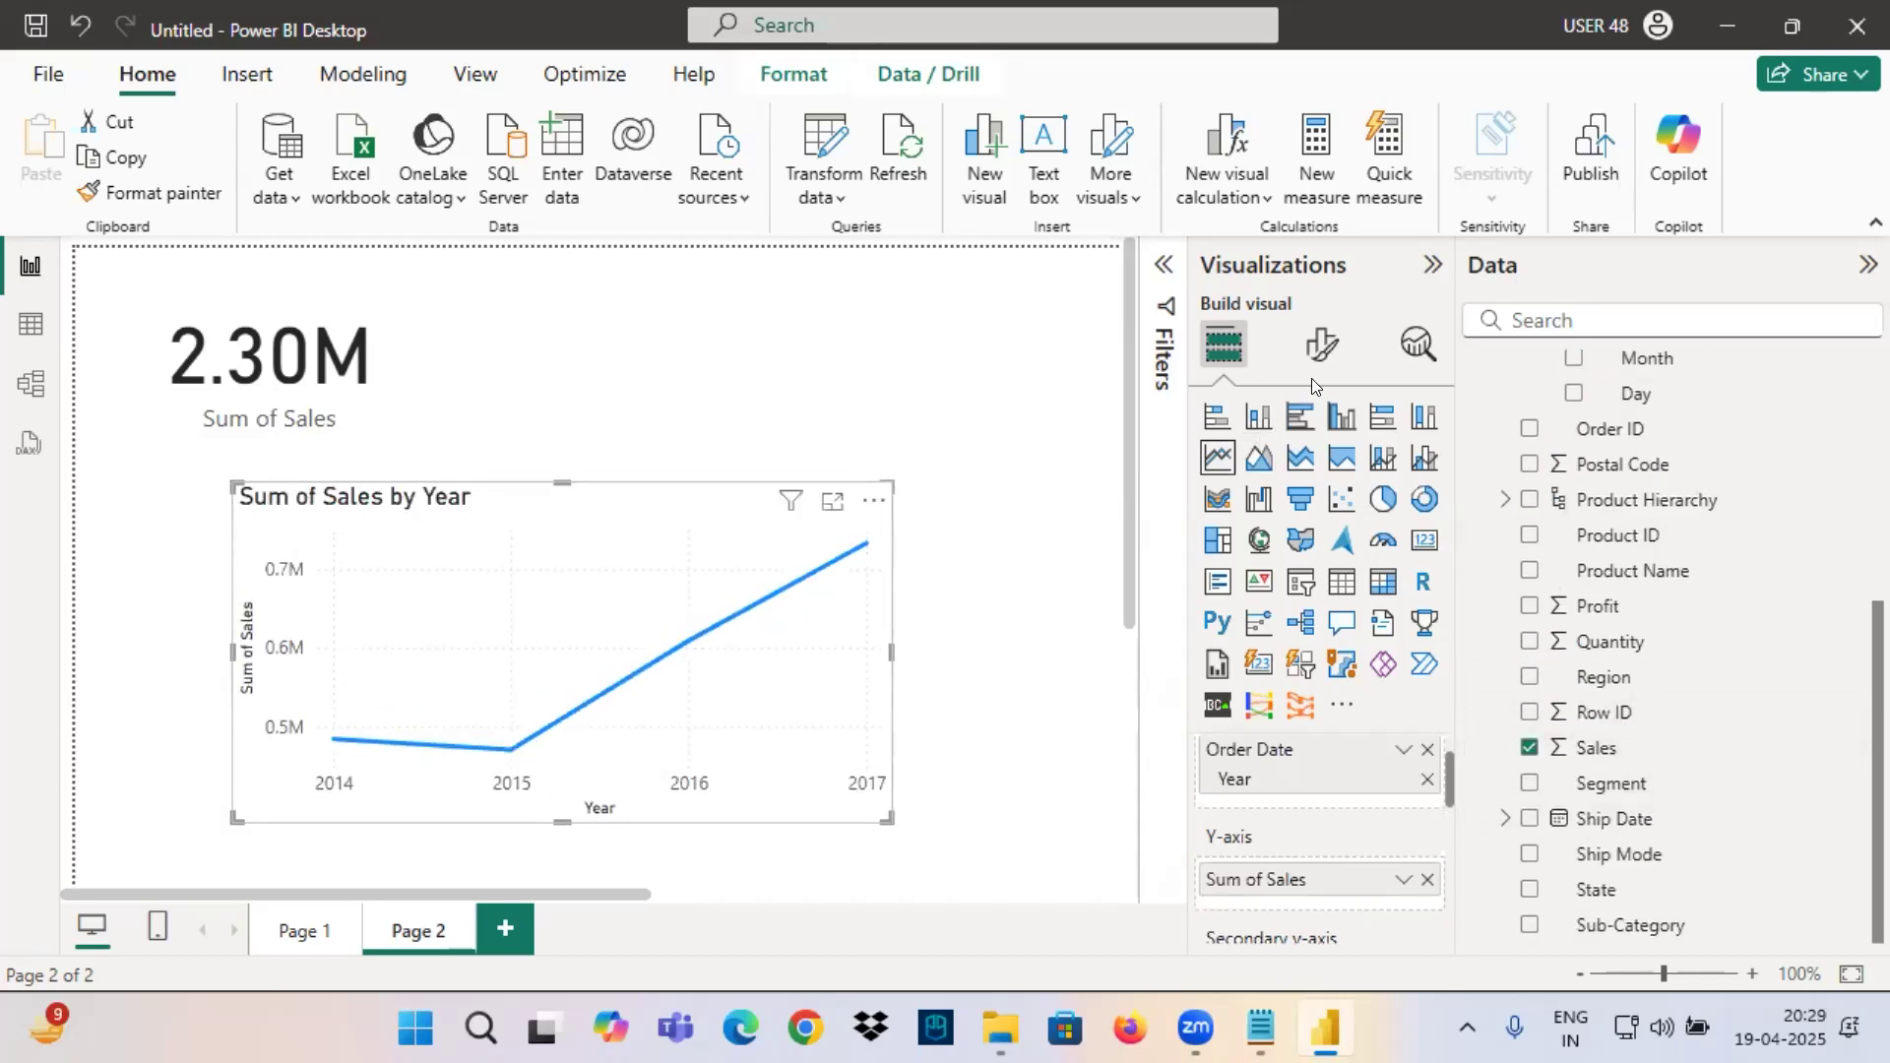
# Turn on data labels for the Sales by Year line chart and shift the chart slightly up and left.
pyautogui.click(1322, 347)
pyautogui.click(1415, 792)
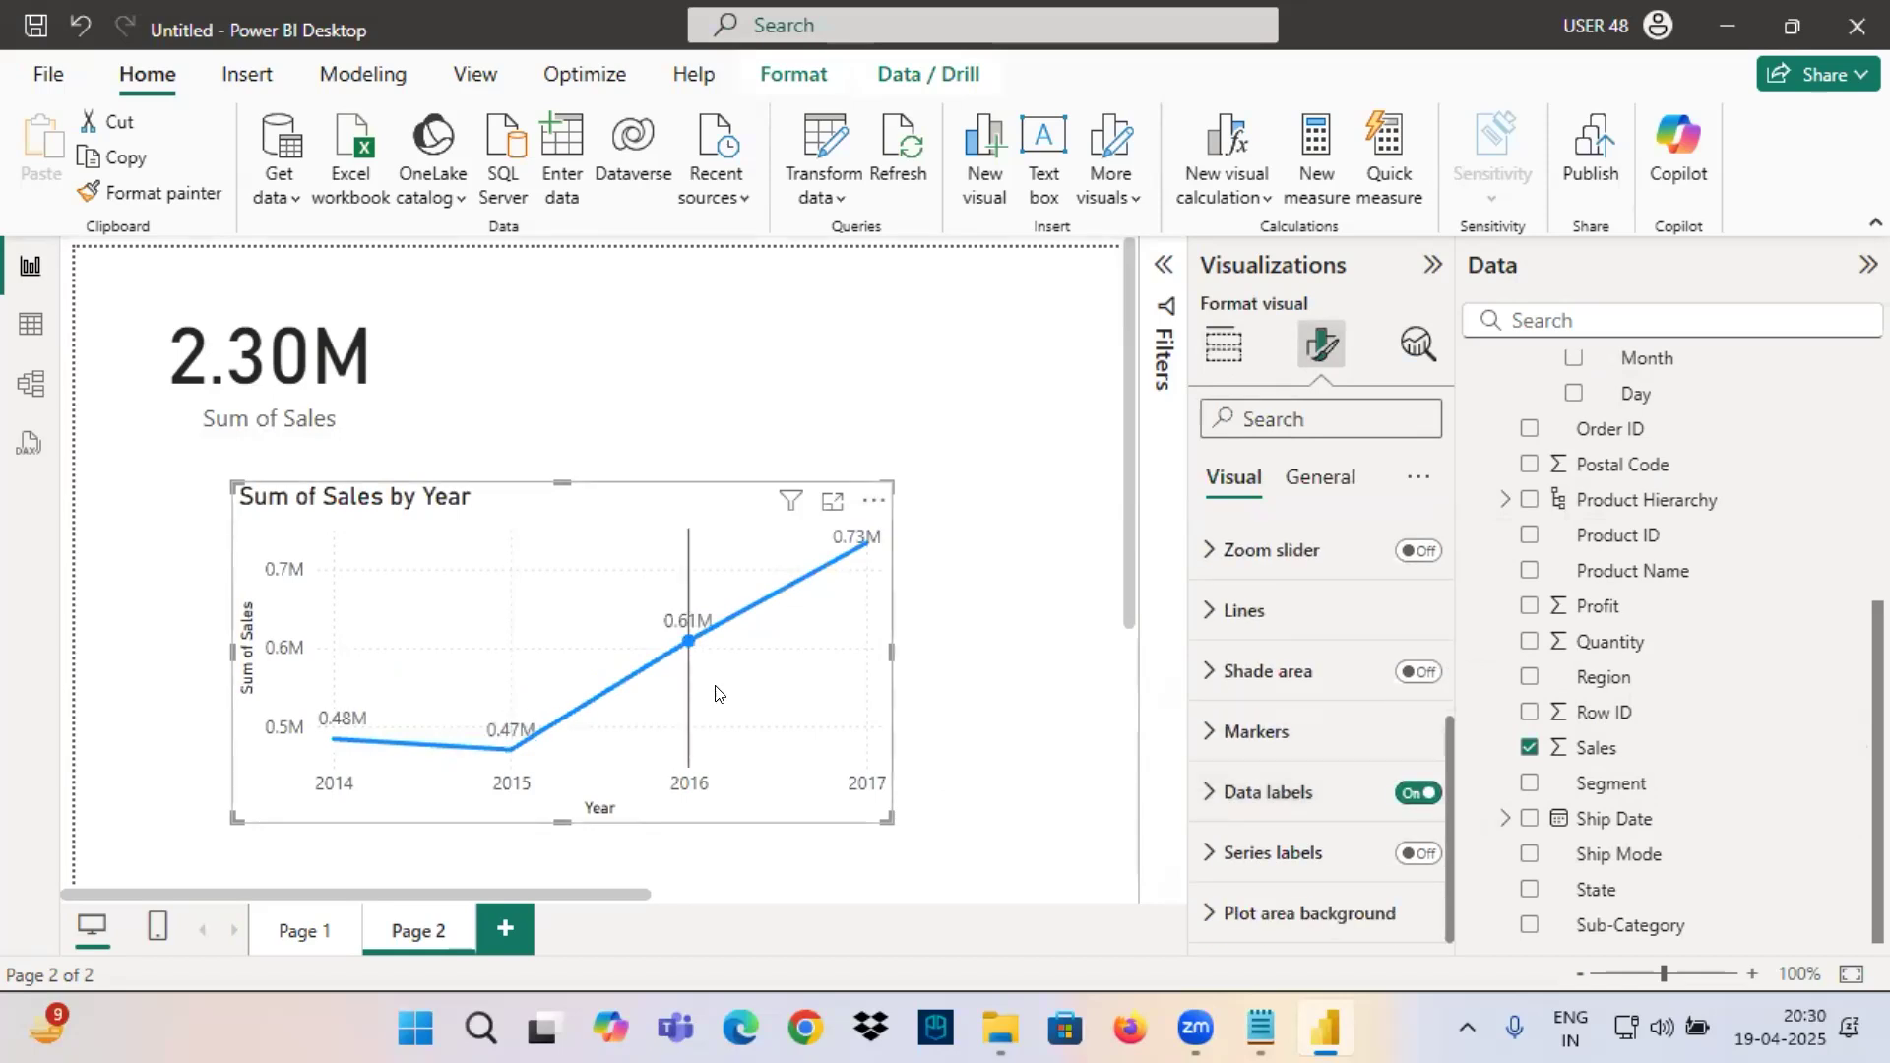
pyautogui.moveTo(713, 563); pyautogui.dragTo(705, 544)
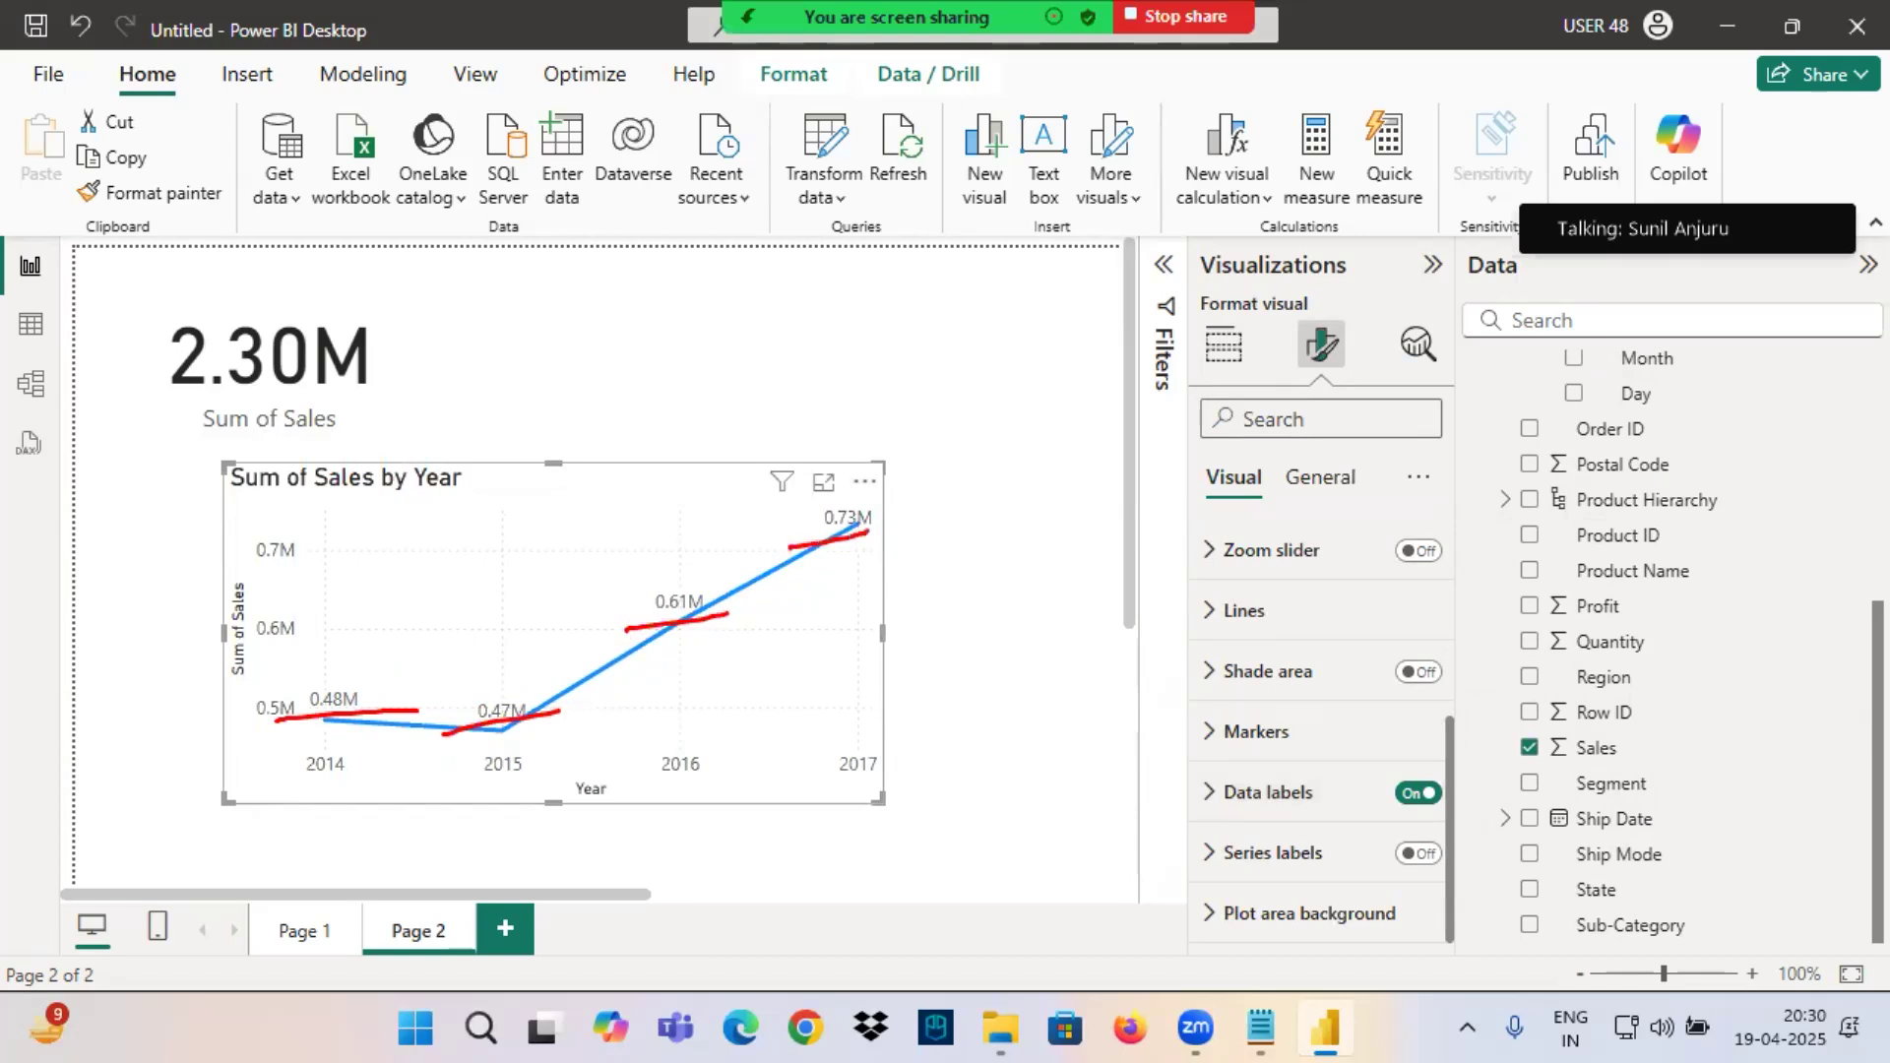
# Underline the card's total in red alongside the chart's yearly values, then clear the annotations.
pyautogui.moveTo(175, 399); pyautogui.dragTo(386, 390)
pyautogui.press('Escape')
# Underline Order Date and its hierarchy levels in red, draw arrows to the line chart, and cross out the levels.
pyautogui.scroll(1, 1620, 596)
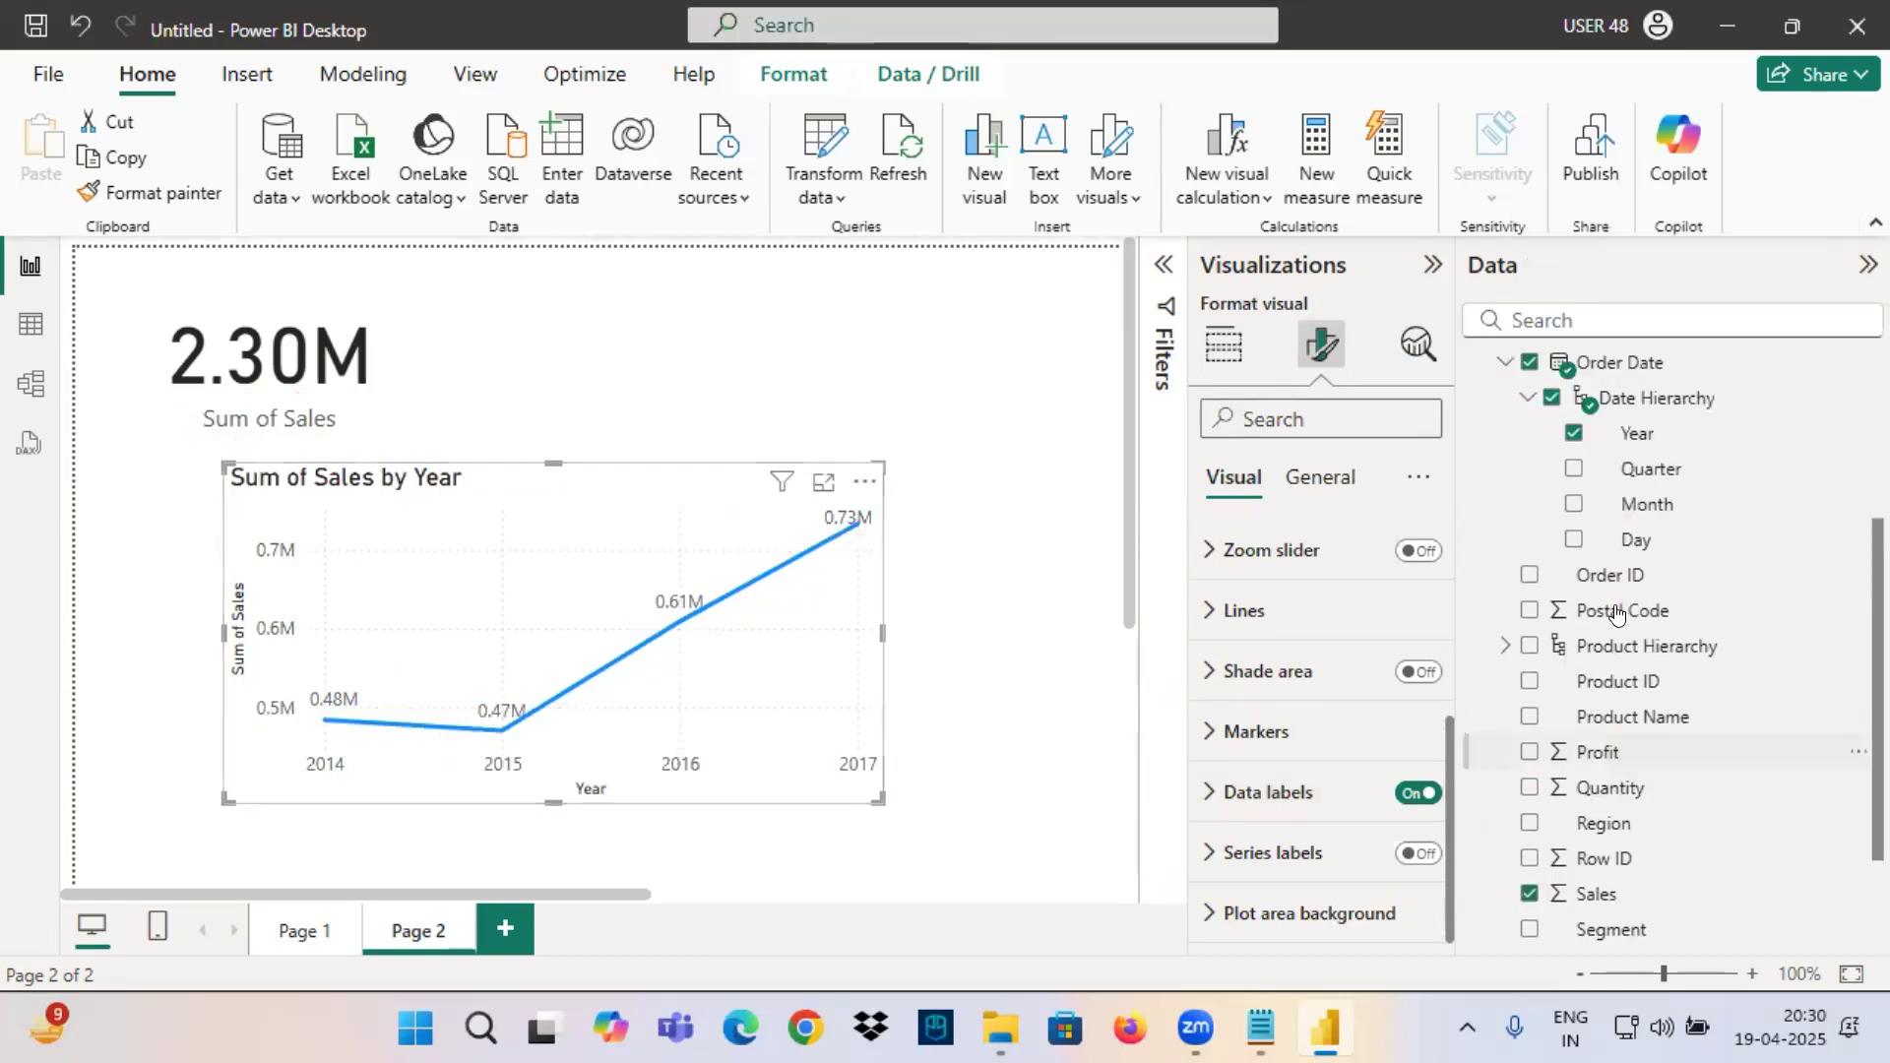
pyautogui.hotkey('ctrl', '2')
pyautogui.moveTo(1552, 378); pyautogui.dragTo(1668, 376)
pyautogui.moveTo(1602, 436)
pyautogui.mouseDown()
pyautogui.moveTo(1674, 443)
pyautogui.moveTo(901, 638)
pyautogui.moveTo(557, 763)
pyautogui.moveTo(729, 778)
pyautogui.mouseUp()
pyautogui.moveTo(1684, 402)
pyautogui.mouseDown()
pyautogui.moveTo(1665, 475)
pyautogui.moveTo(600, 777)
pyautogui.mouseUp()
pyautogui.moveTo(1603, 516); pyautogui.dragTo(1708, 512)
pyautogui.moveTo(1603, 554); pyautogui.dragTo(1738, 552)
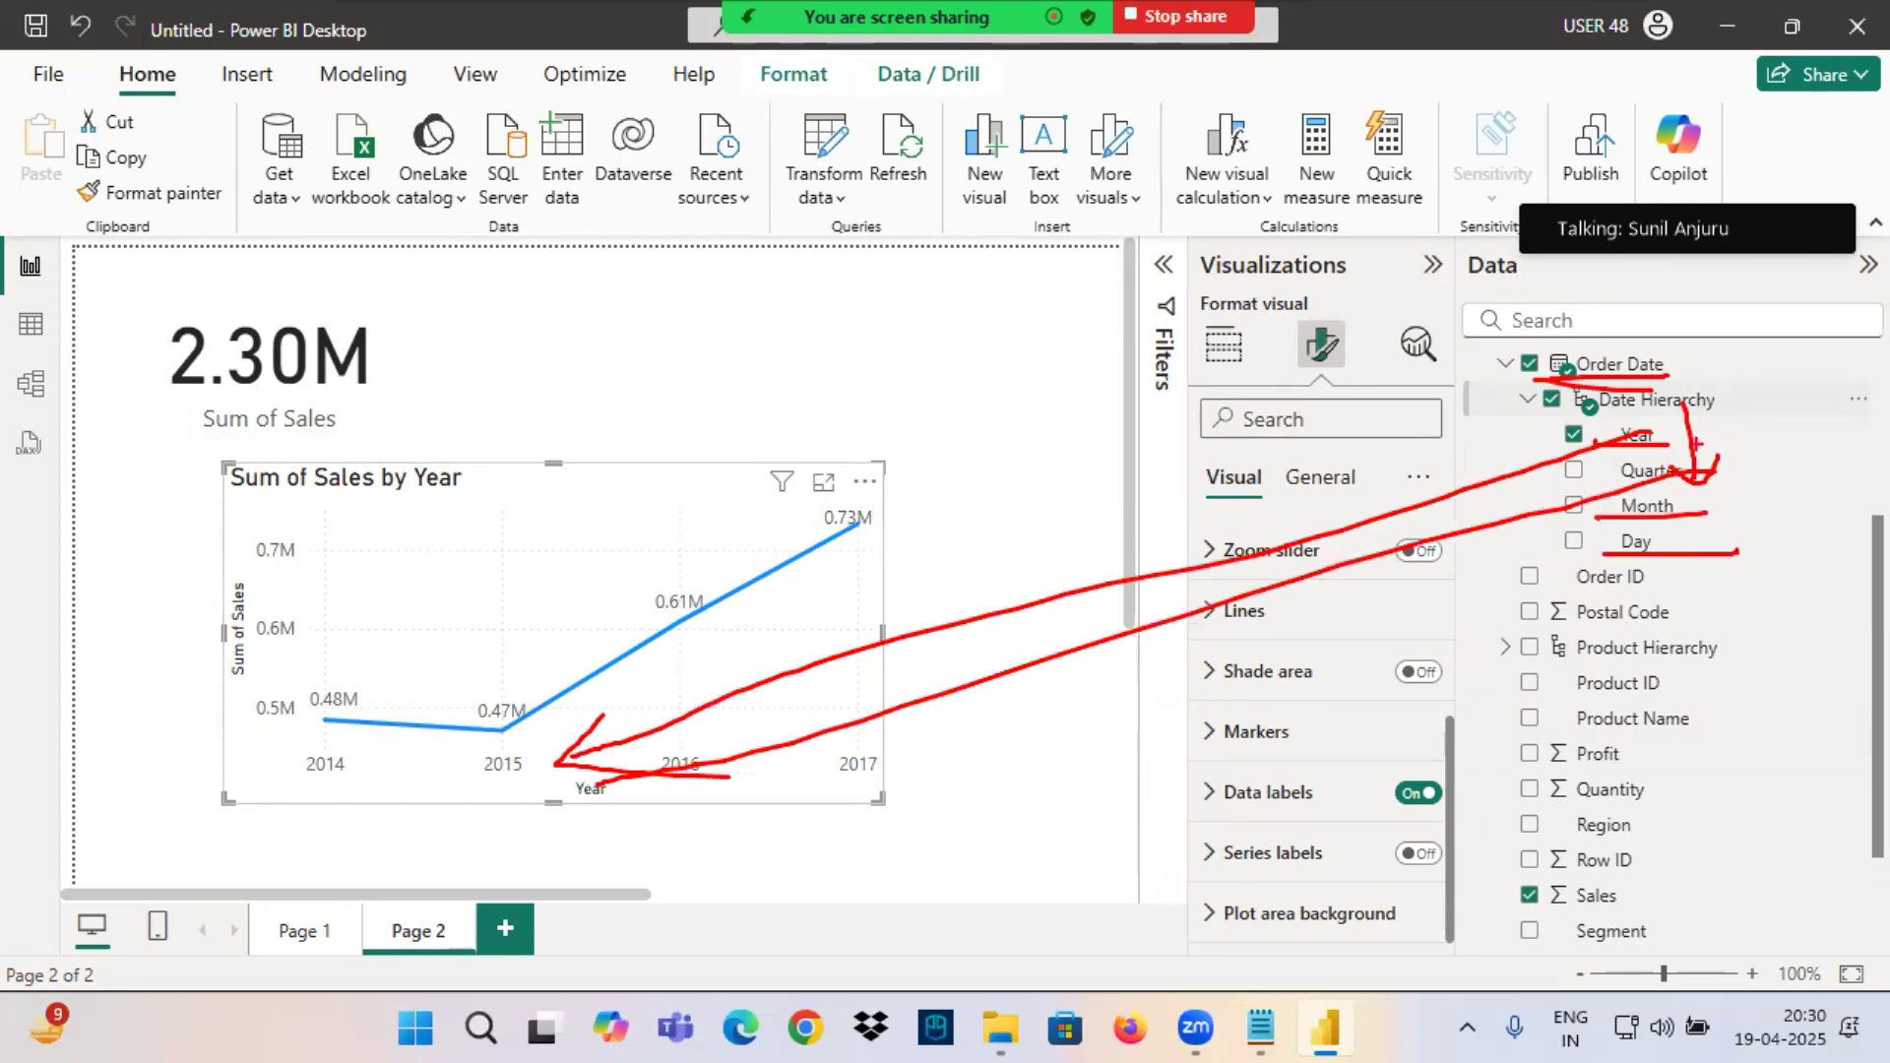
pyautogui.moveTo(1694, 374); pyautogui.dragTo(1623, 514)
pyautogui.moveTo(1603, 417); pyautogui.dragTo(1735, 535)
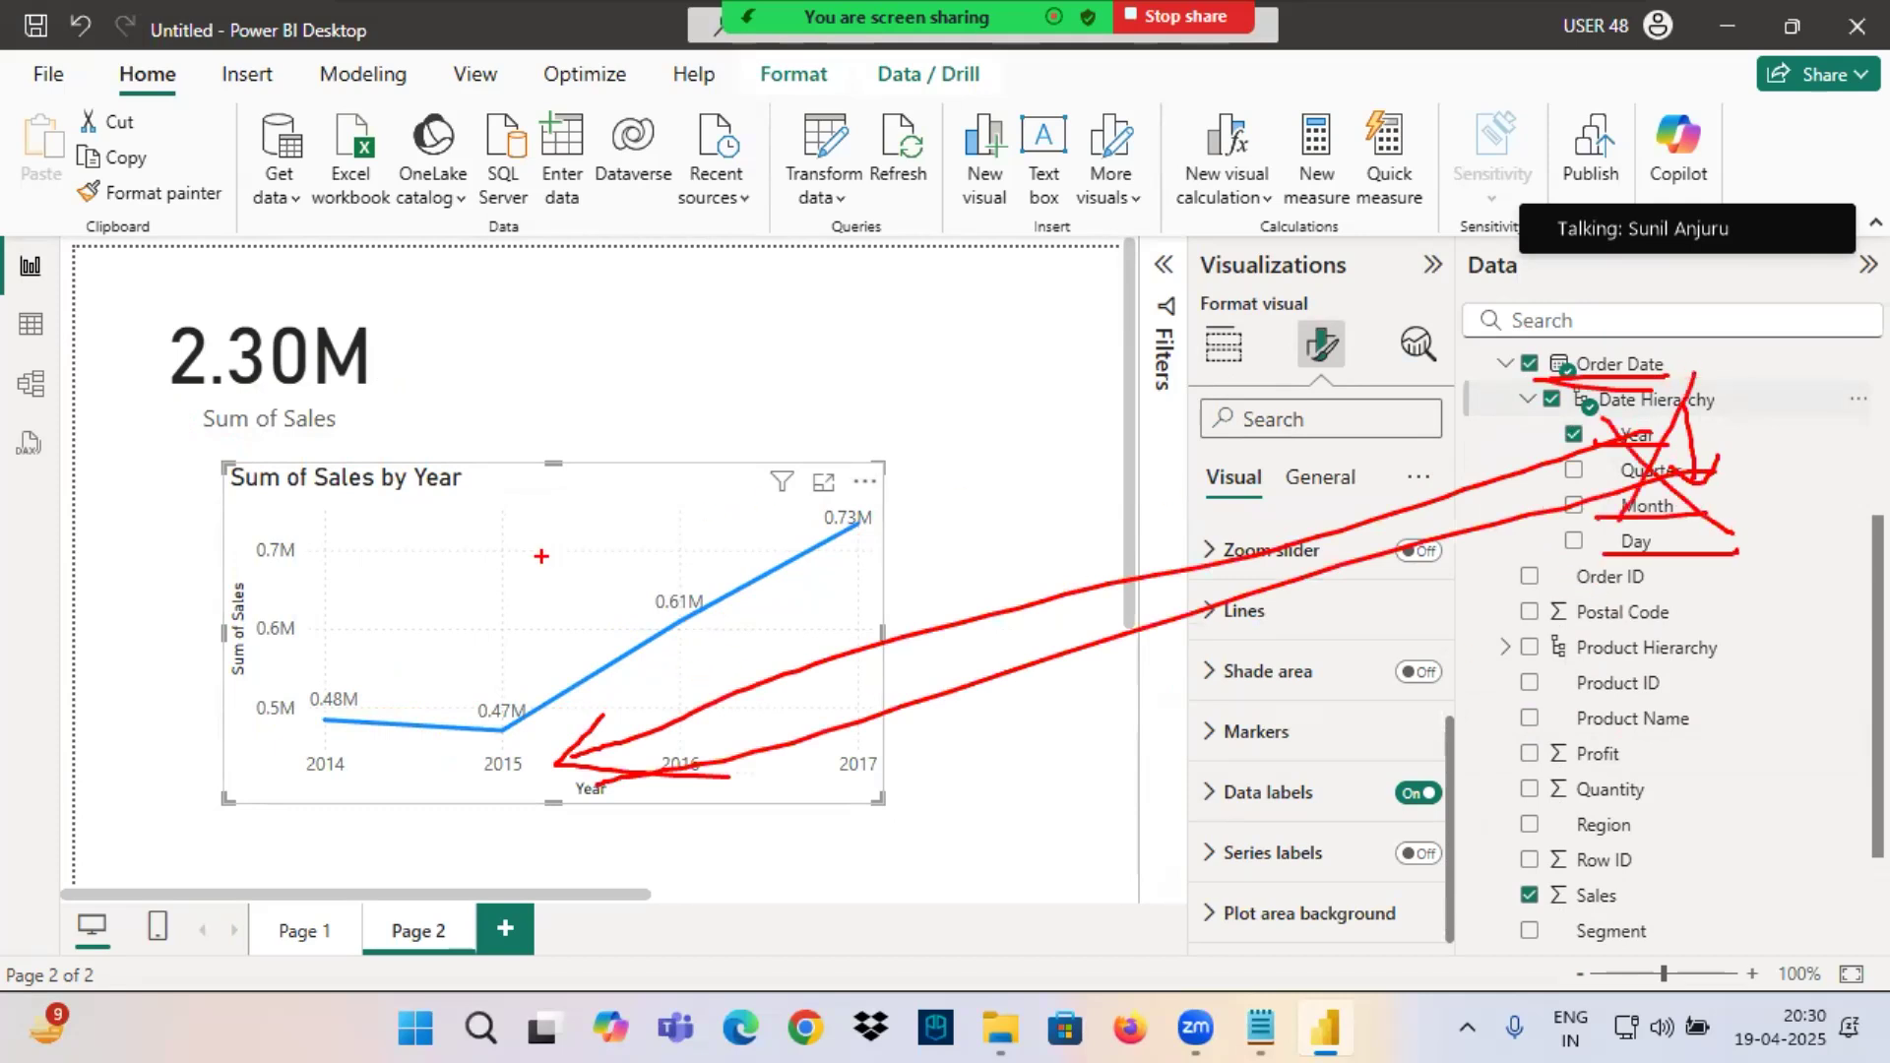
# Delete the Sales by Year line chart from Page 2.
pyautogui.press('Delete')
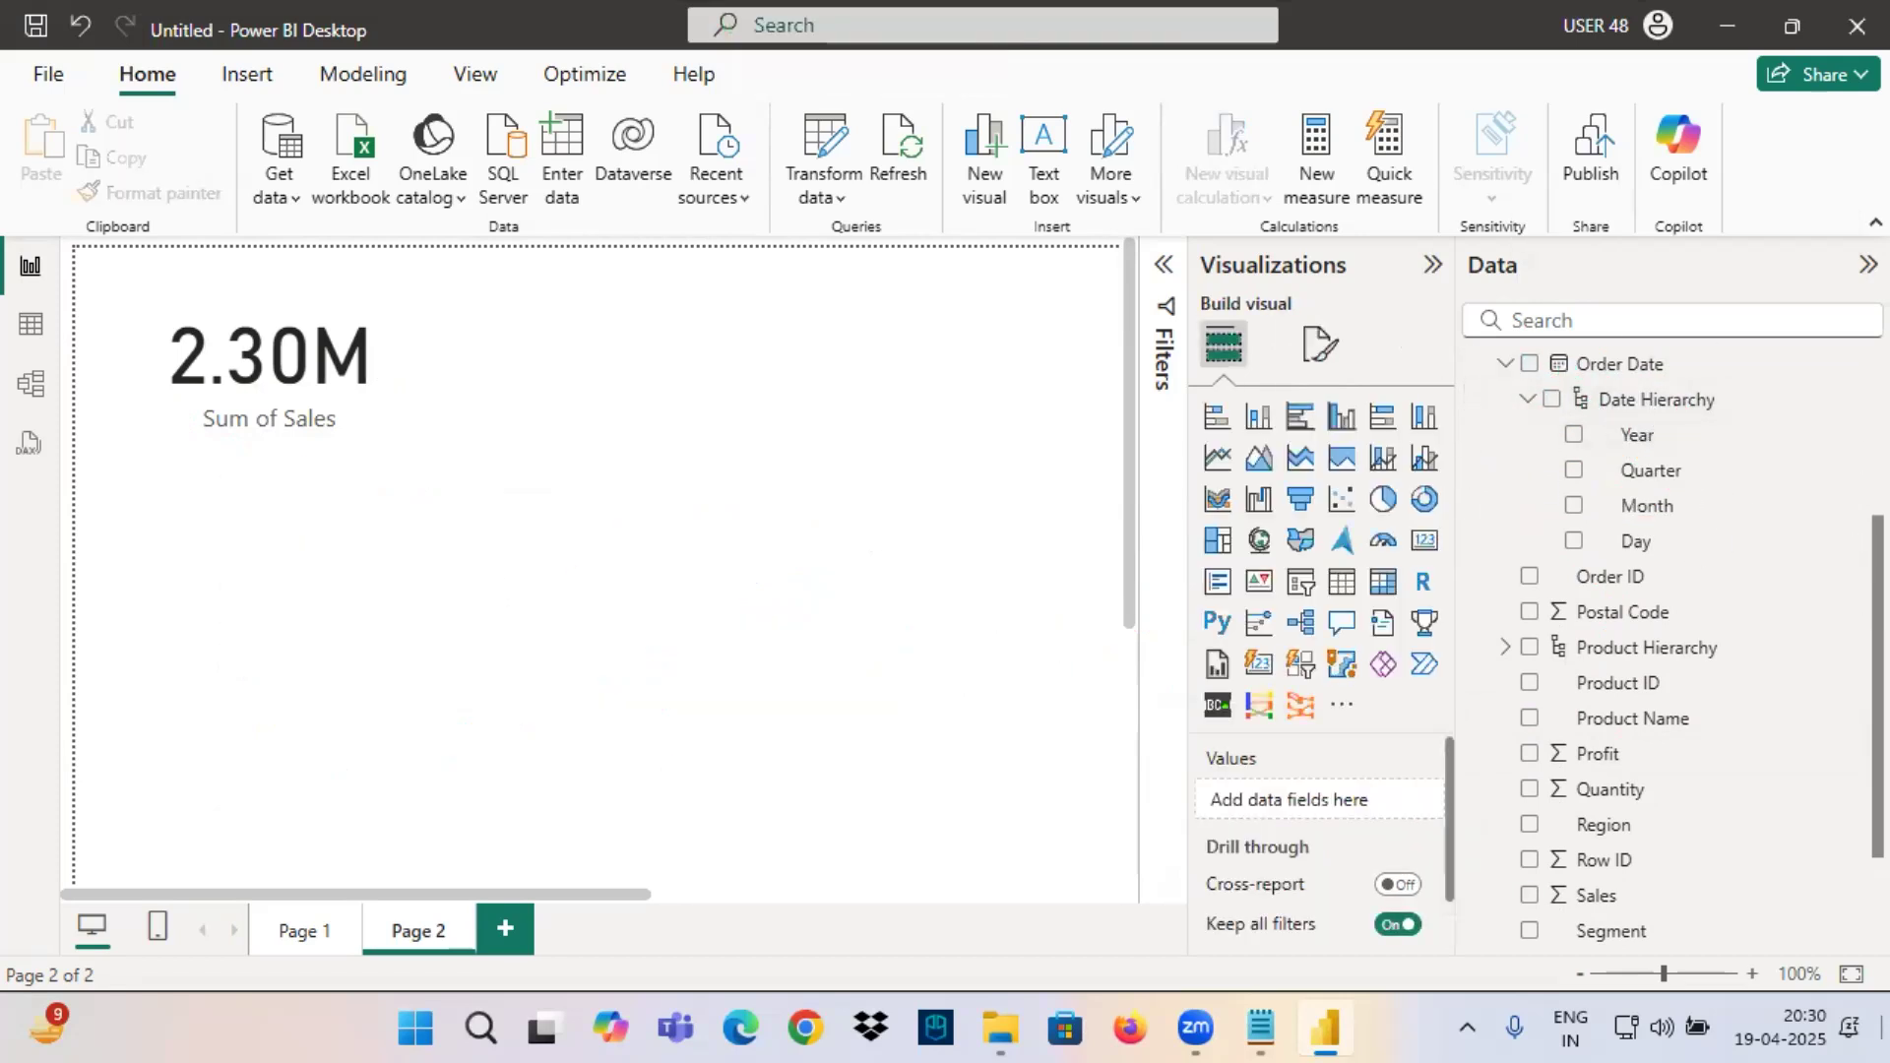
# Turn off Auto date/time under Time intelligence in the current file's Data Load options and apply the change.
pyautogui.click(47, 77)
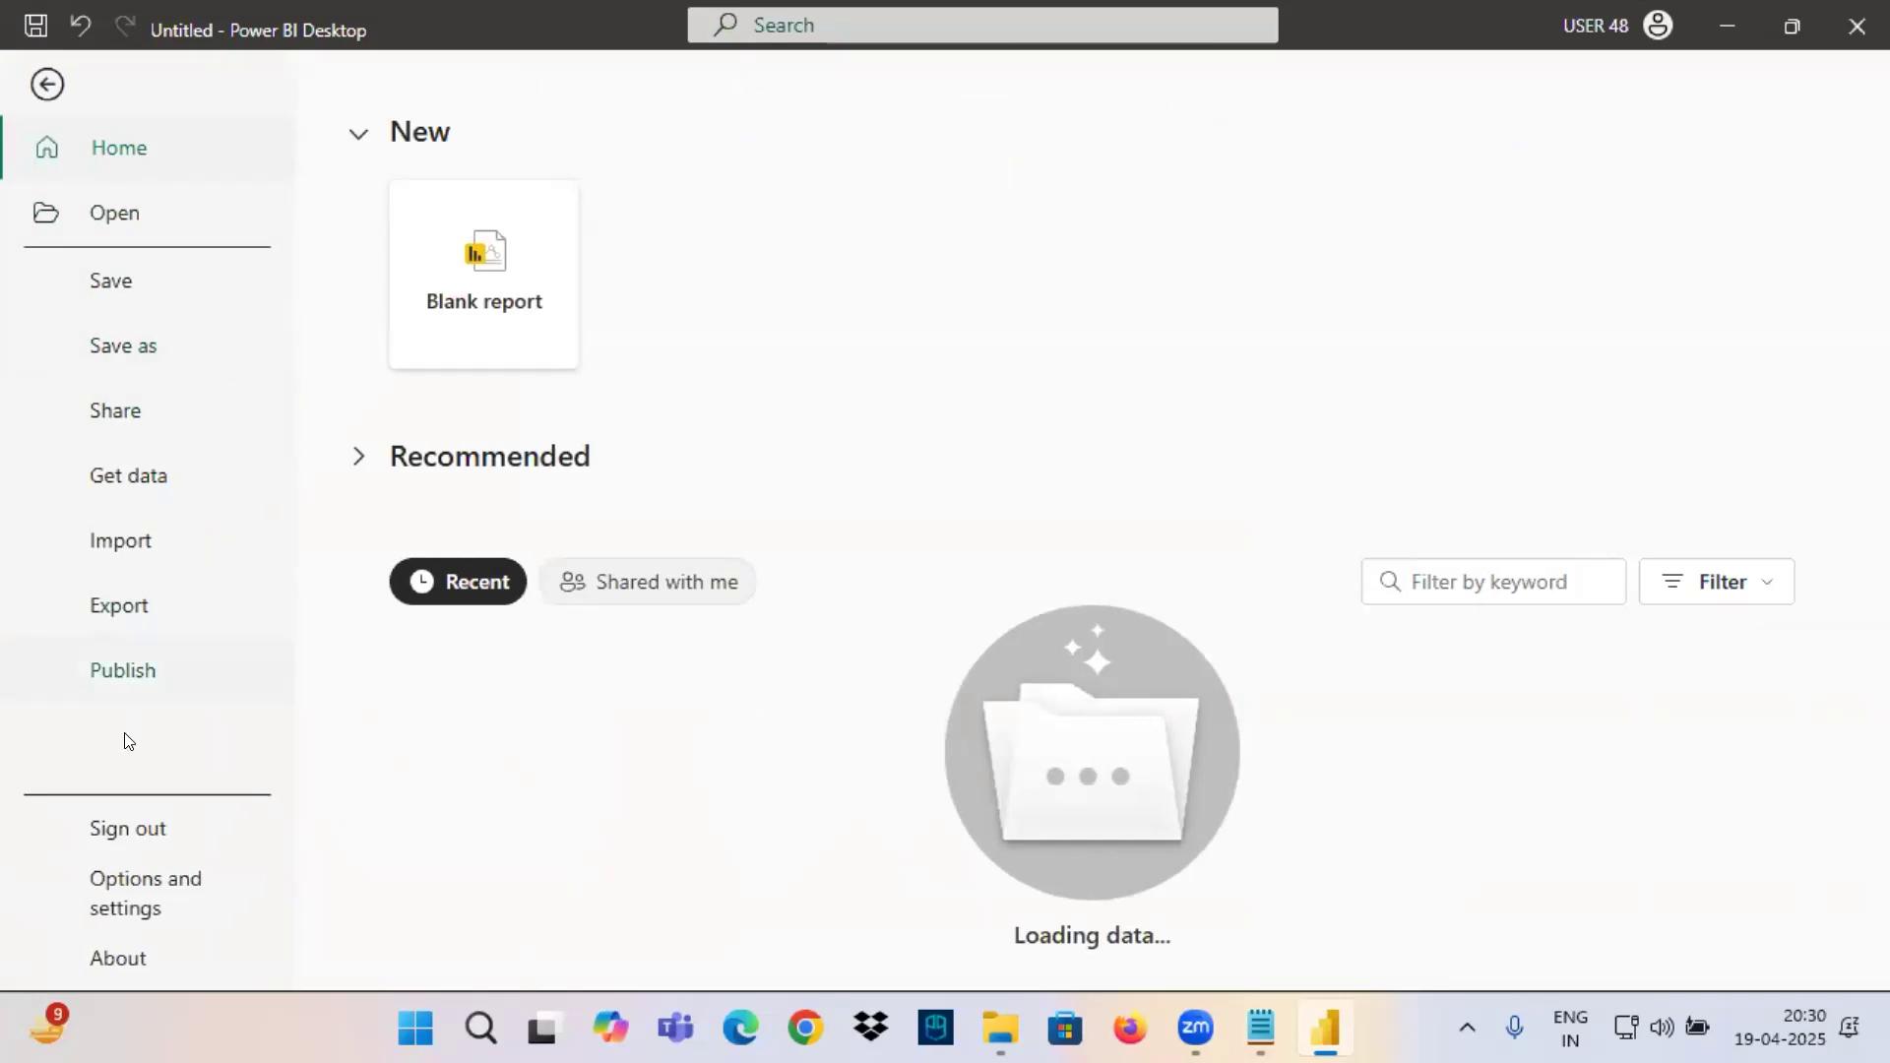
pyautogui.click(138, 881)
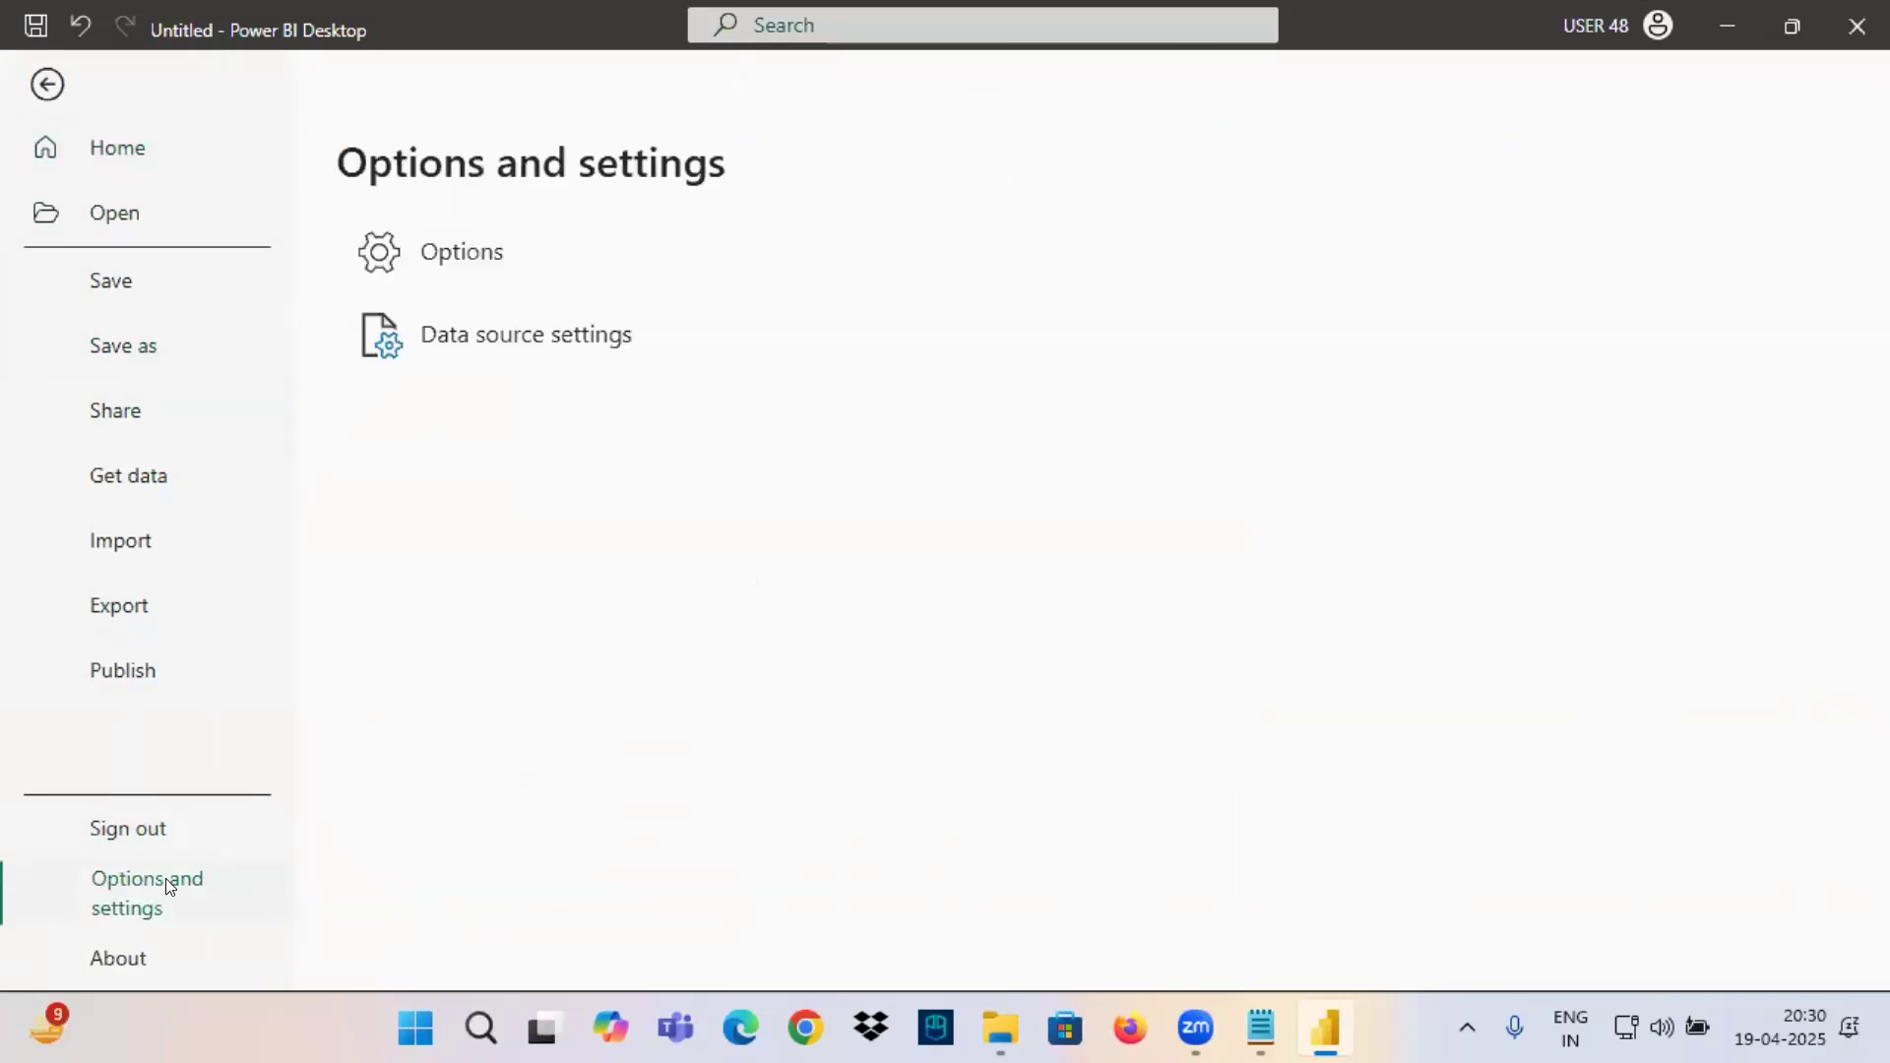
pyautogui.click(428, 258)
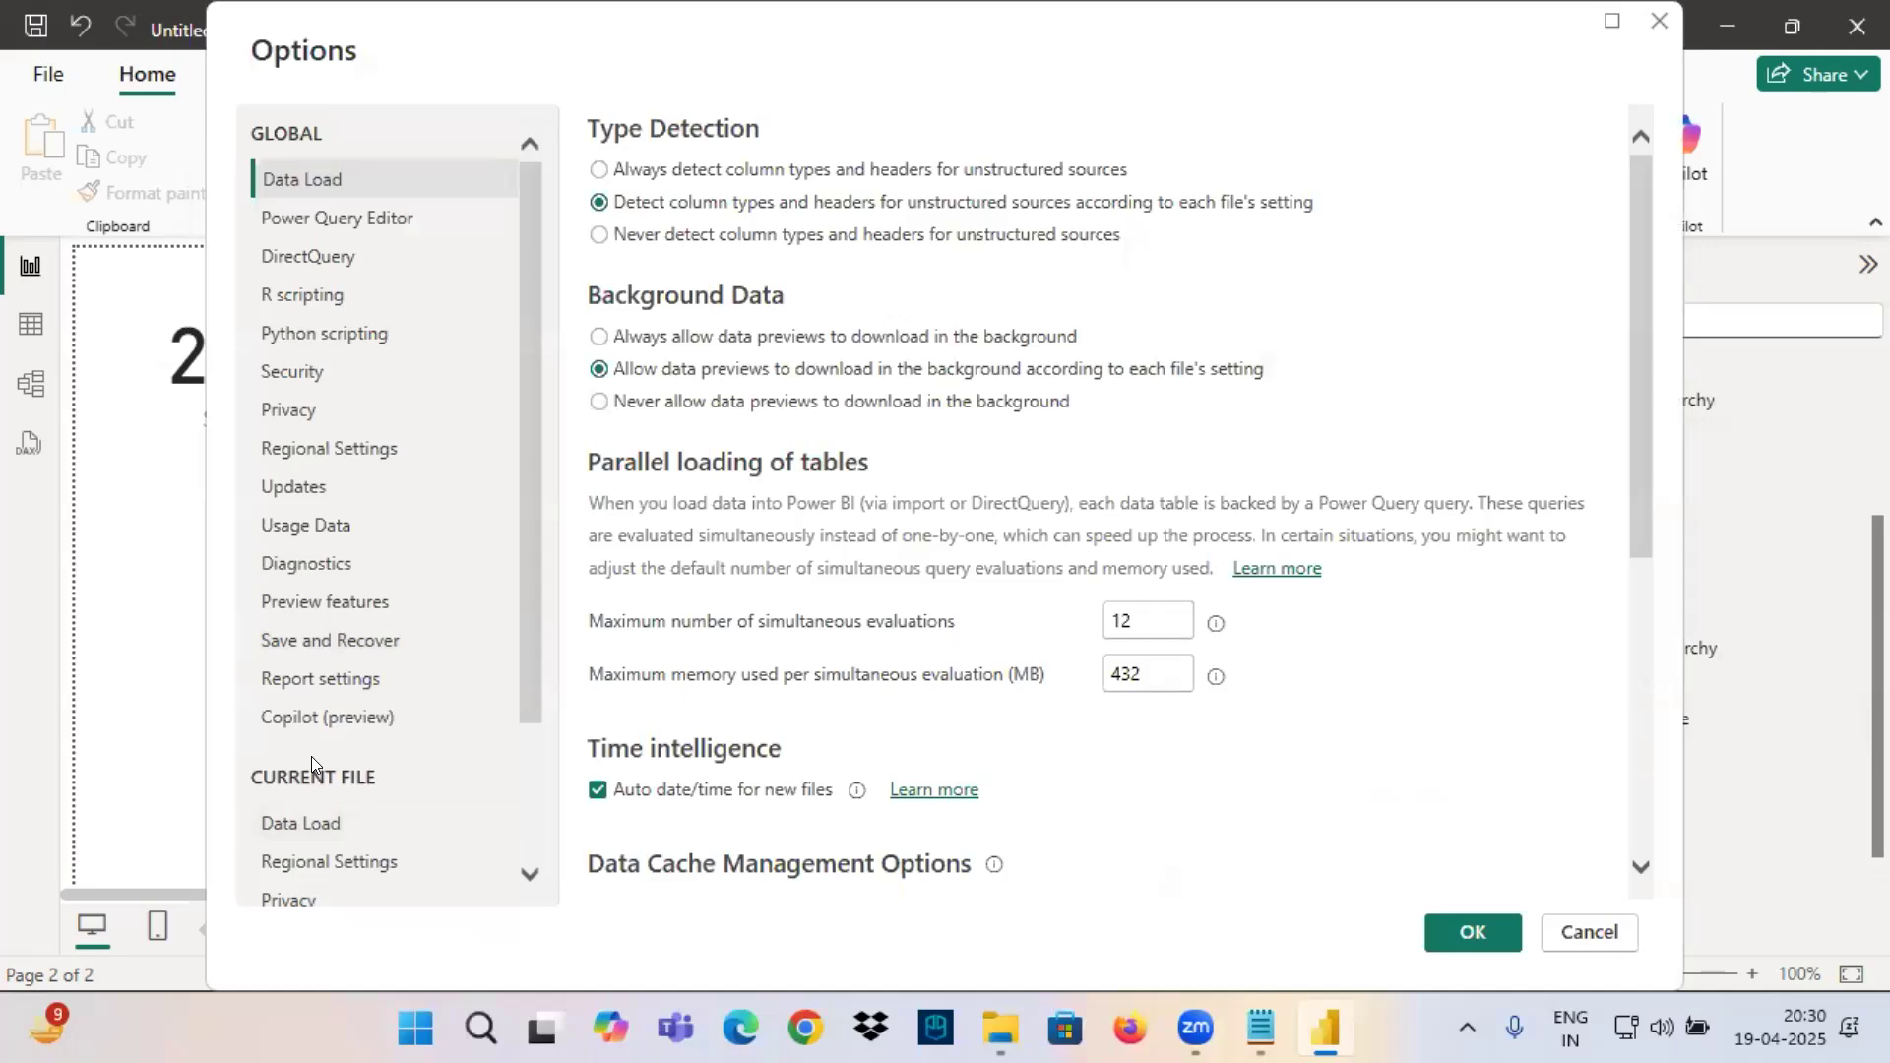
pyautogui.scroll(-1, 319, 721)
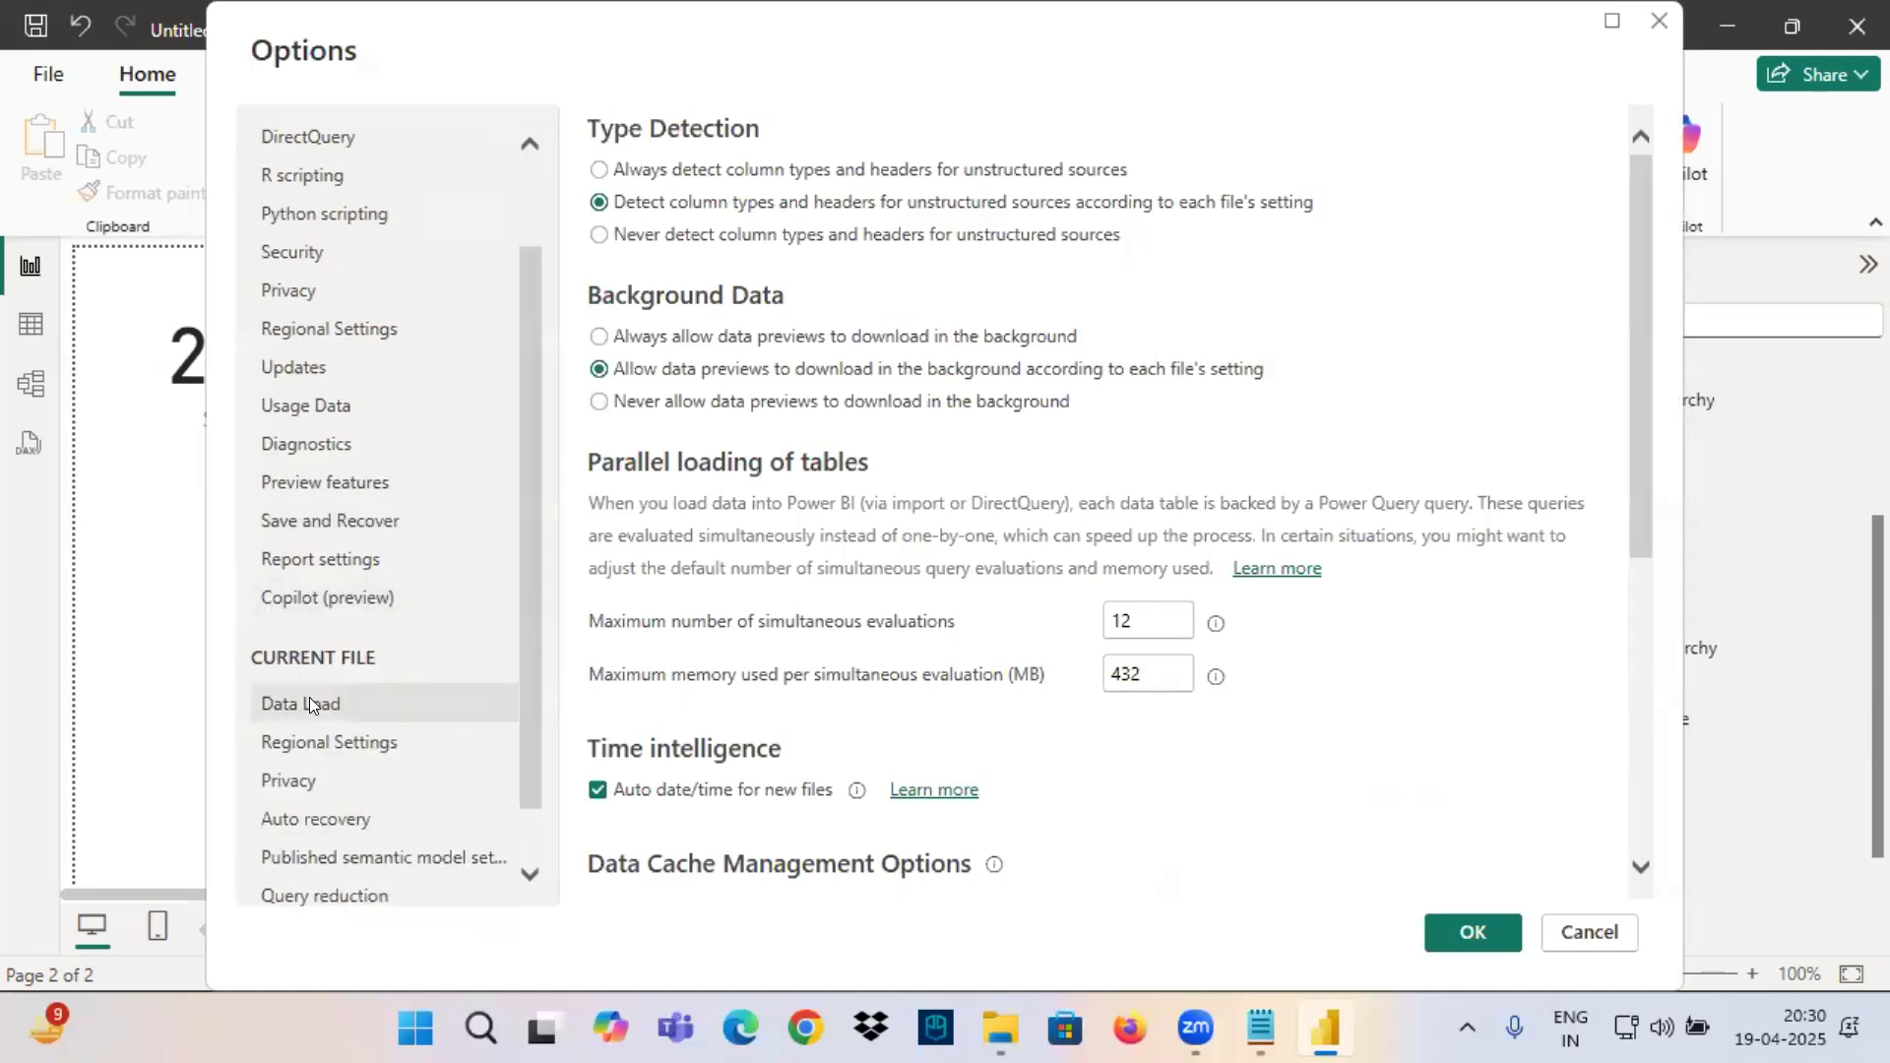
pyautogui.click(312, 697)
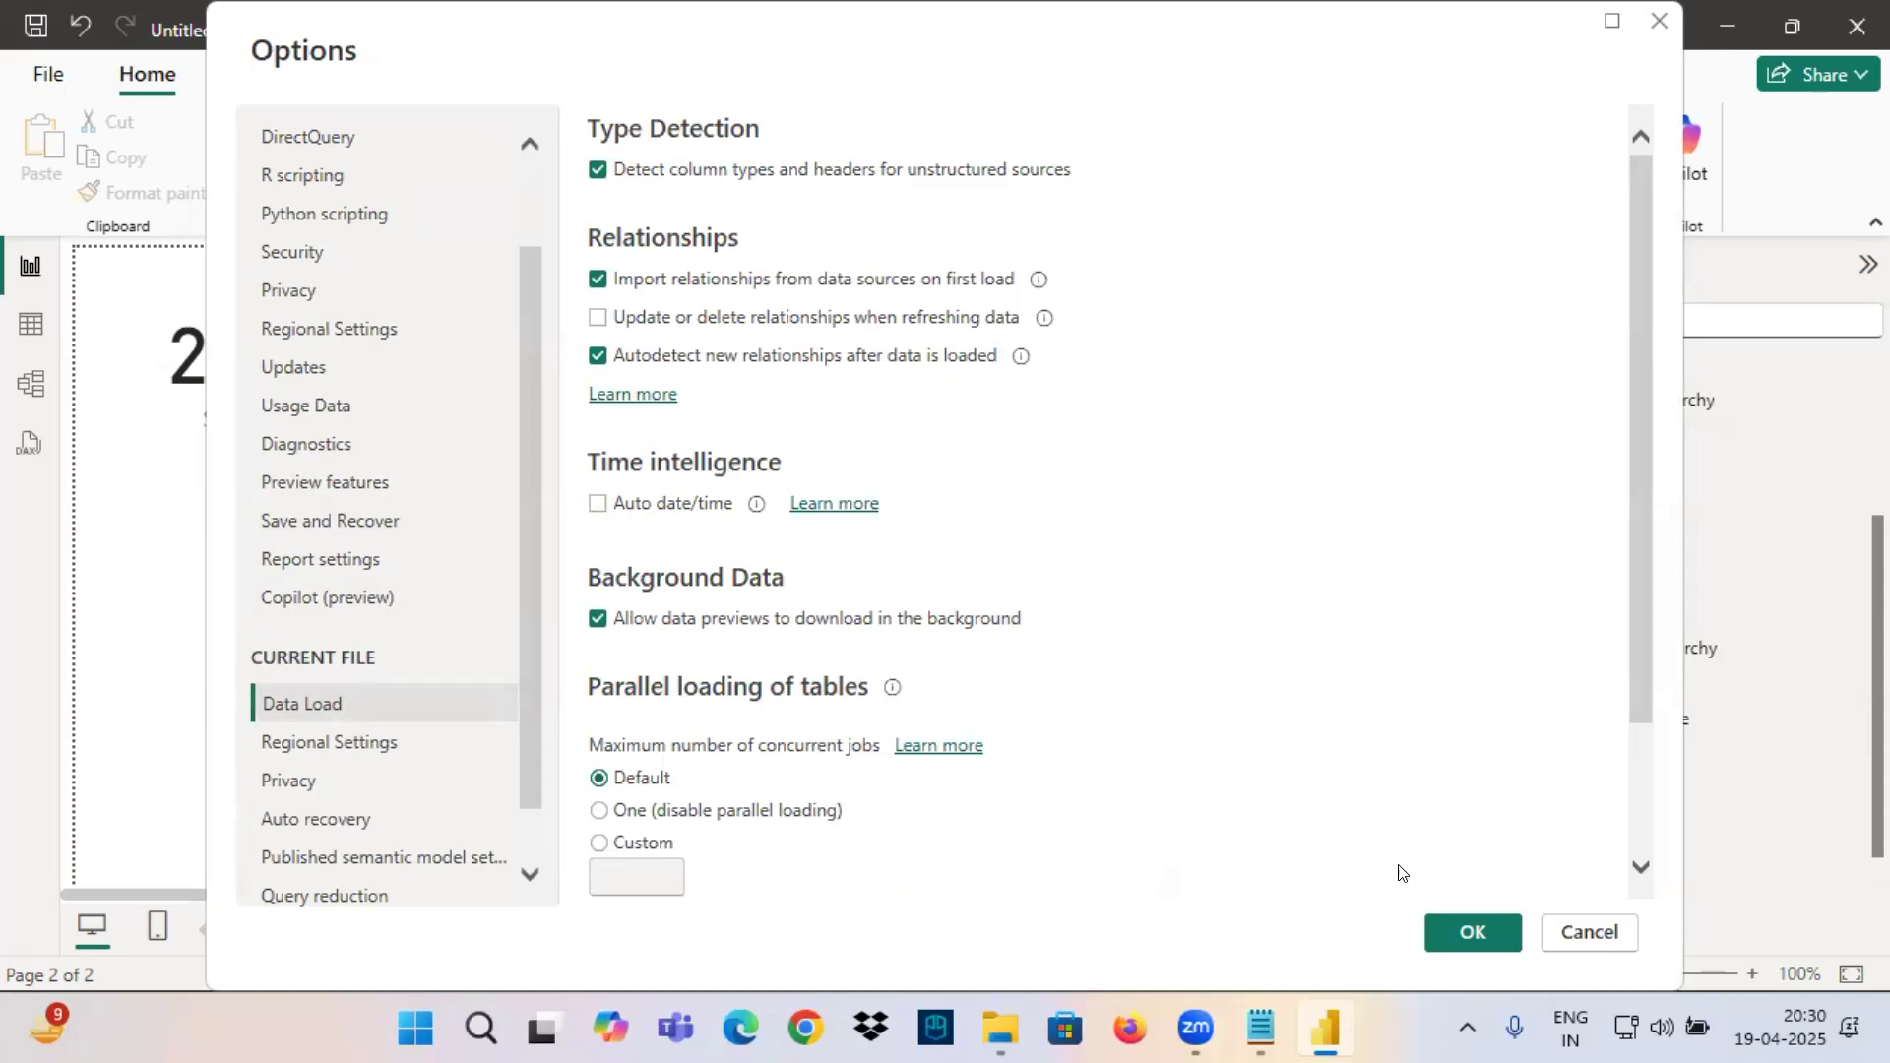
pyautogui.click(1477, 933)
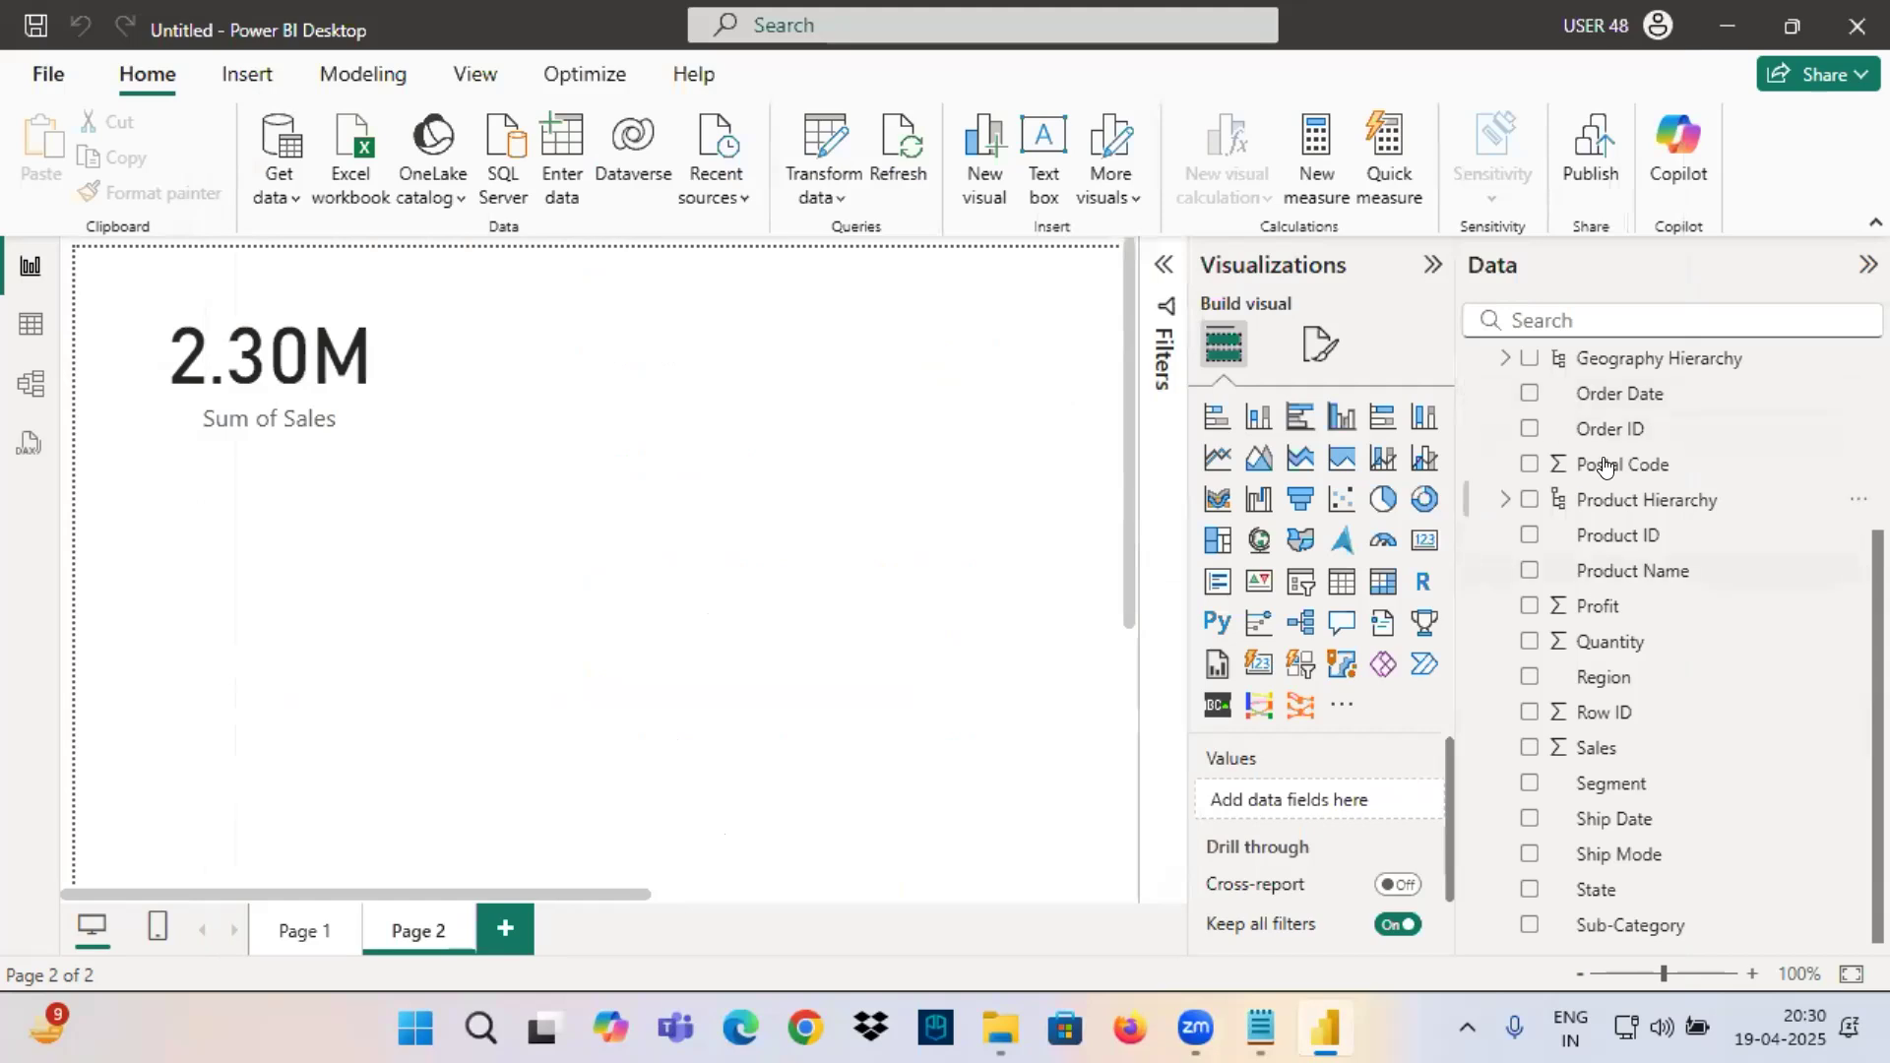
# Examine the Order Date field without its hierarchy, and inspect the Order Date and Ship Date columns in the Orders table data.
pyautogui.scroll(3, 1611, 571)
pyautogui.click(1606, 657)
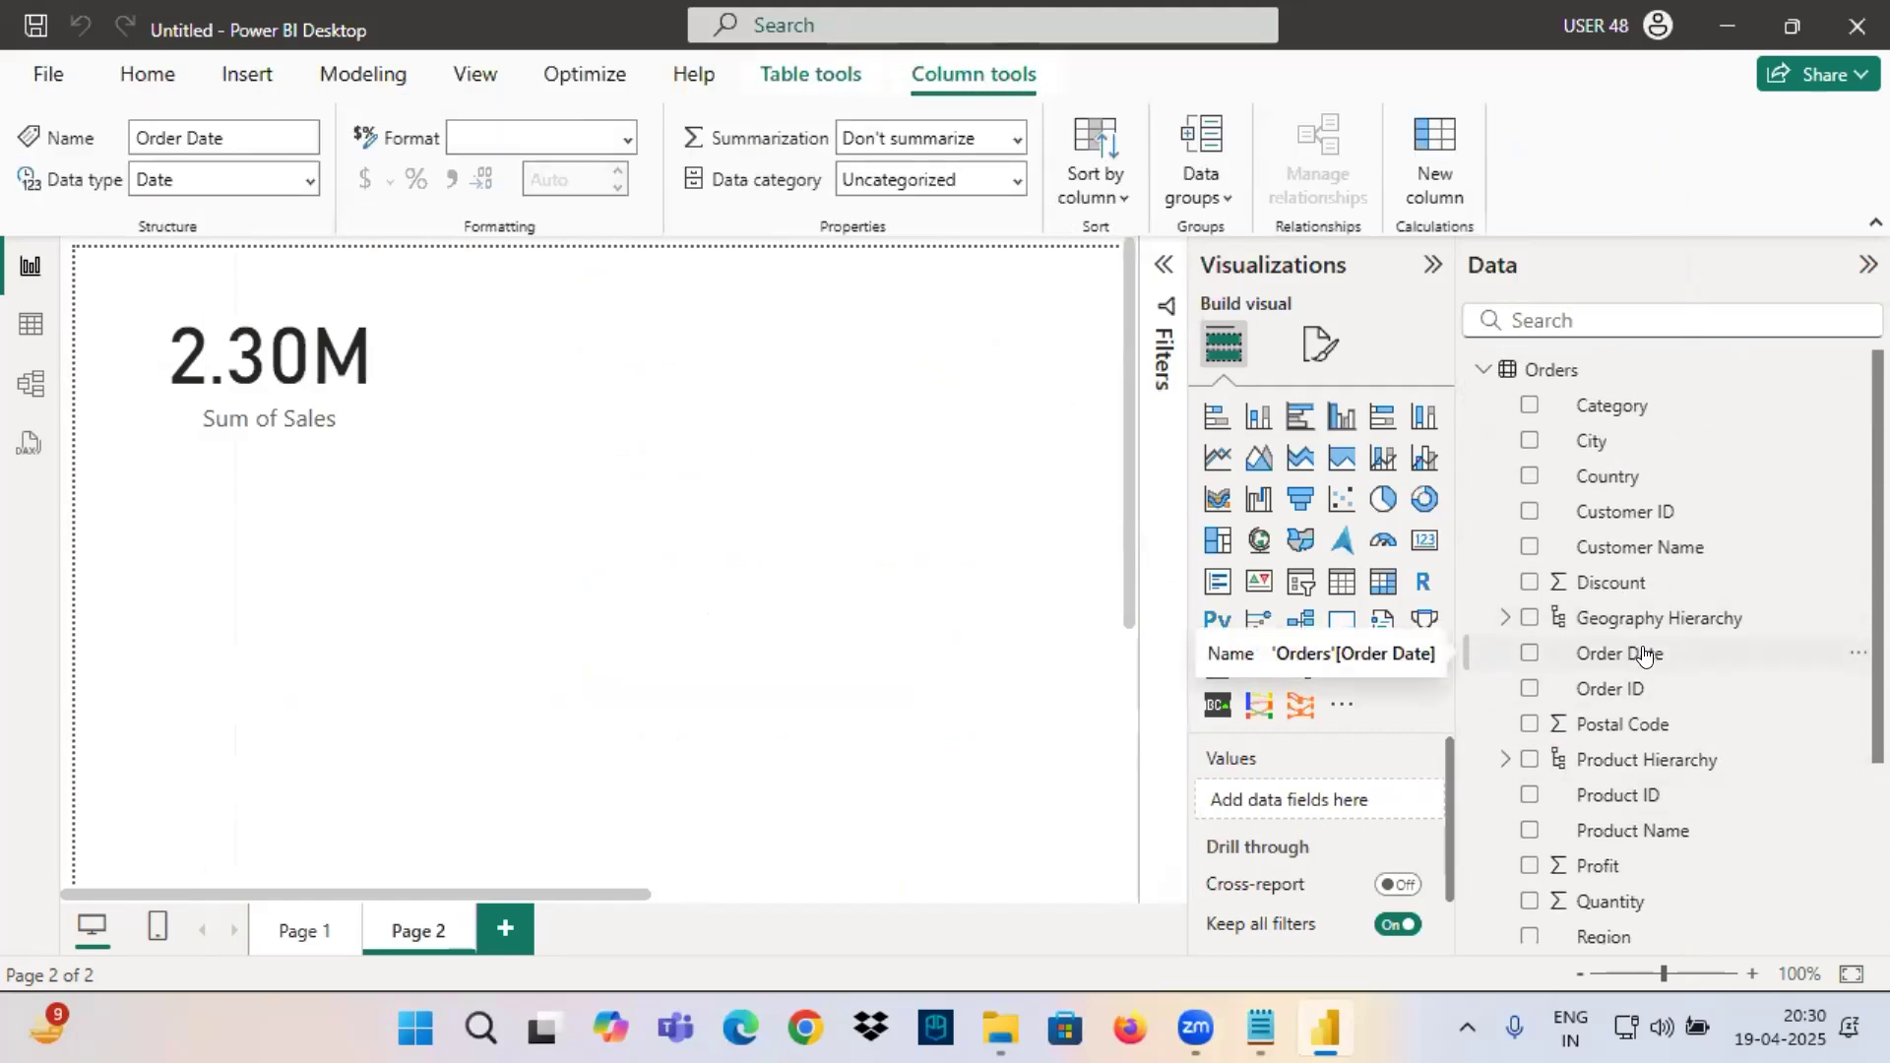
pyautogui.click(31, 324)
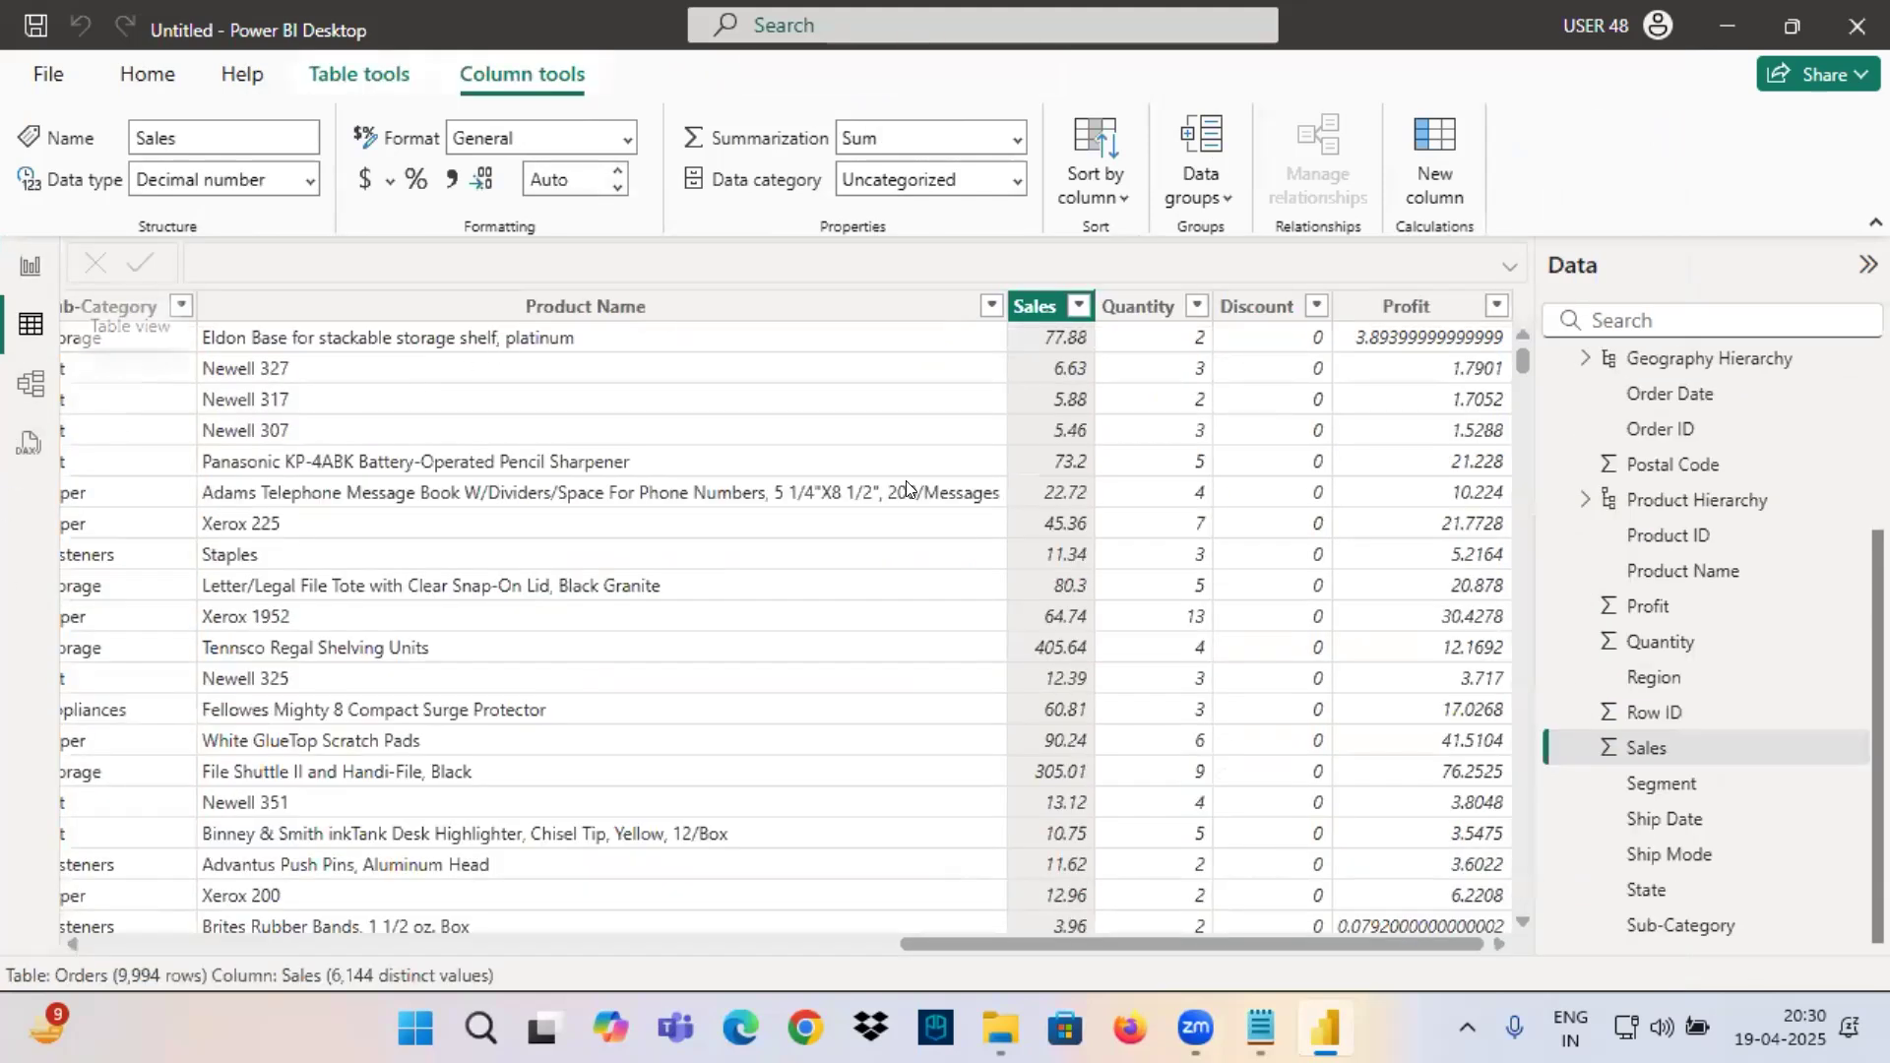
pyautogui.moveTo(1026, 942); pyautogui.dragTo(212, 942)
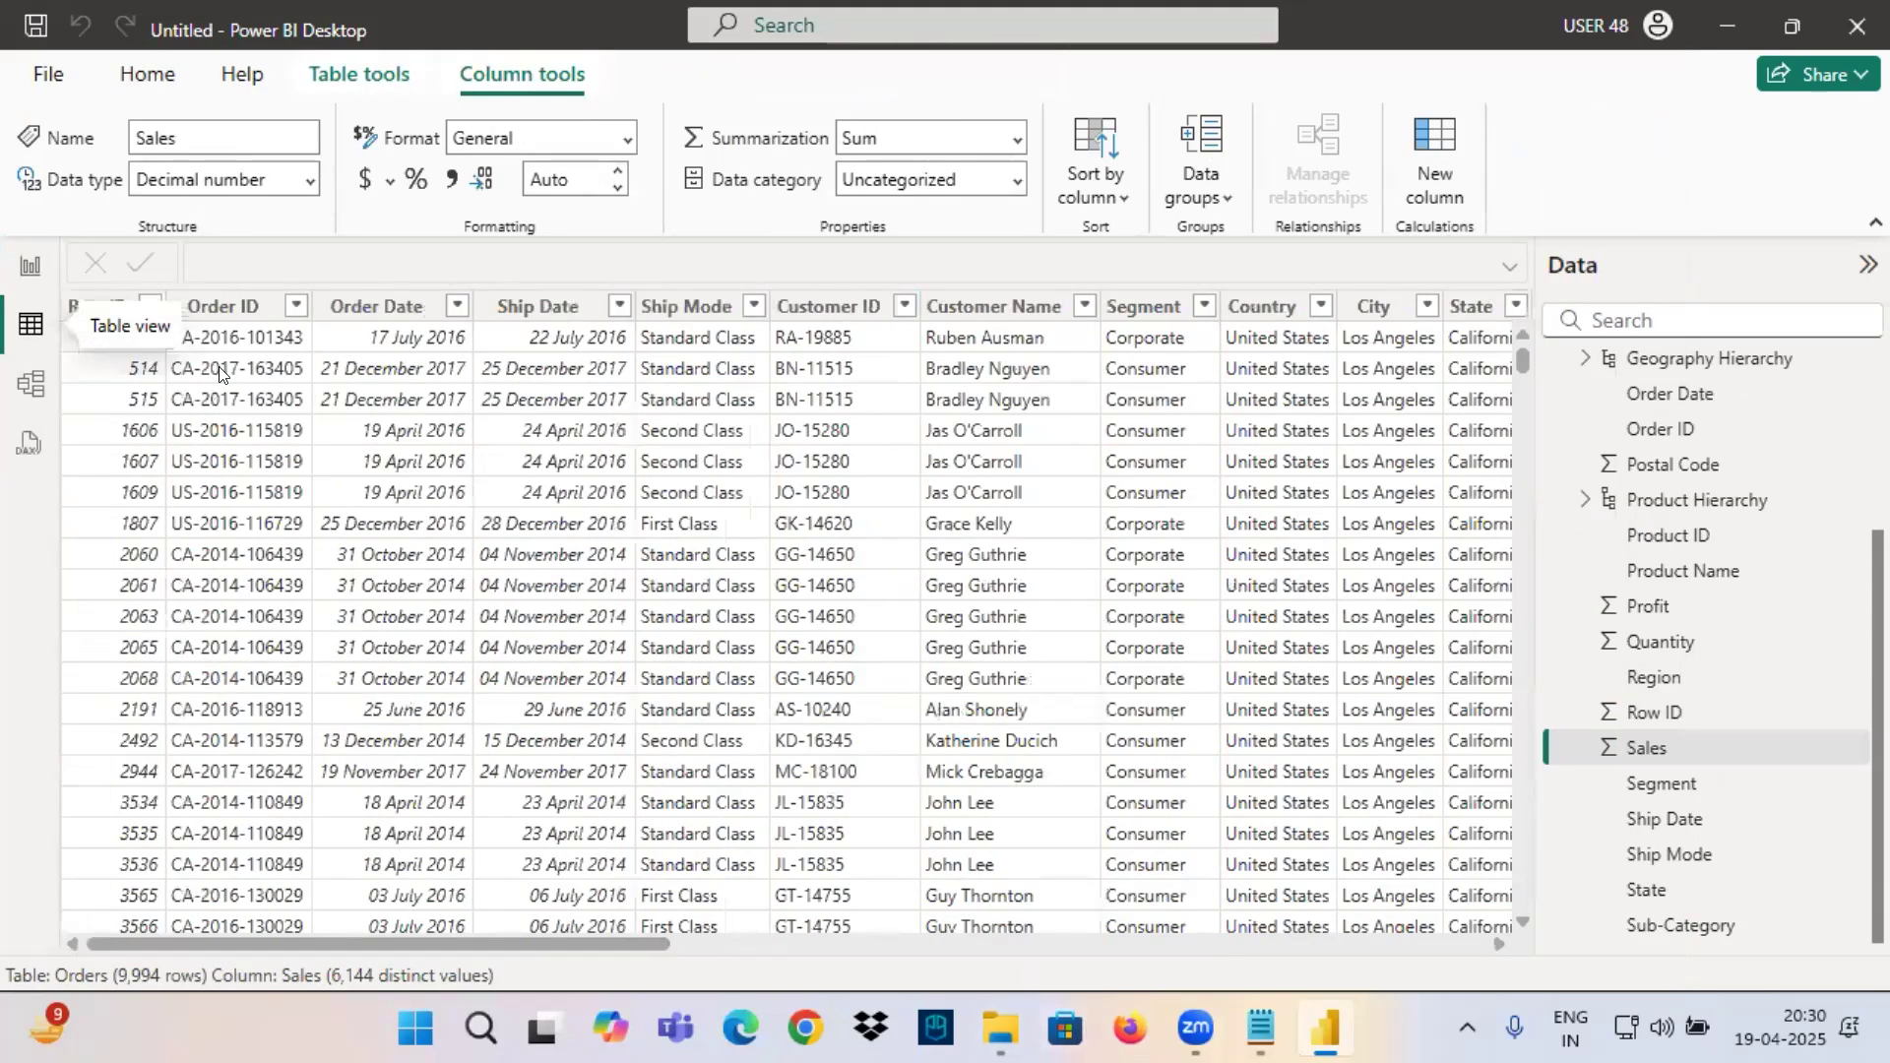
pyautogui.click(352, 304)
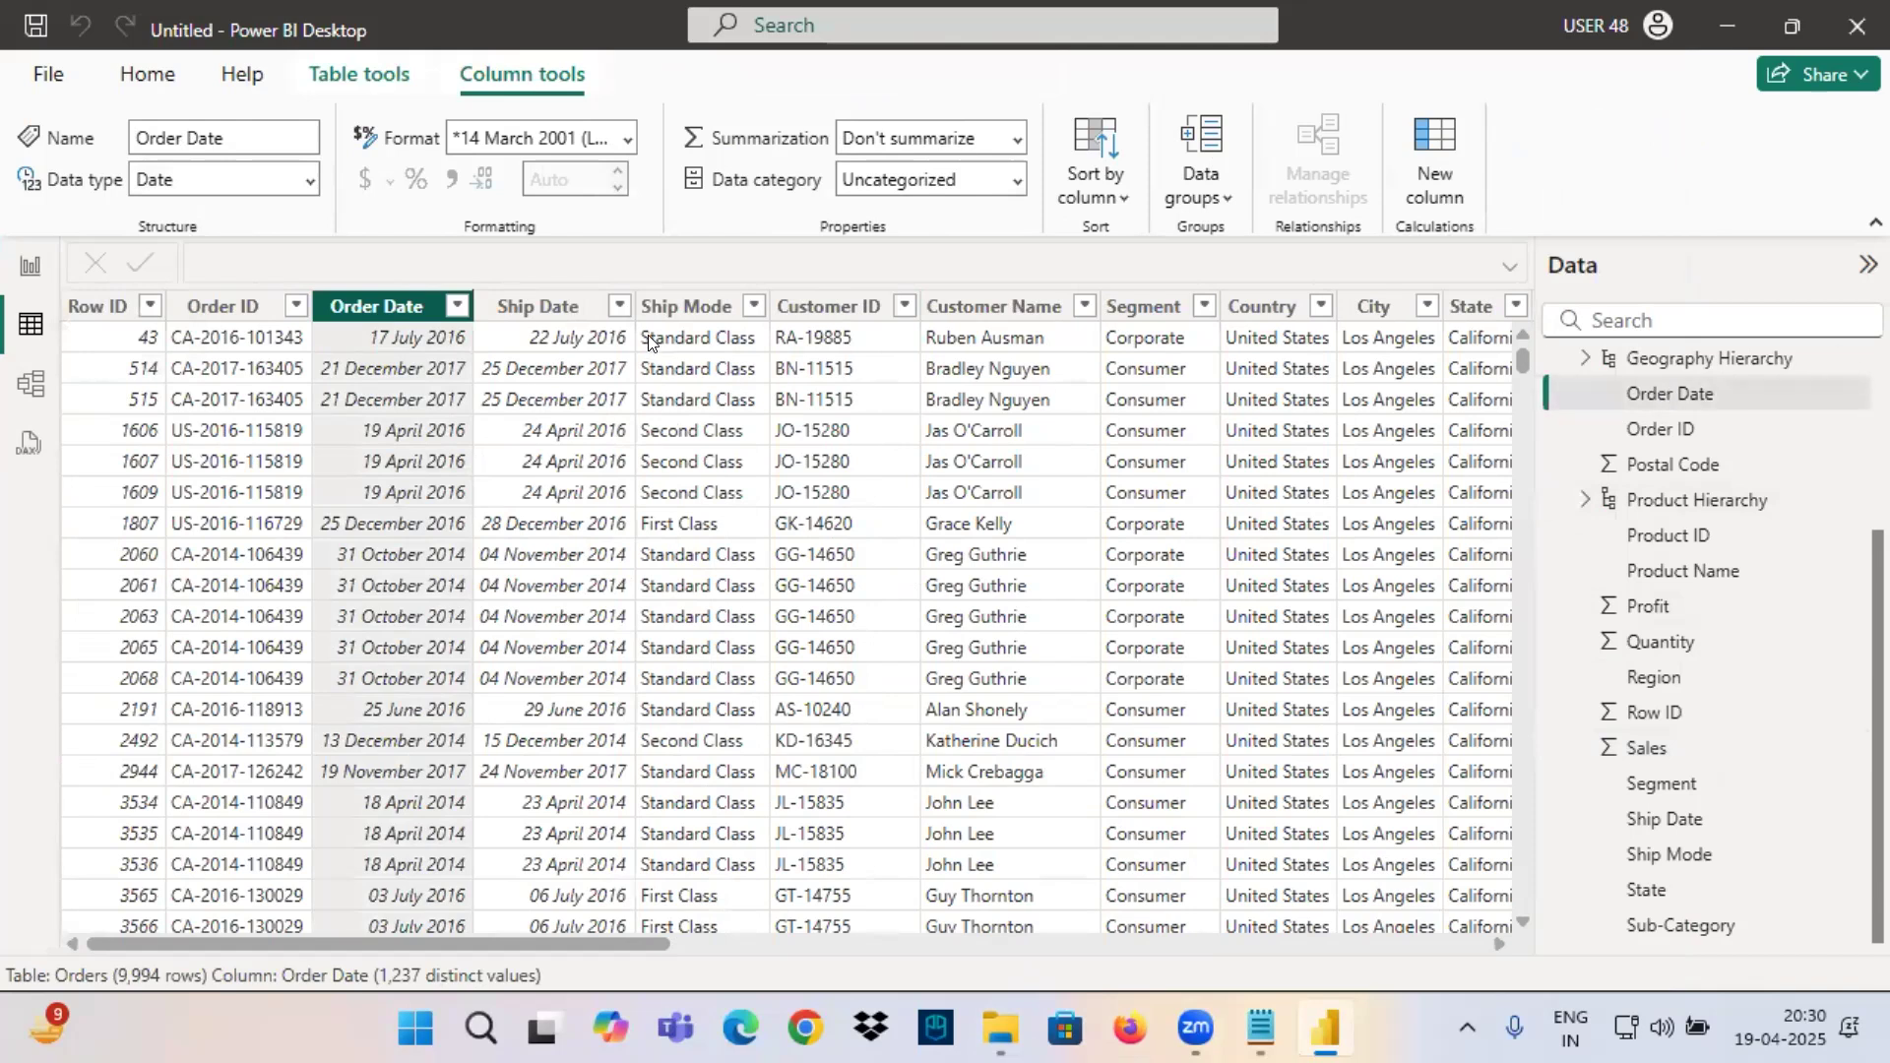
pyautogui.click(1664, 820)
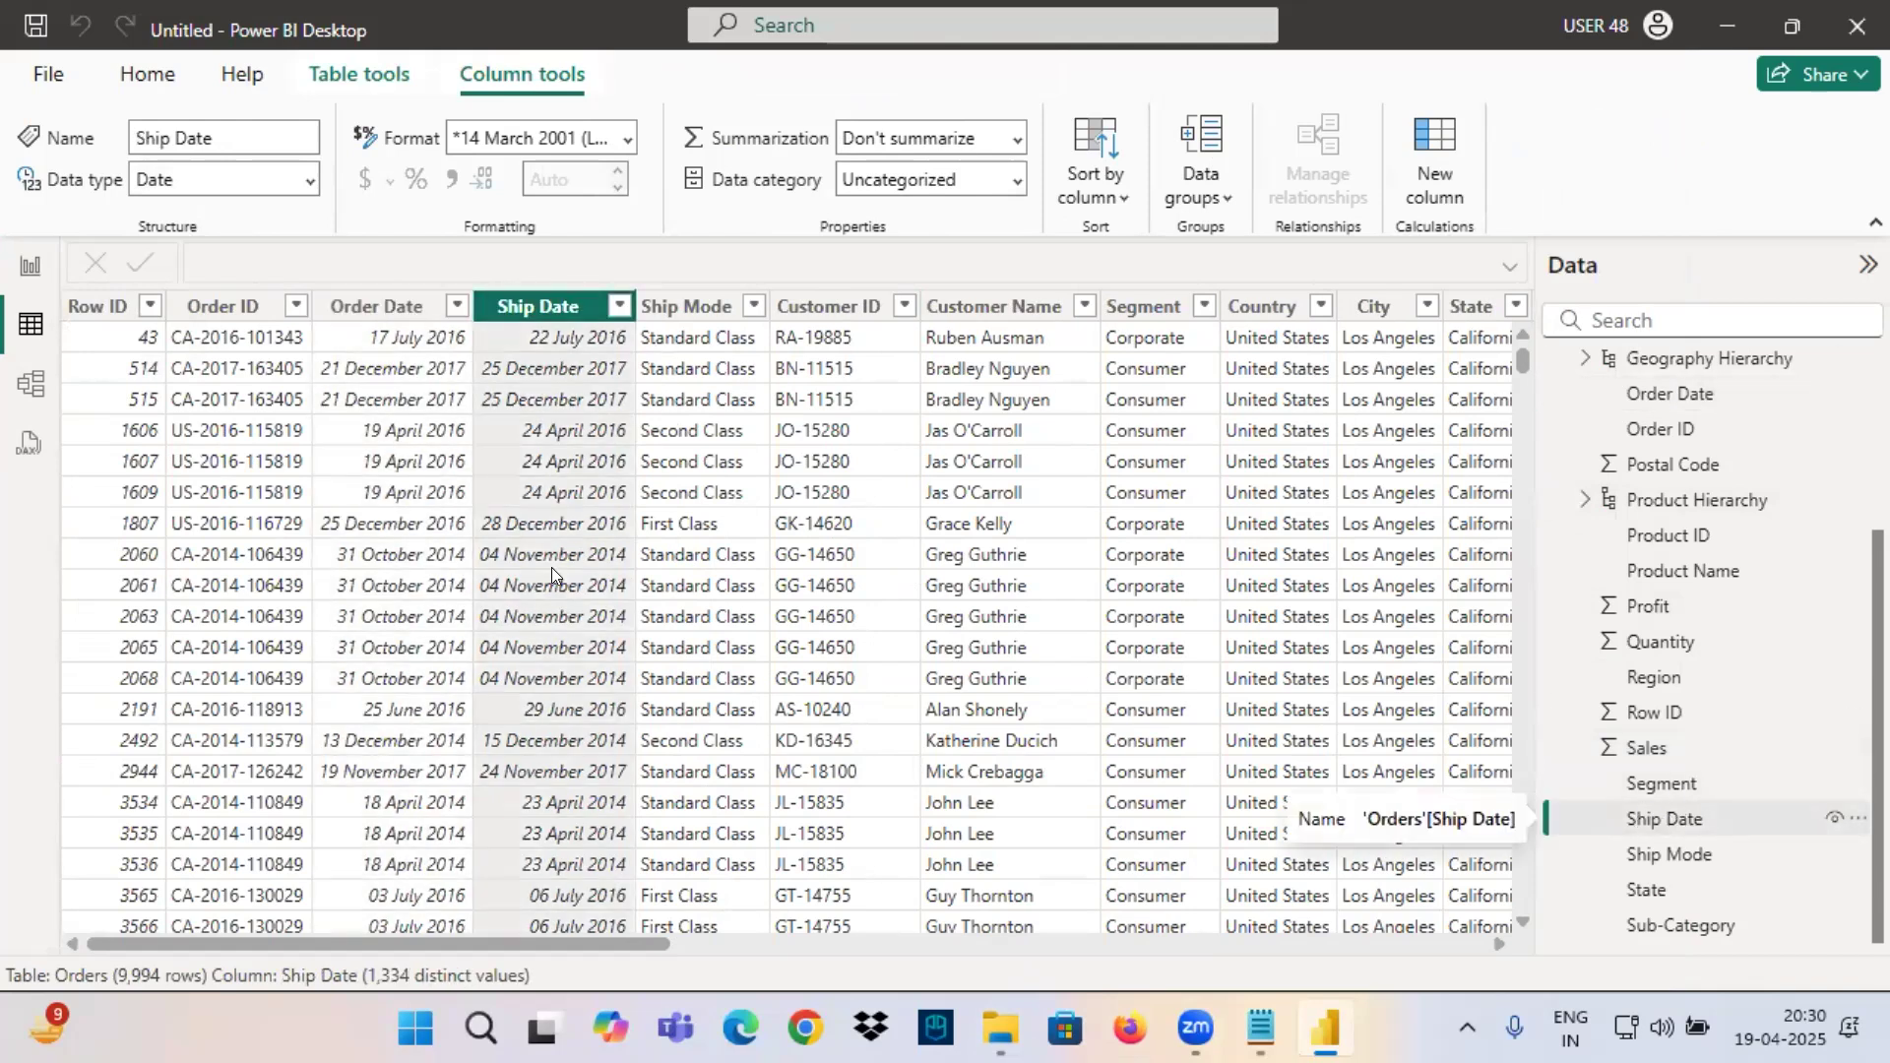
pyautogui.click(355, 307)
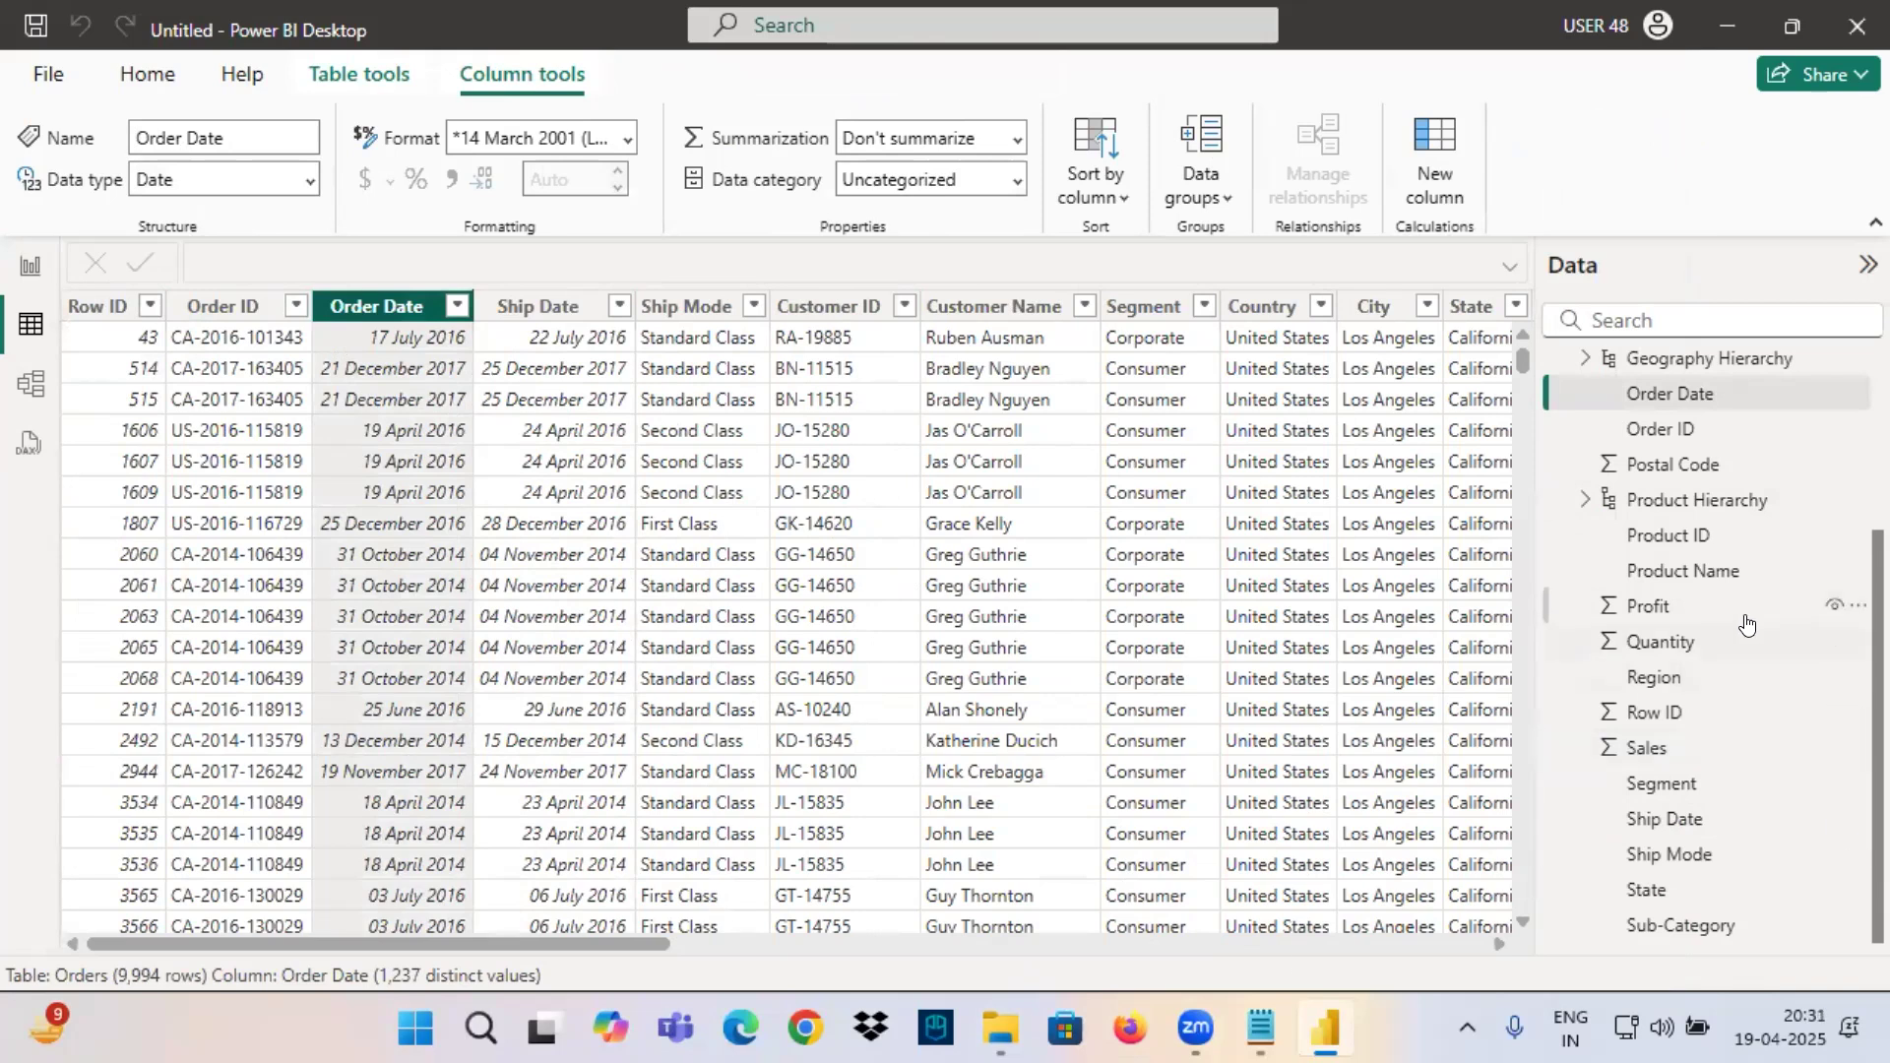
# Mark the Order Date field in the field list in red and draw arrows to it across the table.
pyautogui.scroll(2, 1763, 626)
pyautogui.hotkey('ctrl', '2')
pyautogui.moveTo(1620, 560)
pyautogui.mouseDown()
pyautogui.moveTo(1749, 554)
pyautogui.moveTo(1745, 615)
pyautogui.moveTo(1866, 582)
pyautogui.mouseUp()
pyautogui.moveTo(1754, 550)
pyautogui.mouseDown()
pyautogui.moveTo(1773, 551)
pyautogui.moveTo(858, 554)
pyautogui.moveTo(1036, 957)
pyautogui.mouseUp()
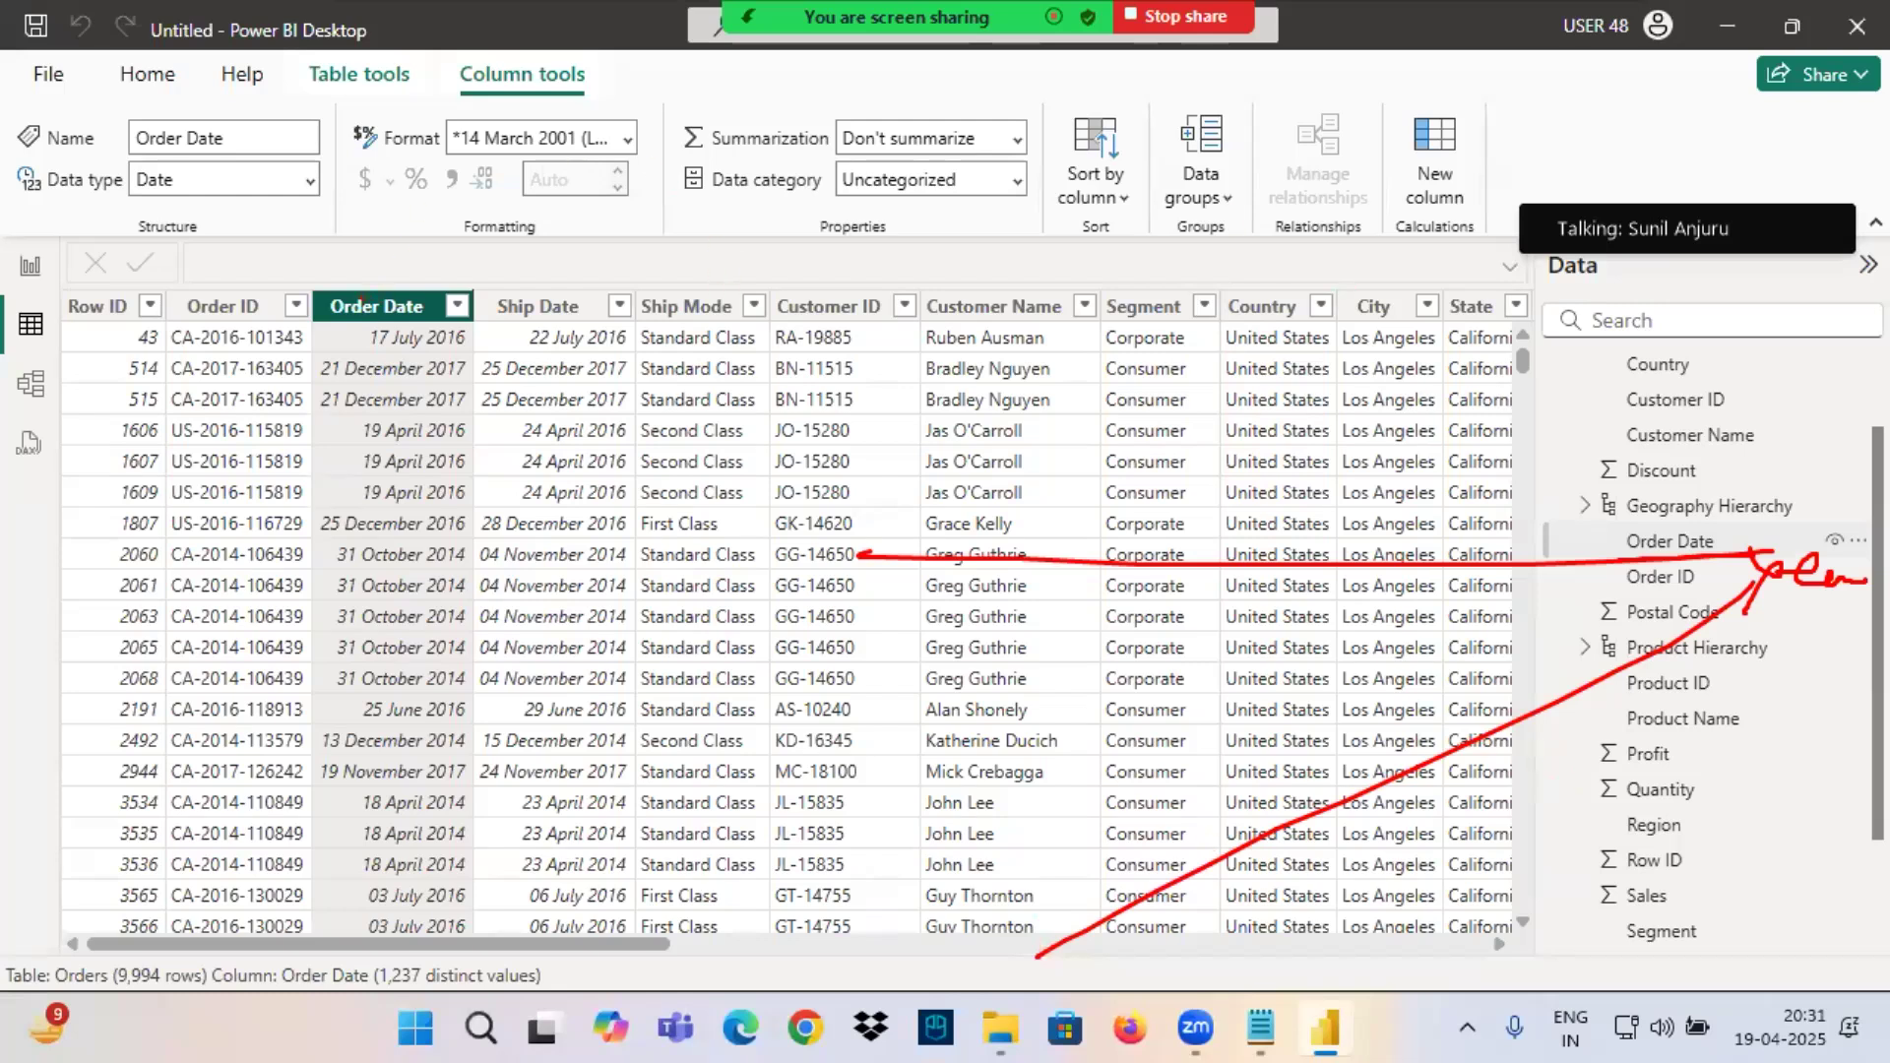
# Annotate the Order Date column's header and first date values in red, then clear the annotations.
pyautogui.moveTo(326, 338); pyautogui.dragTo(476, 330)
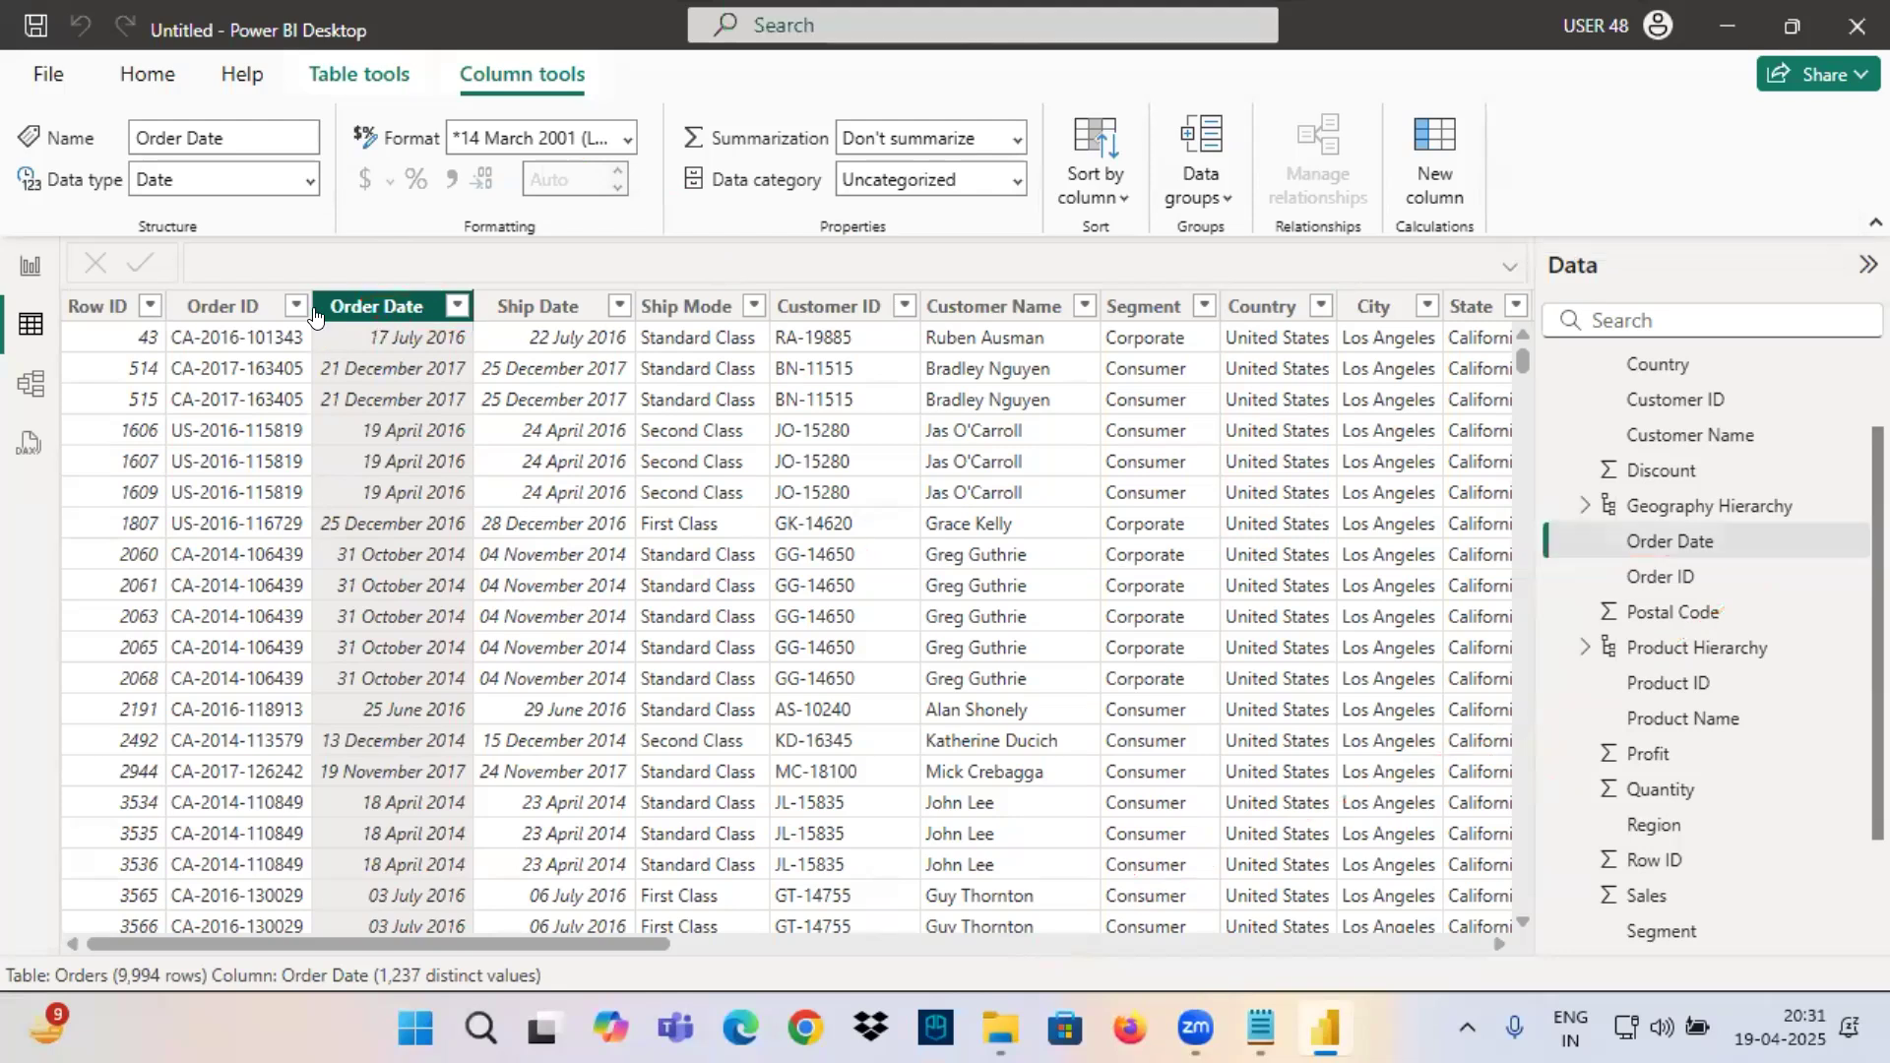
pyautogui.moveTo(289, 288)
pyautogui.mouseDown()
pyautogui.moveTo(466, 330)
pyautogui.moveTo(734, 261)
pyautogui.mouseUp()
pyautogui.moveTo(743, 227)
pyautogui.mouseDown()
pyautogui.moveTo(712, 286)
pyautogui.moveTo(751, 310)
pyautogui.mouseUp()
pyautogui.moveTo(759, 296)
pyautogui.mouseDown()
pyautogui.moveTo(695, 385)
pyautogui.moveTo(844, 310)
pyautogui.moveTo(984, 288)
pyautogui.mouseUp()
pyautogui.moveTo(453, 347)
pyautogui.mouseDown()
pyautogui.moveTo(594, 345)
pyautogui.moveTo(627, 369)
pyautogui.mouseUp()
pyautogui.moveTo(481, 392); pyautogui.dragTo(674, 392)
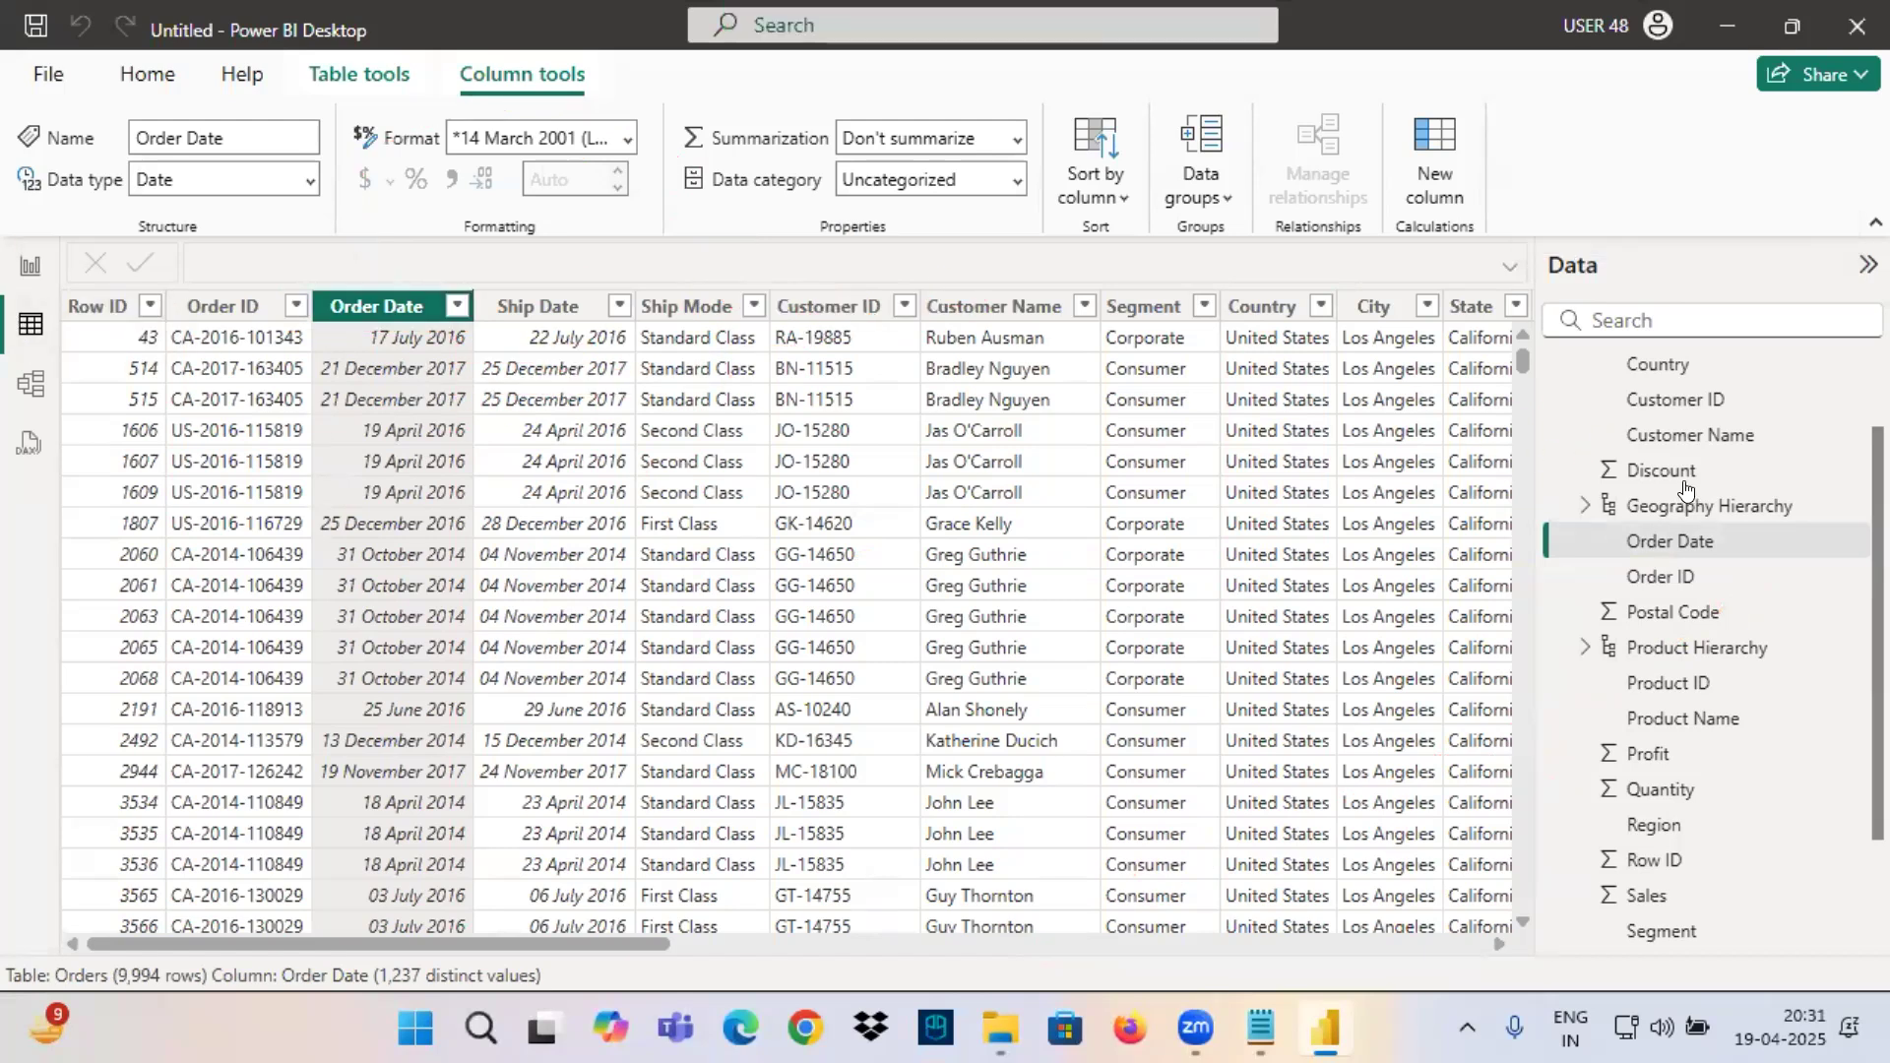
# Add a calculated column to the Orders table with the formula Year = YEAR(Orders[Order Date]).
pyautogui.scroll(1, 1649, 512)
pyautogui.click(1616, 373)
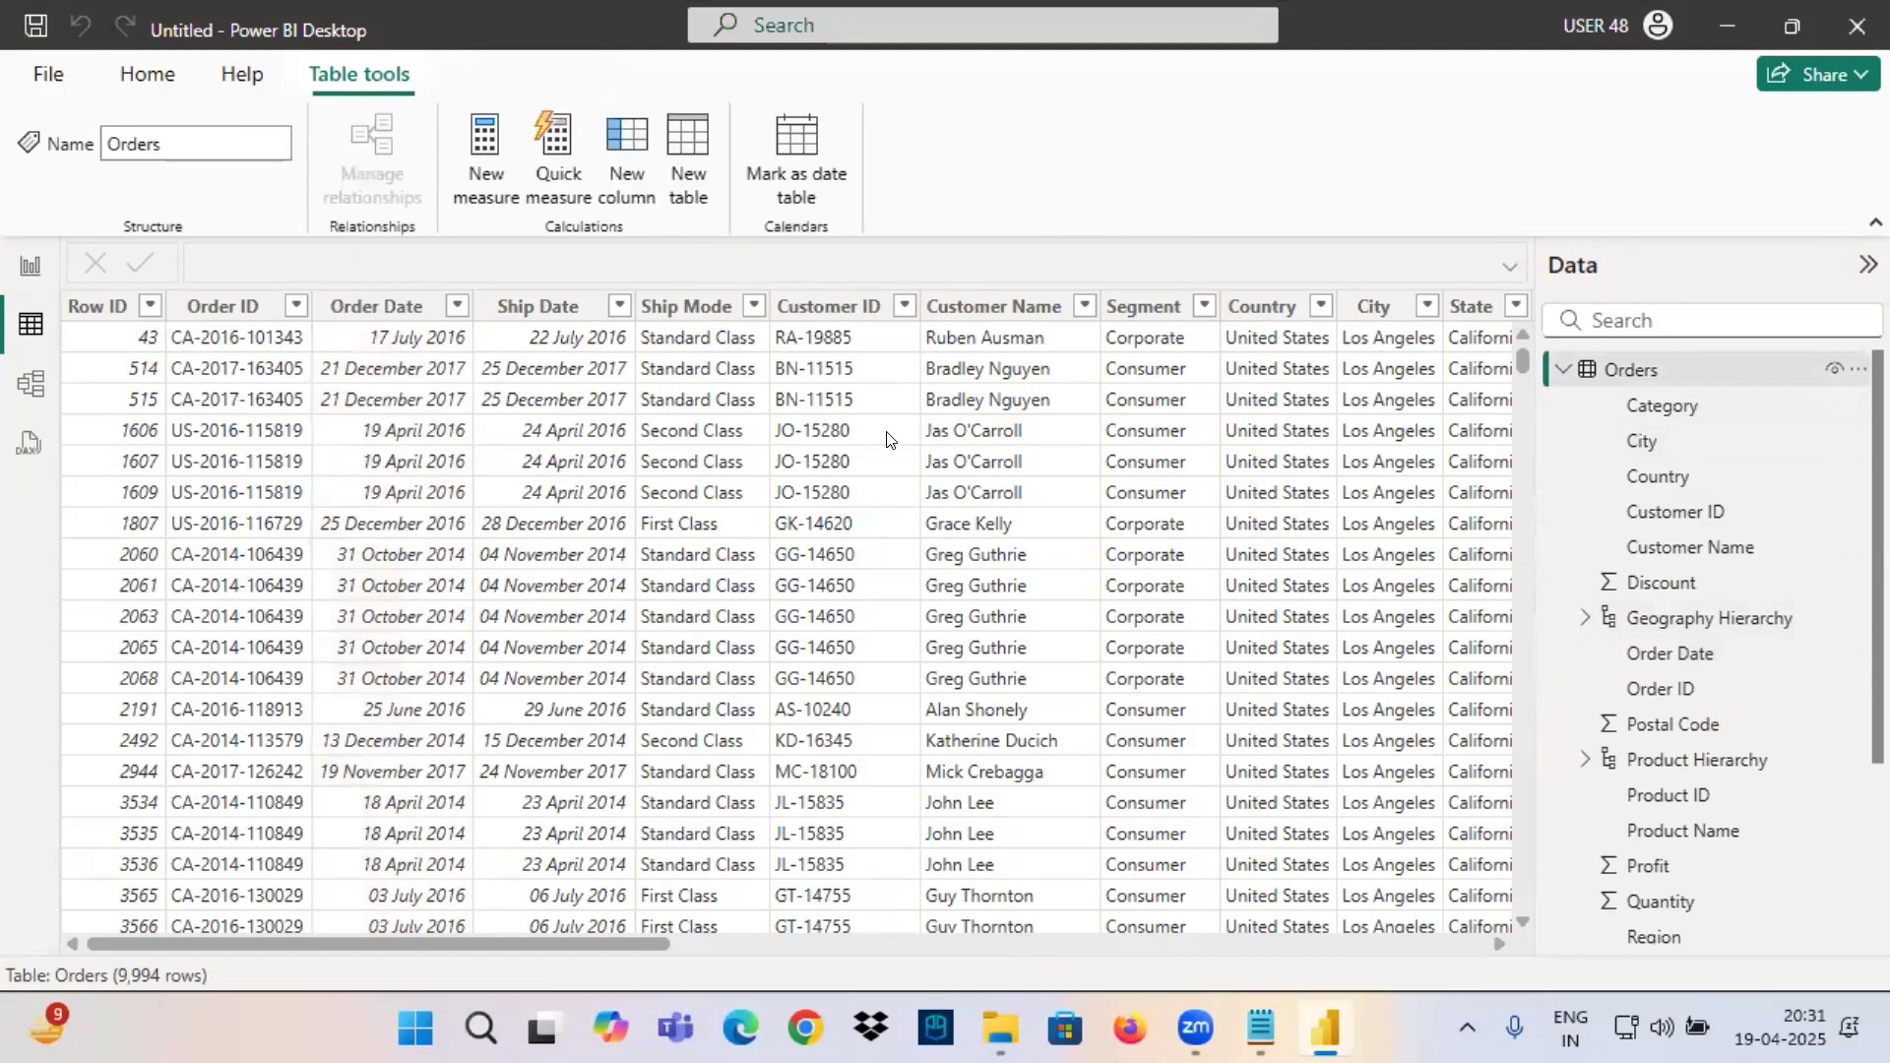
pyautogui.click(608, 136)
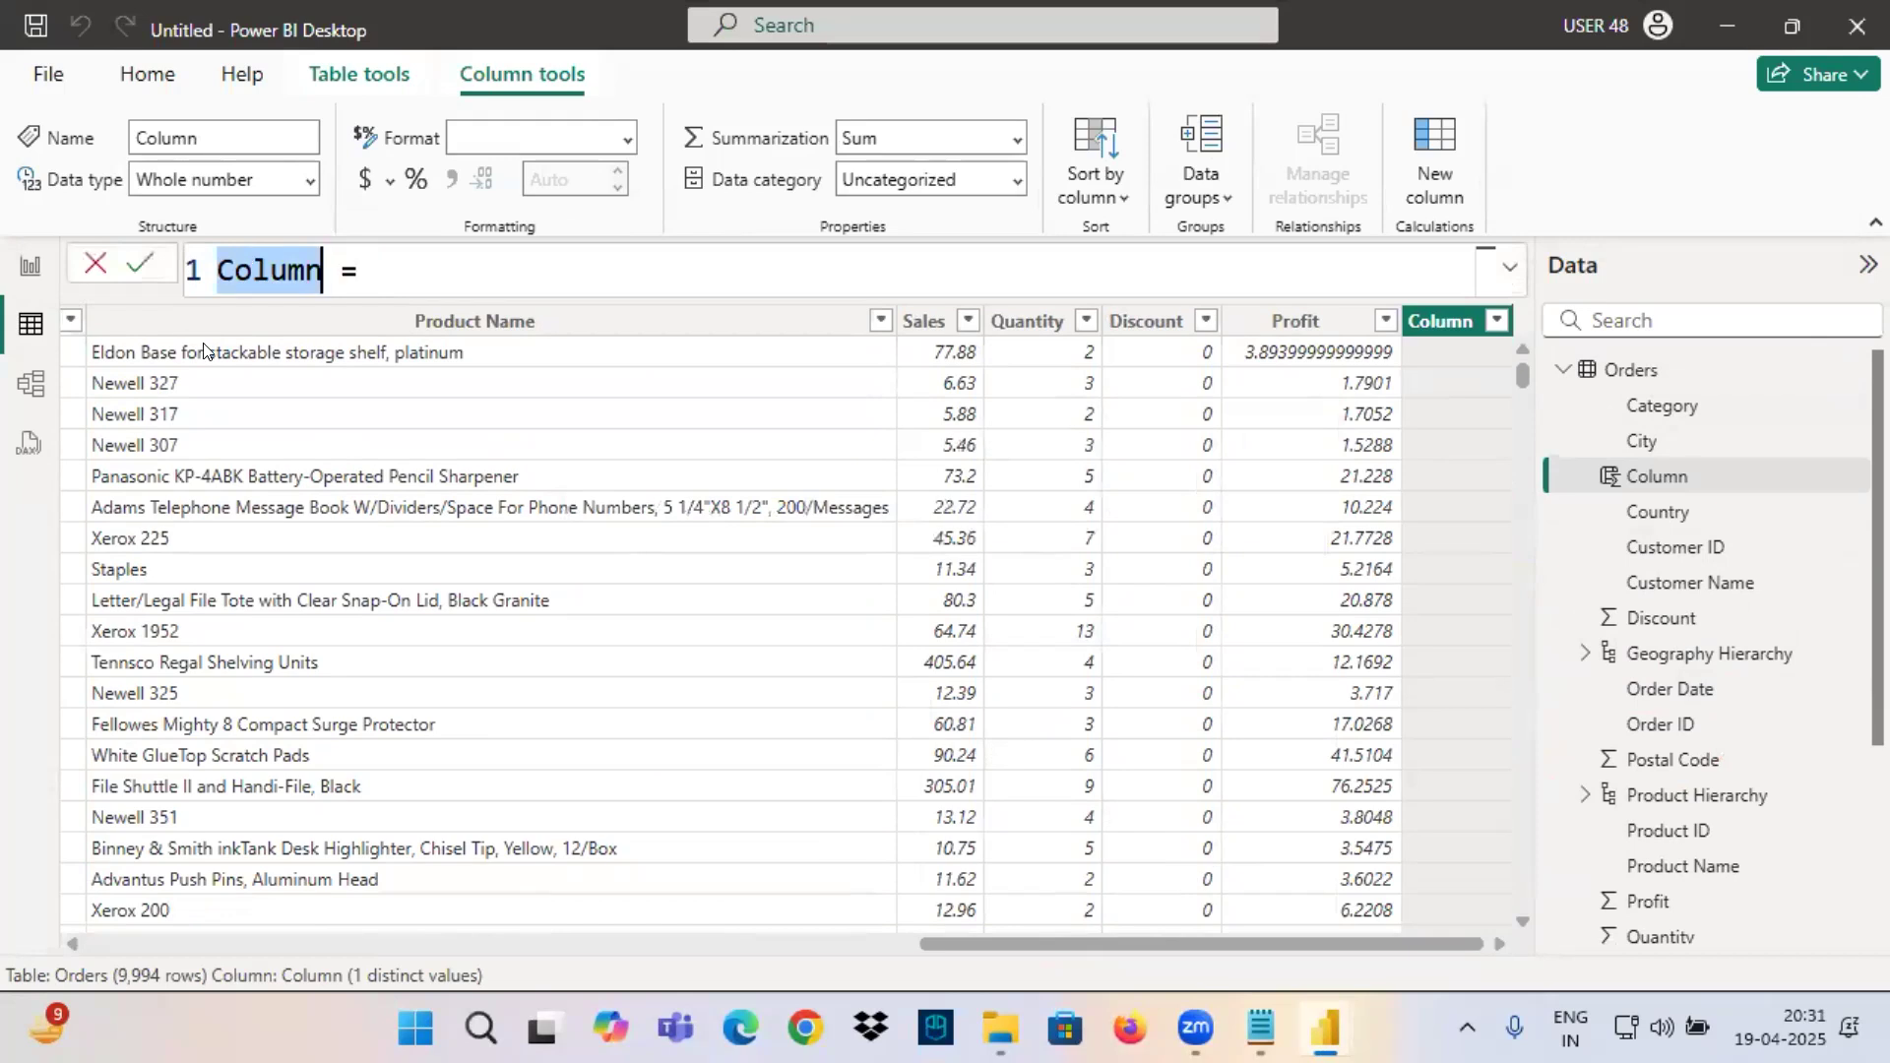
pyautogui.write('Year')
pyautogui.click(394, 270)
pyautogui.write('year')
pyautogui.press('Tab')
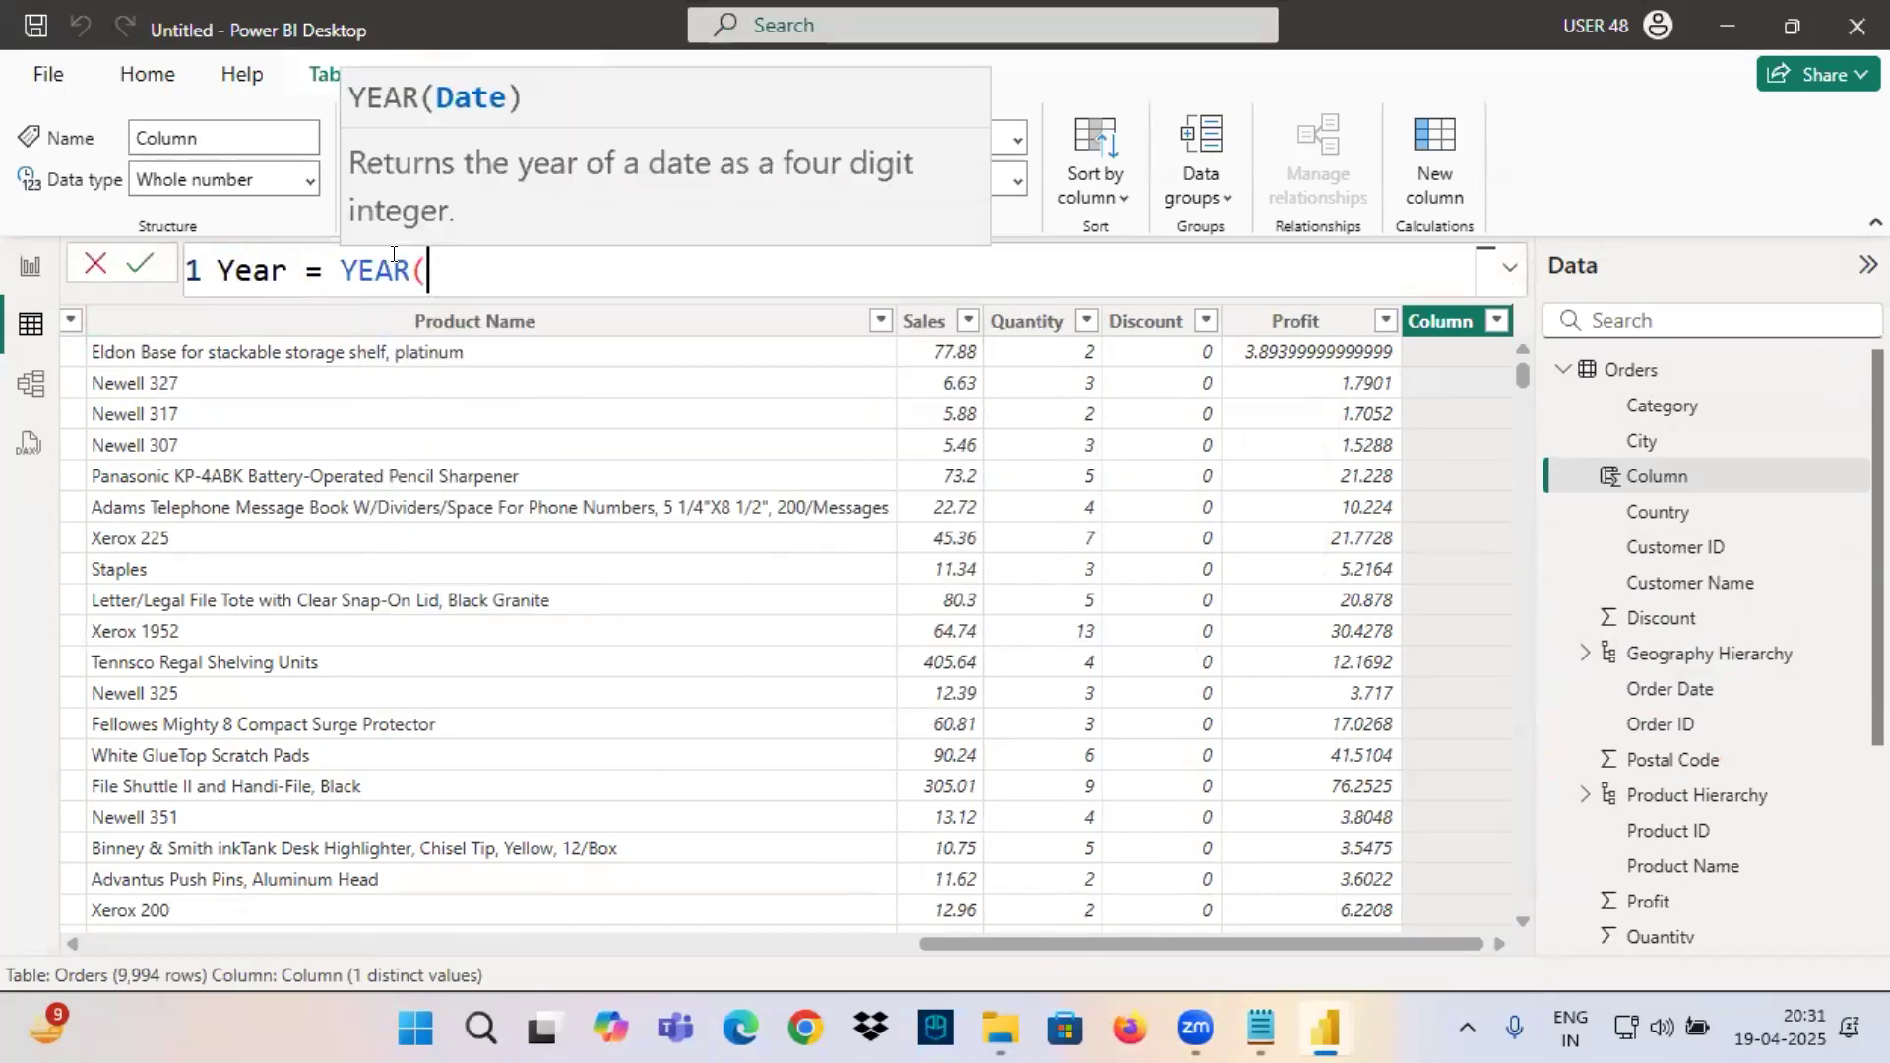
pyautogui.write('order')
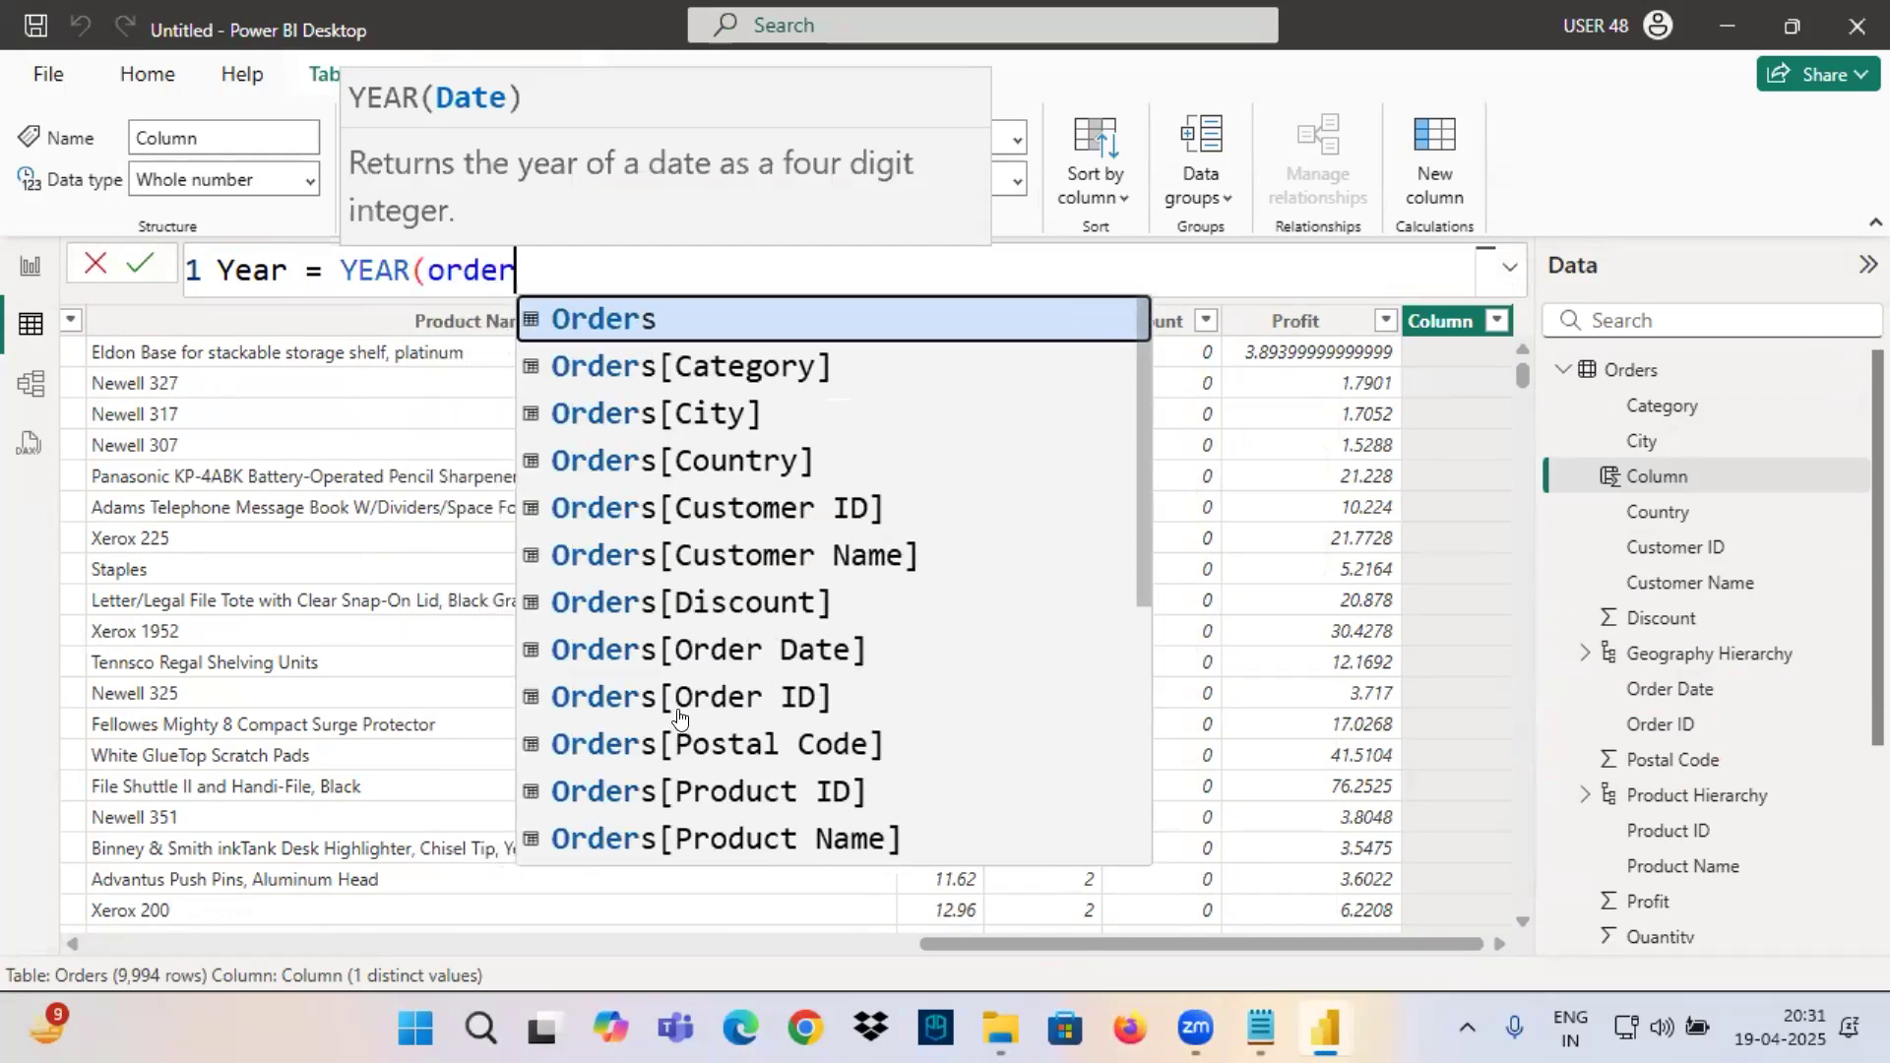
pyautogui.click(788, 650)
pyautogui.write(')')
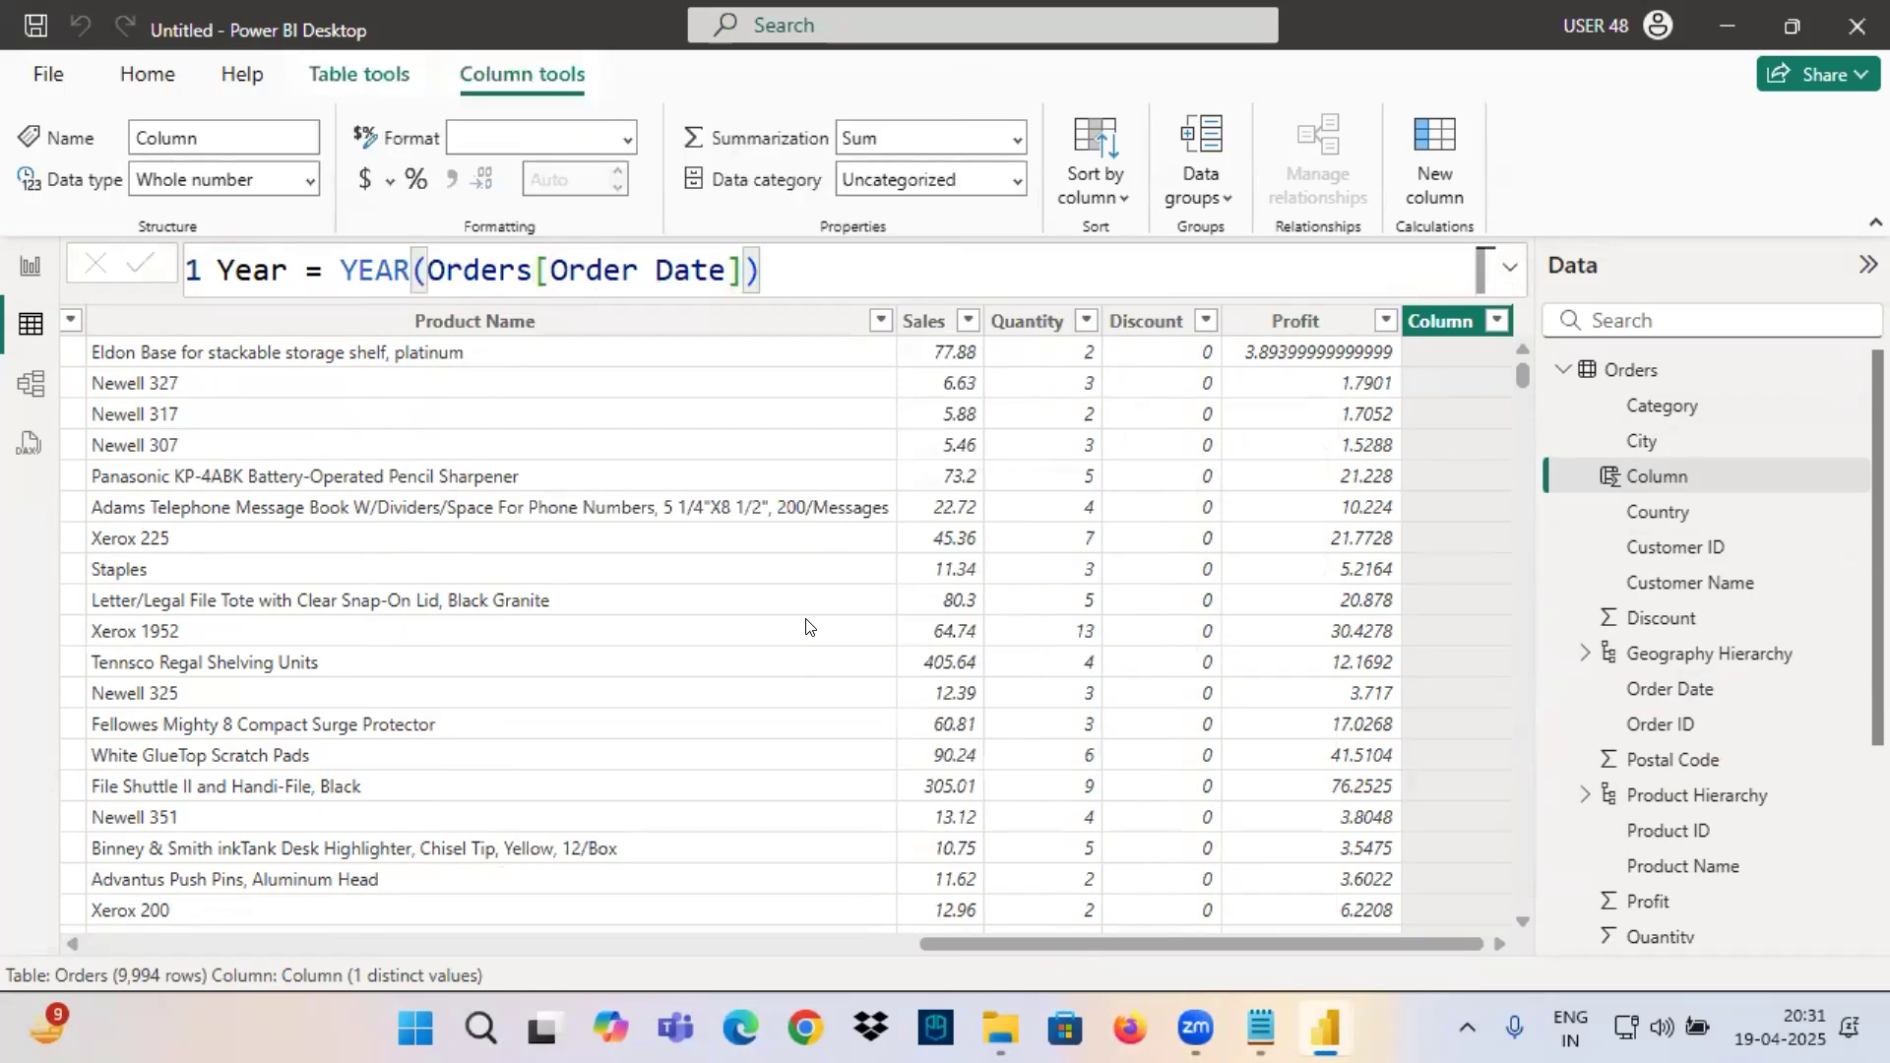
pyautogui.press('Return')
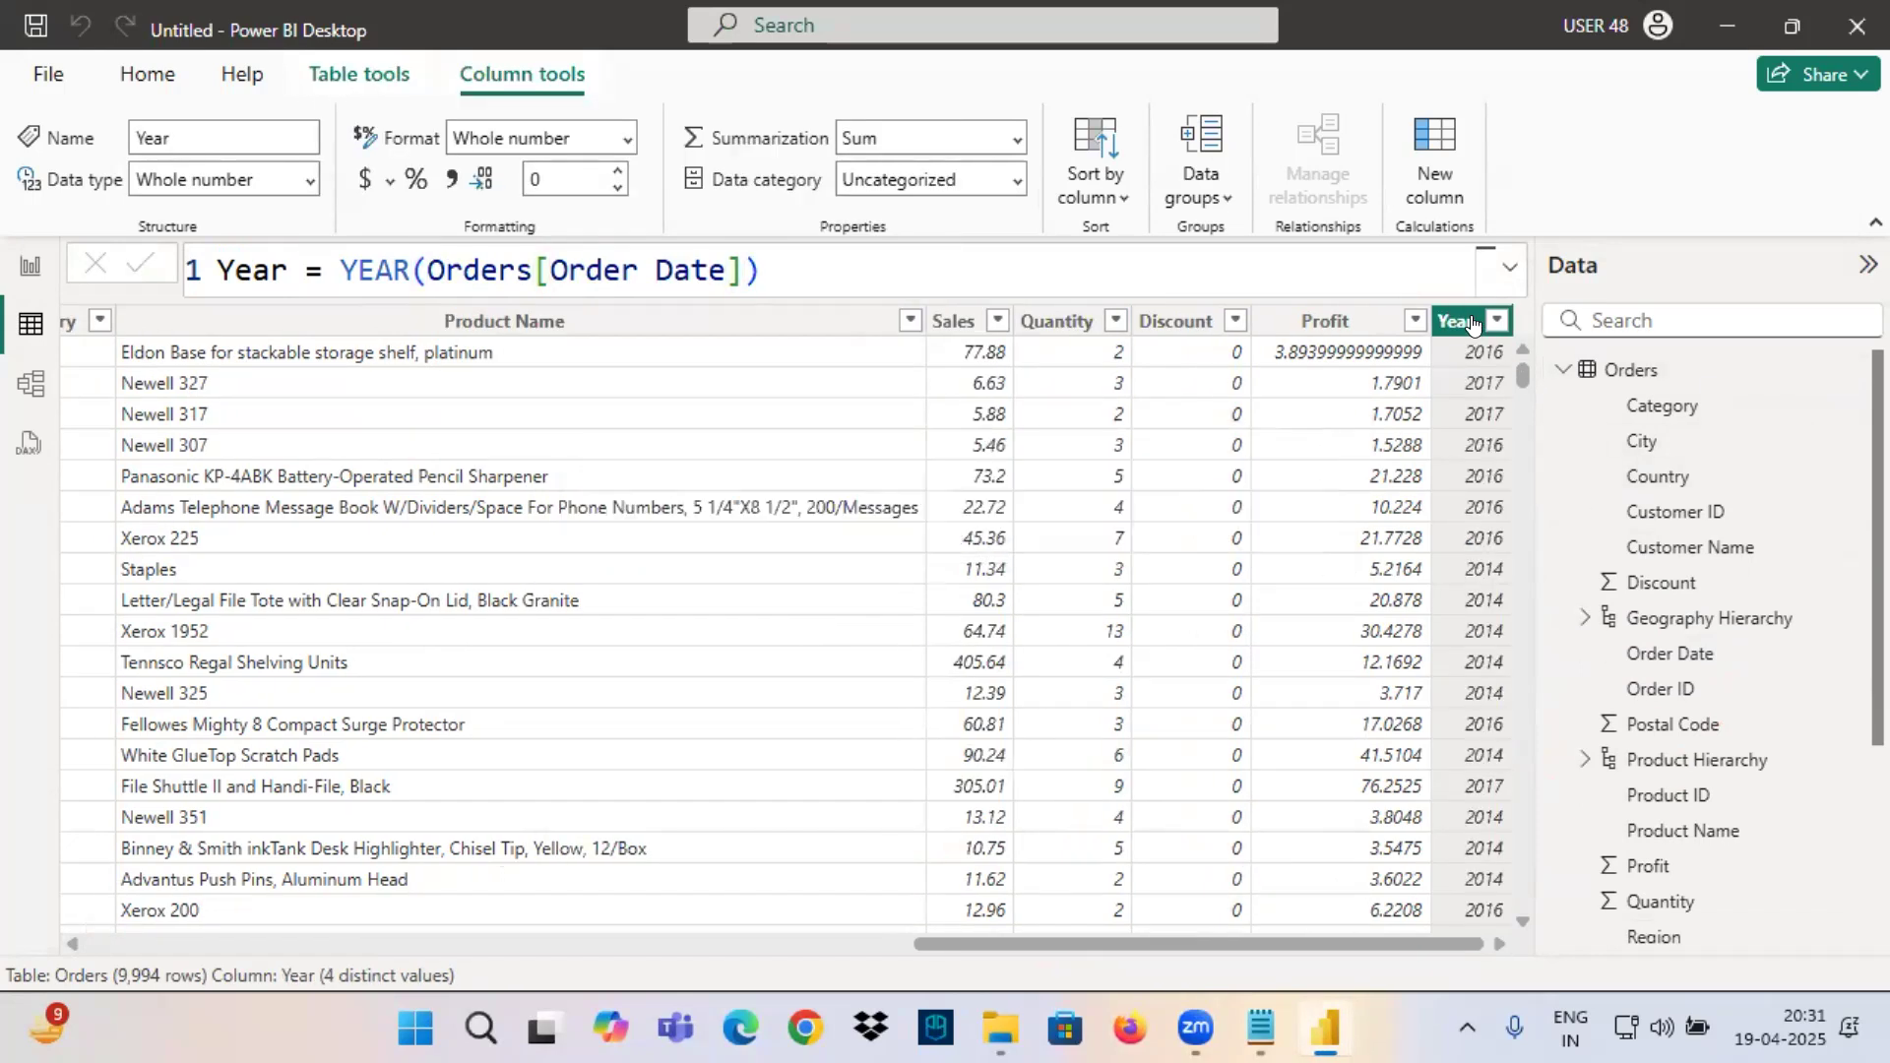
# Highlight the Year column's formula, then underline the Sales and Year column headers in red and link them with a drawn arrow.
pyautogui.moveTo(216, 270); pyautogui.dragTo(770, 258)
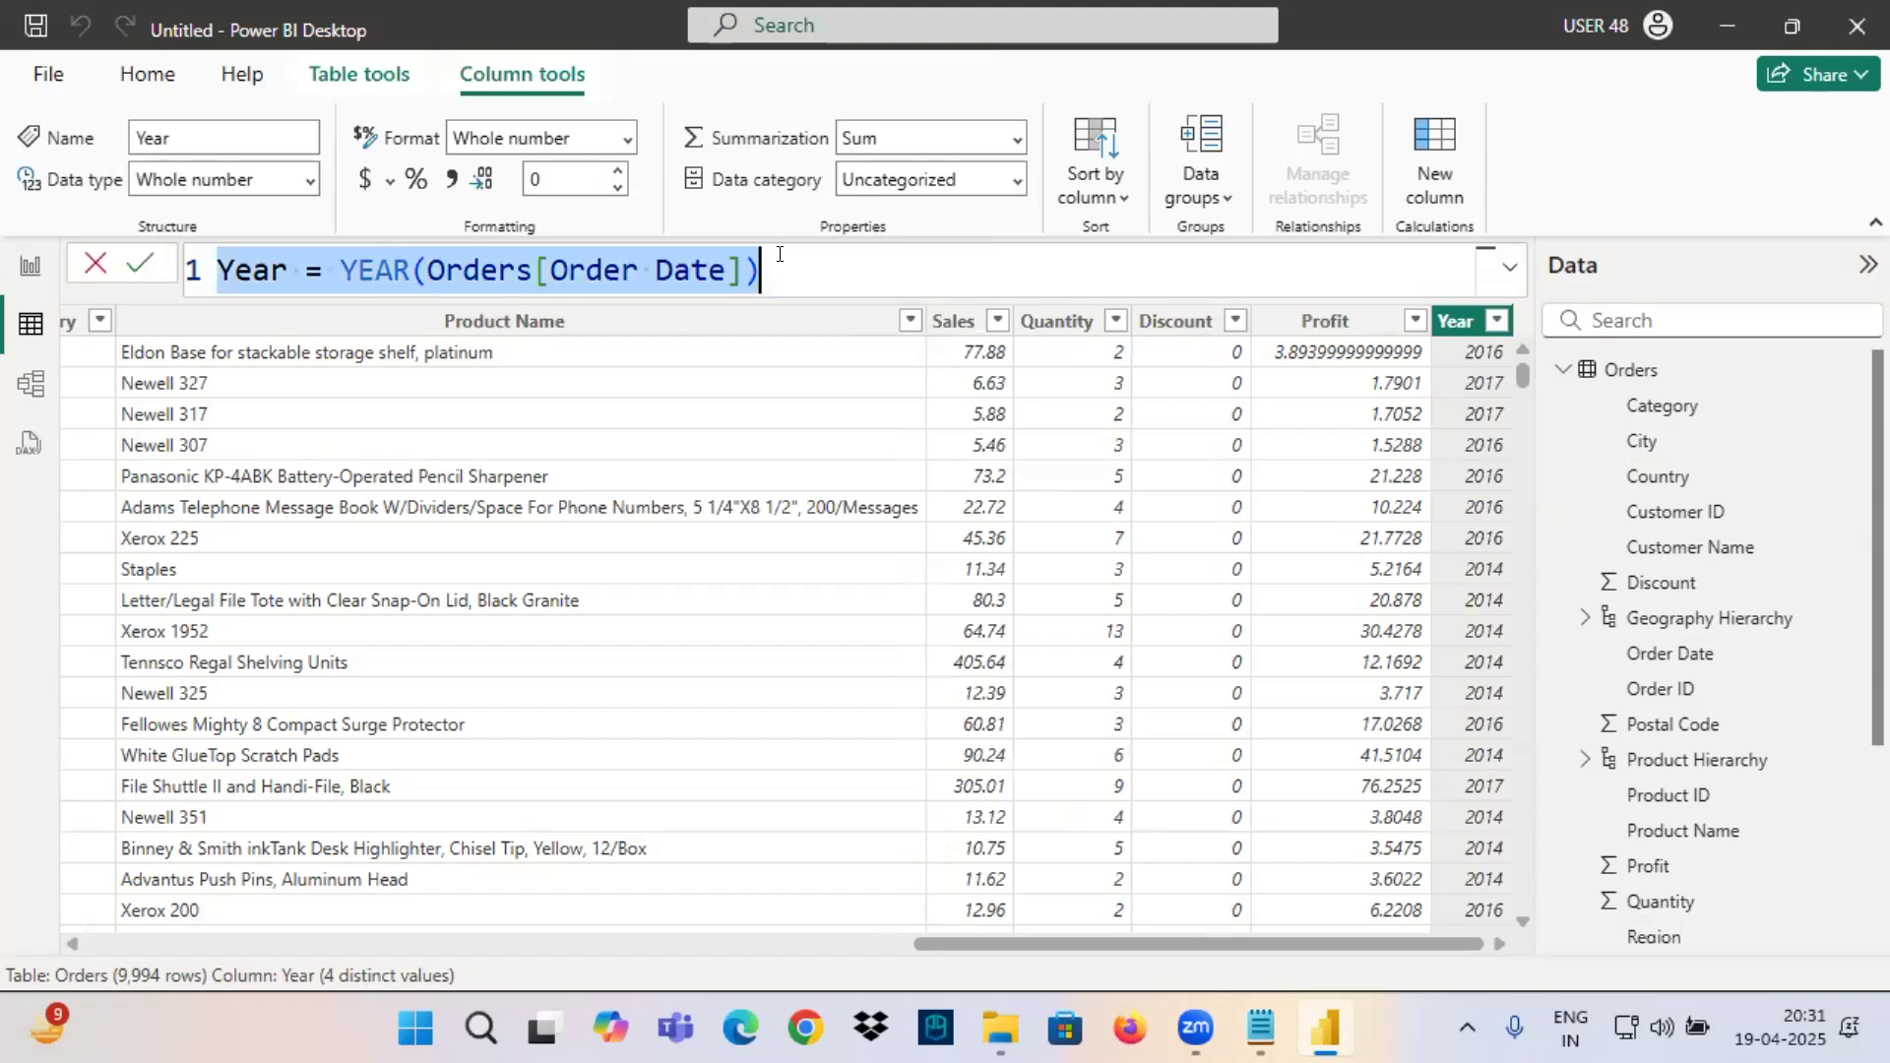
pyautogui.click(779, 254)
pyautogui.hotkey('ctrl', 'a')
pyautogui.click(1467, 321)
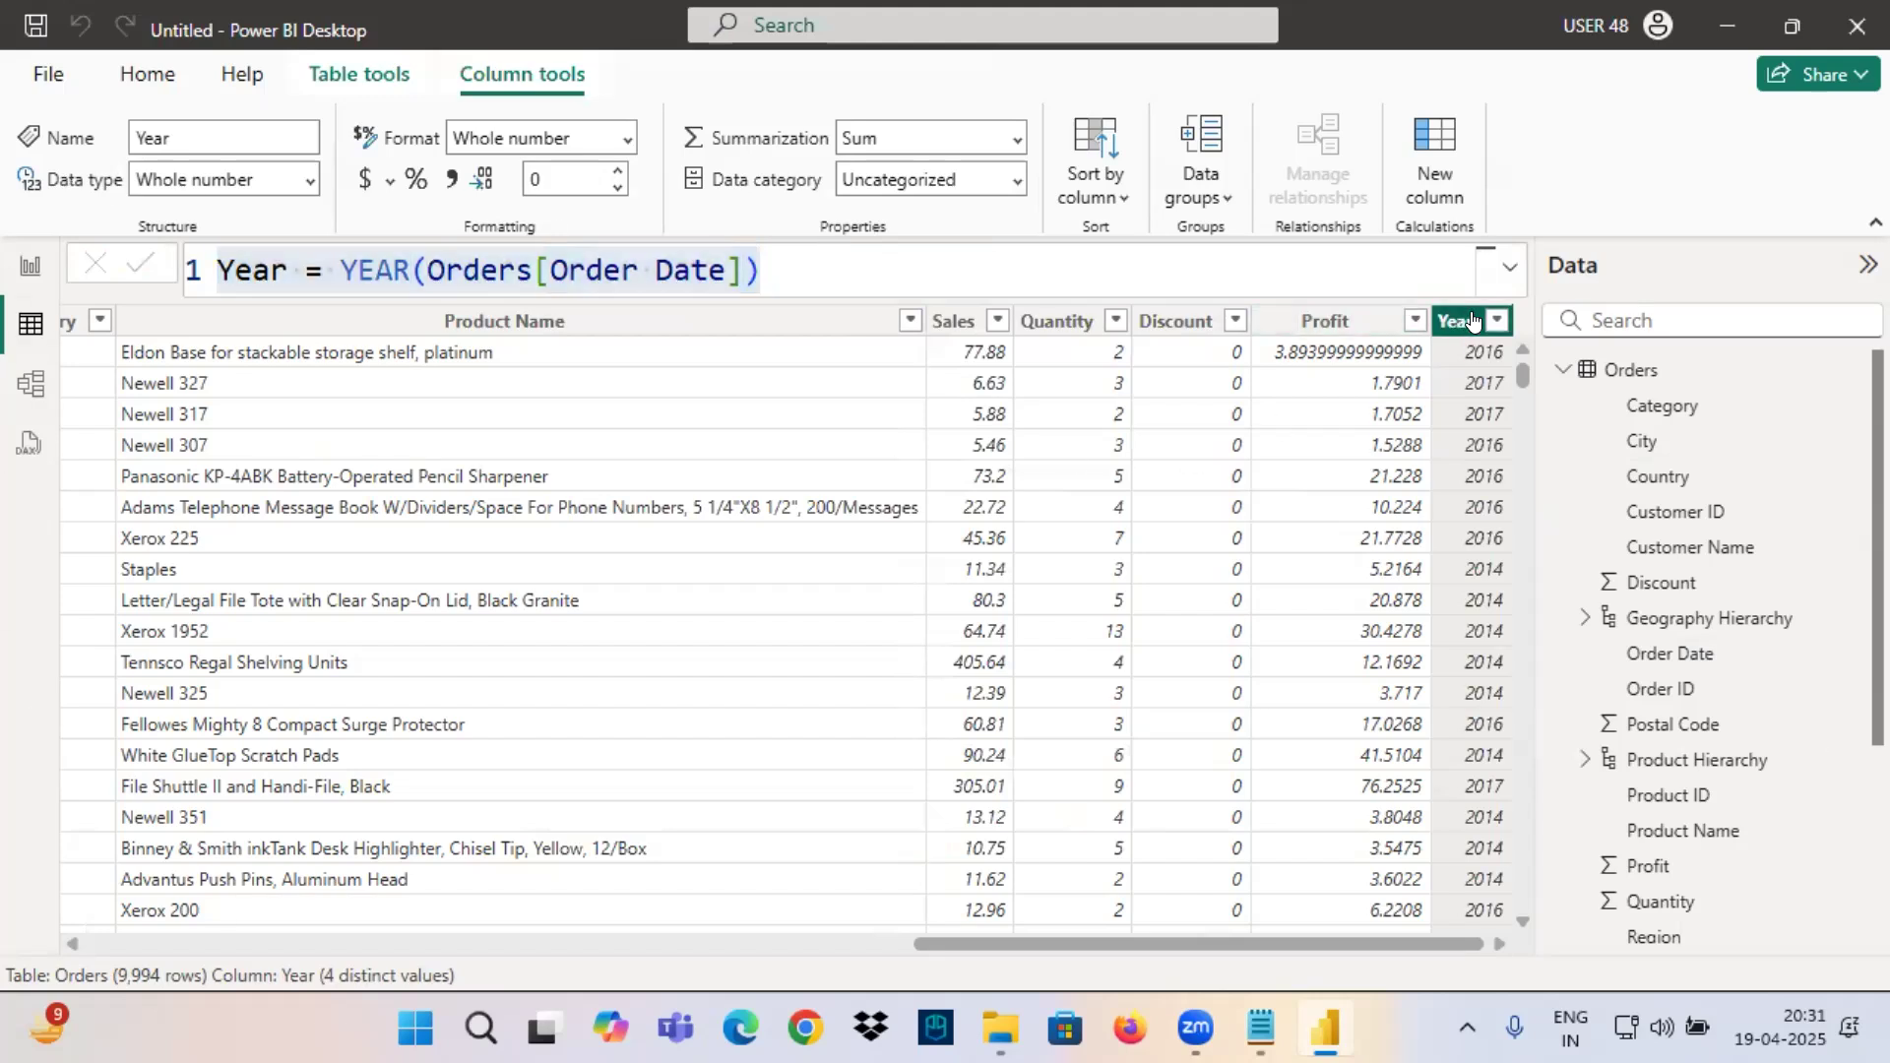
pyautogui.hotkey('ctrl', '2')
pyautogui.moveTo(1405, 343); pyautogui.dragTo(1562, 354)
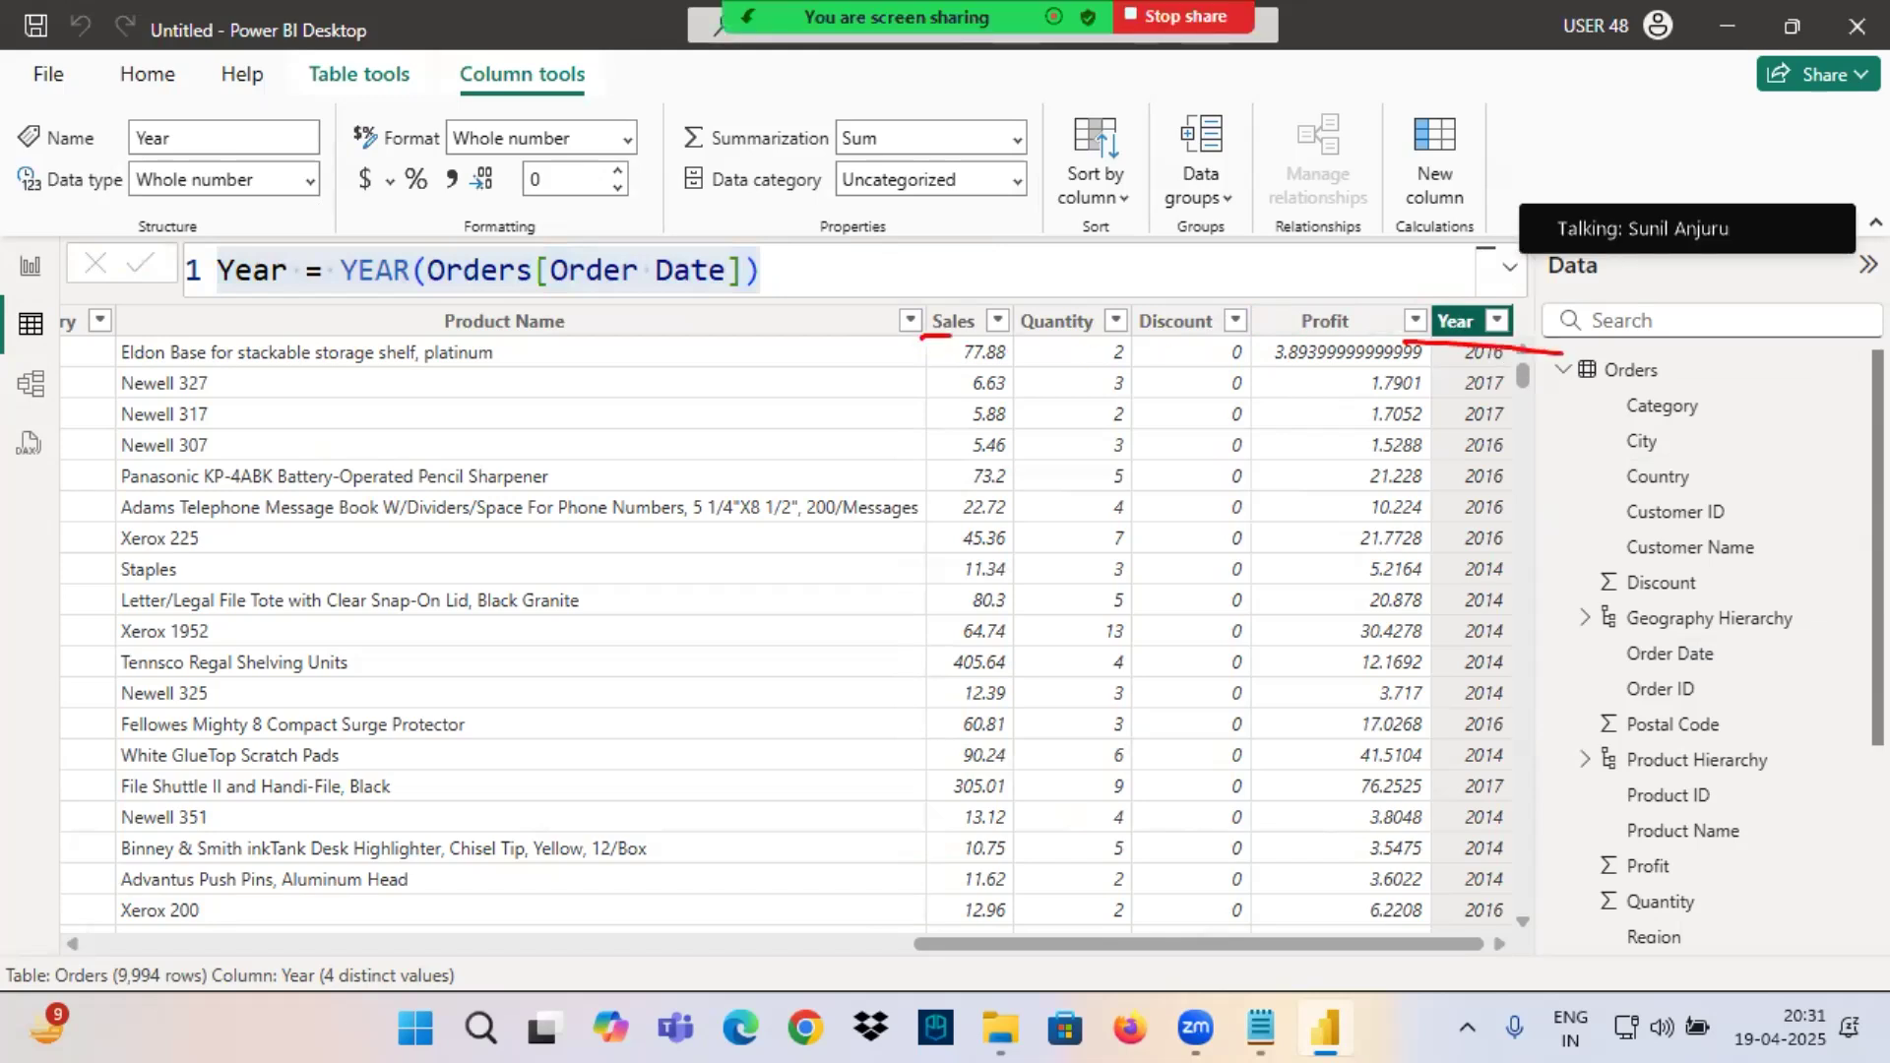
pyautogui.moveTo(906, 291)
pyautogui.mouseDown()
pyautogui.moveTo(1329, 178)
pyautogui.moveTo(1498, 323)
pyautogui.mouseUp()
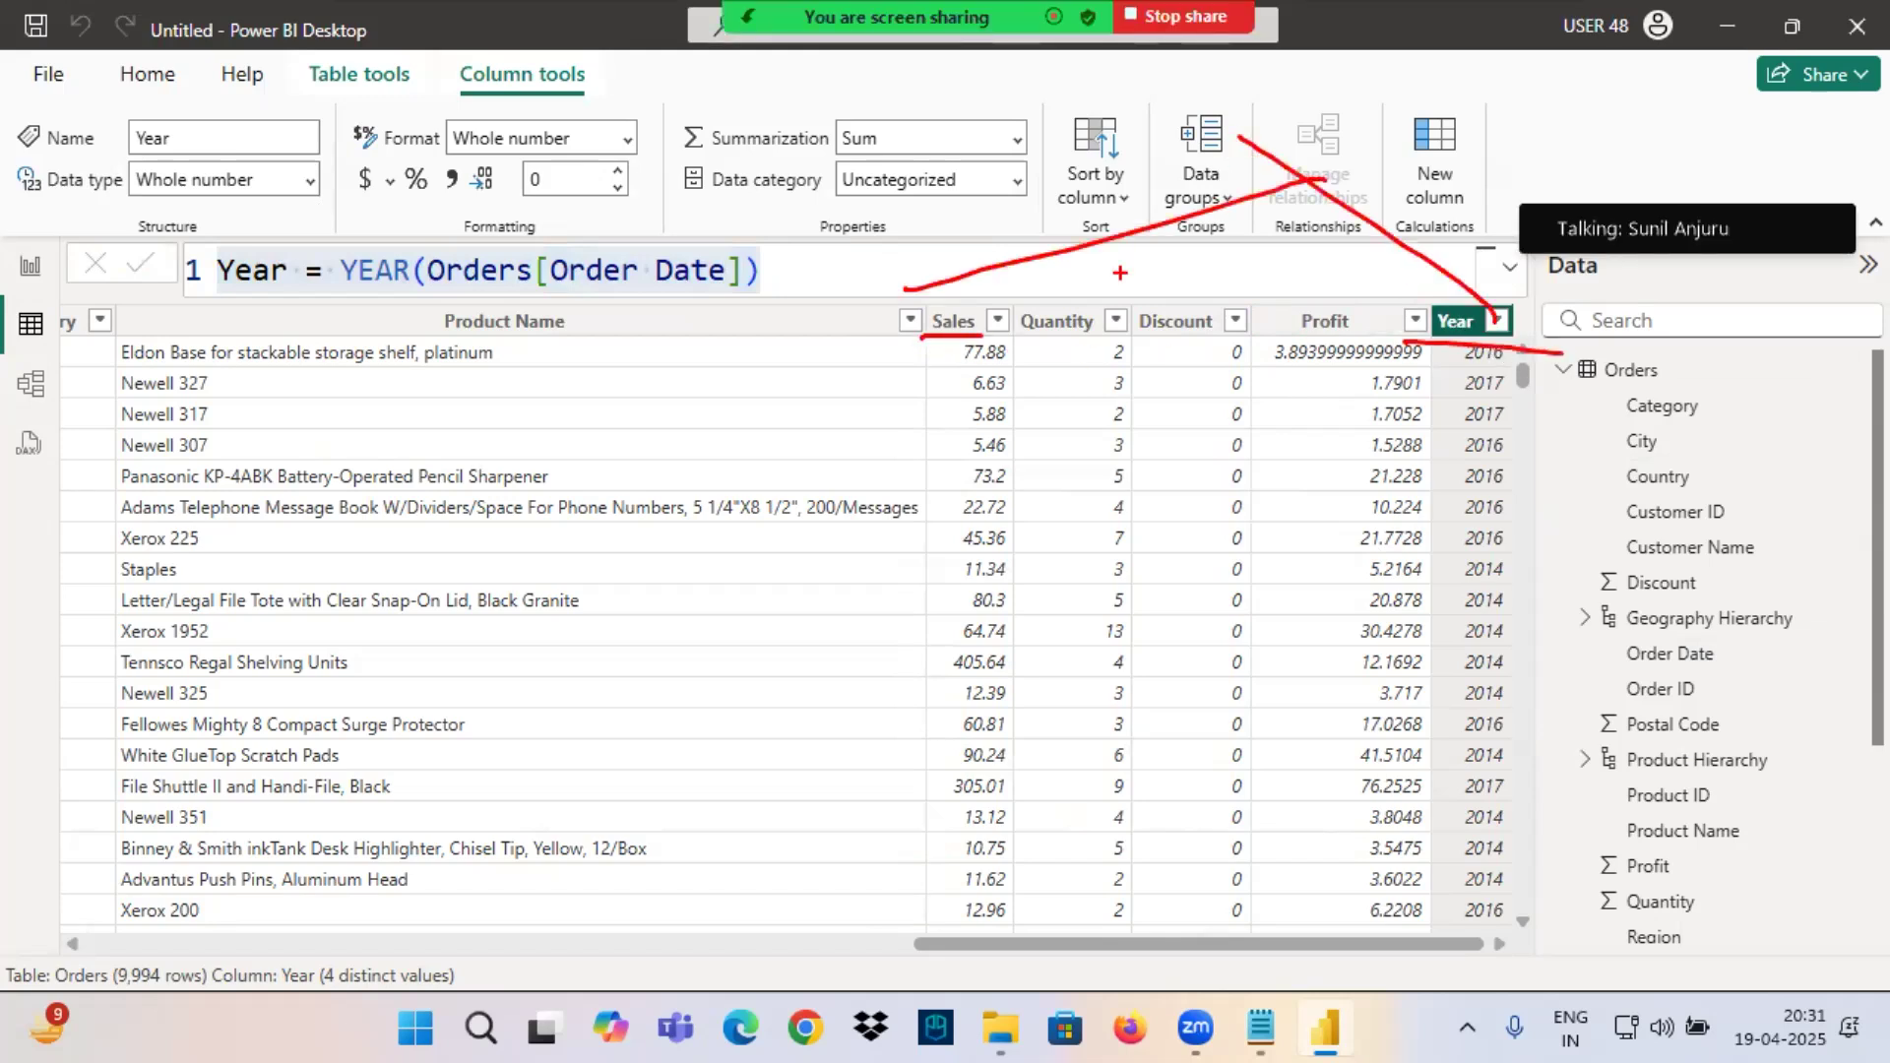
# Add a line chart below the card on Page 2 with Year on the X-axis and Sales on the Y-axis.
pyautogui.click(30, 266)
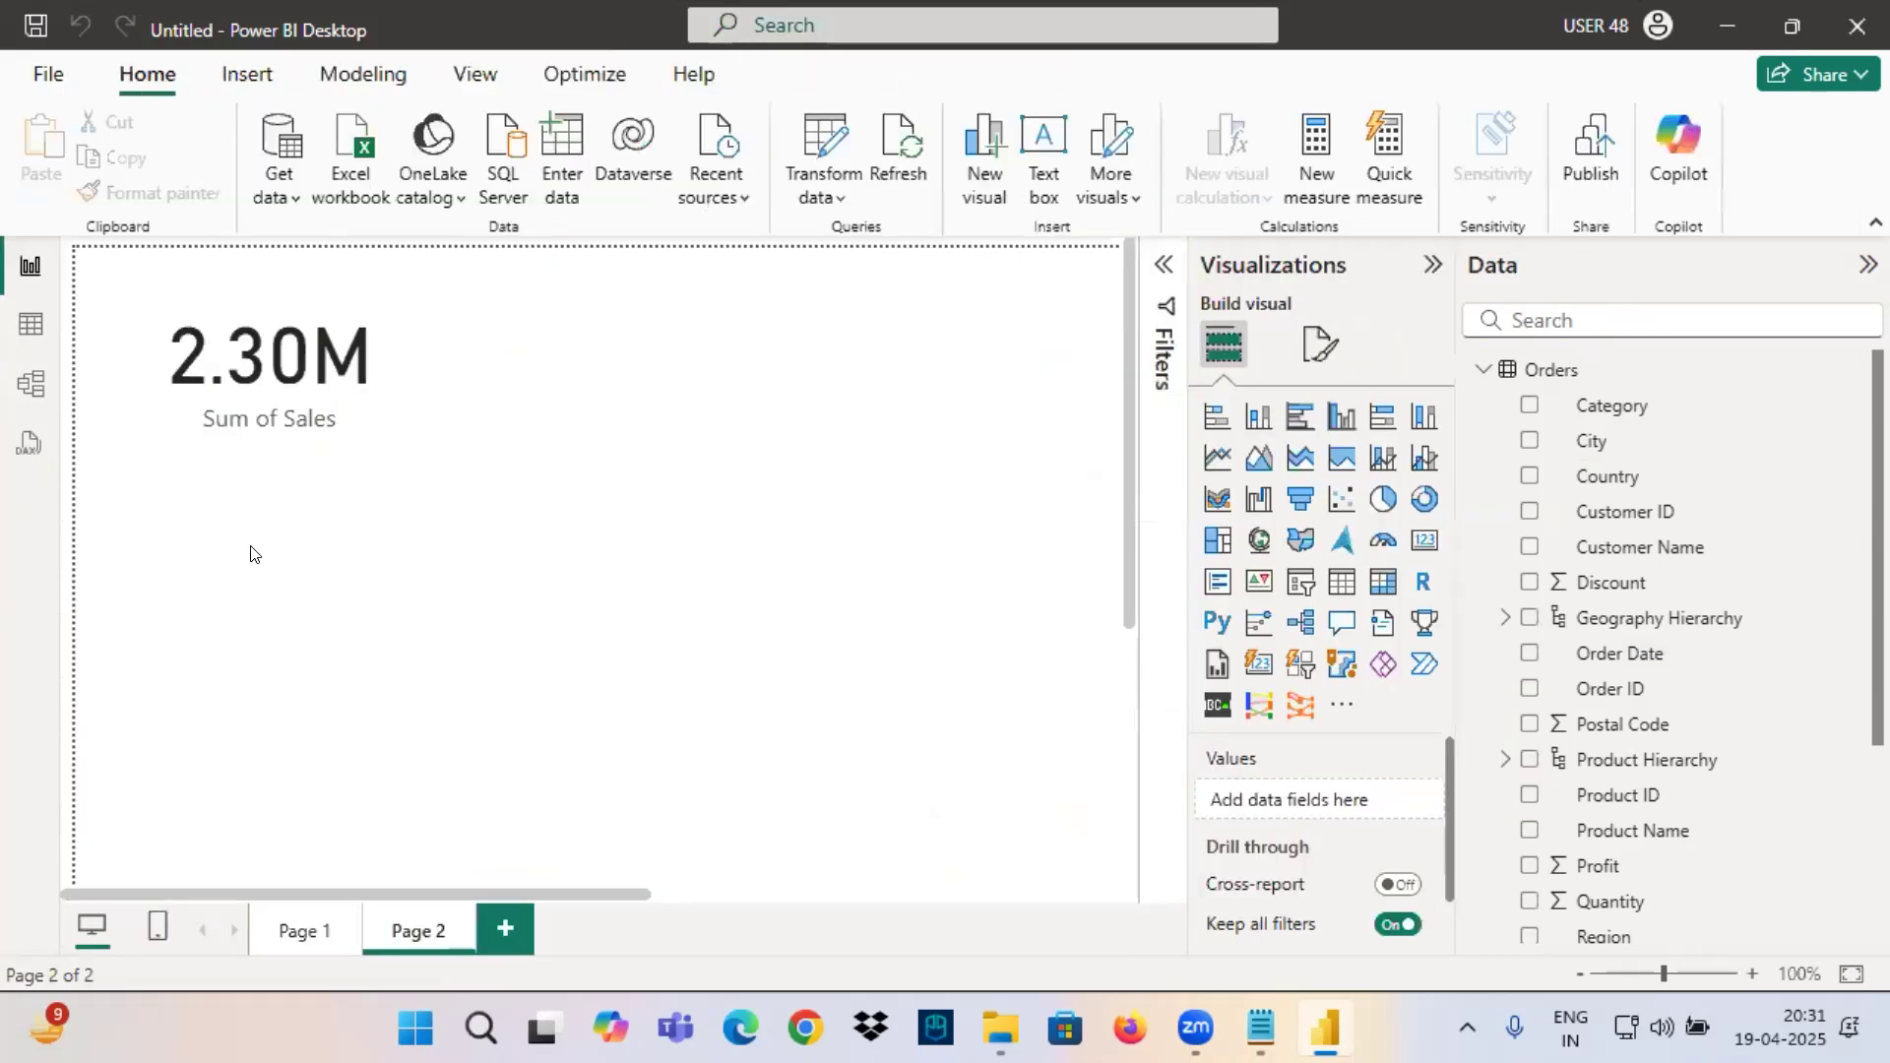
pyautogui.click(1217, 456)
pyautogui.moveTo(388, 773); pyautogui.dragTo(603, 692)
pyautogui.scroll(-3, 1598, 911)
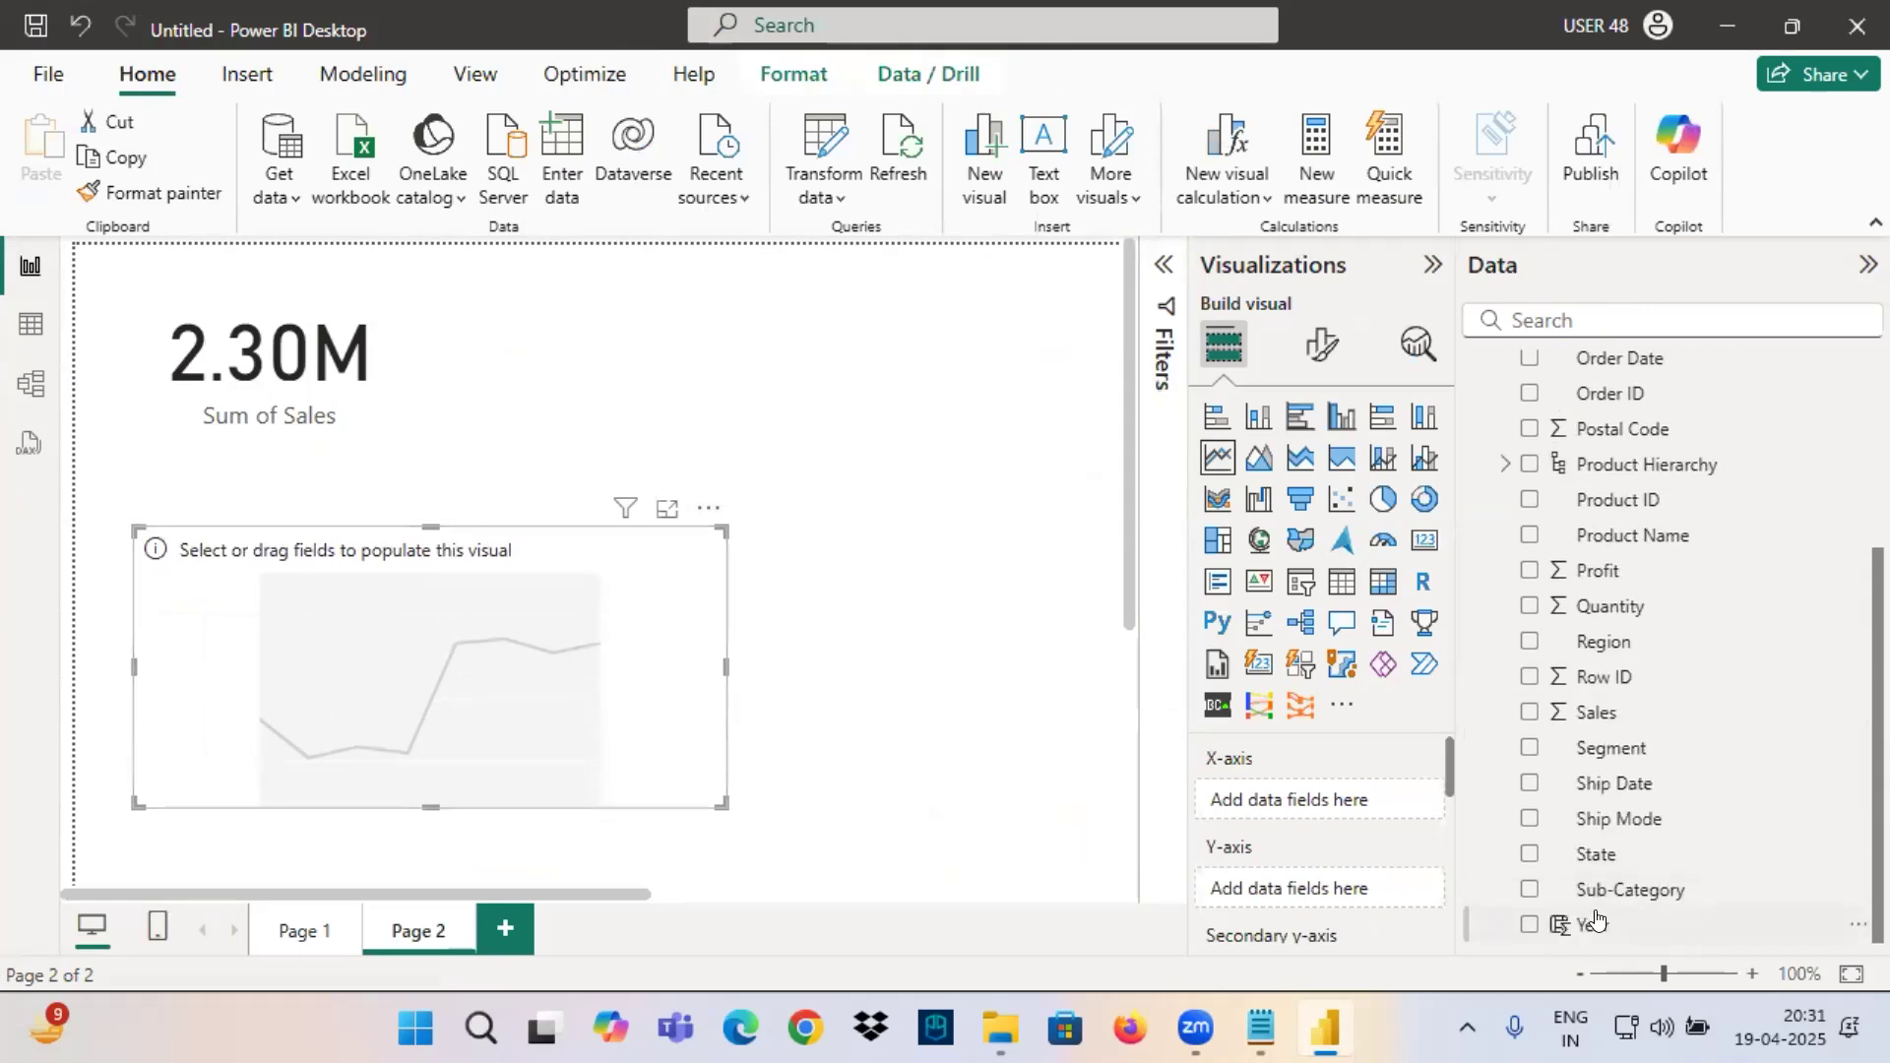
pyautogui.click(1593, 925)
pyautogui.moveTo(1597, 712); pyautogui.dragTo(1231, 900)
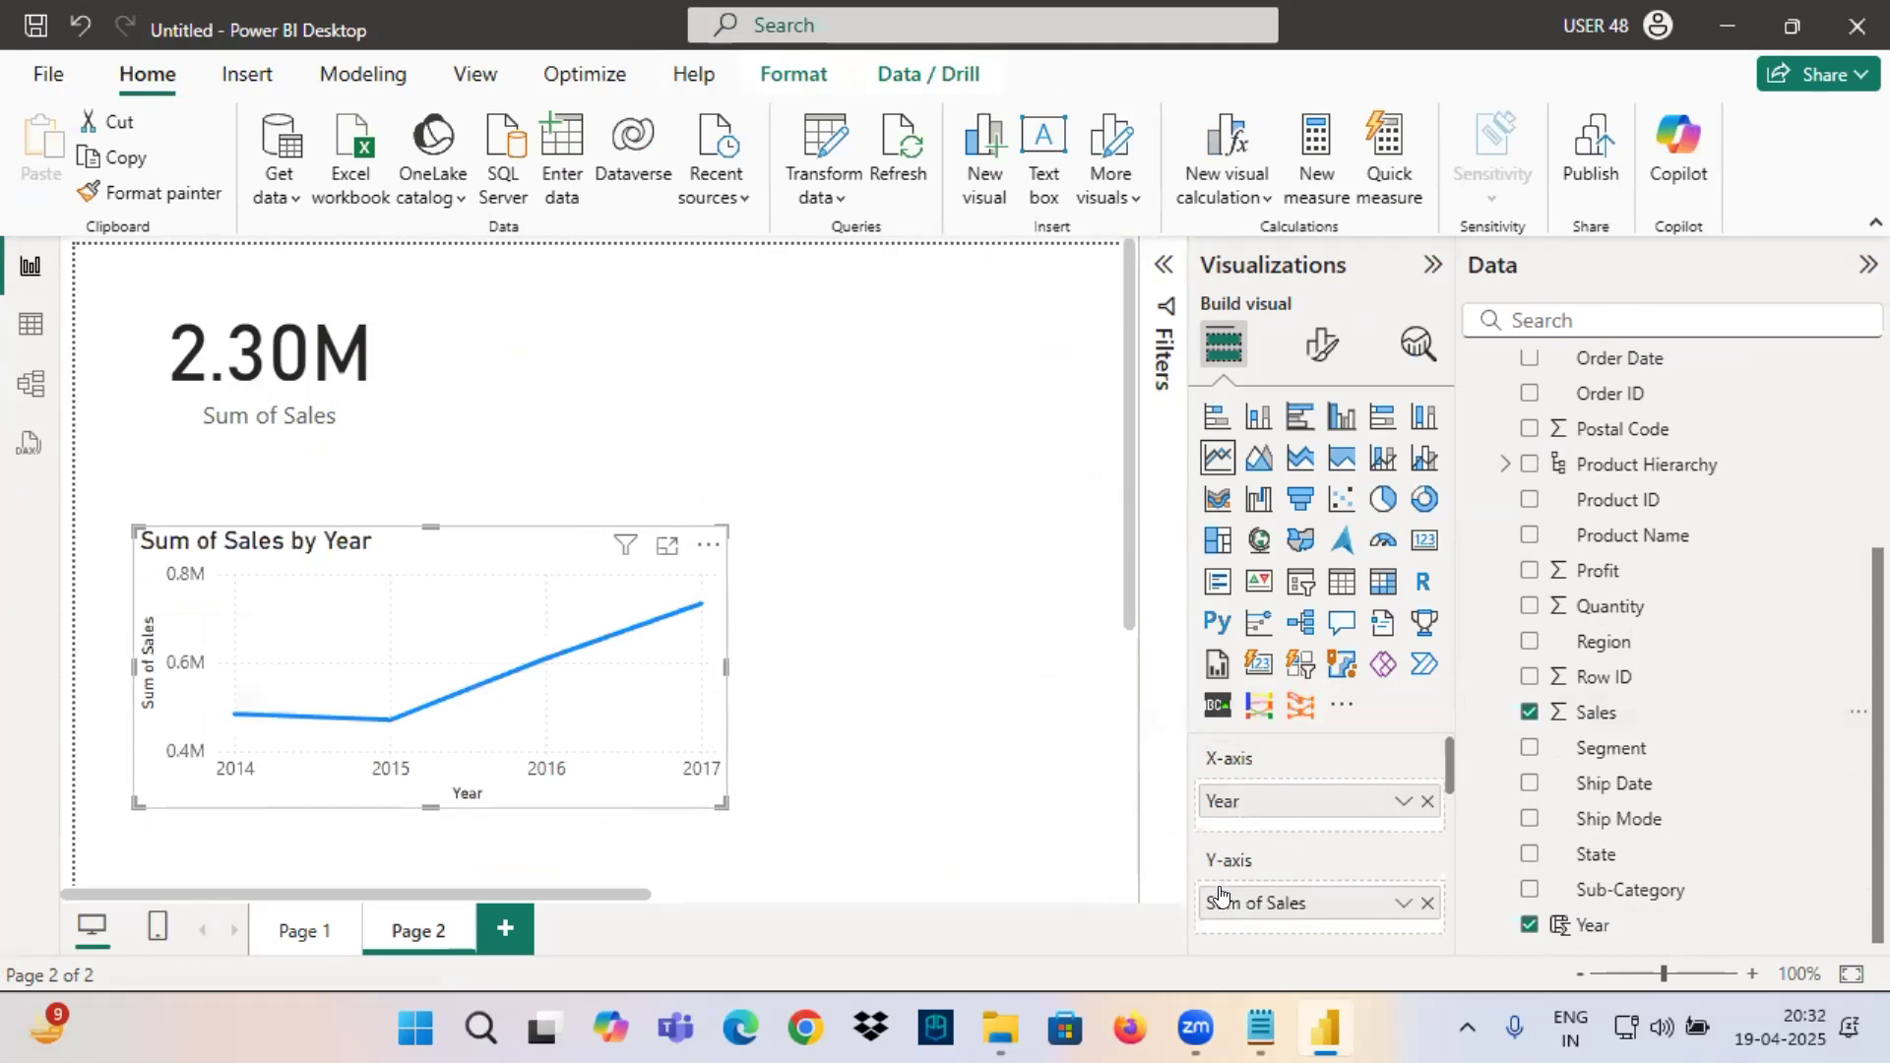
# Turn on the line chart's data labels, make the chart slightly taller and shift it to the right.
pyautogui.click(1313, 352)
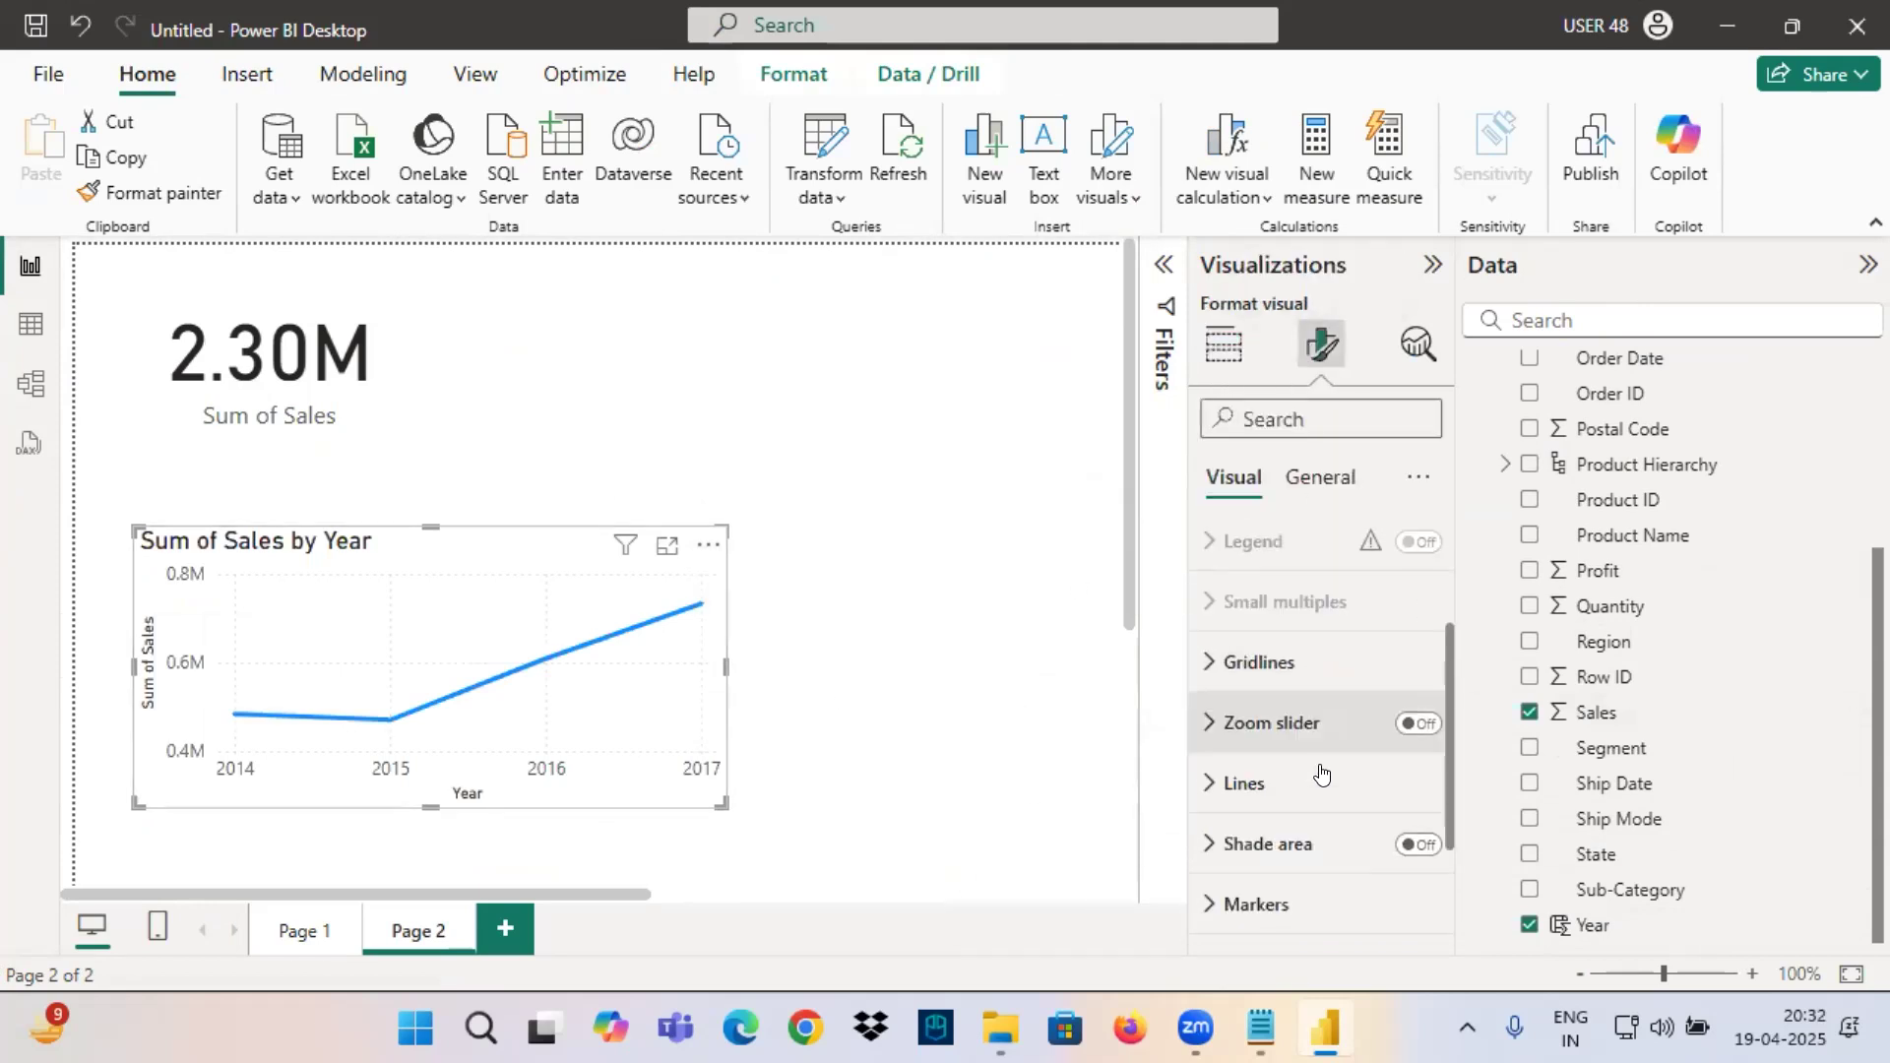
pyautogui.scroll(-3, 1320, 689)
pyautogui.click(1416, 792)
pyautogui.moveTo(420, 532); pyautogui.dragTo(703, 485)
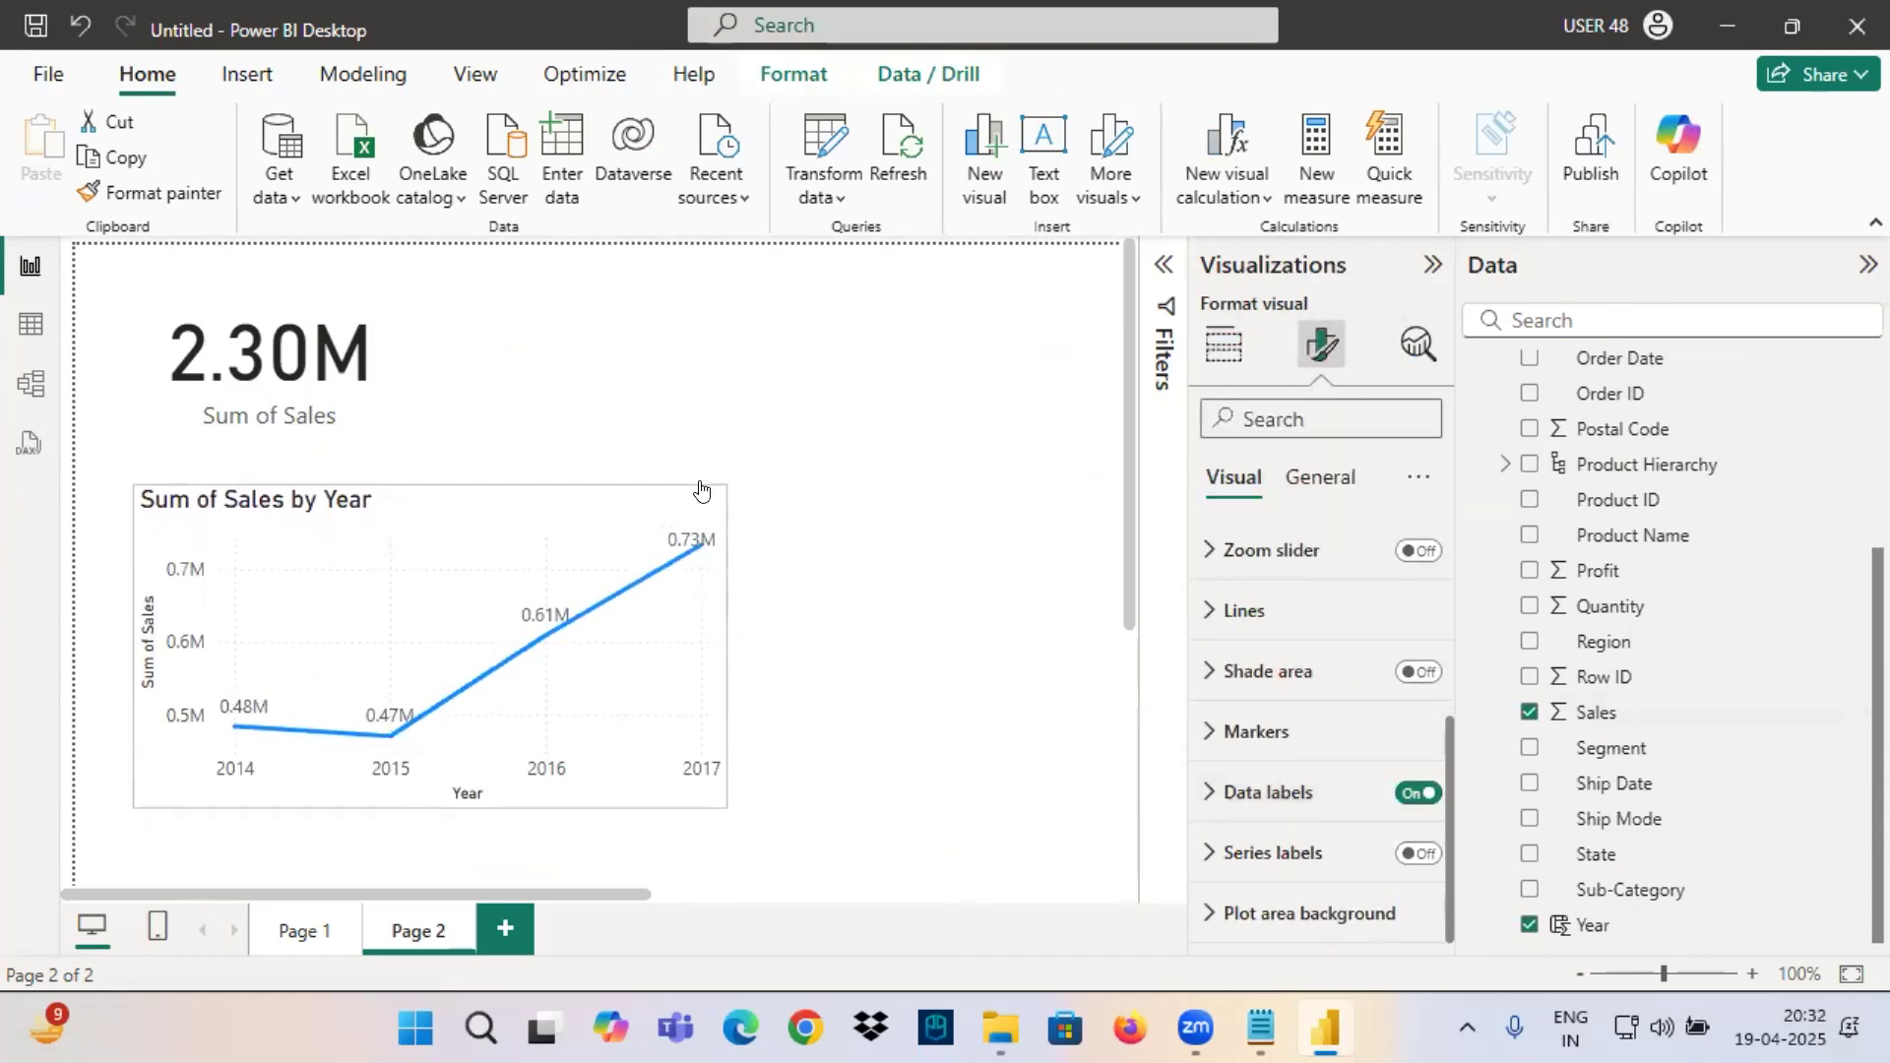
pyautogui.moveTo(471, 579); pyautogui.dragTo(602, 578)
pyautogui.scroll(1, 598, 576)
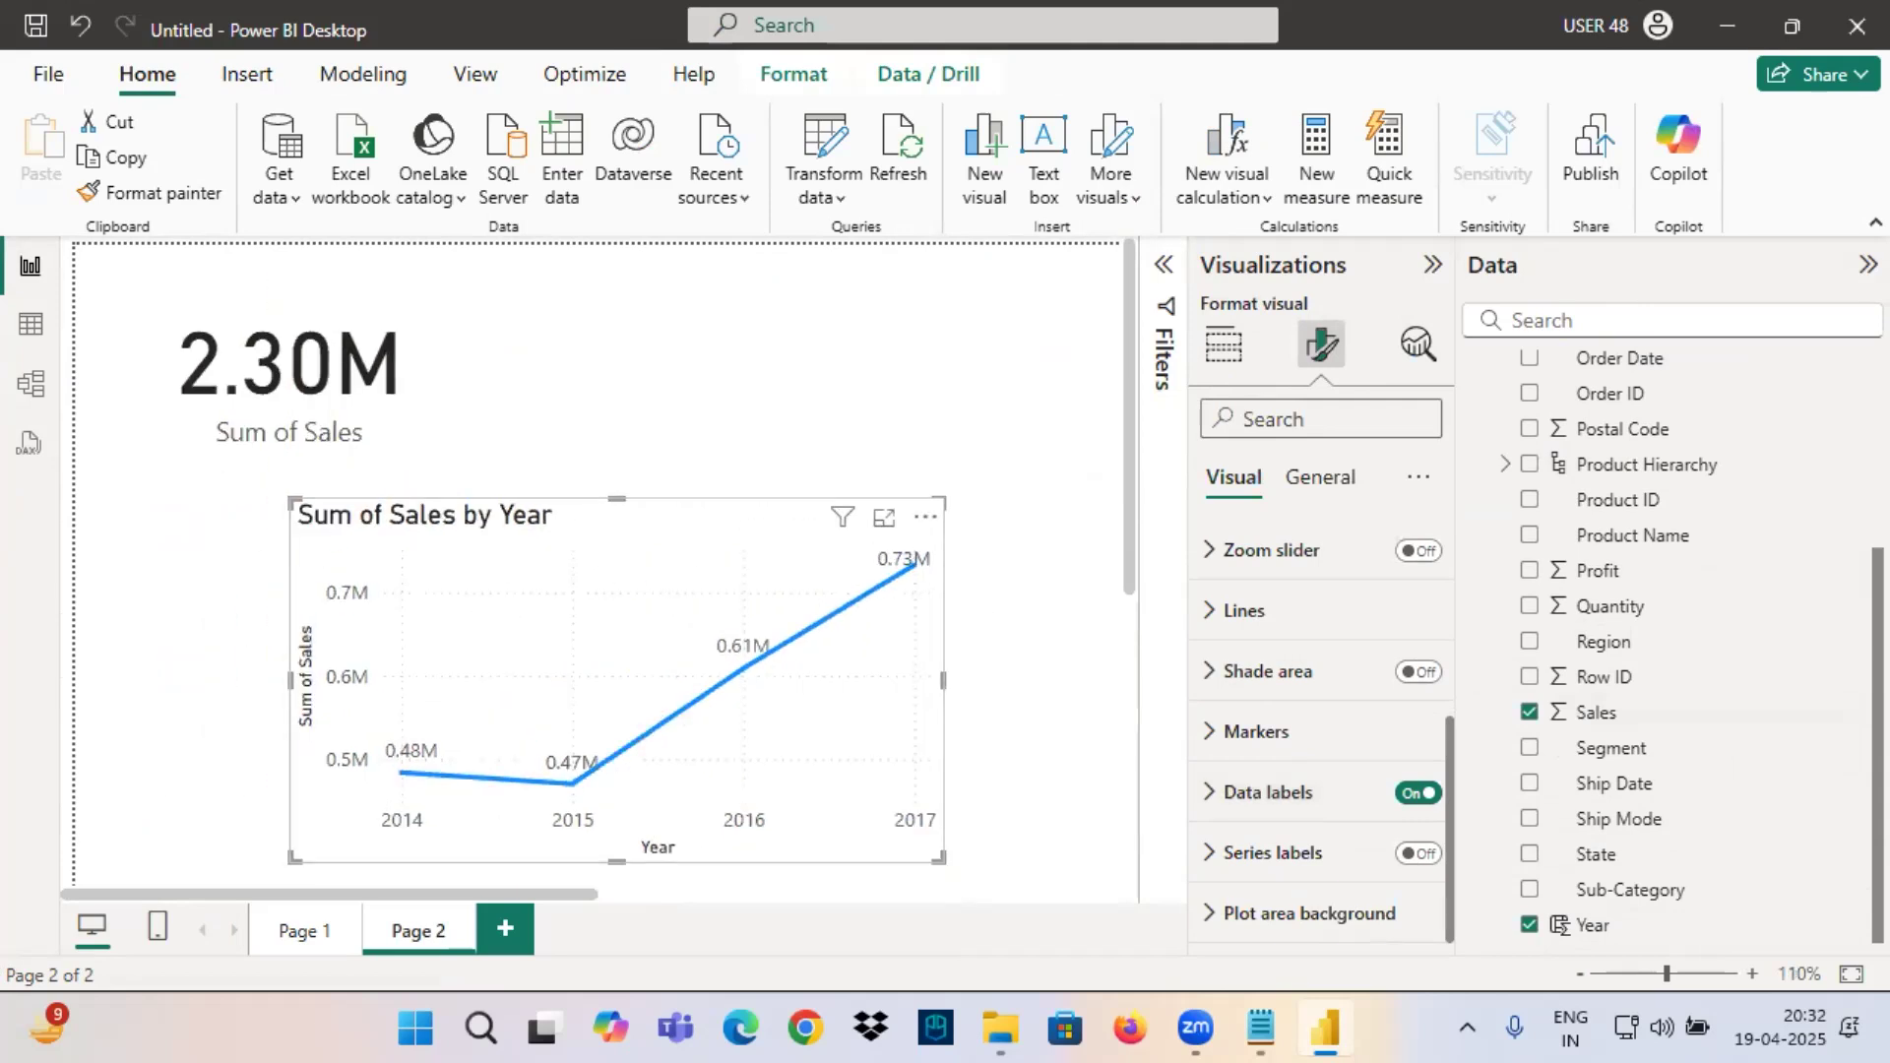
# Mark the chart's years, trend line and yearly values in red, then underline and tick the card's total.
pyautogui.moveTo(886, 842); pyautogui.dragTo(971, 843)
pyautogui.moveTo(951, 536)
pyautogui.mouseDown()
pyautogui.moveTo(861, 557)
pyautogui.moveTo(943, 559)
pyautogui.mouseUp()
pyautogui.moveTo(362, 843); pyautogui.dragTo(597, 838)
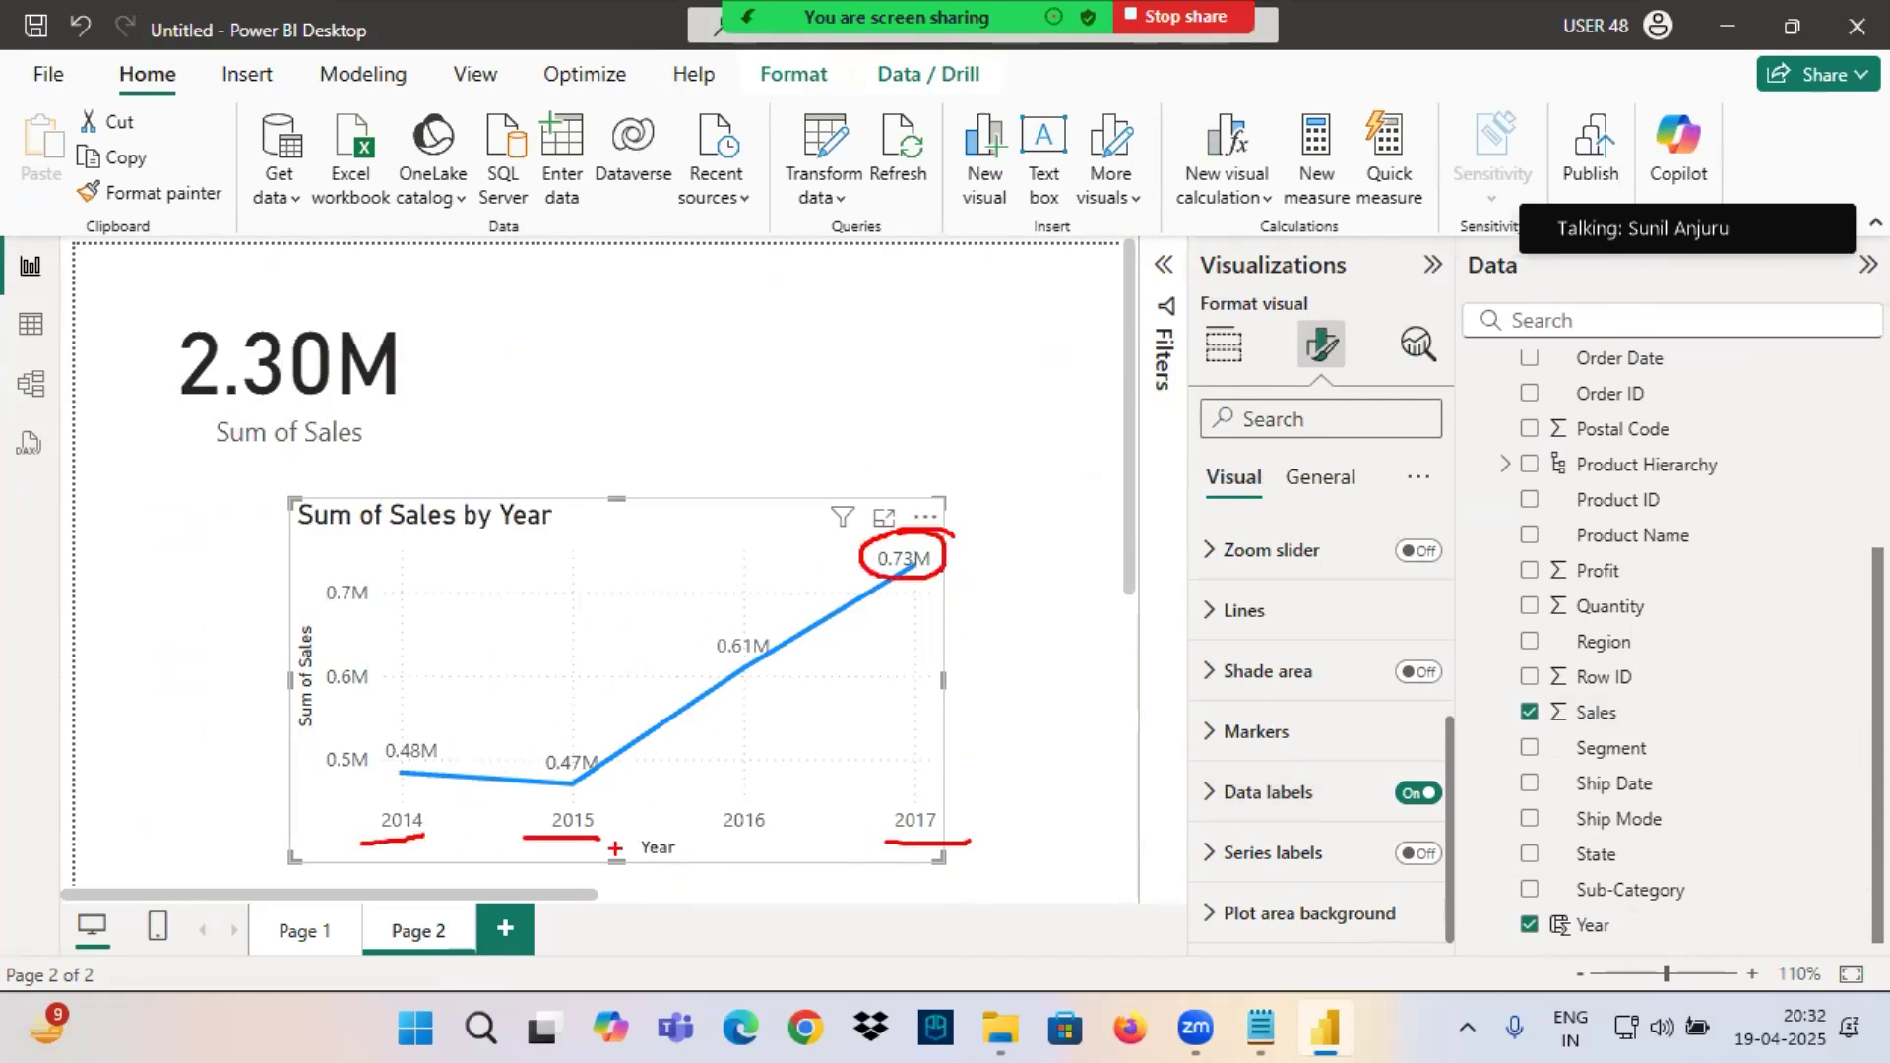
pyautogui.moveTo(413, 764)
pyautogui.mouseDown()
pyautogui.moveTo(534, 770)
pyautogui.moveTo(763, 660)
pyautogui.mouseUp()
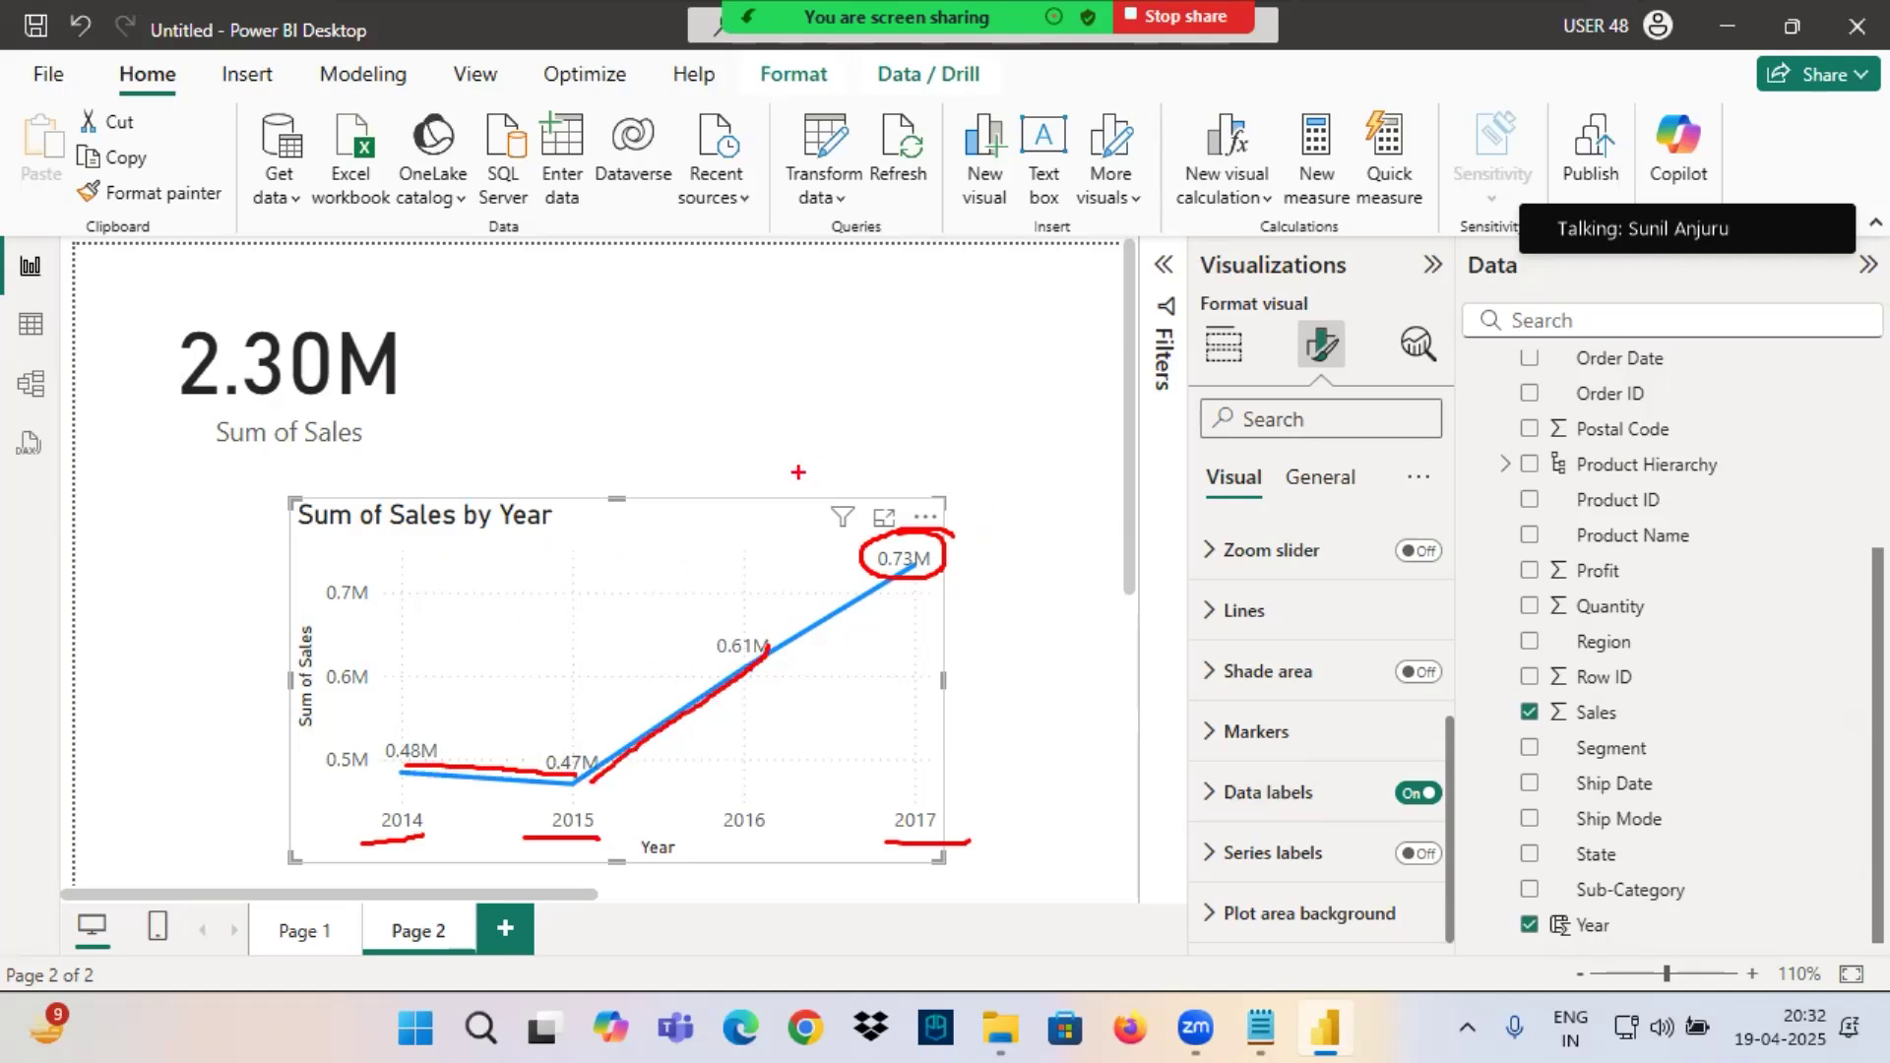
pyautogui.moveTo(389, 774)
pyautogui.mouseDown()
pyautogui.moveTo(404, 701)
pyautogui.moveTo(473, 776)
pyautogui.moveTo(523, 740)
pyautogui.mouseUp()
pyautogui.moveTo(785, 636)
pyautogui.mouseDown()
pyautogui.moveTo(783, 615)
pyautogui.moveTo(632, 614)
pyautogui.mouseUp()
pyautogui.moveTo(183, 398); pyautogui.dragTo(456, 401)
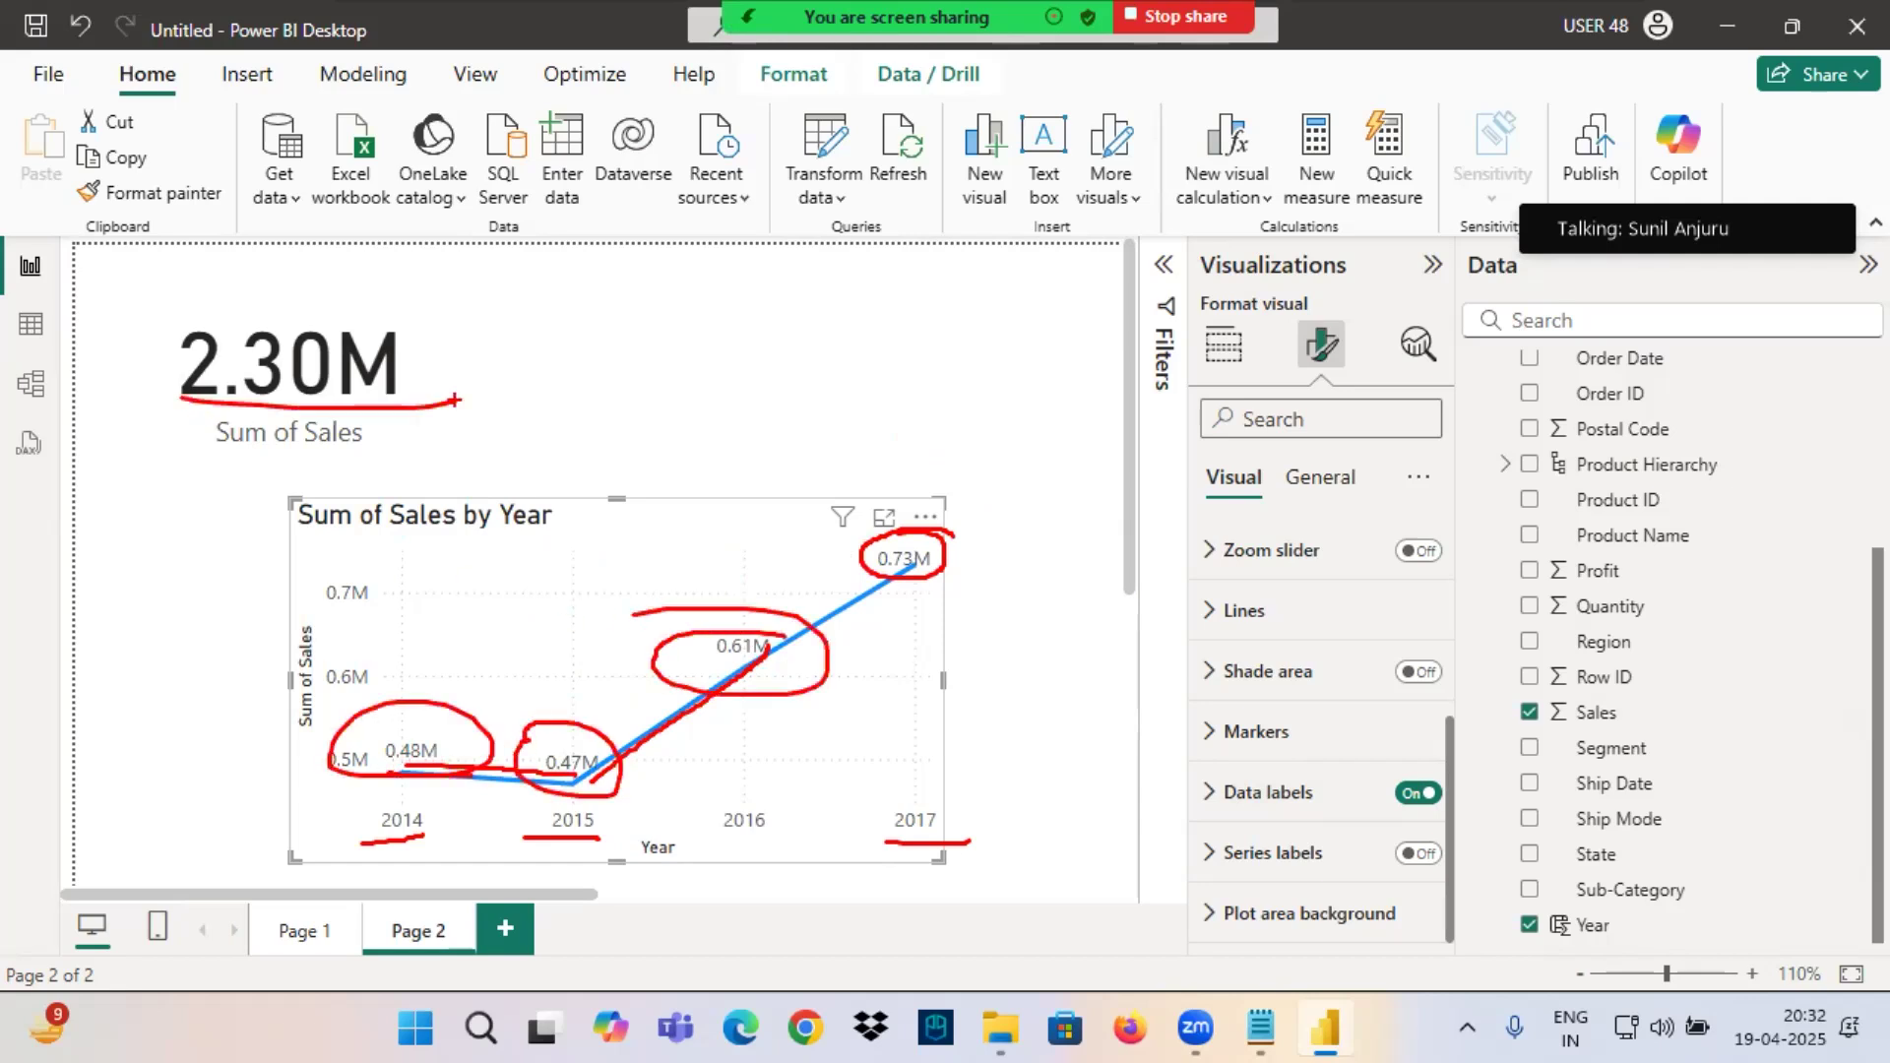
pyautogui.moveTo(266, 292); pyautogui.dragTo(479, 224)
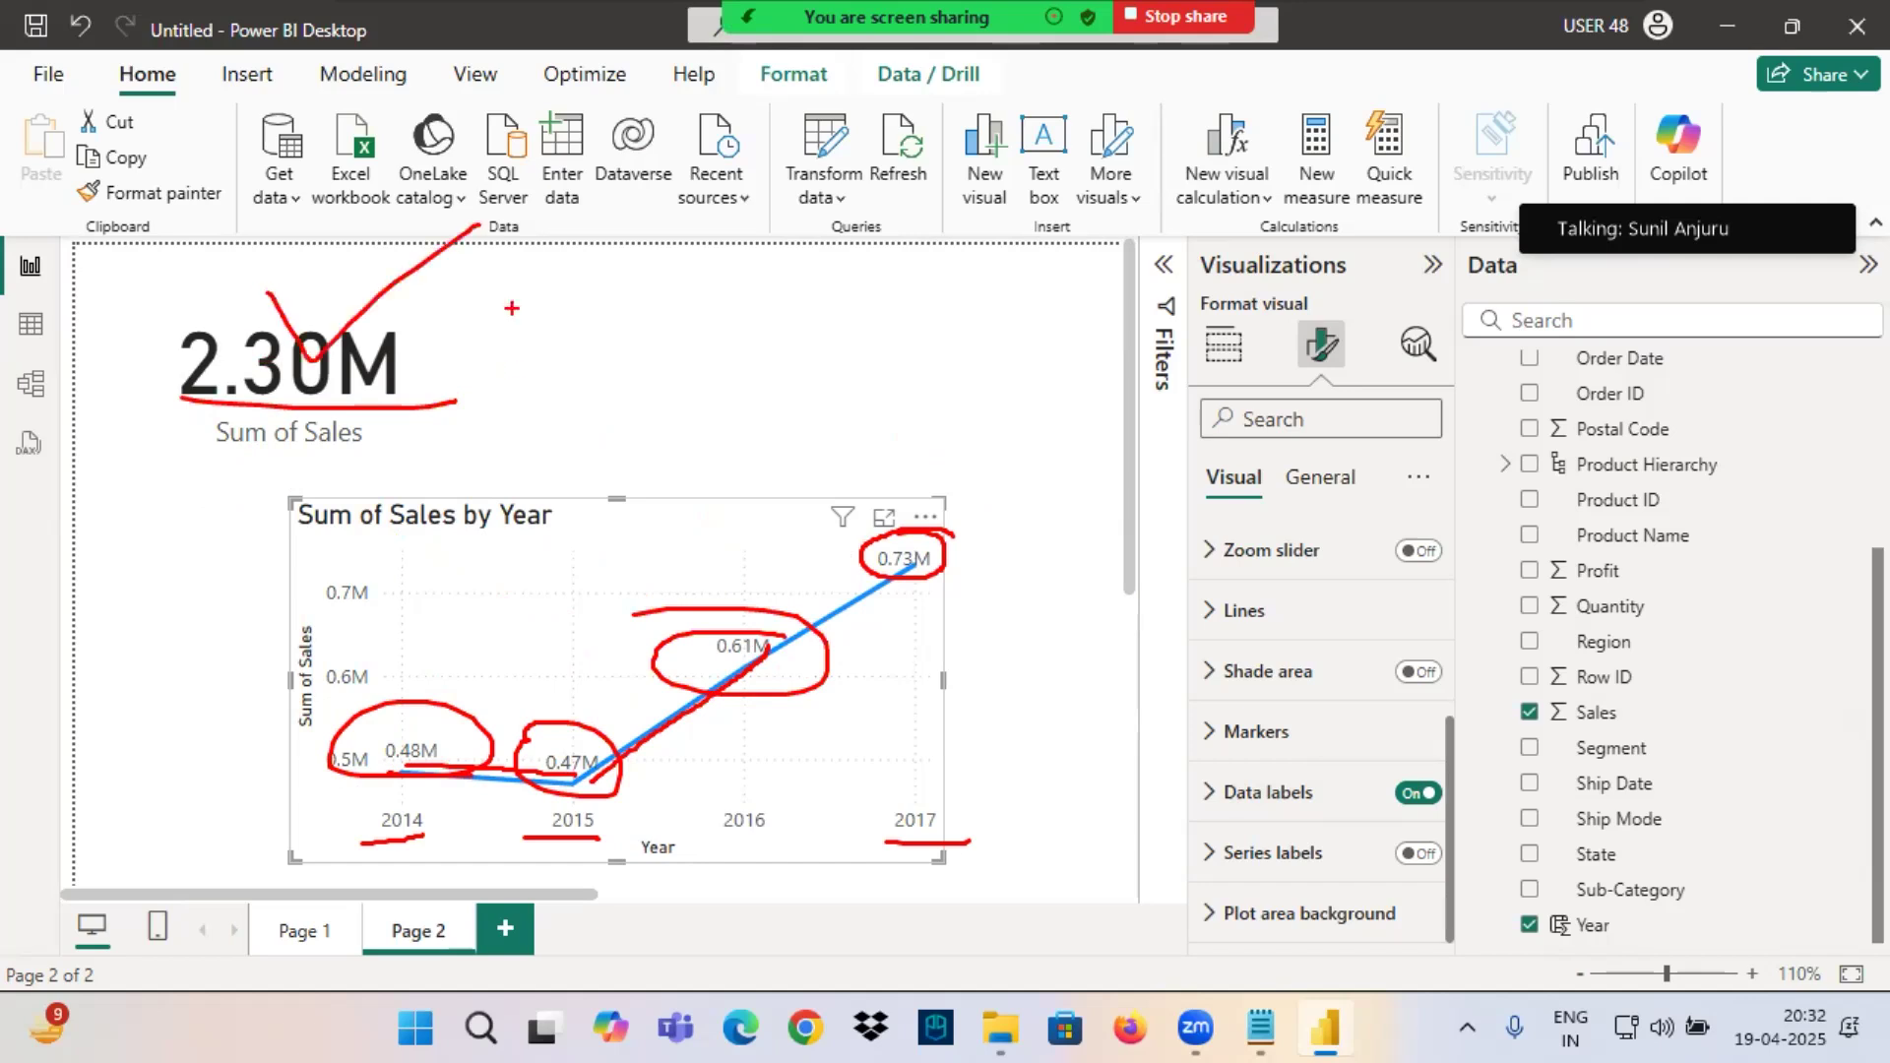
# Underline the line chart's Year axis in red, clear the drawn annotations and nudge the chart up and to the left.
pyautogui.moveTo(623, 867); pyautogui.dragTo(796, 858)
pyautogui.press('Escape')
pyautogui.moveTo(676, 652); pyautogui.dragTo(663, 628)
# Switch to the Notepad notes, capitalise "Year" in the "Create a Visual" line and highlight the OrderDate and Sales line.
pyautogui.click(1263, 1028)
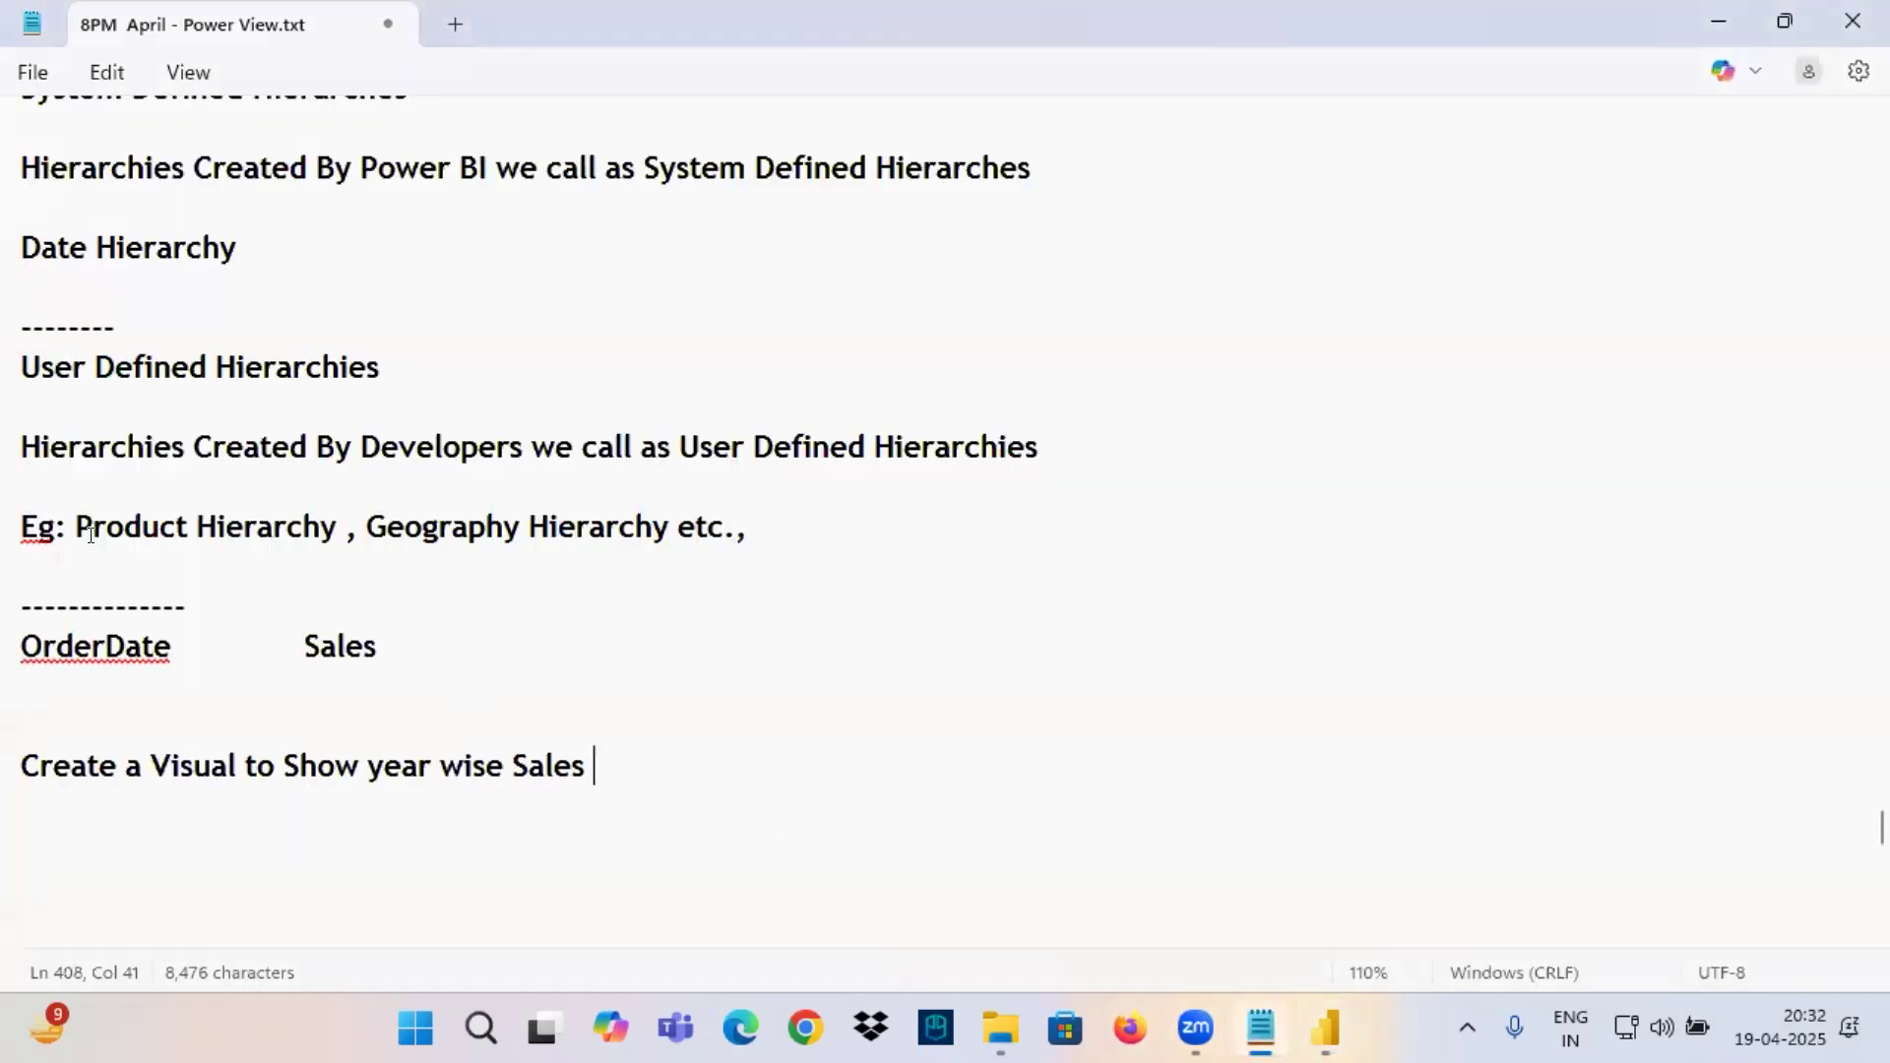
pyautogui.moveTo(75, 646); pyautogui.dragTo(466, 671)
pyautogui.moveTo(105, 772); pyautogui.dragTo(604, 789)
pyautogui.click(384, 760)
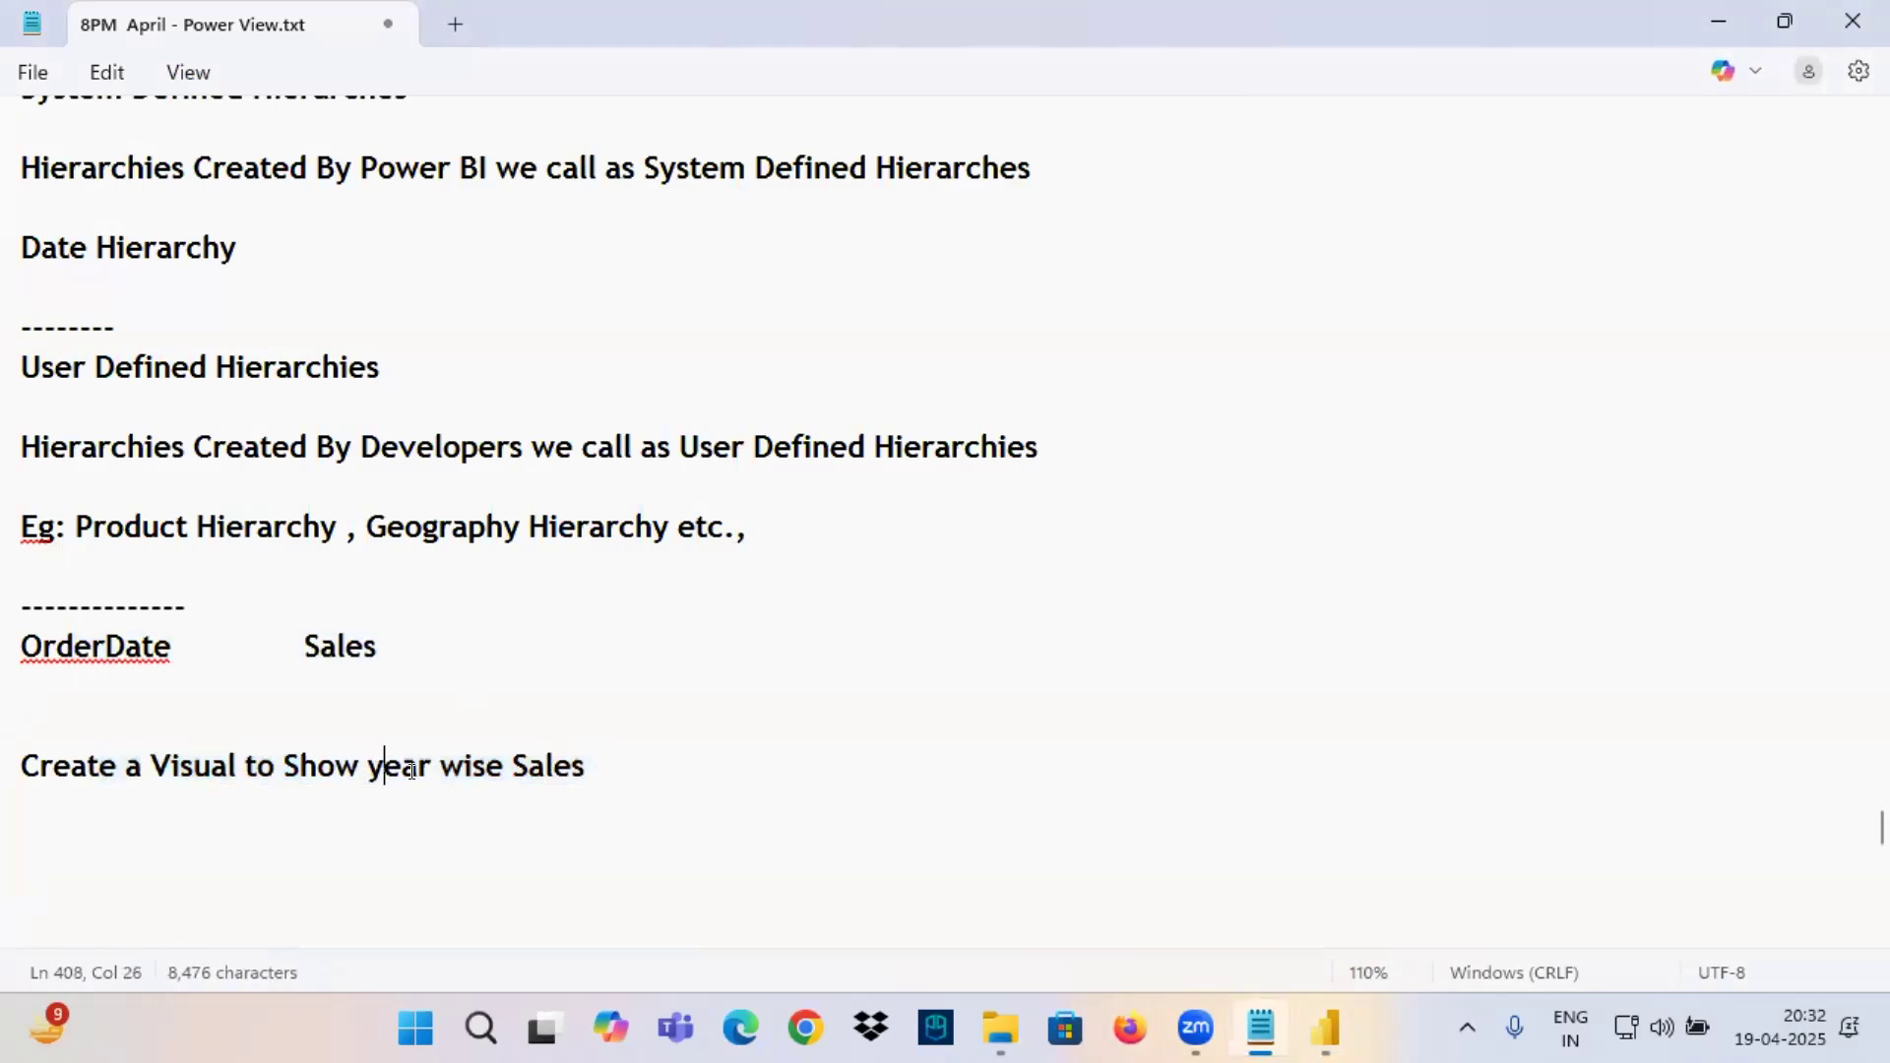
pyautogui.press('BackSpace')
pyautogui.write('Y')
pyautogui.moveTo(22, 646); pyautogui.dragTo(434, 658)
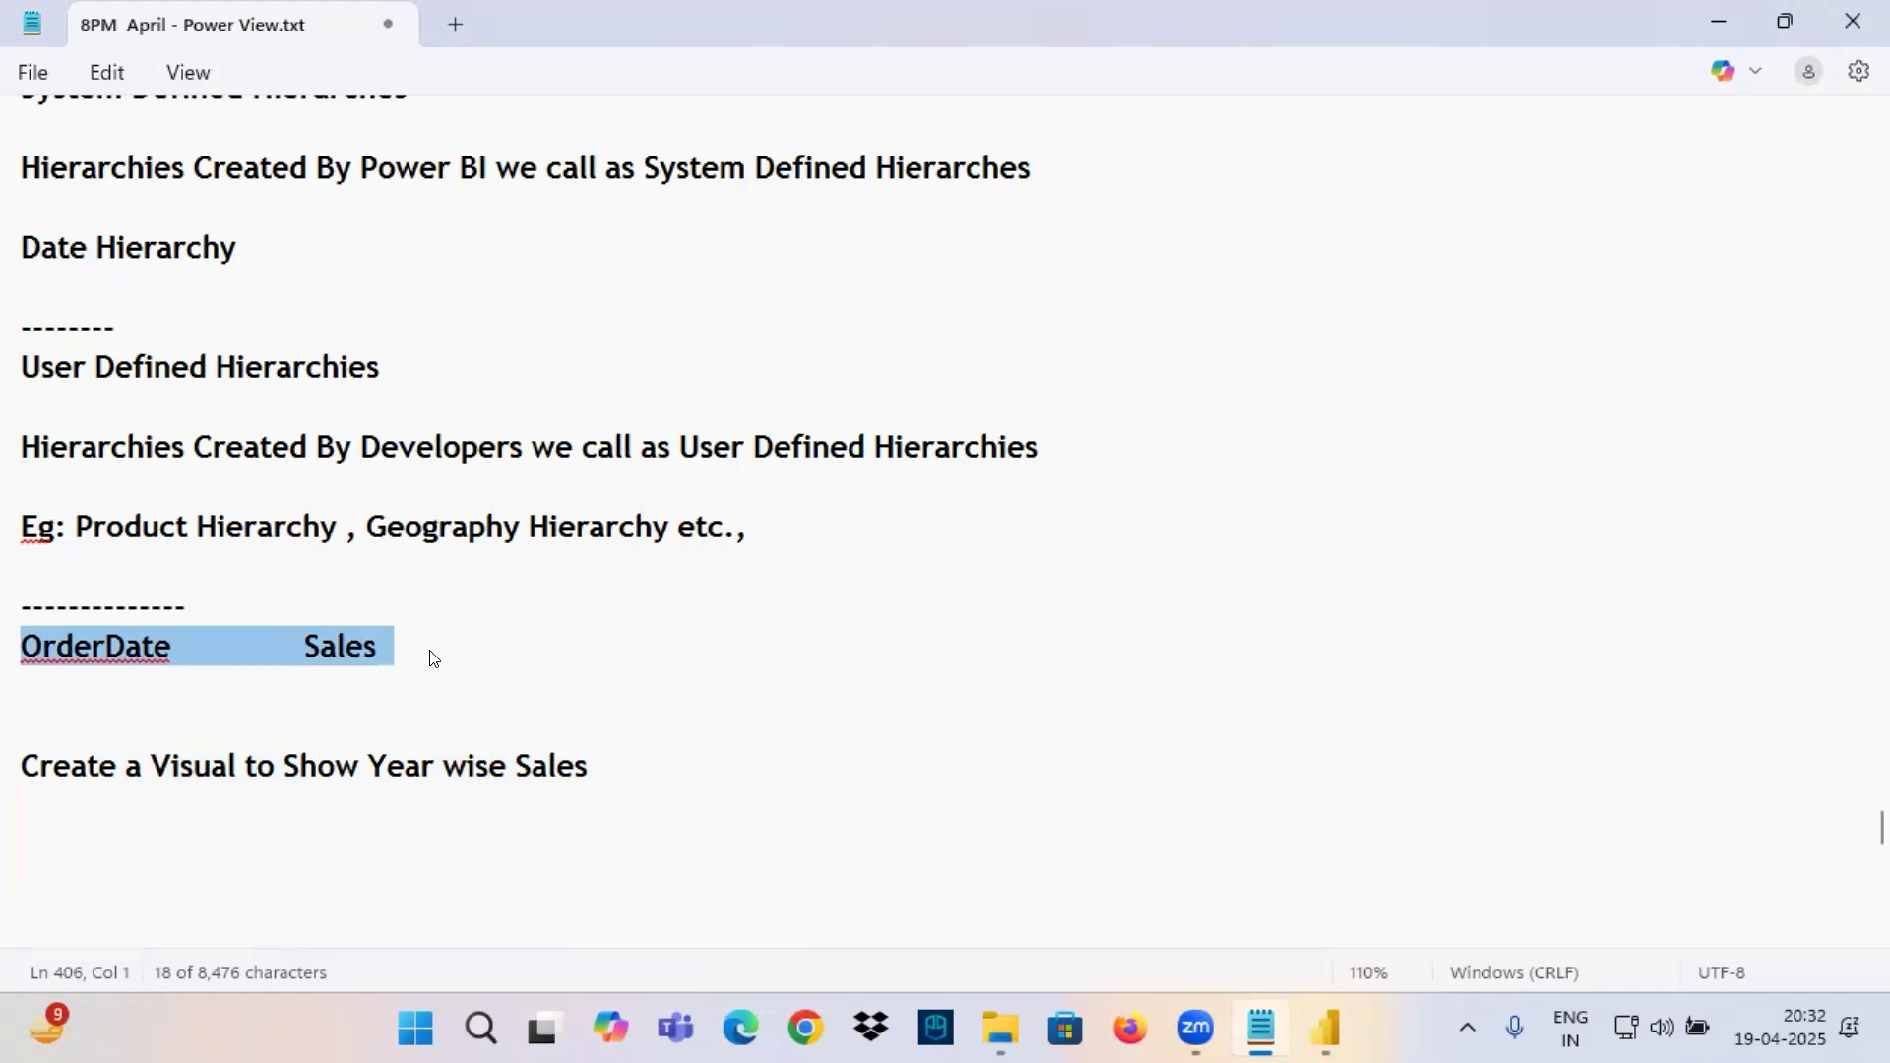
pyautogui.click(394, 753)
# Duplicate the "Create a Visual to Show Year wise Sales" line below itself and replace Year with Quarter in the copy.
pyautogui.click(596, 766)
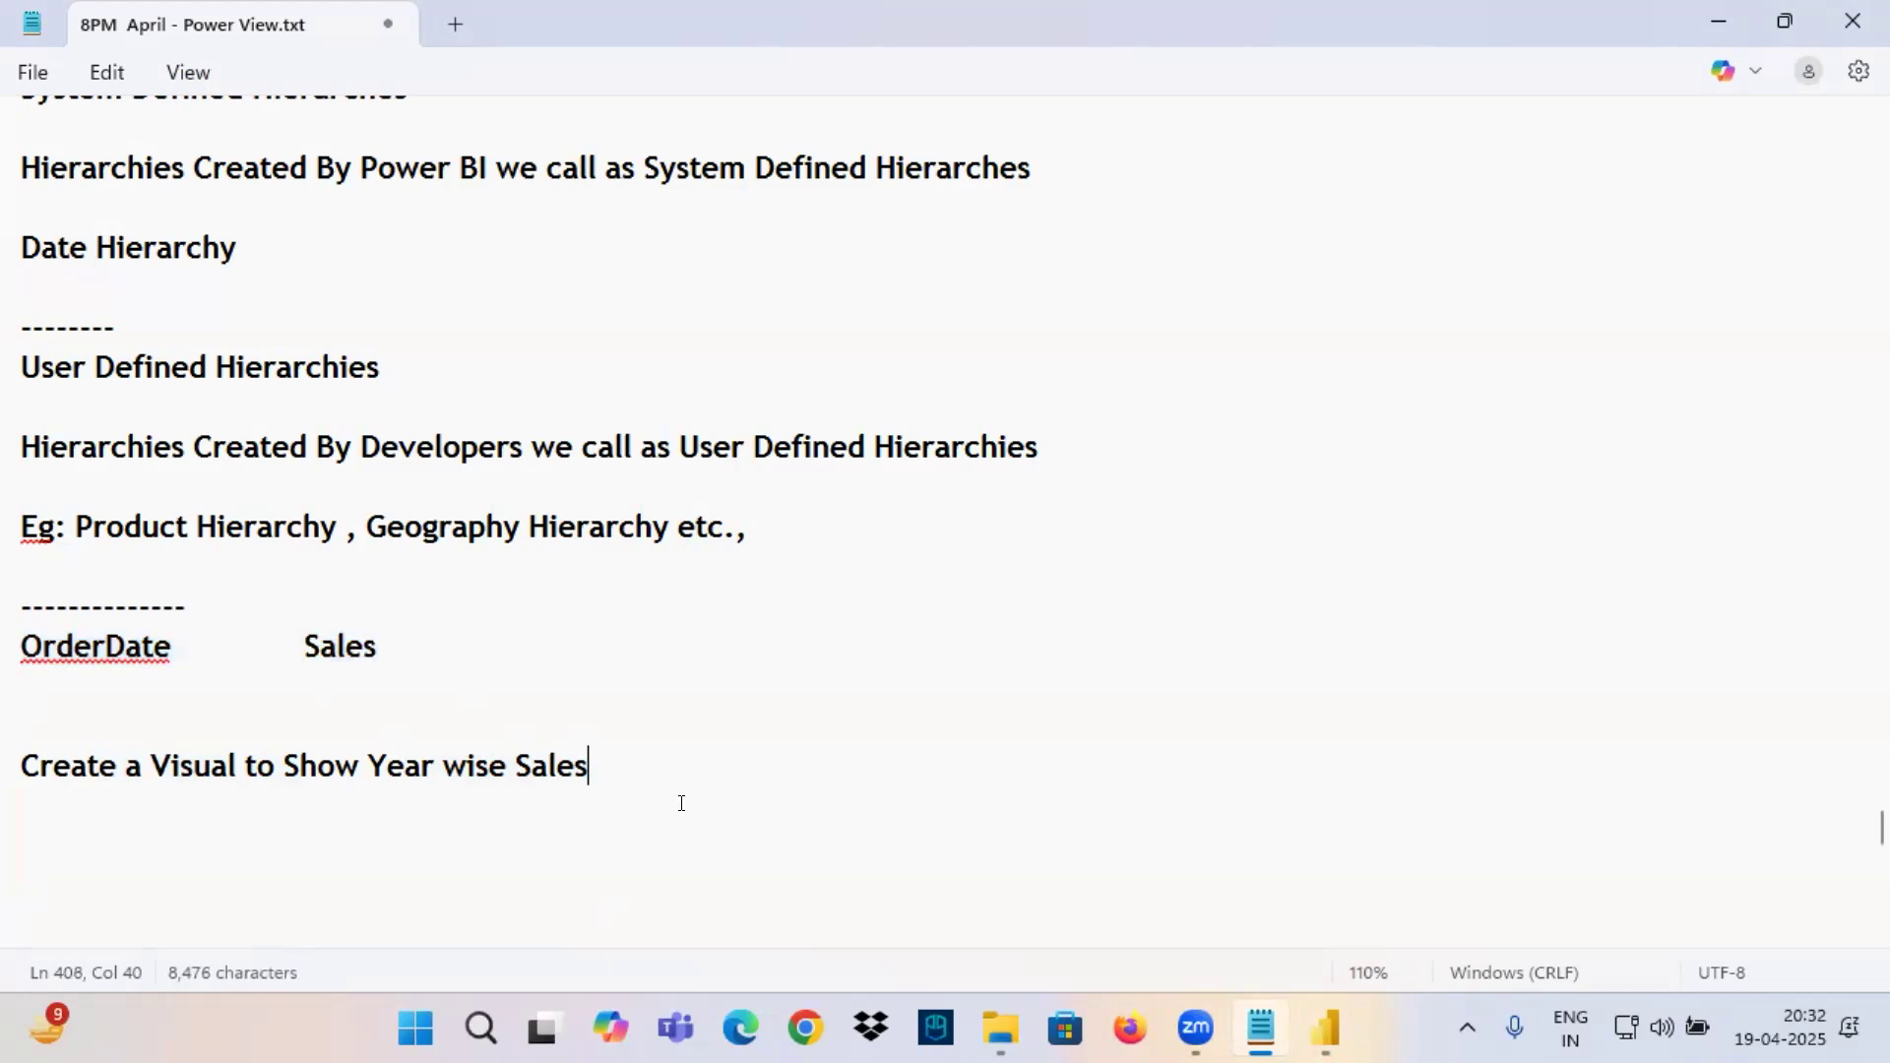
pyautogui.press('Return')
pyautogui.moveTo(625, 746); pyautogui.dragTo(9, 749)
pyautogui.hotkey('ctrl', 'c')
pyautogui.click(87, 790)
pyautogui.hotkey('ctrl', 'v')
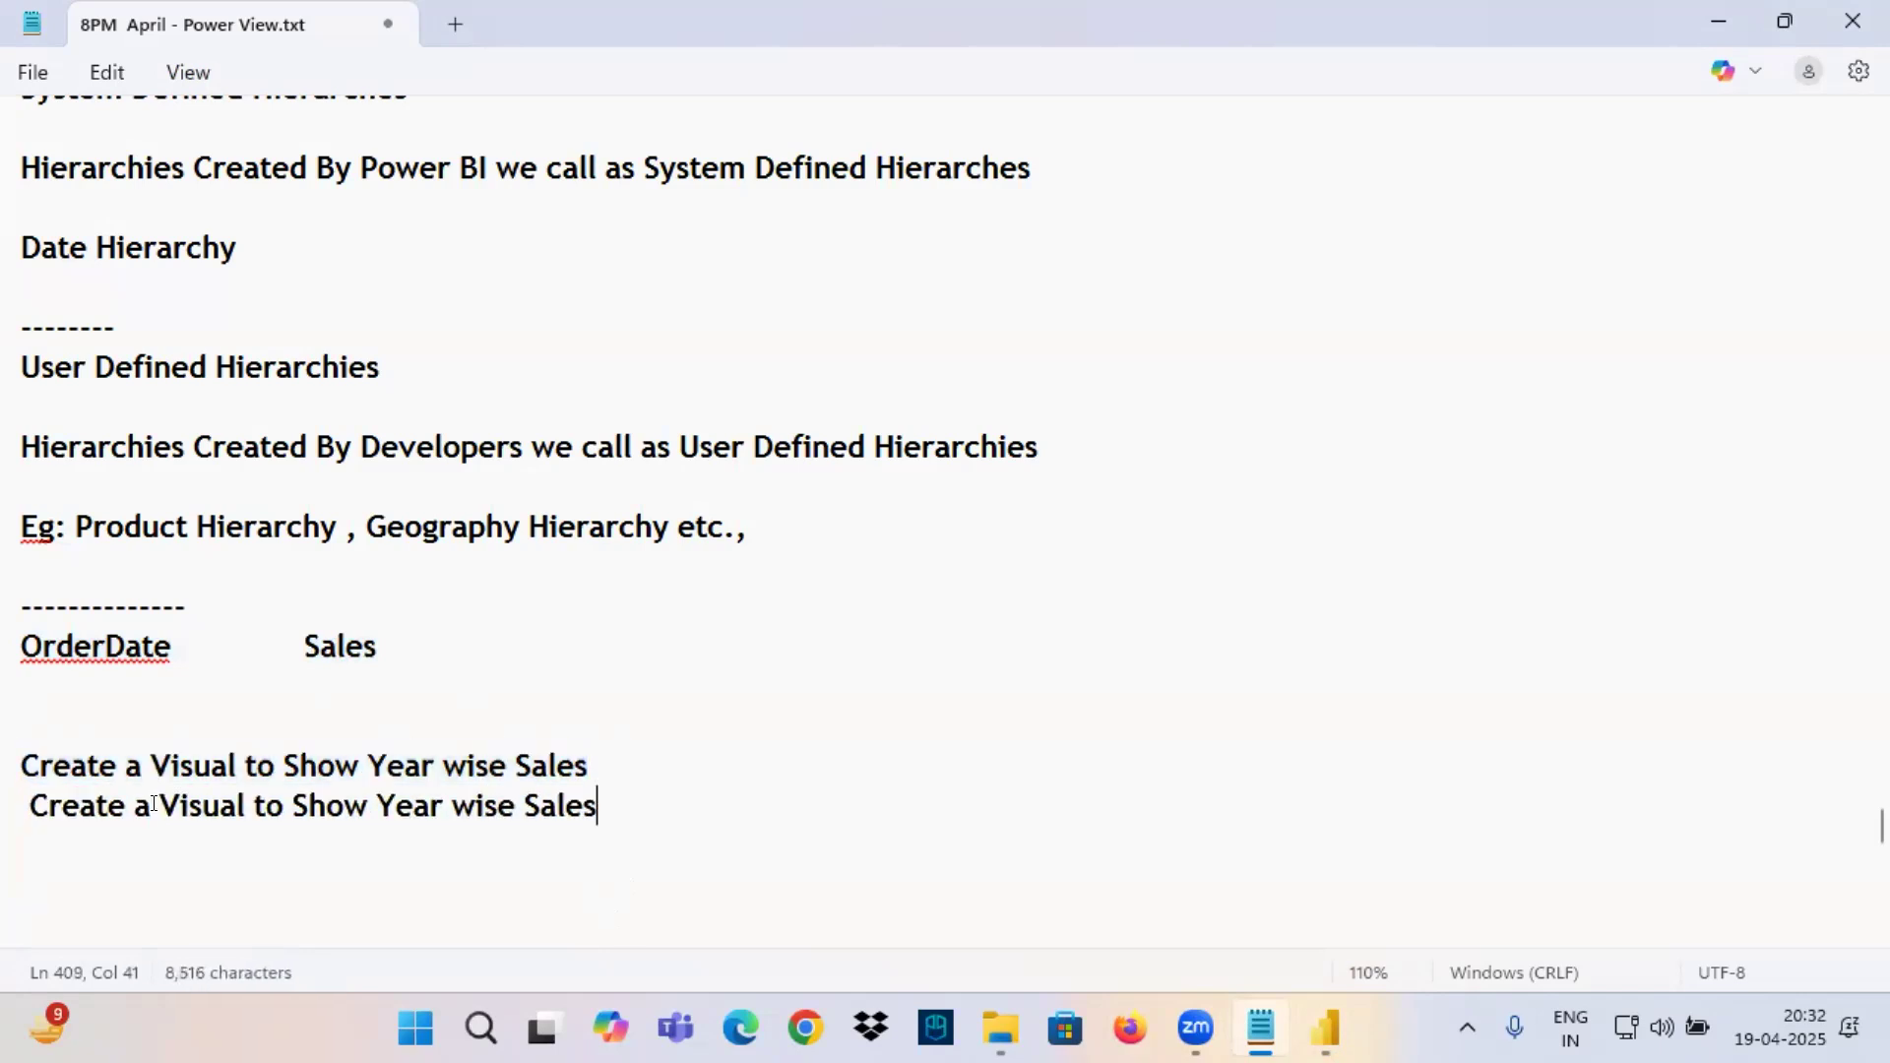
pyautogui.doubleClick(403, 813)
pyautogui.write('Quarte')
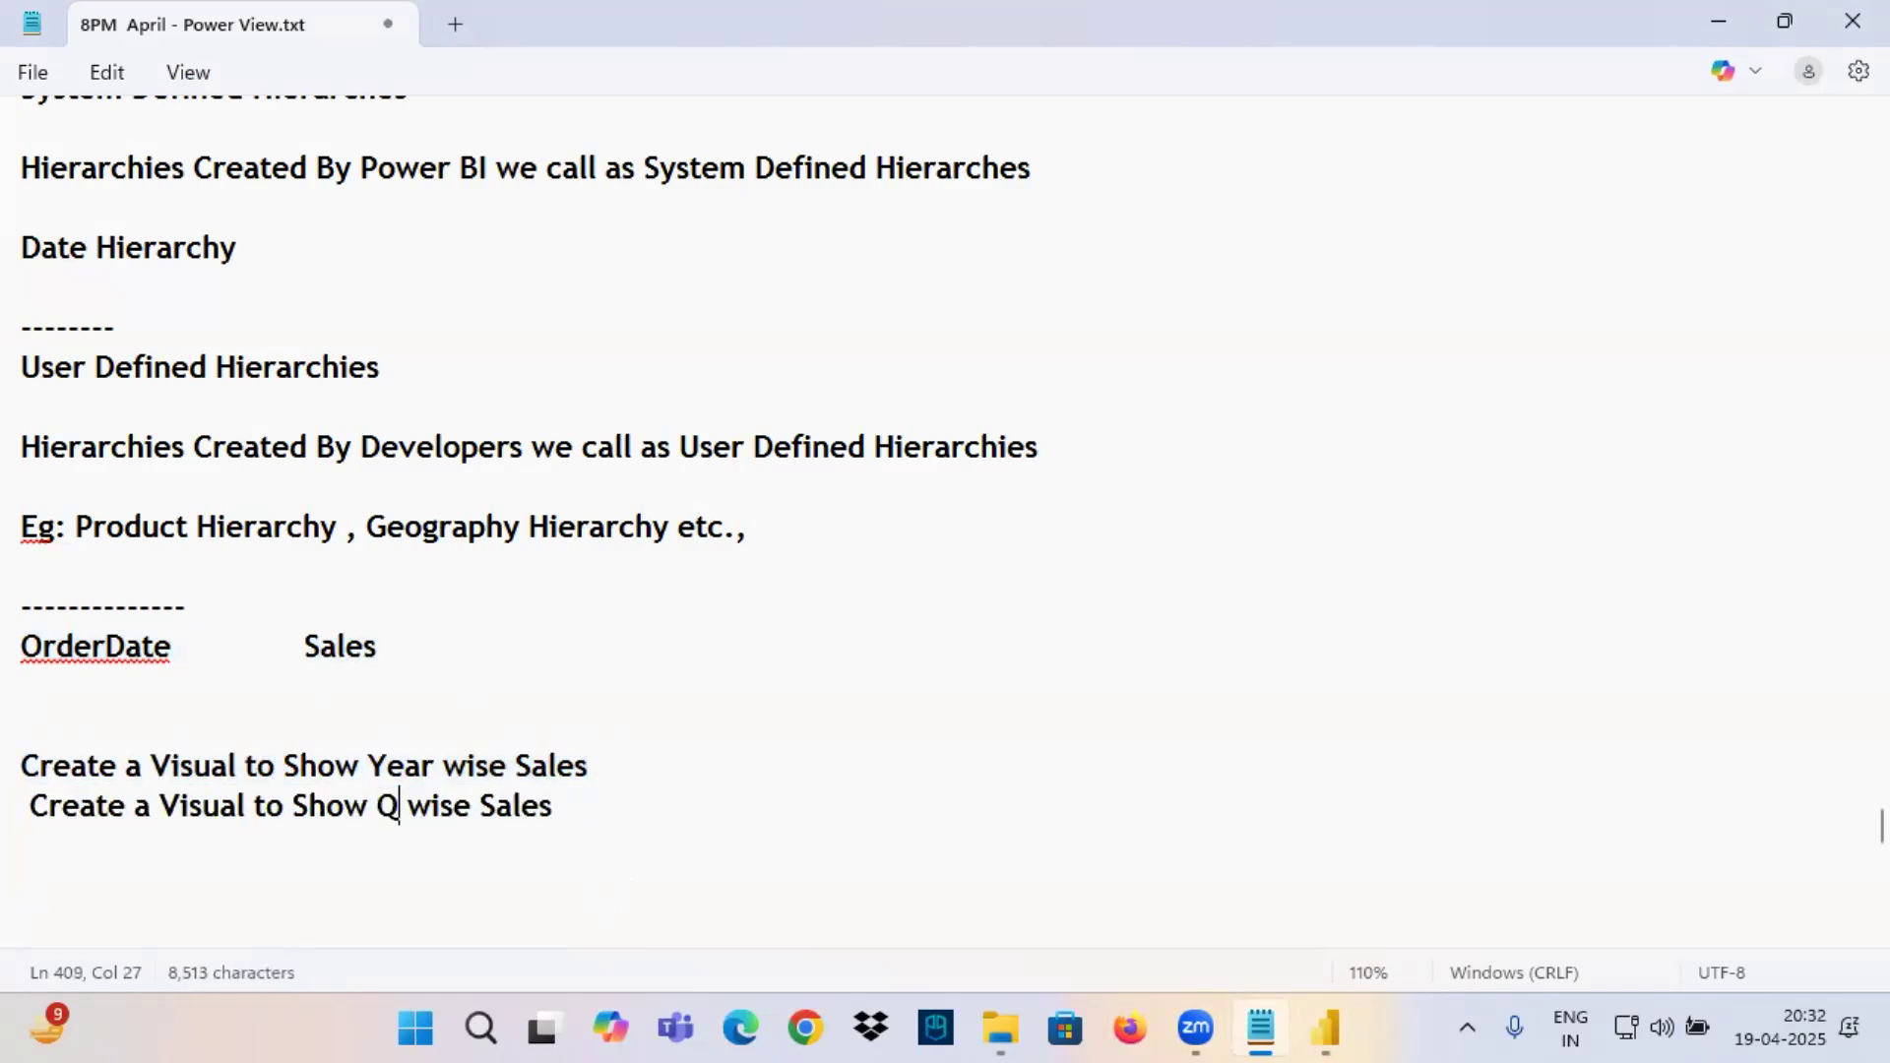
pyautogui.write('r')
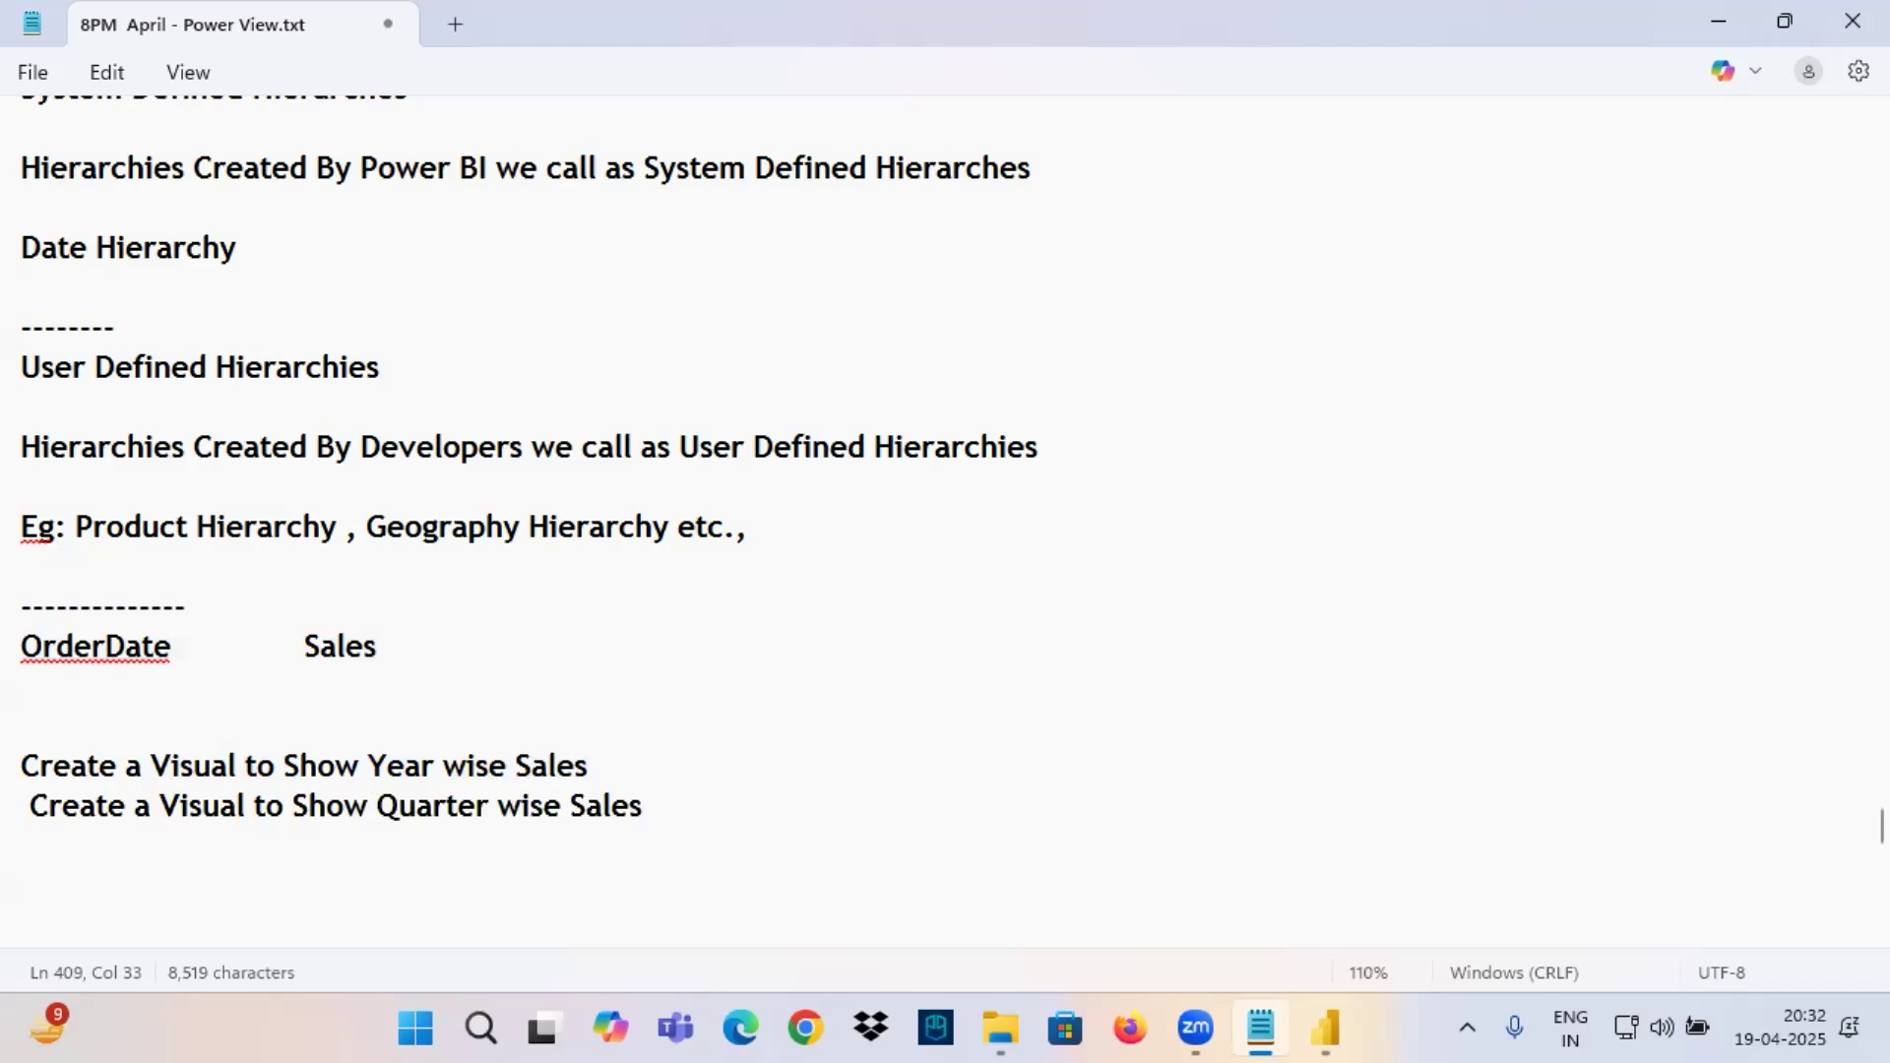
# Switch to Power BI's table view, underline the Order Date header in red and draw an arrow from it to a handwritten Q.
pyautogui.click(1326, 1029)
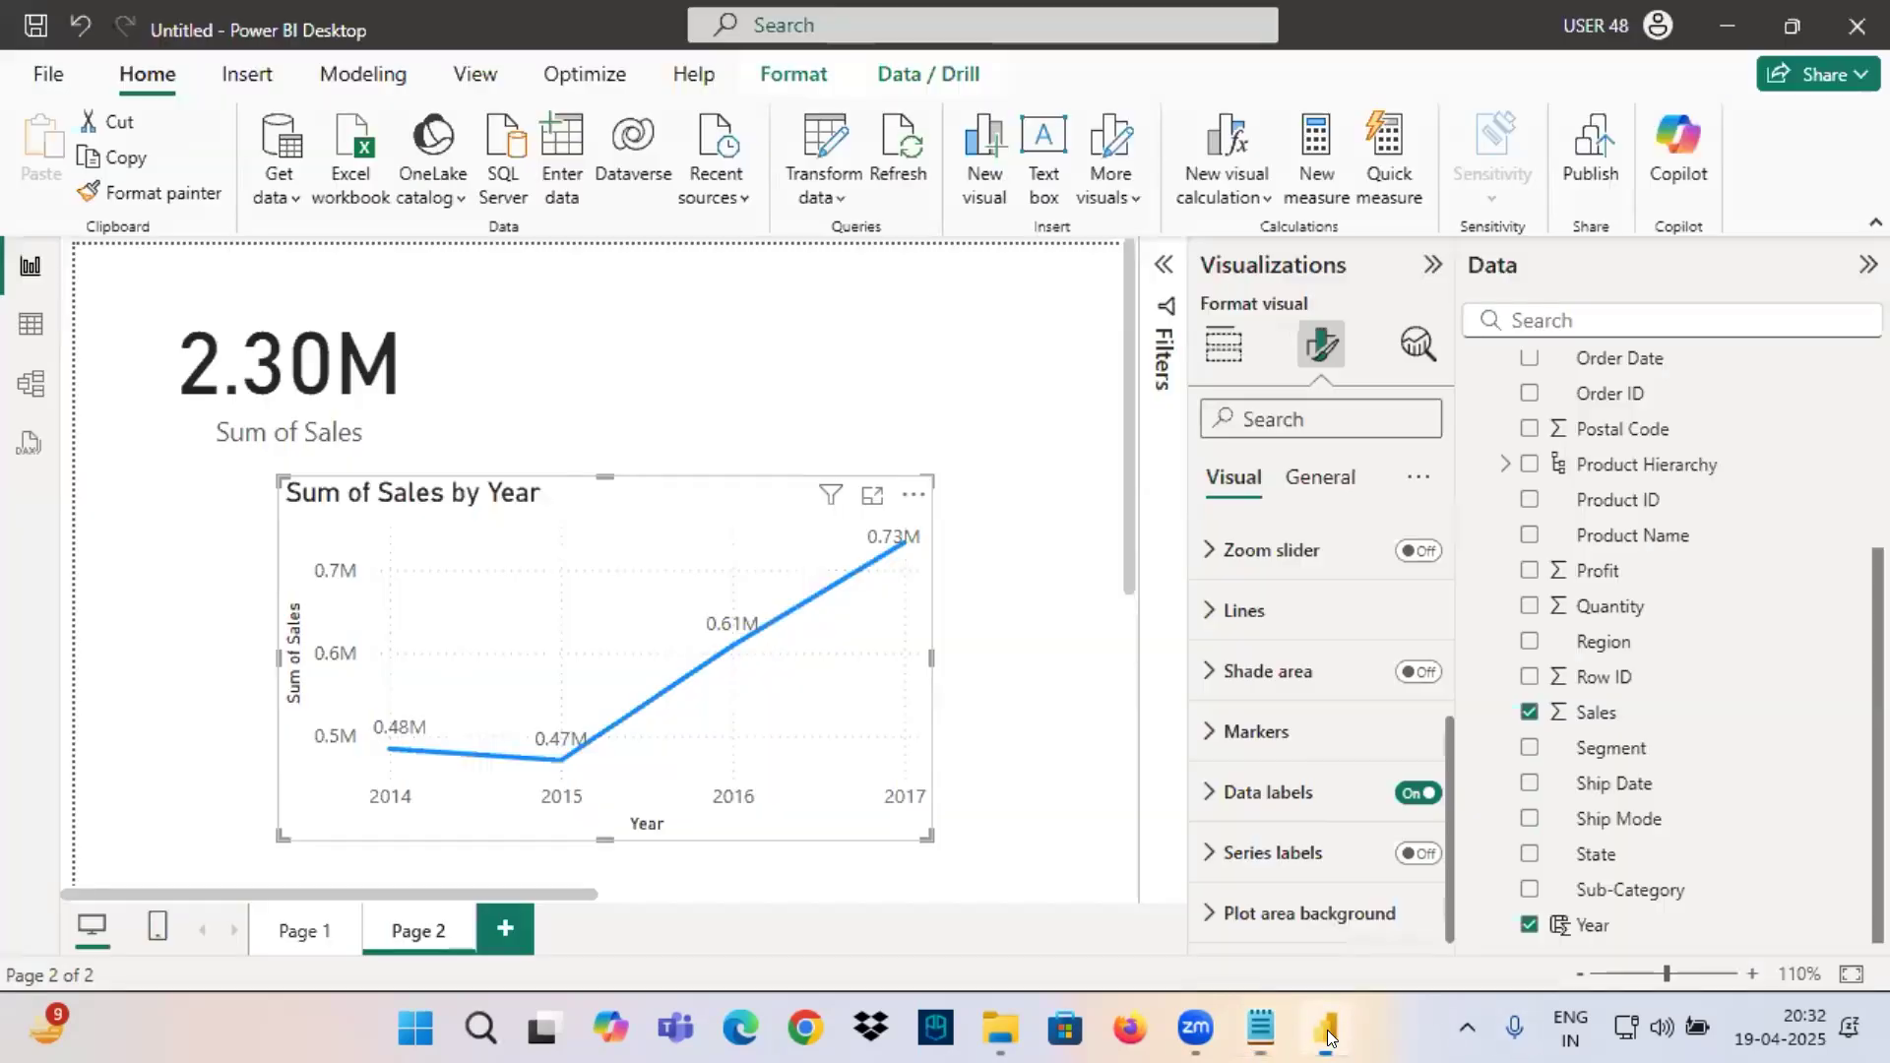
pyautogui.click(30, 325)
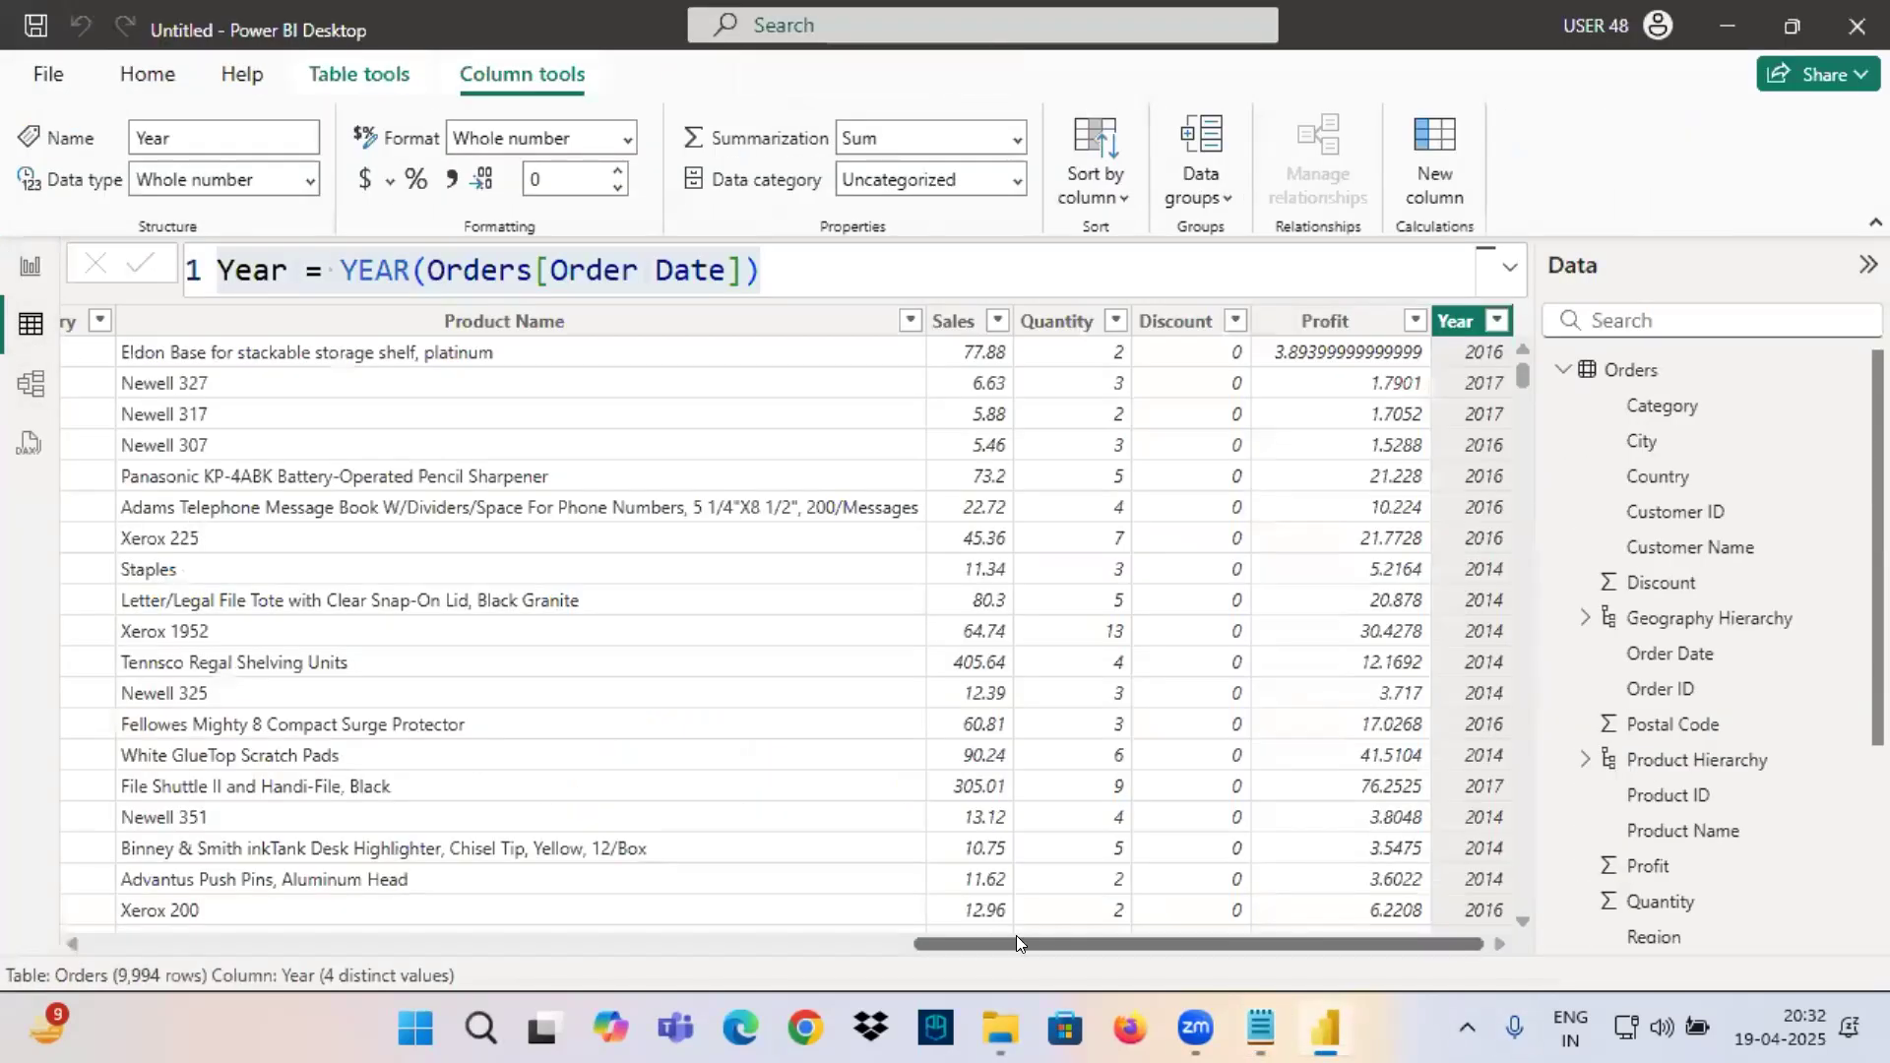
pyautogui.moveTo(1016, 943); pyautogui.dragTo(192, 943)
pyautogui.hotkey('ctrl', '2')
pyautogui.moveTo(335, 339); pyautogui.dragTo(469, 342)
pyautogui.moveTo(402, 307)
pyautogui.mouseDown()
pyautogui.moveTo(698, 116)
pyautogui.moveTo(1162, 313)
pyautogui.moveTo(1199, 278)
pyautogui.mouseUp()
pyautogui.moveTo(1233, 295)
pyautogui.mouseDown()
pyautogui.moveTo(1250, 283)
pyautogui.moveTo(1264, 333)
pyautogui.moveTo(1354, 320)
pyautogui.mouseUp()
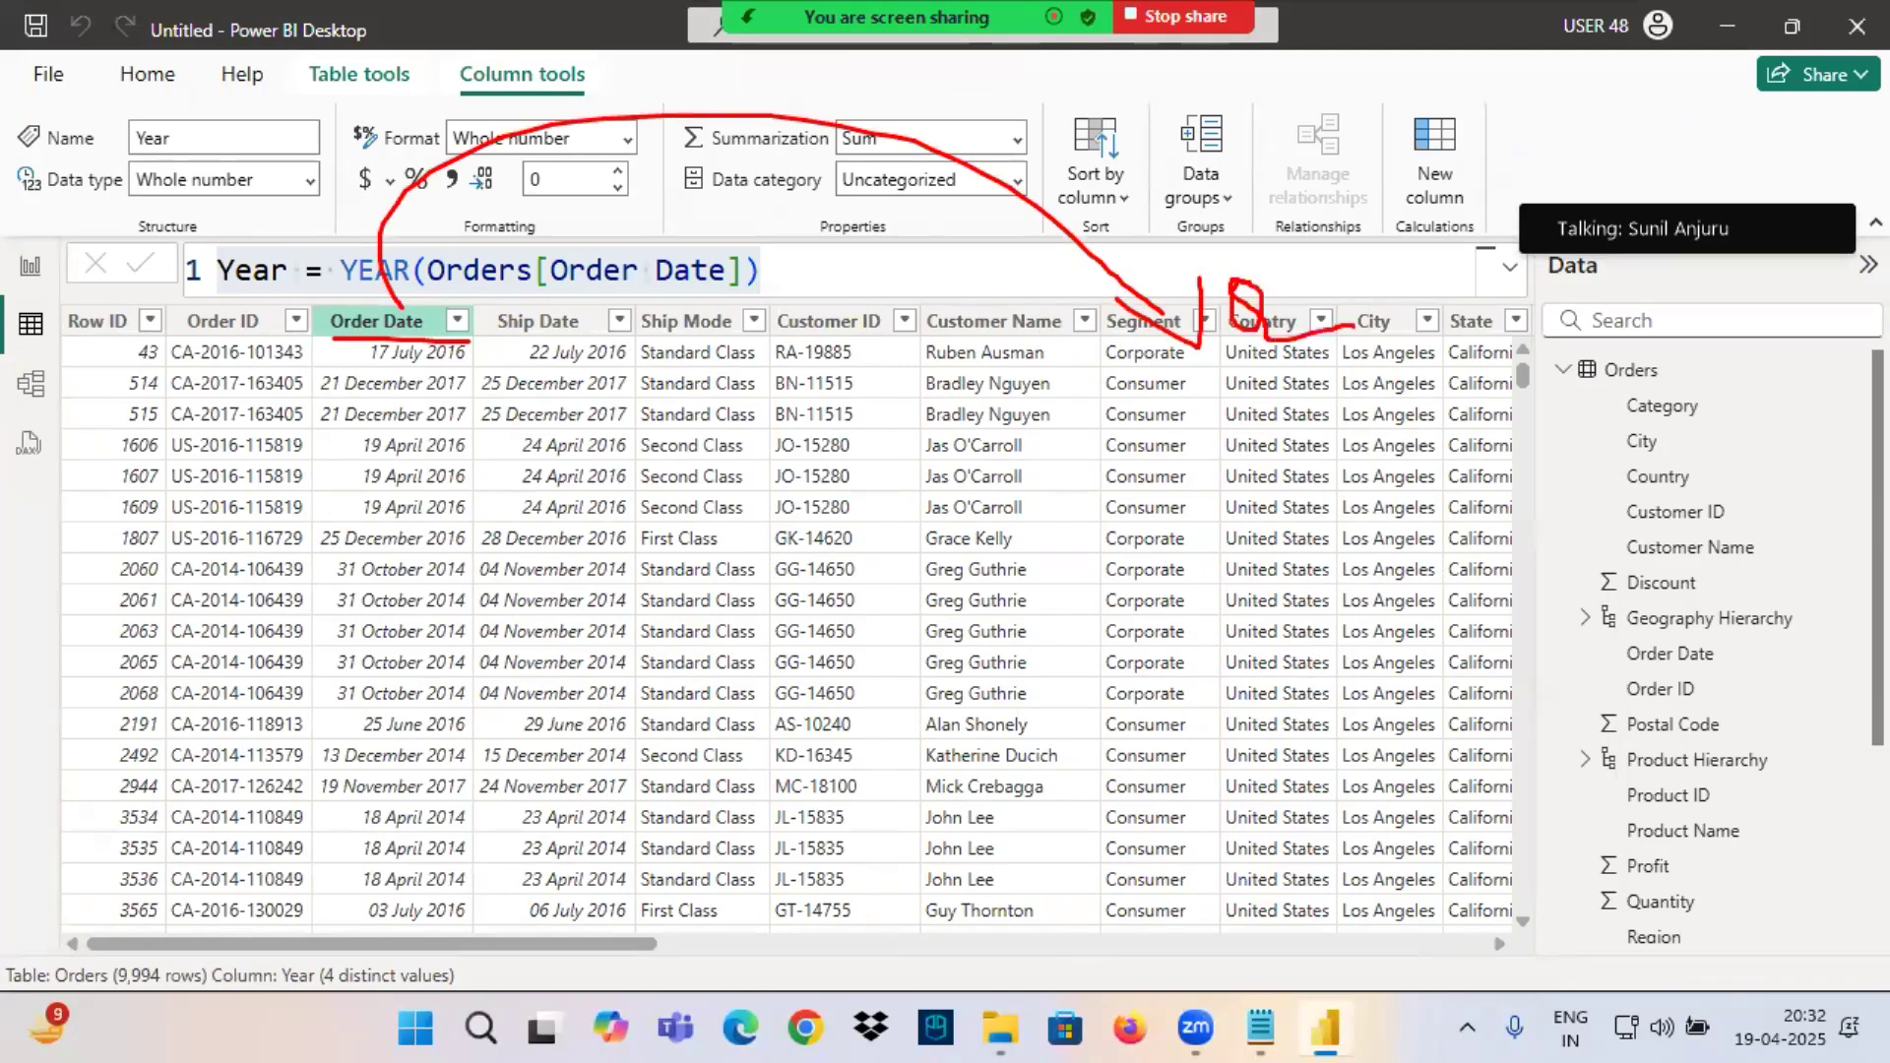
pyautogui.click(345, 321)
# Add a calculated column to the Orders table with the formula Quarter = QUARTER(Orders[Order Date]).
pyautogui.click(1619, 370)
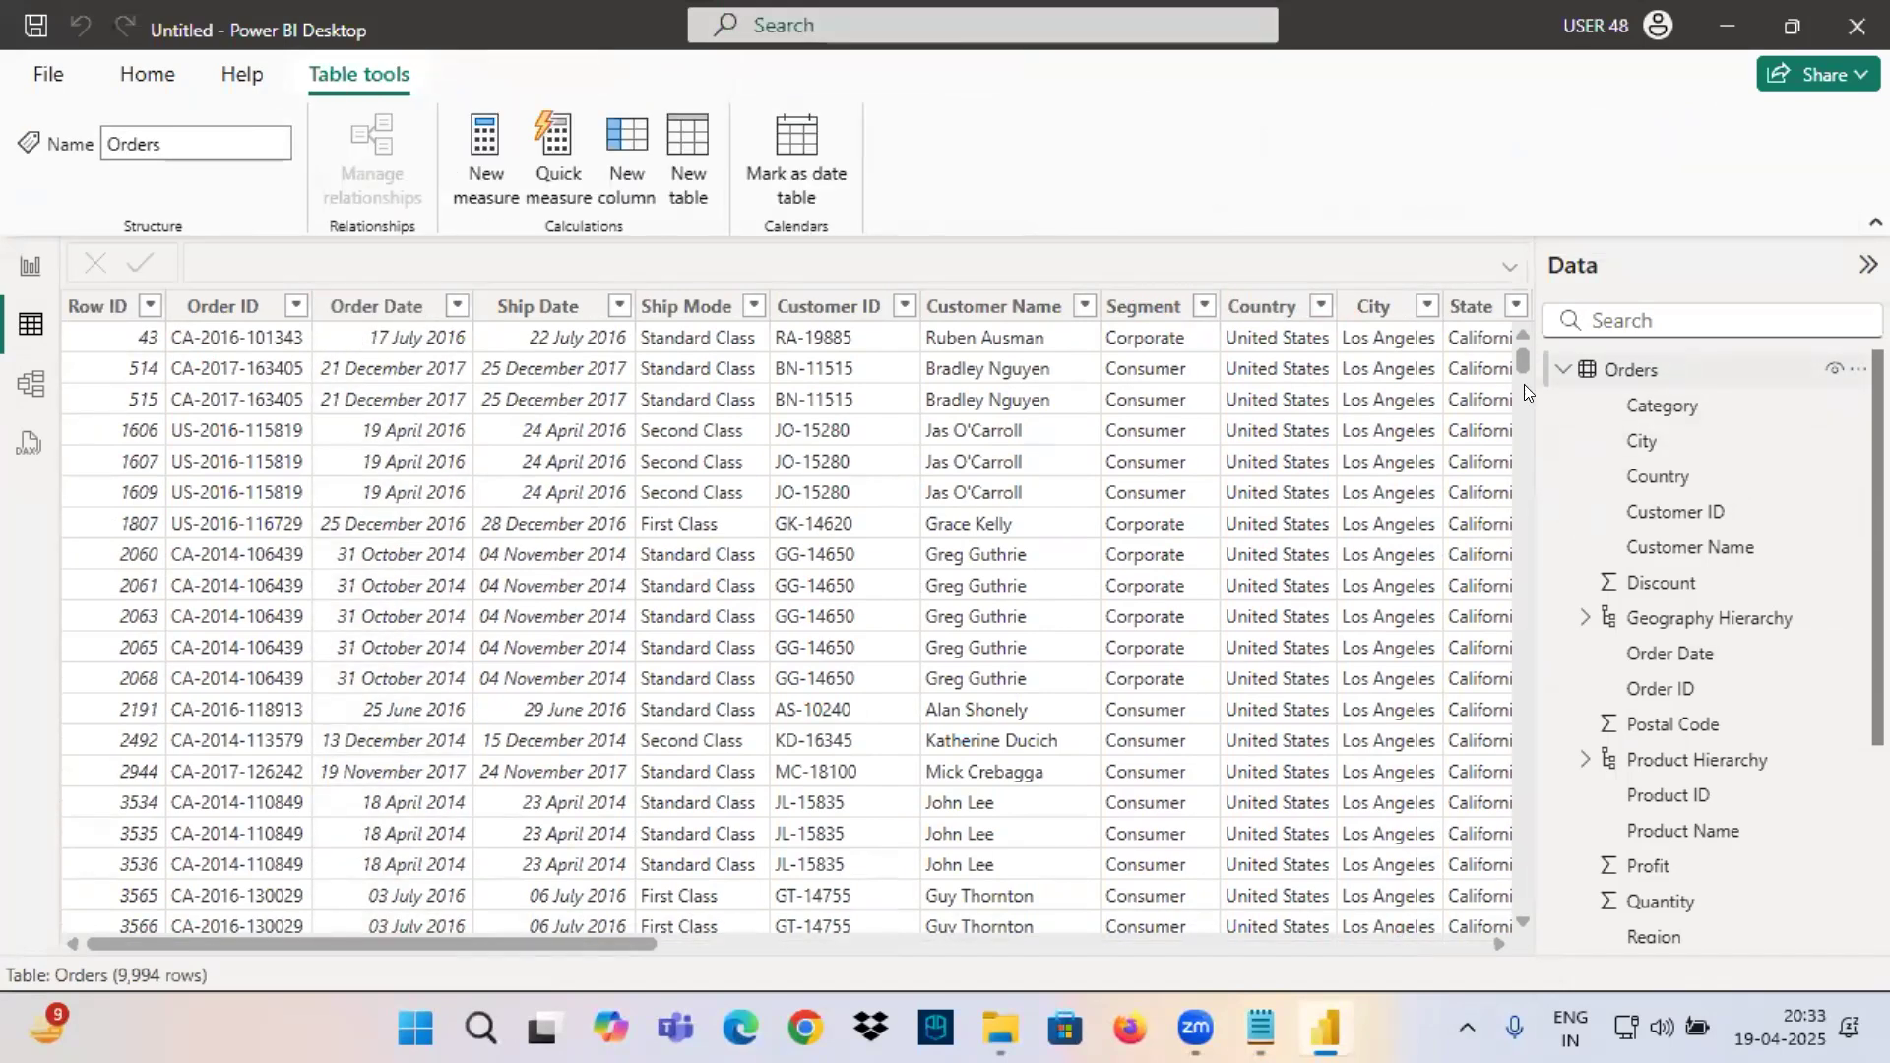
pyautogui.click(626, 152)
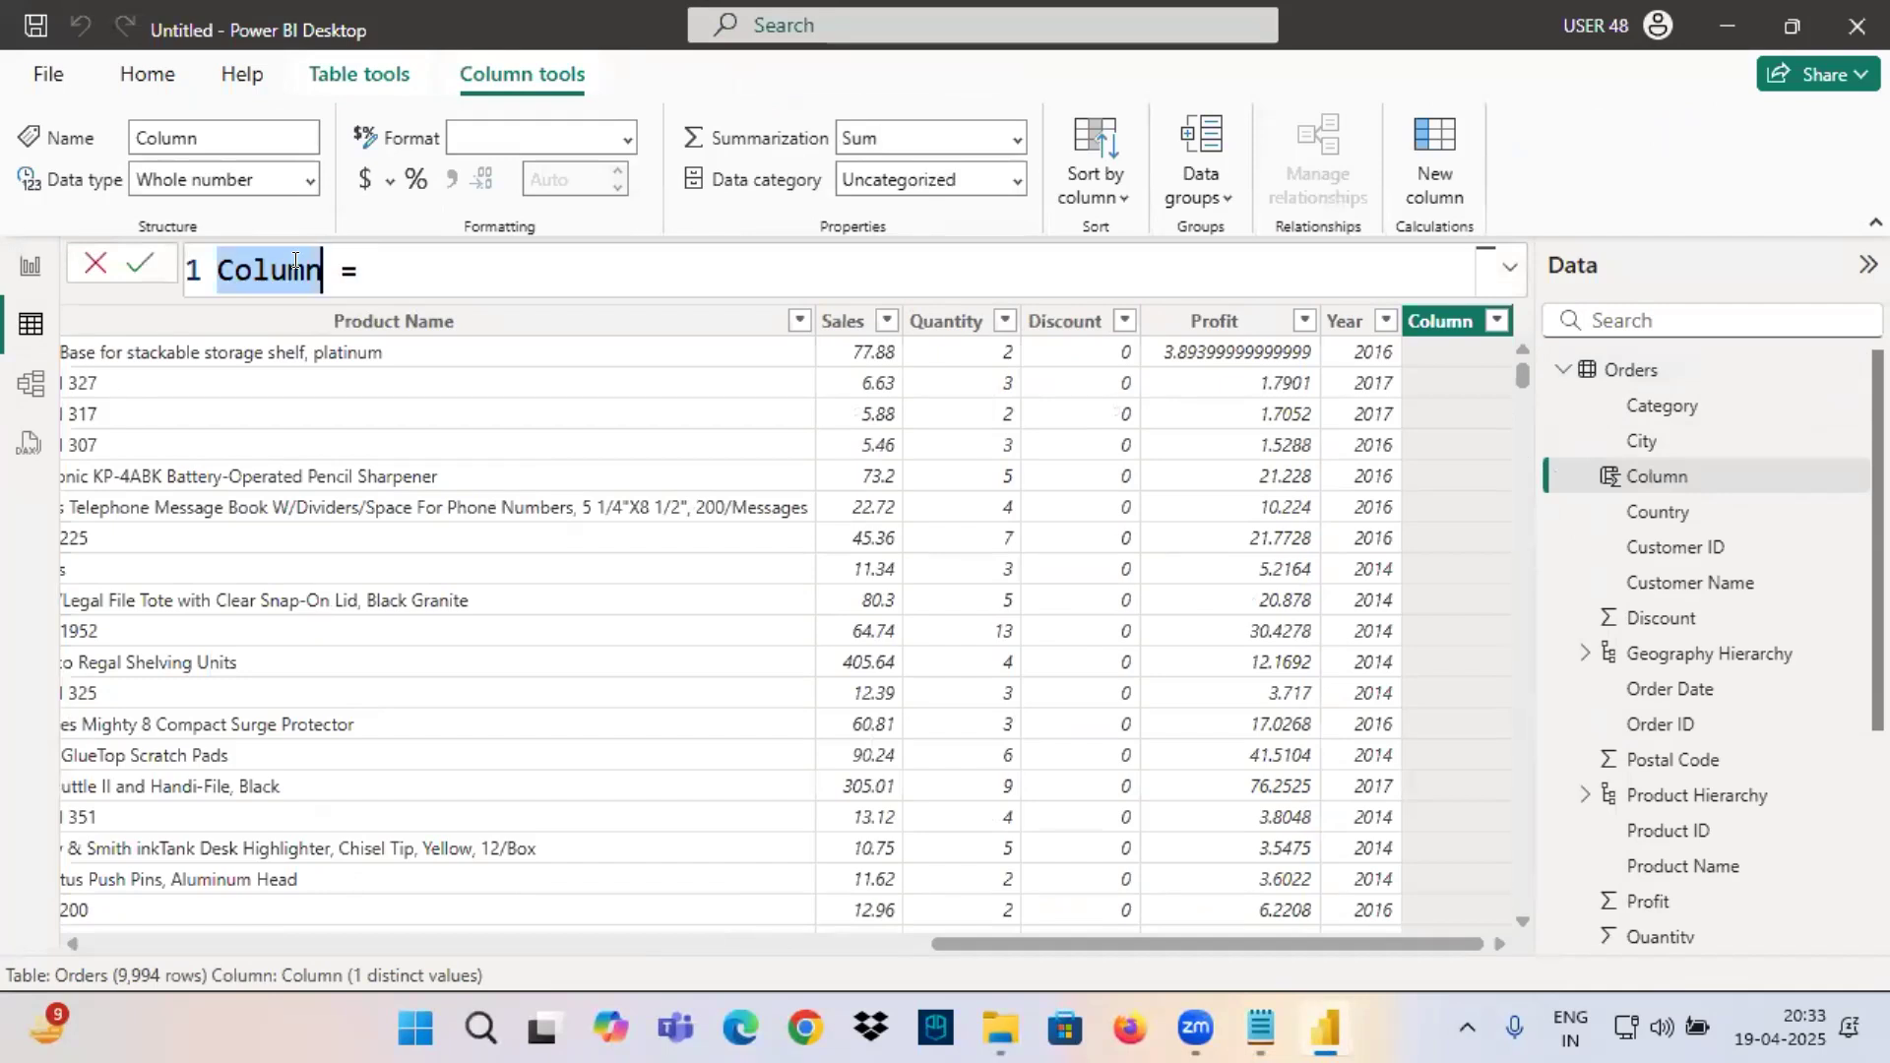
pyautogui.write('Quarter')
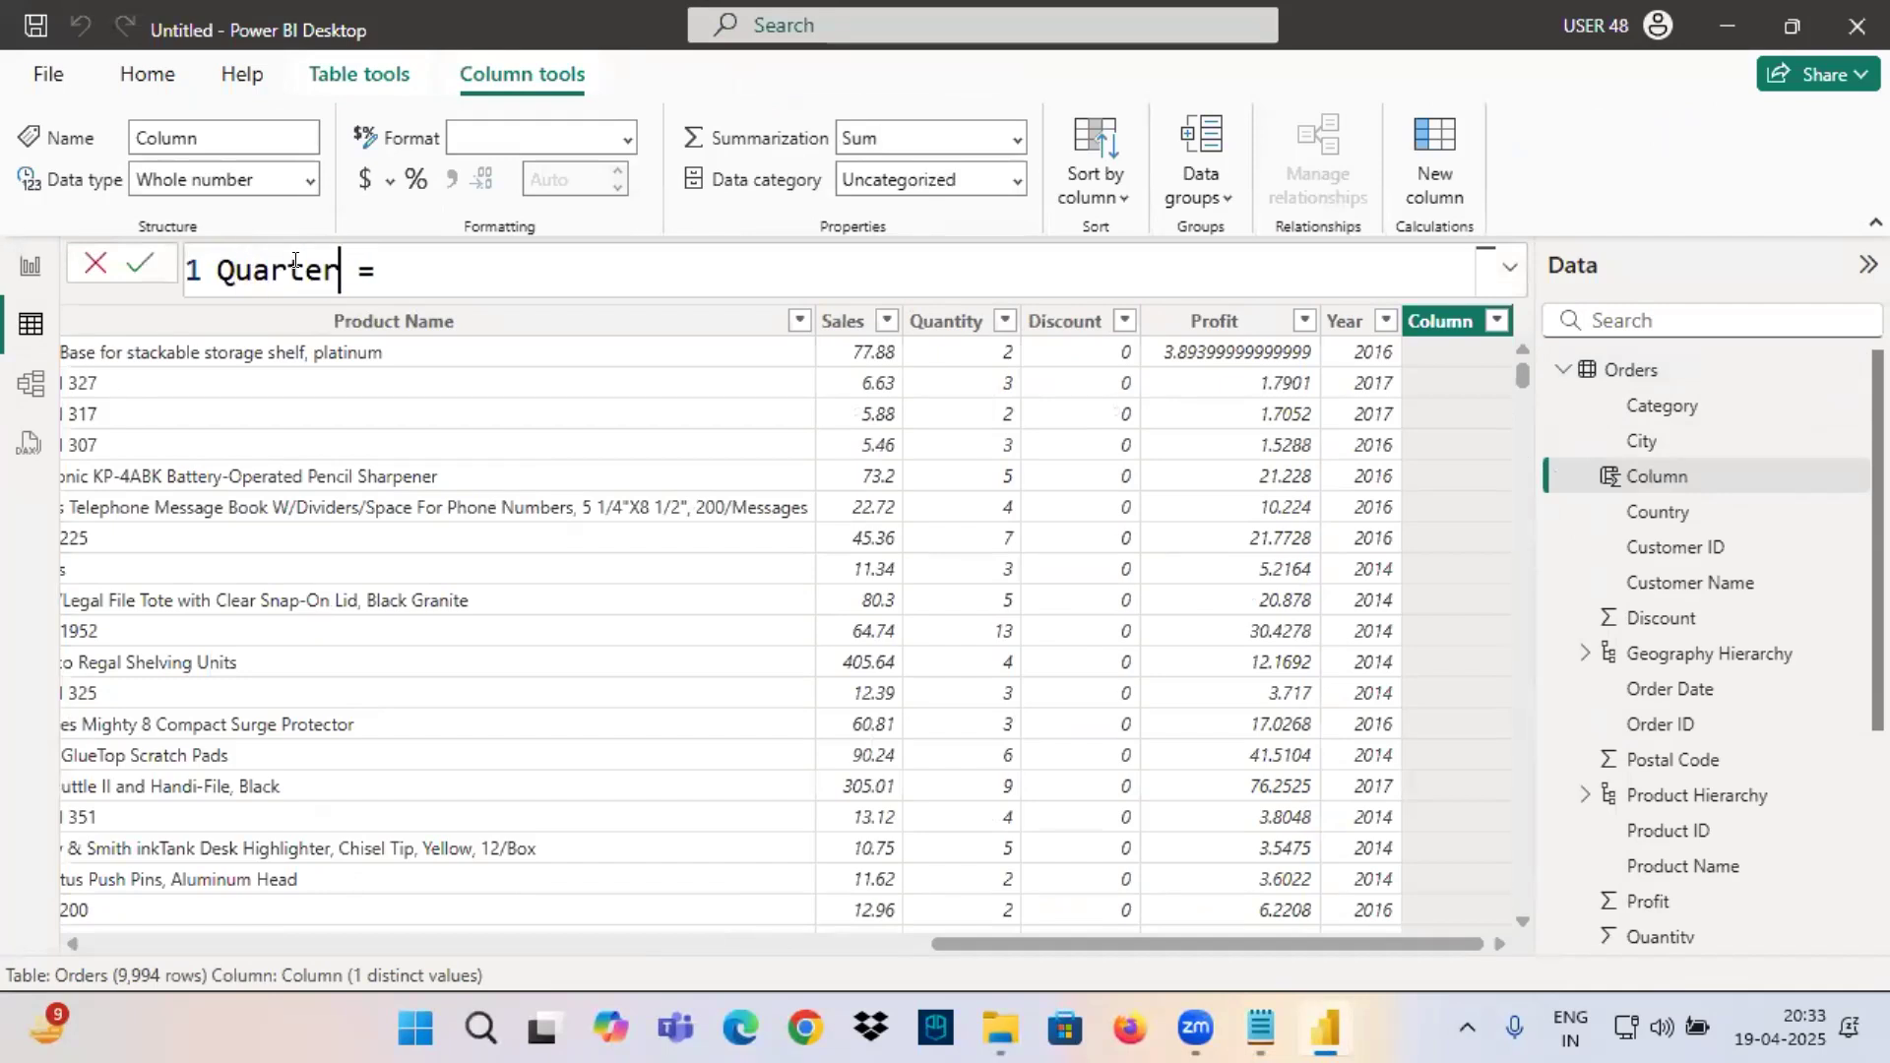
pyautogui.click(393, 273)
pyautogui.write('qu')
pyautogui.click(599, 706)
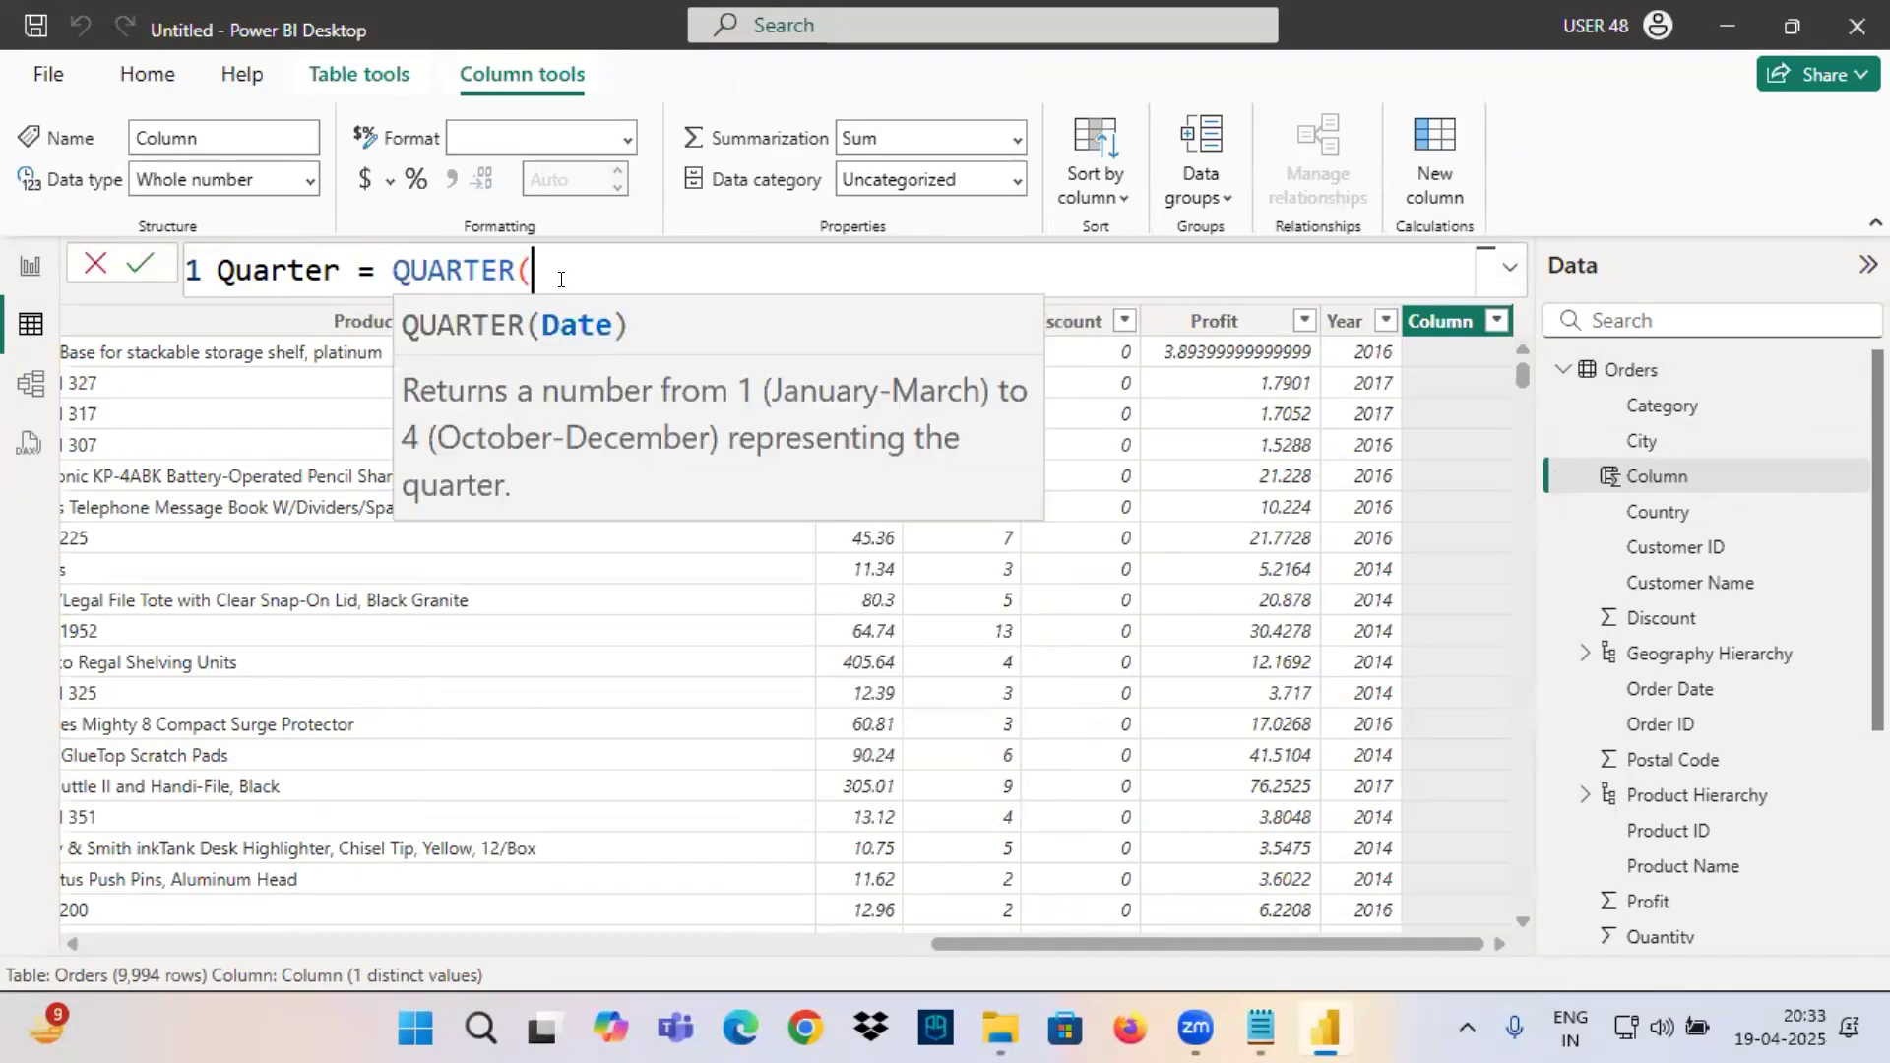
pyautogui.write('order')
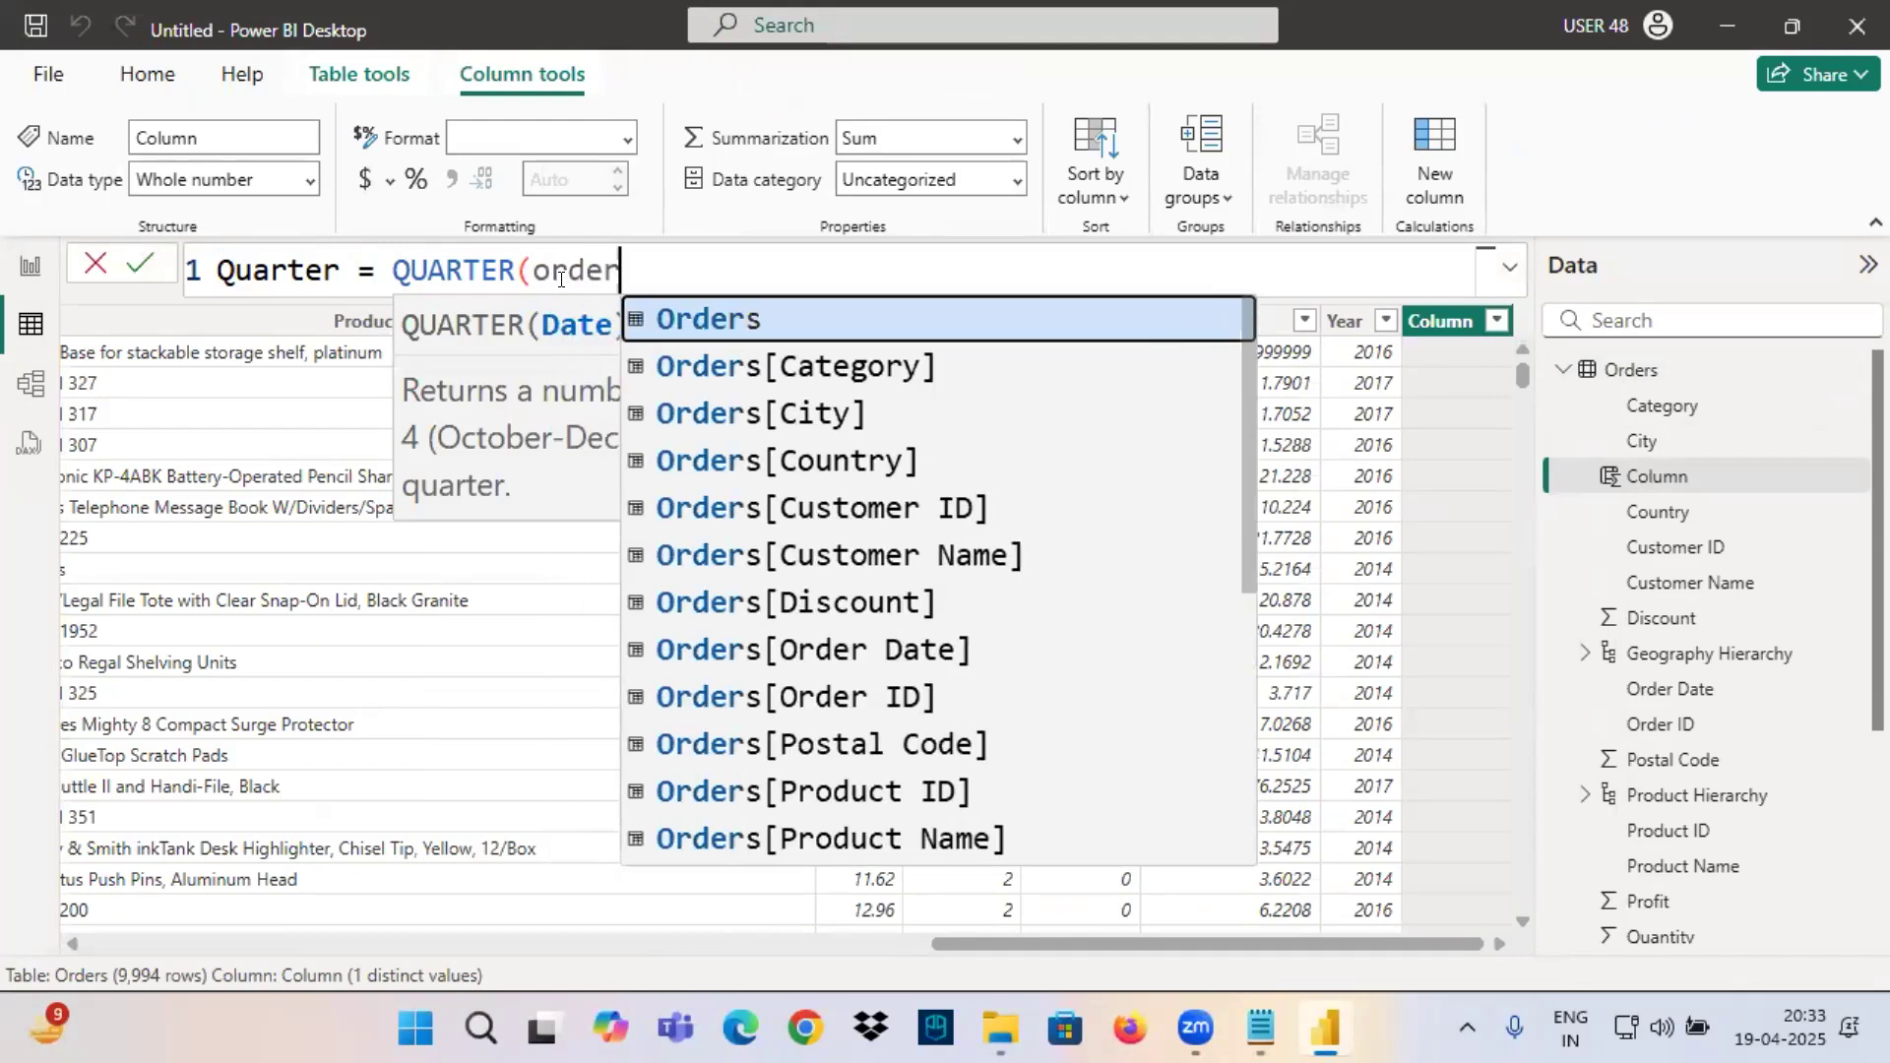
pyautogui.click(935, 660)
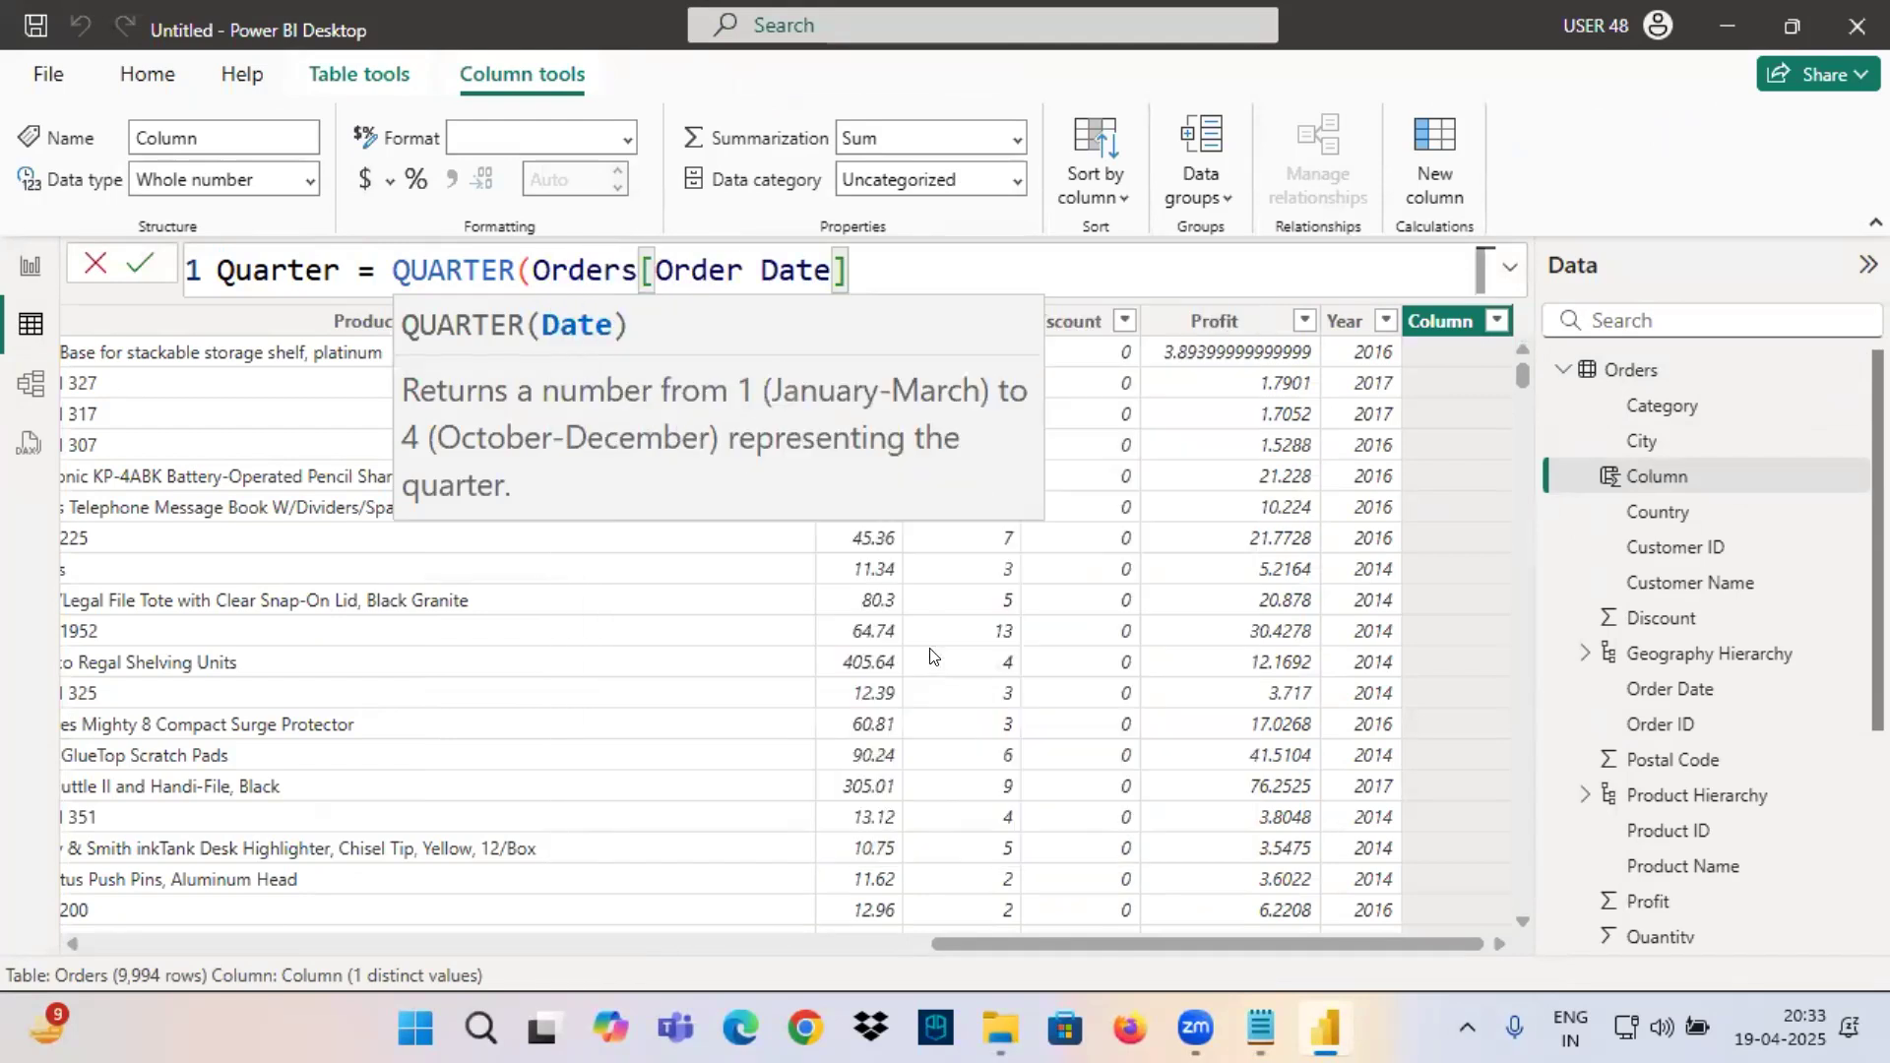
pyautogui.write(')')
pyautogui.press('Return')
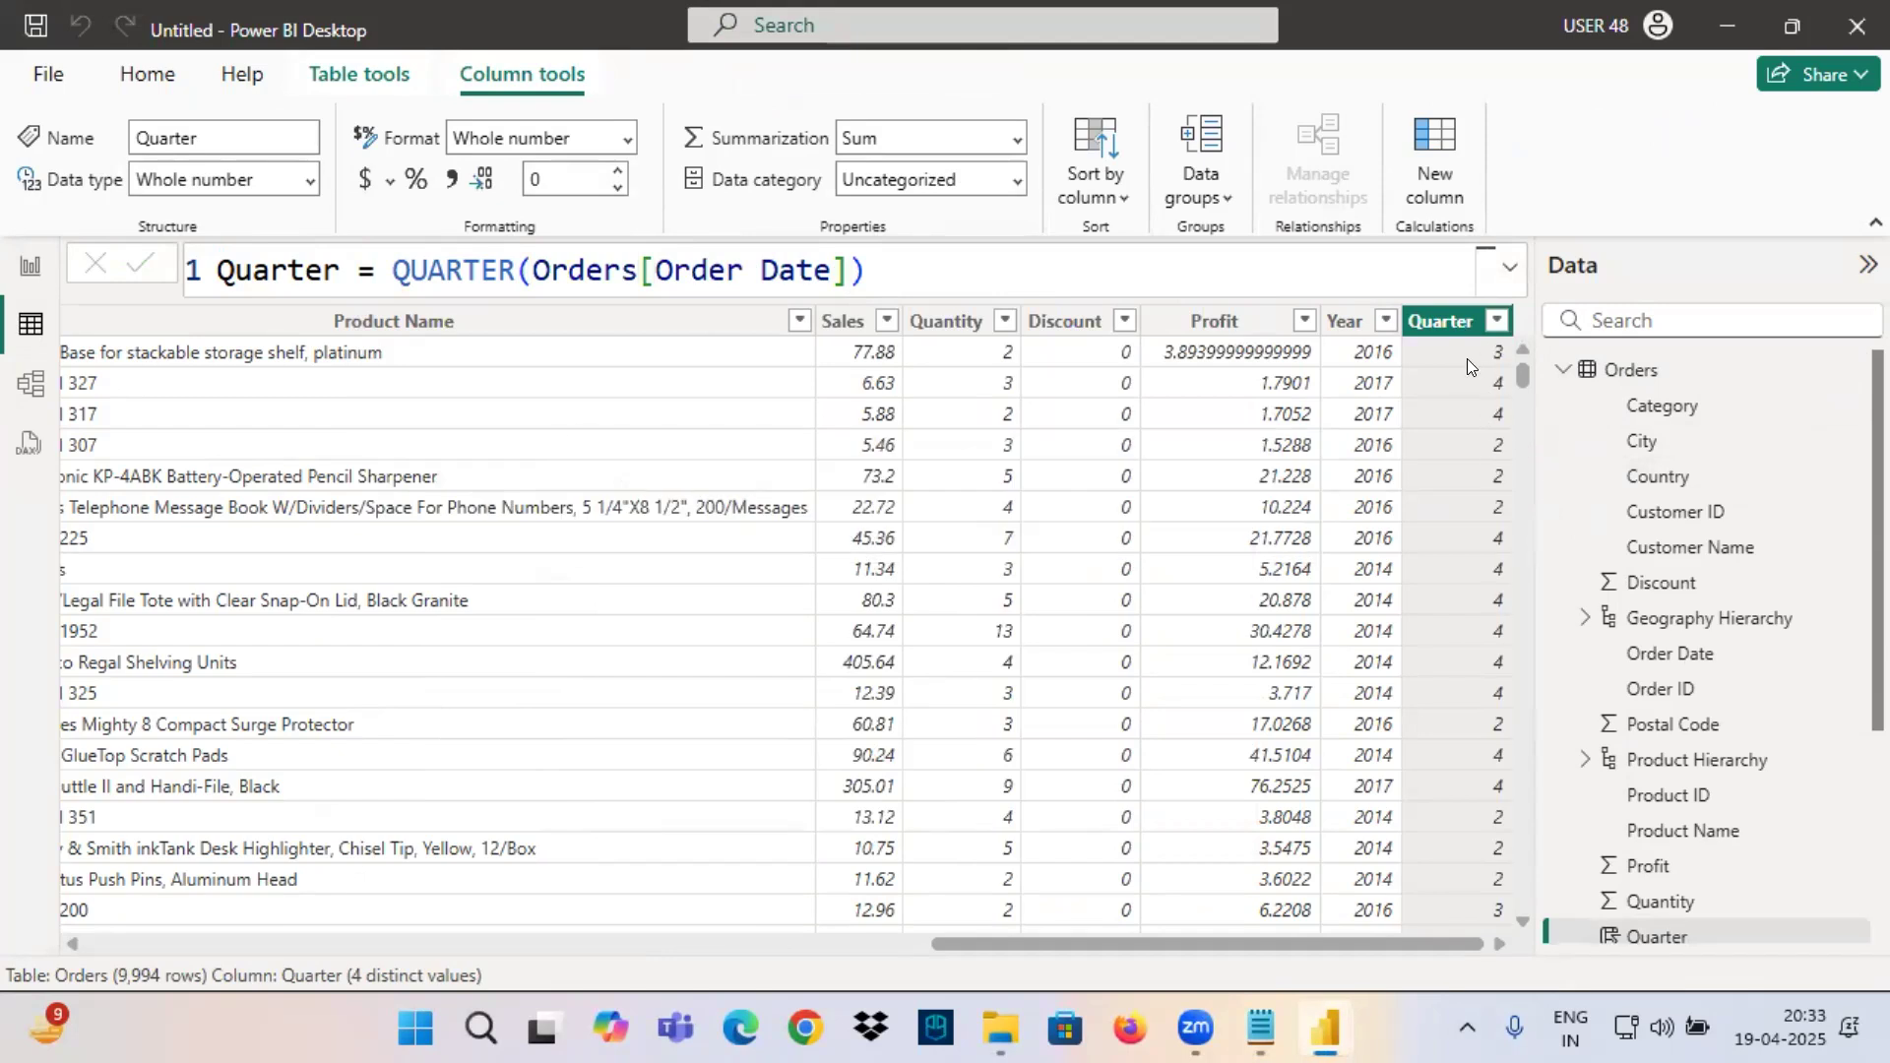
# Prefix the QUARTER function in the Quarter column's formula with "Qtr "&.
pyautogui.doubleClick(390, 260)
pyautogui.click(391, 260)
pyautogui.write('"Qtr "&')
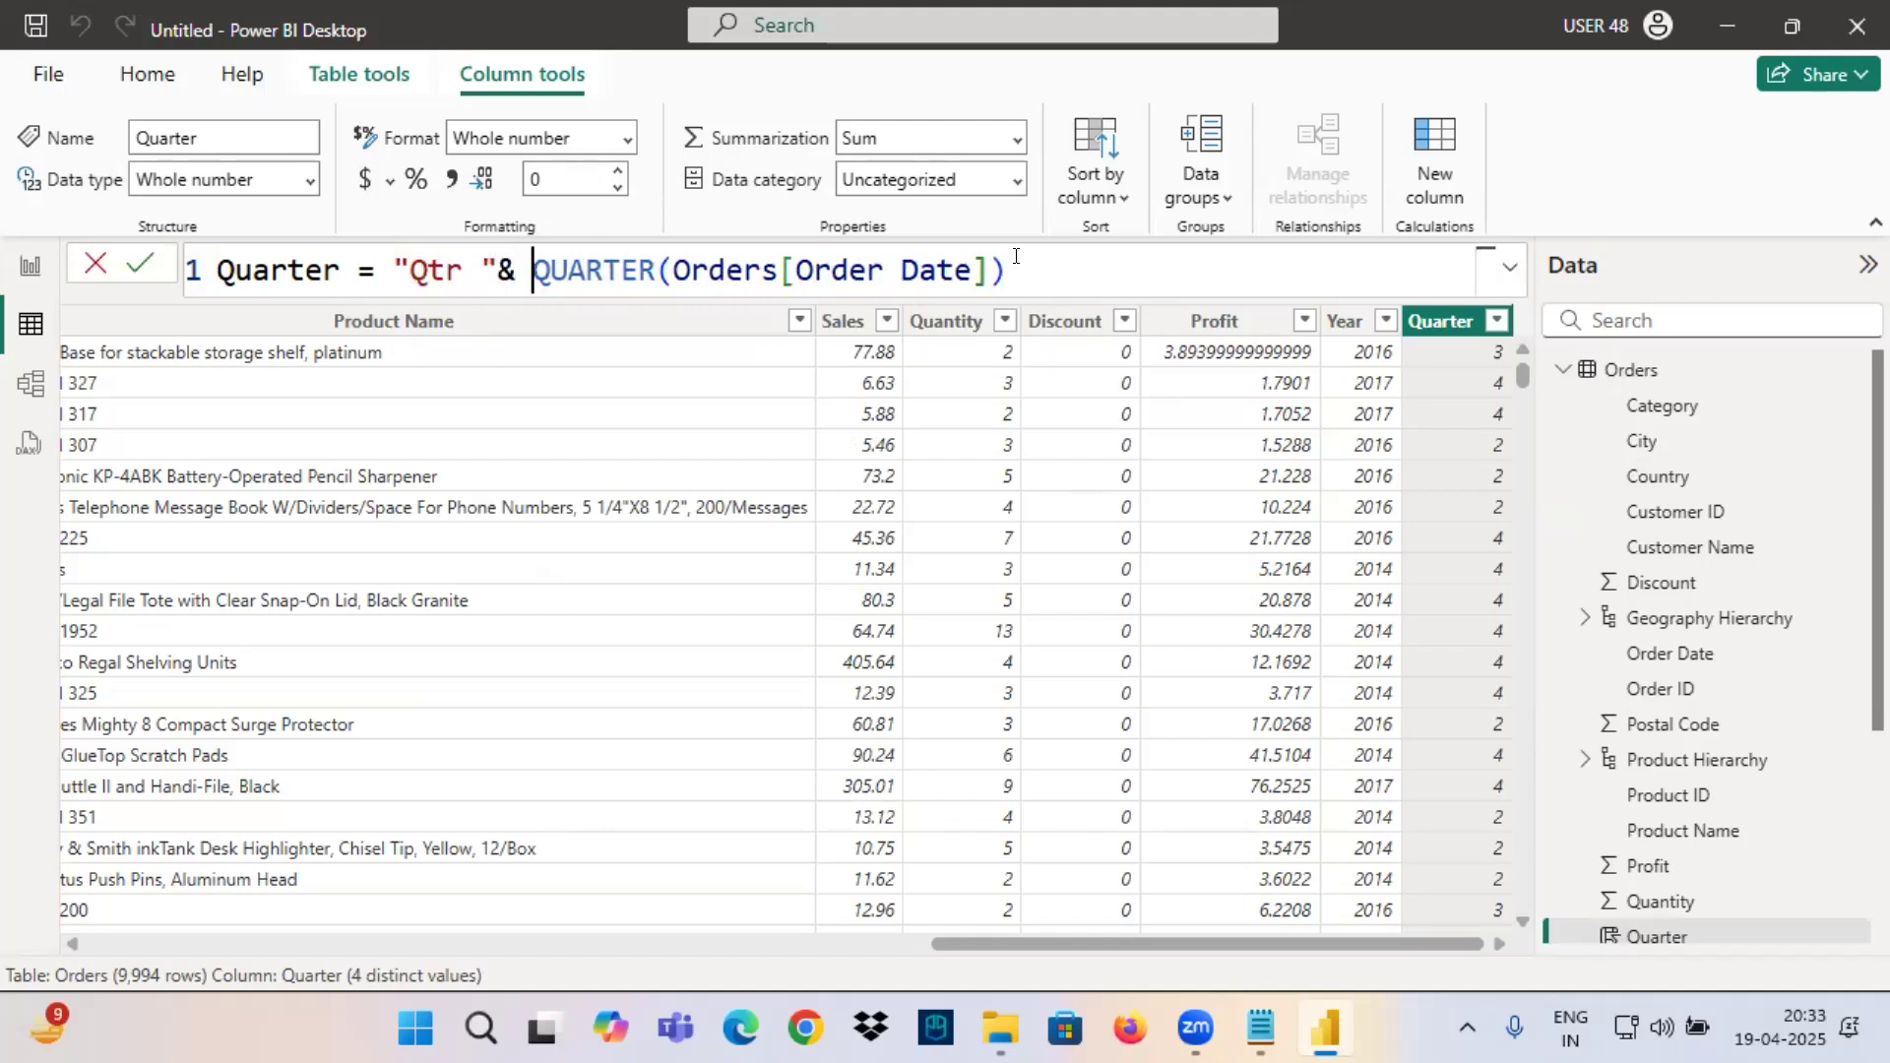
# Copy the whole Quarter formula into the Notepad notes below the Quarter wise Sales line.
pyautogui.press('End')
pyautogui.hotkey('shift', 'Home')
pyautogui.hotkey('ctrl', 'c')
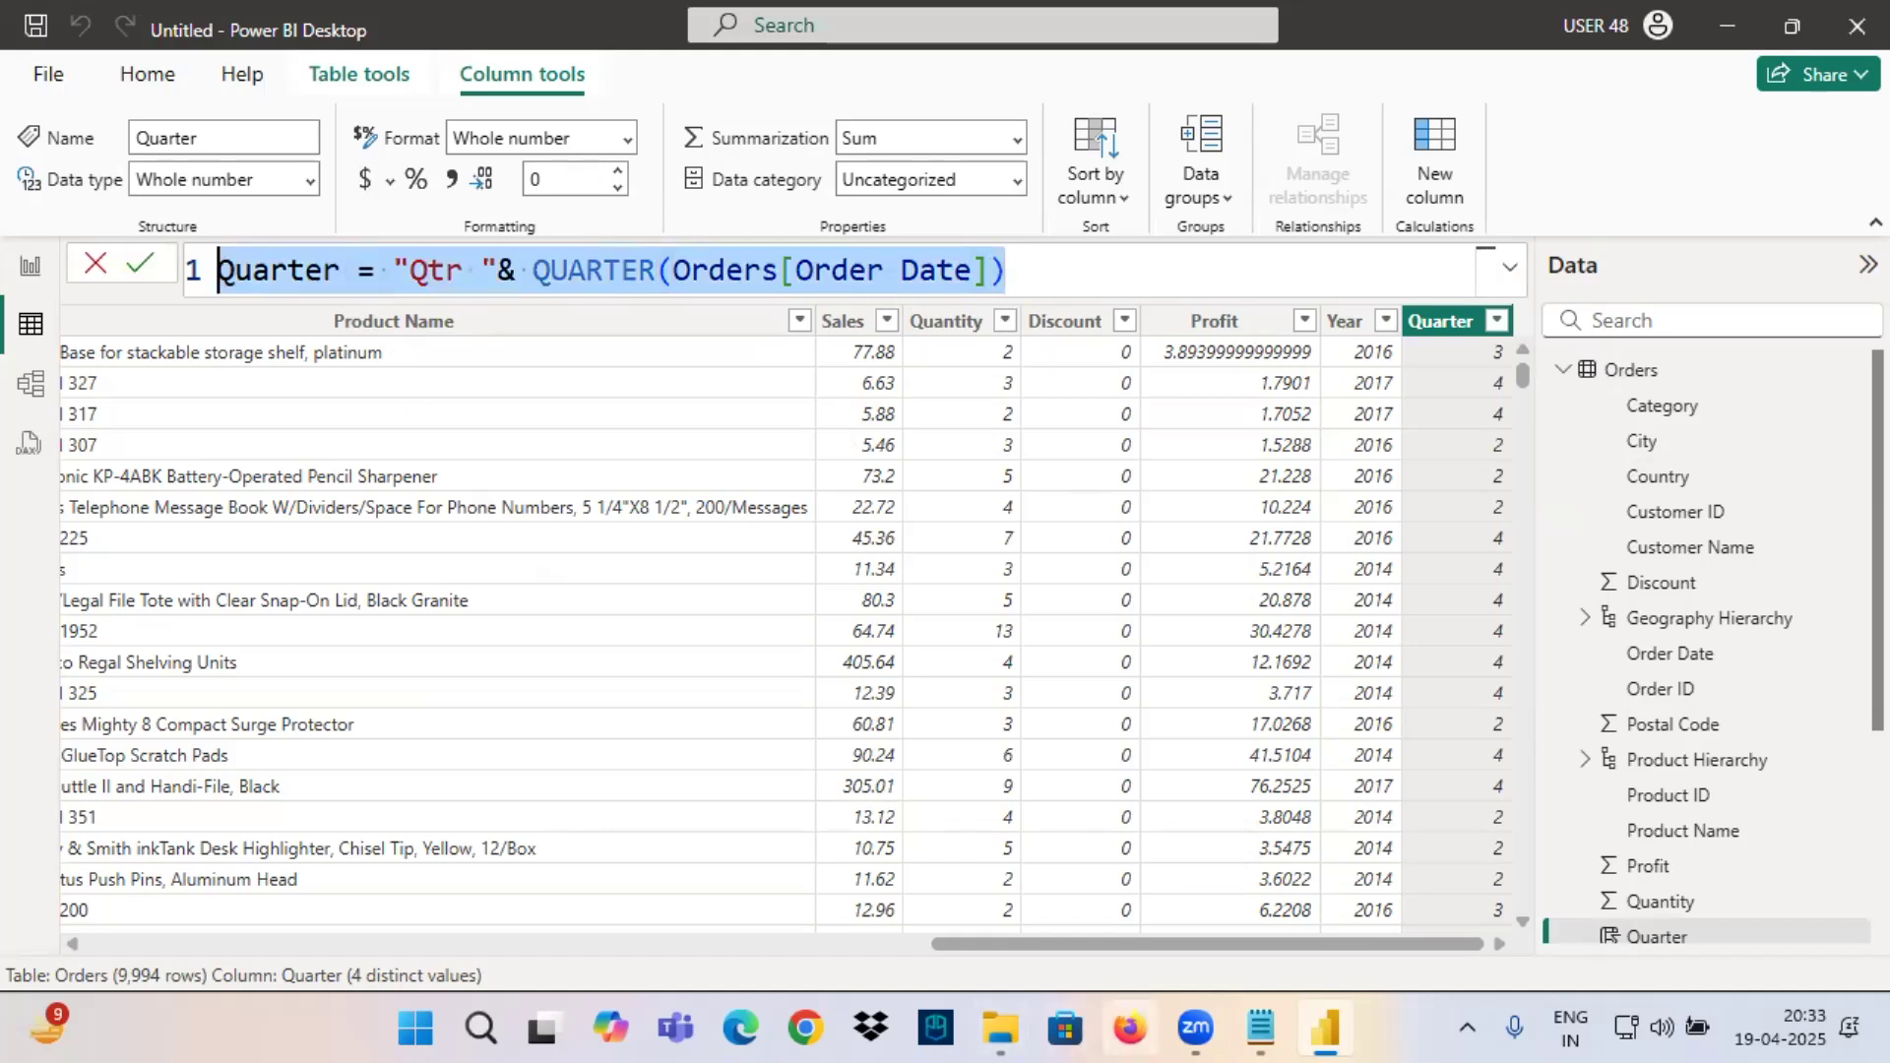
pyautogui.click(1260, 1029)
pyautogui.click(181, 870)
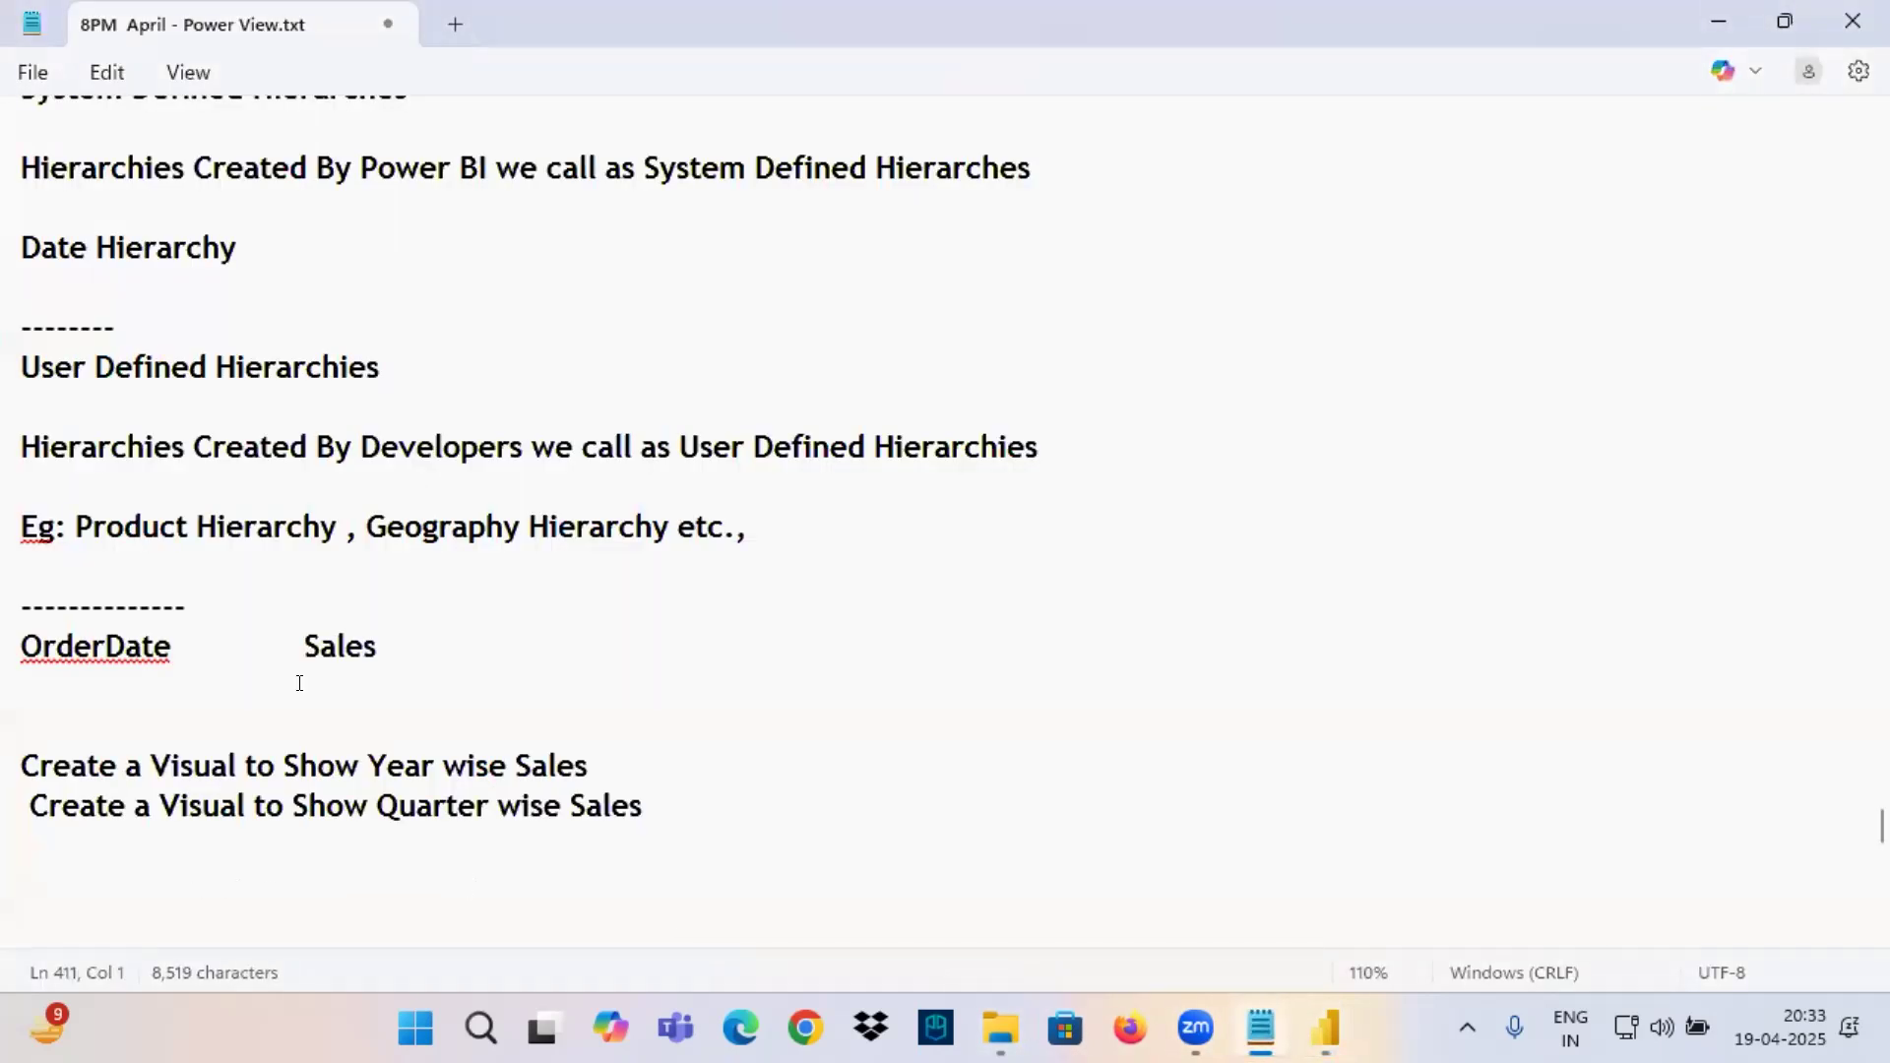
pyautogui.scroll(-3, 299, 873)
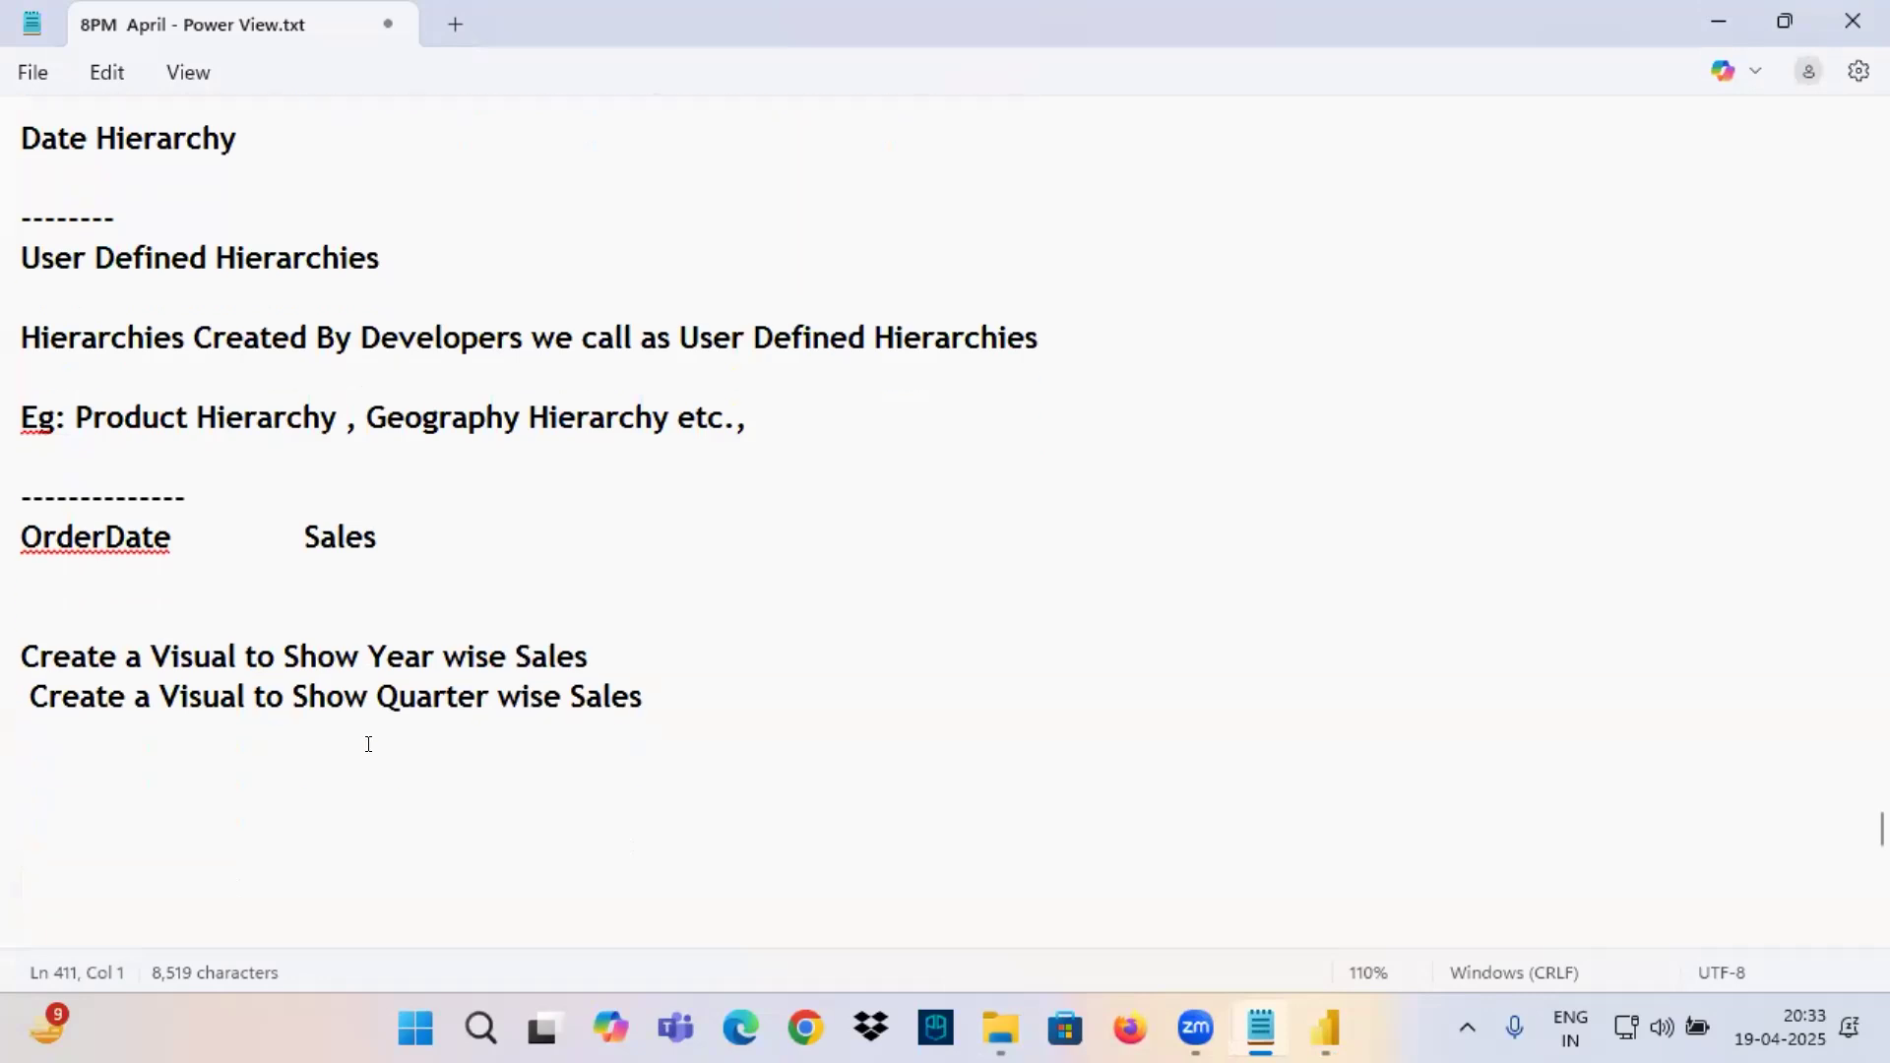
pyautogui.hotkey('ctrl', 'v')
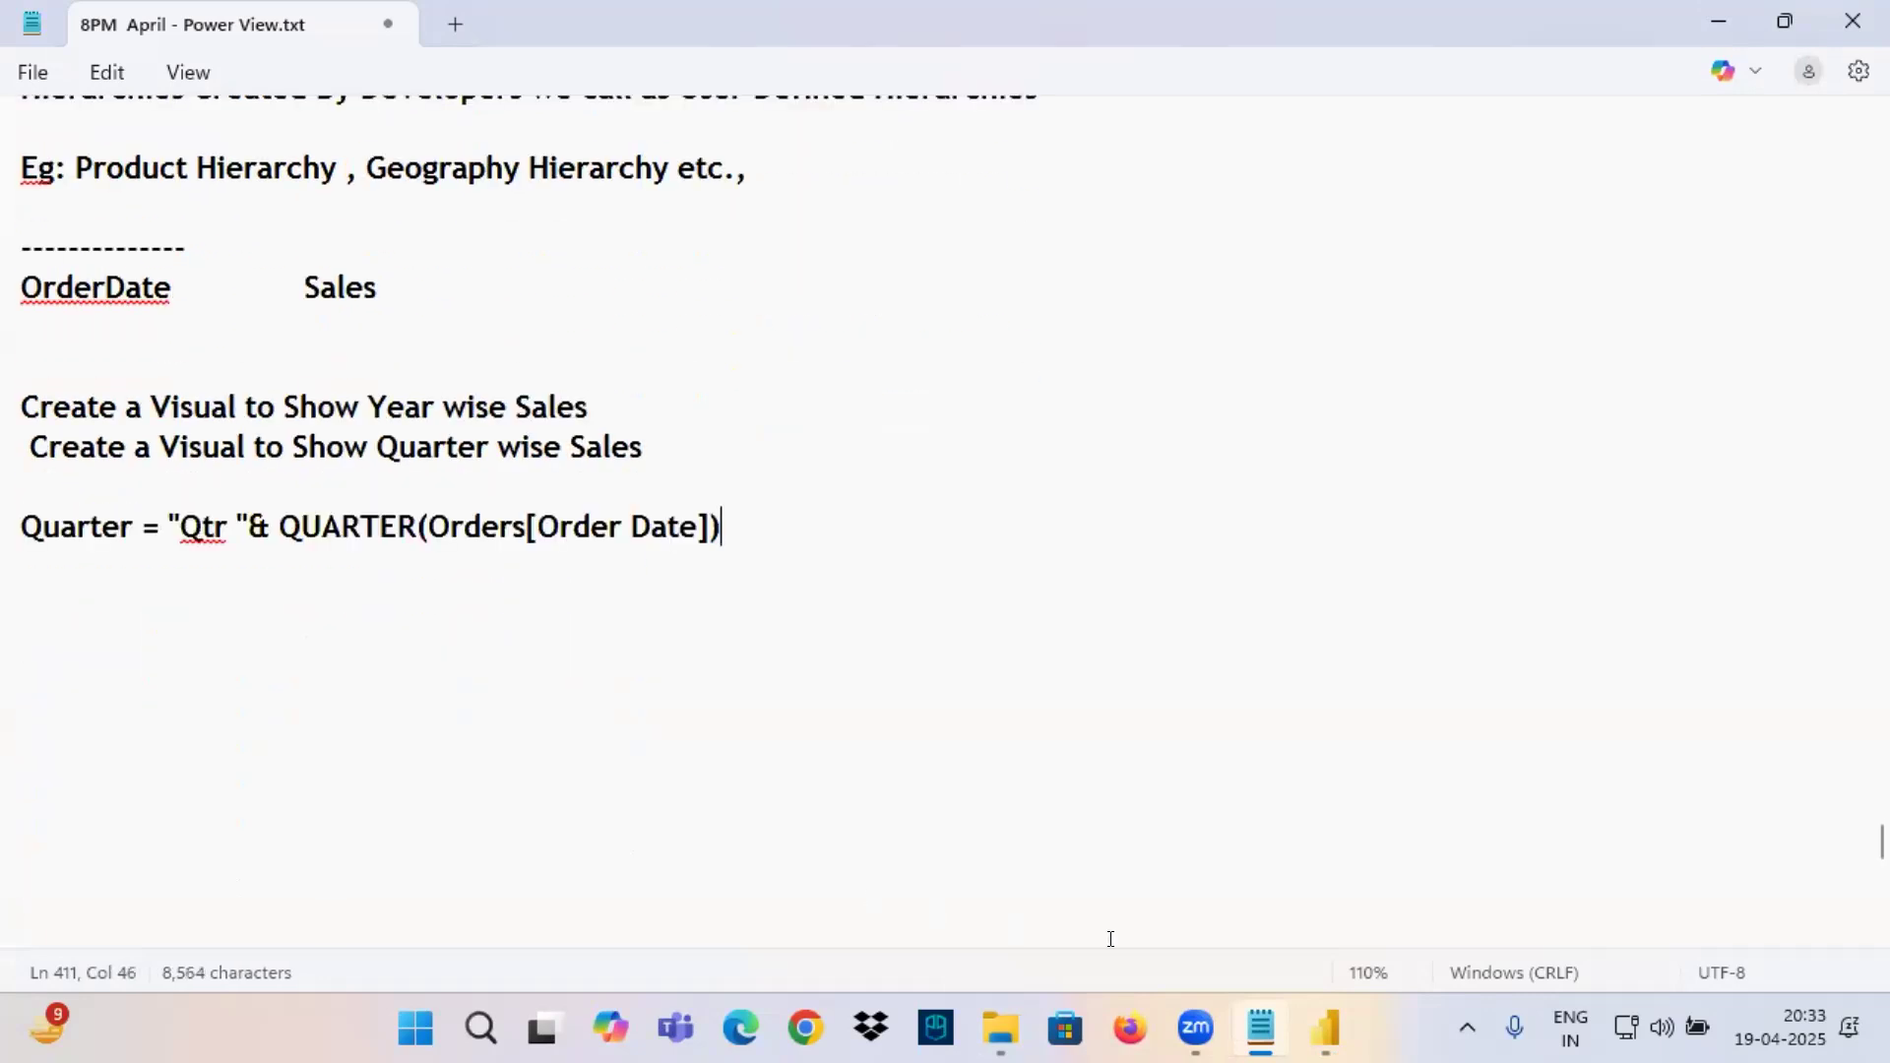
# Return to Power BI, commit the edited Quarter column formula and select the Sales column.
pyautogui.click(1324, 1029)
pyautogui.click(1025, 282)
pyautogui.press('Return')
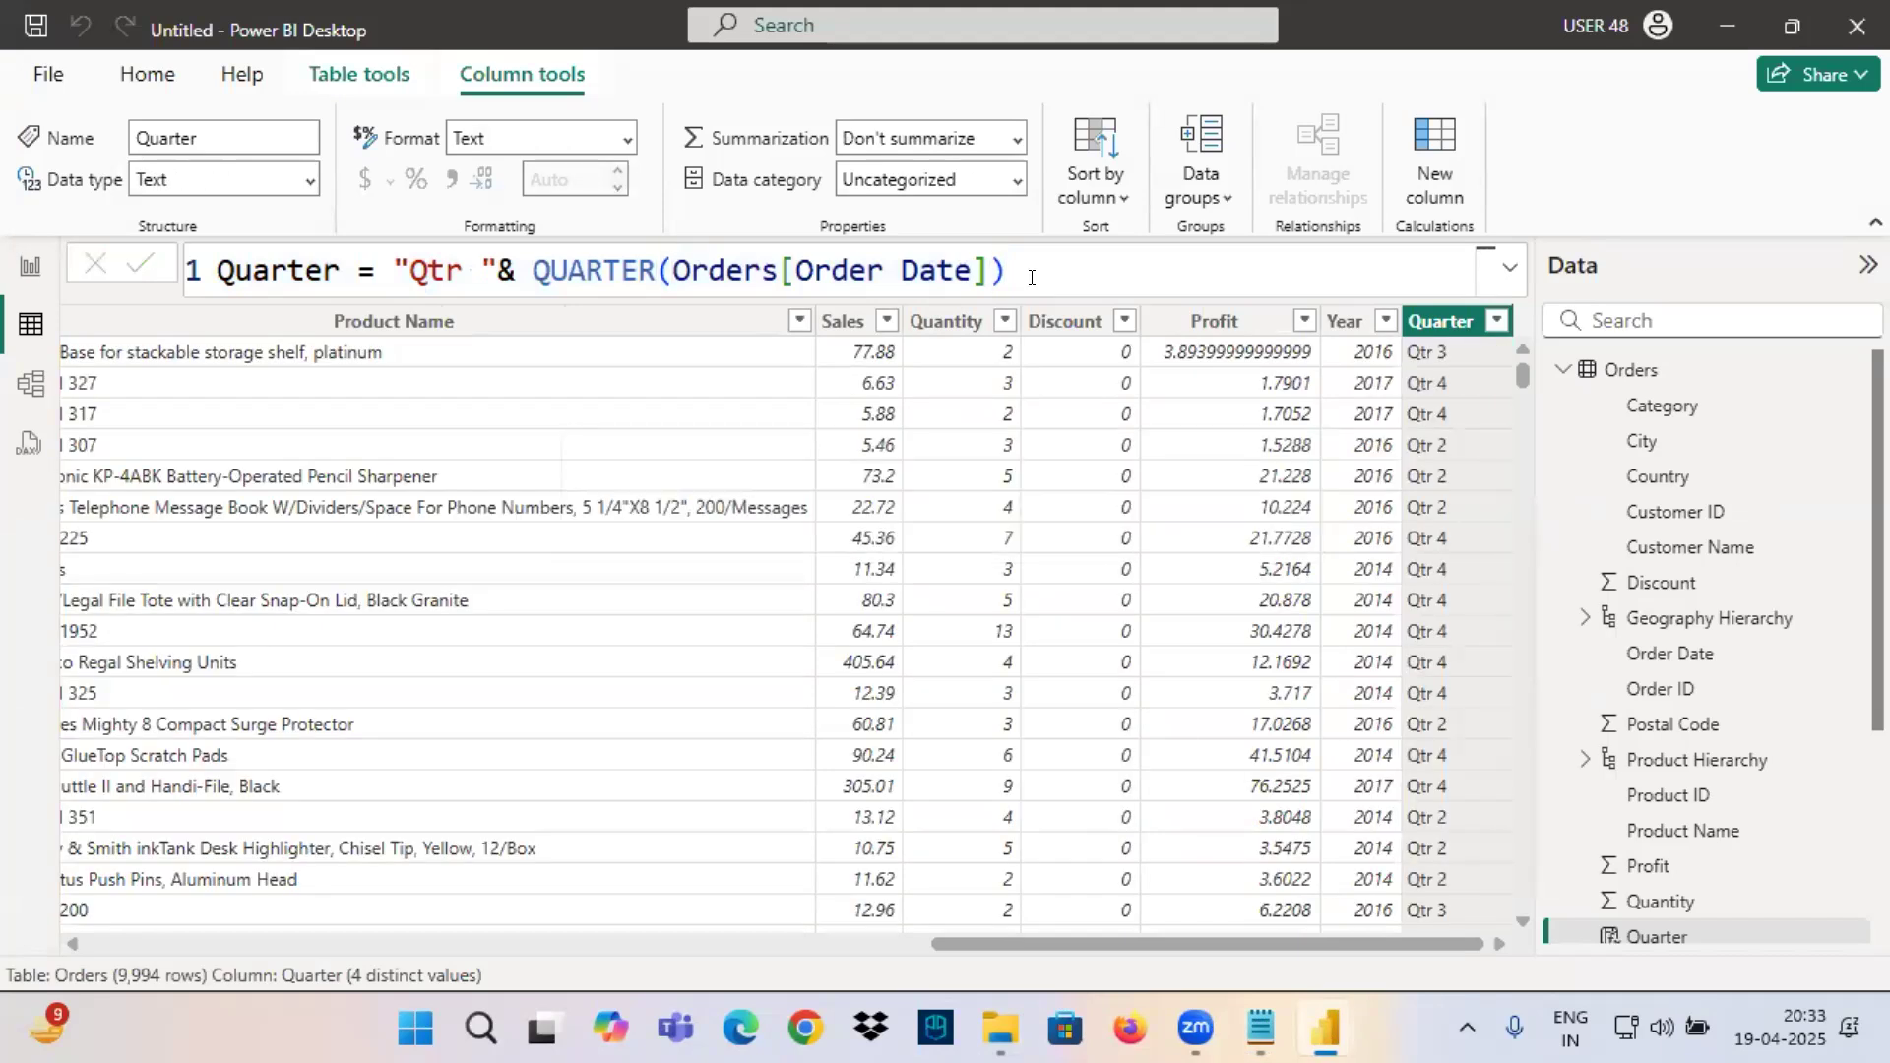
pyautogui.click(853, 322)
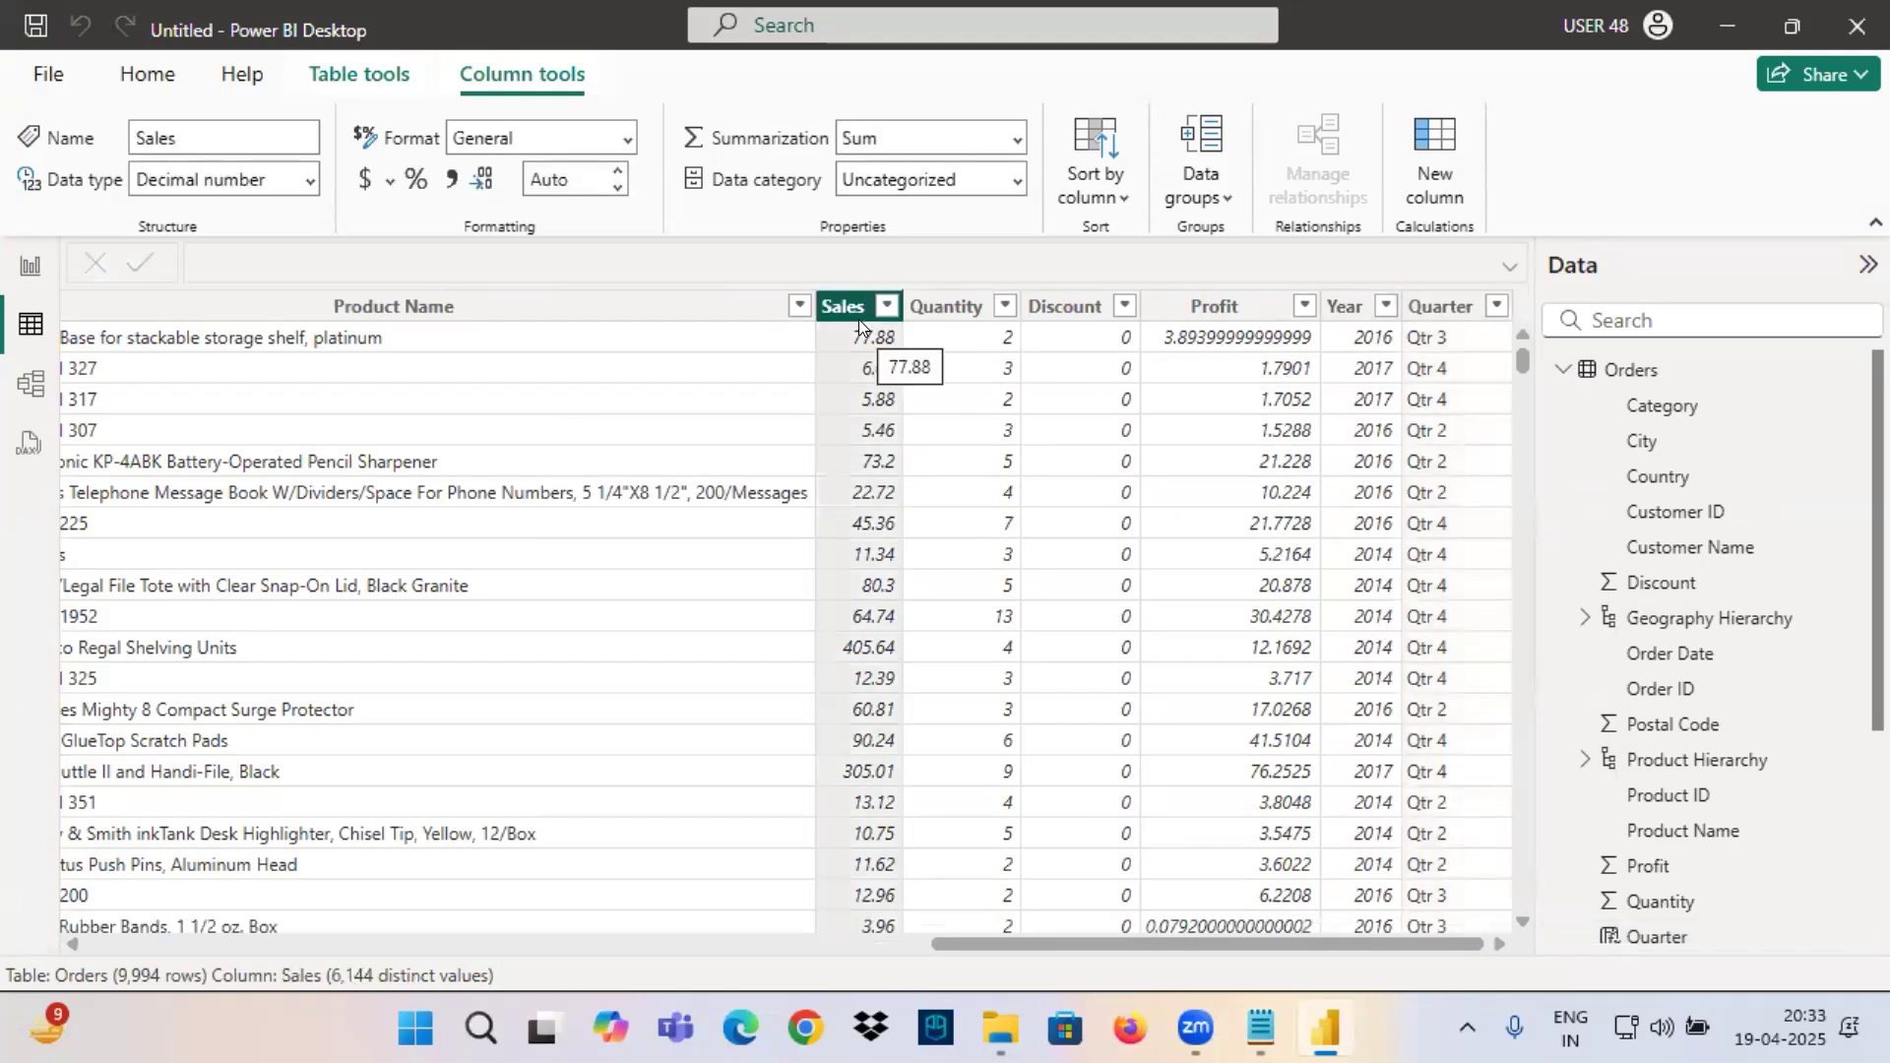
# Add a new report page with a widened line chart showing Quarter on the X-axis and Sales on the Y-axis.
pyautogui.click(31, 266)
pyautogui.hotkey('ctrl', 'm')
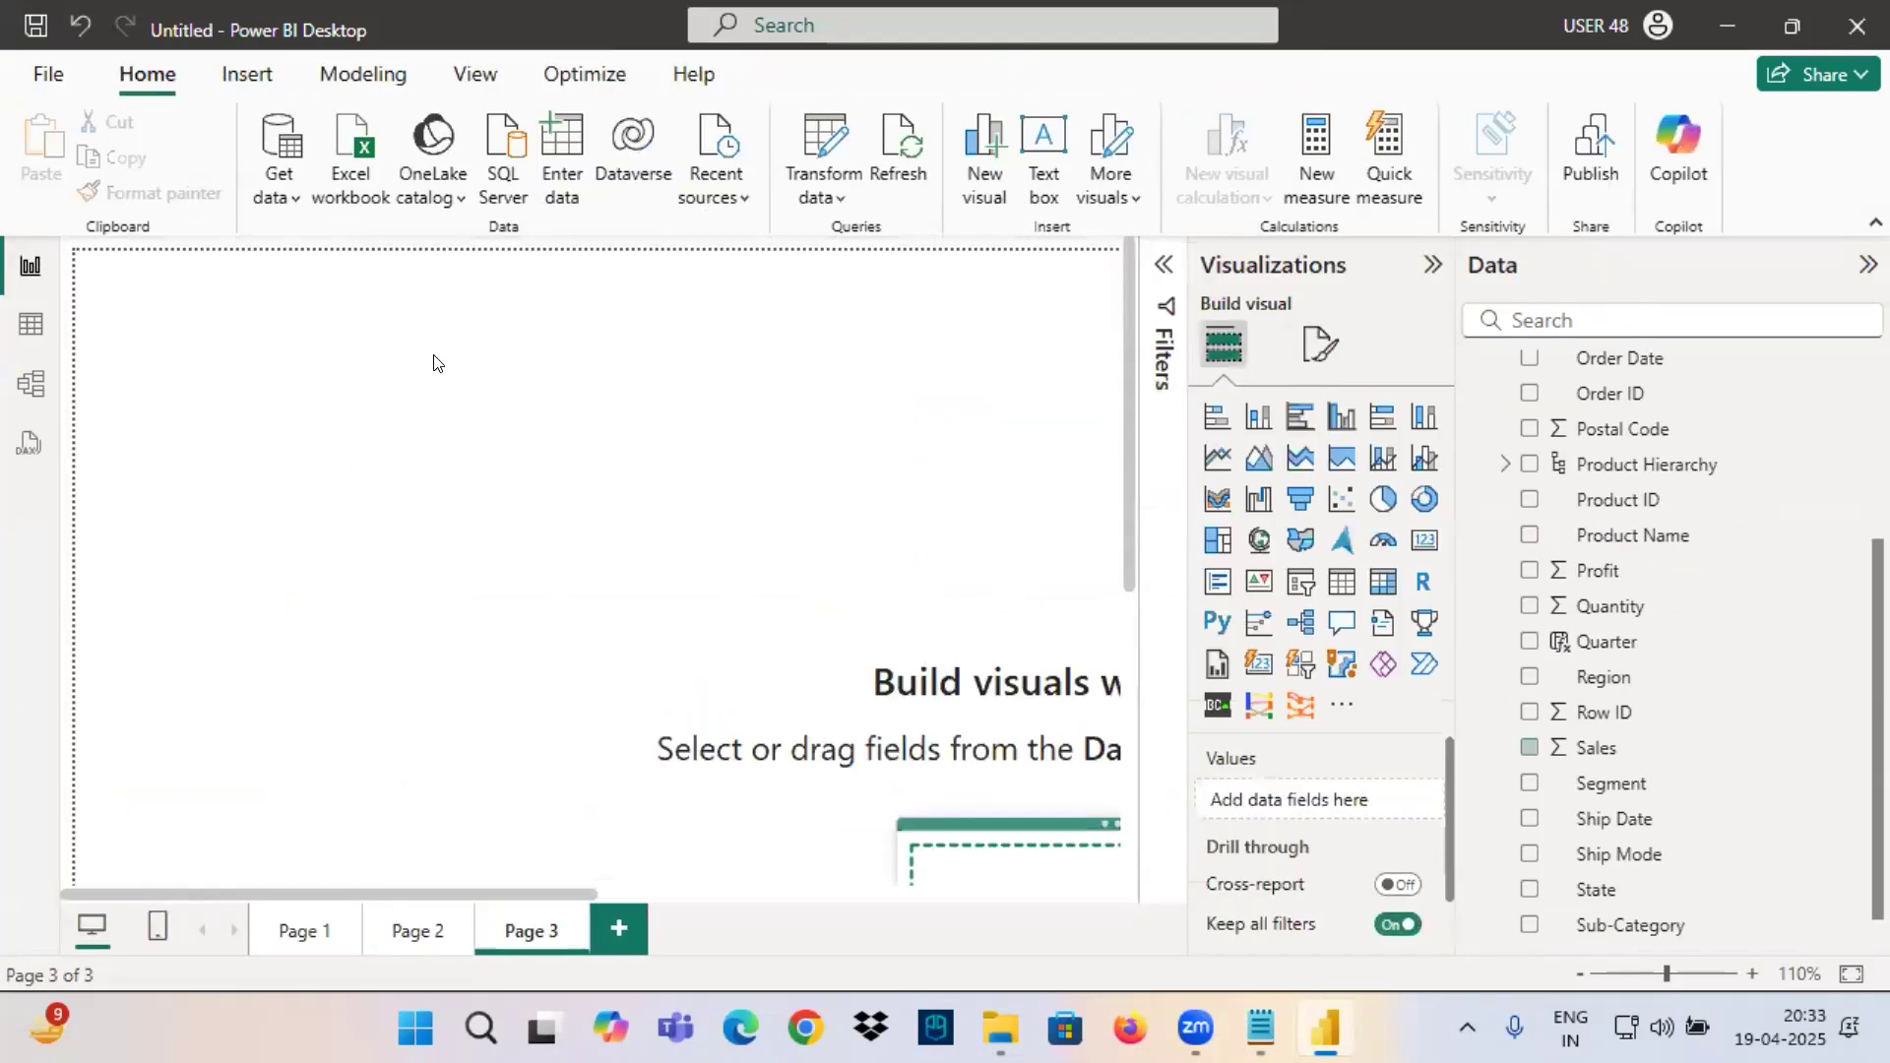
pyautogui.click(1218, 458)
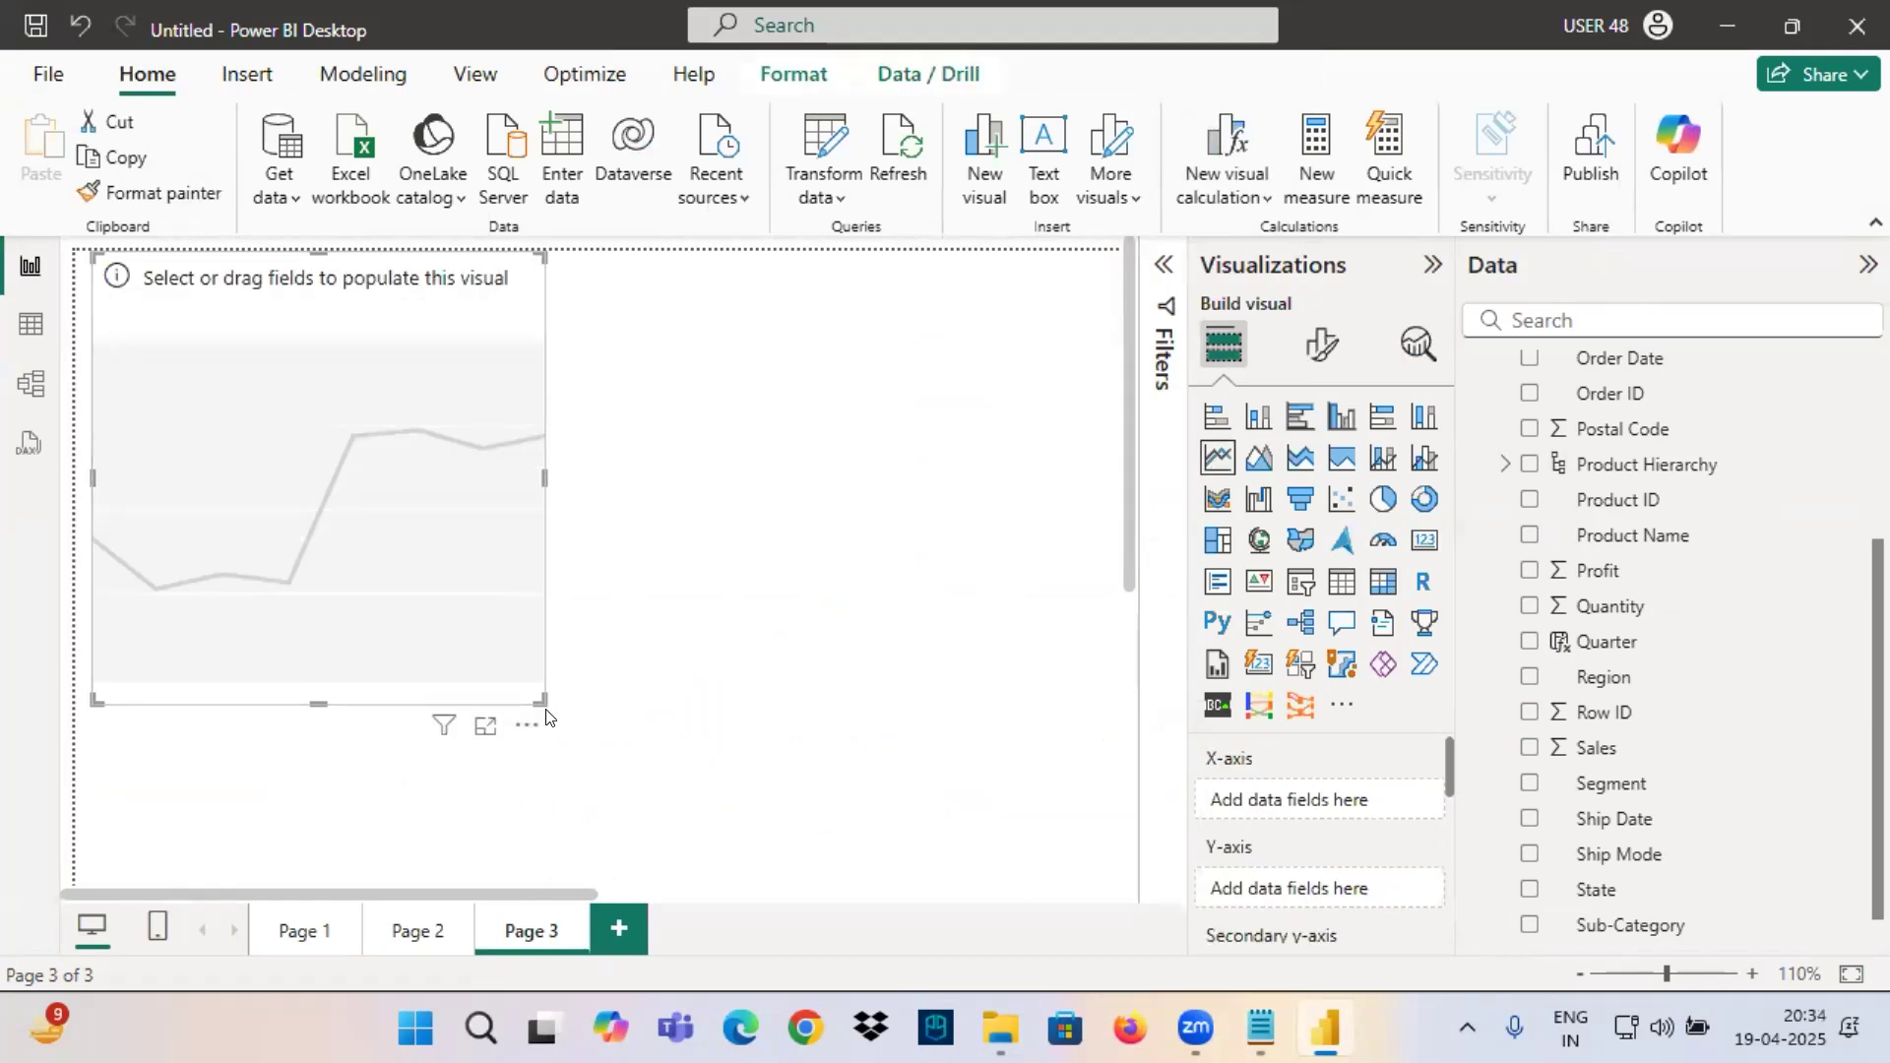
pyautogui.moveTo(541, 701); pyautogui.dragTo(860, 679)
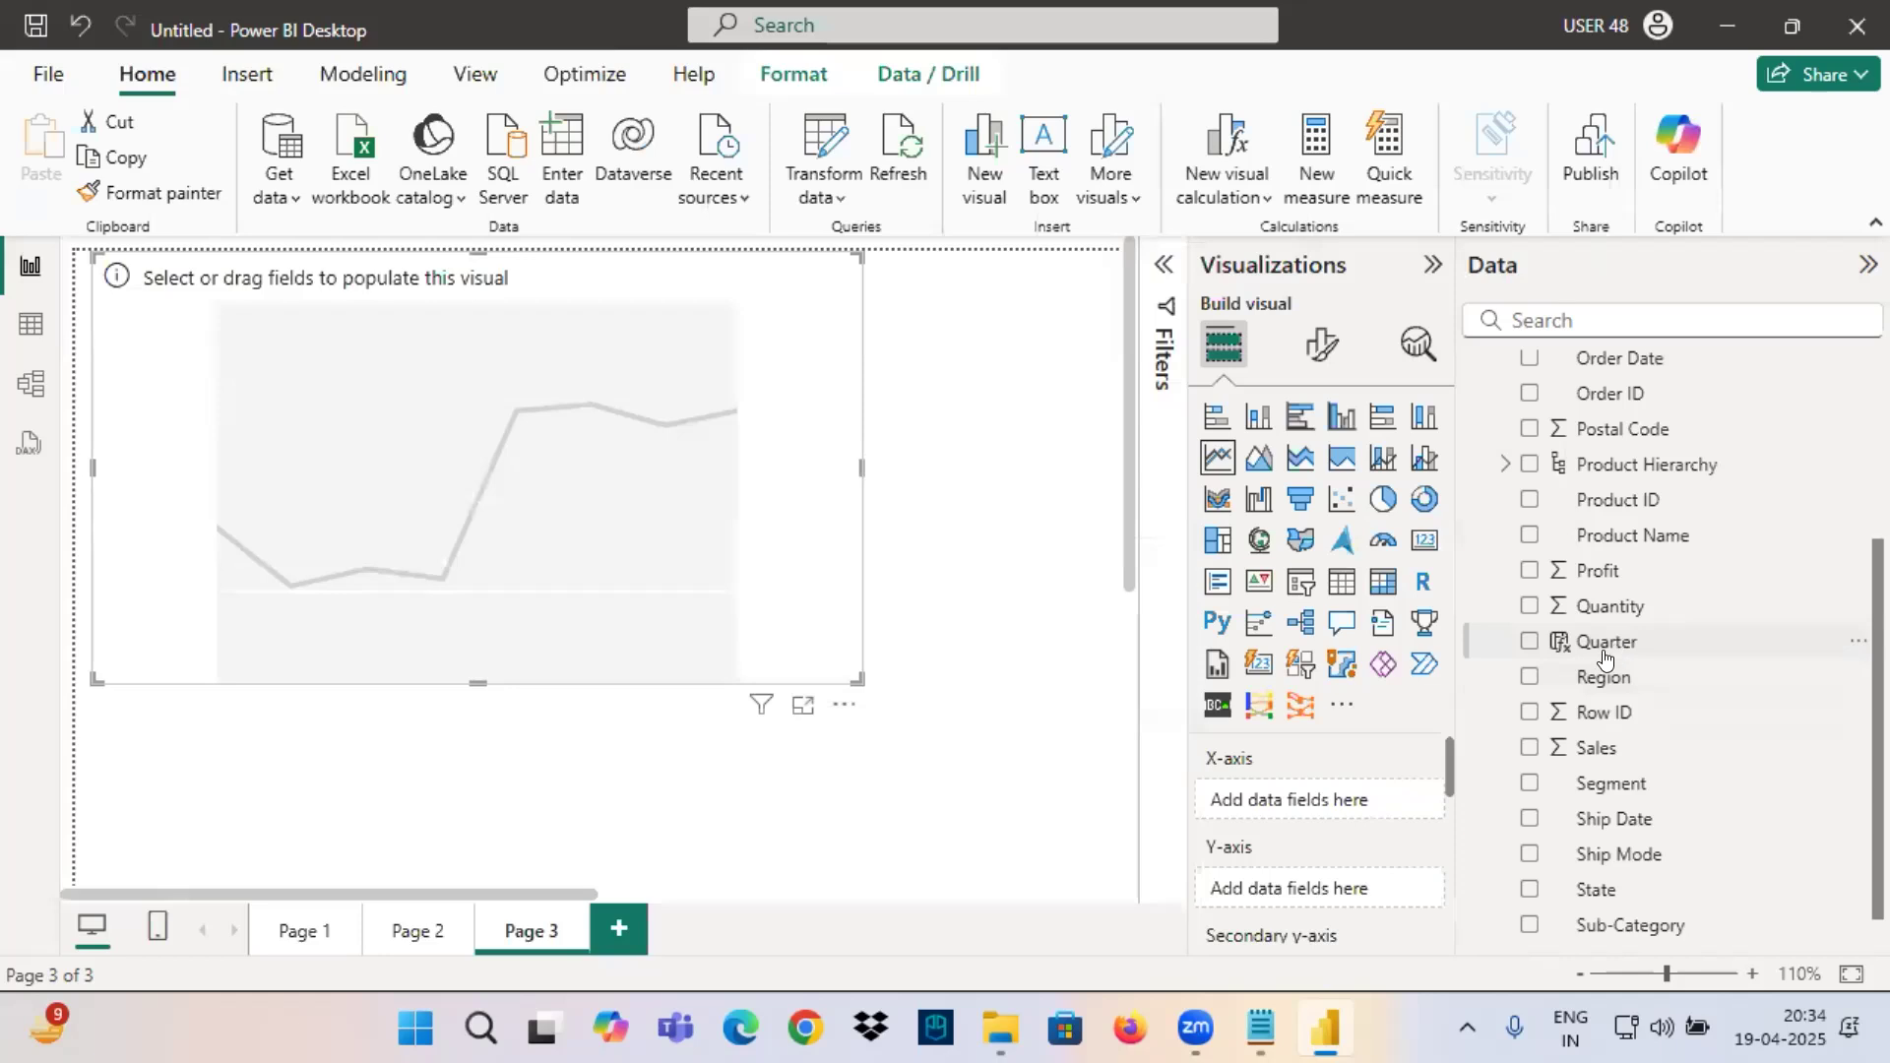
pyautogui.moveTo(1615, 655); pyautogui.dragTo(1211, 800)
pyautogui.moveTo(1545, 765); pyautogui.dragTo(1280, 898)
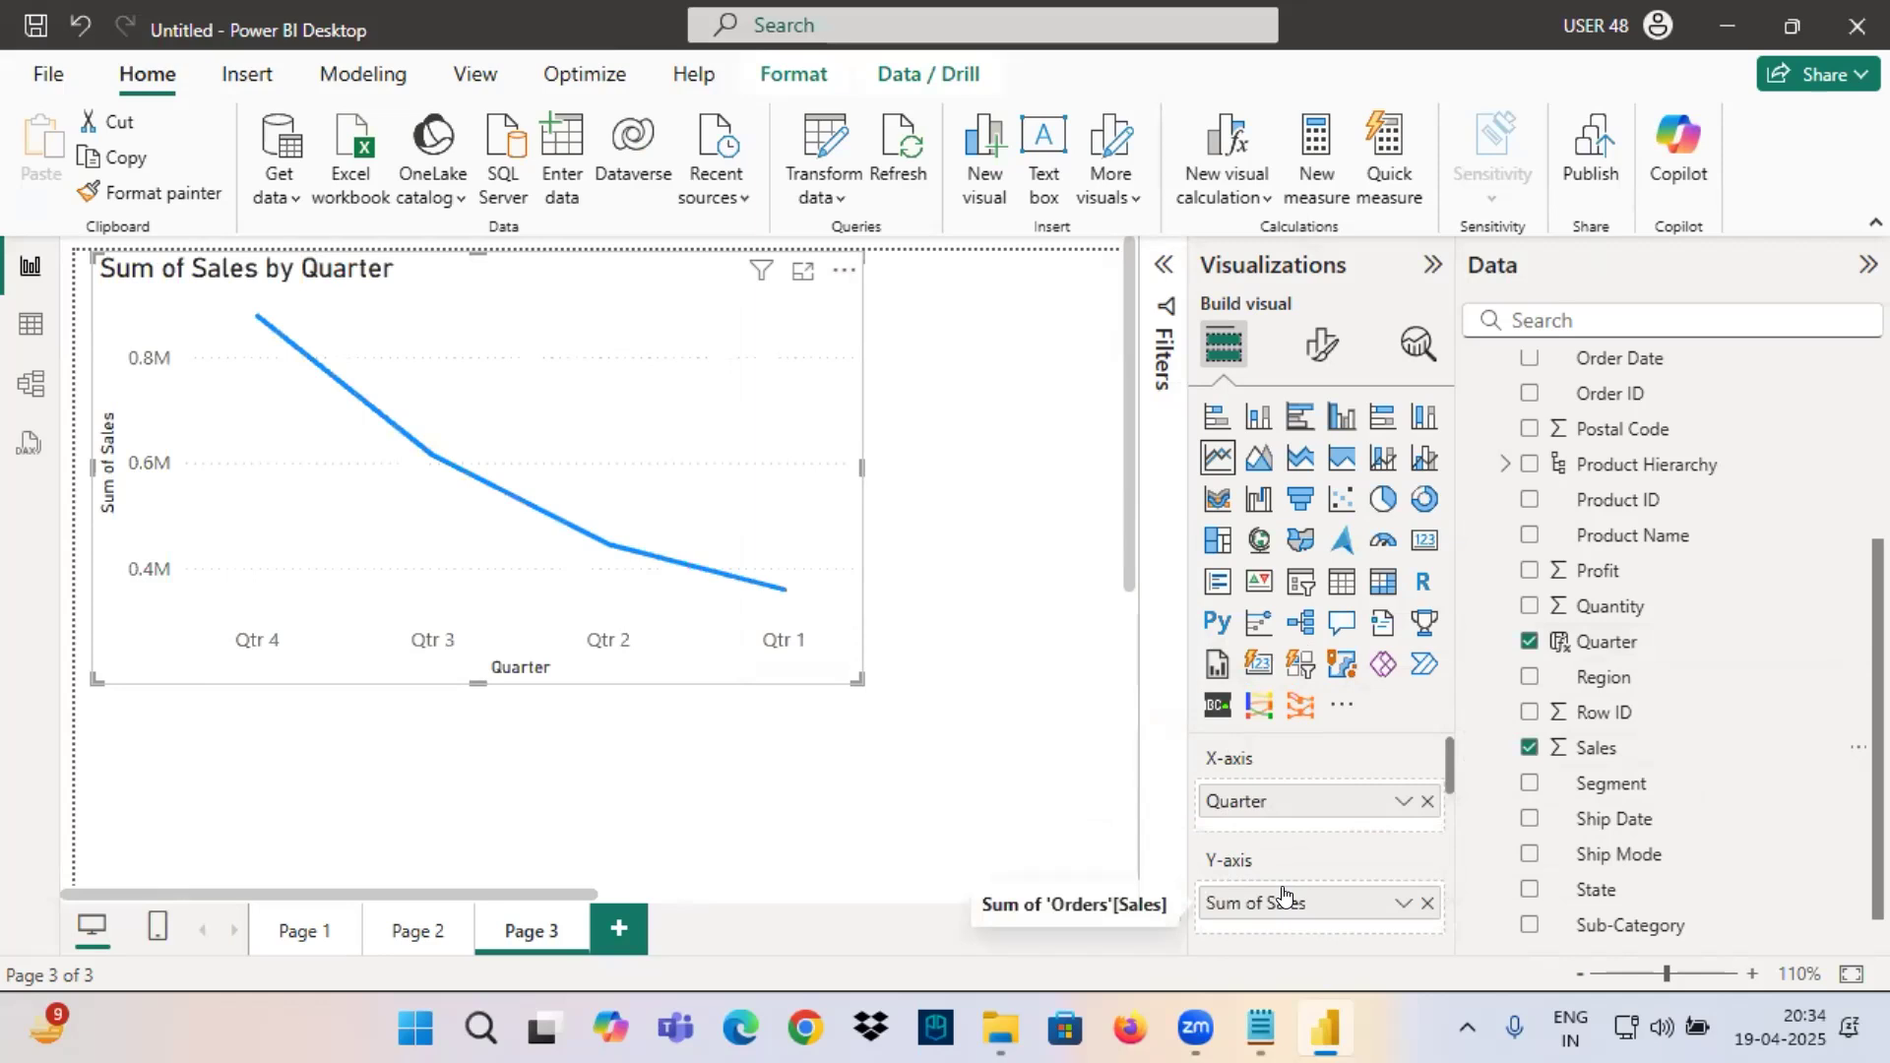
# Turn on the quarter line chart's data labels and move the chart slightly down and to the right.
pyautogui.click(1328, 353)
pyautogui.click(1418, 793)
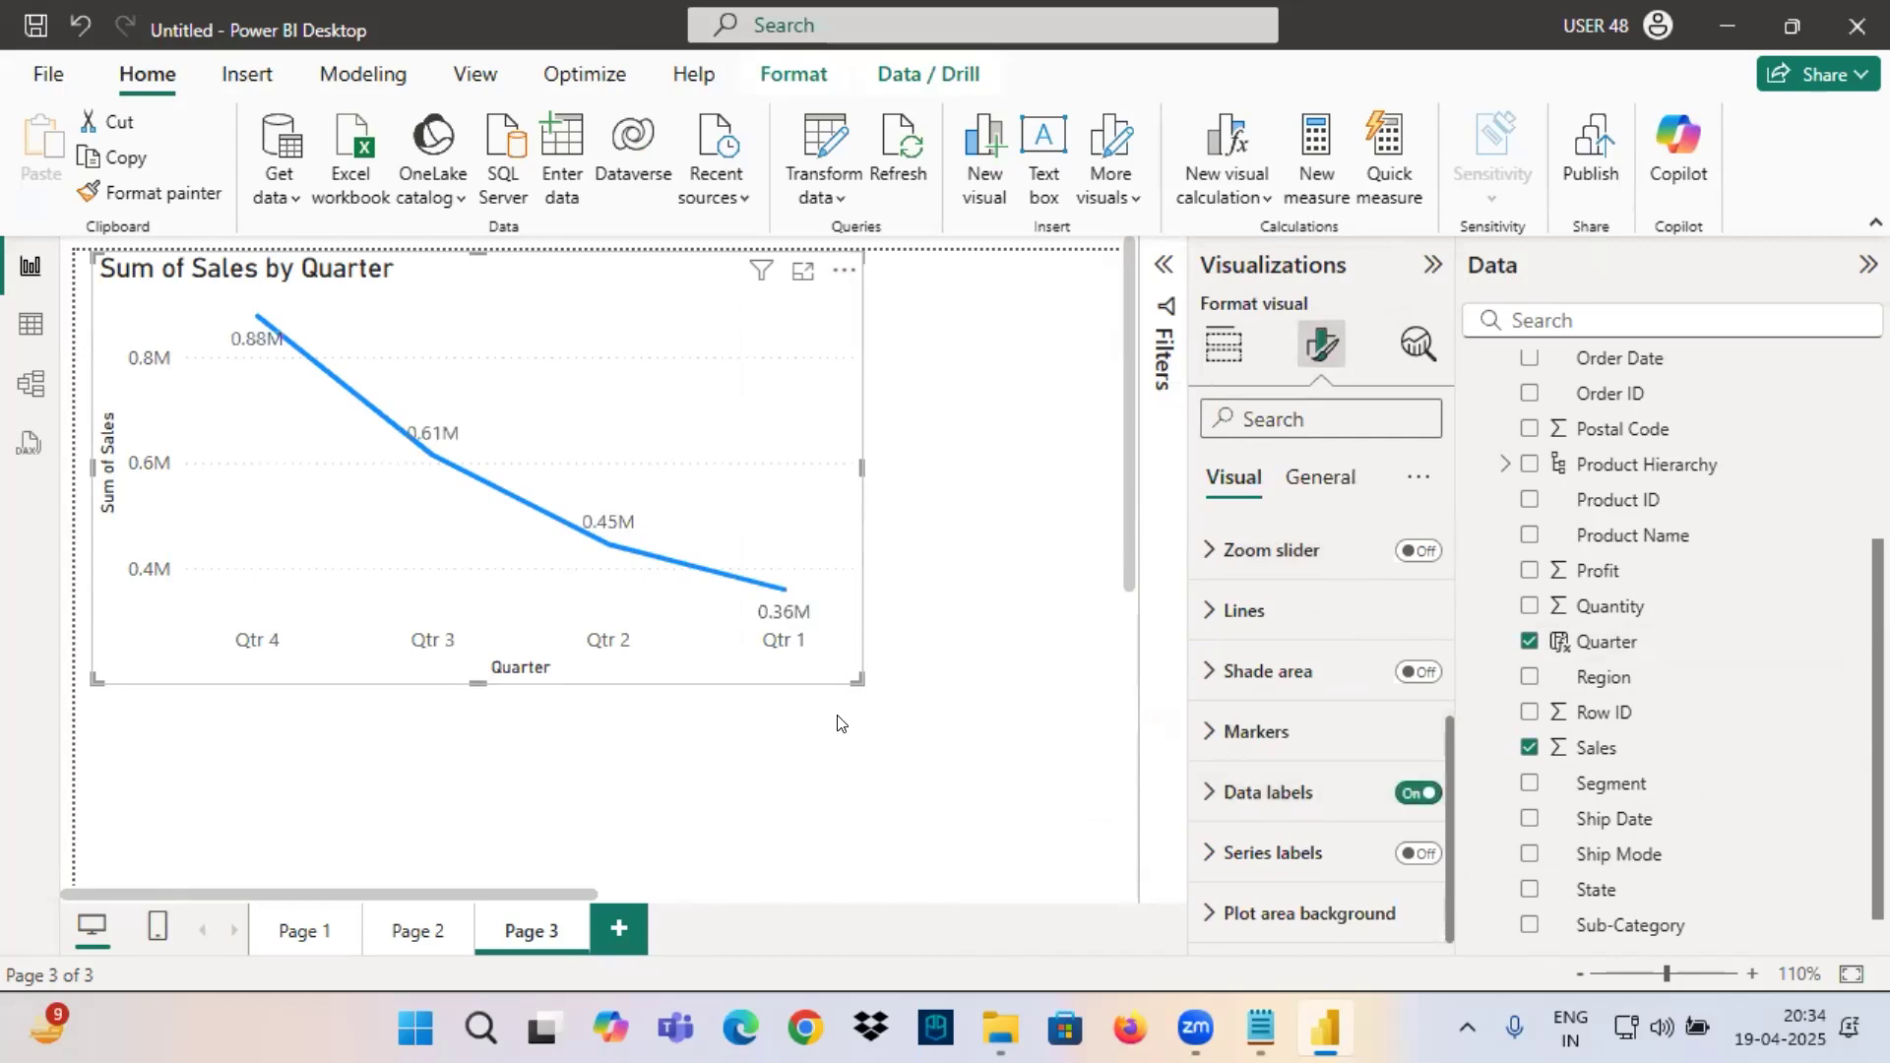
pyautogui.moveTo(626, 360); pyautogui.dragTo(669, 420)
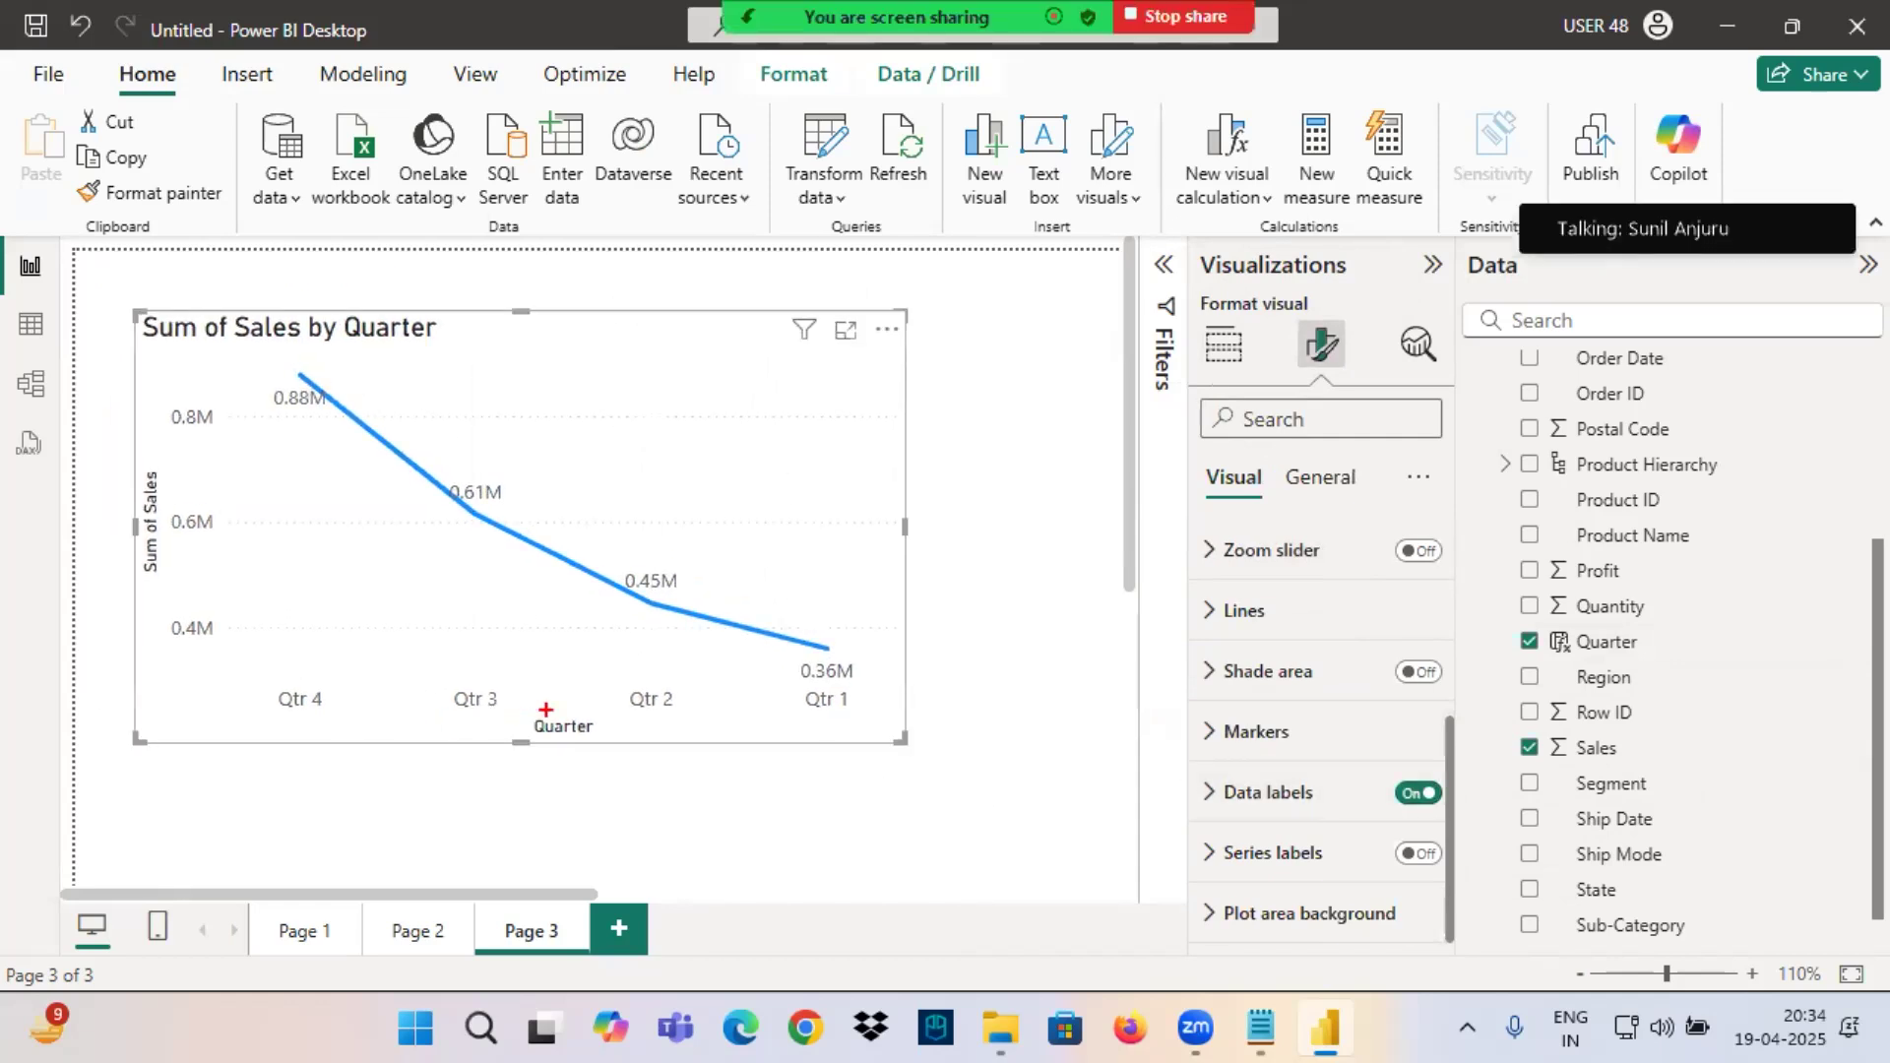
# Handwrite a down arrow with "4 years" on the quarter chart and "Q. 3M" above it in red.
pyautogui.moveTo(629, 317); pyautogui.dragTo(649, 397)
pyautogui.moveTo(638, 373); pyautogui.dragTo(645, 416)
pyautogui.moveTo(695, 404)
pyautogui.mouseDown()
pyautogui.moveTo(735, 360)
pyautogui.moveTo(787, 384)
pyautogui.moveTo(818, 443)
pyautogui.moveTo(977, 362)
pyautogui.mouseUp()
pyautogui.moveTo(862, 429); pyautogui.dragTo(1034, 401)
pyautogui.moveTo(502, 227)
pyautogui.mouseDown()
pyautogui.moveTo(471, 241)
pyautogui.moveTo(539, 261)
pyautogui.mouseUp()
pyautogui.moveTo(571, 189)
pyautogui.mouseDown()
pyautogui.moveTo(573, 240)
pyautogui.moveTo(665, 212)
pyautogui.moveTo(696, 229)
pyautogui.mouseUp()
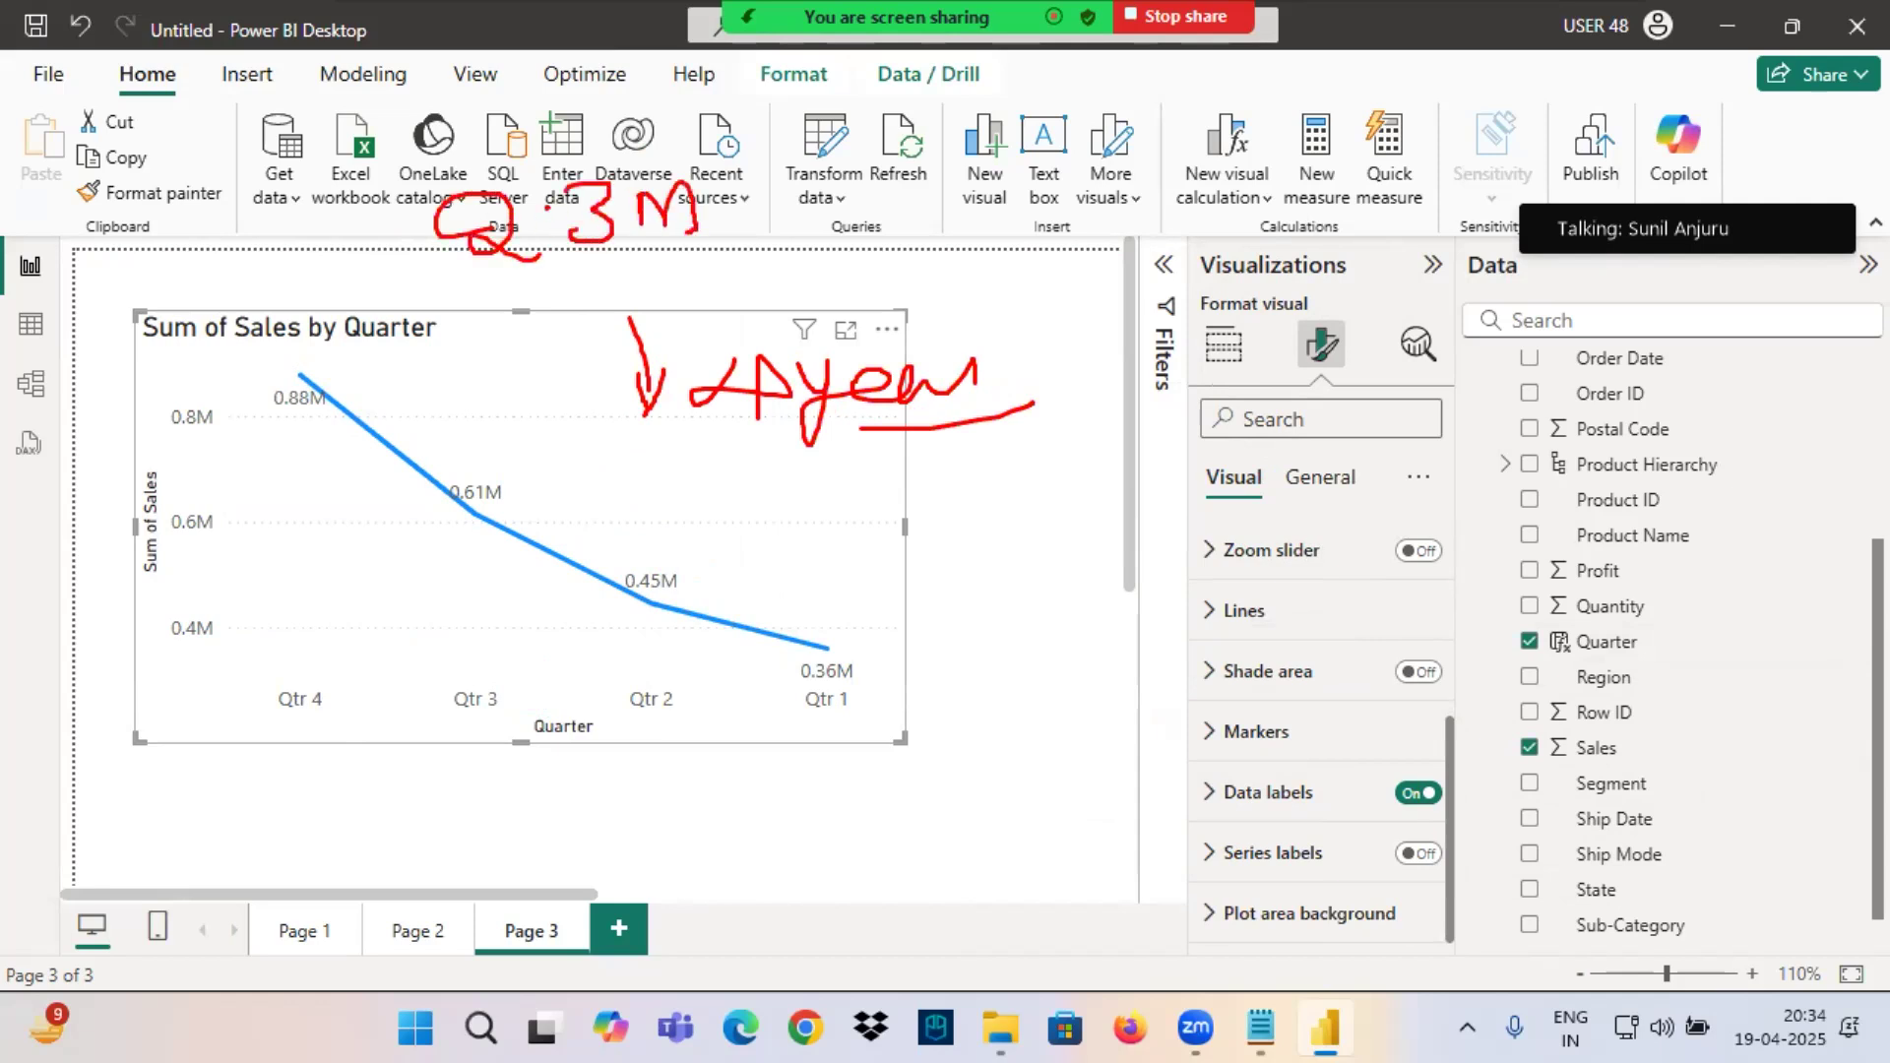
# Underline each quarter's sales value in red, circle the four quarter labels and outline the plot area.
pyautogui.moveTo(274, 419); pyautogui.dragTo(359, 417)
pyautogui.moveTo(407, 529); pyautogui.dragTo(523, 533)
pyautogui.moveTo(591, 623); pyautogui.dragTo(699, 622)
pyautogui.moveTo(788, 699); pyautogui.dragTo(904, 682)
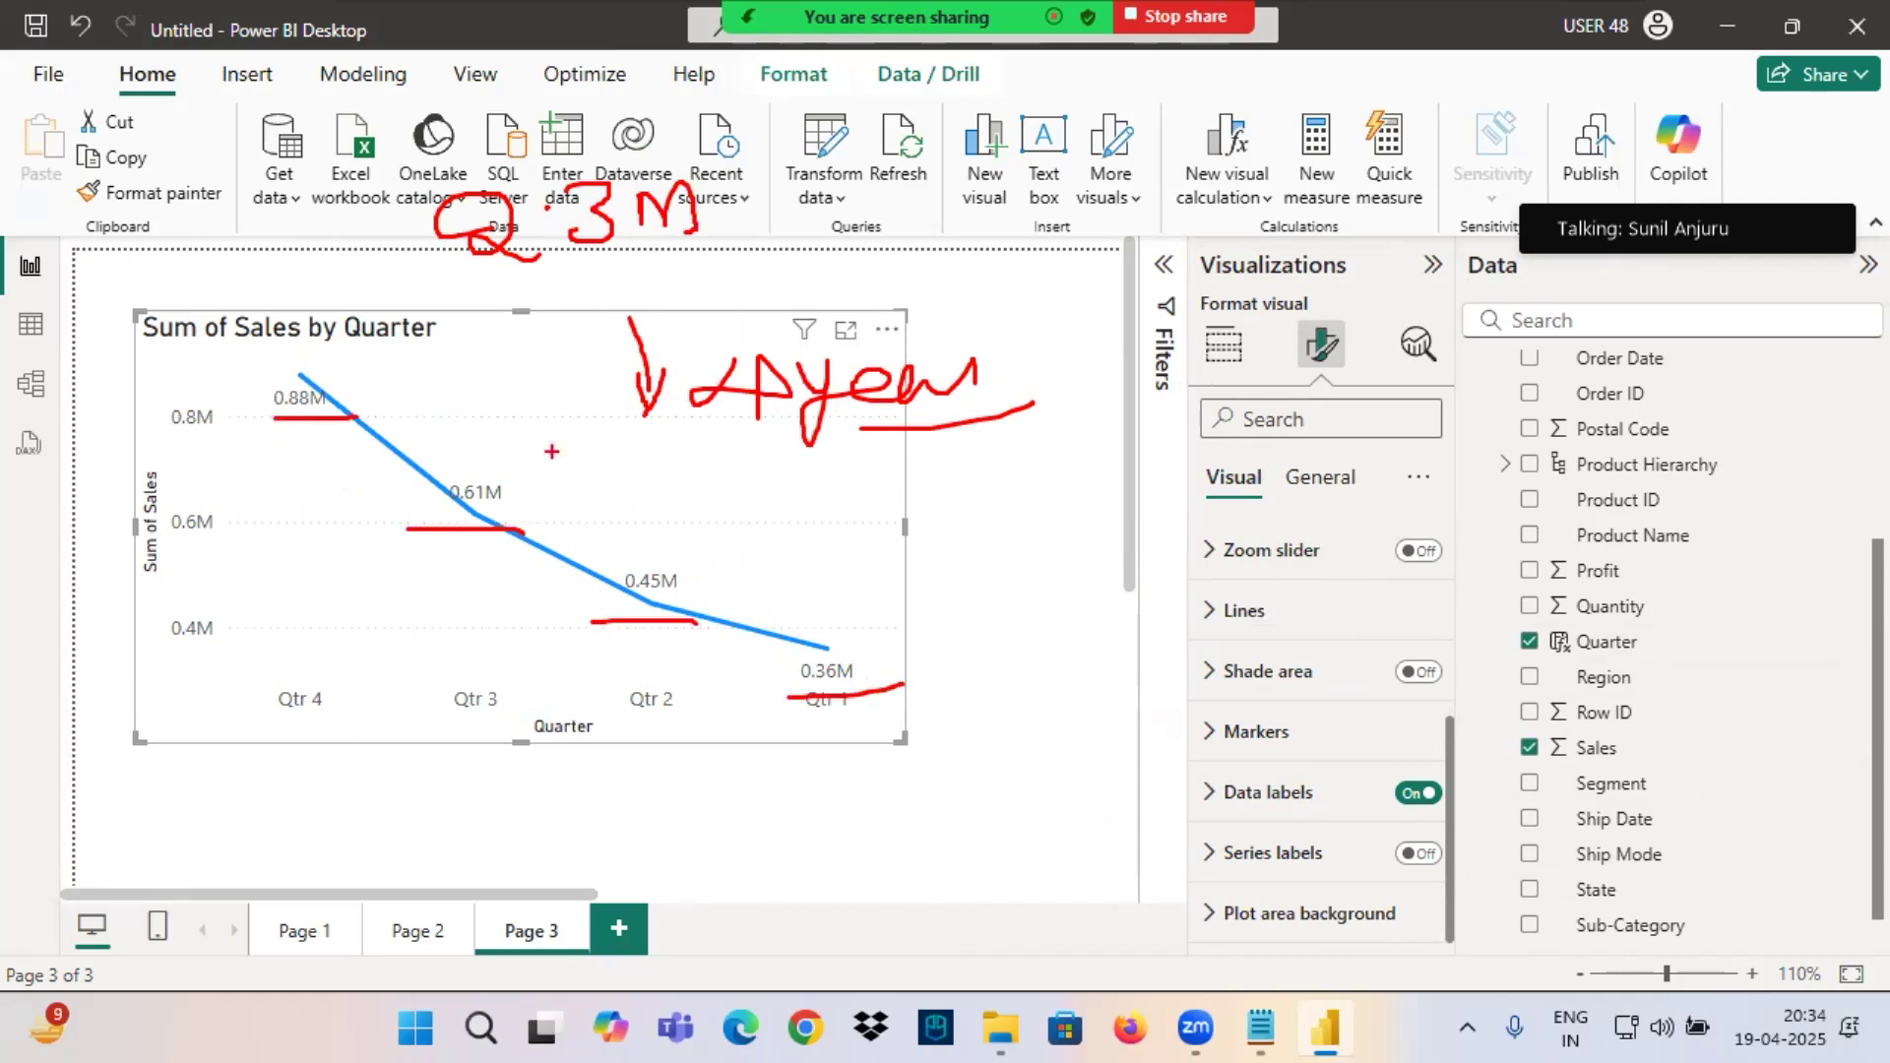
pyautogui.moveTo(358, 676)
pyautogui.mouseDown()
pyautogui.moveTo(414, 727)
pyautogui.moveTo(354, 581)
pyautogui.mouseUp()
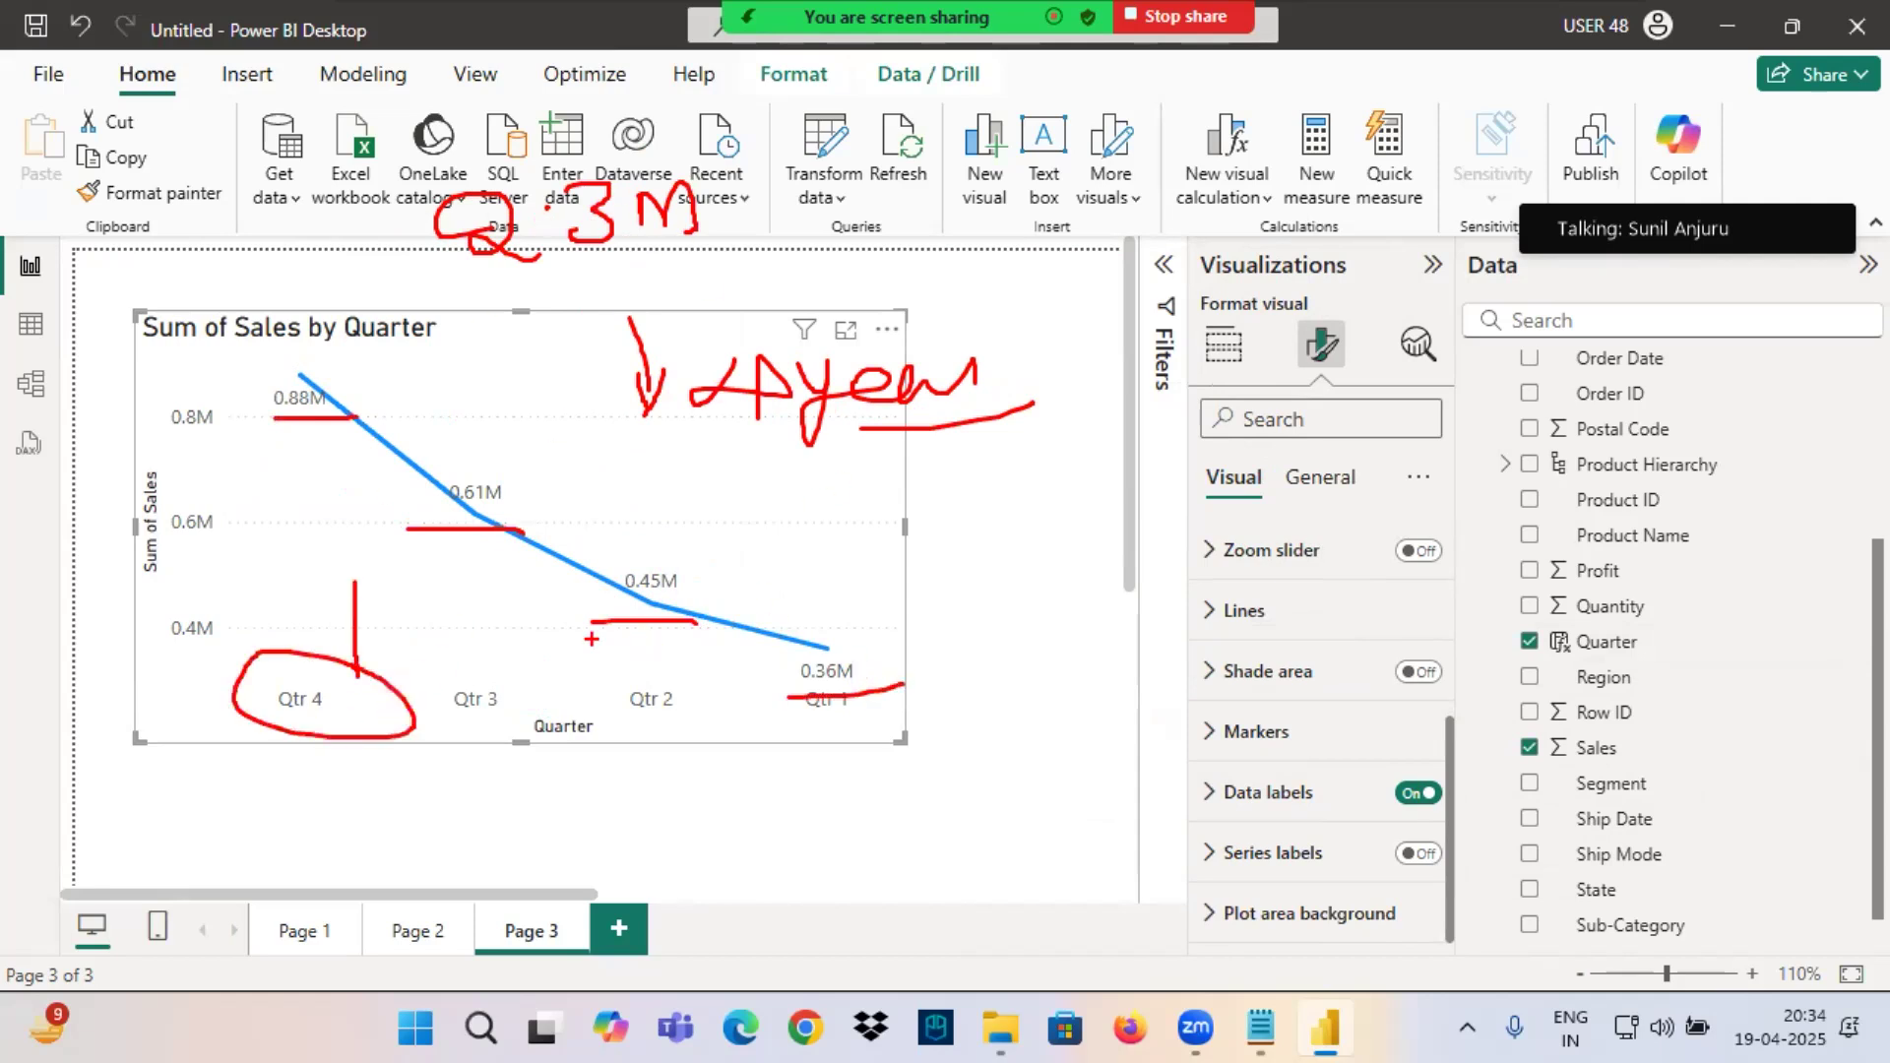
pyautogui.moveTo(299, 718)
pyautogui.mouseDown()
pyautogui.moveTo(432, 716)
pyautogui.moveTo(471, 678)
pyautogui.moveTo(466, 702)
pyautogui.mouseUp()
pyautogui.moveTo(657, 667)
pyautogui.mouseDown()
pyautogui.moveTo(677, 680)
pyautogui.moveTo(616, 673)
pyautogui.mouseUp()
pyautogui.moveTo(845, 671)
pyautogui.mouseDown()
pyautogui.moveTo(847, 739)
pyautogui.moveTo(842, 672)
pyautogui.mouseUp()
pyautogui.moveTo(680, 463); pyautogui.dragTo(947, 436)
pyautogui.moveTo(936, 347)
pyautogui.mouseDown()
pyautogui.moveTo(209, 318)
pyautogui.moveTo(753, 670)
pyautogui.moveTo(805, 281)
pyautogui.mouseUp()
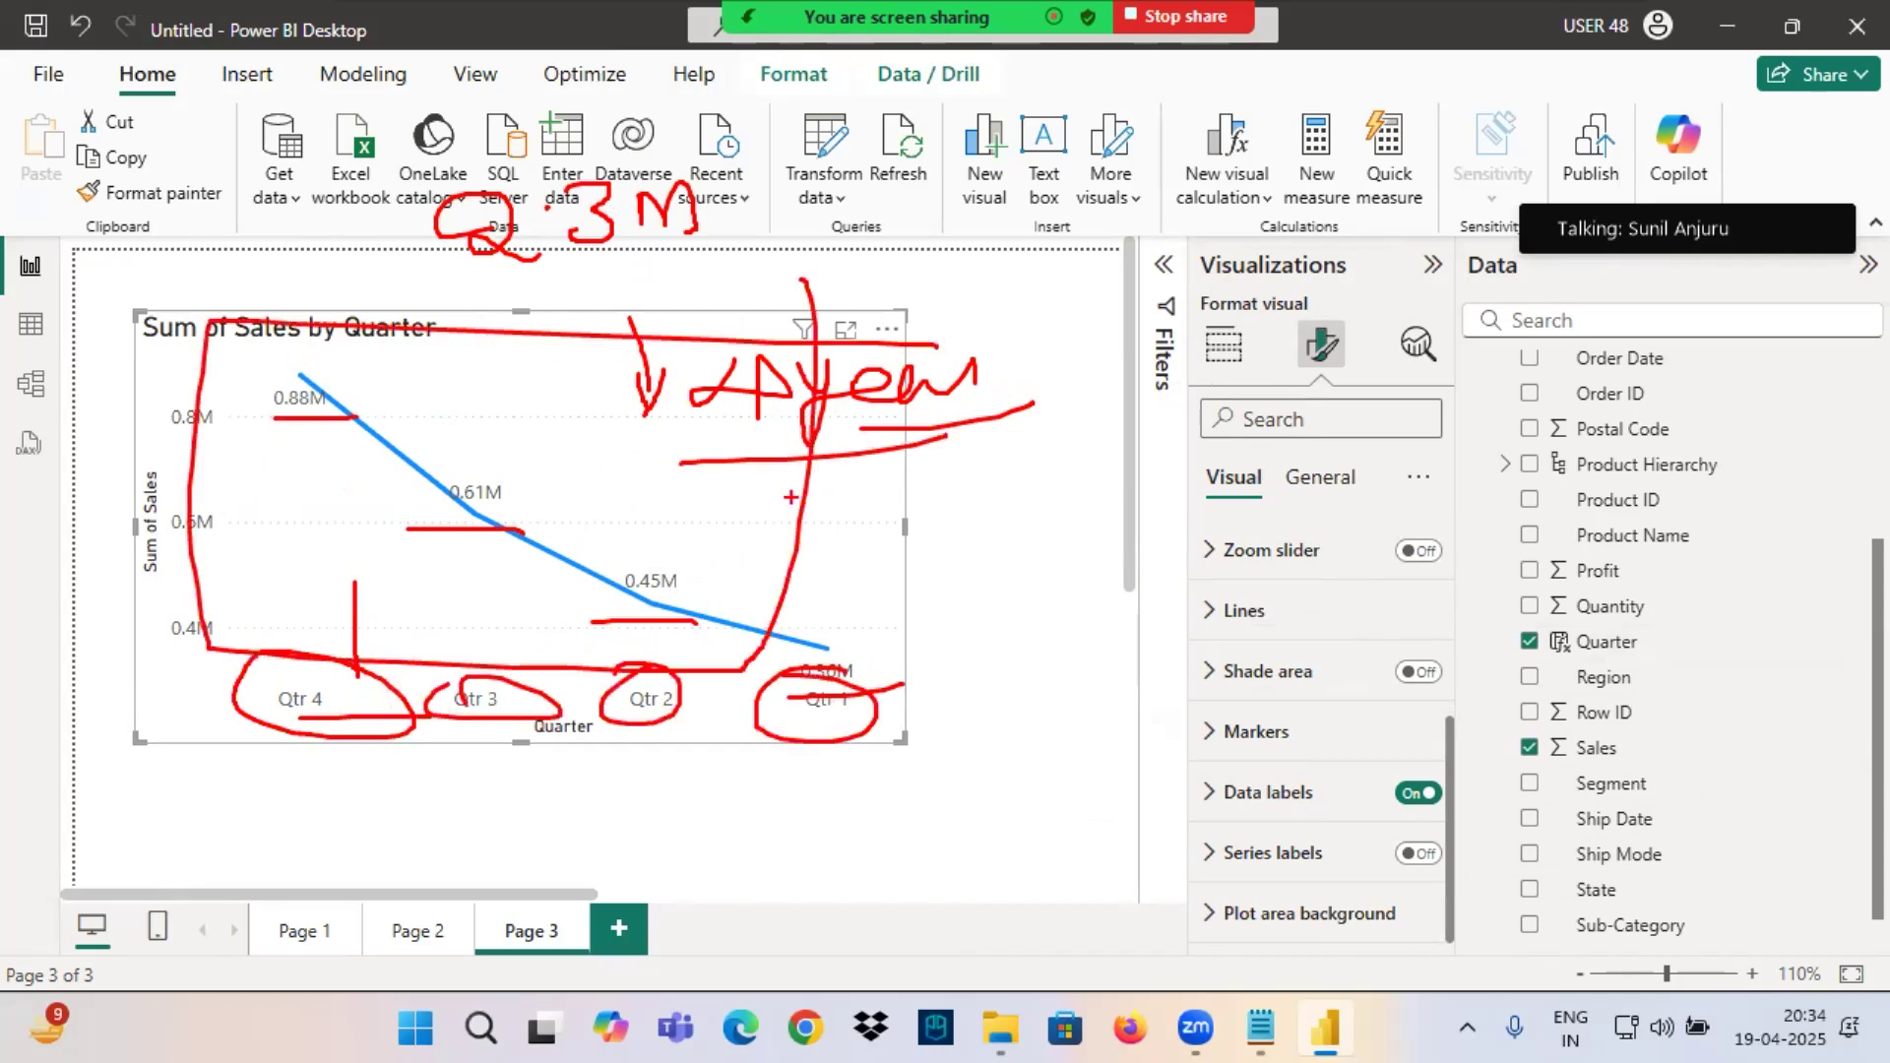
# Clear the red drawings, switch to the Notepad notes and highlight the Year wise and Quarter wise Sales lines.
pyautogui.press('Escape')
pyautogui.click(1260, 1028)
pyautogui.moveTo(191, 406); pyautogui.dragTo(627, 398)
pyautogui.moveTo(323, 440); pyautogui.dragTo(672, 460)
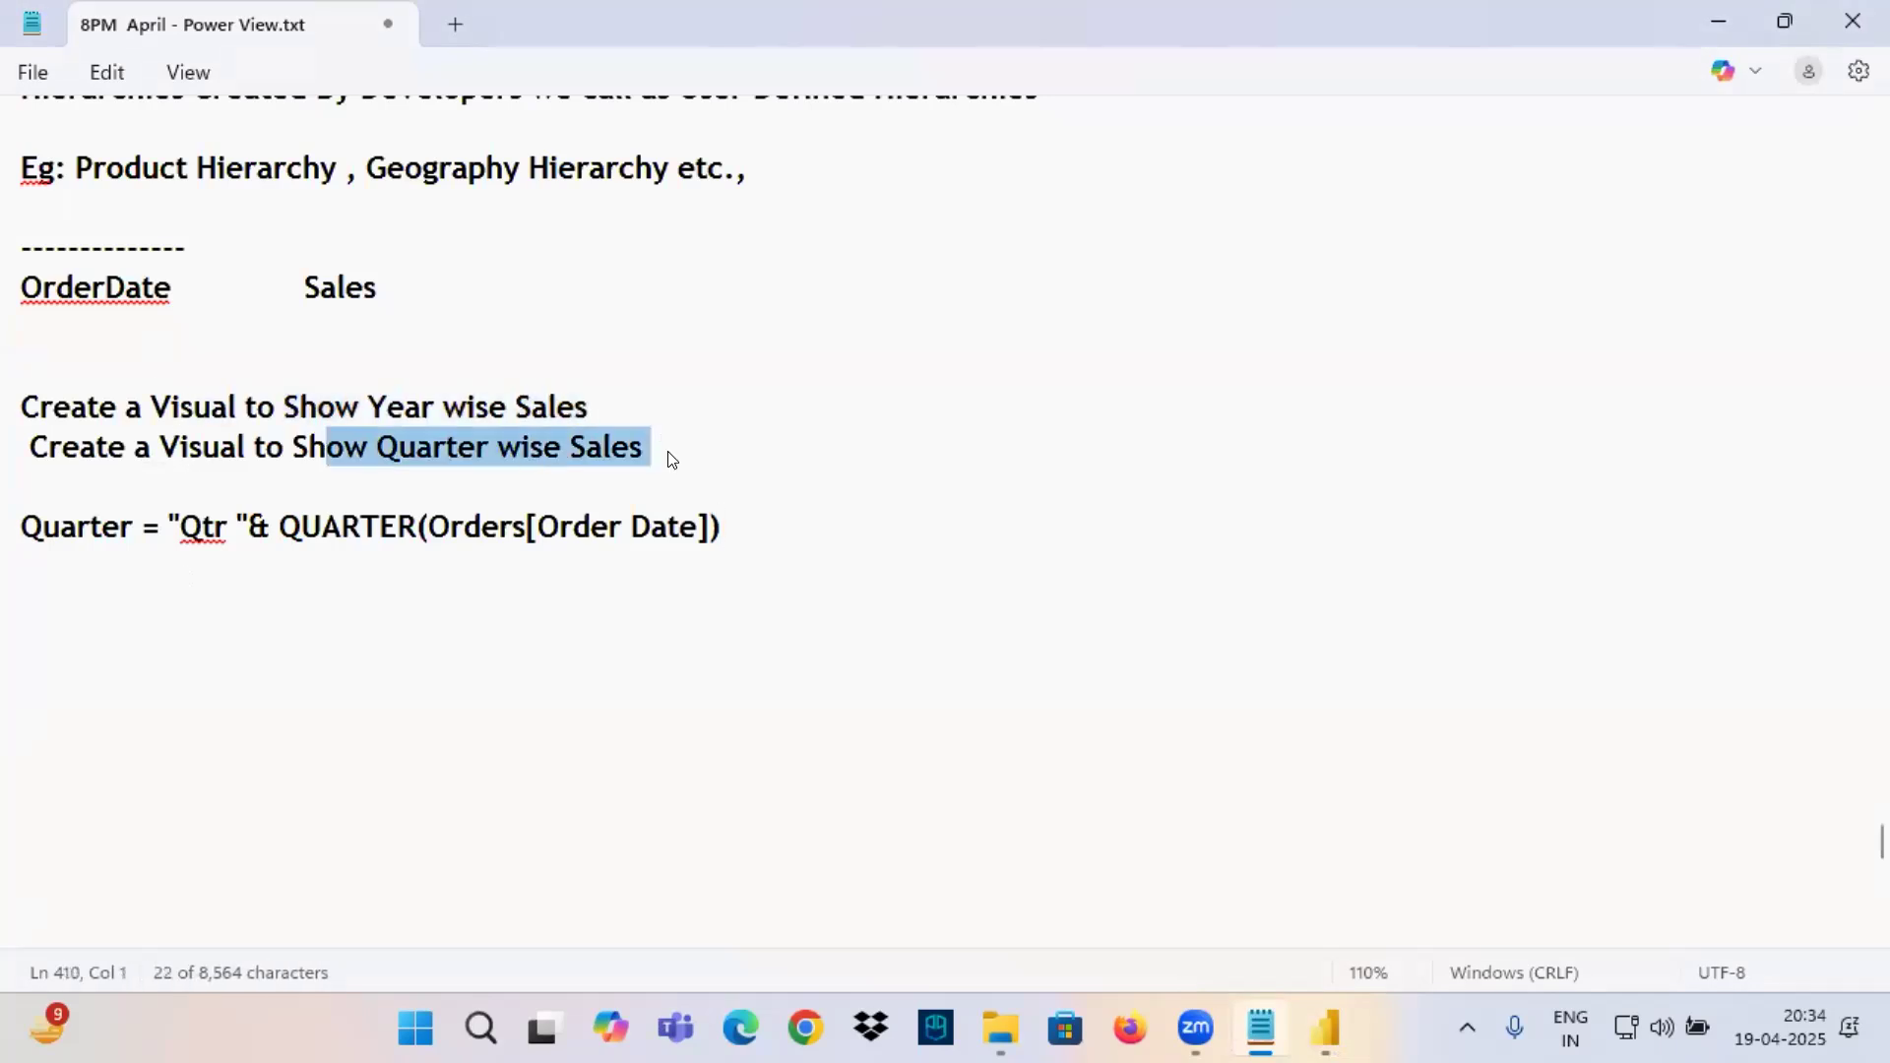
# Append "All 4 Years" to the Quarter wise Sales line in the notes and remove its leading space.
pyautogui.click(675, 443)
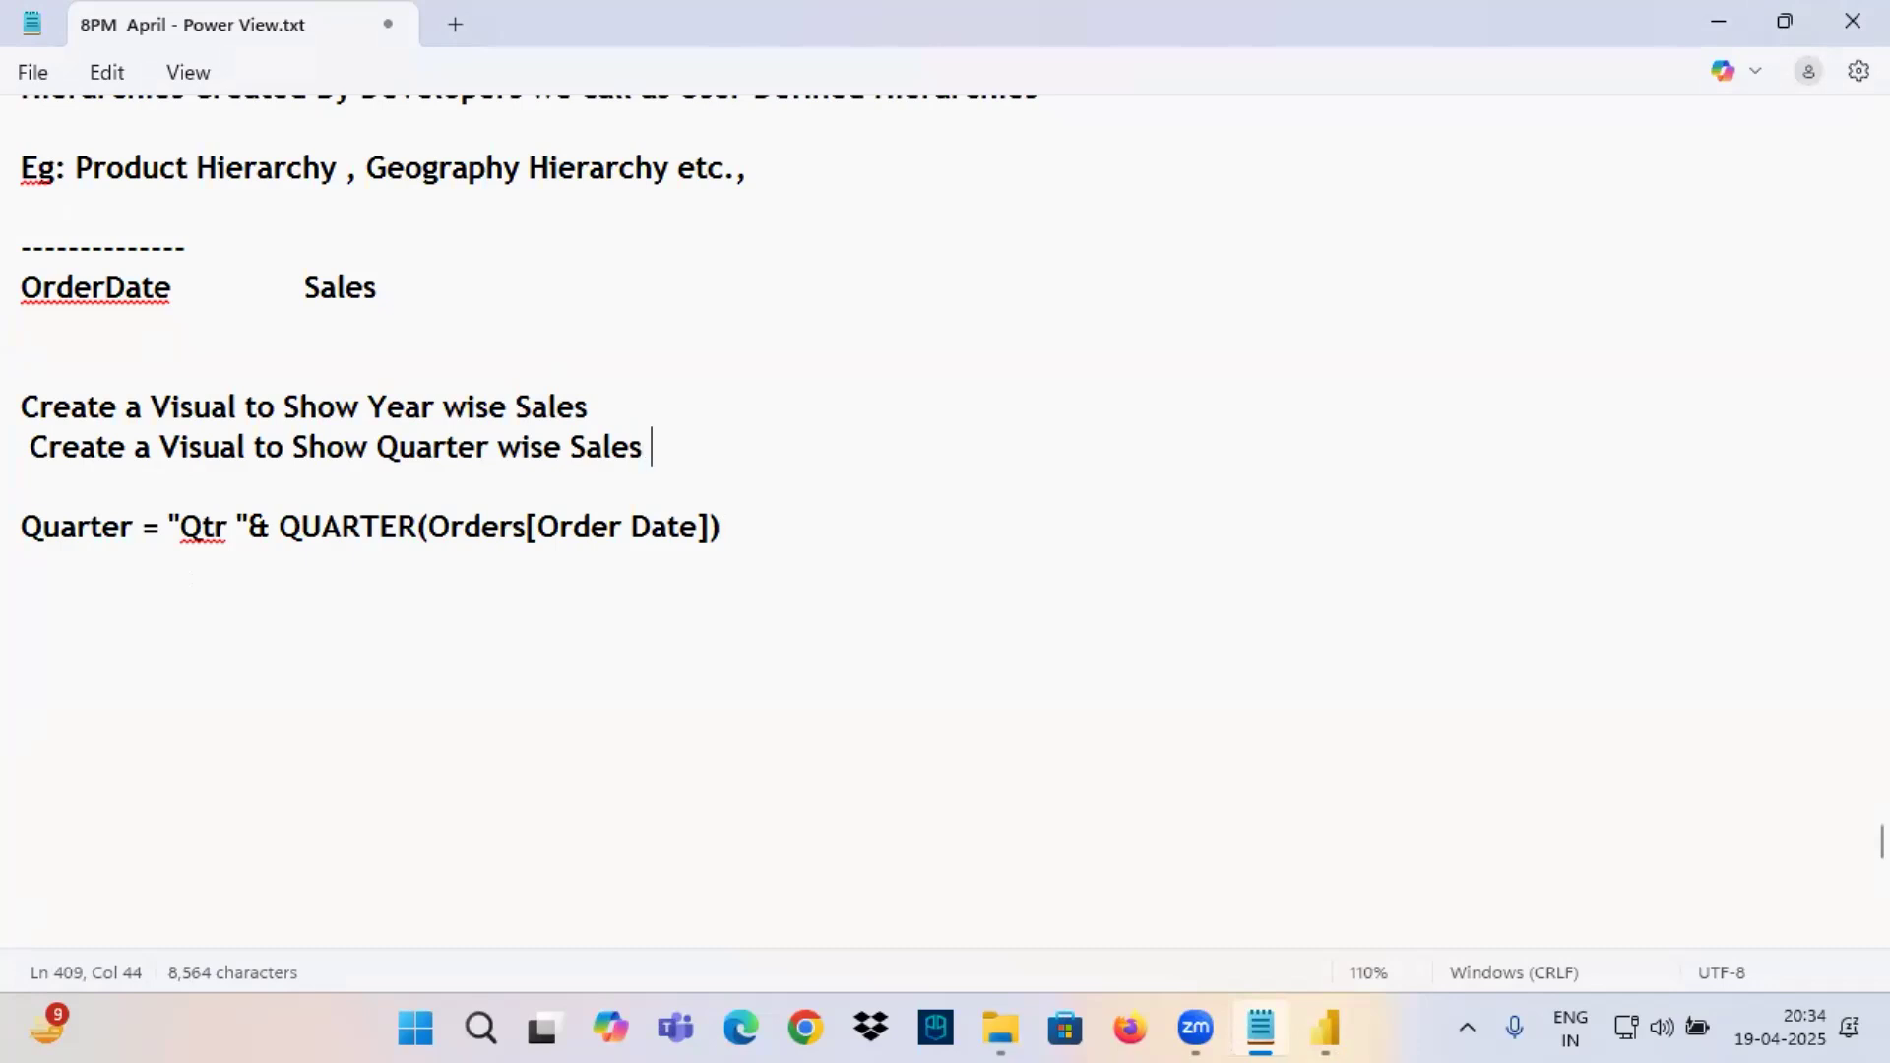
pyautogui.write('All 4 Years')
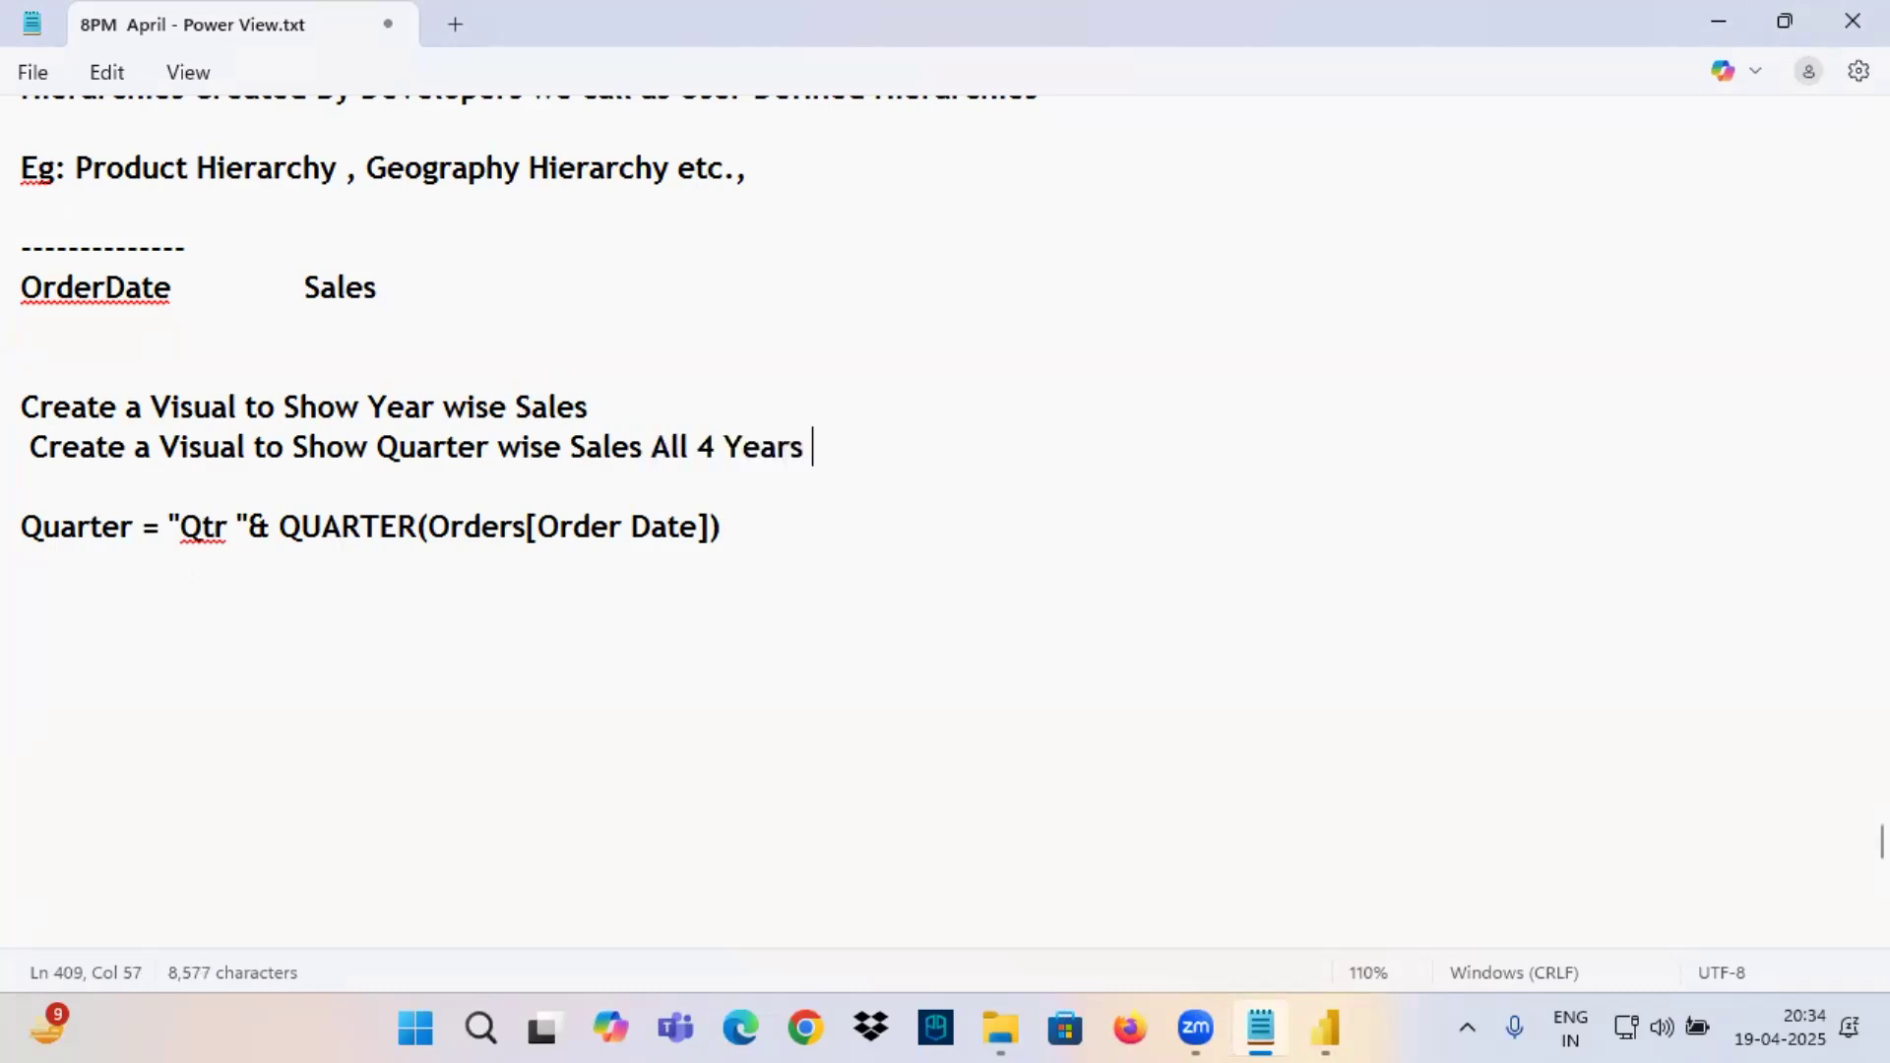
pyautogui.press('Return')
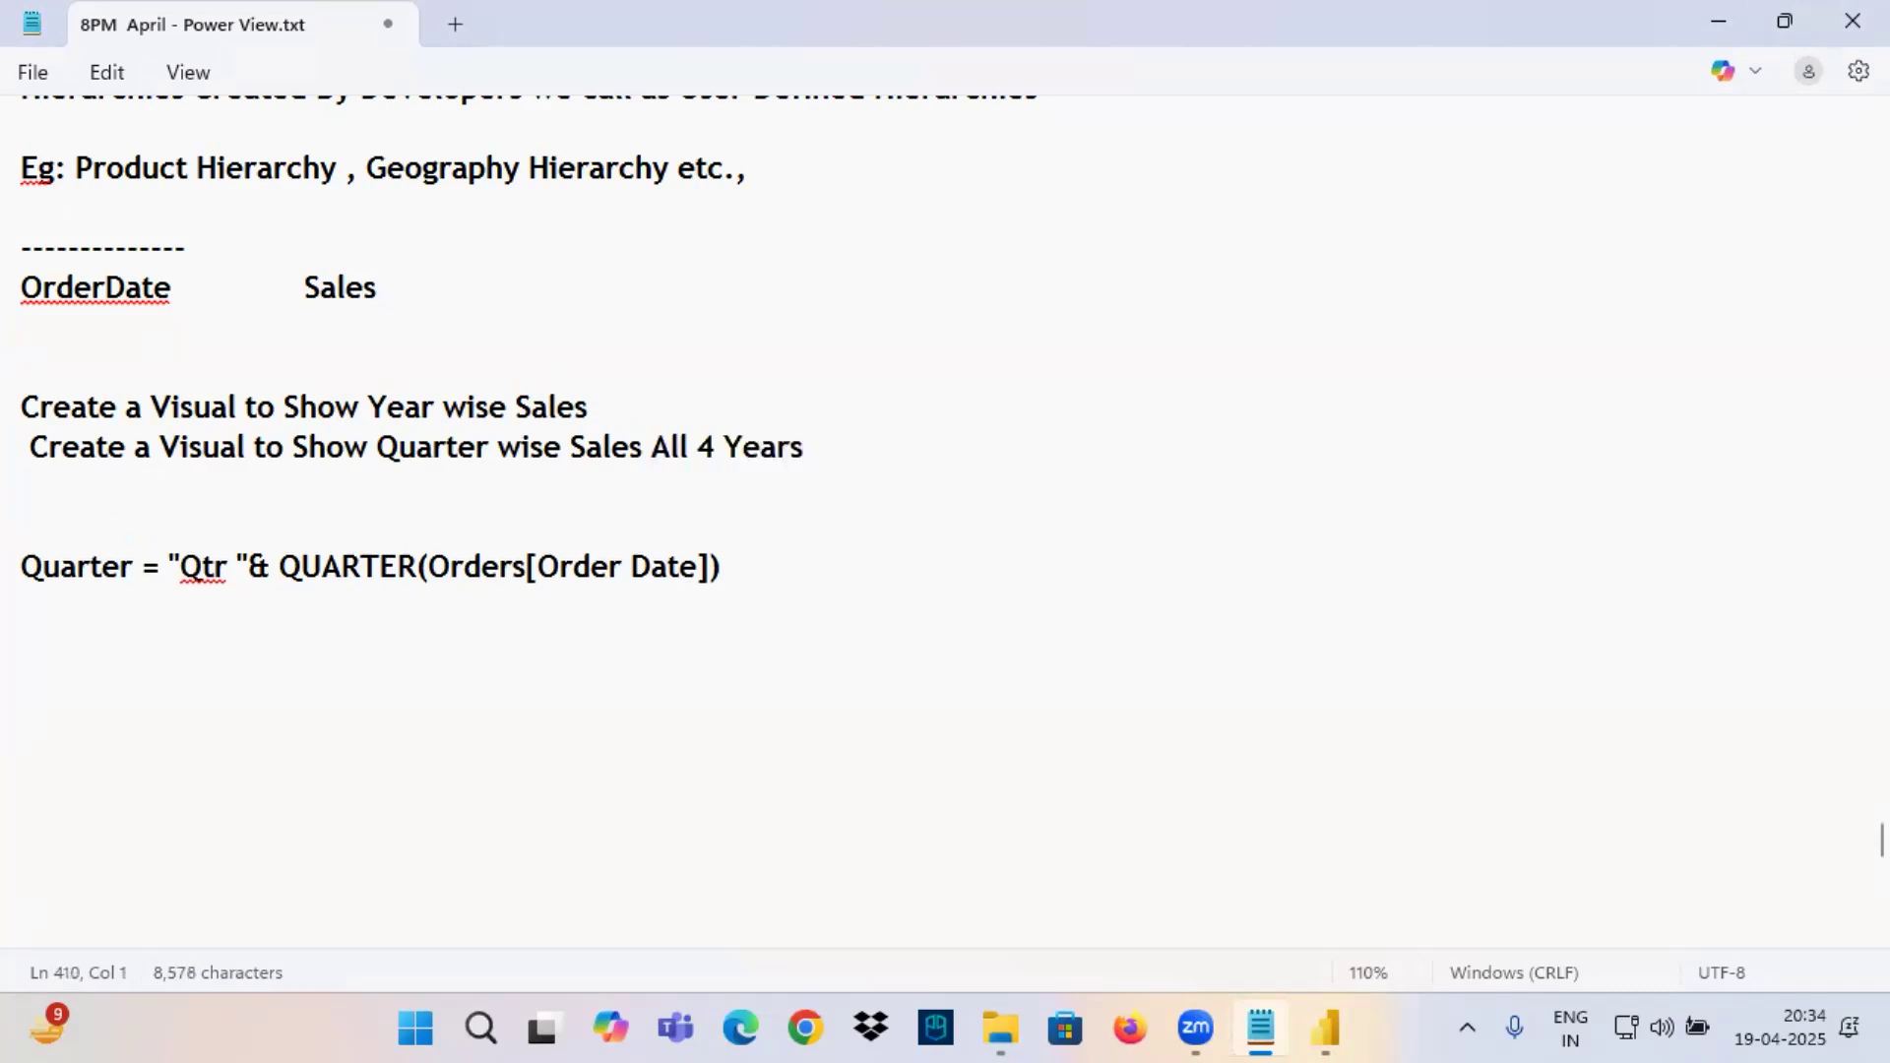
pyautogui.moveTo(421, 289); pyautogui.dragTo(20, 287)
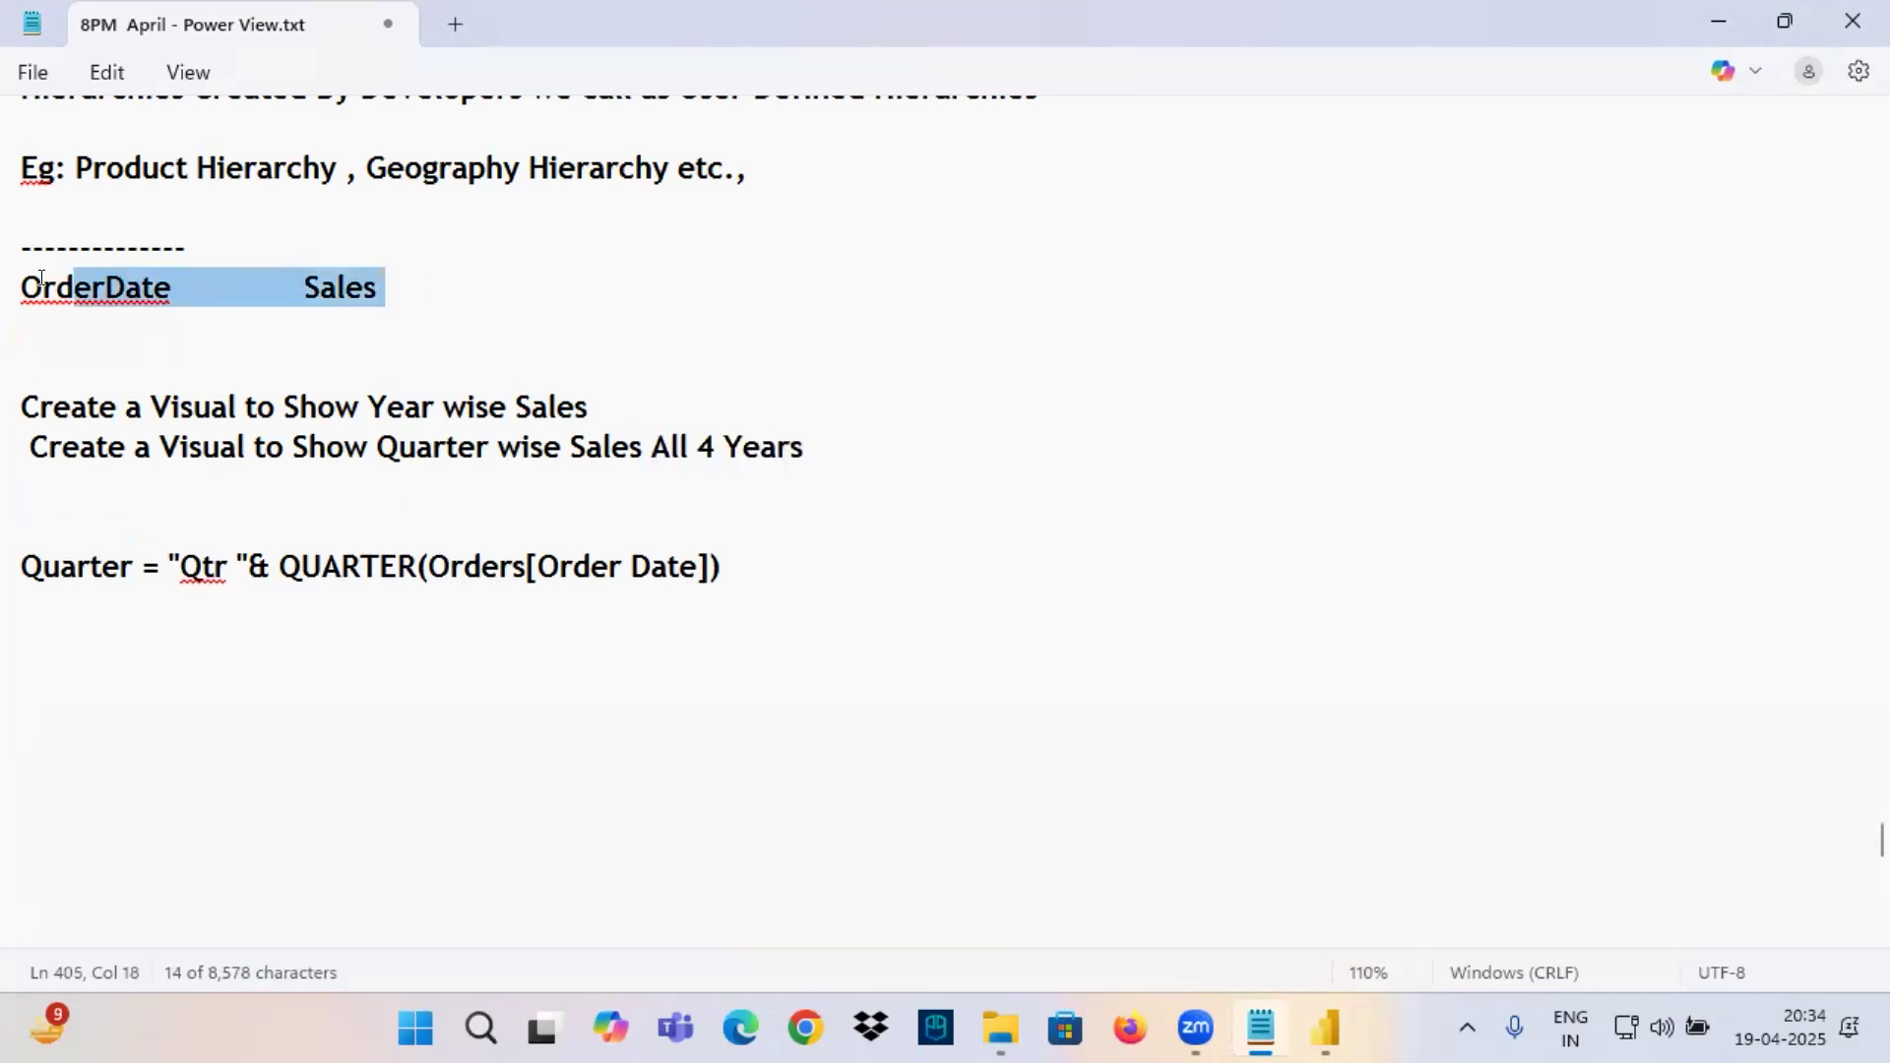
pyautogui.click(23, 445)
pyautogui.press('BackSpace')
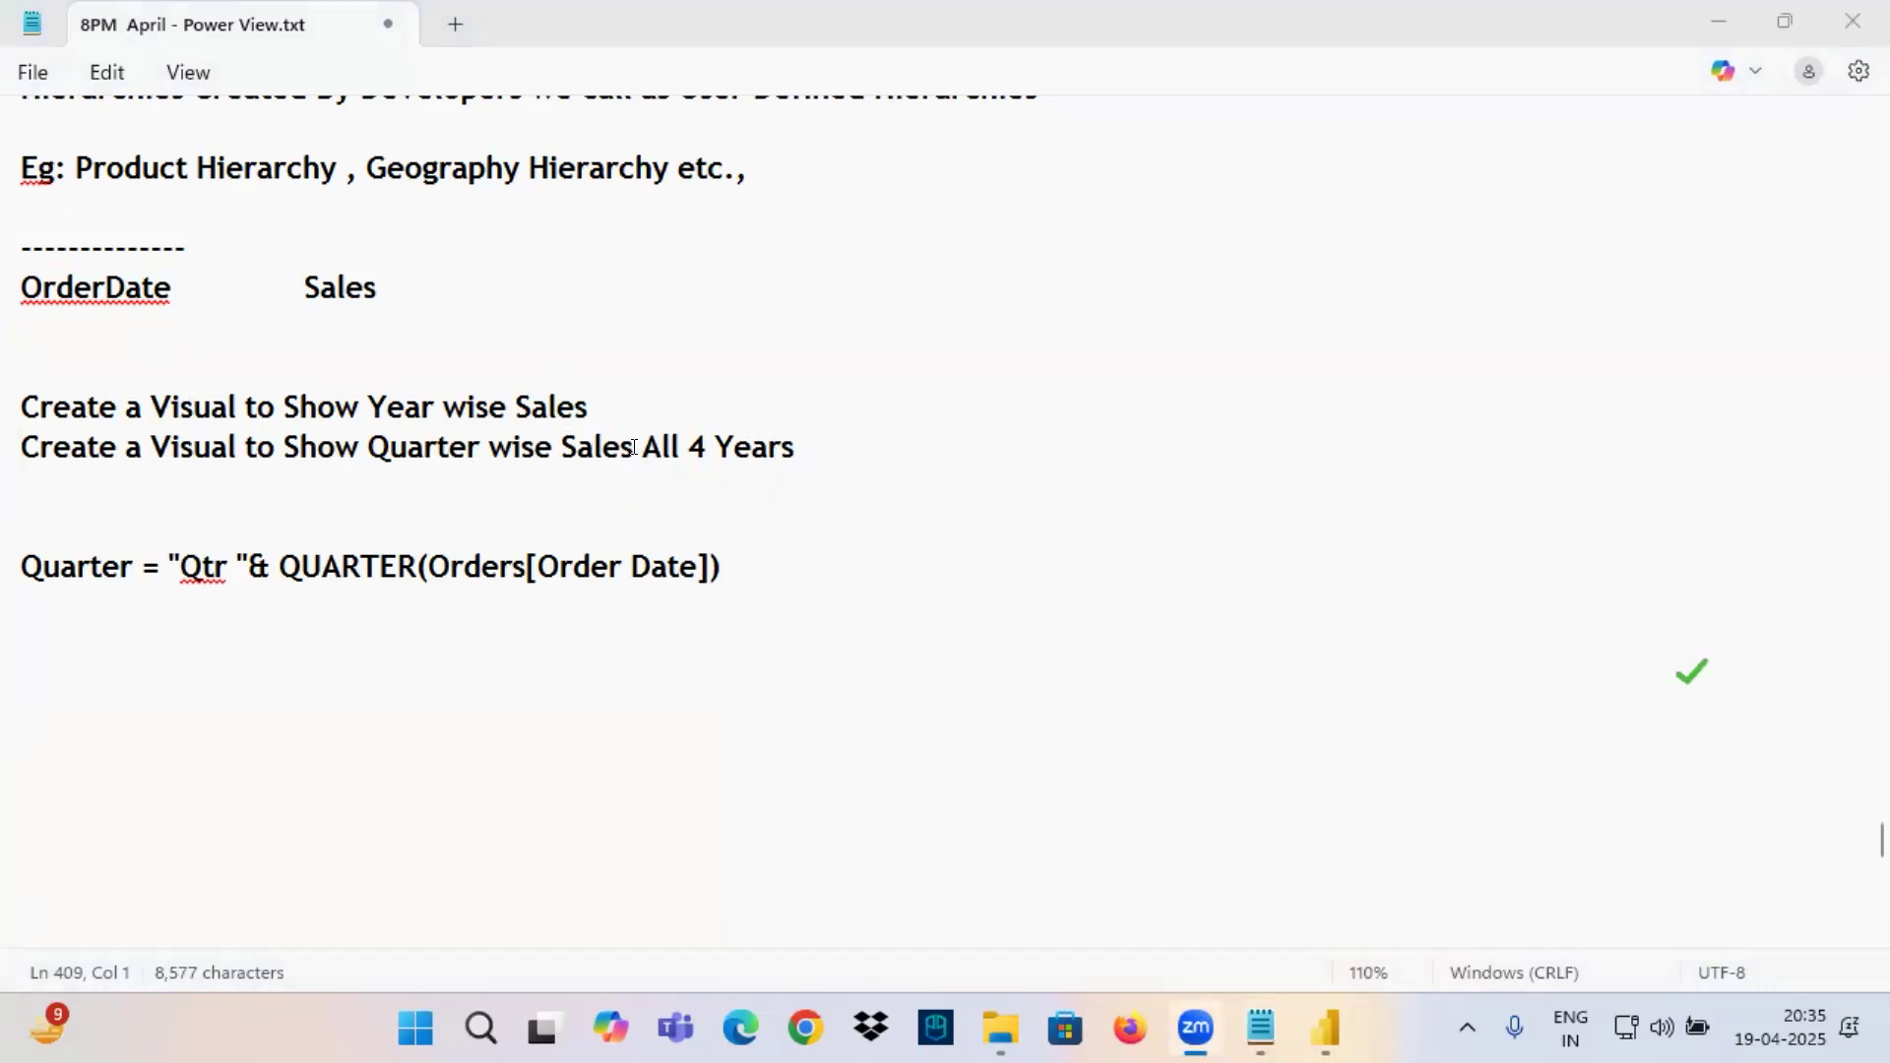
# Add the line "Create a Visual to Show Quarter wise Sales where Year = 2014" below the All 4 Years line.
pyautogui.moveTo(630, 443); pyautogui.dragTo(10, 443)
pyautogui.hotkey('ctrl', 'c')
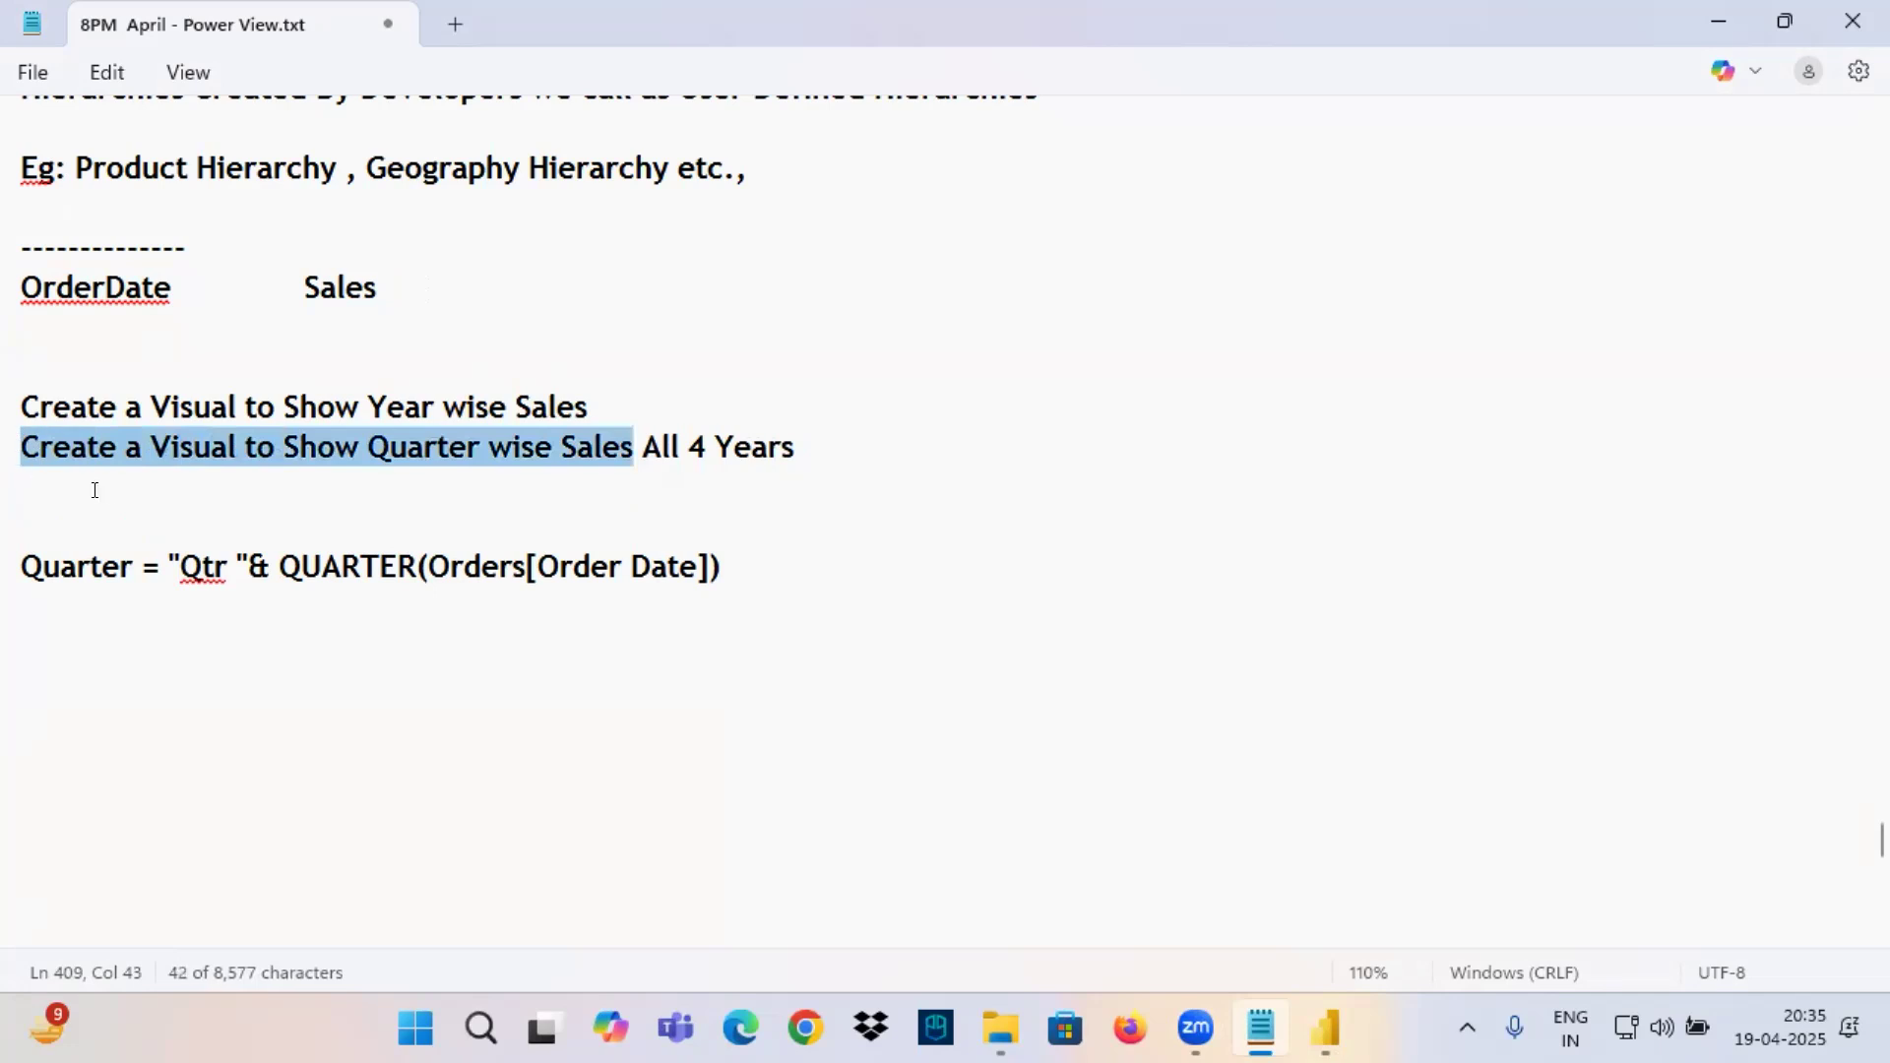
pyautogui.click(59, 482)
pyautogui.hotkey('ctrl', 'v')
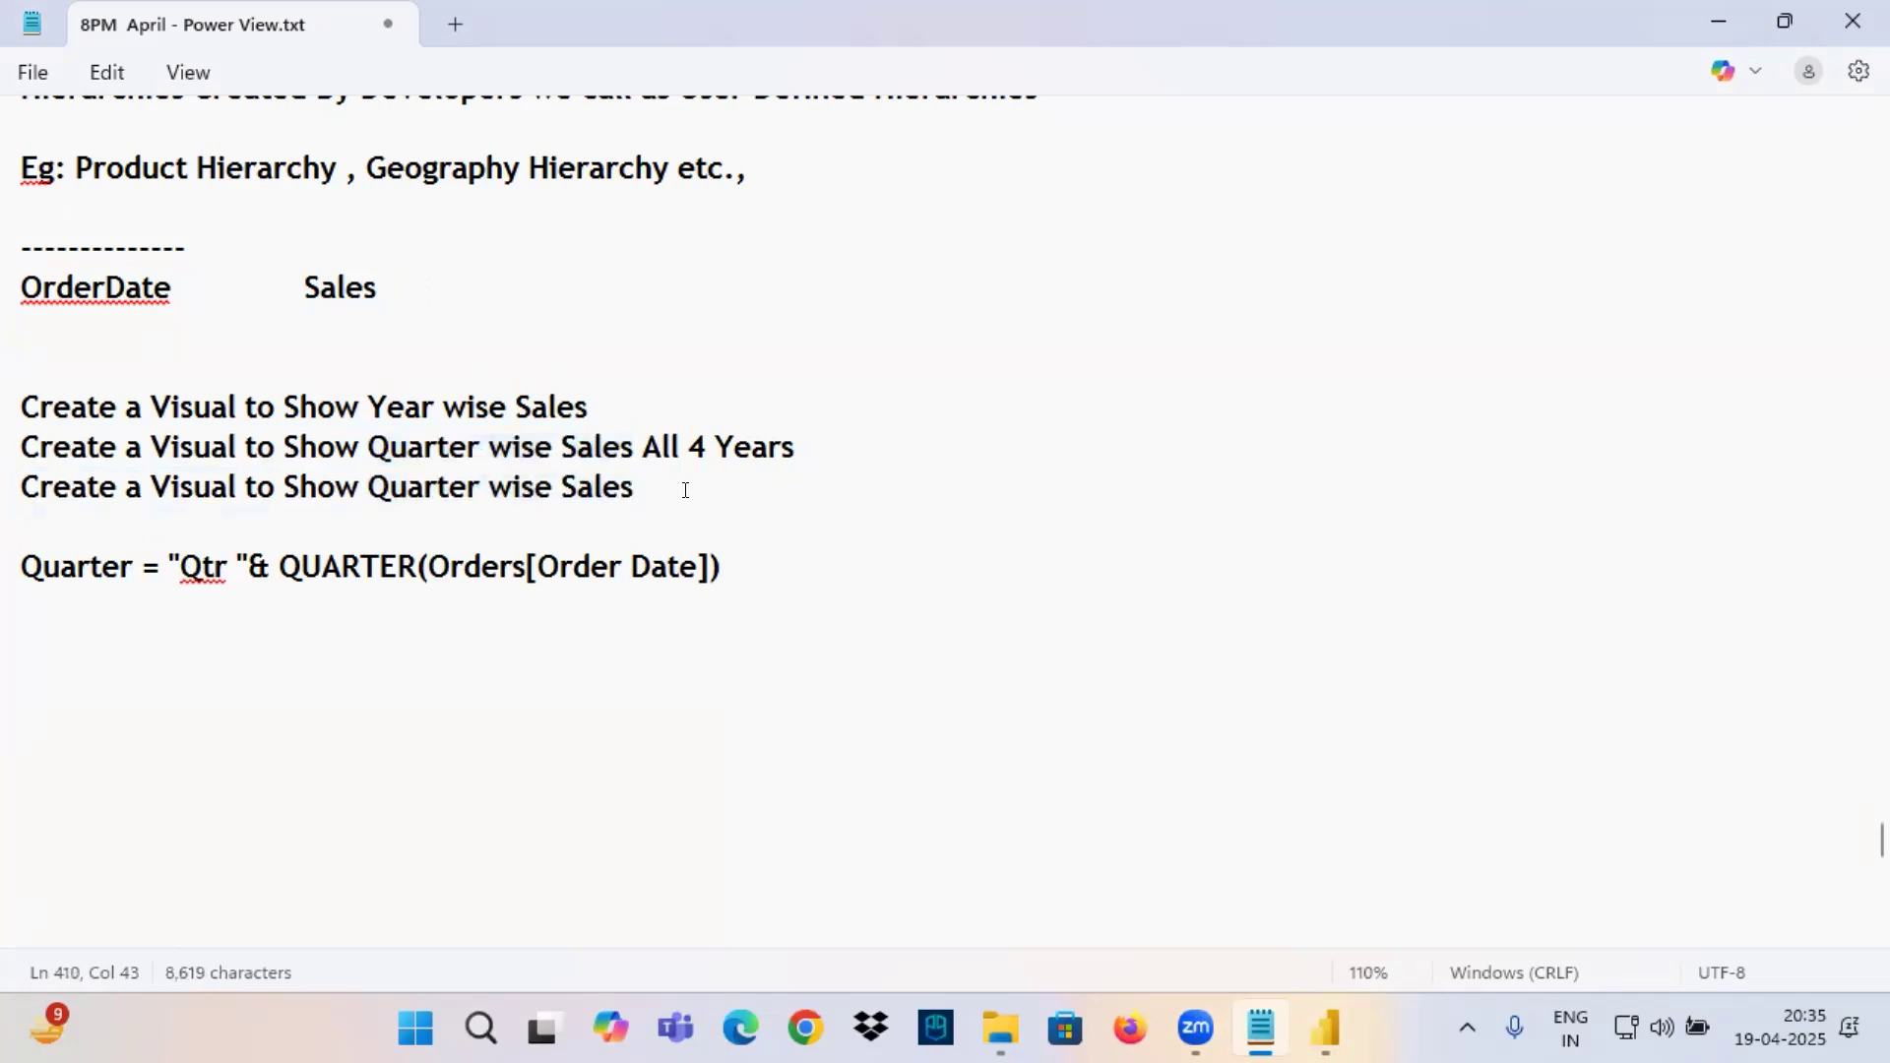
pyautogui.write('wh')
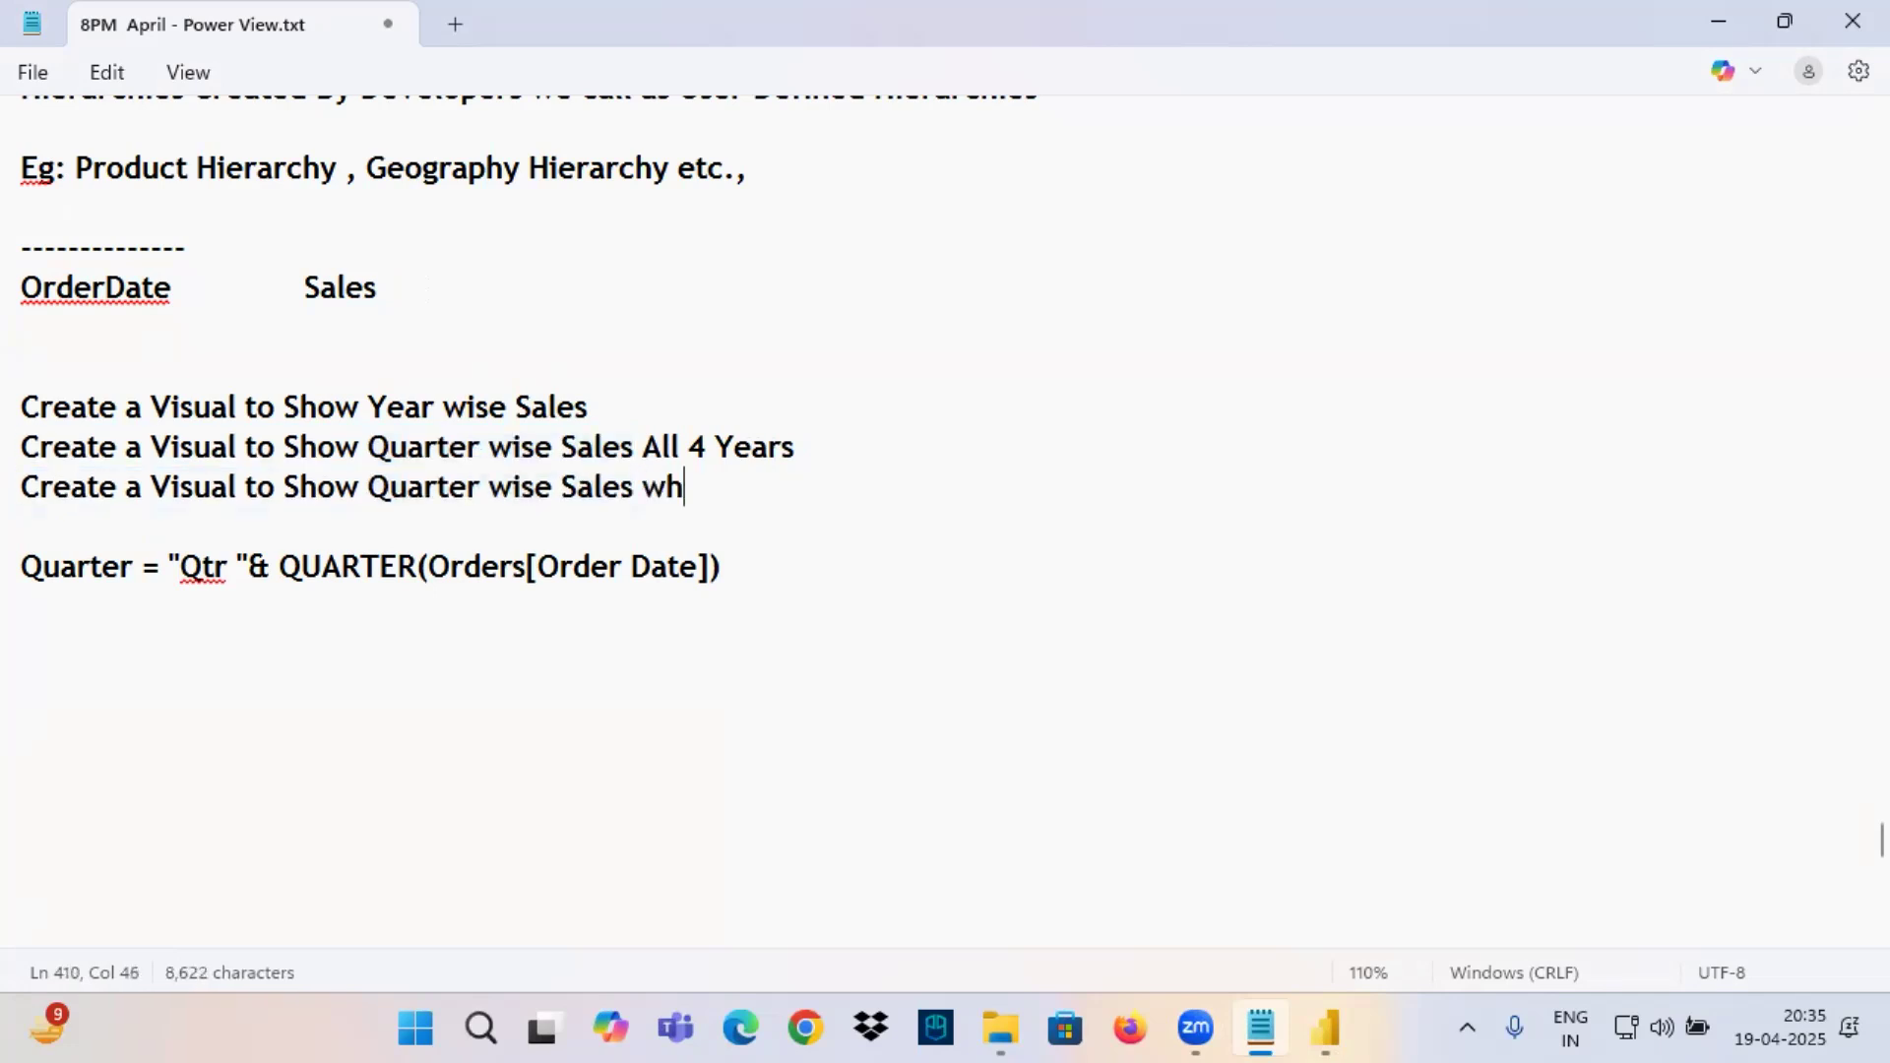
pyautogui.write('ere Year ')
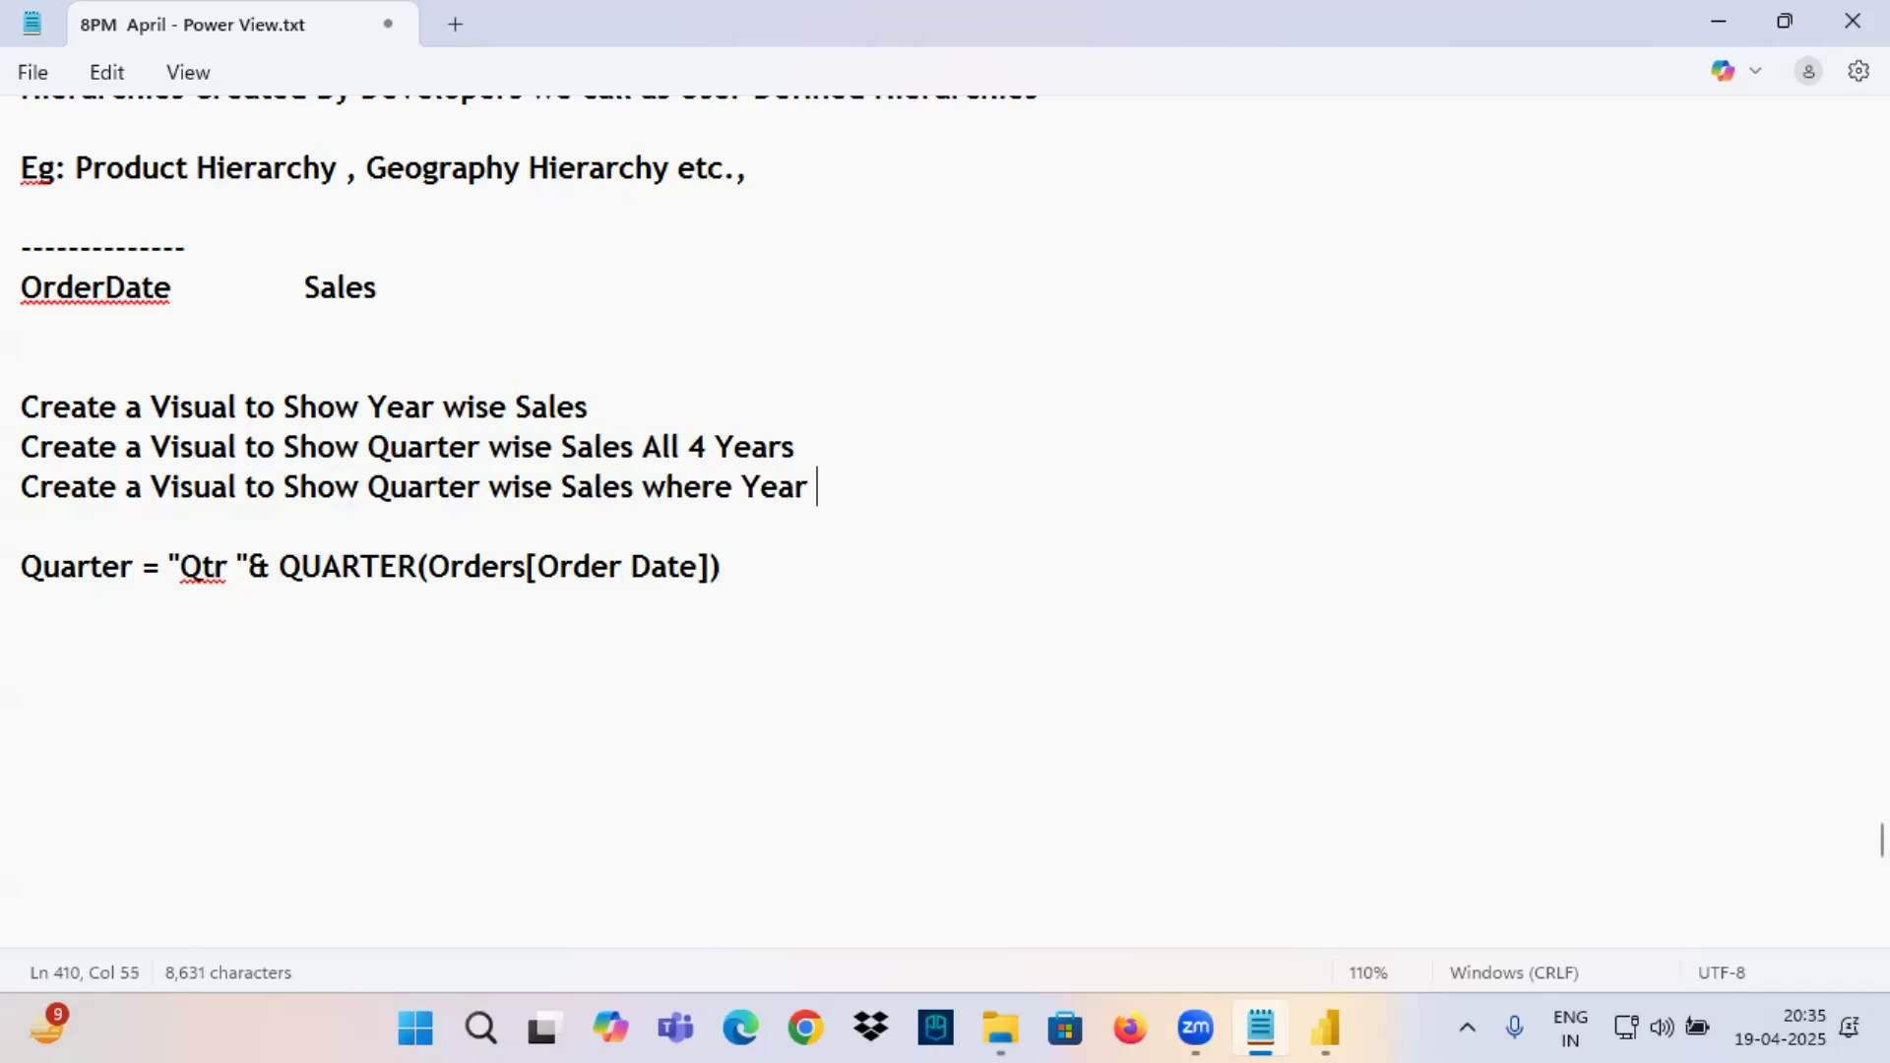
pyautogui.write('= 2014')
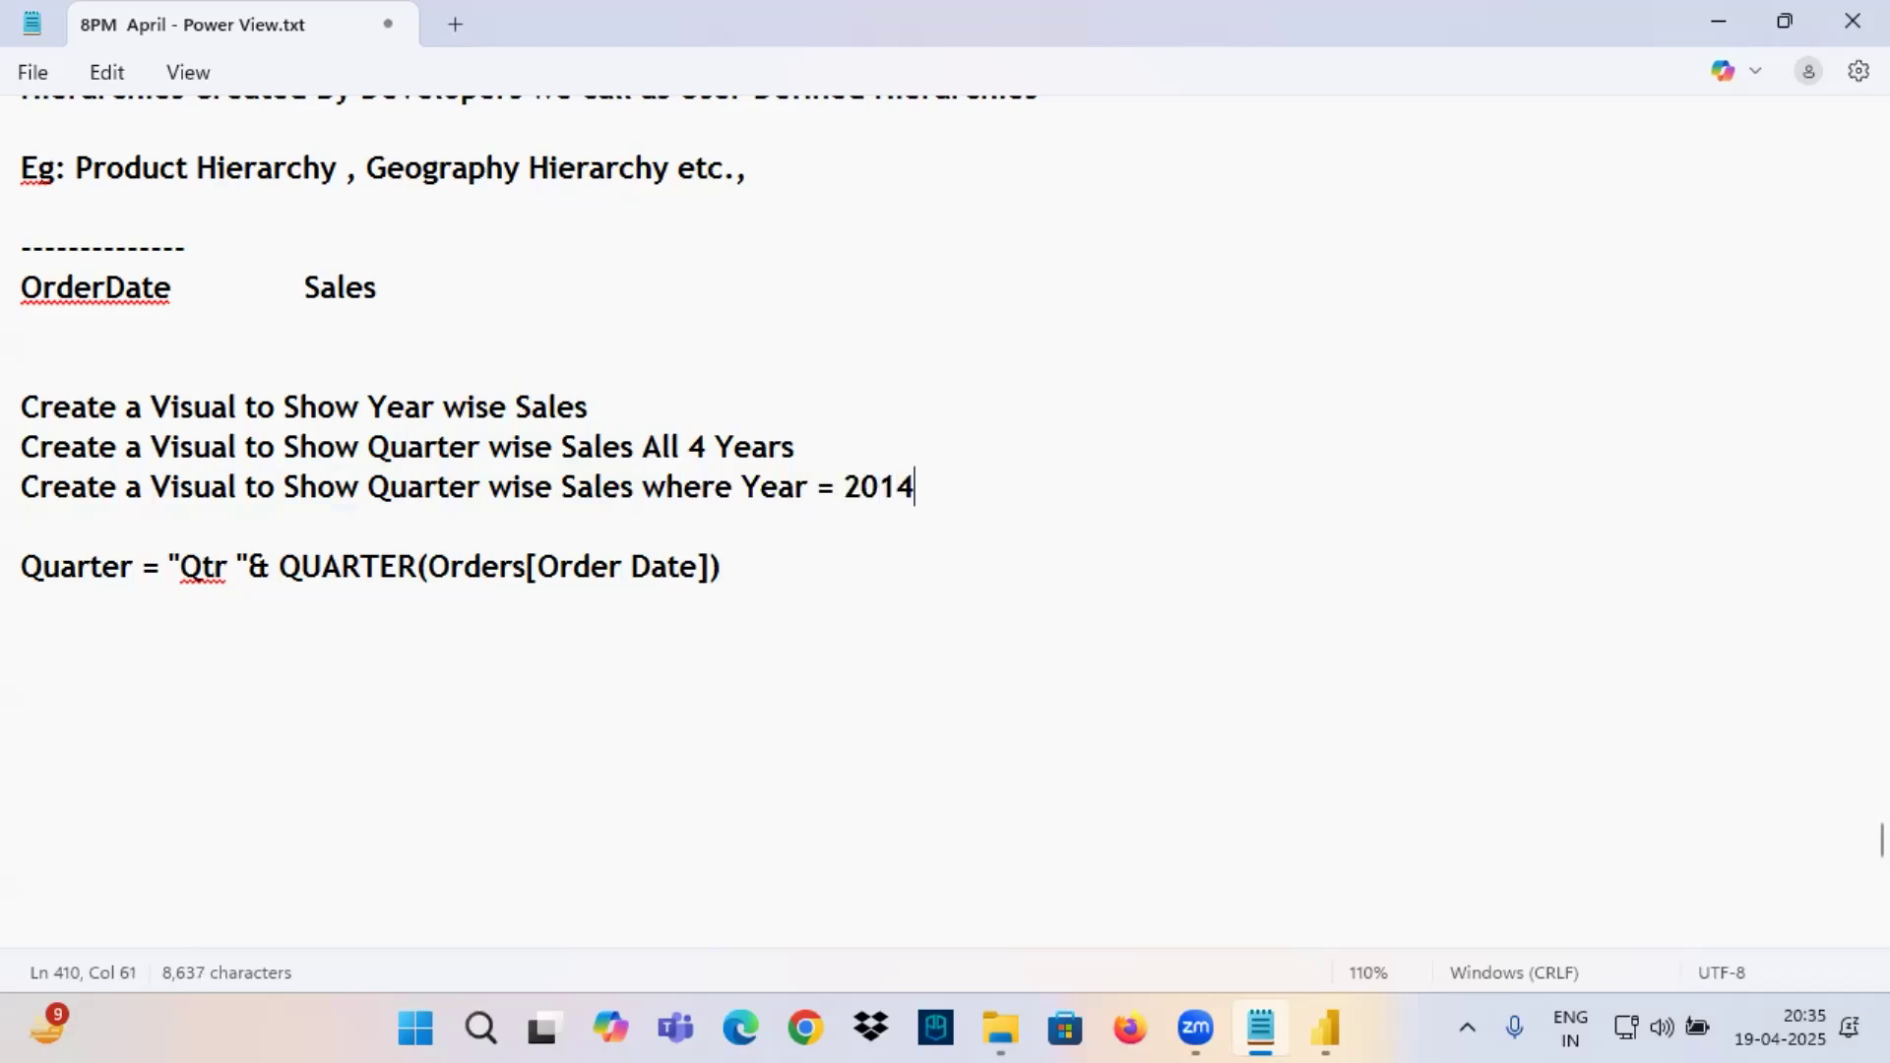
pyautogui.press('Return')
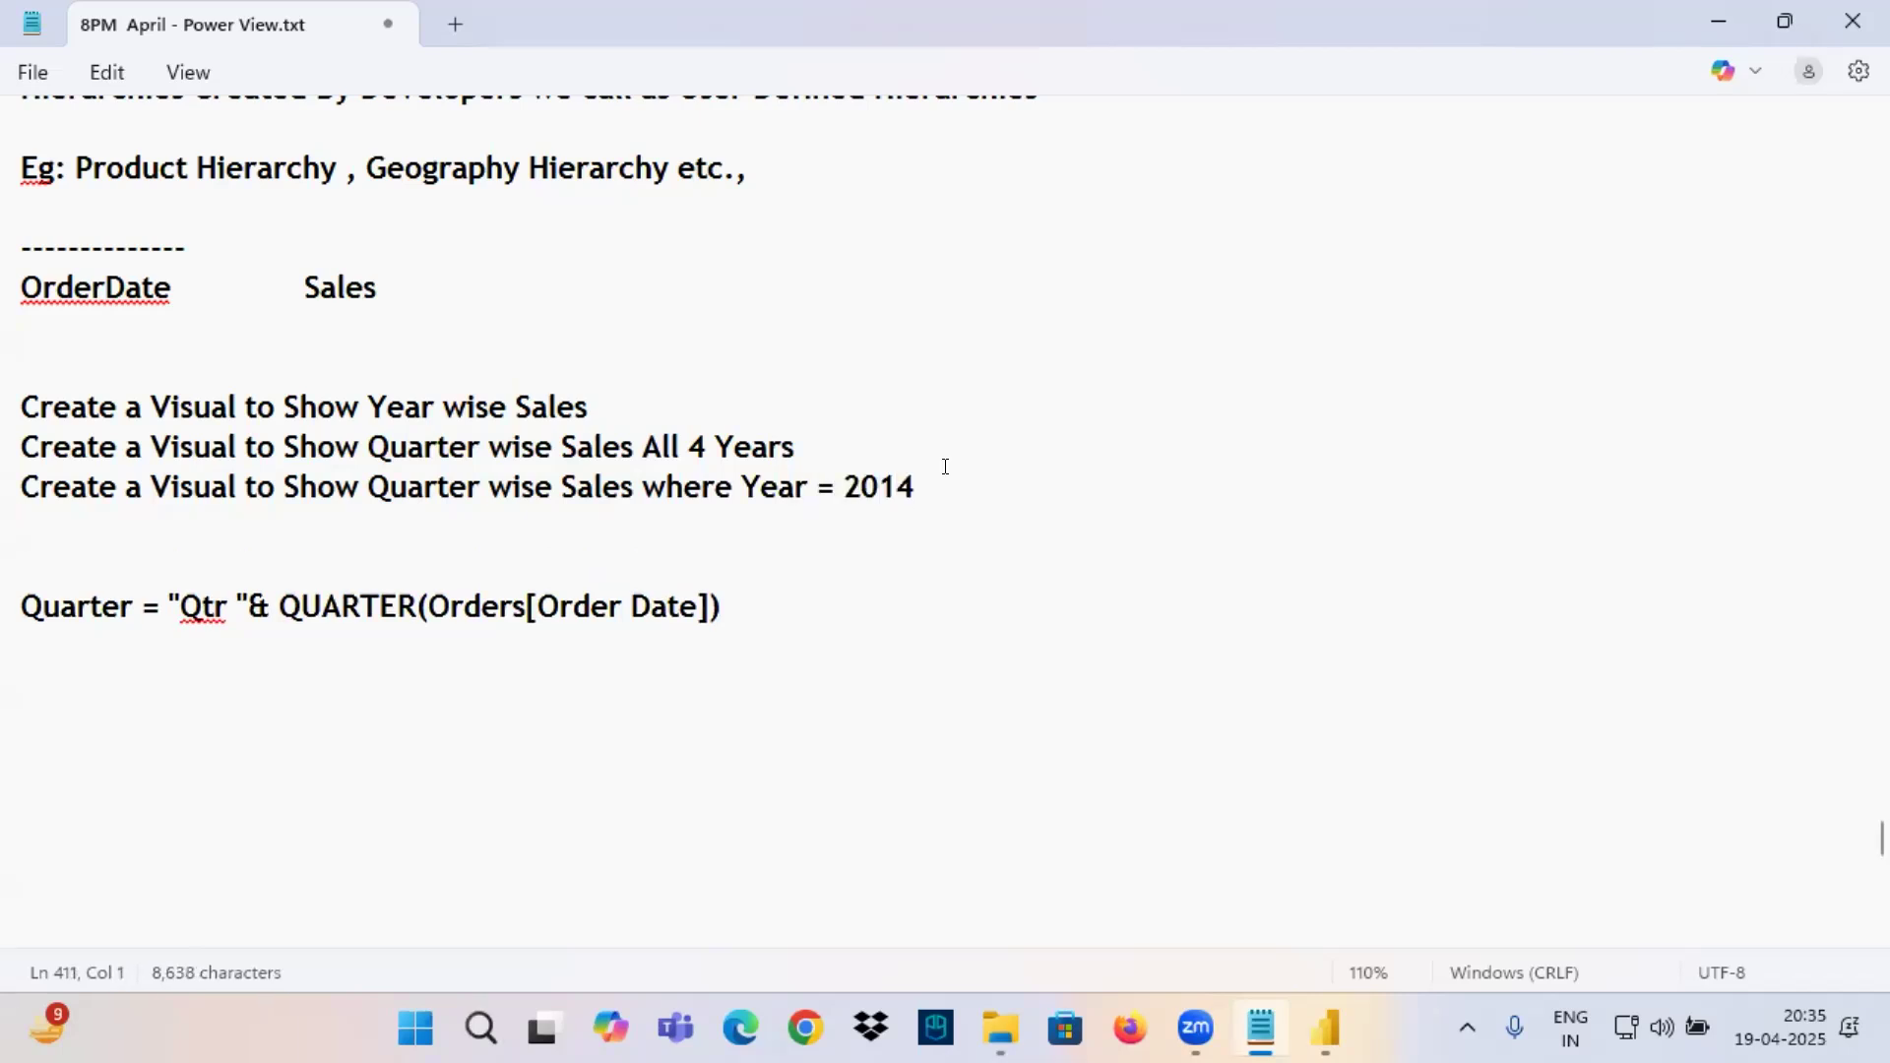
# Duplicate the Year = 2014 line directly below it and make the copy read Year = 2015.
pyautogui.moveTo(889, 489); pyautogui.dragTo(10, 485)
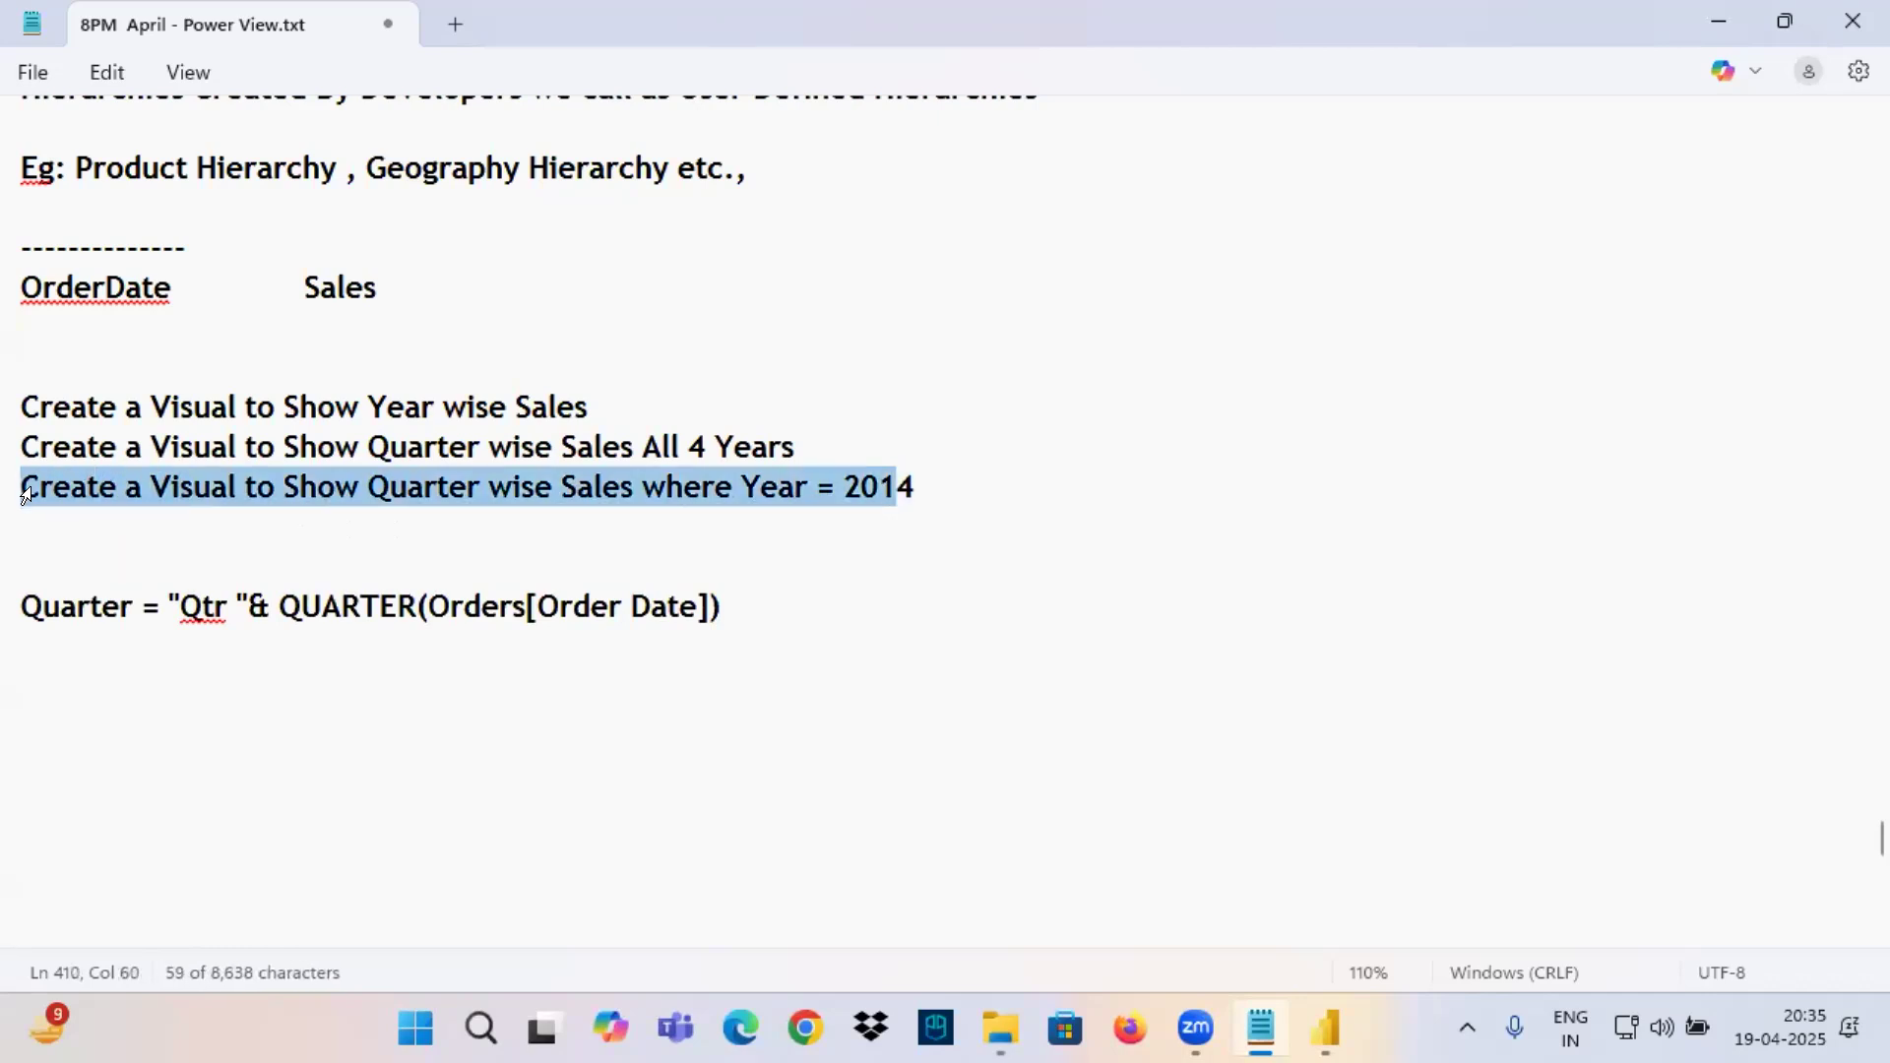
pyautogui.hotkey('ctrl', 'c')
pyautogui.click(22, 525)
pyautogui.hotkey('ctrl', 'v')
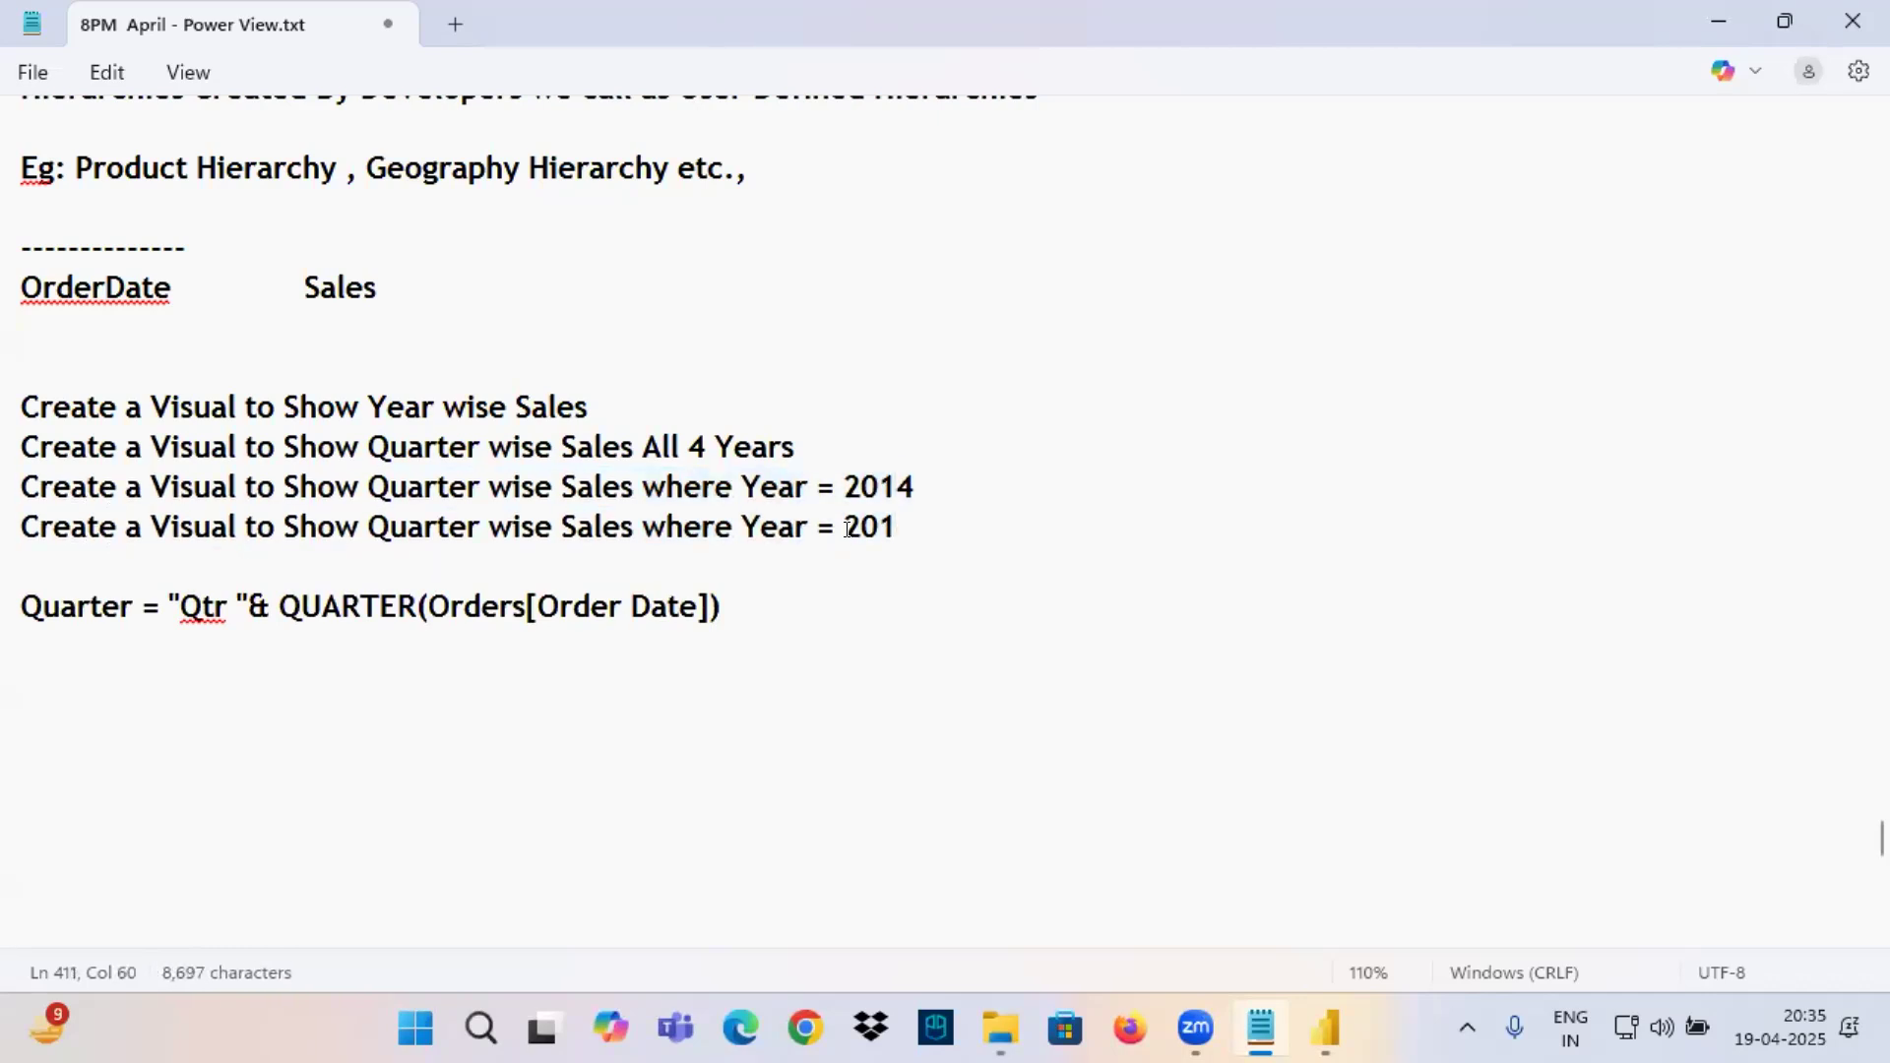
pyautogui.write('5')
pyautogui.press('Down')
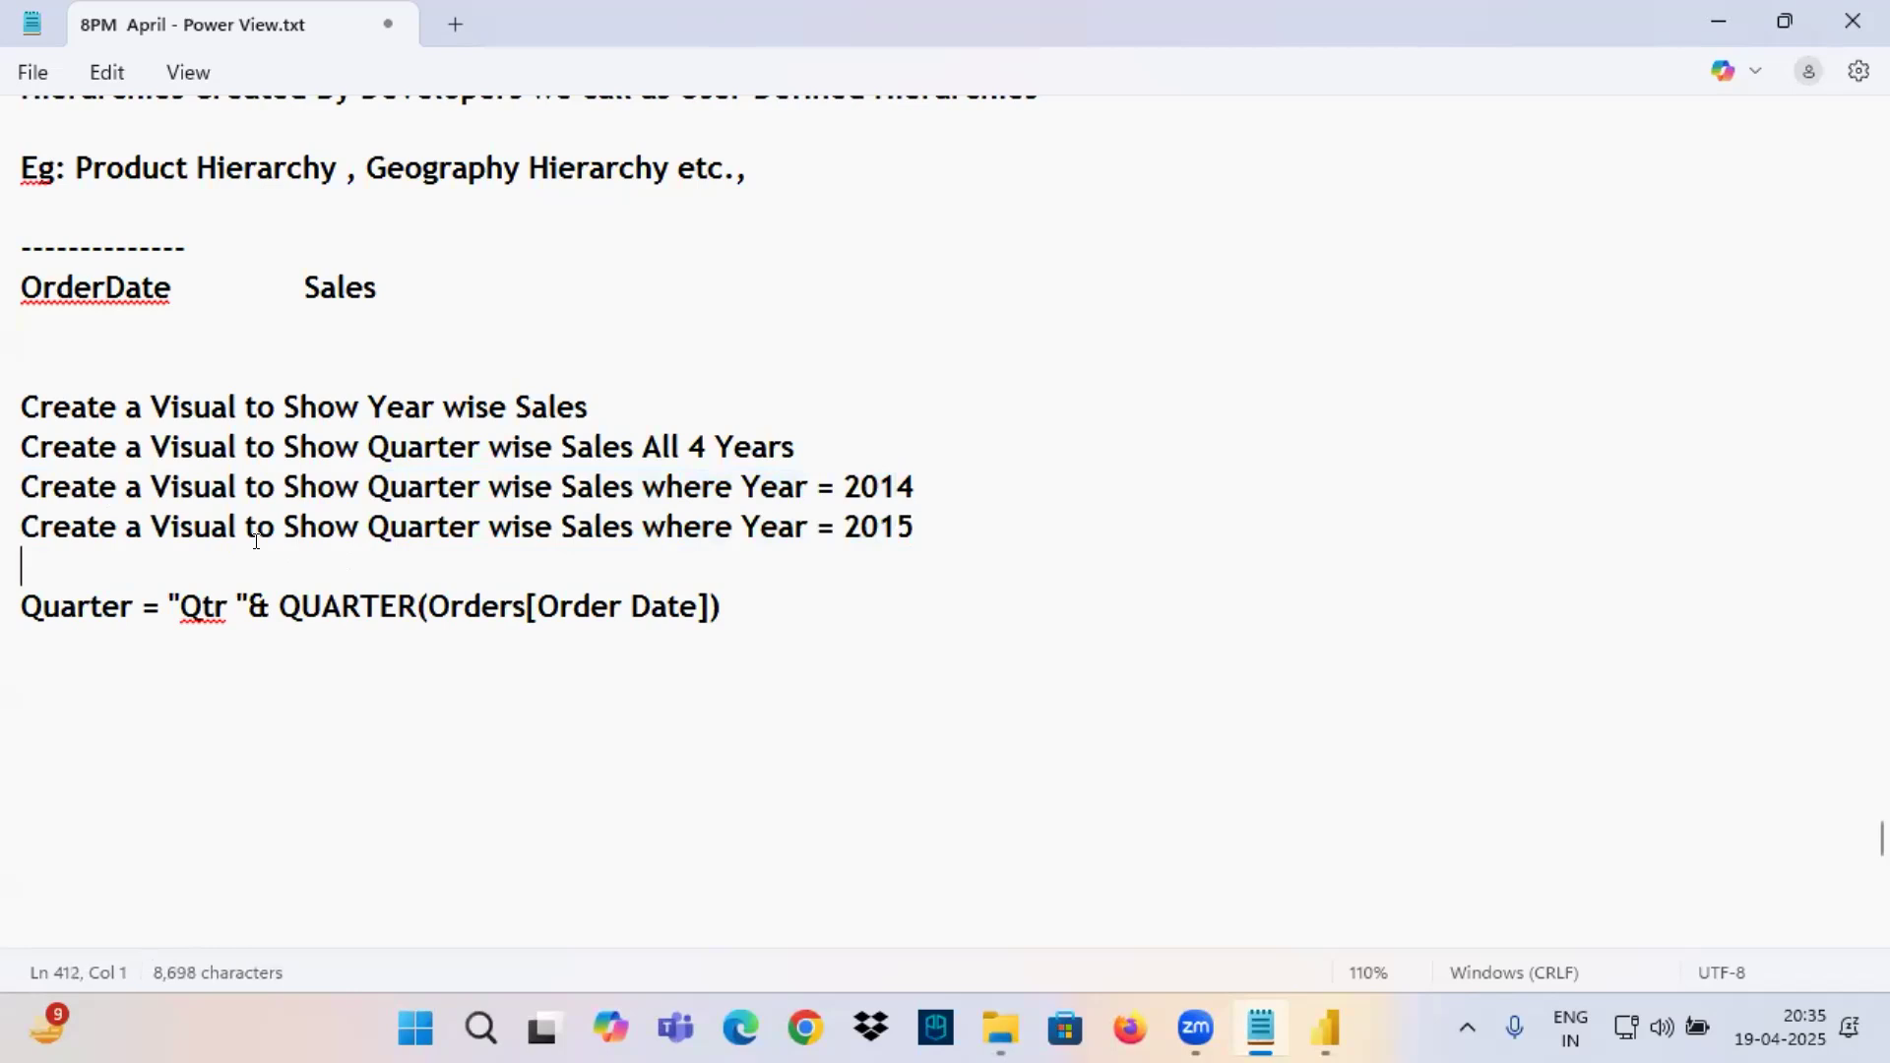
# Add two more copies of the quarter-wise line to the list, ending in Year = 2016 and Year = 2017.
pyautogui.hotkey('ctrl', 'v')
pyautogui.press('Return')
pyautogui.click(920, 555)
pyautogui.write('6')
pyautogui.press('Return')
pyautogui.press('Return')
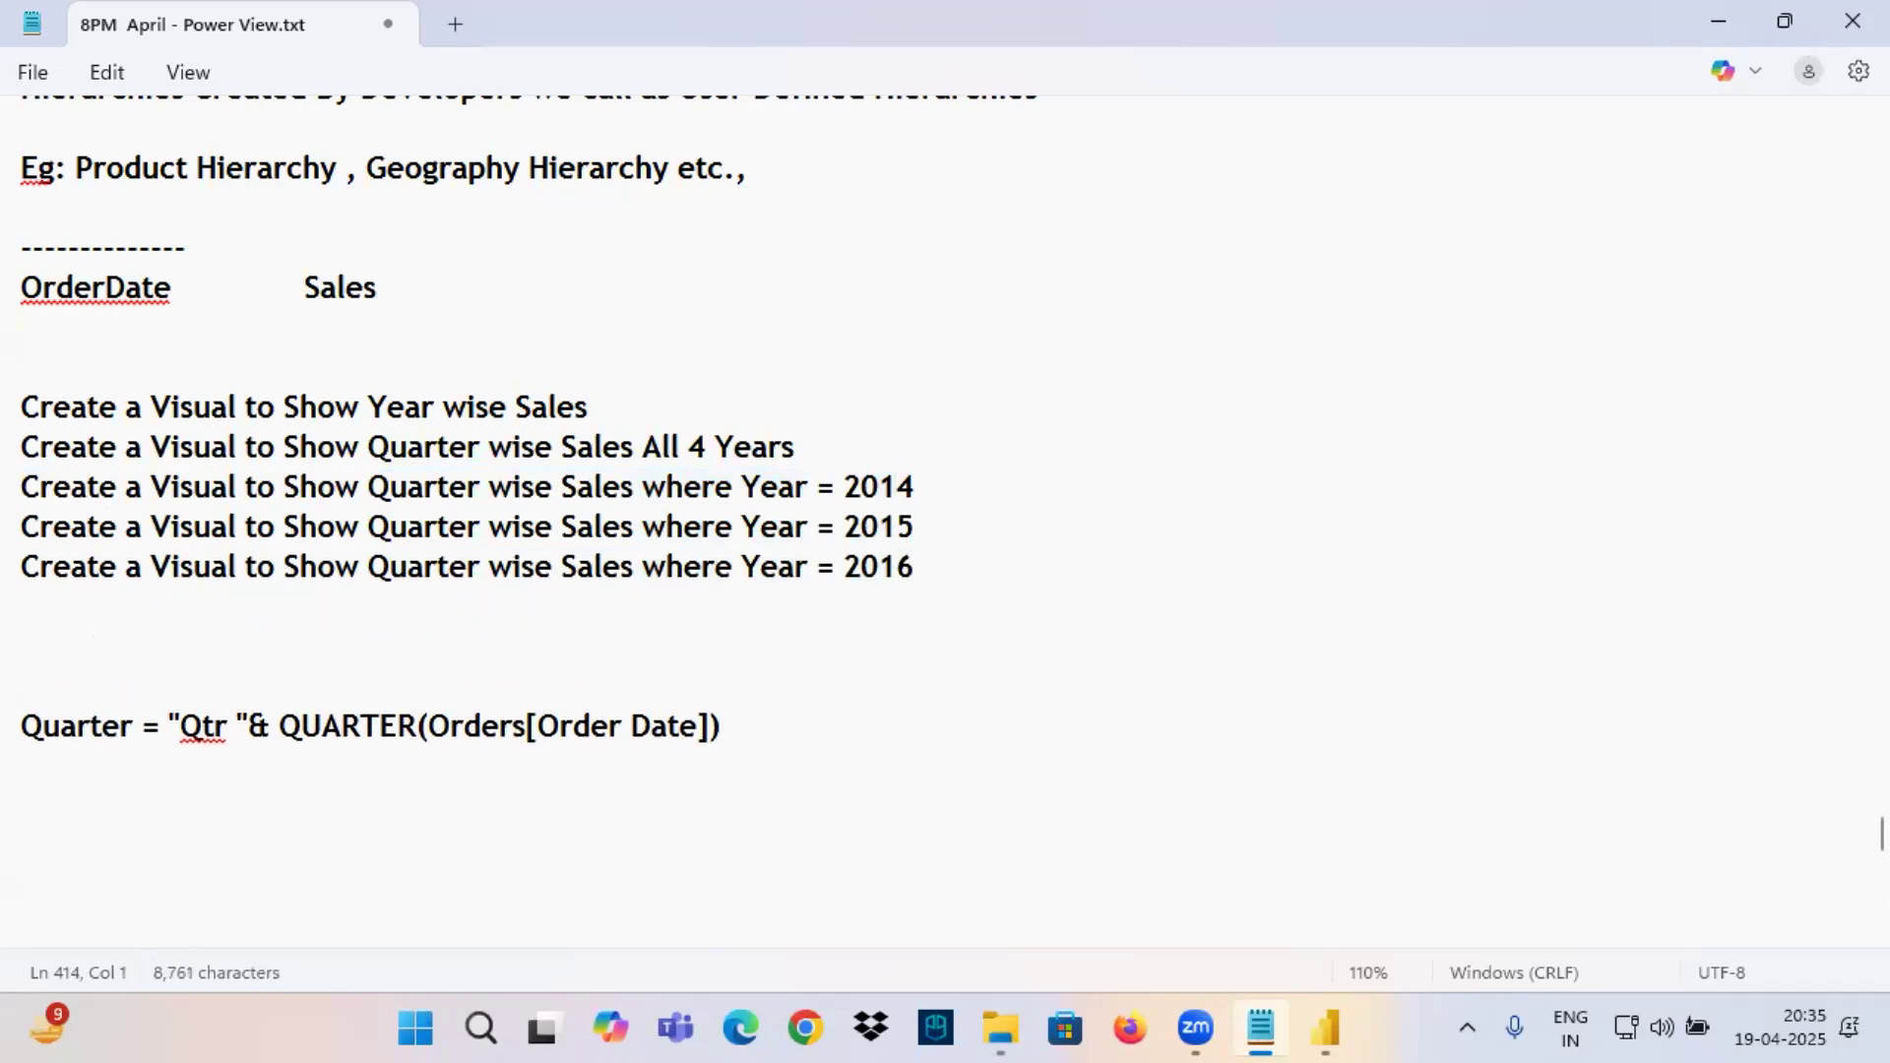
pyautogui.press('BackSpace')
pyautogui.hotkey('ctrl', 'v')
pyautogui.write('7')
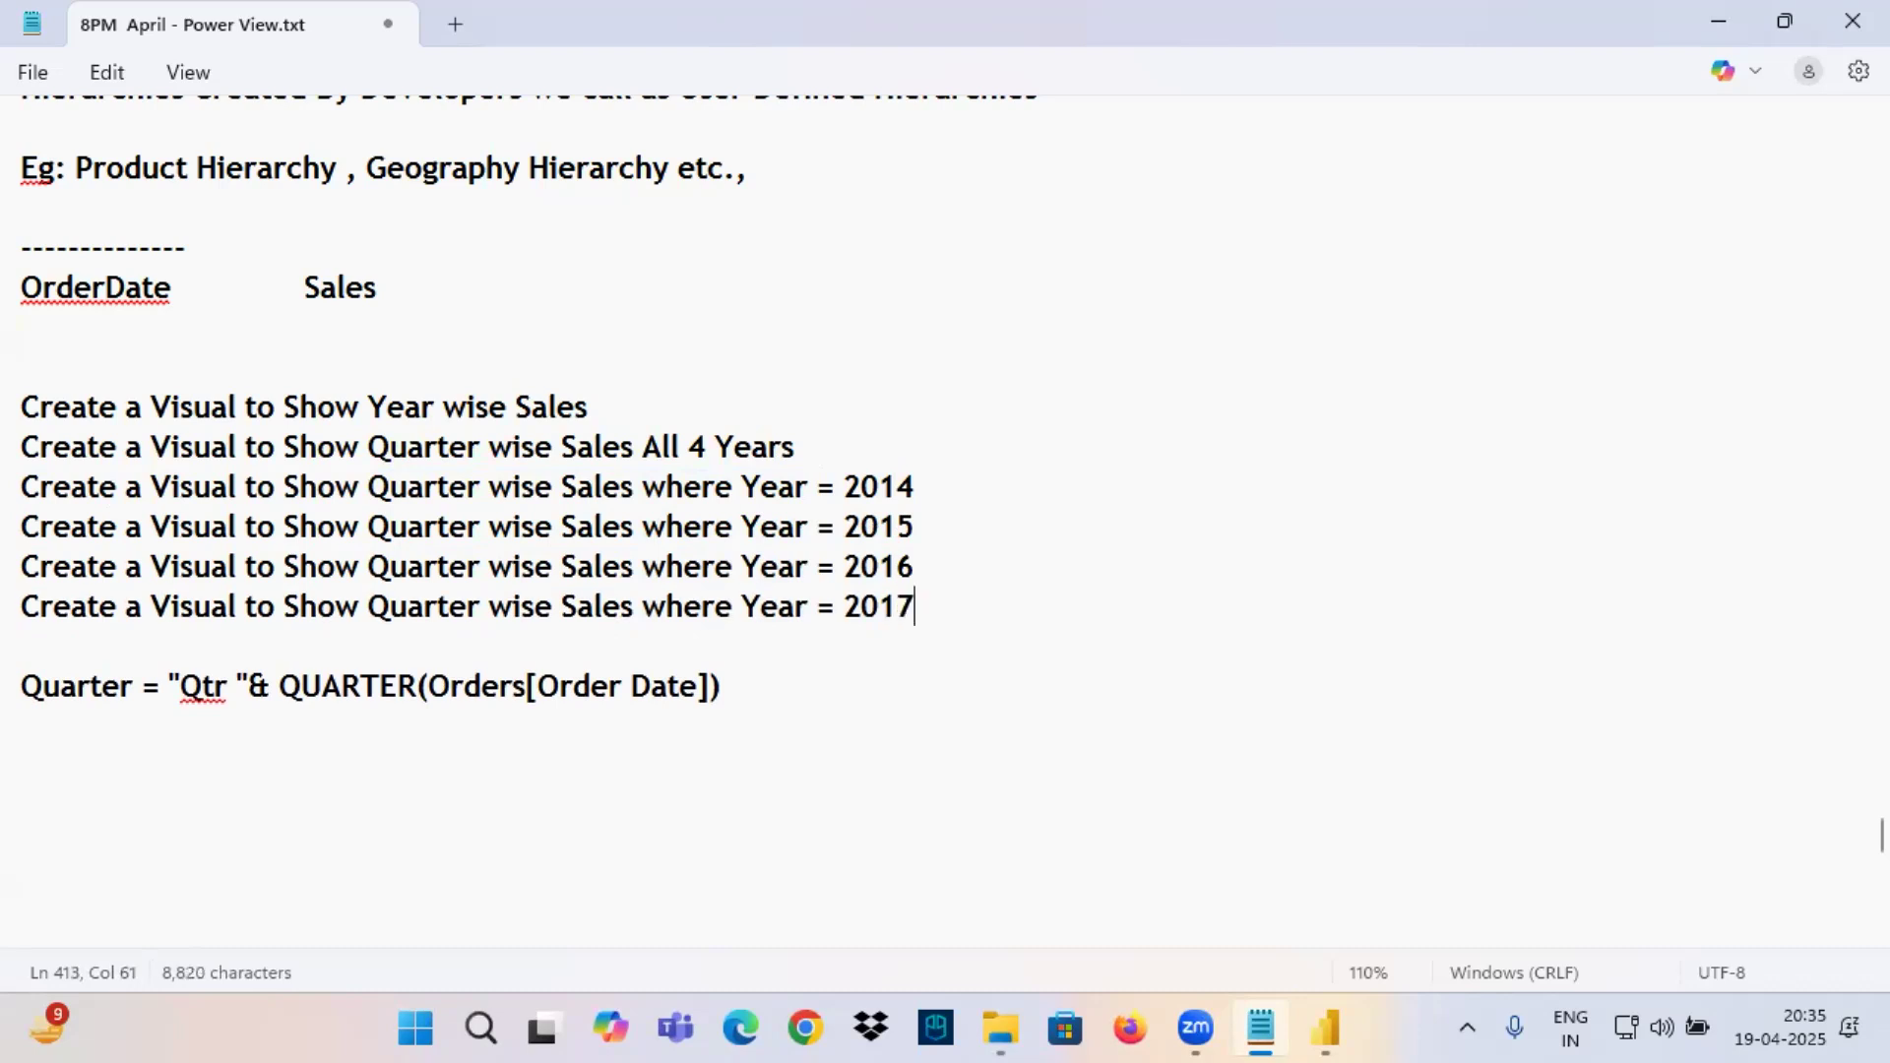
pyautogui.press('Return')
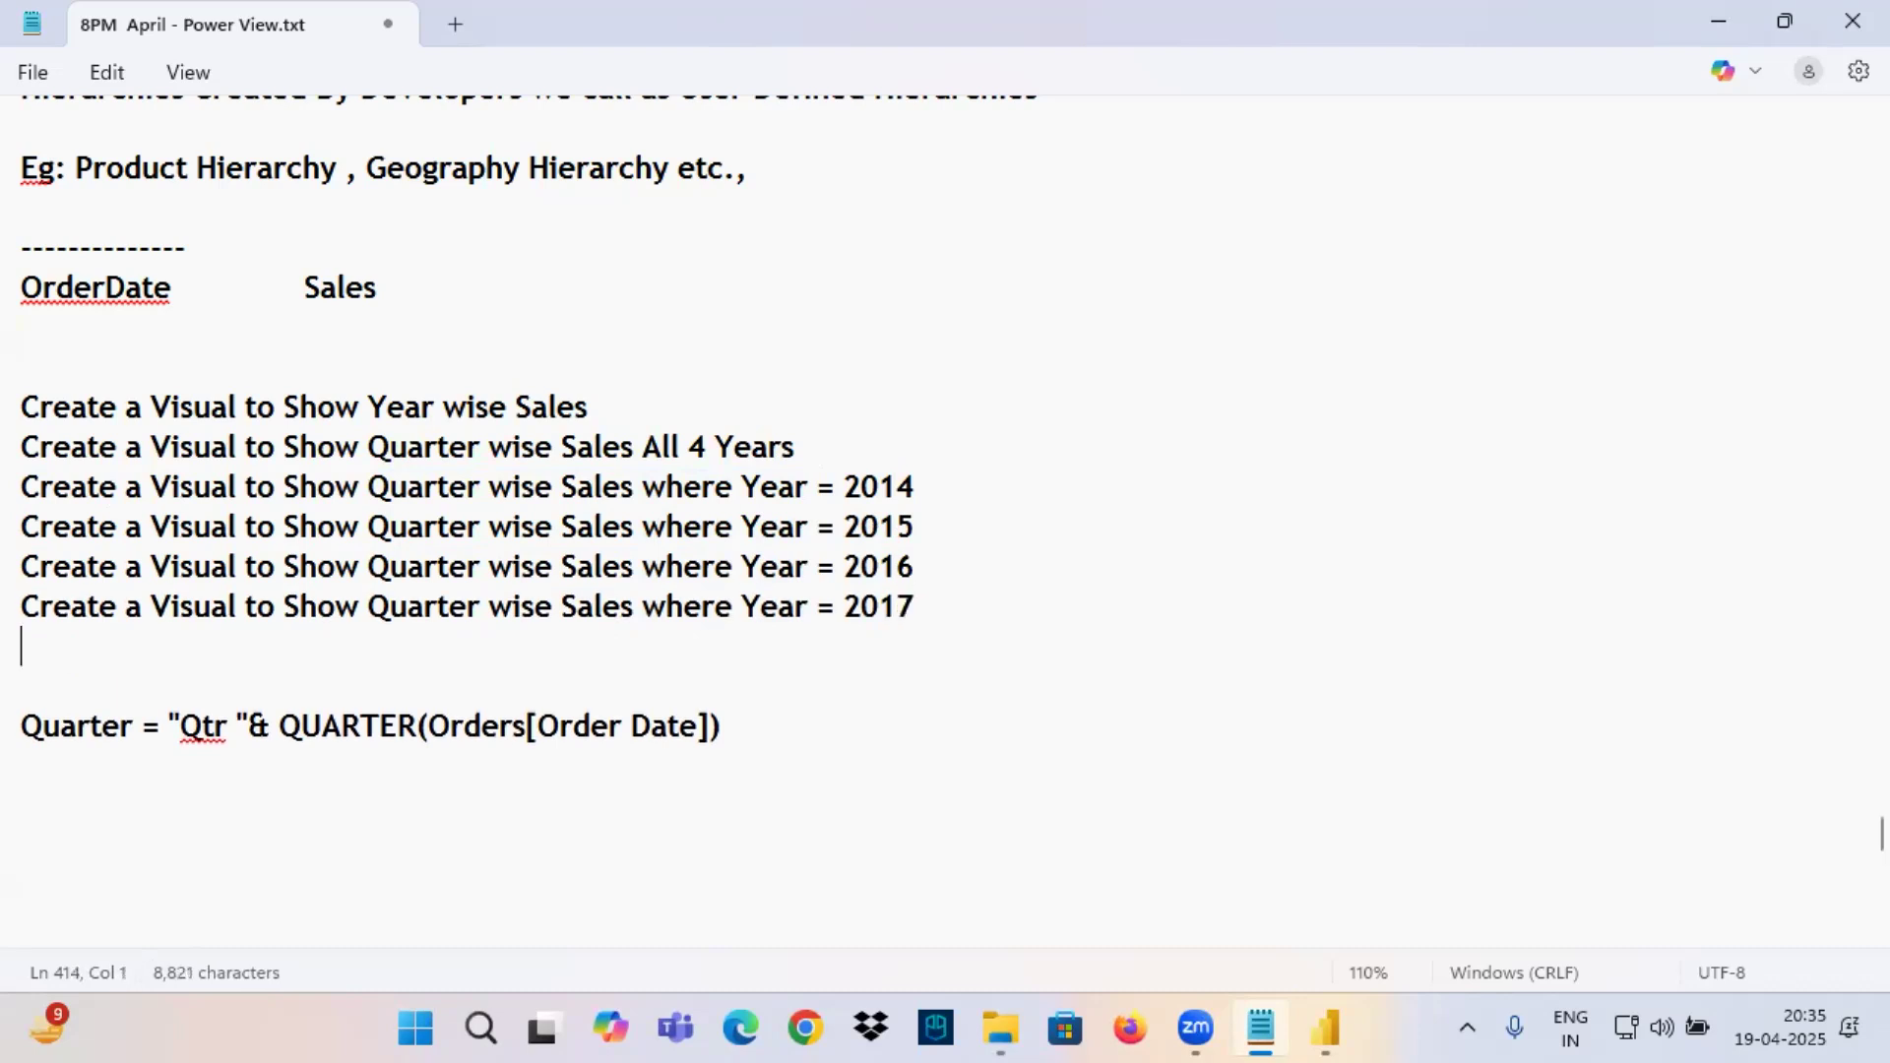
# Switch to Power BI Desktop, add a new report page and place an enlarged, empty line chart on it.
pyautogui.click(1309, 1029)
pyautogui.click(619, 929)
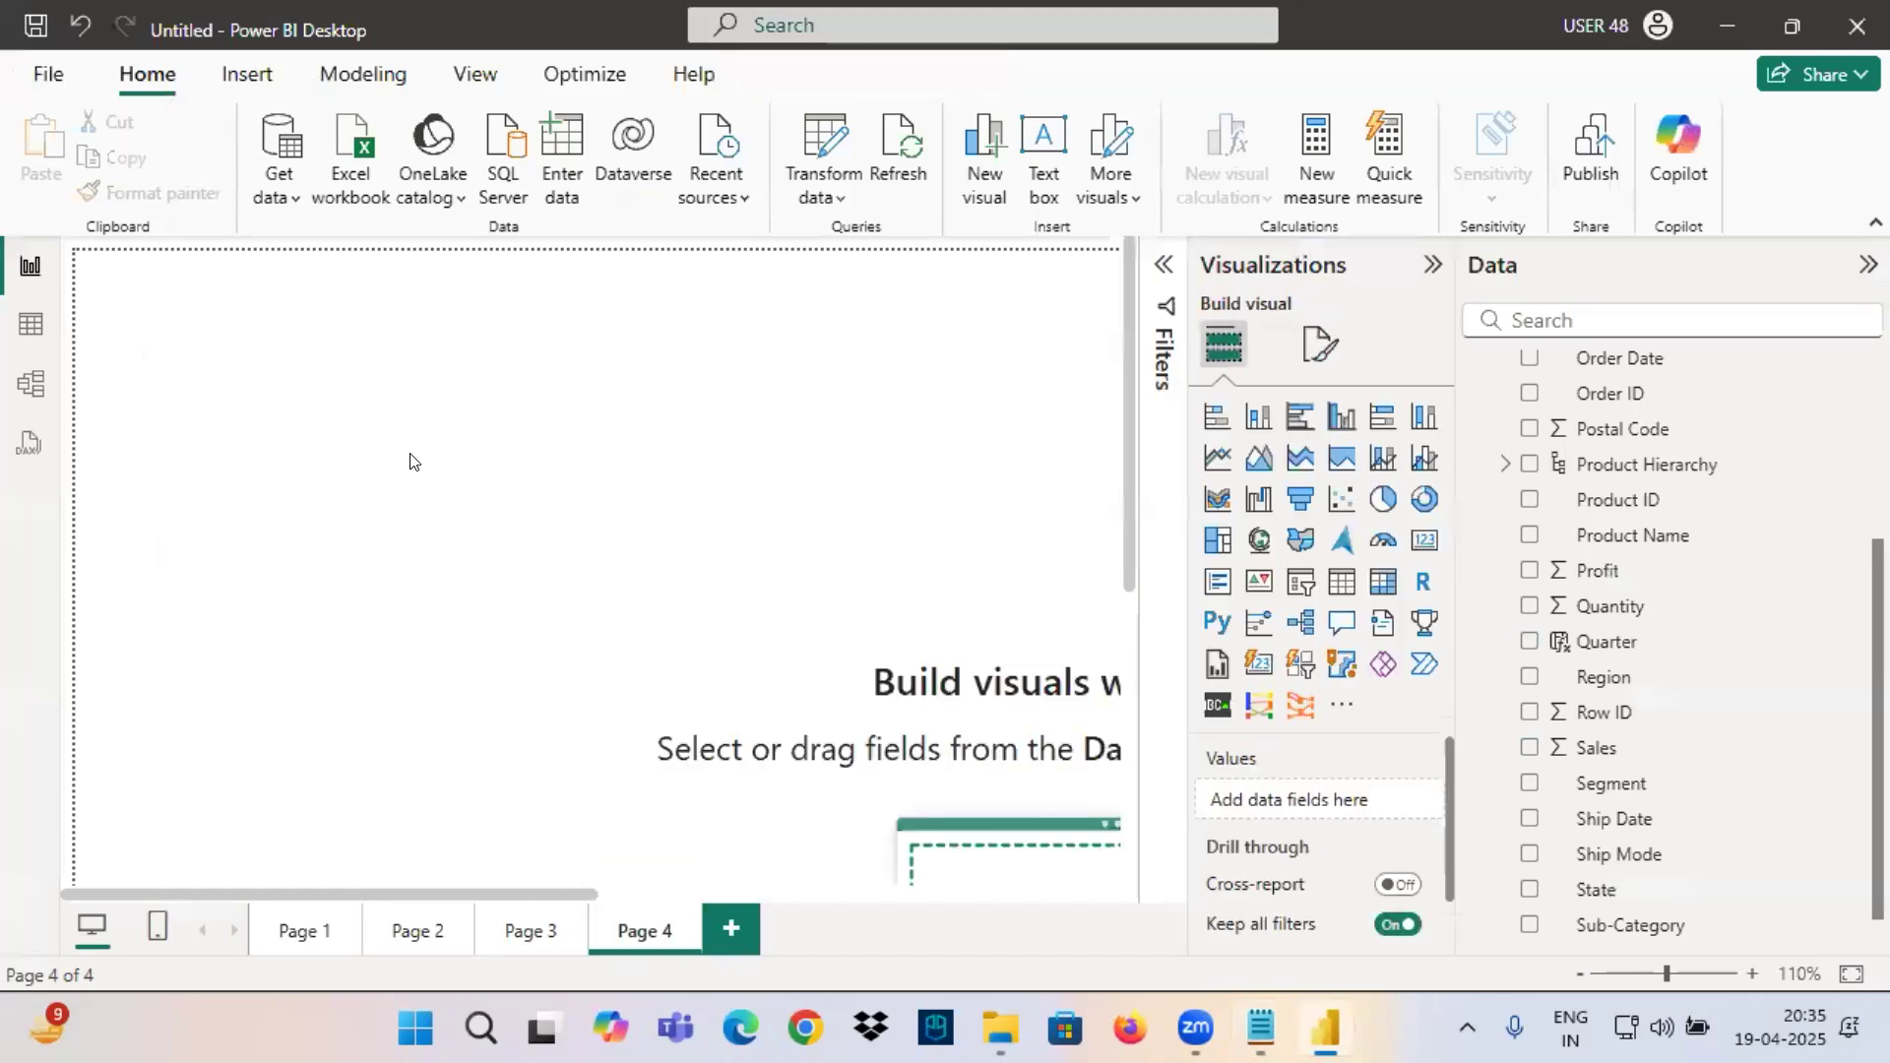
pyautogui.click(1218, 457)
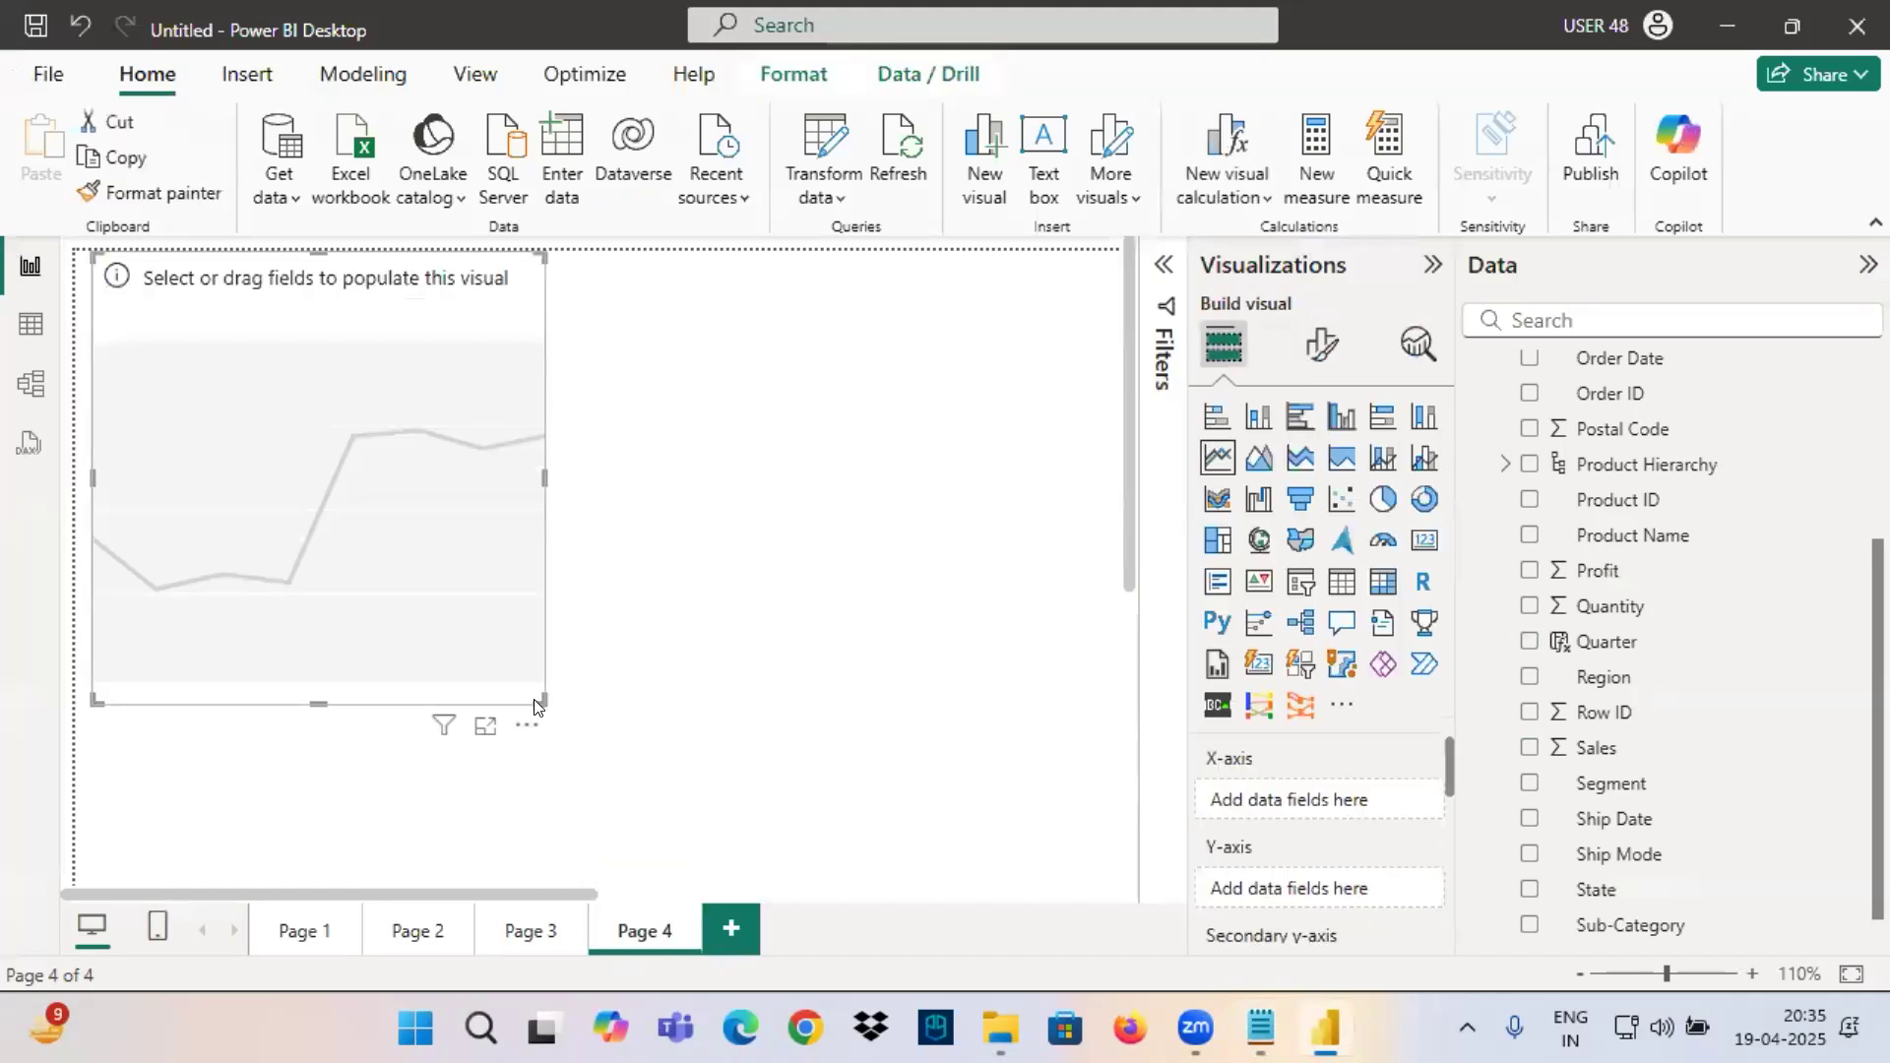
pyautogui.moveTo(533, 696); pyautogui.dragTo(929, 725)
pyautogui.moveTo(754, 607); pyautogui.dragTo(786, 637)
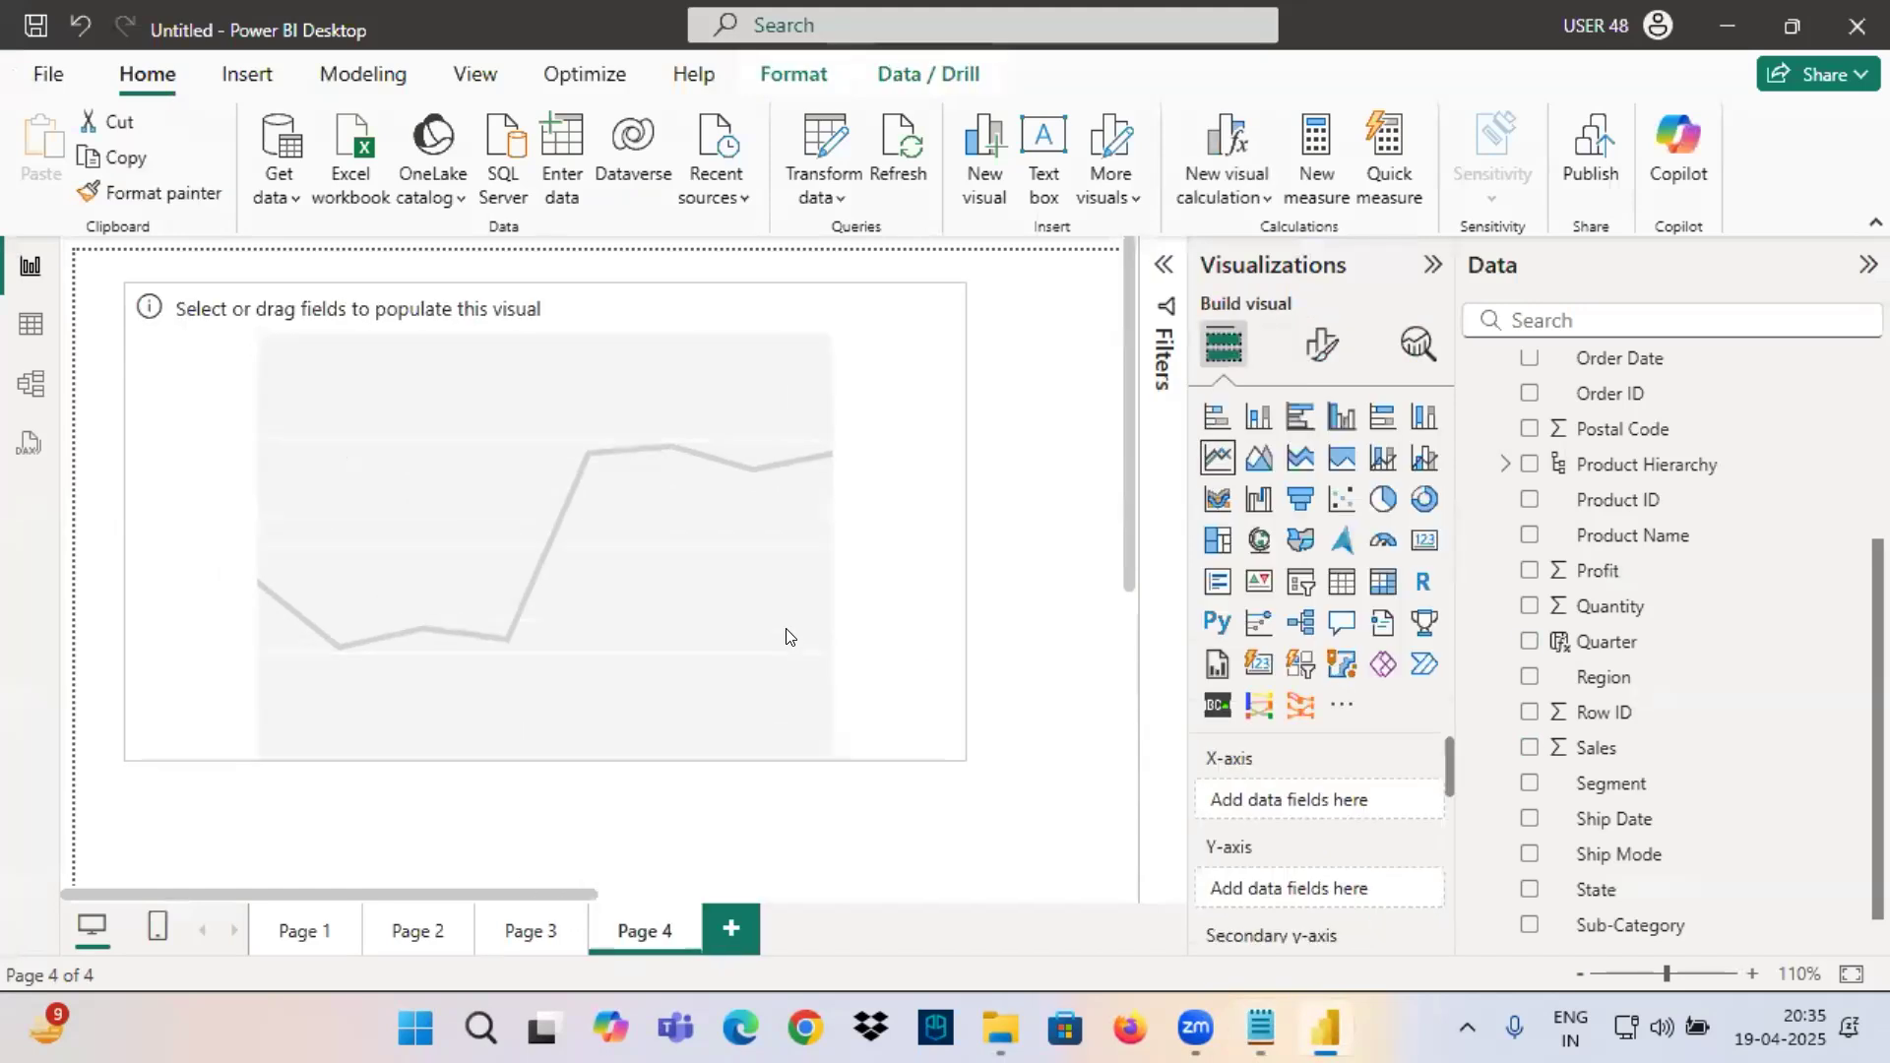
# Plot Sales by Quarter in the line chart on Page 4 and turn on its data labels.
pyautogui.scroll(3, 1558, 655)
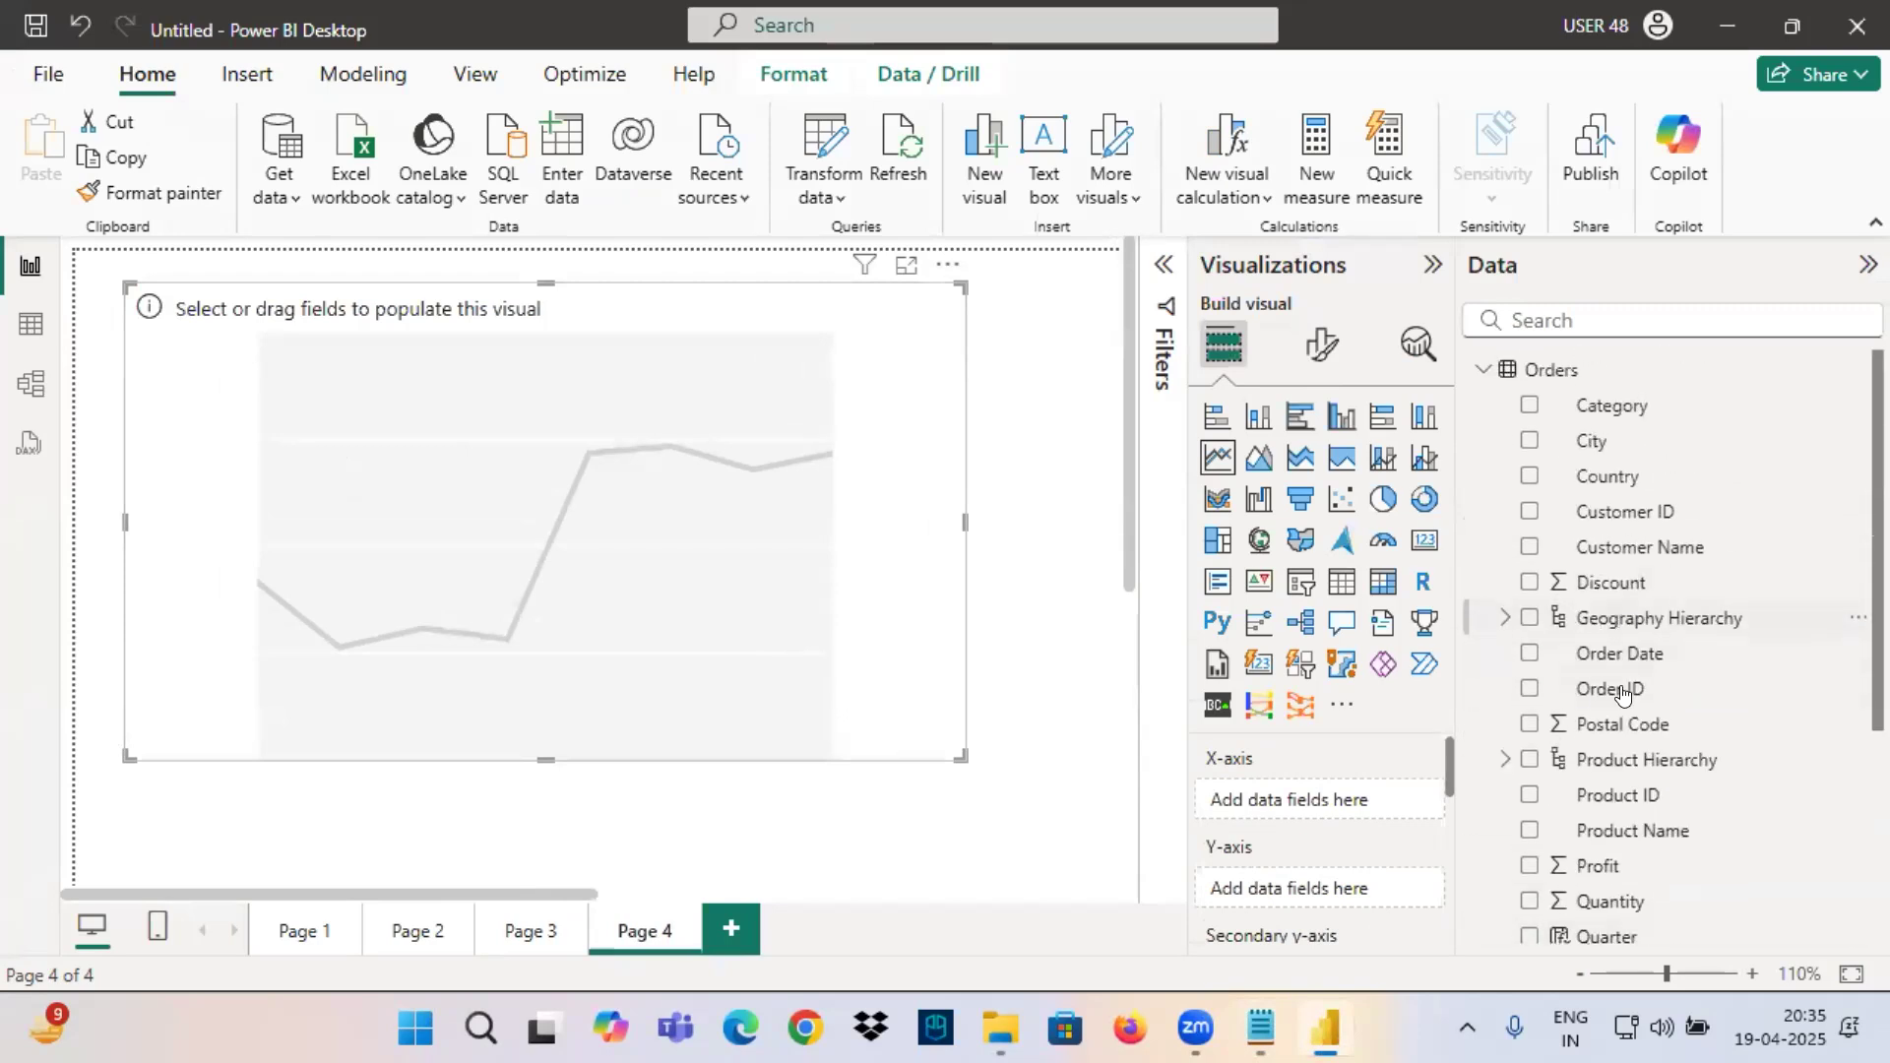
pyautogui.scroll(-3, 1620, 694)
pyautogui.moveTo(1605, 609); pyautogui.dragTo(694, 620)
pyautogui.moveTo(1596, 712); pyautogui.dragTo(689, 591)
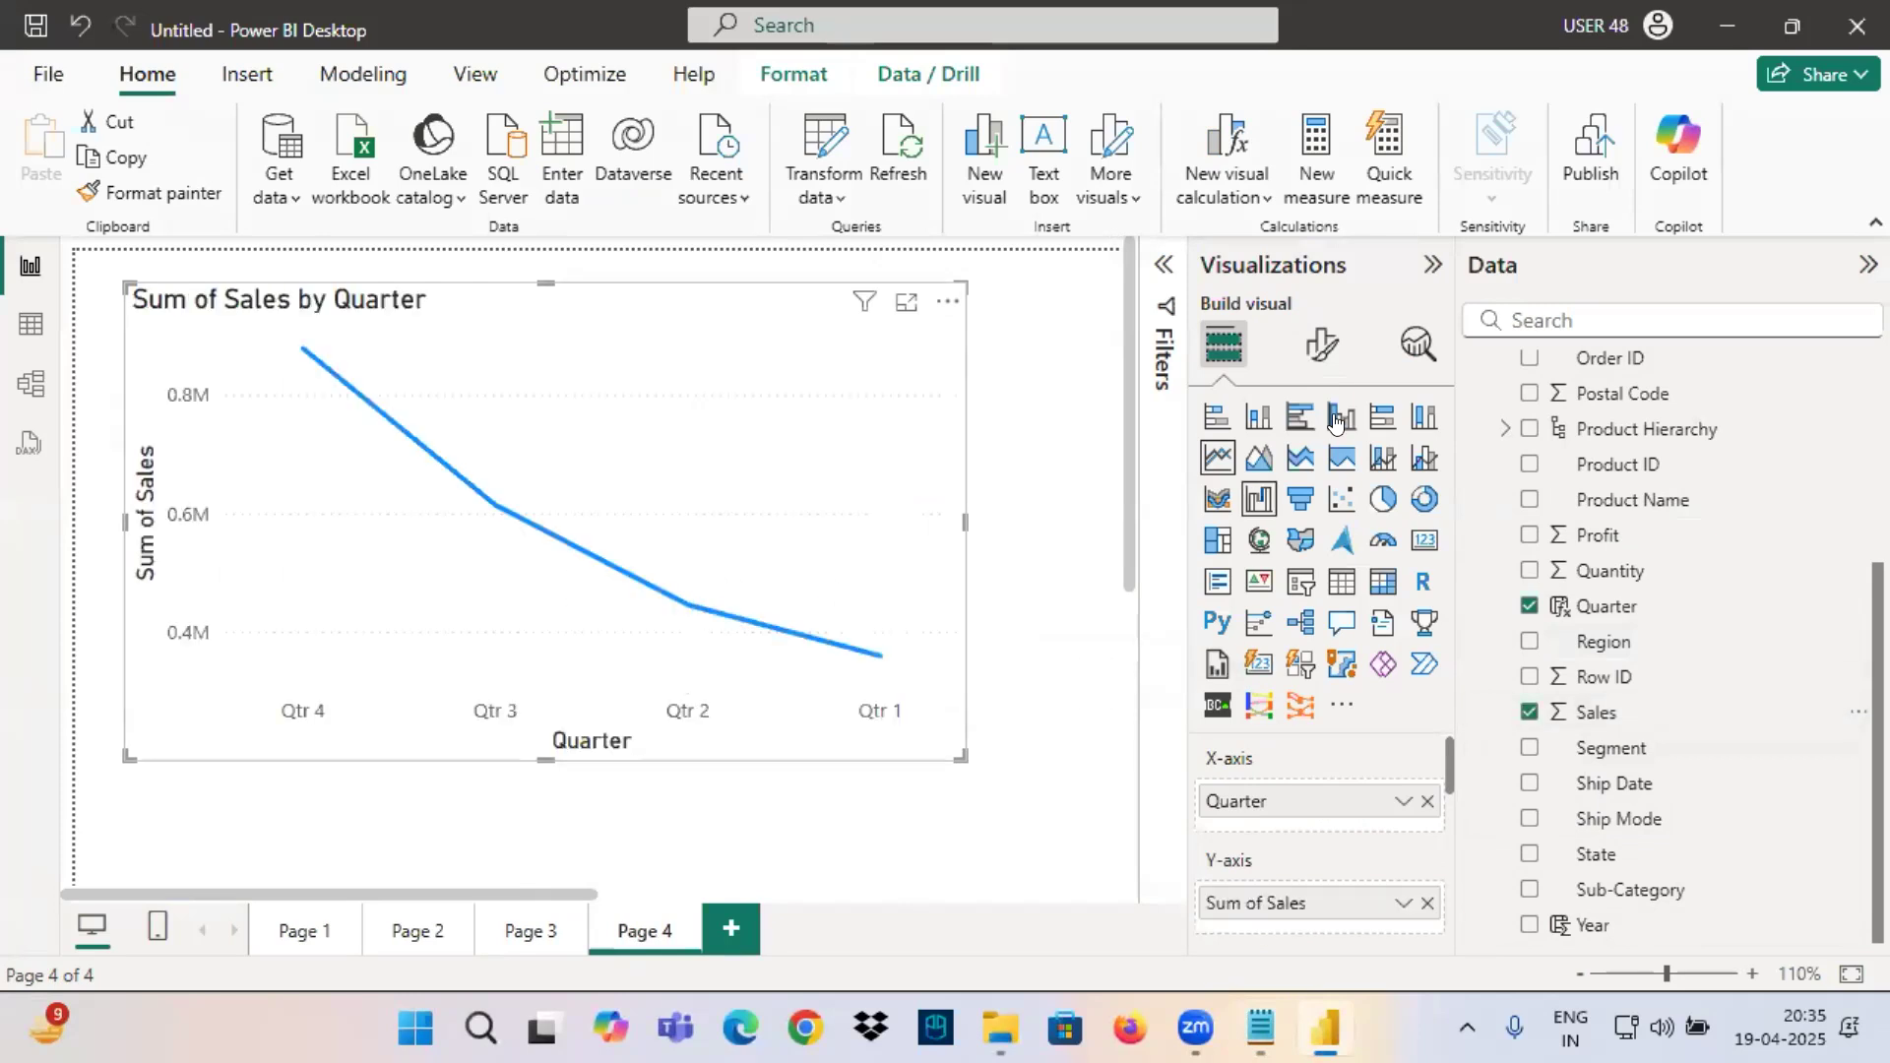
pyautogui.click(1322, 345)
pyautogui.scroll(-1, 1358, 723)
pyautogui.click(1416, 794)
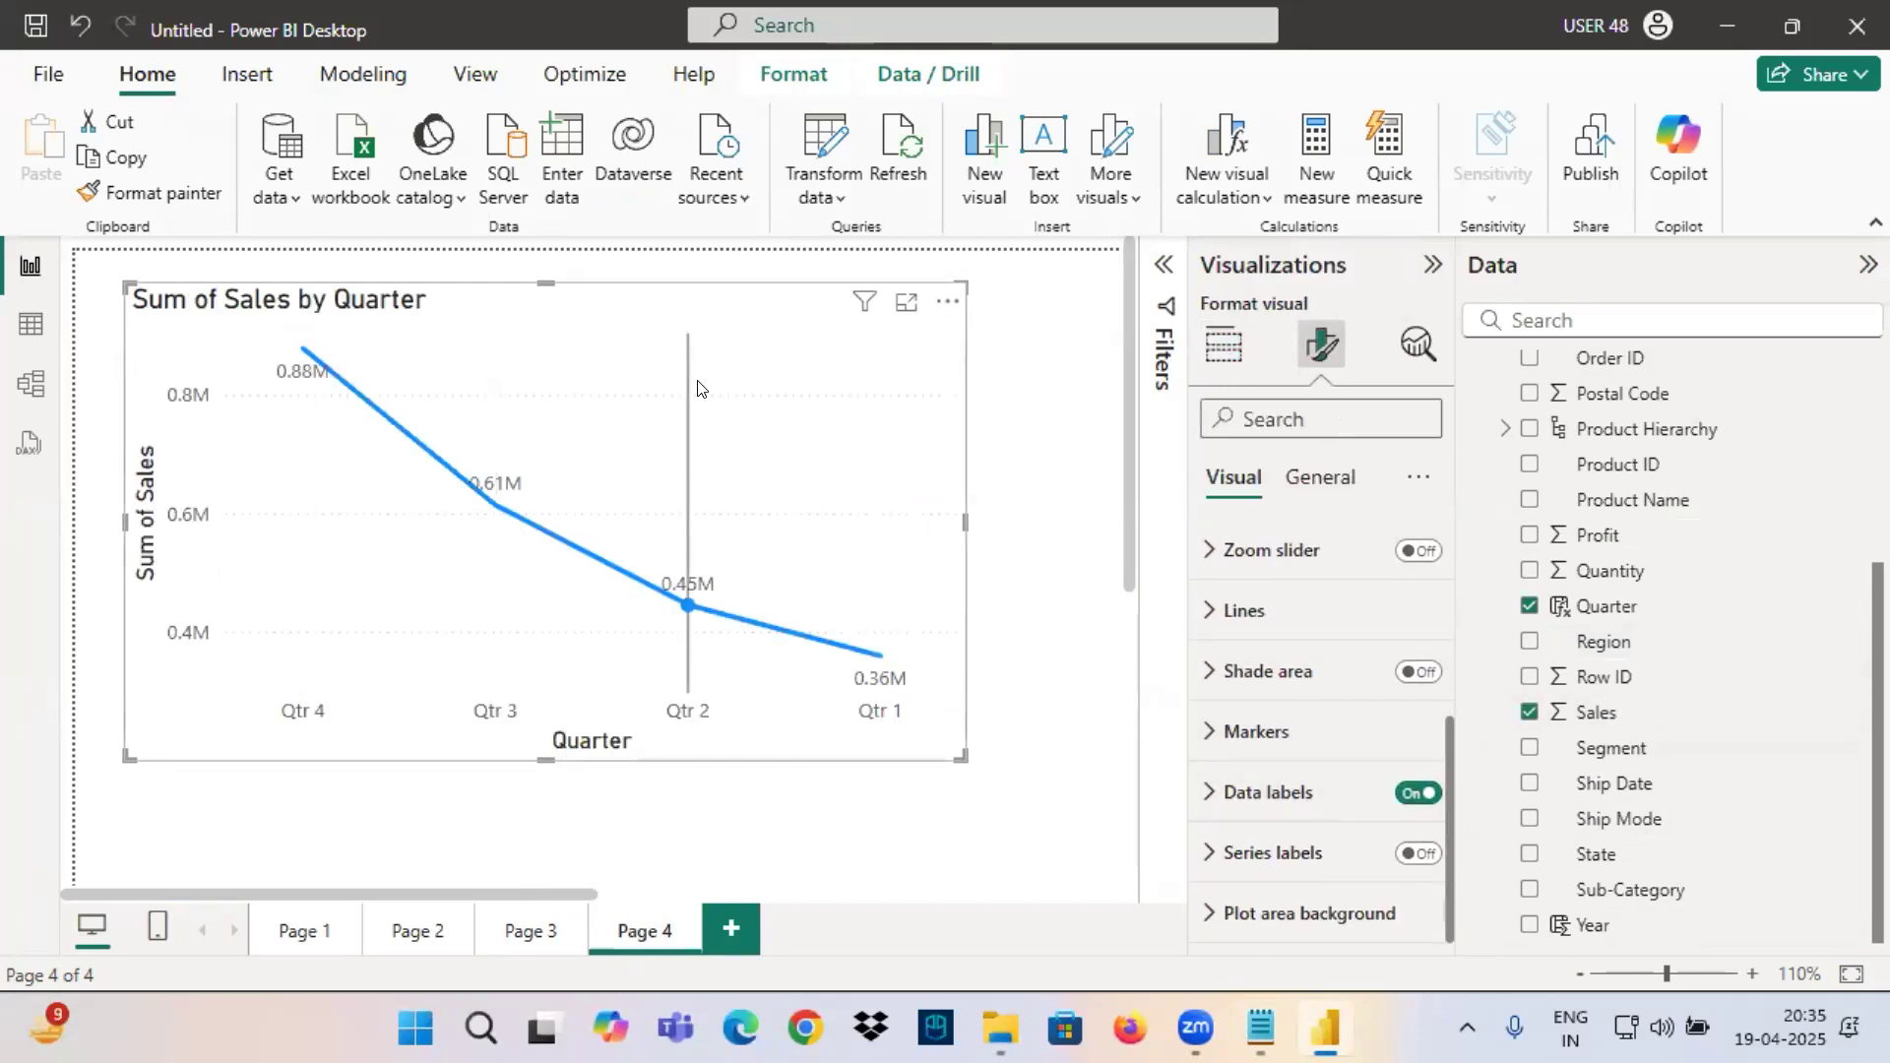
# Add Year as a visual-level filter on the quarter chart, using Basic filtering with only 2014 selected.
pyautogui.click(1156, 280)
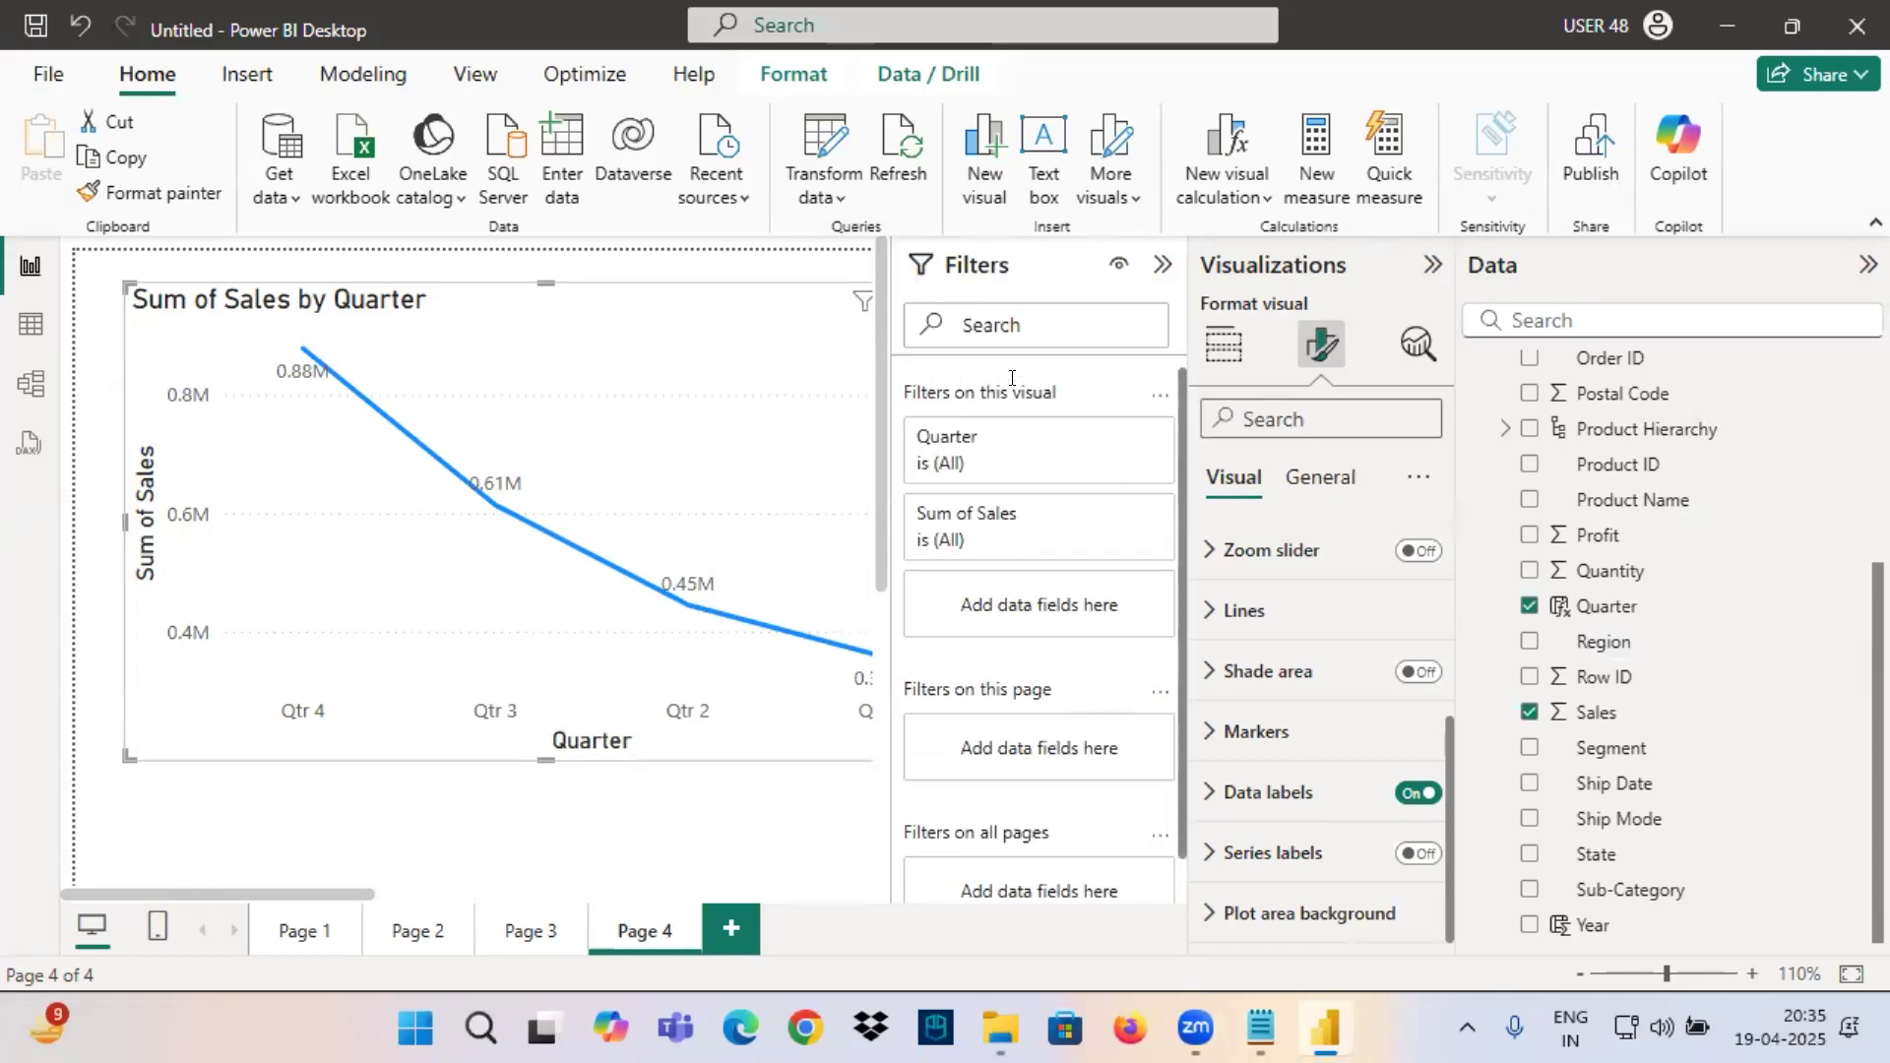
pyautogui.moveTo(1588, 924); pyautogui.dragTo(1033, 603)
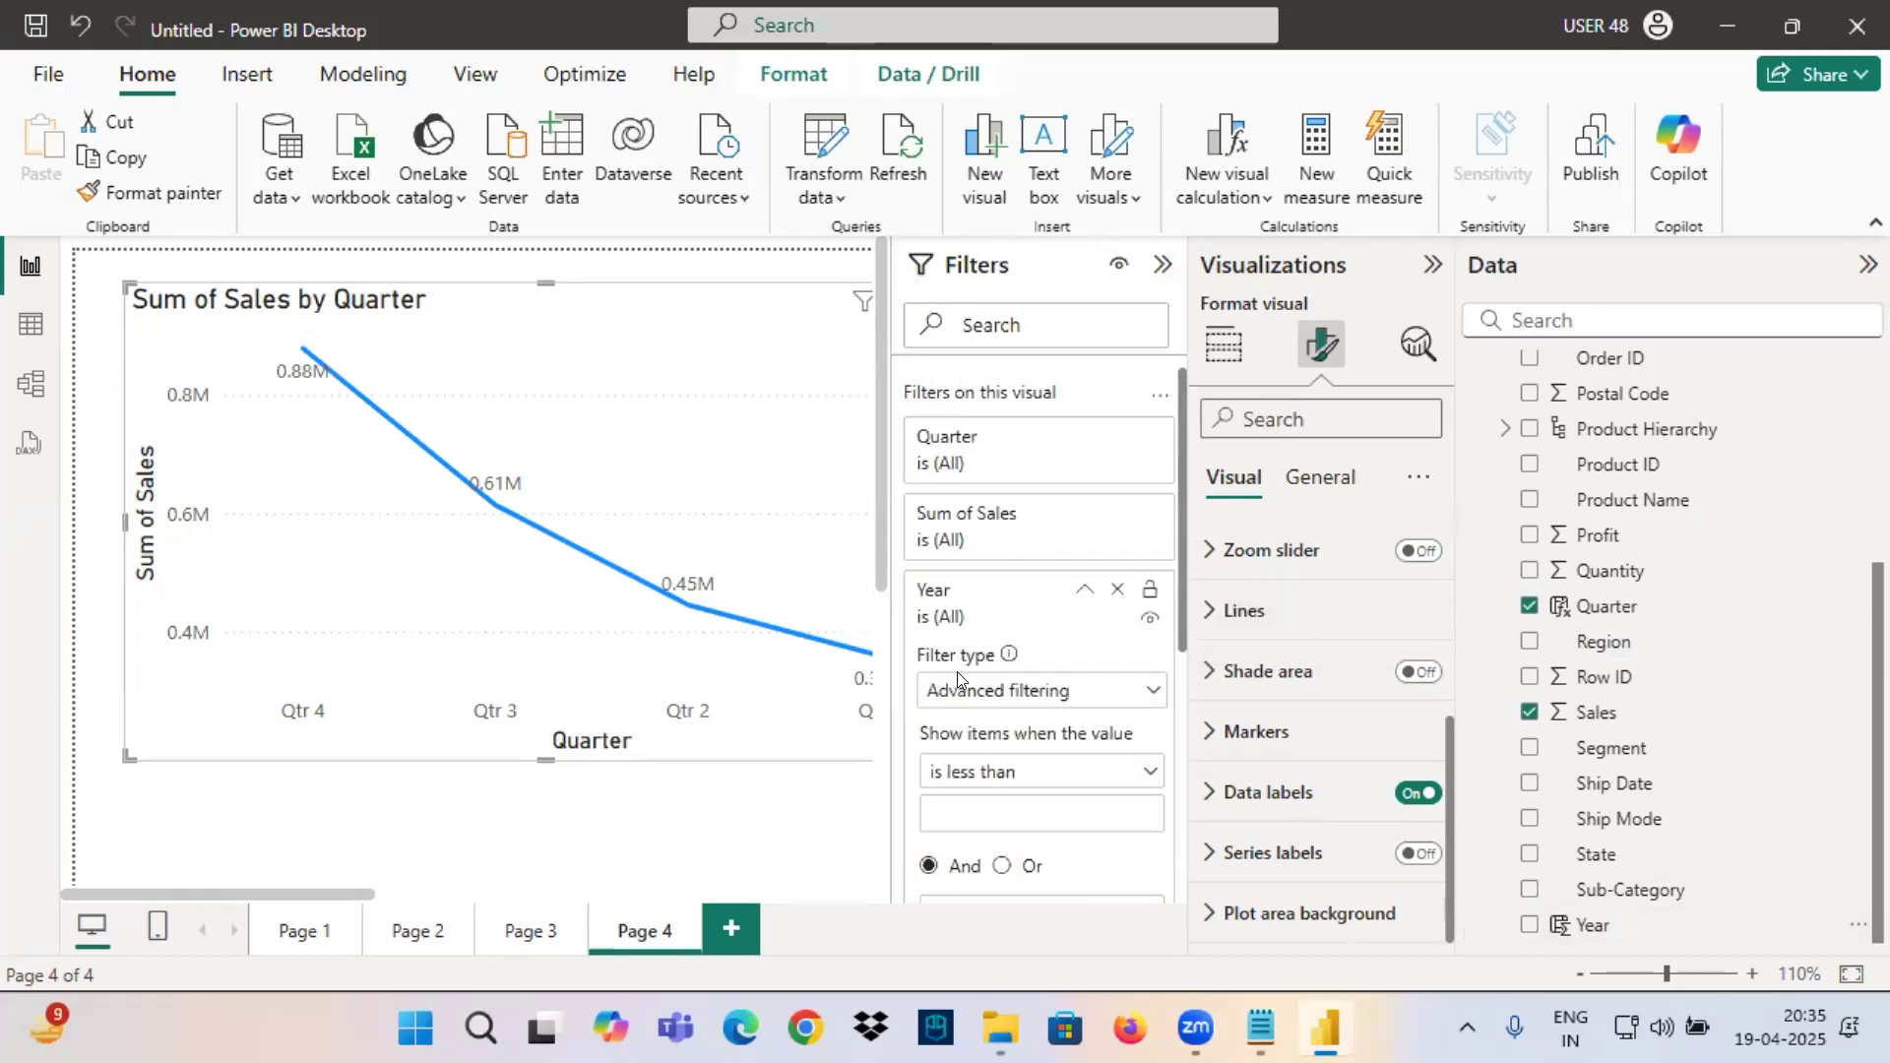
pyautogui.click(1000, 689)
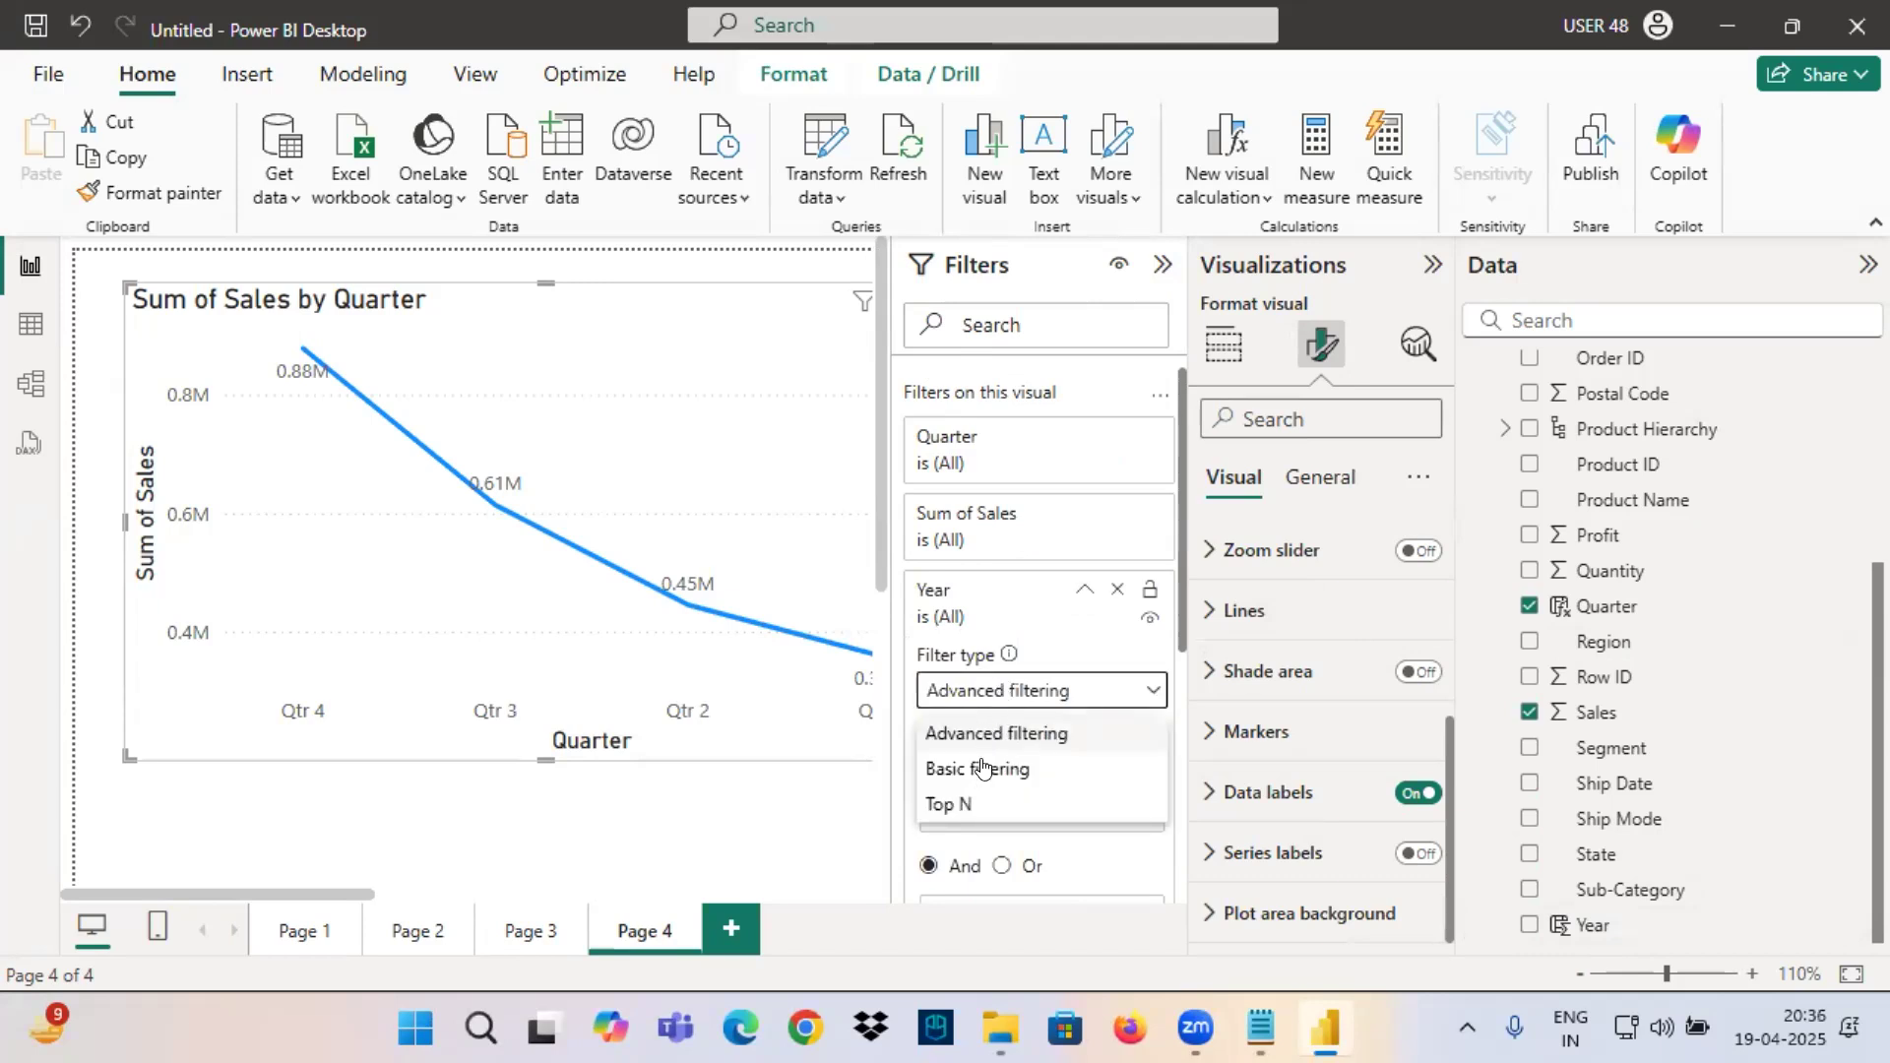
pyautogui.click(982, 768)
pyautogui.click(938, 759)
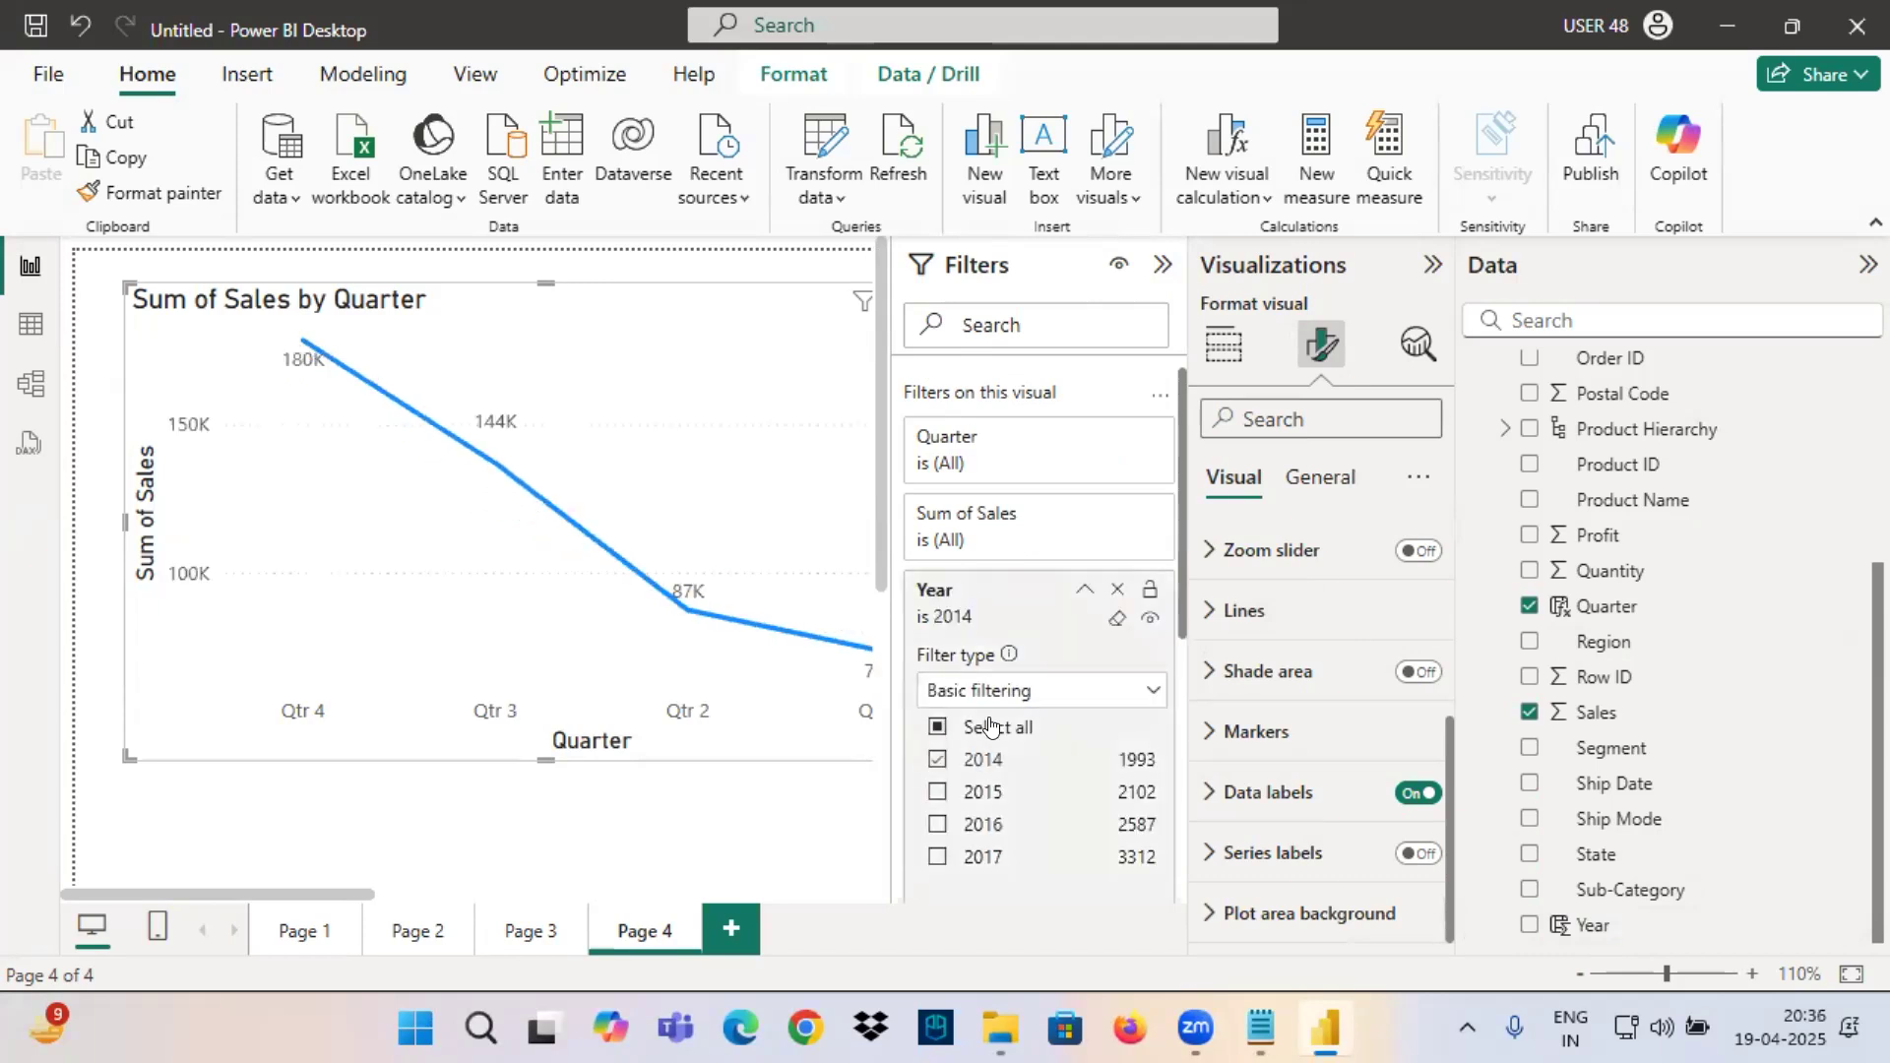
pyautogui.click(1060, 594)
pyautogui.click(1163, 264)
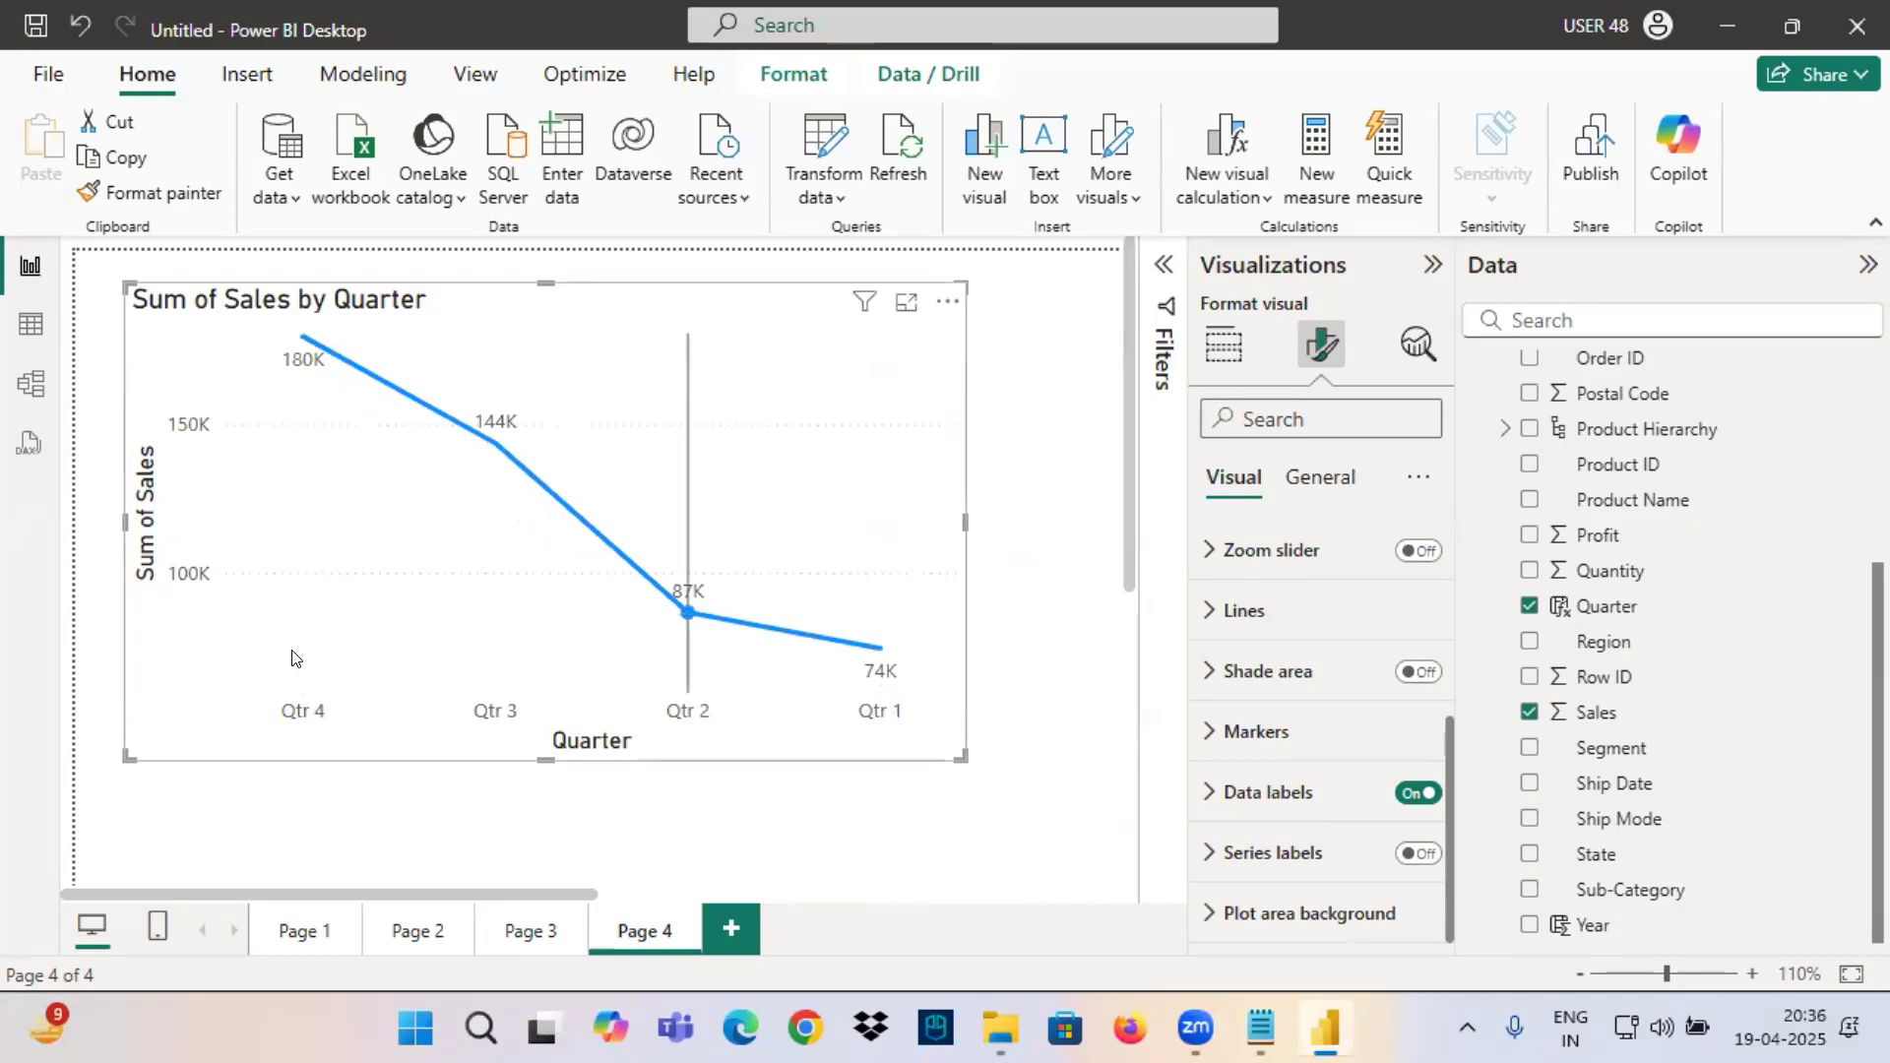
pyautogui.moveTo(712, 563)
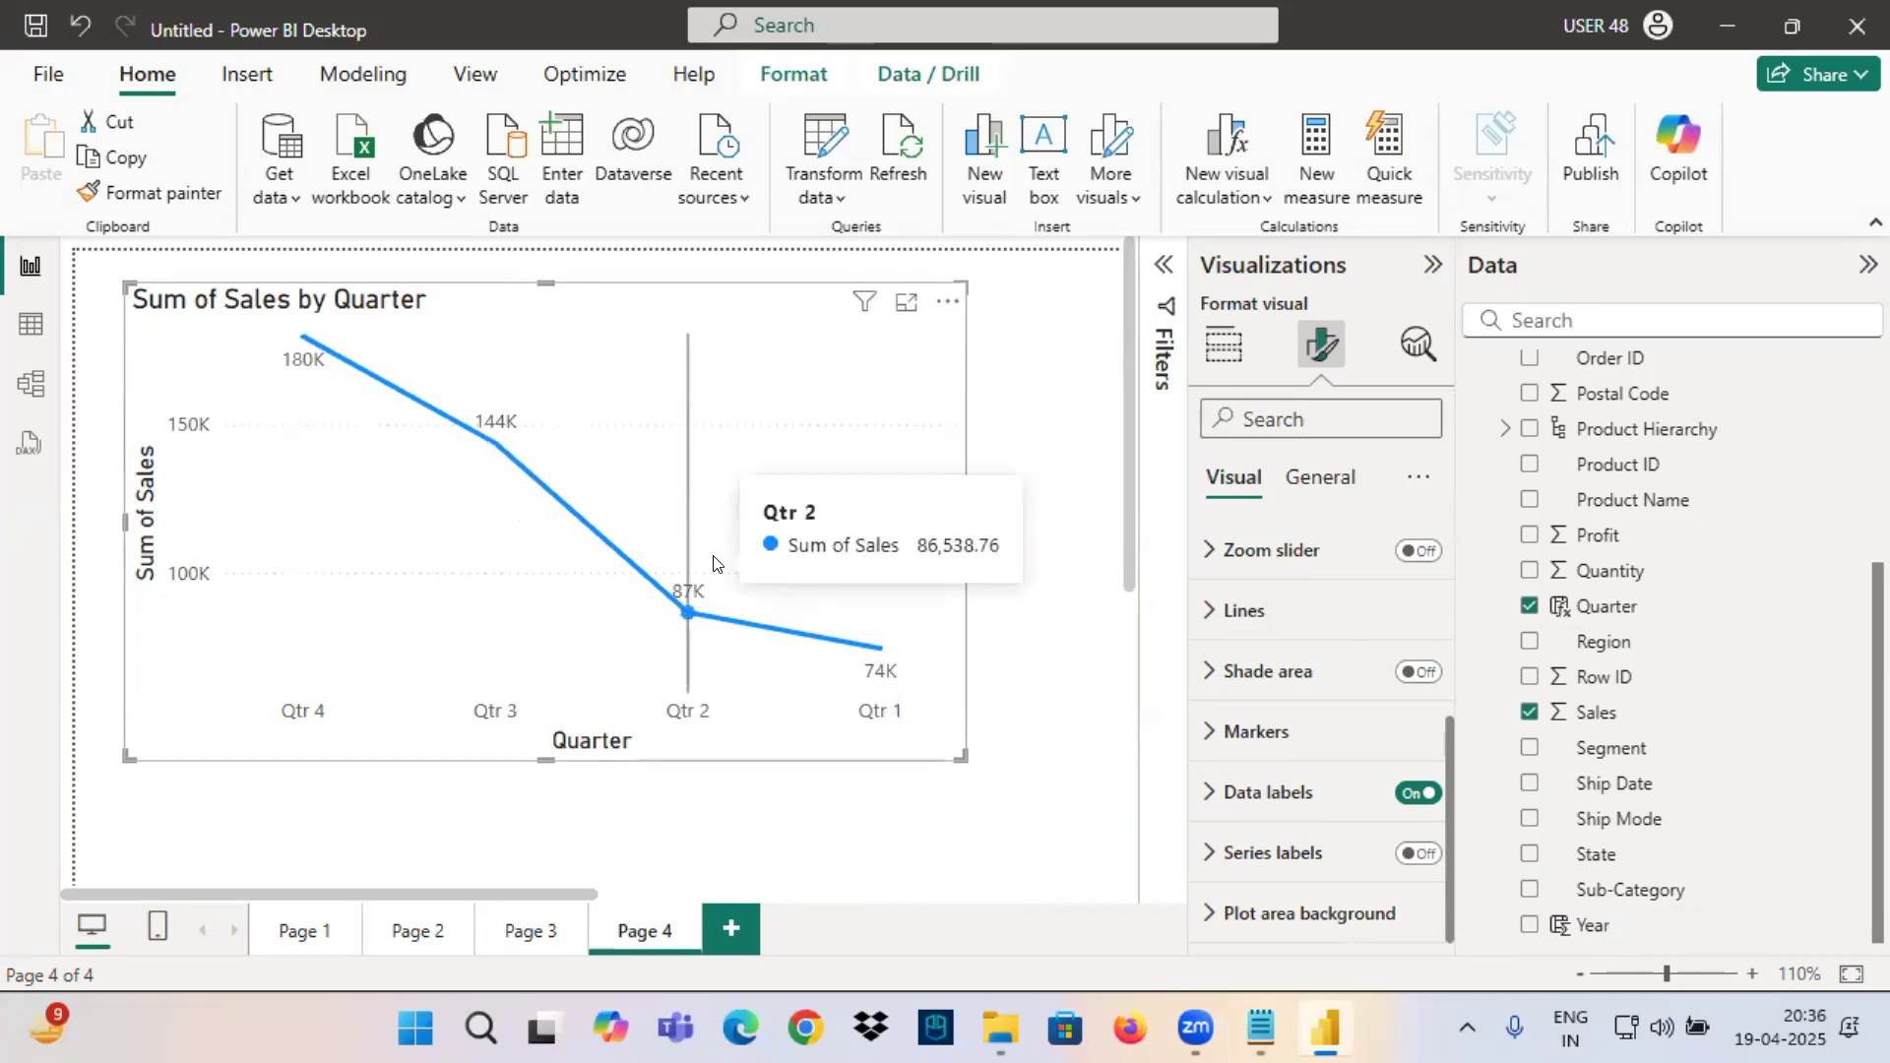
# Switch to the Notepad notes and highlight the year-wise and quarter-wise visual requirements to review them.
pyautogui.click(1261, 1028)
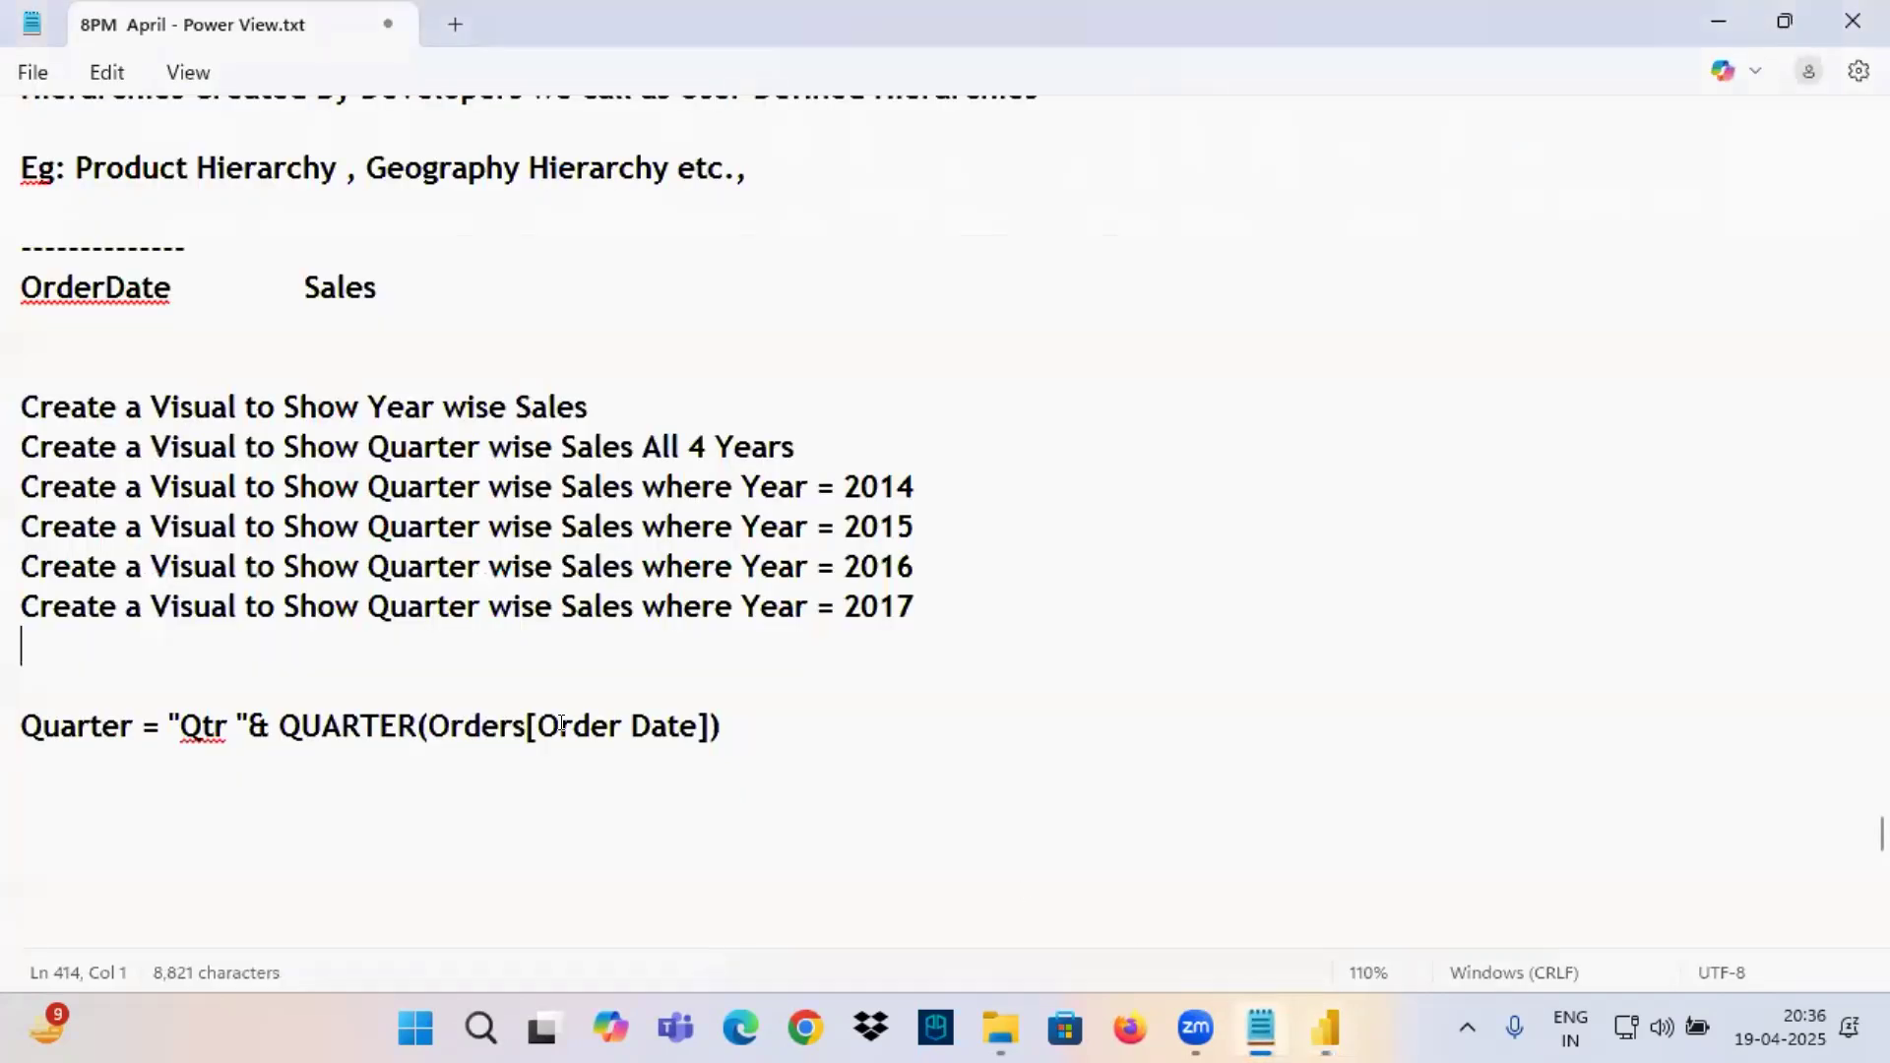
pyautogui.moveTo(684, 527); pyautogui.dragTo(933, 516)
pyautogui.moveTo(612, 564); pyautogui.dragTo(918, 568)
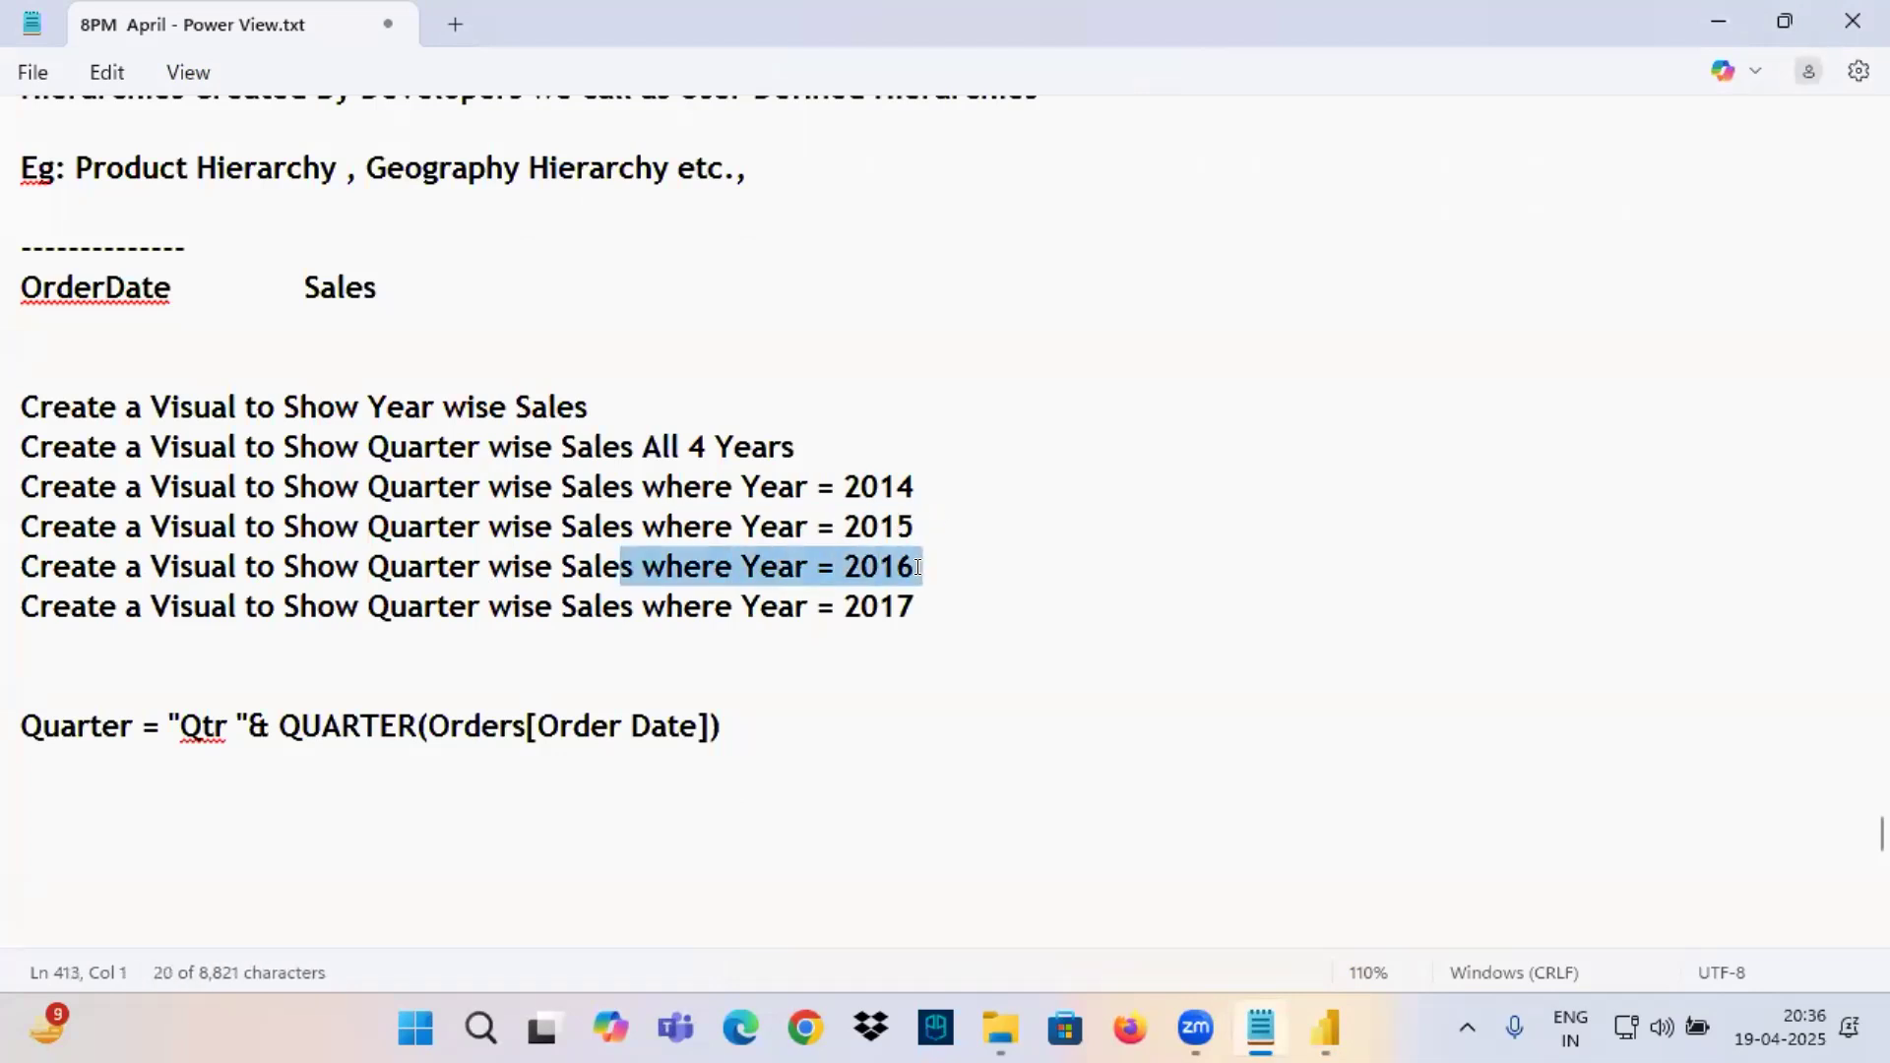
pyautogui.moveTo(581, 588); pyautogui.dragTo(27, 396)
pyautogui.click(919, 589)
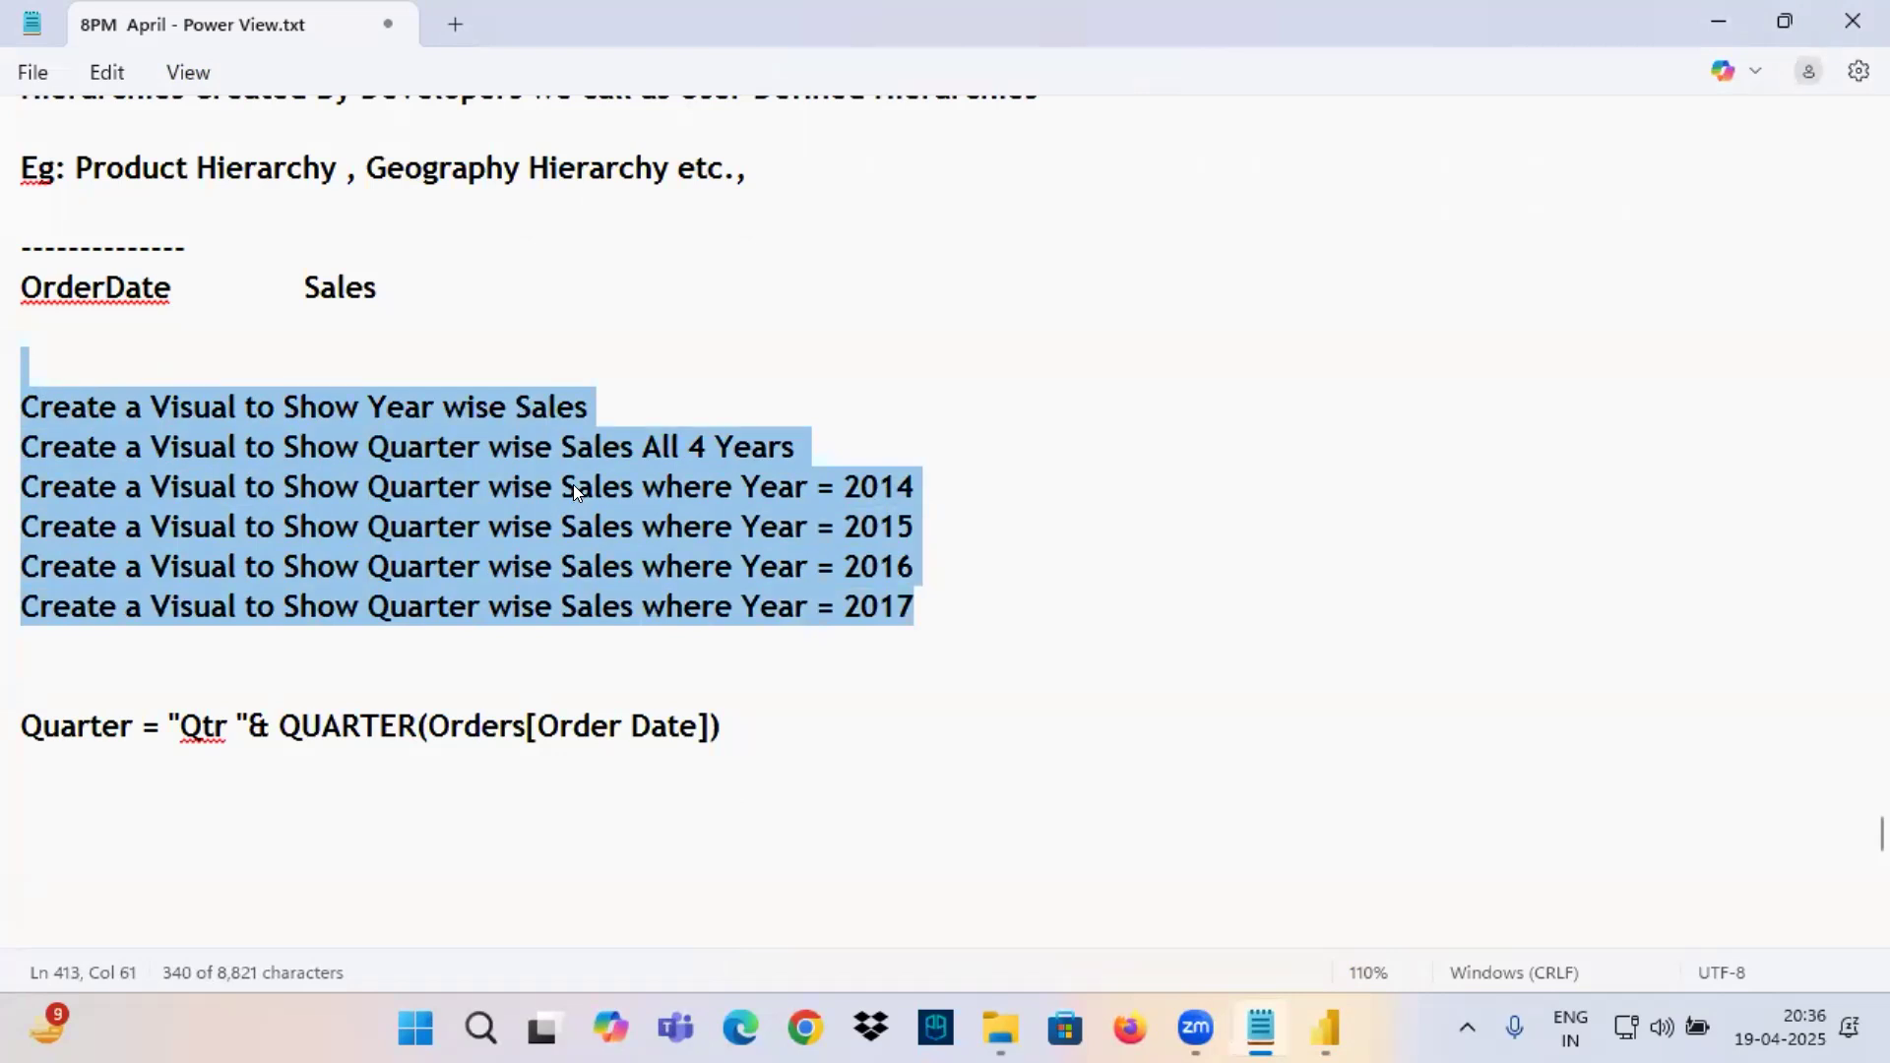
pyautogui.click(512, 473)
pyautogui.moveTo(393, 446); pyautogui.dragTo(800, 442)
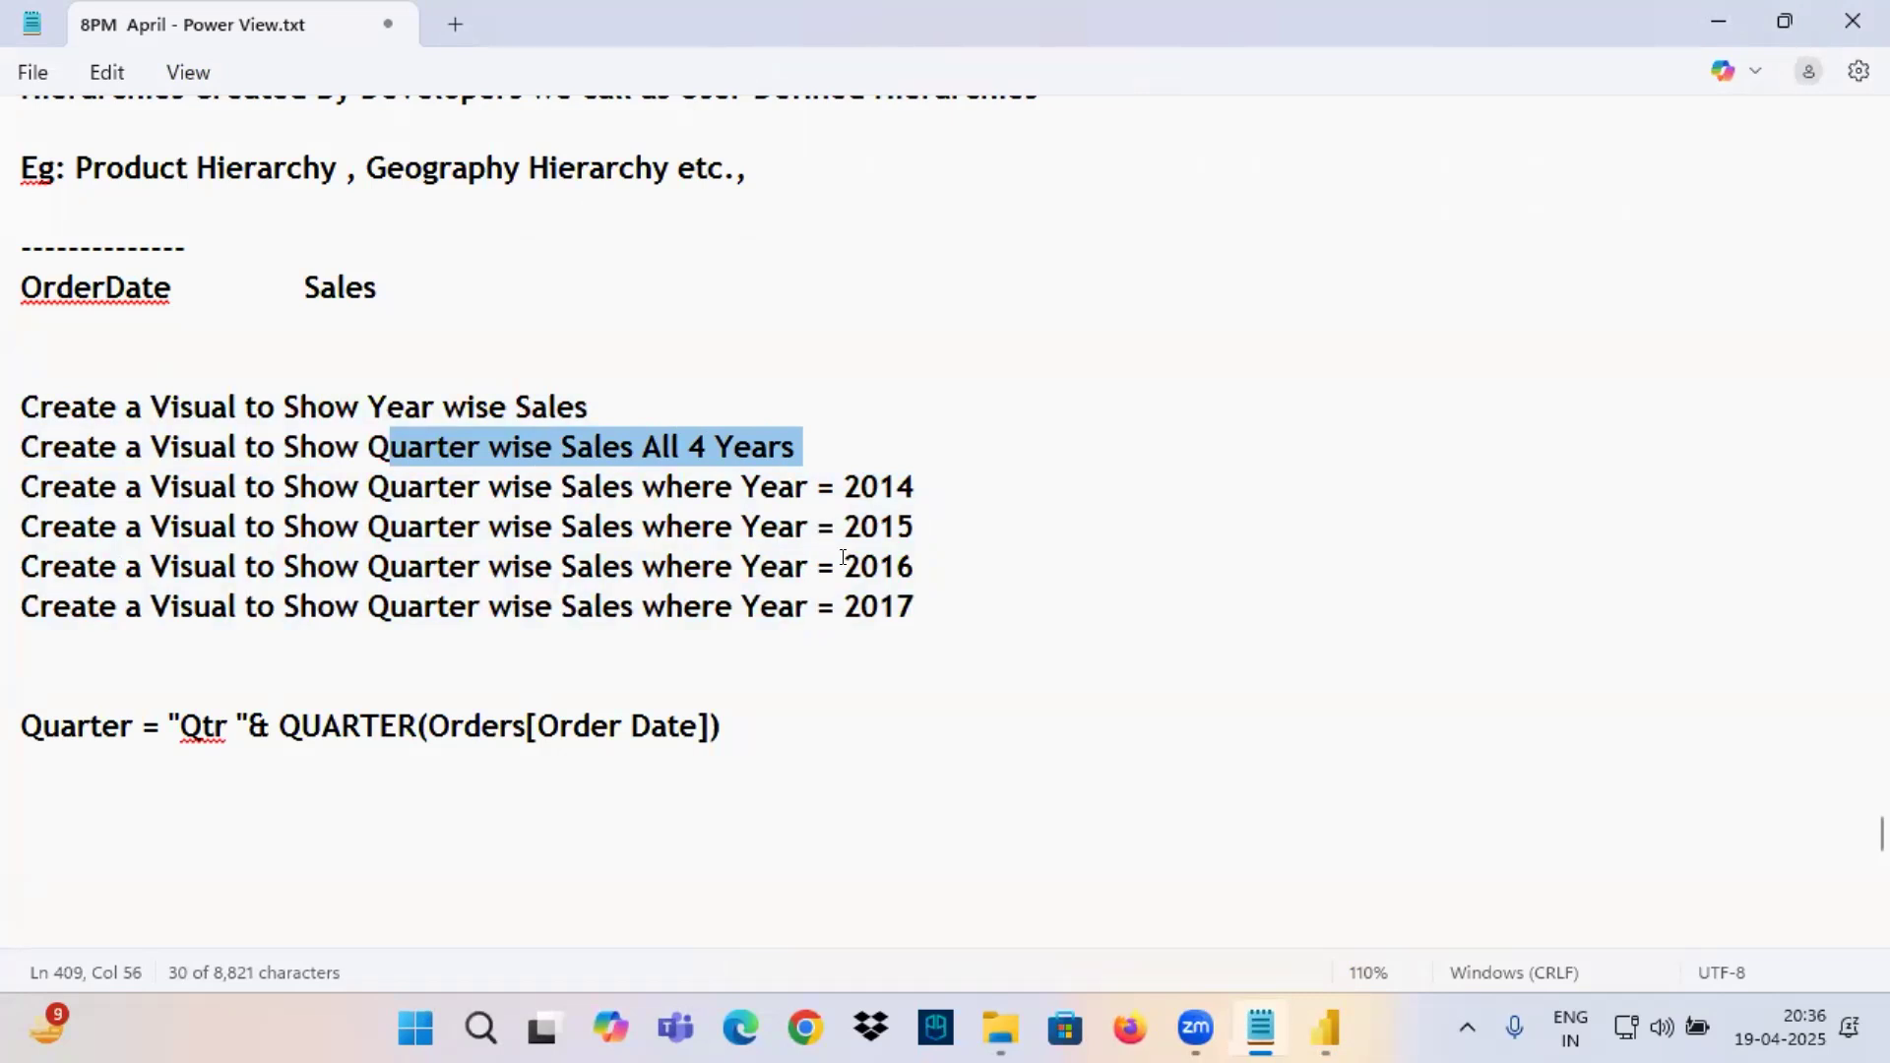
pyautogui.moveTo(961, 604); pyautogui.dragTo(185, 490)
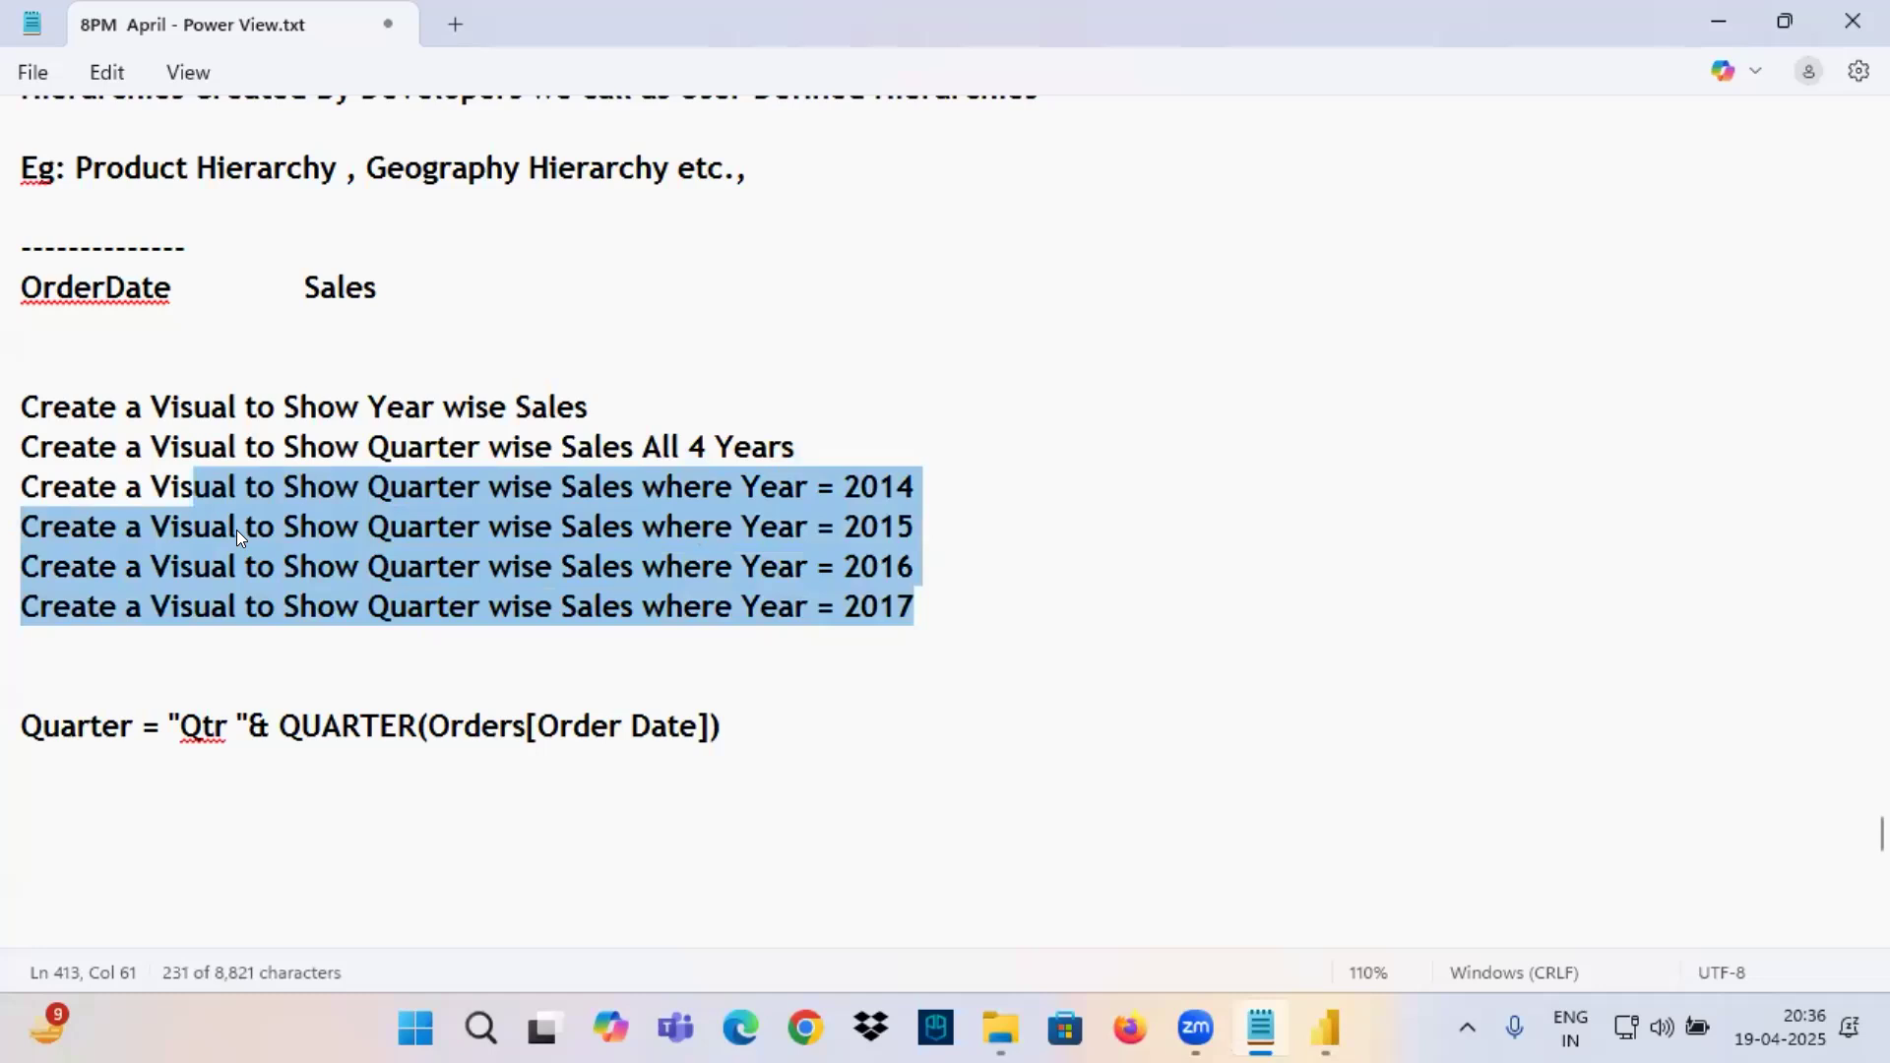
pyautogui.click(397, 500)
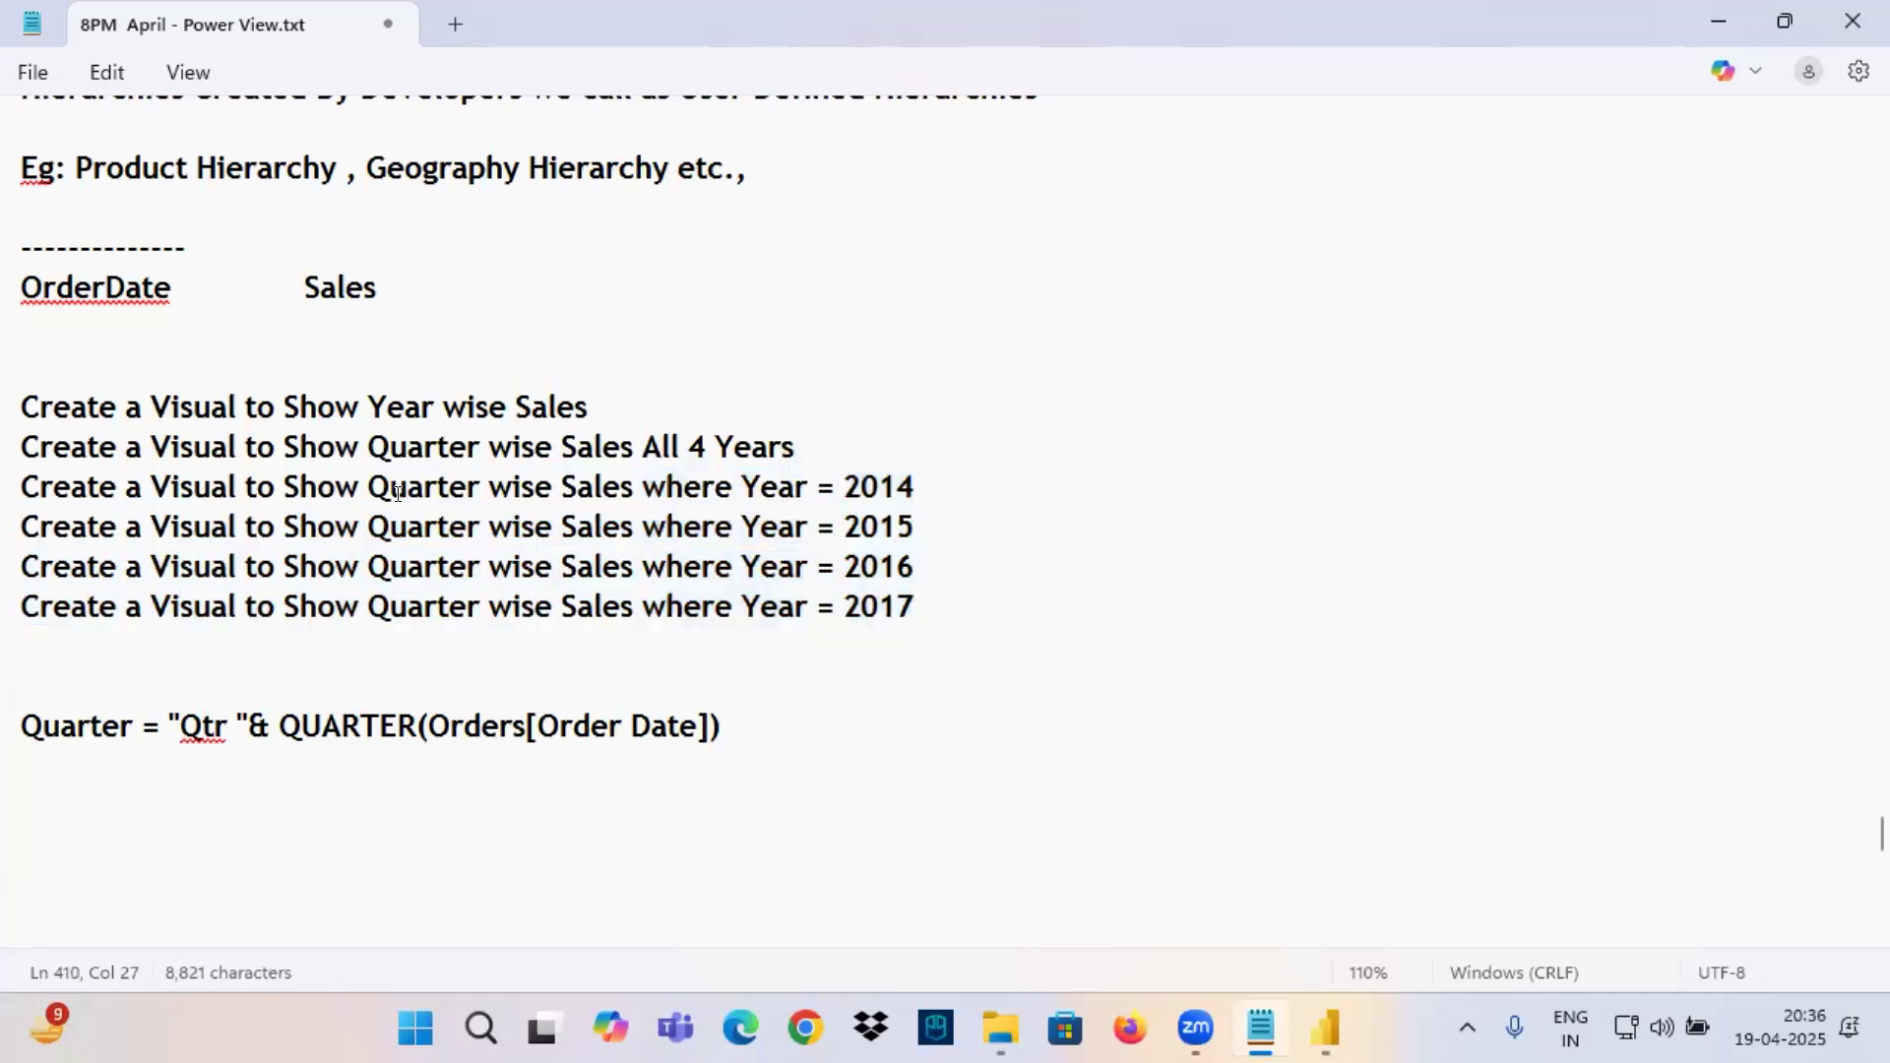
# Add the line "Create a Visual to Show Month wise Sales" below the Year = 2017 requirement in the notes.
pyautogui.click(945, 605)
pyautogui.press('Return')
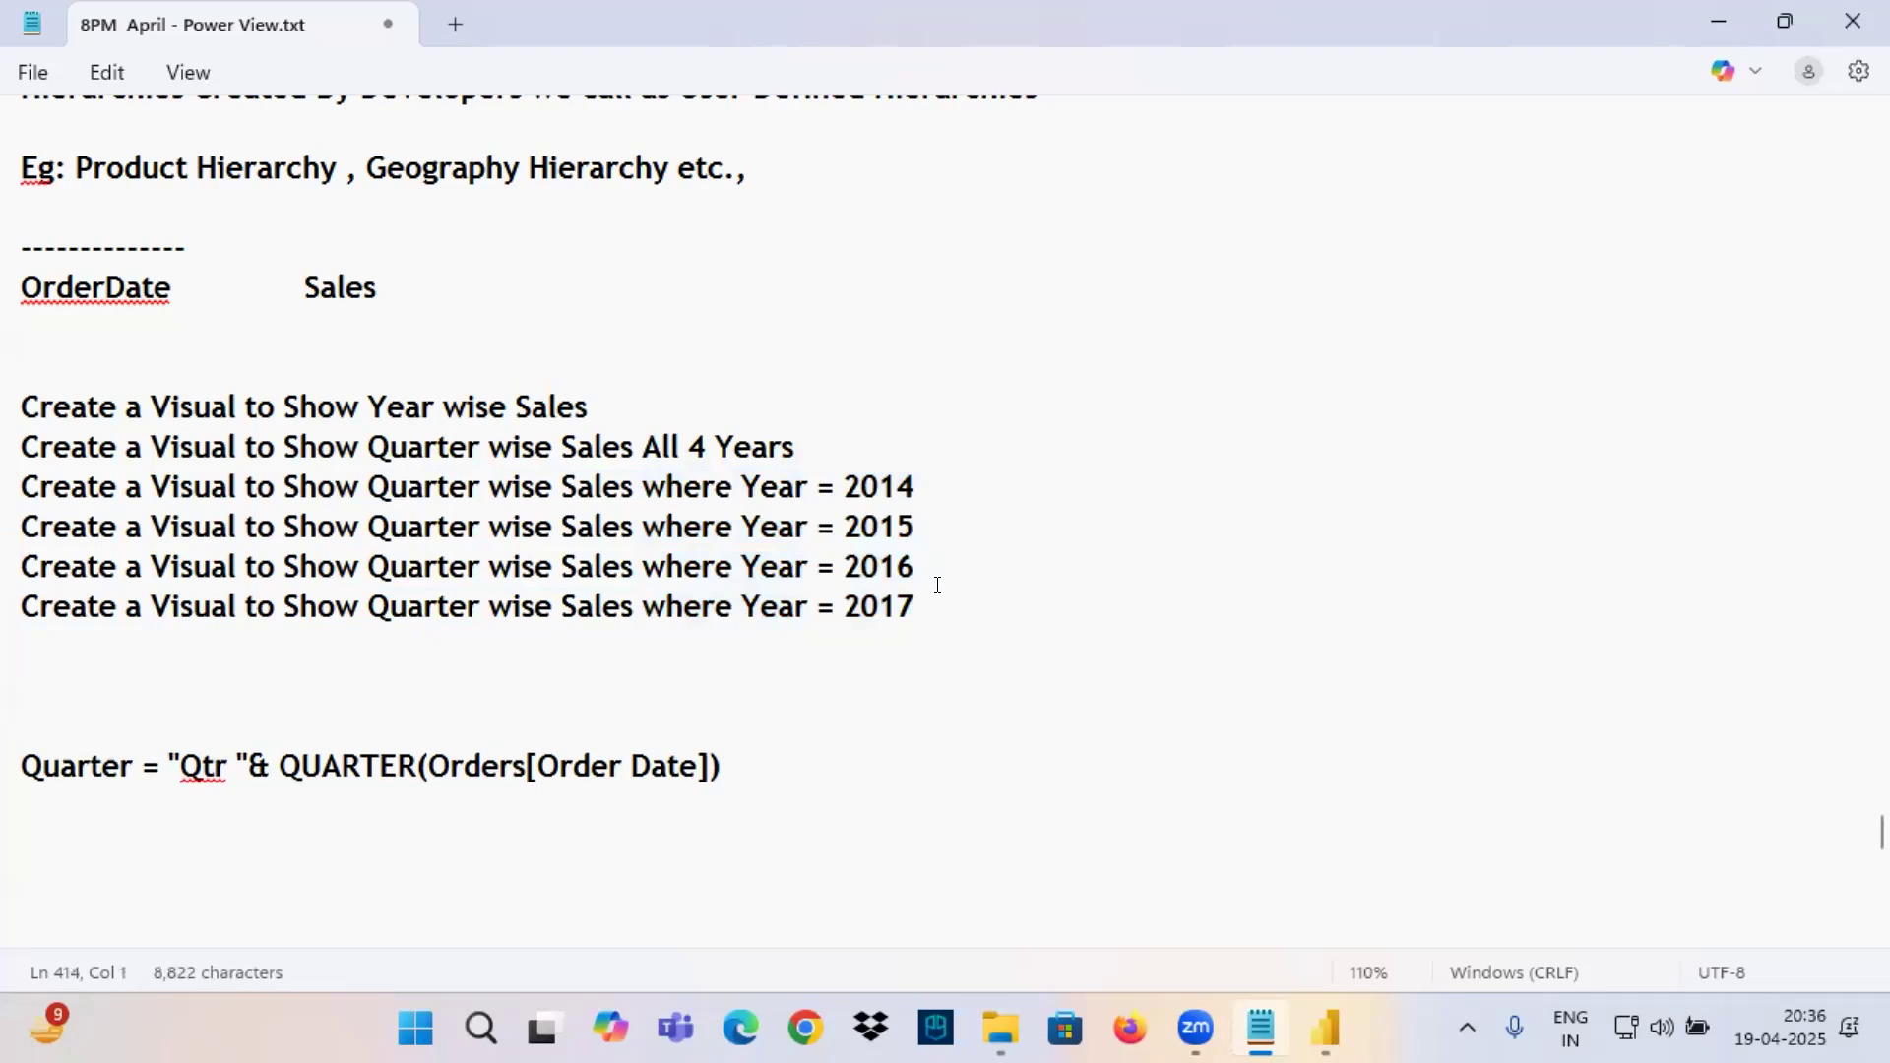
pyautogui.moveTo(20, 605); pyautogui.dragTo(369, 611)
pyautogui.moveTo(632, 404); pyautogui.dragTo(24, 412)
pyautogui.hotkey('ctrl', 'c')
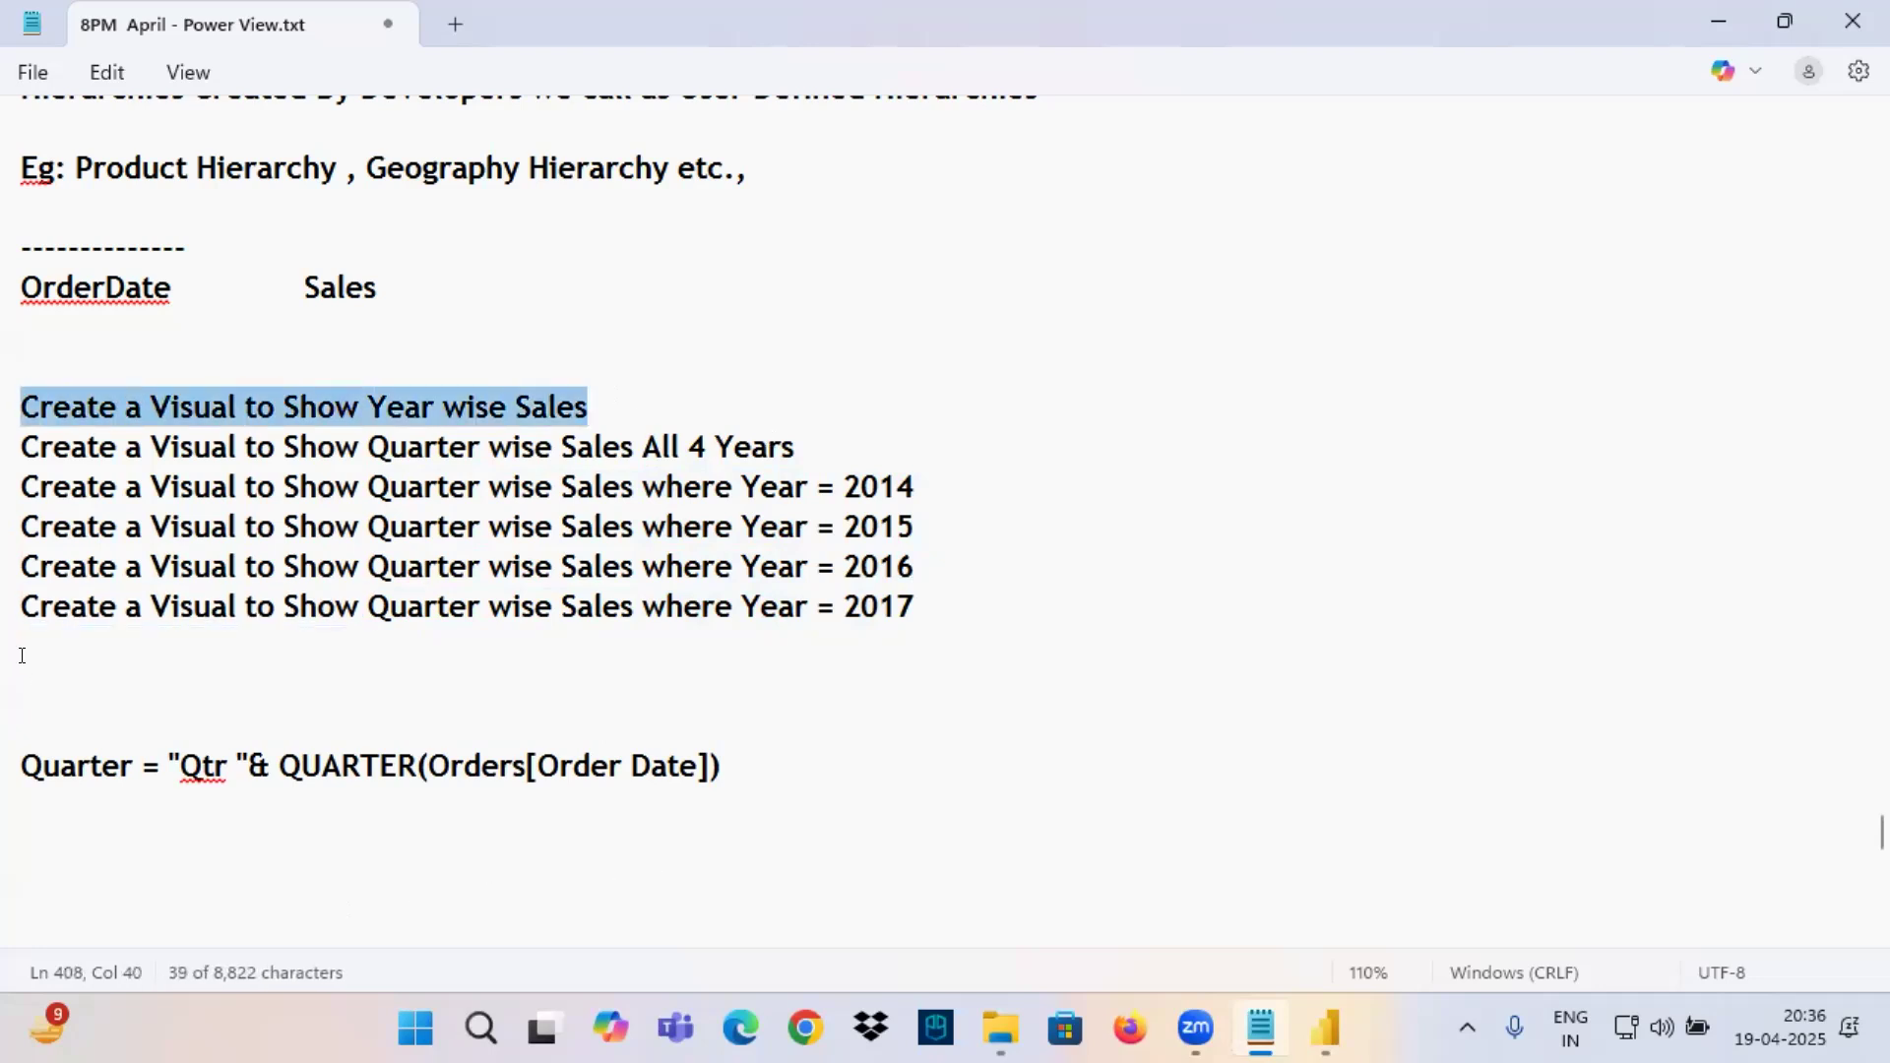
pyautogui.click(22, 655)
pyautogui.hotkey('ctrl', 'v')
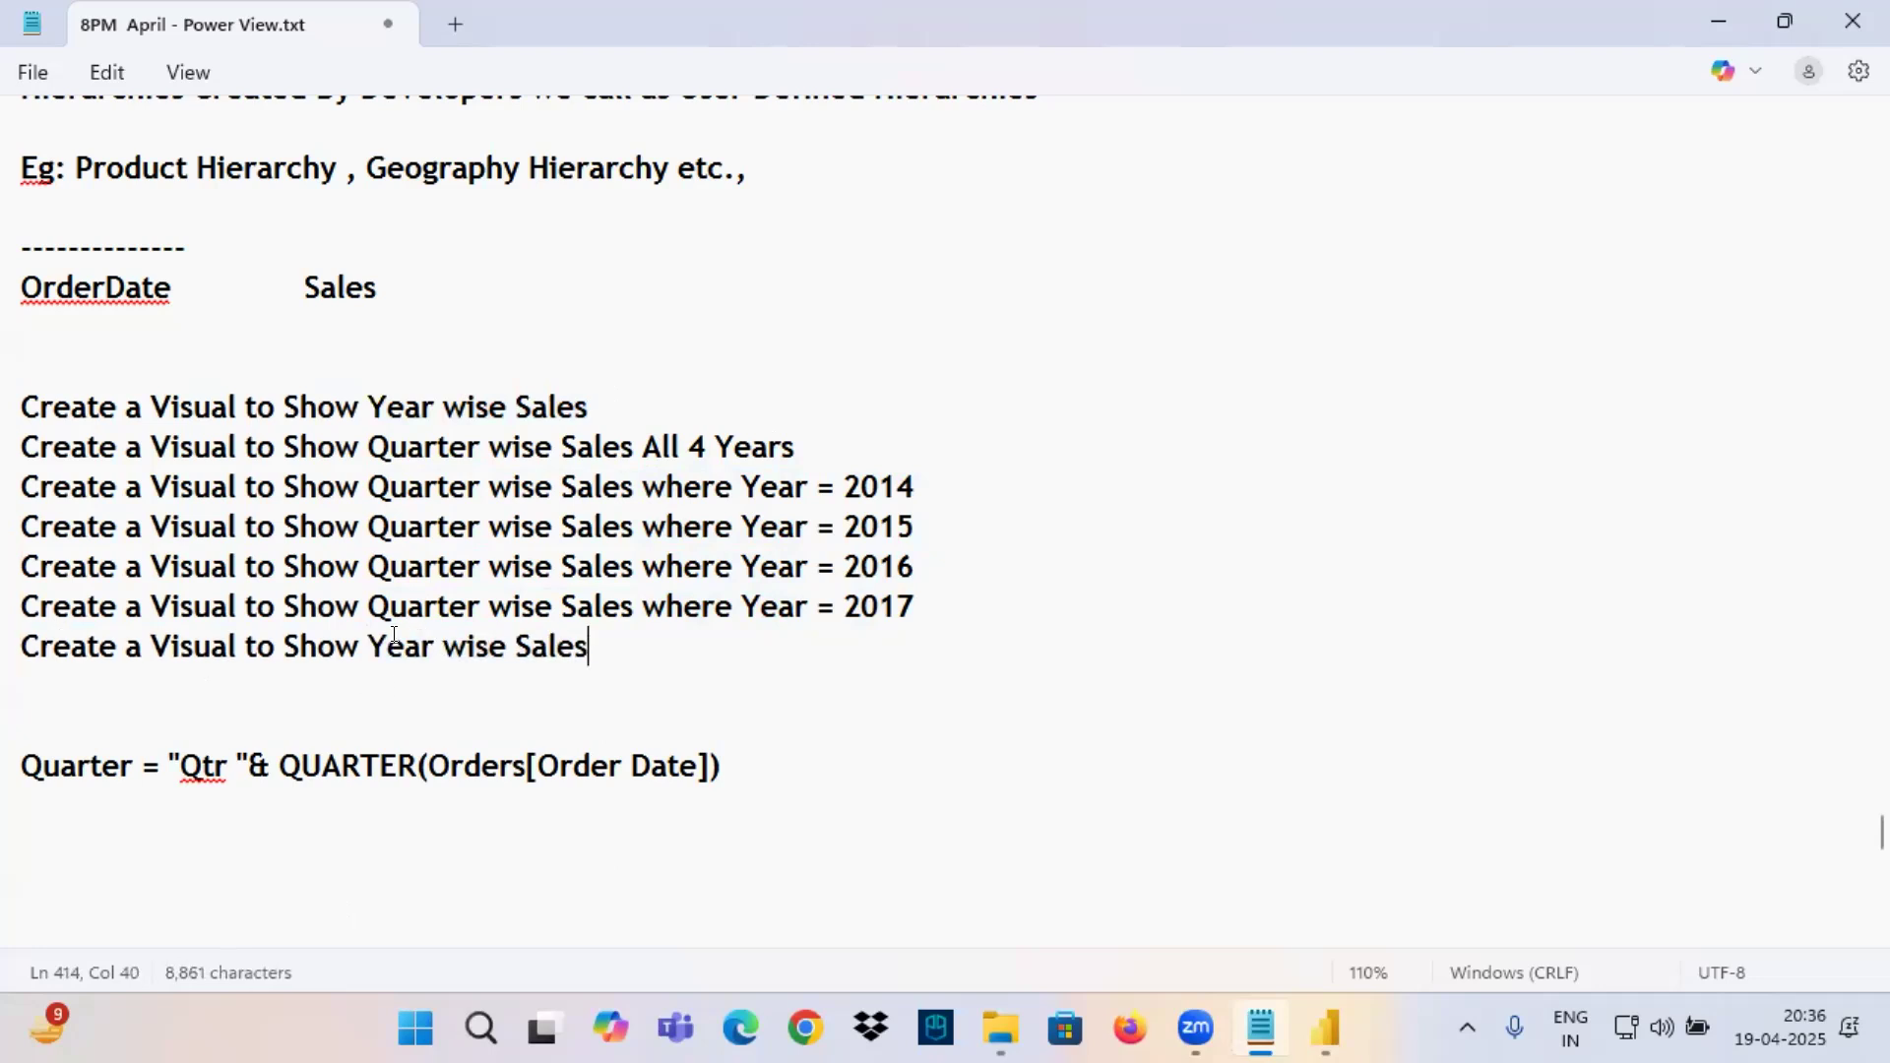
pyautogui.doubleClick(394, 635)
pyautogui.write('Month')
# Insert "for" before "All 4 Years" in the quarter-wise requirement and end the month-wise line with "for All 4 Years".
pyautogui.click(648, 636)
pyautogui.write('for')
pyautogui.click(636, 442)
pyautogui.write('for')
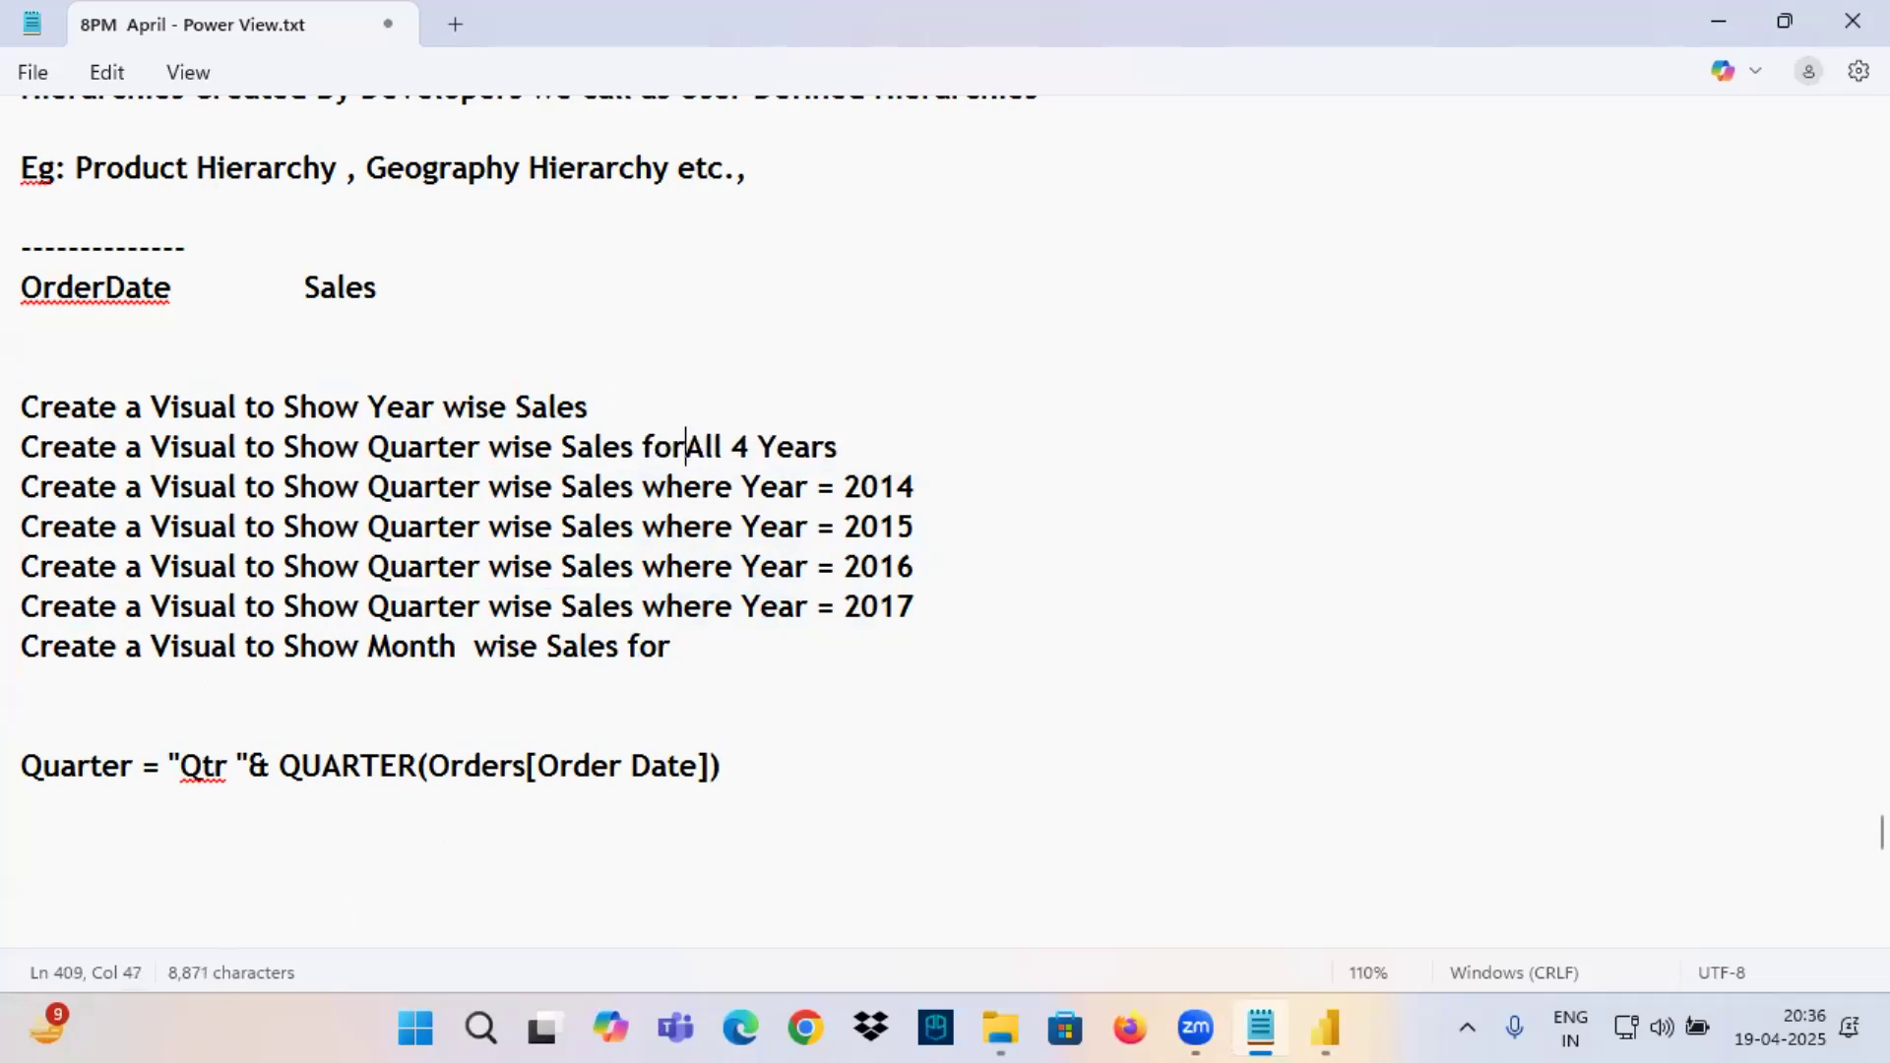
pyautogui.moveTo(703, 446); pyautogui.dragTo(874, 441)
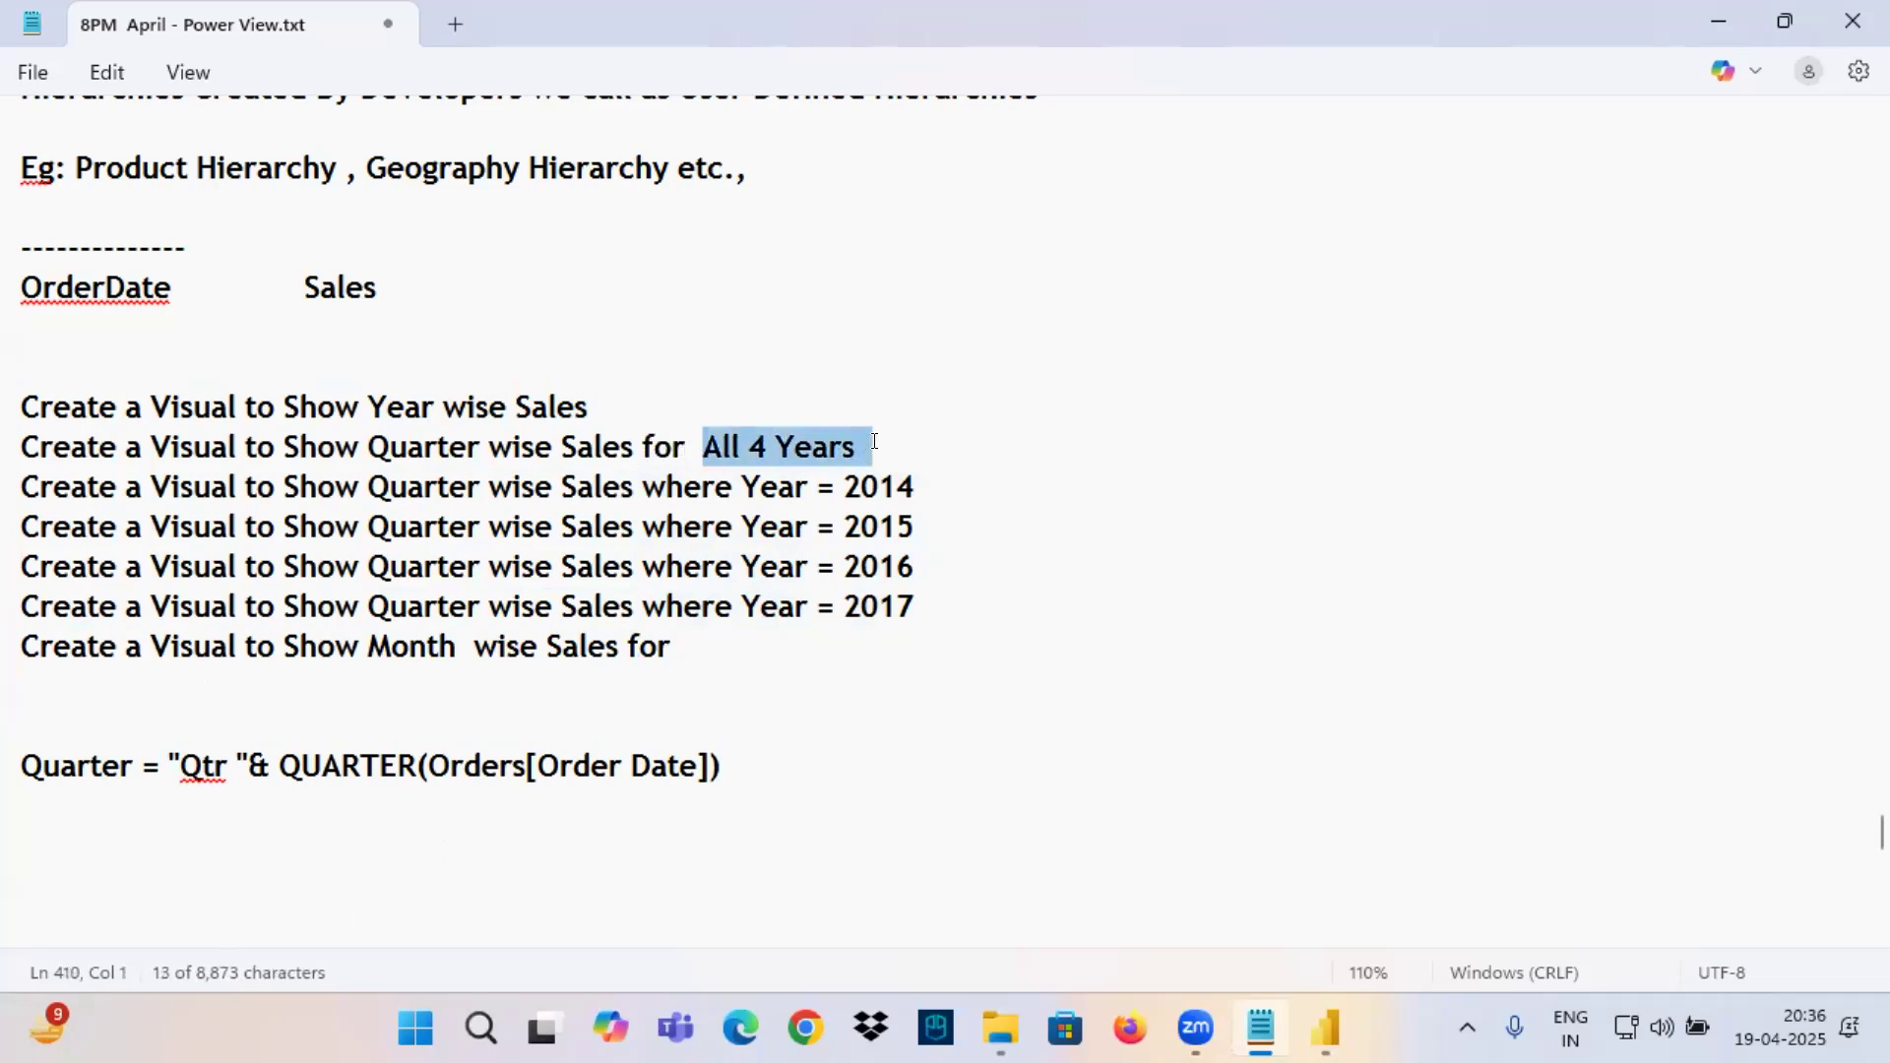
pyautogui.hotkey('ctrl', 'c')
pyautogui.click(702, 645)
pyautogui.hotkey('ctrl', 'v')
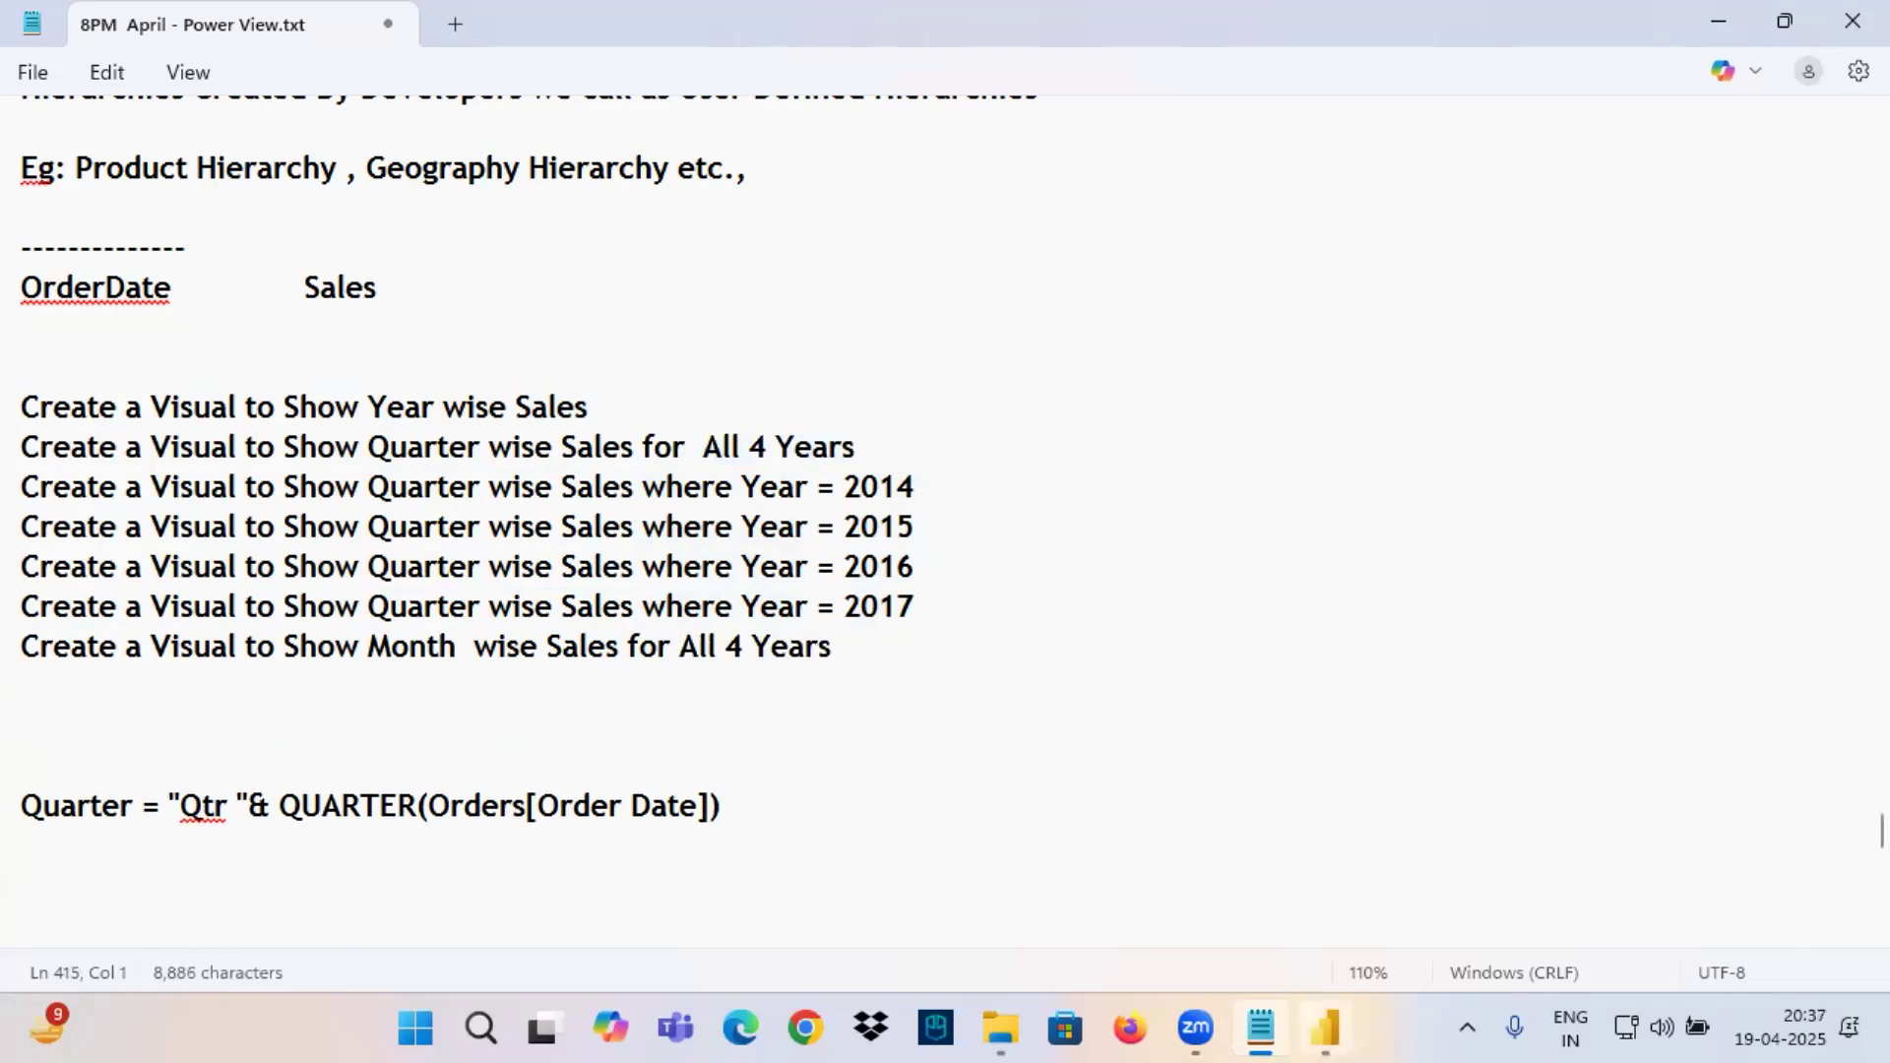
# Switch to Power BI Desktop and select the Order Date column of the Orders table in Table view.
pyautogui.click(1325, 1029)
pyautogui.click(11, 335)
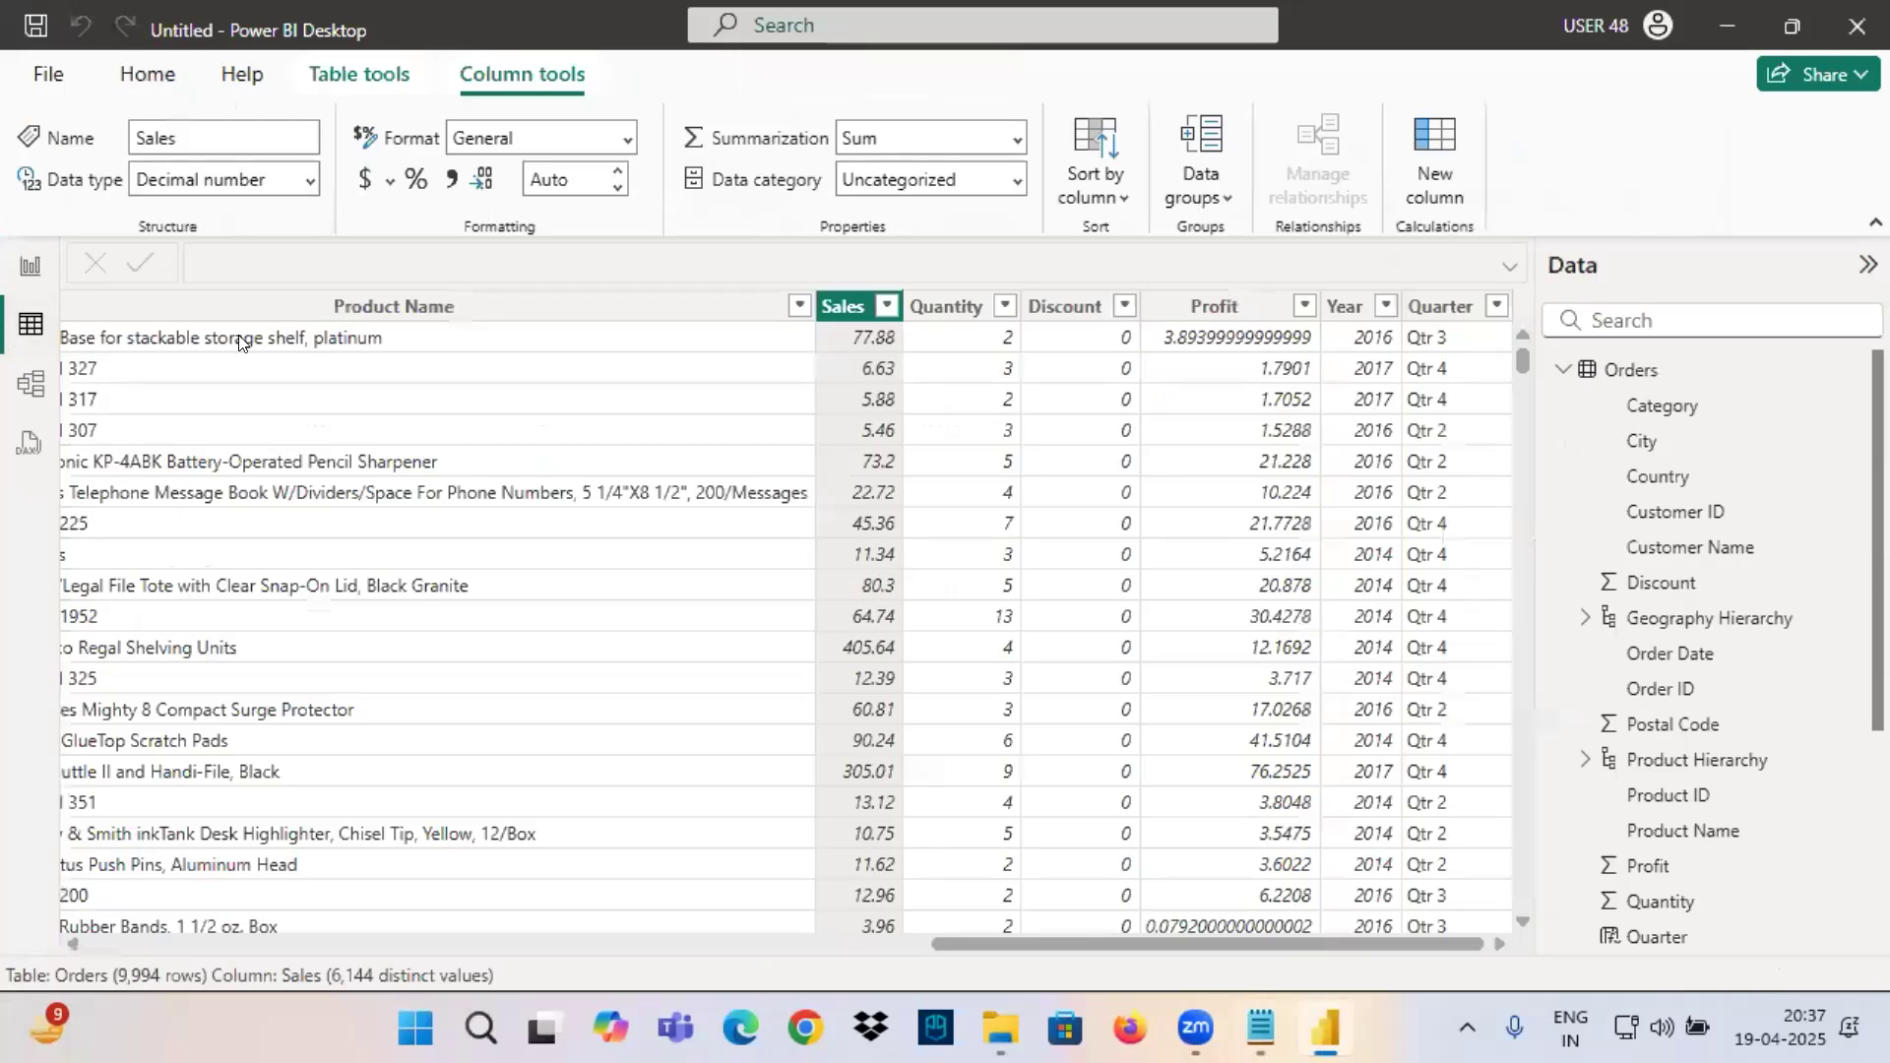
pyautogui.moveTo(972, 940); pyautogui.dragTo(3, 884)
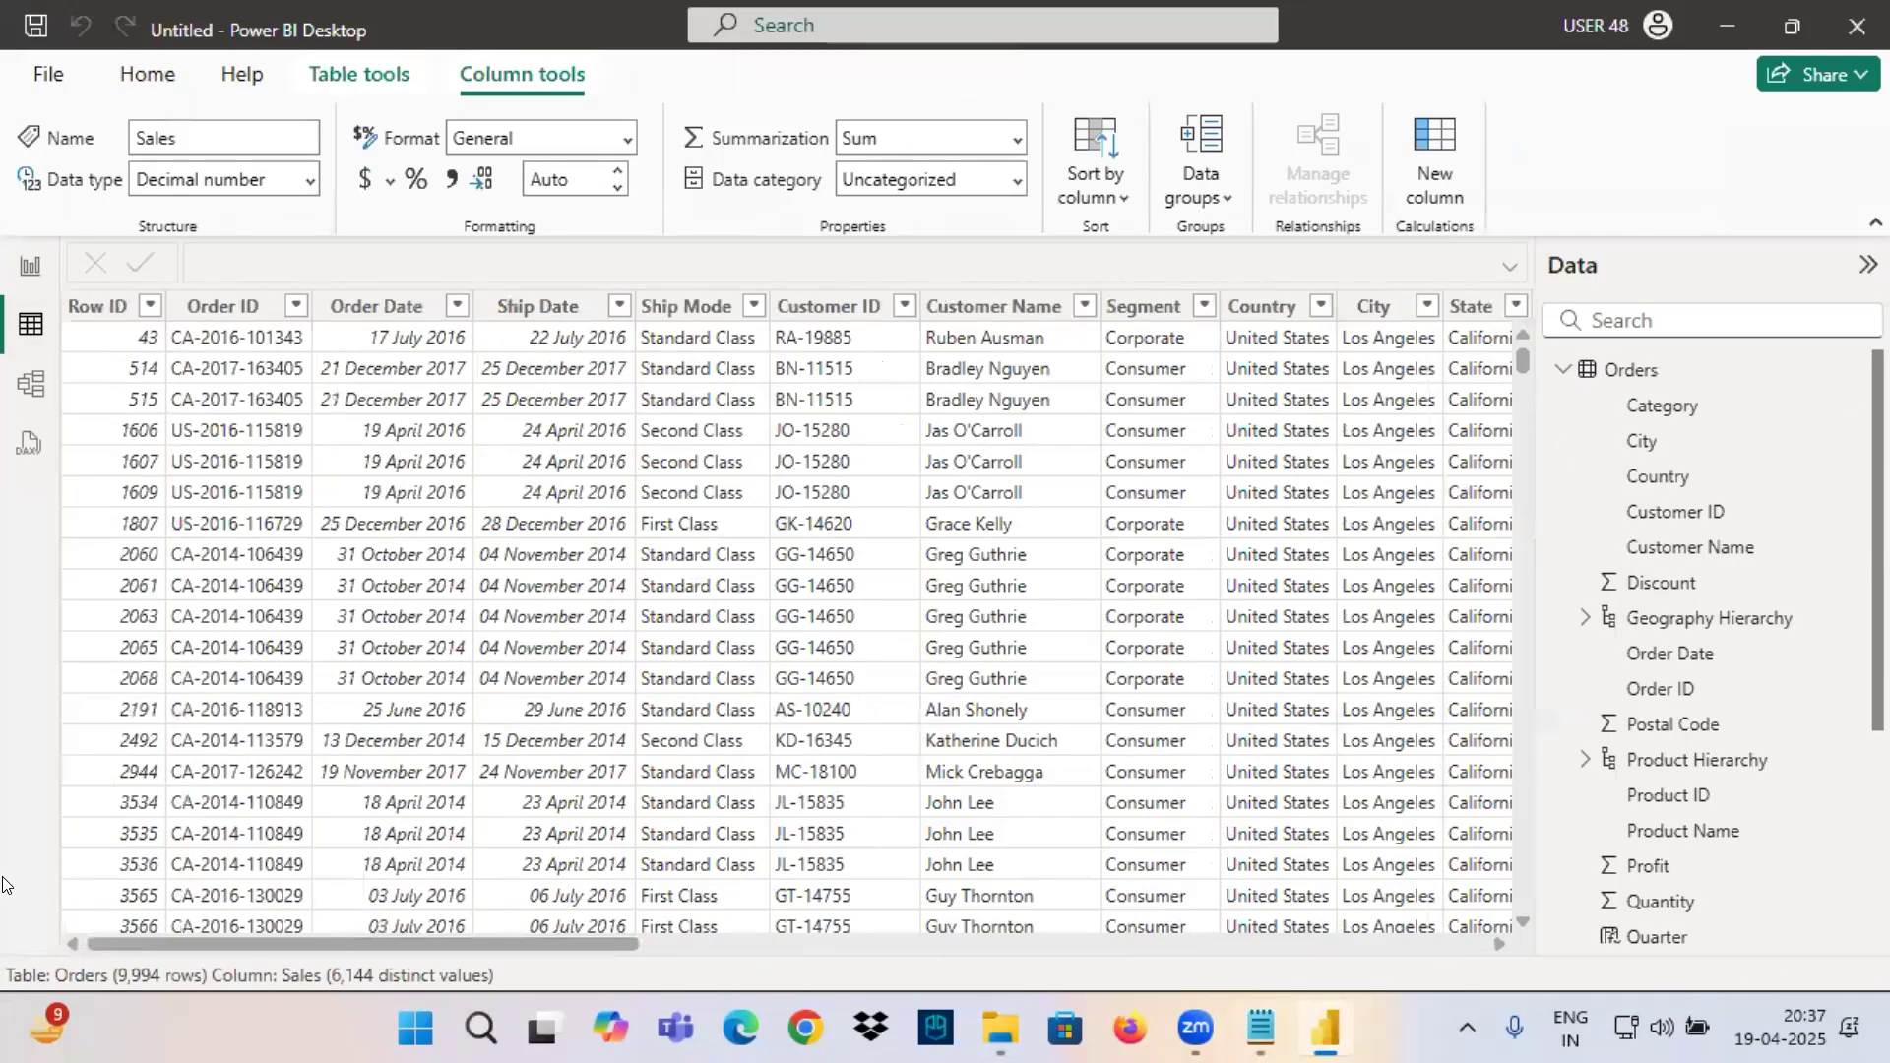
pyautogui.click(379, 307)
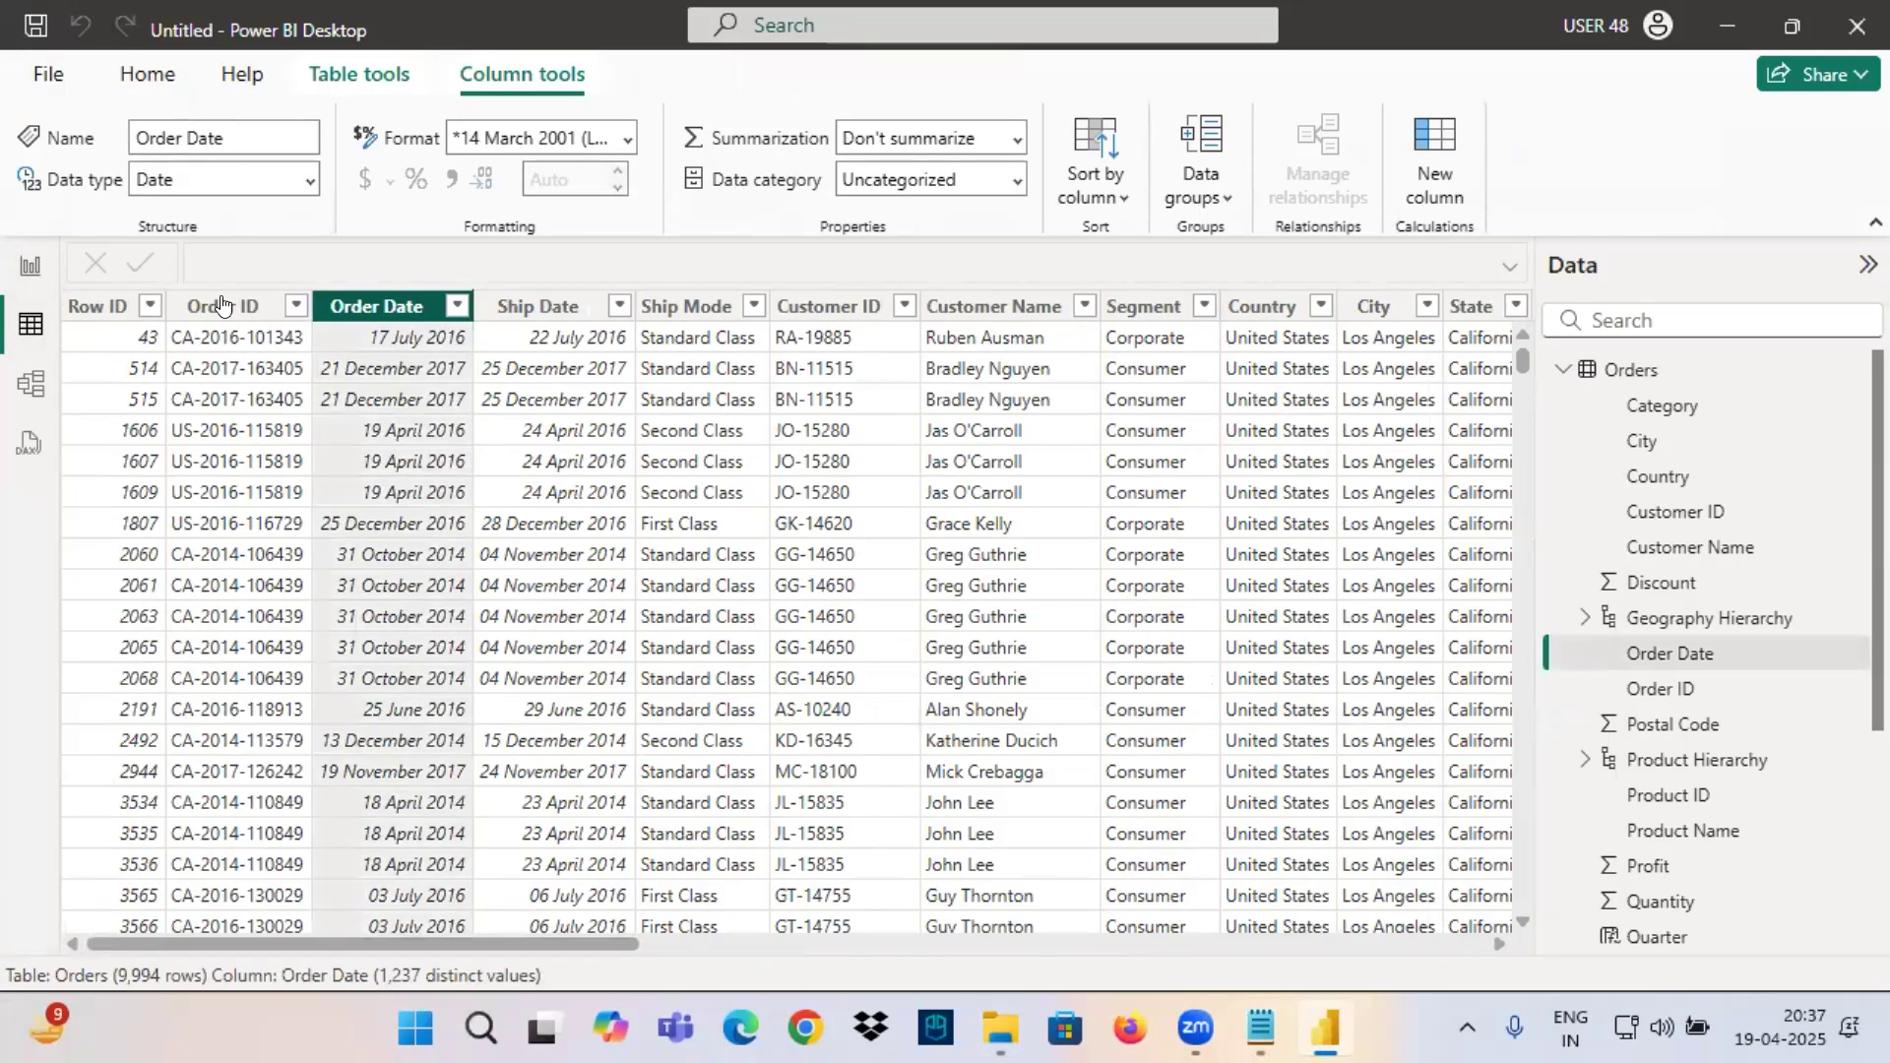
# Add a calculated column to the Orders table with the formula MonthName = FORMAT(Orders[Order Date],"MMMM").
pyautogui.click(1595, 372)
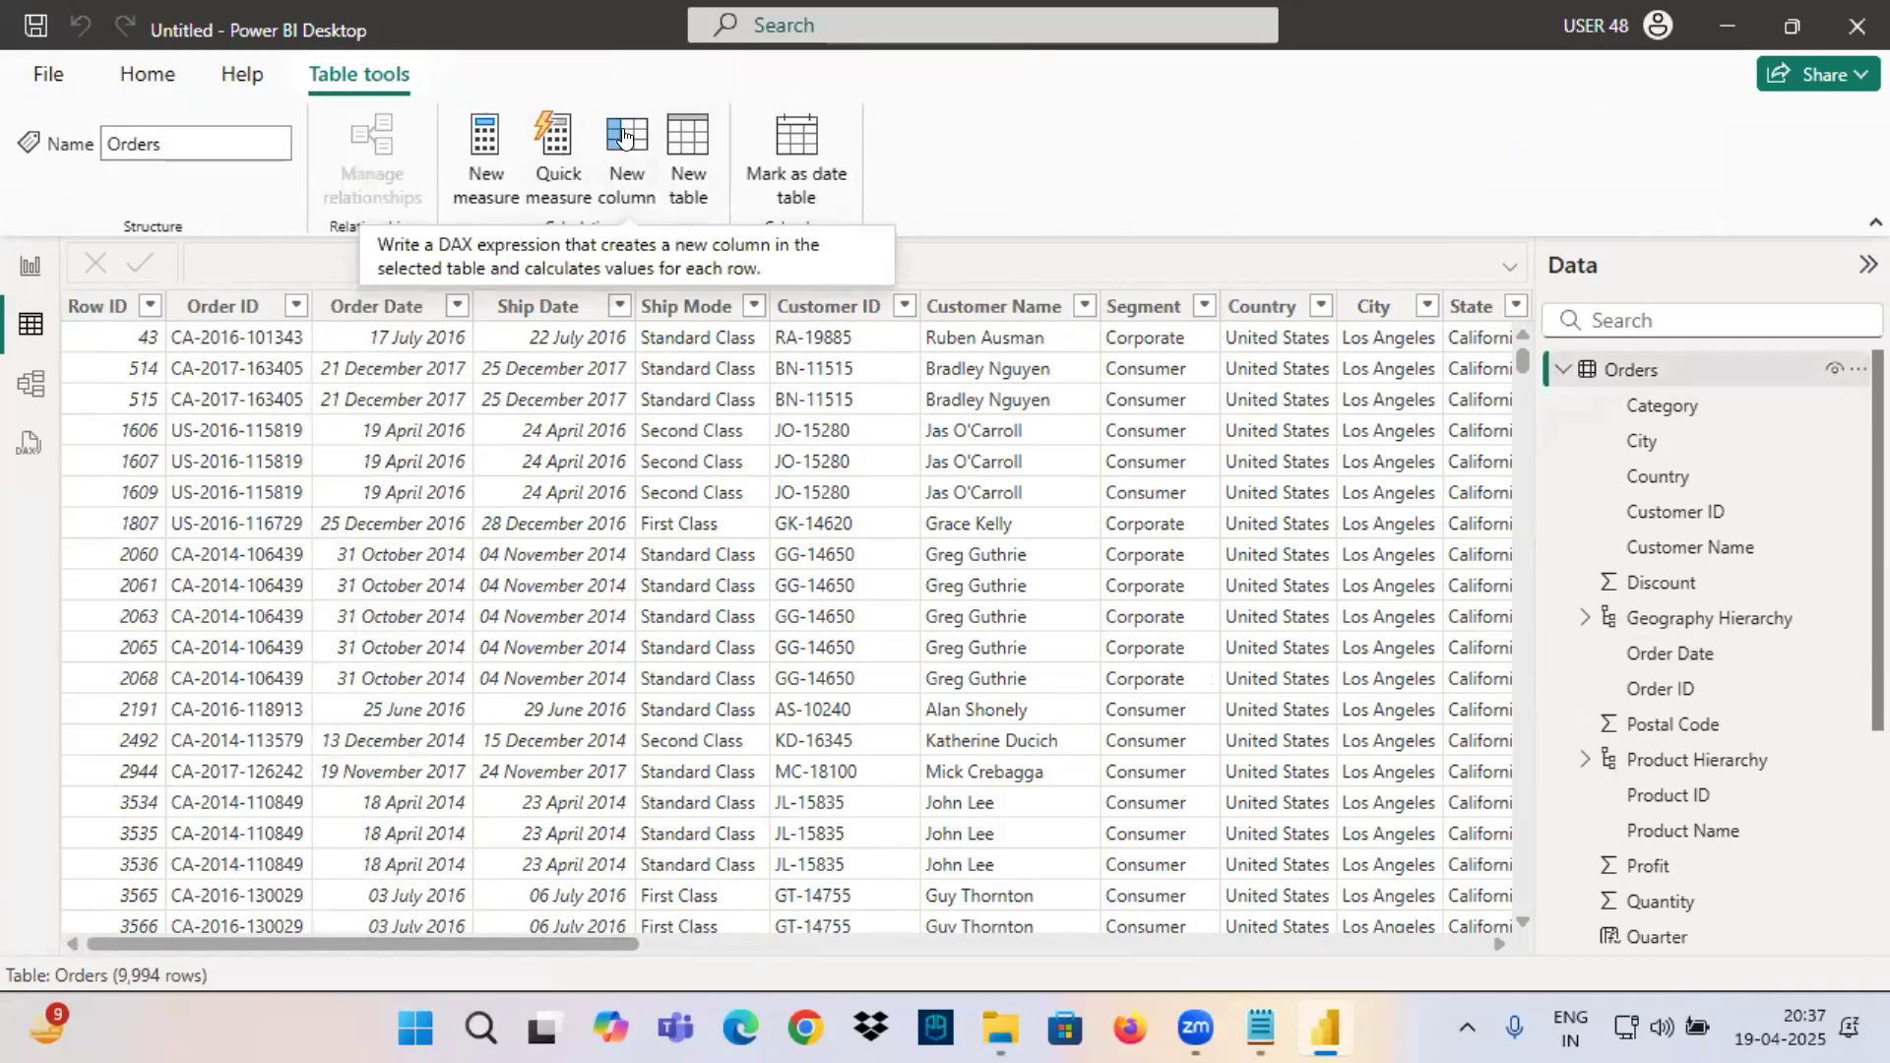
pyautogui.click(622, 136)
pyautogui.click(274, 273)
pyautogui.doubleClick(274, 273)
pyautogui.write('MonthName =')
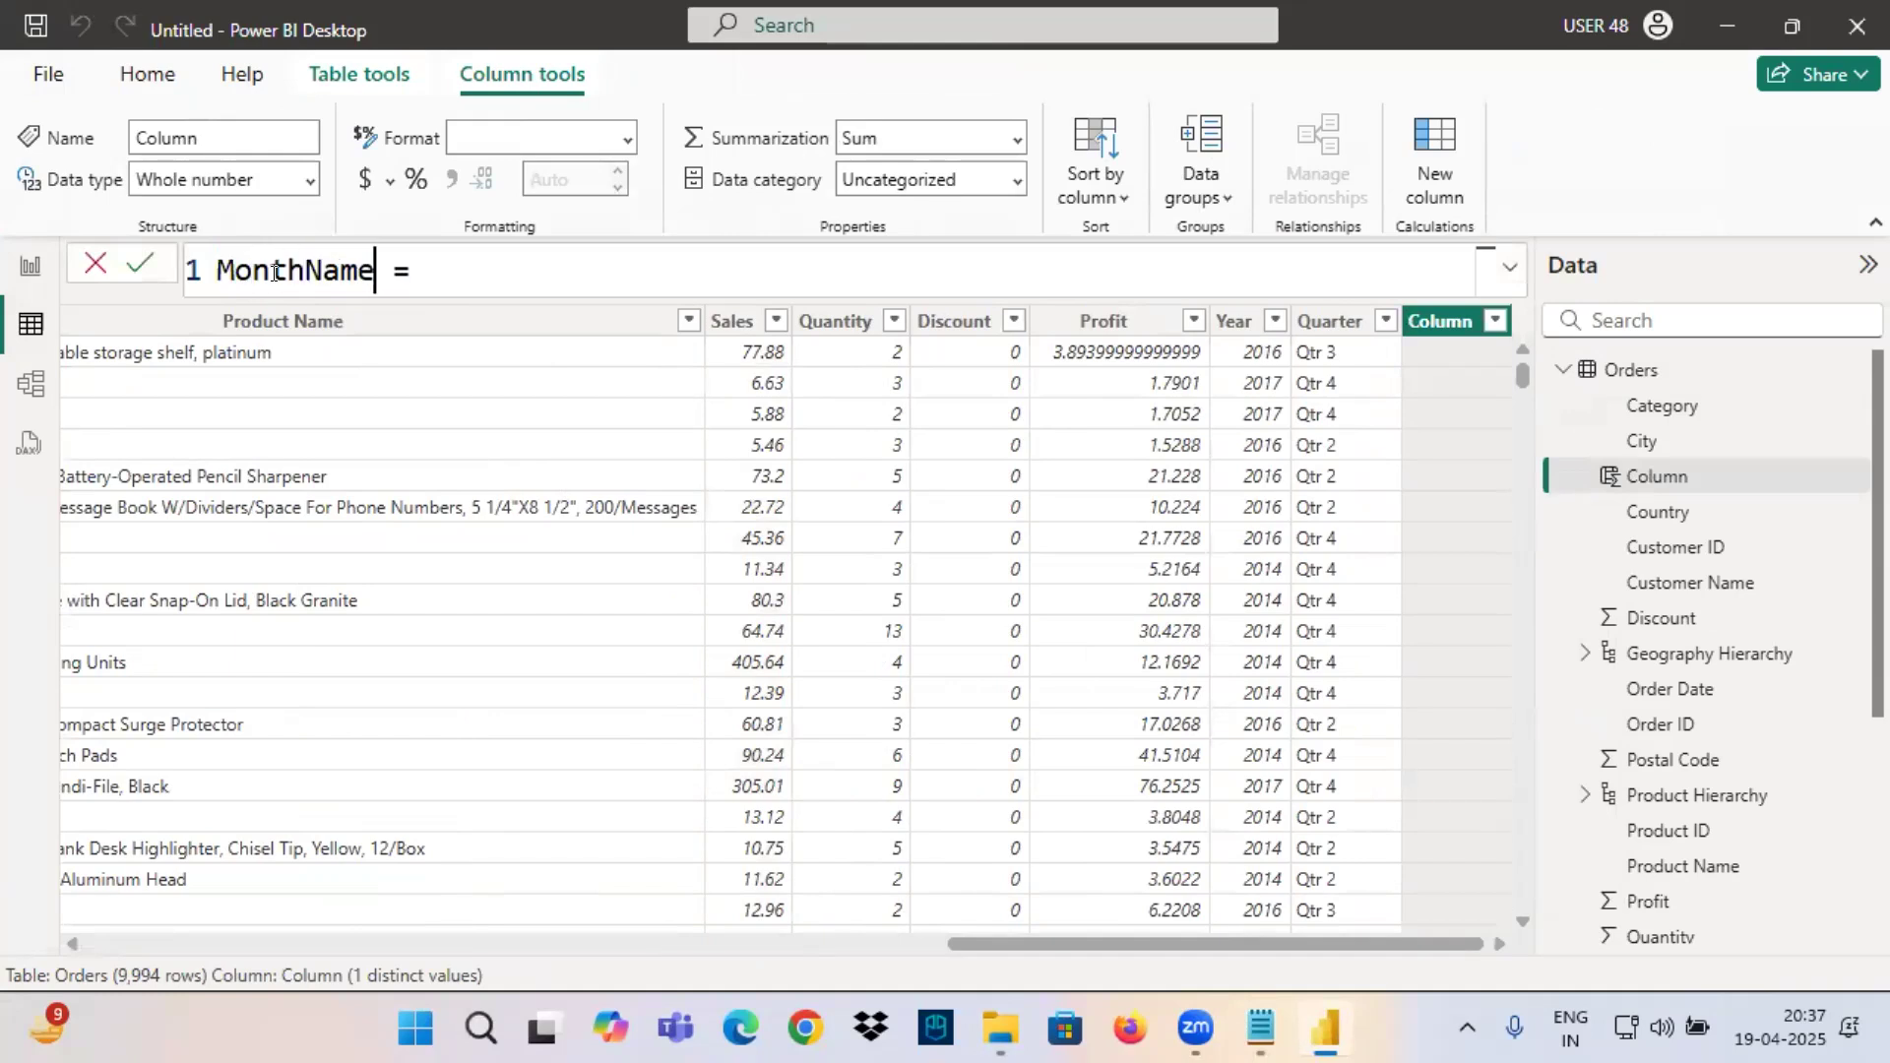
pyautogui.click(490, 270)
pyautogui.write('forma')
pyautogui.press('Tab')
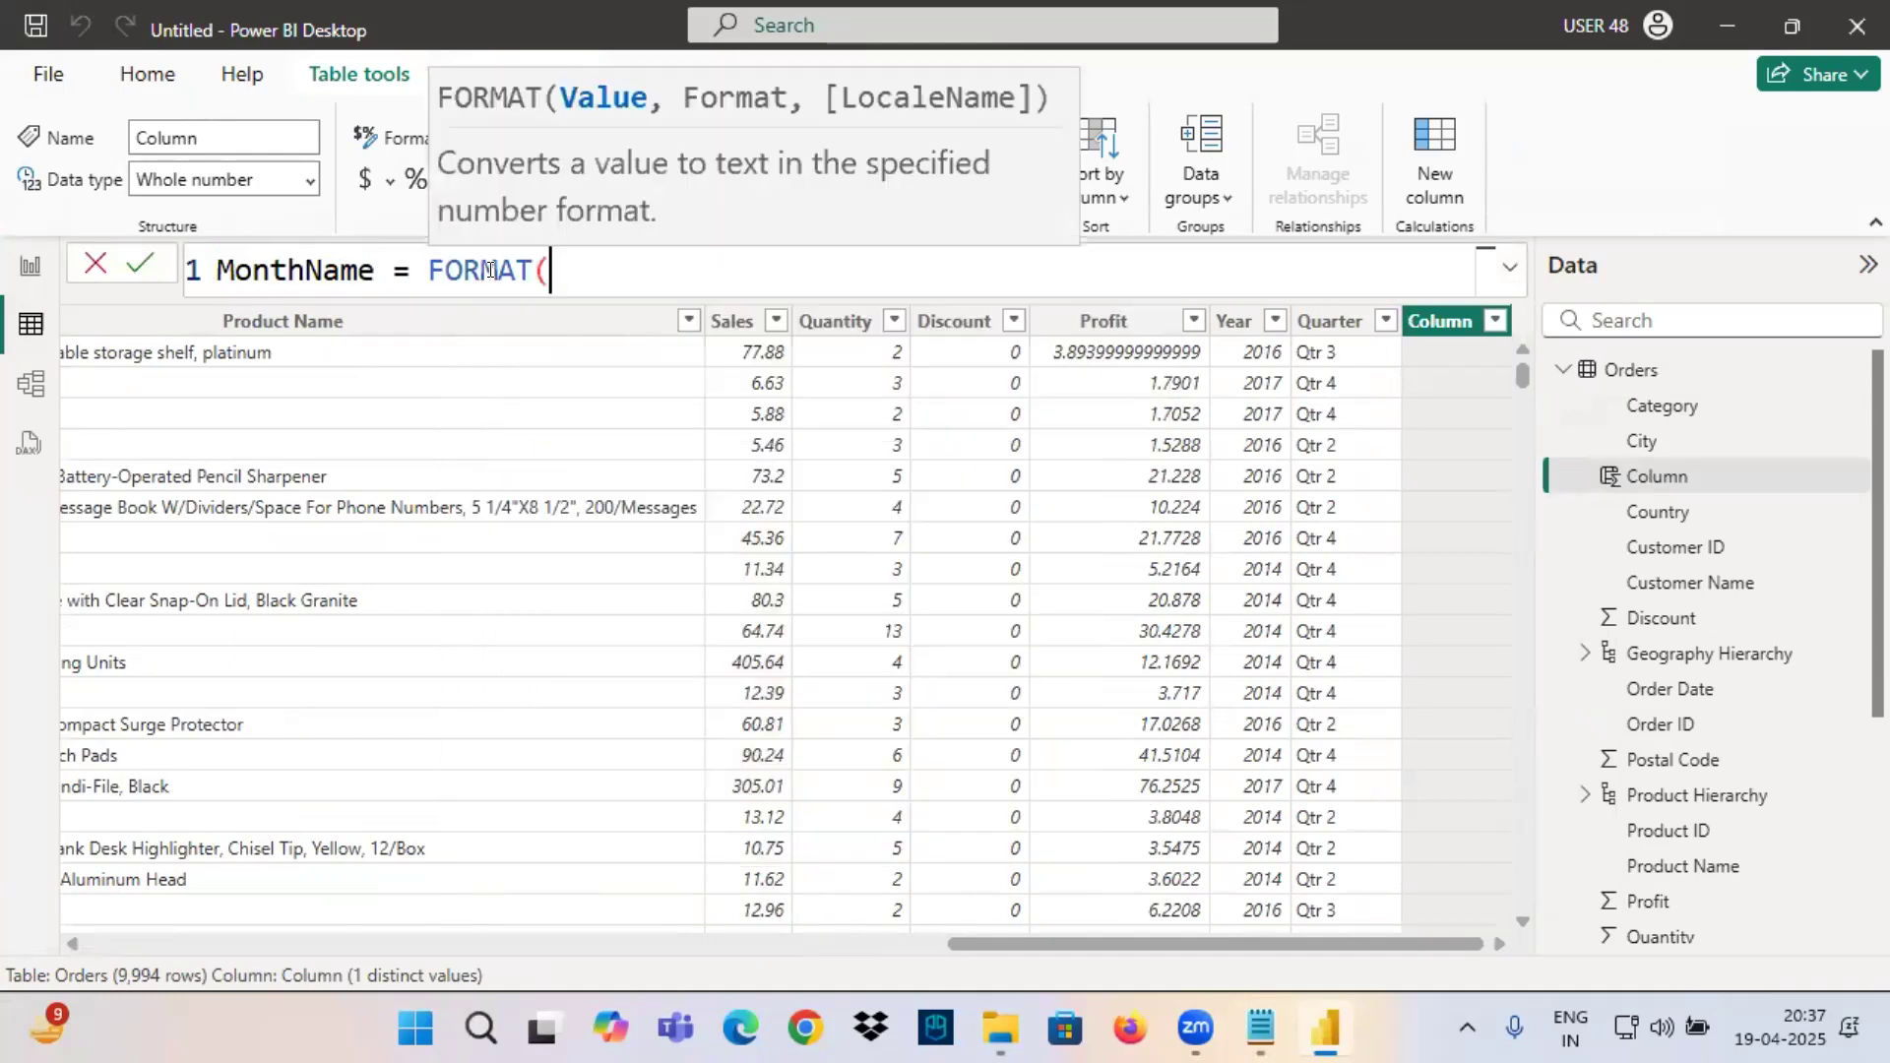
pyautogui.write('order')
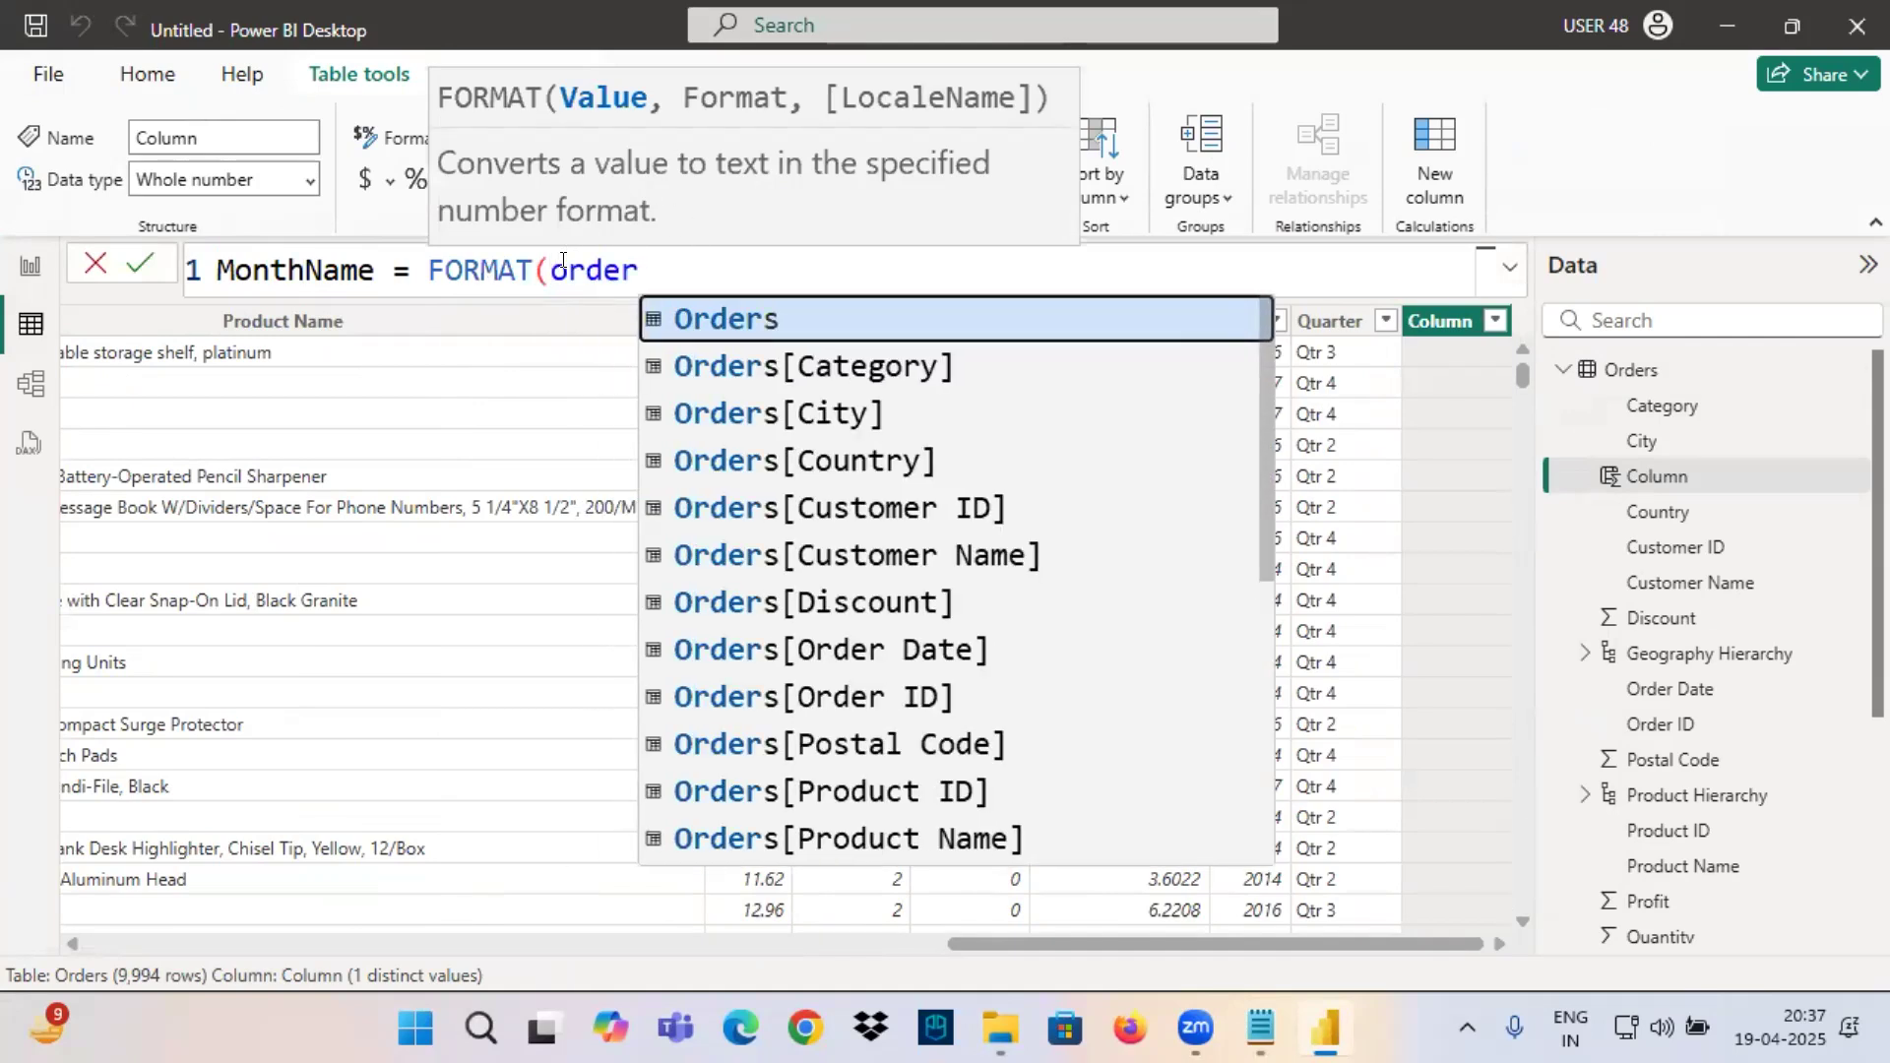
pyautogui.click(926, 650)
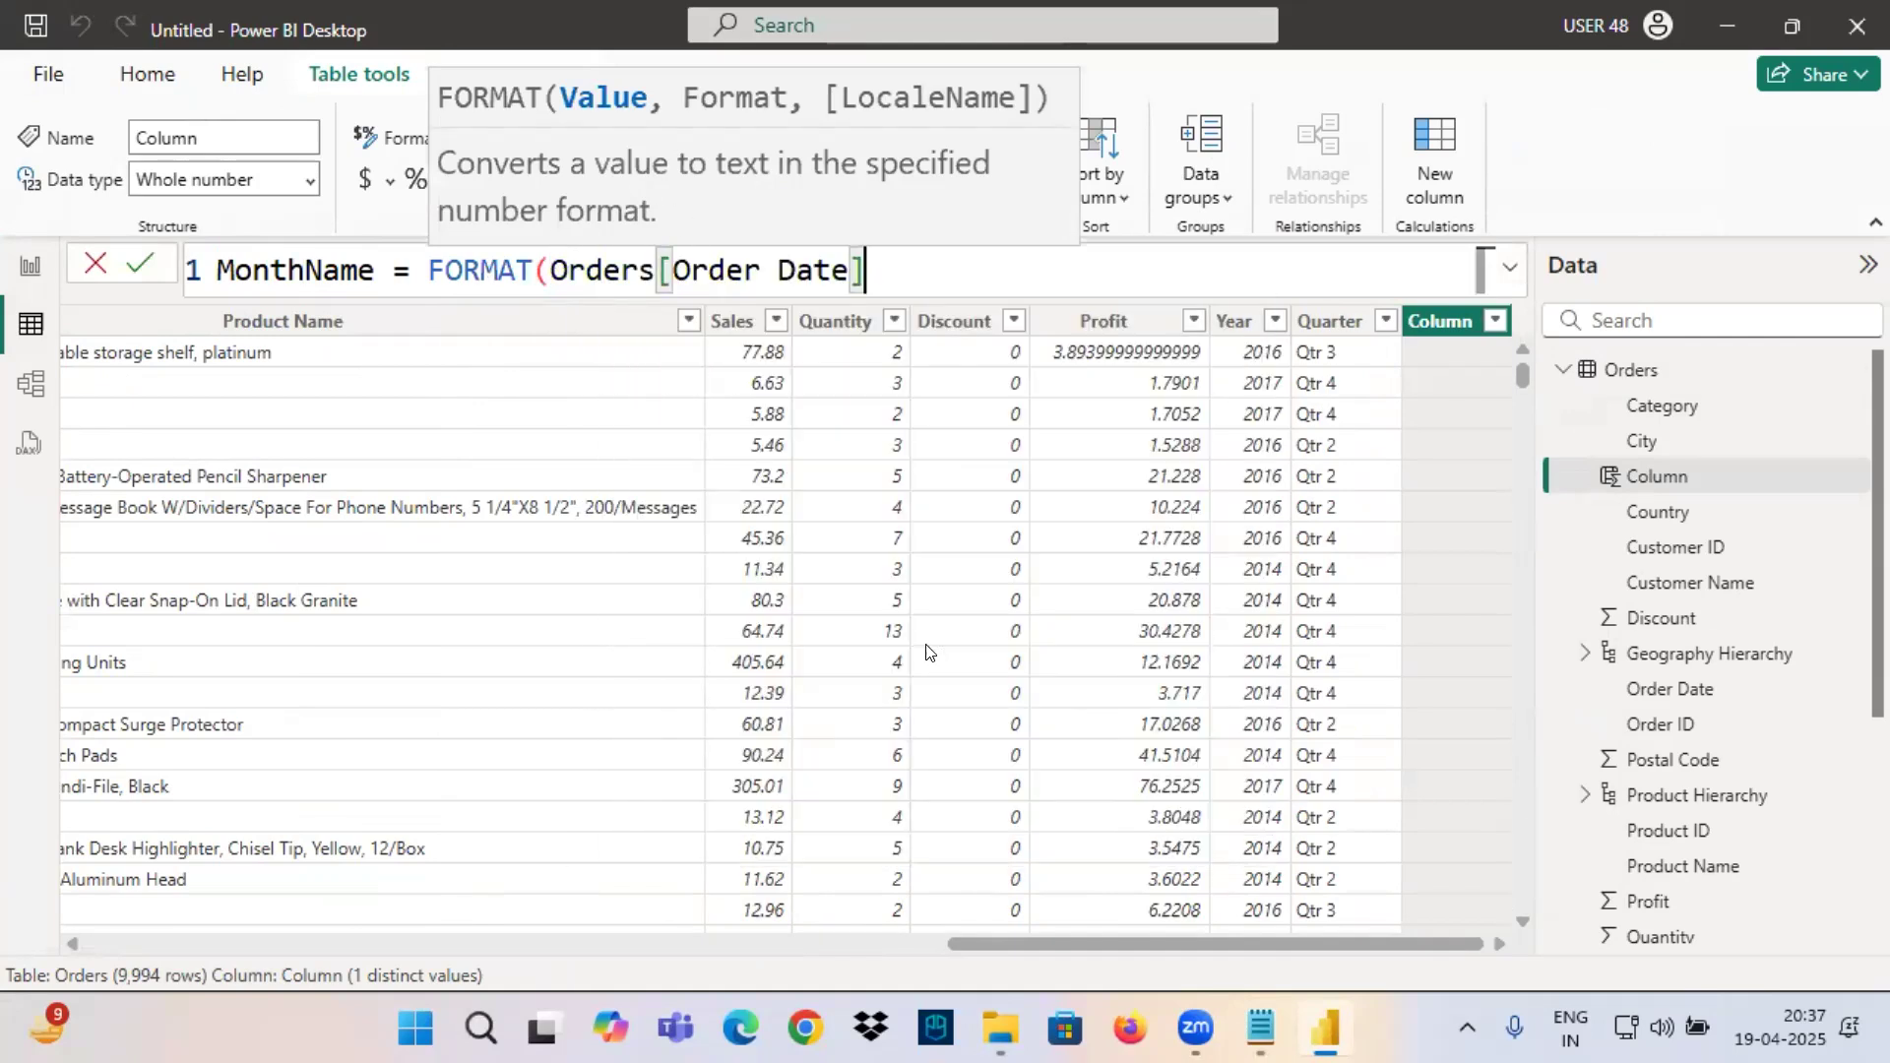
pyautogui.write(',"MM')
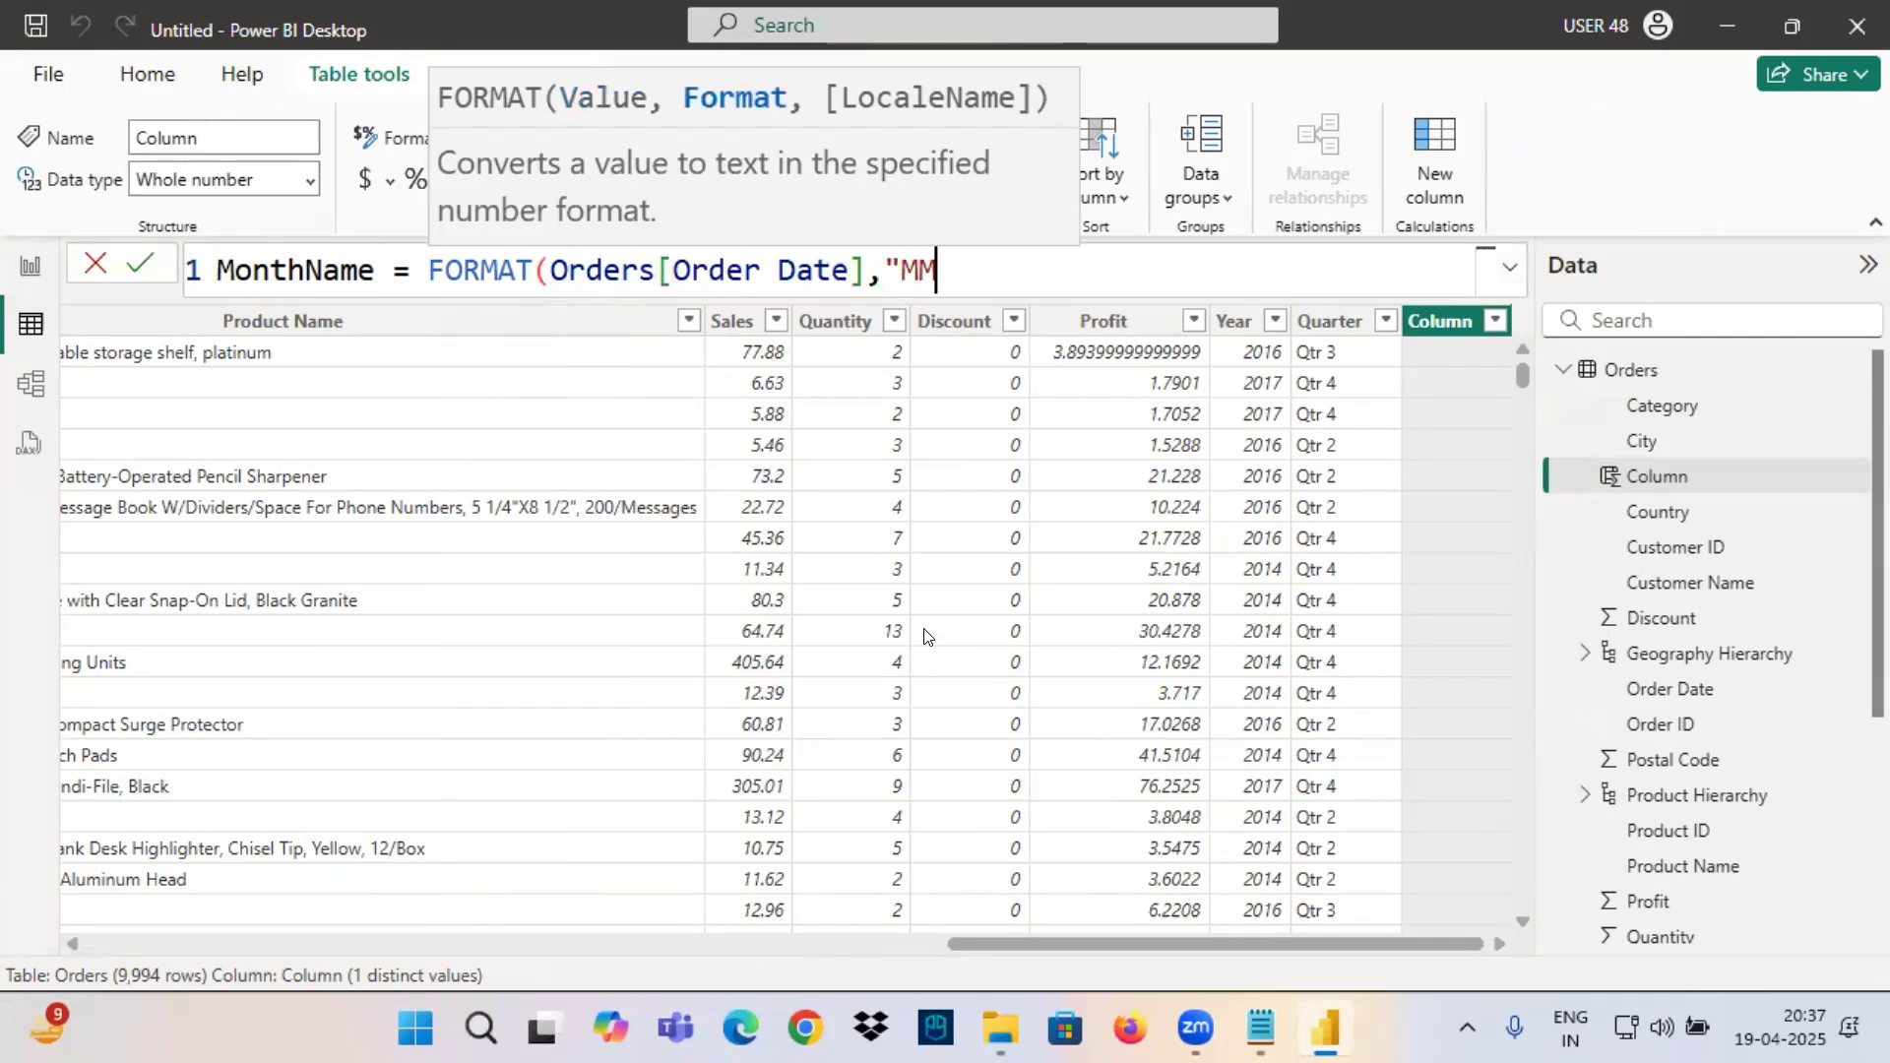
pyautogui.write('MM"')
pyautogui.press('Return')
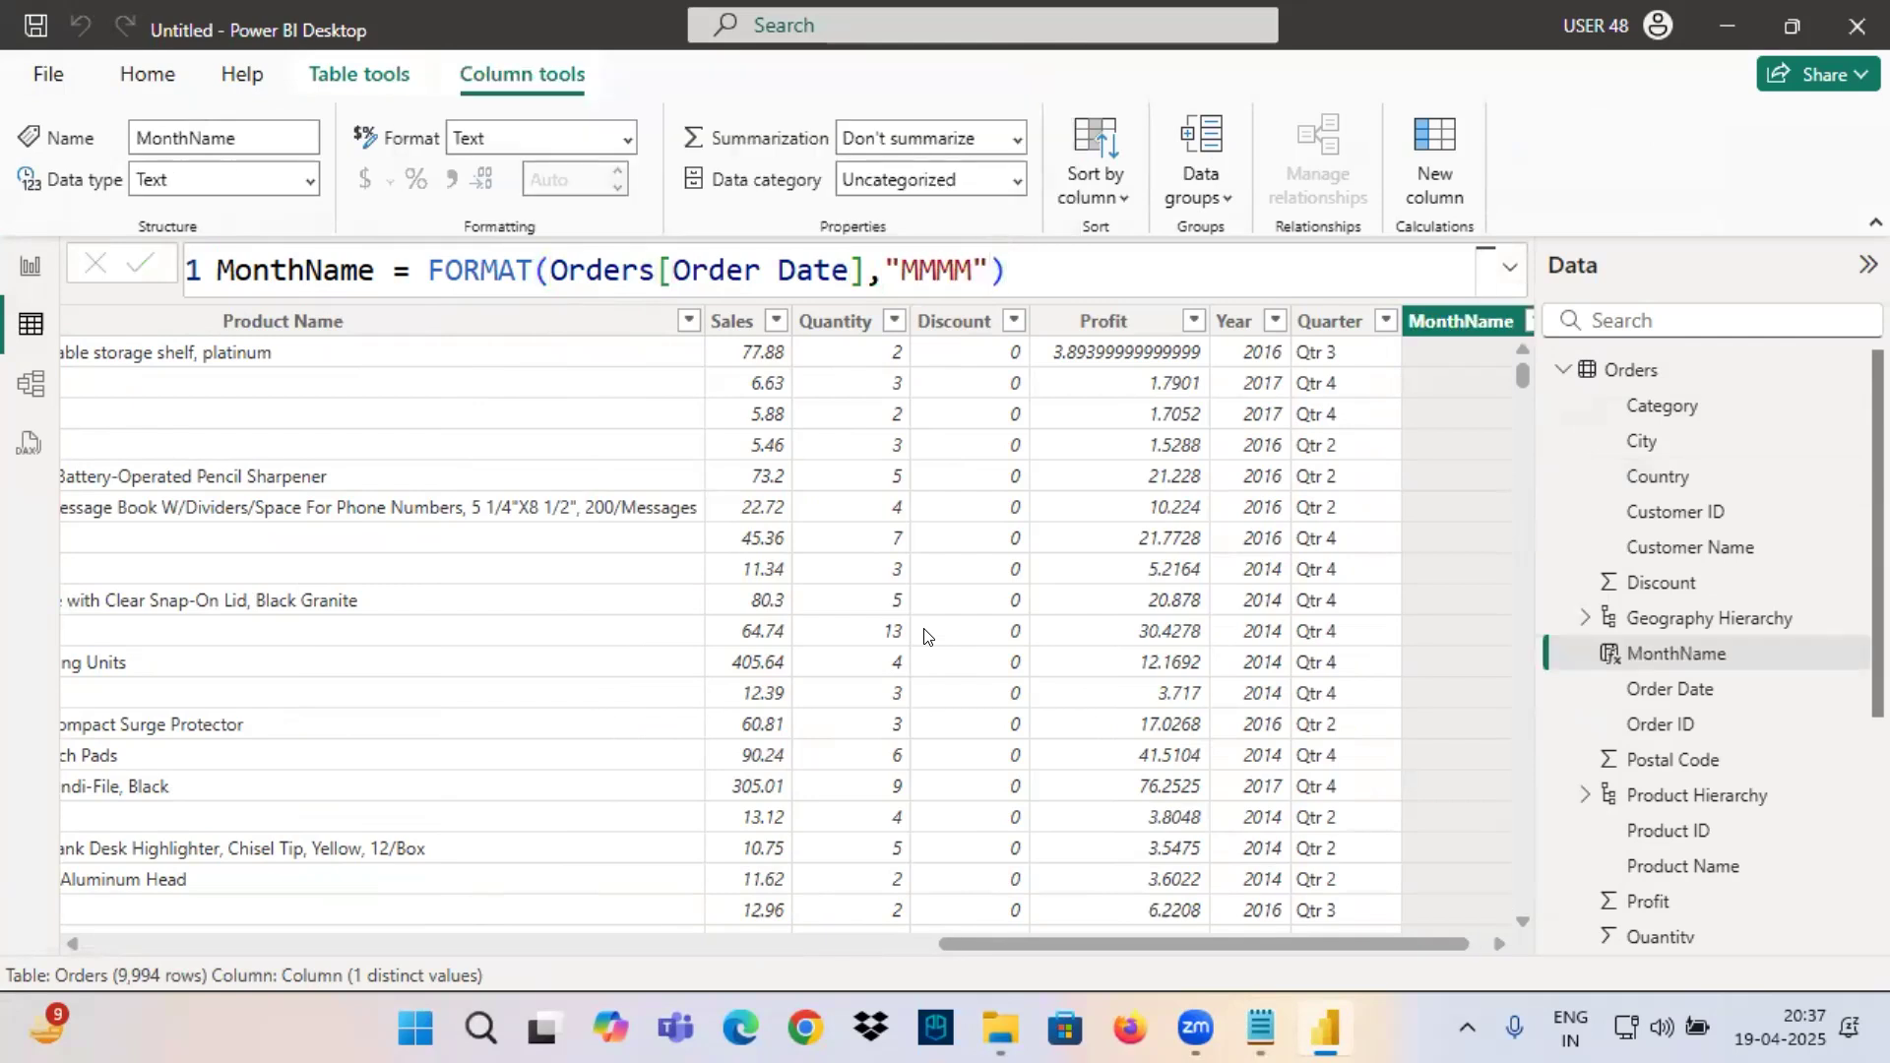
# Mark the MonthName and Sales columns in the Orders table with on-screen pen arrows and underlines.
pyautogui.hotkey('ctrl', '2')
pyautogui.moveTo(1386, 244); pyautogui.dragTo(1412, 303)
pyautogui.moveTo(1428, 274); pyautogui.dragTo(1376, 335)
pyautogui.moveTo(668, 269); pyautogui.dragTo(681, 320)
pyautogui.moveTo(699, 283)
pyautogui.mouseDown()
pyautogui.moveTo(683, 320)
pyautogui.moveTo(781, 338)
pyautogui.mouseUp()
pyautogui.moveTo(1324, 335); pyautogui.dragTo(1536, 345)
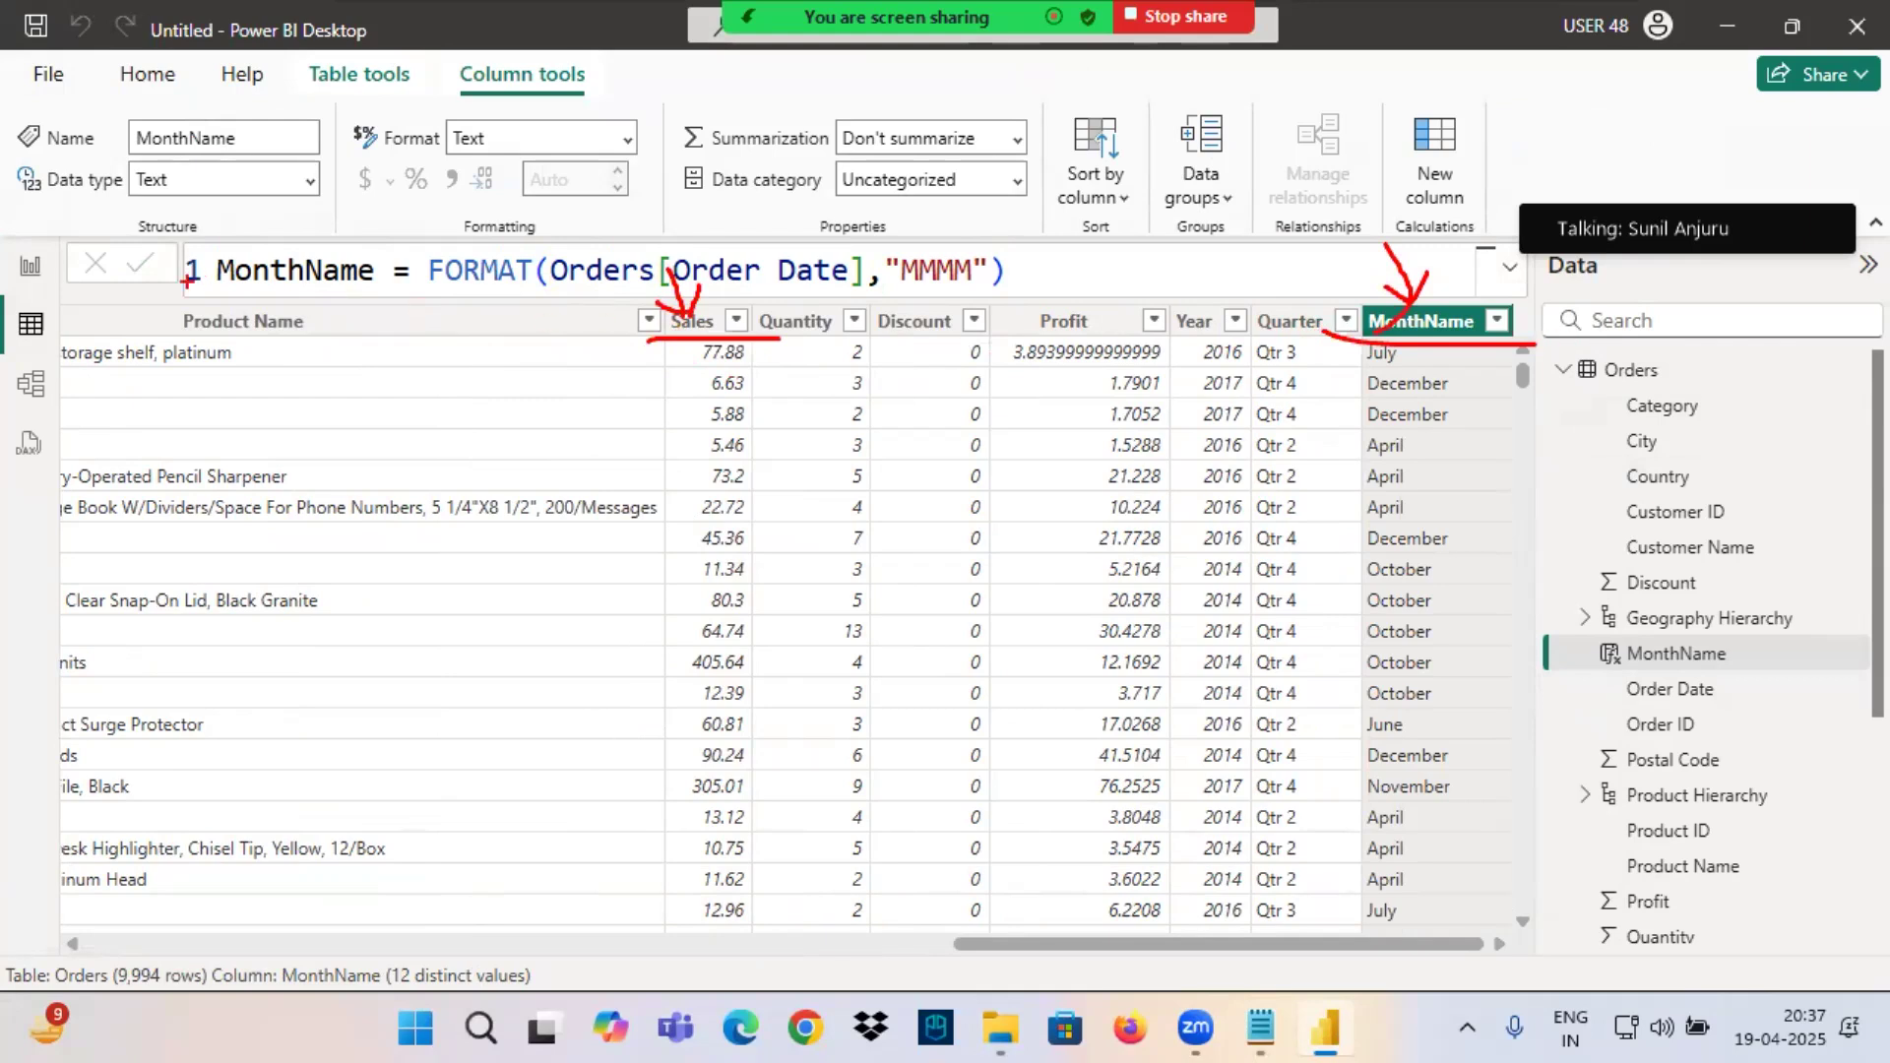
# Add a new report page, Page 5, and place an enlarged, empty line chart on it.
pyautogui.click(31, 265)
pyautogui.click(728, 931)
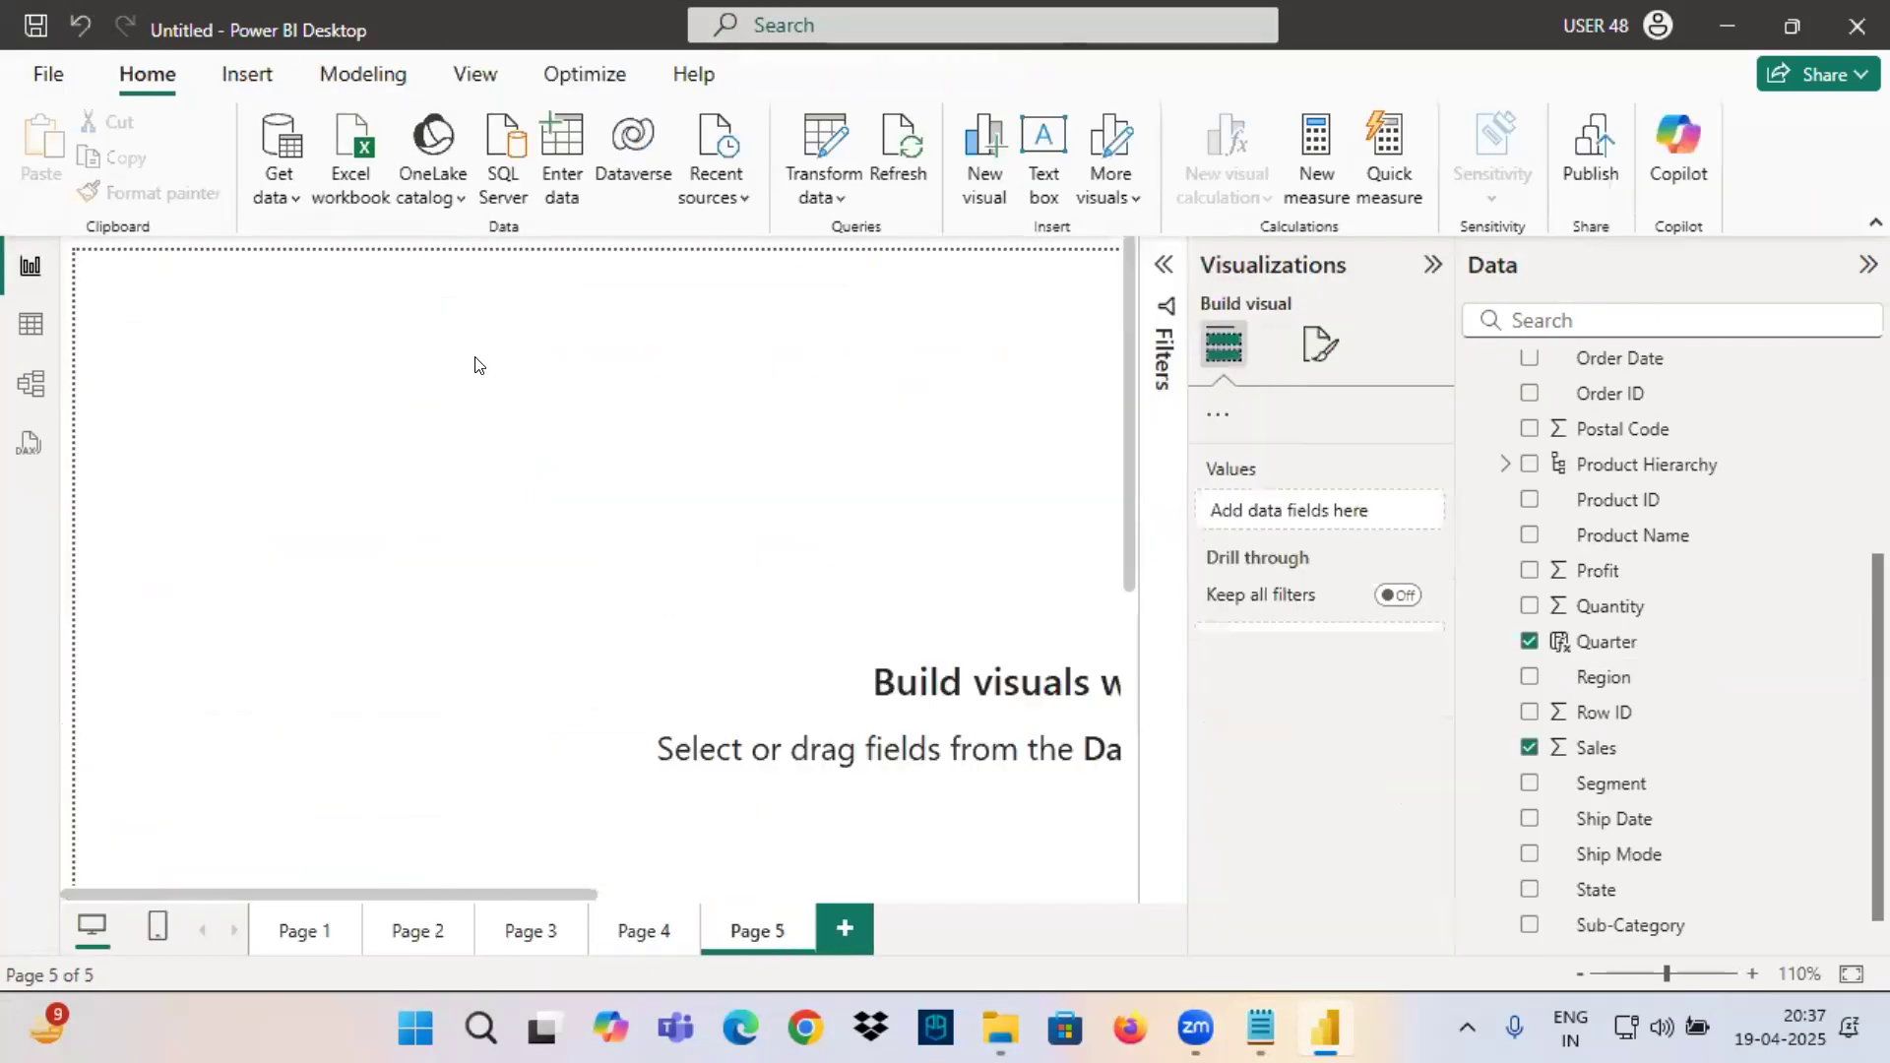
pyautogui.click(1218, 458)
pyautogui.moveTo(540, 699); pyautogui.dragTo(927, 697)
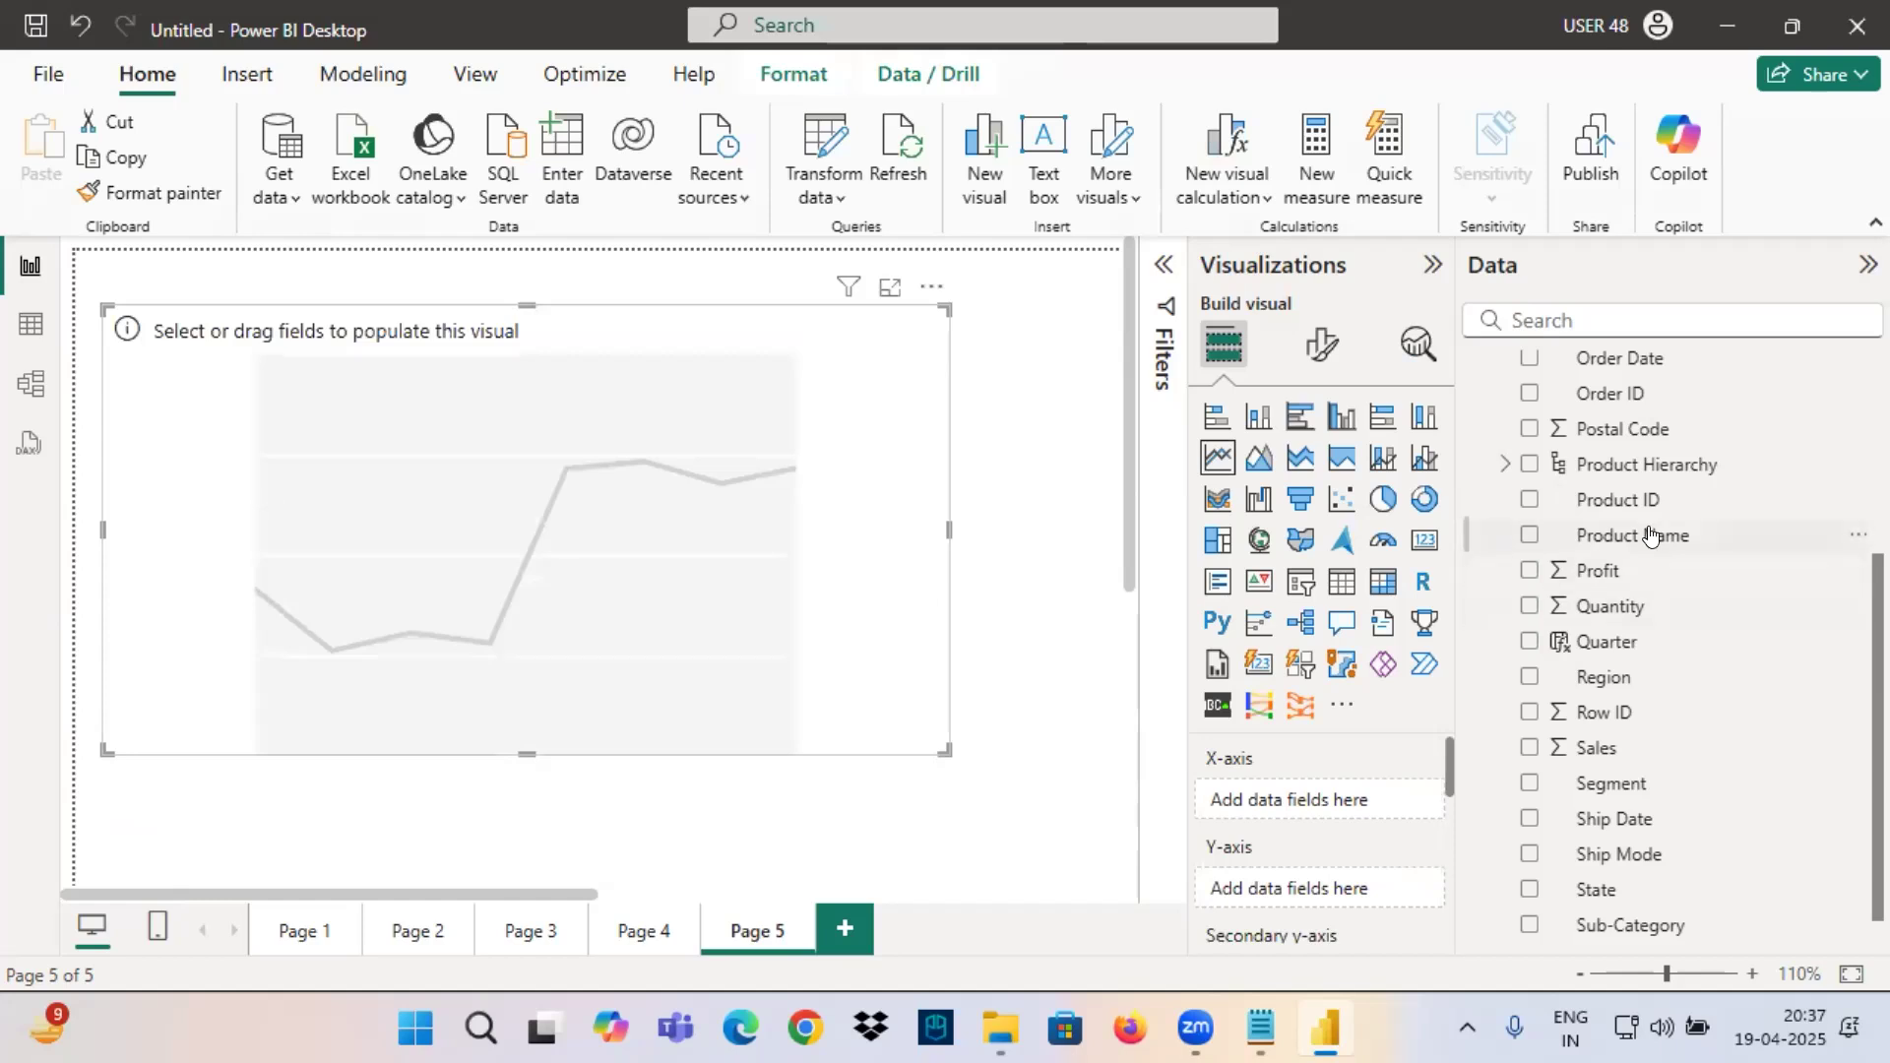
# Plot Sales by MonthName in the line chart on Page 5, turn on its data labels and widen it.
pyautogui.scroll(3, 1651, 537)
pyautogui.moveTo(1642, 477); pyautogui.dragTo(802, 613)
pyautogui.scroll(-3, 1624, 689)
pyautogui.moveTo(1596, 712); pyautogui.dragTo(804, 658)
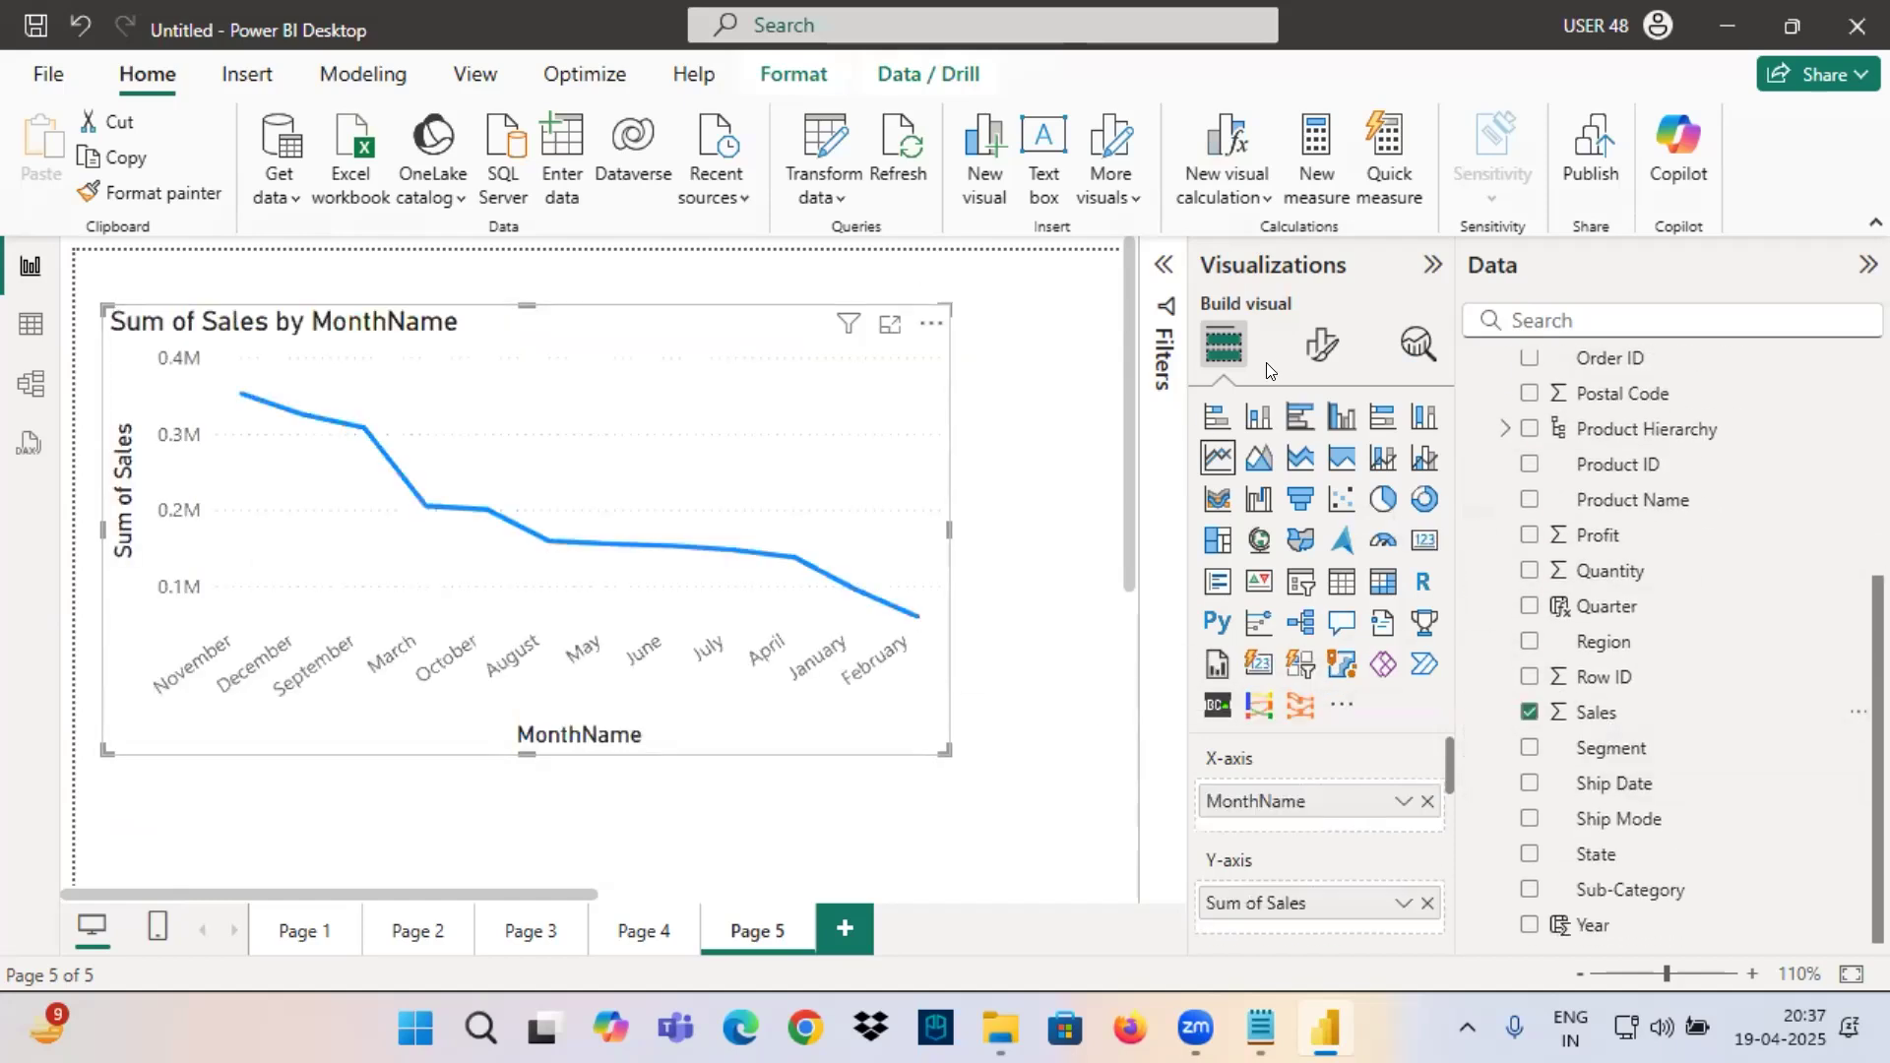
pyautogui.click(1322, 345)
pyautogui.scroll(-5, 1329, 690)
pyautogui.click(1413, 794)
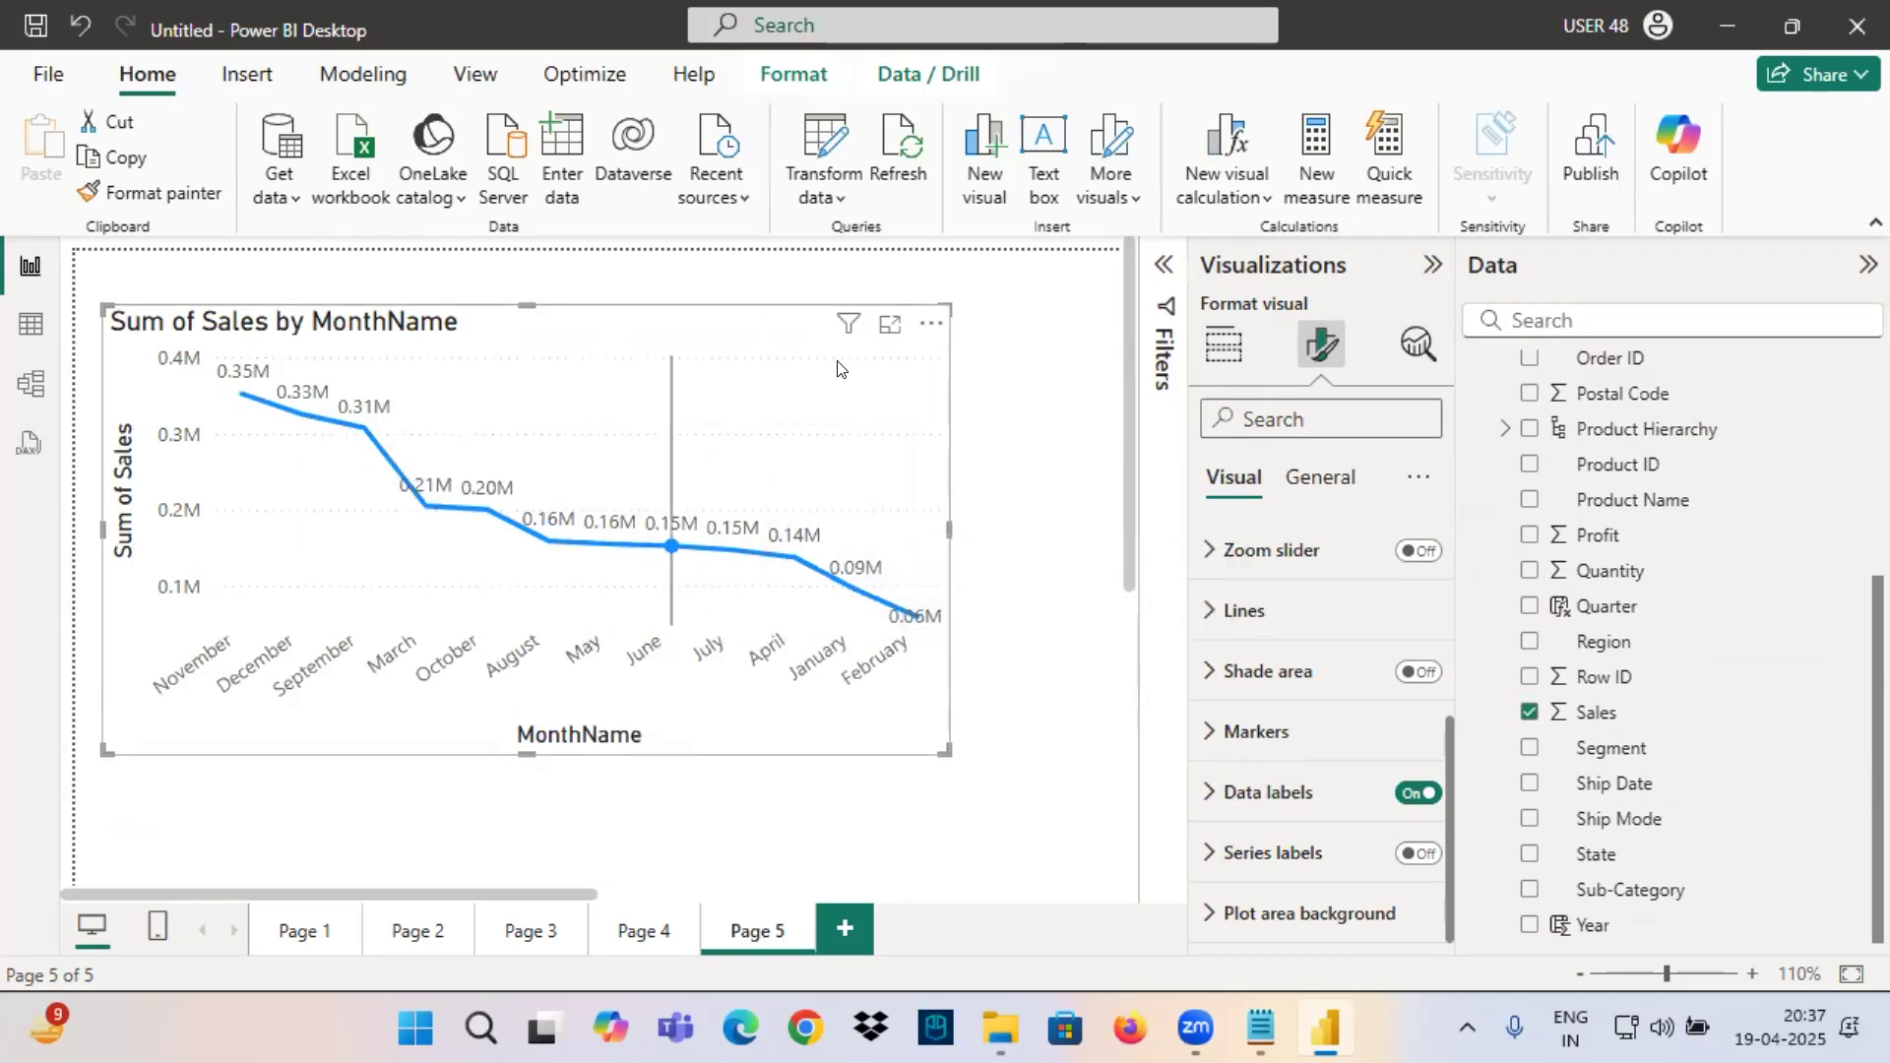
pyautogui.moveTo(950, 530); pyautogui.dragTo(1051, 532)
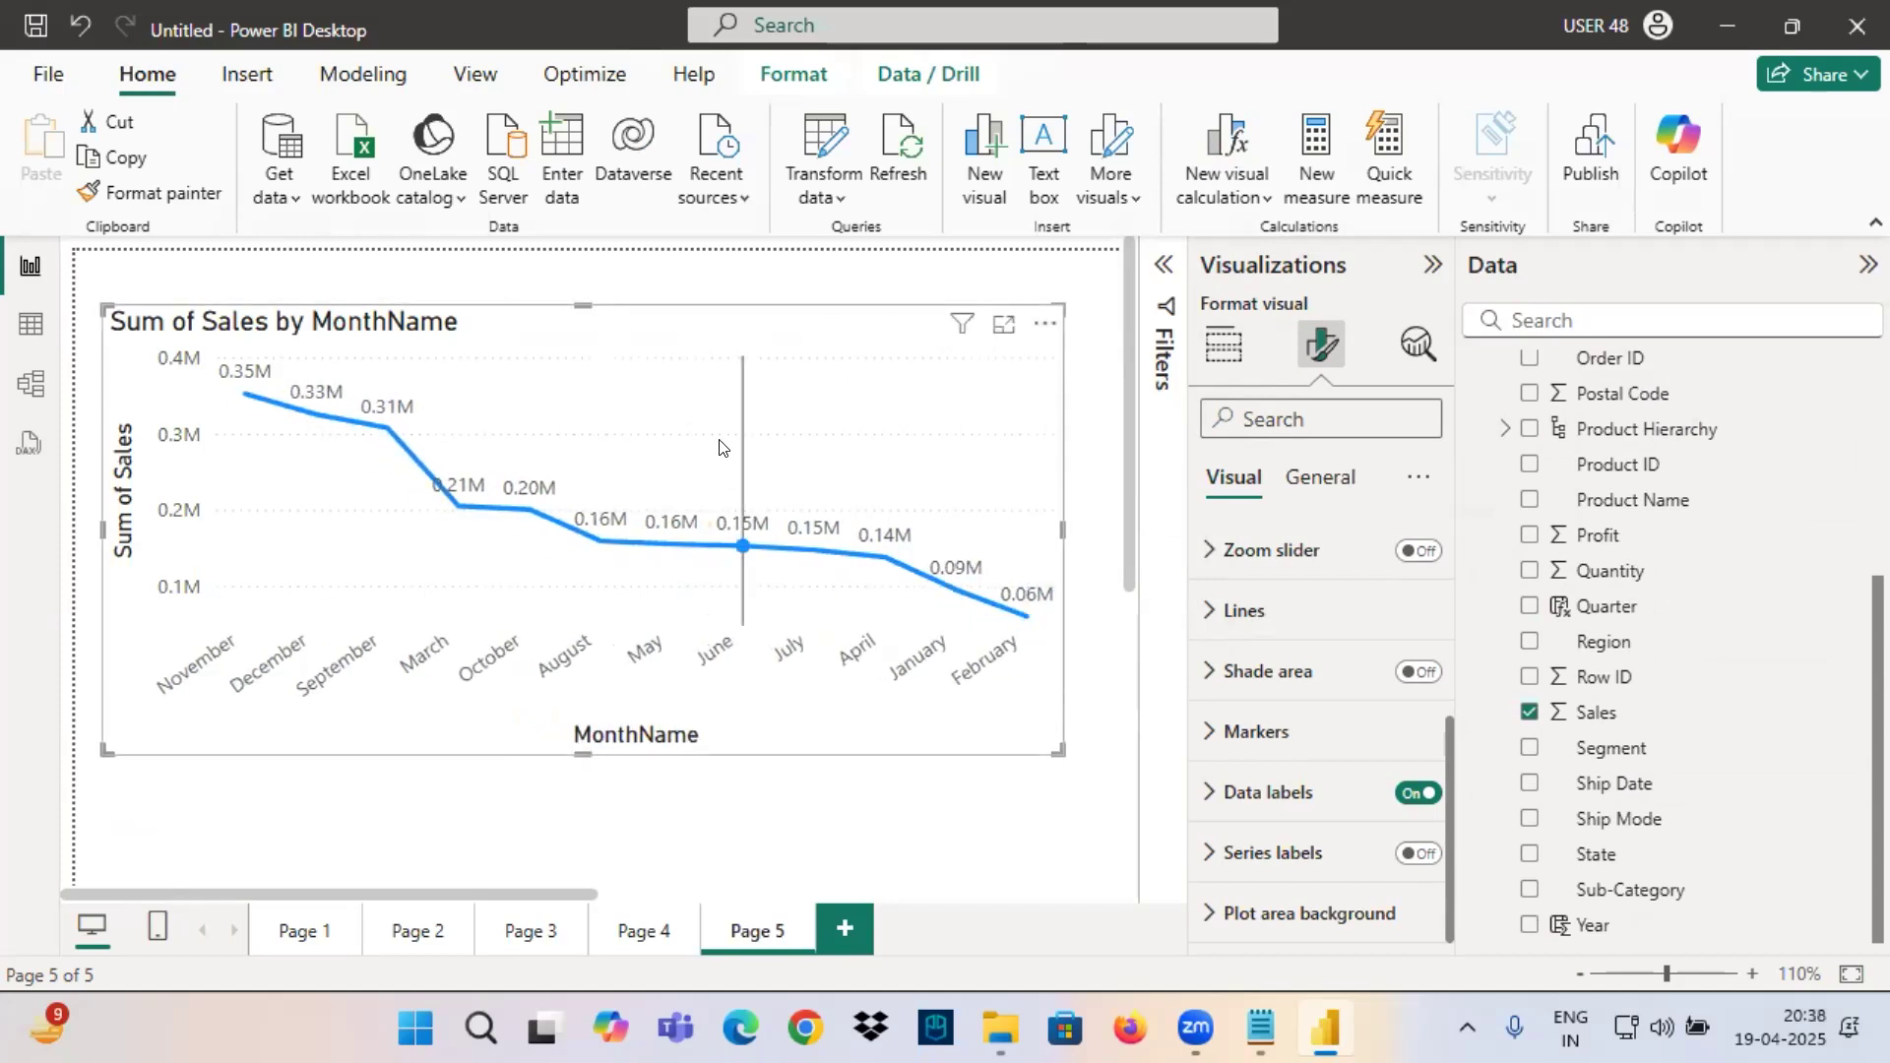
# Underline the chart's MonthName axis title and draw a check mark over the line chart with the on-screen pen.
pyautogui.hotkey('ctrl', '2')
pyautogui.moveTo(305, 735); pyautogui.dragTo(805, 731)
pyautogui.moveTo(634, 723); pyautogui.dragTo(973, 406)
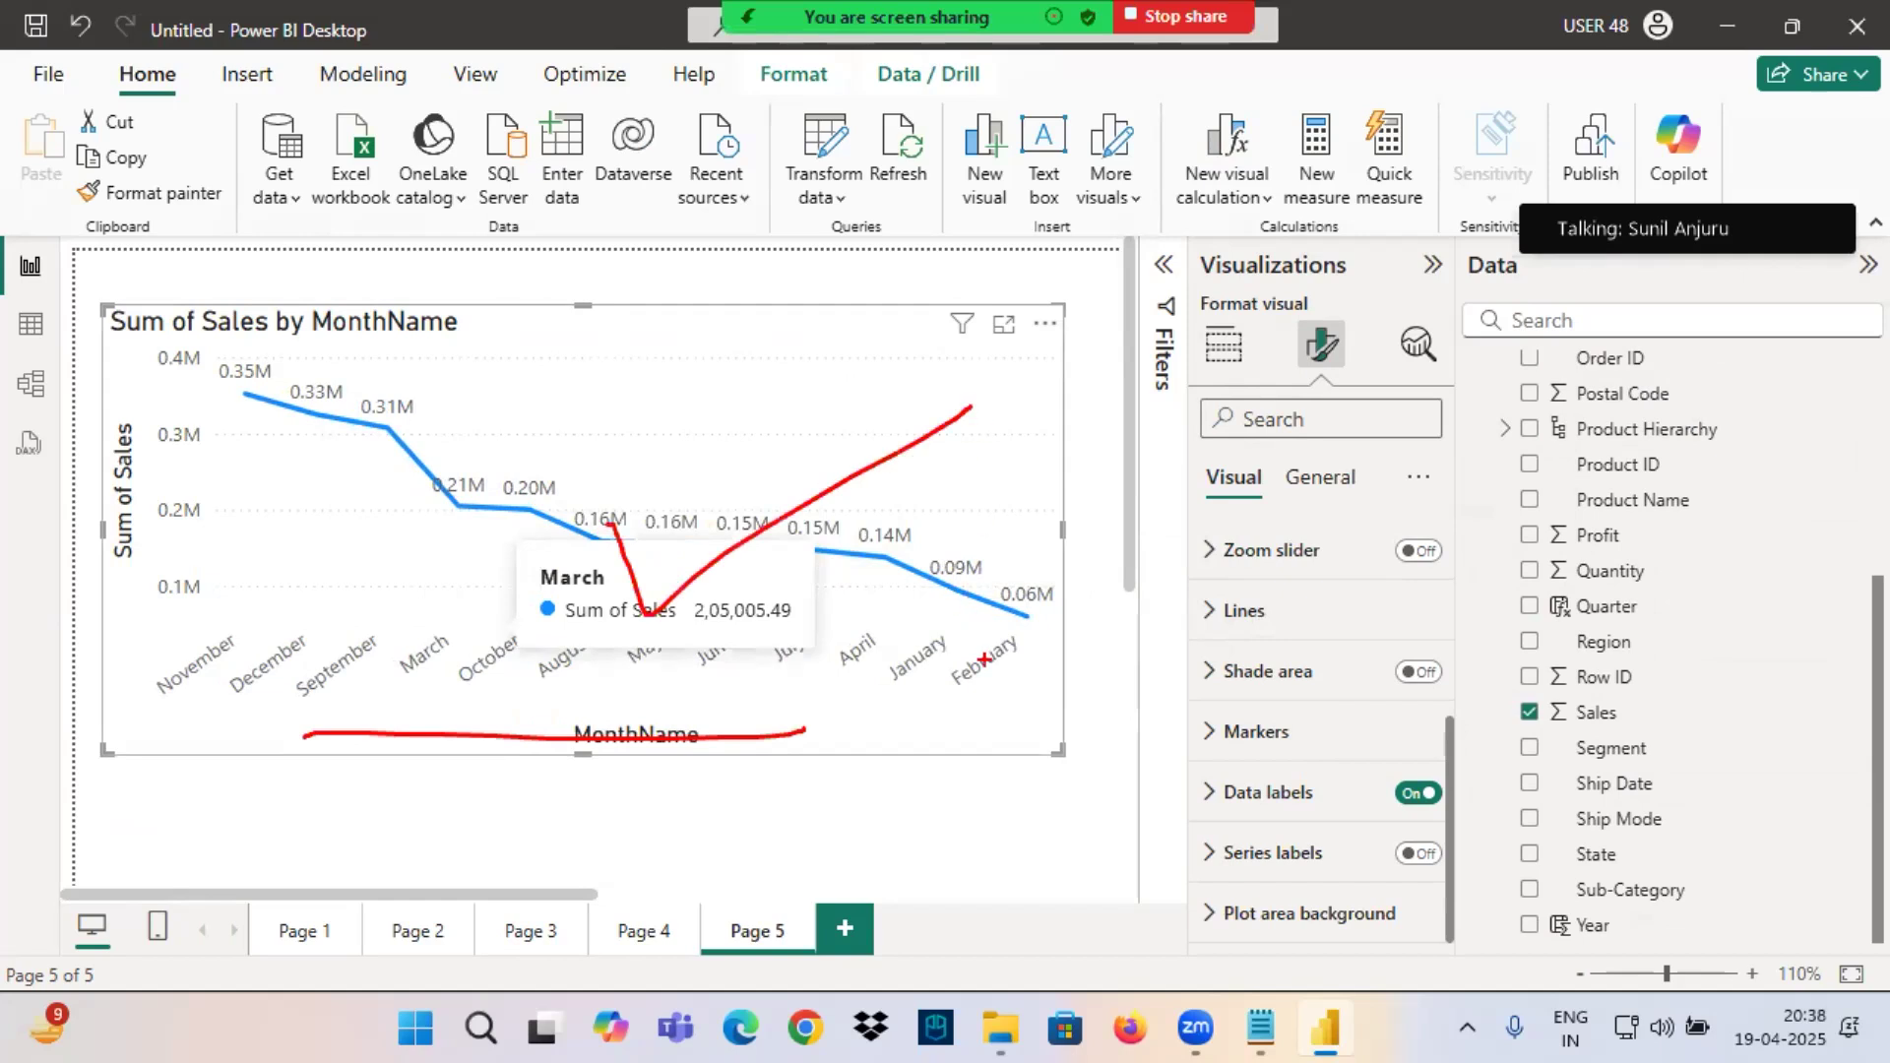
# Switch to the Notepad notes and add the line "Create a Visual to Show Month wise Sales where Year = 2014".
pyautogui.click(1258, 1026)
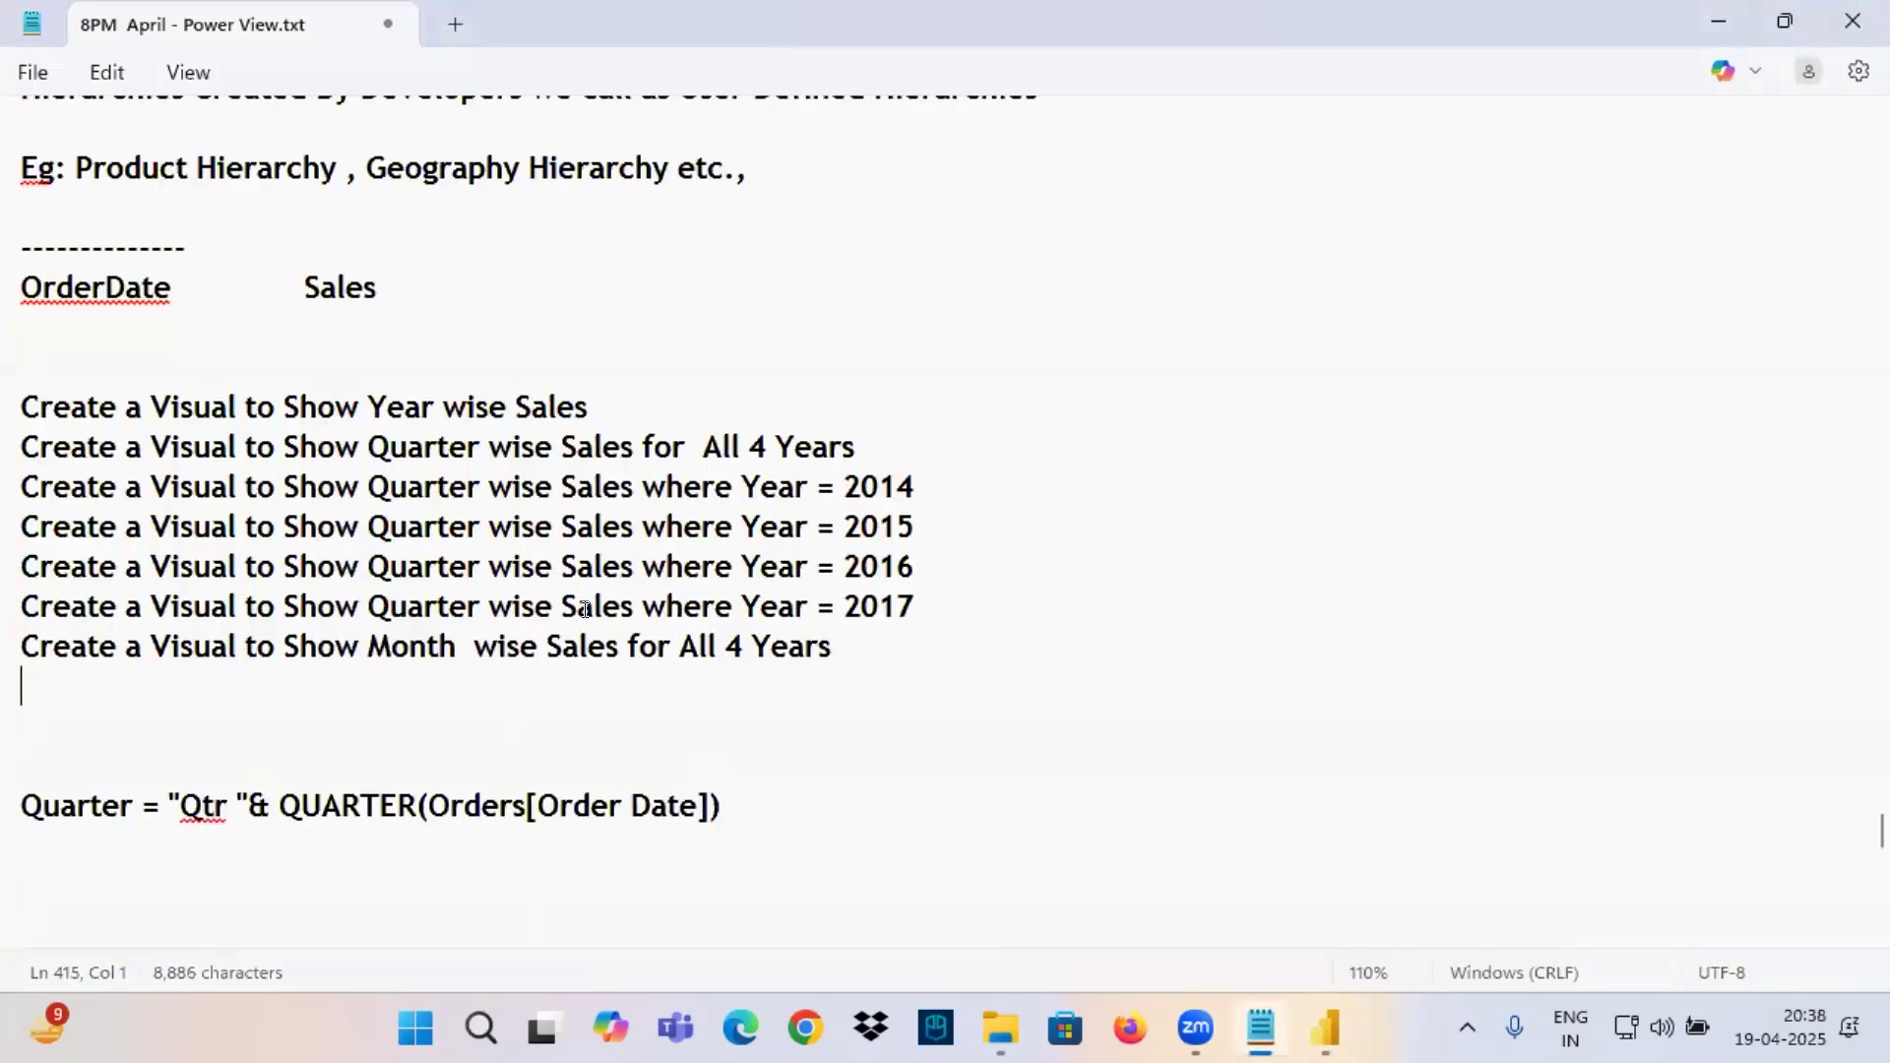
pyautogui.moveTo(629, 640); pyautogui.dragTo(10, 648)
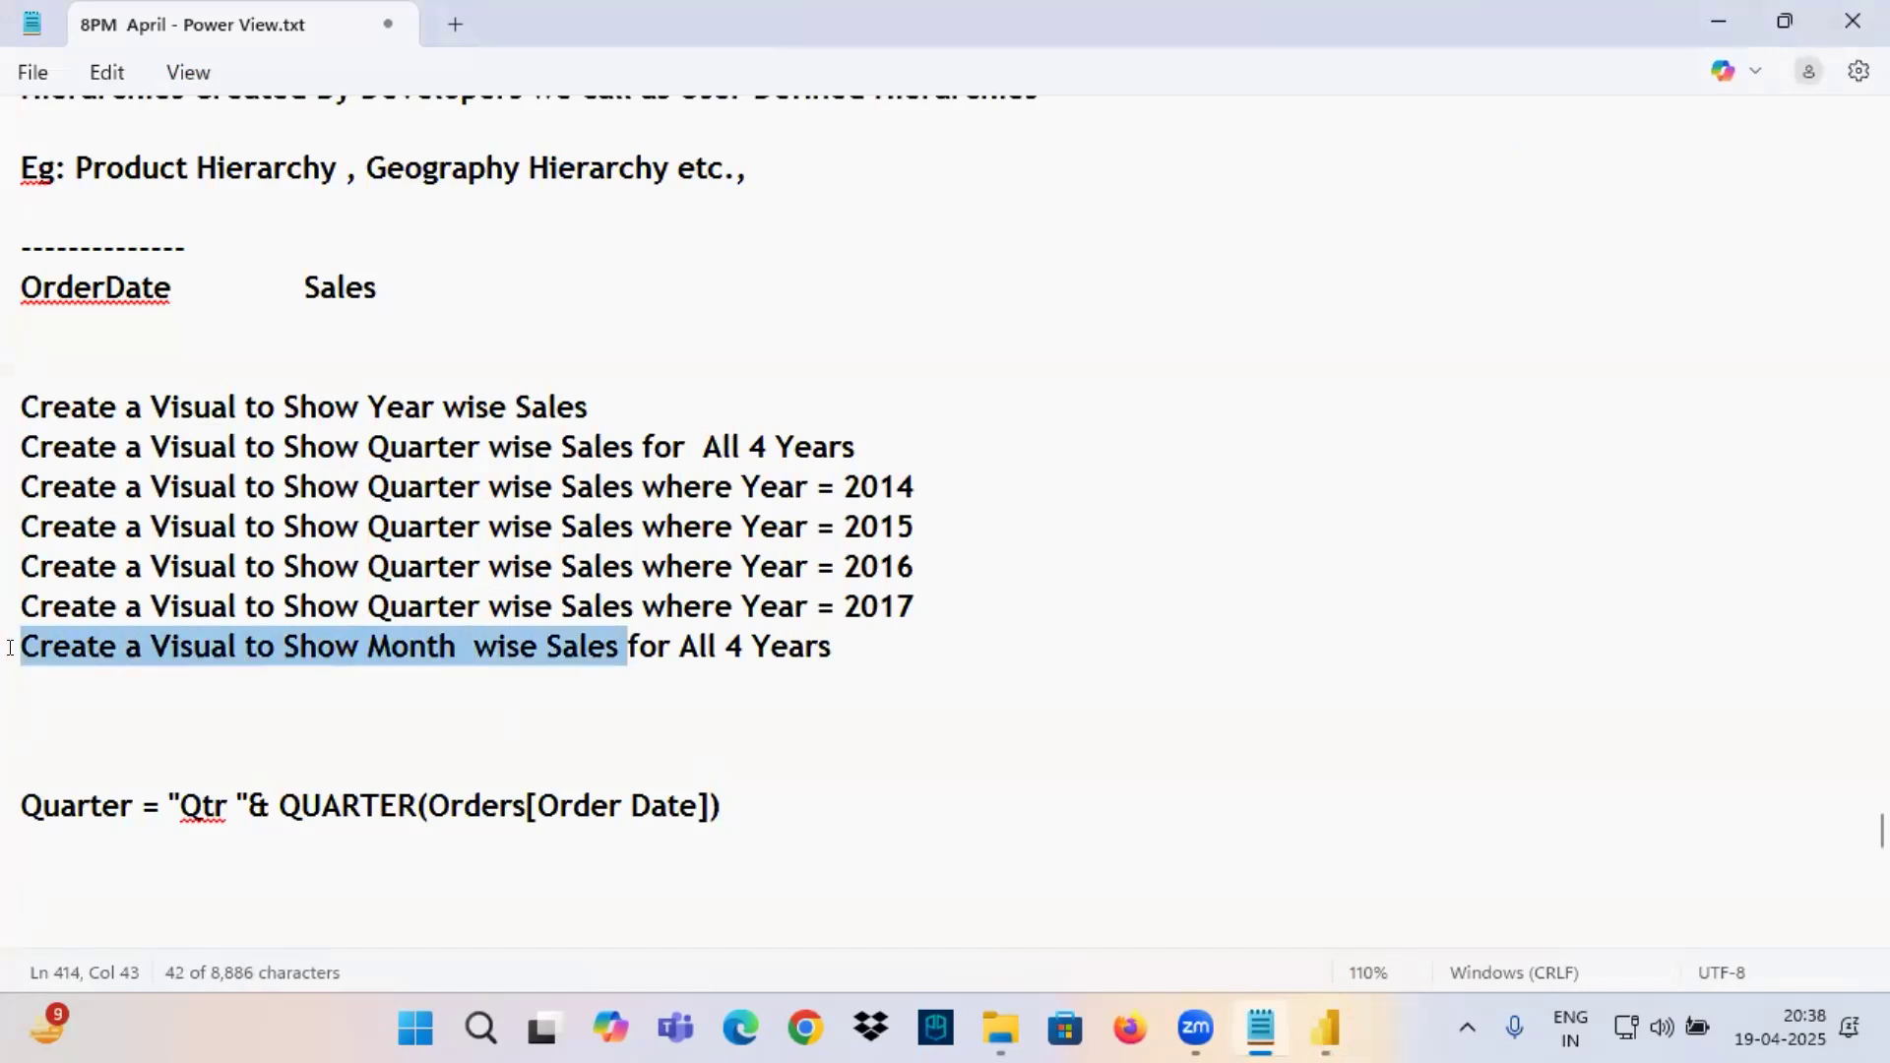
pyautogui.hotkey('ctrl', 'c')
pyautogui.click(85, 685)
pyautogui.hotkey('ctrl', 'v')
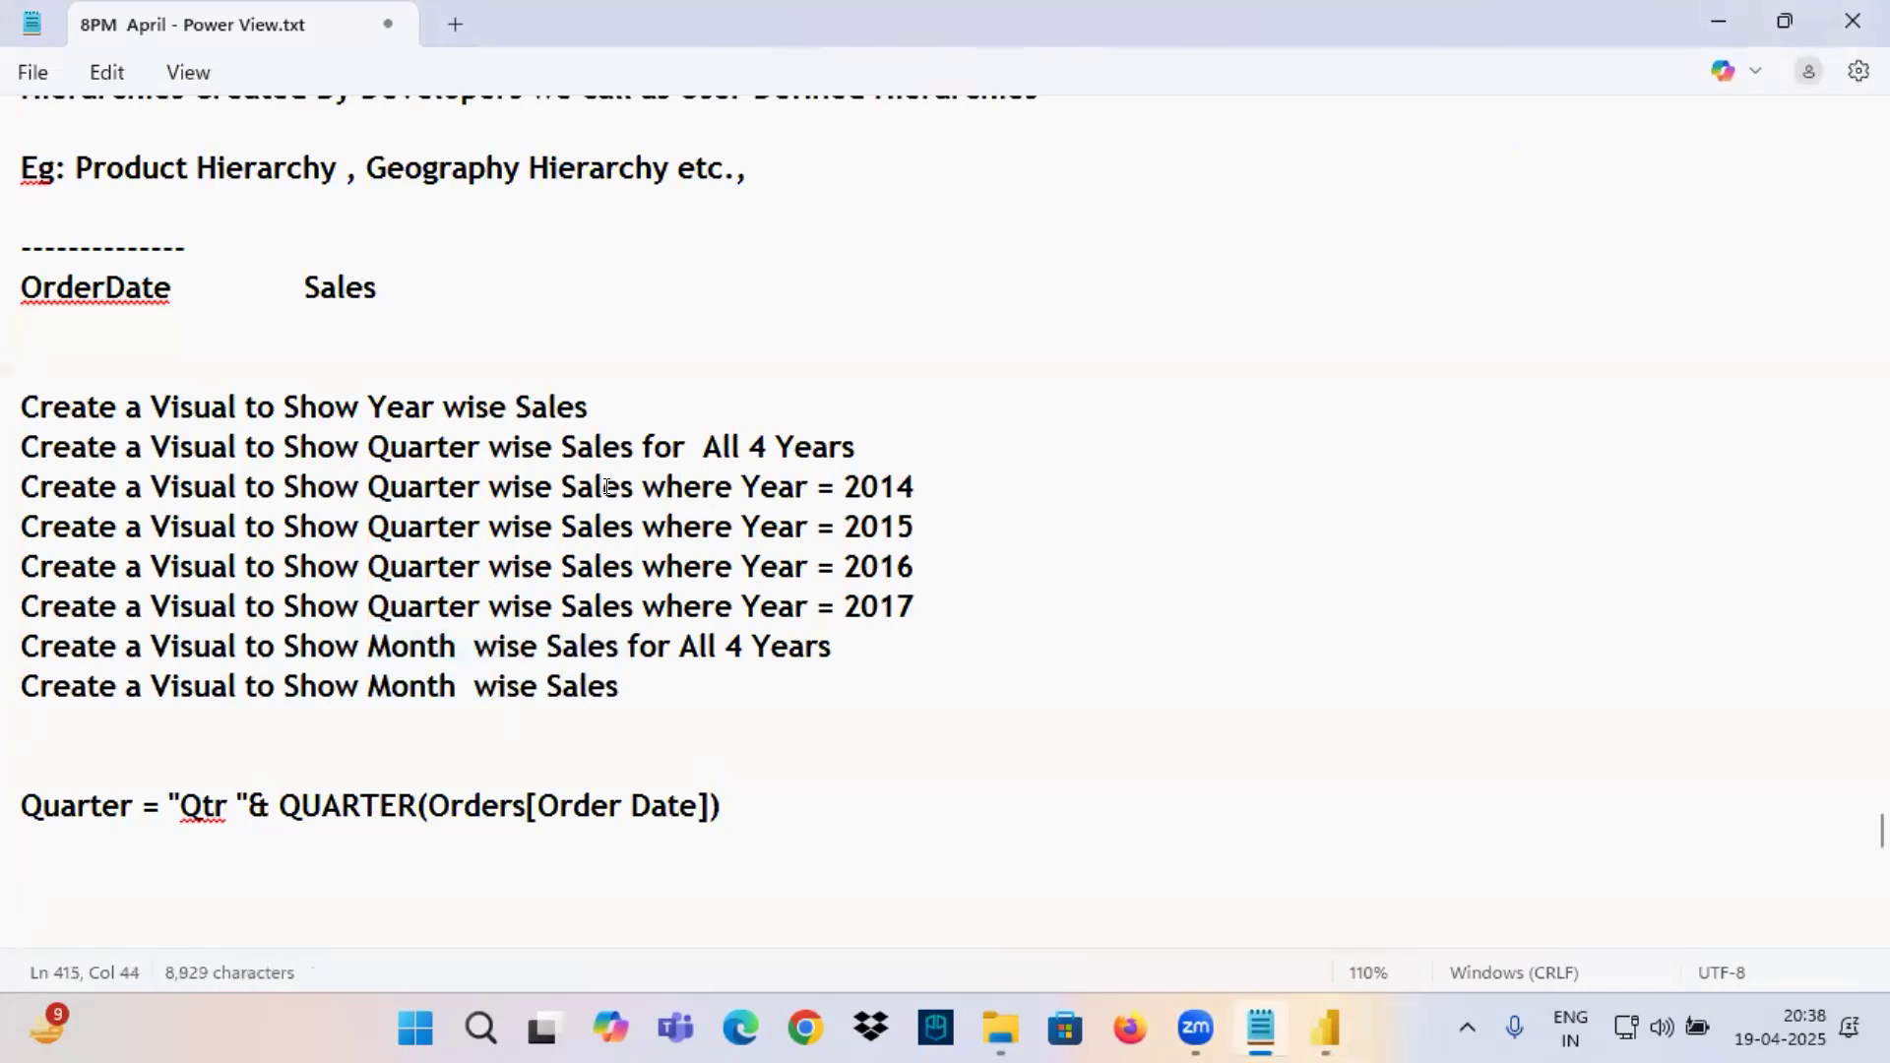
pyautogui.moveTo(642, 486); pyautogui.dragTo(909, 470)
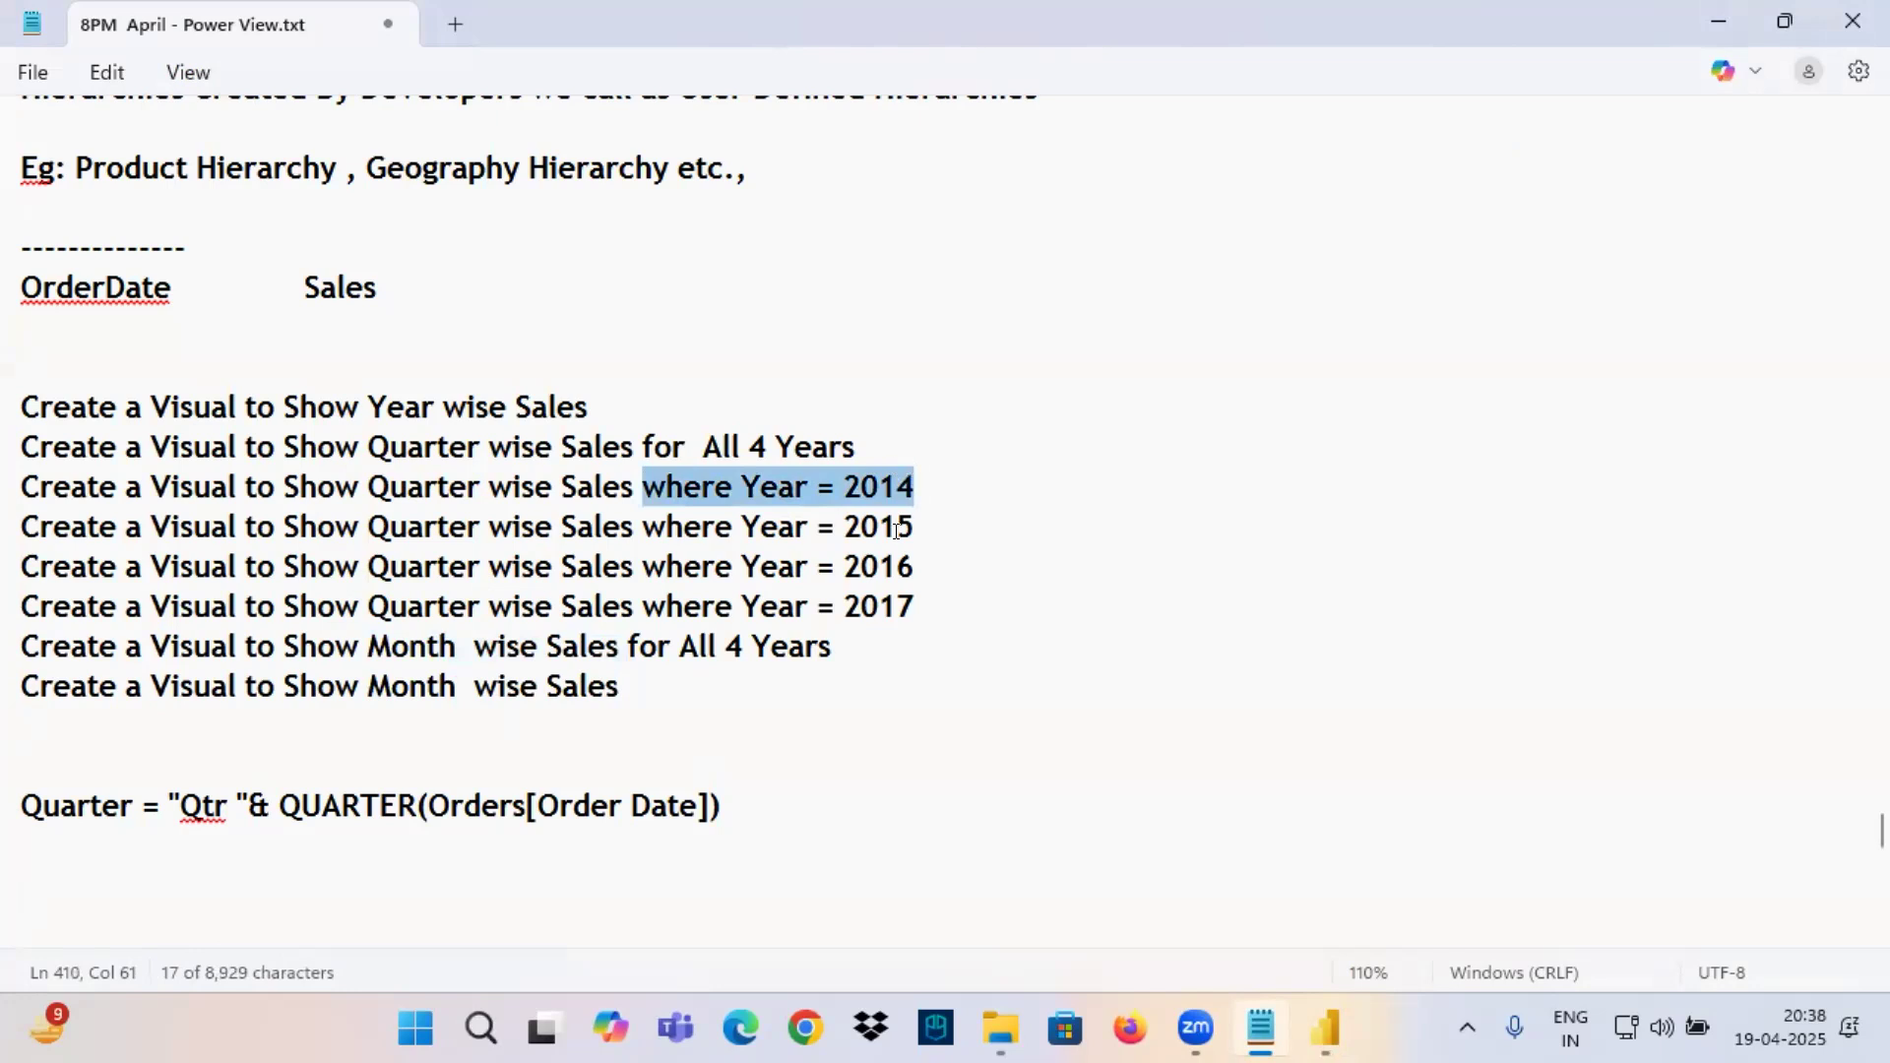
pyautogui.hotkey('ctrl', 'c')
pyautogui.click(641, 683)
pyautogui.hotkey('ctrl', 'v')
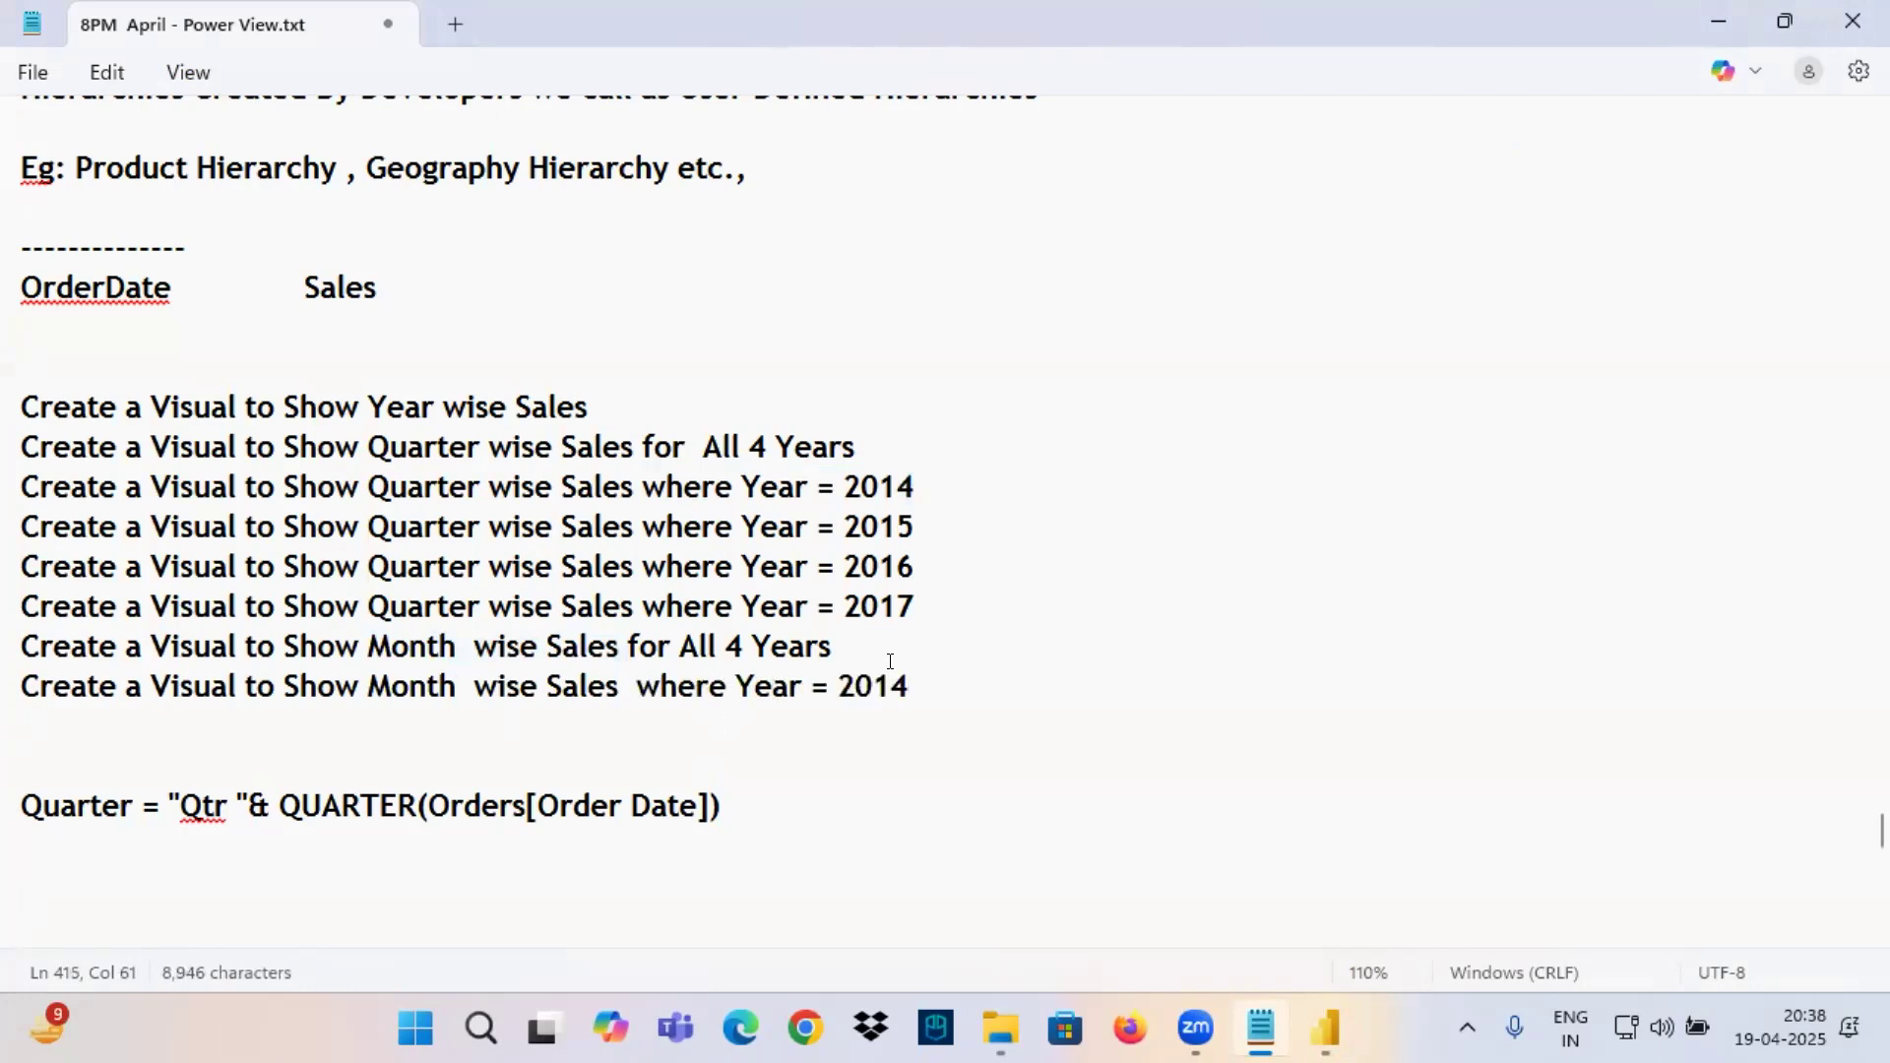
# Duplicate the month-wise Year = 2014 requirement on the line below and set its year to 2015.
pyautogui.moveTo(890, 676); pyautogui.dragTo(10, 677)
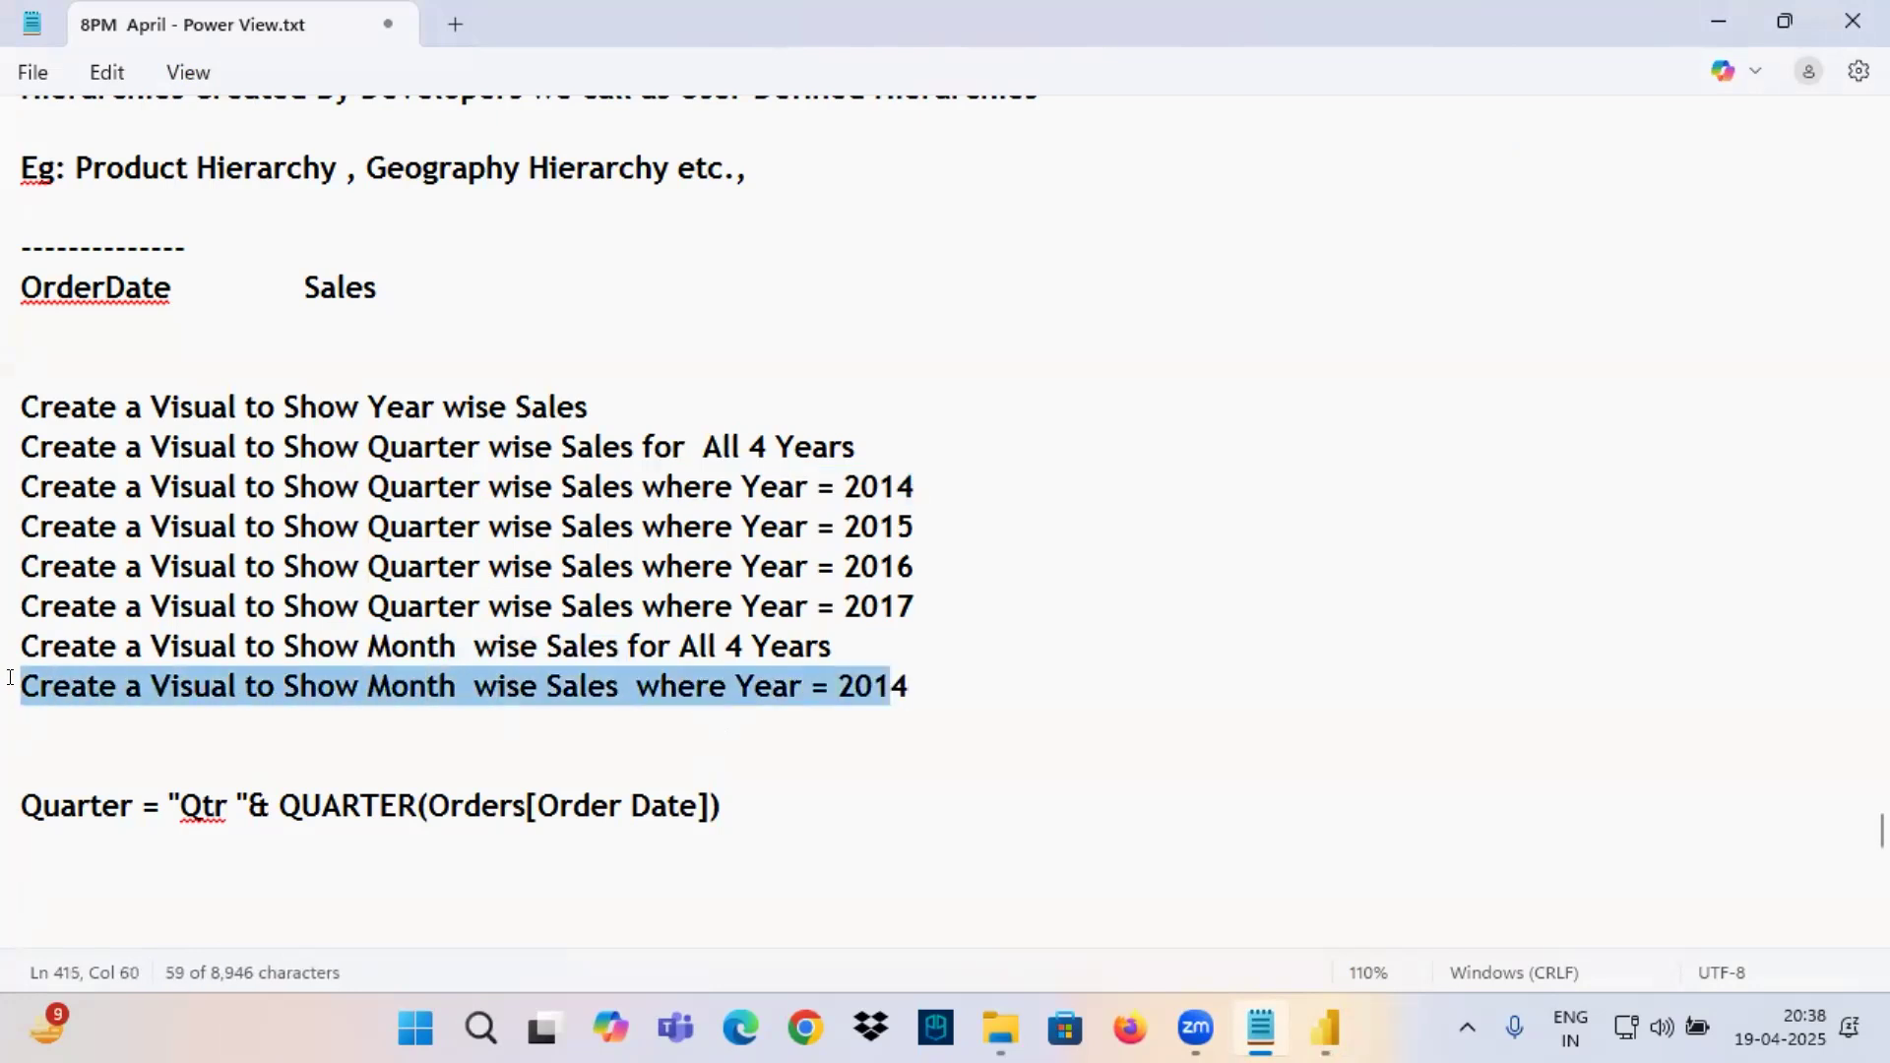
pyautogui.hotkey('ctrl', 'c')
pyautogui.click(81, 719)
pyautogui.hotkey('ctrl', 'v')
pyautogui.write('3')
pyautogui.press('BackSpace')
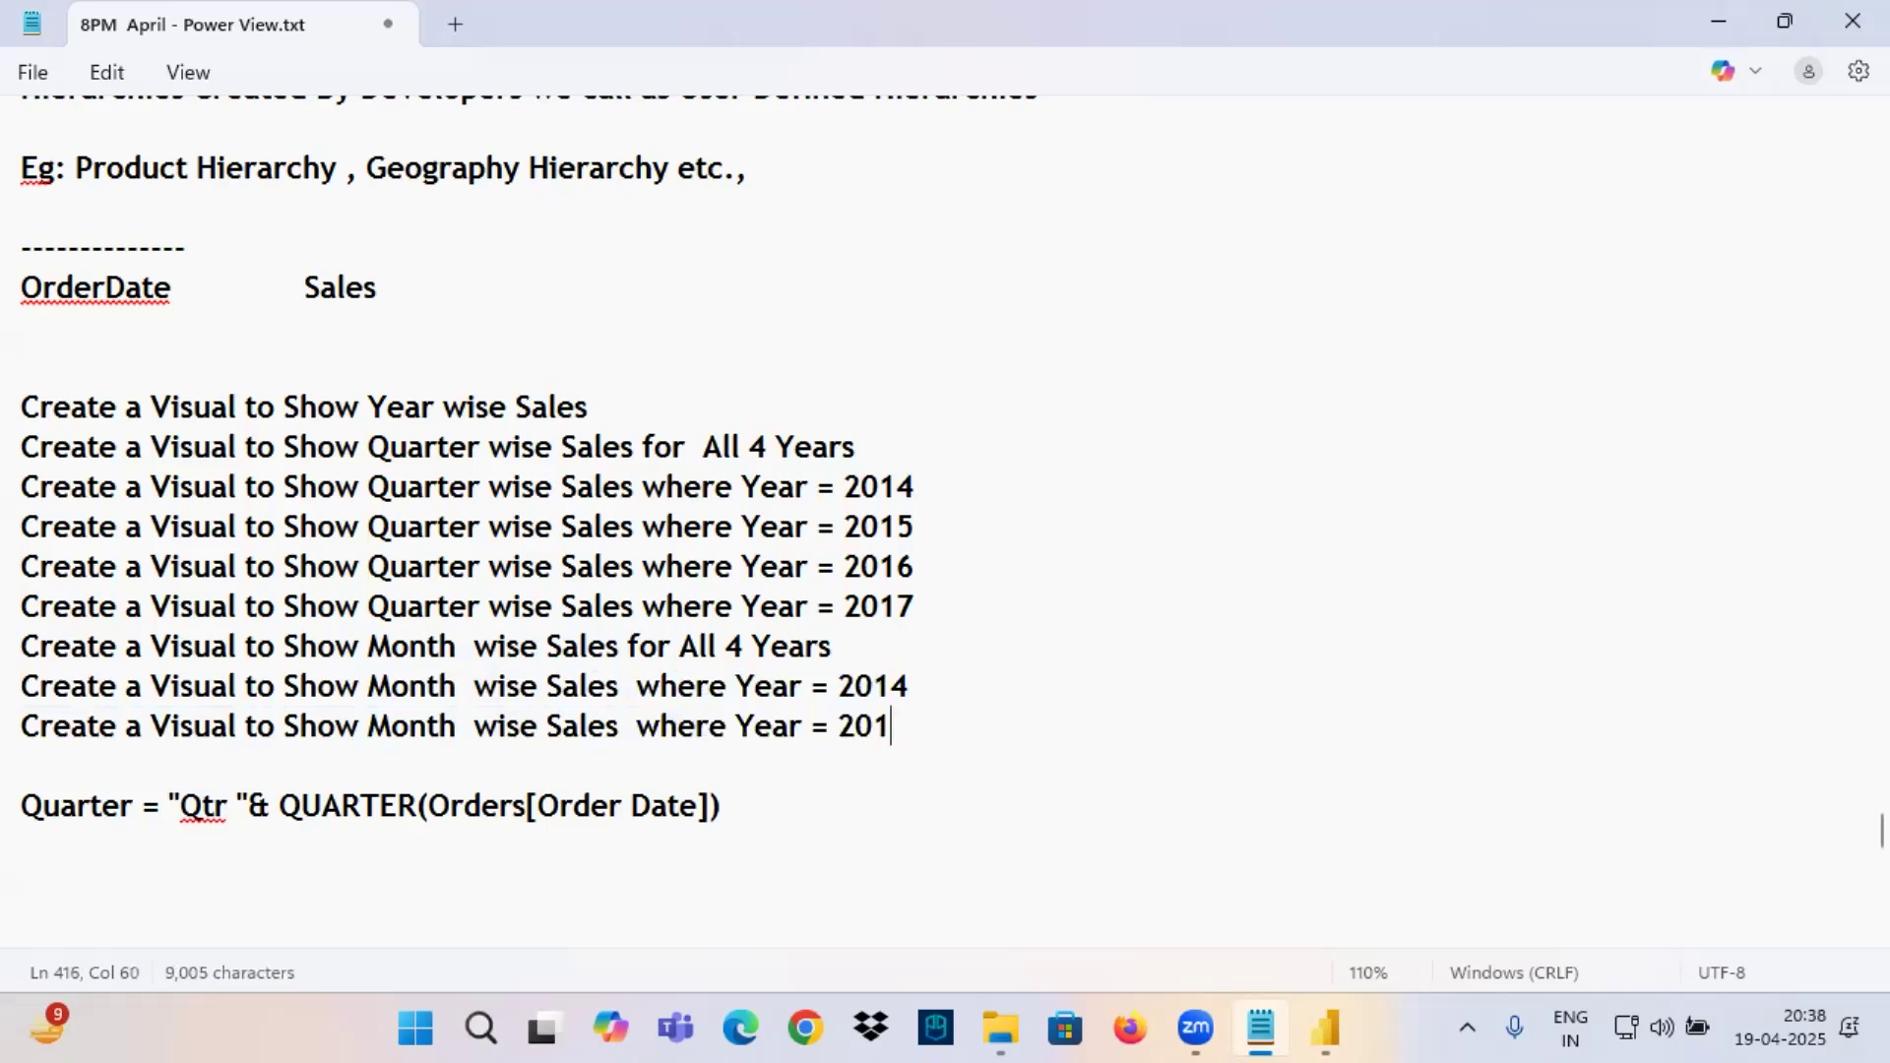
pyautogui.write('5')
# Add two more copies of the month-wise requirement with the years 2016 and 2017.
pyautogui.press('Return')
pyautogui.hotkey('ctrl', 'v')
pyautogui.write('6')
pyautogui.press('Return')
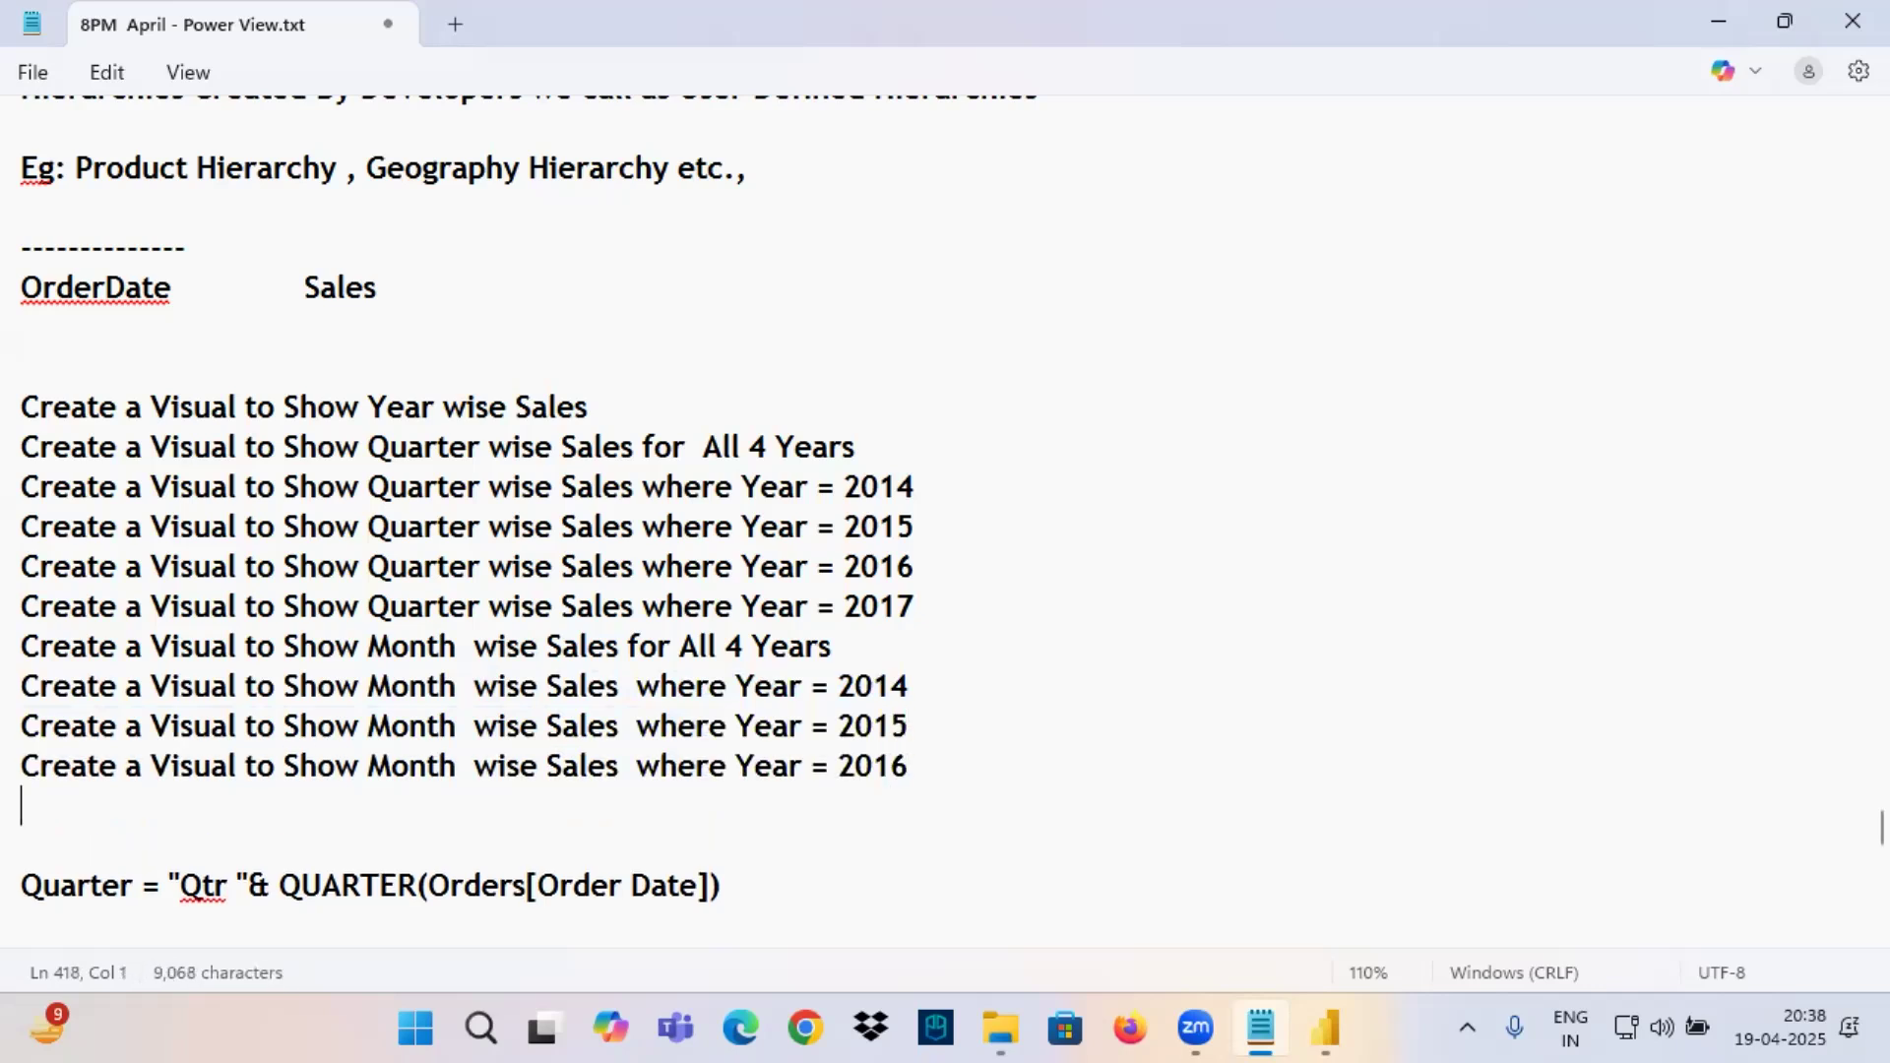
pyautogui.hotkey('ctrl', 'v')
pyautogui.write('7')
pyautogui.press('Return')
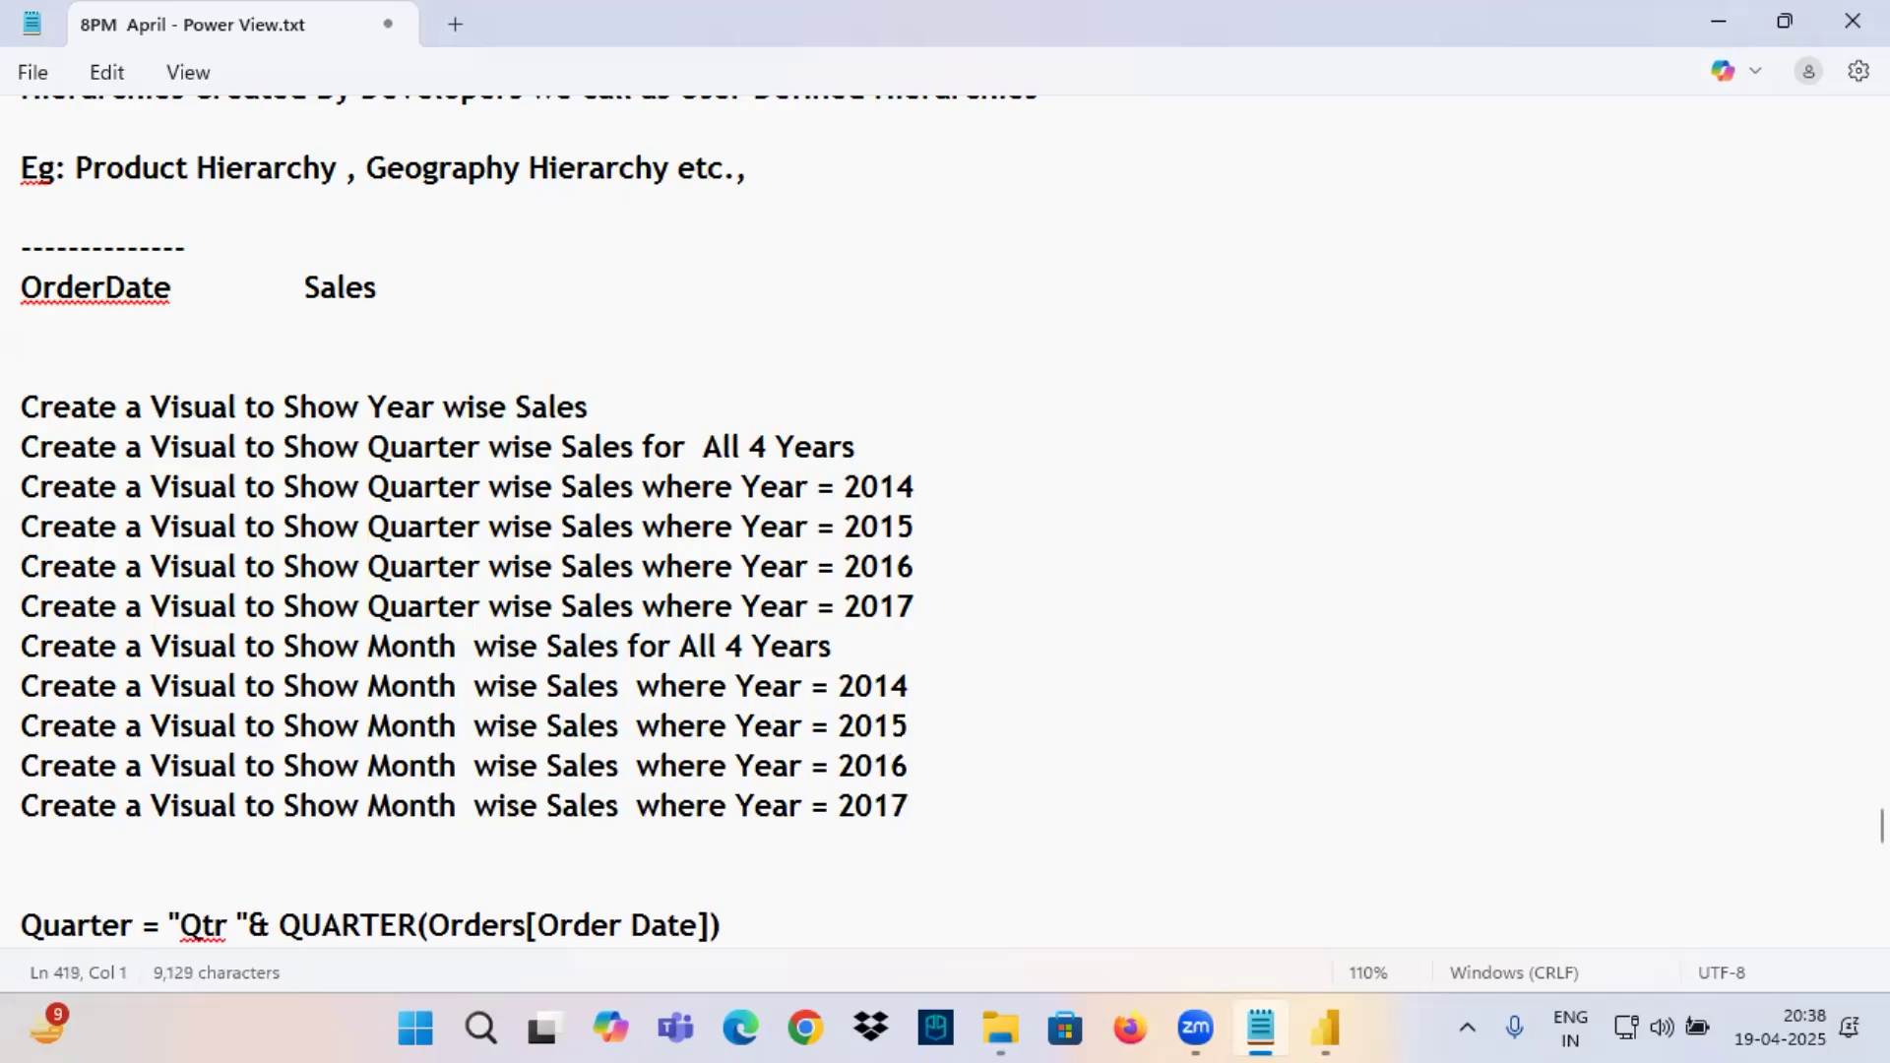
# Highlight the month-wise requirements to review them and add a blank line below the Year = 2017 one.
pyautogui.moveTo(427, 661); pyautogui.dragTo(866, 652)
pyautogui.moveTo(564, 686); pyautogui.dragTo(989, 847)
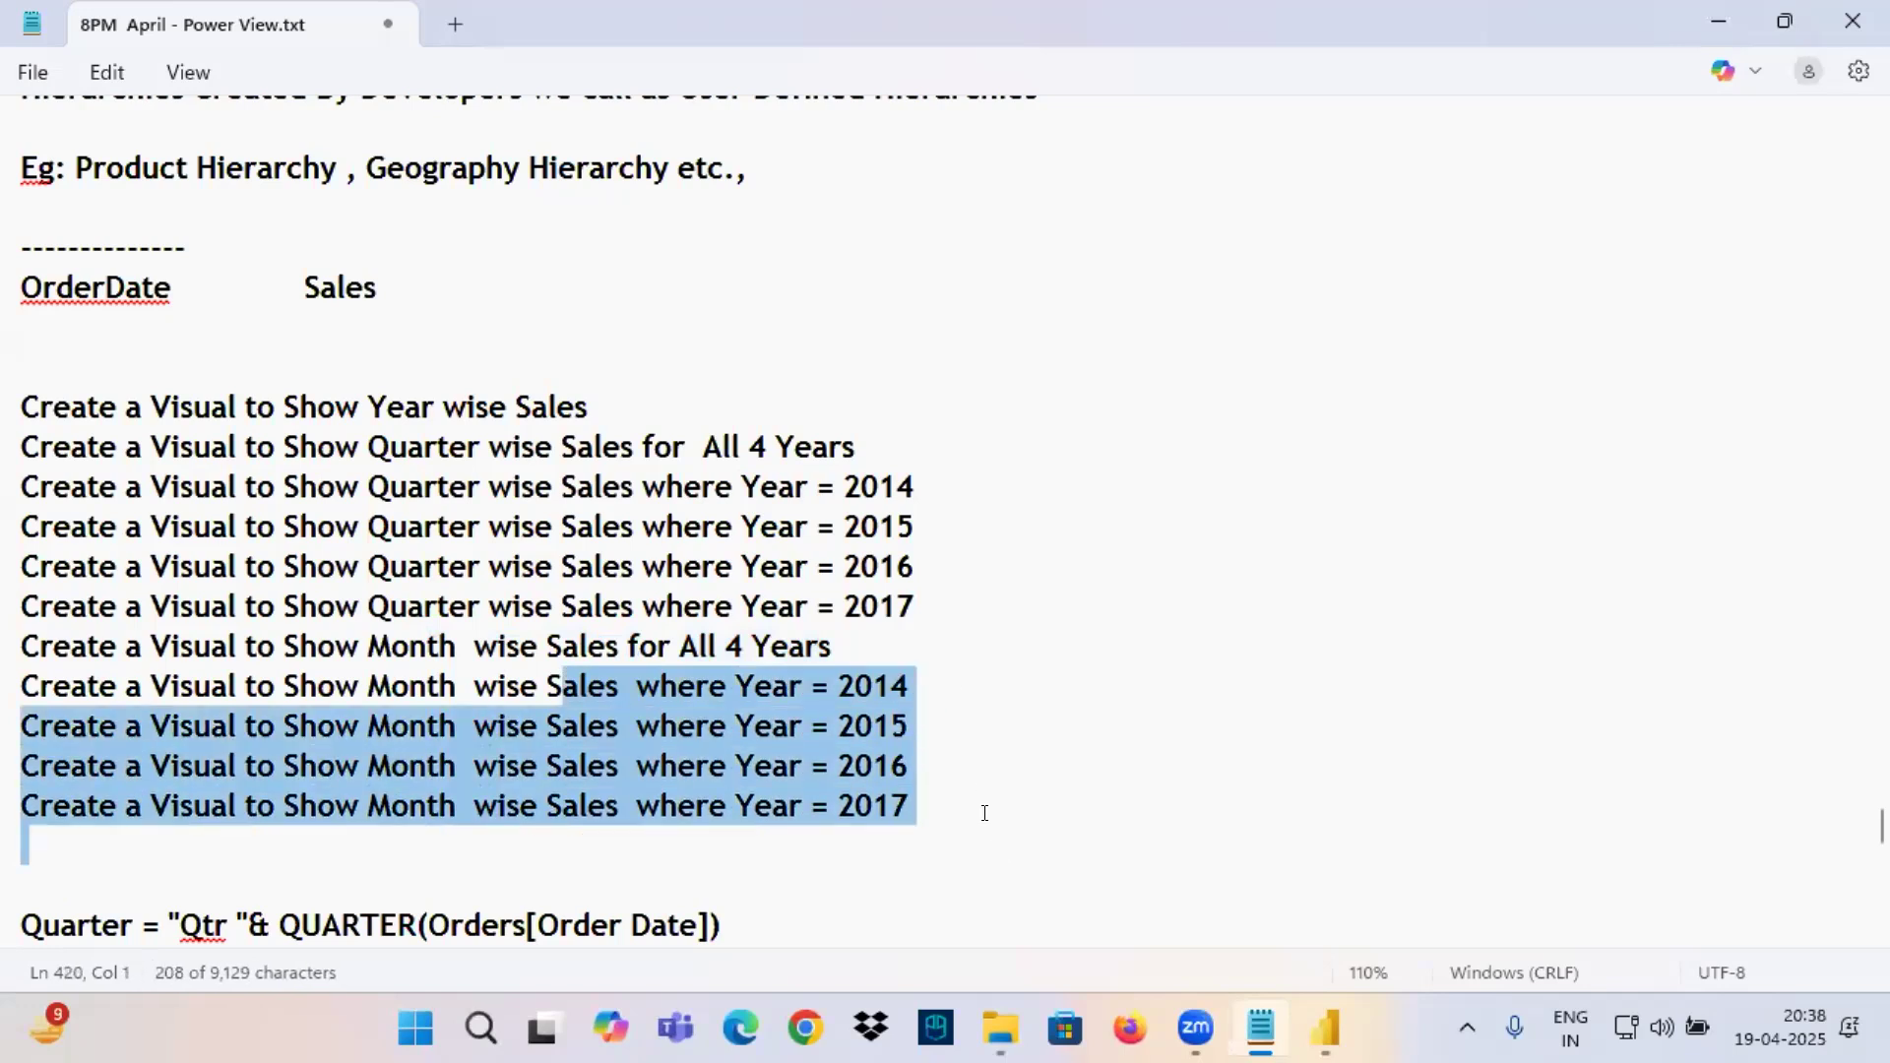
pyautogui.click(957, 793)
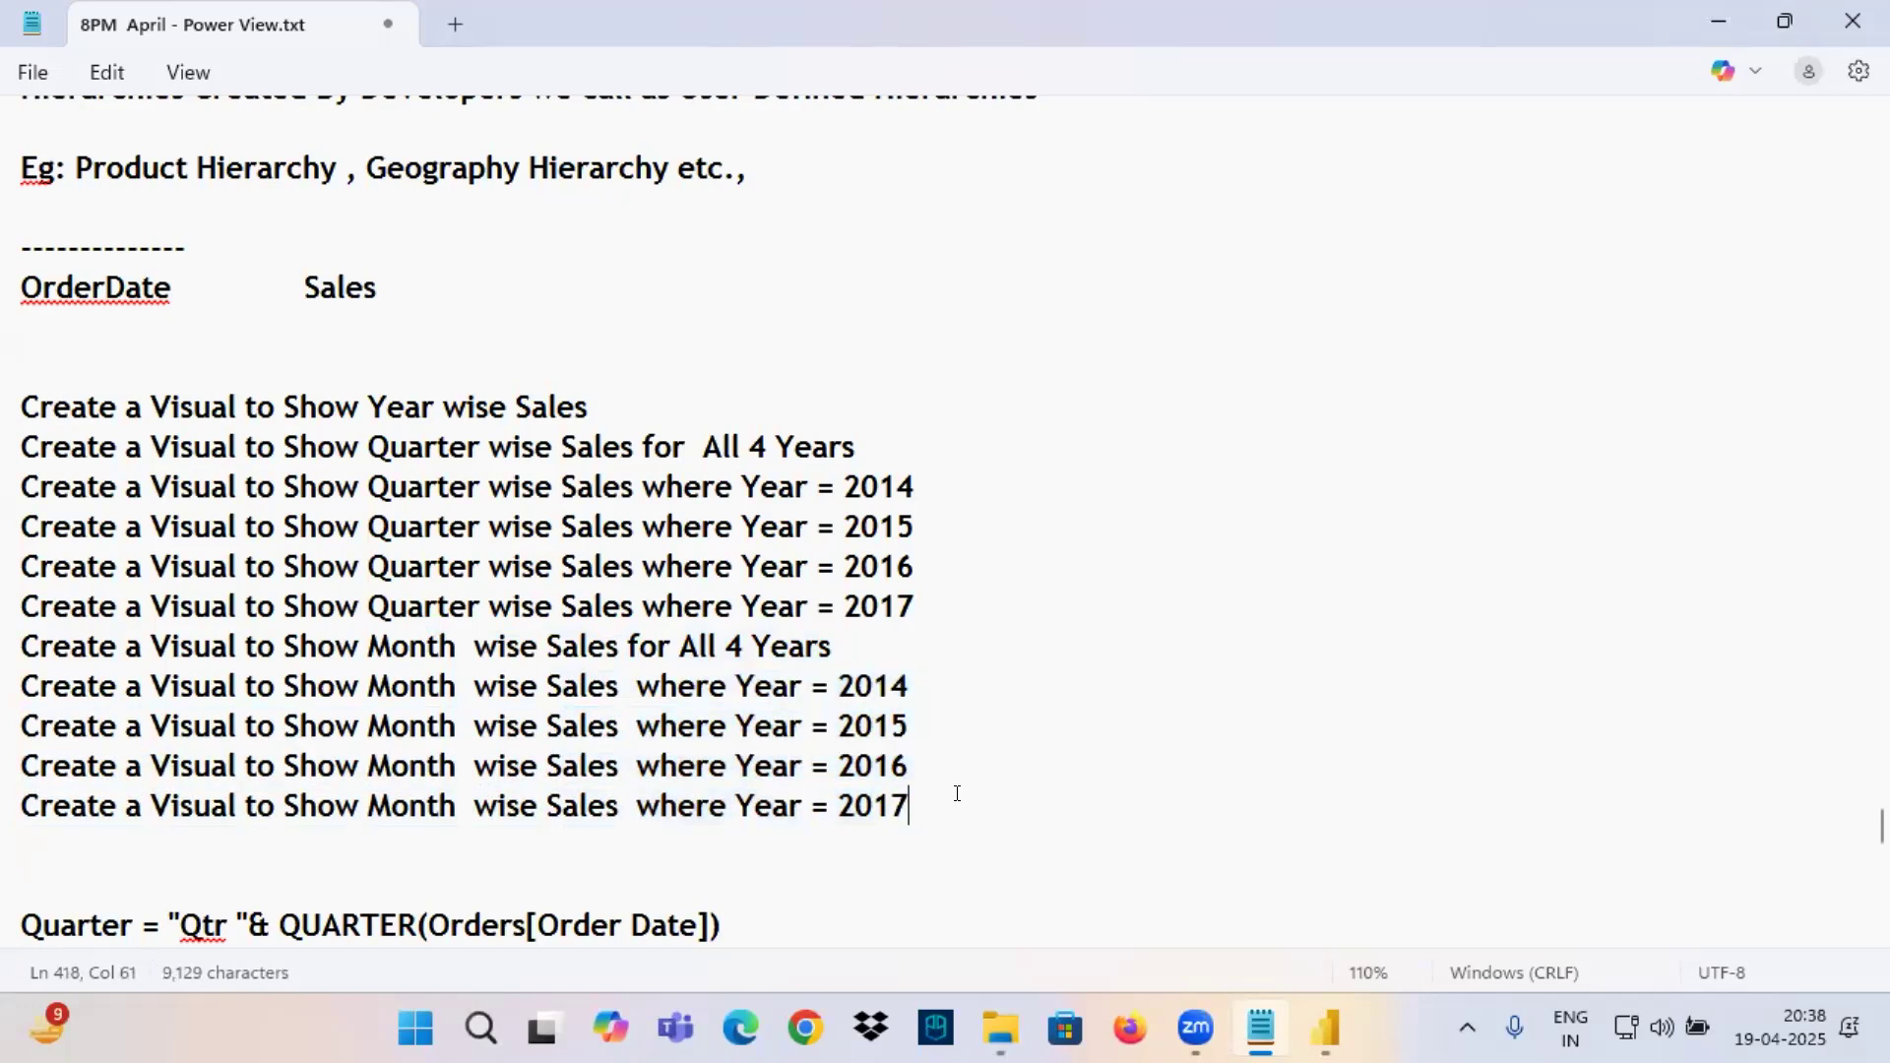
pyautogui.press('Return')
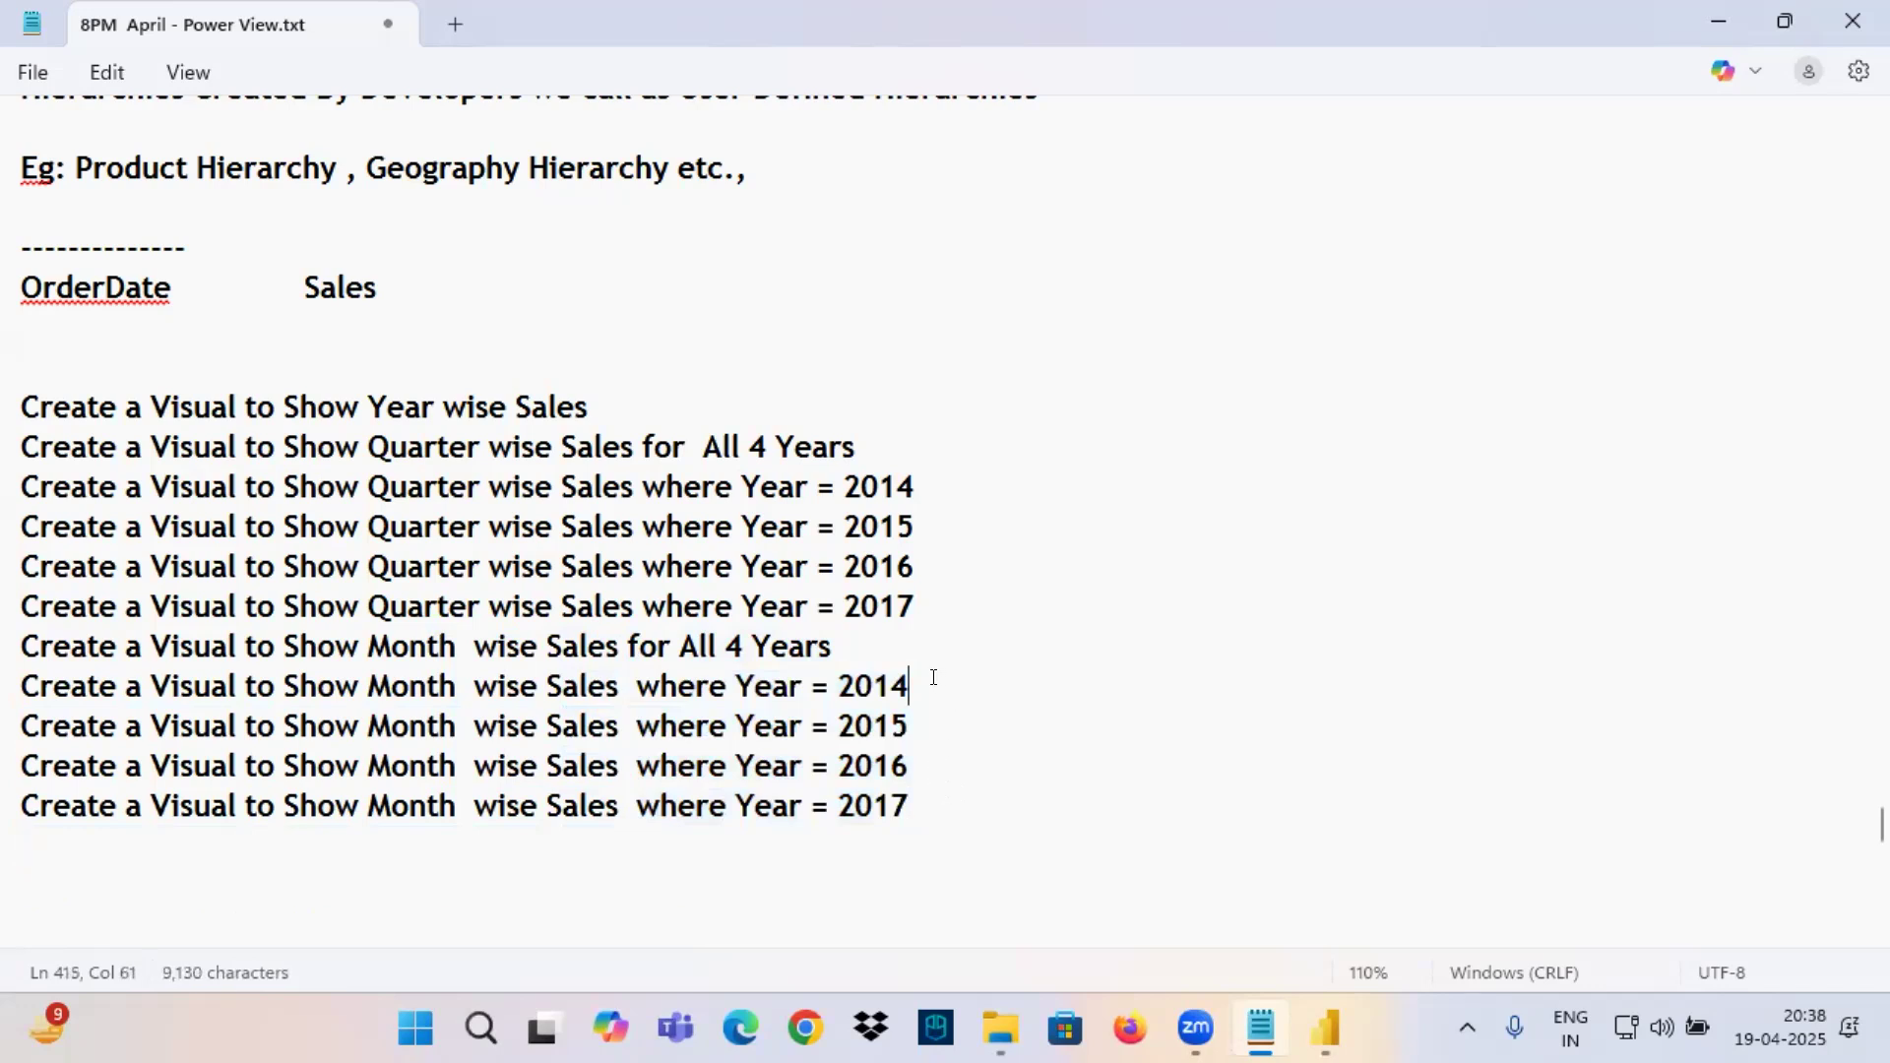
# Add the line "Create a Visual to Show Month wise Sales where Year = 2014 and Quarter = 1" below the month-wise Year = 2017 requirement.
pyautogui.moveTo(925, 686); pyautogui.dragTo(22, 690)
pyautogui.click(81, 832)
pyautogui.hotkey('ctrl', 'v')
pyautogui.write('and Q')
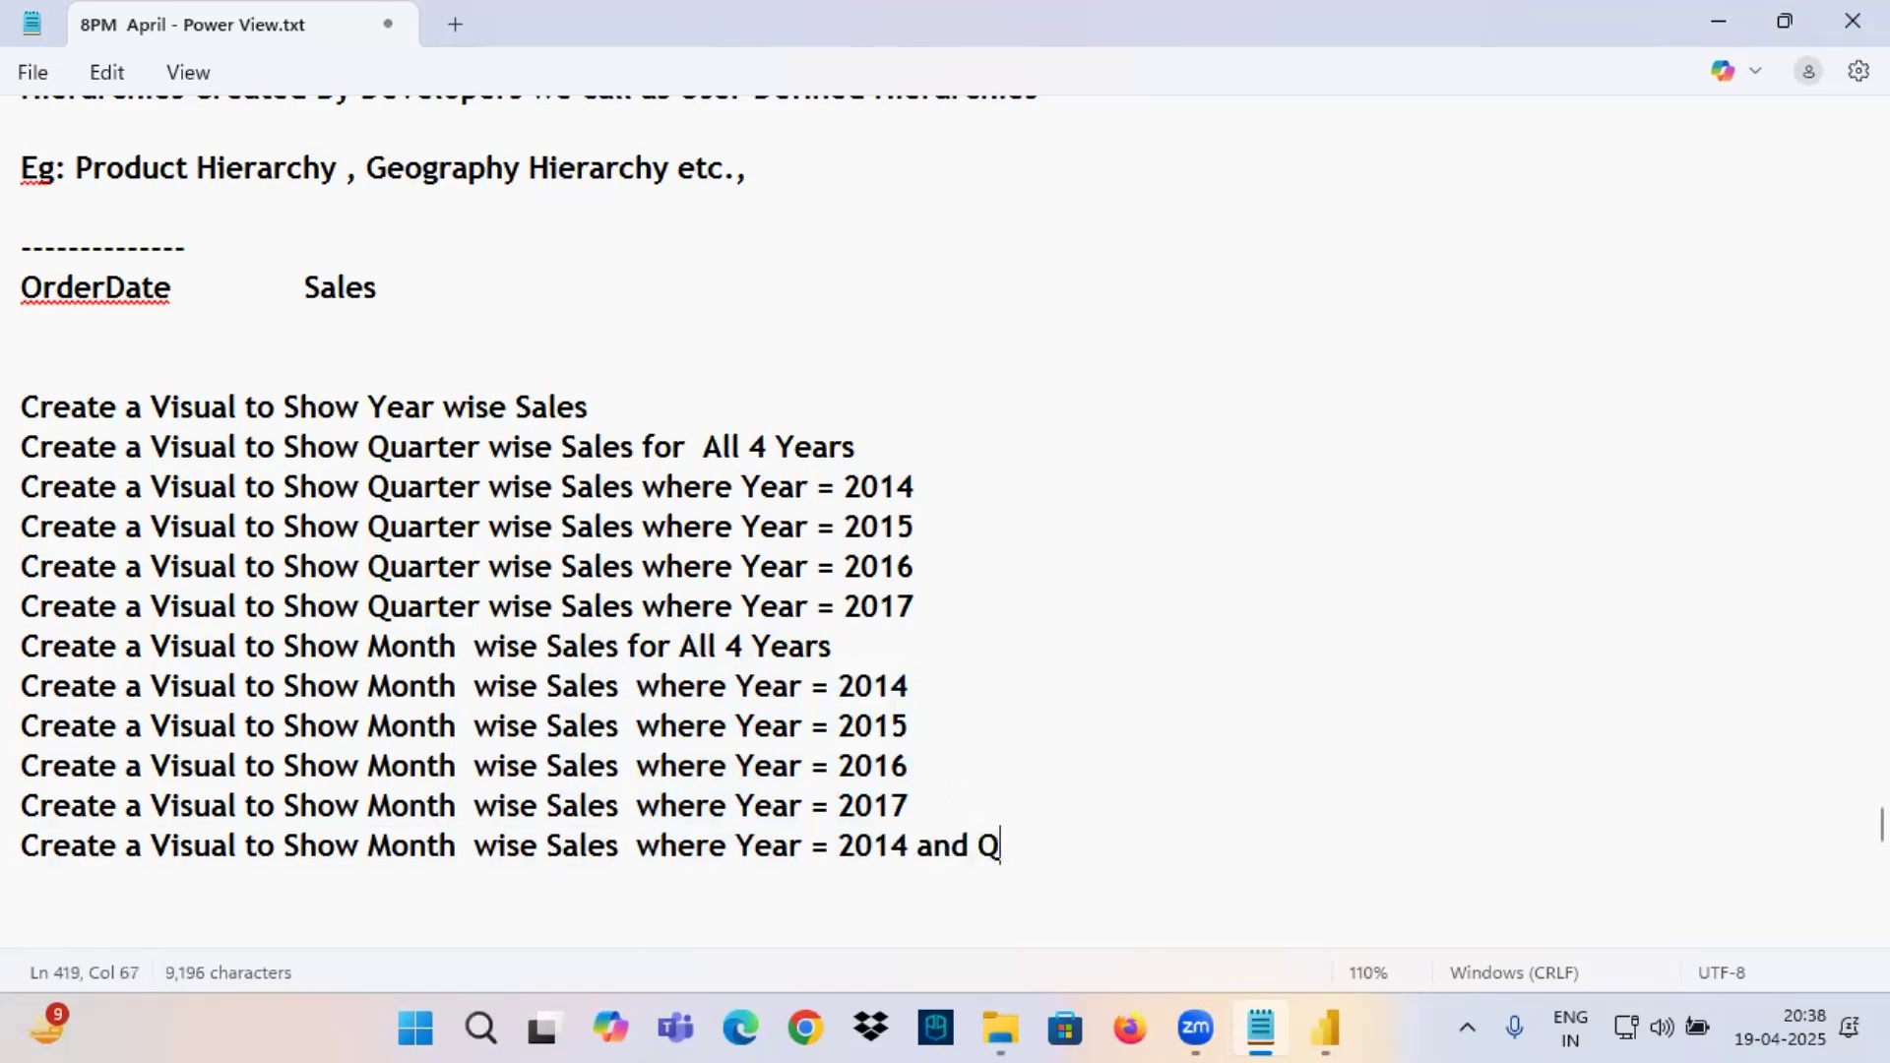
pyautogui.write('uarter = 1')
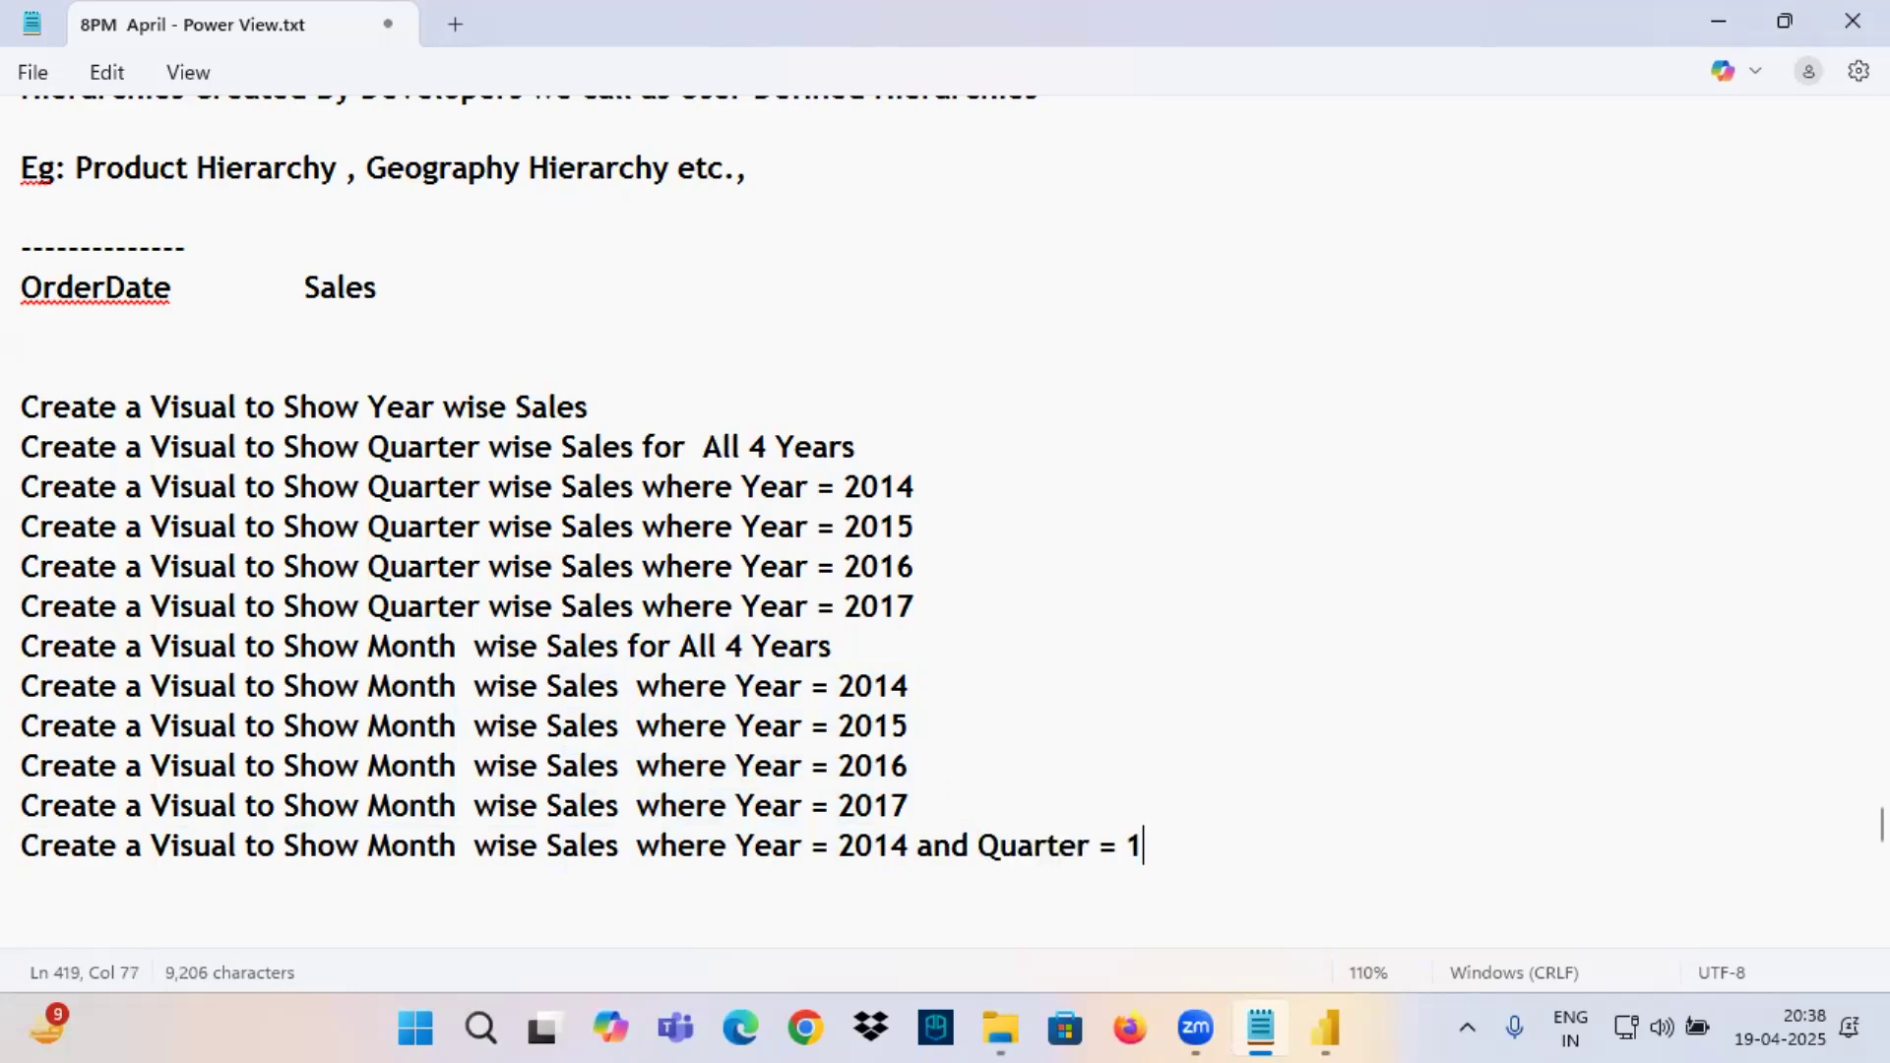
# Duplicate the month-wise 2014 Quarter = 1 requirement on the line below and set its quarter to 2.
pyautogui.moveTo(1125, 849); pyautogui.dragTo(26, 864)
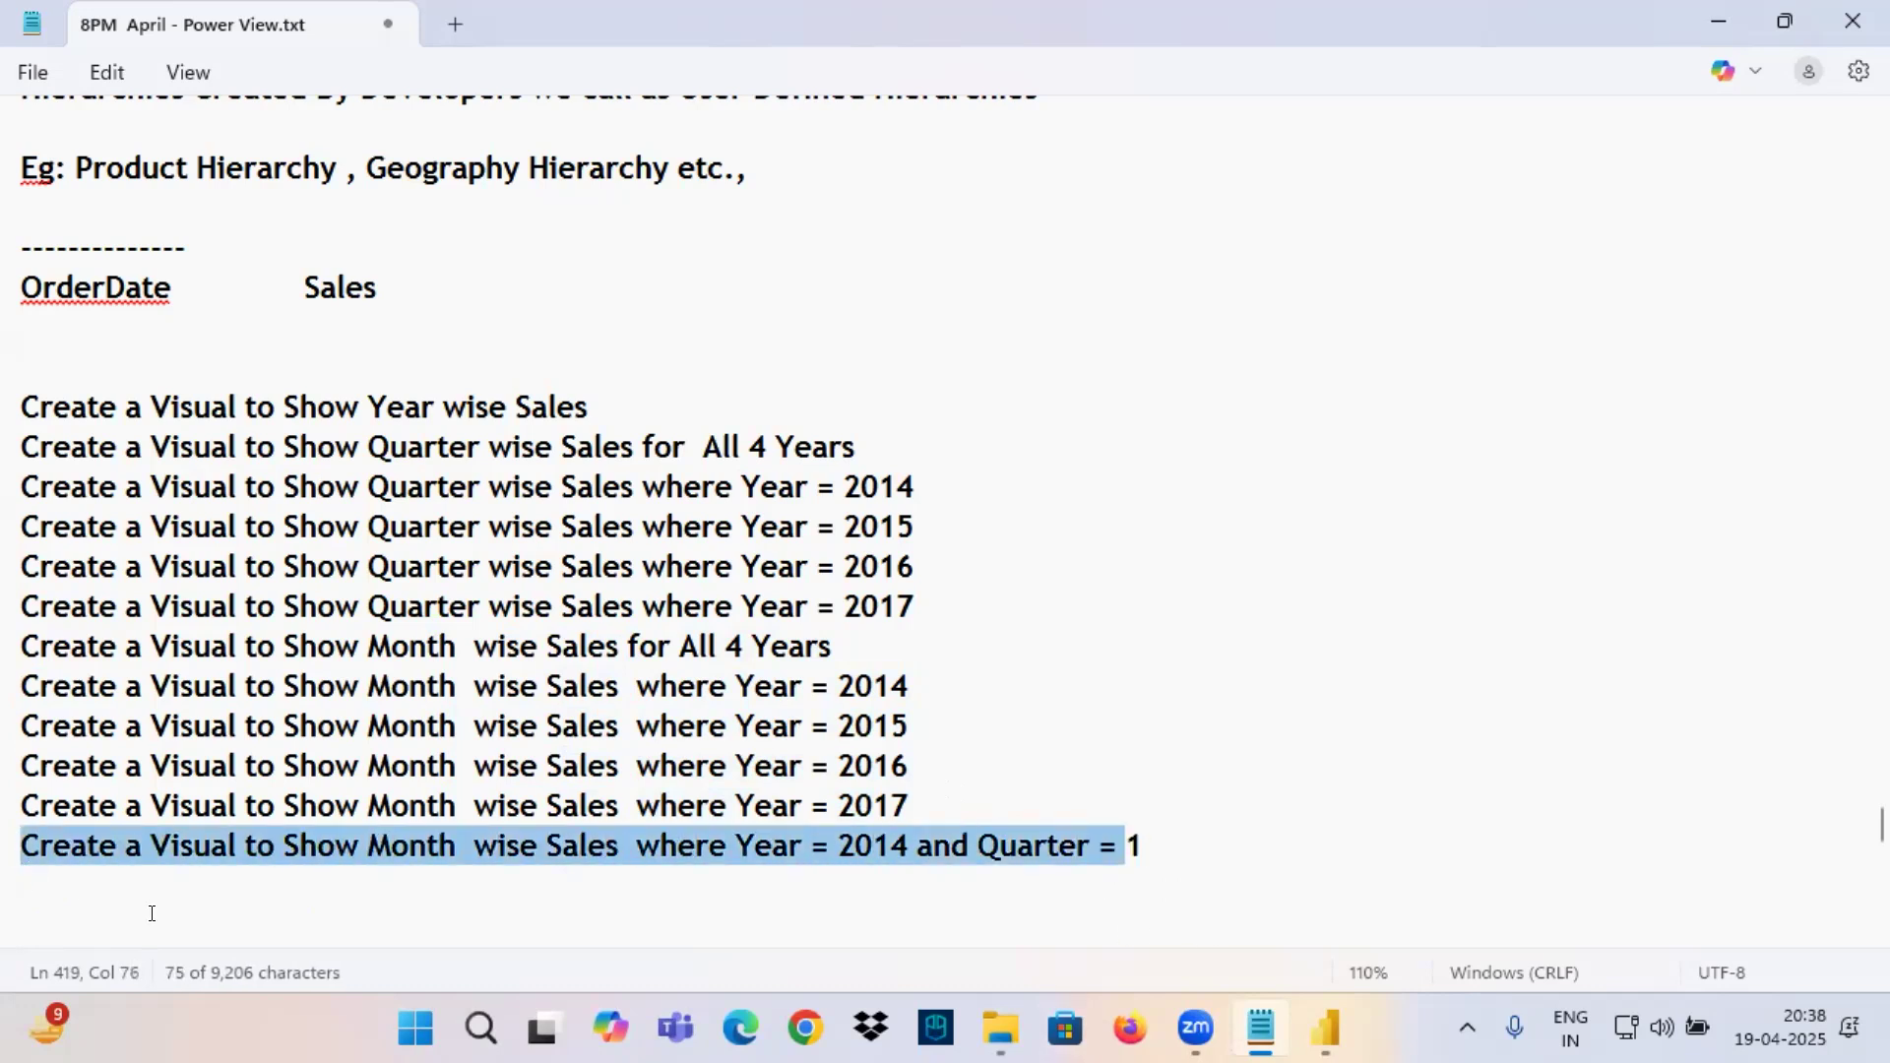
pyautogui.hotkey('ctrl', 'c')
pyautogui.click(57, 886)
pyautogui.hotkey('ctrl', 'v')
pyautogui.write('3')
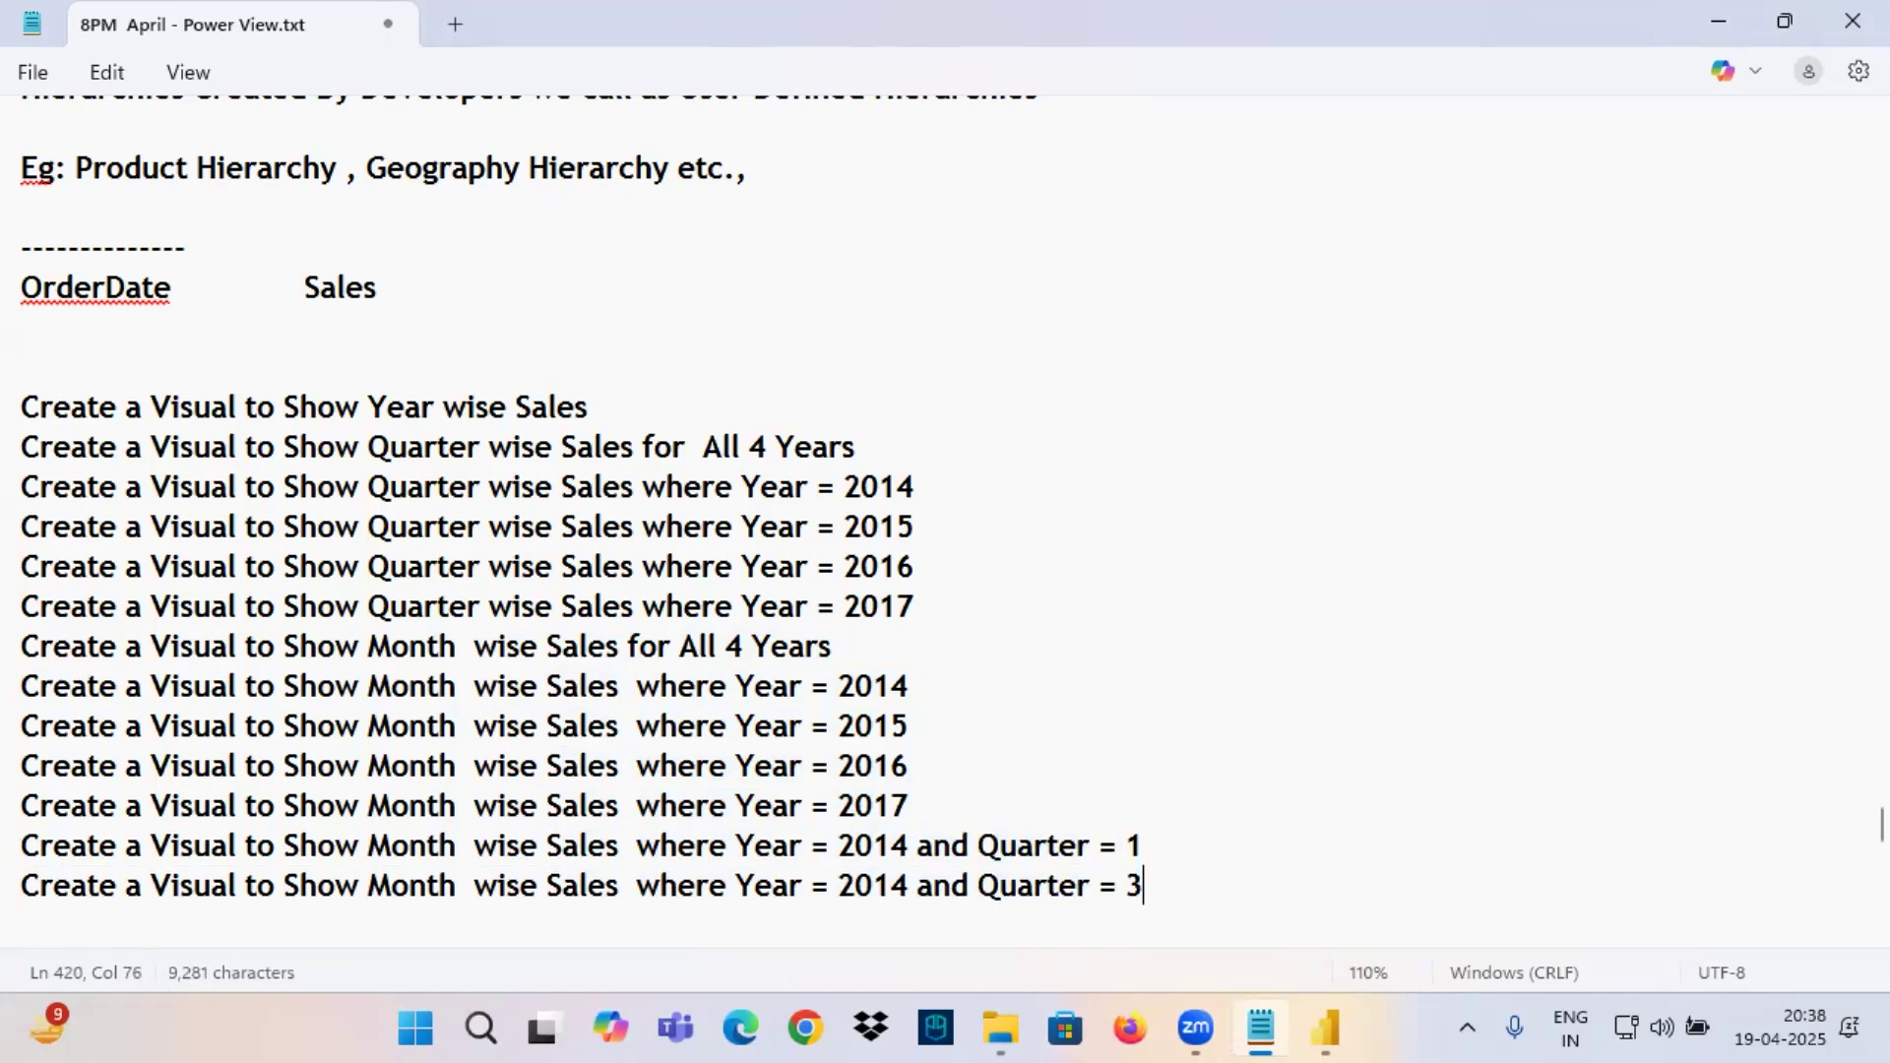
pyautogui.press('BackSpace')
pyautogui.press('BackSpace')
pyautogui.write('2')
# Add two more copies of the month-wise Year = 2014 requirement with Quarter = 3 and Quarter = 4.
pyautogui.press('Return')
pyautogui.hotkey('ctrl', 'v')
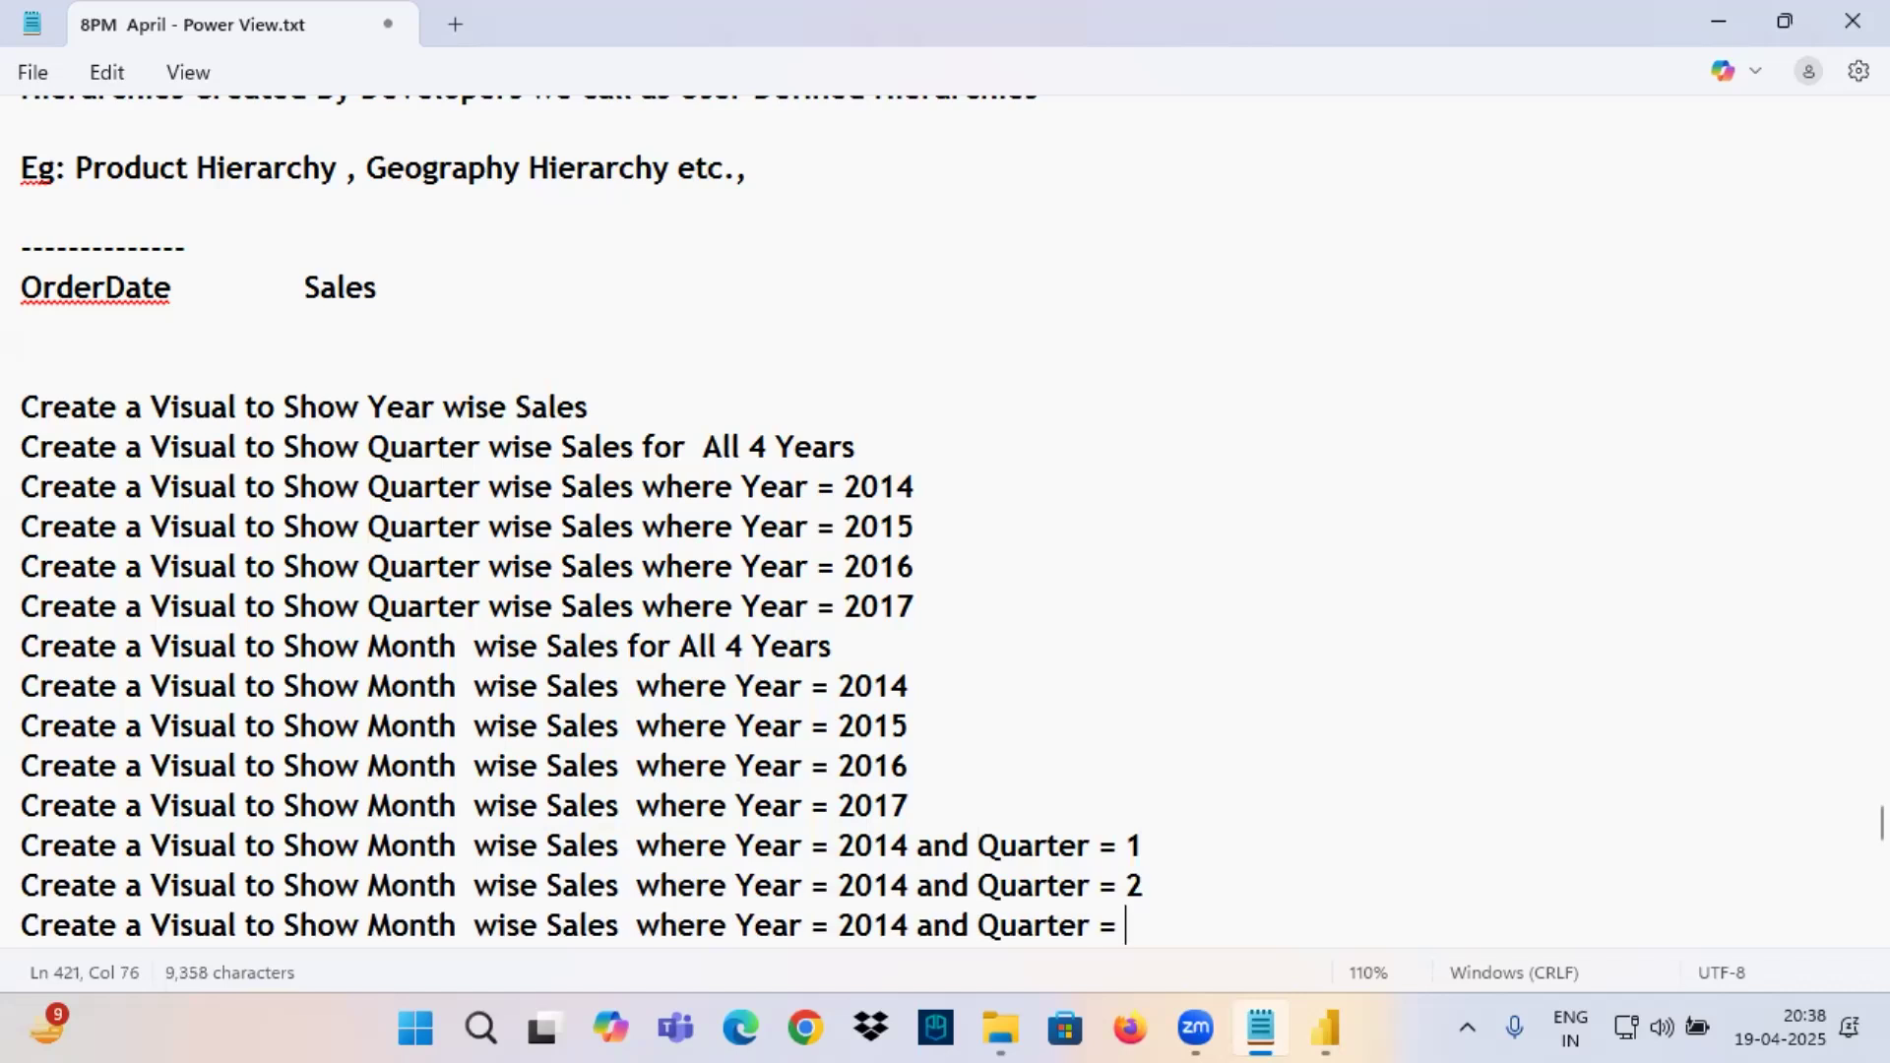
pyautogui.write('3')
pyautogui.press('Return')
pyautogui.hotkey('ctrl', 'v')
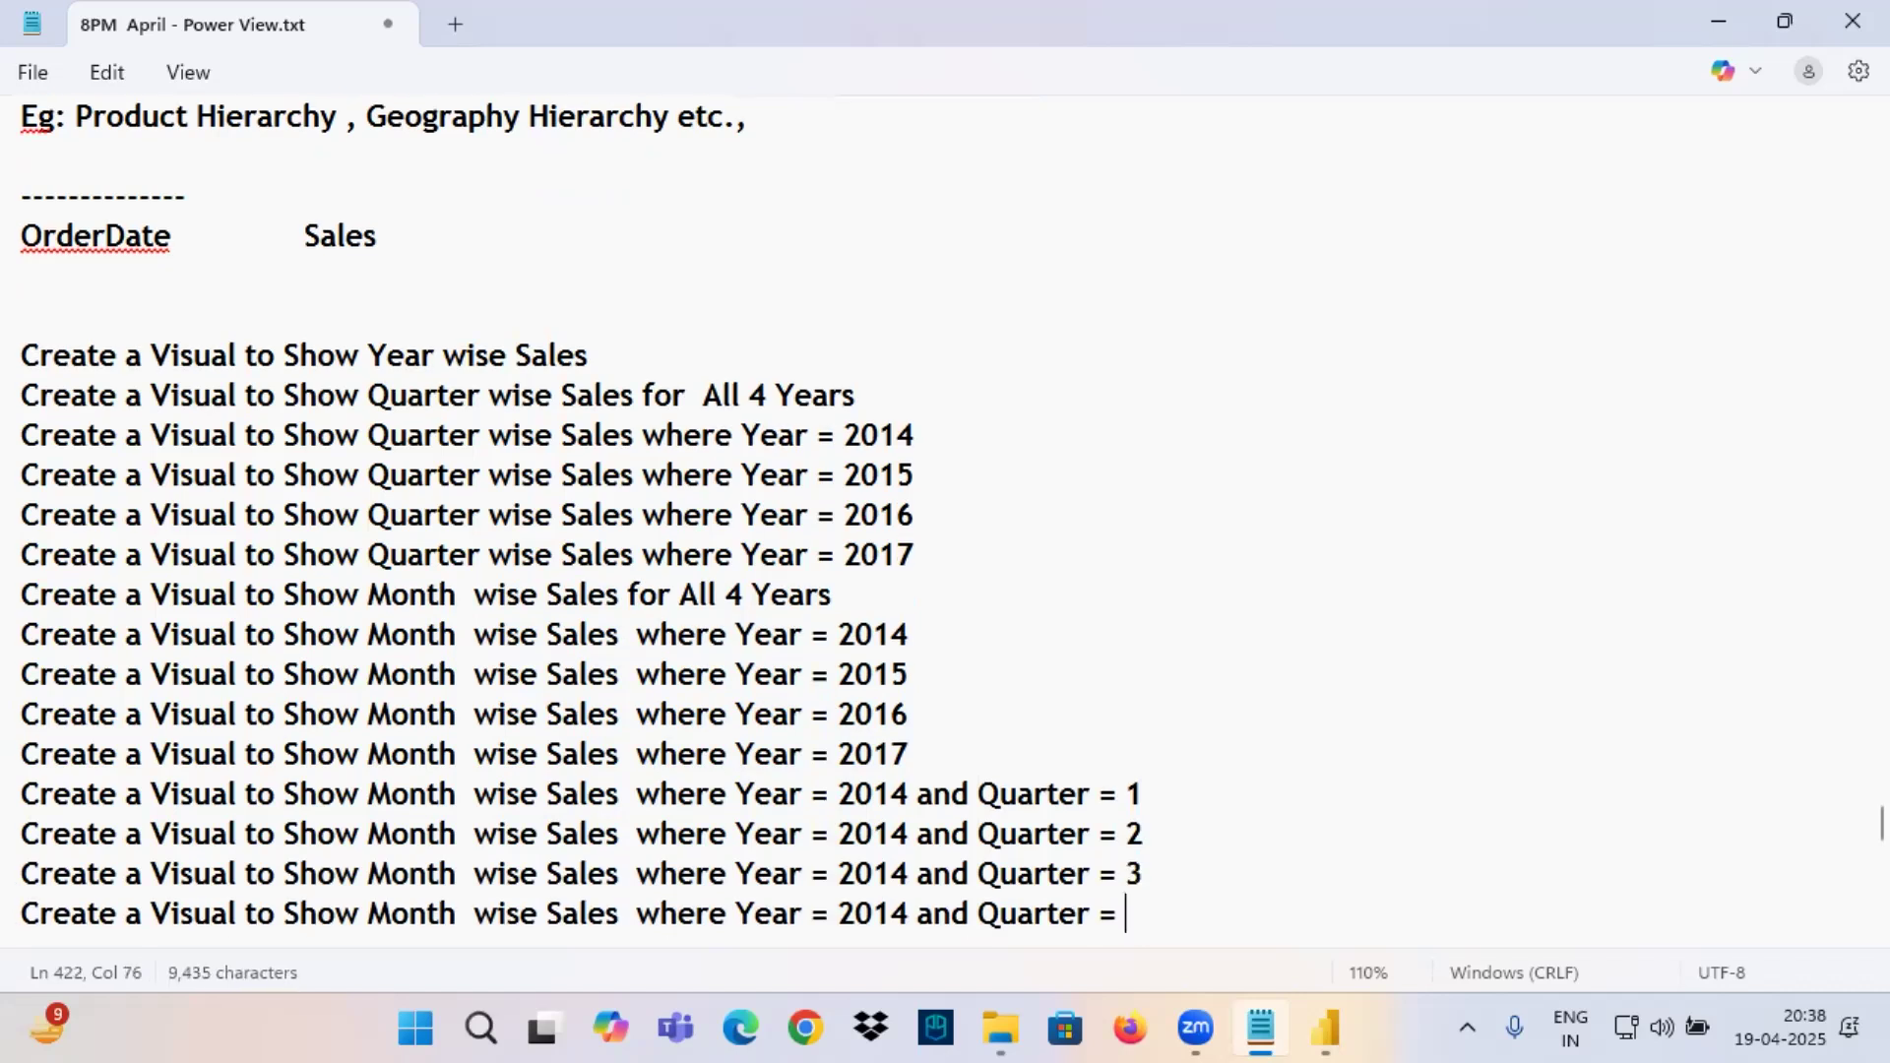
pyautogui.write('4')
pyautogui.press('Return')
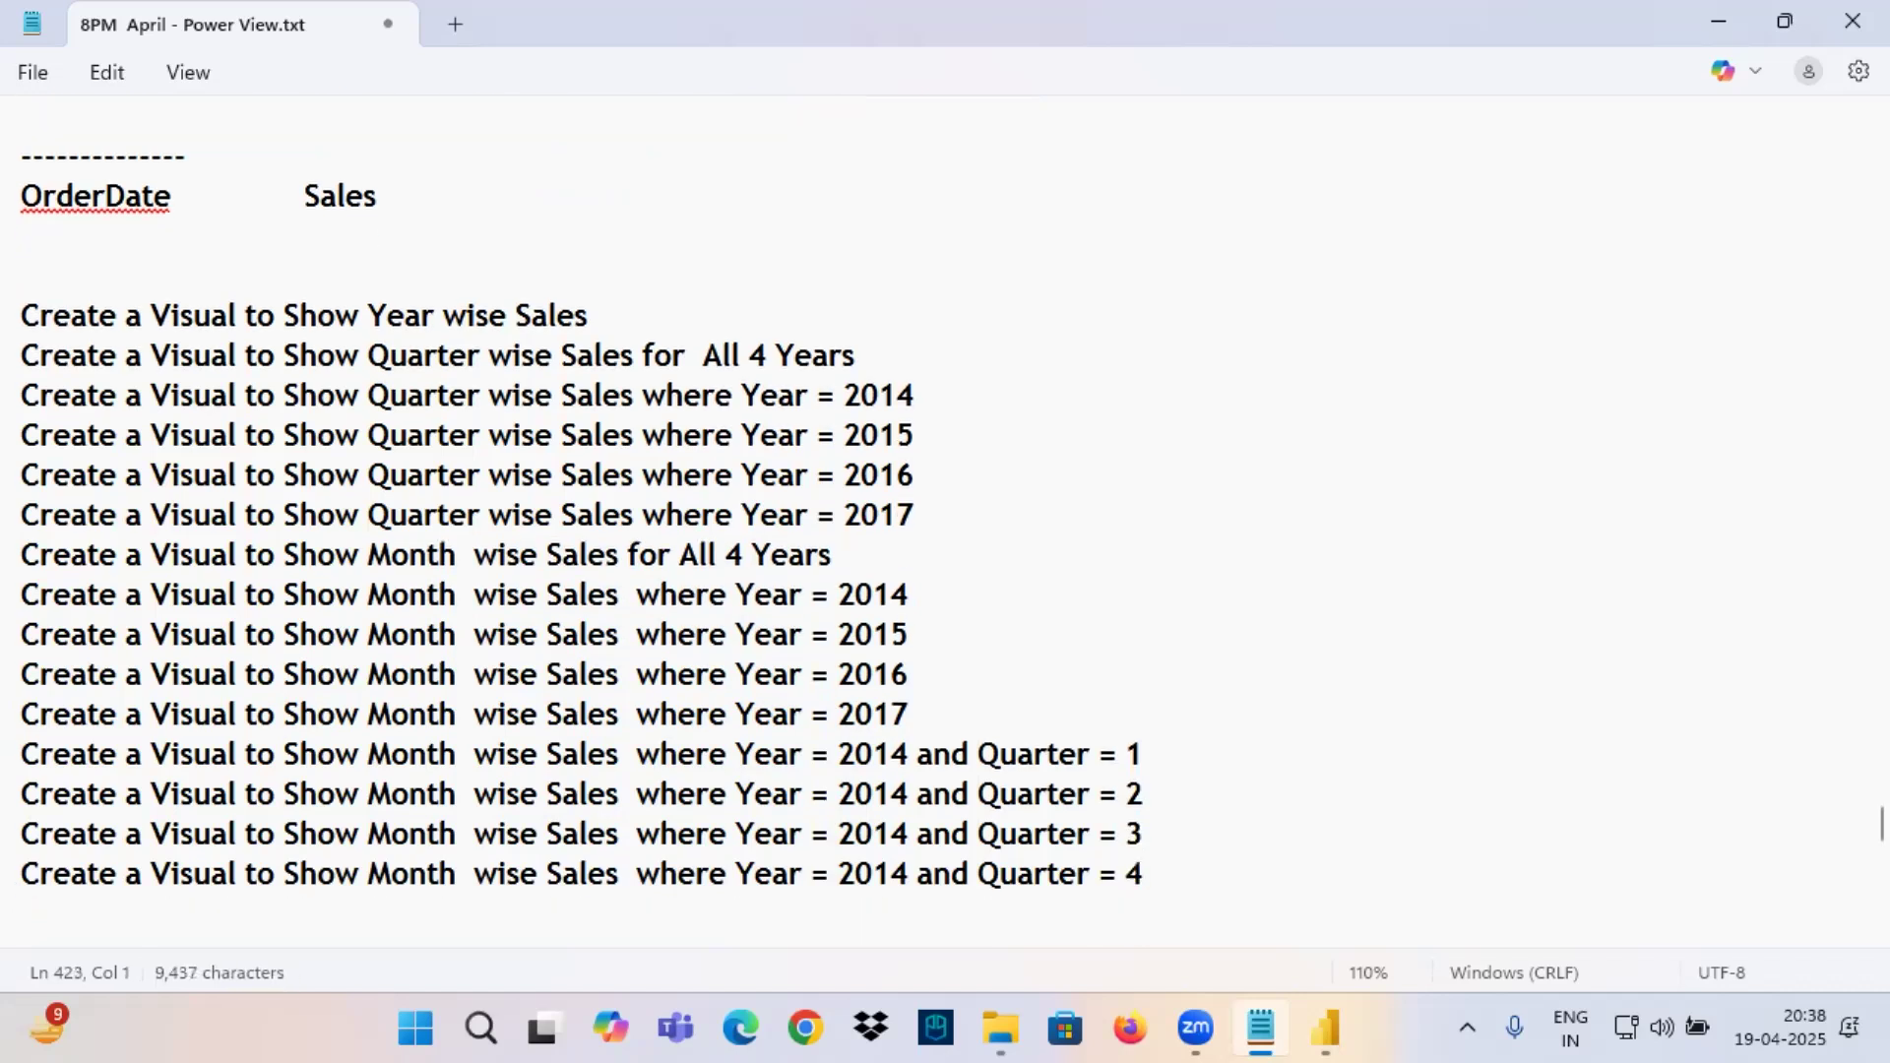
# Duplicate the four month-wise 2014 quarter requirements directly below the Quarter = 4 line.
pyautogui.moveTo(1173, 874); pyautogui.dragTo(10, 750)
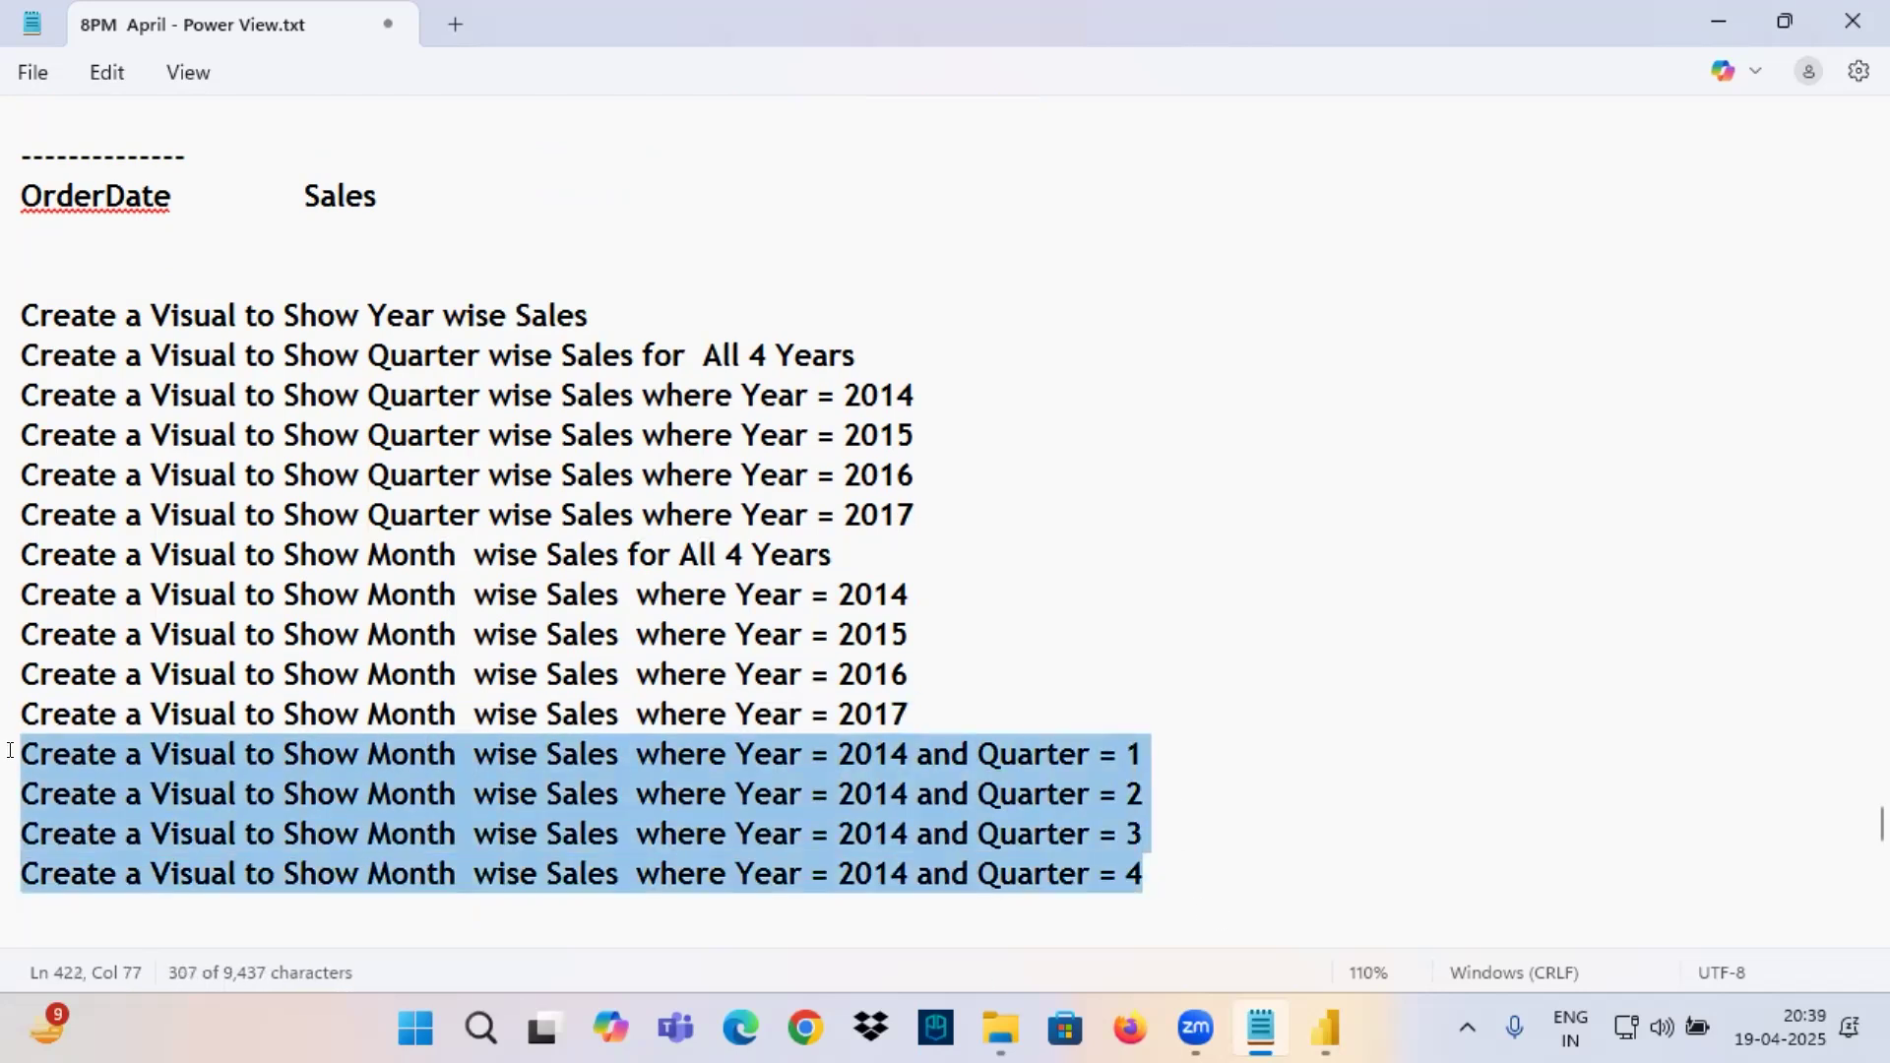
pyautogui.hotkey('ctrl', 'c')
pyautogui.click(94, 898)
pyautogui.hotkey('ctrl', 'v')
pyautogui.scroll(-2, 839, 579)
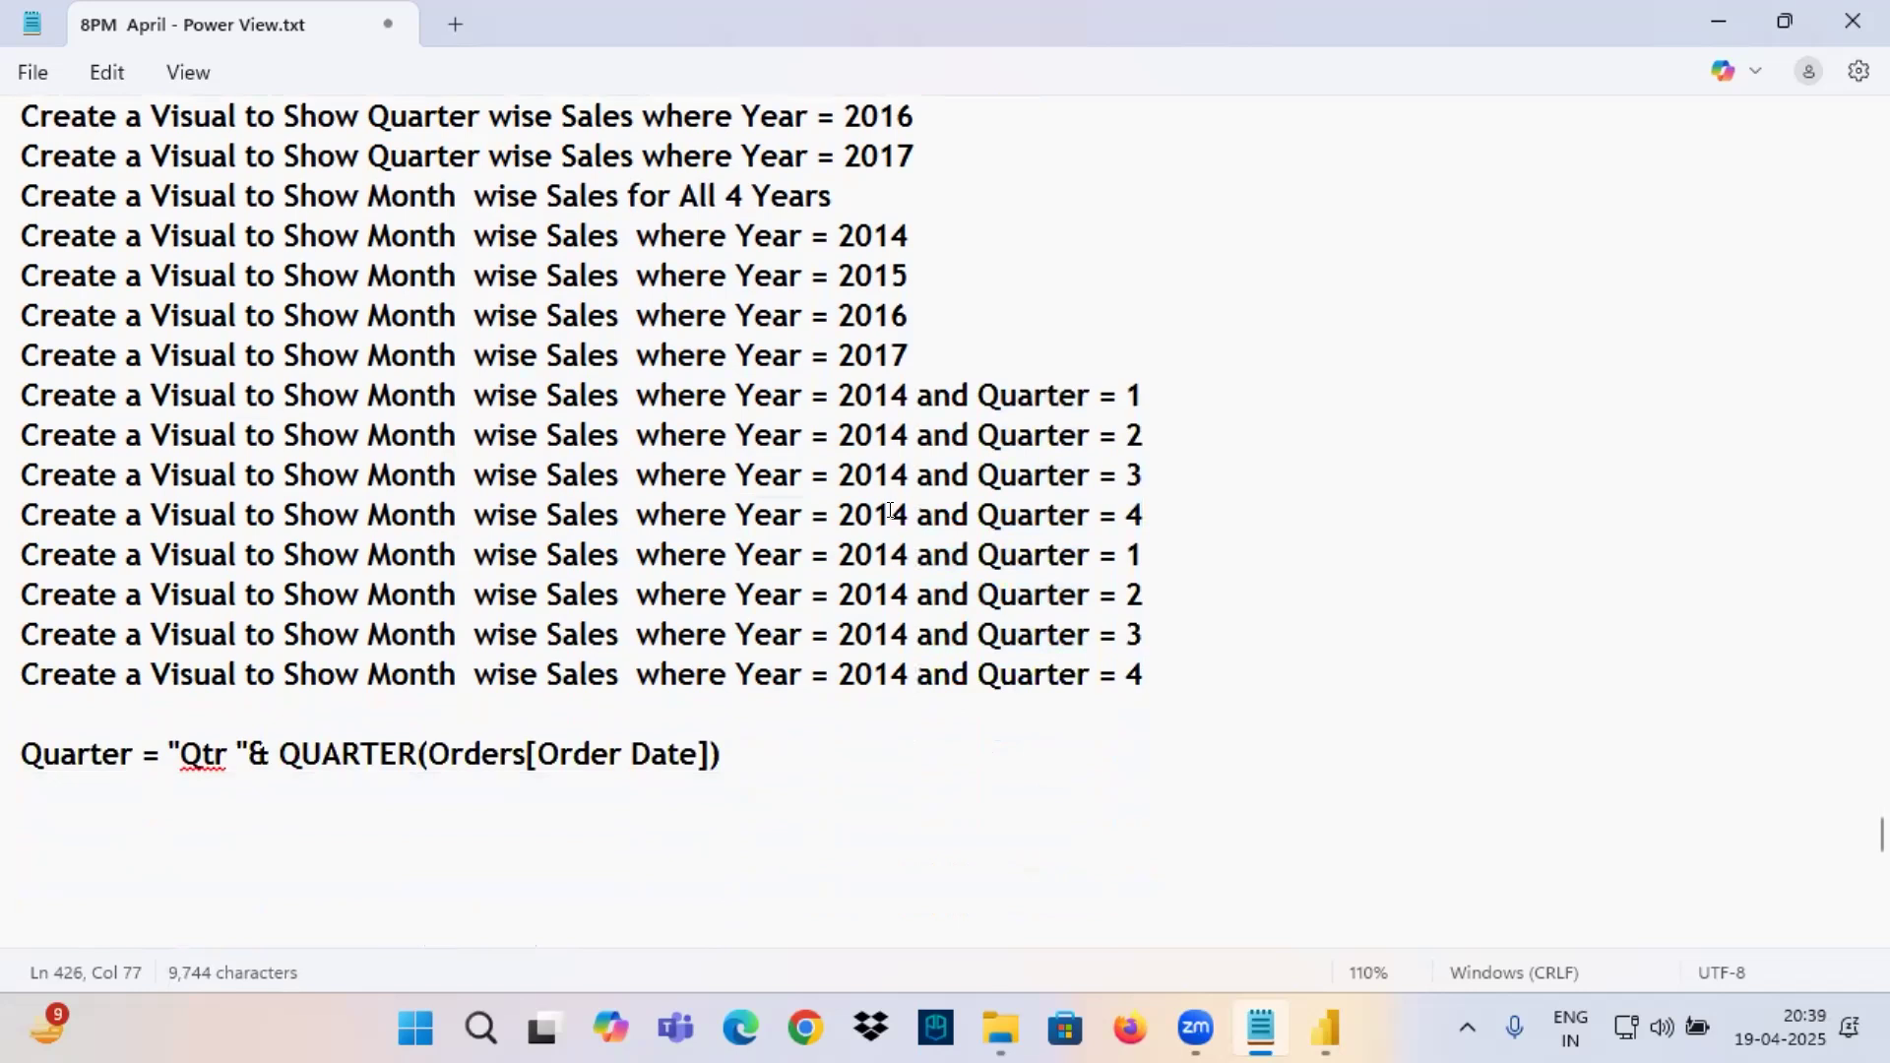
# Set the year to 2015 in the four copied quarter requirements and add a blank line below them.
pyautogui.moveTo(890, 554); pyautogui.dragTo(908, 674)
pyautogui.write('5')
pyautogui.write('5')
pyautogui.write('5')
pyautogui.write('5')
pyautogui.click(1144, 673)
pyautogui.press('Return')
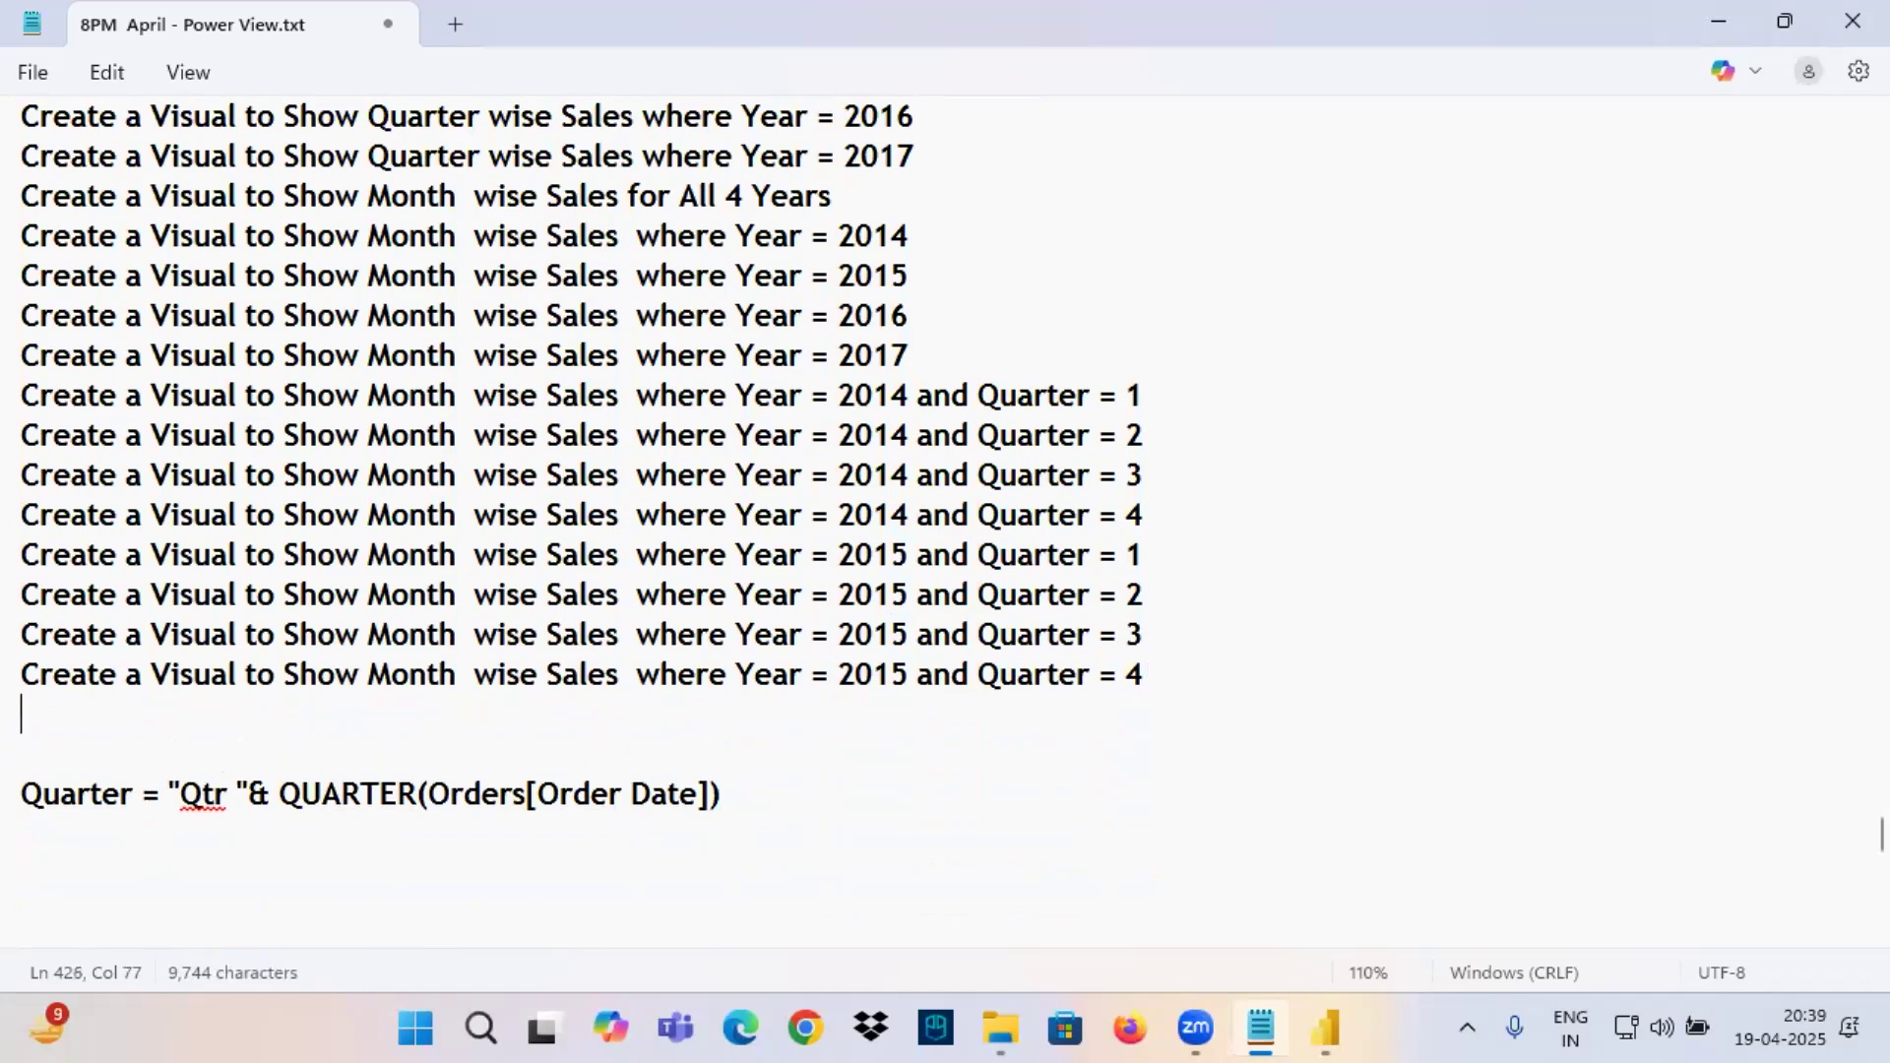
# Highlight and underline the OrderDate and Sales headings above the list of requirements.
pyautogui.scroll(3, 128, 306)
pyautogui.doubleClick(39, 193)
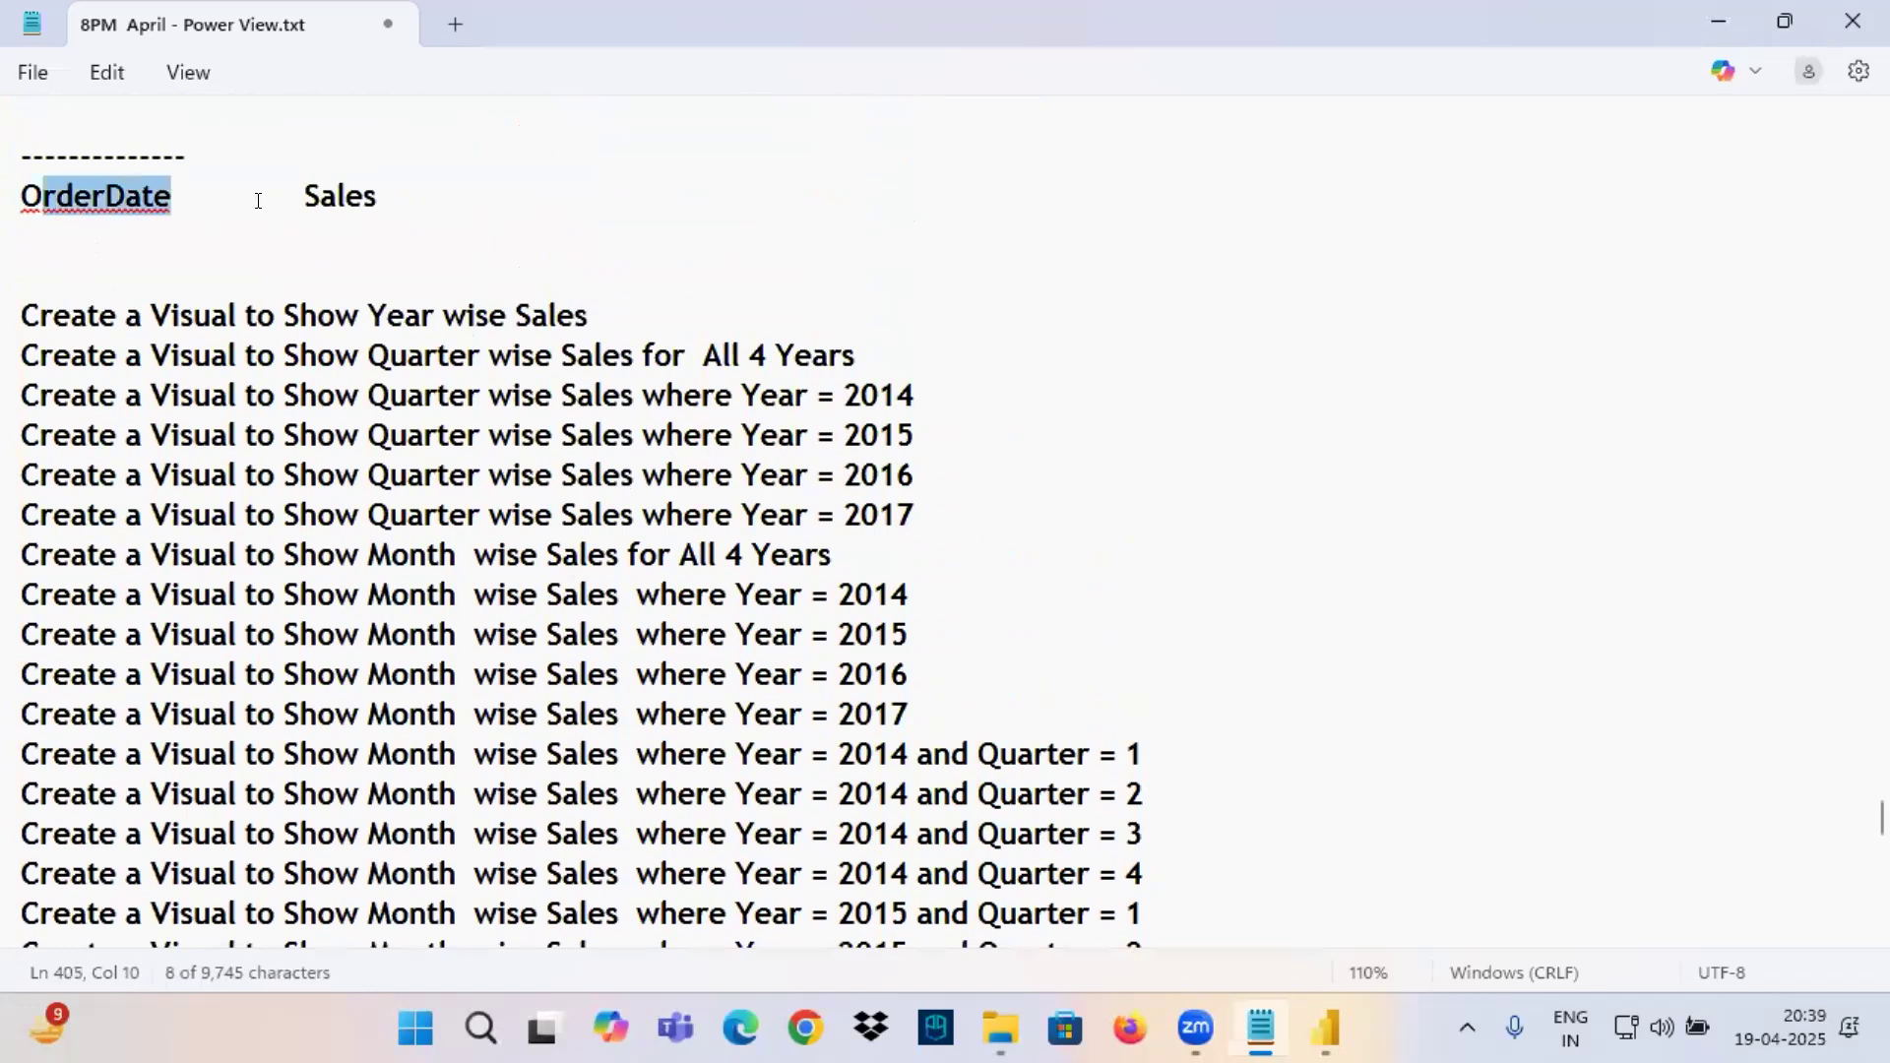
pyautogui.moveTo(305, 196); pyautogui.dragTo(436, 199)
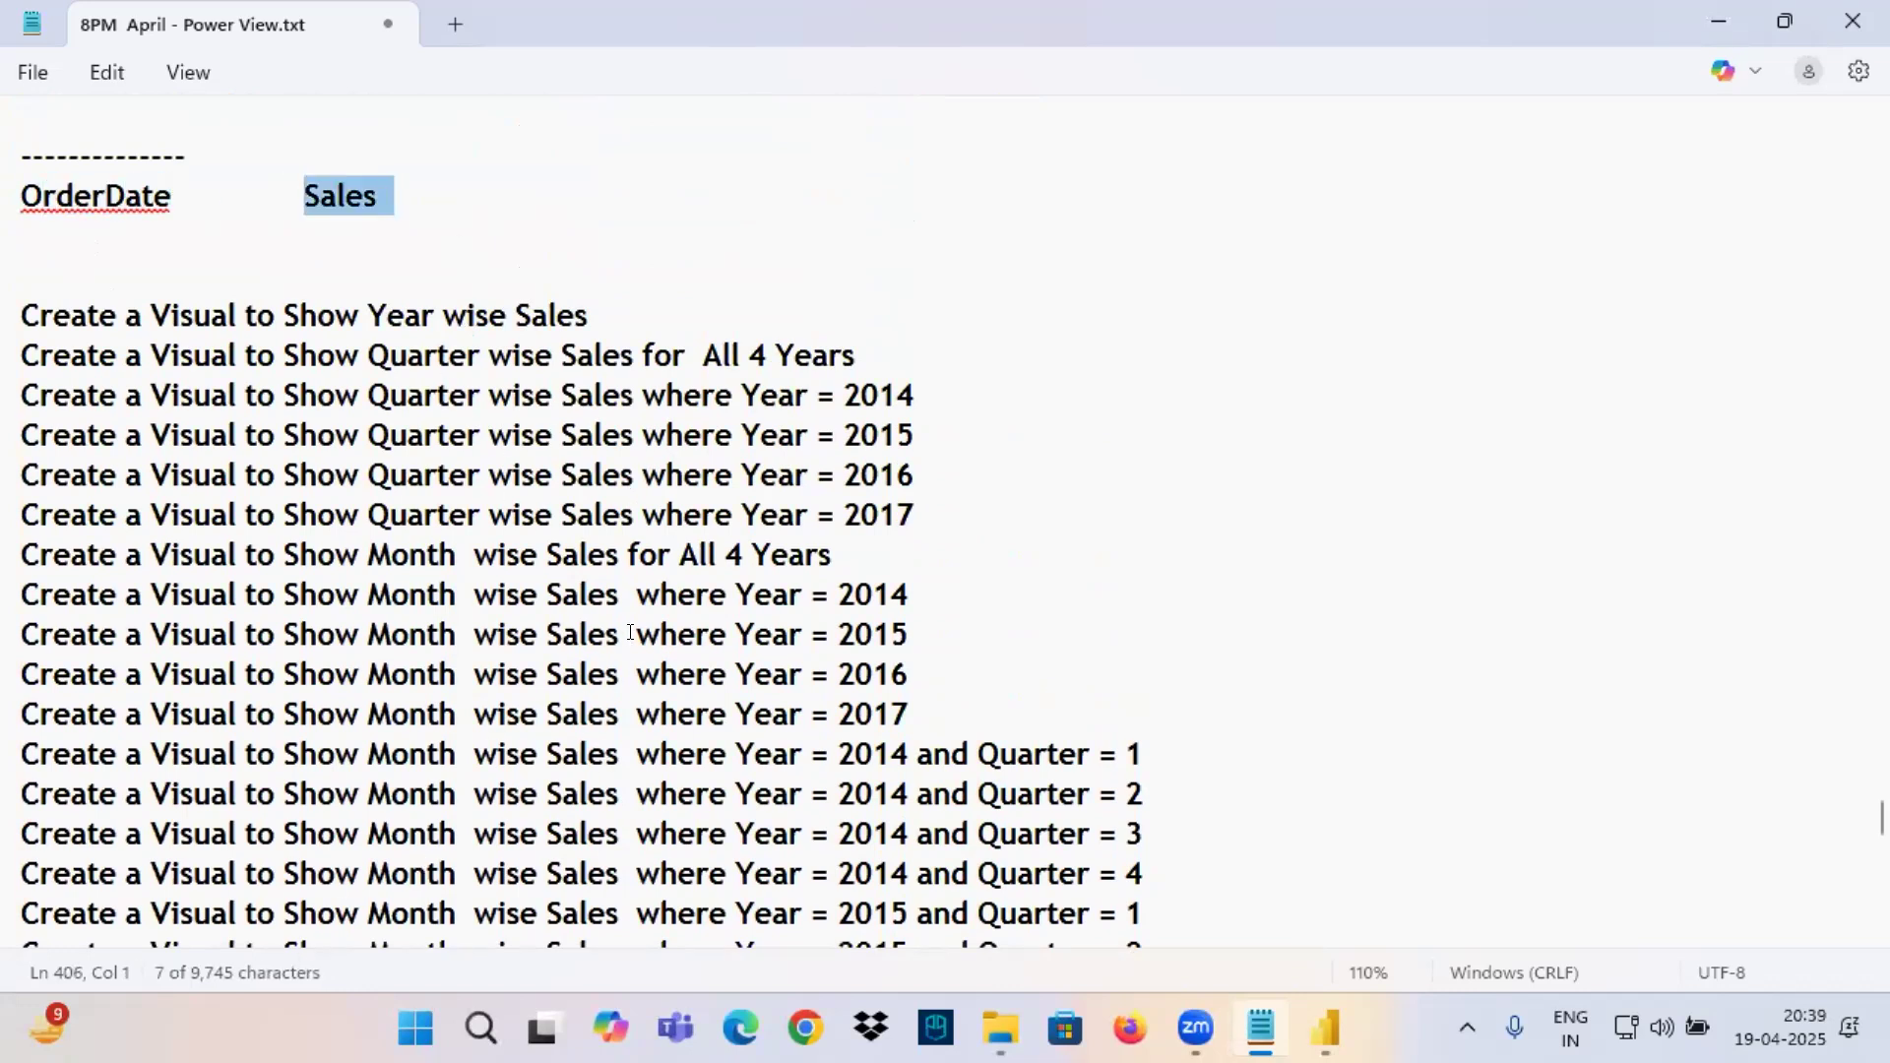
pyautogui.doubleClick(39, 193)
pyautogui.moveTo(304, 196); pyautogui.dragTo(411, 205)
pyautogui.moveTo(25, 224); pyautogui.dragTo(167, 222)
pyautogui.moveTo(321, 223); pyautogui.dragTo(414, 224)
# Annotate the OrderDate and Sales headings with linking strokes, a number 1, a check mark and further underlines.
pyautogui.moveTo(138, 171); pyautogui.dragTo(455, 103)
pyautogui.moveTo(422, 192); pyautogui.dragTo(458, 72)
pyautogui.moveTo(794, 132)
pyautogui.mouseDown()
pyautogui.moveTo(802, 187)
pyautogui.moveTo(853, 191)
pyautogui.moveTo(740, 174)
pyautogui.mouseUp()
pyautogui.moveTo(863, 130); pyautogui.dragTo(1054, 117)
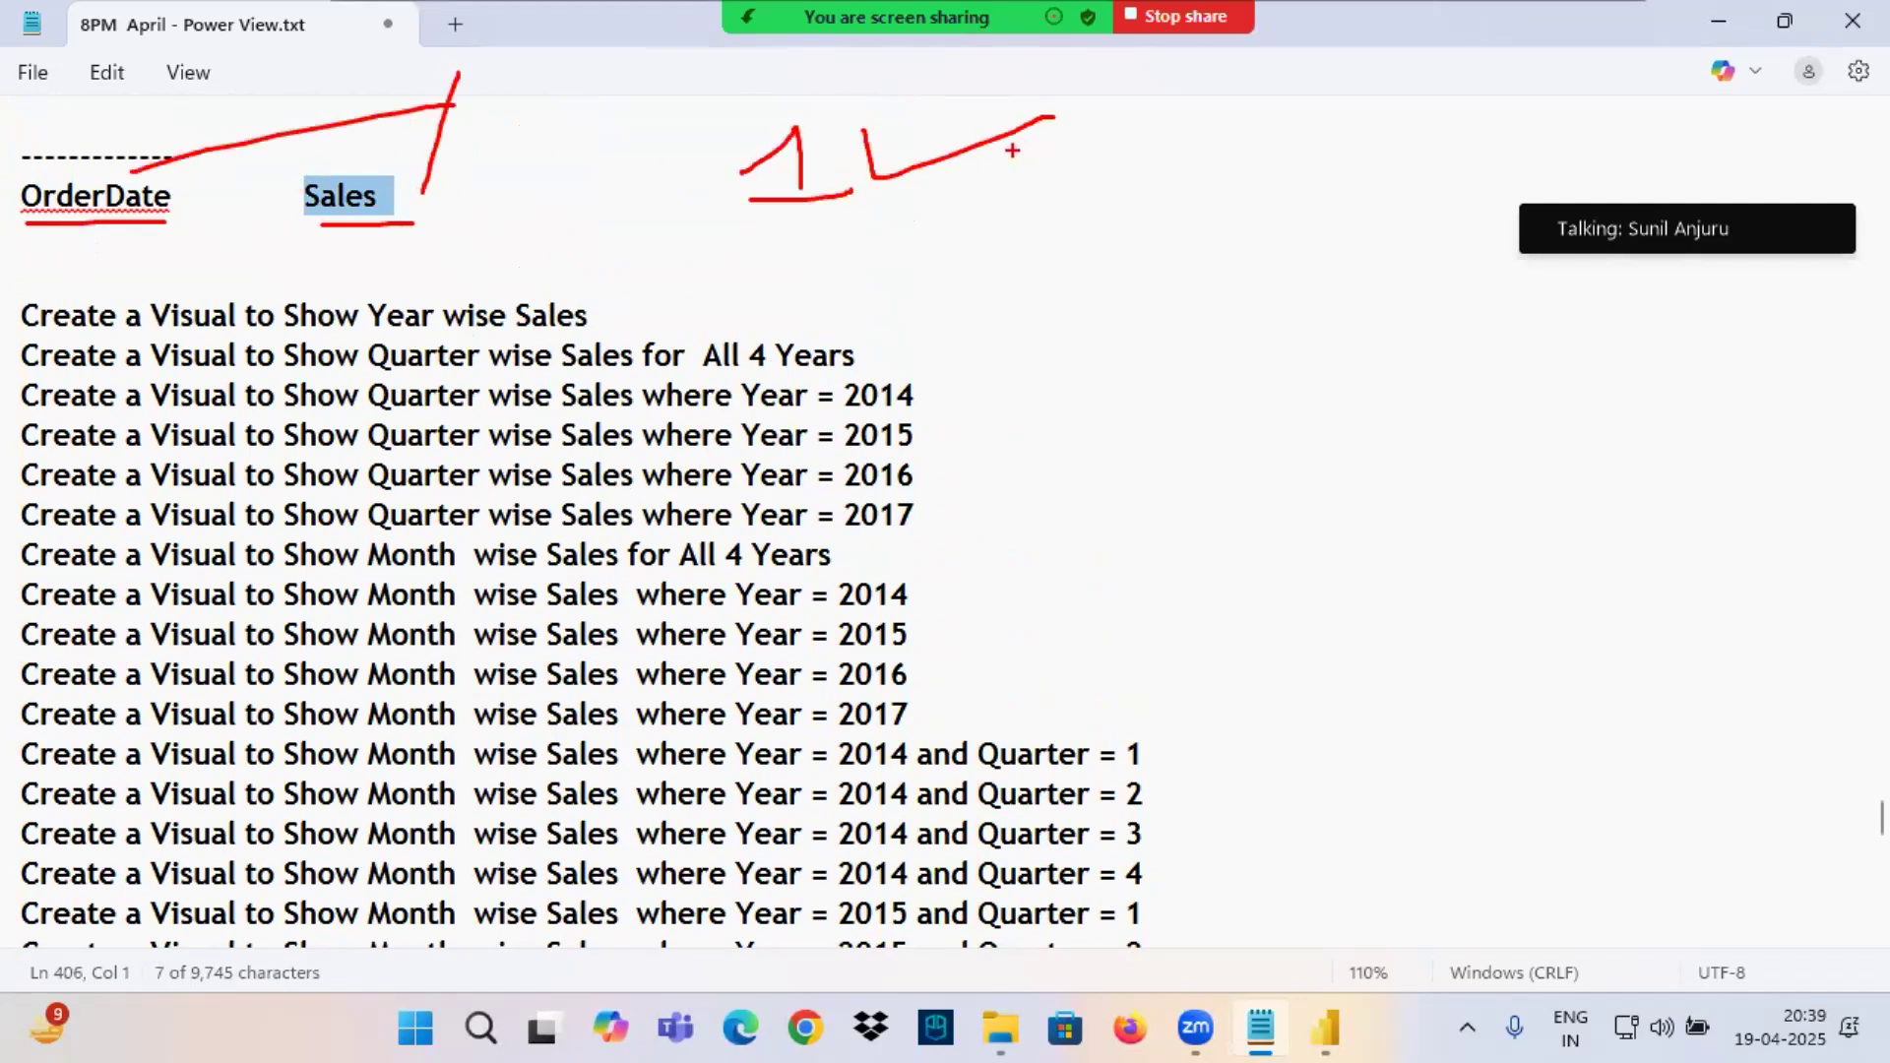
pyautogui.moveTo(35, 210); pyautogui.dragTo(180, 210)
pyautogui.moveTo(320, 222); pyautogui.dragTo(406, 222)
pyautogui.moveTo(814, 267); pyautogui.dragTo(1006, 226)
pyautogui.moveTo(1203, 206); pyautogui.dragTo(1474, 165)
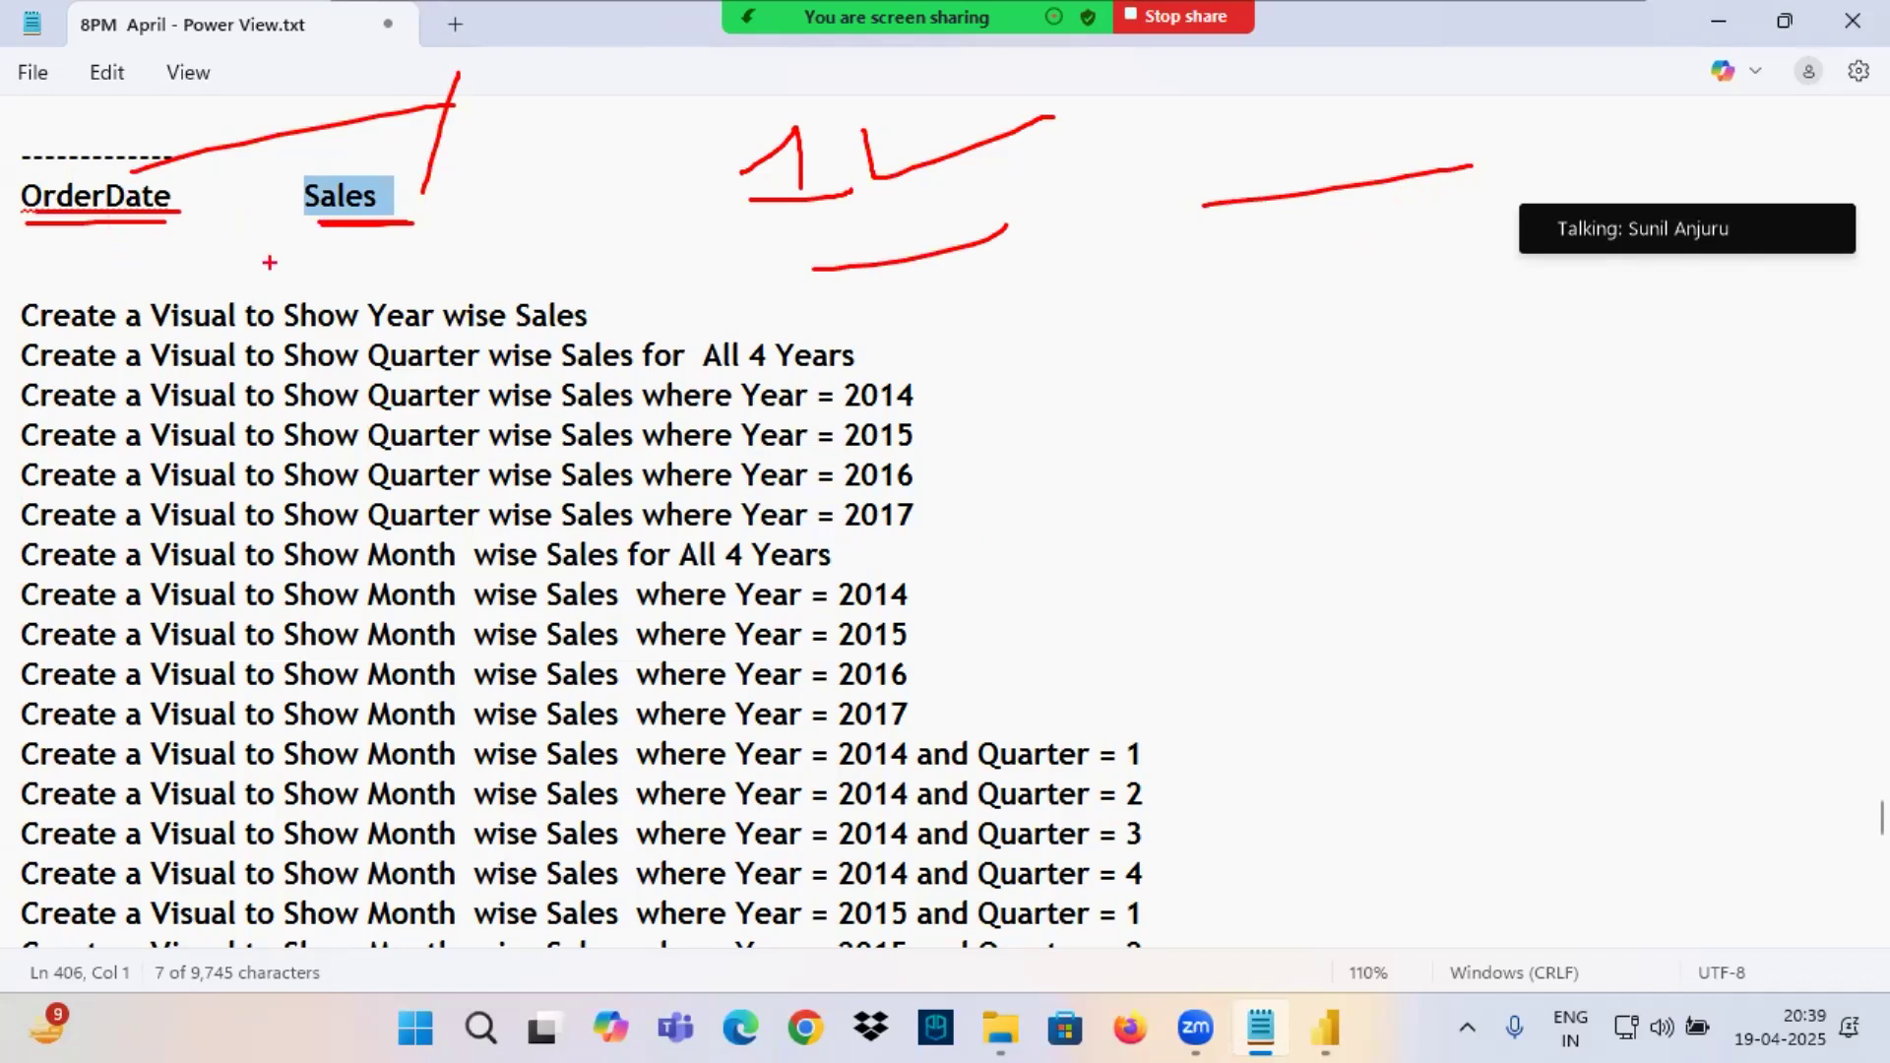
# Underline the year-, quarter- and month-wise requirements and review the list through the 2015 Quarter = 4 line.
pyautogui.moveTo(362, 332); pyautogui.dragTo(737, 408)
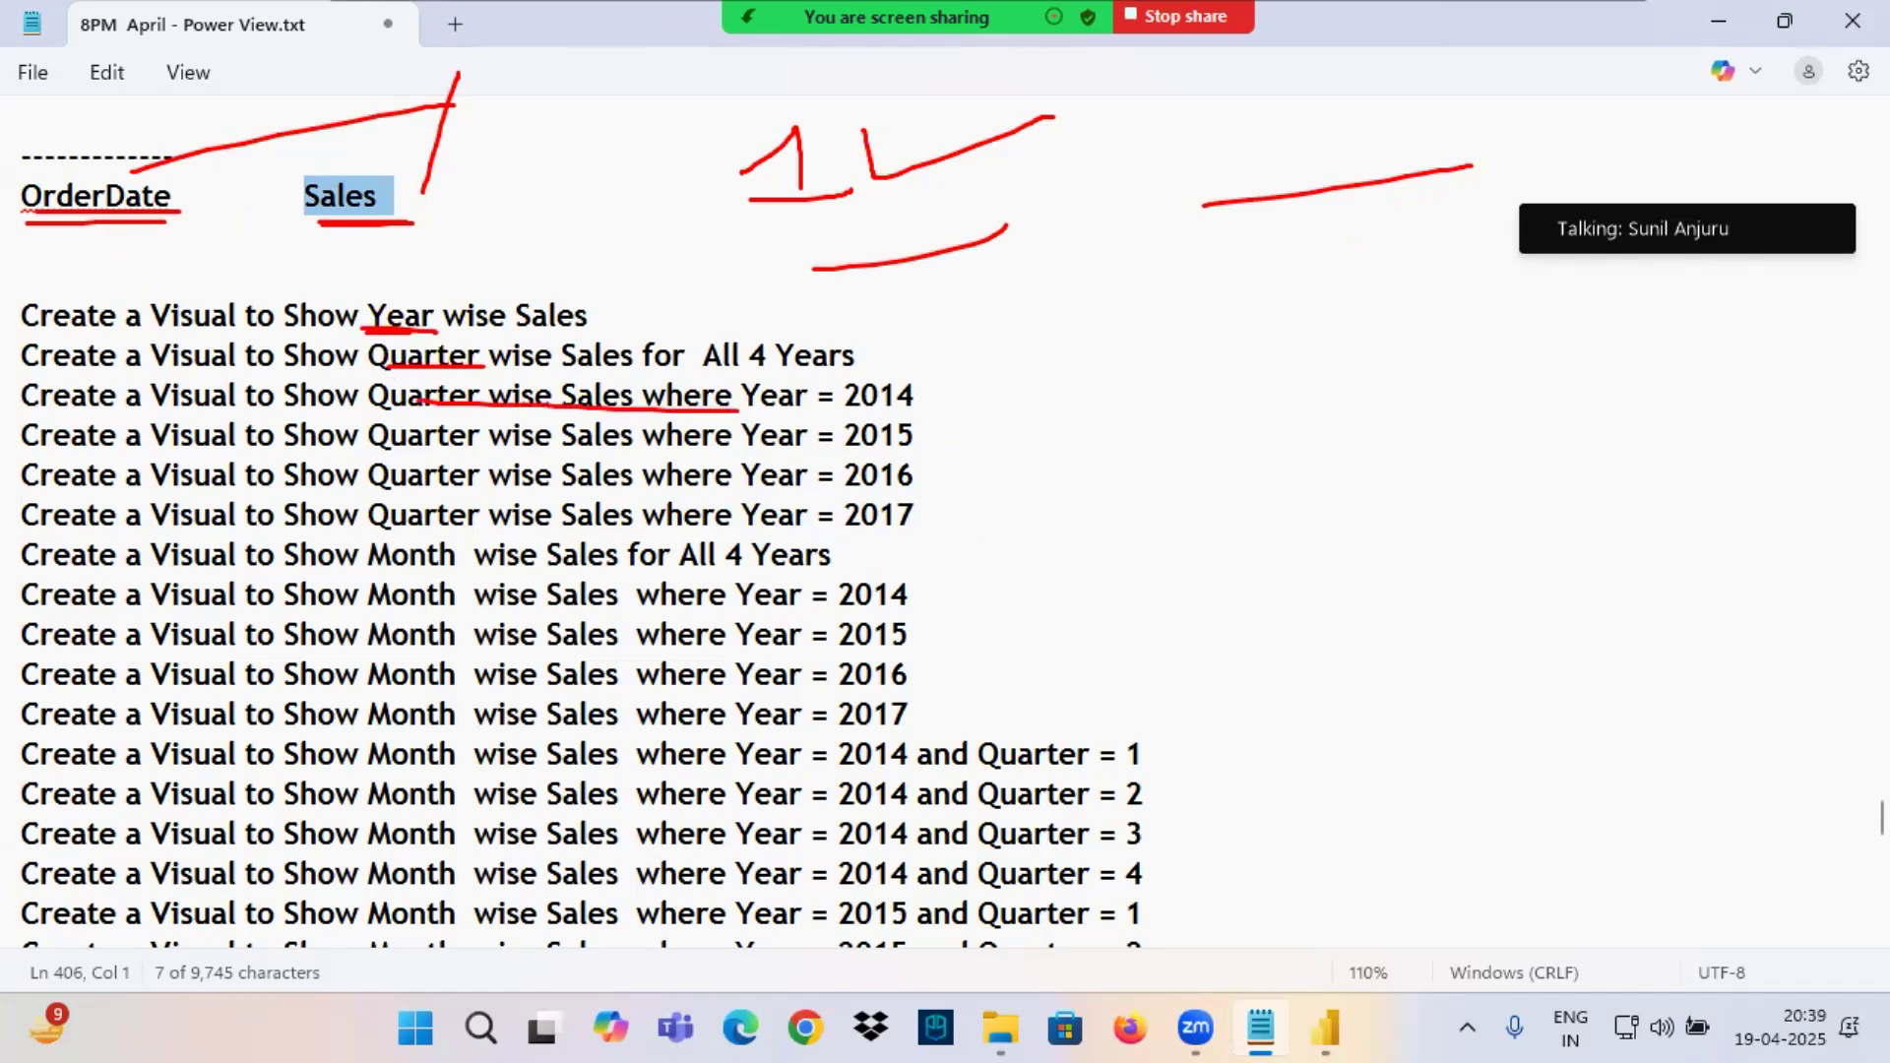
pyautogui.moveTo(382, 582); pyautogui.dragTo(750, 569)
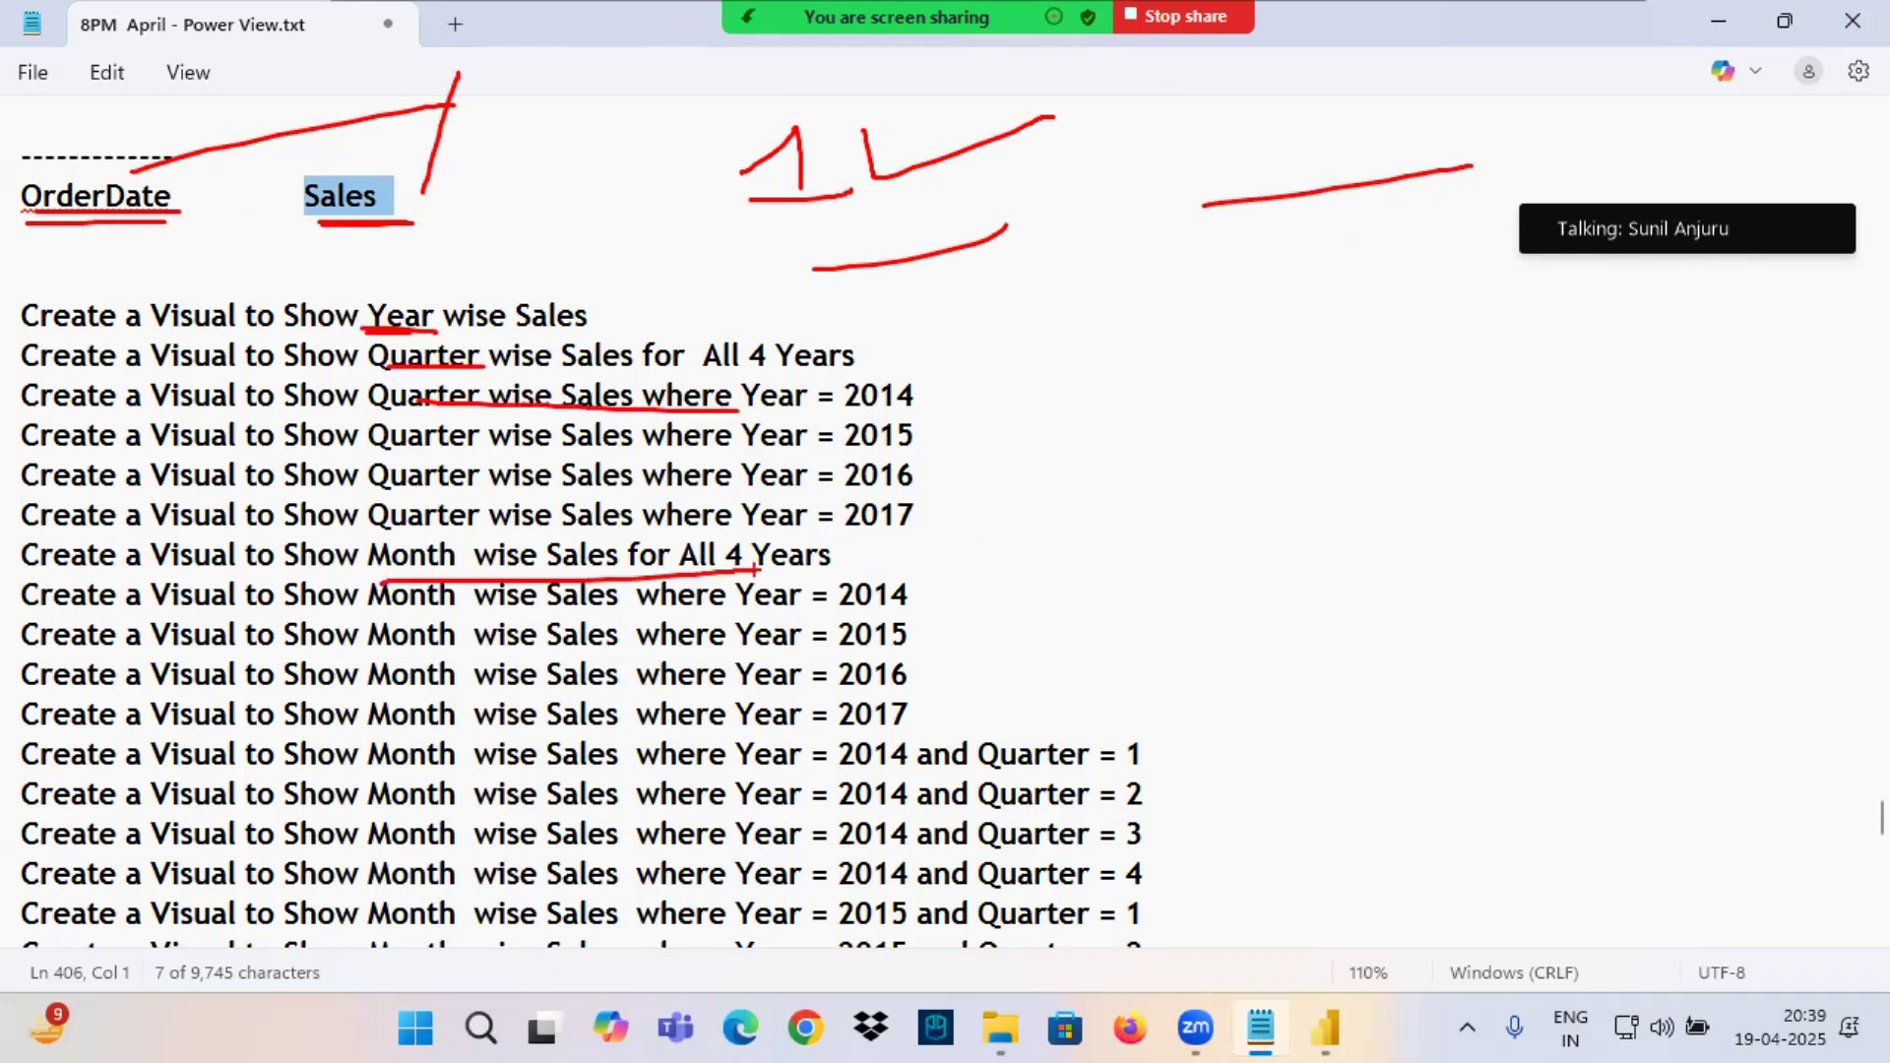
pyautogui.moveTo(467, 611); pyautogui.dragTo(903, 617)
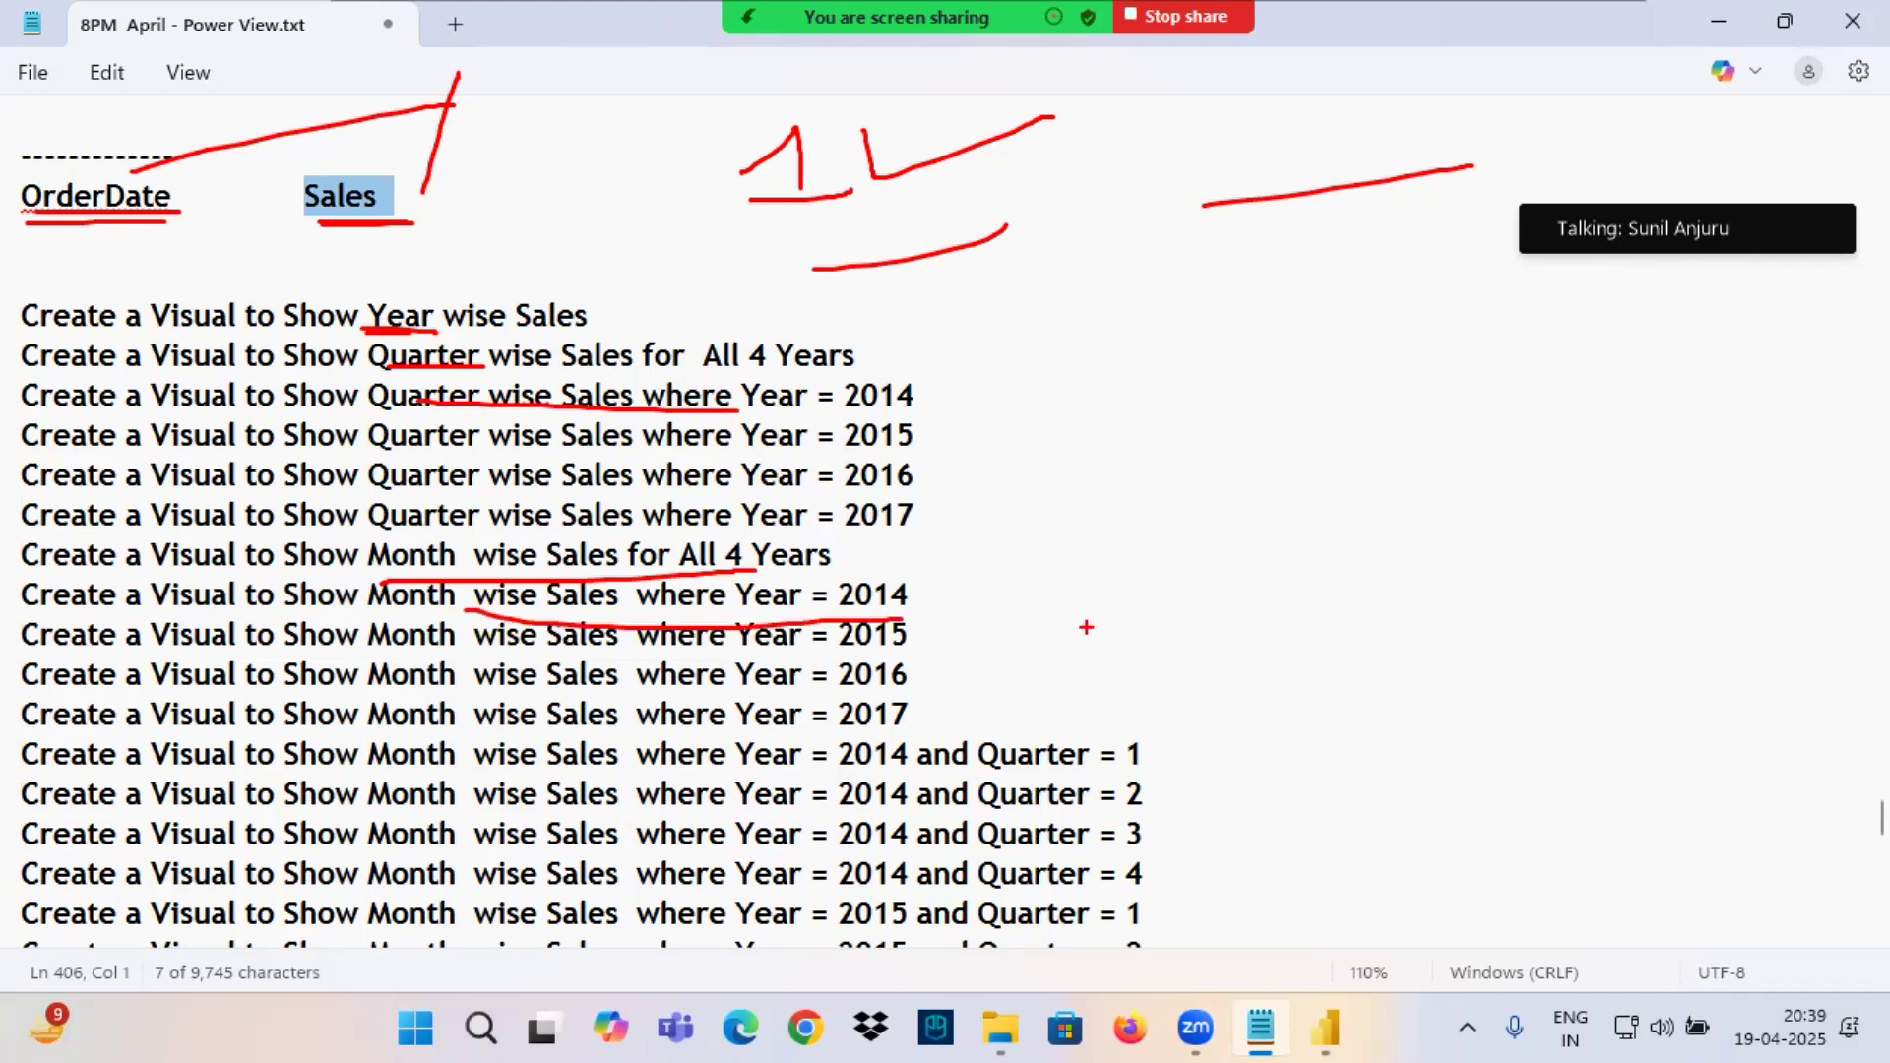
pyautogui.scroll(-2, 1083, 627)
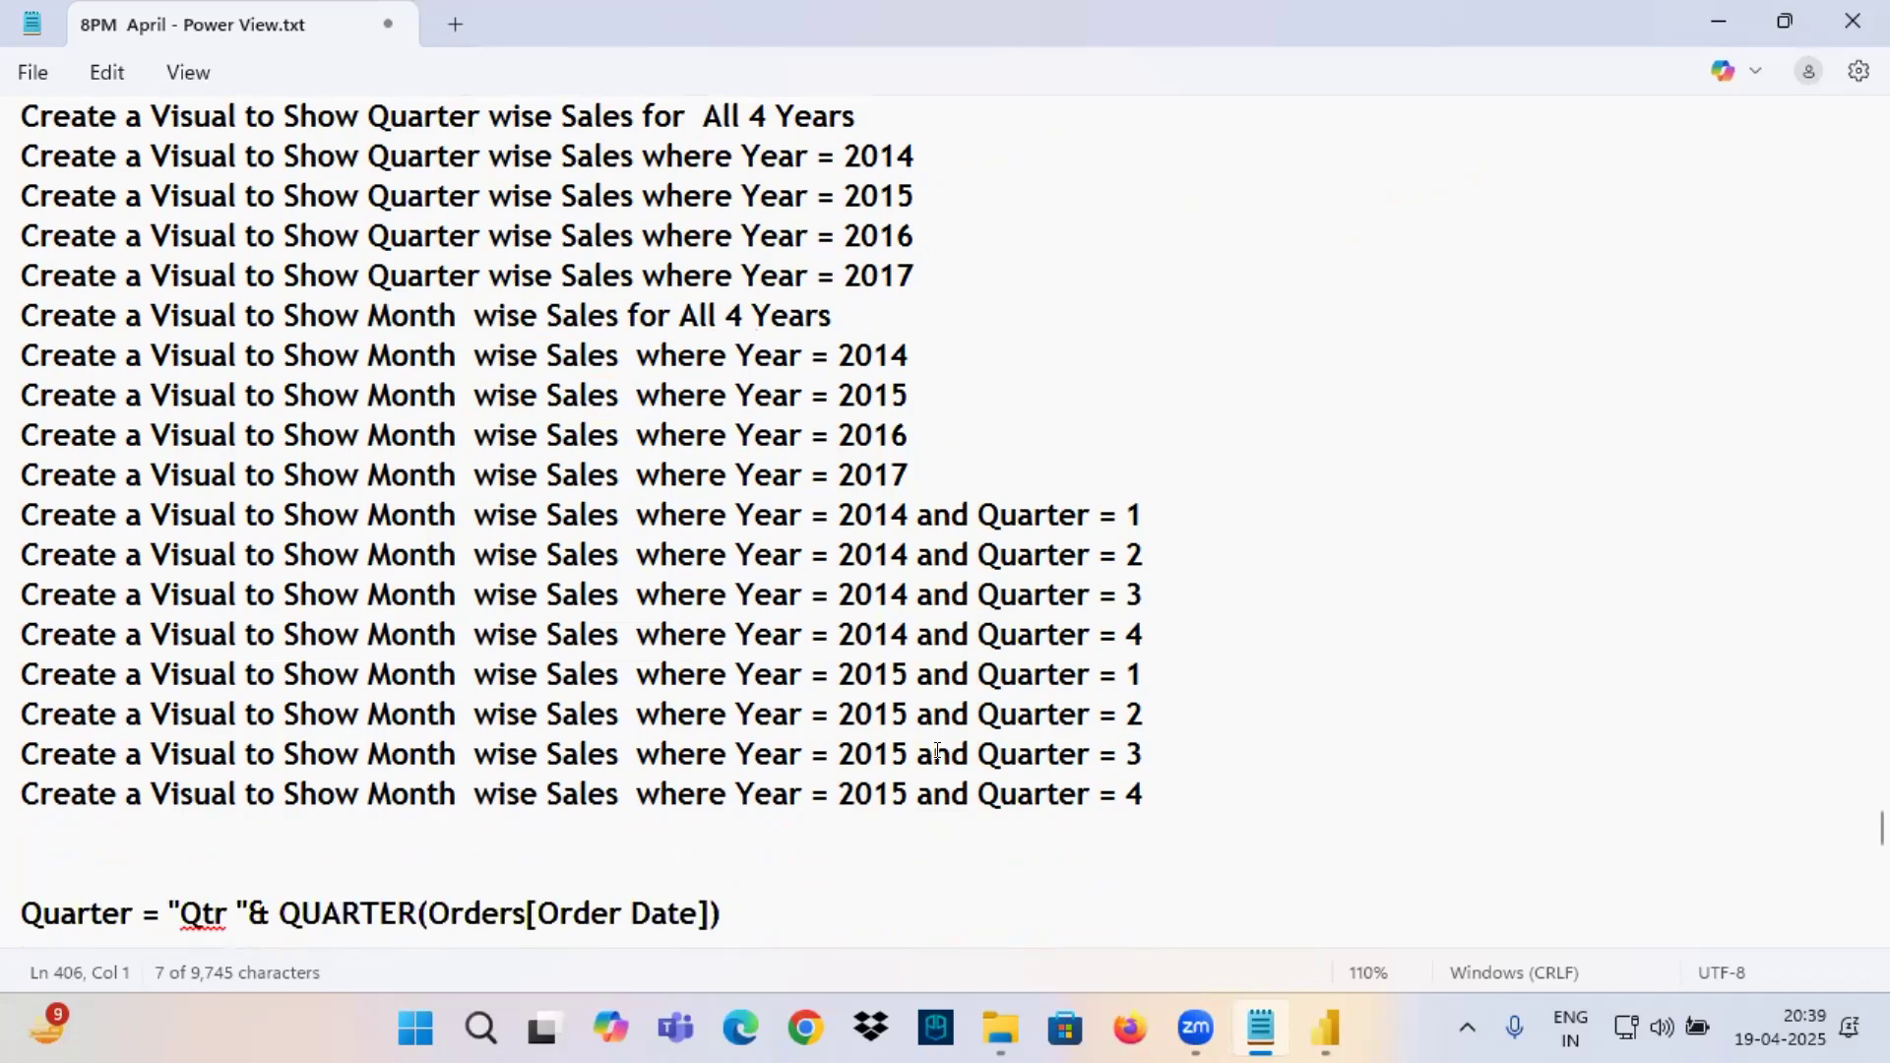
pyautogui.click(1162, 793)
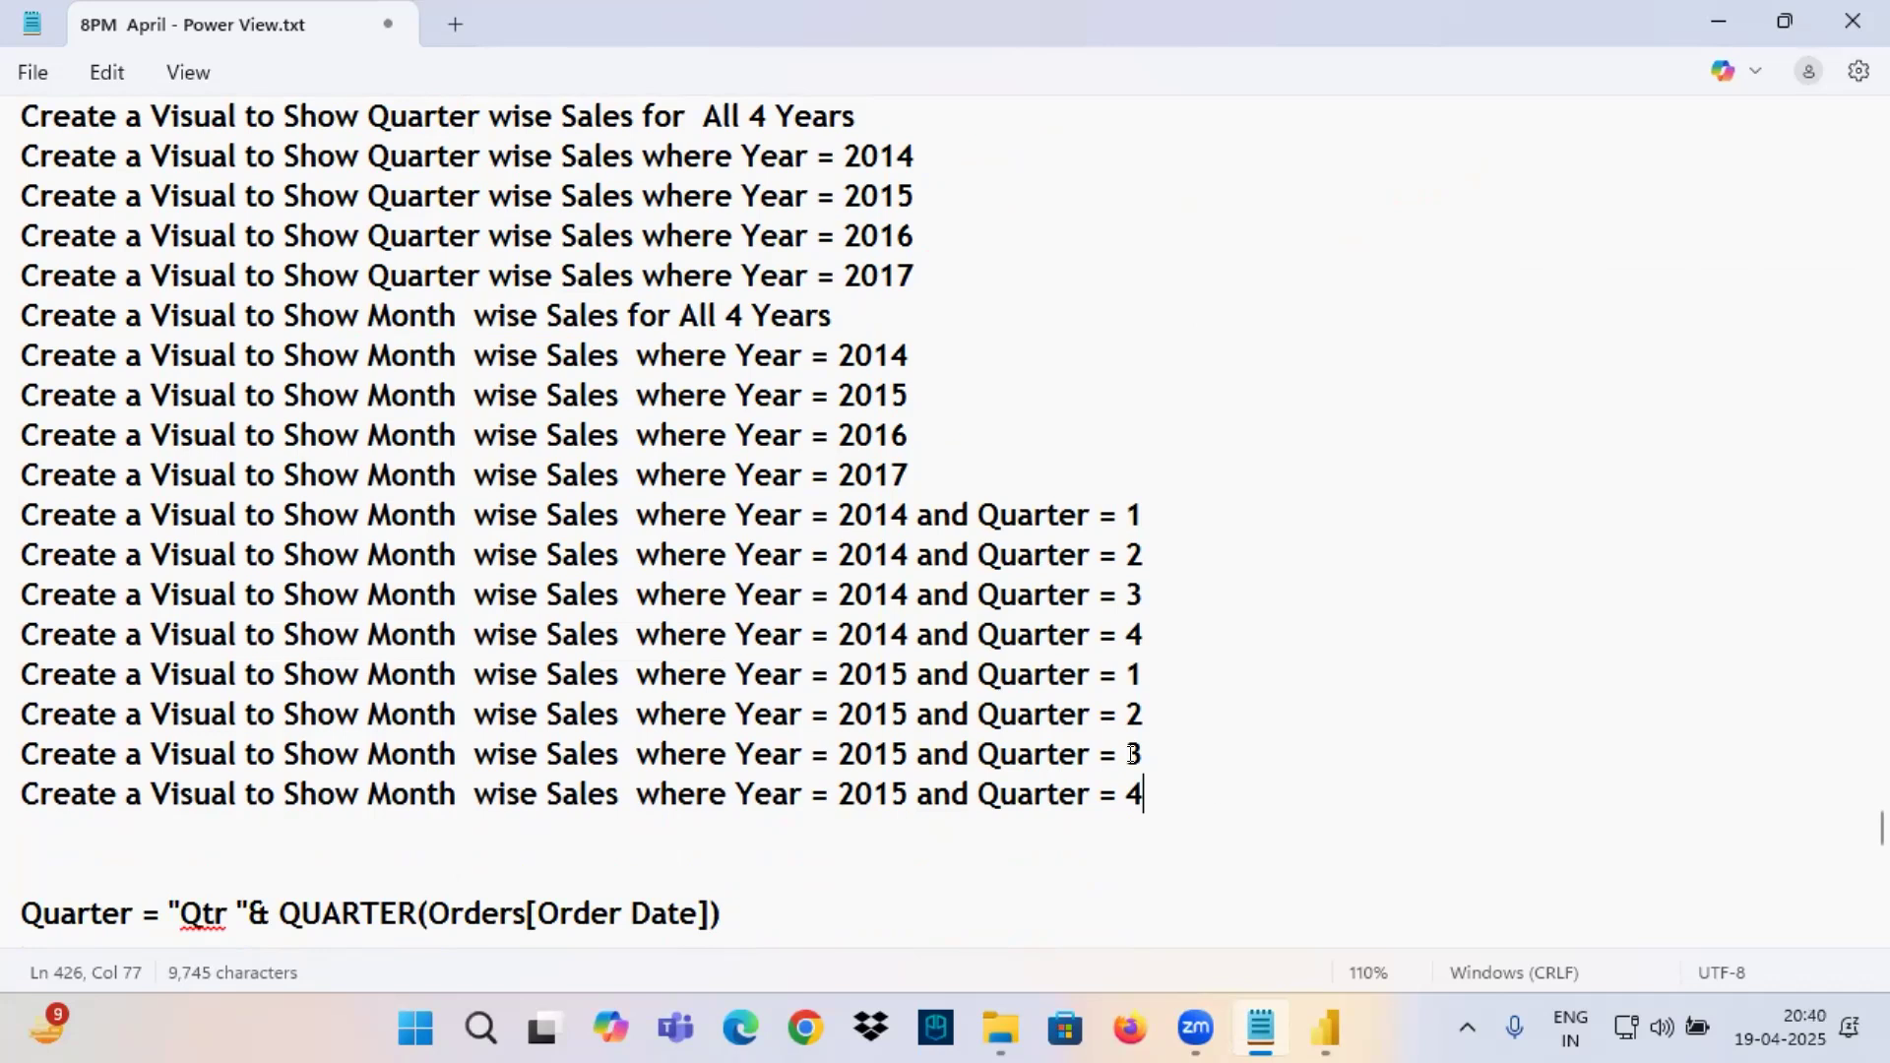
pyautogui.moveTo(349, 778); pyautogui.dragTo(450, 797)
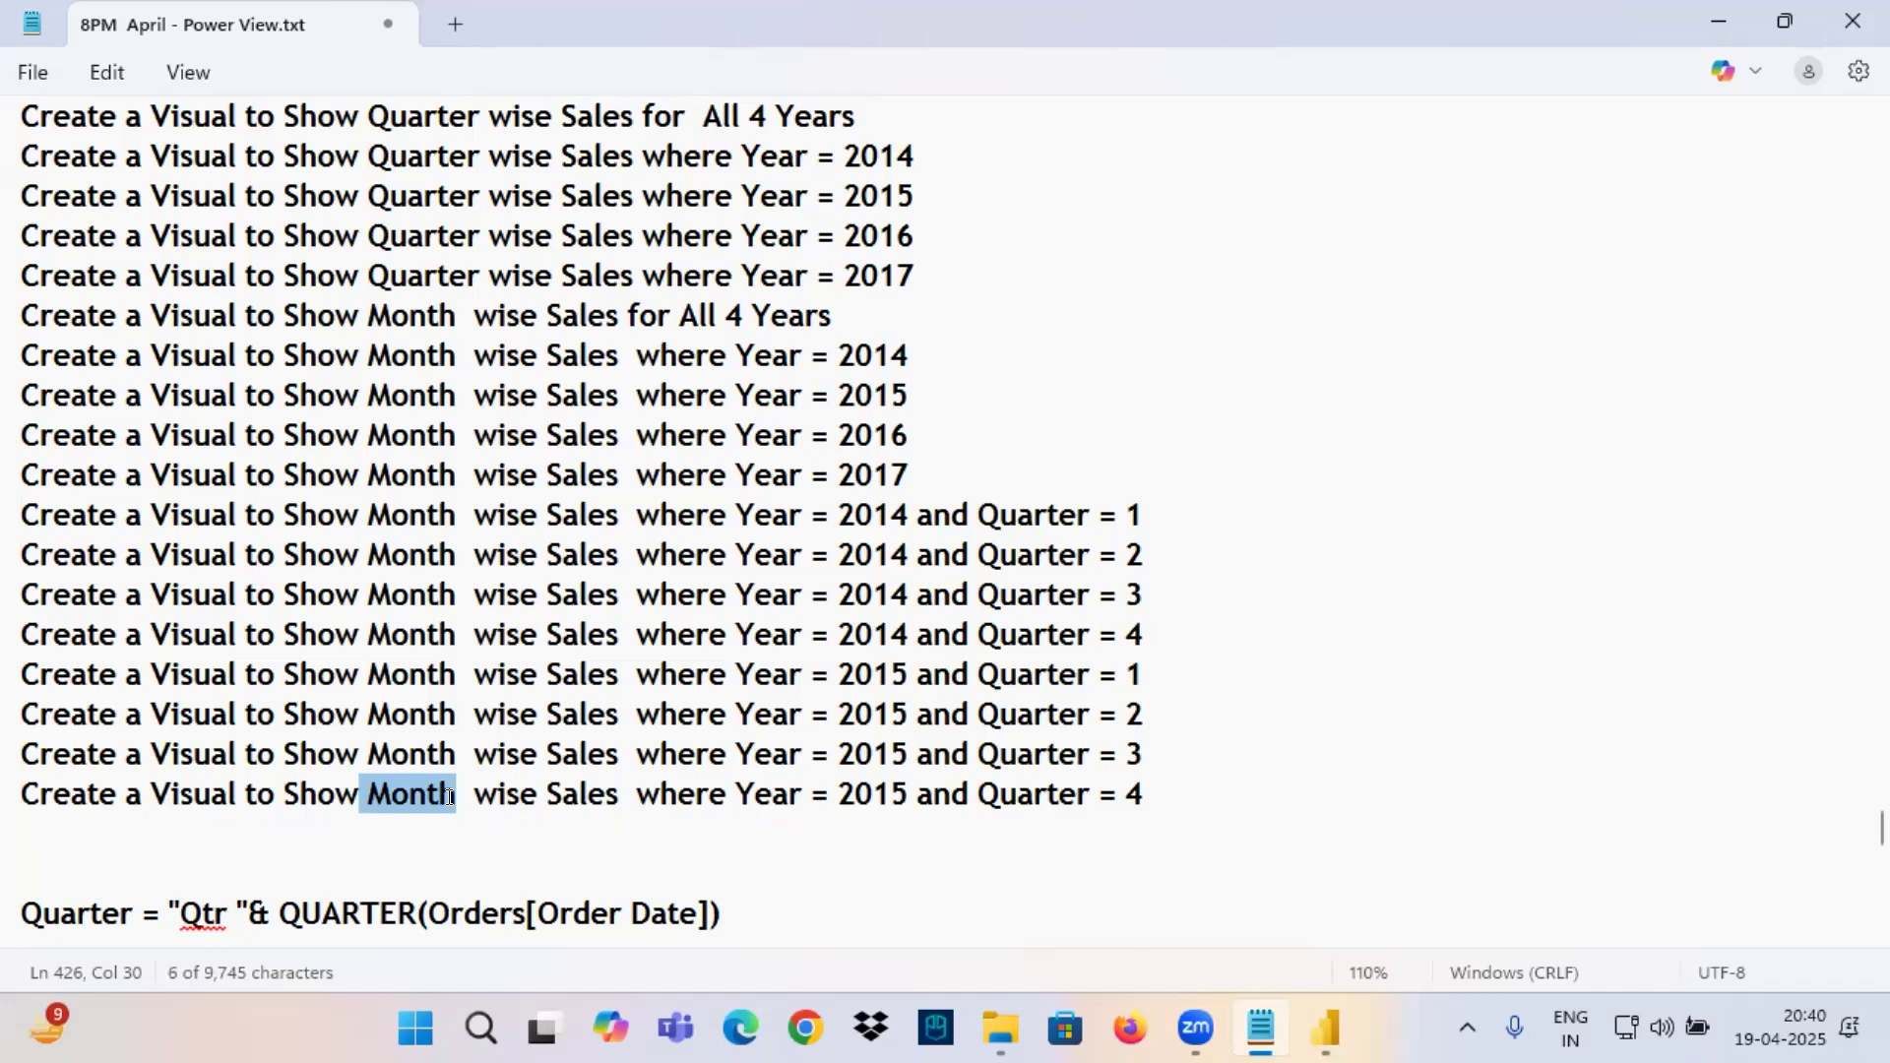
pyautogui.scroll(4, 450, 798)
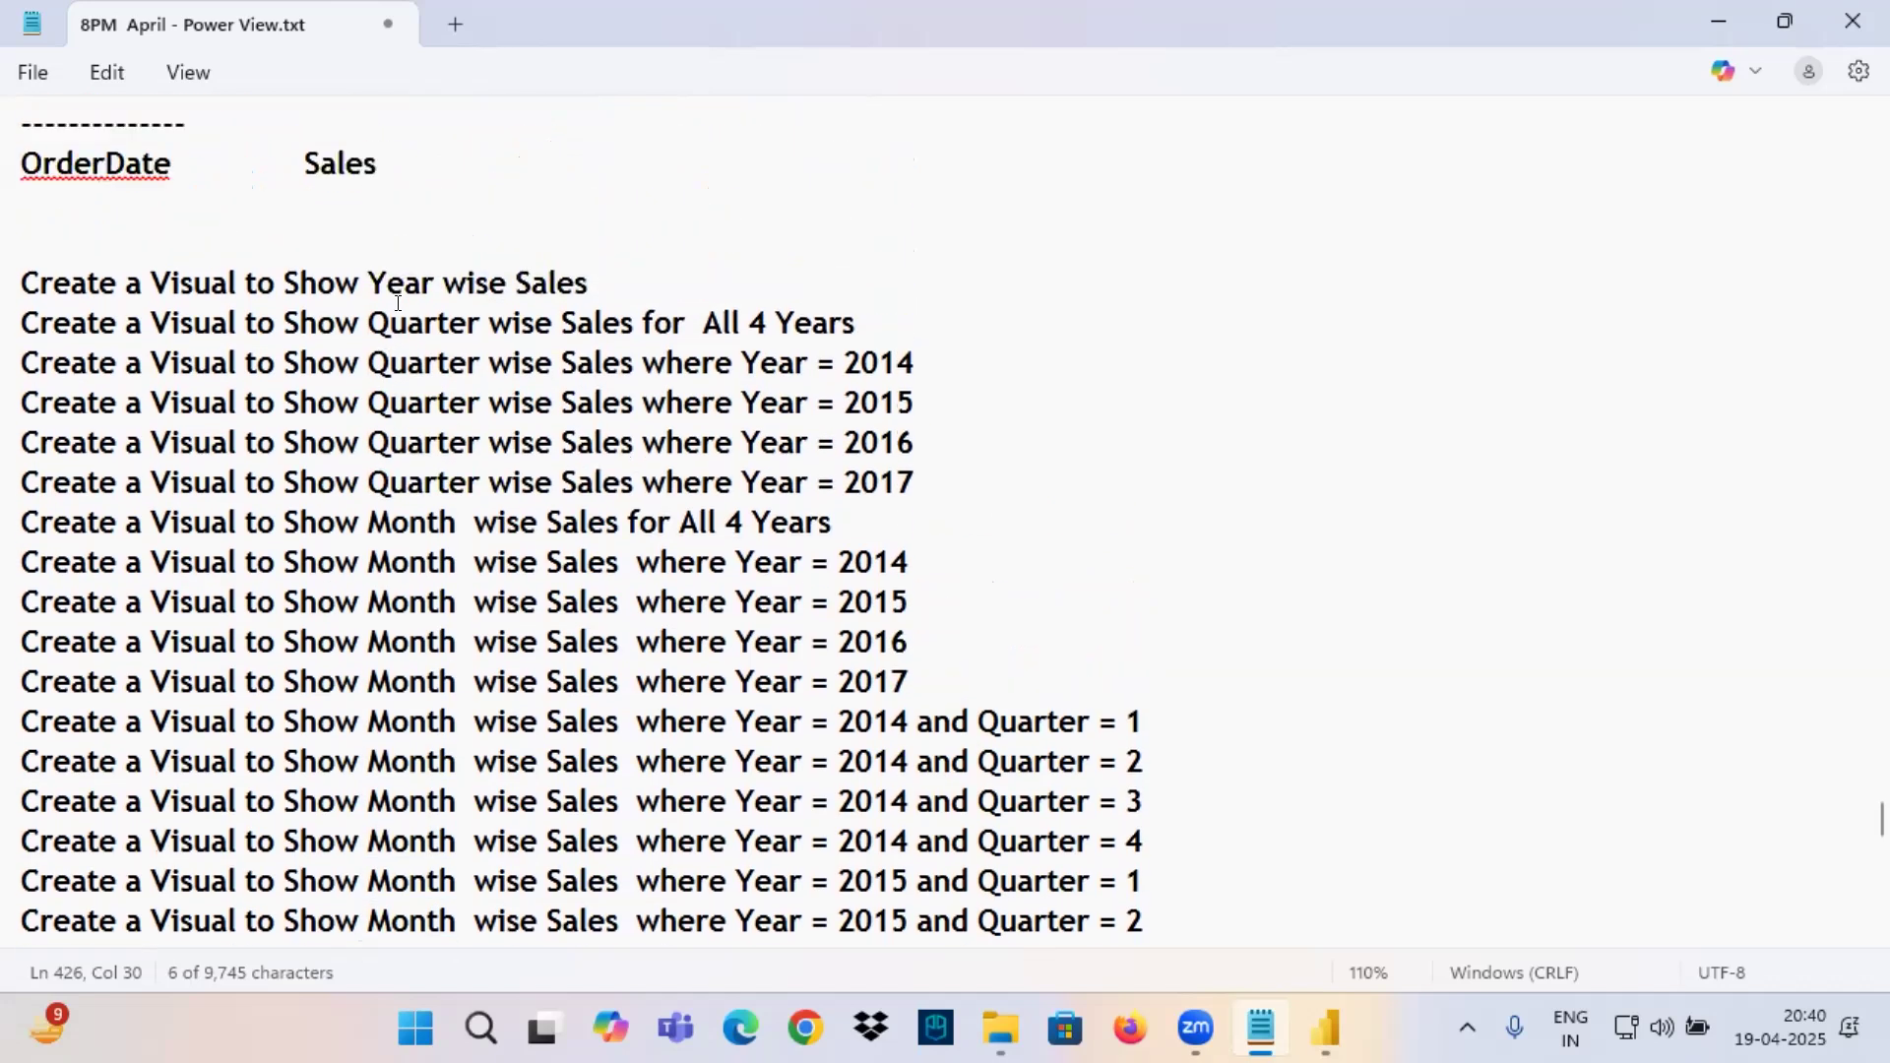
pyautogui.scroll(-1, 531, 516)
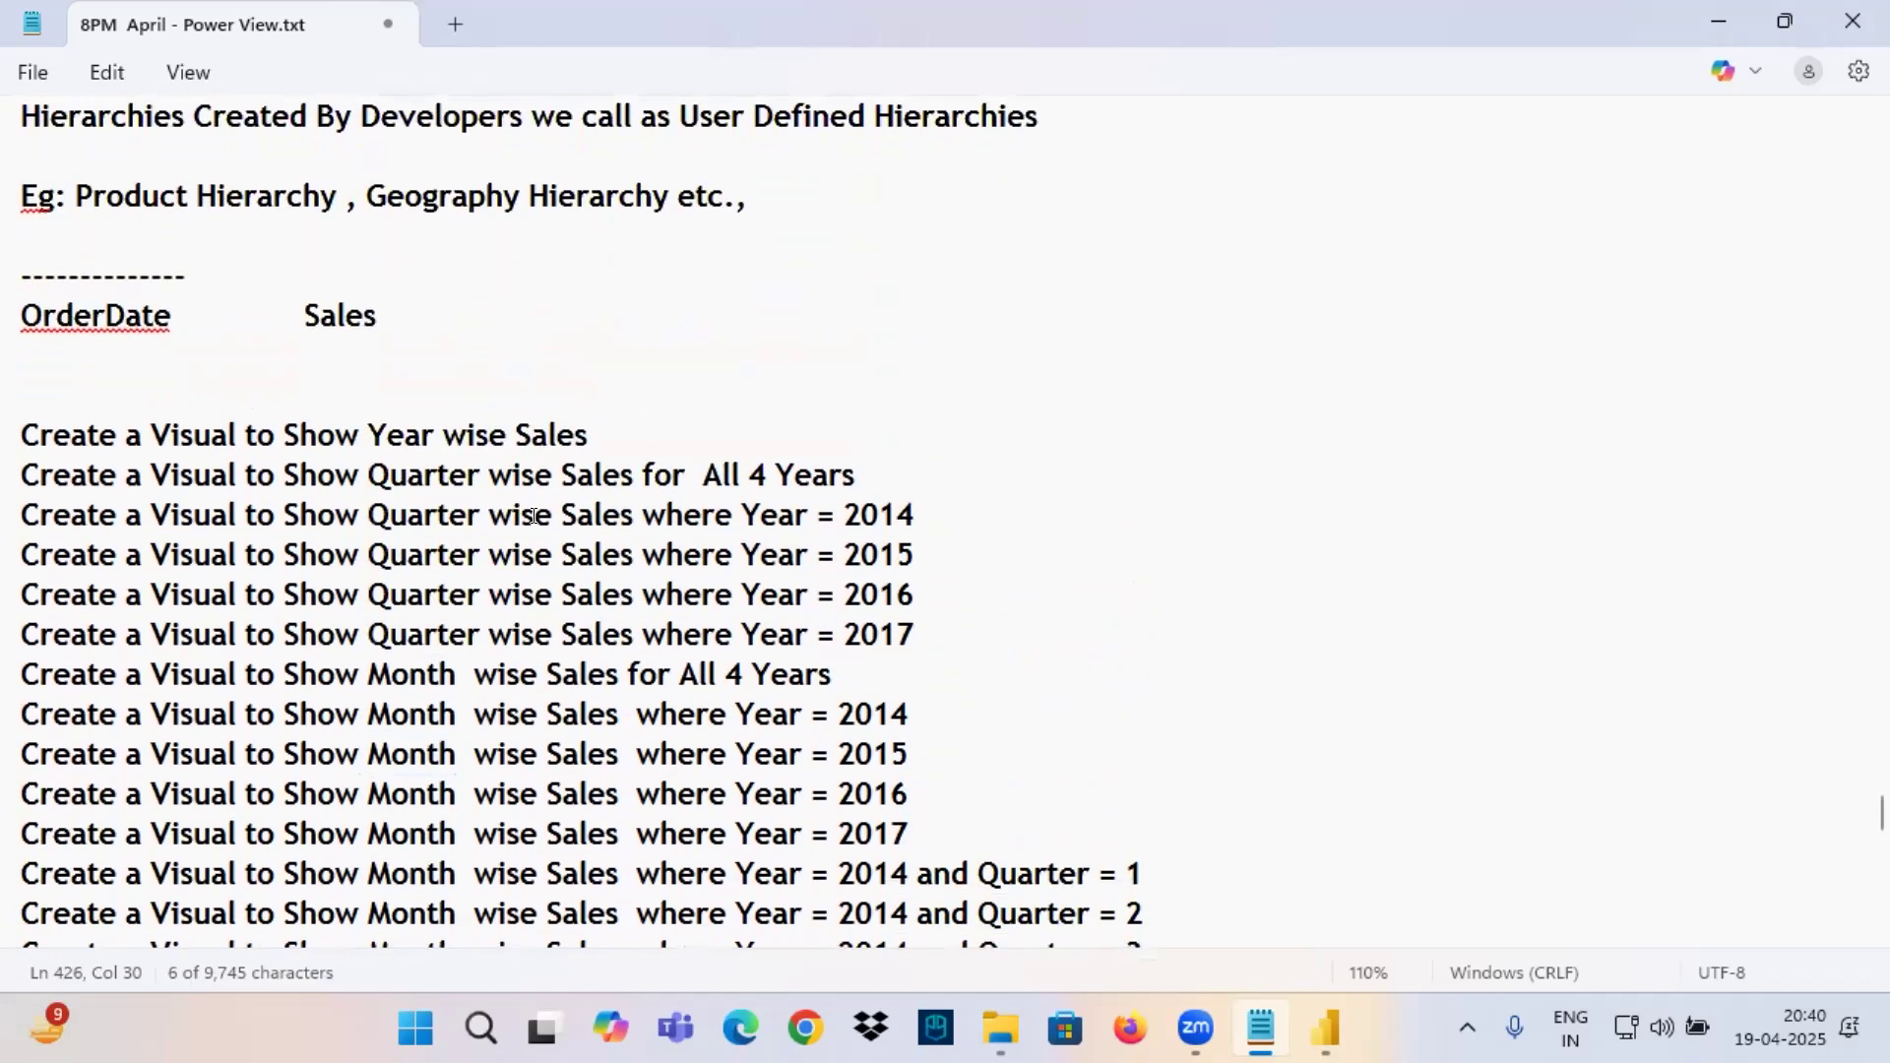
# Switch to Power BI Desktop and examine the formulas of the Year, Quarter and MonthName columns in the Orders table.
pyautogui.click(1337, 1024)
pyautogui.click(30, 324)
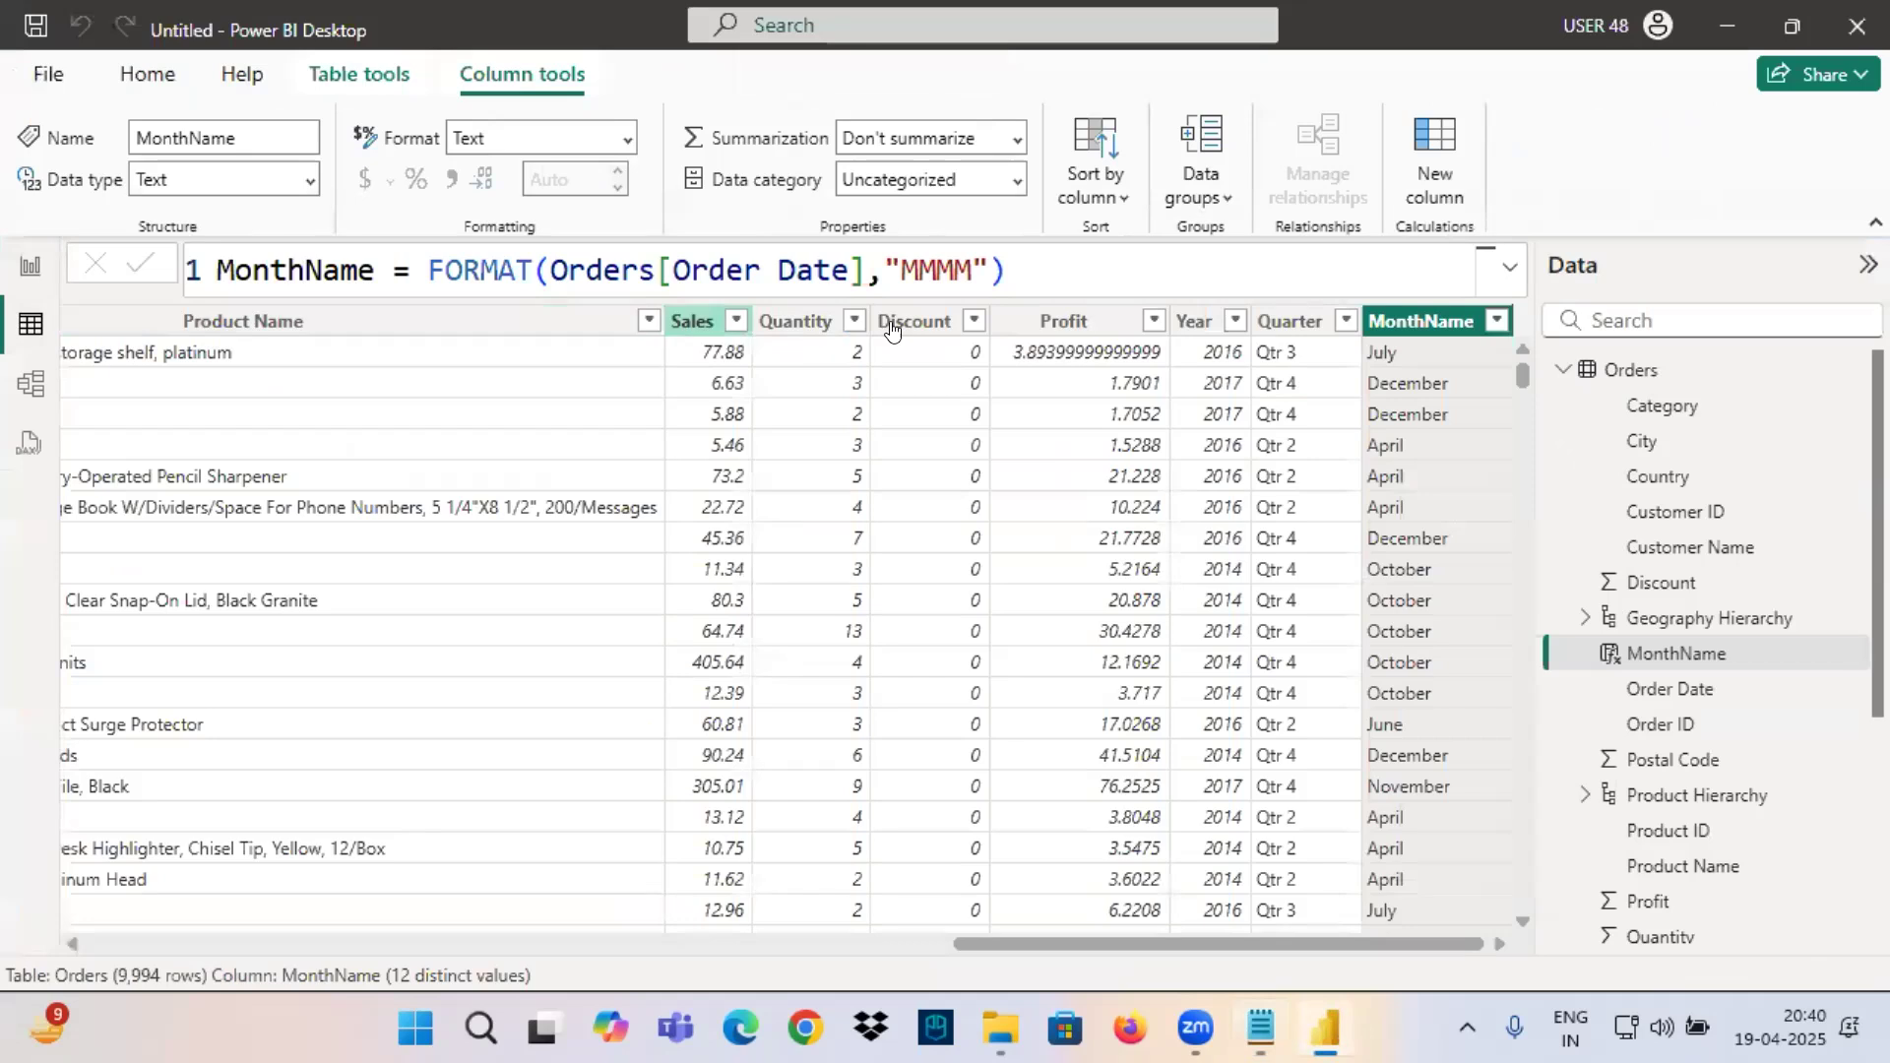
pyautogui.click(1195, 322)
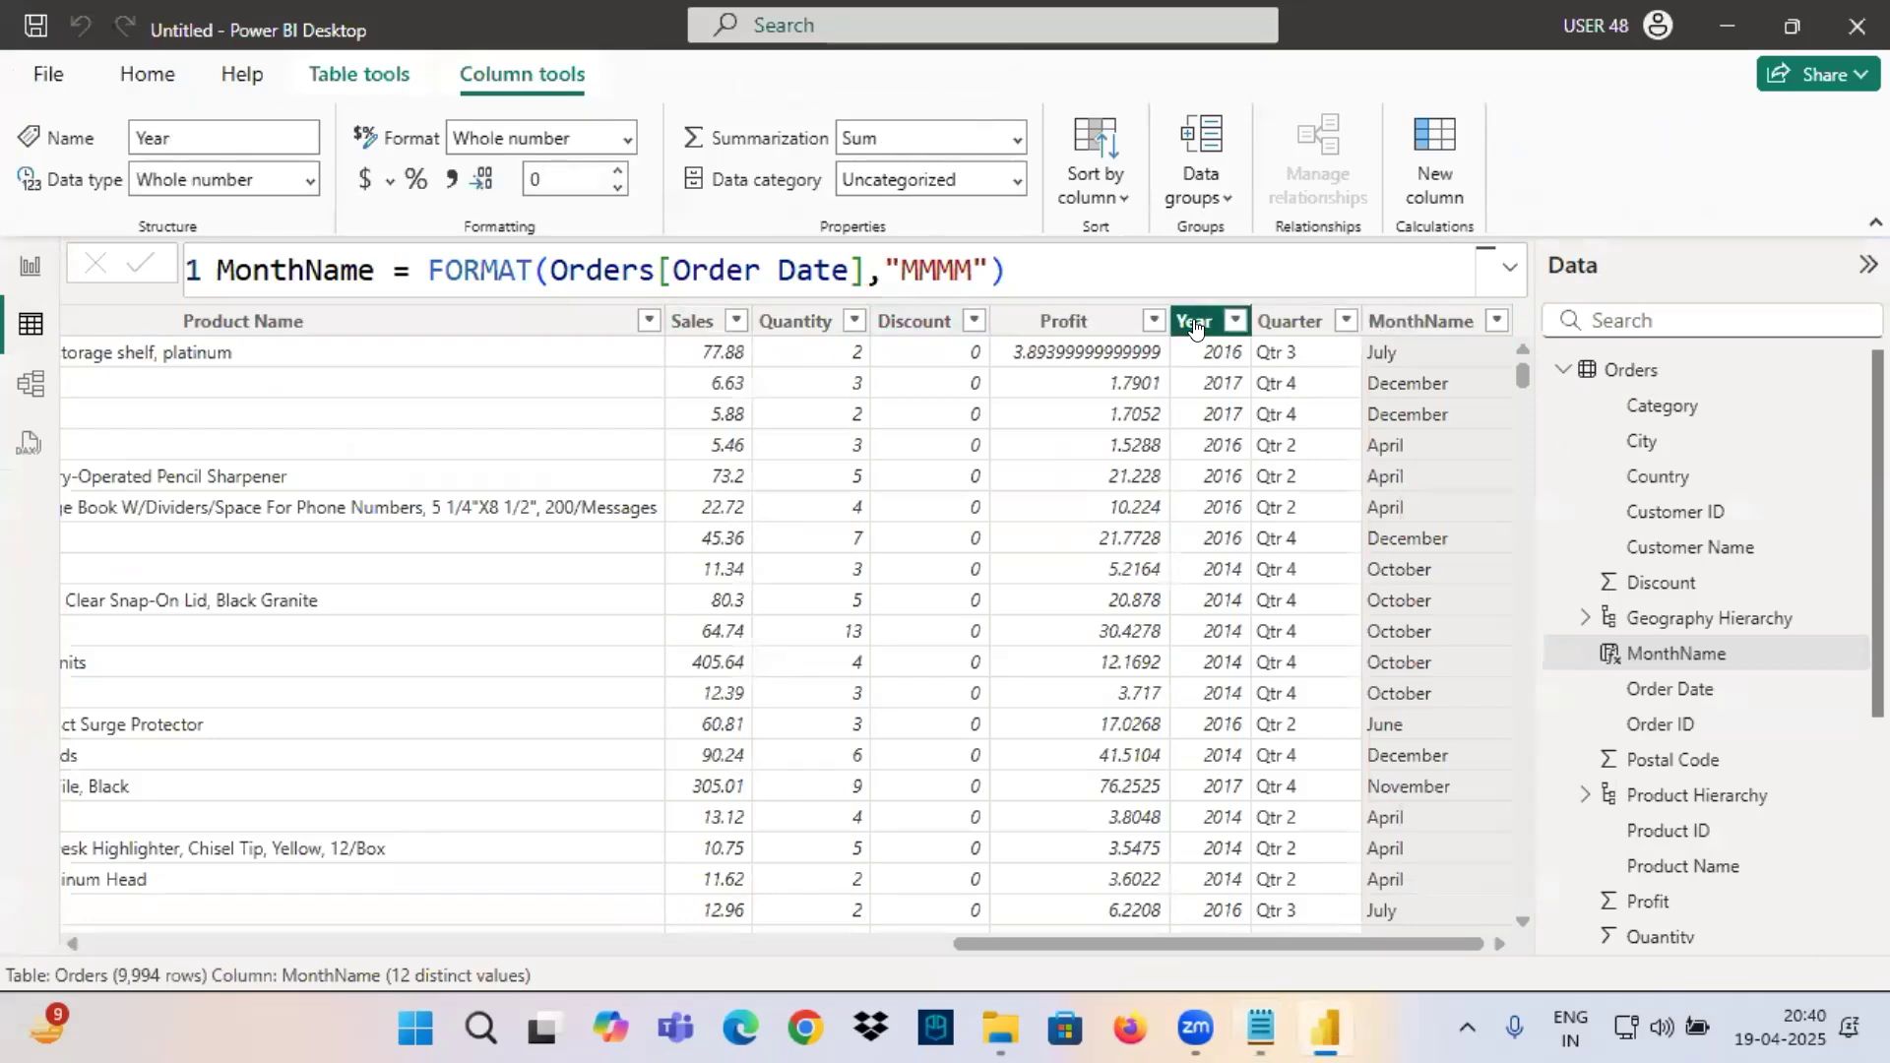
pyautogui.click(1296, 323)
pyautogui.click(1403, 323)
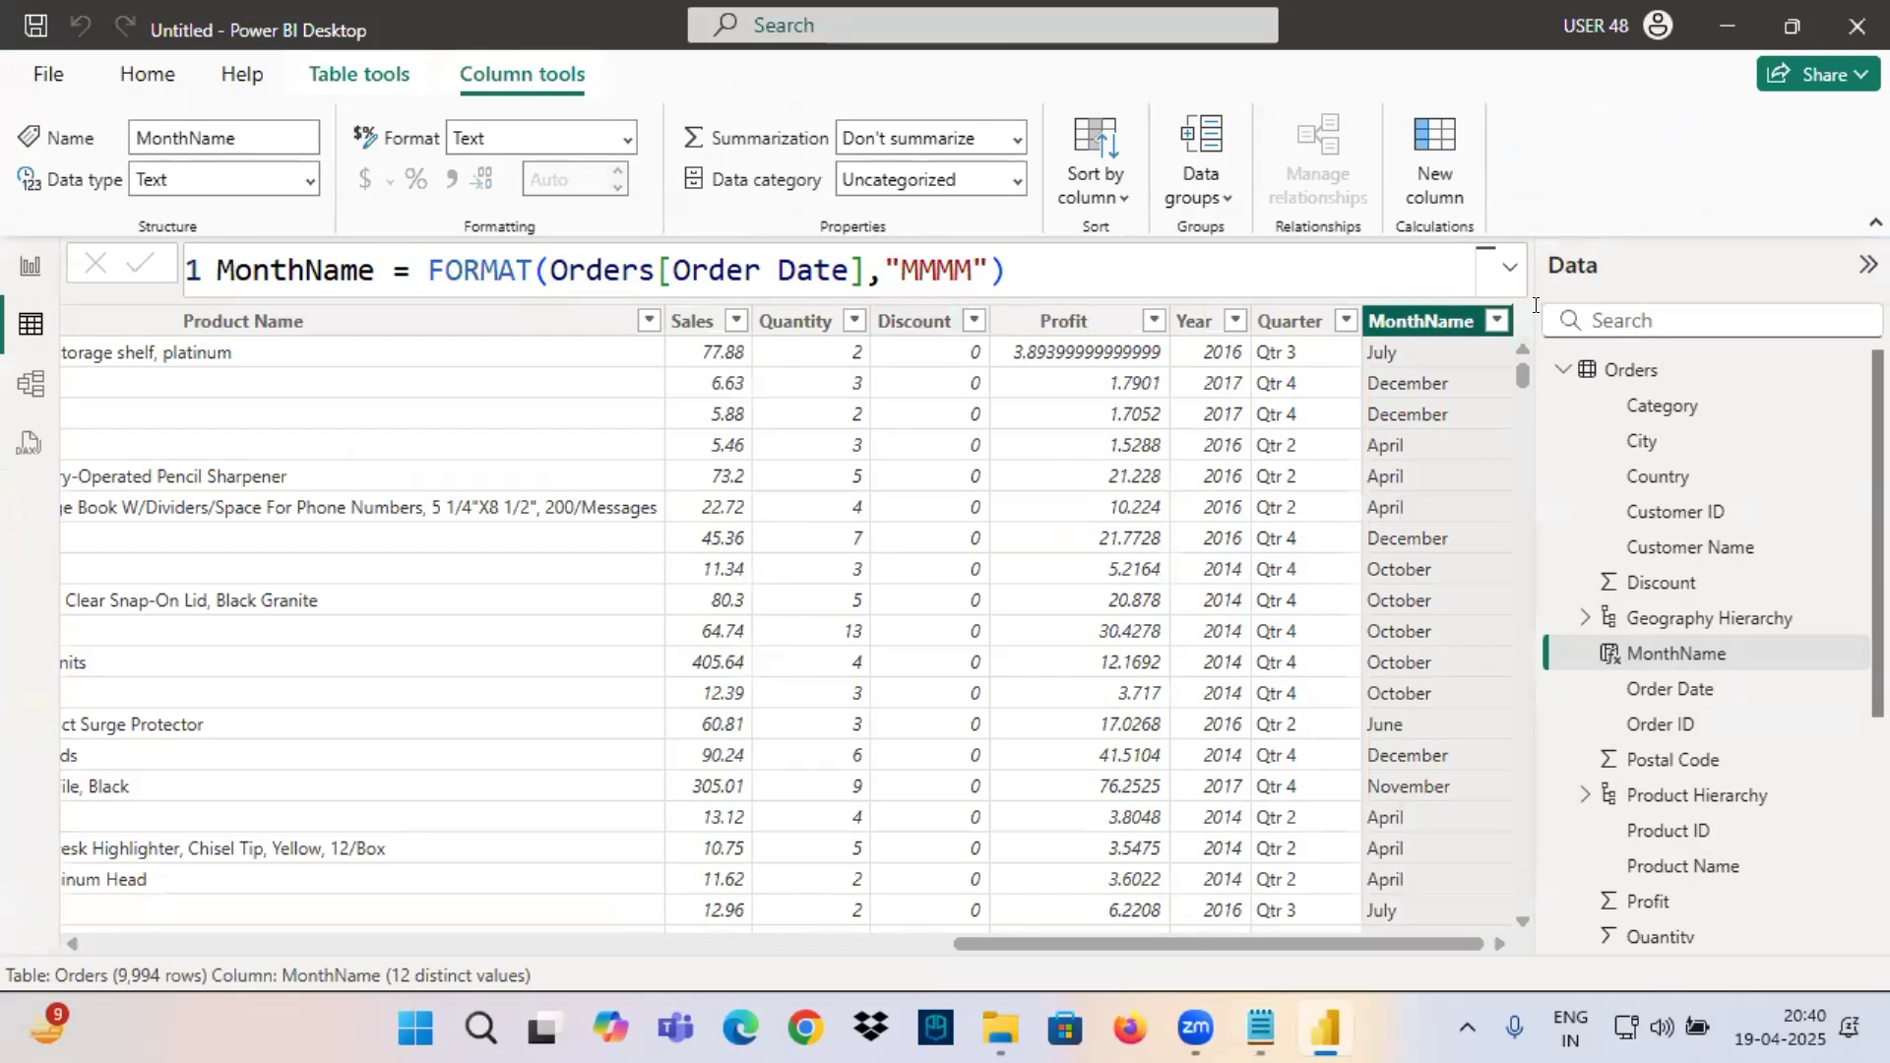
# Add a calculated column to the Orders table with the formula Day = DAY(Orders[Order Date]).
pyautogui.click(1629, 371)
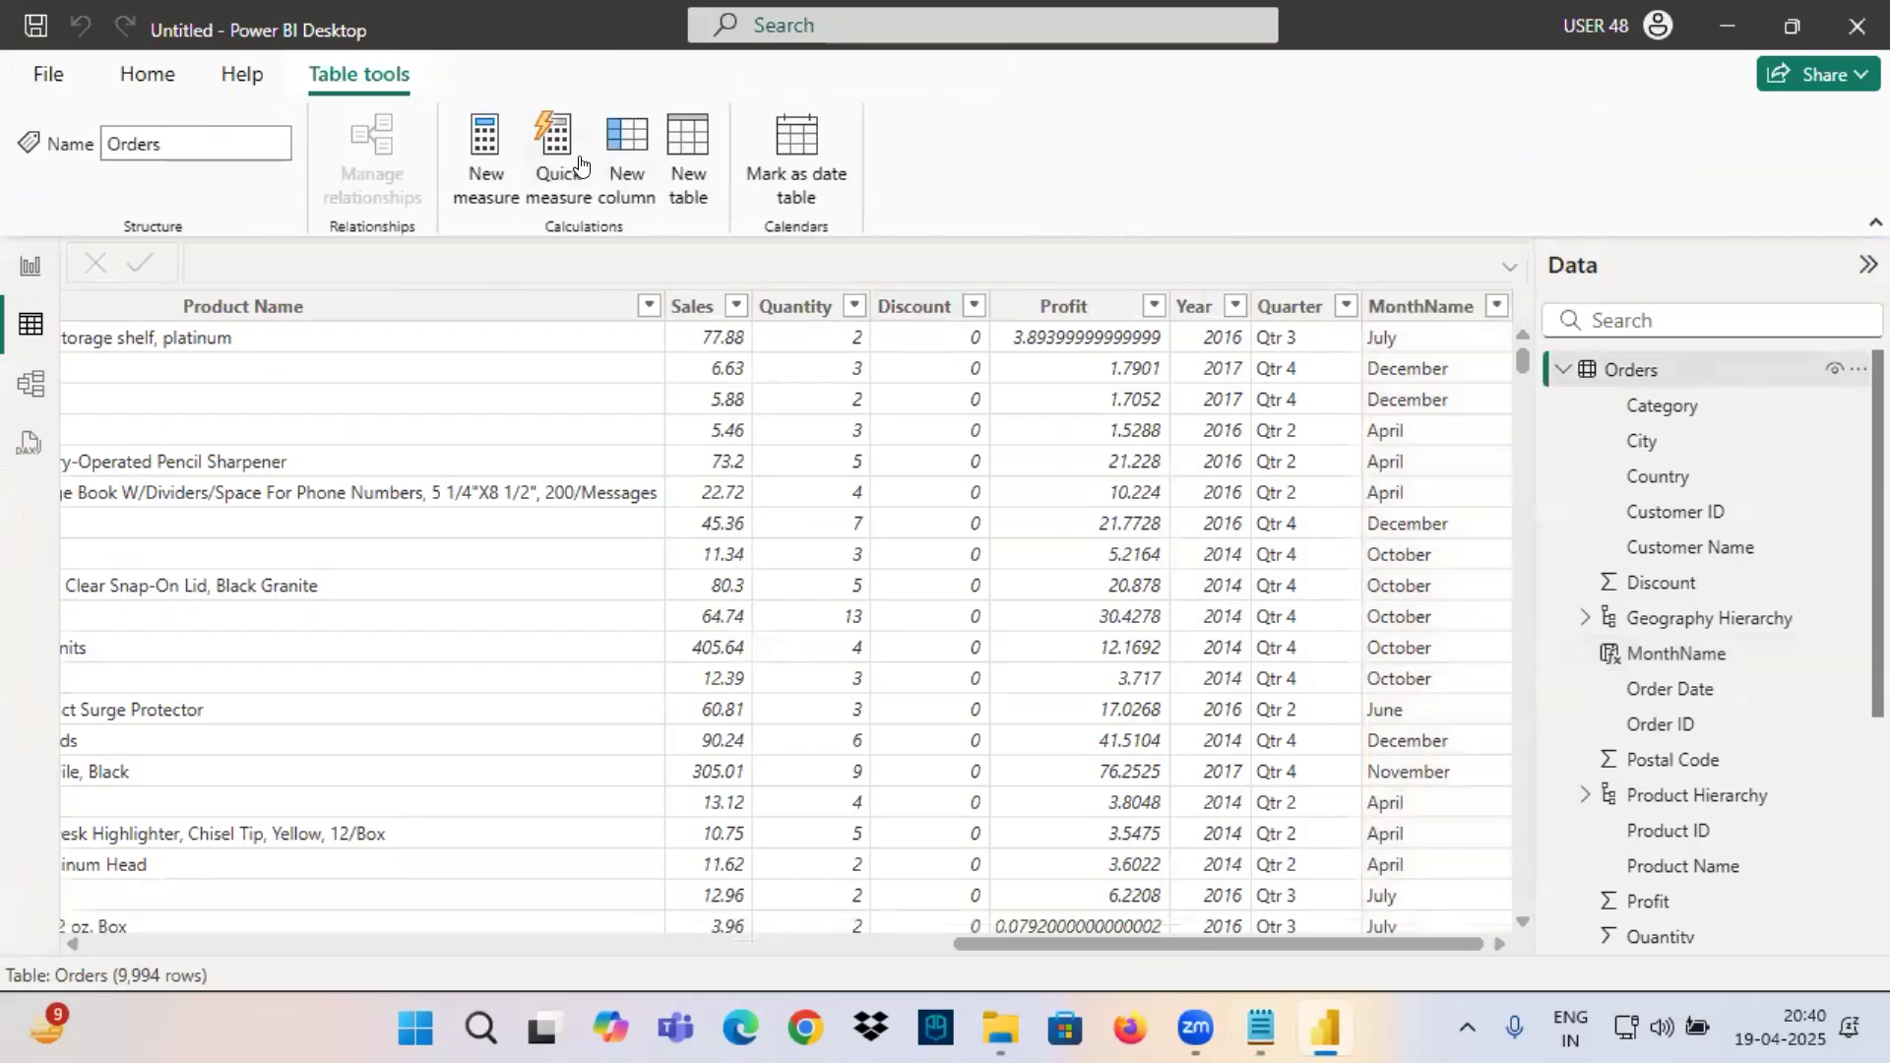
pyautogui.click(604, 183)
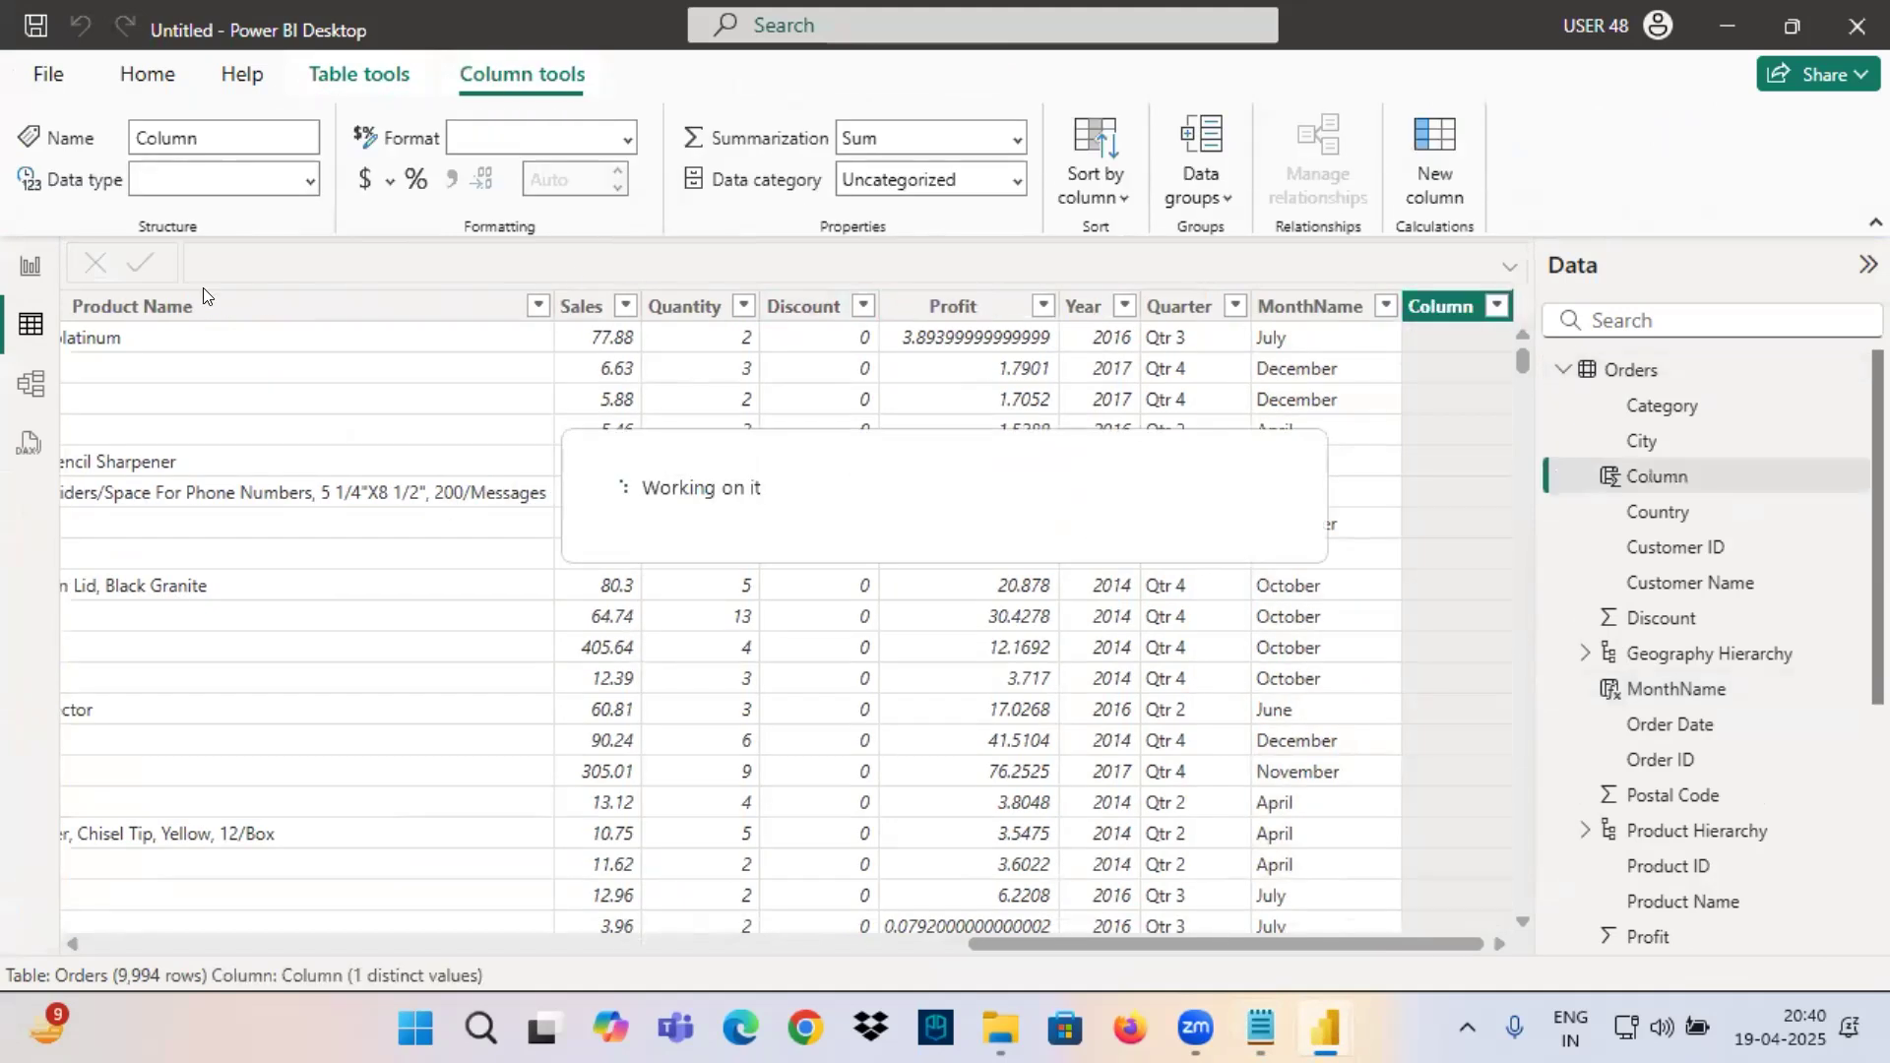
pyautogui.write('Day =')
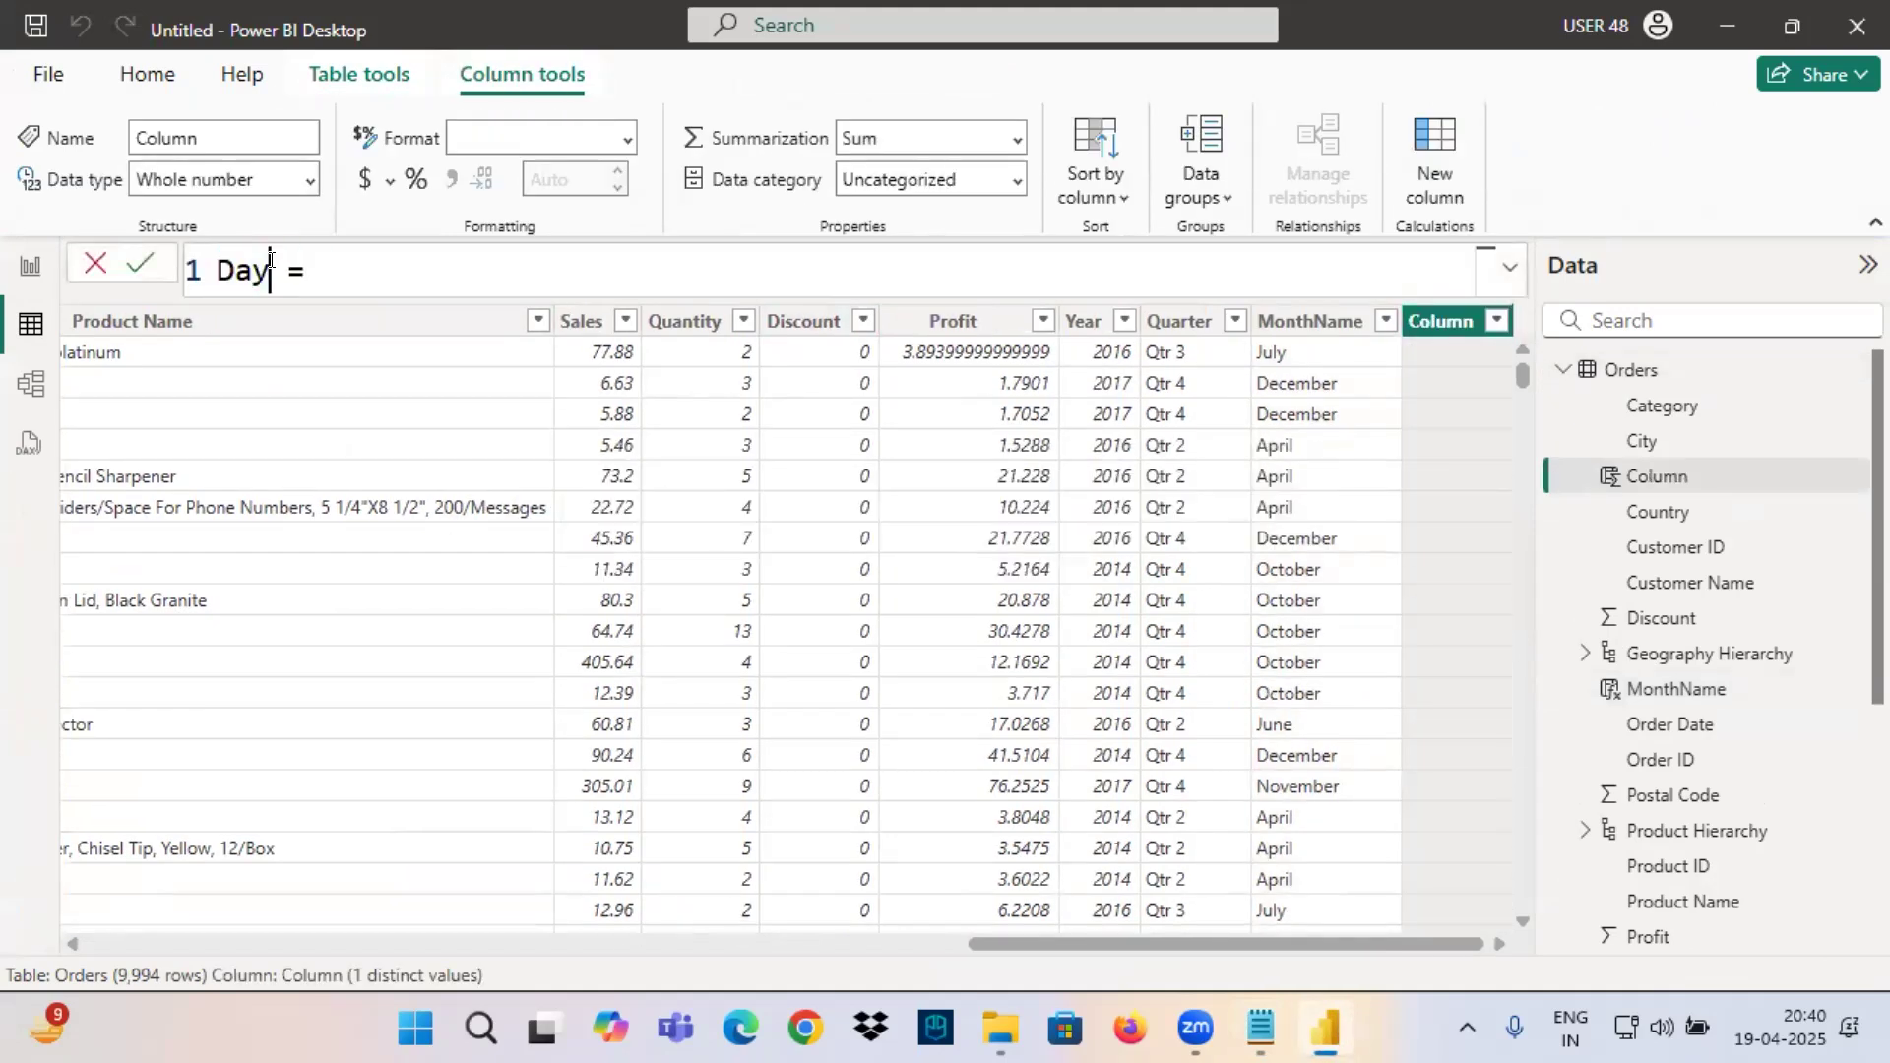
pyautogui.write(' da')
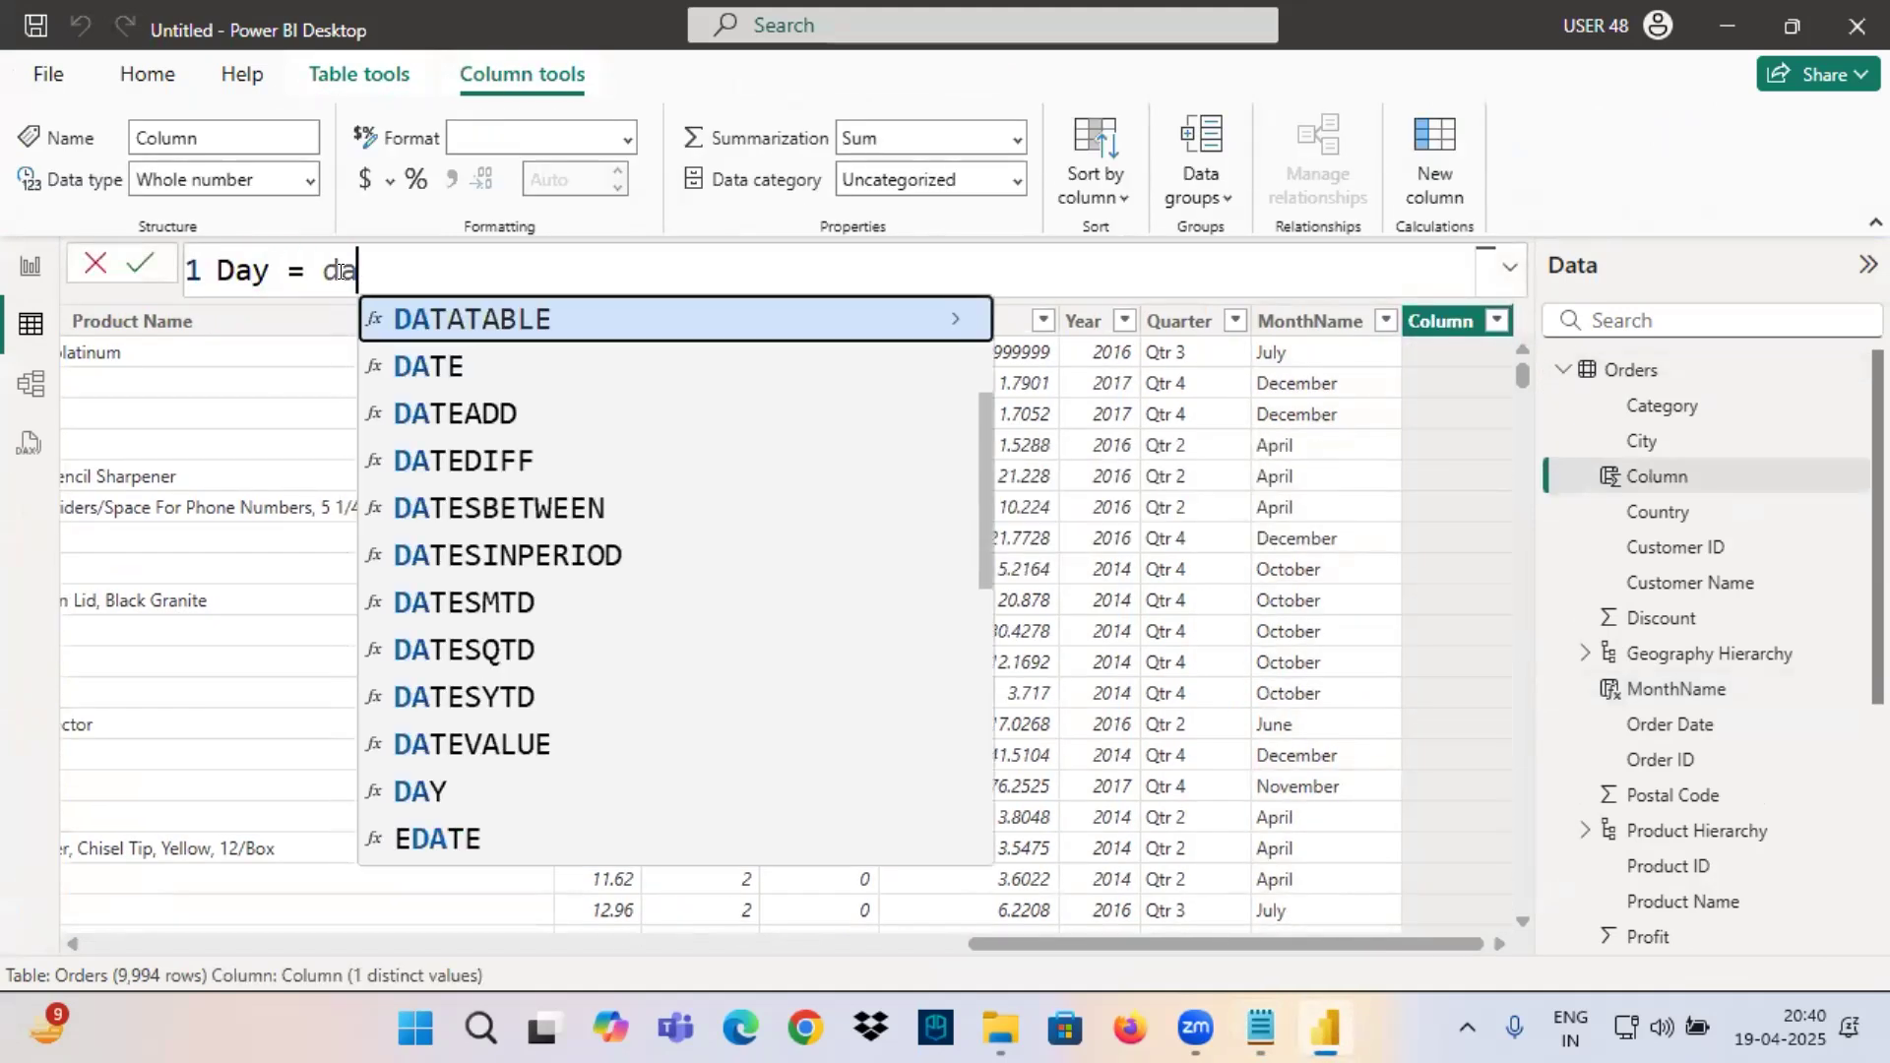
pyautogui.write('y(ordern')
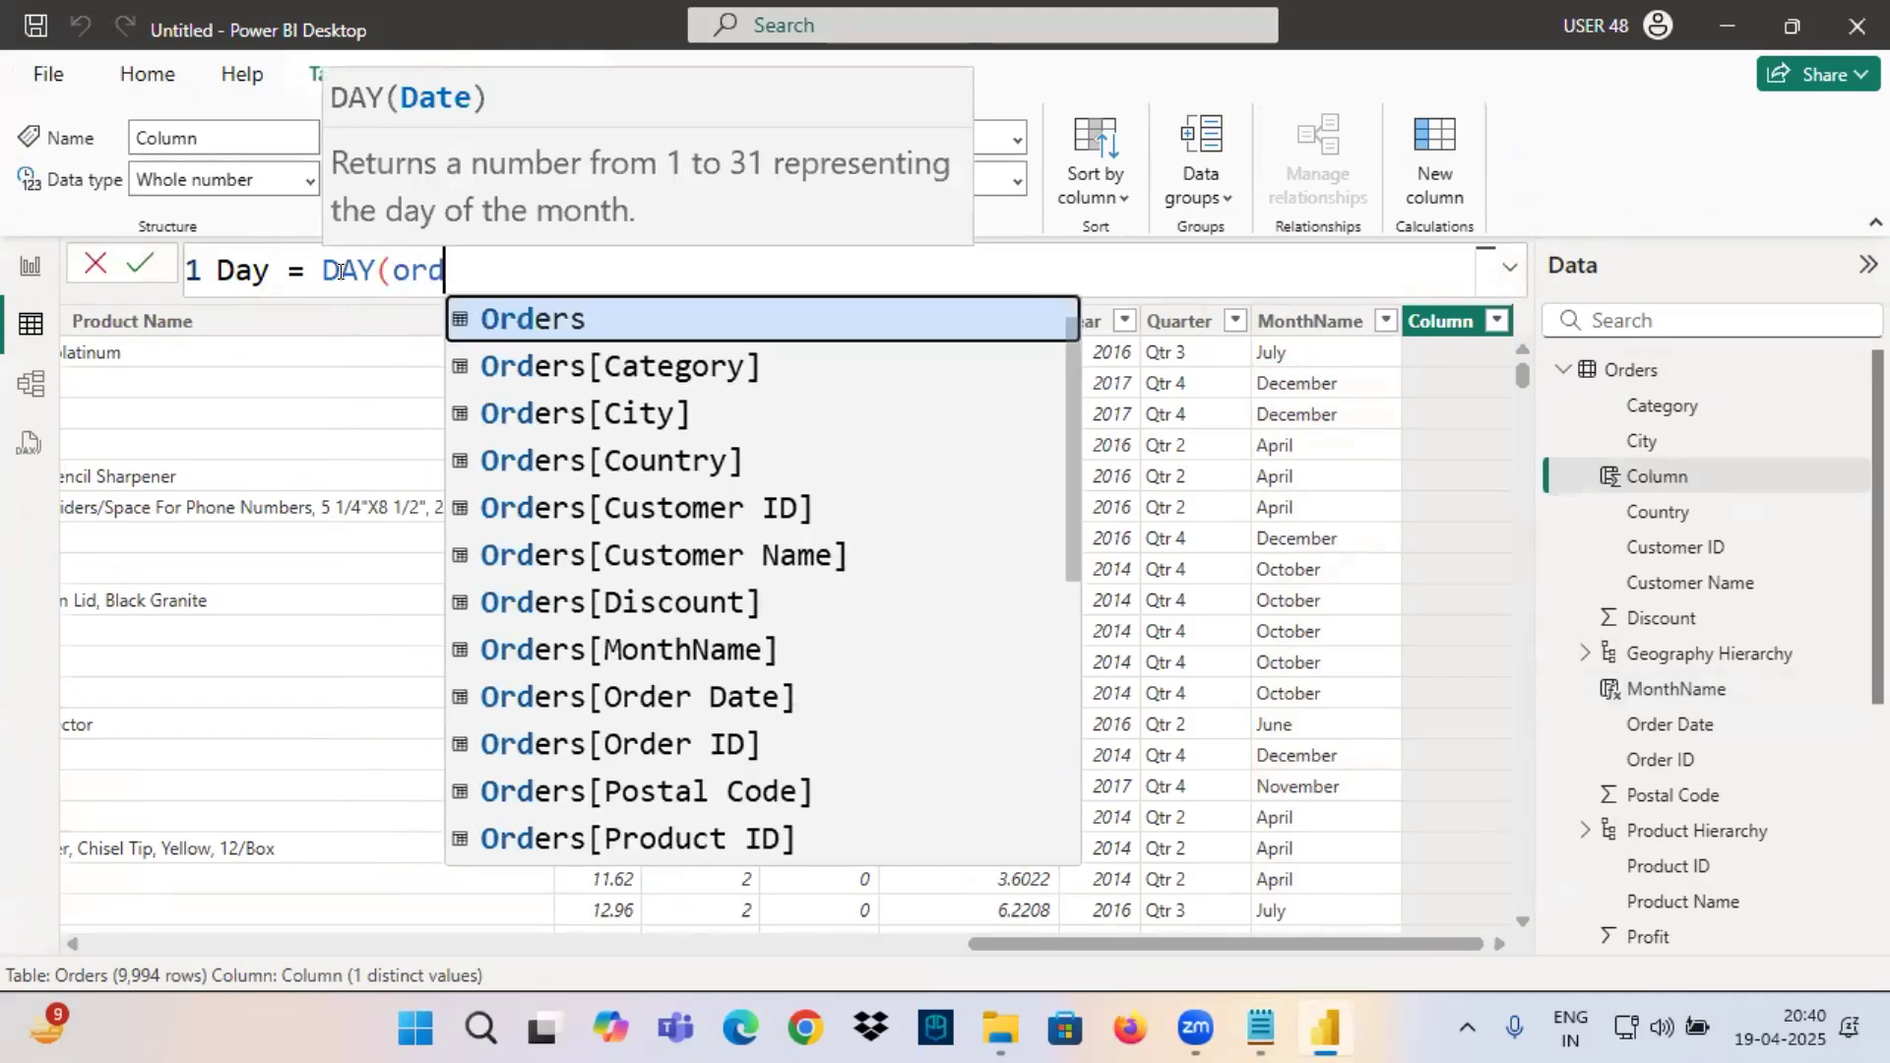
pyautogui.press('BackSpace')
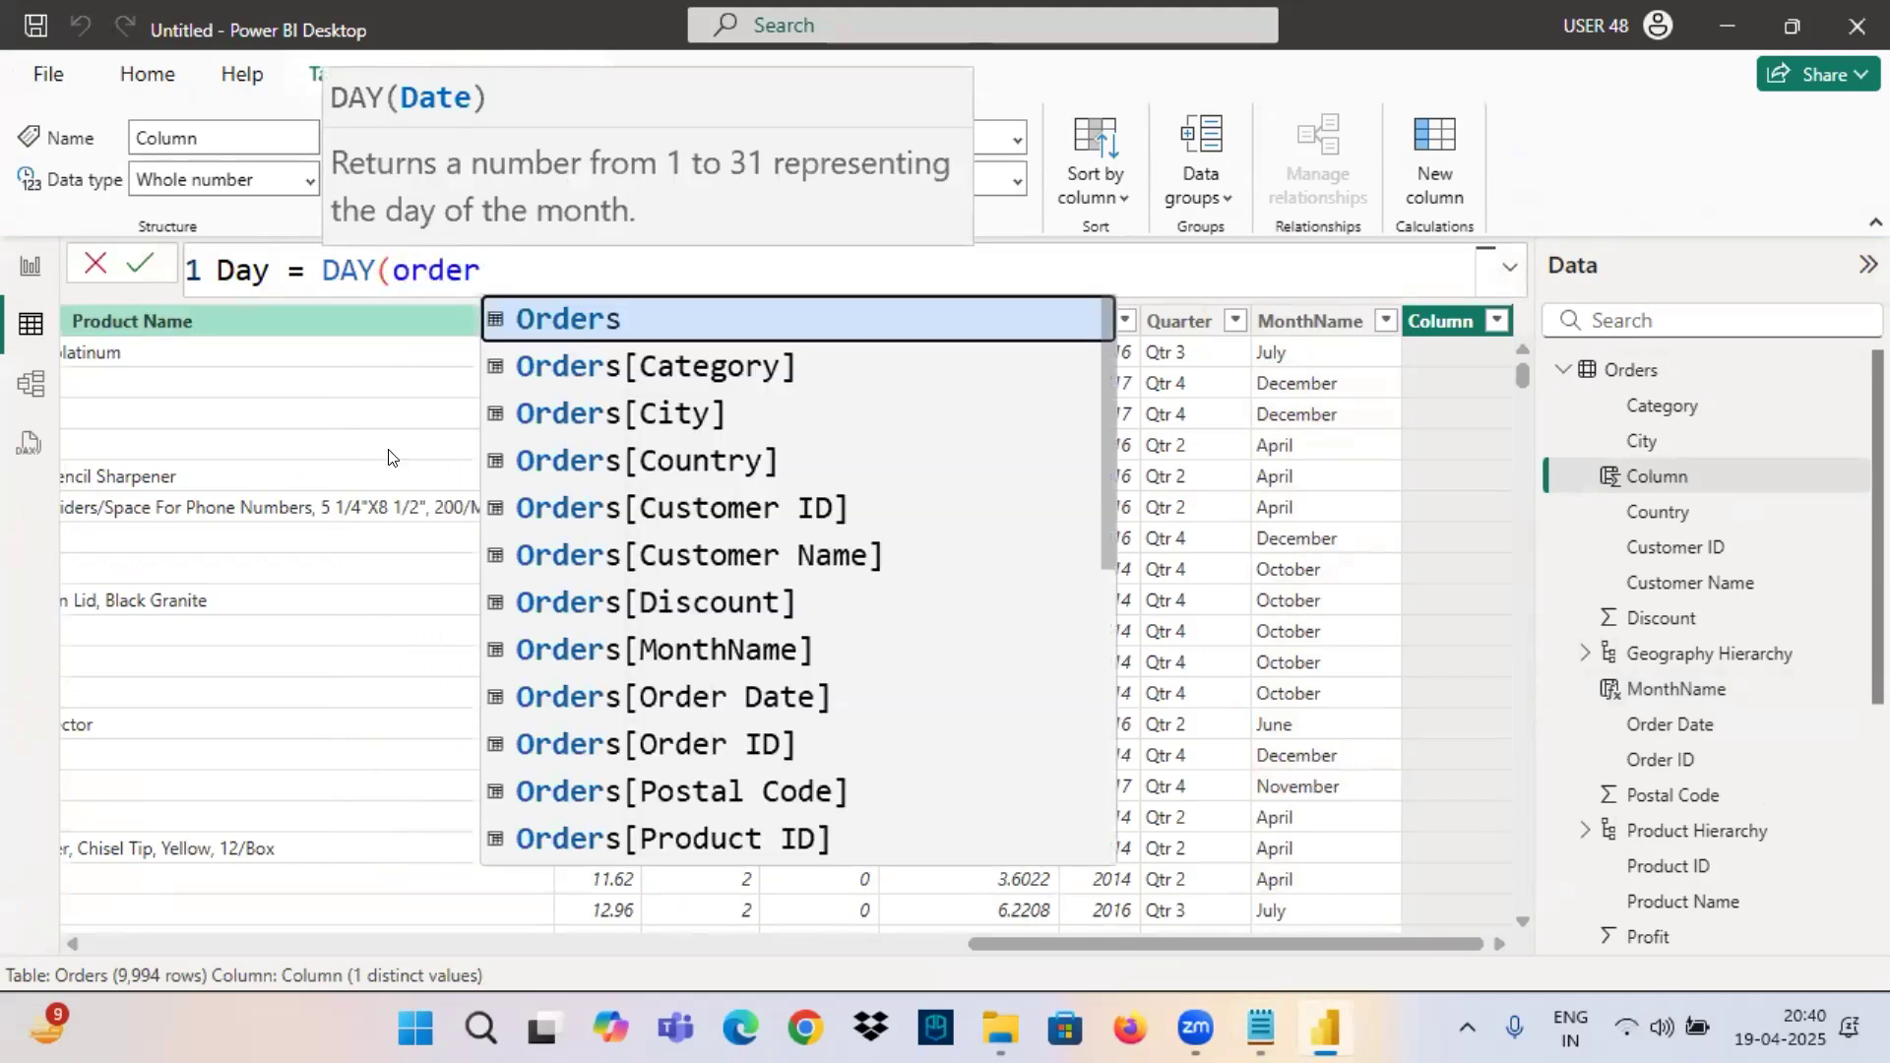
pyautogui.click(705, 697)
pyautogui.write(')')
pyautogui.press('Return')
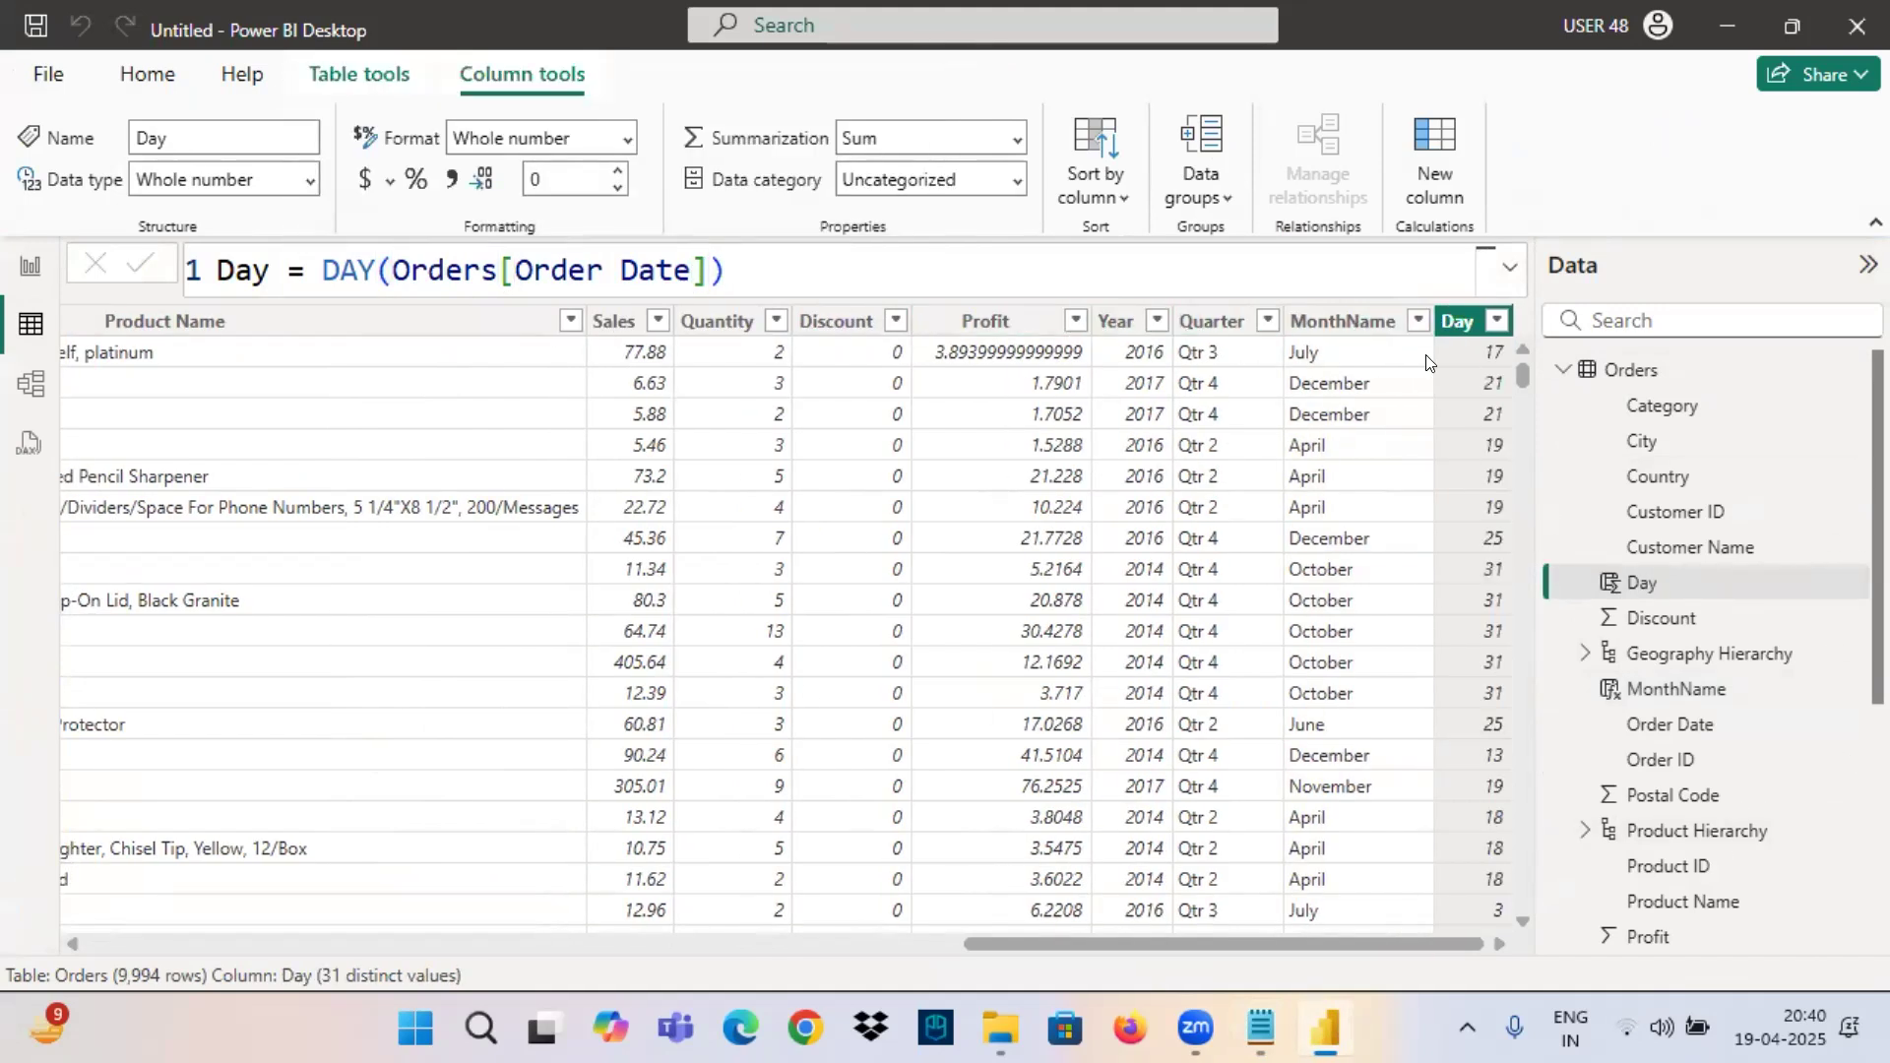
# Mark the Year, Quarter, MonthName and Day column headers as one group with annotation strokes, and leave the annotation mode.
pyautogui.moveTo(1427, 341); pyautogui.dragTo(1528, 343)
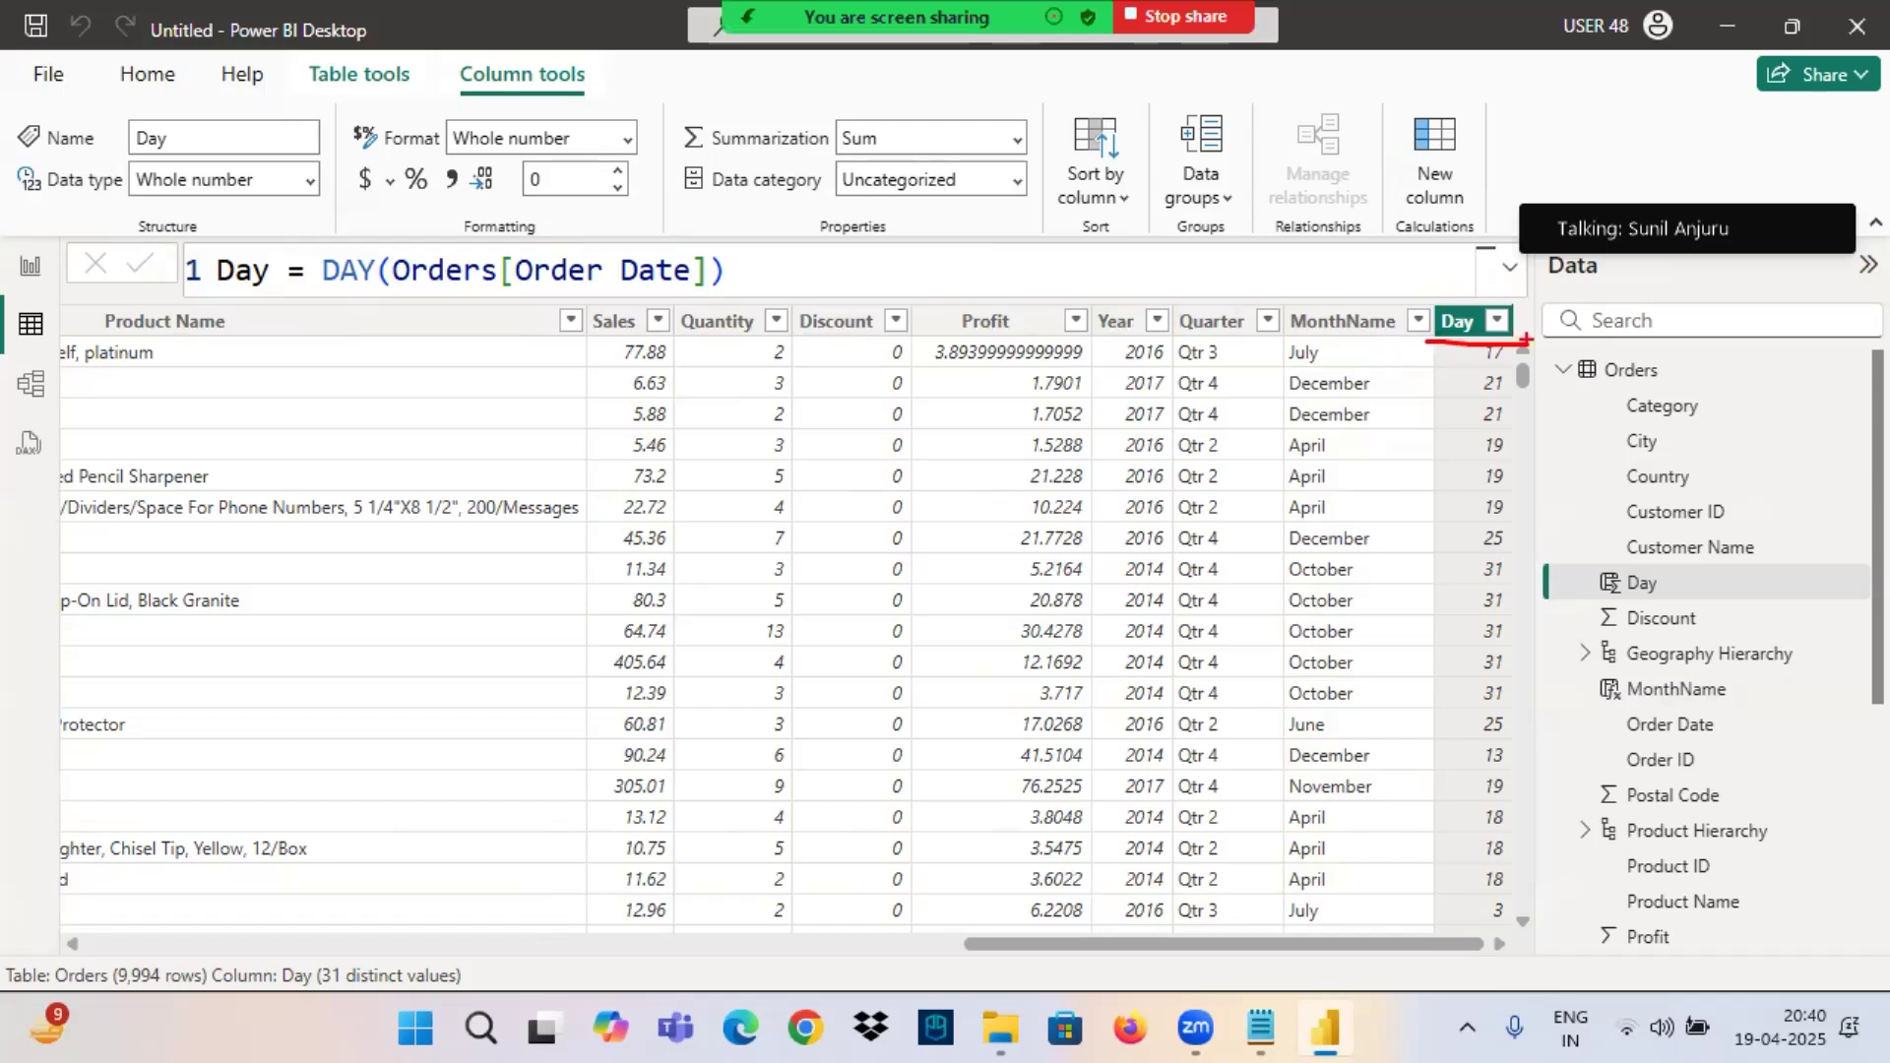
pyautogui.moveTo(1101, 336); pyautogui.dragTo(1374, 332)
pyautogui.moveTo(1498, 320)
pyautogui.mouseDown()
pyautogui.moveTo(1073, 296)
pyautogui.moveTo(1427, 350)
pyautogui.moveTo(1504, 315)
pyautogui.mouseUp()
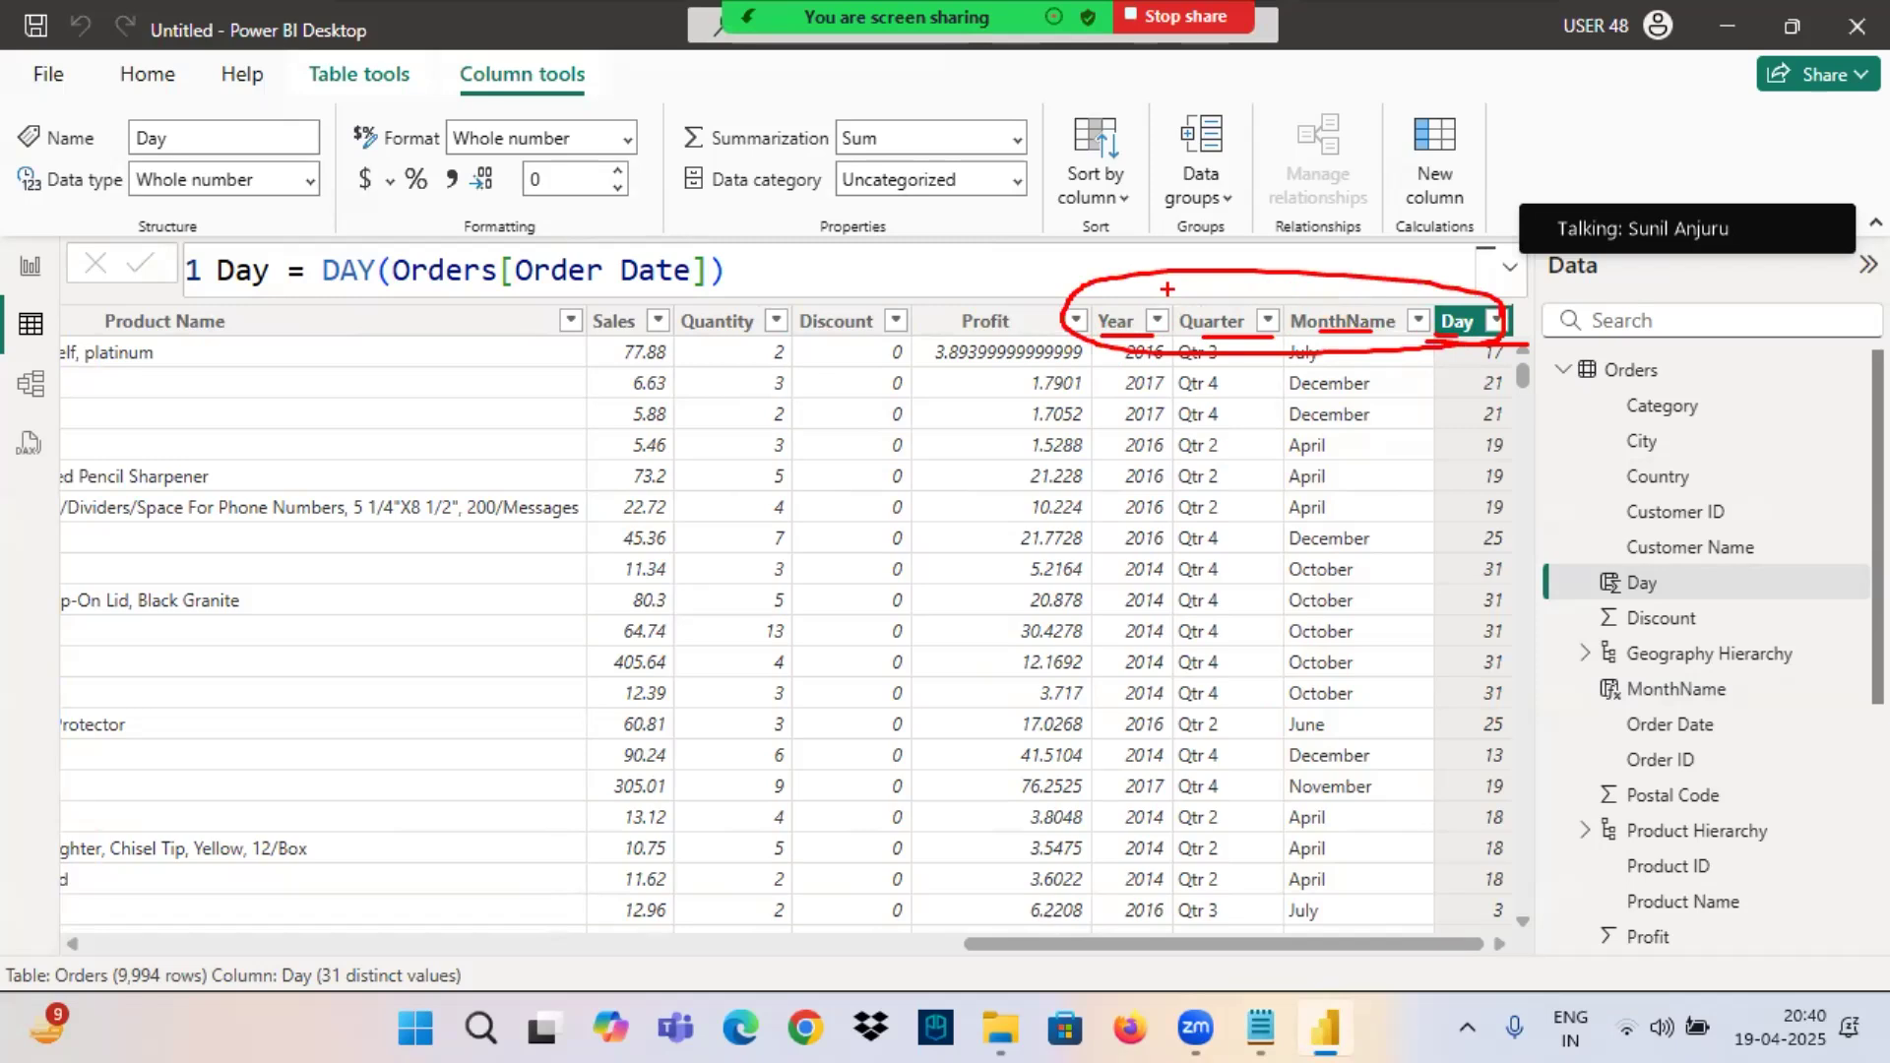
pyautogui.moveTo(1082, 304)
pyautogui.mouseDown()
pyautogui.moveTo(1226, 225)
pyautogui.moveTo(1231, 306)
pyautogui.mouseUp()
pyautogui.moveTo(1374, 333); pyautogui.dragTo(1221, 230)
pyautogui.moveTo(1447, 307); pyautogui.dragTo(1084, 193)
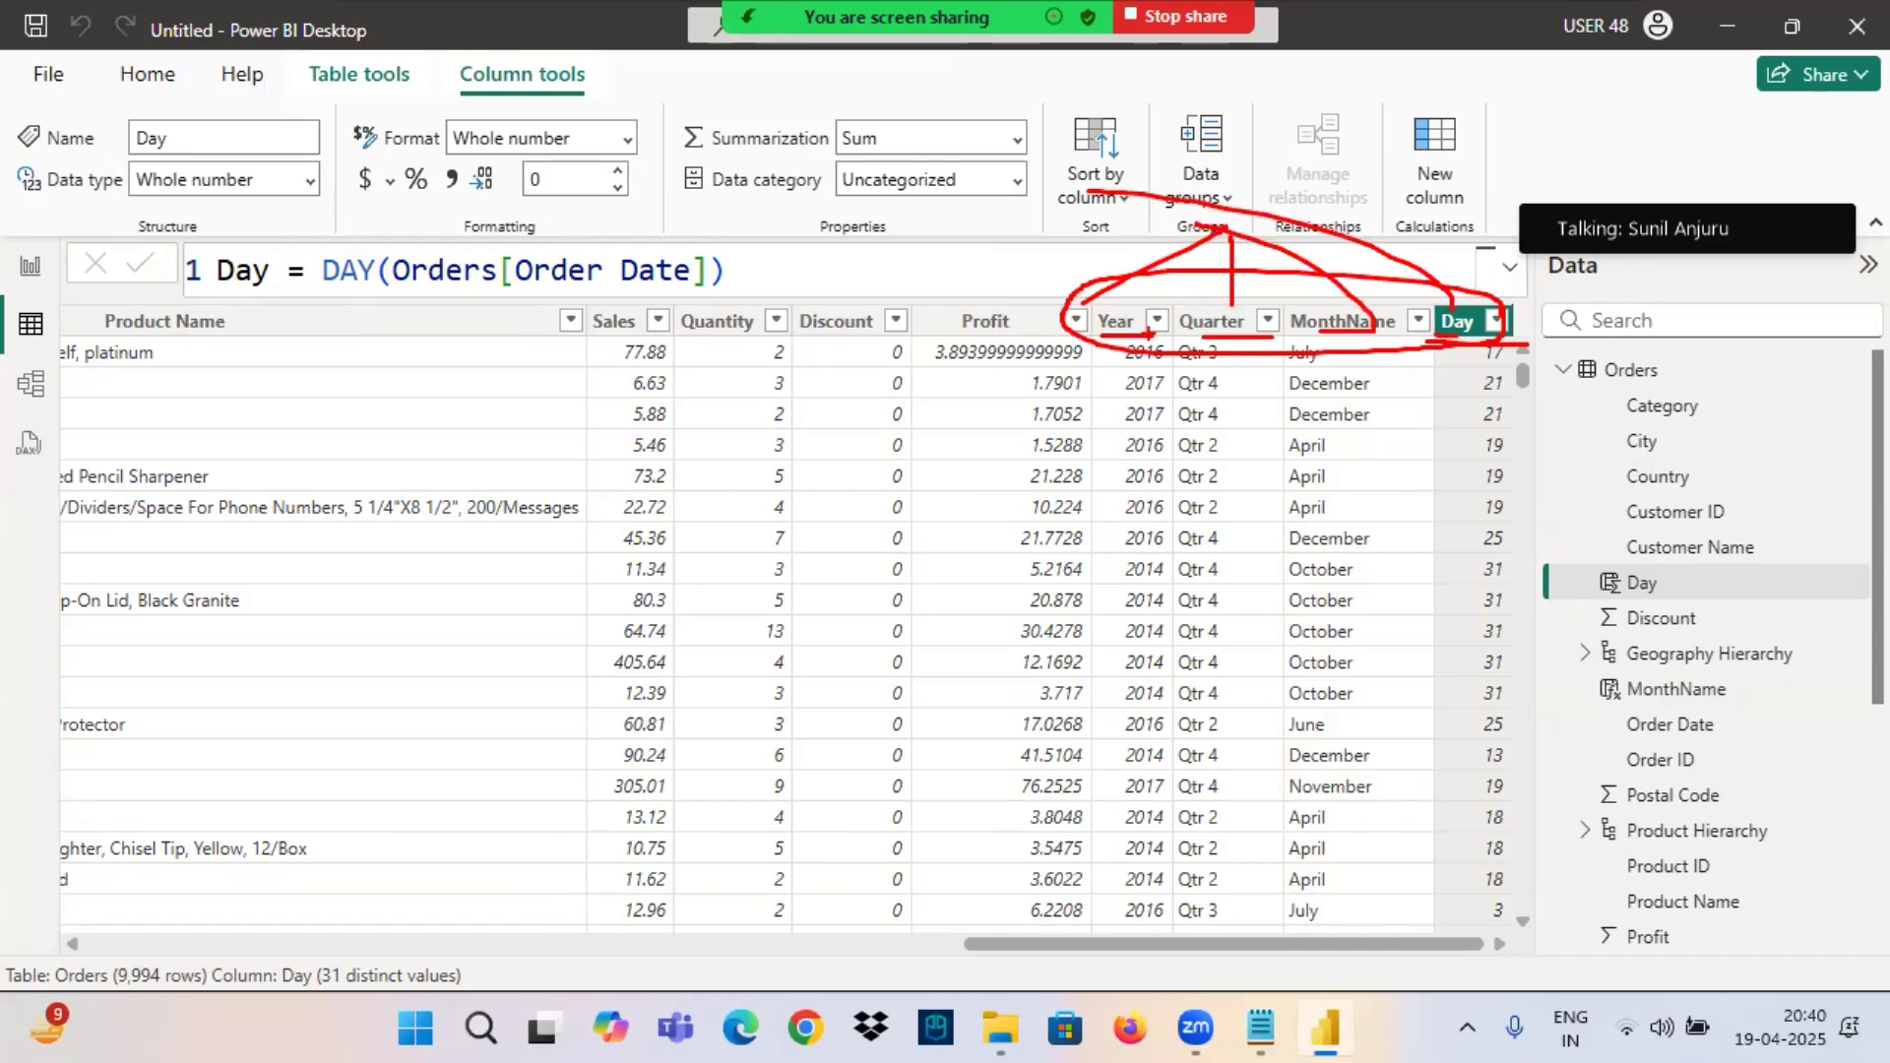
pyautogui.press('Escape')
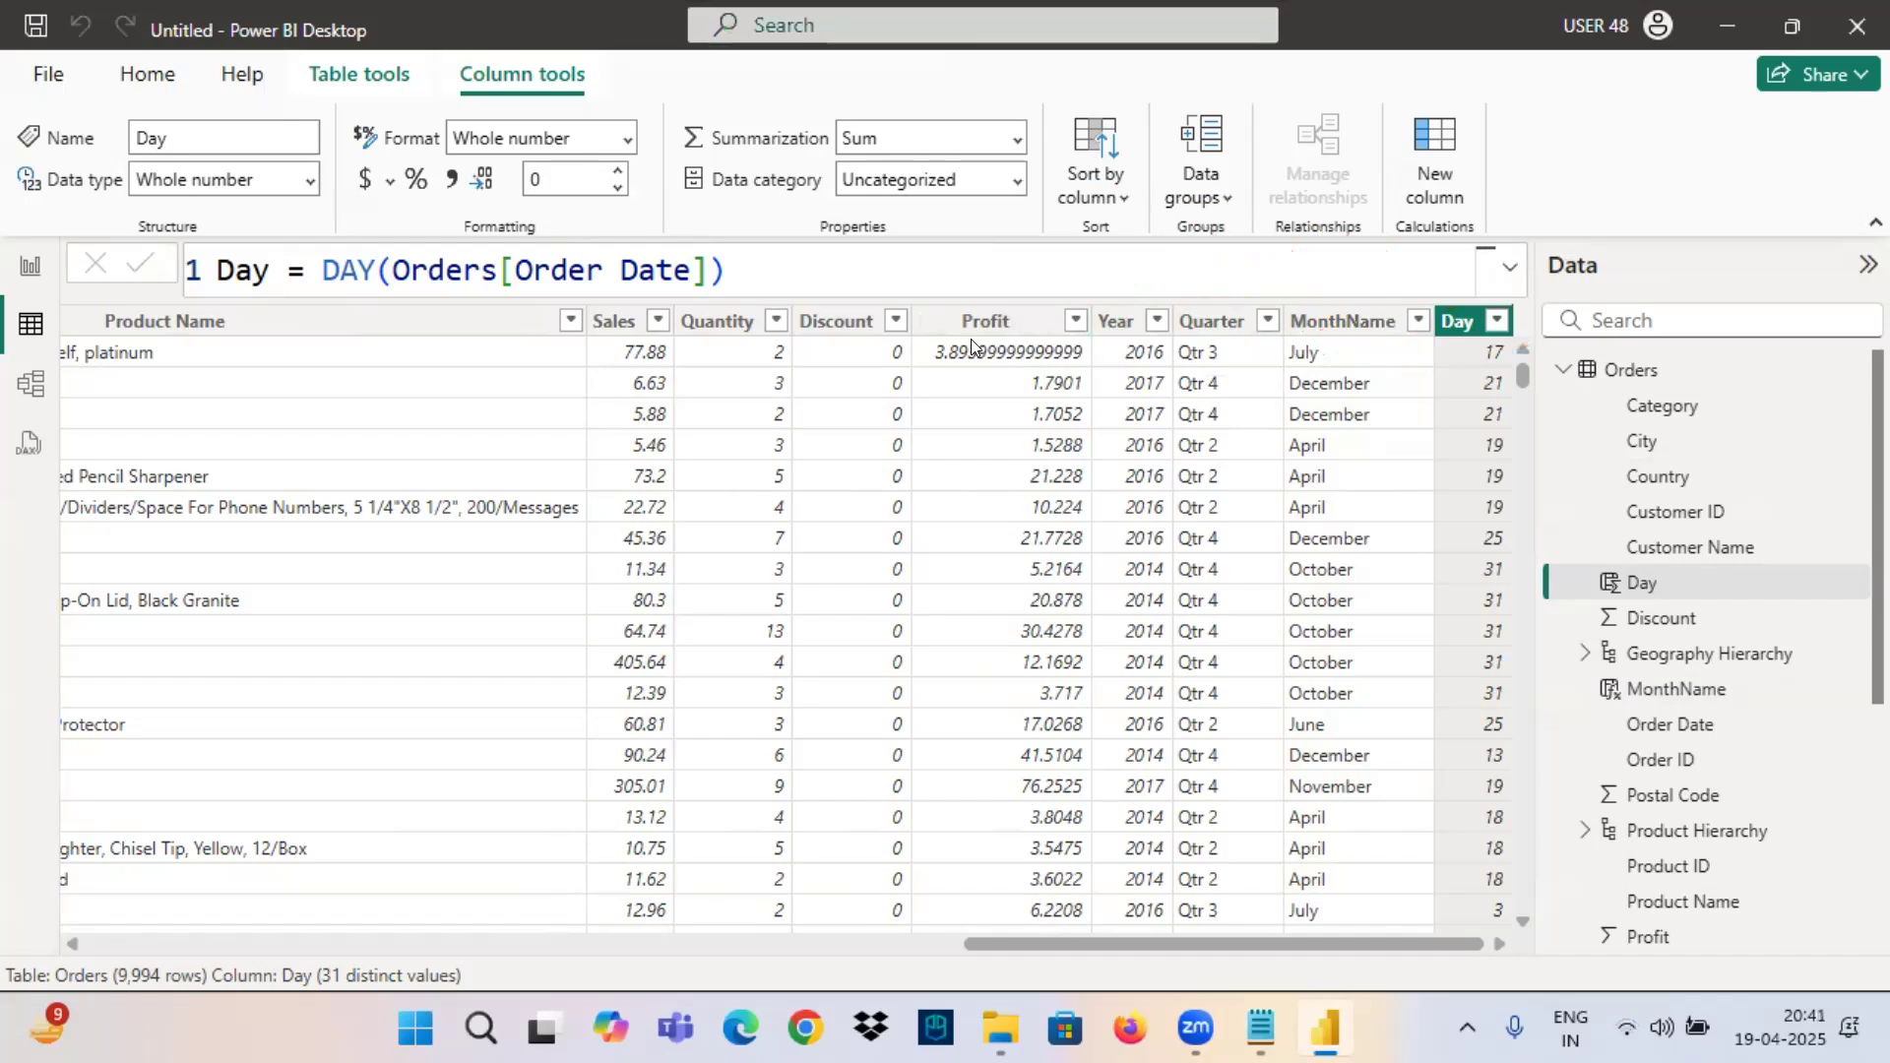
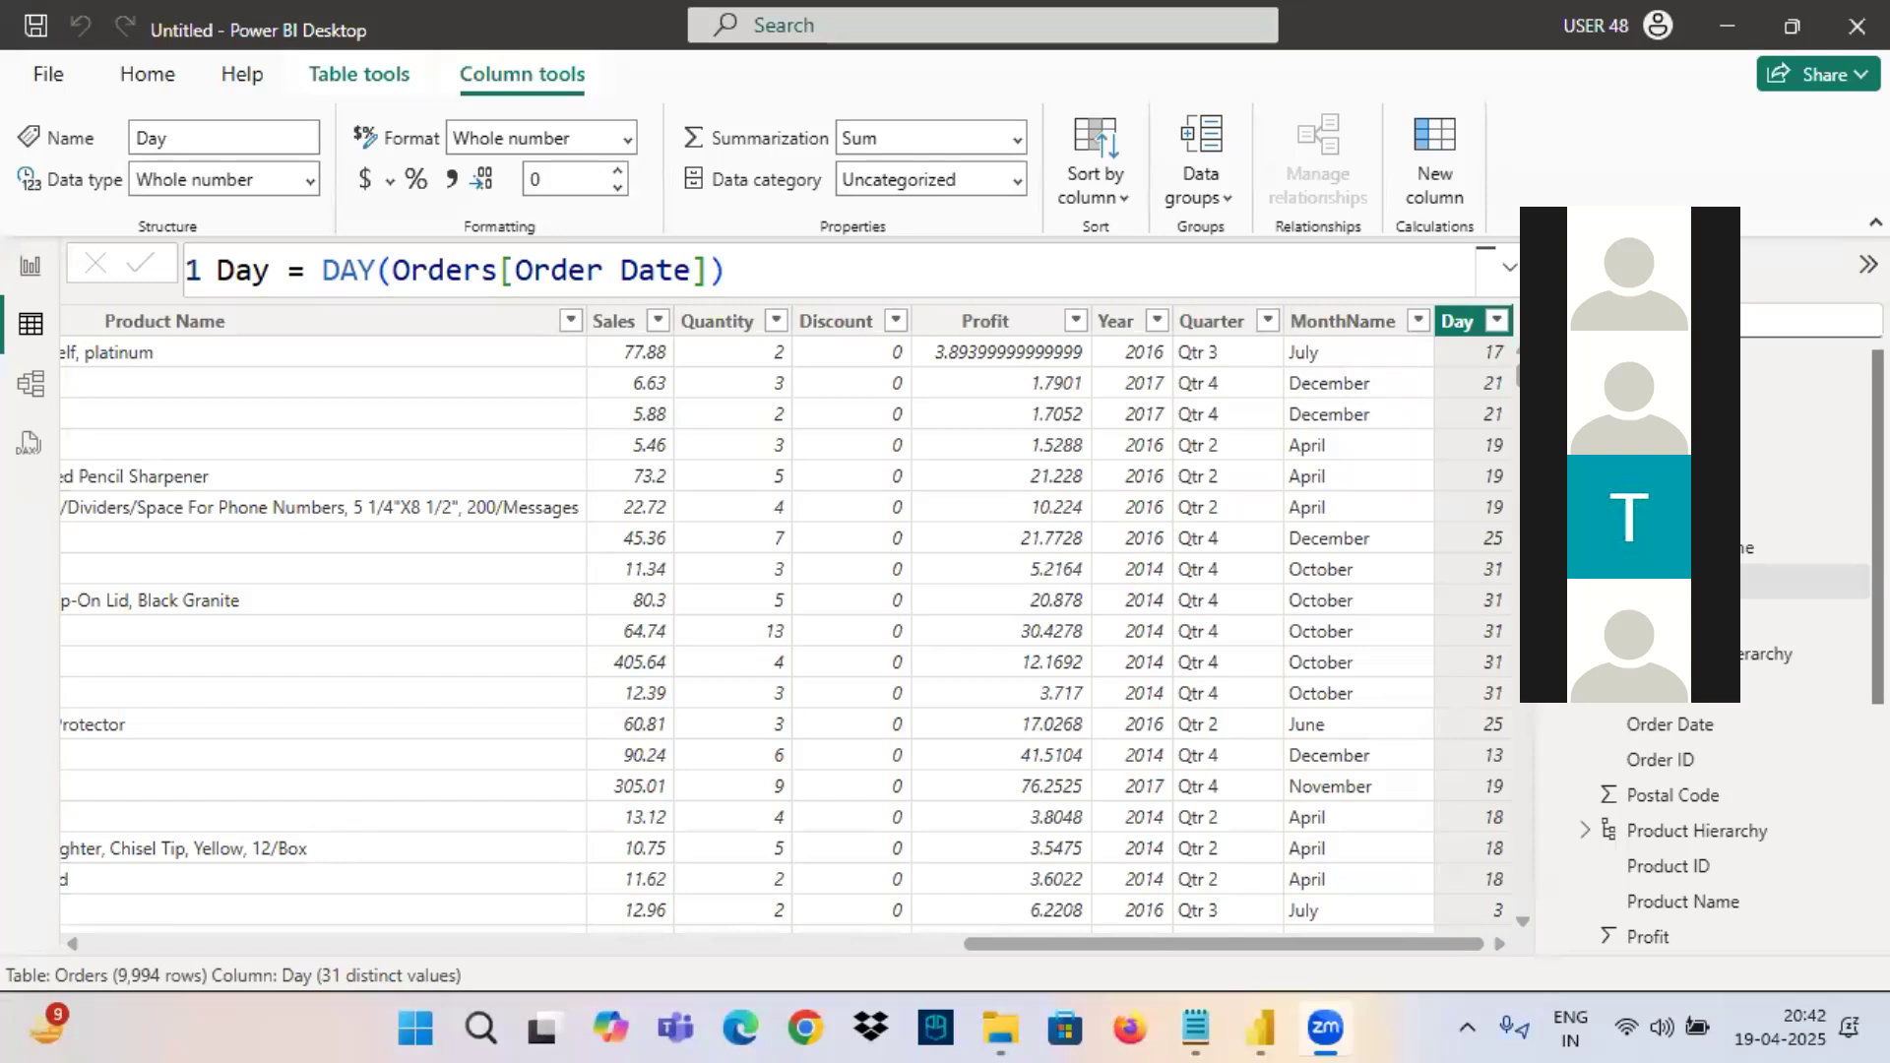
# Switch to the Notepad notes to review the month-wise Sales requirements, return to Power BI Desktop, and inspect the Year and Quarter columns.
pyautogui.hotkey('alt', 'Tab')
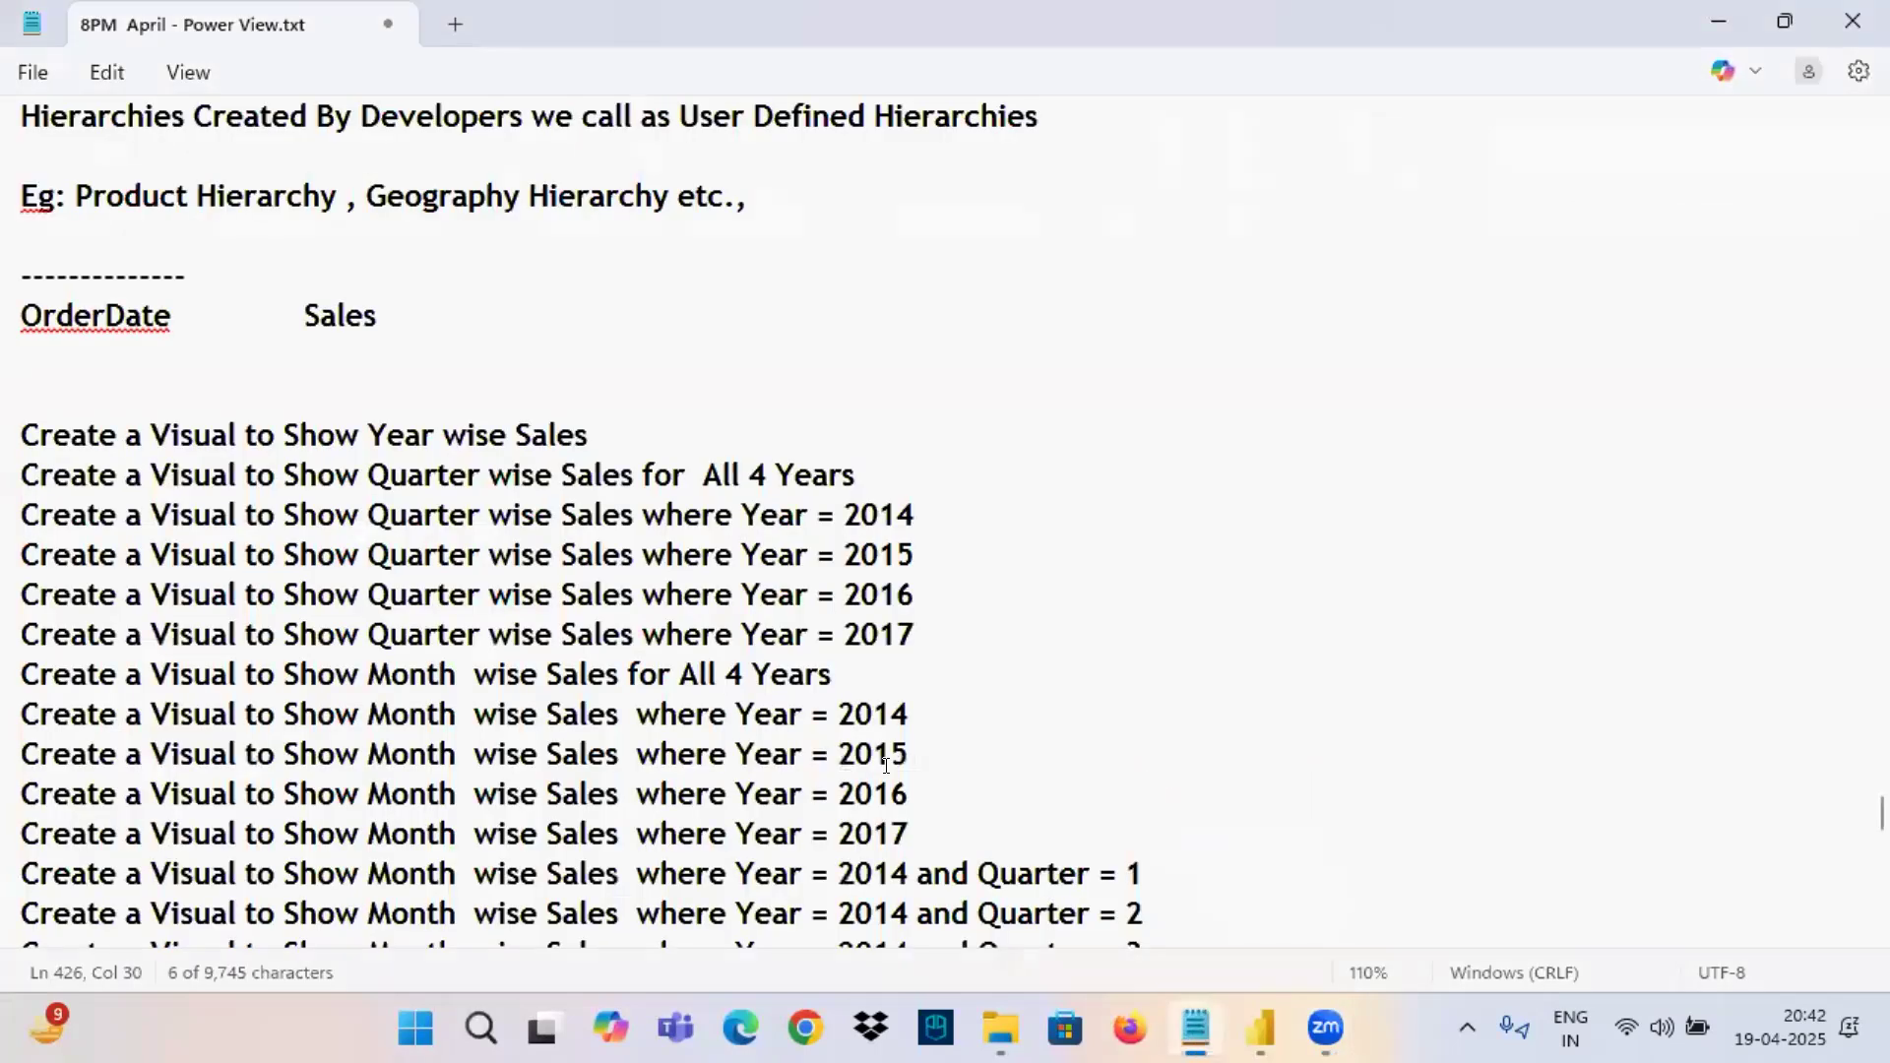
pyautogui.scroll(-5, 559, 538)
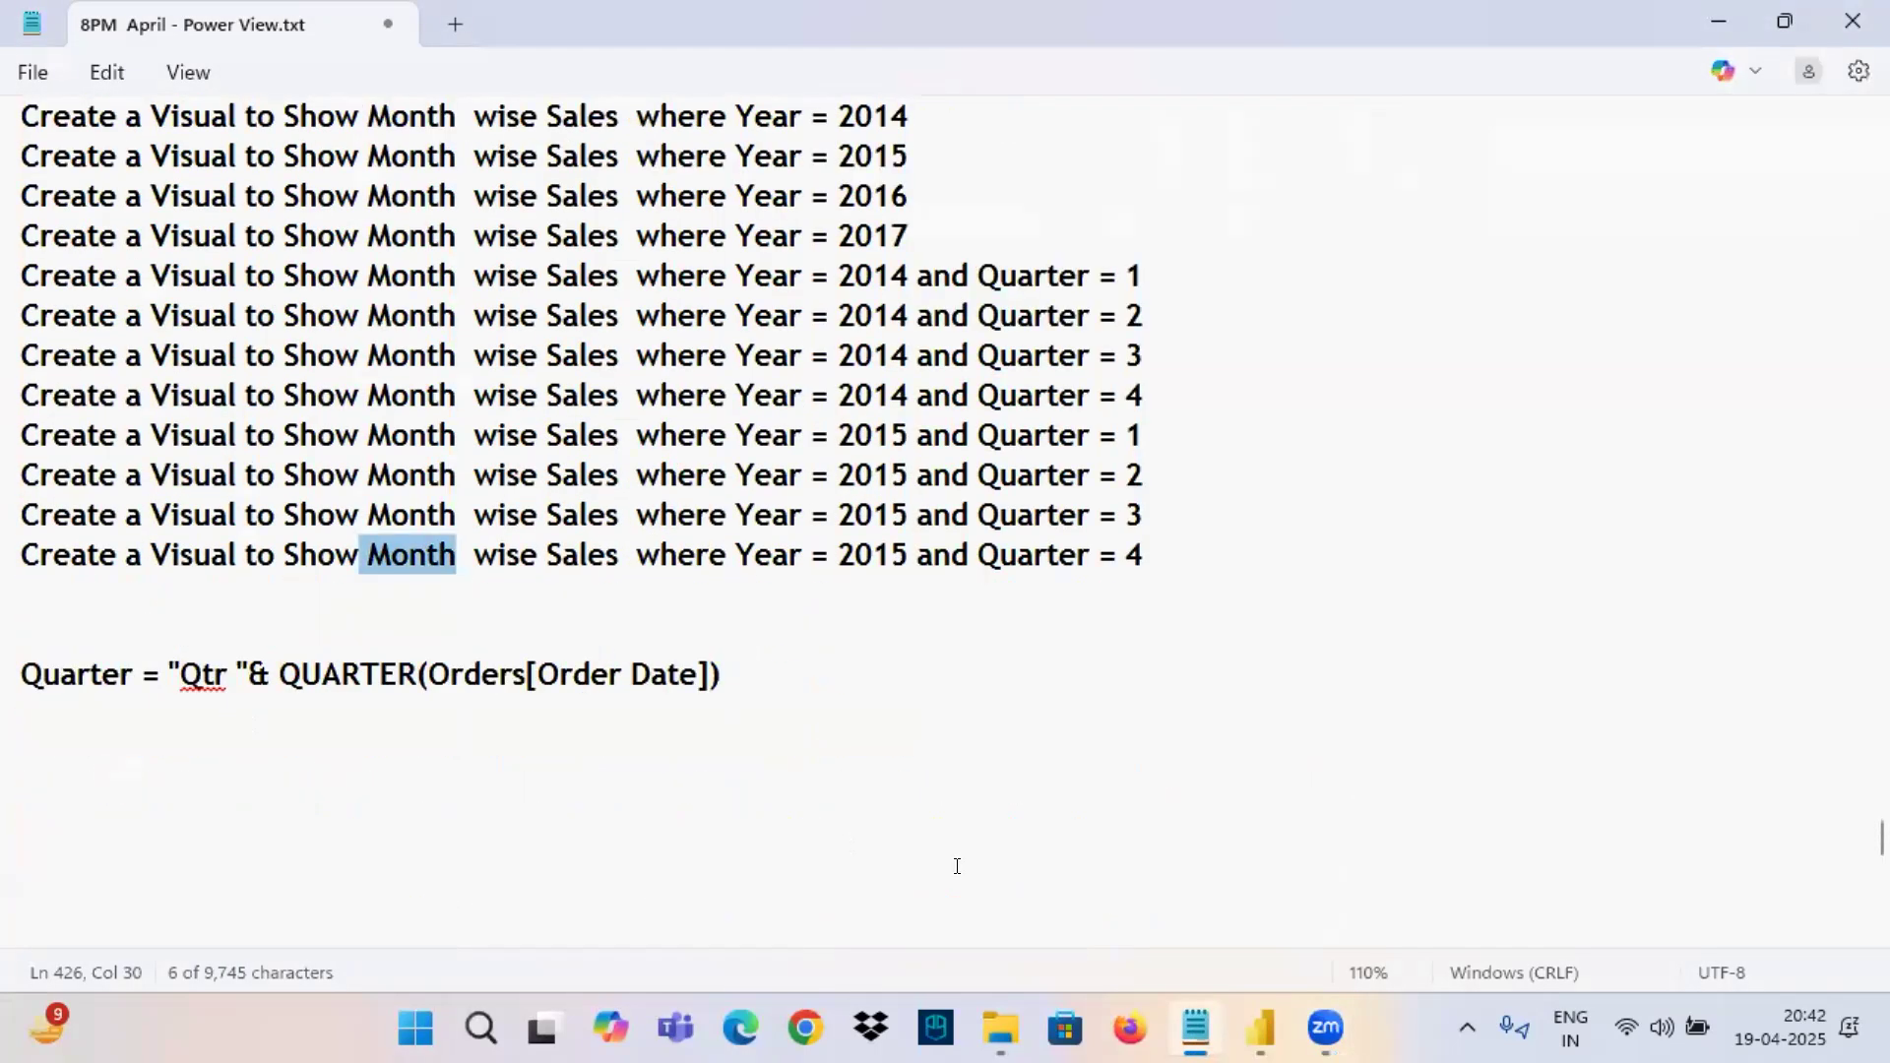
pyautogui.click(1265, 1032)
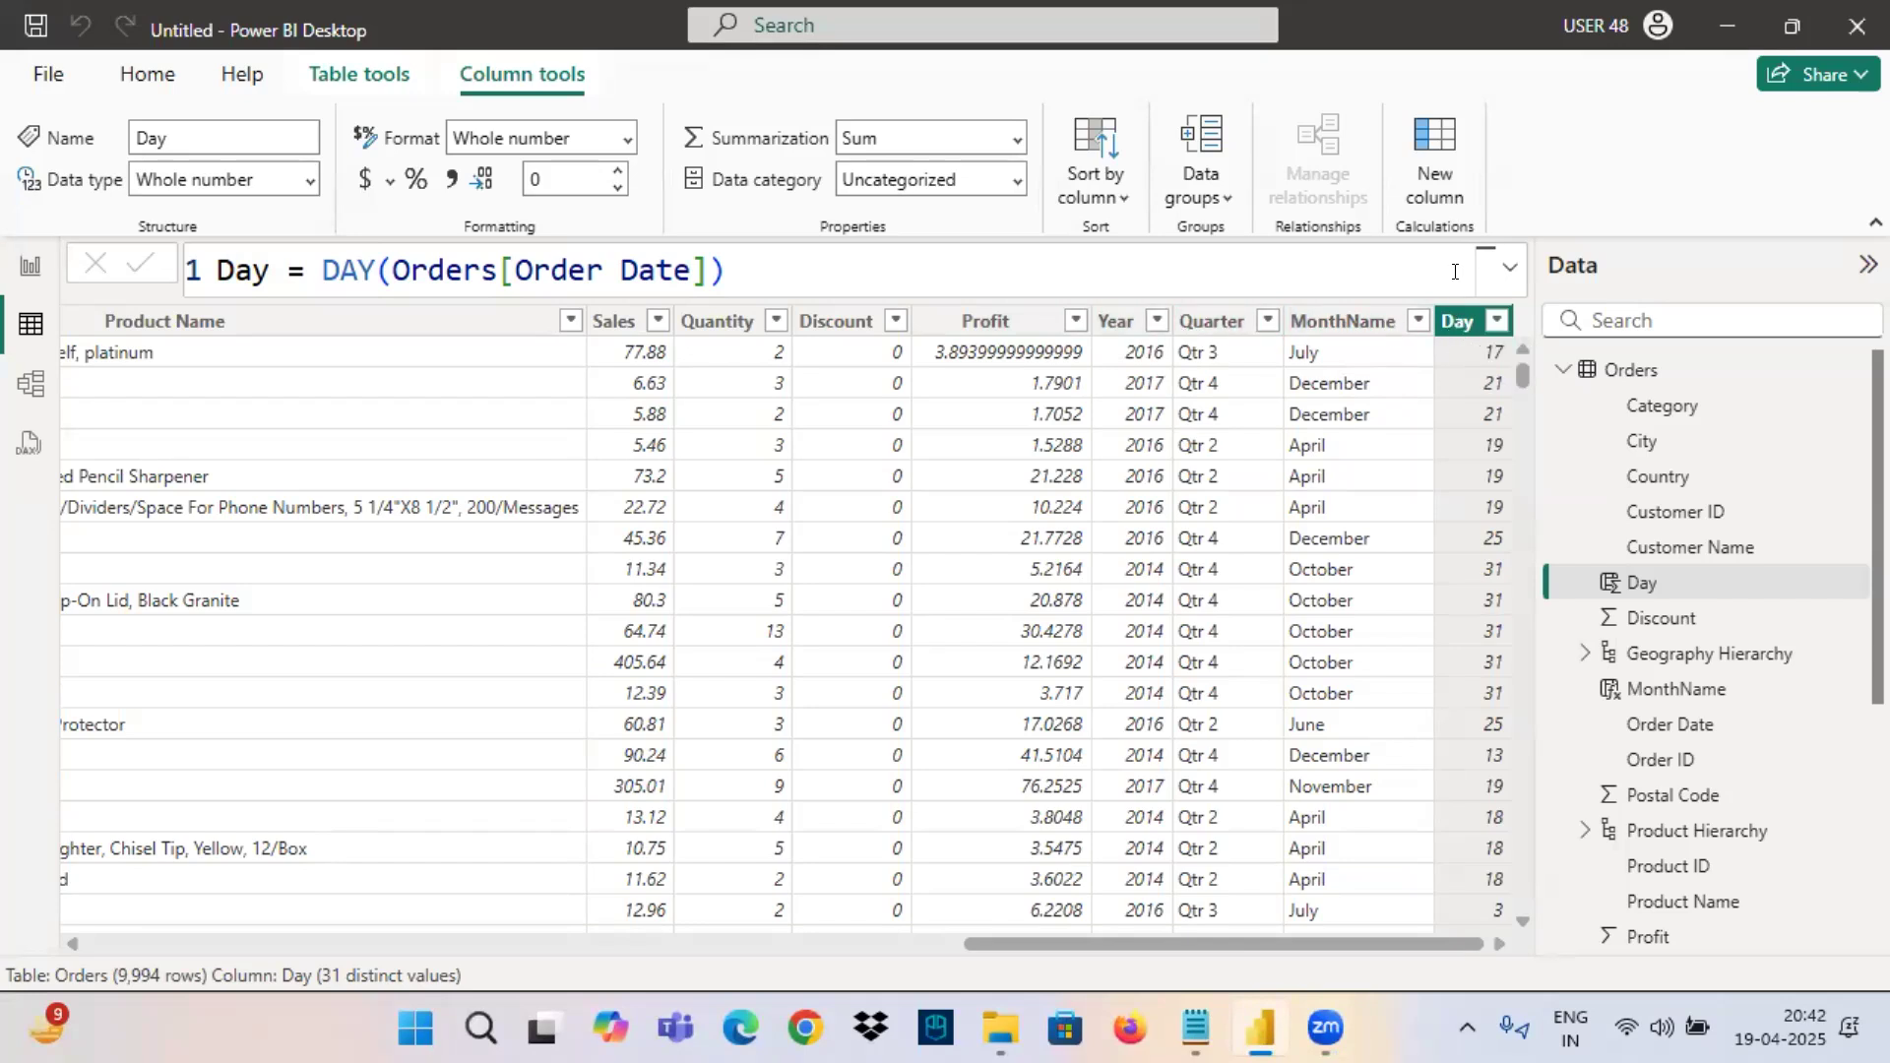
pyautogui.click(1120, 320)
pyautogui.click(1201, 319)
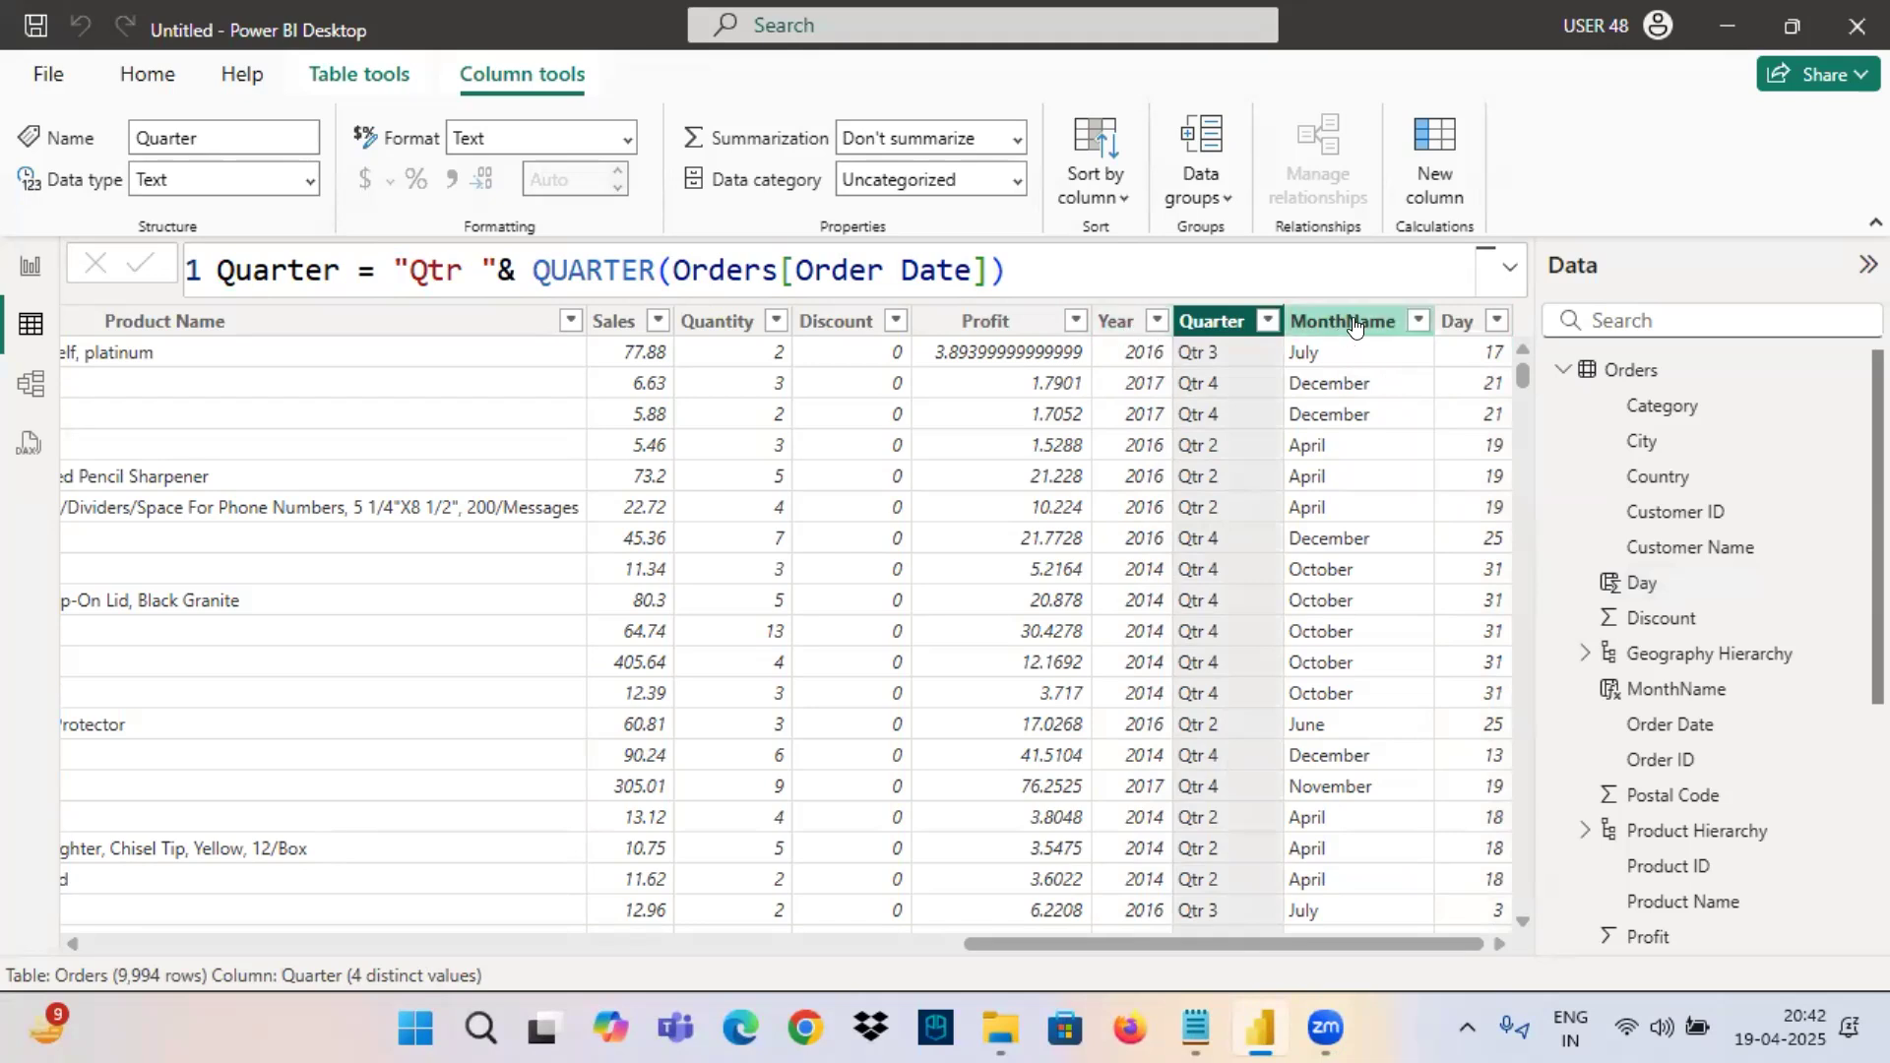
# Circle the Year, Quarter, MonthName and Day headers, link them with arrows to an "H" and a "1", and clear the annotations.
pyautogui.moveTo(1166, 337)
pyautogui.mouseDown()
pyautogui.moveTo(1496, 325)
pyautogui.moveTo(1099, 307)
pyautogui.moveTo(1243, 341)
pyautogui.moveTo(1288, 204)
pyautogui.moveTo(1261, 238)
pyautogui.mouseUp()
pyautogui.moveTo(1271, 204)
pyautogui.mouseDown()
pyautogui.moveTo(1312, 237)
pyautogui.moveTo(1370, 195)
pyautogui.moveTo(1387, 245)
pyautogui.moveTo(1357, 170)
pyautogui.mouseUp()
pyautogui.moveTo(1359, 169)
pyautogui.mouseDown()
pyautogui.moveTo(1473, 127)
pyautogui.moveTo(1428, 187)
pyautogui.mouseUp()
pyautogui.moveTo(1422, 179); pyautogui.dragTo(1438, 181)
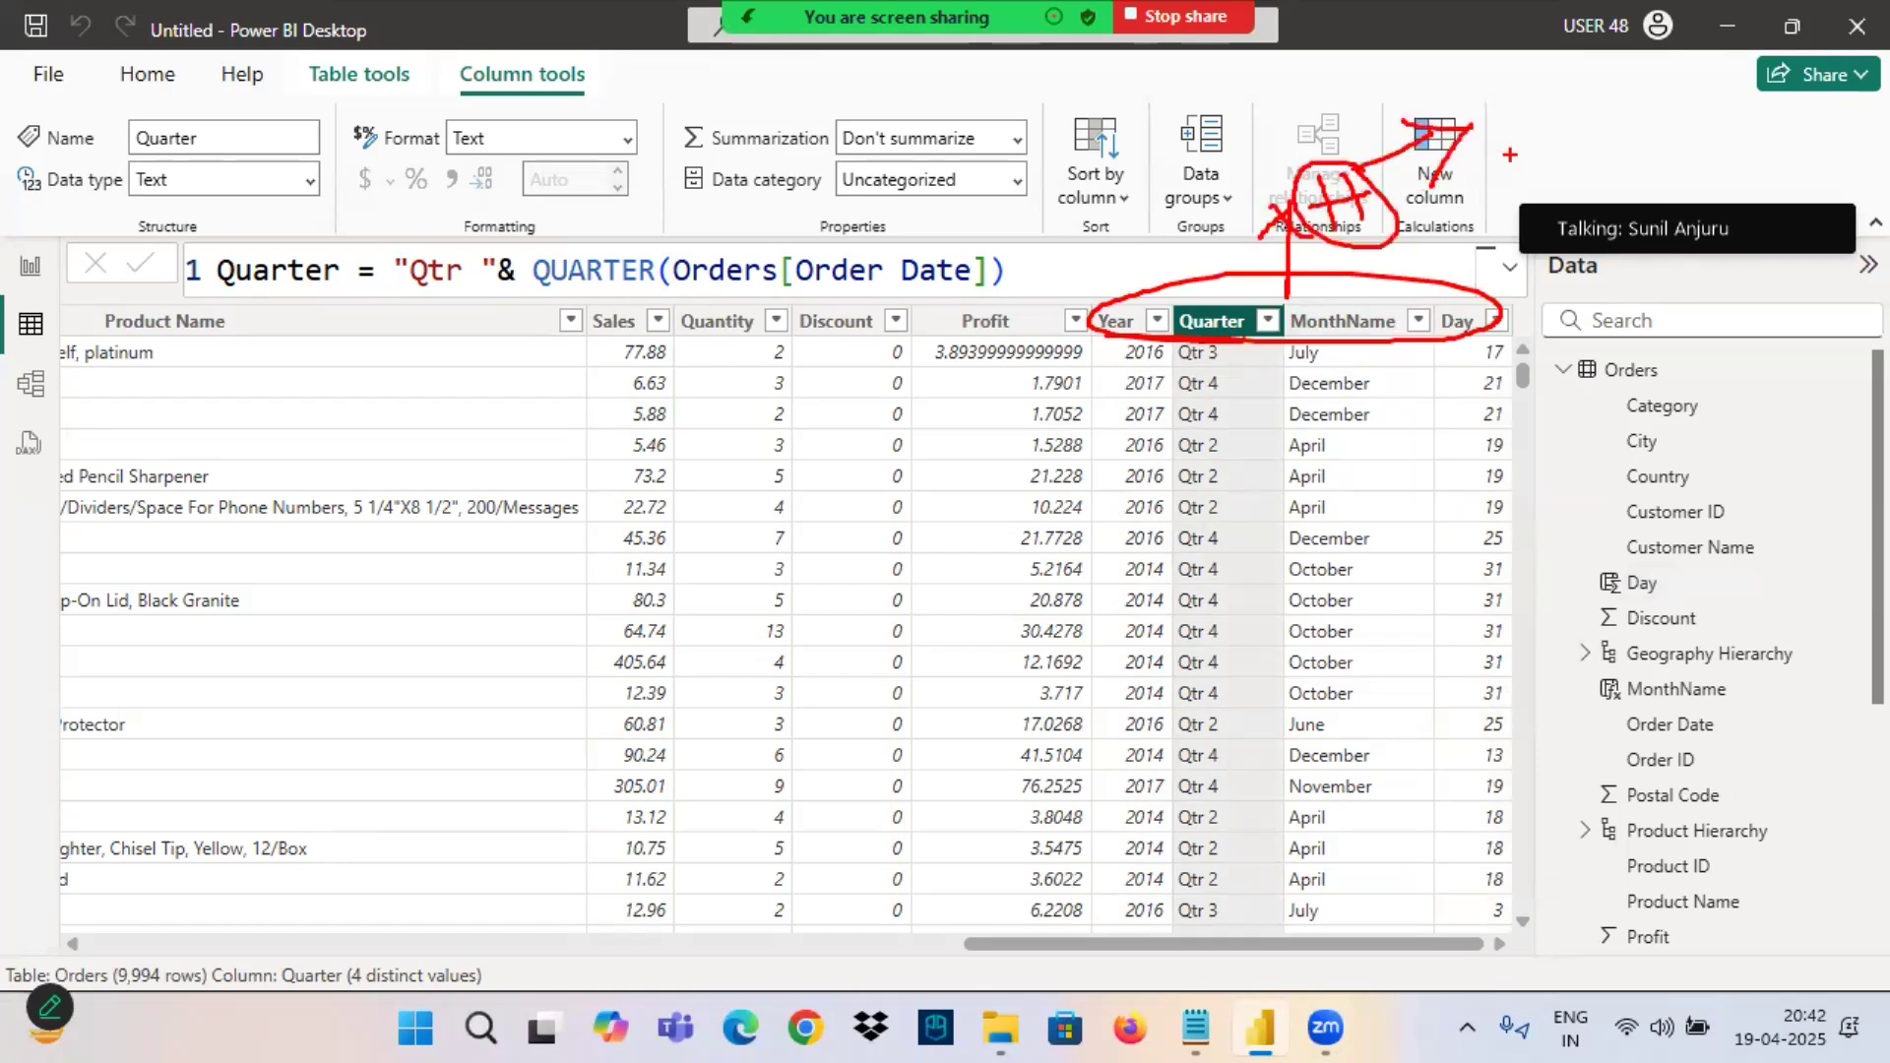
pyautogui.moveTo(1502, 91)
pyautogui.mouseDown()
pyautogui.moveTo(1502, 129)
pyautogui.moveTo(1532, 126)
pyautogui.moveTo(1464, 117)
pyautogui.mouseUp()
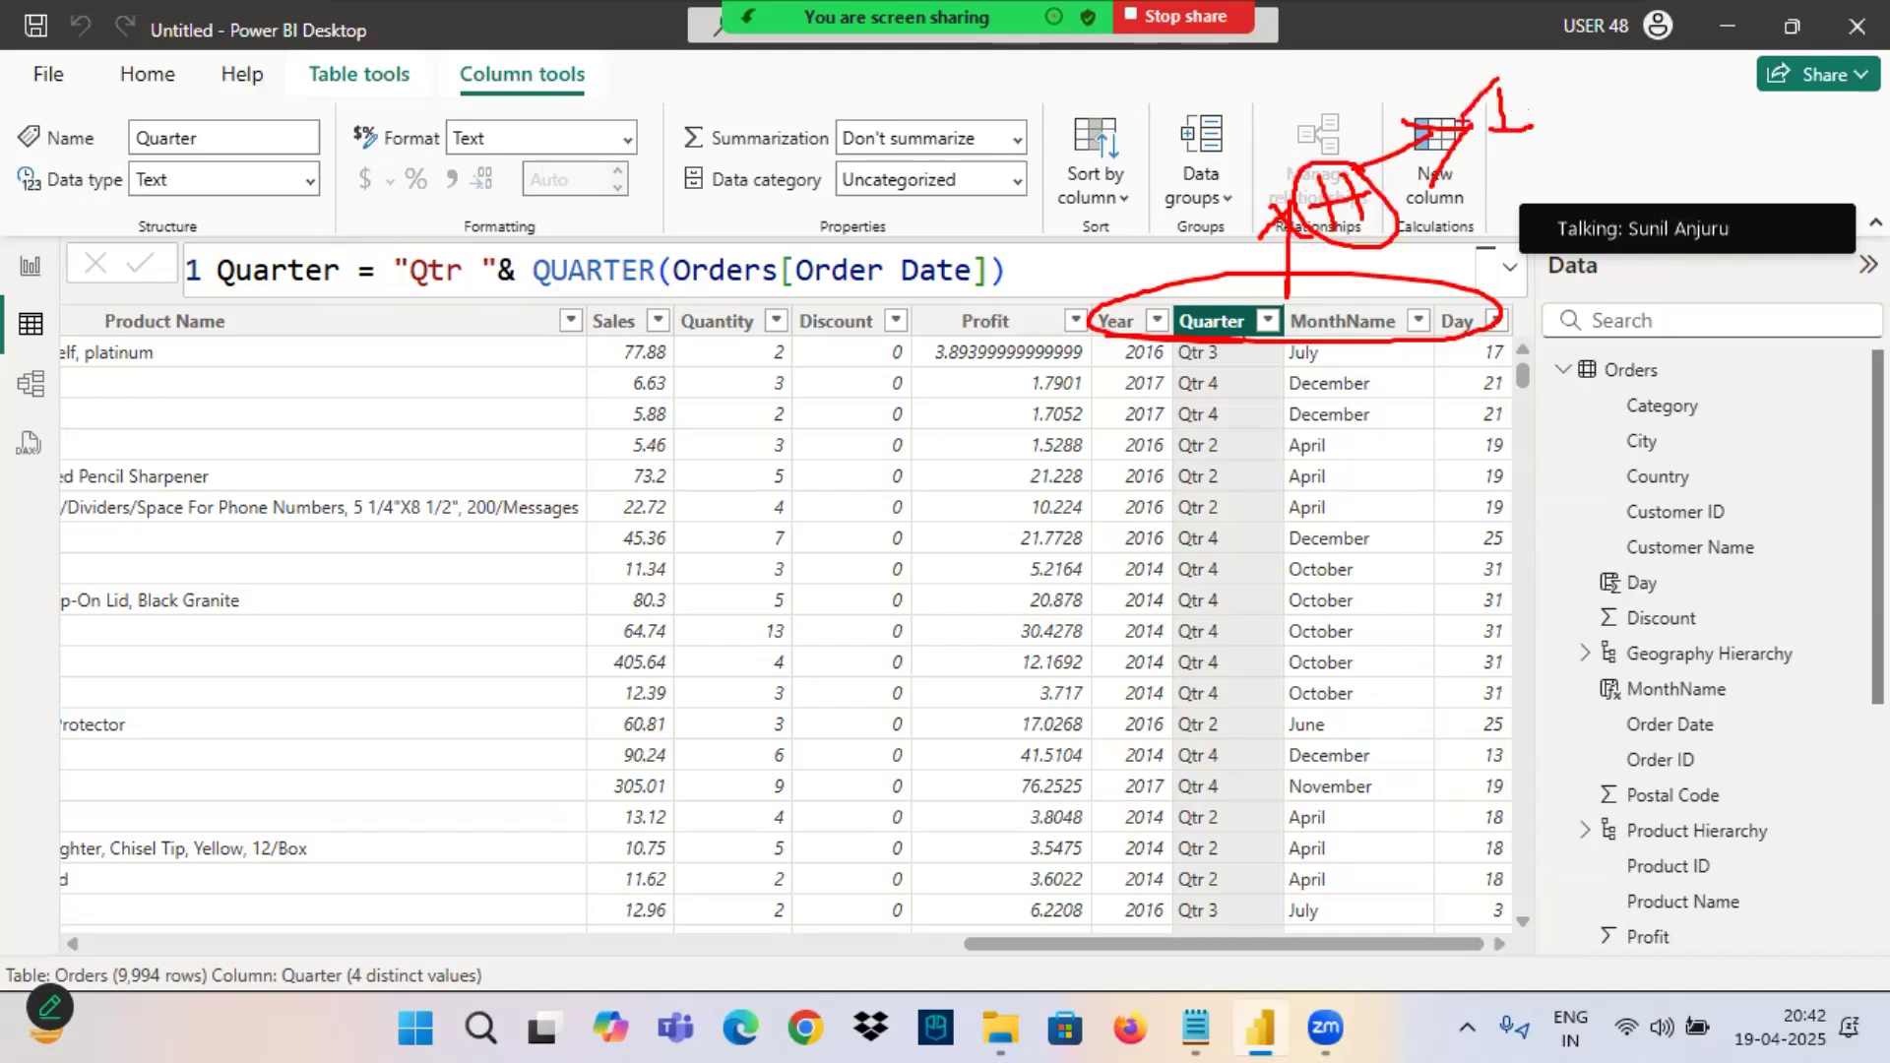
pyautogui.press('Escape')
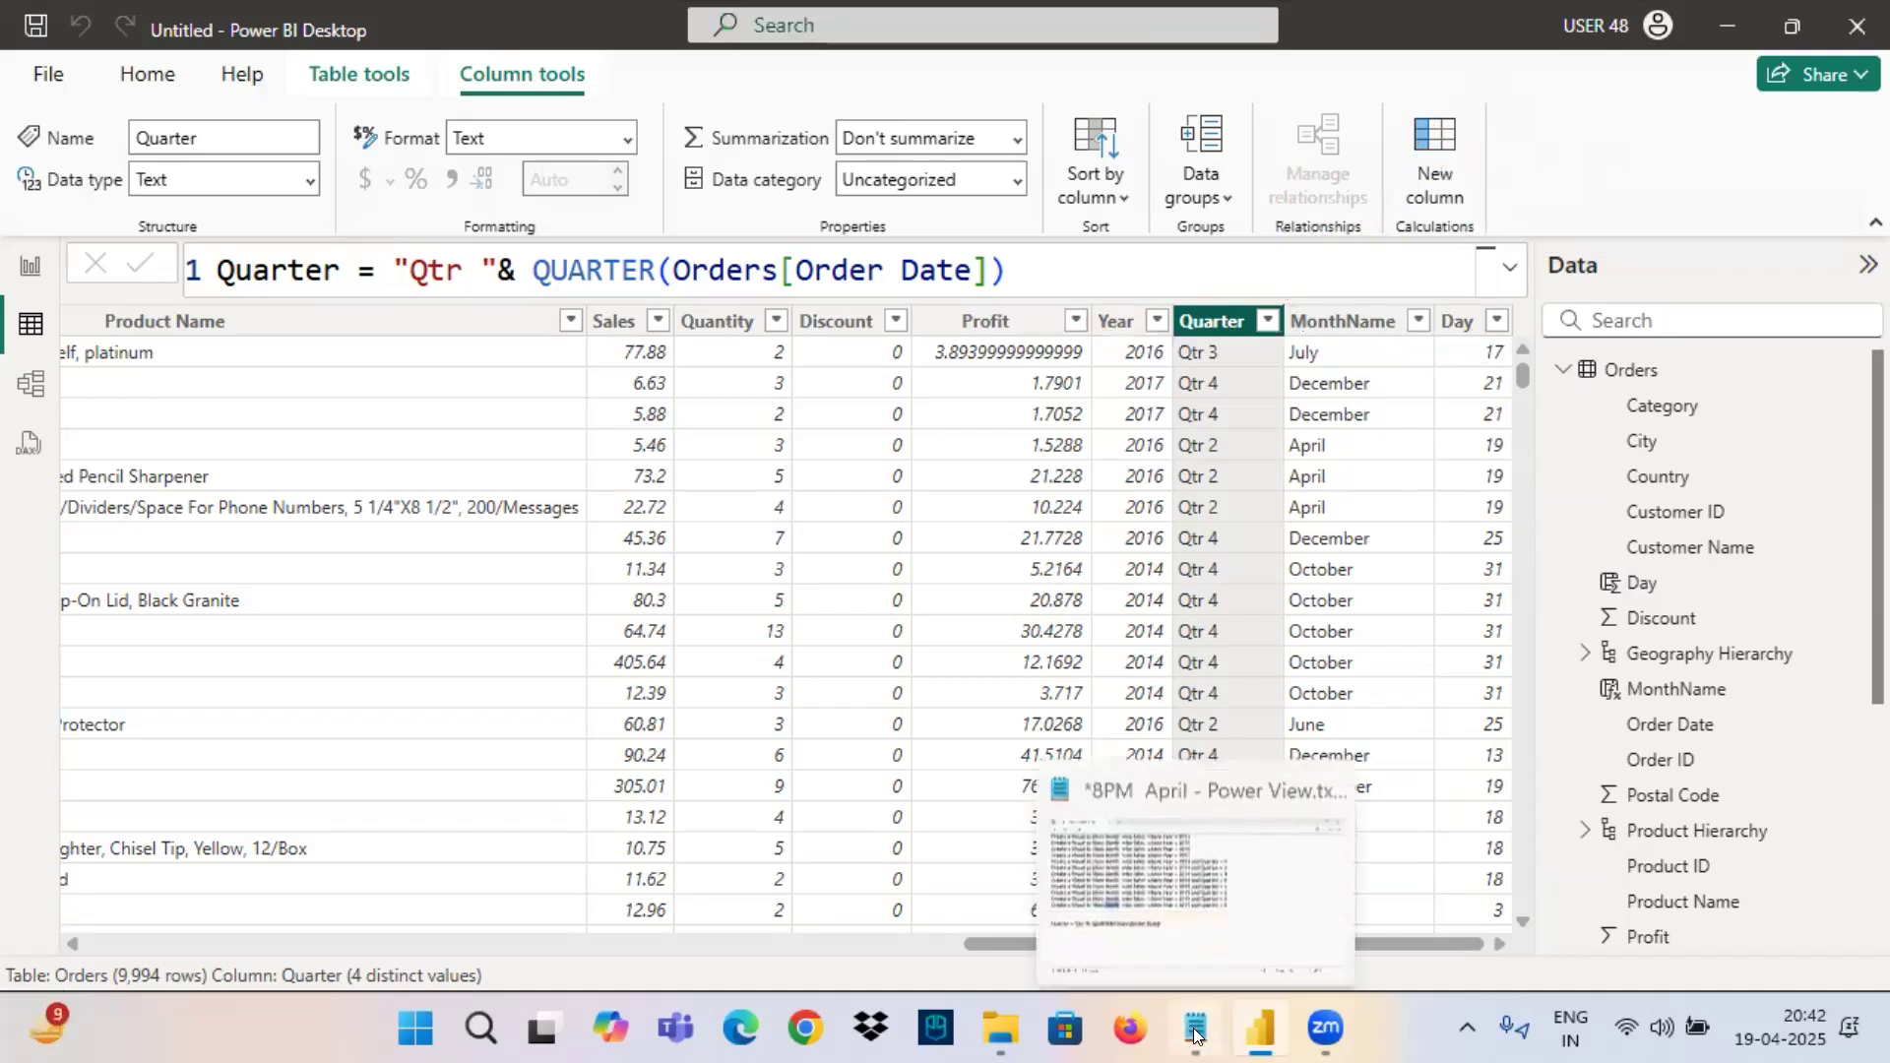
# Switch to the Notepad notes and highlight the visual requirements from Year wise Sales through the 2015 Quarter = 2 line.
pyautogui.click(1196, 1029)
pyautogui.scroll(3, 109, 394)
pyautogui.moveTo(108, 201); pyautogui.dragTo(978, 859)
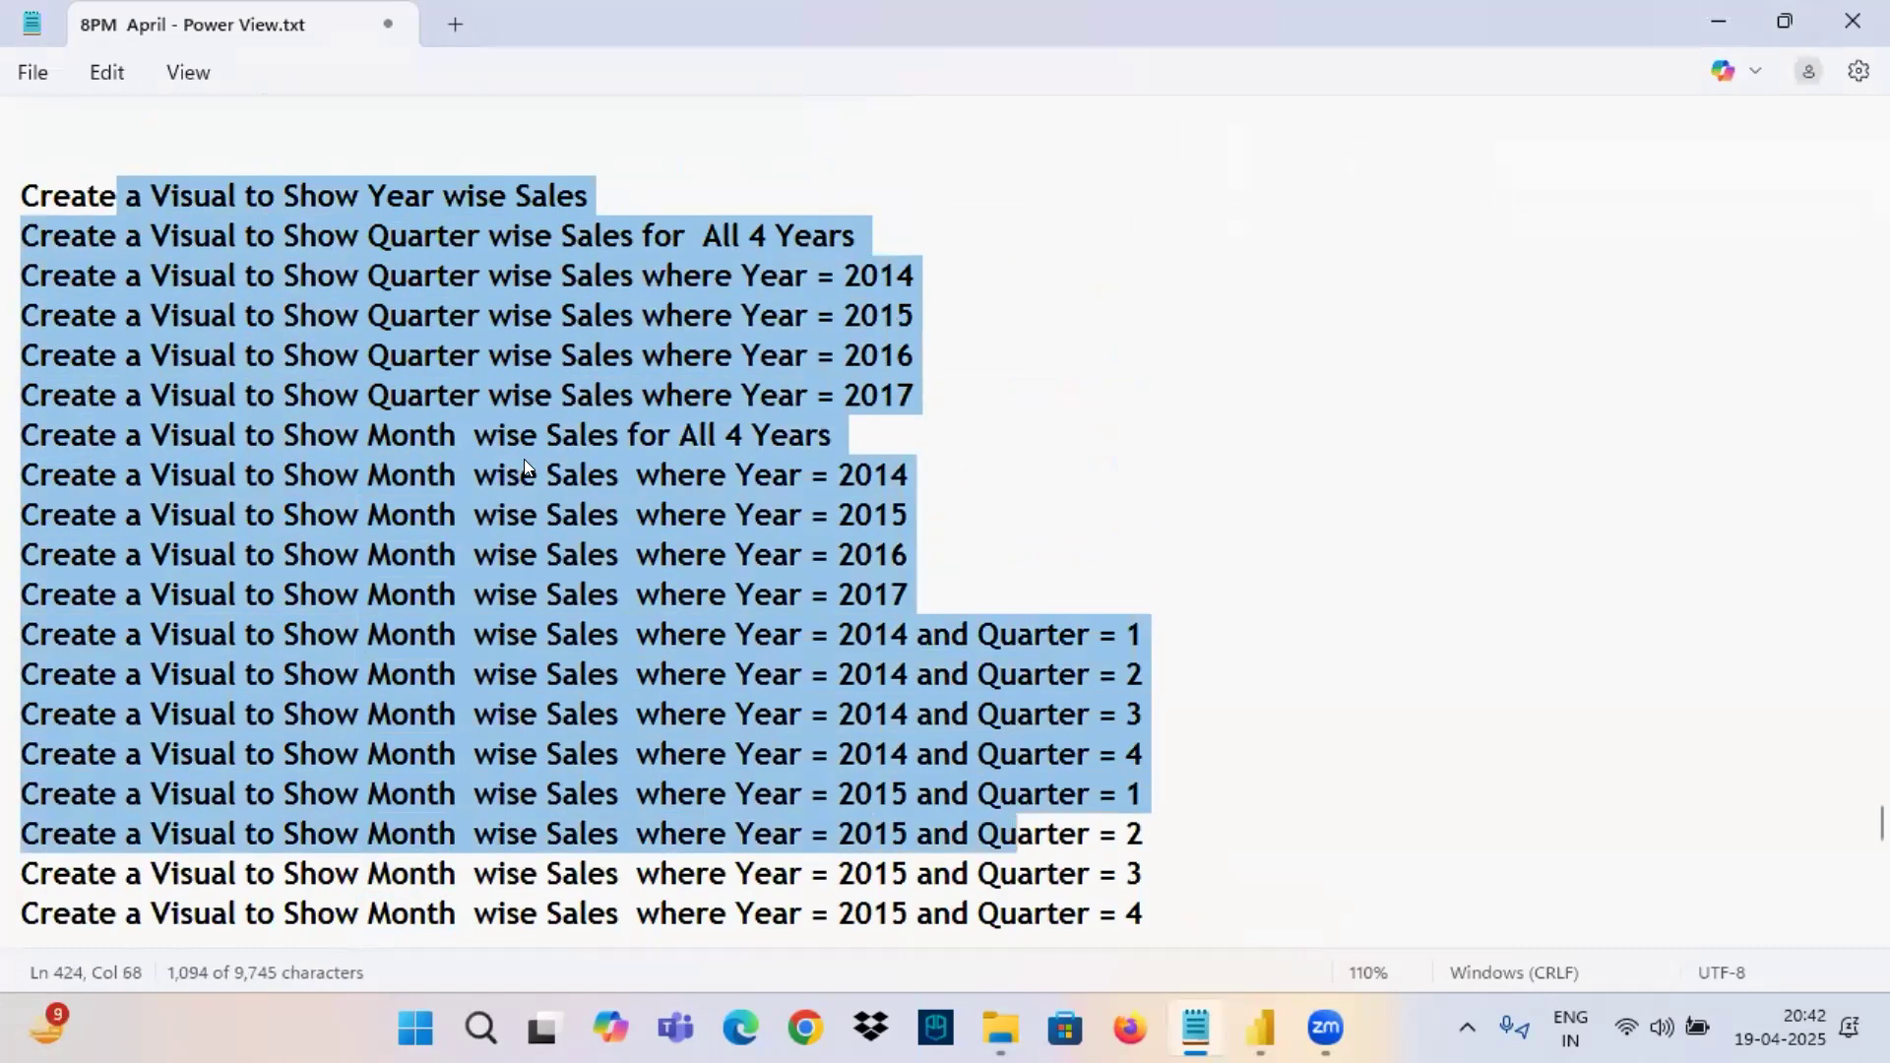
pyautogui.click(281, 197)
pyautogui.moveTo(281, 197); pyautogui.dragTo(1081, 839)
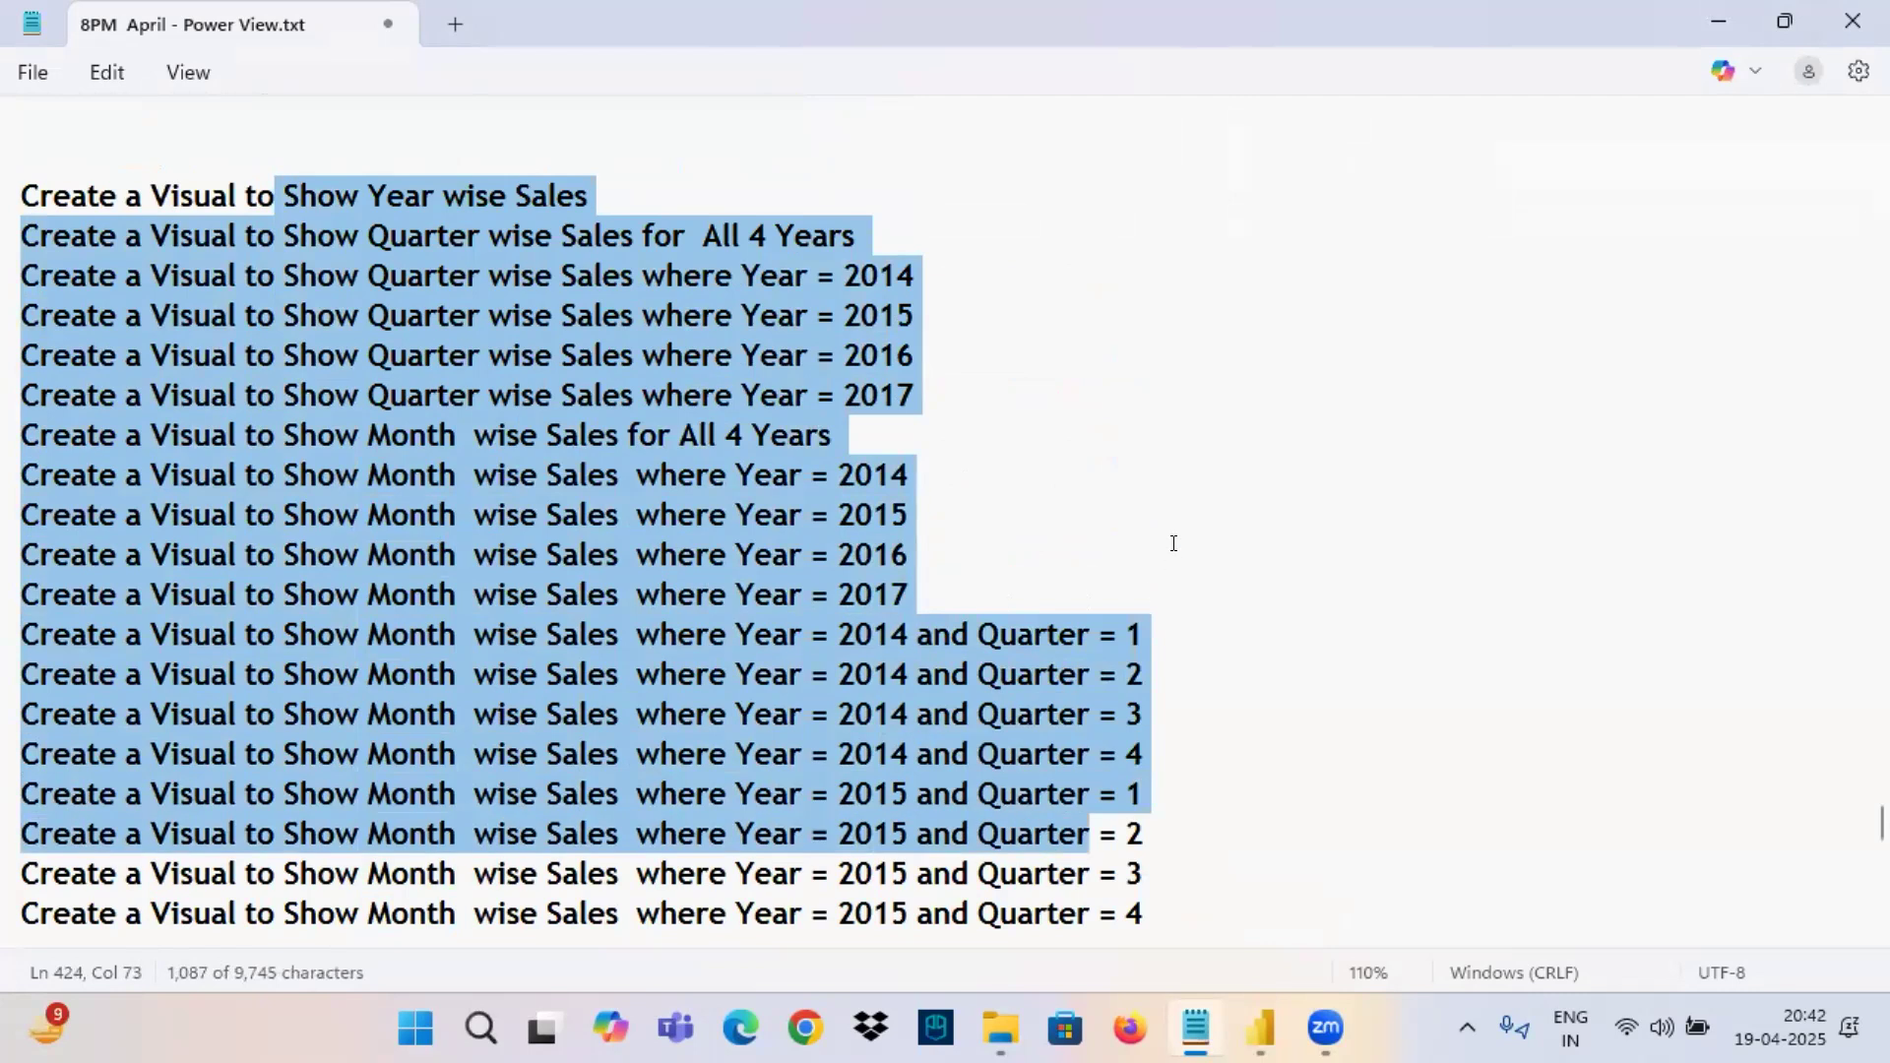
# Annotate the highlighted list with an arrow to a boxed "1" and another arrow to the underlined word "Drill".
pyautogui.moveTo(918, 470); pyautogui.dragTo(1078, 435)
pyautogui.moveTo(1028, 397)
pyautogui.mouseDown()
pyautogui.moveTo(1069, 420)
pyautogui.moveTo(1068, 486)
pyautogui.mouseUp()
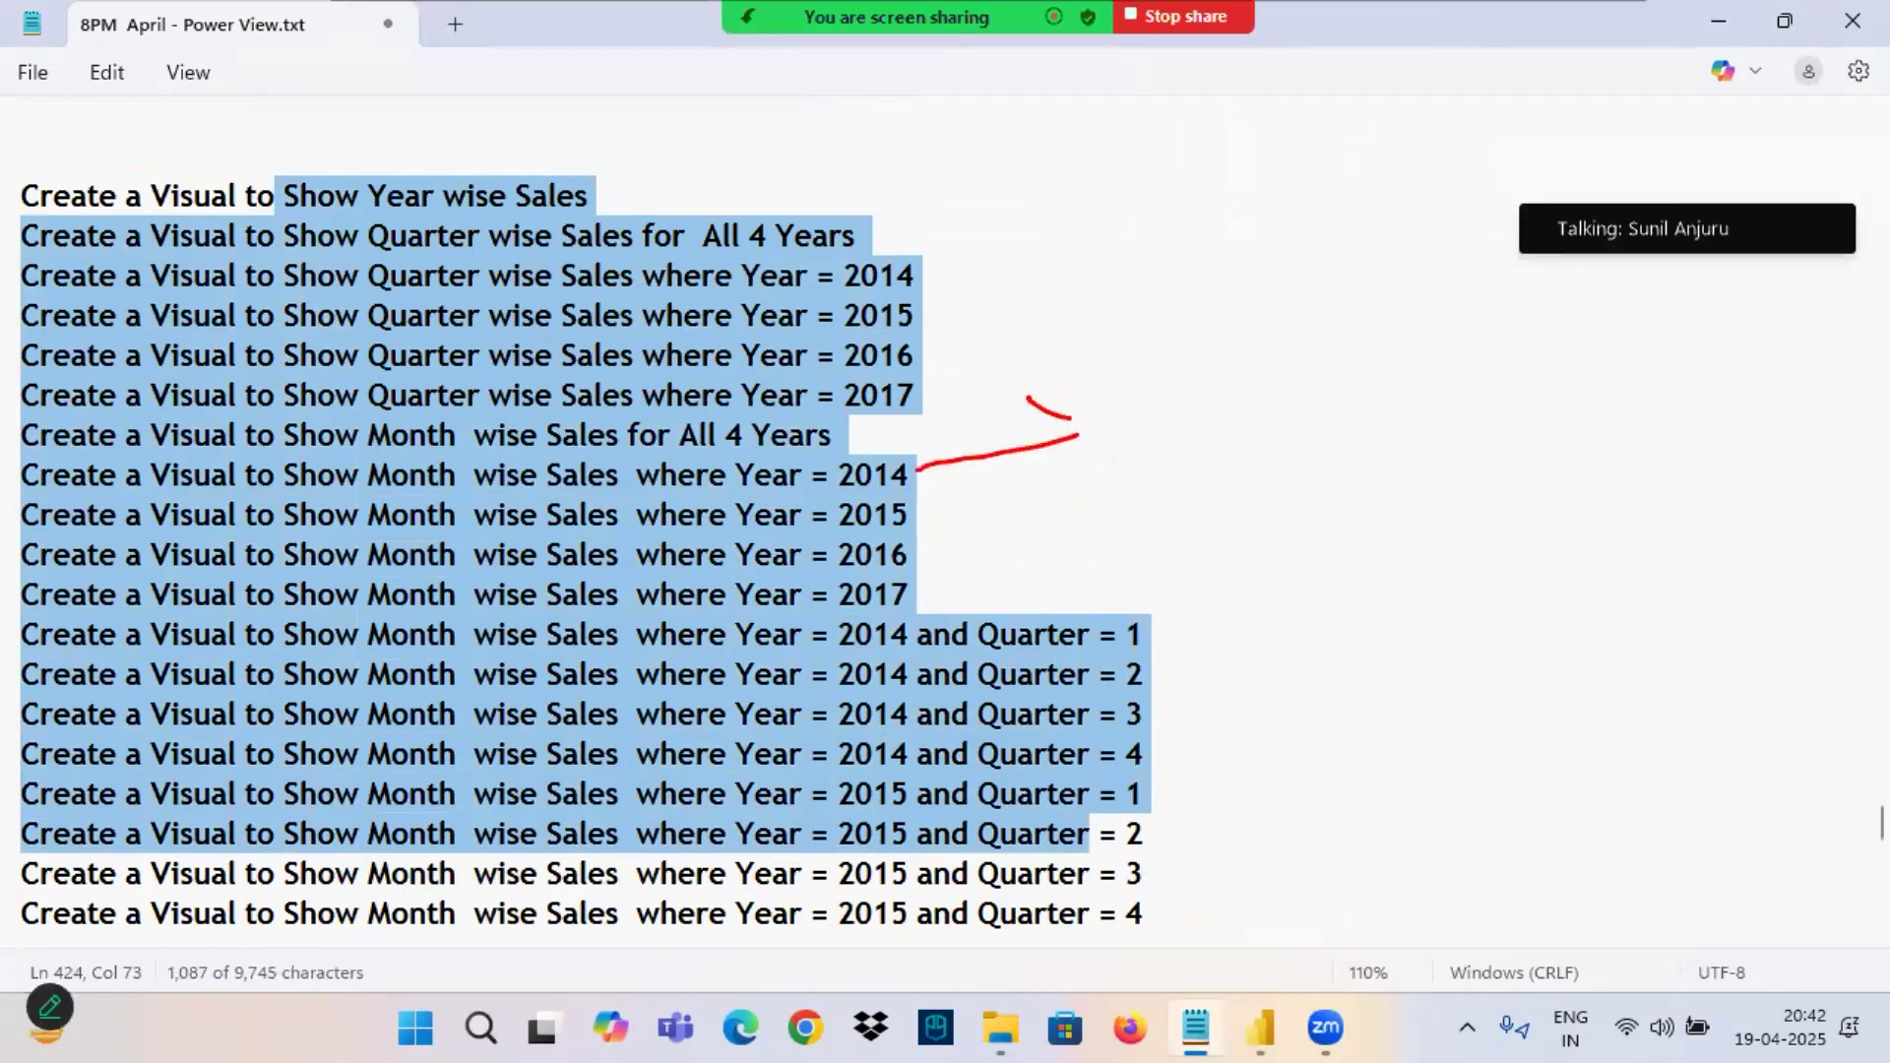
pyautogui.moveTo(1171, 366); pyautogui.dragTo(1180, 417)
pyautogui.moveTo(1162, 344)
pyautogui.mouseDown()
pyautogui.moveTo(1132, 356)
pyautogui.moveTo(1203, 450)
pyautogui.moveTo(1191, 326)
pyautogui.moveTo(1130, 323)
pyautogui.moveTo(1142, 463)
pyautogui.moveTo(1254, 325)
pyautogui.moveTo(1012, 312)
pyautogui.mouseUp()
pyautogui.moveTo(1166, 268)
pyautogui.mouseDown()
pyautogui.moveTo(1219, 170)
pyautogui.moveTo(1260, 182)
pyautogui.mouseUp()
pyautogui.moveTo(1287, 117)
pyautogui.mouseDown()
pyautogui.moveTo(1290, 180)
pyautogui.moveTo(1383, 127)
pyautogui.mouseUp()
pyautogui.moveTo(1383, 95); pyautogui.dragTo(1423, 153)
pyautogui.moveTo(1449, 86); pyautogui.dragTo(1463, 165)
pyautogui.moveTo(1345, 211); pyautogui.dragTo(1443, 200)
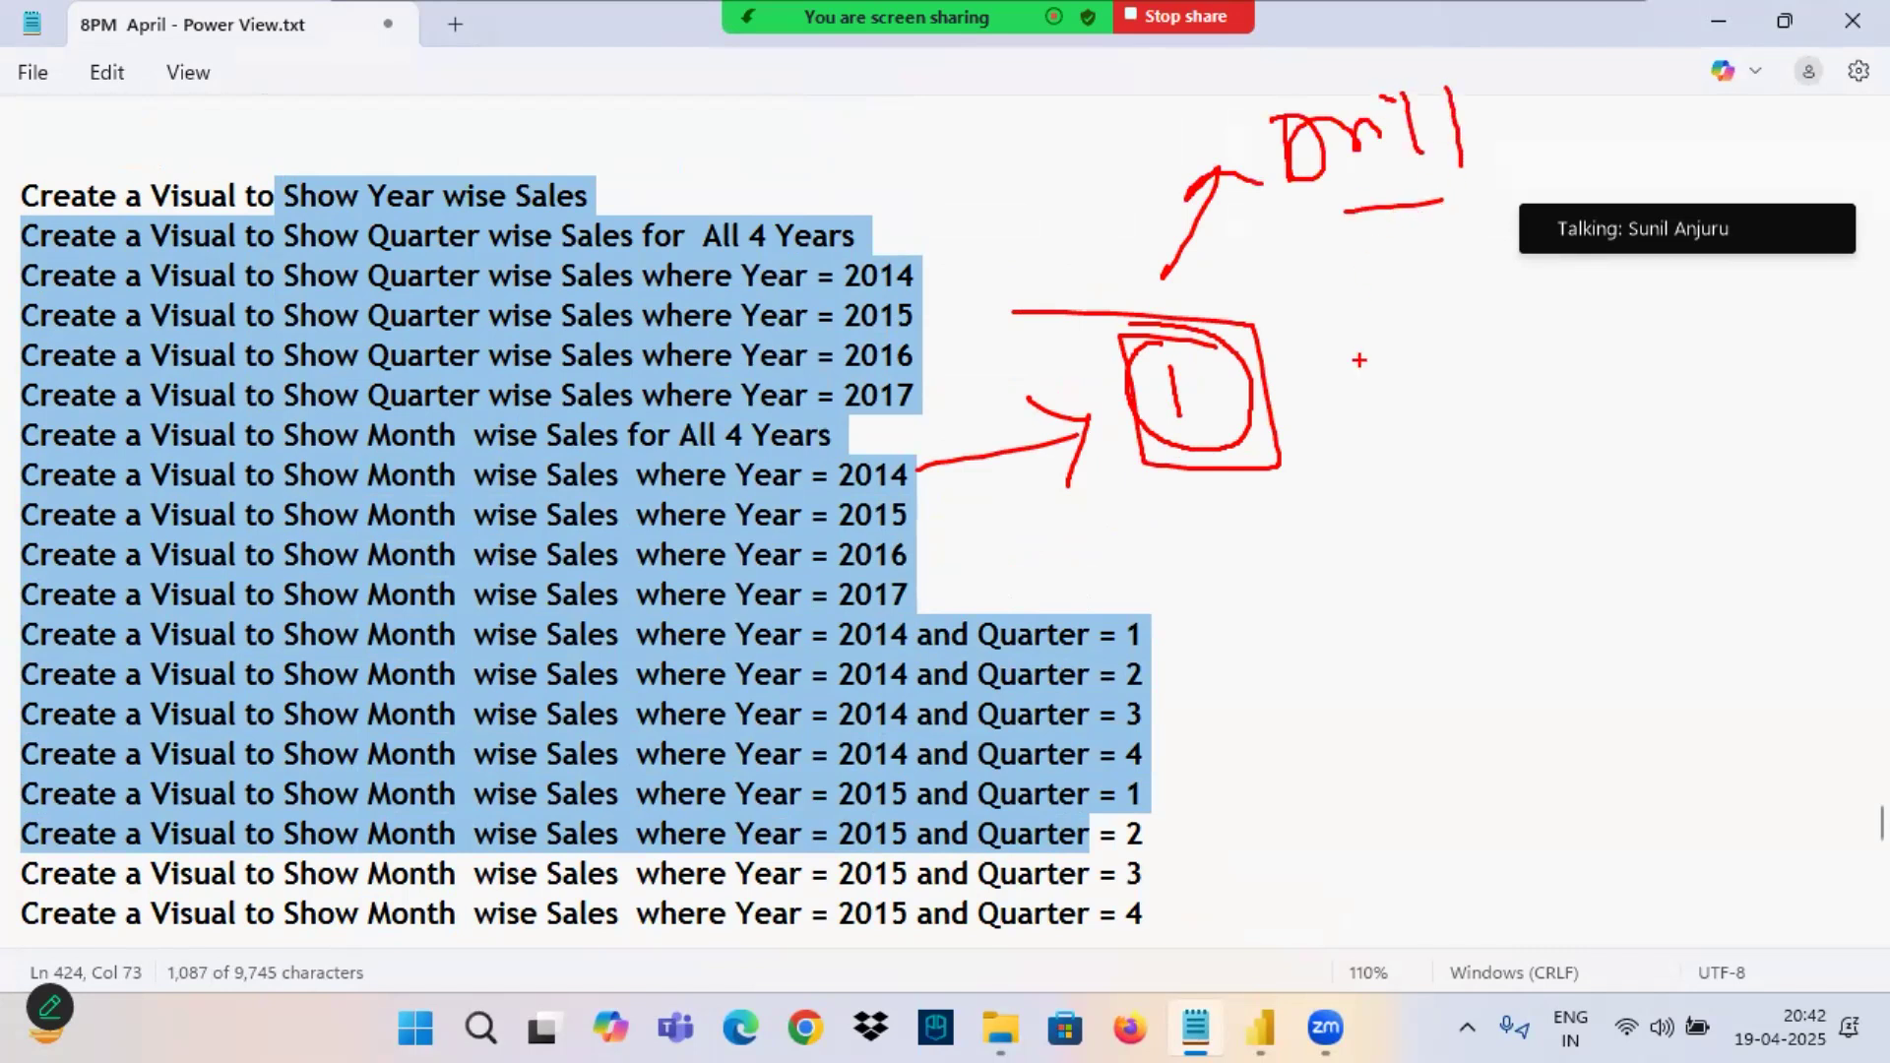
# Switch to Power BI Desktop, underline and circle the Year, Quarter, MonthName and Day headers, and draw an arrow to an "H".
pyautogui.click(1261, 1028)
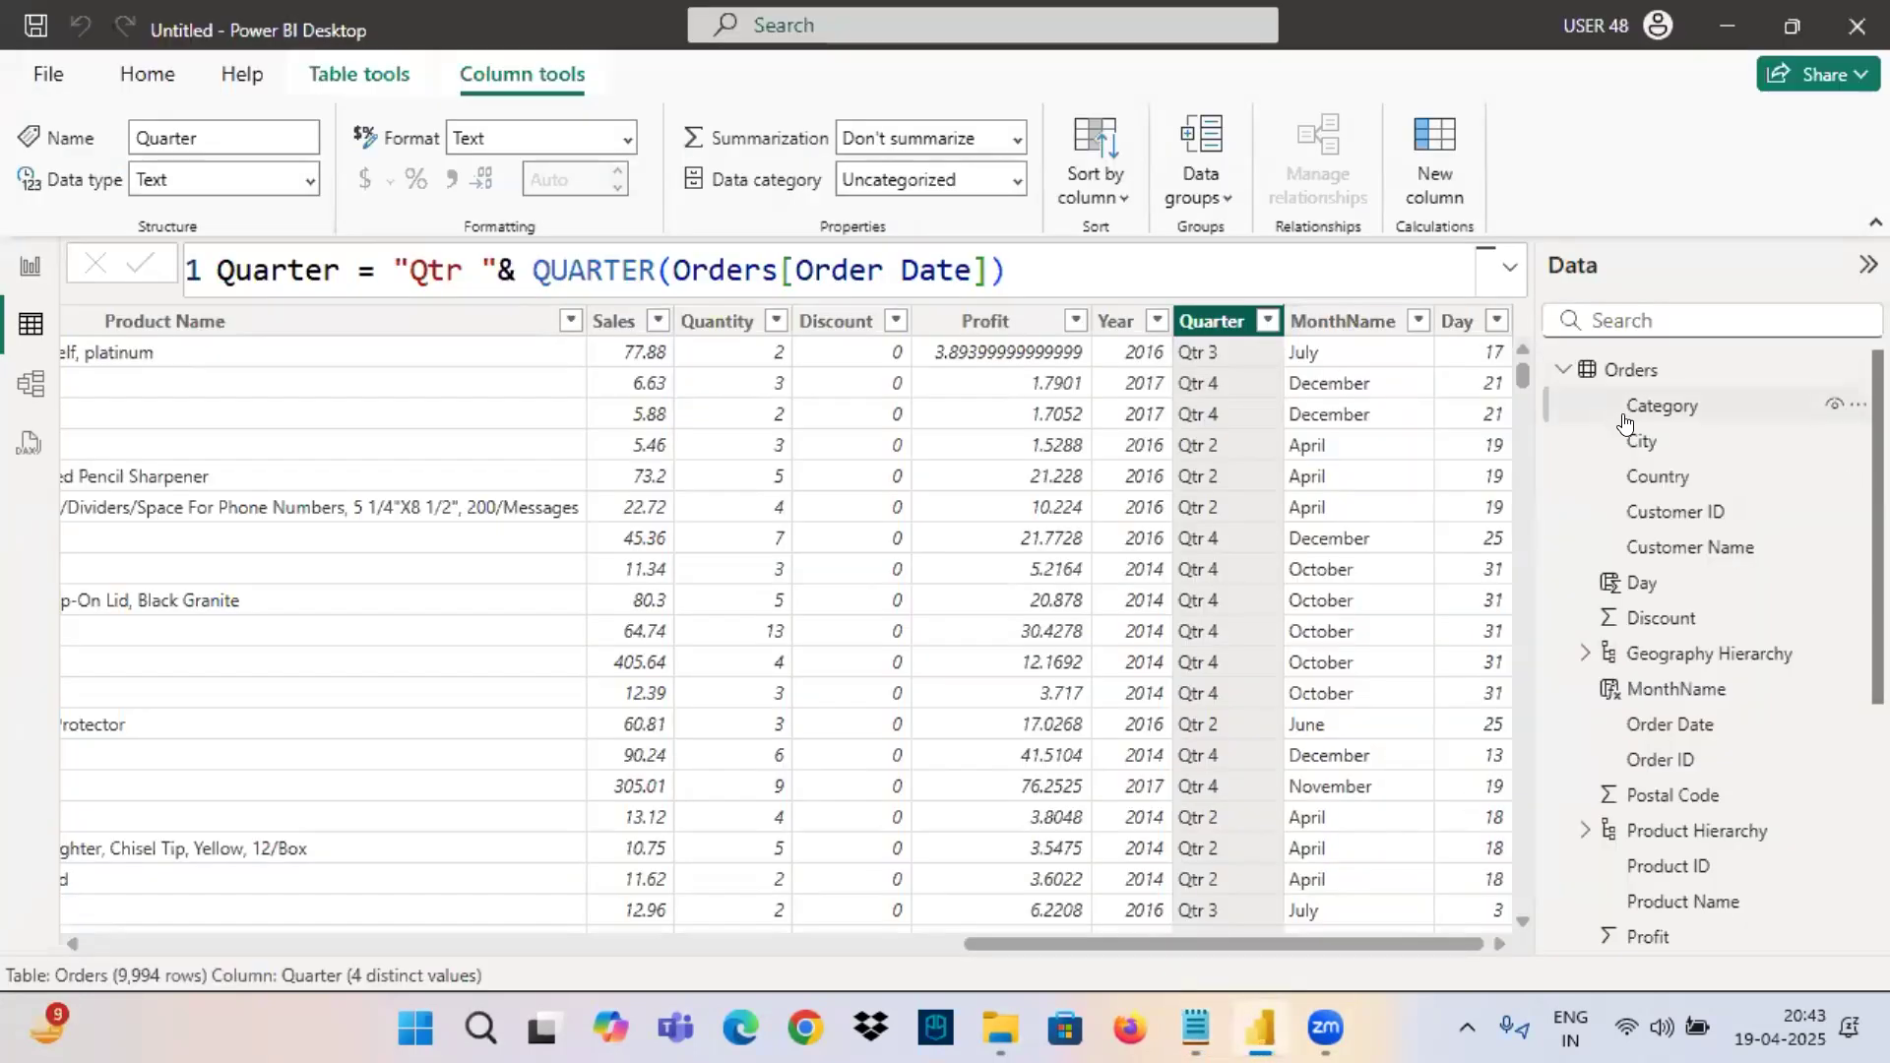
pyautogui.moveTo(1093, 334); pyautogui.dragTo(1384, 340)
pyautogui.moveTo(1424, 342); pyautogui.dragTo(1487, 337)
pyautogui.moveTo(1495, 325)
pyautogui.mouseDown()
pyautogui.moveTo(1088, 340)
pyautogui.moveTo(1252, 274)
pyautogui.moveTo(1231, 202)
pyautogui.moveTo(1285, 182)
pyautogui.mouseUp()
pyautogui.moveTo(1302, 129)
pyautogui.mouseDown()
pyautogui.moveTo(1303, 165)
pyautogui.moveTo(1320, 162)
pyautogui.mouseUp()
# Link the "H" with arrows to an underlined "DD" and on to a circled "1", and clear the annotations.
pyautogui.moveTo(1303, 151)
pyautogui.mouseDown()
pyautogui.moveTo(1326, 148)
pyautogui.moveTo(898, 123)
pyautogui.moveTo(914, 159)
pyautogui.mouseUp()
pyautogui.moveTo(689, 107); pyautogui.dragTo(691, 221)
pyautogui.moveTo(684, 113)
pyautogui.mouseDown()
pyautogui.moveTo(749, 158)
pyautogui.moveTo(665, 197)
pyautogui.mouseUp()
pyautogui.moveTo(740, 123)
pyautogui.mouseDown()
pyautogui.moveTo(748, 217)
pyautogui.moveTo(753, 197)
pyautogui.mouseUp()
pyautogui.moveTo(669, 215); pyautogui.dragTo(872, 202)
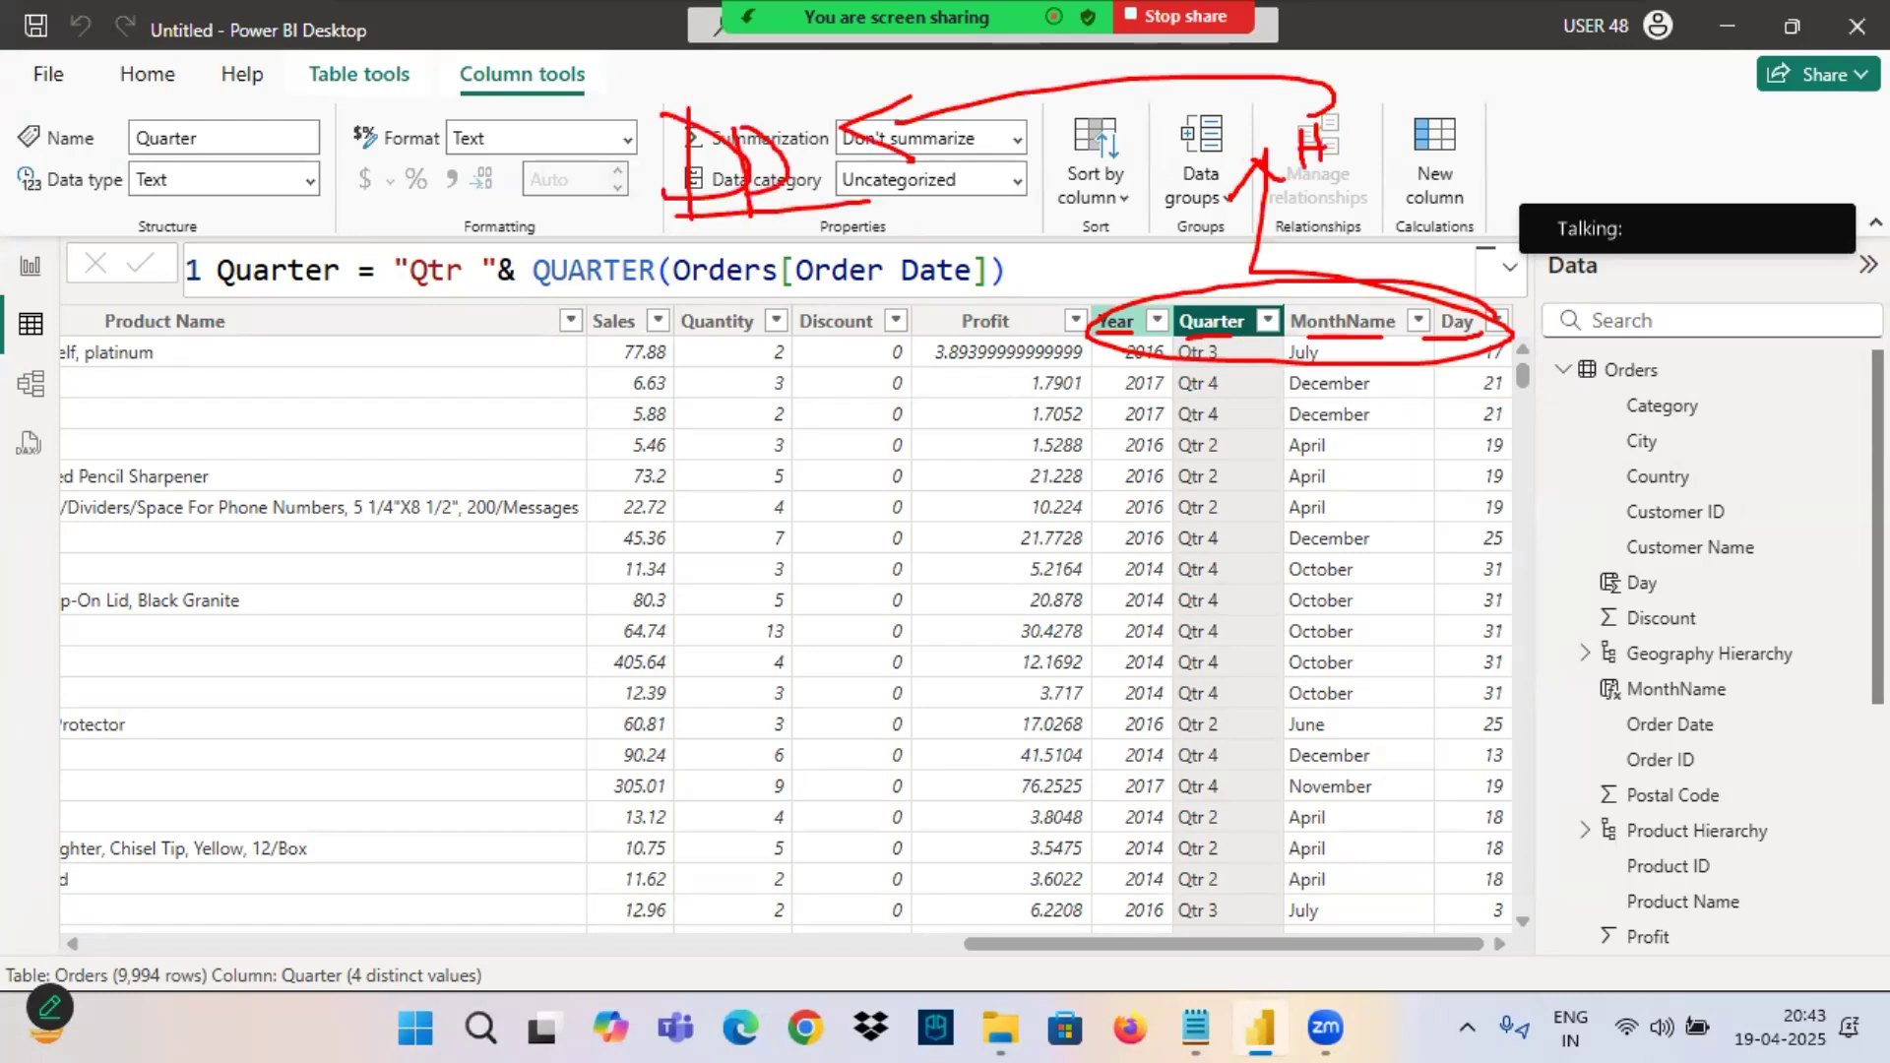
pyautogui.moveTo(649, 185); pyautogui.dragTo(473, 177)
pyautogui.moveTo(473, 177)
pyautogui.mouseDown()
pyautogui.moveTo(566, 163)
pyautogui.moveTo(521, 231)
pyautogui.mouseUp()
pyautogui.moveTo(384, 150)
pyautogui.mouseDown()
pyautogui.moveTo(394, 202)
pyautogui.moveTo(258, 192)
pyautogui.mouseUp()
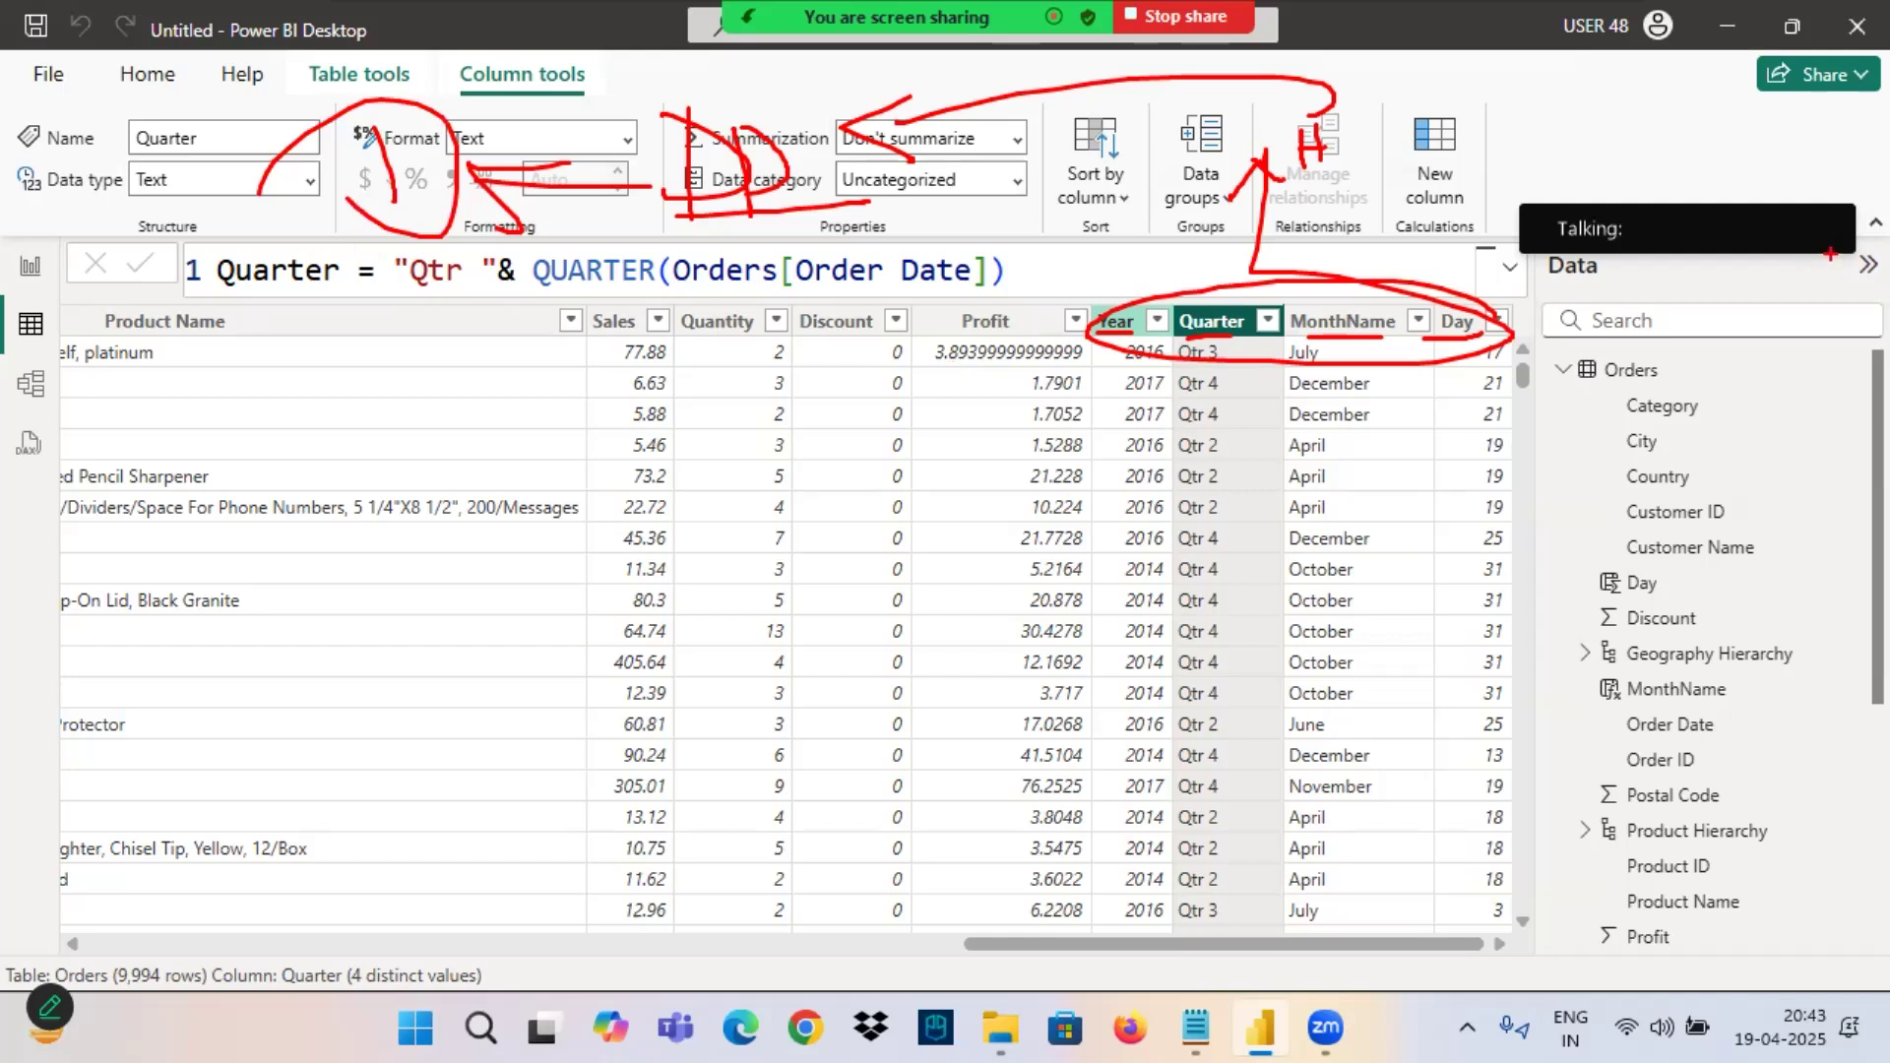
pyautogui.click(1830, 192)
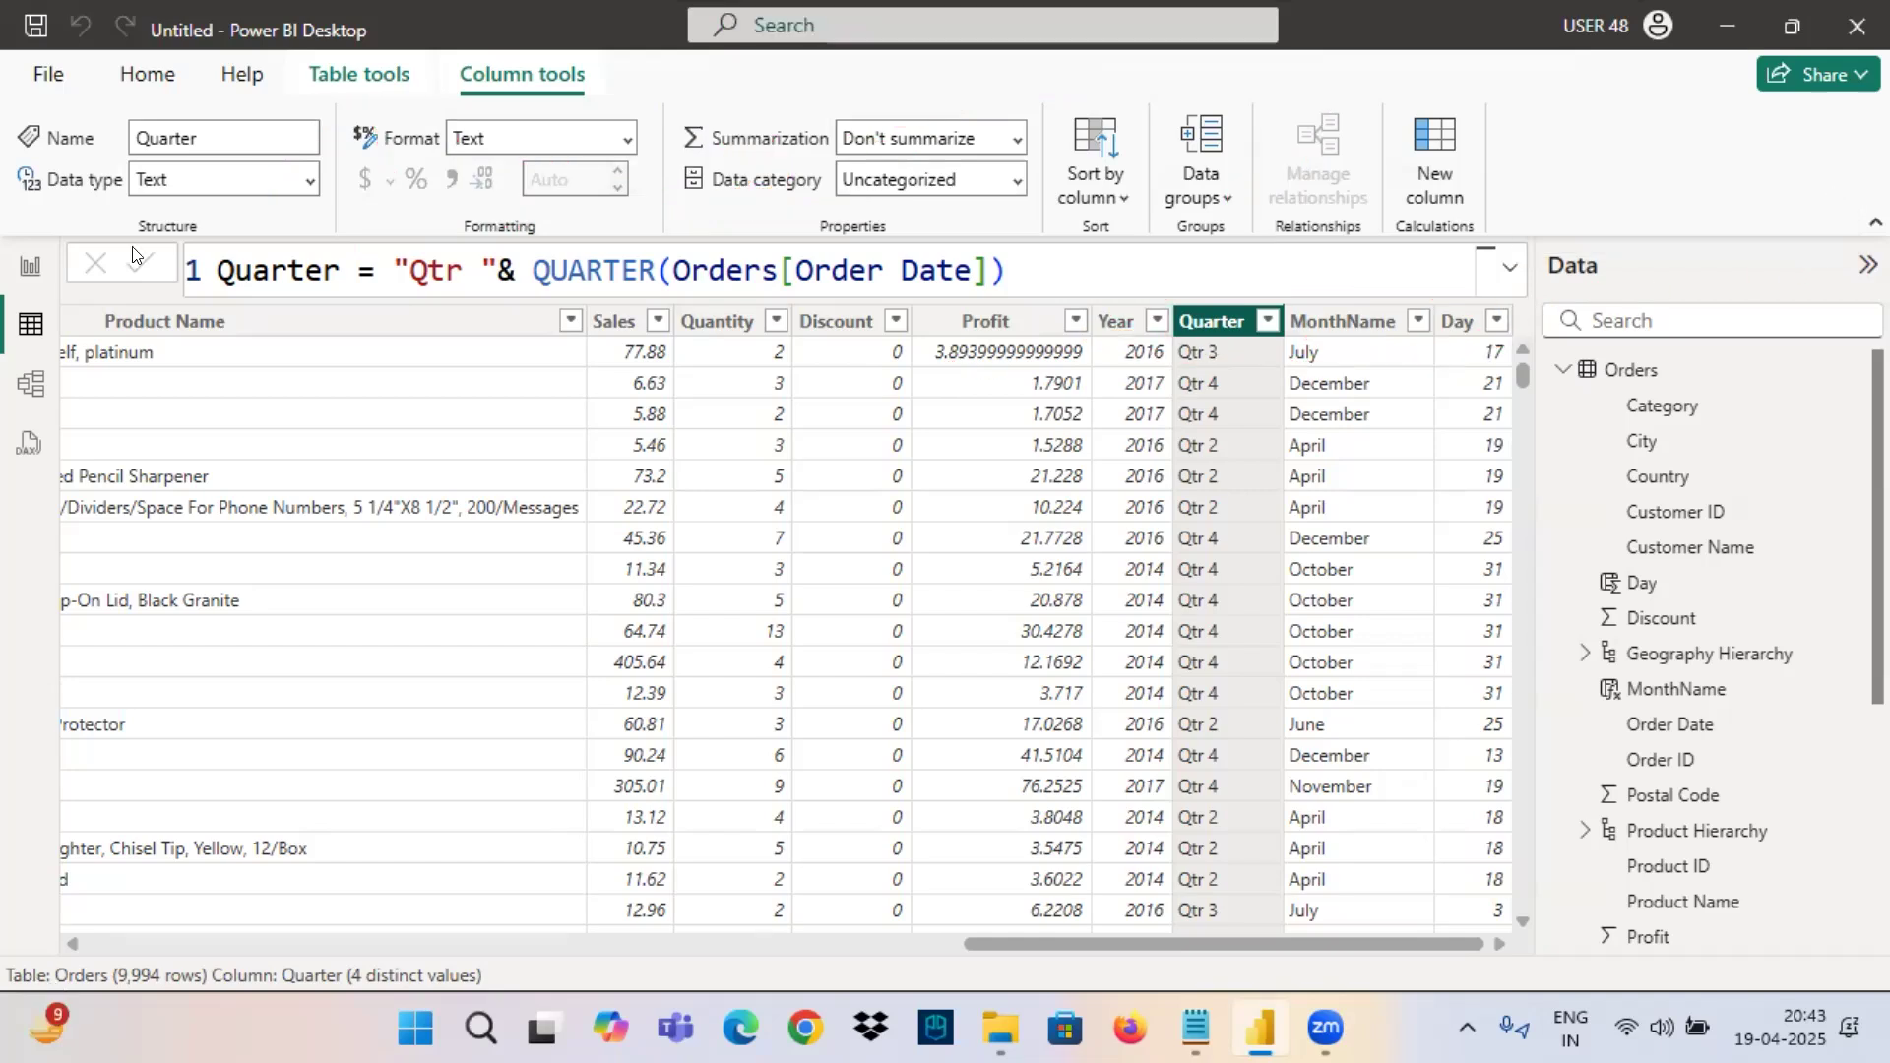
# Select the Order Date column and annotate it with arrows leading to the letters Y, Q, M and D.
pyautogui.moveTo(1063, 943); pyautogui.dragTo(182, 943)
pyautogui.click(385, 317)
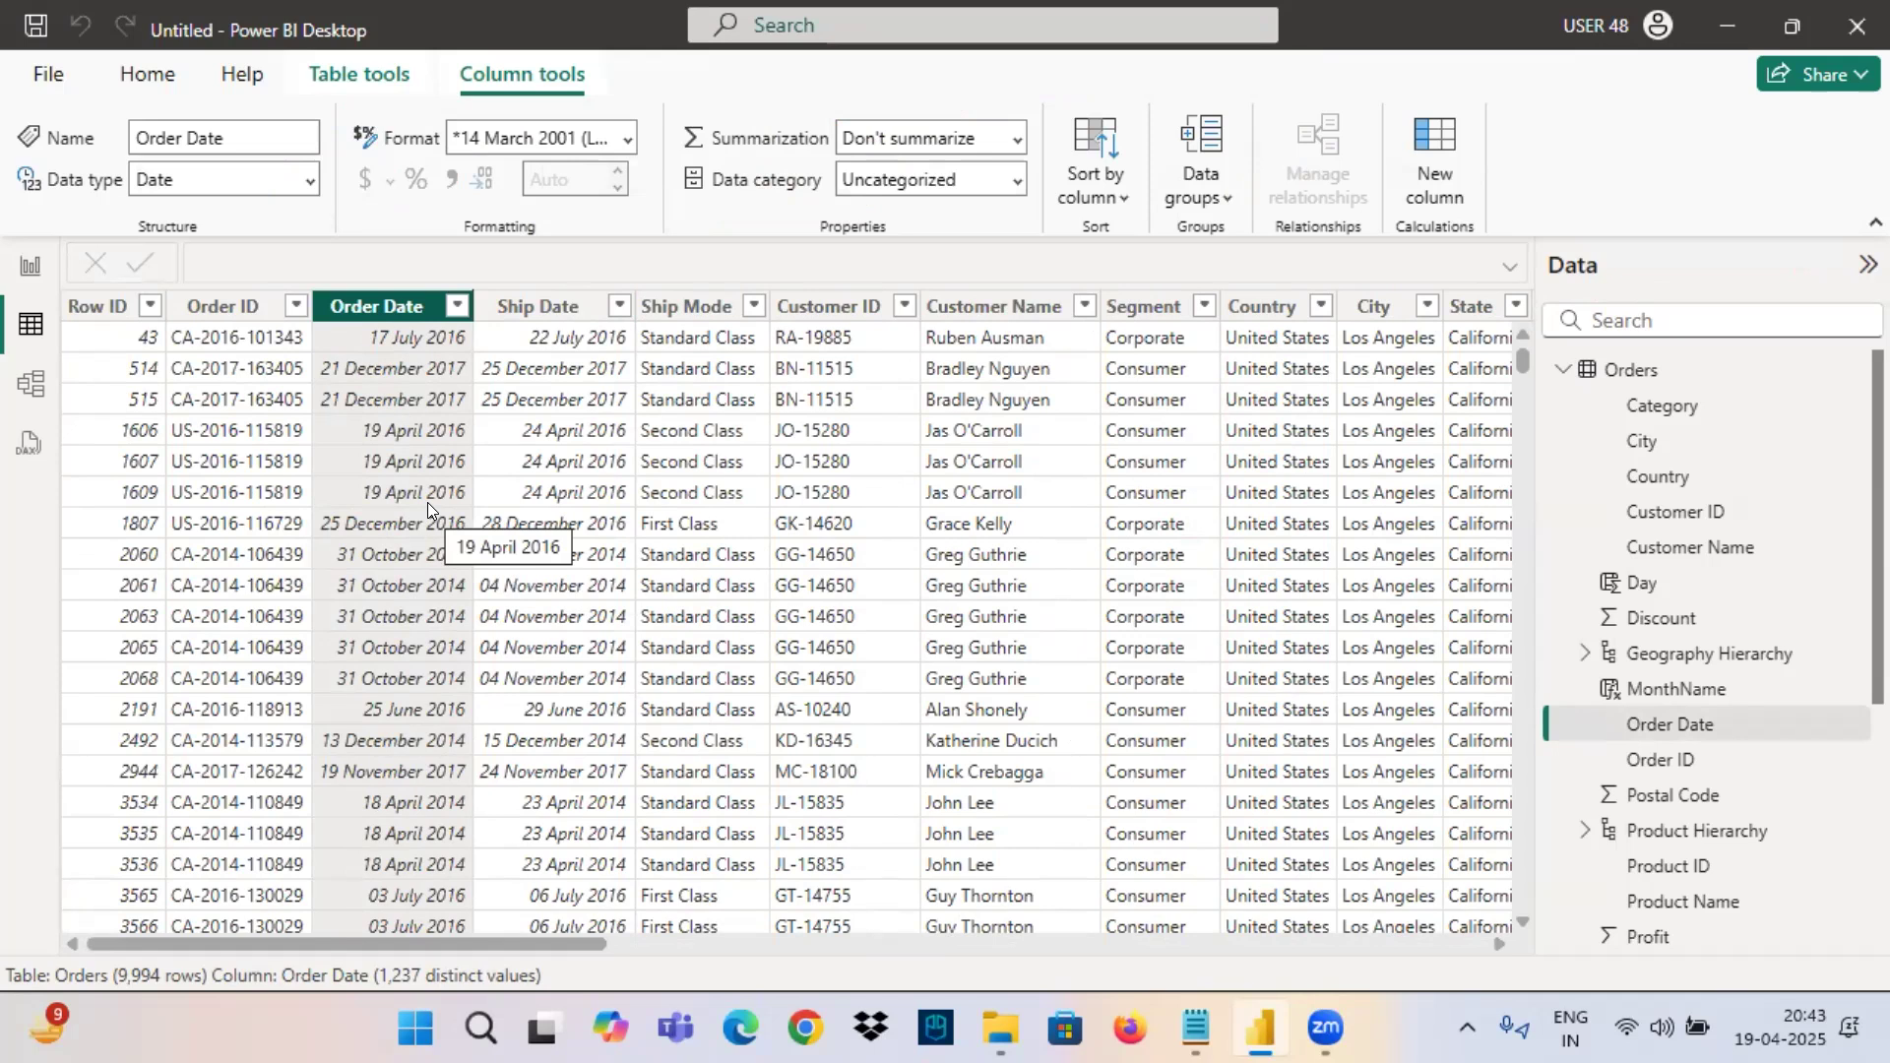
pyautogui.moveTo(344, 327); pyautogui.dragTo(446, 336)
pyautogui.moveTo(387, 280)
pyautogui.mouseDown()
pyautogui.moveTo(556, 285)
pyautogui.moveTo(543, 395)
pyautogui.moveTo(661, 261)
pyautogui.moveTo(701, 307)
pyautogui.moveTo(689, 392)
pyautogui.moveTo(879, 325)
pyautogui.moveTo(936, 370)
pyautogui.mouseUp()
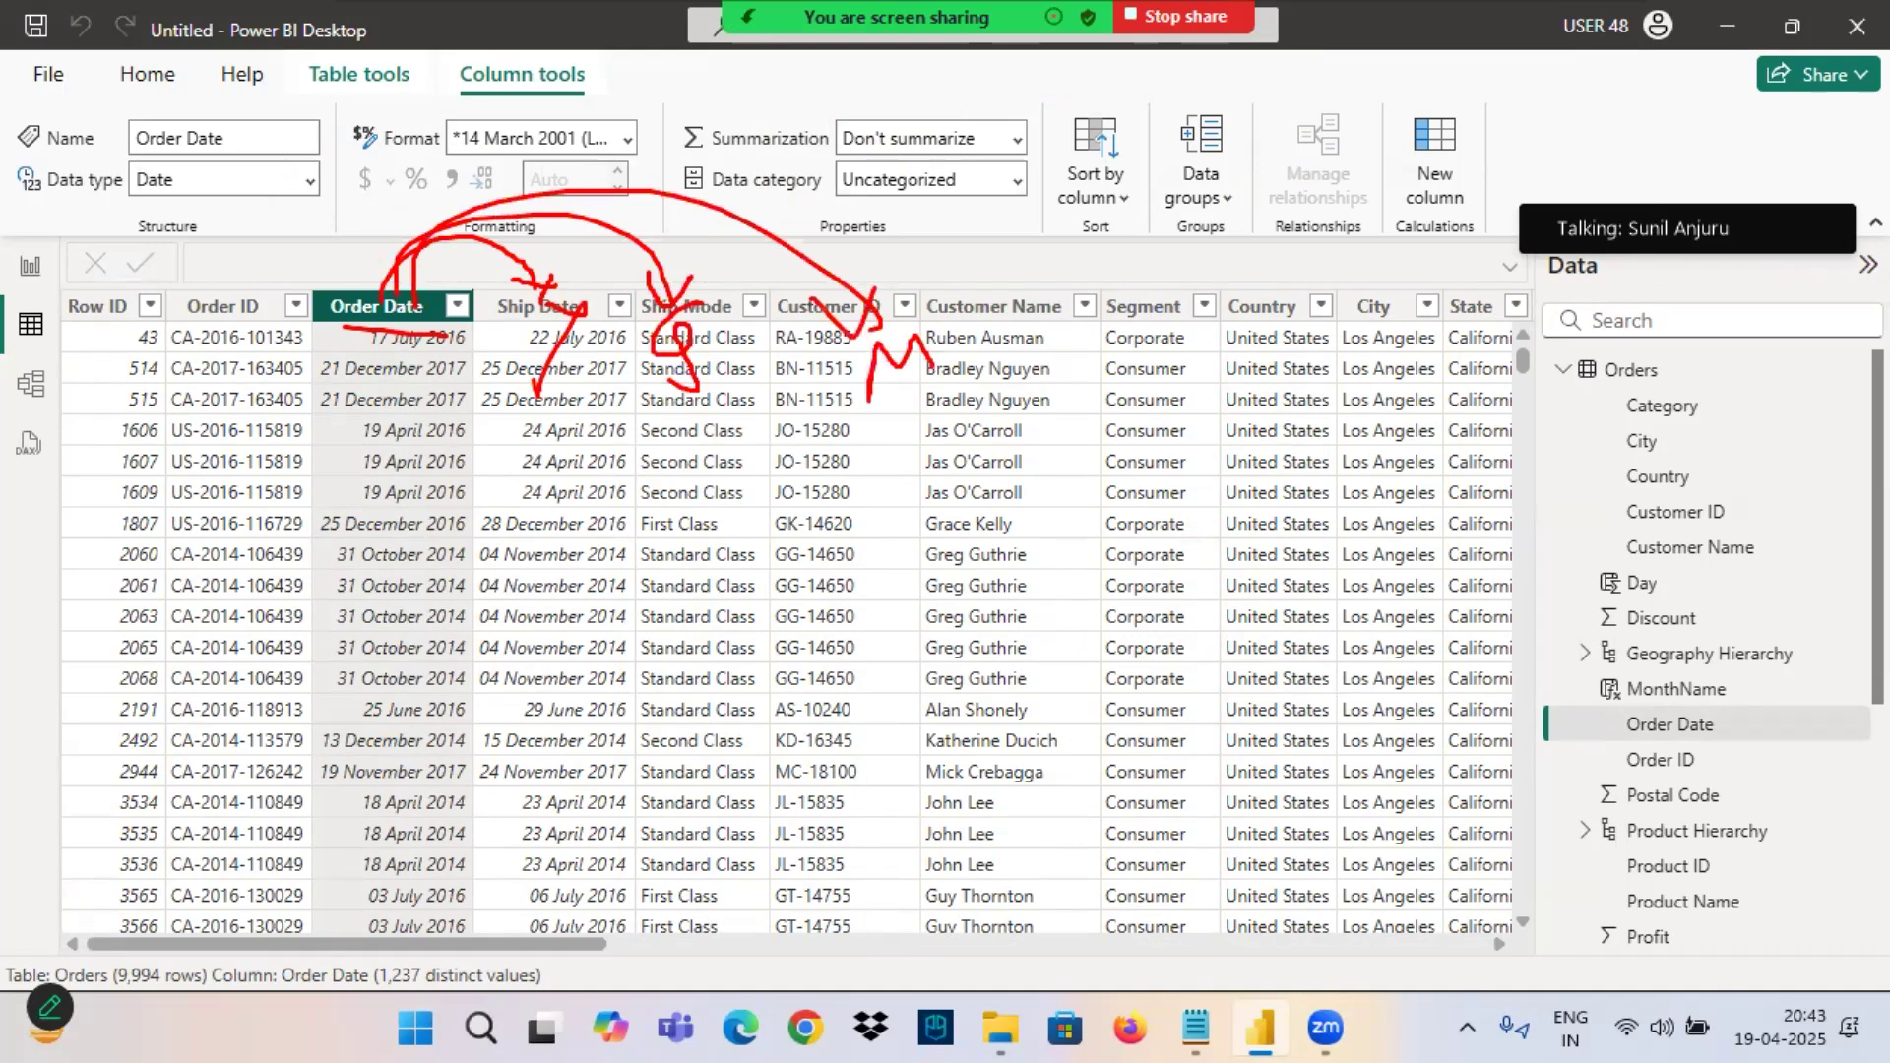
pyautogui.moveTo(414, 292)
pyautogui.mouseDown()
pyautogui.moveTo(984, 285)
pyautogui.moveTo(1059, 261)
pyautogui.mouseUp()
pyautogui.moveTo(1071, 313); pyautogui.dragTo(1075, 372)
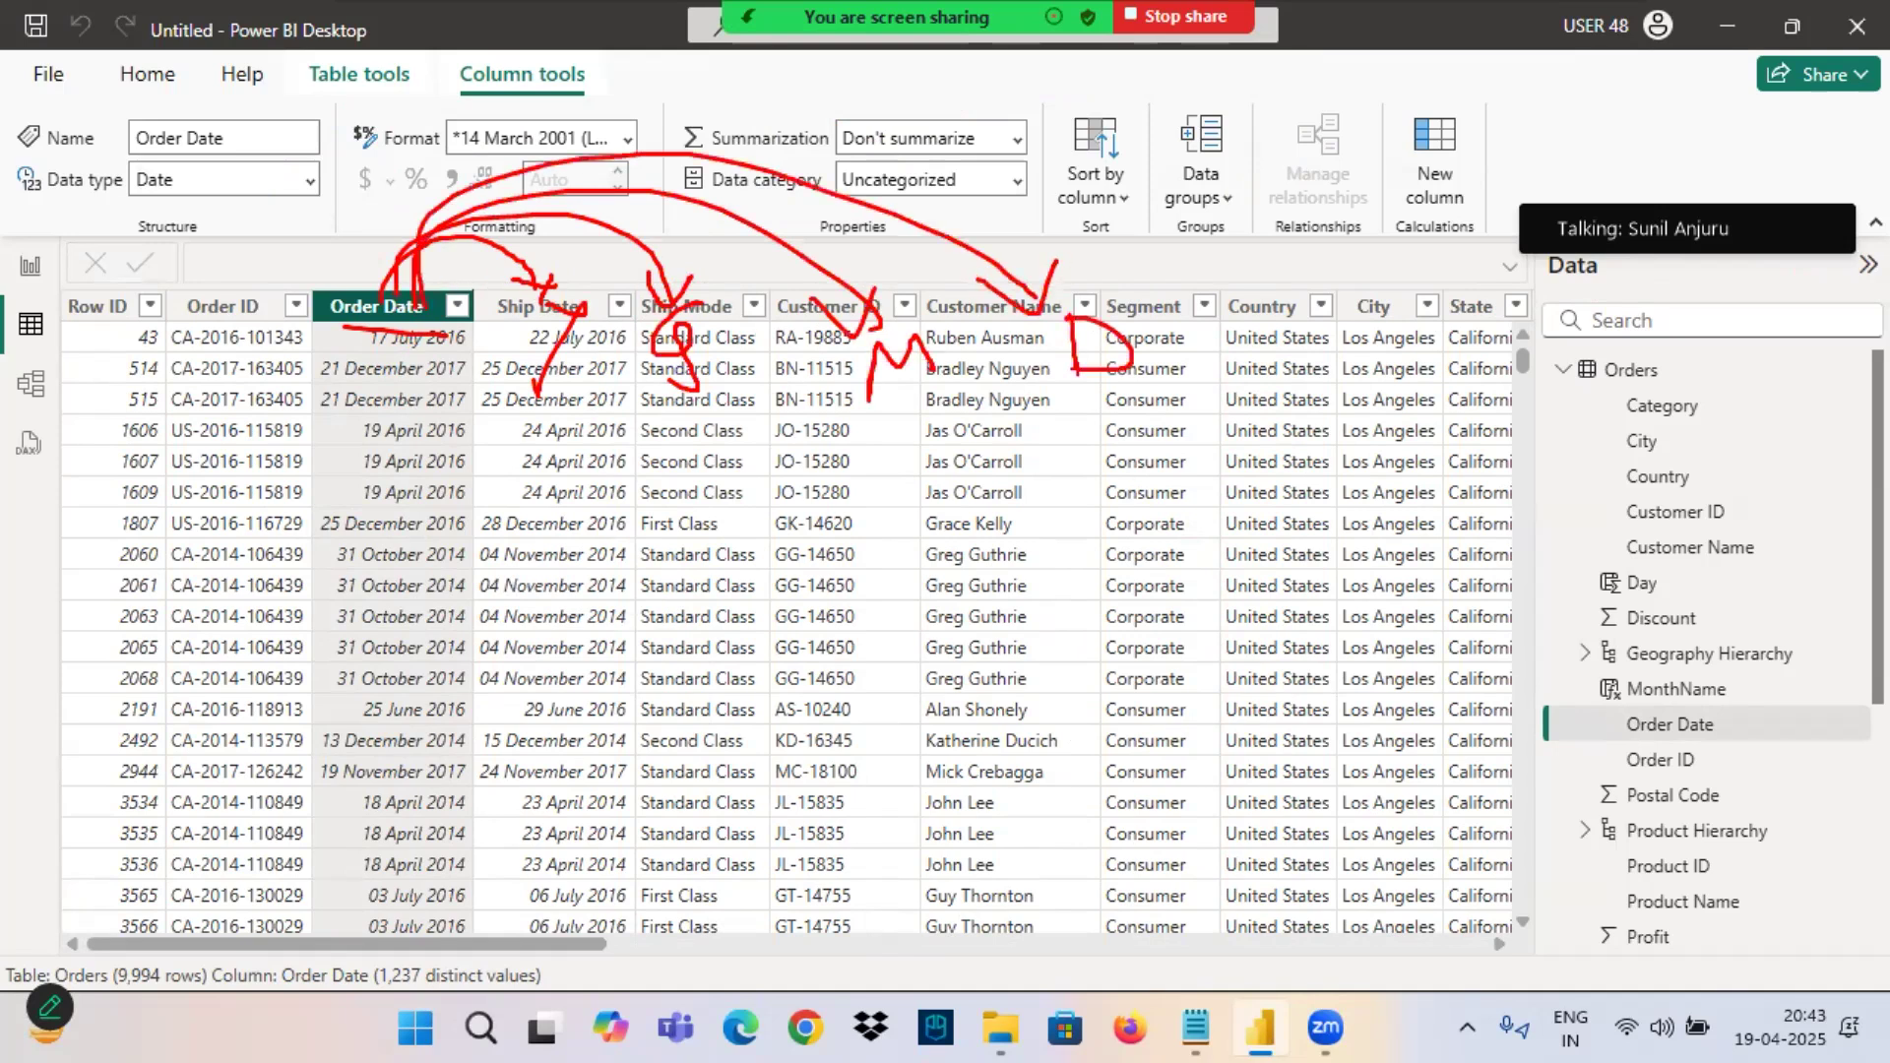
# Box the Y, Q, M and D letters, point an arrow from the box to a circled "H", and clear the annotations.
pyautogui.moveTo(530, 448)
pyautogui.mouseDown()
pyautogui.moveTo(1181, 443)
pyautogui.moveTo(590, 264)
pyautogui.moveTo(649, 448)
pyautogui.moveTo(754, 602)
pyautogui.moveTo(710, 658)
pyautogui.mouseUp()
pyautogui.moveTo(680, 638); pyautogui.dragTo(696, 734)
pyautogui.moveTo(711, 660); pyautogui.dragTo(721, 723)
pyautogui.moveTo(656, 706)
pyautogui.mouseDown()
pyautogui.moveTo(794, 678)
pyautogui.moveTo(681, 652)
pyautogui.mouseUp()
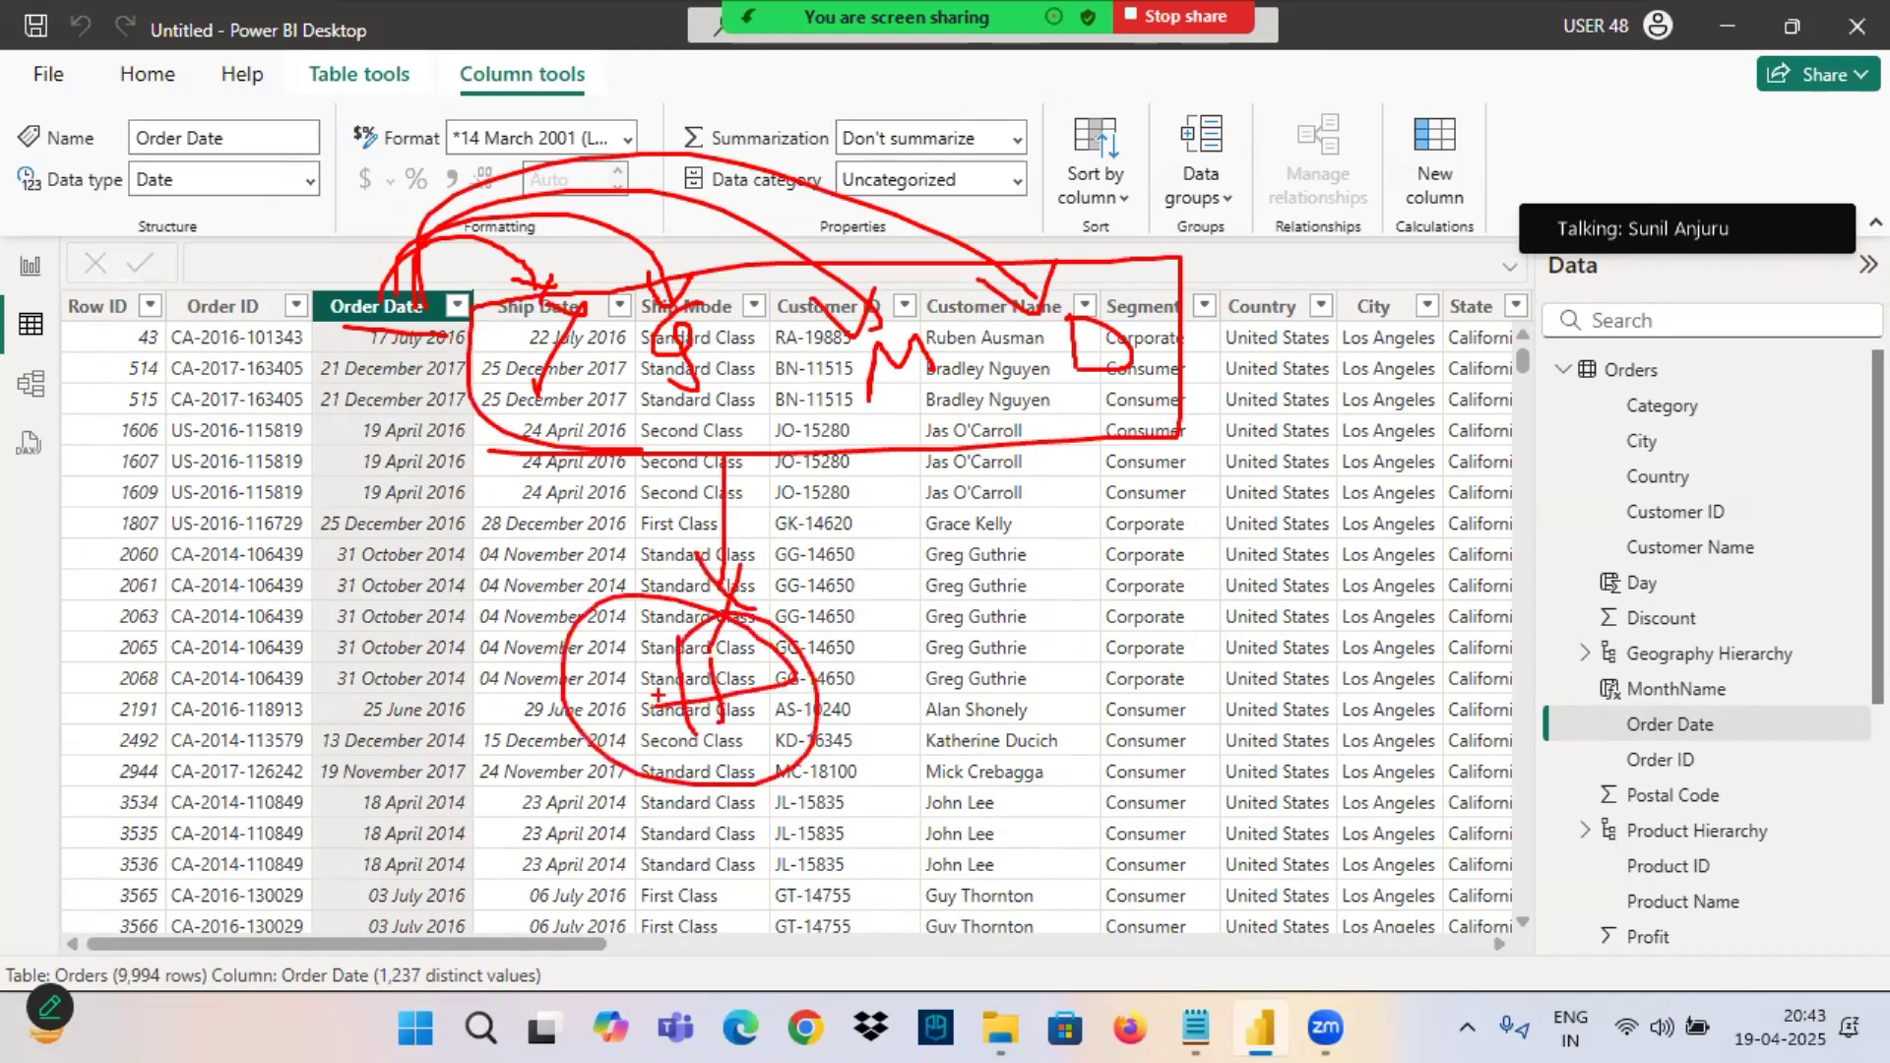
pyautogui.moveTo(903, 272)
pyautogui.mouseDown()
pyautogui.moveTo(768, 248)
pyautogui.moveTo(512, 814)
pyautogui.moveTo(1305, 325)
pyautogui.moveTo(1087, 254)
pyautogui.moveTo(1078, 148)
pyautogui.moveTo(202, 67)
pyautogui.mouseUp()
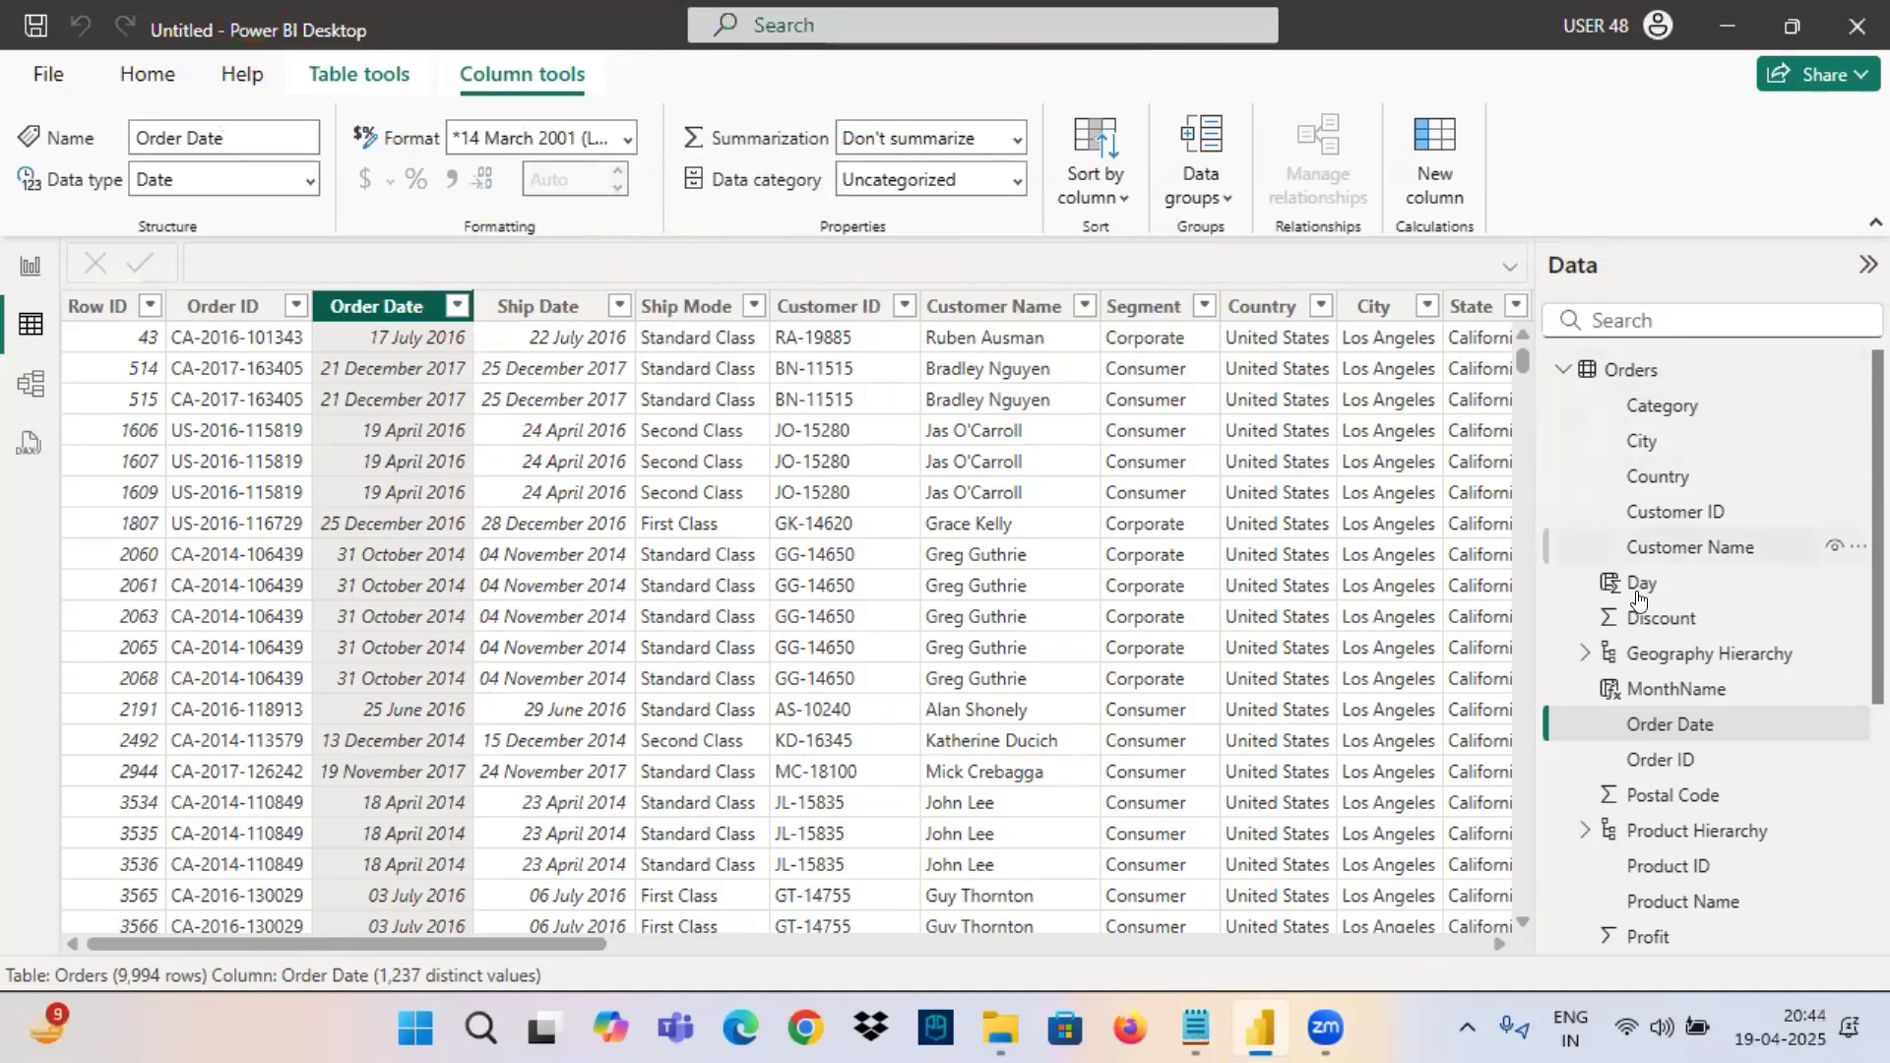
# Select the Order Date field and sketch arrows from its underlined column header to newly written Y, Q, M and D marks.
pyautogui.click(1693, 730)
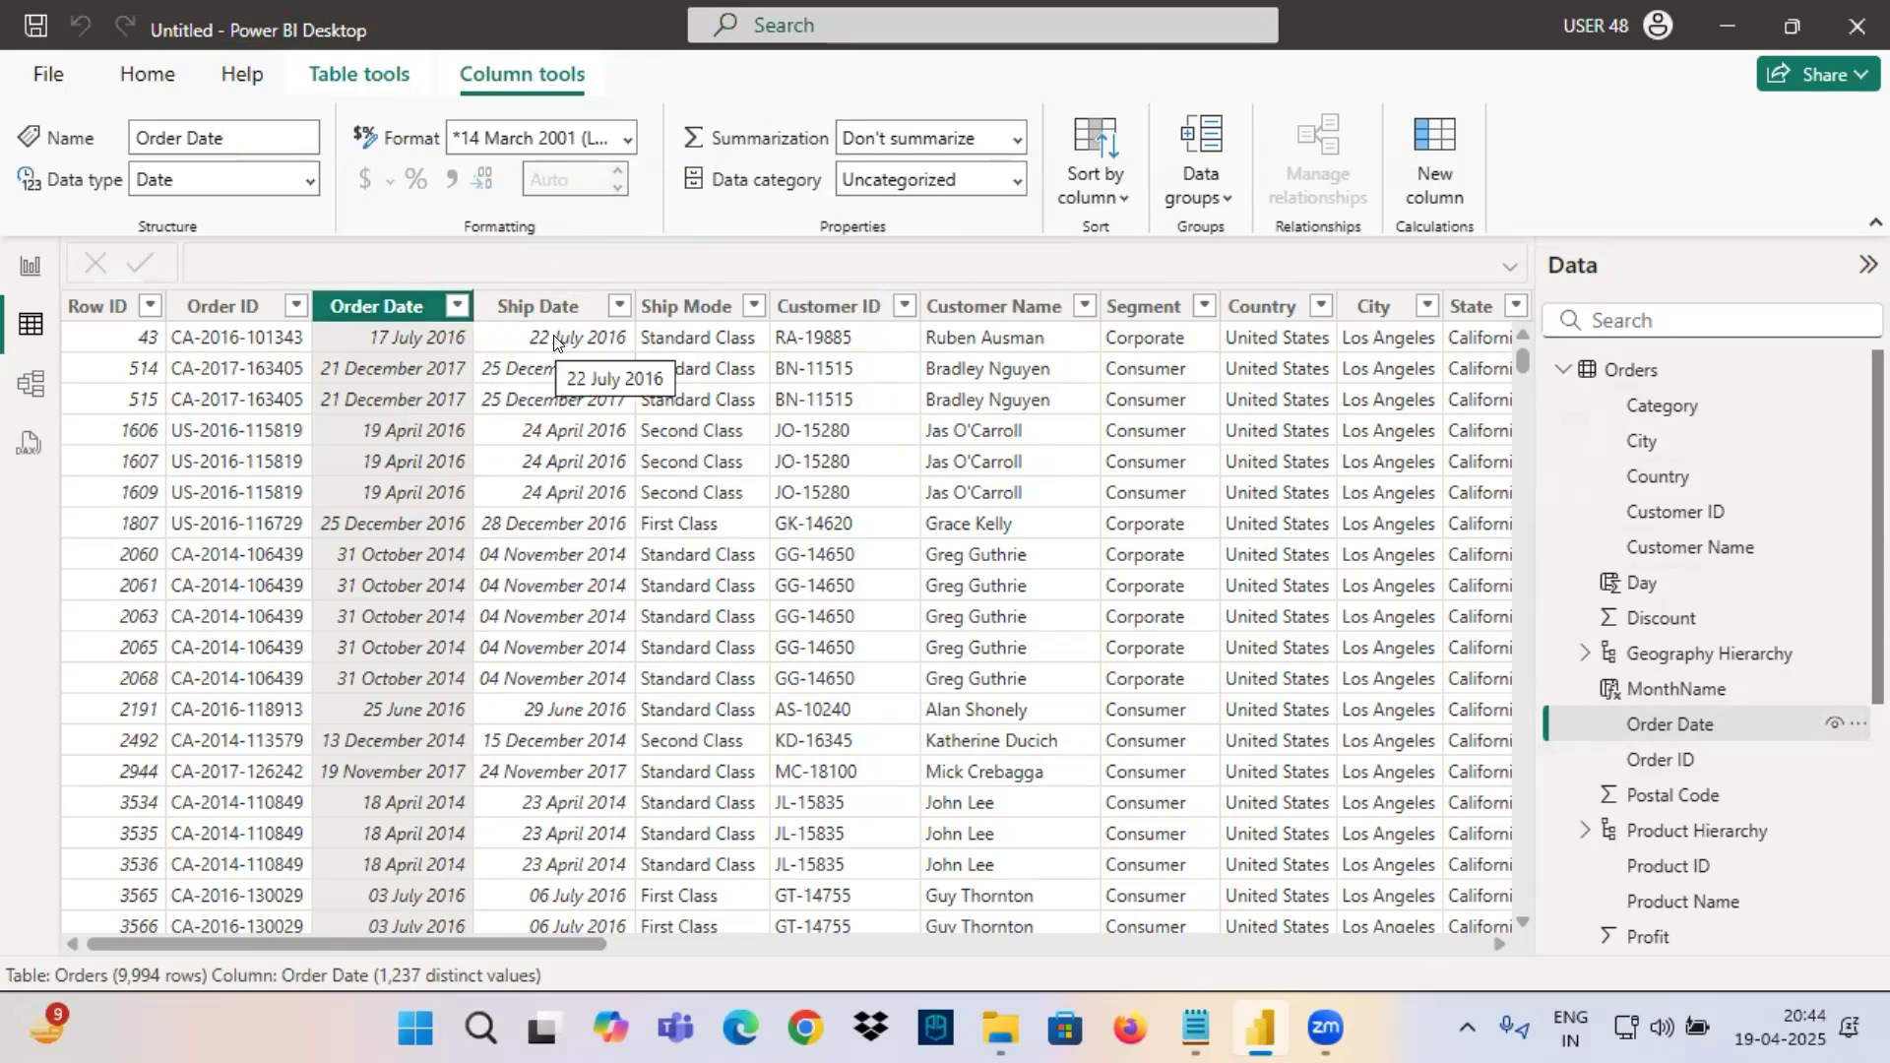
pyautogui.moveTo(325, 325)
pyautogui.mouseDown()
pyautogui.moveTo(440, 321)
pyautogui.moveTo(570, 276)
pyautogui.moveTo(610, 233)
pyautogui.moveTo(559, 384)
pyautogui.mouseUp()
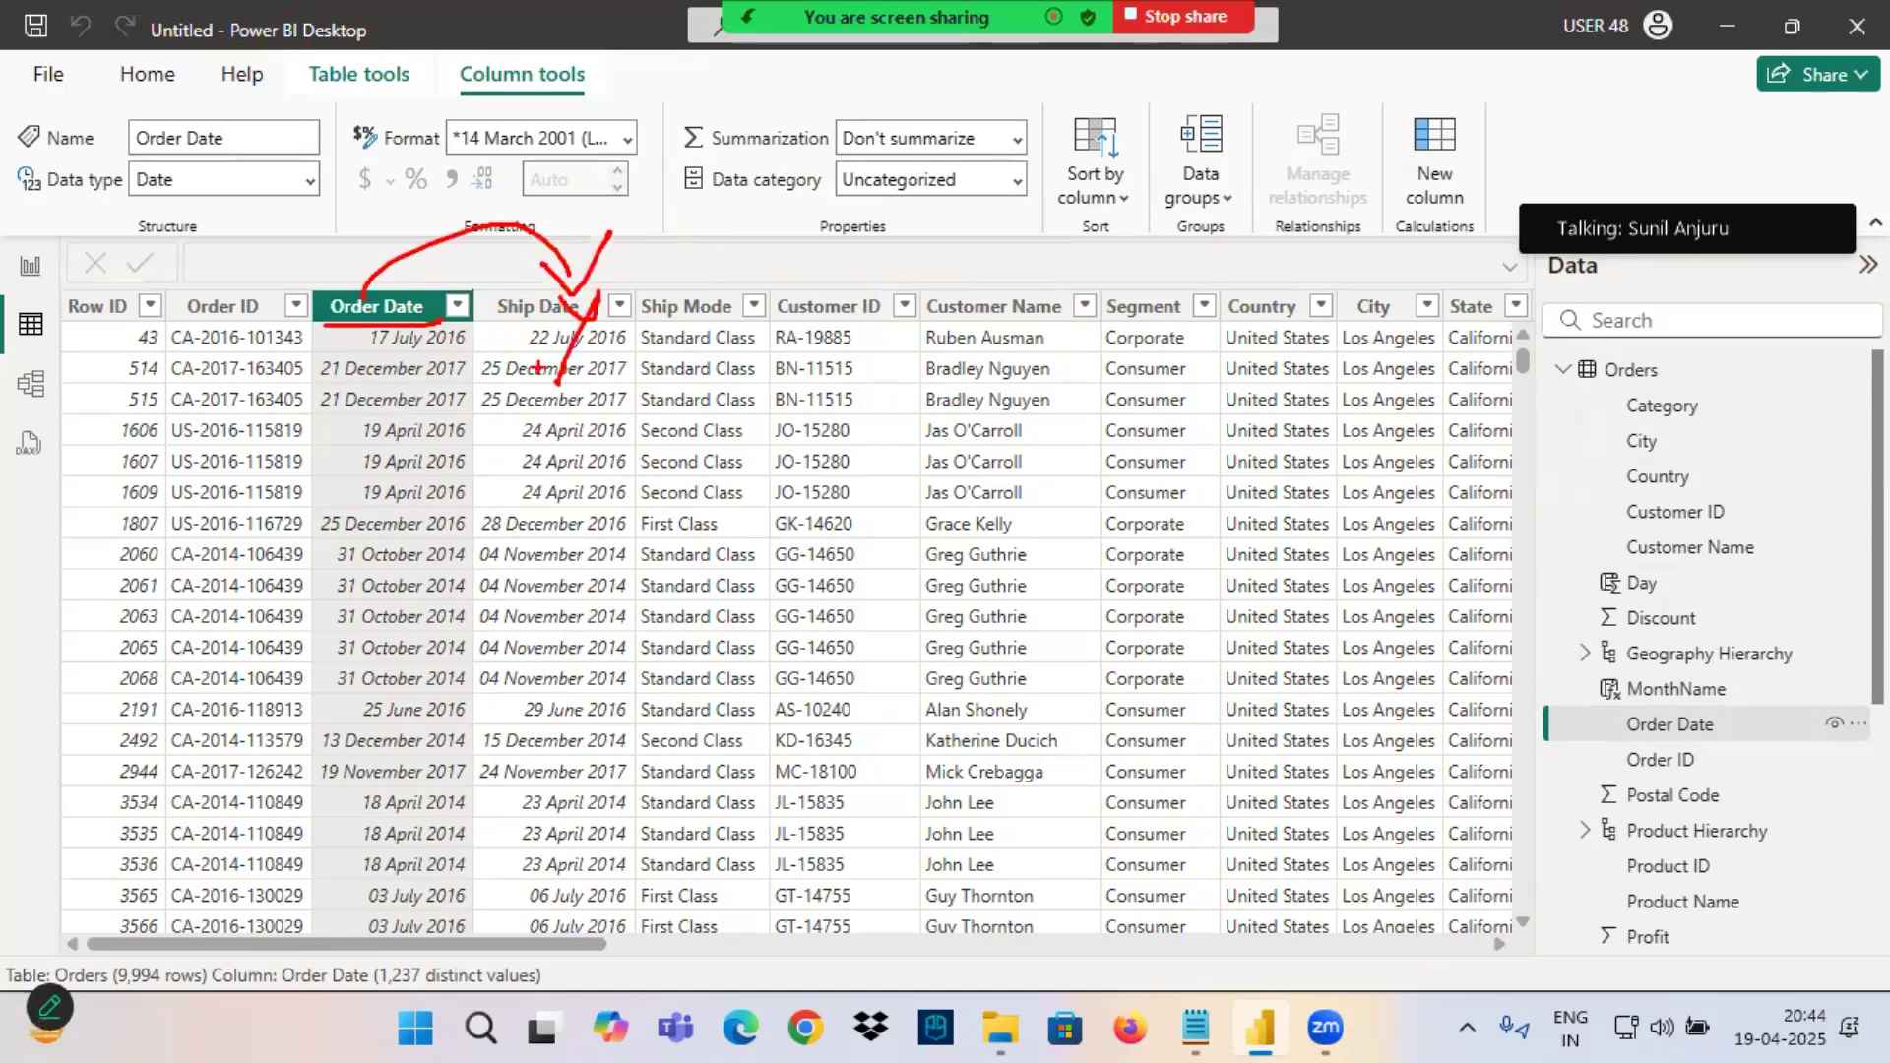
pyautogui.moveTo(362, 293)
pyautogui.mouseDown()
pyautogui.moveTo(819, 268)
pyautogui.moveTo(863, 211)
pyautogui.mouseUp()
pyautogui.moveTo(809, 301)
pyautogui.mouseDown()
pyautogui.moveTo(783, 330)
pyautogui.moveTo(918, 421)
pyautogui.mouseUp()
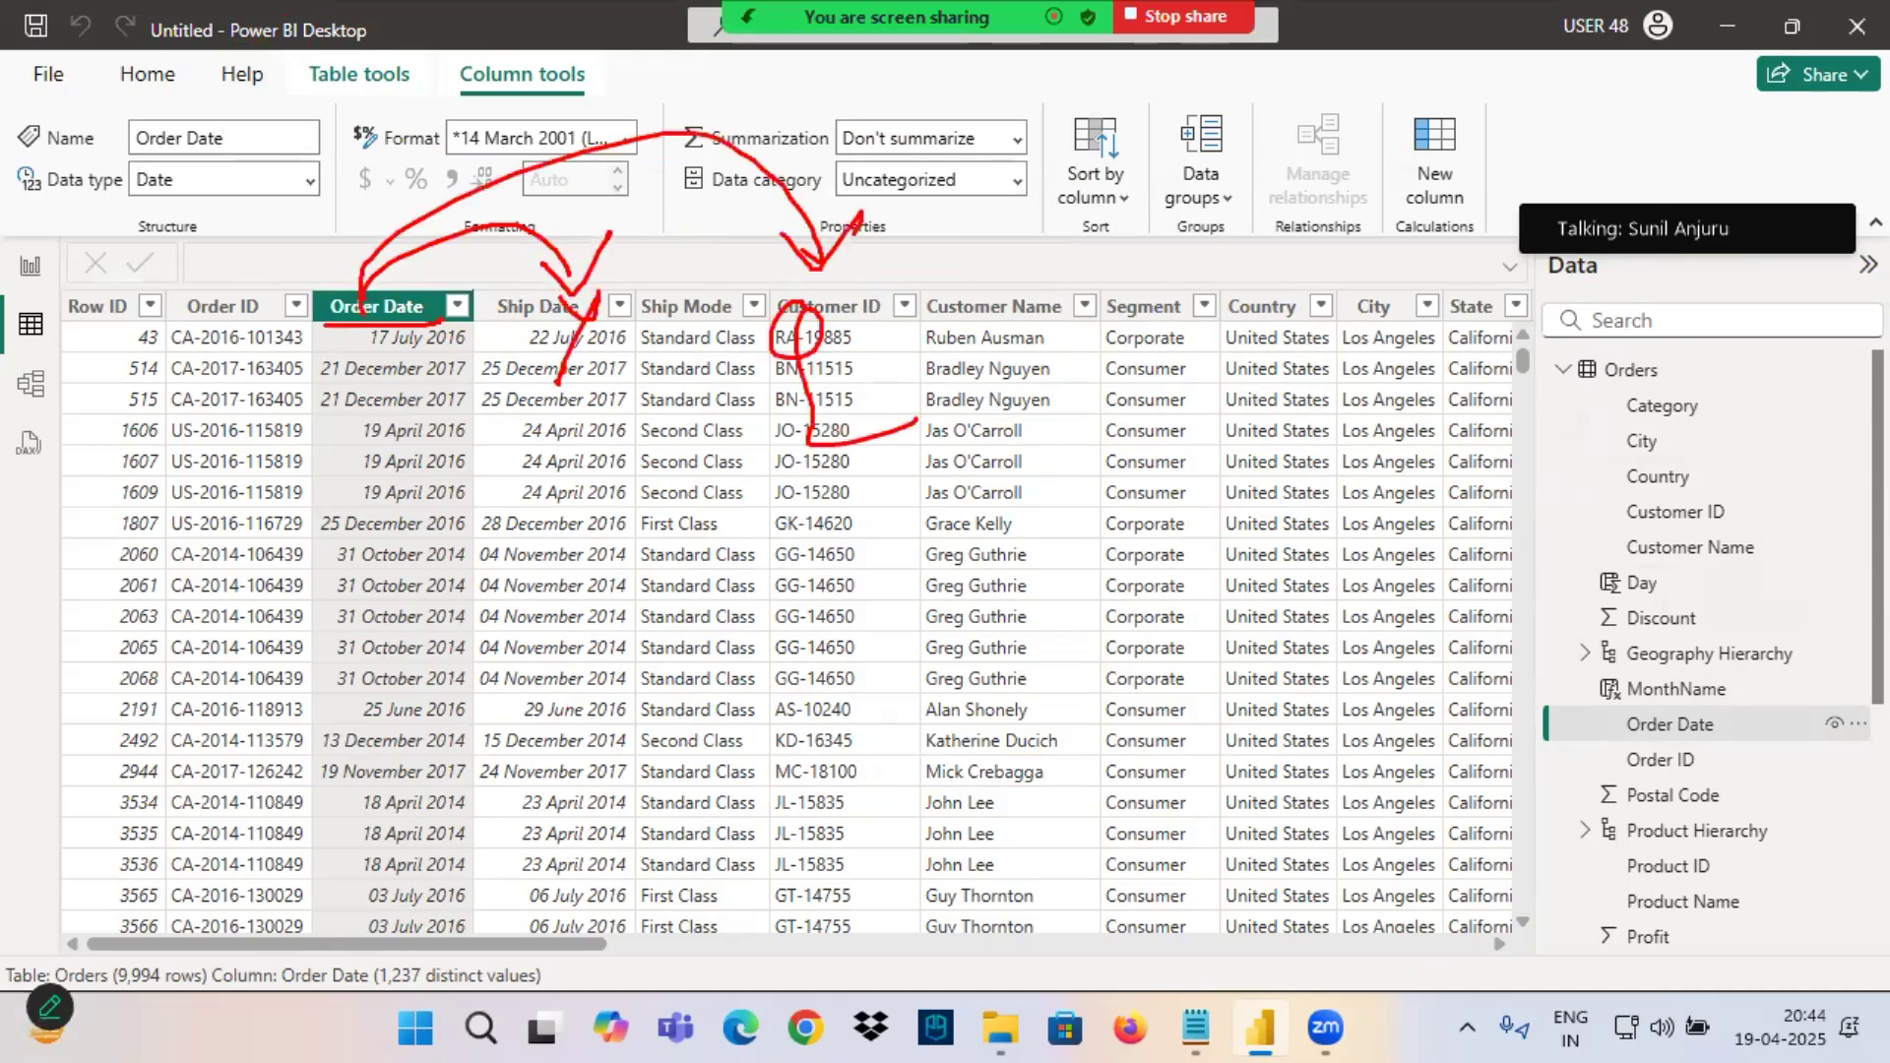
pyautogui.moveTo(364, 292)
pyautogui.mouseDown()
pyautogui.moveTo(1088, 258)
pyautogui.moveTo(1162, 183)
pyautogui.mouseUp()
pyautogui.moveTo(1071, 356)
pyautogui.mouseDown()
pyautogui.moveTo(1142, 291)
pyautogui.moveTo(1148, 370)
pyautogui.mouseUp()
pyautogui.moveTo(401, 288)
pyautogui.mouseDown()
pyautogui.moveTo(1280, 116)
pyautogui.moveTo(1344, 254)
pyautogui.mouseUp()
pyautogui.moveTo(1315, 232); pyautogui.dragTo(1398, 182)
pyautogui.moveTo(1349, 300); pyautogui.dragTo(1357, 374)
# Enclose the date-part letters, link them to an "H" and on to the Order Date field, and clear the annotations.
pyautogui.moveTo(555, 426)
pyautogui.mouseDown()
pyautogui.moveTo(1526, 497)
pyautogui.moveTo(600, 300)
pyautogui.moveTo(857, 445)
pyautogui.moveTo(898, 573)
pyautogui.mouseUp()
pyautogui.moveTo(883, 545)
pyautogui.mouseDown()
pyautogui.moveTo(942, 547)
pyautogui.moveTo(1006, 681)
pyautogui.moveTo(990, 662)
pyautogui.mouseUp()
pyautogui.moveTo(1012, 656)
pyautogui.mouseDown()
pyautogui.moveTo(1019, 747)
pyautogui.moveTo(1649, 683)
pyautogui.moveTo(1713, 796)
pyautogui.mouseUp()
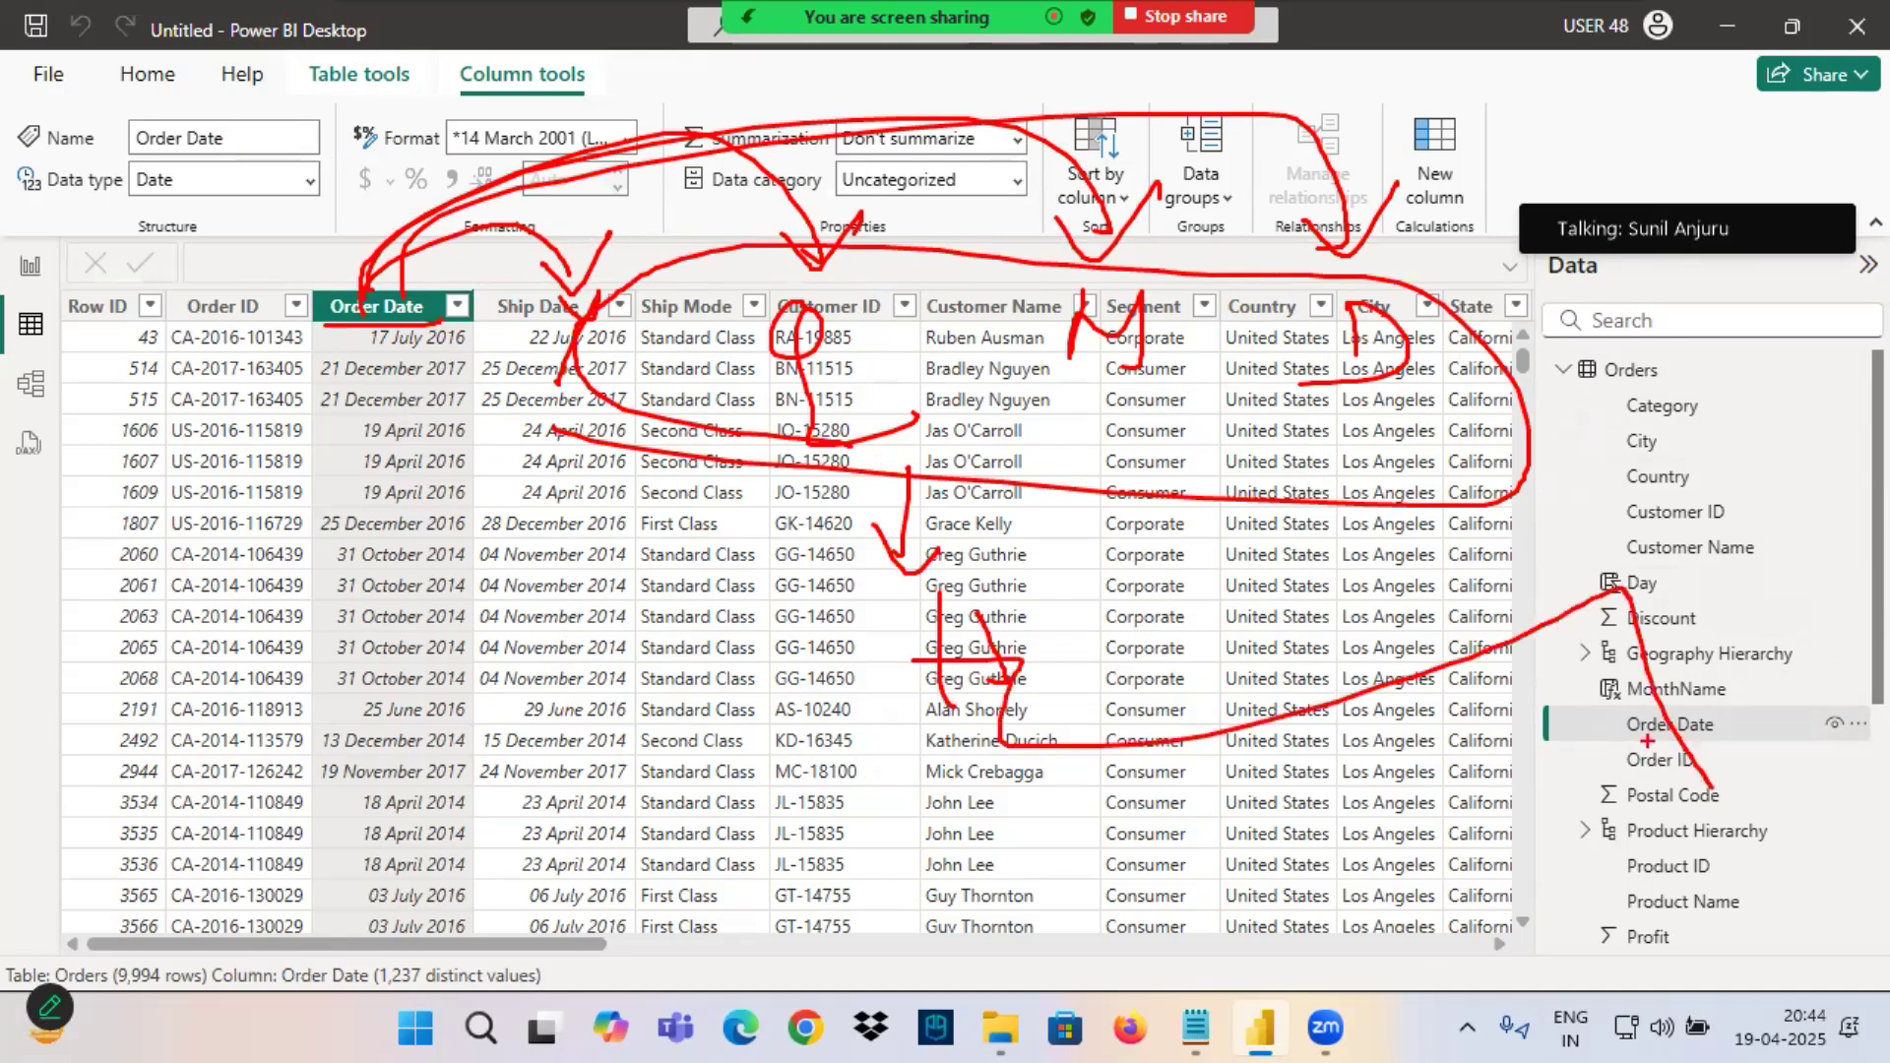
pyautogui.moveTo(1731, 763); pyautogui.dragTo(1765, 795)
pyautogui.moveTo(1768, 806); pyautogui.dragTo(1785, 724)
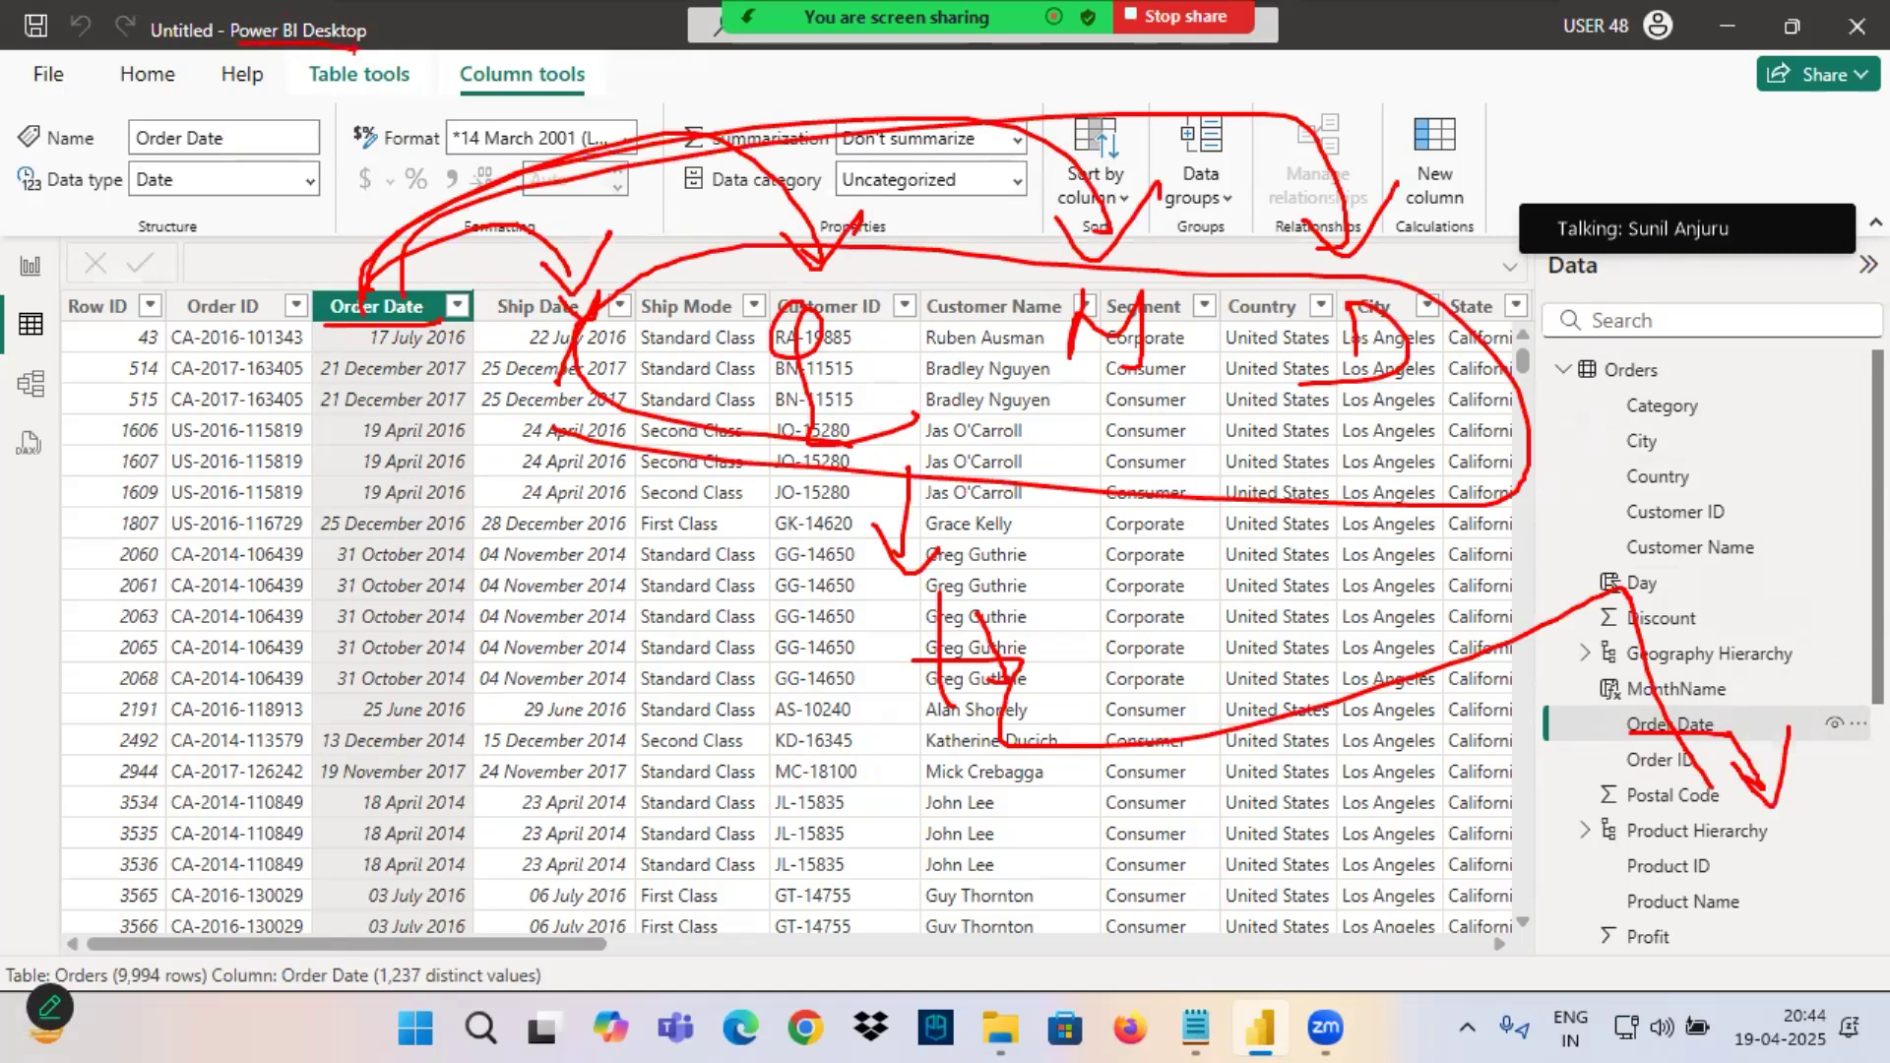
pyautogui.press('Escape')
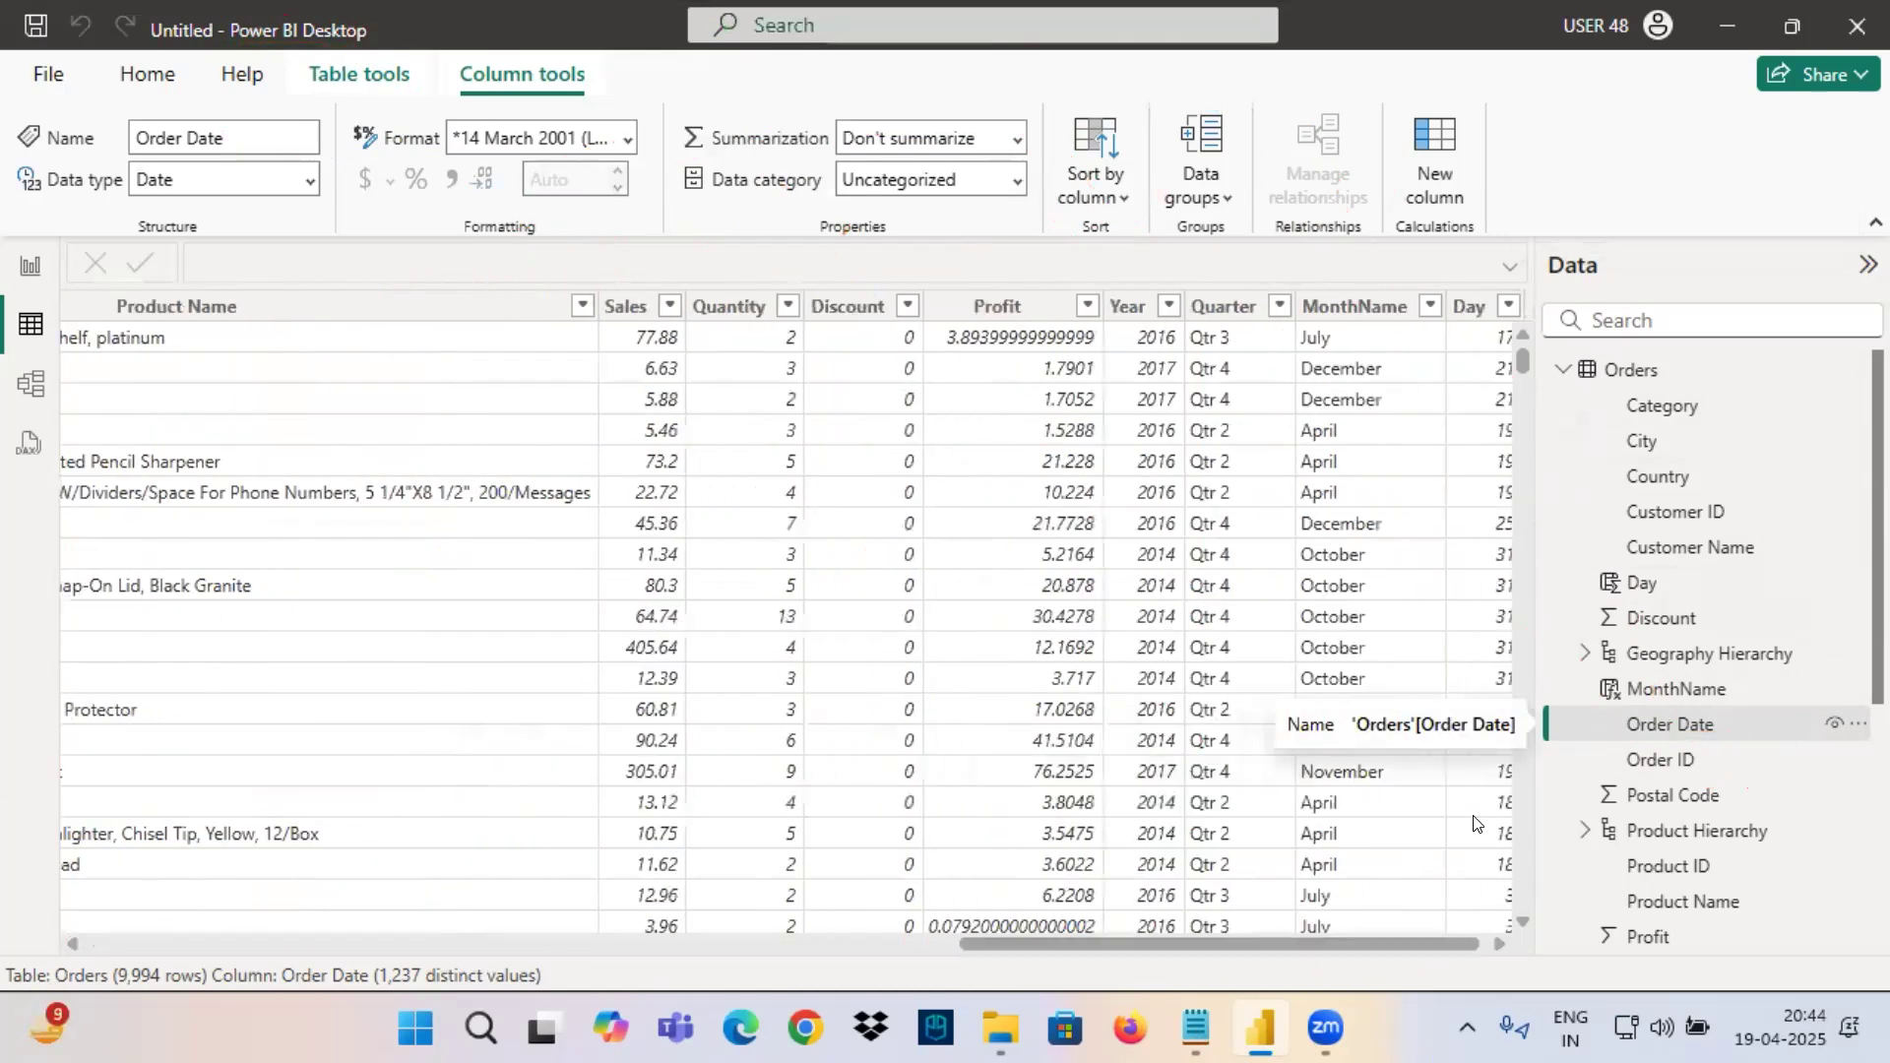
# Look through the report's Page 5, Page 4, Page 3 and Page 2 for the existing Sales visuals.
pyautogui.hscroll(10, 673, 948)
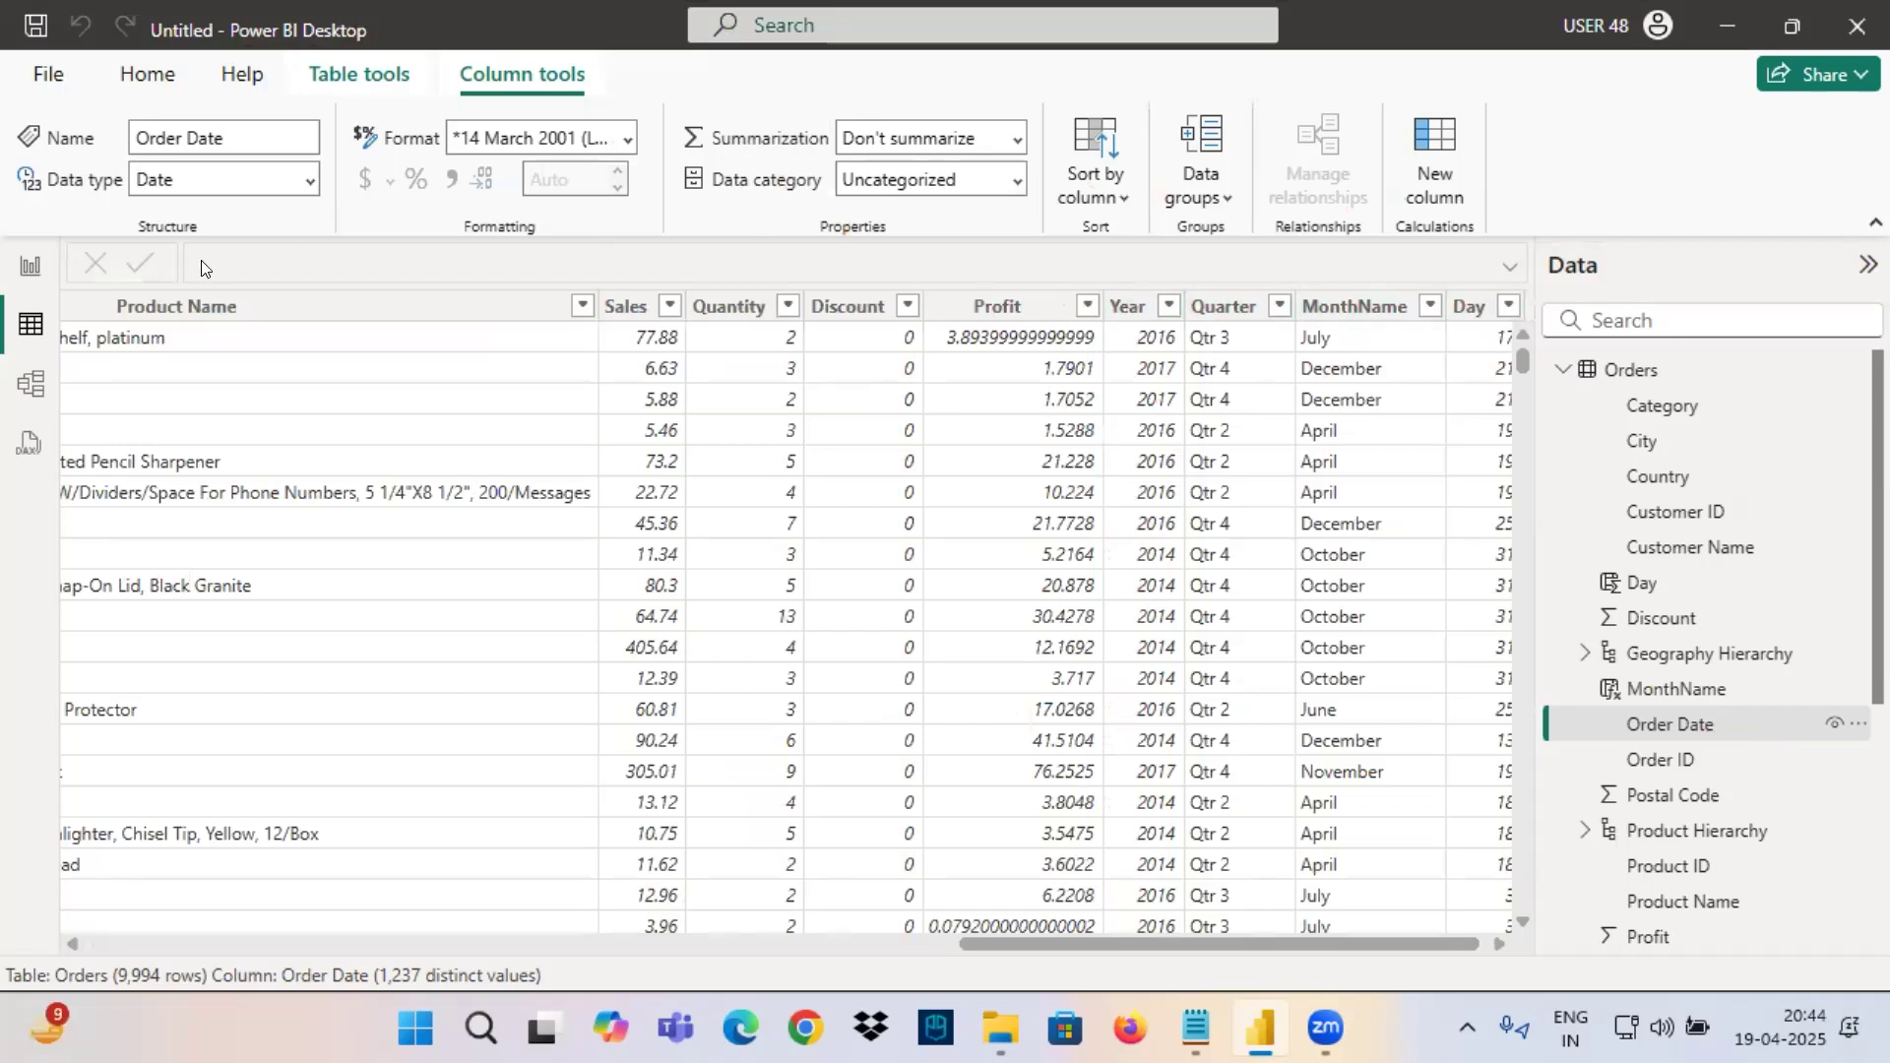
pyautogui.click(30, 266)
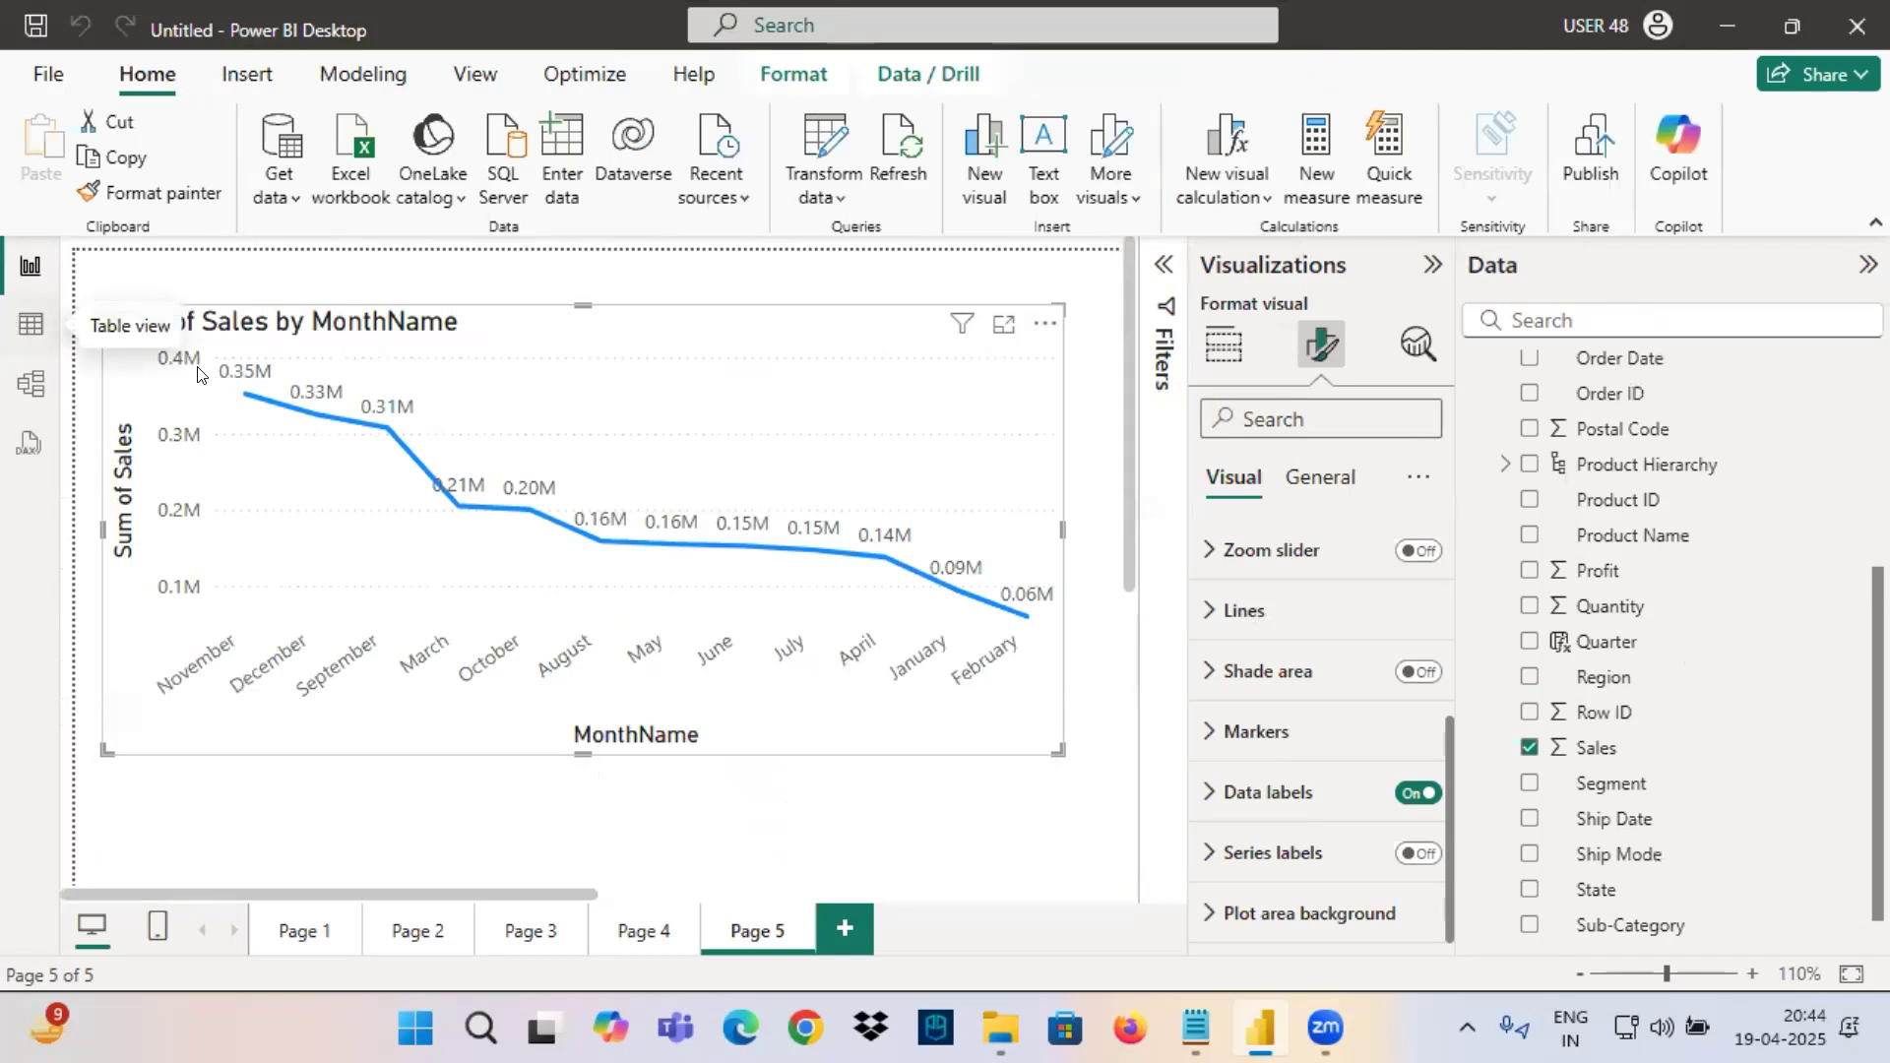
pyautogui.click(27, 328)
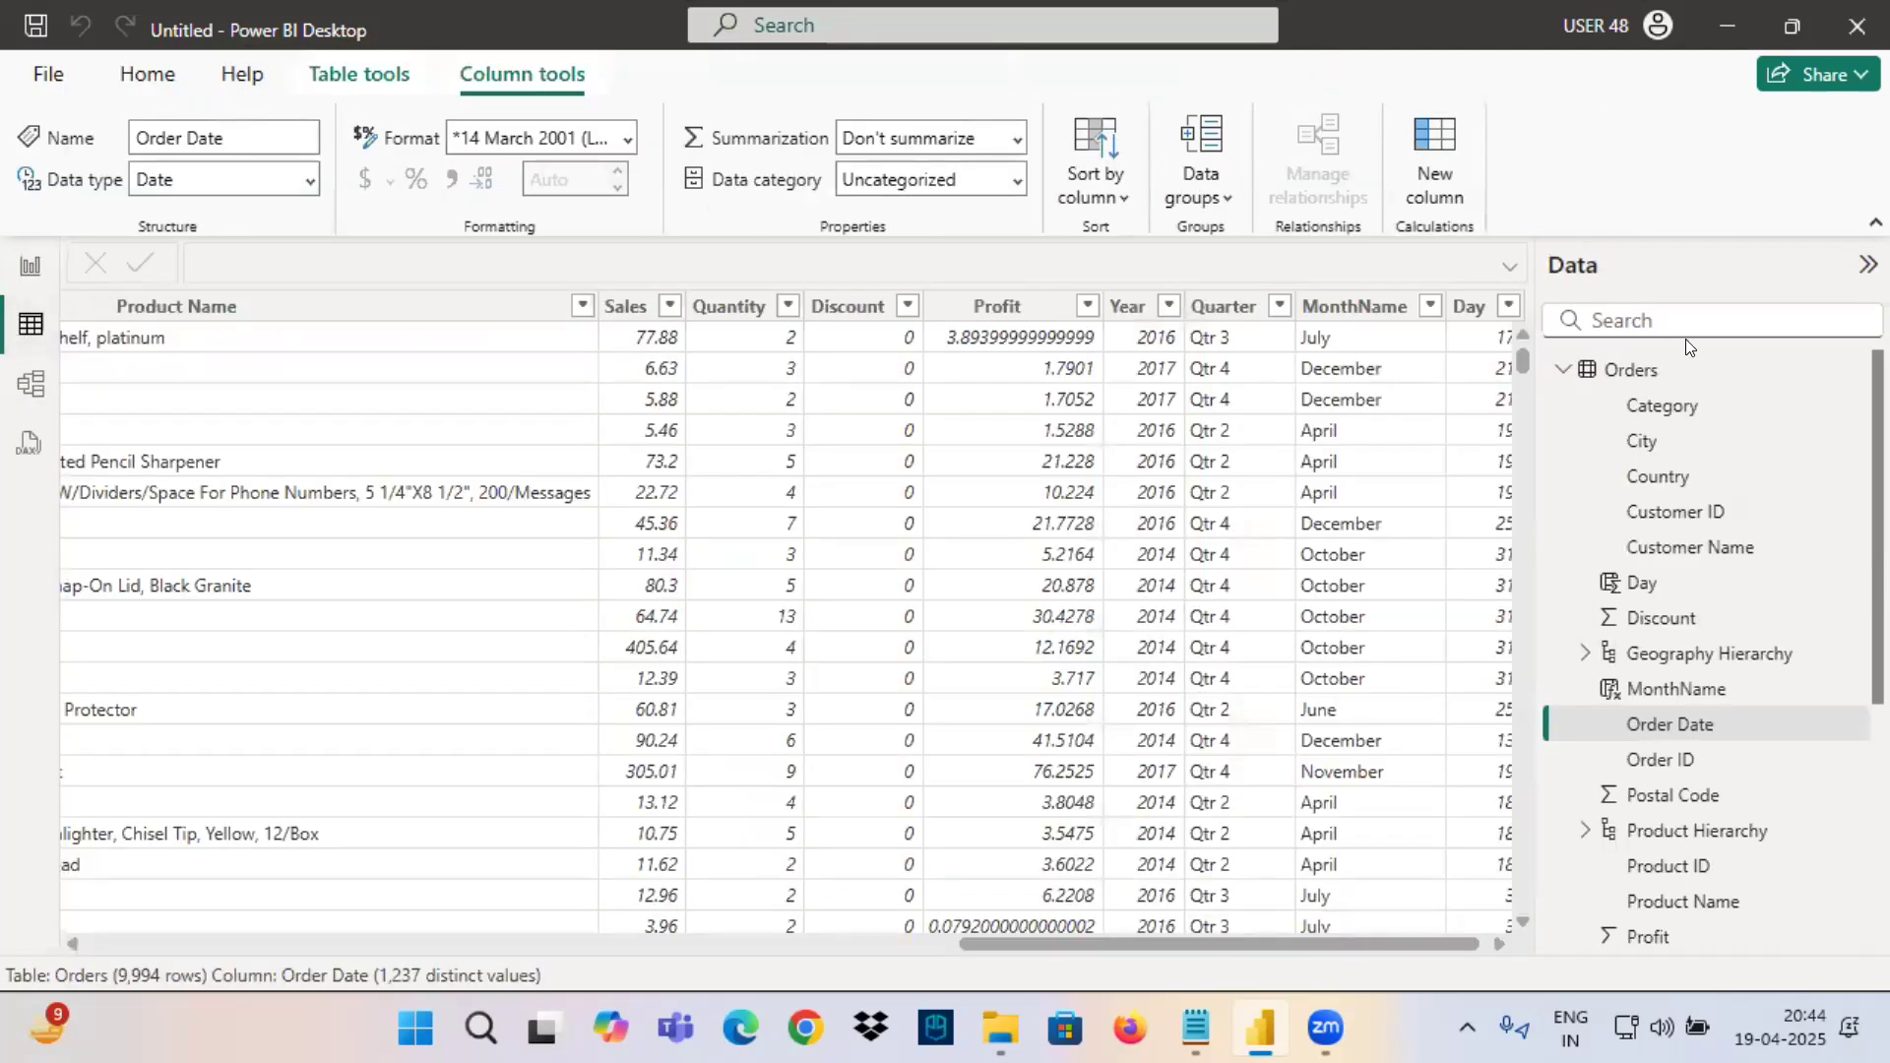
pyautogui.click(15, 270)
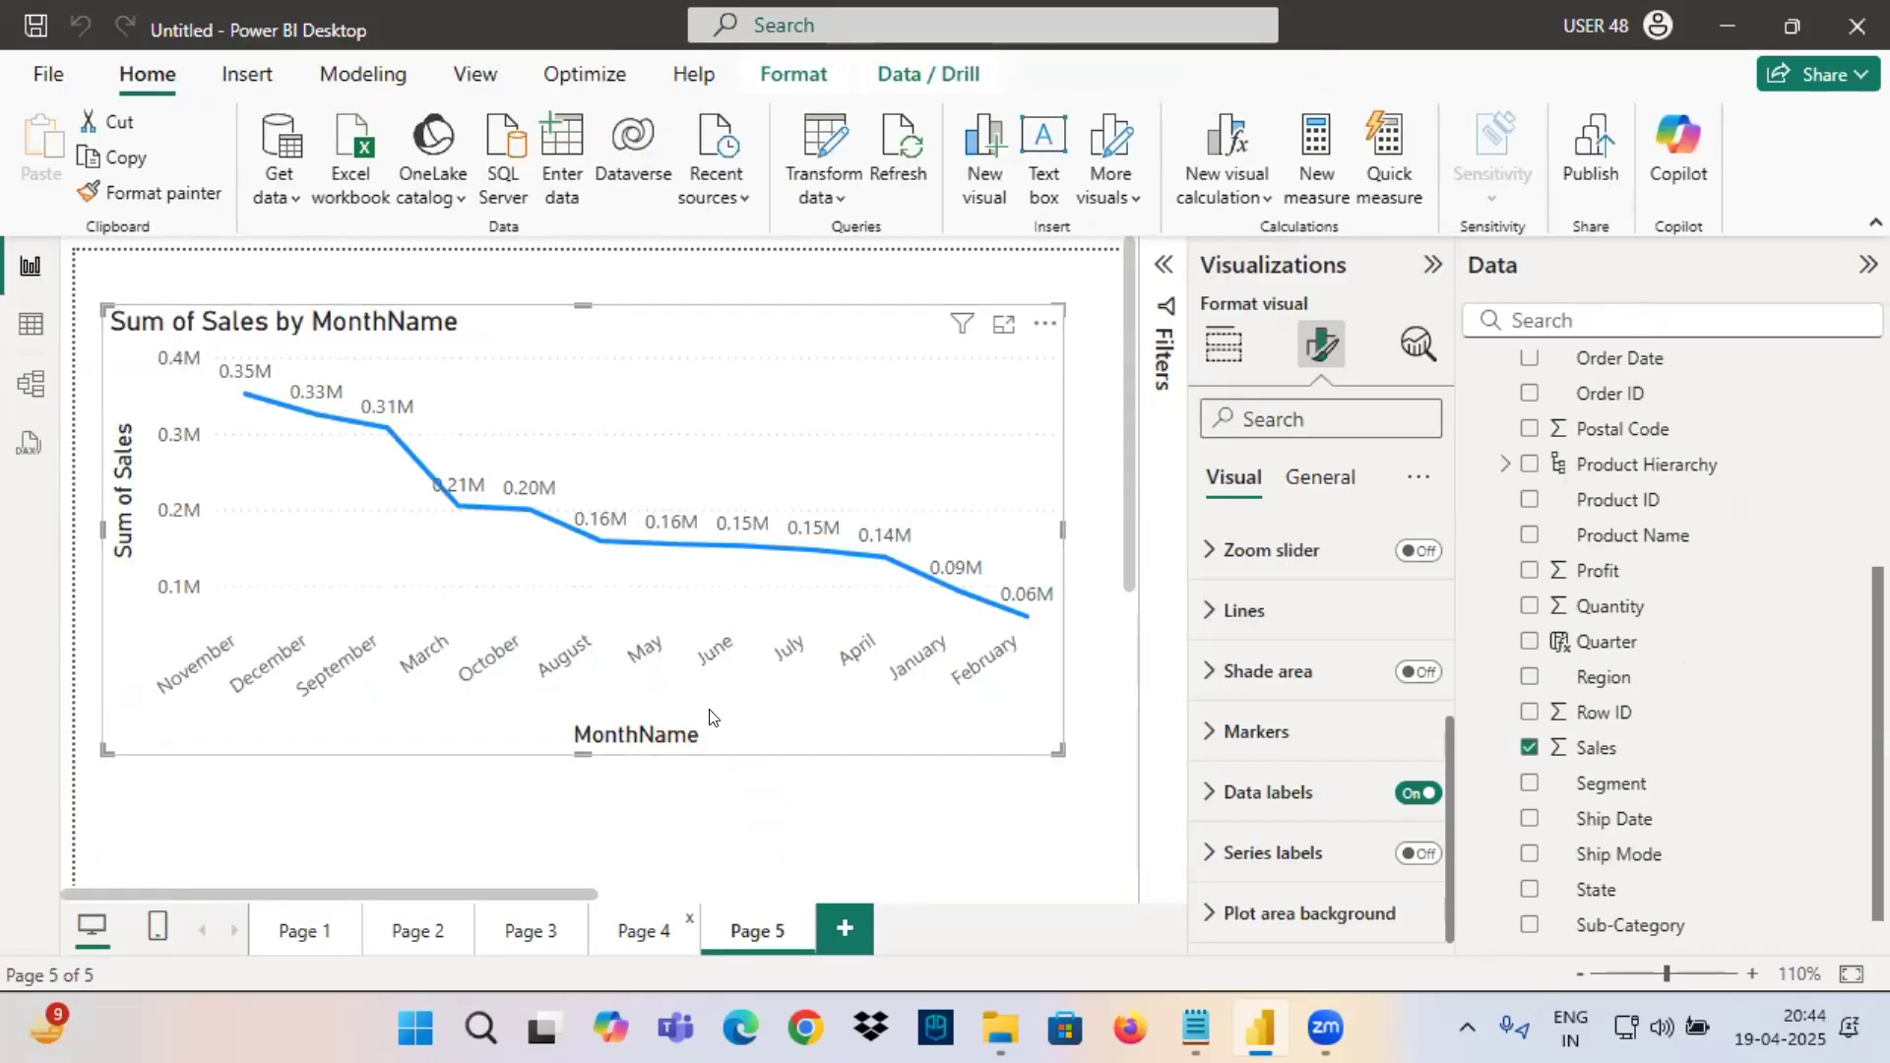
pyautogui.click(645, 931)
pyautogui.click(795, 466)
pyautogui.click(753, 927)
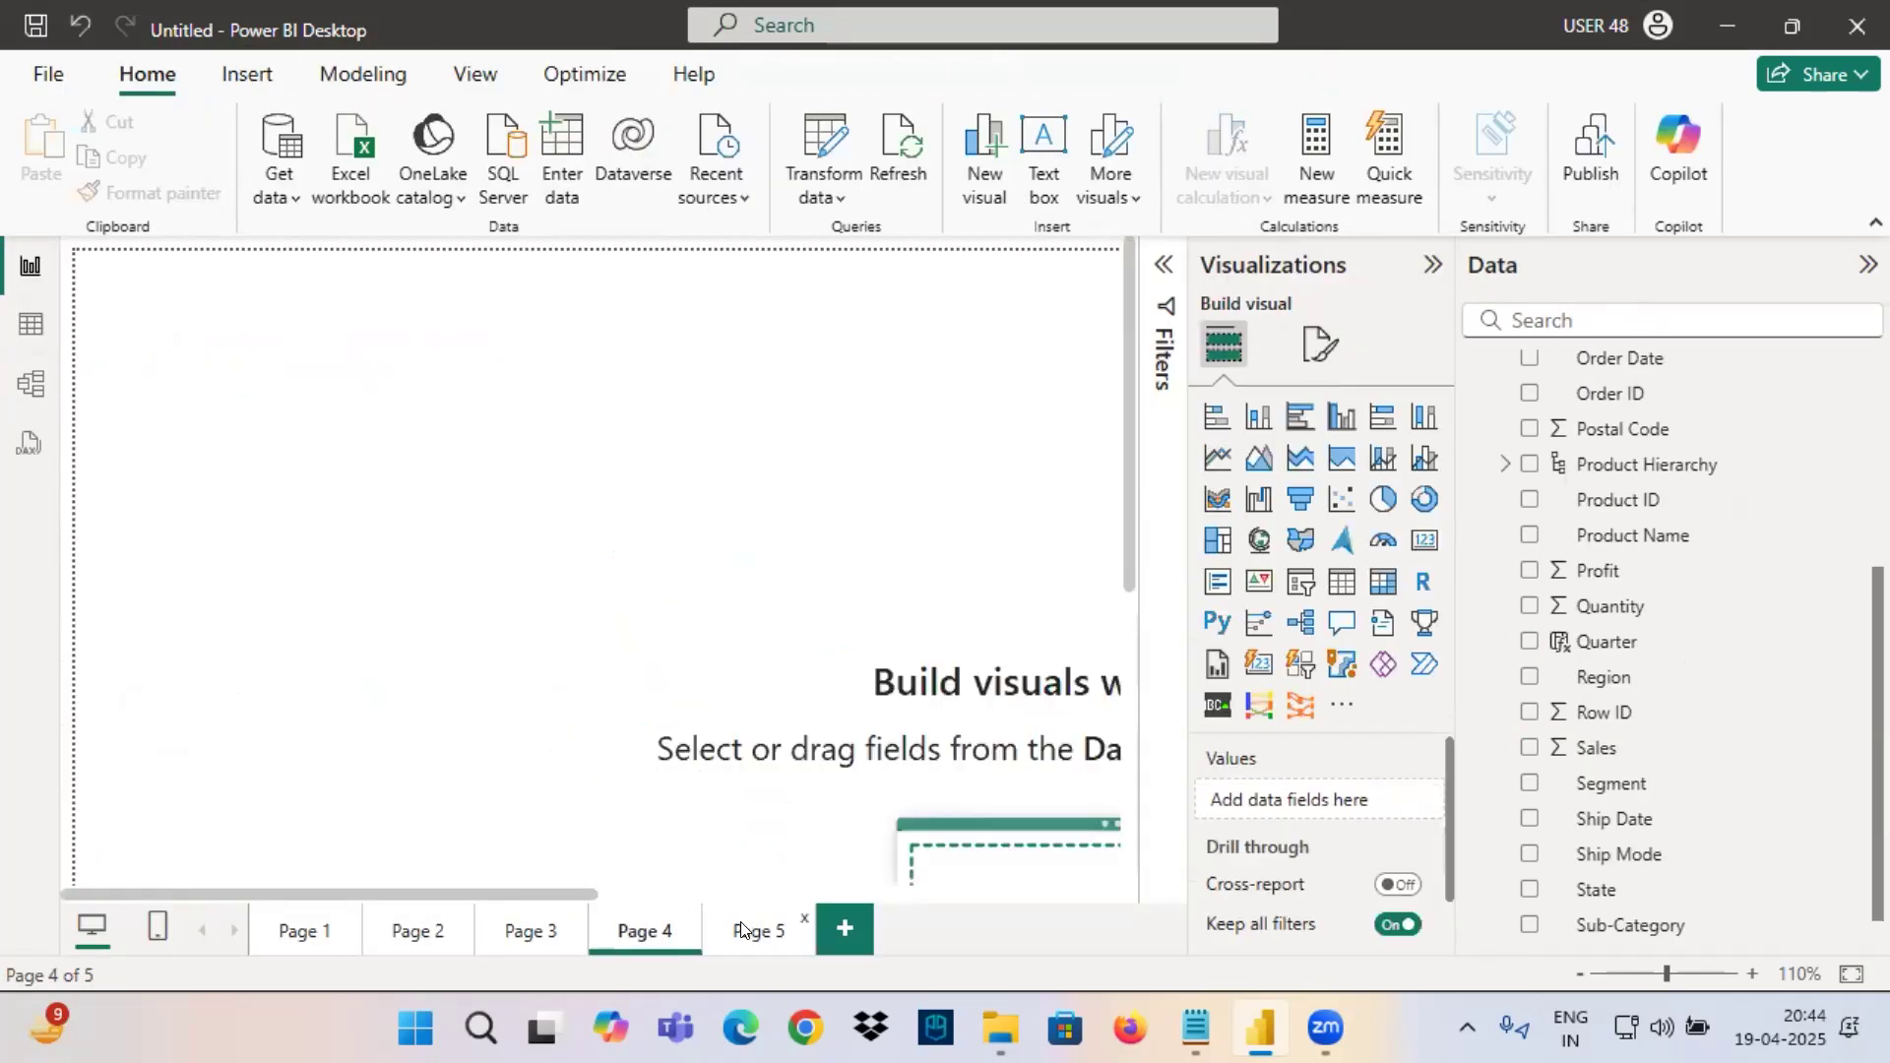
pyautogui.click(505, 933)
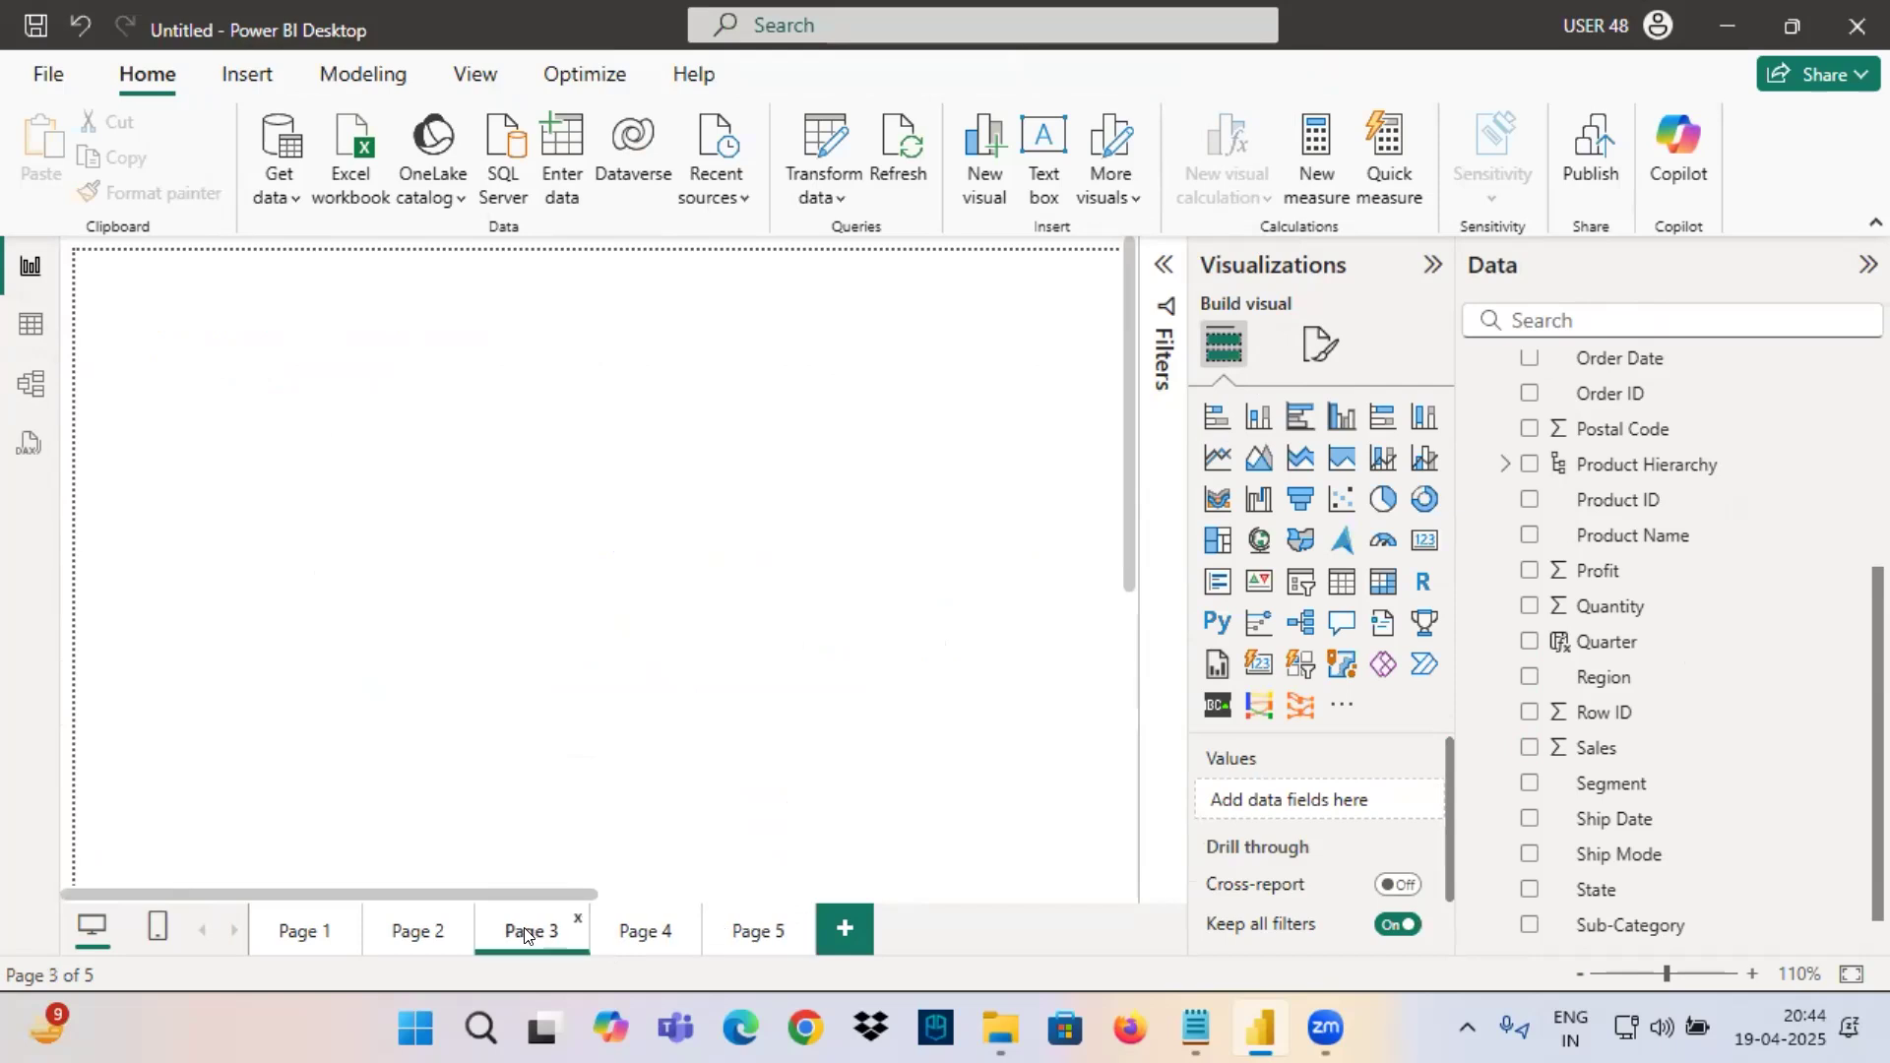
pyautogui.click(431, 930)
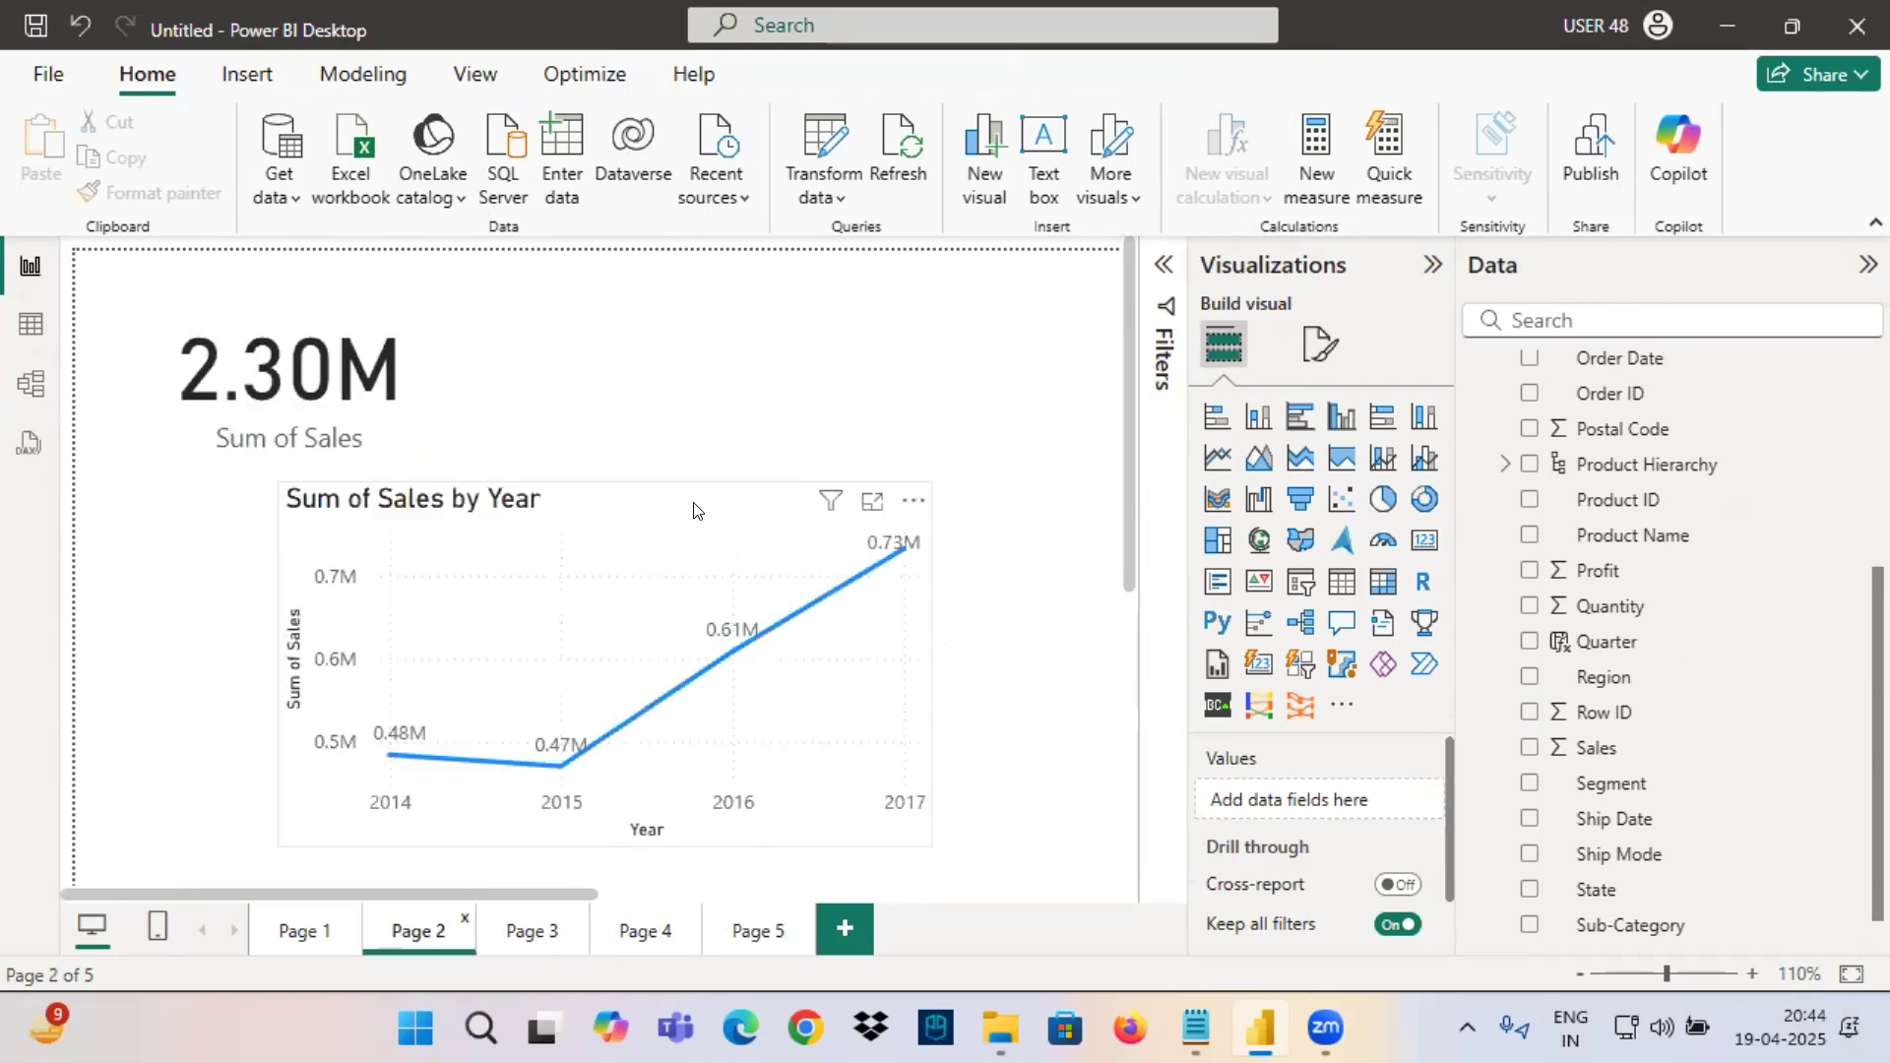
# Inspect the Day column's formula in the Orders table and review the table's Geography and Product hierarchies in the model view.
pyautogui.click(30, 324)
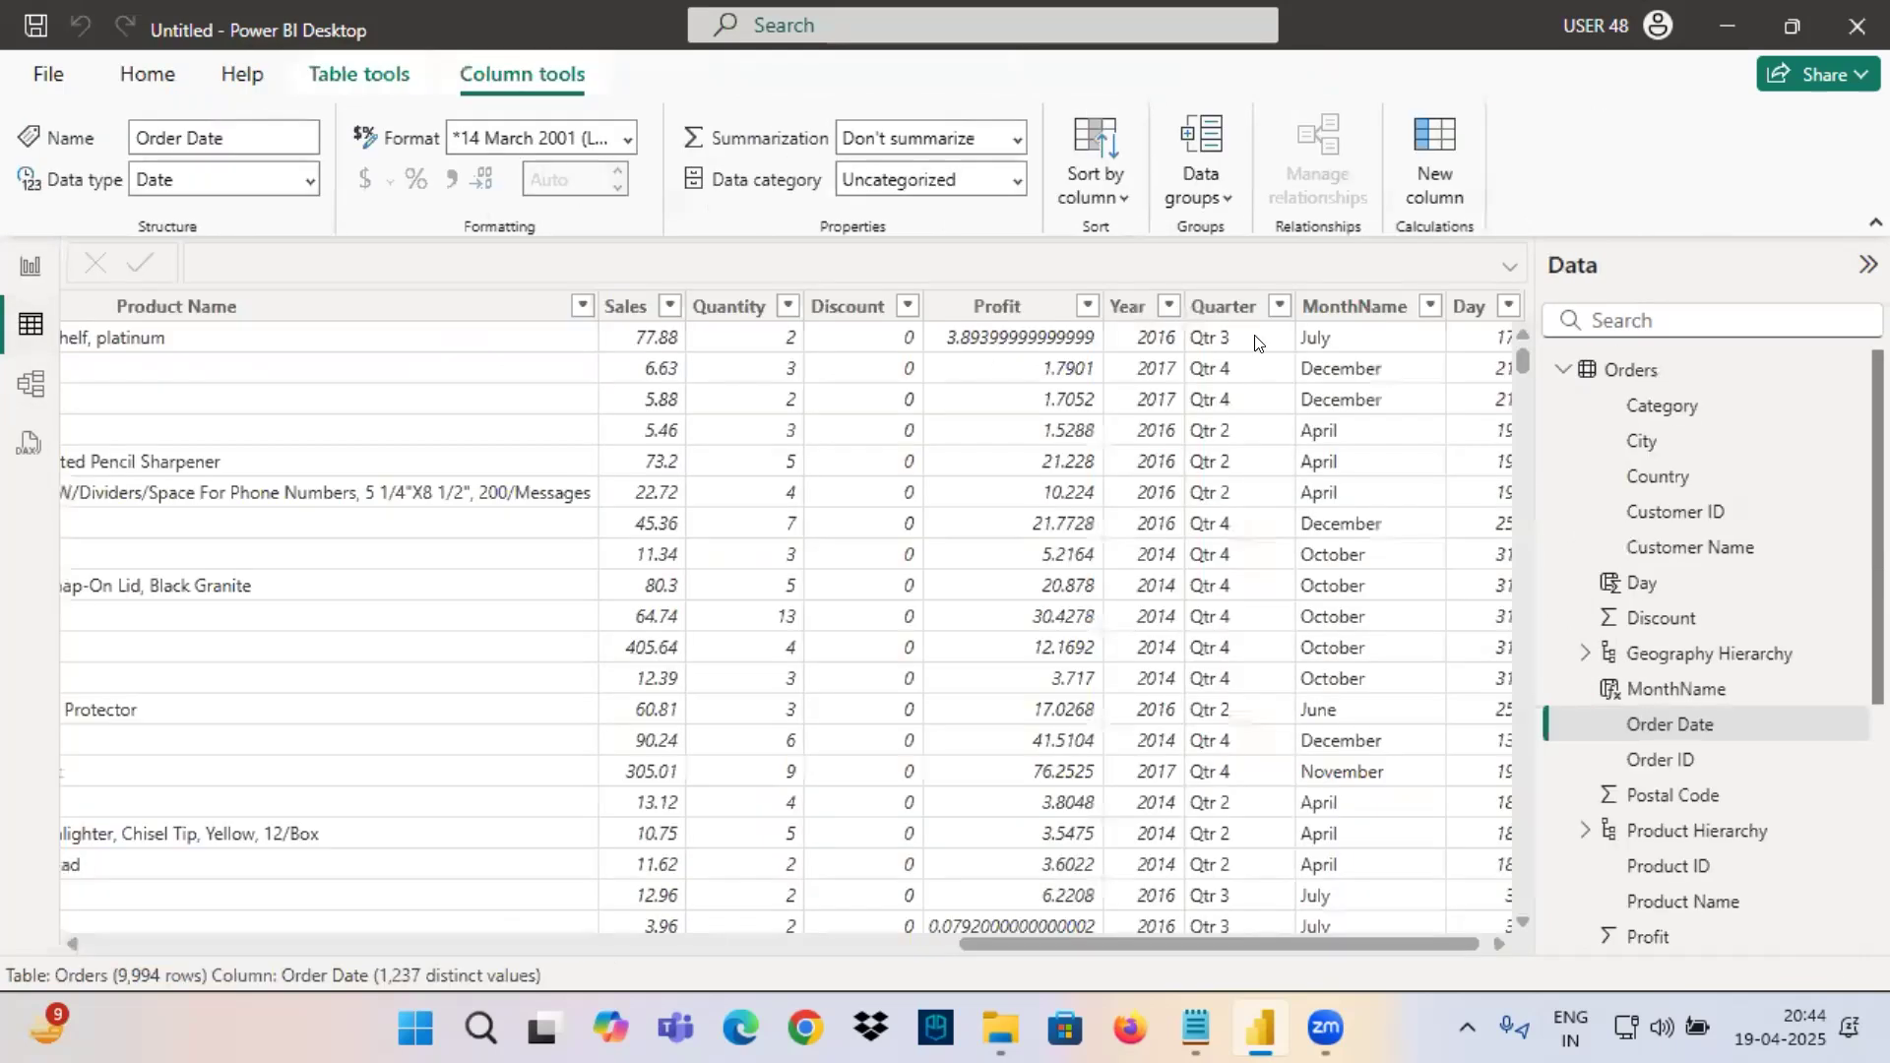
pyautogui.click(1469, 306)
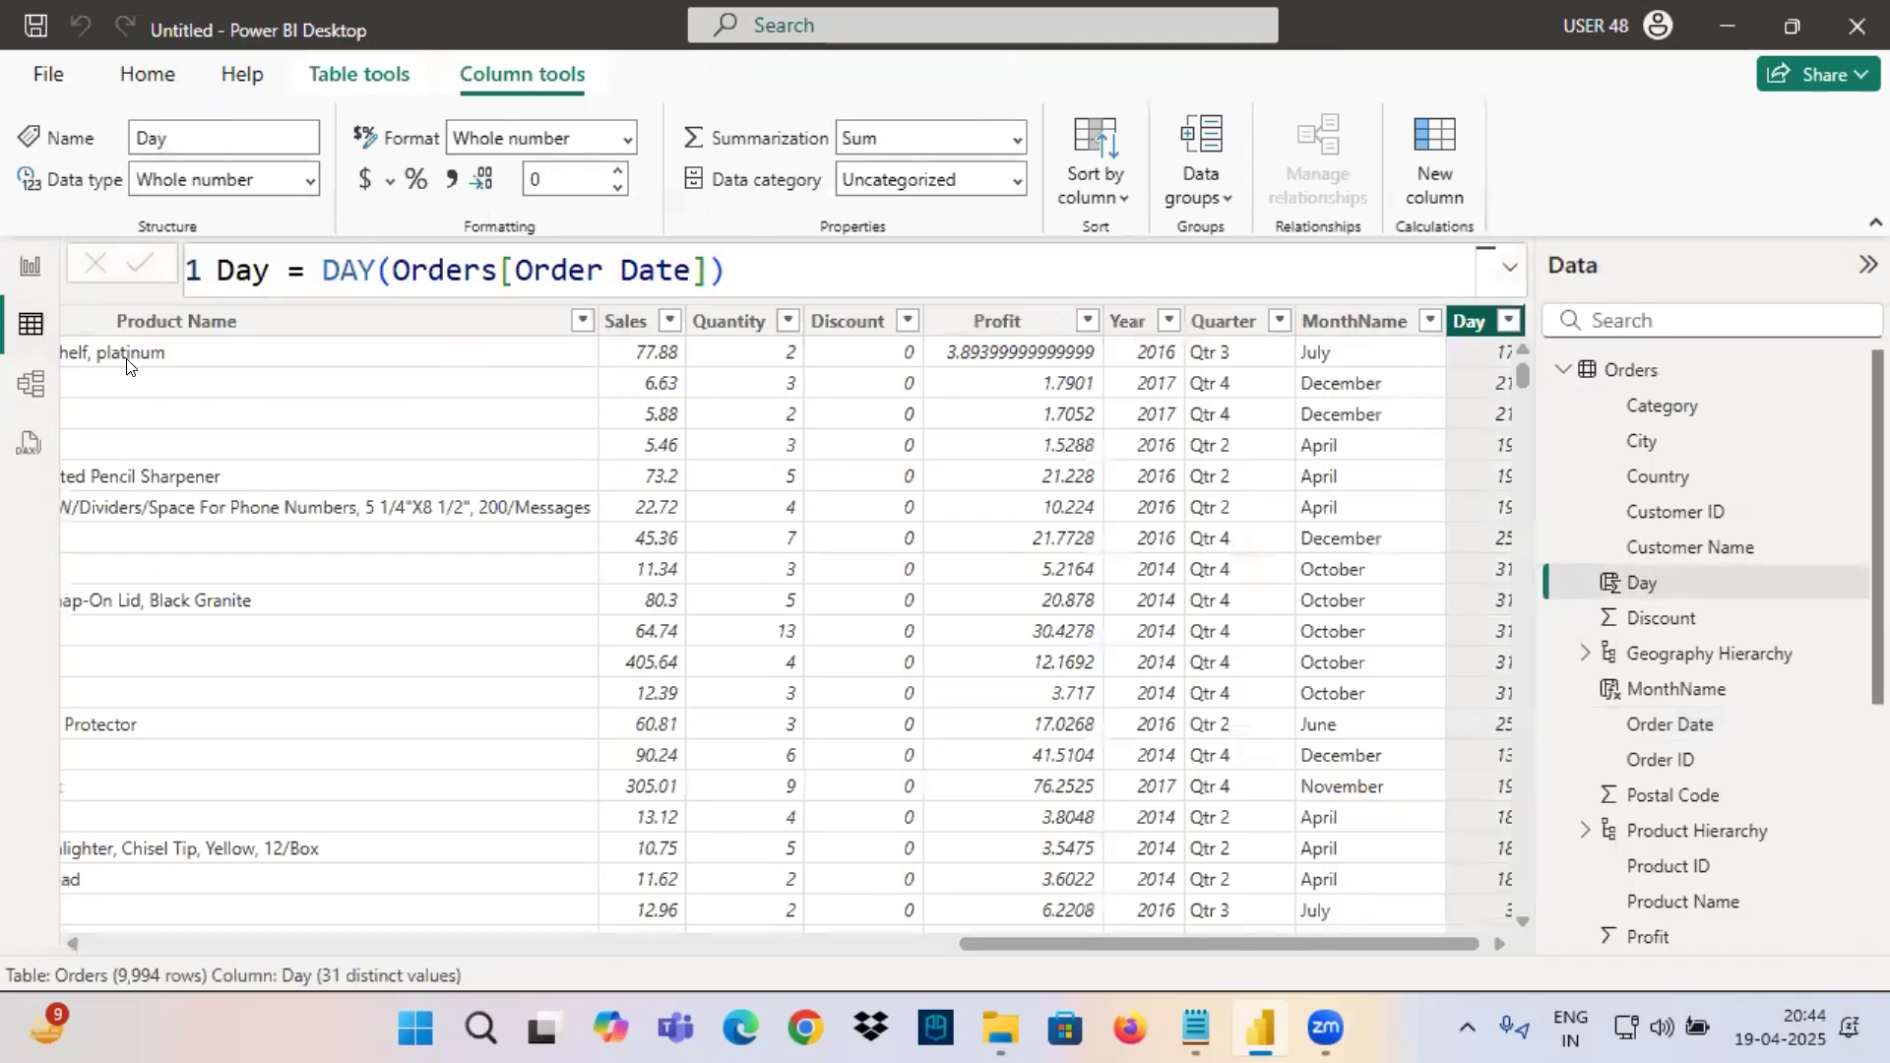
pyautogui.click(30, 383)
pyautogui.scroll(-5, 287, 660)
pyautogui.scroll(-1, 285, 659)
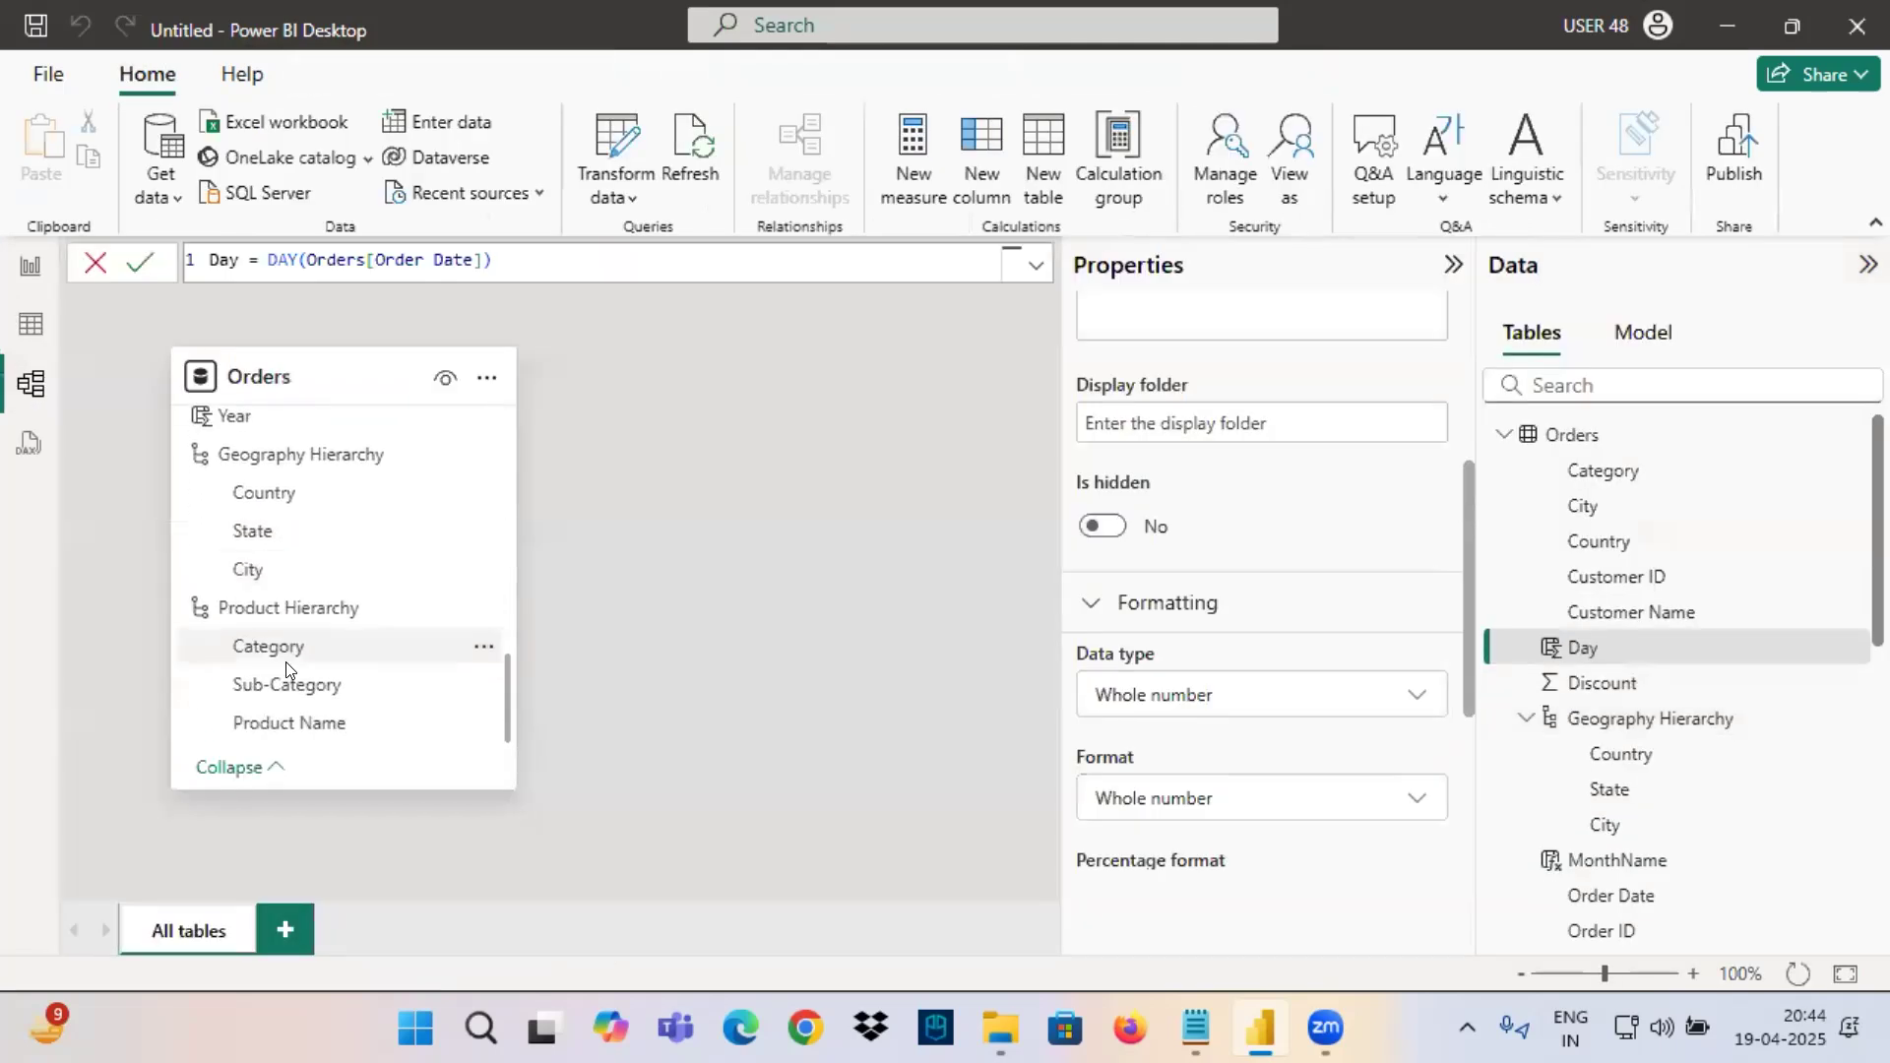
# Delete the Day column from the Orders table in the table view.
pyautogui.scroll(6, 281, 640)
pyautogui.scroll(-6, 272, 609)
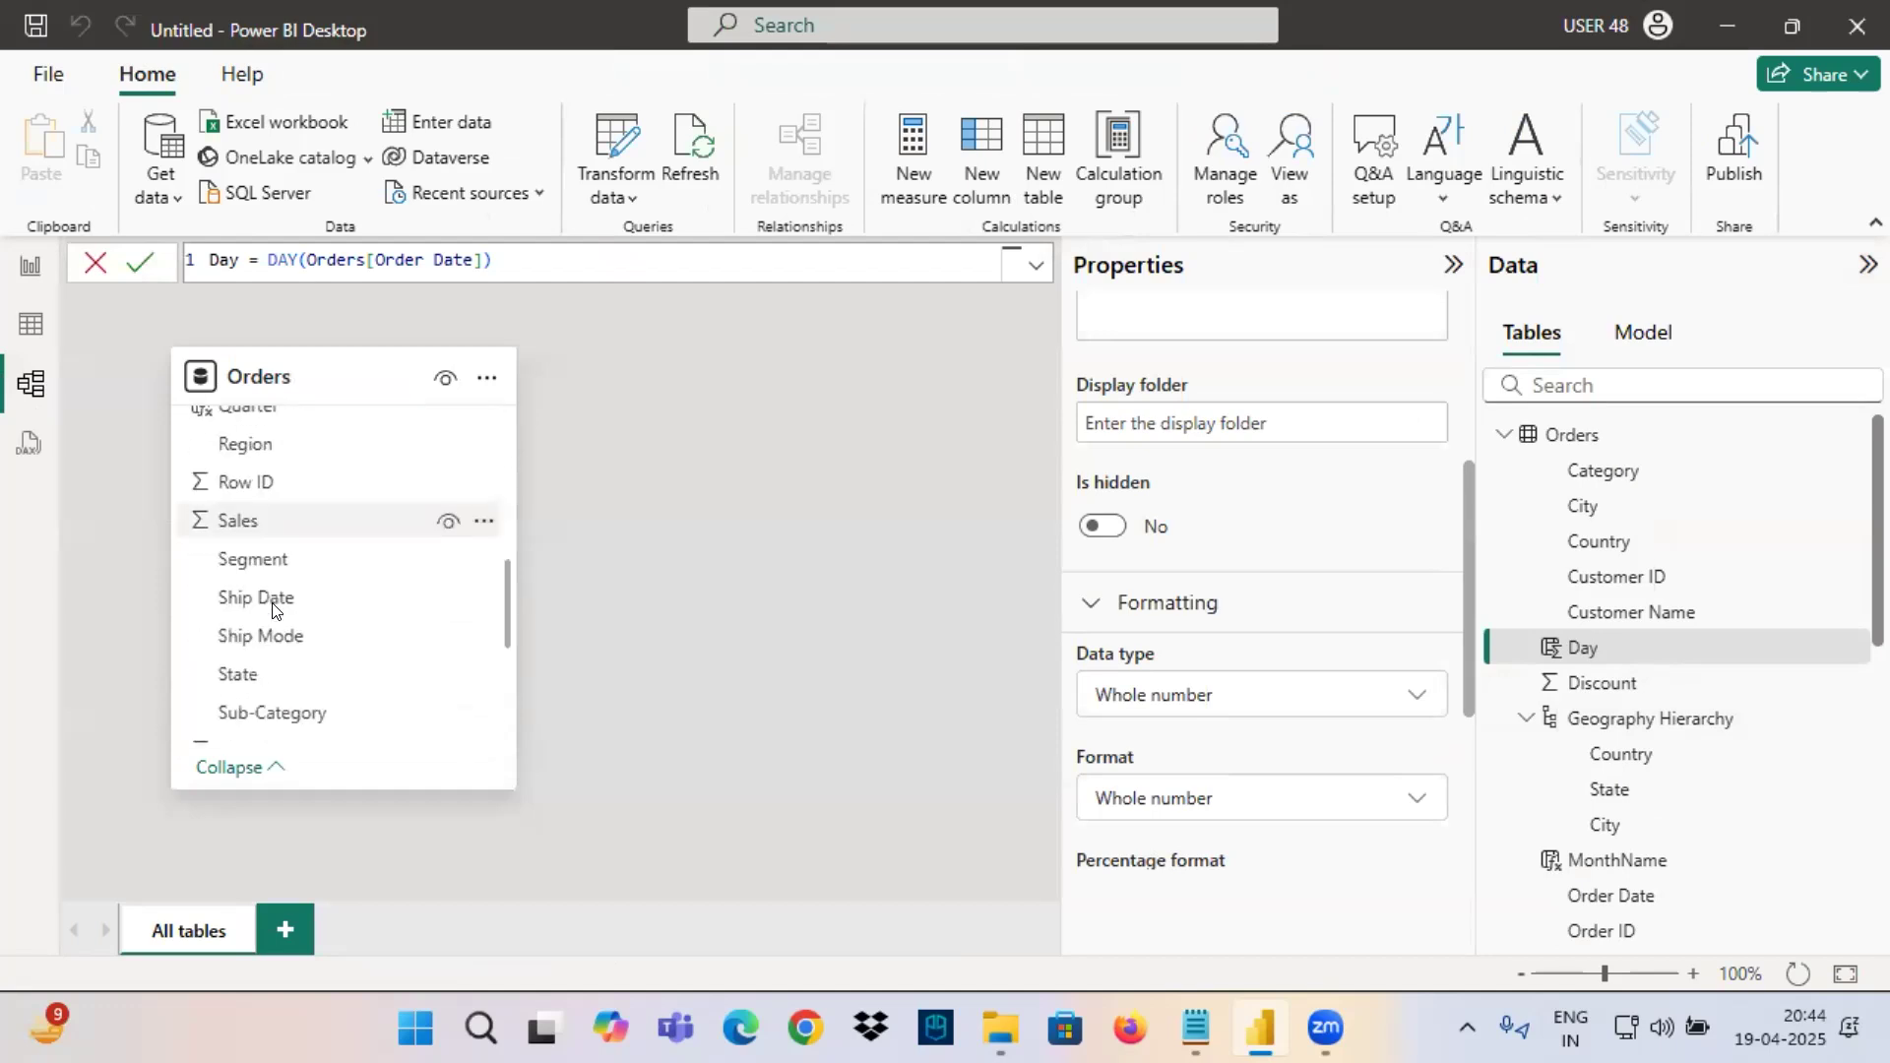
pyautogui.scroll(6, 271, 608)
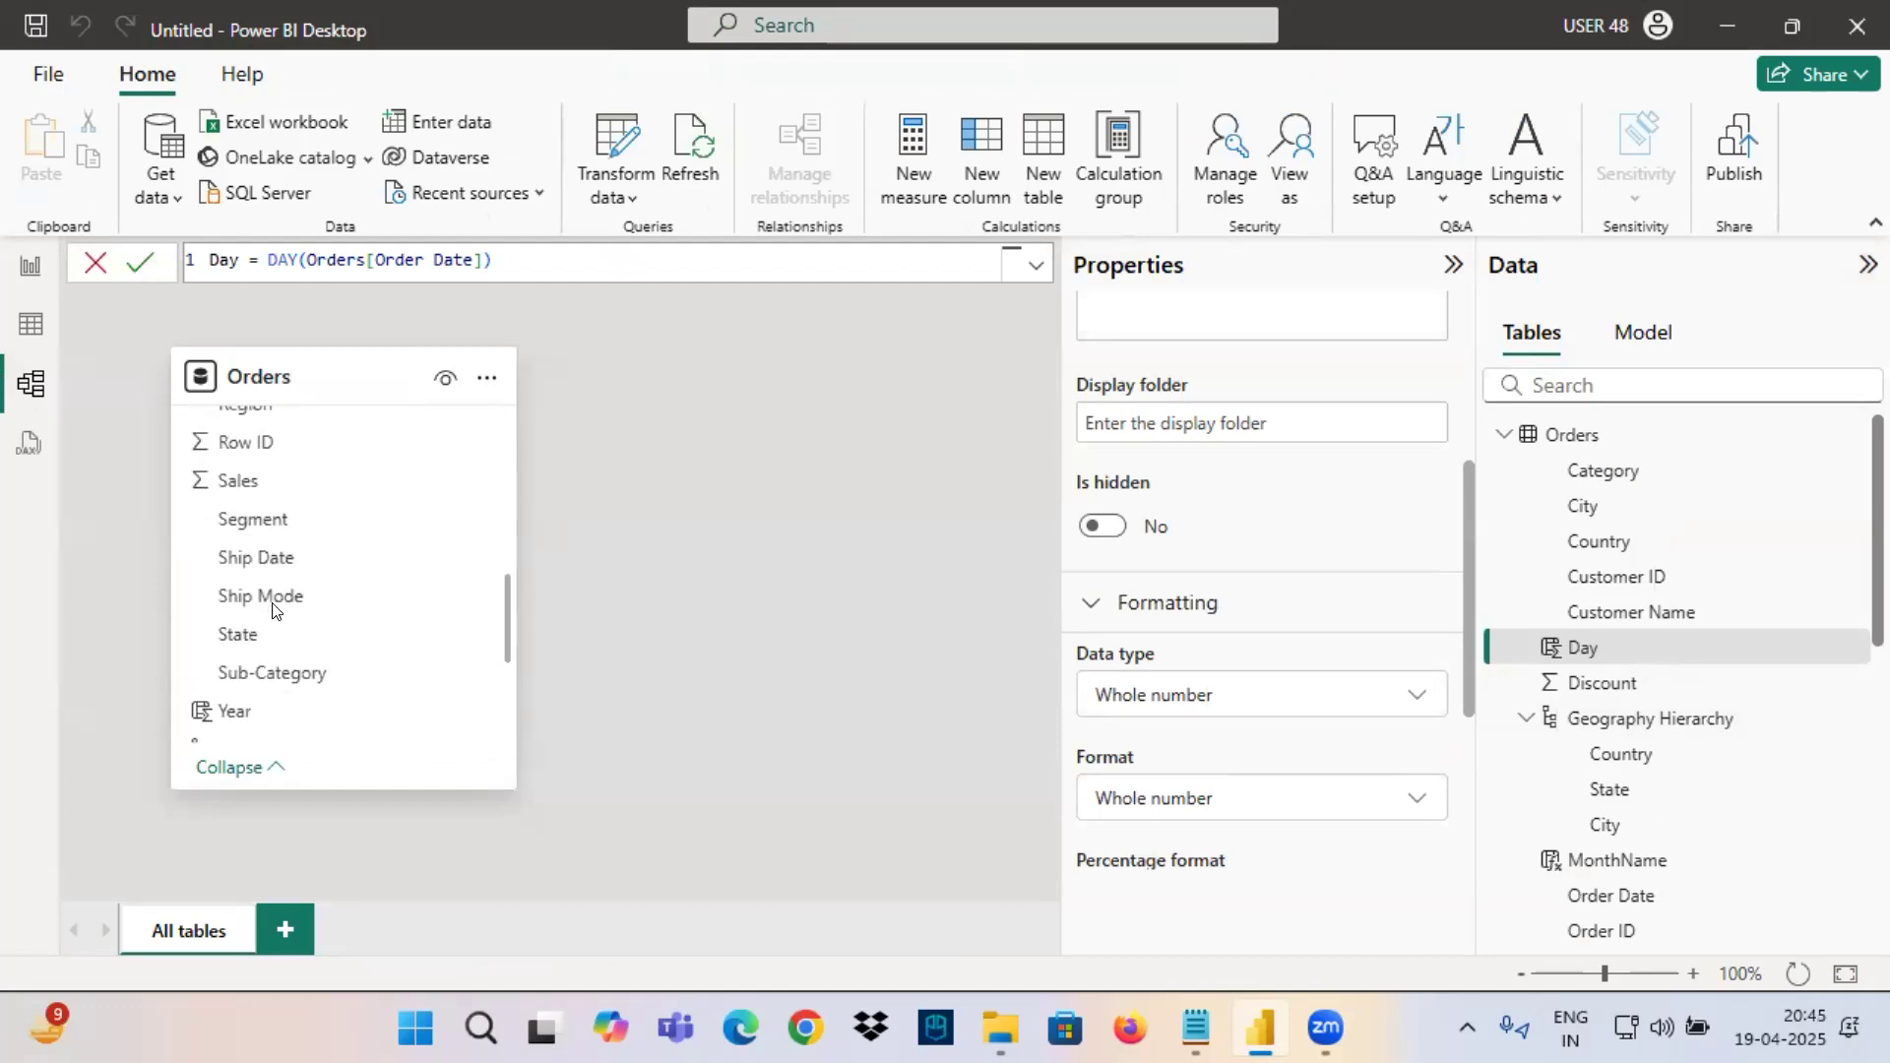
pyautogui.click(24, 330)
pyautogui.rightClick(1483, 322)
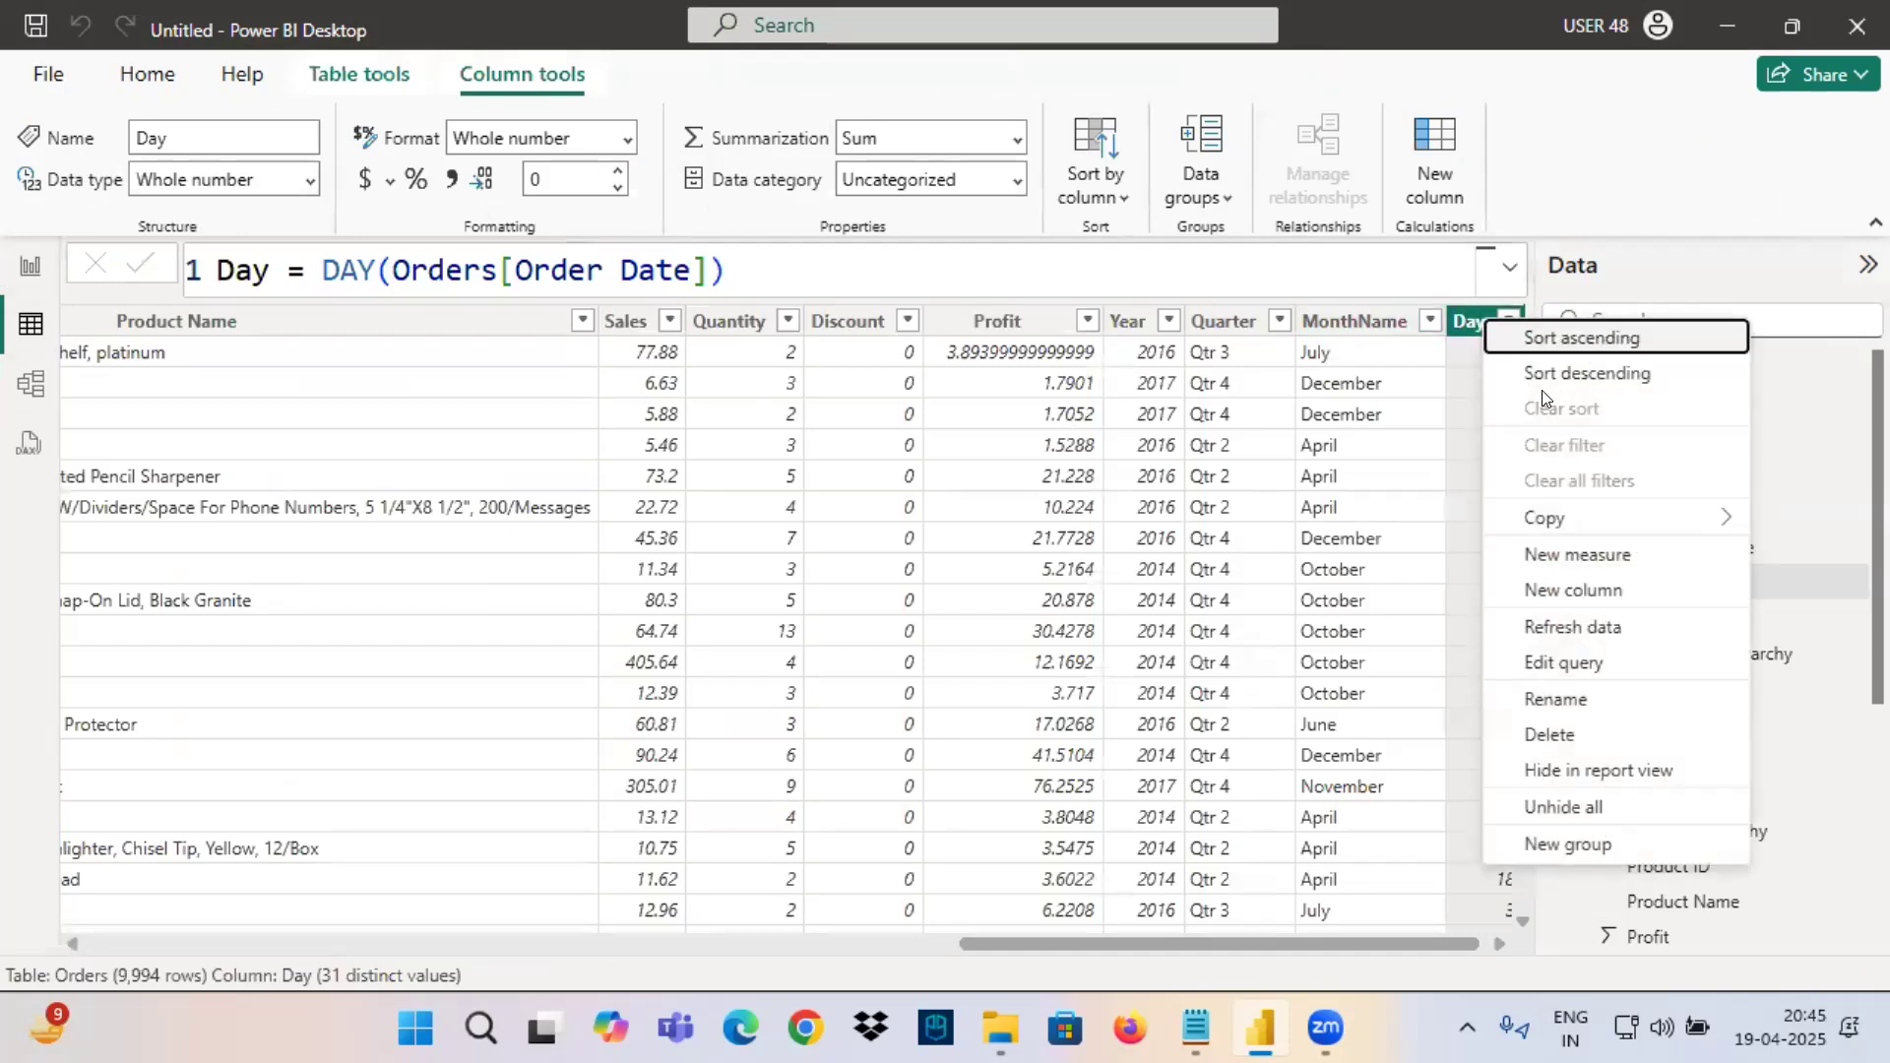
pyautogui.click(1554, 734)
pyautogui.click(1116, 577)
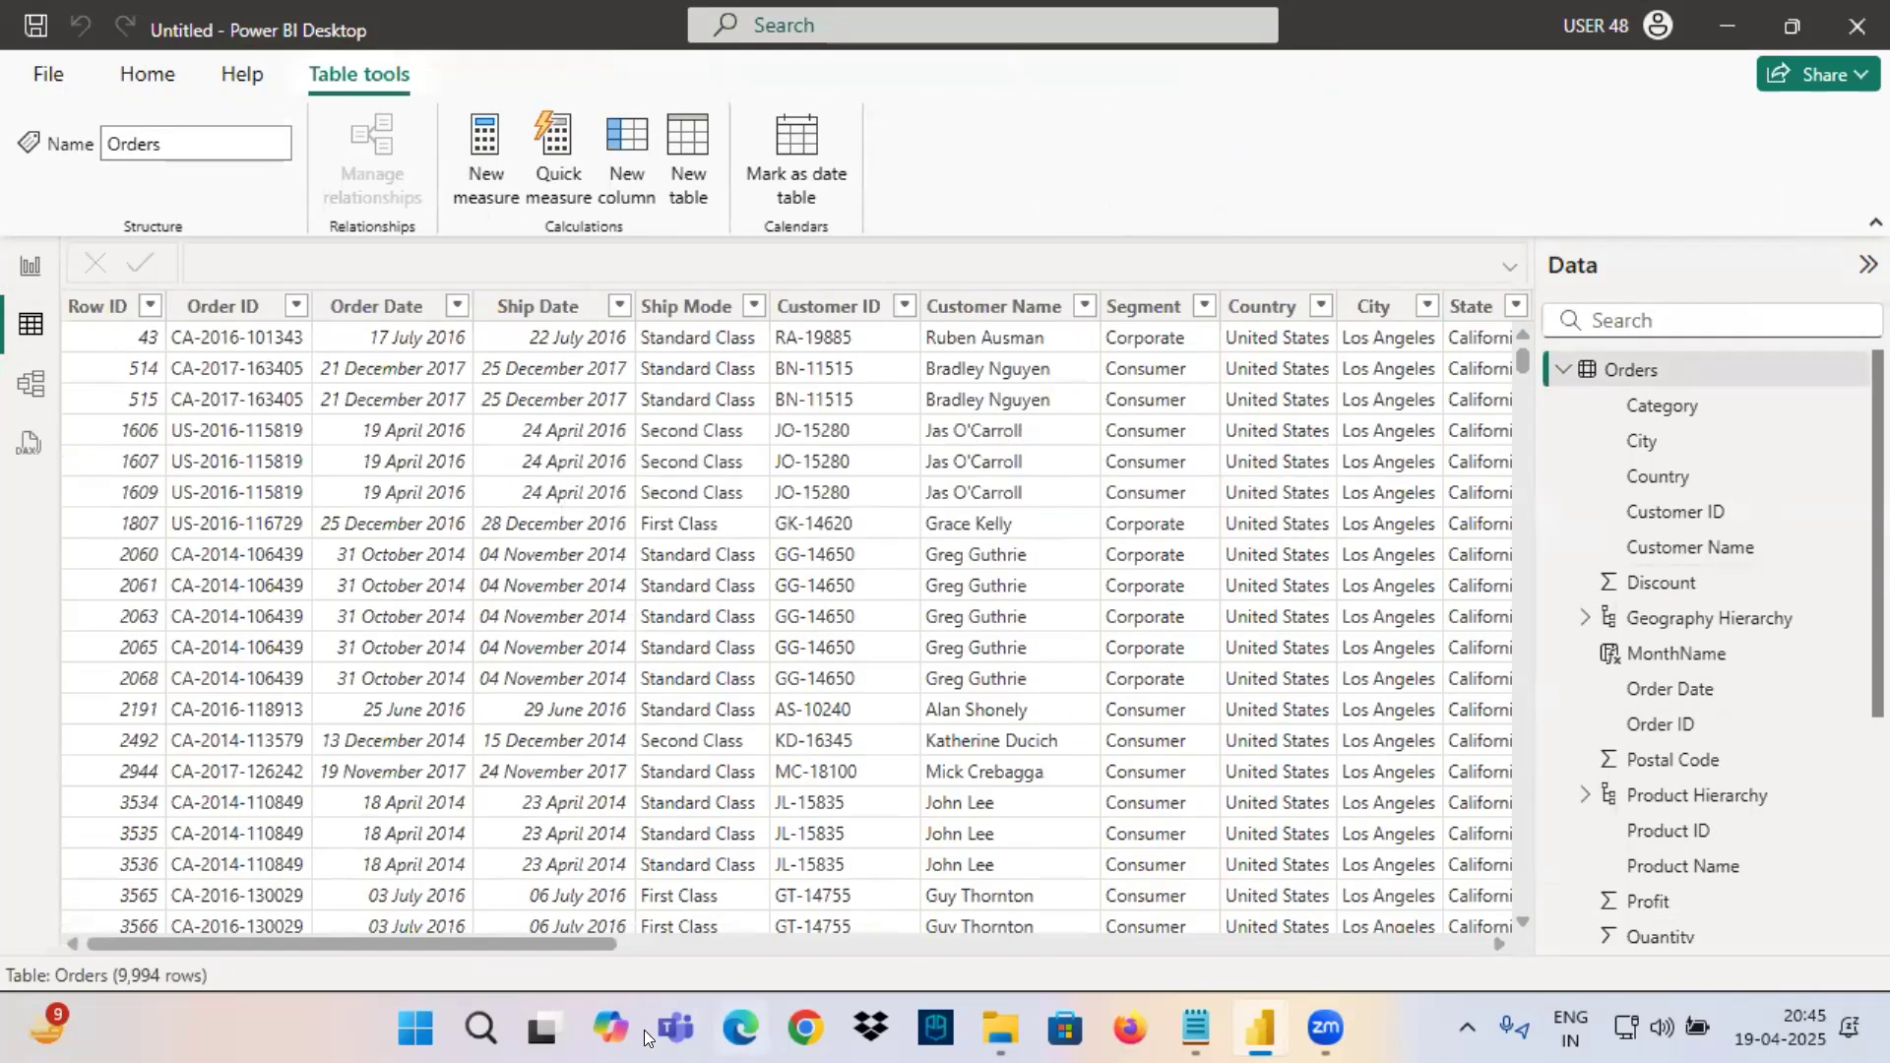
# Delete the MonthName column from the Orders table.
pyautogui.moveTo(601, 946); pyautogui.dragTo(1467, 945)
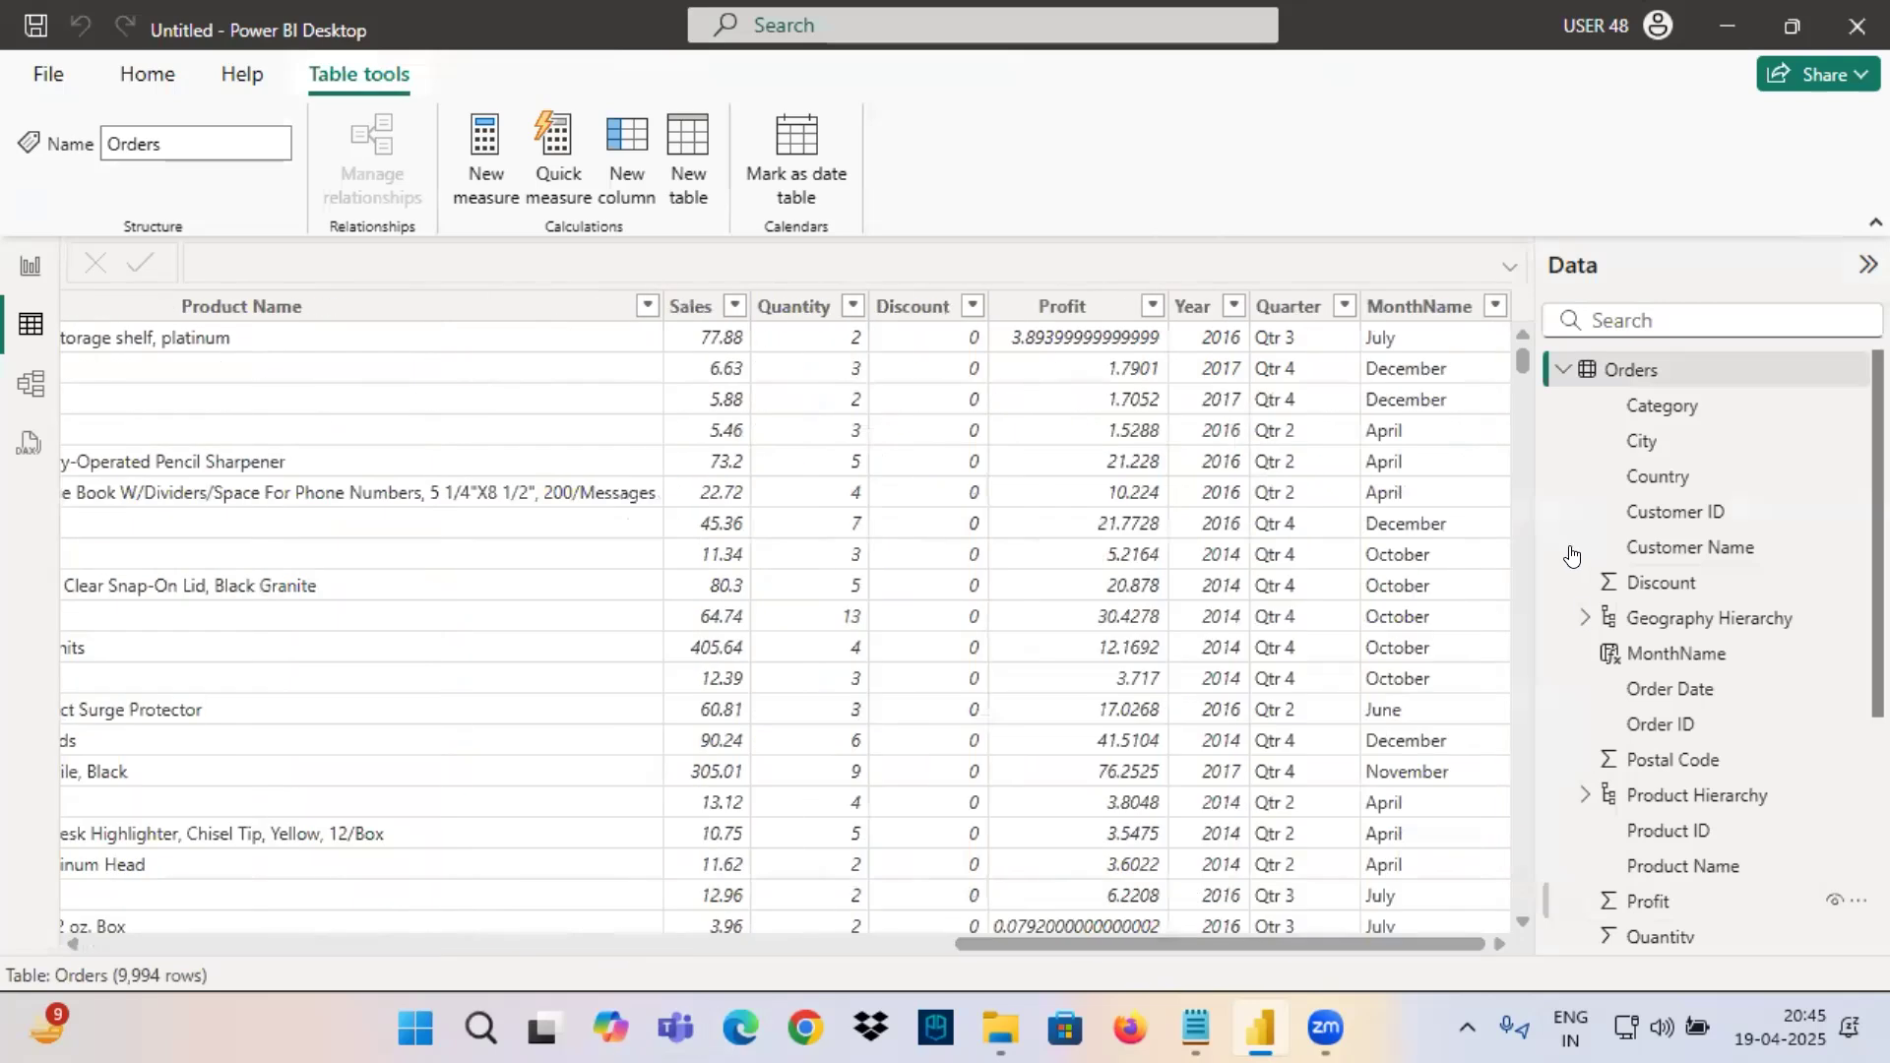
pyautogui.rightClick(1436, 306)
pyautogui.click(1521, 721)
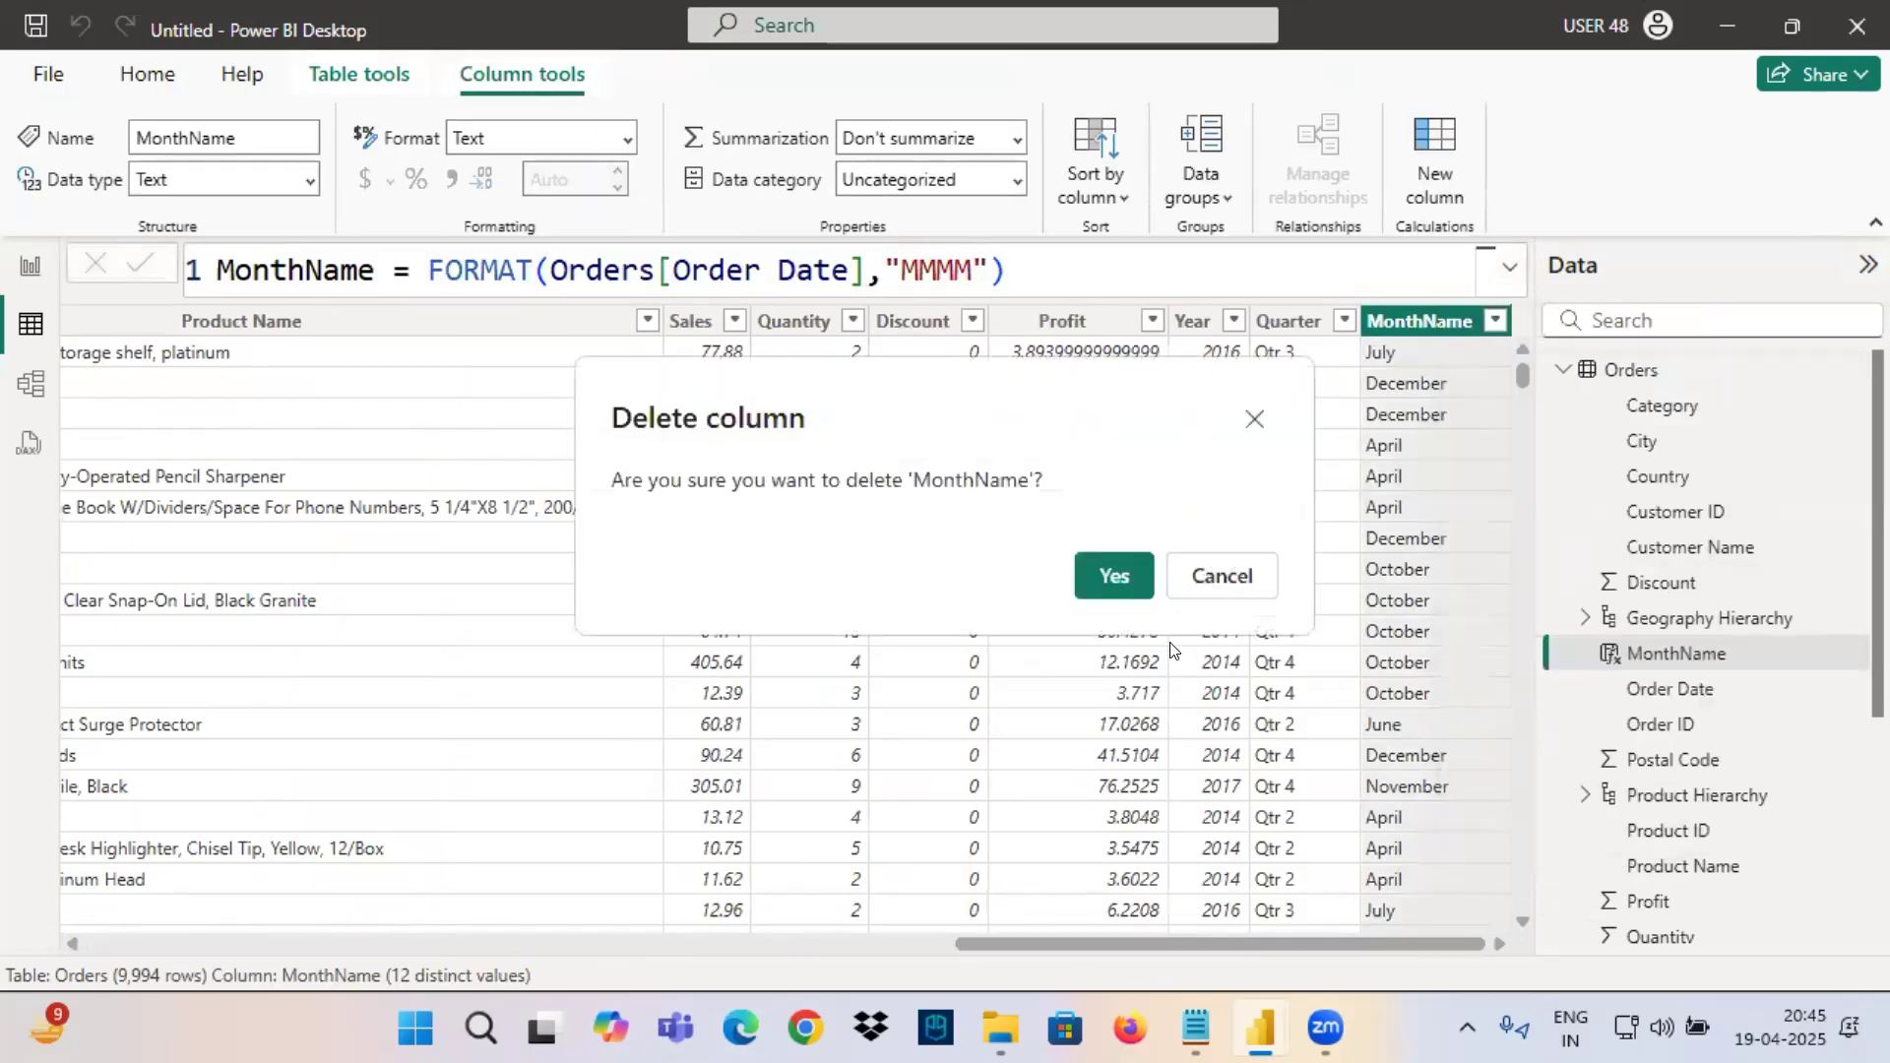
pyautogui.click(1116, 575)
# Delete the calculated Quarter column from the Orders table.
pyautogui.moveTo(591, 943); pyautogui.dragTo(1162, 944)
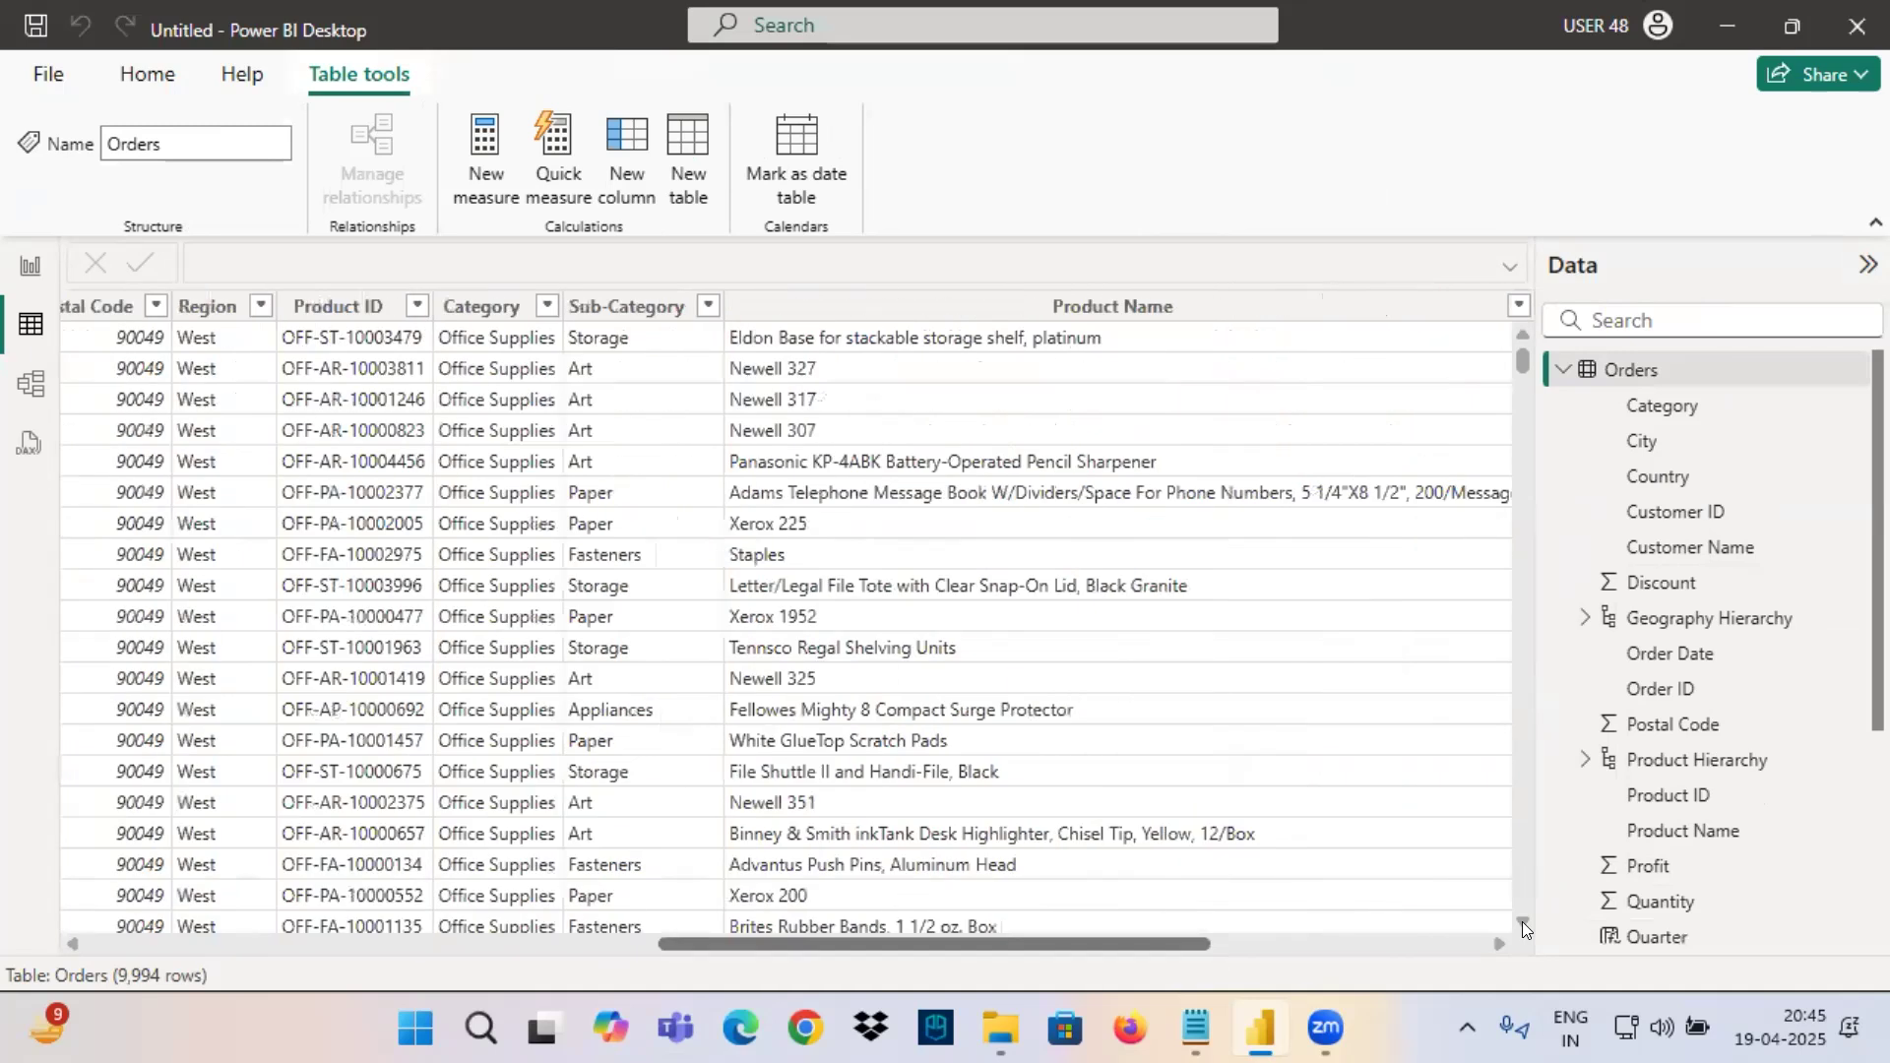
pyautogui.moveTo(1524, 929); pyautogui.dragTo(1524, 921)
pyautogui.rightClick(1445, 310)
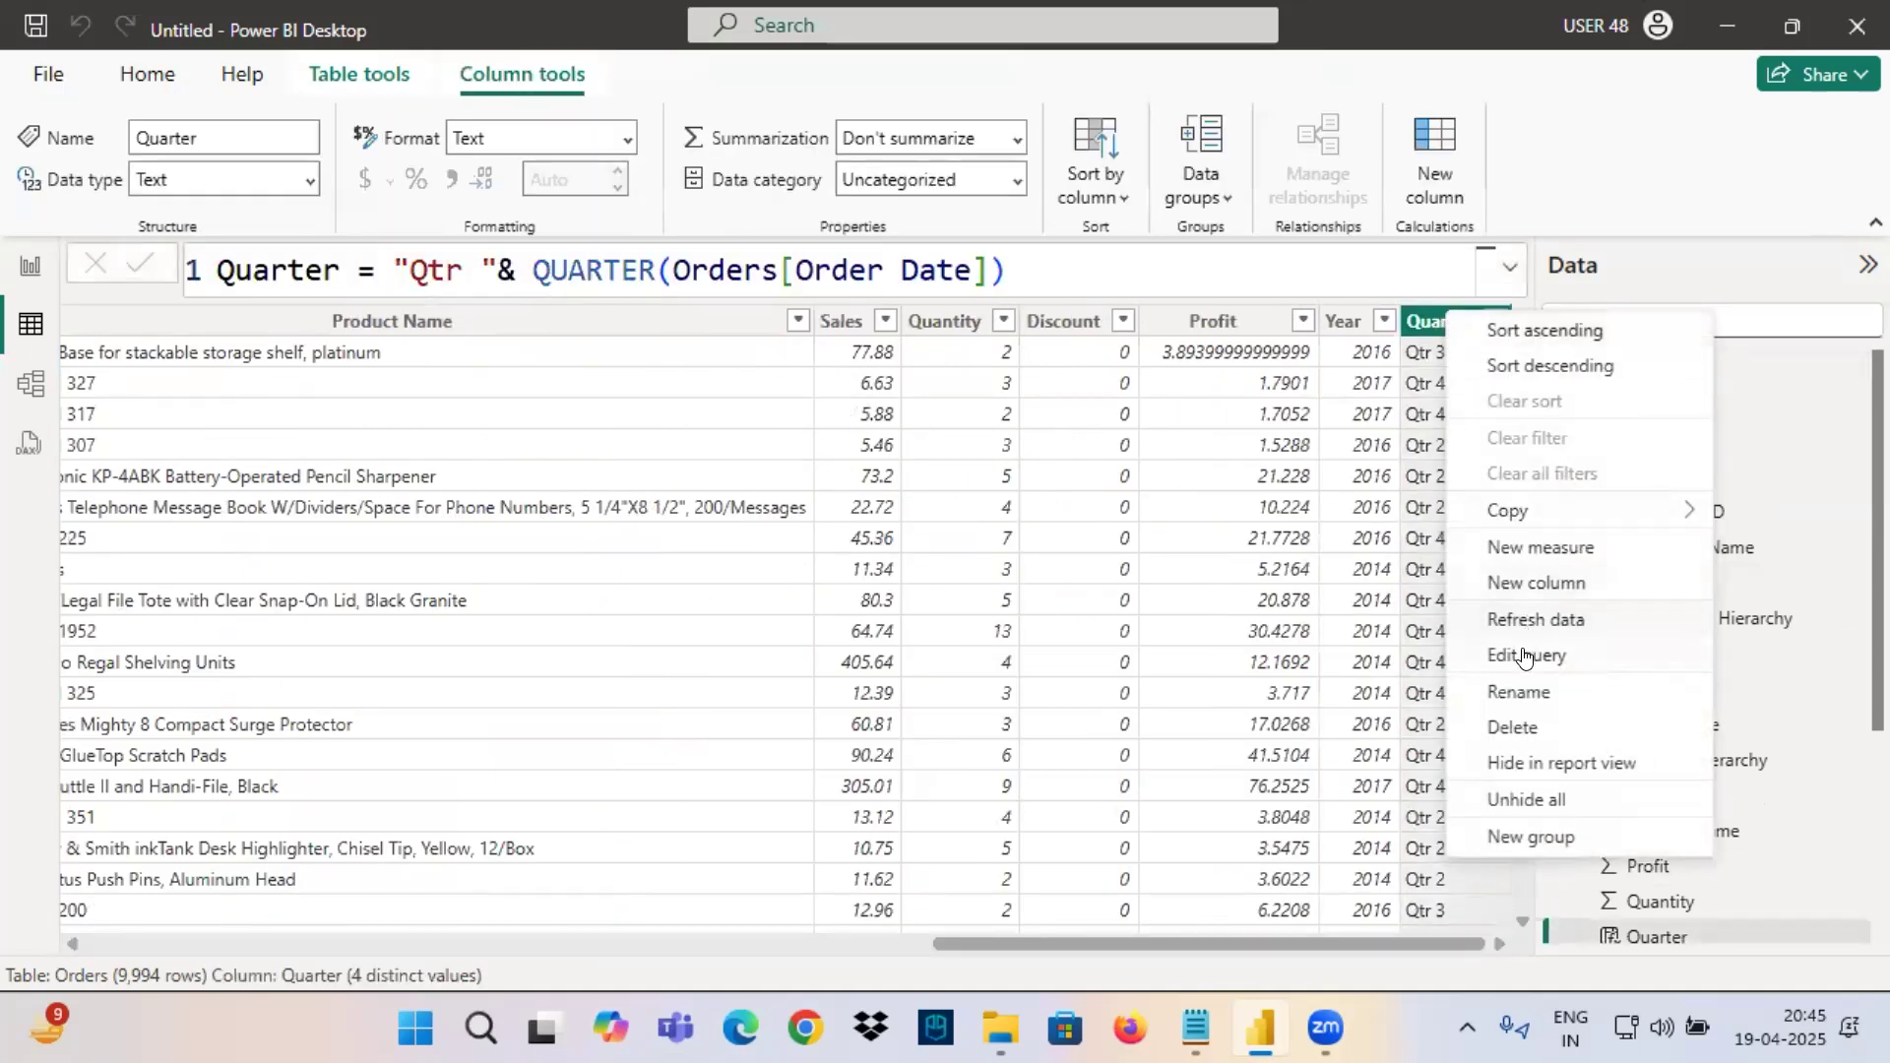
pyautogui.click(1521, 727)
pyautogui.click(1114, 575)
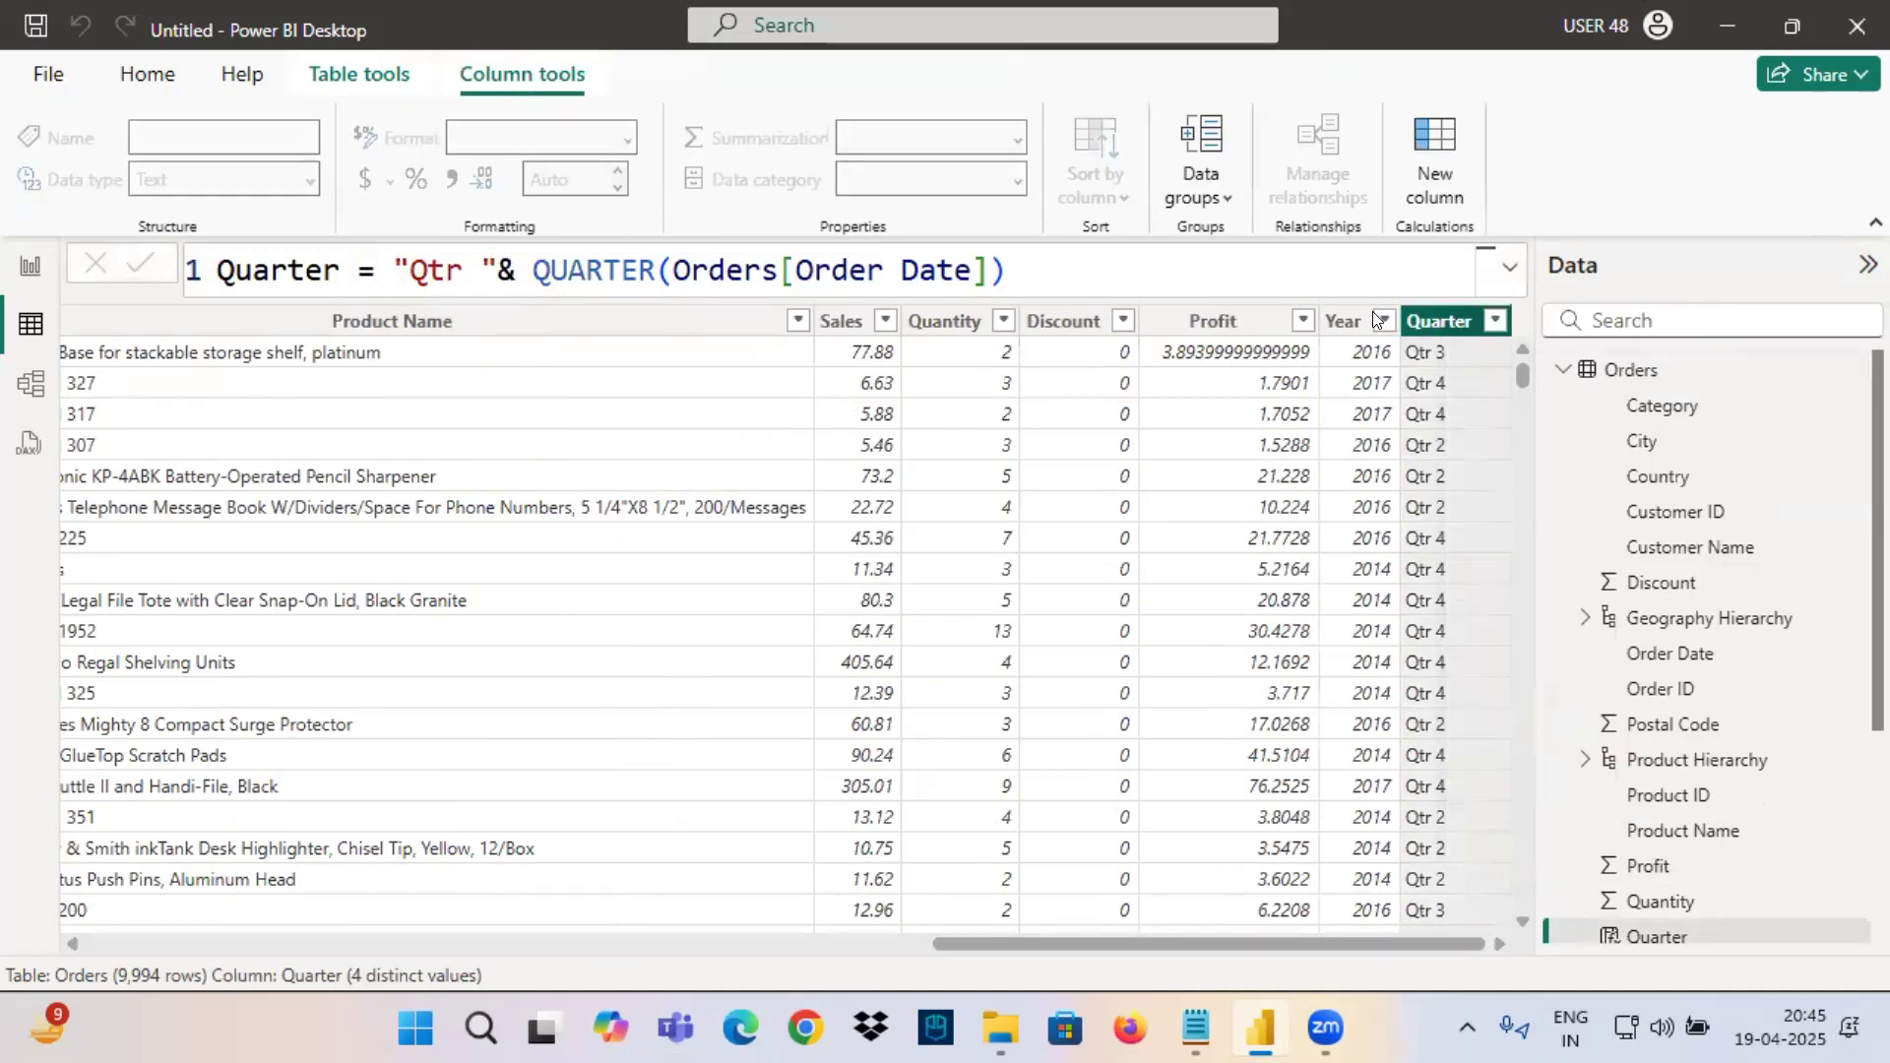
# Delete the calculated Year column from the Orders table.
pyautogui.click(1454, 306)
pyautogui.rightClick(1471, 319)
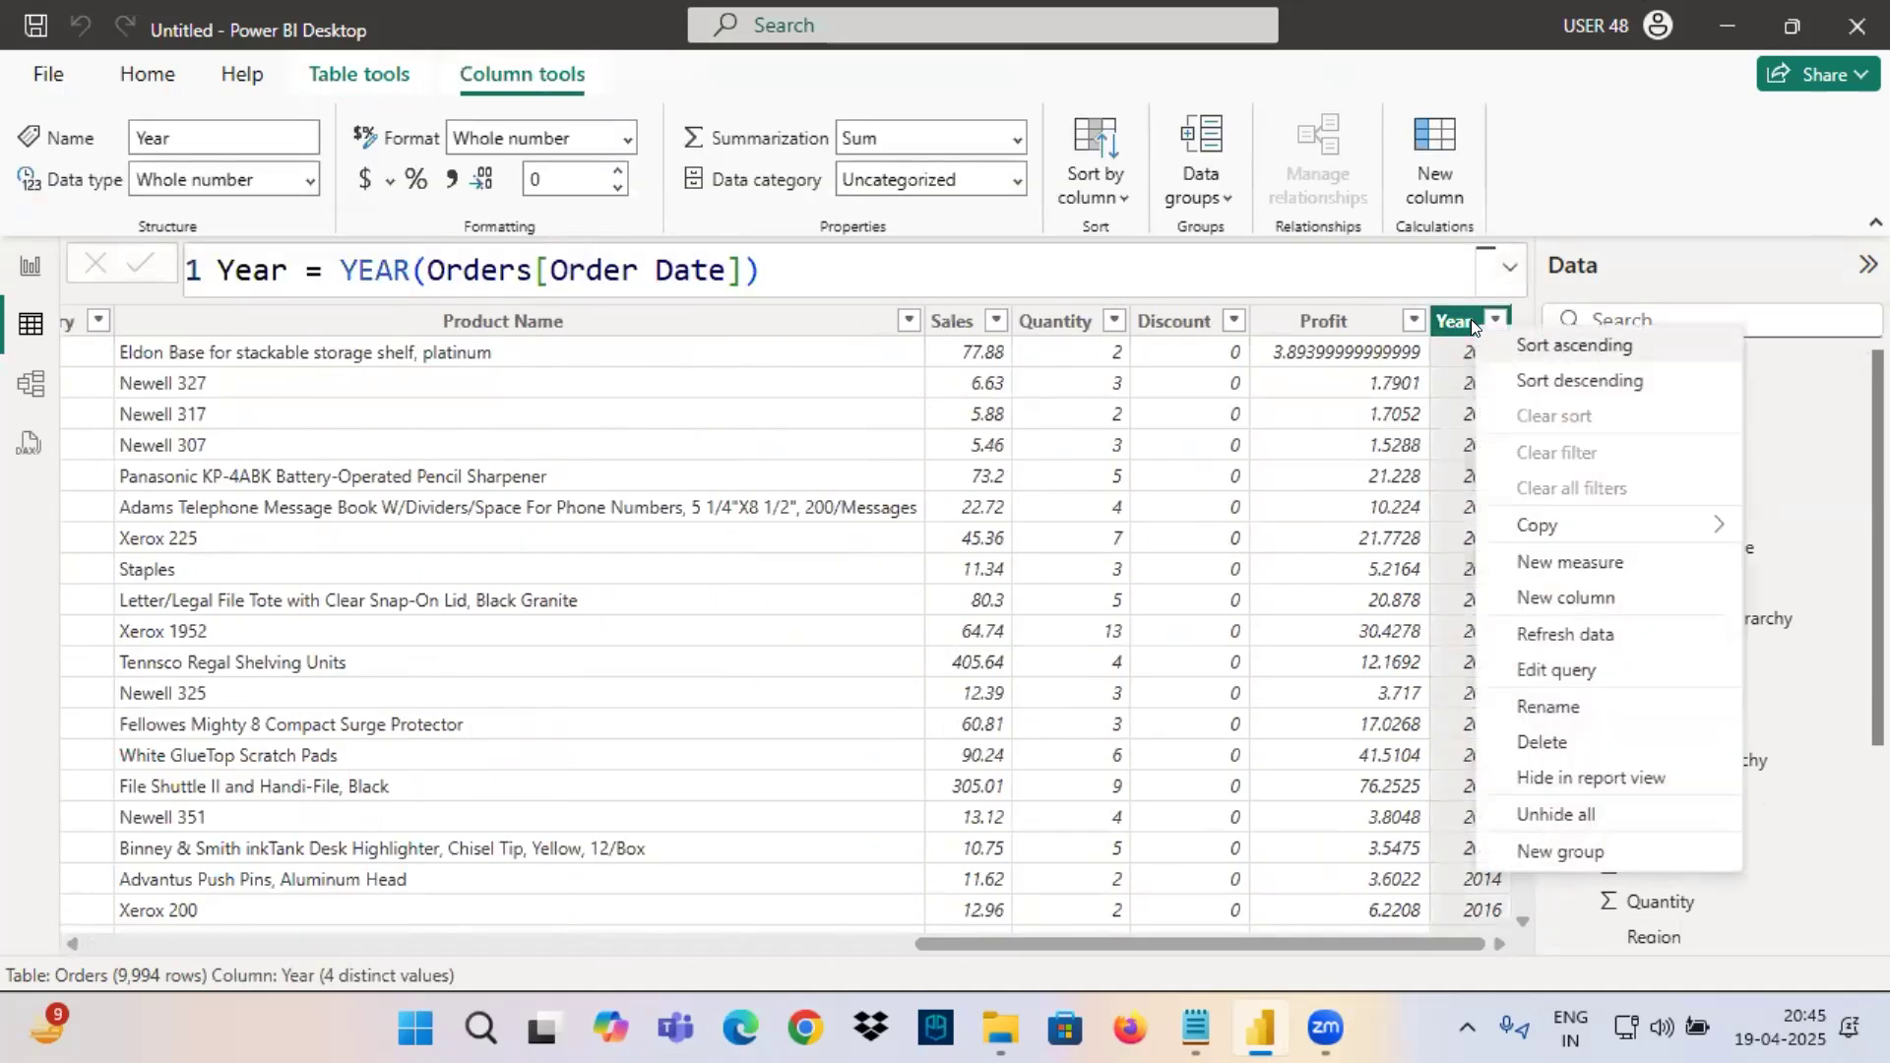
pyautogui.click(1542, 742)
pyautogui.click(1113, 575)
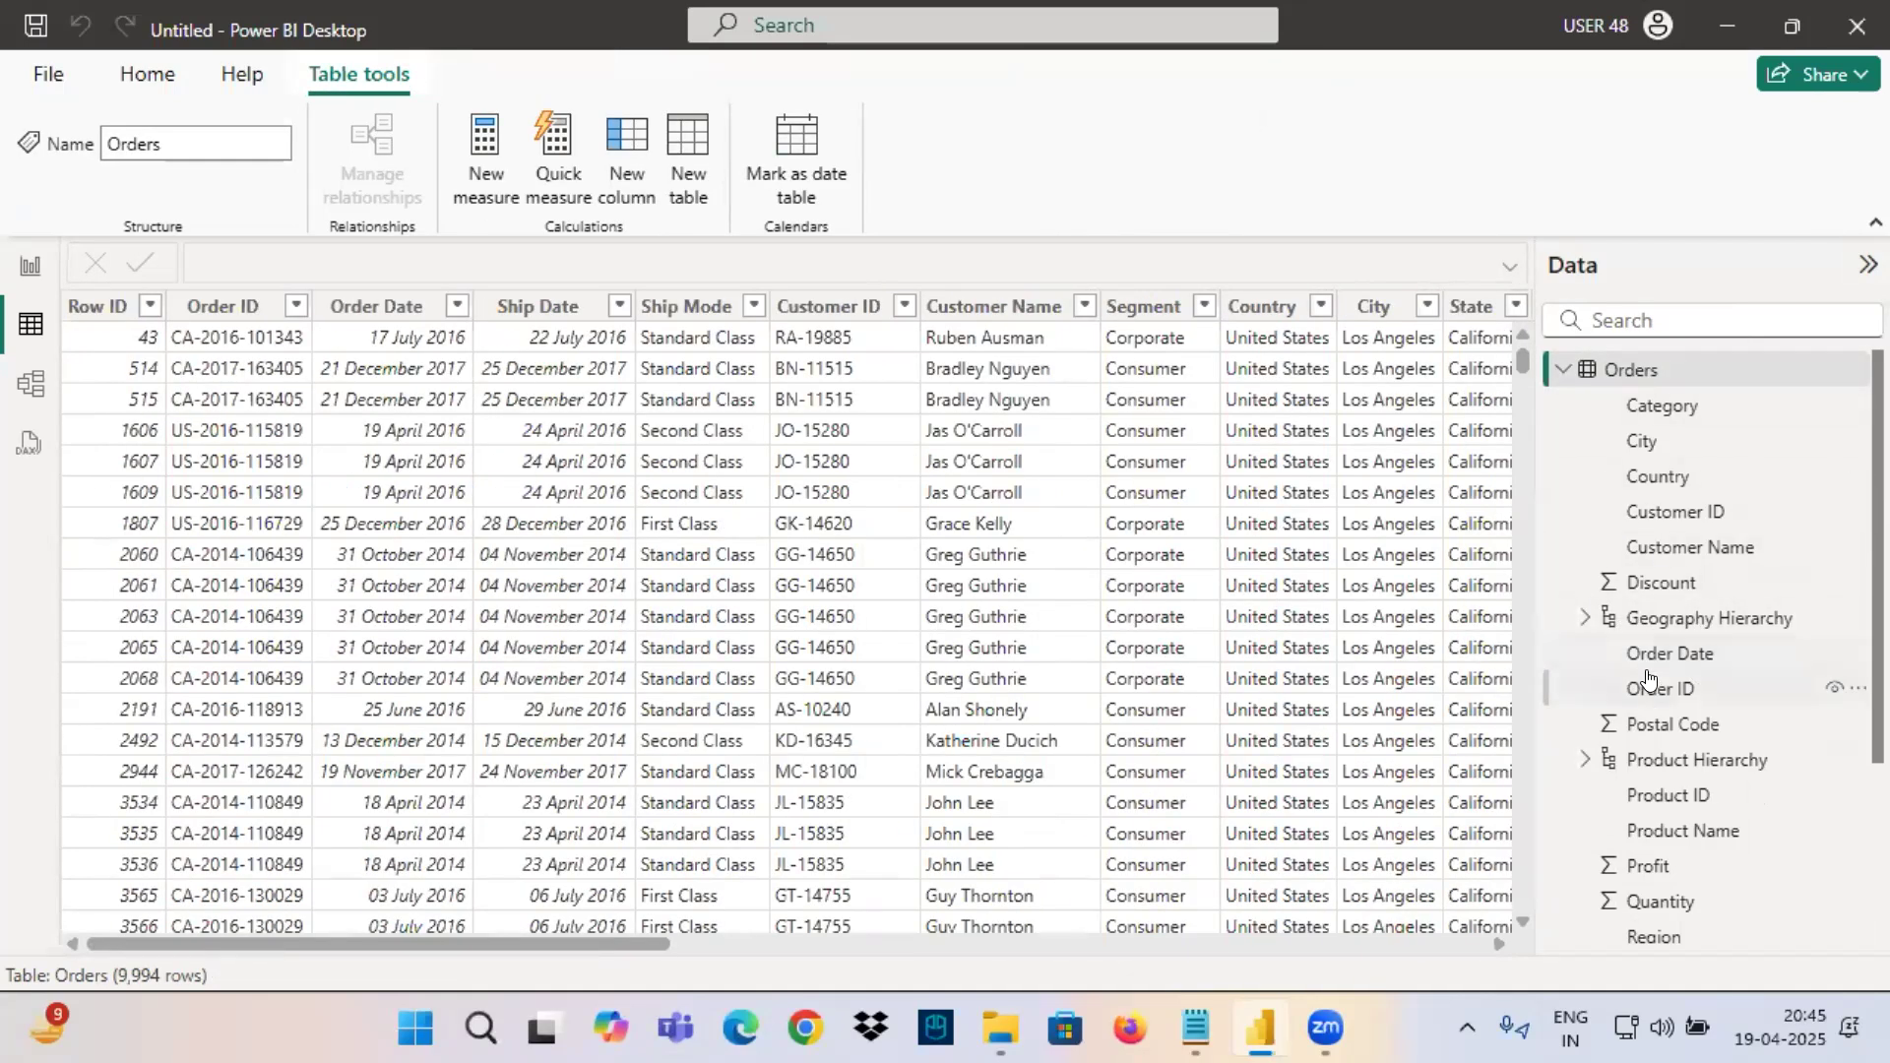
# From the report view, enable Auto date/time under the current file's Data Load options and apply the change.
pyautogui.click(148, 74)
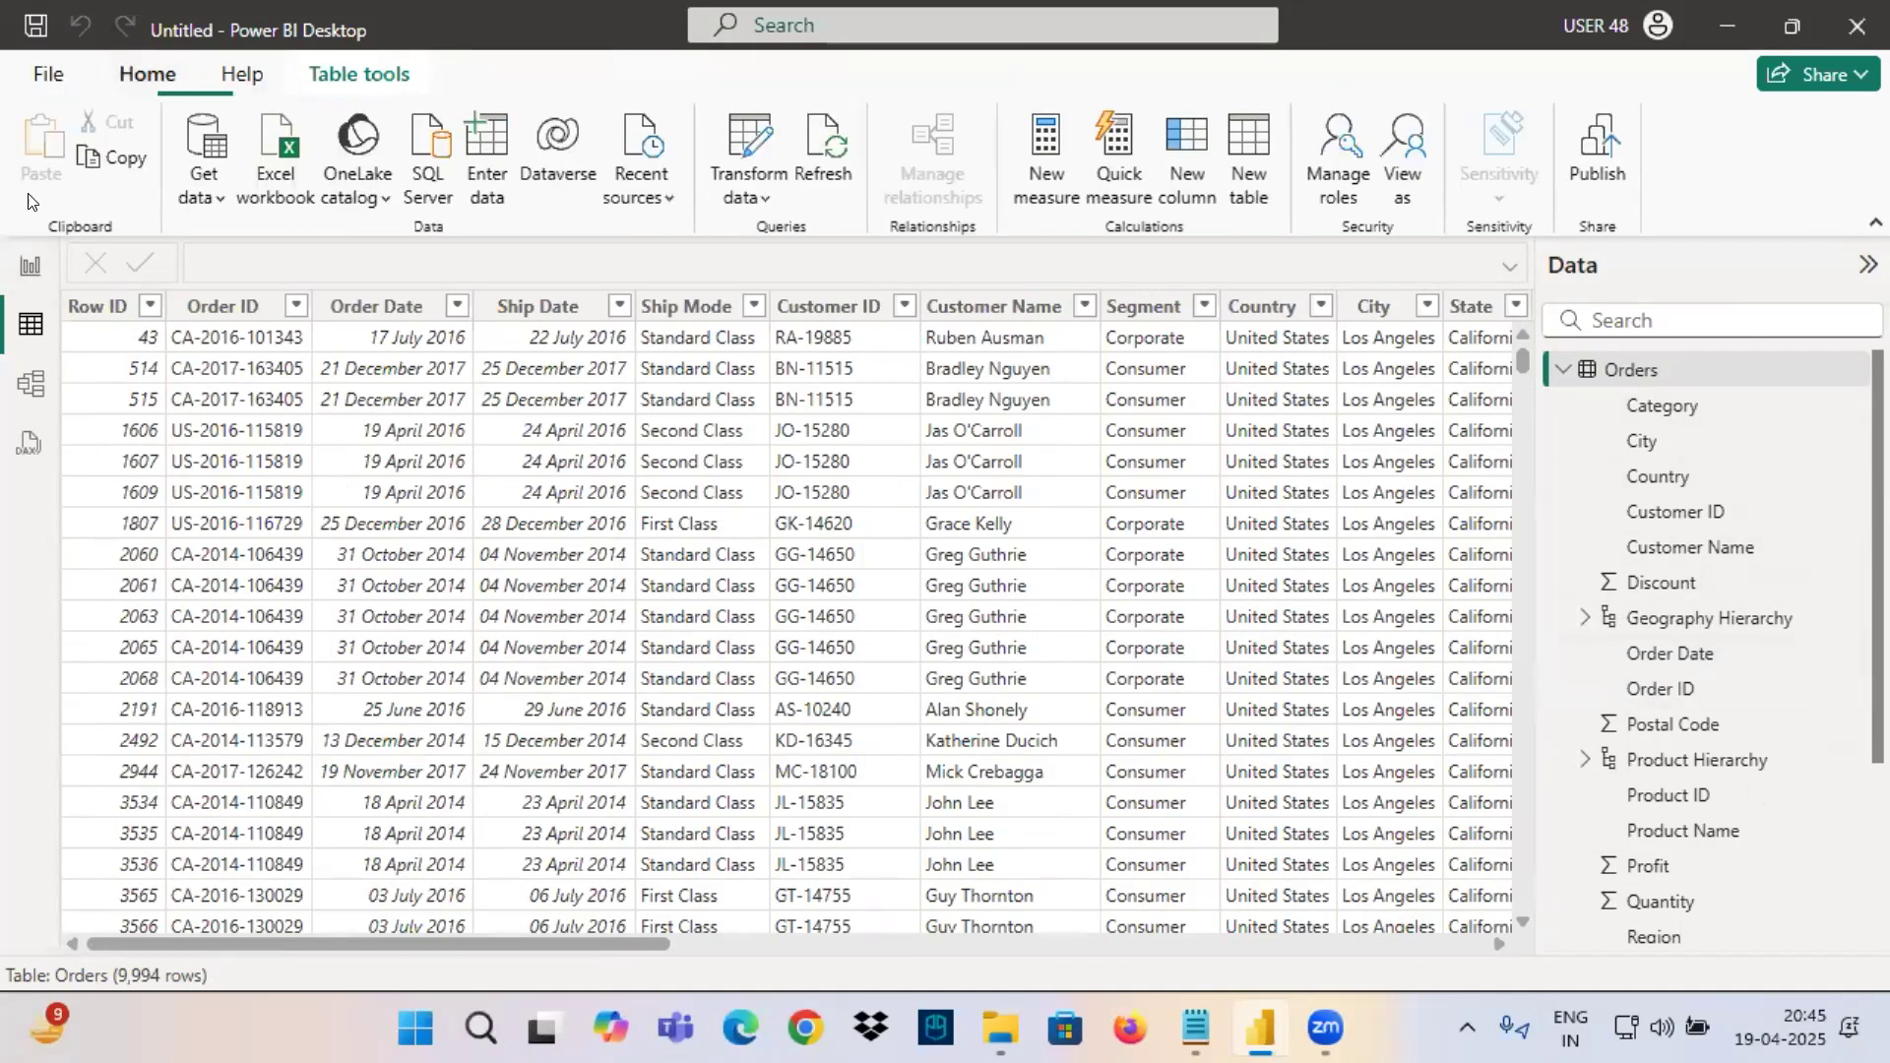
pyautogui.click(30, 265)
pyautogui.click(48, 75)
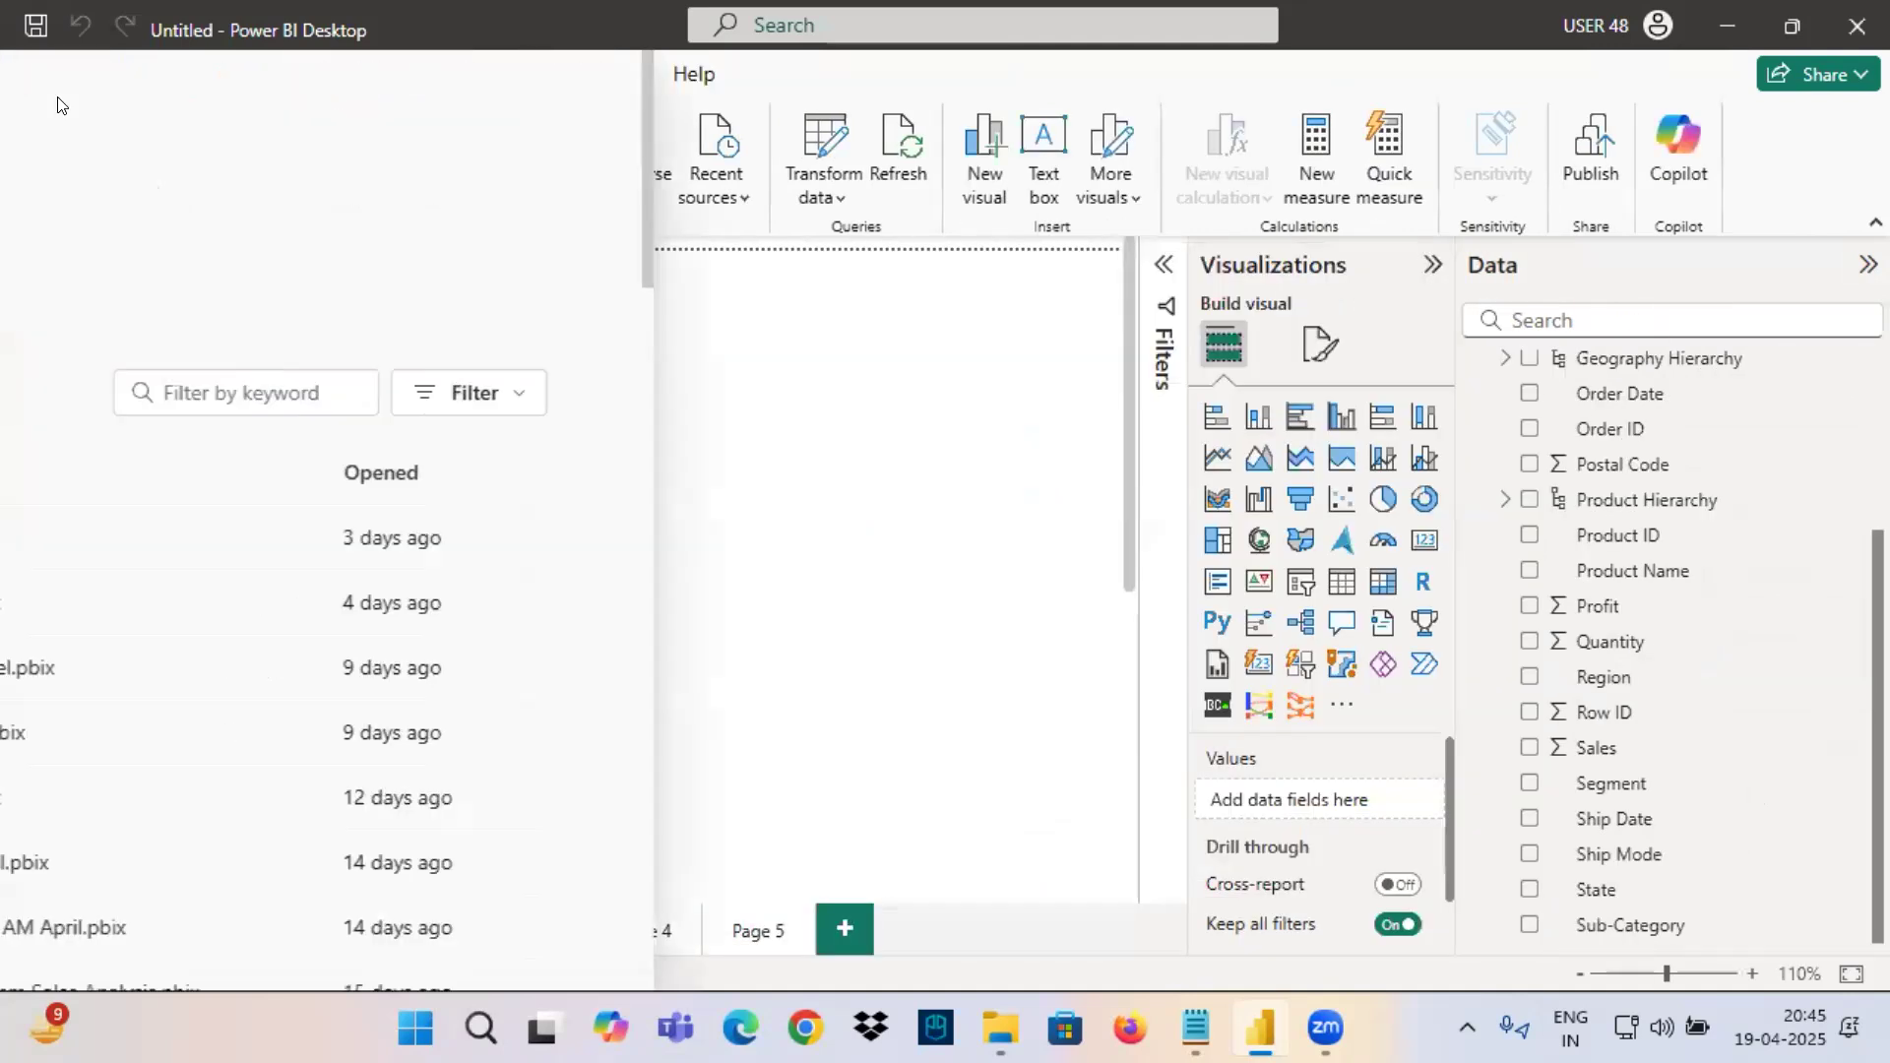
pyautogui.click(123, 886)
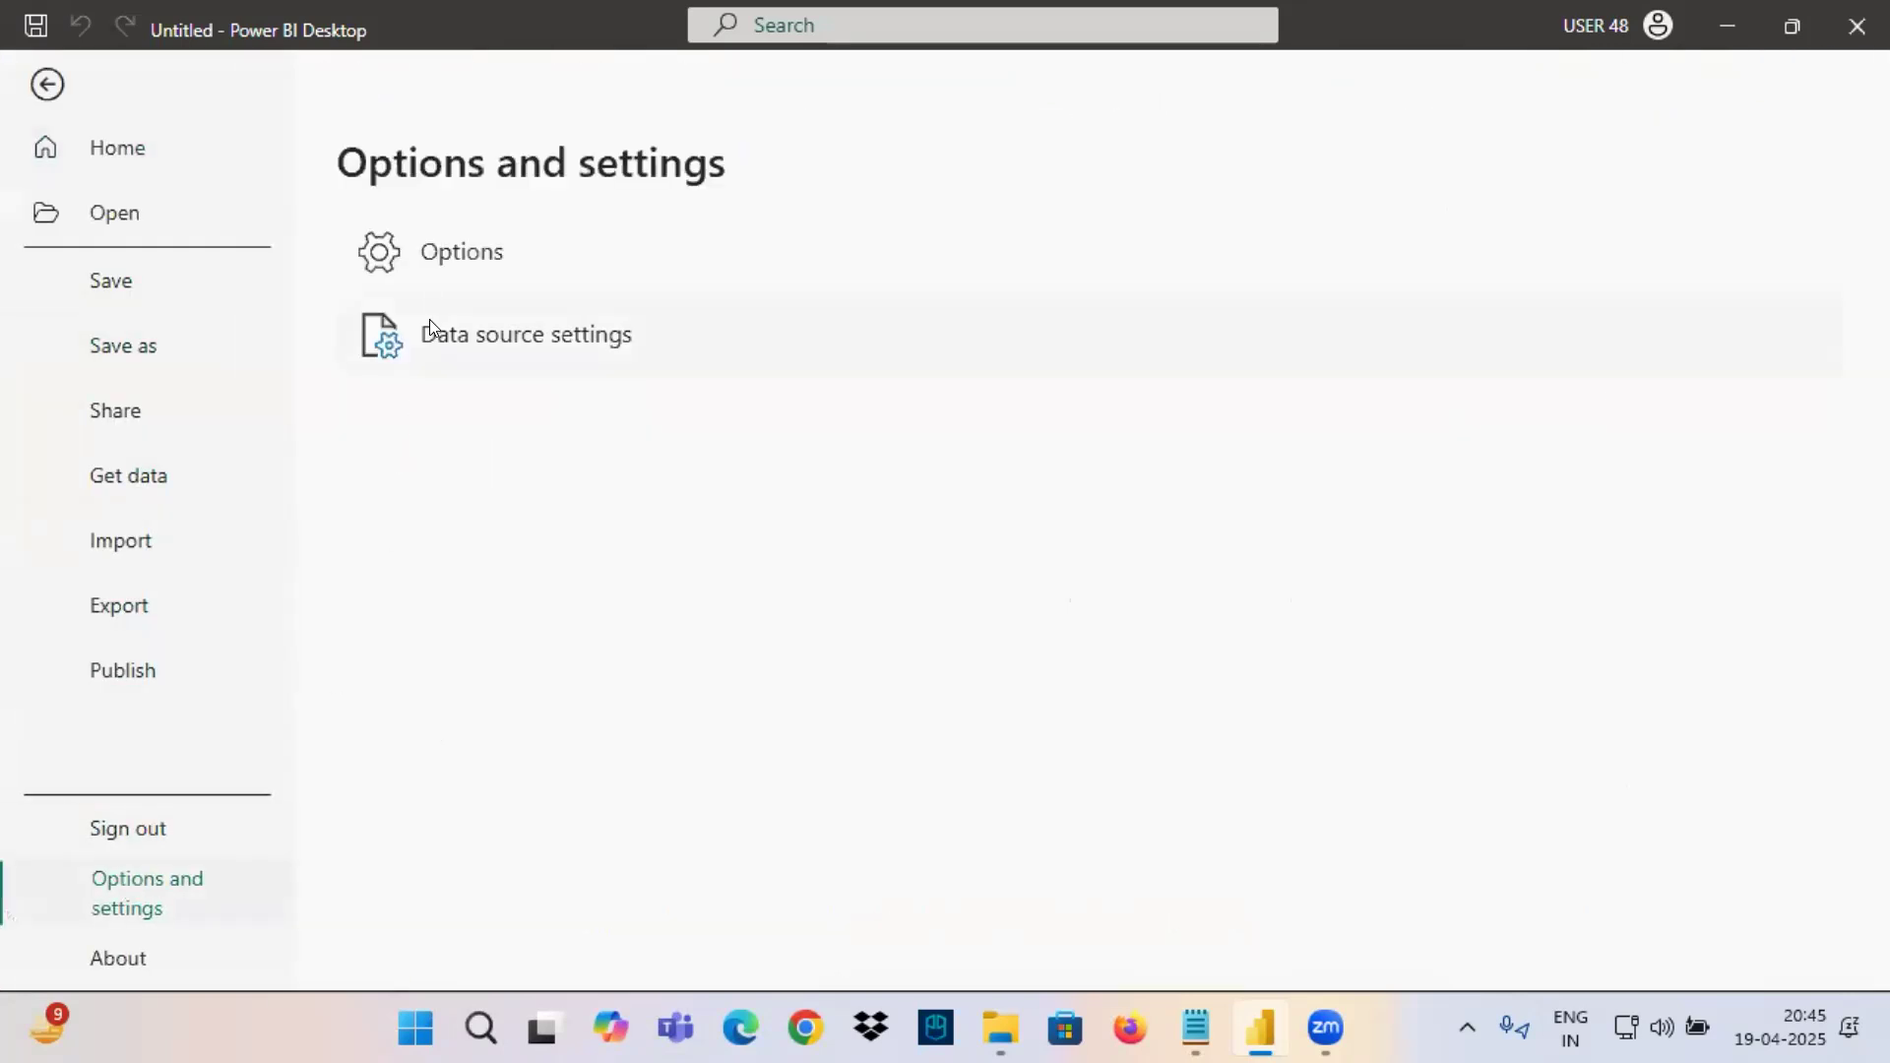
pyautogui.press('Escape')
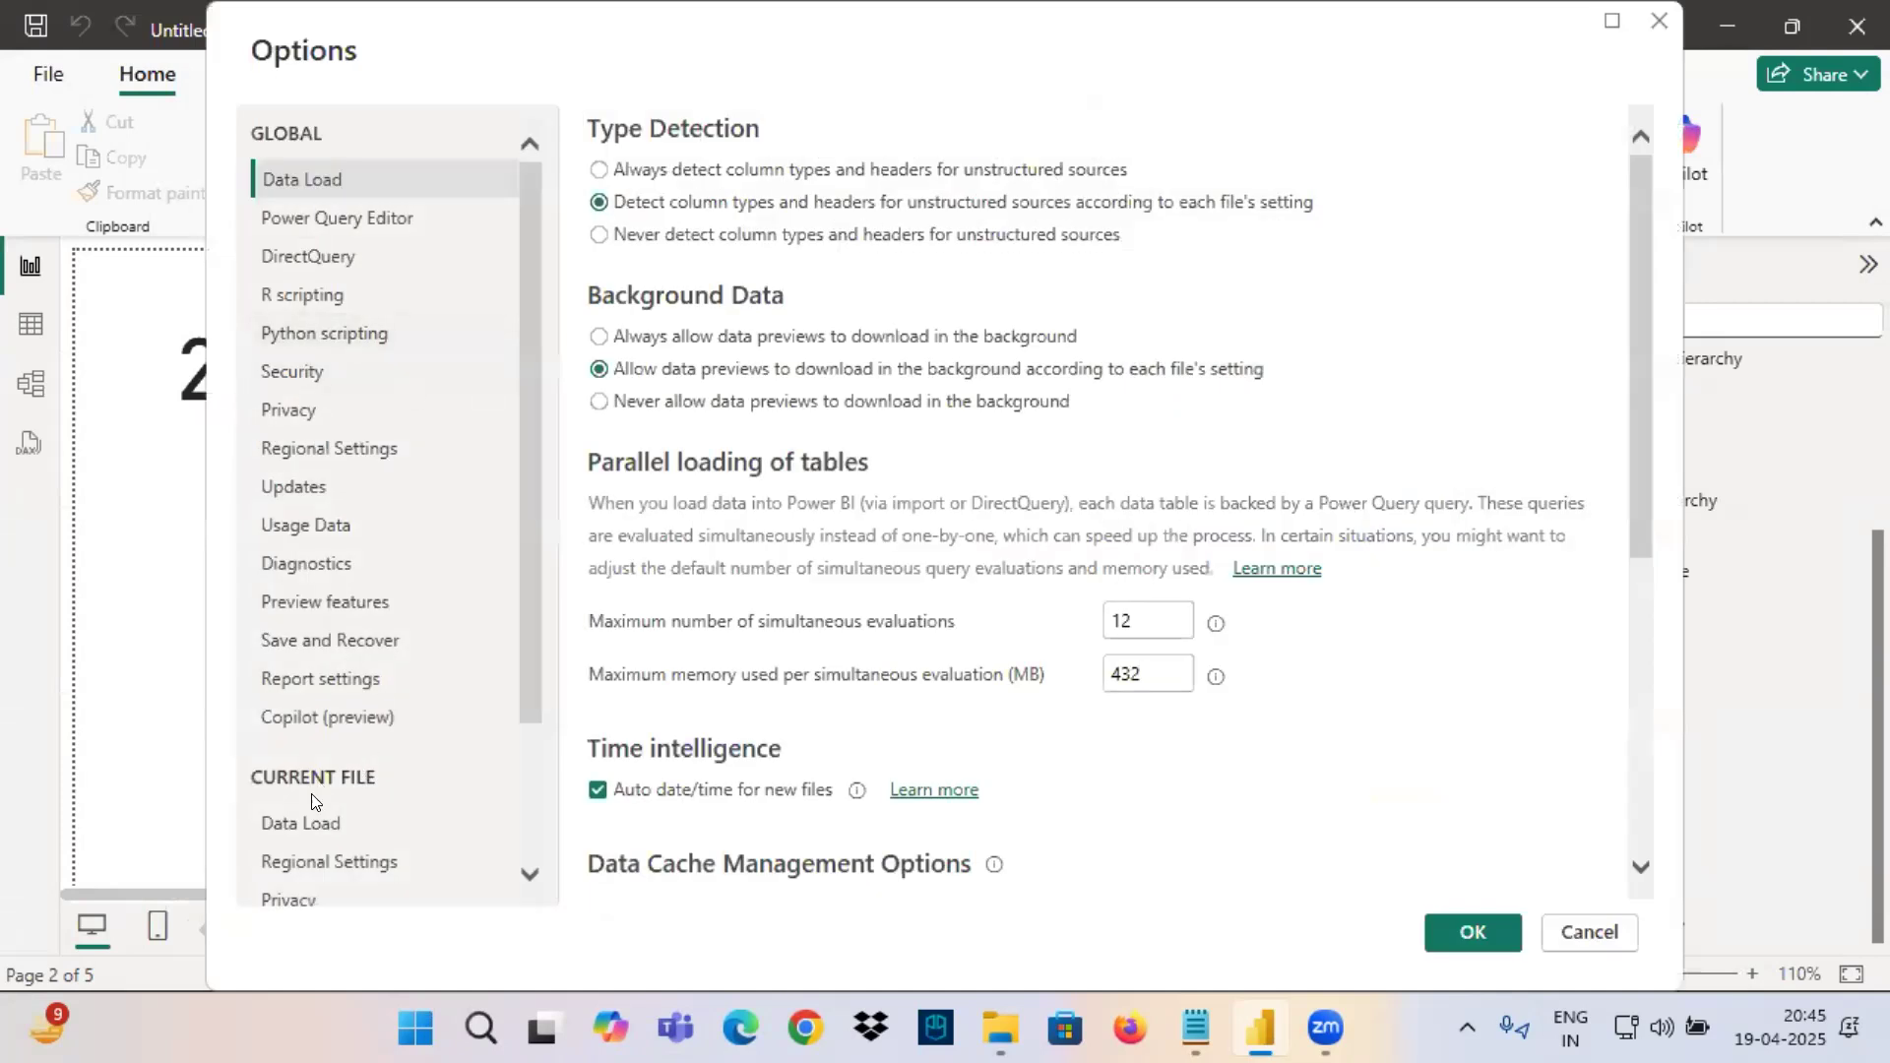
pyautogui.click(311, 824)
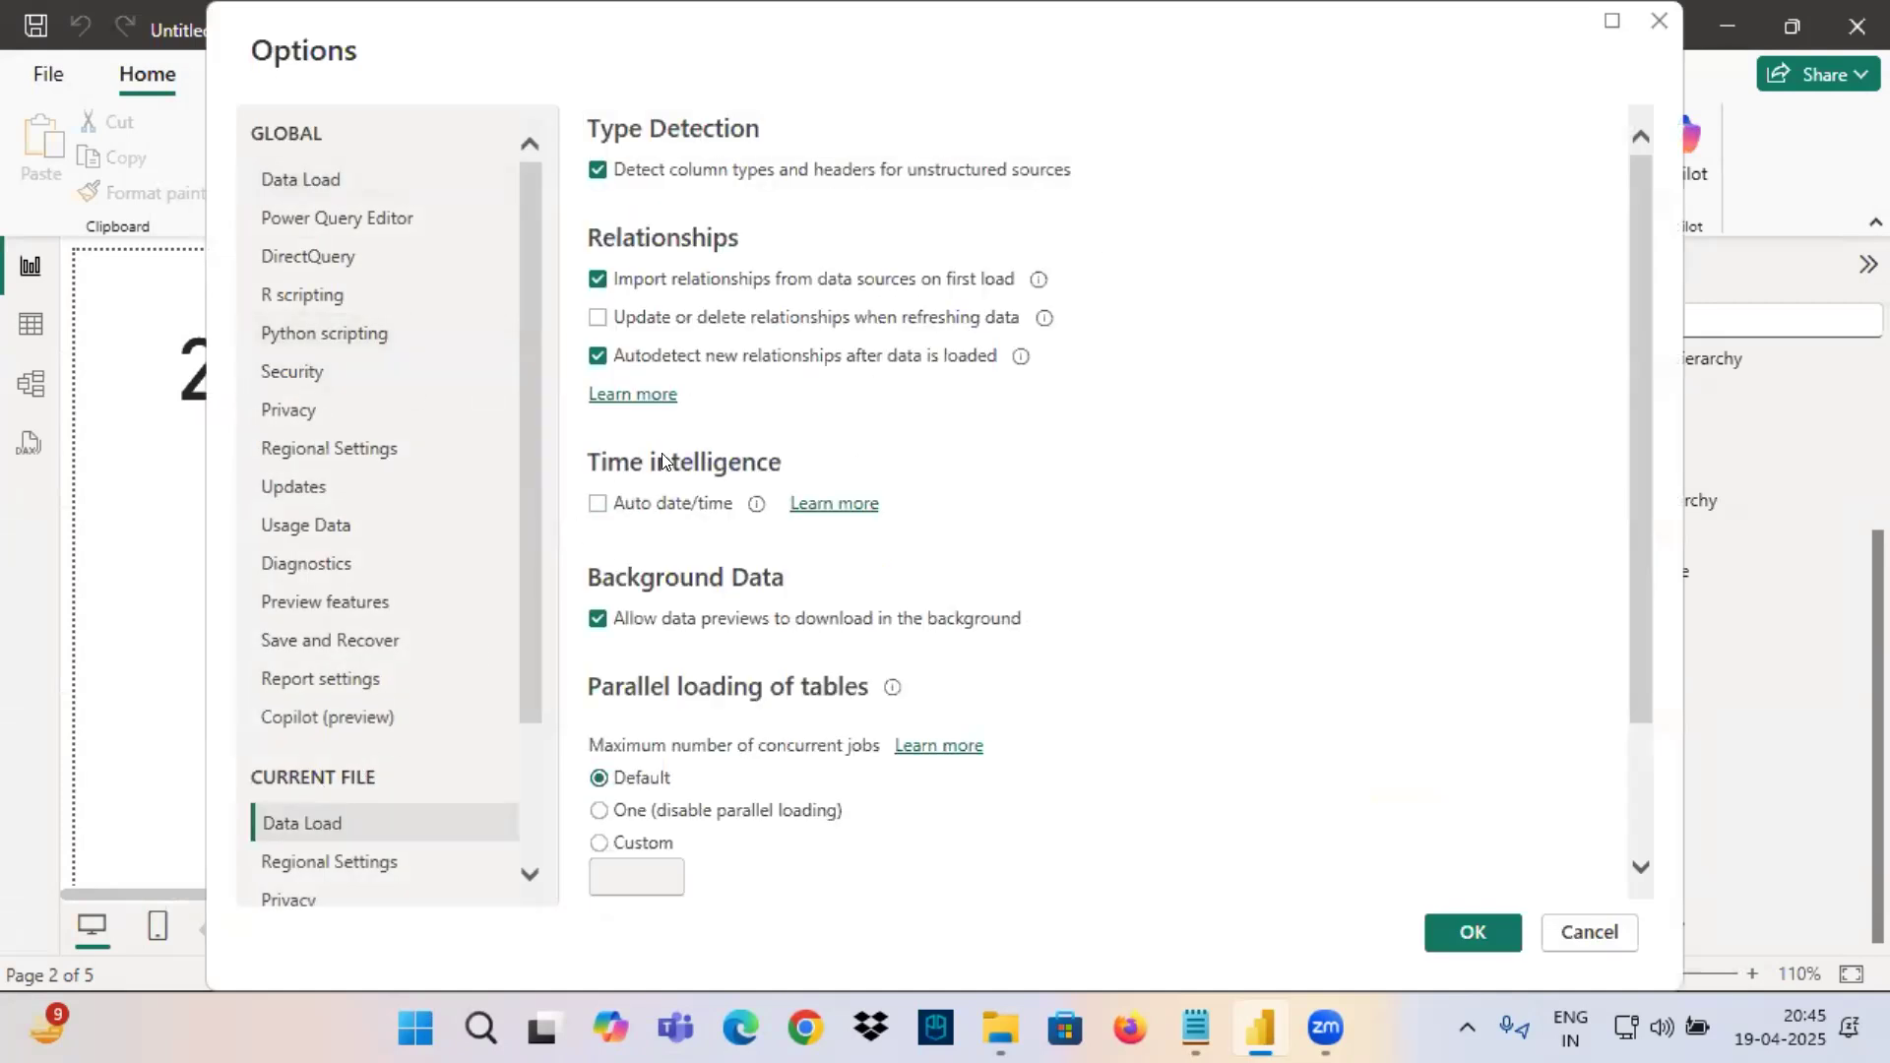
pyautogui.click(597, 508)
pyautogui.click(1489, 931)
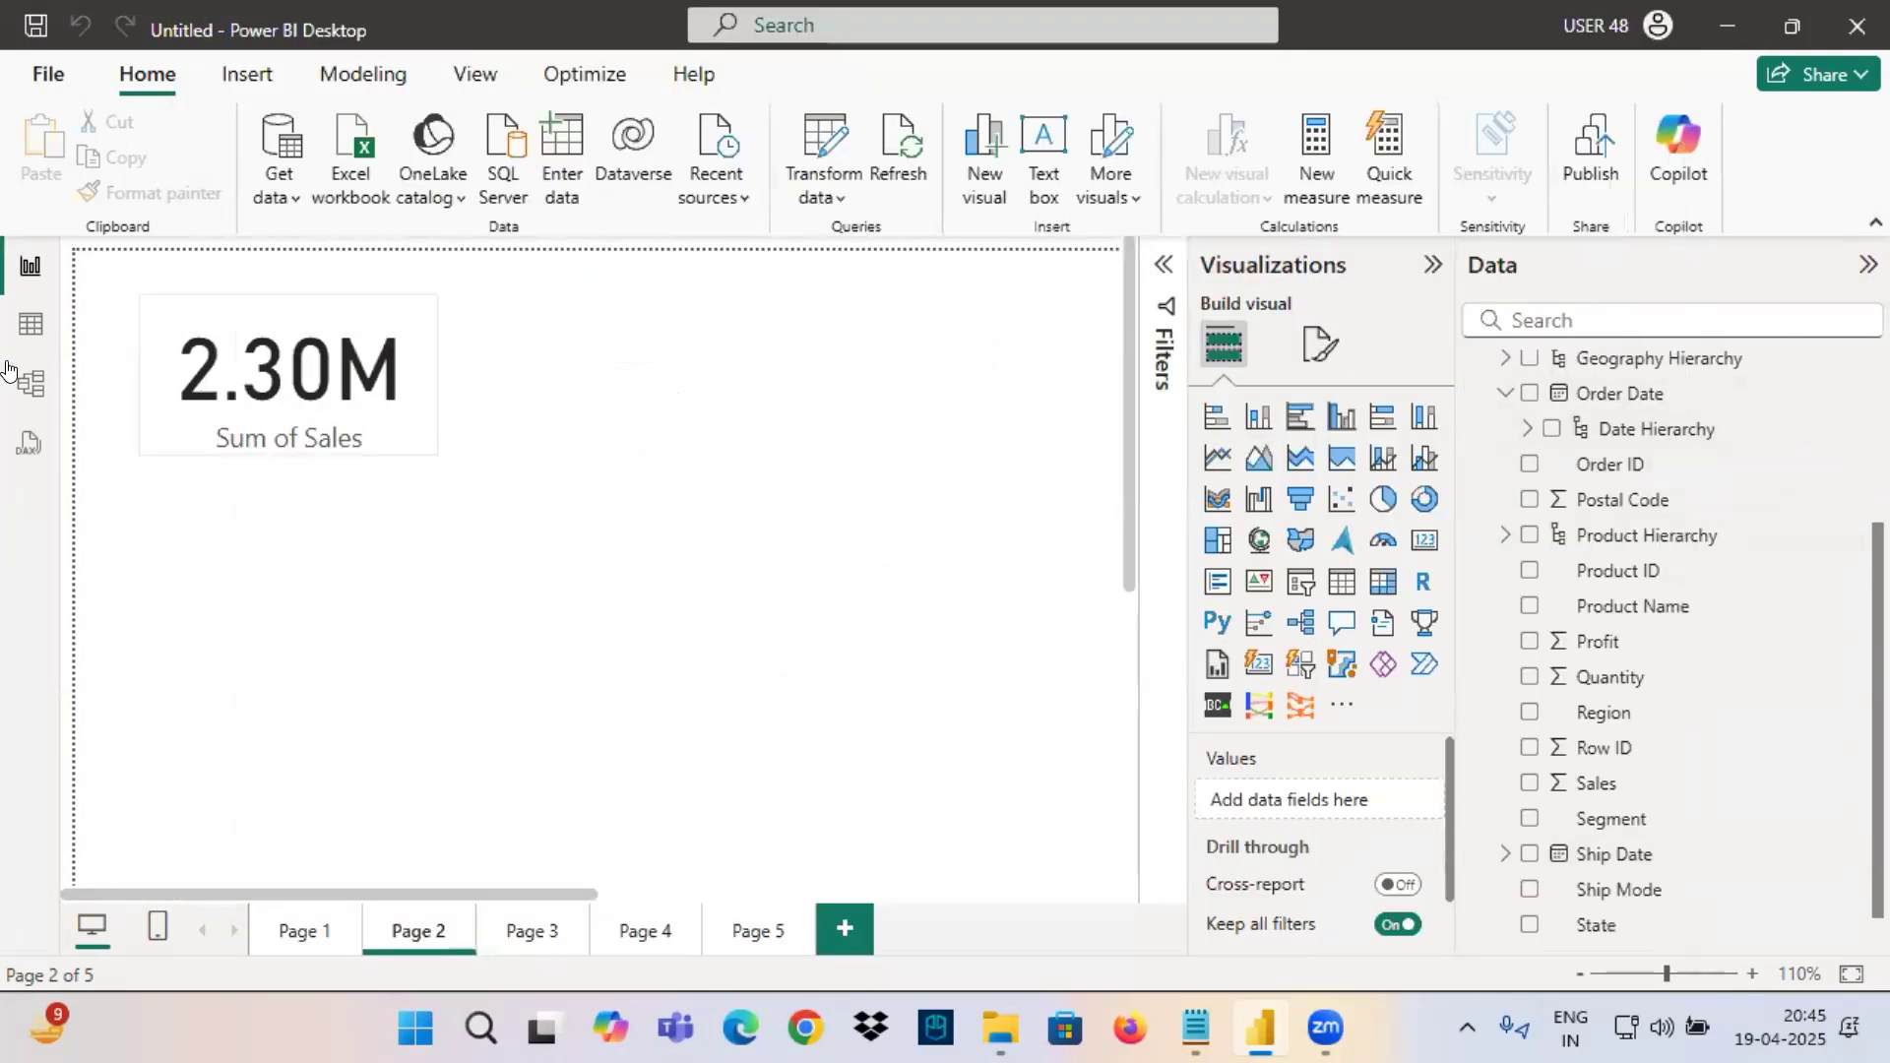
# Expand Order Date's Date Hierarchy and annotate it with a loop around its levels and arrows to handwritten date-part letters.
pyautogui.click(1595, 395)
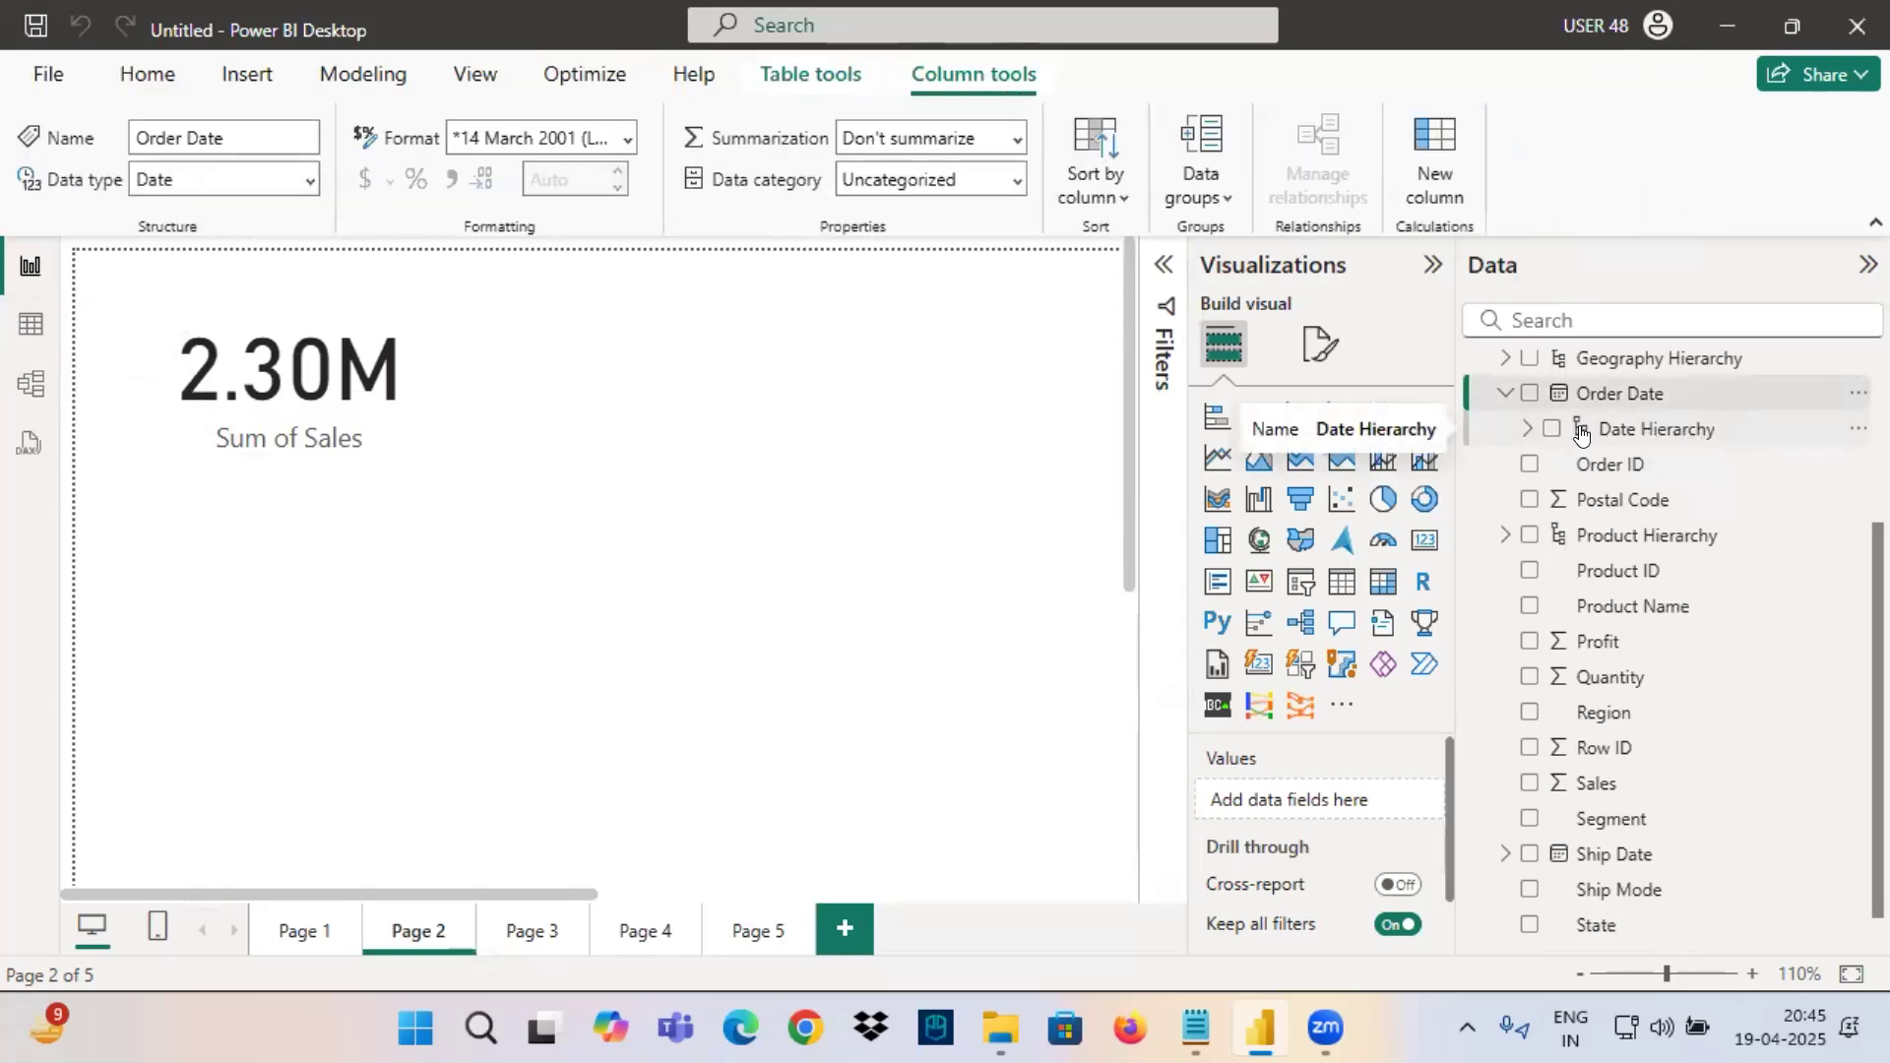
pyautogui.click(1525, 431)
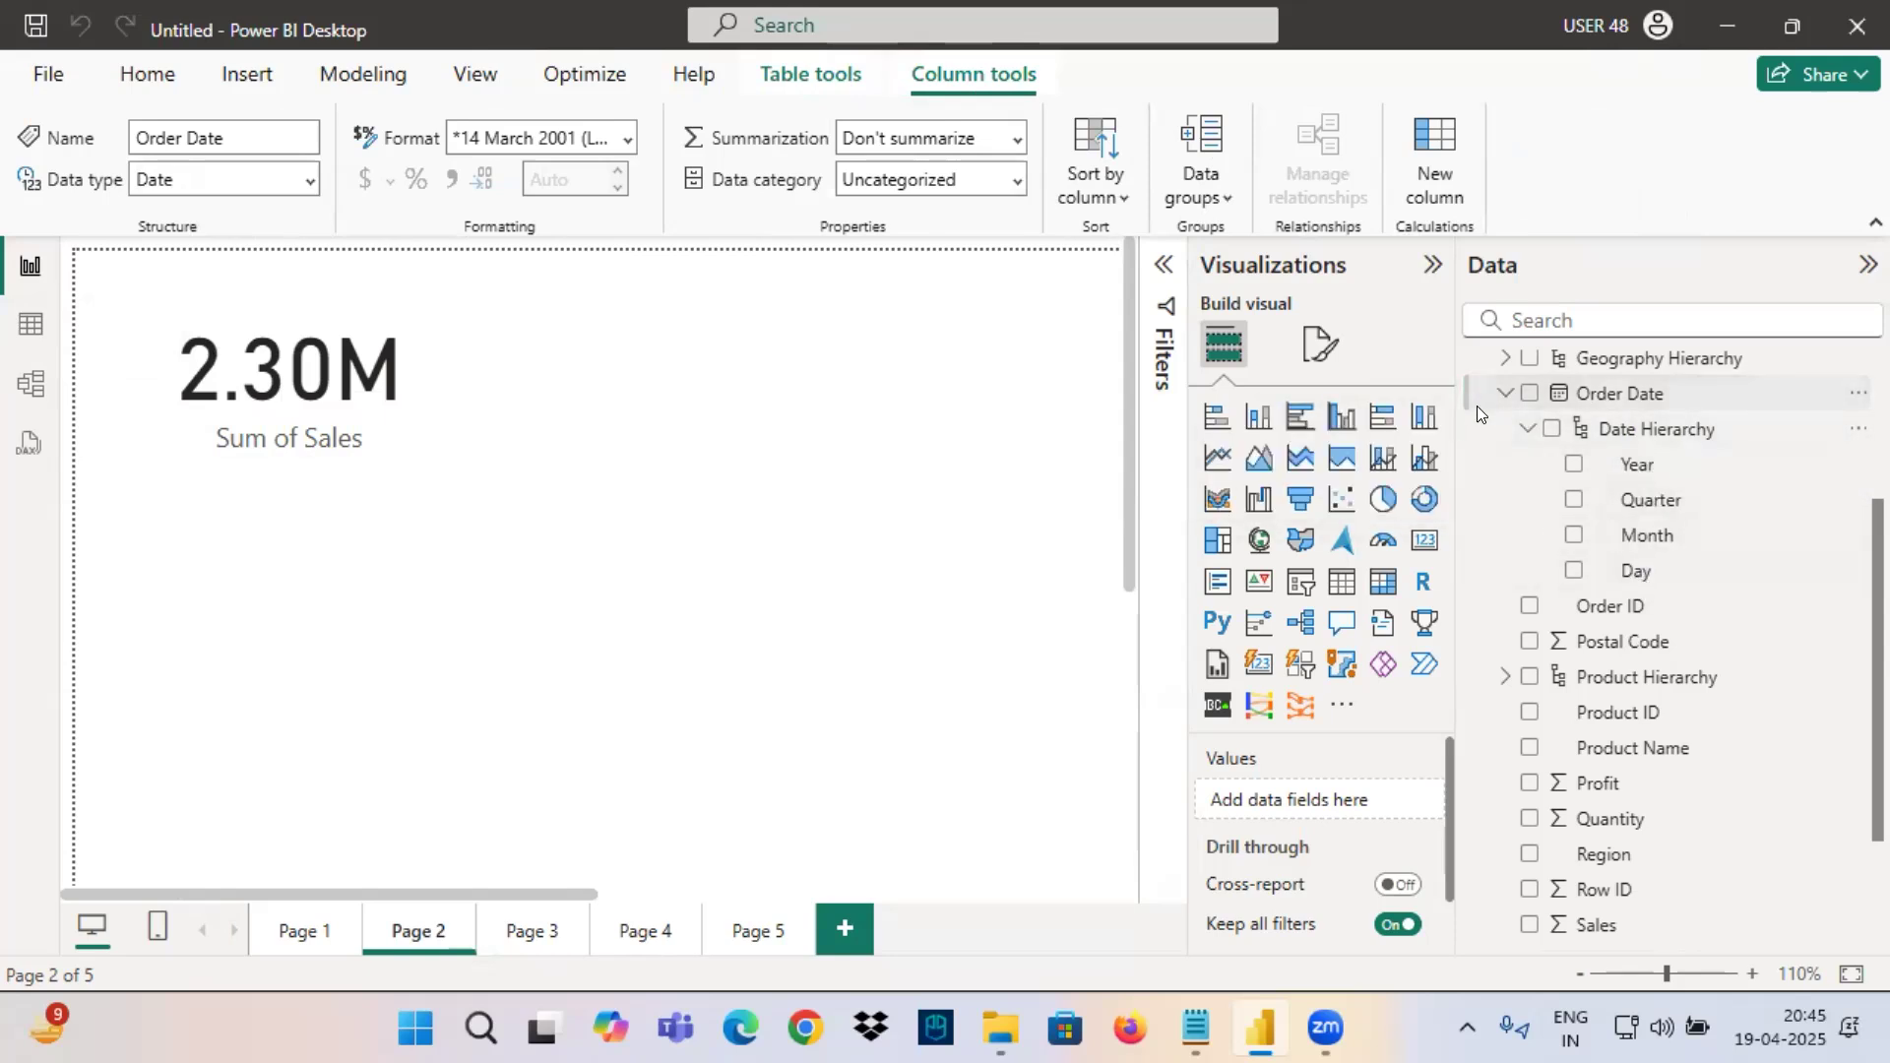
pyautogui.hotkey('ctrl', '2')
pyautogui.moveTo(1485, 391)
pyautogui.mouseDown()
pyautogui.moveTo(1272, 384)
pyautogui.moveTo(1302, 423)
pyautogui.mouseUp()
pyautogui.moveTo(1059, 349); pyautogui.dragTo(1059, 448)
pyautogui.moveTo(1529, 380)
pyautogui.mouseDown()
pyautogui.moveTo(1036, 254)
pyautogui.moveTo(1034, 320)
pyautogui.mouseUp()
pyautogui.moveTo(1526, 373)
pyautogui.mouseDown()
pyautogui.moveTo(971, 161)
pyautogui.moveTo(1024, 214)
pyautogui.moveTo(1152, 128)
pyautogui.moveTo(1072, 110)
pyautogui.mouseUp()
pyautogui.moveTo(928, 113); pyautogui.dragTo(942, 160)
pyautogui.moveTo(964, 101)
pyautogui.mouseDown()
pyautogui.moveTo(917, 95)
pyautogui.moveTo(903, 140)
pyautogui.mouseUp()
pyautogui.moveTo(1031, 261)
pyautogui.mouseDown()
pyautogui.moveTo(1460, 462)
pyautogui.moveTo(1713, 436)
pyautogui.moveTo(1524, 465)
pyautogui.moveTo(1750, 455)
pyautogui.moveTo(1686, 404)
pyautogui.mouseUp()
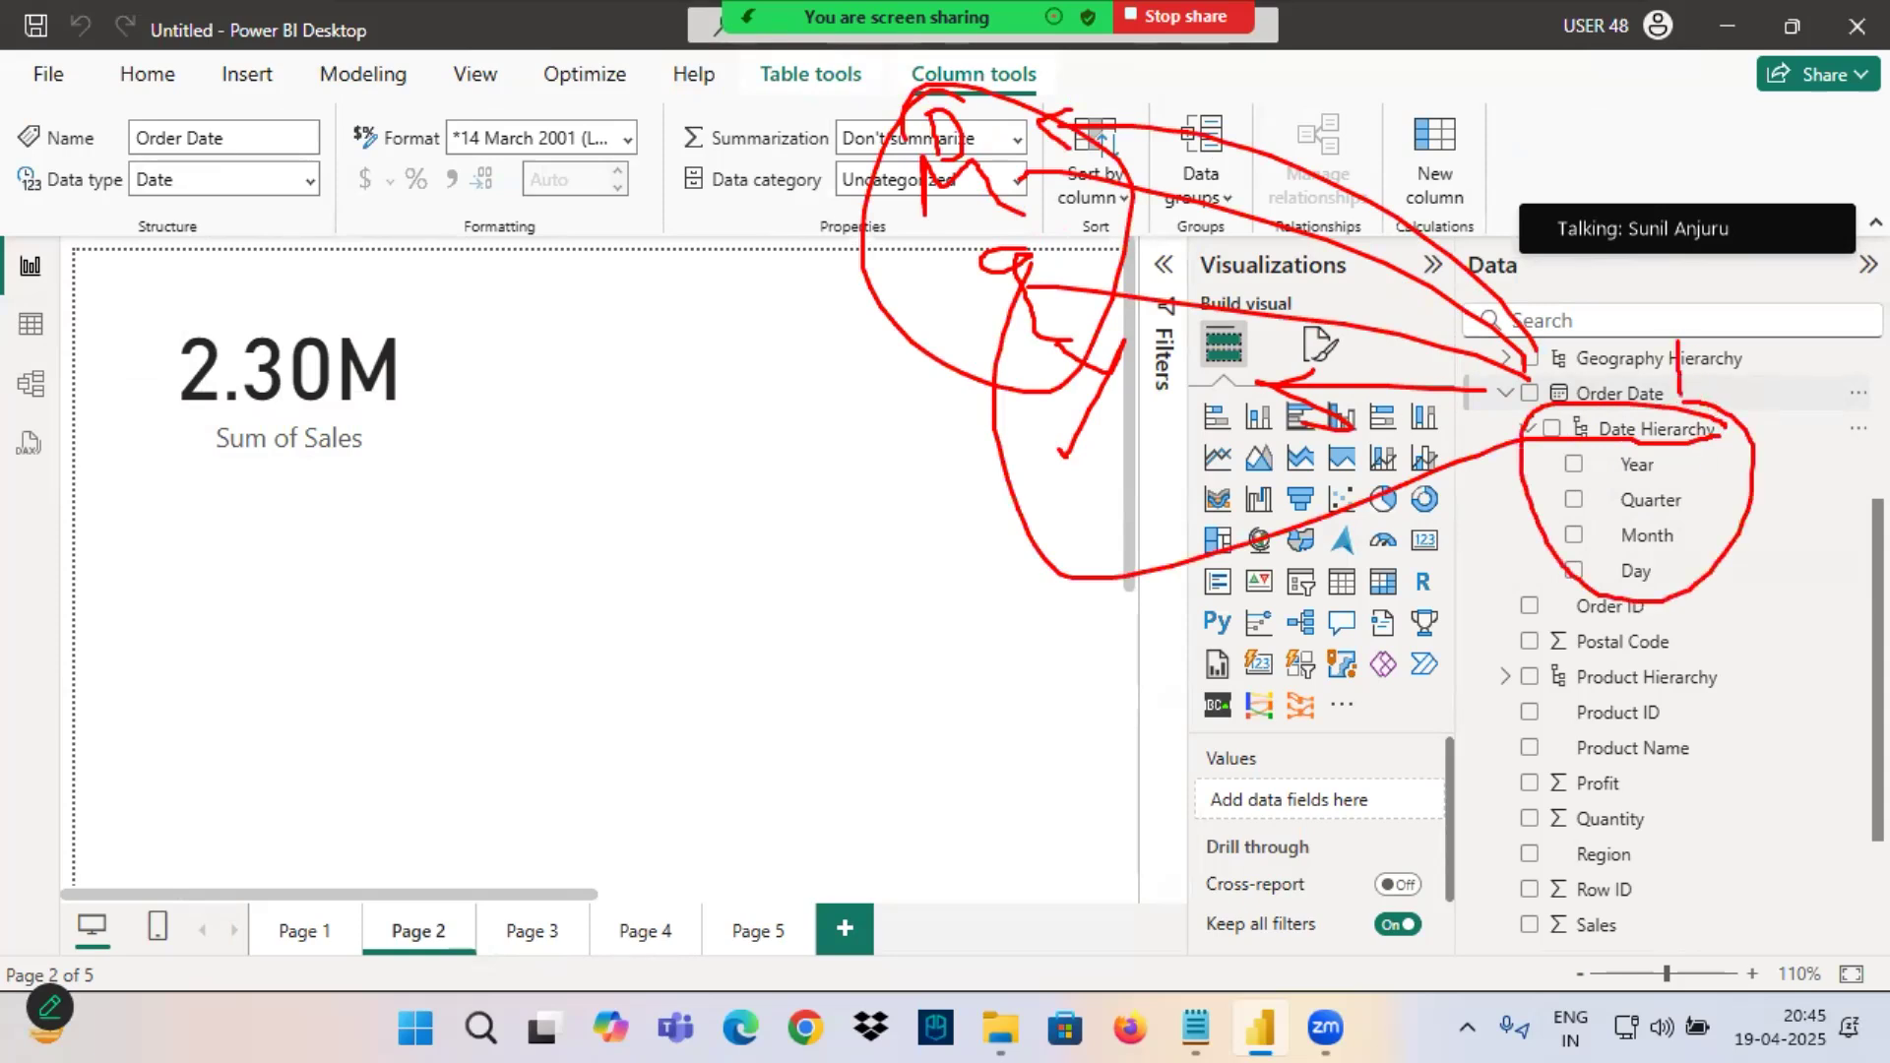
pyautogui.moveTo(1695, 393); pyautogui.dragTo(1704, 373)
# Switch to the Notepad file 8PM April - Power View.txt and highlight its list of Year, Quarter and Month wise Sales tasks.
pyautogui.click(1195, 1027)
pyautogui.click(300, 315)
pyautogui.moveTo(117, 200); pyautogui.dragTo(1199, 911)
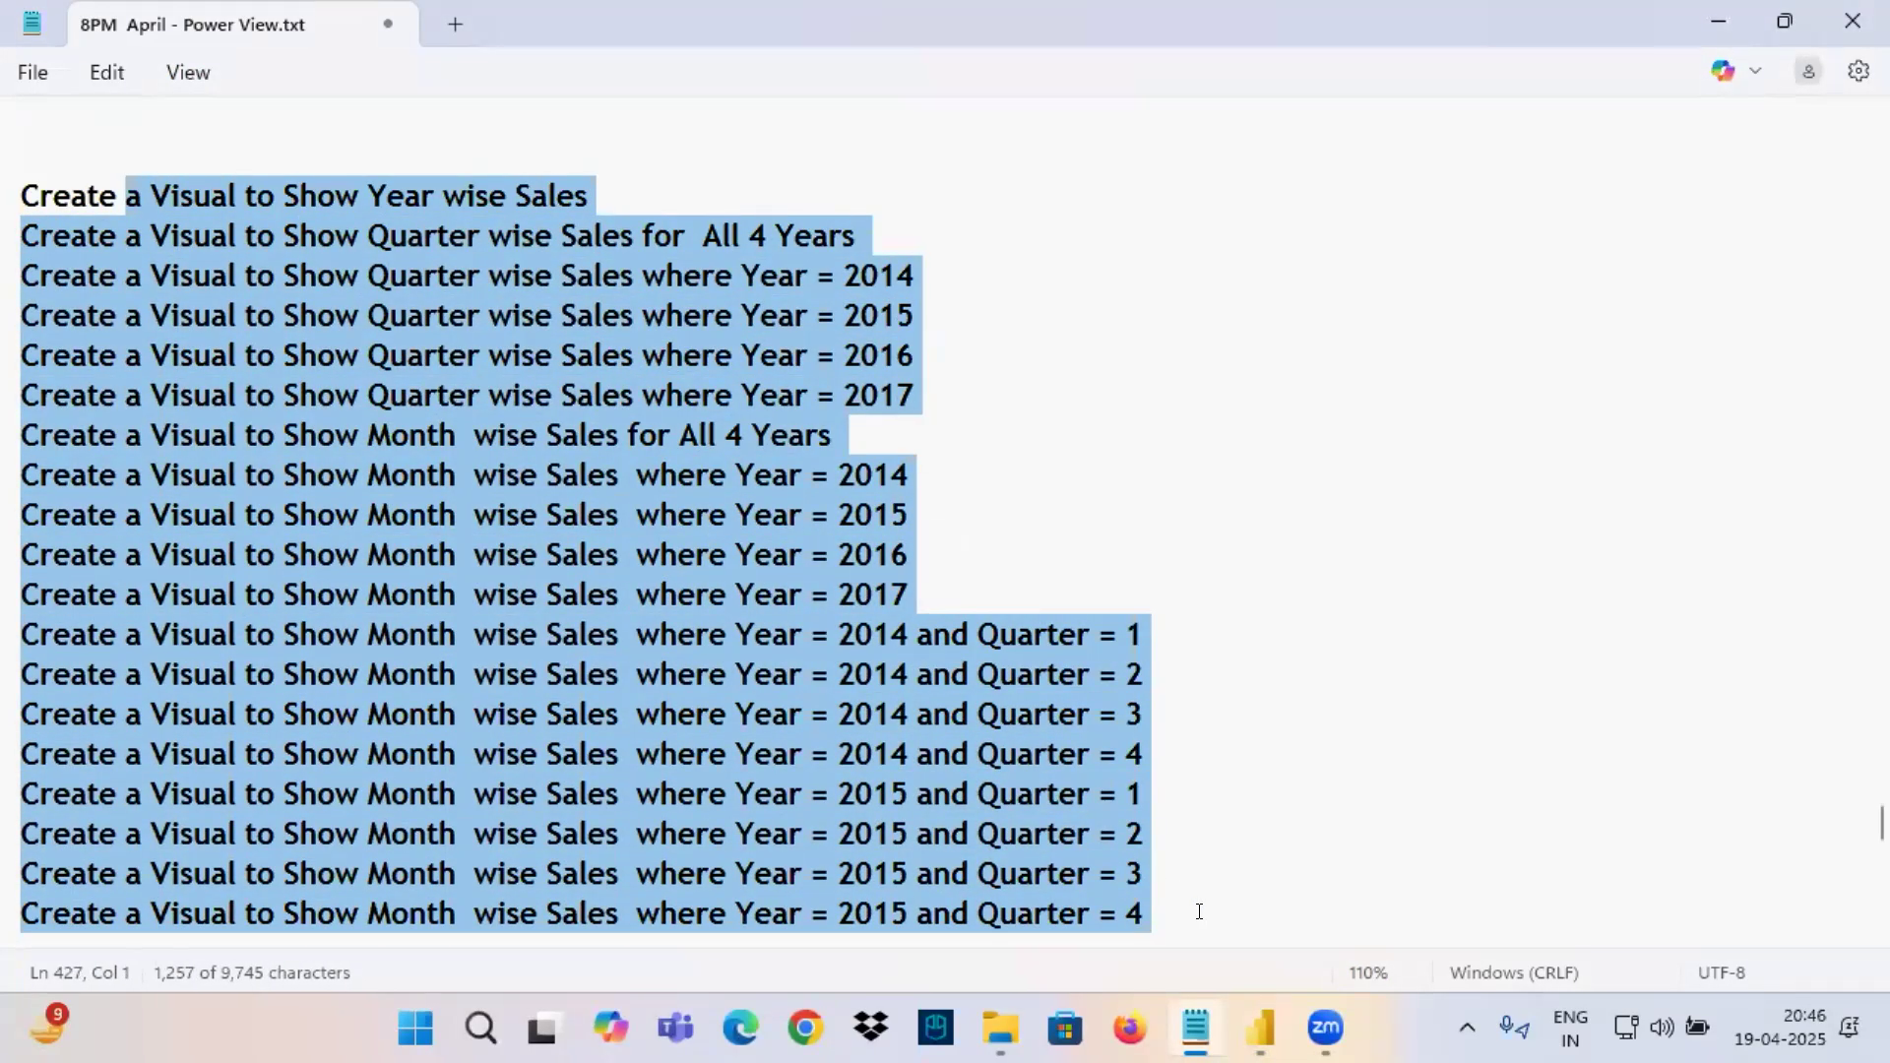
pyautogui.click(408, 315)
pyautogui.moveTo(63, 190); pyautogui.dragTo(1215, 896)
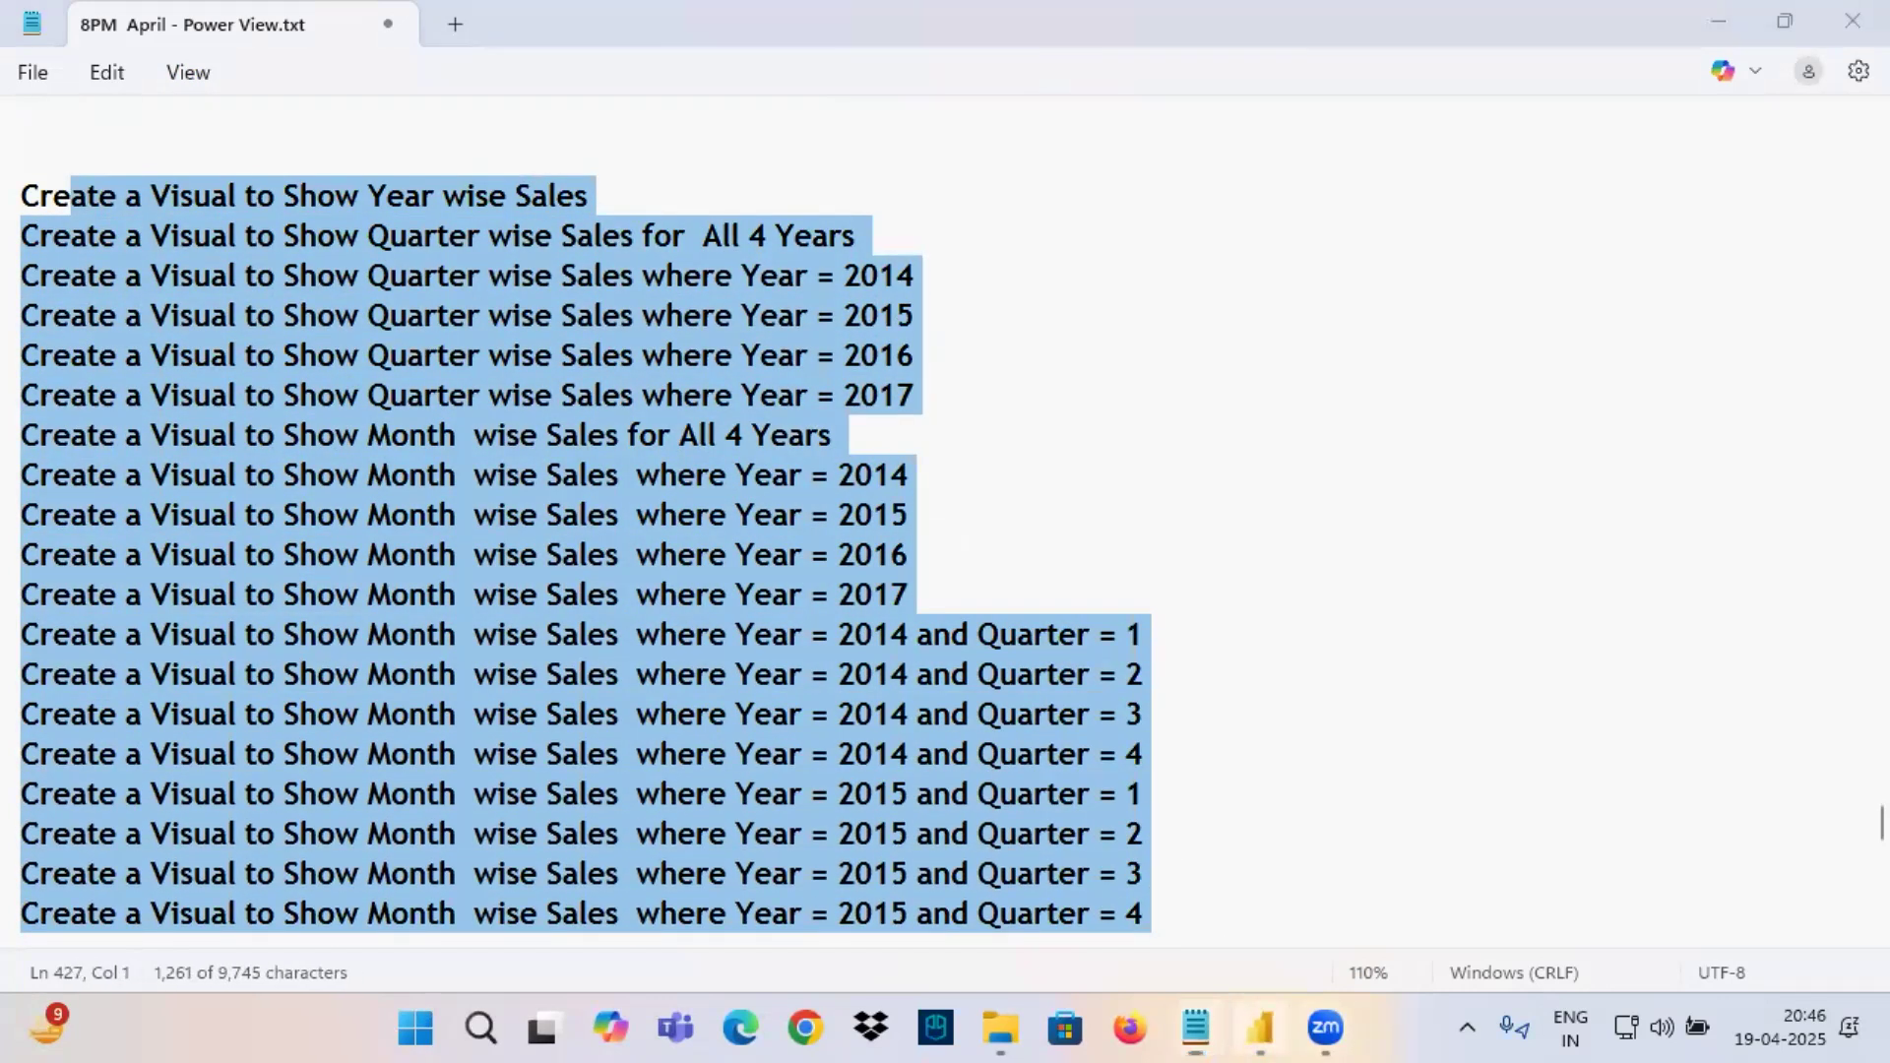
# Back in Power BI, add a line chart on Page 2 with the Order Date hierarchy on the X-axis and Sales on the Y-axis.
pyautogui.click(1260, 1028)
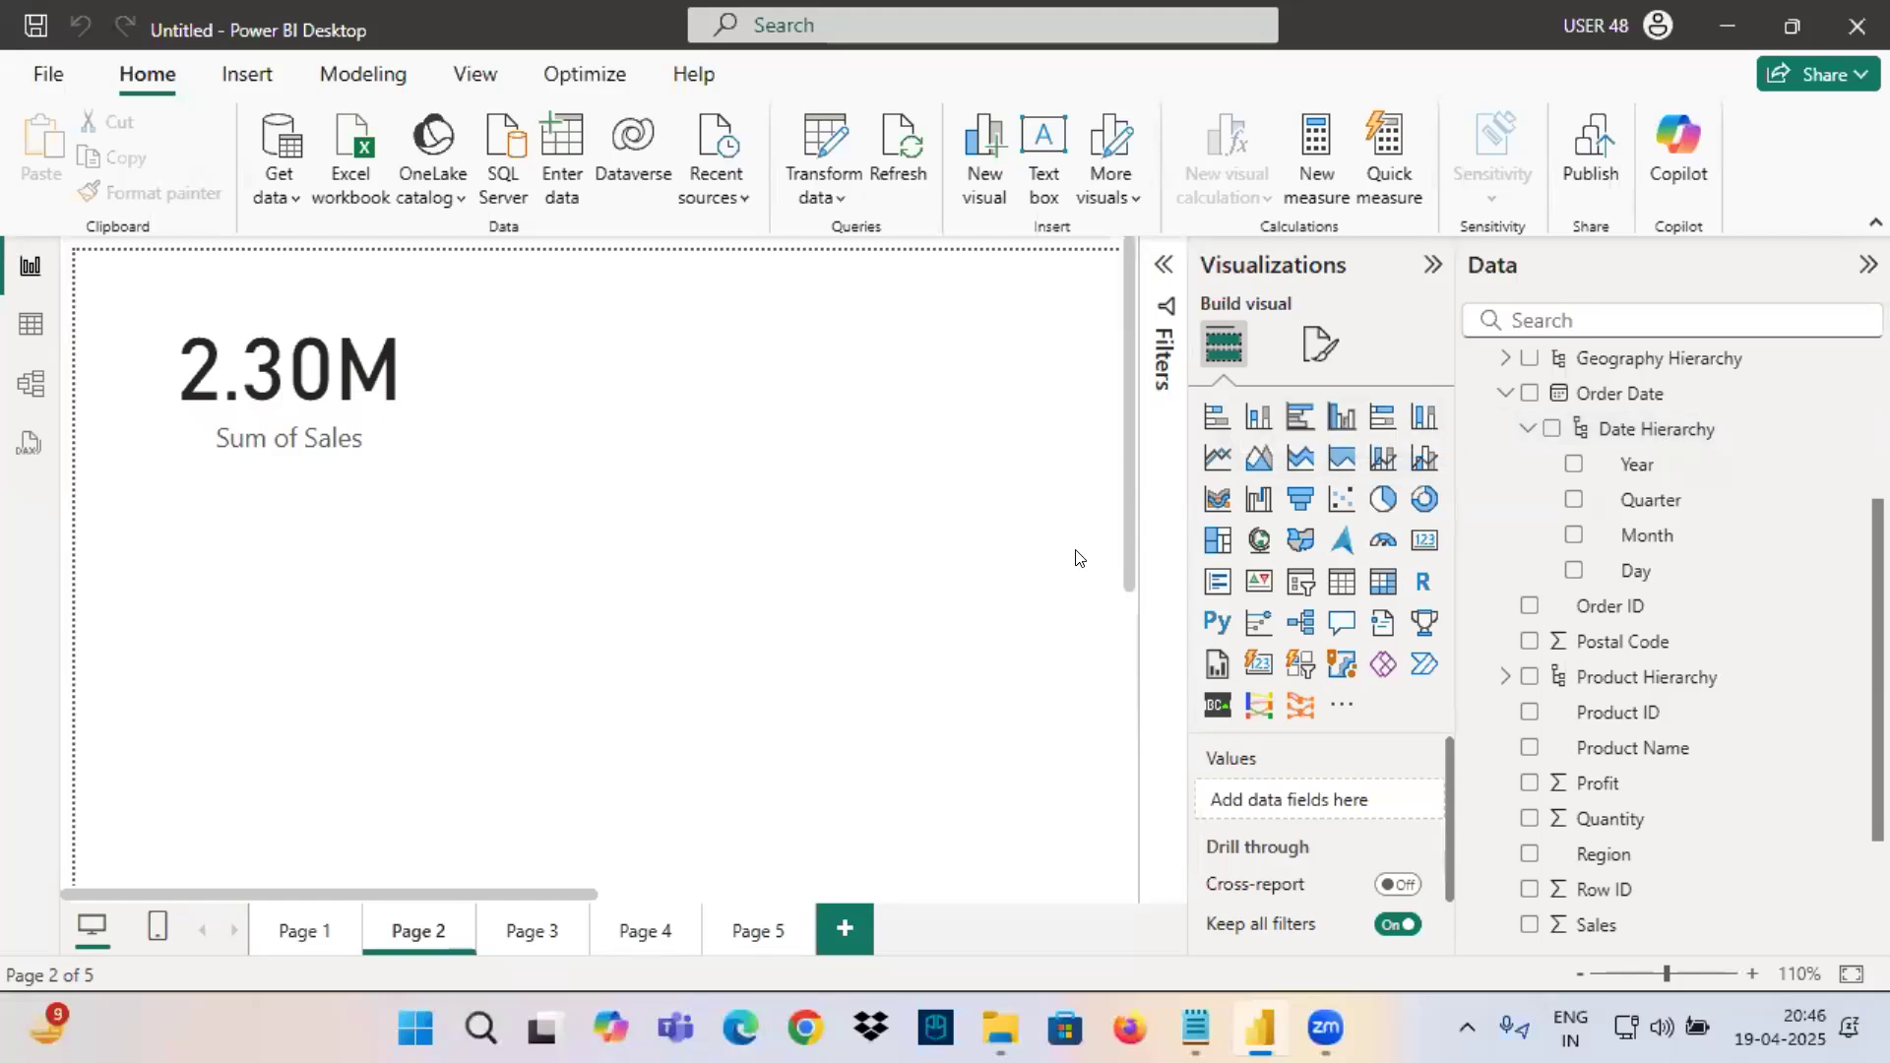
pyautogui.click(1218, 458)
pyautogui.moveTo(290, 627); pyautogui.dragTo(644, 435)
pyautogui.moveTo(777, 632); pyautogui.dragTo(1026, 783)
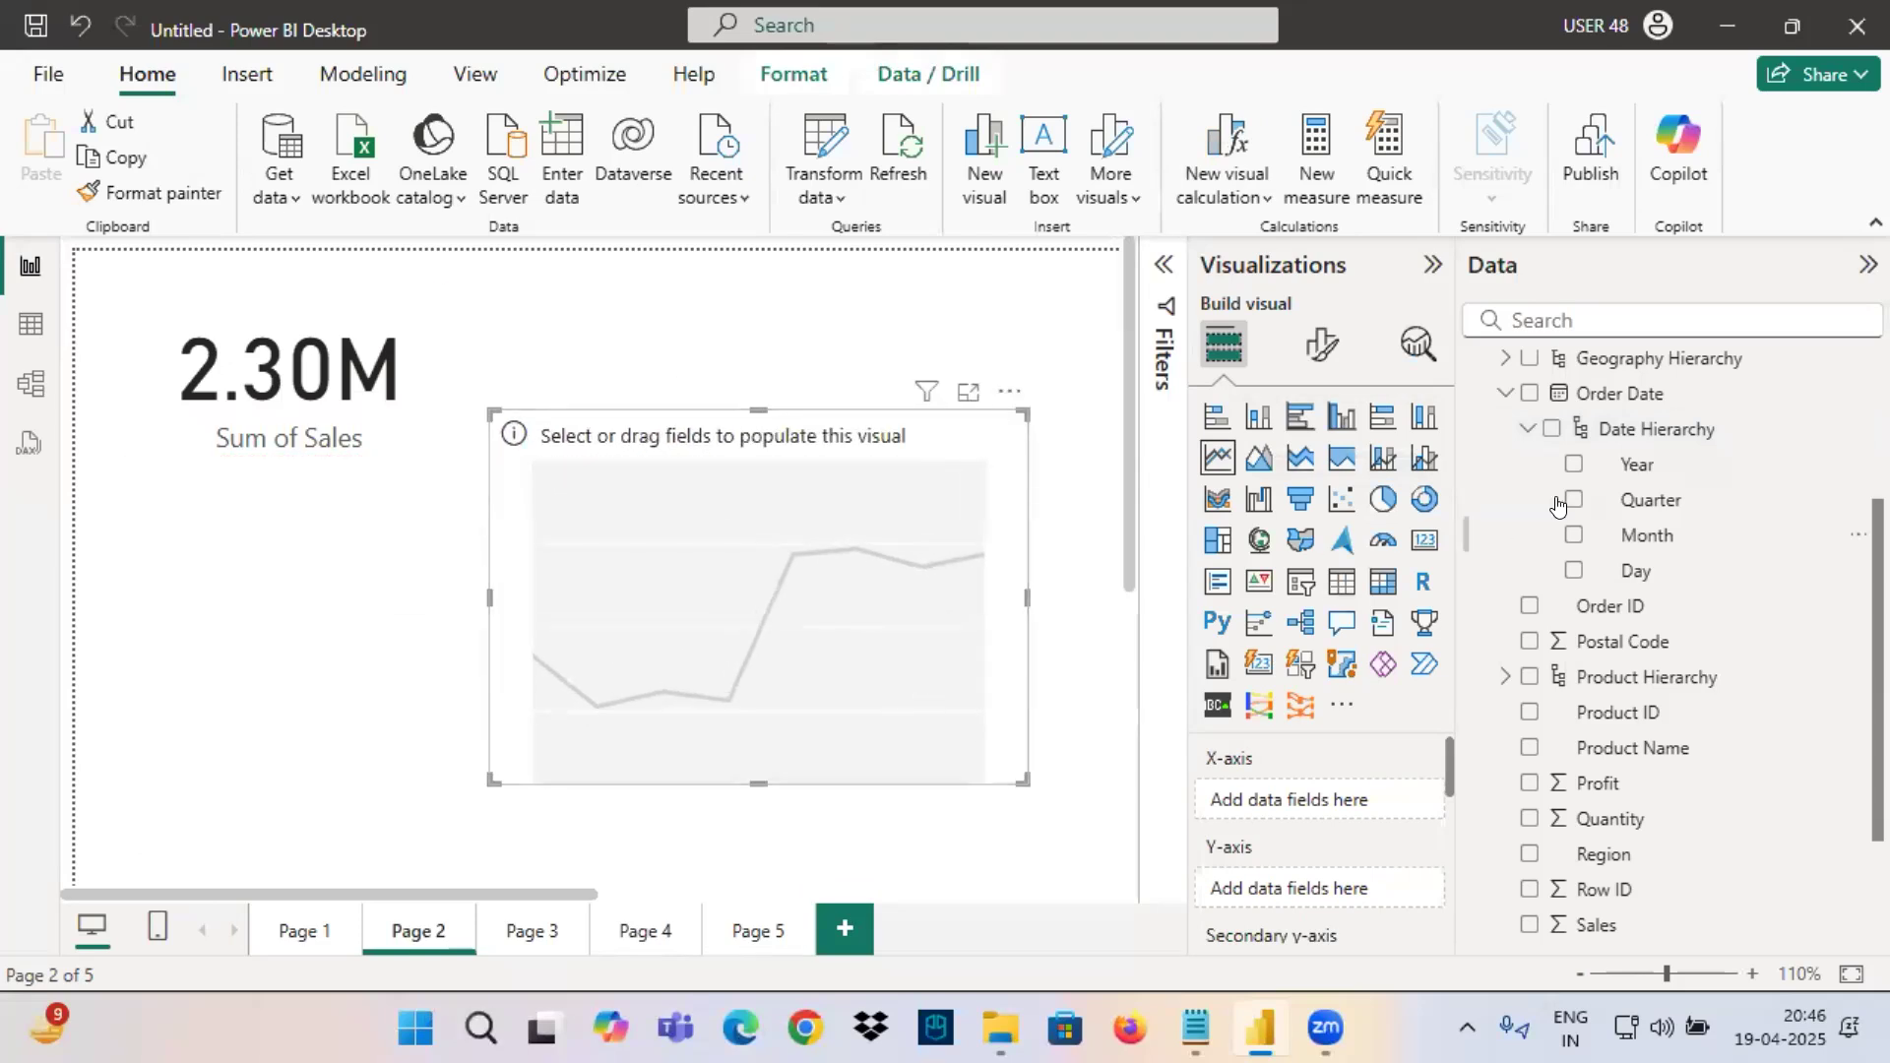
pyautogui.moveTo(1620, 393); pyautogui.dragTo(1329, 793)
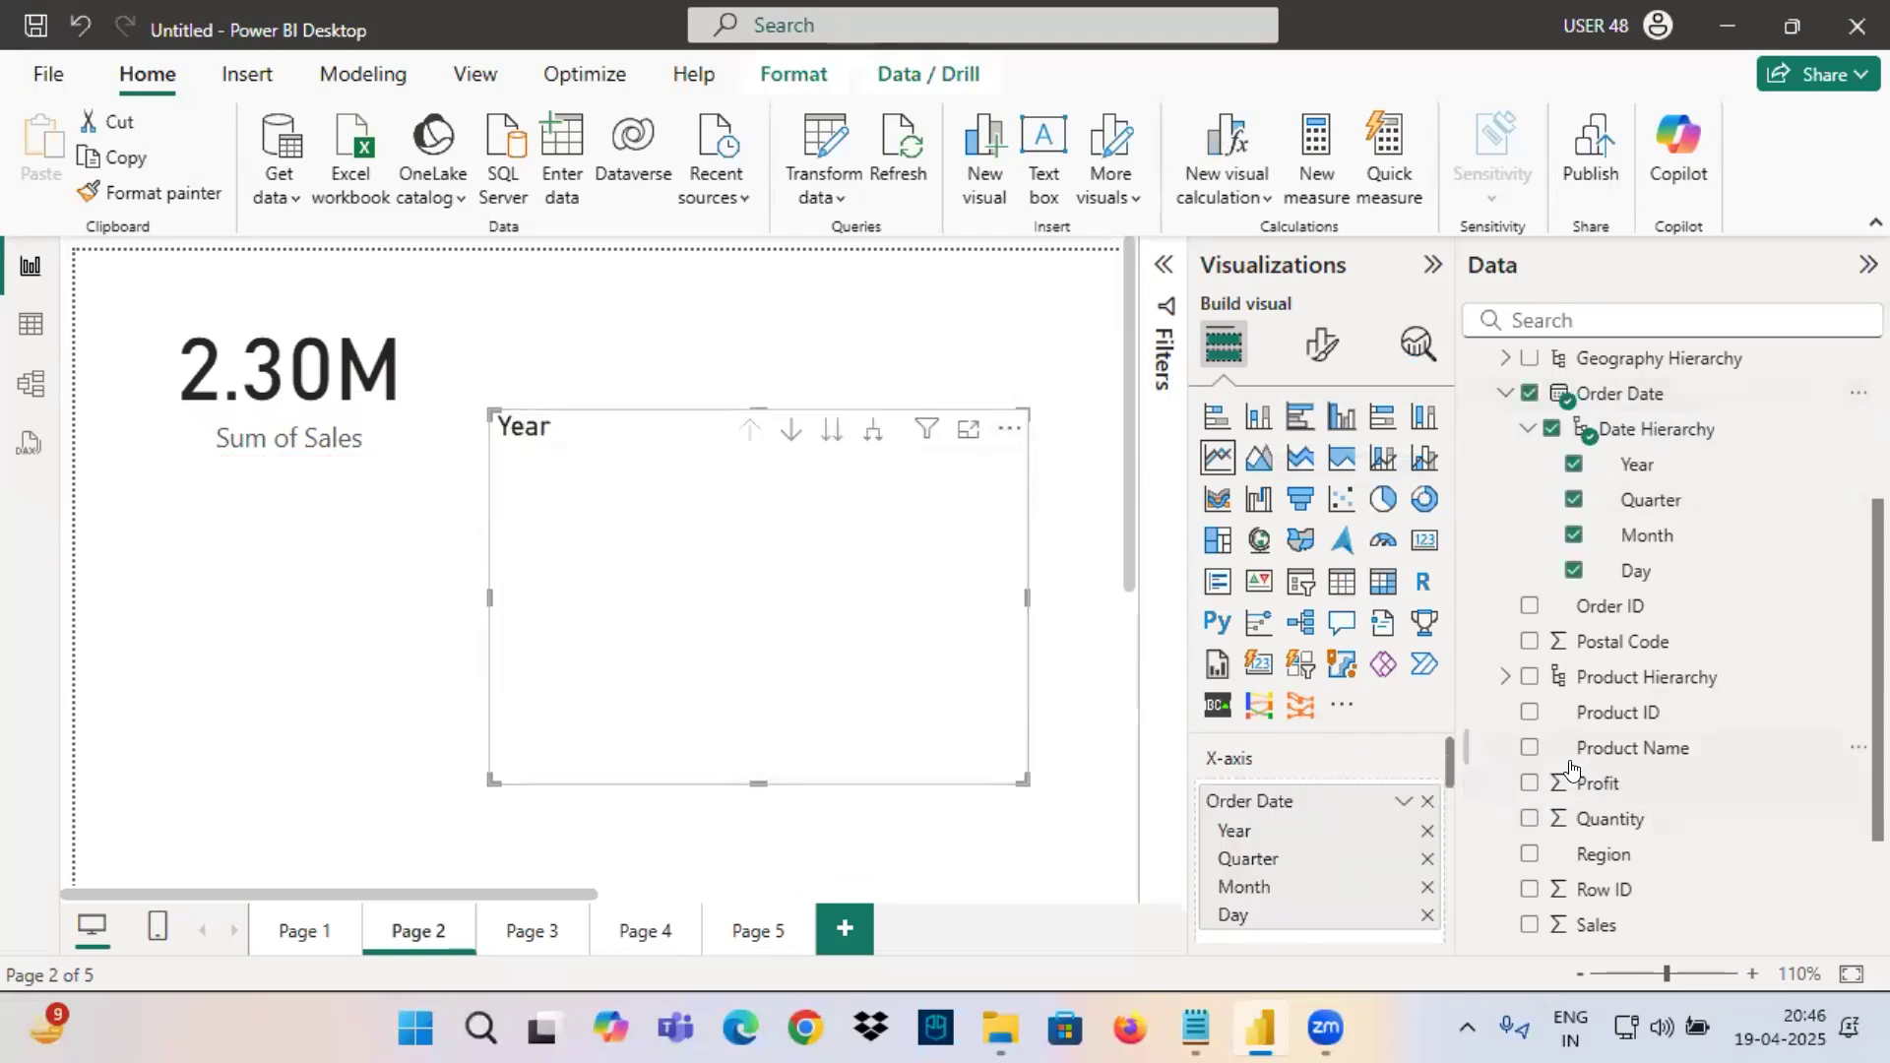
pyautogui.scroll(-3, 1596, 748)
pyautogui.moveTo(1597, 748); pyautogui.dragTo(263, 601)
pyautogui.moveTo(817, 426); pyautogui.dragTo(810, 477)
# Turn on data labels for the Sum of Sales by Year line chart.
pyautogui.click(1321, 344)
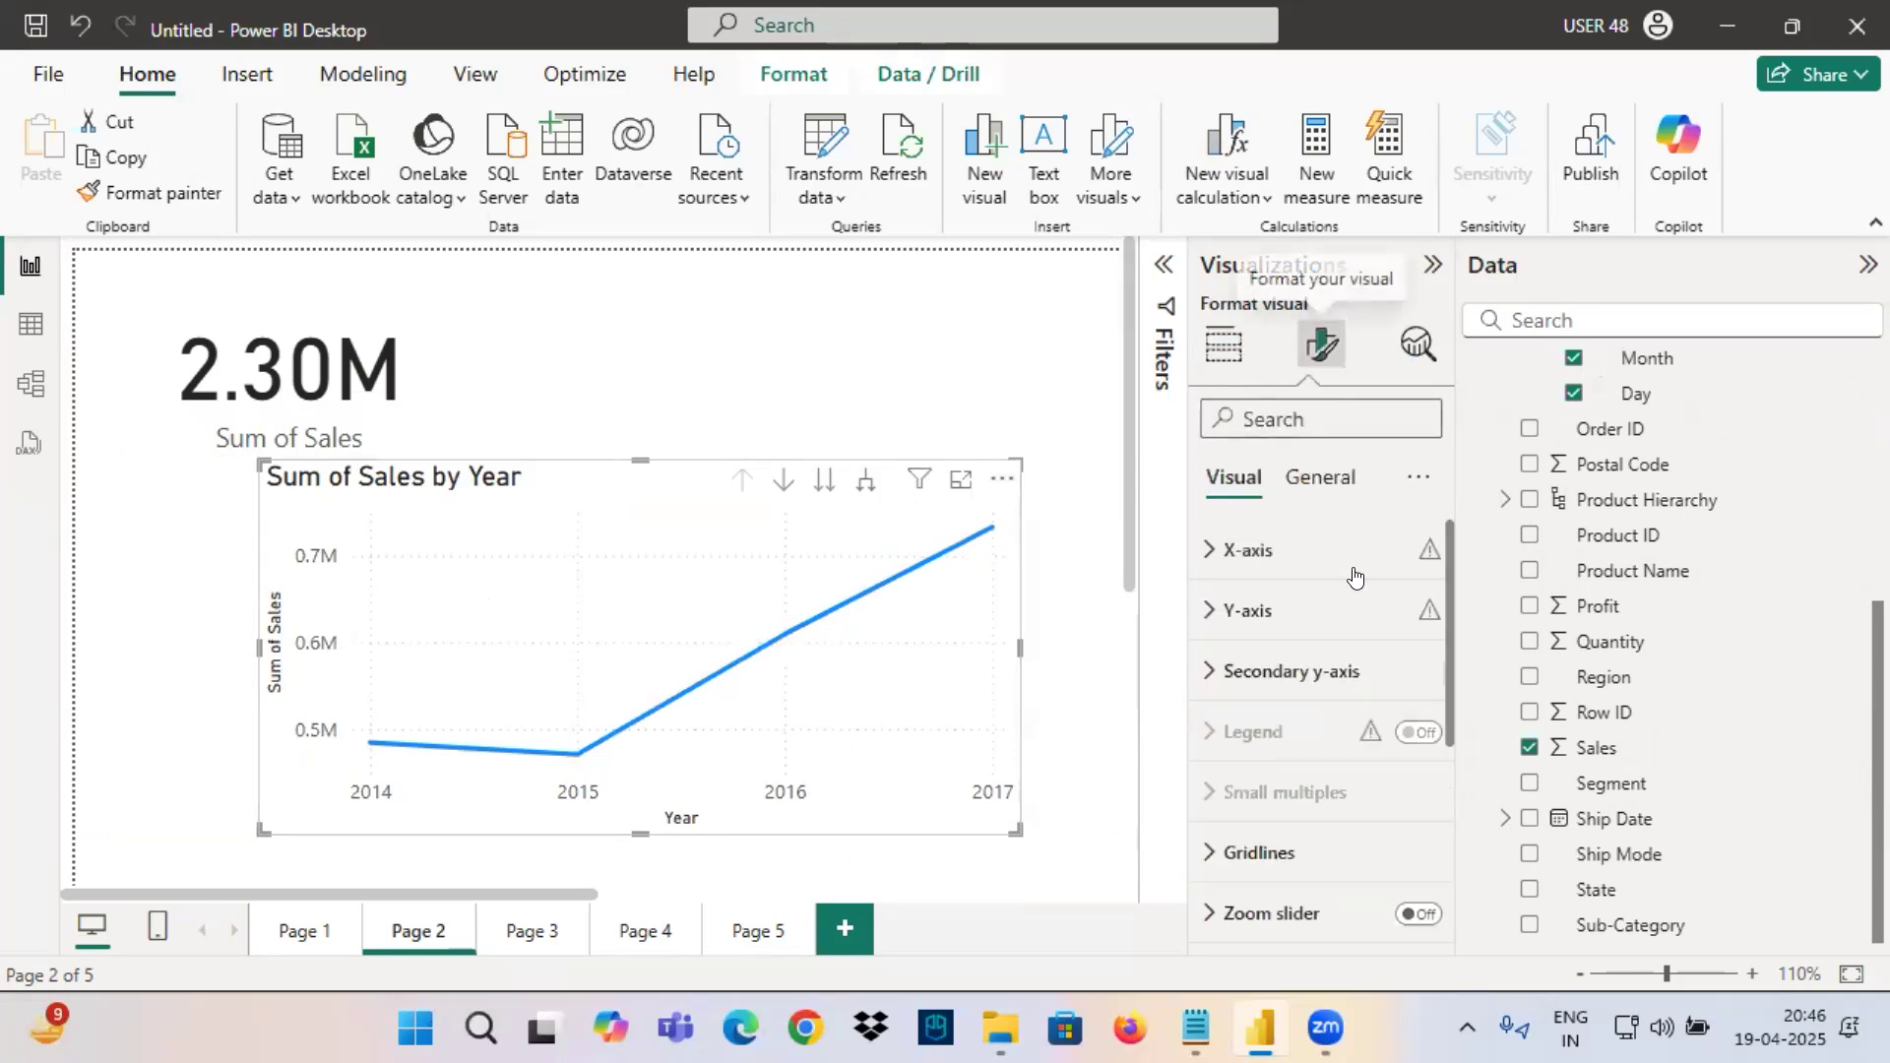
pyautogui.scroll(-5, 1378, 748)
pyautogui.click(1418, 793)
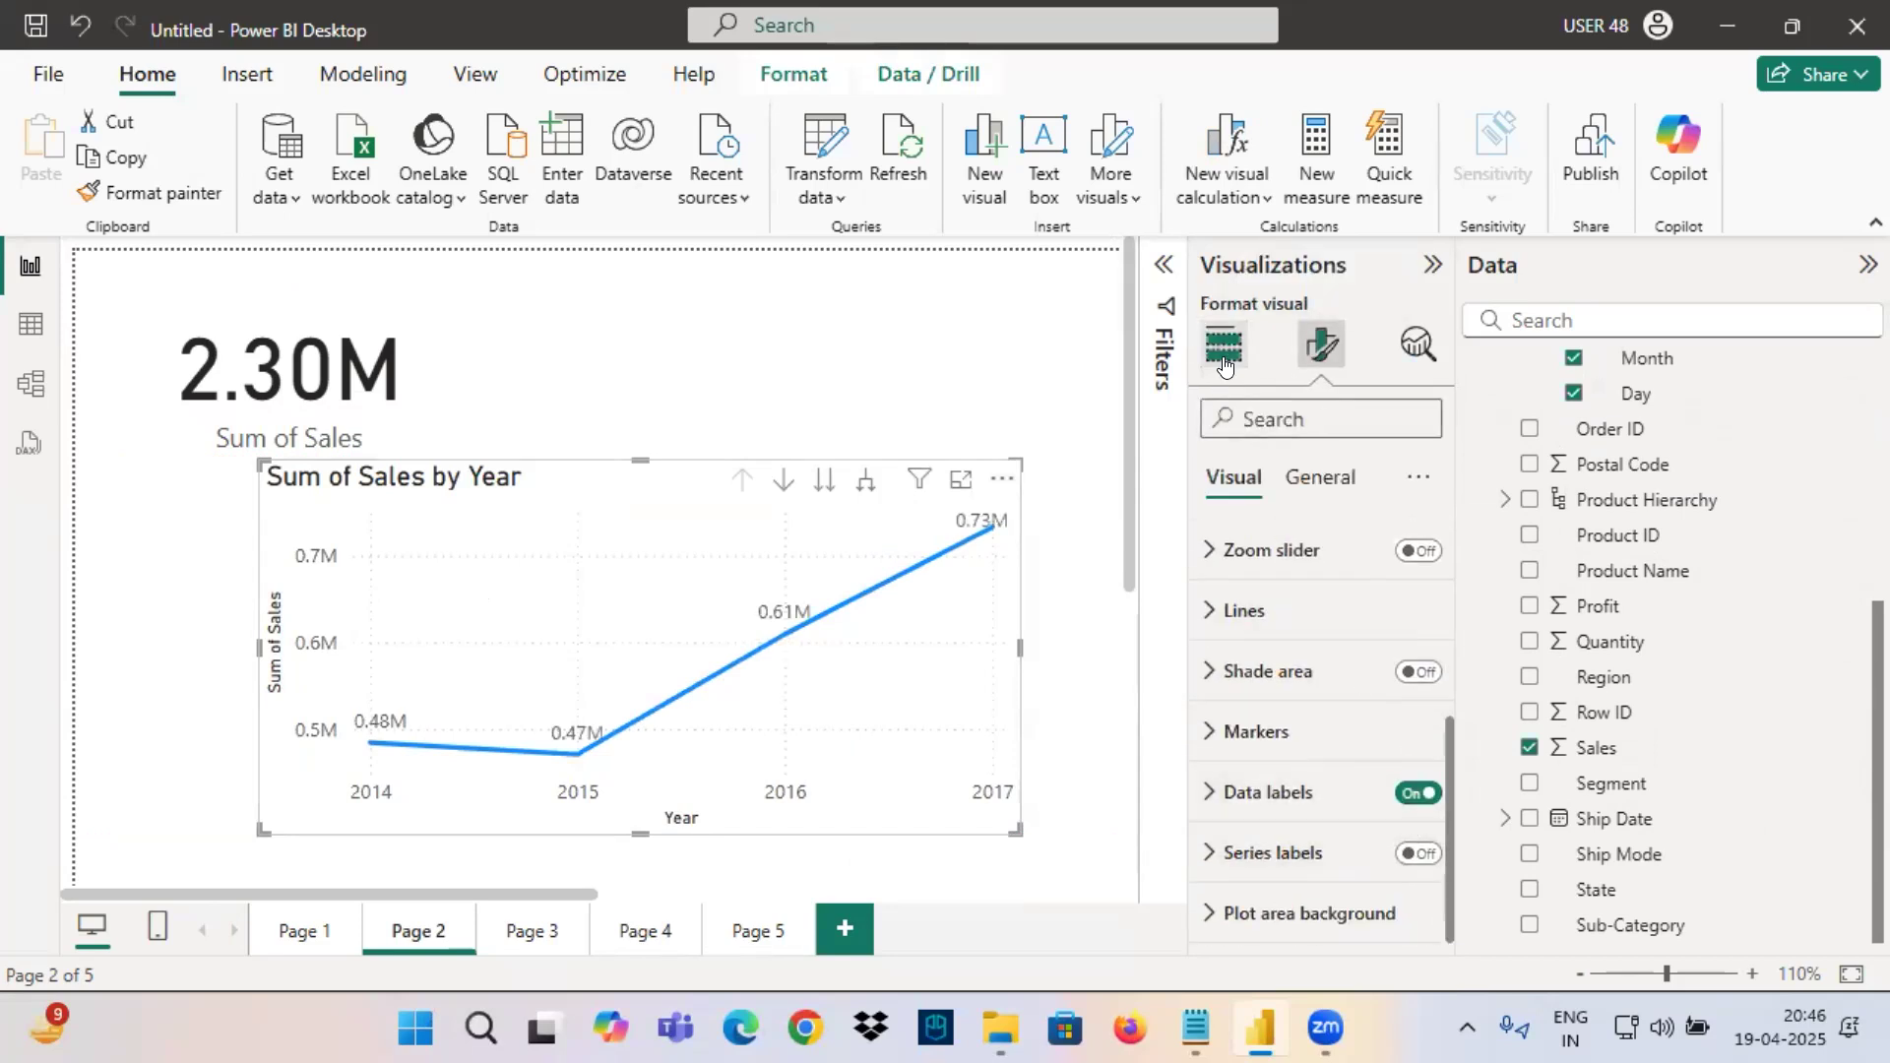
# Check the Date Hierarchy and Order Date options available for the line chart's X-axis field.
pyautogui.click(1224, 345)
pyautogui.click(1405, 802)
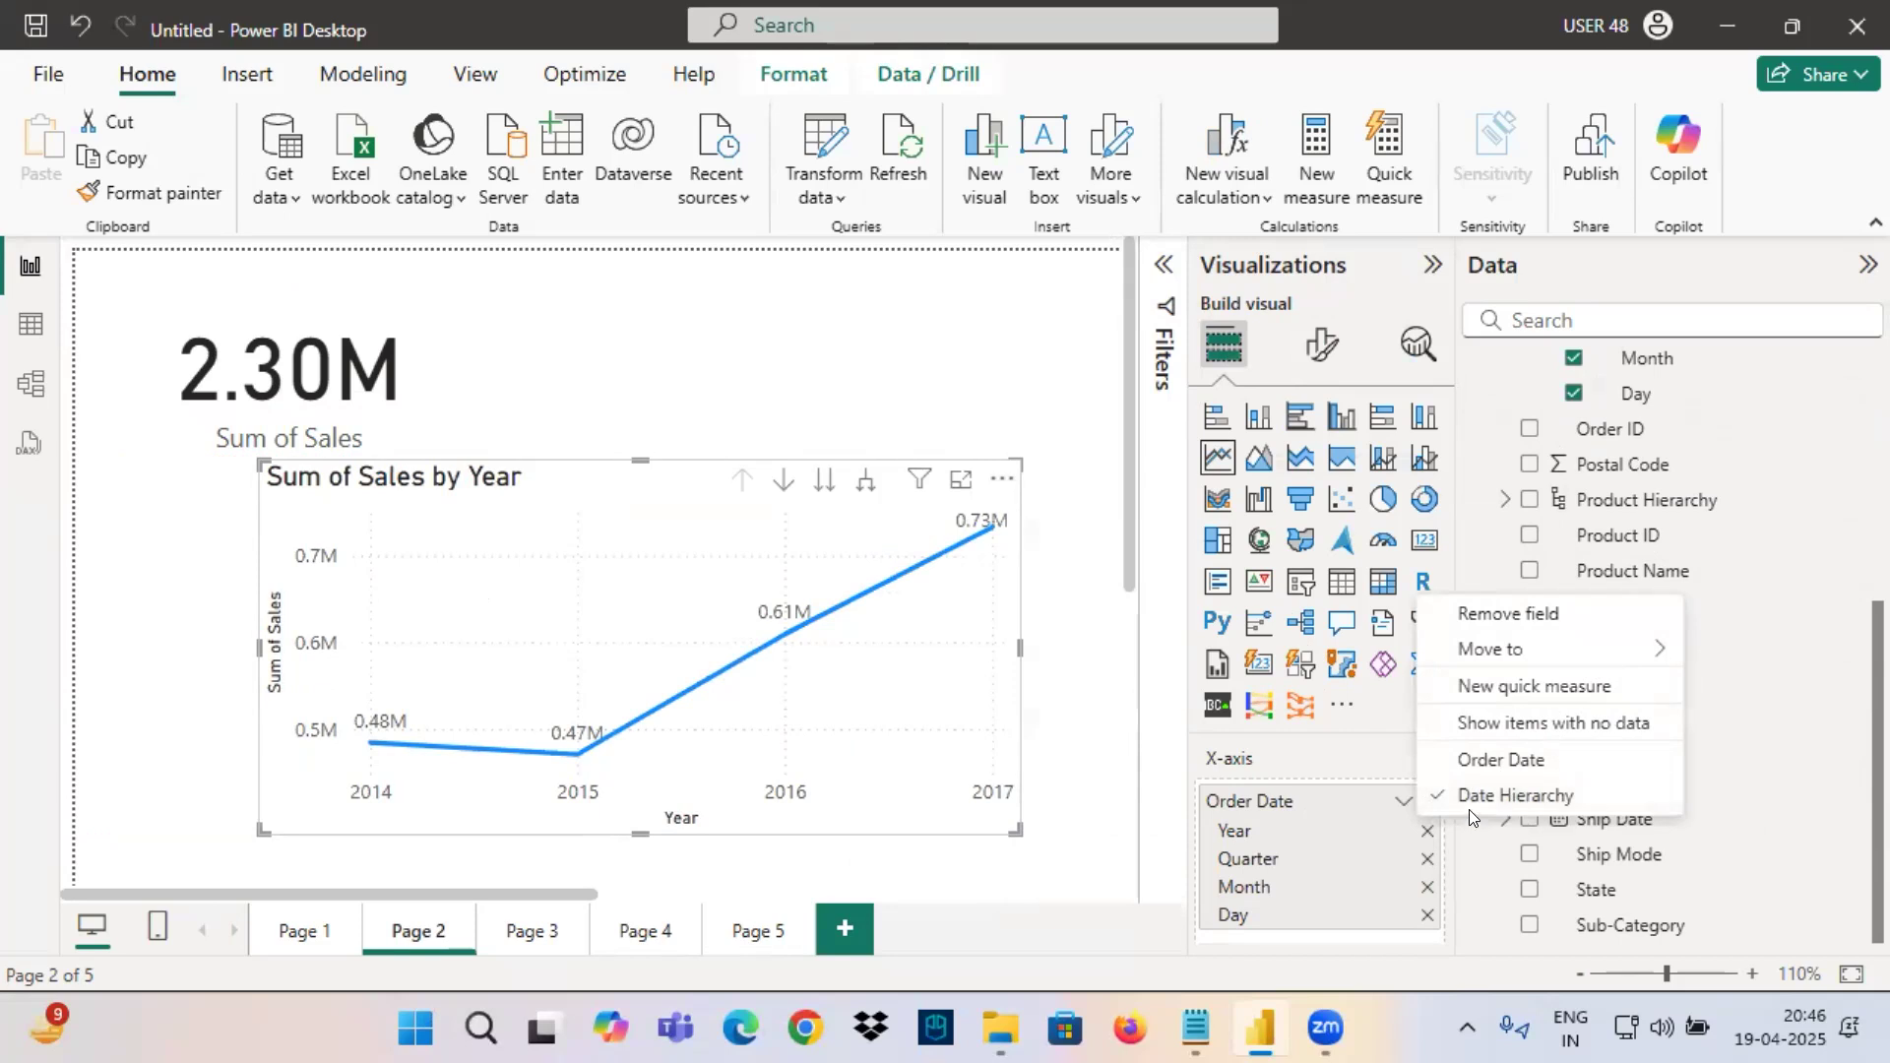
pyautogui.moveTo(1453, 807); pyautogui.dragTo(1586, 806)
pyautogui.click(955, 633)
# Mark the X-axis Year level, box the chart's Year and Sum of Sales axis titles, and sketch a rising line over the plot.
pyautogui.hotkey('ctrl', '2')
pyautogui.moveTo(1166, 820)
pyautogui.mouseDown()
pyautogui.moveTo(1204, 820)
pyautogui.moveTo(1150, 864)
pyautogui.moveTo(1272, 847)
pyautogui.moveTo(1207, 805)
pyautogui.mouseUp()
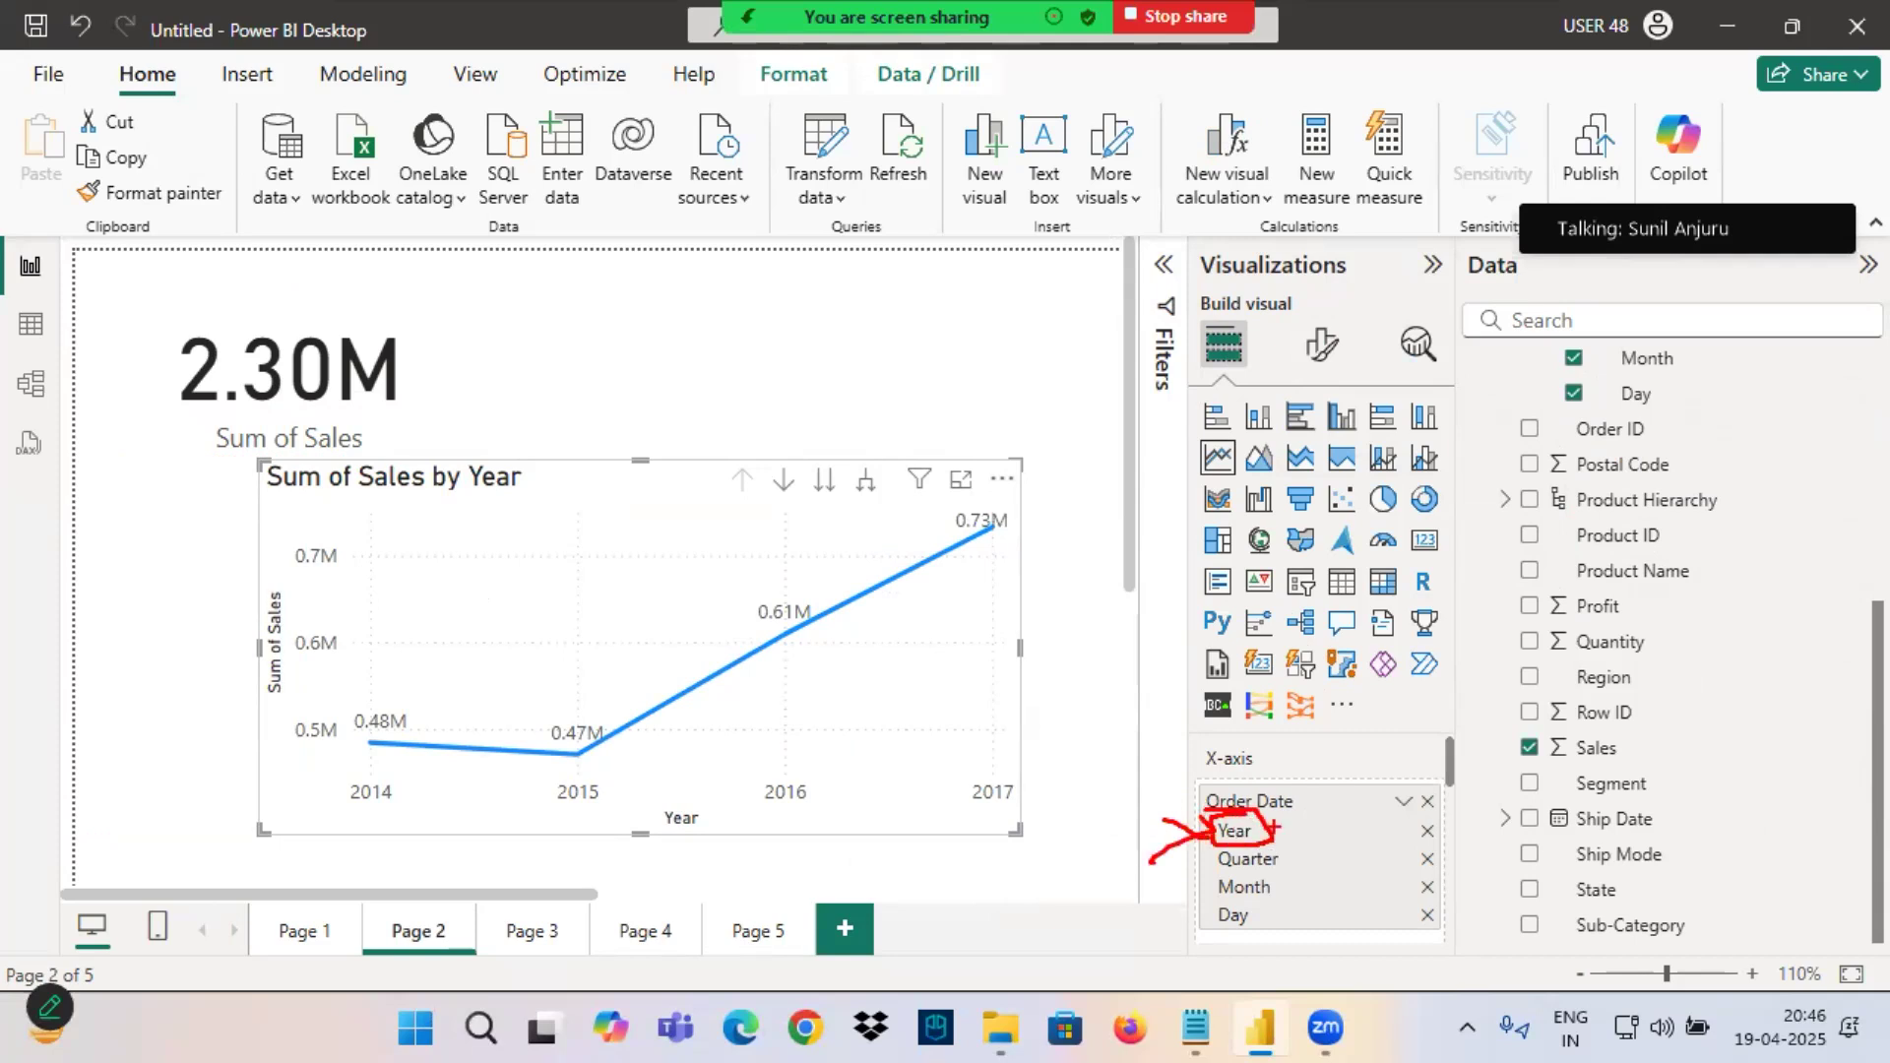
pyautogui.scroll(-2, 1241, 867)
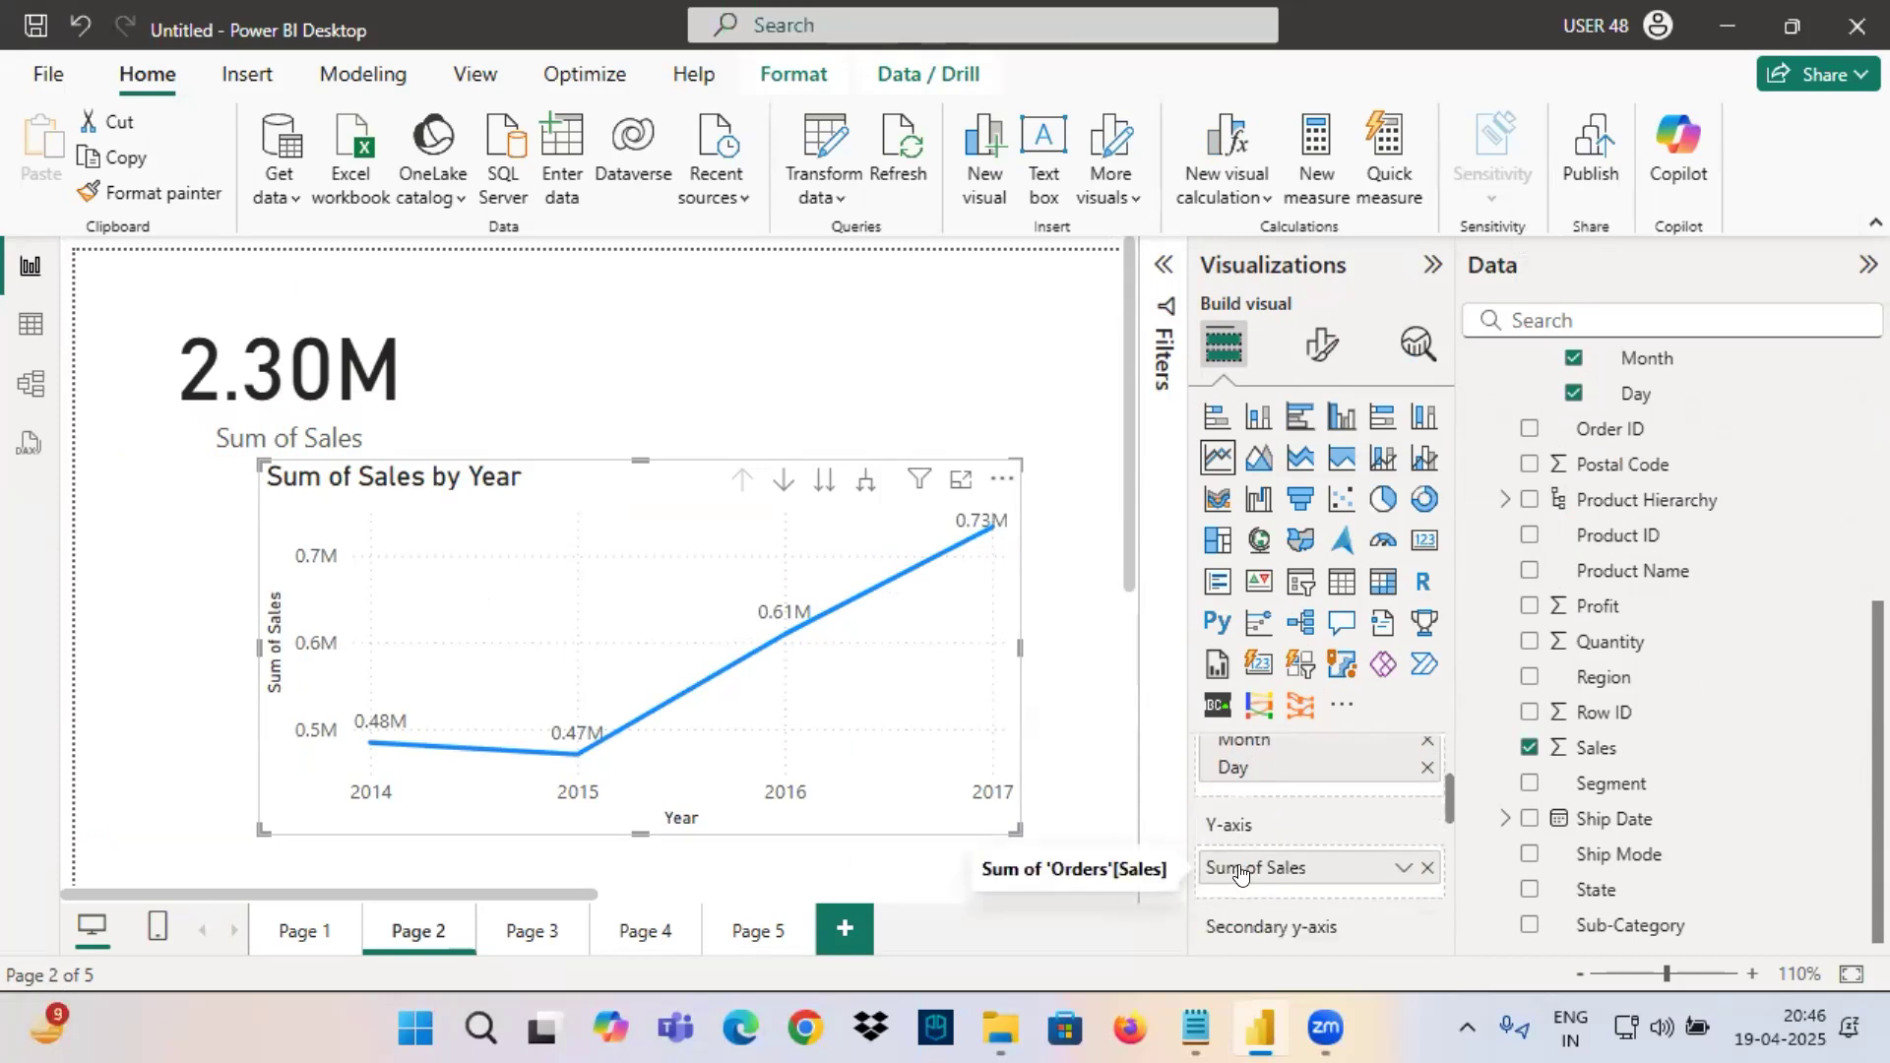
pyautogui.moveTo(631, 805); pyautogui.dragTo(768, 845)
pyautogui.moveTo(251, 586); pyautogui.dragTo(321, 725)
pyautogui.moveTo(374, 645); pyautogui.dragTo(641, 545)
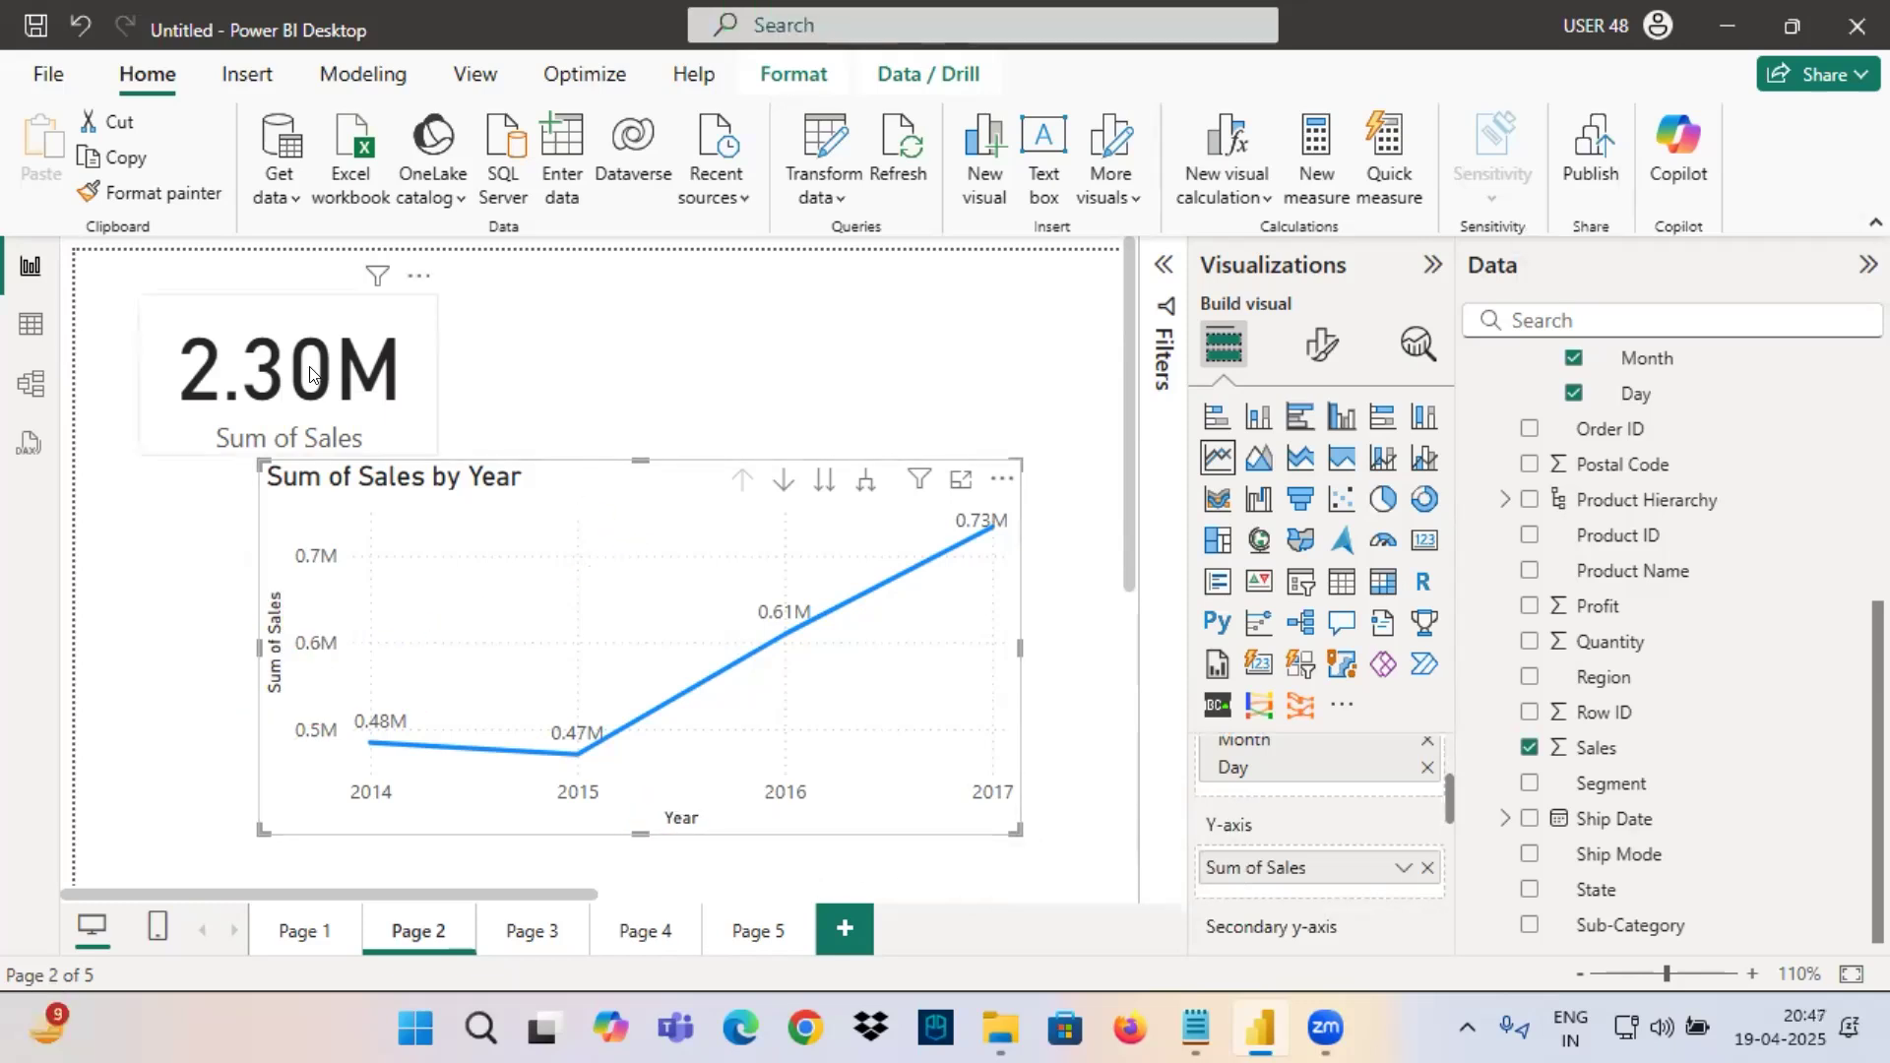
# Delete the Sum of Sales card from Page 2, then reposition and enlarge the line chart in the freed space.
pyautogui.click(336, 380)
pyautogui.press('Delete')
pyautogui.moveTo(543, 529); pyautogui.dragTo(311, 360)
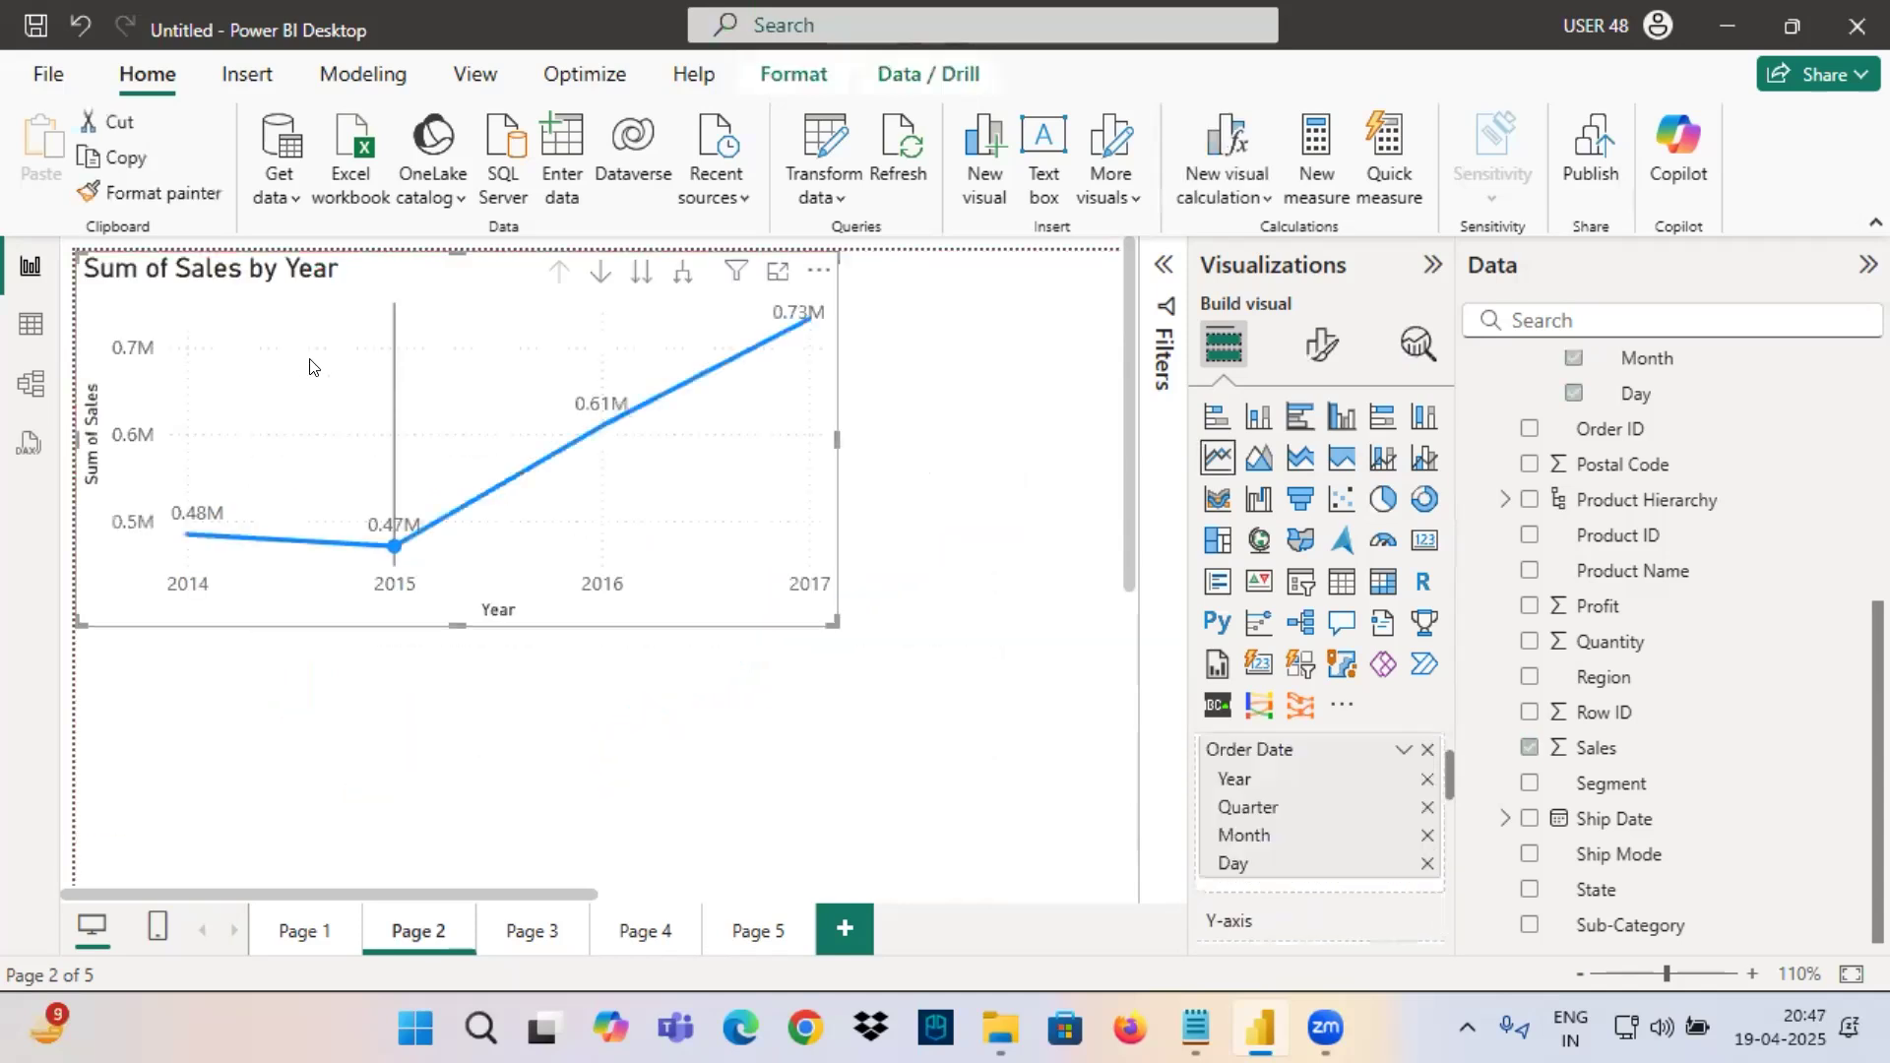
pyautogui.moveTo(827, 616); pyautogui.dragTo(914, 683)
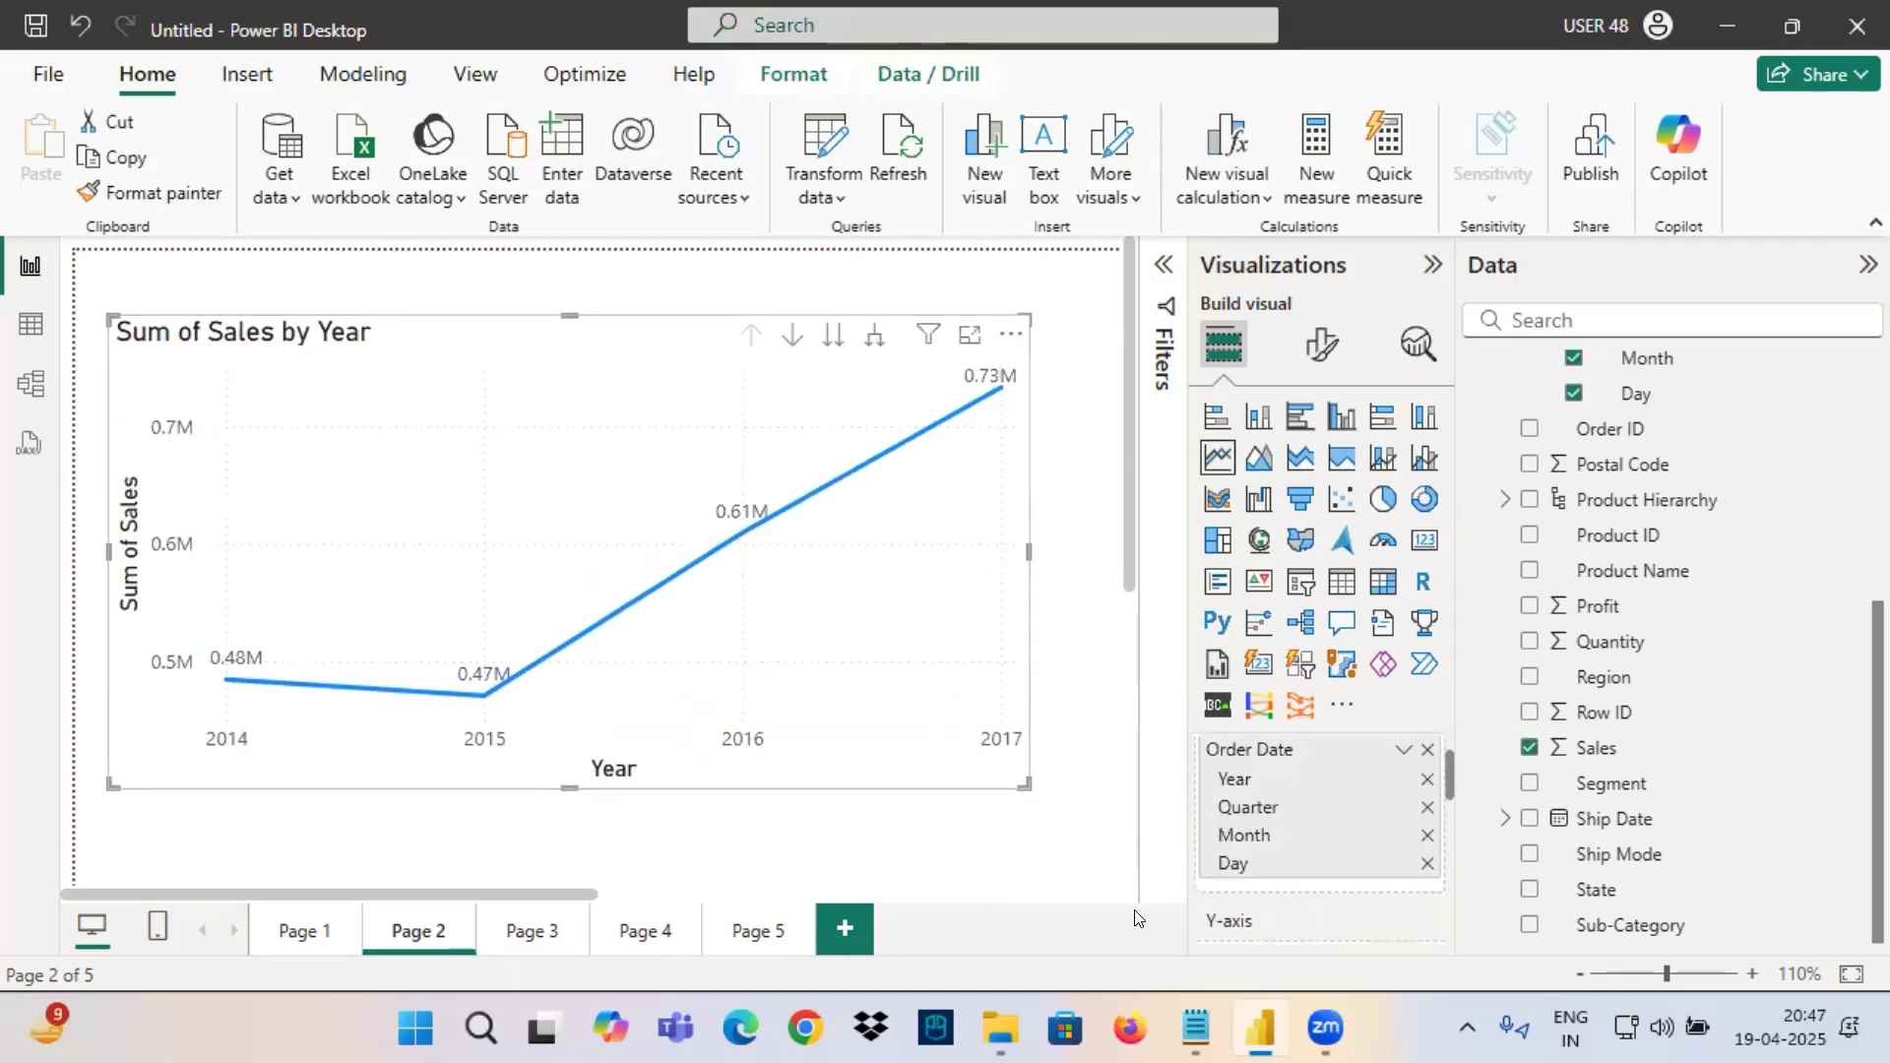
# Switch to the Notepad task list, tick off the Year wise Sales task and underline the Quarter wise Sales for All 4 Years task.
pyautogui.click(1244, 1031)
pyautogui.click(513, 236)
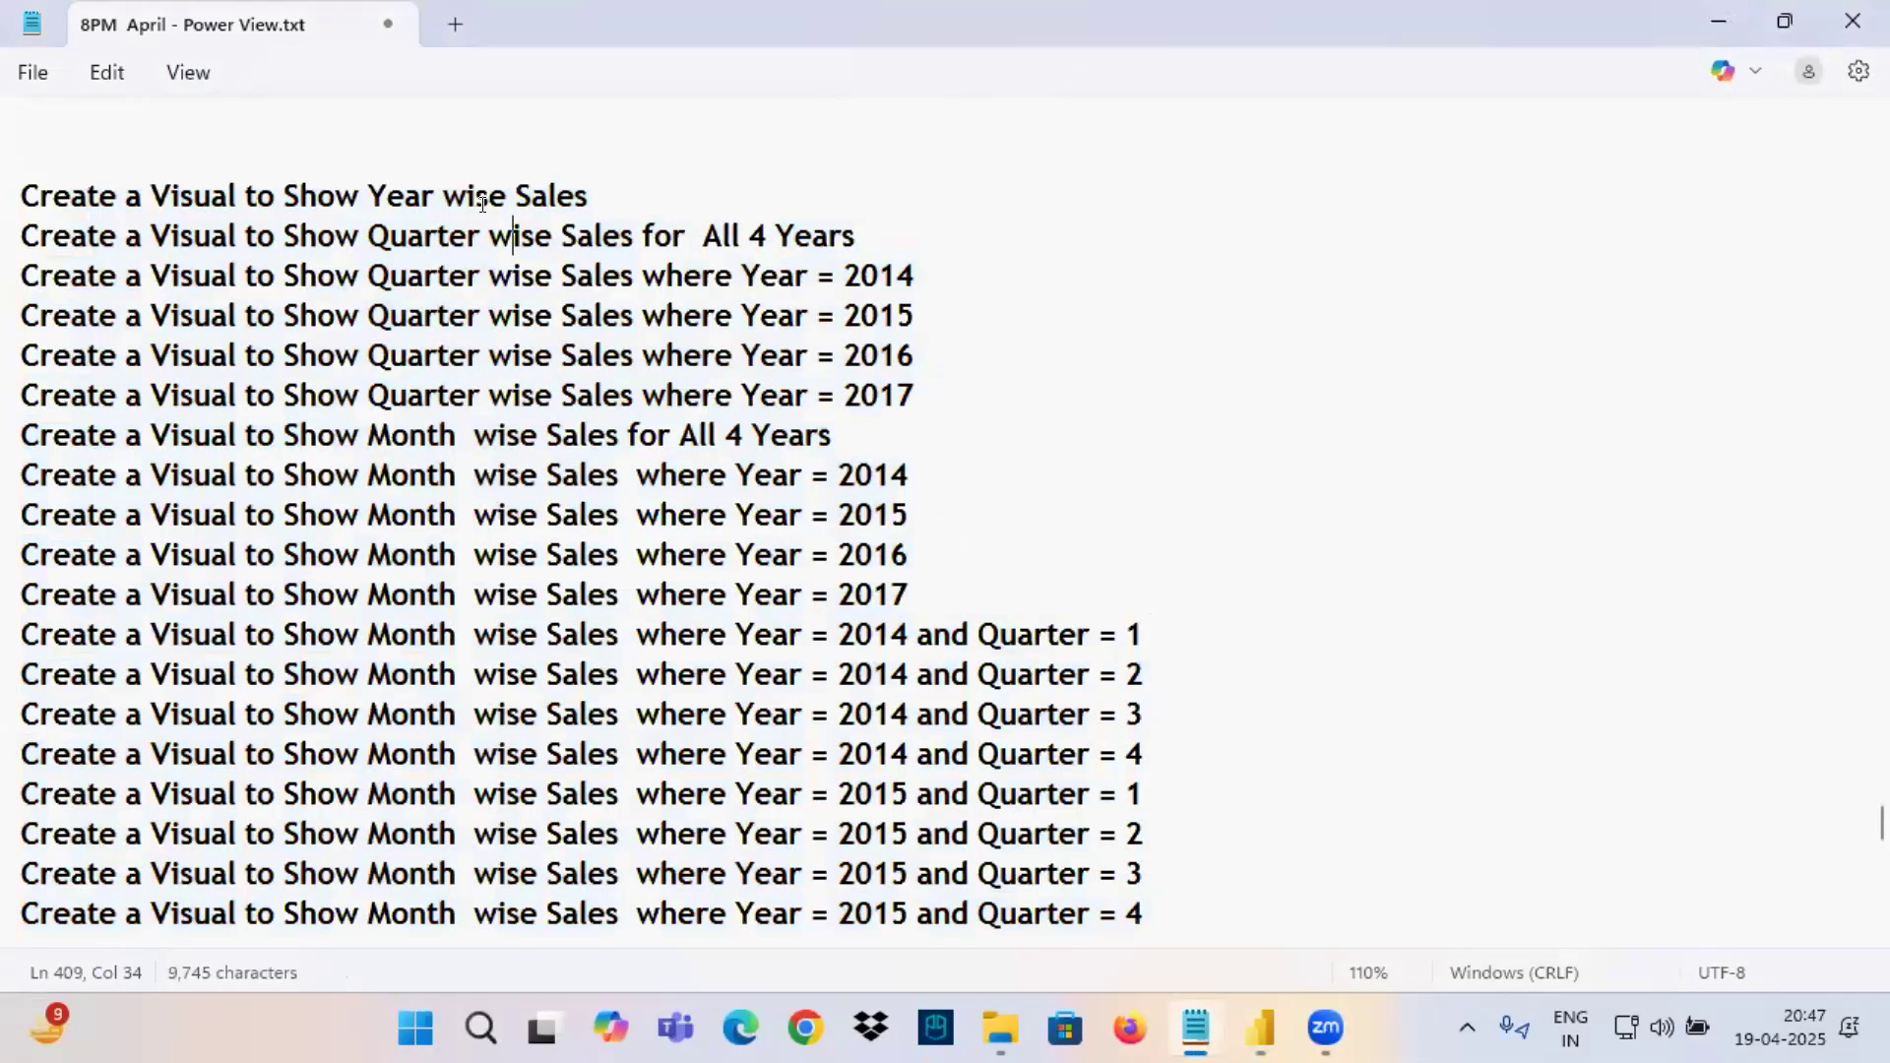
pyautogui.moveTo(390, 220); pyautogui.dragTo(487, 223)
pyautogui.moveTo(517, 212); pyautogui.dragTo(603, 211)
pyautogui.moveTo(603, 180); pyautogui.dragTo(736, 128)
pyautogui.moveTo(394, 254); pyautogui.dragTo(518, 255)
pyautogui.moveTo(636, 258); pyautogui.dragTo(730, 256)
pyautogui.moveTo(775, 248); pyautogui.dragTo(863, 246)
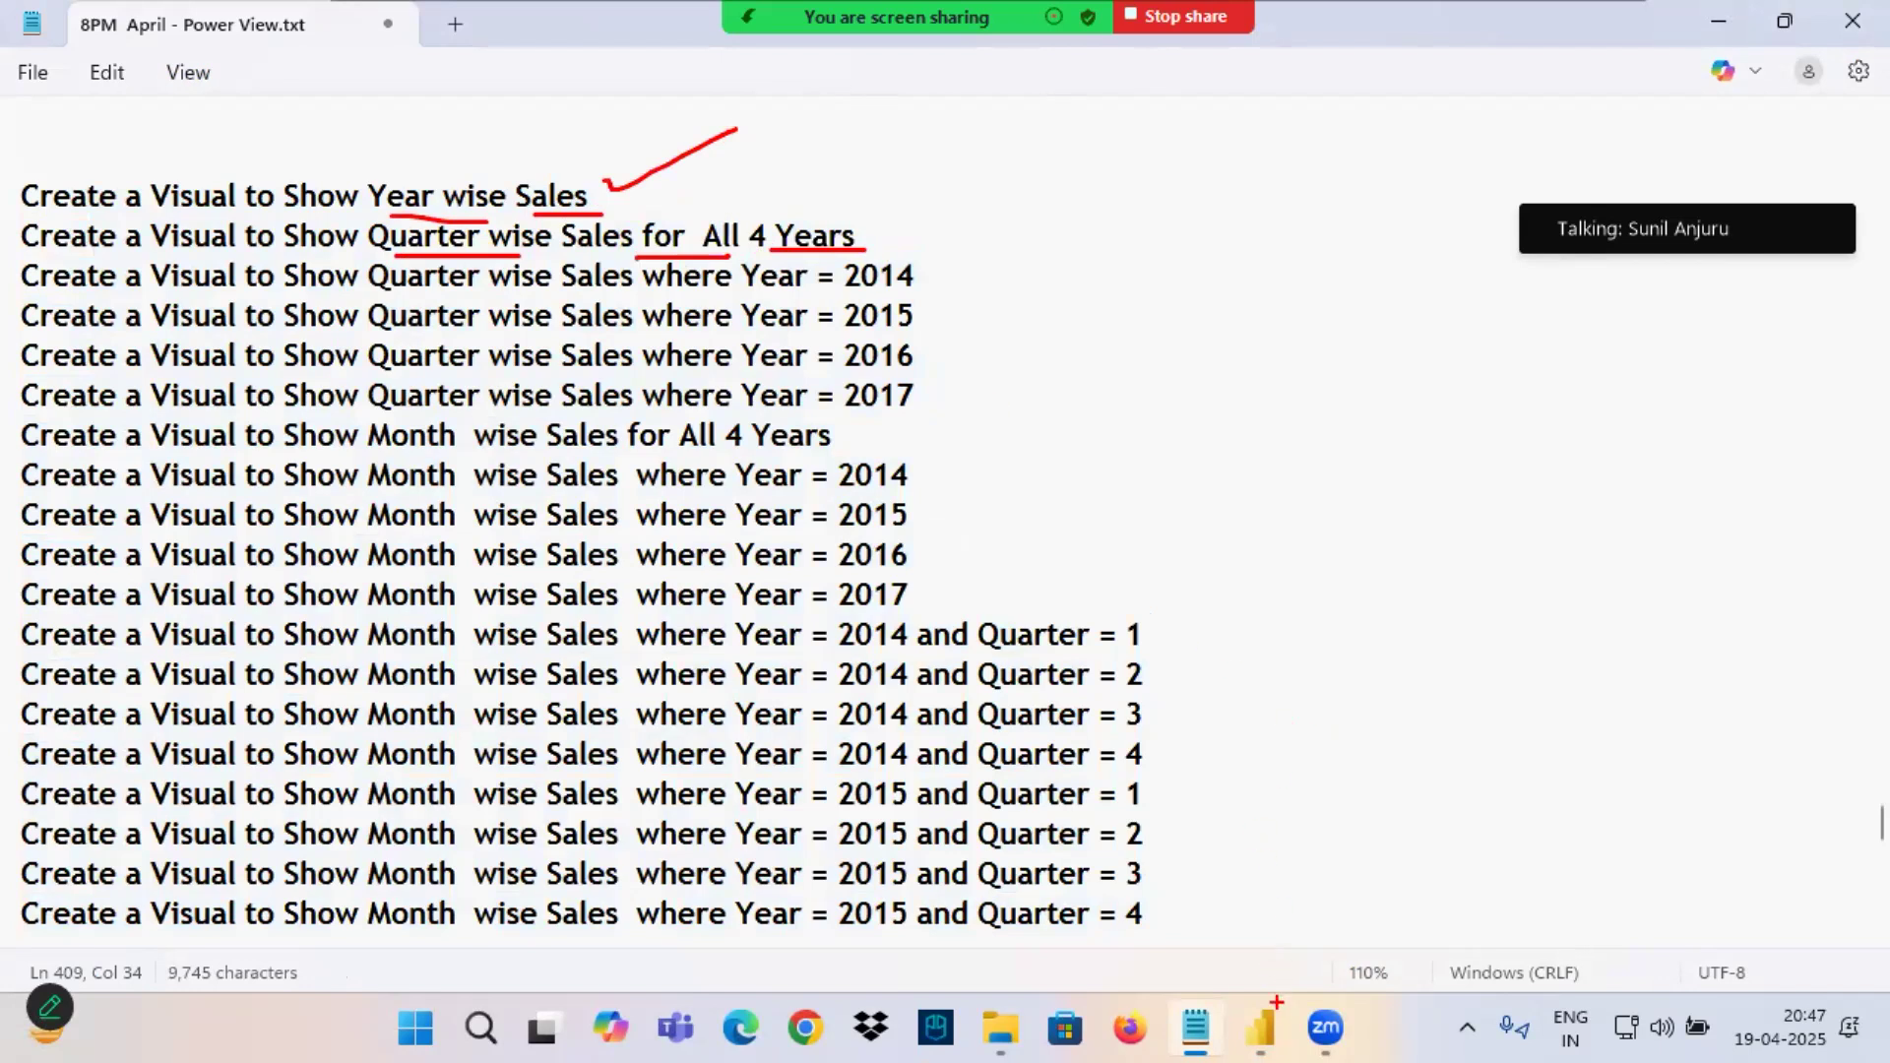
# Switch to Power BI, move the line chart to the Quarter level for all years and underline the Quarter axis title.
pyautogui.click(1260, 1027)
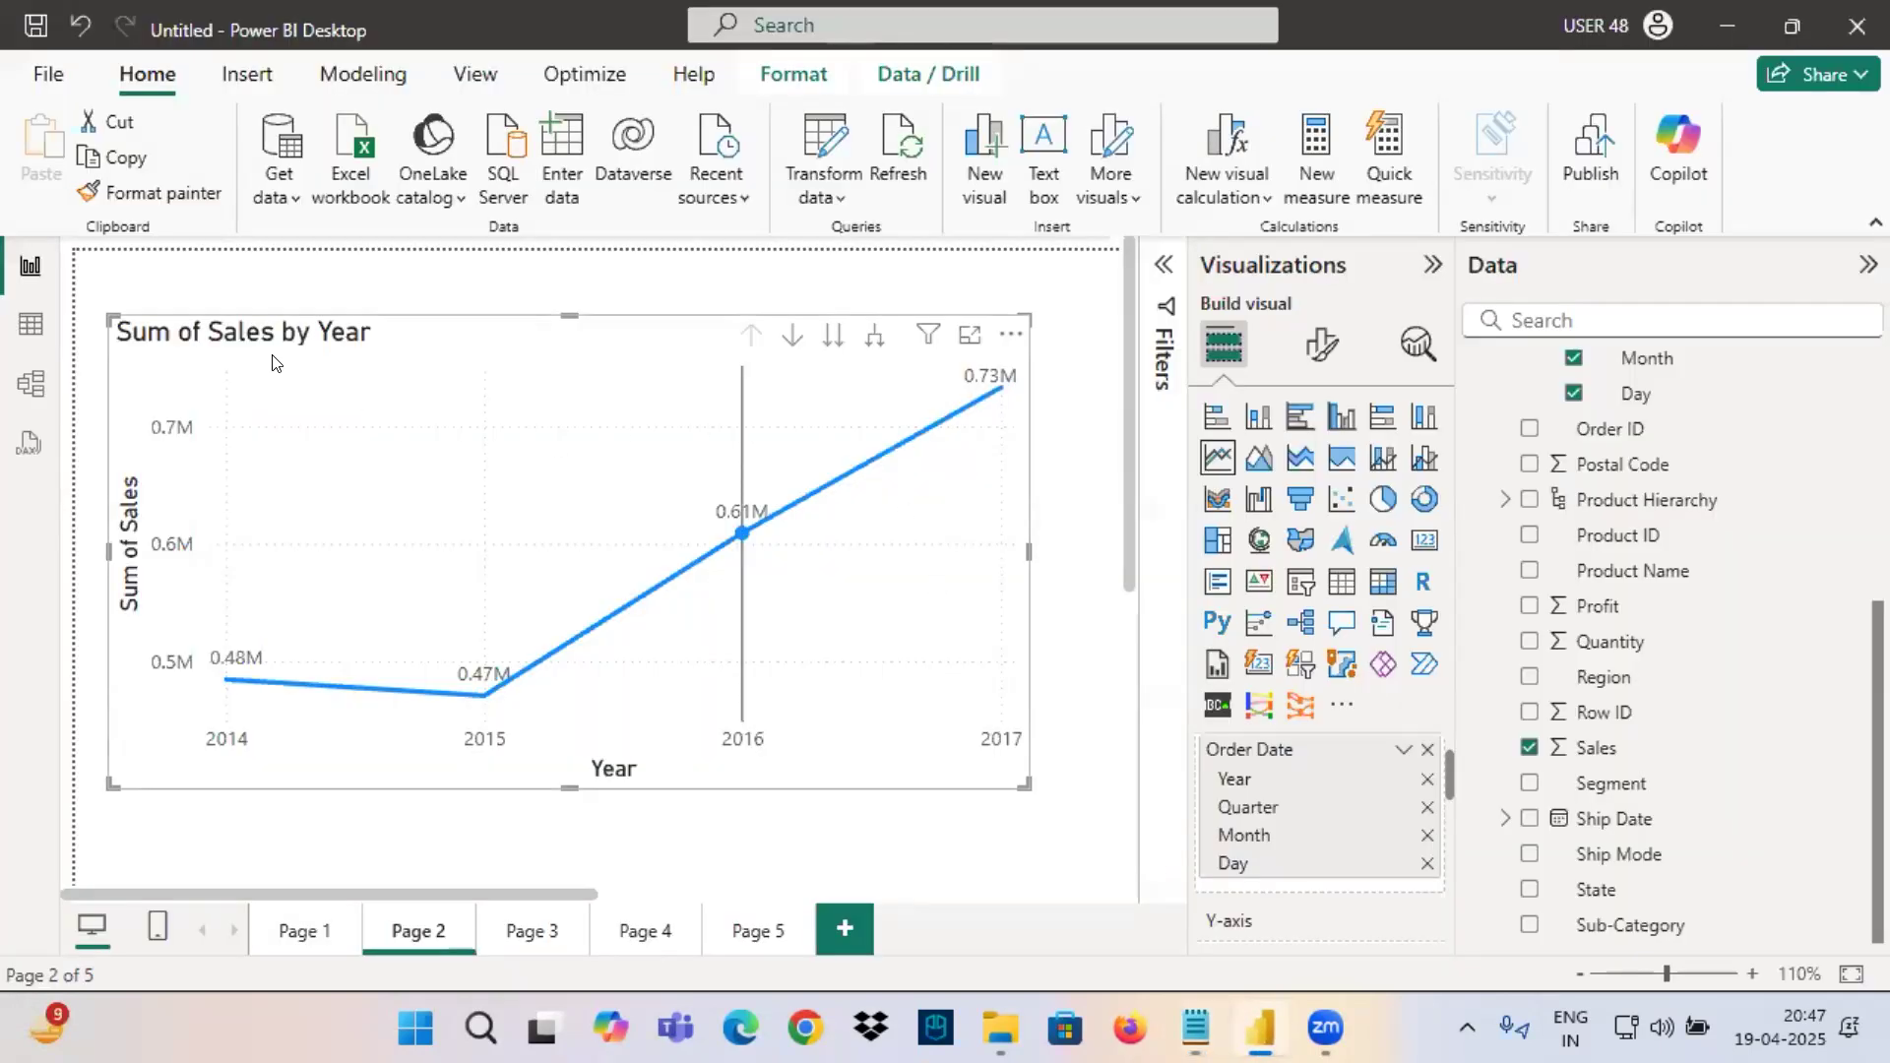
pyautogui.click(817, 343)
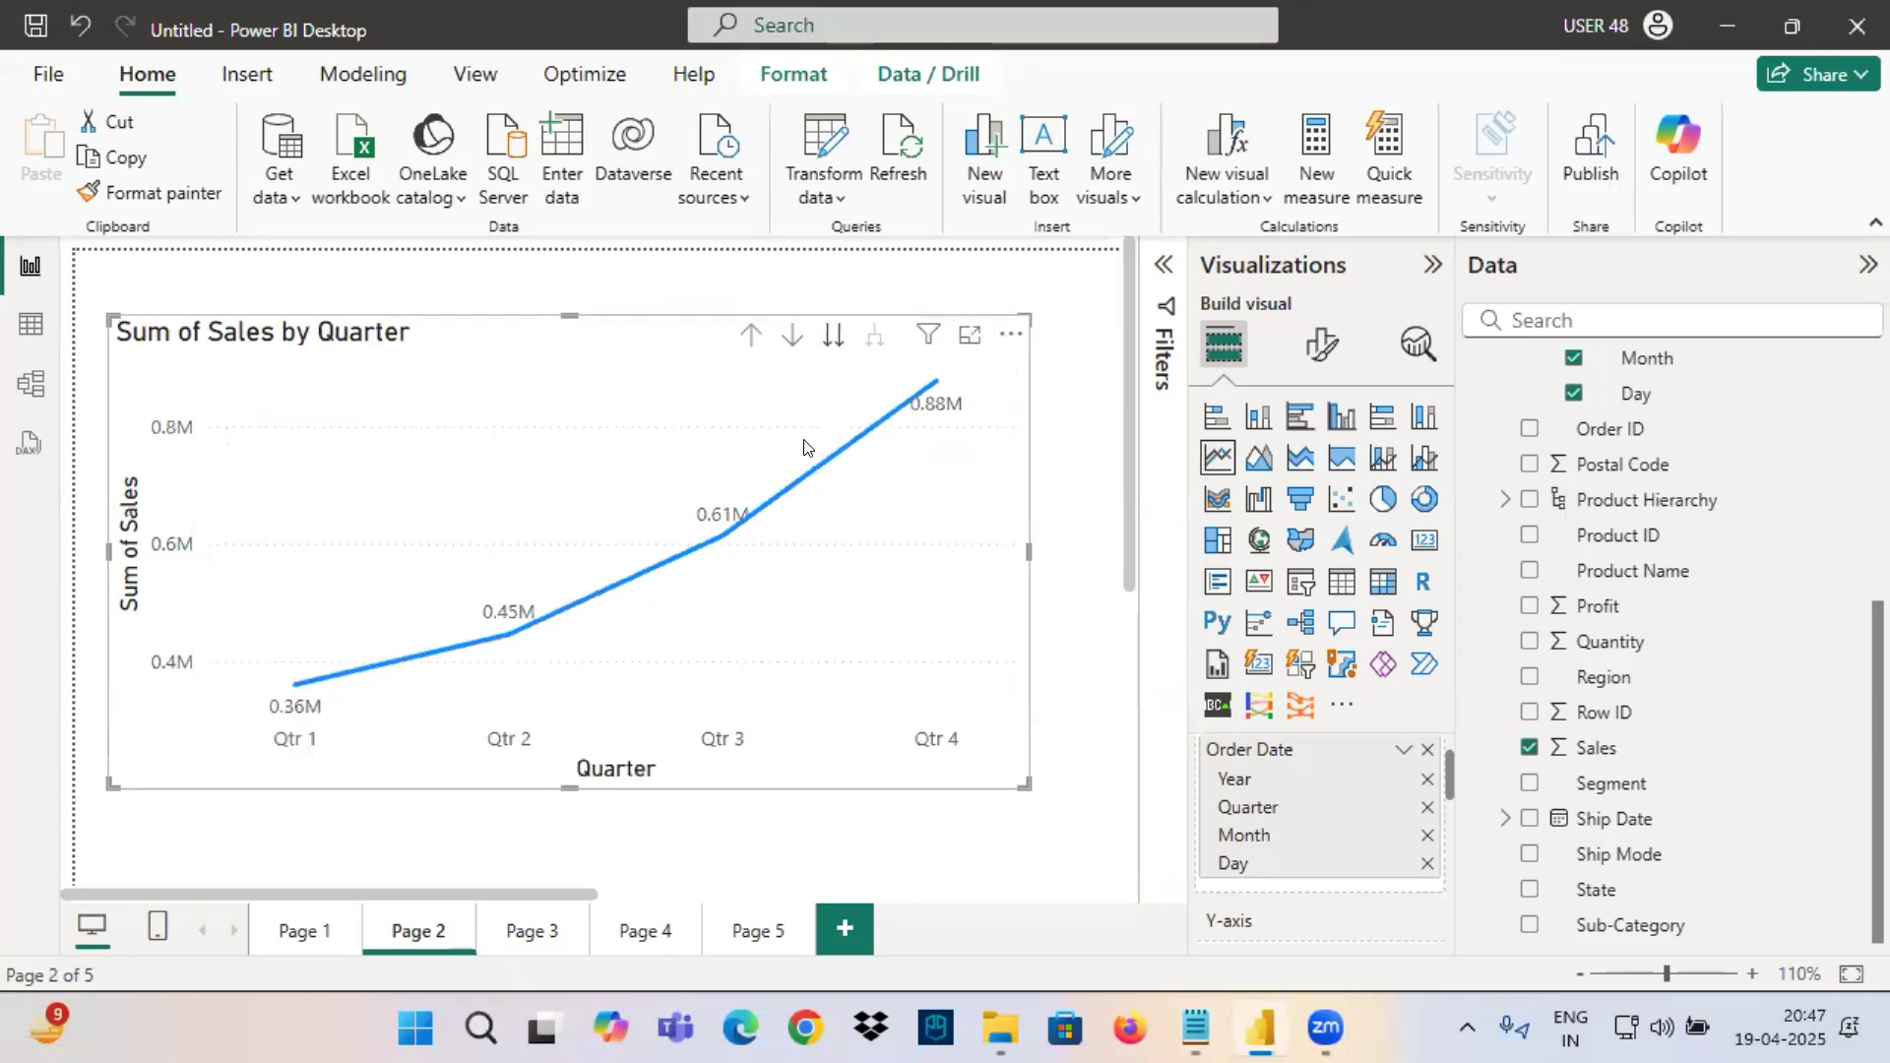
pyautogui.moveTo(584, 797); pyautogui.dragTo(648, 801)
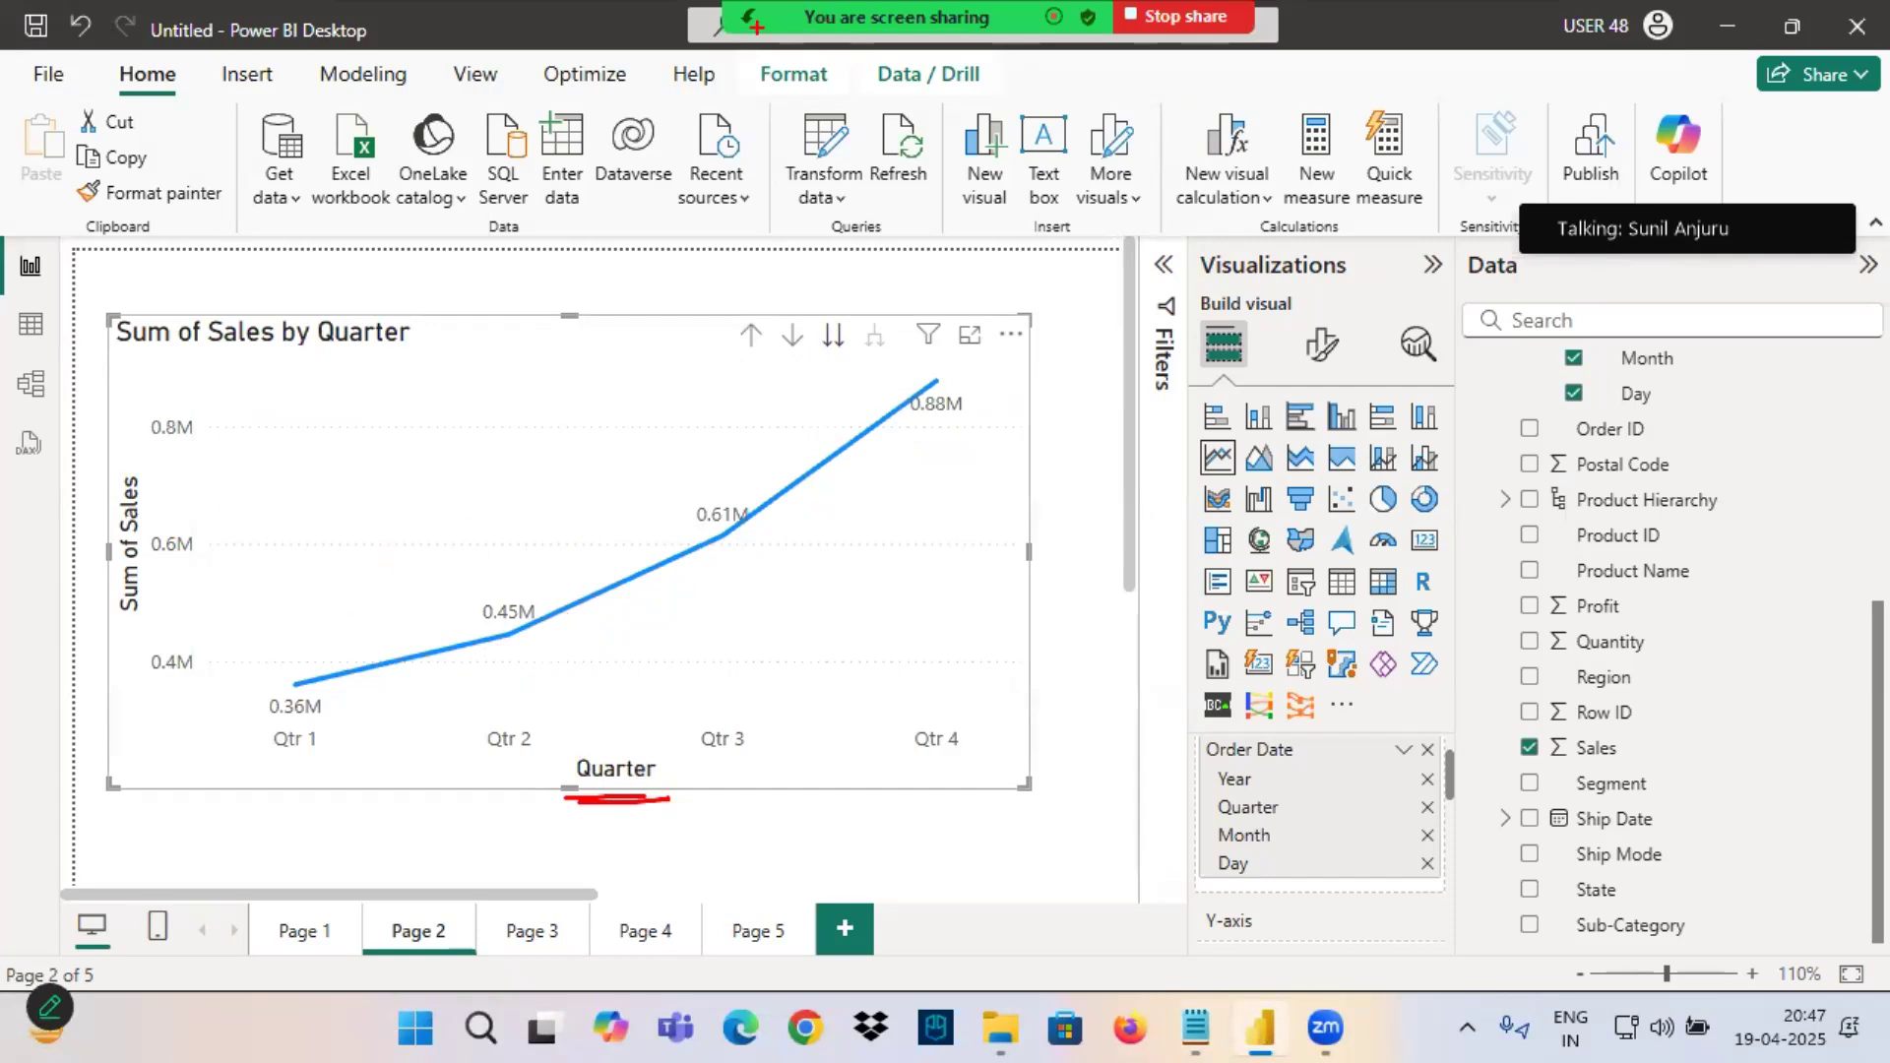
pyautogui.click(713, 68)
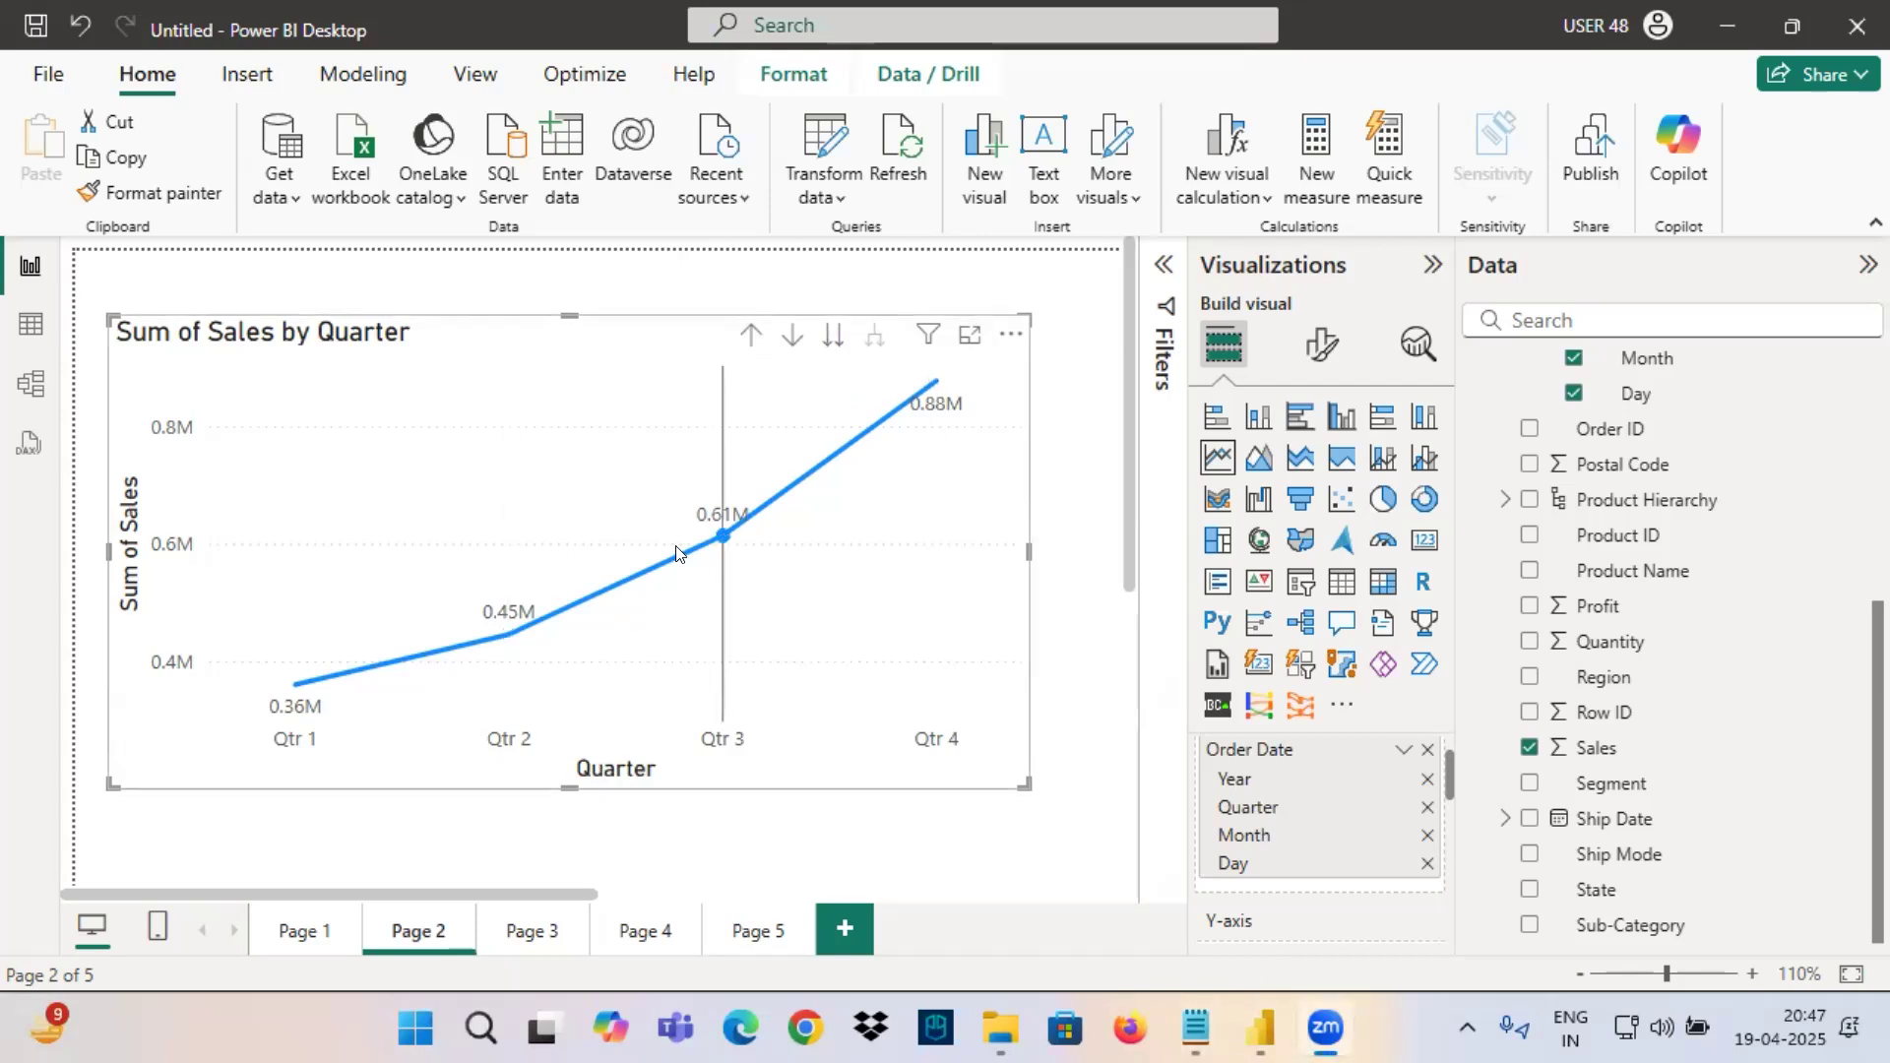
# Switch to the Notepad task list and highlight the Quarter wise Sales tasks for All 4 Years and for Year = 2014.
pyautogui.click(1196, 1027)
pyautogui.moveTo(401, 232); pyautogui.dragTo(855, 229)
pyautogui.moveTo(513, 275); pyautogui.dragTo(935, 272)
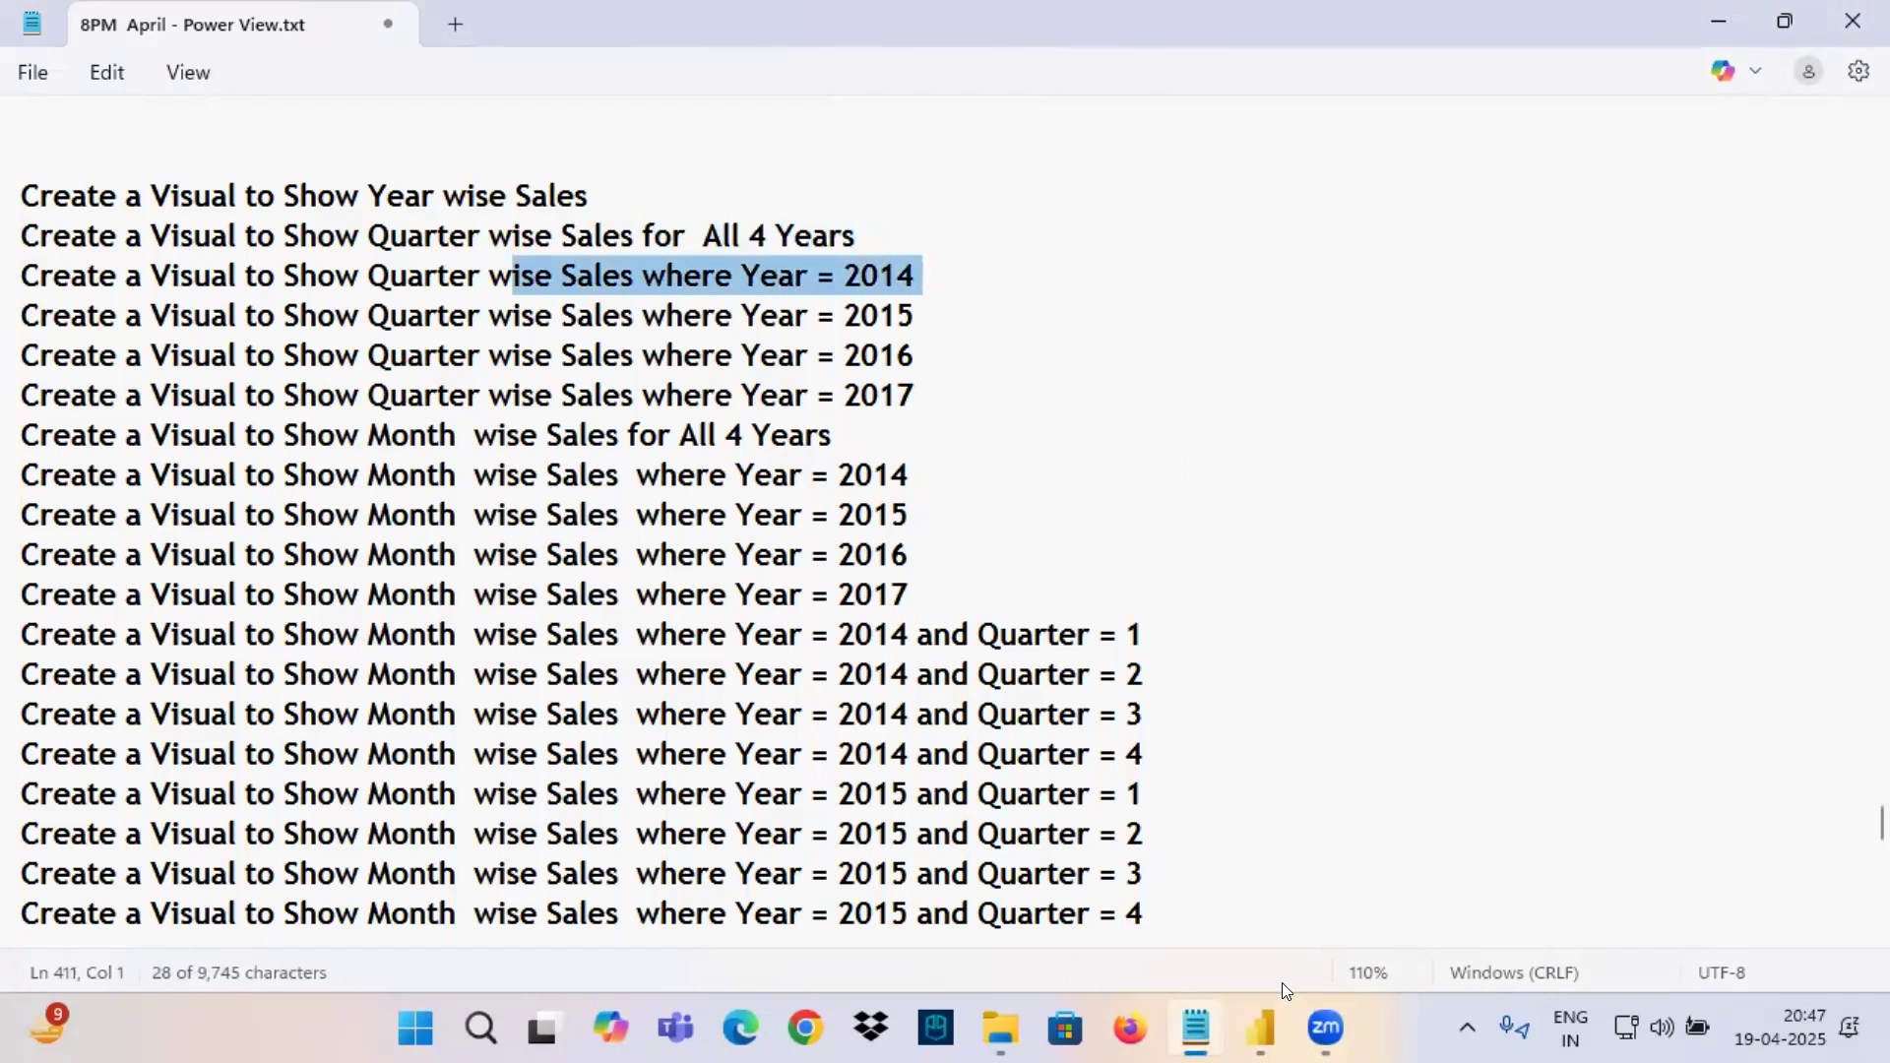
# Return to Power BI, drill the line chart up to the Year level and mark its drill-down arrow in red.
pyautogui.click(1260, 1027)
pyautogui.click(750, 334)
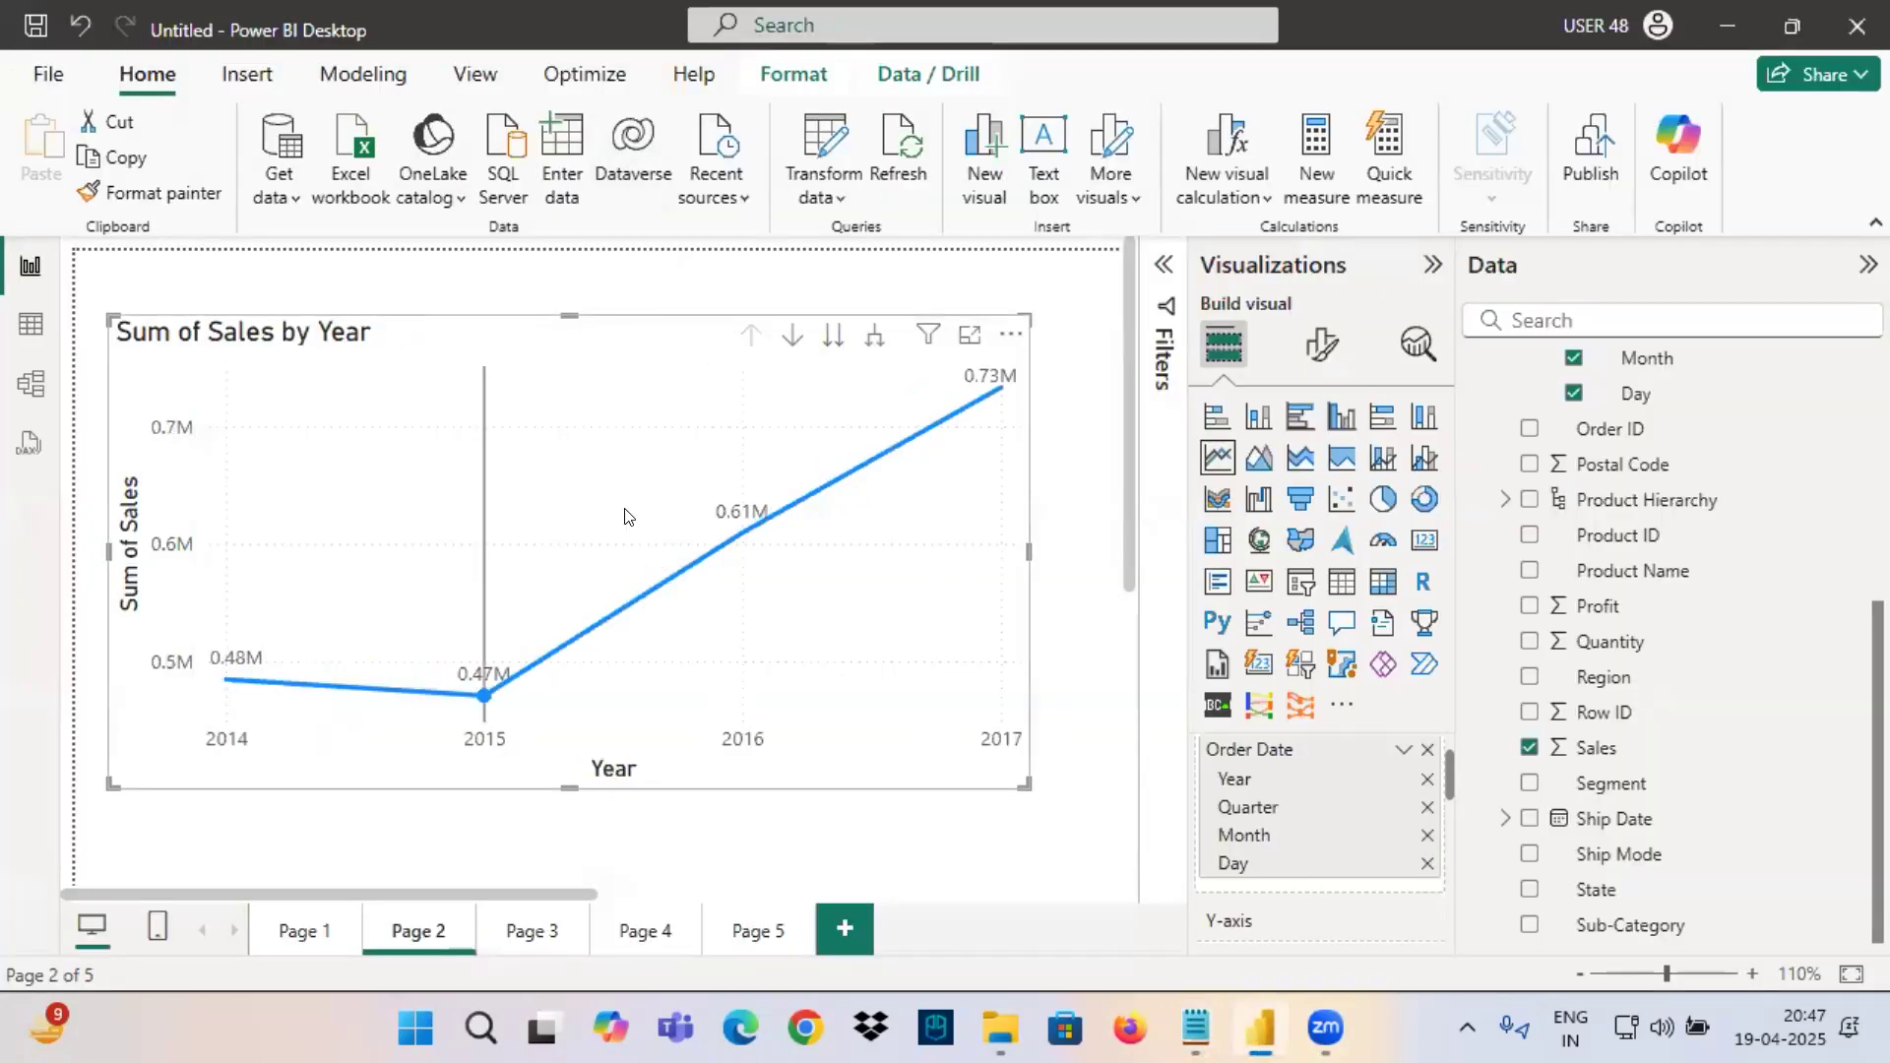
pyautogui.moveTo(665, 398)
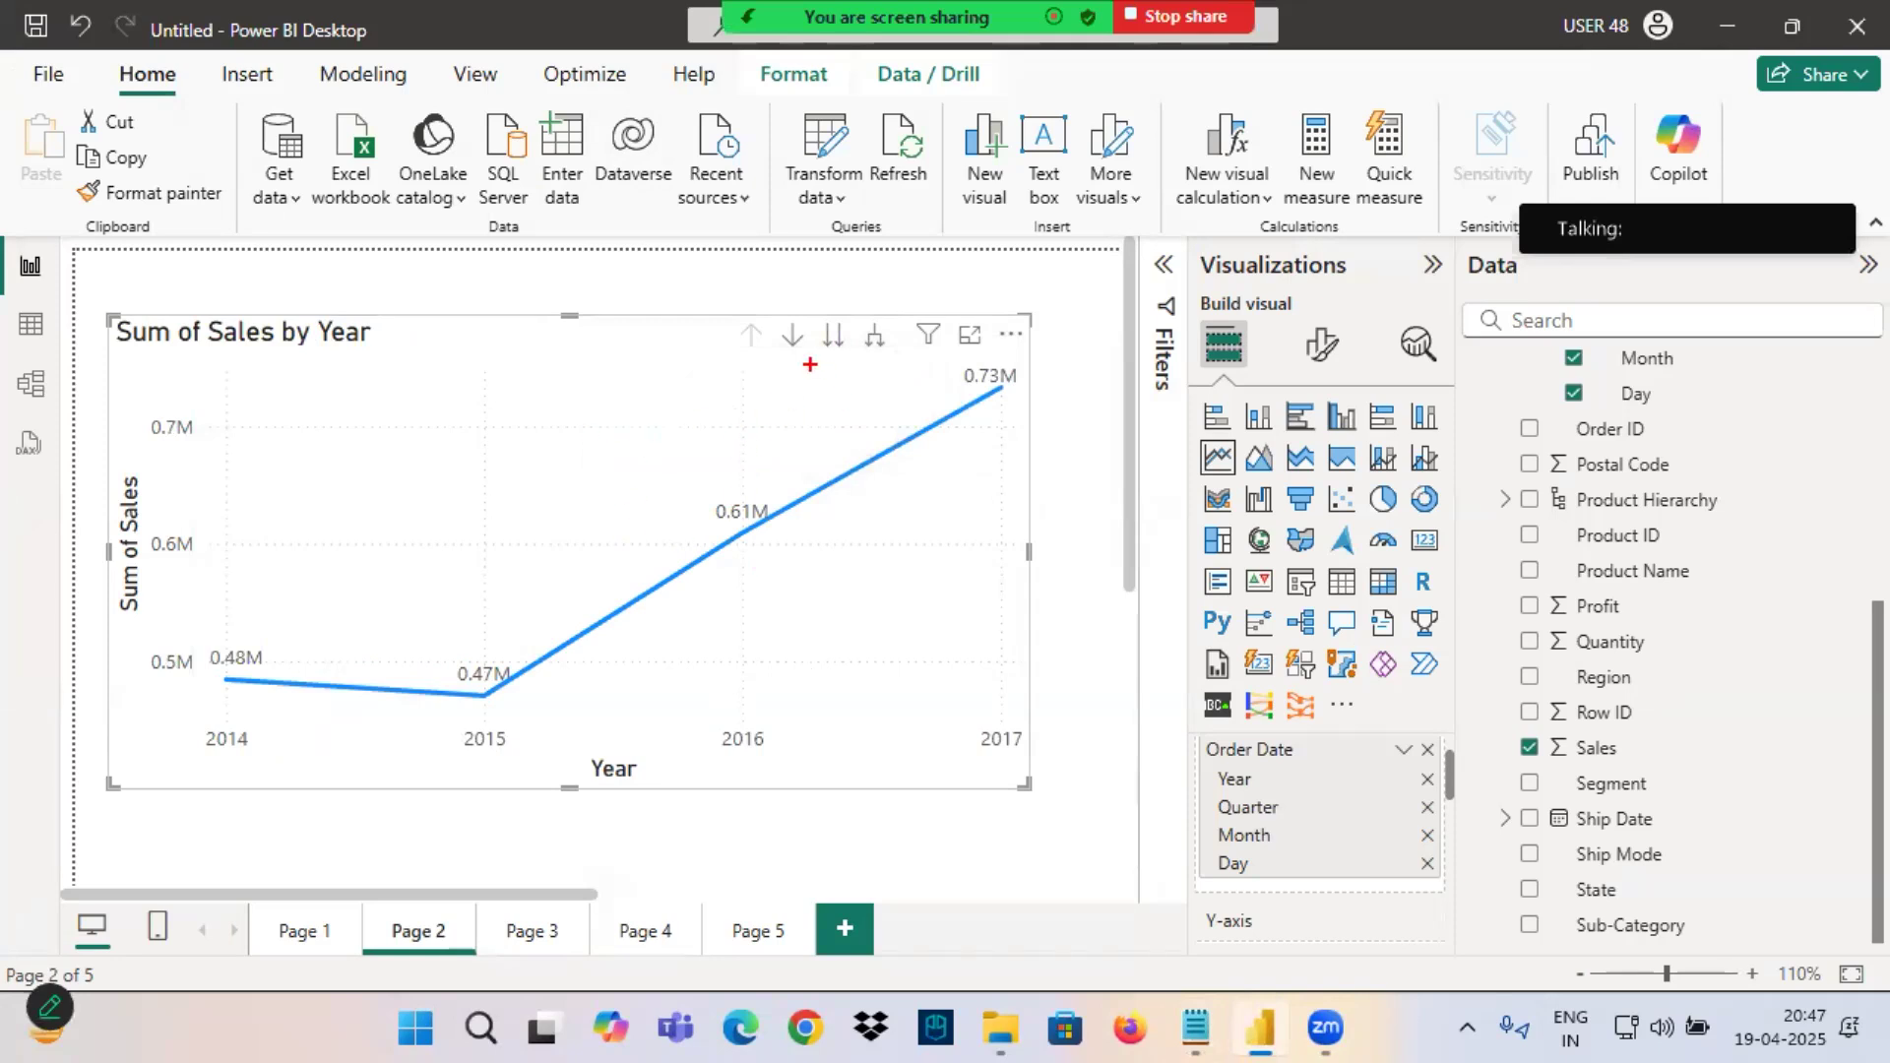
pyautogui.moveTo(769, 270); pyautogui.dragTo(790, 315)
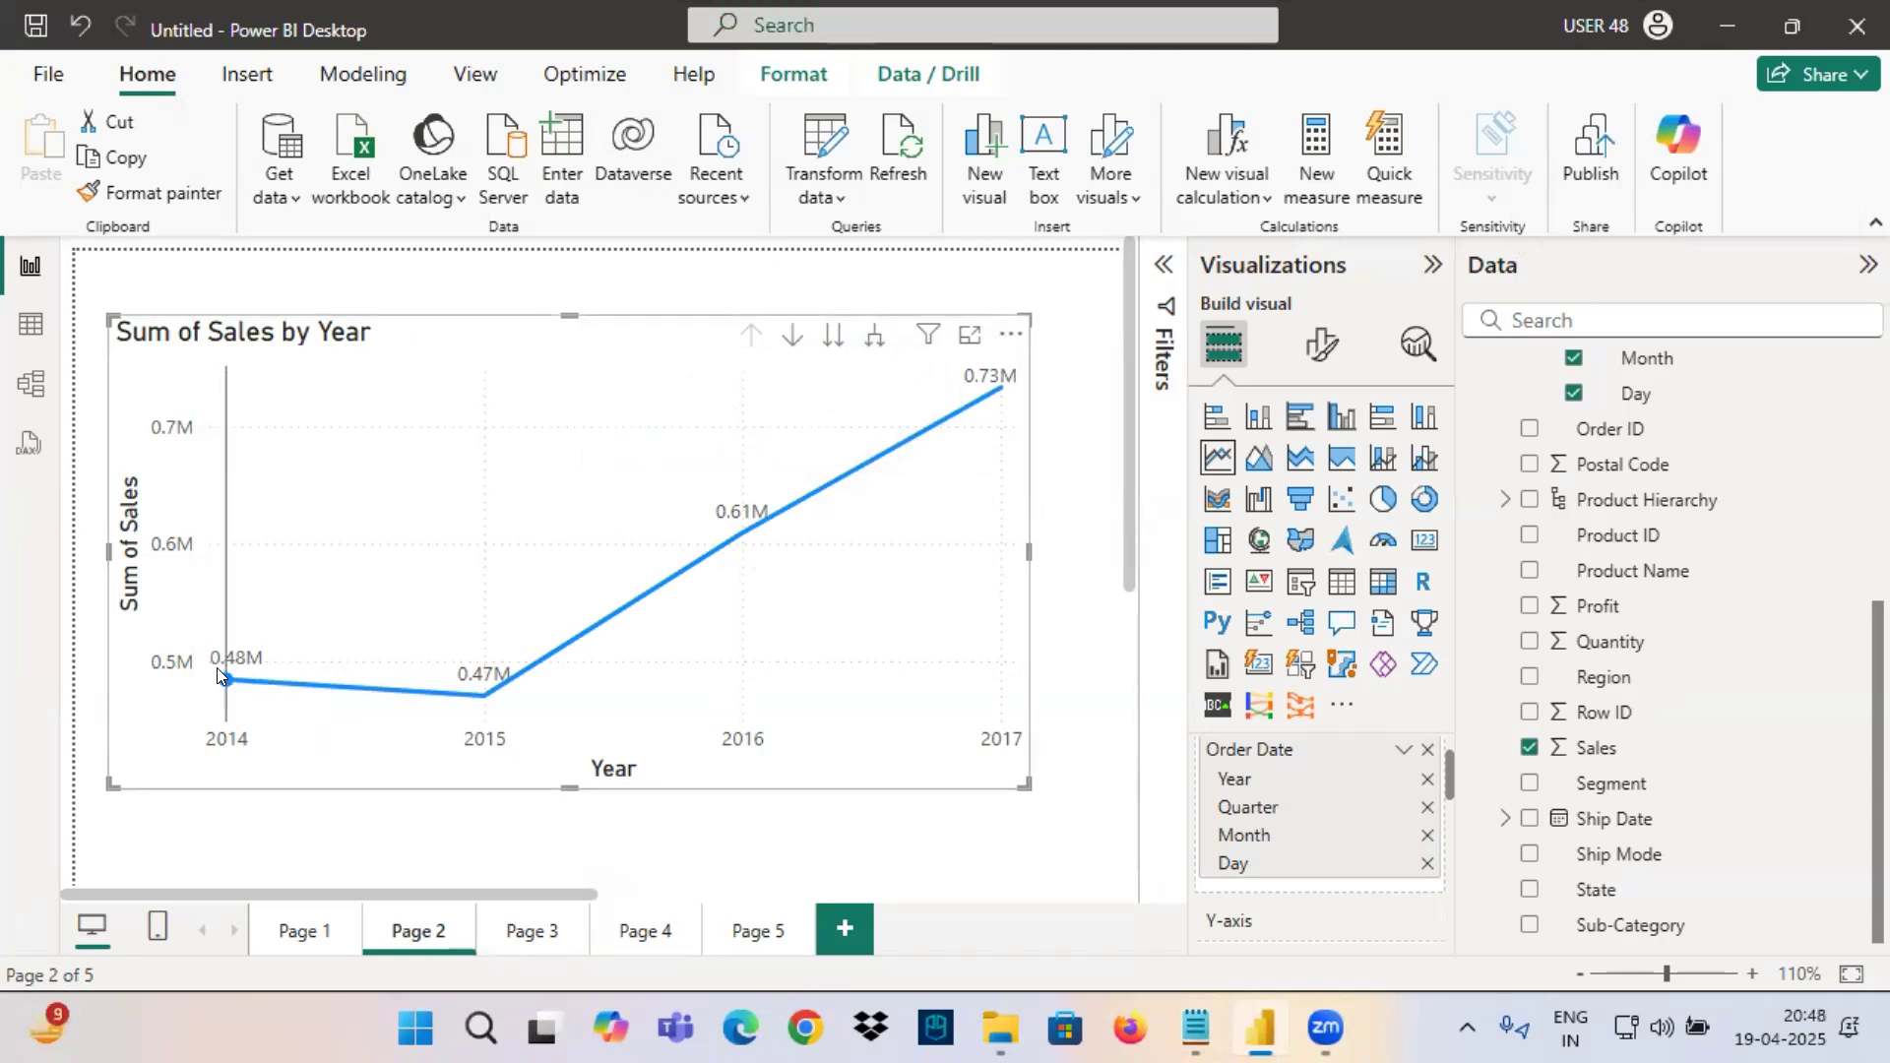
# Turn on the line chart's drill mode and drill down into the 2014 data point.
pyautogui.moveTo(216, 668)
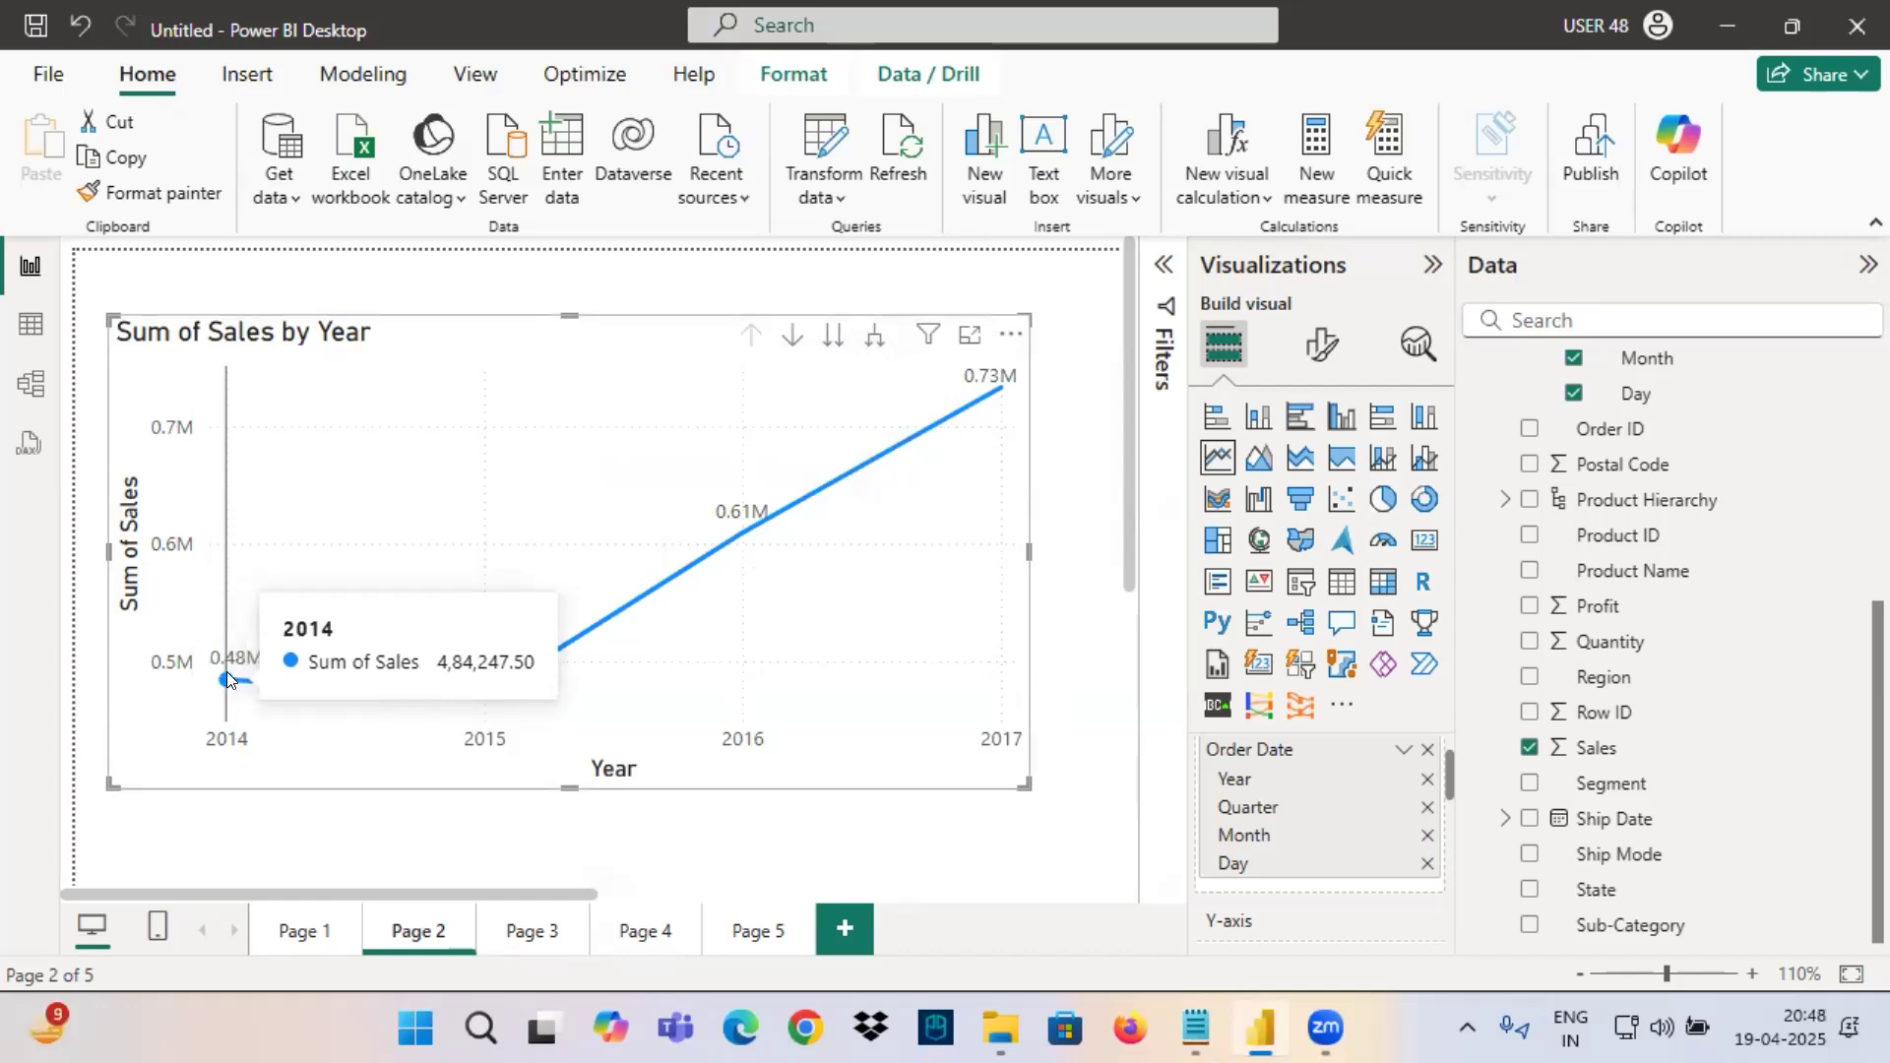
pyautogui.click(792, 334)
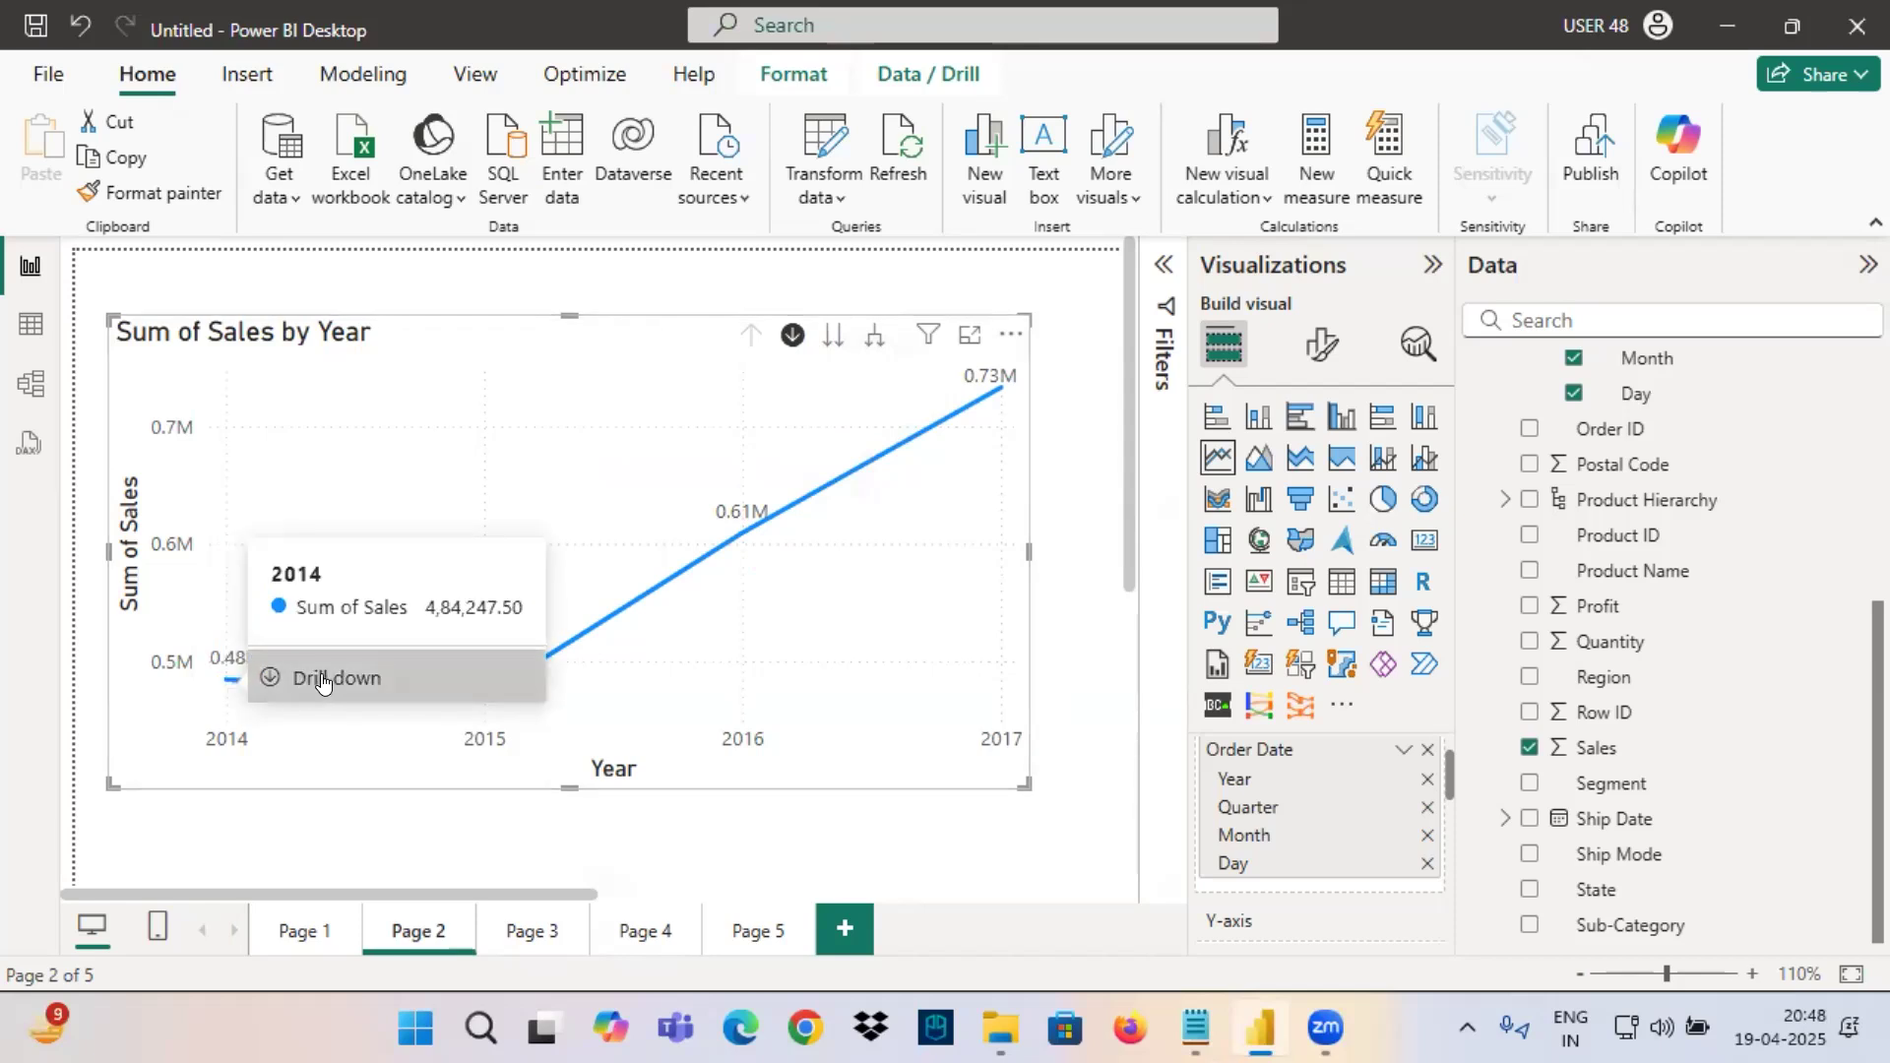
pyautogui.click(322, 679)
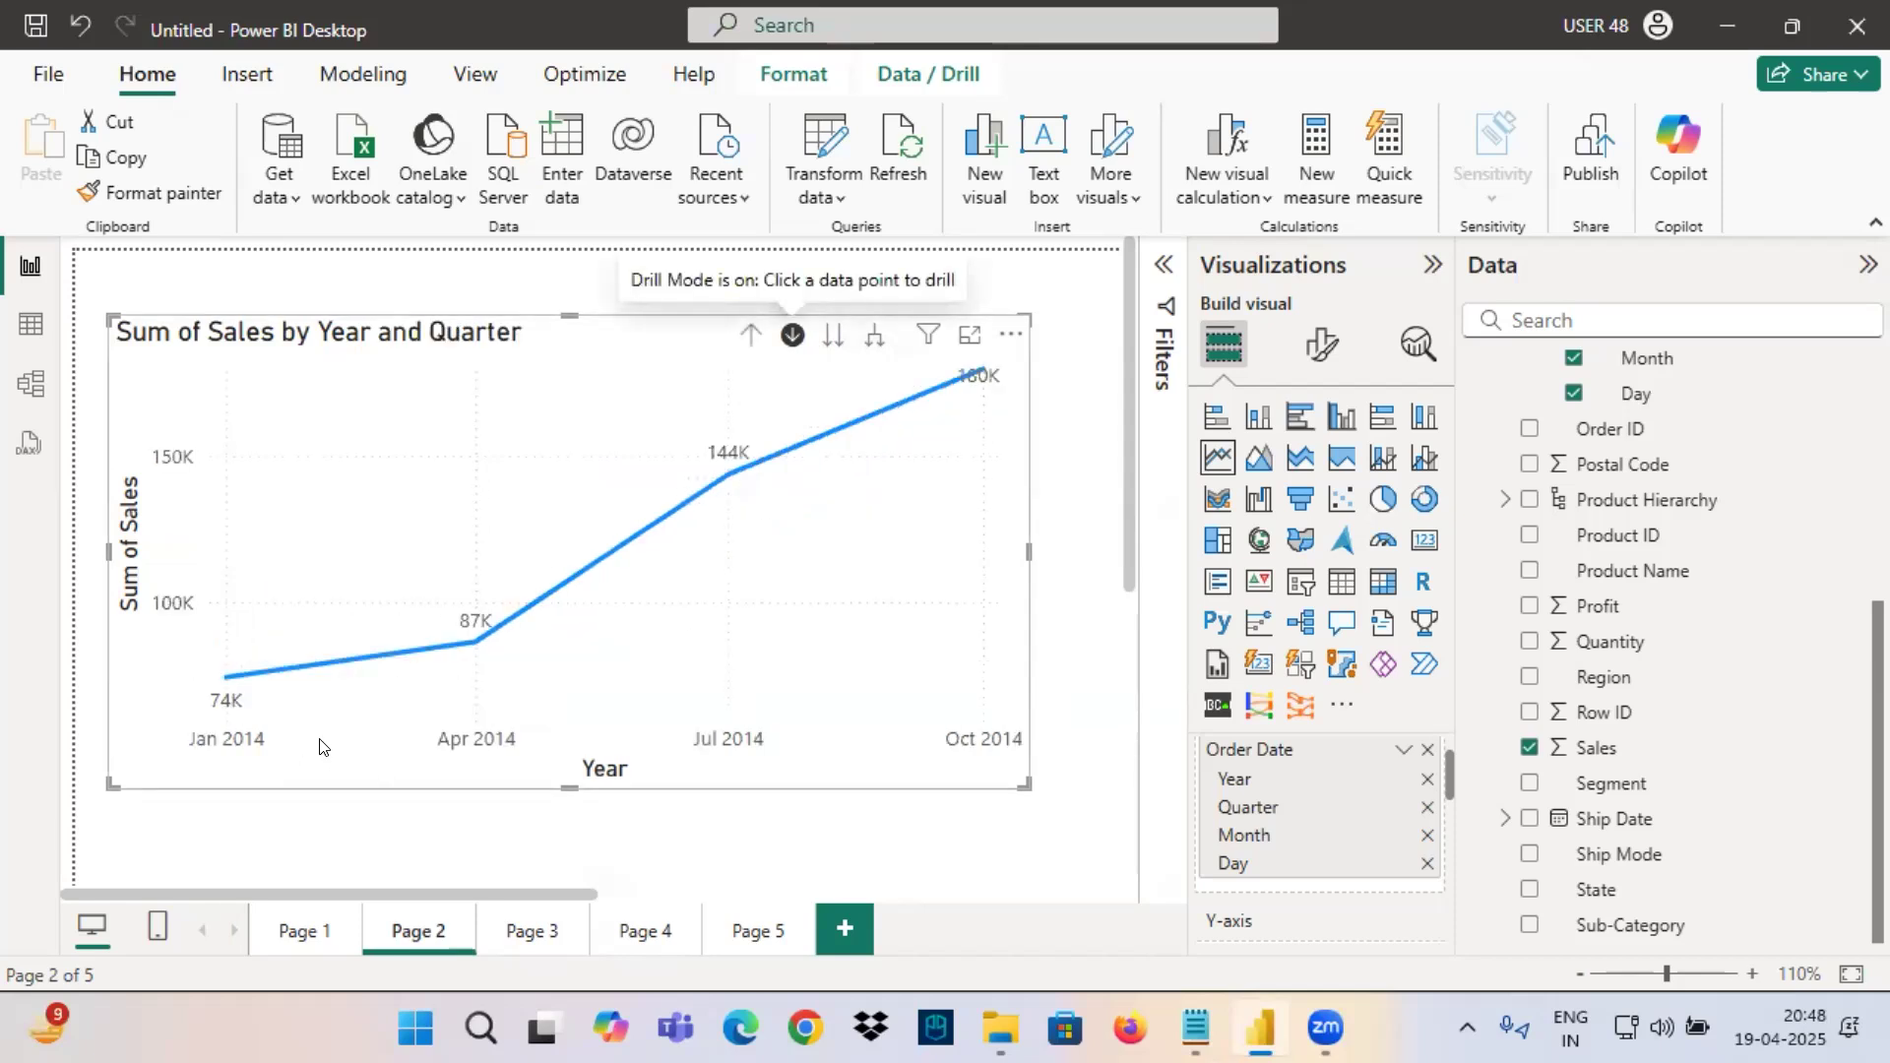
# Underline the chart's four quarterly sales values, then box and mark the 2014 date labels along the X-axis.
pyautogui.moveTo(241, 685); pyautogui.dragTo(355, 680)
pyautogui.moveTo(474, 658); pyautogui.dragTo(567, 652)
pyautogui.moveTo(722, 458); pyautogui.dragTo(883, 461)
pyautogui.moveTo(954, 393); pyautogui.dragTo(1087, 396)
pyautogui.moveTo(175, 711)
pyautogui.mouseDown()
pyautogui.moveTo(233, 733)
pyautogui.moveTo(1051, 777)
pyautogui.moveTo(1081, 762)
pyautogui.mouseUp()
pyautogui.moveTo(194, 759); pyautogui.dragTo(261, 760)
pyautogui.moveTo(406, 754); pyautogui.dragTo(524, 750)
pyautogui.moveTo(687, 753); pyautogui.dragTo(780, 758)
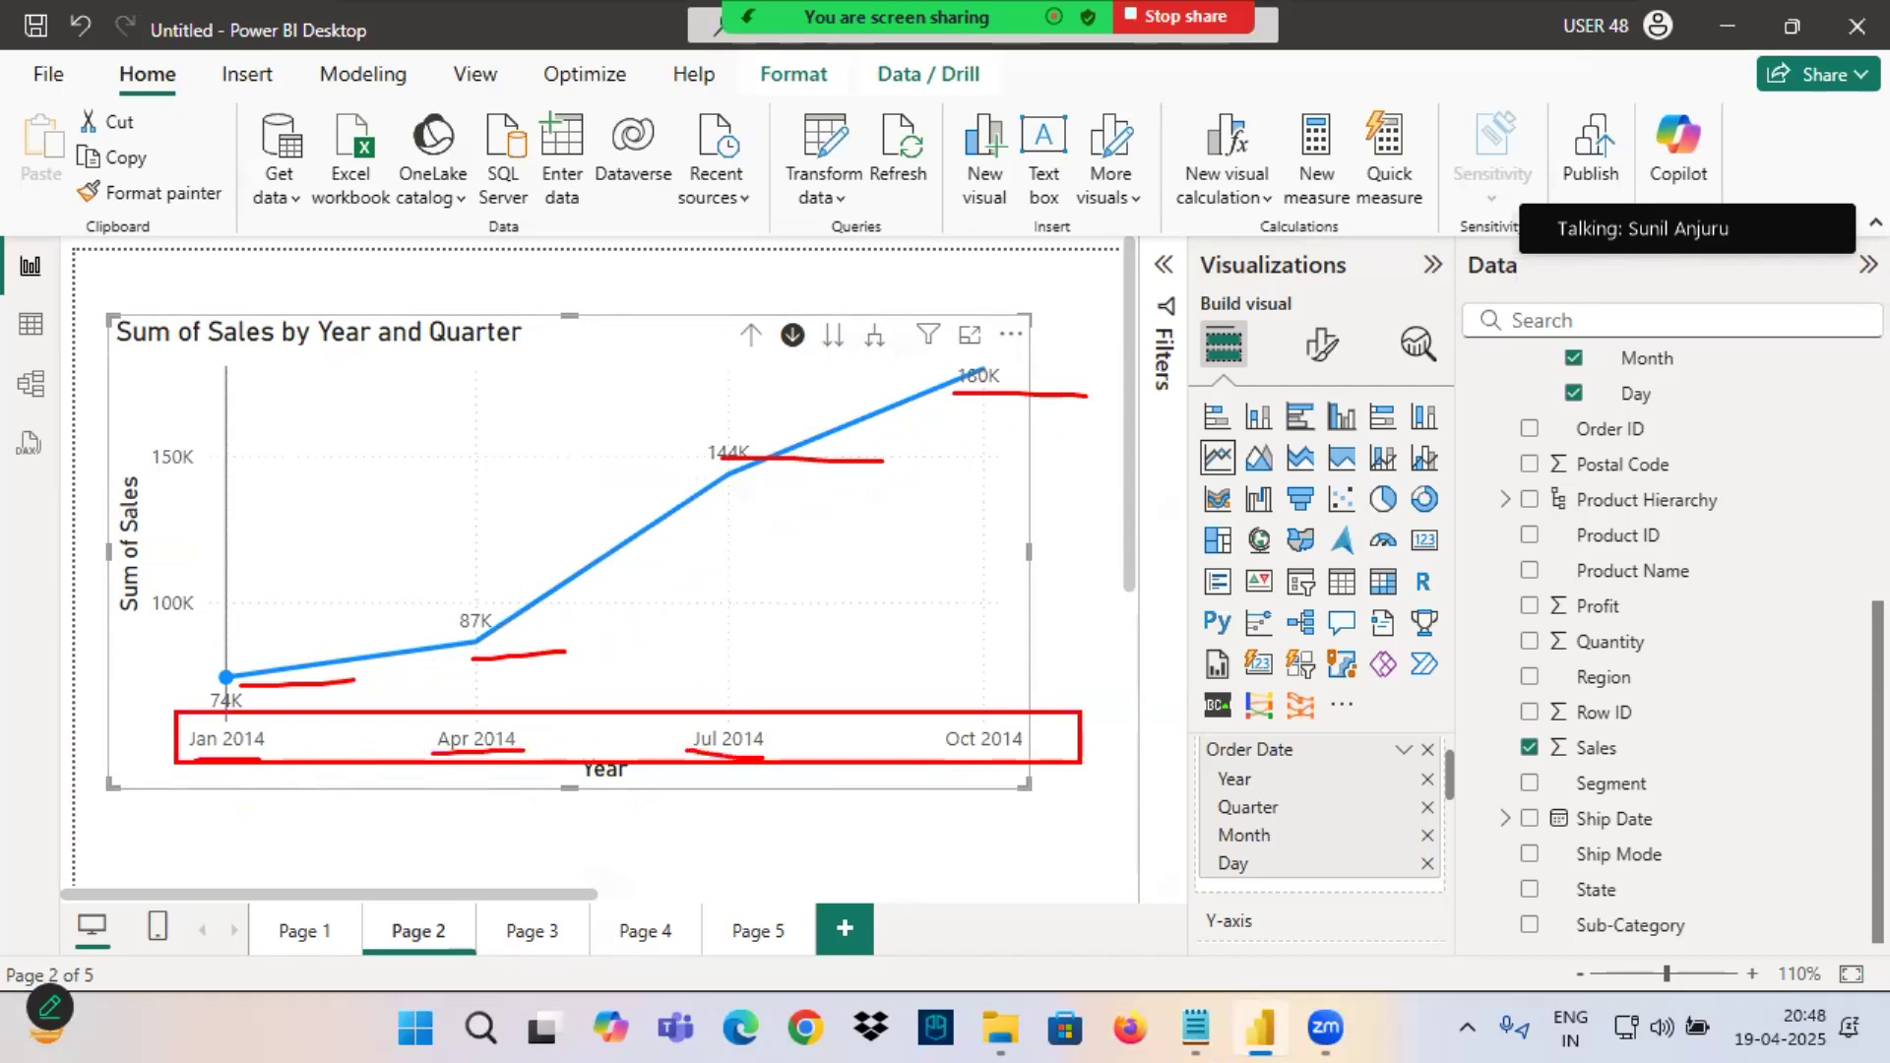
pyautogui.moveTo(466, 684)
pyautogui.mouseDown()
pyautogui.moveTo(467, 748)
pyautogui.moveTo(489, 707)
pyautogui.moveTo(666, 773)
pyautogui.mouseUp()
pyautogui.moveTo(772, 721)
pyautogui.mouseDown()
pyautogui.moveTo(822, 745)
pyautogui.moveTo(770, 713)
pyautogui.mouseUp()
pyautogui.moveTo(984, 705); pyautogui.dragTo(897, 717)
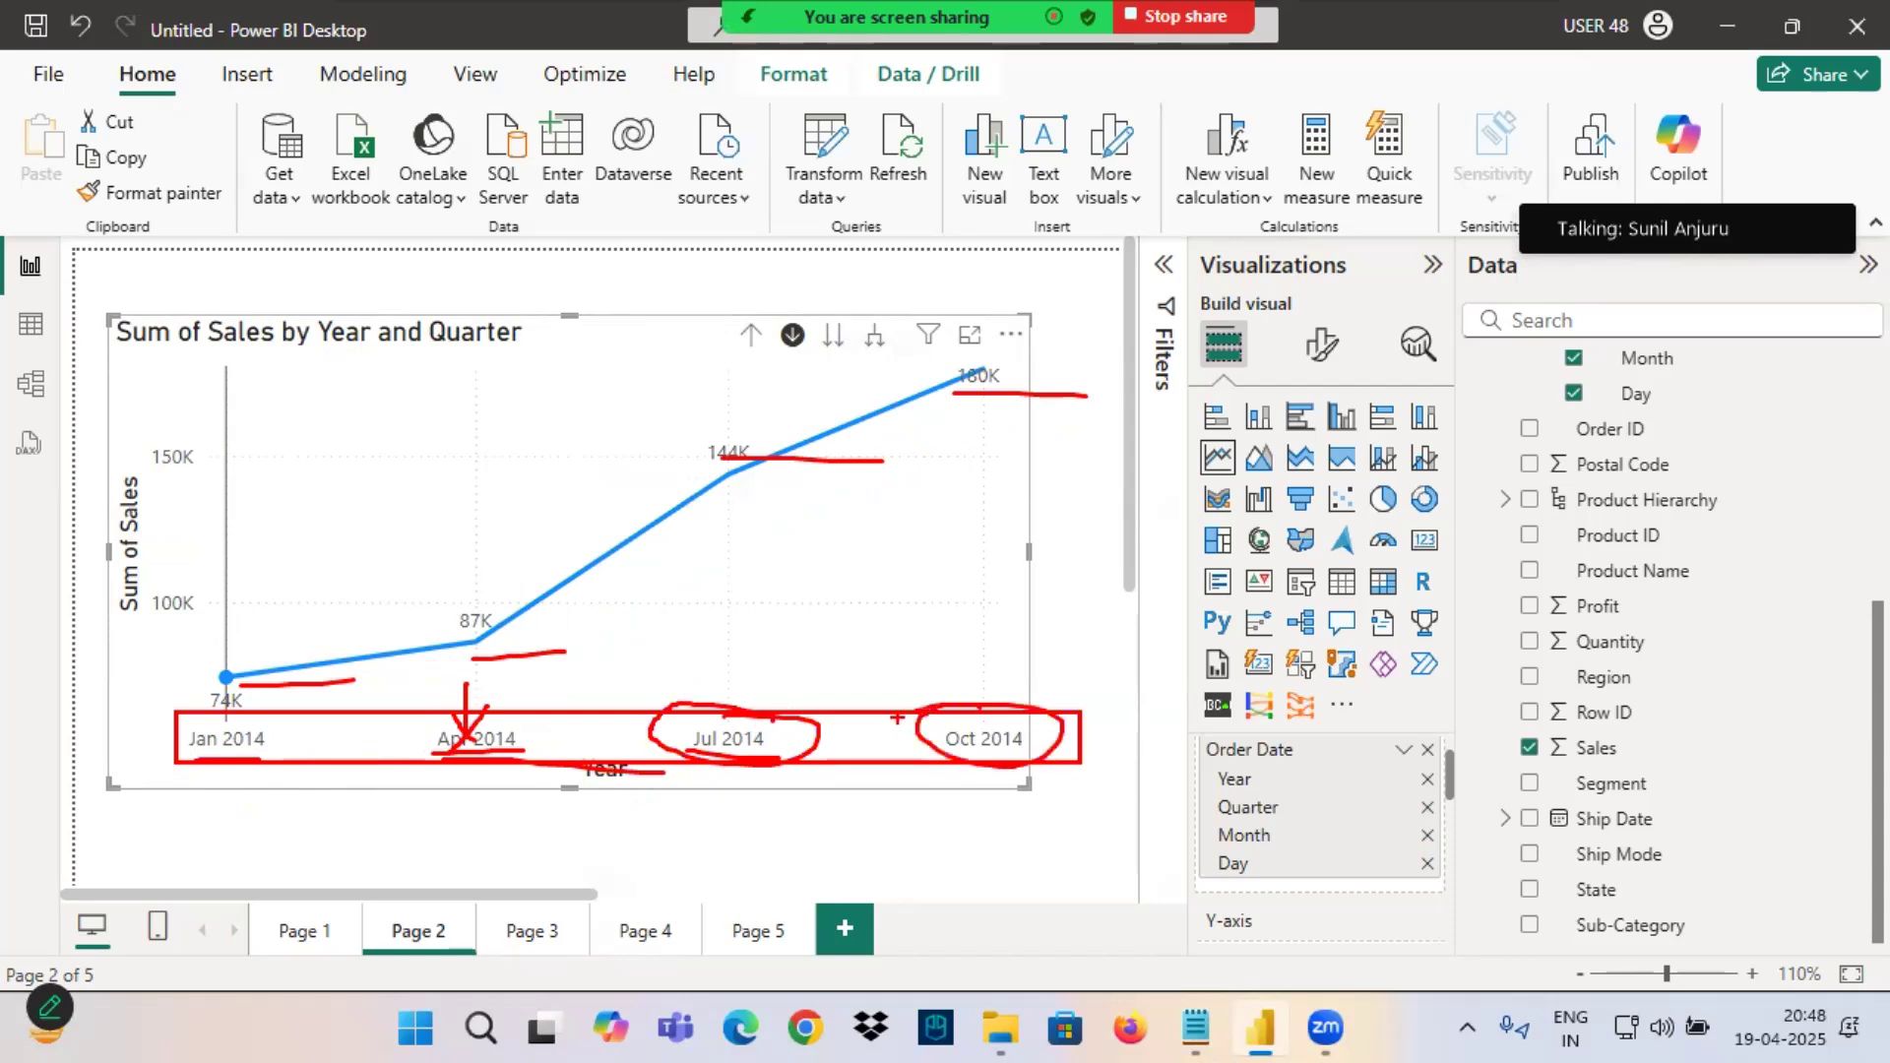
# Set the line chart's X-axis type to Categorical.
pyautogui.click(1329, 357)
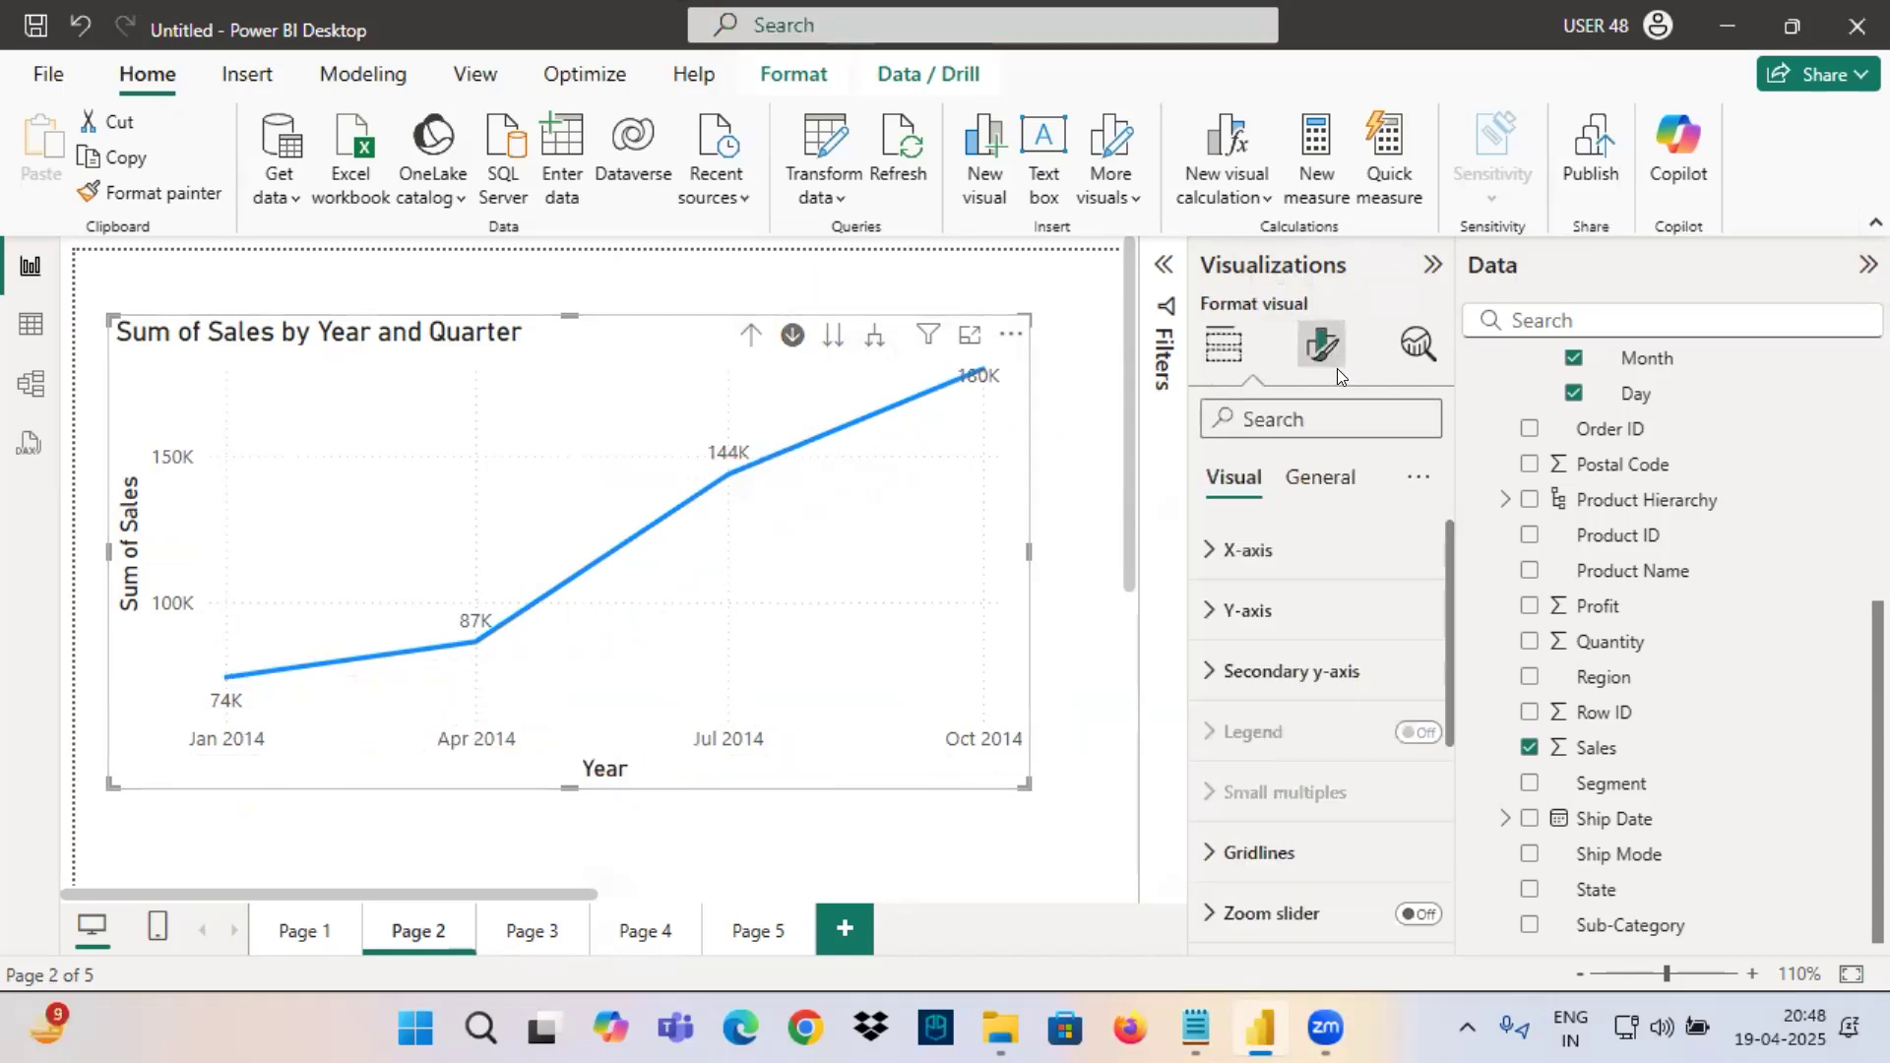
pyautogui.click(1256, 555)
pyautogui.click(1244, 656)
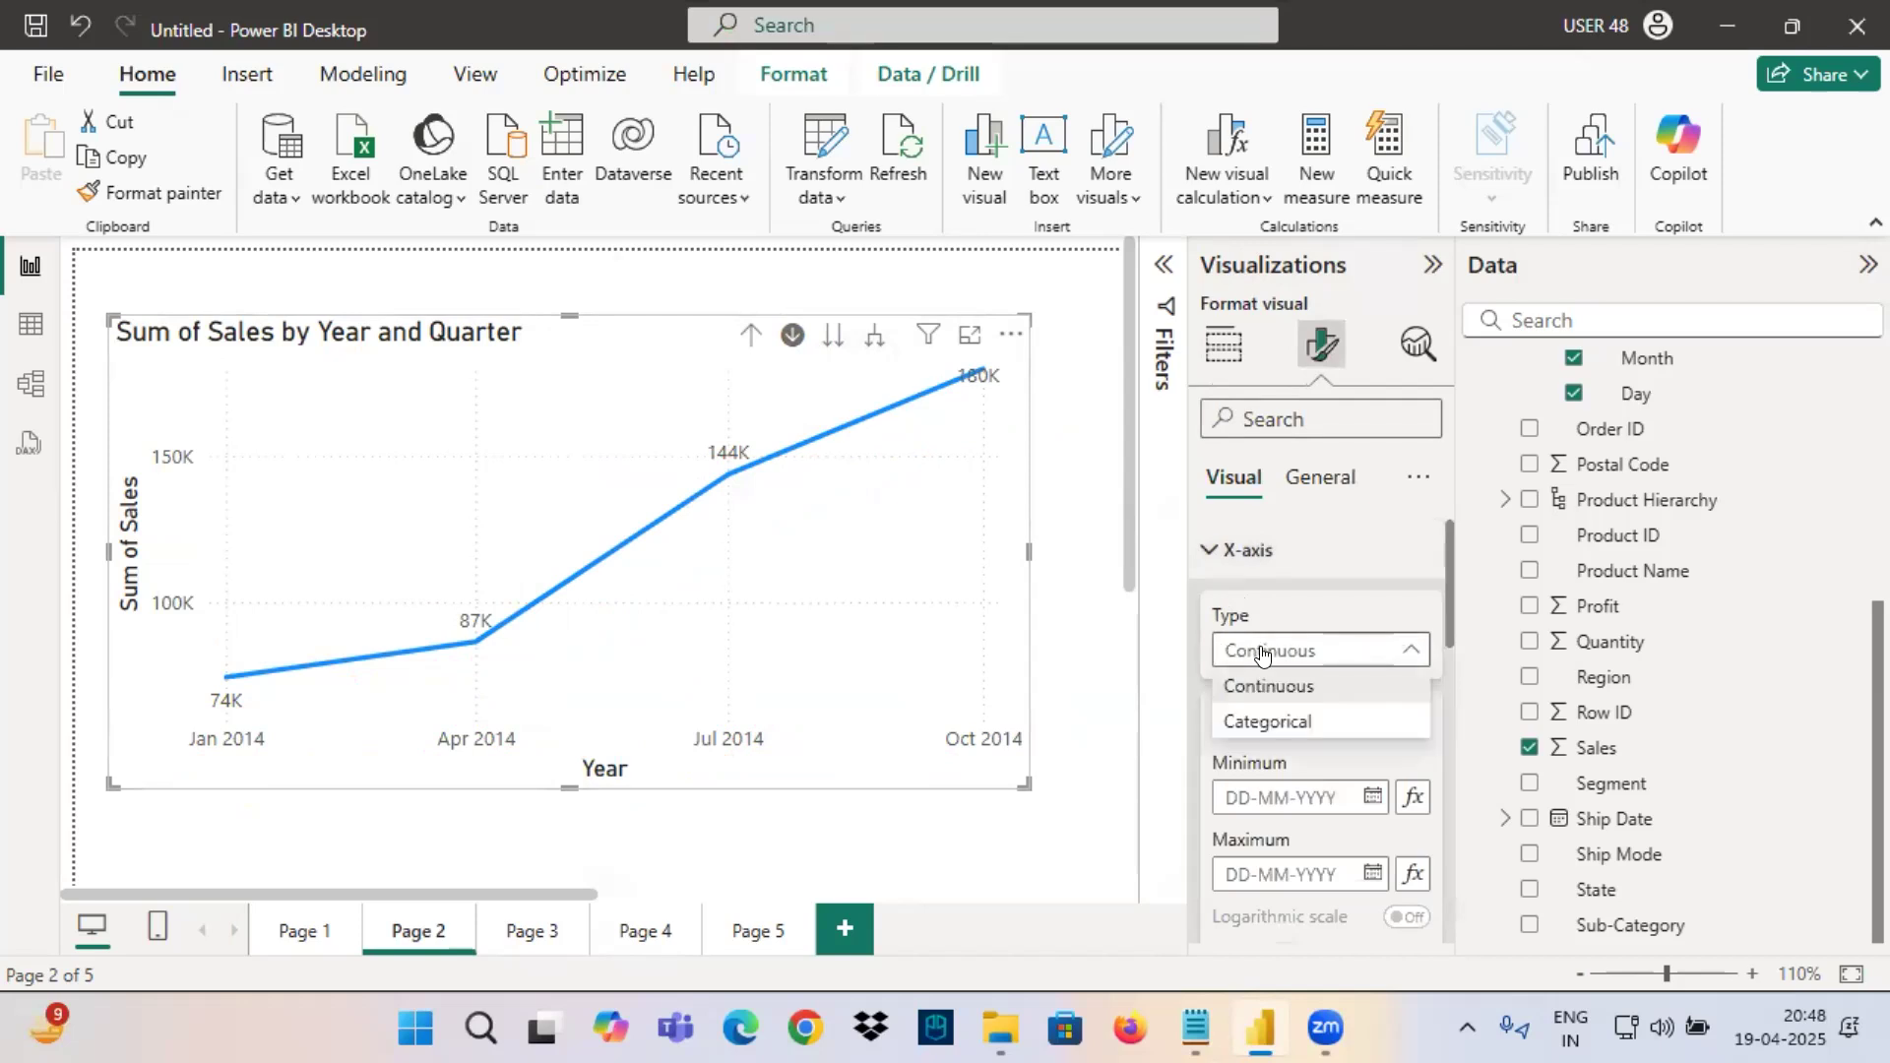
pyautogui.click(1275, 726)
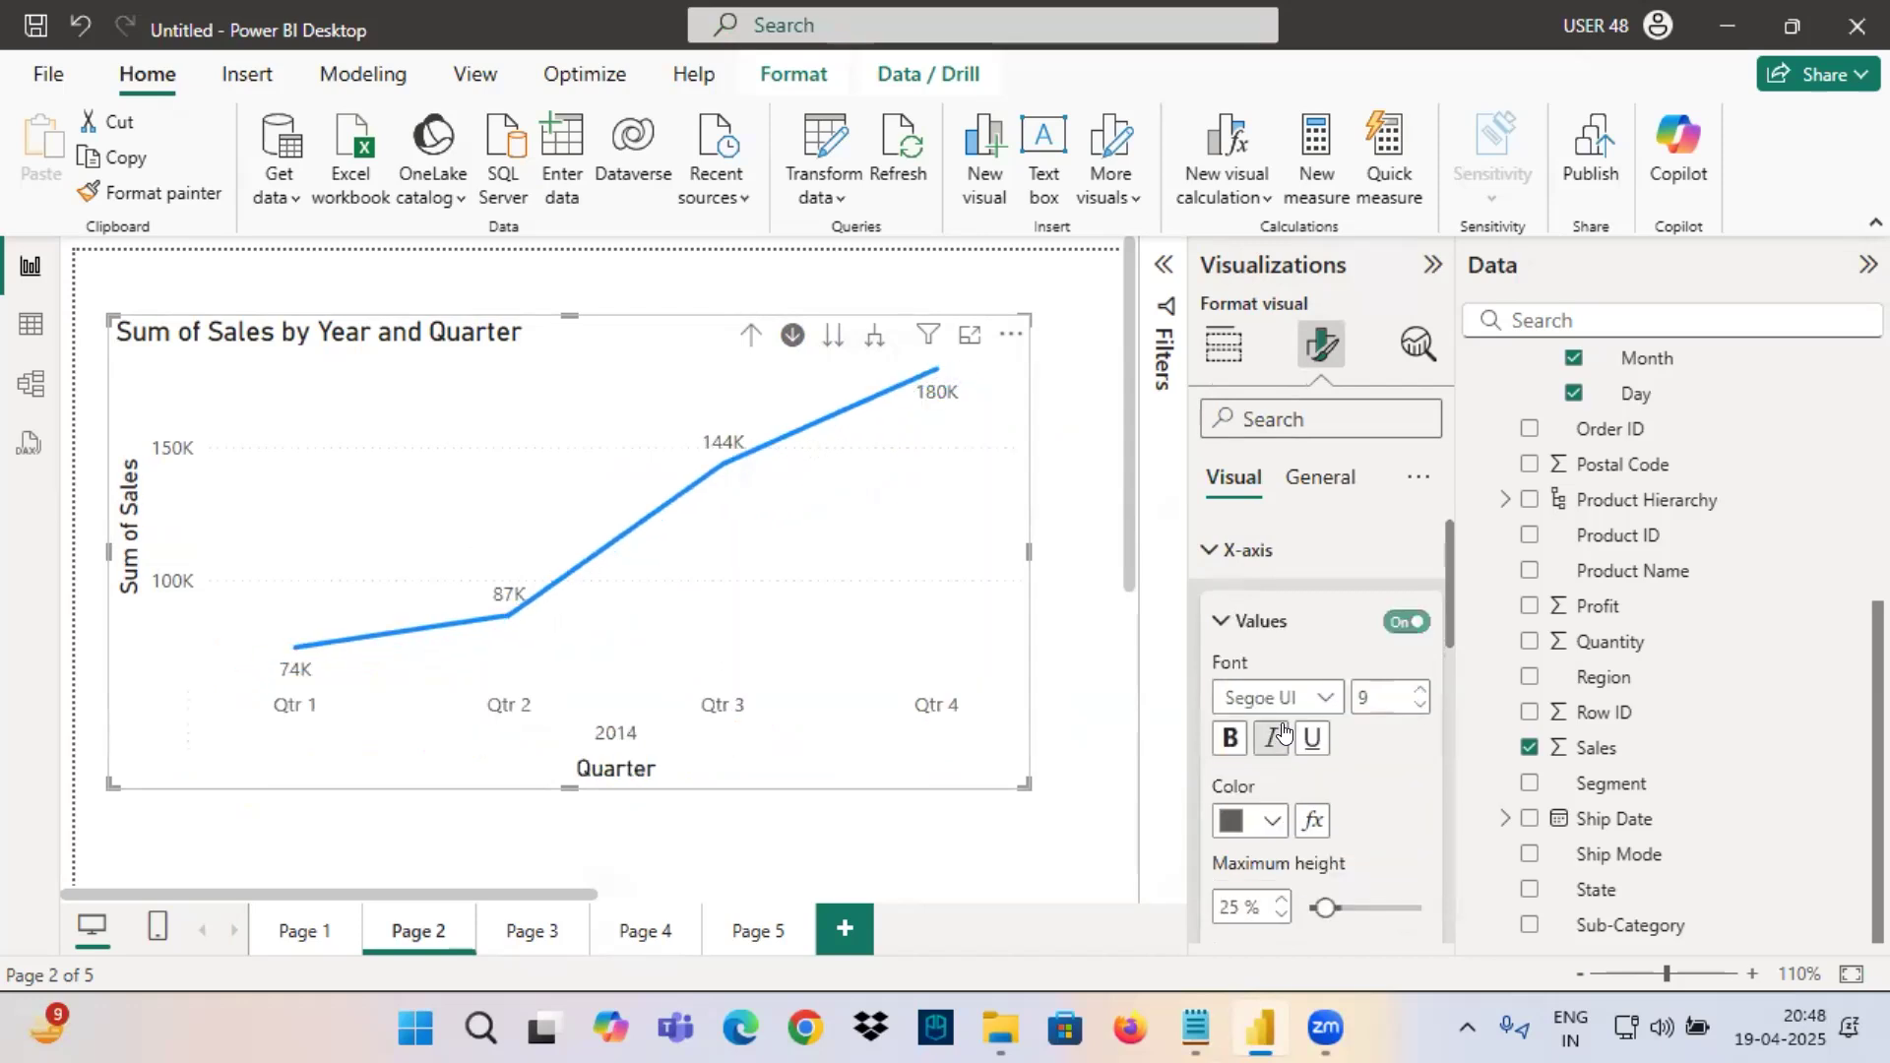
pyautogui.click(1238, 571)
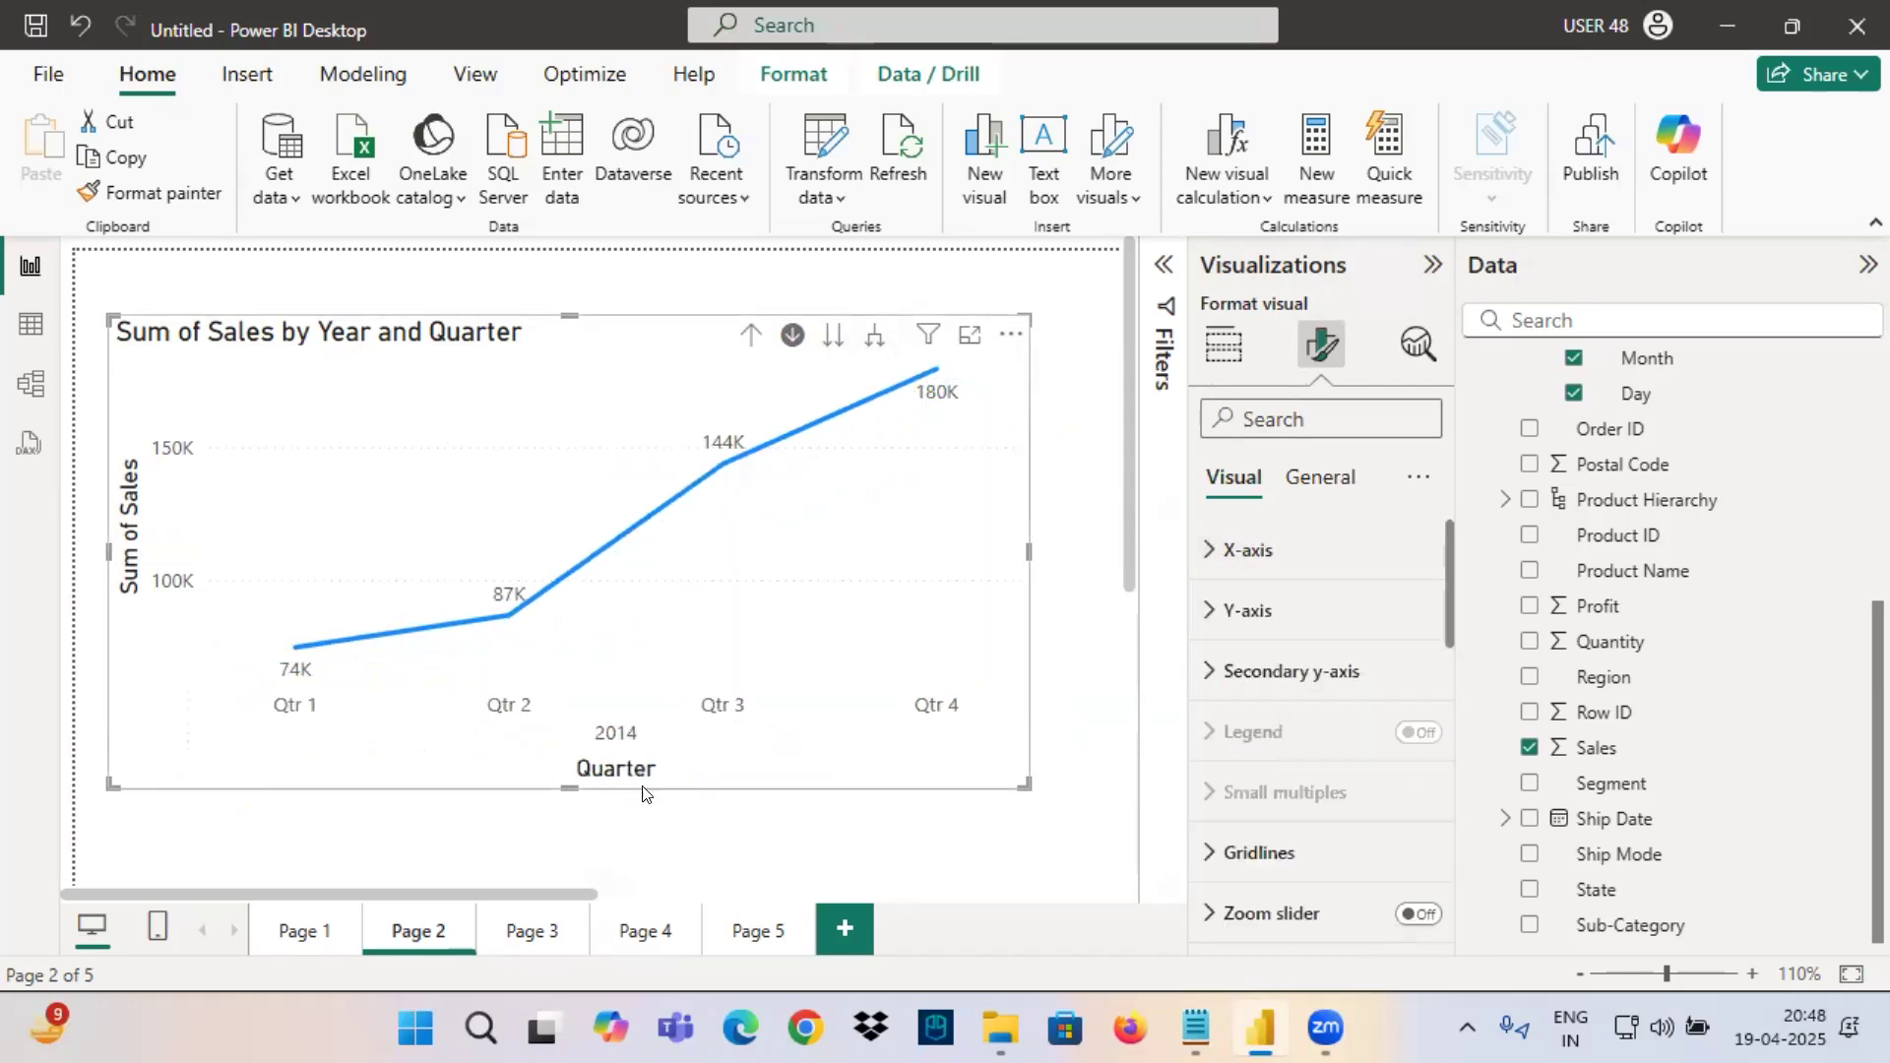
# Box both axis titles, circle 2014, draw arrows at Qtr 4 and Qtr 1, and clear the annotations.
pyautogui.moveTo(534, 751); pyautogui.dragTo(704, 797)
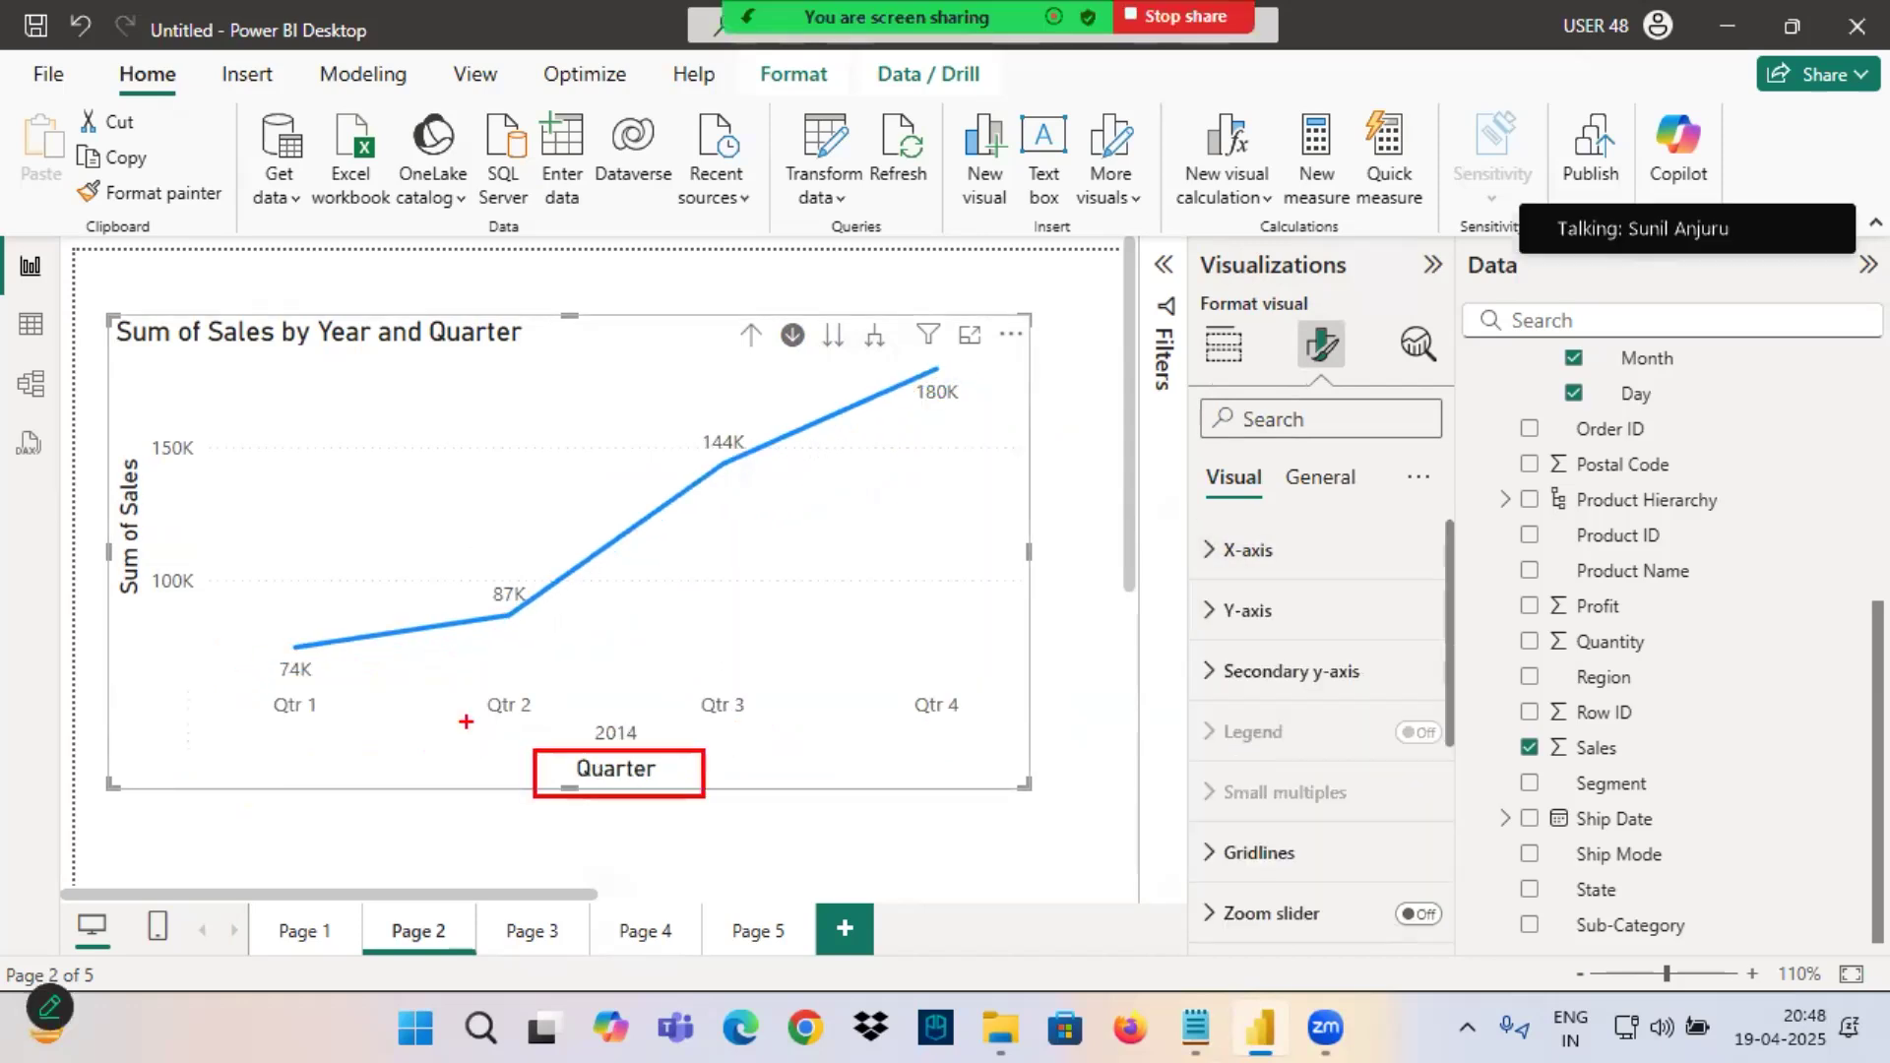
pyautogui.moveTo(124, 443); pyautogui.dragTo(139, 645)
pyautogui.moveTo(681, 701)
pyautogui.mouseDown()
pyautogui.moveTo(561, 717)
pyautogui.moveTo(681, 707)
pyautogui.mouseUp()
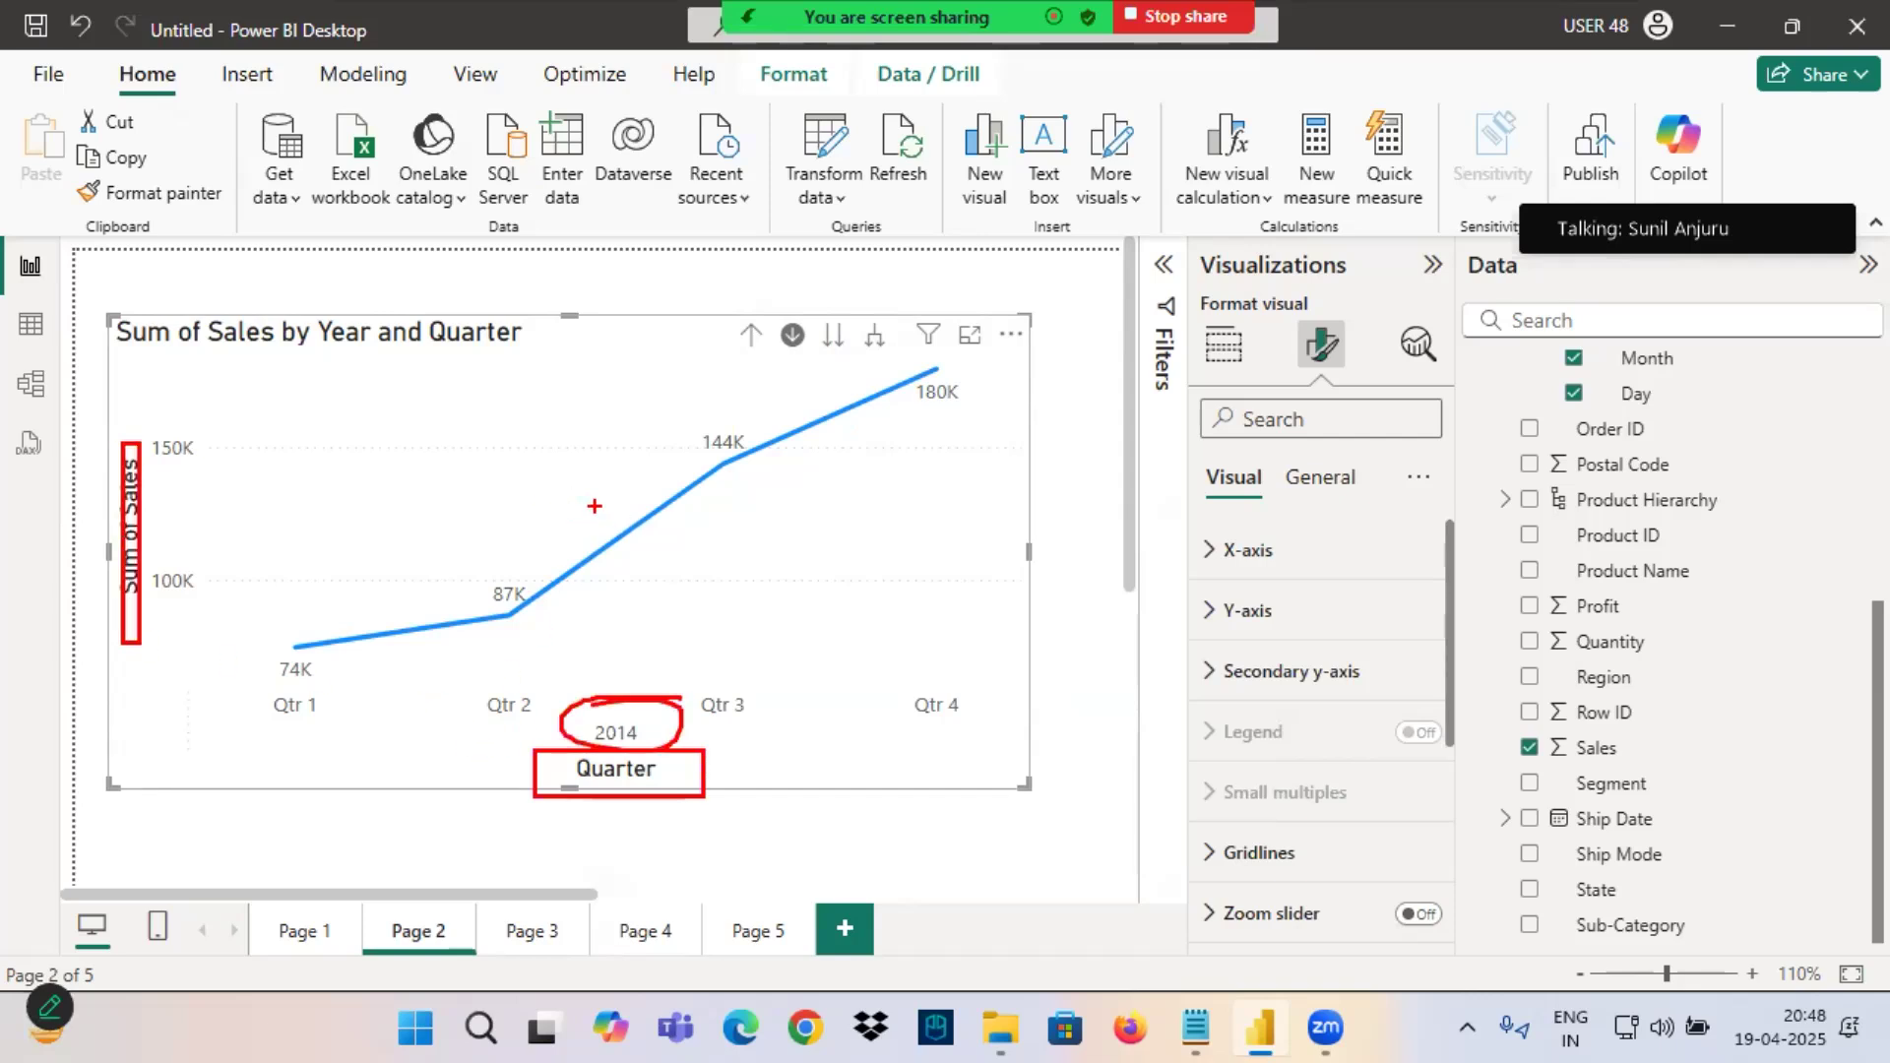
pyautogui.moveTo(945, 701); pyautogui.dragTo(963, 431)
pyautogui.moveTo(960, 396); pyautogui.dragTo(921, 435)
pyautogui.moveTo(940, 380); pyautogui.dragTo(1029, 455)
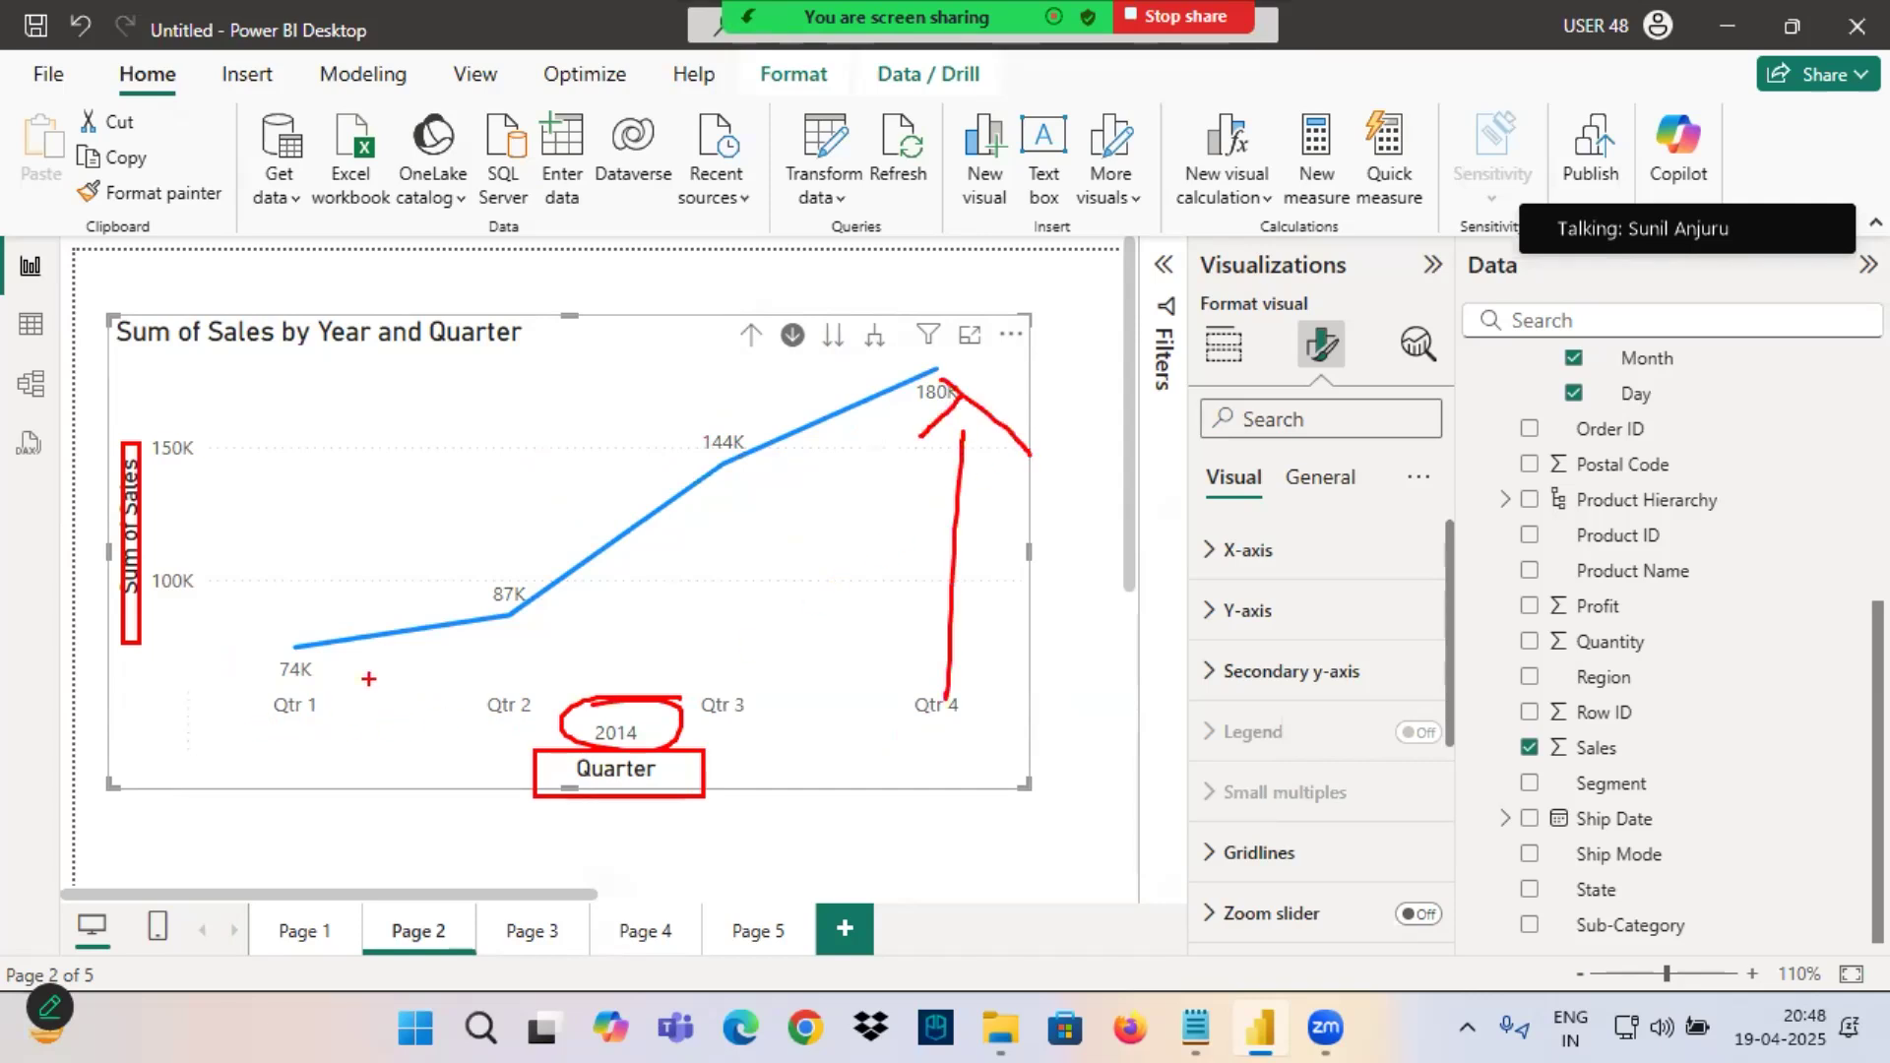
pyautogui.moveTo(304, 682); pyautogui.dragTo(285, 786)
pyautogui.moveTo(271, 755)
pyautogui.mouseDown()
pyautogui.moveTo(285, 788)
pyautogui.moveTo(329, 727)
pyautogui.mouseUp()
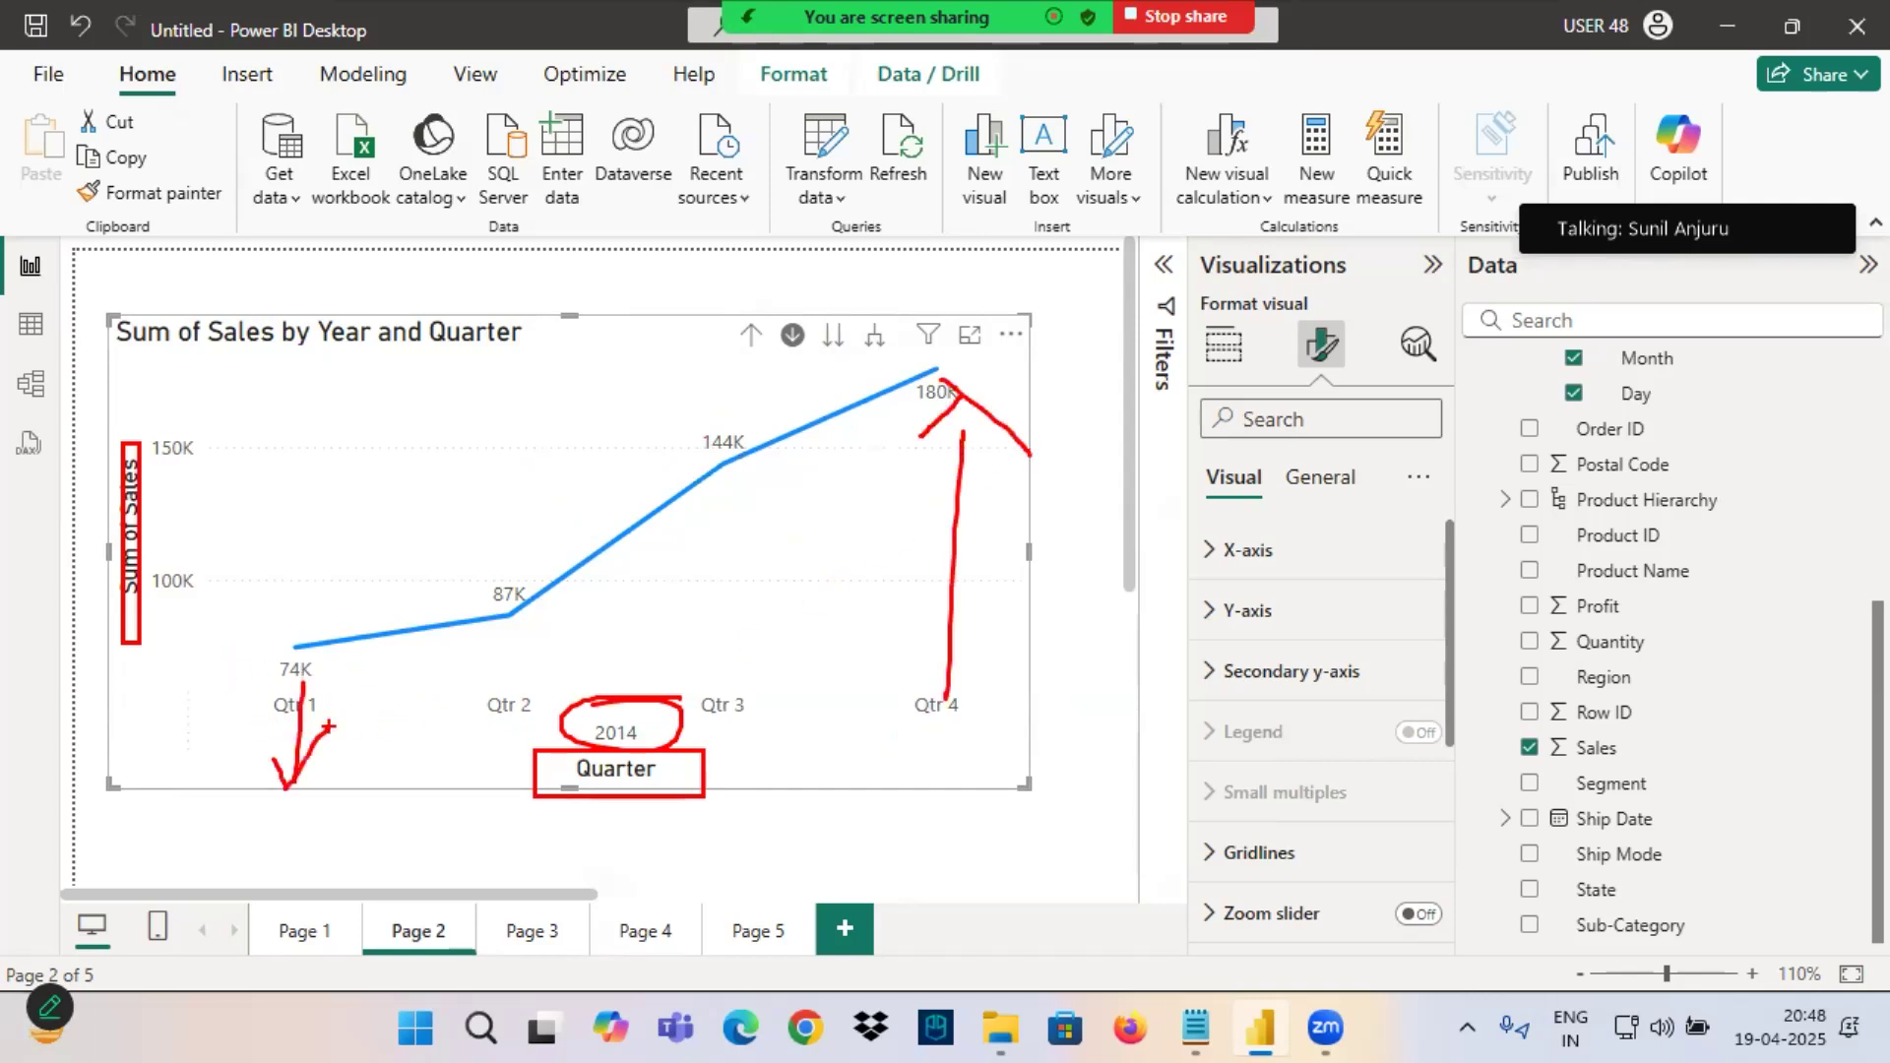
pyautogui.press('Escape')
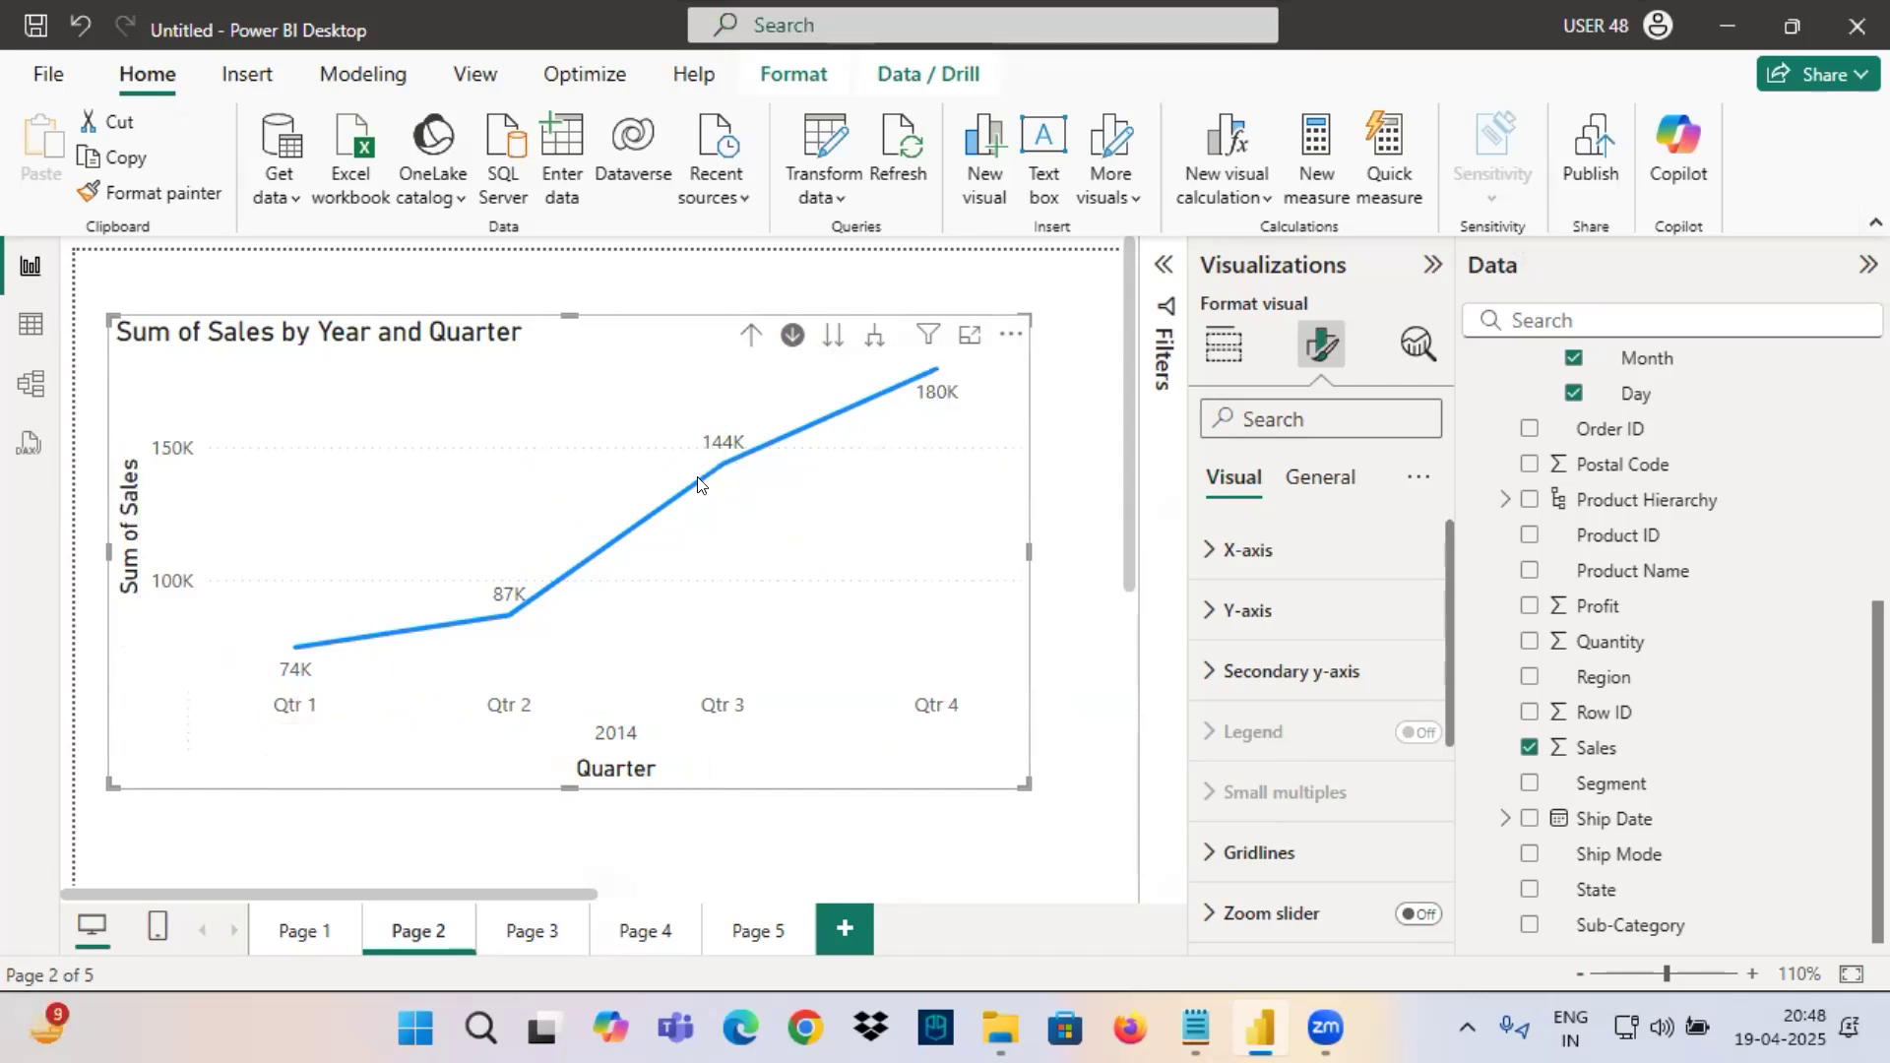
# Drill down into 2015, 2016 and 2017 in turn, drilling back up to the Year level before each one.
pyautogui.click(748, 342)
pyautogui.click(504, 691)
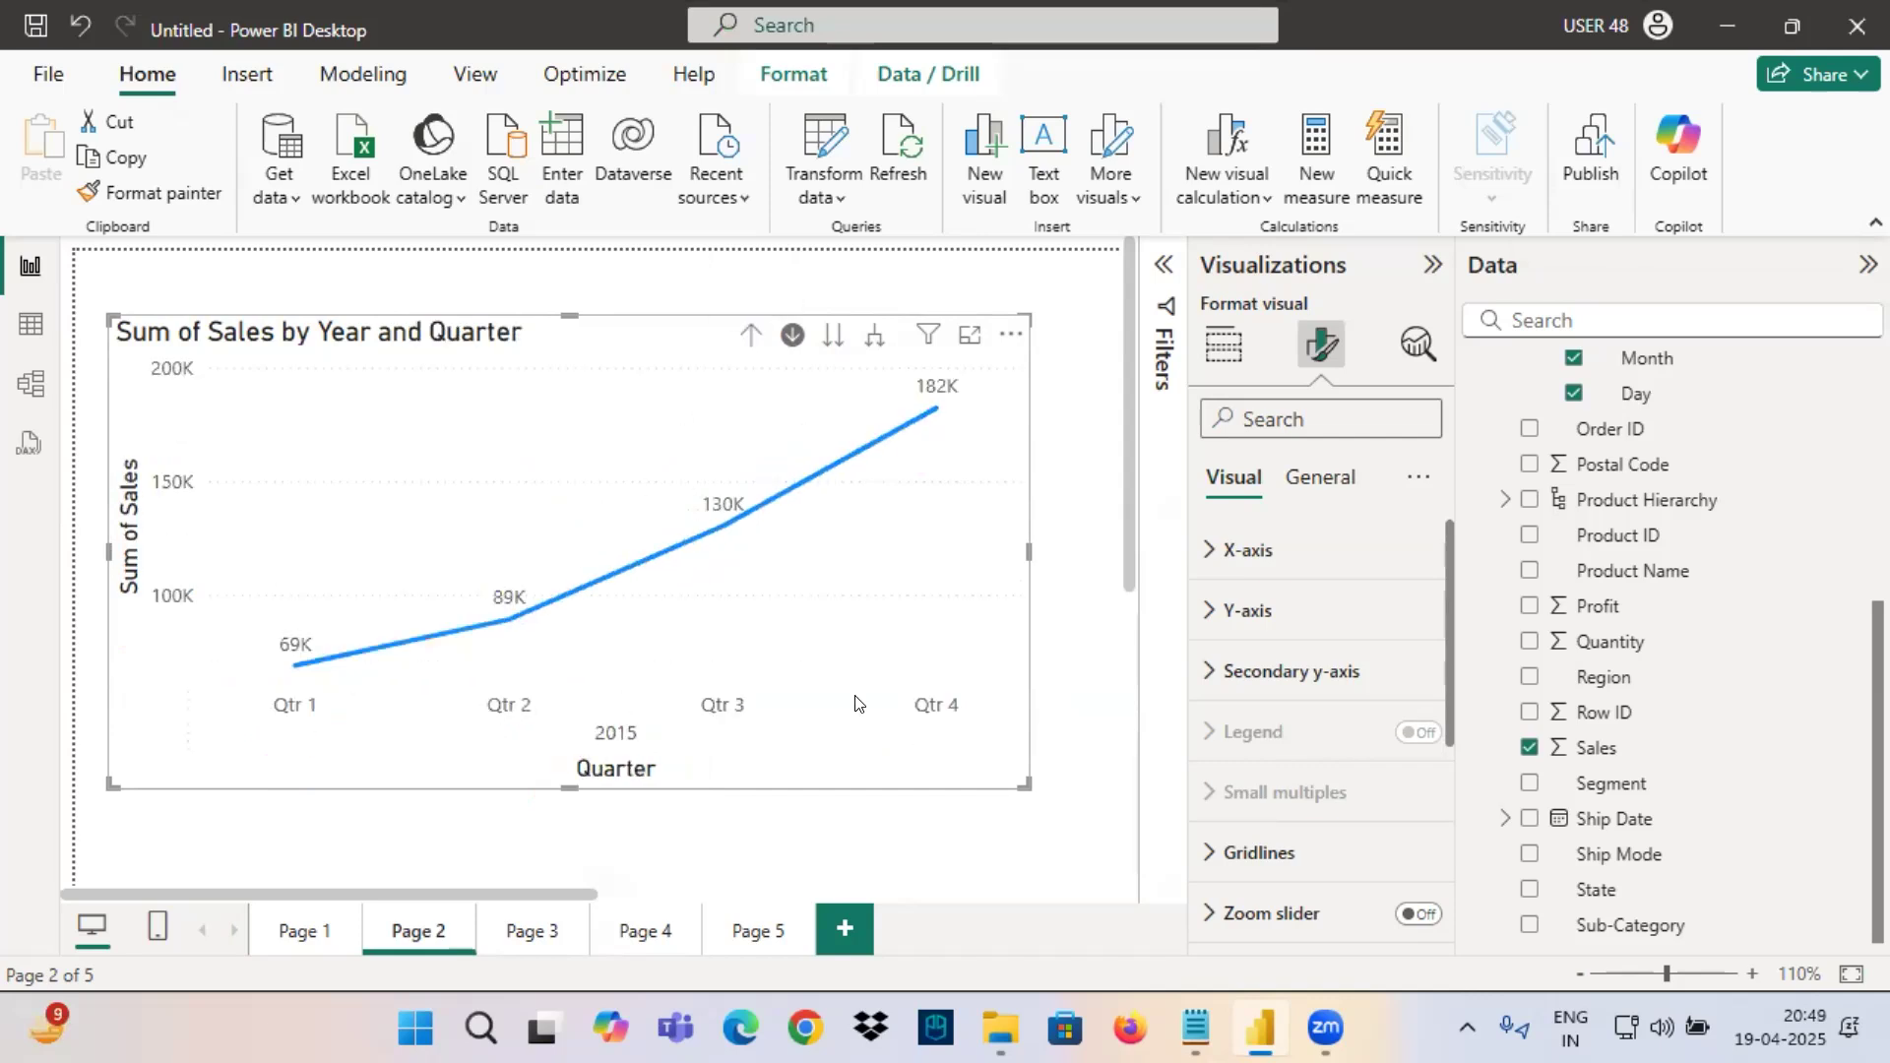
pyautogui.click(750, 334)
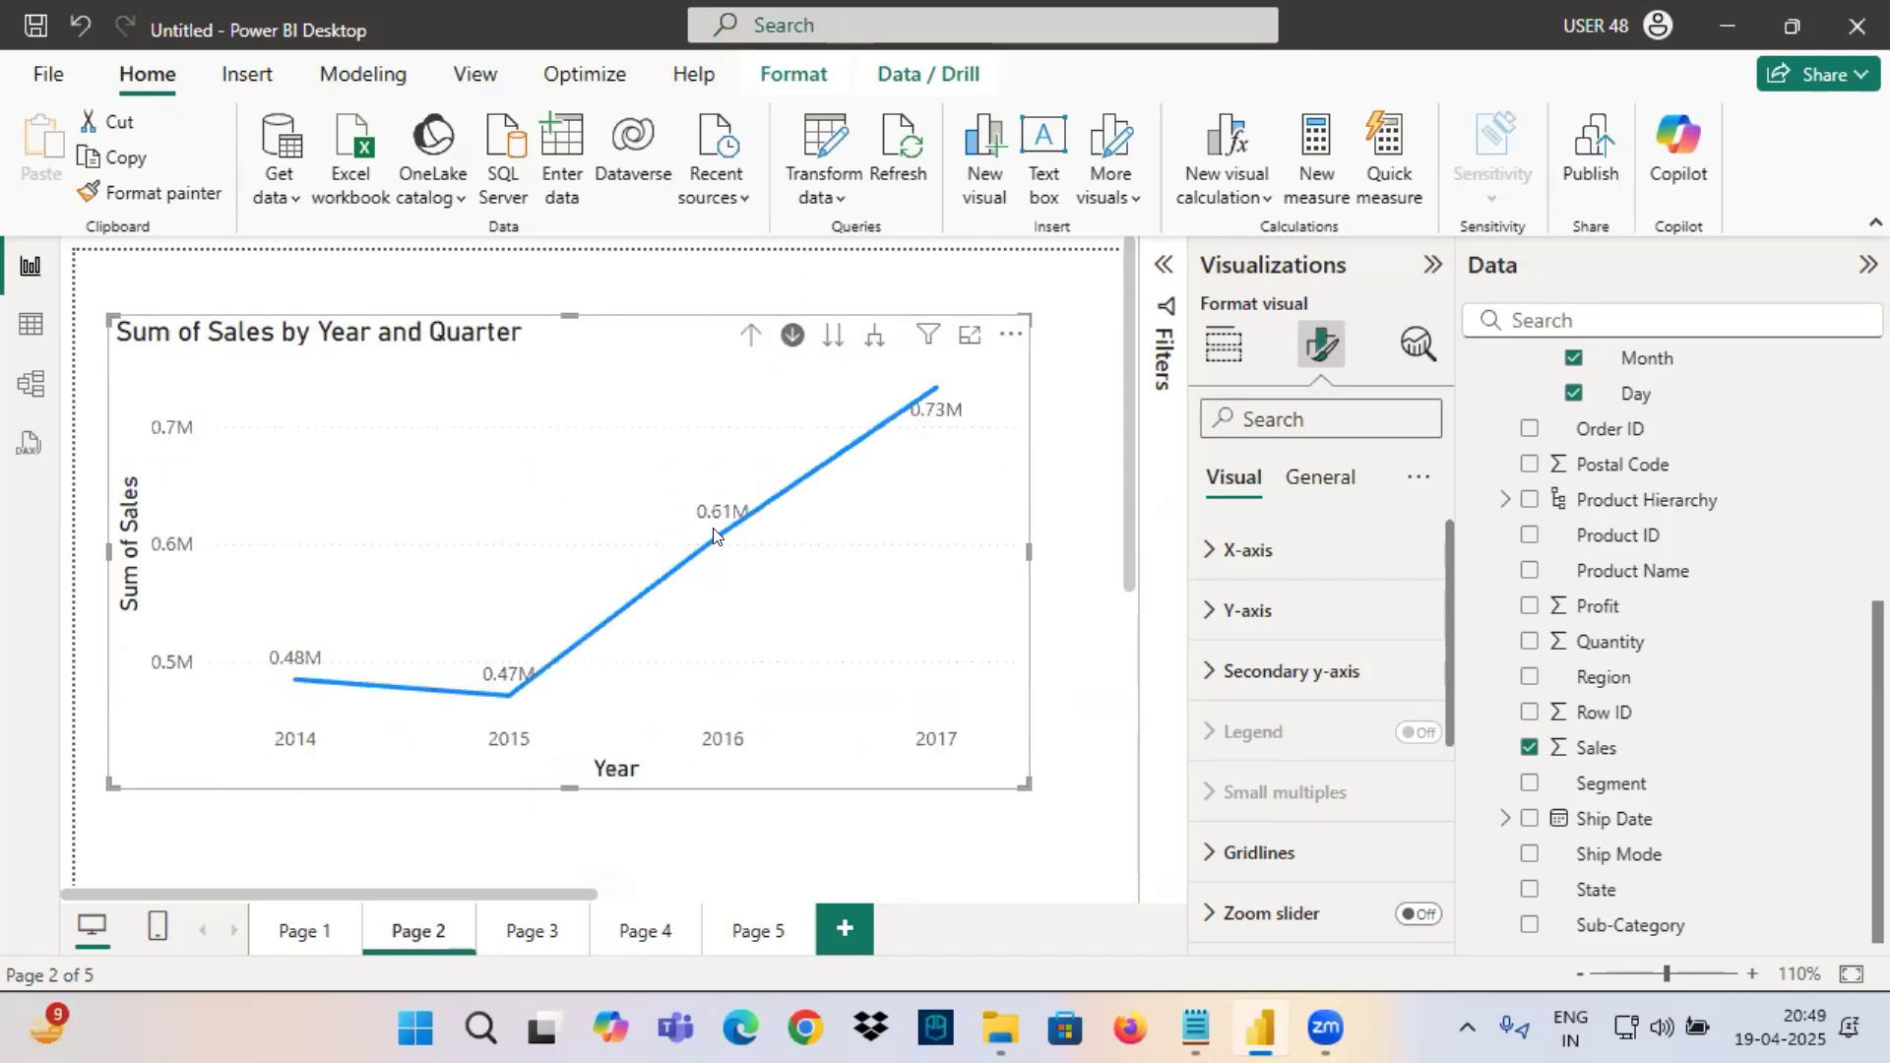
pyautogui.click(713, 534)
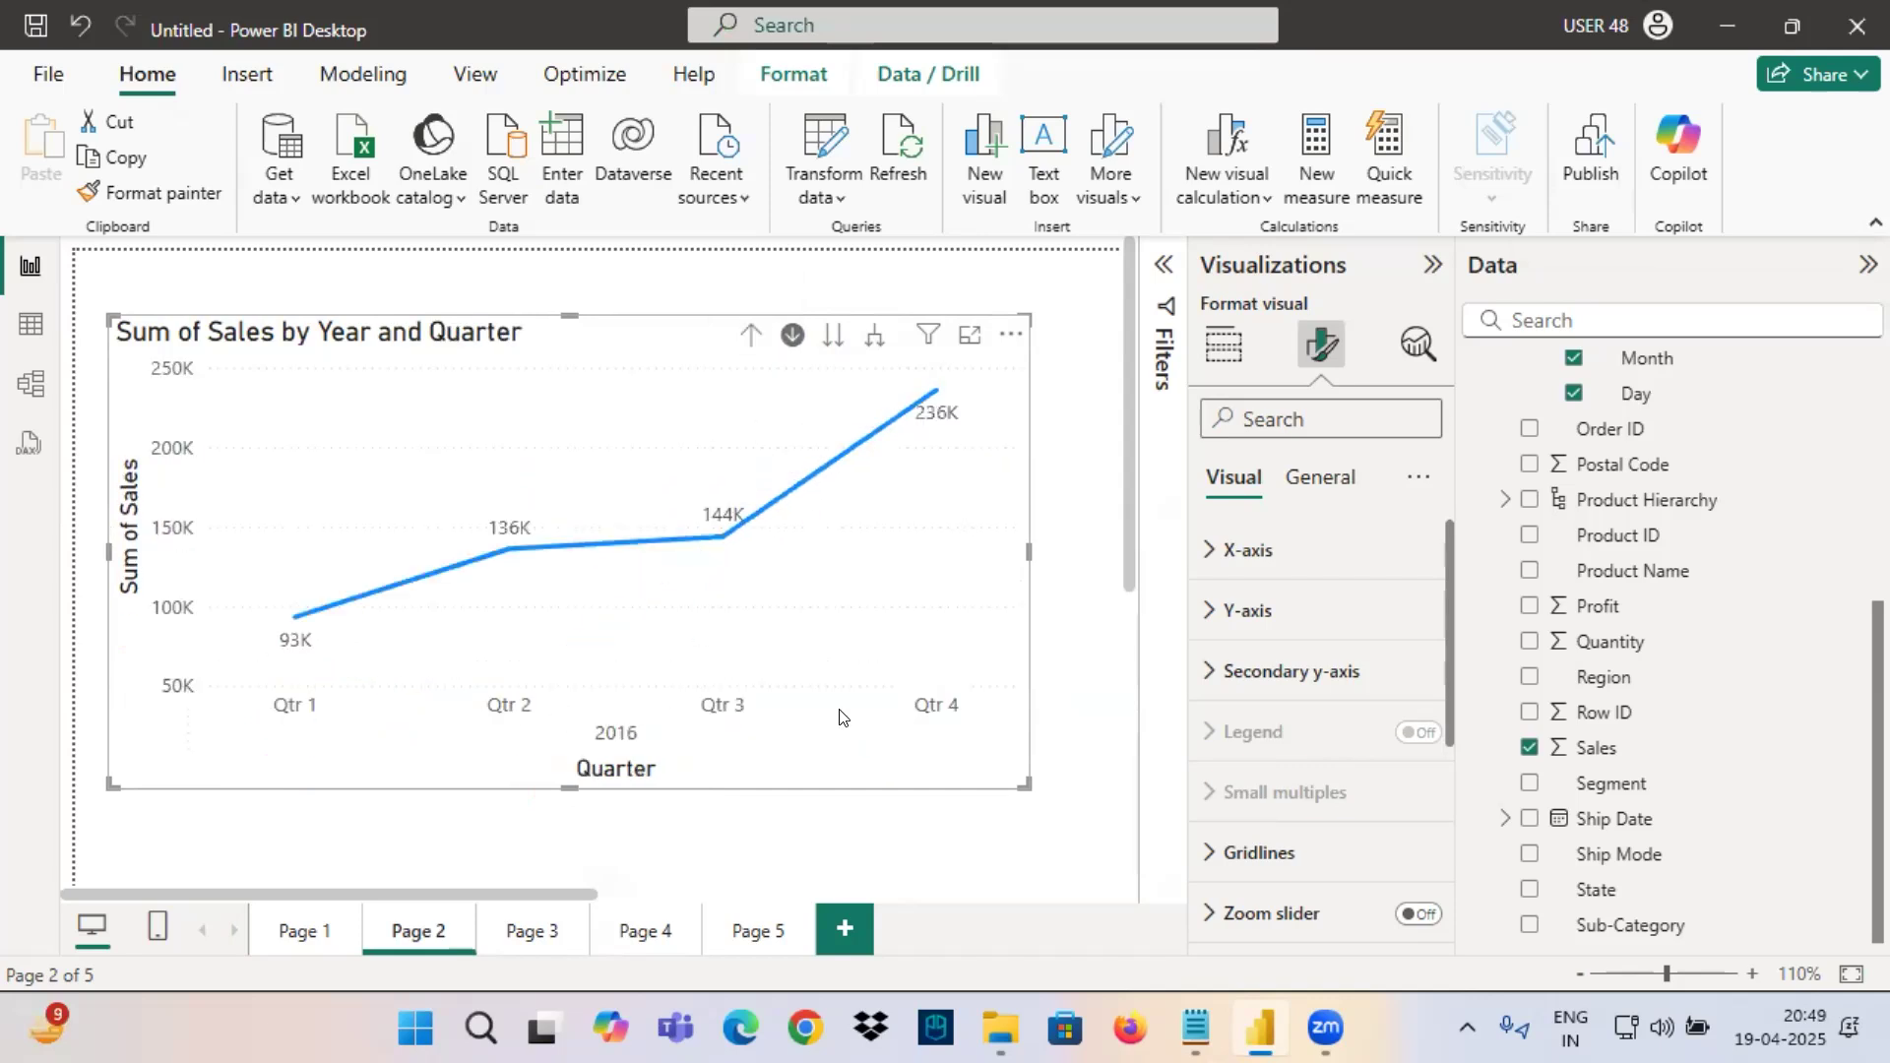
pyautogui.click(751, 335)
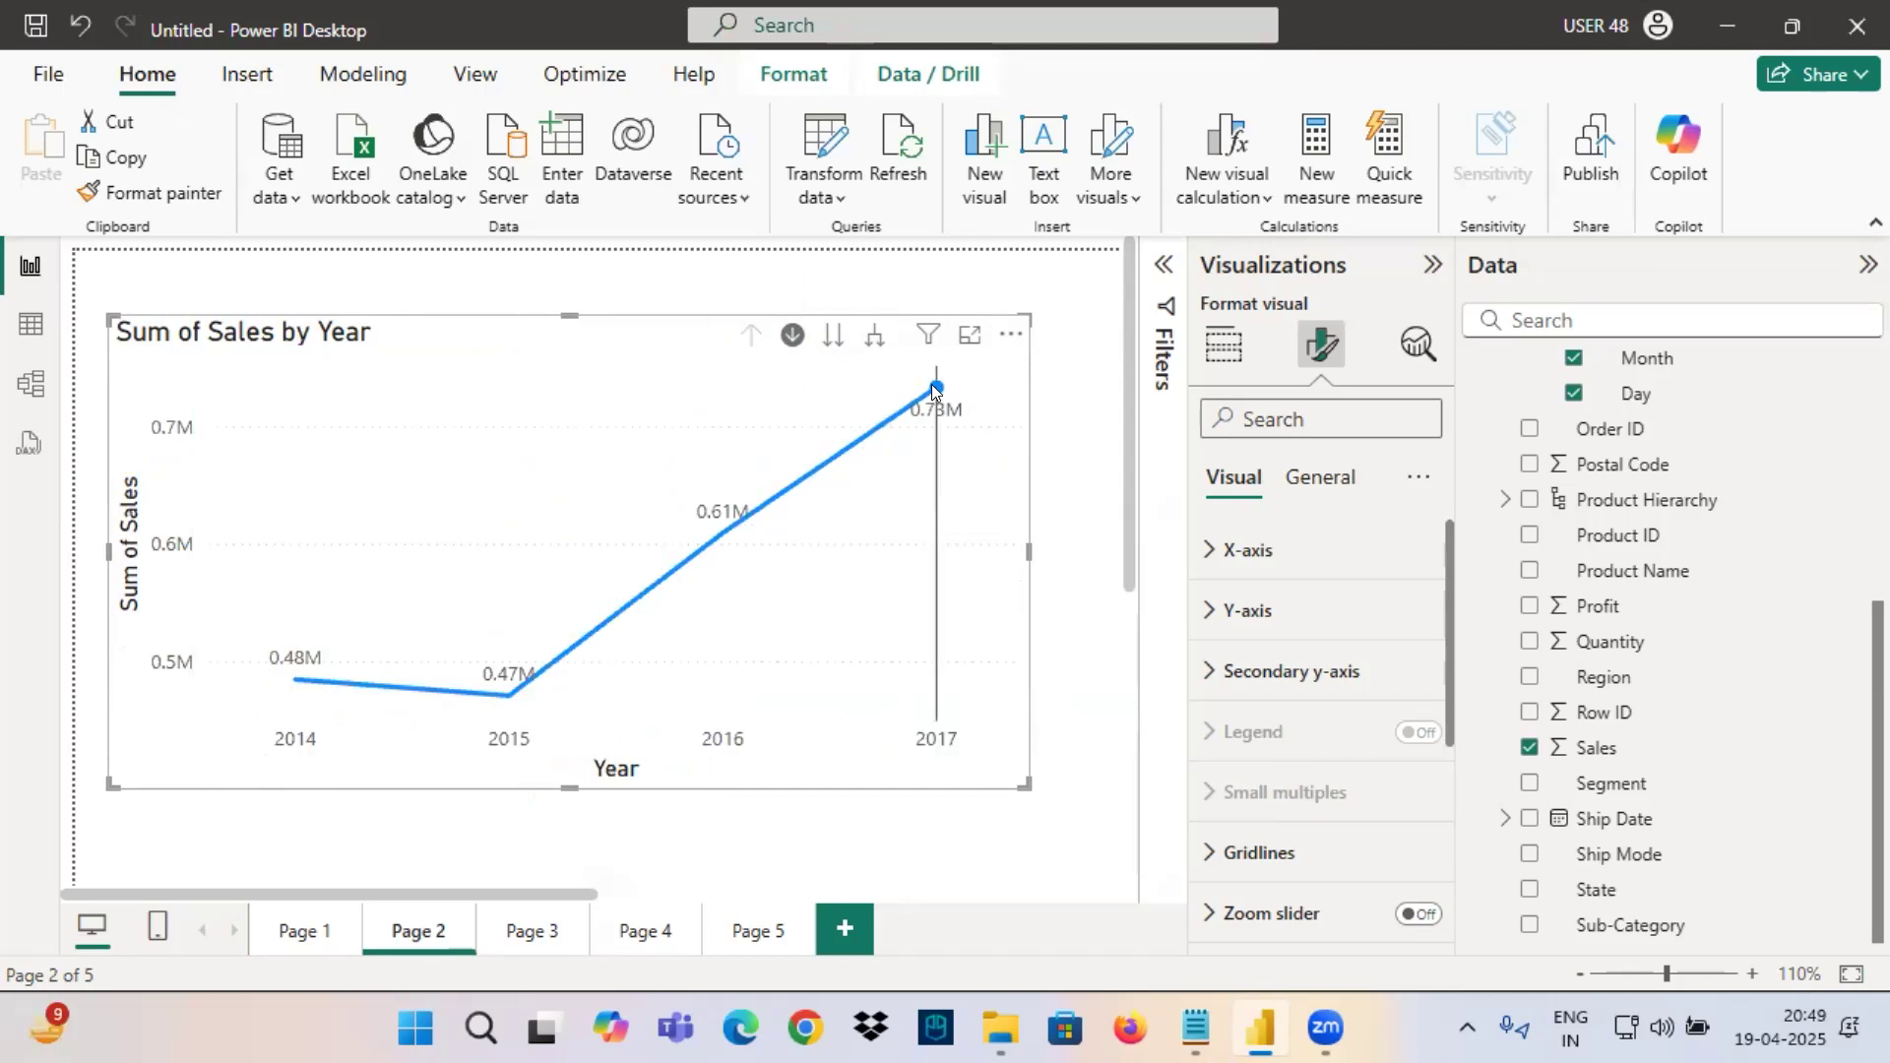
pyautogui.click(936, 389)
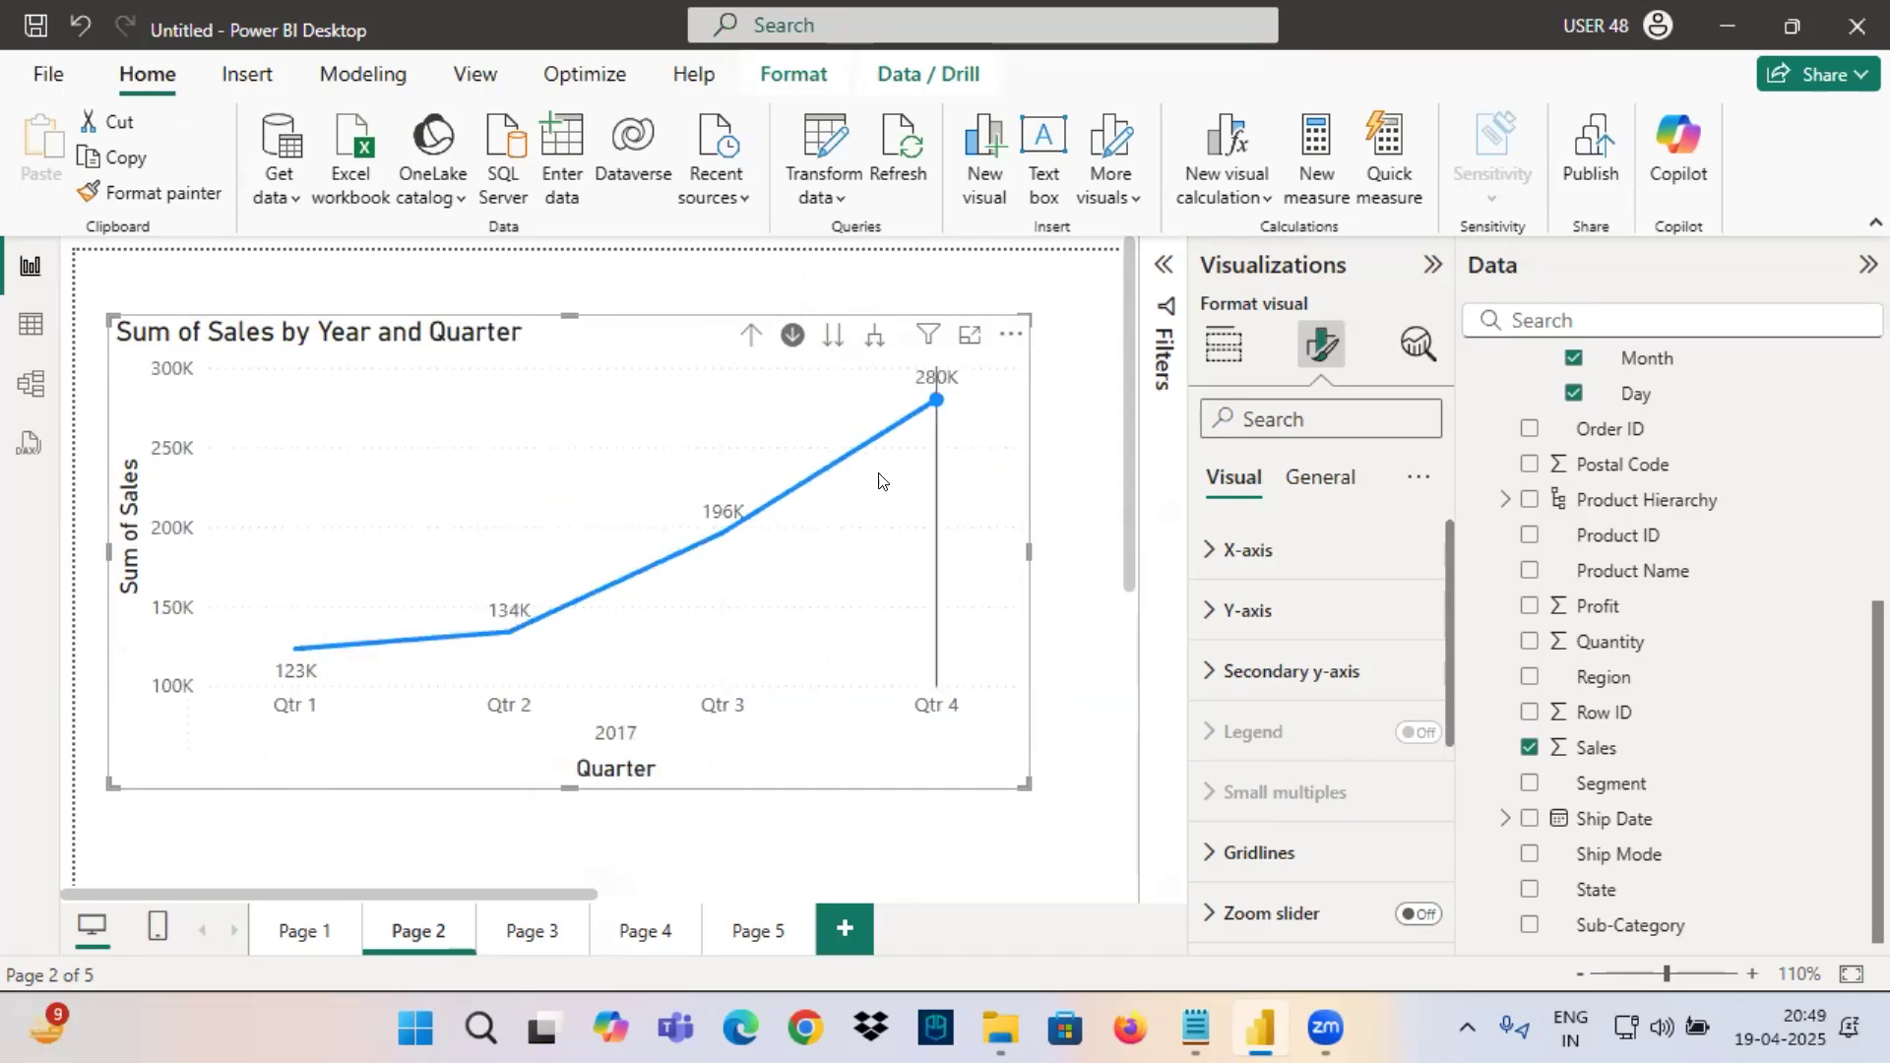
# Switch to Notepad and highlight the Quarter wise tasks for 2014 to 2017, then the Month wise Sales for All 4 Years task.
pyautogui.click(1209, 1025)
pyautogui.moveTo(913, 394); pyautogui.dragTo(10, 279)
pyautogui.moveTo(359, 435); pyautogui.dragTo(909, 426)
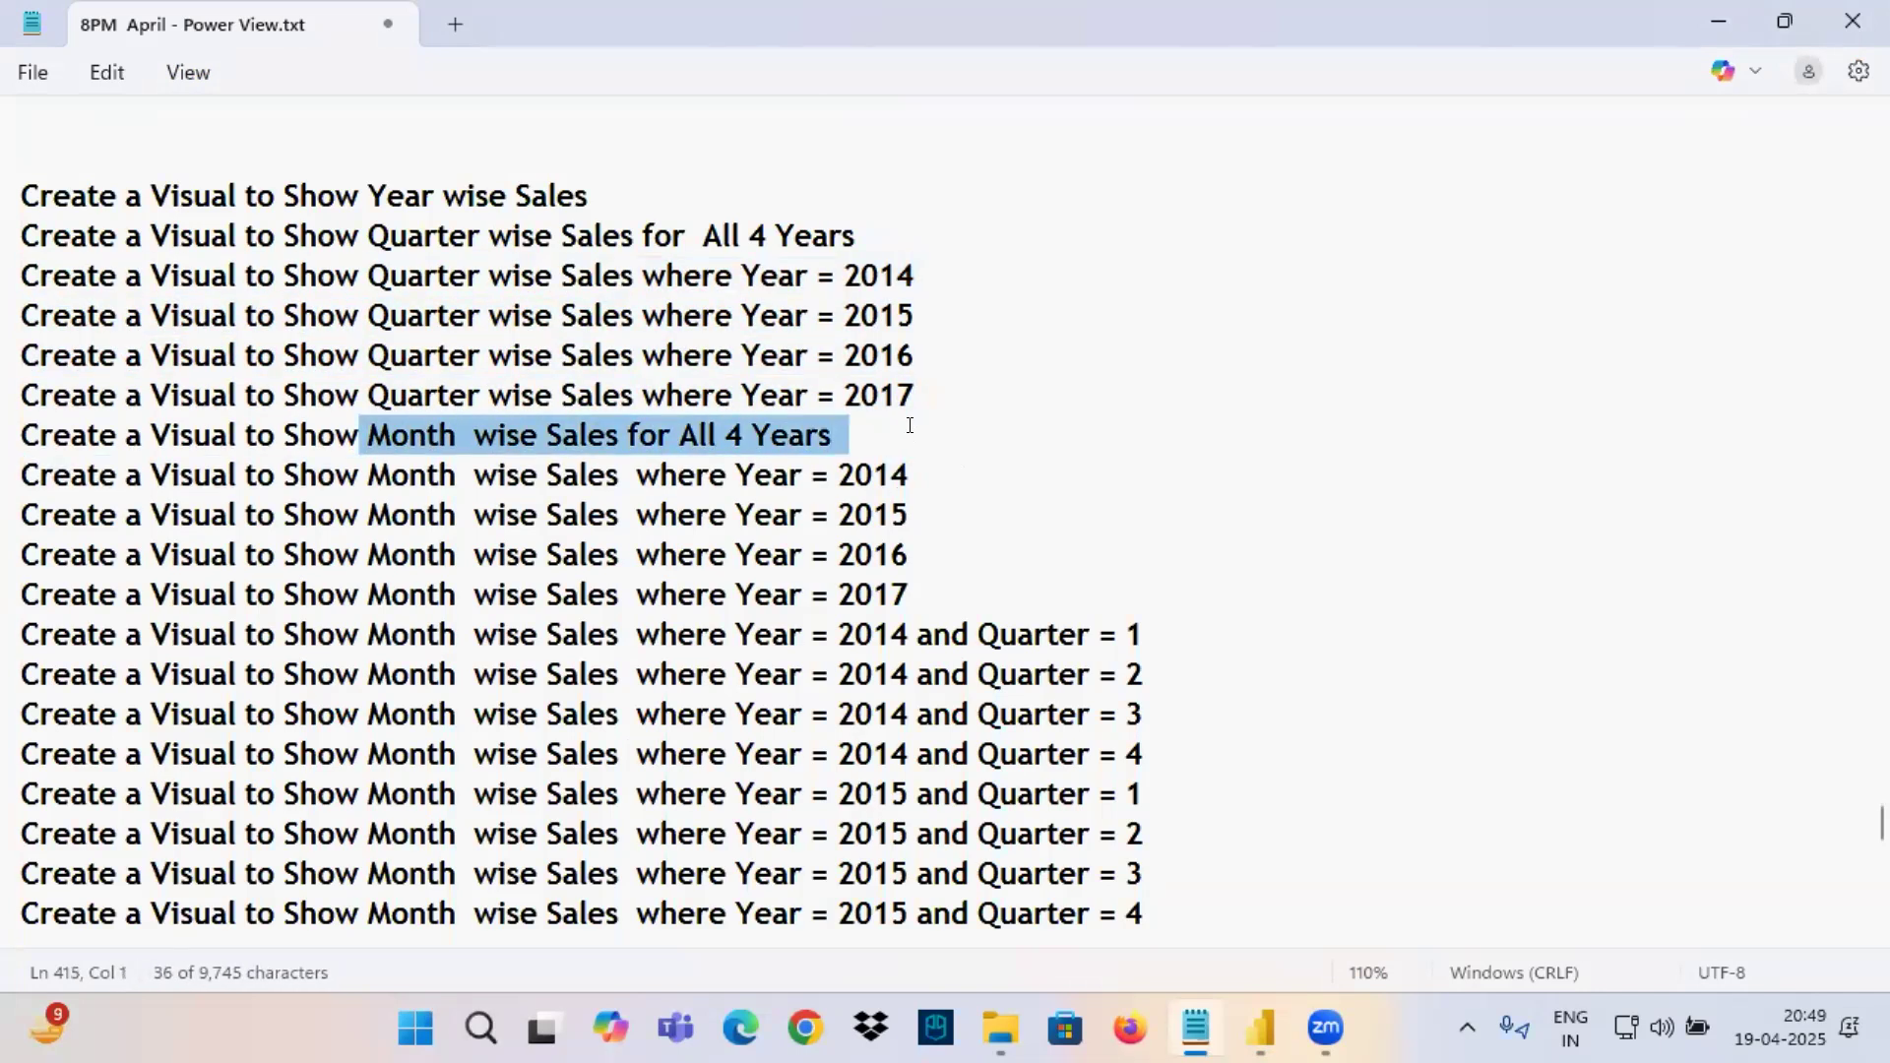
# Return to Power BI, drill the chart up to Year, then advance all years through the hierarchy to the Month level.
pyautogui.click(1260, 1024)
pyautogui.click(745, 336)
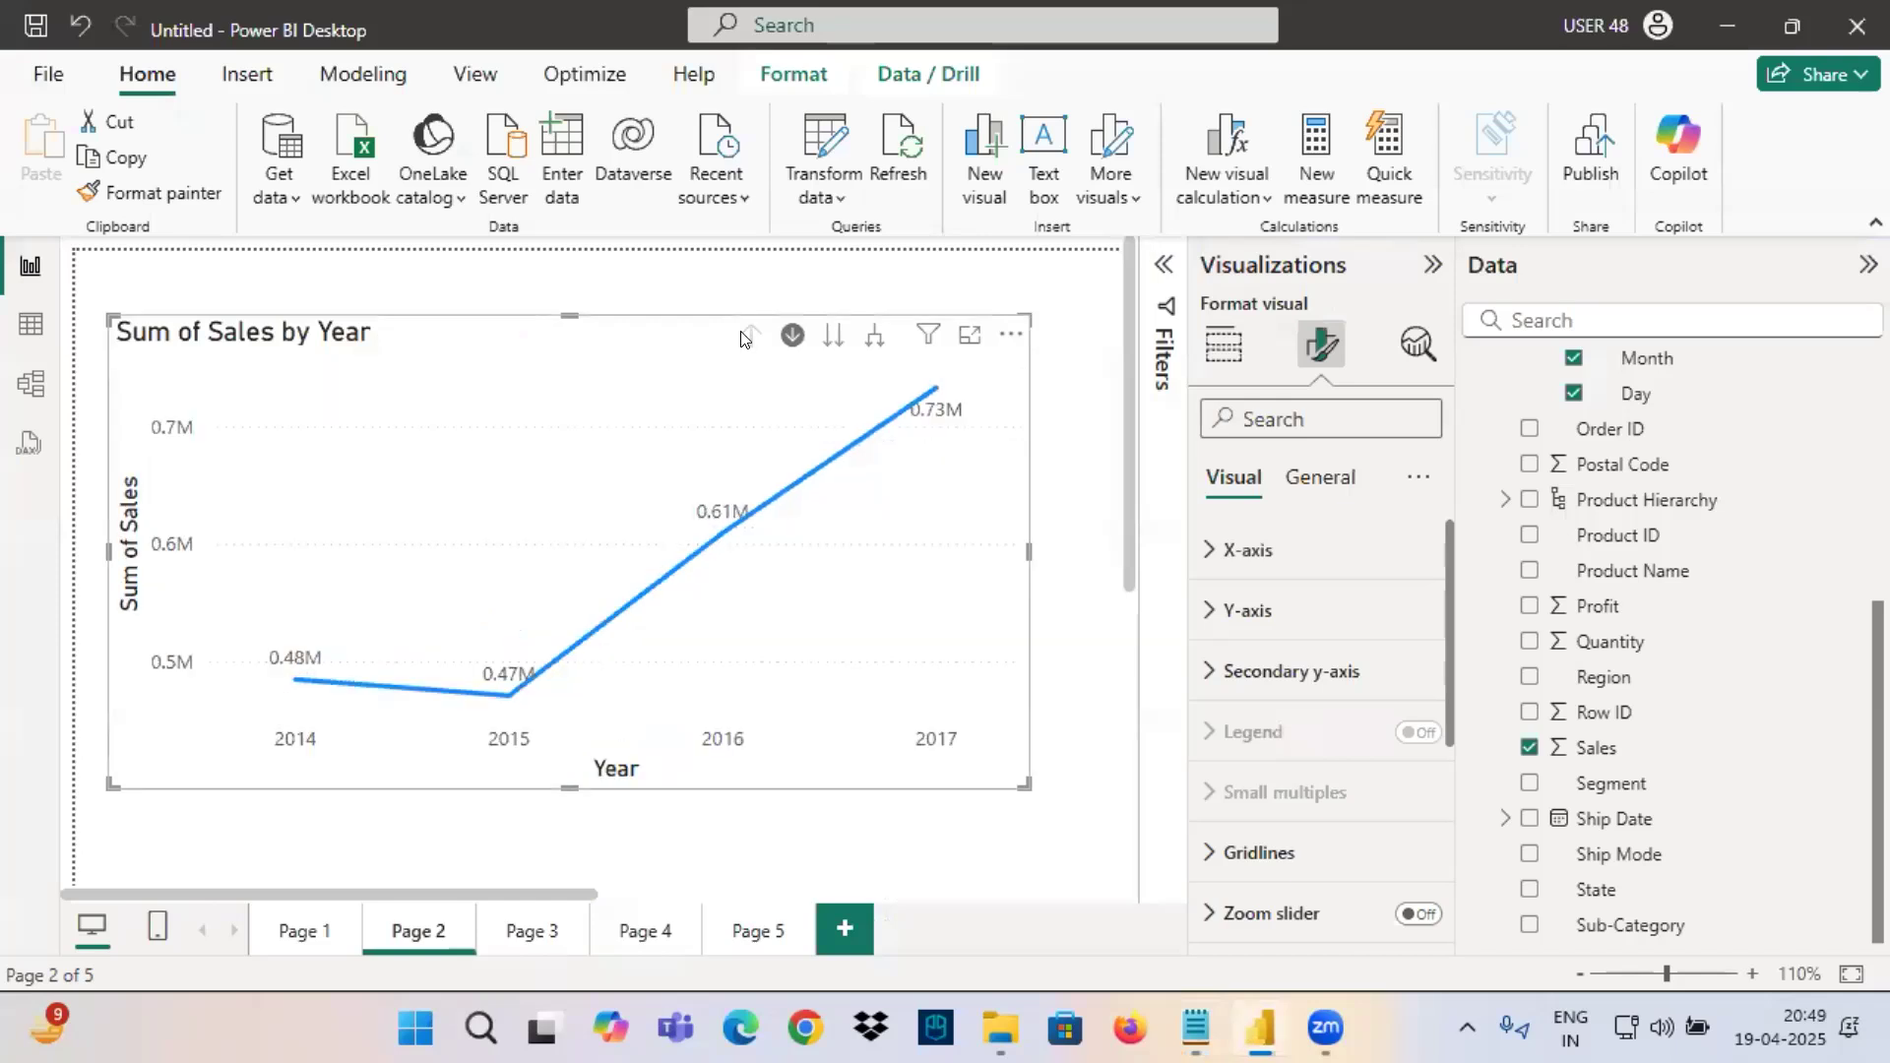
pyautogui.click(1223, 344)
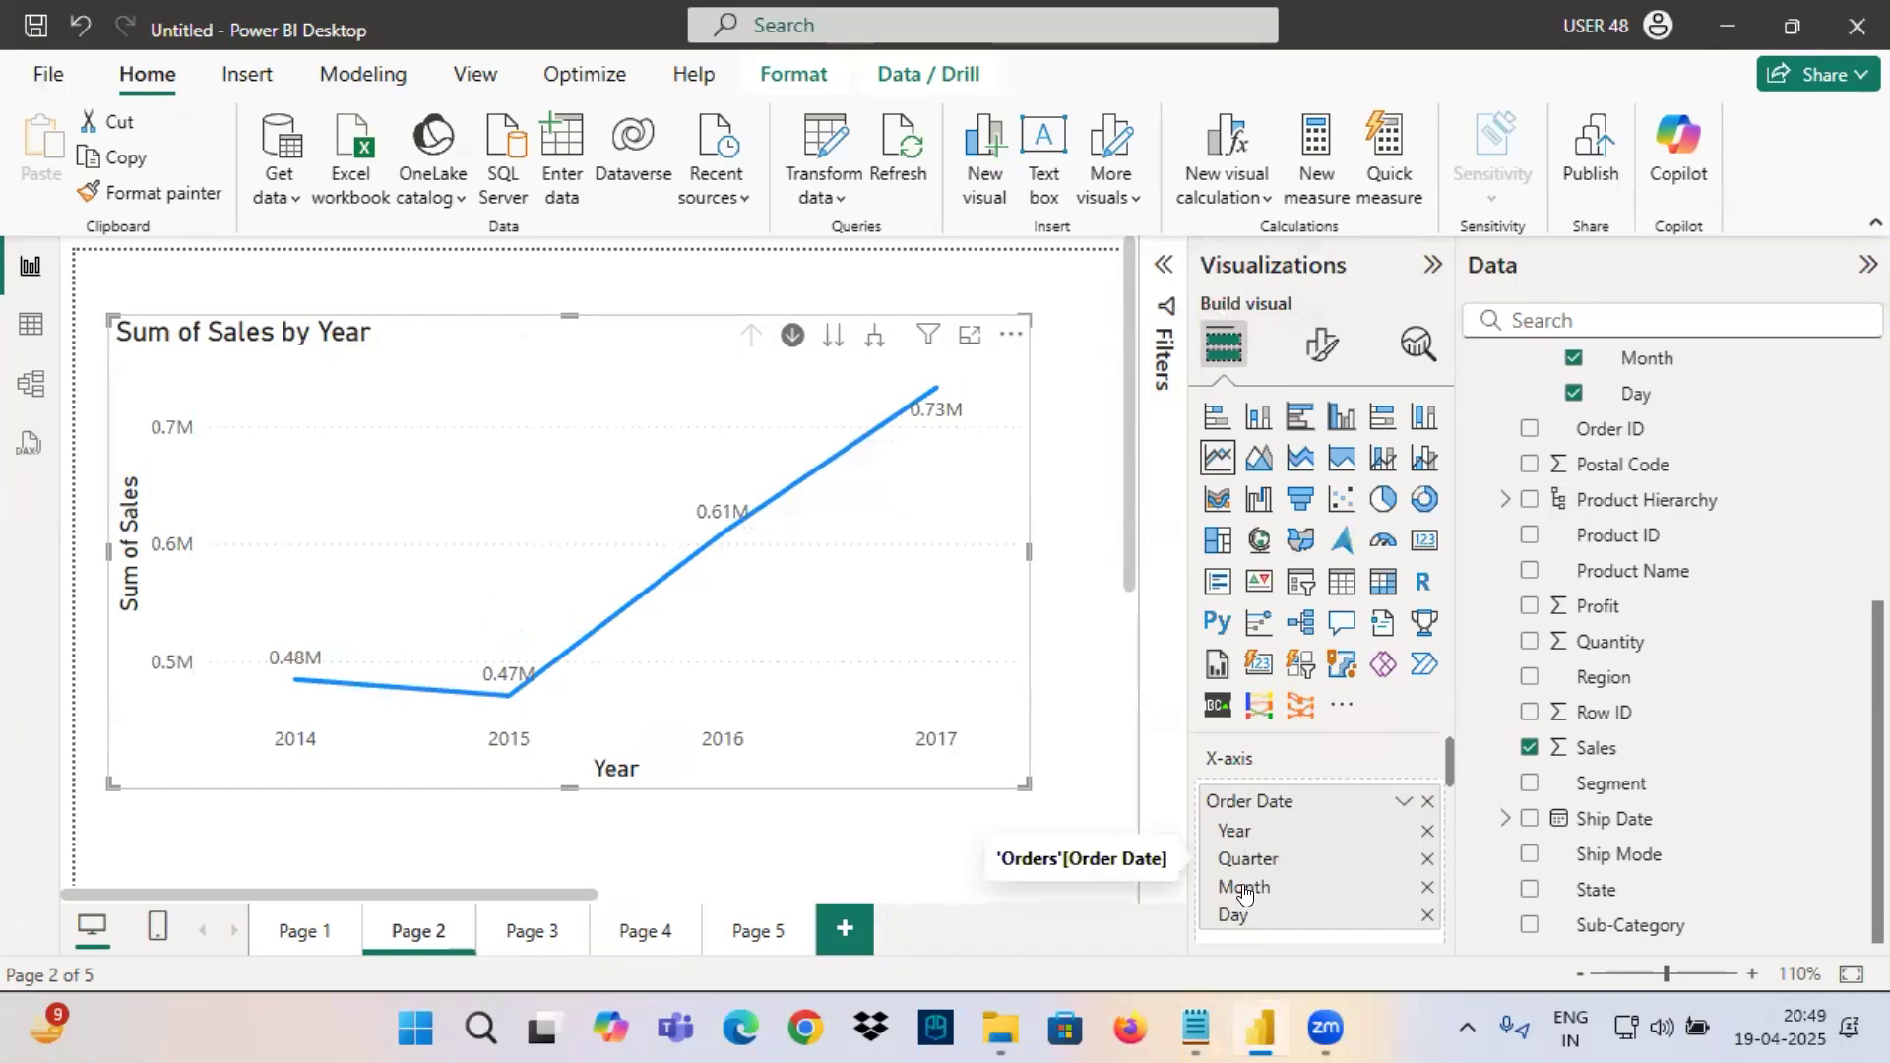
pyautogui.click(833, 336)
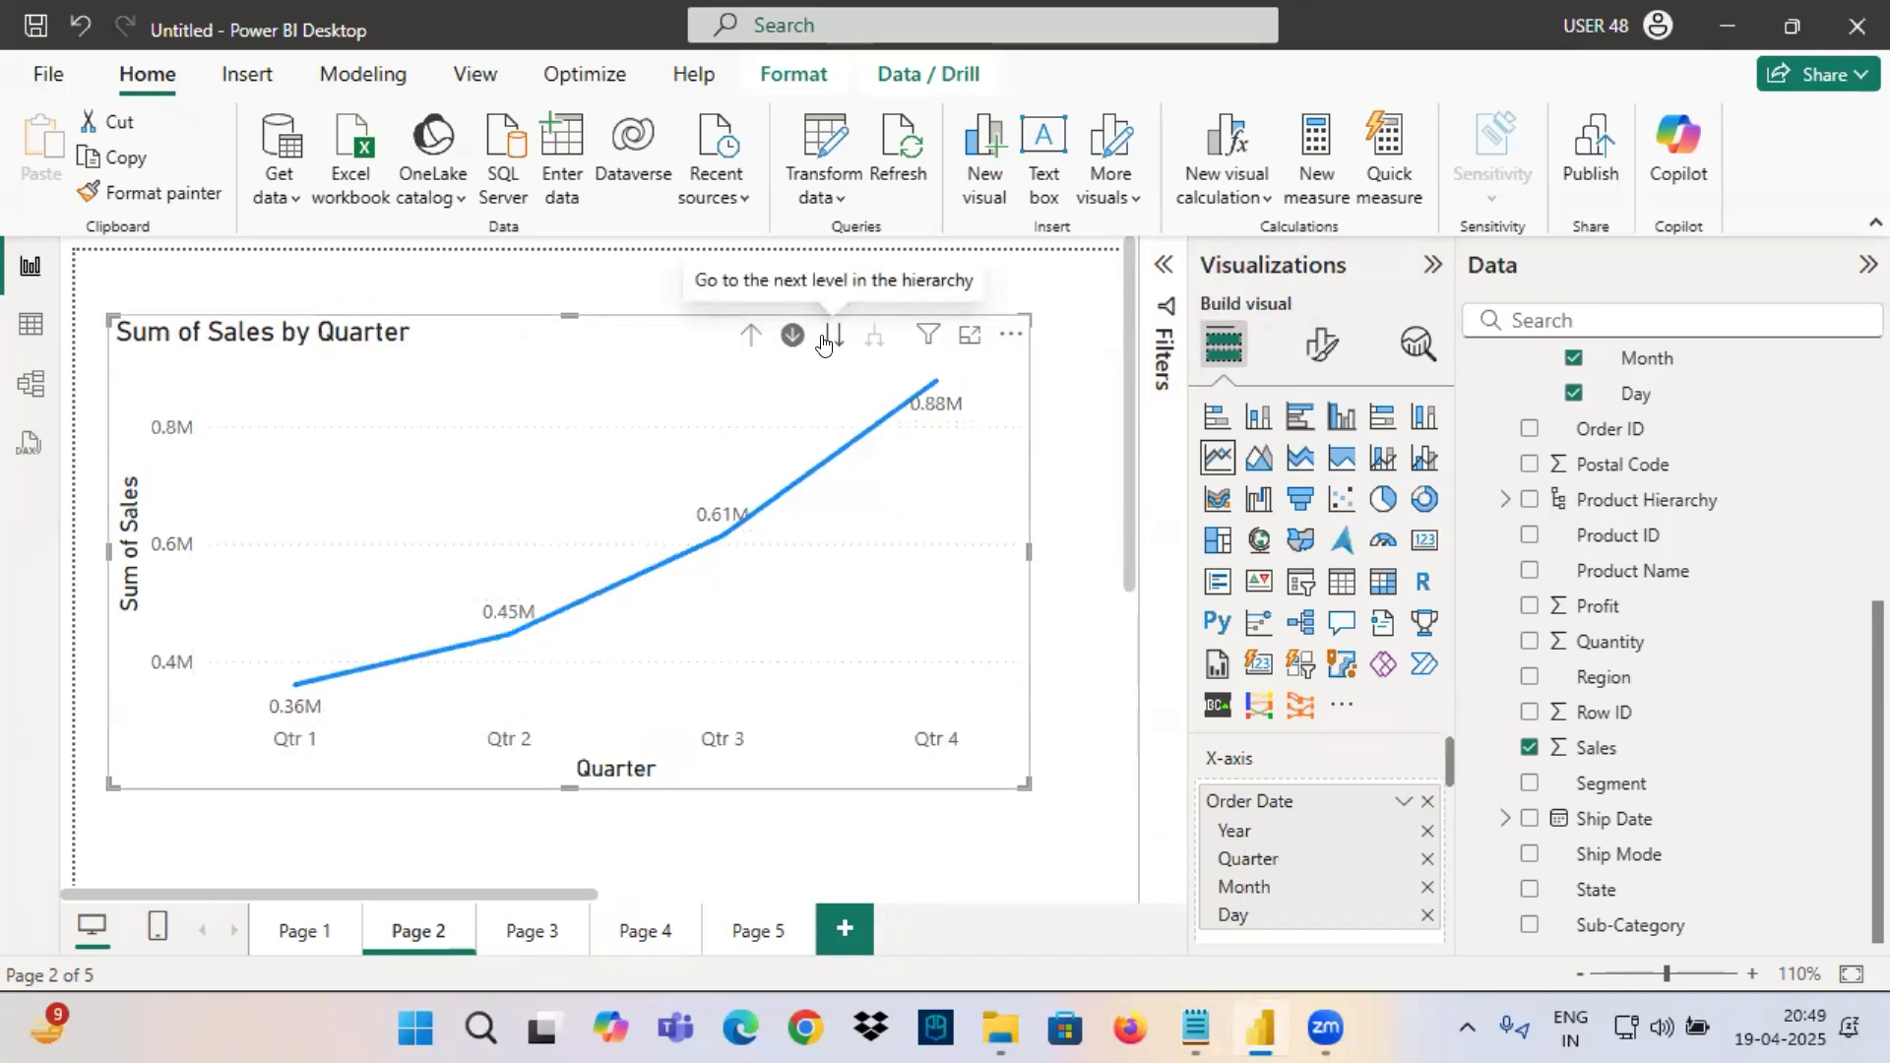
pyautogui.click(833, 336)
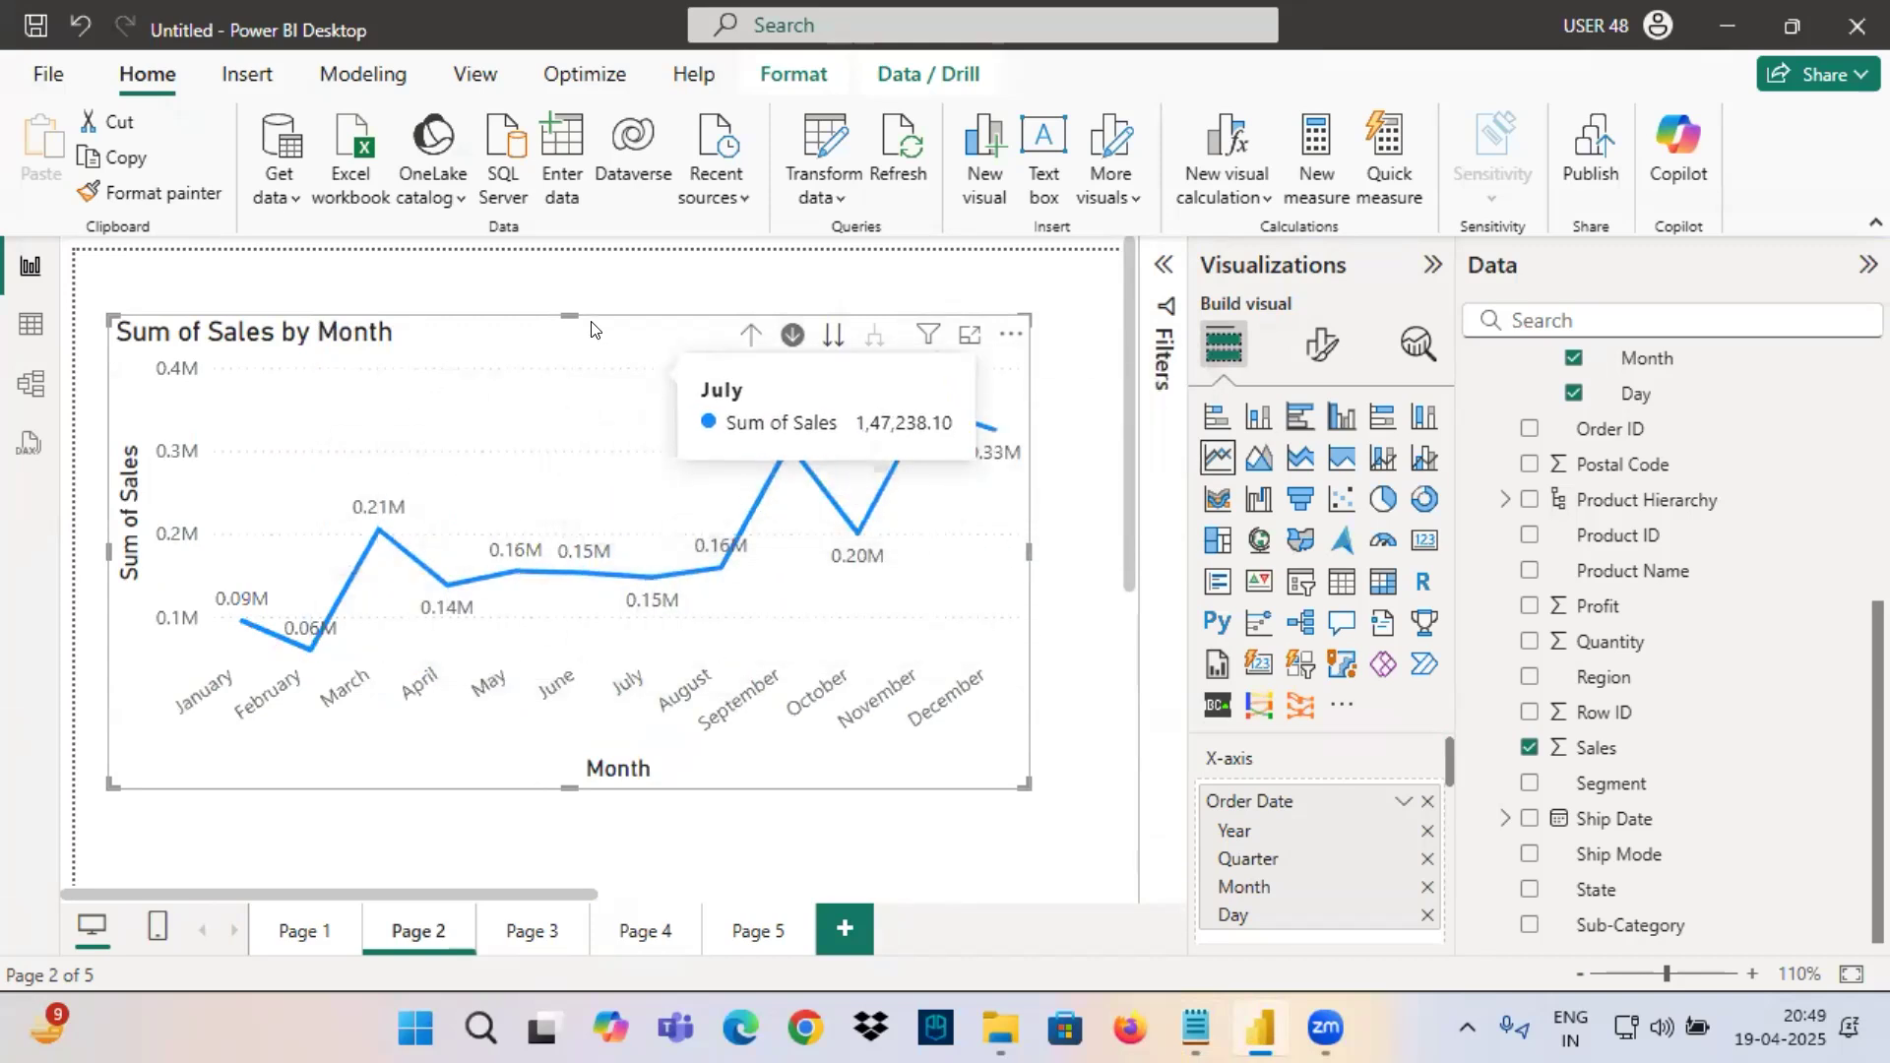
# Drill the line chart up two levels, from Month to Year.
pyautogui.moveTo(929, 339)
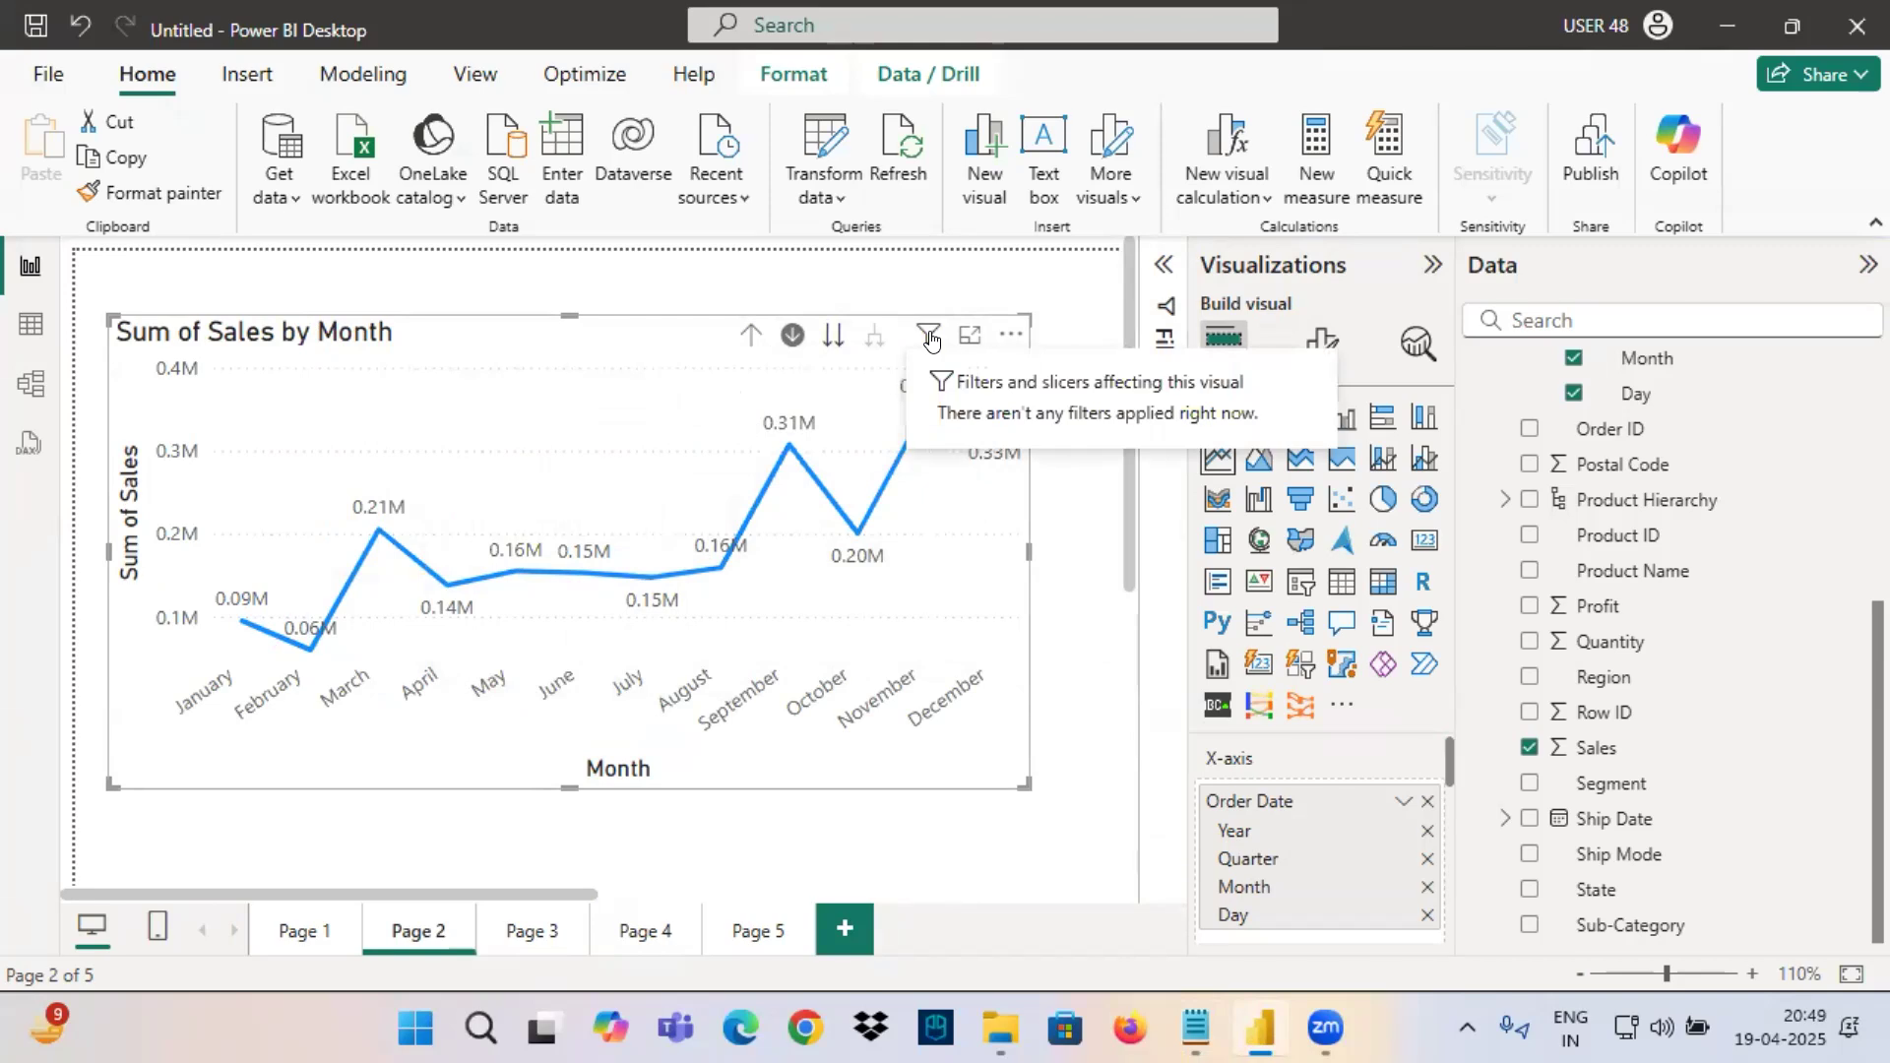
pyautogui.click(750, 337)
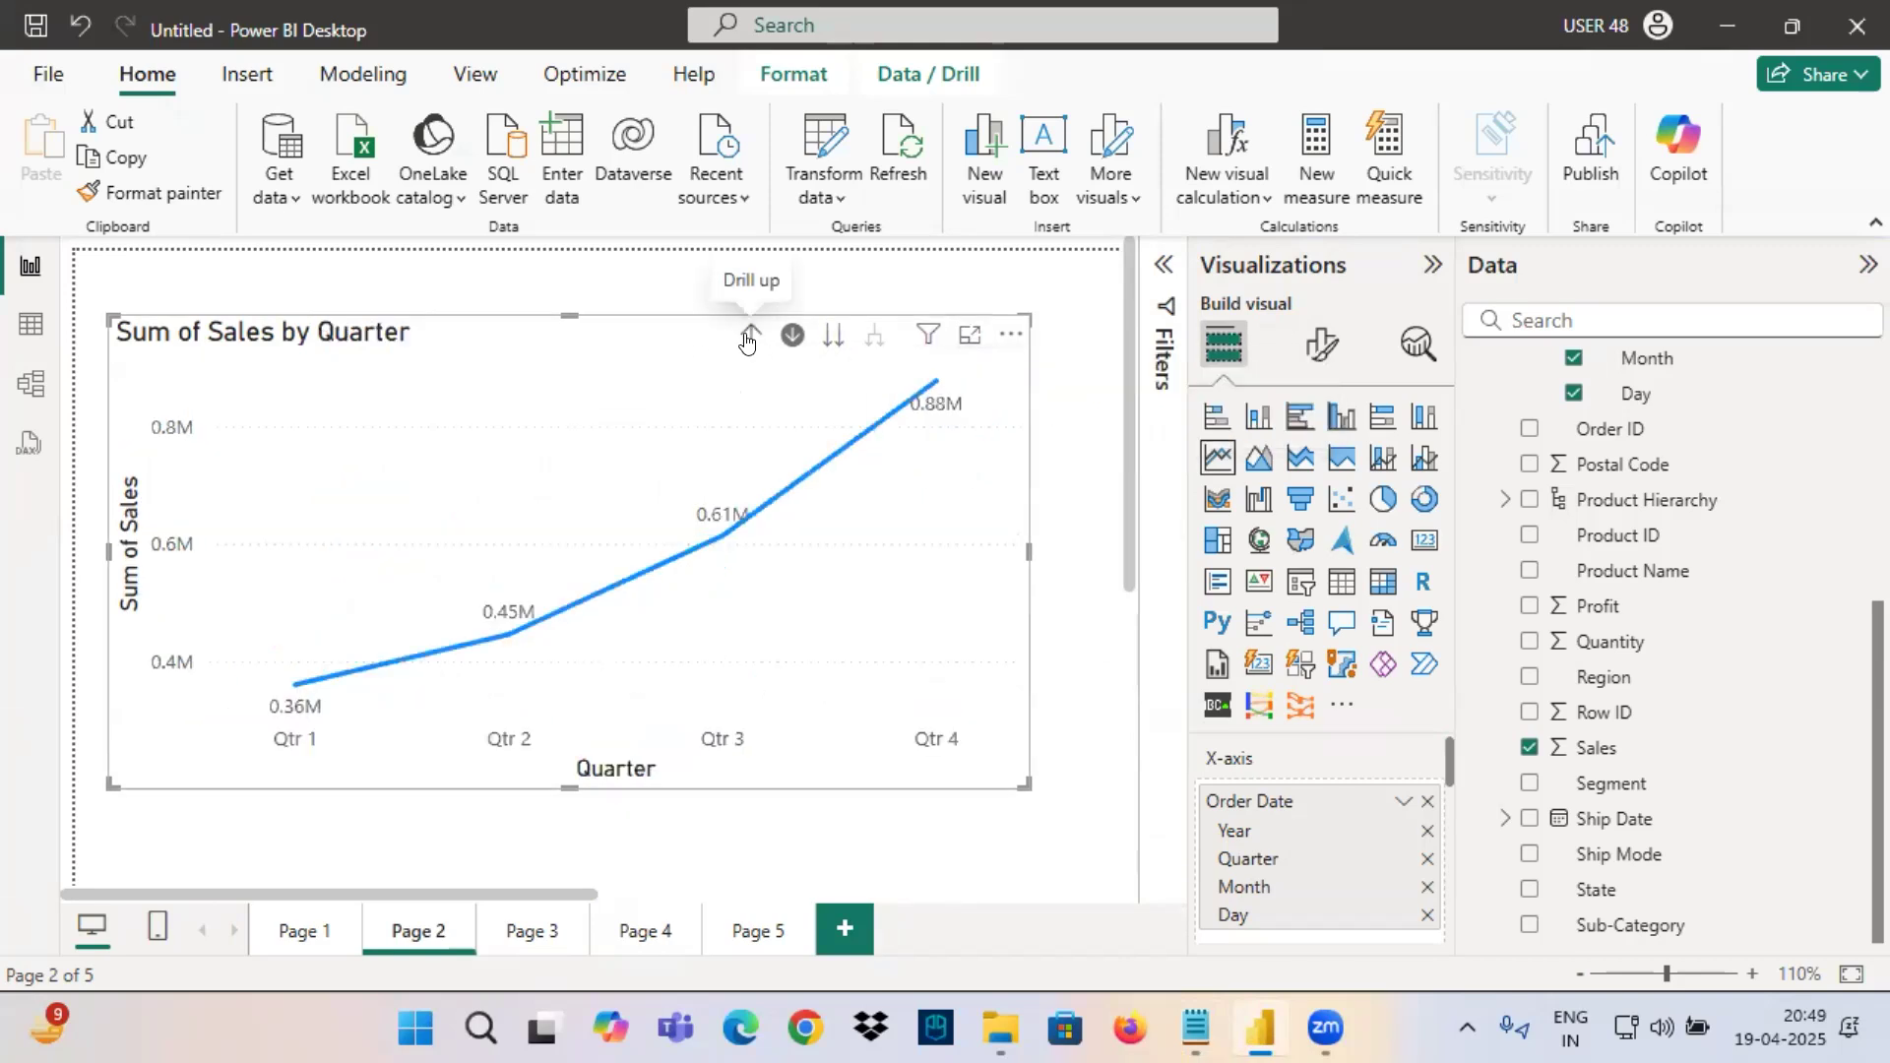
pyautogui.click(750, 337)
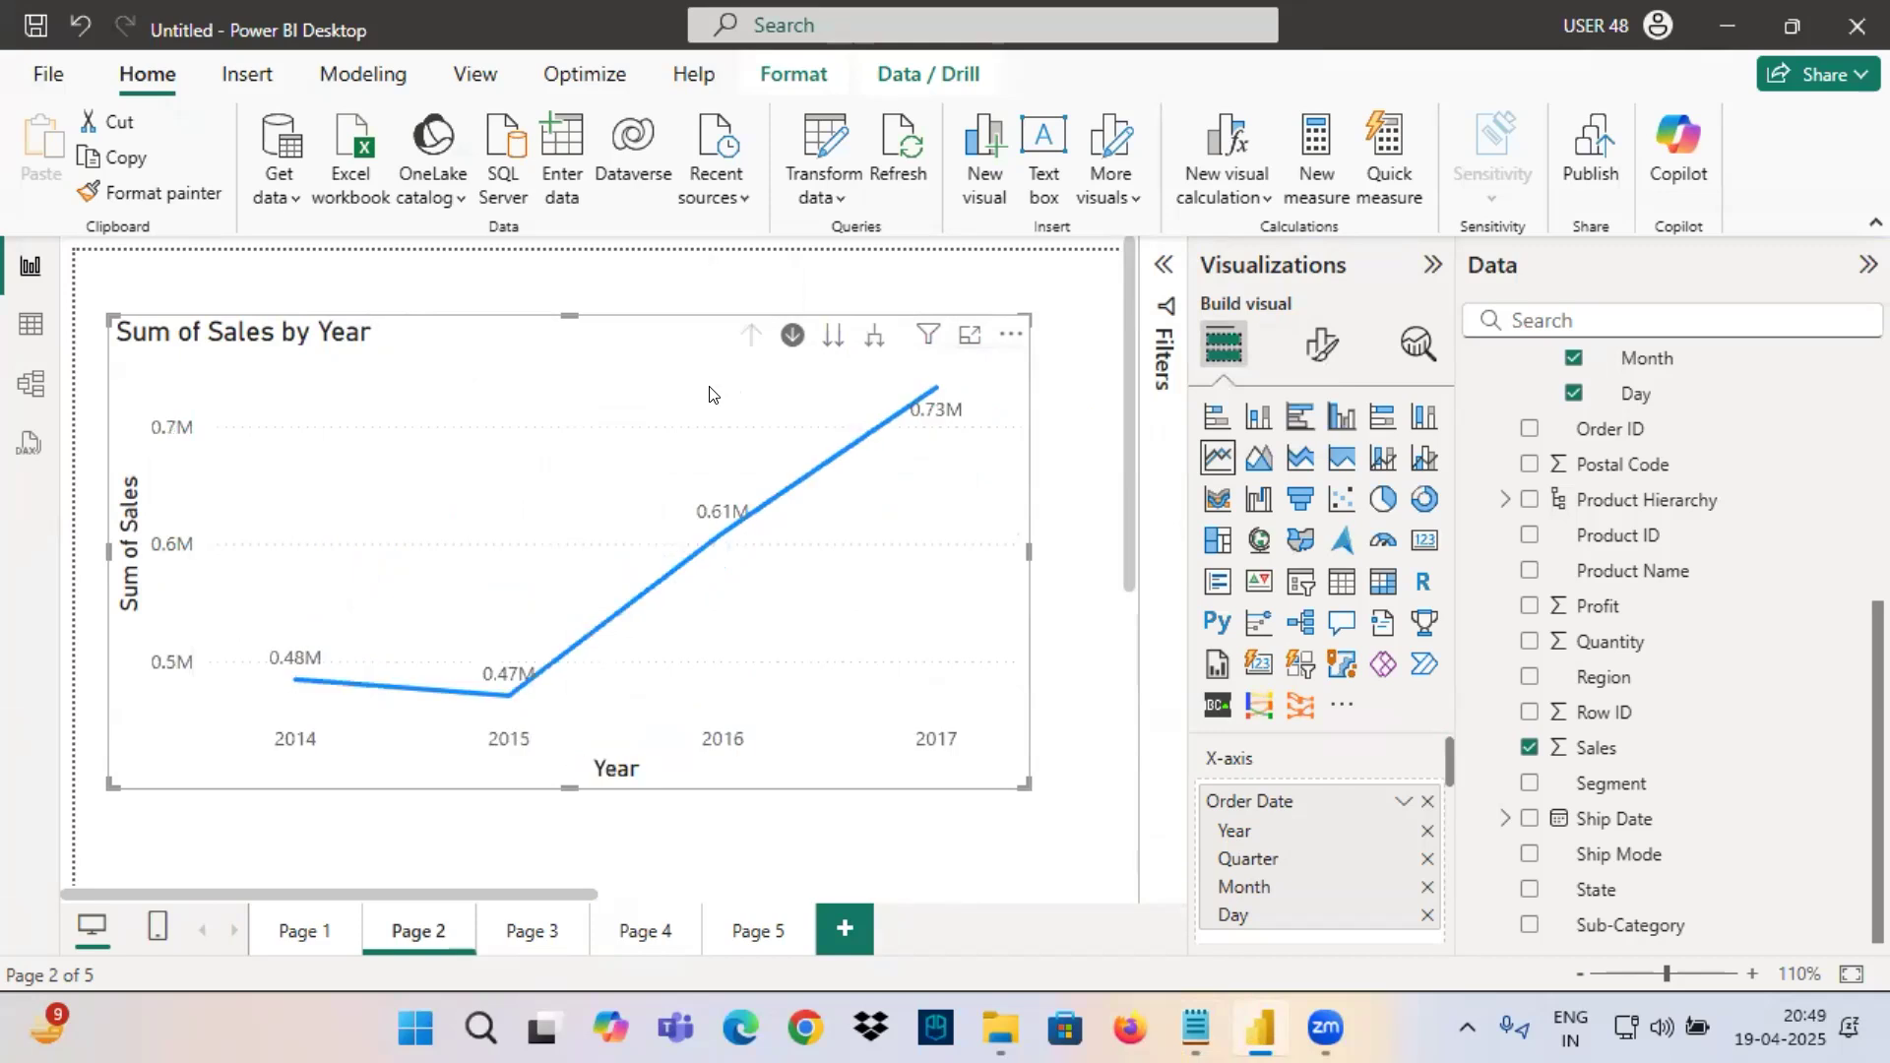
# Drill the line chart into 2014, go to the Month level, and check the filters affecting the visual.
pyautogui.click(294, 684)
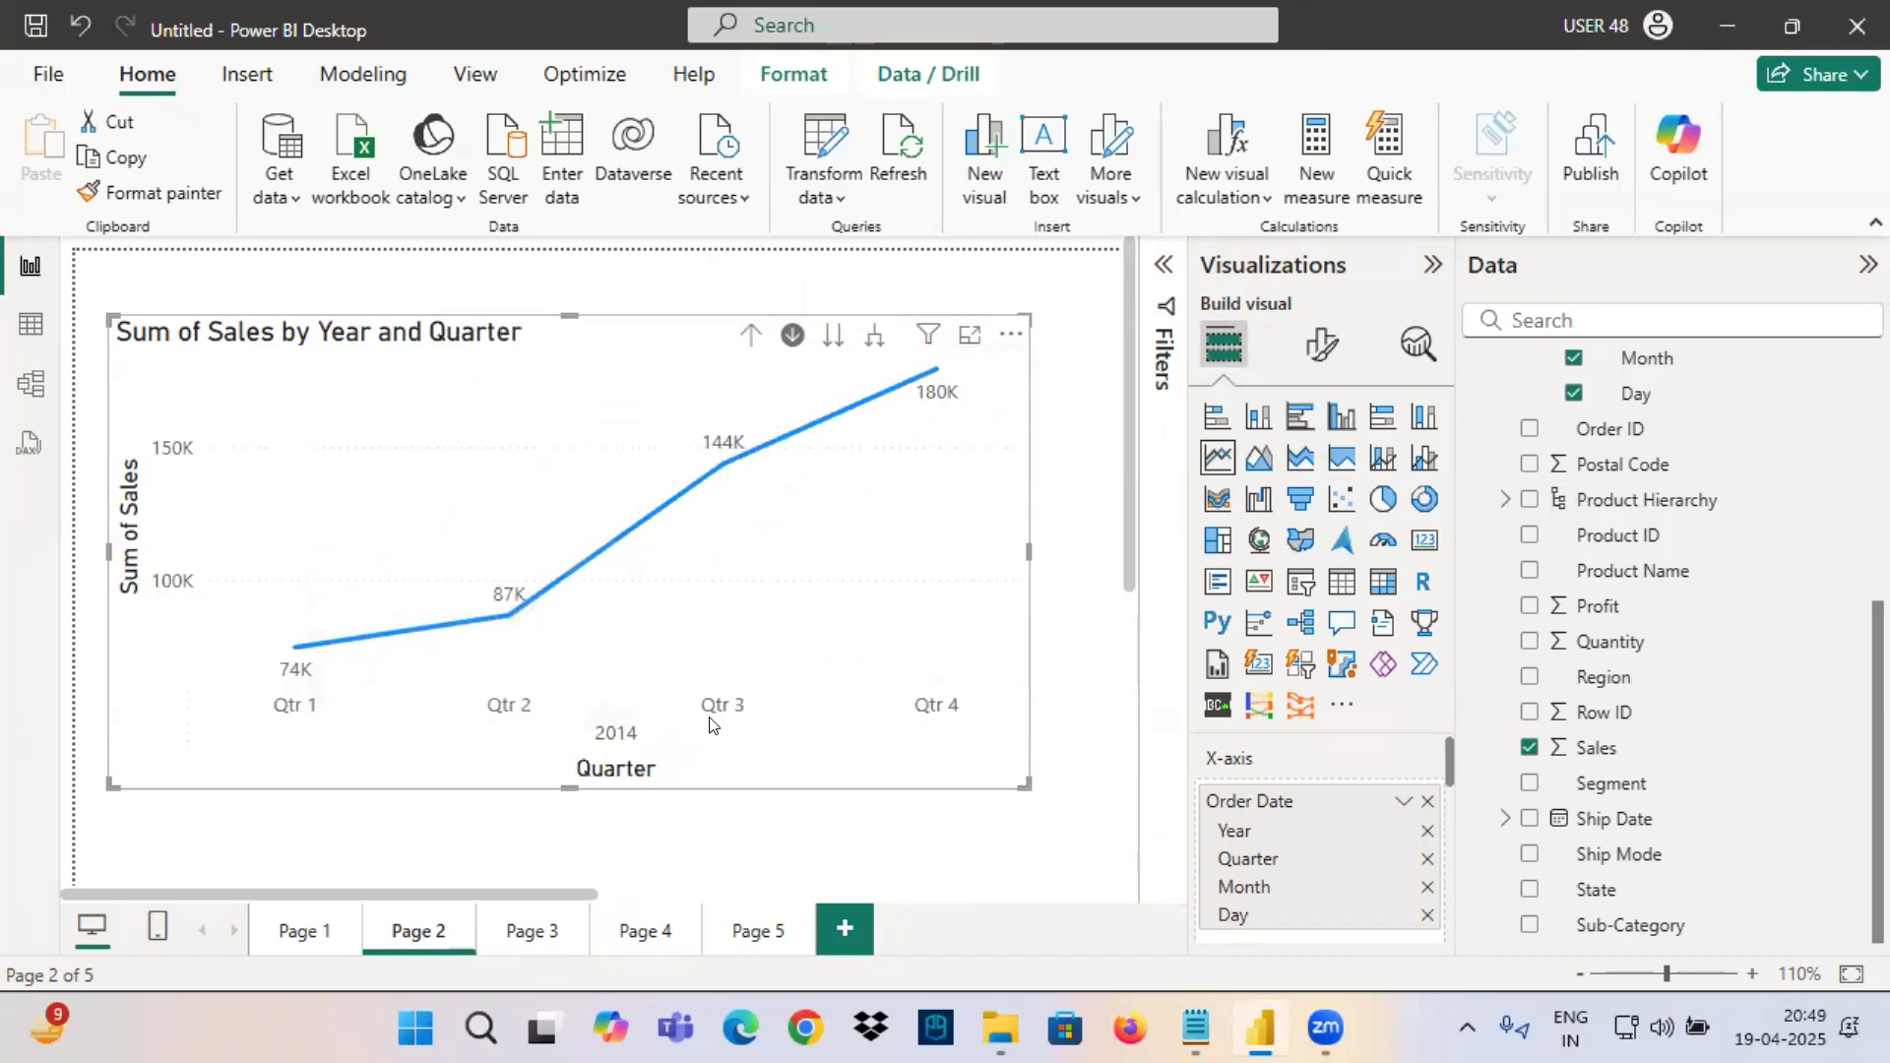
pyautogui.moveTo(665, 581)
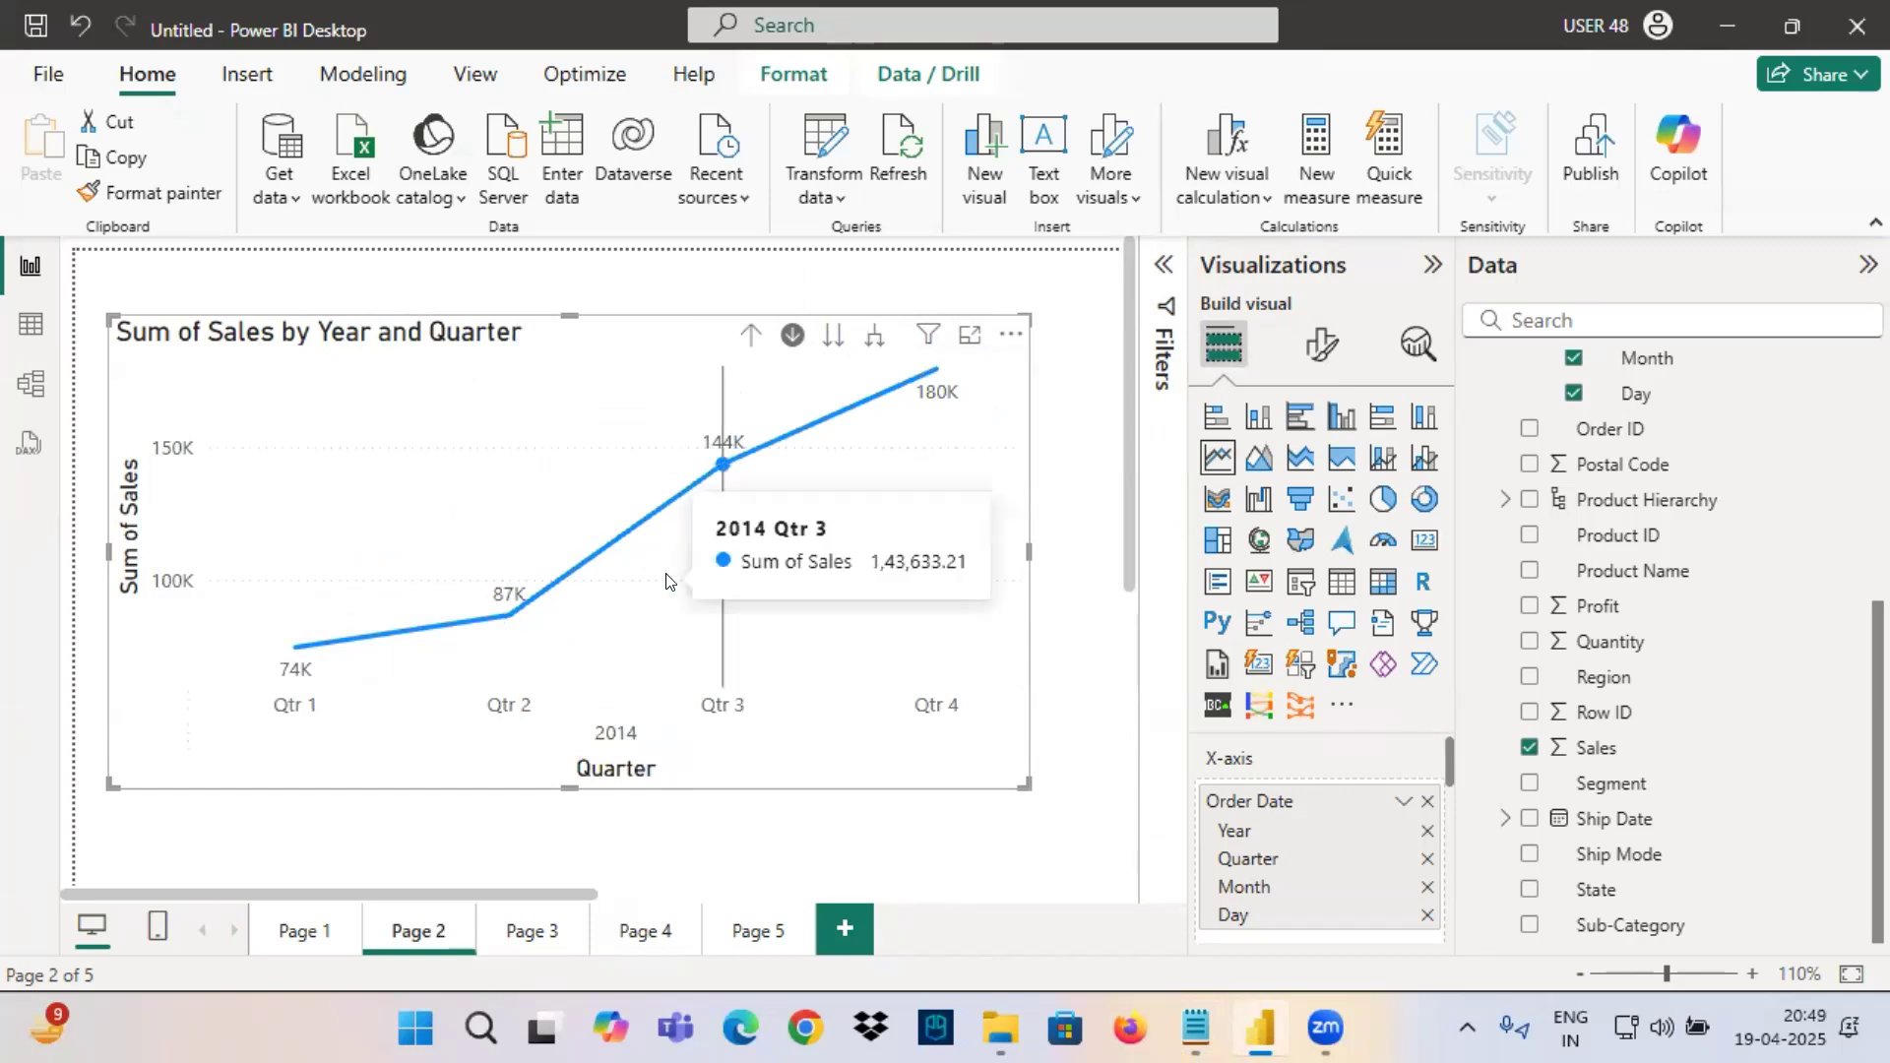
pyautogui.click(832, 336)
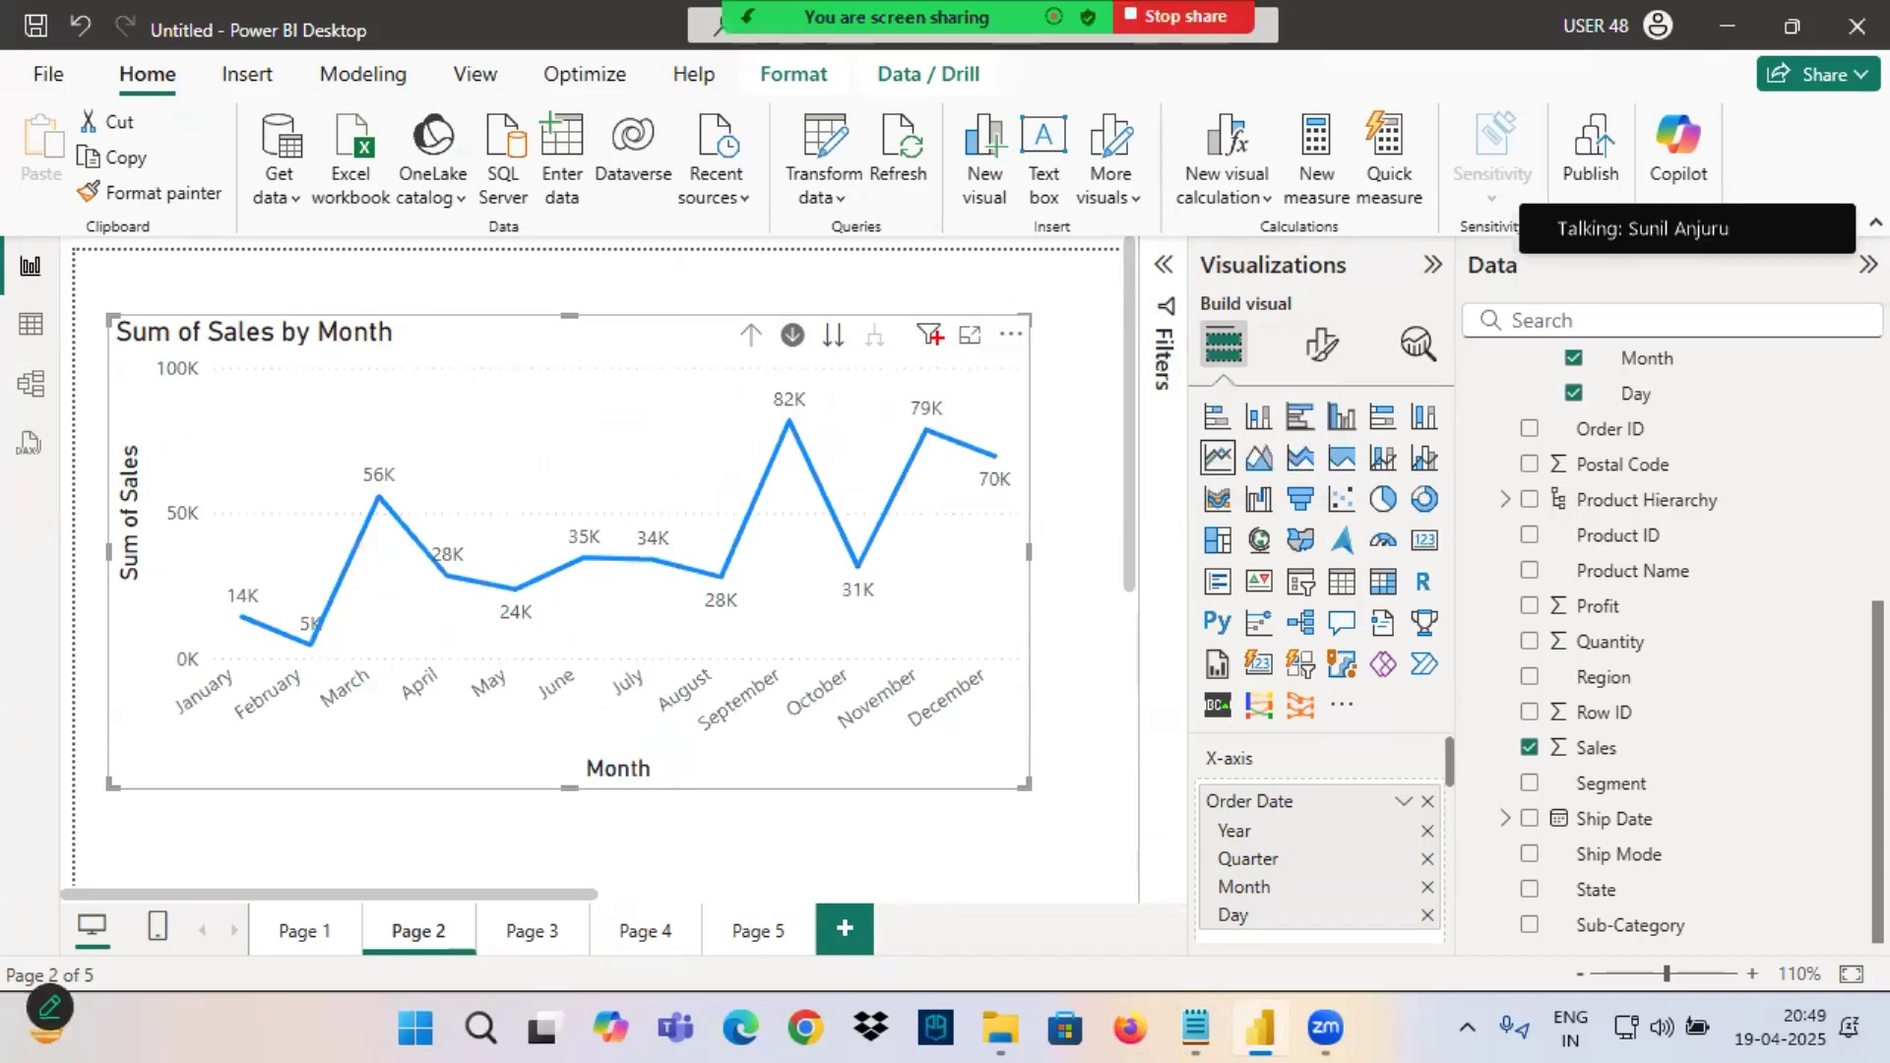
pyautogui.moveTo(929, 335)
pyautogui.moveTo(940, 404); pyautogui.dragTo(902, 408)
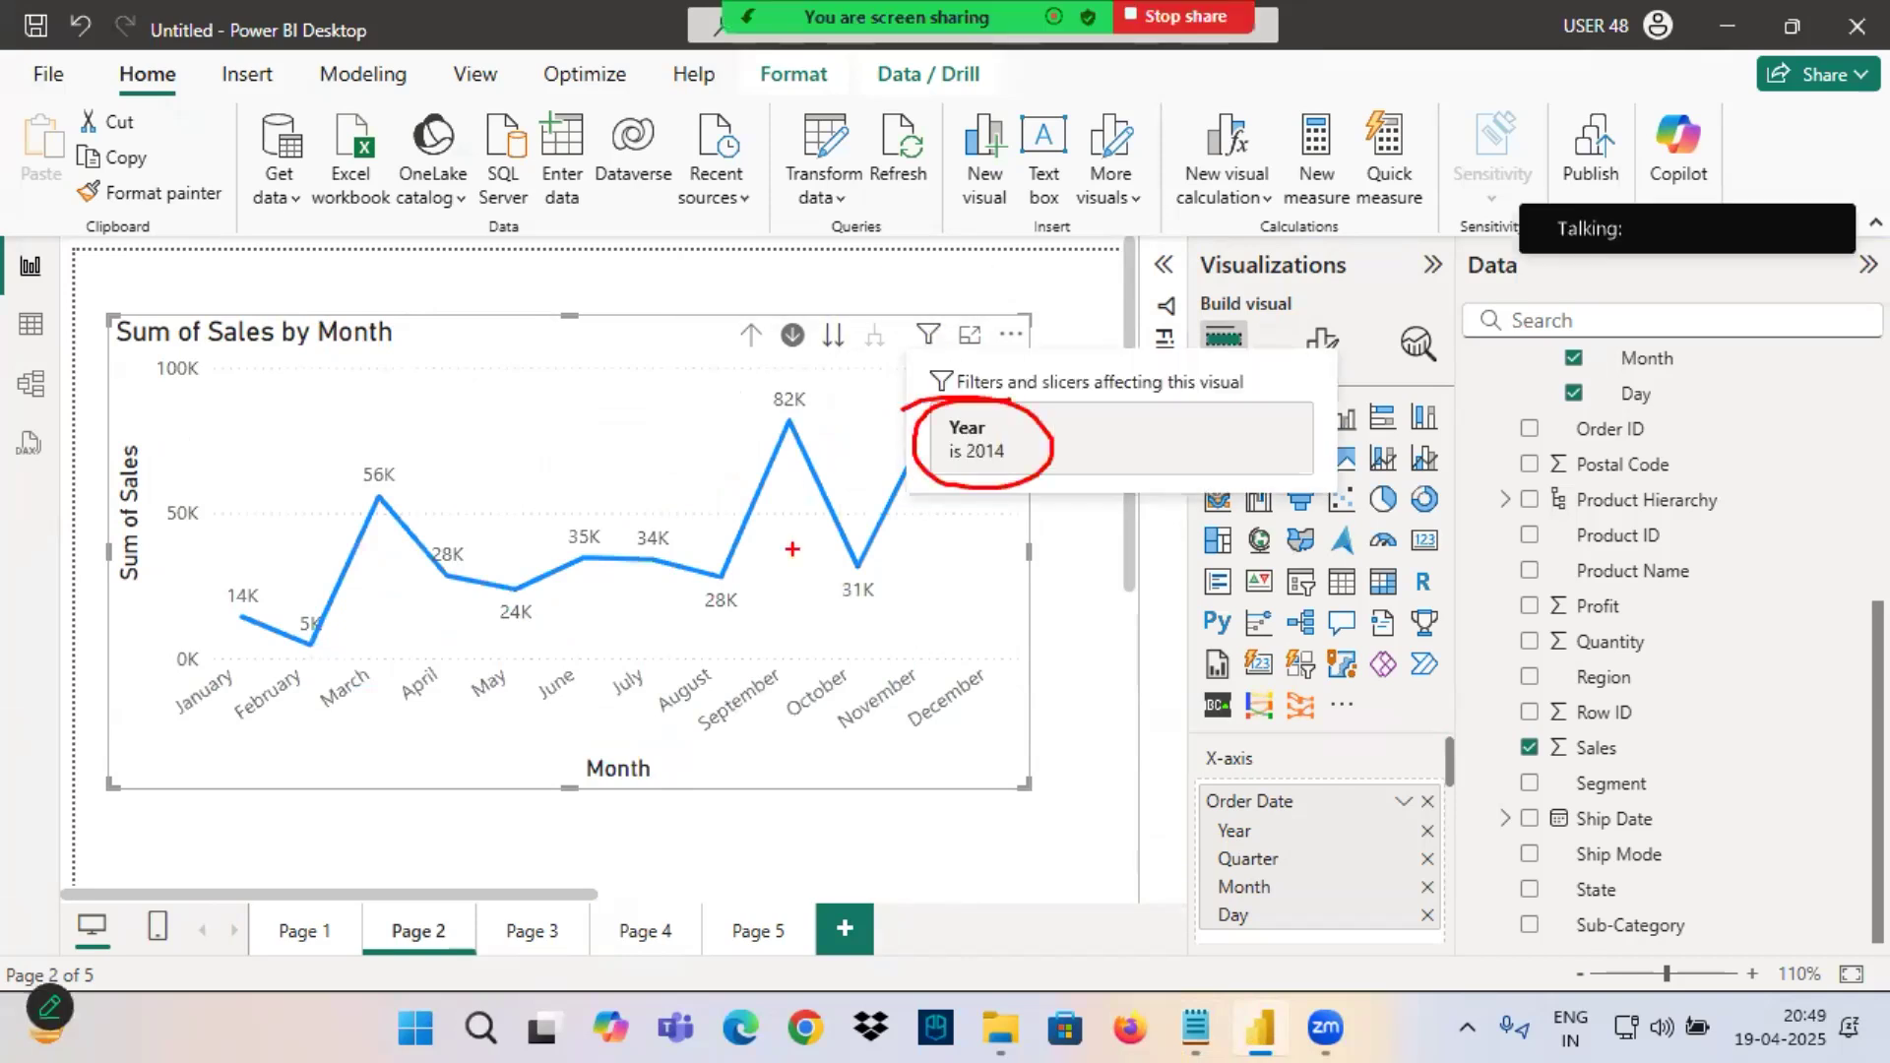
pyautogui.moveTo(567, 786); pyautogui.dragTo(756, 769)
pyautogui.moveTo(131, 434)
pyautogui.mouseDown()
pyautogui.moveTo(86, 512)
pyautogui.moveTo(93, 438)
pyautogui.mouseUp()
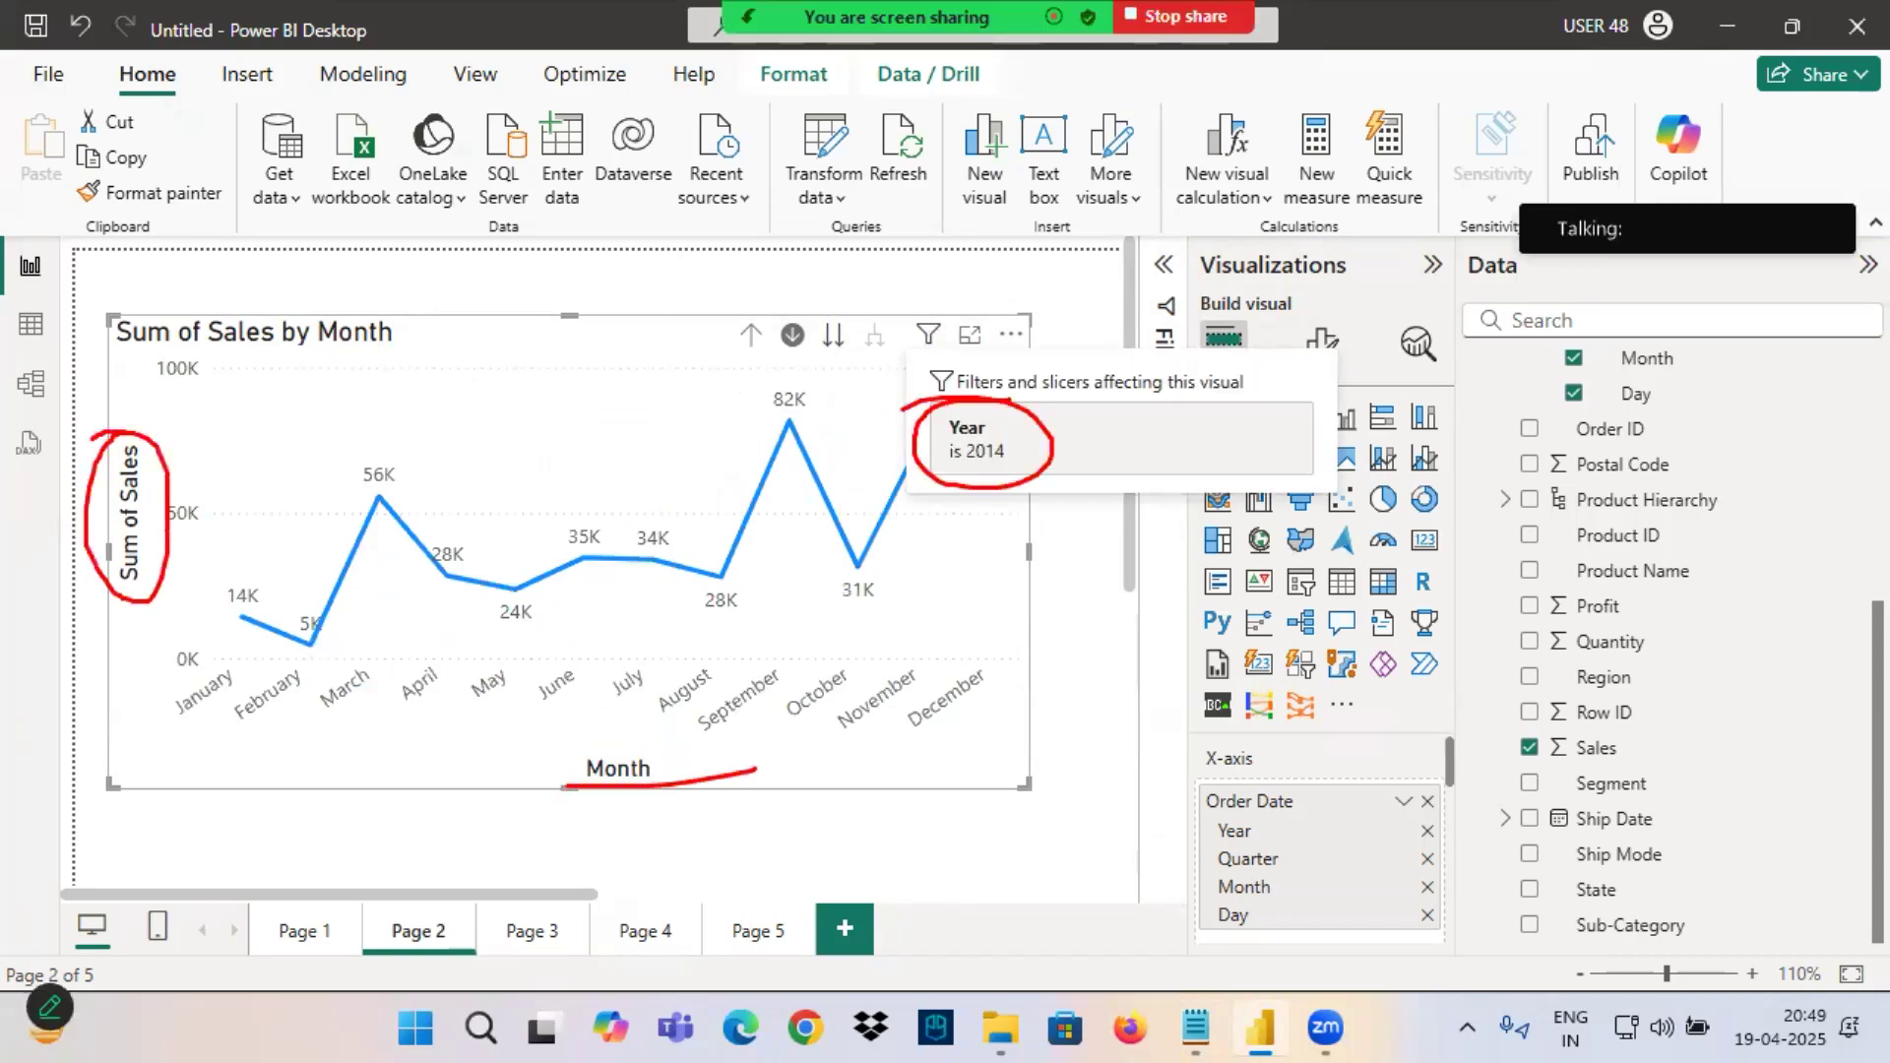
# Drill the chart back up to Year, drill into 2015, and go to its Month level.
pyautogui.click(752, 335)
pyautogui.click(751, 335)
pyautogui.click(509, 696)
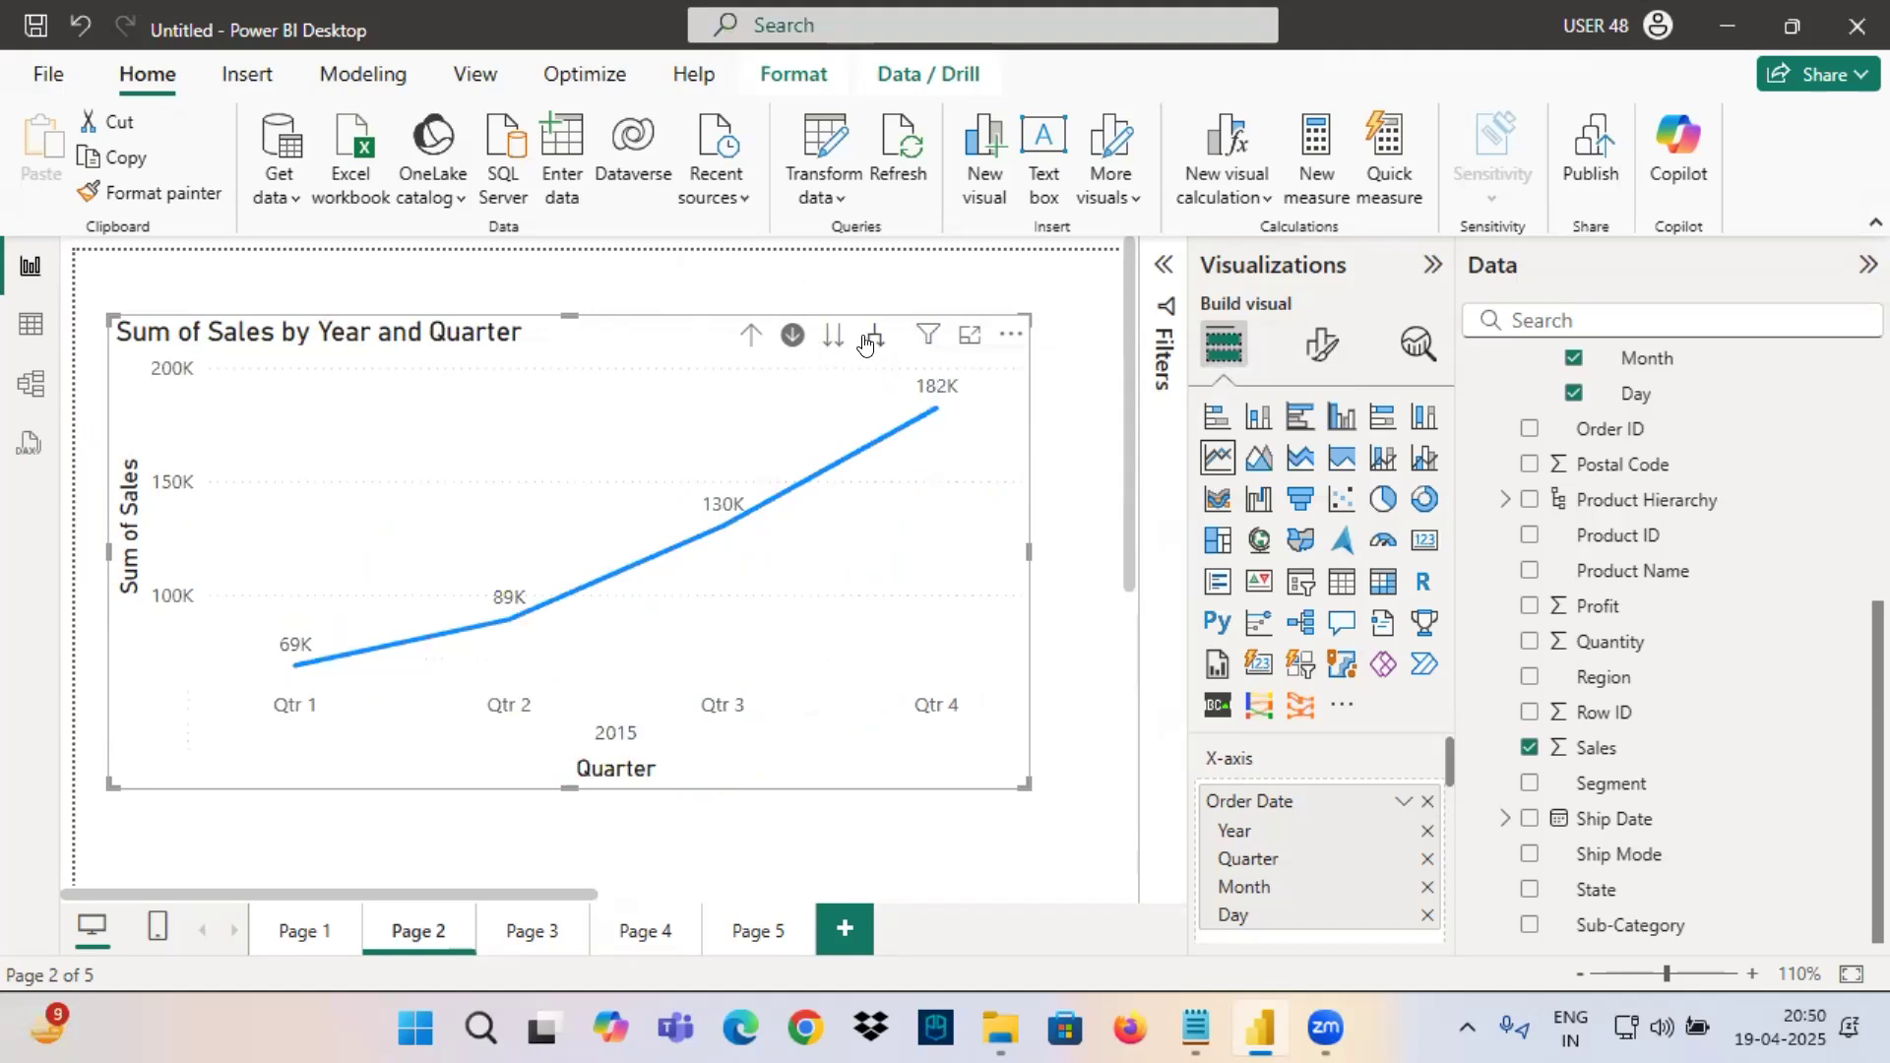
pyautogui.click(829, 340)
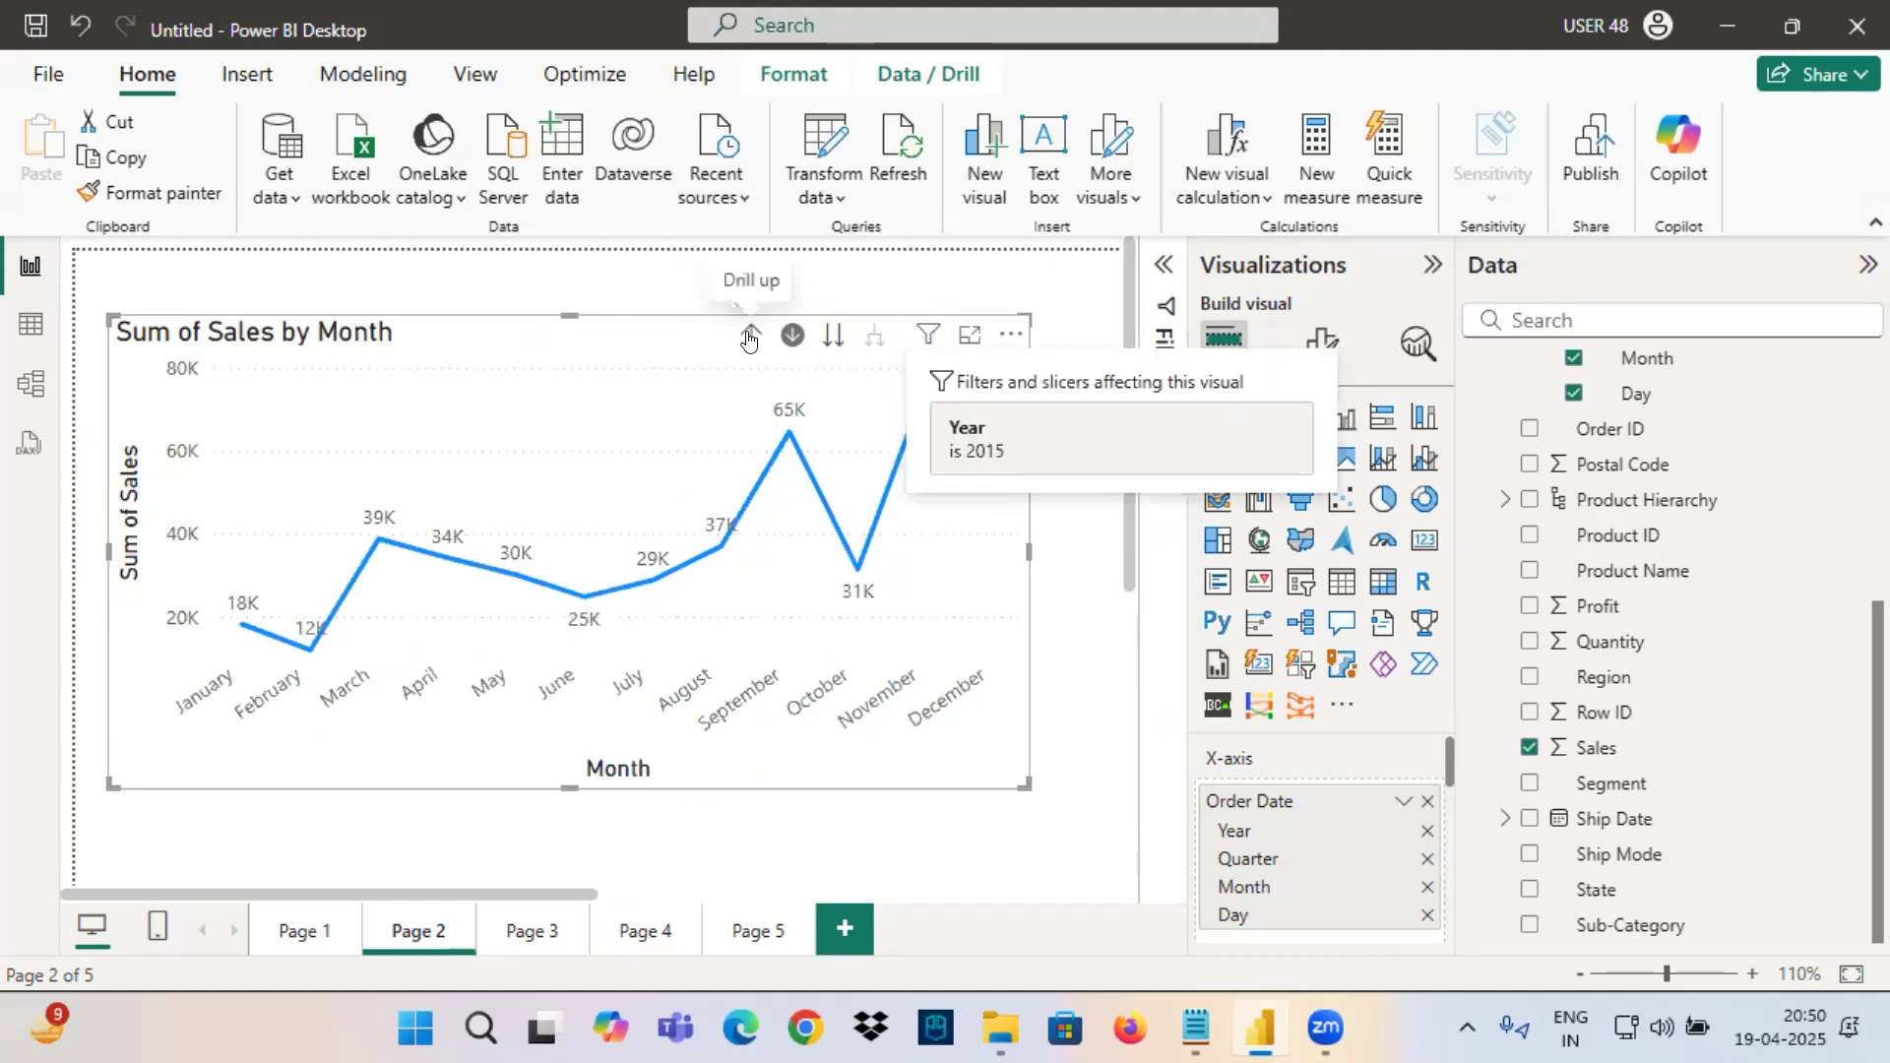
# Switch to Notepad and highlight the Month wise Sales tasks for all years and 2014 to 2017, then the 2014 Quarter 1 task.
pyautogui.hotkey('alt', 'Tab')
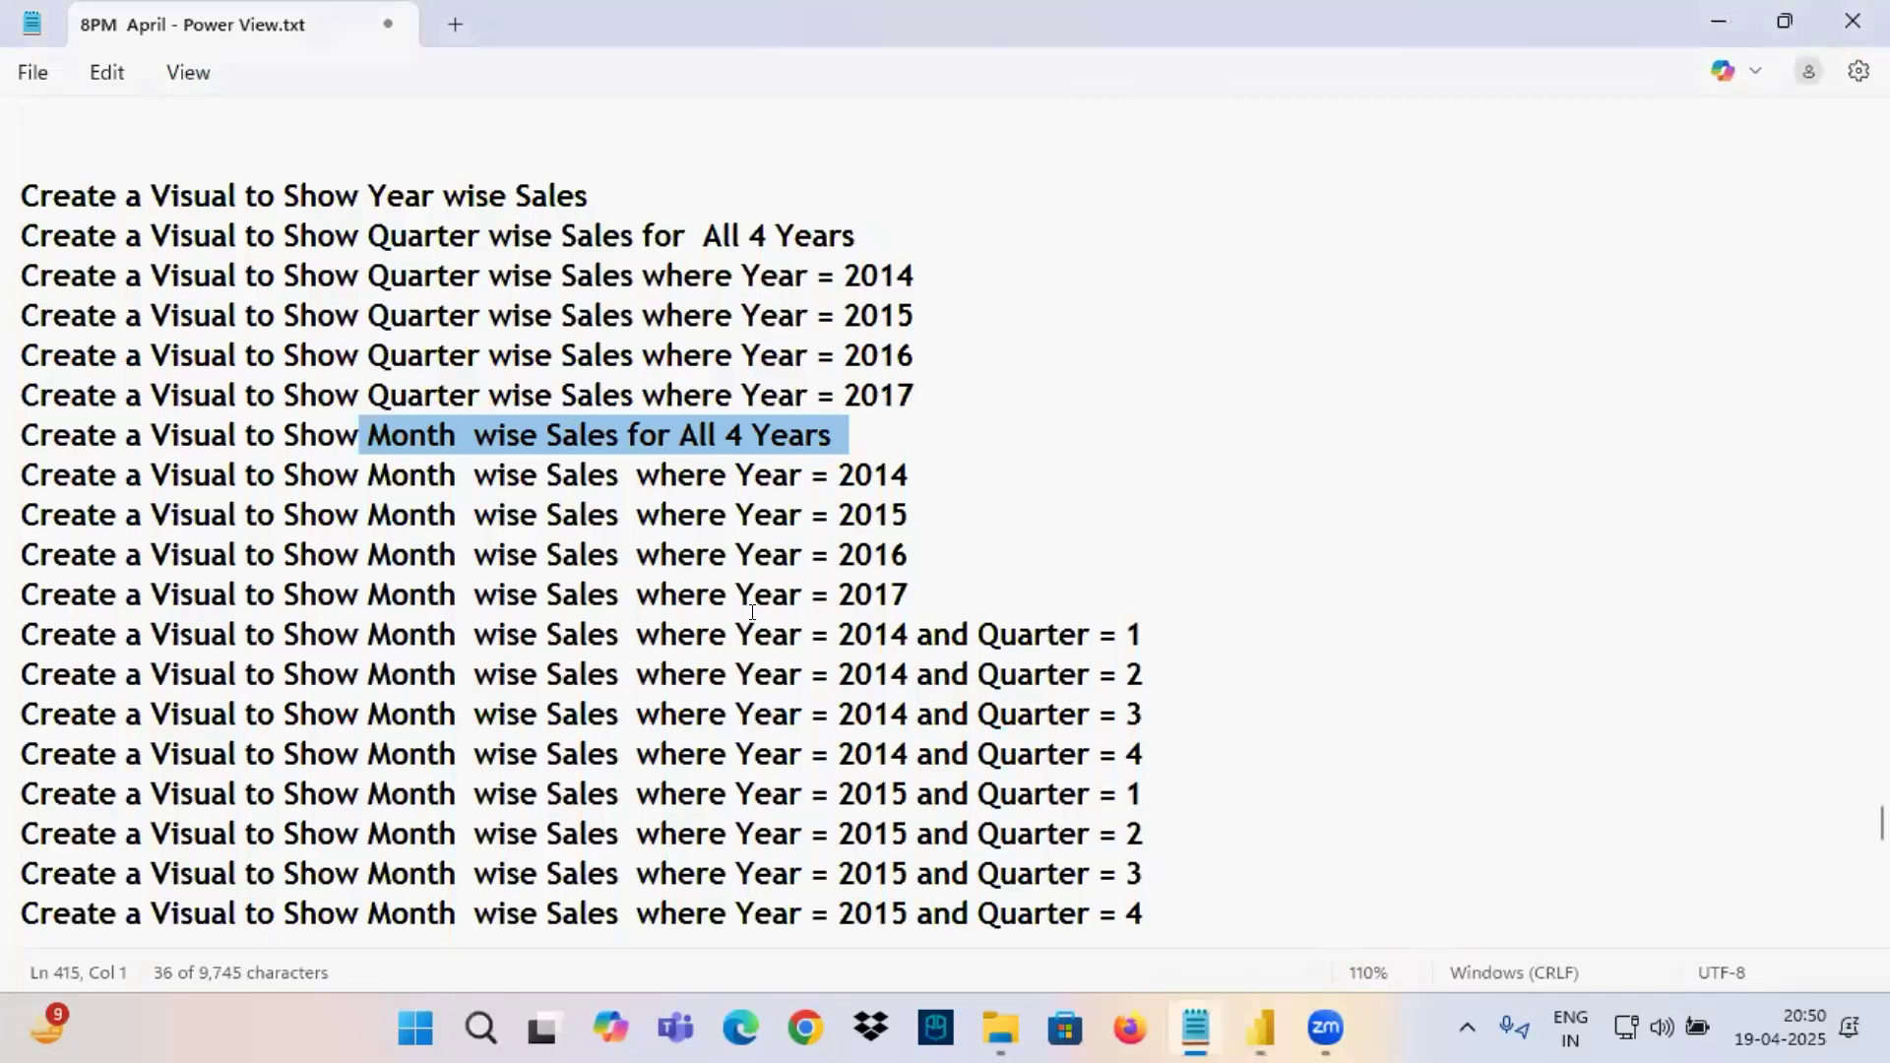
pyautogui.moveTo(963, 589); pyautogui.dragTo(20, 435)
pyautogui.moveTo(366, 632); pyautogui.dragTo(1146, 633)
pyautogui.click(1142, 634)
pyautogui.moveTo(978, 633); pyautogui.dragTo(1149, 627)
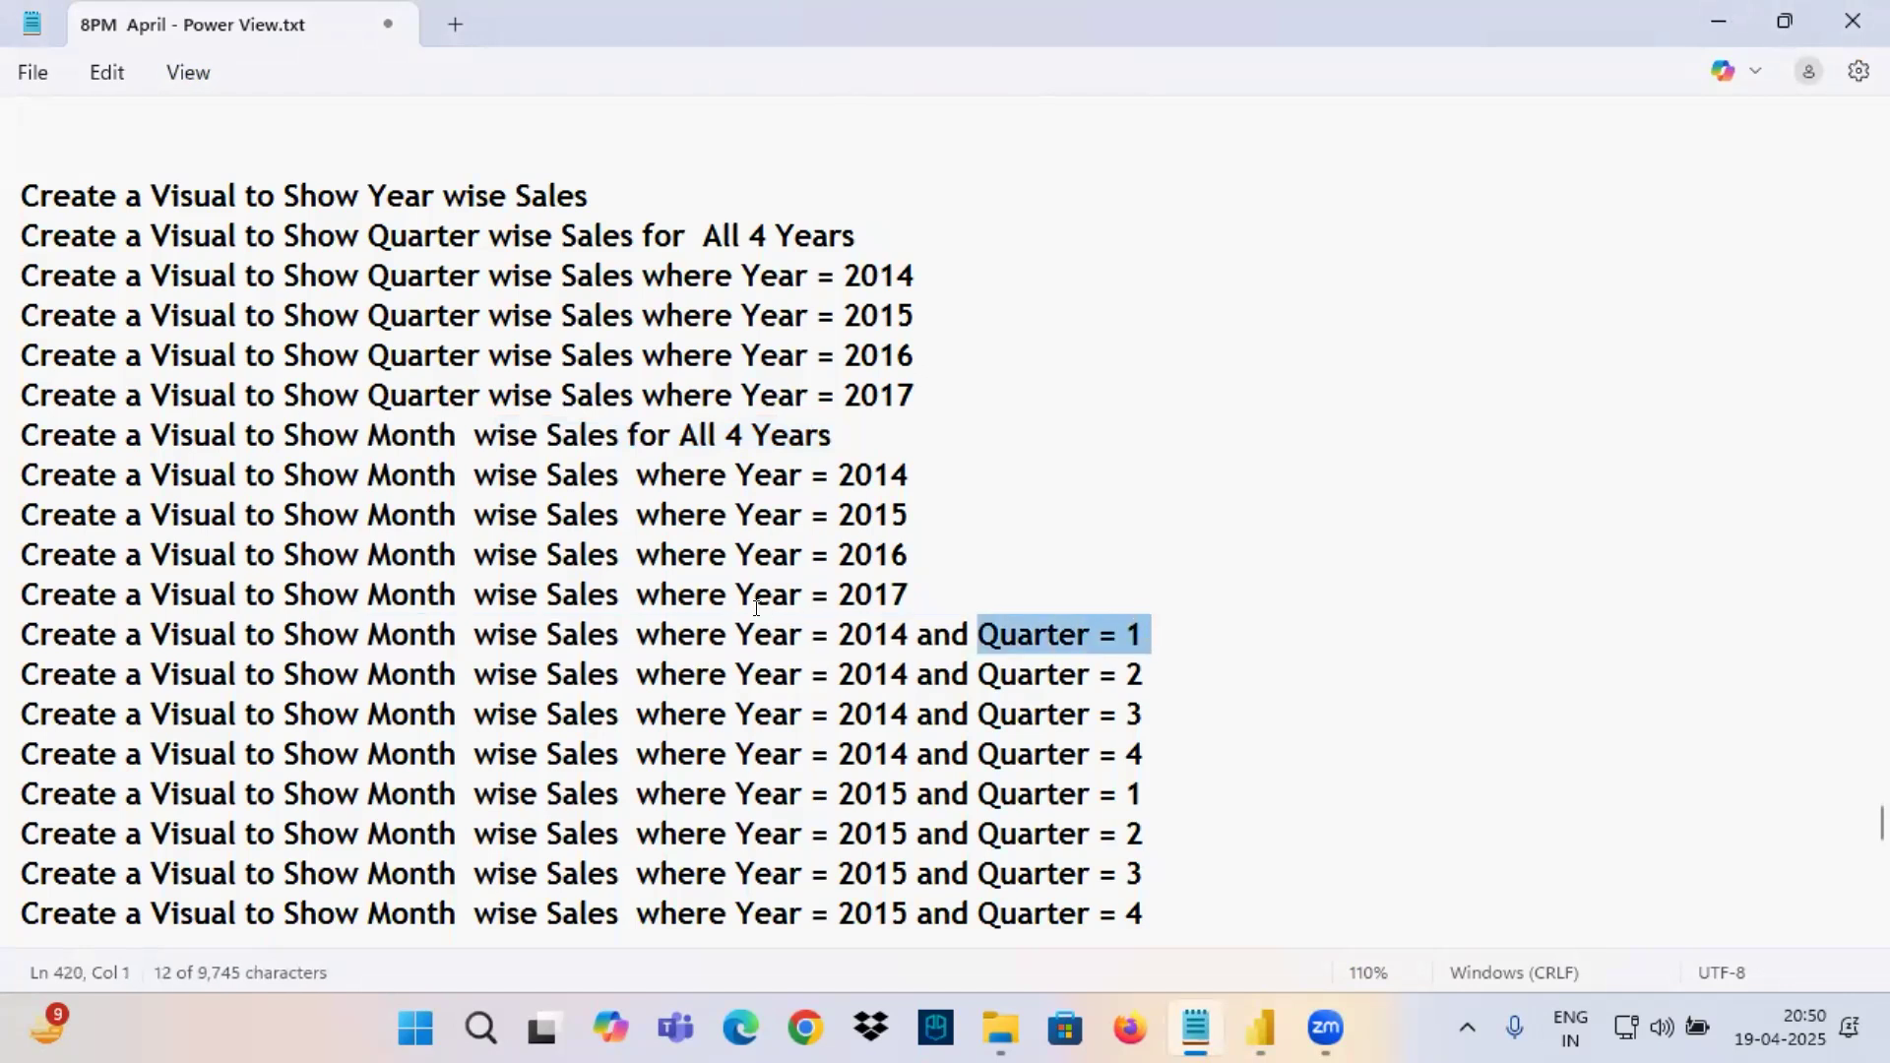
pyautogui.moveTo(728, 633); pyautogui.dragTo(1059, 633)
# Return to Power BI, drill the chart up to Year, then drill down into 2014 and its Qtr 1.
pyautogui.click(1253, 1022)
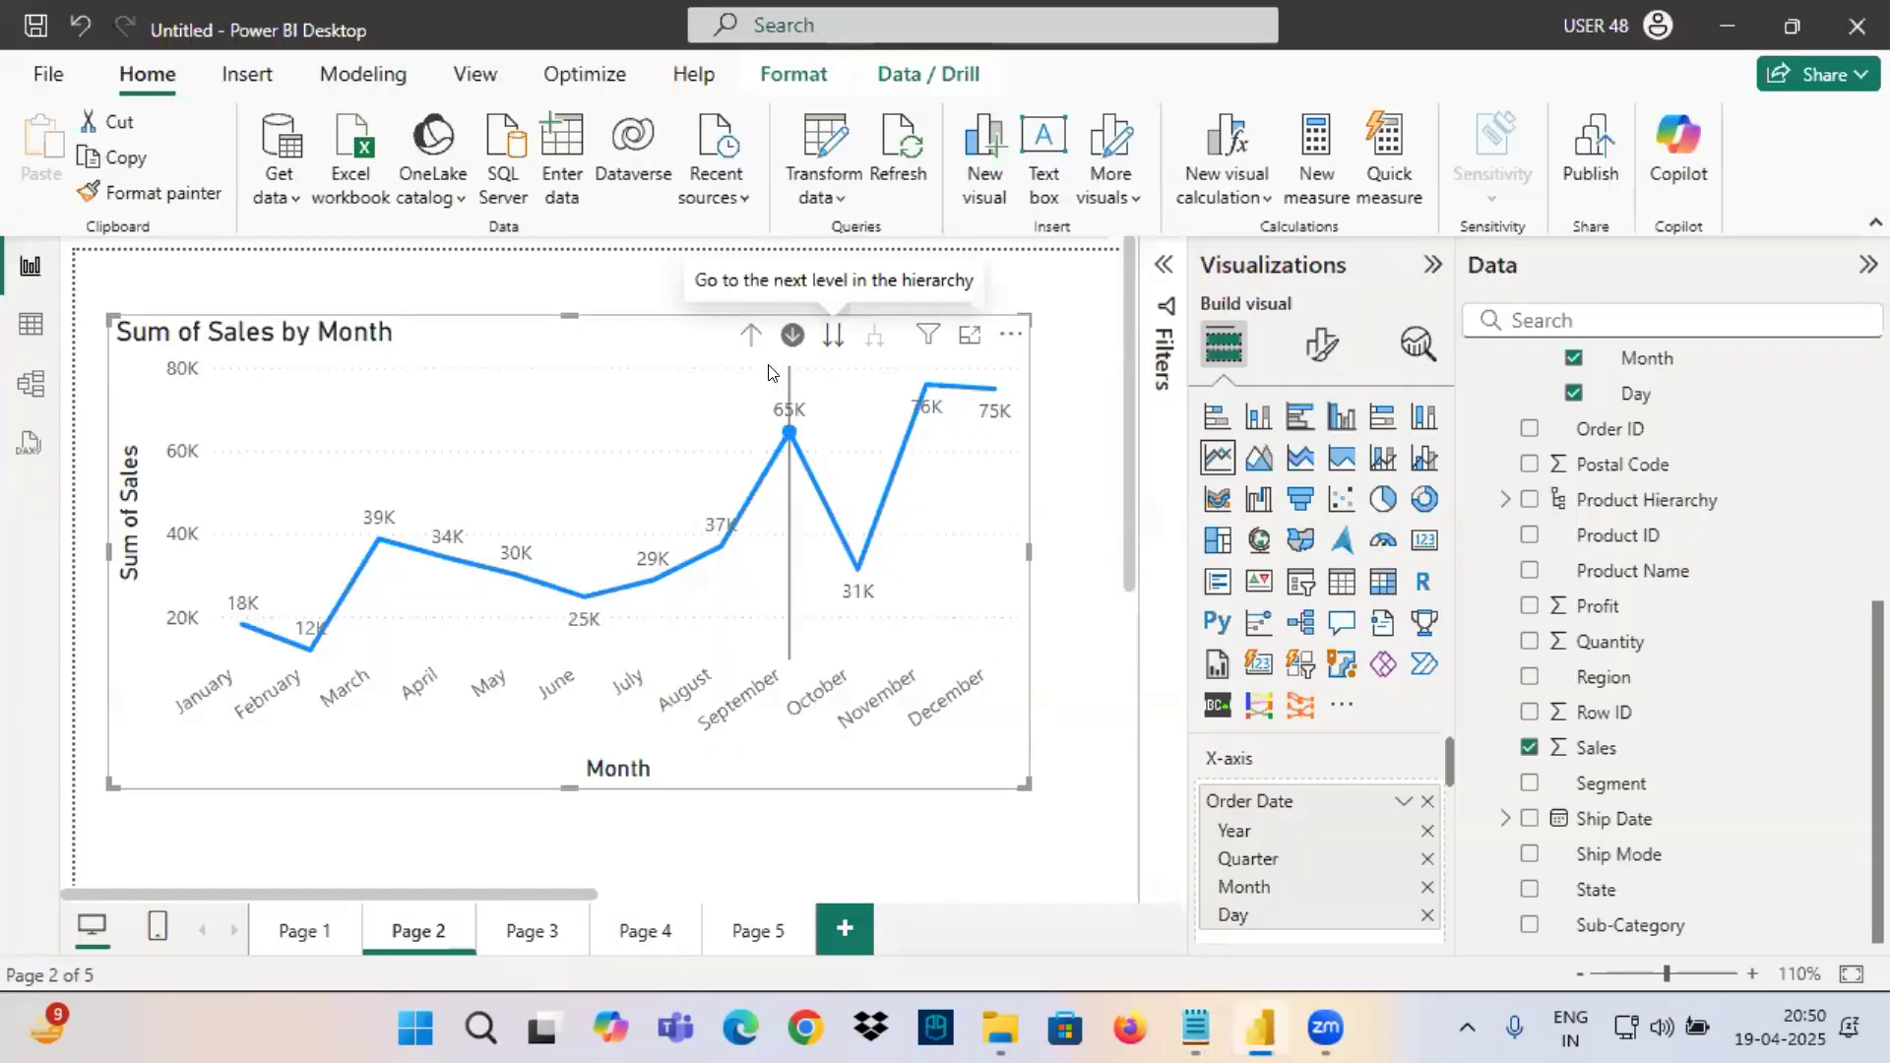
pyautogui.click(750, 338)
pyautogui.click(749, 339)
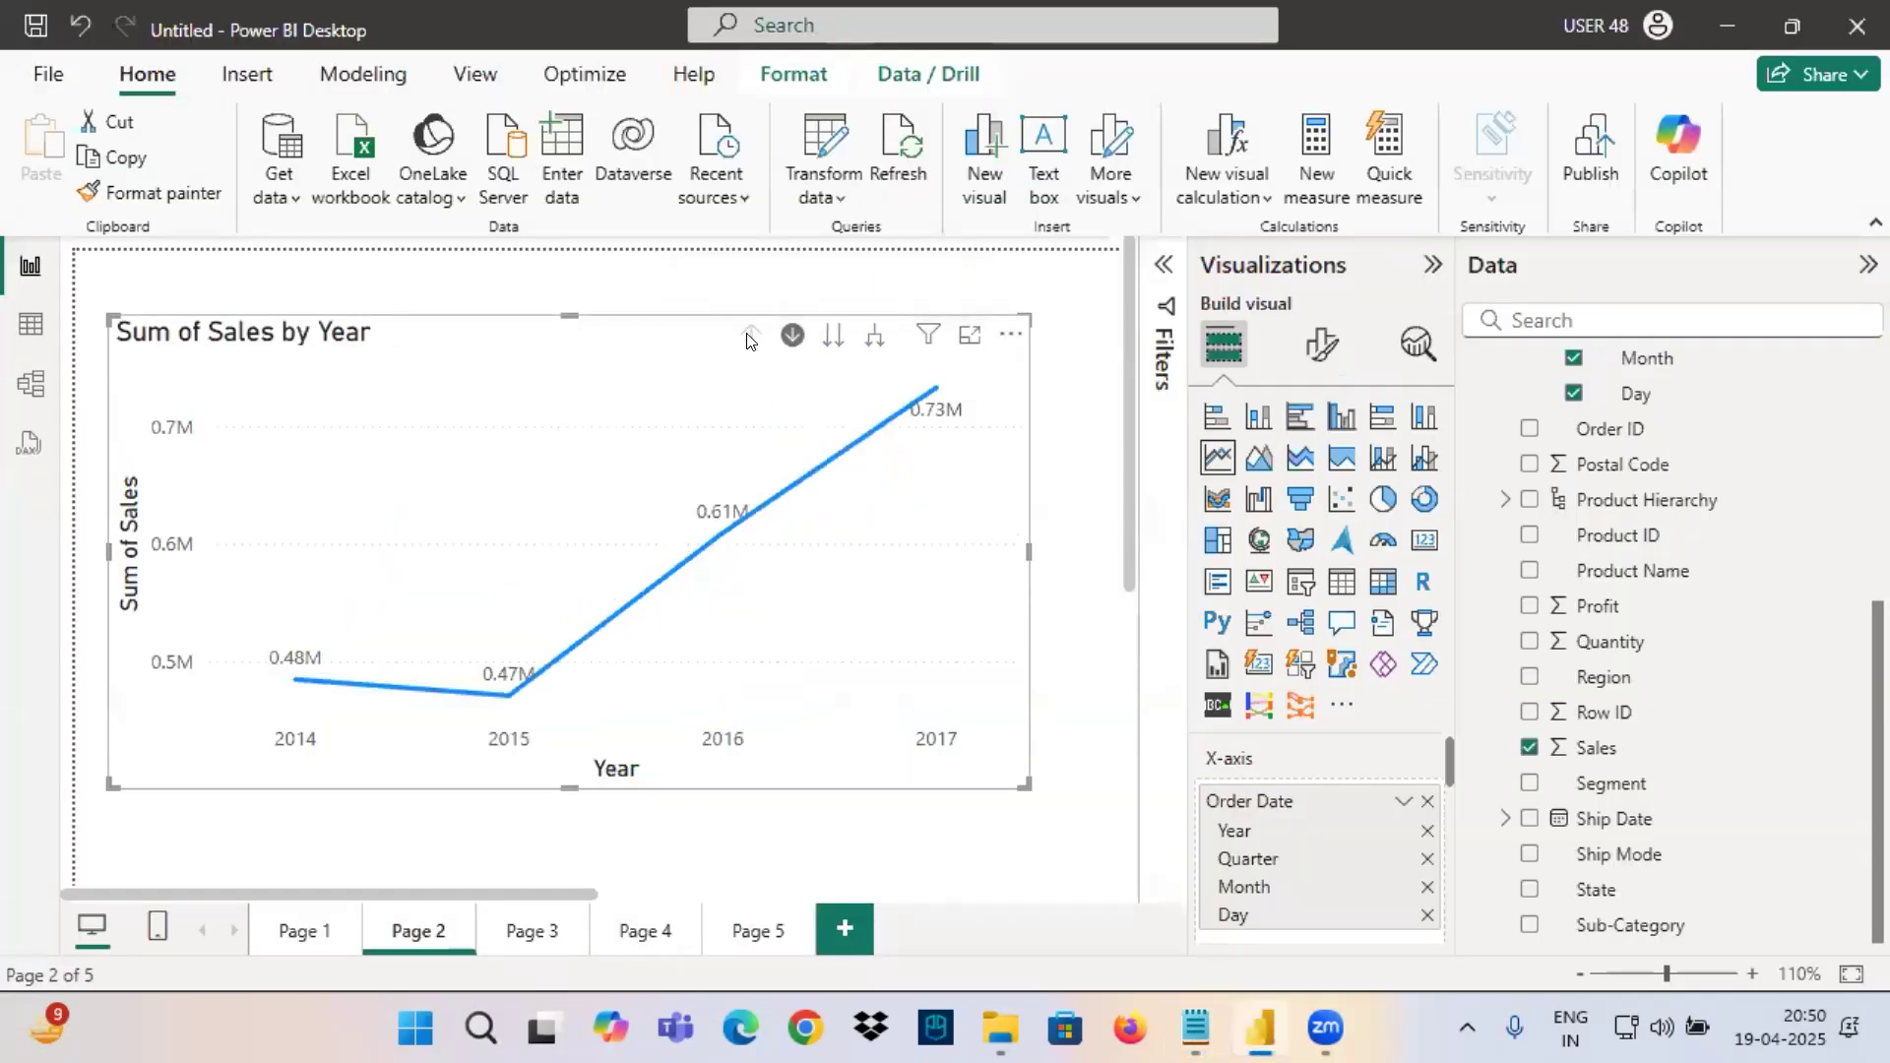
pyautogui.click(293, 680)
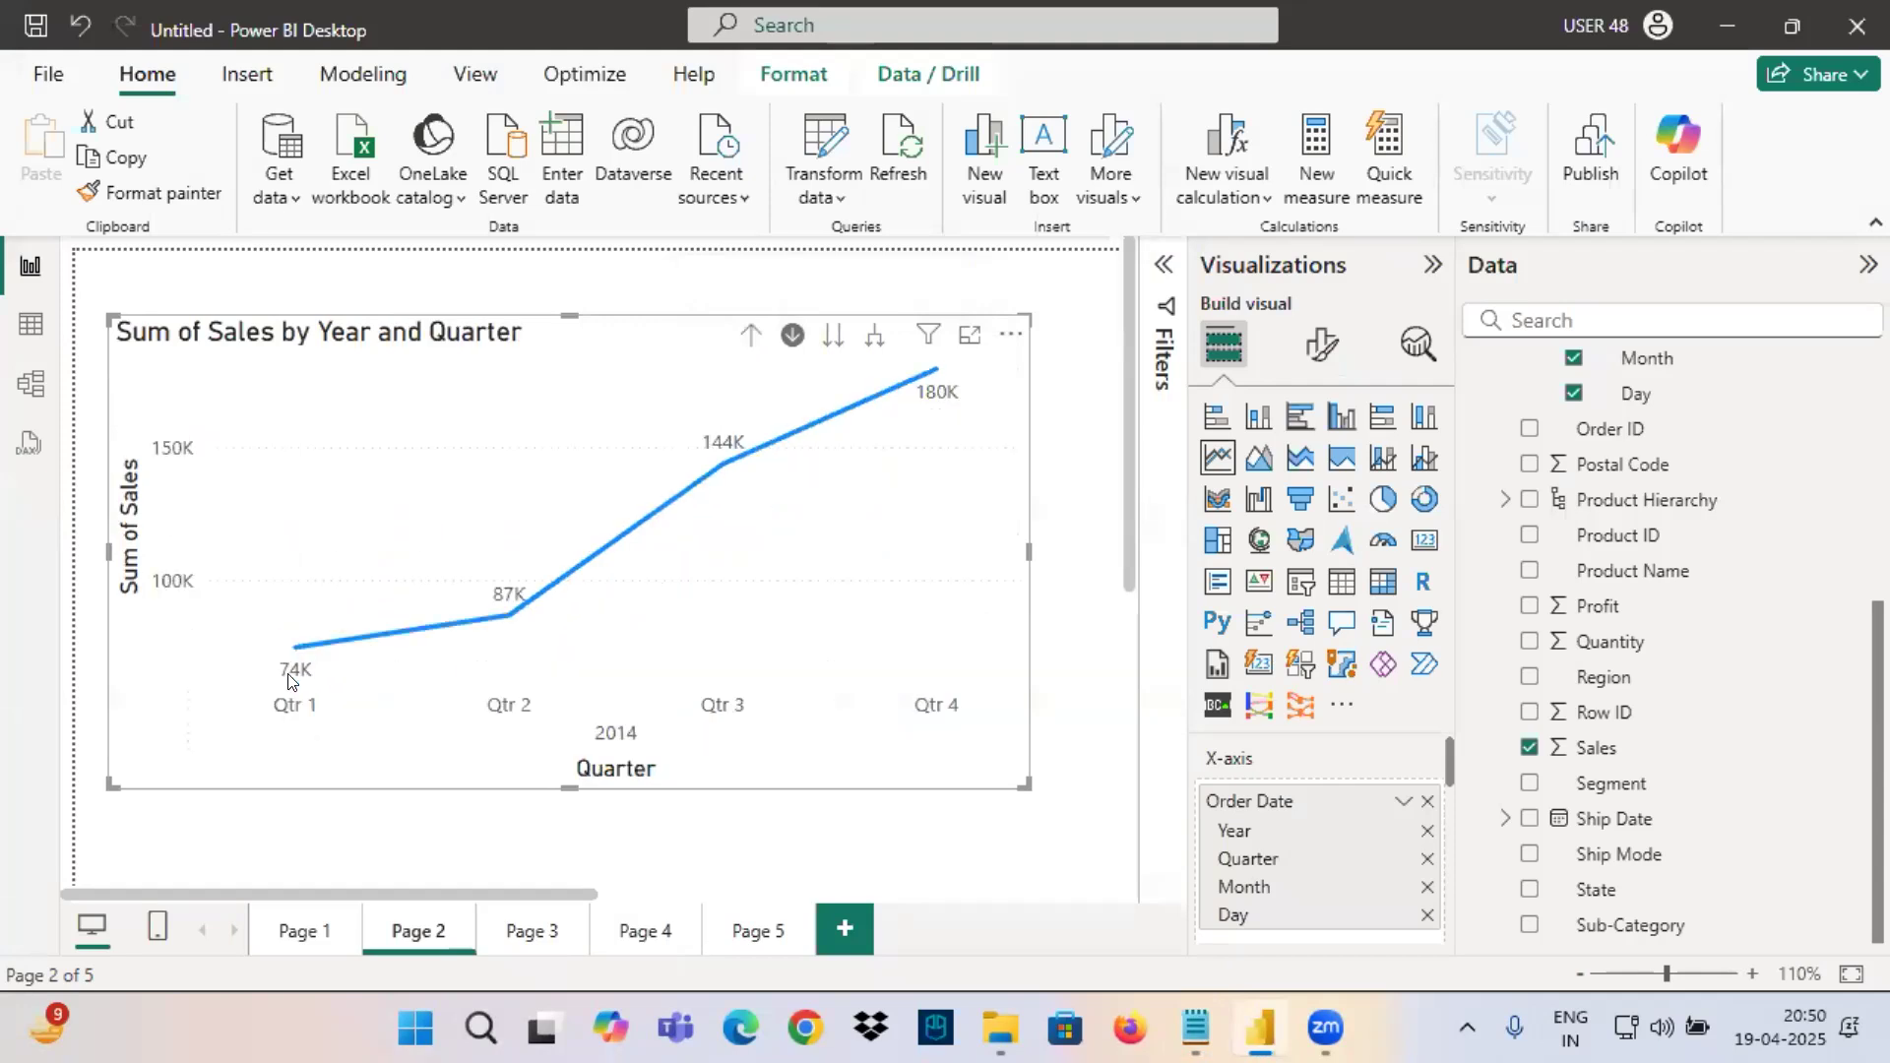
pyautogui.click(296, 647)
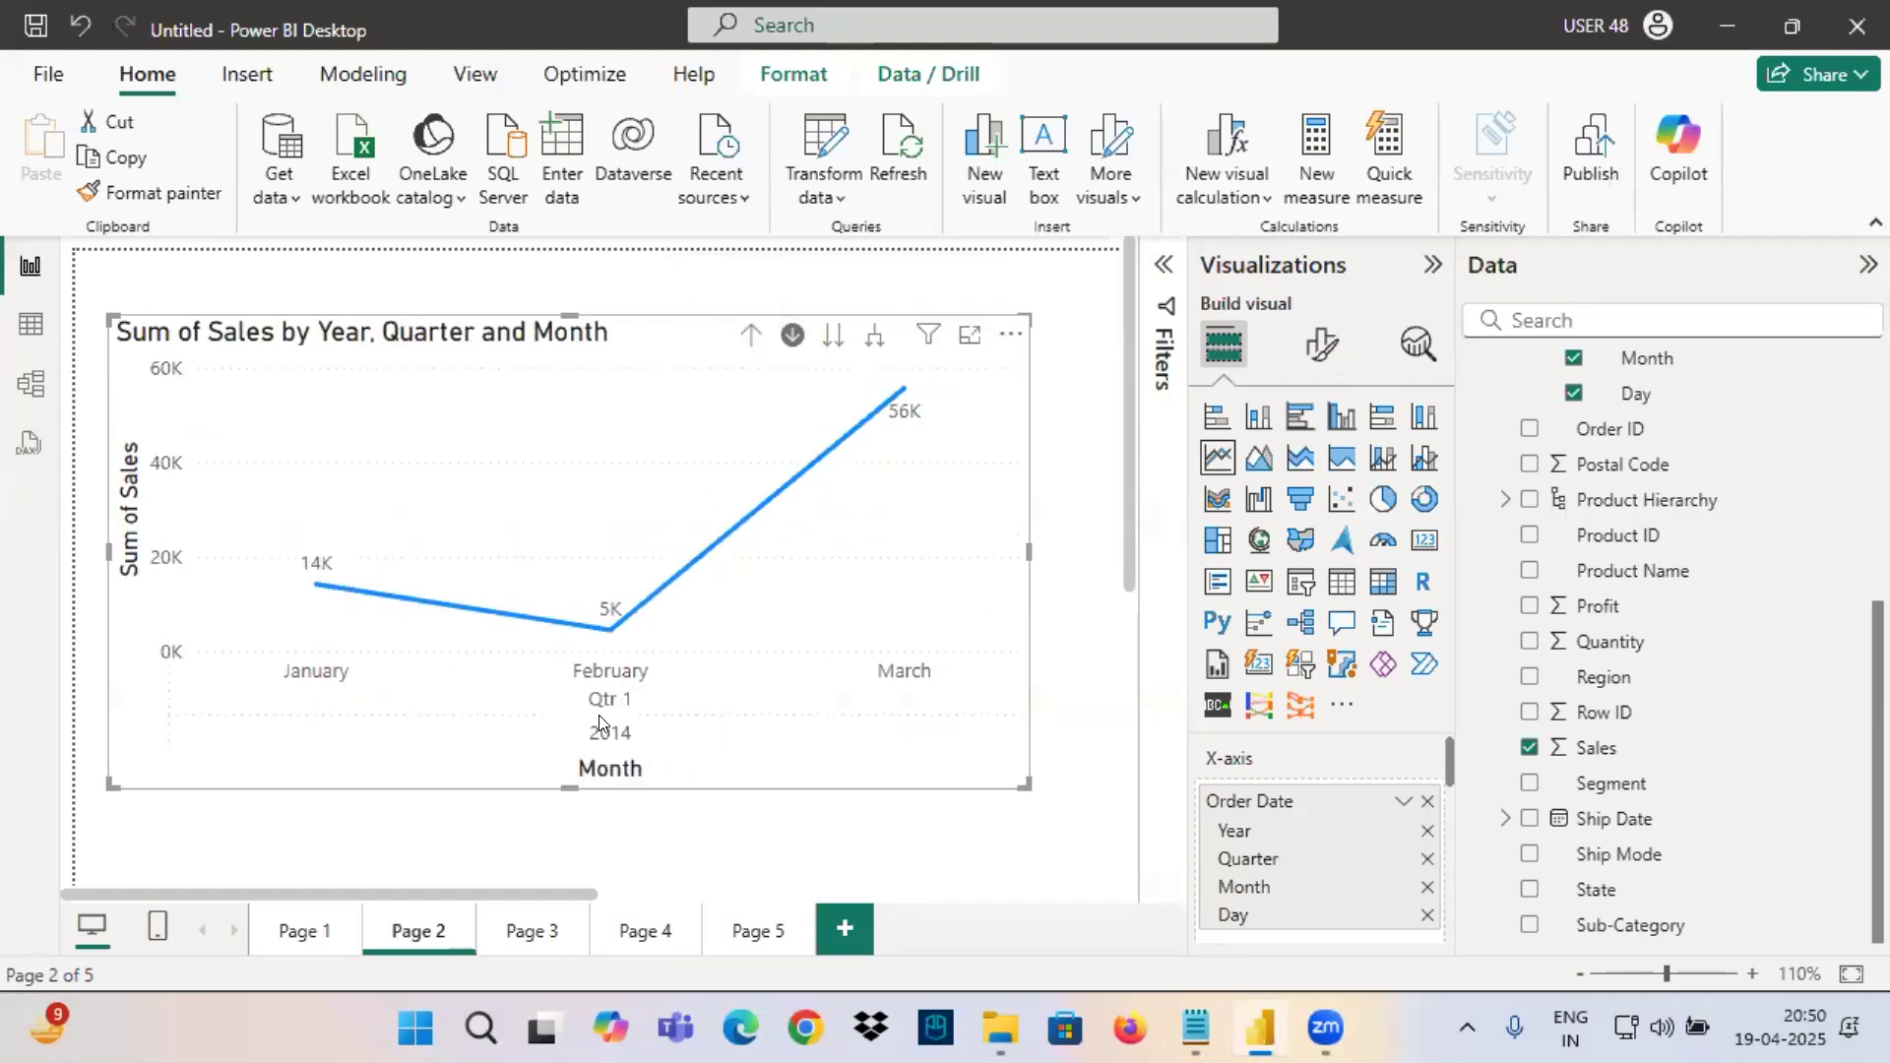
pyautogui.moveTo(581, 749); pyautogui.dragTo(655, 748)
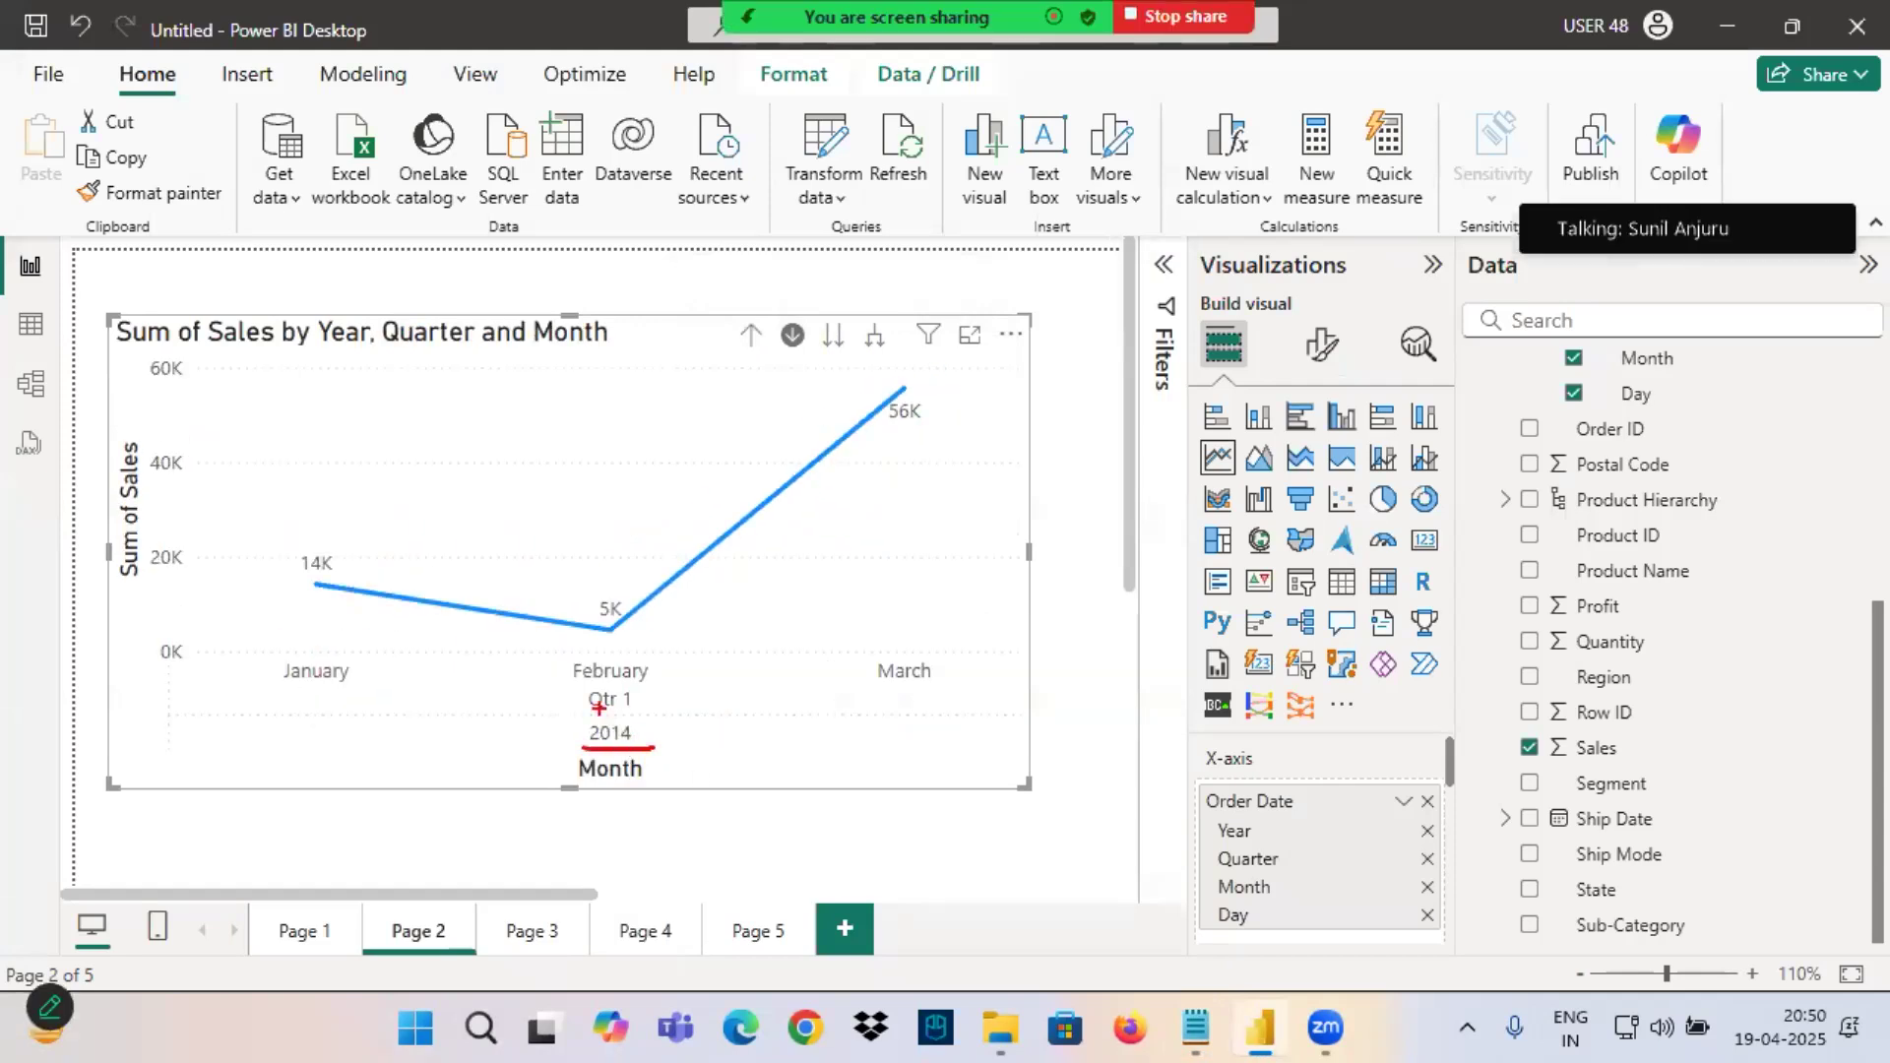
pyautogui.moveTo(572, 690); pyautogui.dragTo(673, 718)
pyautogui.moveTo(577, 754); pyautogui.dragTo(704, 810)
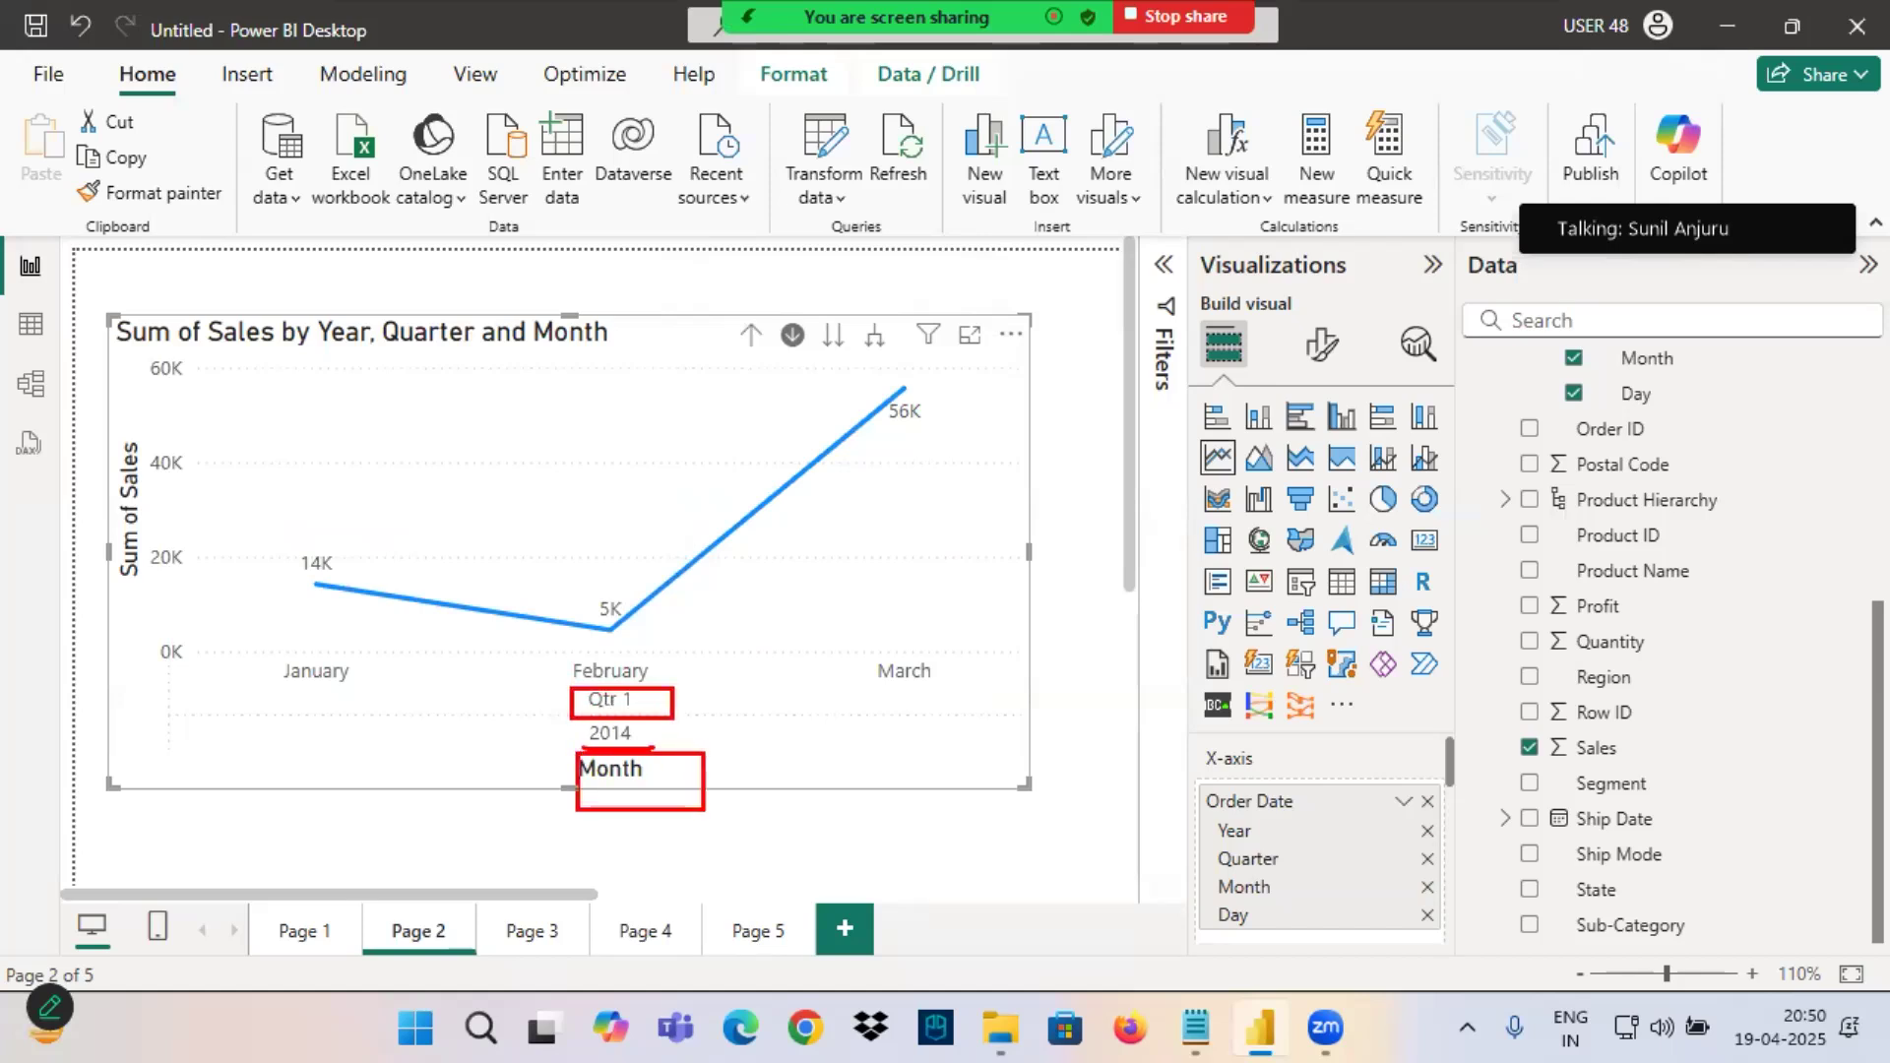
pyautogui.moveTo(116, 433); pyautogui.dragTo(144, 583)
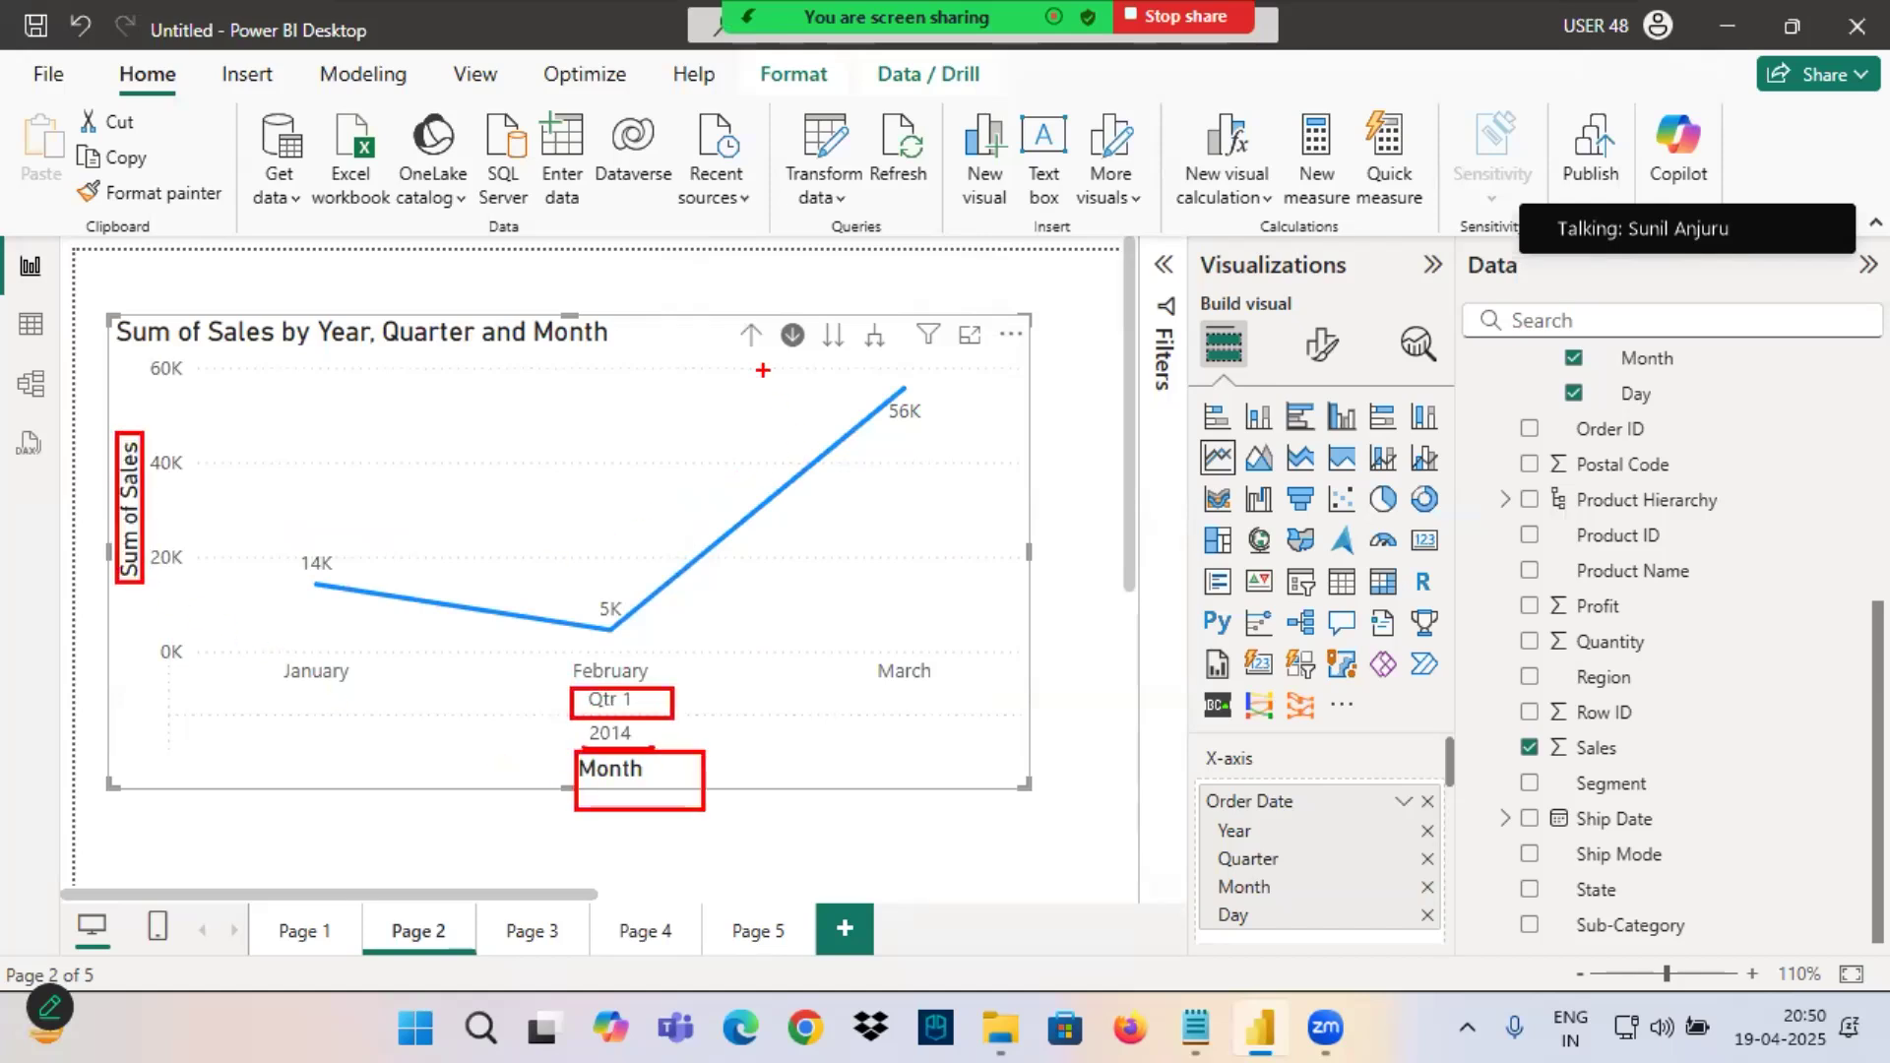
# Drill up to the 2014 quarters and drill into Qtr 1 again to show its monthly sales.
pyautogui.click(750, 338)
pyautogui.moveTo(325, 651)
pyautogui.mouseDown()
pyautogui.moveTo(280, 650)
pyautogui.moveTo(313, 724)
pyautogui.moveTo(330, 660)
pyautogui.mouseUp()
pyautogui.moveTo(236, 587); pyautogui.dragTo(288, 661)
pyautogui.moveTo(296, 586)
pyautogui.mouseDown()
pyautogui.moveTo(293, 640)
pyautogui.moveTo(346, 684)
pyautogui.moveTo(254, 565)
pyautogui.mouseUp()
pyautogui.moveTo(295, 638)
pyautogui.mouseDown()
pyautogui.moveTo(343, 563)
pyautogui.moveTo(472, 596)
pyautogui.mouseUp()
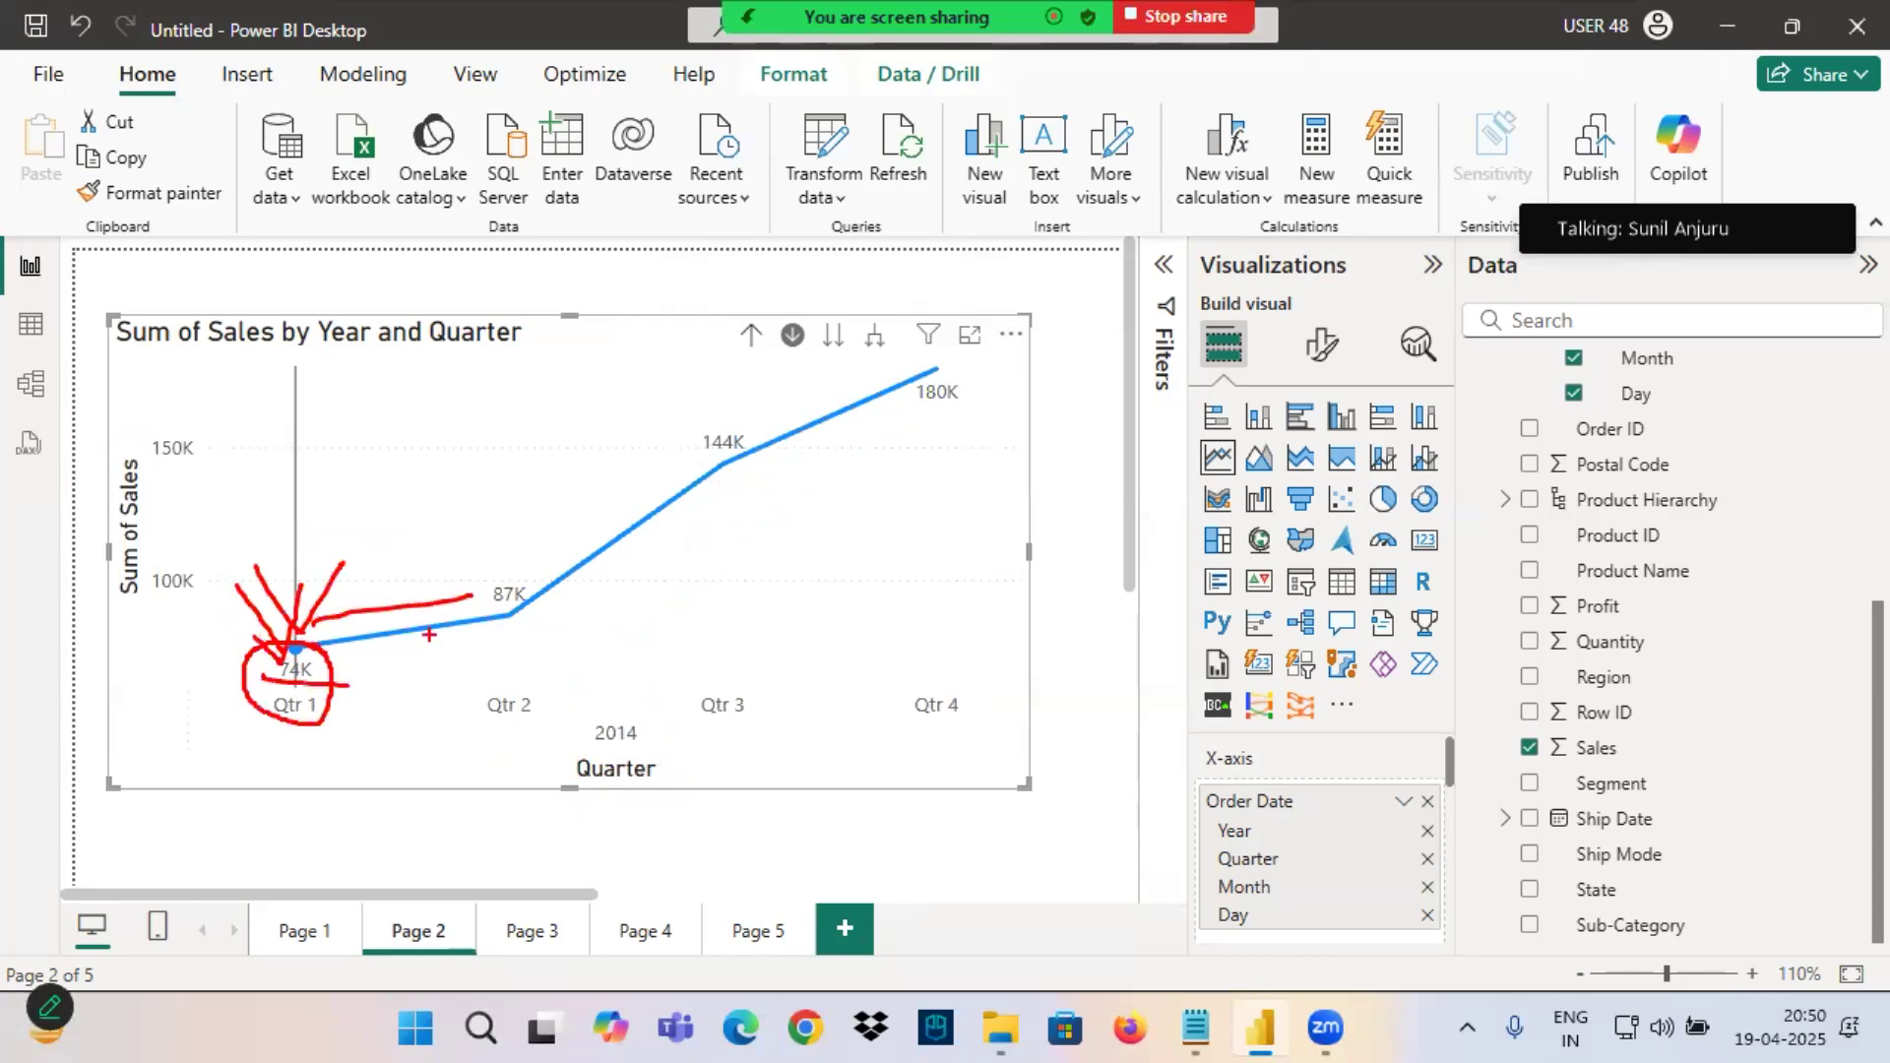
pyautogui.press('Escape')
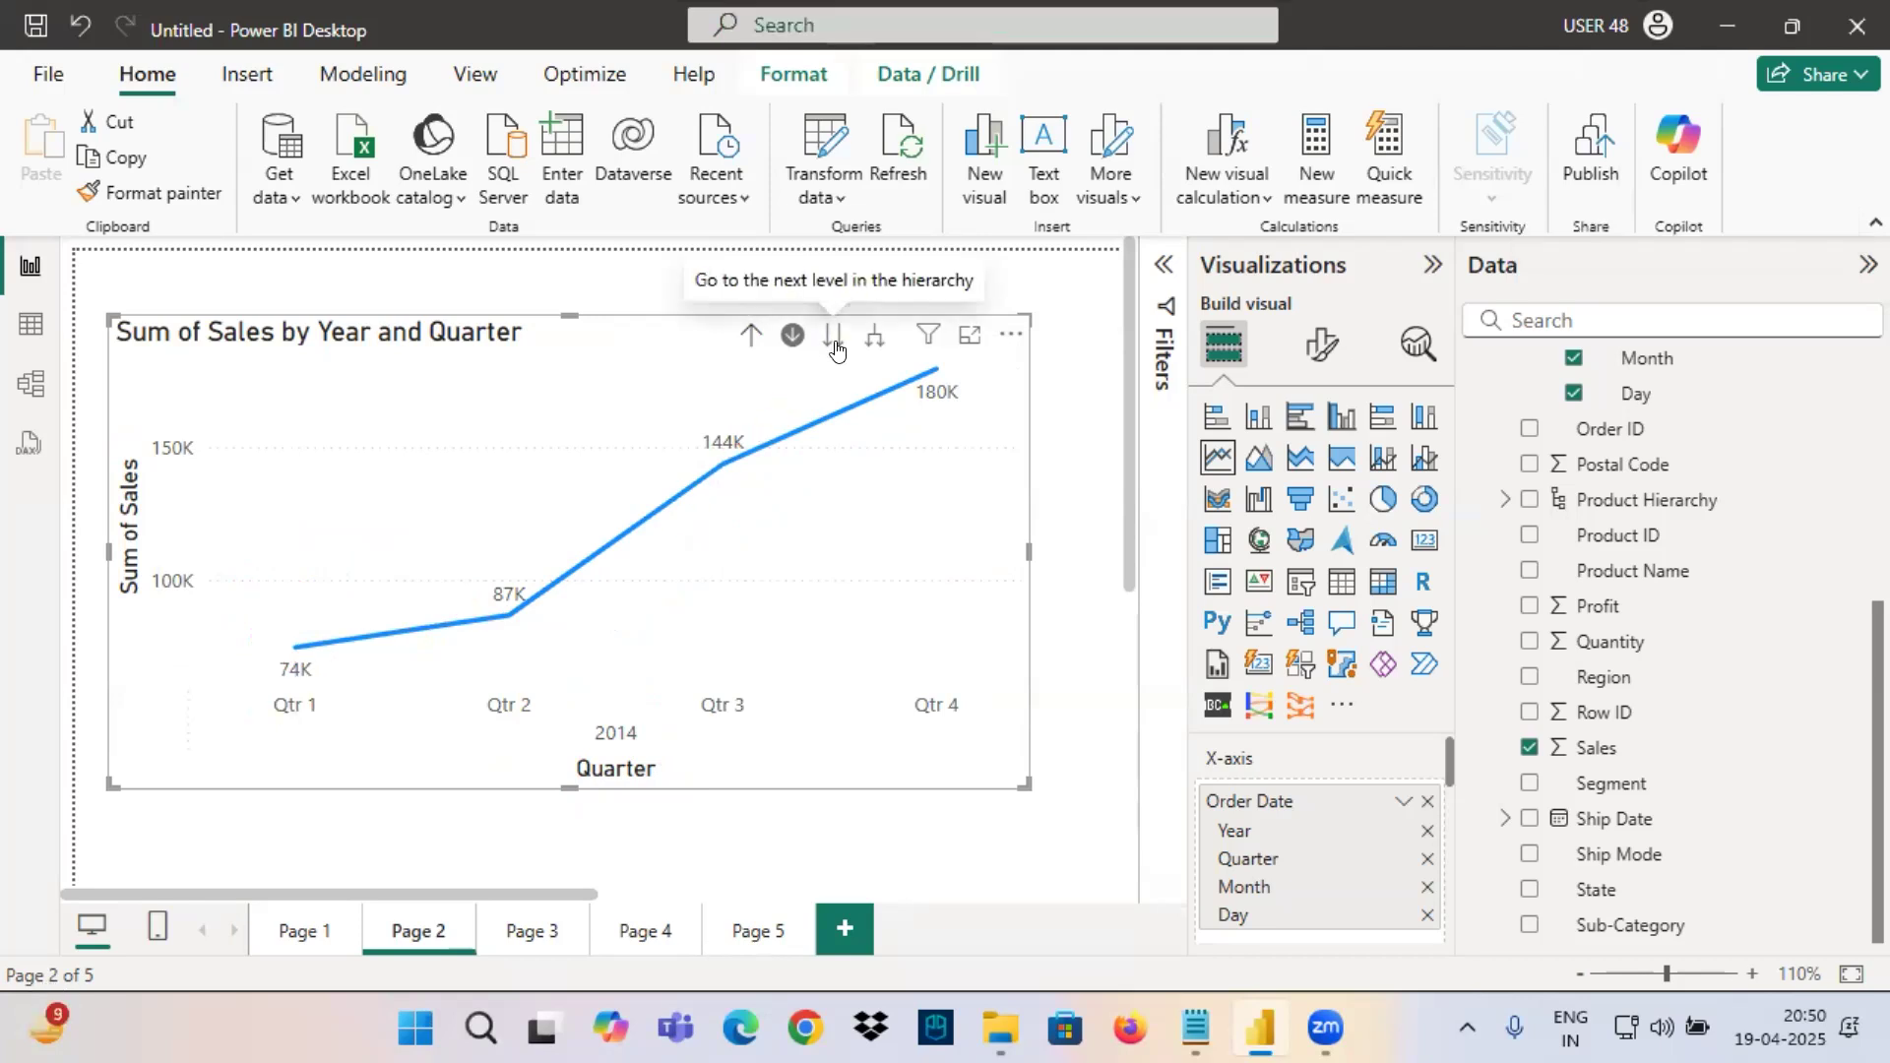
pyautogui.click(295, 646)
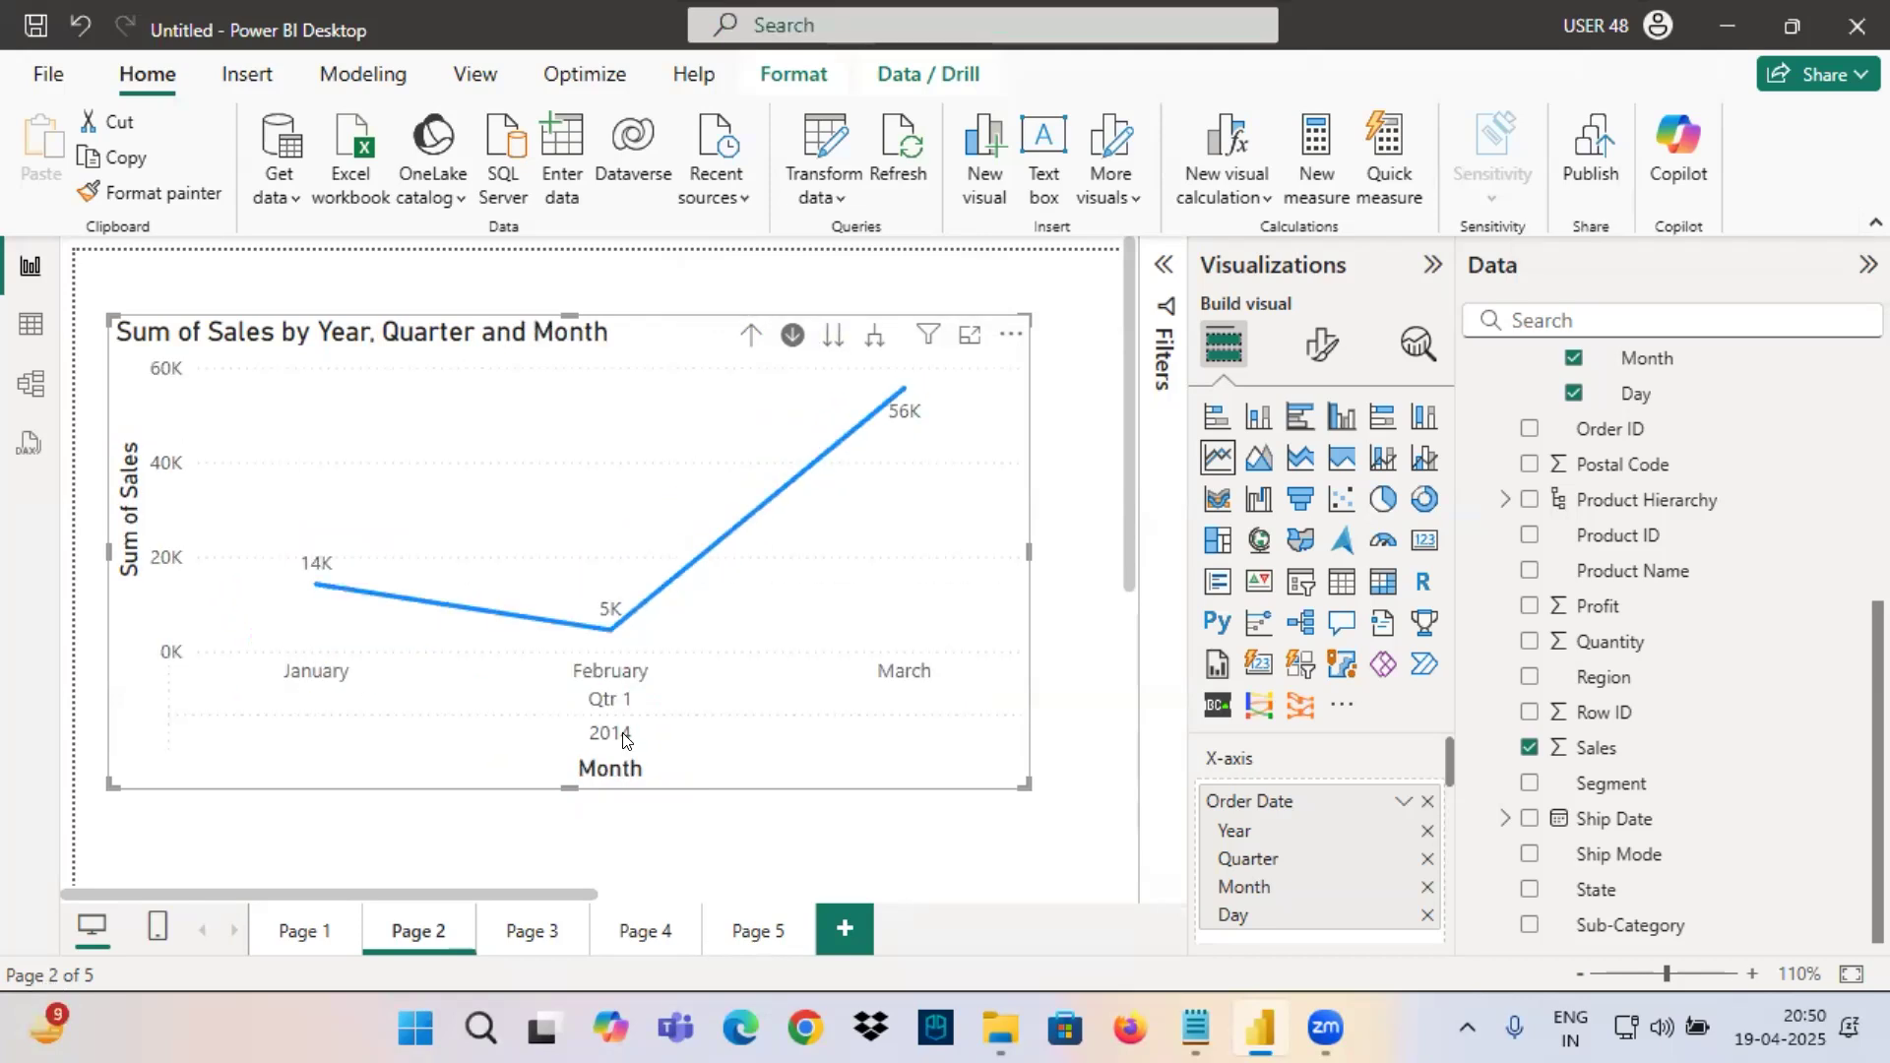
pyautogui.moveTo(302, 603); pyautogui.dragTo(394, 595)
pyautogui.moveTo(584, 628); pyautogui.dragTo(668, 628)
pyautogui.moveTo(868, 442)
pyautogui.mouseDown()
pyautogui.moveTo(947, 436)
pyautogui.moveTo(941, 384)
pyautogui.moveTo(413, 645)
pyautogui.moveTo(1014, 399)
pyautogui.moveTo(832, 376)
pyautogui.mouseUp()
pyautogui.moveTo(569, 760)
pyautogui.mouseDown()
pyautogui.moveTo(662, 755)
pyautogui.moveTo(652, 708)
pyautogui.mouseUp()
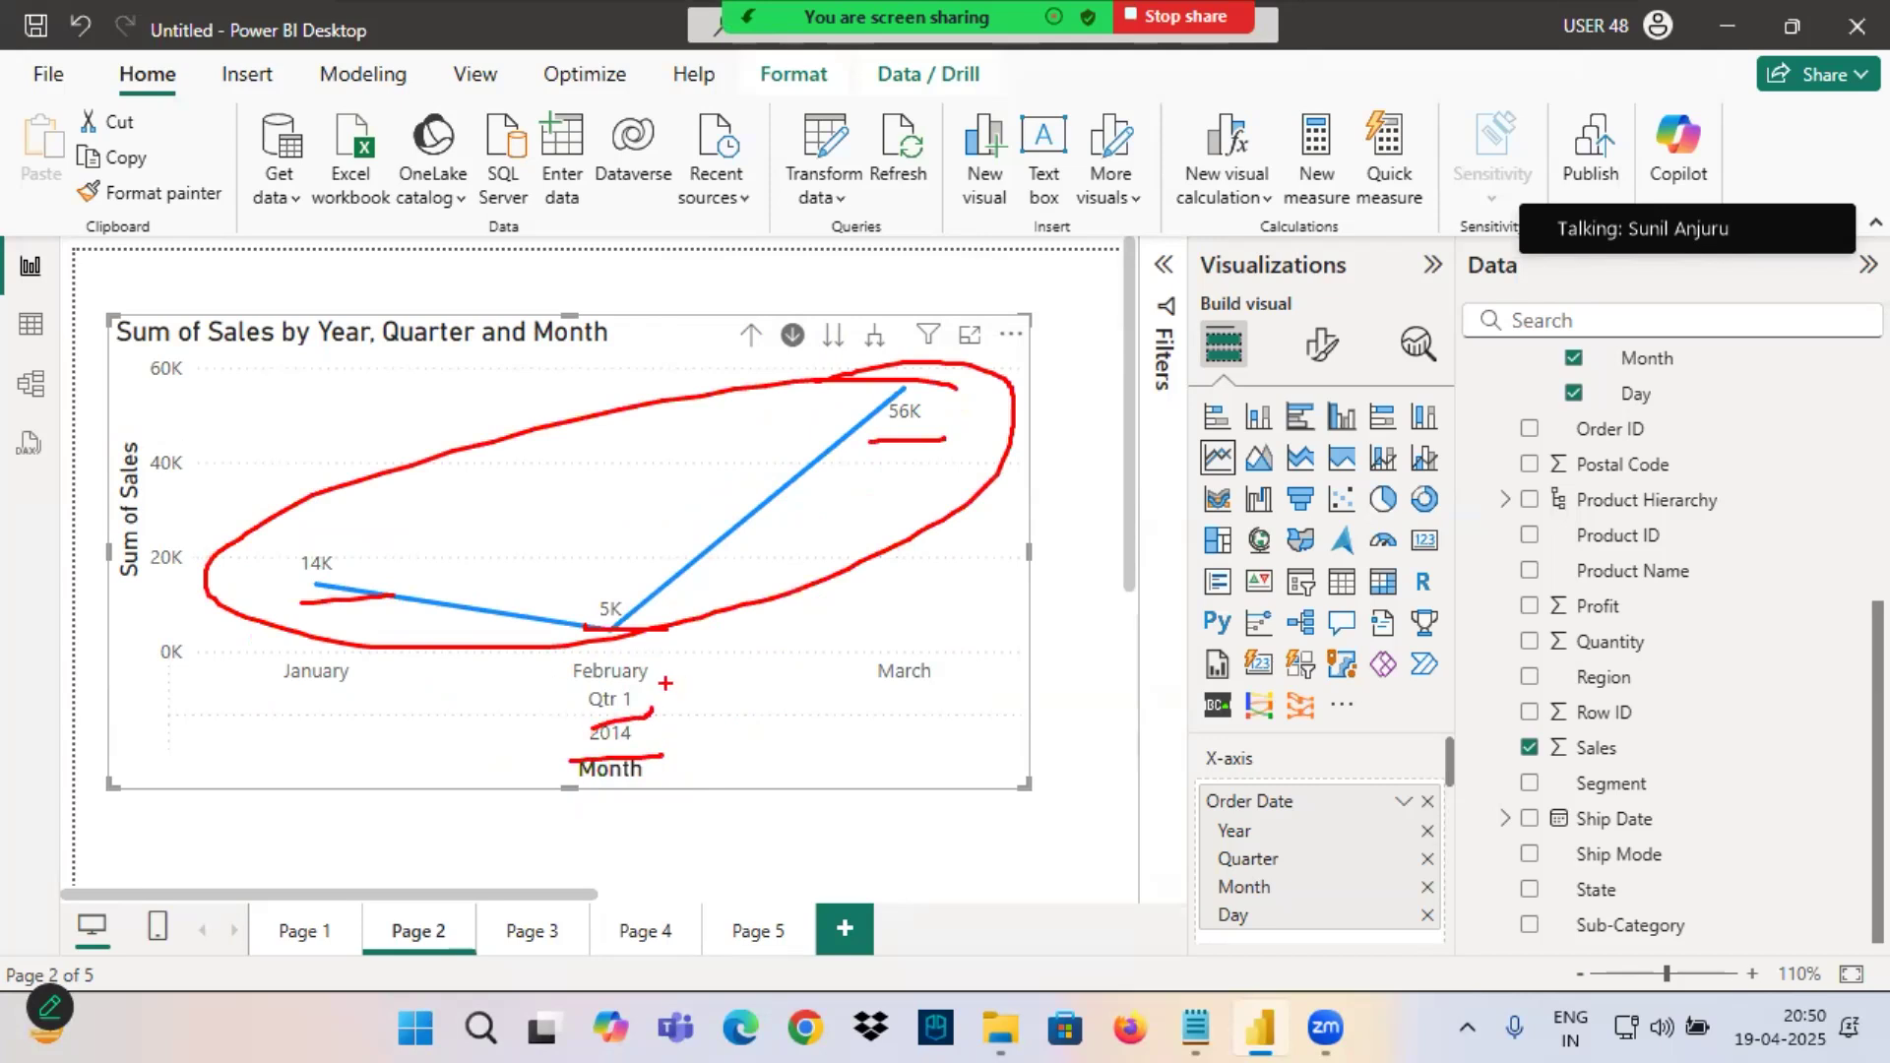
# Drill into Qtr 2, Qtr 3 and Qtr 4 of 2014 in turn, drilling back up to the quarters each time.
pyautogui.click(751, 335)
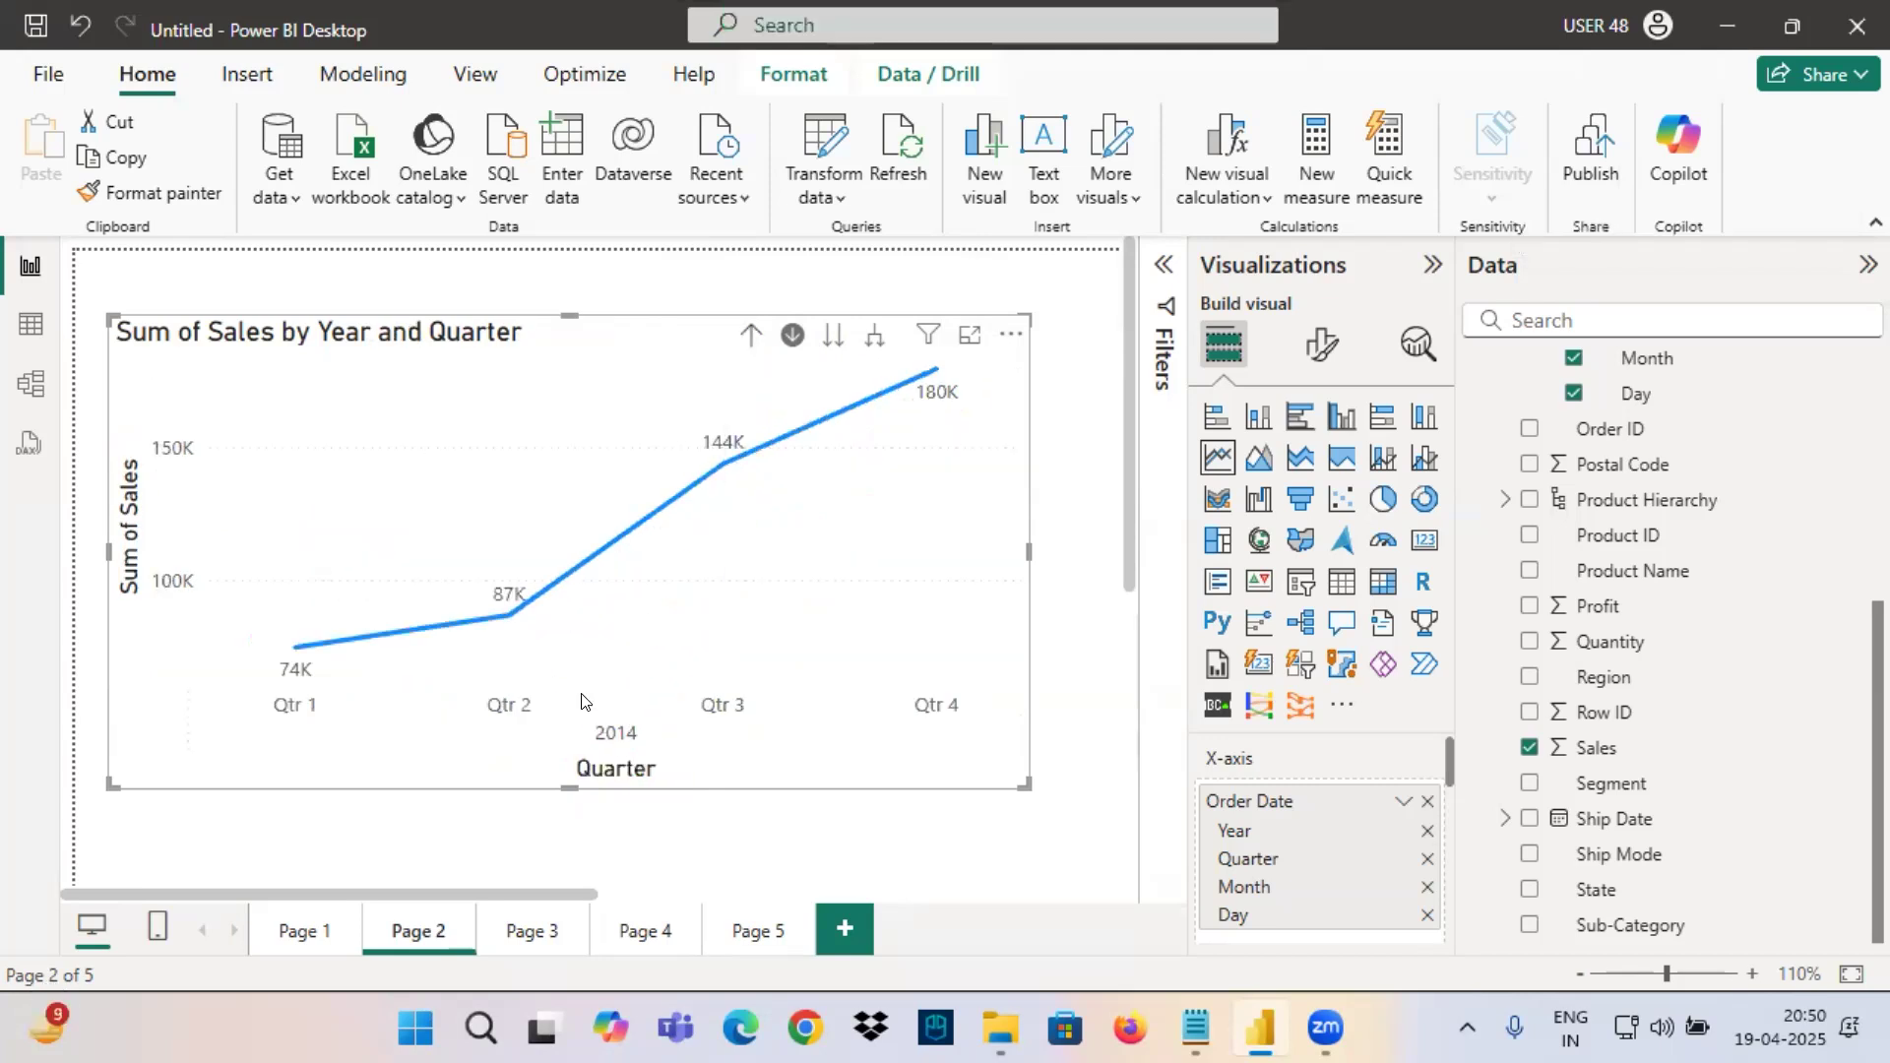
pyautogui.click(503, 618)
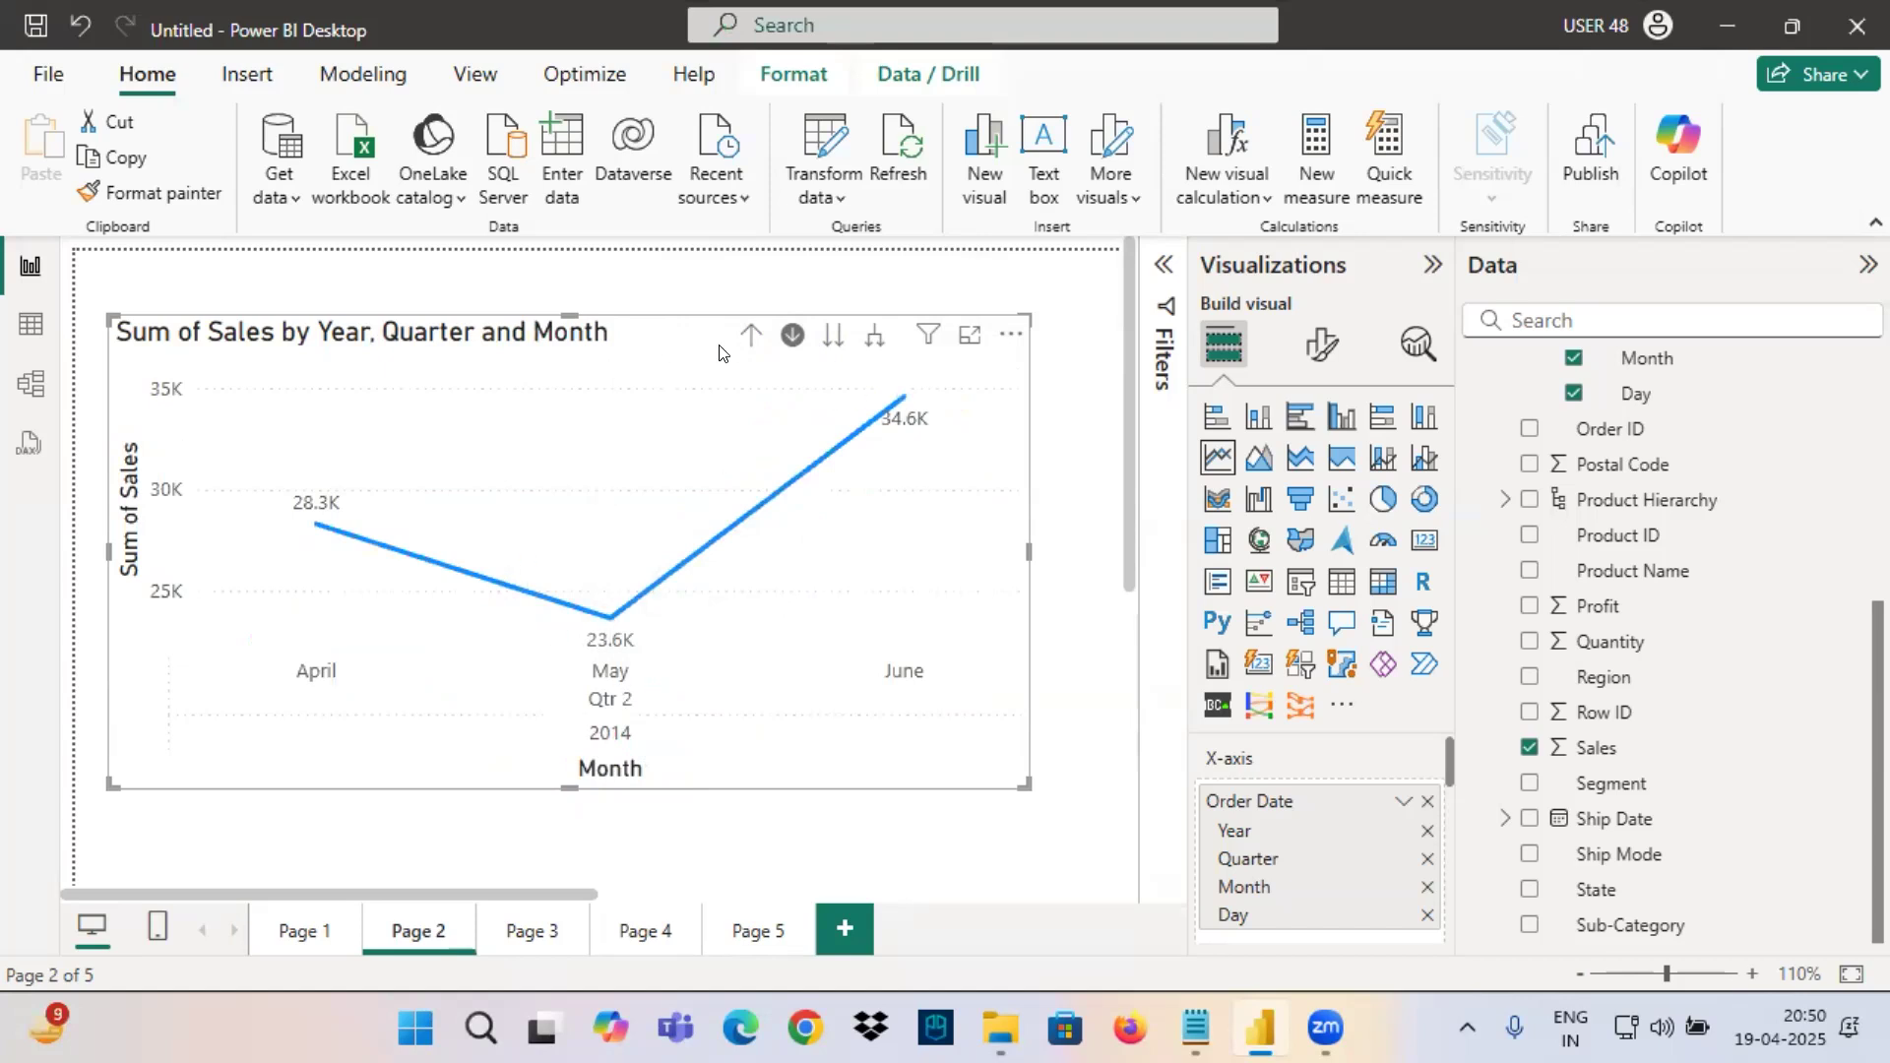
pyautogui.click(751, 335)
pyautogui.click(719, 456)
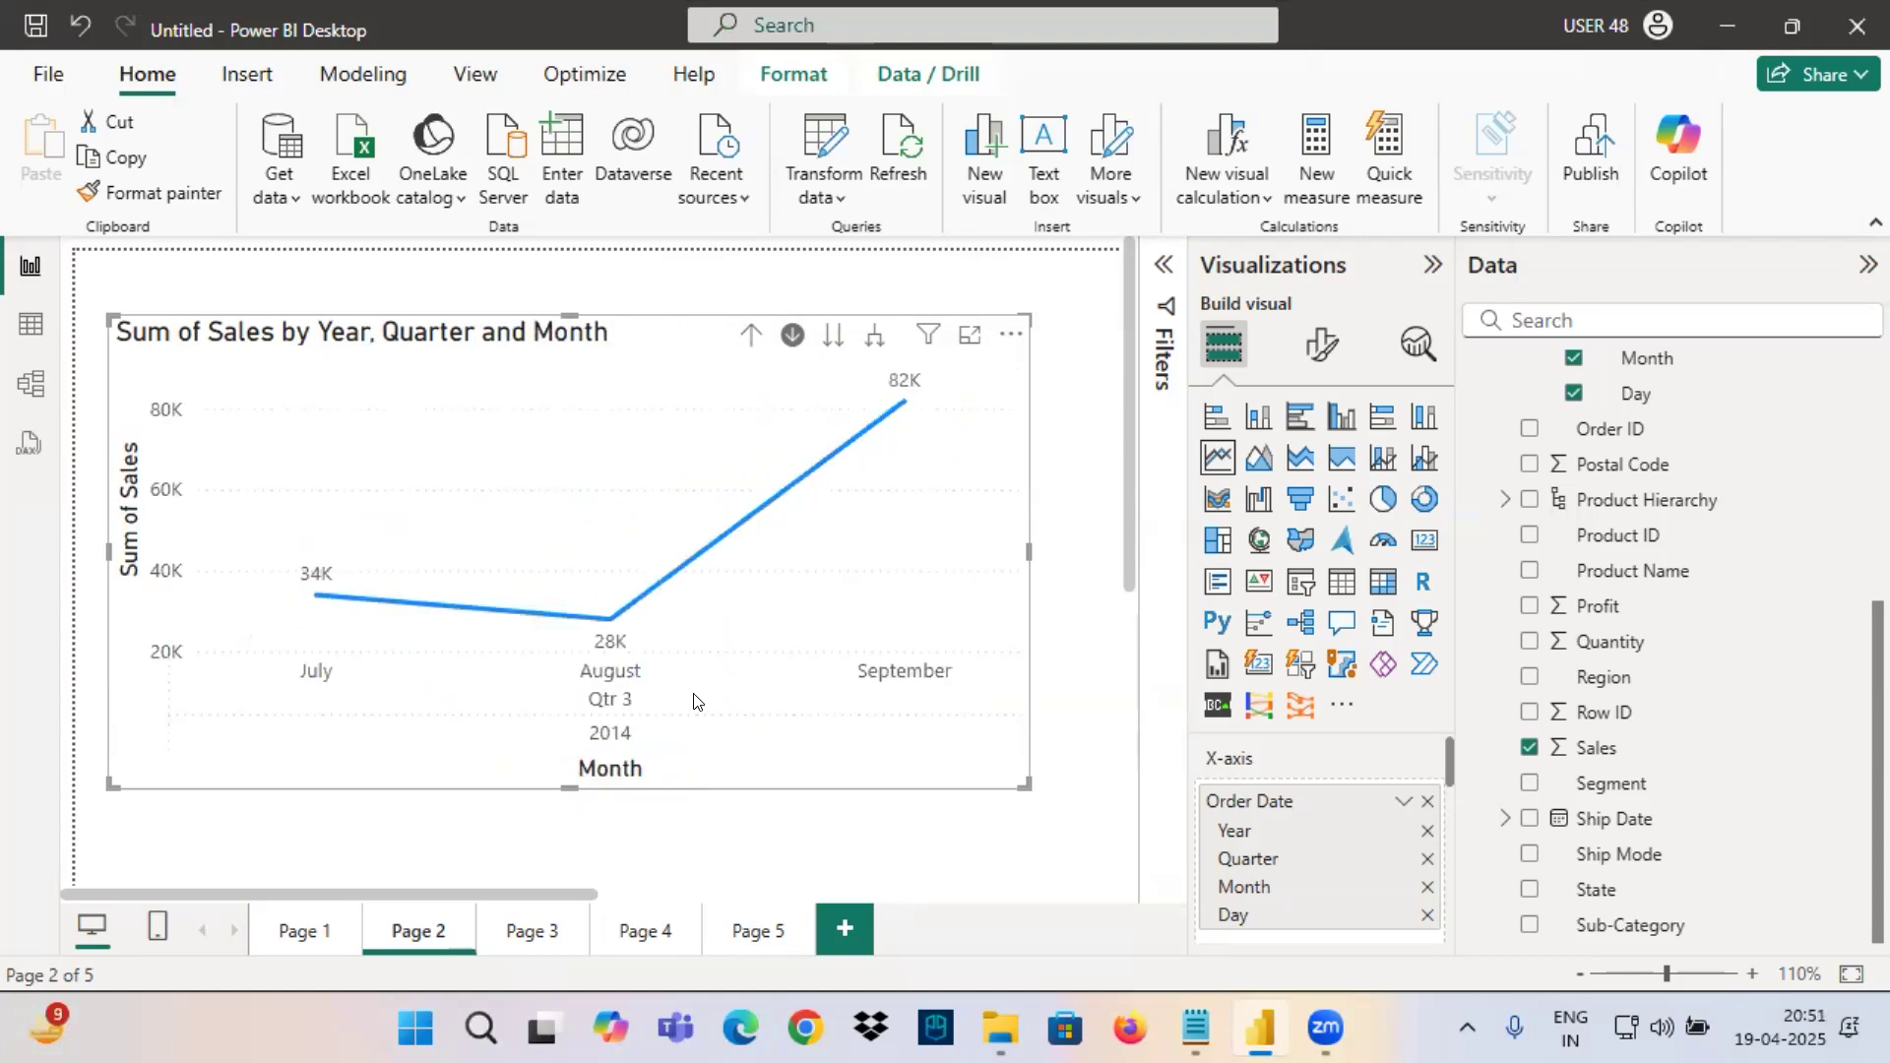
pyautogui.click(750, 335)
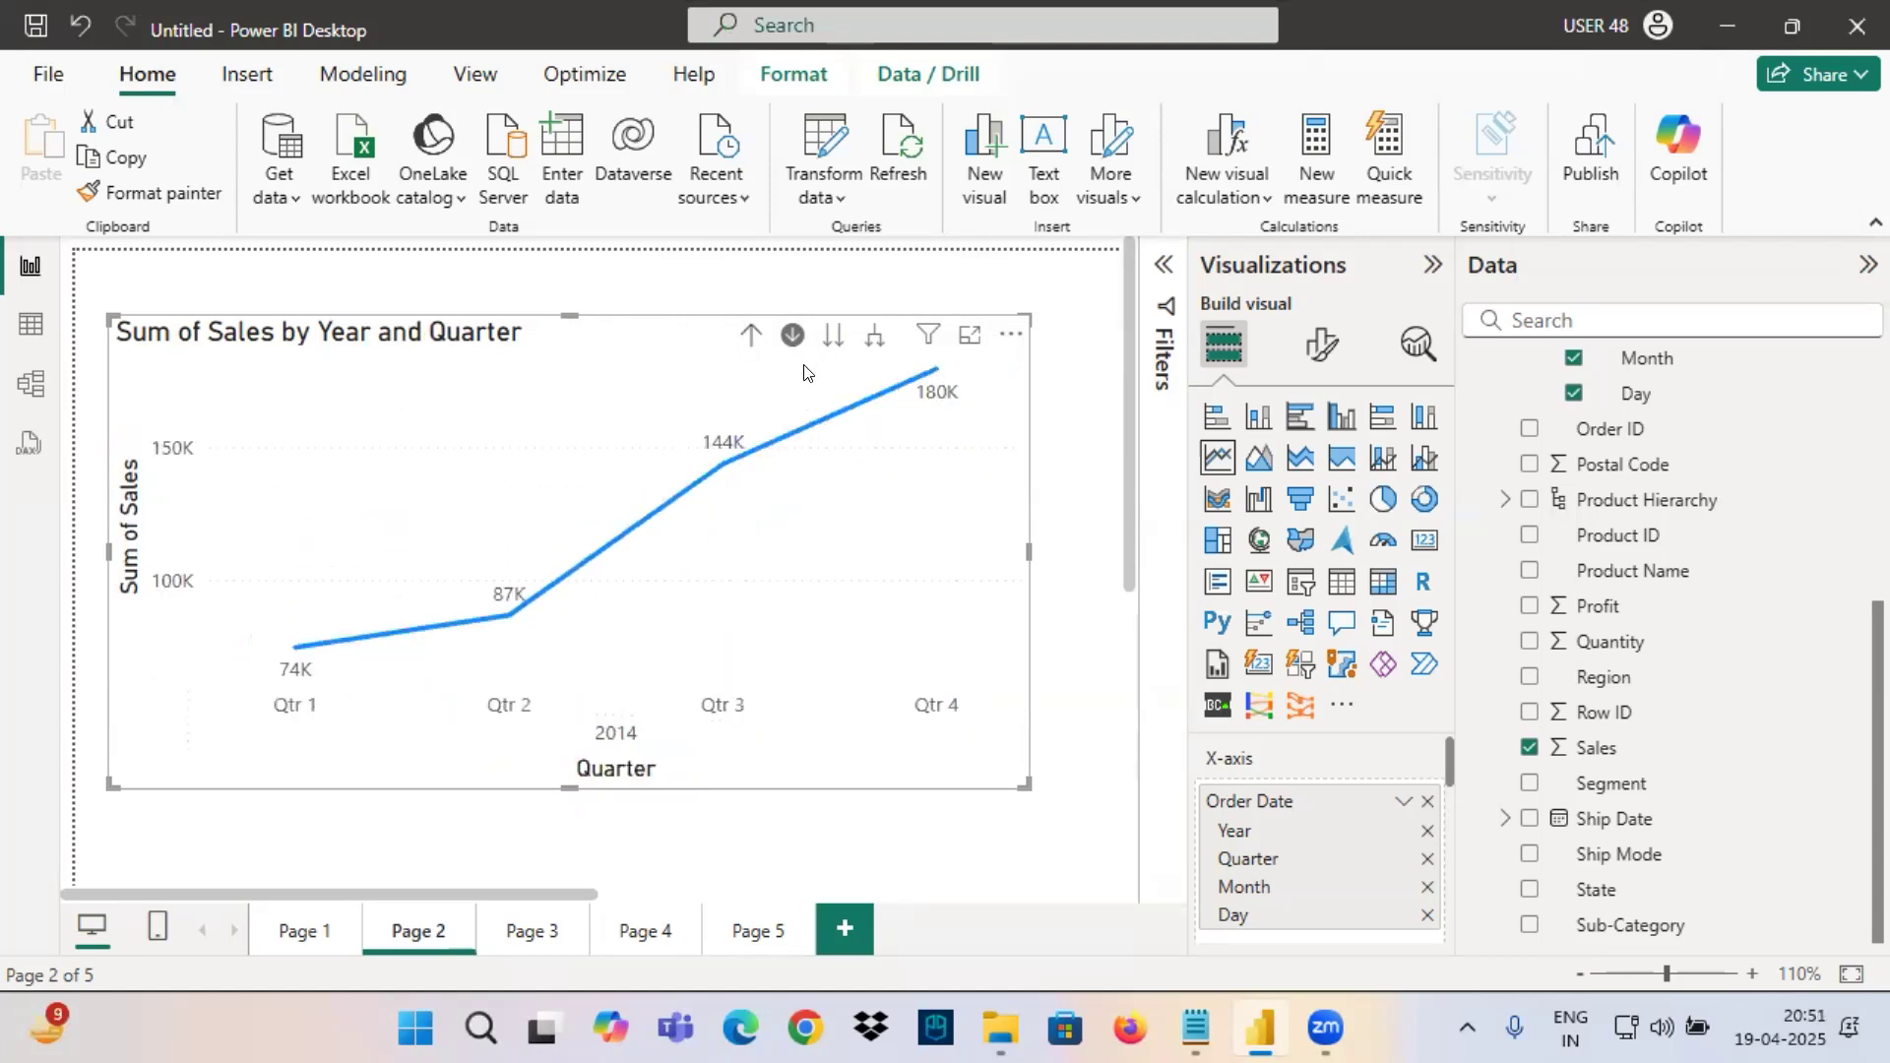
pyautogui.click(927, 375)
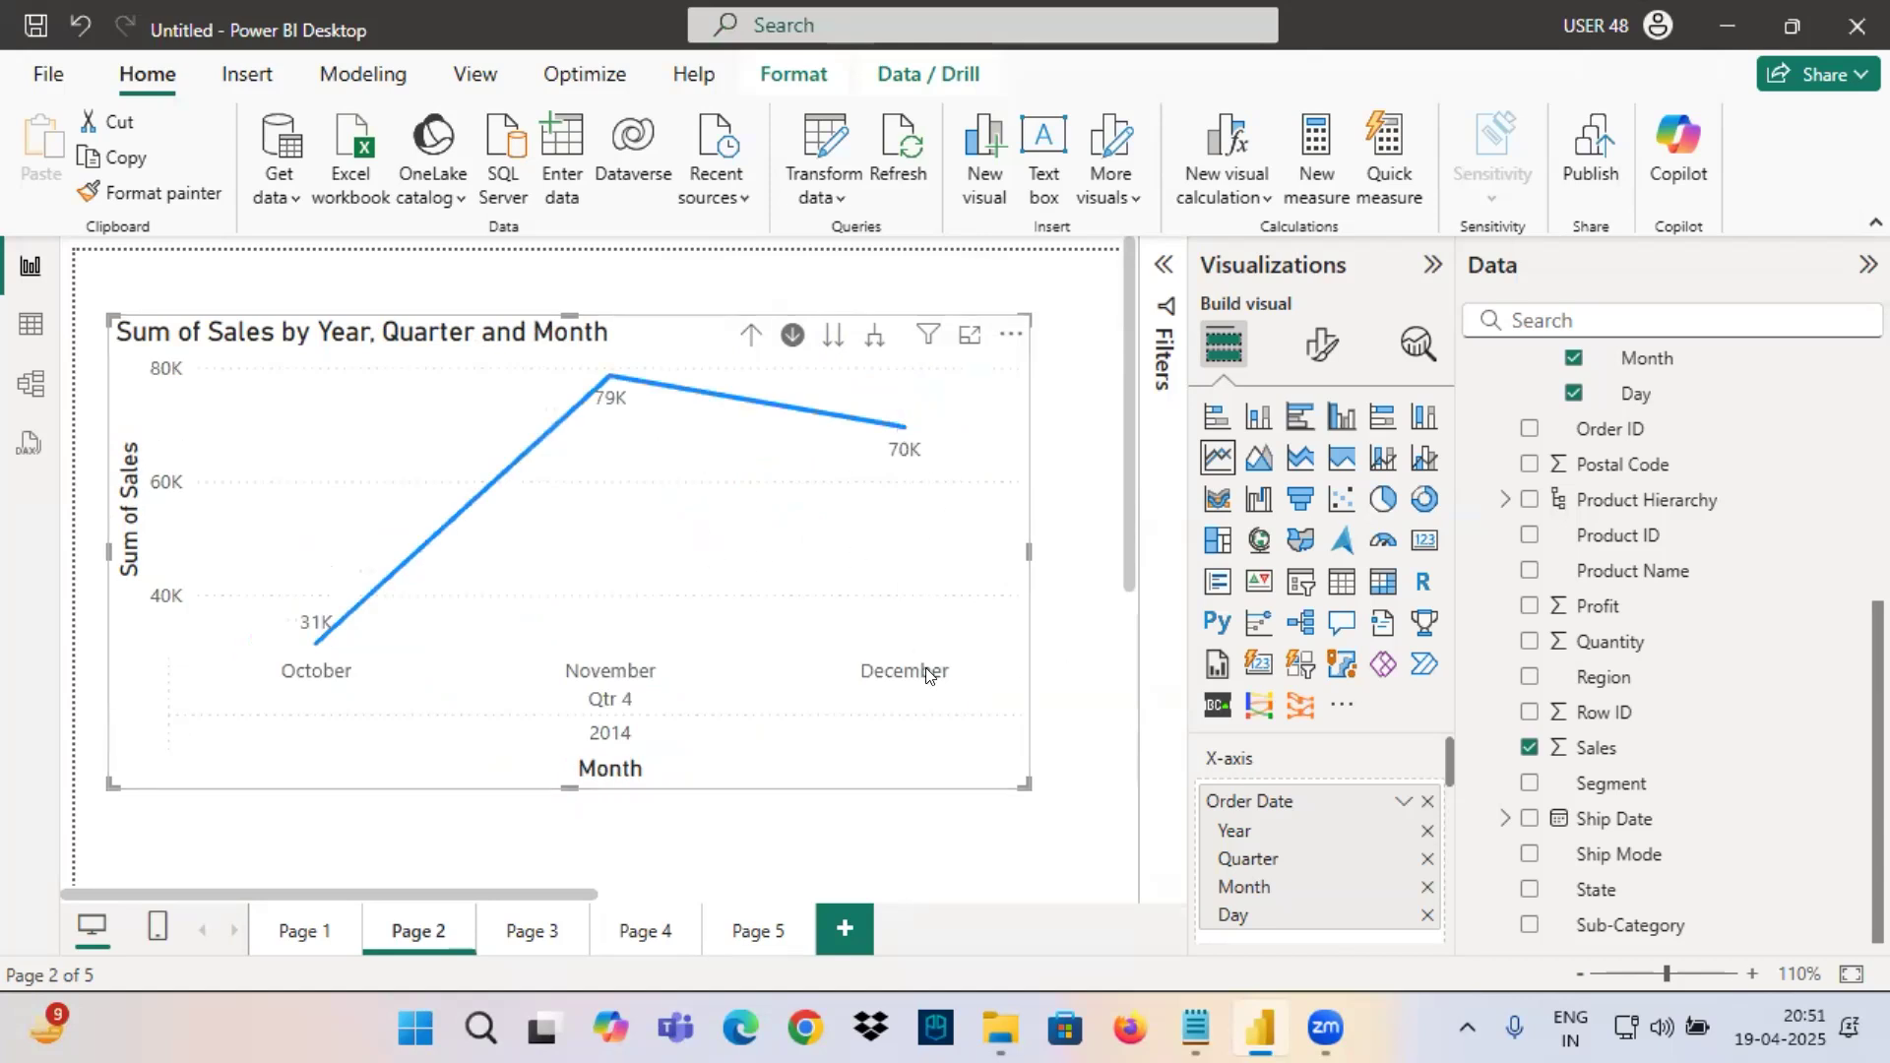
pyautogui.click(750, 335)
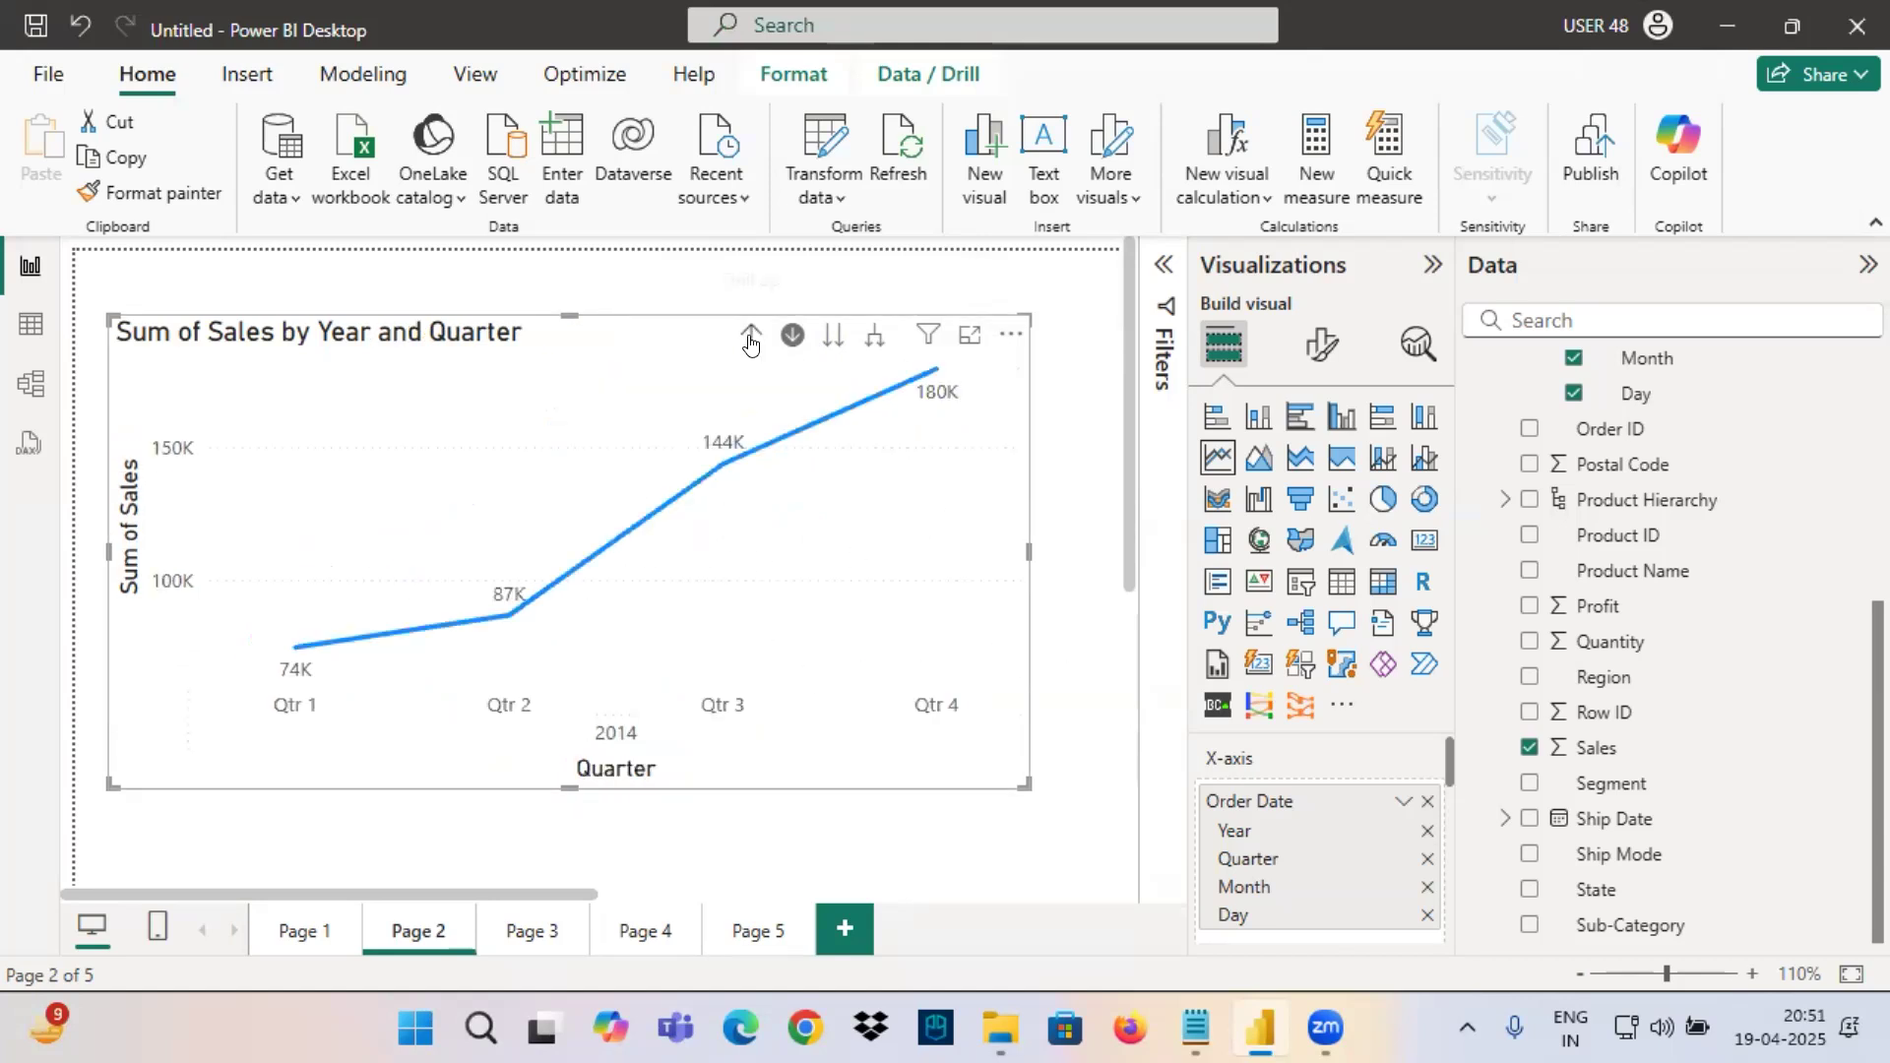
# Switch to Notepad, highlight the tasks from Year wise Sales through Year = 2015 and Quarter = 2, and return to Power BI.
pyautogui.click(1193, 1027)
pyautogui.moveTo(1194, 816); pyautogui.dragTo(10, 187)
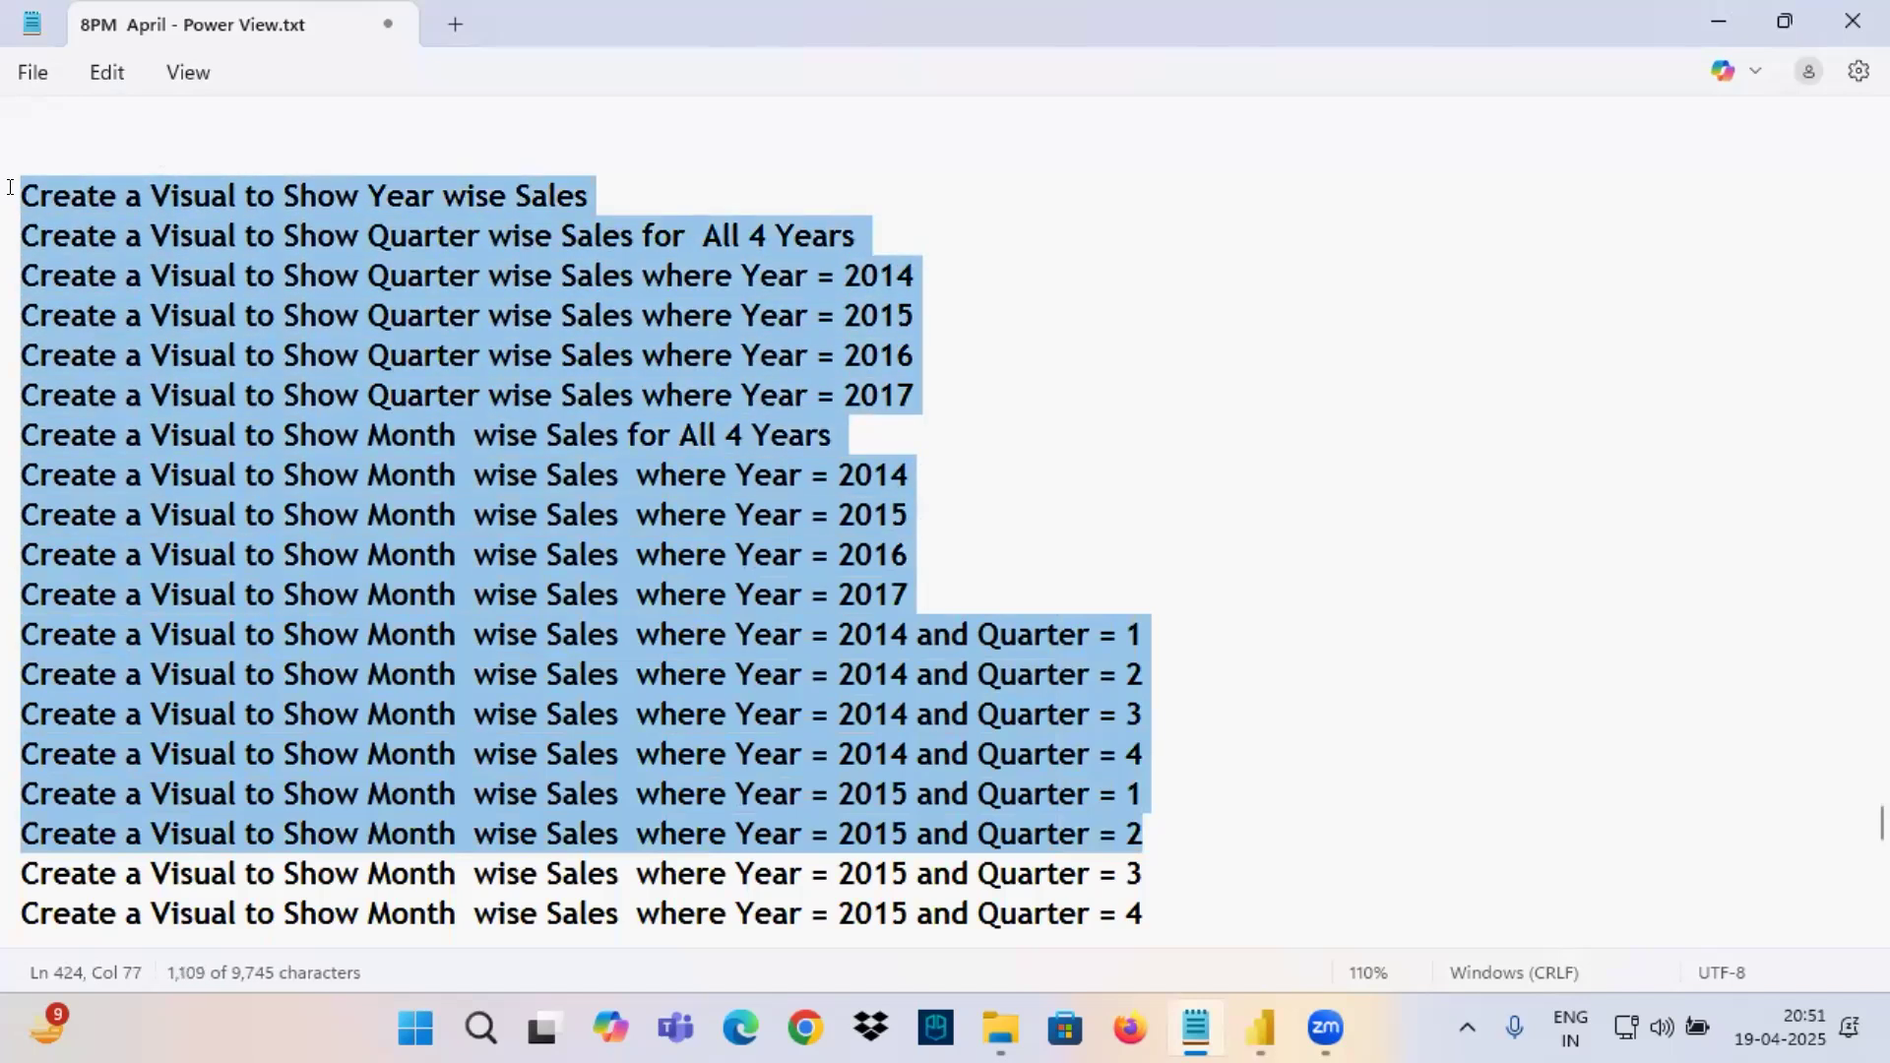
pyautogui.click(1258, 1030)
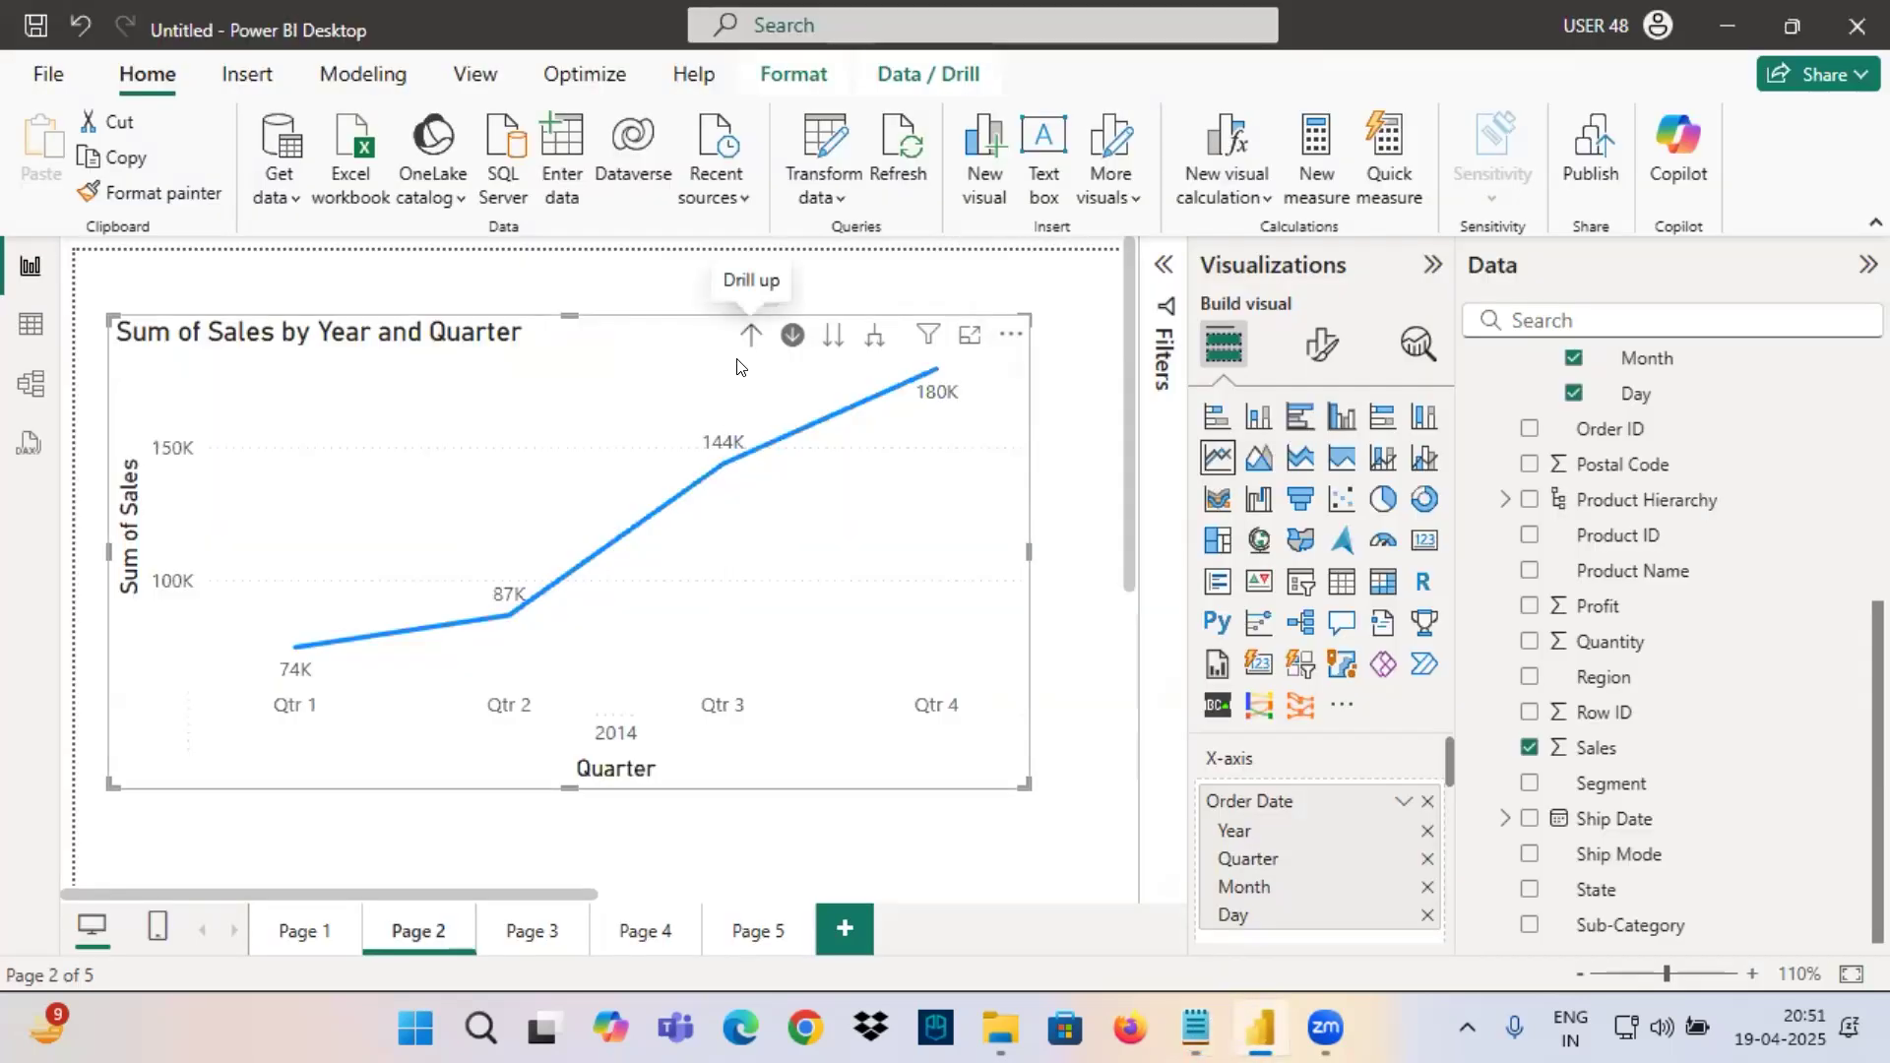
# Compare the Switch to next level and Expand next level drill actions with the matching controls on the line chart.
pyautogui.moveTo(785, 345)
pyautogui.mouseDown()
pyautogui.moveTo(732, 354)
pyautogui.moveTo(799, 313)
pyautogui.moveTo(859, 309)
pyautogui.mouseUp()
pyautogui.press('Escape')
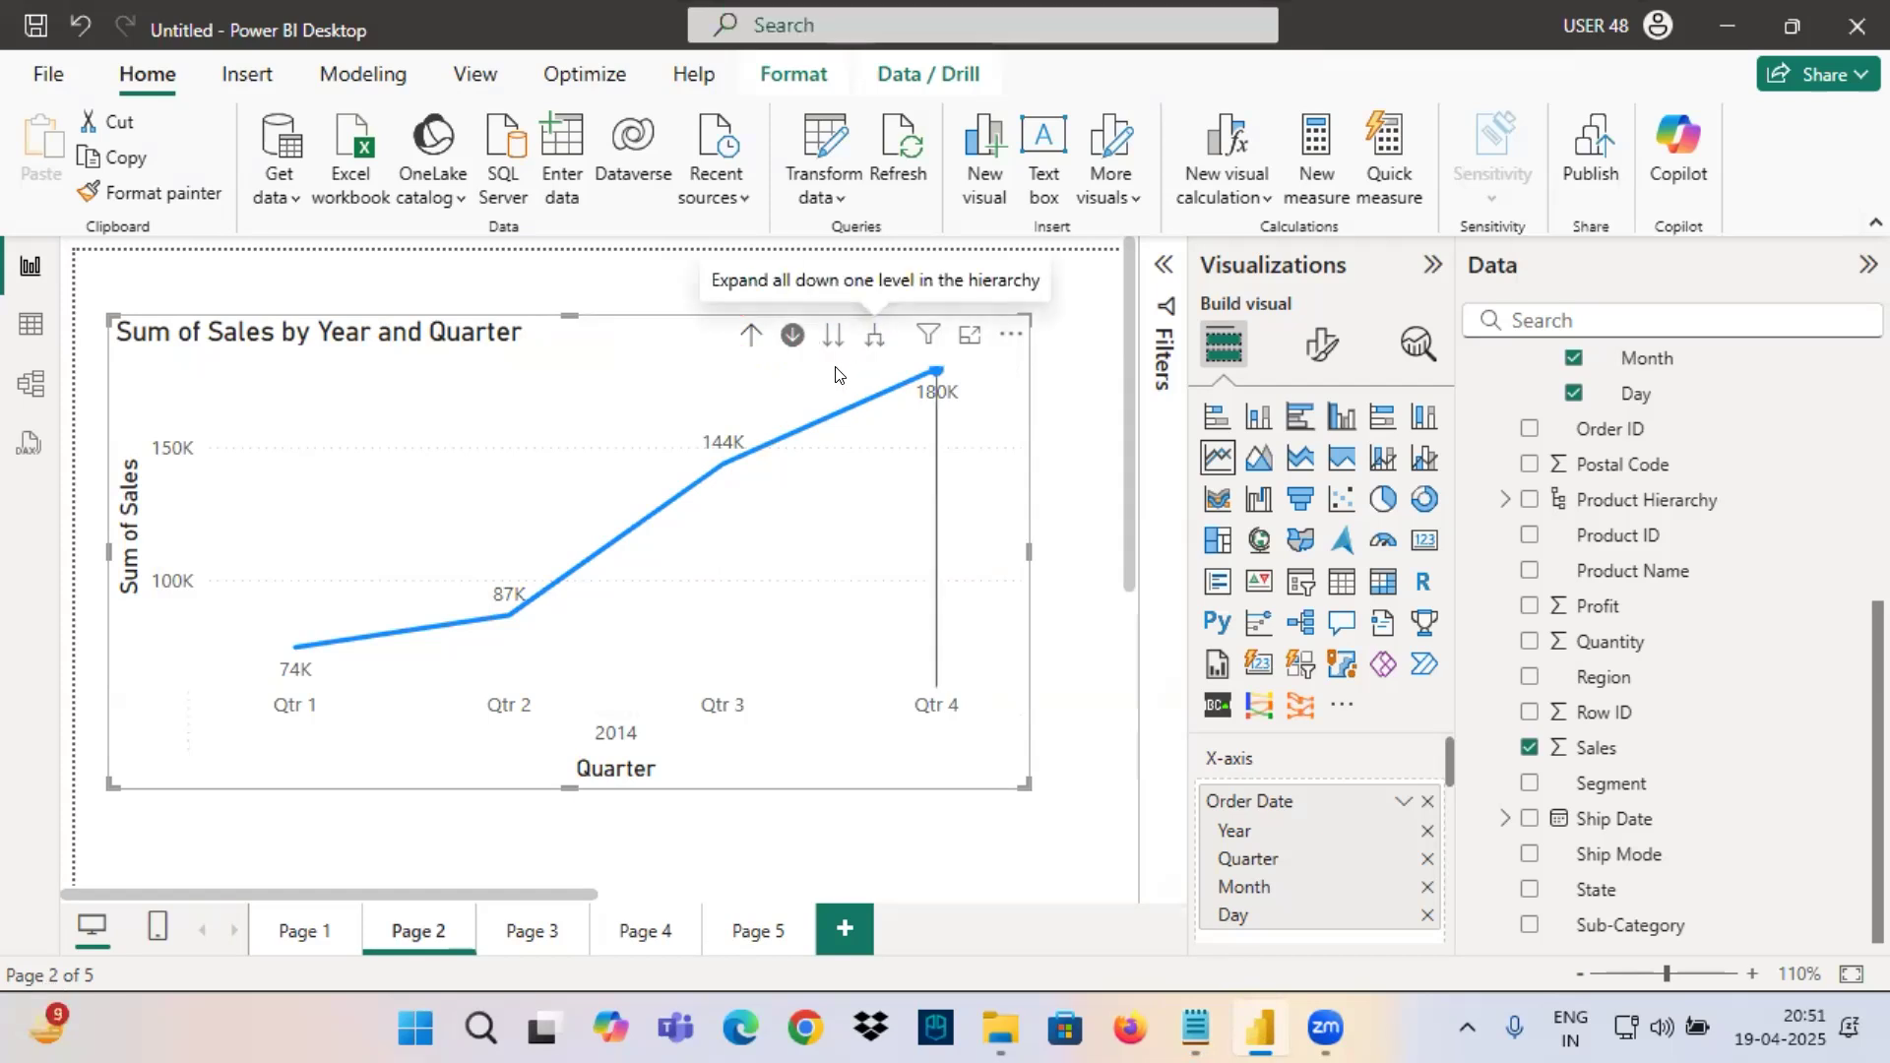
pyautogui.click(836, 371)
pyautogui.click(750, 336)
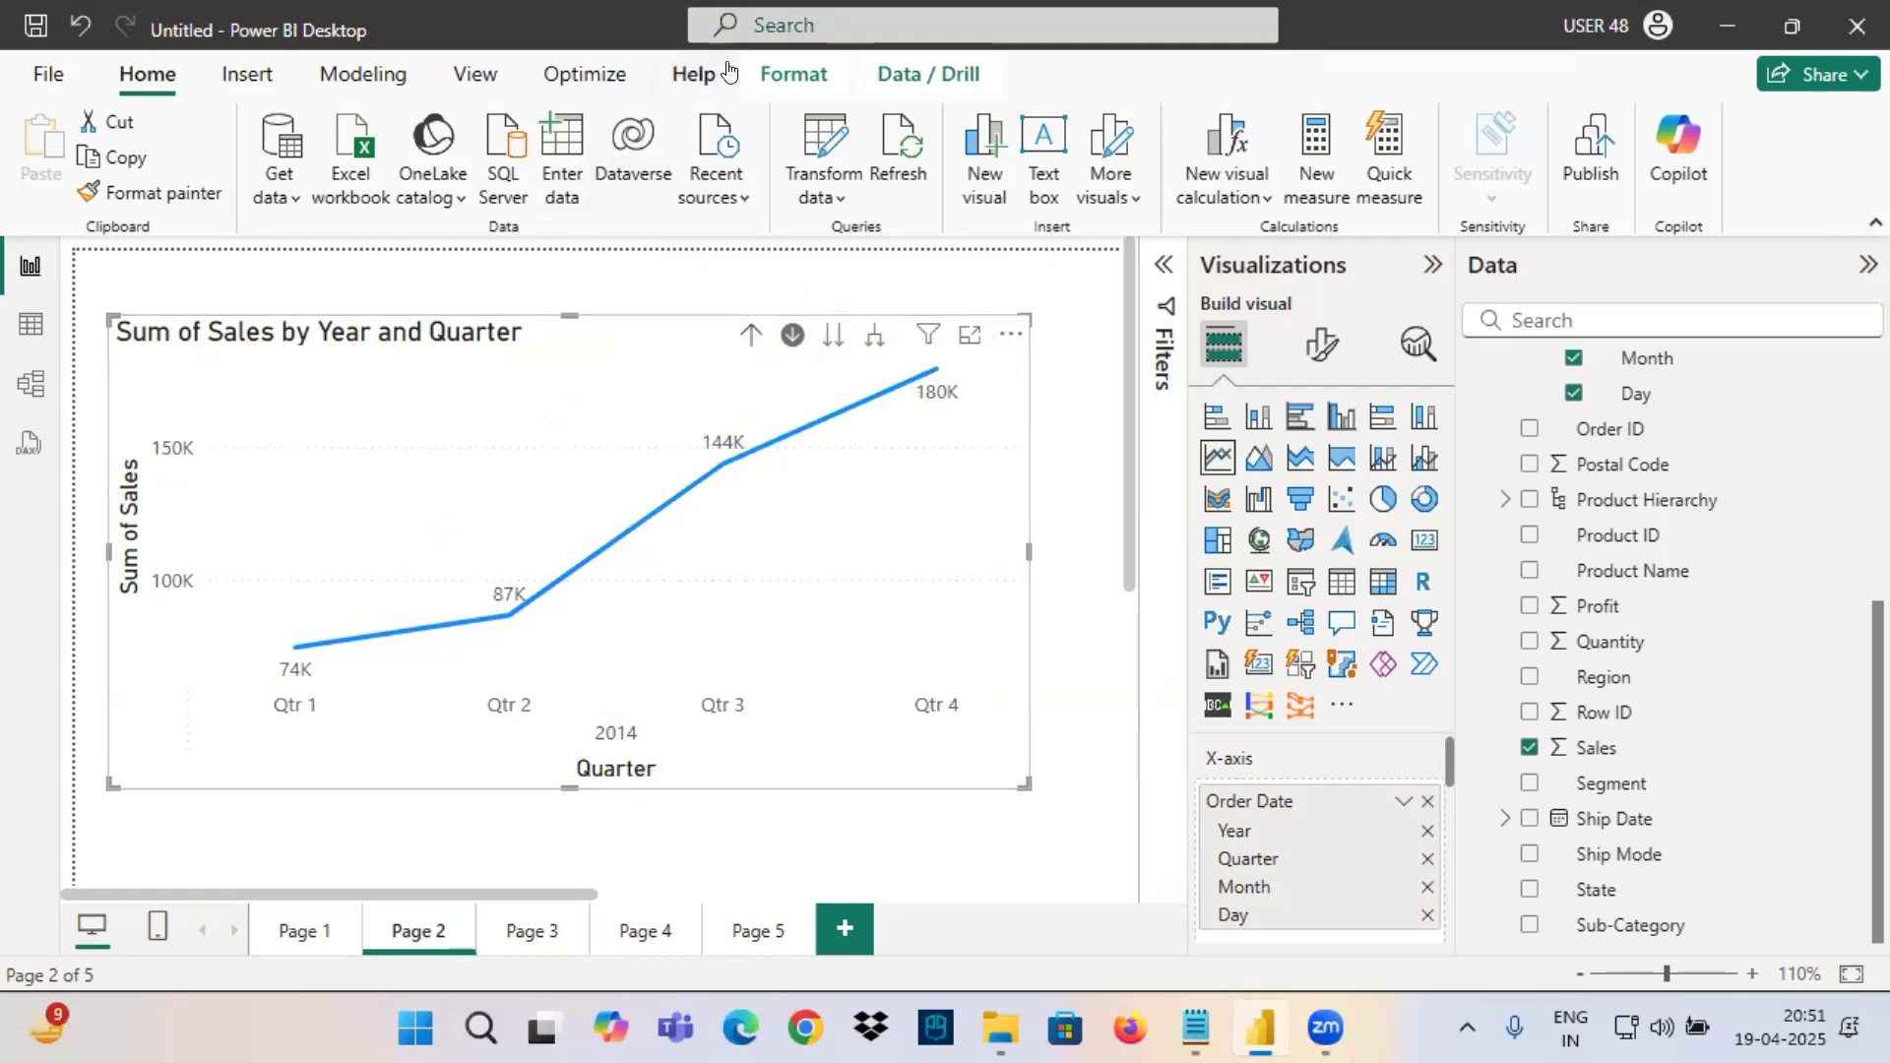
pyautogui.click(924, 75)
pyautogui.hotkey('ctrl', '2')
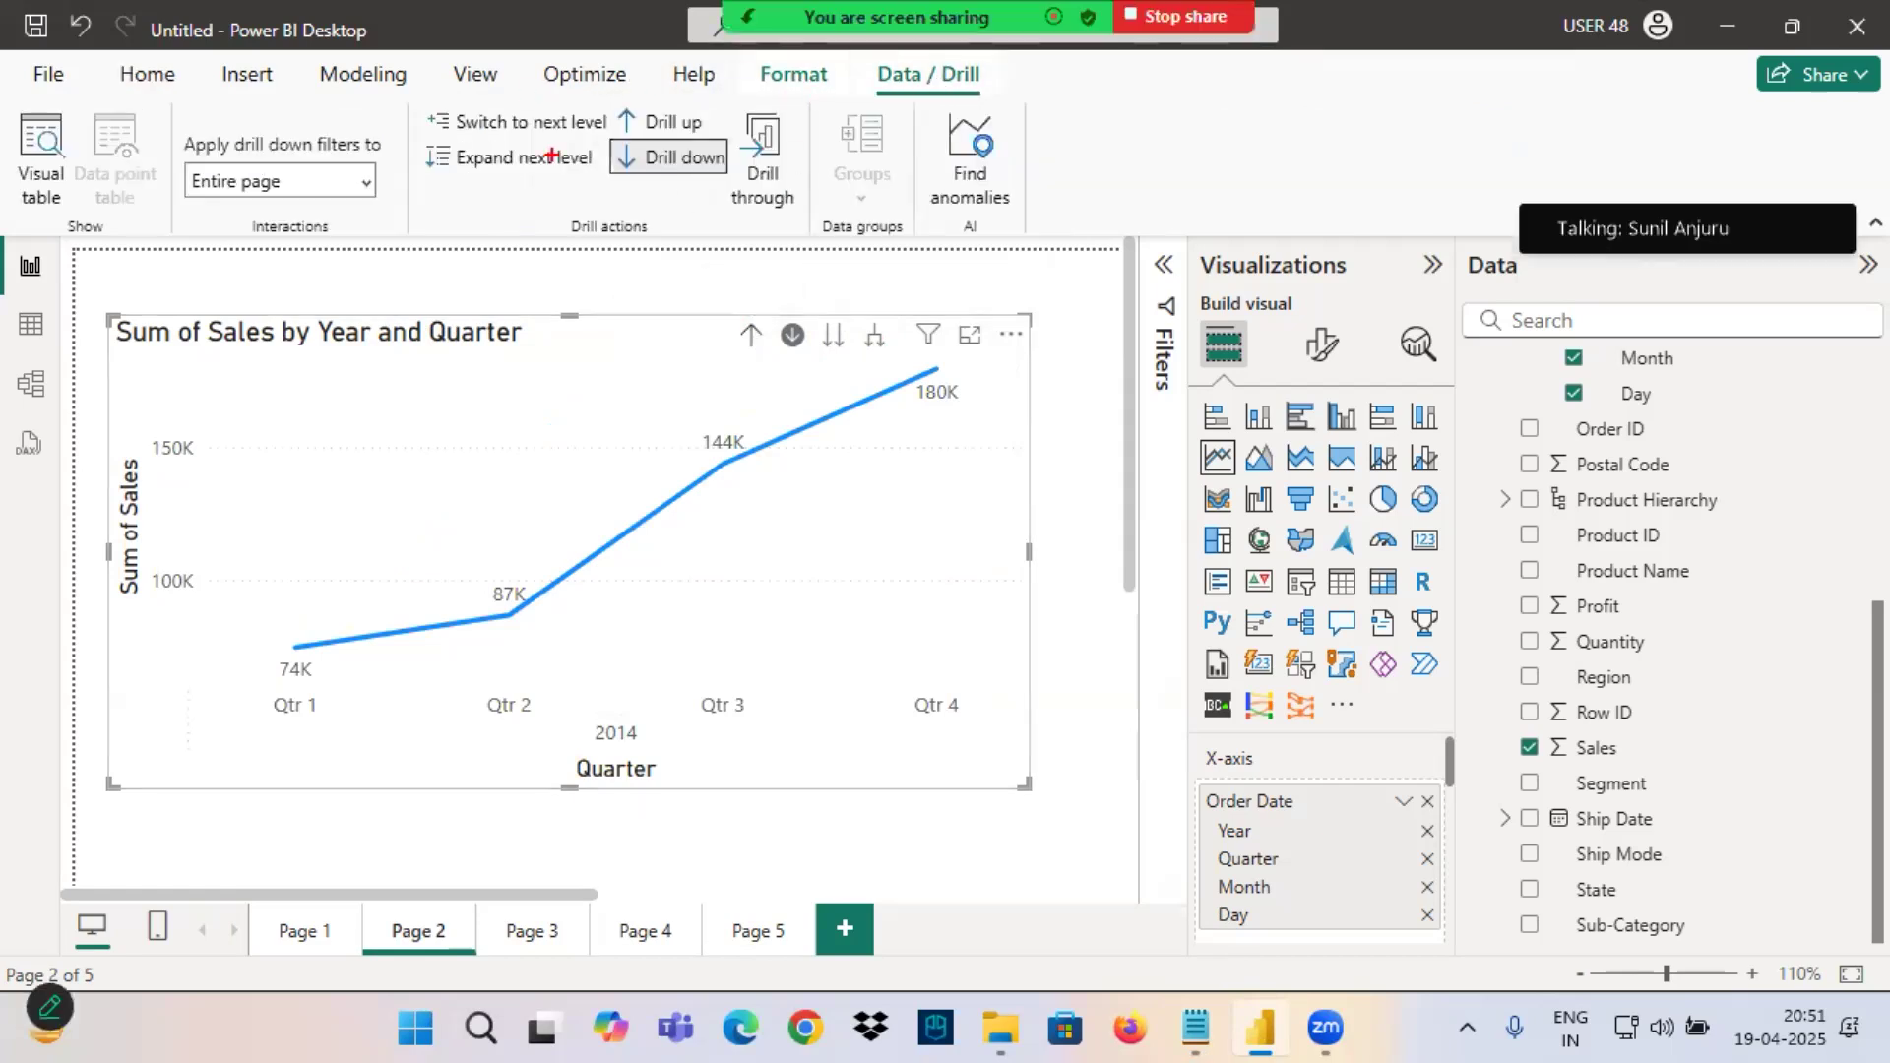
pyautogui.moveTo(475, 169)
pyautogui.mouseDown()
pyautogui.moveTo(607, 141)
pyautogui.moveTo(429, 162)
pyautogui.moveTo(519, 192)
pyautogui.mouseUp()
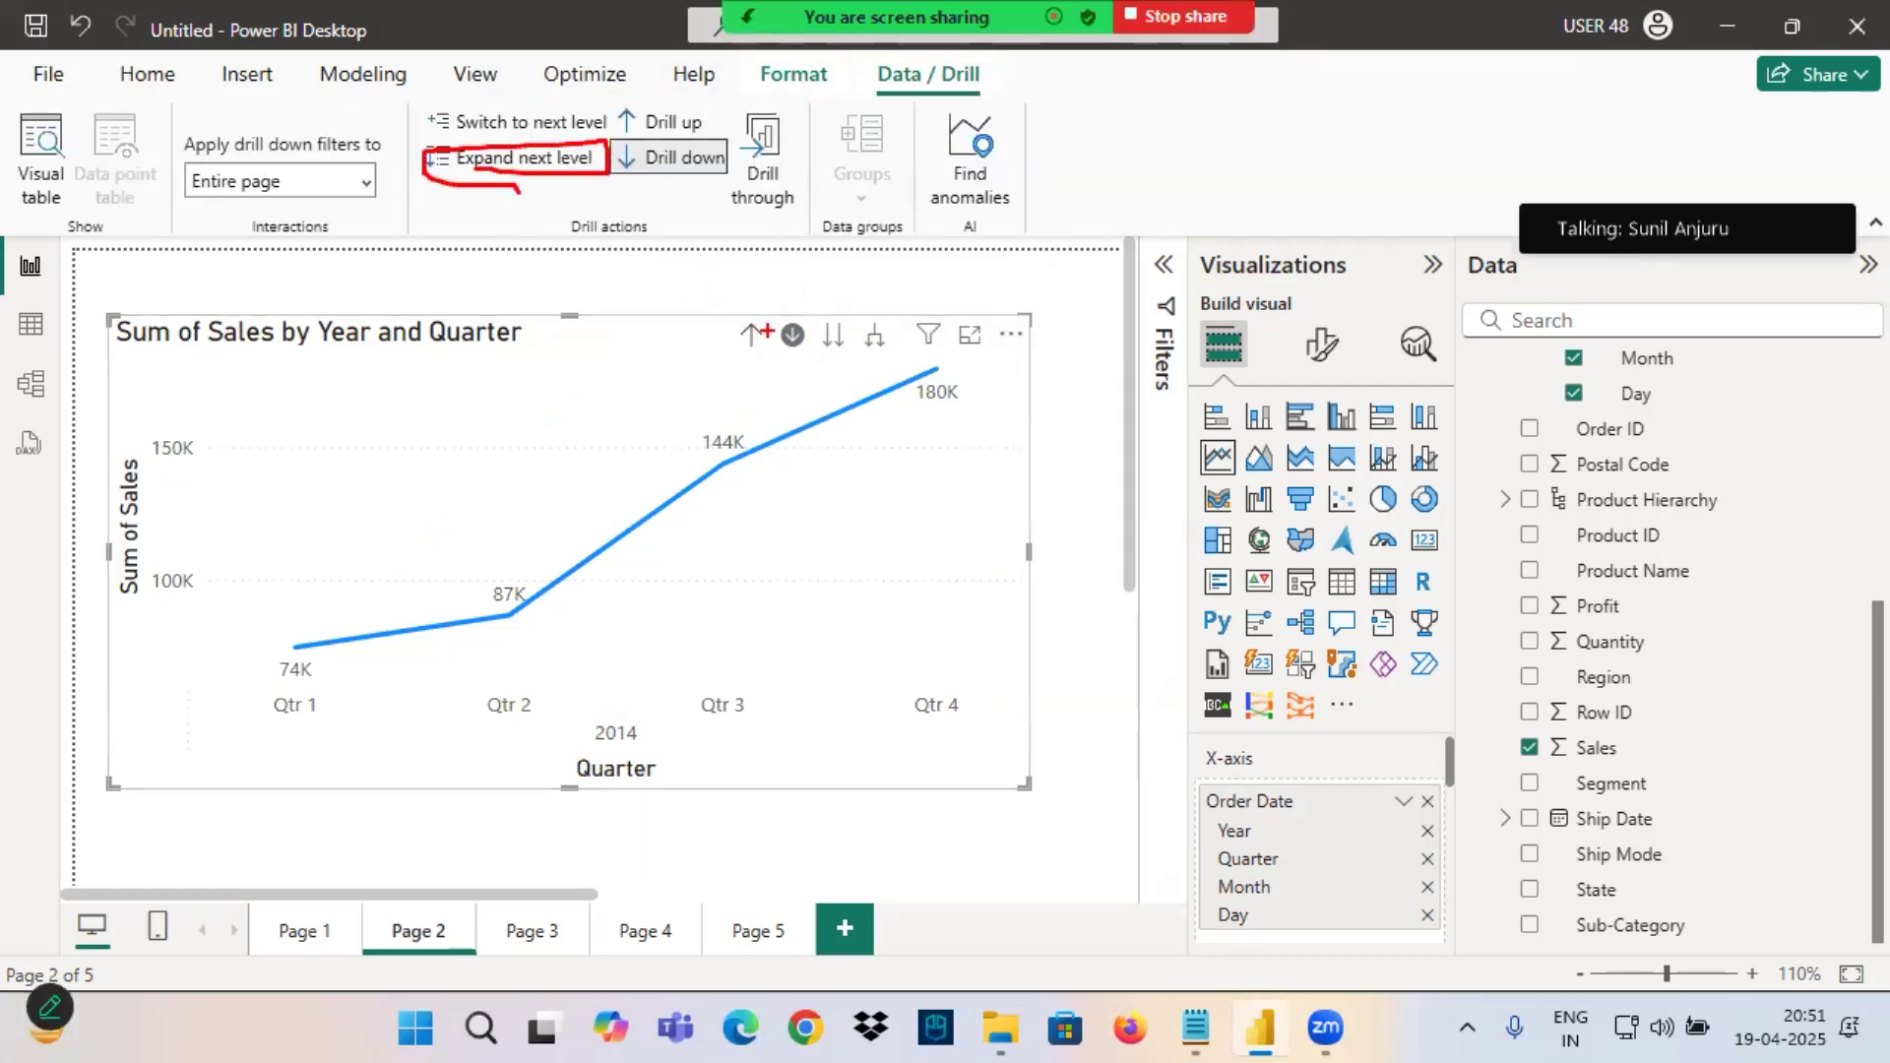
pyautogui.moveTo(829, 321)
pyautogui.mouseDown()
pyautogui.moveTo(818, 303)
pyautogui.moveTo(783, 313)
pyautogui.mouseUp()
pyautogui.moveTo(452, 138); pyautogui.dragTo(600, 134)
pyautogui.moveTo(872, 272)
pyautogui.mouseDown()
pyautogui.moveTo(880, 319)
pyautogui.moveTo(929, 259)
pyautogui.mouseUp()
pyautogui.moveTo(471, 176); pyautogui.dragTo(615, 180)
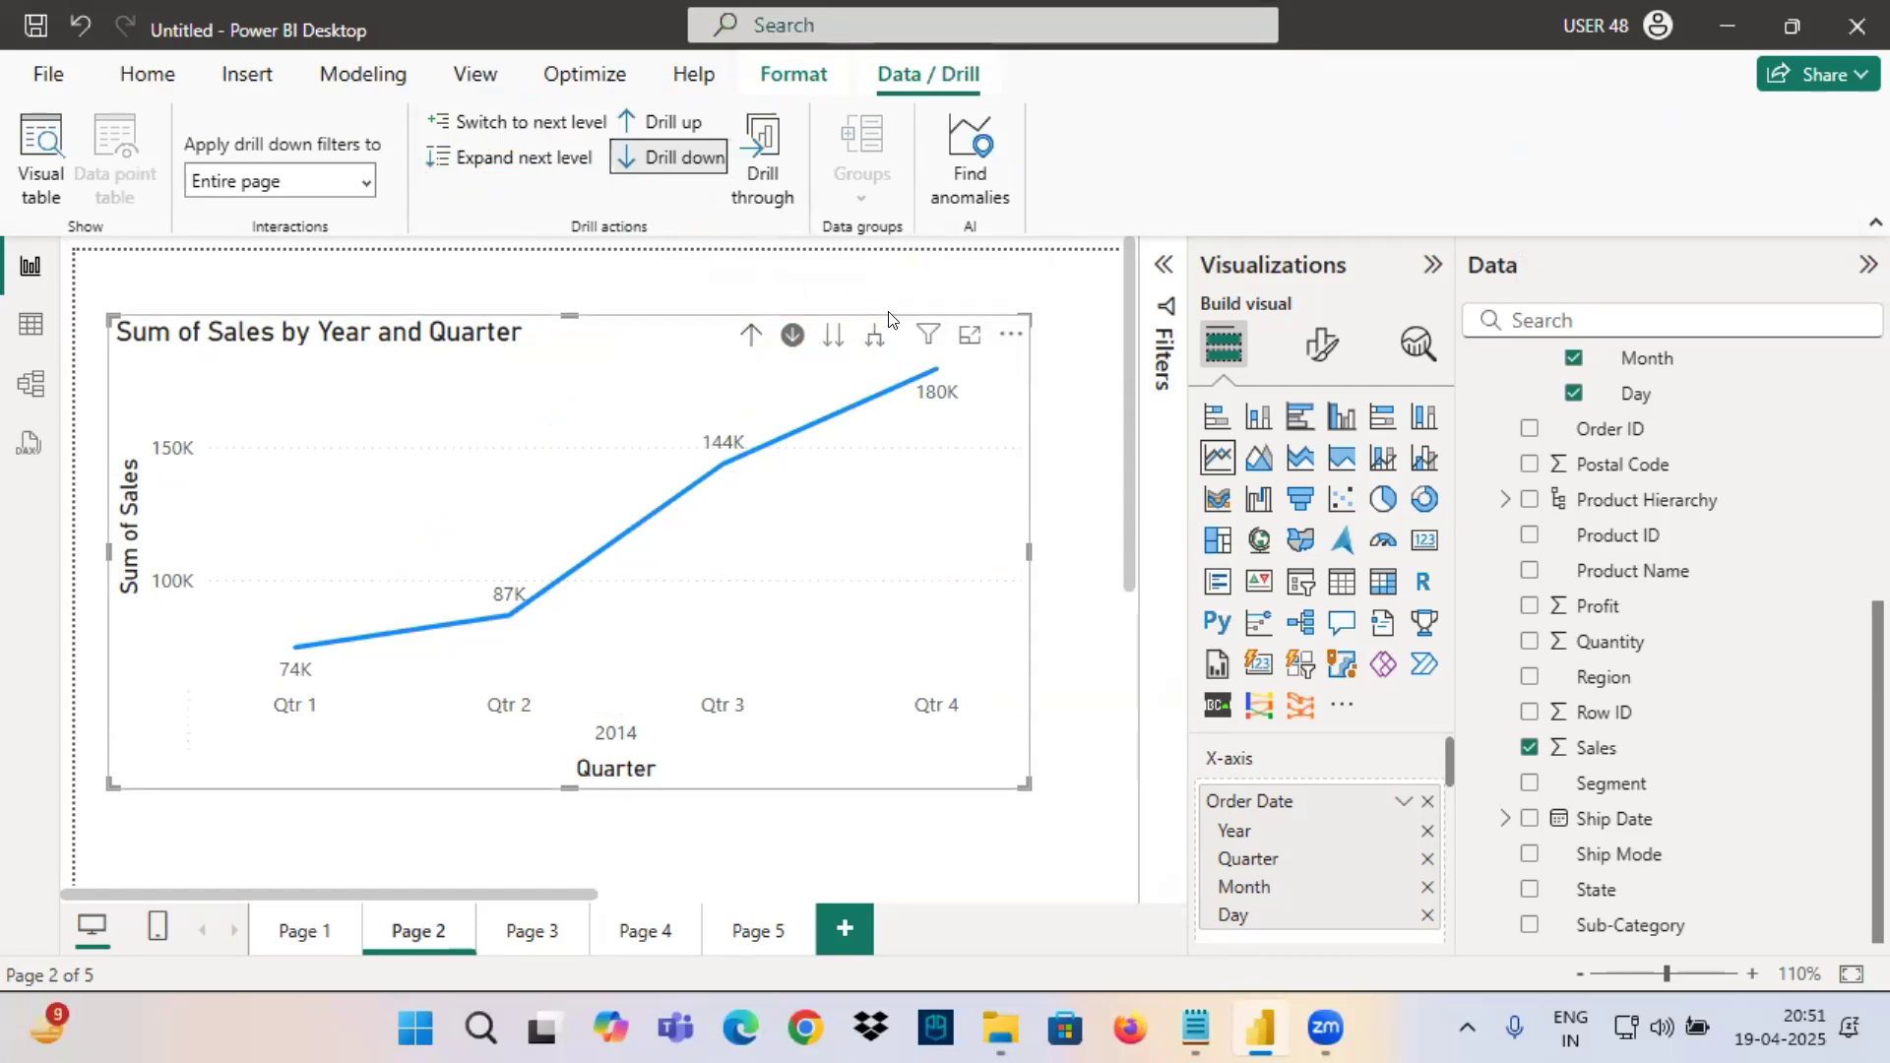
pyautogui.moveTo(869, 362); pyautogui.dragTo(892, 317)
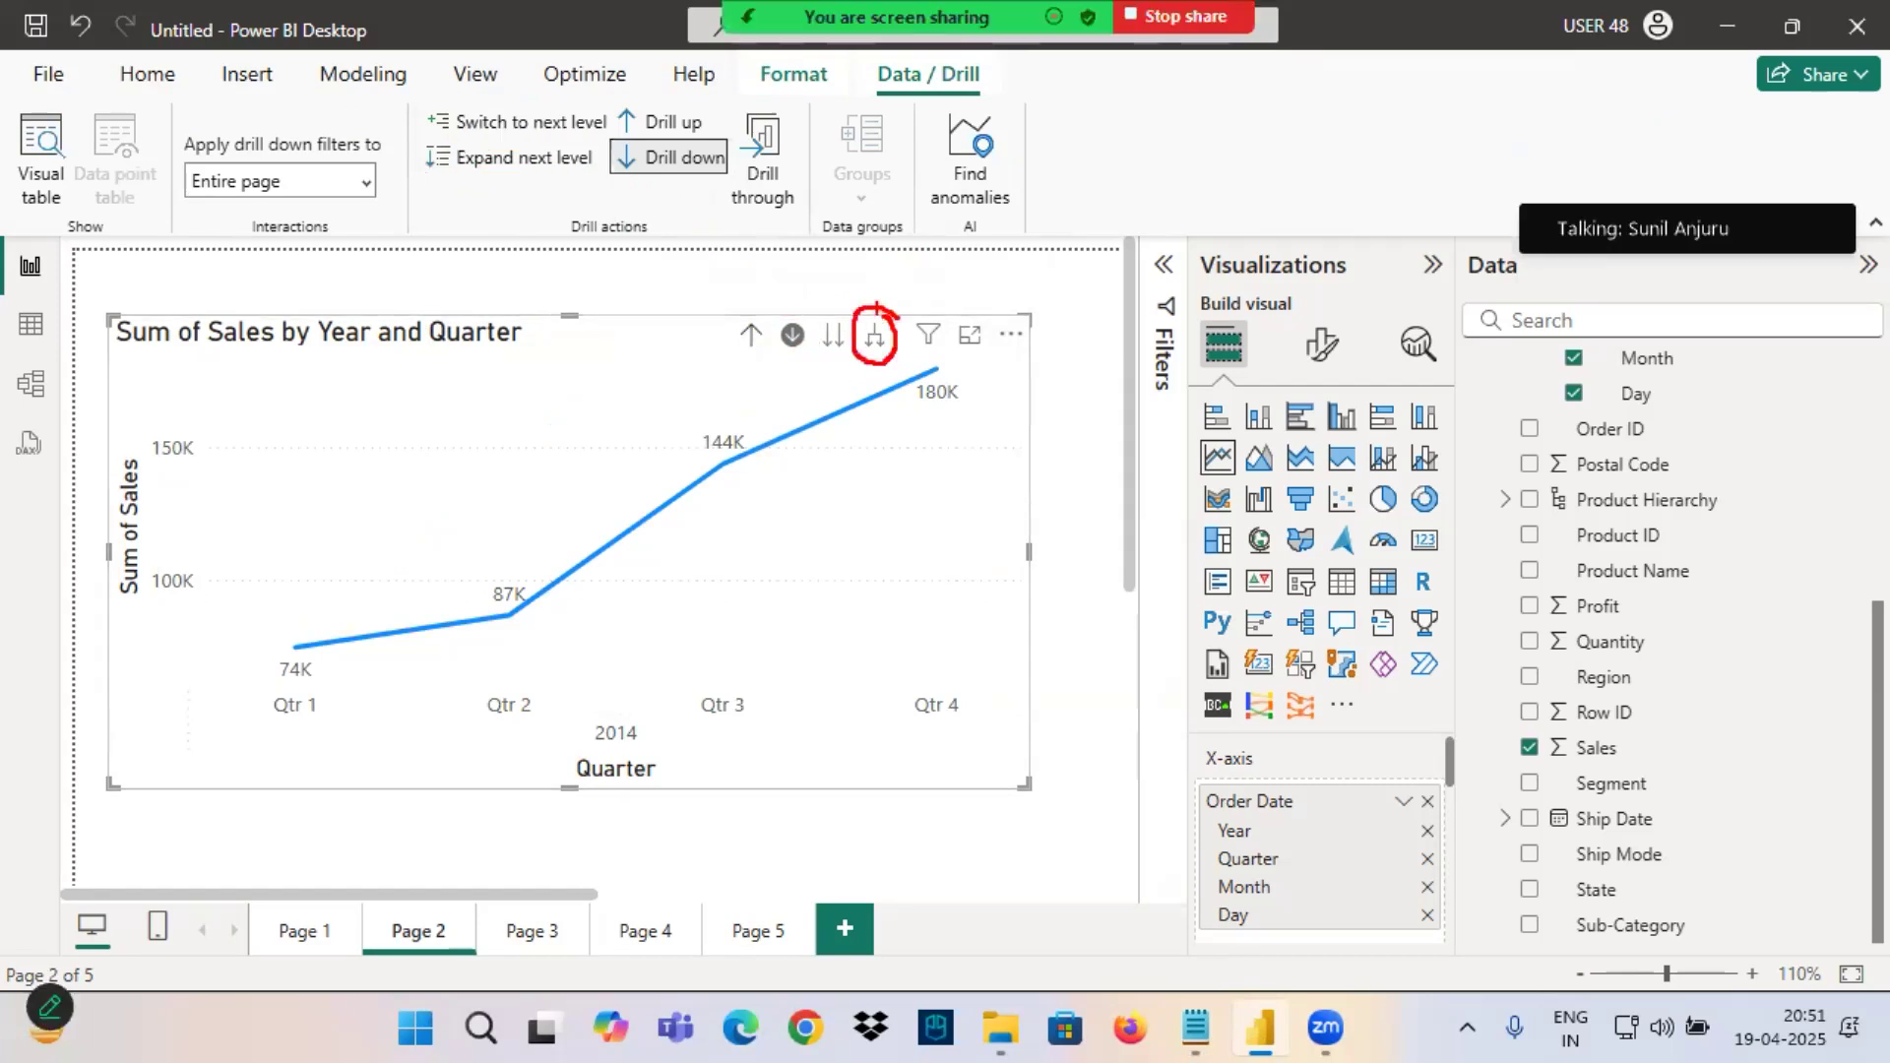
pyautogui.moveTo(911, 238)
pyautogui.mouseDown()
pyautogui.moveTo(897, 313)
pyautogui.moveTo(974, 280)
pyautogui.mouseUp()
# Drill the line chart up from the 2014 quarters to the Year level.
pyautogui.click(749, 335)
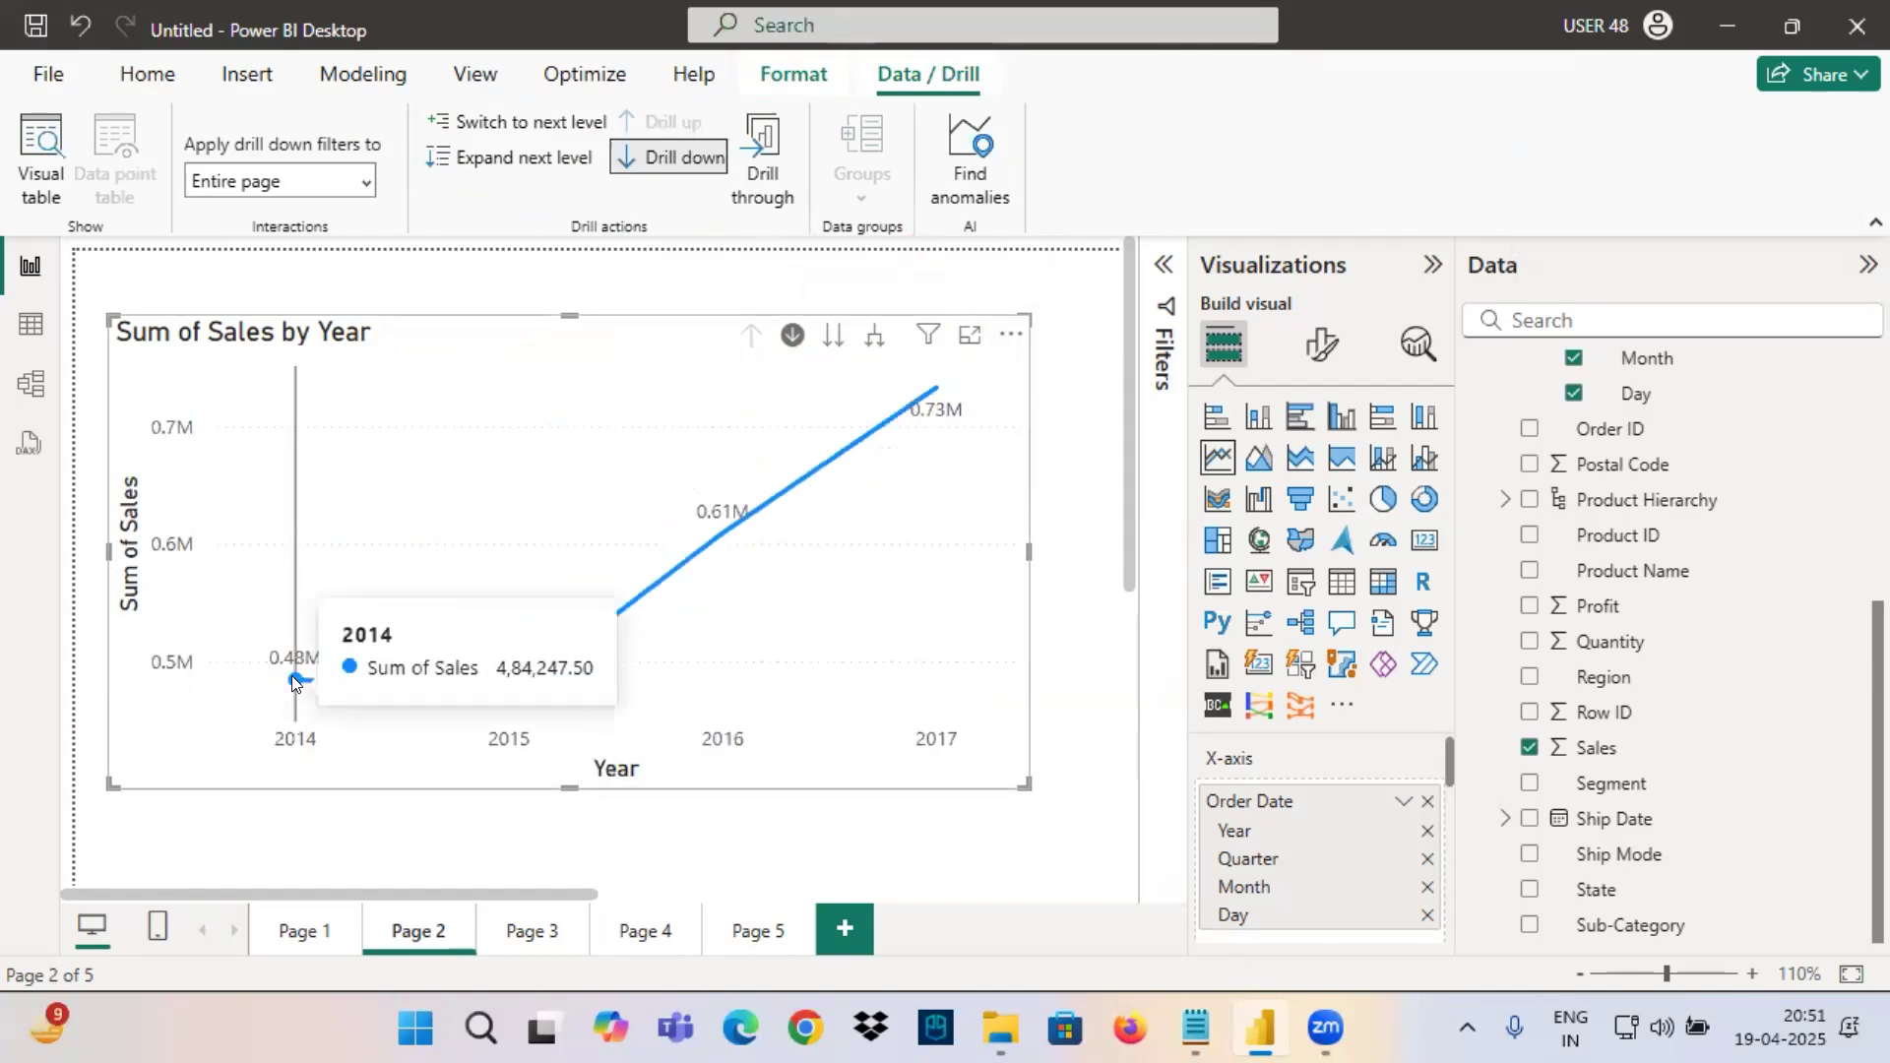
# Drill into the quarters of 2014 on the line chart and drill back up to the Year level.
pyautogui.click(291, 677)
pyautogui.moveTo(261, 689)
pyautogui.mouseDown()
pyautogui.moveTo(313, 709)
pyautogui.moveTo(1071, 726)
pyautogui.mouseUp()
pyautogui.moveTo(694, 726)
pyautogui.mouseDown()
pyautogui.moveTo(581, 715)
pyautogui.moveTo(668, 711)
pyautogui.mouseUp()
pyautogui.click(751, 335)
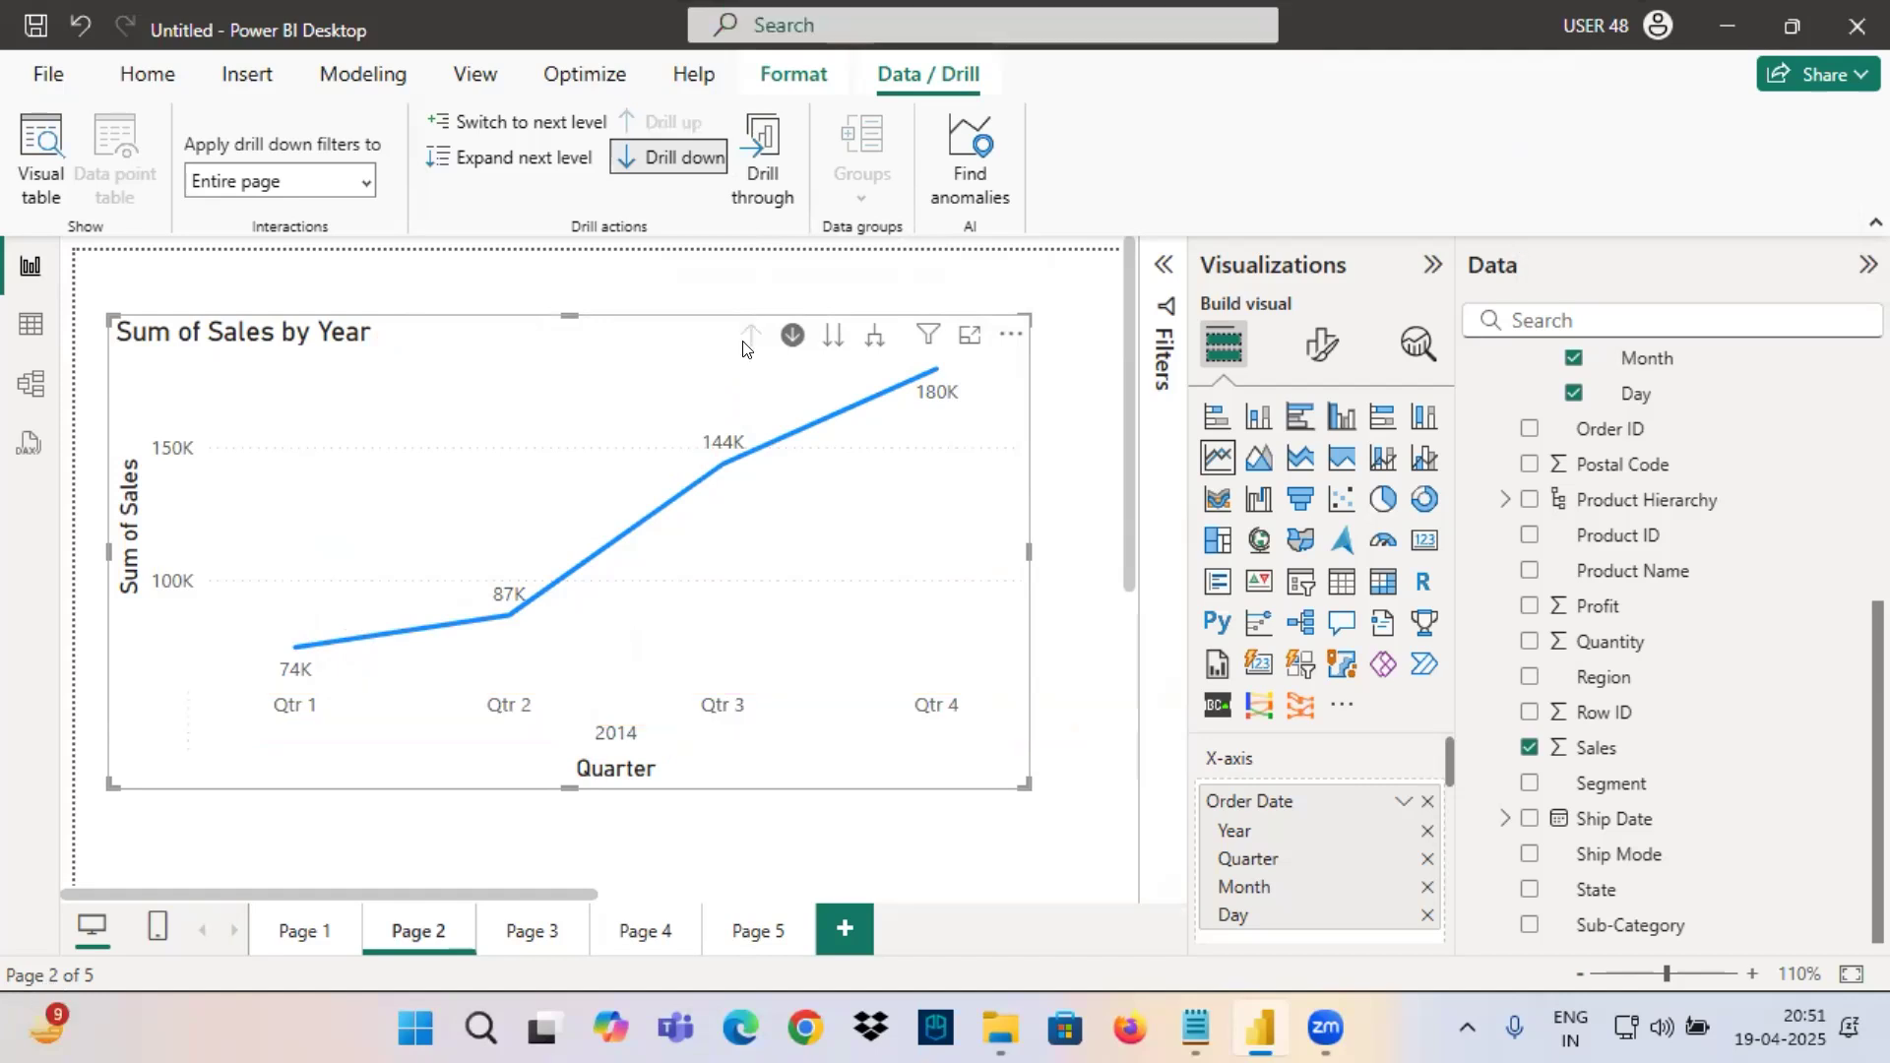
# Switch the line chart to the Quarter level for all years combined and return to the Year level.
pyautogui.click(833, 335)
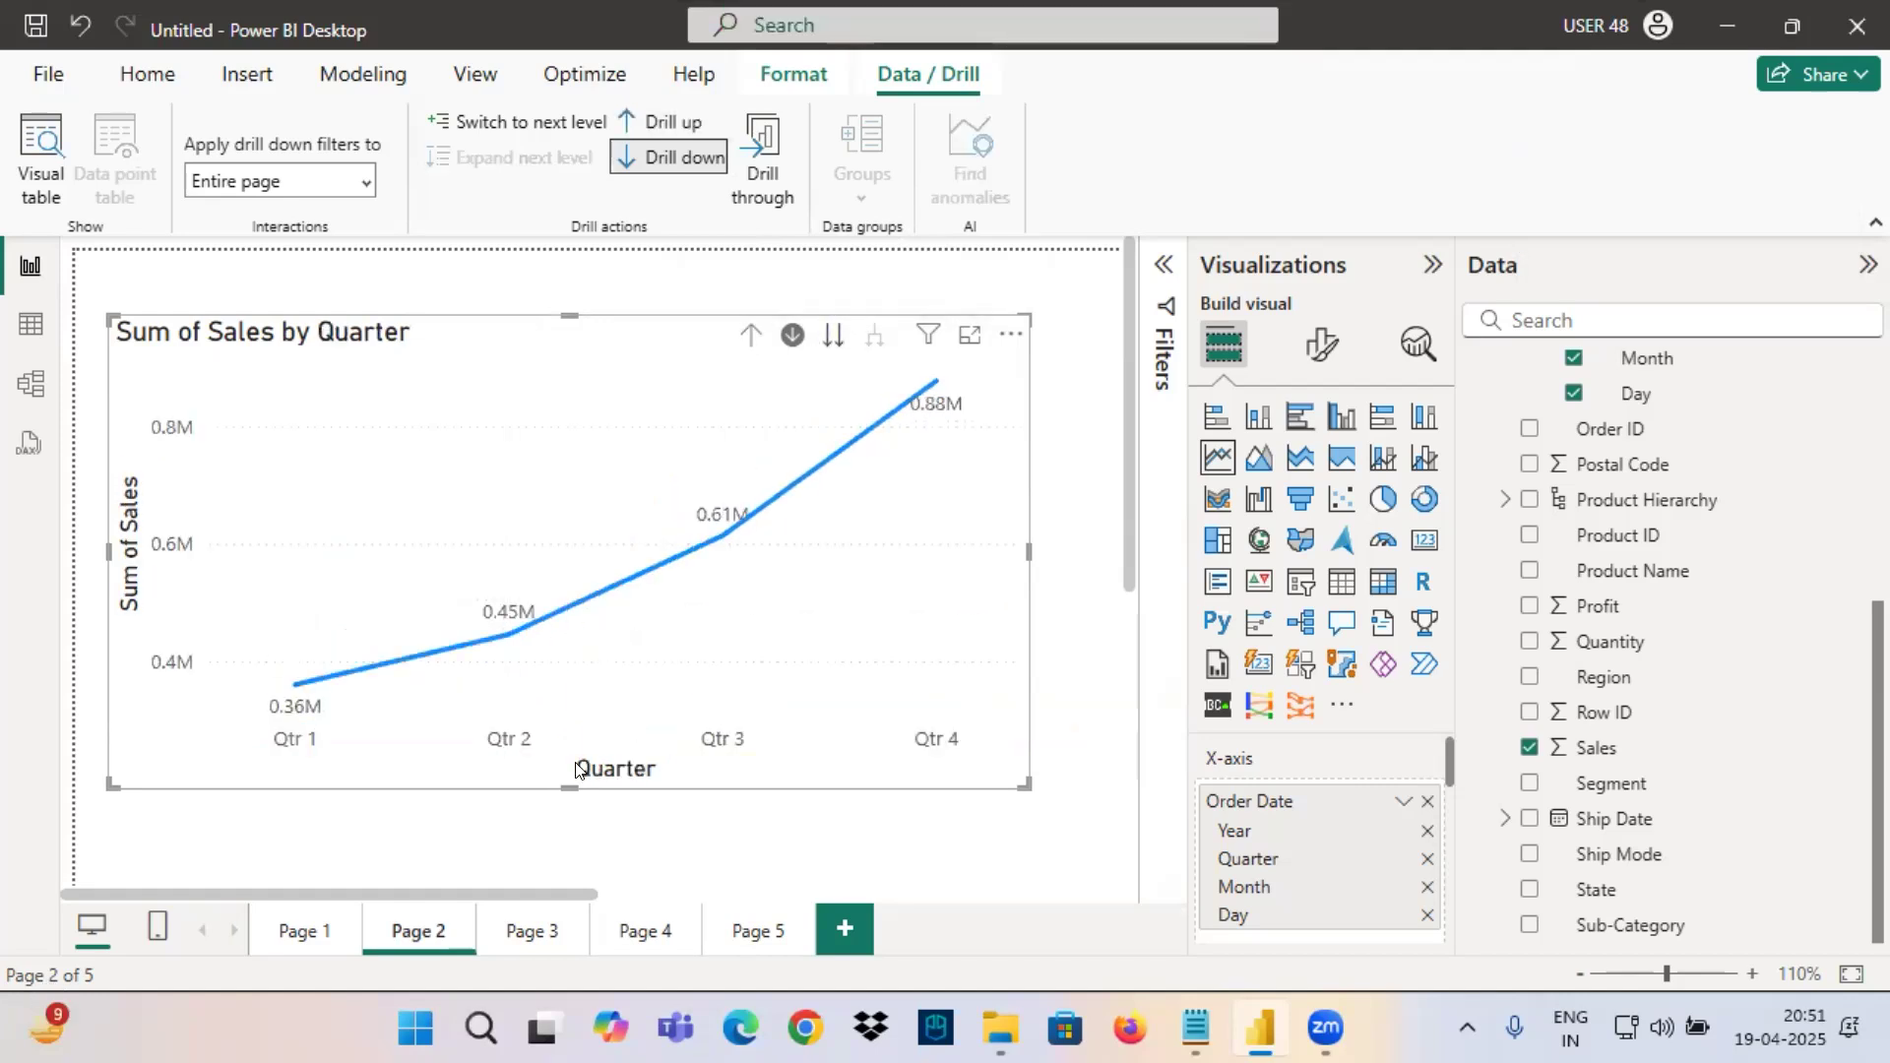
pyautogui.moveTo(552, 749); pyautogui.dragTo(686, 785)
pyautogui.moveTo(588, 479); pyautogui.dragTo(560, 585)
pyautogui.moveTo(509, 522)
pyautogui.mouseDown()
pyautogui.moveTo(612, 453)
pyautogui.moveTo(340, 537)
pyautogui.mouseUp()
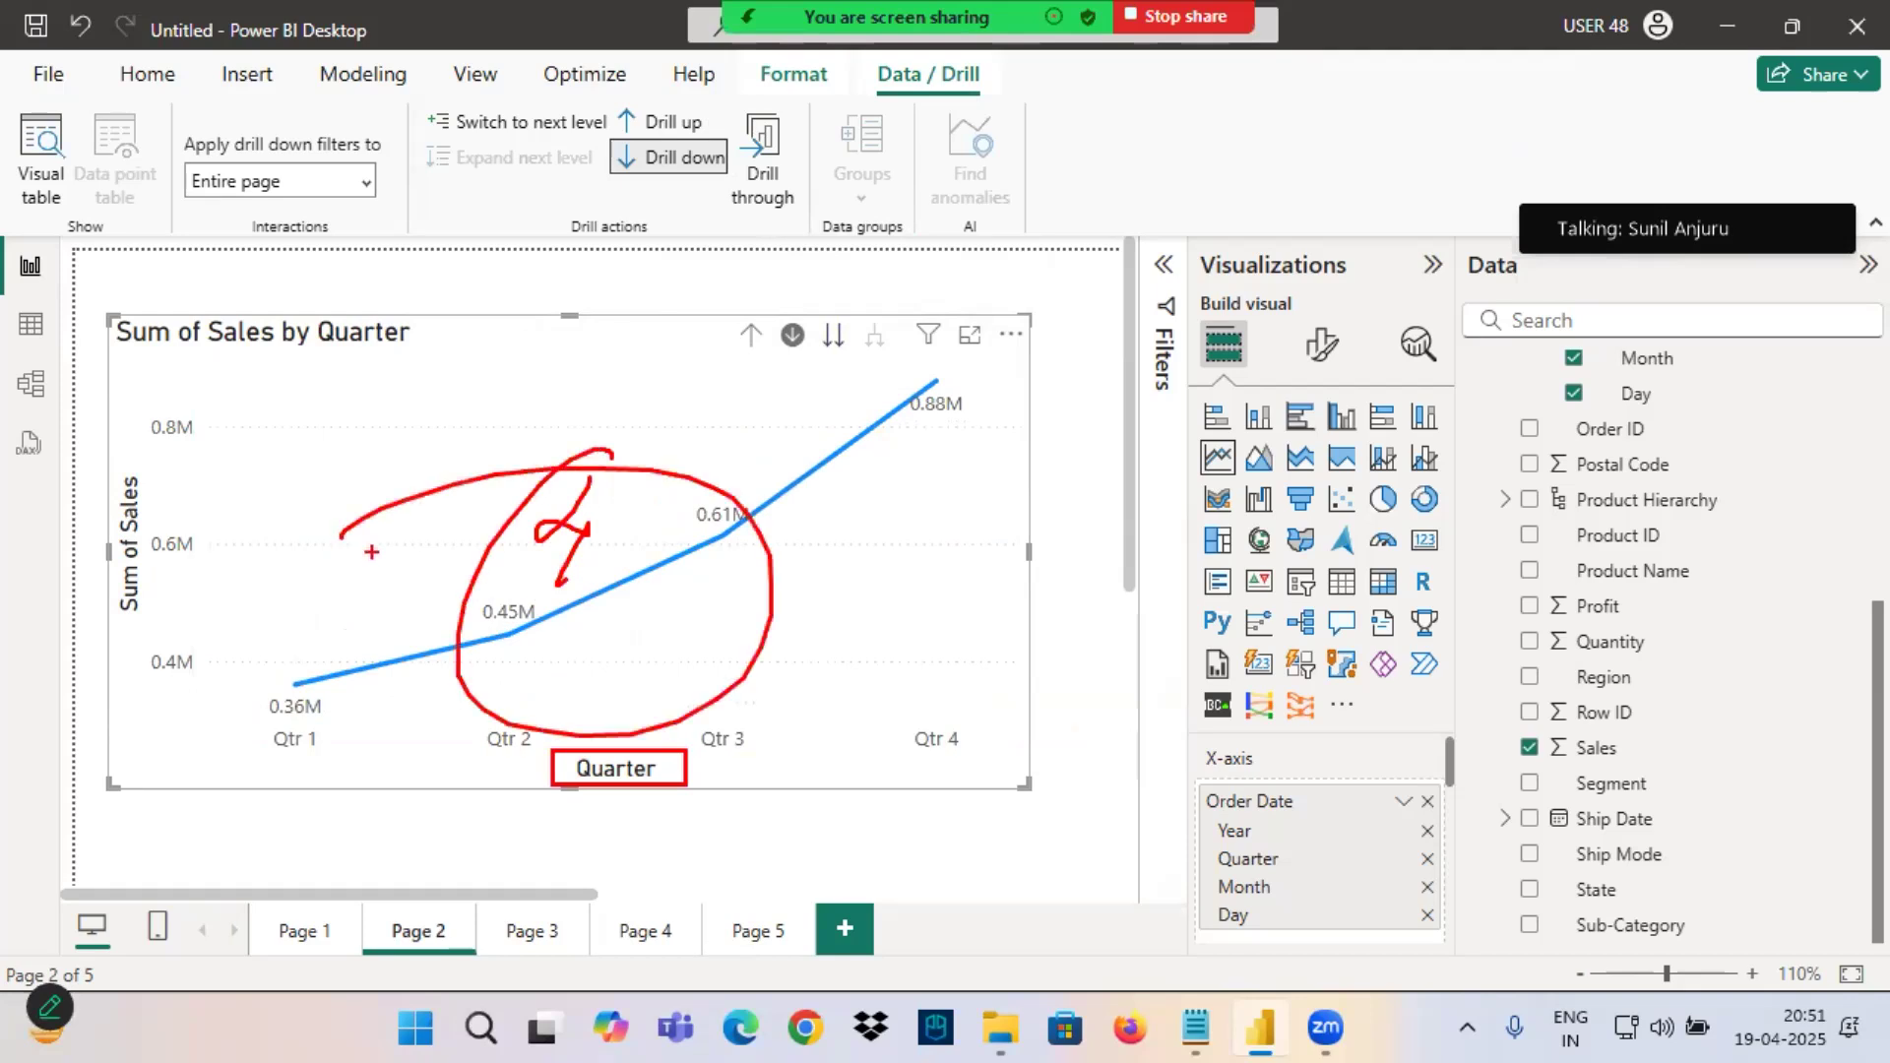
pyautogui.click(750, 335)
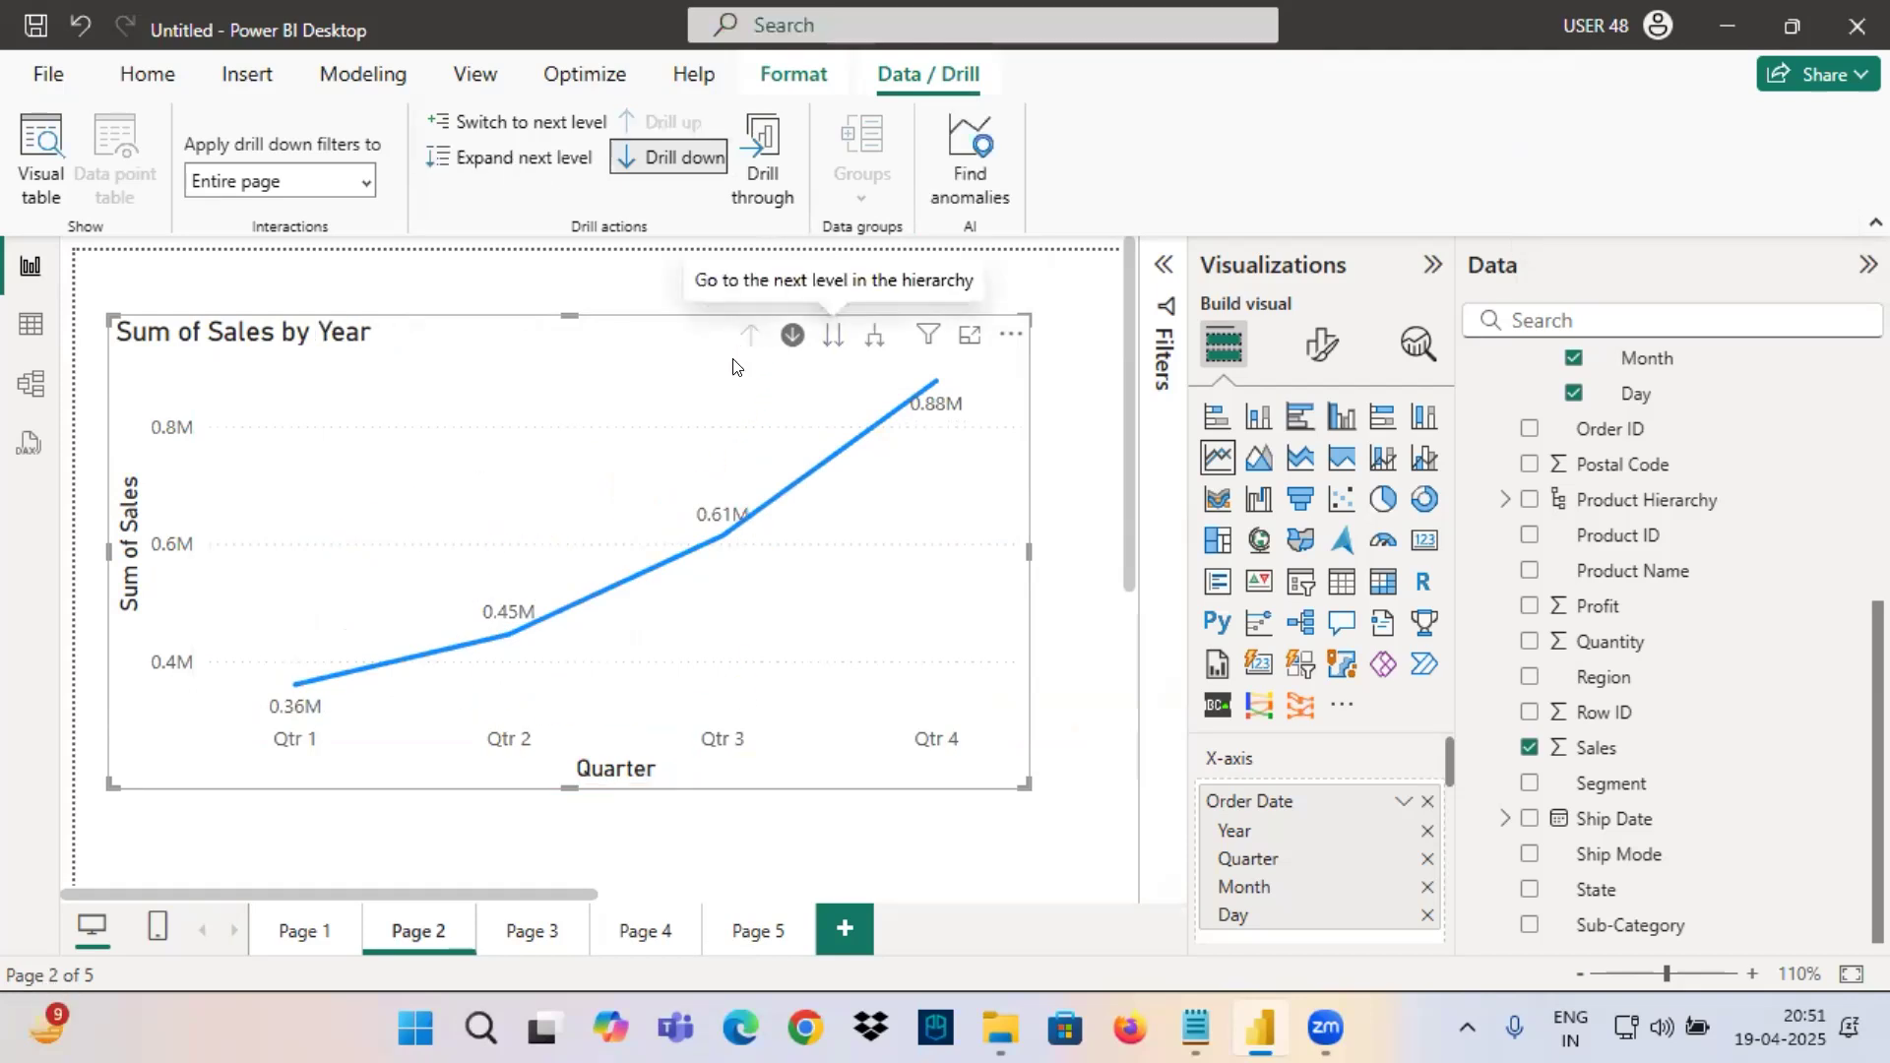
pyautogui.moveTo(246, 812)
pyautogui.mouseDown()
pyautogui.moveTo(291, 758)
pyautogui.moveTo(308, 785)
pyautogui.moveTo(325, 760)
pyautogui.moveTo(383, 776)
pyautogui.moveTo(497, 758)
pyautogui.moveTo(514, 797)
pyautogui.moveTo(611, 784)
pyautogui.moveTo(670, 807)
pyautogui.mouseUp()
pyautogui.moveTo(710, 766)
pyautogui.mouseDown()
pyautogui.moveTo(739, 809)
pyautogui.moveTo(864, 792)
pyautogui.mouseUp()
pyautogui.moveTo(884, 816)
pyautogui.mouseDown()
pyautogui.moveTo(943, 760)
pyautogui.moveTo(974, 803)
pyautogui.moveTo(1020, 786)
pyautogui.mouseUp()
pyautogui.moveTo(955, 755); pyautogui.dragTo(1083, 769)
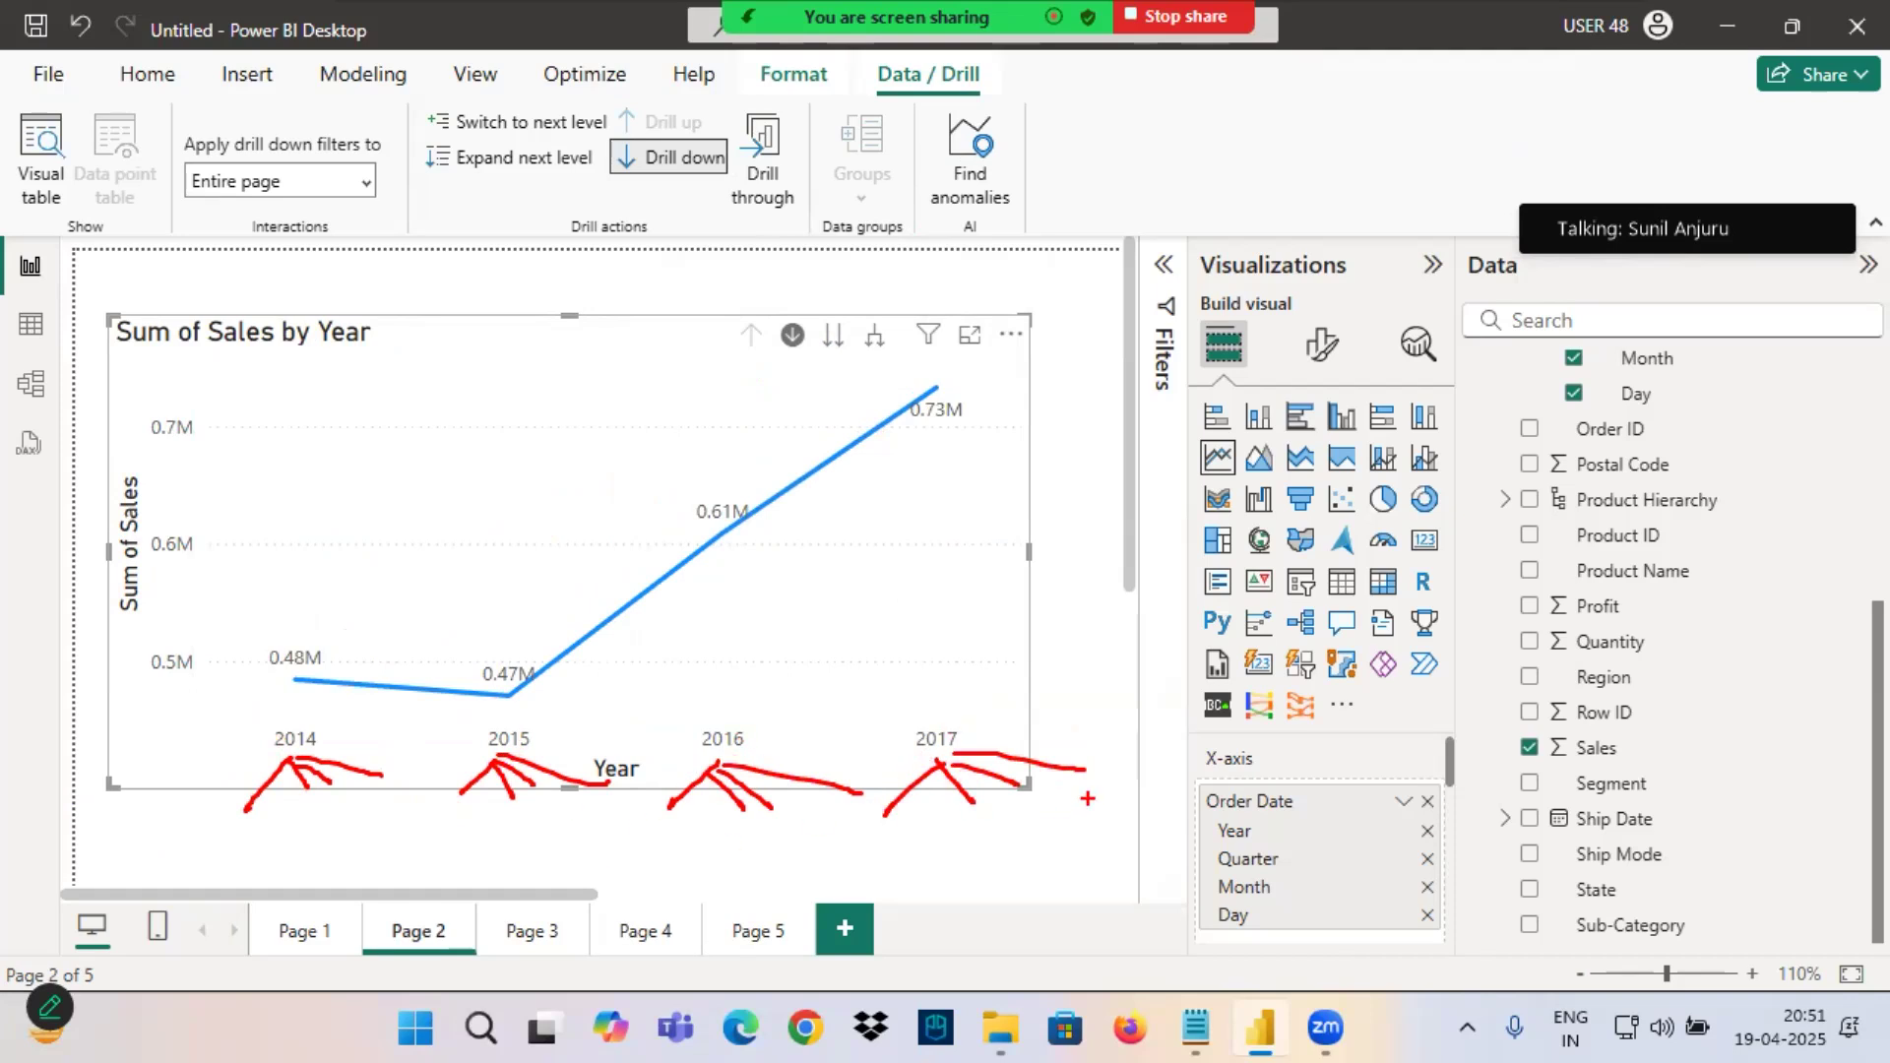
pyautogui.moveTo(360, 837); pyautogui.dragTo(366, 894)
pyautogui.moveTo(406, 835)
pyautogui.mouseDown()
pyautogui.moveTo(384, 864)
pyautogui.moveTo(452, 846)
pyautogui.mouseUp()
pyautogui.moveTo(327, 859)
pyautogui.mouseDown()
pyautogui.moveTo(453, 847)
pyautogui.moveTo(434, 891)
pyautogui.mouseUp()
pyautogui.moveTo(441, 859); pyautogui.dragTo(212, 911)
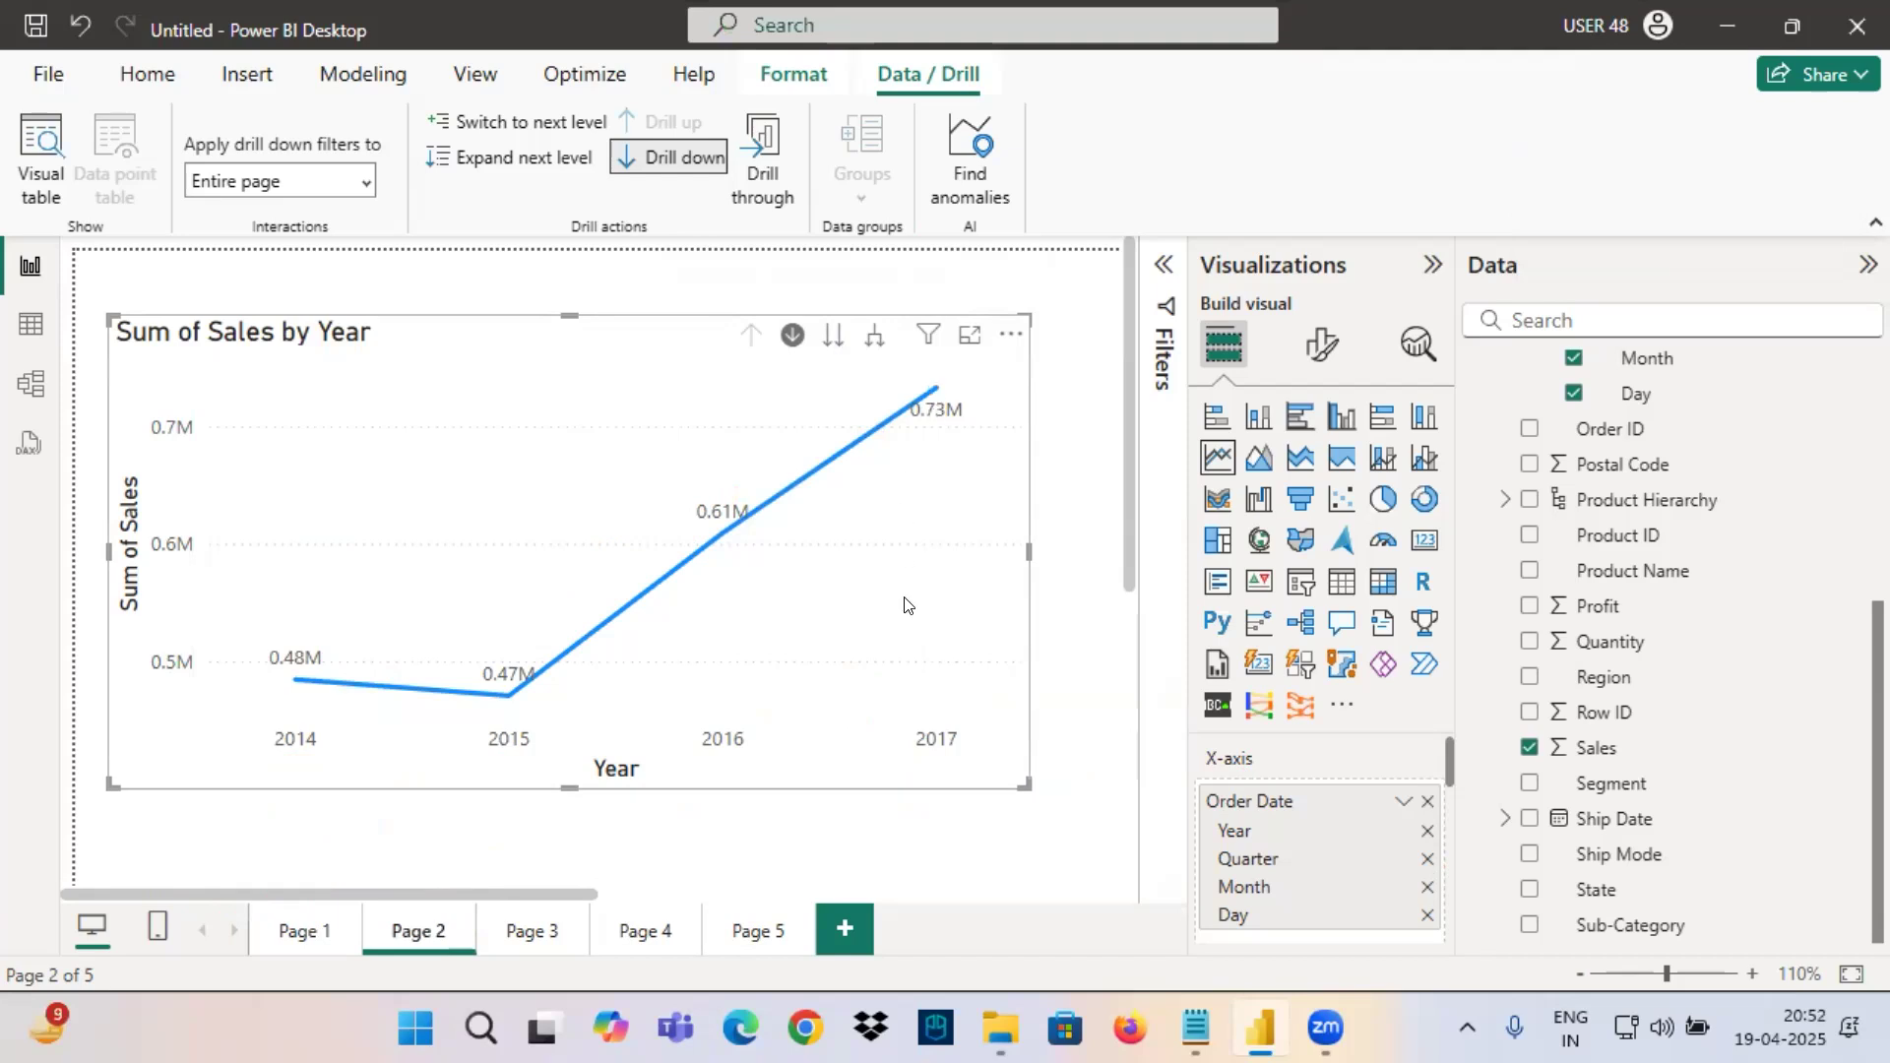
# Drill into the quarters of 2017 and of 2016 in turn, drilling back up to the Year level each time.
pyautogui.click(937, 392)
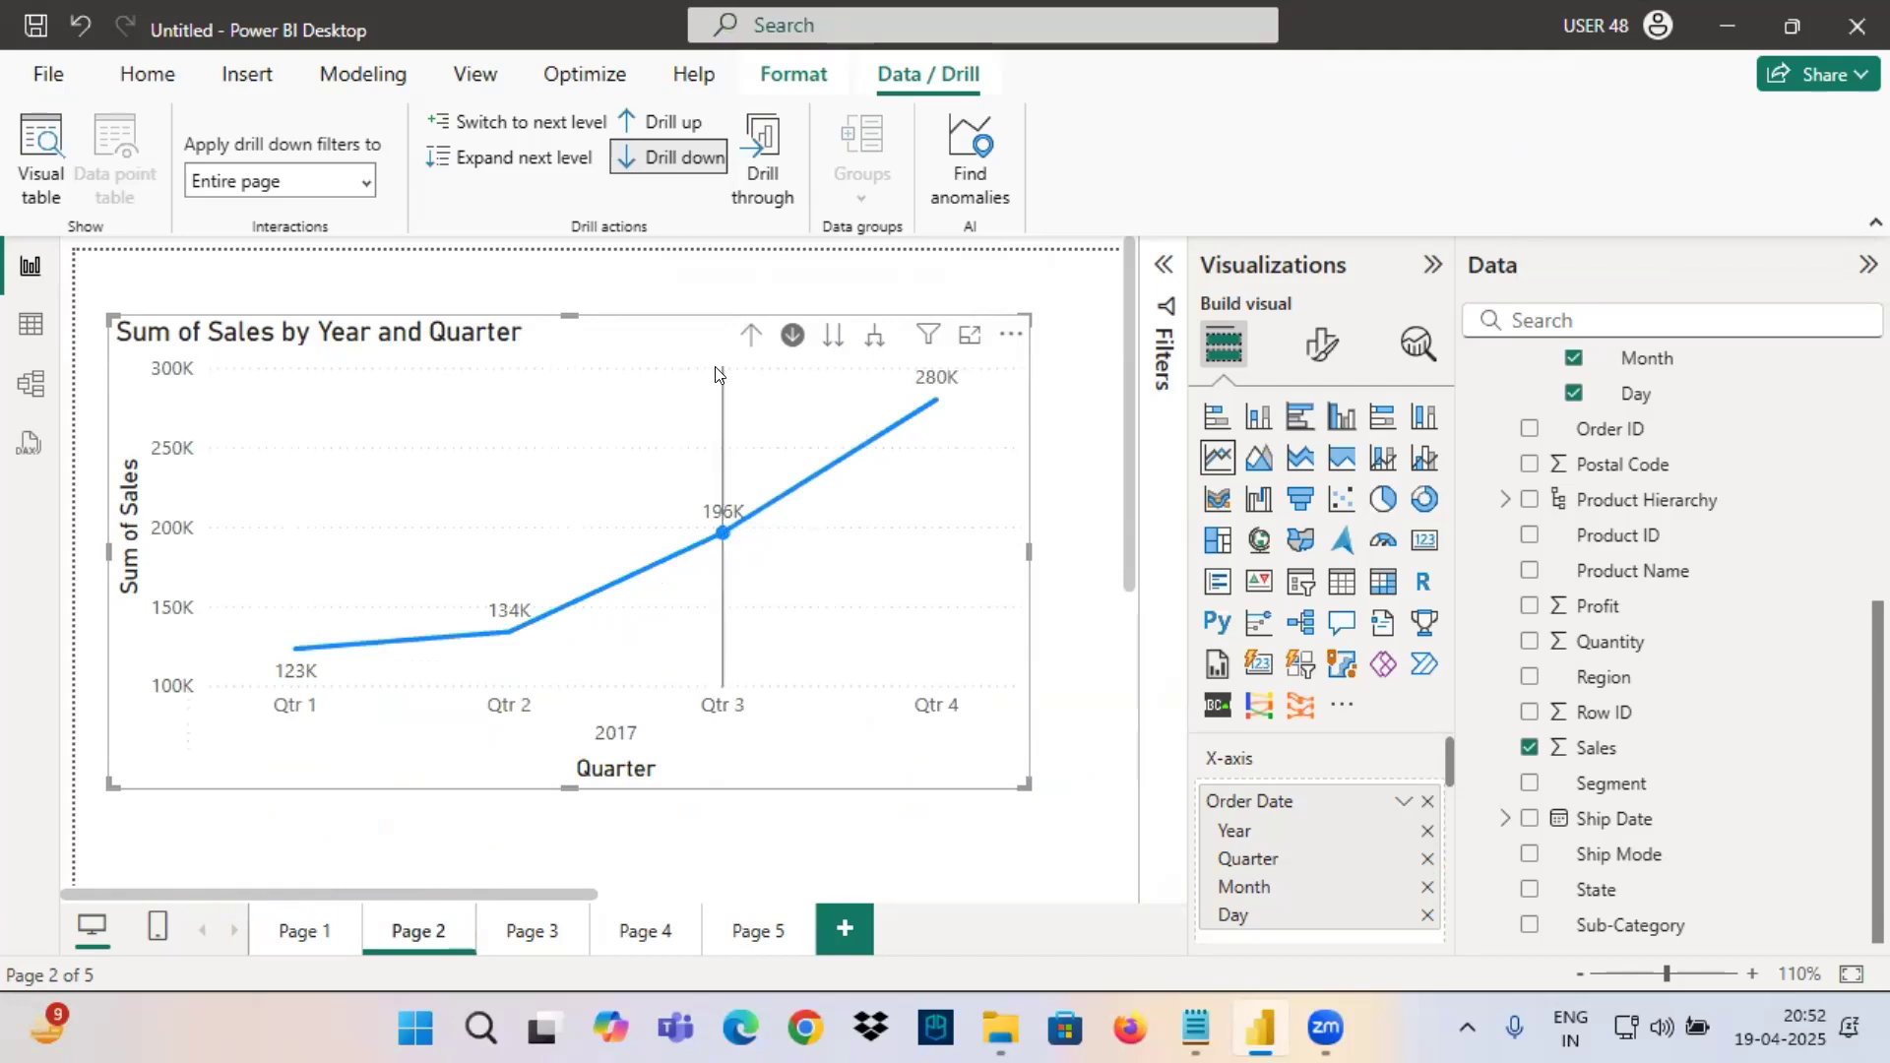
pyautogui.click(750, 335)
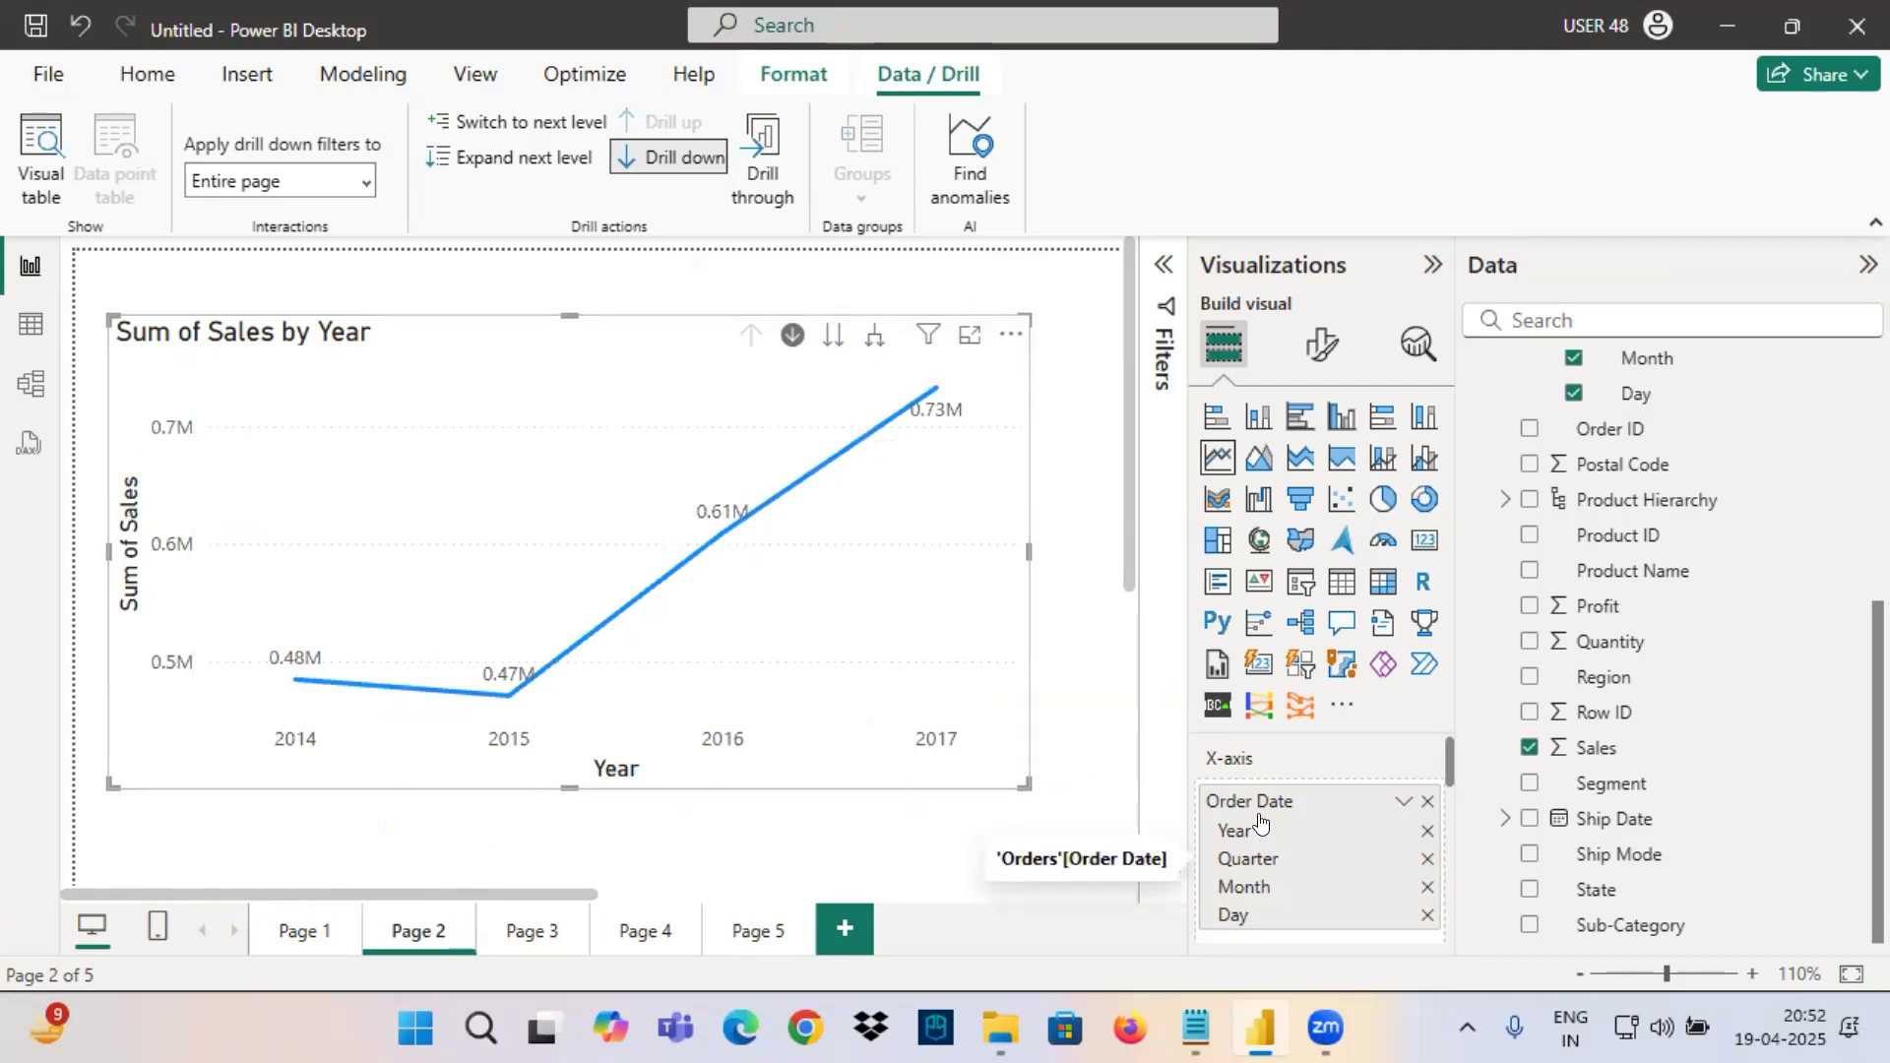
pyautogui.hotkey('ctrl', '2')
pyautogui.moveTo(1203, 852)
pyautogui.mouseDown()
pyautogui.moveTo(1270, 842)
pyautogui.moveTo(1227, 867)
pyautogui.mouseUp()
pyautogui.moveTo(1136, 920); pyautogui.dragTo(1227, 867)
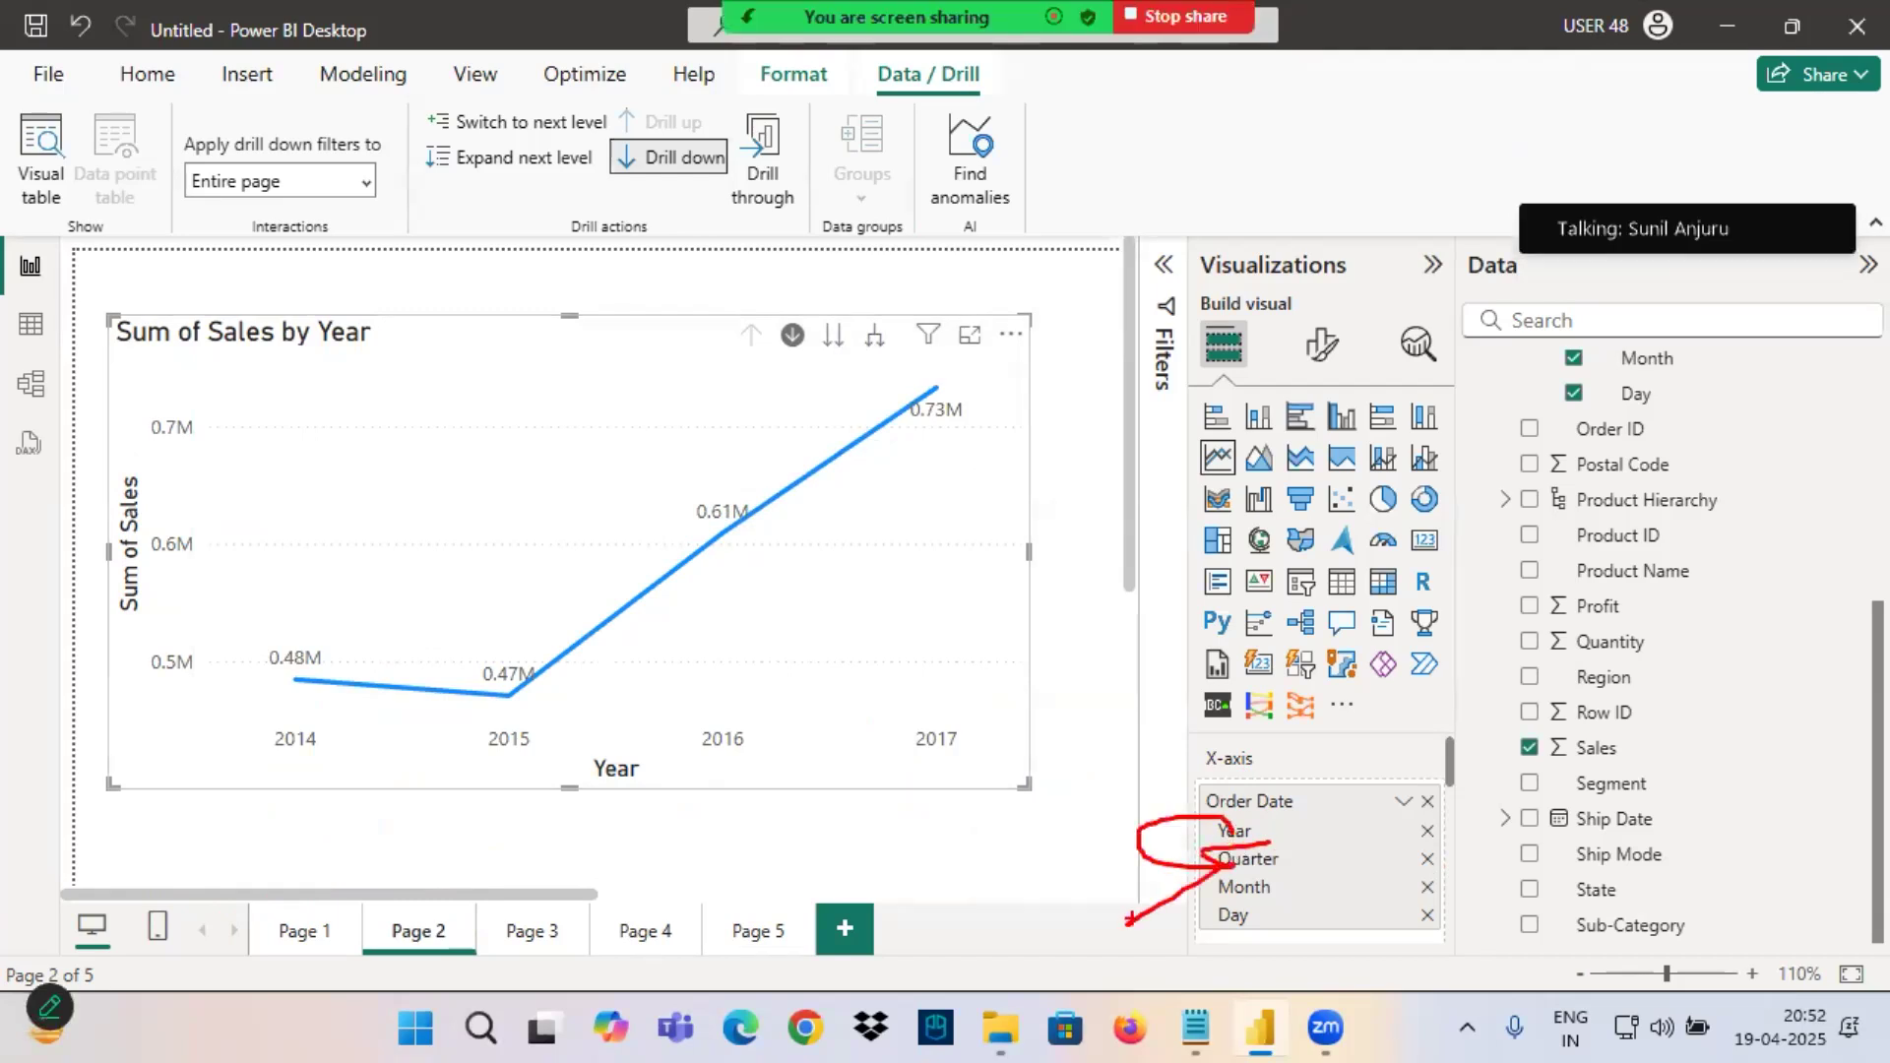
pyautogui.press('Escape')
pyautogui.click(724, 534)
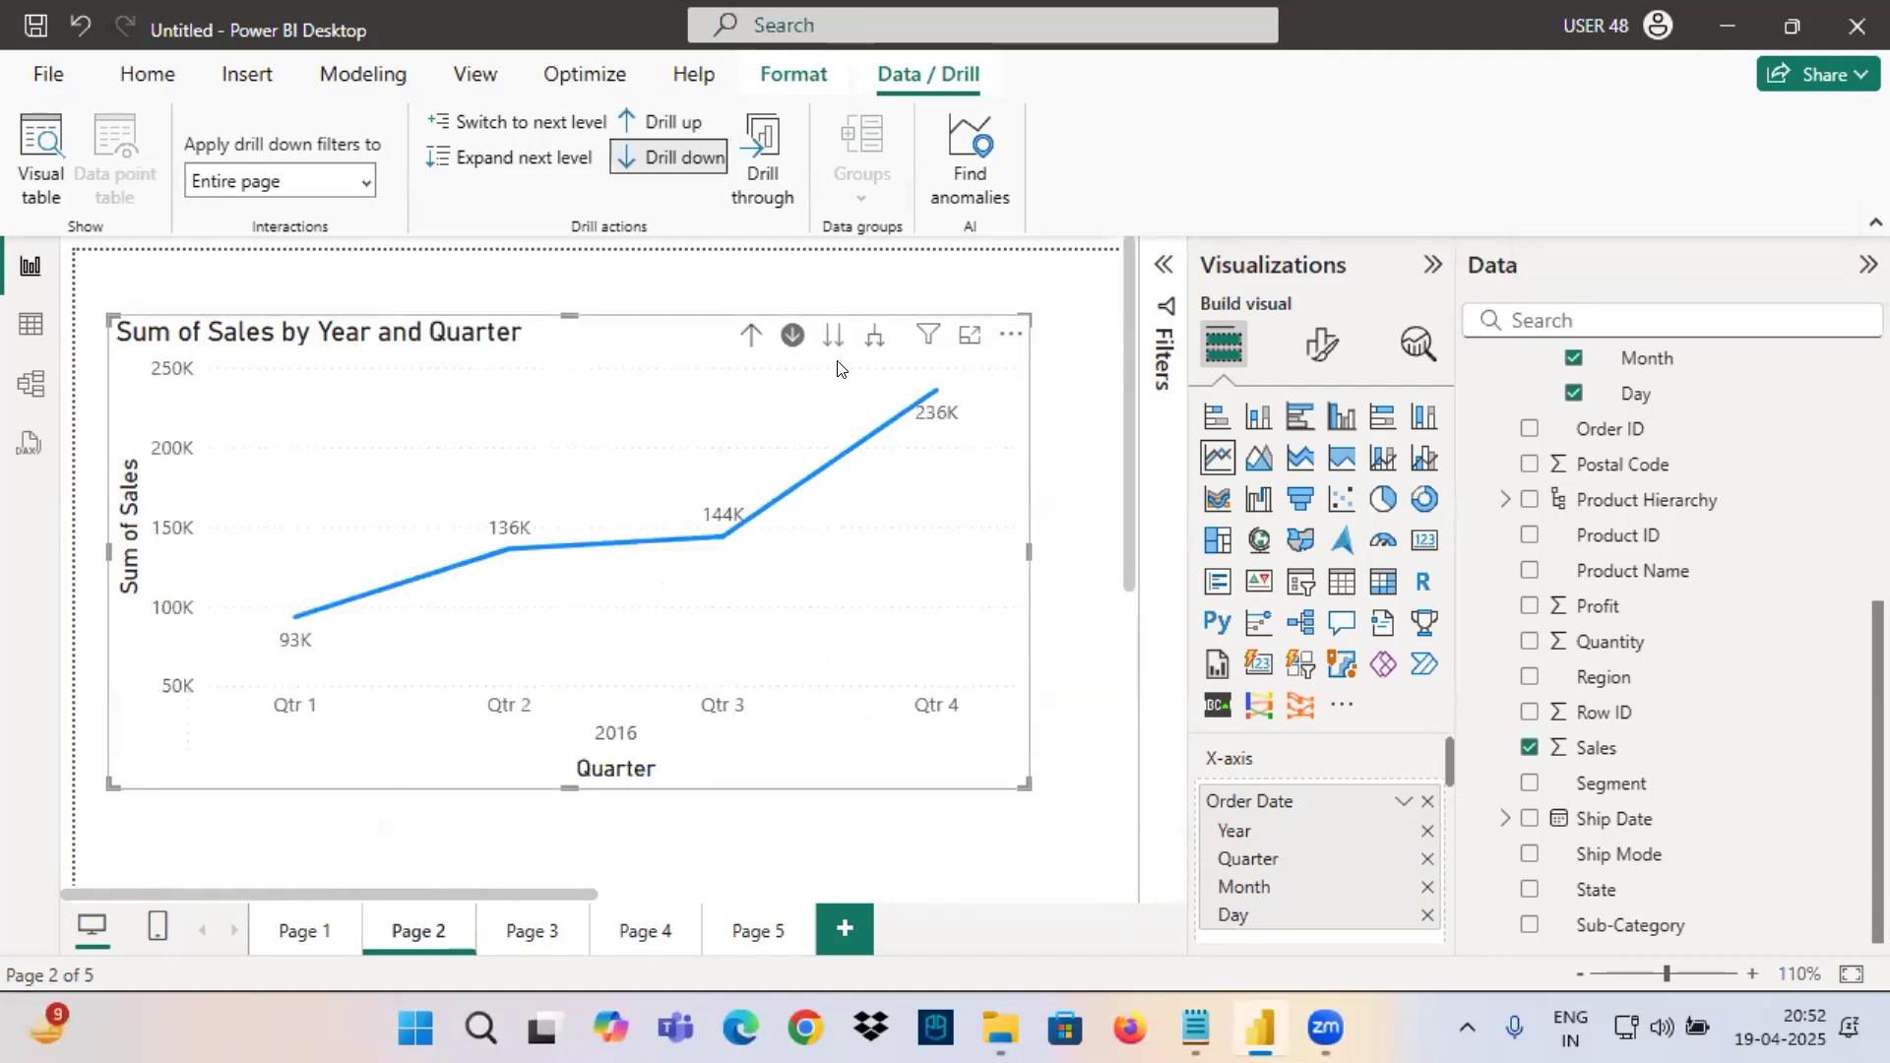
pyautogui.click(751, 335)
# Expand the line chart one level down to show the quarters within each year, and widen the chart slightly.
pyautogui.click(875, 335)
pyautogui.moveTo(1029, 553); pyautogui.dragTo(1101, 563)
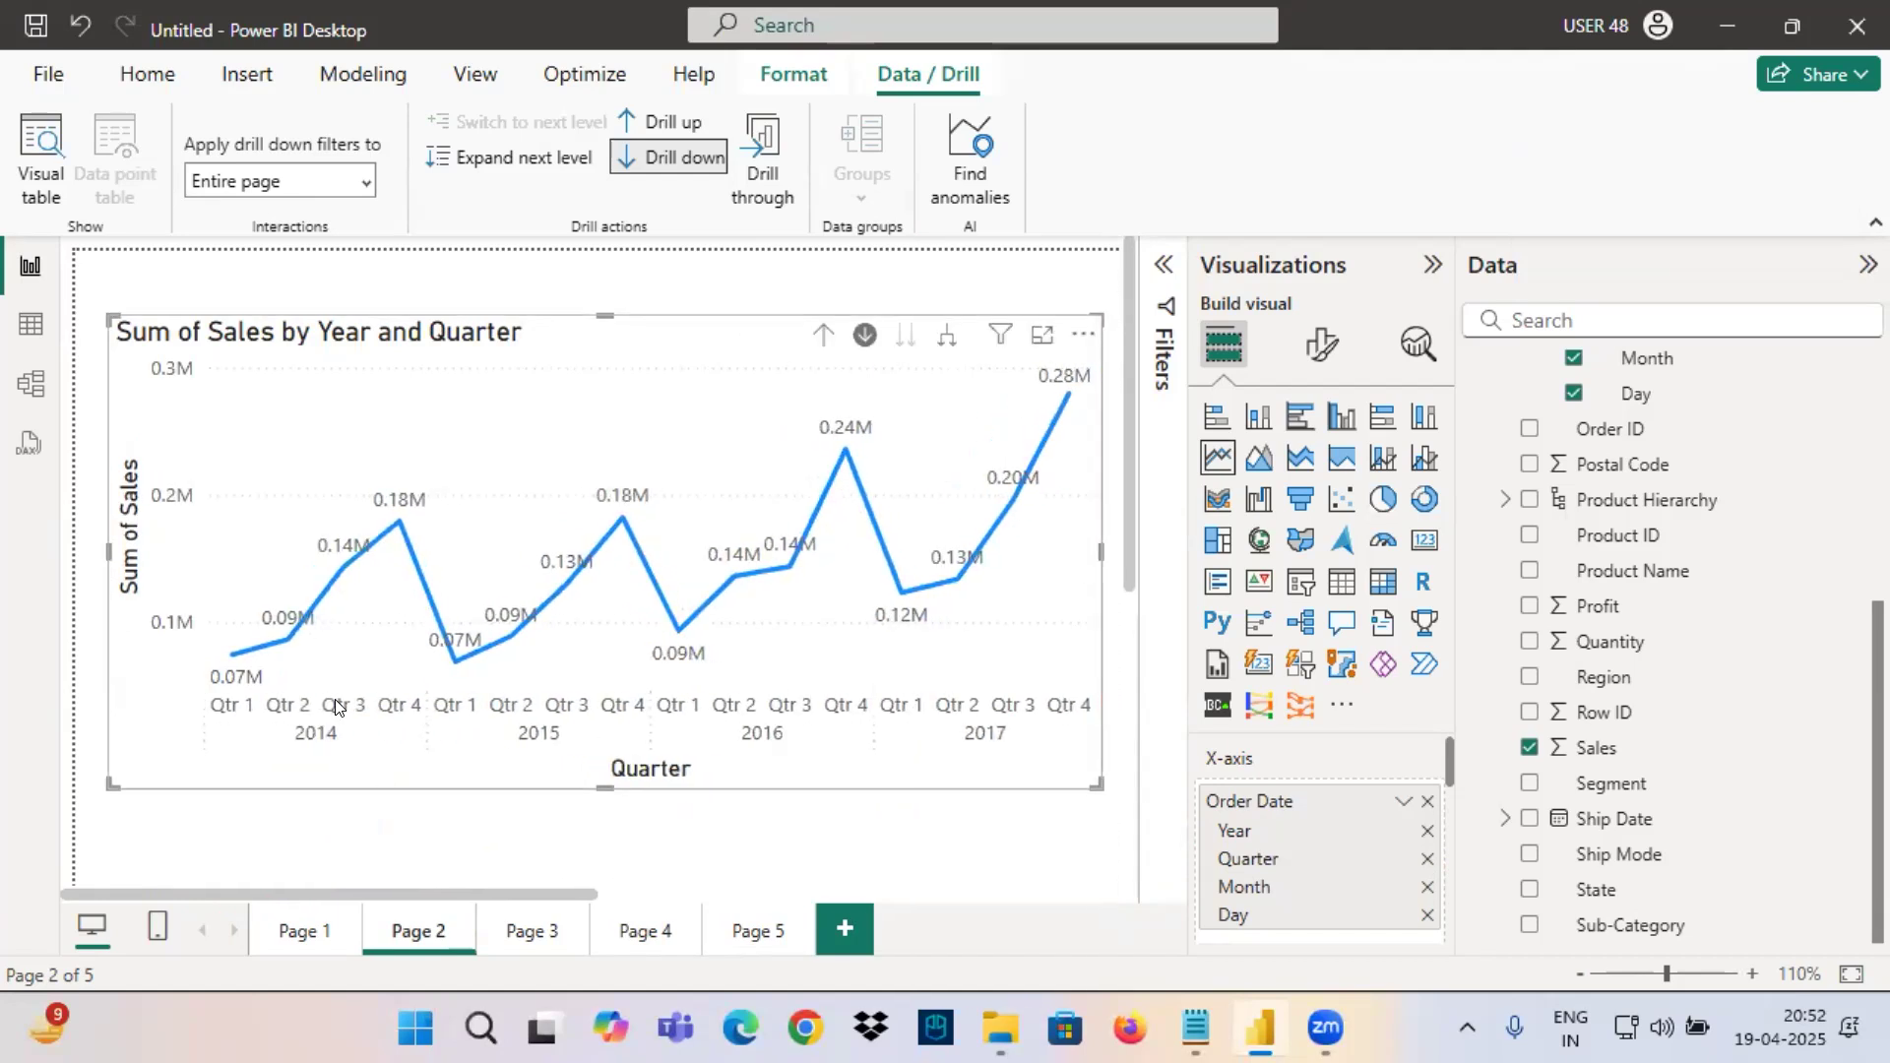
pyautogui.moveTo(197, 692)
pyautogui.mouseDown()
pyautogui.moveTo(397, 743)
pyautogui.moveTo(866, 755)
pyautogui.mouseUp()
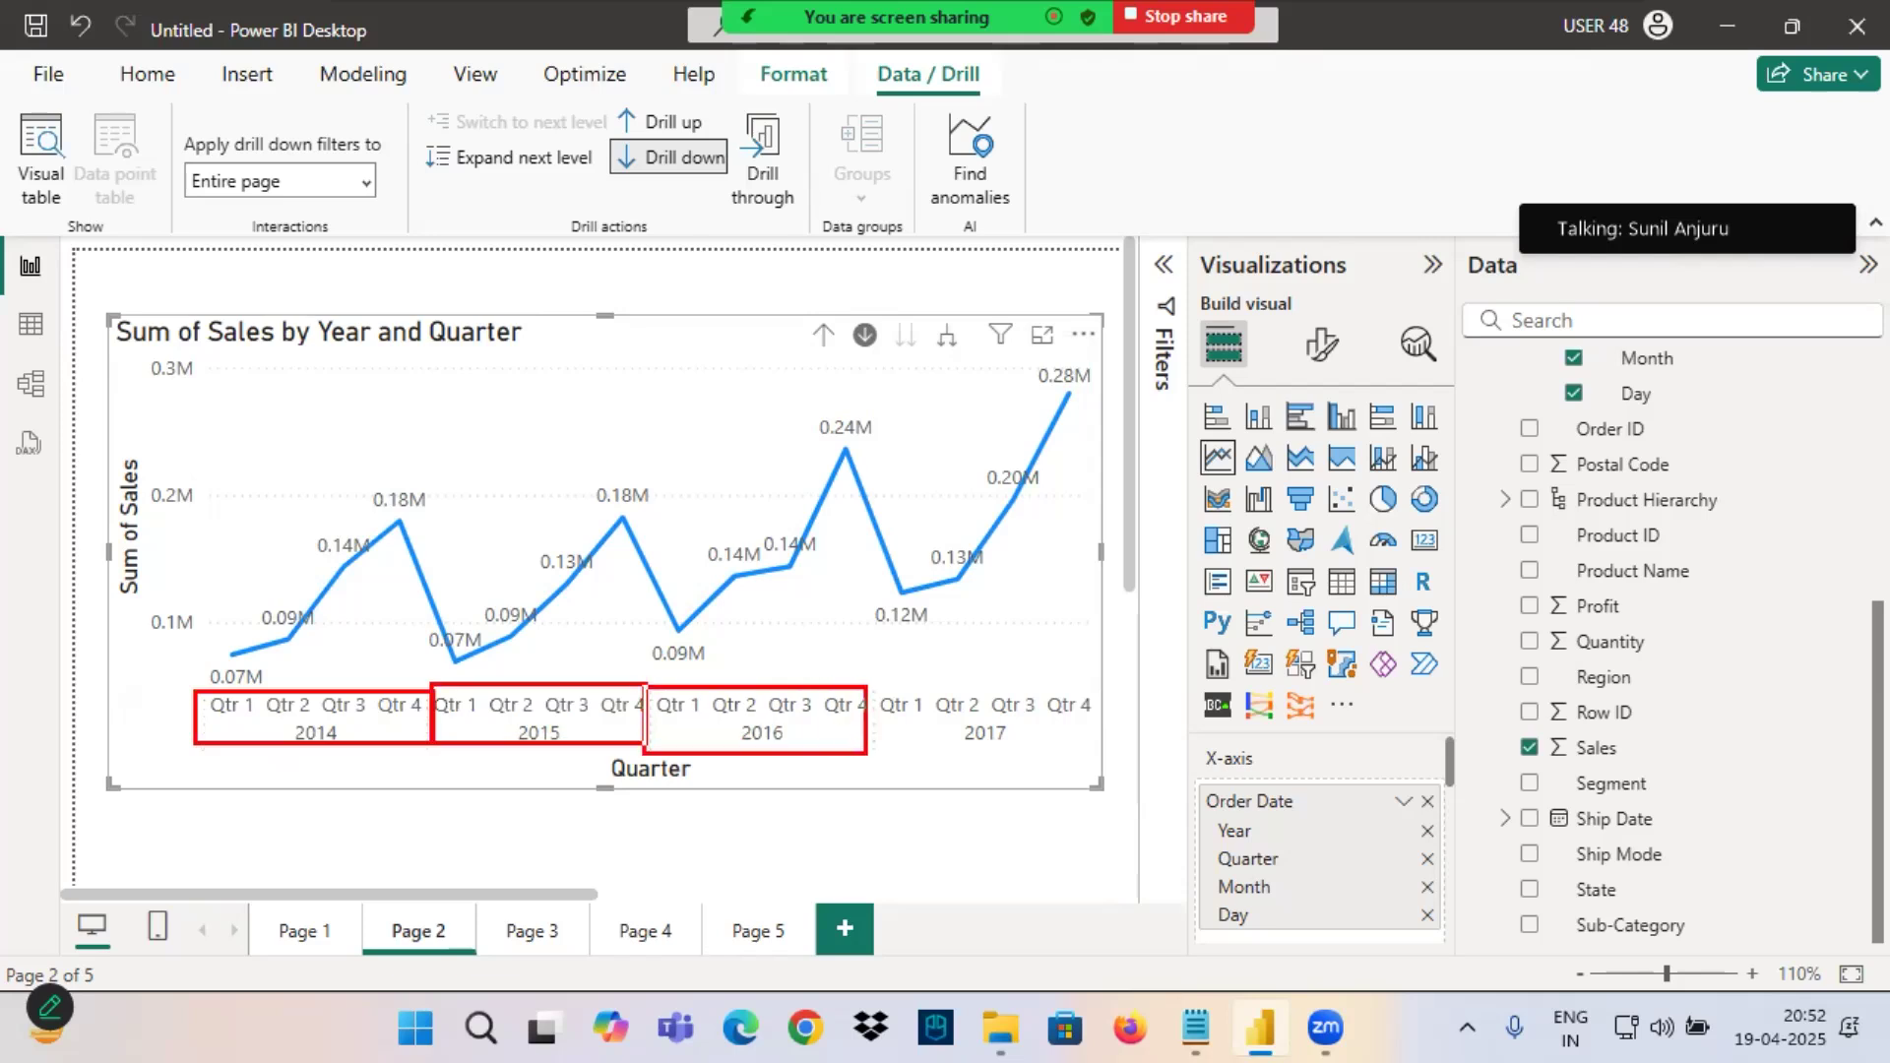
pyautogui.moveTo(864, 689); pyautogui.dragTo(1097, 760)
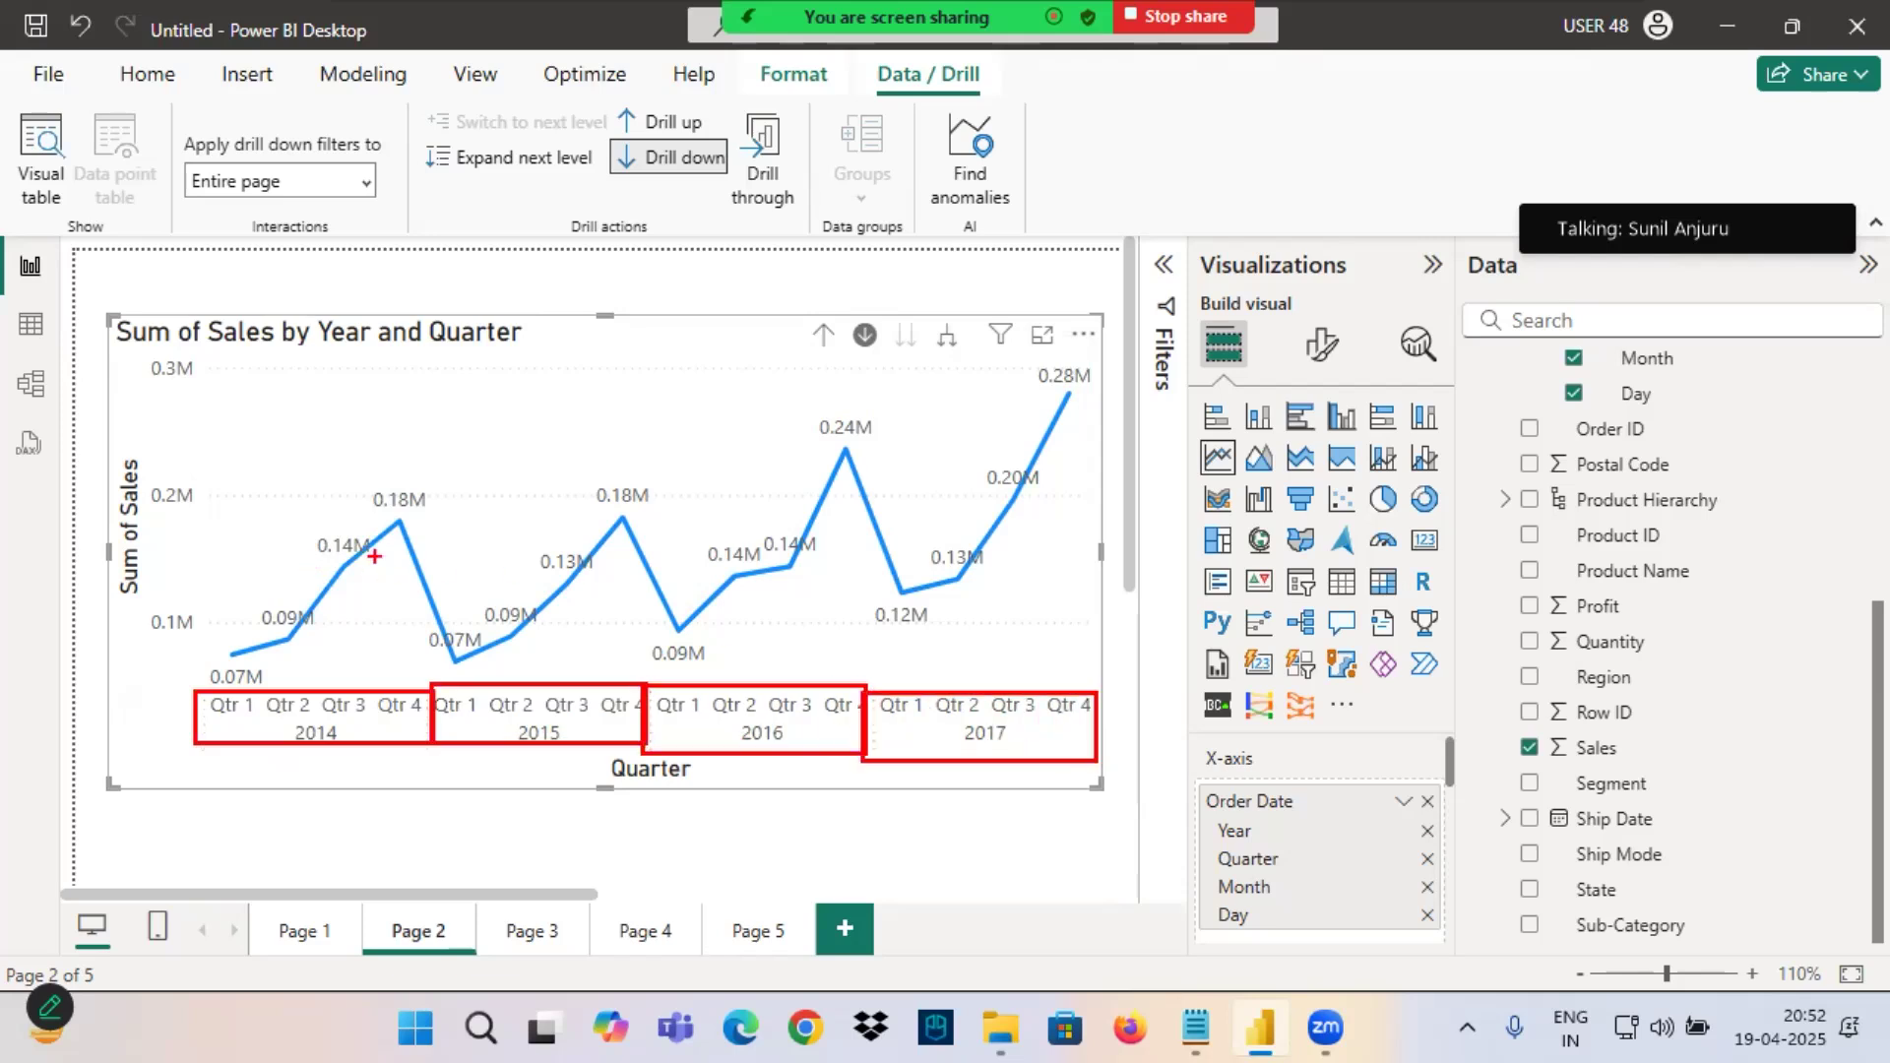
pyautogui.moveTo(815, 362)
pyautogui.mouseDown()
pyautogui.moveTo(823, 406)
pyautogui.moveTo(886, 404)
pyautogui.mouseUp()
pyautogui.moveTo(985, 343)
pyautogui.mouseDown()
pyautogui.moveTo(975, 313)
pyautogui.moveTo(935, 325)
pyautogui.moveTo(984, 350)
pyautogui.mouseUp()
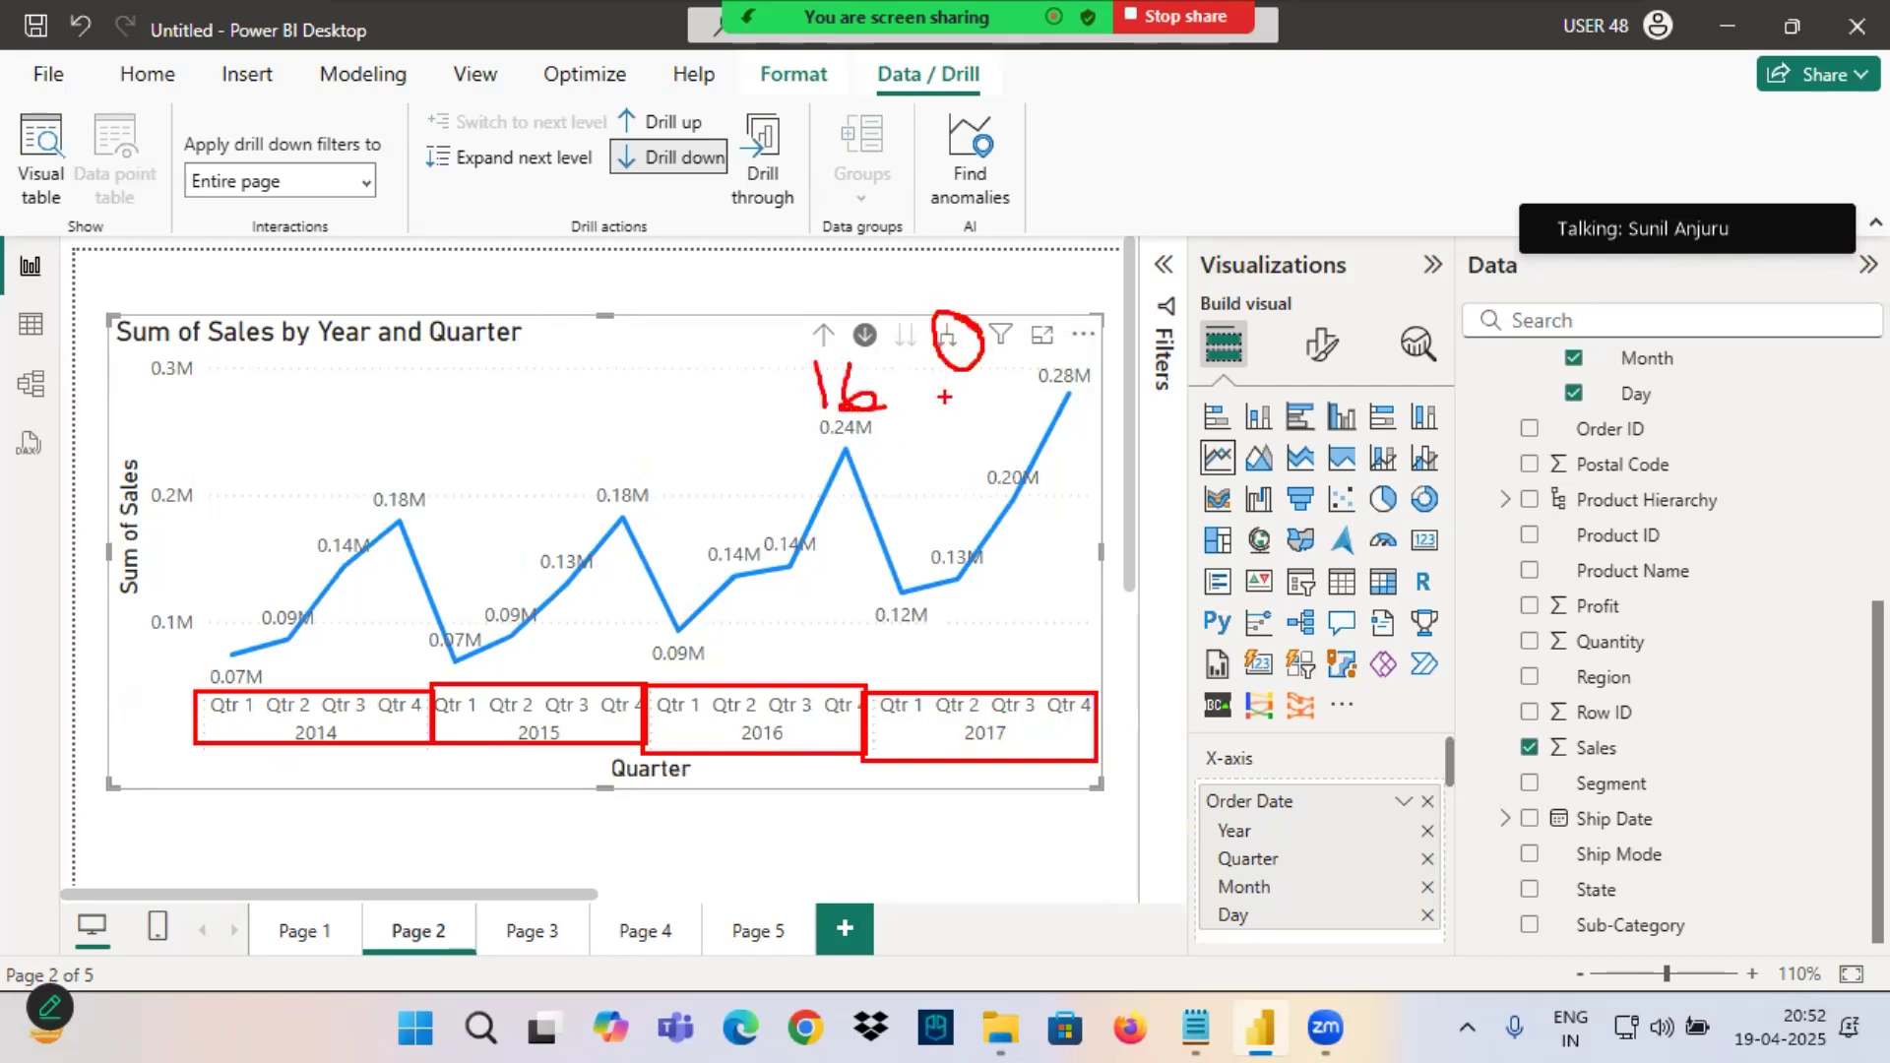
pyautogui.moveTo(1129, 321)
pyautogui.mouseDown()
pyautogui.moveTo(1200, 372)
pyautogui.moveTo(1152, 455)
pyautogui.mouseUp()
pyautogui.moveTo(1201, 475)
pyautogui.mouseDown()
pyautogui.moveTo(1182, 476)
pyautogui.moveTo(1291, 552)
pyautogui.mouseUp()
pyautogui.moveTo(1215, 689)
pyautogui.mouseDown()
pyautogui.moveTo(1254, 632)
pyautogui.moveTo(1255, 694)
pyautogui.mouseUp()
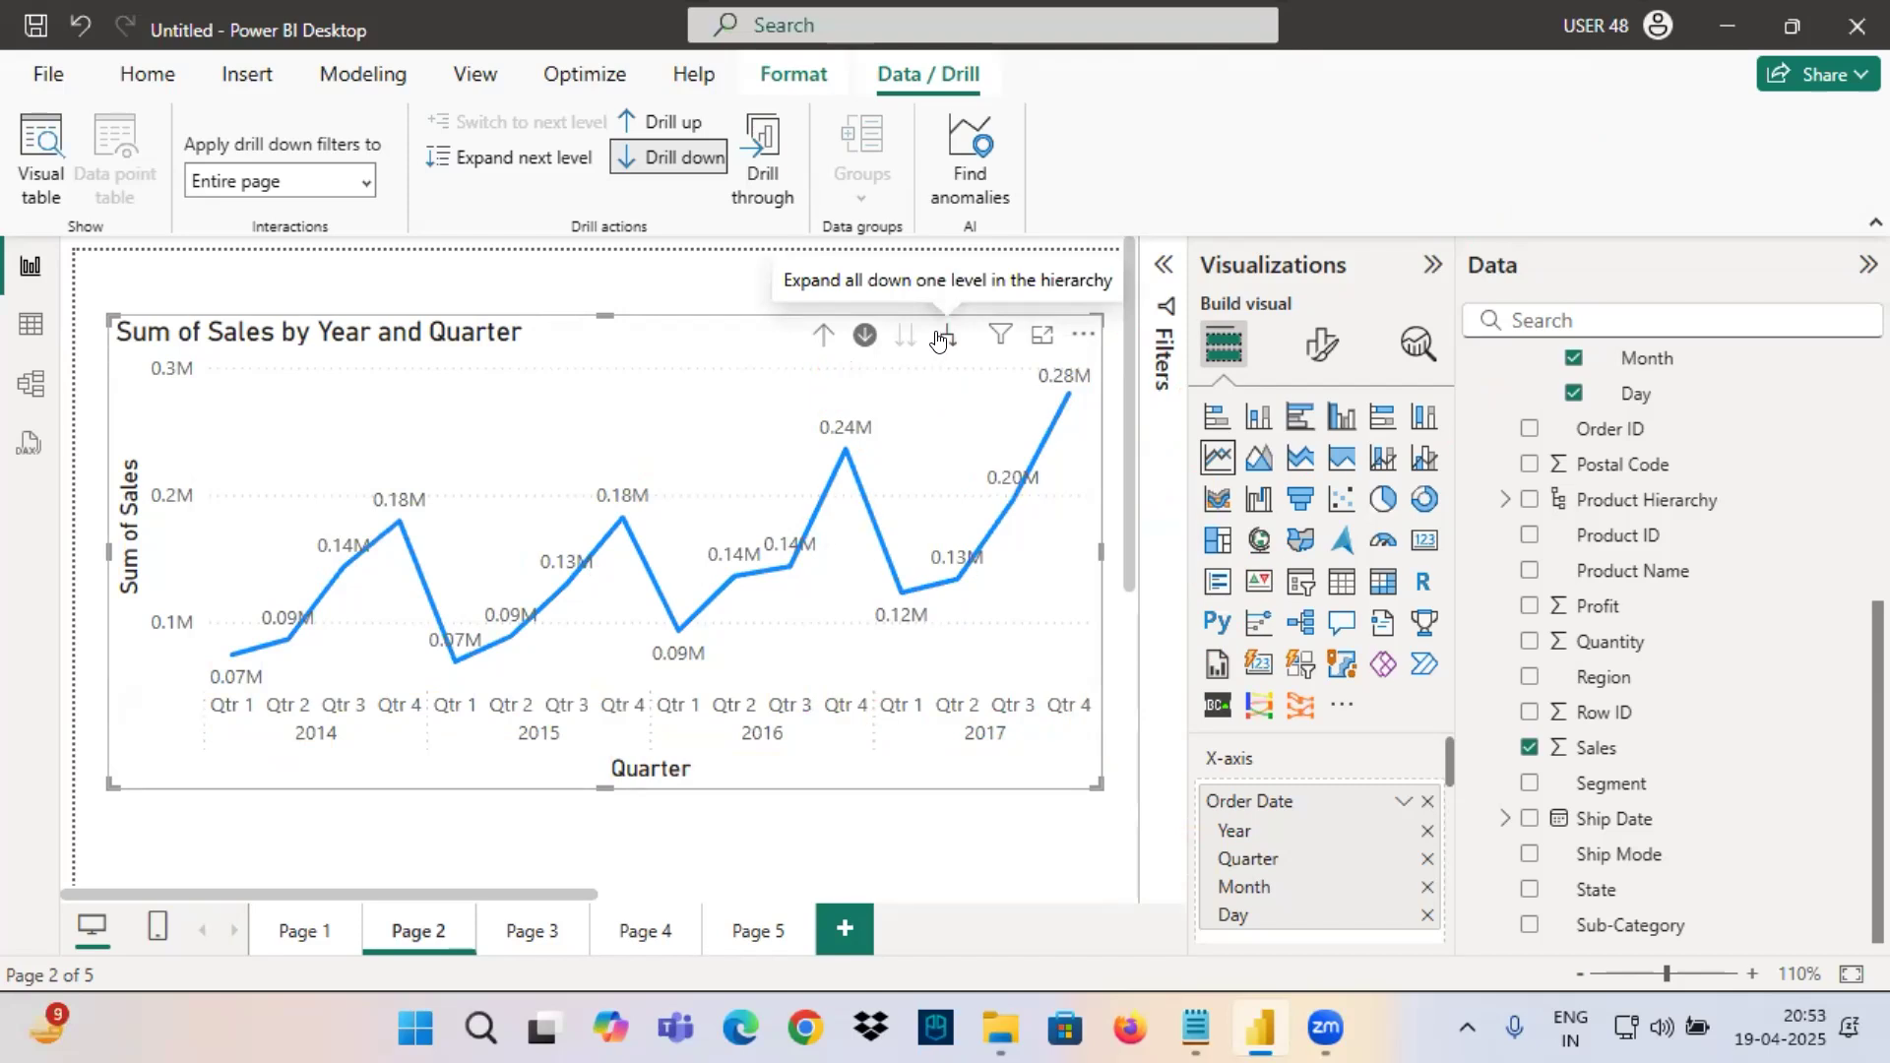
pyautogui.moveTo(971, 607)
pyautogui.moveTo(1211, 345)
pyautogui.mouseDown()
pyautogui.moveTo(1275, 391)
pyautogui.moveTo(1243, 536)
pyautogui.mouseUp()
pyautogui.moveTo(1354, 454)
pyautogui.mouseDown()
pyautogui.moveTo(1406, 402)
pyautogui.moveTo(1322, 482)
pyautogui.mouseUp()
pyautogui.moveTo(1335, 407); pyautogui.dragTo(1388, 479)
pyautogui.moveTo(1441, 392); pyautogui.dragTo(1462, 535)
pyautogui.moveTo(1587, 418); pyautogui.dragTo(1532, 480)
pyautogui.moveTo(1527, 425); pyautogui.dragTo(1590, 475)
pyautogui.moveTo(1612, 419)
pyautogui.mouseDown()
pyautogui.moveTo(1657, 453)
pyautogui.moveTo(1617, 482)
pyautogui.mouseUp()
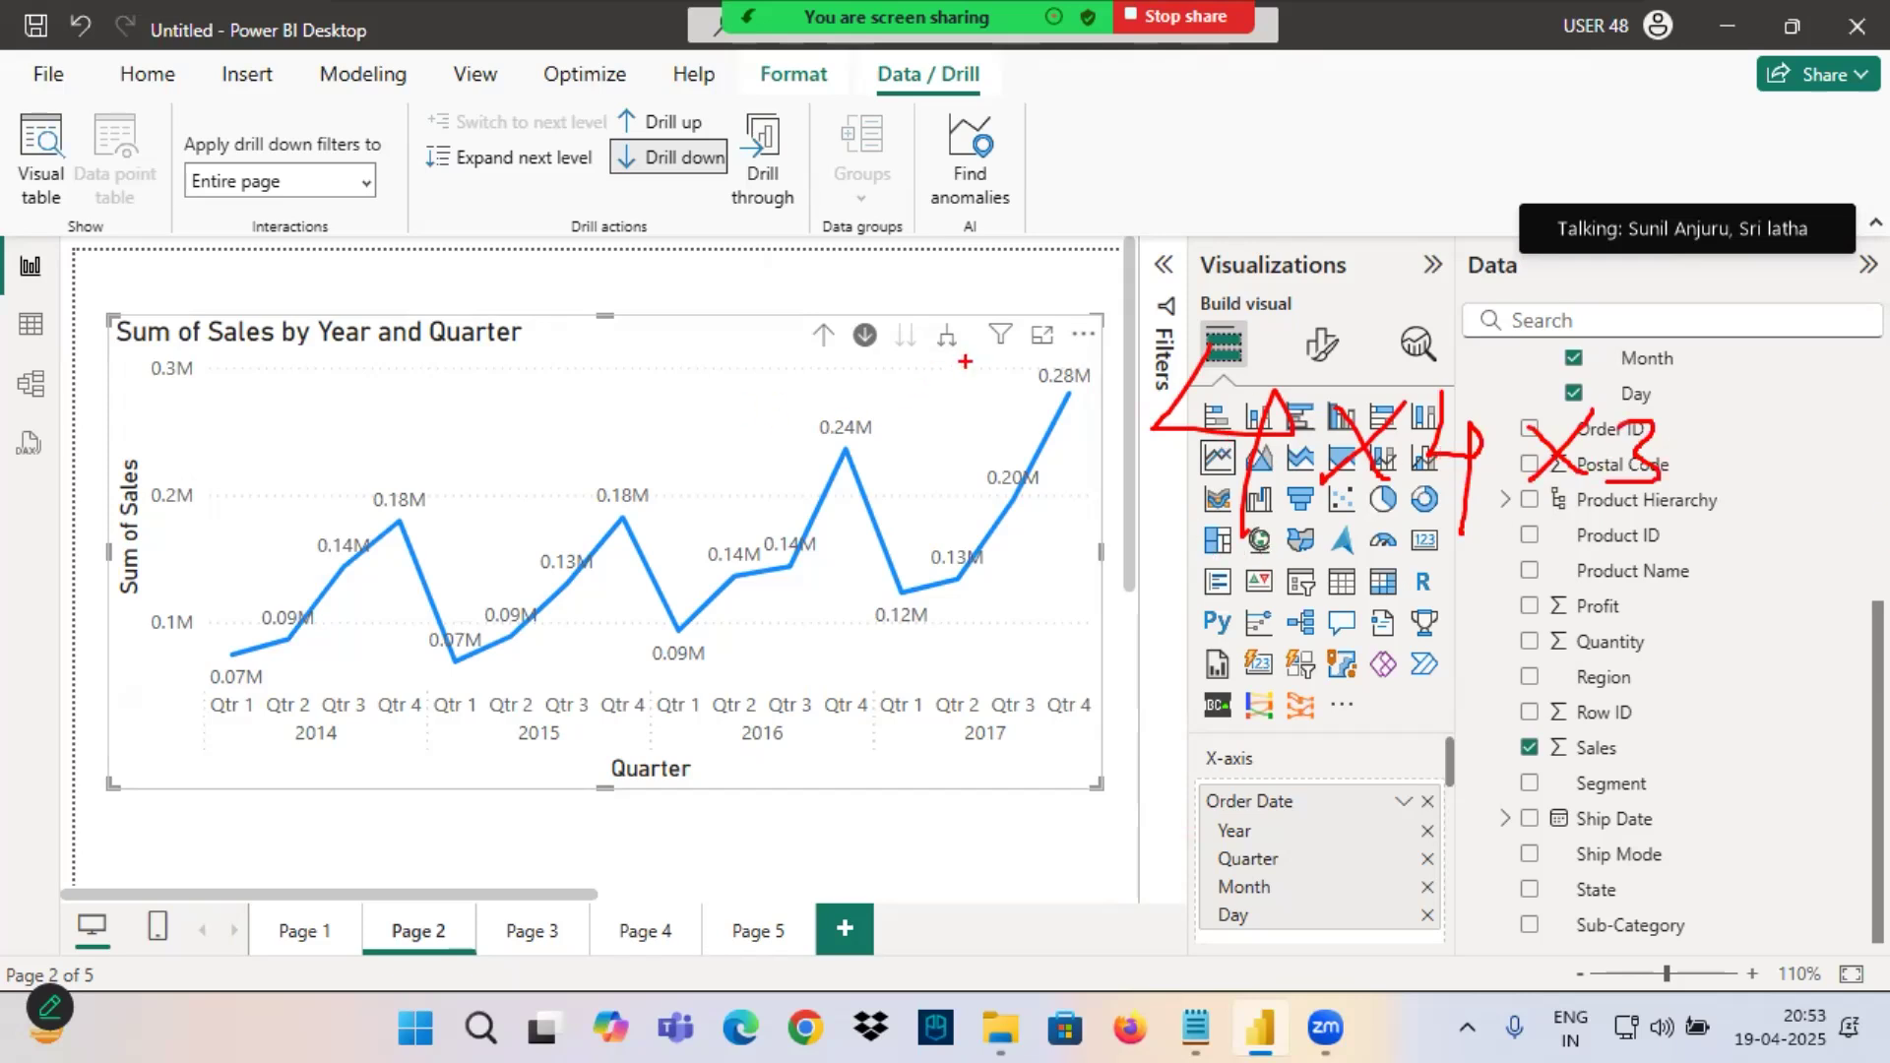
# Expand the line chart another level down to show the months within each quarter and year.
pyautogui.click(949, 338)
pyautogui.moveTo(382, 775)
pyautogui.mouseDown()
pyautogui.moveTo(926, 756)
pyautogui.moveTo(219, 762)
pyautogui.moveTo(612, 764)
pyautogui.mouseUp()
pyautogui.moveTo(210, 654); pyautogui.dragTo(315, 704)
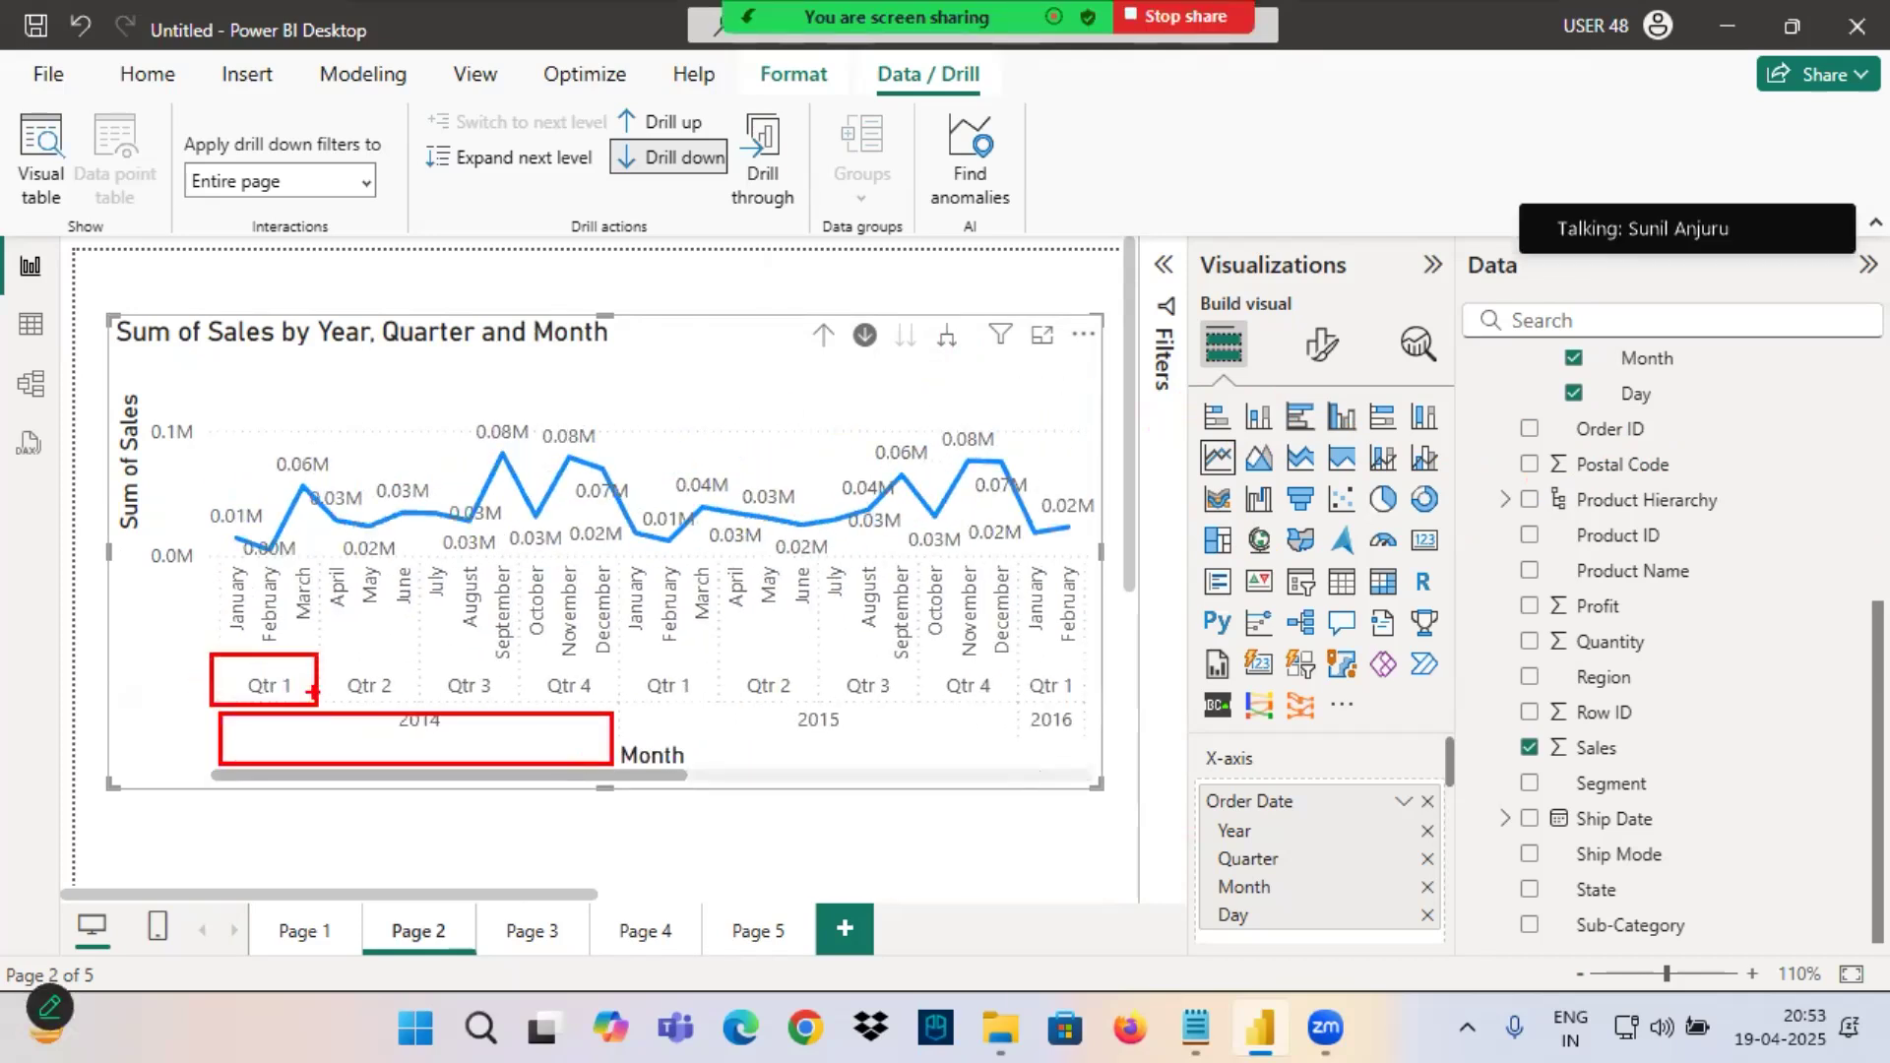
pyautogui.moveTo(215, 567); pyautogui.dragTo(321, 630)
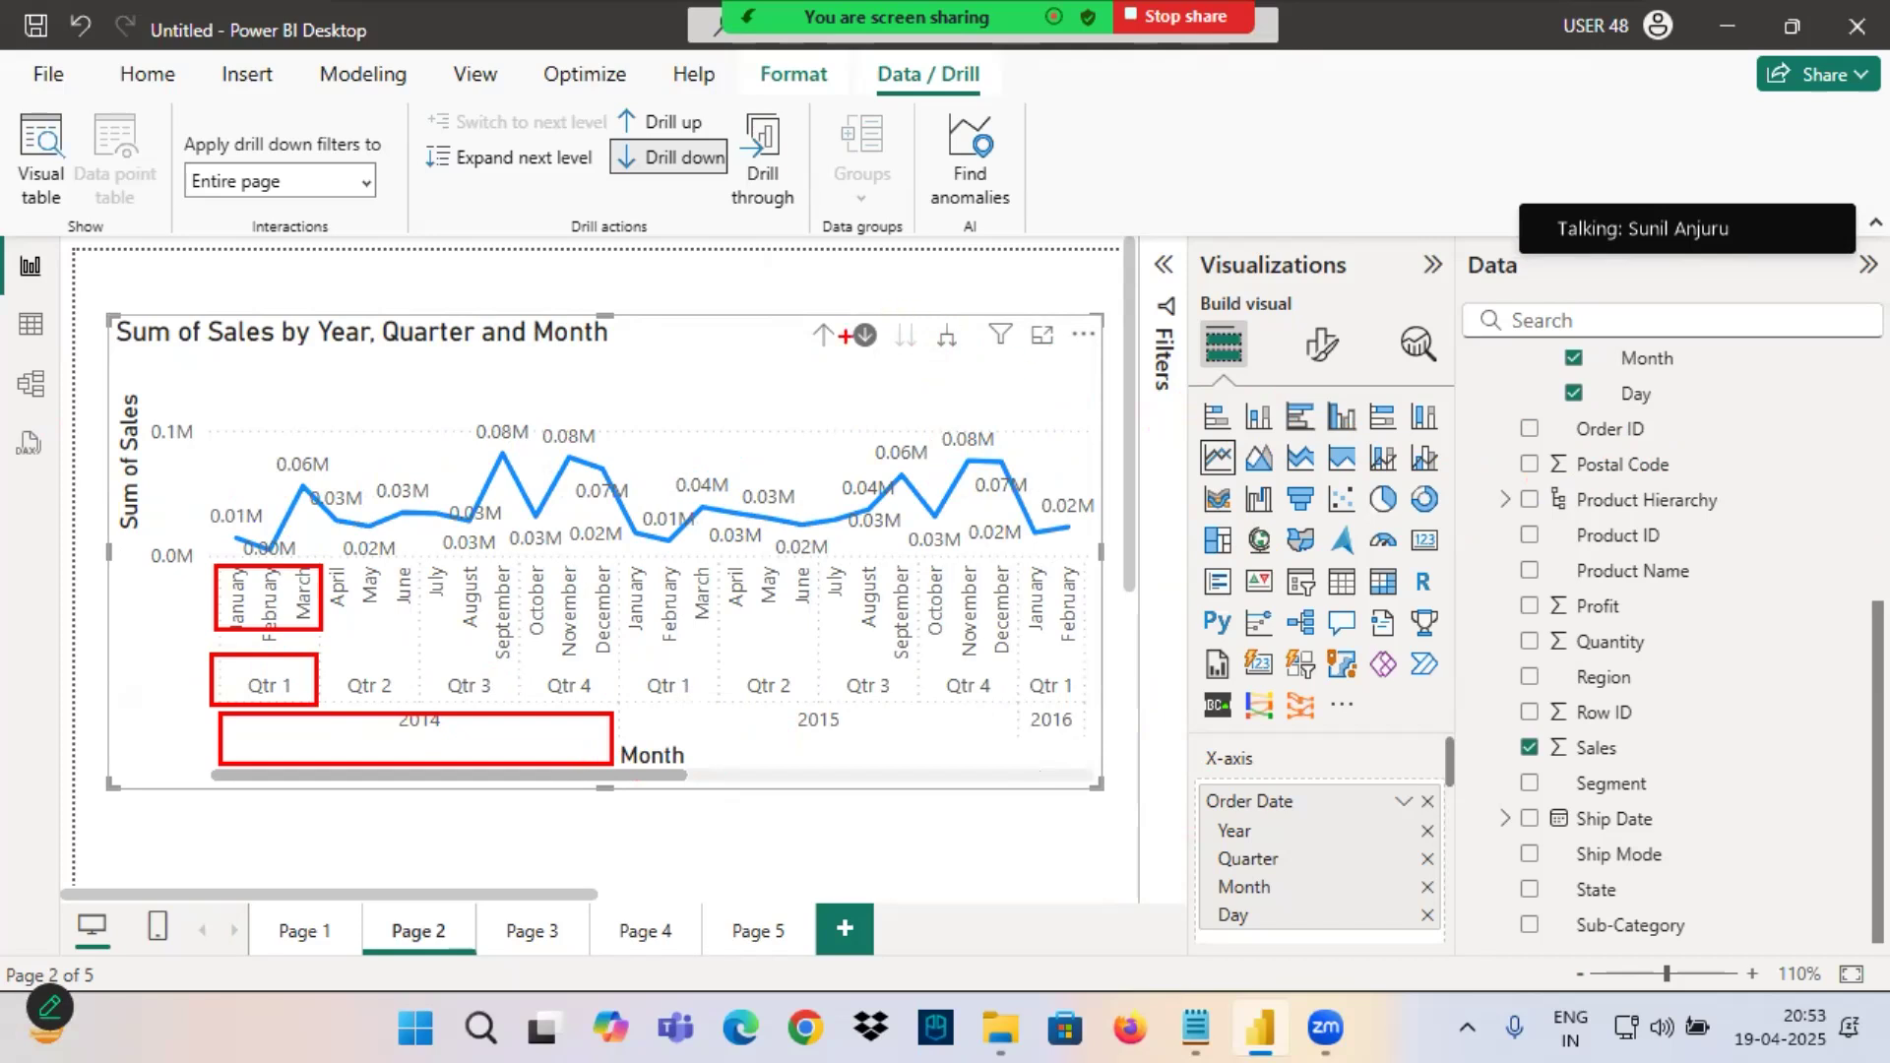
# Drill the line chart up to the Year level, view the quarters of 2017, and return to the Year level.
pyautogui.click(824, 335)
pyautogui.click(823, 335)
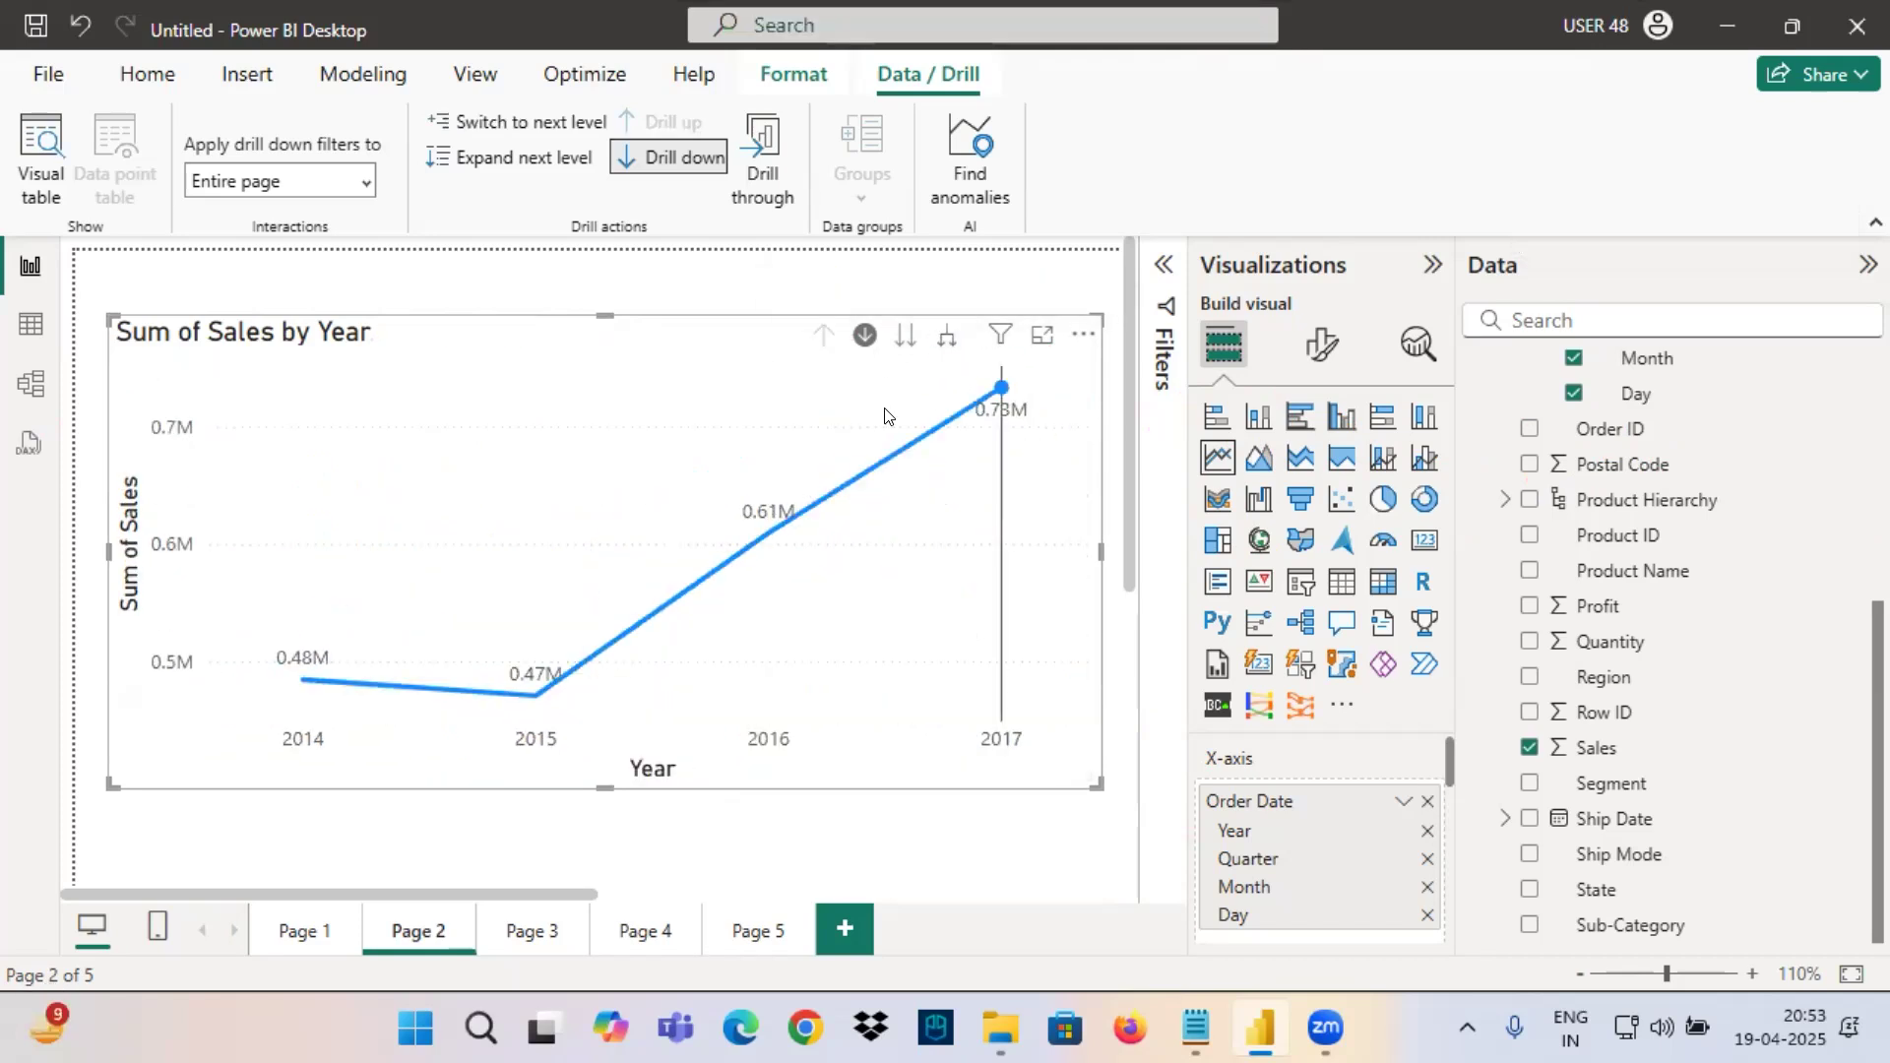
pyautogui.click(1000, 387)
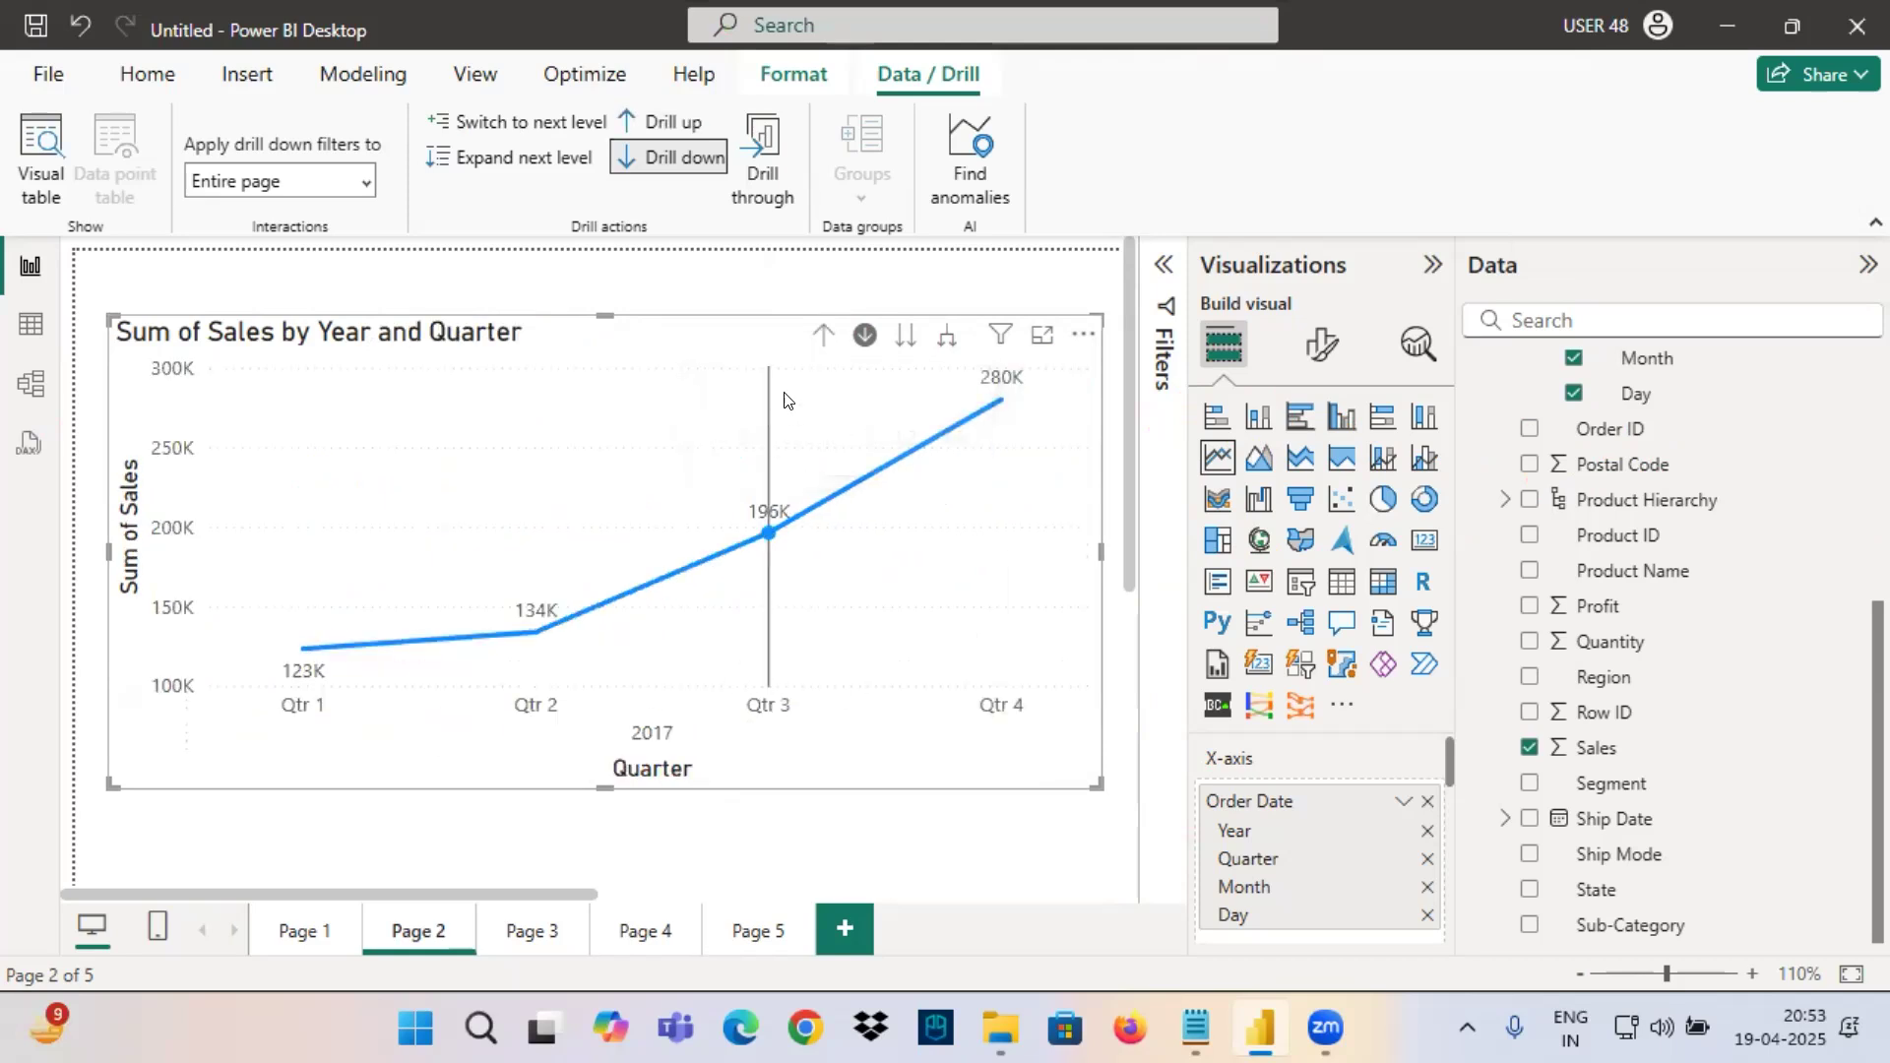
pyautogui.click(823, 336)
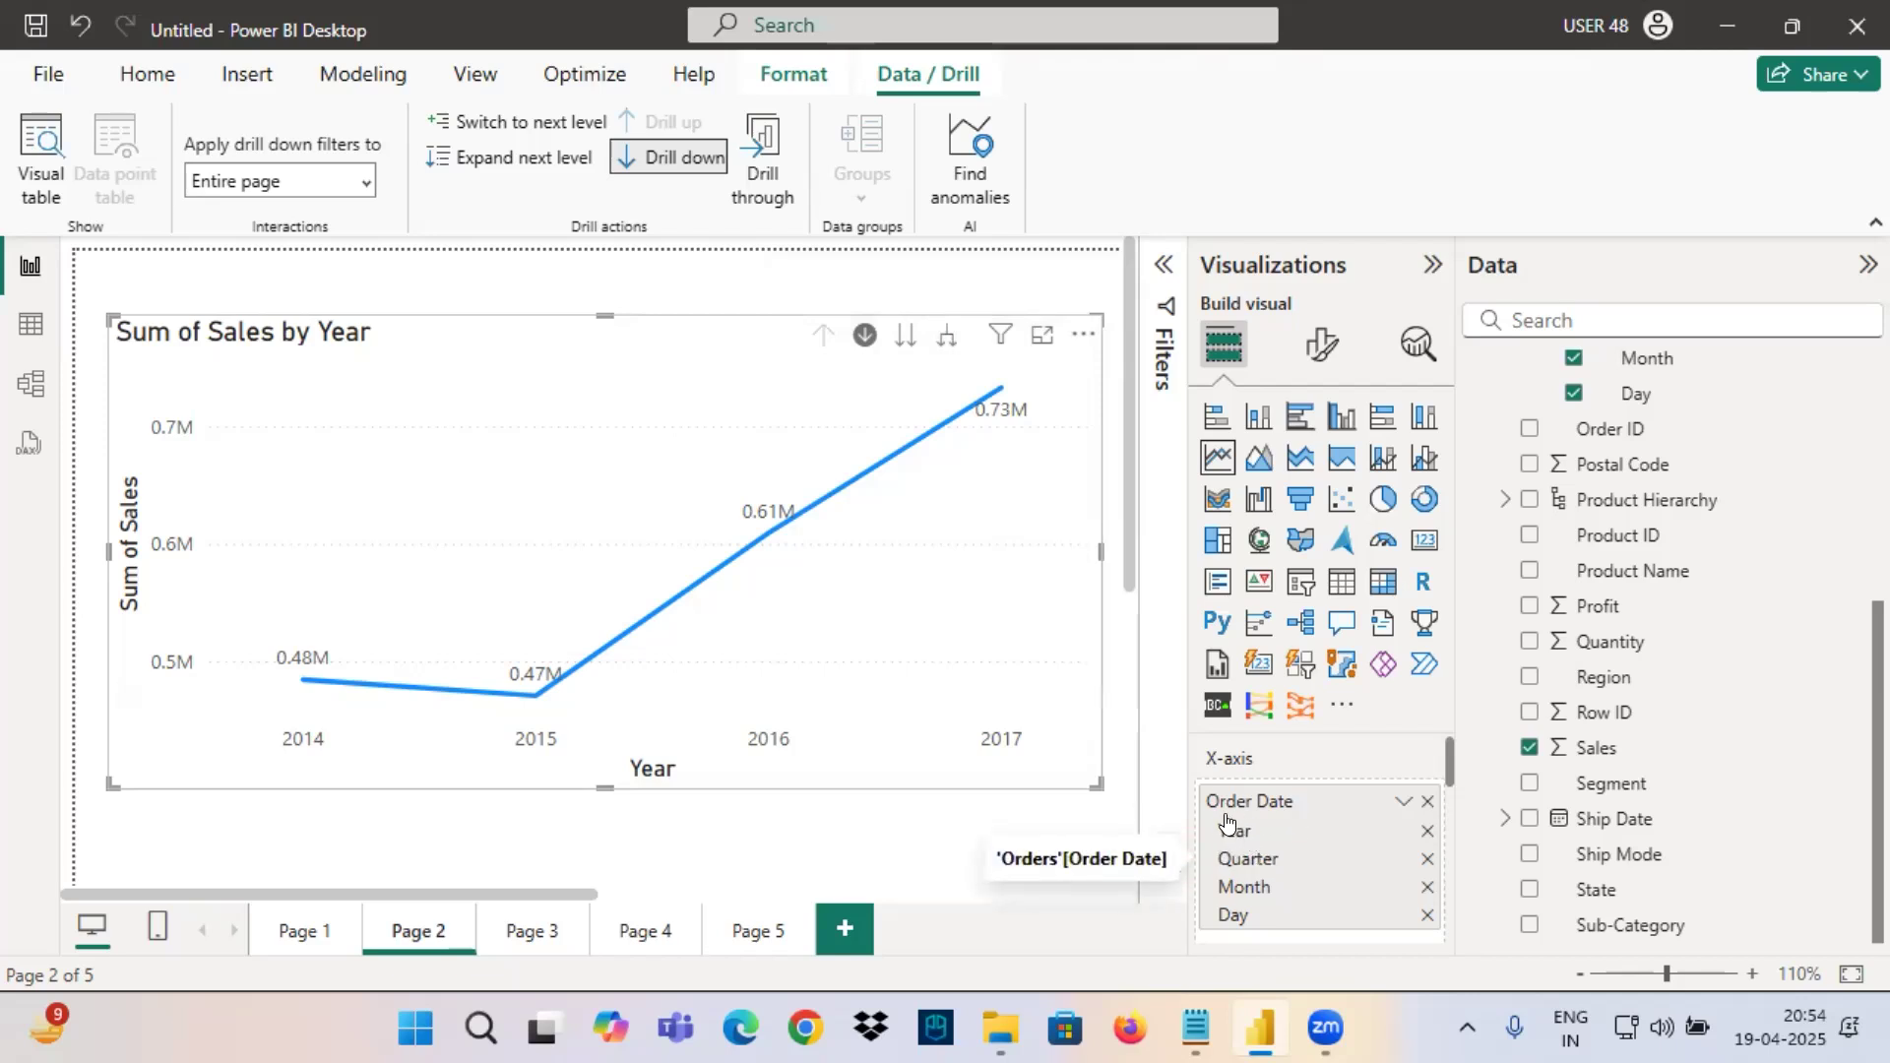
# Switch to Notepad, go back to the hierarchy notes in 8PM April - Power View.txt, and save the file.
pyautogui.click(1196, 1030)
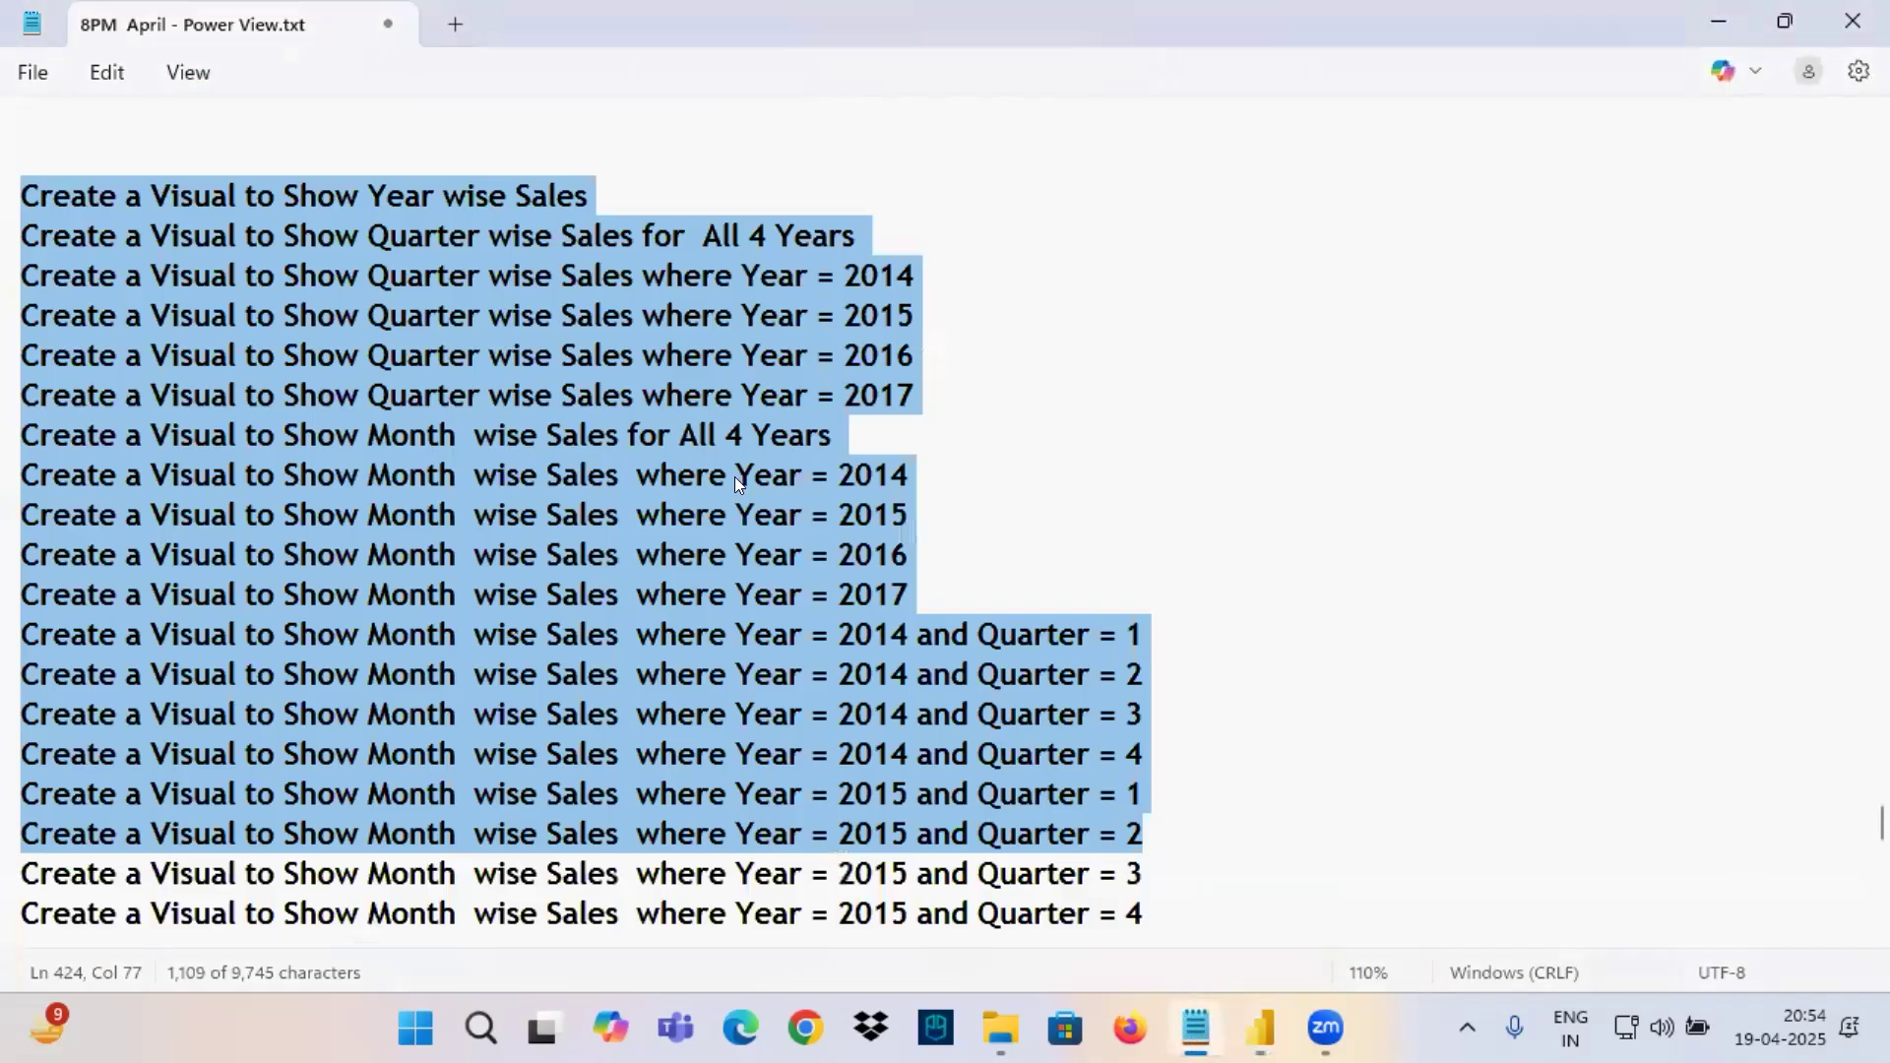
pyautogui.click(462, 355)
pyautogui.scroll(3, 272, 367)
pyautogui.scroll(2, 272, 366)
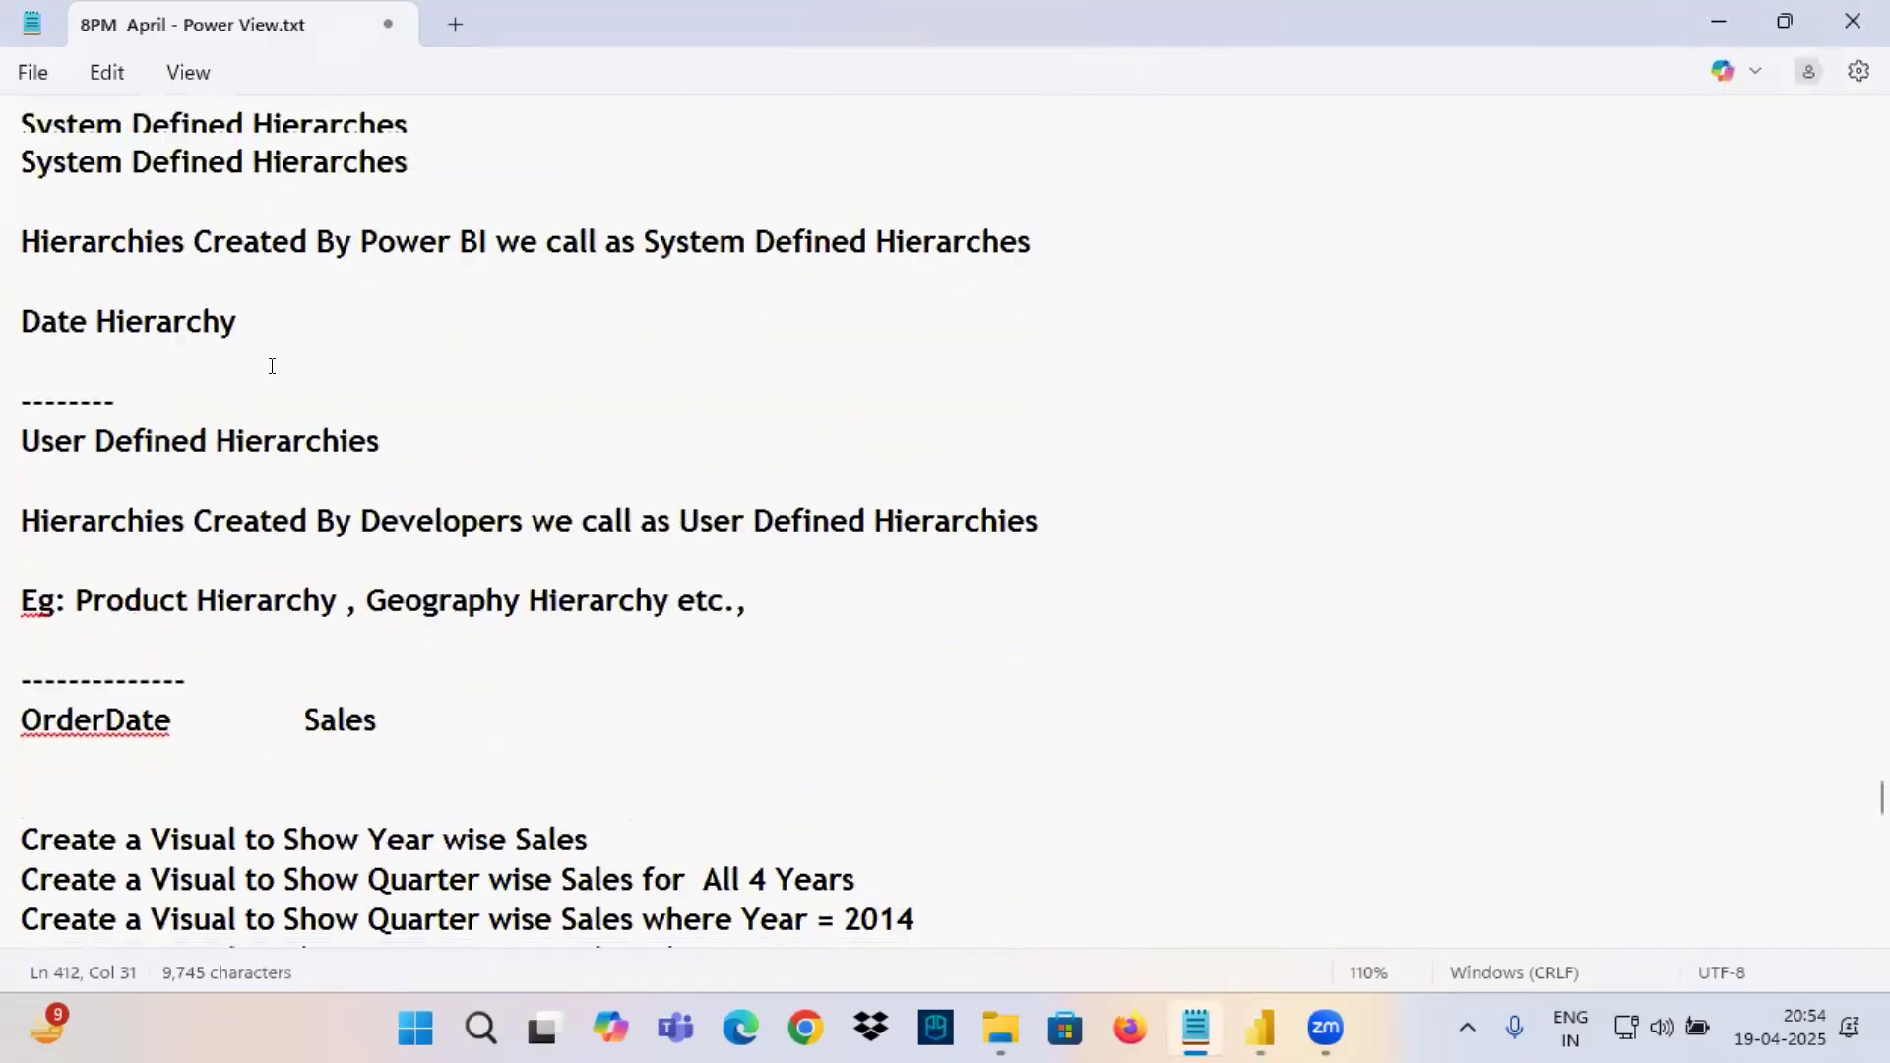
pyautogui.scroll(1, 272, 367)
pyautogui.click(401, 351)
pyautogui.hotkey('ctrl', 's')
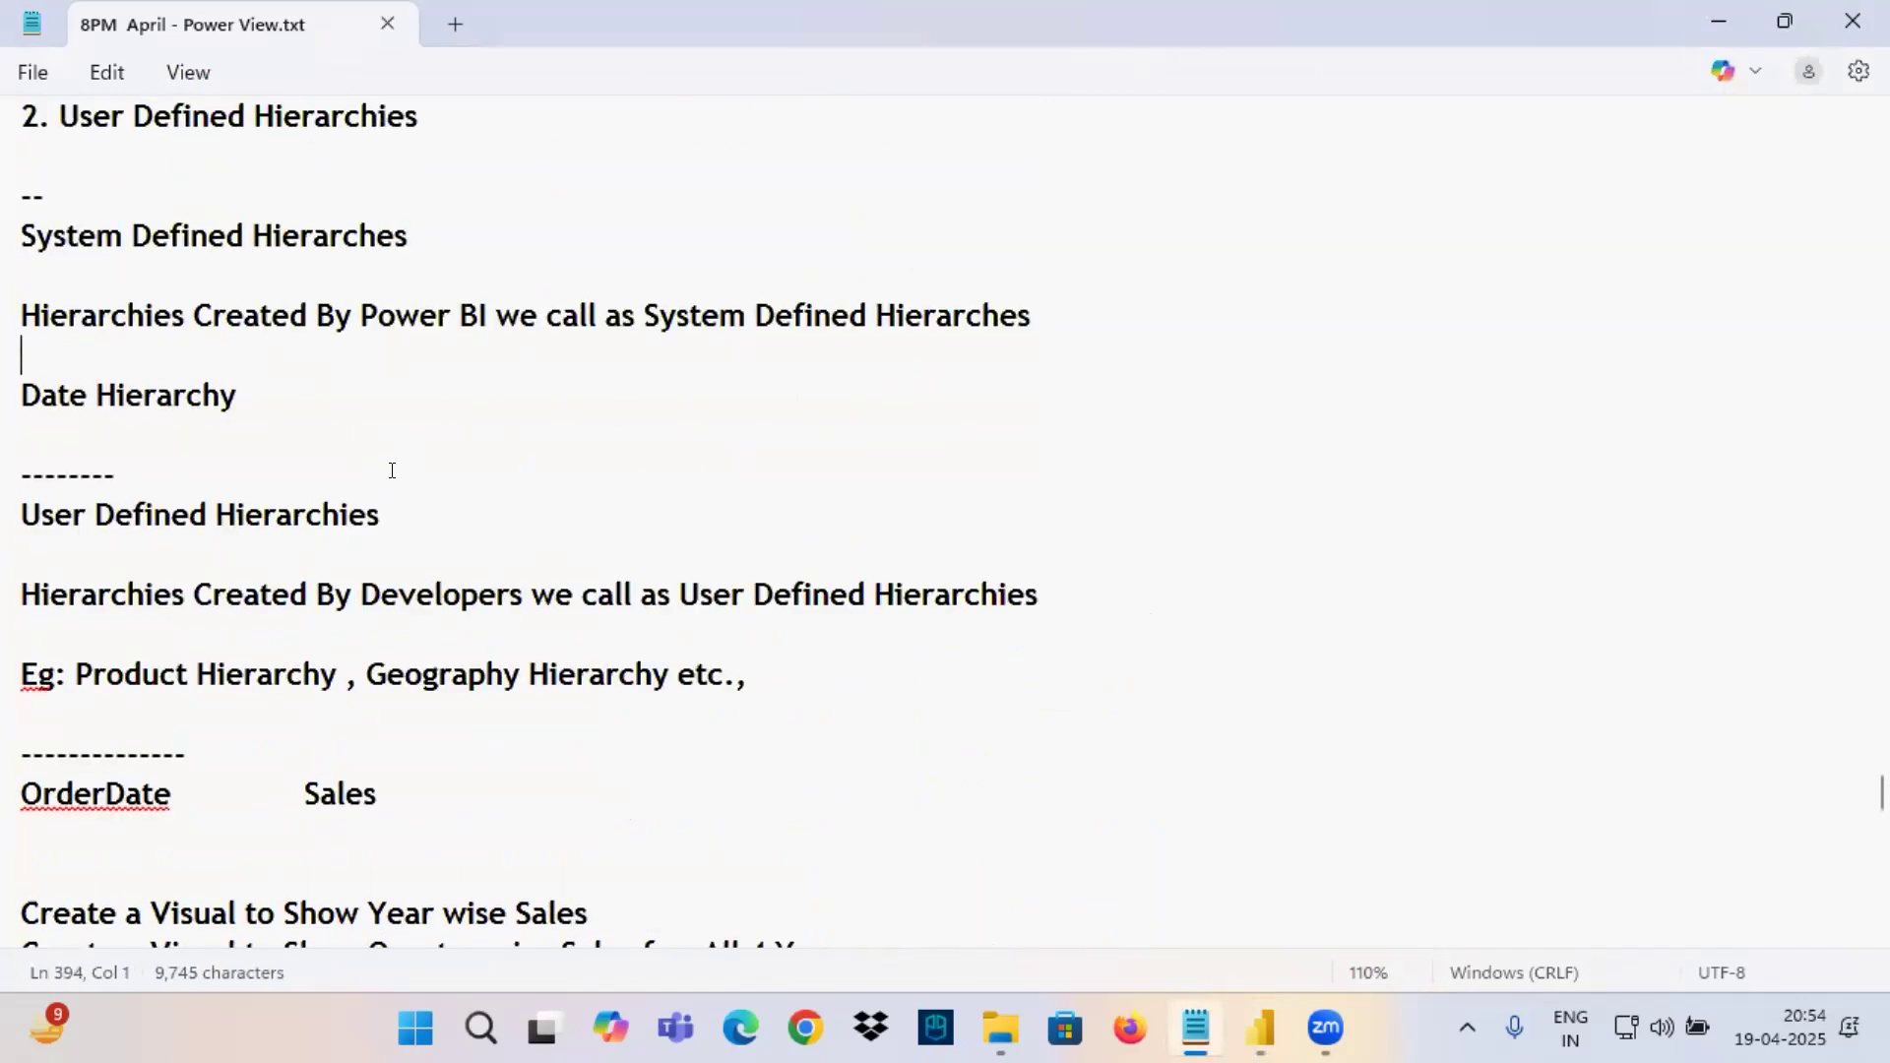
pyautogui.scroll(3, 181, 264)
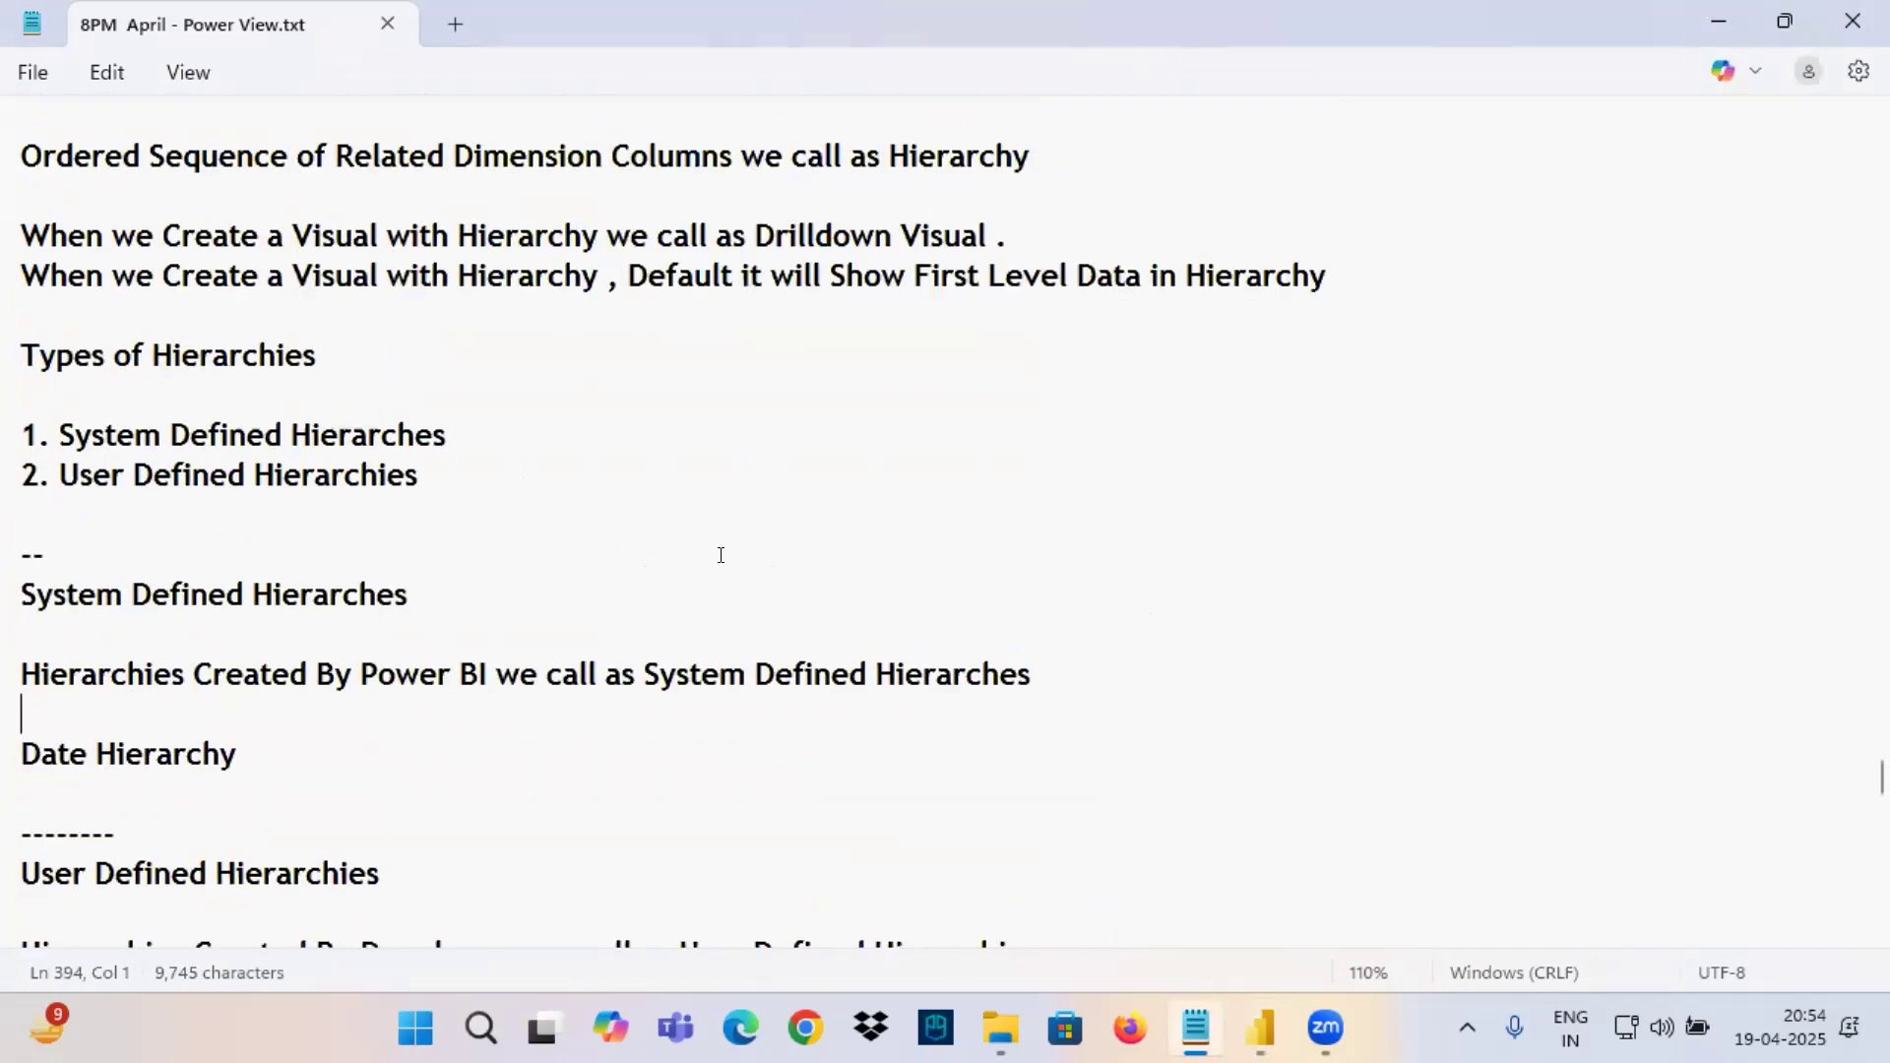
# Add a dashed separator line and the heading Visualizations below the Quarter formula in the notes, and save the file.
pyautogui.scroll(-12, 721, 554)
pyautogui.click(104, 439)
pyautogui.write('--------------')
pyautogui.press('Return')
pyautogui.write('Visual')
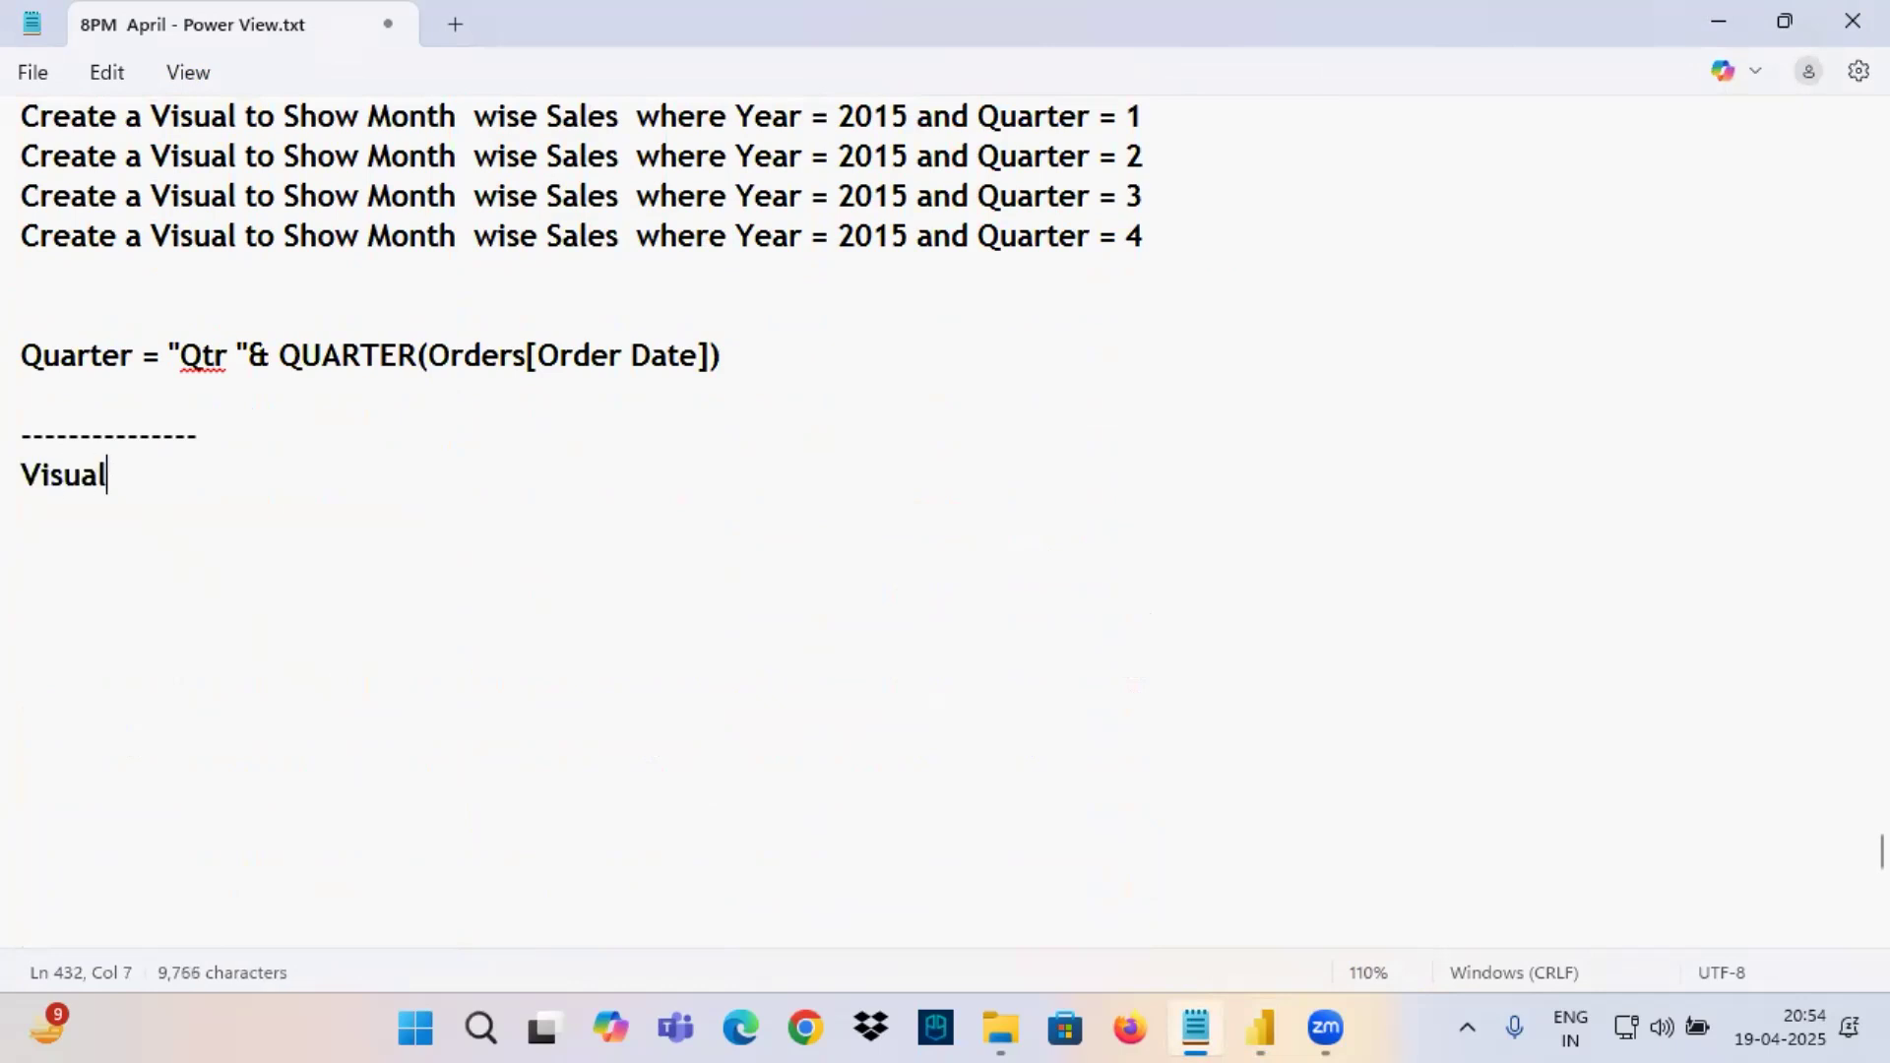
pyautogui.write('izations')
pyautogui.press('Return')
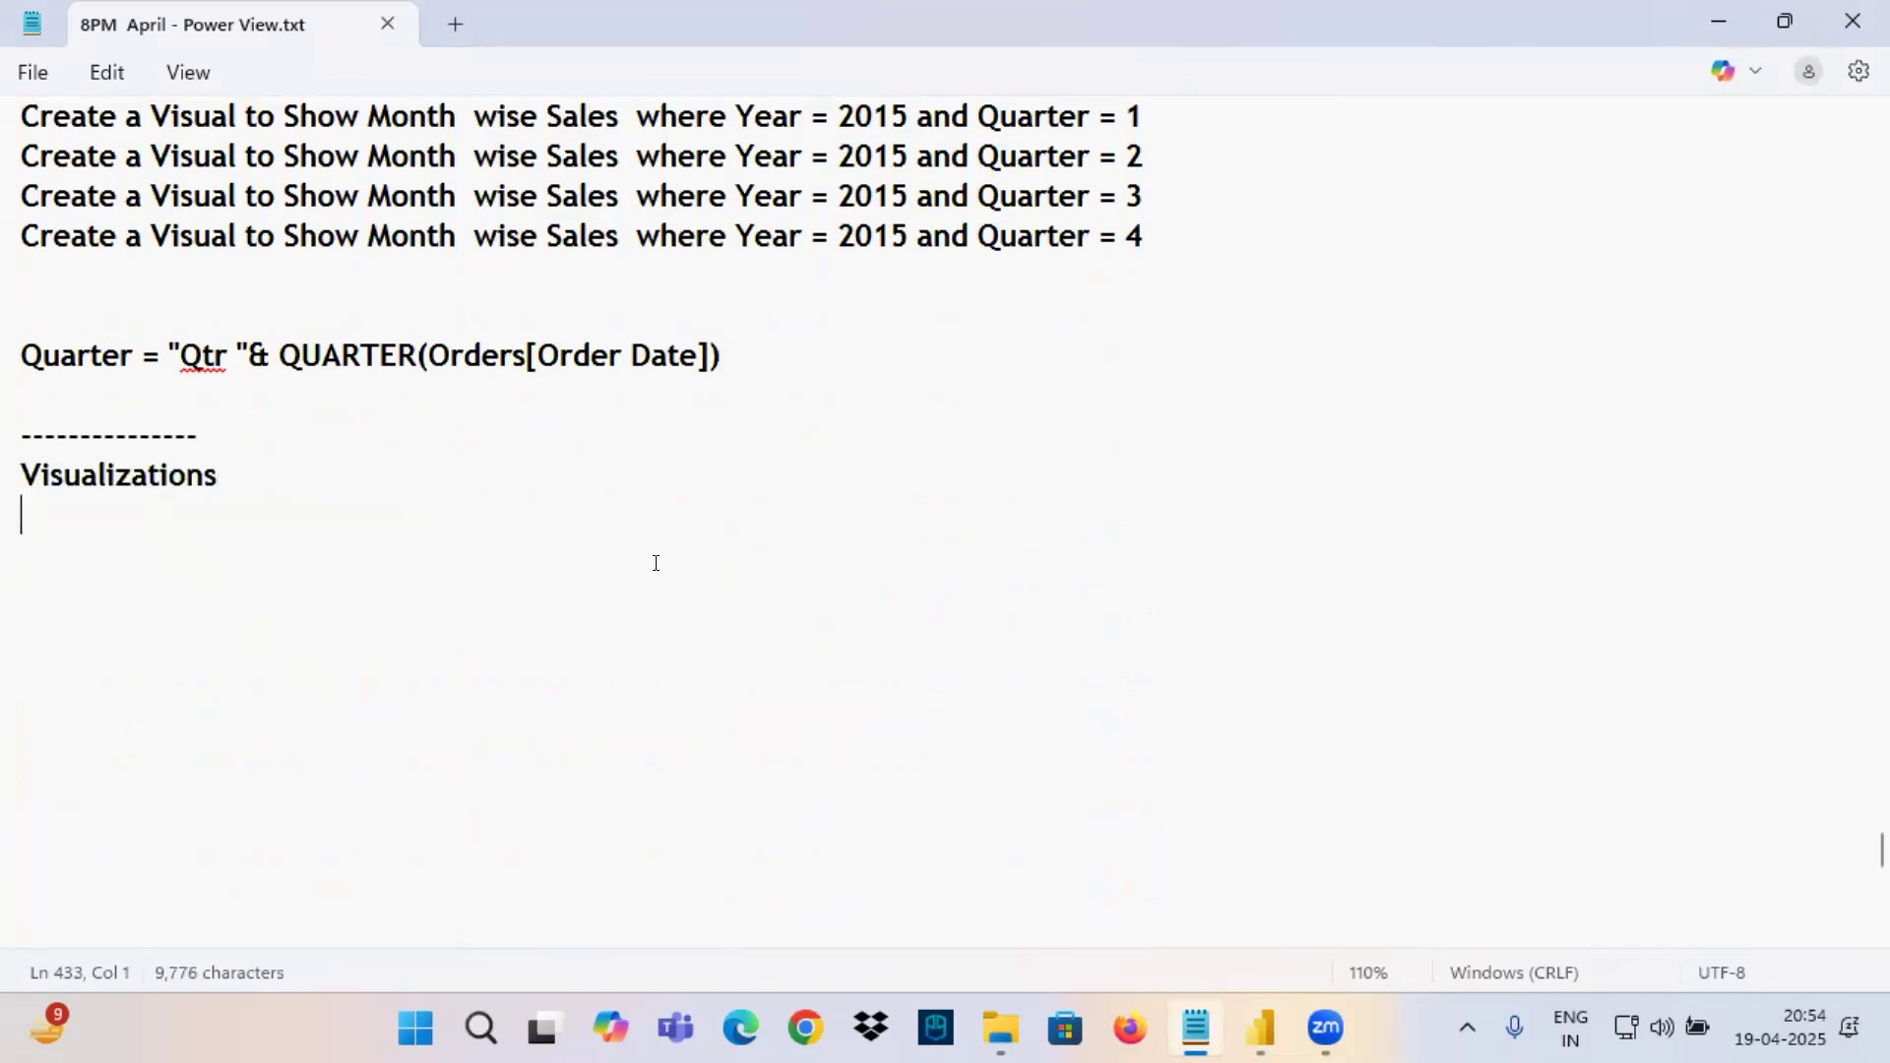
# Switch to File Explorer and check Monday 21 April 2025 in the system calendar.
pyautogui.click(1000, 1028)
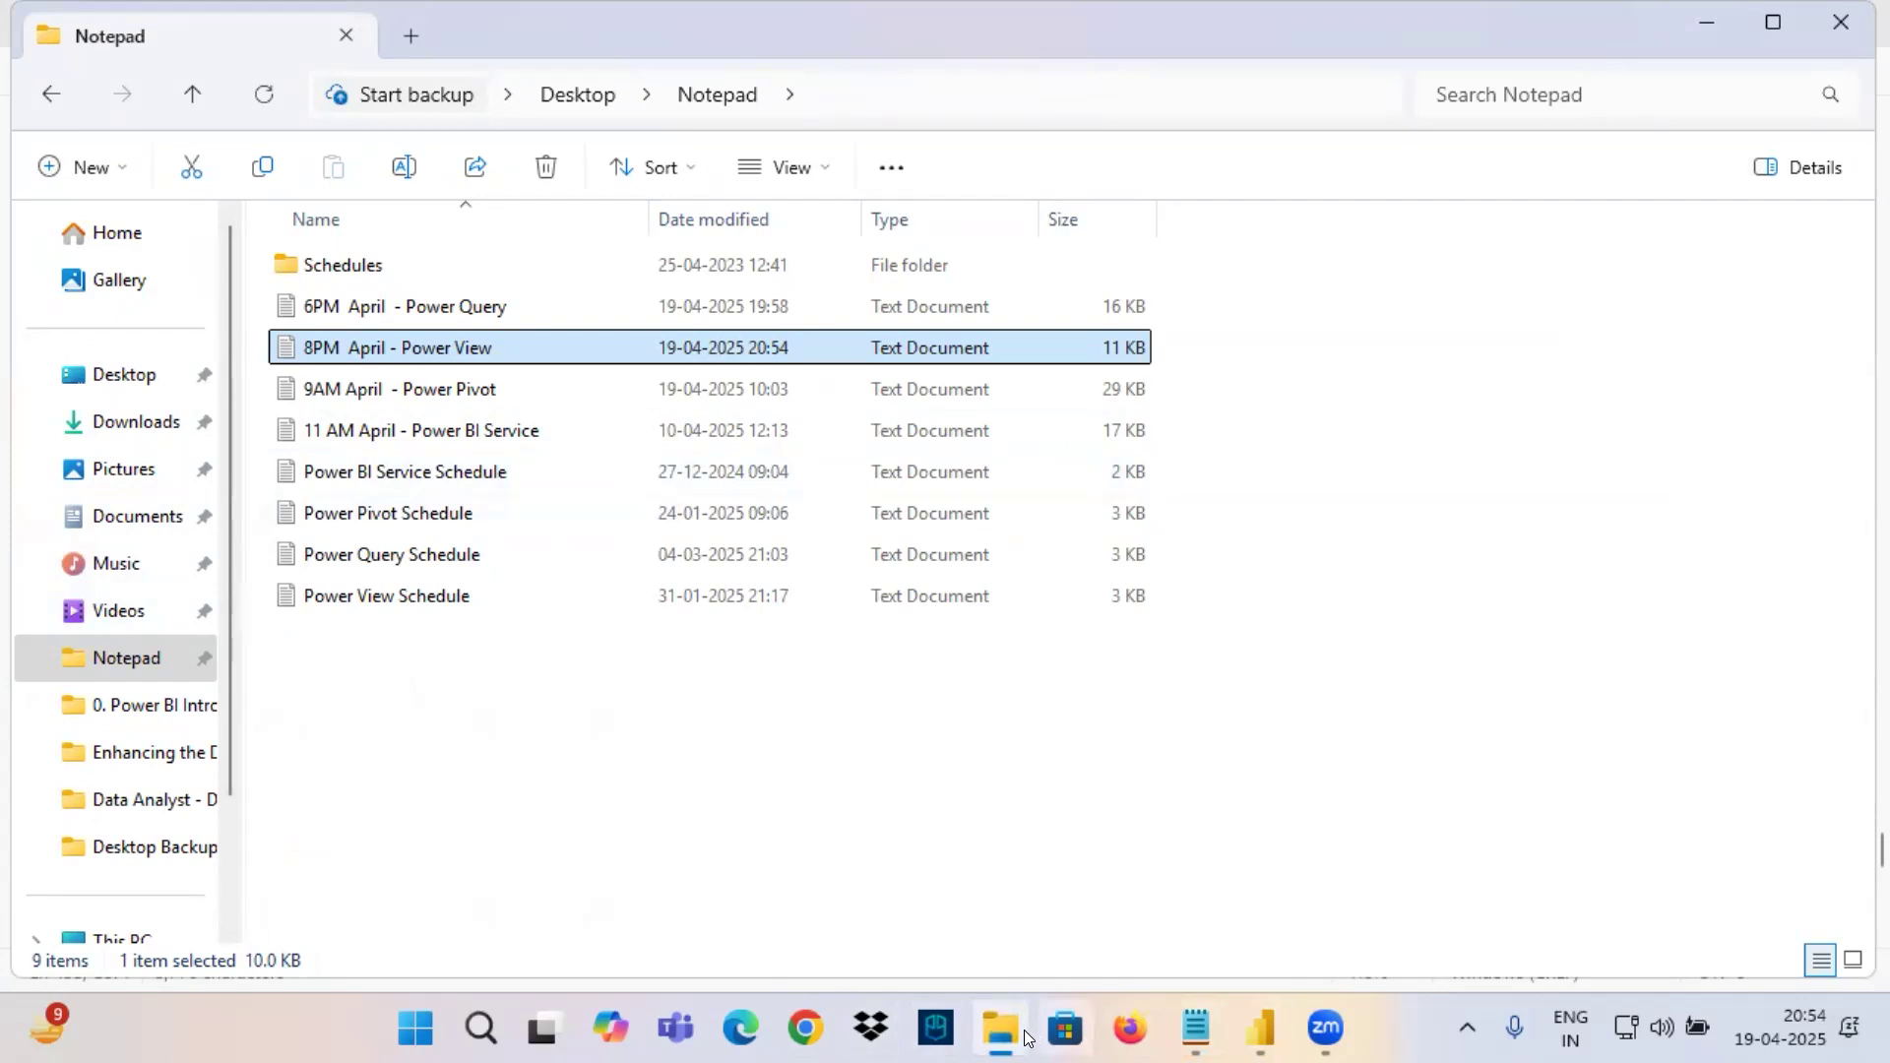
pyautogui.click(1780, 1028)
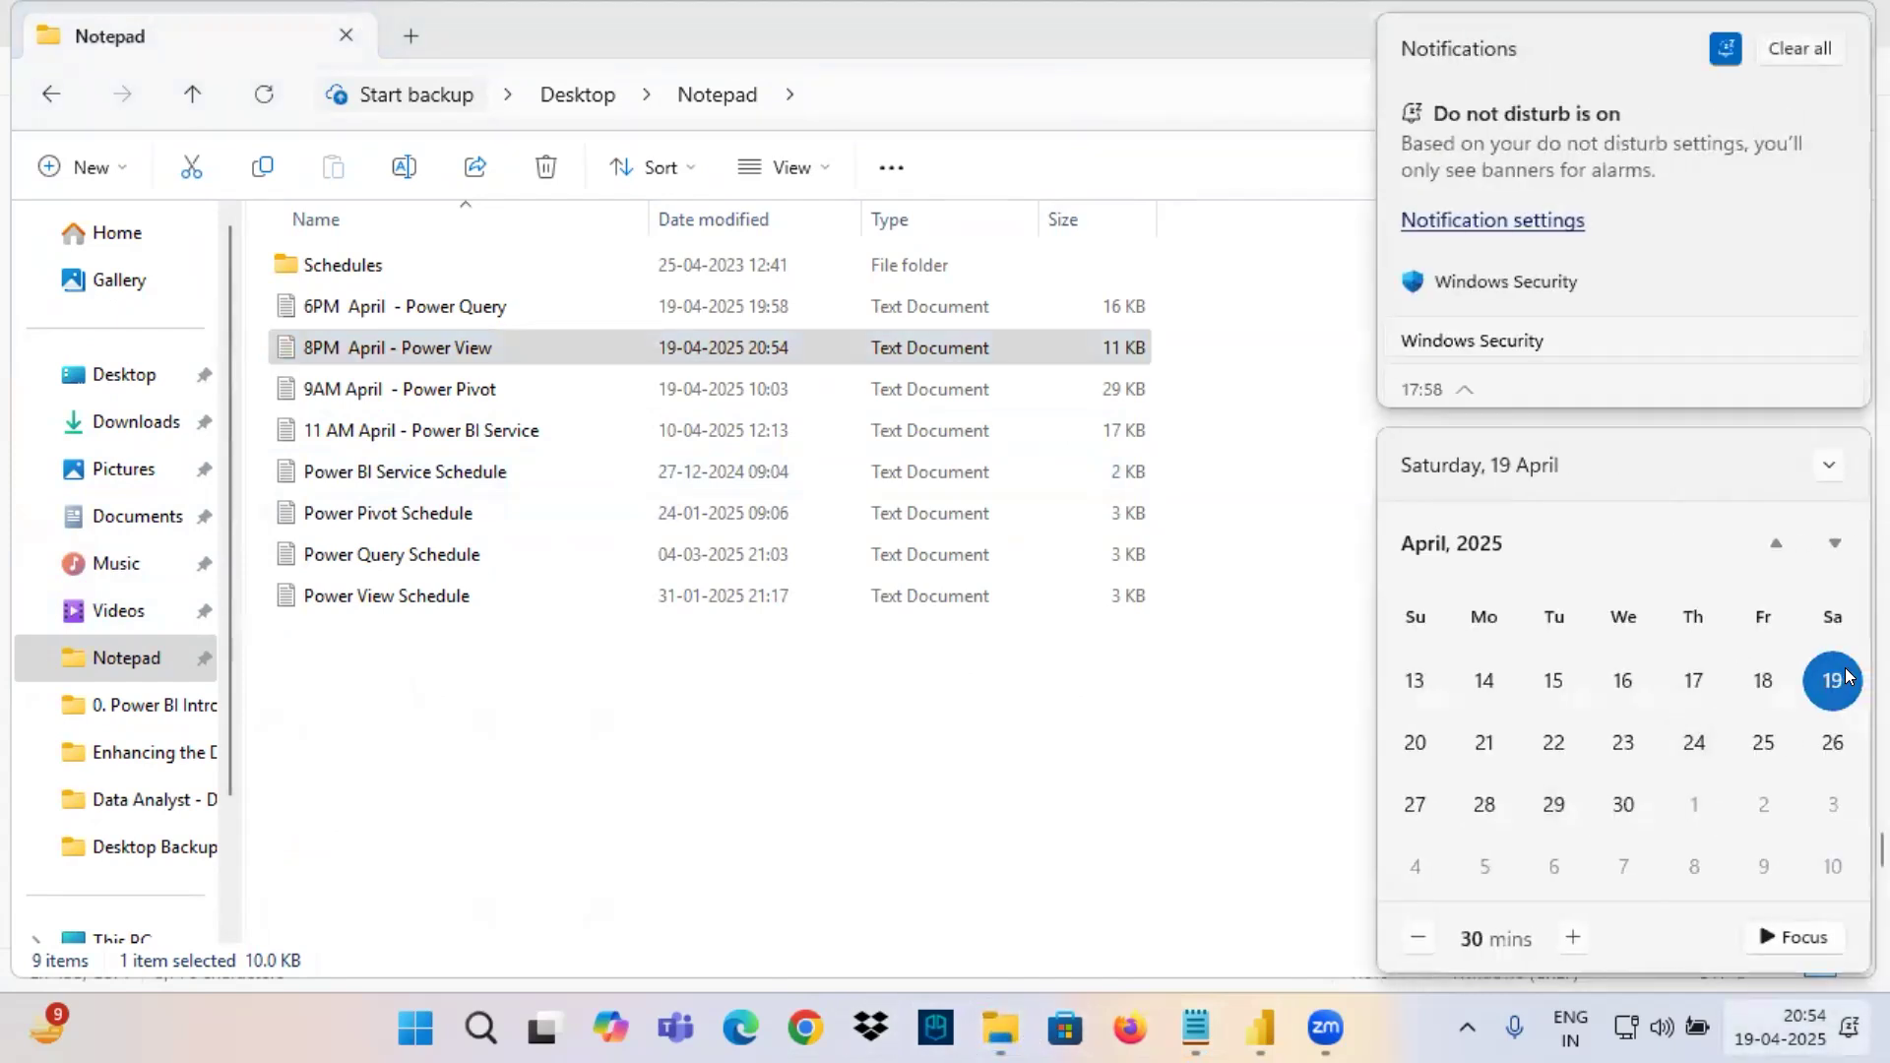
pyautogui.click(1467, 741)
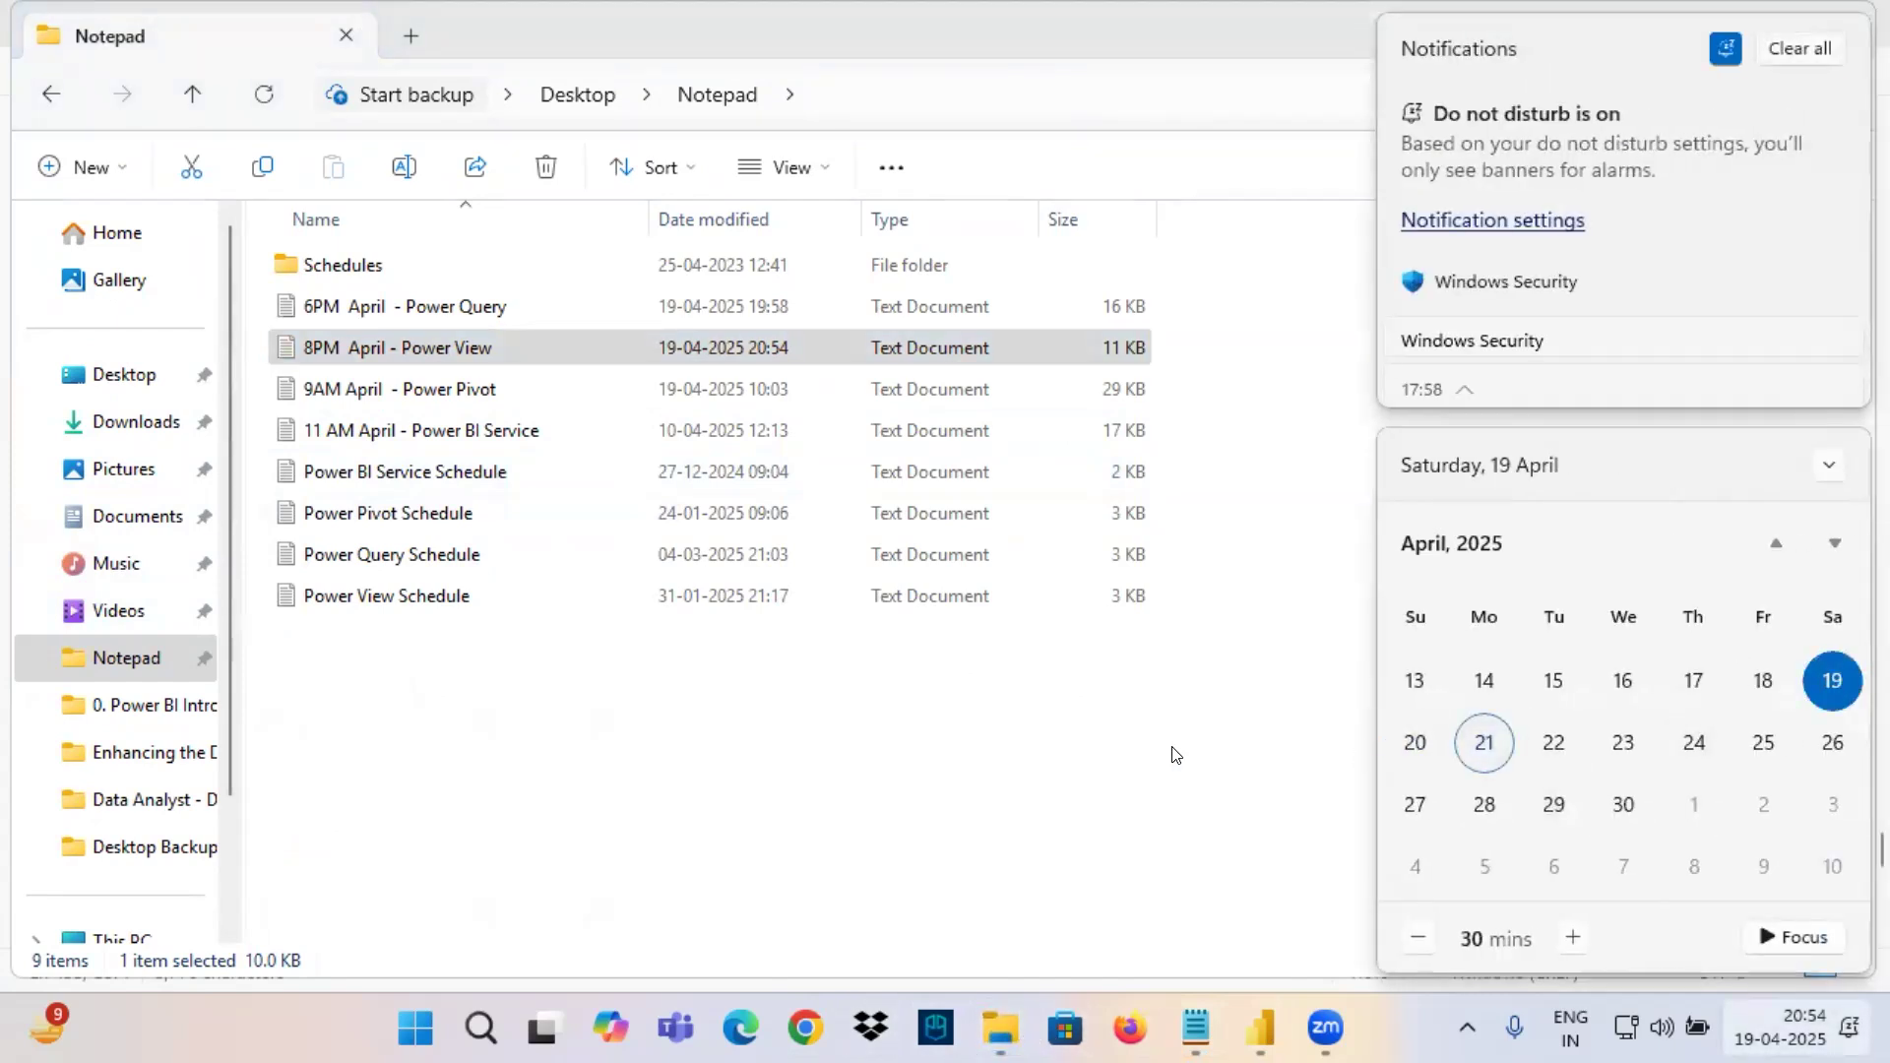
pyautogui.click(907, 747)
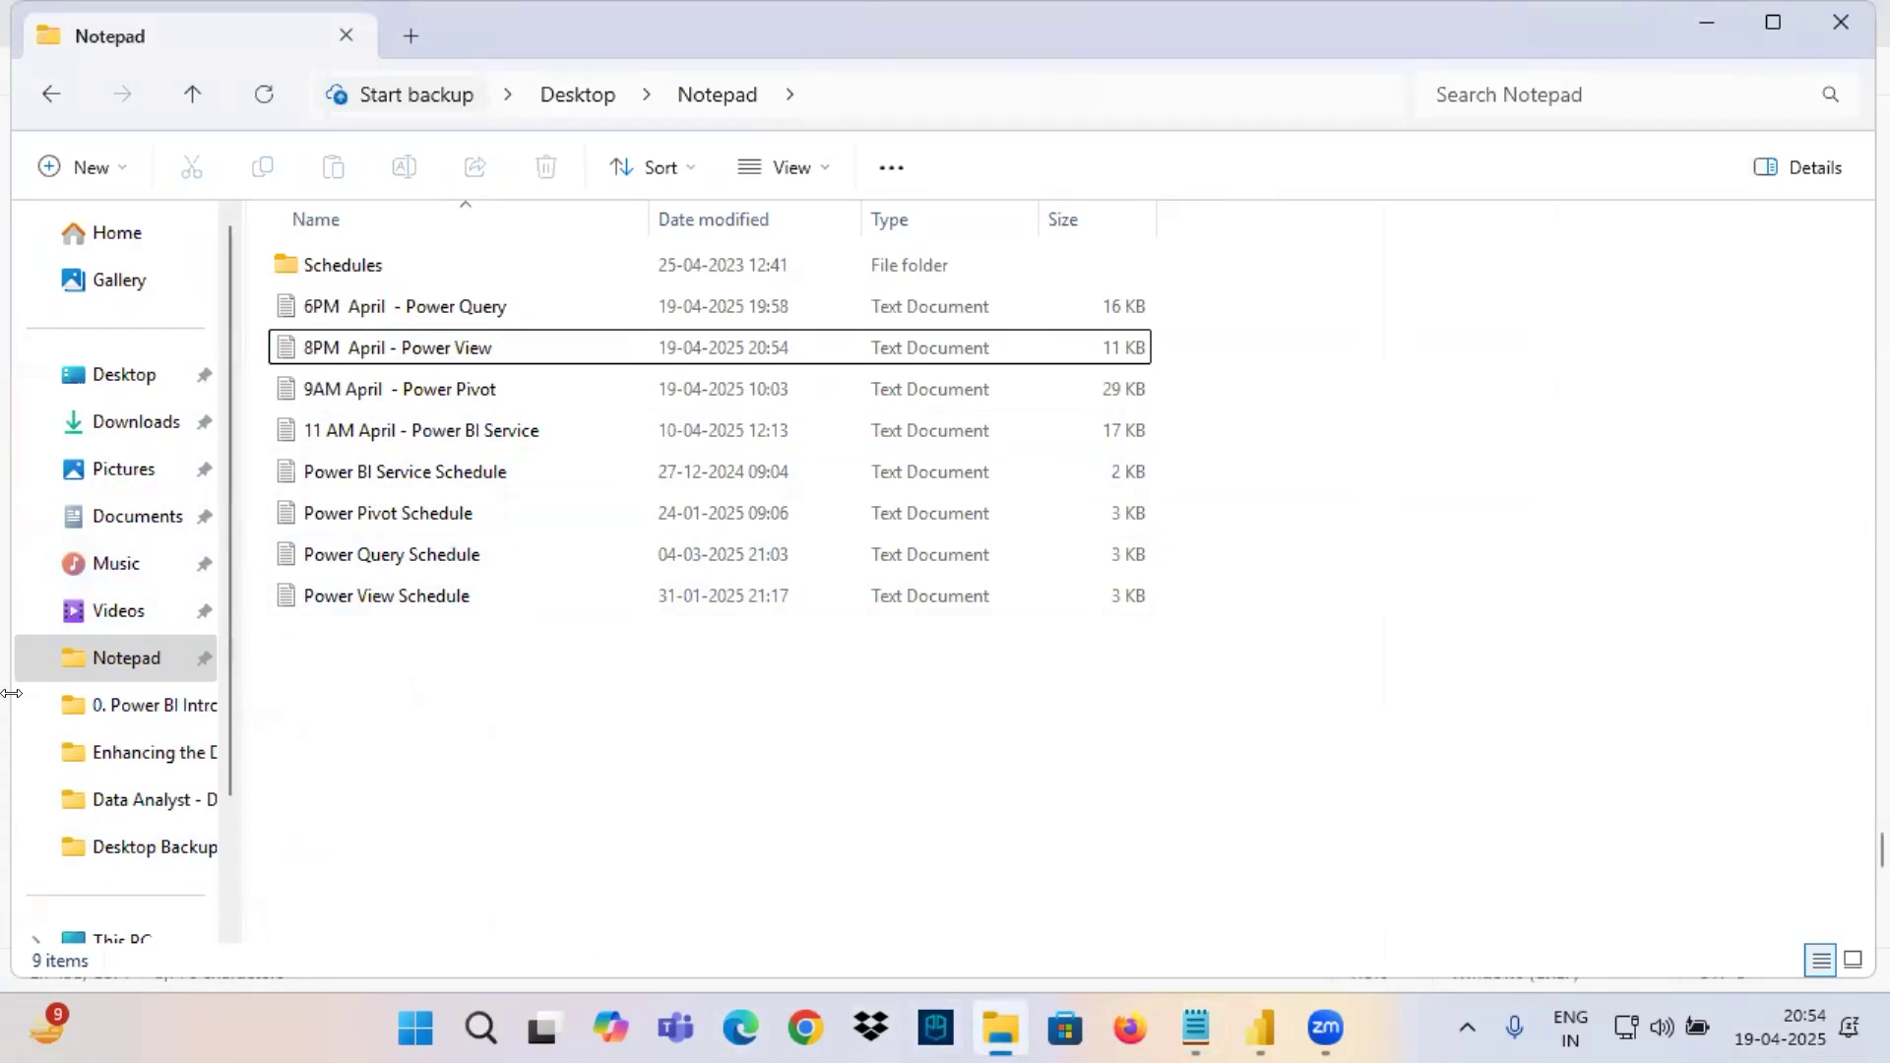
# Open the Power BI Architecture document from the 0. Power BI Introduction folder and highlight Power View and Visuals in its diagram.
pyautogui.click(138, 705)
pyautogui.doubleClick(381, 556)
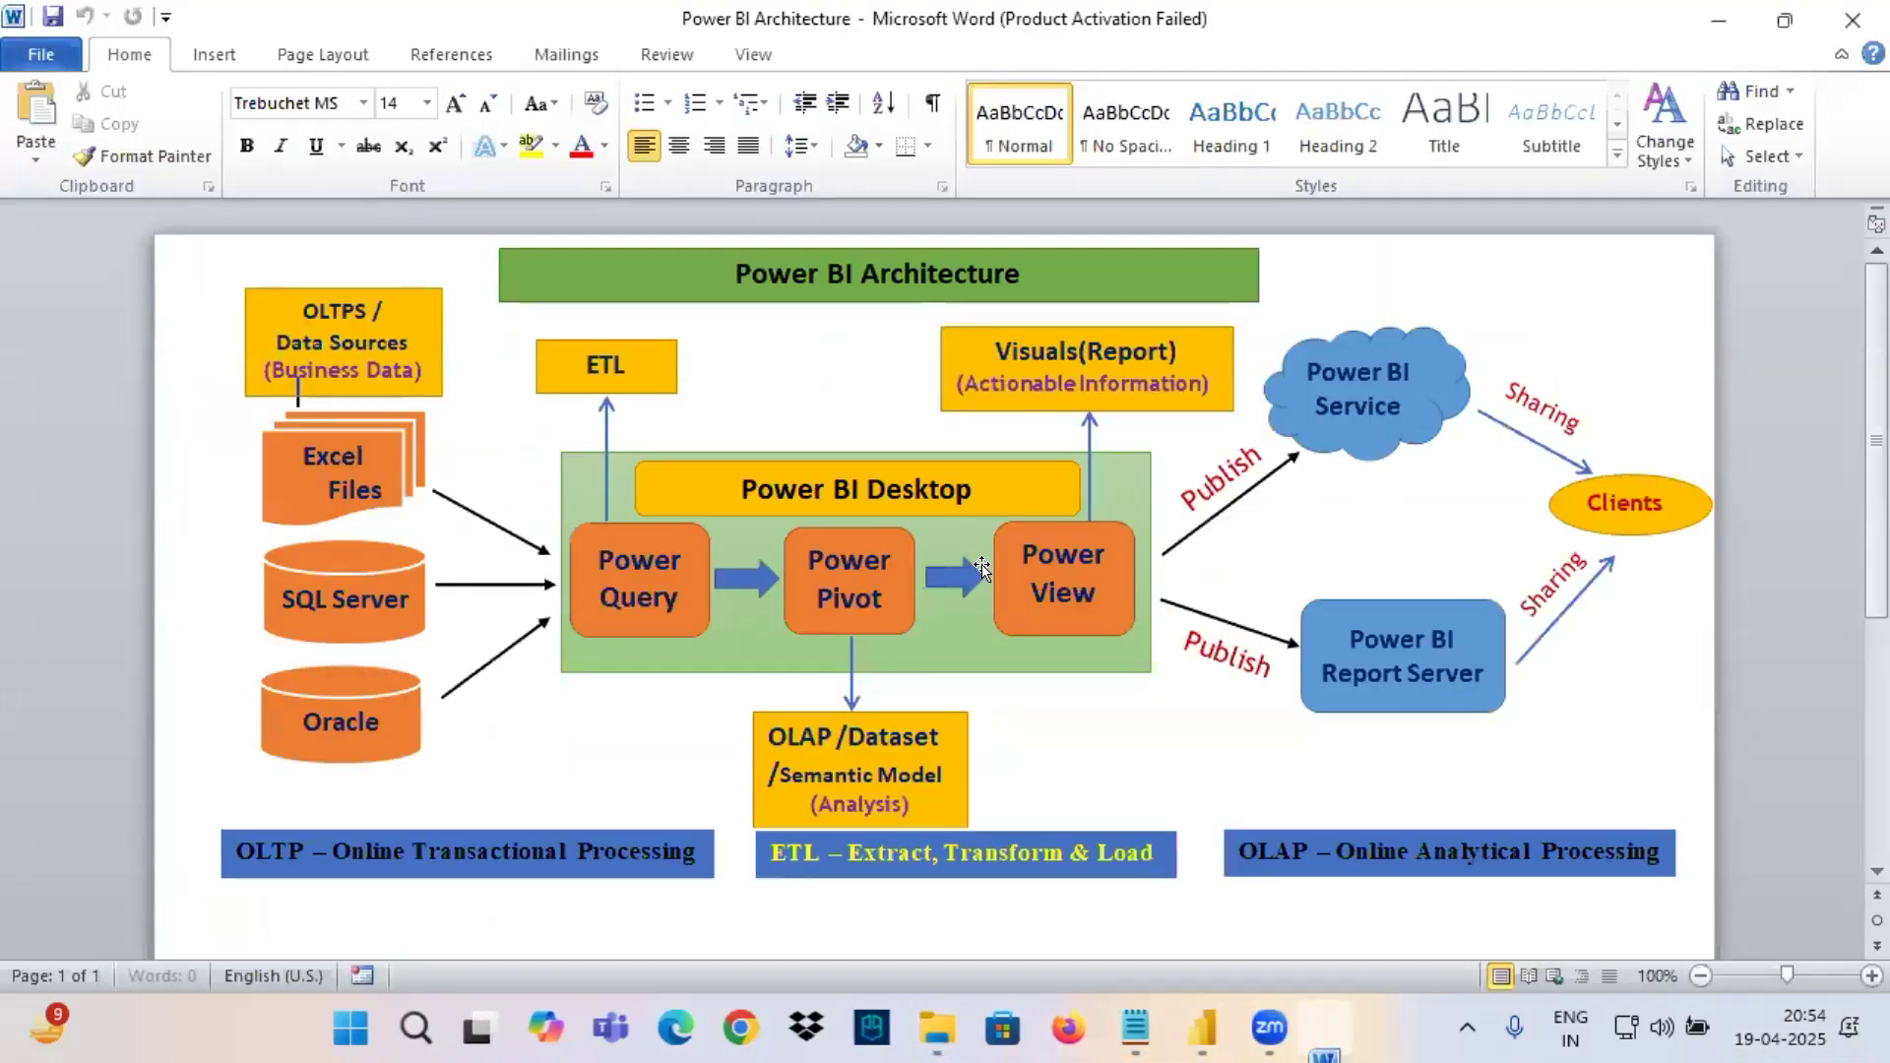
pyautogui.click(1077, 589)
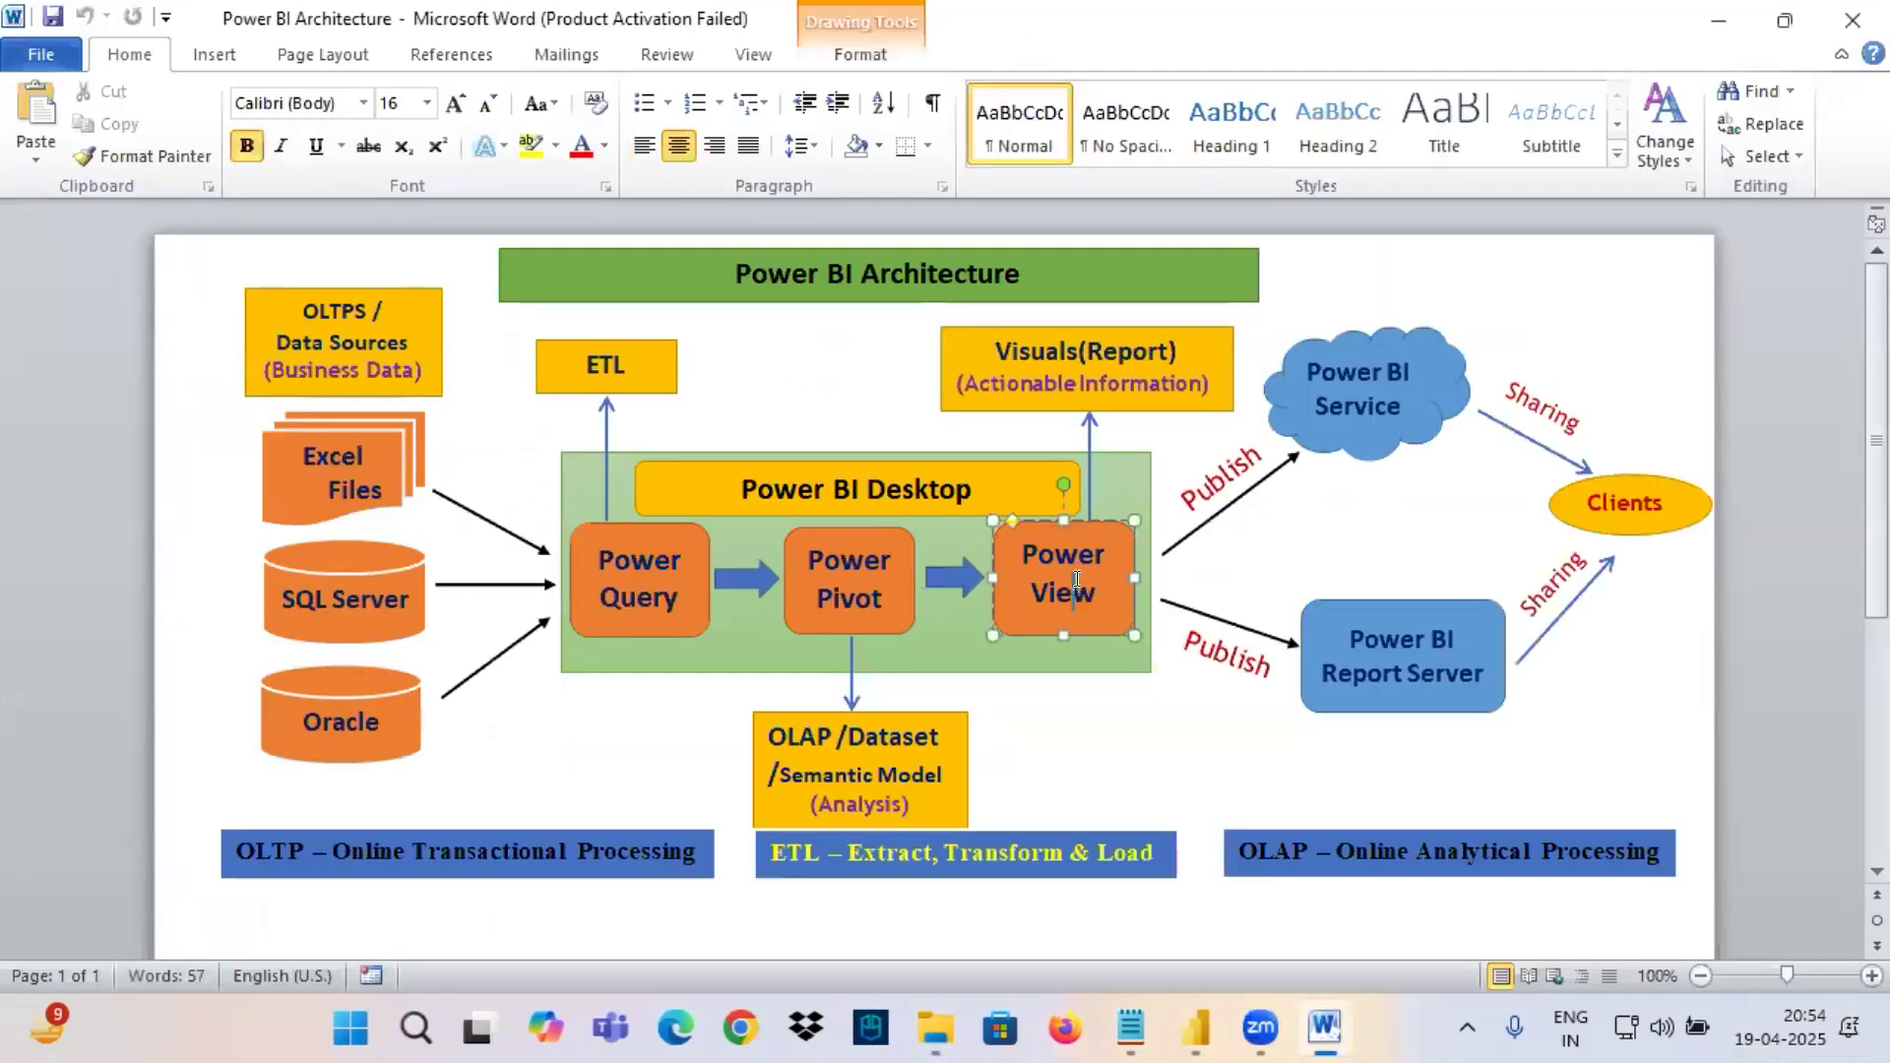
pyautogui.tripleClick(1075, 589)
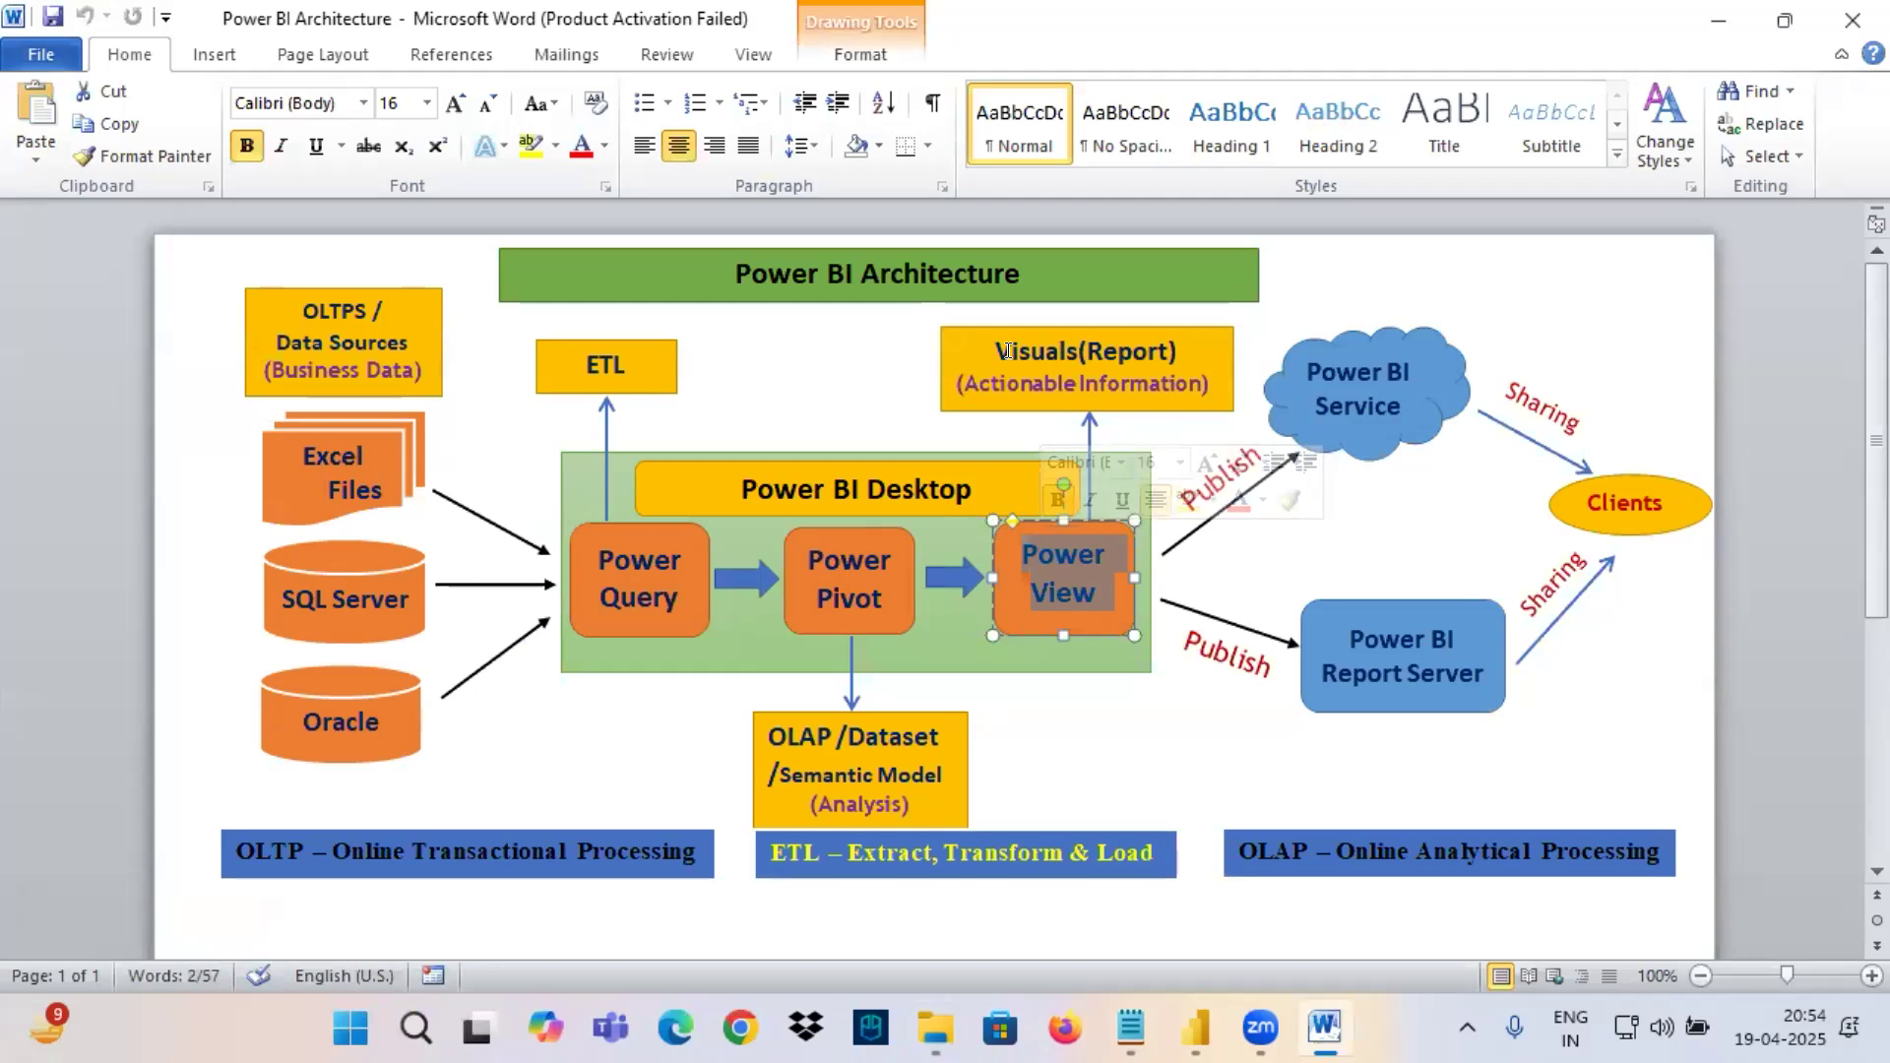
pyautogui.moveTo(990, 352); pyautogui.dragTo(1083, 355)
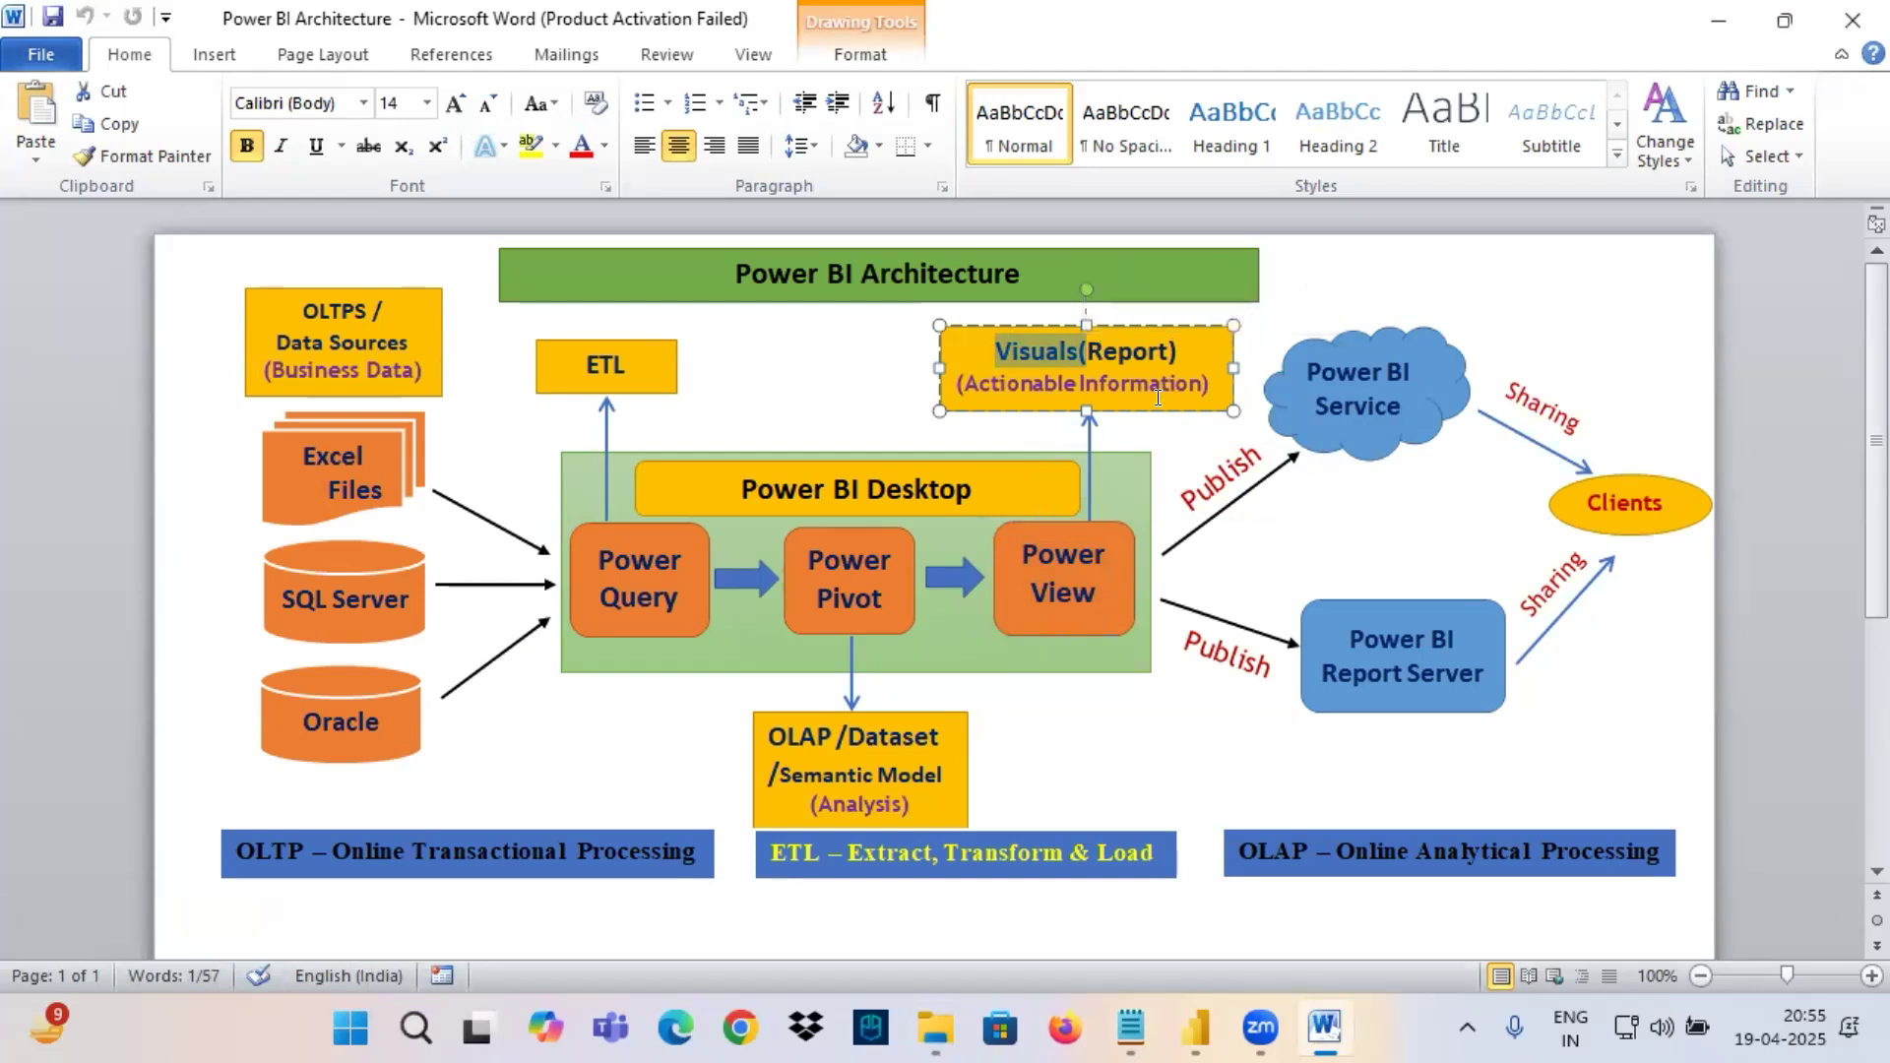
# Switch to the notes in Notepad and sketch a circled V T with arrows and the word Filters beside the text.
pyautogui.click(1131, 1027)
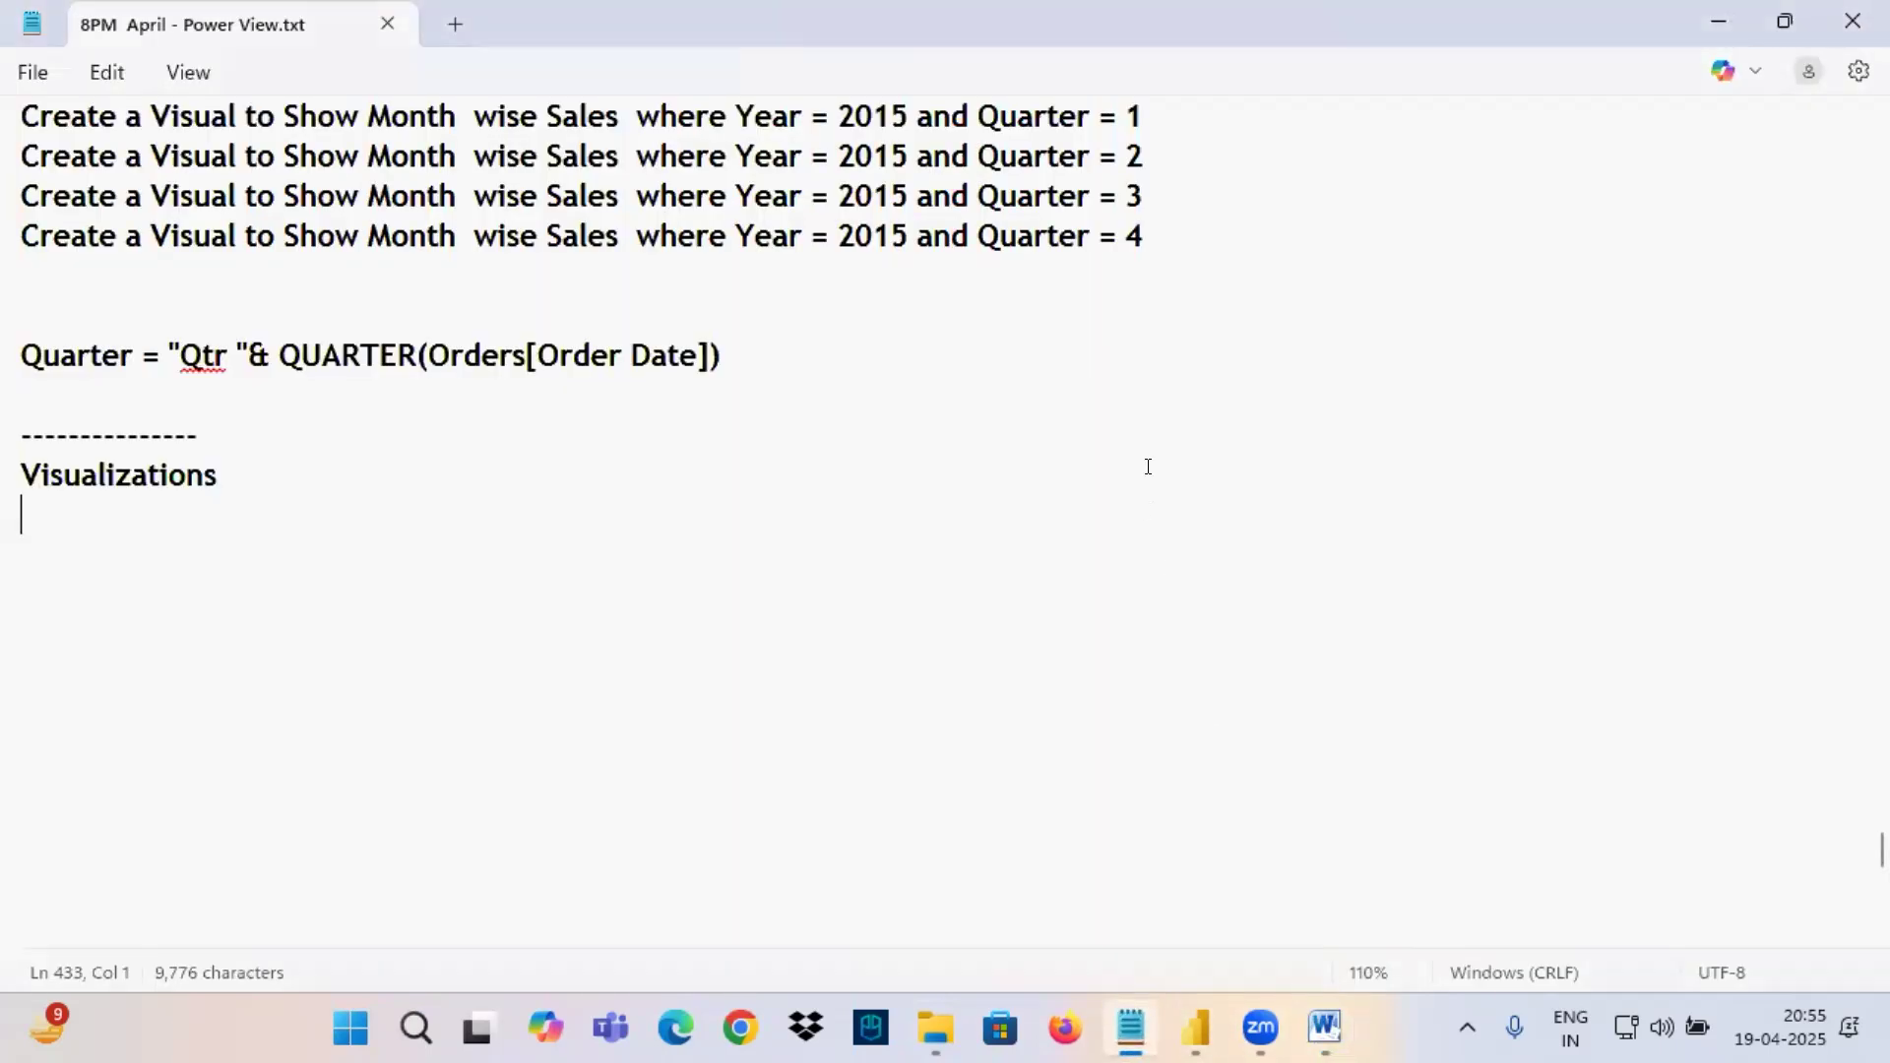
pyautogui.moveTo(1042, 308); pyautogui.dragTo(1072, 384)
pyautogui.moveTo(1045, 347); pyautogui.dragTo(1072, 385)
pyautogui.moveTo(1187, 316)
pyautogui.mouseDown()
pyautogui.moveTo(1349, 343)
pyautogui.moveTo(1319, 312)
pyautogui.moveTo(1127, 340)
pyautogui.moveTo(1521, 340)
pyautogui.moveTo(1447, 399)
pyautogui.mouseUp()
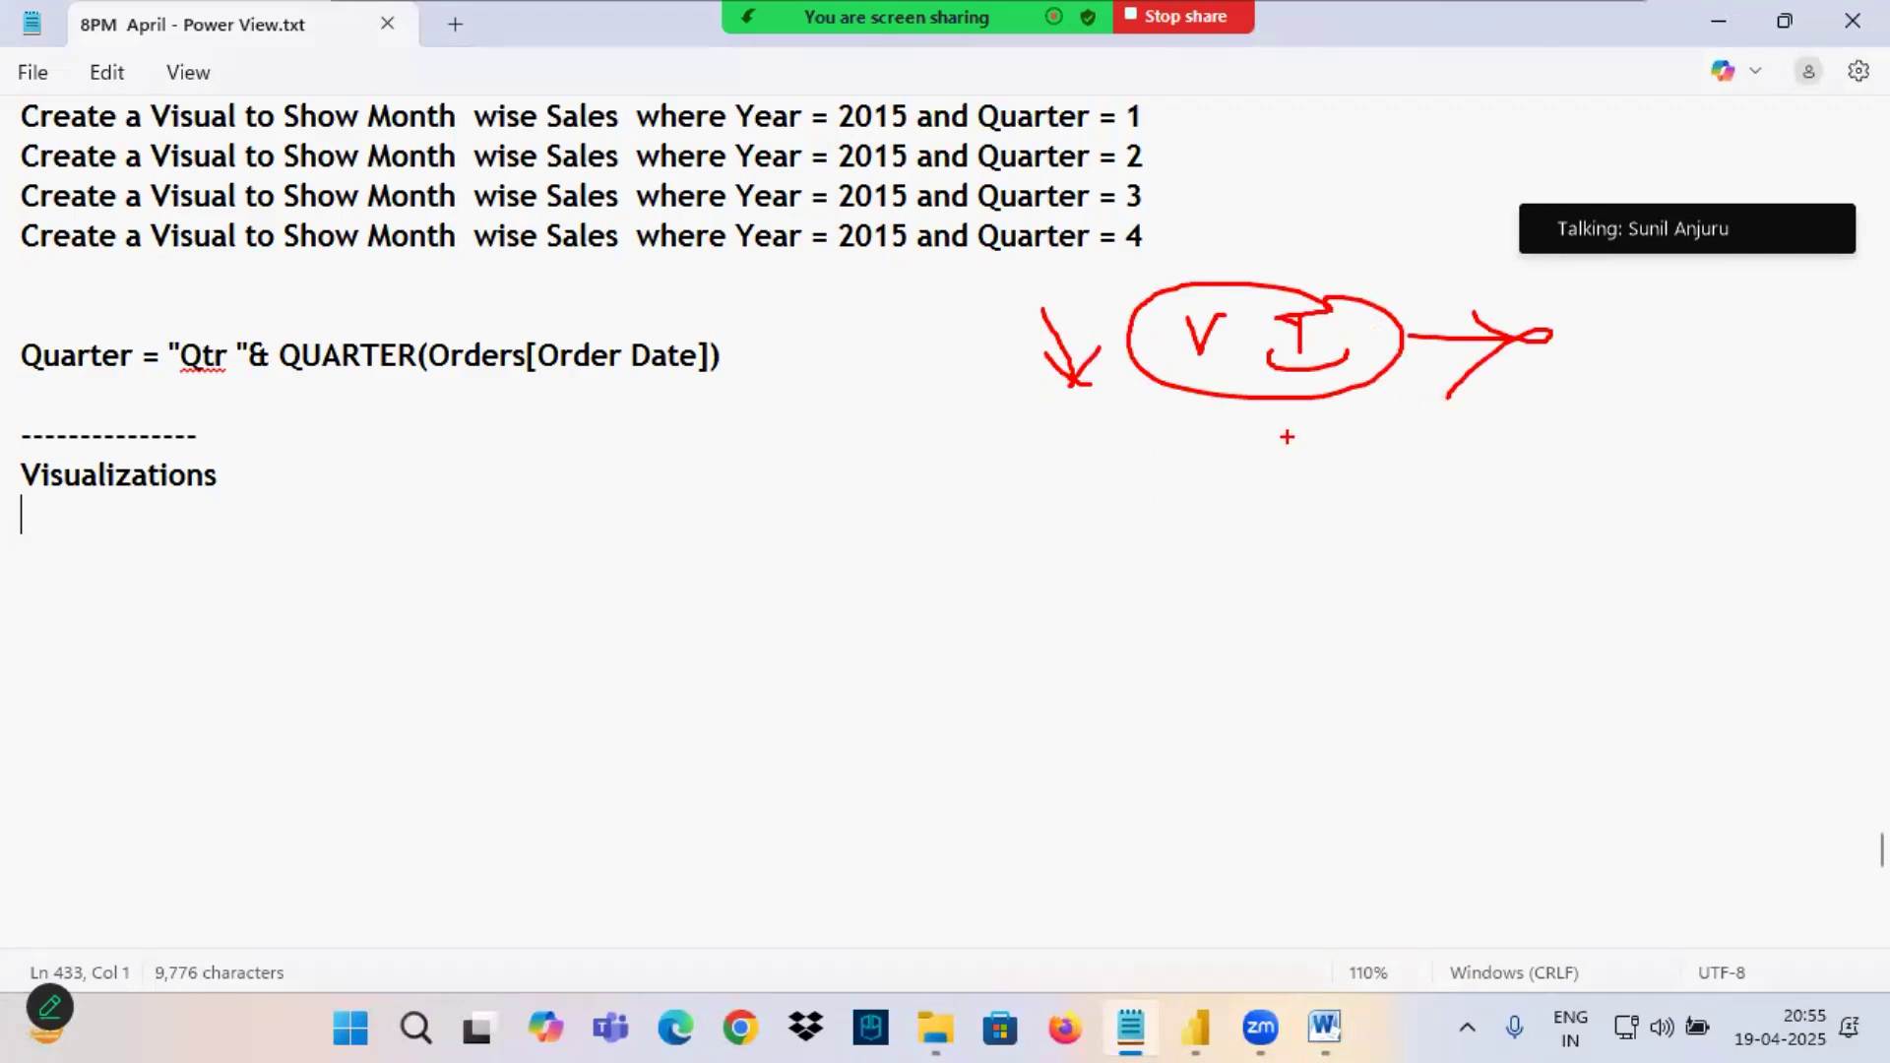
pyautogui.moveTo(1158, 428); pyautogui.dragTo(1155, 510)
pyautogui.moveTo(1152, 430)
pyautogui.mouseDown()
pyautogui.moveTo(1193, 423)
pyautogui.moveTo(1211, 451)
pyautogui.mouseUp()
pyautogui.moveTo(1240, 439); pyautogui.dragTo(1237, 471)
pyautogui.moveTo(1274, 401)
pyautogui.mouseDown()
pyautogui.moveTo(1277, 476)
pyautogui.moveTo(1308, 471)
pyautogui.mouseUp()
pyautogui.moveTo(1298, 445); pyautogui.dragTo(1416, 440)
pyautogui.moveTo(1432, 418)
pyautogui.mouseDown()
pyautogui.moveTo(1433, 480)
pyautogui.moveTo(1354, 506)
pyautogui.mouseUp()
pyautogui.moveTo(1359, 482); pyautogui.dragTo(1150, 513)
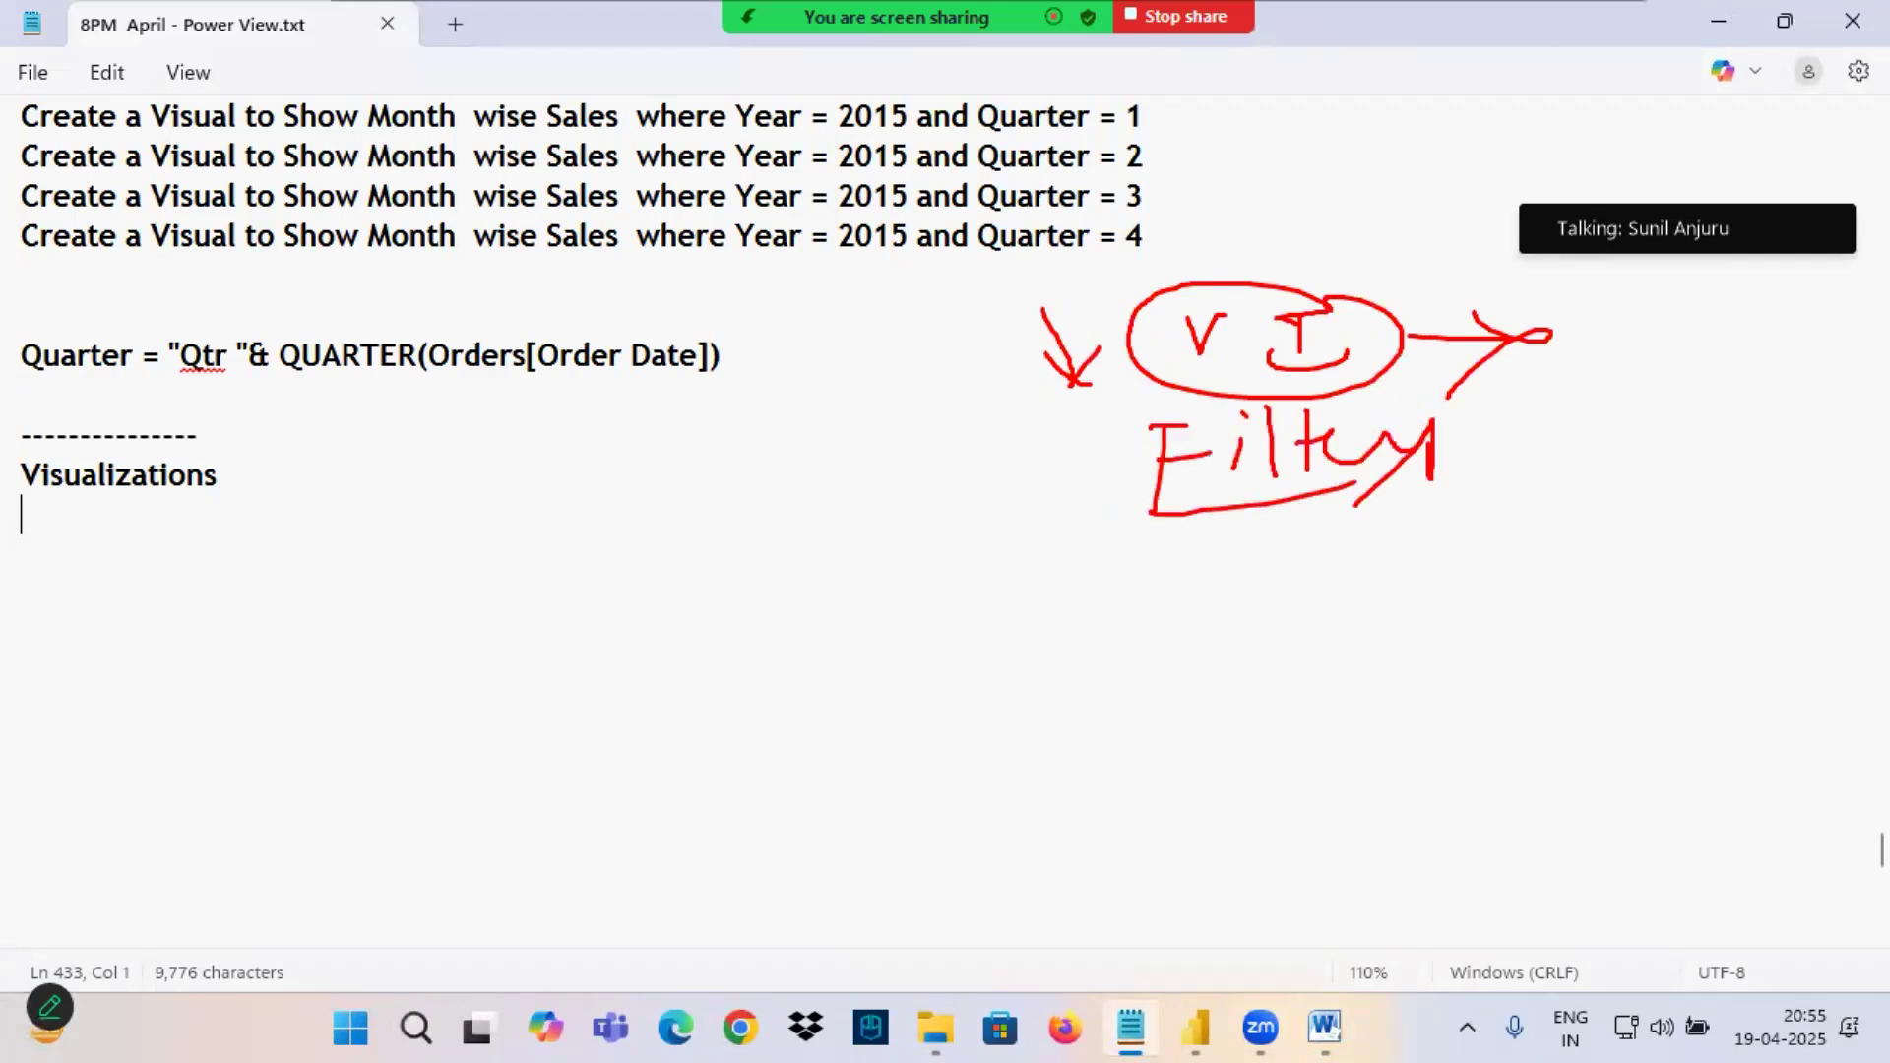
# Extend the freehand sketch around the Filters annotation and underline the Visualizations heading in the notes.
pyautogui.moveTo(1457, 459); pyautogui.dragTo(1620, 406)
pyautogui.moveTo(1583, 404)
pyautogui.mouseDown()
pyautogui.moveTo(1630, 399)
pyautogui.moveTo(1593, 480)
pyautogui.mouseUp()
pyautogui.moveTo(992, 534); pyautogui.dragTo(1113, 660)
pyautogui.moveTo(1087, 582); pyautogui.dragTo(1016, 724)
pyautogui.moveTo(1178, 579); pyautogui.dragTo(1193, 697)
pyautogui.moveTo(1213, 606); pyautogui.dragTo(1209, 662)
pyautogui.moveTo(1186, 652); pyautogui.dragTo(1243, 636)
pyautogui.moveTo(1243, 615)
pyautogui.mouseDown()
pyautogui.moveTo(1324, 638)
pyautogui.moveTo(1423, 517)
pyautogui.mouseUp()
pyautogui.moveTo(1370, 330)
pyautogui.mouseDown()
pyautogui.moveTo(1398, 366)
pyautogui.moveTo(1486, 325)
pyautogui.mouseUp()
pyautogui.moveTo(1477, 414); pyautogui.dragTo(1561, 411)
pyautogui.moveTo(1435, 544)
pyautogui.mouseDown()
pyautogui.moveTo(1607, 498)
pyautogui.moveTo(1494, 305)
pyautogui.moveTo(1203, 680)
pyautogui.moveTo(1639, 497)
pyautogui.mouseUp()
pyautogui.moveTo(28, 503); pyautogui.dragTo(232, 491)
# Add the heading Class 6 and a blank line between the dashed separator and the Visualizations heading, and save the file.
pyautogui.click(219, 436)
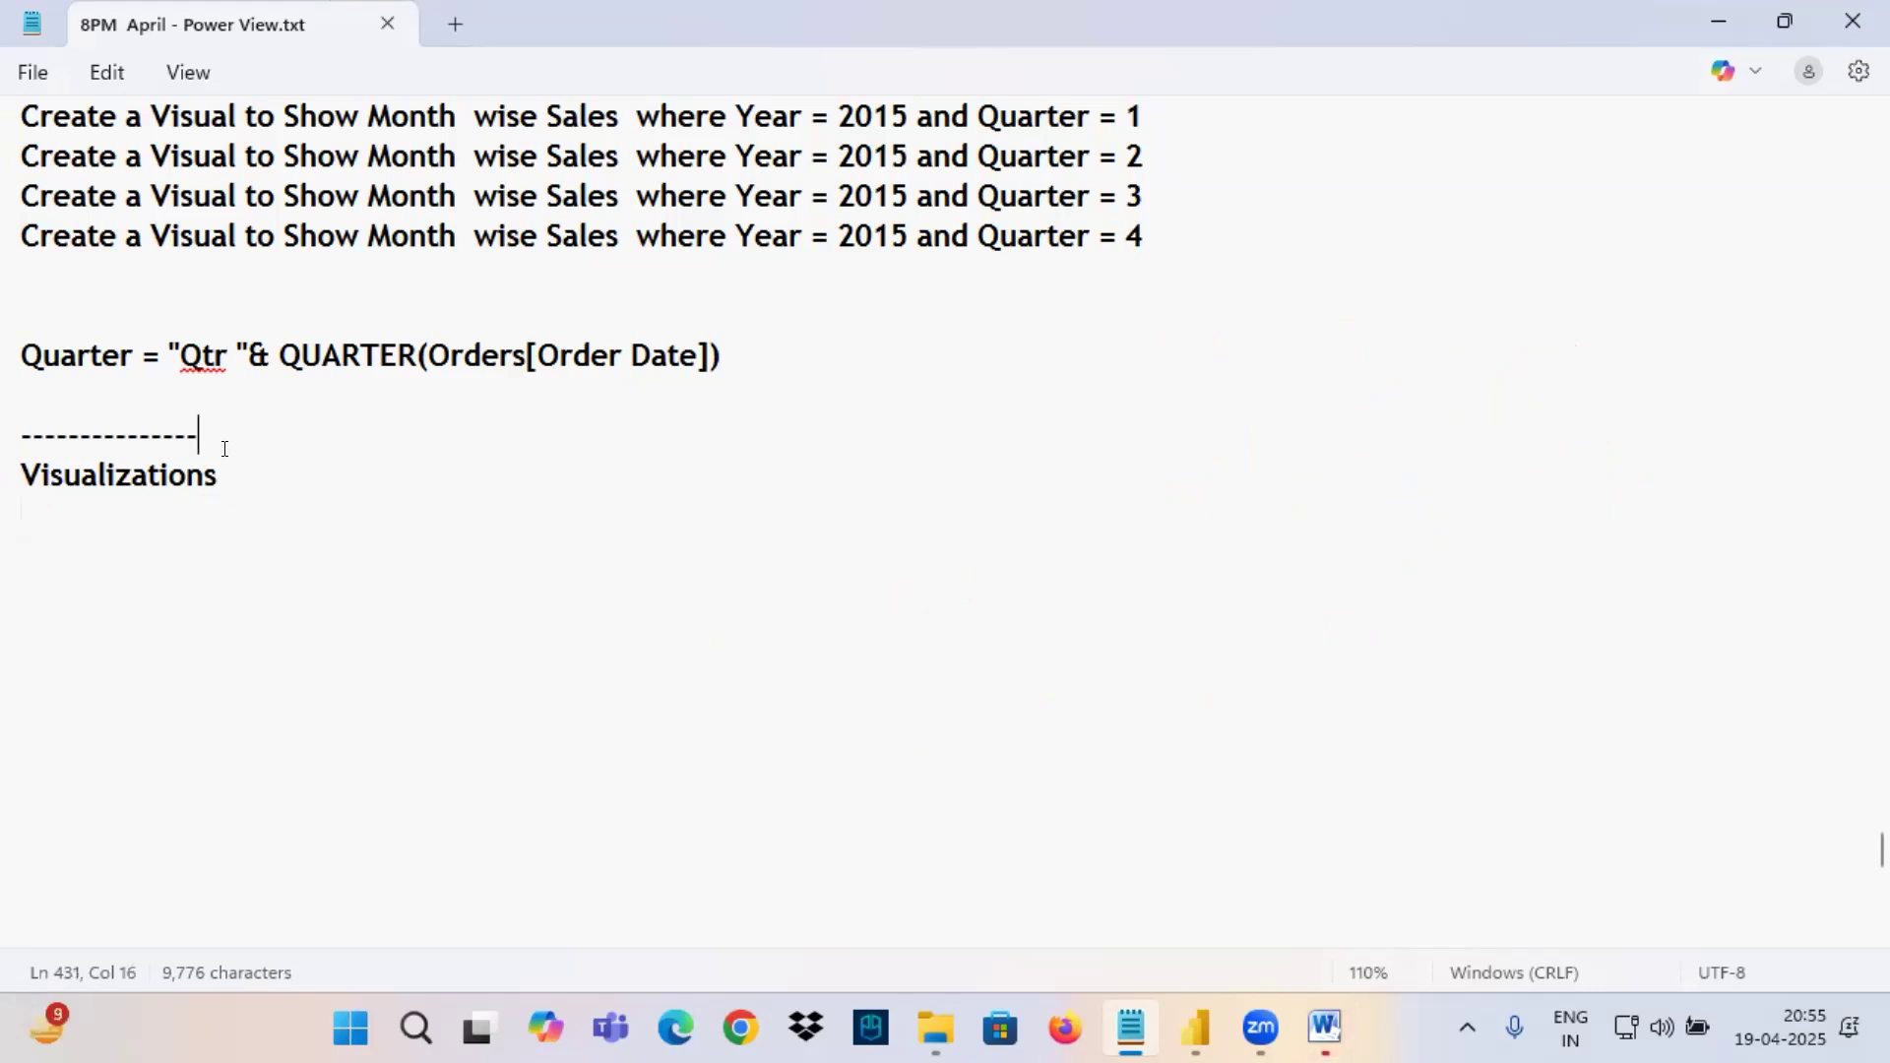
pyautogui.press('Return')
pyautogui.write('Class 6')
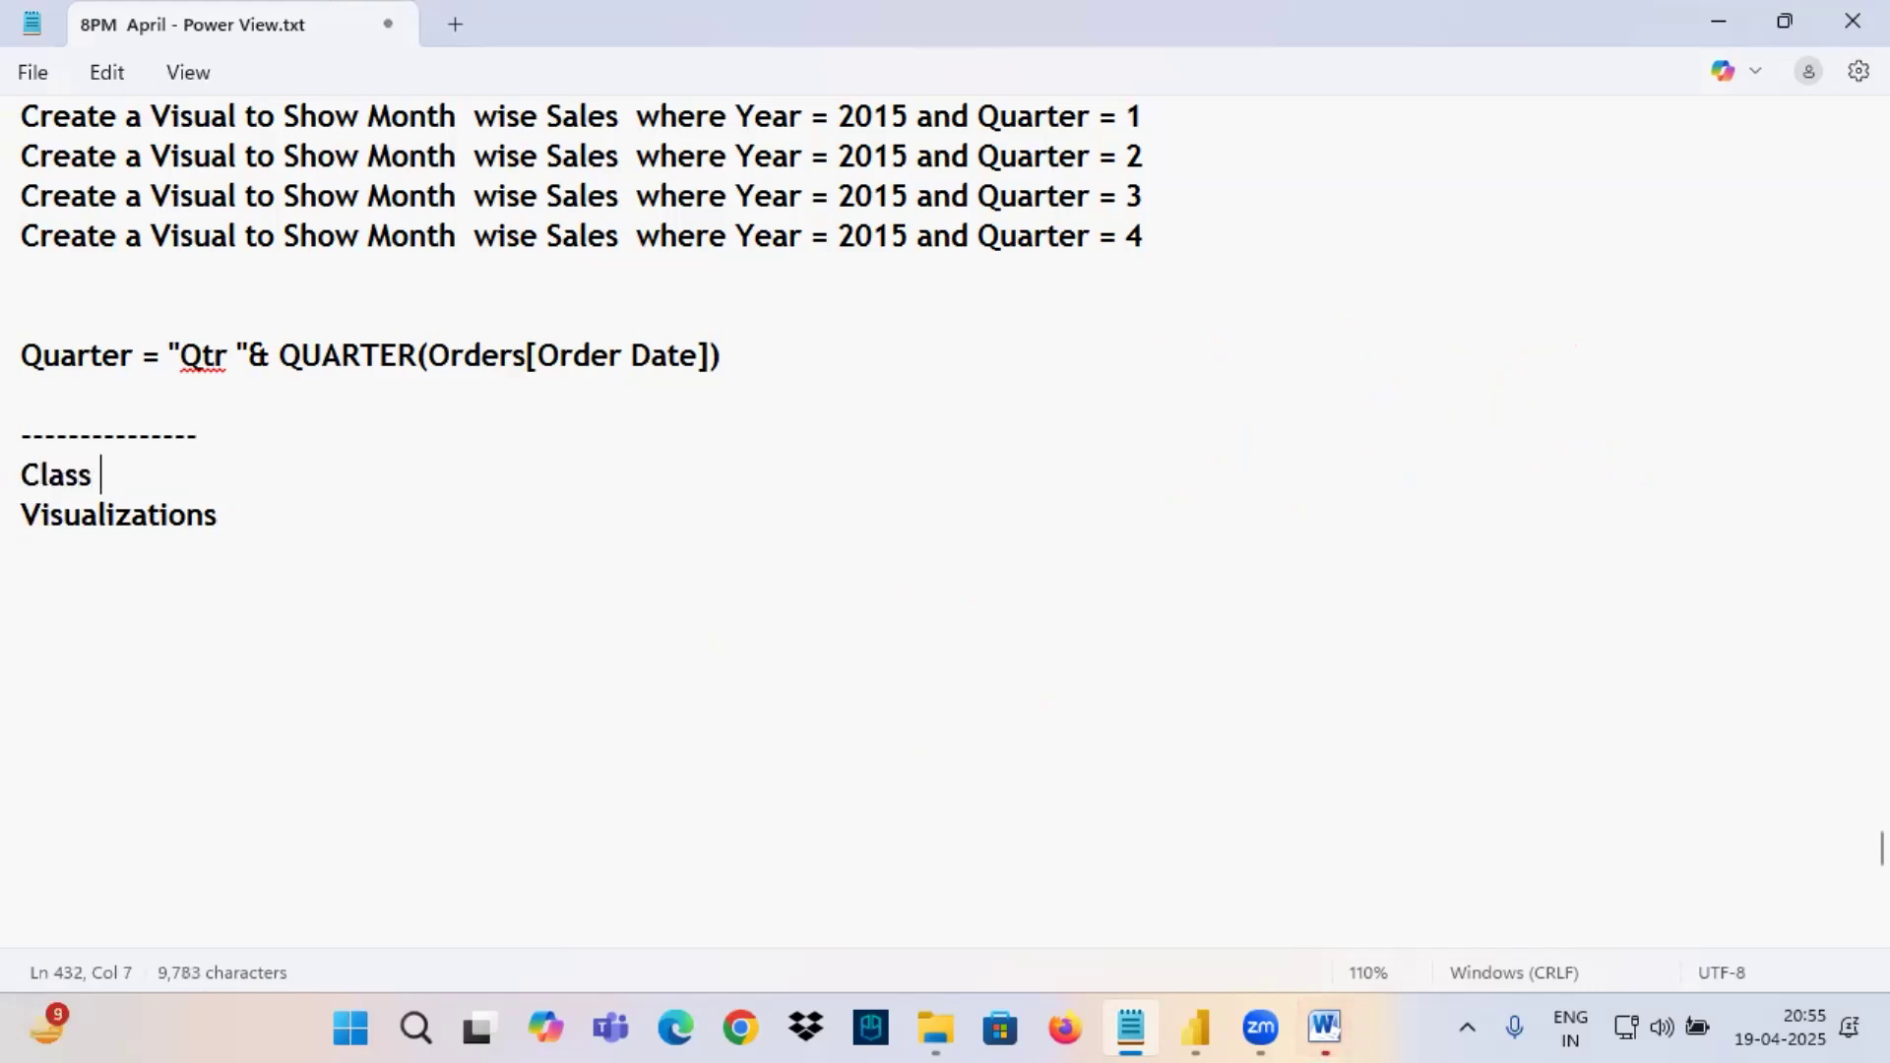
pyautogui.press('Return')
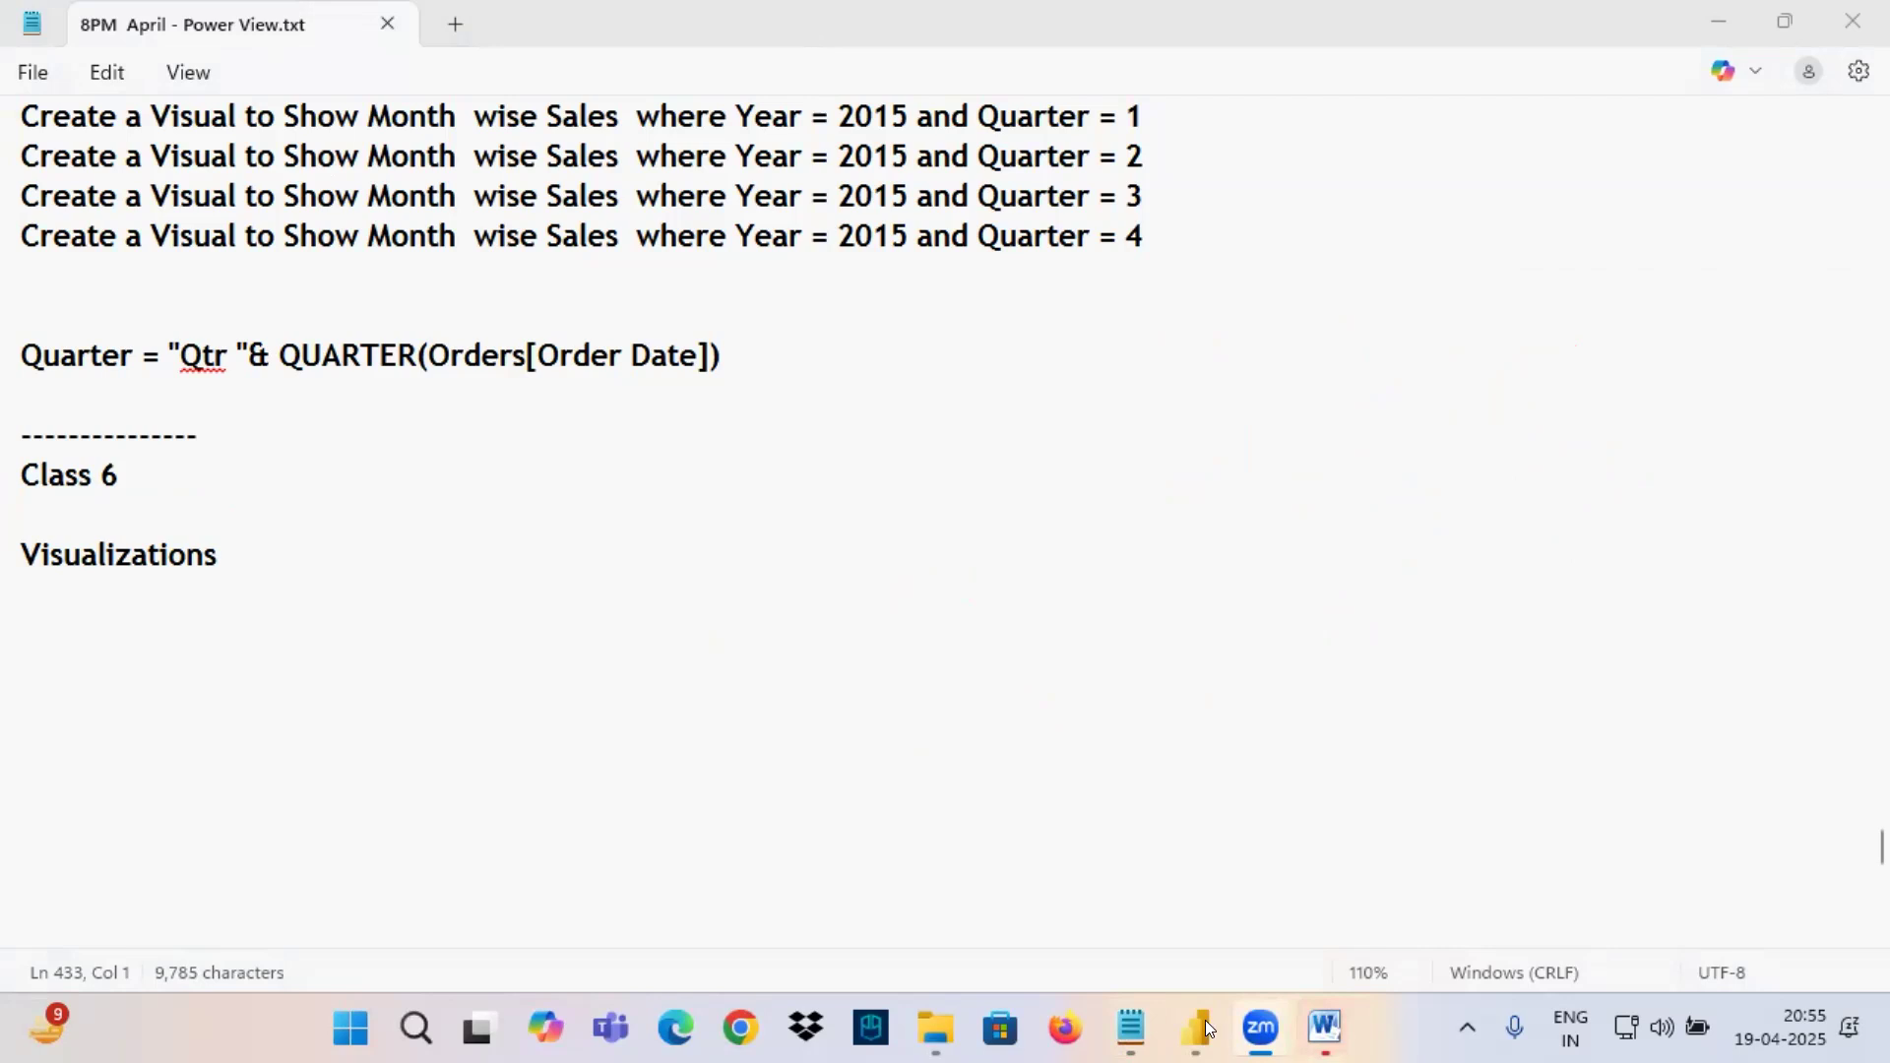
pyautogui.click(536, 554)
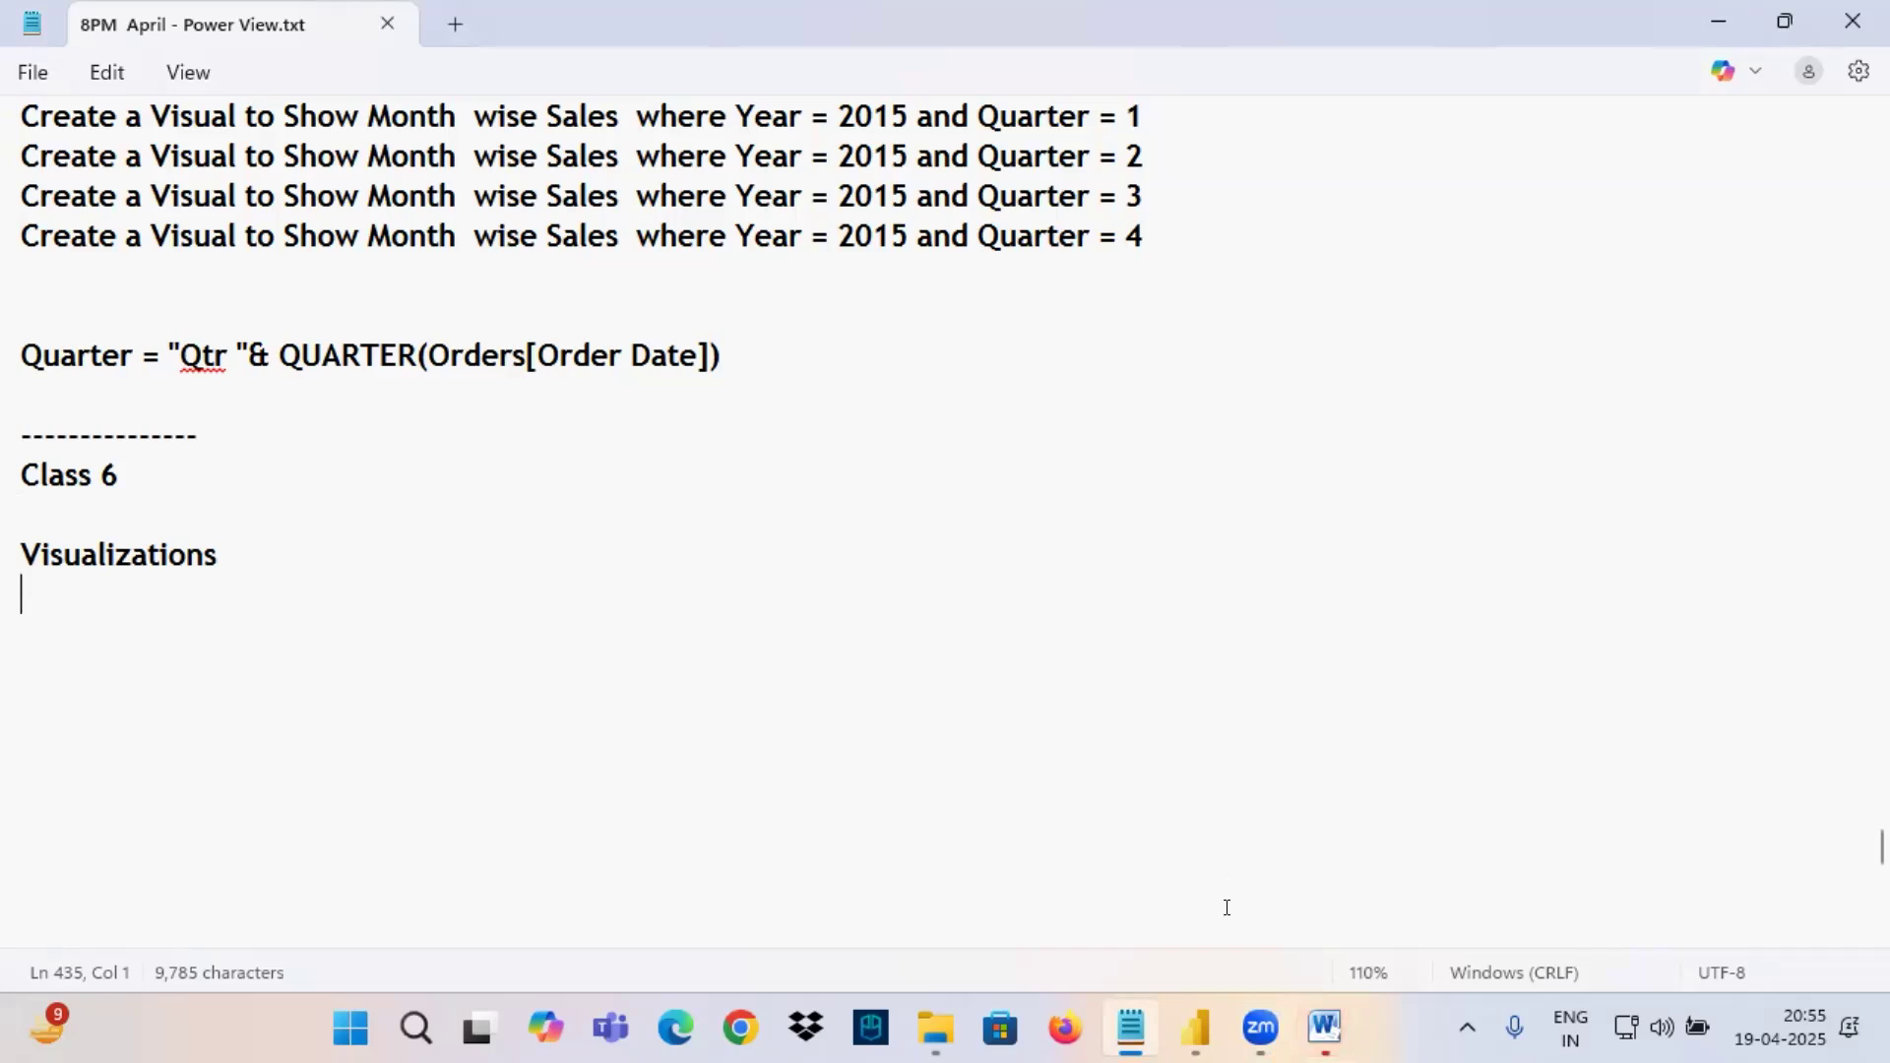
# Switch to Word, dismiss the Office activation notice, and switch to the line chart in Power BI Desktop.
pyautogui.click(1325, 1028)
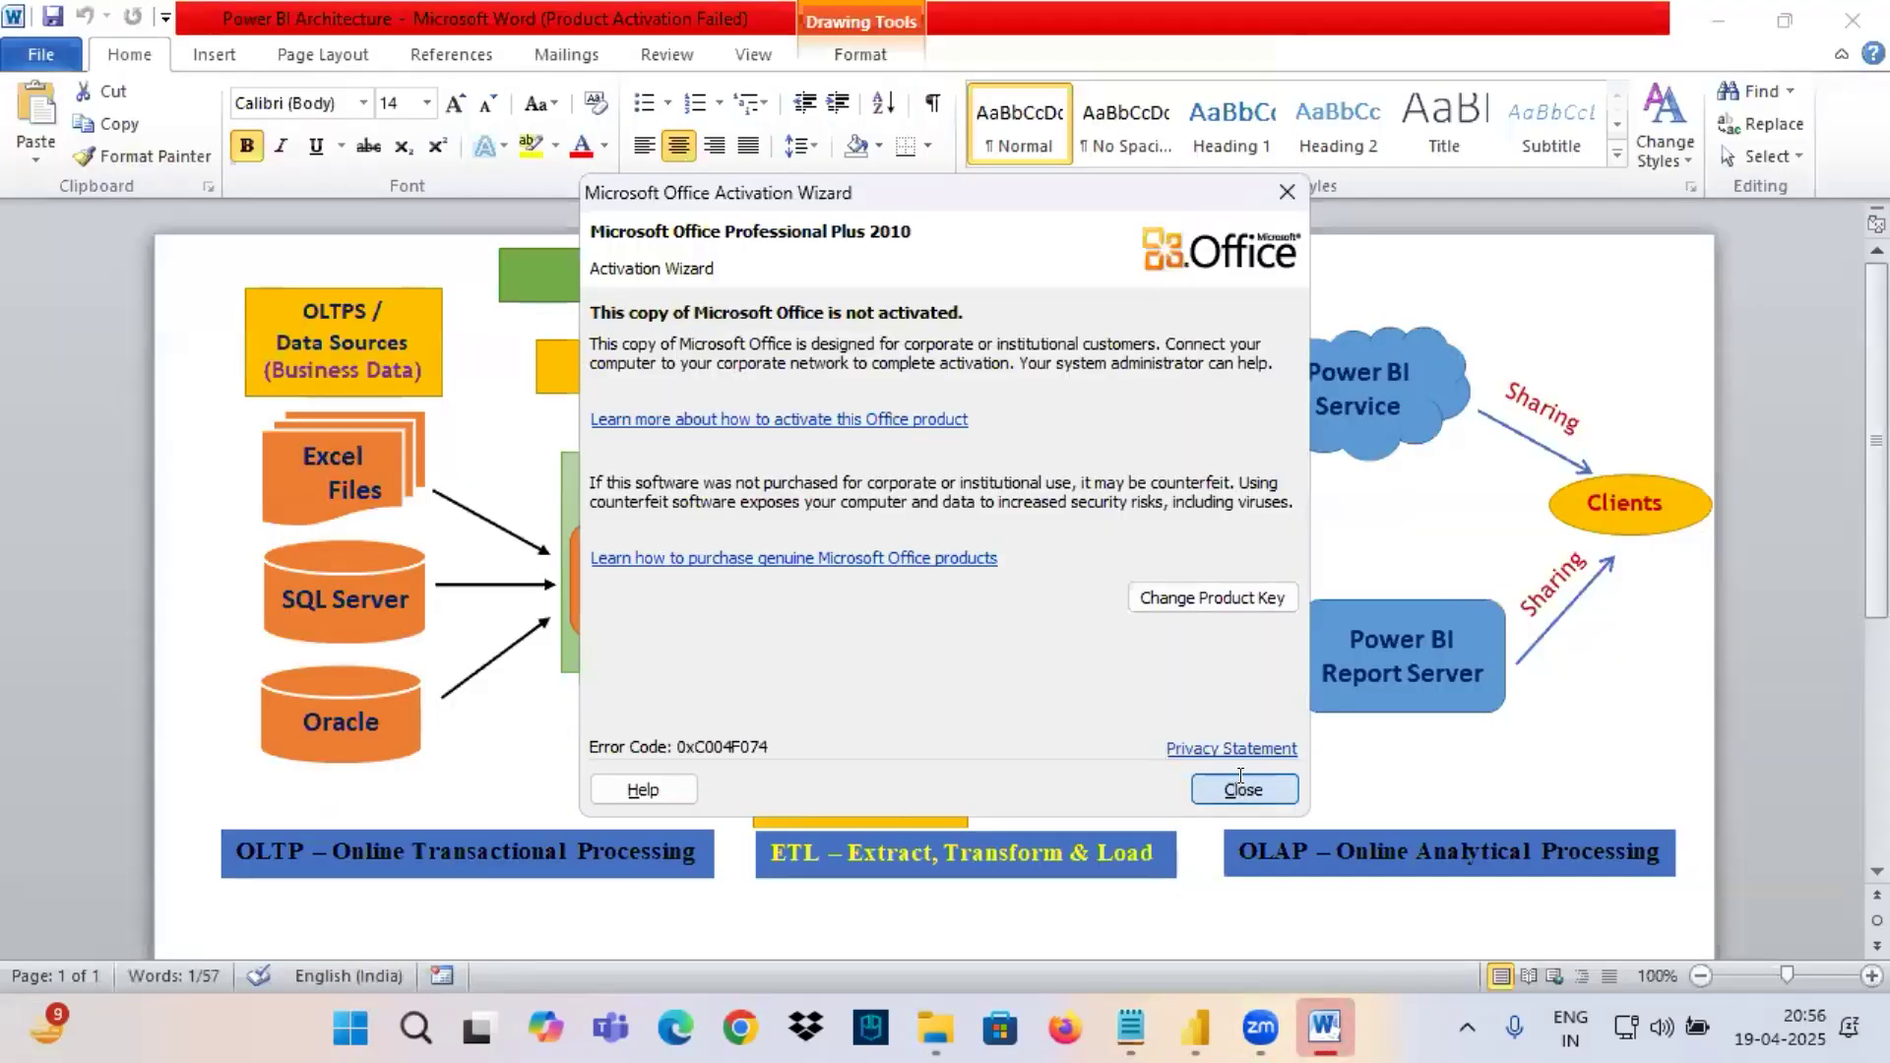
pyautogui.click(1244, 789)
pyautogui.click(1196, 1028)
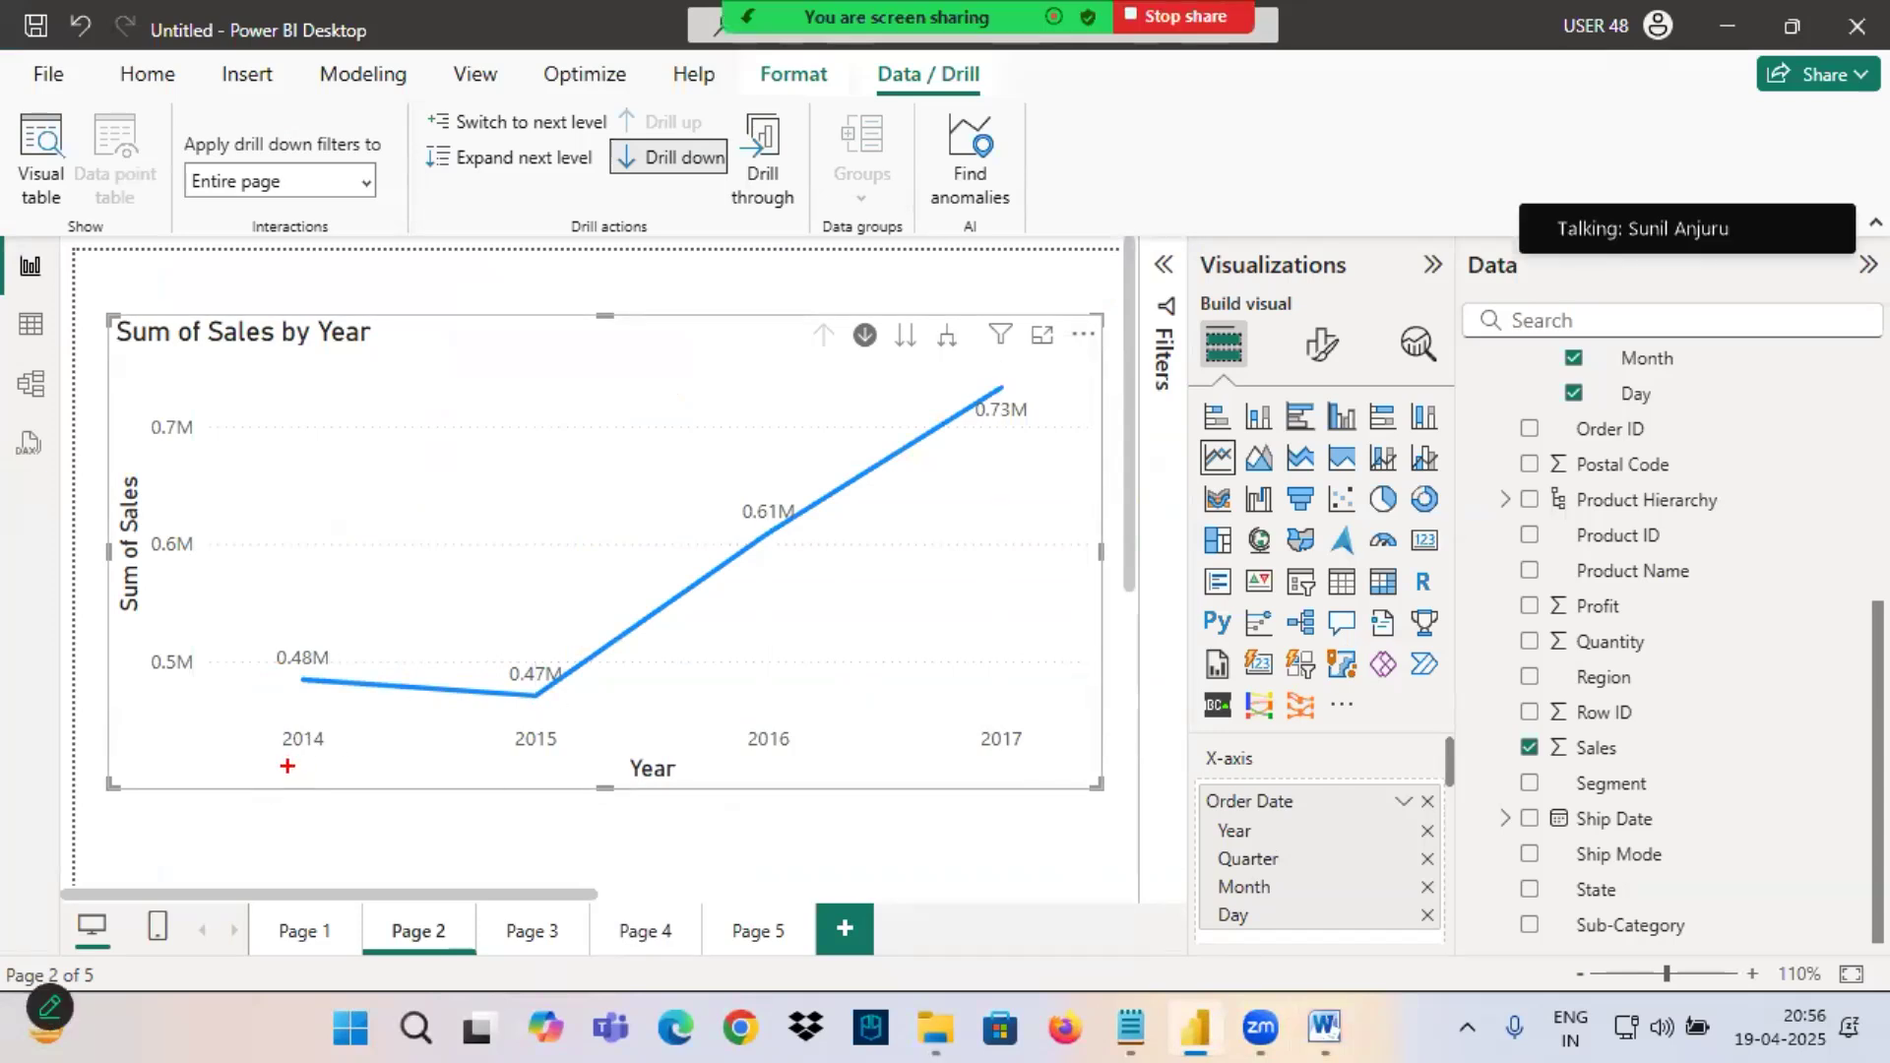
# Mark 2014, its link to the Quarter level and the drill-down option, clear the marks, and drill into 2014 and back up.
pyautogui.moveTo(277, 754)
pyautogui.mouseDown()
pyautogui.moveTo(262, 727)
pyautogui.moveTo(311, 753)
pyautogui.moveTo(827, 829)
pyautogui.moveTo(1221, 849)
pyautogui.mouseUp()
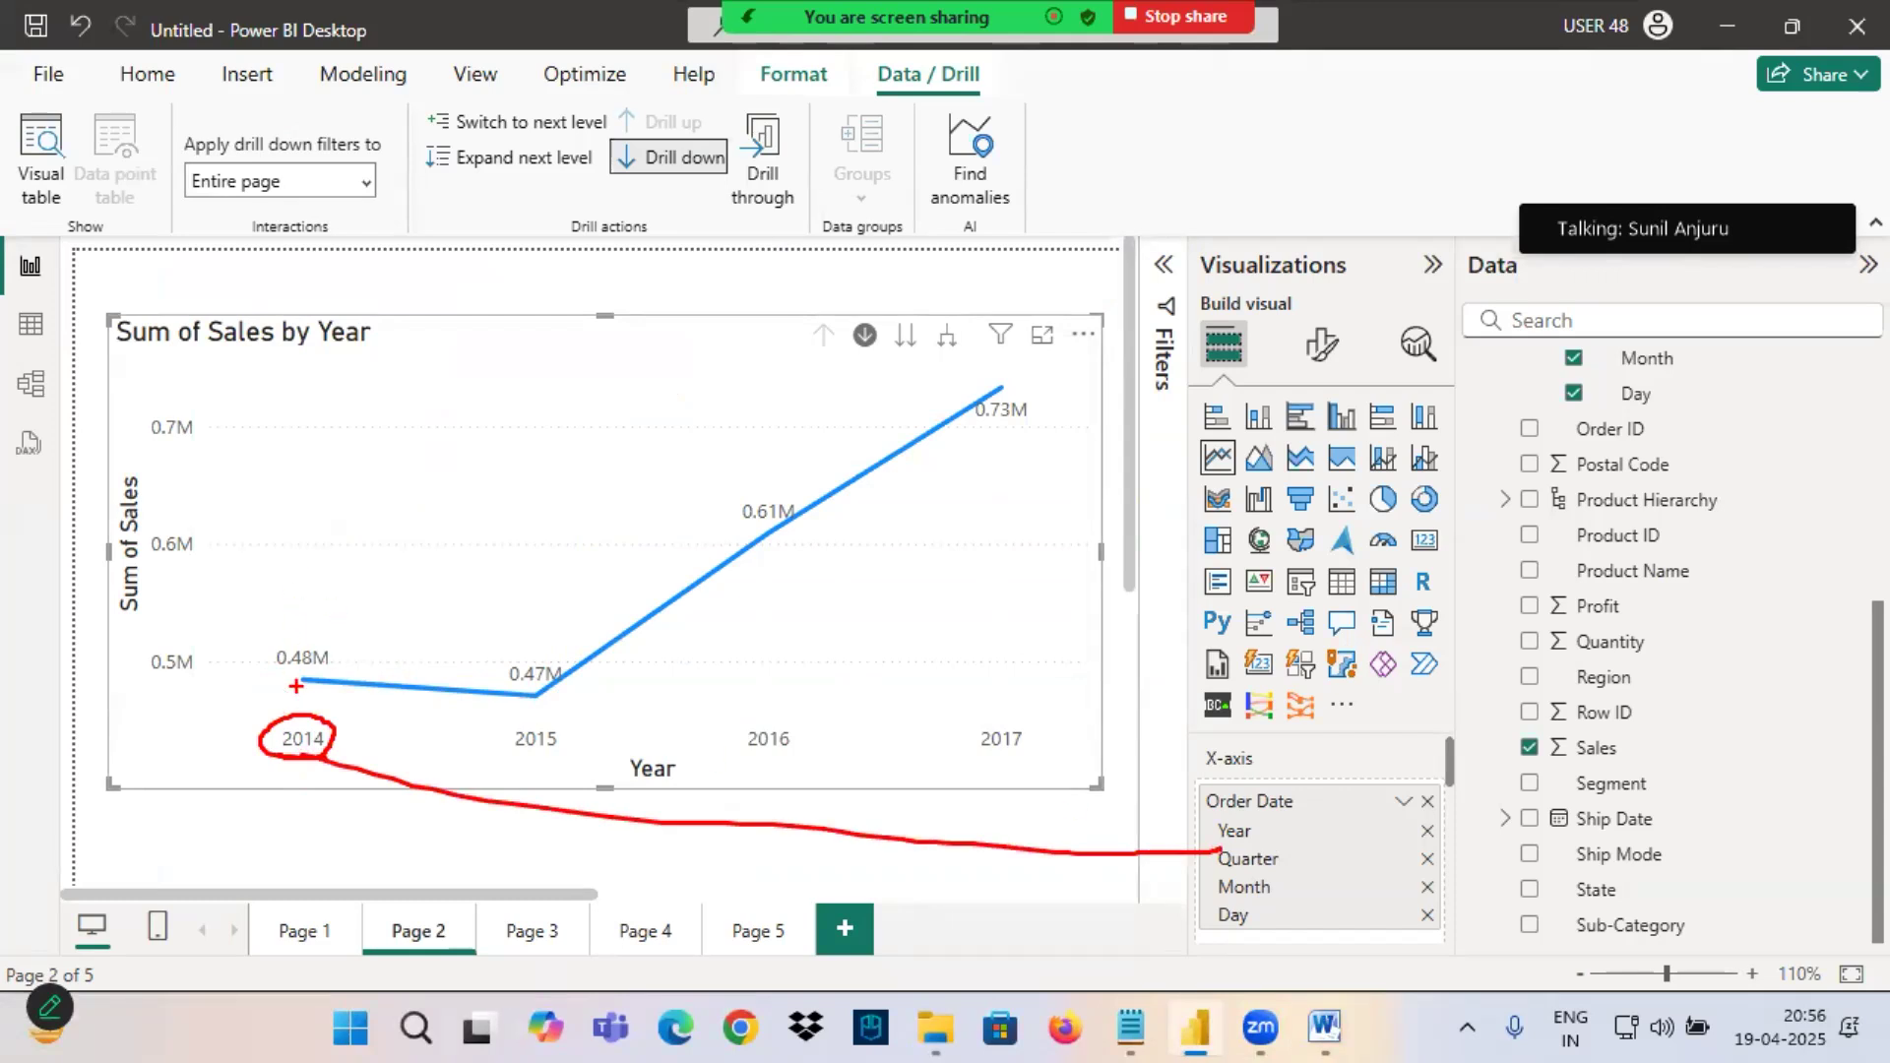
pyautogui.moveTo(868, 315)
pyautogui.mouseDown()
pyautogui.moveTo(855, 368)
pyautogui.moveTo(869, 313)
pyautogui.mouseUp()
pyautogui.moveTo(309, 569)
pyautogui.mouseDown()
pyautogui.moveTo(315, 665)
pyautogui.moveTo(258, 783)
pyautogui.mouseUp()
pyautogui.moveTo(325, 694)
pyautogui.mouseDown()
pyautogui.moveTo(377, 808)
pyautogui.moveTo(387, 753)
pyautogui.moveTo(484, 796)
pyautogui.mouseUp()
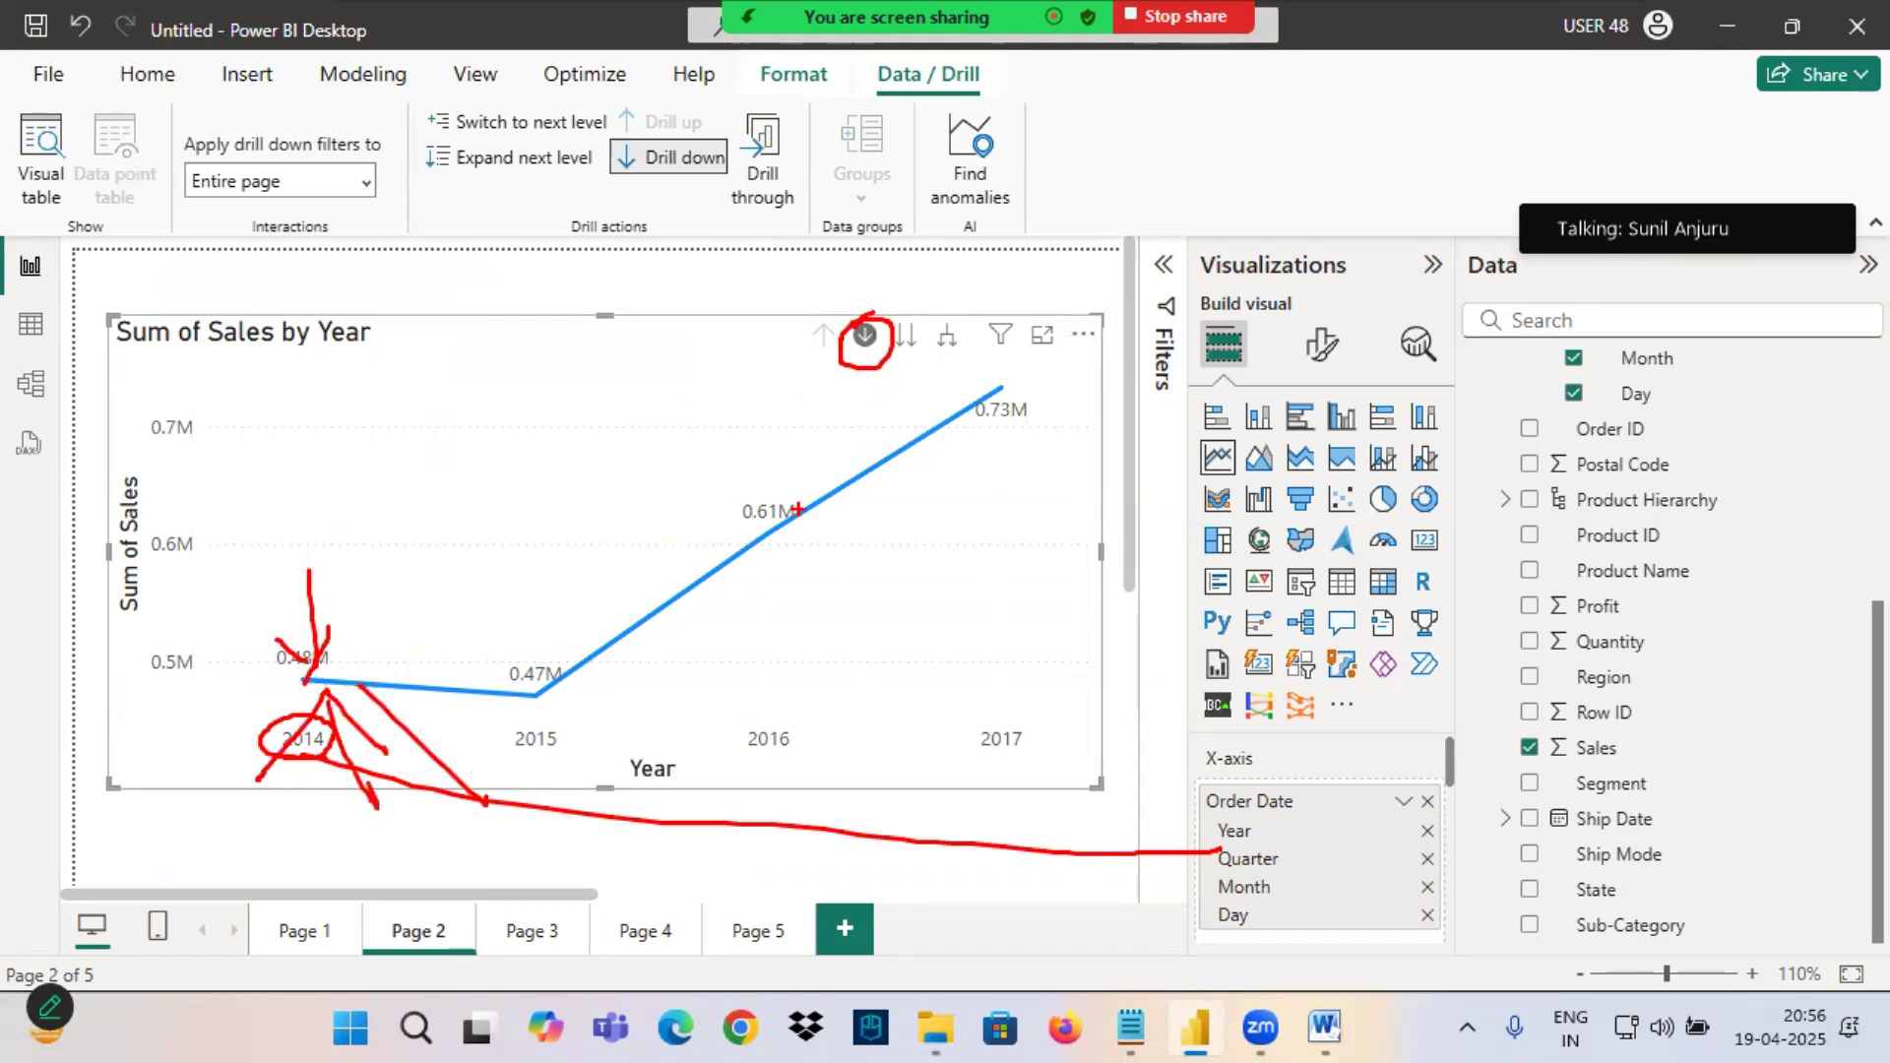
pyautogui.press('Escape')
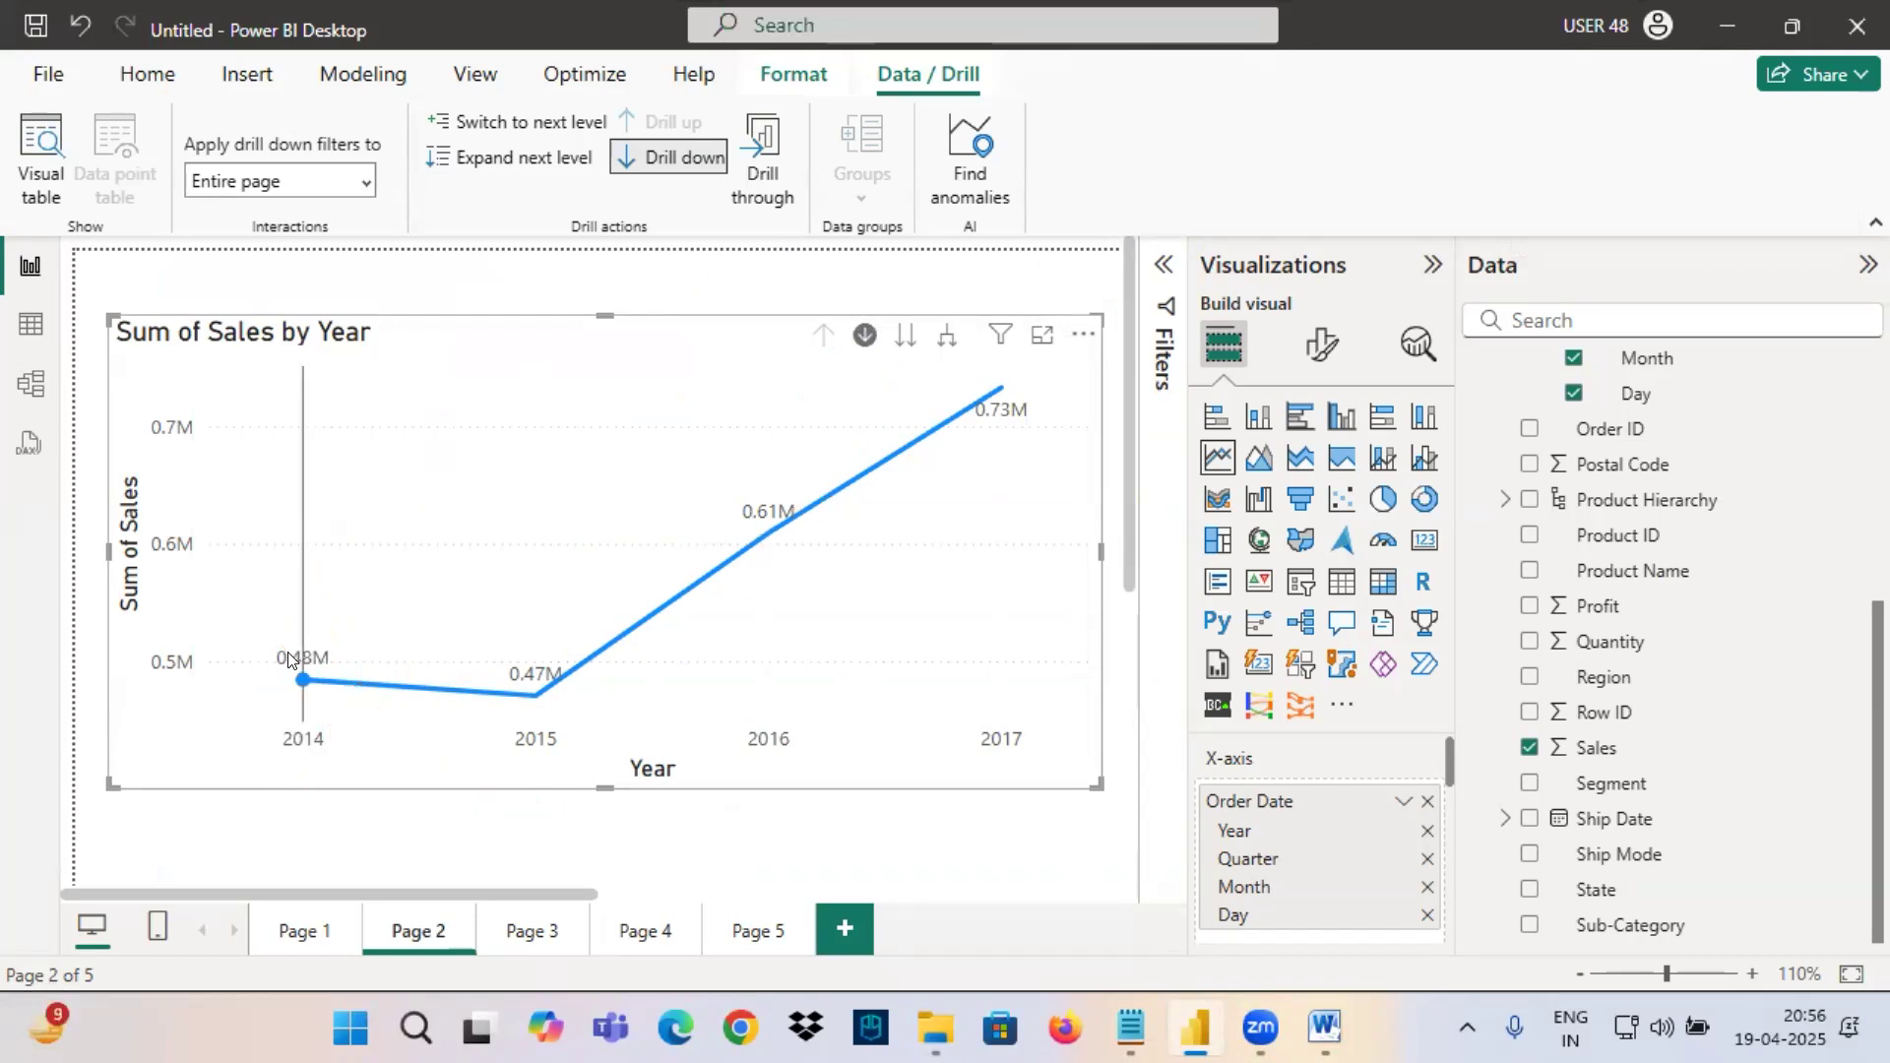
pyautogui.click(297, 715)
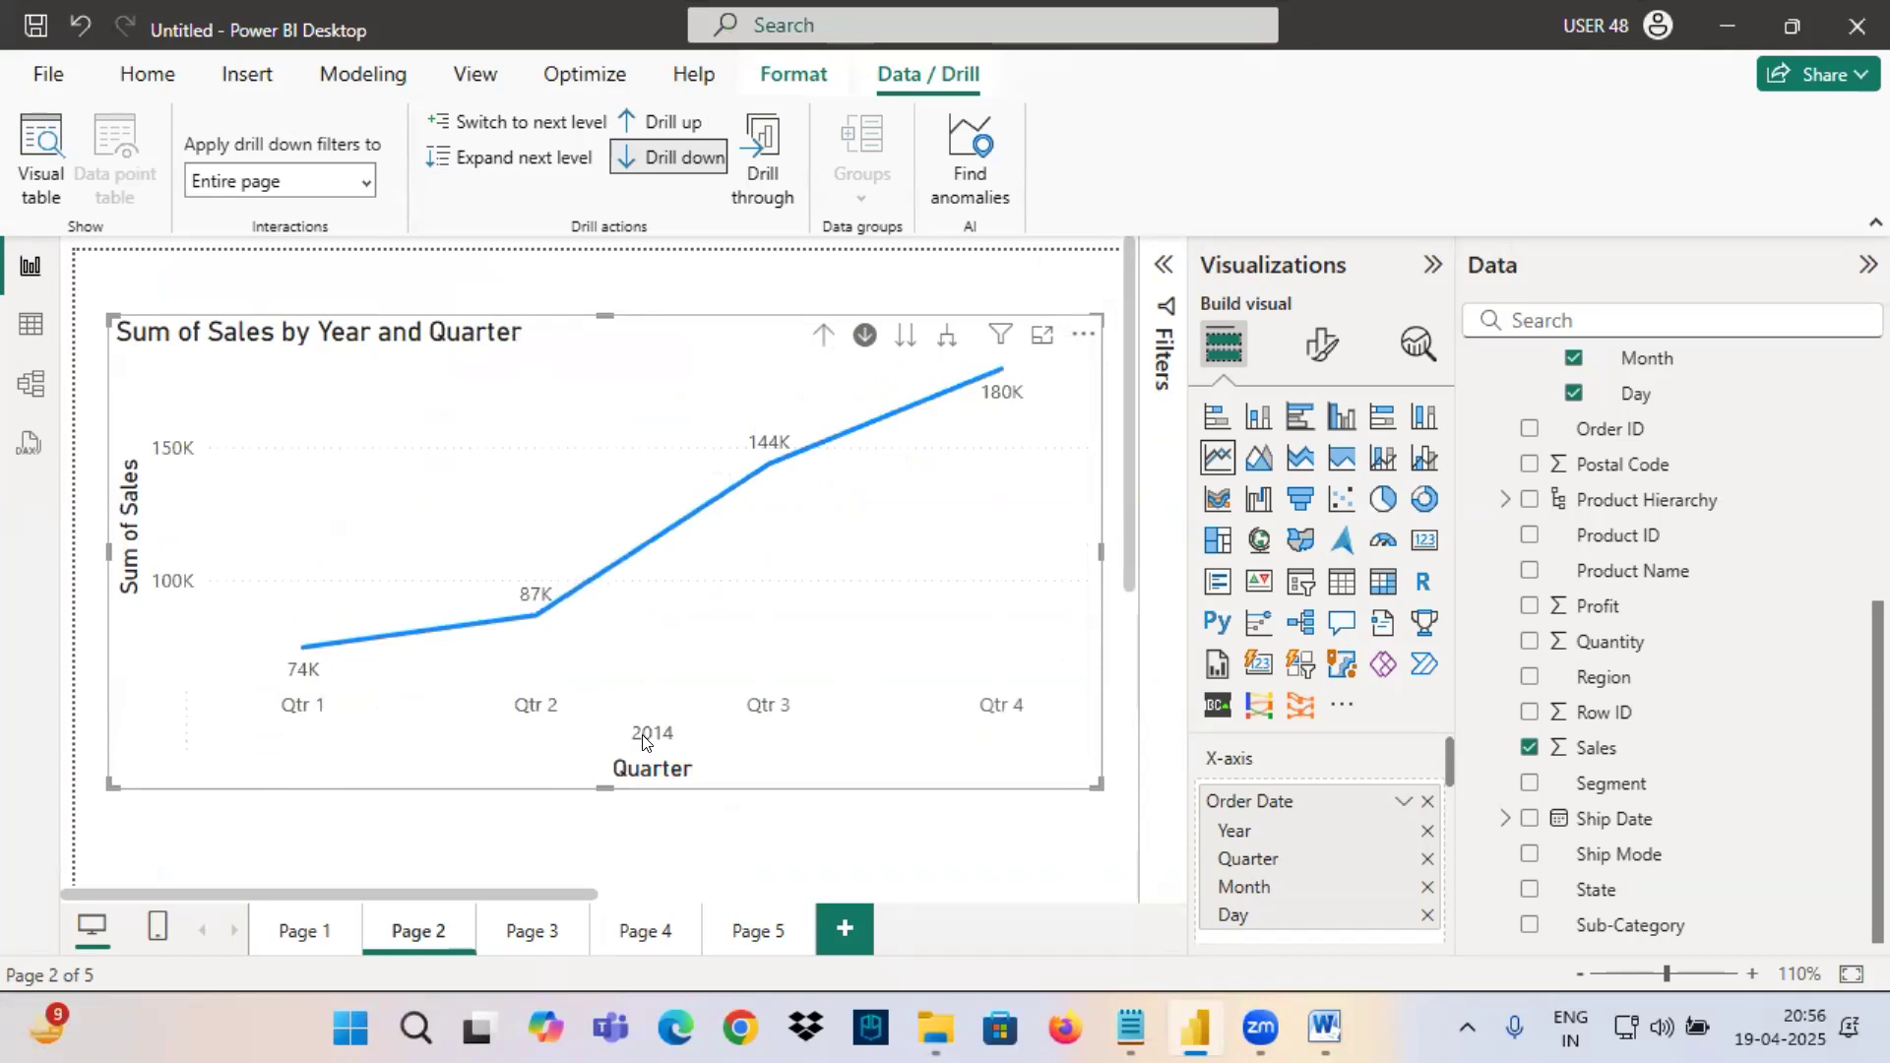
pyautogui.click(823, 336)
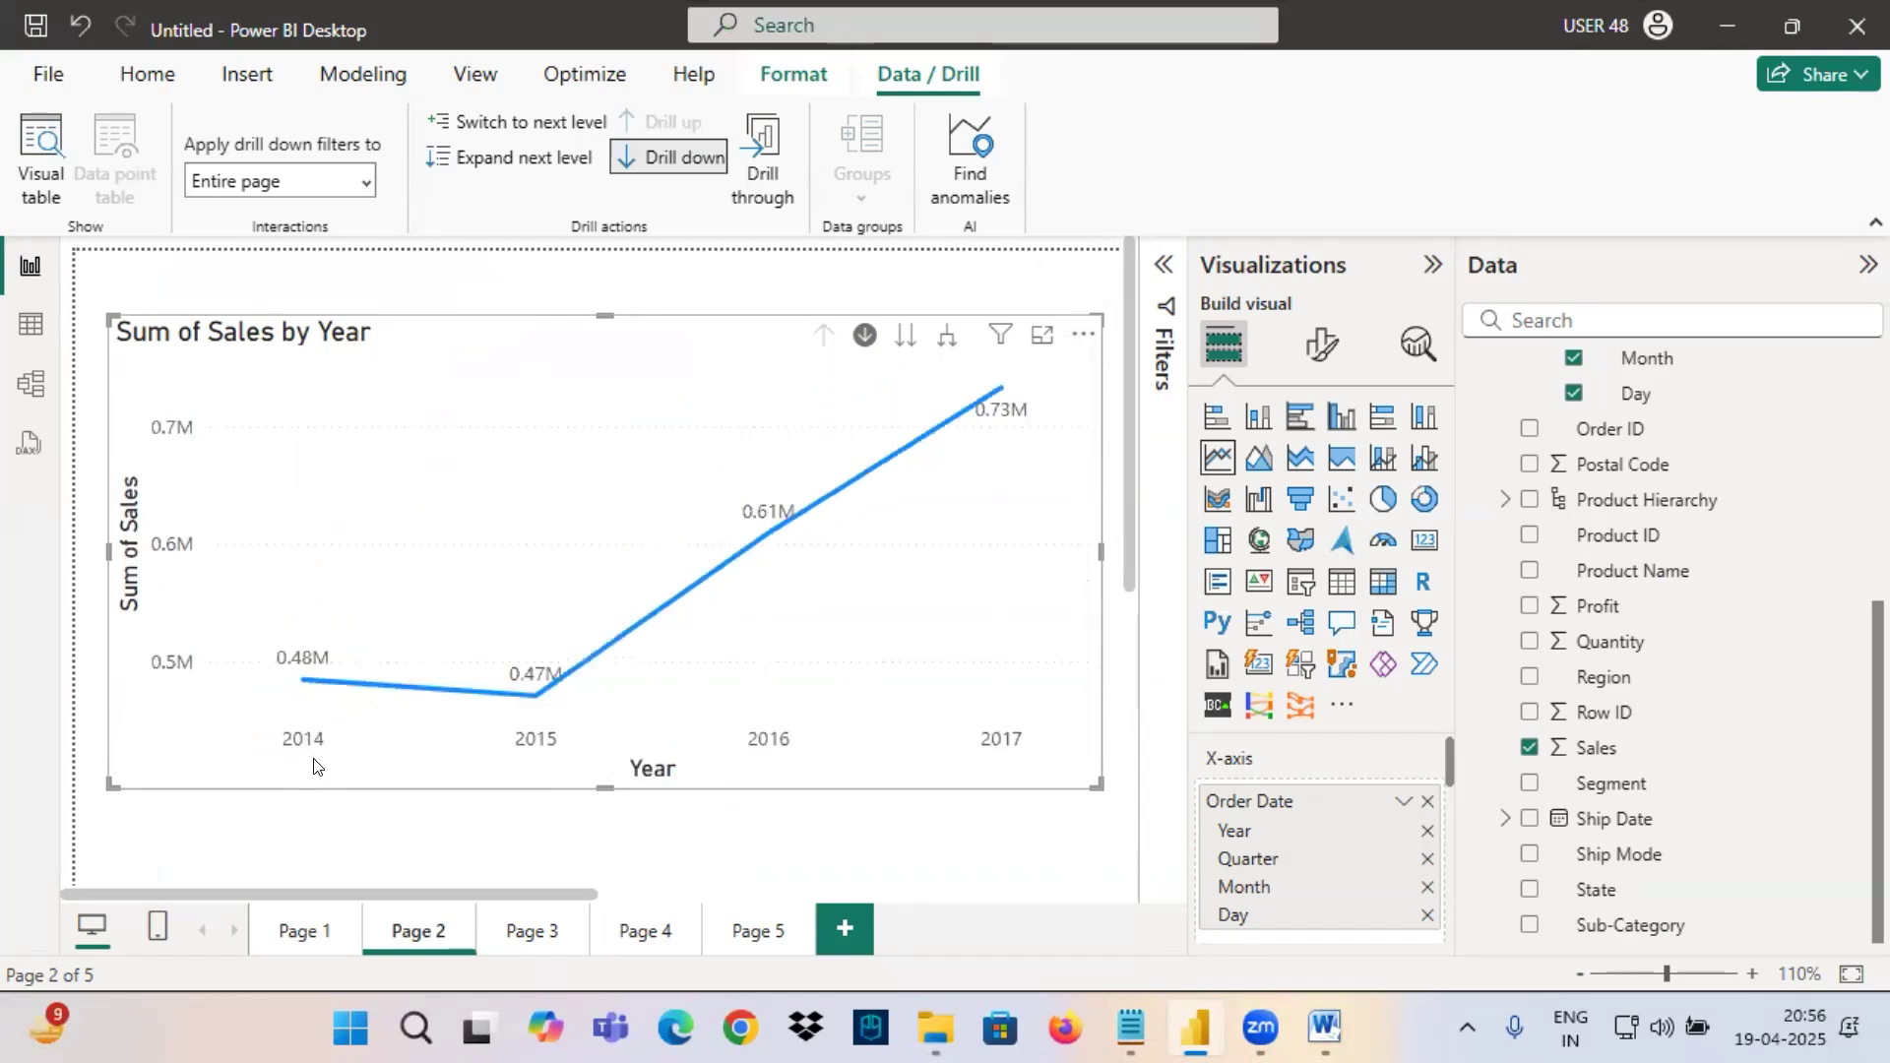
# Underline the years 2014 to 2017 on the chart's axis and mark the option to expand the hierarchy.
pyautogui.moveTo(287, 760); pyautogui.dragTo(319, 744)
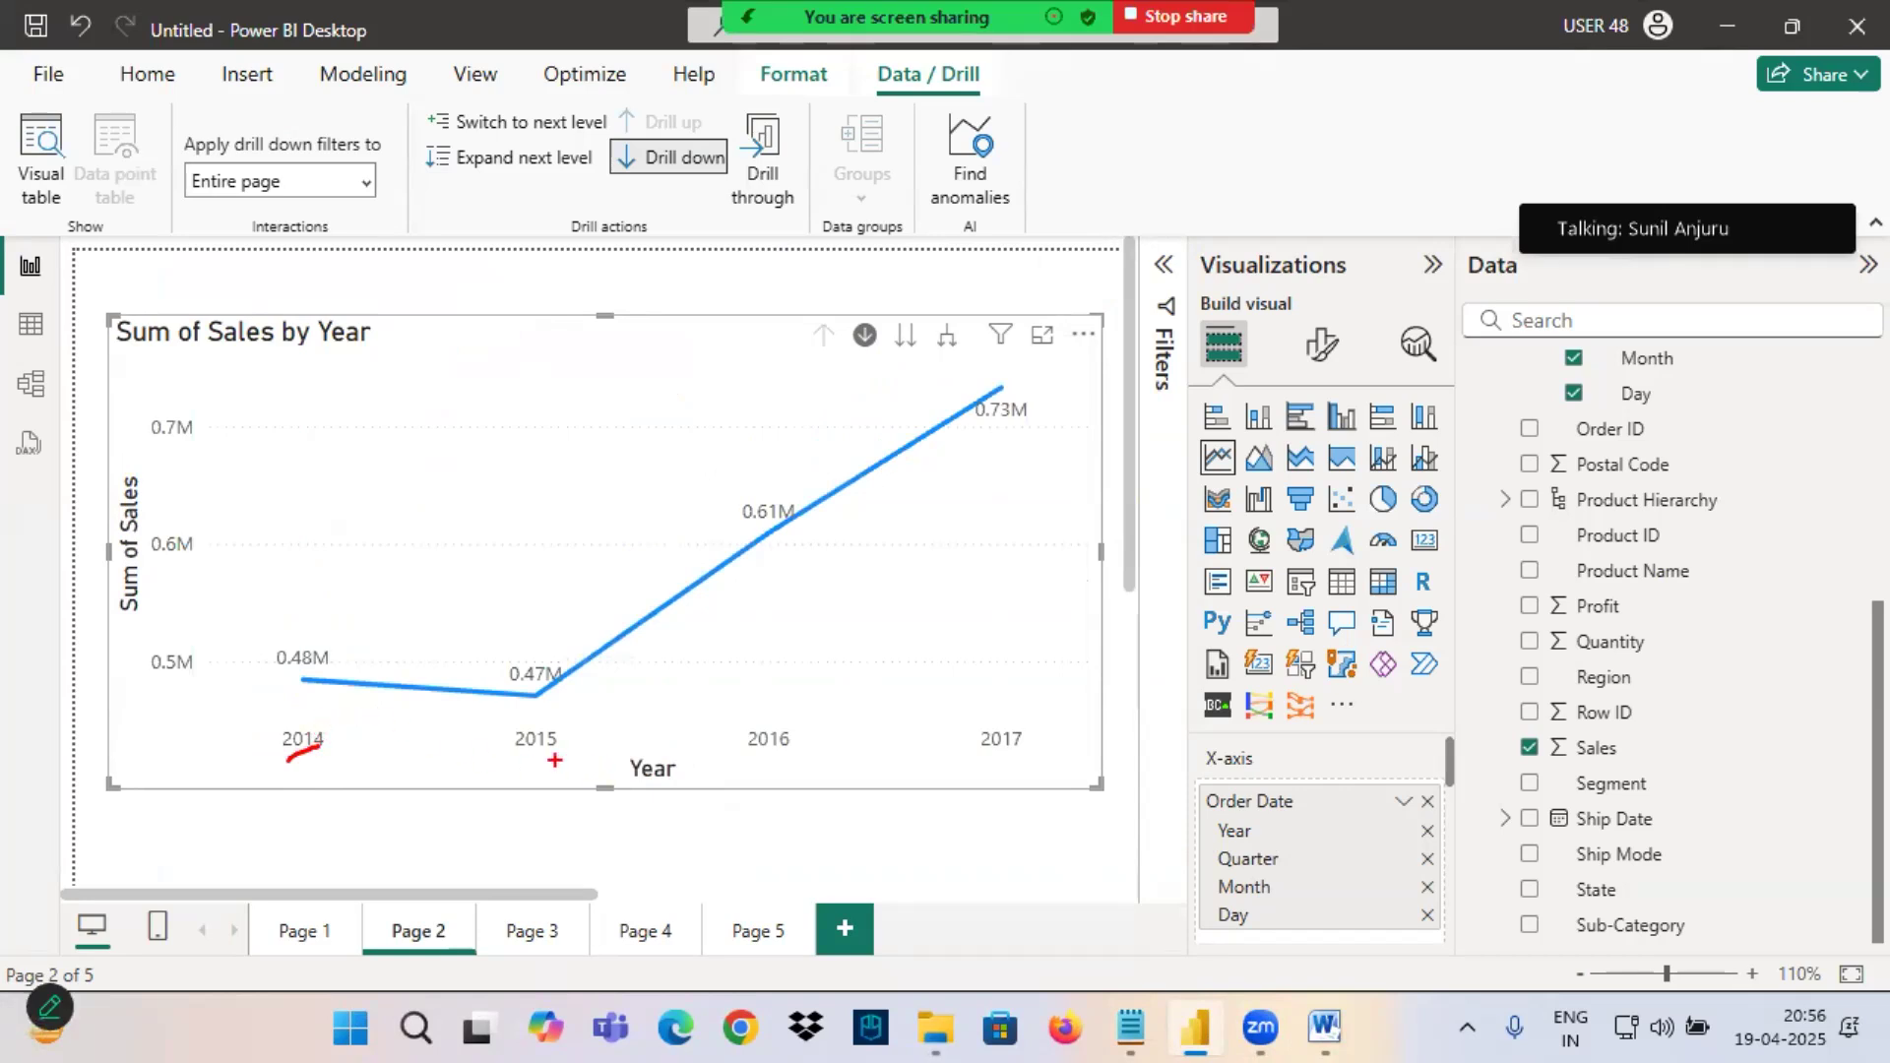
pyautogui.moveTo(515, 748); pyautogui.dragTo(603, 748)
pyautogui.moveTo(753, 761); pyautogui.dragTo(834, 745)
pyautogui.moveTo(971, 758); pyautogui.dragTo(1062, 750)
pyautogui.moveTo(526, 264); pyautogui.dragTo(686, 578)
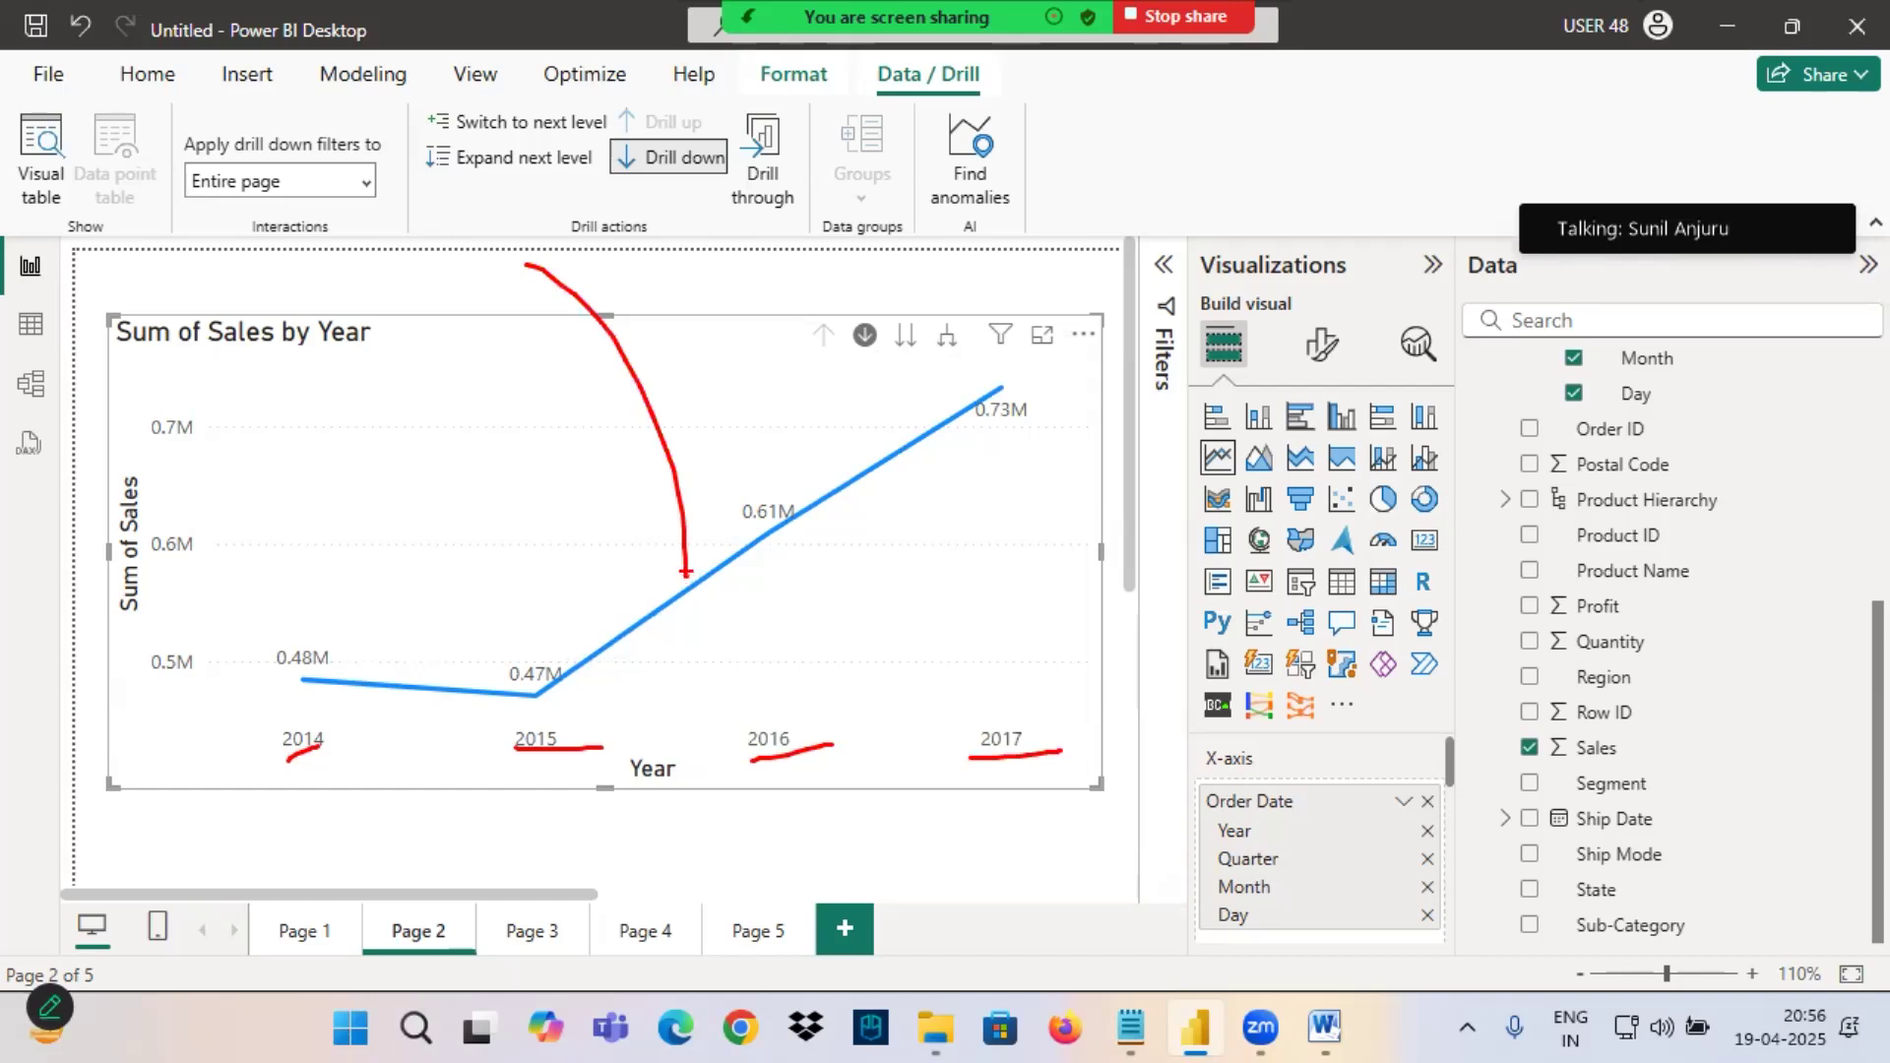
pyautogui.moveTo(959, 322); pyautogui.dragTo(935, 337)
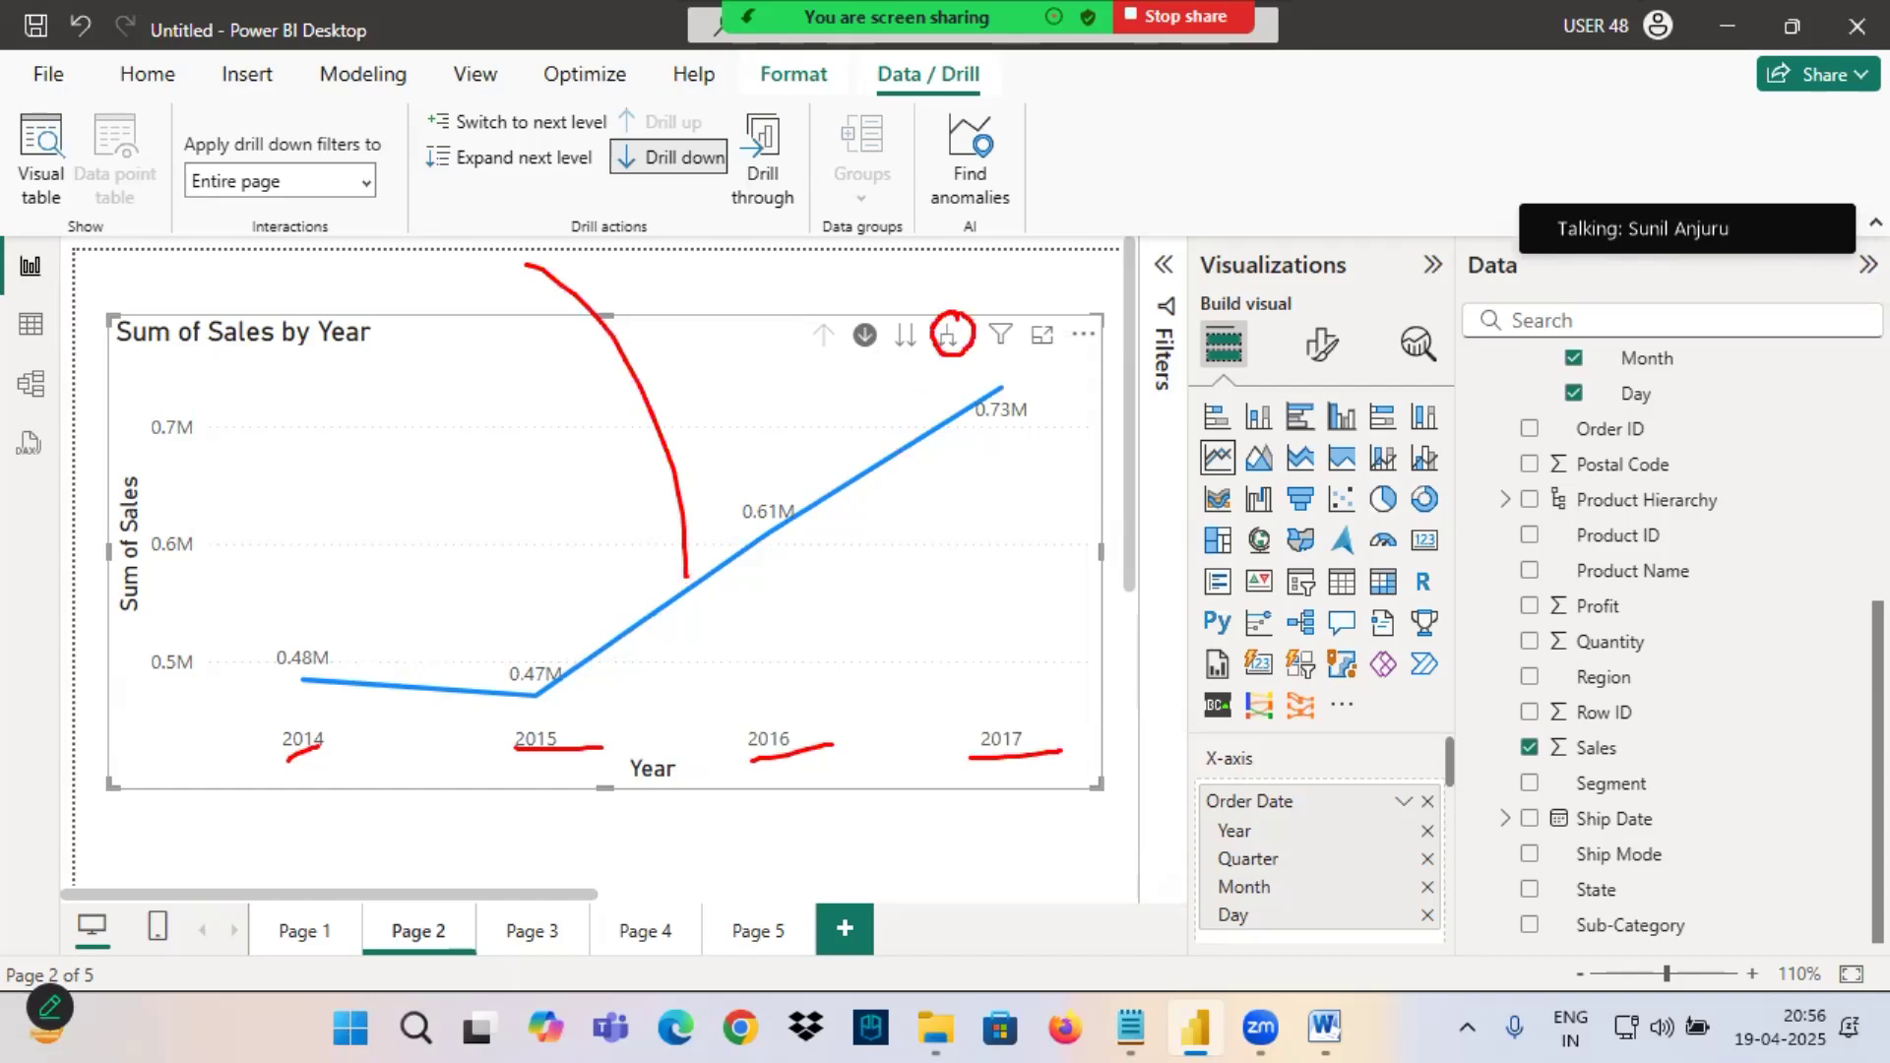
# Expand the line chart to year and quarter, circle each year's quarters, clear the circles, and drill back up to years.
pyautogui.click(947, 336)
pyautogui.moveTo(258, 754)
pyautogui.mouseDown()
pyautogui.moveTo(456, 705)
pyautogui.moveTo(215, 694)
pyautogui.moveTo(448, 680)
pyautogui.mouseUp()
pyautogui.moveTo(477, 759)
pyautogui.mouseDown()
pyautogui.moveTo(573, 676)
pyautogui.moveTo(530, 699)
pyautogui.mouseUp()
pyautogui.moveTo(684, 761)
pyautogui.mouseDown()
pyautogui.moveTo(854, 730)
pyautogui.moveTo(687, 711)
pyautogui.mouseUp()
pyautogui.moveTo(936, 758)
pyautogui.mouseDown()
pyautogui.moveTo(1066, 727)
pyautogui.moveTo(690, 682)
pyautogui.mouseUp()
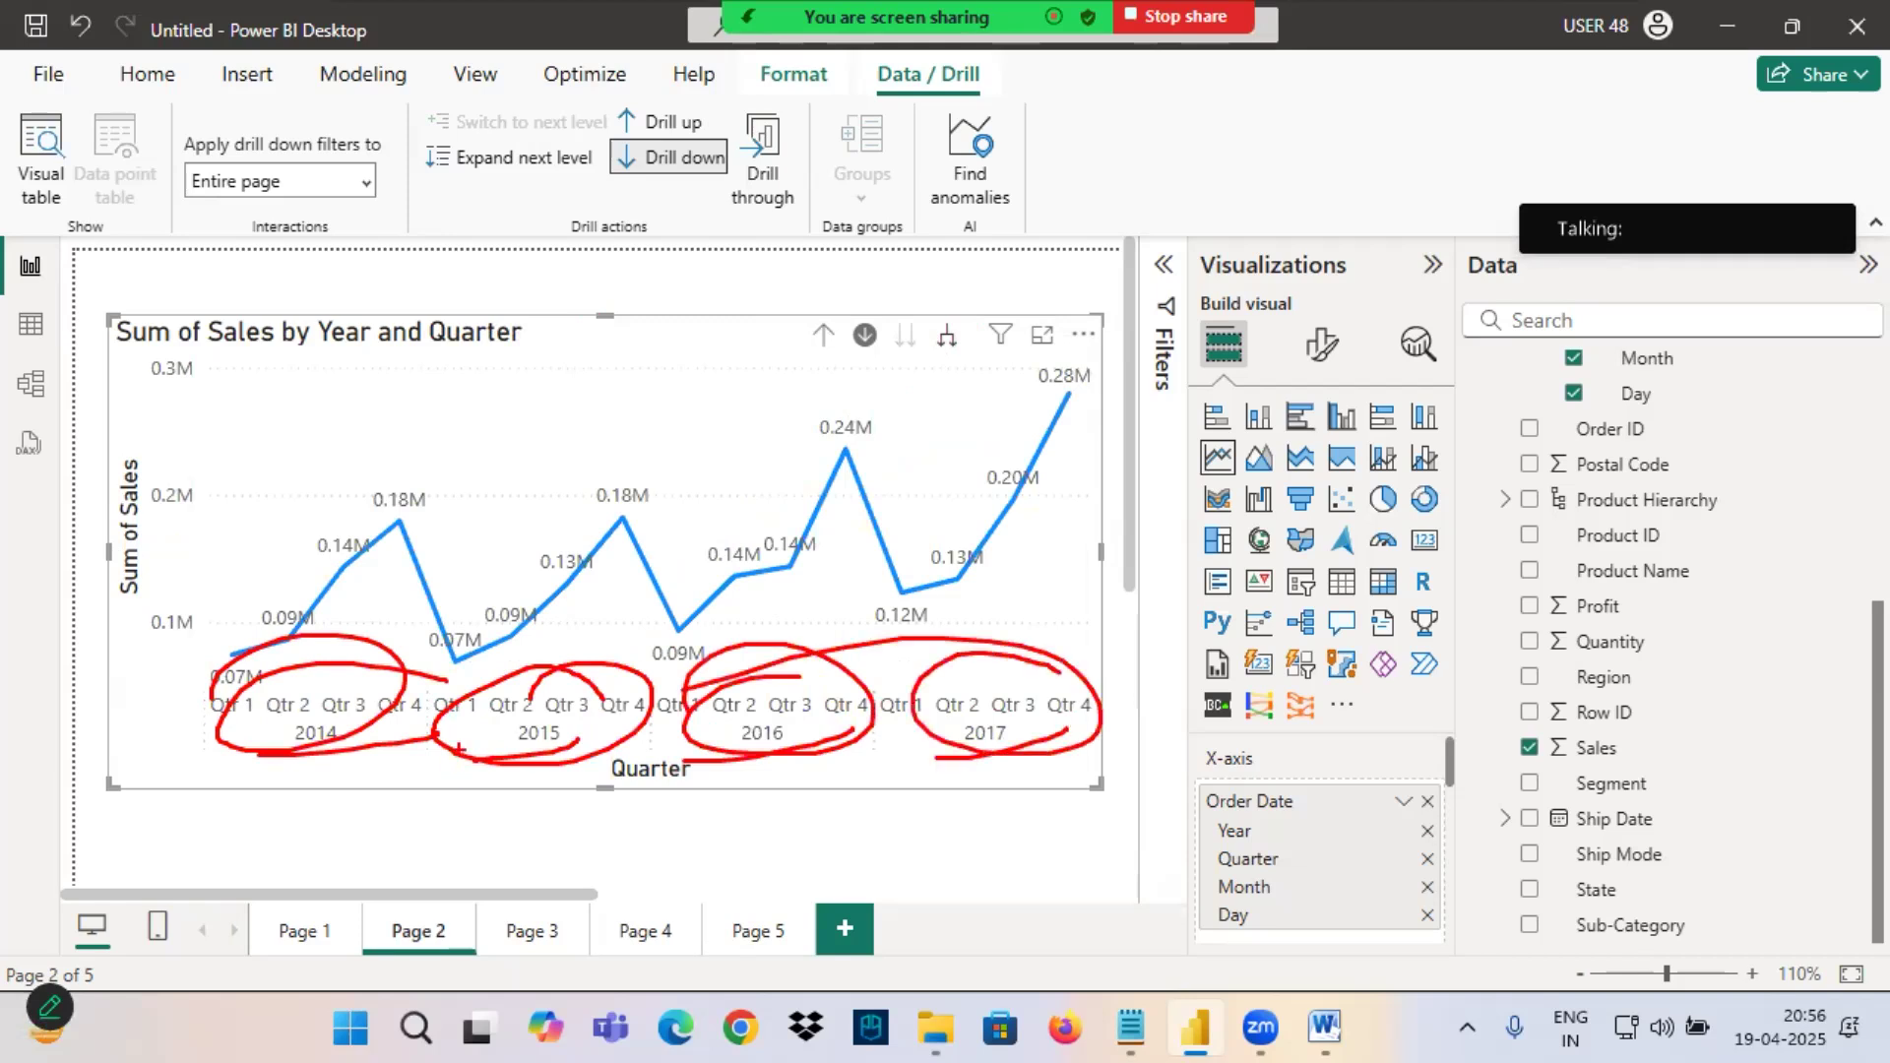
pyautogui.press('Escape')
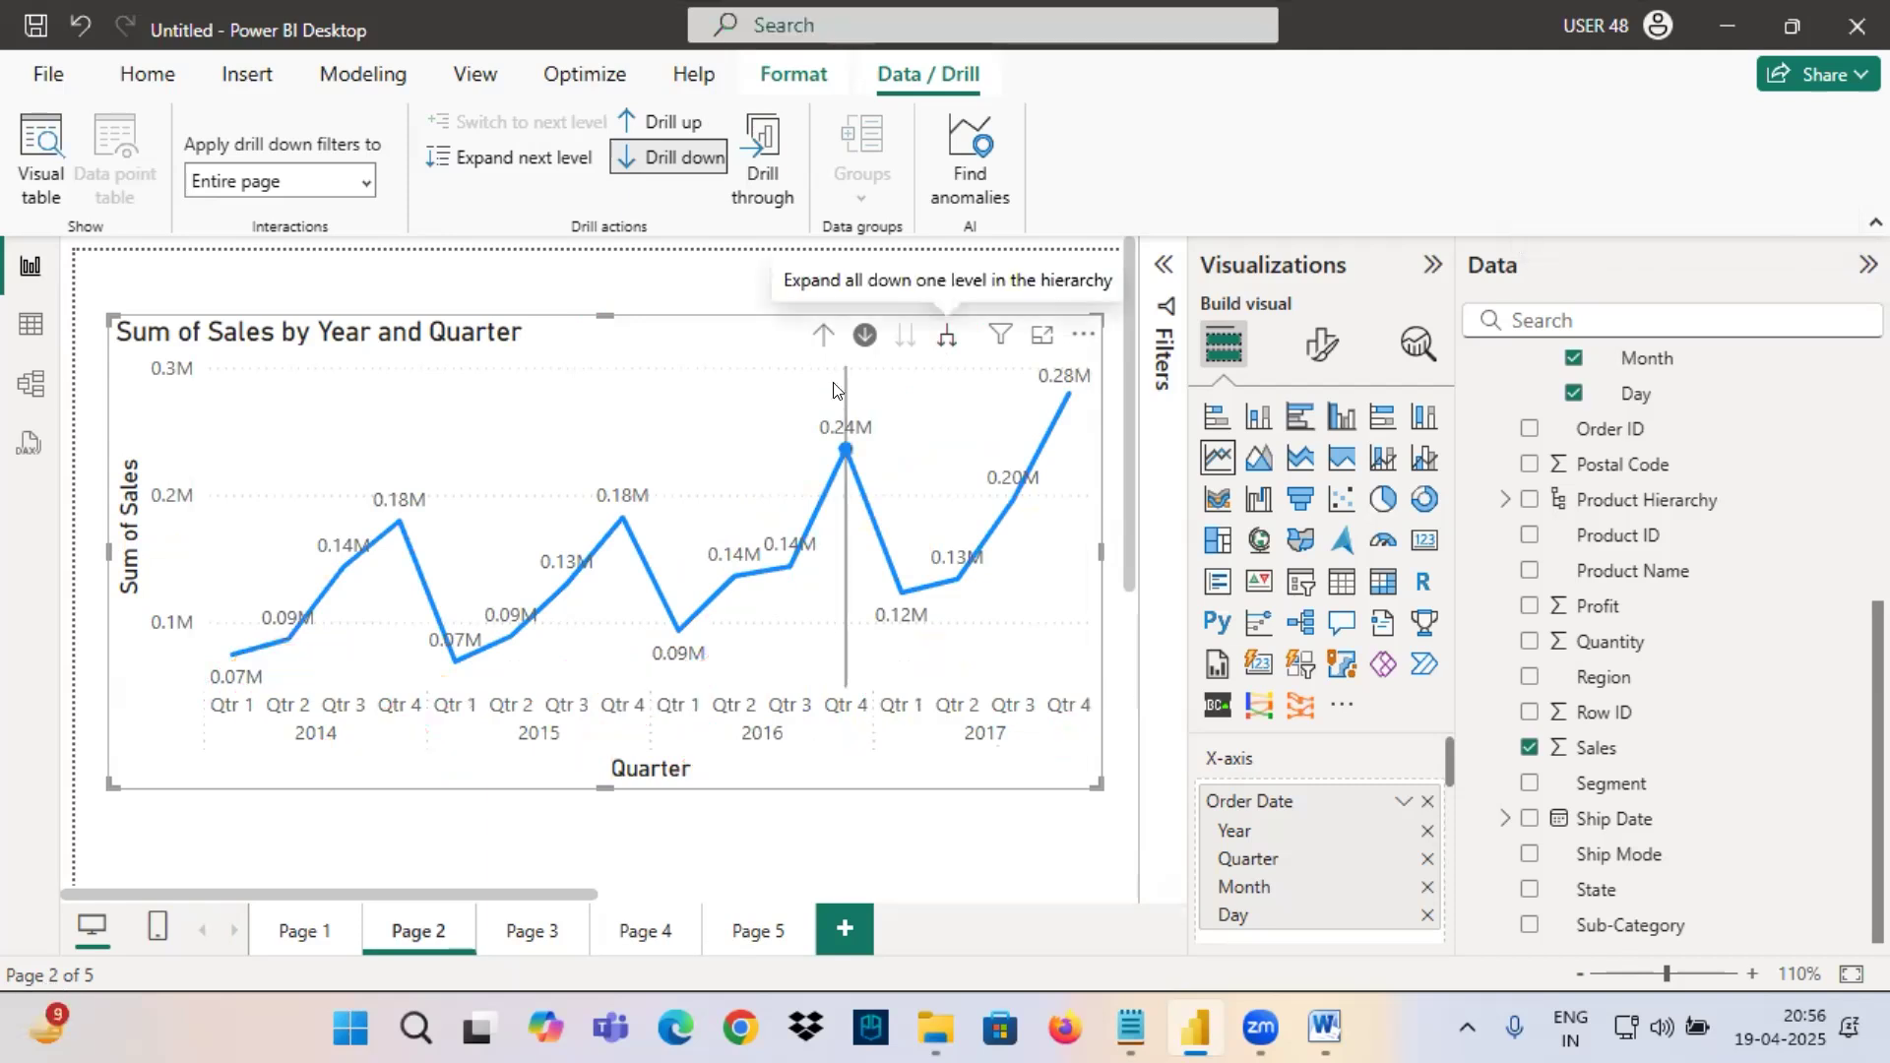
pyautogui.click(823, 338)
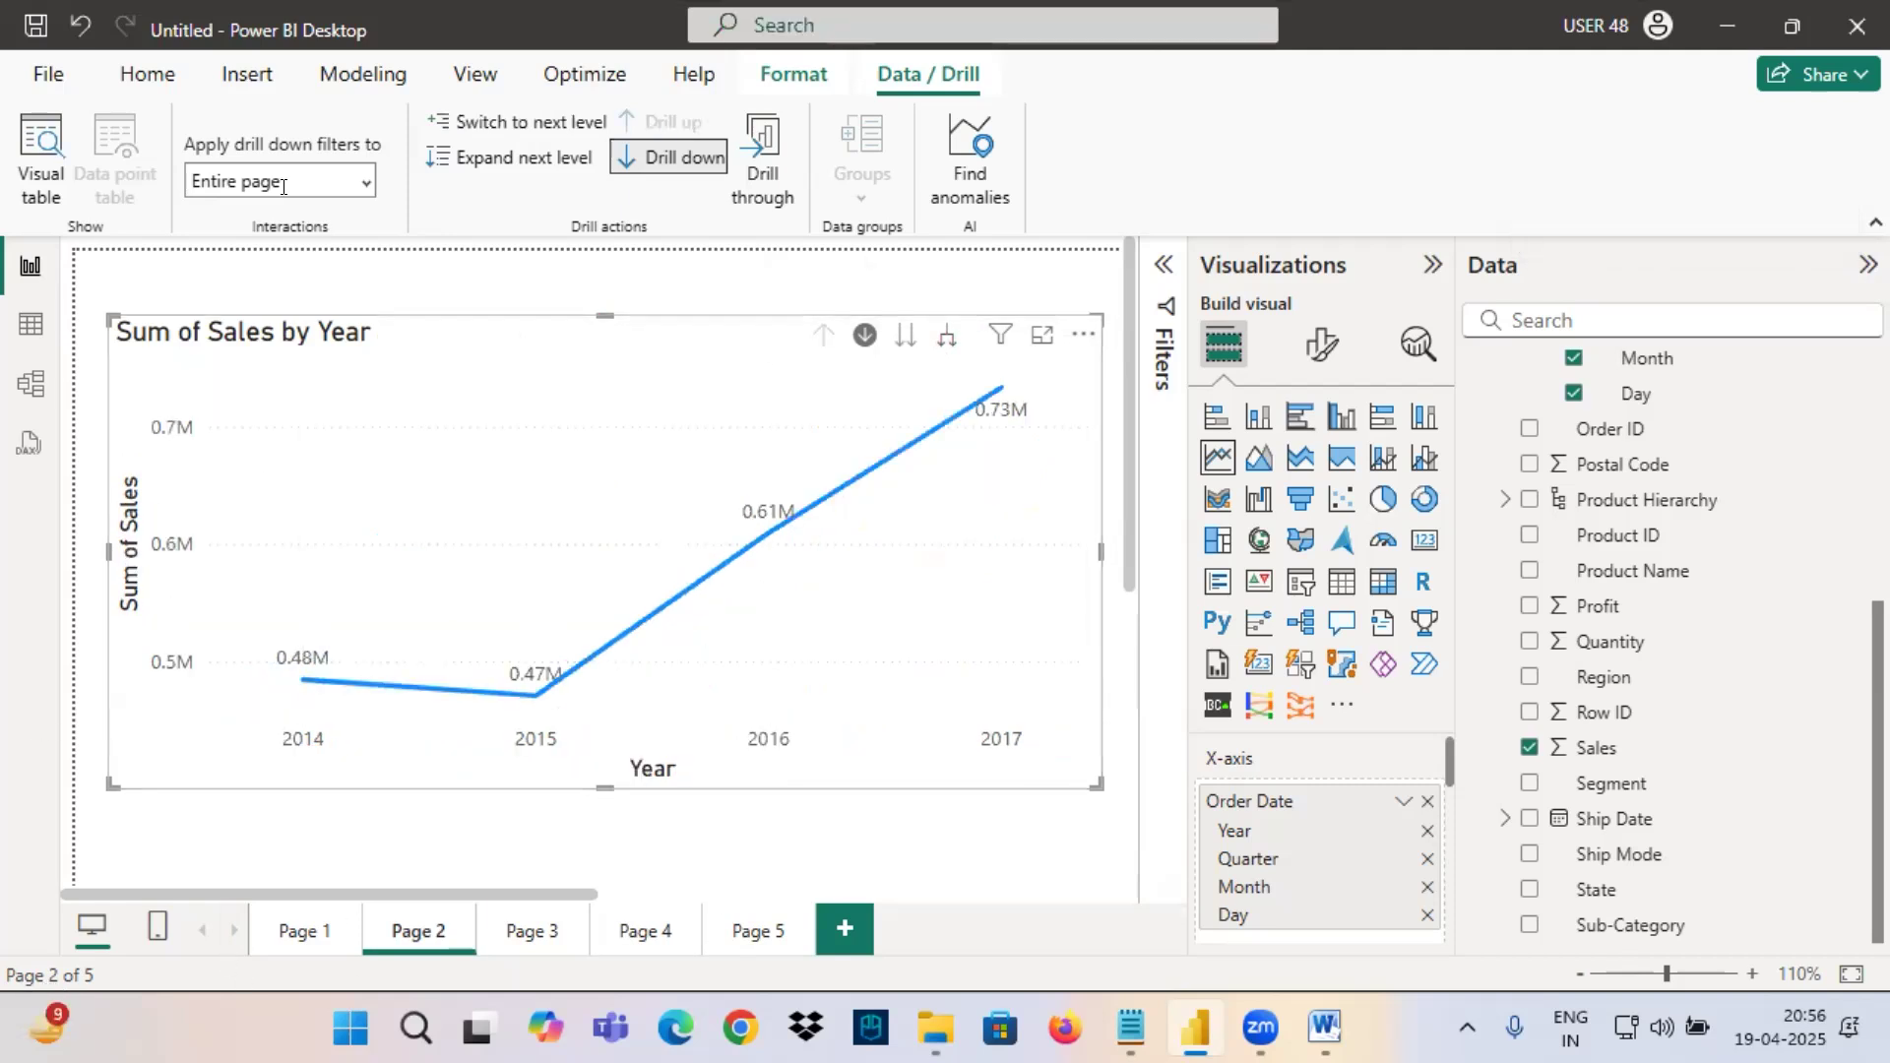
pyautogui.click(138, 76)
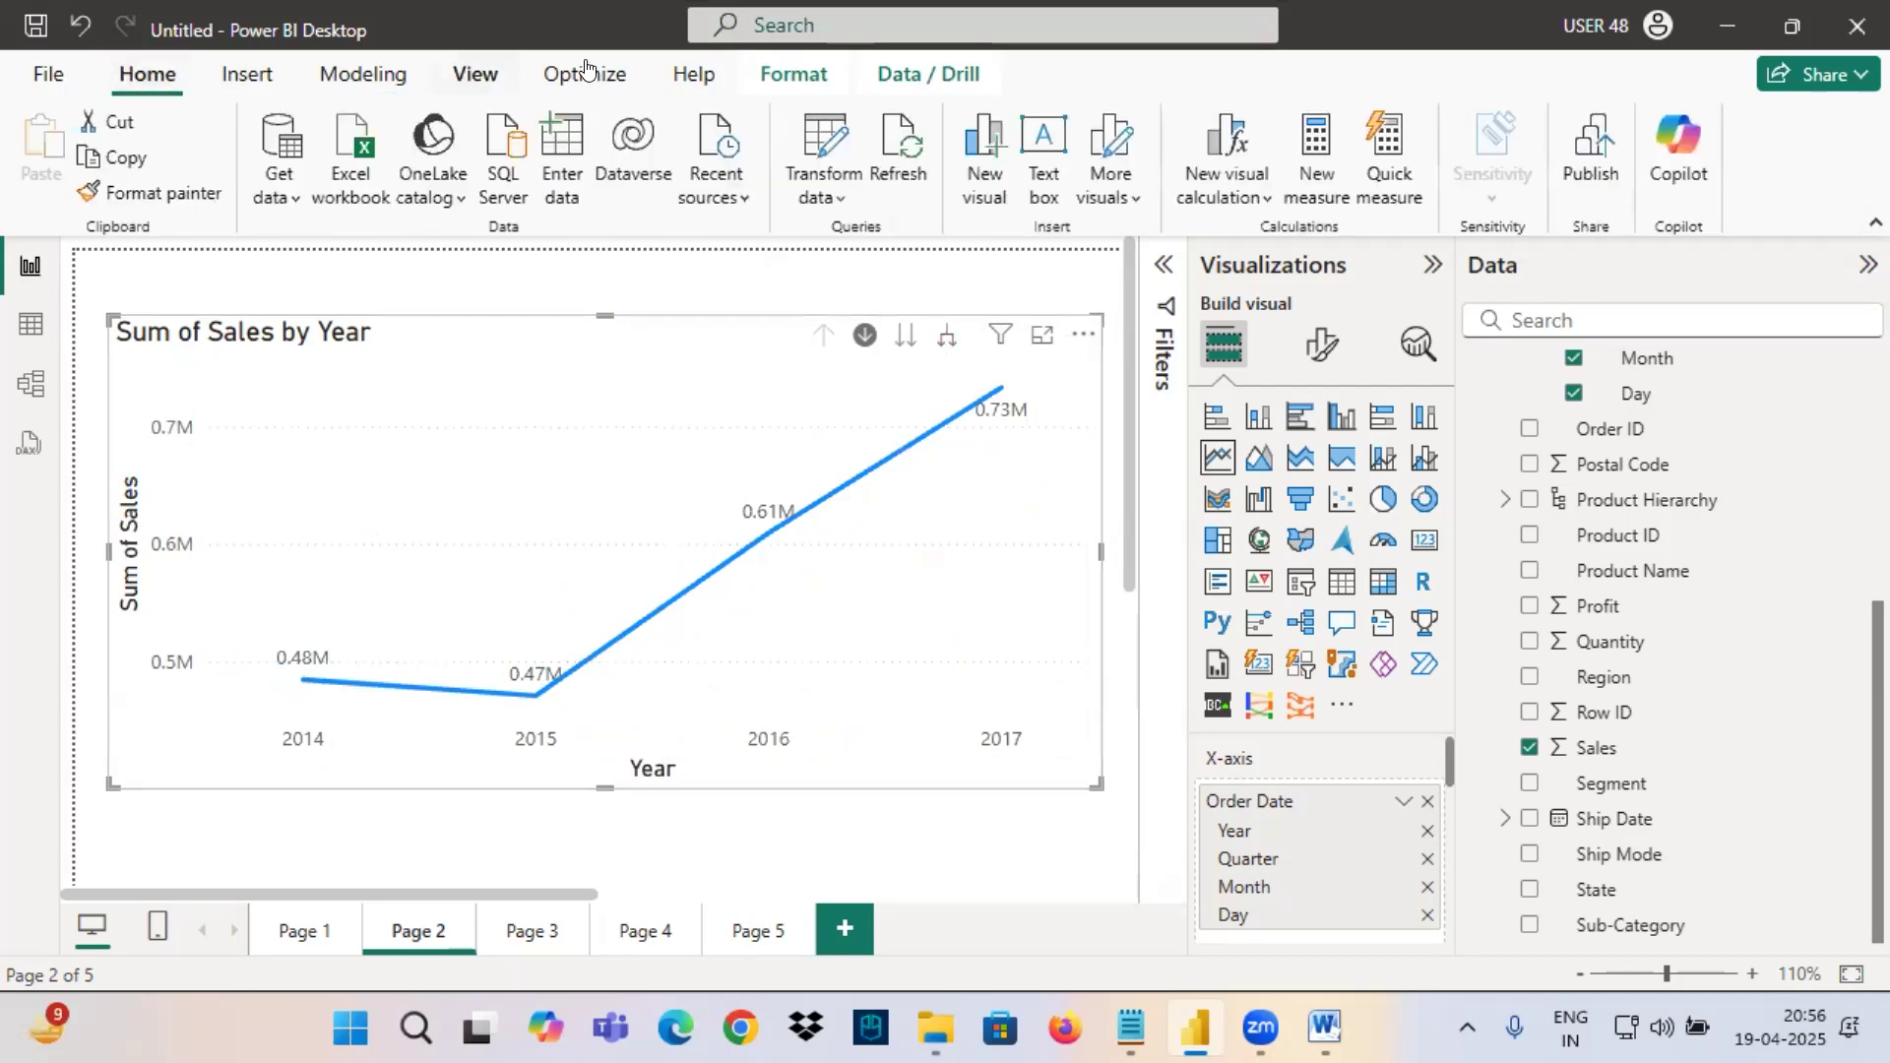